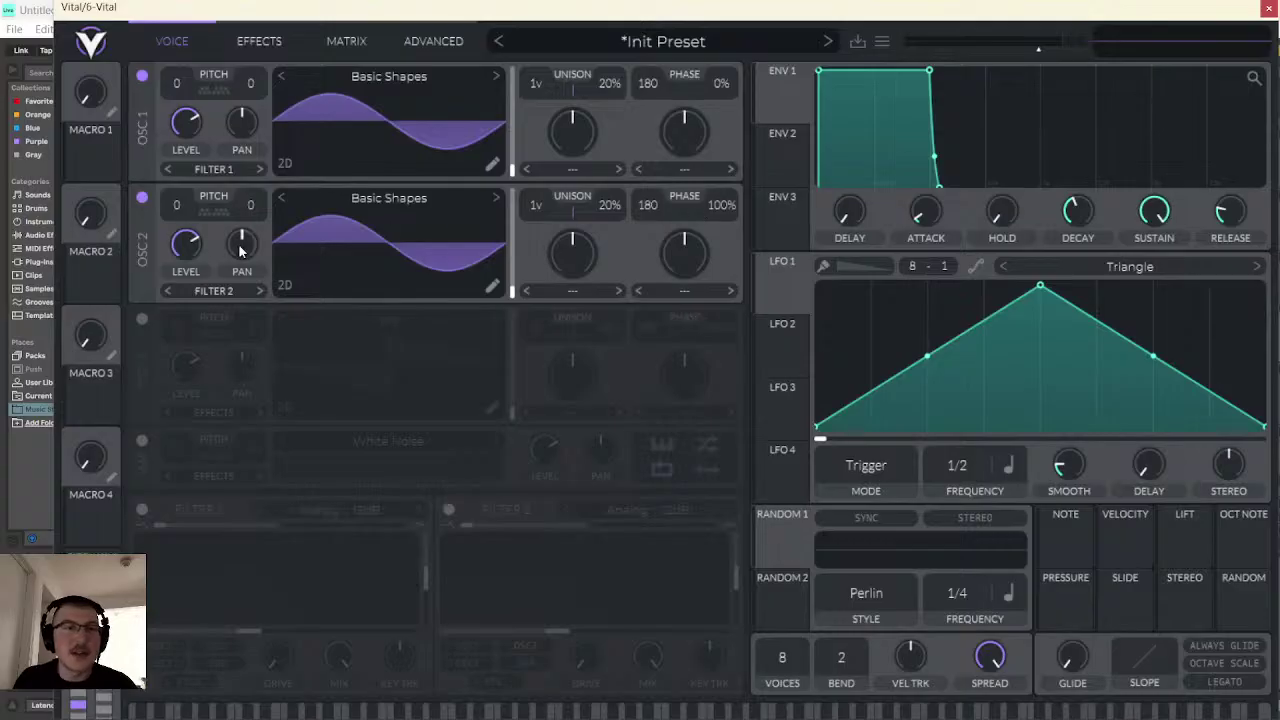
# - Transpose oscillator 1 to -24 semitones and set its phase distortion to FM from oscillator 2
pyautogui.moveTo(180, 87); pyautogui.dragTo(180, 228)
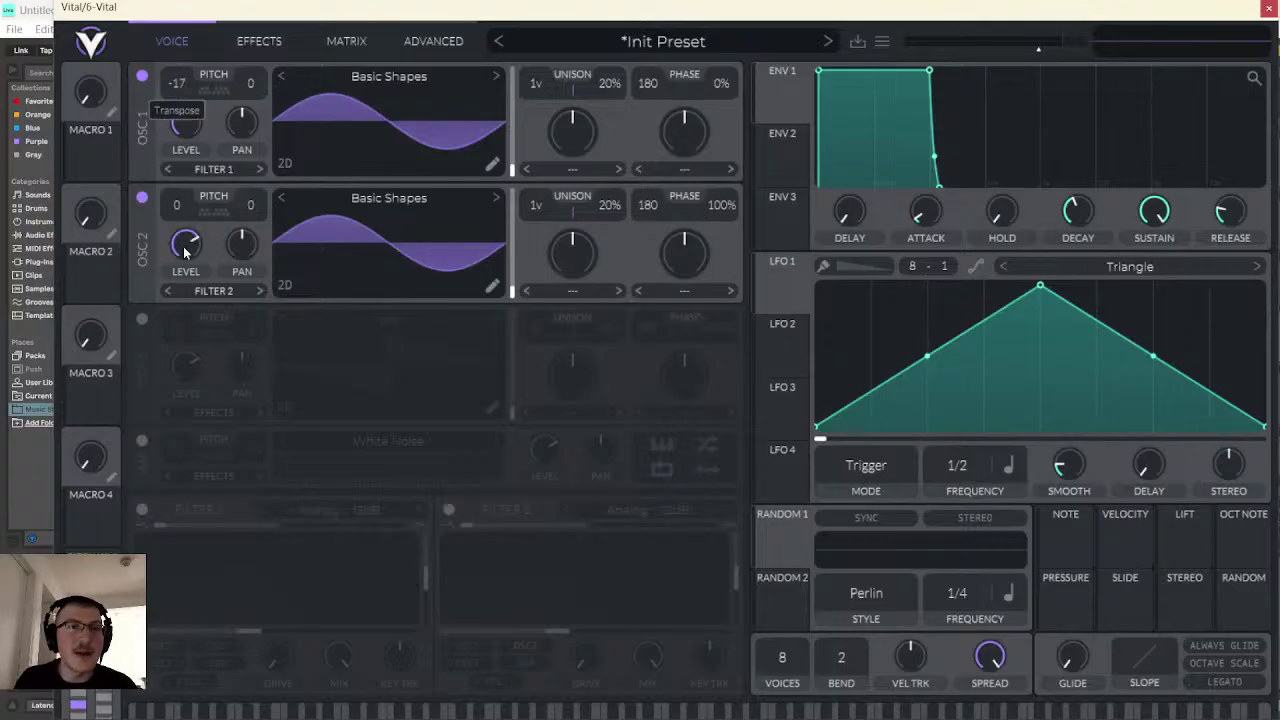
pyautogui.moveTo(193, 307); pyautogui.dragTo(192, 315)
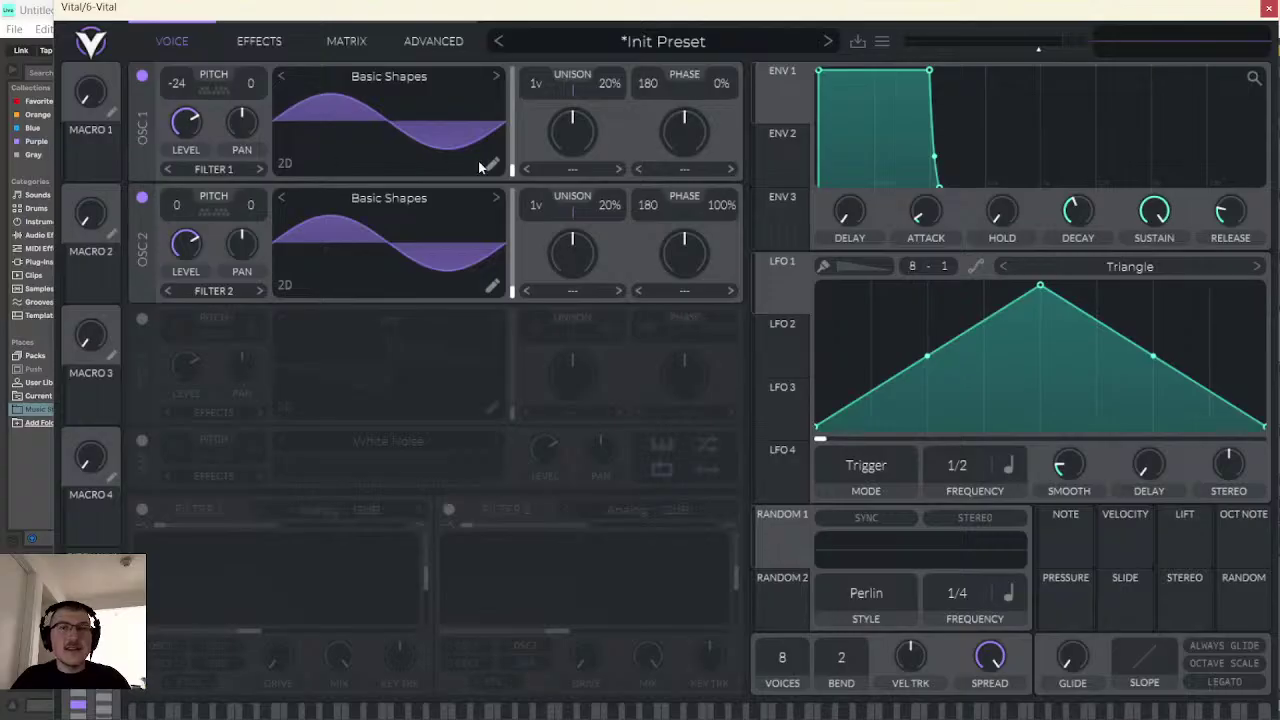
pyautogui.click(705, 168)
pyautogui.click(691, 370)
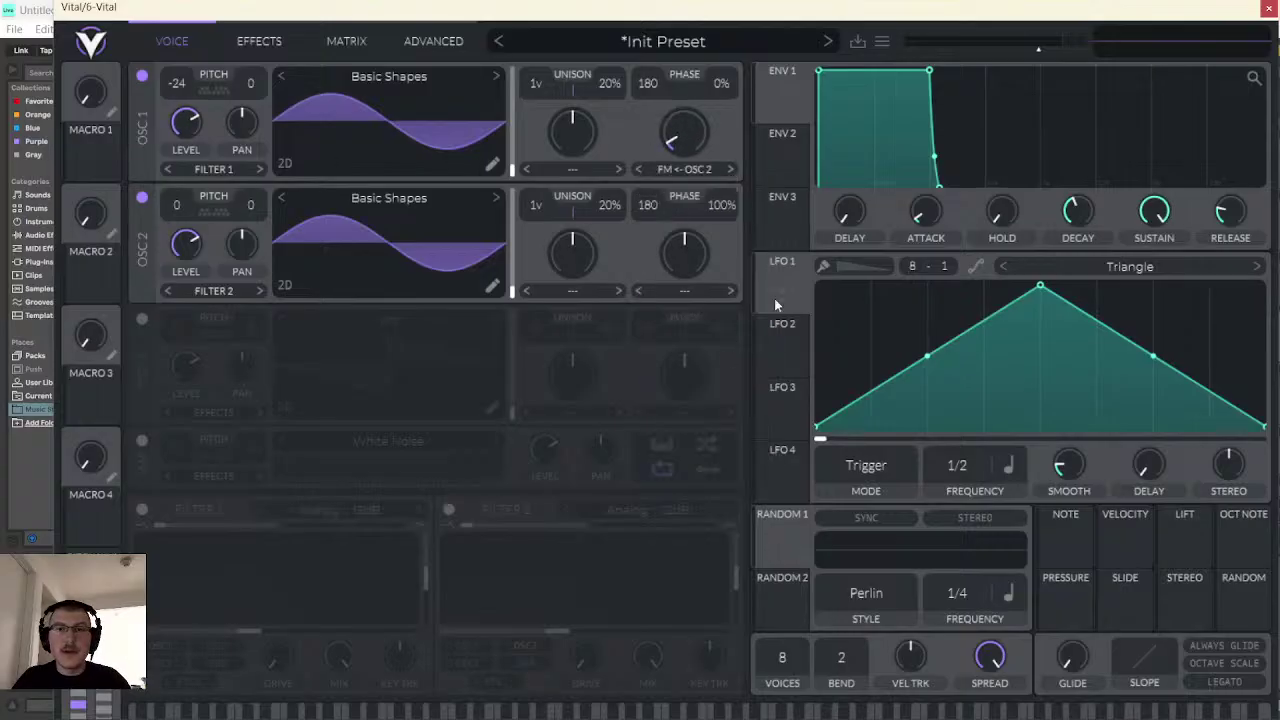
# - Assign LFO 1 to oscillator 1's FM amount and play a note to audition it
pyautogui.moveTo(778, 292); pyautogui.dragTo(680, 142)
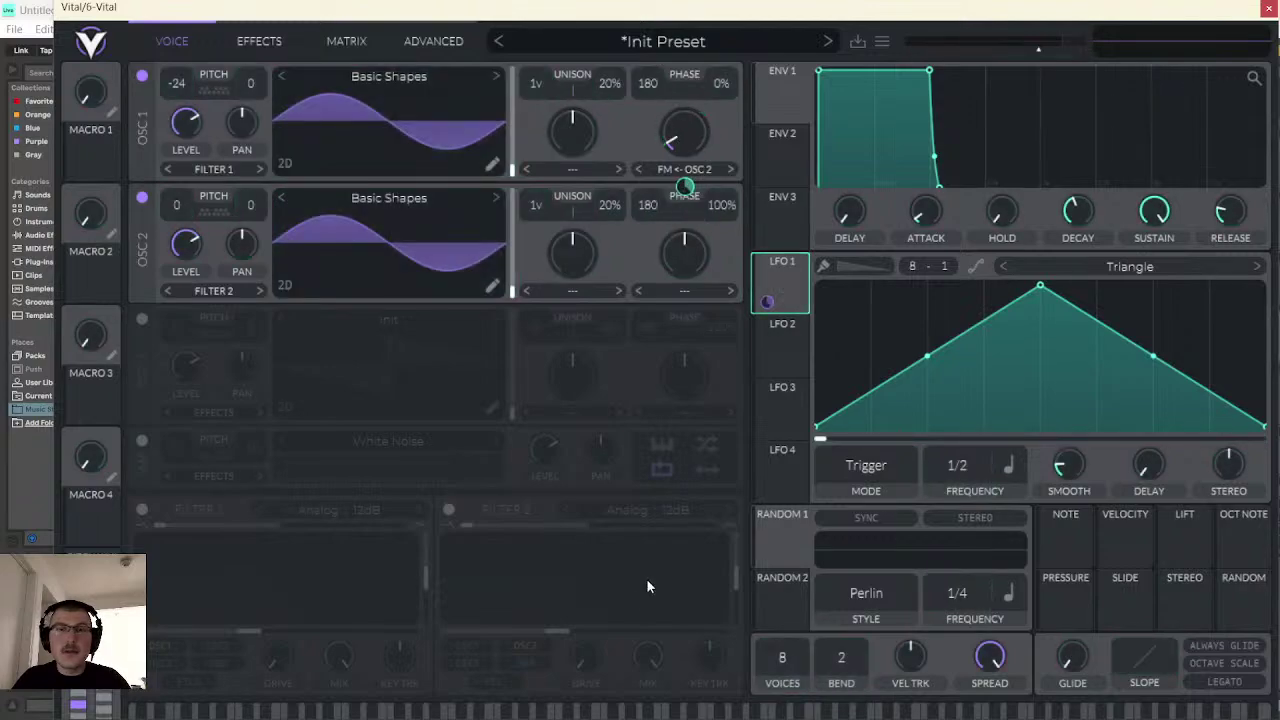
pyautogui.click(600, 711)
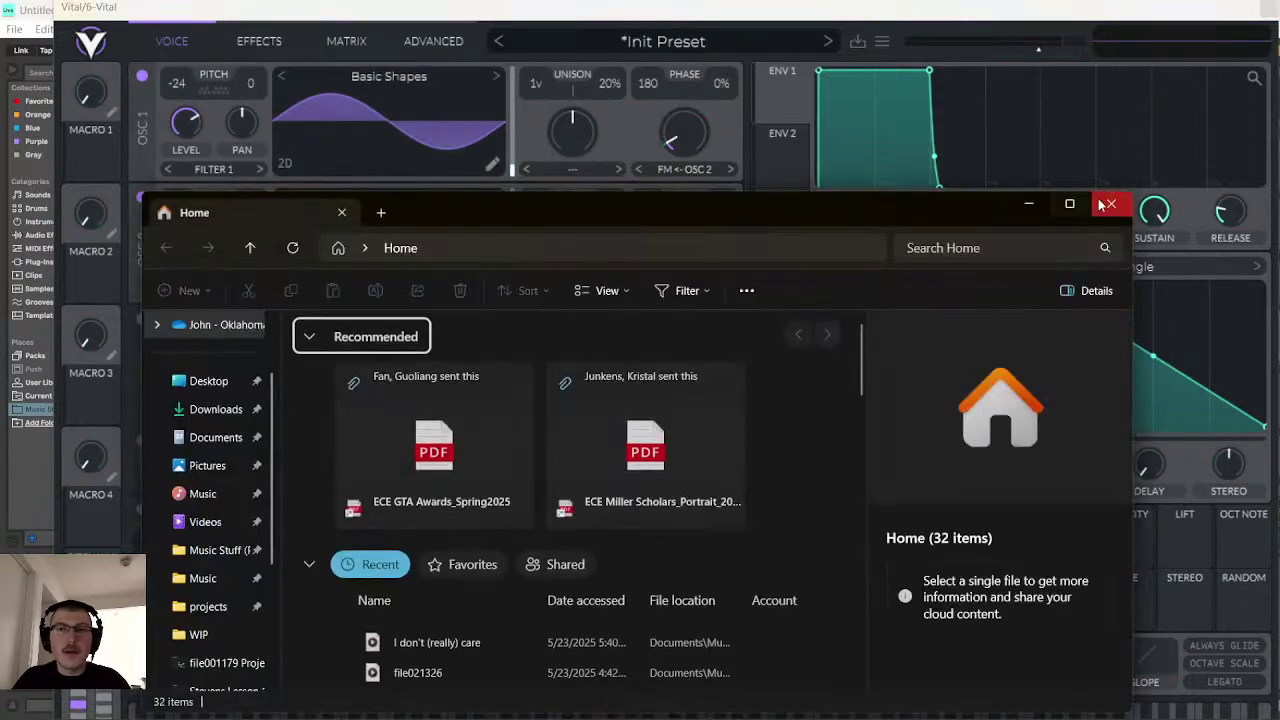
pyautogui.click(600, 711)
pyautogui.click(540, 712)
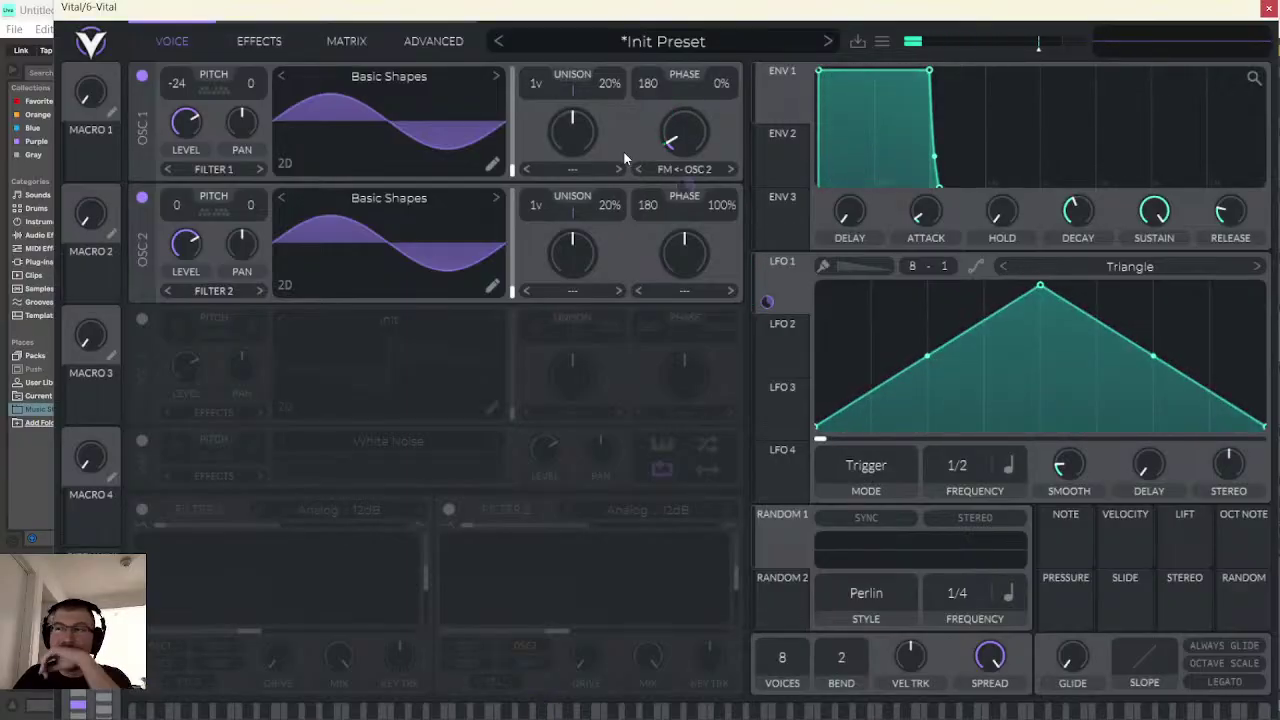
# - Turn the levels of oscillator 2 and oscillator 1 all the way down
pyautogui.moveTo(185, 245); pyautogui.dragTo(296, 604)
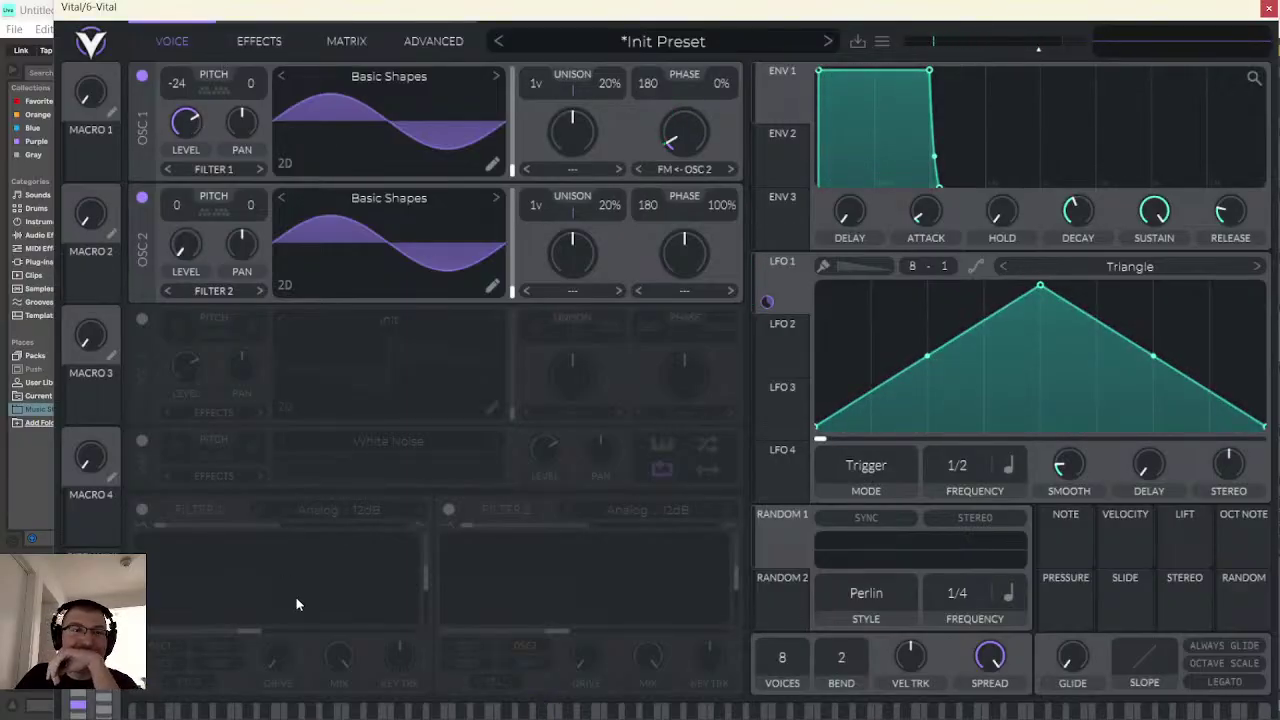
pyautogui.moveTo(183, 119); pyautogui.dragTo(464, 293)
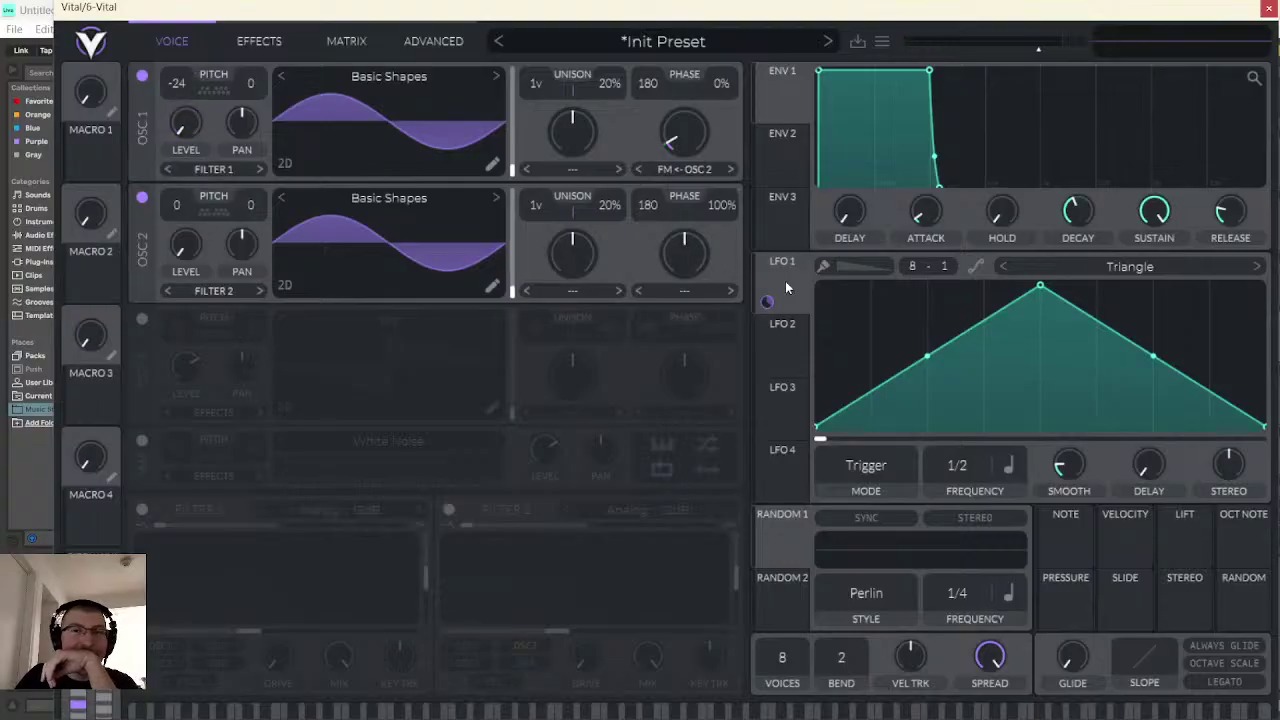
# - Modulate oscillator 1's level with LFO 1 and set the modulation amount to .75
pyautogui.moveTo(767, 301); pyautogui.dragTo(183, 124)
pyautogui.rightClick(186, 168)
pyautogui.click(234, 313)
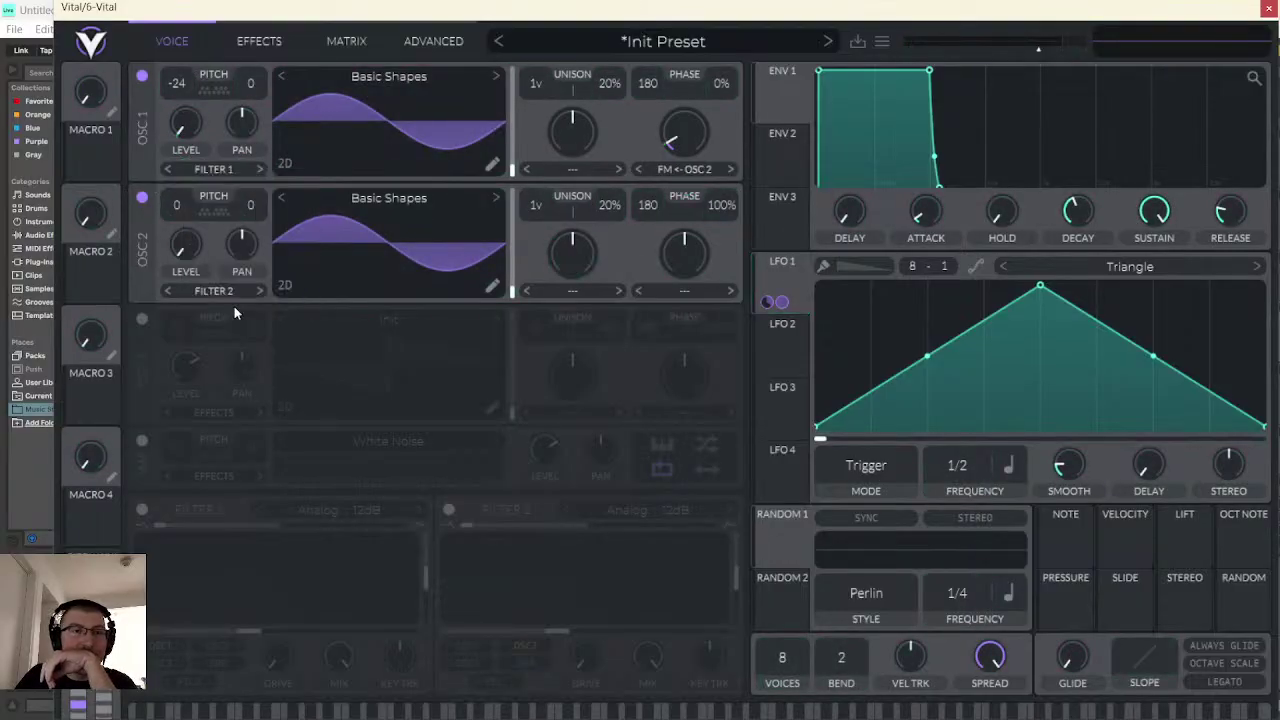
pyautogui.rightClick(186, 168)
pyautogui.click(155, 146)
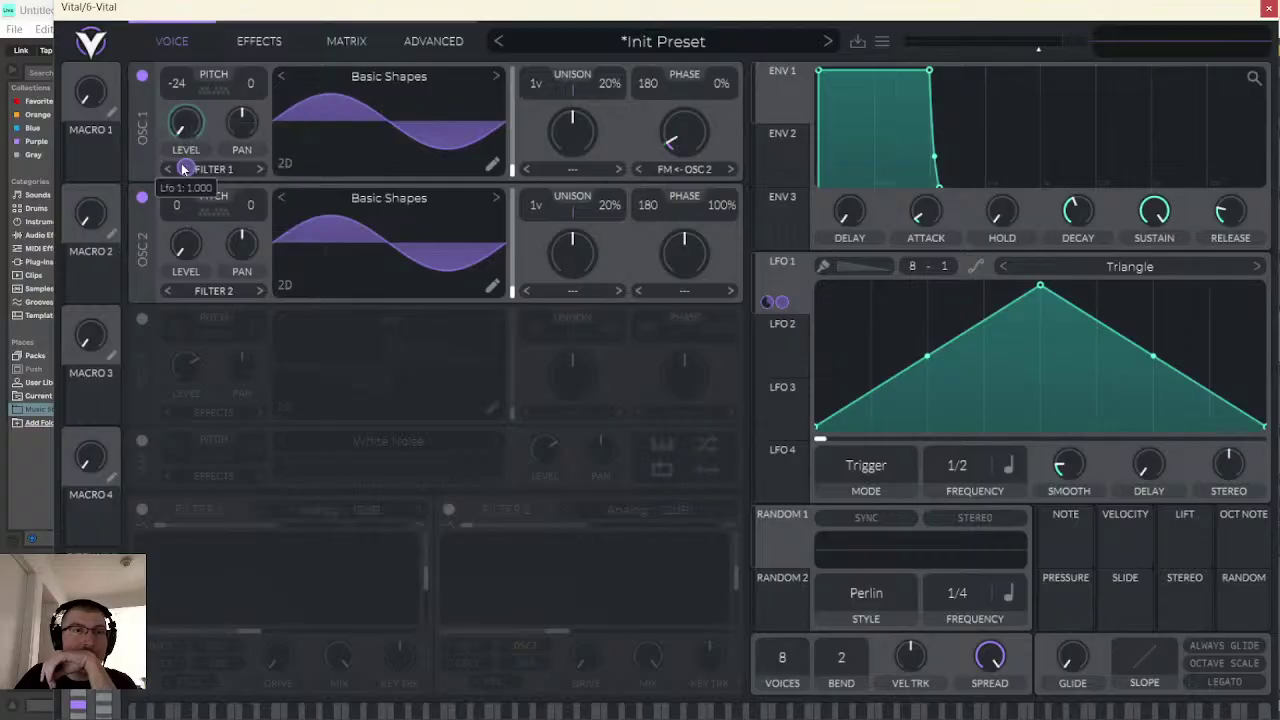
pyautogui.rightClick(184, 169)
pyautogui.click(222, 296)
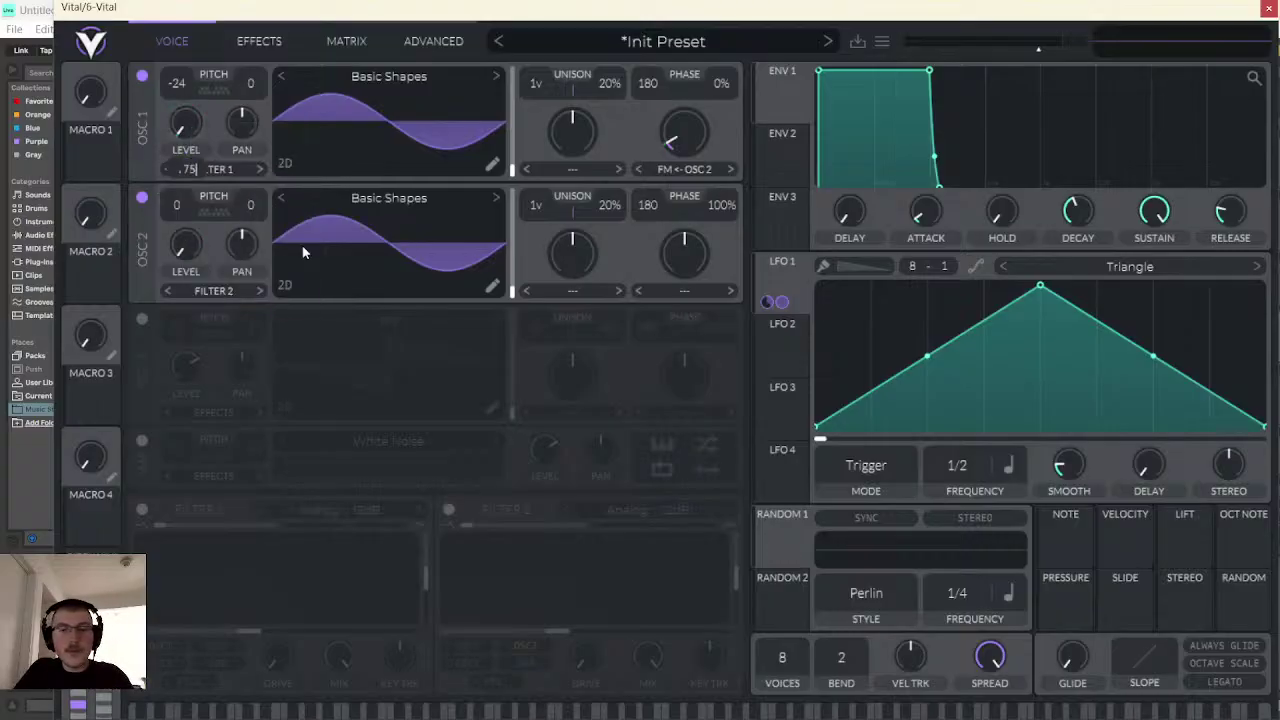
pyautogui.press('Return')
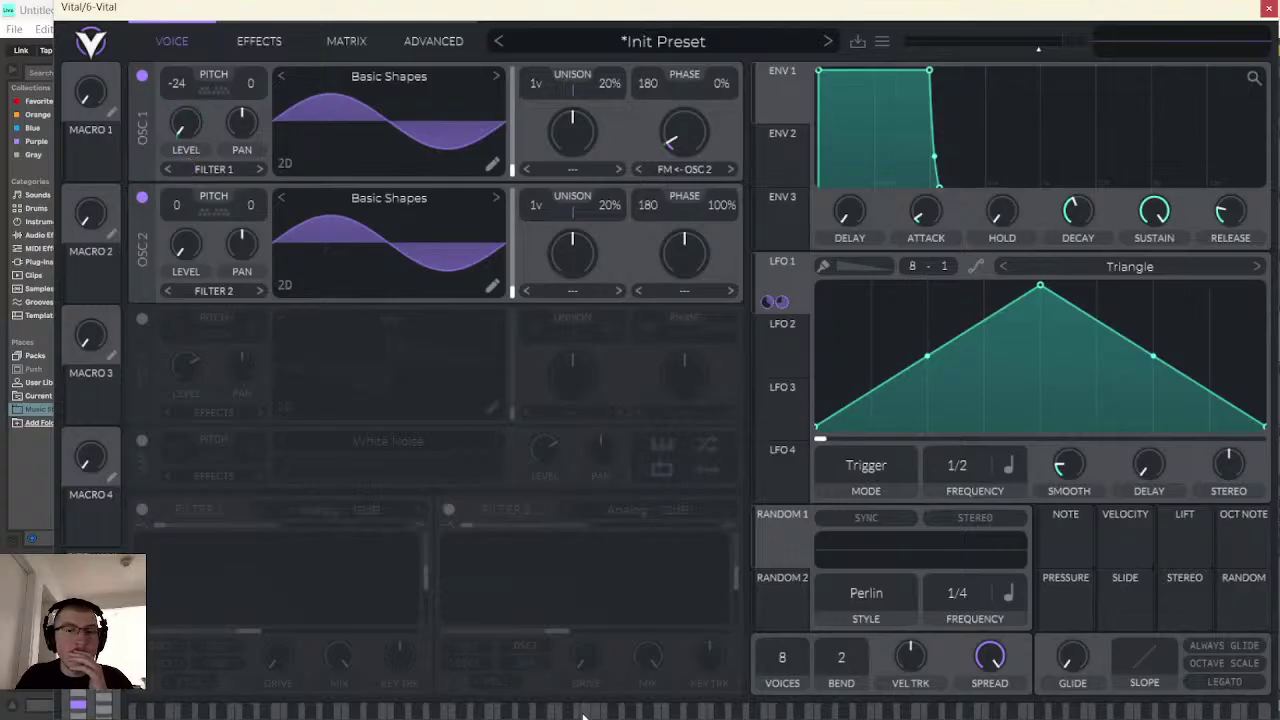
# - Audition the patch and move LFO 1's triangle peak earlier, to one quarter of its cycle
pyautogui.click(583, 714)
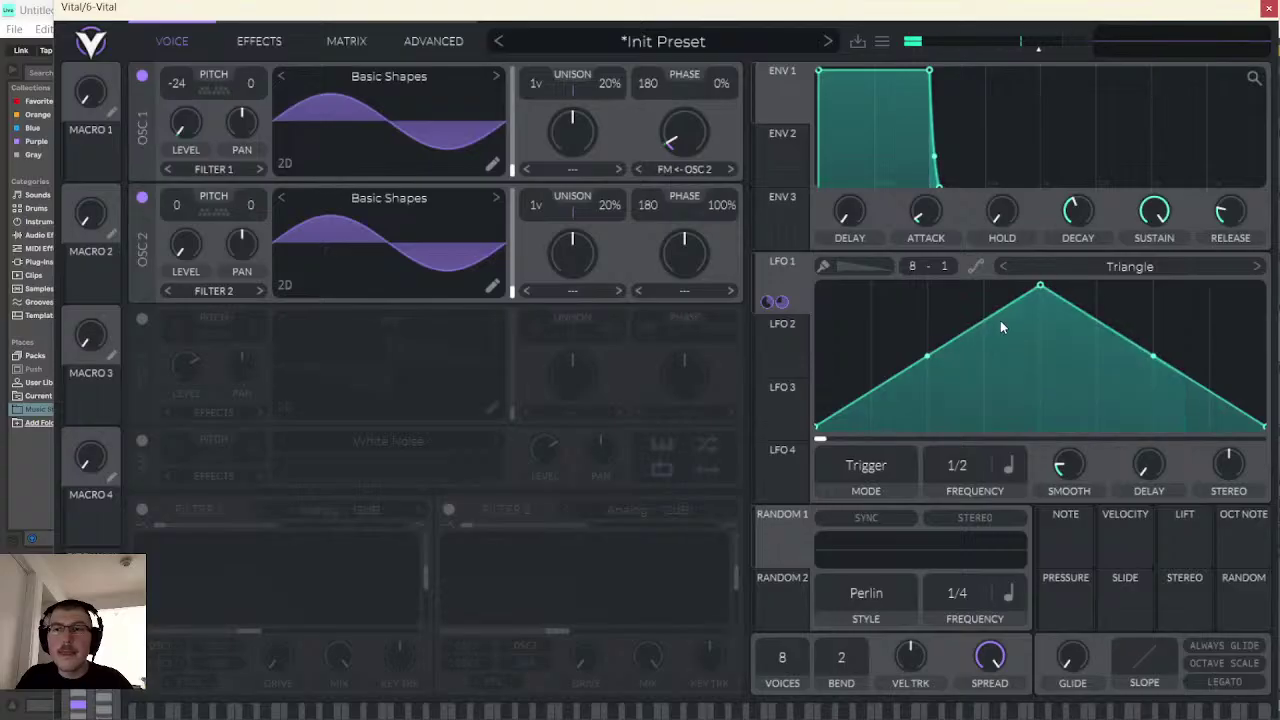
pyautogui.moveTo(1042, 292); pyautogui.dragTo(927, 288)
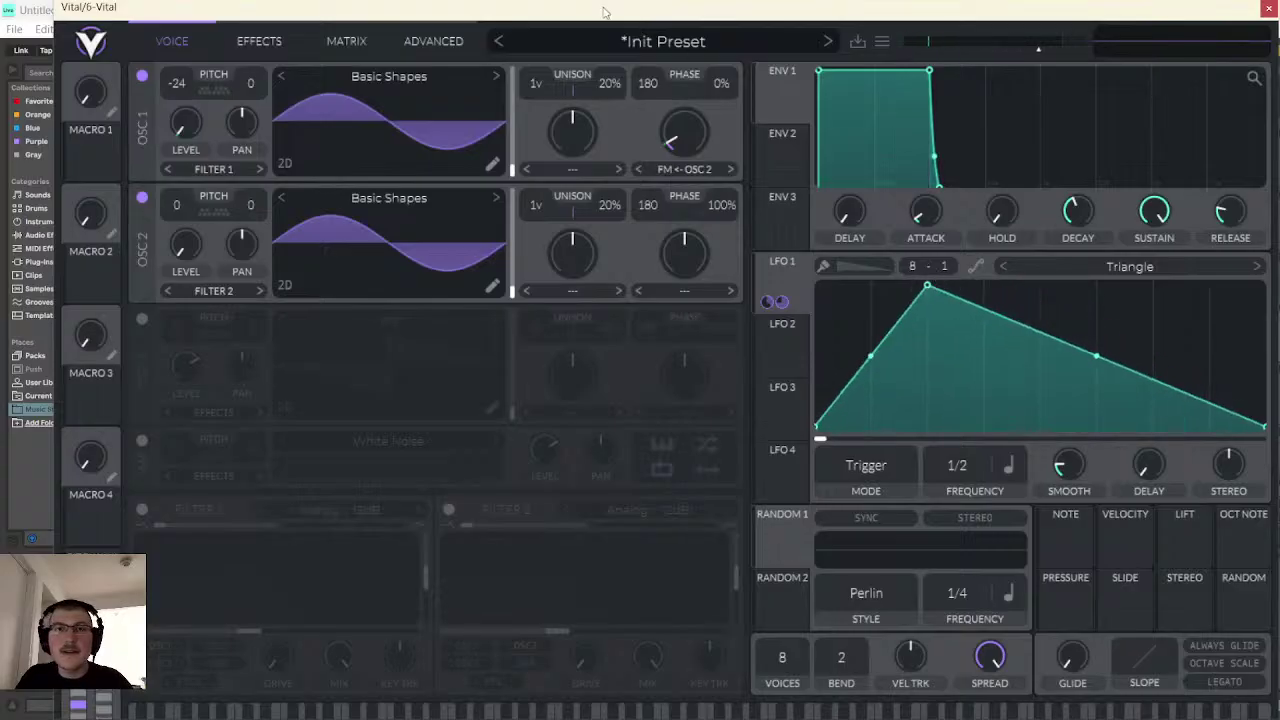
# - Switch to Ableton Live and check the driver type options in its audio preferences
pyautogui.moveTo(603, 12); pyautogui.dragTo(600, 345)
pyautogui.click(162, 29)
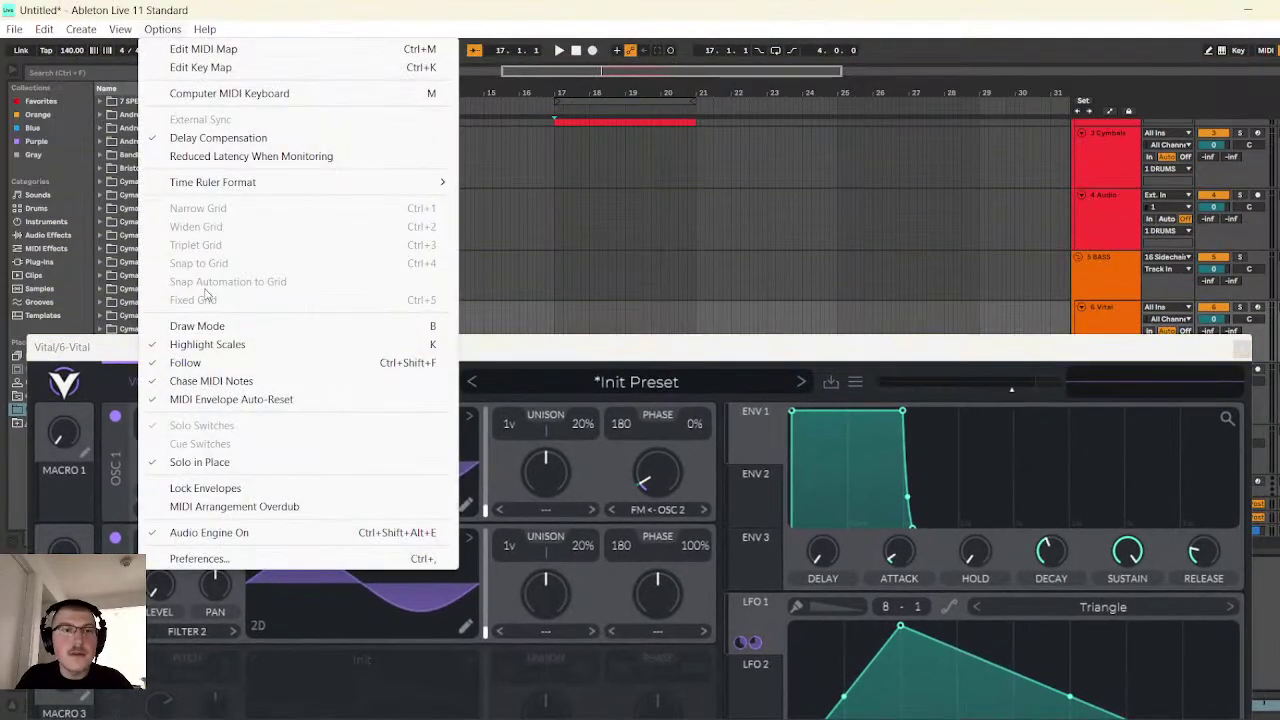
pyautogui.click(199, 558)
pyautogui.click(814, 154)
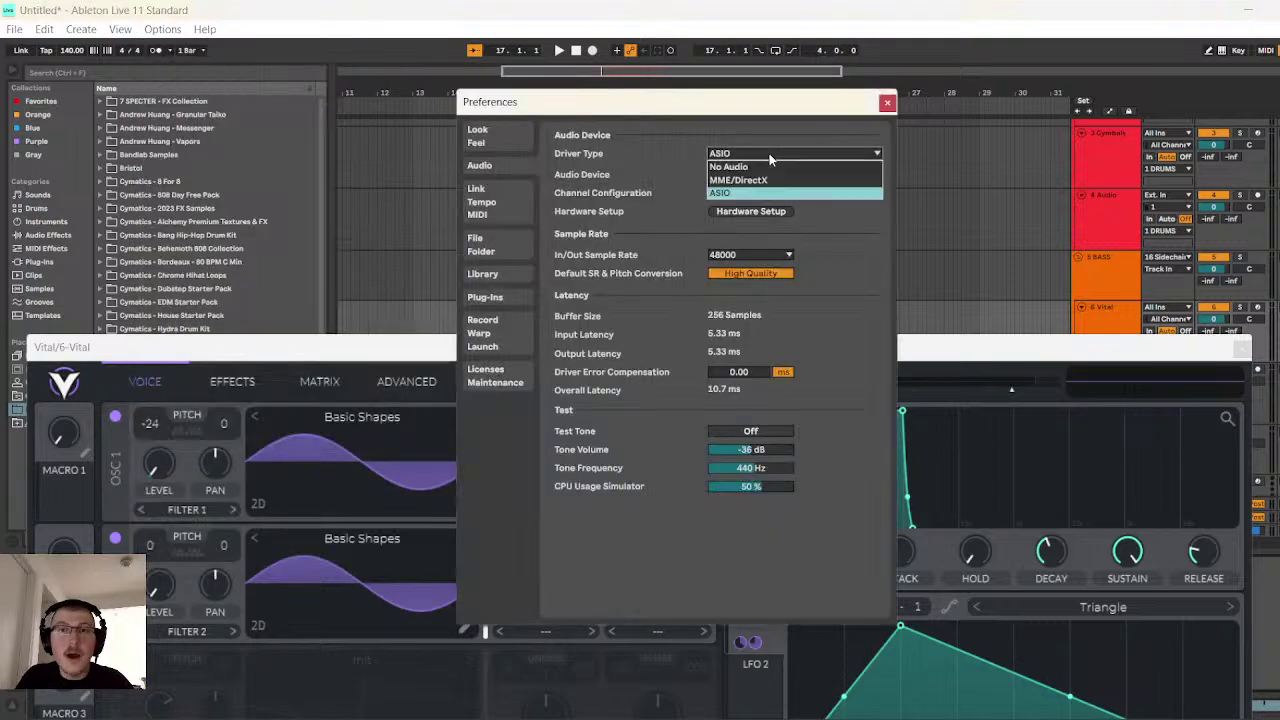
pyautogui.click(761, 180)
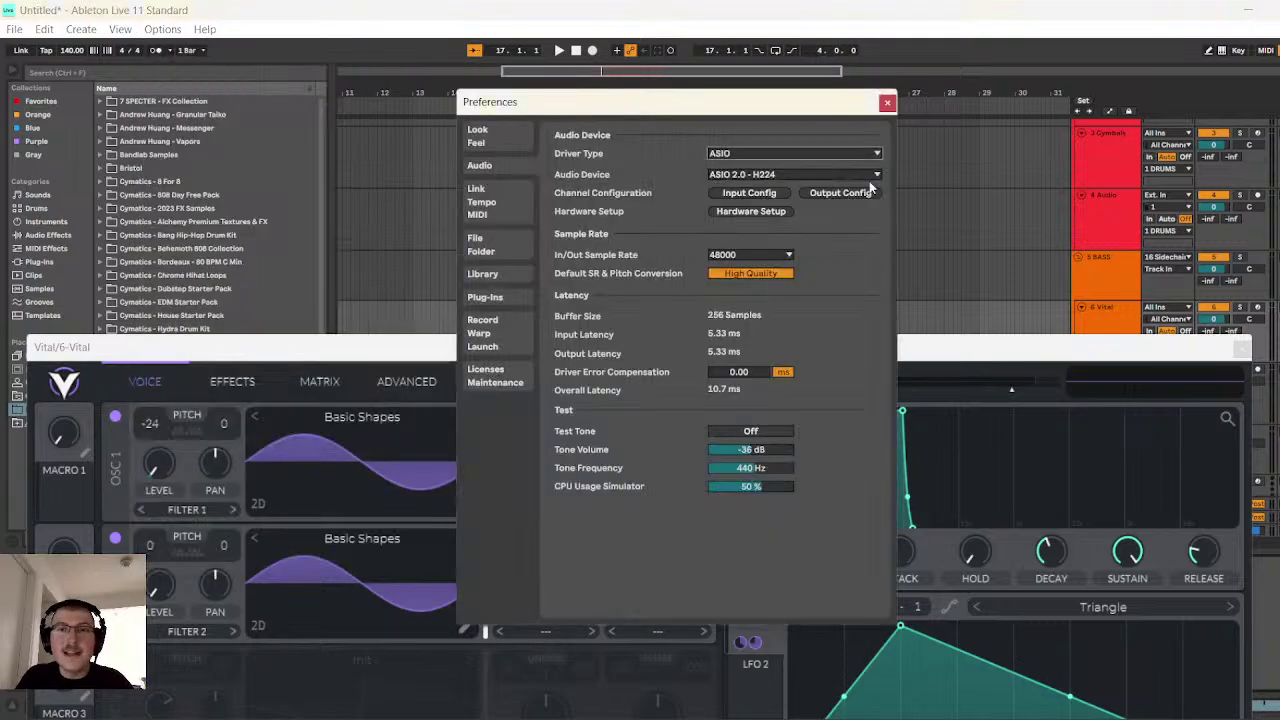
pyautogui.click(886, 104)
# - Close and reopen the Vital plug-in window, reposition it and play a test note
pyautogui.moveTo(893, 347); pyautogui.dragTo(895, 40)
pyautogui.doubleClick(766, 22)
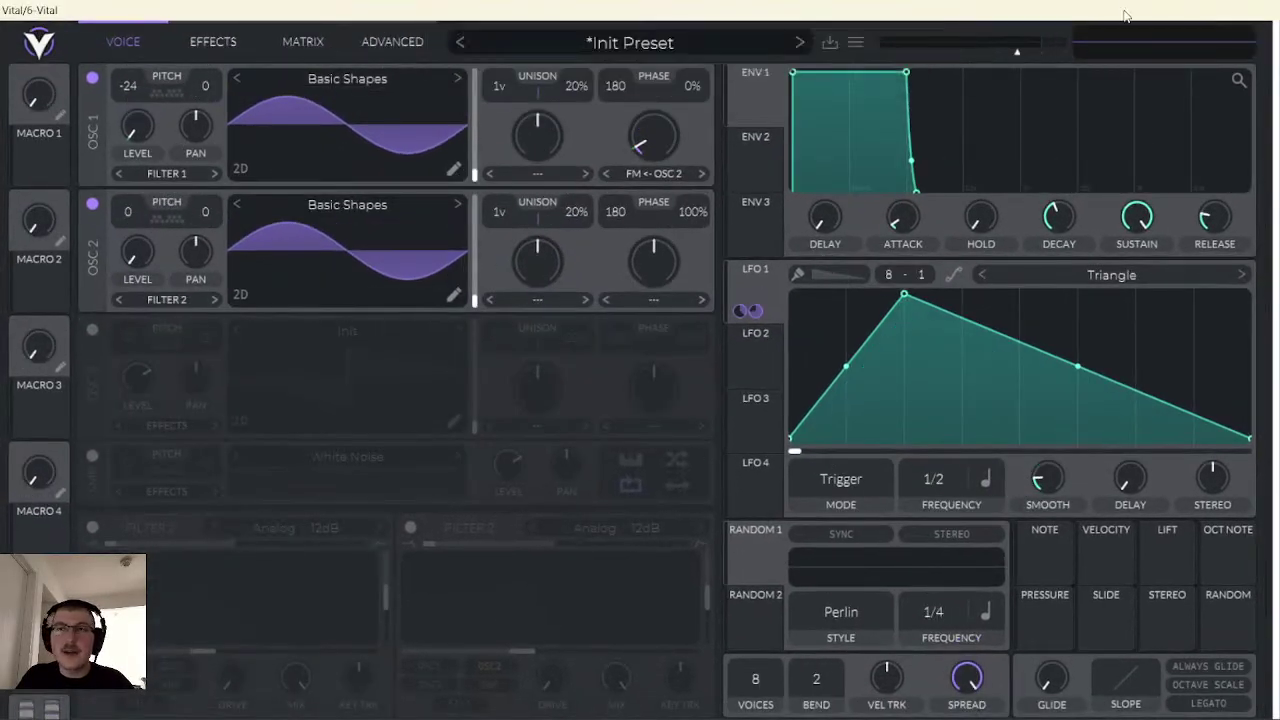
pyautogui.moveTo(1124, 16); pyautogui.dragTo(949, 88)
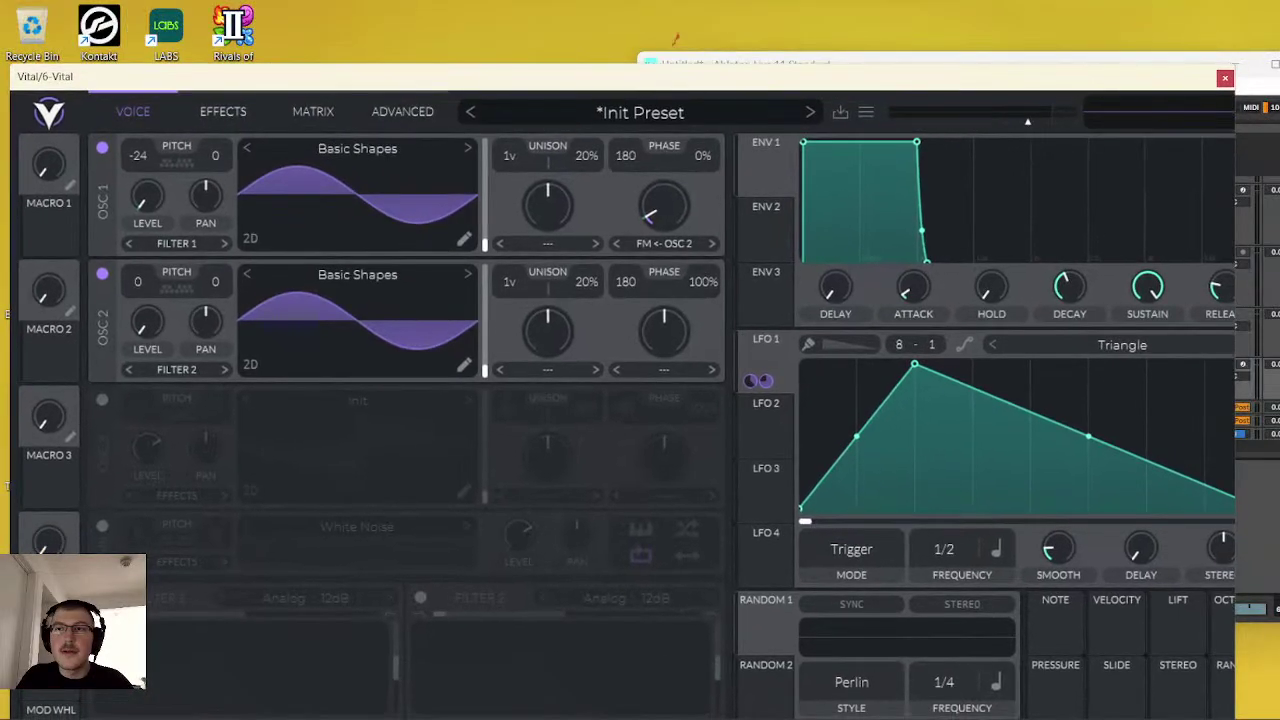
pyautogui.click(1226, 80)
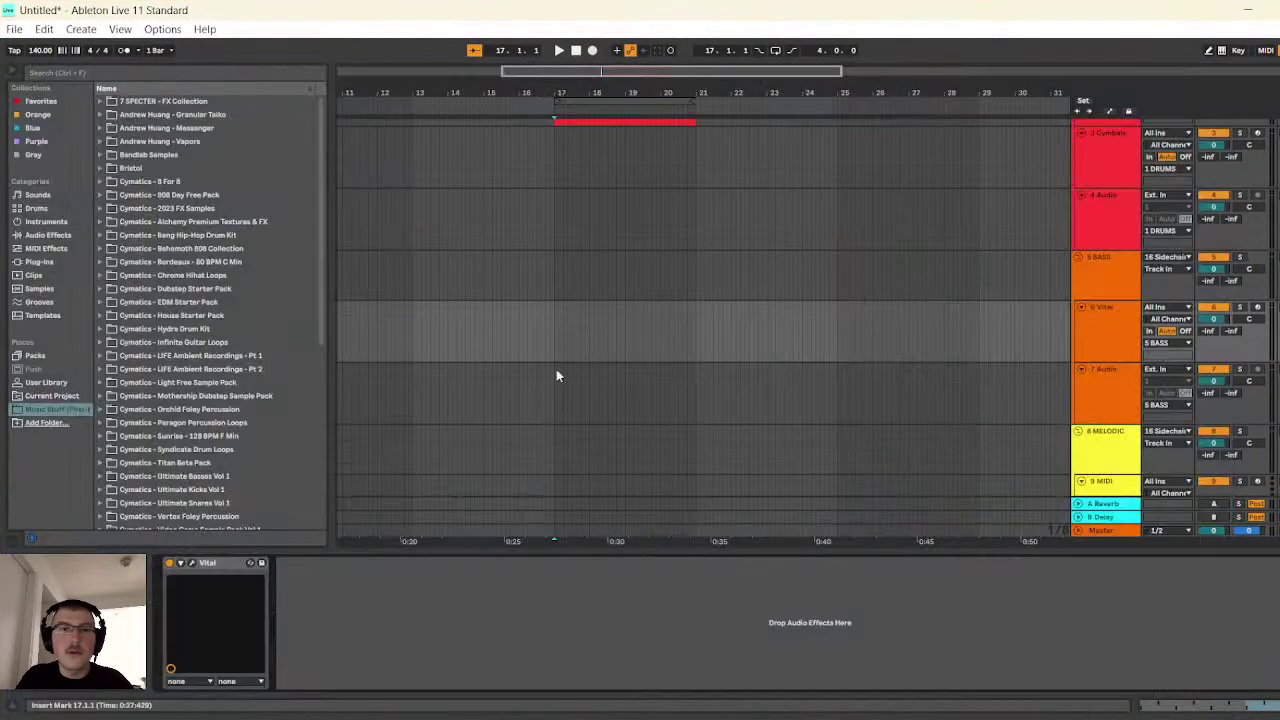
pyautogui.click(196, 566)
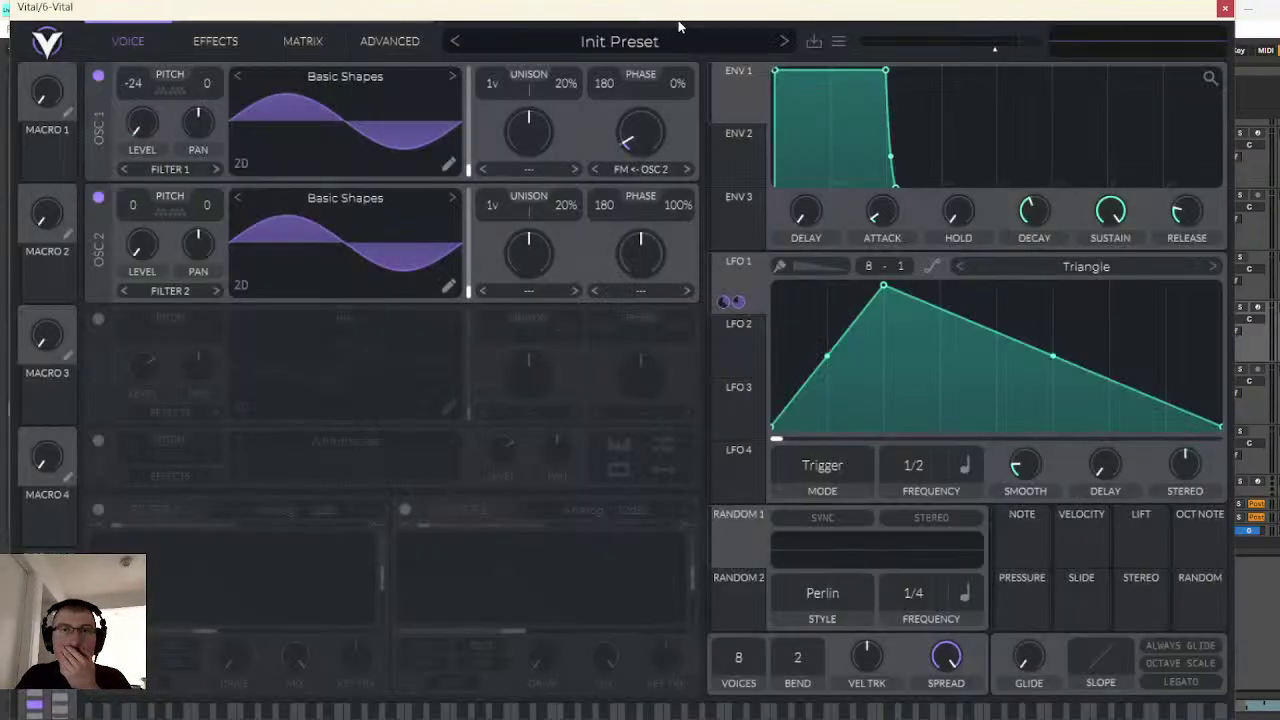
pyautogui.moveTo(675, 18); pyautogui.dragTo(723, 25)
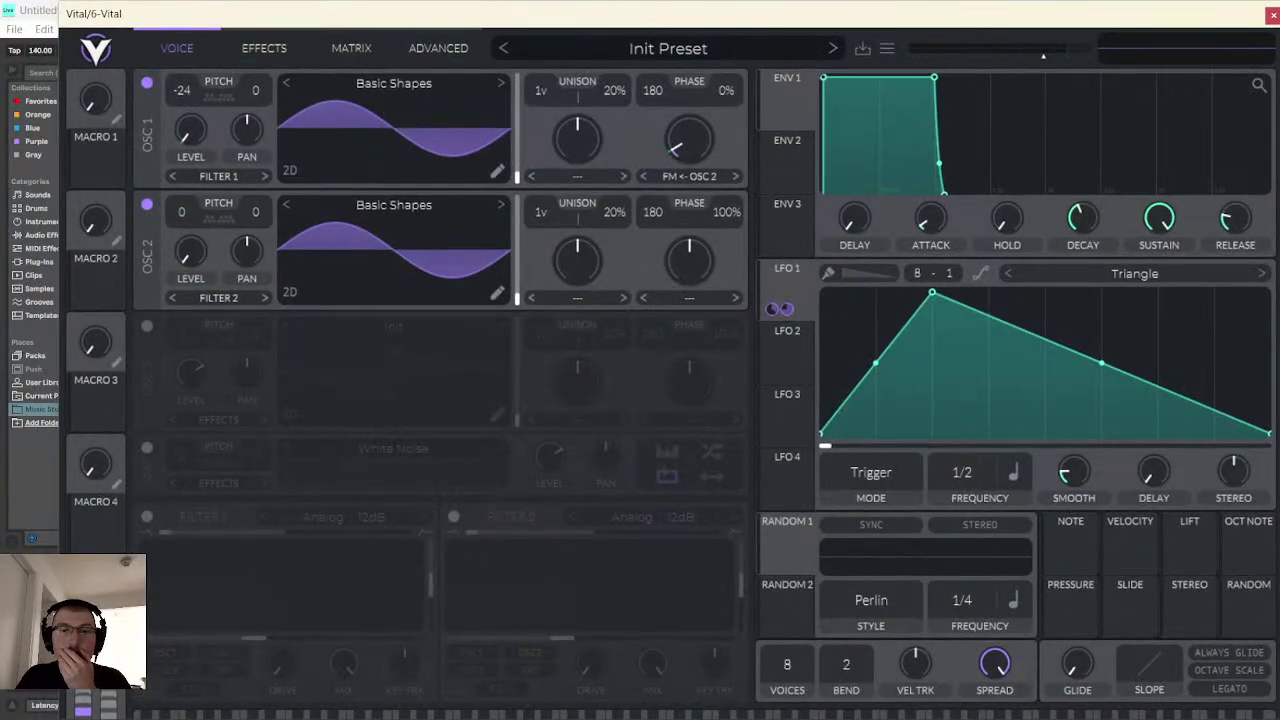
pyautogui.click(548, 715)
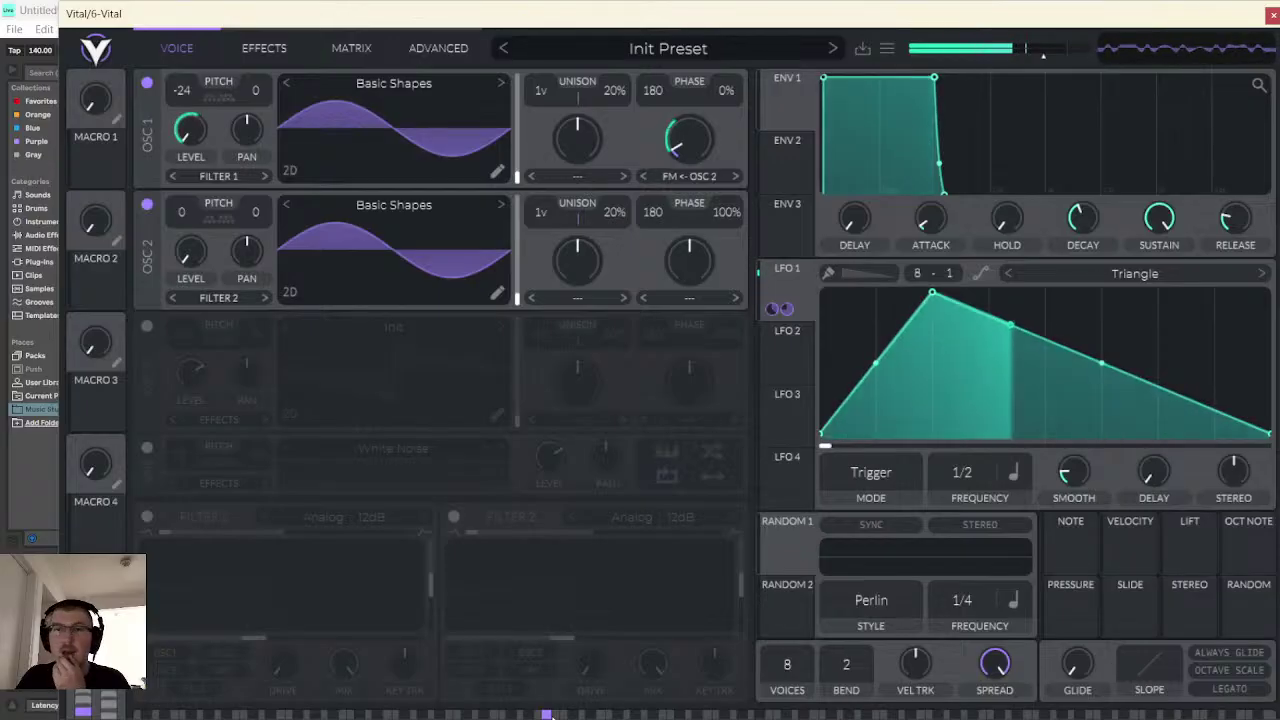
# - Bow LFO 1's falling slope upward and adjust its modulation amount on oscillator 1's FM
pyautogui.moveTo(950, 13); pyautogui.dragTo(935, 106)
pyautogui.moveTo(1092, 452); pyautogui.dragTo(1090, 424)
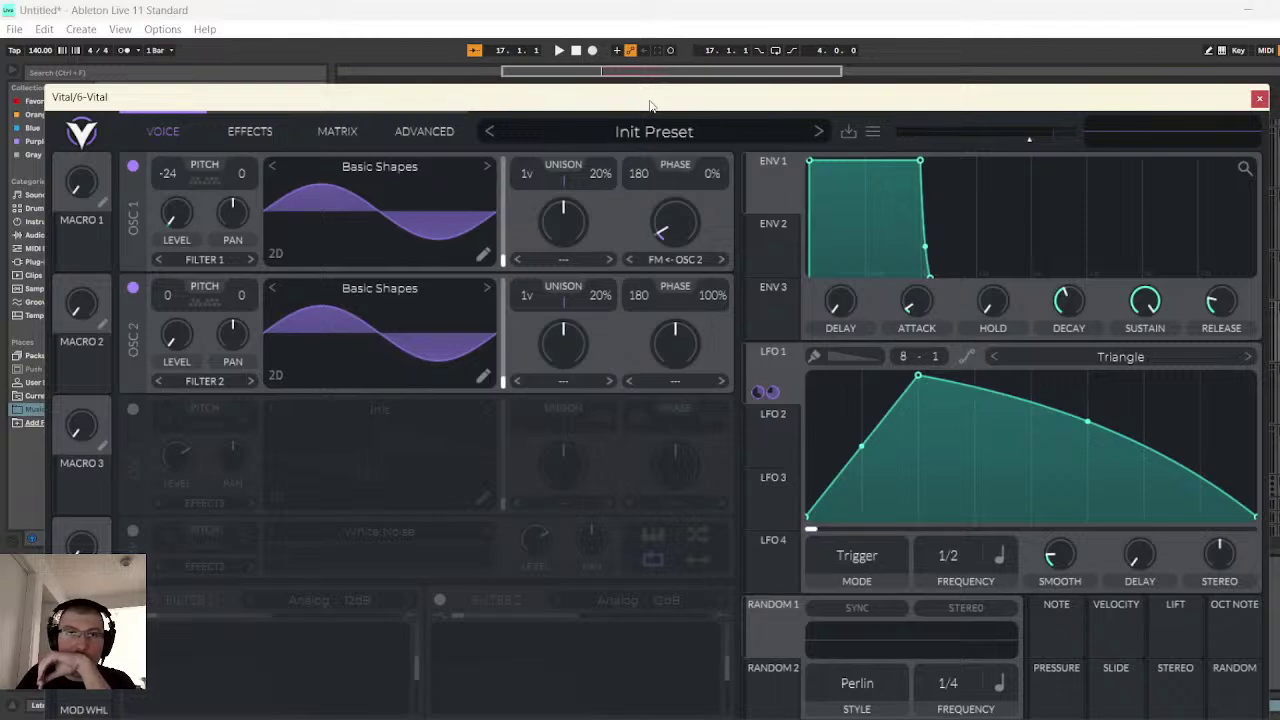
pyautogui.moveTo(650, 105); pyautogui.dragTo(664, 65)
pyautogui.moveTo(688, 244); pyautogui.dragTo(690, 240)
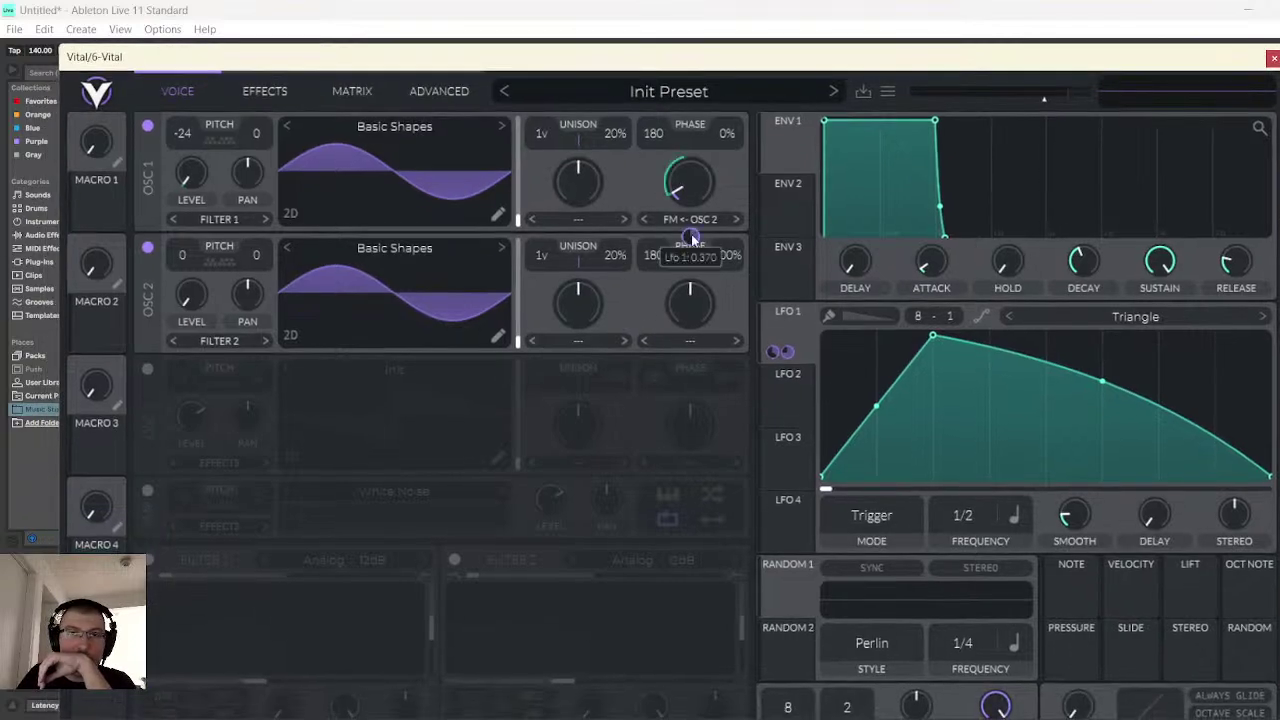
pyautogui.moveTo(632, 64); pyautogui.dragTo(630, 27)
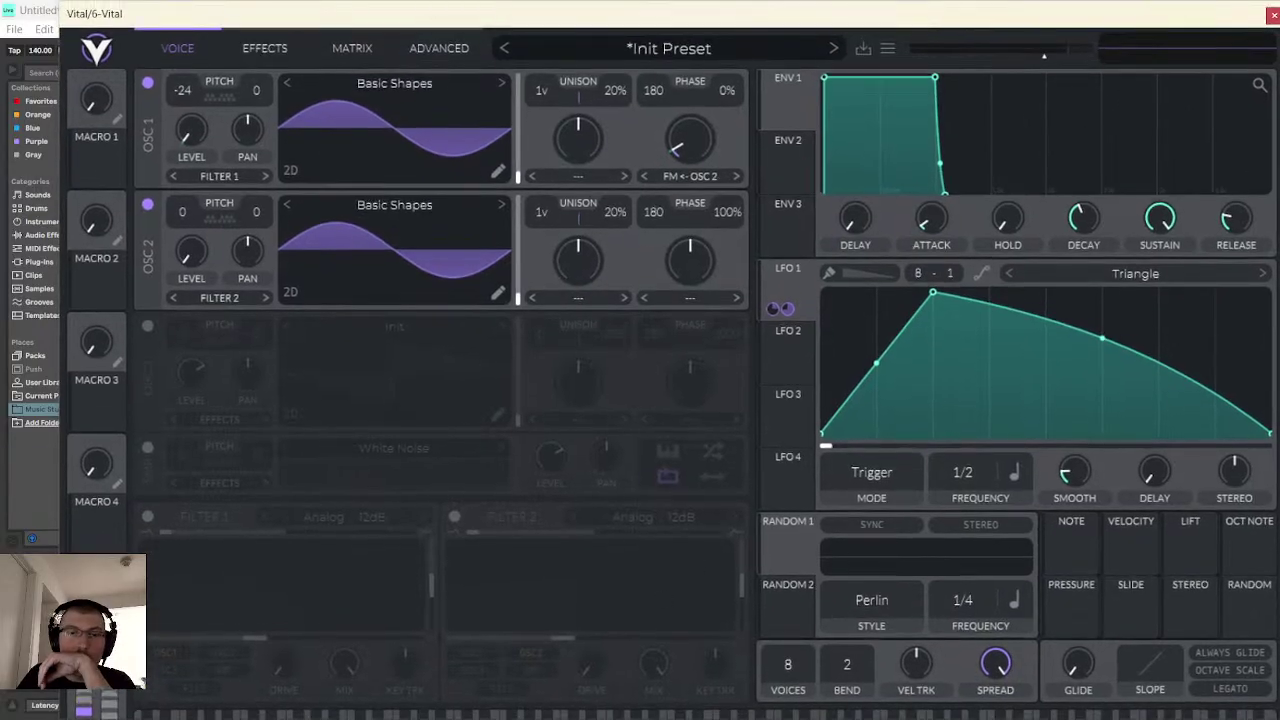
# - Play several different notes on the keyboard to audition the modulated FM sound
pyautogui.click(556, 714)
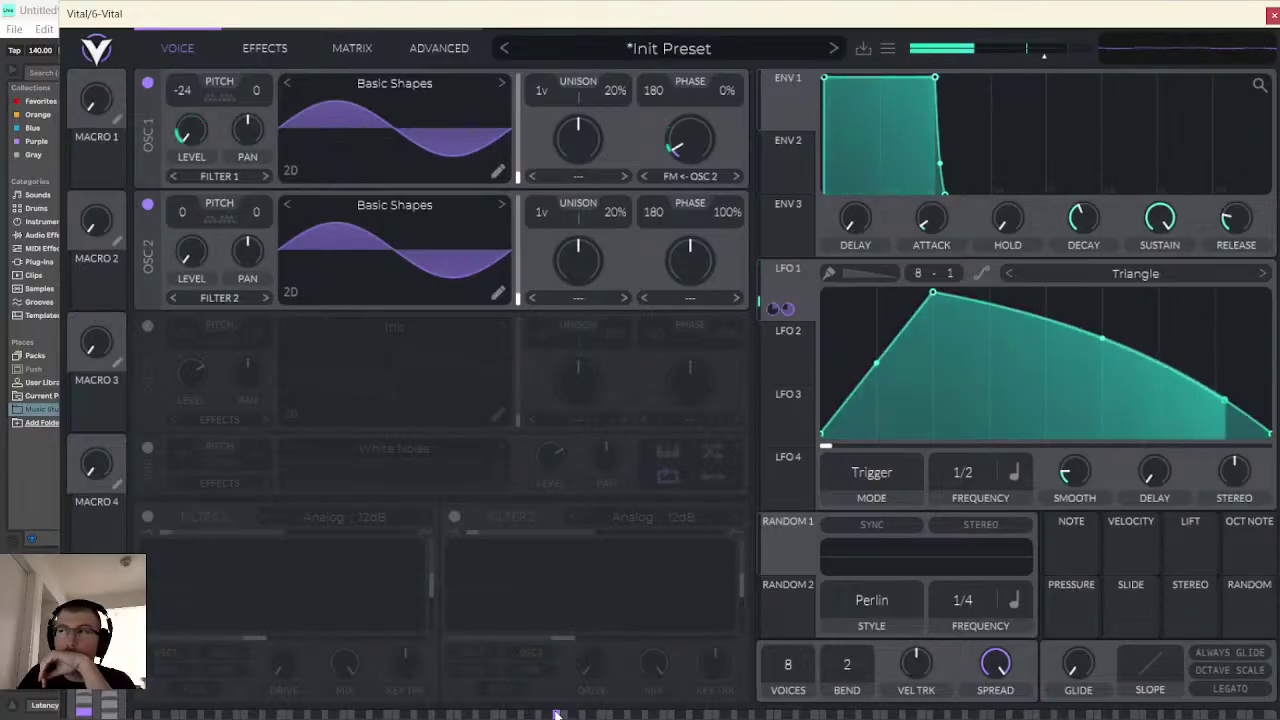
pyautogui.click(591, 714)
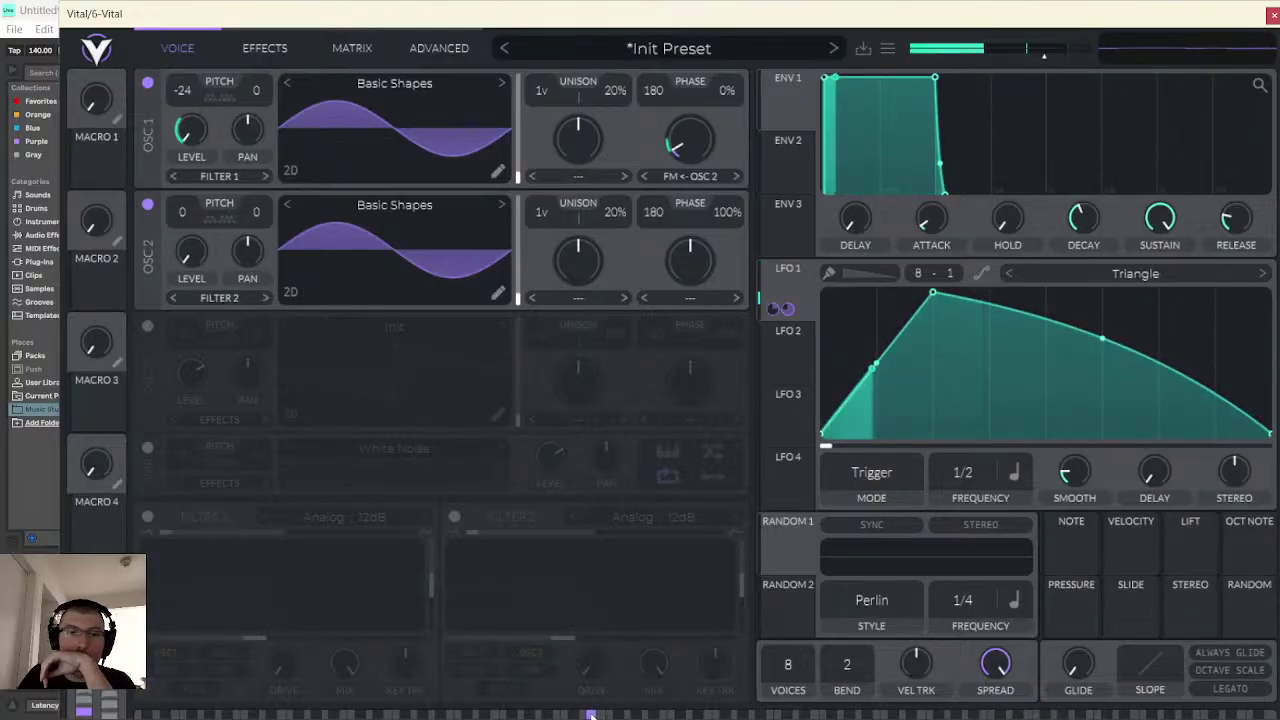
pyautogui.click(574, 714)
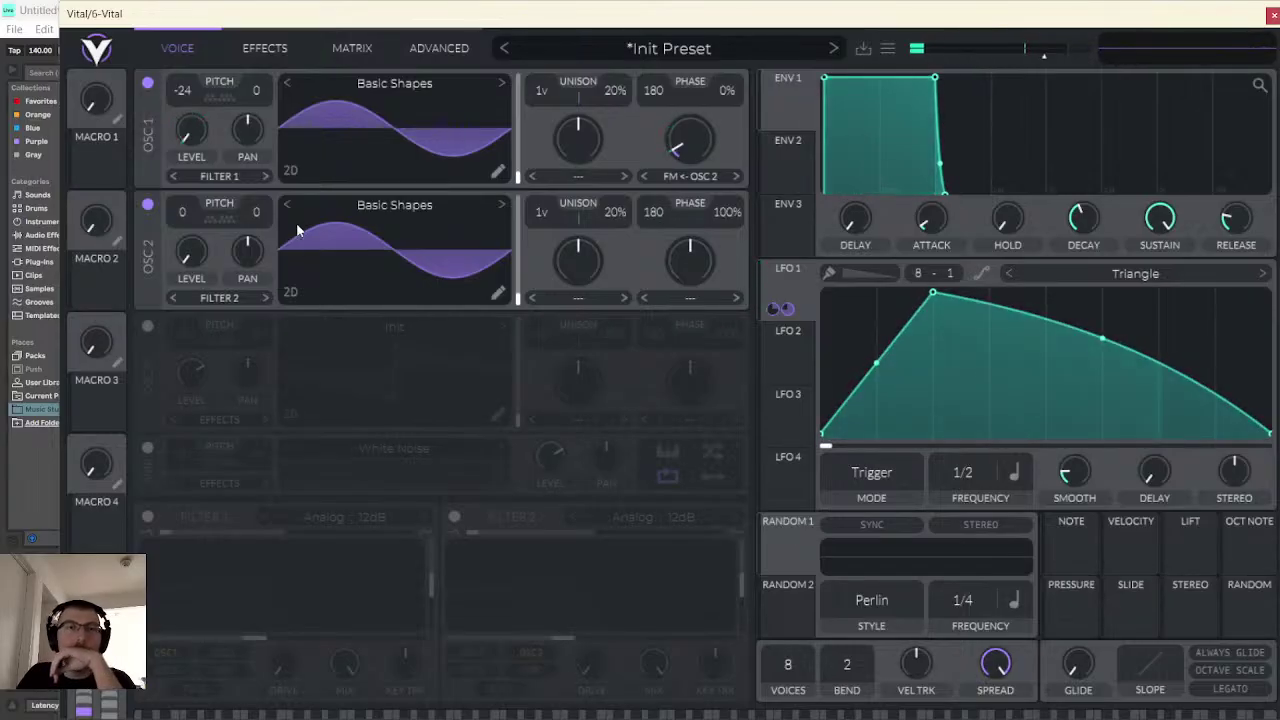
# - Enable Filter 1 as a Digital 24dB high-pass, with resonance at minimum and the blend fully at high-pass
pyautogui.click(147, 516)
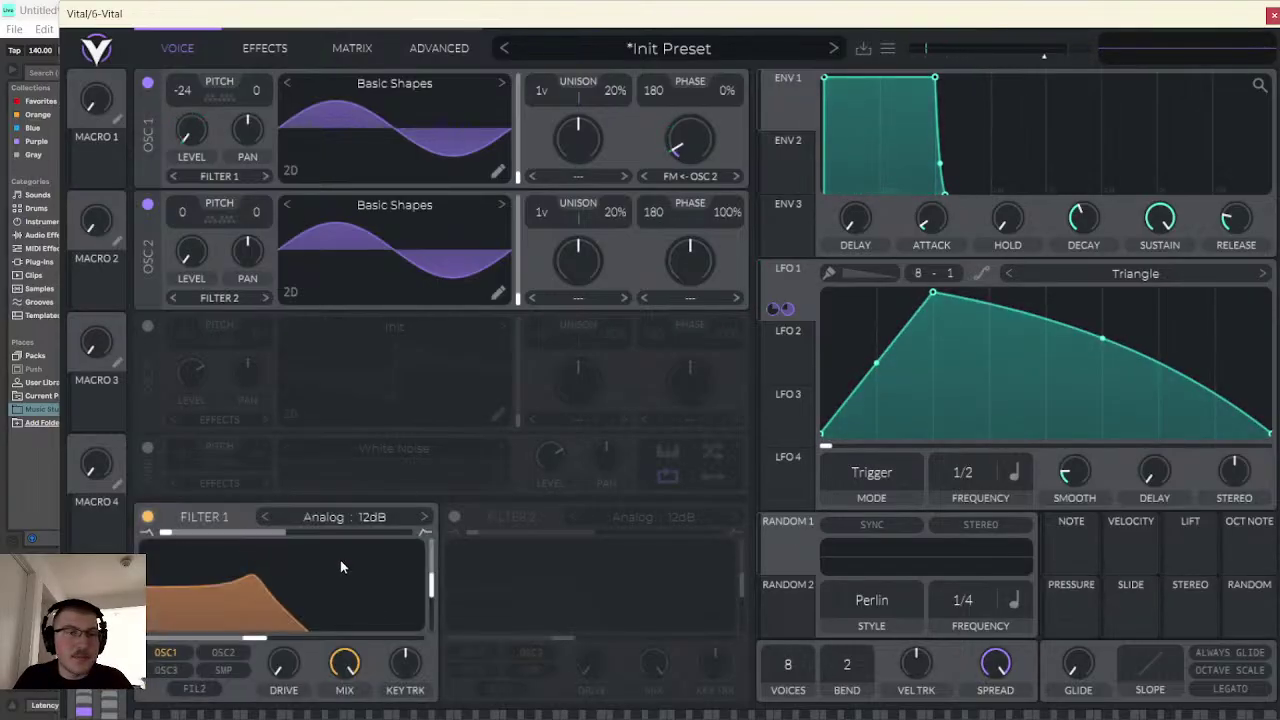
pyautogui.moveTo(434, 581); pyautogui.dragTo(434, 624)
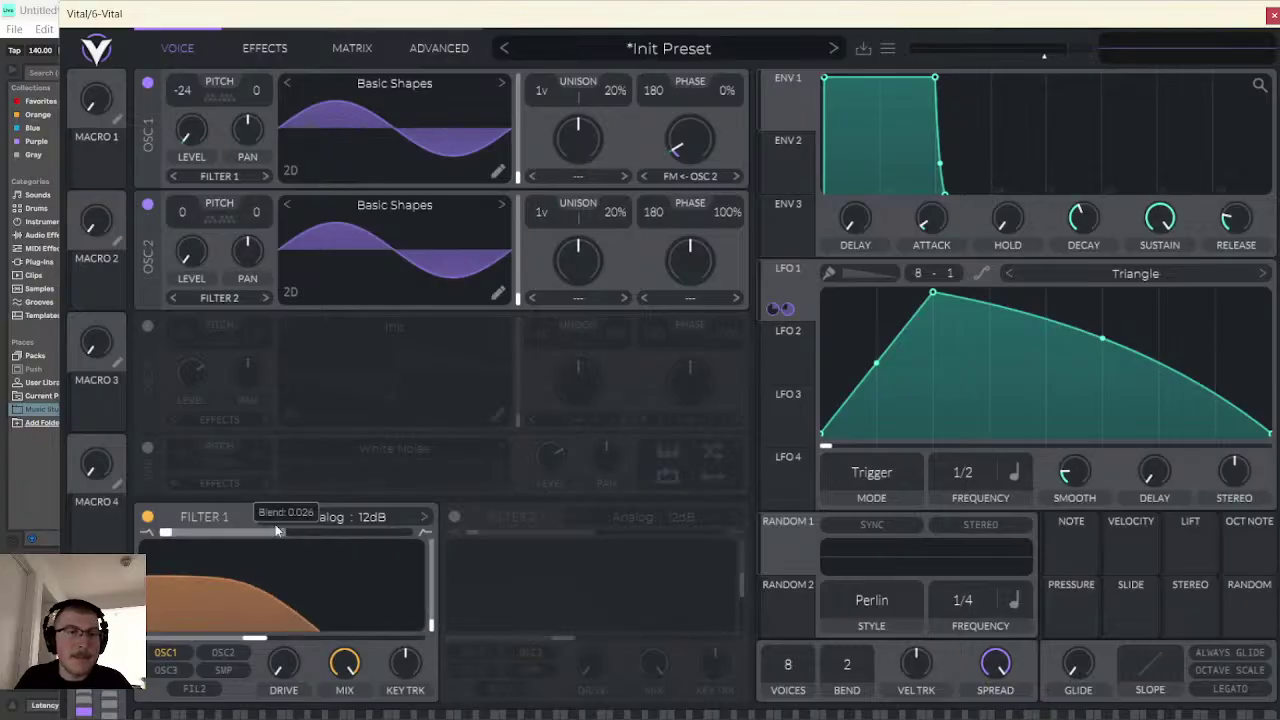
pyautogui.moveTo(277, 531); pyautogui.dragTo(459, 511)
pyautogui.click(401, 512)
pyautogui.click(459, 580)
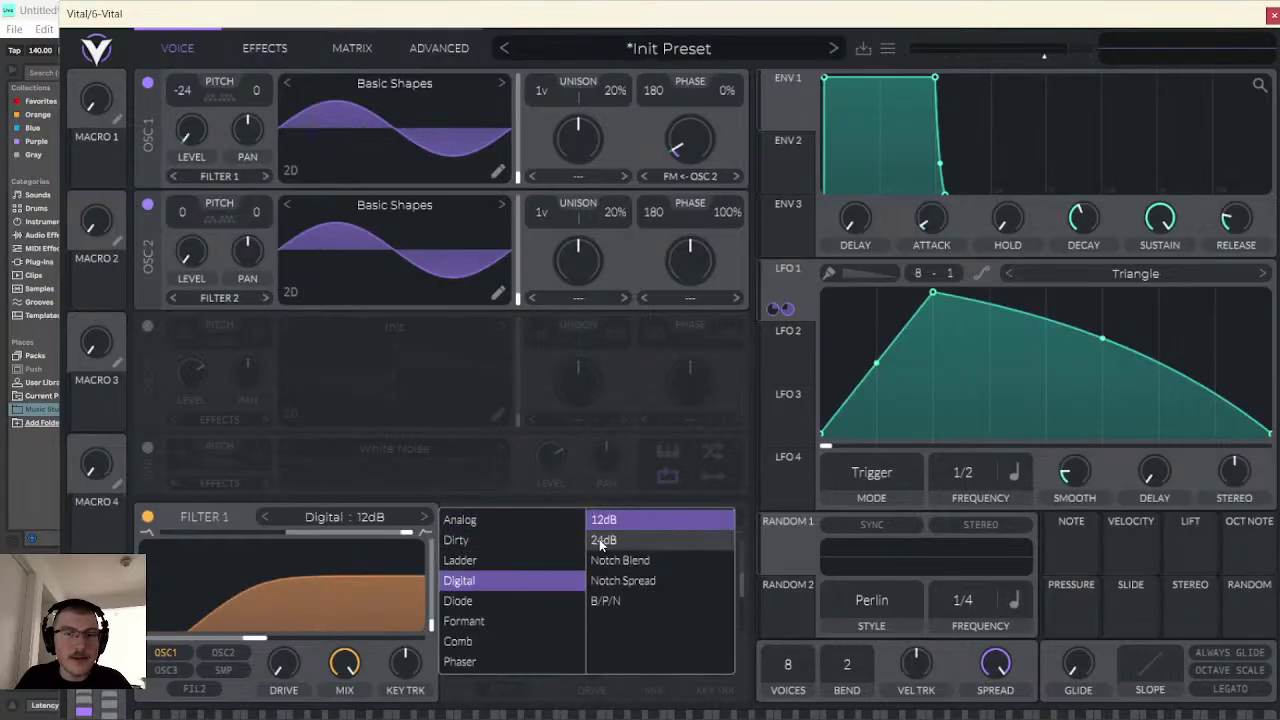
pyautogui.click(601, 541)
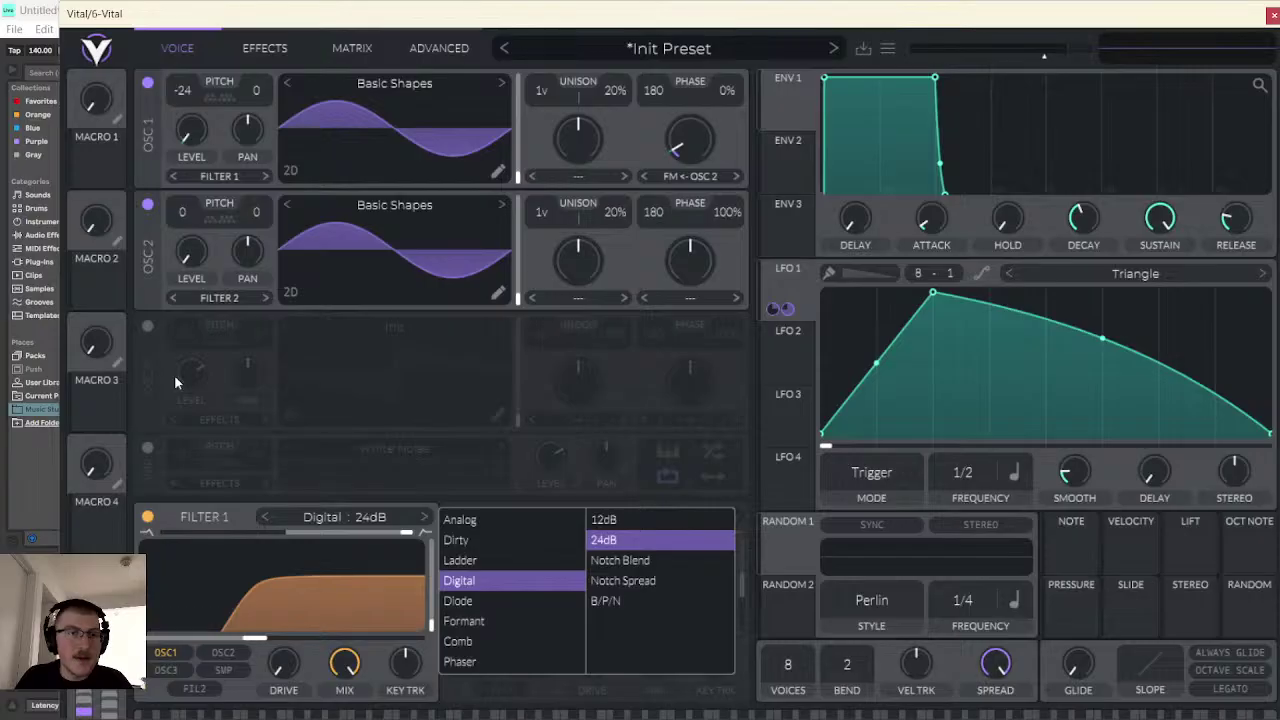
# - Enable oscillator 3 with the Basic Shapes wavetable and set its phase randomization to 0%
pyautogui.click(148, 327)
pyautogui.click(496, 328)
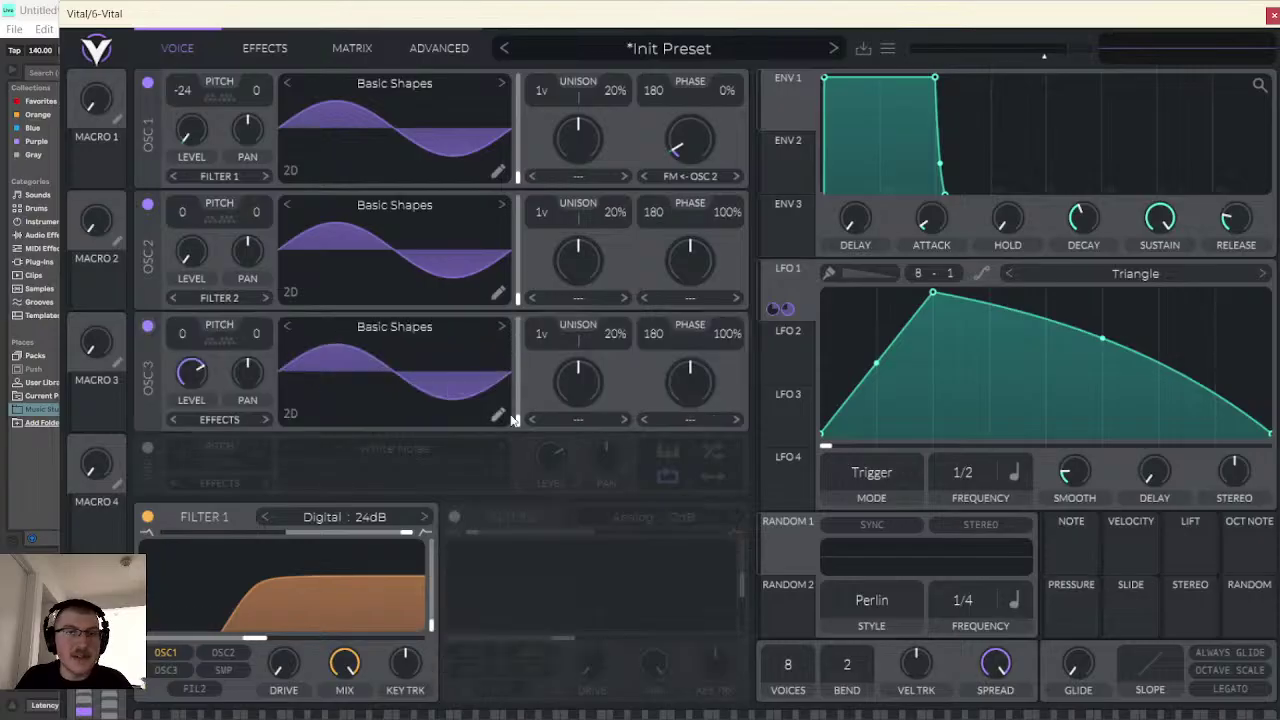
pyautogui.doubleClick(729, 334)
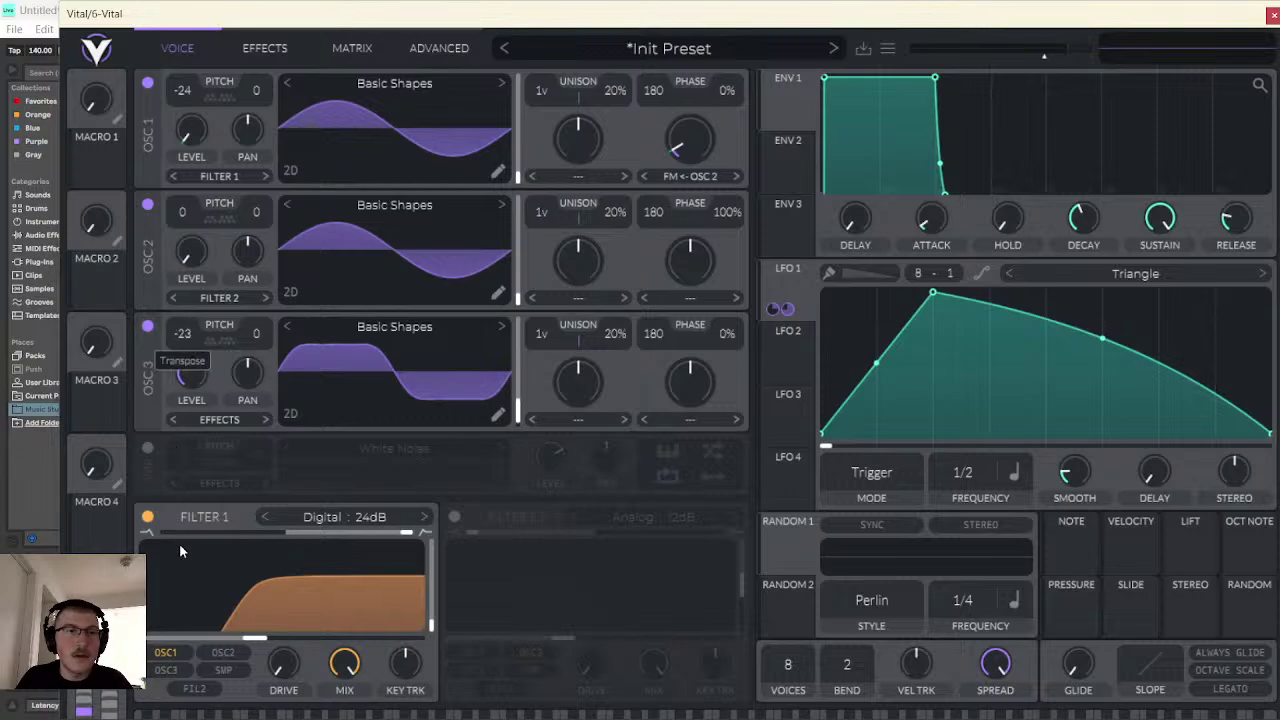
# - Transpose oscillator 3 to -24, modulate its zeroed level with LFO 1 at 0.75, and audition a note
pyautogui.moveTo(179, 543); pyautogui.dragTo(180, 556)
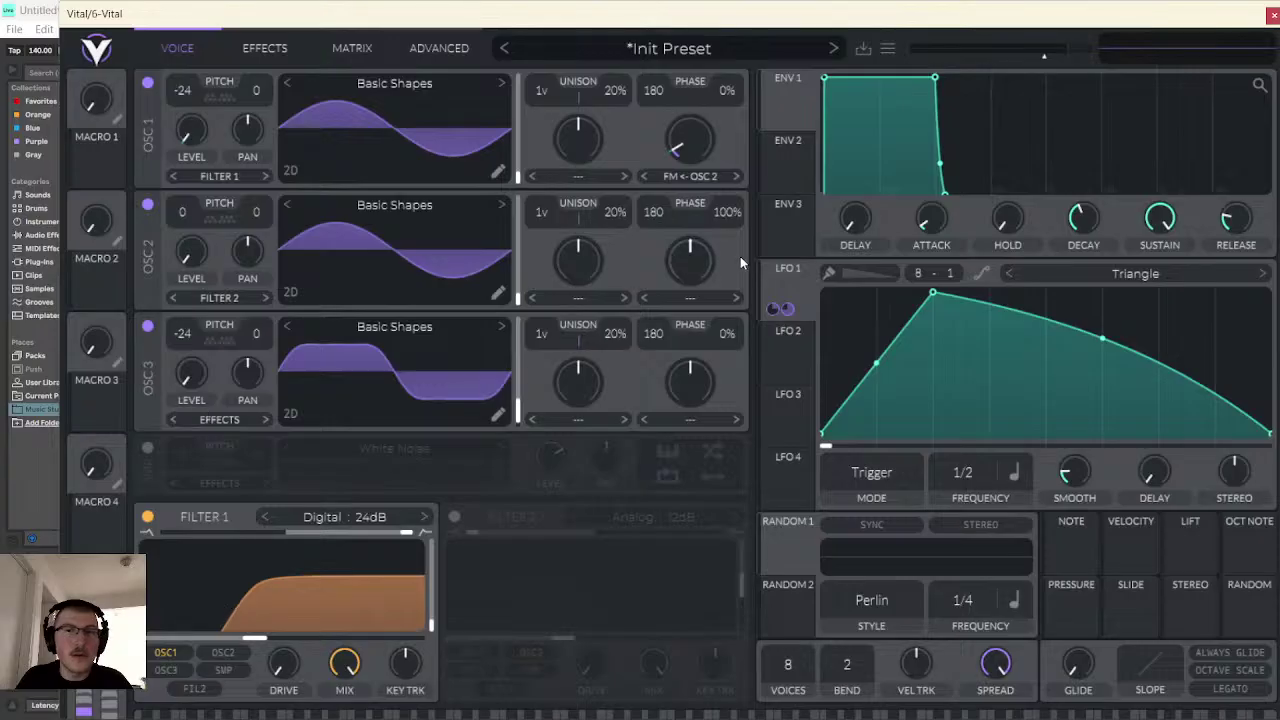
pyautogui.moveTo(780, 308); pyautogui.dragTo(190, 380)
pyautogui.rightClick(191, 419)
pyautogui.click(254, 549)
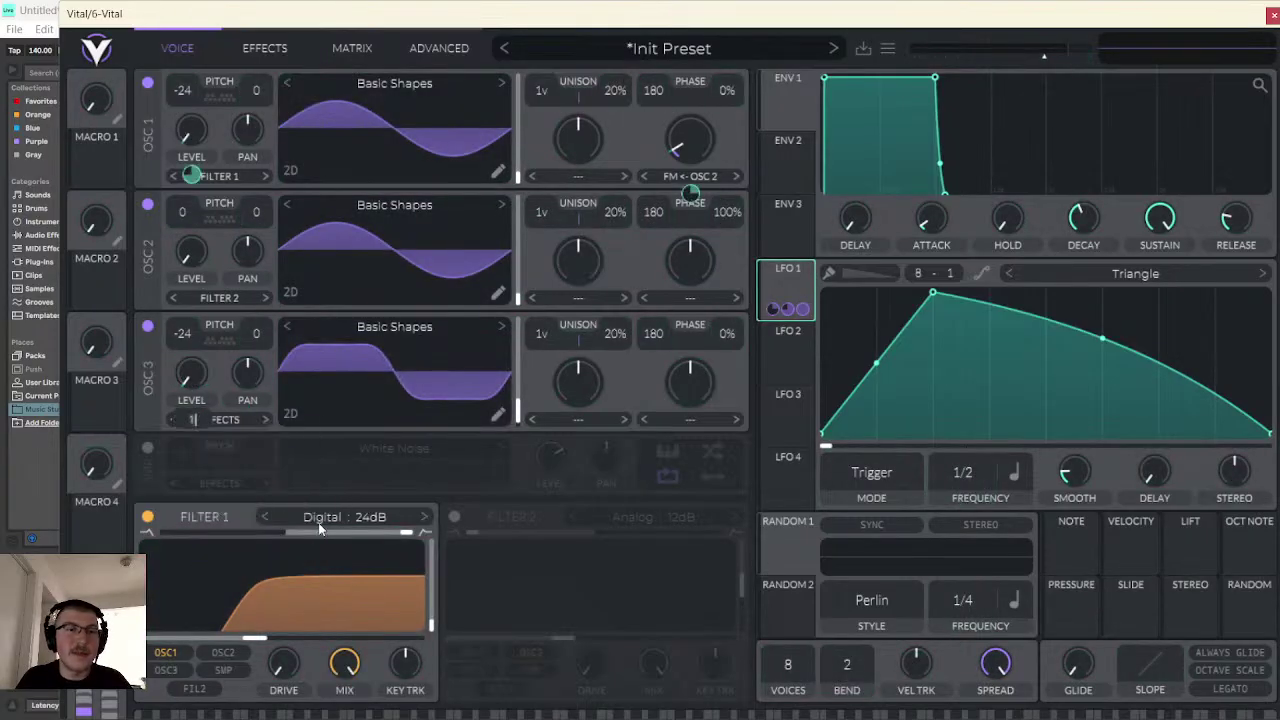
pyautogui.write('.75')
pyautogui.press('Return')
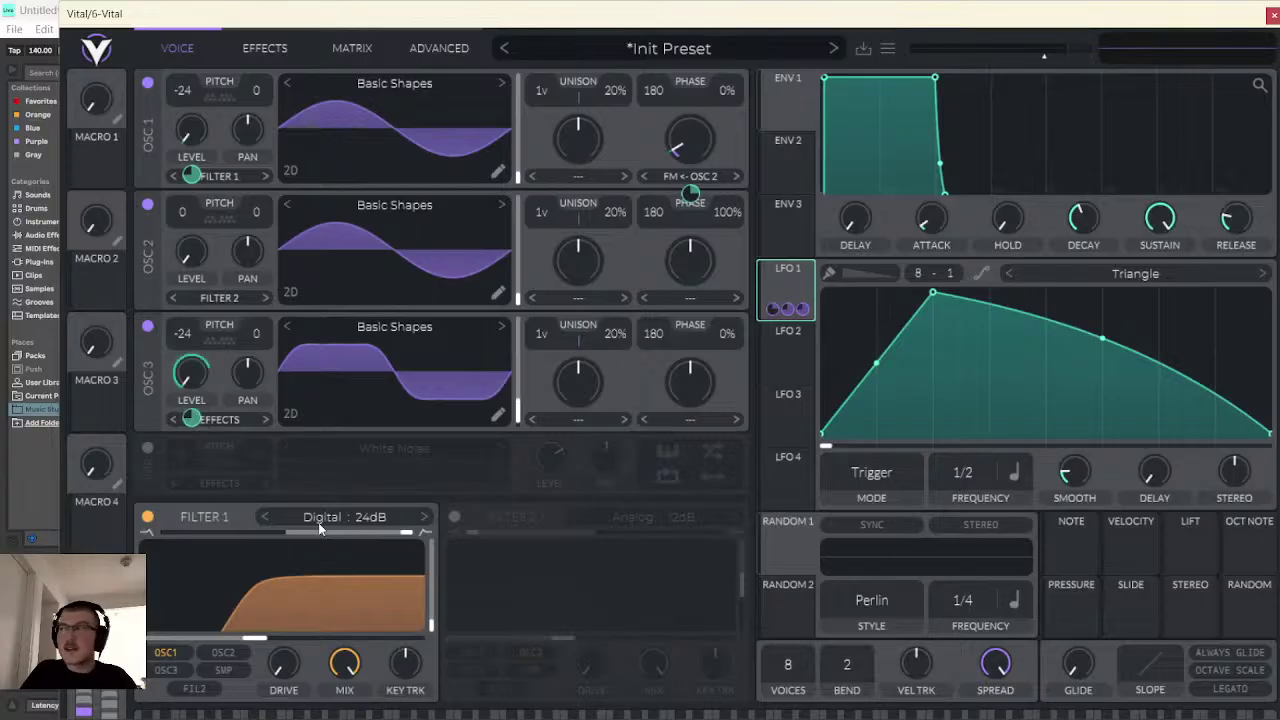
pyautogui.click(597, 716)
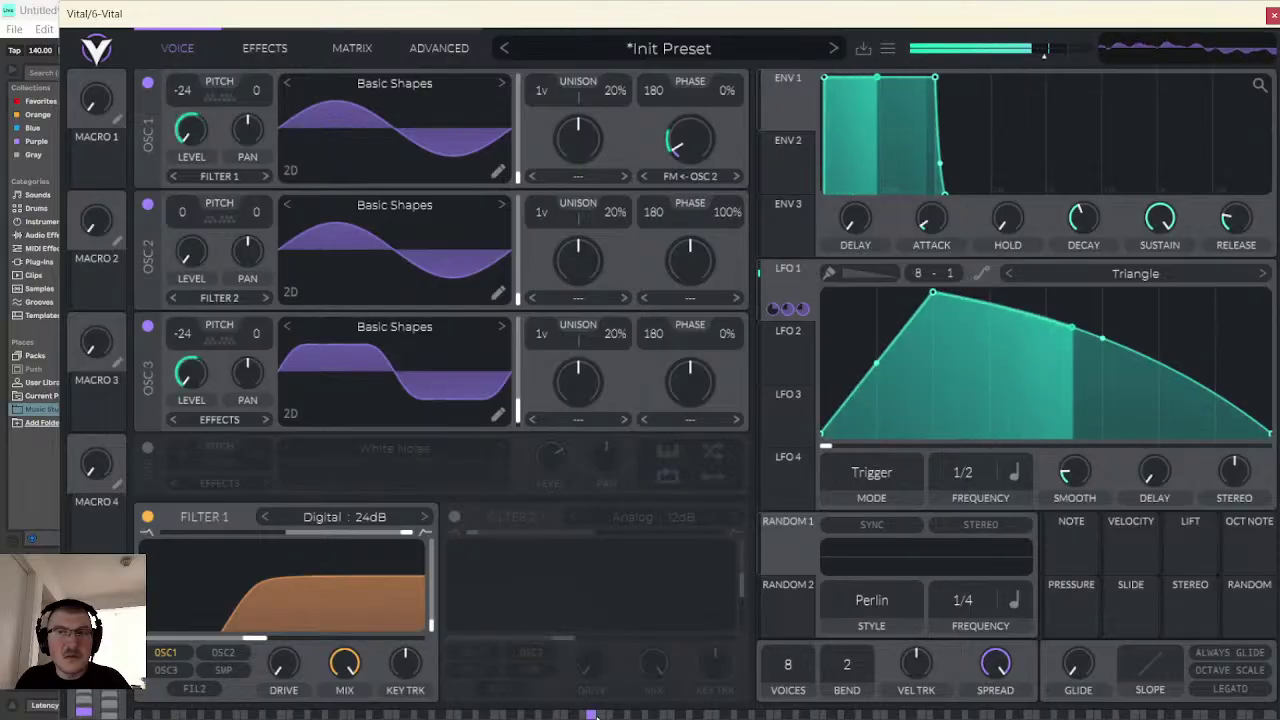
# - Switch to Ableton Live, select the 6 Vital track under the BASS group, and open its Vital plugin
pyautogui.moveTo(1022, 20); pyautogui.dragTo(1279, 140)
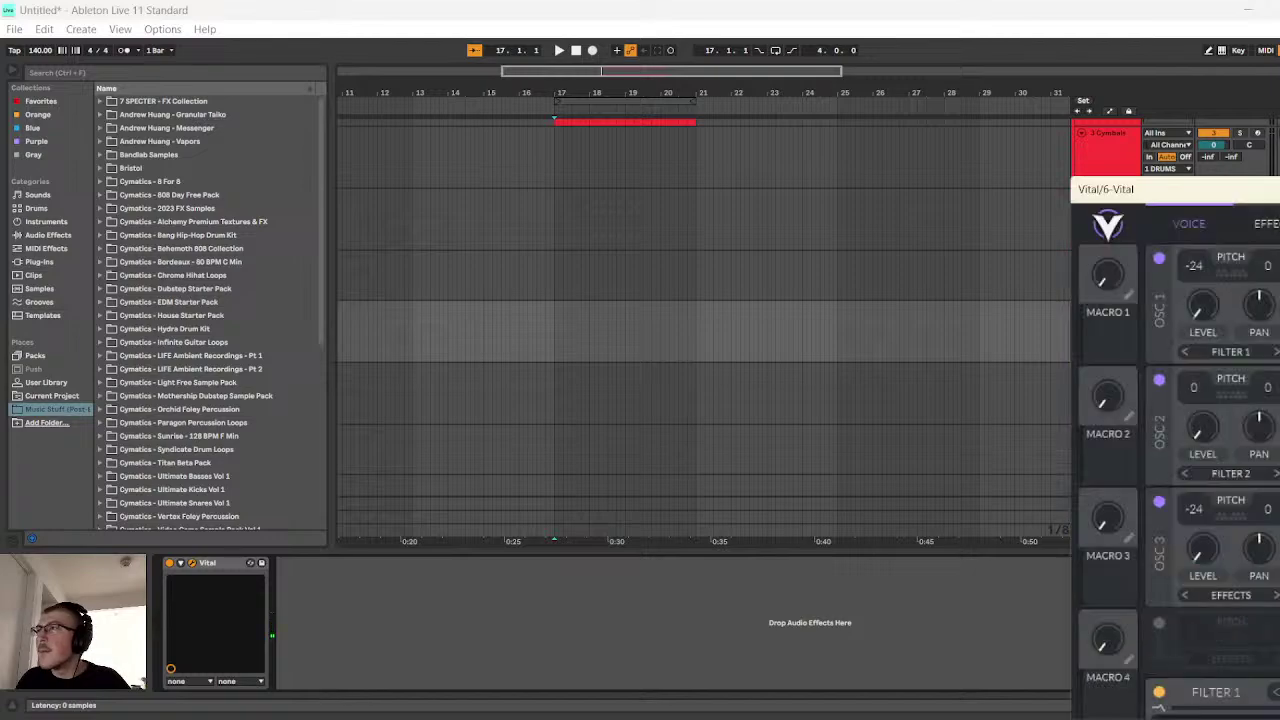
pyautogui.moveTo(1110, 188); pyautogui.dragTo(600, 161)
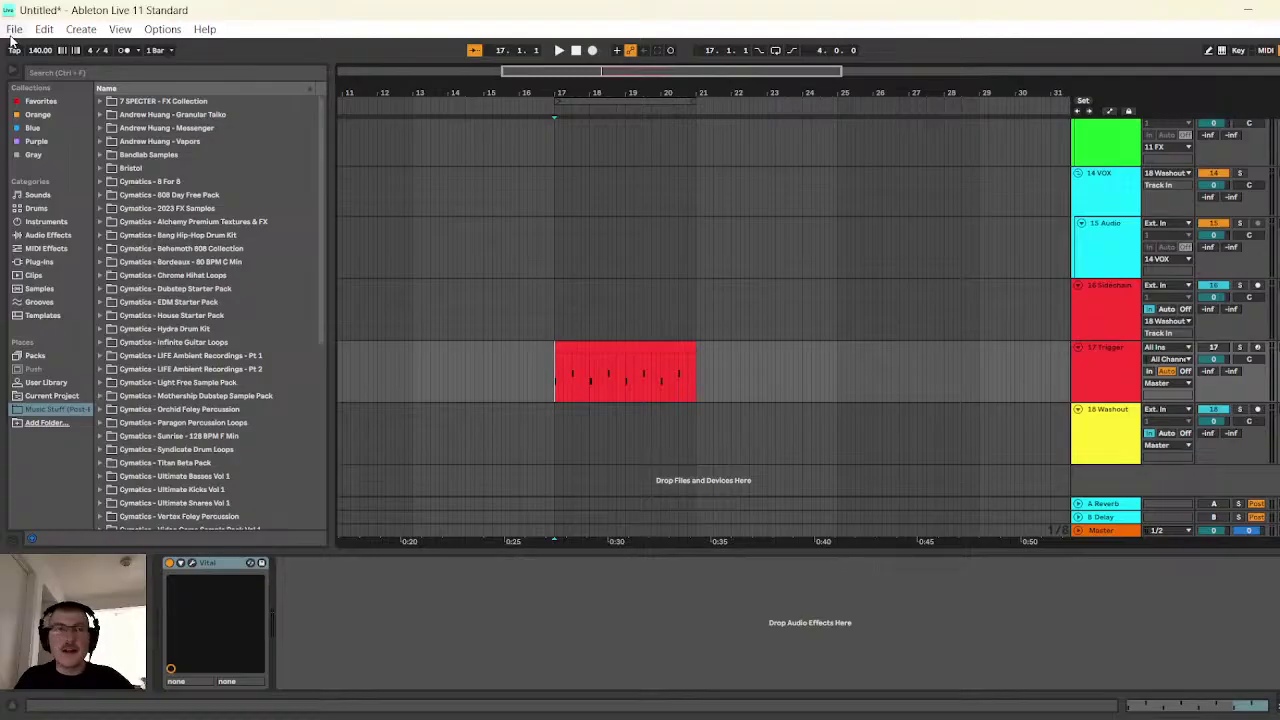
pyautogui.scroll(5, 960, 258)
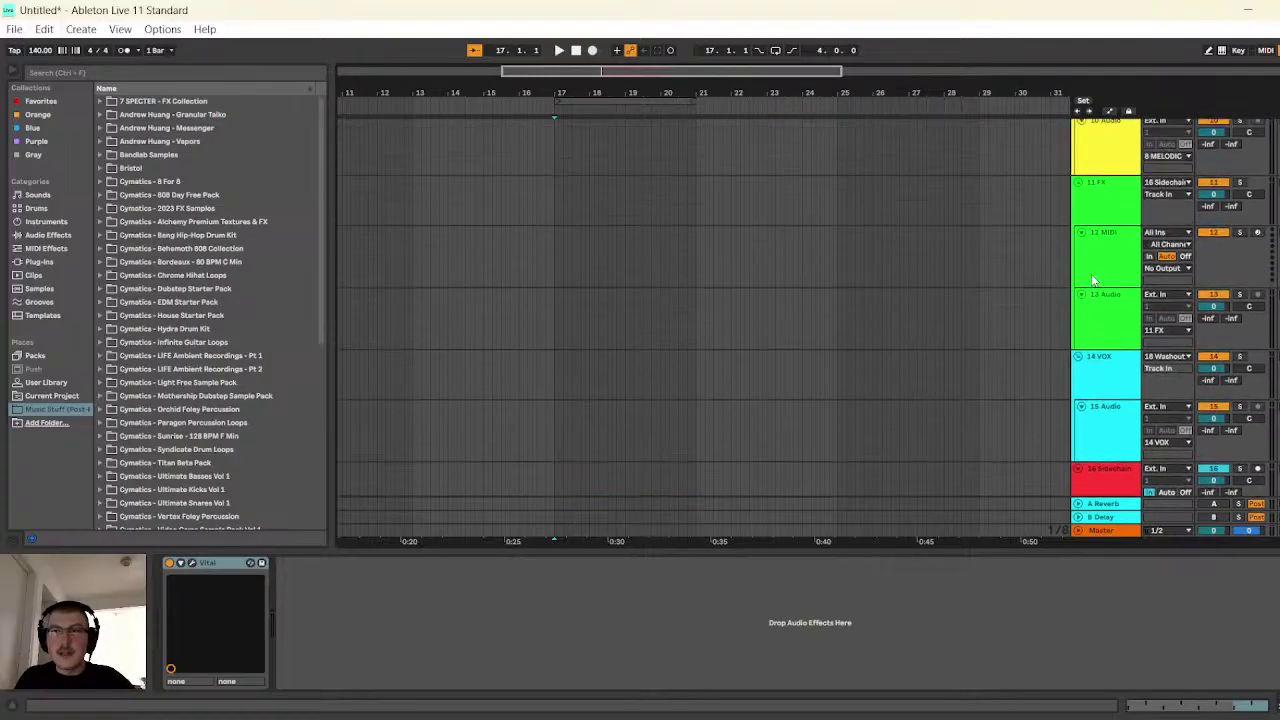
pyautogui.scroll(6, 1097, 255)
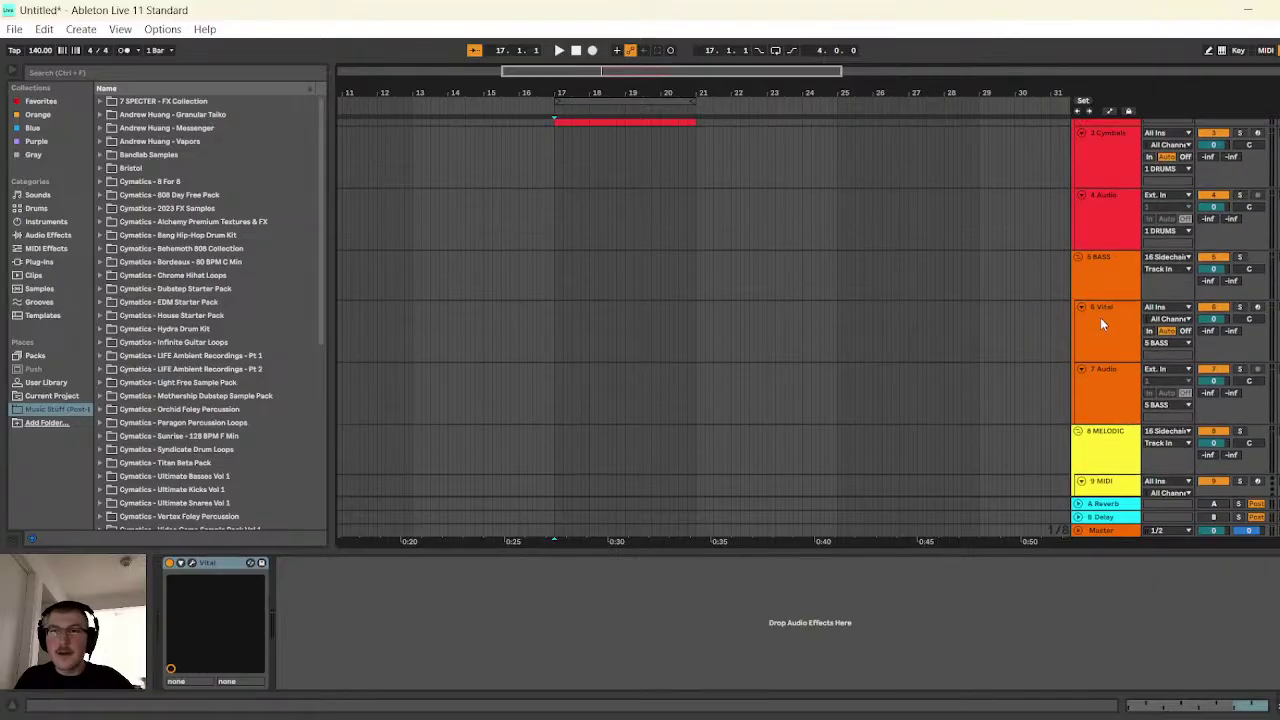
pyautogui.click(1100, 317)
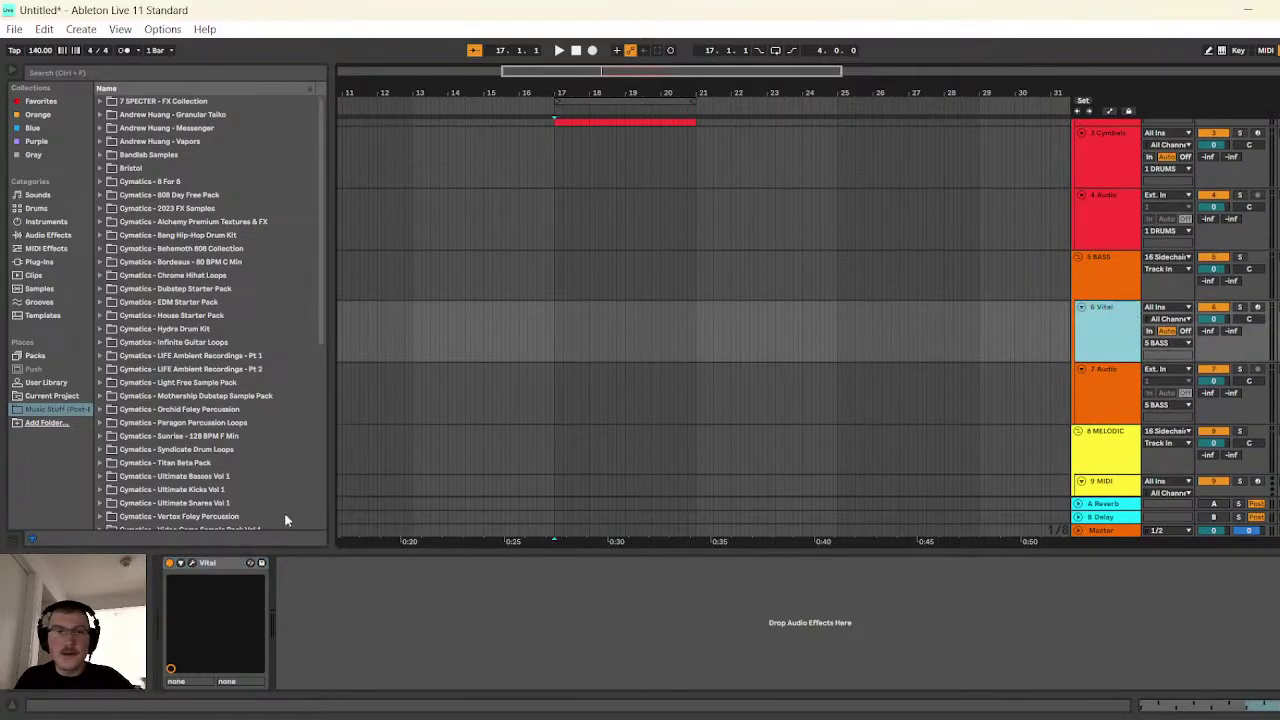
pyautogui.click(208, 562)
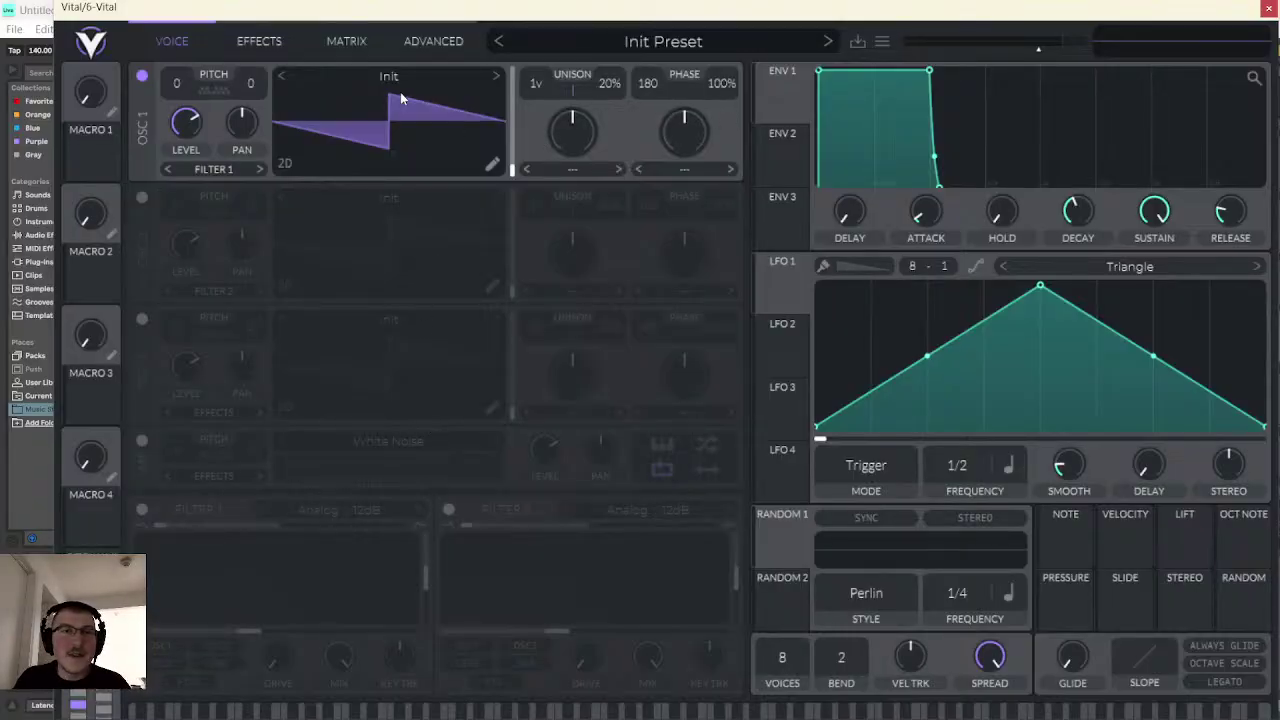
# - Load Basic Shapes into oscillators 1 and 2, transposing oscillator 1 to -24 and setting oscillator 2's phase randomization to 0%
pyautogui.click(495, 78)
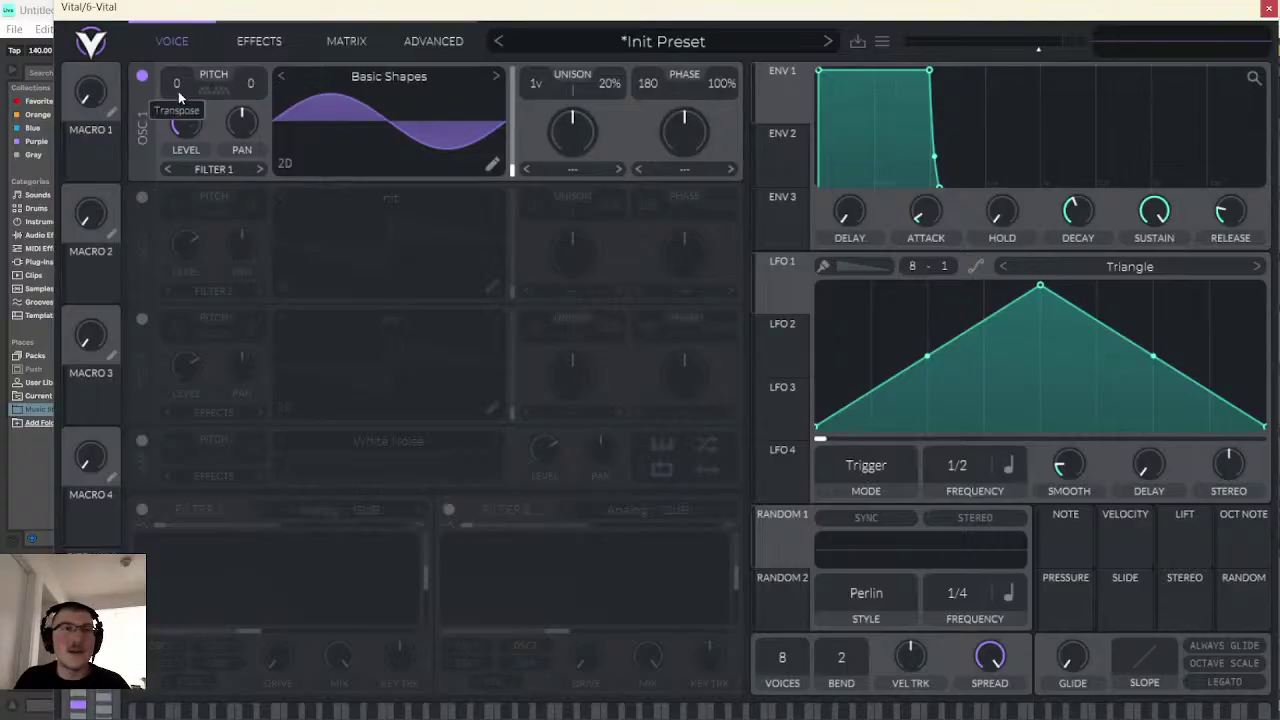
pyautogui.moveTo(193, 238); pyautogui.dragTo(200, 330)
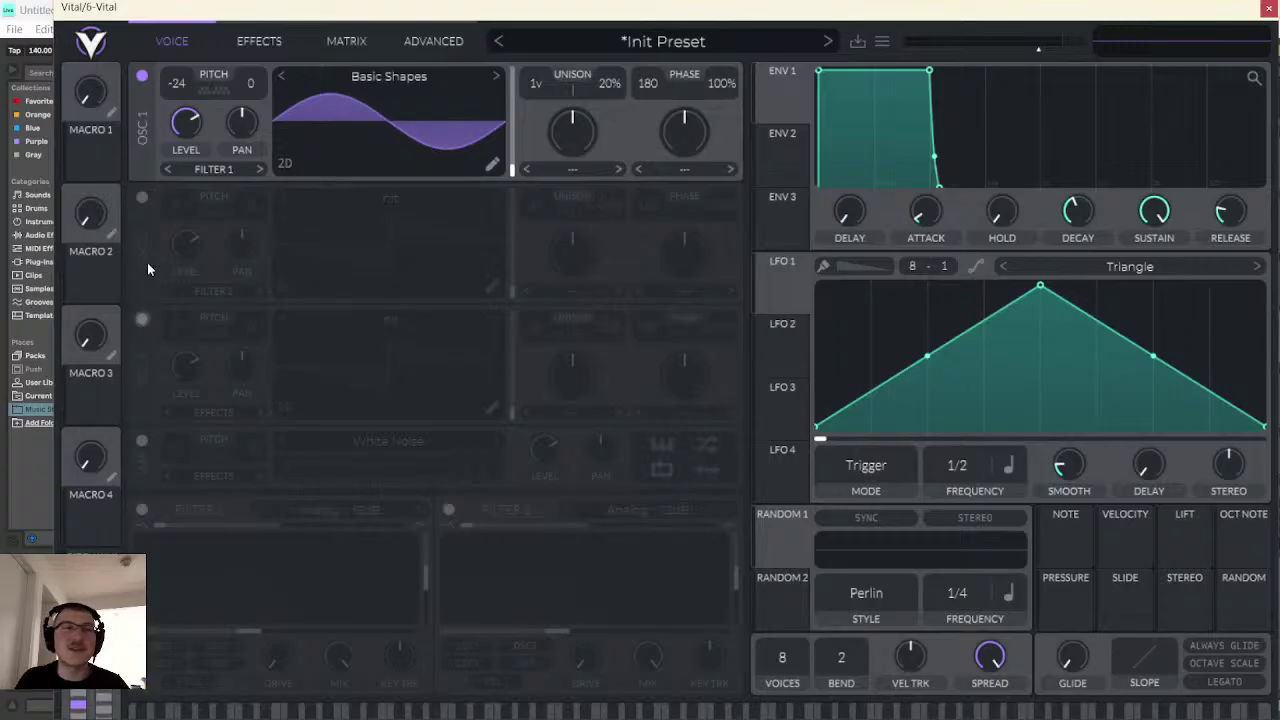
pyautogui.click(141, 199)
pyautogui.click(493, 199)
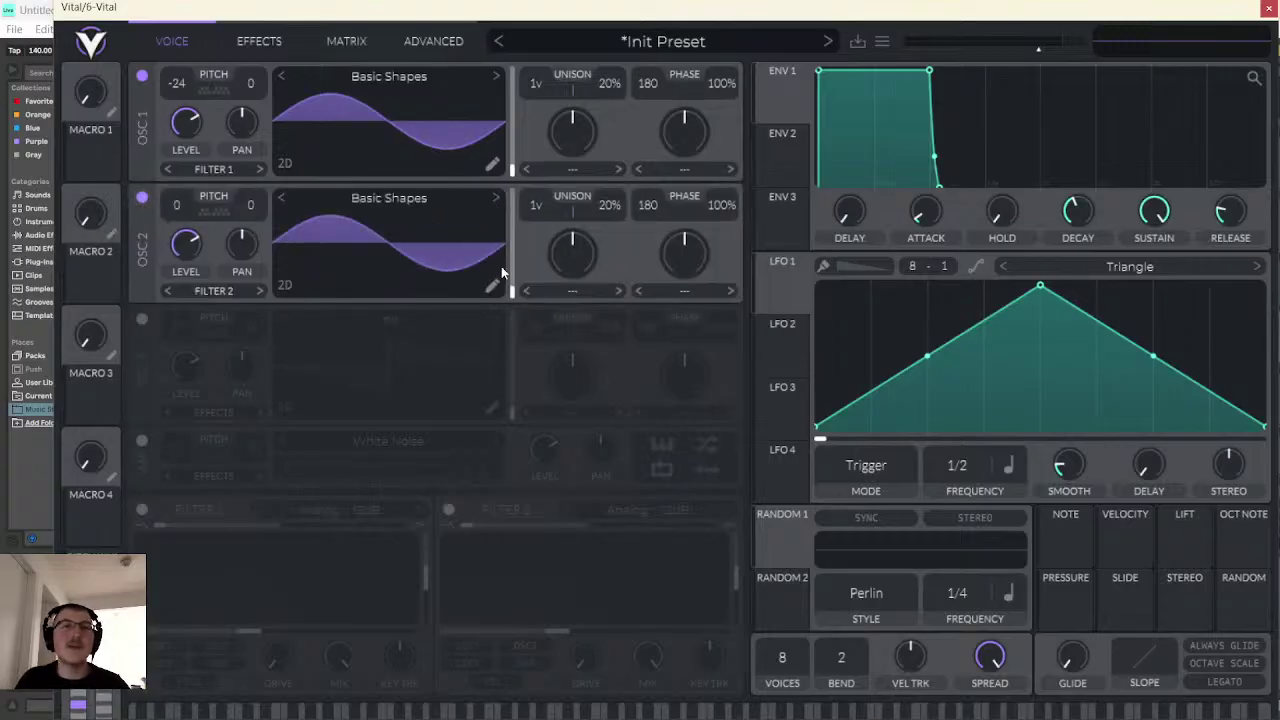
pyautogui.moveTo(727, 205); pyautogui.dragTo(726, 461)
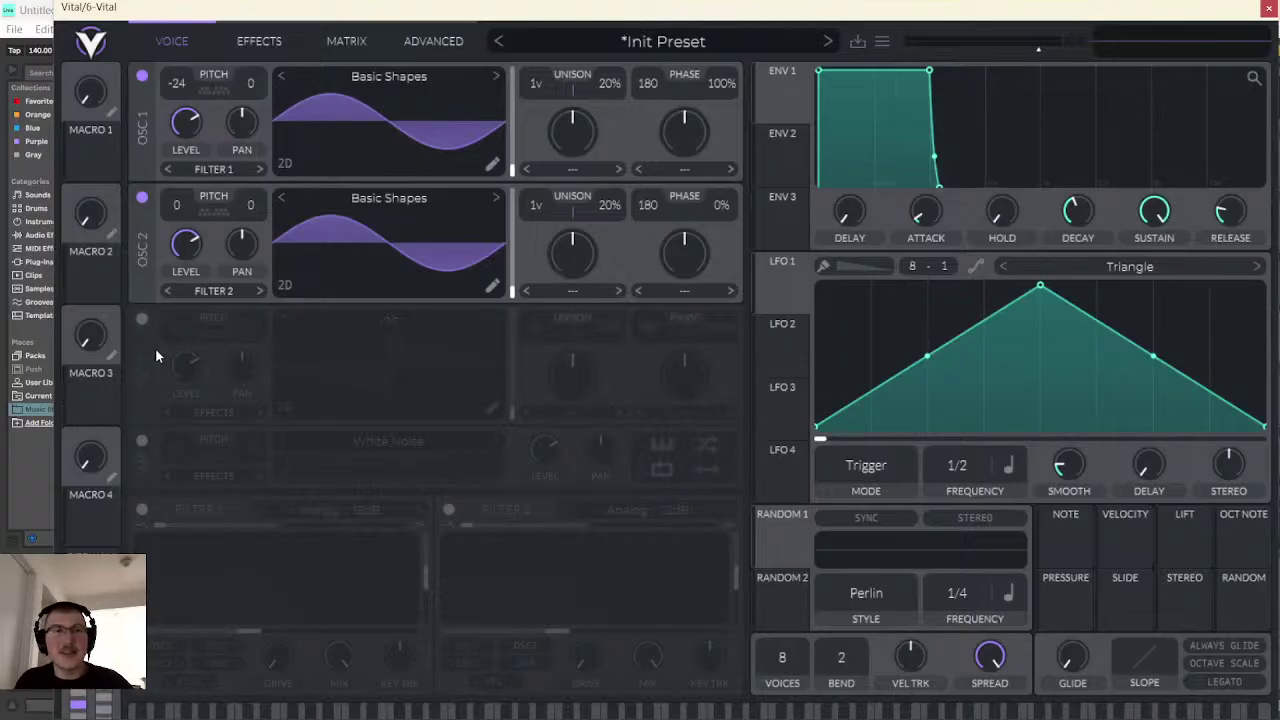
# - Set Filter 1's type to Digital 24dB and leave the filter switched off
pyautogui.click(143, 510)
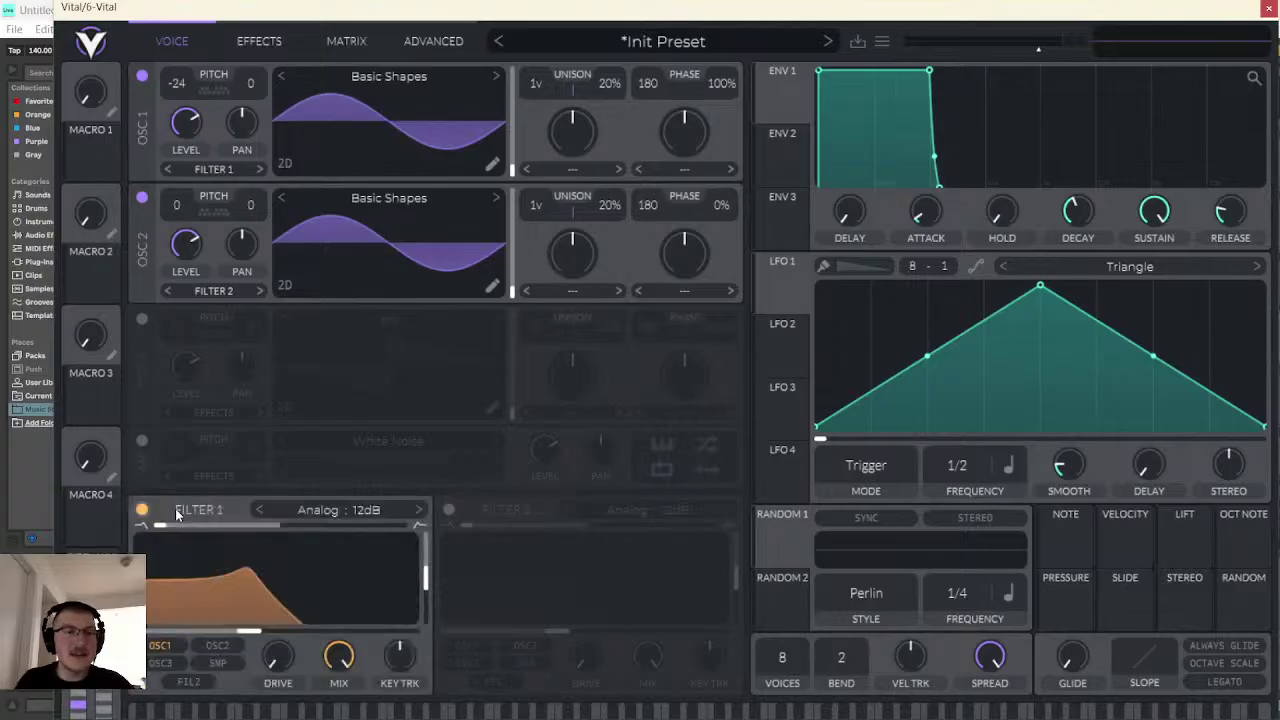
pyautogui.click(370, 511)
pyautogui.click(473, 576)
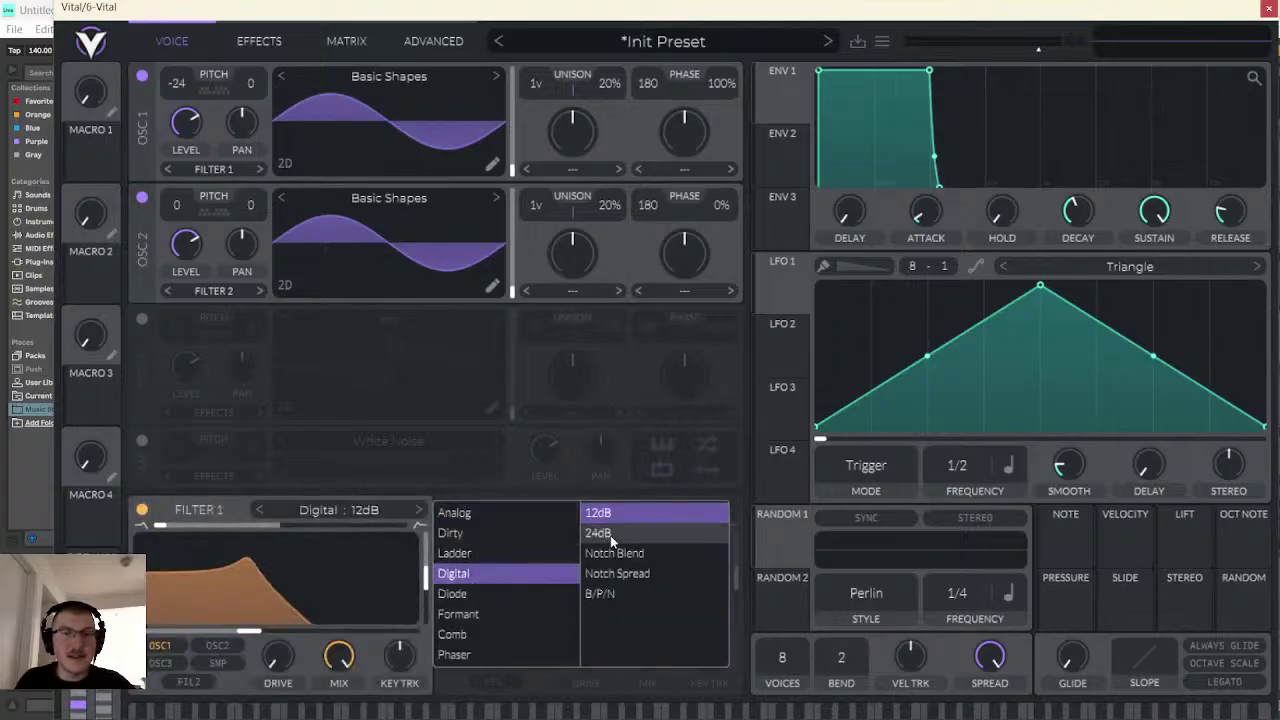
pyautogui.click(610, 533)
pyautogui.click(143, 510)
pyautogui.click(143, 510)
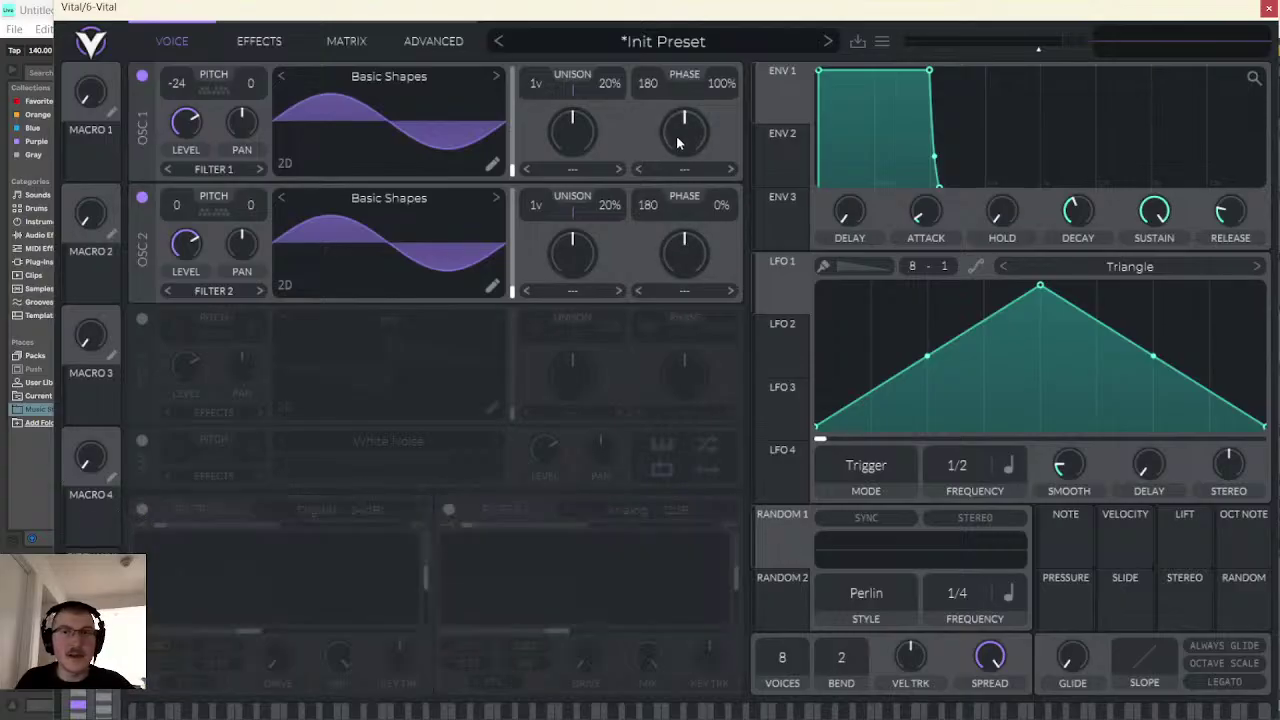
# - Set oscillator 1's distortion type to FM <- OSC 2 and lower the FM amount to a small value
pyautogui.click(687, 170)
pyautogui.click(700, 372)
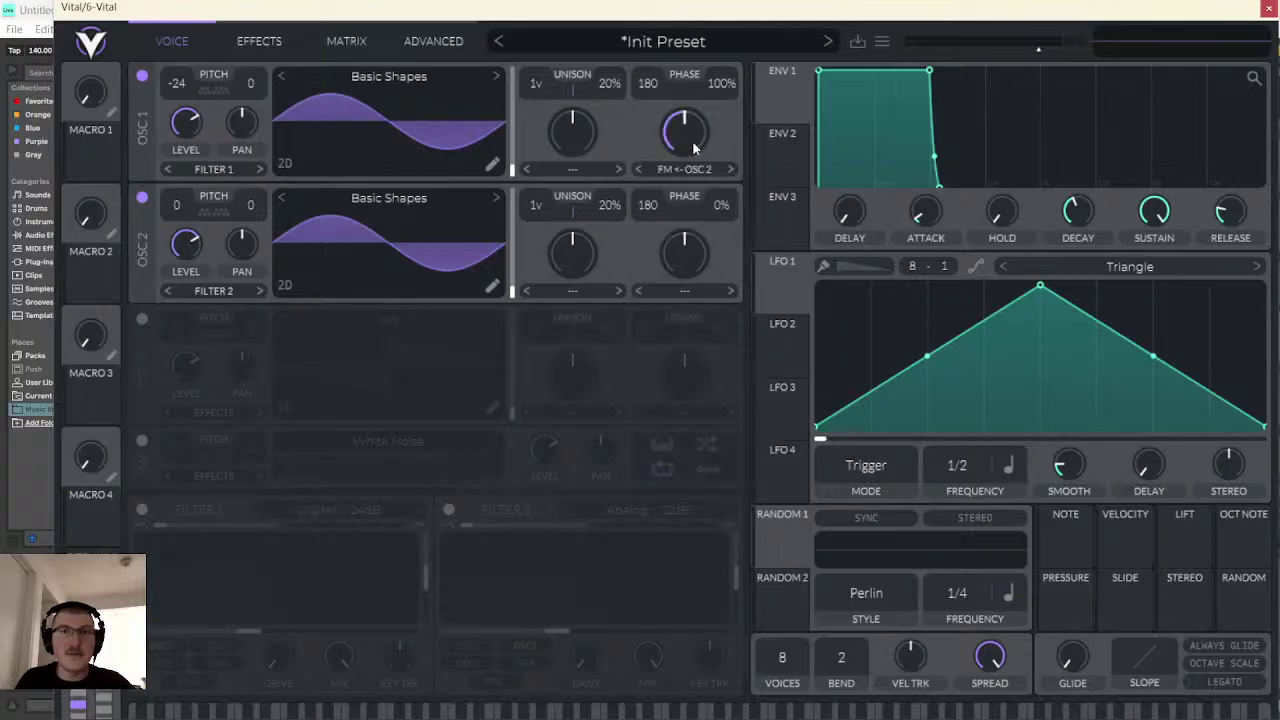
pyautogui.moveTo(692, 140); pyautogui.dragTo(721, 229)
# - Assign LFO 1 to oscillator 1's FM amount, moving the LFO peak to the first quarter and bowing its falling slope upward
pyautogui.moveTo(766, 301); pyautogui.dragTo(685, 200)
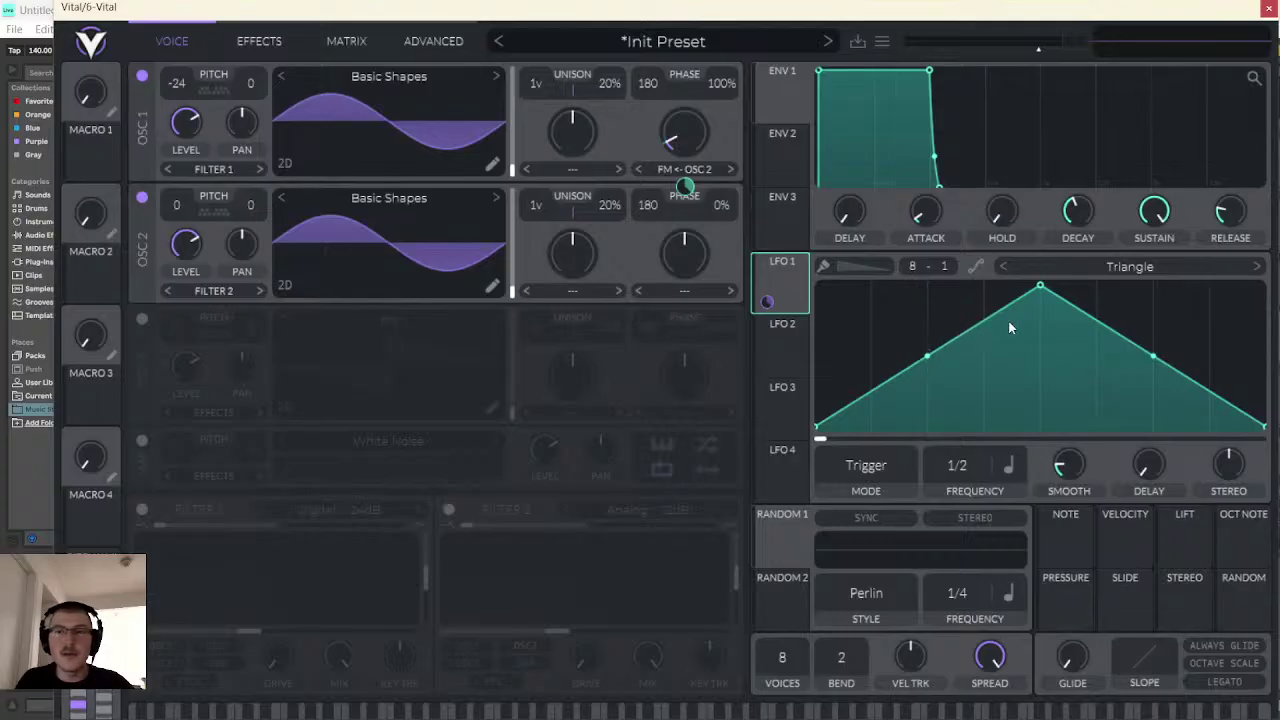
pyautogui.moveTo(1037, 293); pyautogui.dragTo(928, 287)
pyautogui.moveTo(1104, 359); pyautogui.dragTo(1099, 336)
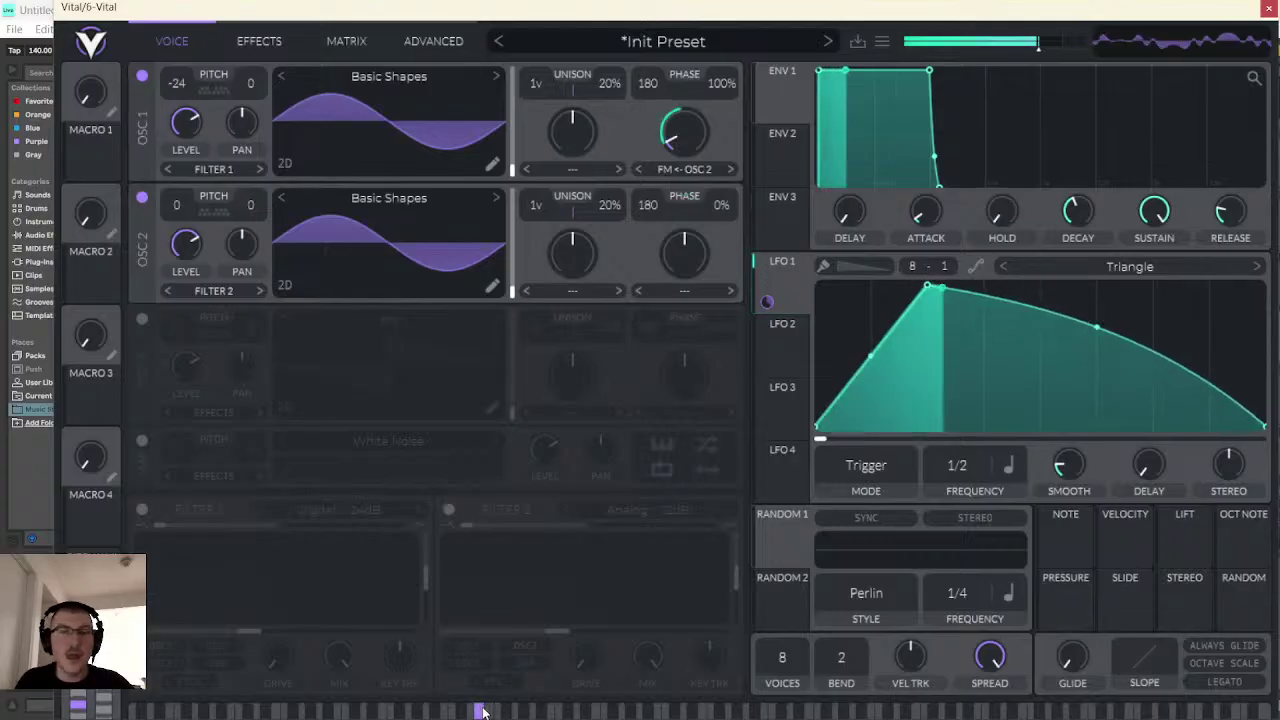
# - Turn oscillator 2's level to zero and modulate oscillator 1's level with LFO 1 from a near-zero base level
pyautogui.moveTo(185, 243); pyautogui.dragTo(271, 243)
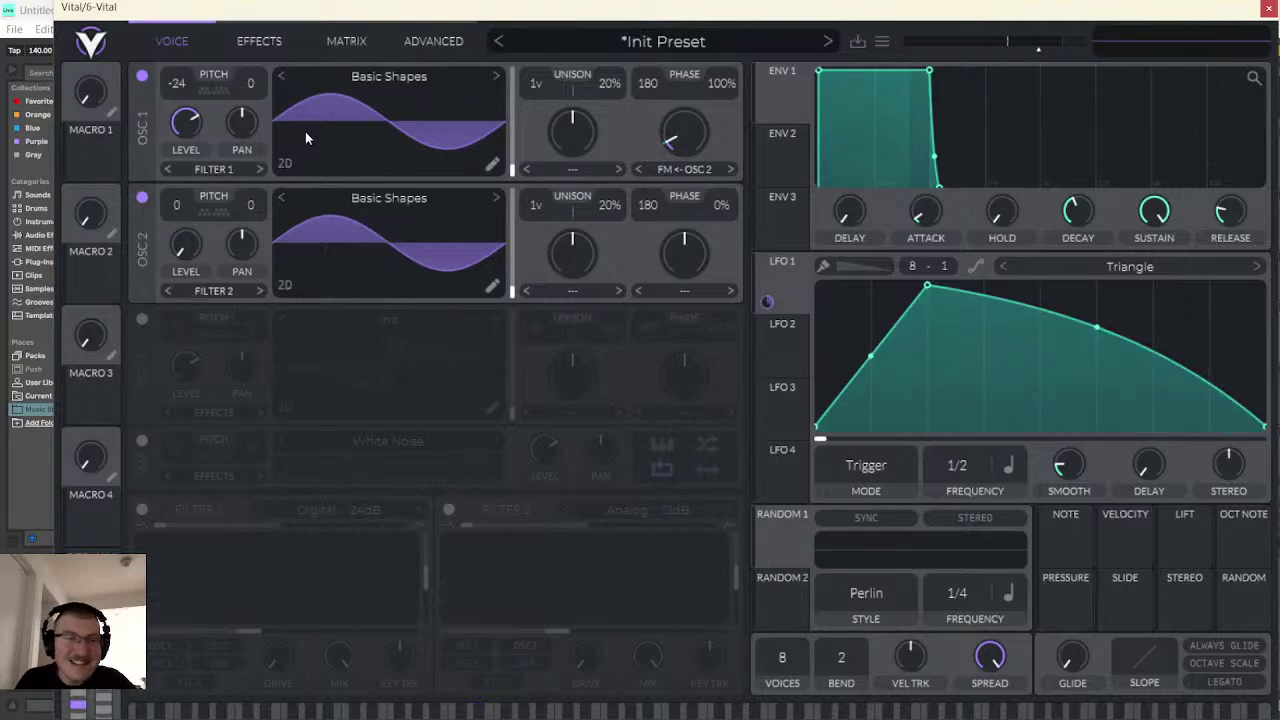
pyautogui.moveTo(767, 301); pyautogui.dragTo(186, 122)
pyautogui.rightClick(184, 166)
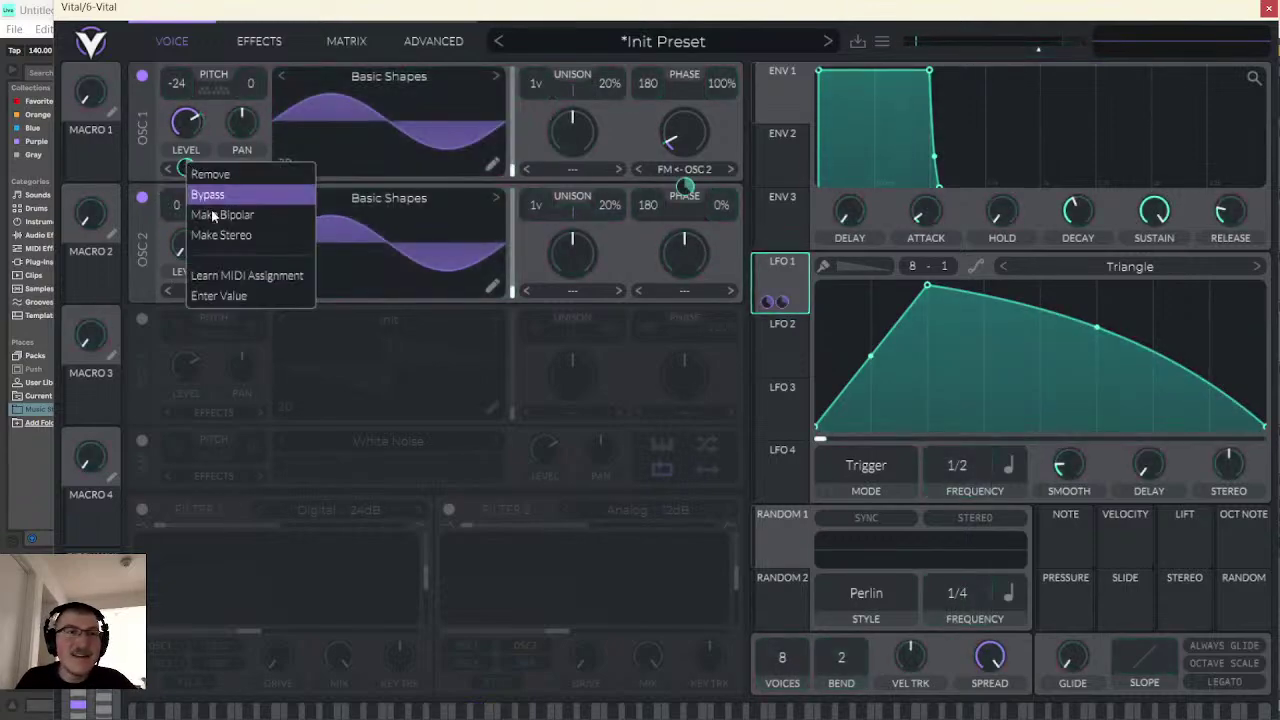
pyautogui.click(310, 269)
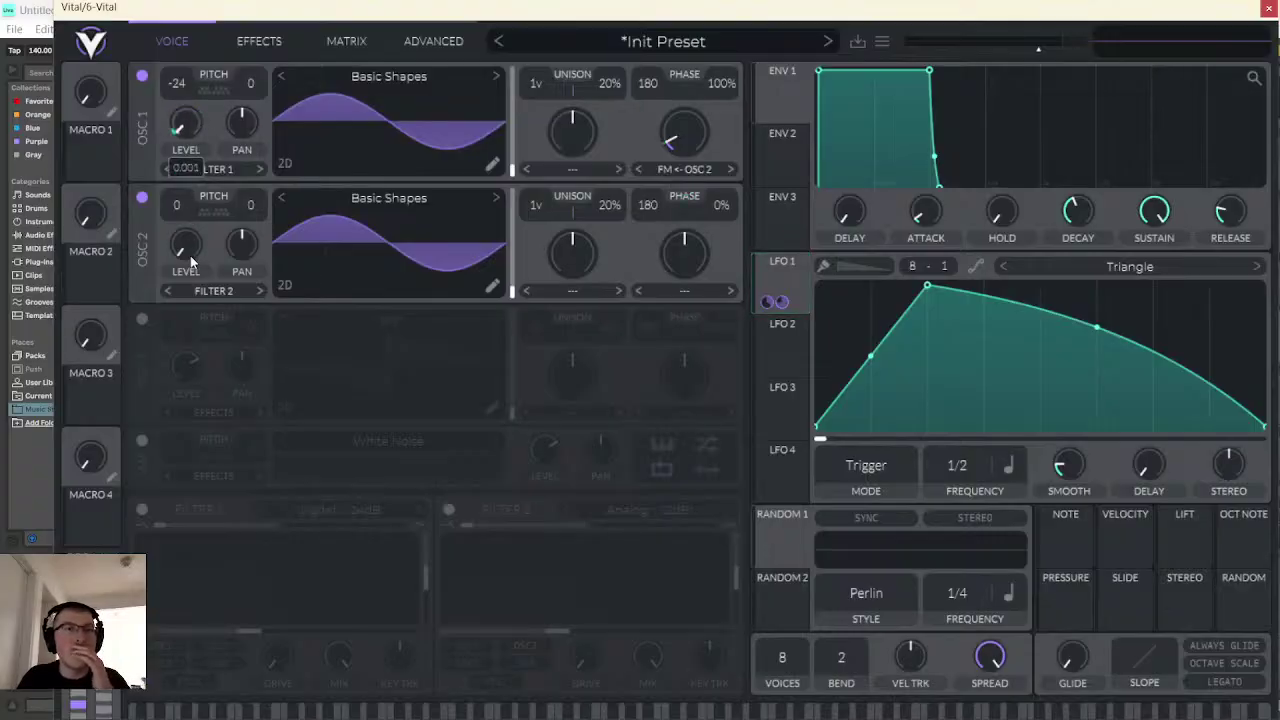
# - Audition notes while lowering LFO 1's FM modulation on oscillator 1 to about 0.16 and setting that oscillator's phase randomization to 0%
pyautogui.click(588, 711)
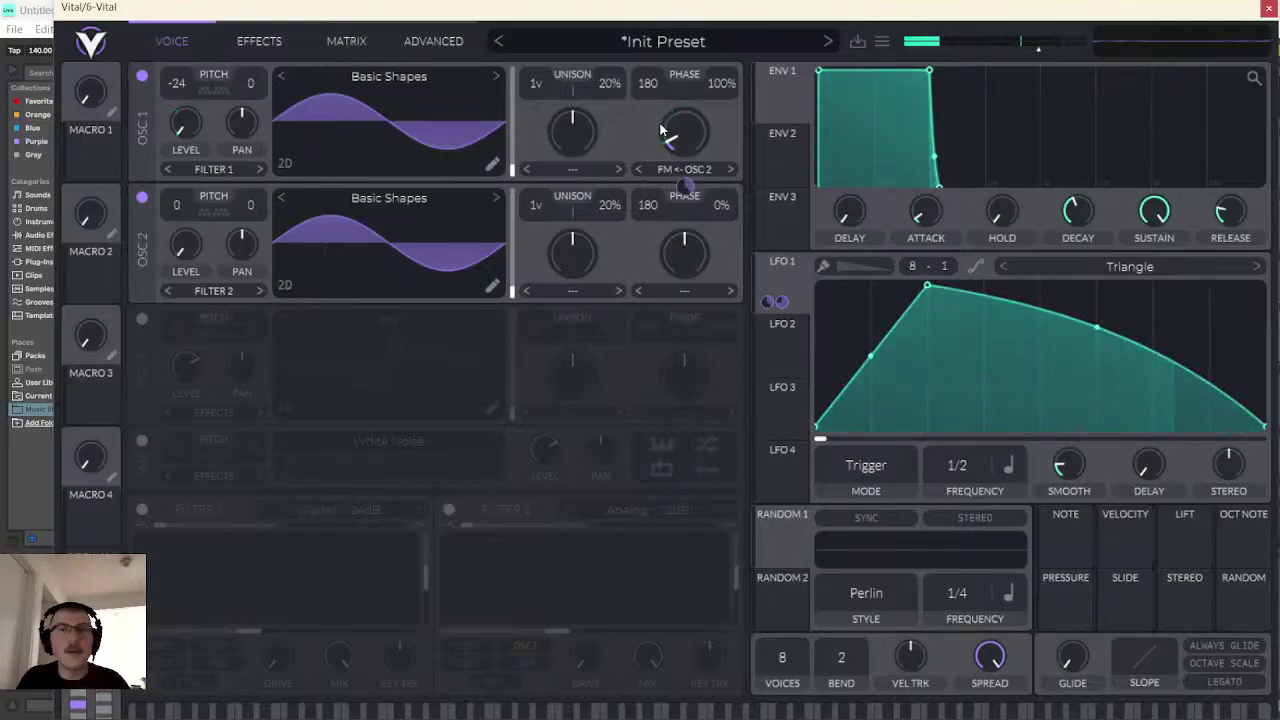
pyautogui.moveTo(688, 190)
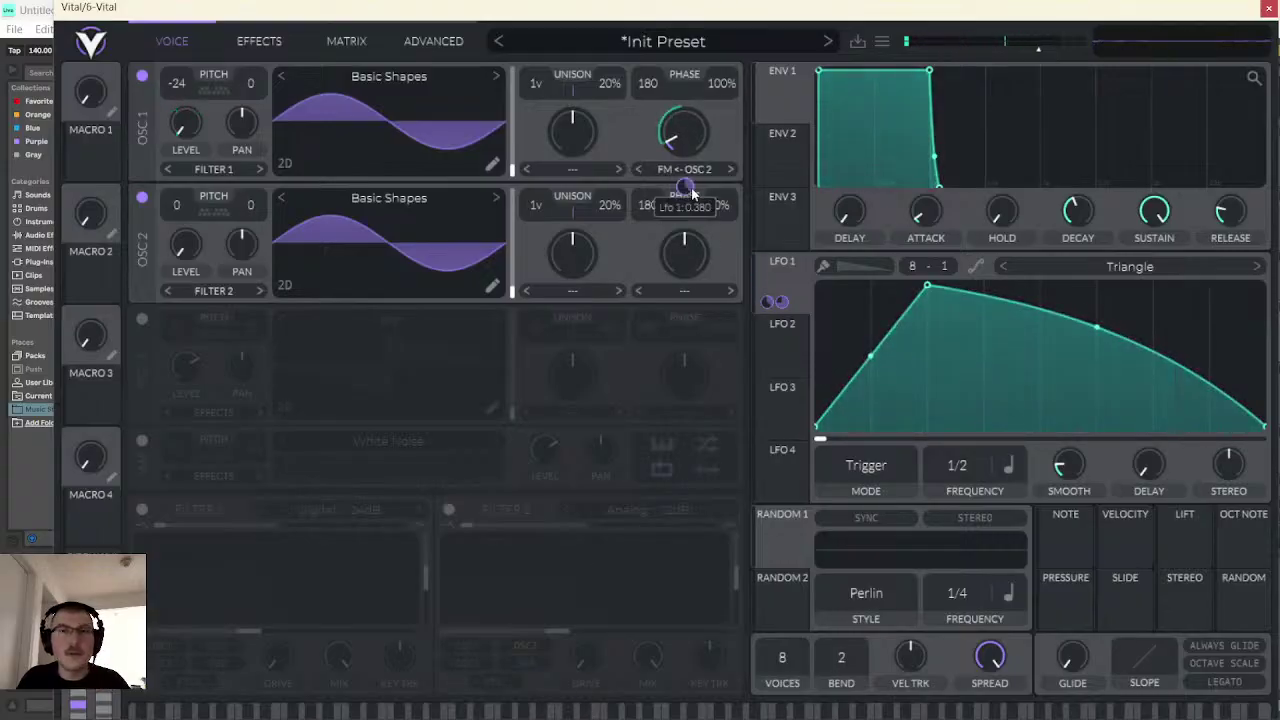
pyautogui.click(585, 711)
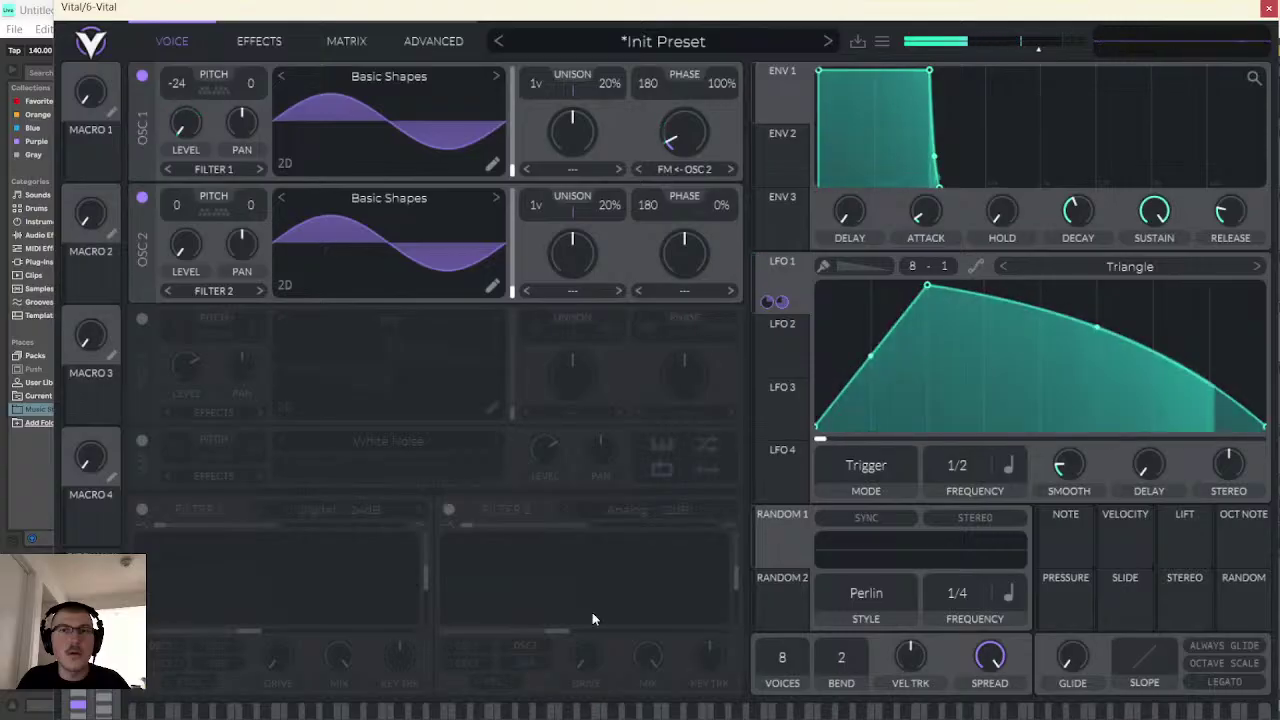
pyautogui.click(587, 710)
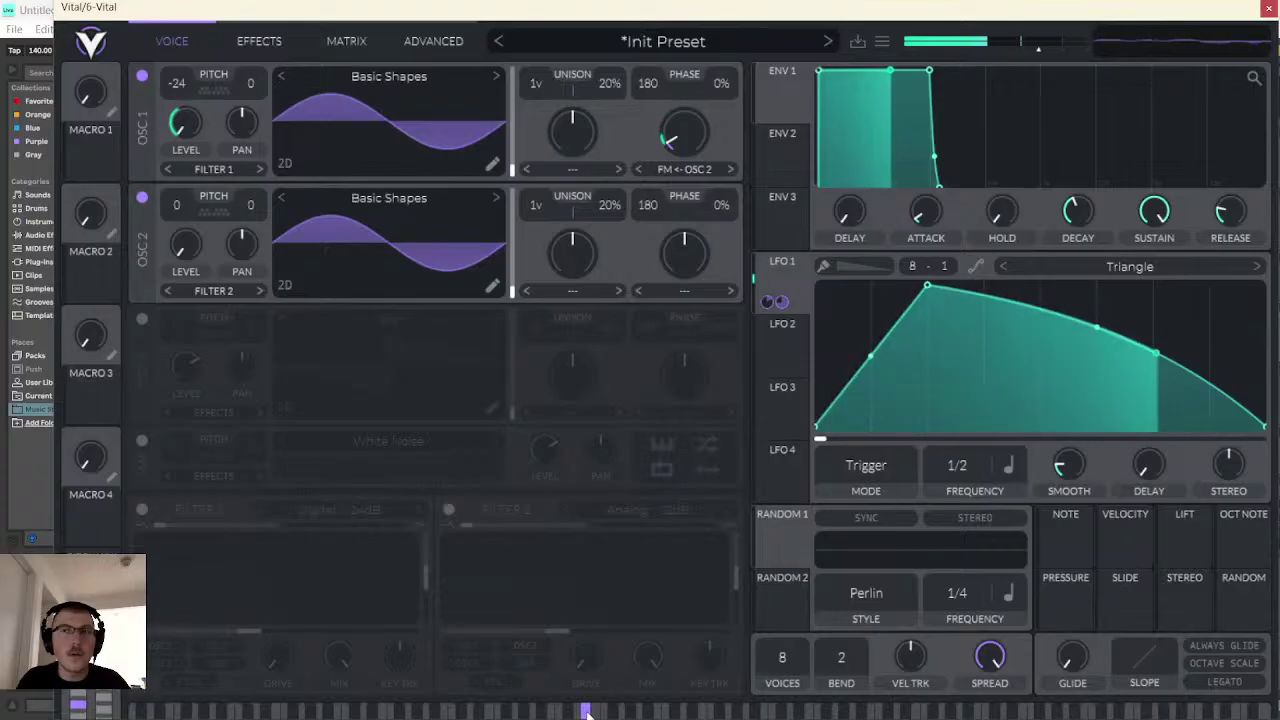
pyautogui.moveTo(684, 188)
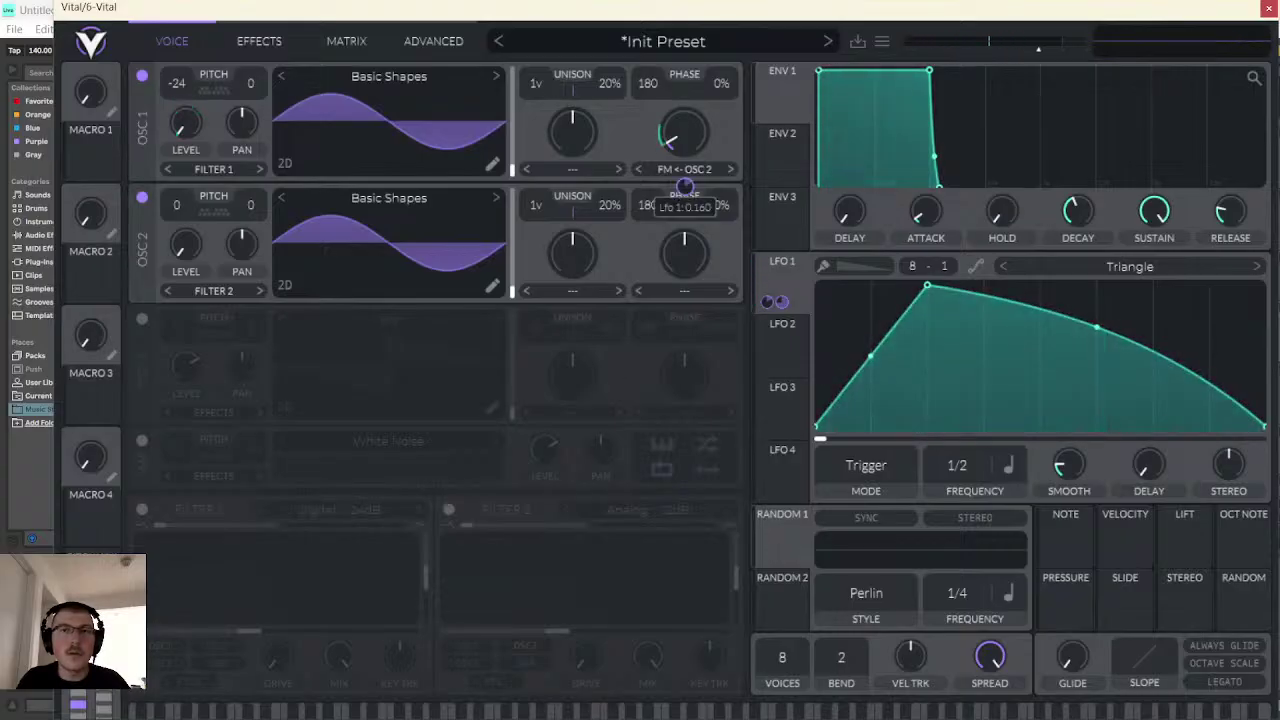
pyautogui.click(585, 711)
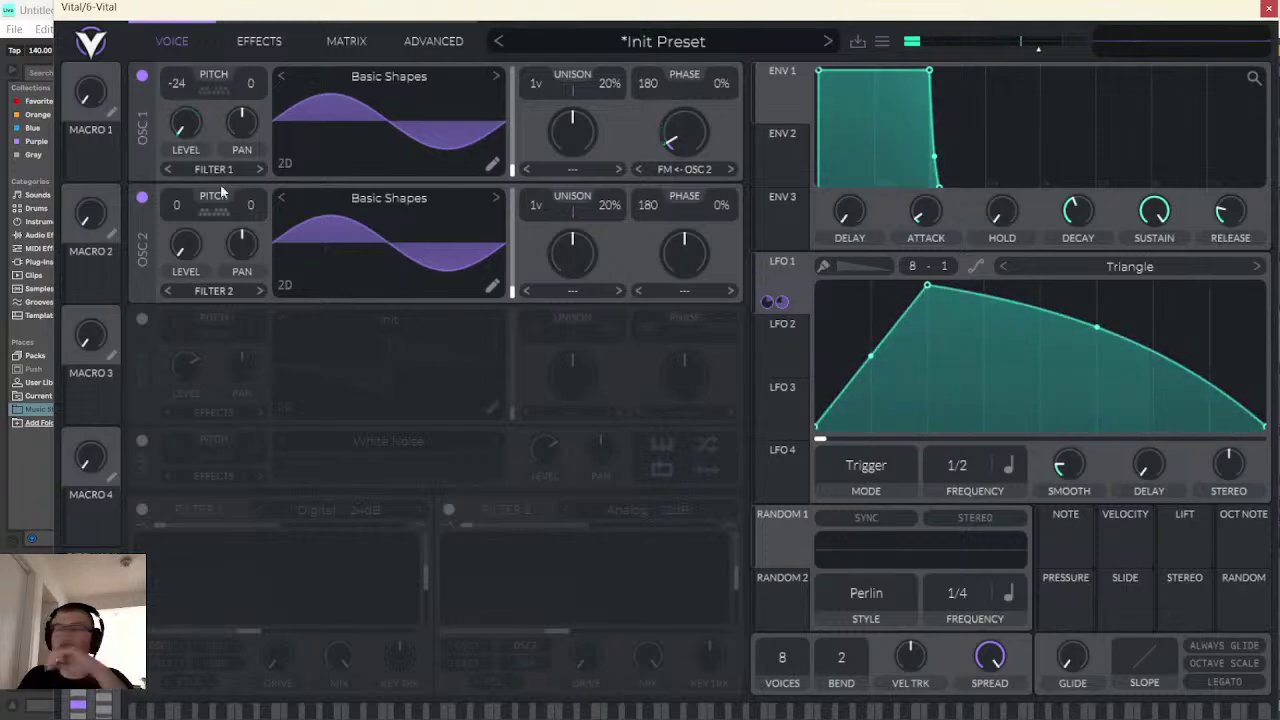
# - Enable Filter 1, set its resonance to minimum, and move the blend fully to high-pass
pyautogui.click(142, 510)
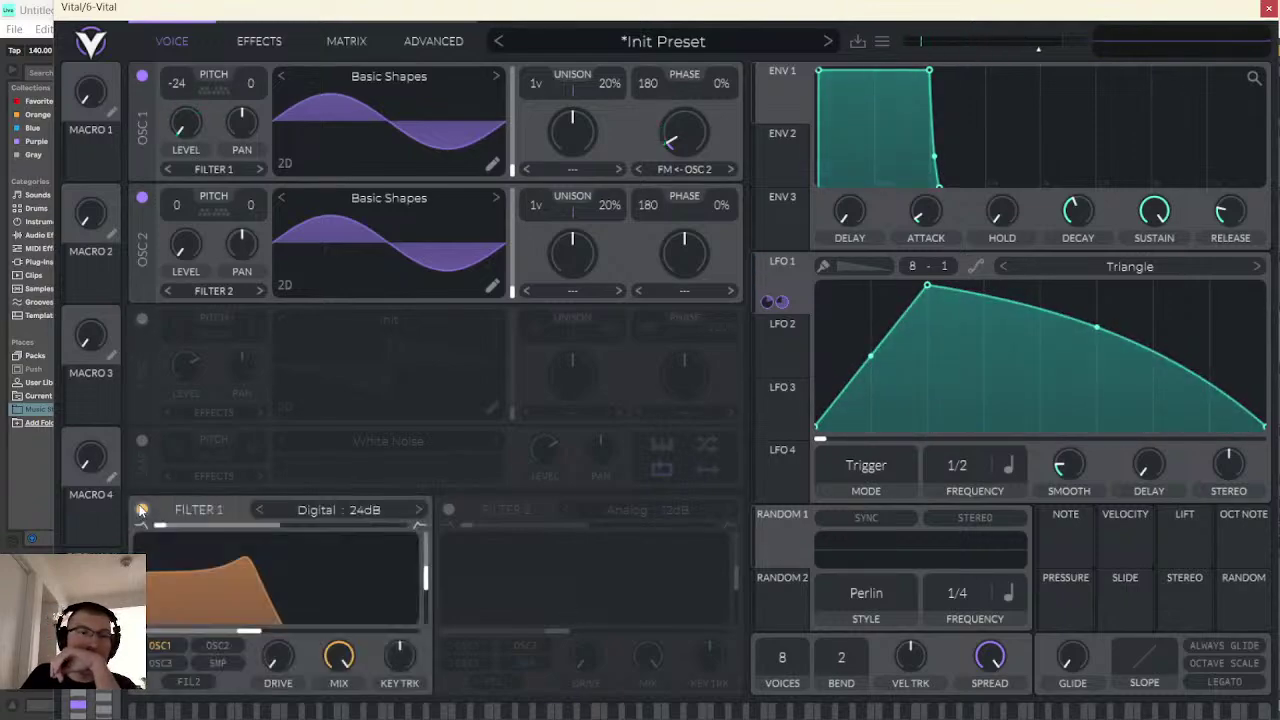
pyautogui.moveTo(427, 585); pyautogui.dragTo(426, 620)
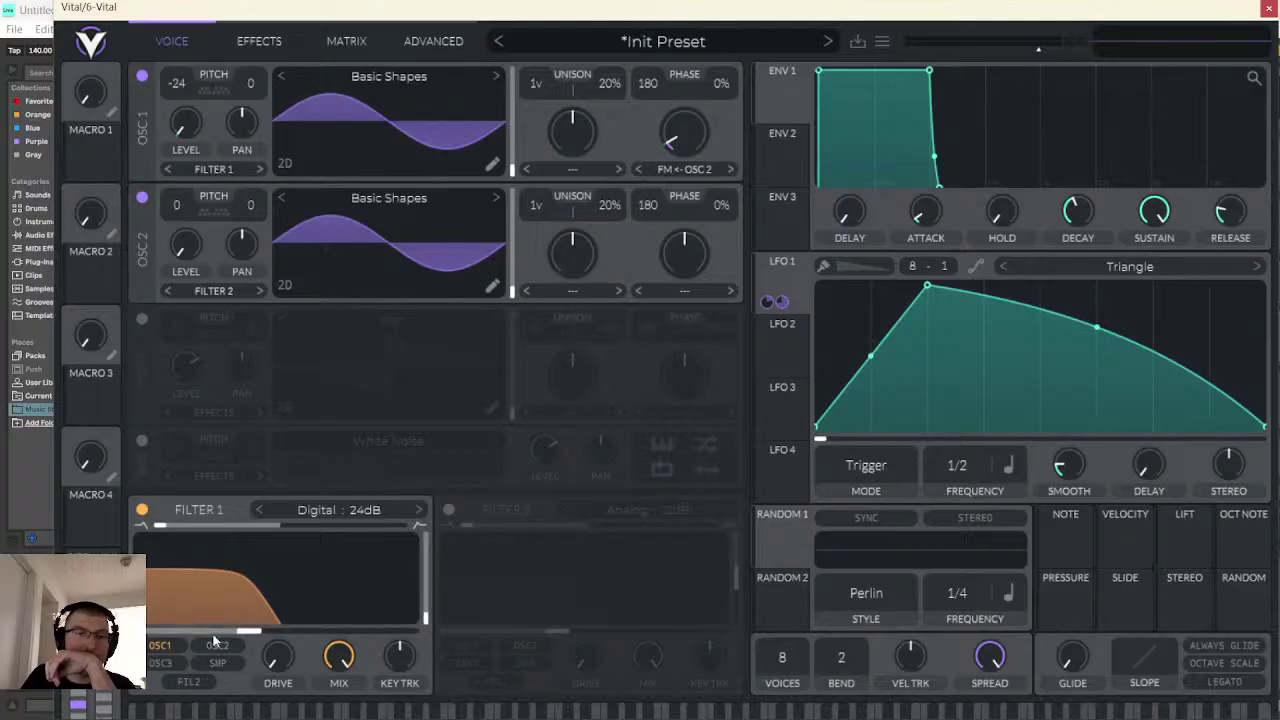
pyautogui.moveTo(184, 530); pyautogui.dragTo(400, 525)
# - Enable oscillator 3 with a rounded-square frame of Basic Shapes and set its phase randomization to 0%
pyautogui.click(142, 319)
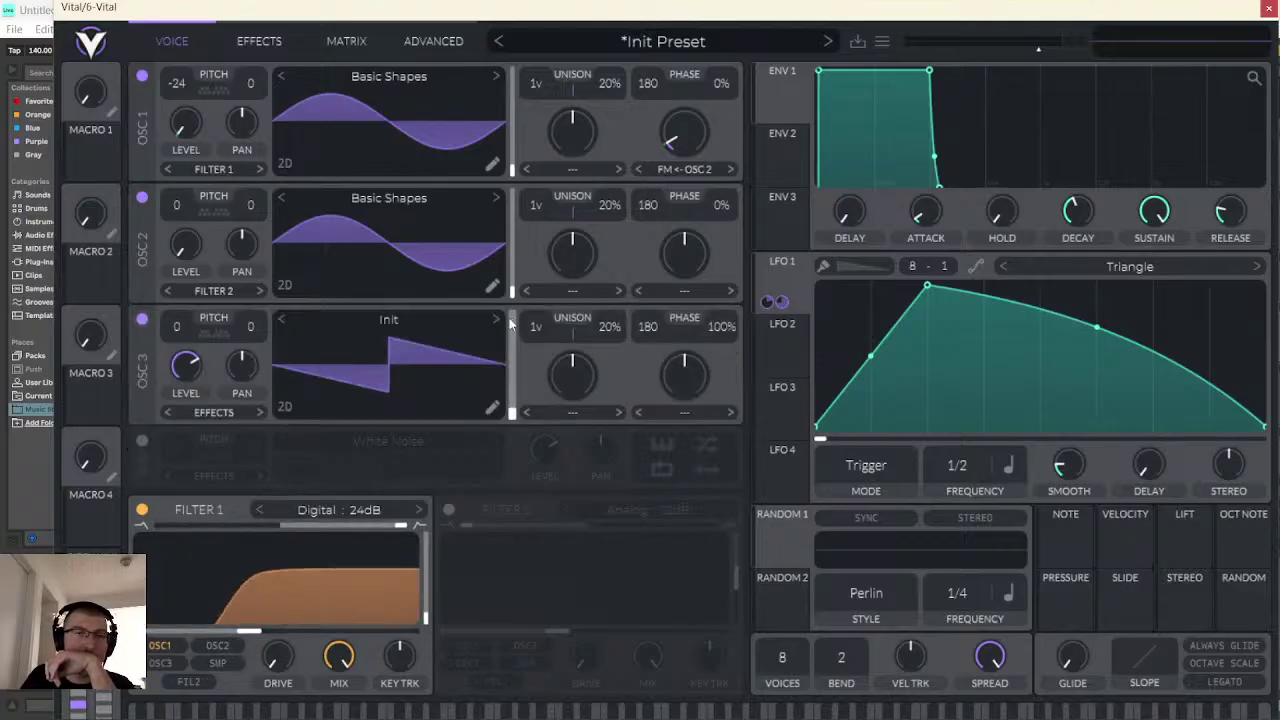
pyautogui.moveTo(512, 350); pyautogui.dragTo(514, 396)
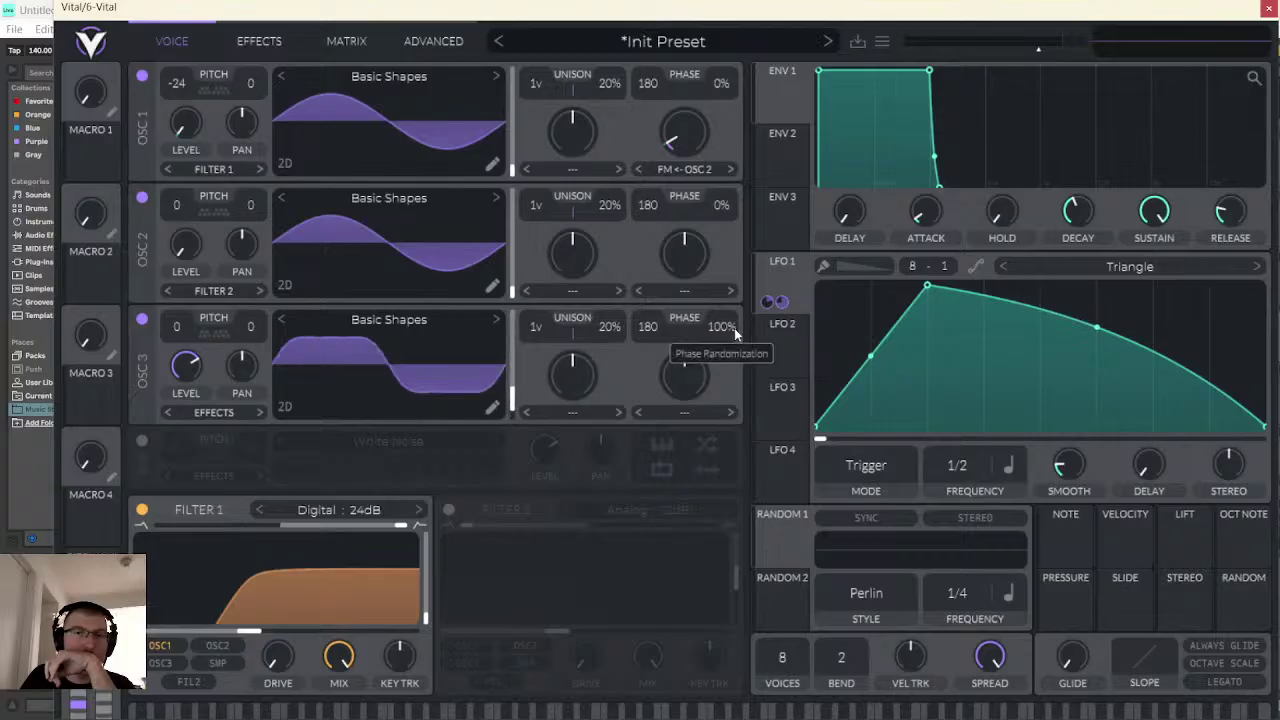
pyautogui.moveTo(734, 328); pyautogui.dragTo(734, 380)
# - Transpose oscillator 3 to -24 and turn its level down to zero
pyautogui.moveTo(174, 325); pyautogui.dragTo(169, 398)
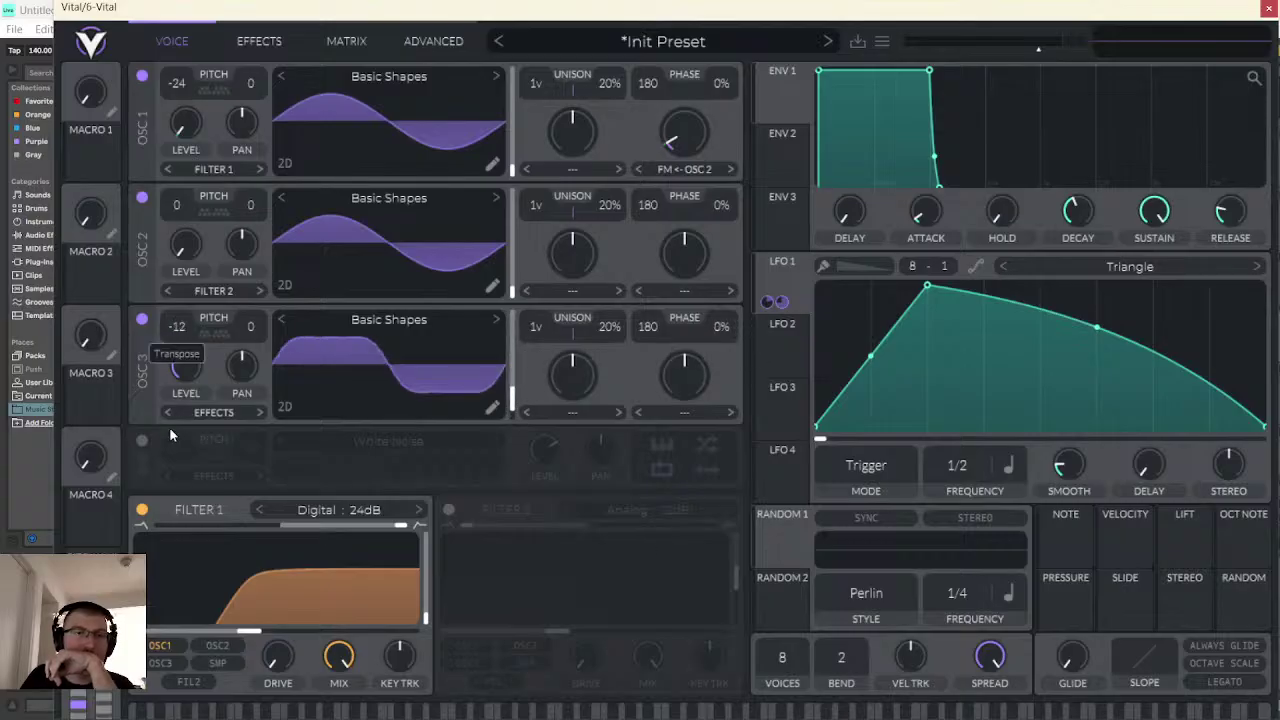
pyautogui.moveTo(169, 515); pyautogui.dragTo(170, 540)
pyautogui.moveTo(185, 367); pyautogui.dragTo(209, 599)
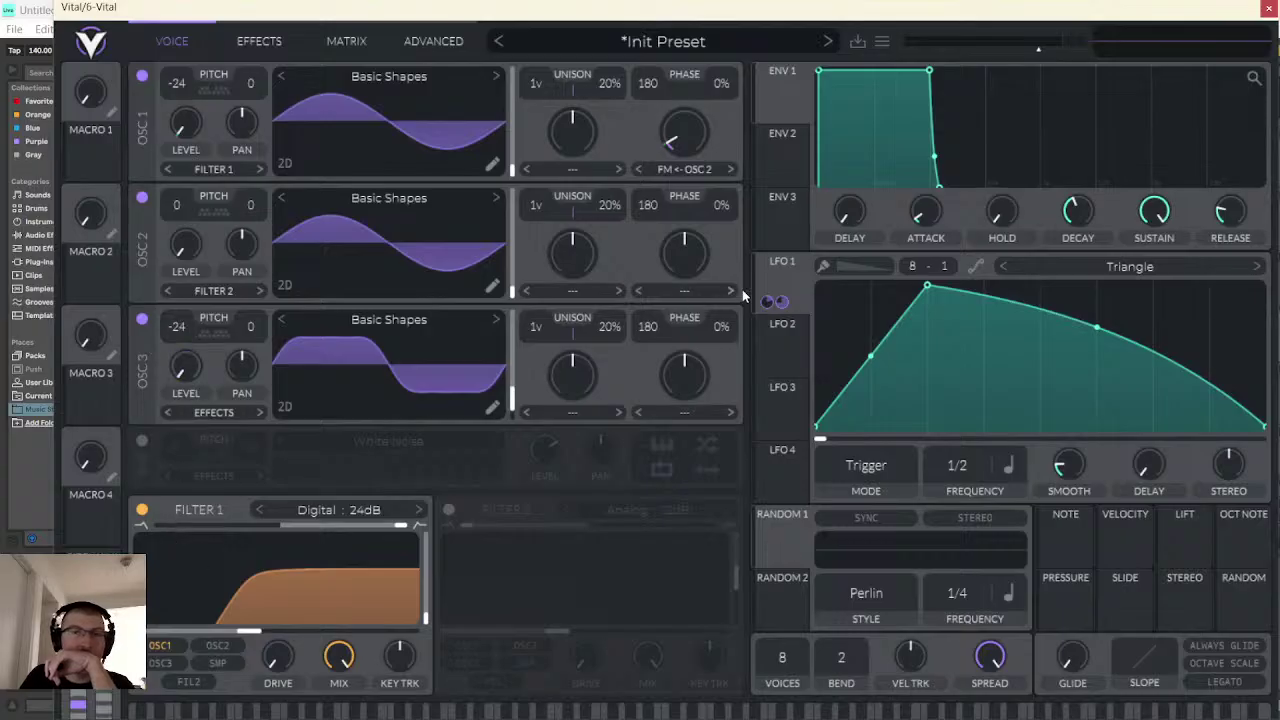
# - Assign LFO 1 to oscillator 3's level, enter a modulation amount, and audition a note
pyautogui.moveTo(782, 301); pyautogui.dragTo(184, 414)
pyautogui.rightClick(186, 411)
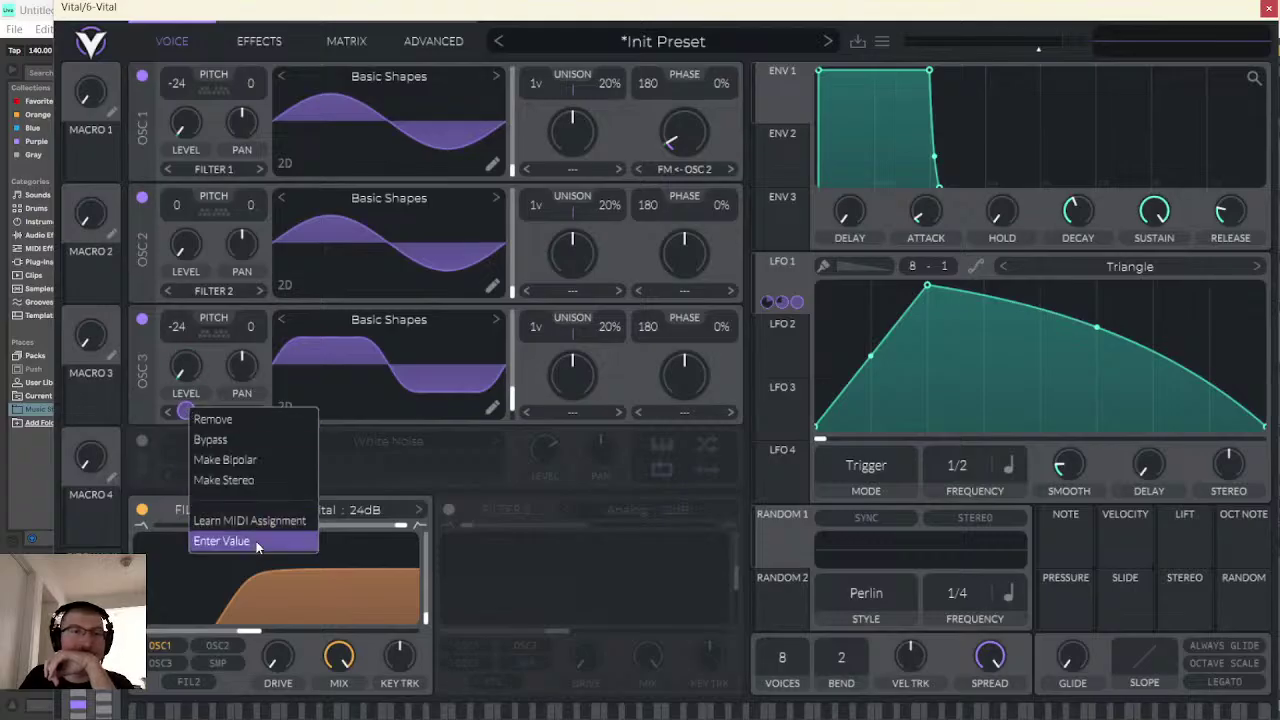
pyautogui.click(222, 540)
pyautogui.press('Return')
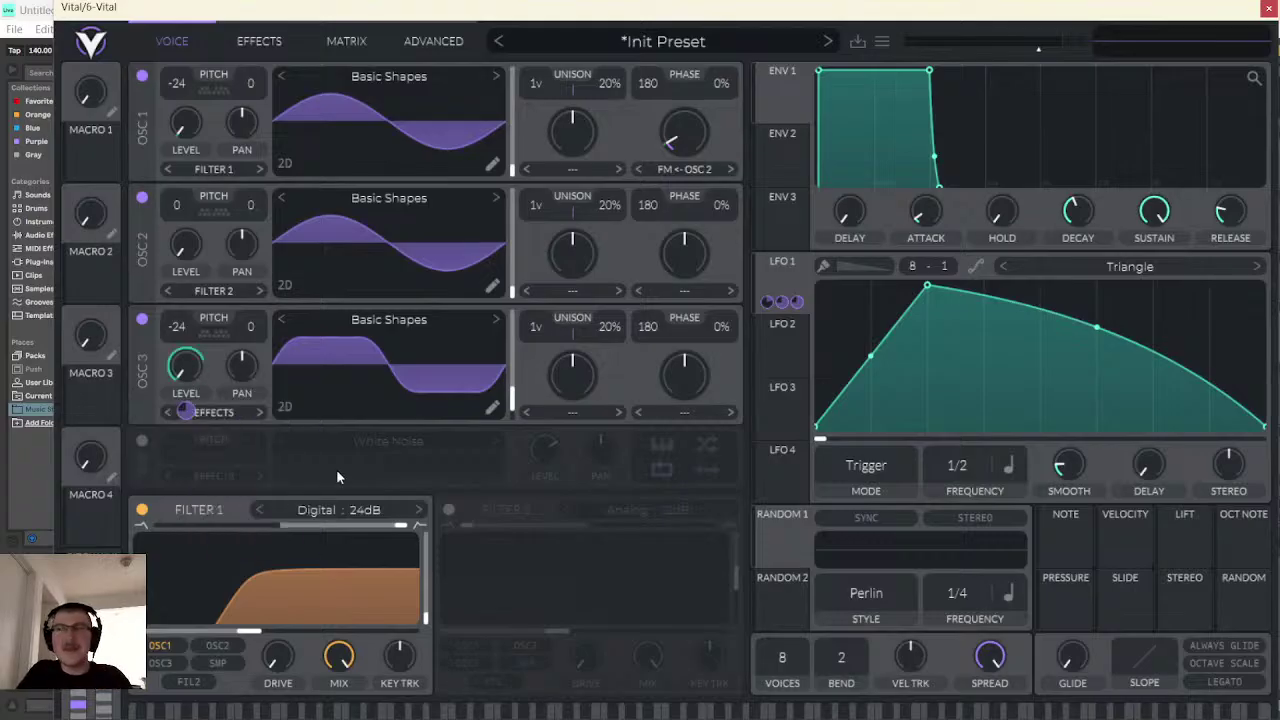
pyautogui.click(589, 712)
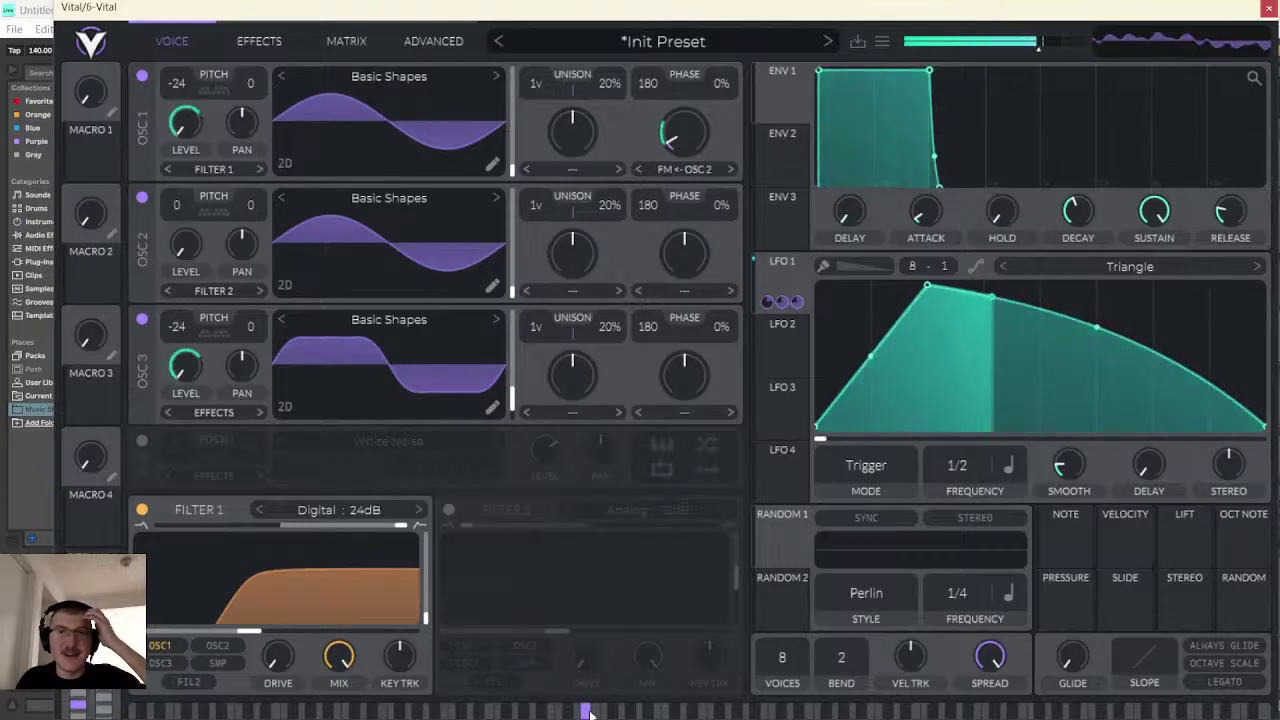
# - Enable the Chorus effect, lower its cutoff to a mid setting, set its mix to about 20.5%, and audition a note
pyautogui.click(272, 43)
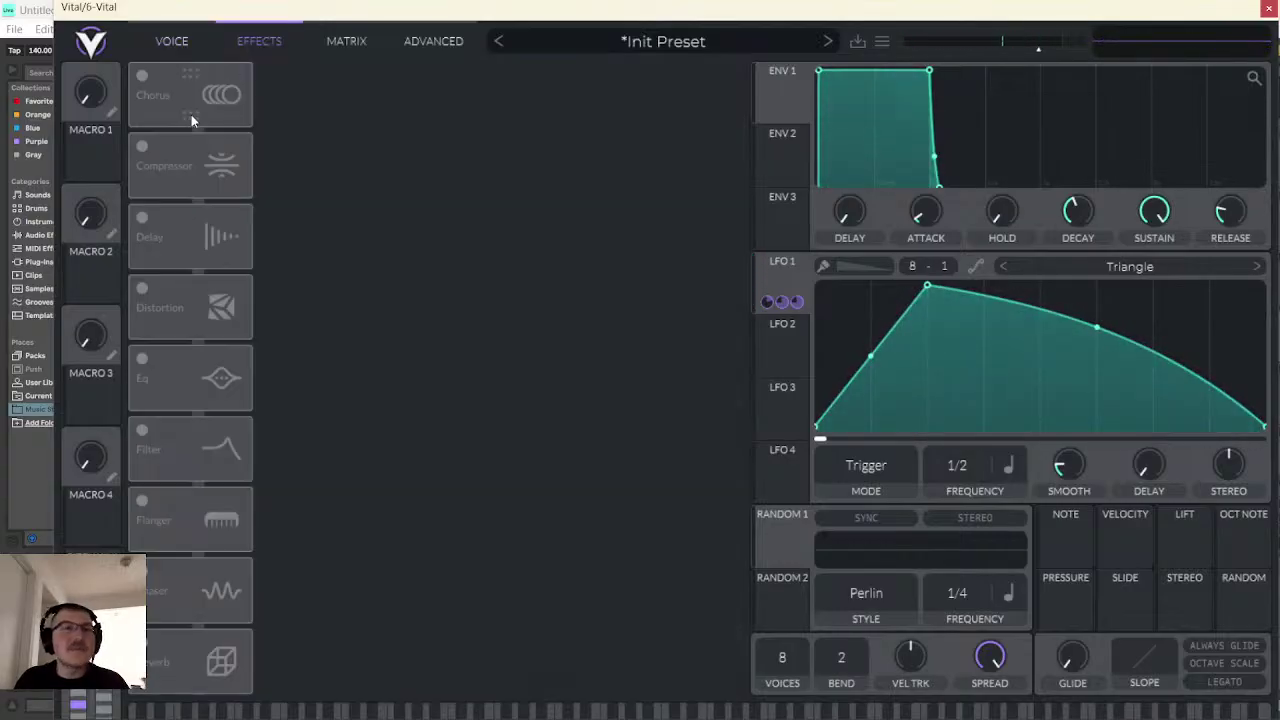
pyautogui.click(136, 74)
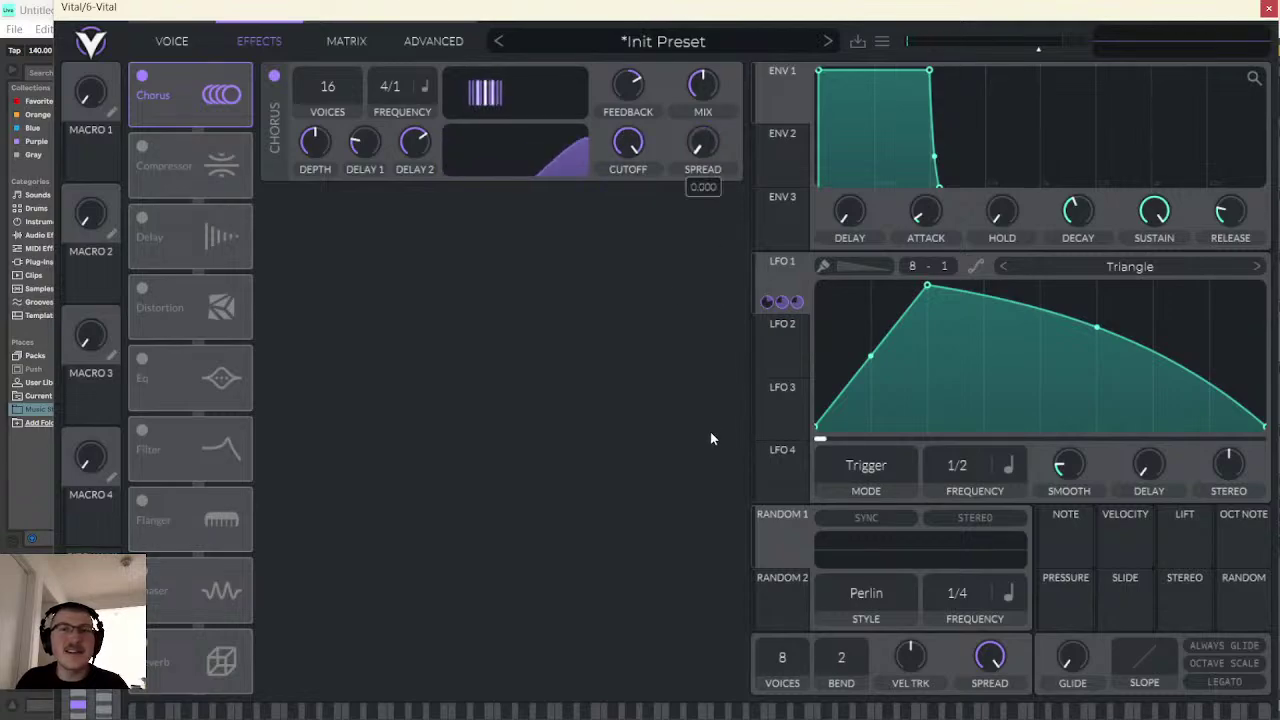
pyautogui.moveTo(628, 144); pyautogui.dragTo(632, 222)
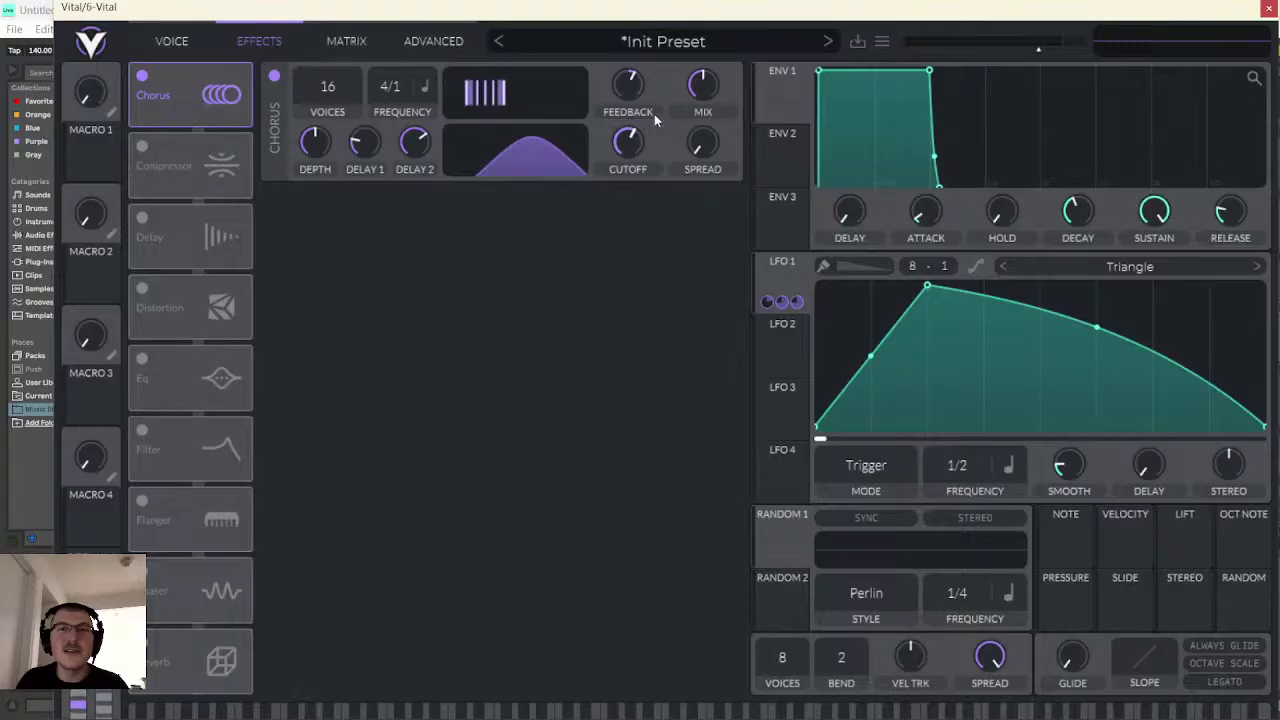
pyautogui.moveTo(702, 86); pyautogui.dragTo(697, 148)
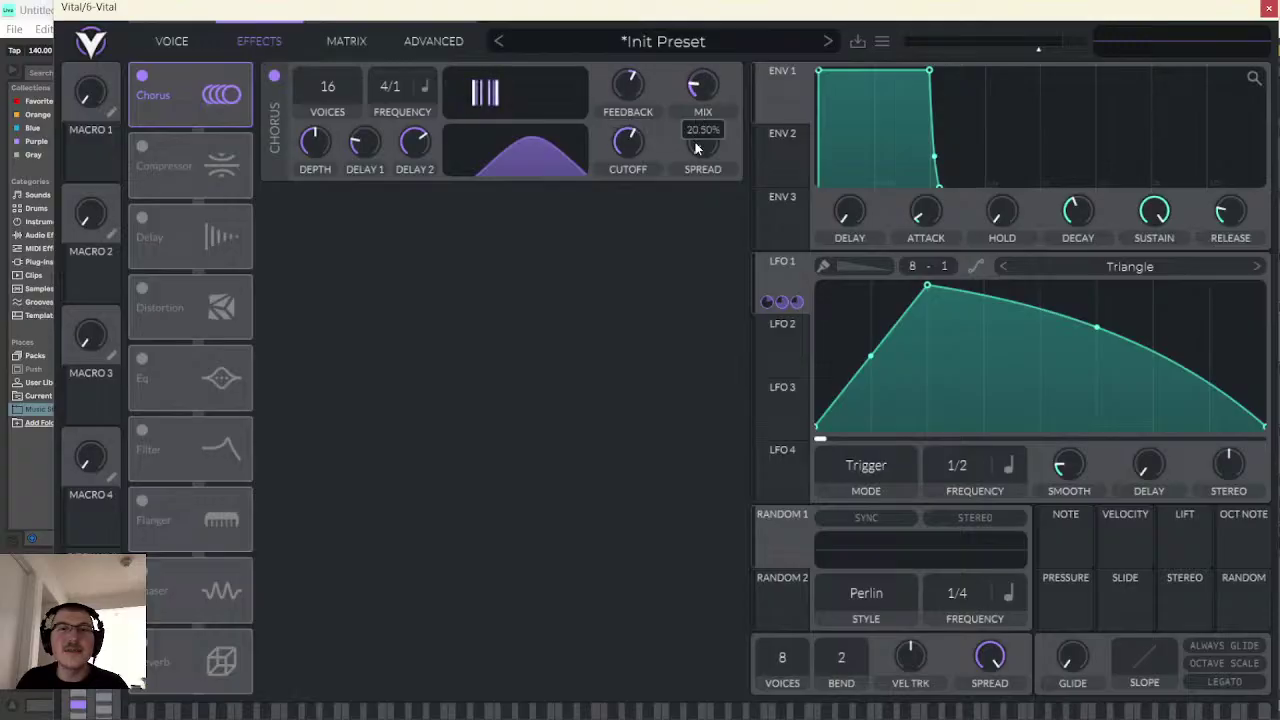
pyautogui.click(586, 710)
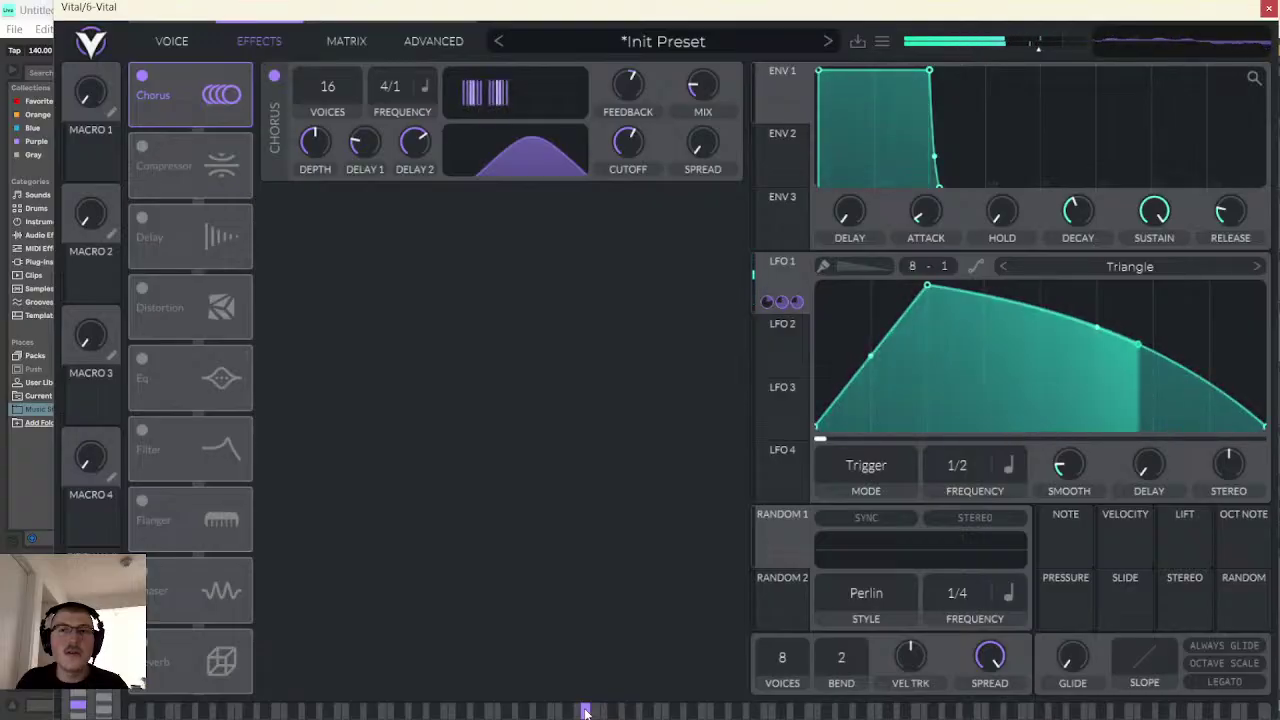
# - Try the Multiband compressor on the patch with an auditioned note, and switch it off again
pyautogui.click(142, 147)
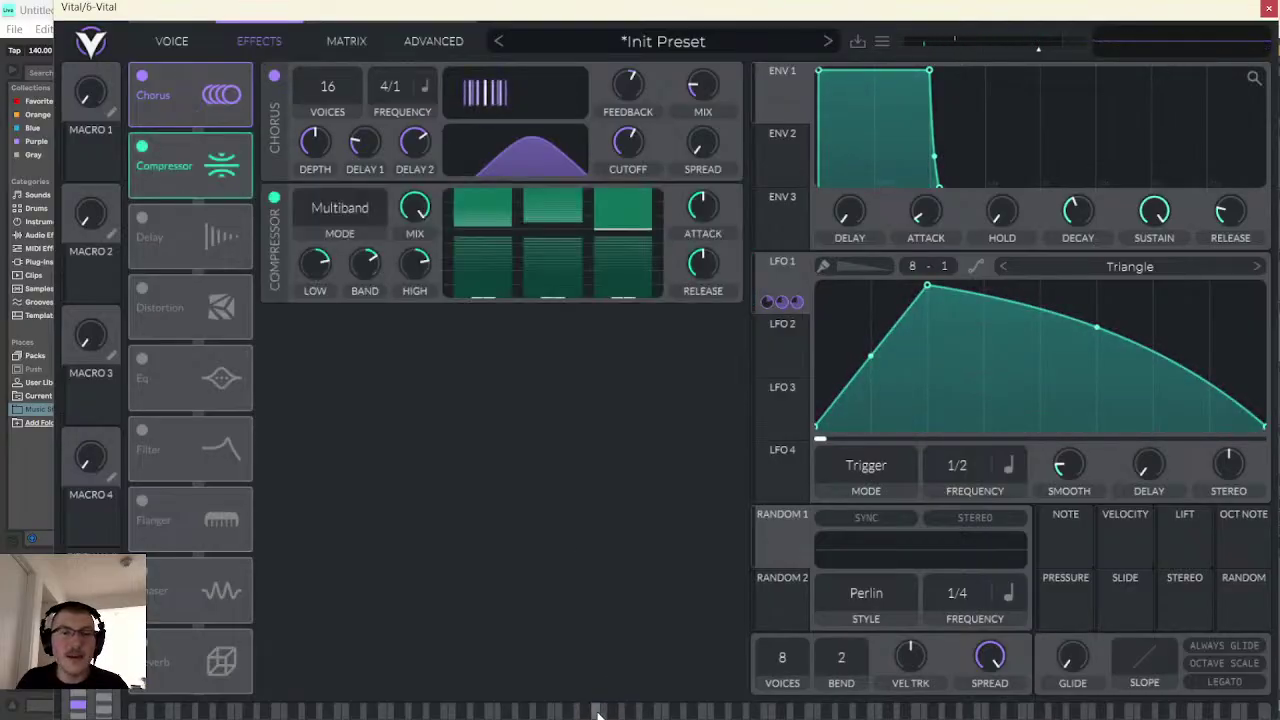
pyautogui.click(588, 710)
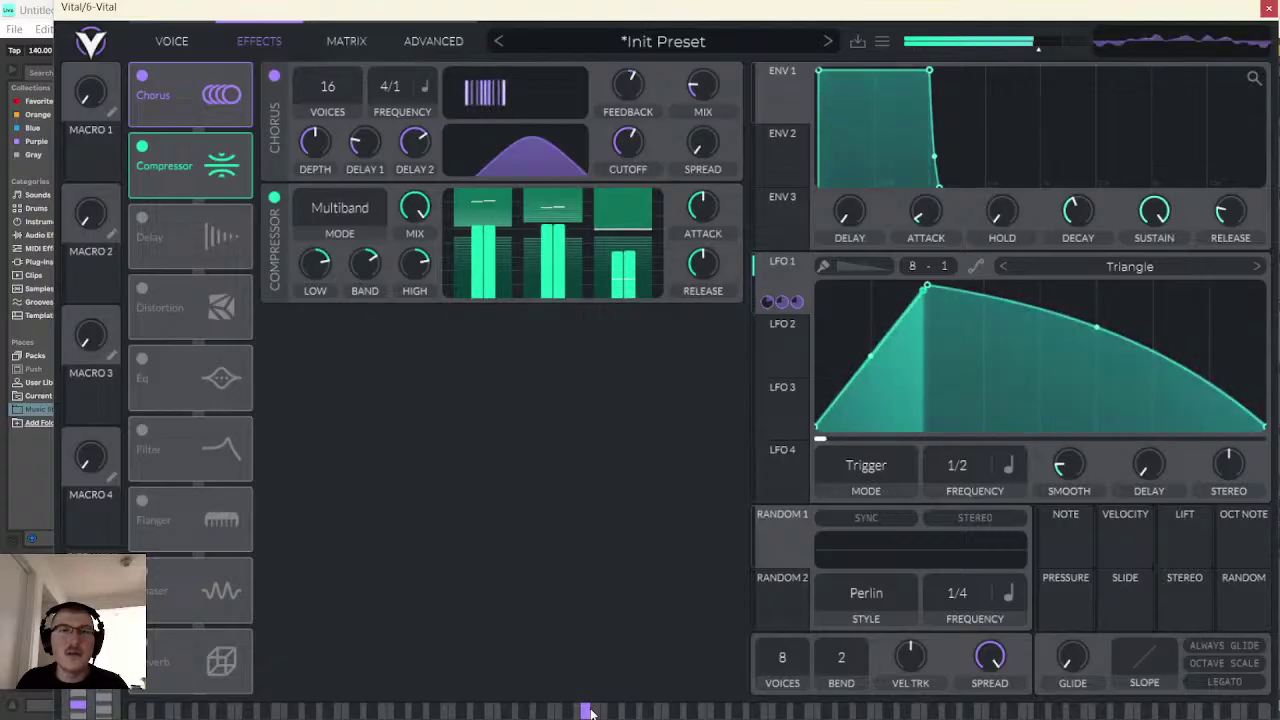
pyautogui.click(142, 147)
# - Enable Soft Clip distortion with its drive at about 13.2 dB and audition a note
pyautogui.click(142, 289)
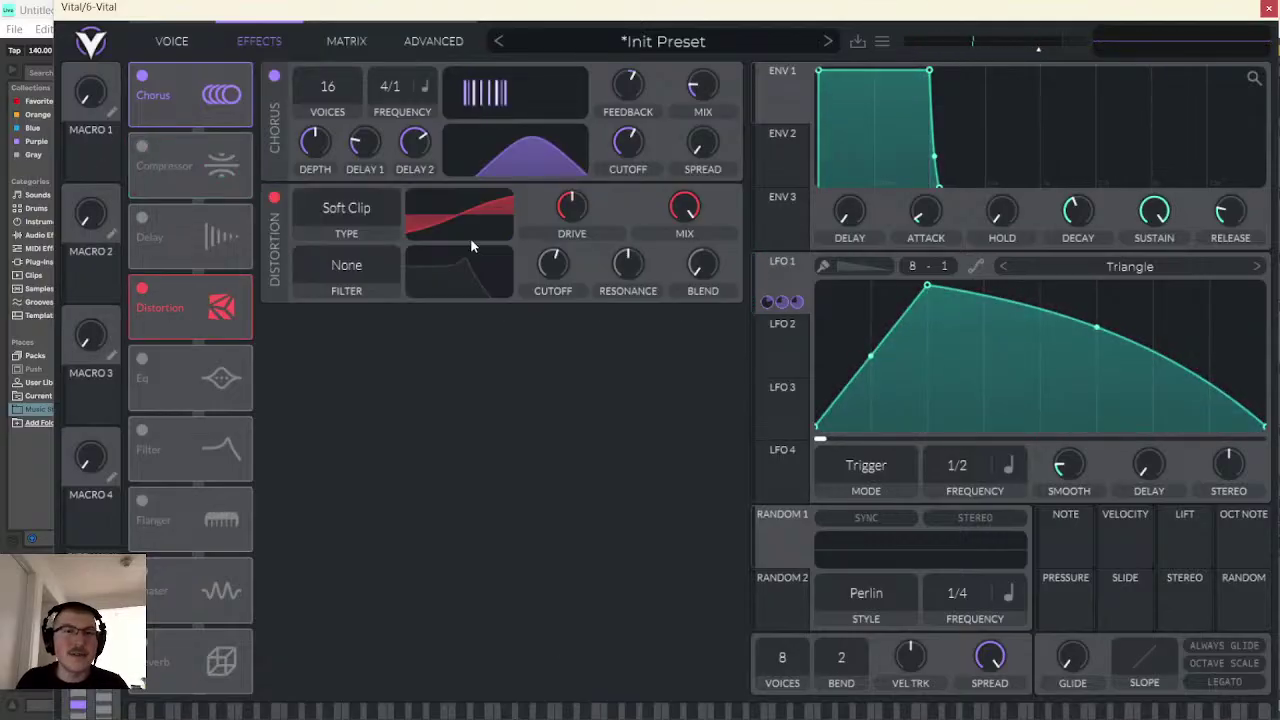
pyautogui.moveTo(572, 210); pyautogui.dragTo(577, 187)
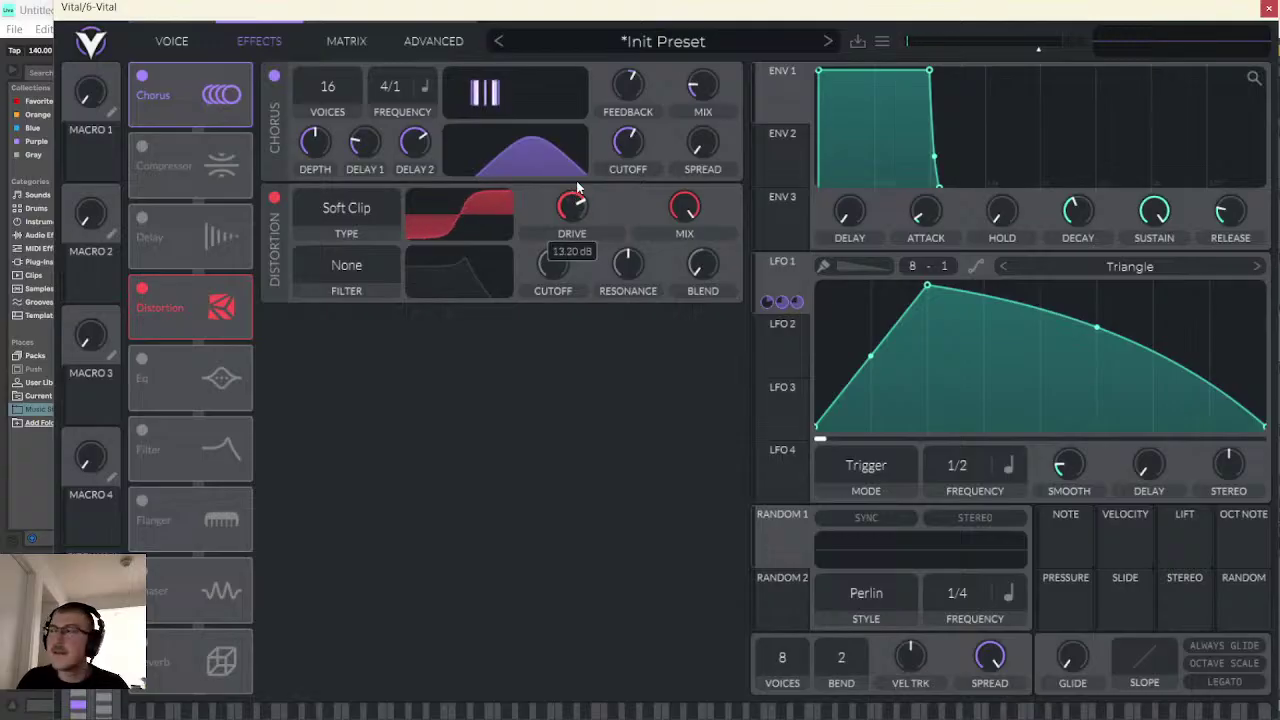
pyautogui.click(585, 712)
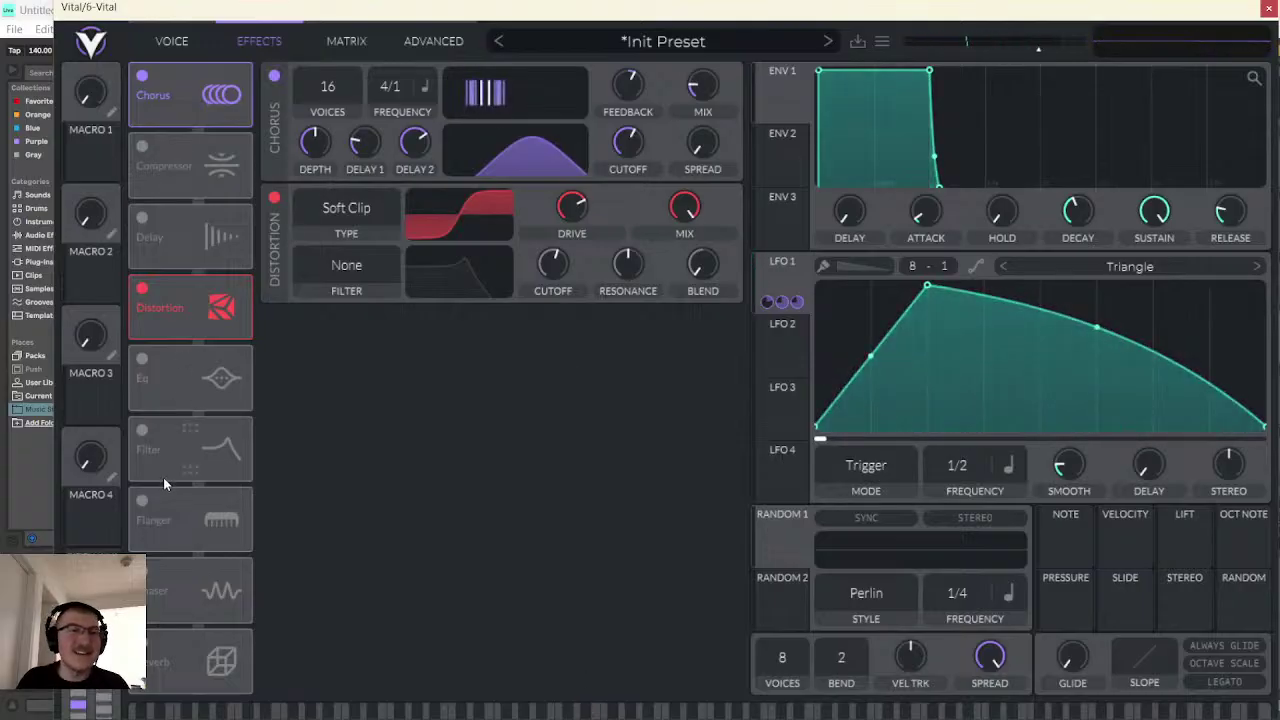
# - Set LFO 1's frequency to 1/4 and its mode to Envelope, auditioning notes, and close the Vital window
pyautogui.click(1268, 8)
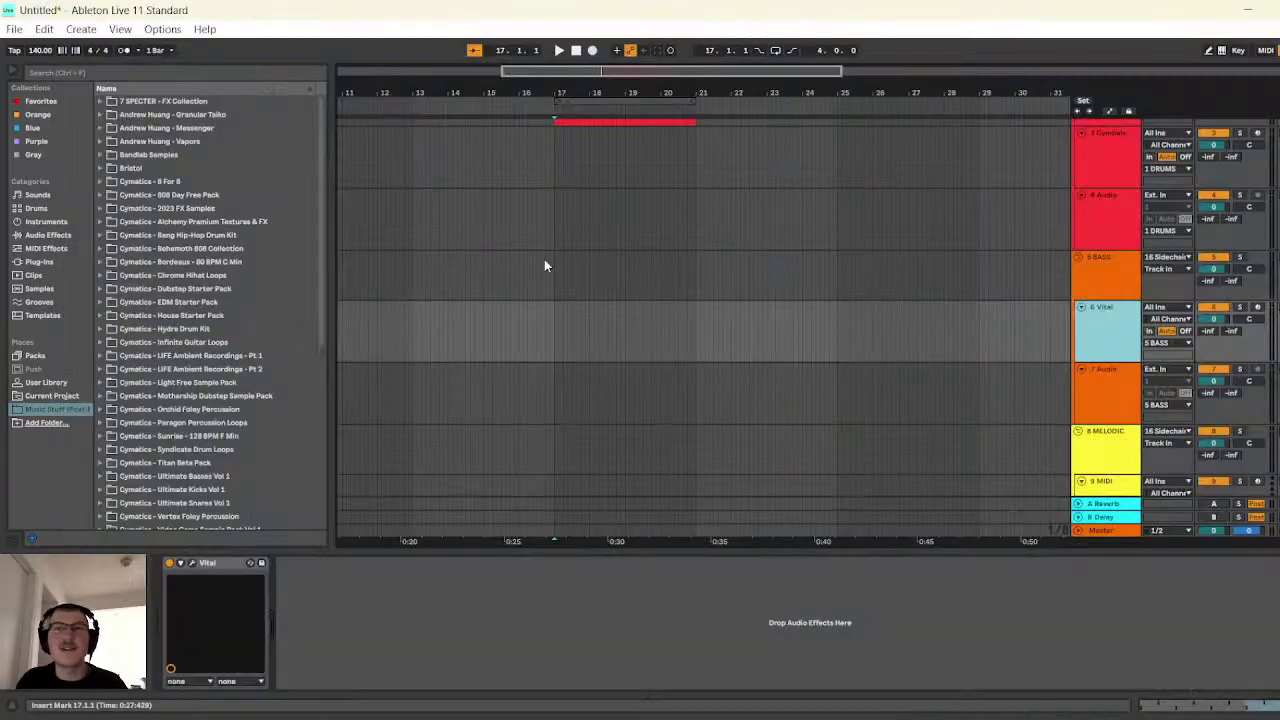
pyautogui.click(195, 564)
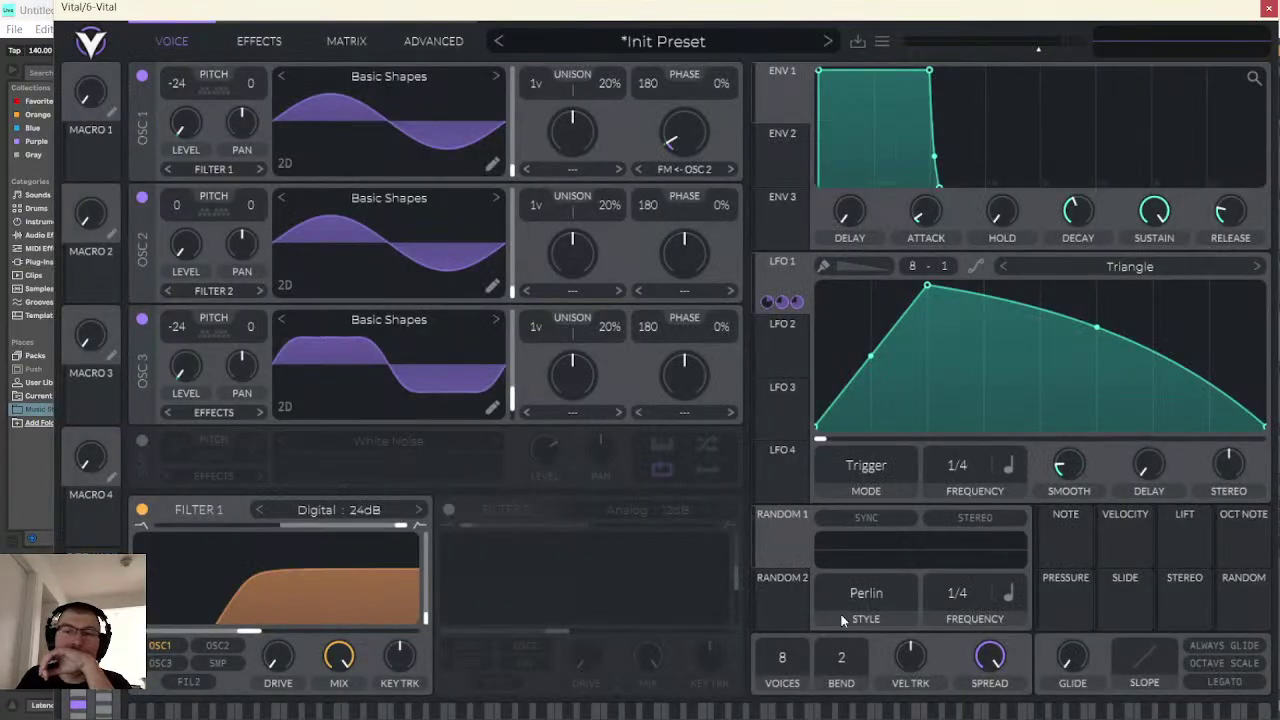
pyautogui.click(587, 712)
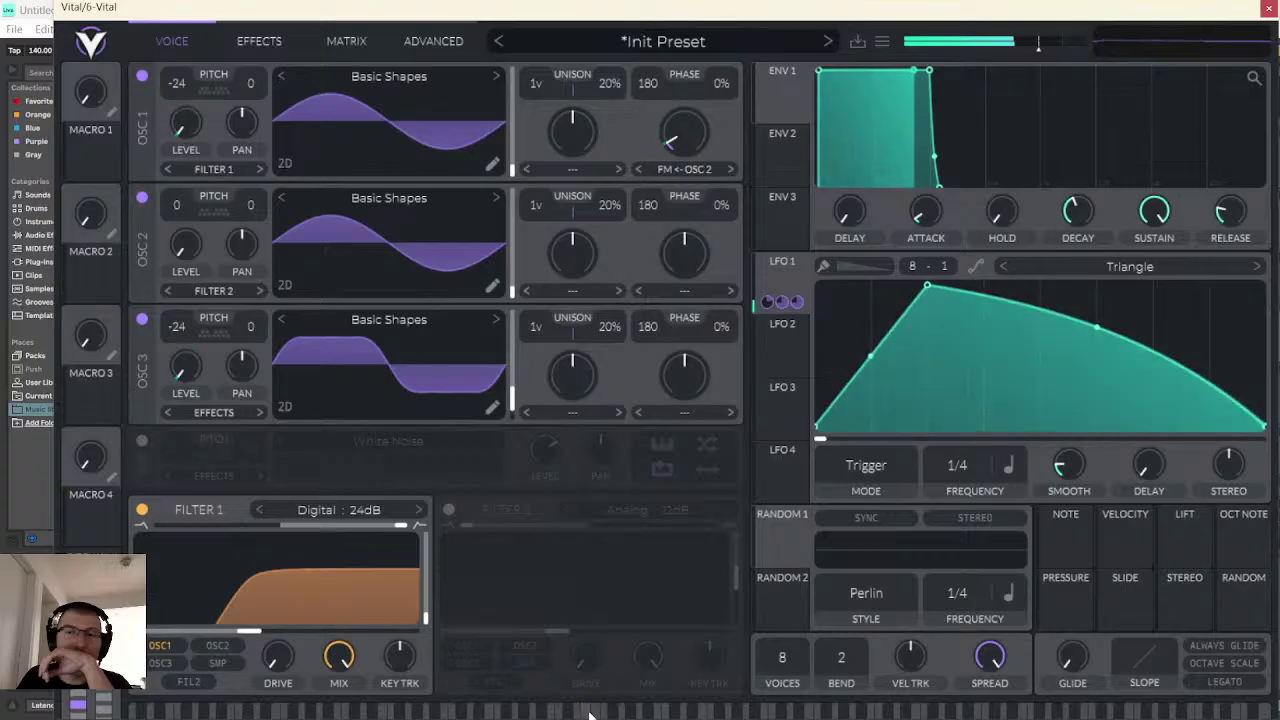
pyautogui.click(860, 465)
pyautogui.click(862, 552)
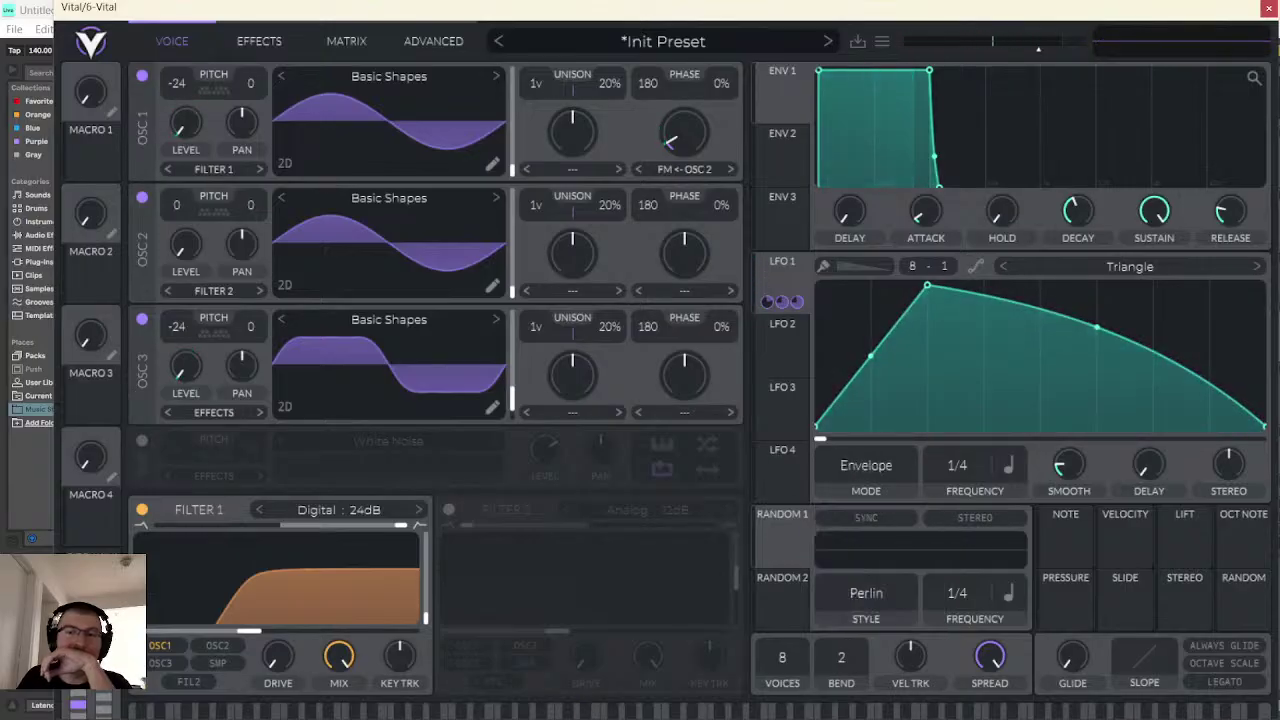
pyautogui.click(580, 714)
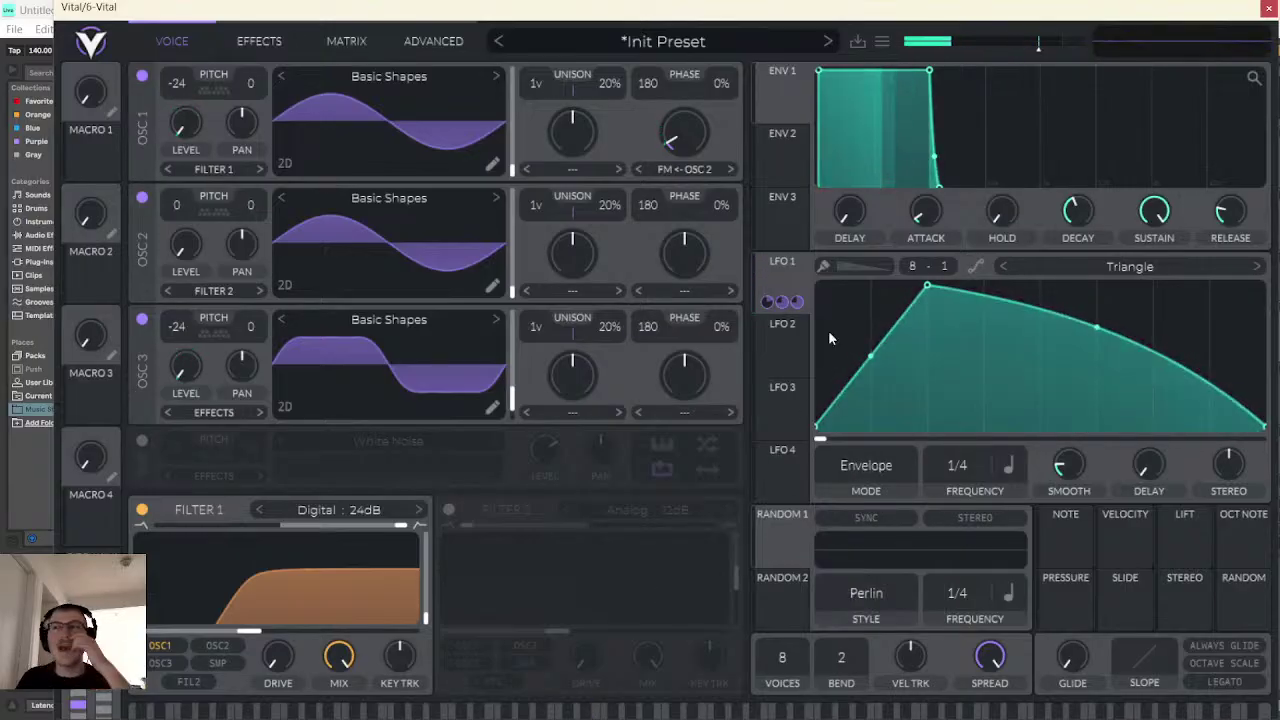
pyautogui.click(1268, 8)
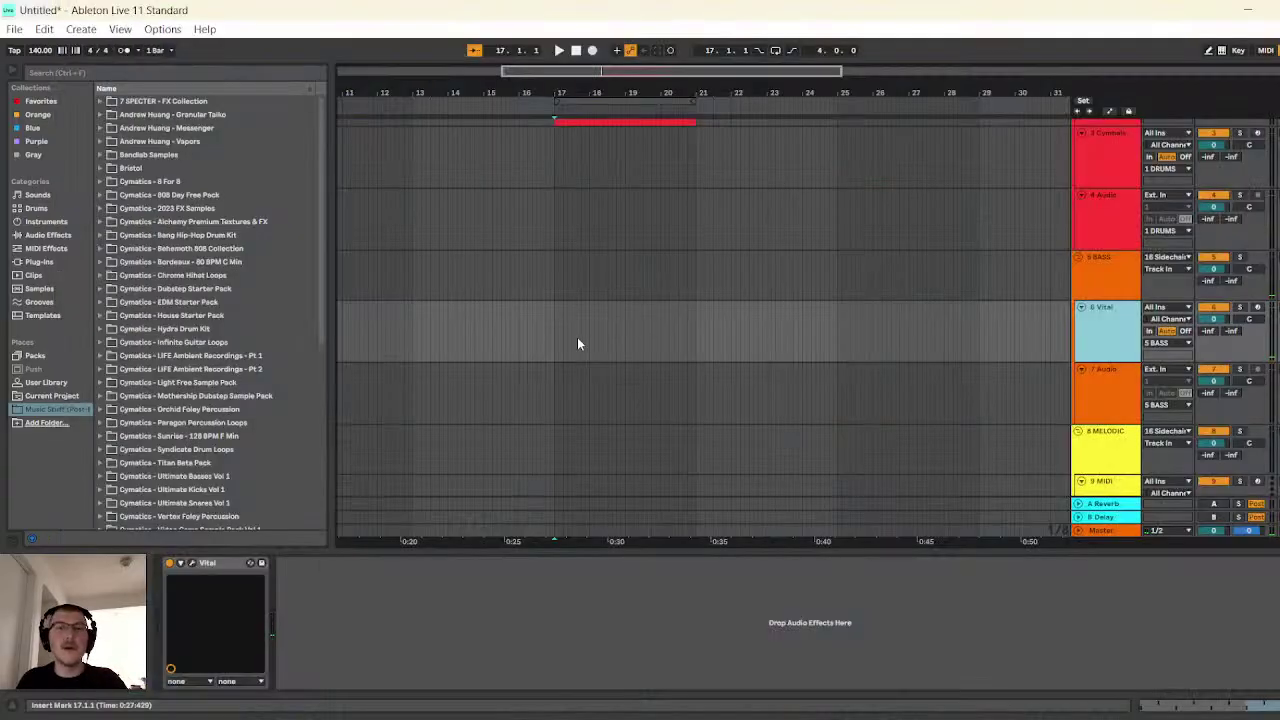
# - Try an empty MIDI clip on the 6 Vital track from bar 17 to bar 21
pyautogui.moveTo(679, 71); pyautogui.dragTo(643, 141)
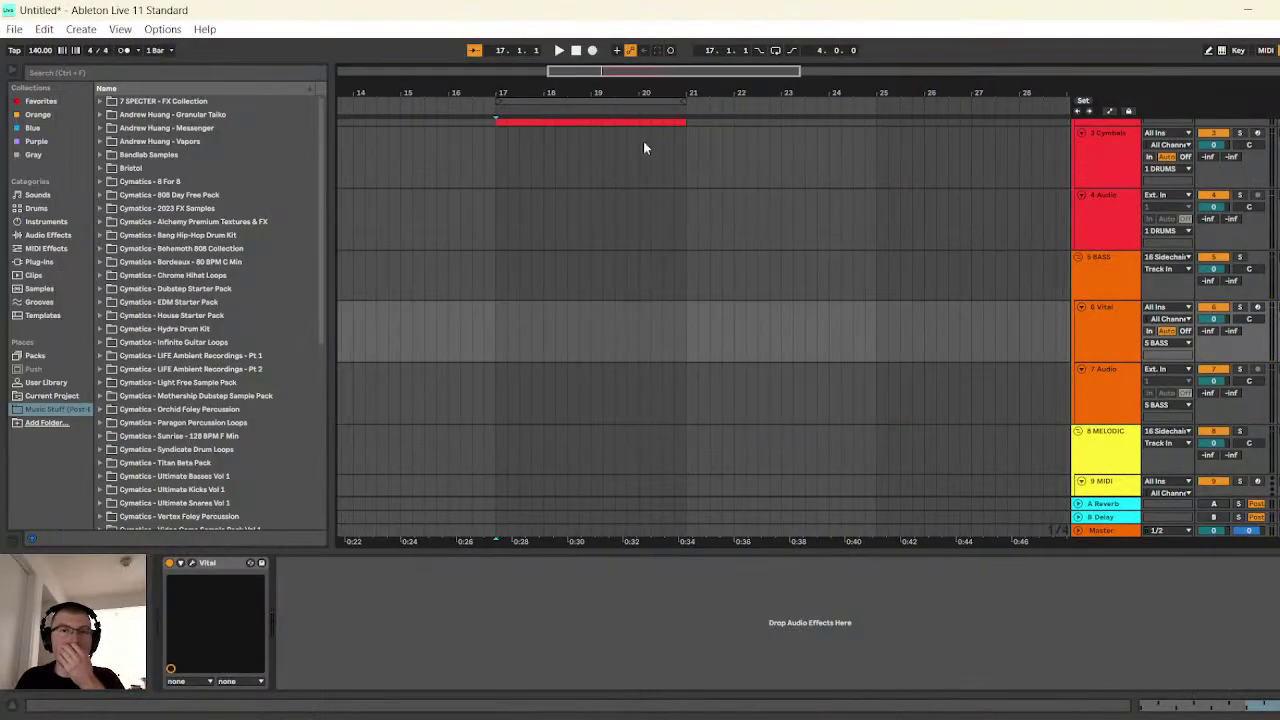
pyautogui.scroll(3, 686, 357)
pyautogui.click(1123, 193)
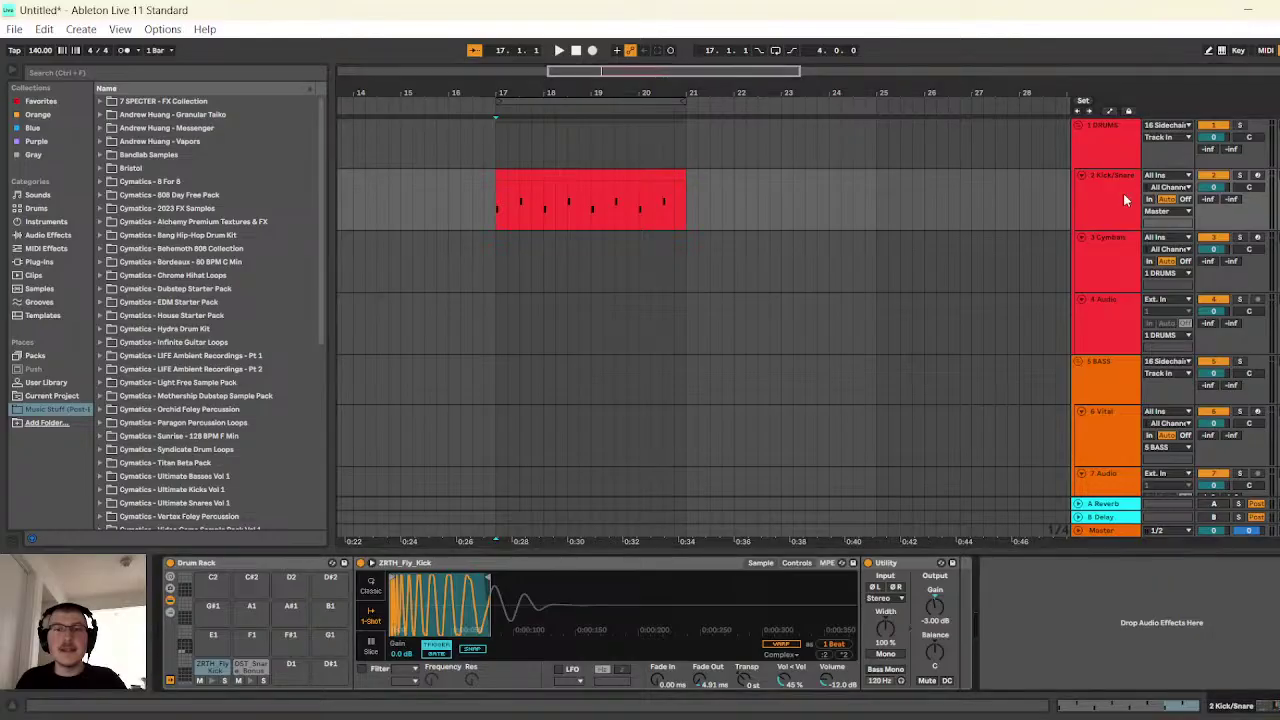
pyautogui.scroll(-2, 790, 330)
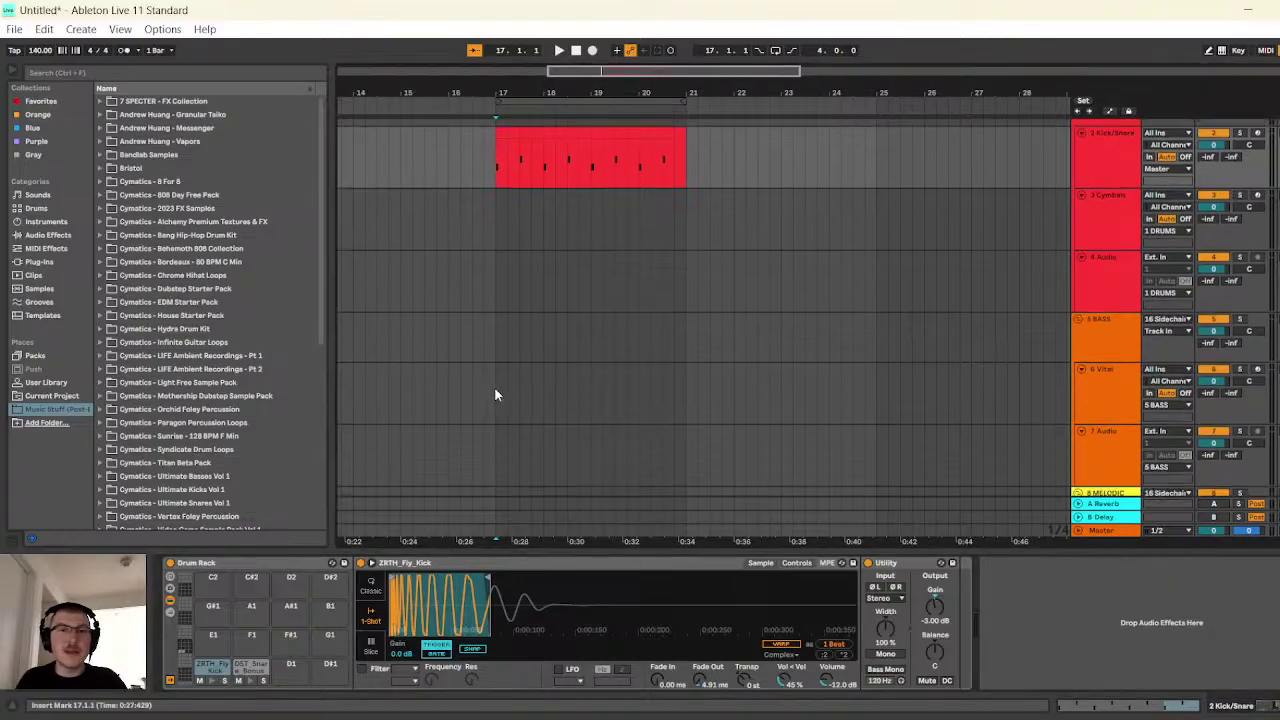
pyautogui.moveTo(495, 390); pyautogui.dragTo(687, 394)
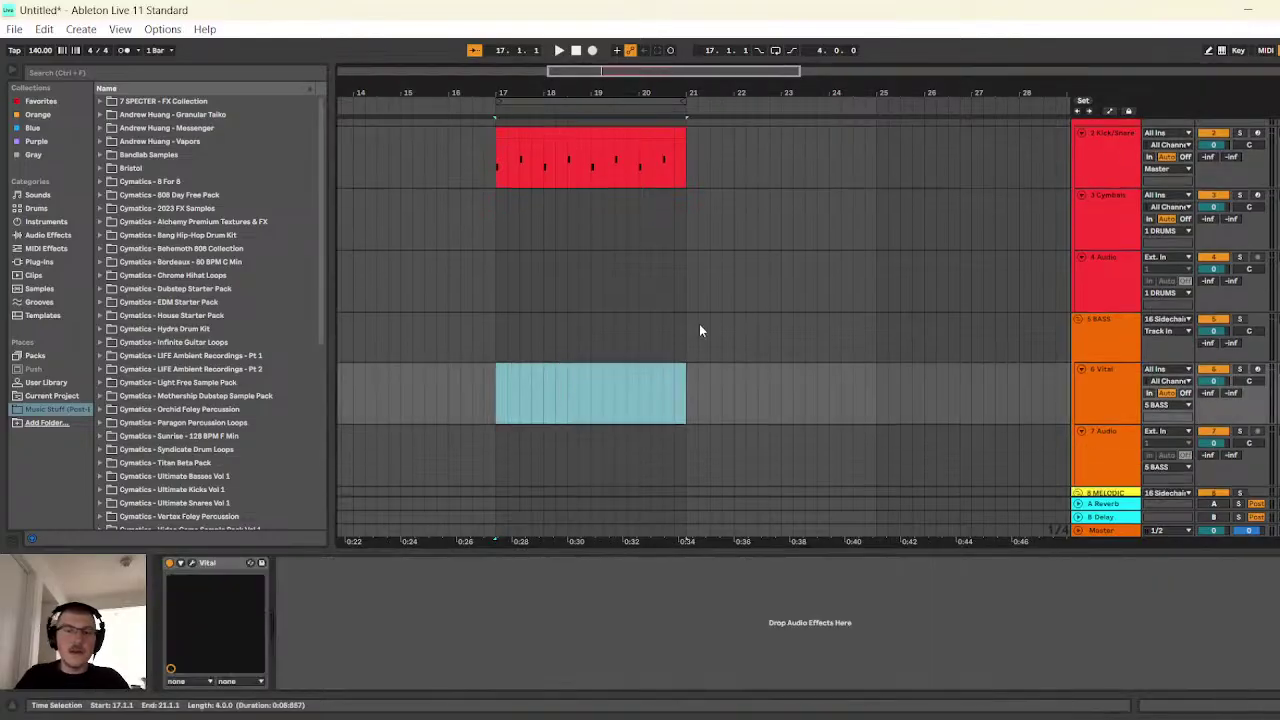
pyautogui.hotkey('ctrl', 'shift', 'm')
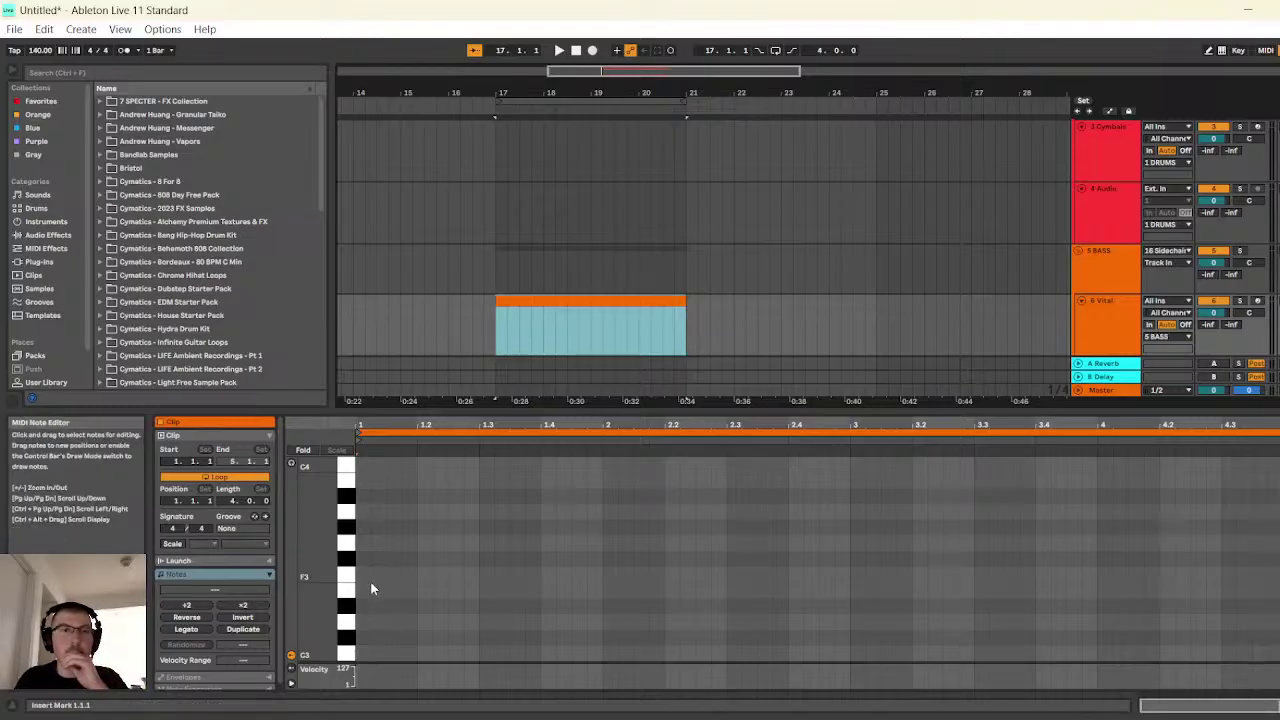
pyautogui.click(658, 233)
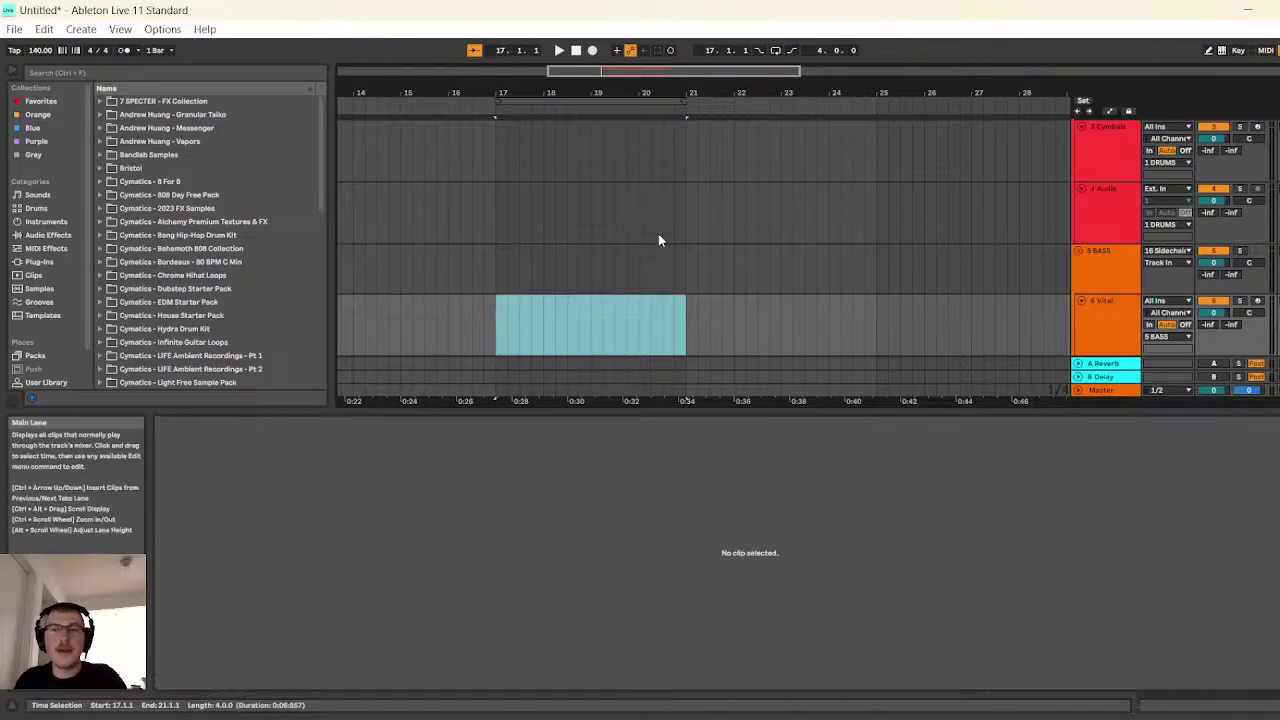
# - Insert a new MIDI track directly below the 6 Vital track
pyautogui.scroll(-3, 1013, 290)
pyautogui.click(1095, 228)
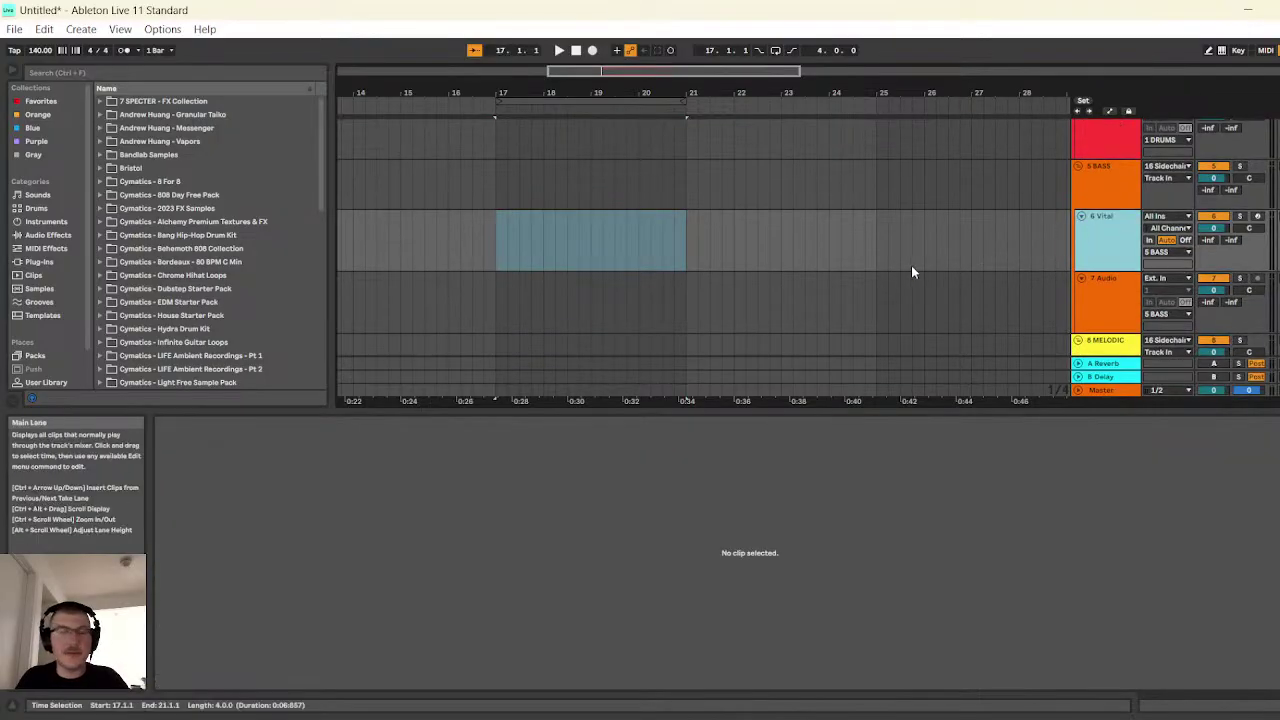
pyautogui.hotkey('ctrl', 'shift', 't')
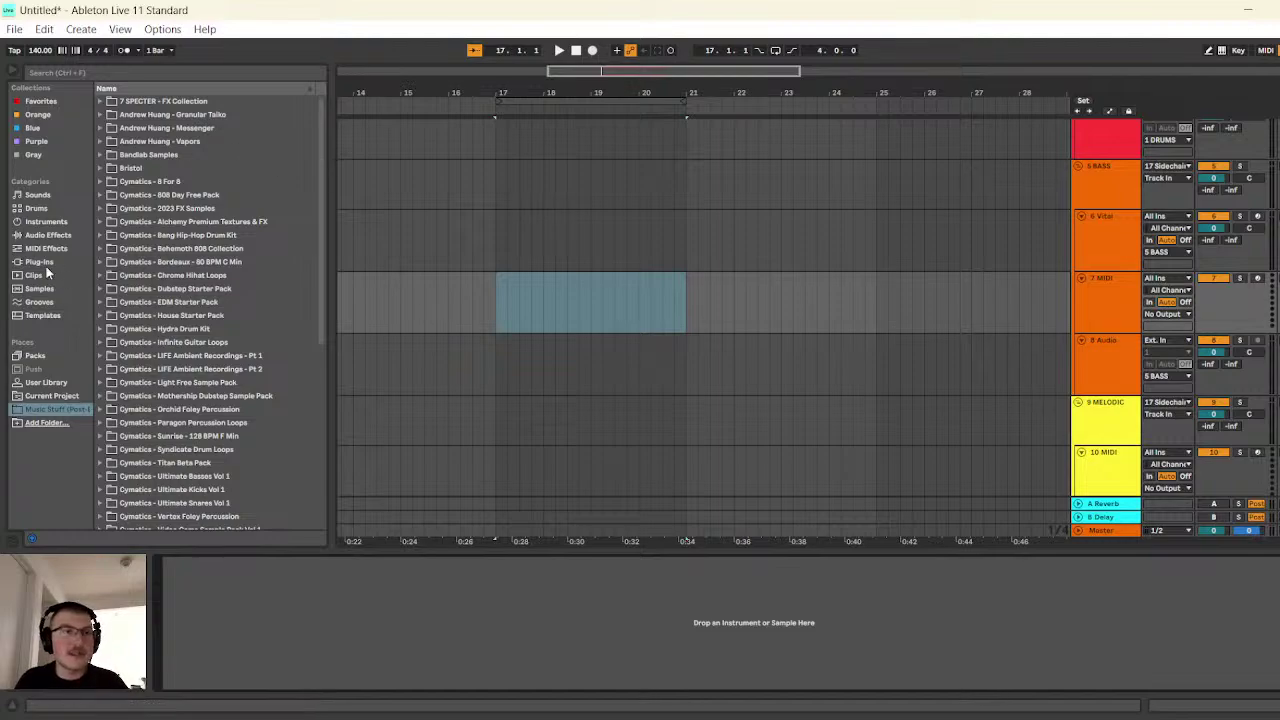
# - Load the VST3 version of Vital onto the new MIDI track
pyautogui.click(40, 262)
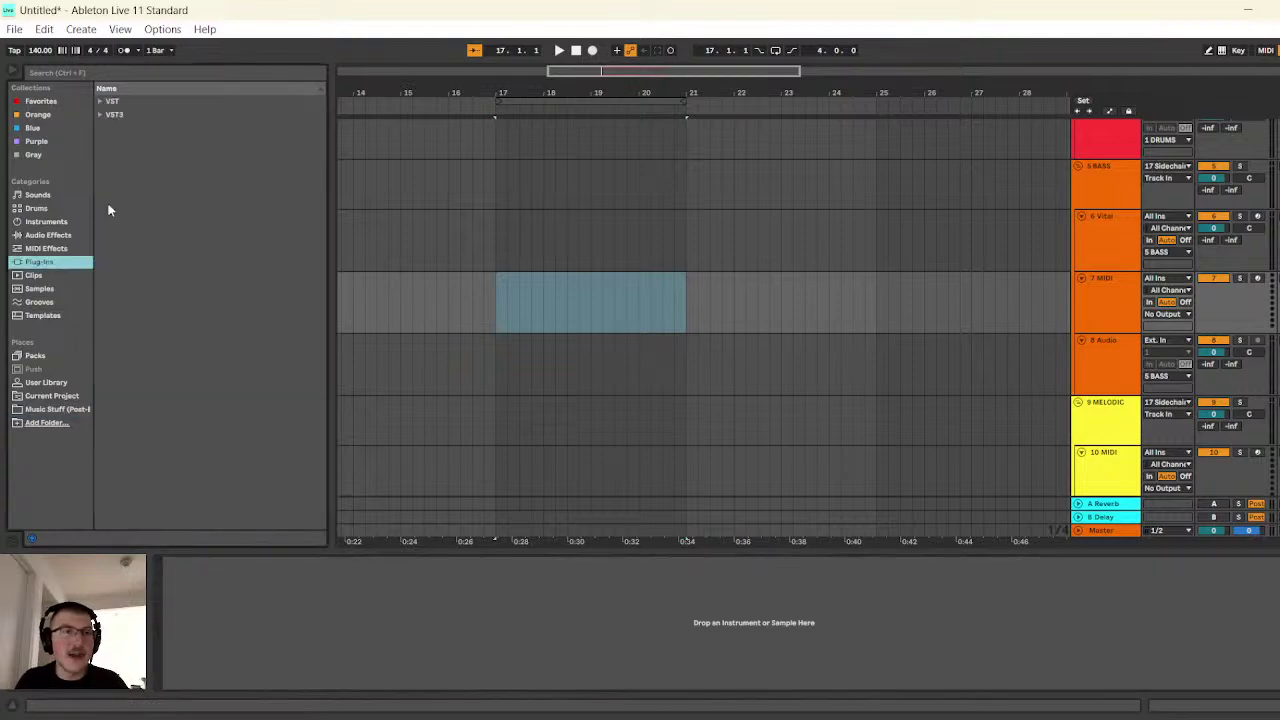
pyautogui.click(100, 116)
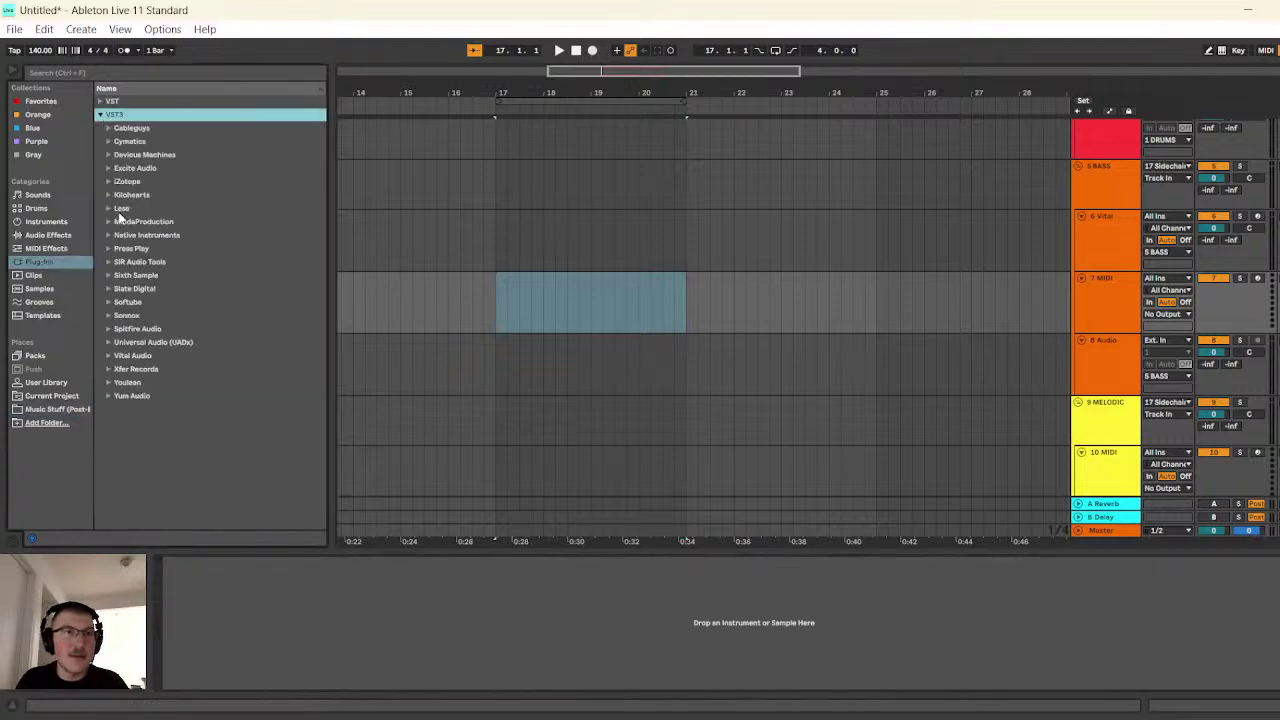
pyautogui.click(108, 356)
pyautogui.click(162, 370)
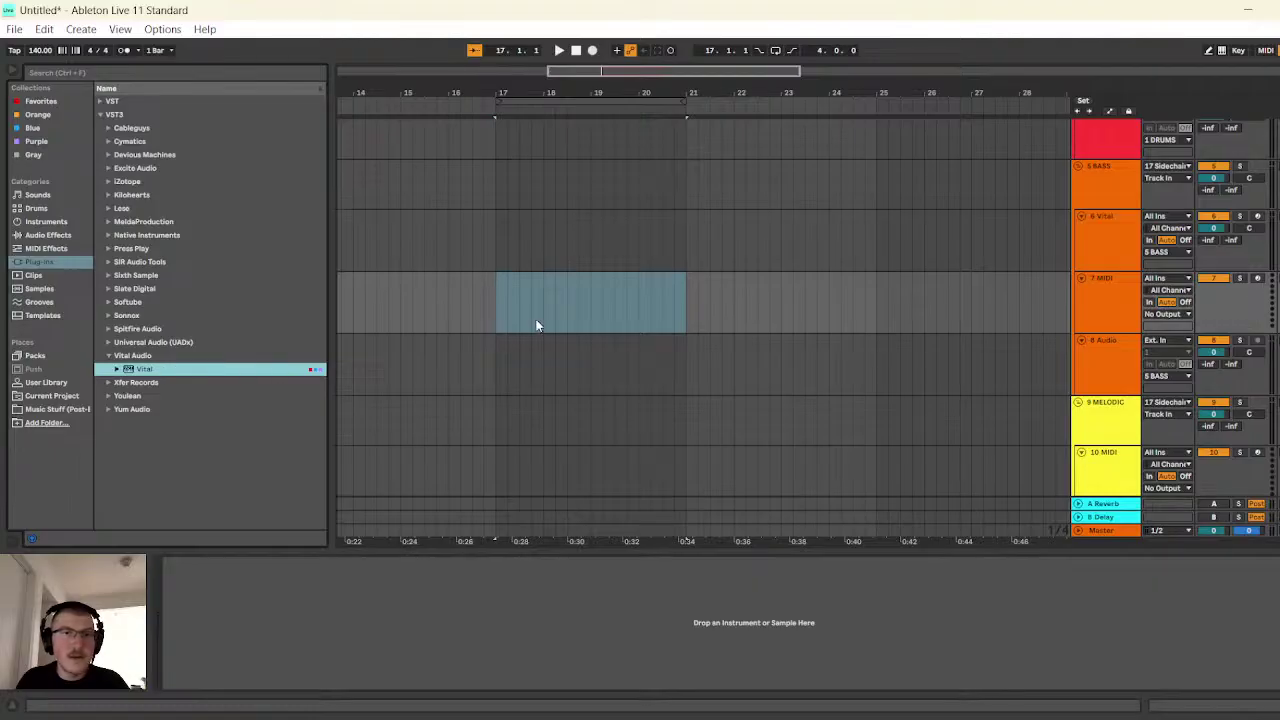
pyautogui.moveTo(248, 372); pyautogui.dragTo(540, 318)
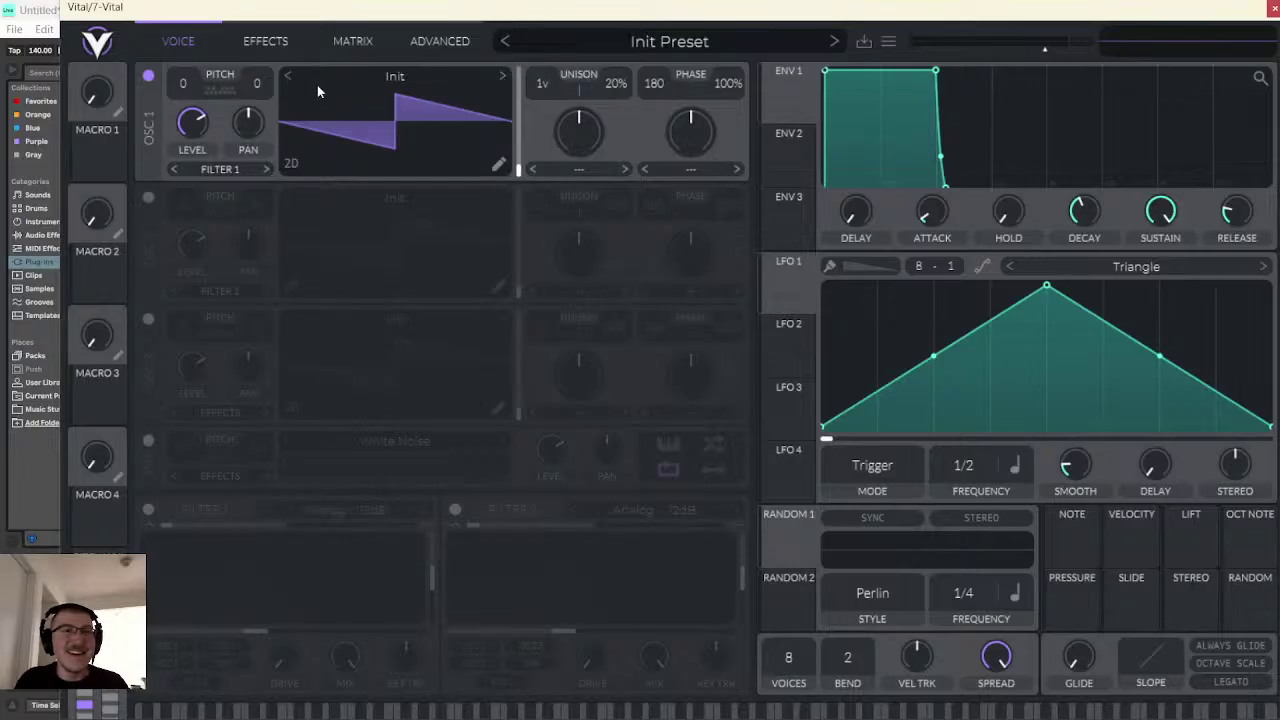
# - Set oscillator 1 to the saw frame of Basic Shapes and enable oscillator 2 with the triangle frame of Basic Shapes
pyautogui.click(503, 76)
pyautogui.moveTo(518, 170); pyautogui.dragTo(526, 127)
pyautogui.click(148, 197)
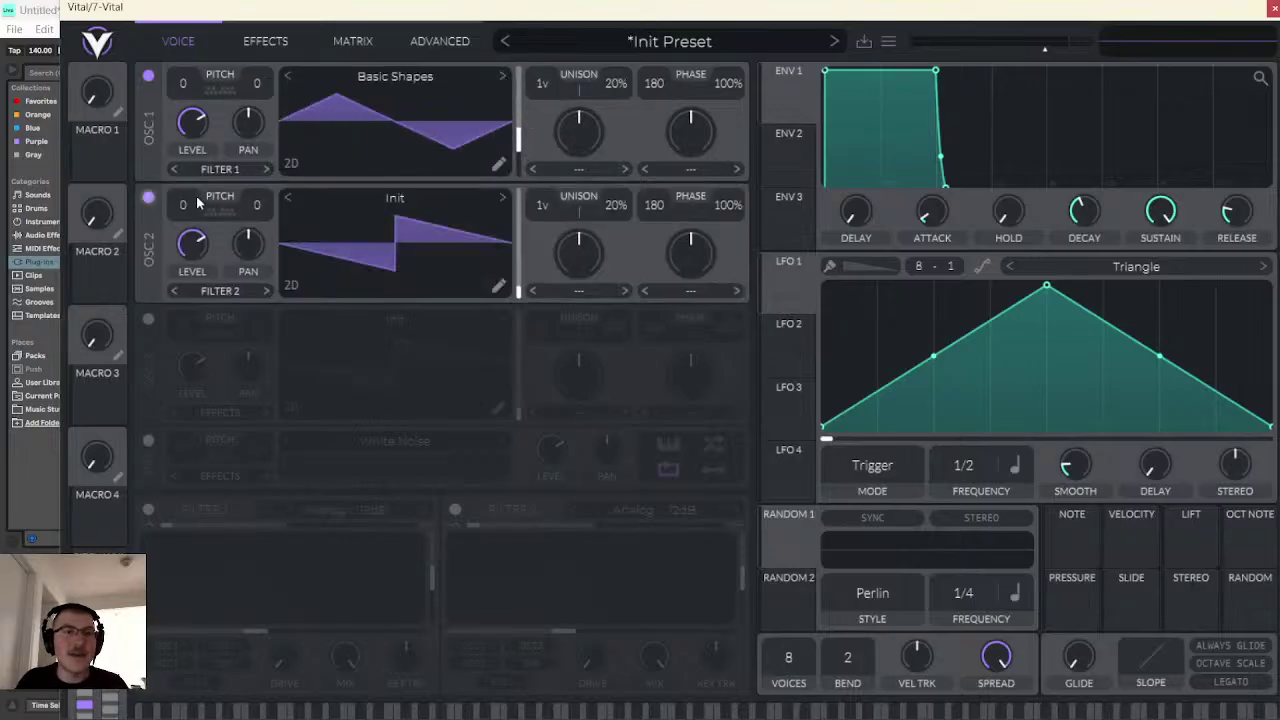
pyautogui.click(503, 198)
pyautogui.moveTo(518, 285); pyautogui.dragTo(529, 256)
pyautogui.moveTo(520, 140); pyautogui.dragTo(525, 122)
# - Set oscillator 1's phase randomization to 0% and transpose oscillator 1 to -24 and oscillator 2 to 36
pyautogui.moveTo(718, 96); pyautogui.dragTo(704, 243)
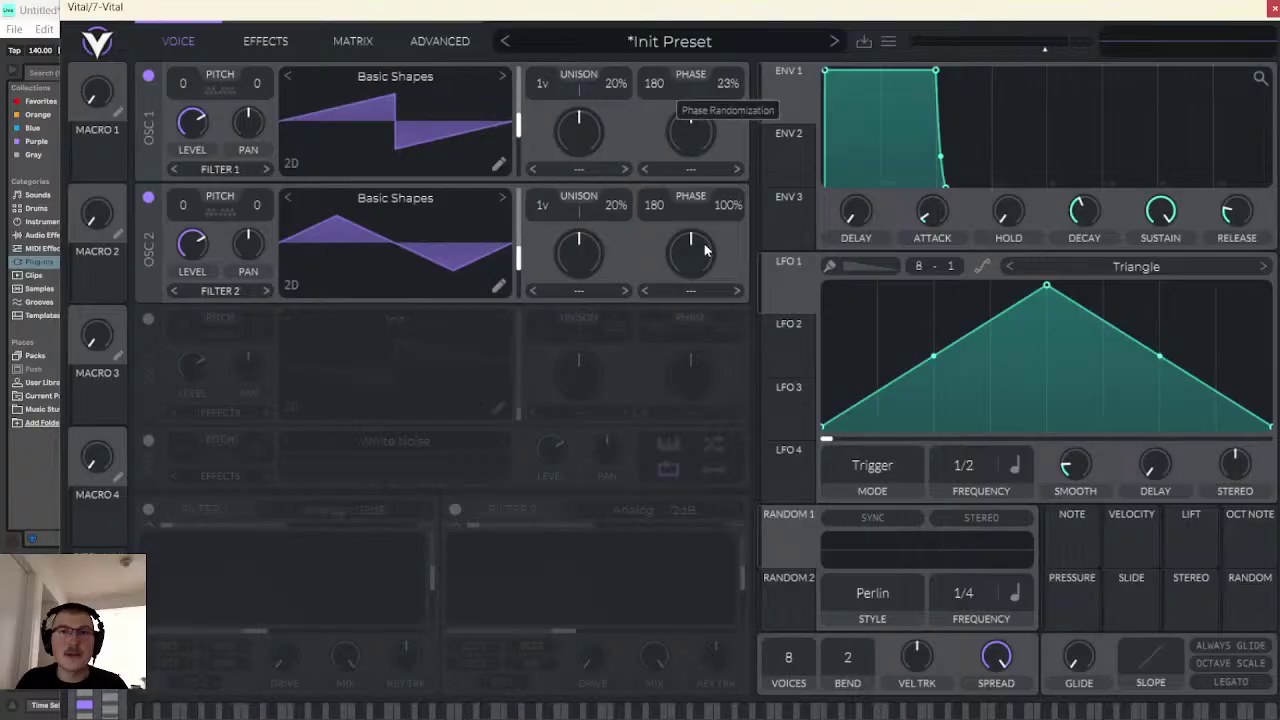
pyautogui.moveTo(181, 89); pyautogui.dragTo(208, 76)
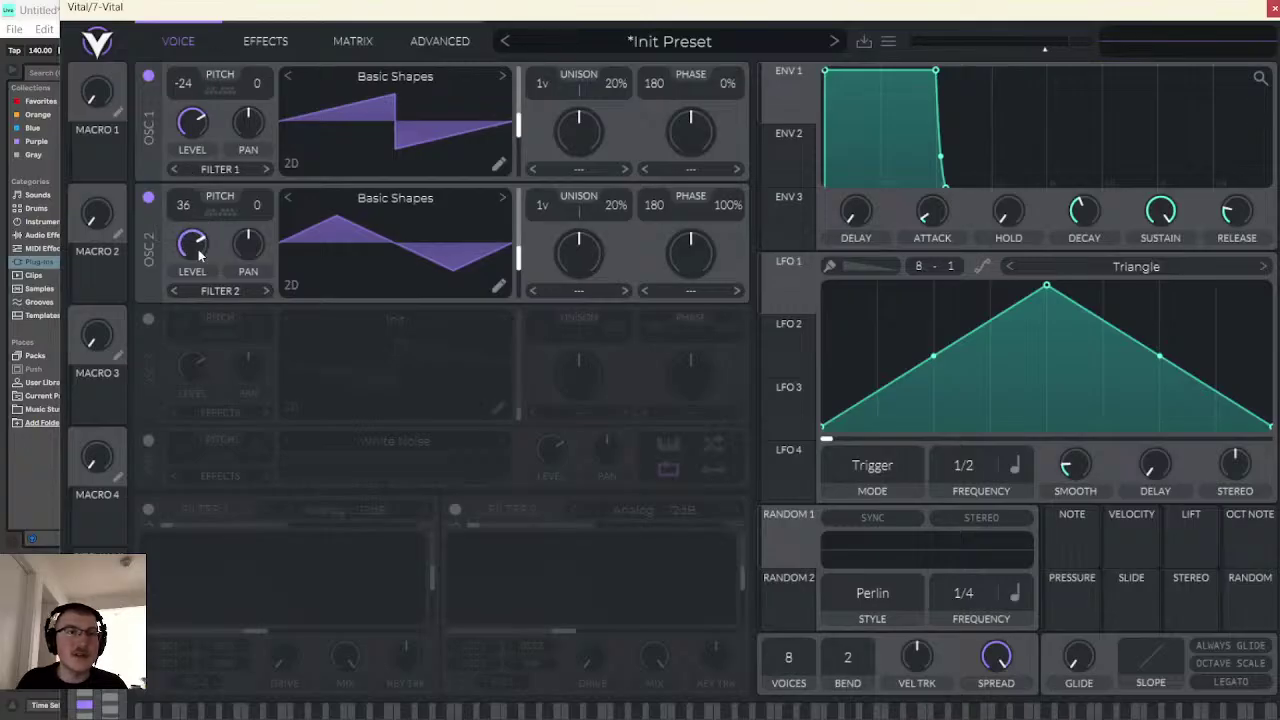
# - Set oscillator 1's phase distortion to FM <- Osc 2, reduce its FM amount to roughly a third, and audition notes
pyautogui.click(686, 168)
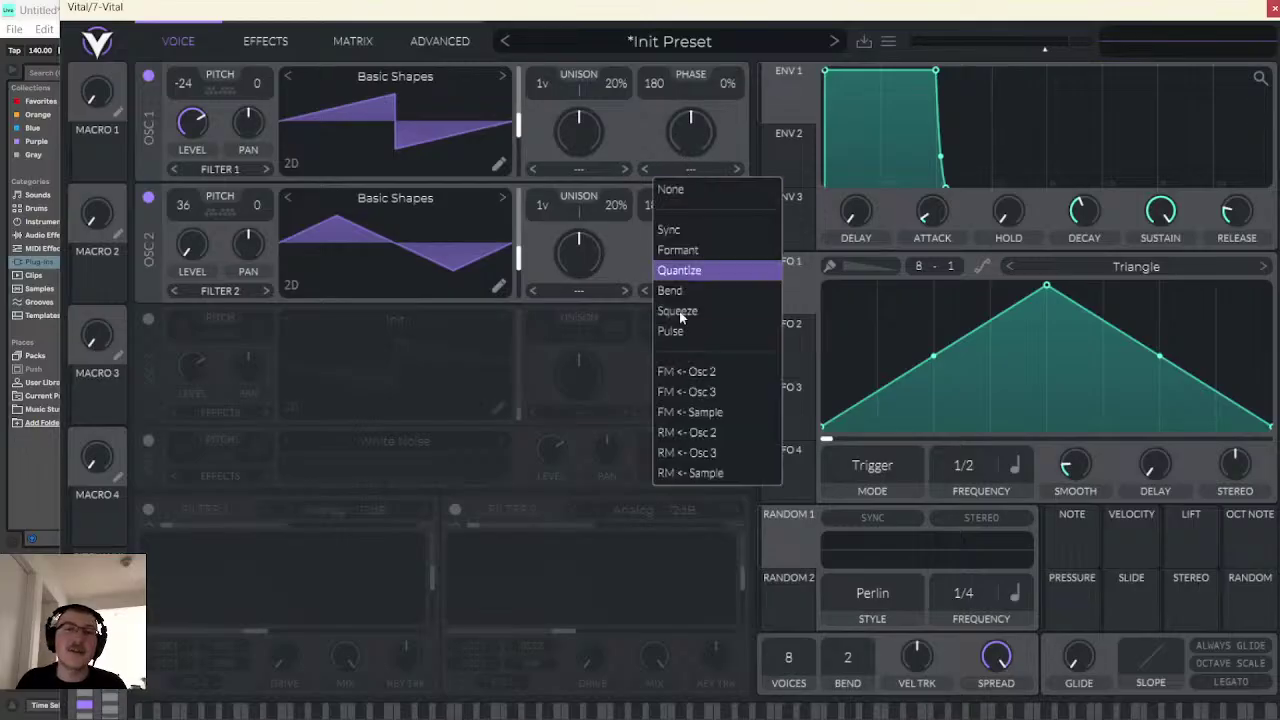
pyautogui.click(688, 372)
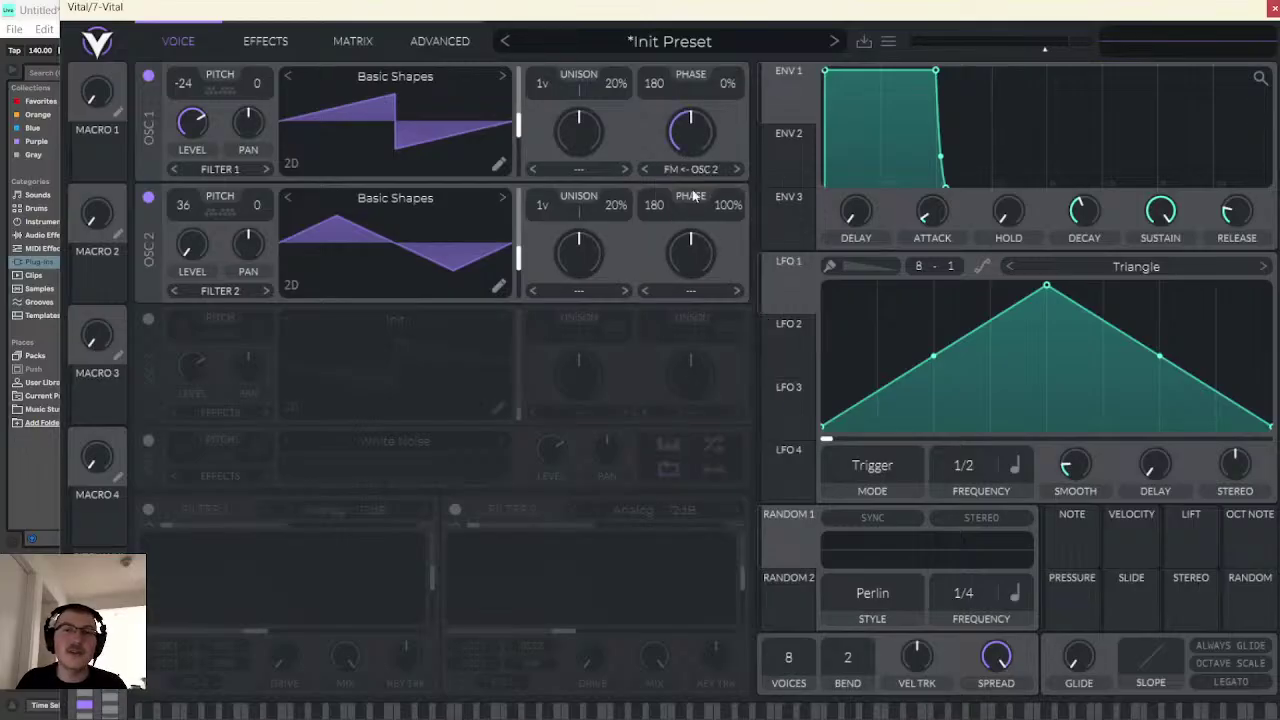
pyautogui.click(570, 711)
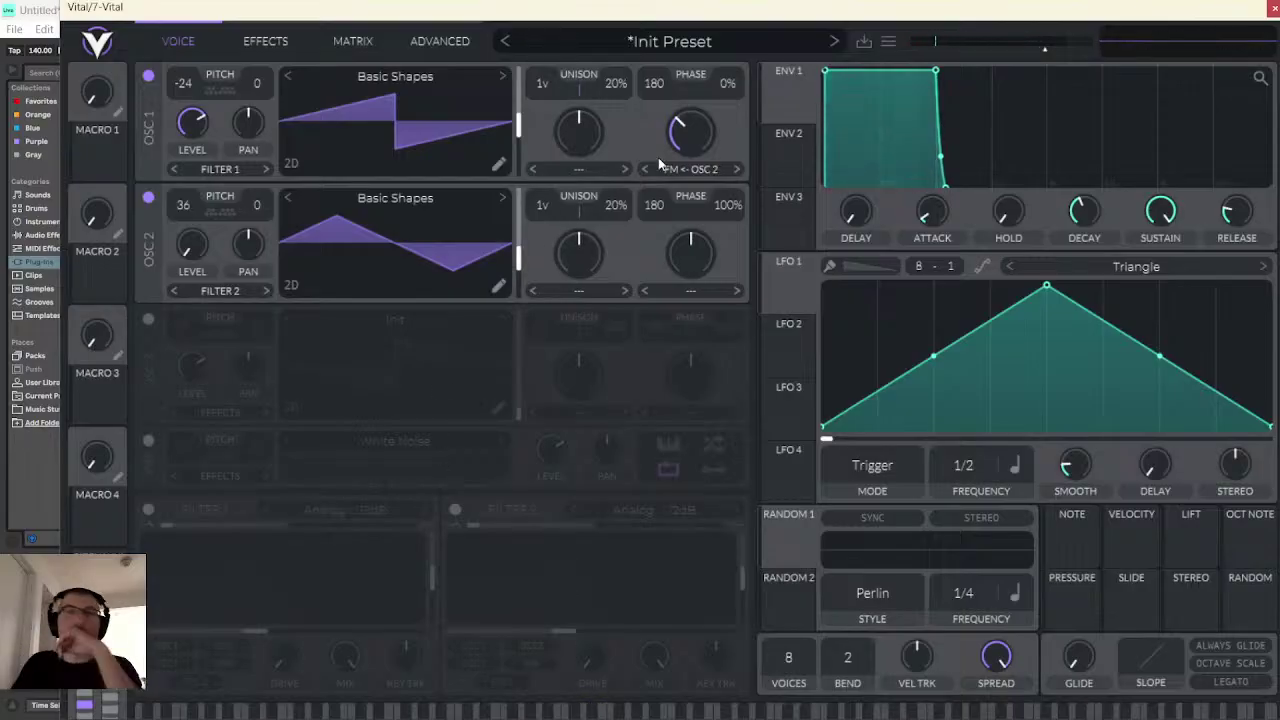
pyautogui.moveTo(677, 146)
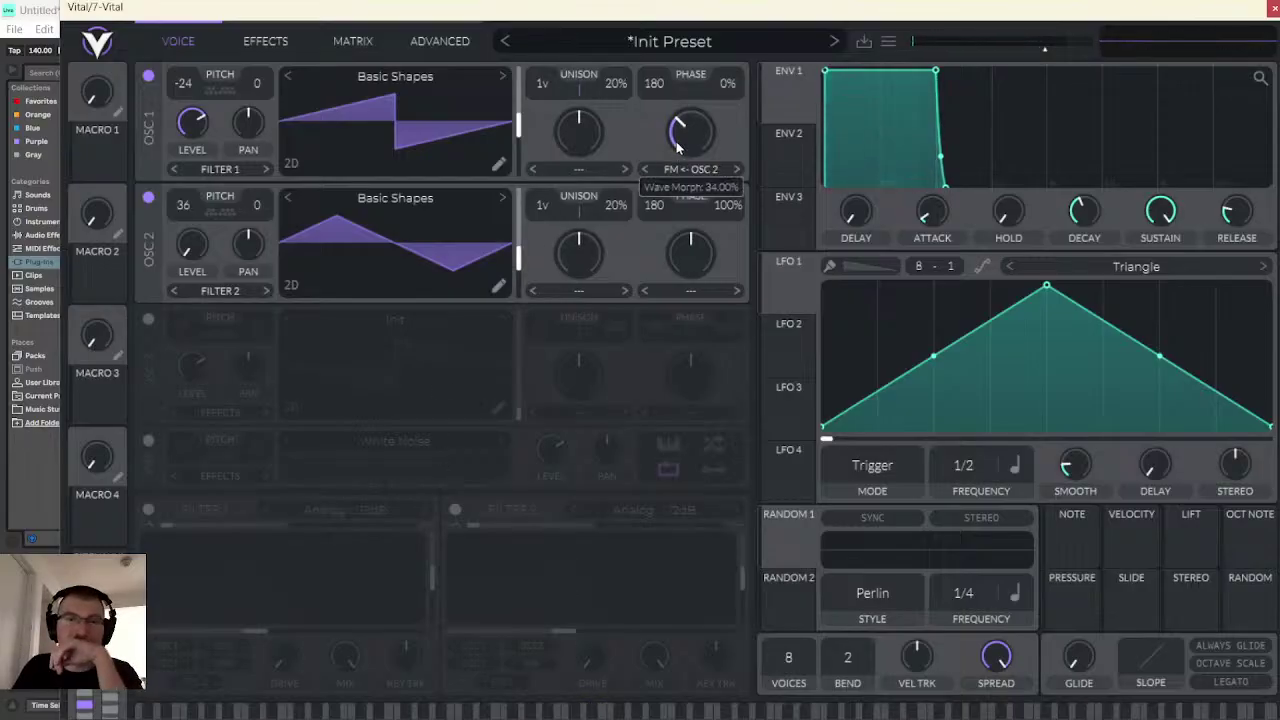
pyautogui.click(592, 712)
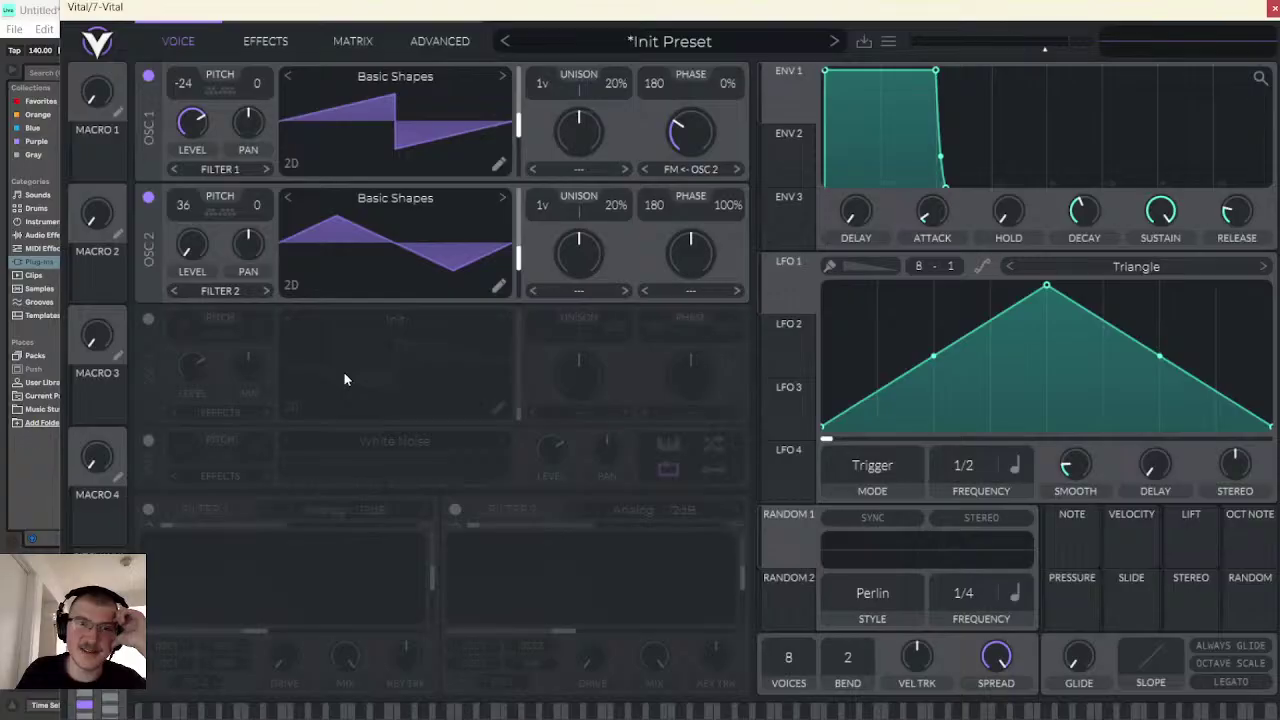
pyautogui.click(700, 711)
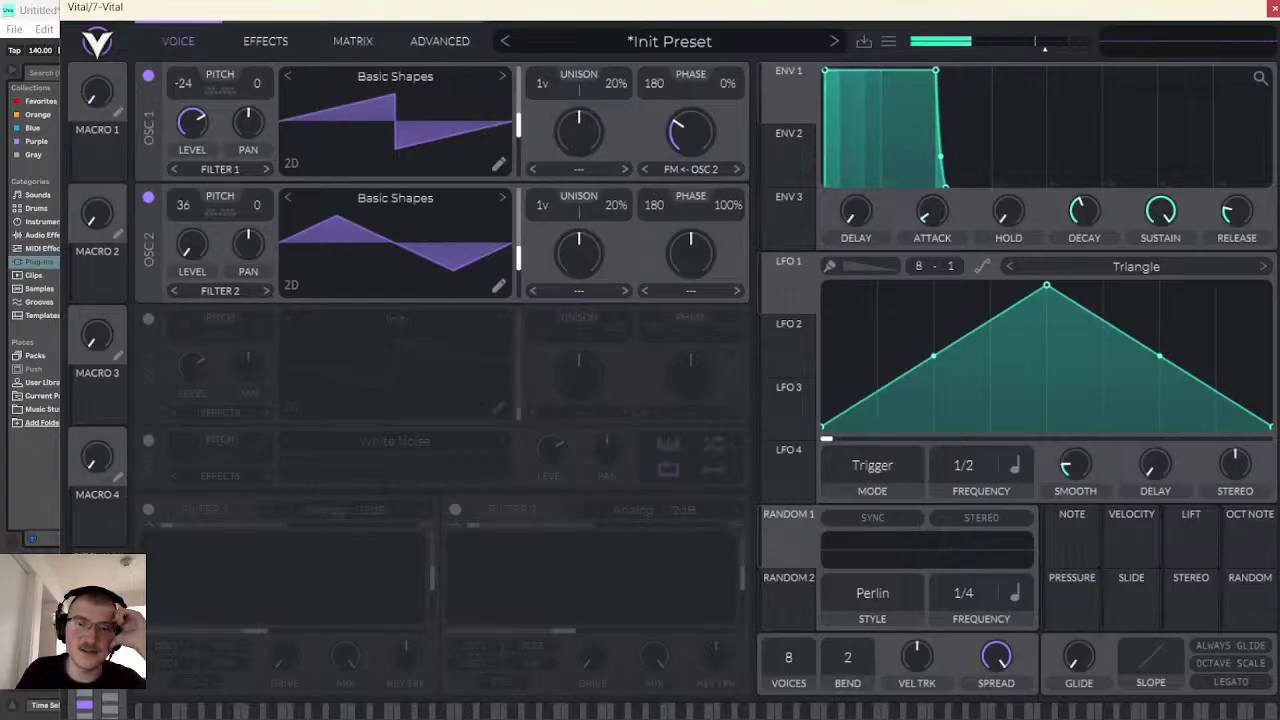
pyautogui.click(590, 711)
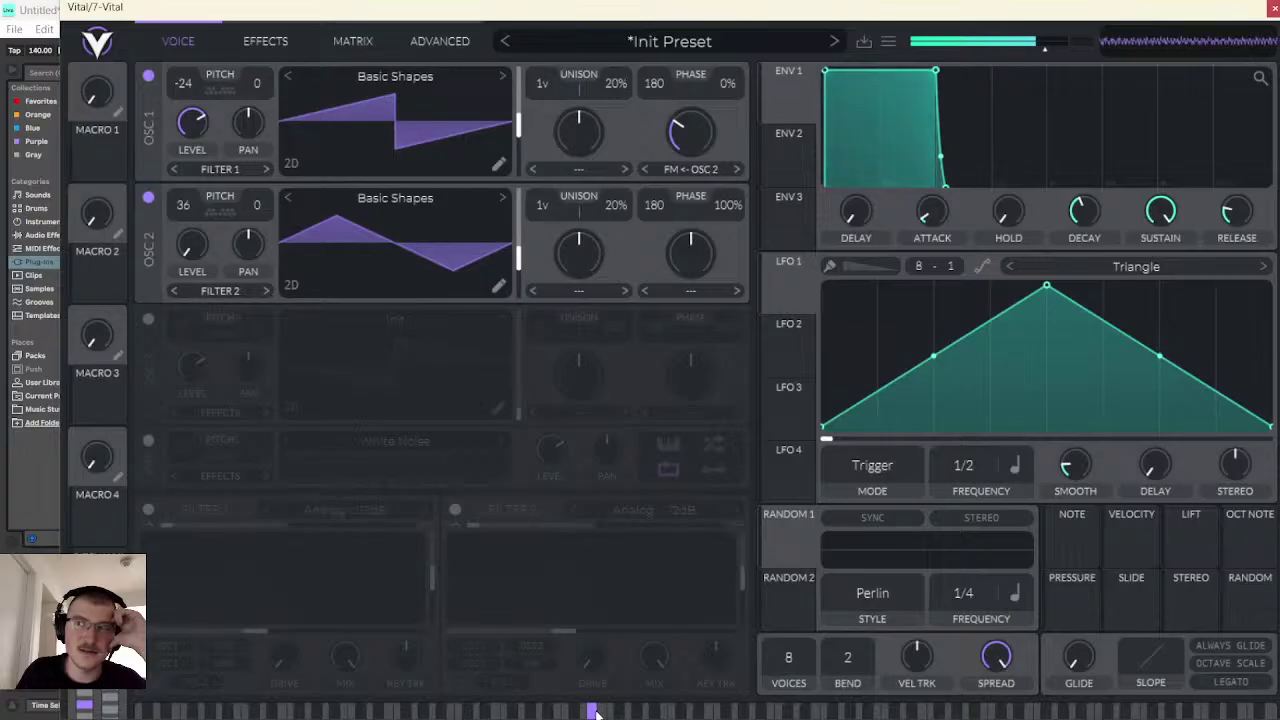
# - Enable the Chorus effect, lower its cutoff, feedback and mix, reduce spread to minimum, and audition a note
pyautogui.click(268, 41)
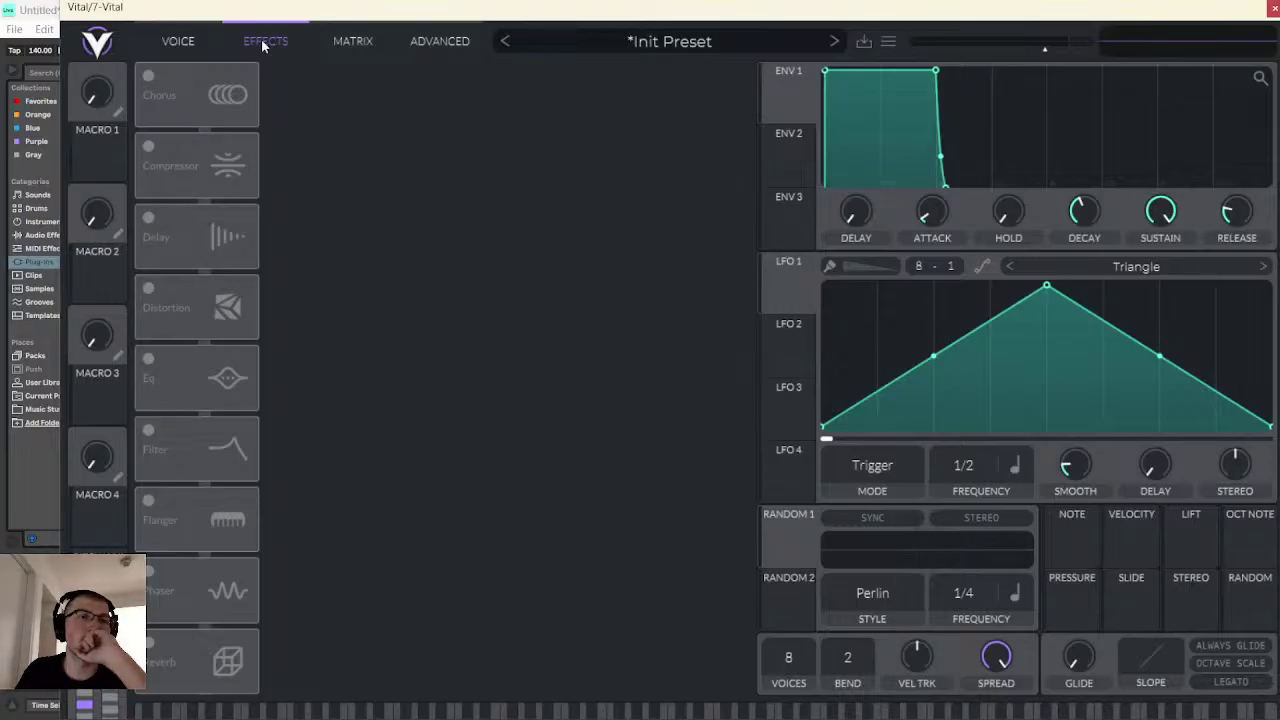
pyautogui.click(155, 80)
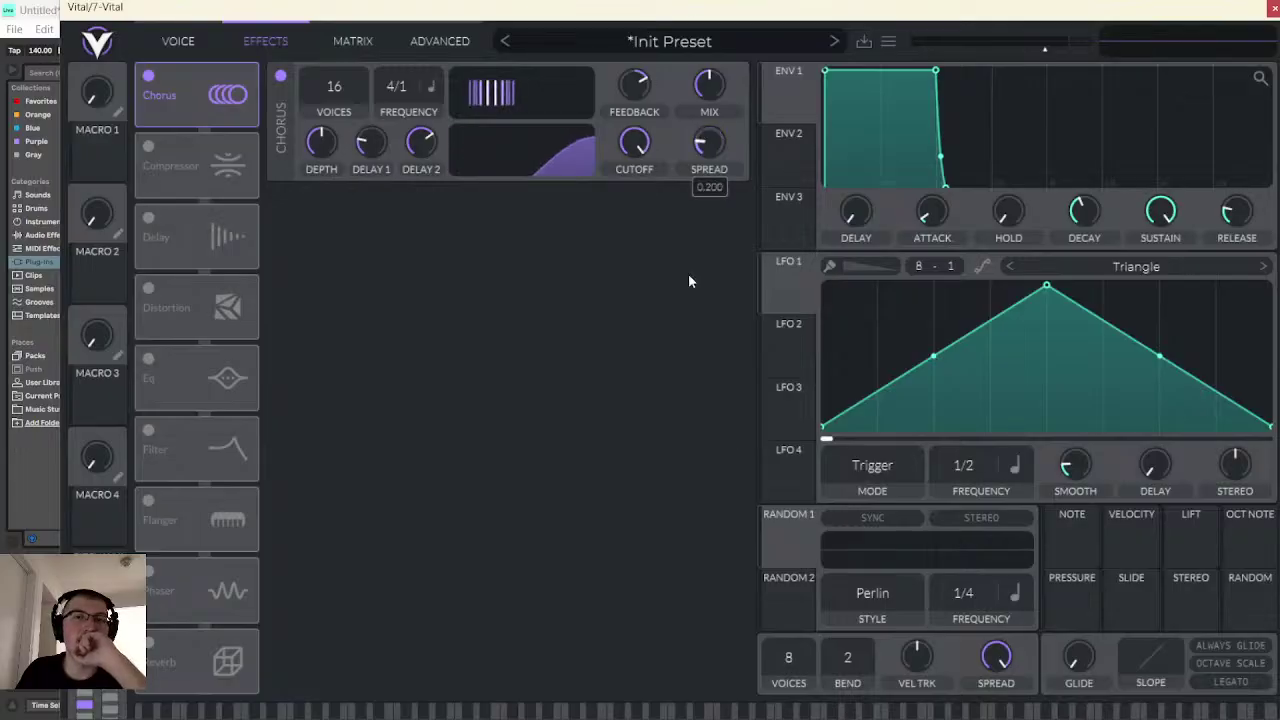
pyautogui.moveTo(634, 143); pyautogui.dragTo(641, 205)
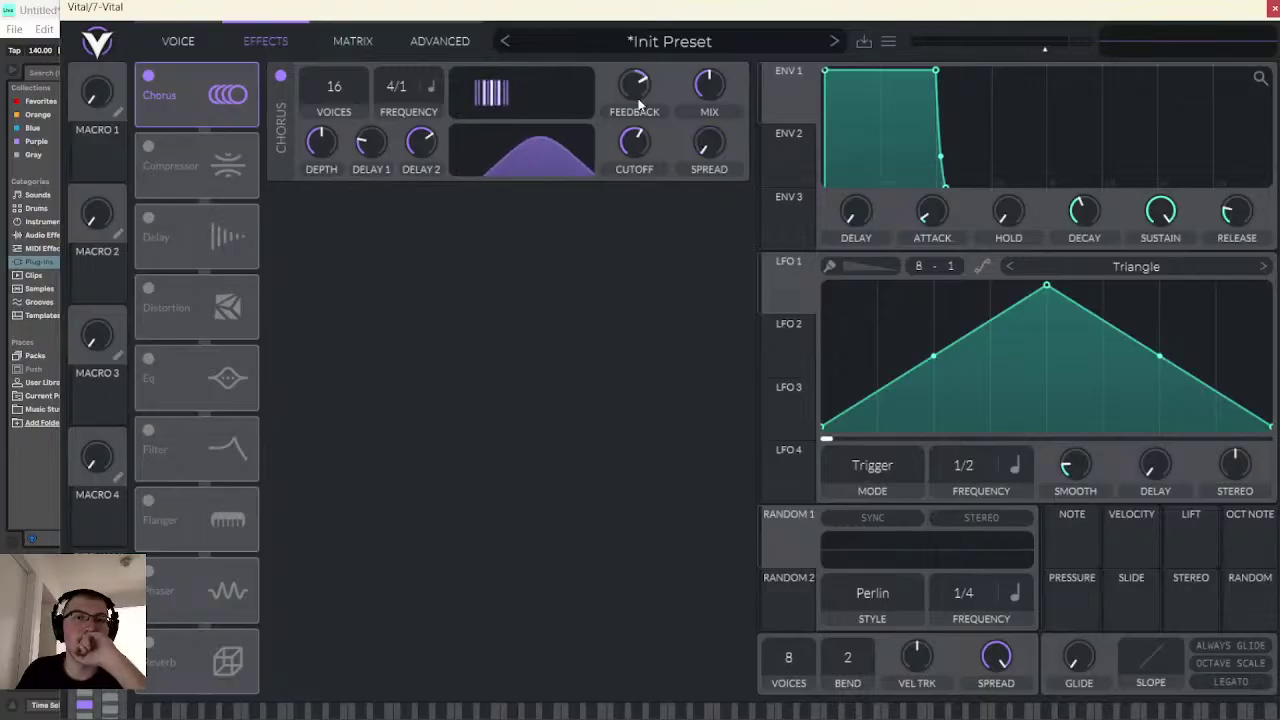
pyautogui.moveTo(640, 104); pyautogui.dragTo(684, 138)
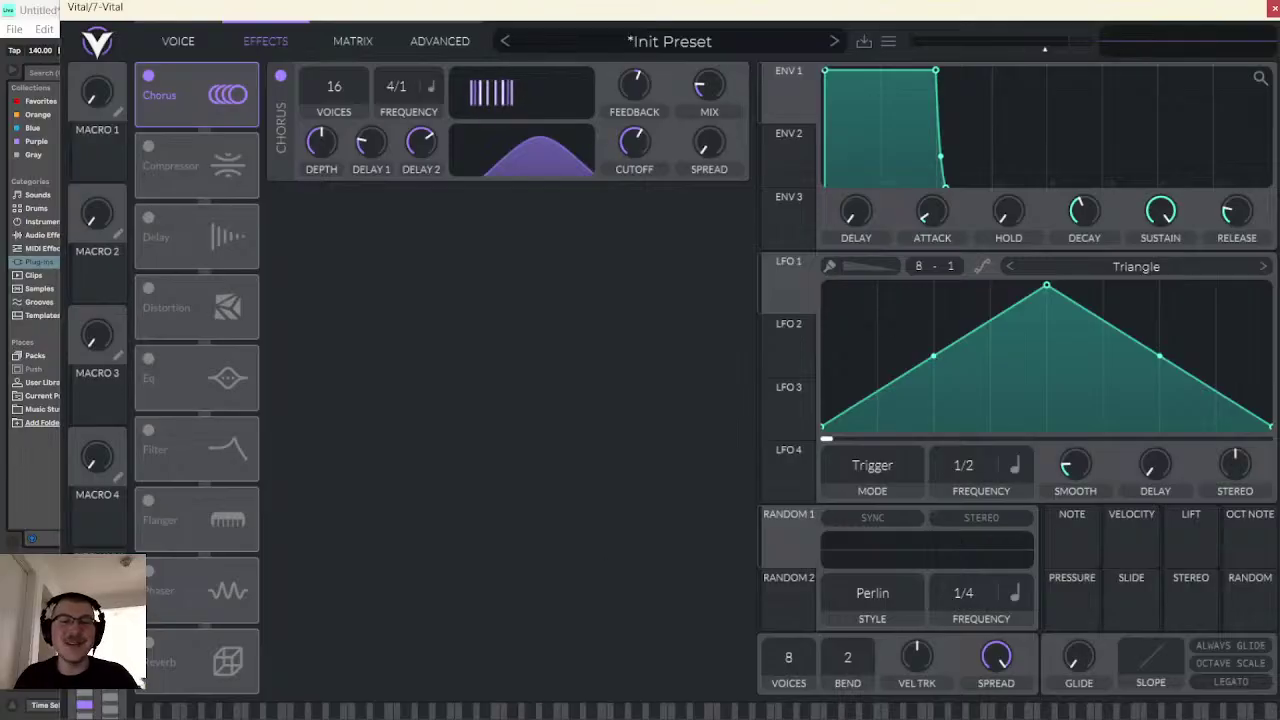
pyautogui.click(592, 711)
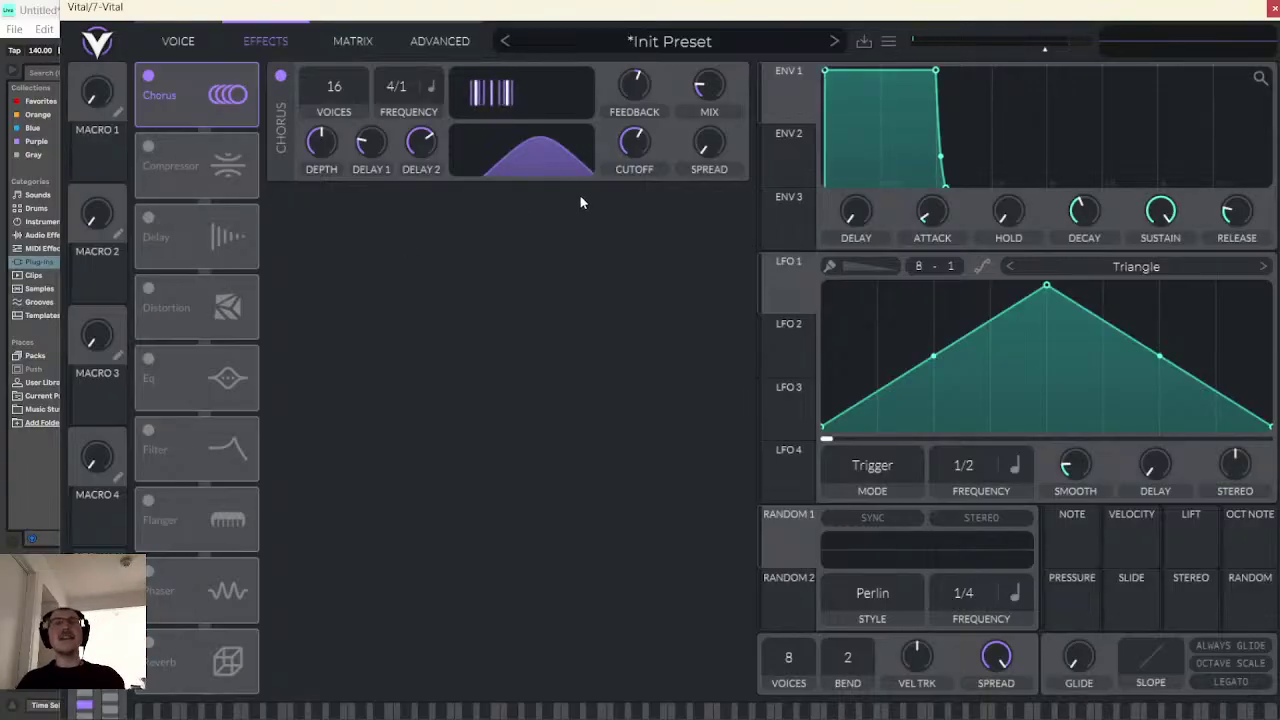
# - Check the Chorus and Distortion settings of the Vital patch on track 6 for reference
pyautogui.click(1273, 7)
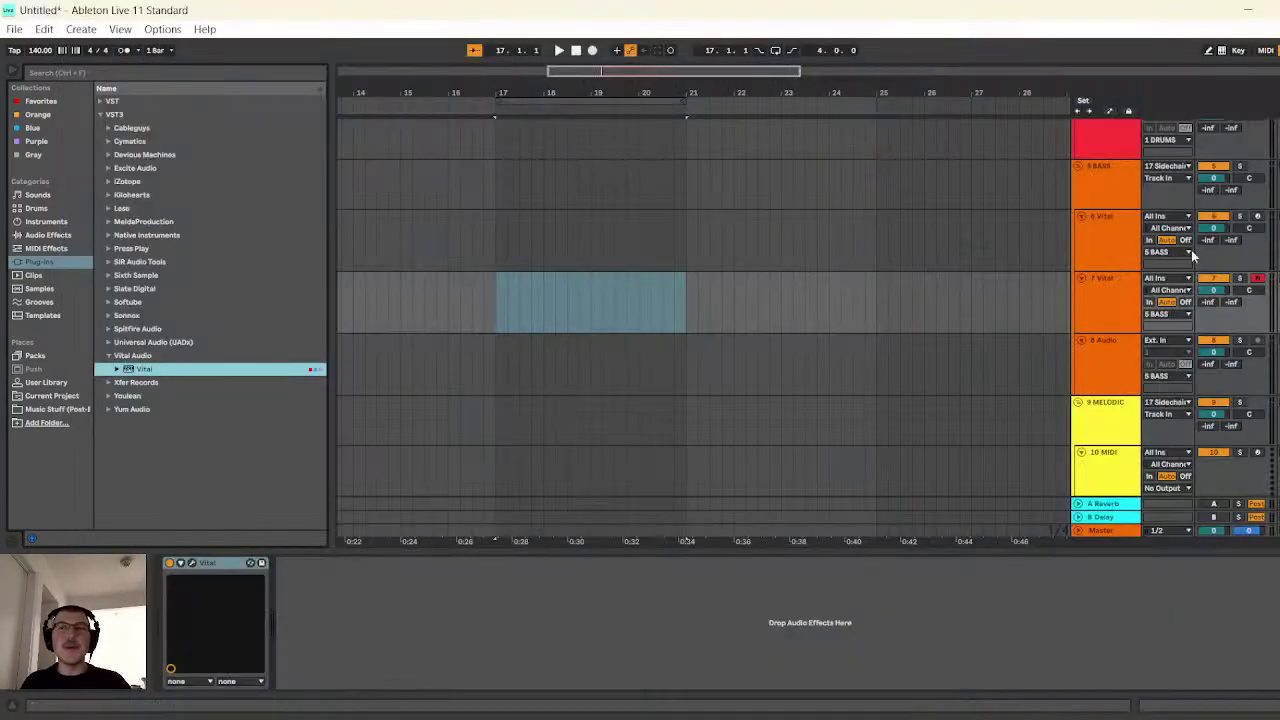
pyautogui.click(1101, 246)
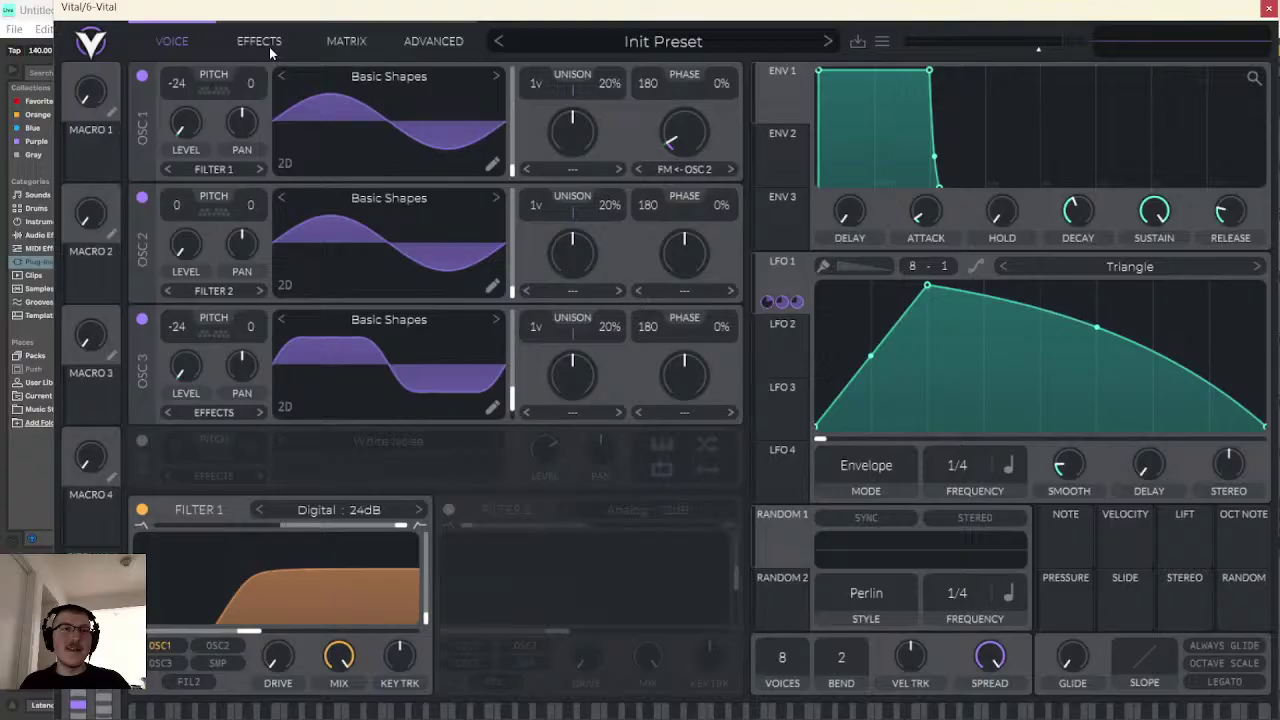
pyautogui.click(269, 47)
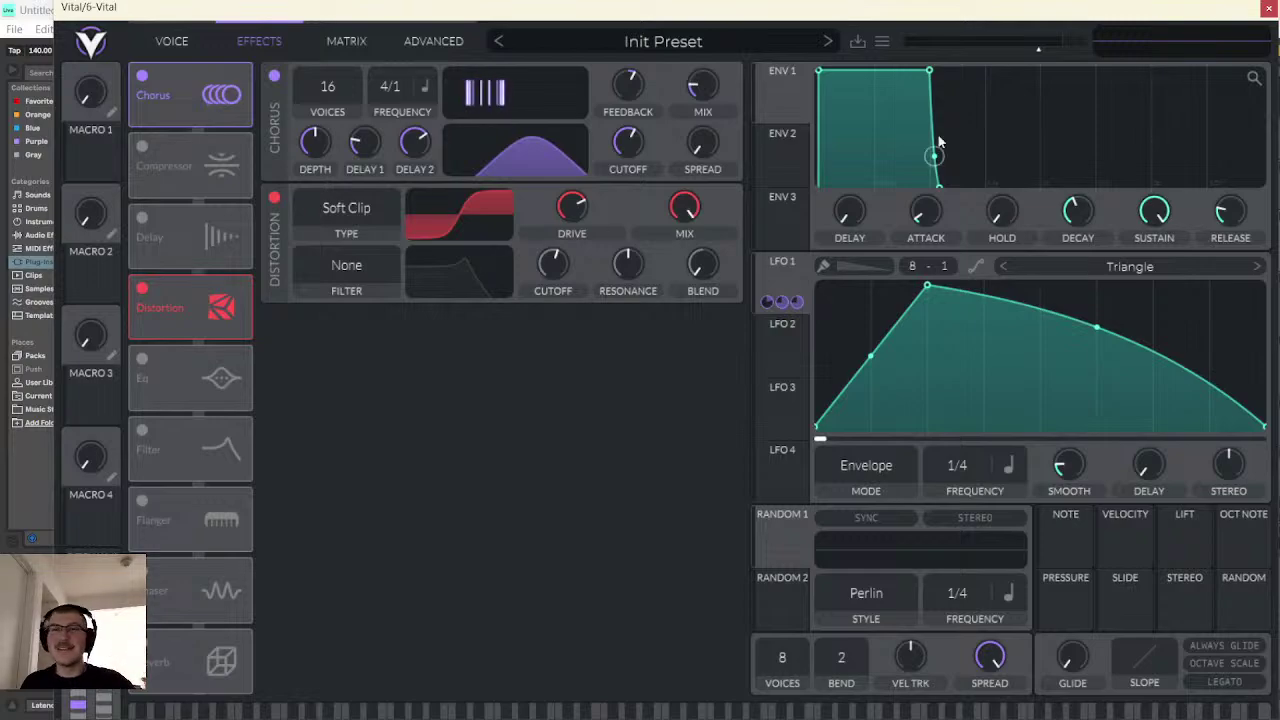
pyautogui.click(1270, 8)
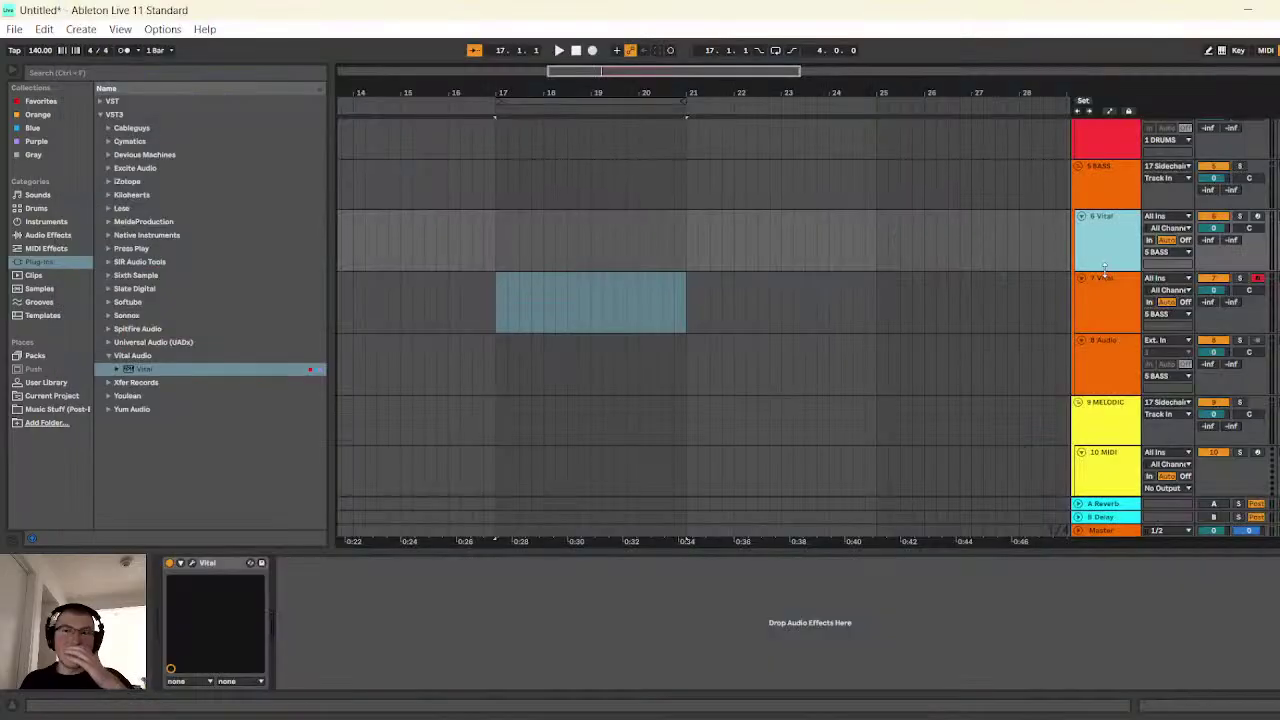
# - Reopen track 7's Vital, enable the Compressor in Multiband mode, and compare the sound with it bypassed and active
pyautogui.click(1108, 292)
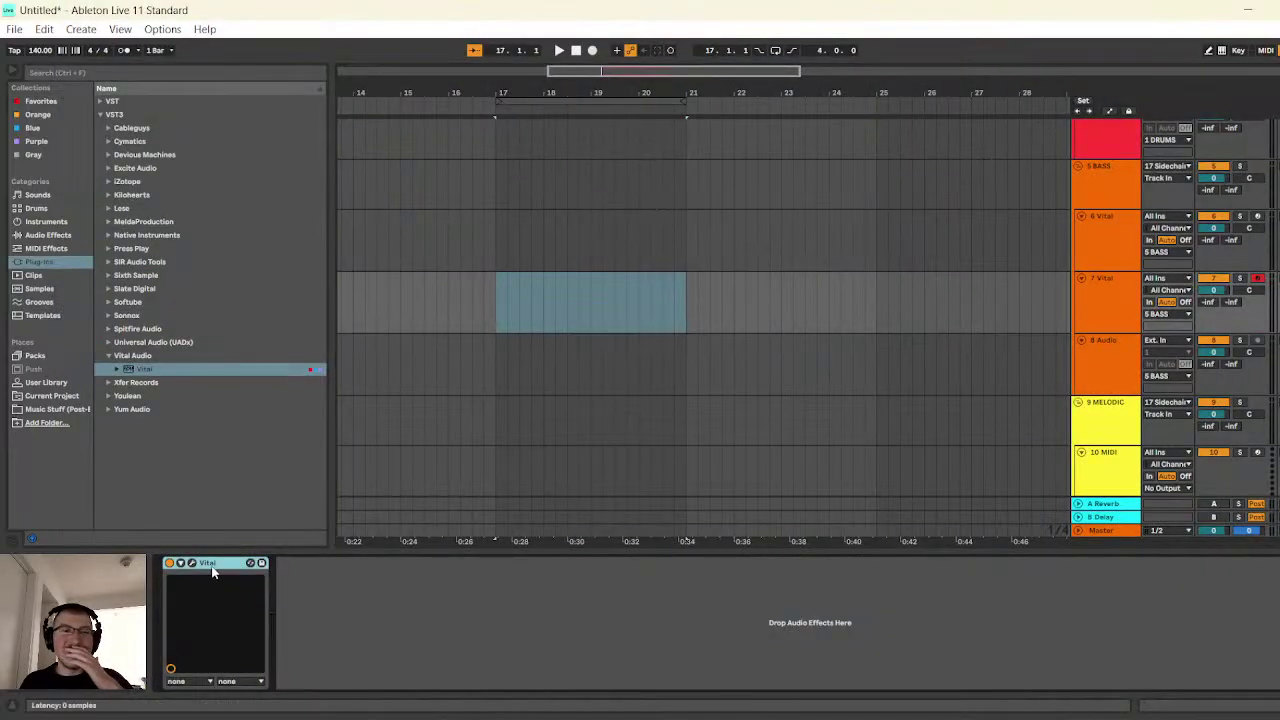
pyautogui.hotkey('ctrl', 'alt', 'p')
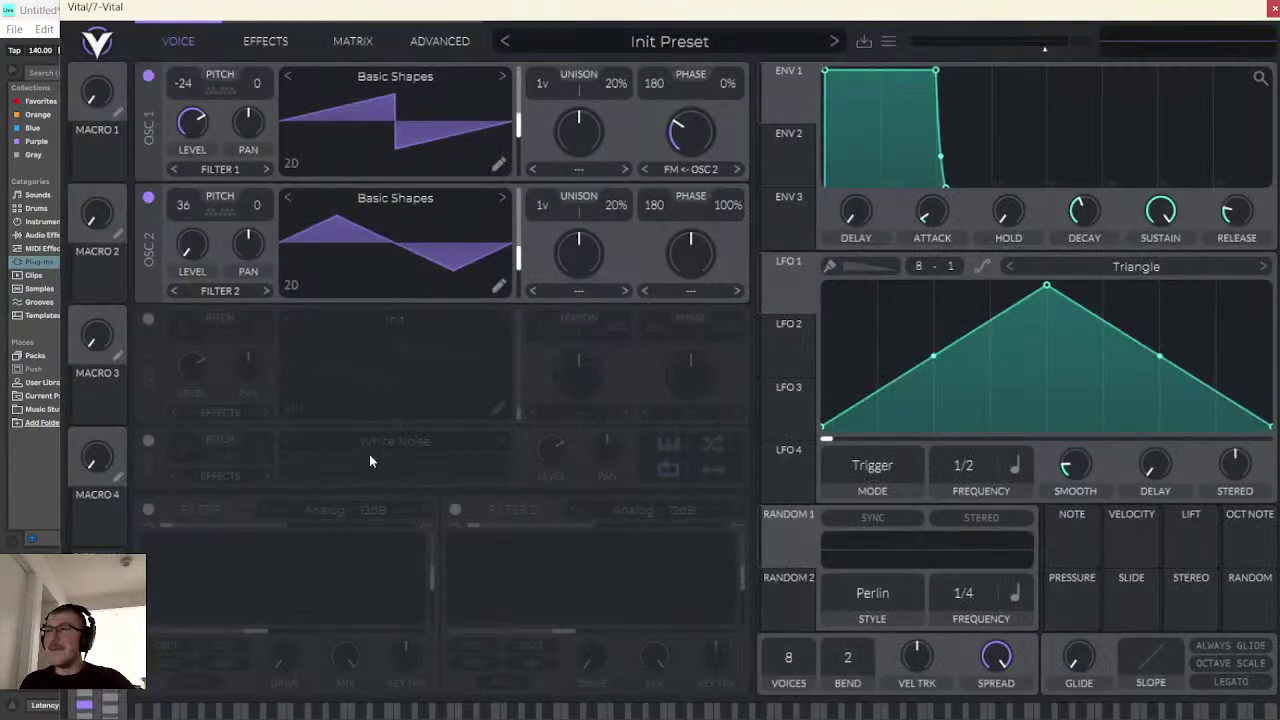
pyautogui.moveTo(530, 711); pyautogui.dragTo(591, 711)
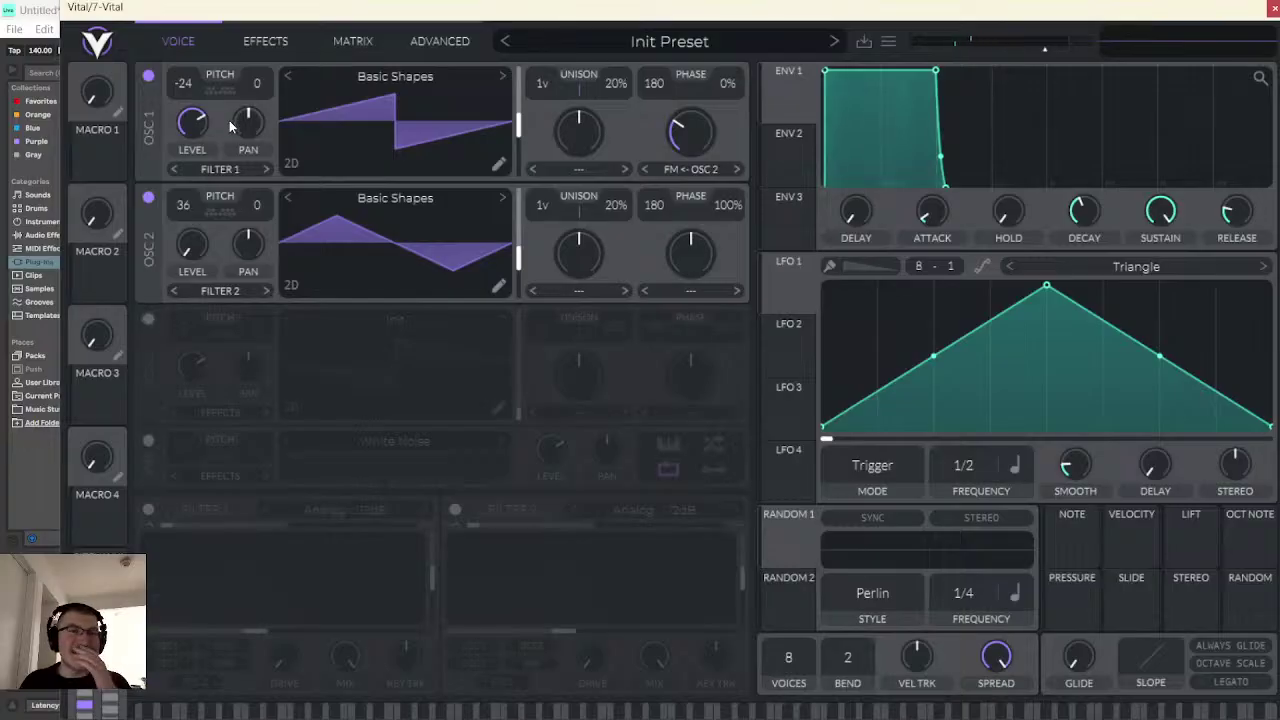
pyautogui.click(264, 41)
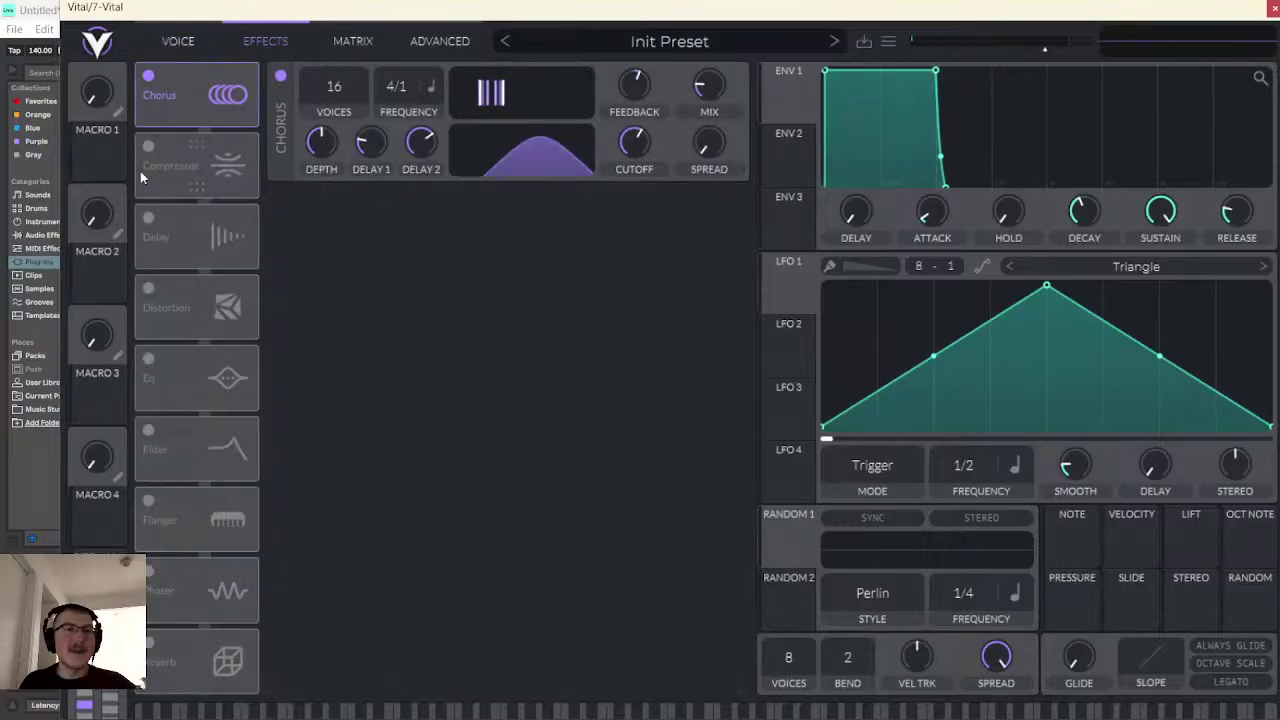
pyautogui.click(150, 145)
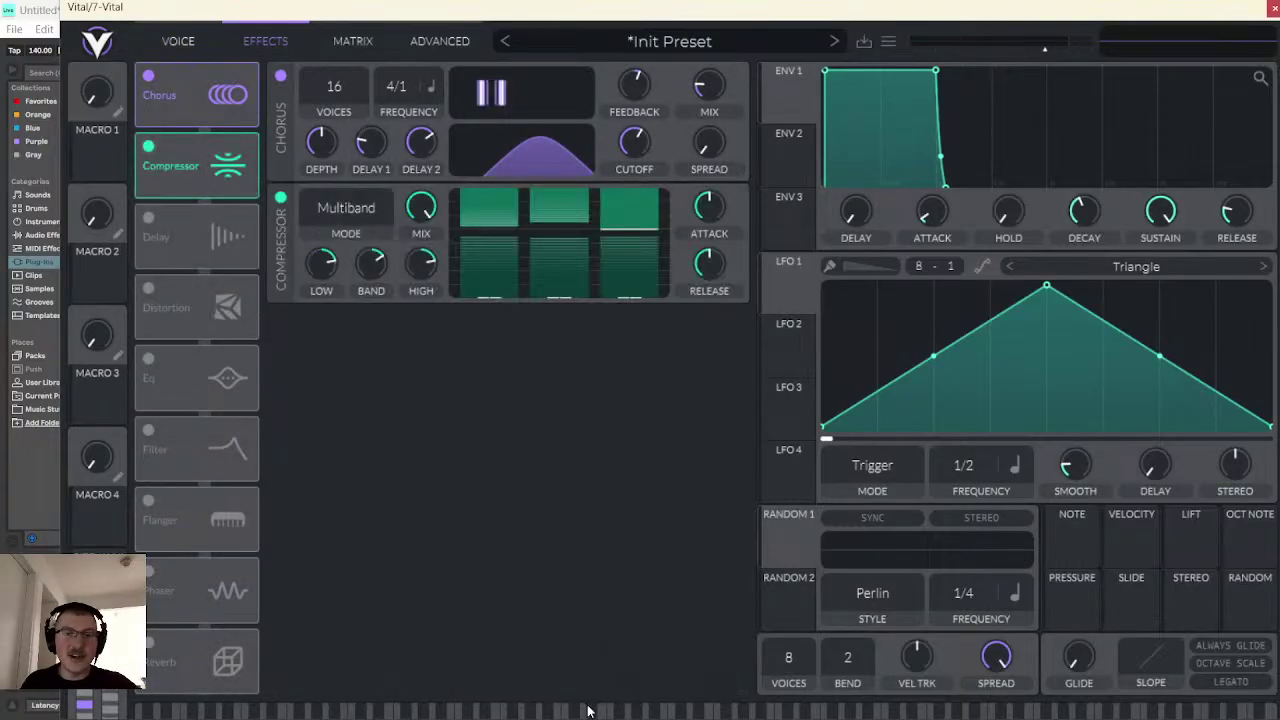
pyautogui.moveTo(590, 711); pyautogui.dragTo(590, 711)
pyautogui.click(281, 197)
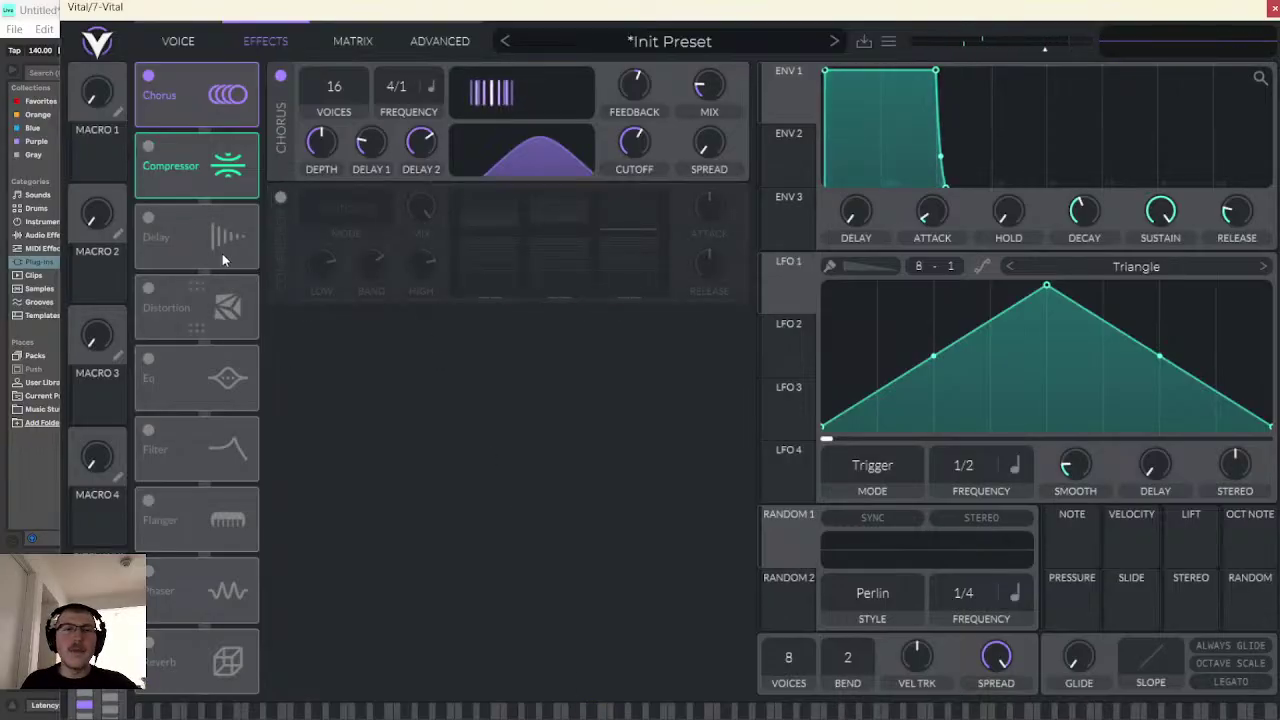
pyautogui.click(280, 197)
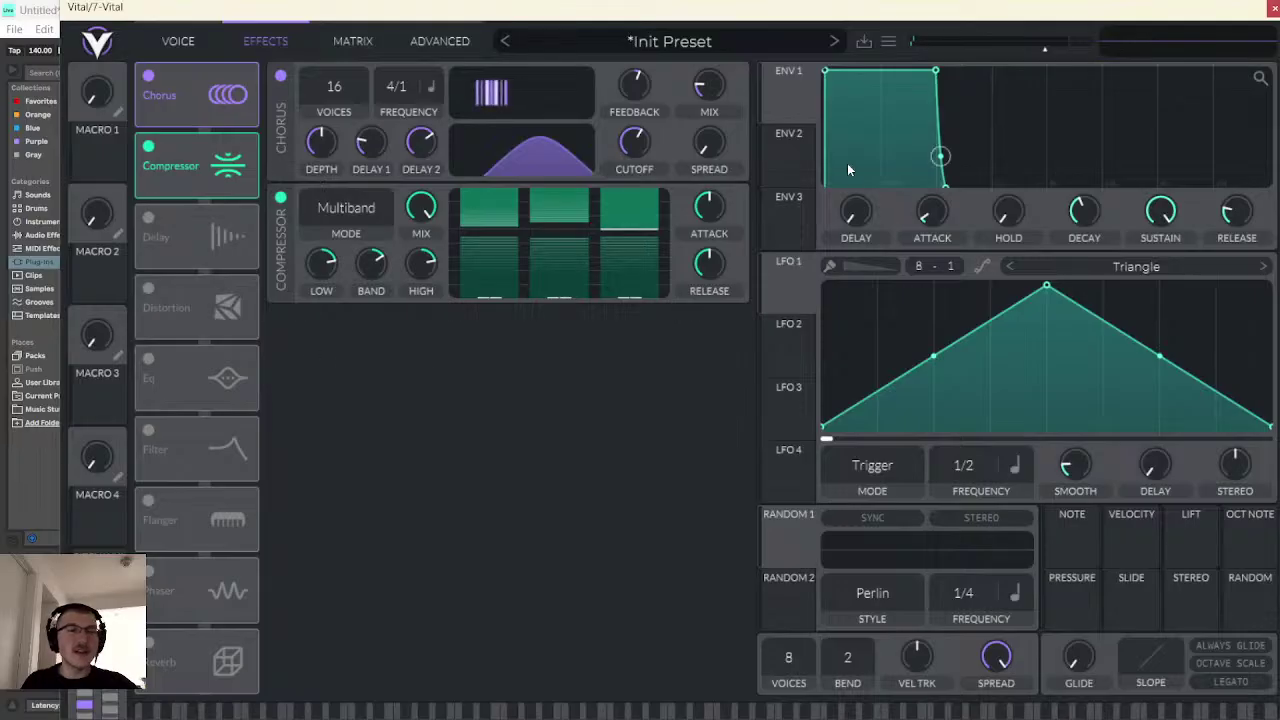
pyautogui.click(1274, 8)
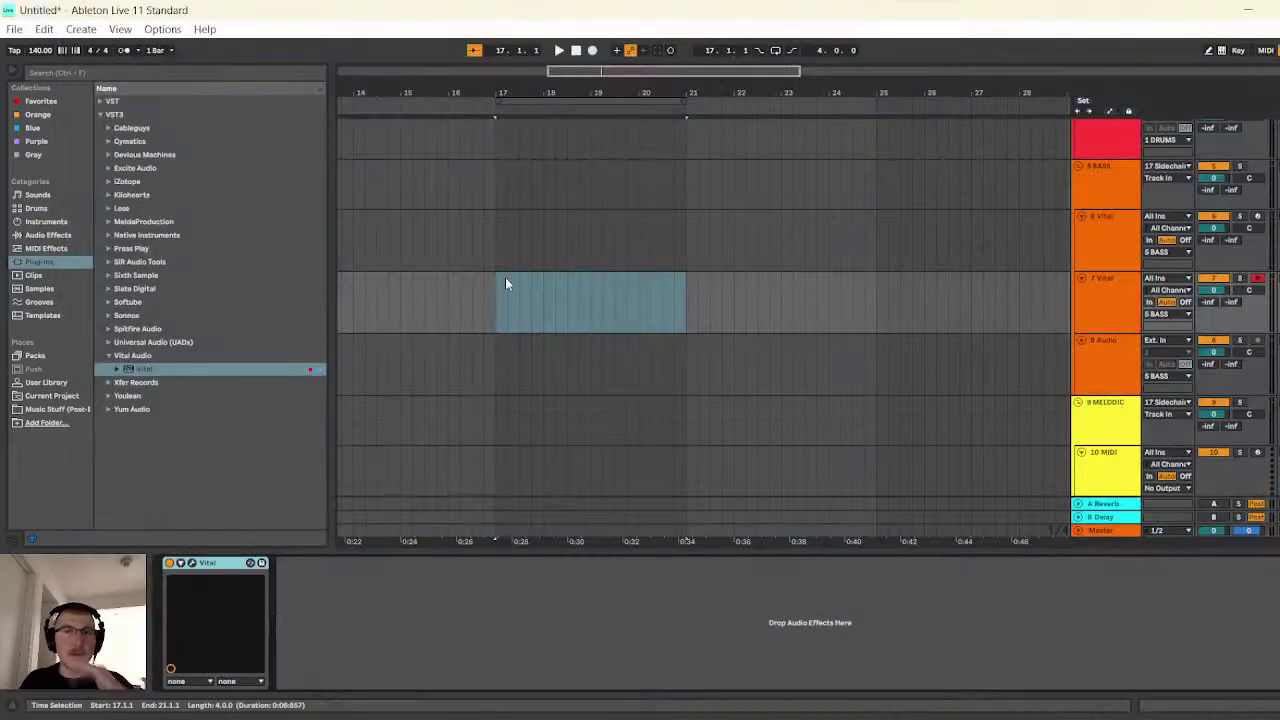
# - Create a MIDI clip from bar 17 to 21 on 7 Vital containing a D#2 note from 1.4 to the clip's end
pyautogui.moveTo(494, 300); pyautogui.dragTo(684, 298)
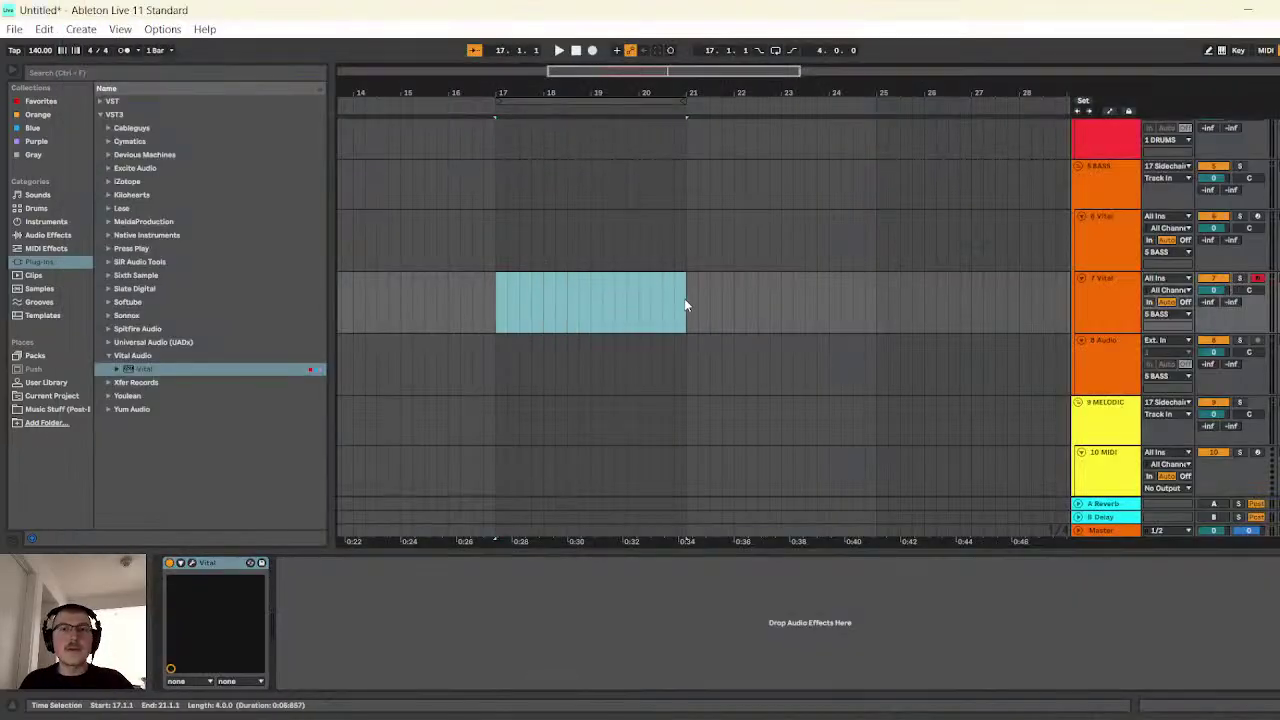
pyautogui.hotkey('ctrl', 'shift', 'm')
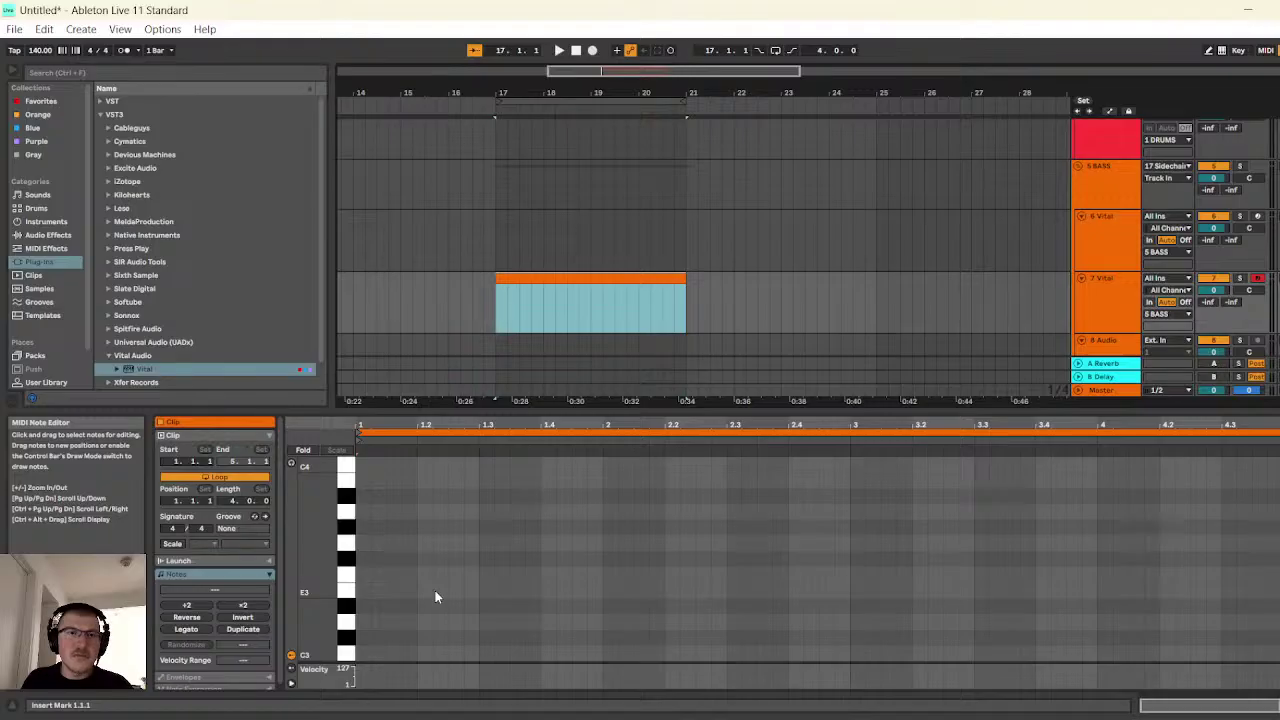
pyautogui.click(545, 607)
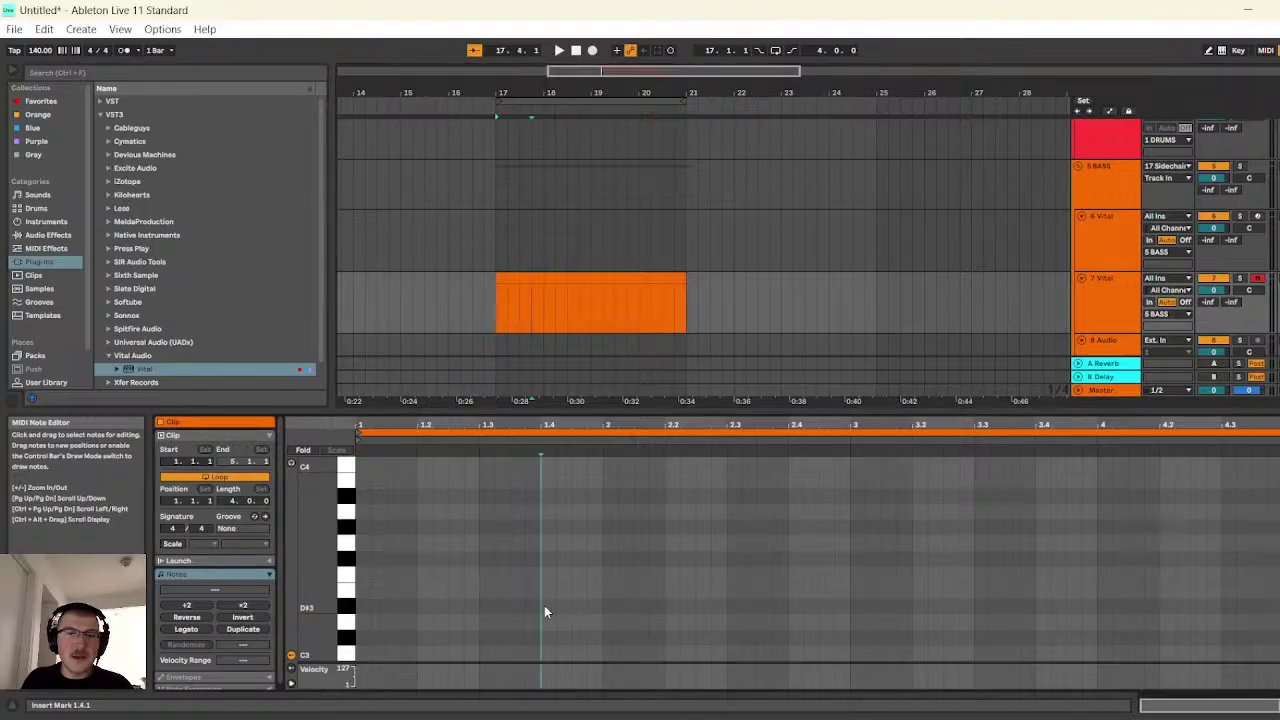
pyautogui.doubleClick(550, 604)
pyautogui.moveTo(594, 604); pyautogui.dragTo(1240, 560)
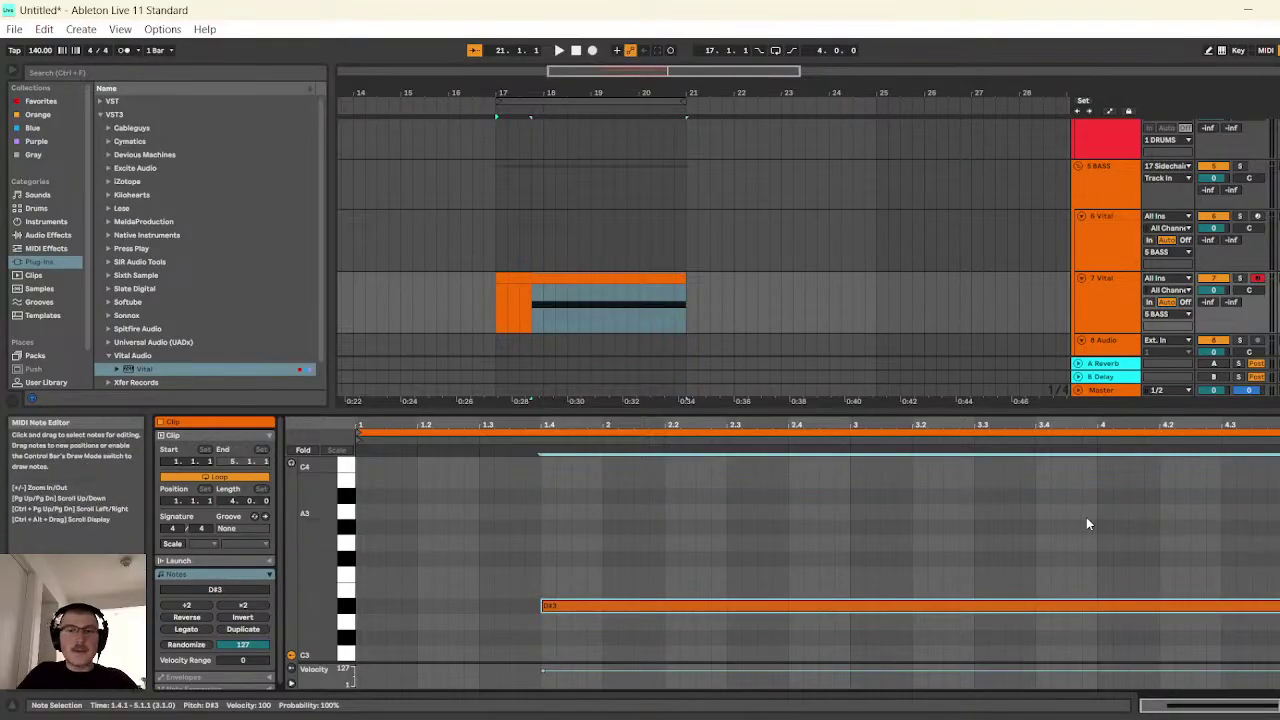
pyautogui.hotkey('shift', 'Down')
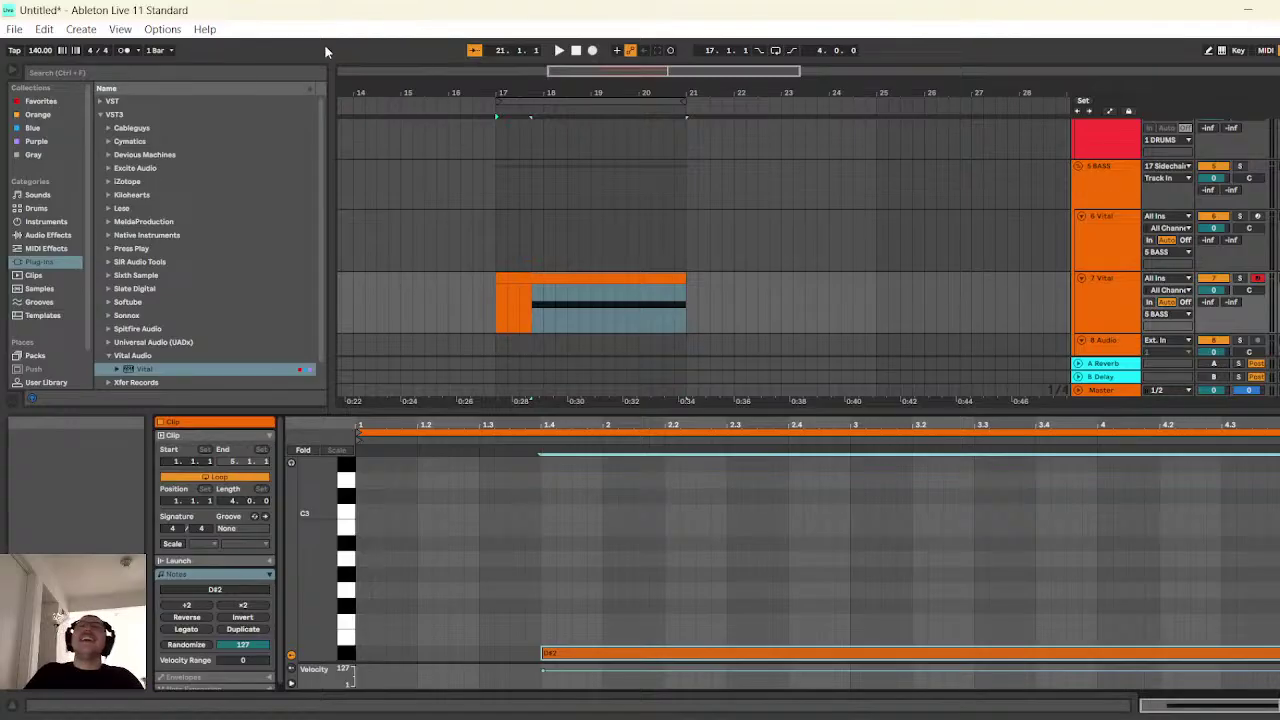
# - Solo the 7 Vital track and play back its clip from the start of the D#2 note
pyautogui.click(560, 50)
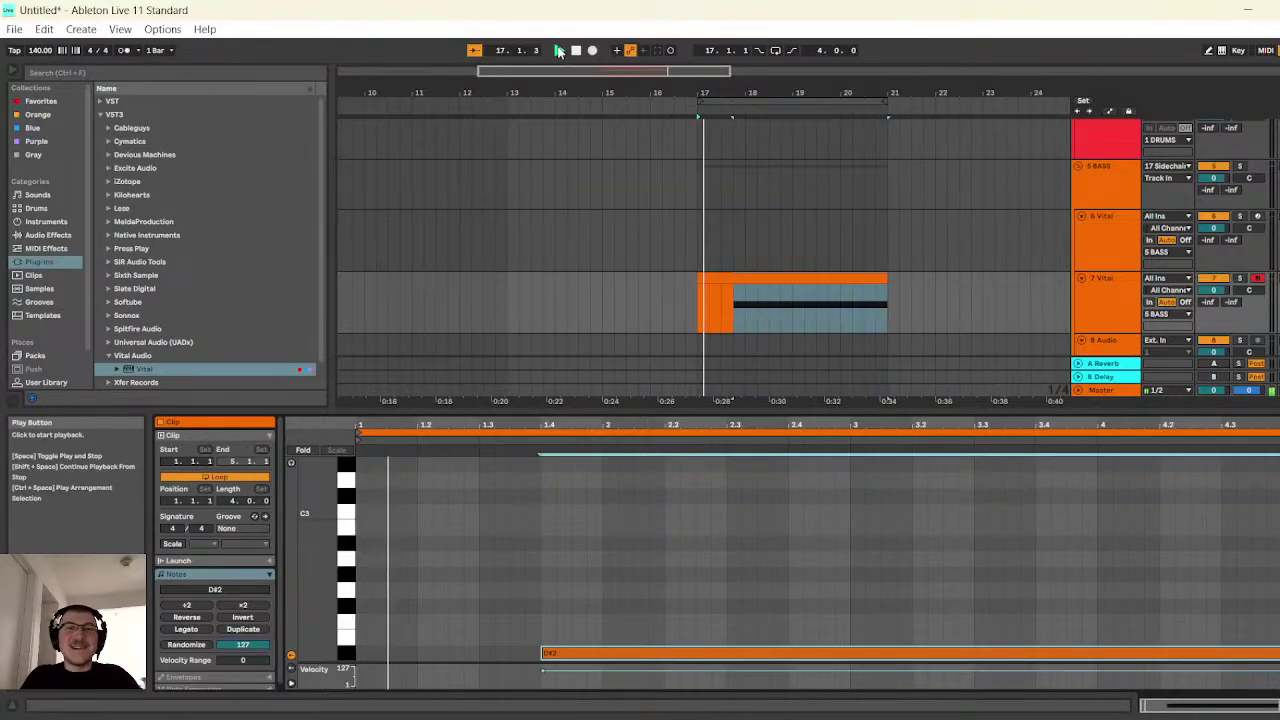
pyautogui.click(576, 52)
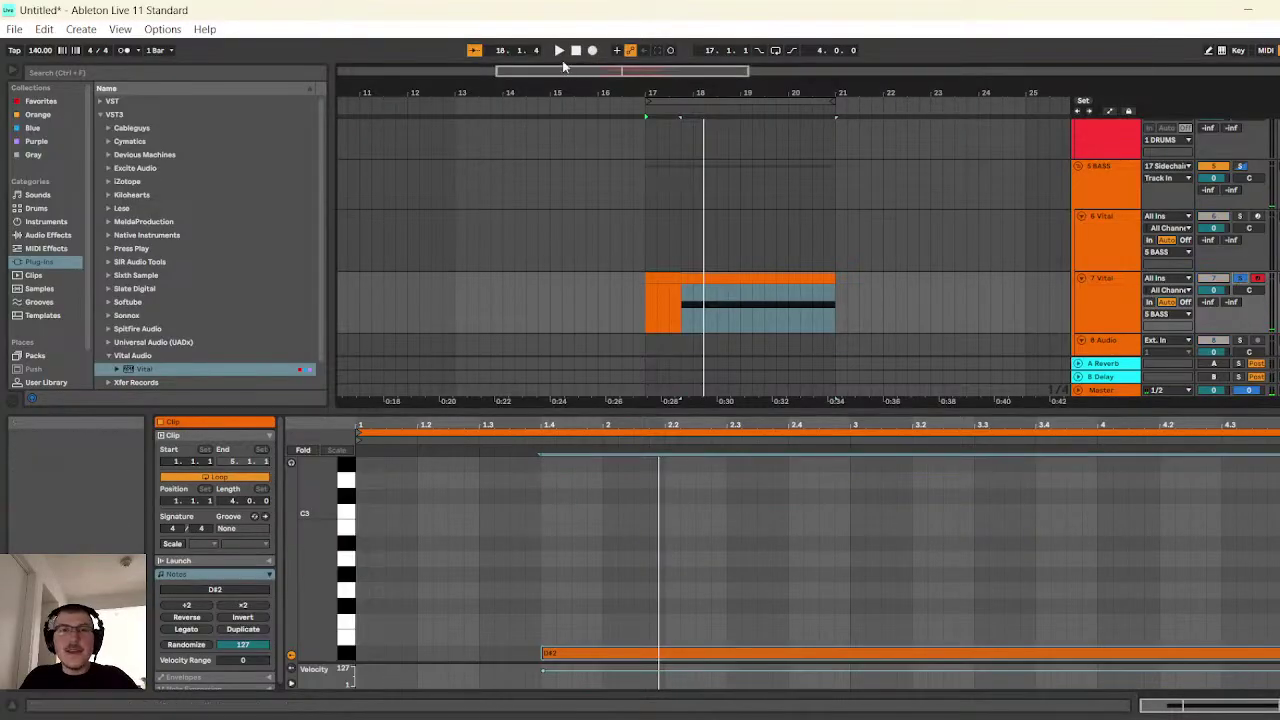
pyautogui.scroll(3, 785, 225)
pyautogui.scroll(-3, 799, 264)
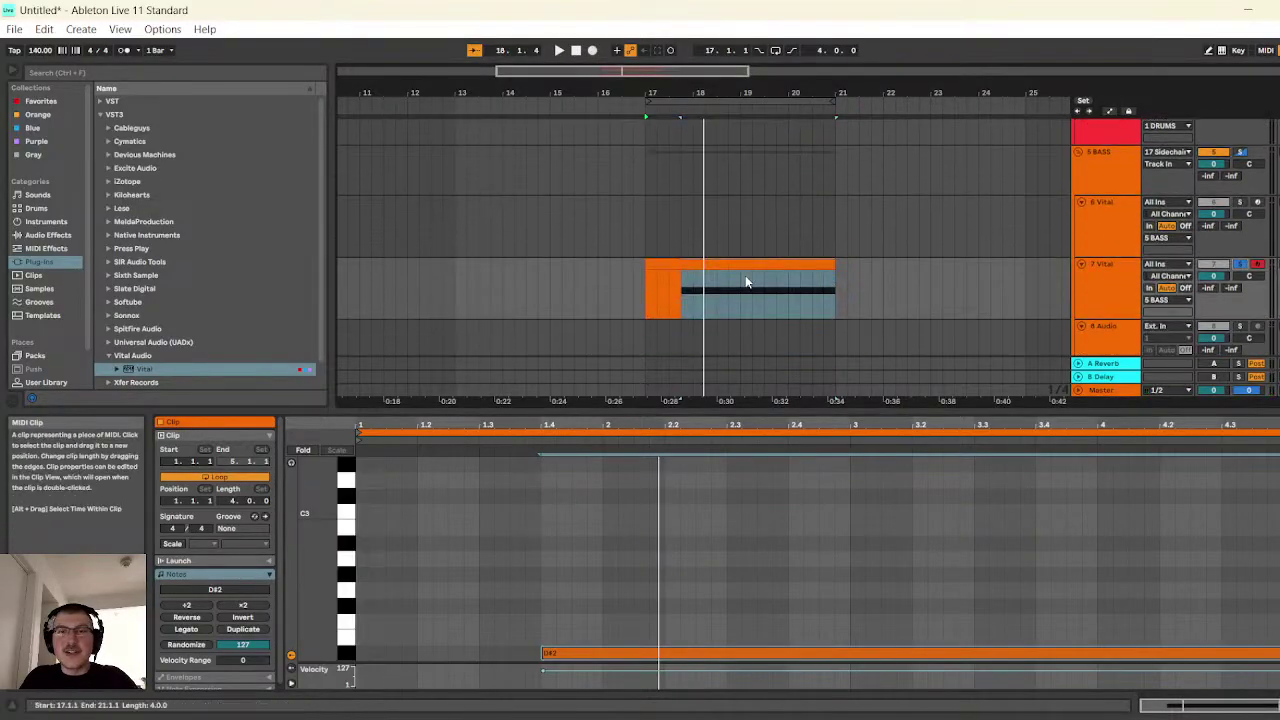
pyautogui.click(680, 295)
pyautogui.click(555, 52)
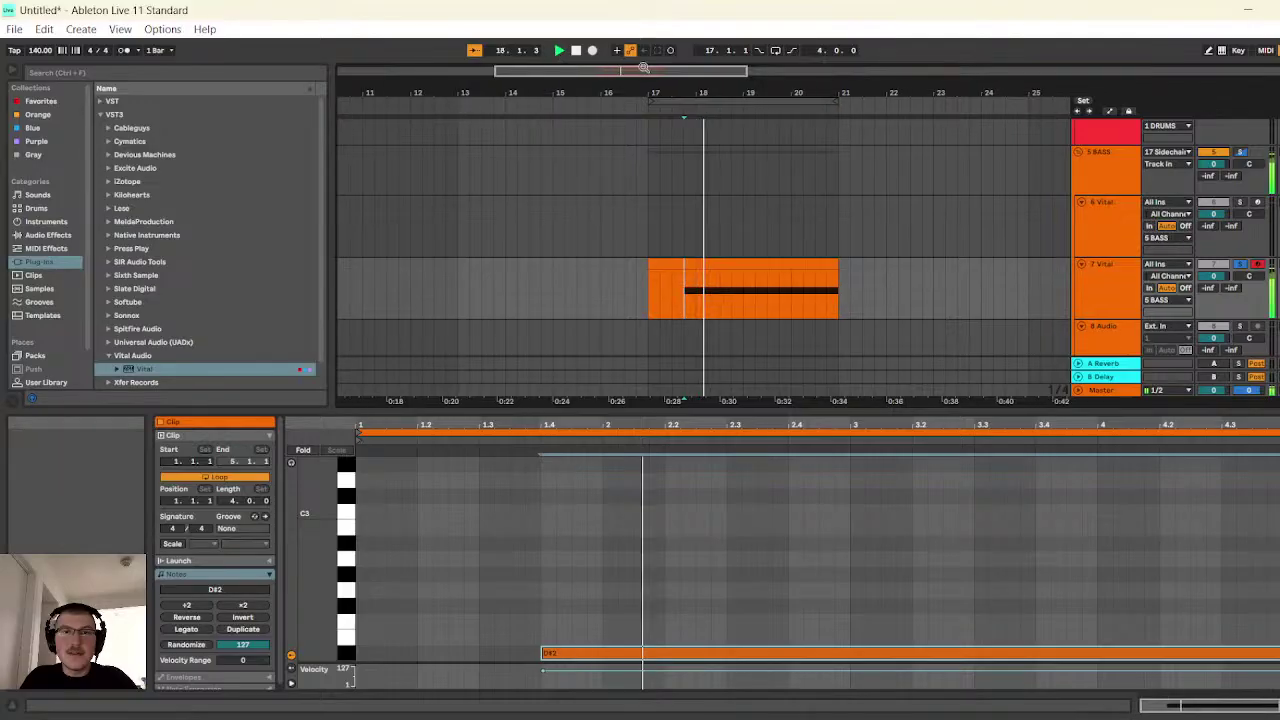
# - Add an EQ Eight after Vital on track 7 and start playback of the clip
pyautogui.click(1101, 286)
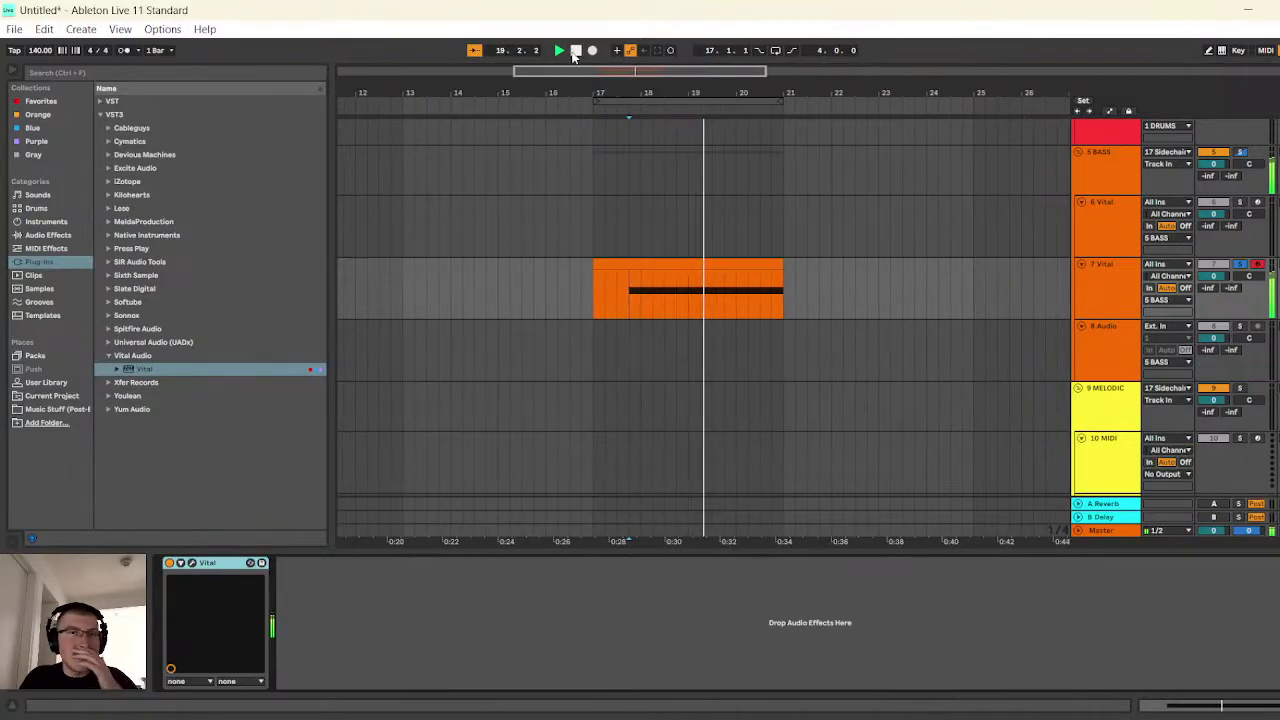
pyautogui.click(47, 235)
pyautogui.click(135, 141)
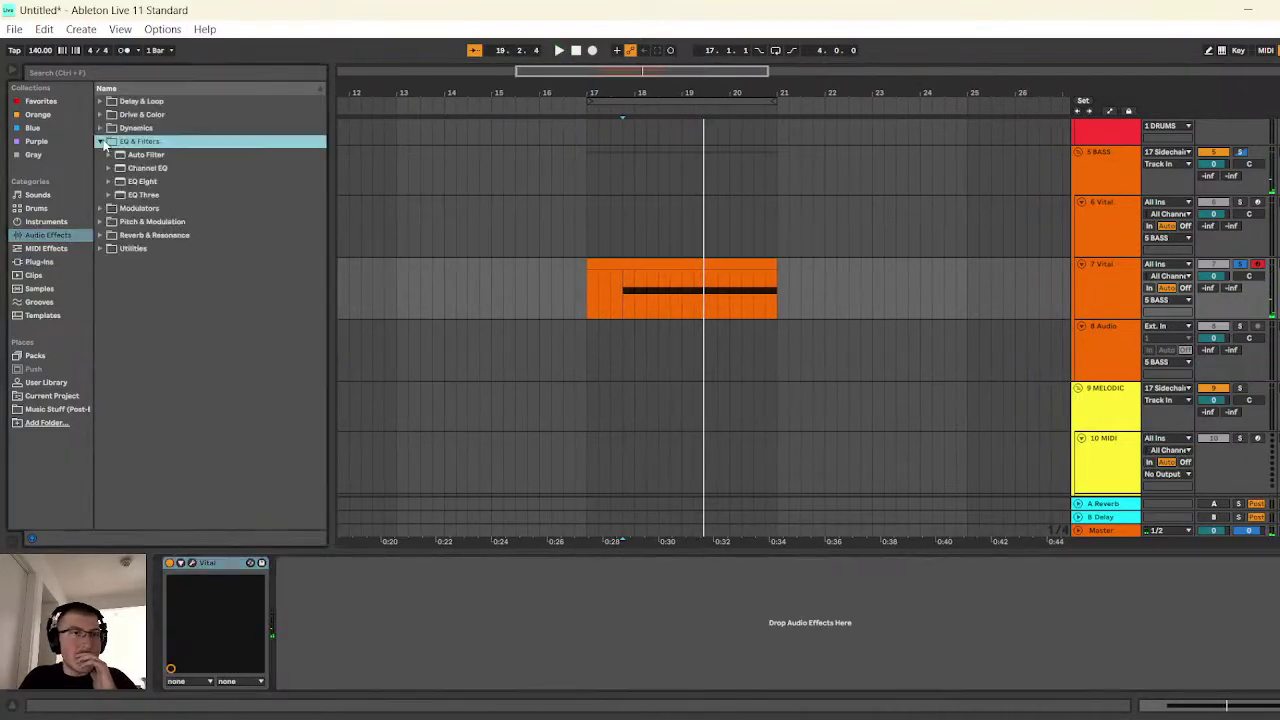
pyautogui.moveTo(142, 181); pyautogui.dragTo(342, 600)
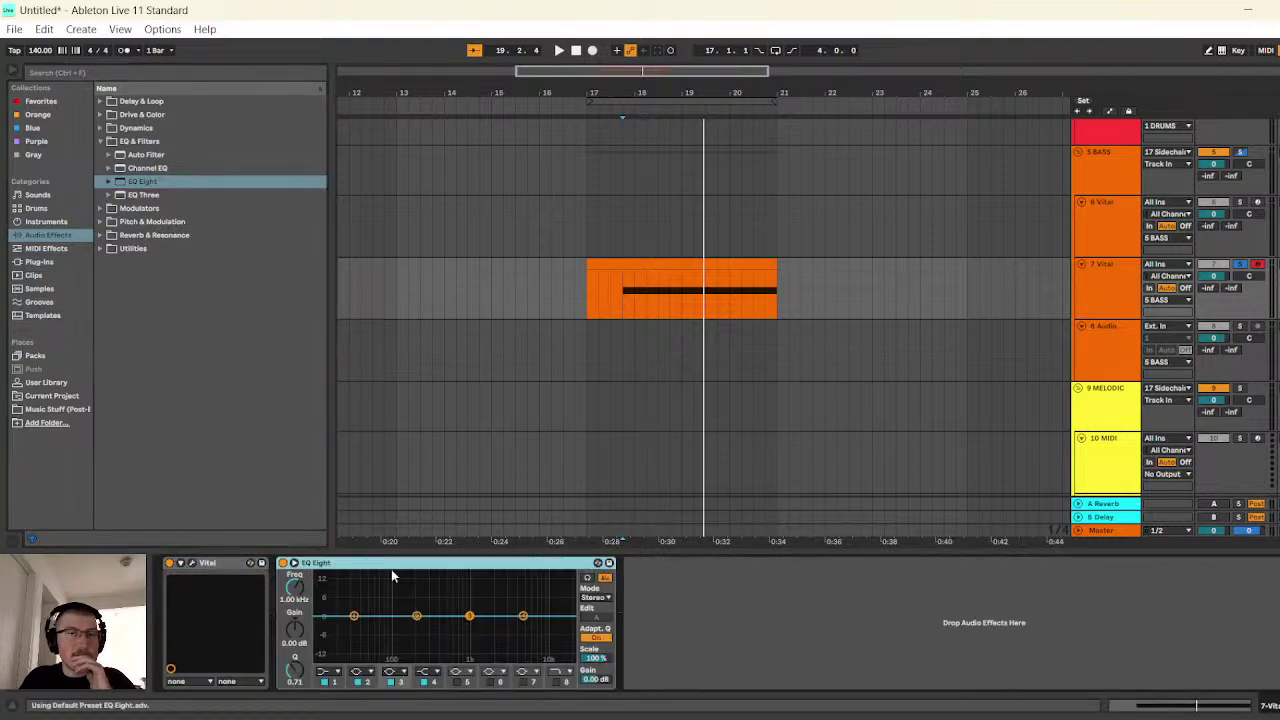
pyautogui.press('space')
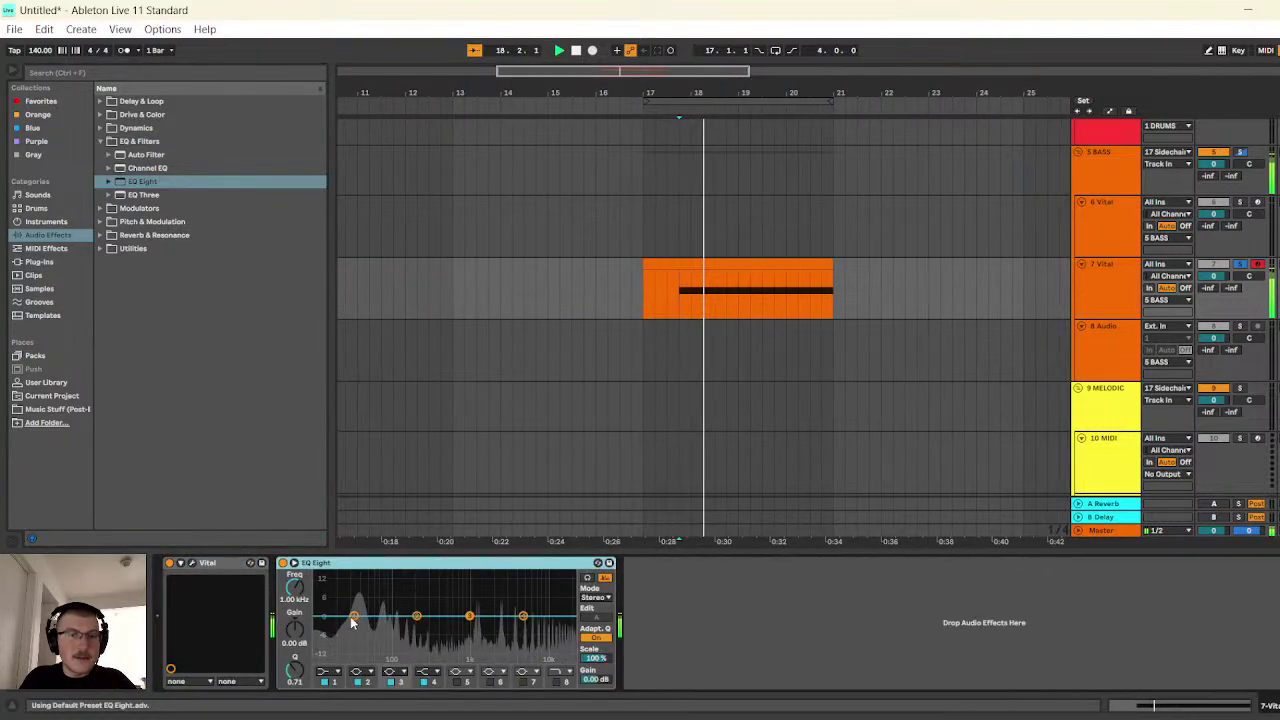
# - Change EQ Eight band 1 to a steep low cut at 900 Hz and audition the filtered clip
pyautogui.click(338, 671)
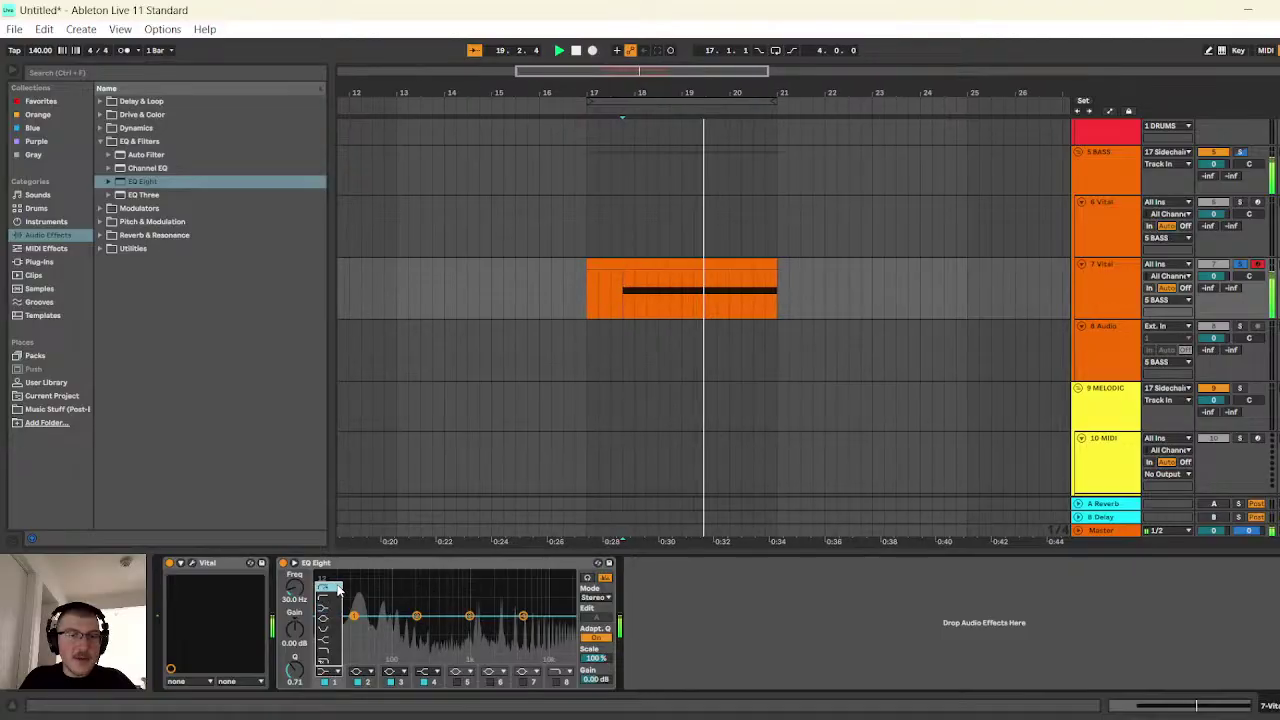
pyautogui.click(322, 592)
pyautogui.moveTo(308, 596)
pyautogui.mouseDown()
pyautogui.moveTo(308, 530)
pyautogui.moveTo(296, 590)
pyautogui.mouseUp()
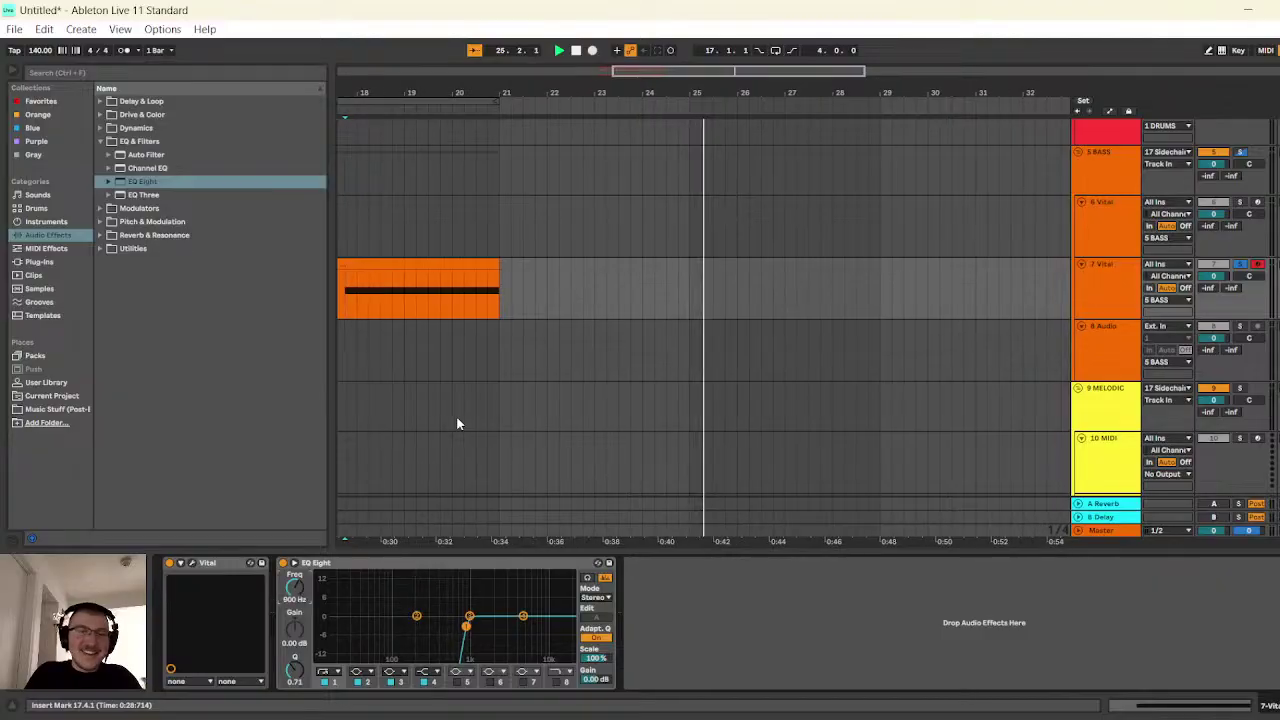
pyautogui.click(576, 50)
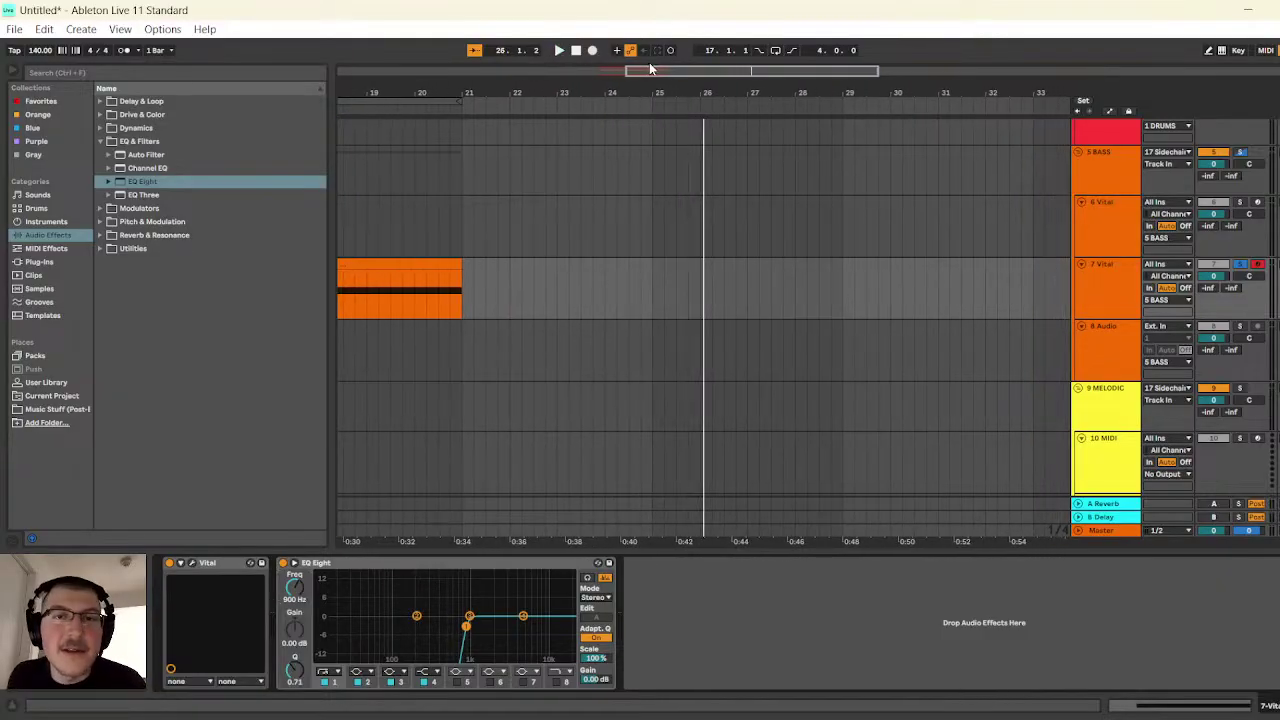
pyautogui.moveTo(650, 71); pyautogui.dragTo(574, 71)
pyautogui.click(559, 50)
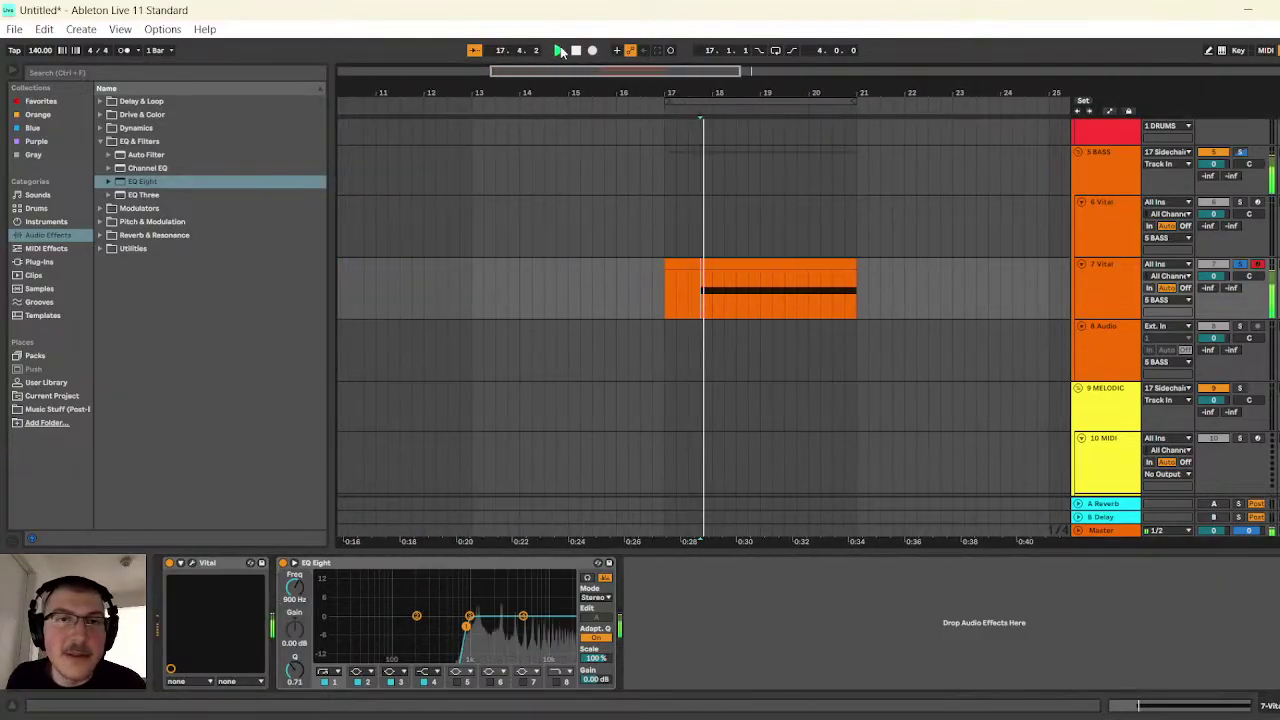
pyautogui.click(576, 50)
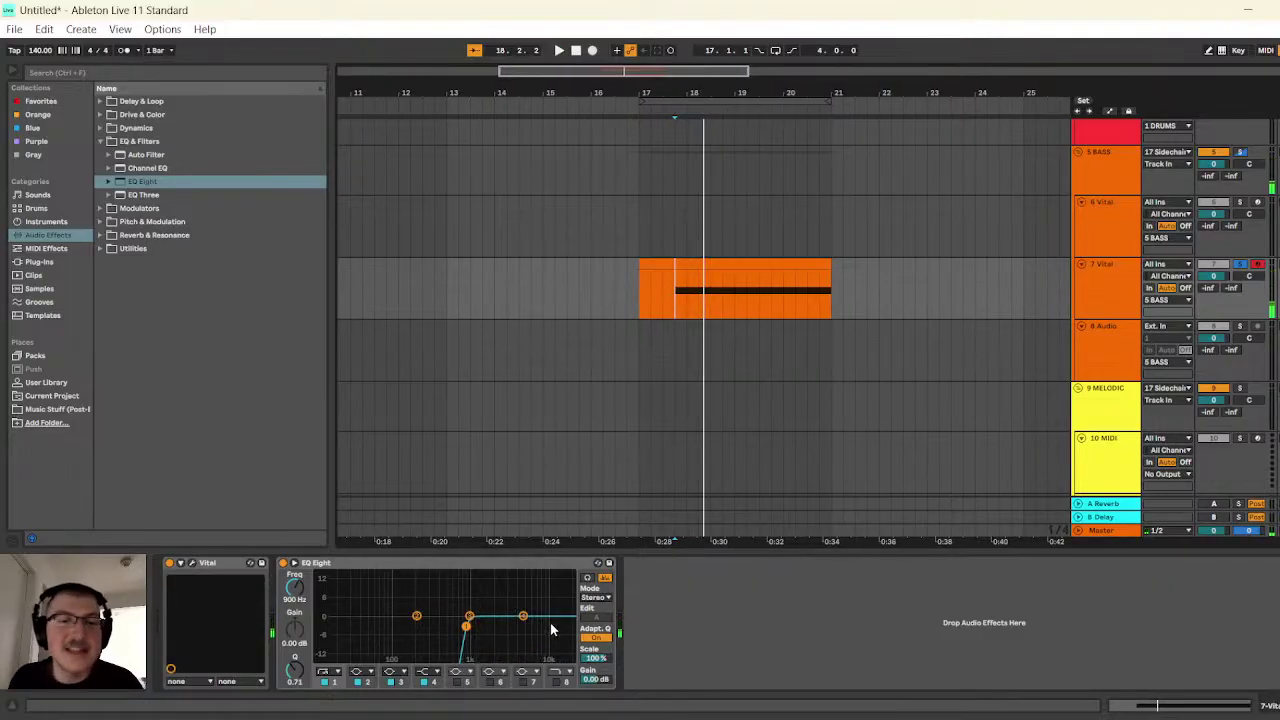
# - Enable EQ Eight band 8 as a high cut, set its frequency to 7 kHz, and audition the clip
pyautogui.click(557, 683)
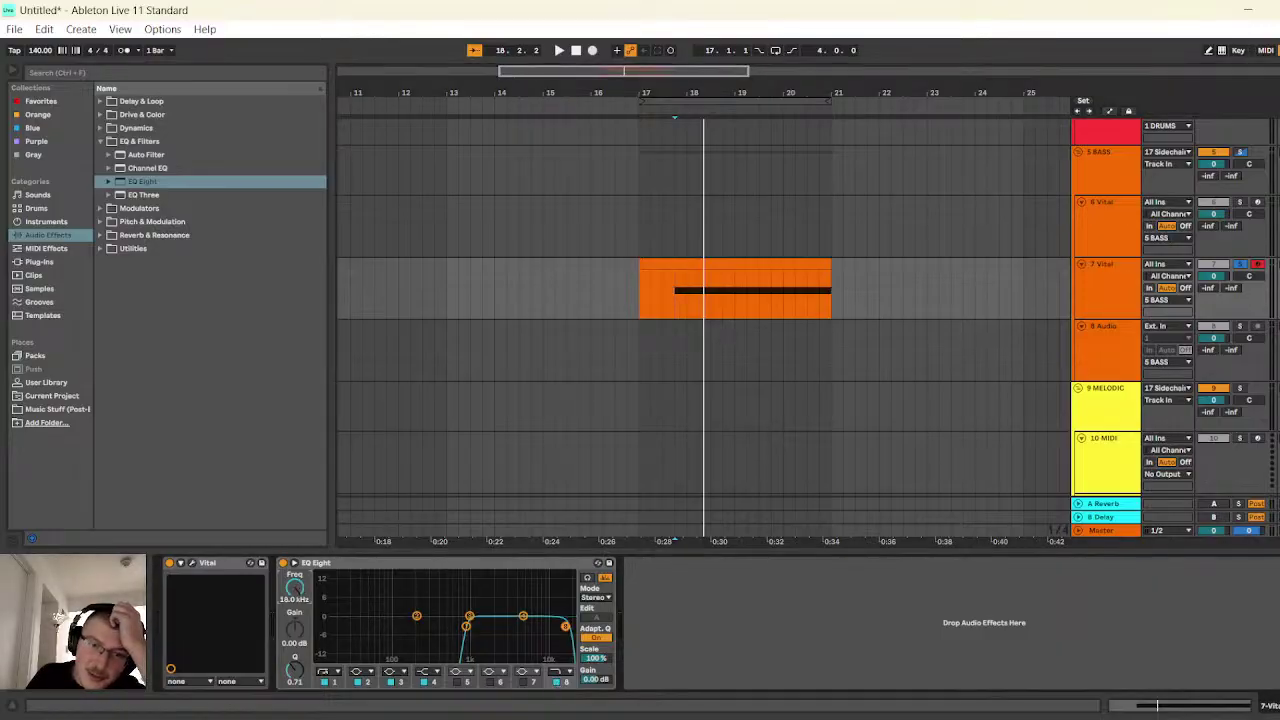
pyautogui.moveTo(565, 626); pyautogui.dragTo(547, 626)
pyautogui.click(559, 50)
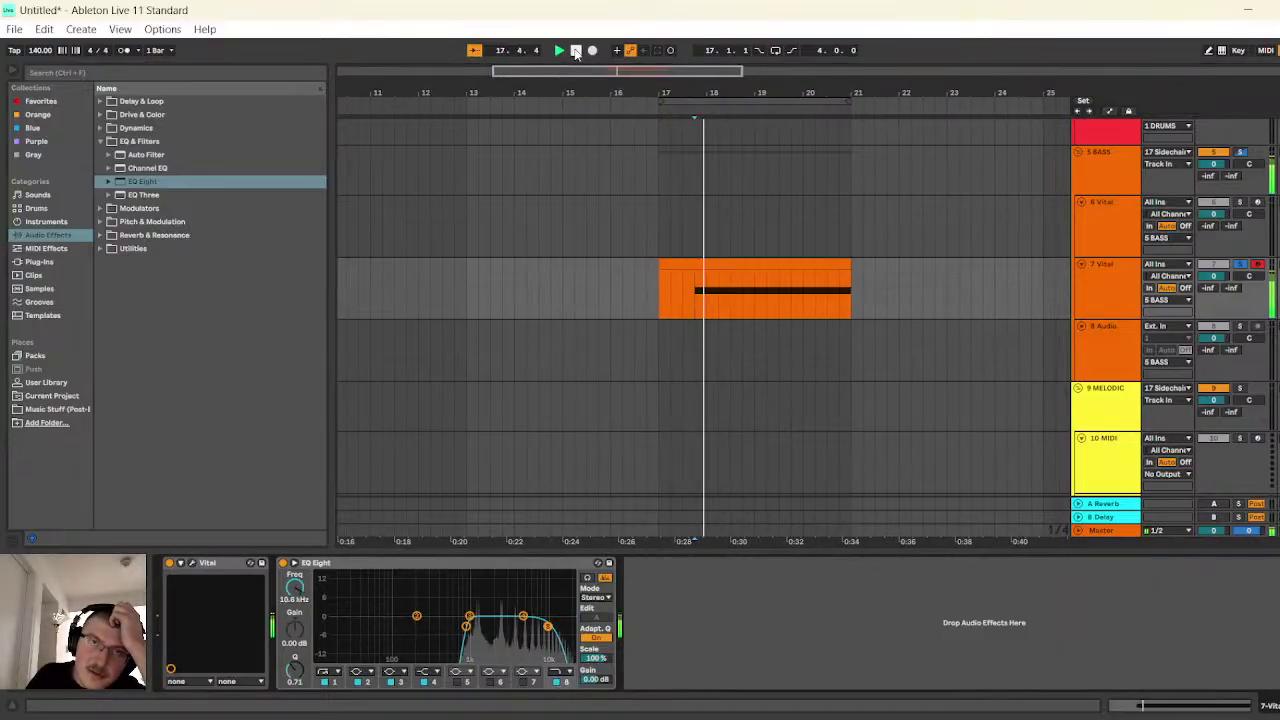
pyautogui.click(576, 50)
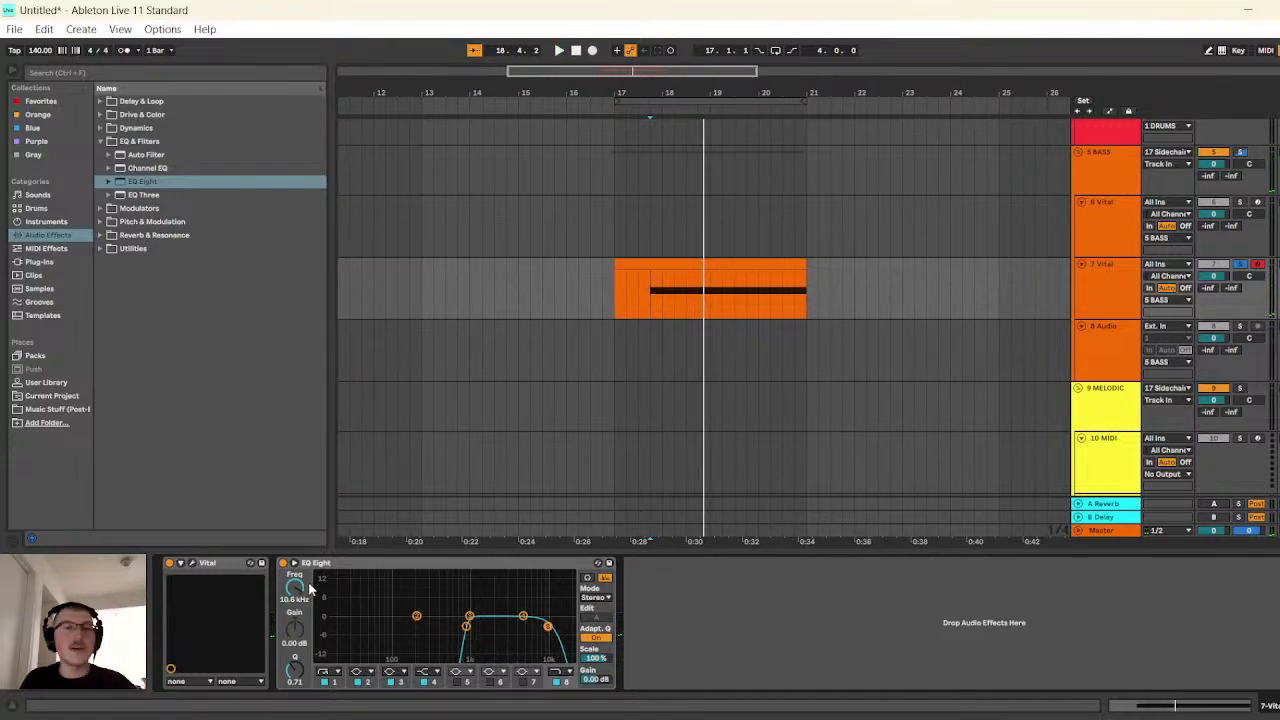
pyautogui.press('Return')
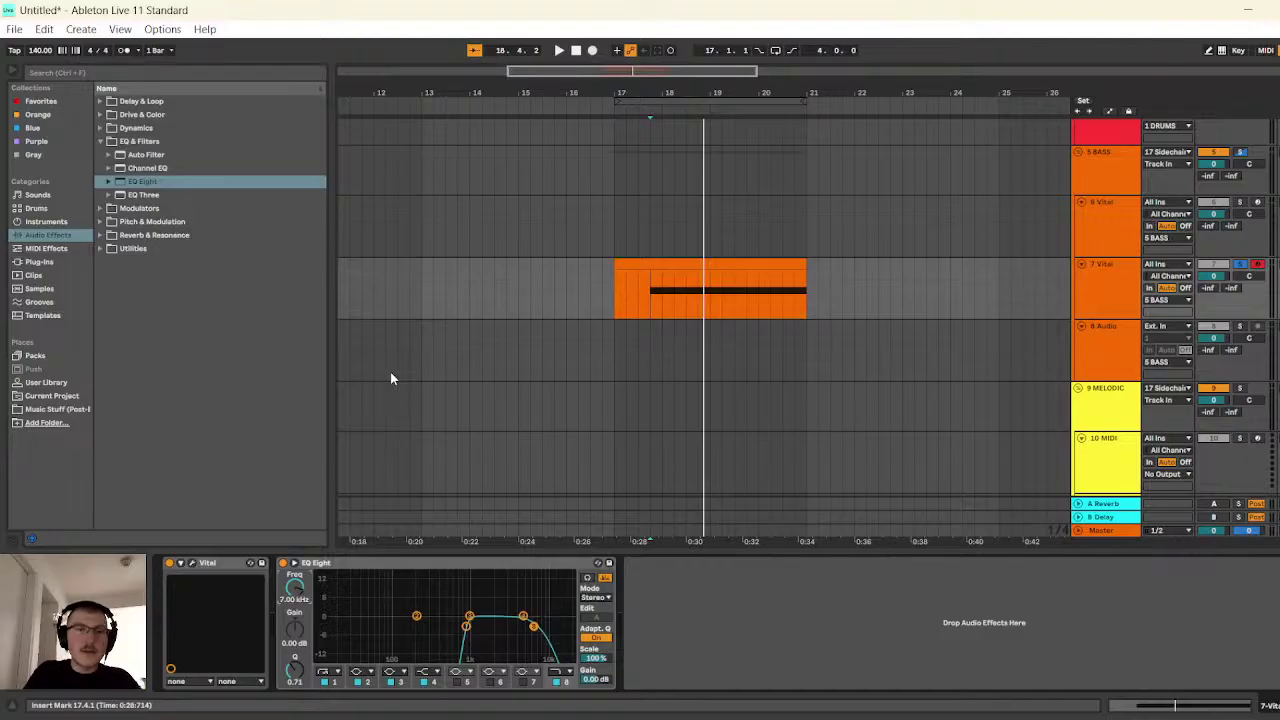
pyautogui.press('space')
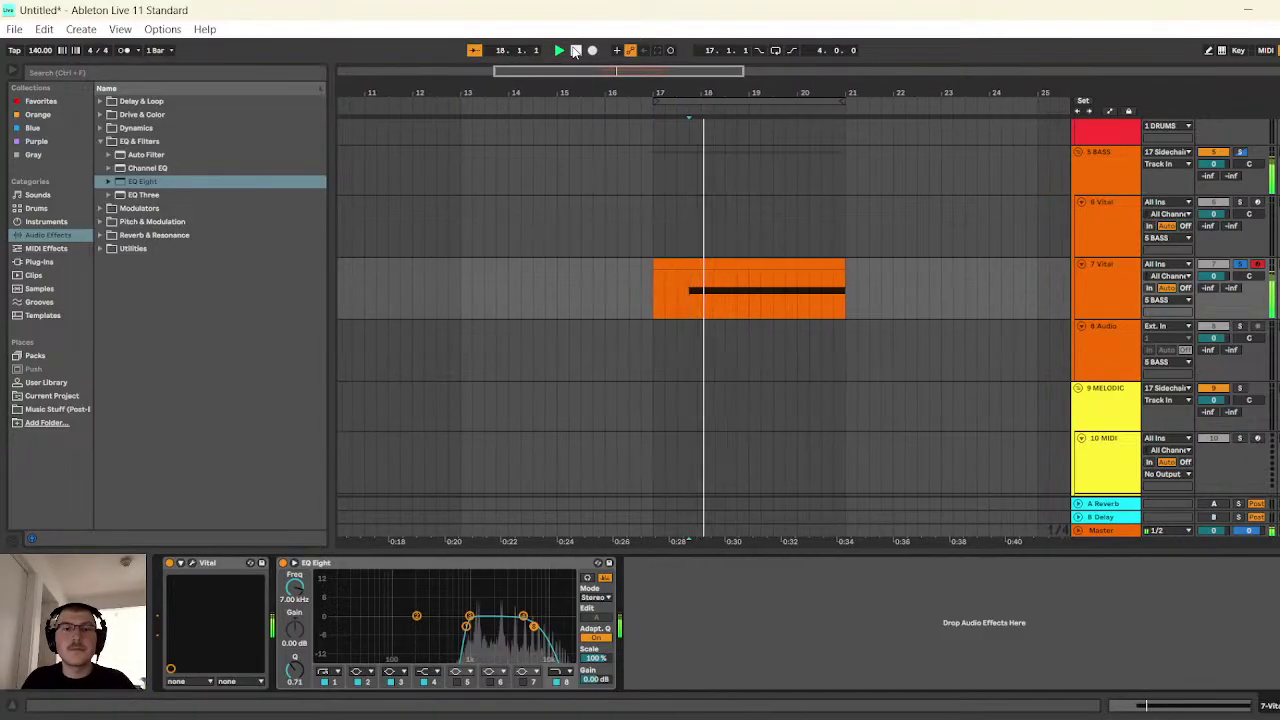
pyautogui.click(576, 50)
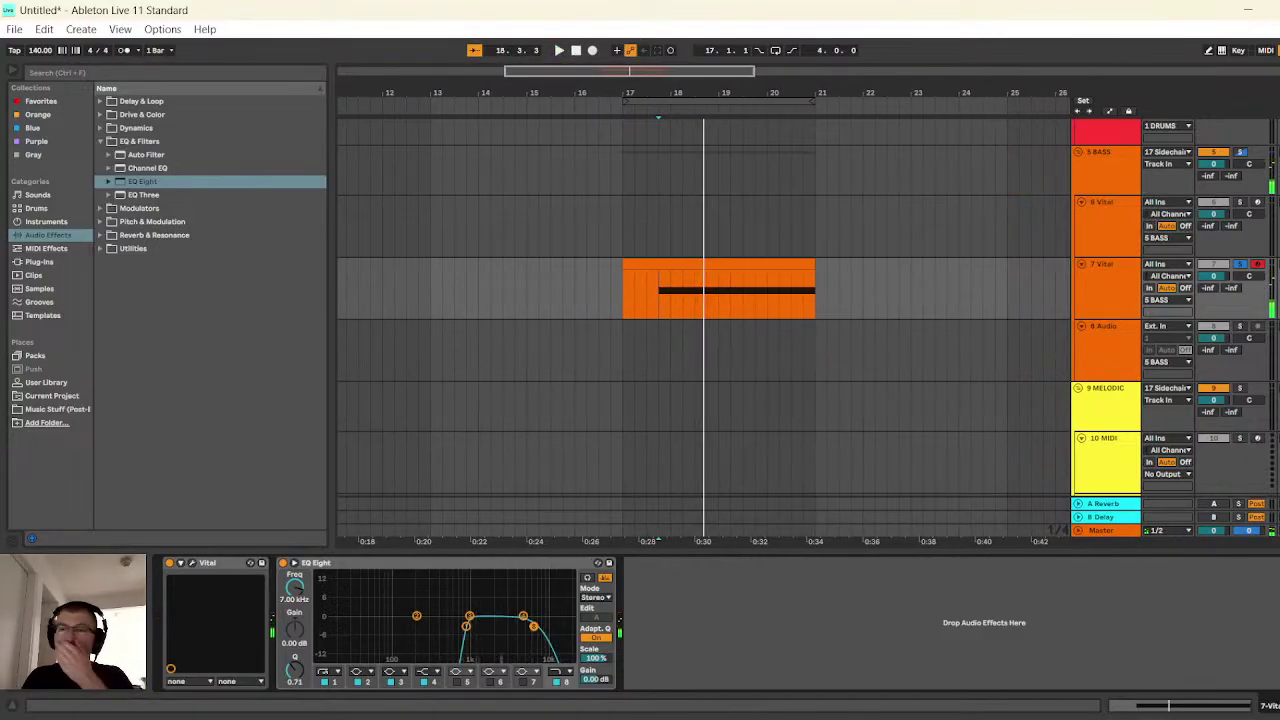
# - Find the Utility audio effect among the Utilities devices and add it after EQ Eight on track 7
pyautogui.click(1206, 280)
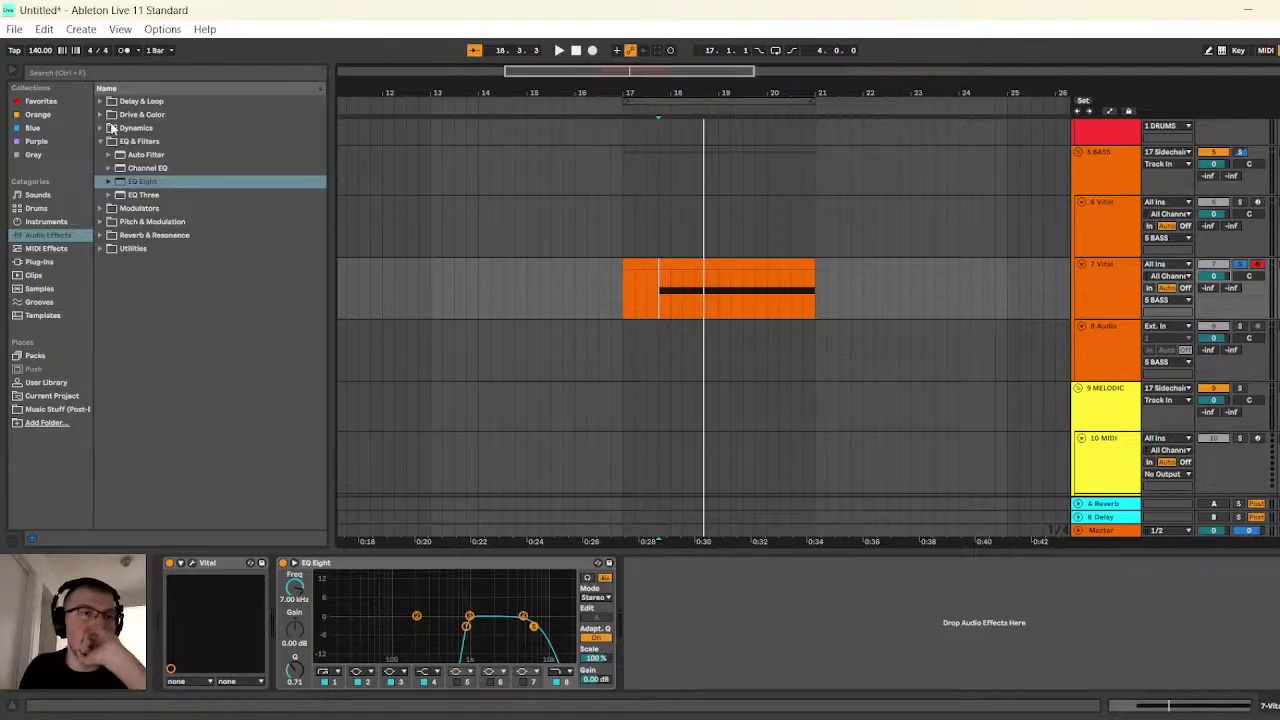
pyautogui.click(99, 142)
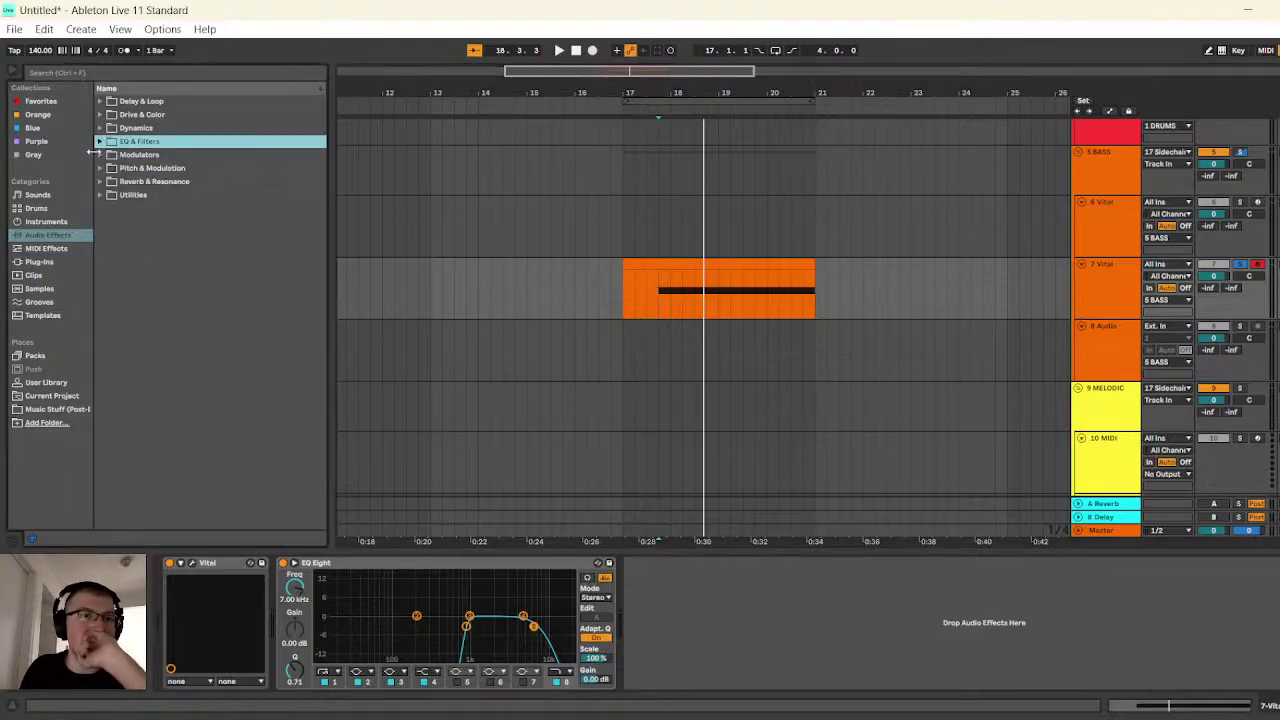
pyautogui.click(45, 262)
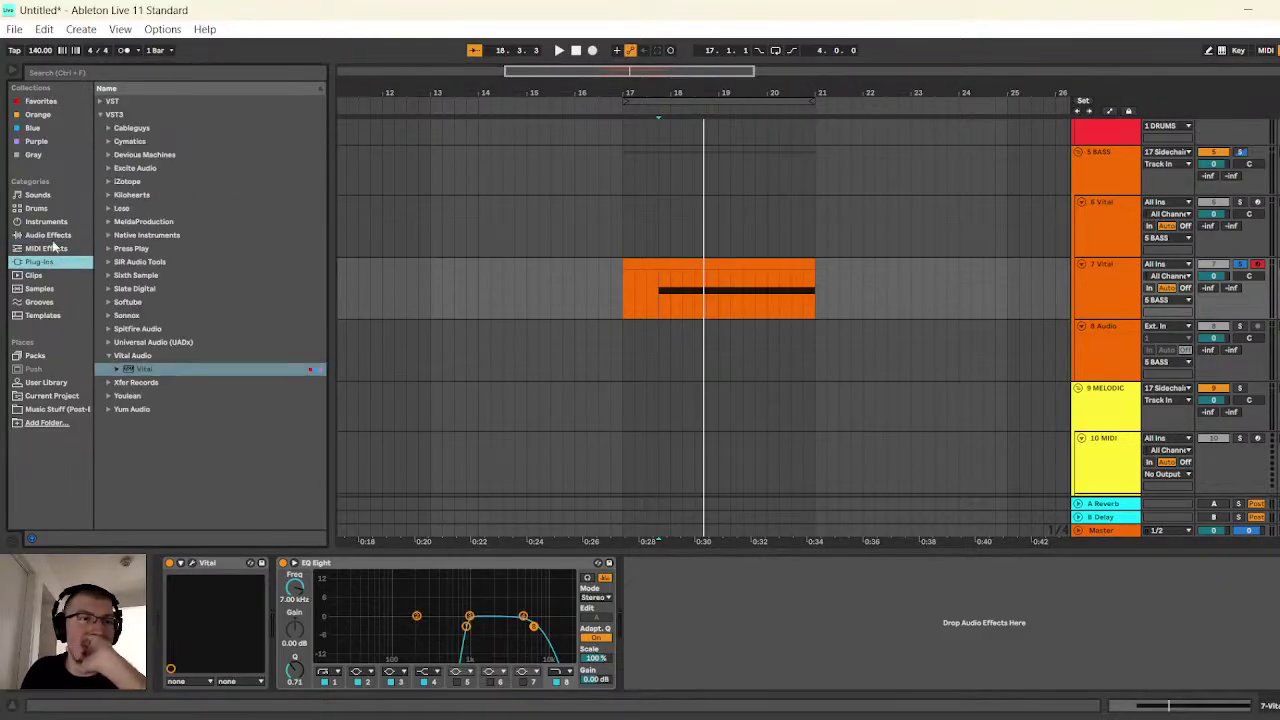
pyautogui.click(52, 235)
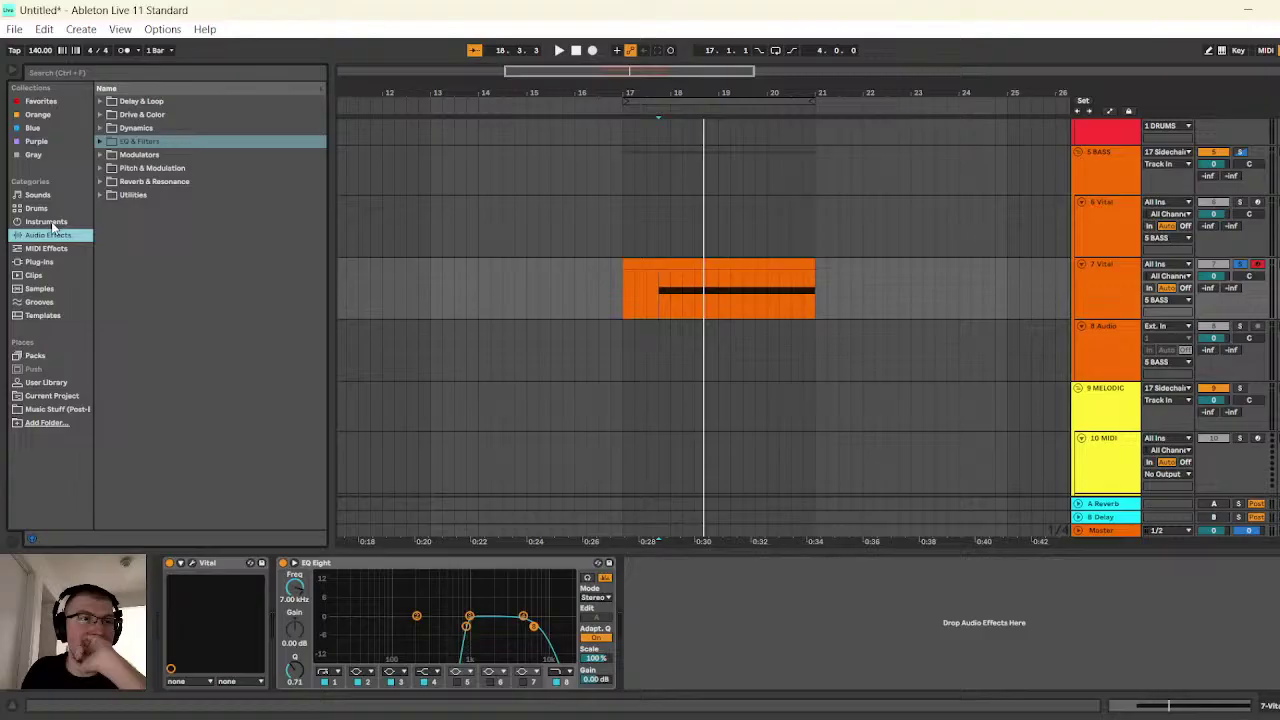
pyautogui.click(100, 195)
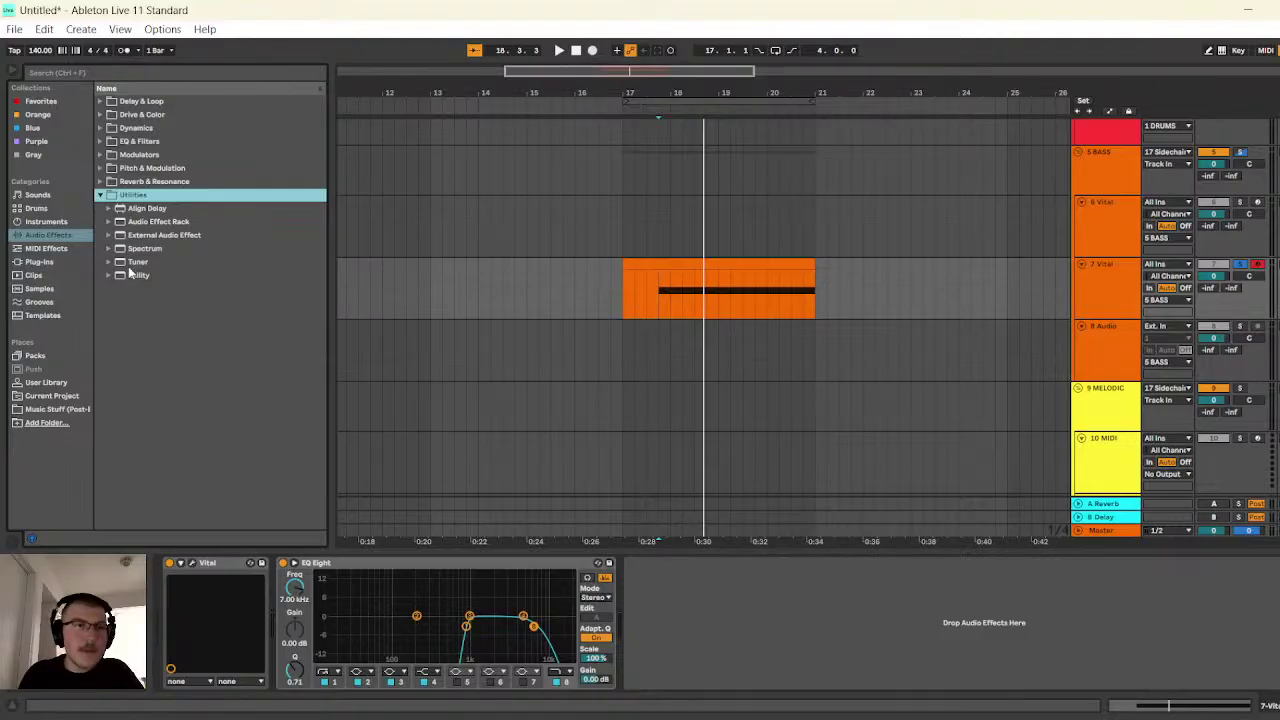
pyautogui.click(40, 261)
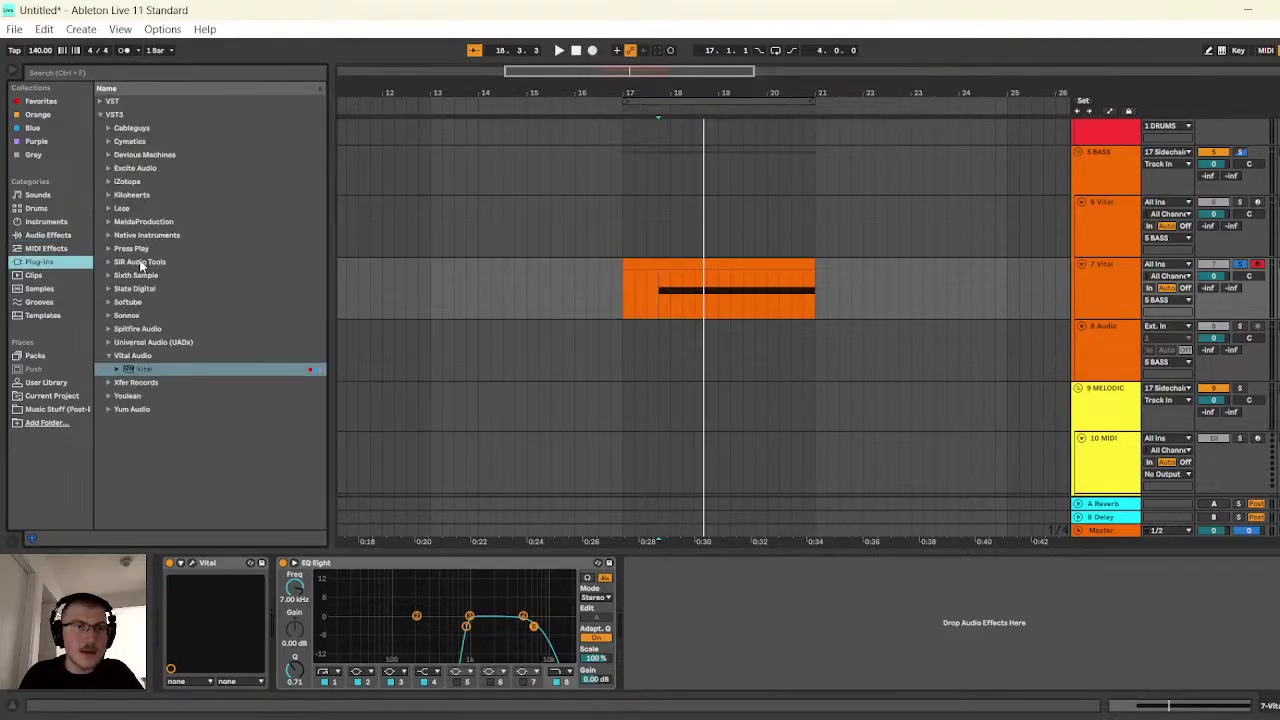
pyautogui.click(48, 235)
pyautogui.moveTo(128, 277); pyautogui.dragTo(747, 601)
# - Group the Utility into an Audio Effect Rack and add a second chain containing another Utility
pyautogui.rightClick(690, 566)
pyautogui.click(716, 659)
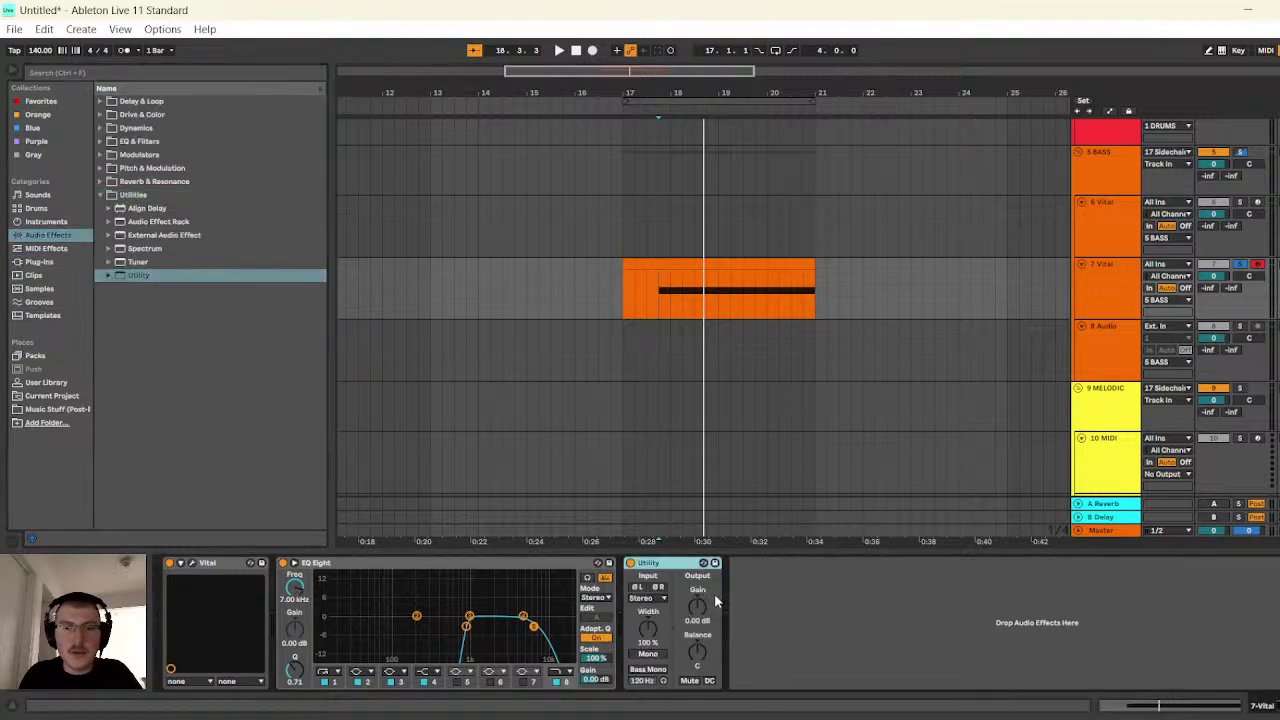
pyautogui.hotkey('ctrl', 'g')
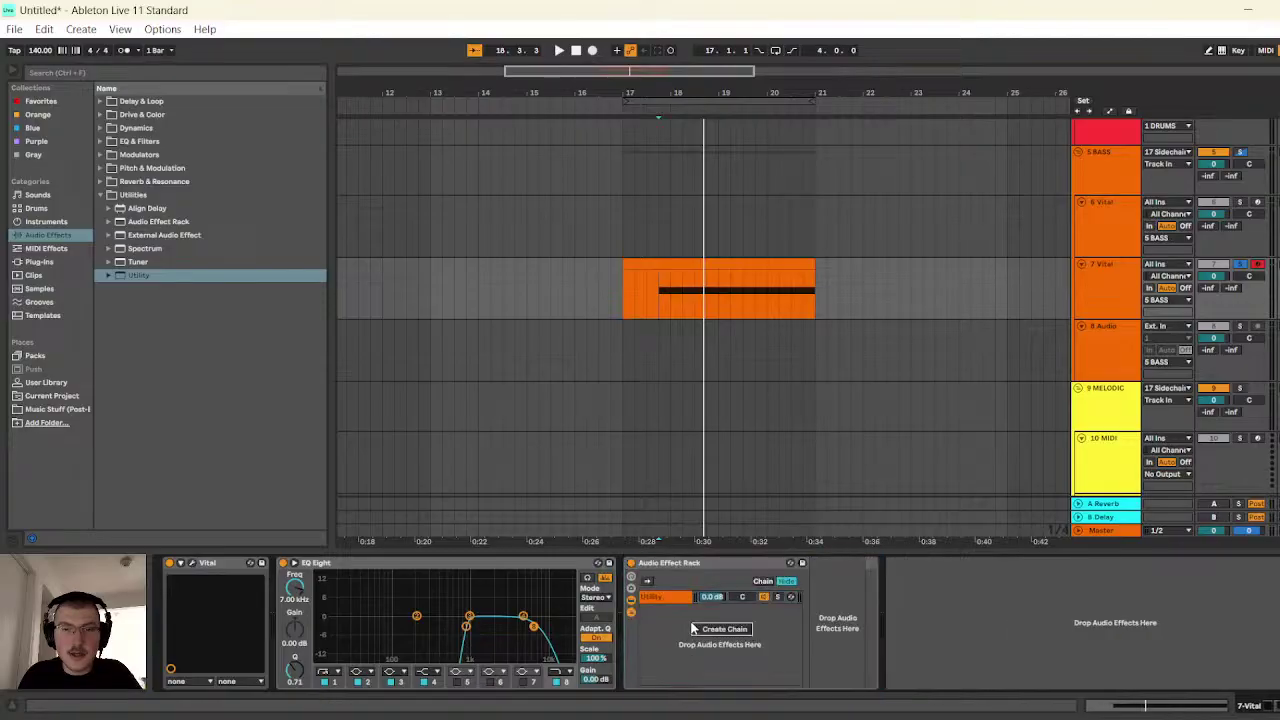
pyautogui.moveTo(146, 288); pyautogui.dragTo(681, 618)
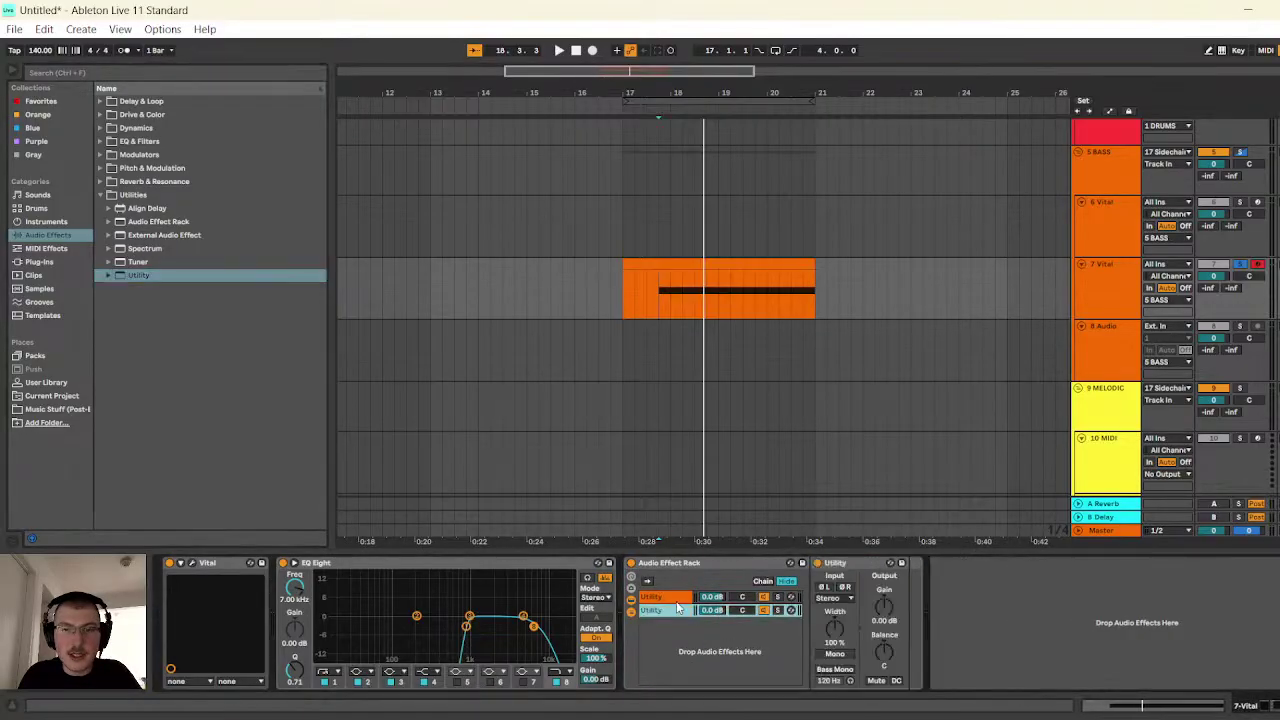
# - Set the first chain's Utility input to Left and the second chain's Utility input to Right
pyautogui.click(676, 598)
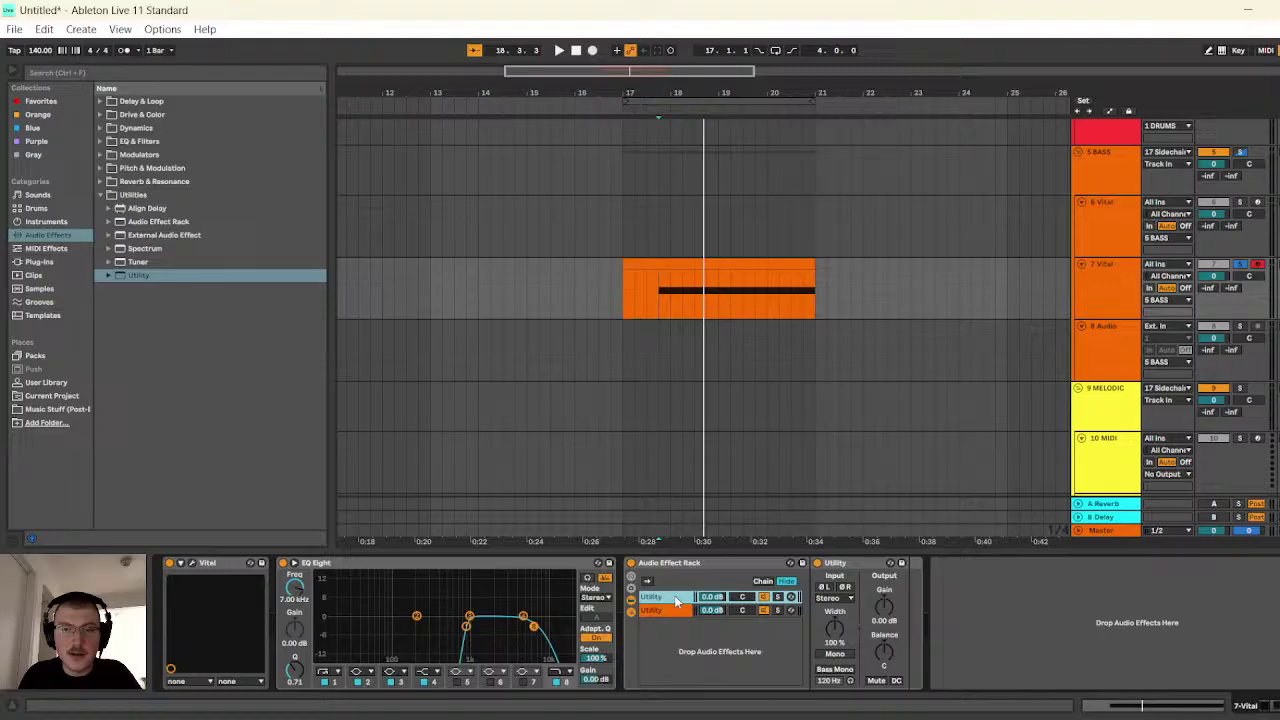
pyautogui.click(832, 599)
pyautogui.click(833, 614)
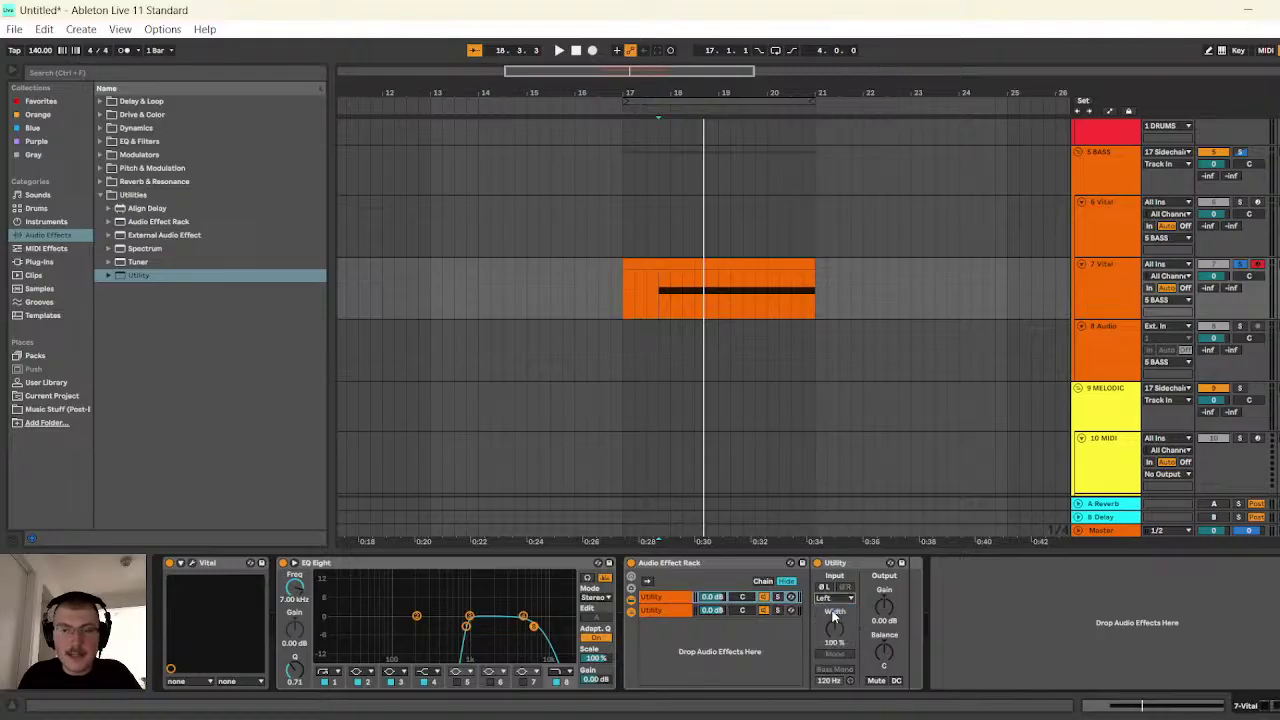
pyautogui.click(690, 610)
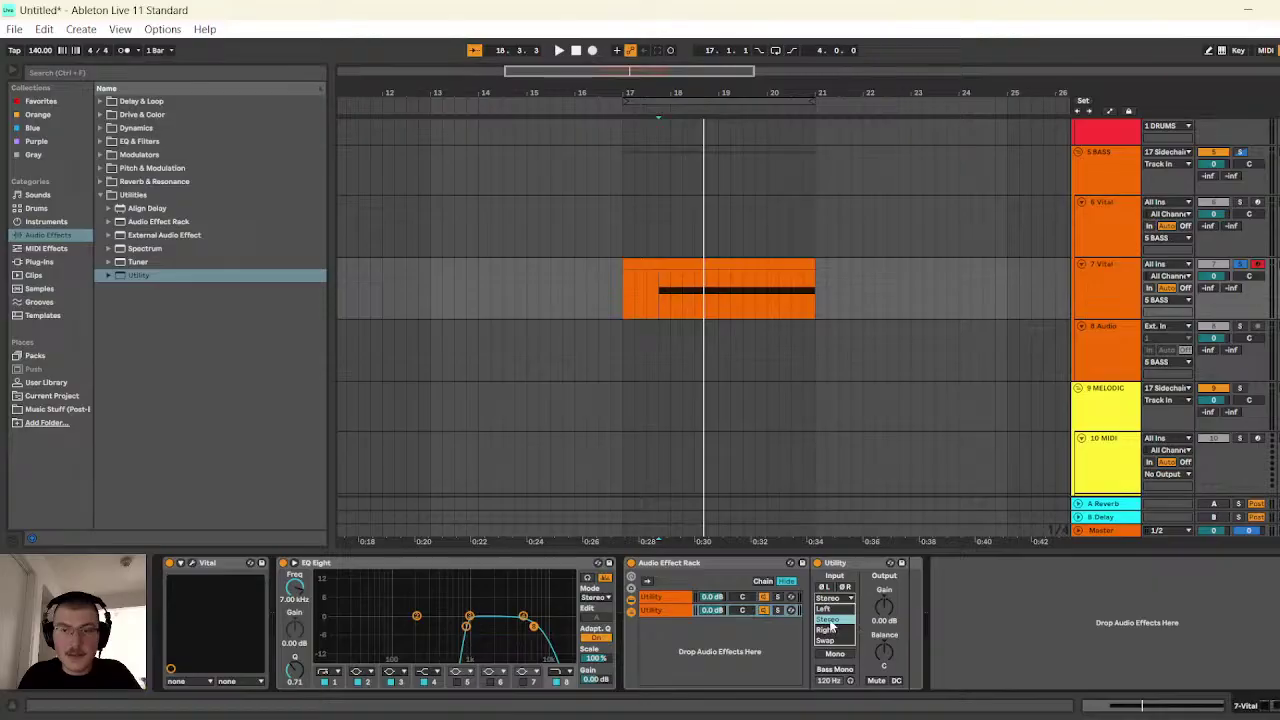
pyautogui.click(828, 630)
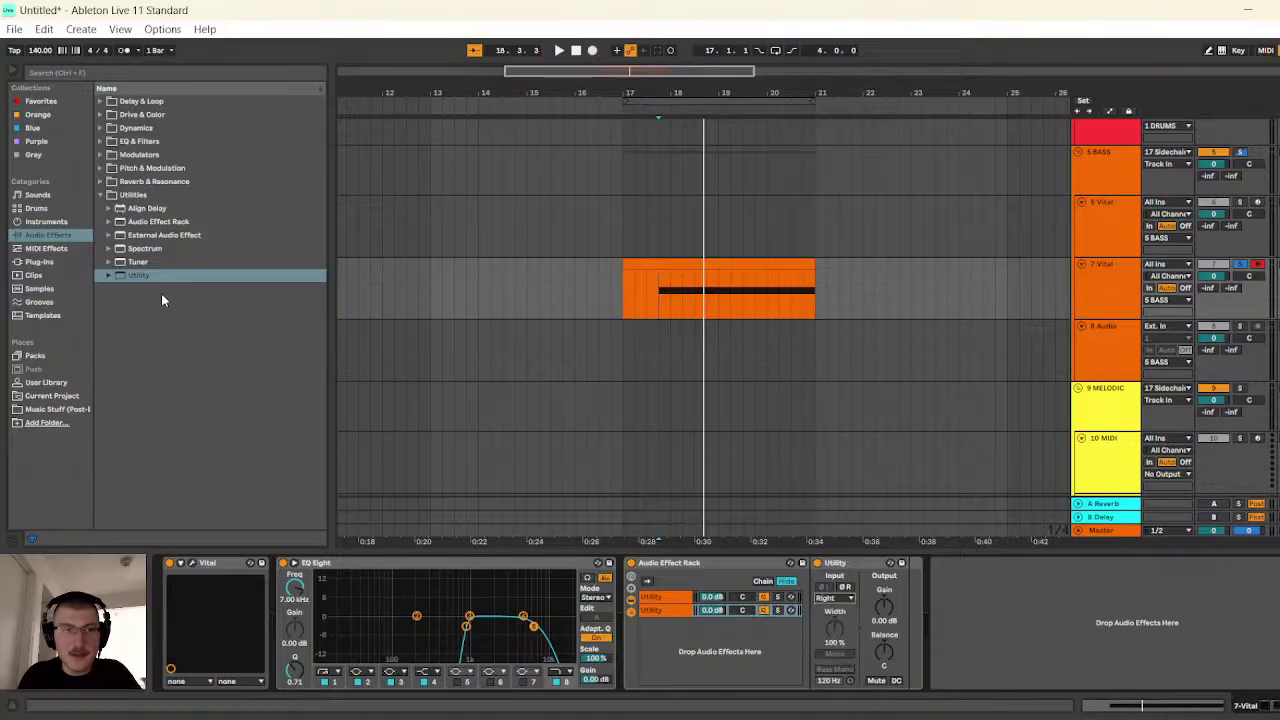
# - Add the Kilohearts kHs Delay after the second chain's Utility and pan the two chains to 50L and 50R
pyautogui.click(104, 196)
pyautogui.click(70, 260)
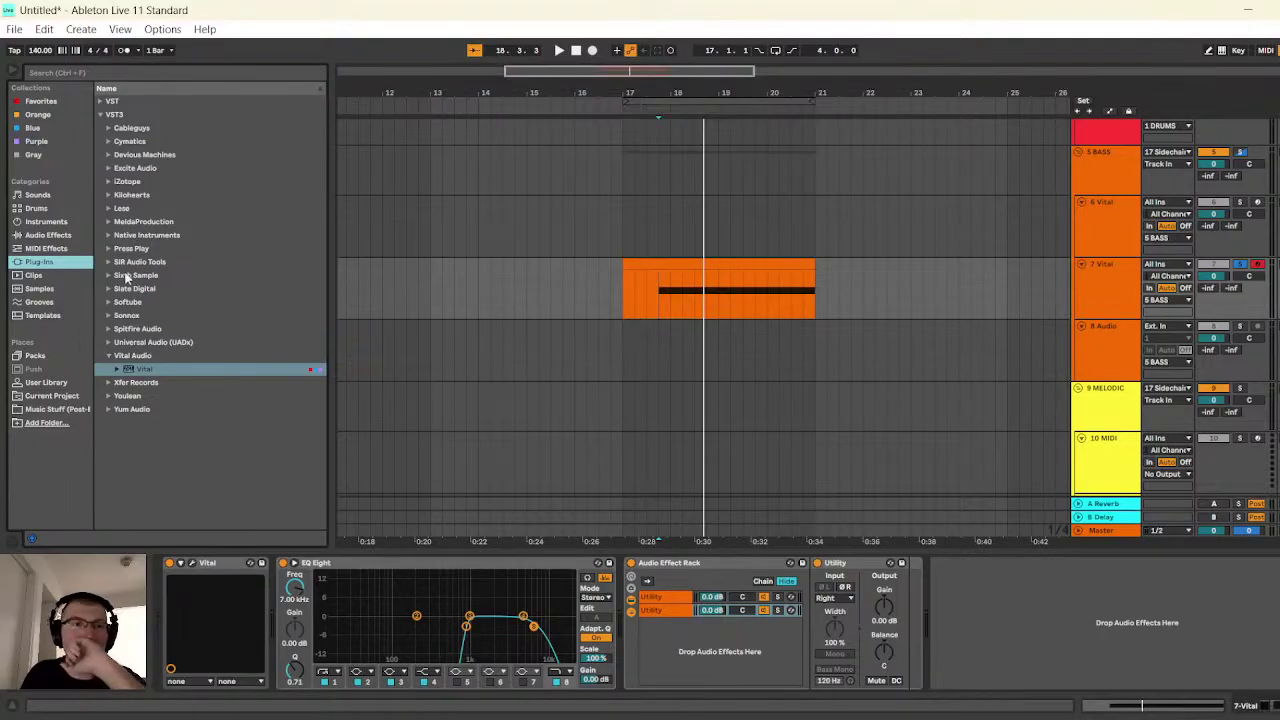
pyautogui.click(108, 195)
pyautogui.click(160, 289)
pyautogui.moveTo(162, 301); pyautogui.dragTo(901, 628)
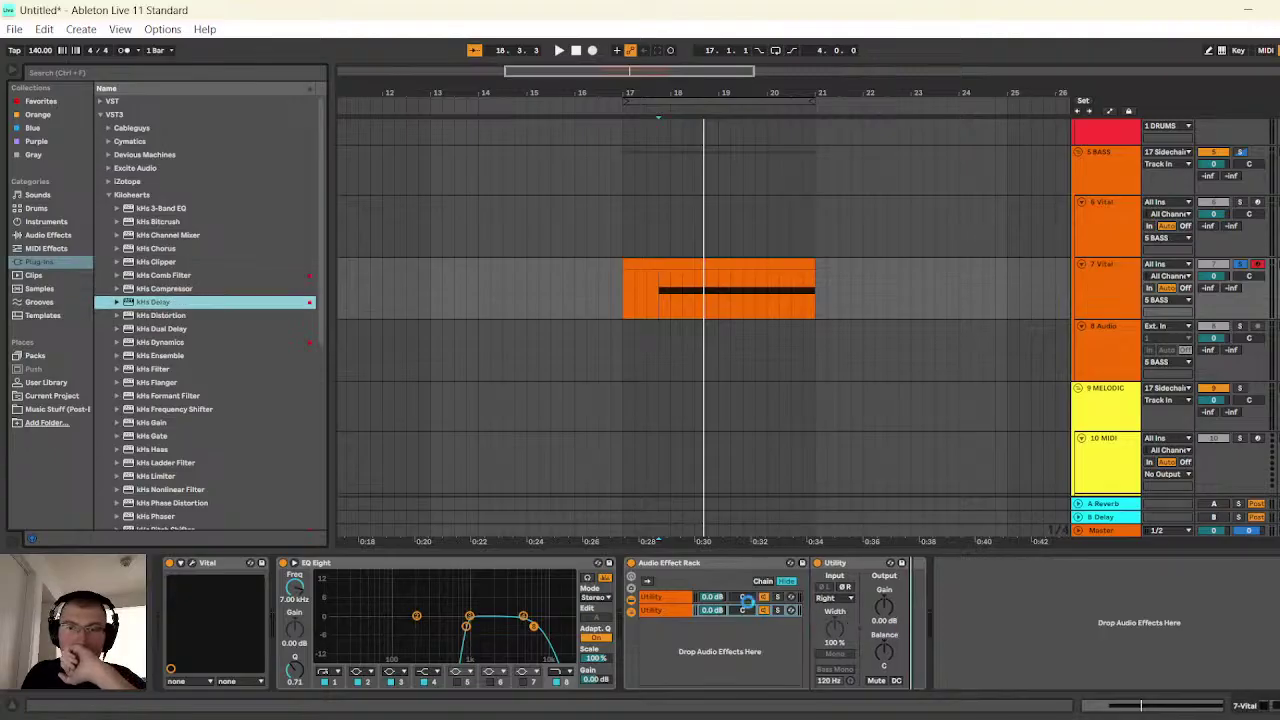
pyautogui.moveTo(745, 597)
pyautogui.mouseDown()
pyautogui.moveTo(745, 620)
pyautogui.moveTo(752, 583)
pyautogui.mouseUp()
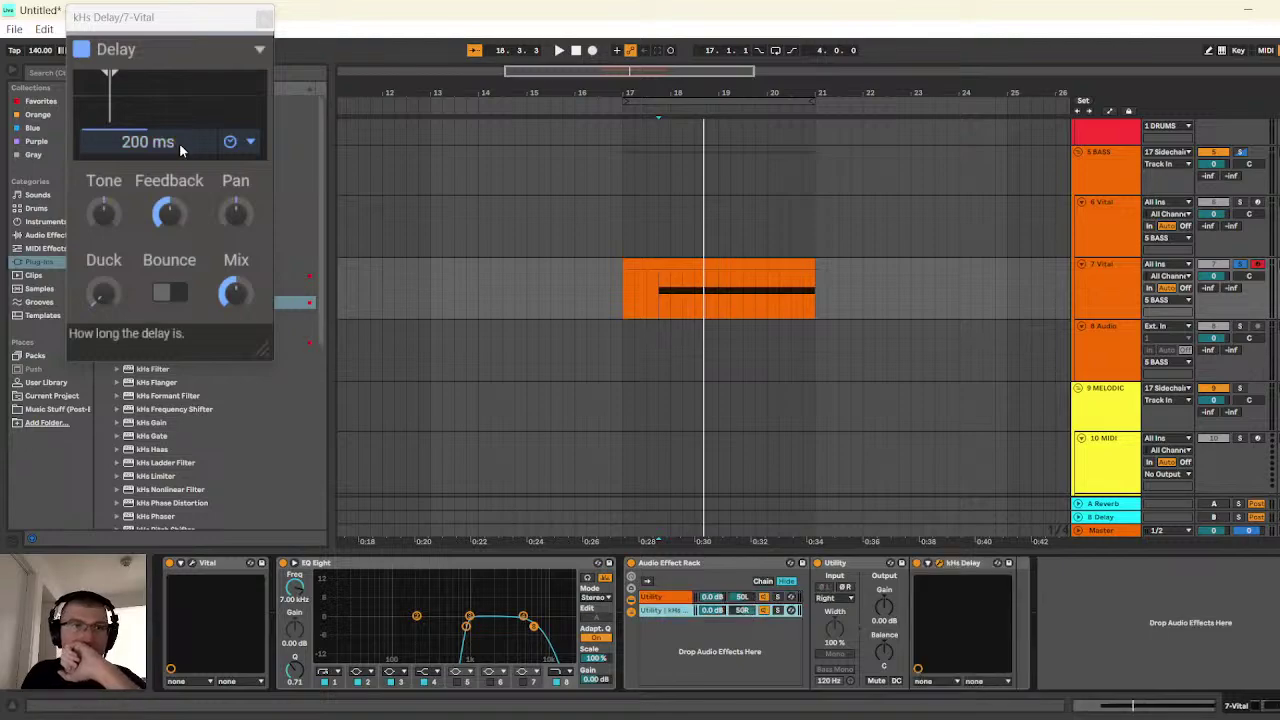
# - Set kHs Delay to 25.4 ms with minimum feedback and full mix, and play back the clip to hear the widening
pyautogui.moveTo(179, 143); pyautogui.dragTo(236, 262)
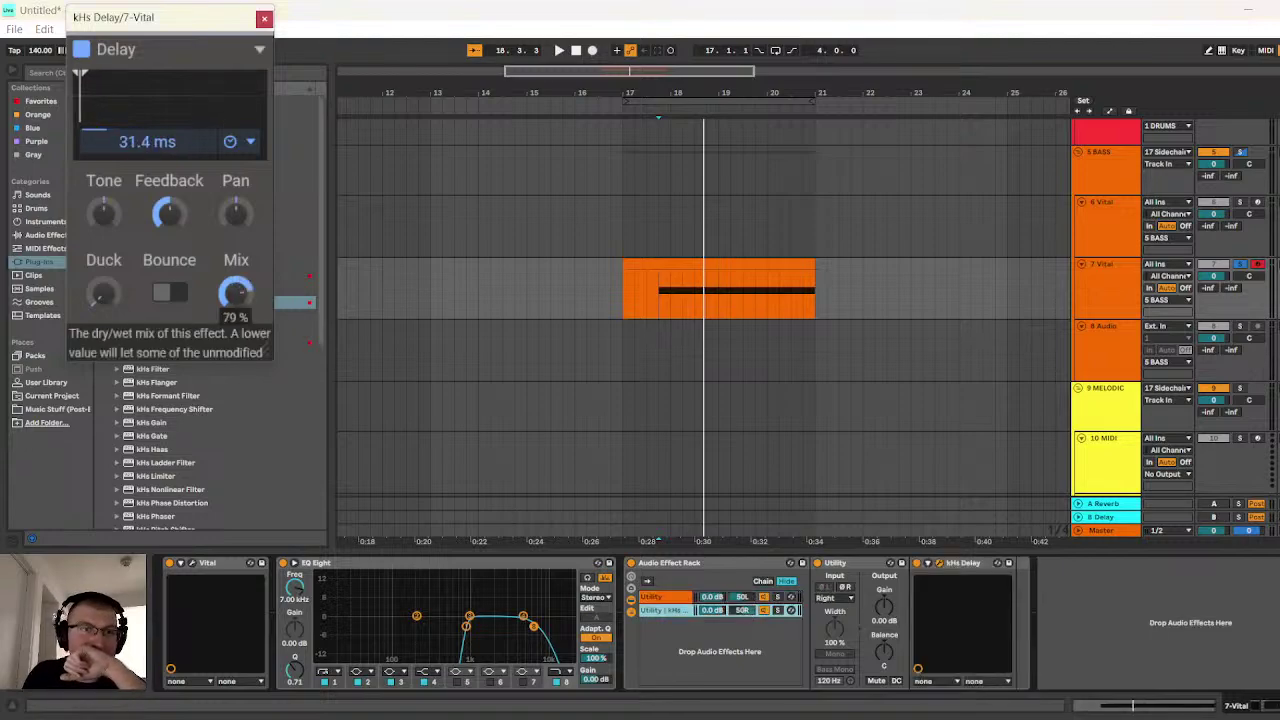
pyautogui.moveTo(168, 212); pyautogui.dragTo(168, 250)
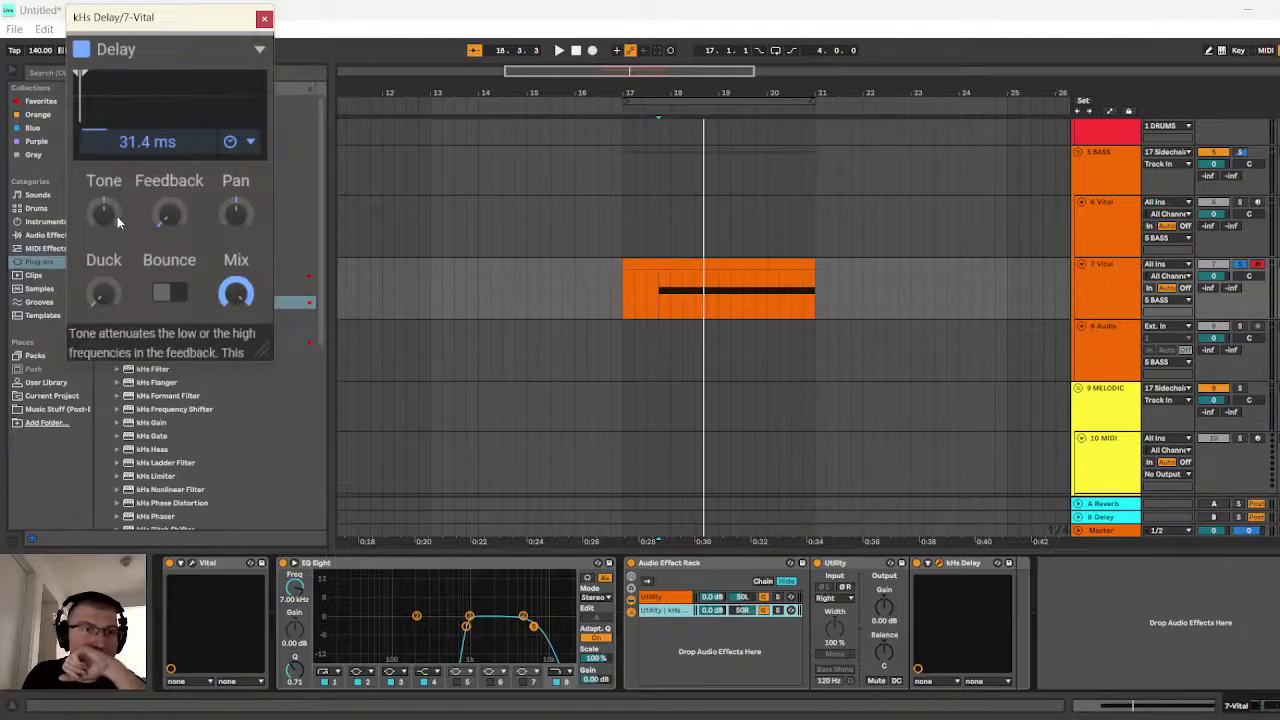
pyautogui.scroll(-3, 110, 145)
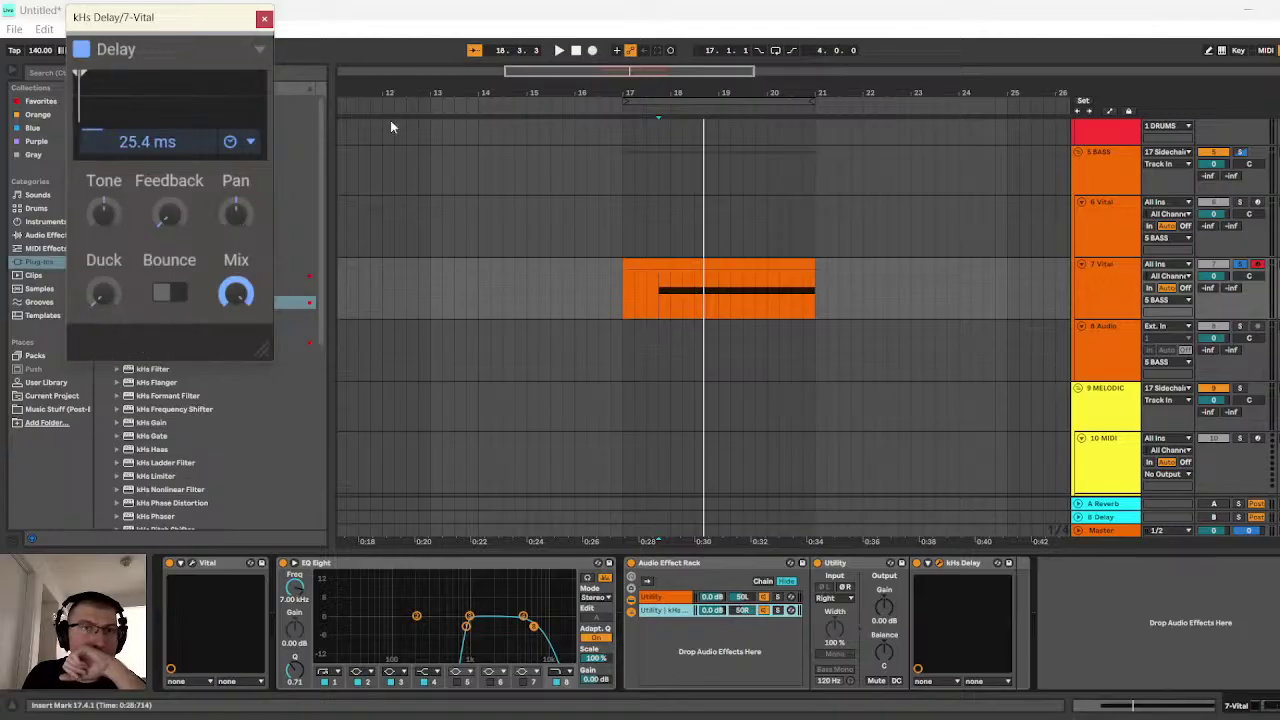
pyautogui.click(559, 50)
pyautogui.click(575, 51)
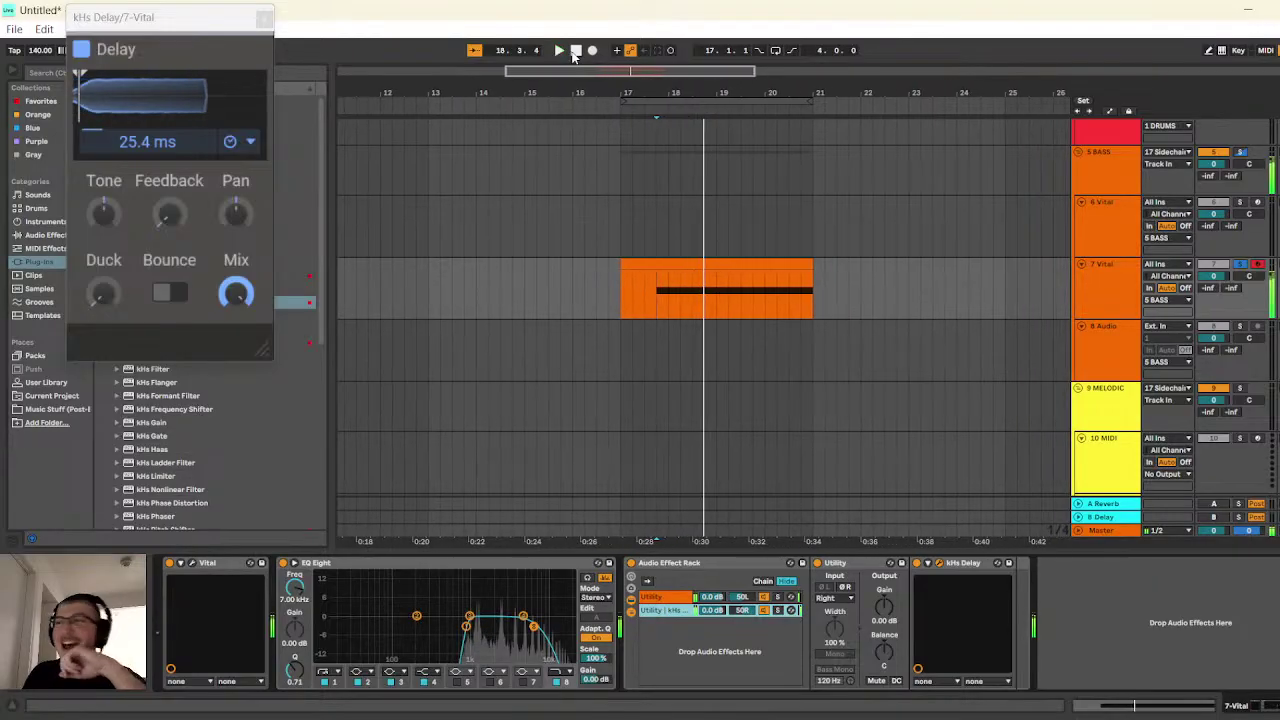
# - Move EQ Eight after the Audio Effect Rack in track 7's device chain and play back the result
pyautogui.click(264, 18)
pyautogui.moveTo(533, 566); pyautogui.dragTo(1100, 618)
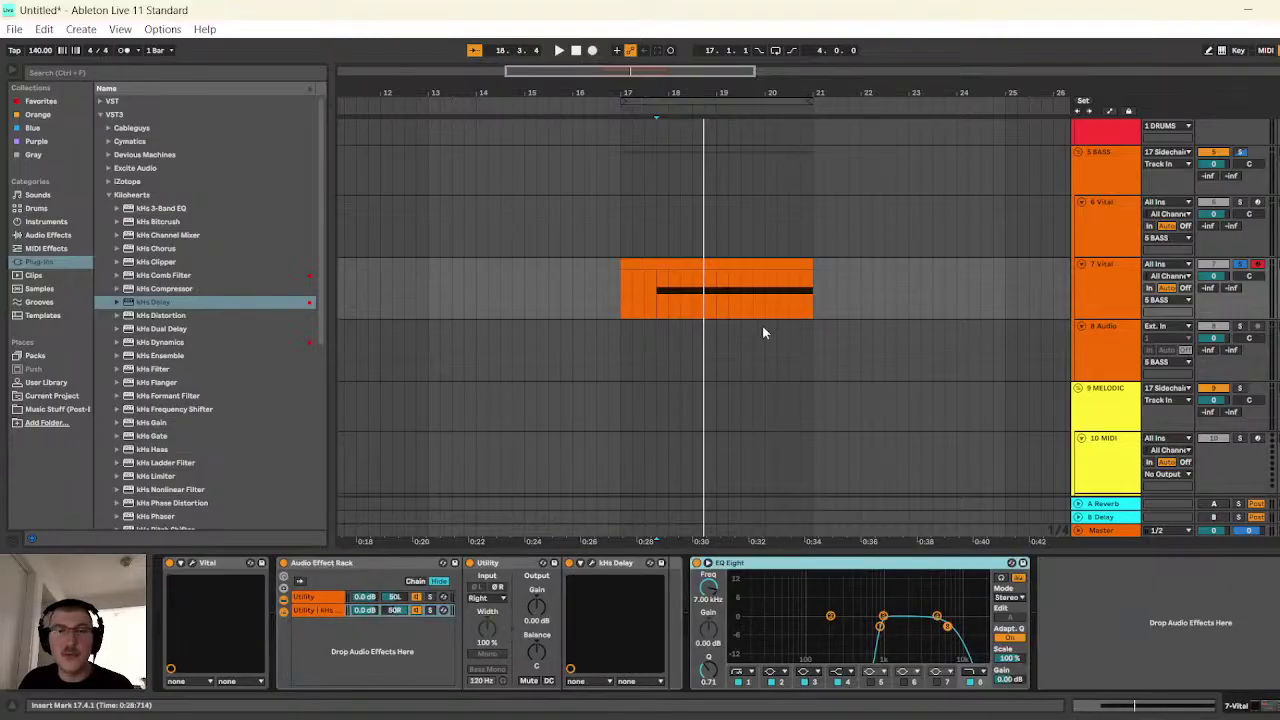
pyautogui.click(559, 50)
pyautogui.click(575, 50)
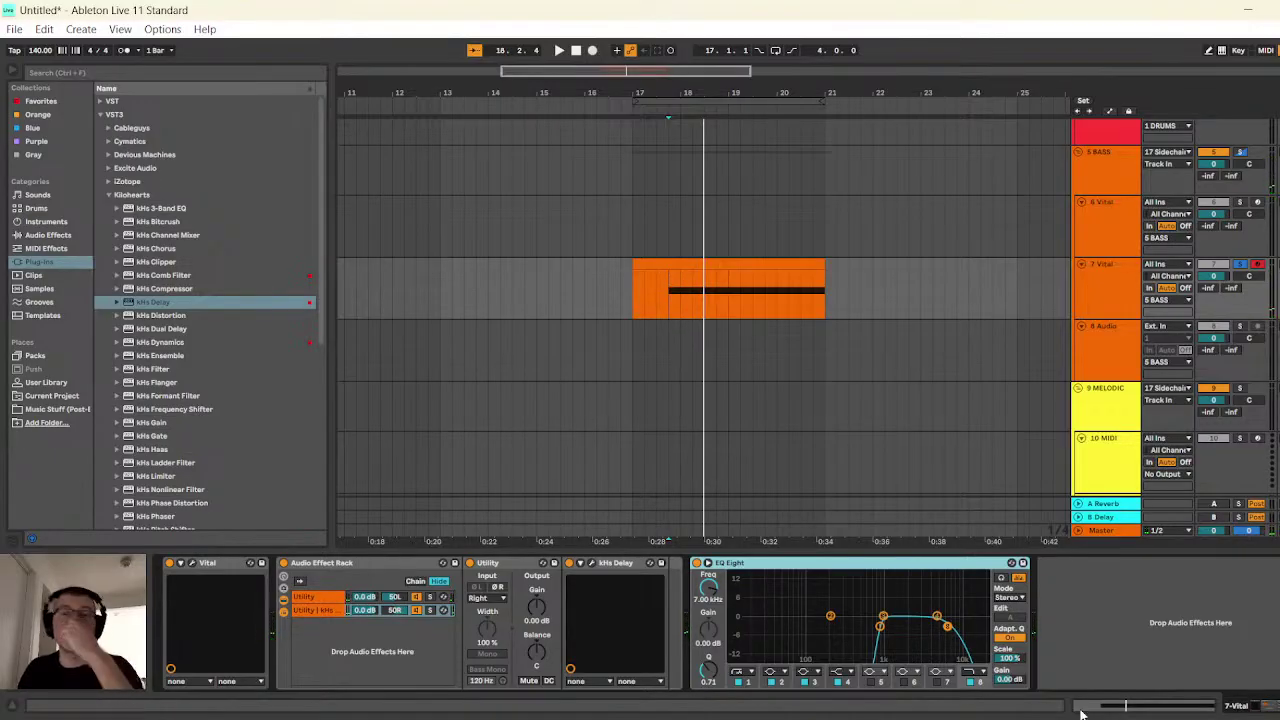
# - Review track 7's Vital patch and the MIDI clip's notes, and play back the clip
pyautogui.click(940, 686)
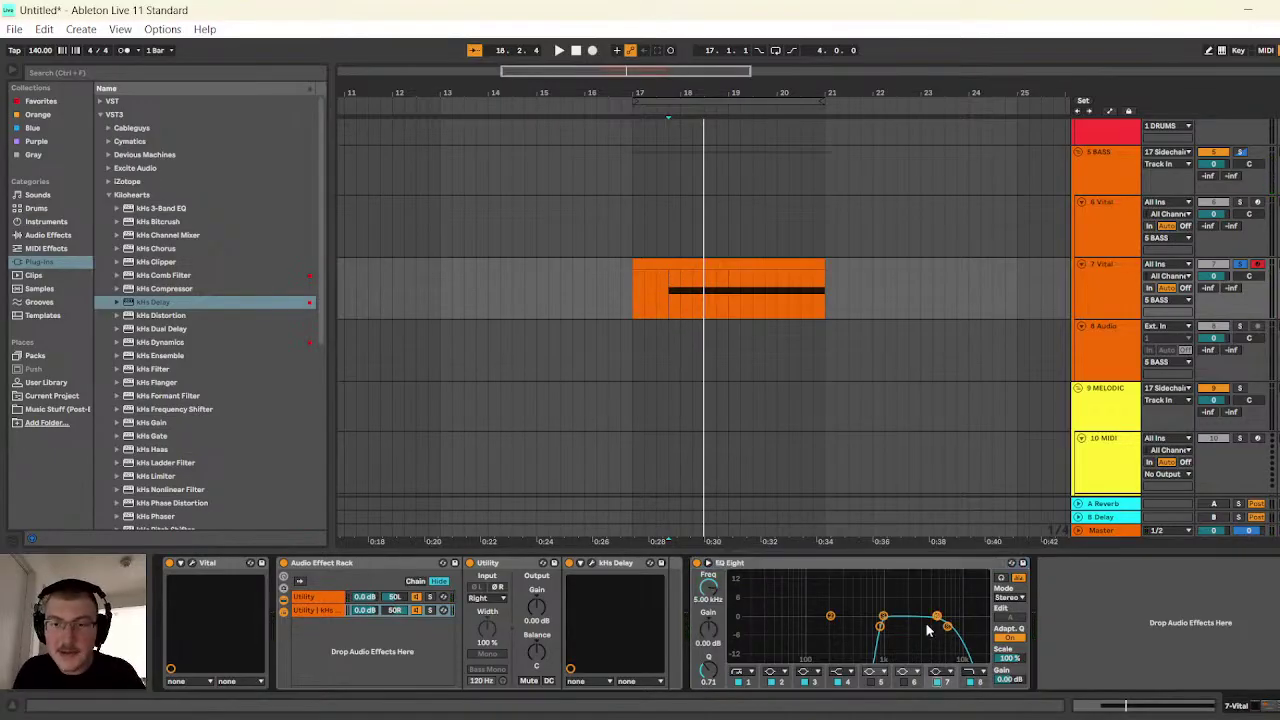
pyautogui.click(192, 564)
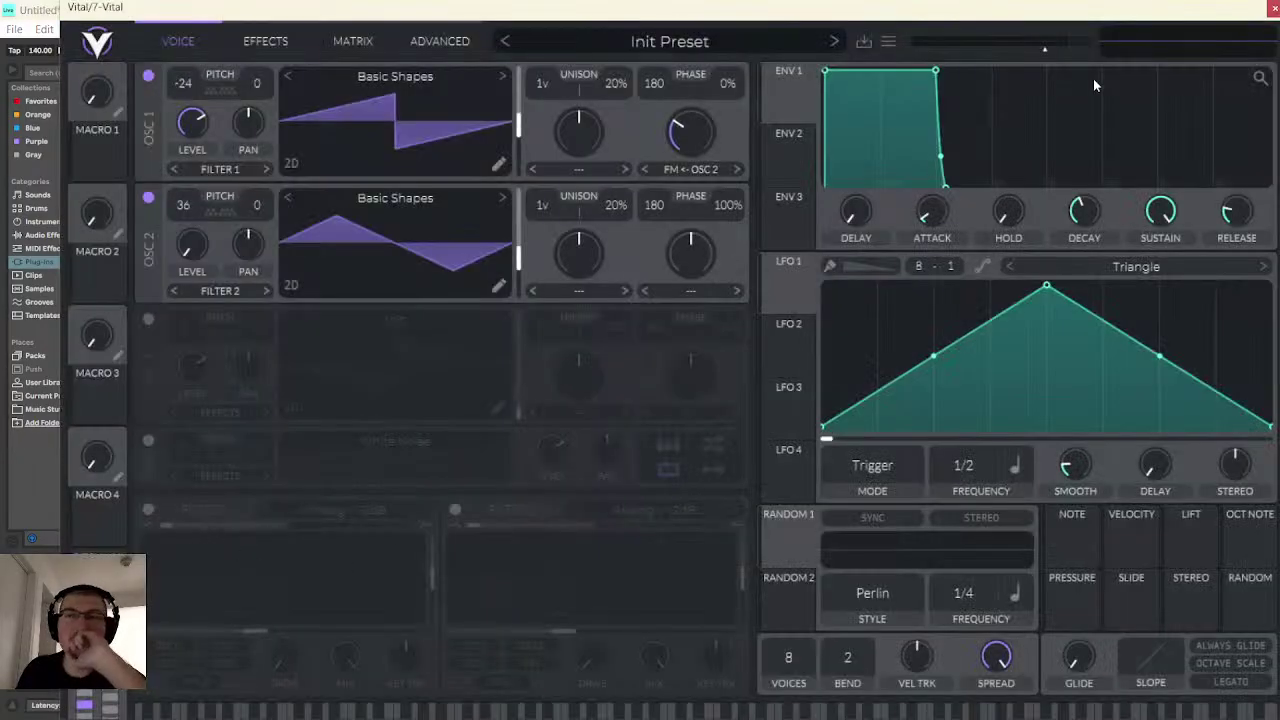
pyautogui.click(1274, 7)
pyautogui.doubleClick(728, 262)
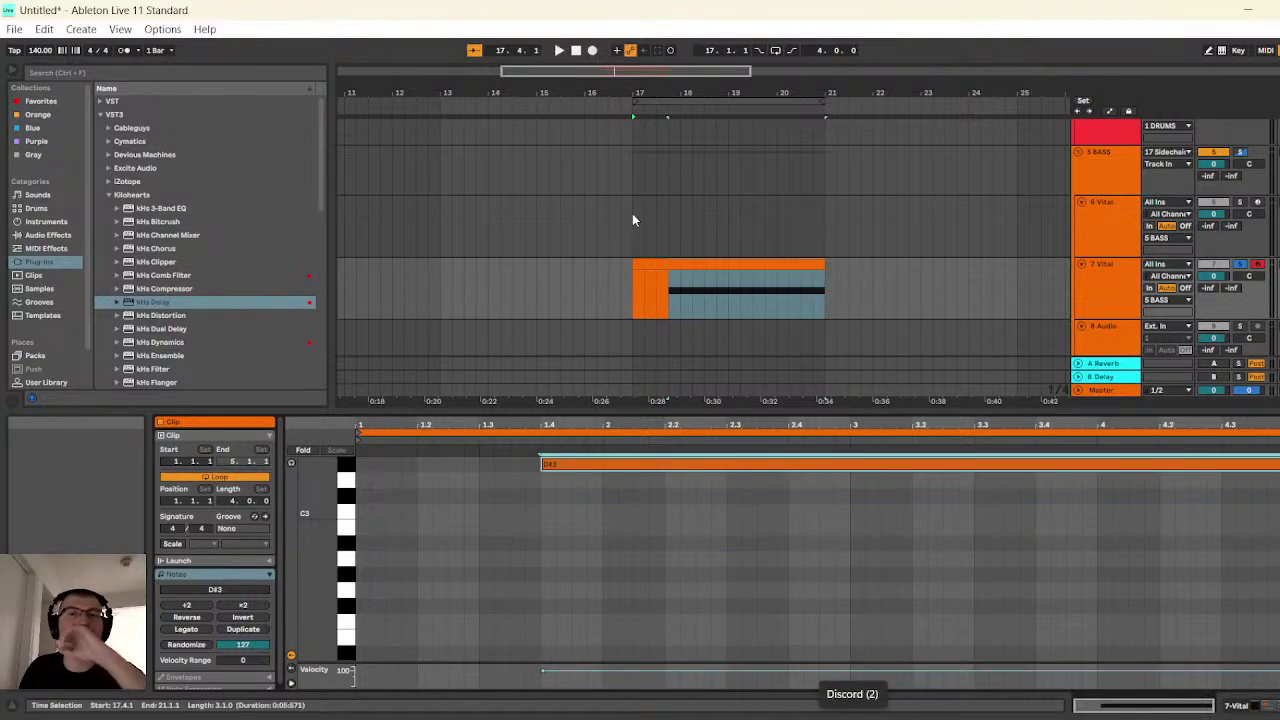
pyautogui.click(559, 50)
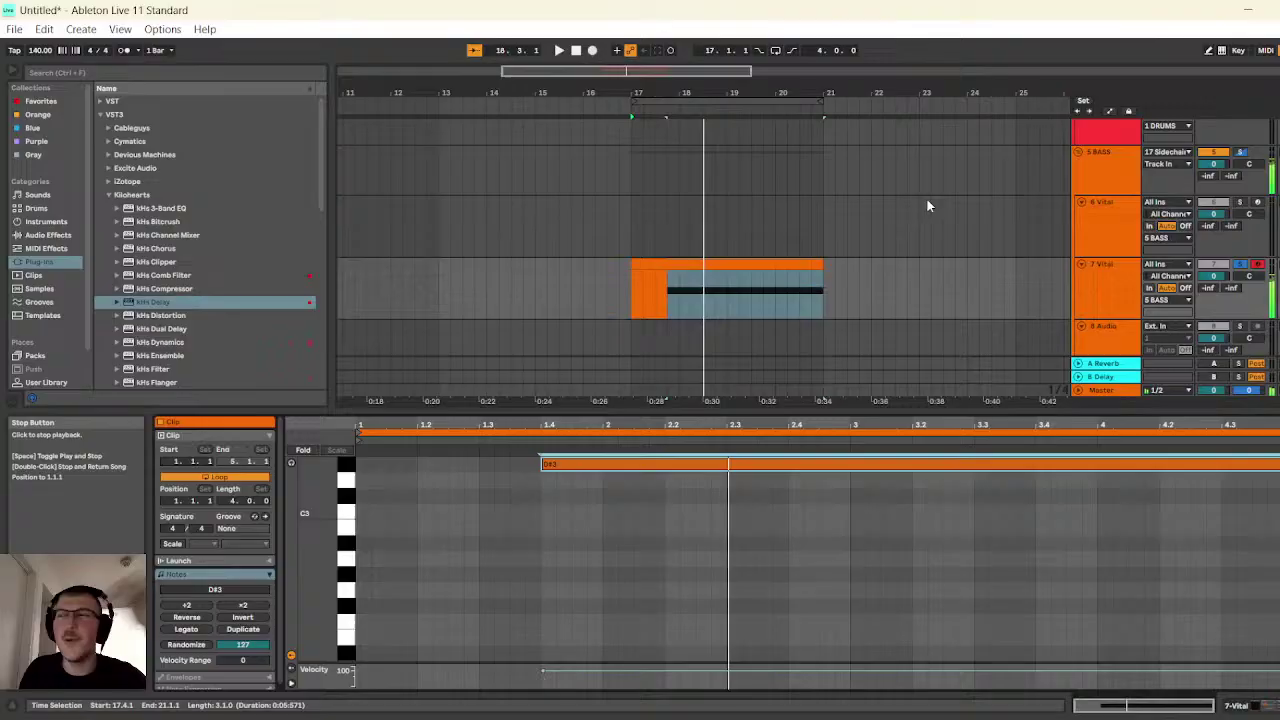
# - Set the EQ Eight low-cut frequency to 2.00 kHz on track 7 and play back the clip
pyautogui.click(1116, 293)
pyautogui.click(559, 50)
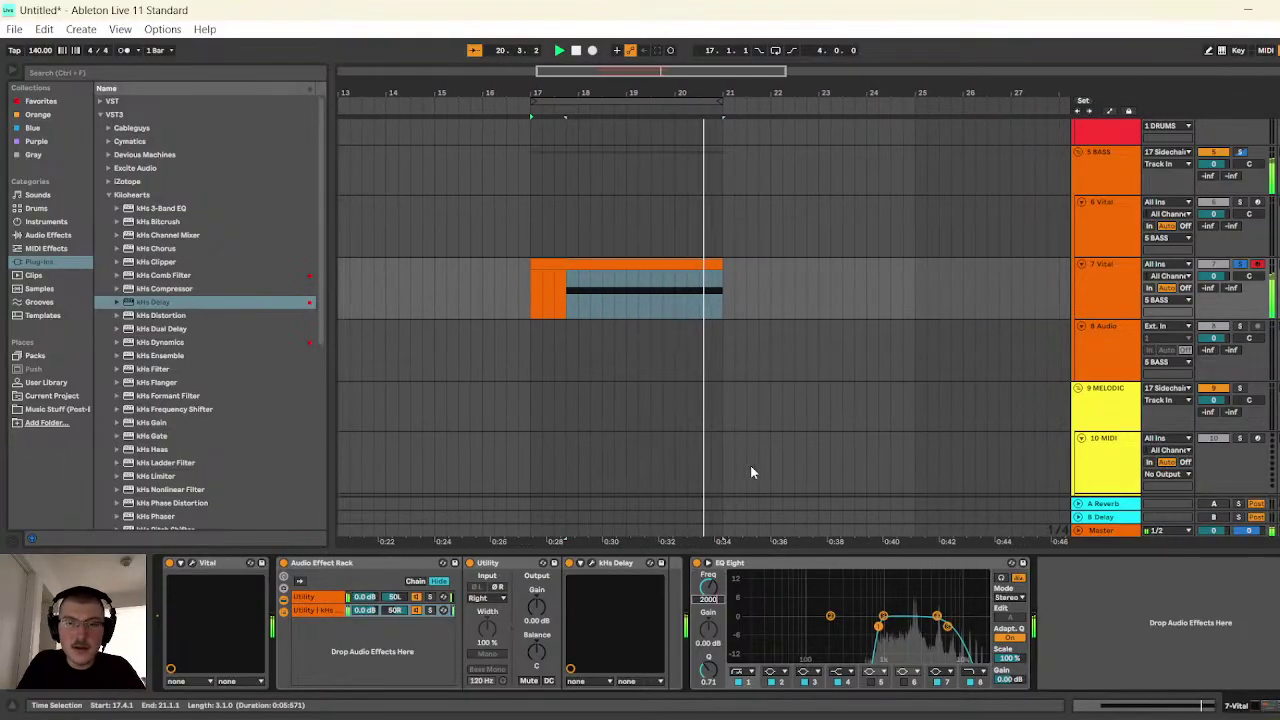
pyautogui.click(559, 50)
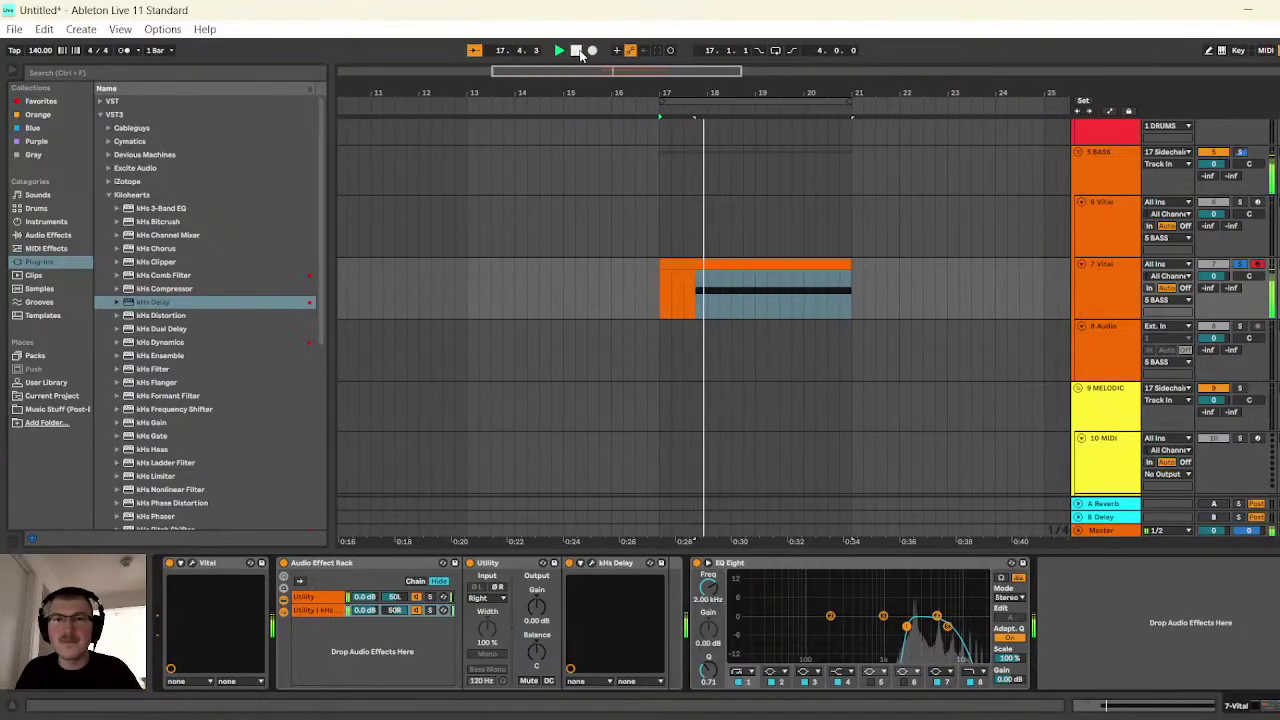
pyautogui.click(576, 50)
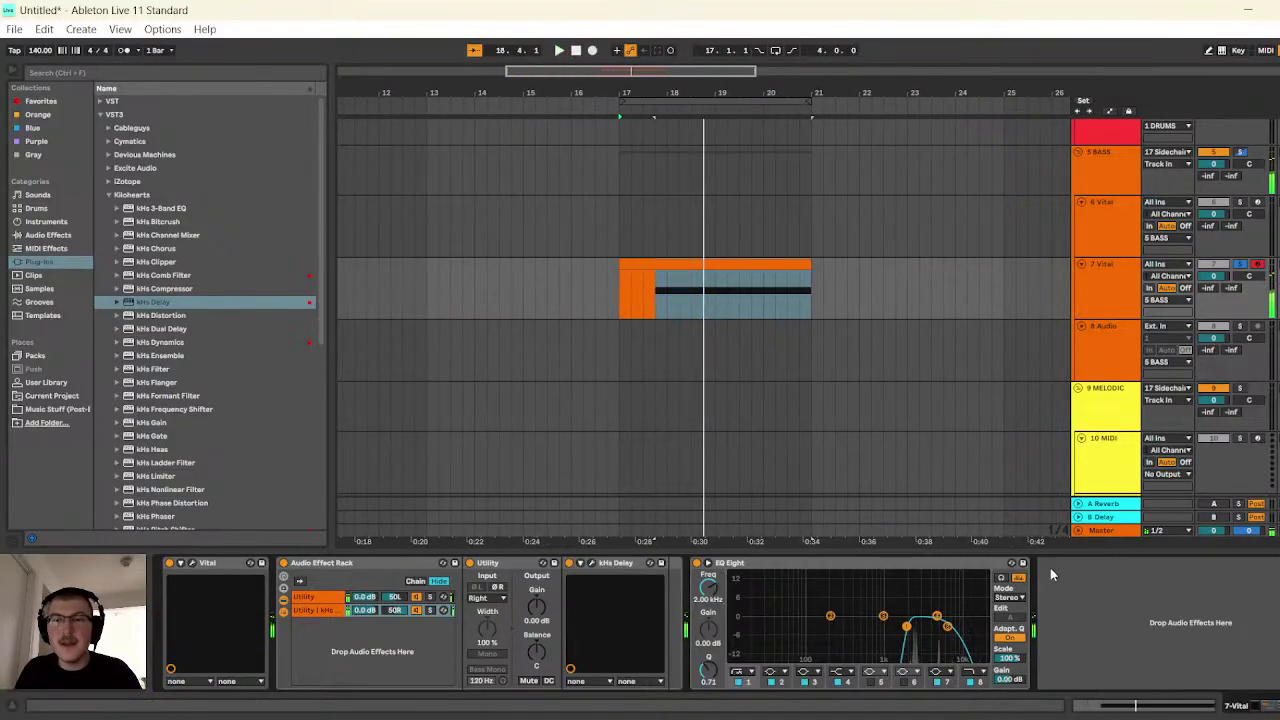
# - Change EQ Eight band 4 to a bell and, during playback, tune it to 2.97 kHz, -4.59 dB and Q 1.29
pyautogui.moveTo(937, 620)
pyautogui.mouseDown()
pyautogui.moveTo(935, 585)
pyautogui.moveTo(939, 614)
pyautogui.mouseUp()
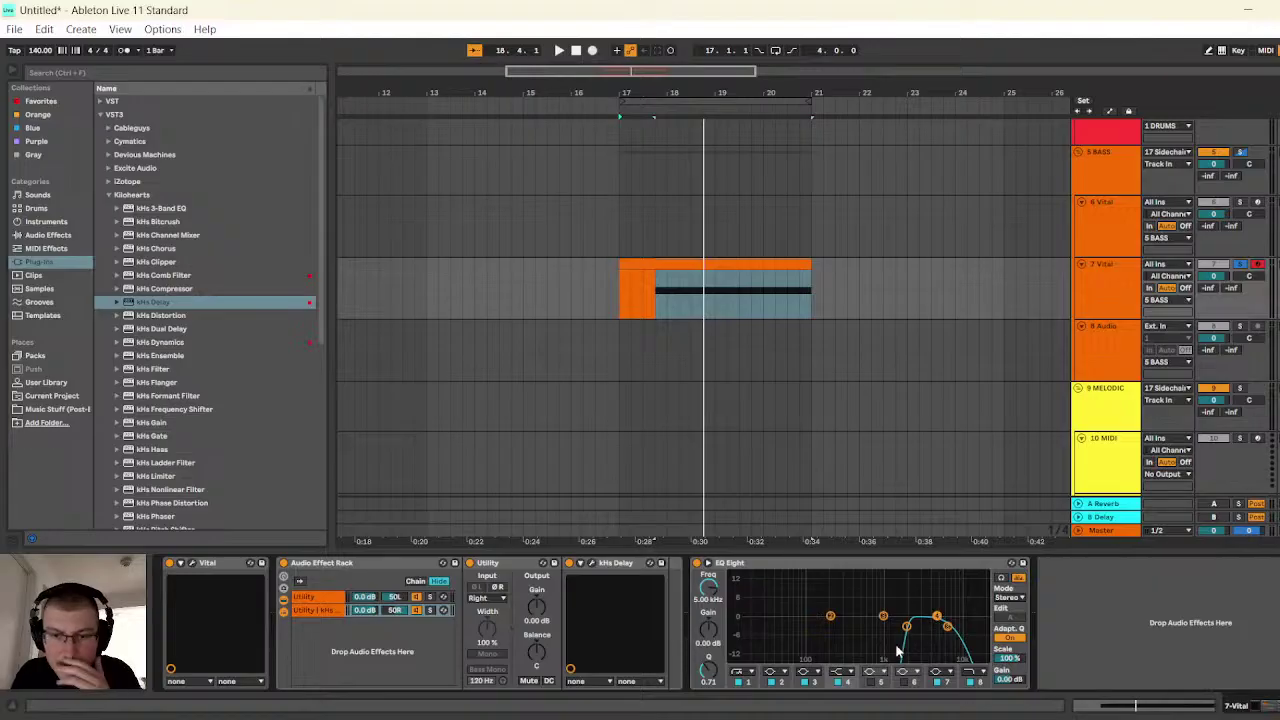
pyautogui.click(838, 678)
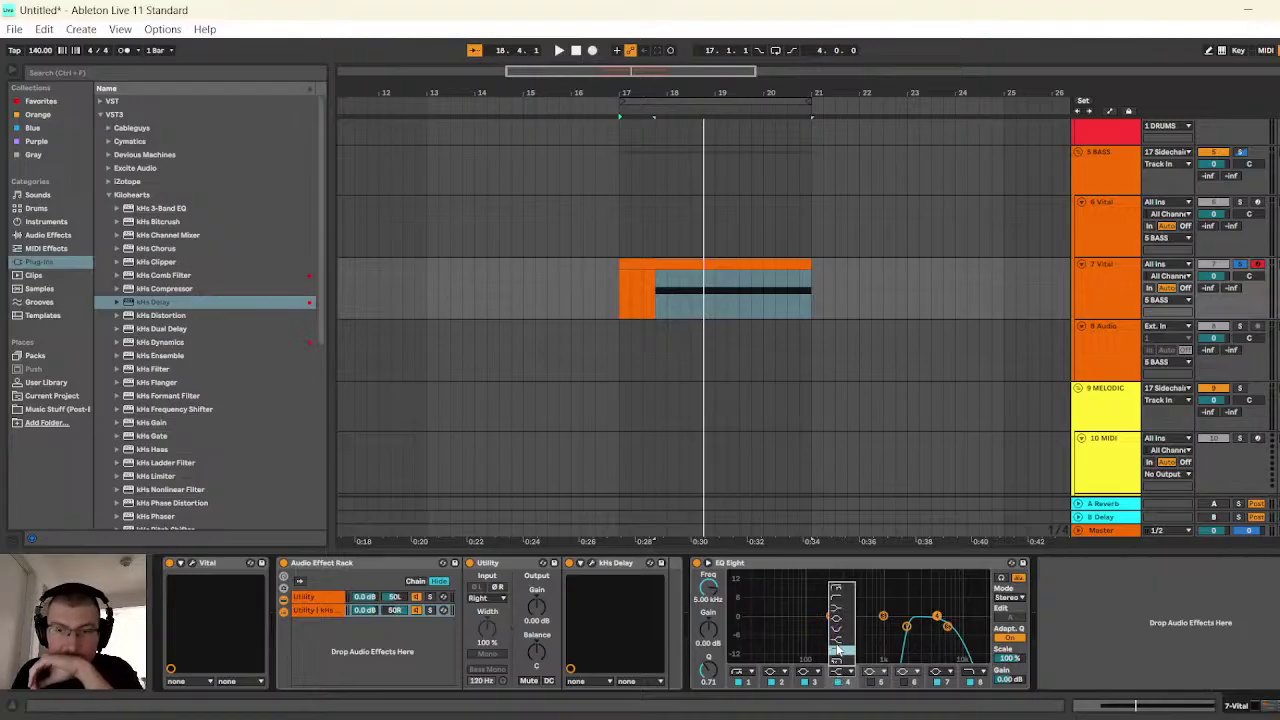
pyautogui.click(842, 620)
pyautogui.moveTo(715, 655); pyautogui.dragTo(715, 610)
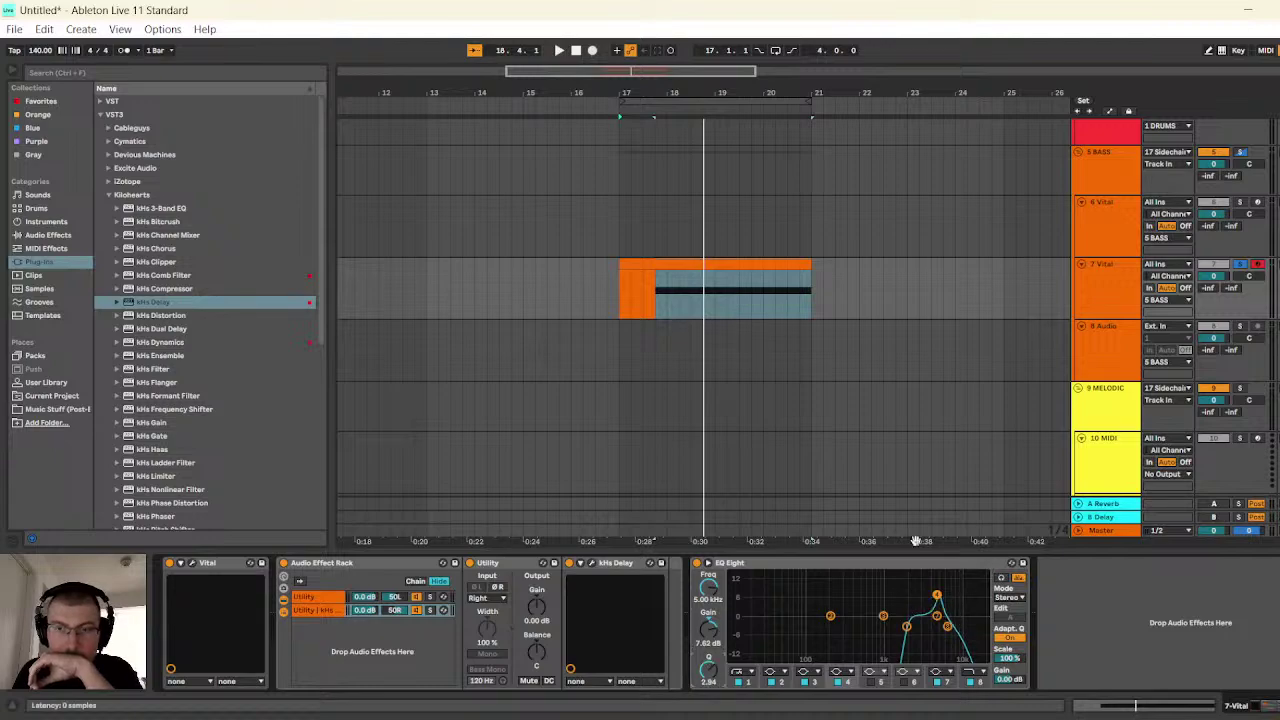
pyautogui.click(560, 52)
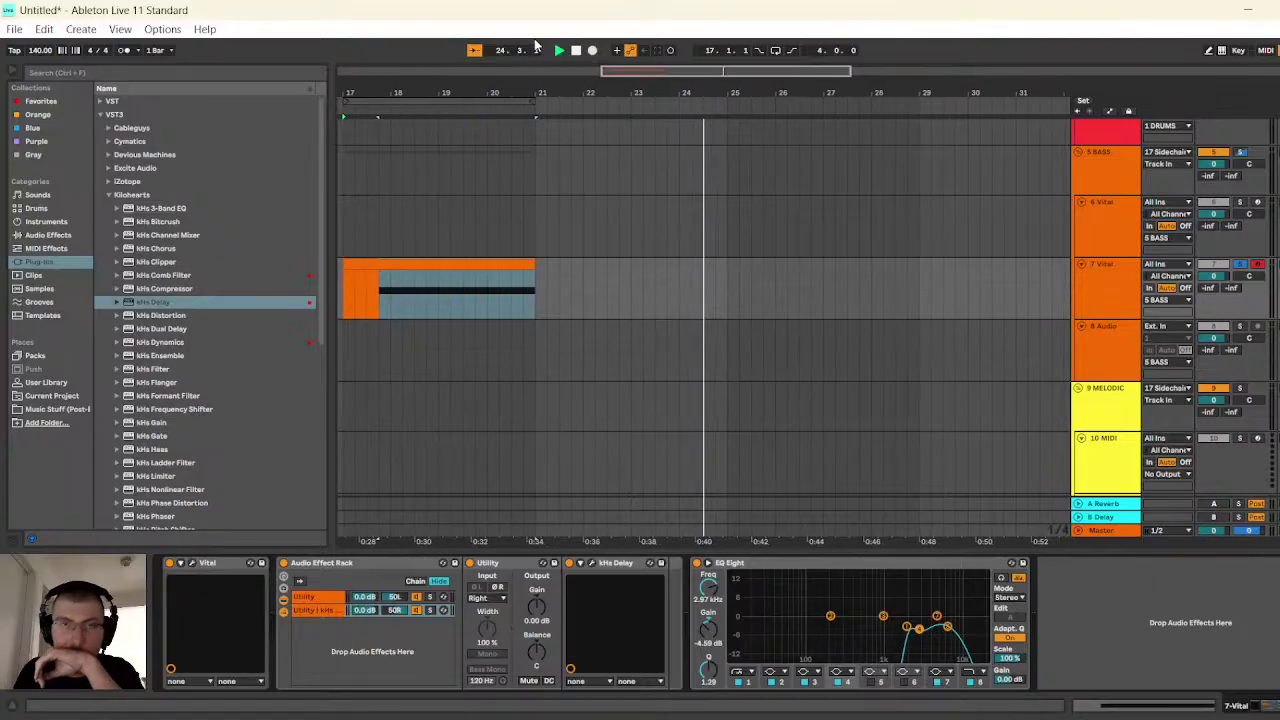
# - Replay the clip from its start and set track 7's volume to -3.0 dB
pyautogui.press('space')
pyautogui.press('space')
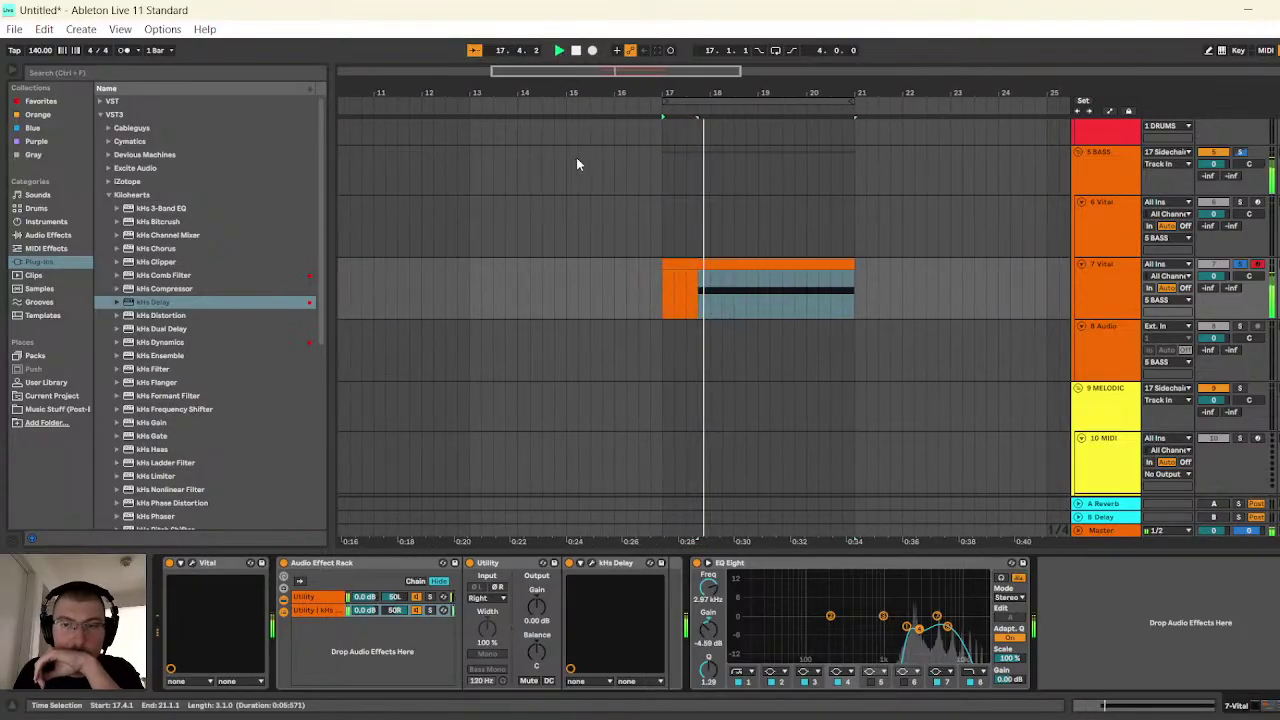
pyautogui.click(575, 50)
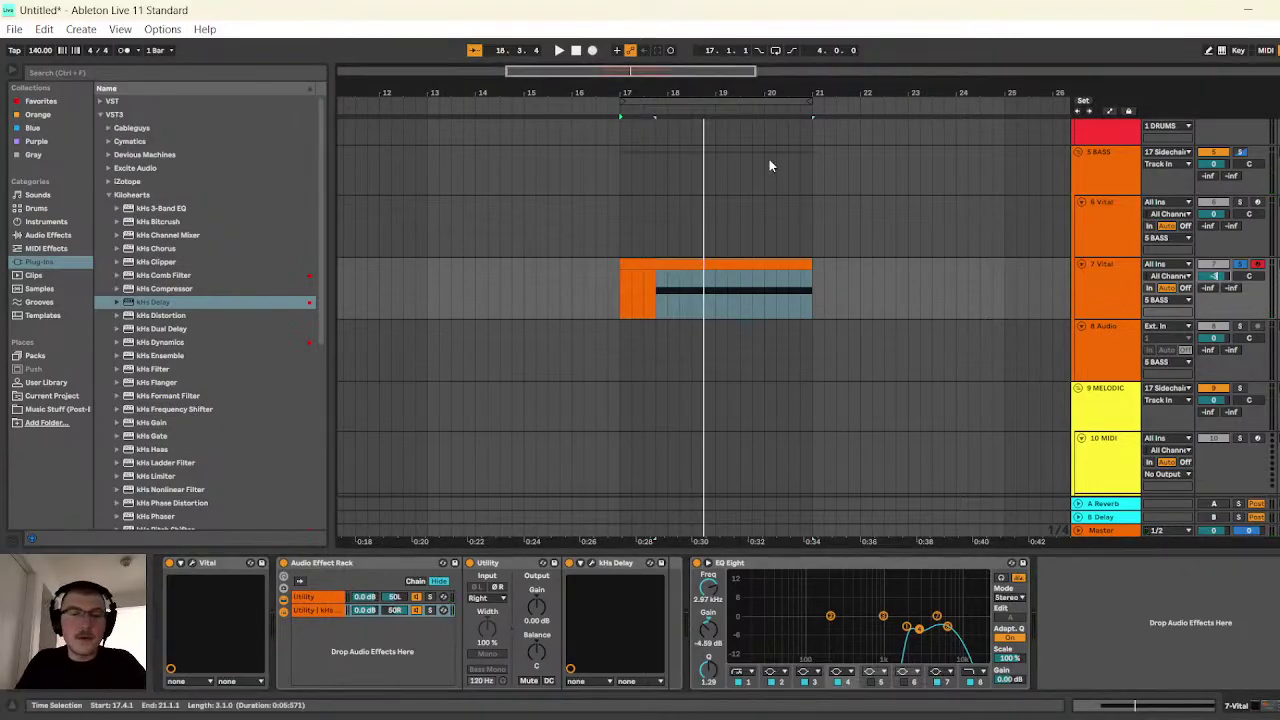
pyautogui.click(788, 204)
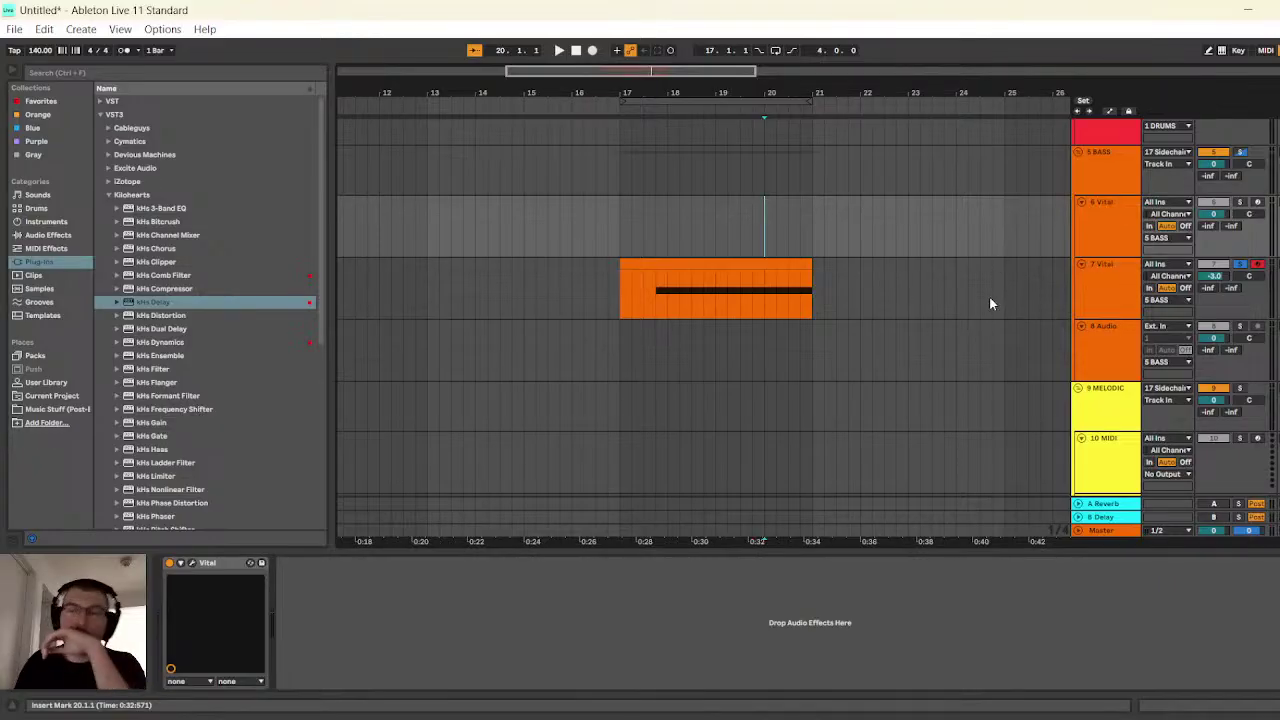
# - Unsolo track 7 and audition the kick and snare pads in the Kick/Snare track's Drum Rack
pyautogui.scroll(2, 1000, 302)
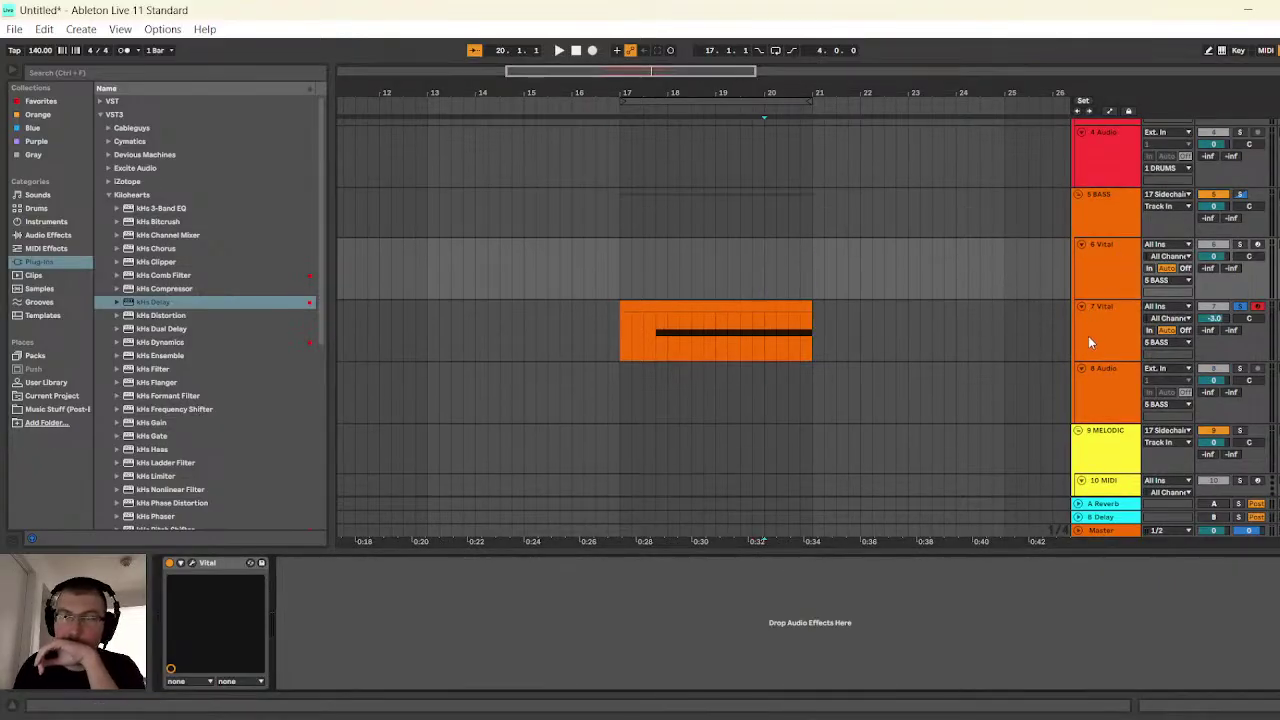
pyautogui.scroll(8, 1088, 330)
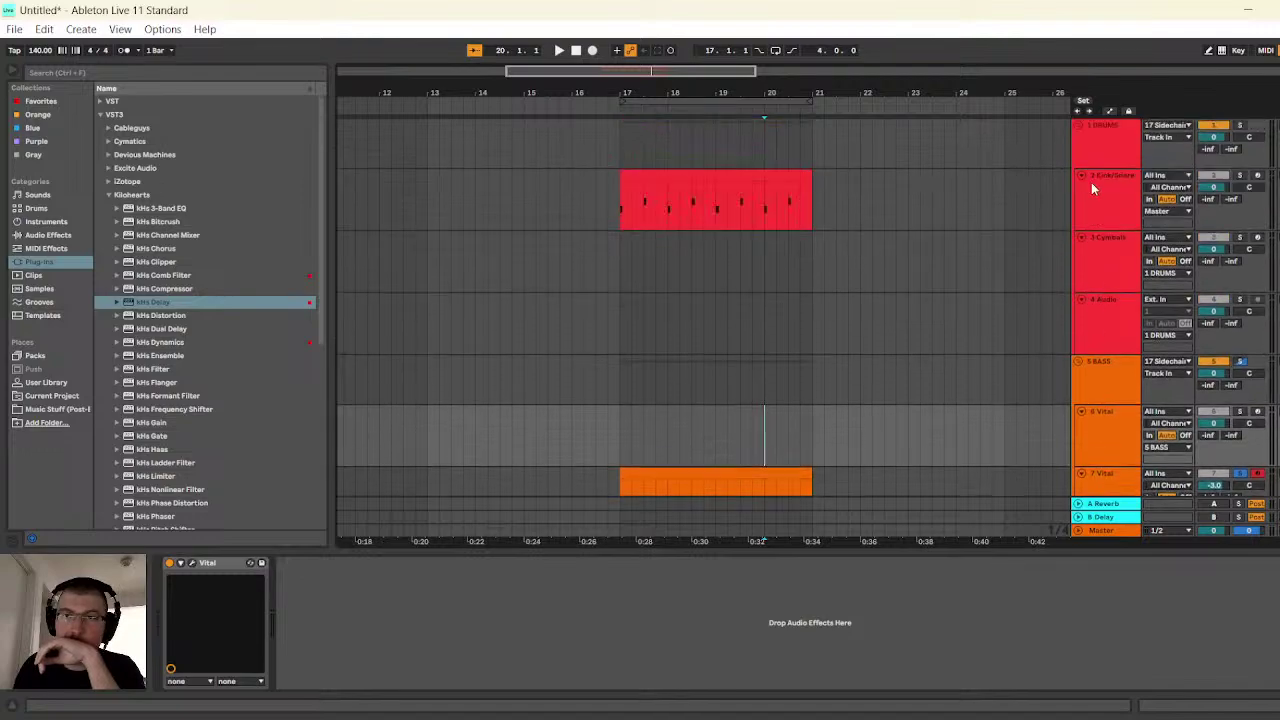
pyautogui.click(1108, 227)
pyautogui.click(211, 682)
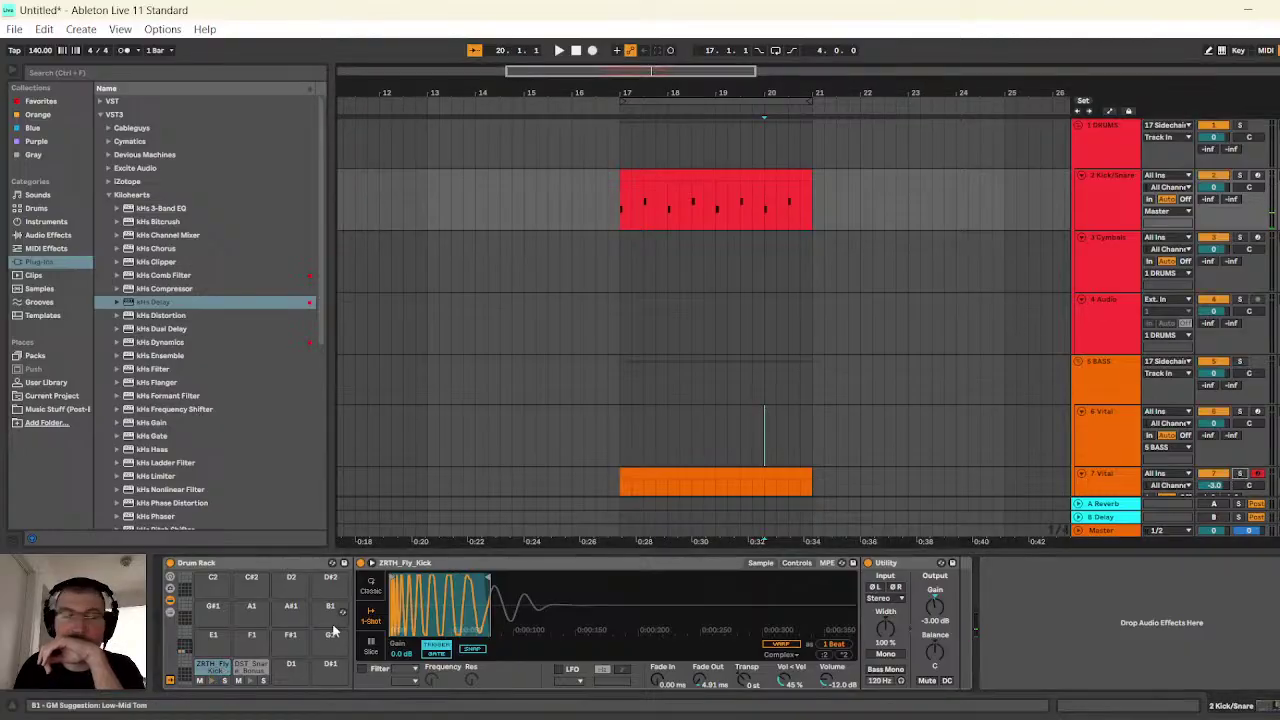
pyautogui.click(213, 682)
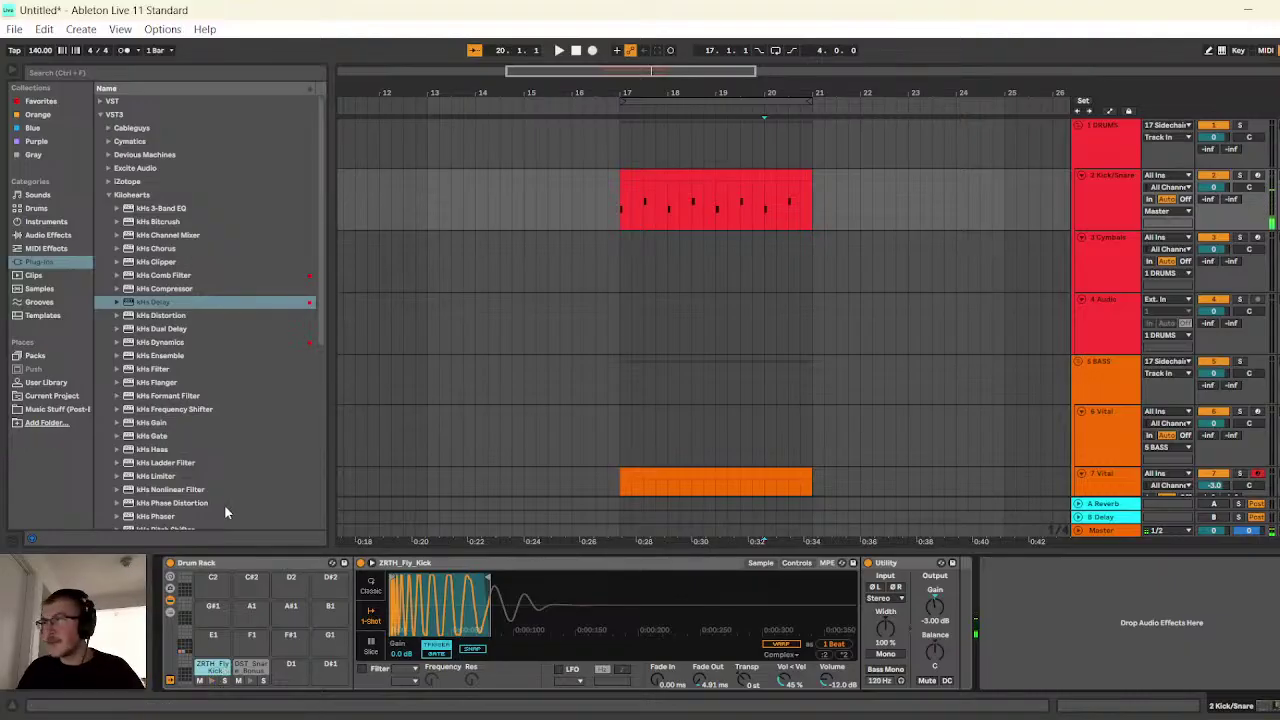
pyautogui.click(212, 681)
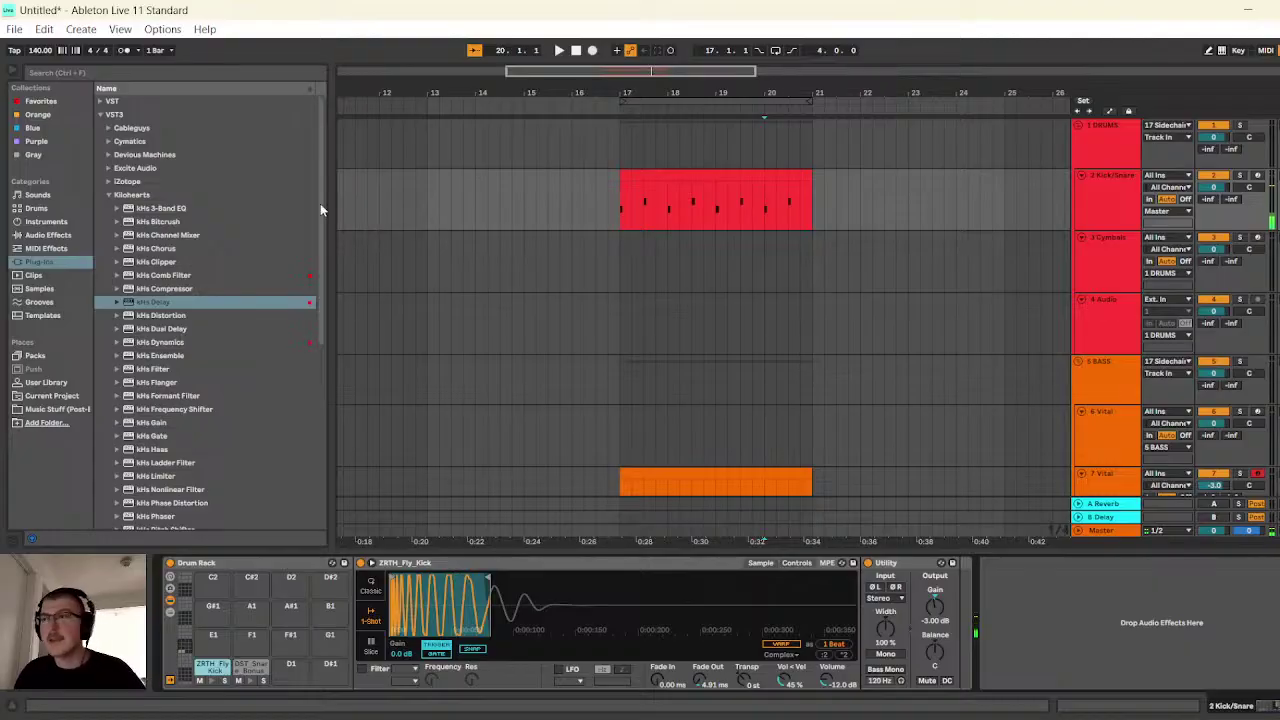
pyautogui.click(251, 681)
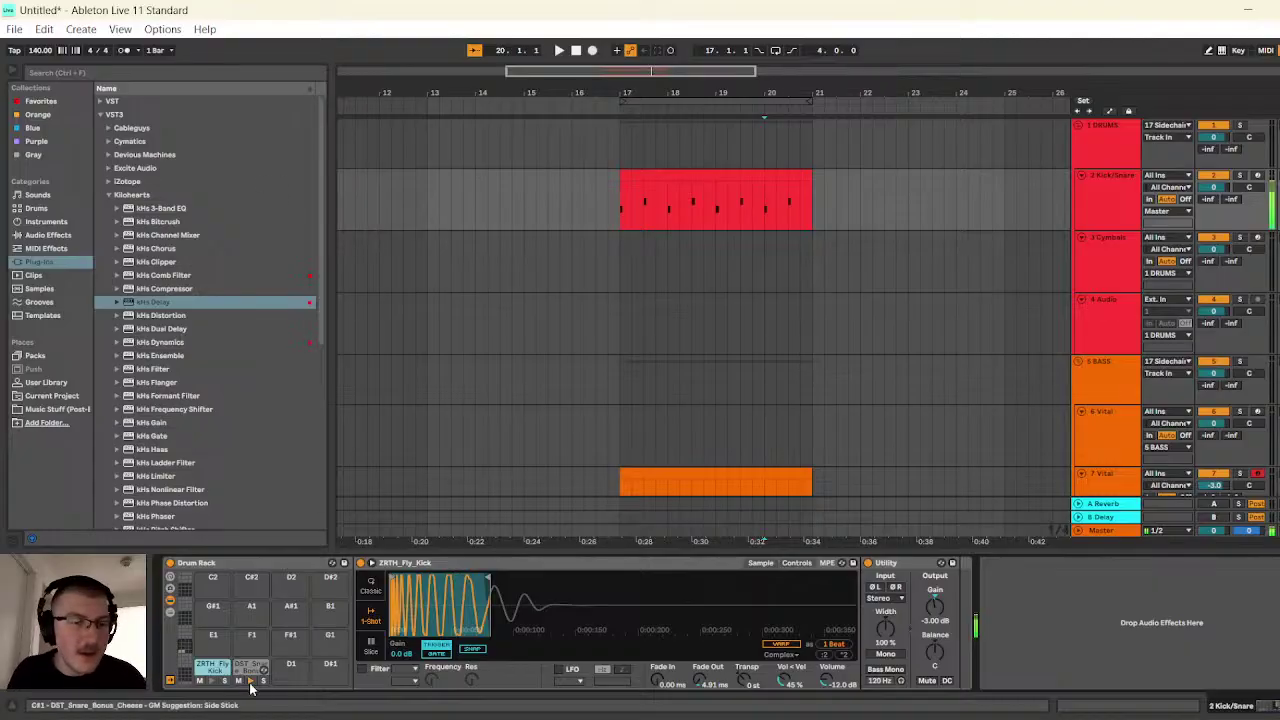
# - Expand the Cymatics - Ultimate Snares Vol 1 folder in the Music Stuff sample location
pyautogui.click(58, 411)
pyautogui.scroll(-6, 121, 180)
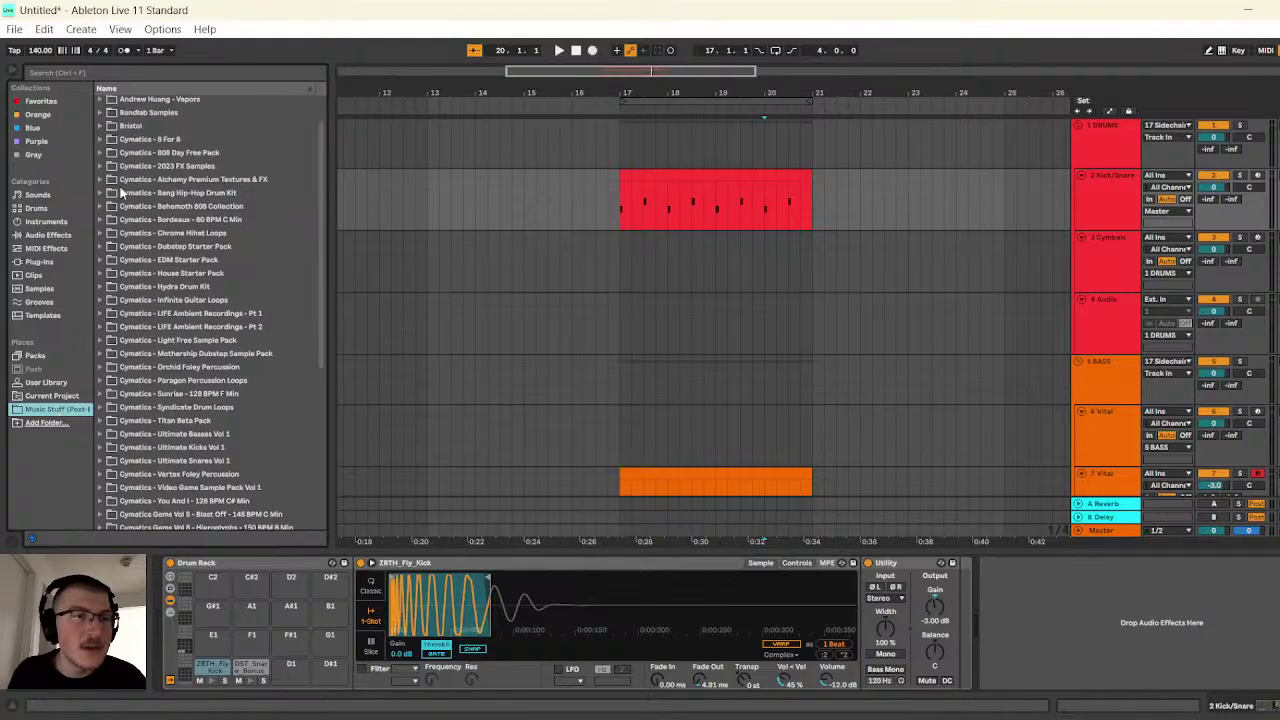
pyautogui.scroll(-1, 125, 201)
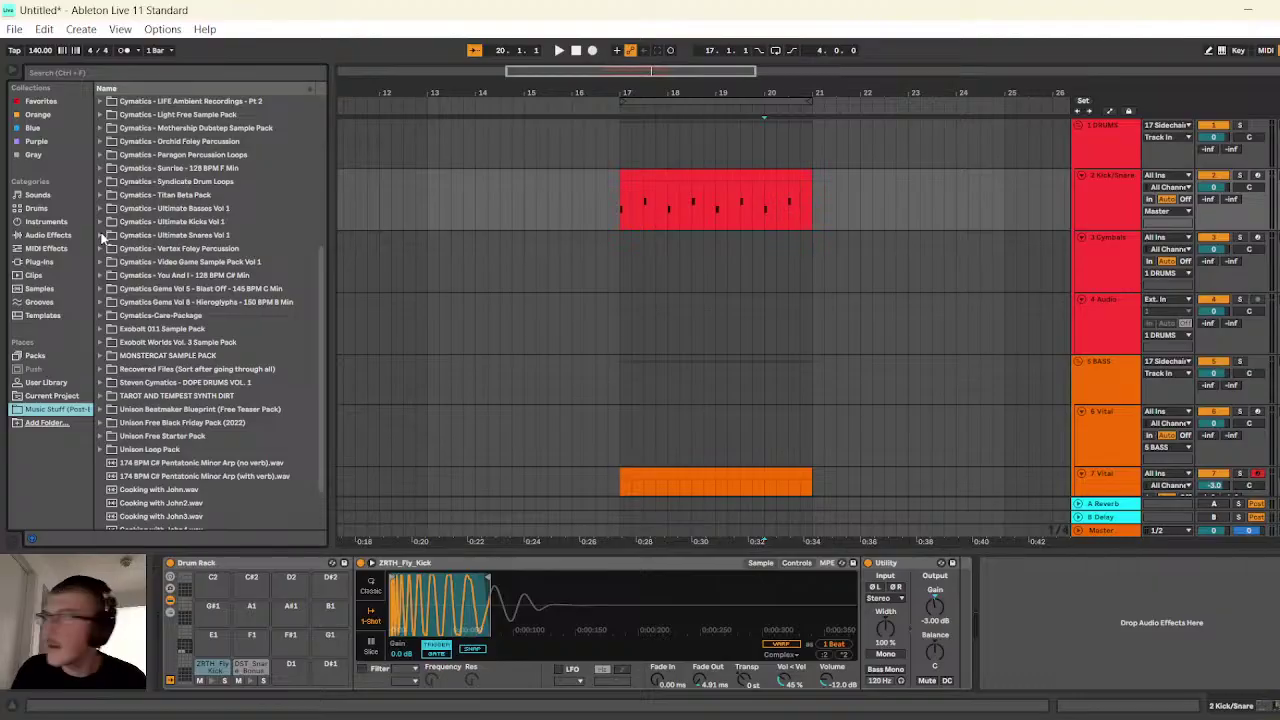
pyautogui.click(104, 235)
# - Audition the snare samples in Cymatics - Ultimate Snares Vol 1 one by one, from Attitude Snare to just past Small Snare
pyautogui.press('Down')
pyautogui.press('Down')
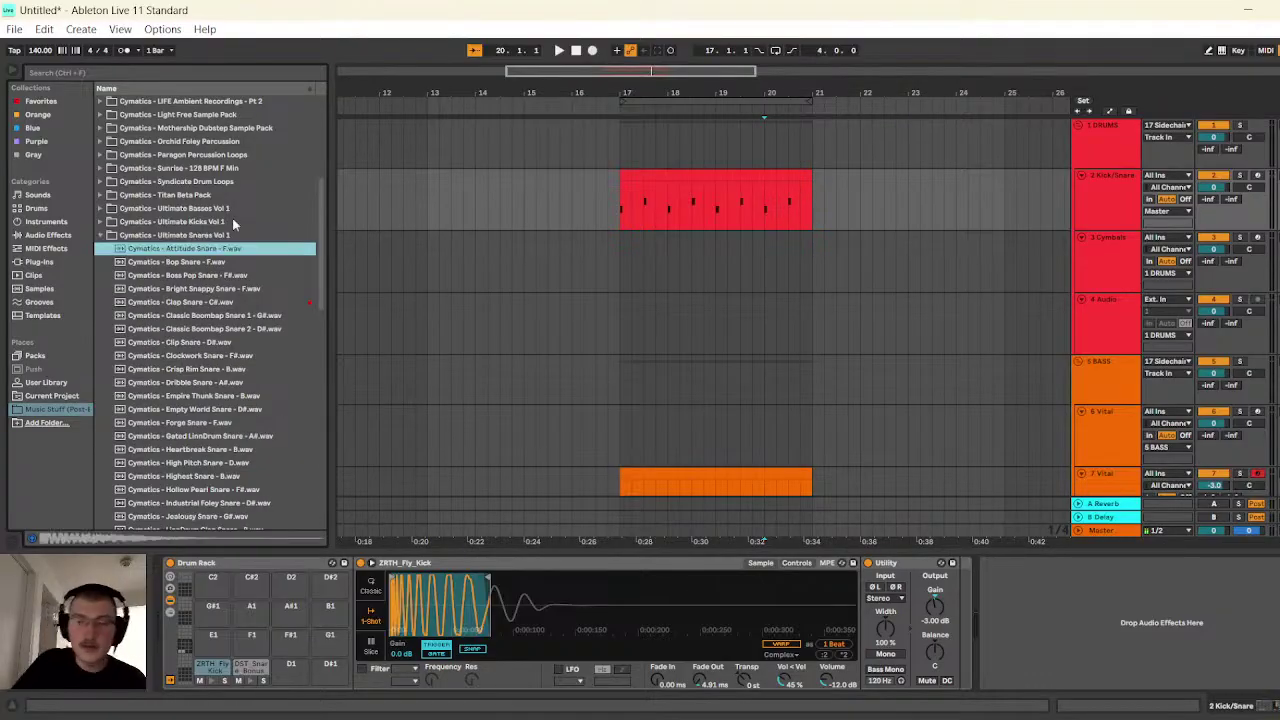
pyautogui.press('Down')
pyautogui.press('Down')
pyautogui.press('Down')
pyautogui.press('Down')
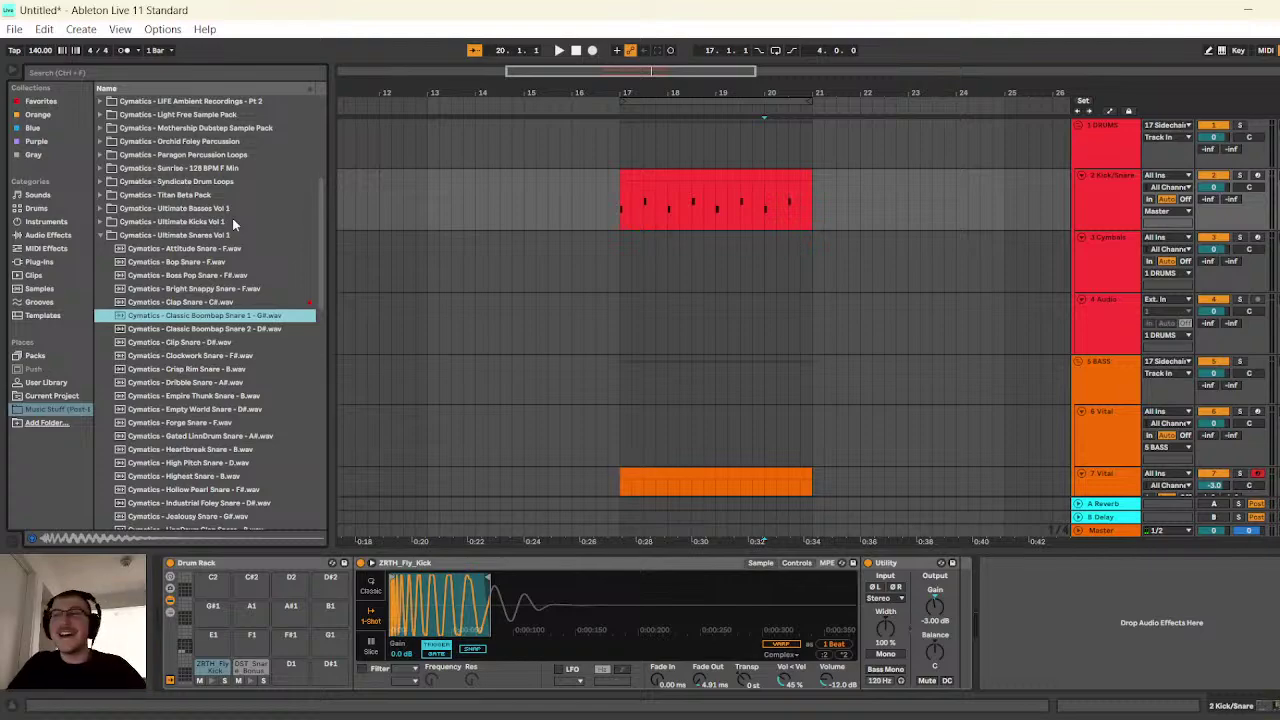
pyautogui.press('Up')
pyautogui.press('Down')
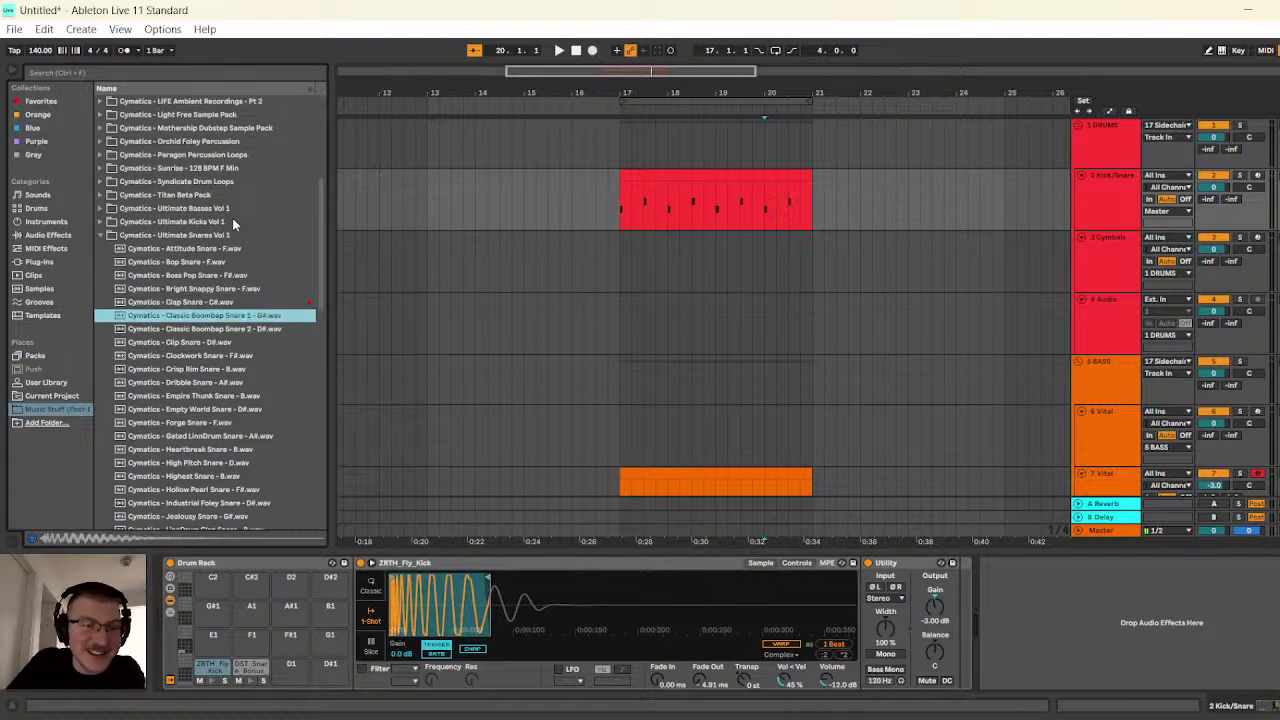
pyautogui.press('Down')
pyautogui.press('Down')
pyautogui.press('Down')
pyautogui.press('Down')
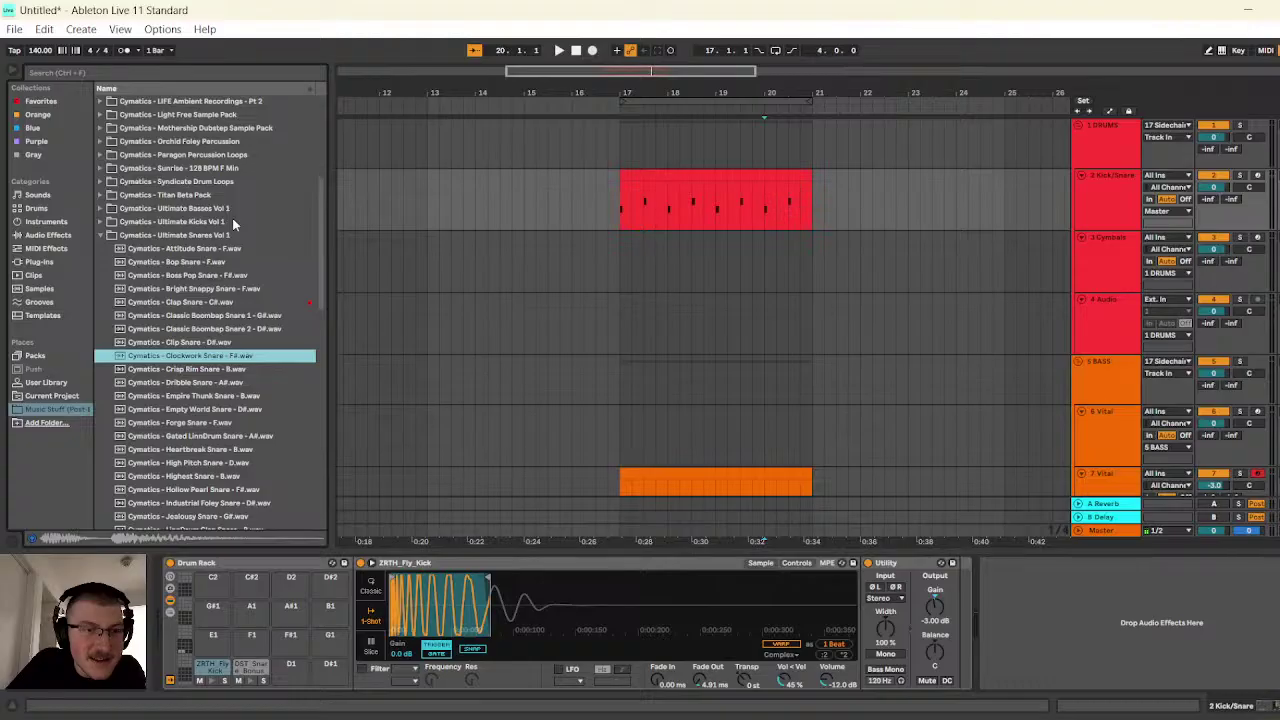
pyautogui.press('Down')
pyautogui.press('Down')
pyautogui.press('Down')
pyautogui.press('Down')
pyautogui.press('Down')
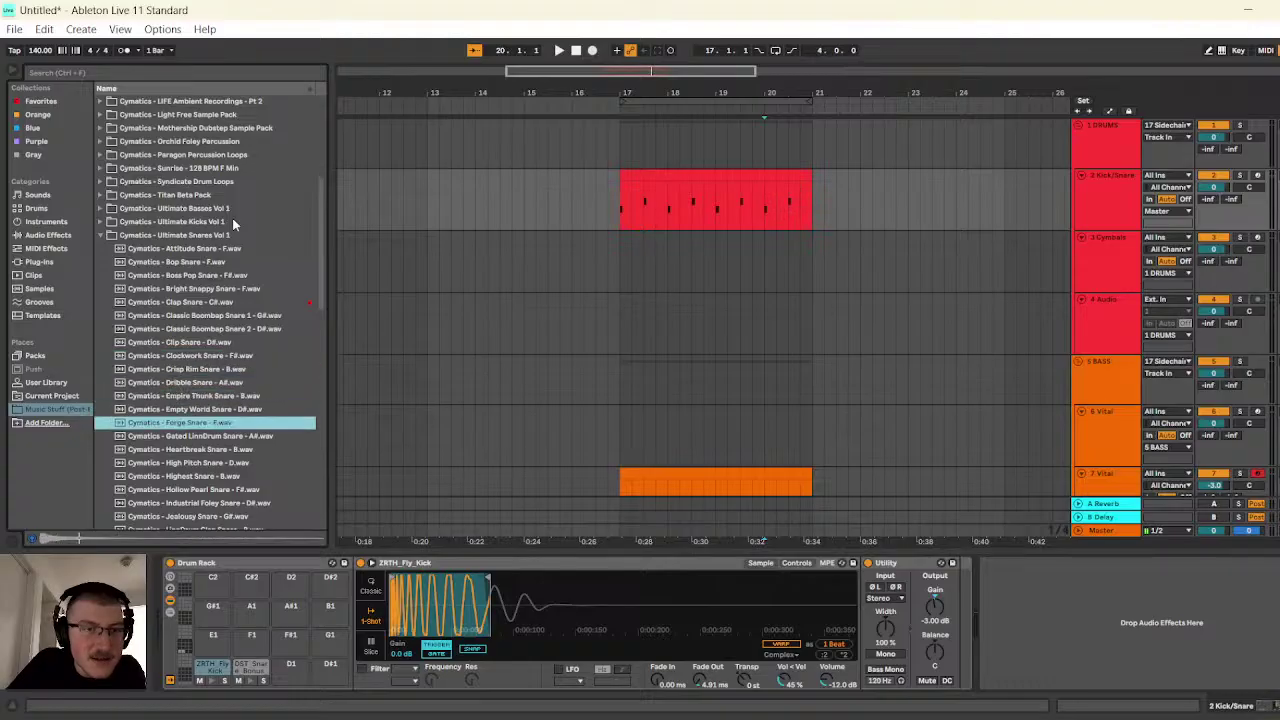
pyautogui.press('Down')
pyautogui.press('Down')
pyautogui.press('Down')
pyautogui.press('Down')
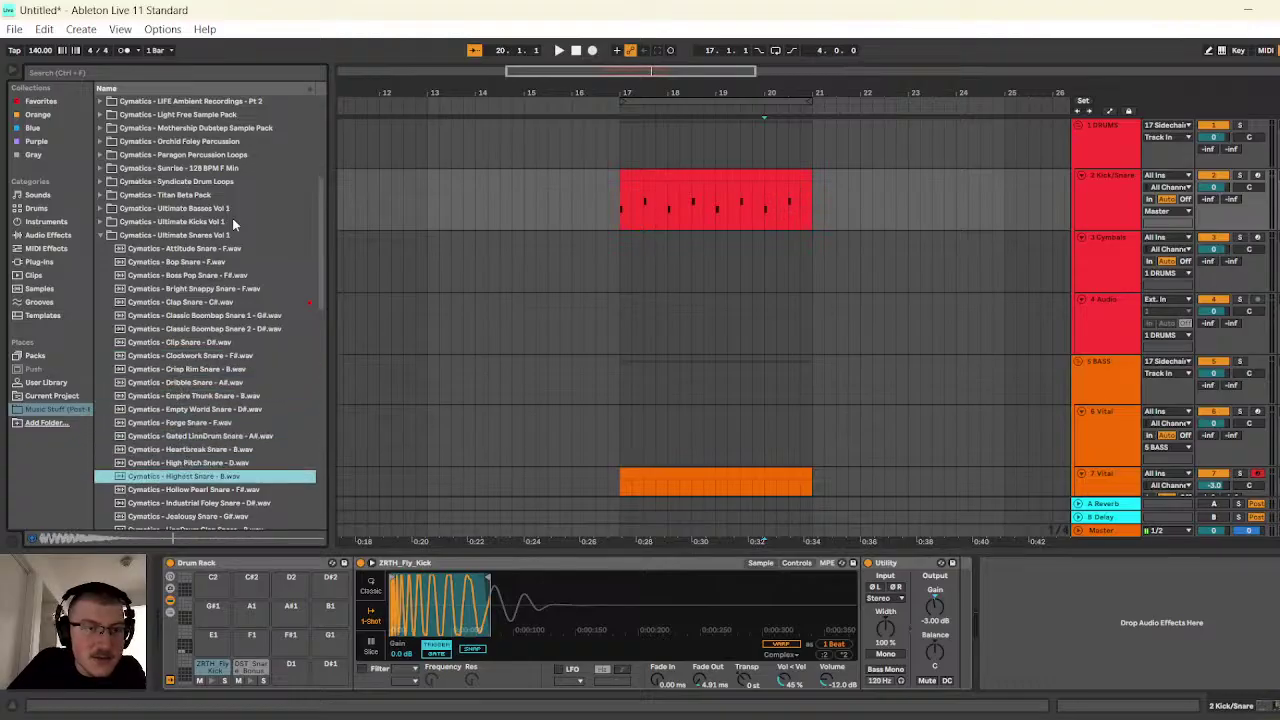
pyautogui.press('Down')
pyautogui.press('Down')
pyautogui.press('Down')
pyautogui.press('Down')
pyautogui.press('Down')
pyautogui.press('Down')
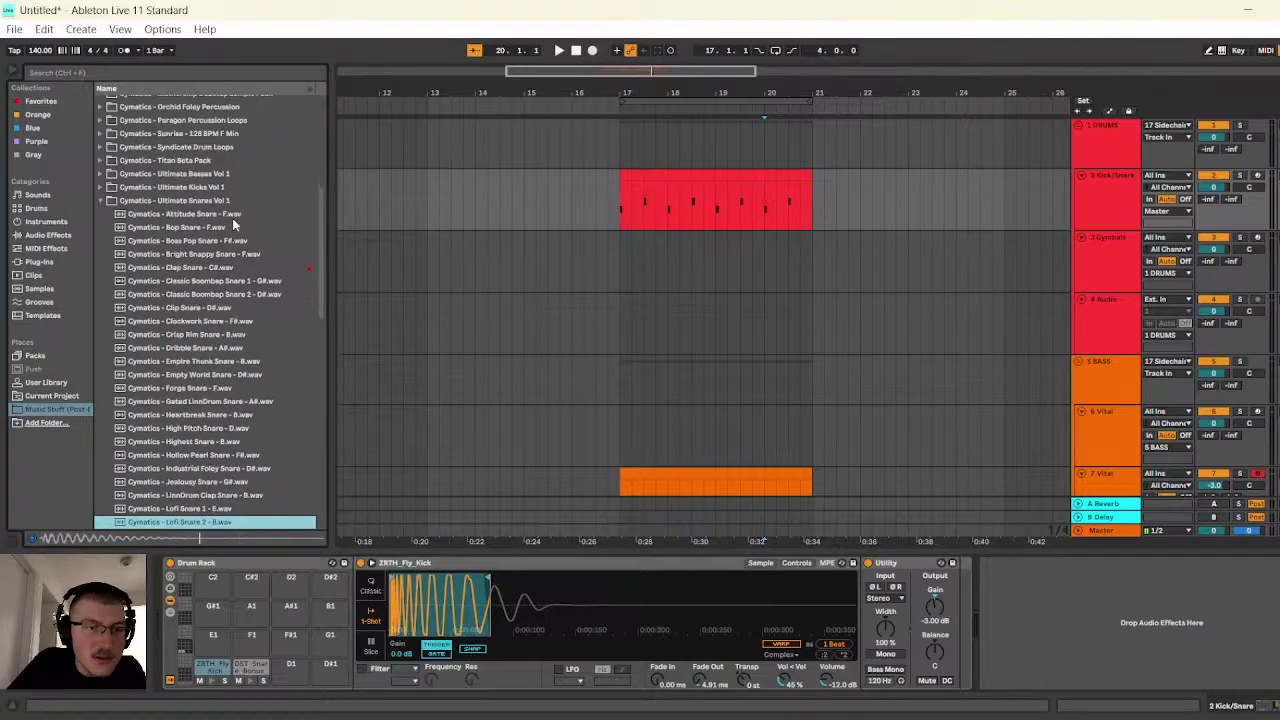
pyautogui.press('Down')
pyautogui.press('Down')
pyautogui.press('Down')
pyautogui.press('Down')
pyautogui.press('Down')
pyautogui.press('Down')
pyautogui.press('Down')
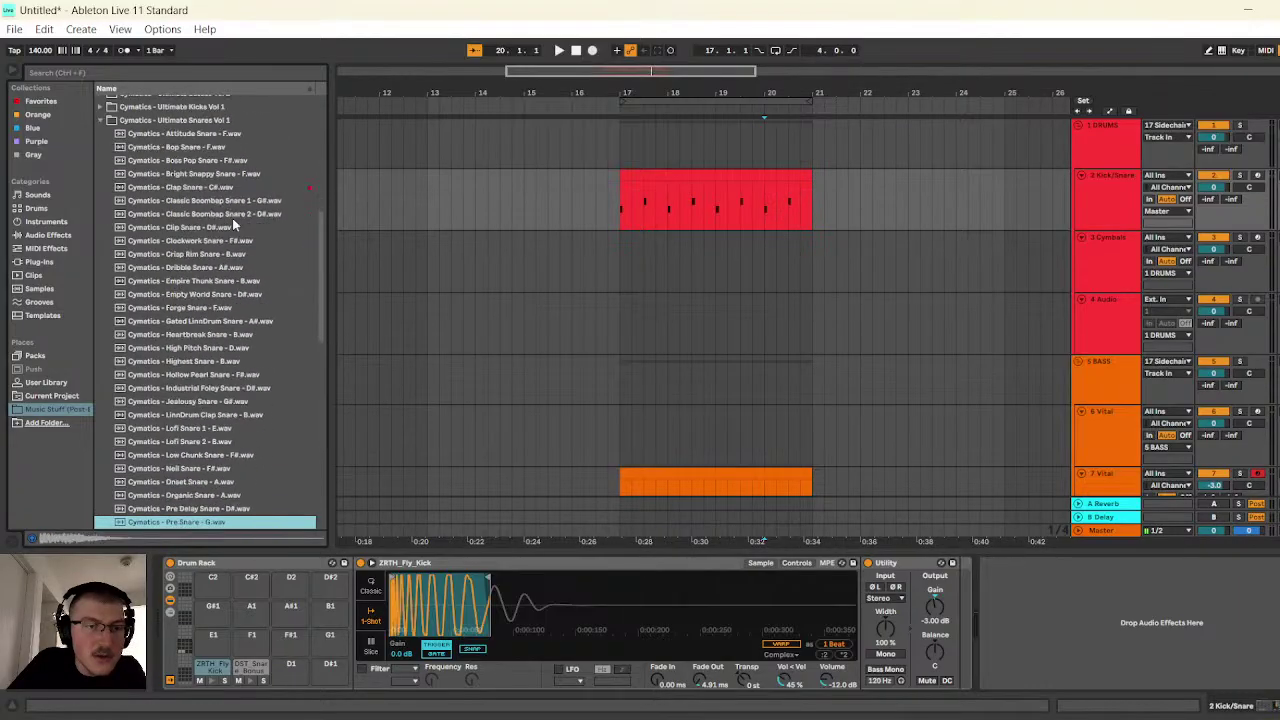
pyautogui.press('Down')
pyautogui.press('Down')
pyautogui.press('Down')
pyautogui.press('Down')
pyautogui.press('Down')
pyautogui.press('Down')
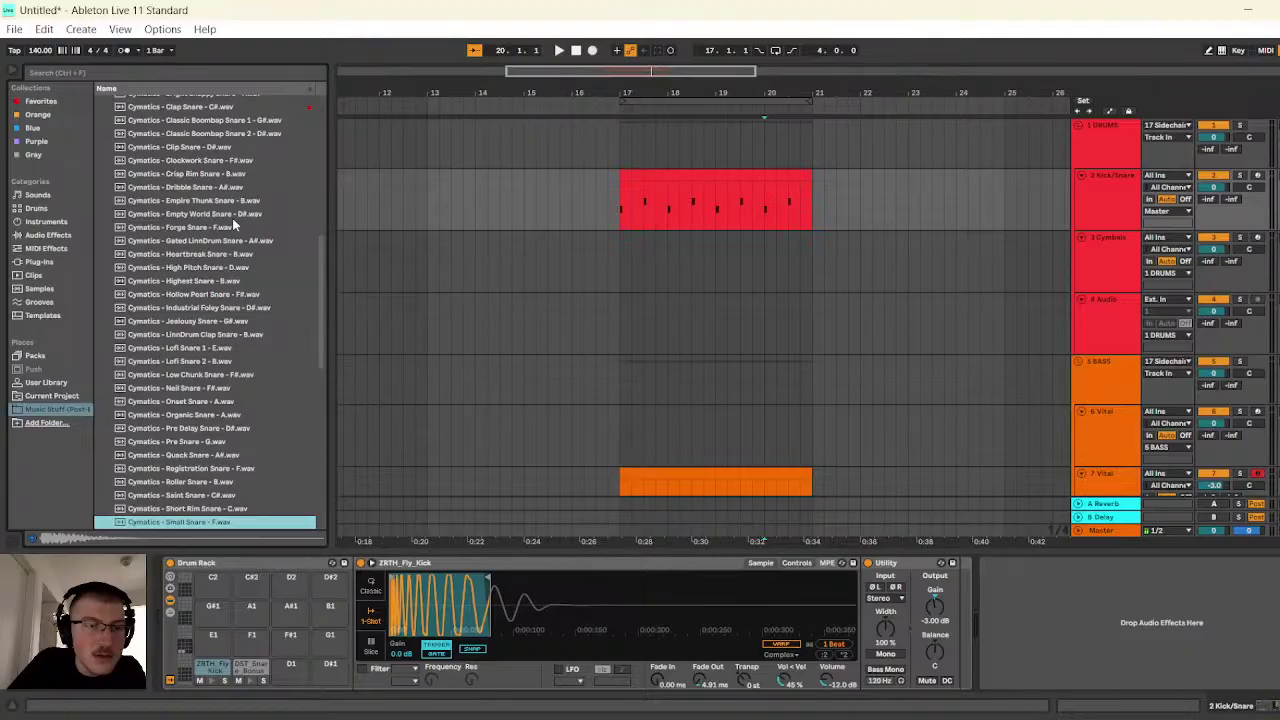
pyautogui.press('Down')
# - Go back and forth through the samples between Short Rim Snare and Snapshot Rim Snare to compare them
pyautogui.press('Up')
pyautogui.press('Up')
pyautogui.press('Up')
pyautogui.press('Up')
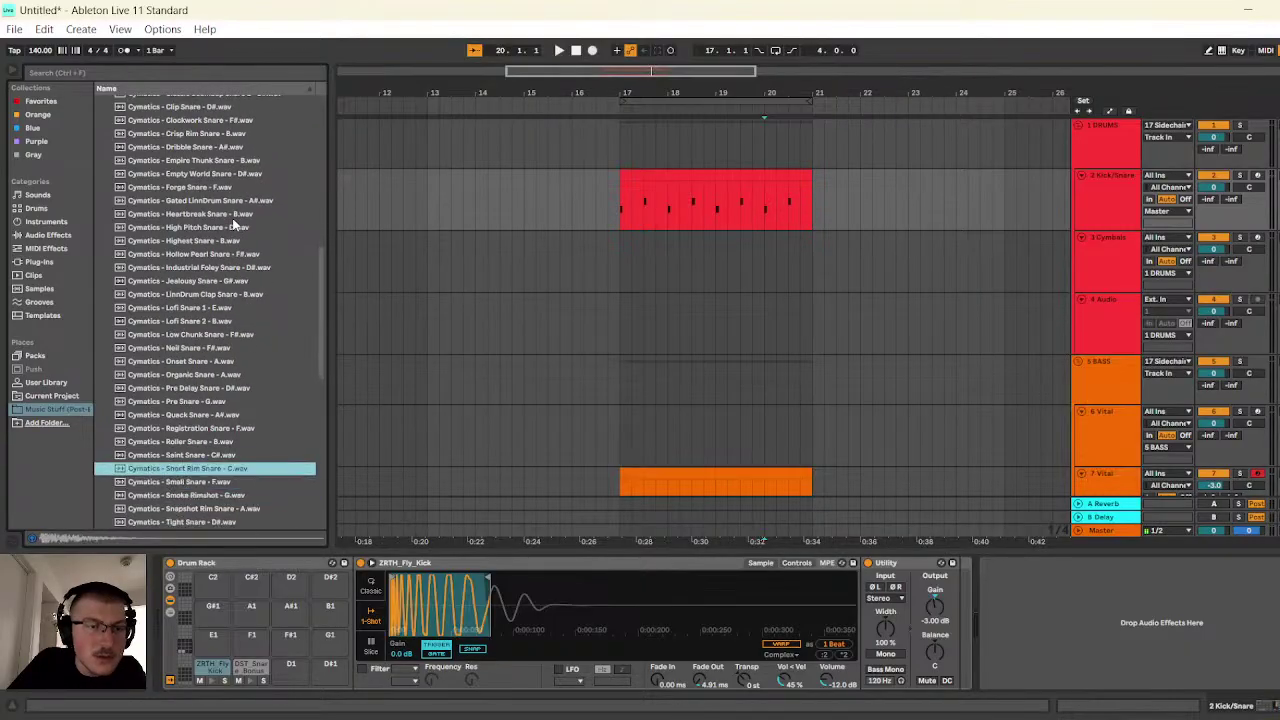
pyautogui.press('Down')
pyautogui.press('Down')
pyautogui.press('Up')
pyautogui.press('Up')
pyautogui.press('Down')
pyautogui.press('Down')
pyautogui.press('Down')
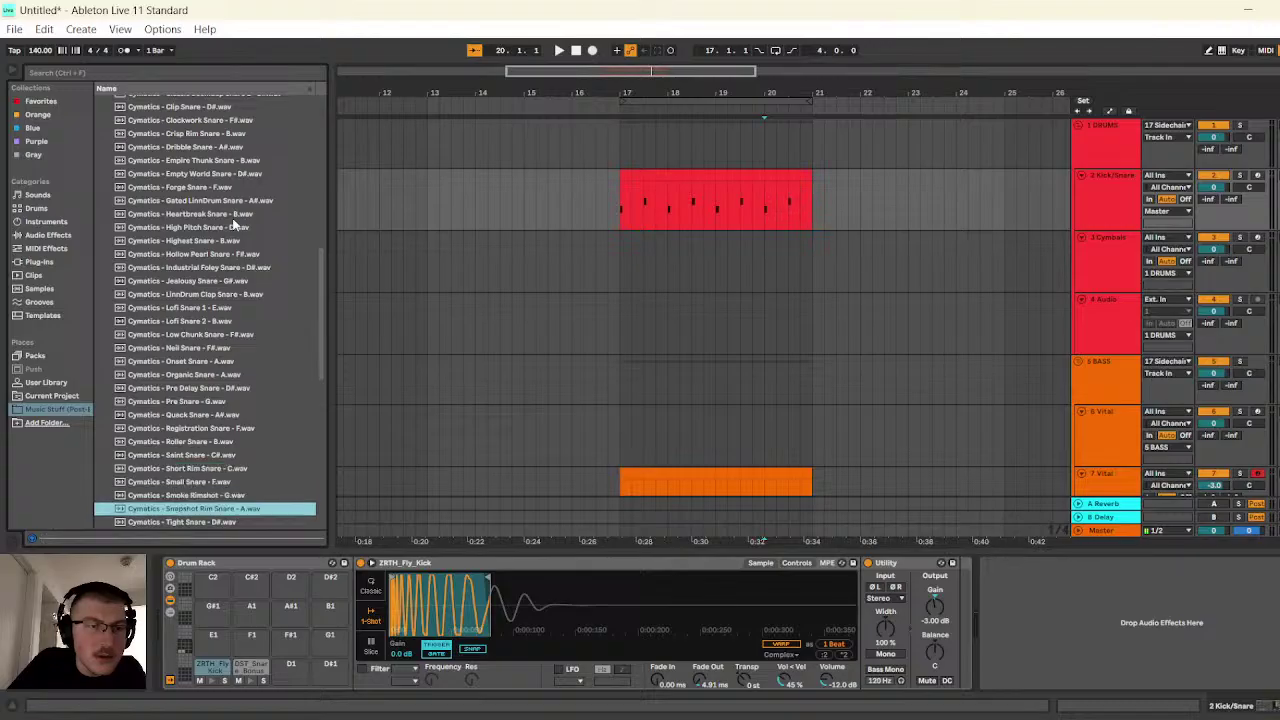
# - Audition the snare samples from Tight Snare through Weird Snare
pyautogui.press('Down')
pyautogui.press('Down')
pyautogui.press('Down')
pyautogui.press('Down')
pyautogui.press('Down')
pyautogui.press('Down')
pyautogui.press('Down')
pyautogui.press('Down')
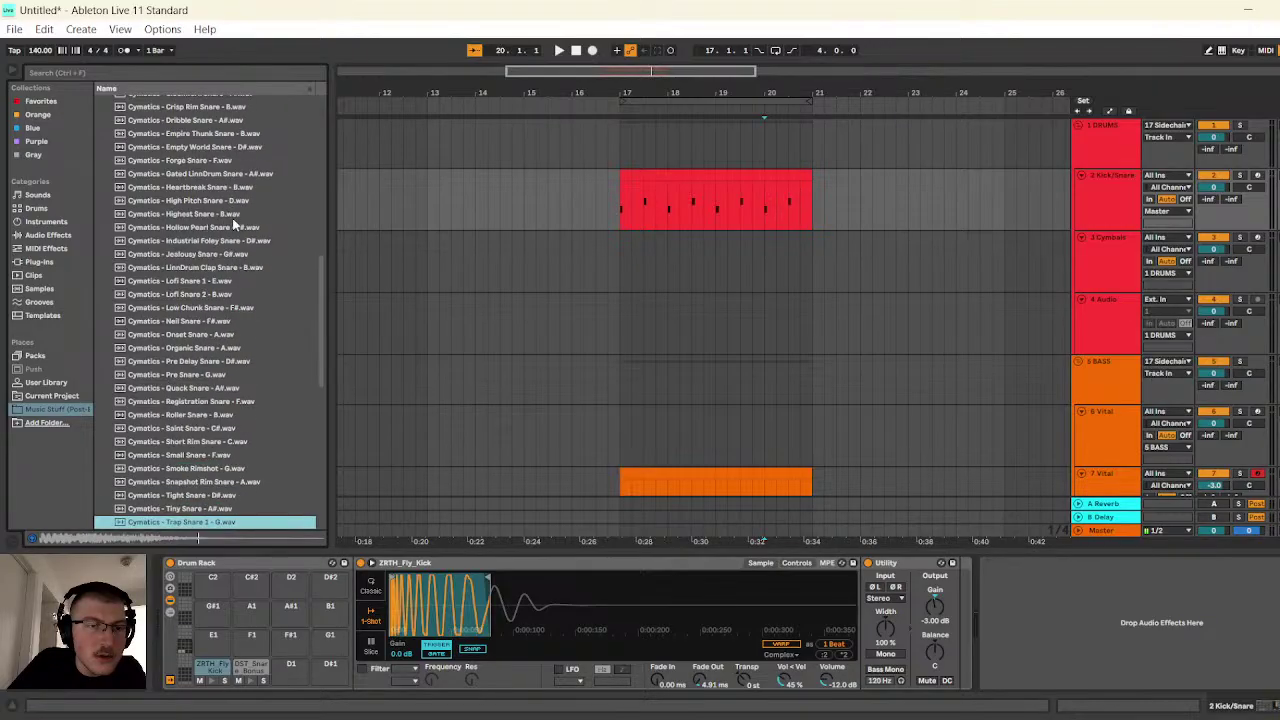
pyautogui.scroll(-1, 232, 222)
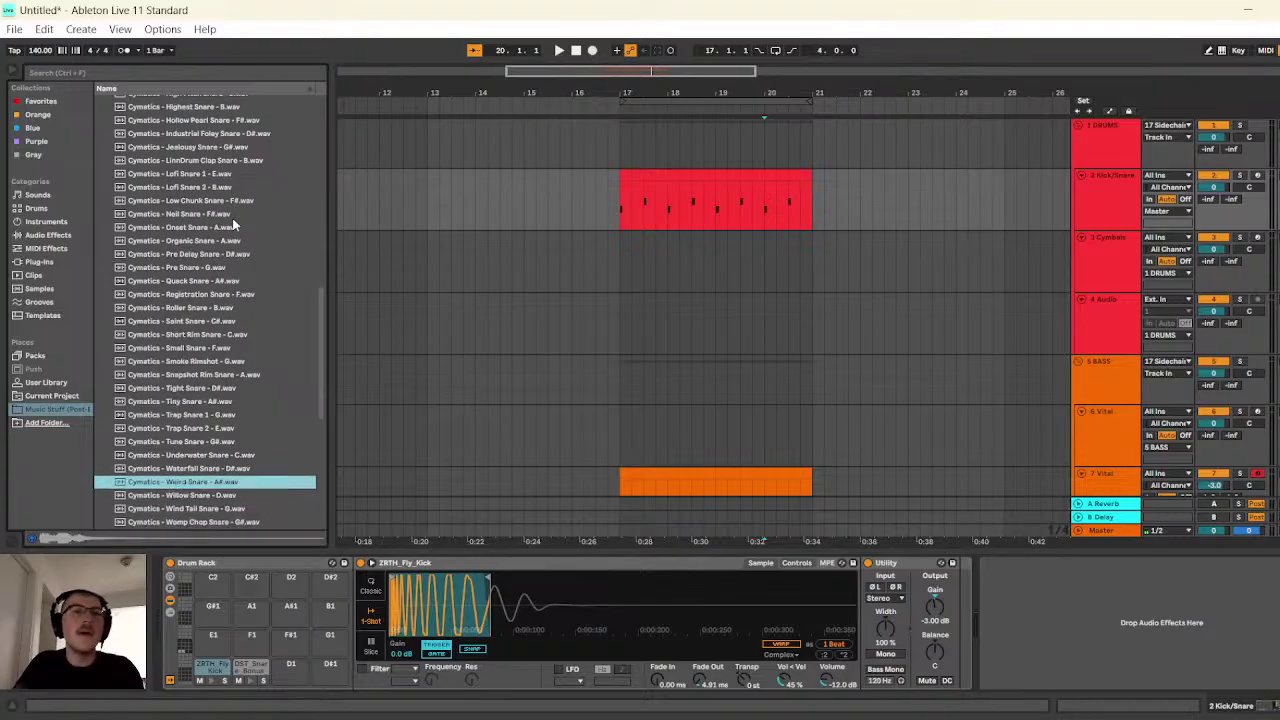
# - Collapse the Ultimate Snares Vol 1 folder and expand the Rimshot folder inside Cymatics - Hydra Drum Kit
pyautogui.scroll(10, 270, 195)
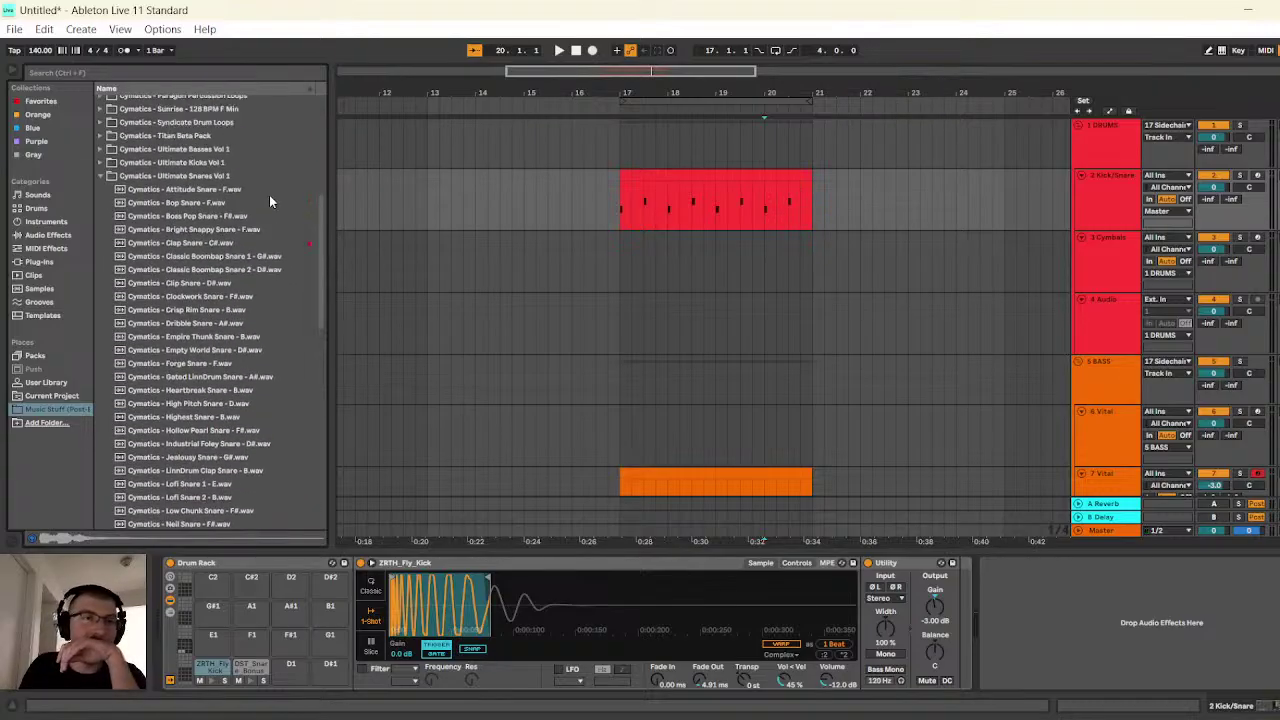
pyautogui.click(100, 247)
pyautogui.scroll(3, 158, 254)
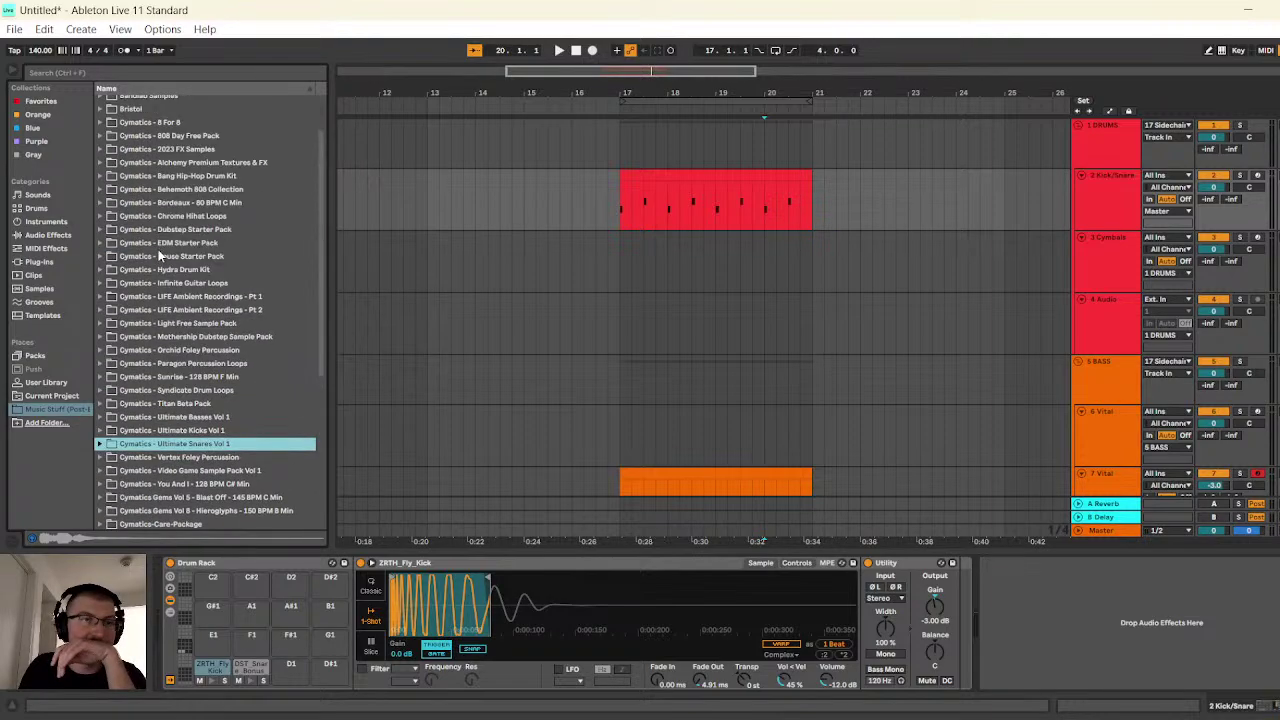
pyautogui.click(100, 270)
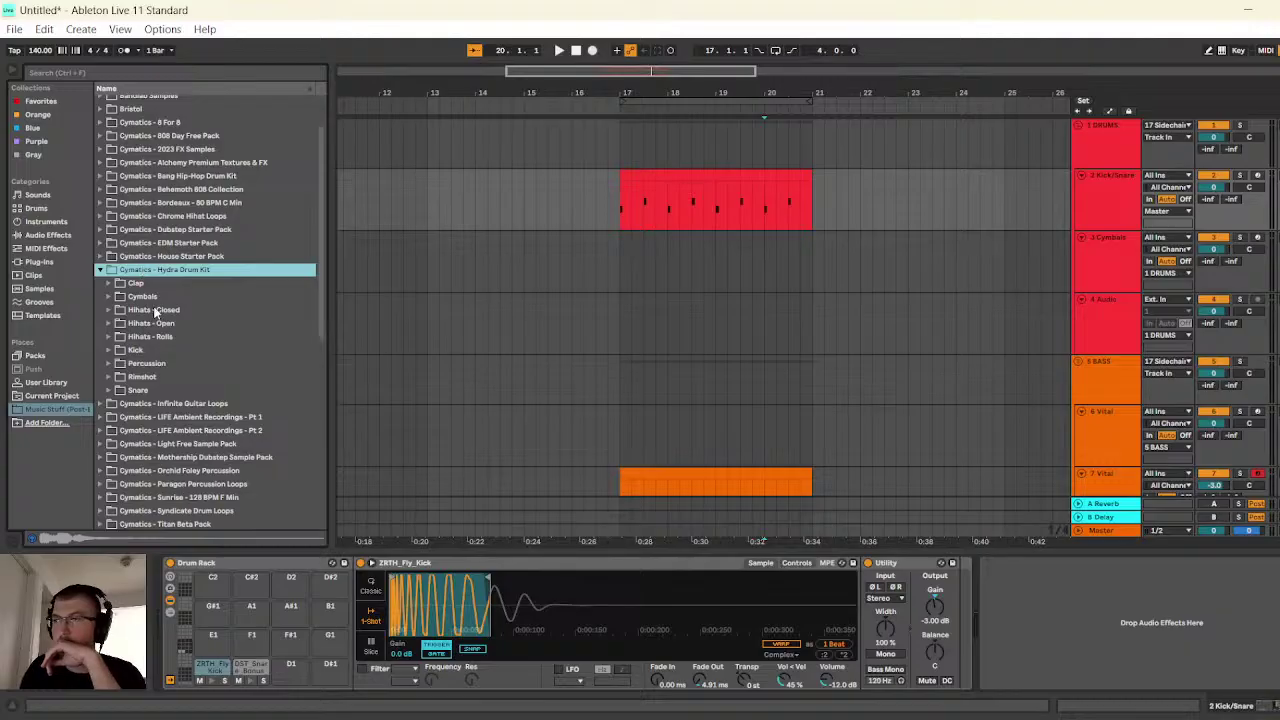
pyautogui.click(108, 376)
# - Audition all the rimshot samples in the Hydra Drum Kit, from Chonk to Wood
pyautogui.click(195, 389)
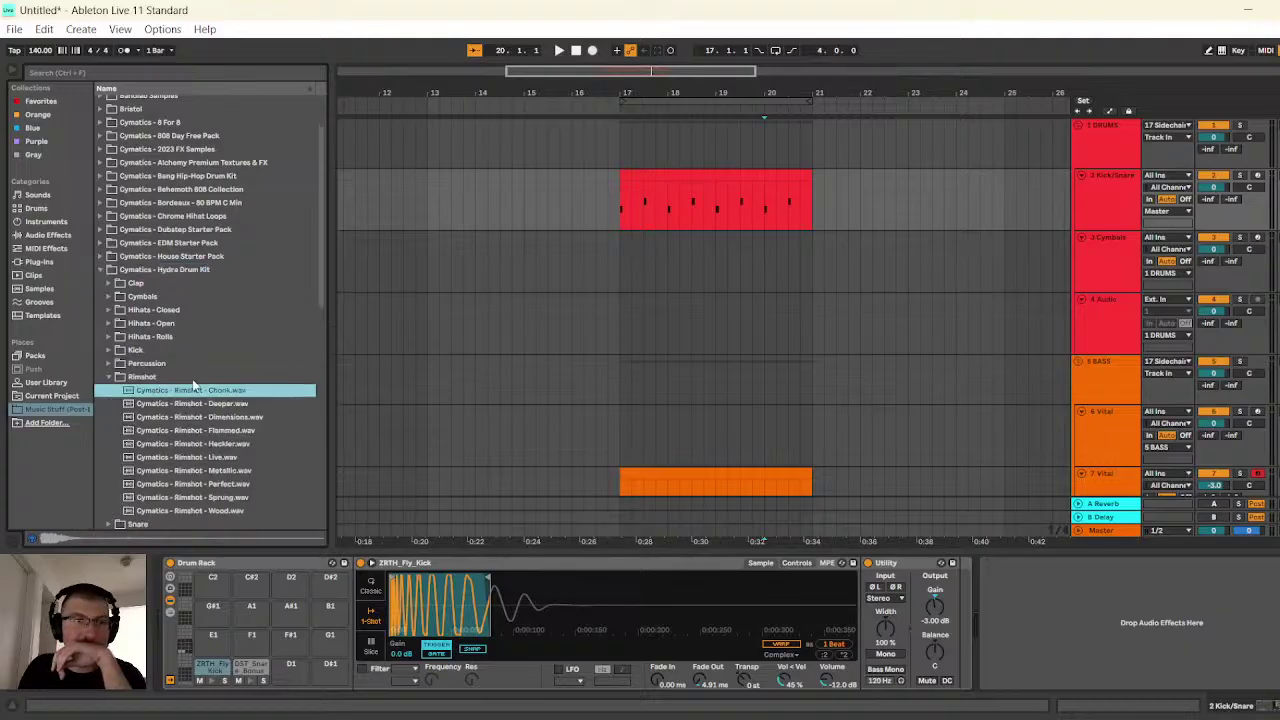
pyautogui.press('Down')
pyautogui.press('Down')
pyautogui.press('Down')
pyautogui.press('Down')
pyautogui.press('Down')
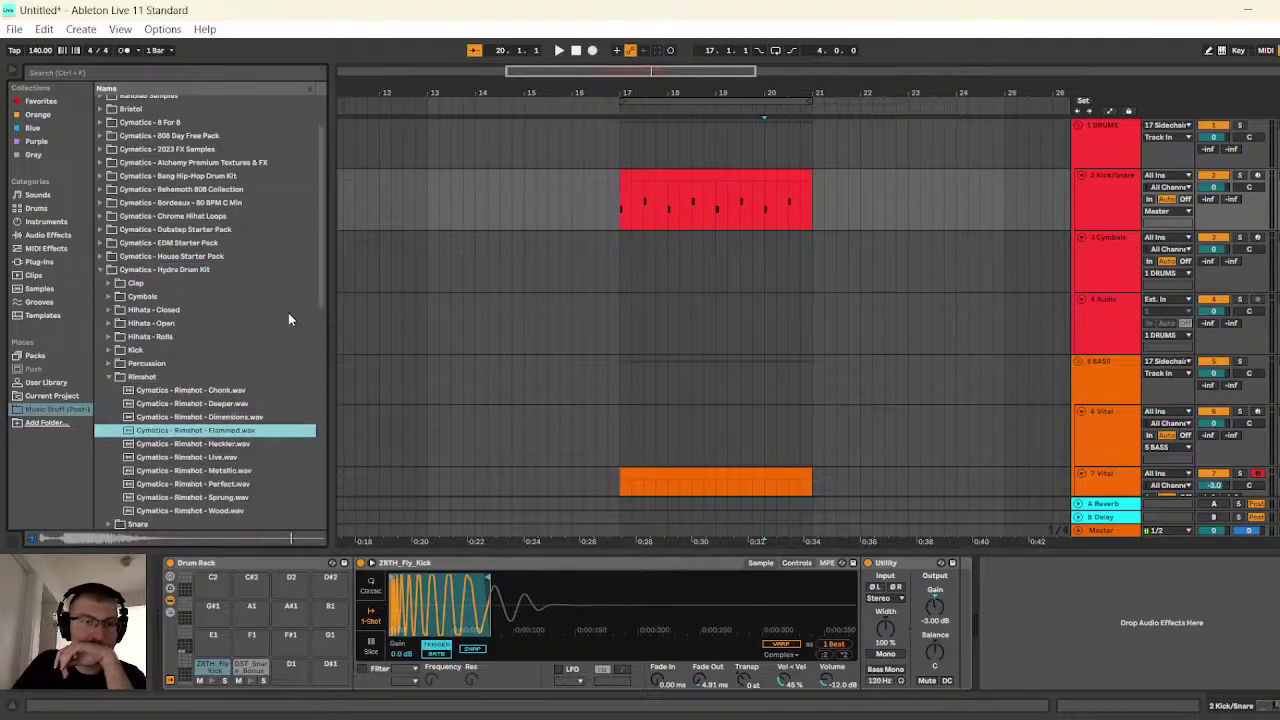
pyautogui.press('Down')
pyautogui.press('Down')
pyautogui.press('Down')
pyautogui.press('Down')
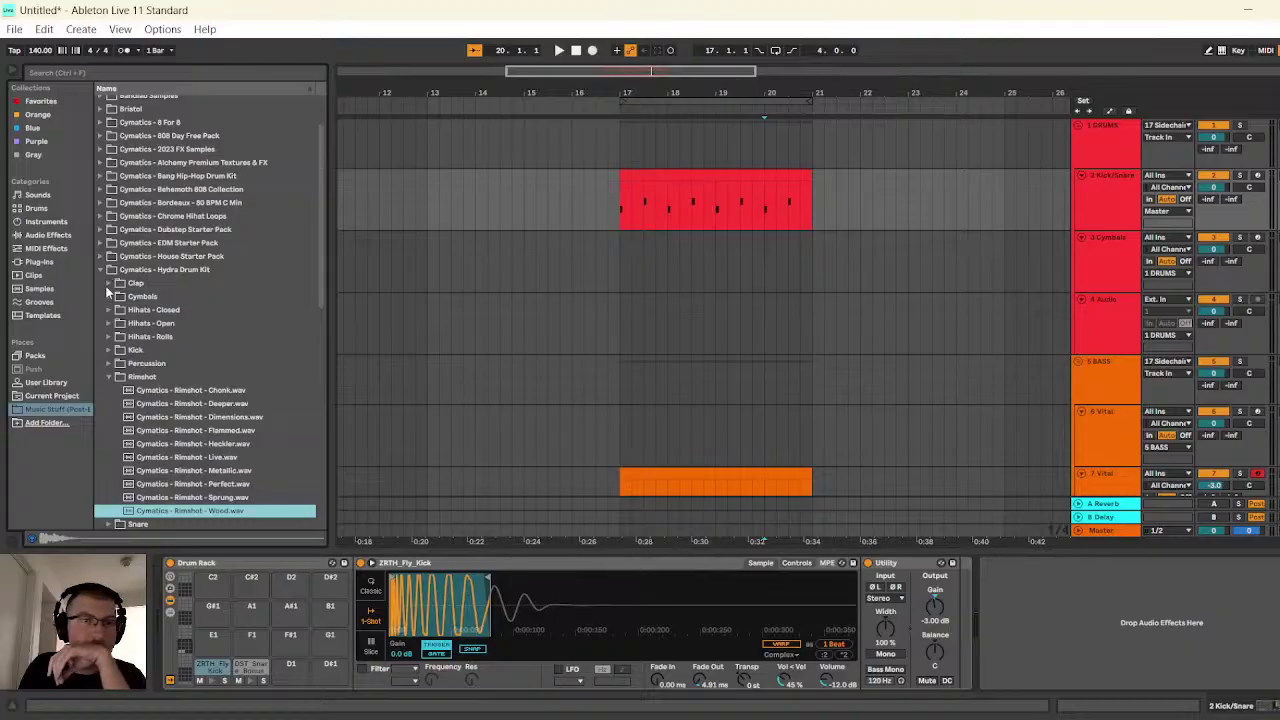
# - Compare the Chonk and Deeper rimshot samples again
pyautogui.click(200, 390)
pyautogui.click(218, 404)
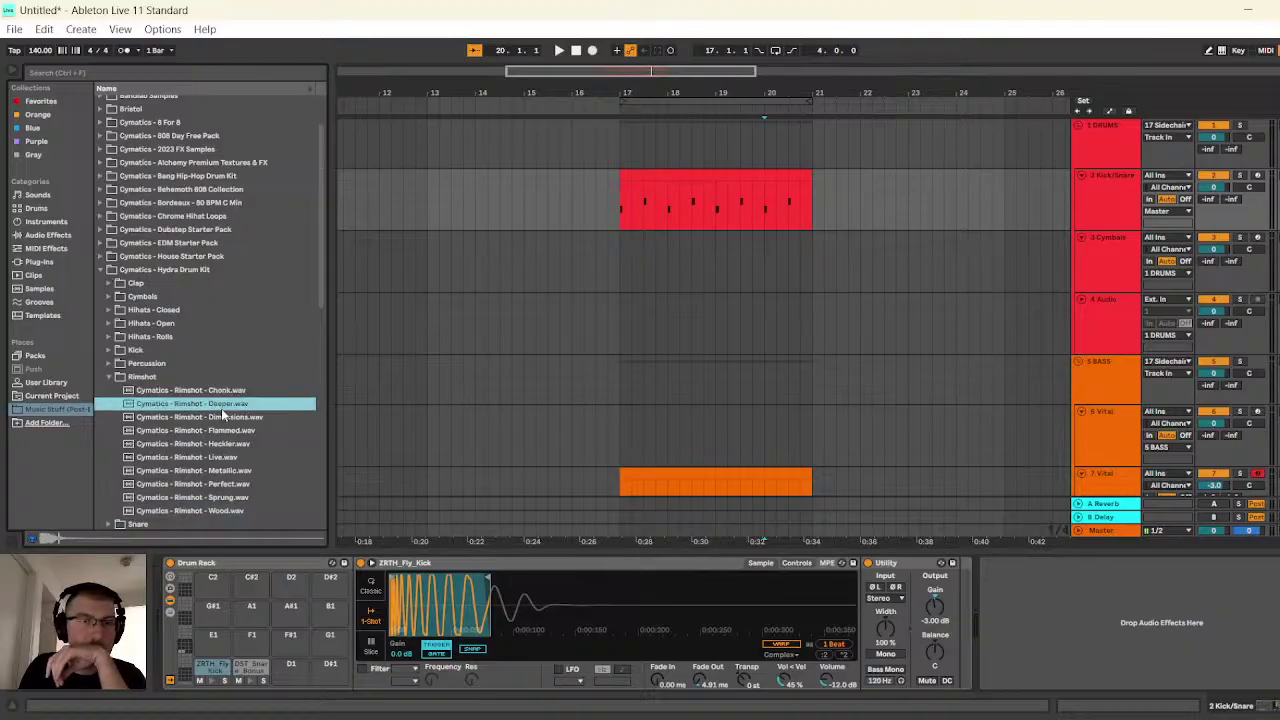
pyautogui.click(222, 395)
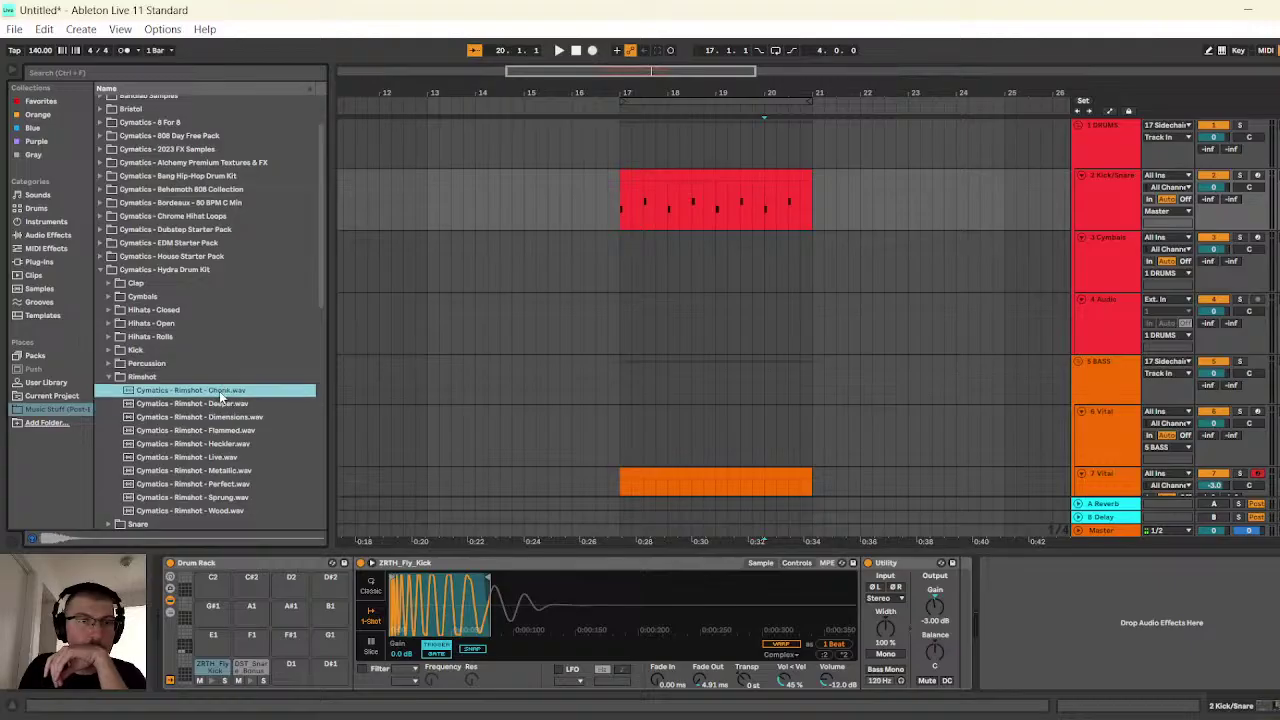
# - Collapse the Hydra Drum Kit folder and look through Cymatics - Ultimate Snares Vol 1 again
pyautogui.click(99, 269)
pyautogui.scroll(-2, 130, 313)
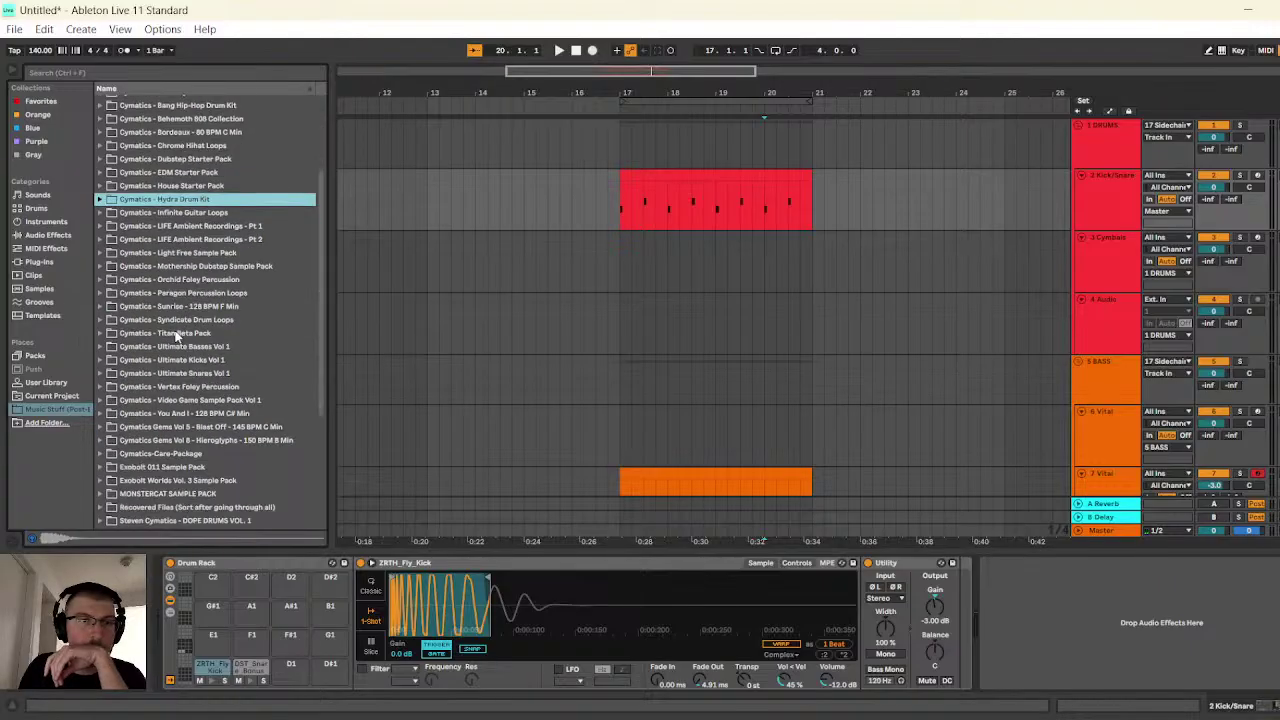
pyautogui.click(106, 309)
pyautogui.scroll(-10, 217, 388)
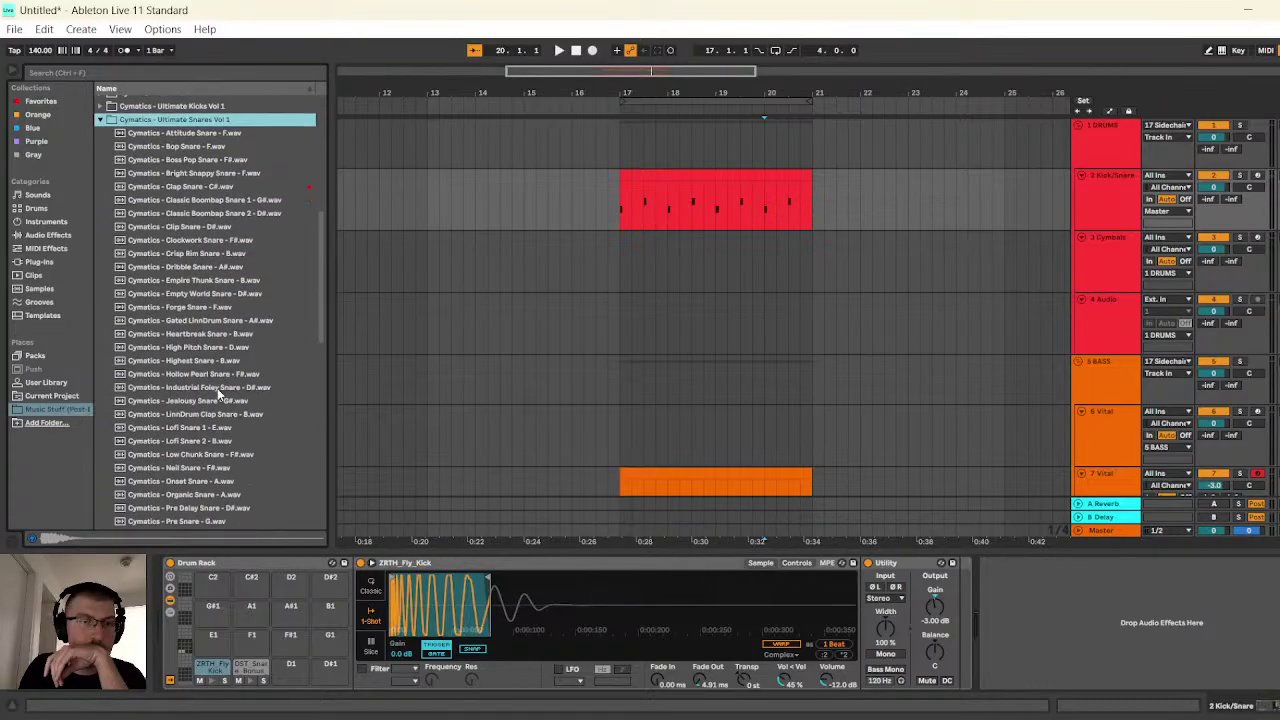
pyautogui.scroll(-4, 225, 397)
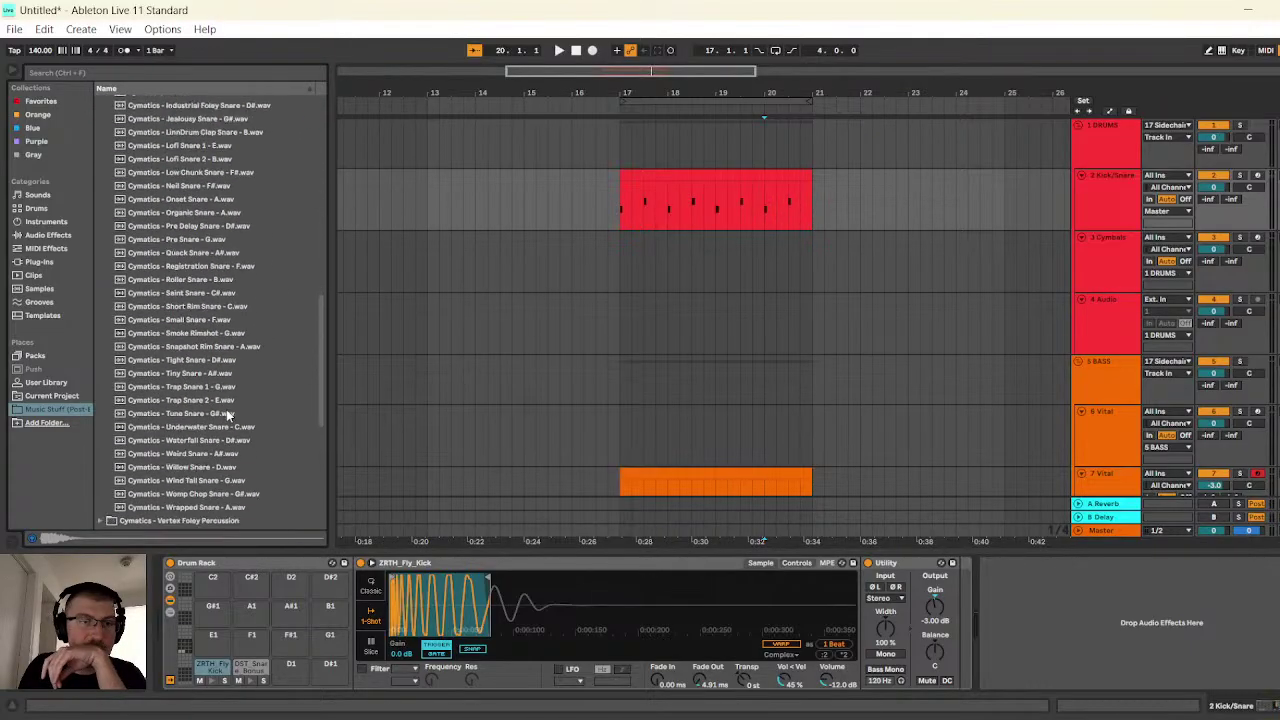
# - Load Cymatics - Weird Snare - A#.wav onto the Drum Rack's D1 pad and trim it to about 0.1 s with a 29.8 ms fade-out
pyautogui.click(203, 456)
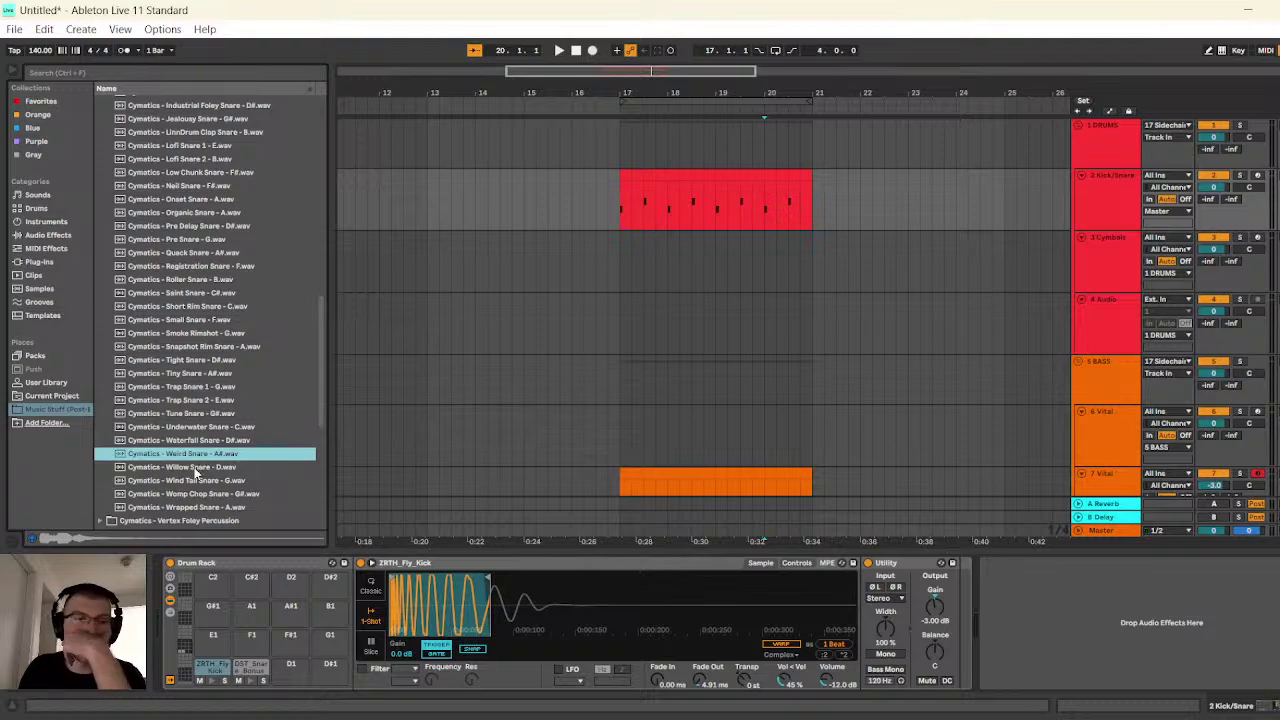
pyautogui.moveTo(283, 643); pyautogui.dragTo(287, 668)
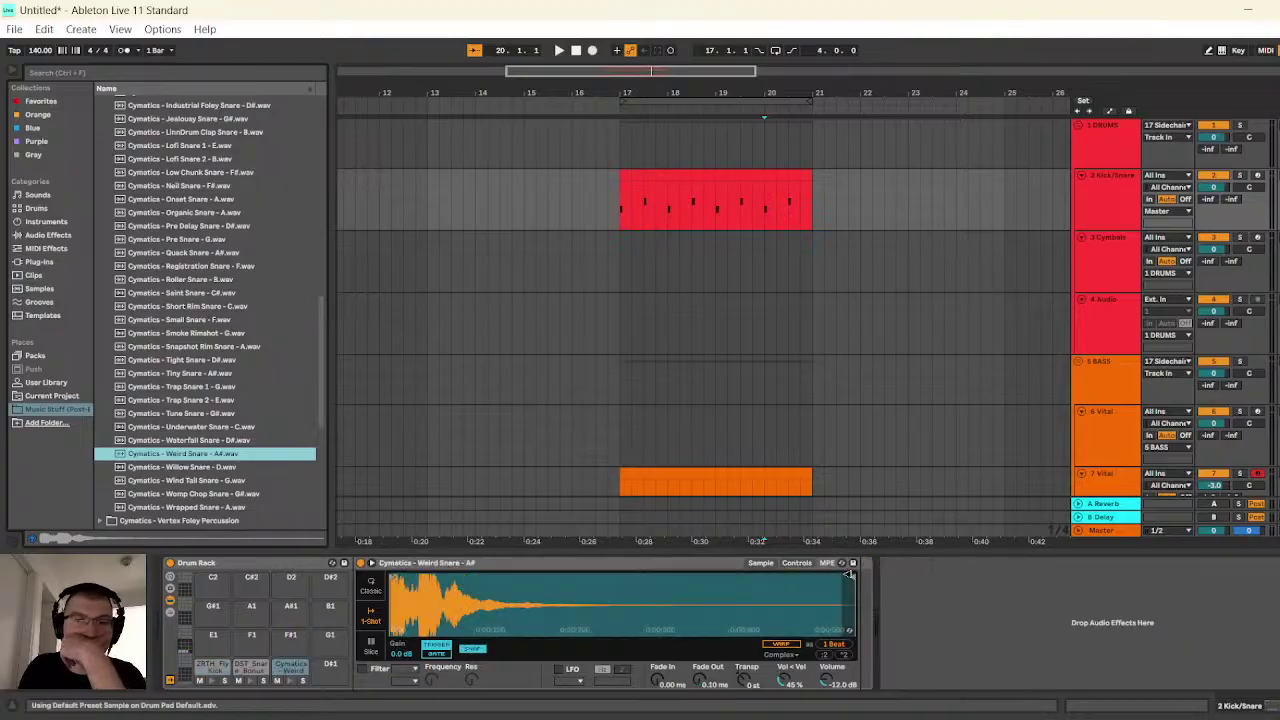
pyautogui.moveTo(850, 577); pyautogui.dragTo(488, 578)
pyautogui.moveTo(690, 685); pyautogui.dragTo(690, 655)
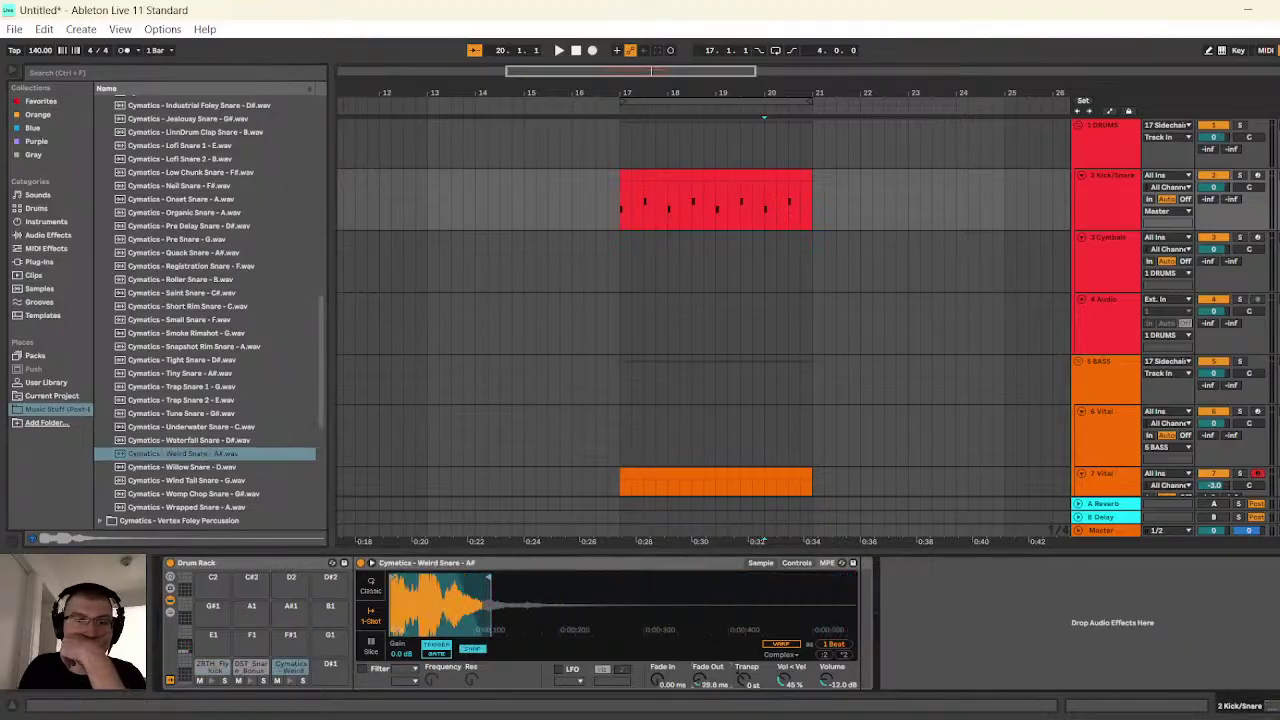
pyautogui.click(287, 681)
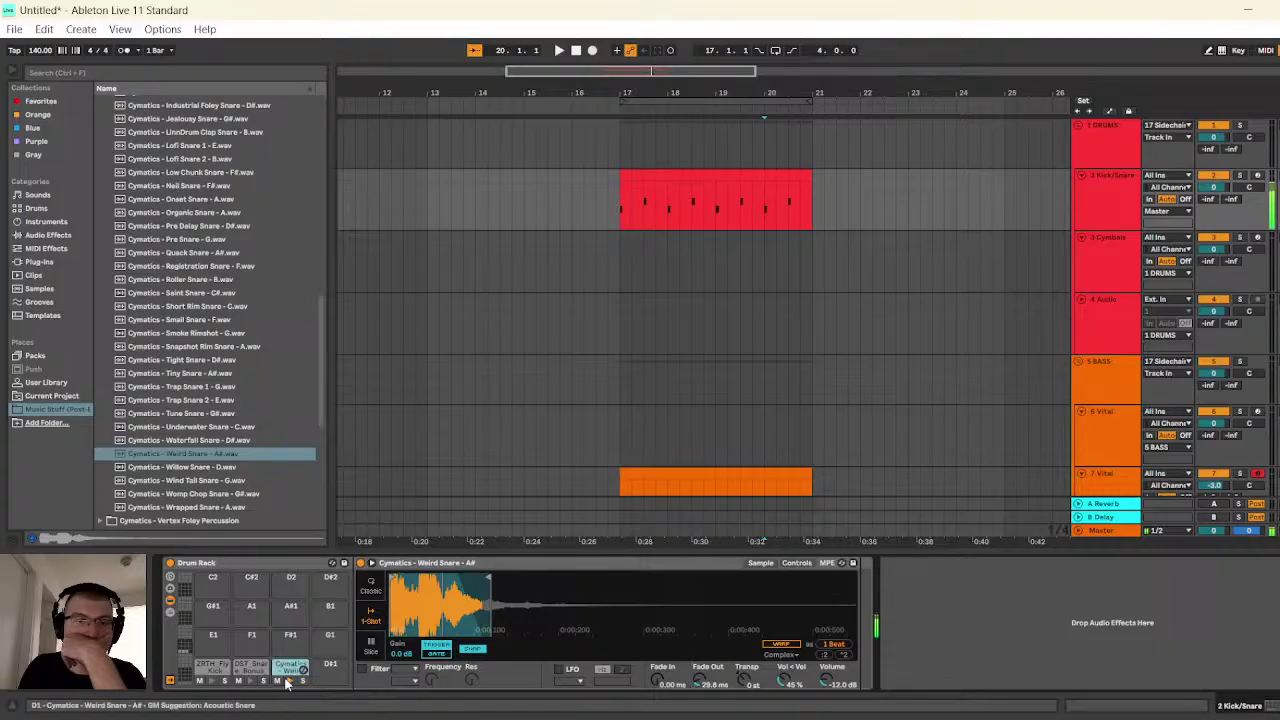
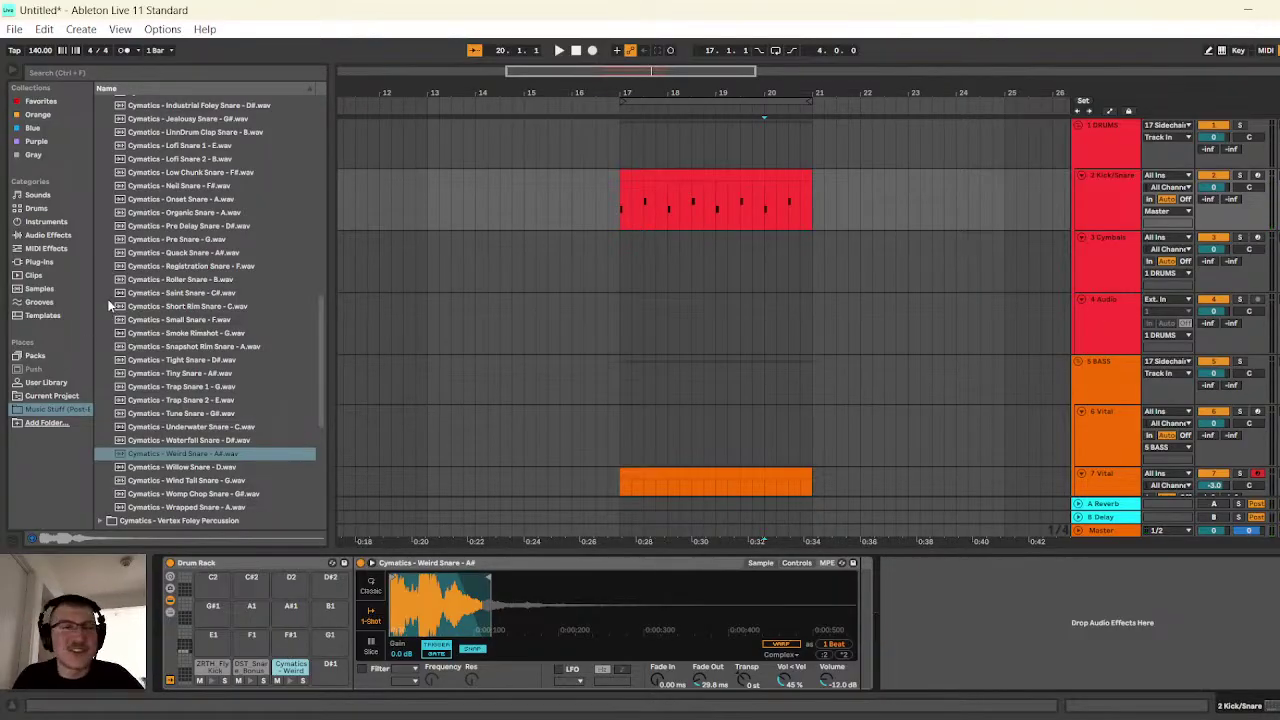
# - Audition the Weird Snare pad again and look back through the Ultimate Snares samples
pyautogui.scroll(-3, 228, 480)
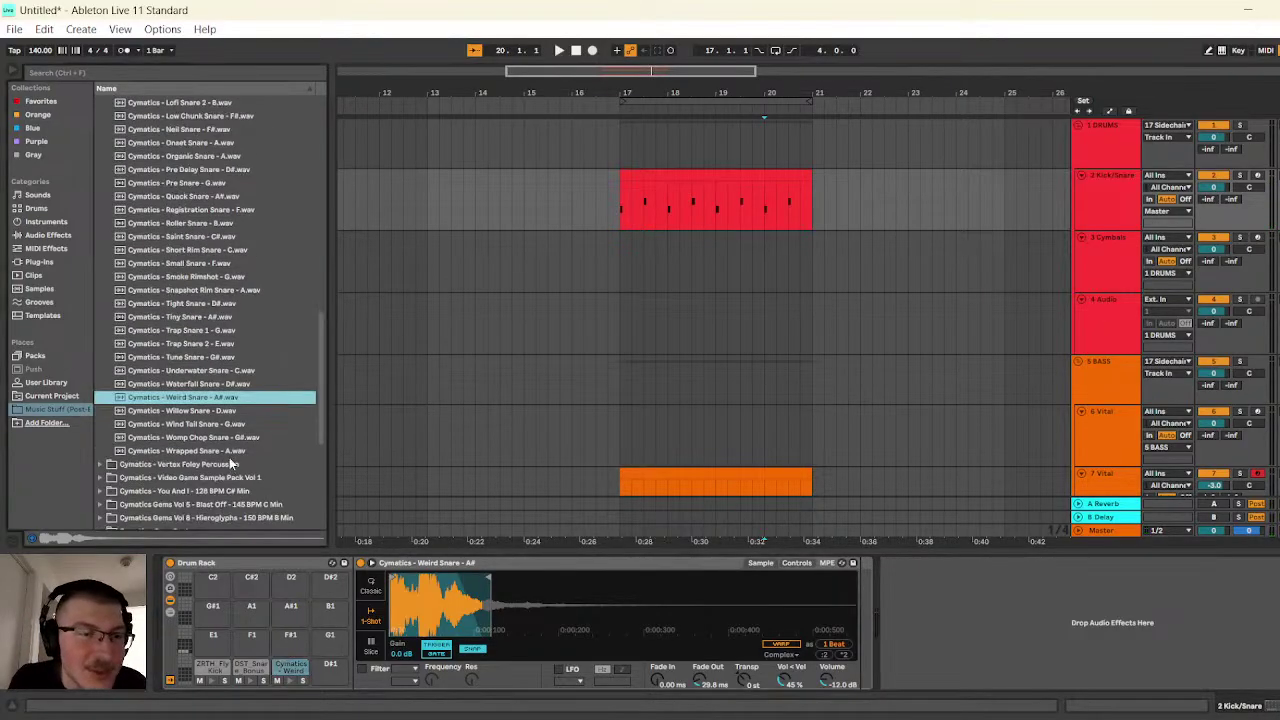
pyautogui.scroll(1, 231, 464)
pyautogui.click(288, 681)
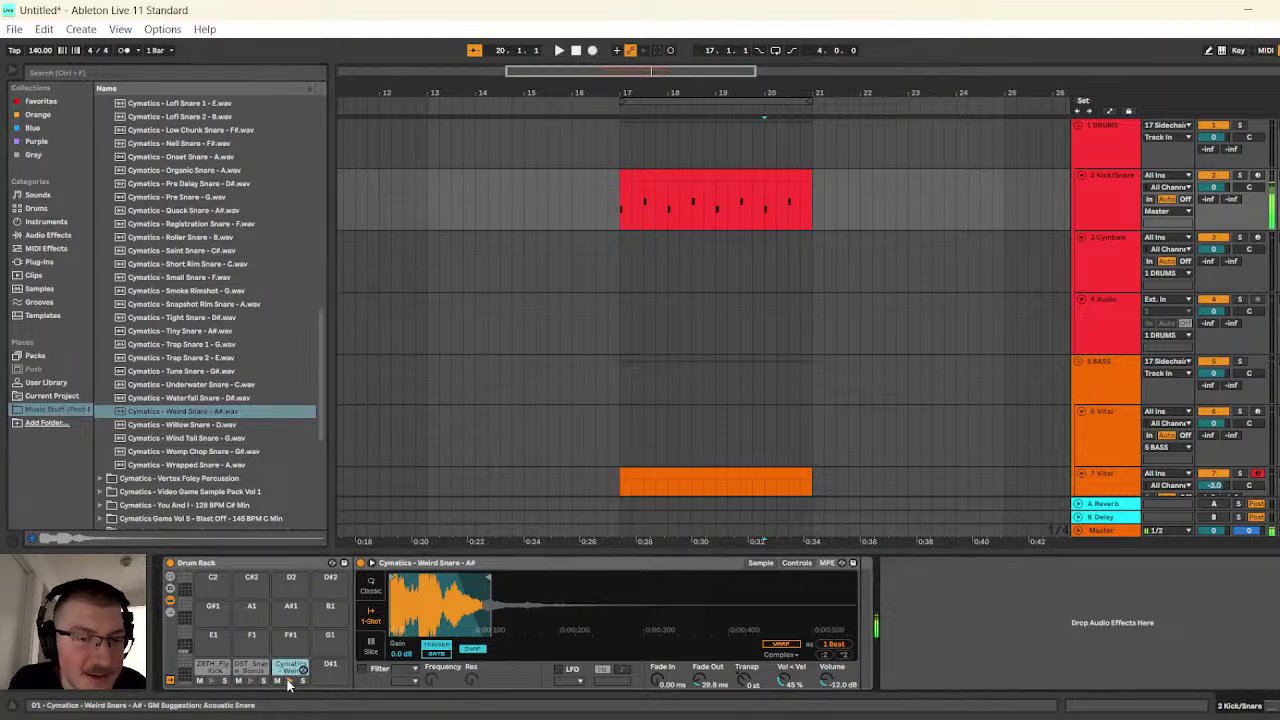
pyautogui.scroll(10, 199, 309)
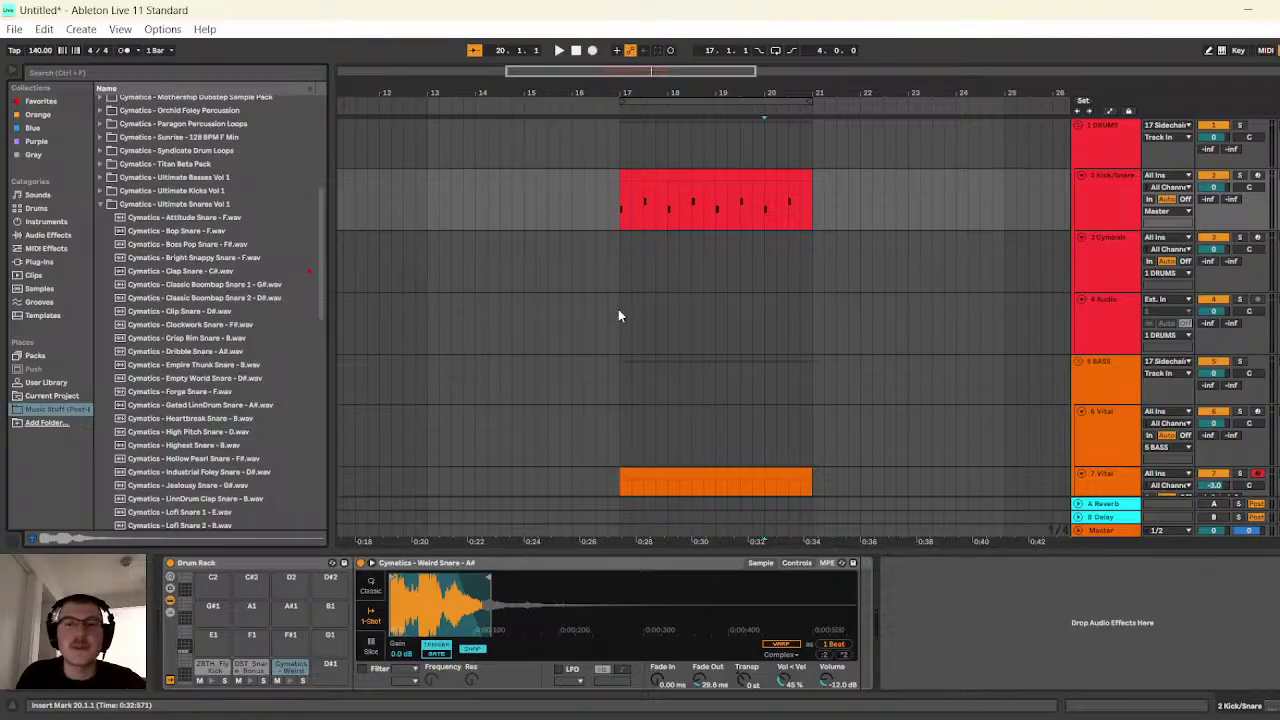
pyautogui.scroll(-3, 600, 305)
pyautogui.scroll(3, 640, 316)
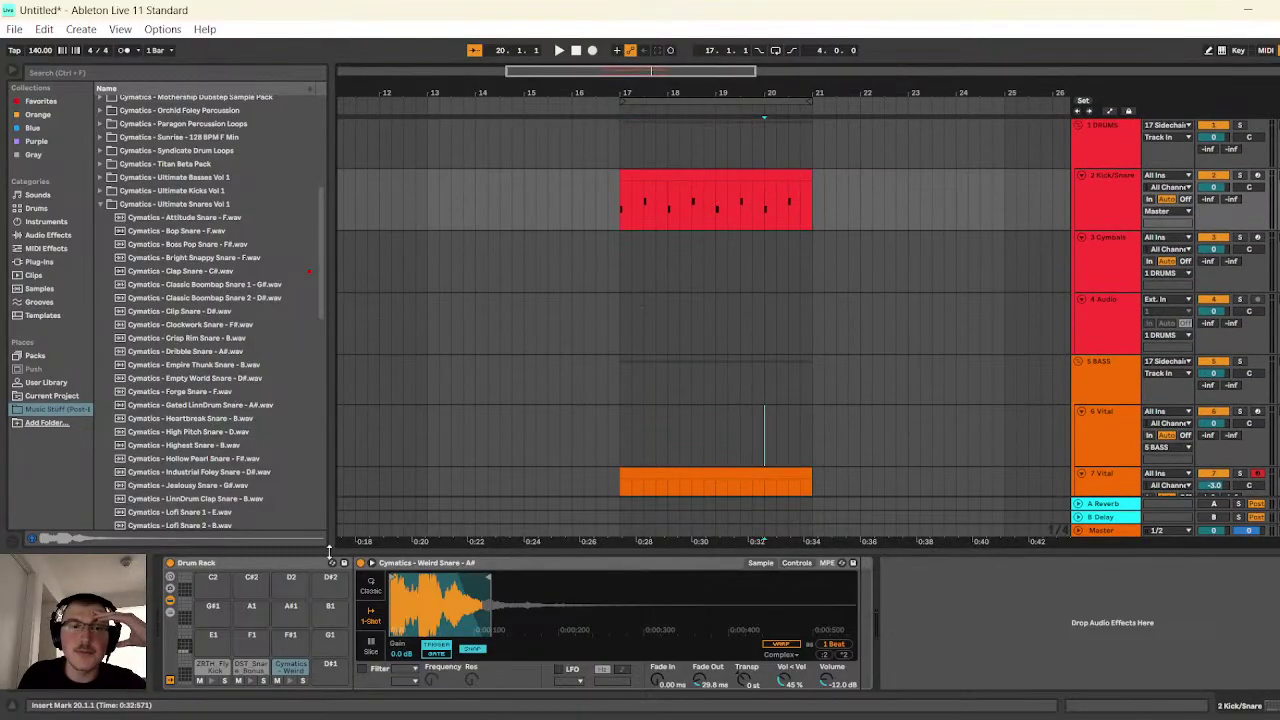
# - Delete the Weird Snare from the D1 pad and collapse the Ultimate Snares Vol 1 folder
pyautogui.click(287, 670)
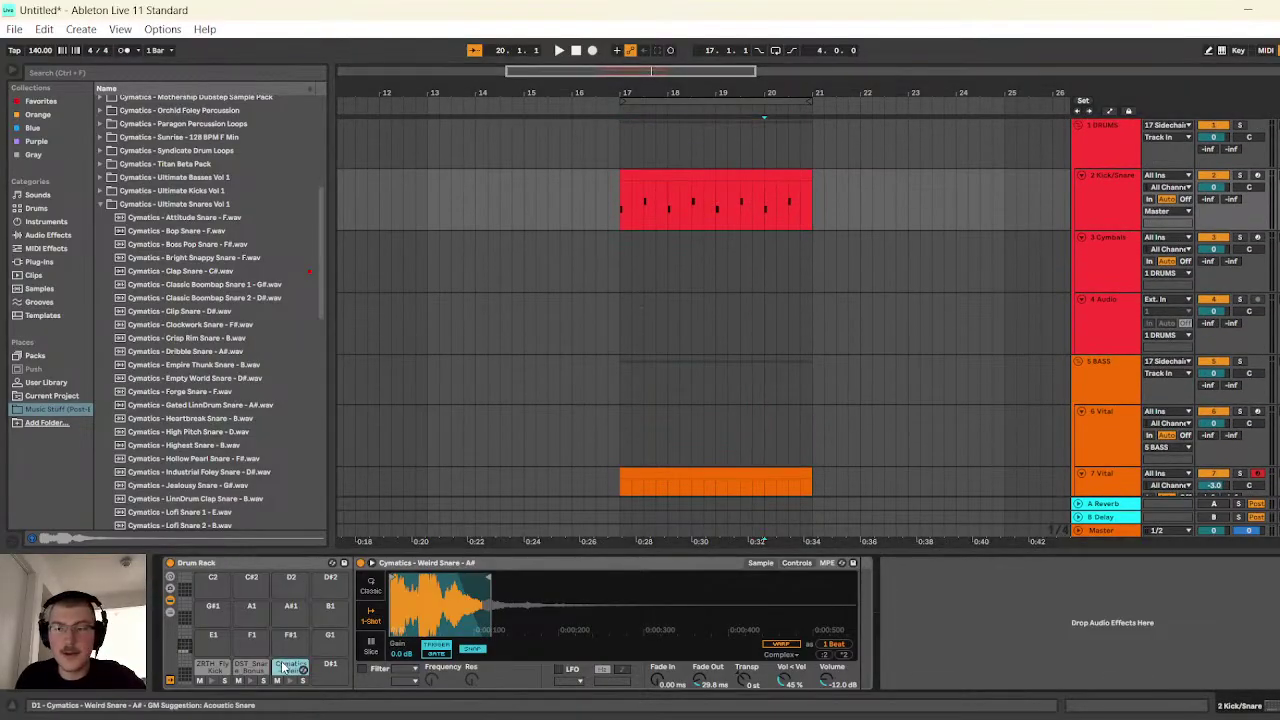
pyautogui.press('Delete')
pyautogui.click(101, 205)
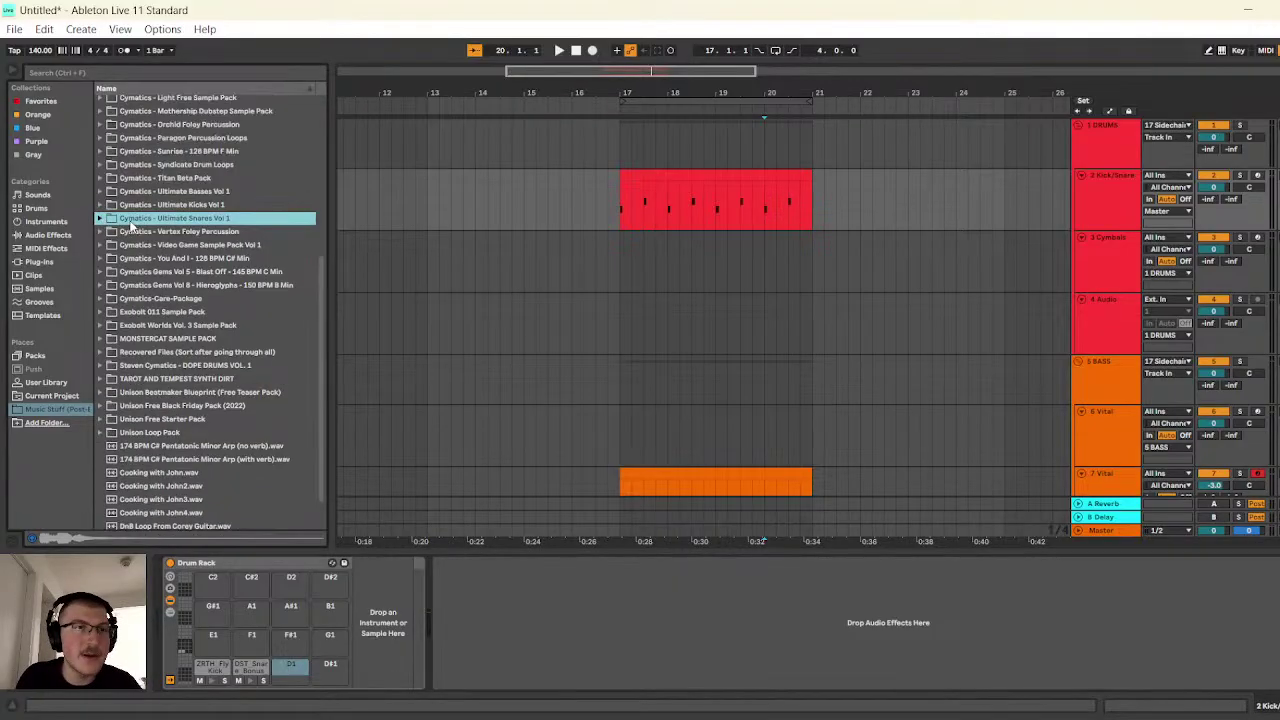
# - Reopen the Cymatics - Hydra Drum Kit folder and audition its Rimshot samples from Chonk through Perfect
pyautogui.scroll(6, 112, 220)
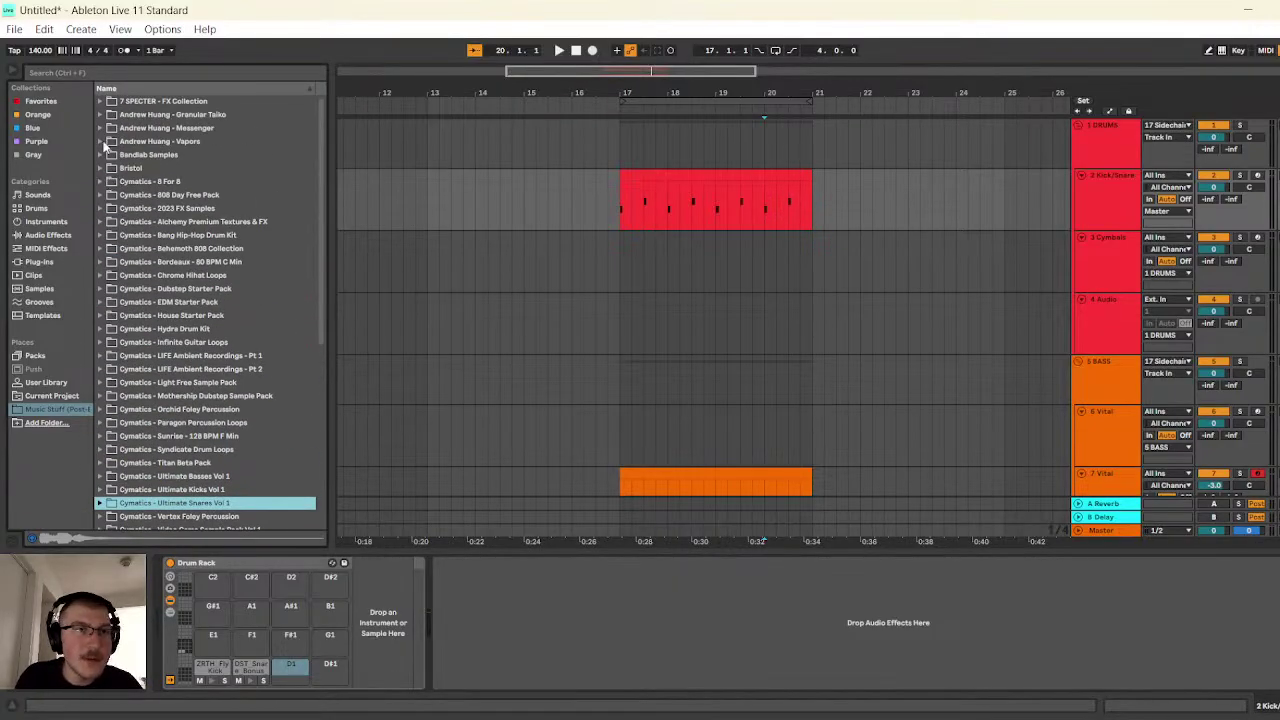
pyautogui.click(102, 329)
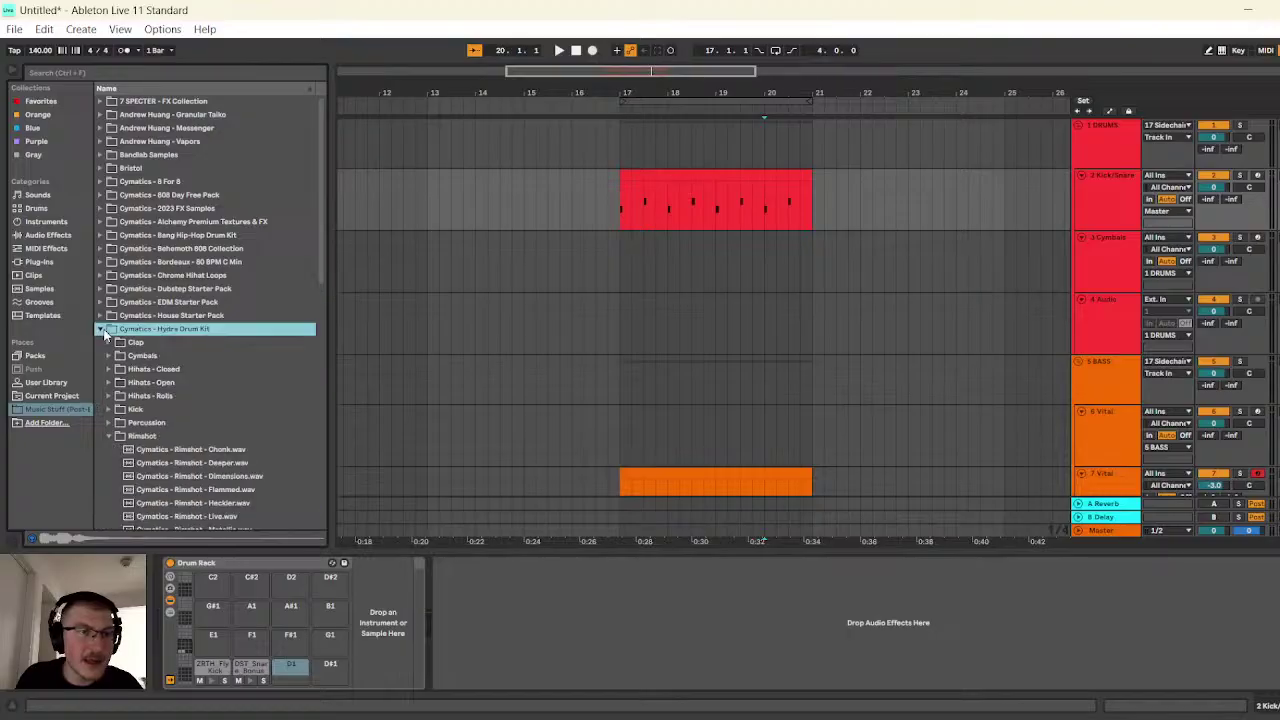
pyautogui.scroll(-2, 126, 362)
pyautogui.click(195, 381)
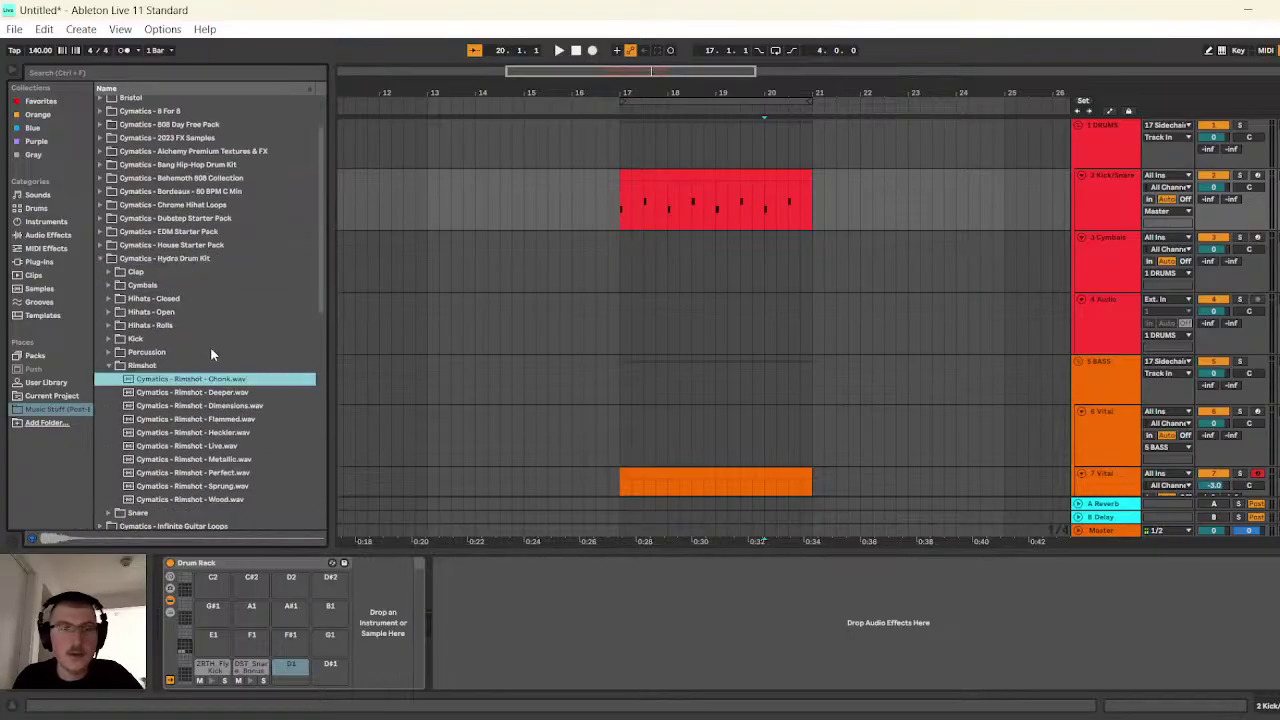
pyautogui.press('Down')
pyautogui.press('Down')
pyautogui.press('Down')
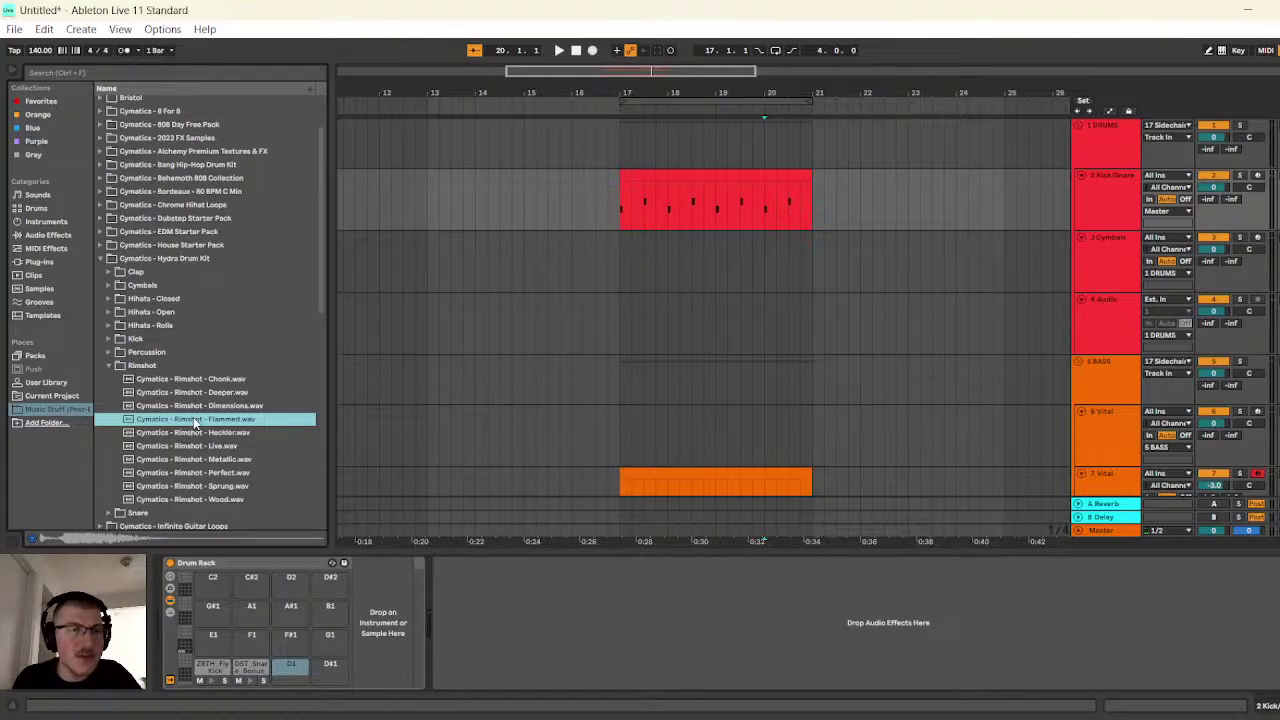
pyautogui.press('Down')
pyautogui.press('Down')
pyautogui.press('Down')
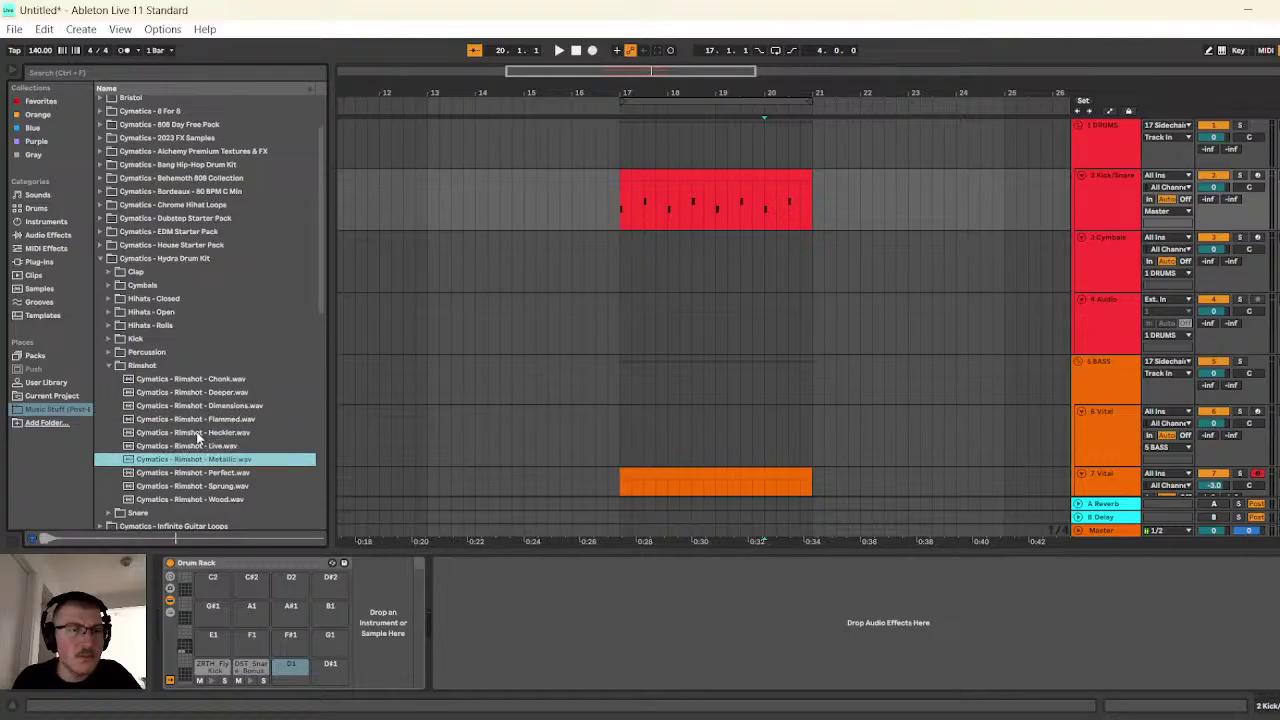
pyautogui.press('Down')
pyautogui.press('Up')
pyautogui.press('Down')
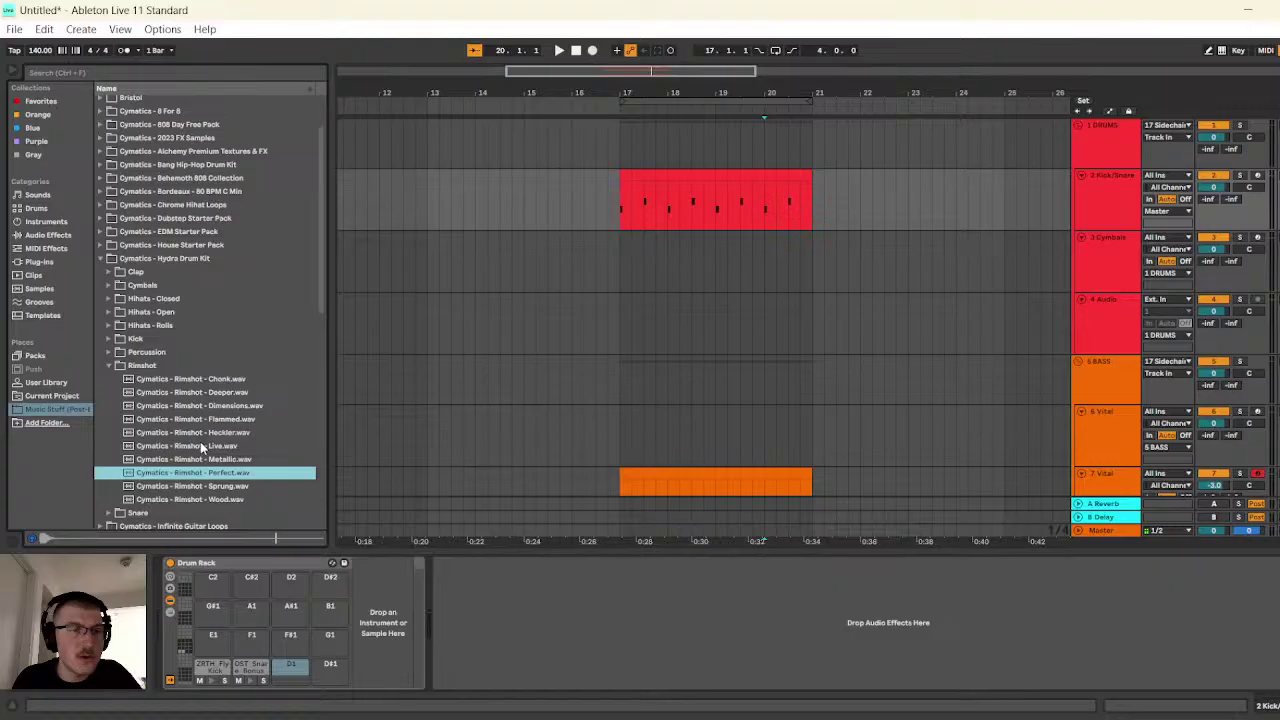
# - Replace the C#1 pad's snare with Cymatics - Rimshot - Perfect.wav and set its EQ Eight low-cut frequency to 100 Hz, auditioning the pad
pyautogui.click(248, 686)
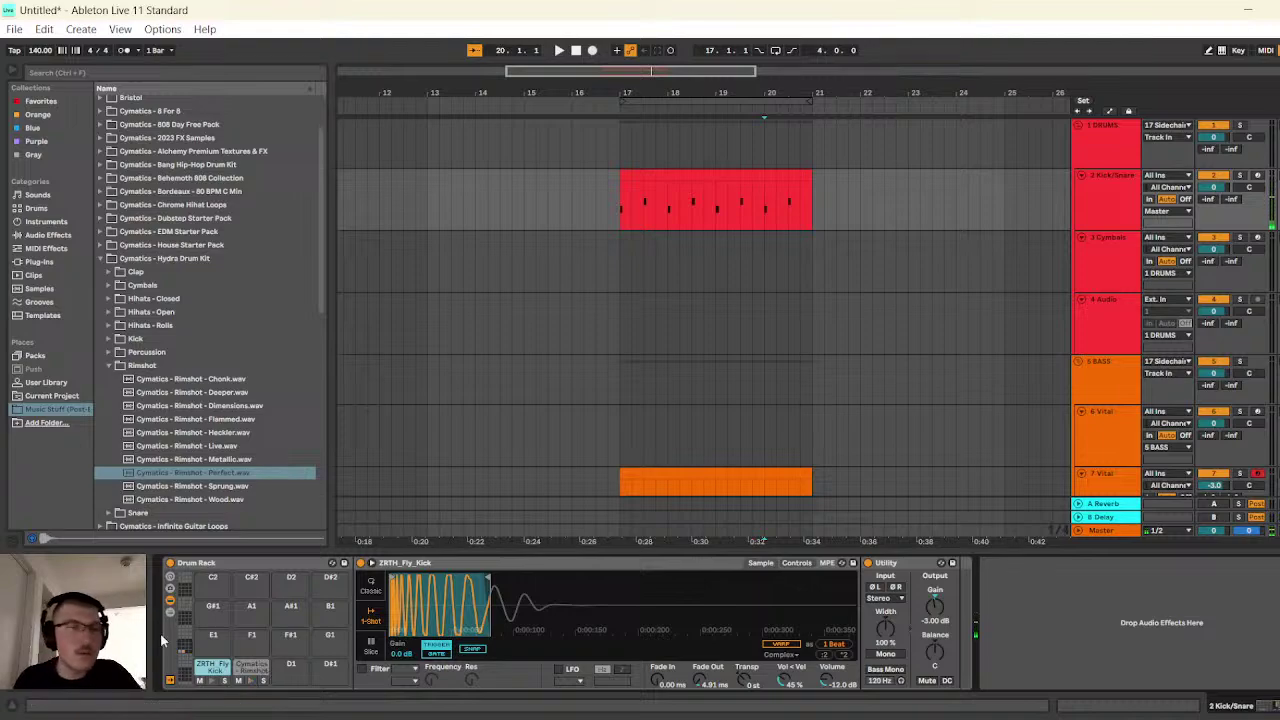
pyautogui.click(246, 674)
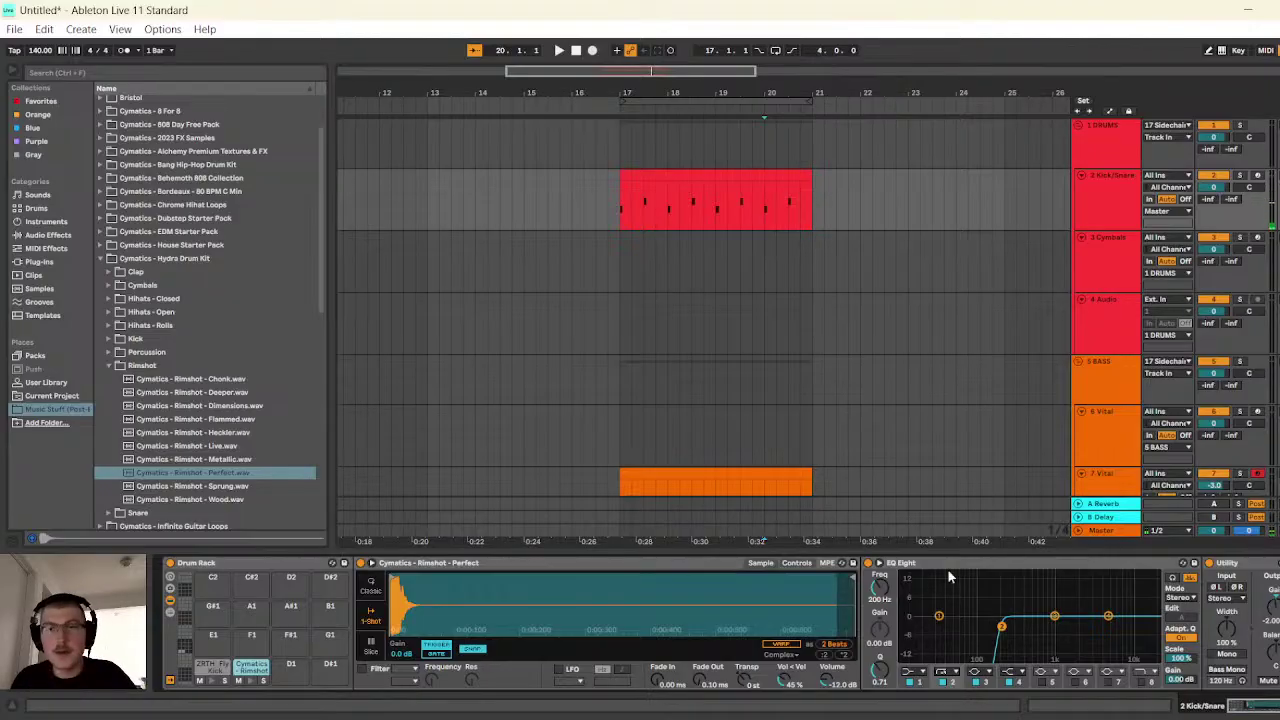
pyautogui.moveTo(885, 589); pyautogui.dragTo(885, 612)
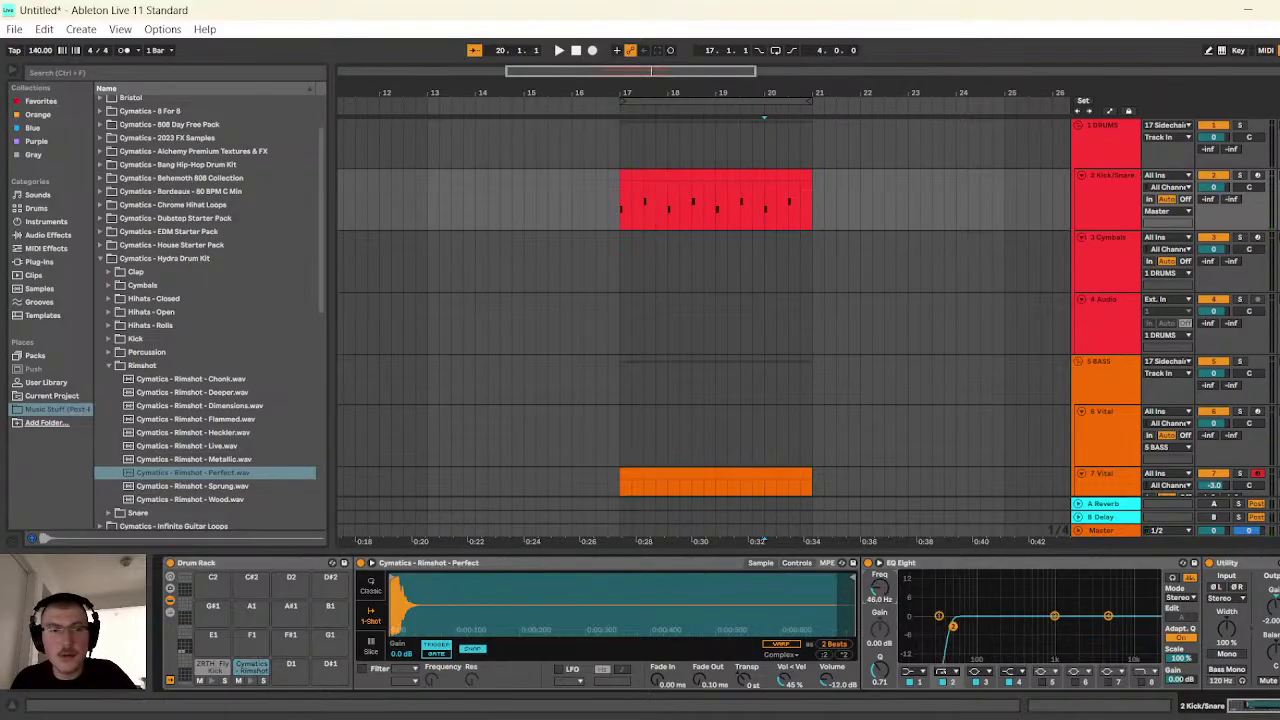
pyautogui.click(250, 682)
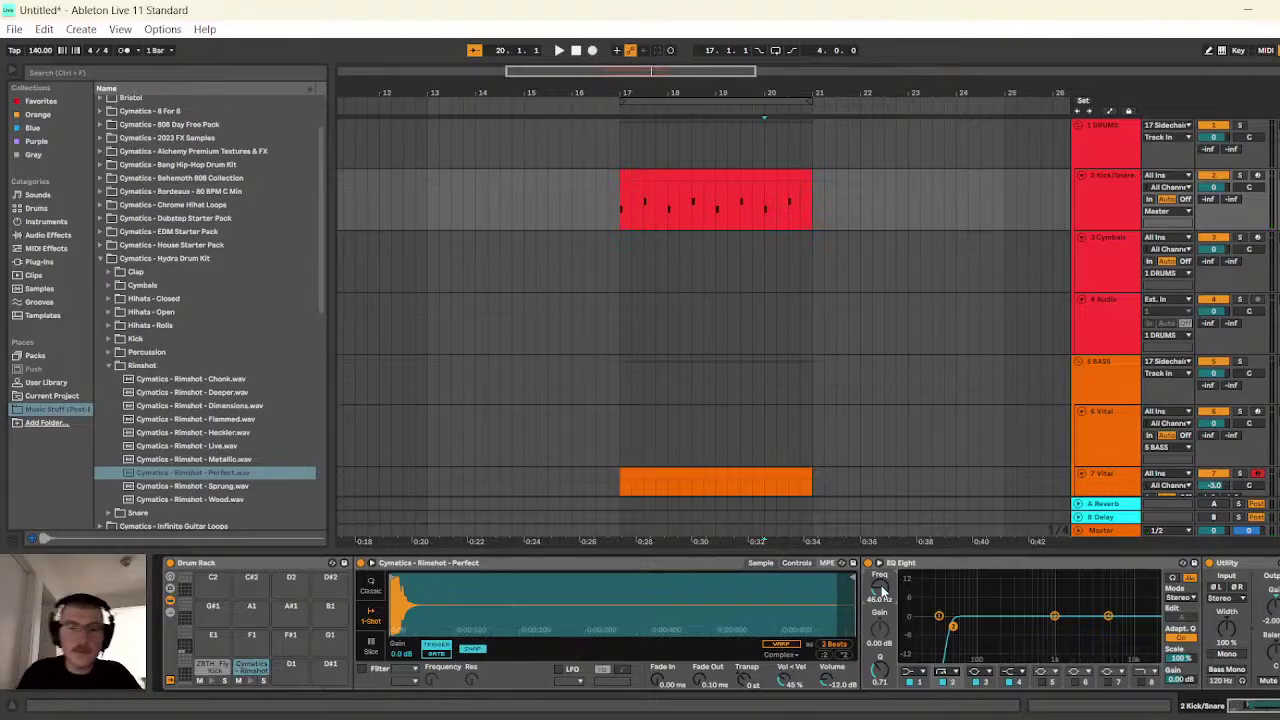
pyautogui.scroll(5, 882, 592)
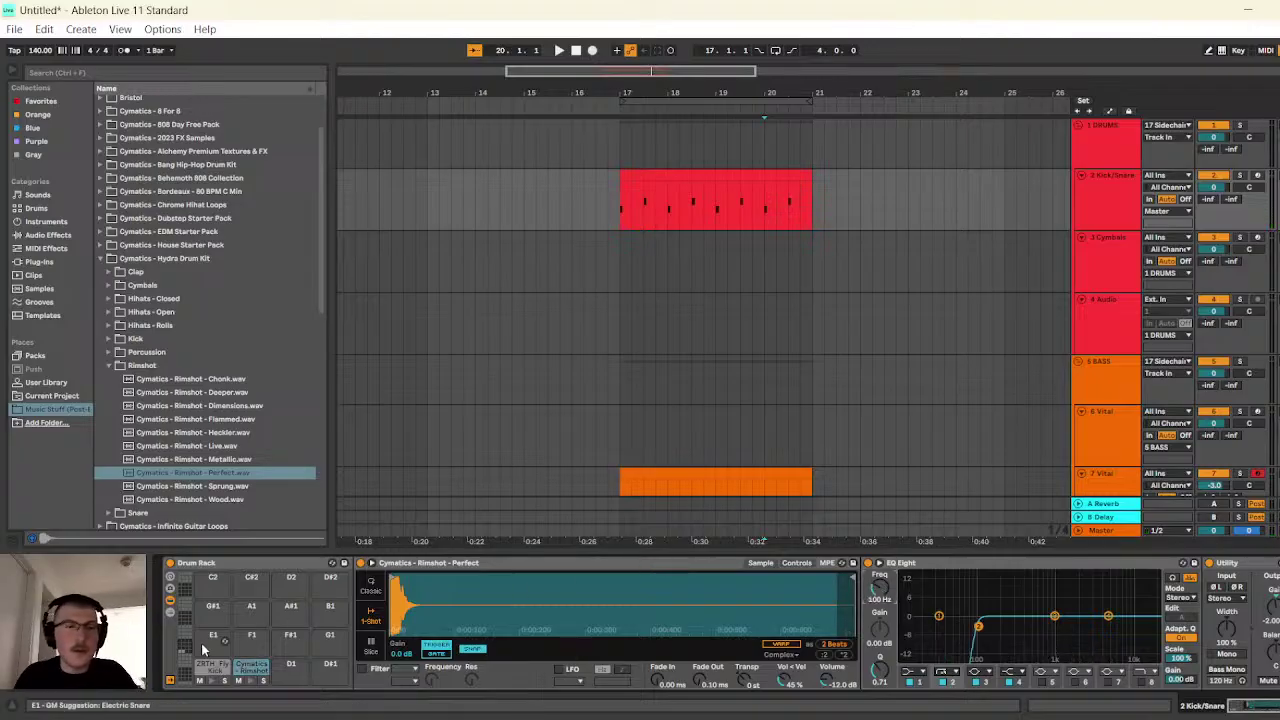
pyautogui.click(252, 681)
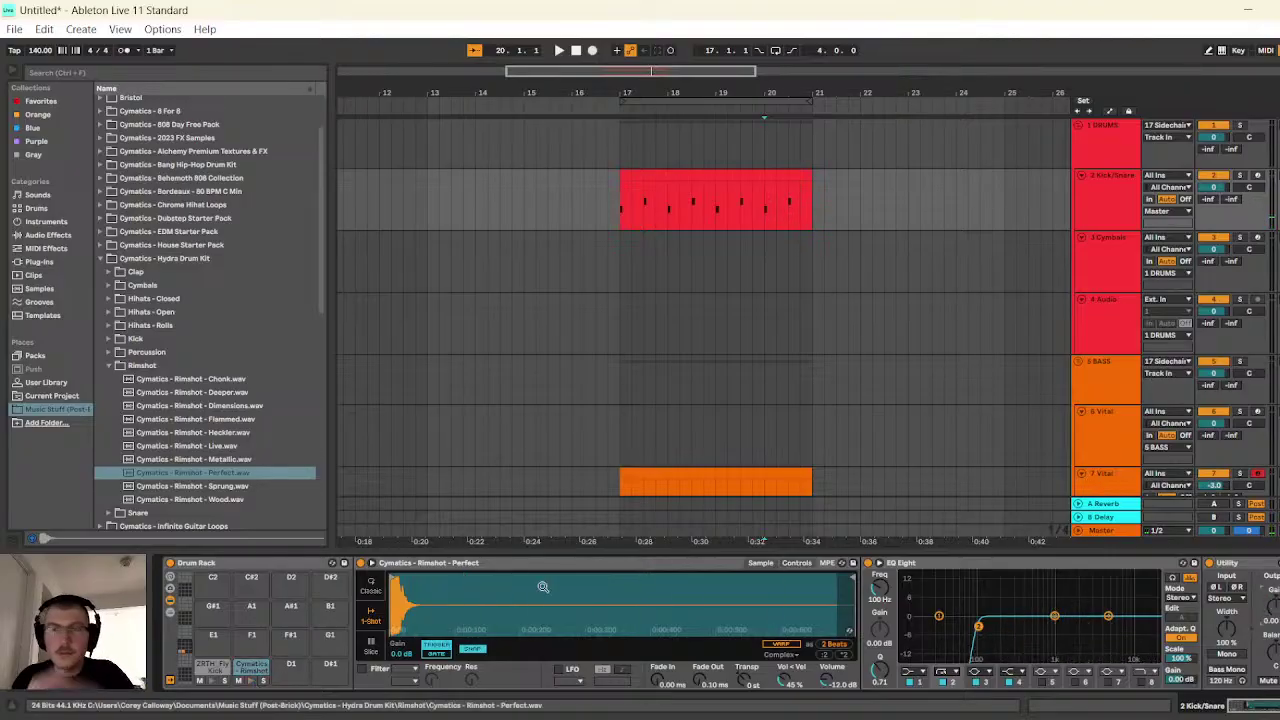
pyautogui.click(252, 681)
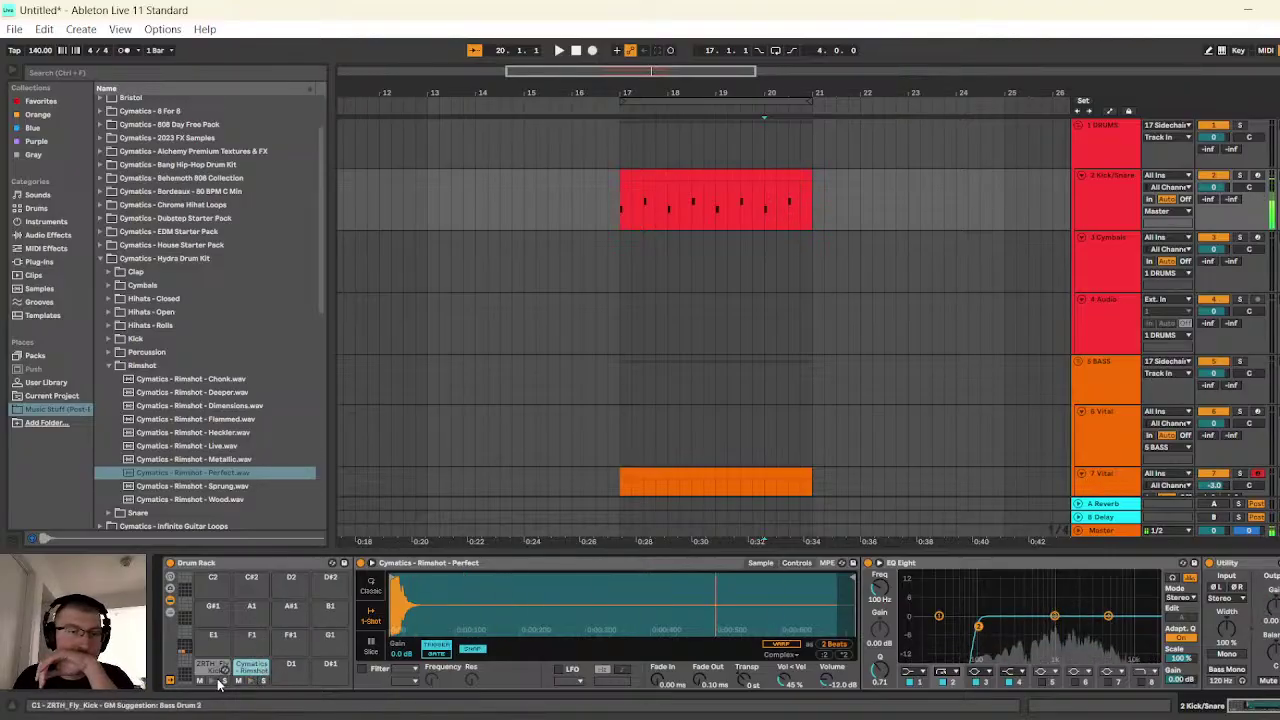
pyautogui.click(252, 681)
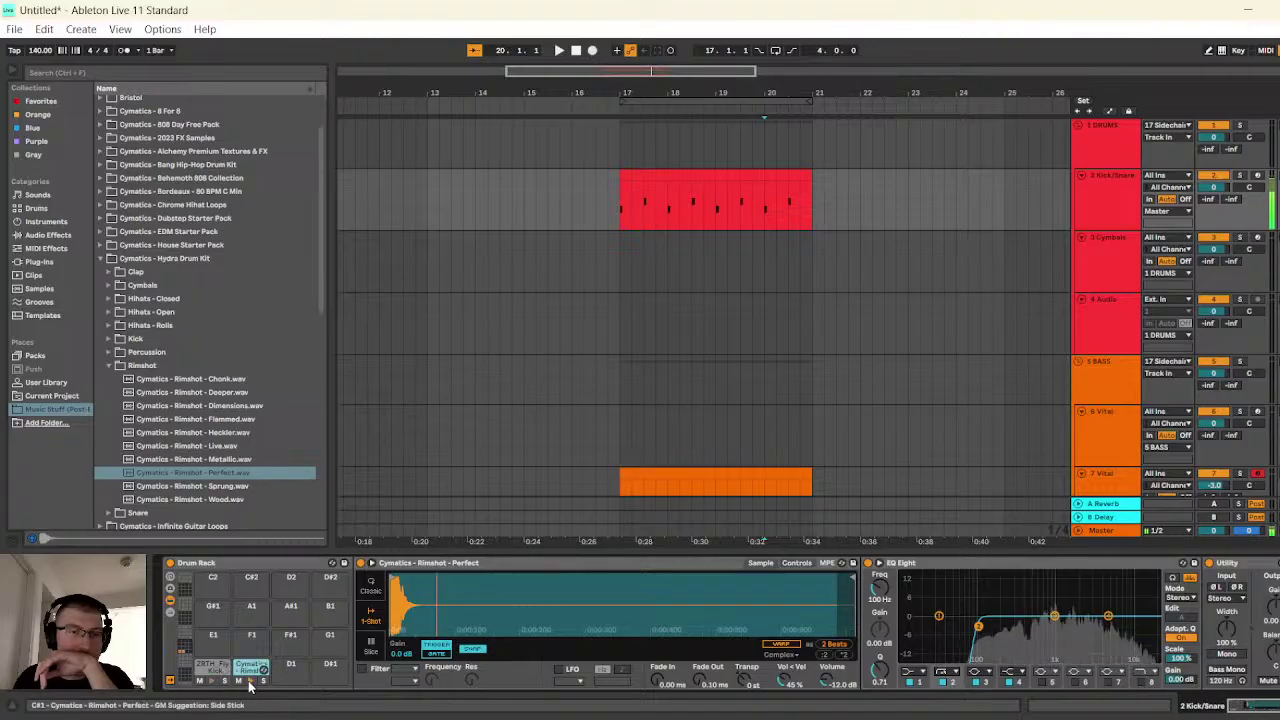
# - Insert PARALLEL REVERB AND DELAY RACK 2.0 between the rimshot pad's EQ Eight and Utility
pyautogui.click(47, 235)
pyautogui.click(101, 195)
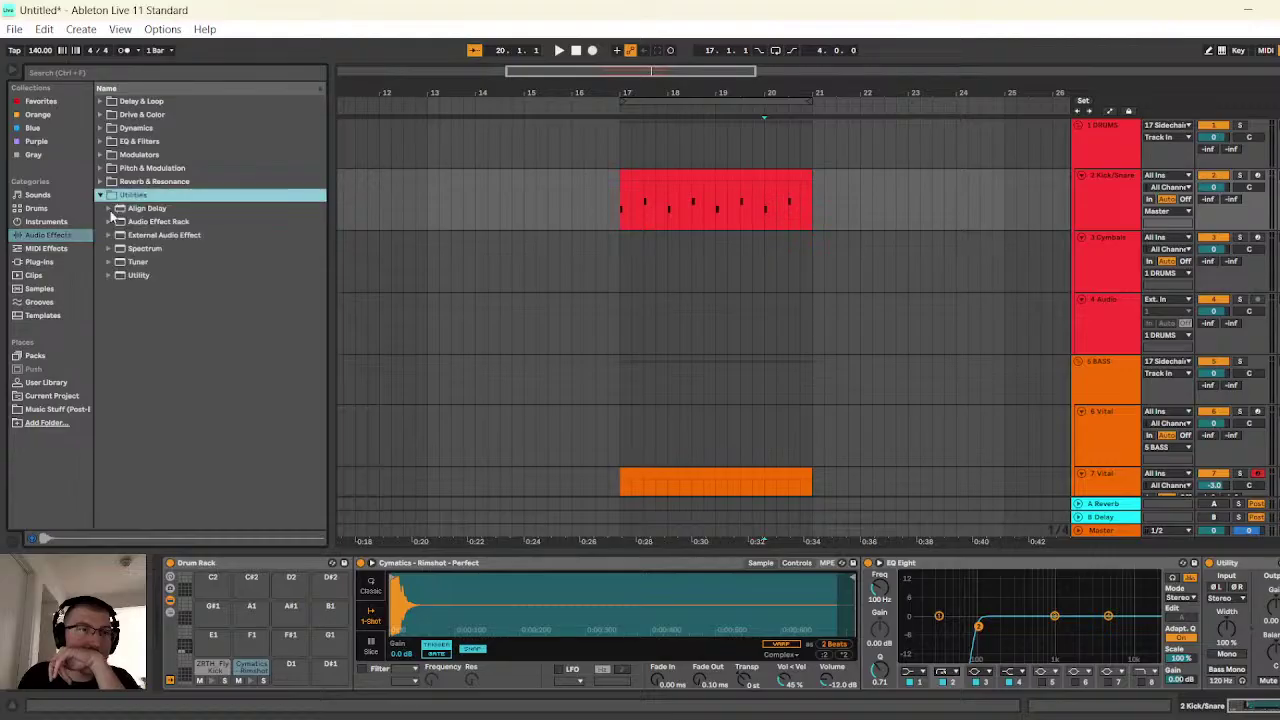
pyautogui.click(108, 236)
pyautogui.click(101, 195)
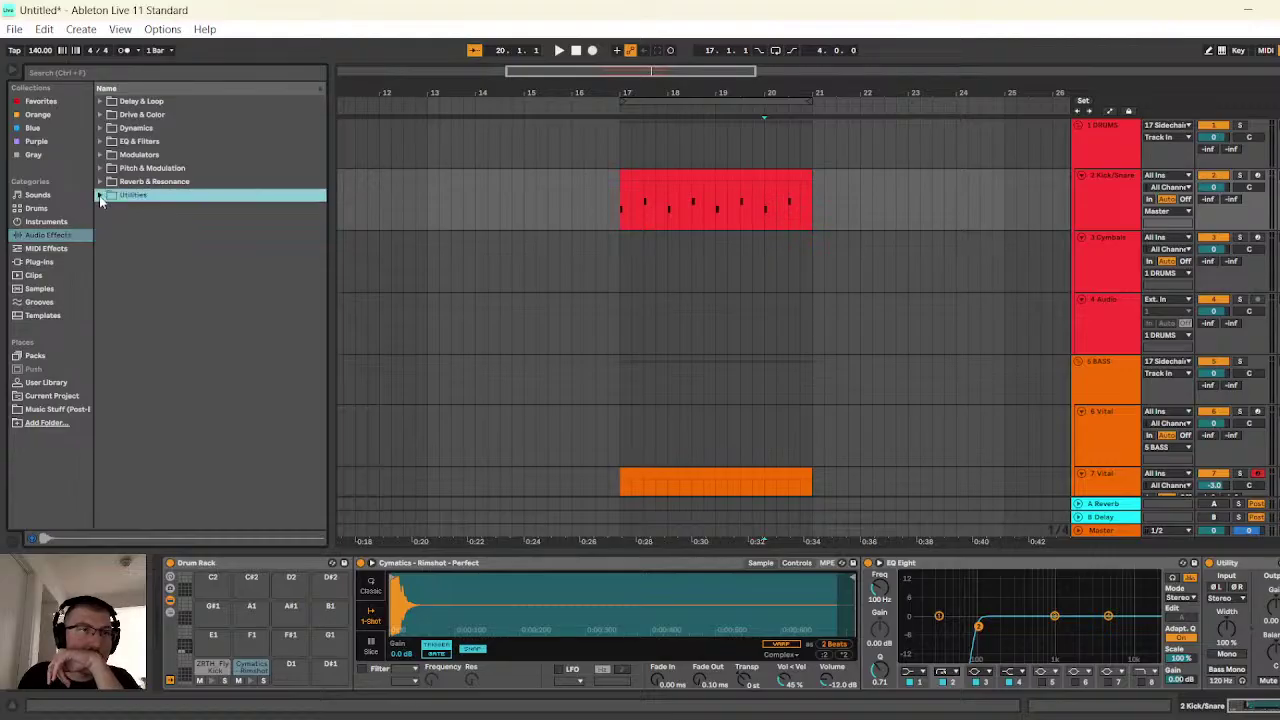
pyautogui.click(101, 195)
pyautogui.click(108, 222)
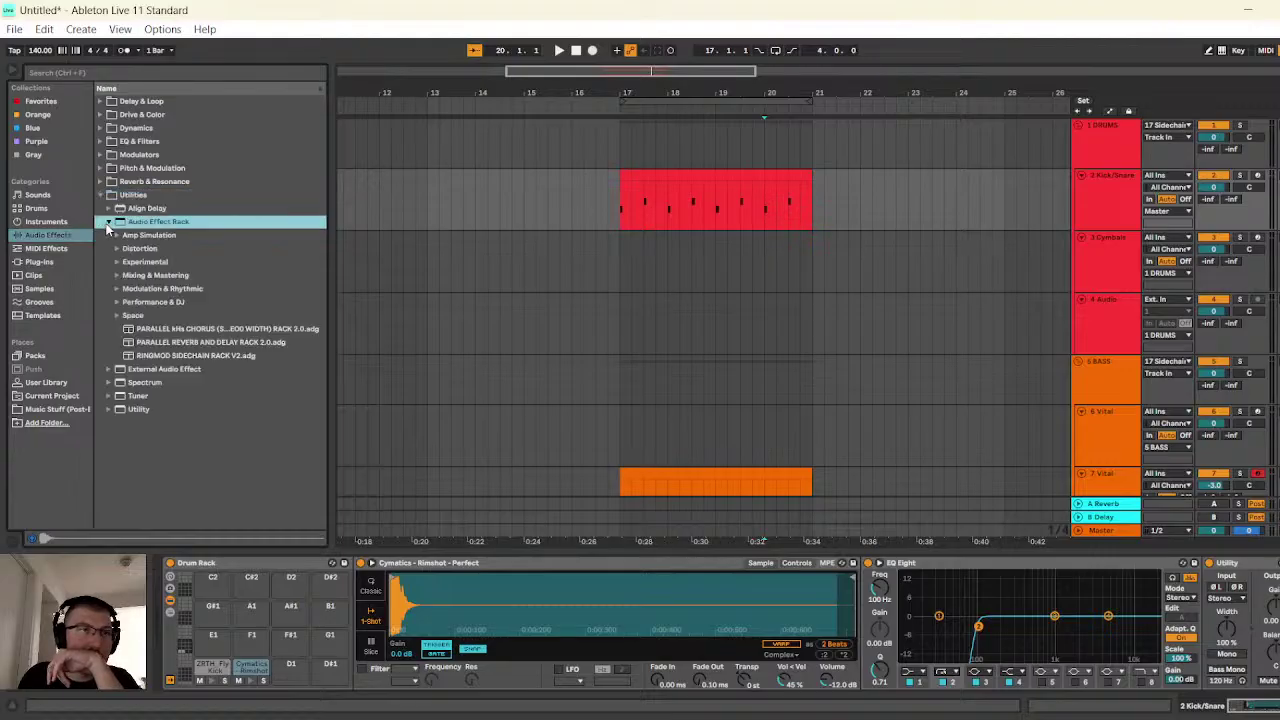
pyautogui.click(183, 343)
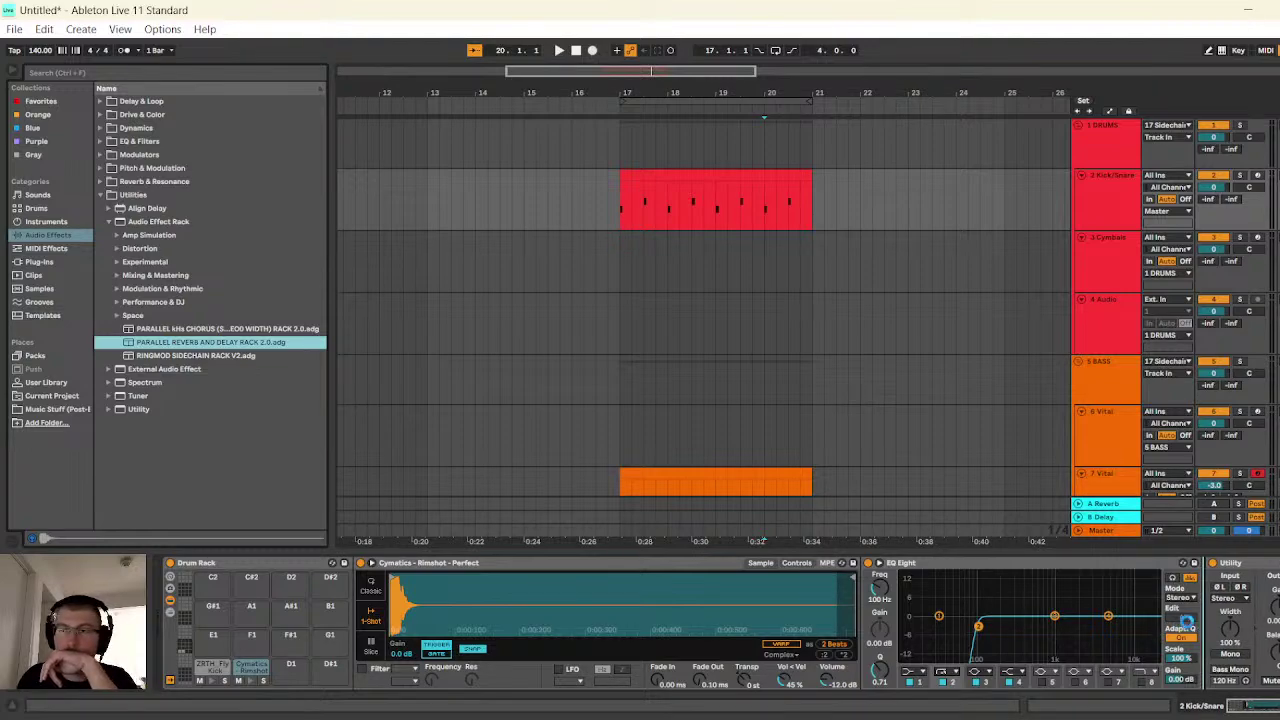
pyautogui.moveTo(1186, 620); pyautogui.dragTo(1184, 620)
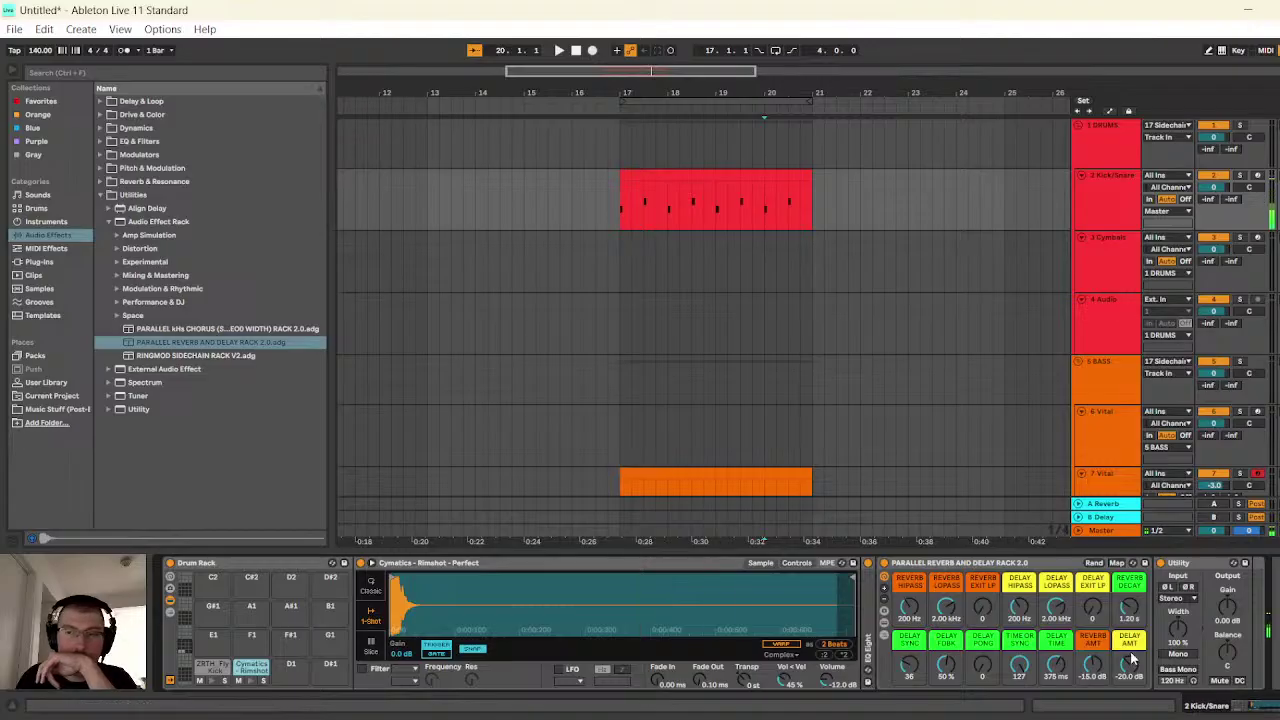
# - Set the rack's DELAY AMT to -inf dB and audition the rimshot pad
pyautogui.moveTo(1129, 663); pyautogui.dragTo(1080, 690)
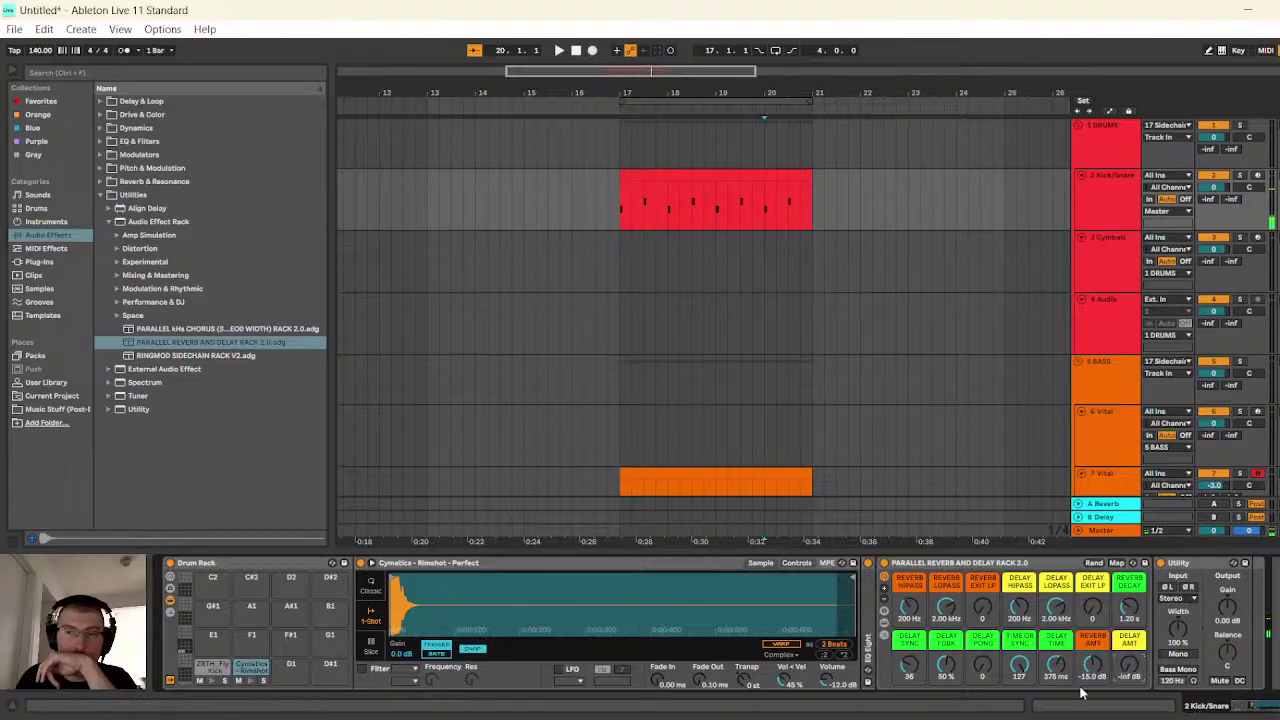
pyautogui.click(250, 681)
pyautogui.click(250, 681)
pyautogui.click(250, 681)
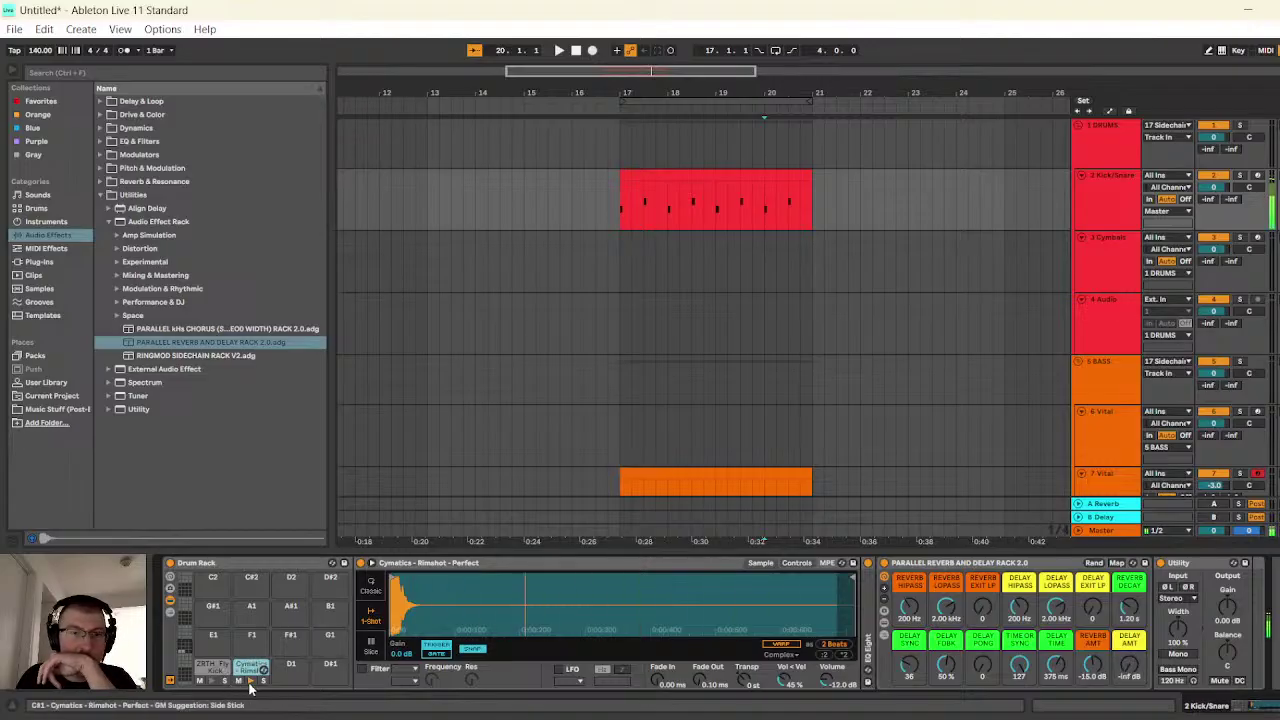
pyautogui.click(250, 681)
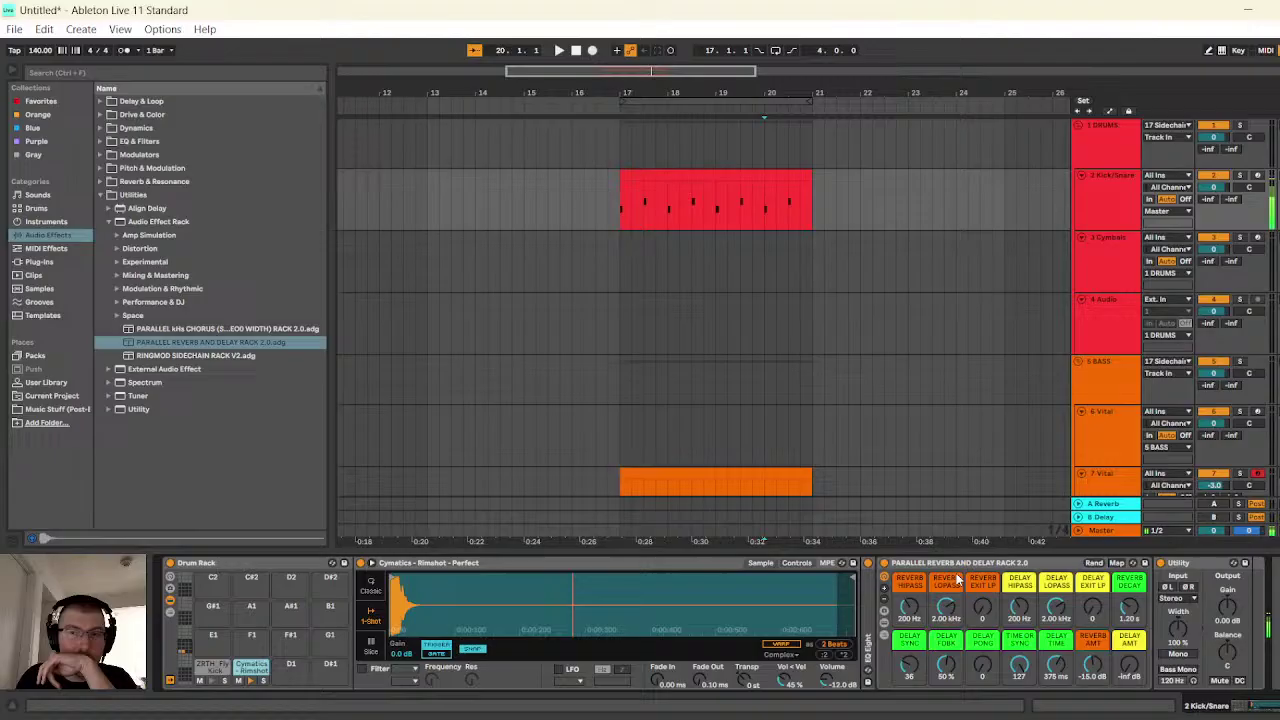
# - Audition the rimshot pad while trying the rack's REVERB EXIT LP at 127 and 39
pyautogui.click(250, 681)
pyautogui.click(250, 681)
pyautogui.click(250, 681)
pyautogui.click(250, 681)
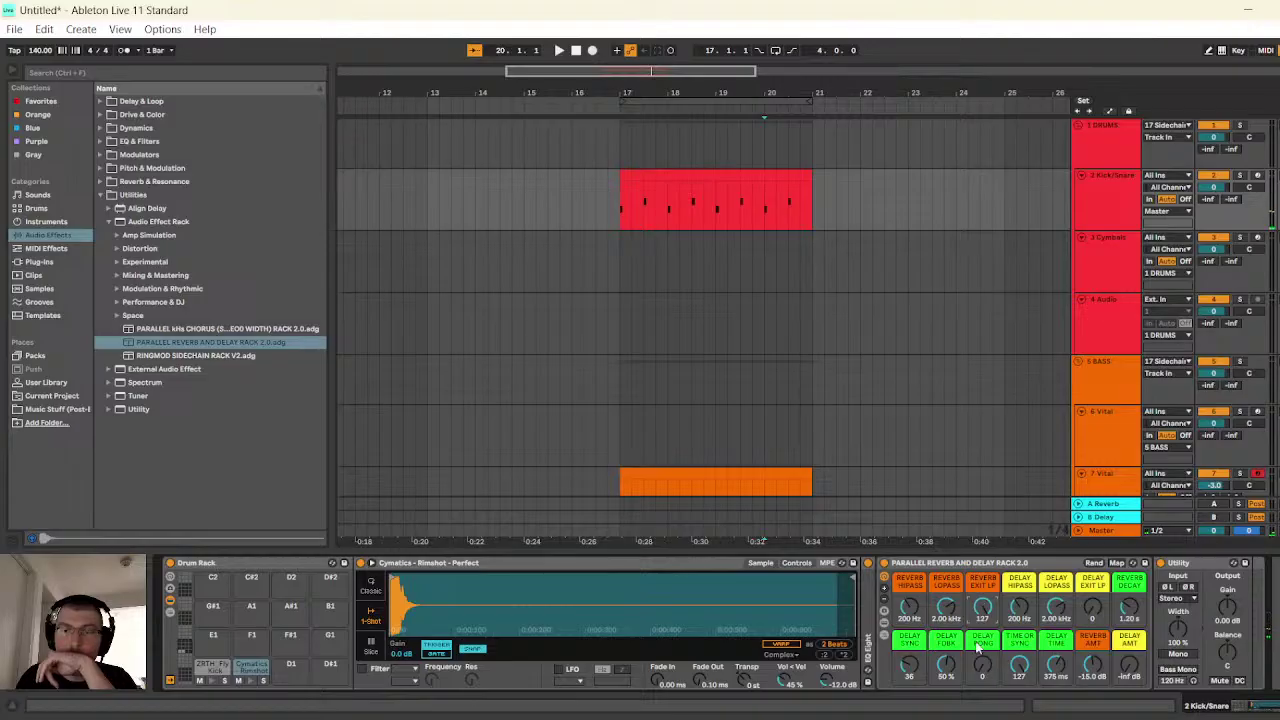
pyautogui.click(250, 681)
pyautogui.click(250, 681)
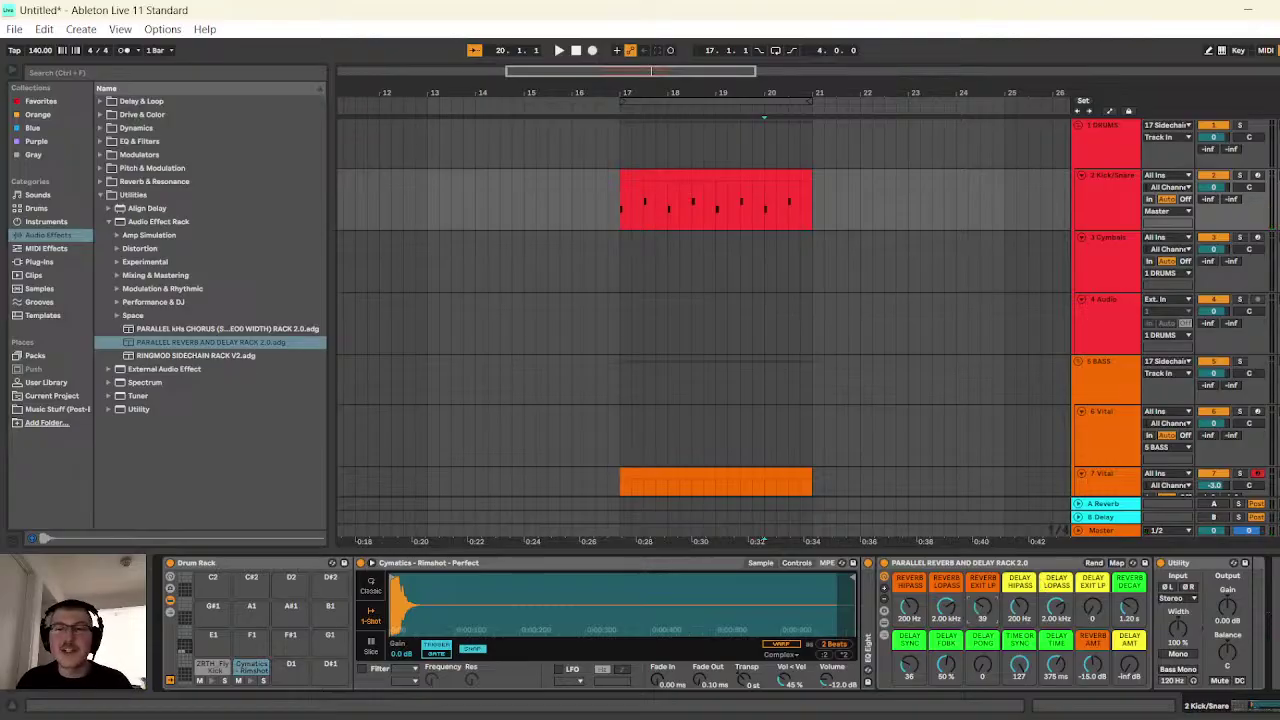
pyautogui.click(250, 681)
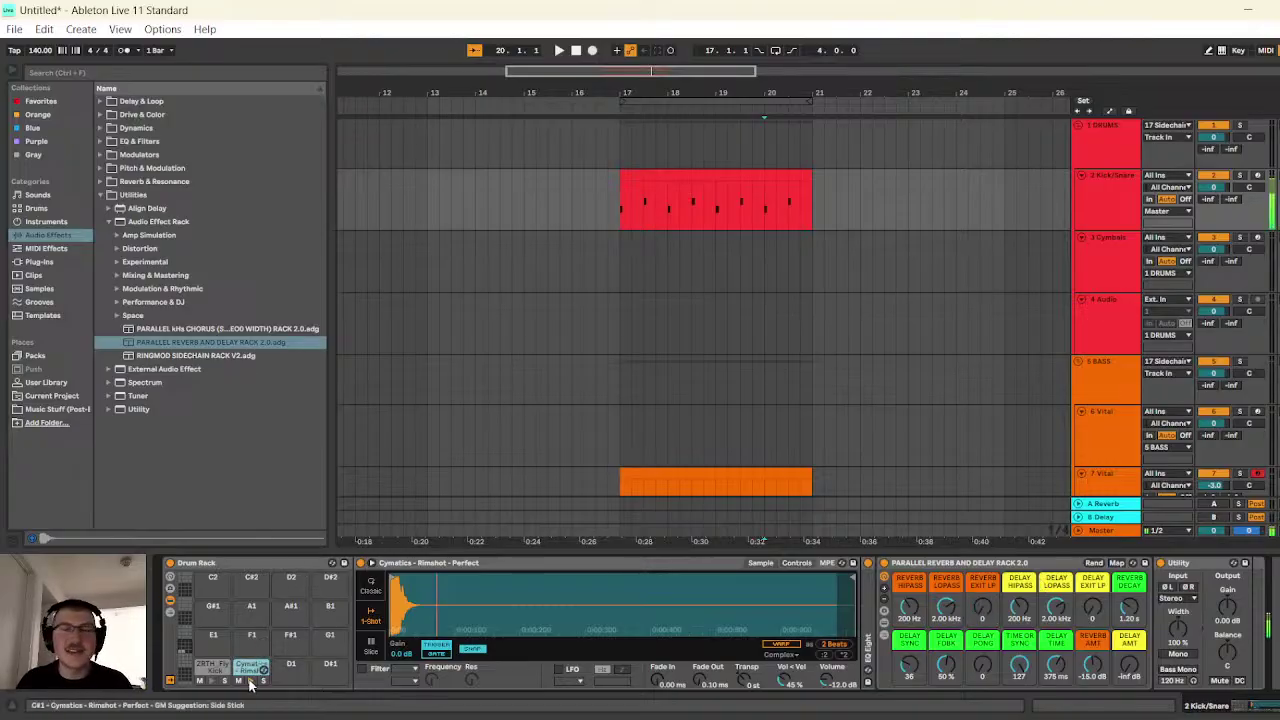
pyautogui.click(250, 681)
pyautogui.click(250, 681)
pyautogui.click(250, 681)
pyautogui.click(250, 681)
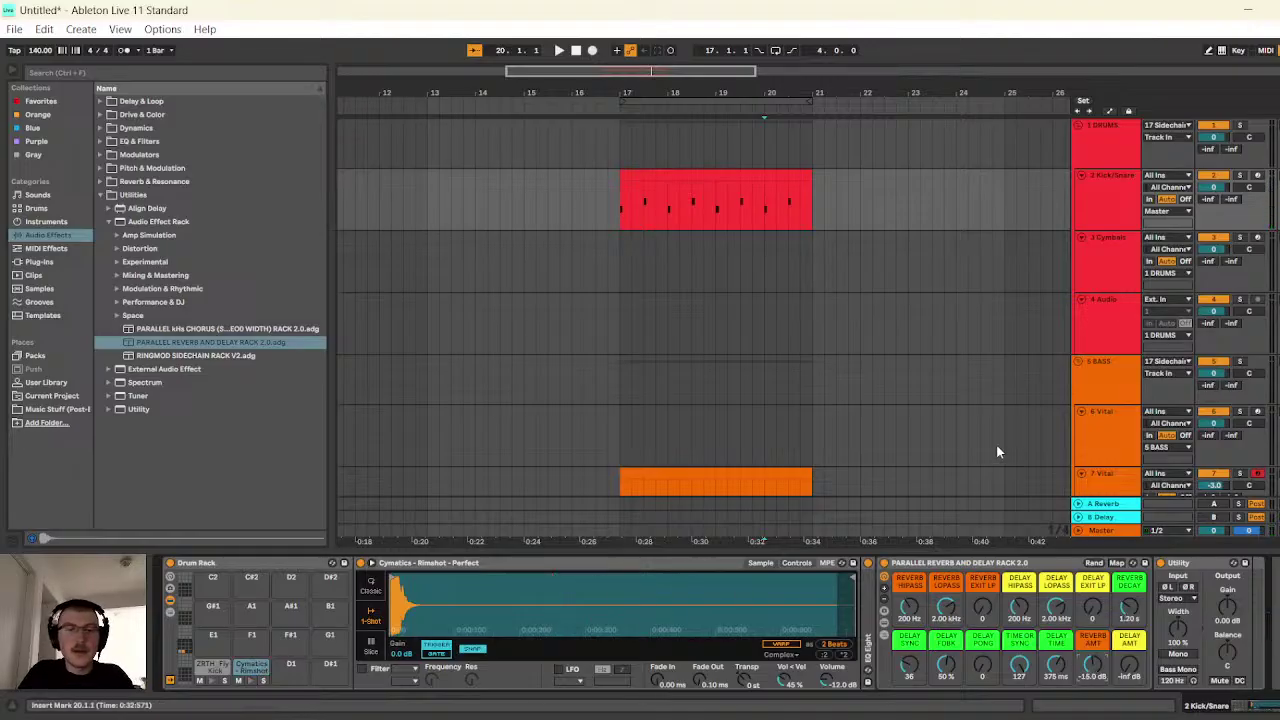
# - Check the Kick/Snare clip and create an empty MIDI clip on the 6 Vital track from bar 17 to bar 21
pyautogui.doubleClick(617, 185)
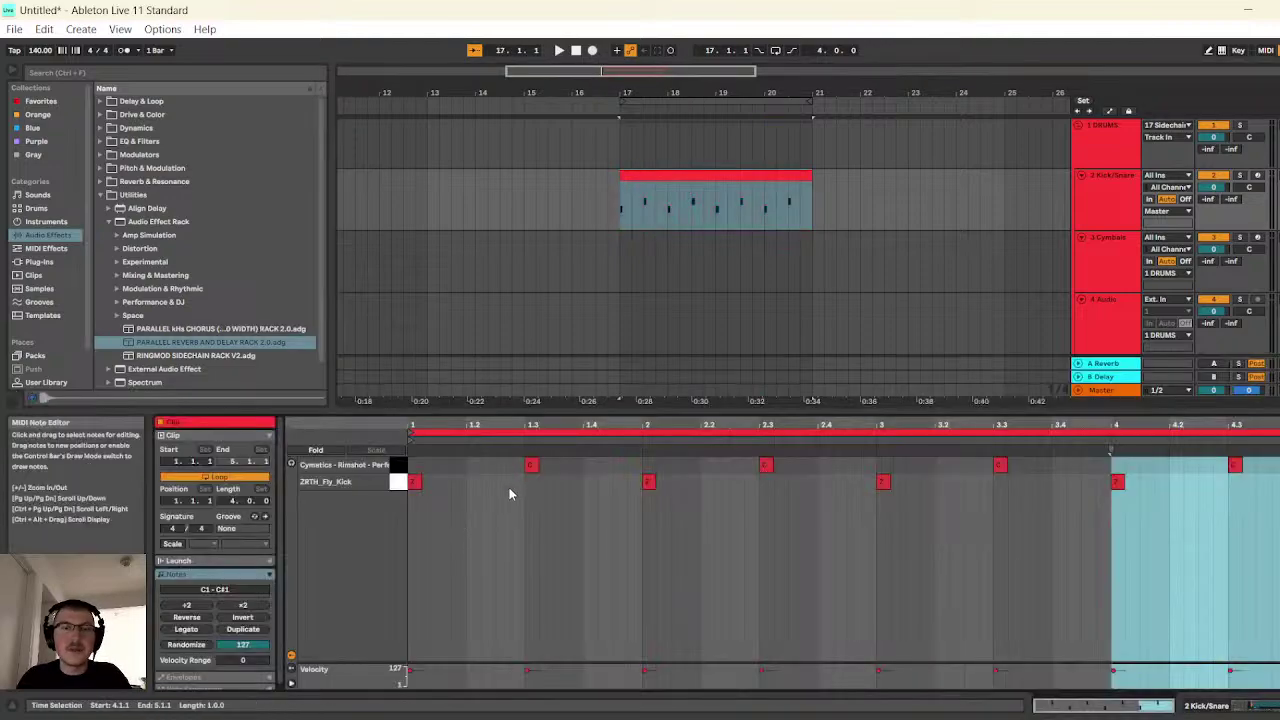
pyautogui.scroll(-6, 716, 271)
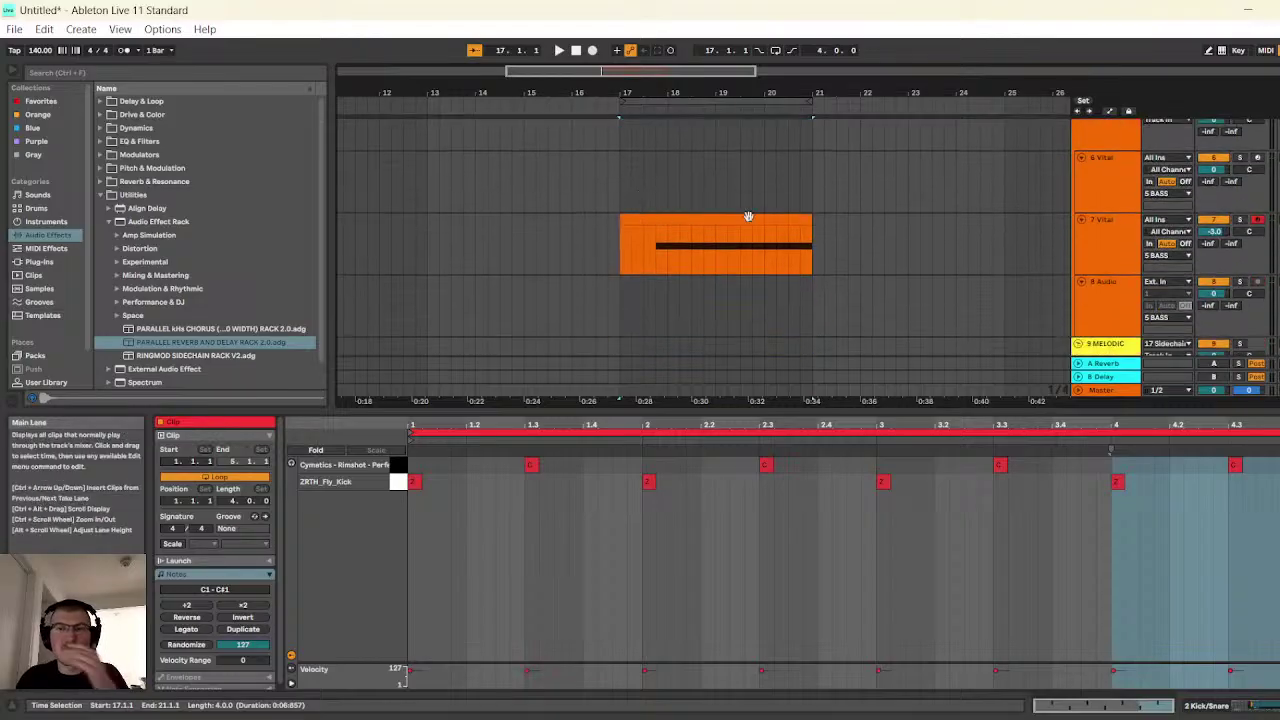
pyautogui.moveTo(621, 172); pyautogui.dragTo(818, 190)
pyautogui.hotkey('ctrl', 'shift', 'm')
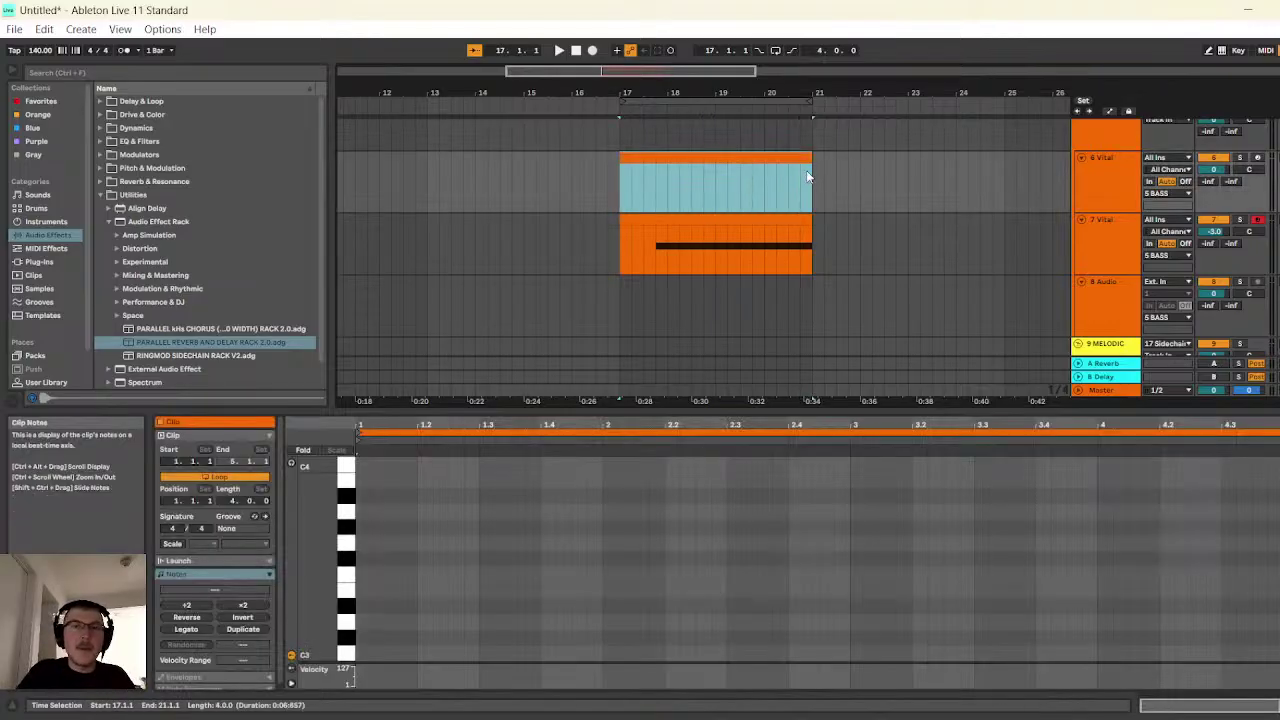
# - Add a one-beat D#2 note at 1.4 in the new Vital clip
pyautogui.doubleClick(548, 606)
pyautogui.moveTo(557, 606); pyautogui.dragTo(603, 606)
pyautogui.press('Down')
pyautogui.press('Down')
pyautogui.press('Down')
pyautogui.press('Down')
pyautogui.press('Down')
pyautogui.press('Down')
pyautogui.press('Down')
pyautogui.press('Down')
pyautogui.press('Down')
pyautogui.press('Down')
pyautogui.press('Down')
pyautogui.press('Down')
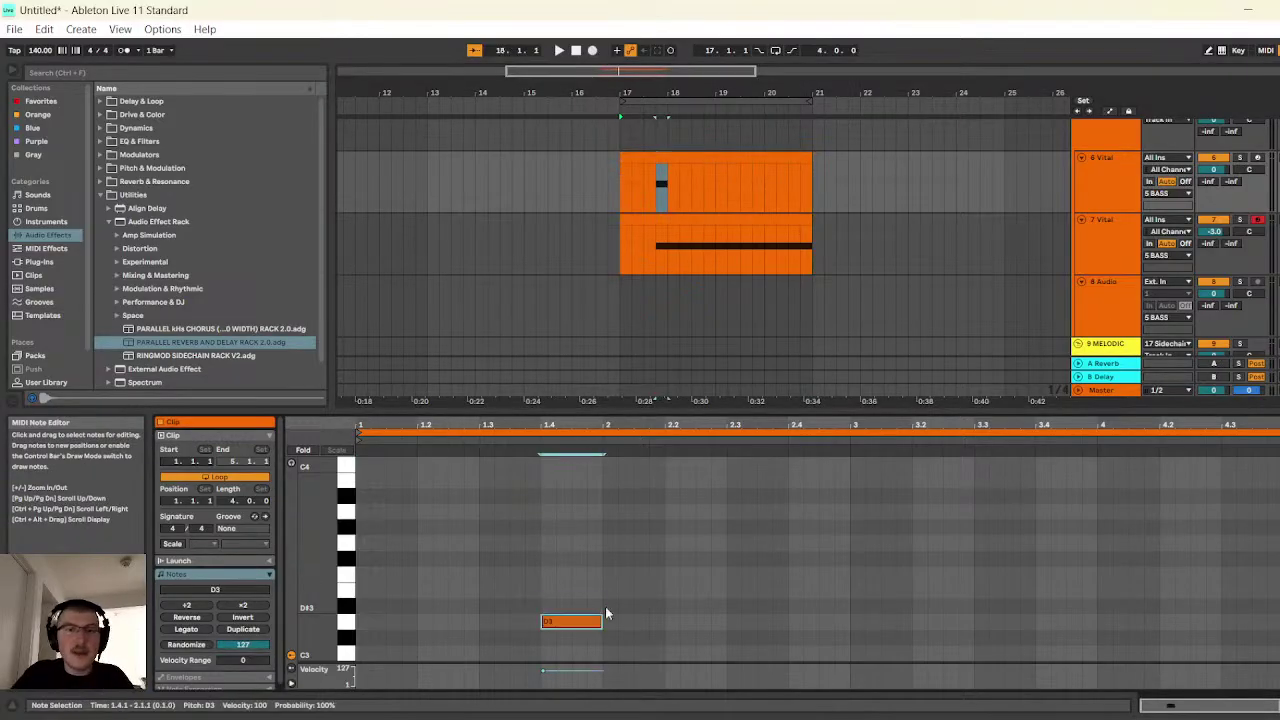
pyautogui.click(758, 227)
pyautogui.click(754, 208)
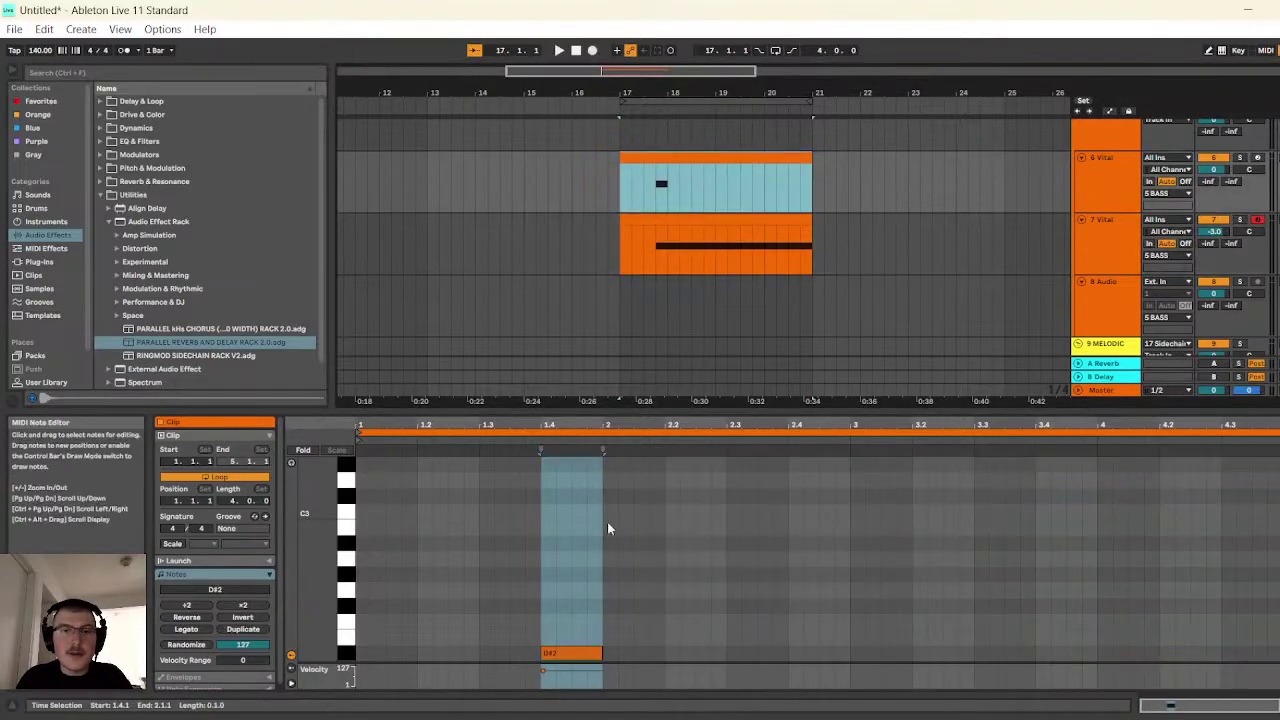
# - Duplicate the one-beat D#2 note repeatedly to fill every beat through the end of the clip
pyautogui.click(607, 521)
pyautogui.hotkey('ctrl', 'd')
pyautogui.hotkey('ctrl', 'd')
pyautogui.hotkey('ctrl', 'd')
pyautogui.hotkey('ctrl', 'd')
pyautogui.hotkey('ctrl', 'd')
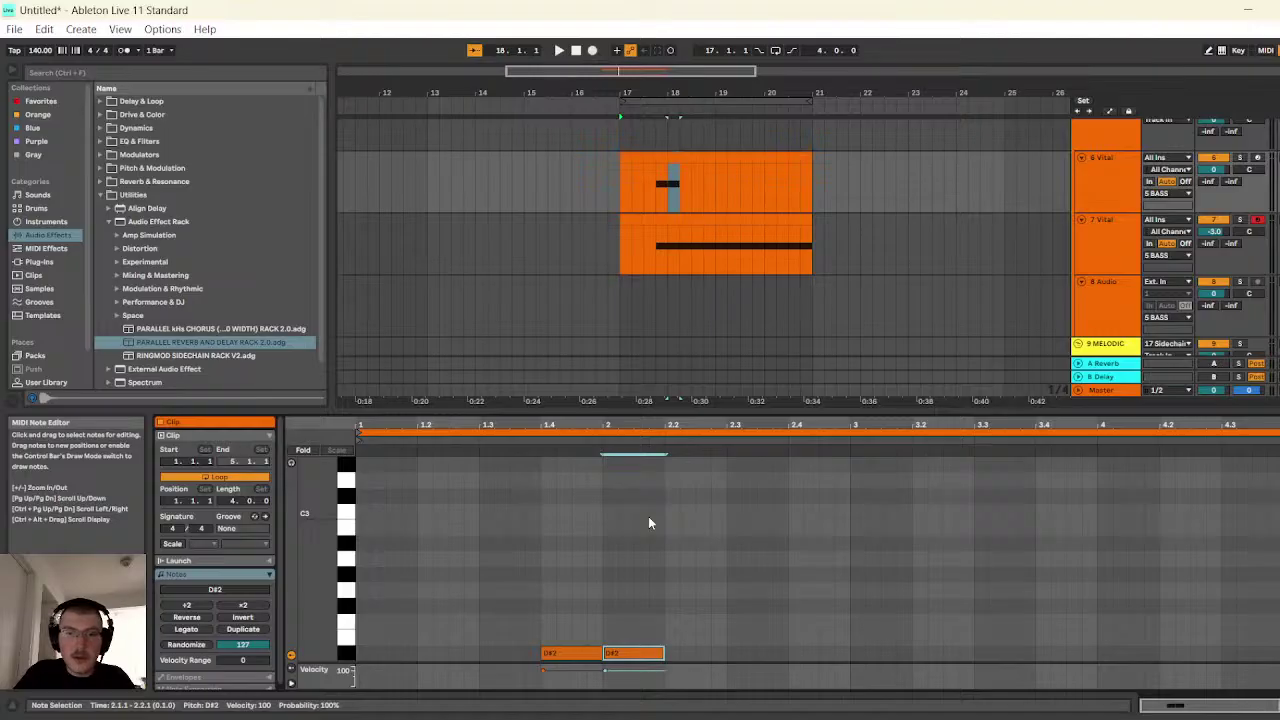
pyautogui.hotkey('ctrl', 'd')
pyautogui.hotkey('ctrl', 'd')
pyautogui.hotkey('ctrl', 'd')
pyautogui.hotkey('ctrl', 'd')
pyautogui.hotkey('ctrl', 'd')
pyautogui.hotkey('ctrl', 'd')
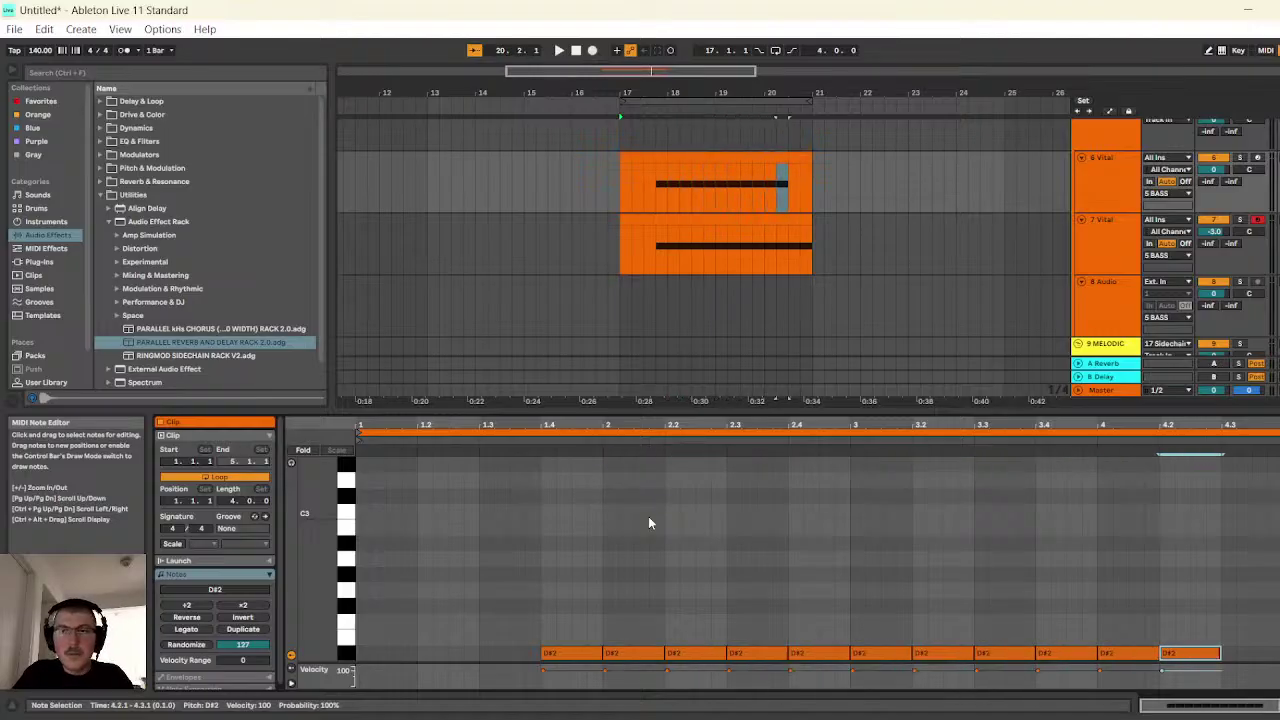
# - Move the kick note at bar 2 of the Kick/Snare clip back to 1.4 and play back the pattern
pyautogui.scroll(6, 700, 200)
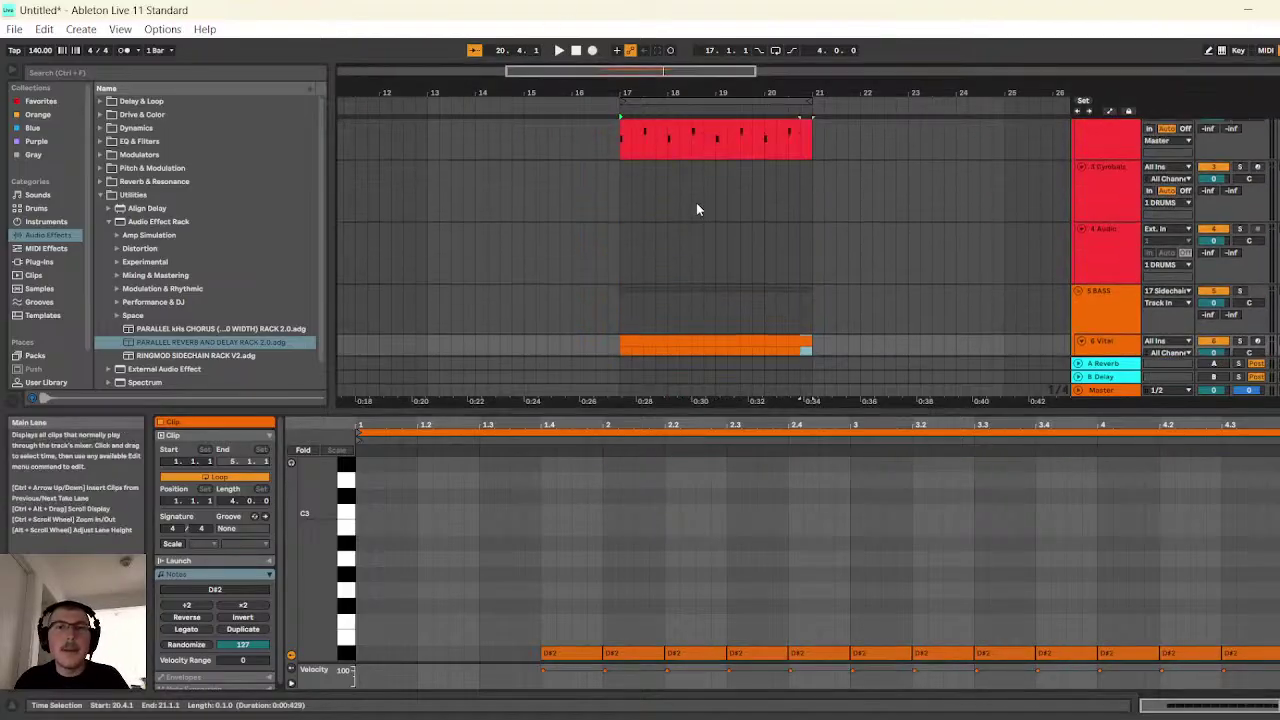
pyautogui.click(690, 175)
pyautogui.click(648, 481)
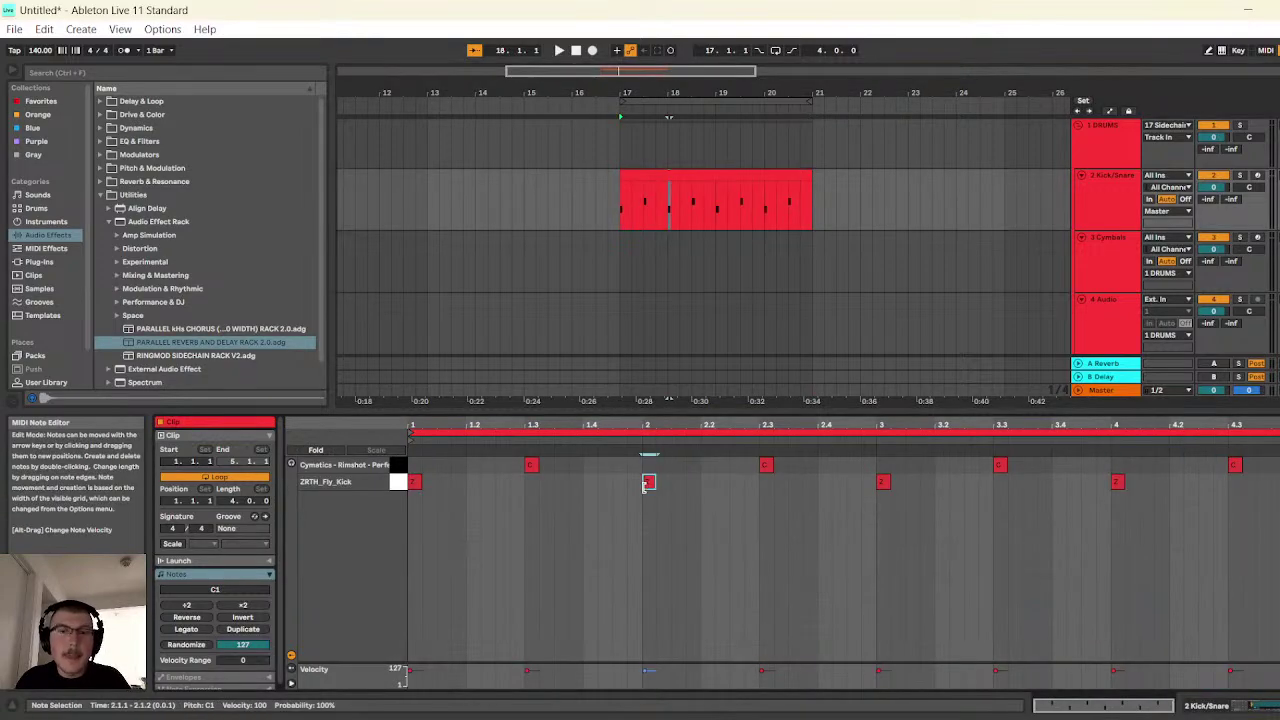
pyautogui.press('Left')
pyautogui.press('Left')
pyautogui.press('Left')
pyautogui.press('Left')
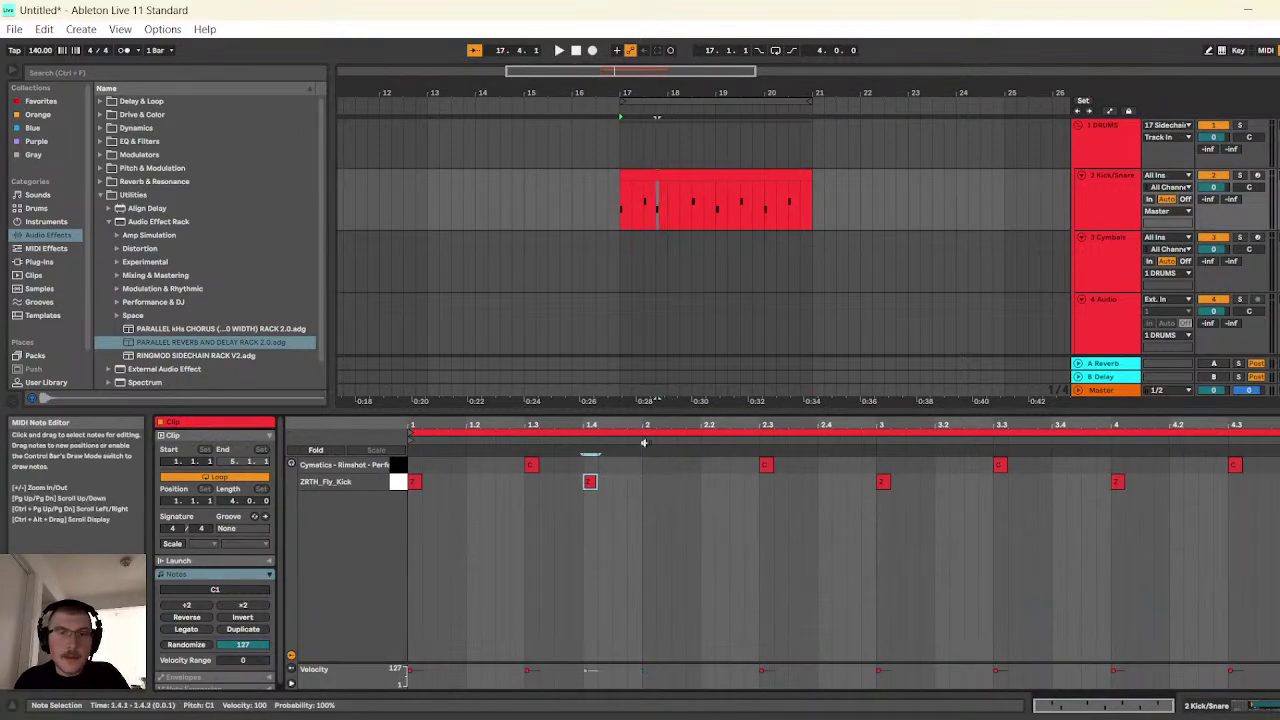
pyautogui.click(559, 50)
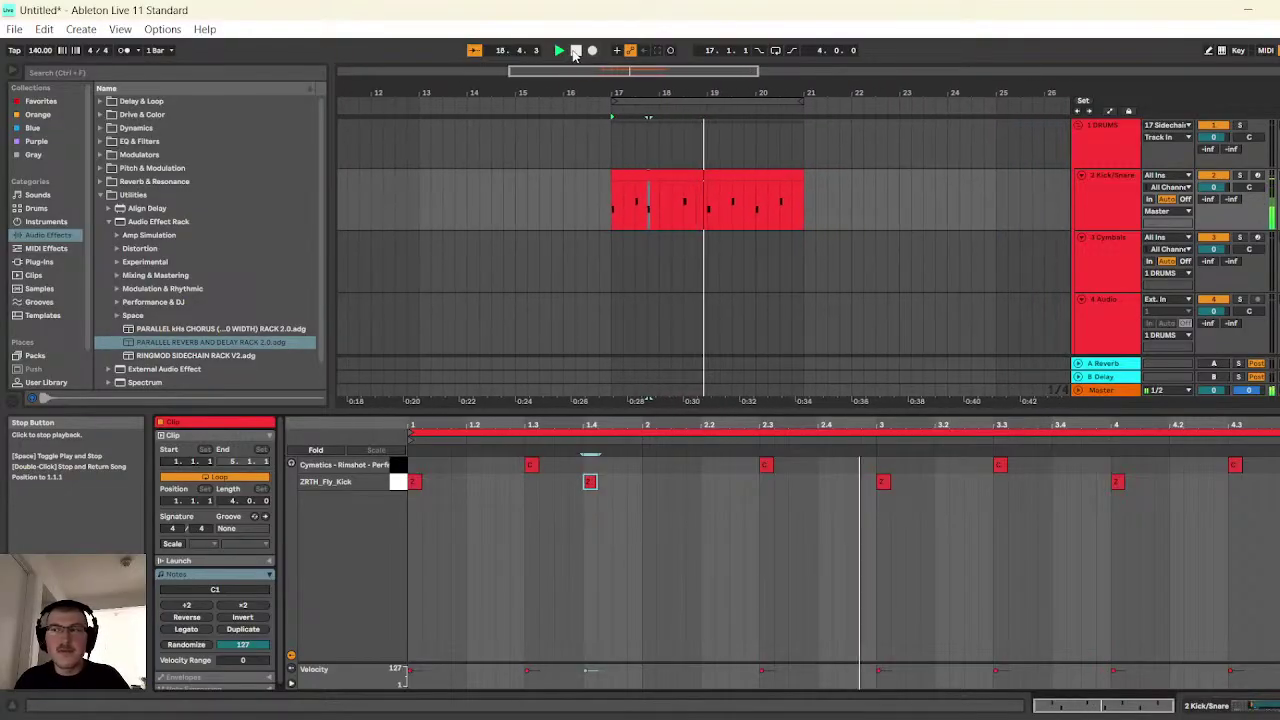
pyautogui.click(575, 55)
# - Examine the mix during playback in the Master track's VISION 4X spectrogram, then close it
pyautogui.scroll(-5, 759, 273)
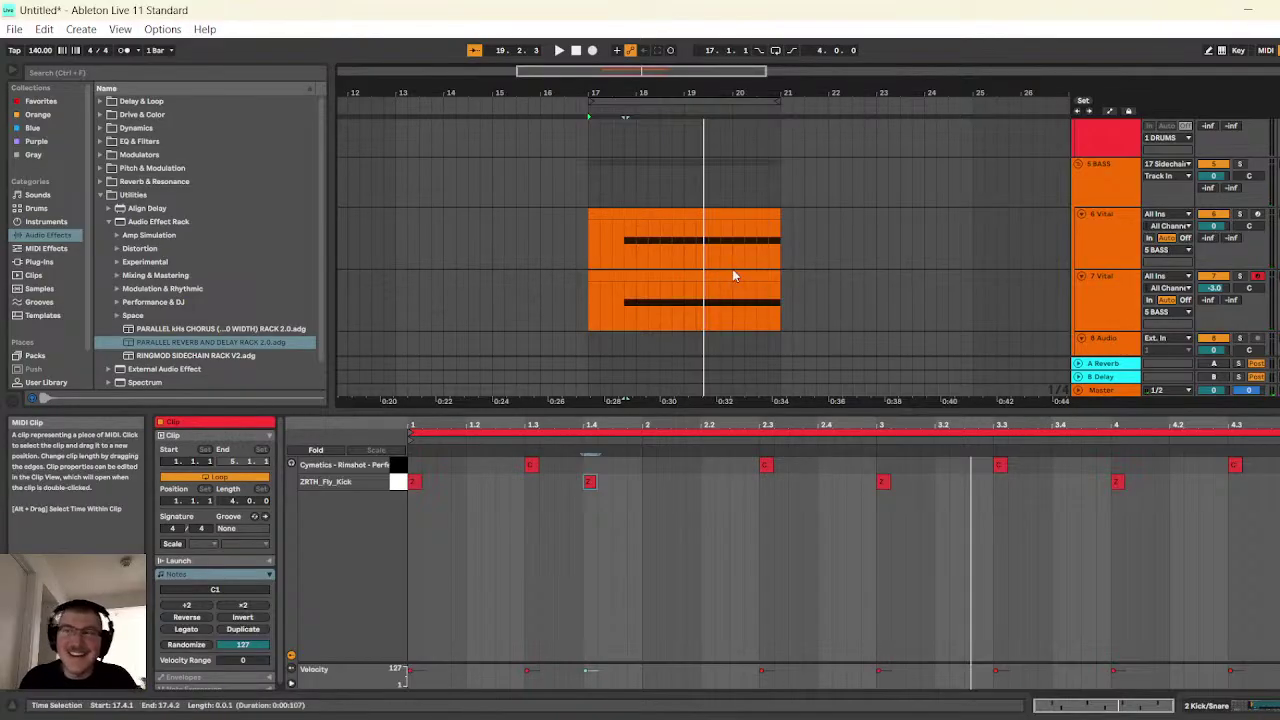
pyautogui.scroll(-4, 904, 235)
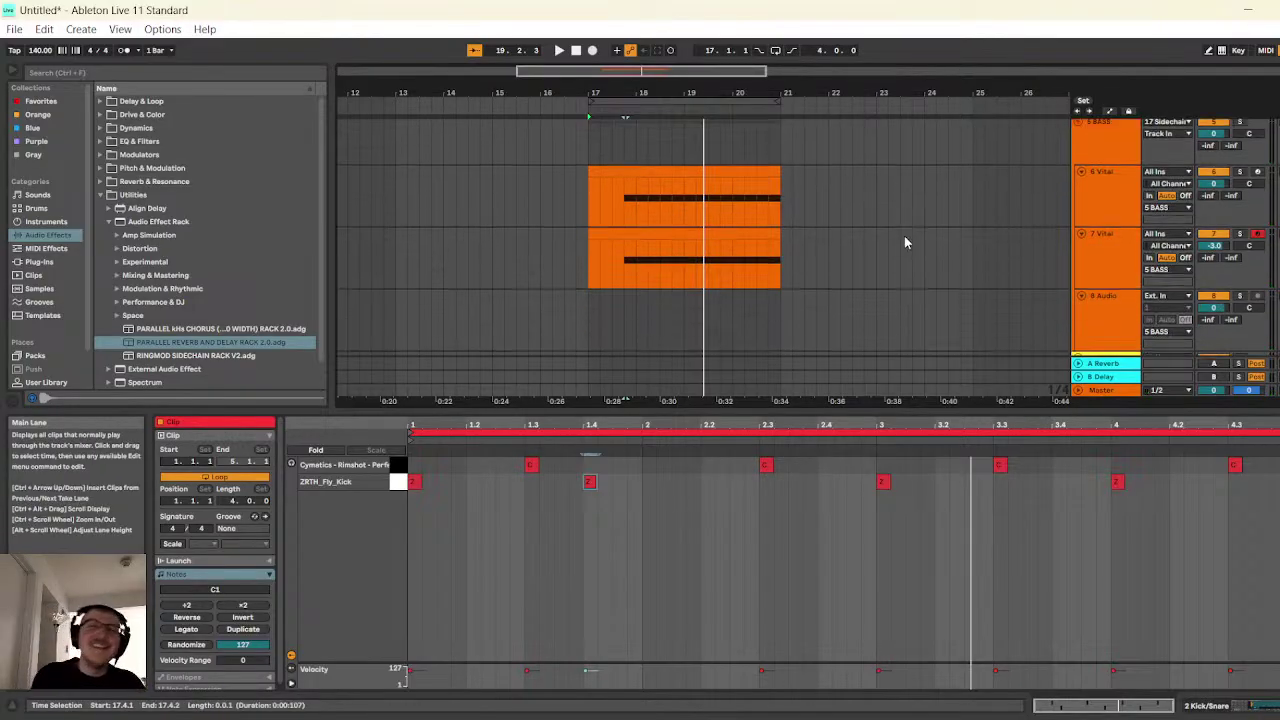
pyautogui.click(1109, 388)
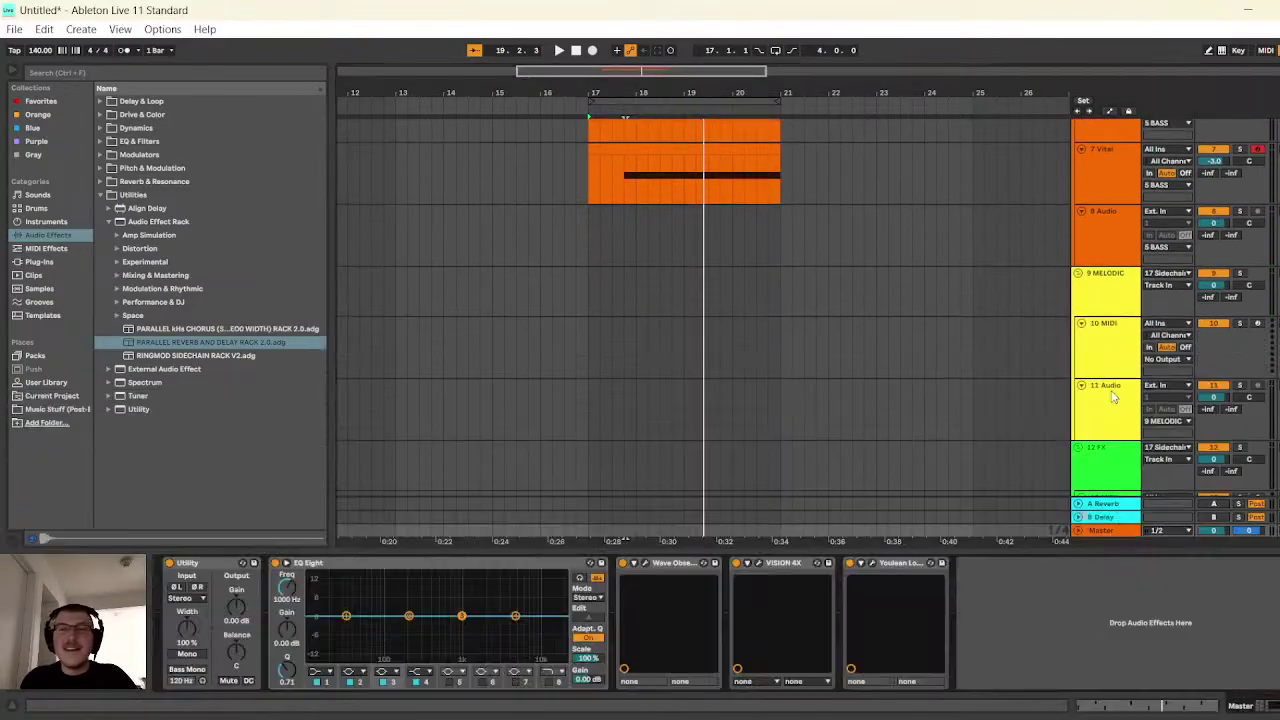
pyautogui.click(758, 564)
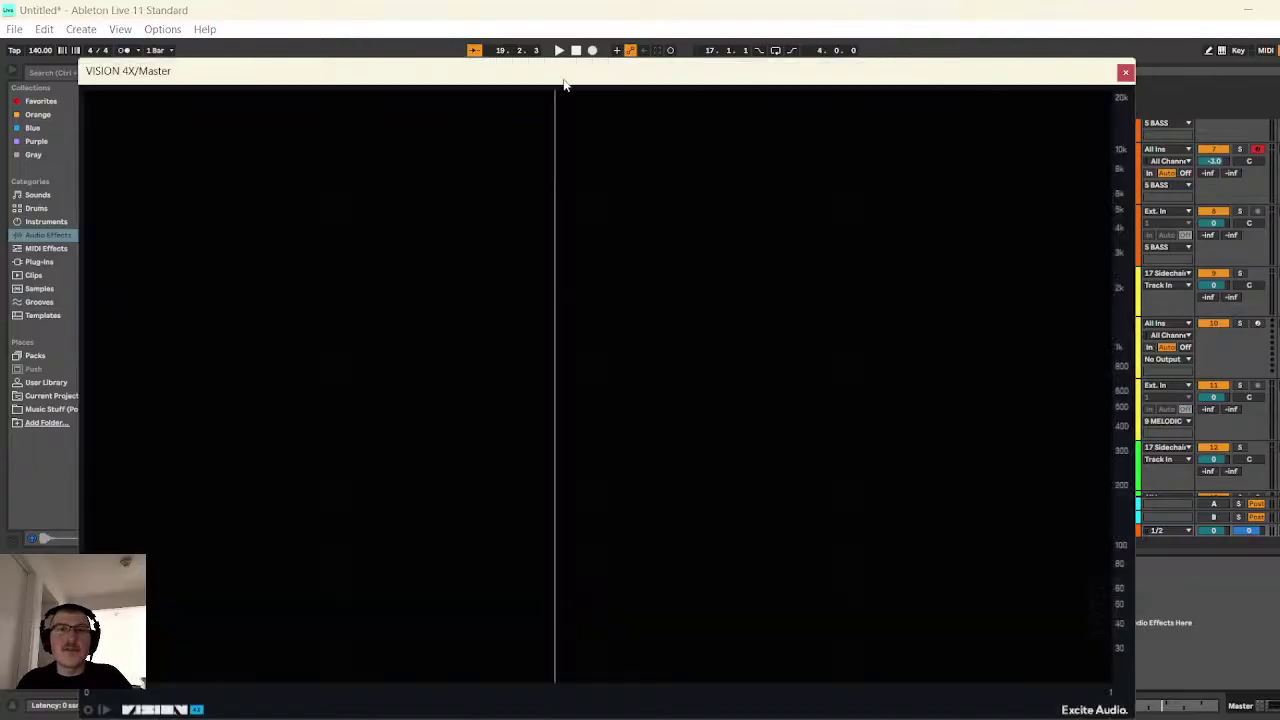
pyautogui.click(560, 50)
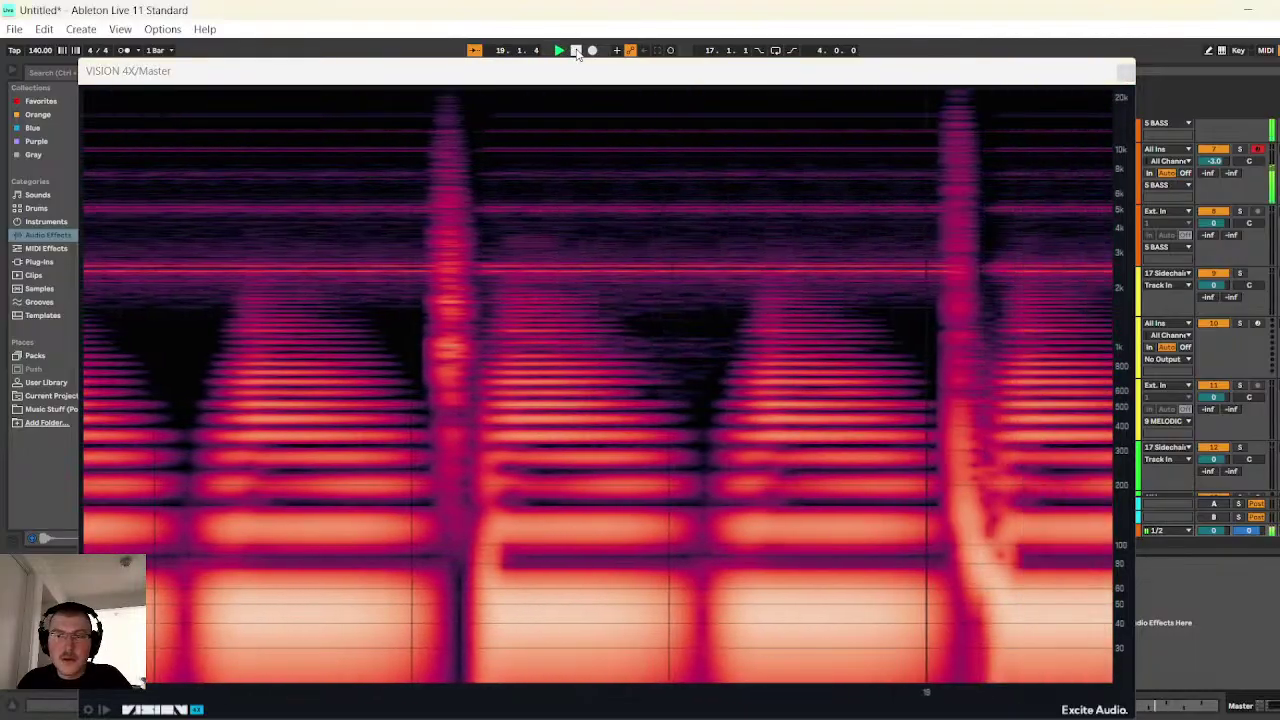
pyautogui.click(576, 50)
pyautogui.click(1125, 71)
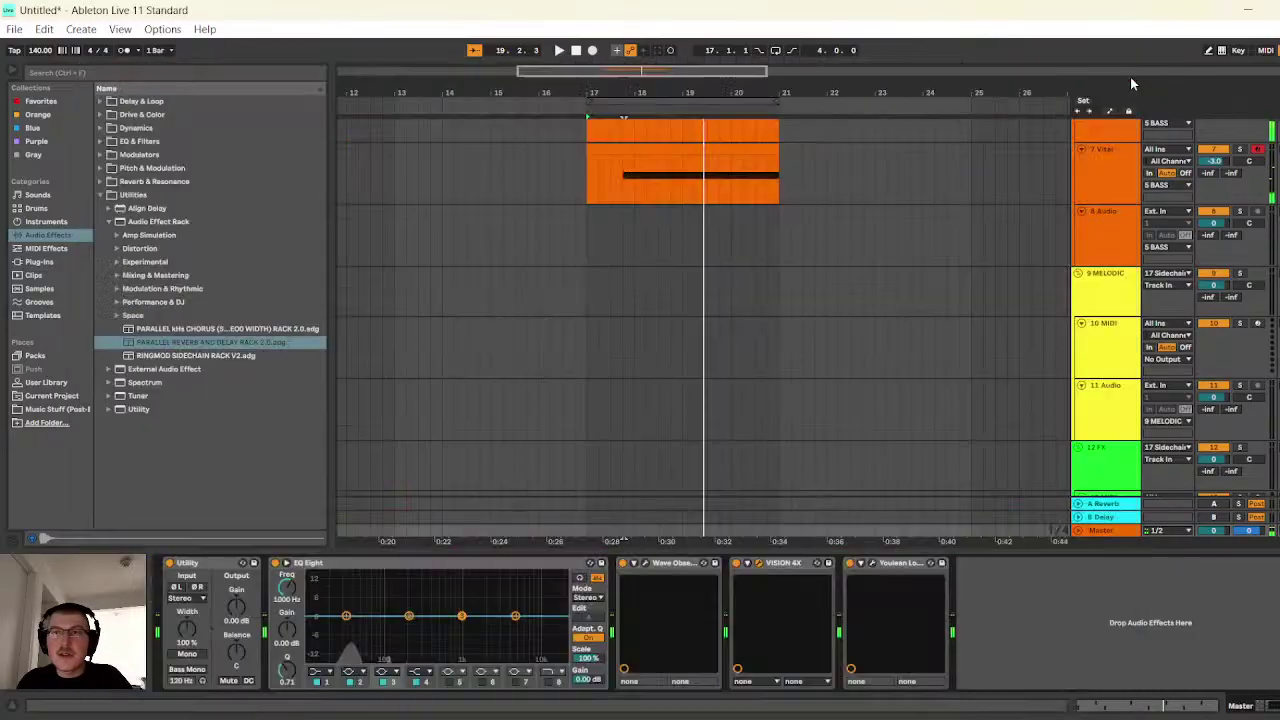
# - Set the 6 Vital track's volume to -3.0 dB and the 7 Vital track's to -15.0 dB while auditioning the loop
pyautogui.scroll(5, 856, 264)
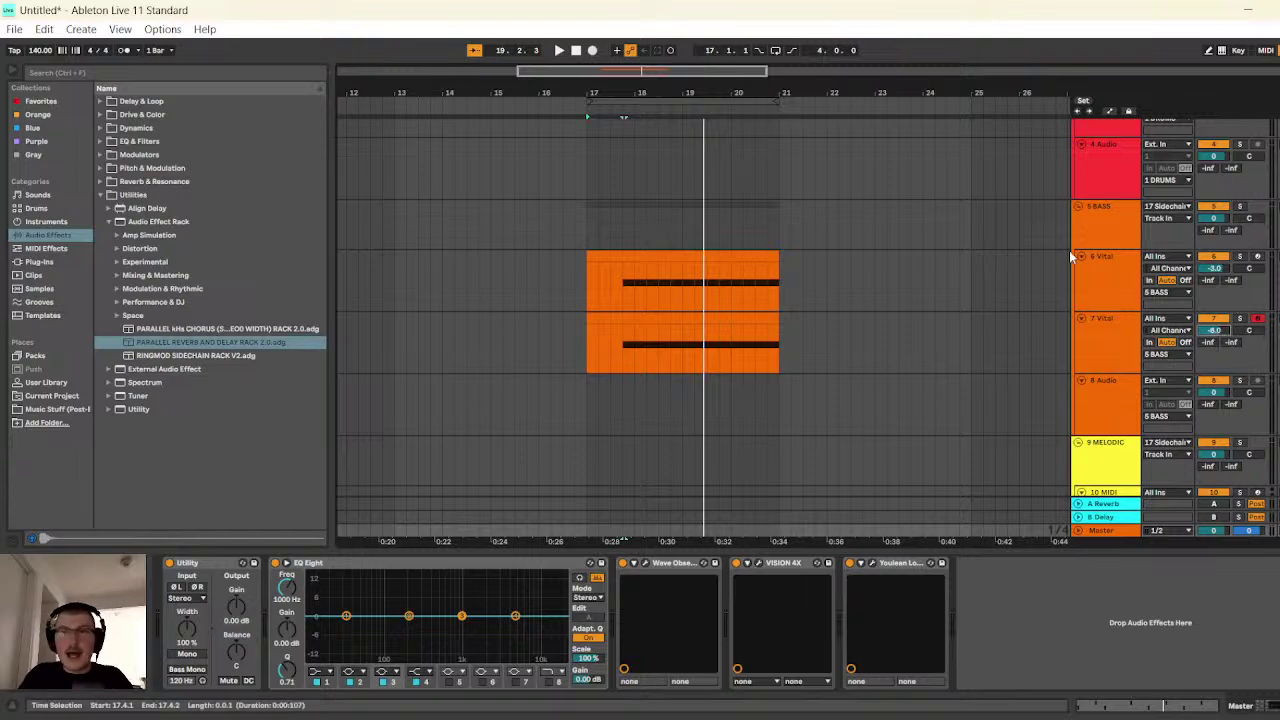
pyautogui.click(559, 50)
pyautogui.scroll(1, 646, 206)
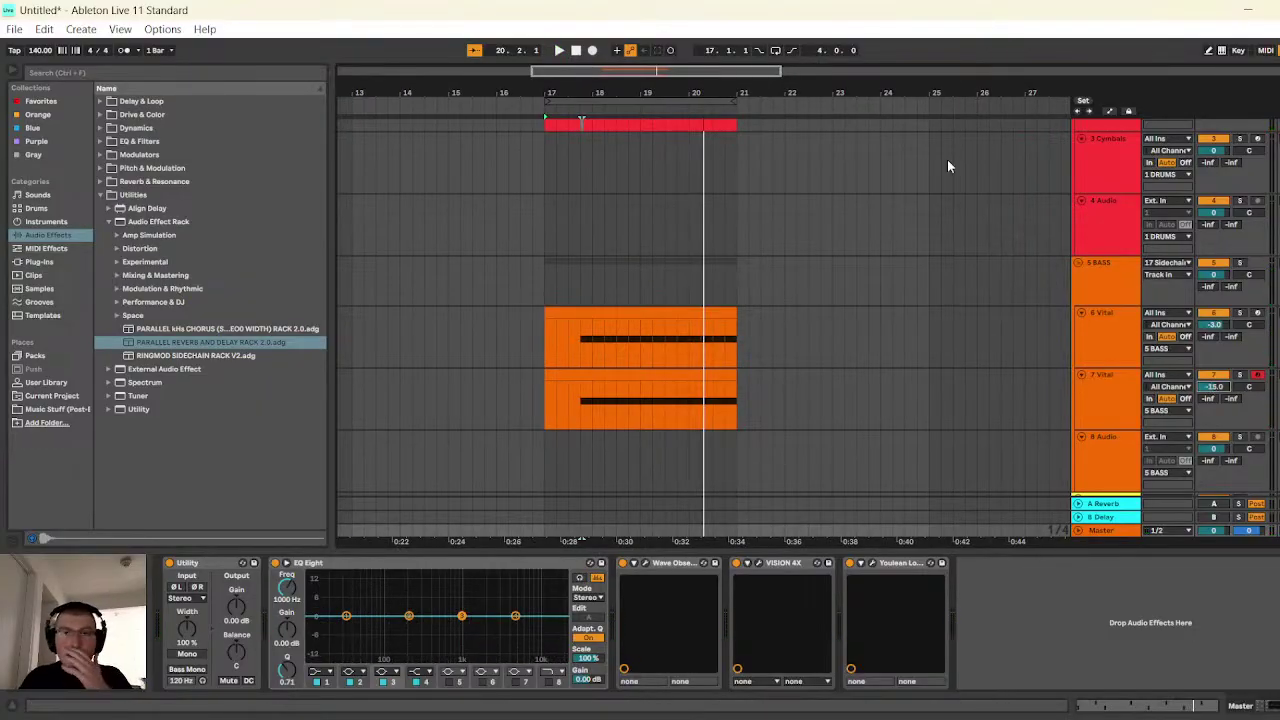
pyautogui.click(559, 50)
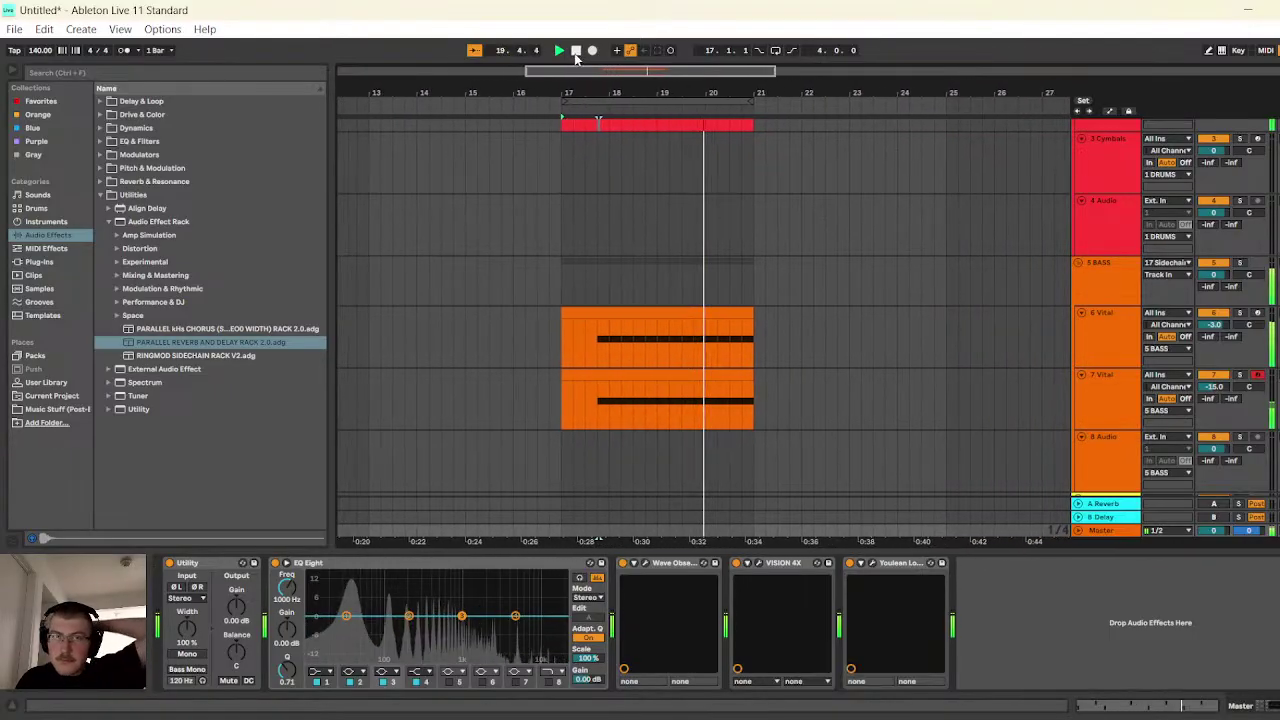
pyautogui.click(575, 50)
# - Inspect the Kick/Snare track's device chain and the notes in its MIDI clip
pyautogui.scroll(4, 654, 322)
pyautogui.click(1102, 204)
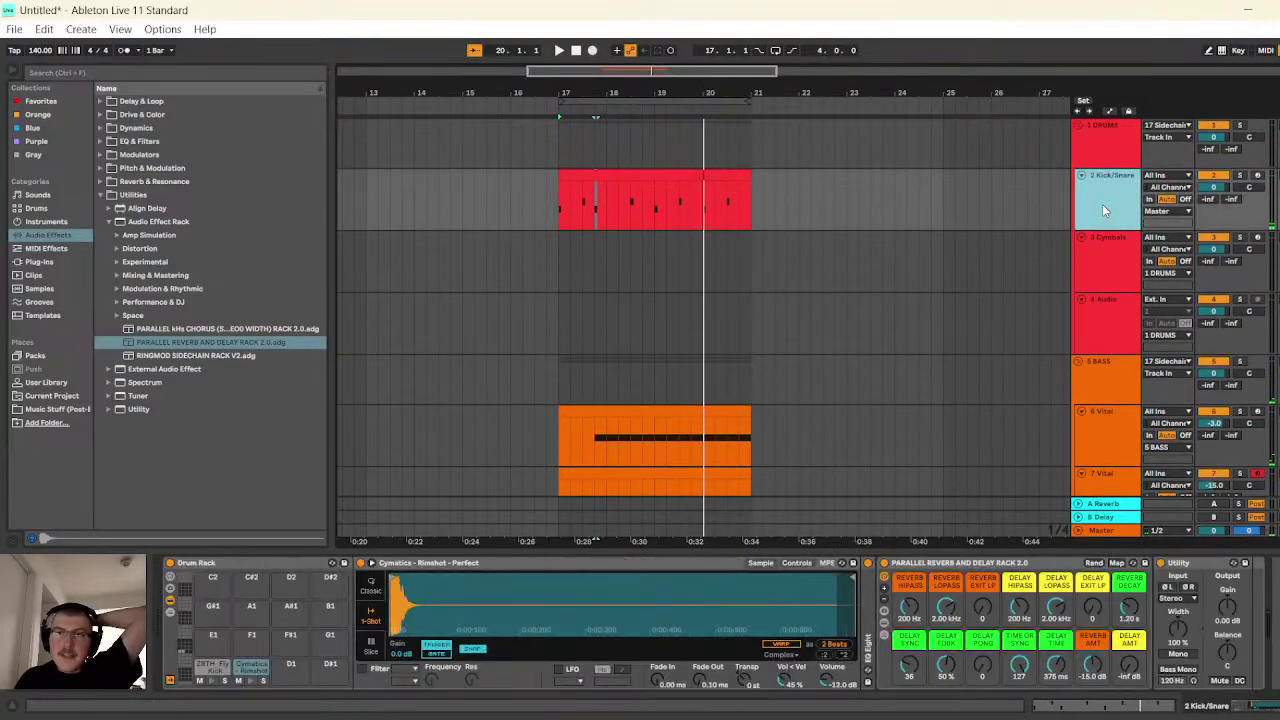
pyautogui.click(685, 173)
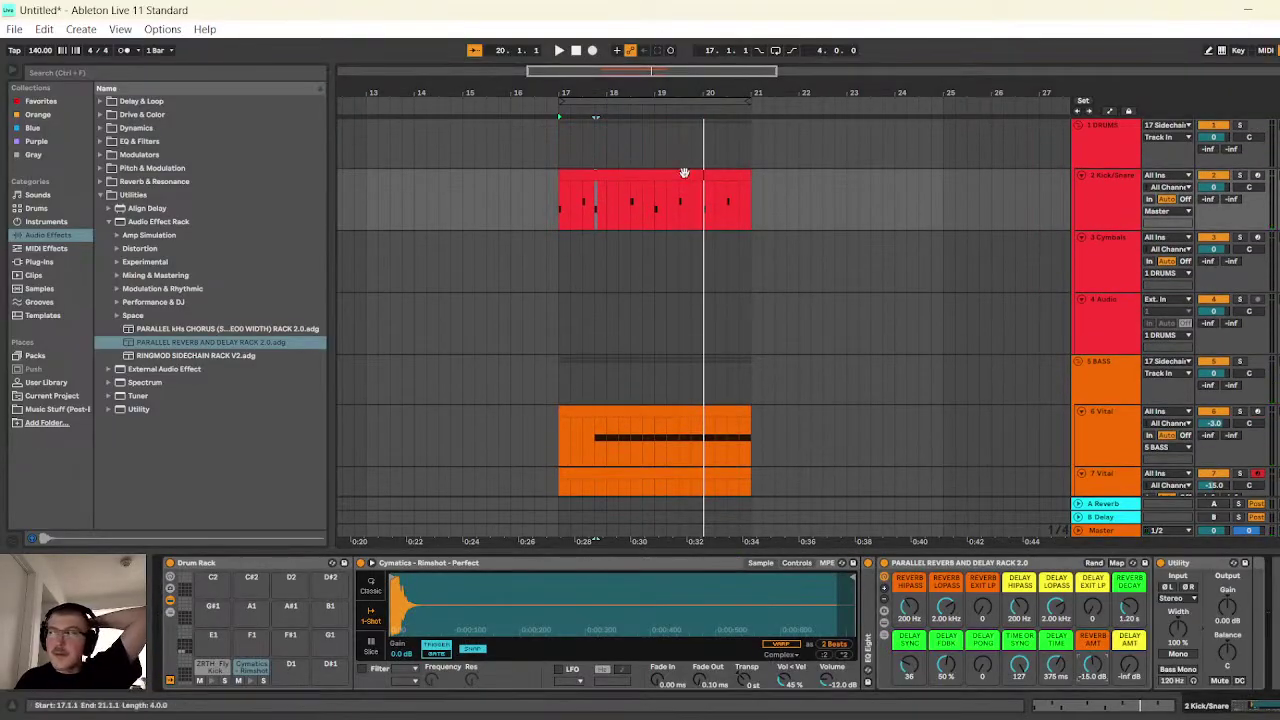
pyautogui.click(685, 173)
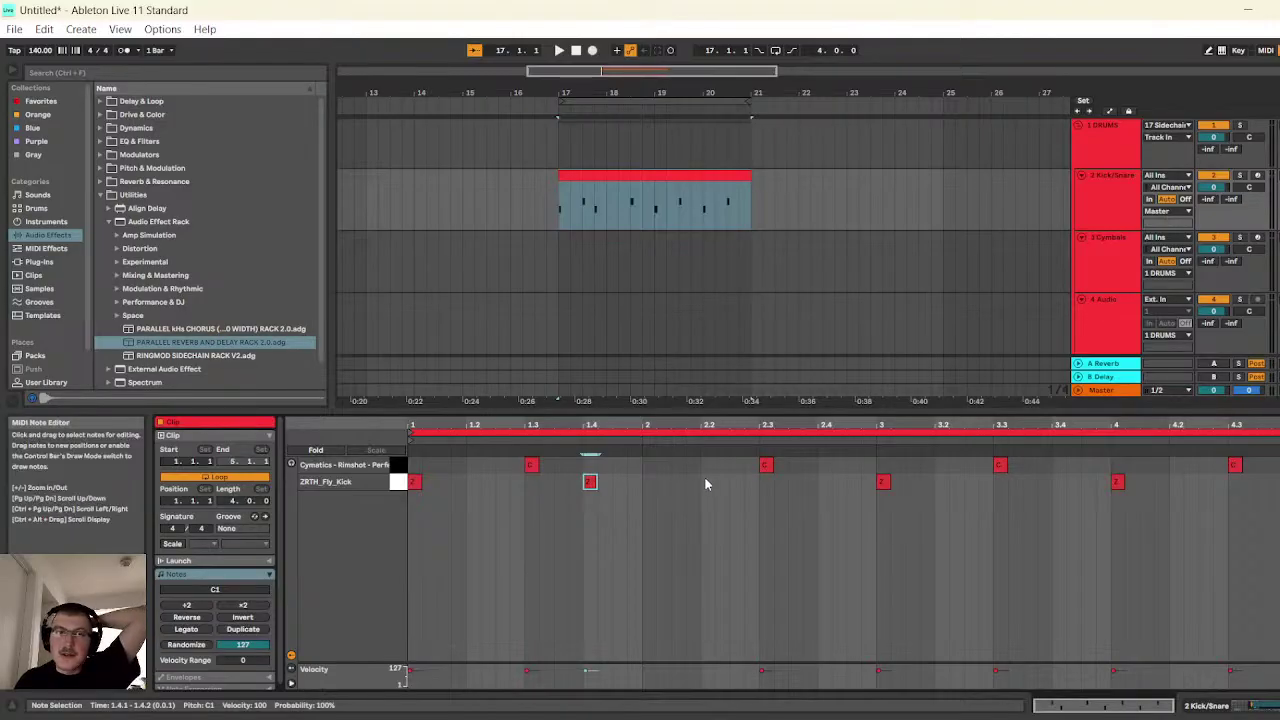
pyautogui.click(752, 258)
pyautogui.scroll(-4, 765, 262)
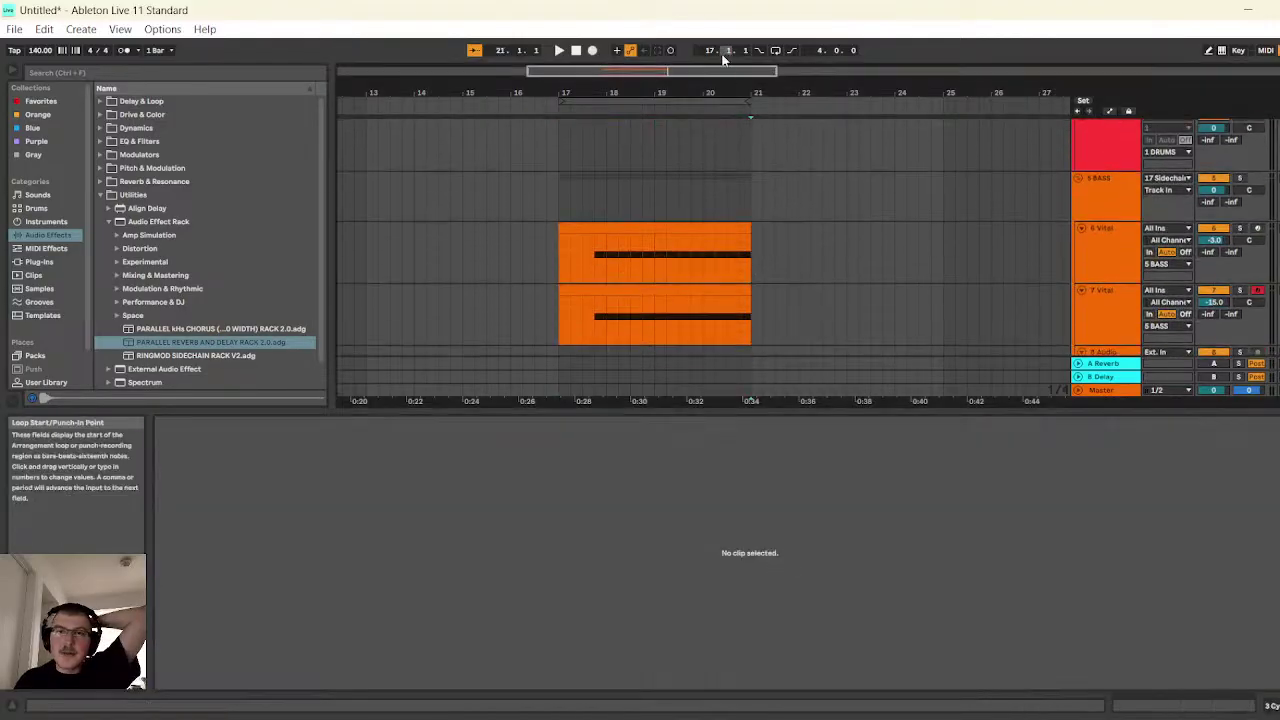
pyautogui.moveTo(725, 70); pyautogui.dragTo(852, 186)
pyautogui.scroll(-3, 855, 190)
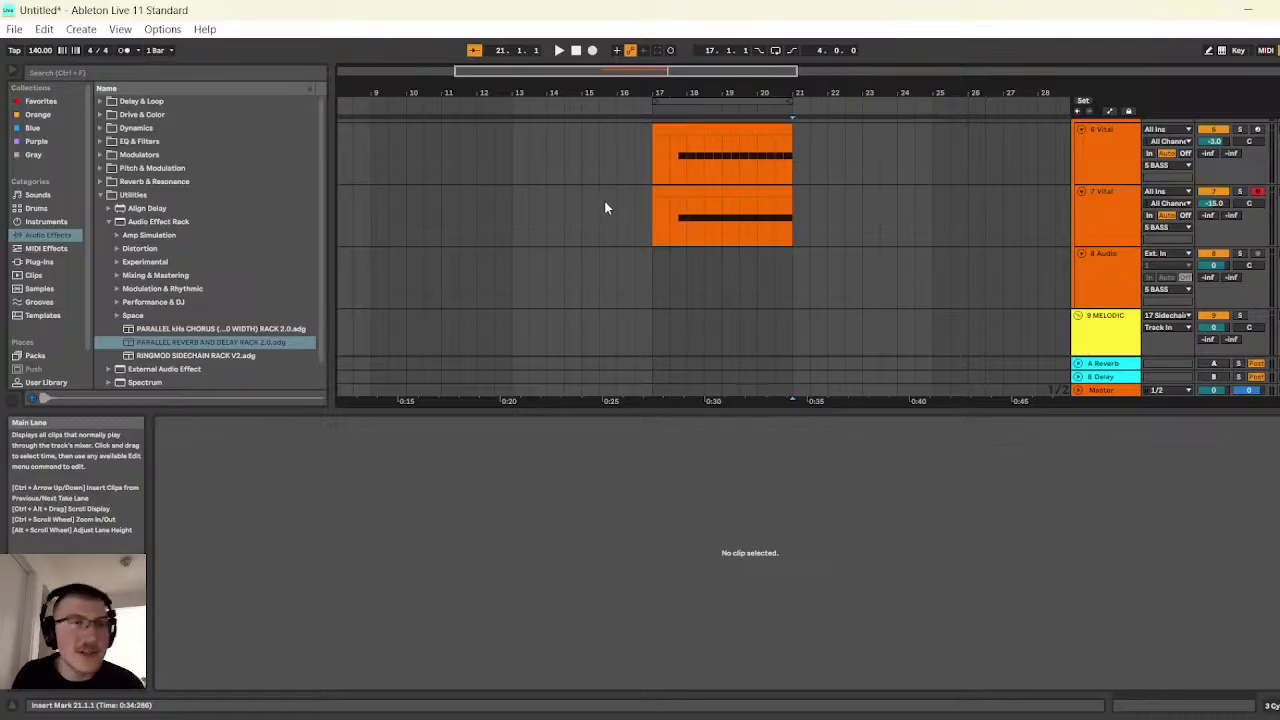
pyautogui.scroll(2, 1110, 270)
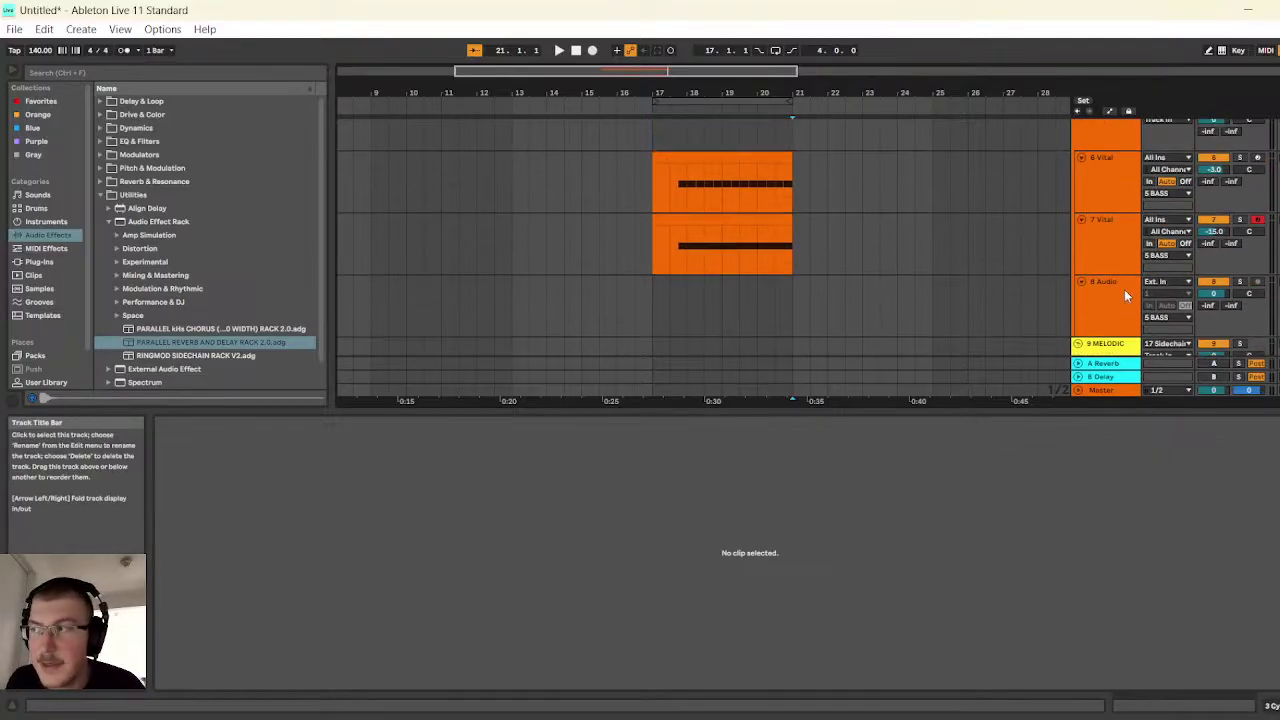
pyautogui.scroll(-3, 1110, 285)
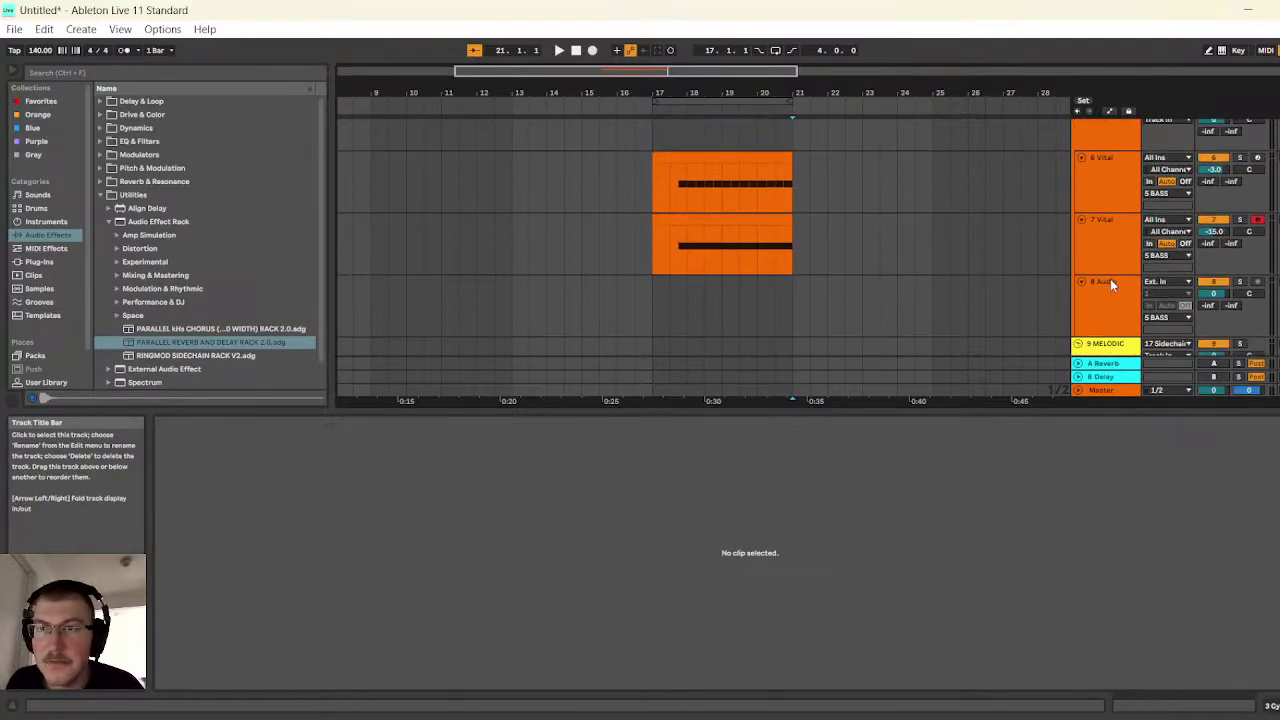
pyautogui.scroll(1, 1110, 285)
pyautogui.scroll(-1, 1110, 285)
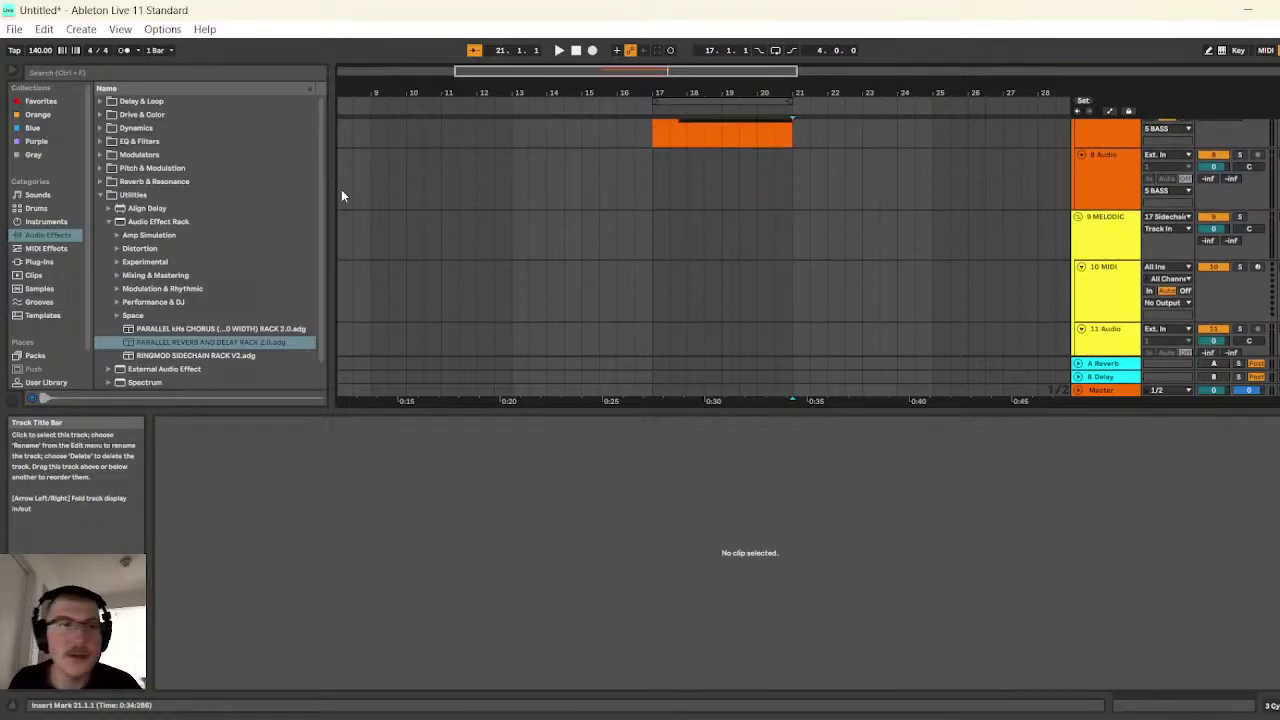
# - Show the plug-ins in the browser and collapse the Kilohearts and VST3 folders
pyautogui.click(40, 261)
pyautogui.click(108, 194)
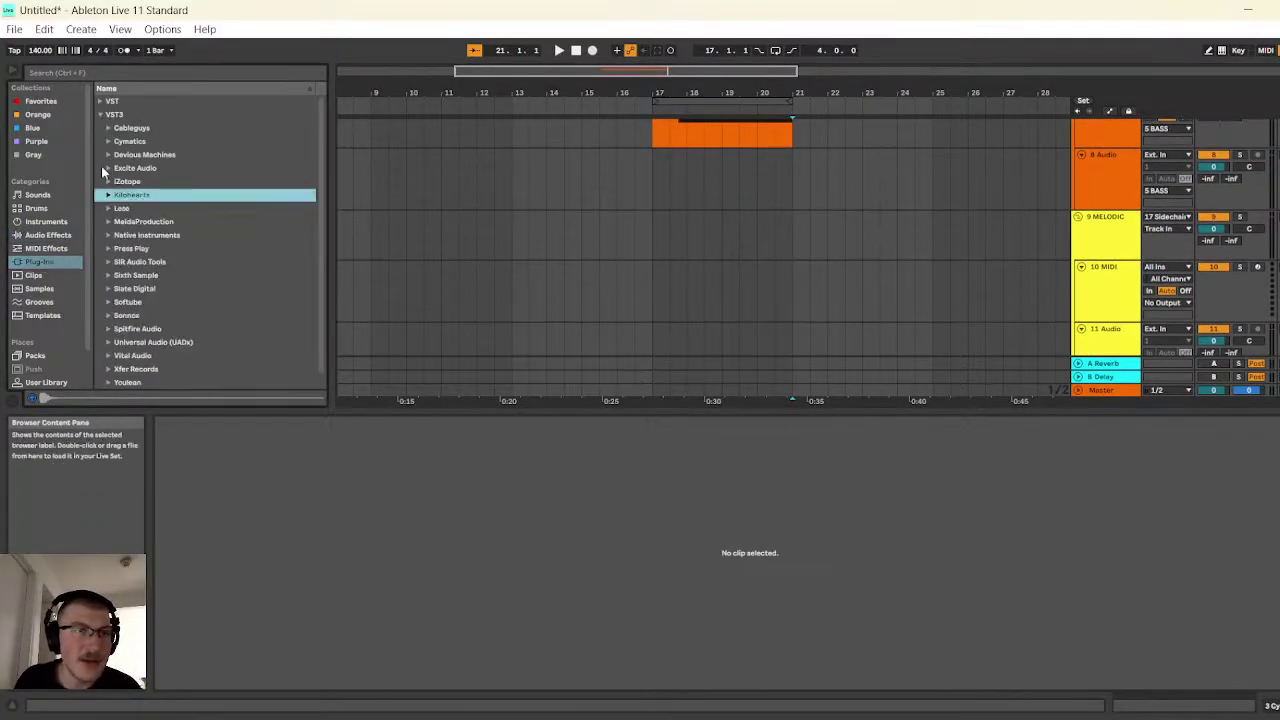
pyautogui.click(100, 116)
# - Split the D#2 note at 1.4 in the 6 Vital clip into two sixteenth notes followed by an eighth note
pyautogui.scroll(3, 606, 292)
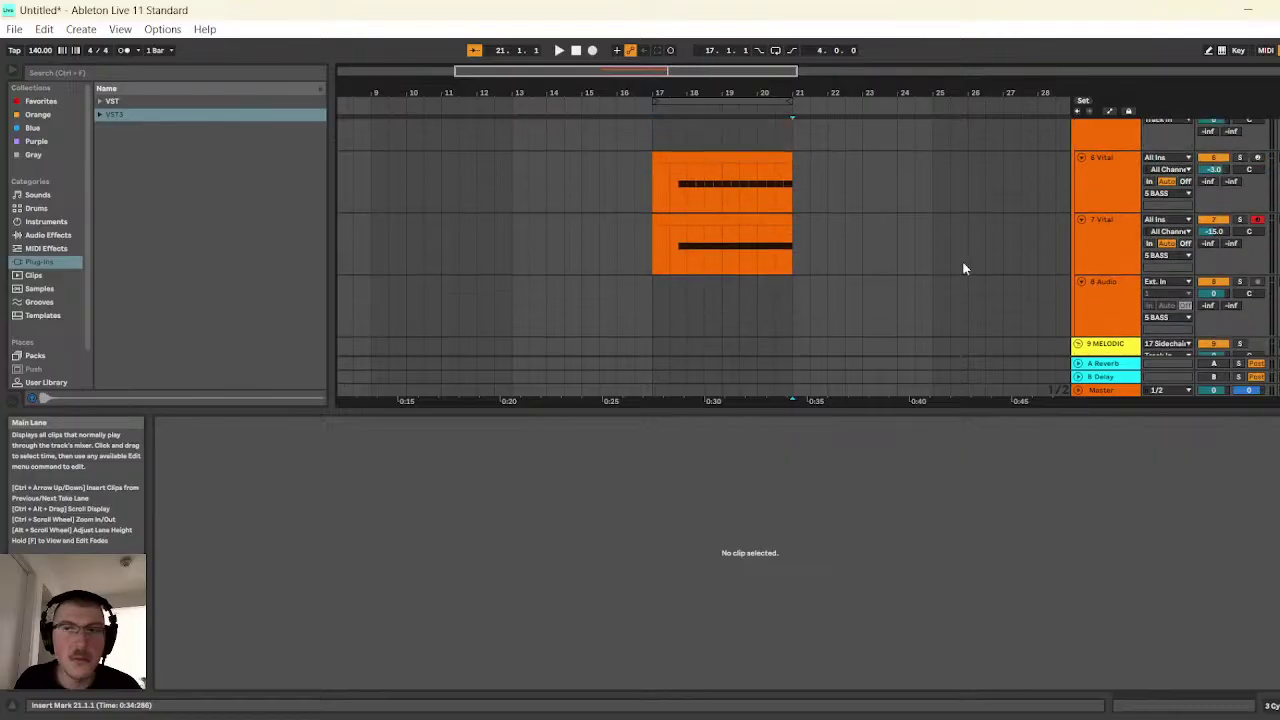
pyautogui.click(726, 170)
pyautogui.click(600, 653)
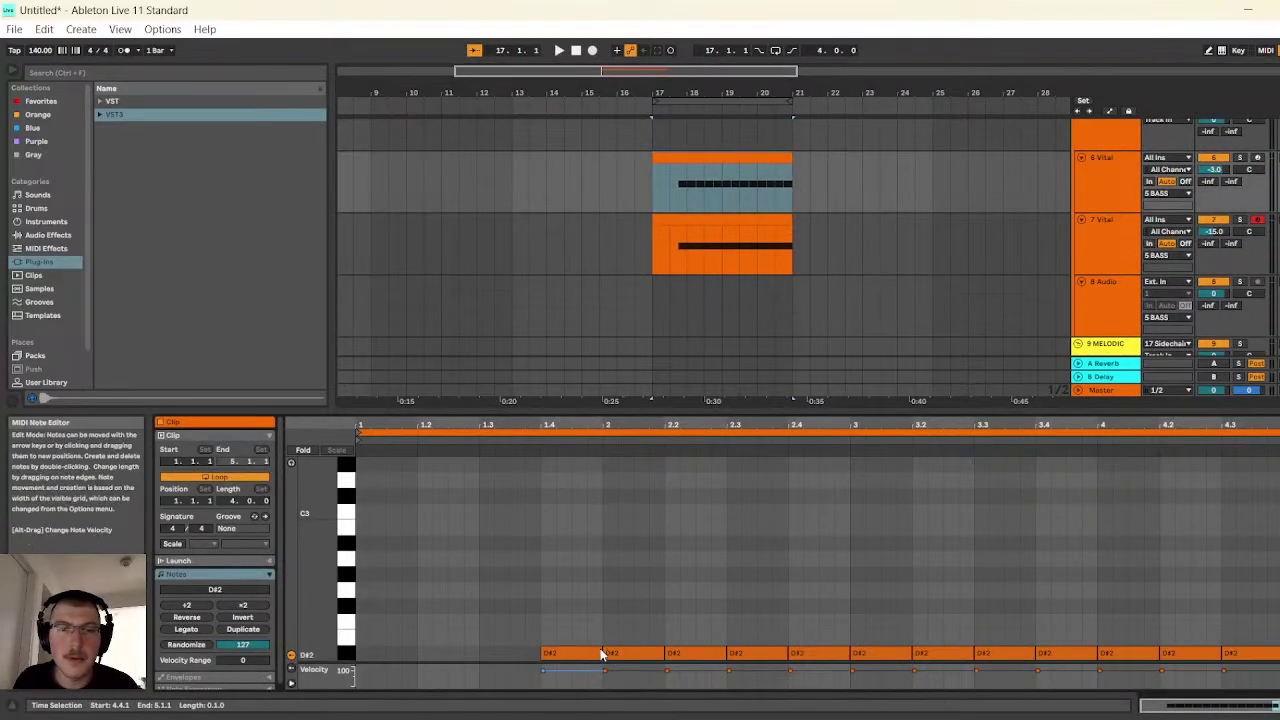
pyautogui.moveTo(603, 654)
pyautogui.mouseDown()
pyautogui.moveTo(557, 652)
pyautogui.moveTo(603, 653)
pyautogui.mouseUp()
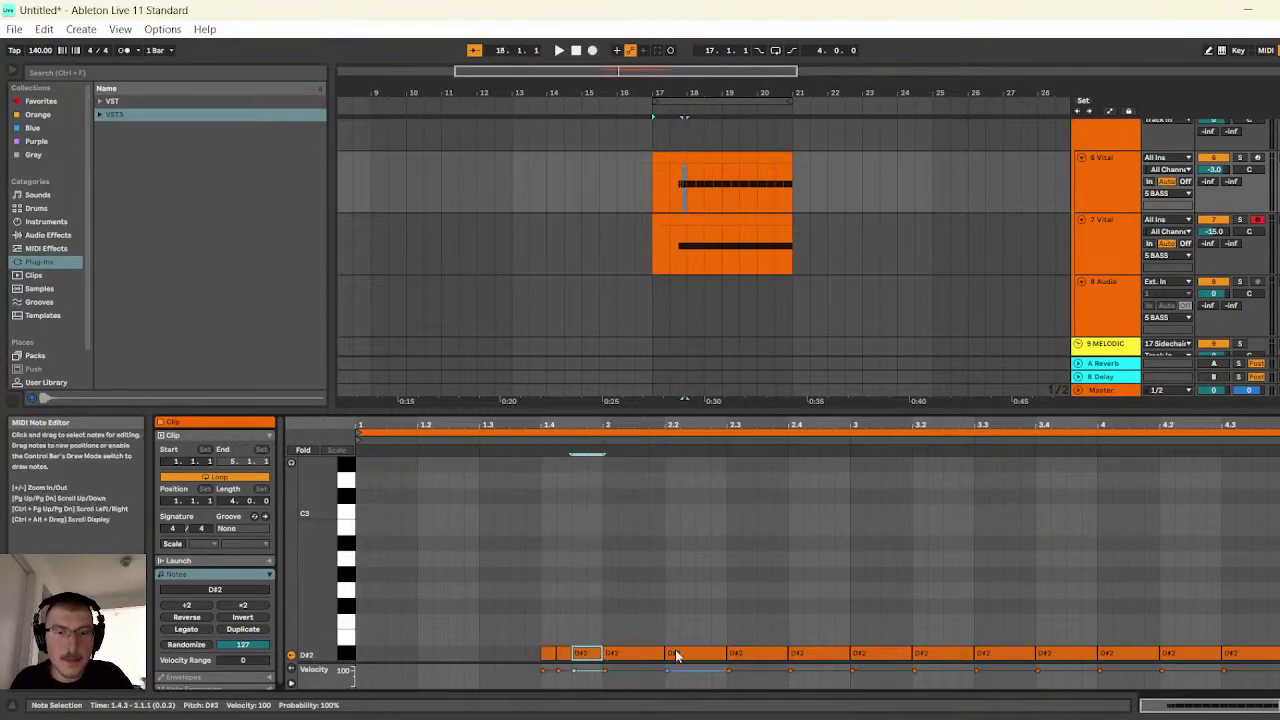
# - Split the D#2 note at bar 2 into two eighths, keep a one-beat note at 2.2, and play back the rhythm
pyautogui.hotkey('ctrl', 'd')
pyautogui.hotkey('ctrl', 'd')
pyautogui.hotkey('ctrl', 'd')
pyautogui.hotkey('ctrl', 'd')
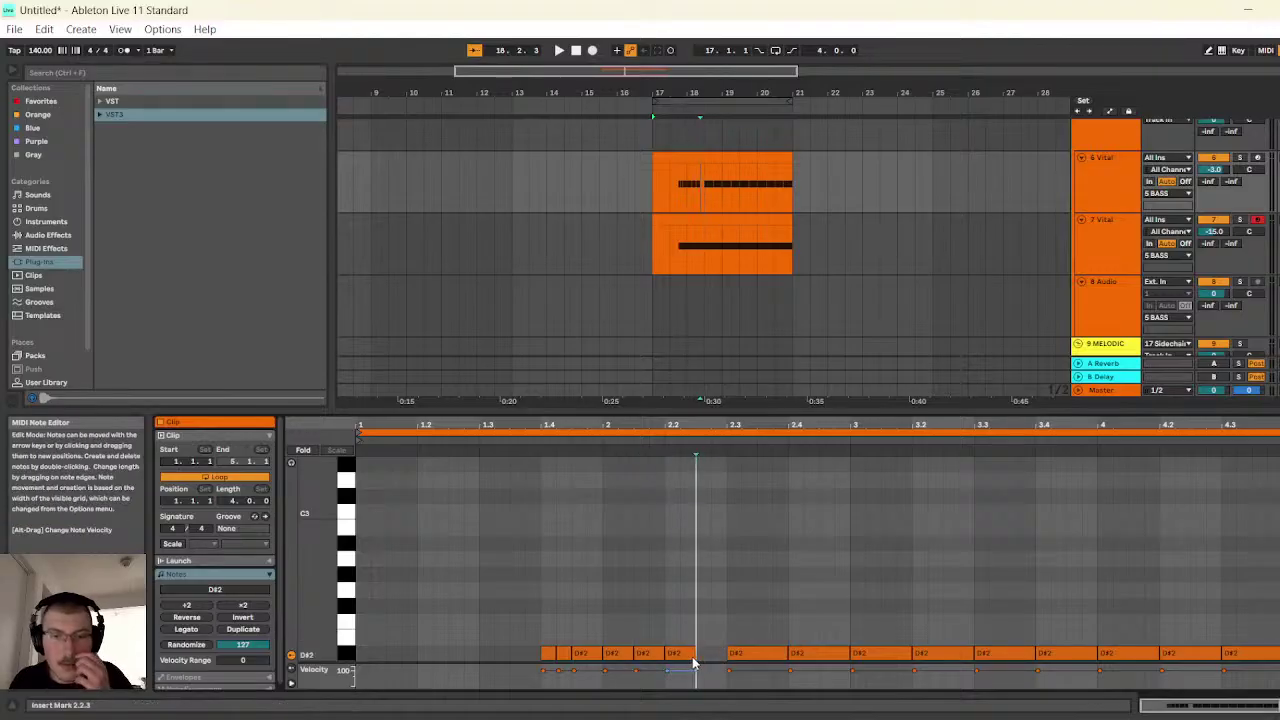
pyautogui.moveTo(696, 655); pyautogui.dragTo(666, 655)
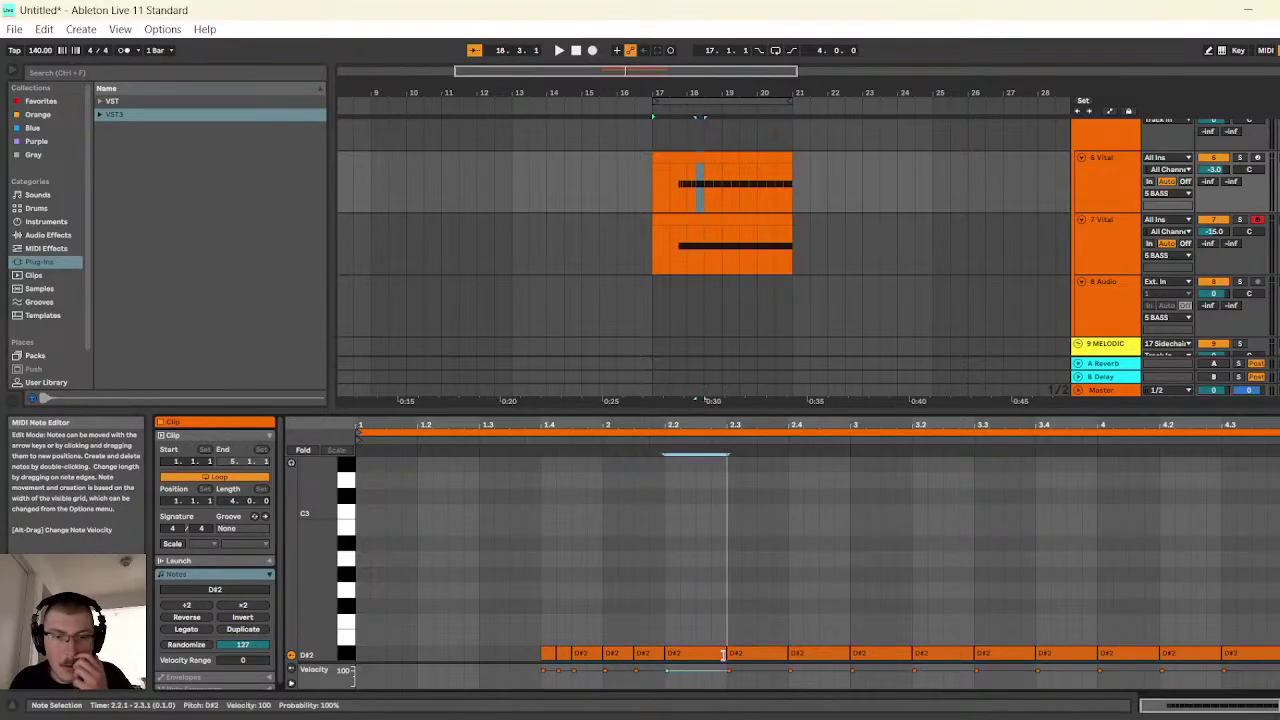
pyautogui.click(559, 50)
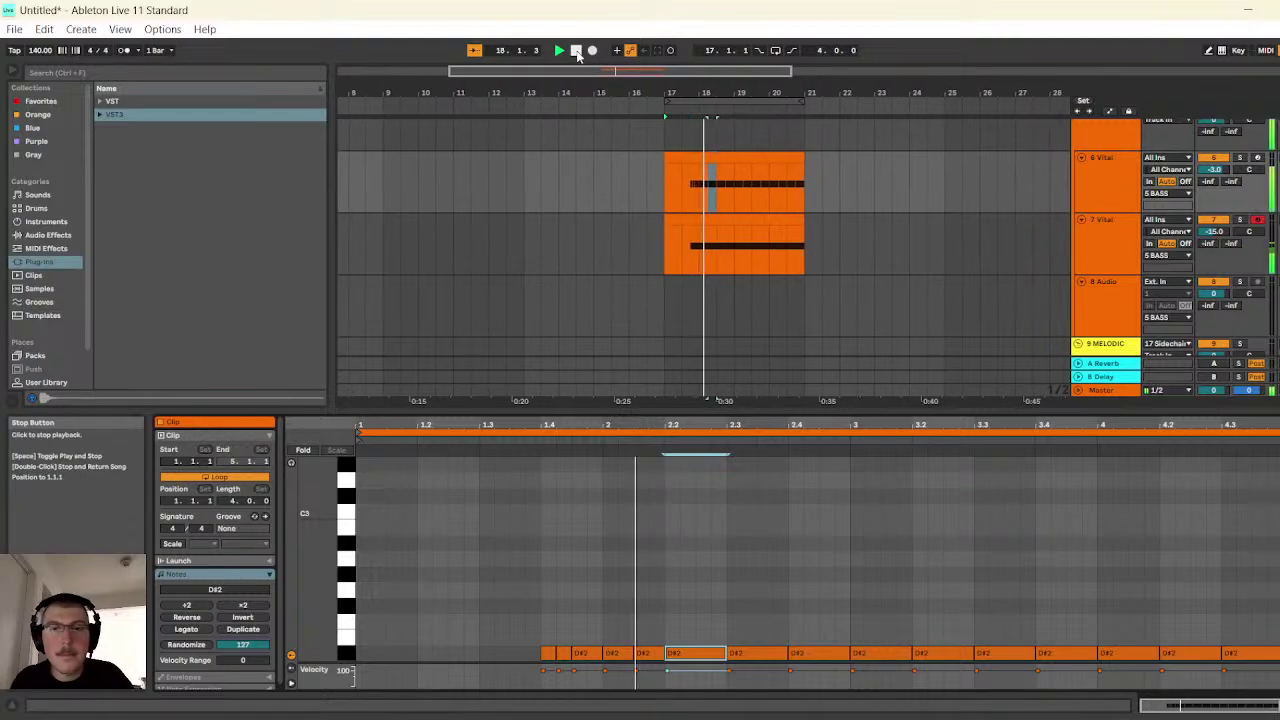
pyautogui.click(577, 50)
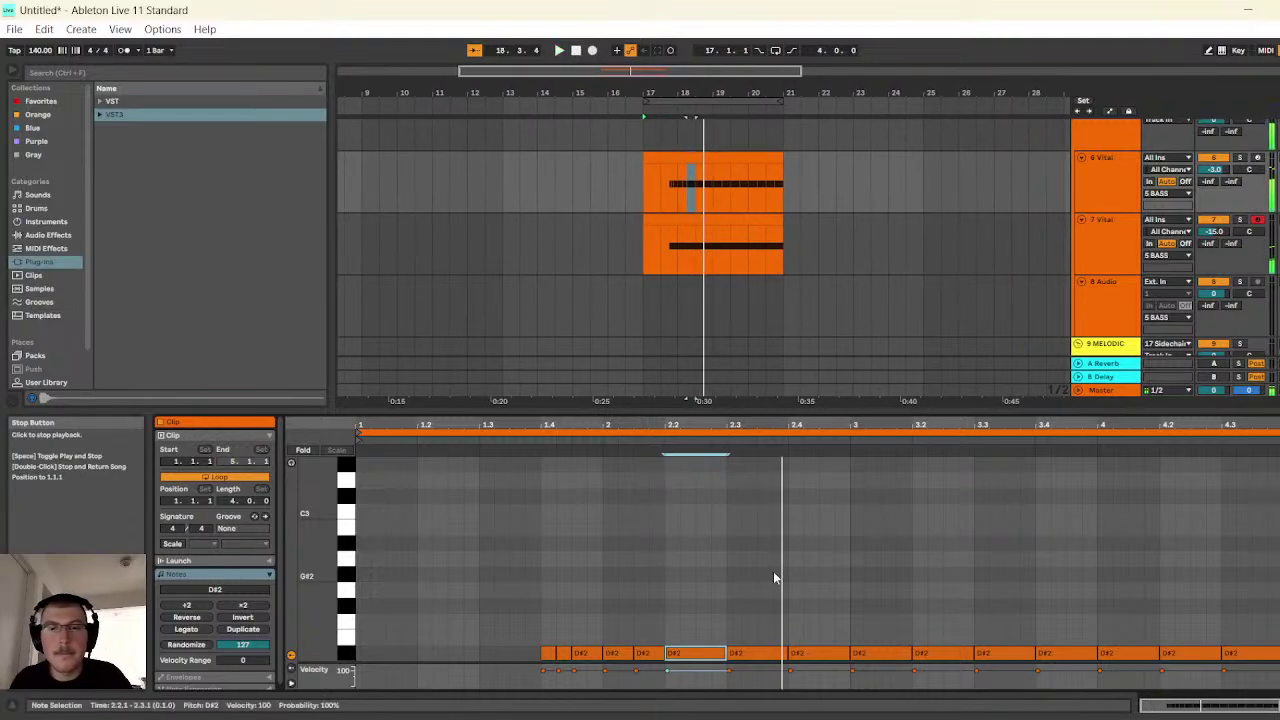
# - Replace the one-beat D#2 notes at 2.4, 3, 3.4 and 4 with pairs of eighth notes
pyautogui.click(781, 655)
pyautogui.moveTo(781, 655); pyautogui.dragTo(817, 655)
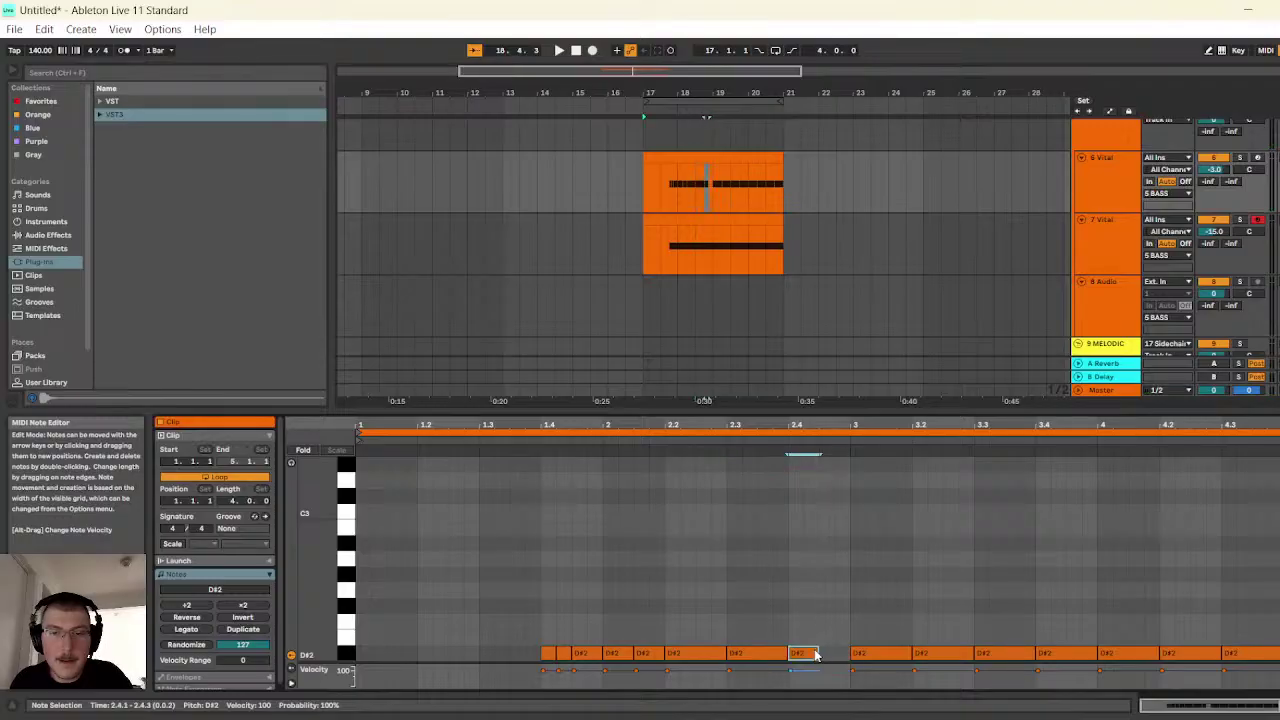
pyautogui.hotkey('shift', 'Left')
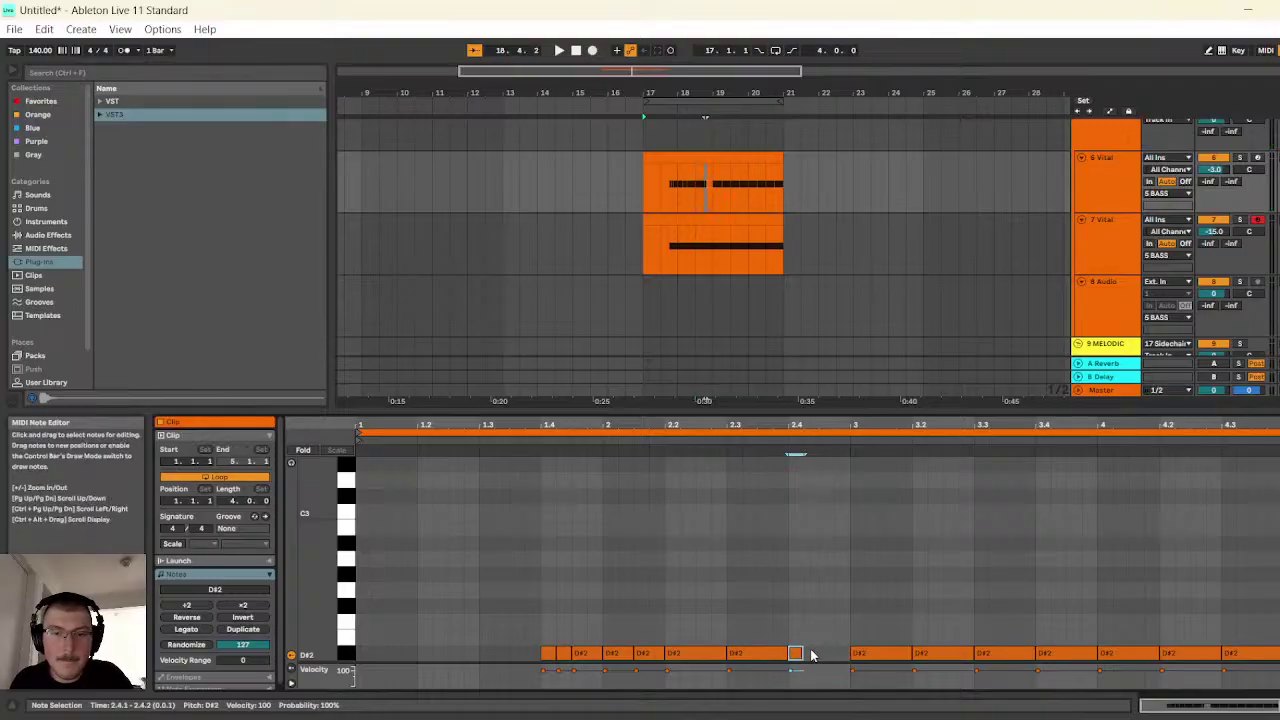
pyautogui.moveTo(805, 653); pyautogui.dragTo(818, 653)
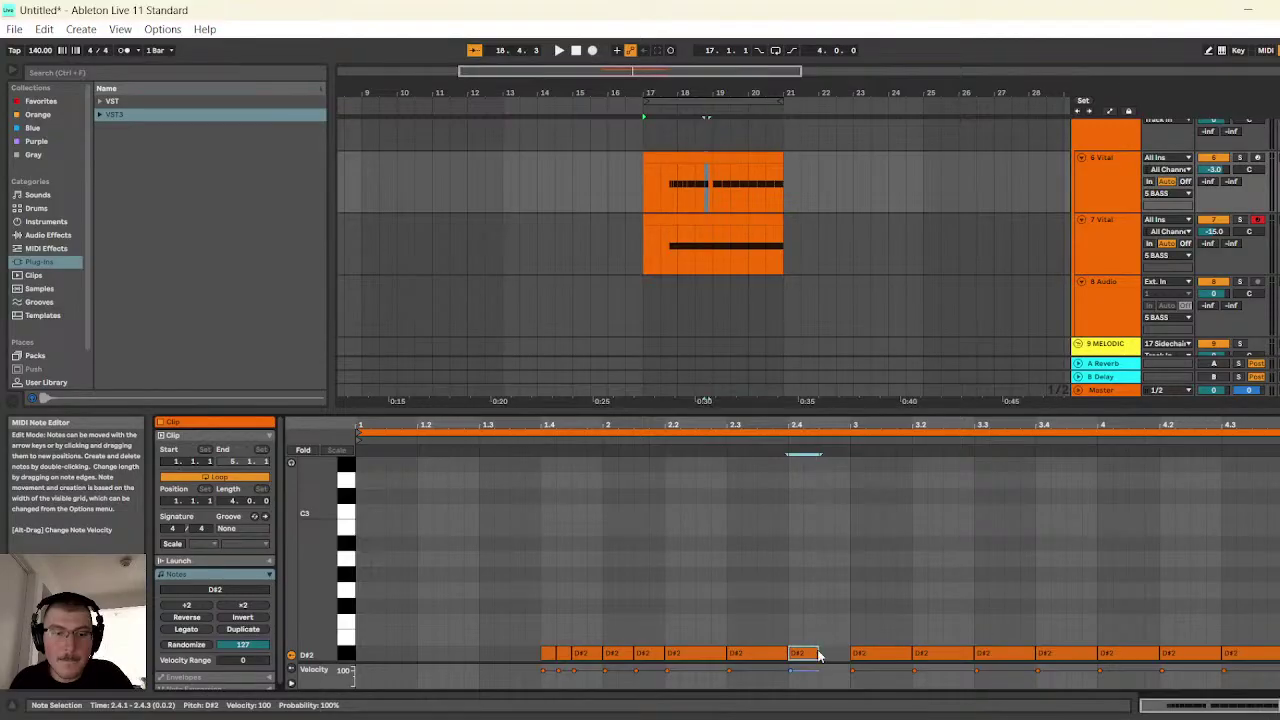
pyautogui.hotkey('ctrl', 'd')
pyautogui.hotkey('ctrl', 'd')
pyautogui.hotkey('ctrl', 'd')
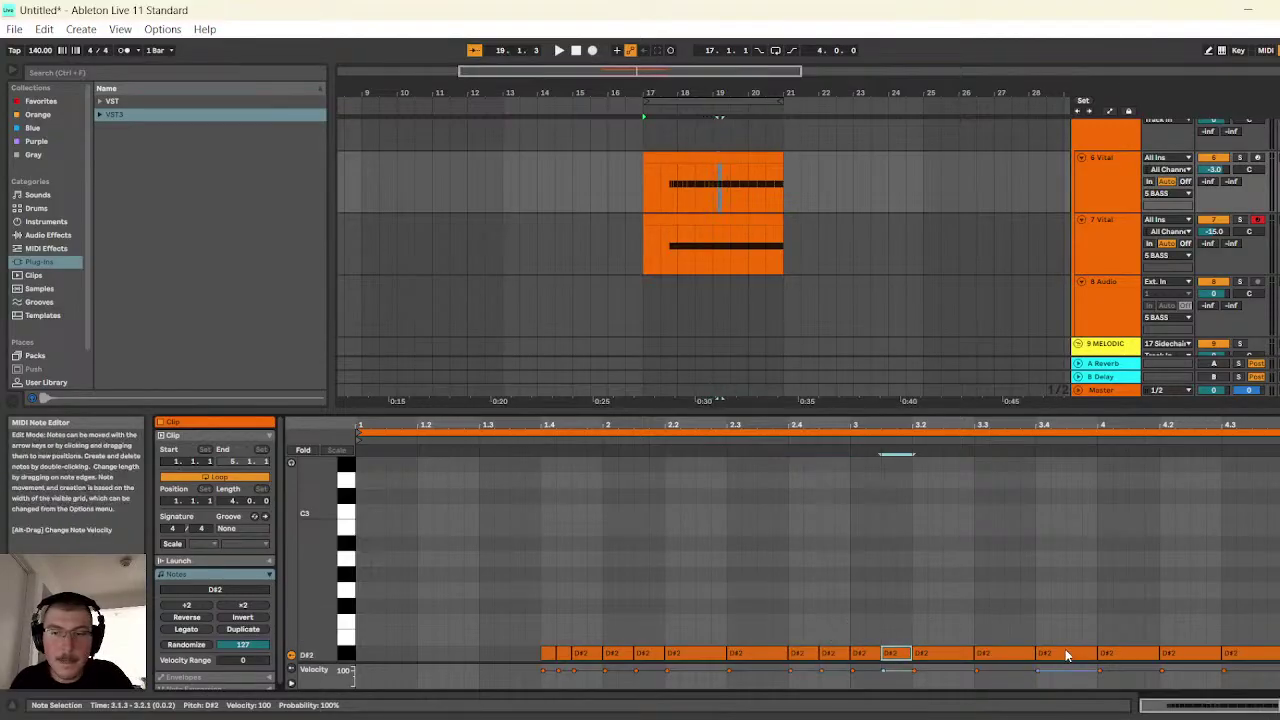
pyautogui.doubleClick(1081, 653)
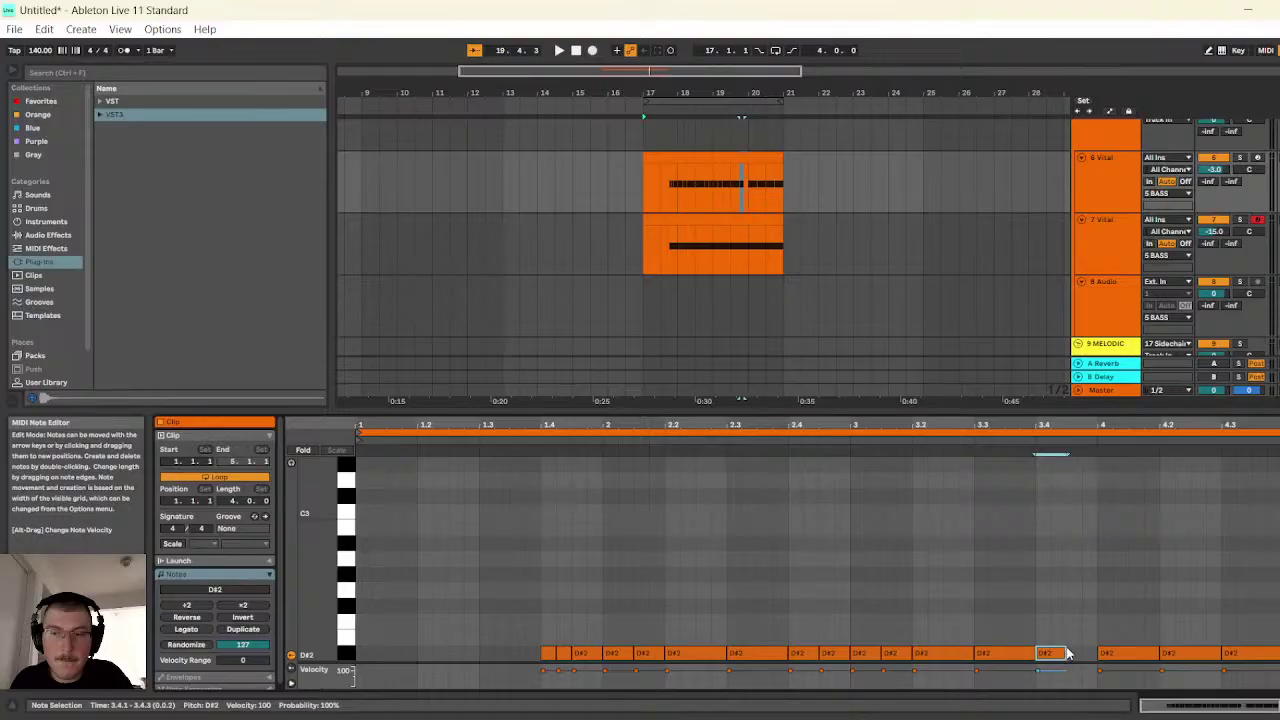
pyautogui.doubleClick(1143, 653)
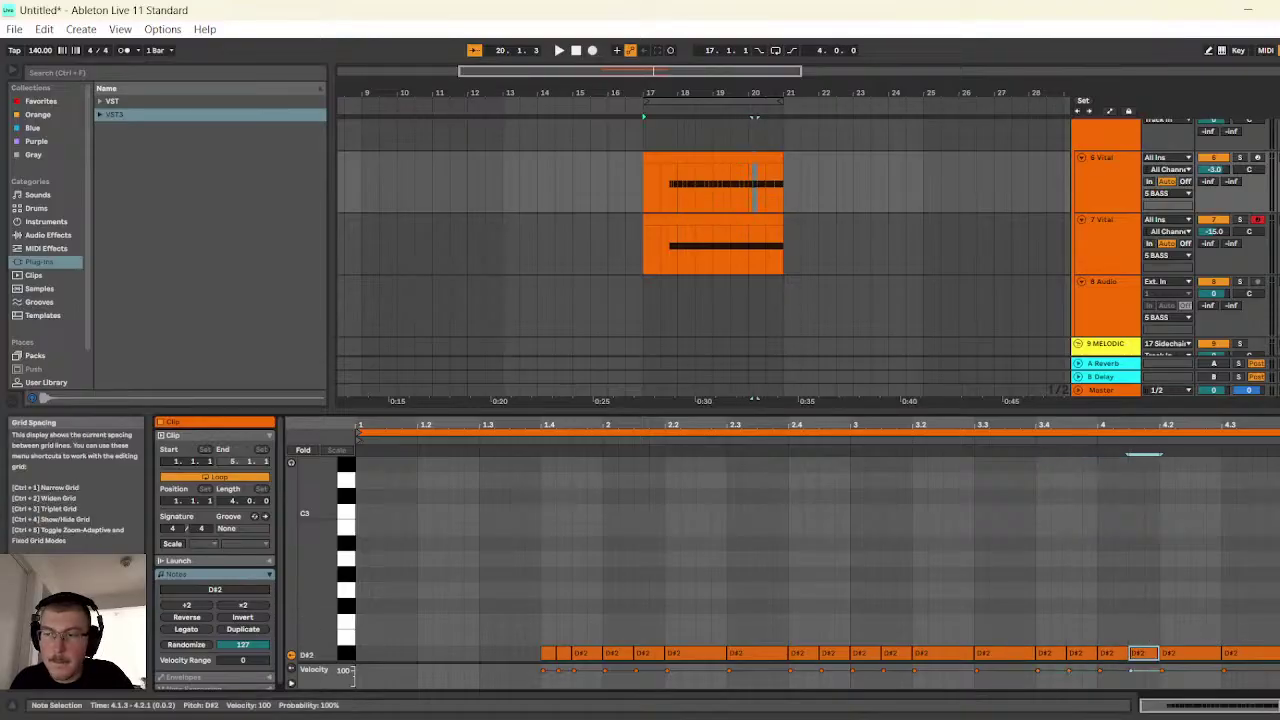
# - Split the D#2 note at 4.4 in the 6 Vital clip into two sixteenth notes followed by an eighth note
pyautogui.doubleClick(1279, 653)
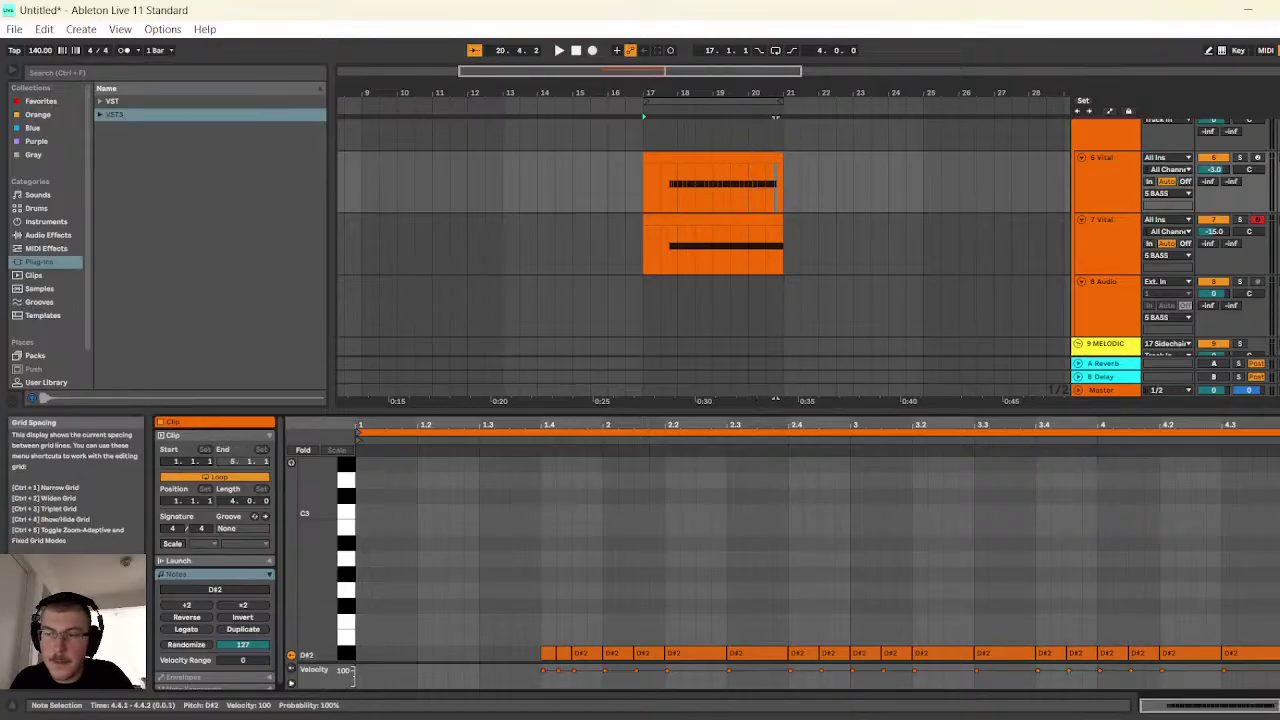
pyautogui.click(1279, 653)
pyautogui.click(1279, 653)
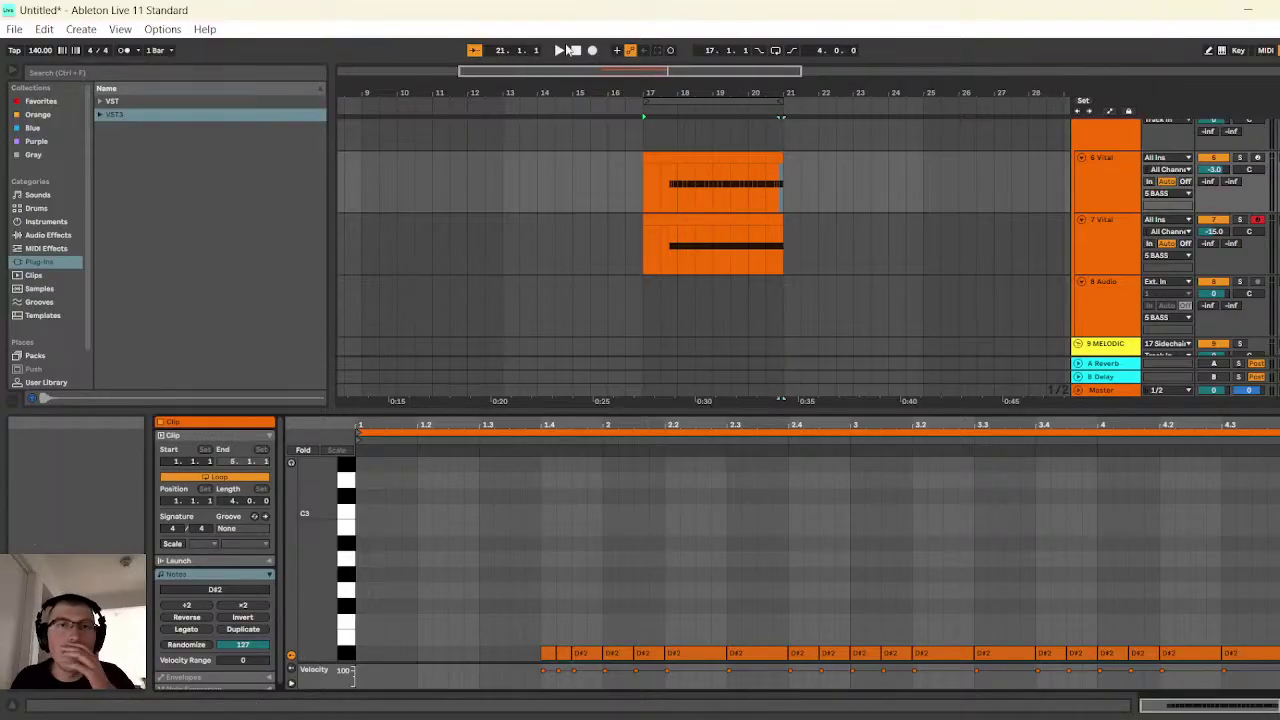
# - Assign velocity as a modulation source for the LFO 1 frequency in the 6 Vital synth
pyautogui.click(1091, 178)
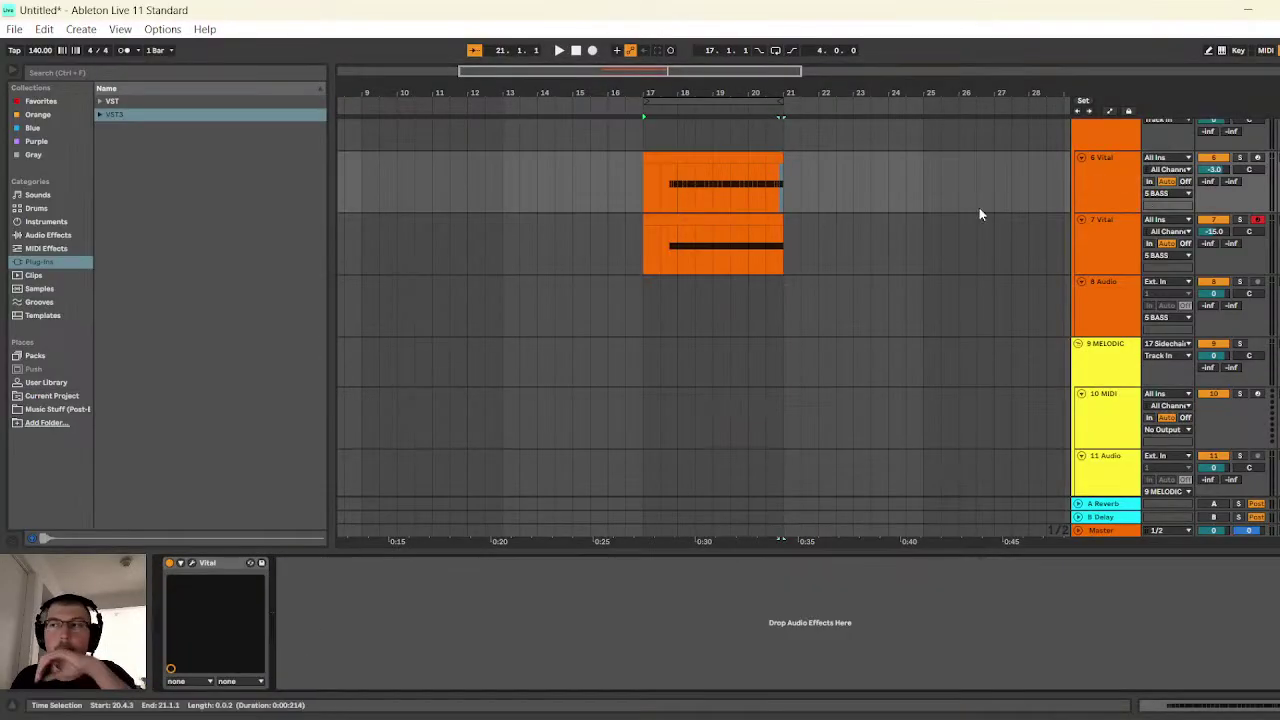
pyautogui.click(192, 562)
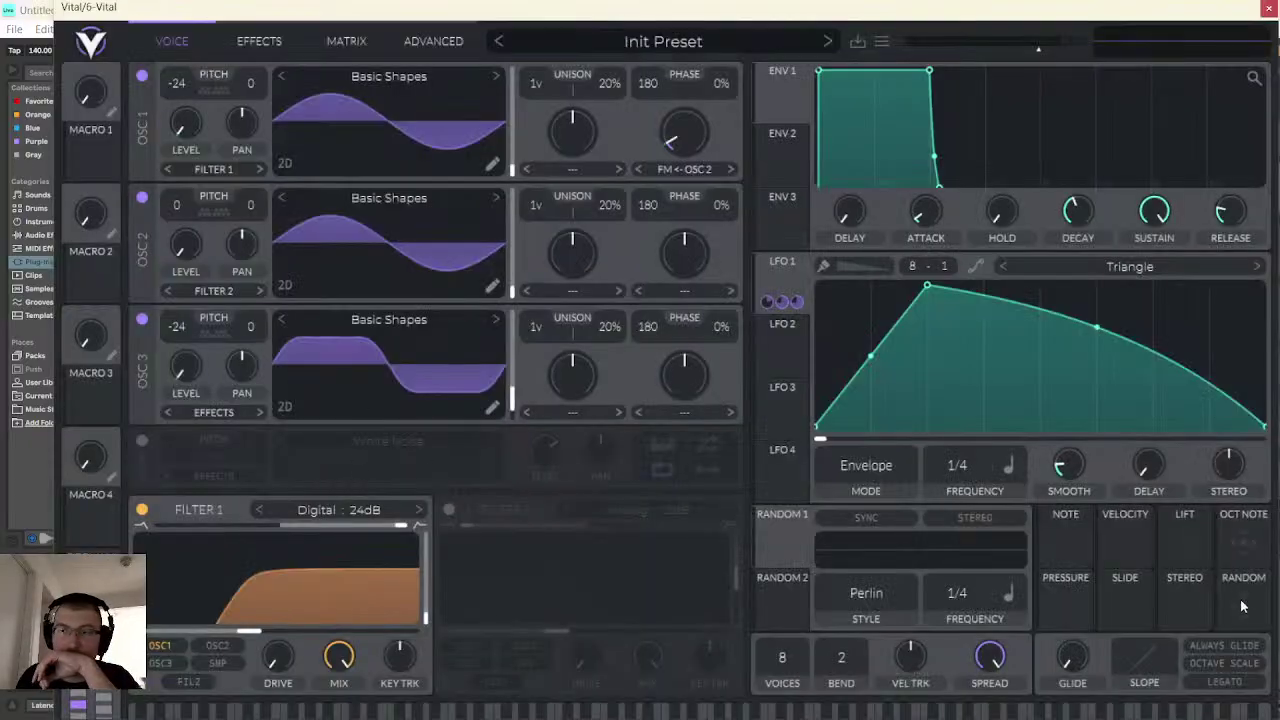
pyautogui.moveTo(1127, 548); pyautogui.dragTo(957, 518)
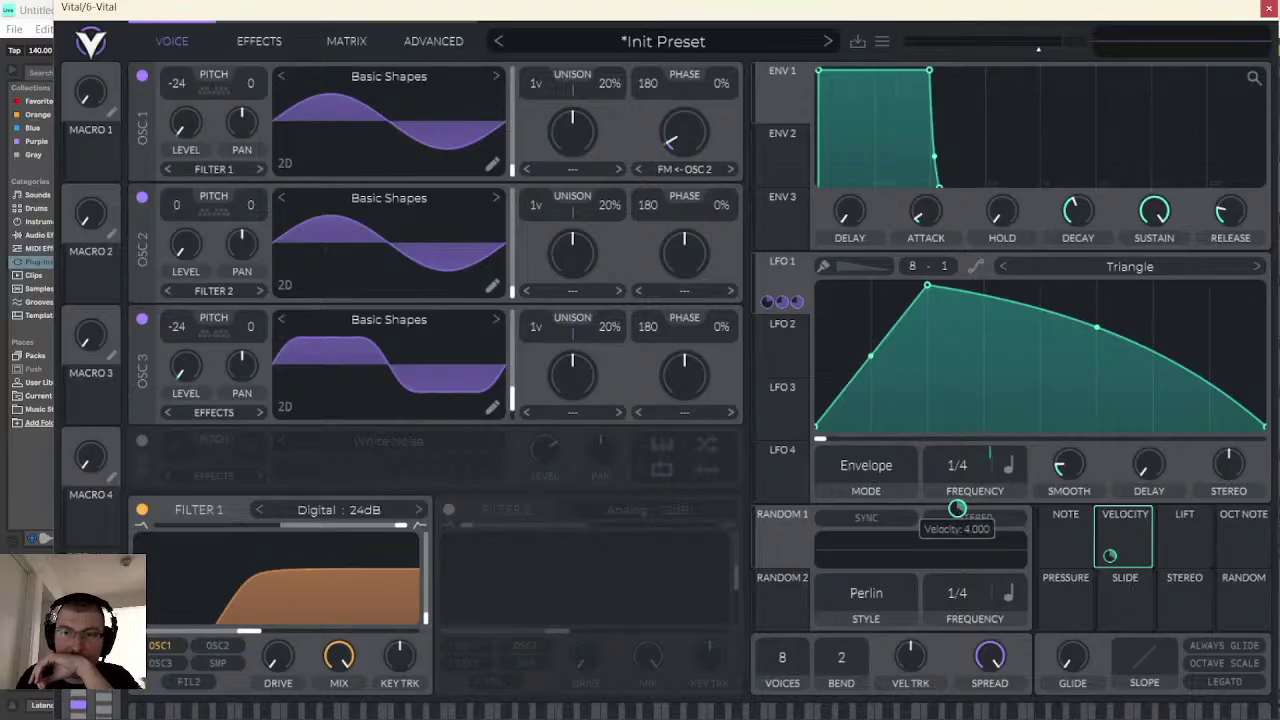
pyautogui.click(719, 712)
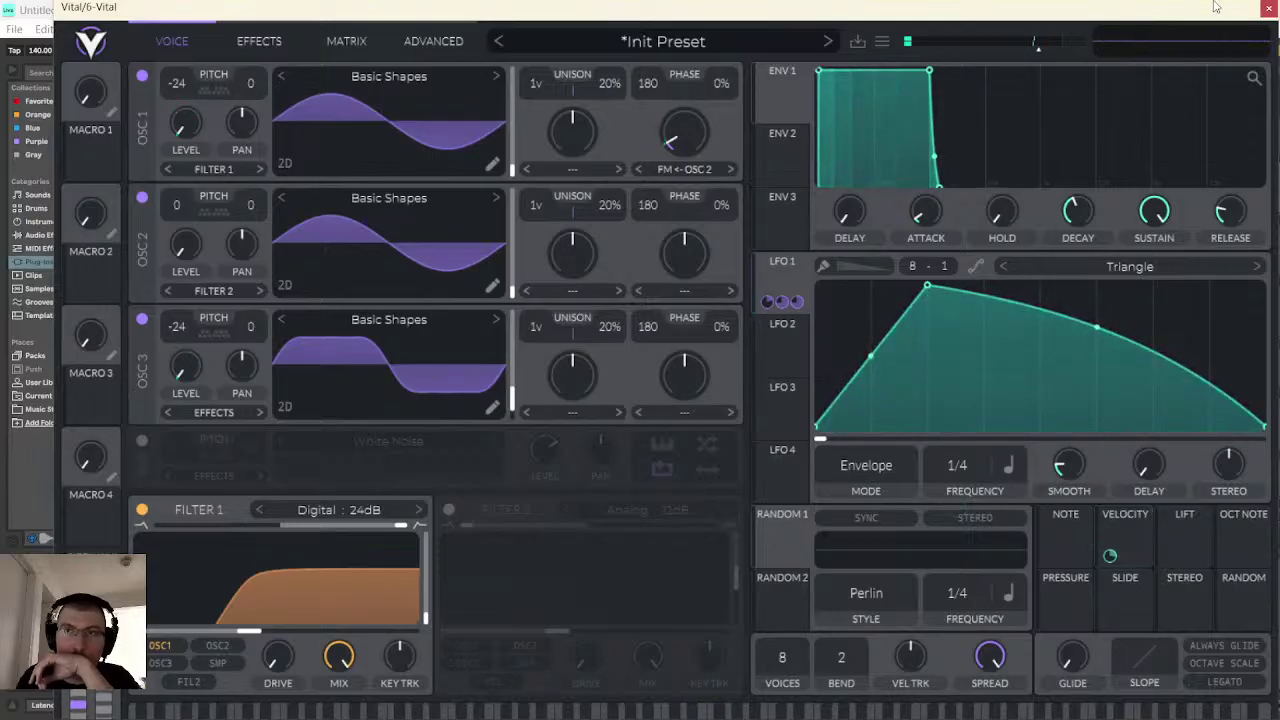
pyautogui.hotkey('ctrl', 'alt', 'p')
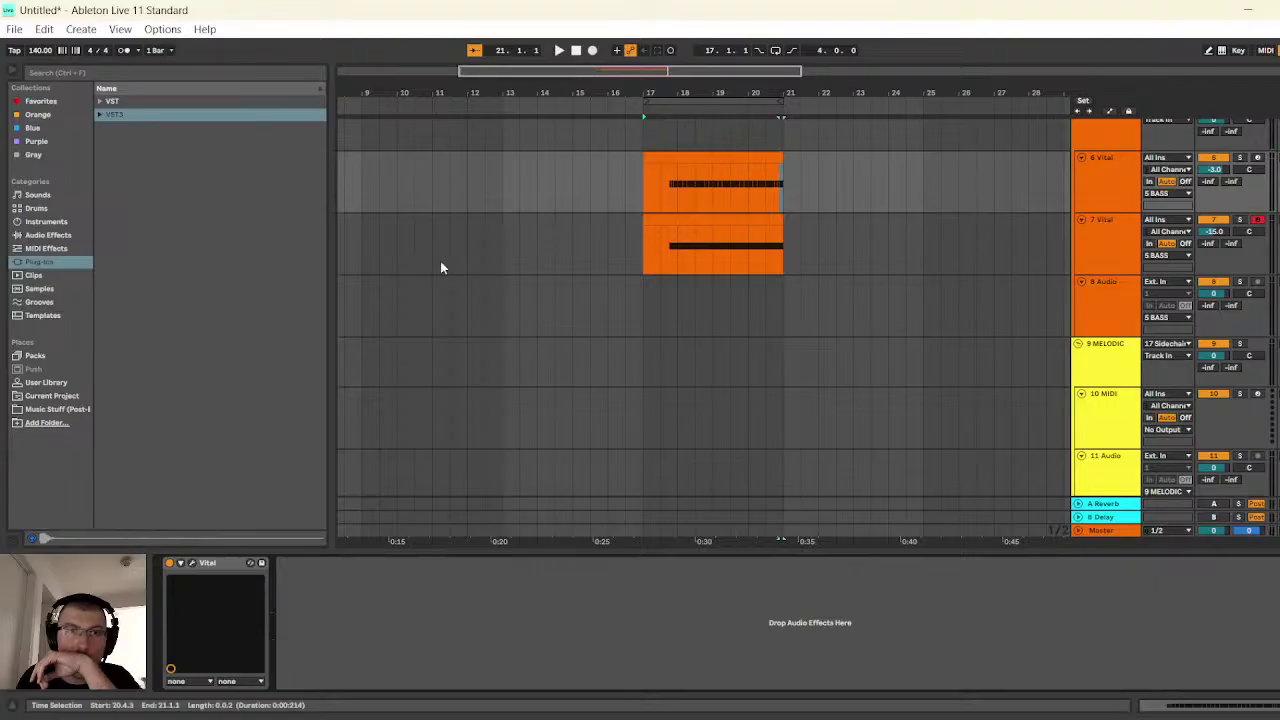
# - Set the velocity modulation amount on the LFO 1 frequency to 2 in the 6 Vital synth
pyautogui.click(193, 564)
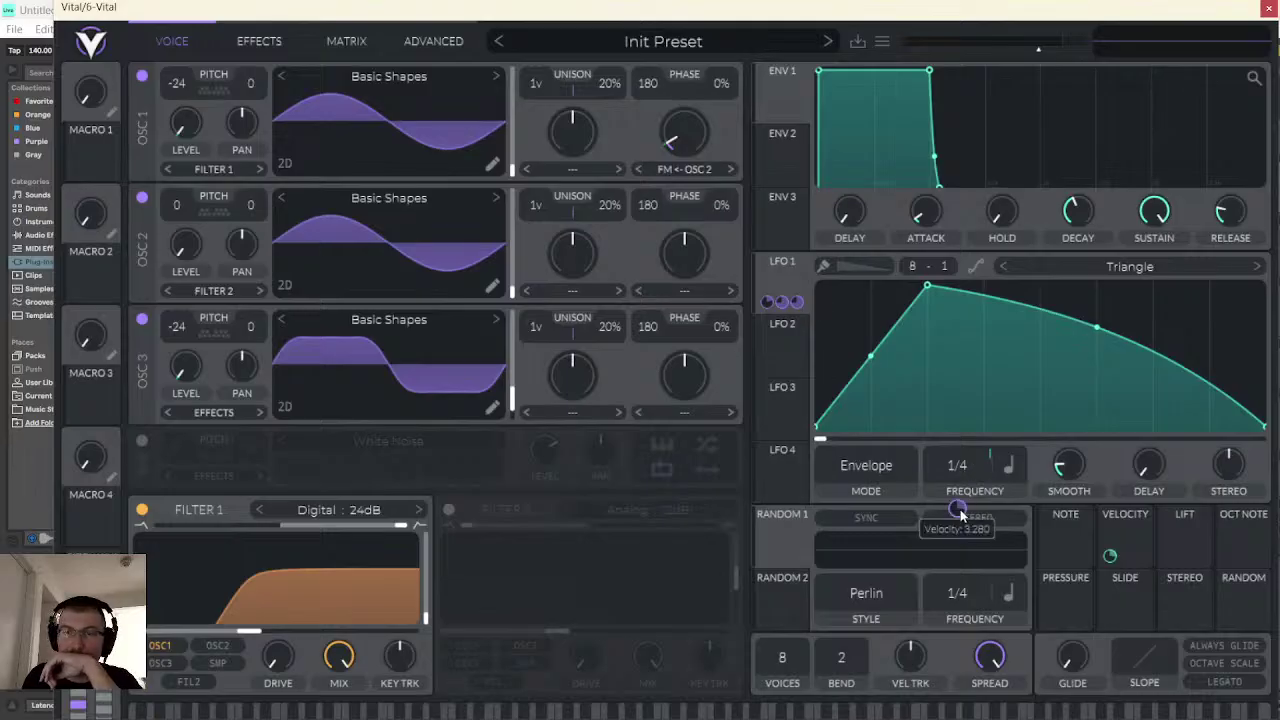
pyautogui.moveTo(960, 509); pyautogui.dragTo(960, 513)
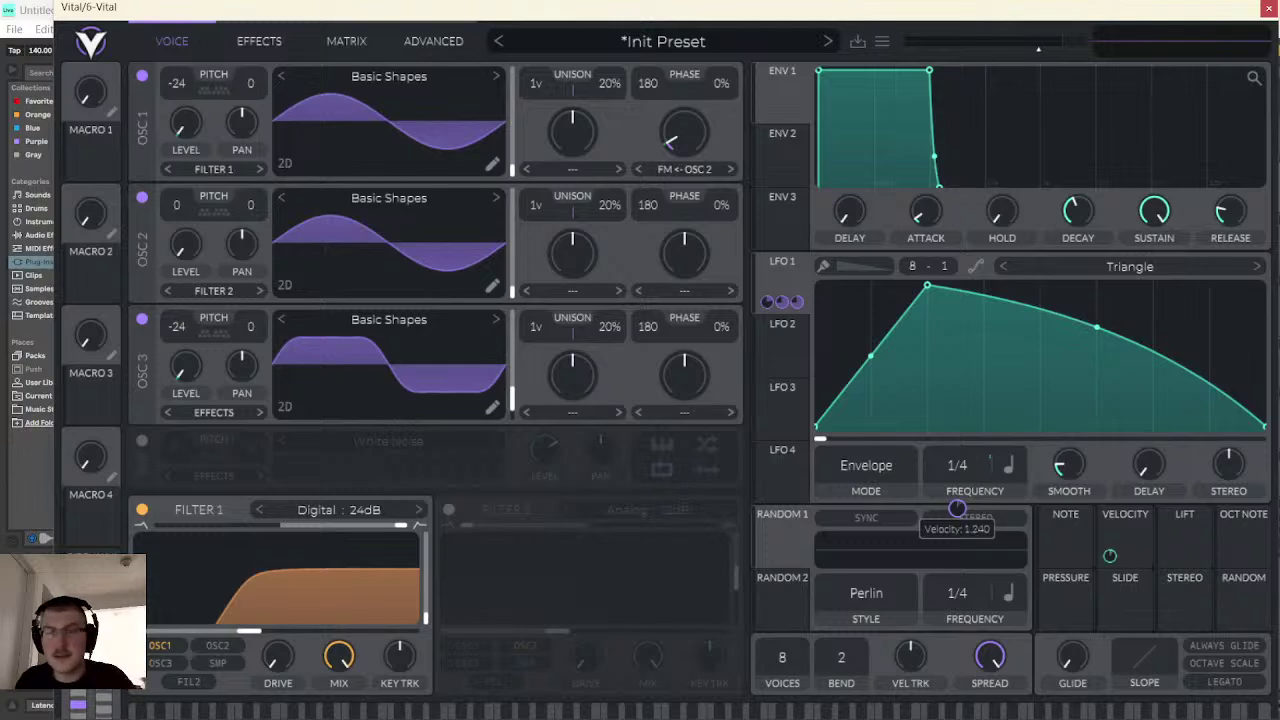
pyautogui.scroll(4, 958, 510)
pyautogui.rightClick(958, 510)
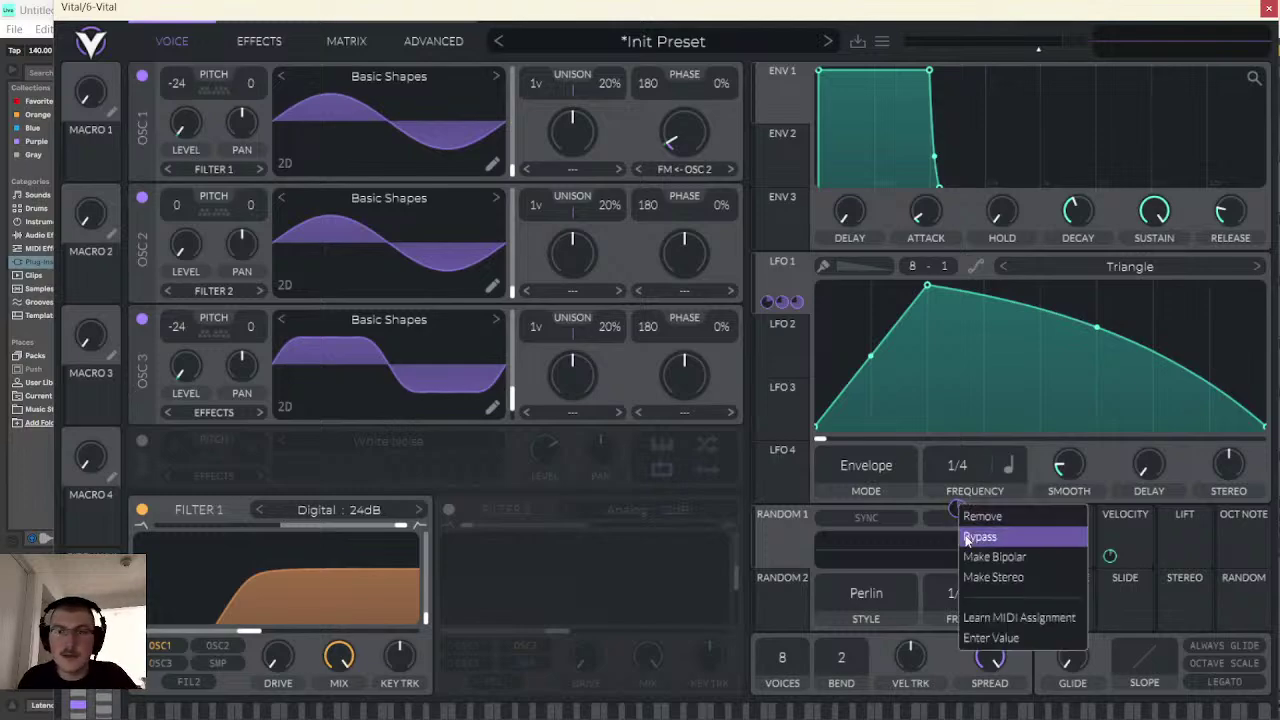
pyautogui.click(990, 638)
pyautogui.write('2')
pyautogui.press('Return')
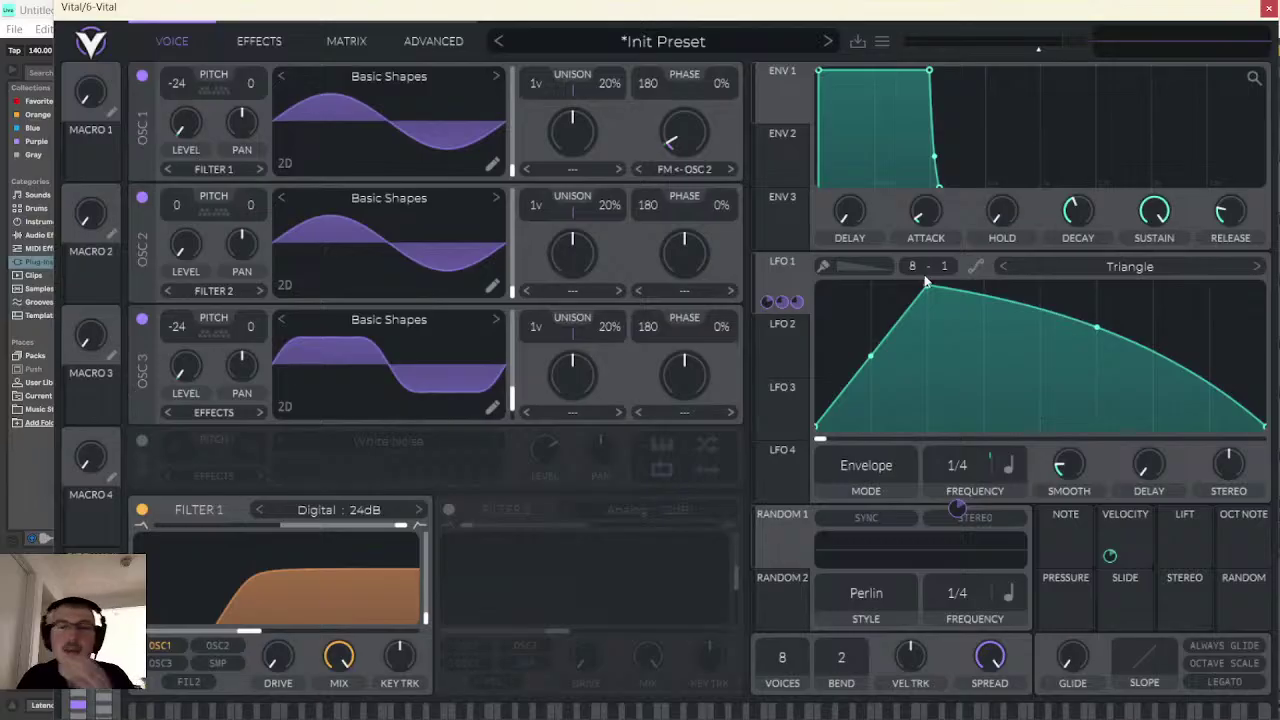
pyautogui.click(1267, 8)
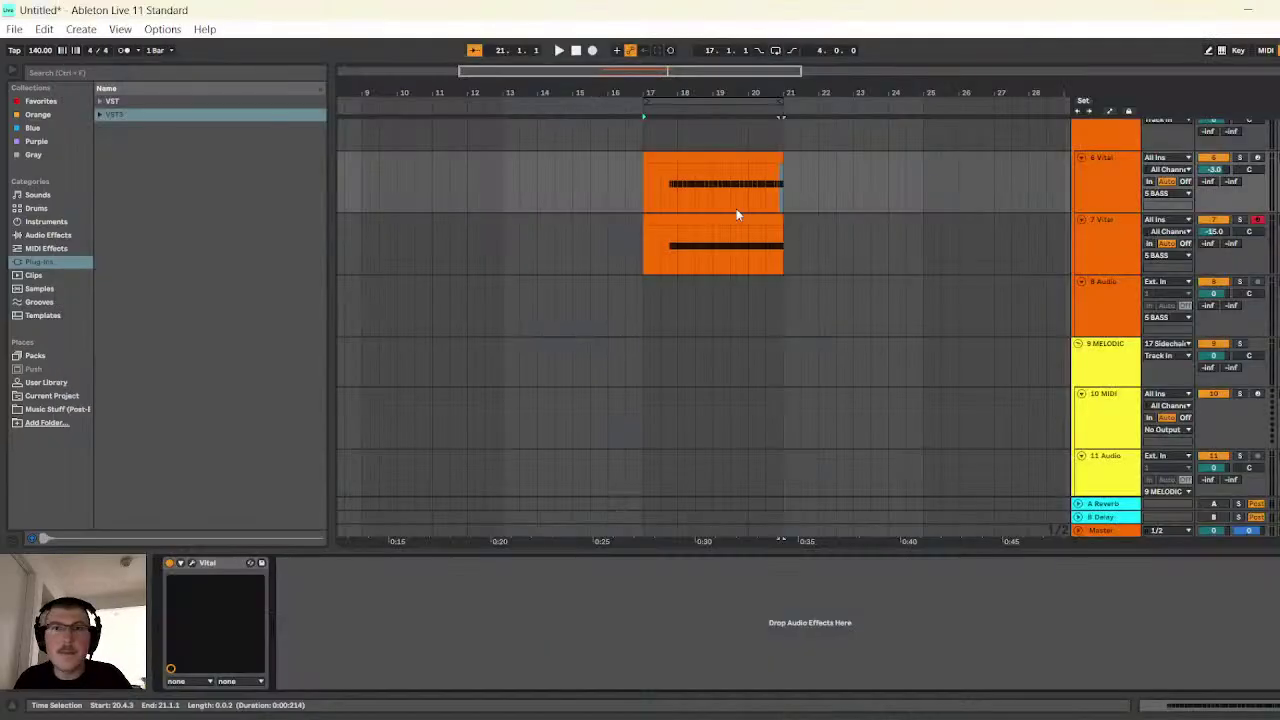
# - Raise the 1.4 sixteenth notes' velocity to maximum, lower the eighths through bar 2 to mid-range and 2.2 and 2.3 to near minimum, and audition
pyautogui.click(680, 157)
pyautogui.click(548, 670)
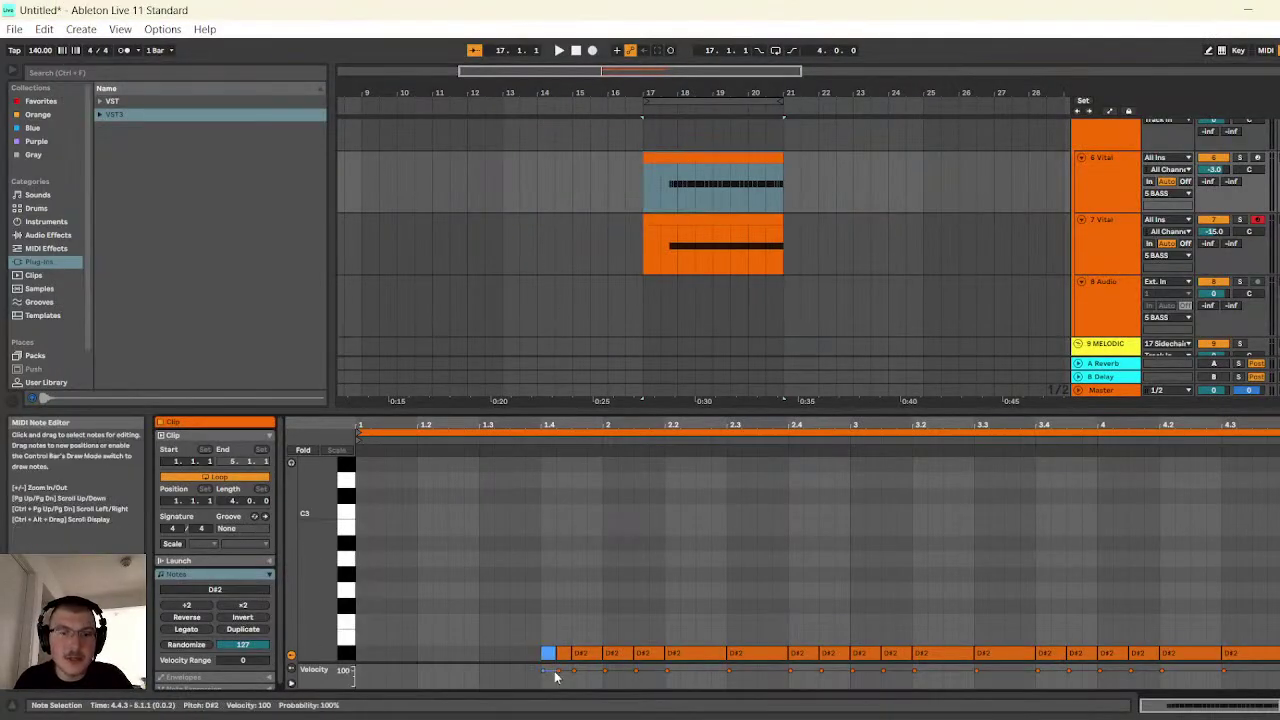
pyautogui.moveTo(548, 670); pyautogui.dragTo(548, 686)
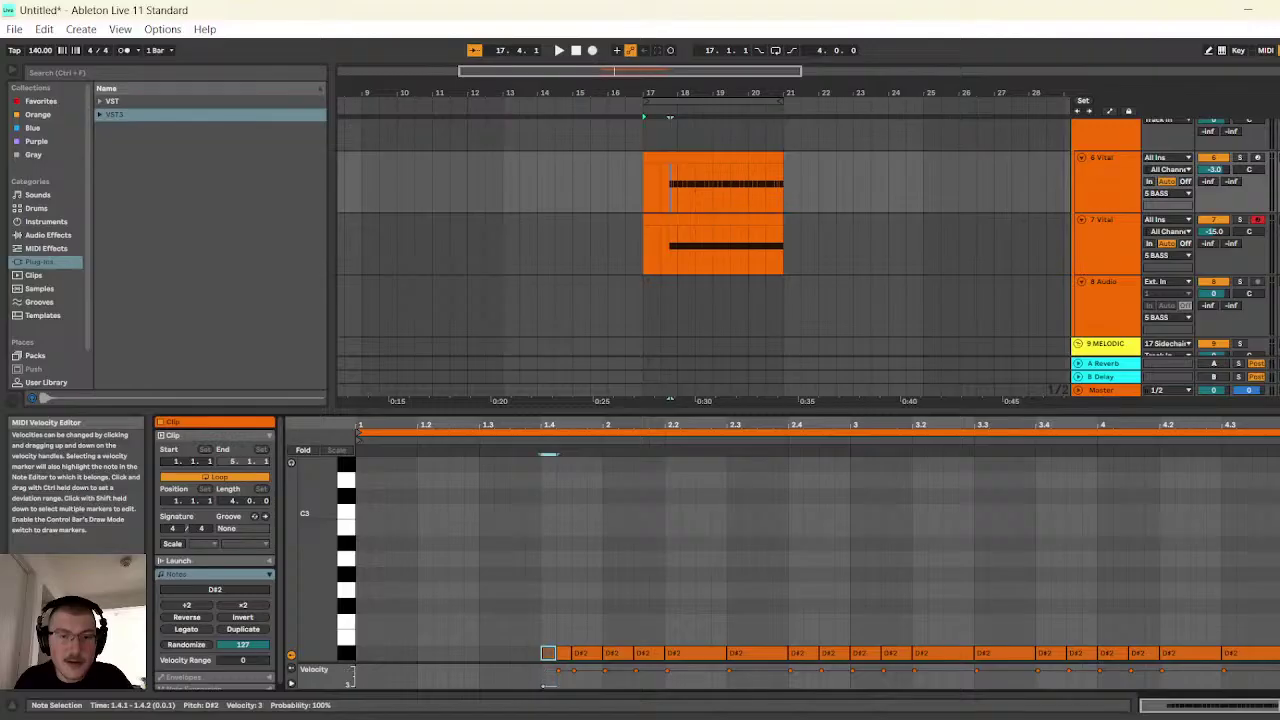
pyautogui.click(558, 671)
pyautogui.moveTo(543, 684)
pyautogui.mouseDown()
pyautogui.moveTo(543, 666)
pyautogui.moveTo(559, 665)
pyautogui.moveTo(729, 686)
pyautogui.mouseUp()
pyautogui.click(729, 680)
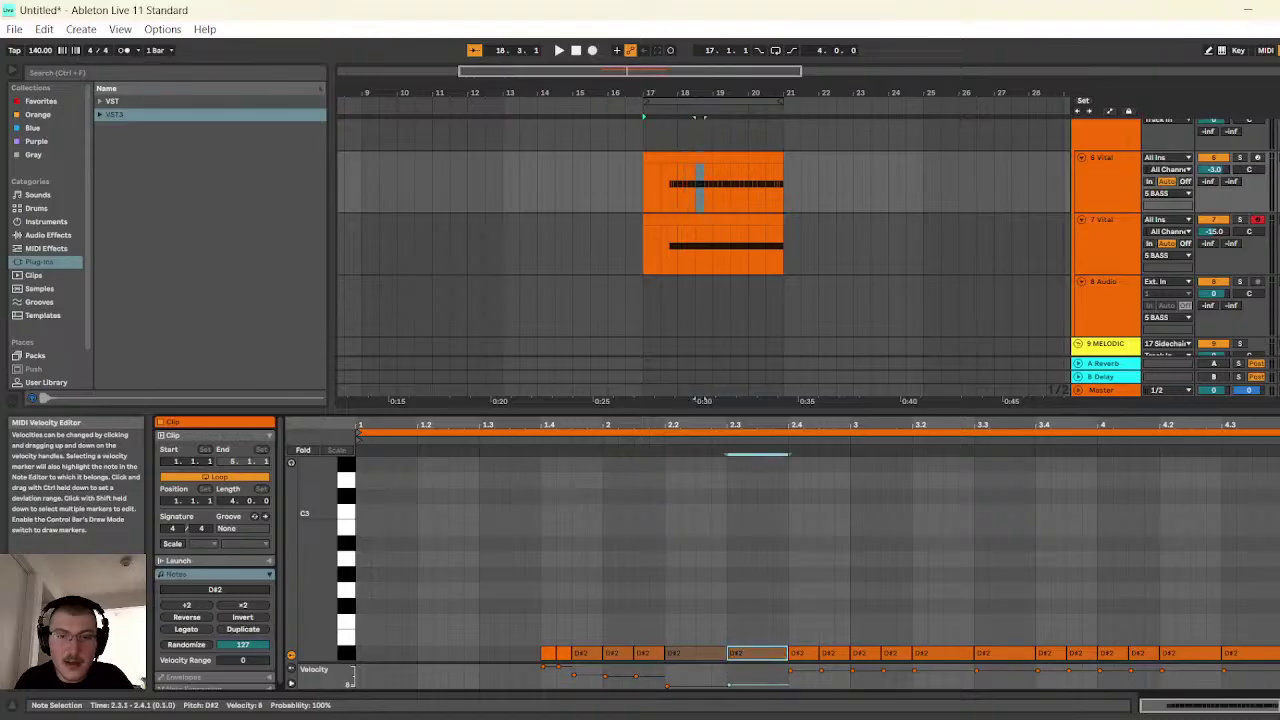
pyautogui.press('space')
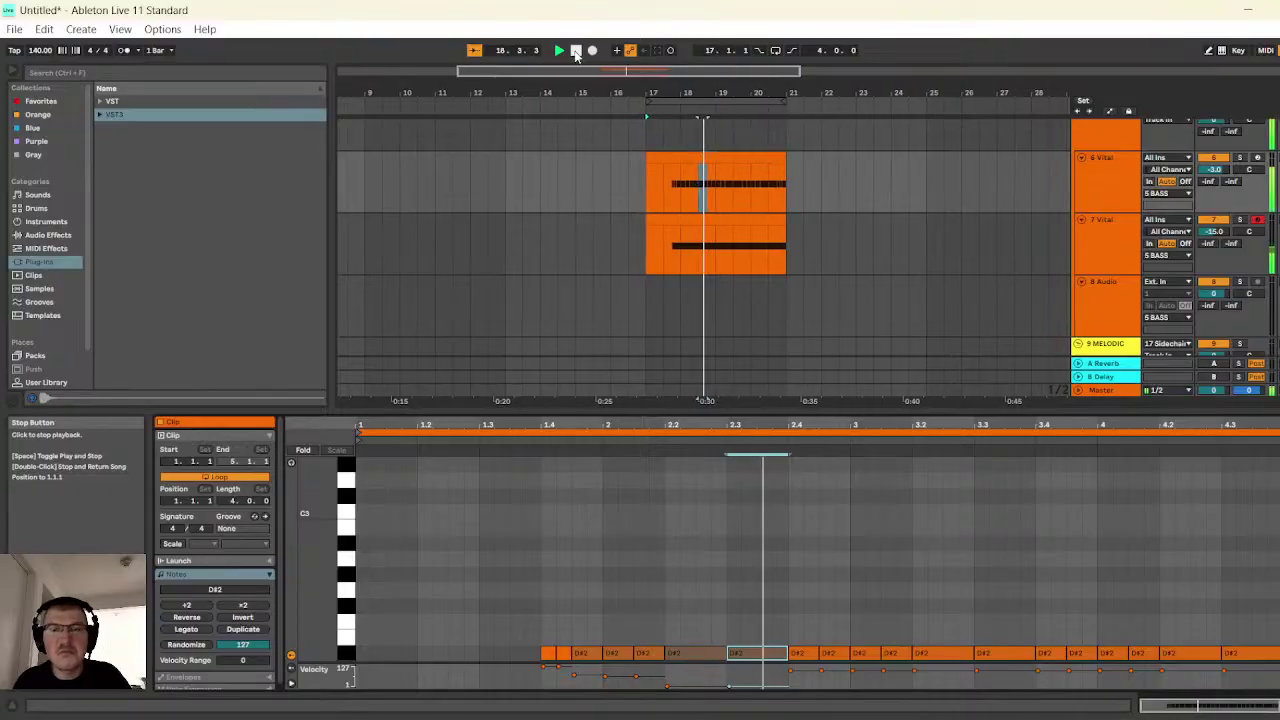
pyautogui.click(575, 50)
# - Lower the velocities of the eighth notes at 2.4 and 3 to mid-range and the one-beat notes at 3.2 and 3.3 to near minimum
pyautogui.click(803, 672)
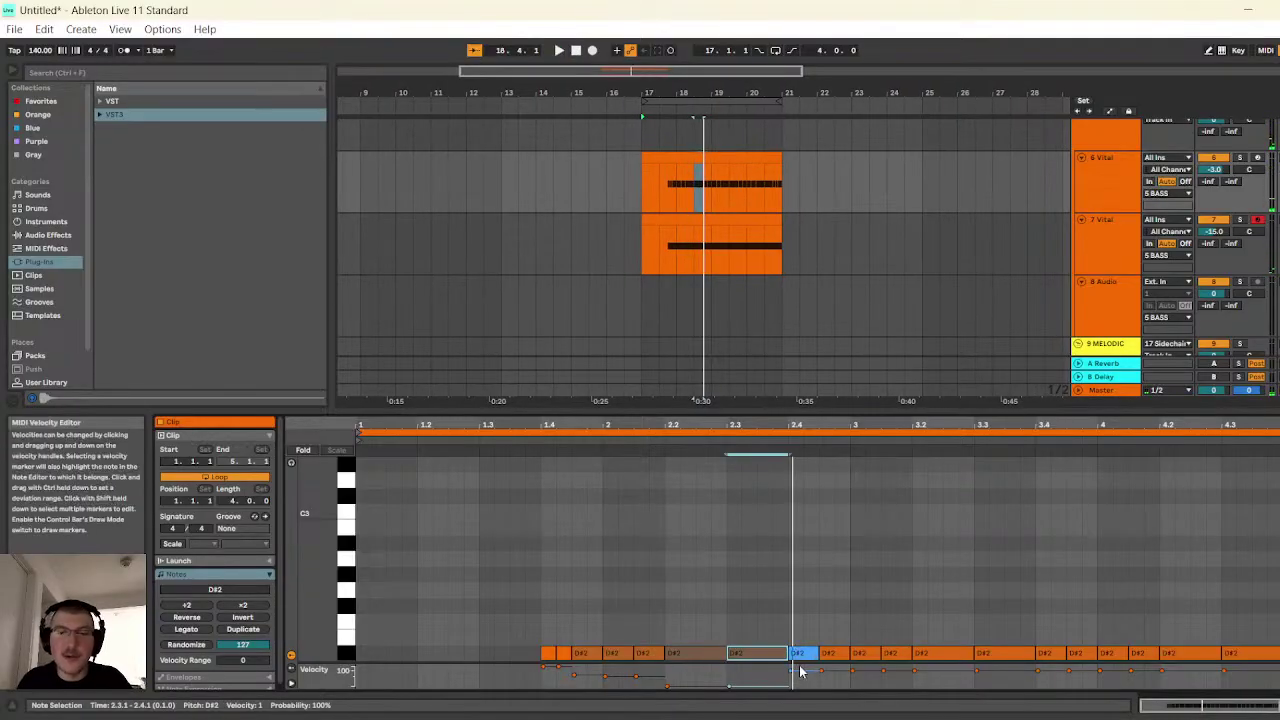
pyautogui.click(822, 670)
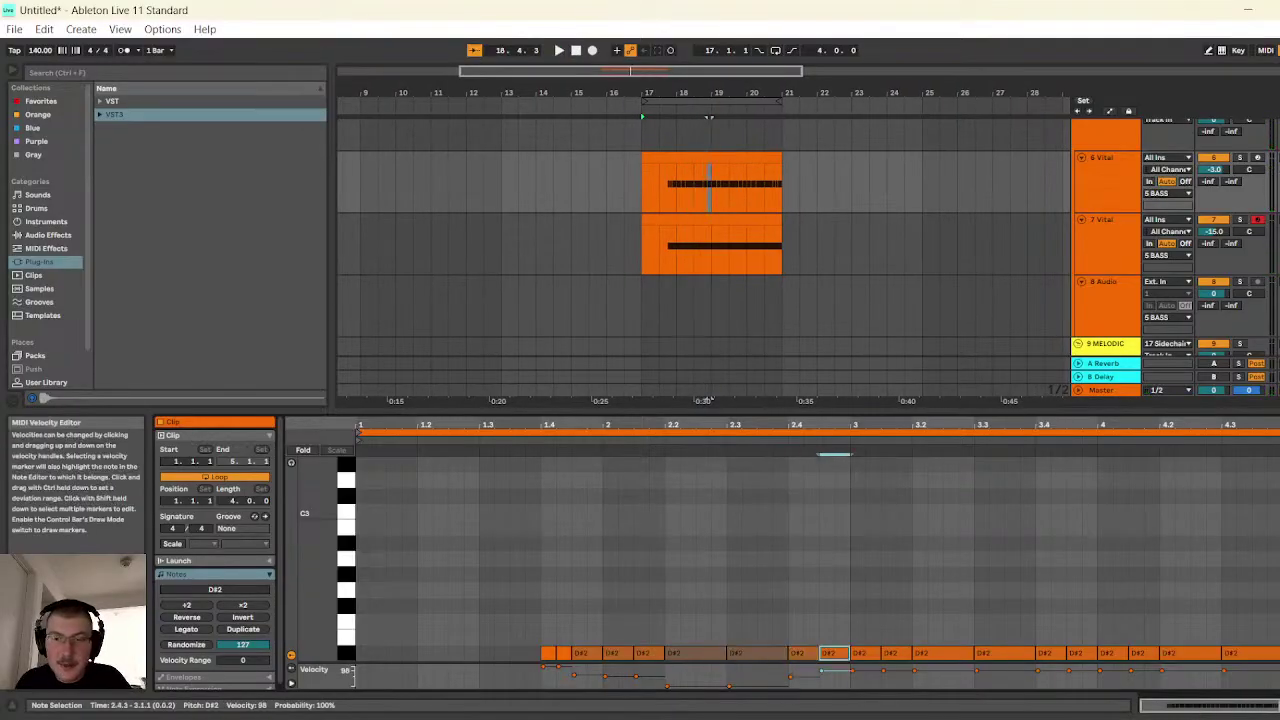
pyautogui.click(852, 673)
pyautogui.click(883, 672)
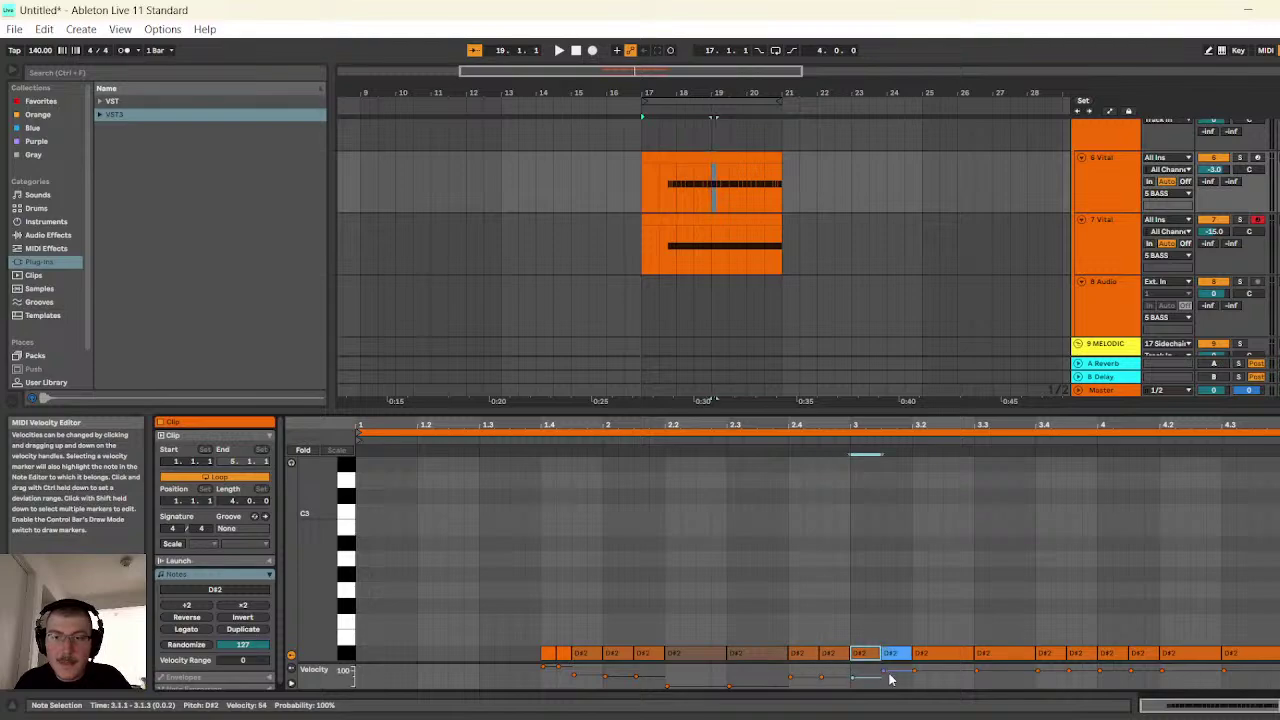
pyautogui.moveTo(940, 672); pyautogui.dragTo(1011, 686)
# - Lower the eighth notes at 3.4 and 4 to velocities of about 60 to 72, and the one-beat notes at 4.2 and 4.3 to about 20
pyautogui.click(1040, 672)
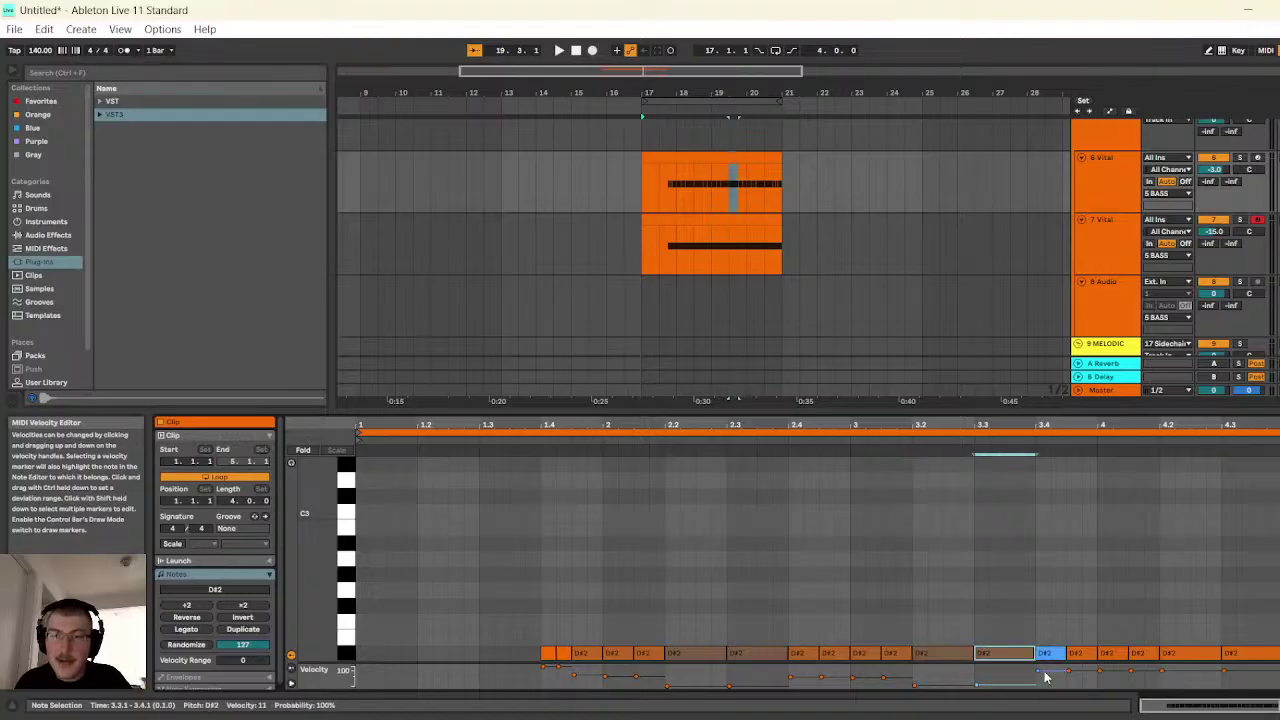
pyautogui.click(1069, 675)
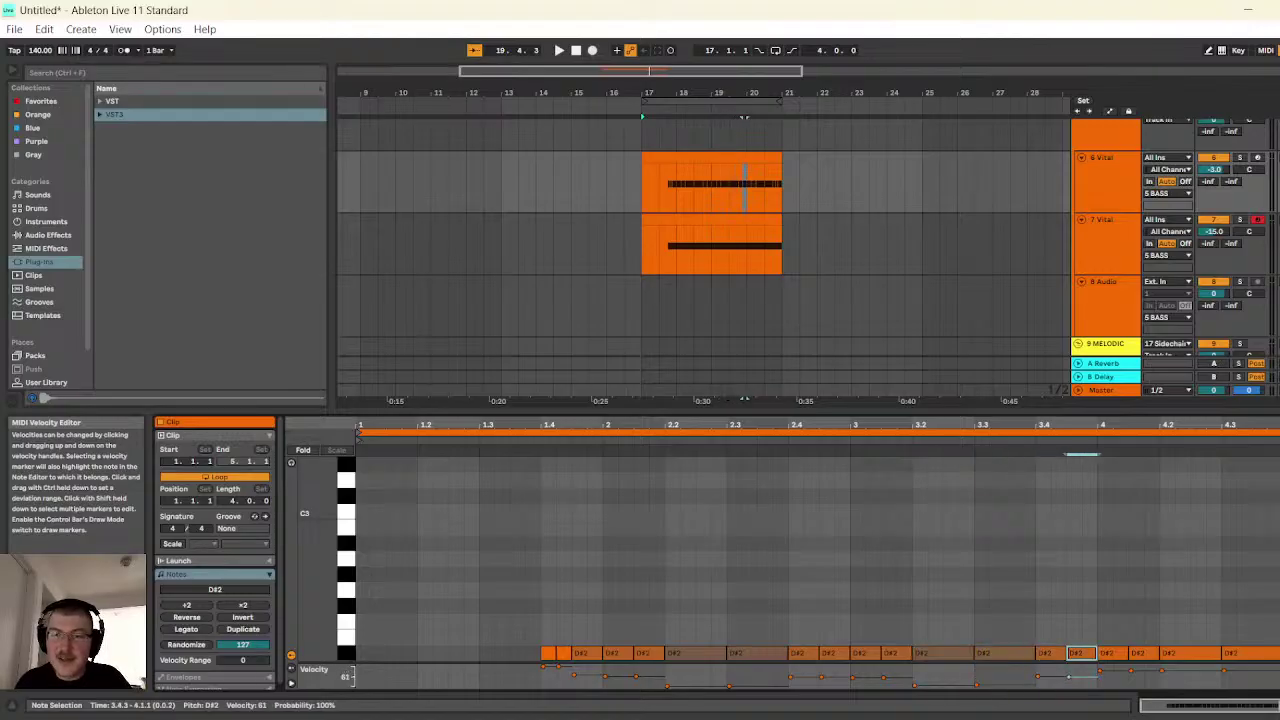
pyautogui.click(1102, 676)
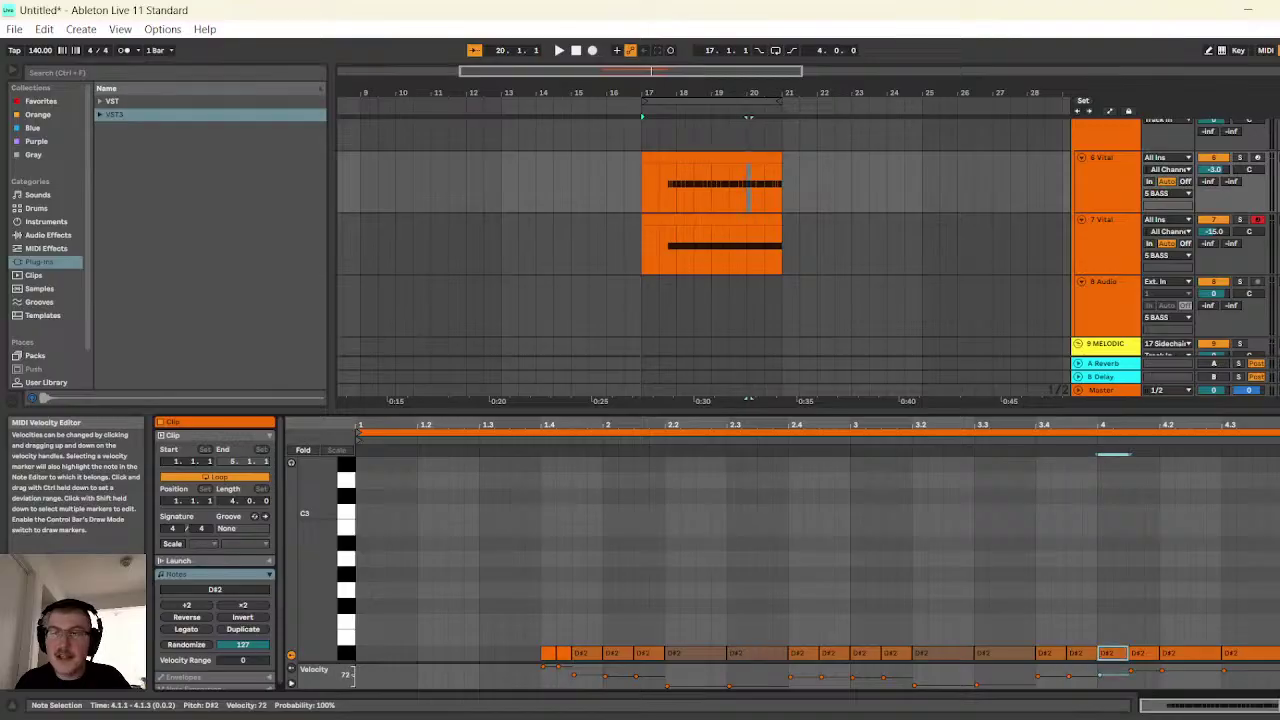
pyautogui.click(1131, 672)
pyautogui.moveTo(1131, 674); pyautogui.dragTo(1131, 680)
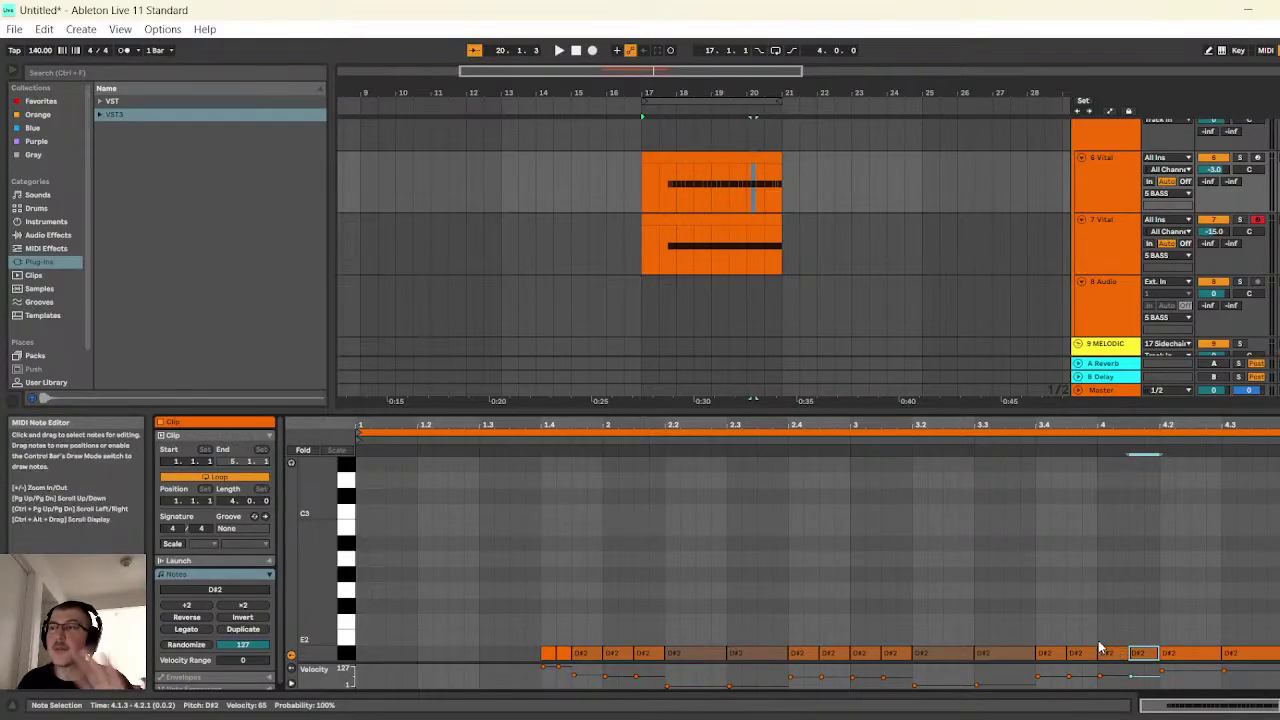
pyautogui.moveTo(1186, 672); pyautogui.dragTo(1240, 684)
pyautogui.click(1250, 678)
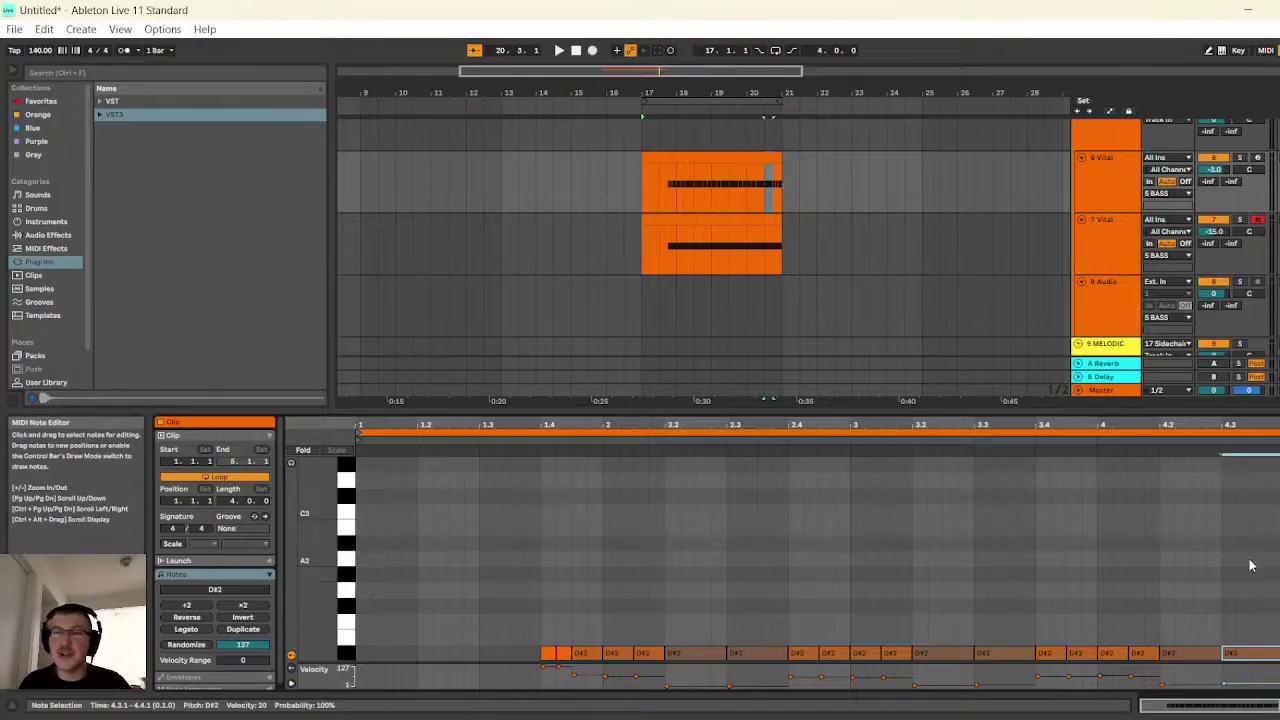
# - Raise the velocity of the sixteenth notes at 4.4 to 127 and adjust the eighth note that follows them
pyautogui.click(1279, 676)
pyautogui.click(1279, 675)
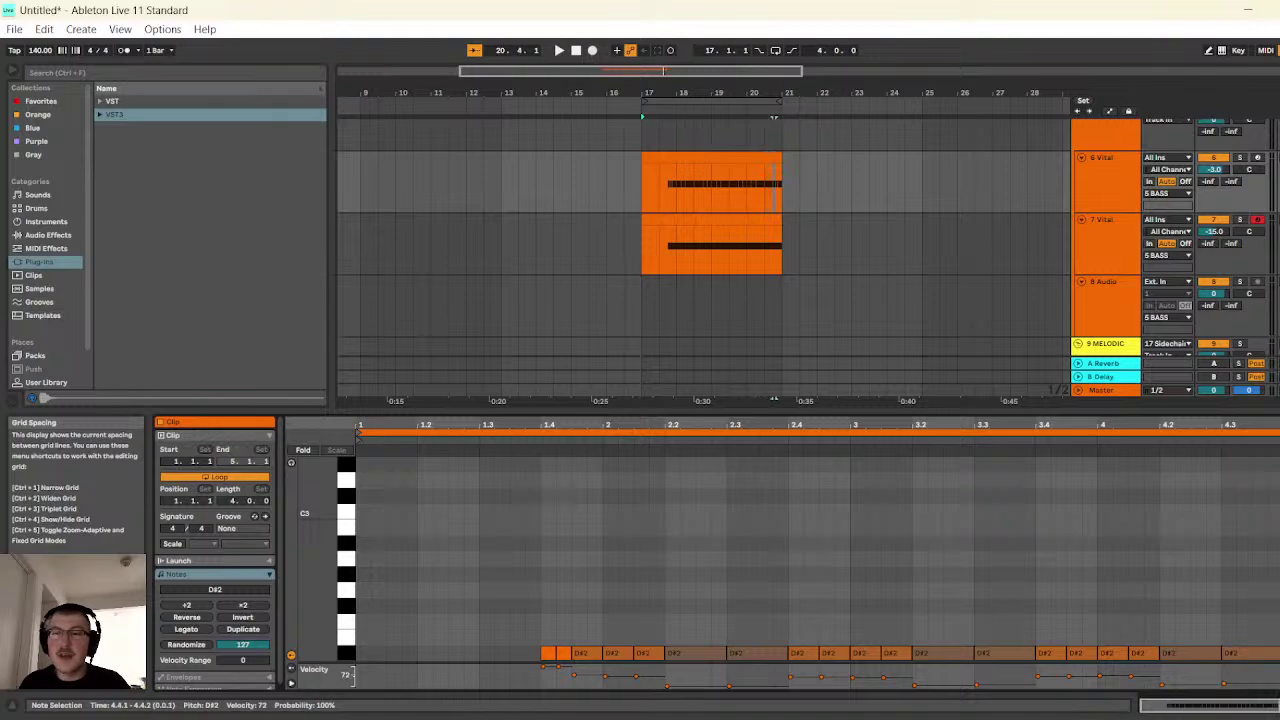
pyautogui.moveTo(1279, 671); pyautogui.dragTo(1279, 666)
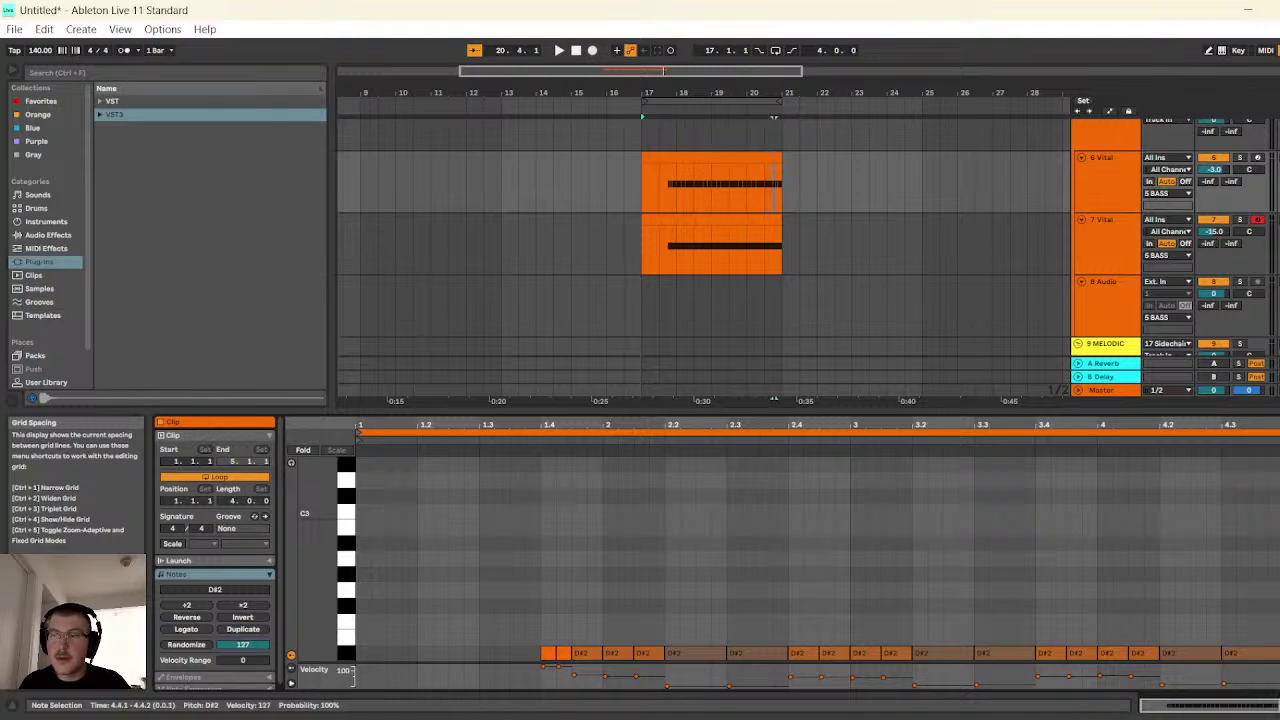
pyautogui.click(1279, 676)
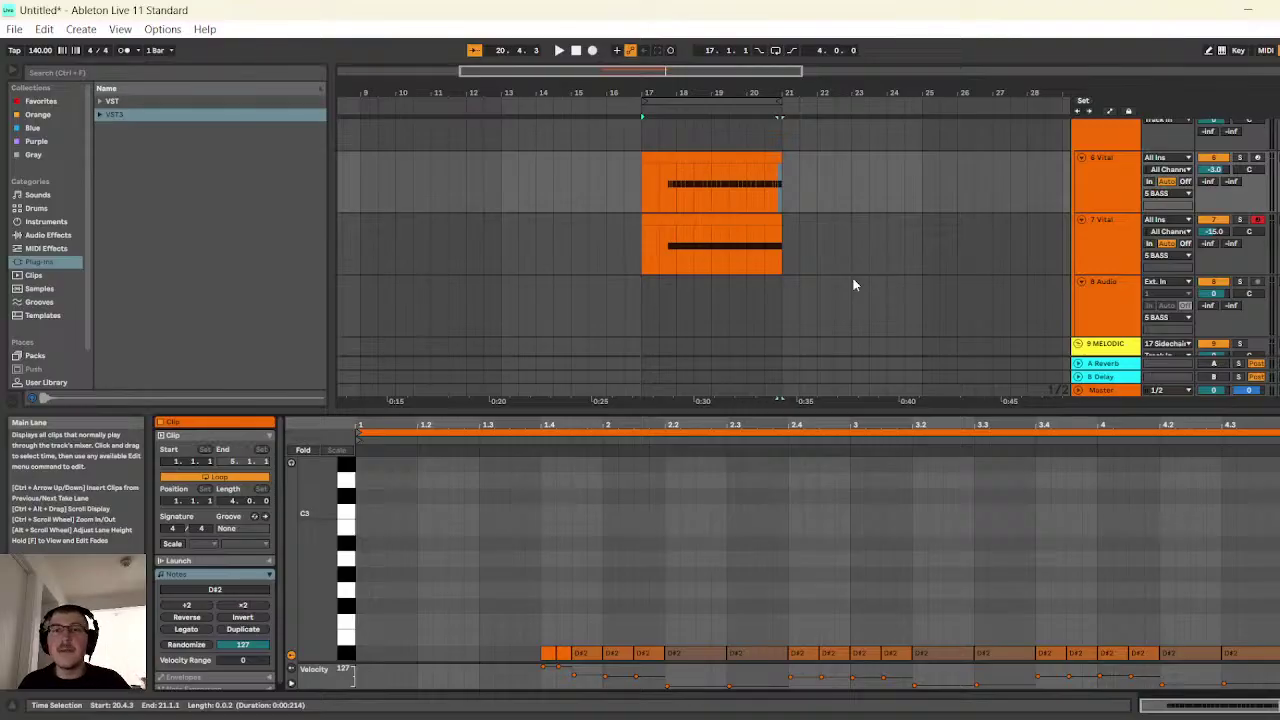
# - Review the 6 Vital synth's modulation settings and play back the bass pattern from 17.3
pyautogui.click(1072, 203)
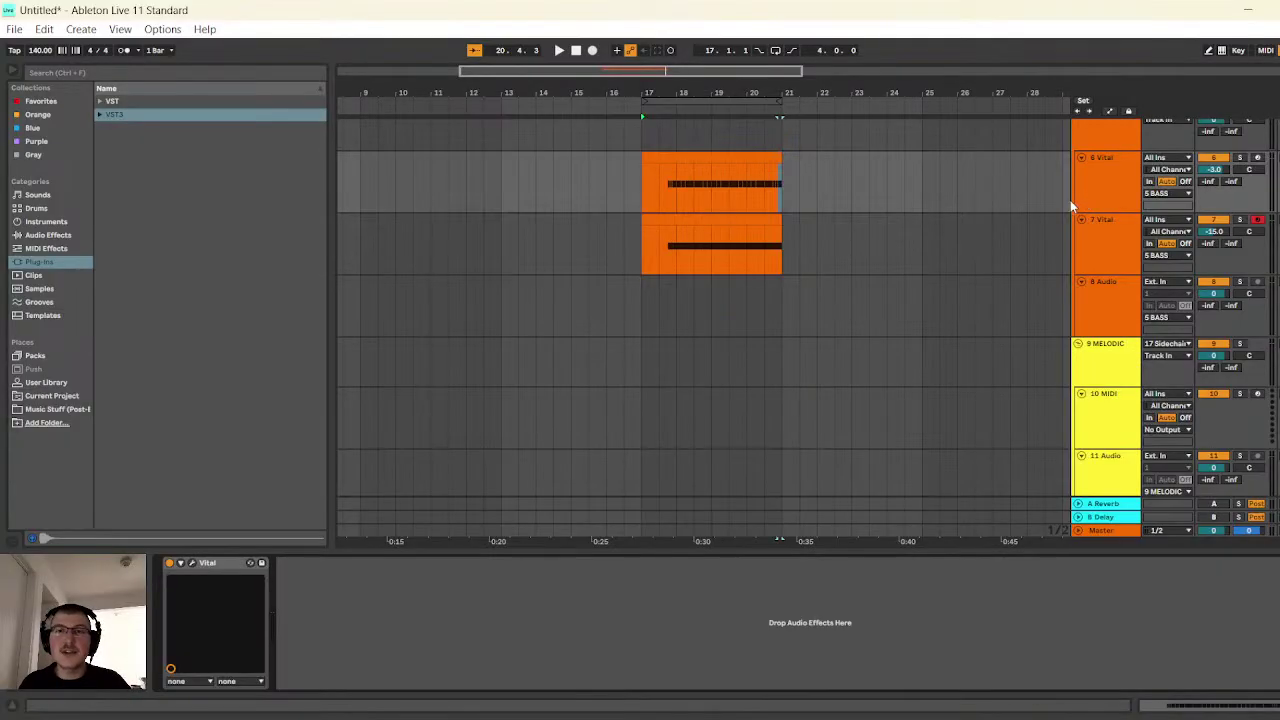
pyautogui.click(192, 565)
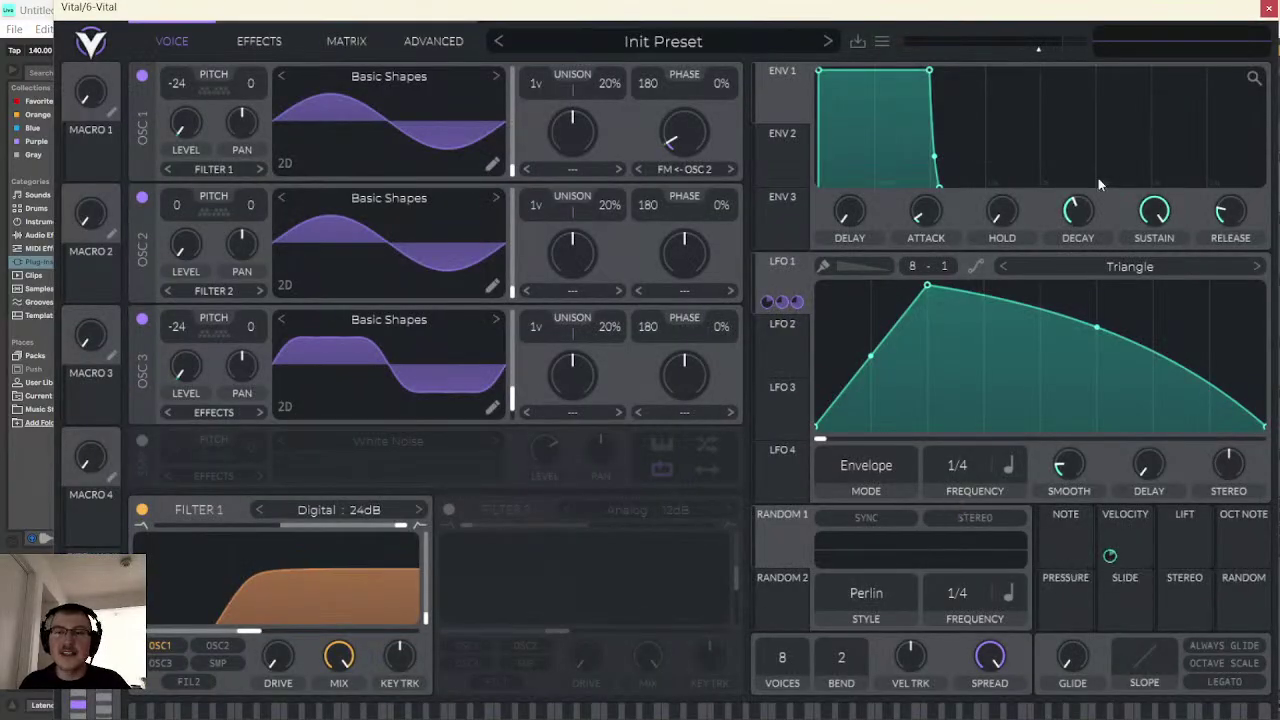
pyautogui.click(1270, 8)
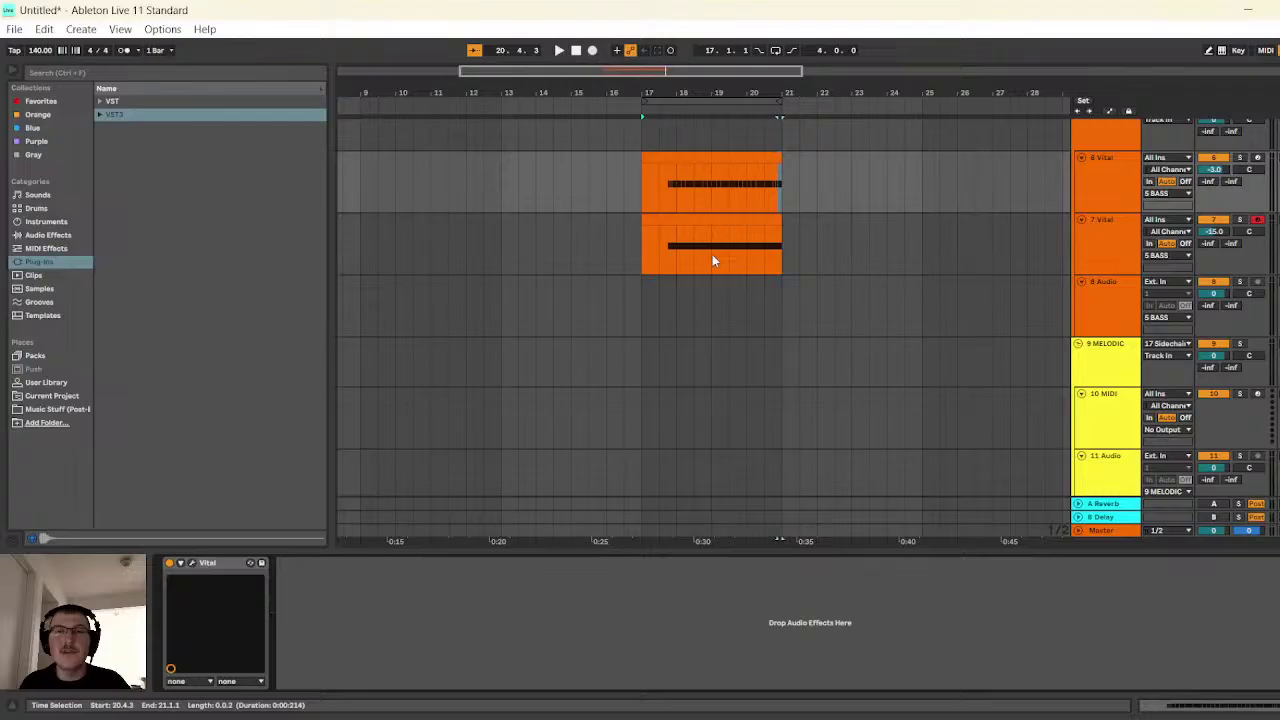
pyautogui.click(665, 198)
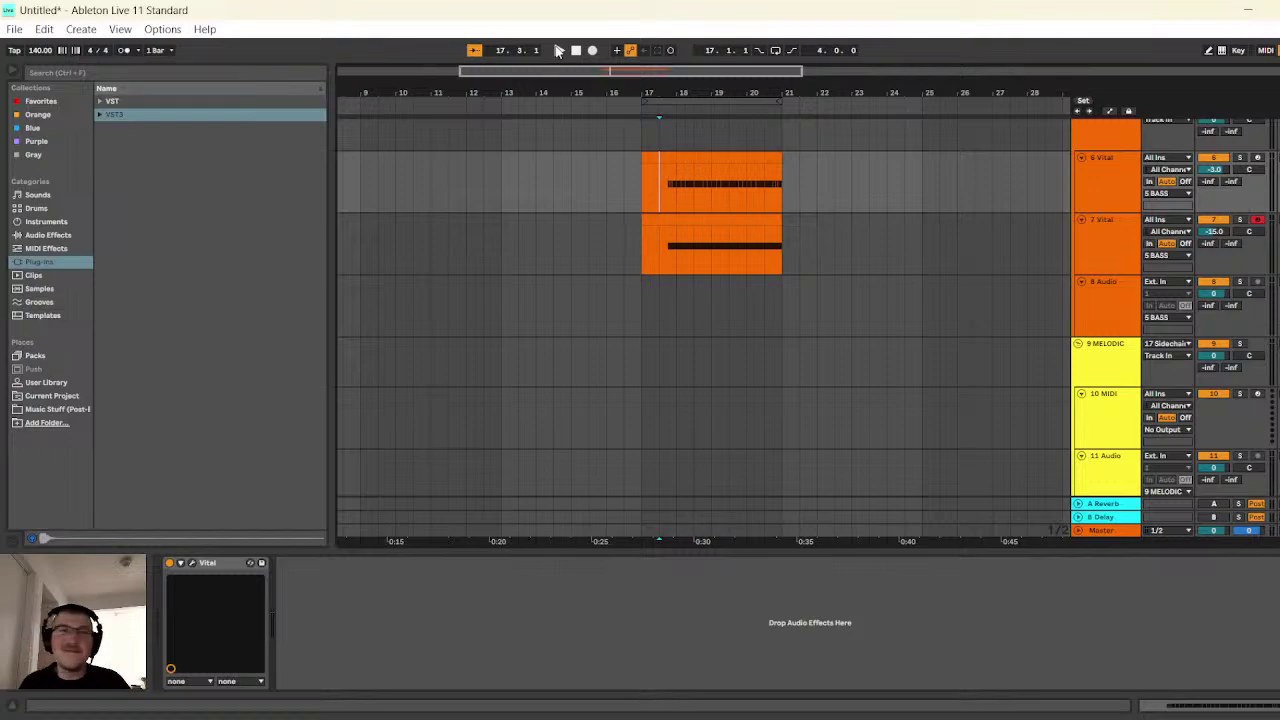
pyautogui.click(559, 50)
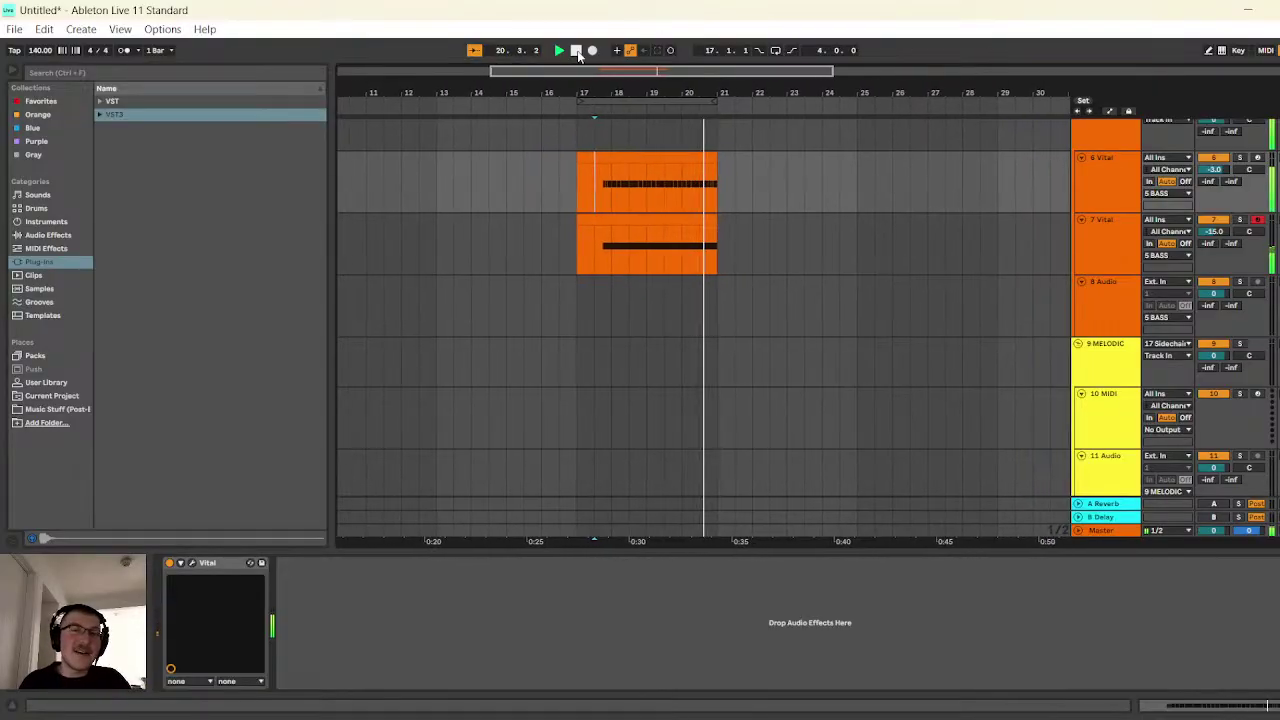
pyautogui.click(577, 51)
# - Lower the velocity of the D#2 note at 4.3 in the 6 Vital clip and deactivate the 7 Vital track
pyautogui.doubleClick(636, 153)
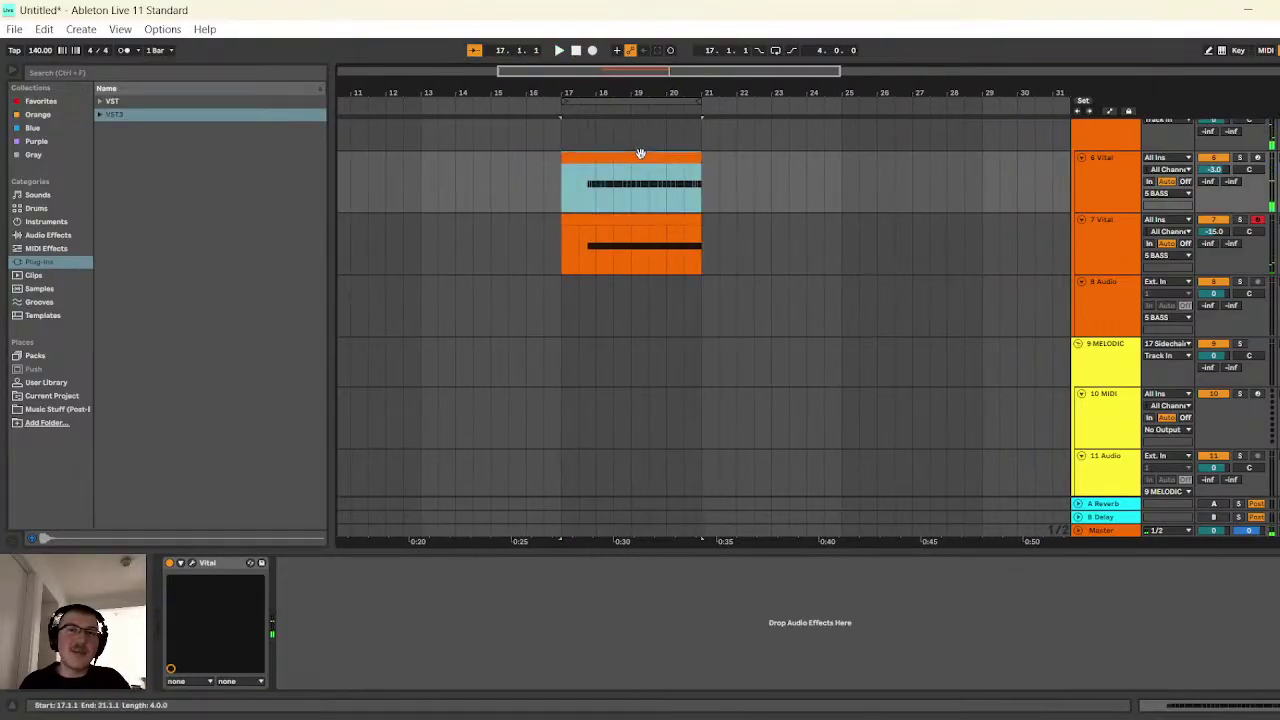
pyautogui.click(1240, 688)
pyautogui.click(1240, 688)
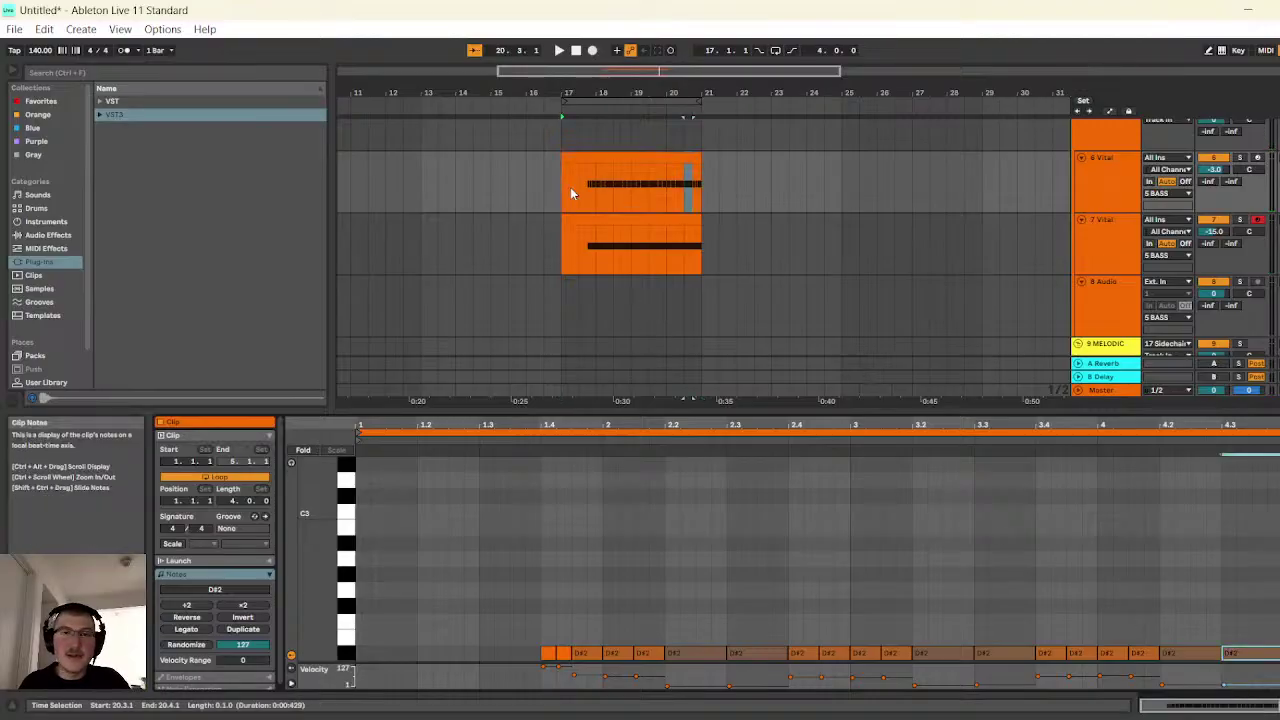
pyautogui.click(1113, 190)
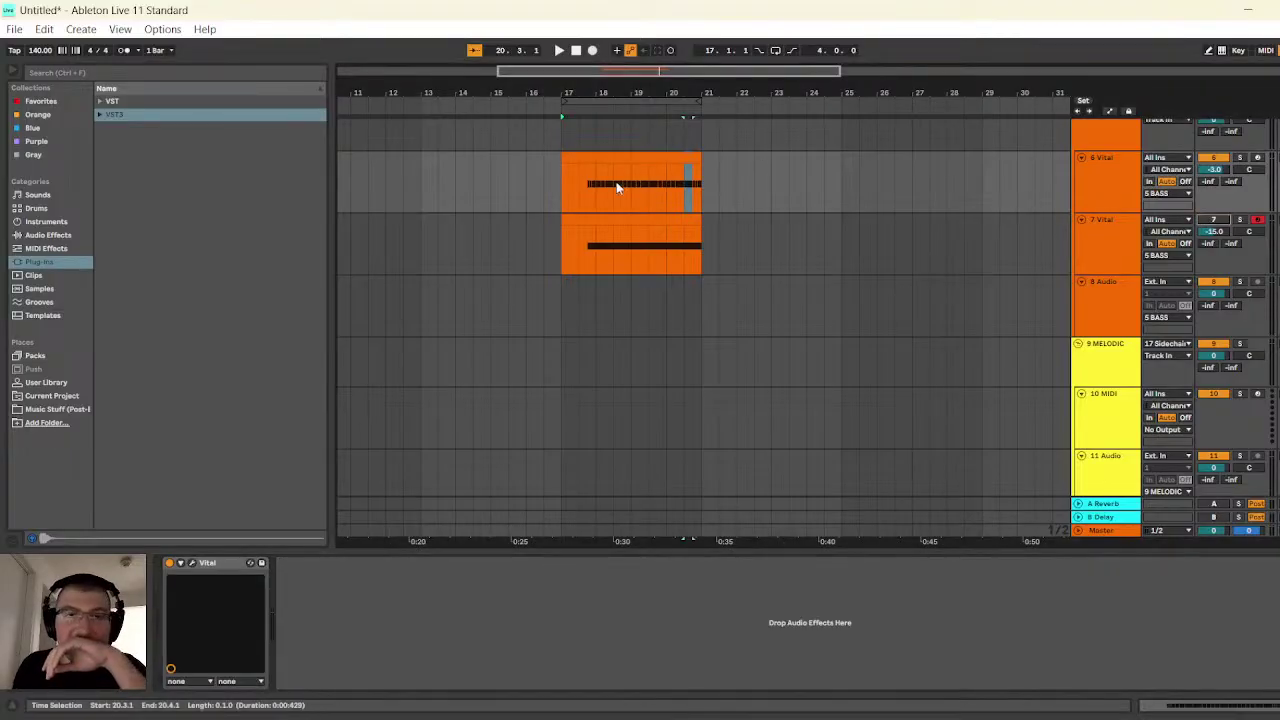
# - Add the OTT preset of Multiband Dynamics to the 6 Vital track at 40% amount, auditioning the bass pattern before and after
pyautogui.click(560, 50)
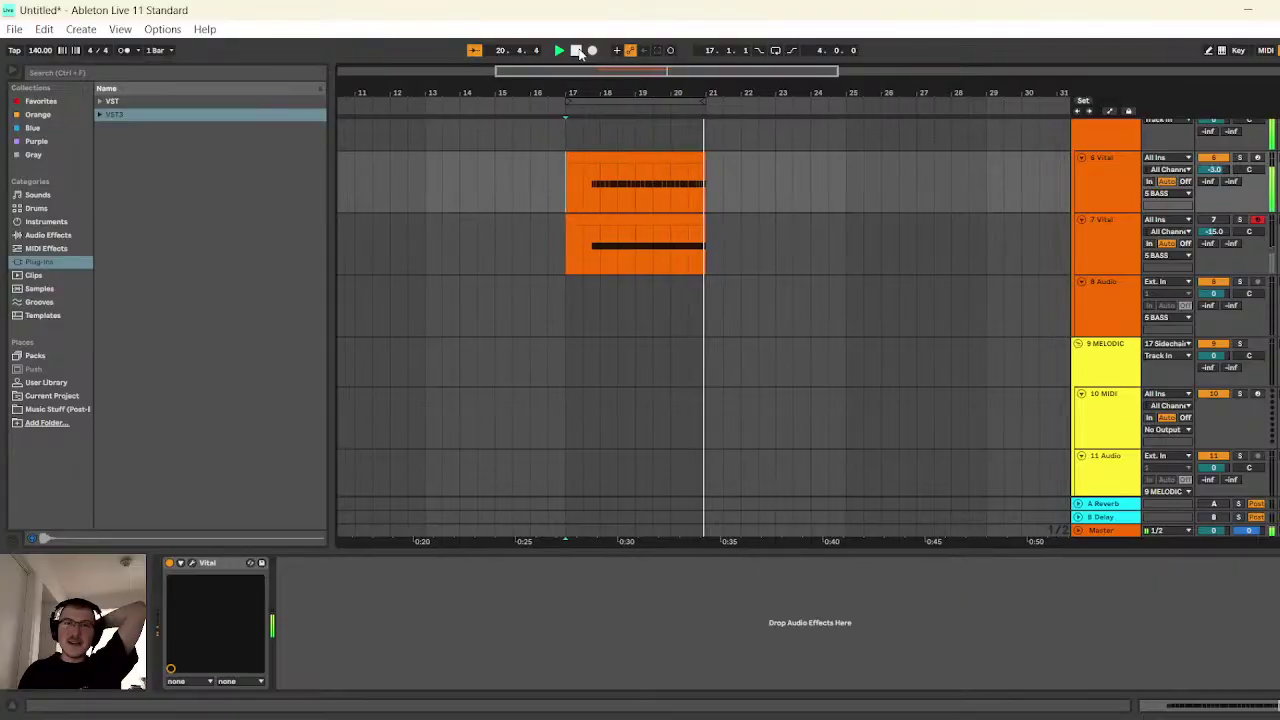
pyautogui.click(578, 51)
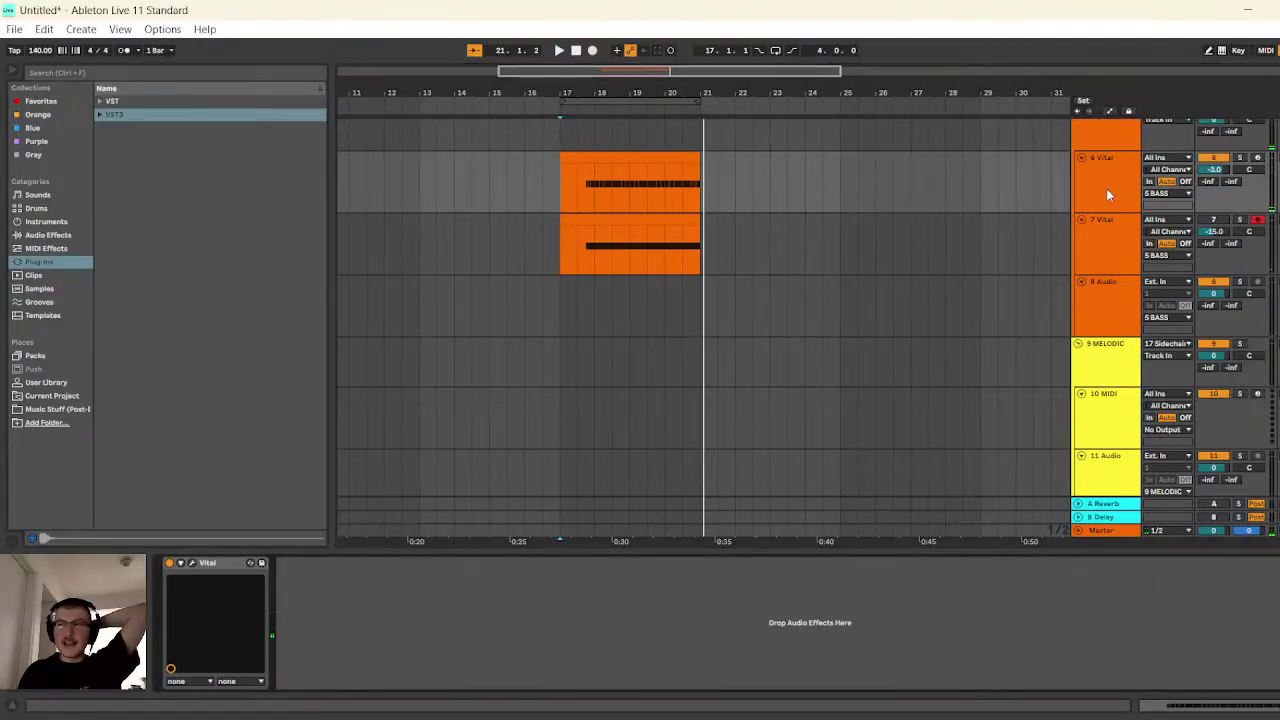
pyautogui.click(48, 234)
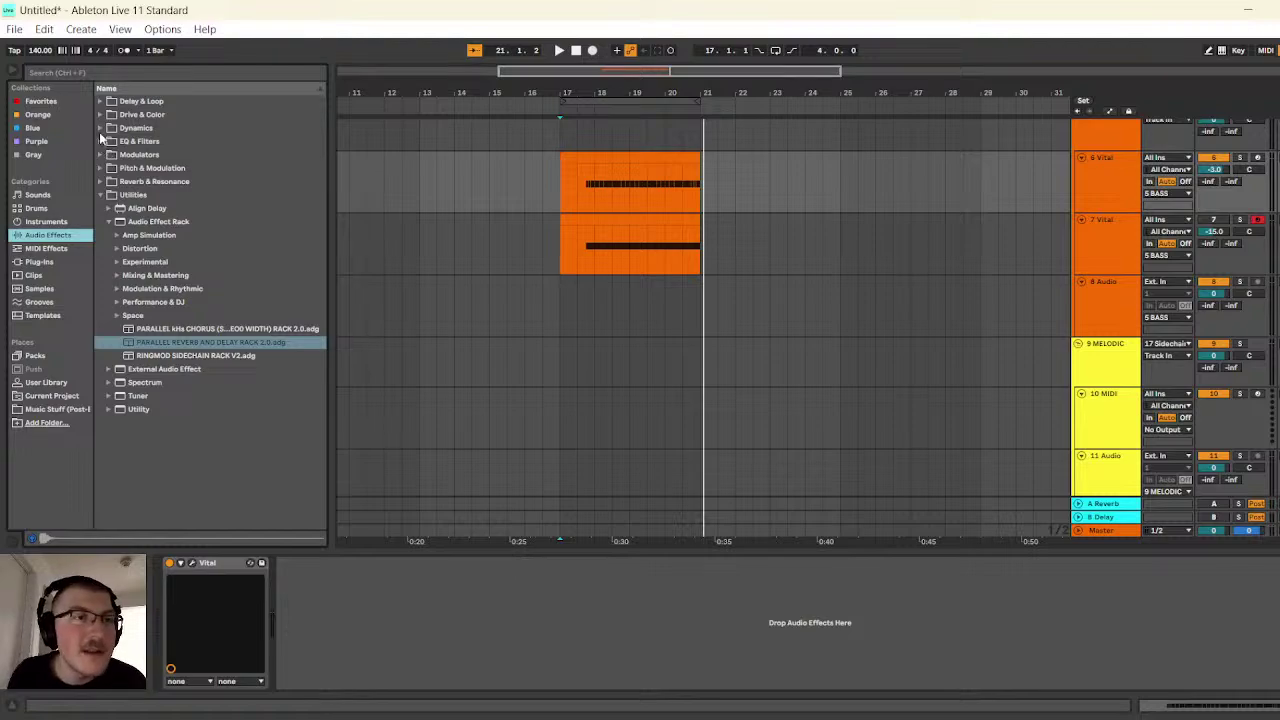
pyautogui.click(100, 130)
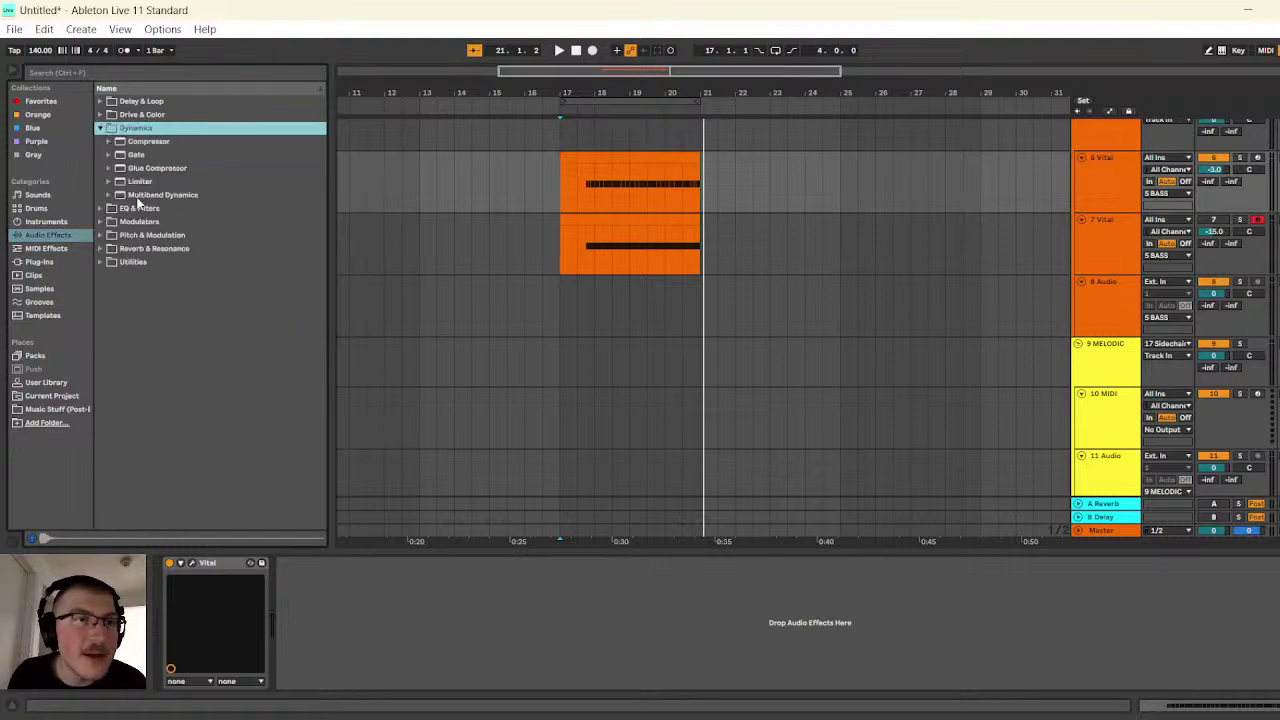
pyautogui.click(112, 195)
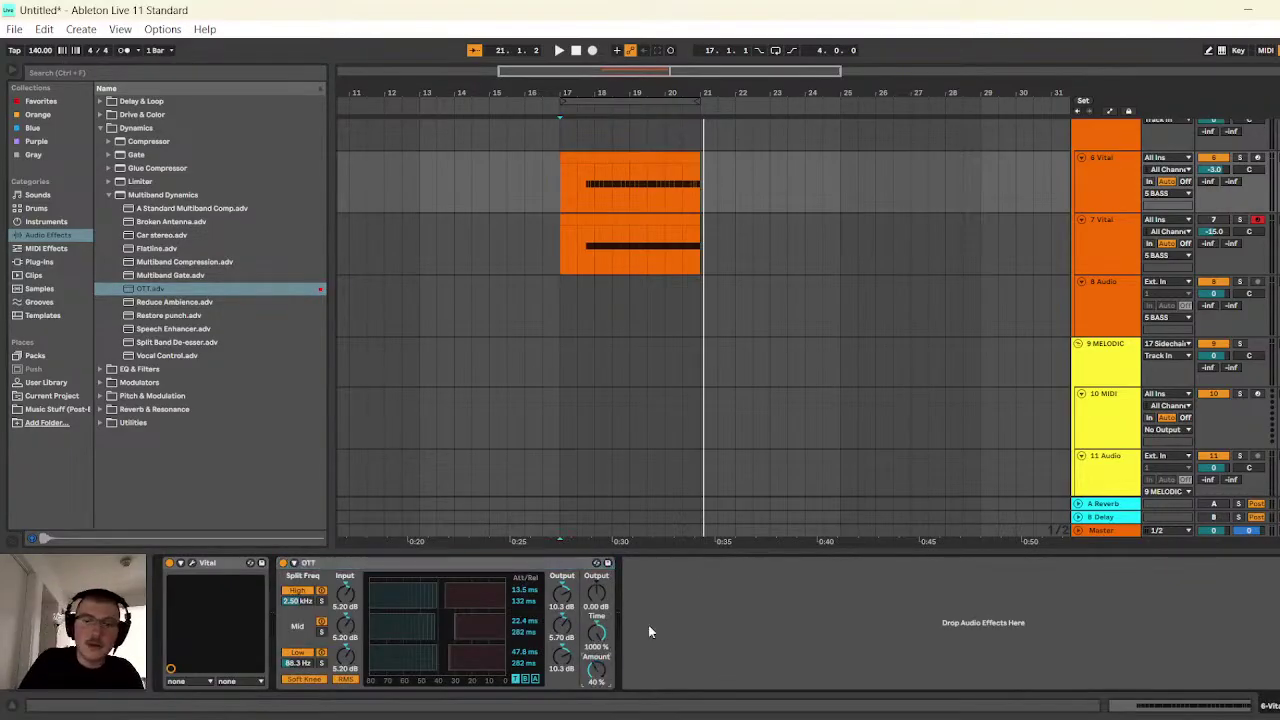
pyautogui.press('space')
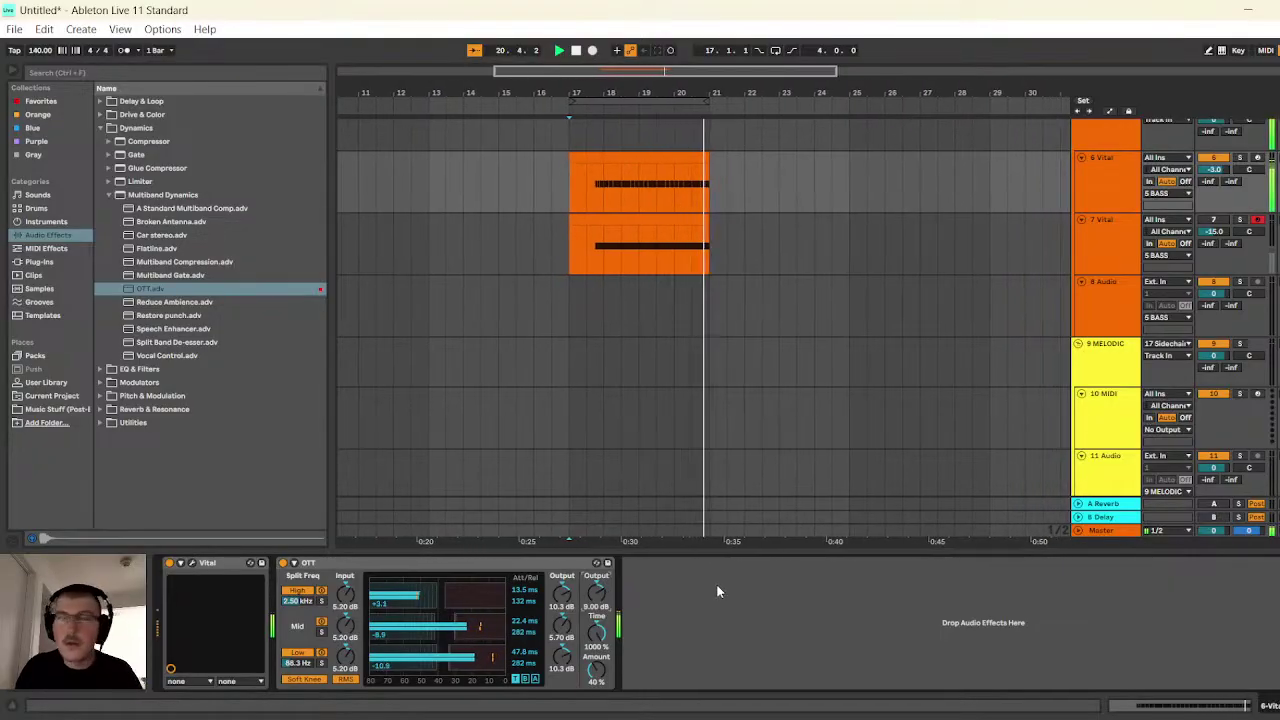
pyautogui.click(560, 51)
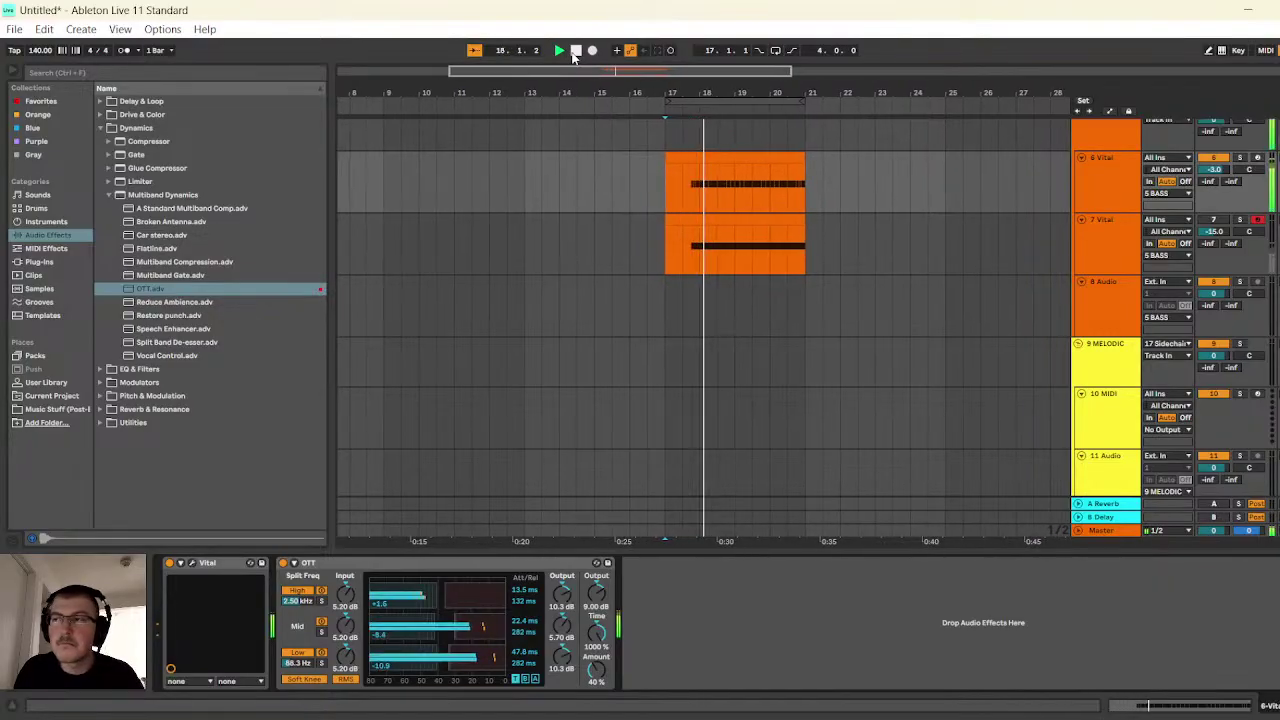
# - Add a Saturator after the OTT with the Soft Sine curve, 6 dB drive and -4 dB output, and audition the bass
pyautogui.click(109, 128)
pyautogui.click(100, 114)
pyautogui.click(139, 182)
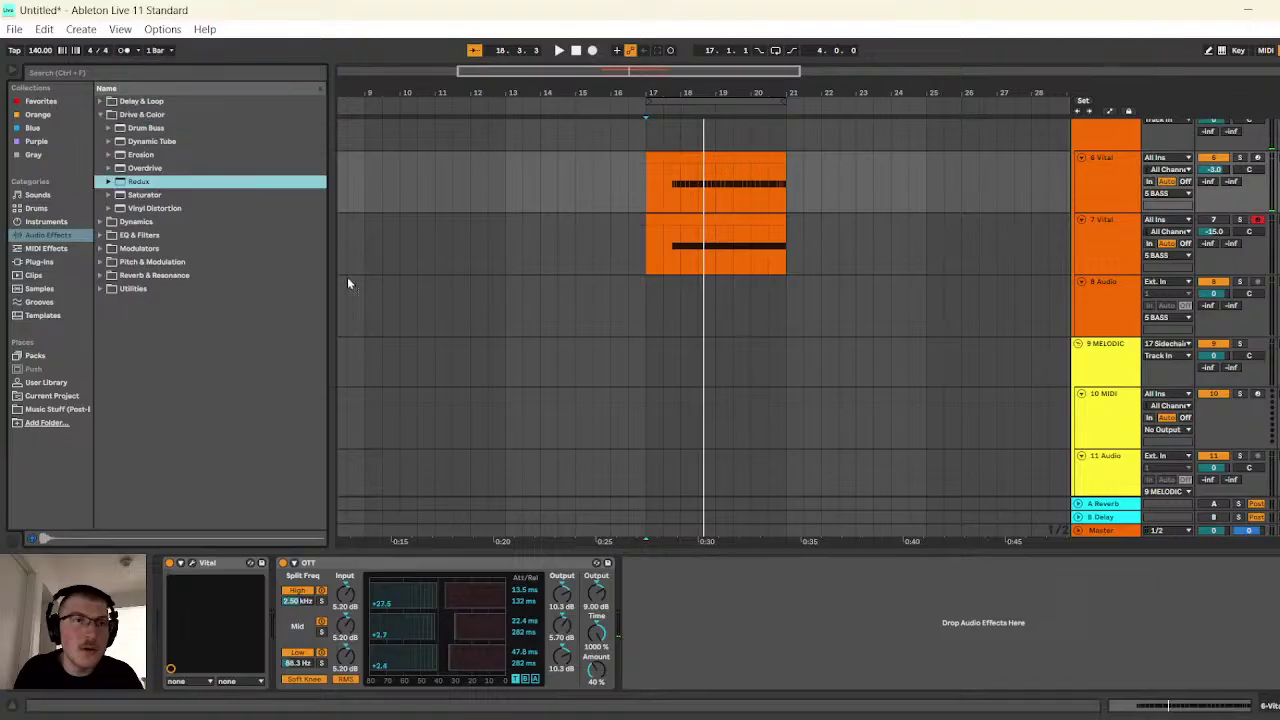
pyautogui.press('Down')
pyautogui.press('Return')
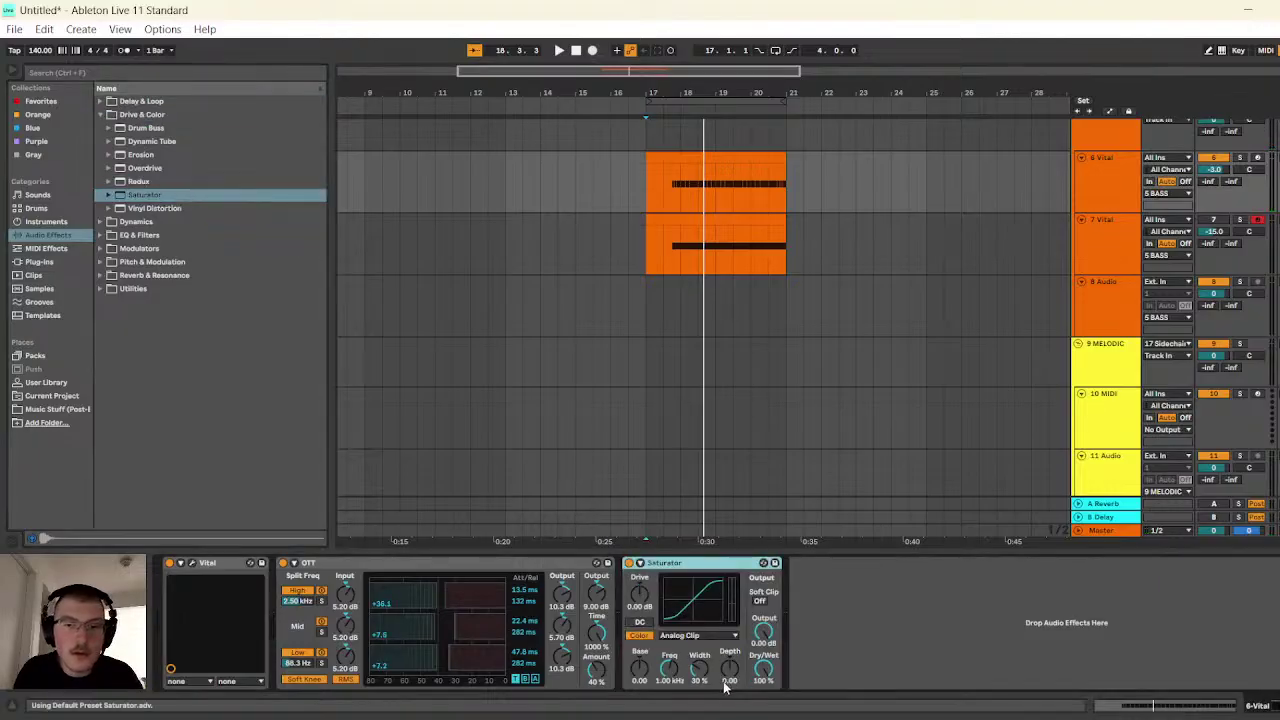
pyautogui.click(678, 635)
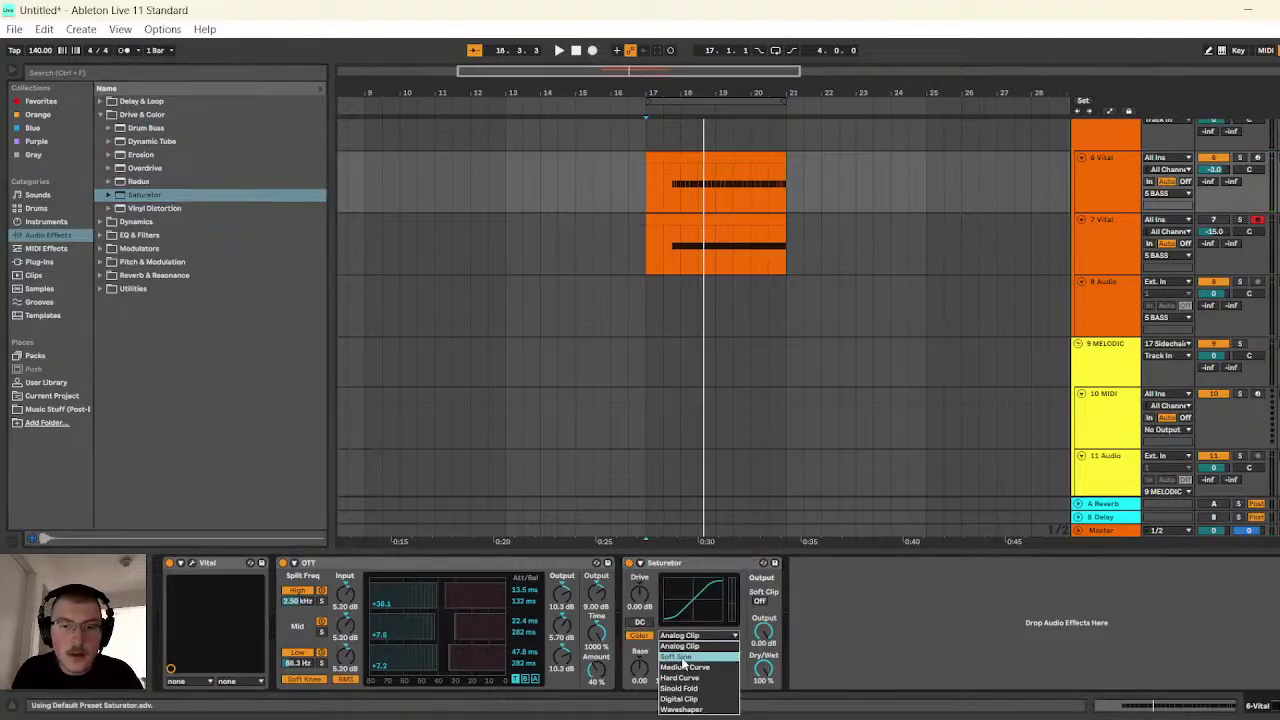
pyautogui.click(683, 657)
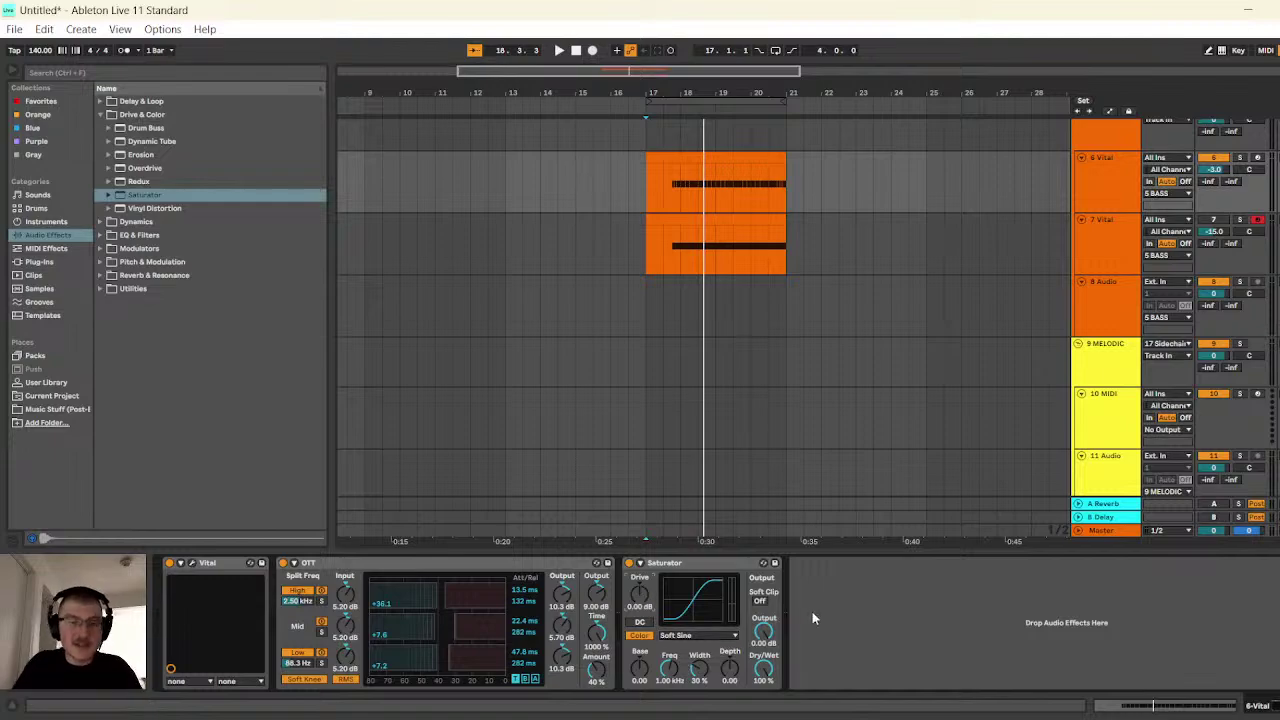
pyautogui.click(558, 50)
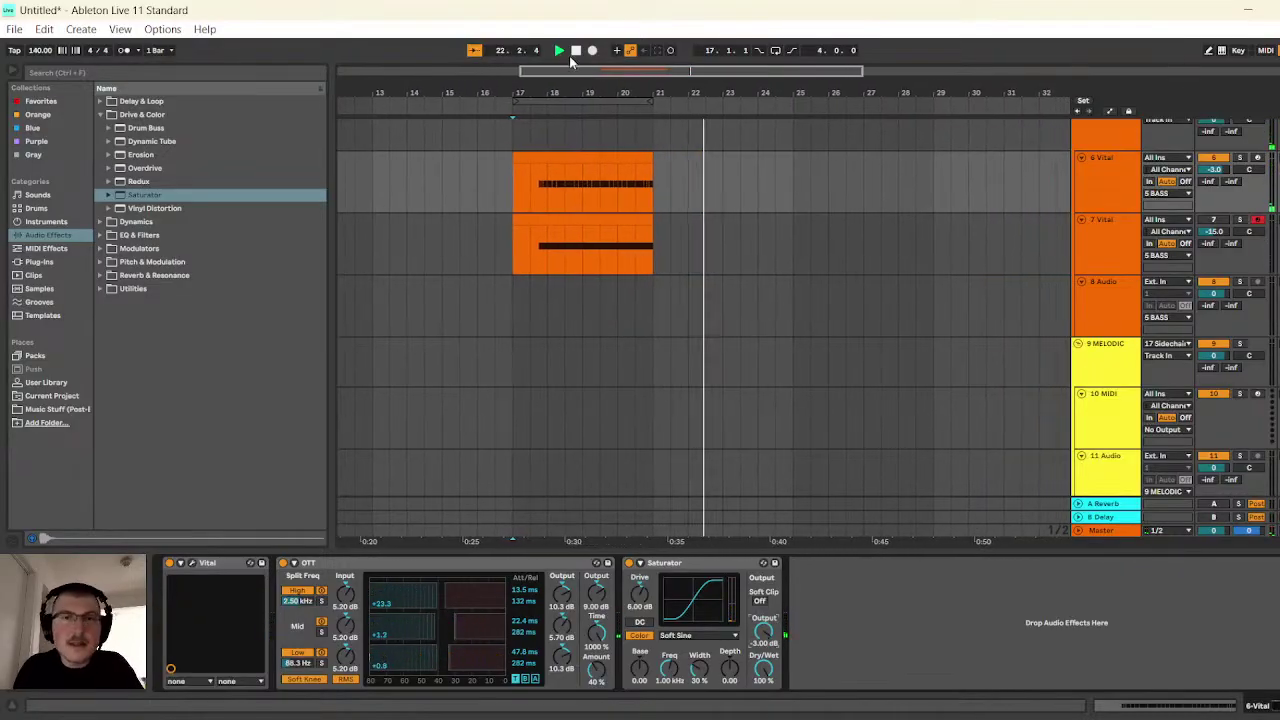
pyautogui.click(560, 51)
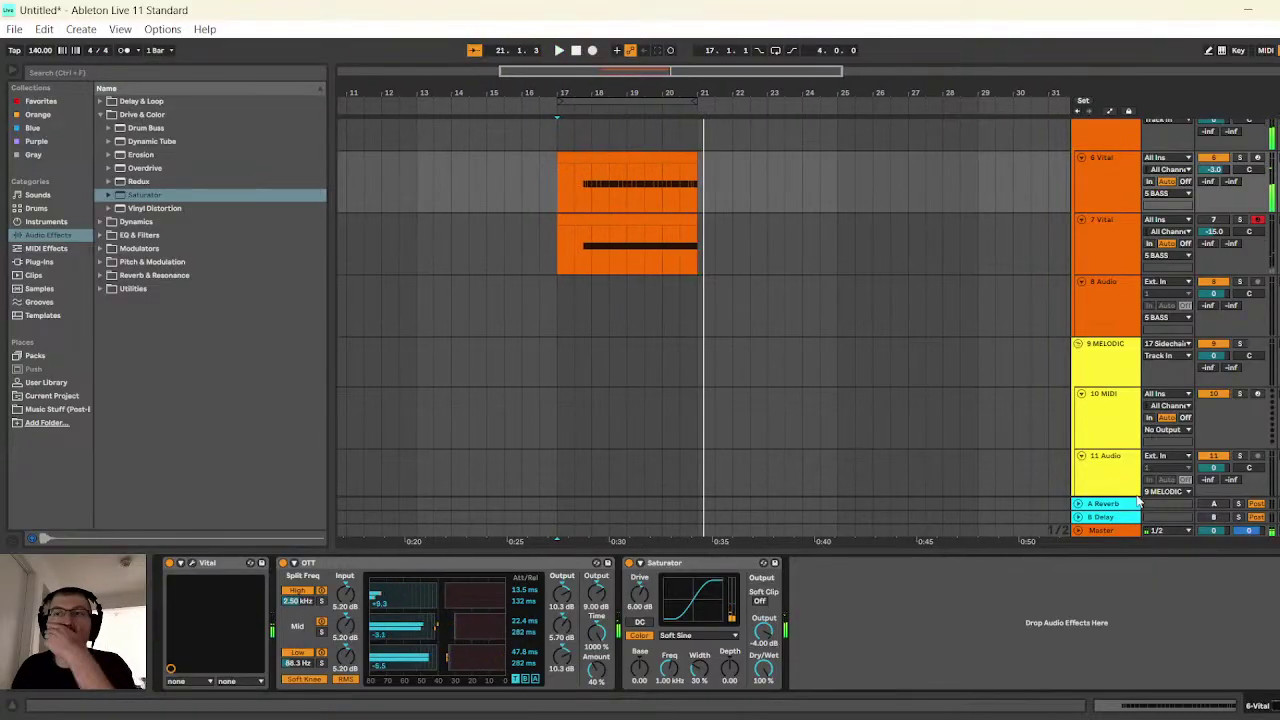
# - Examine the bass pattern's spectrum during playback in the VISION 4X analyser on the Master track
pyautogui.click(1116, 532)
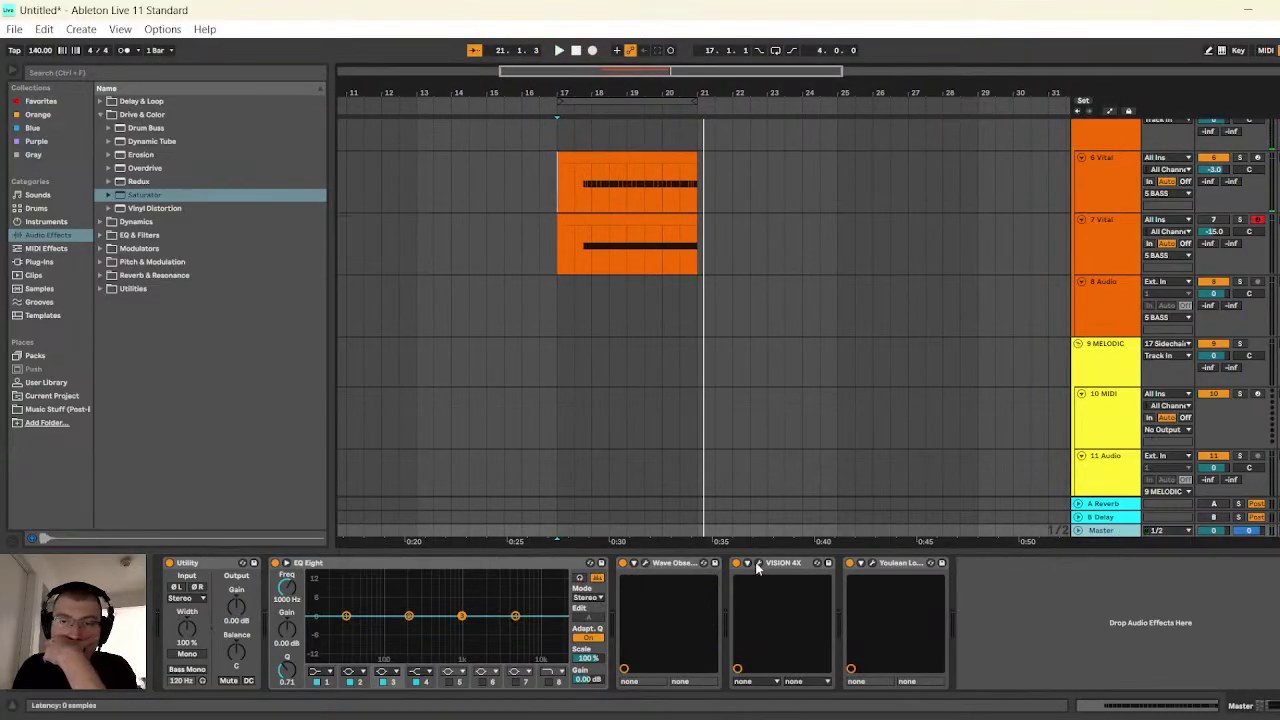
pyautogui.click(757, 565)
pyautogui.click(560, 50)
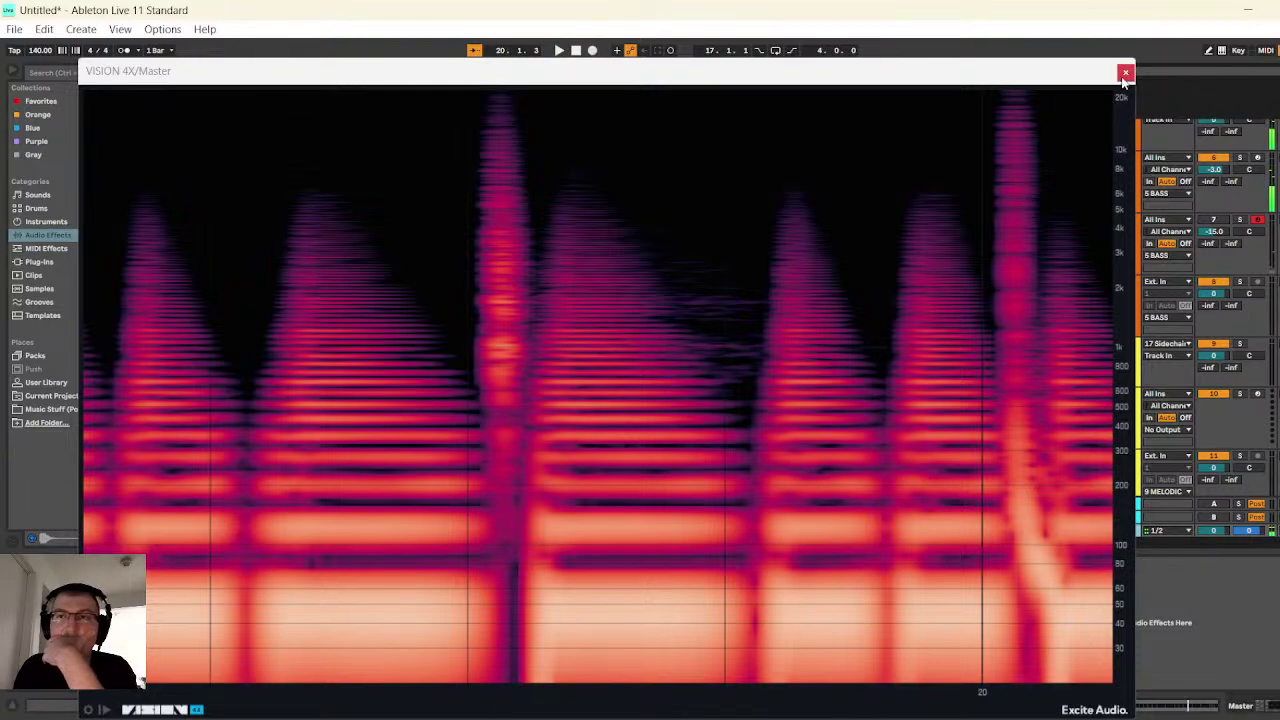
pyautogui.click(1125, 73)
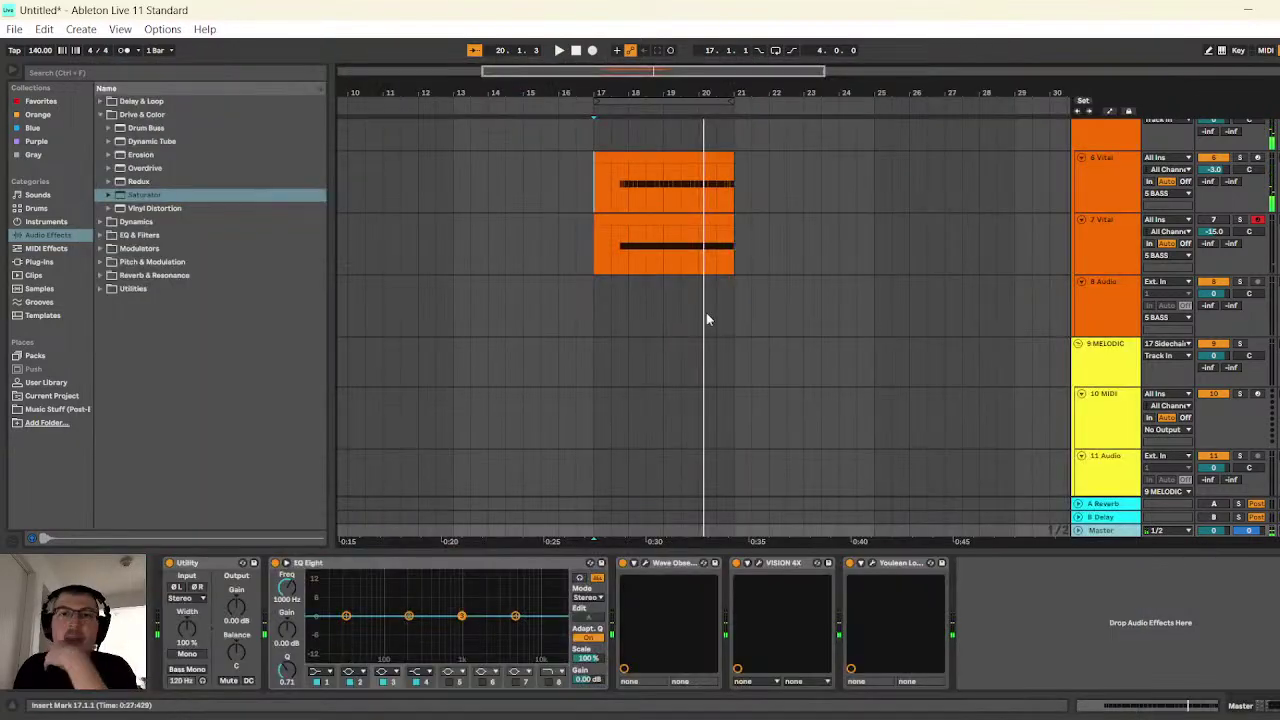
# - Select the 6 Vital track and fold the 7 Vital track
pyautogui.click(1116, 236)
pyautogui.click(1124, 190)
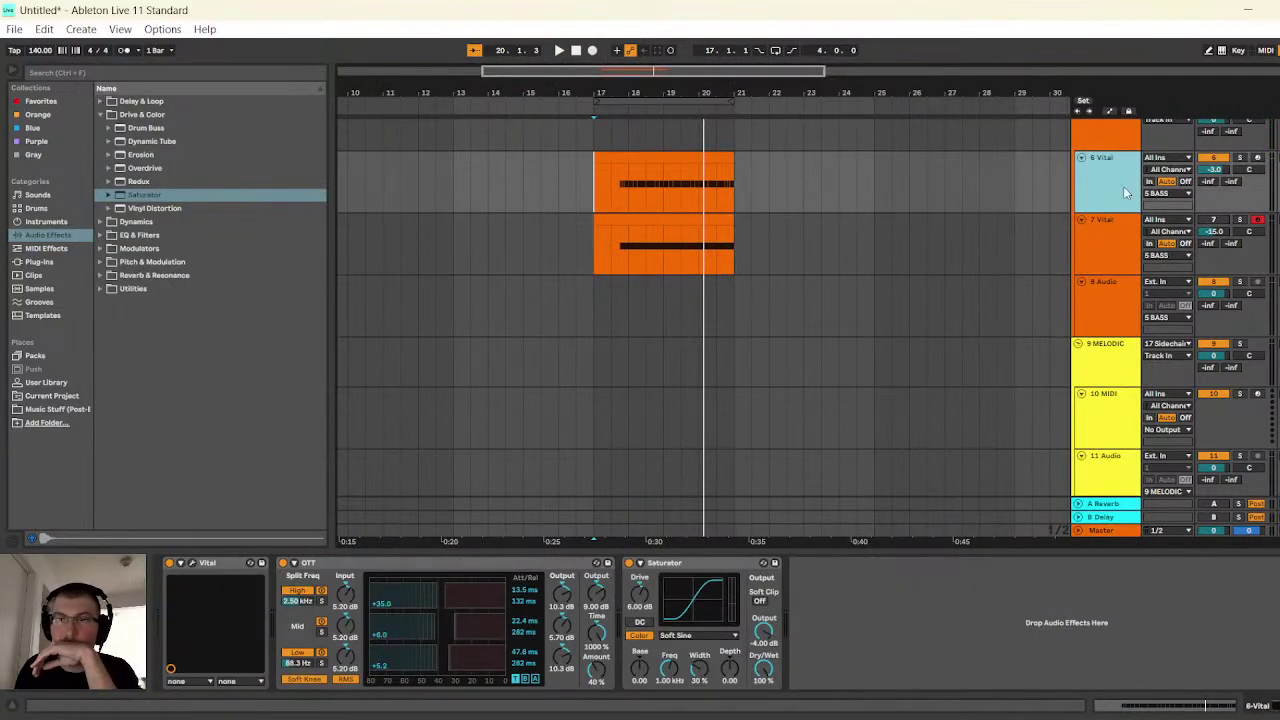
pyautogui.click(1080, 220)
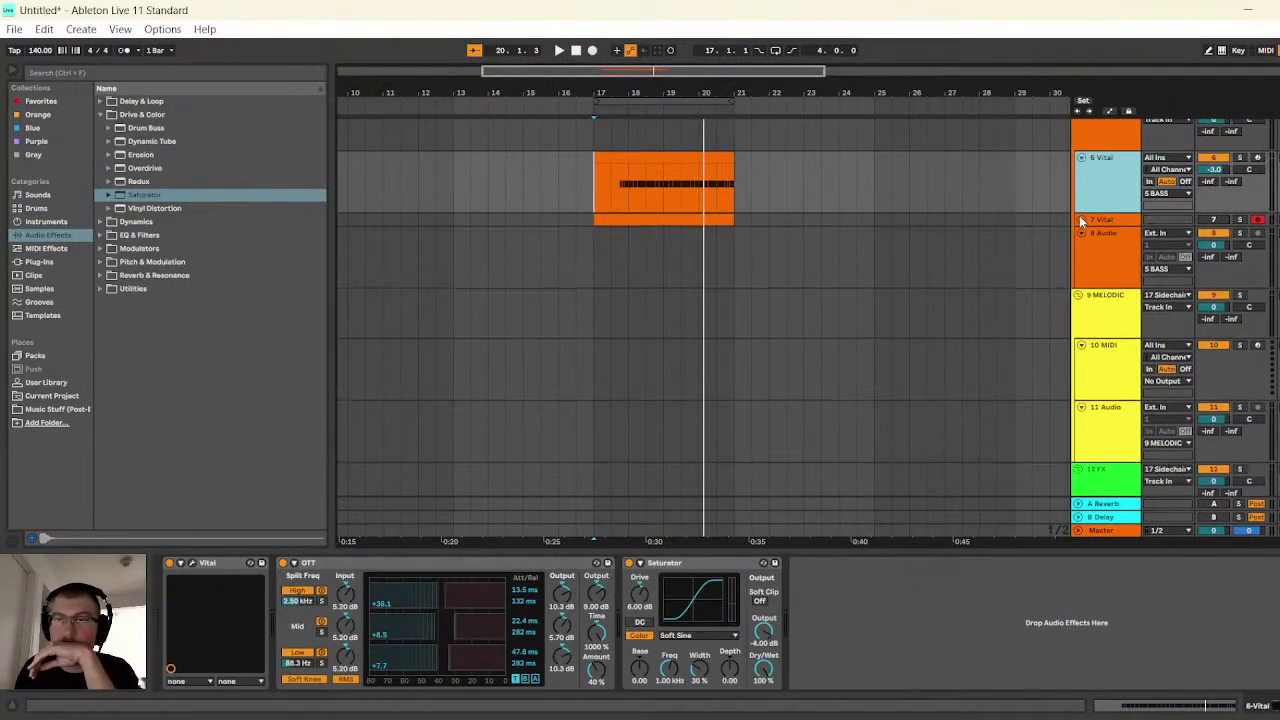
# - Review the oscillator and effects settings of the 6 Vital synth, including its chorus and distortion
pyautogui.click(192, 564)
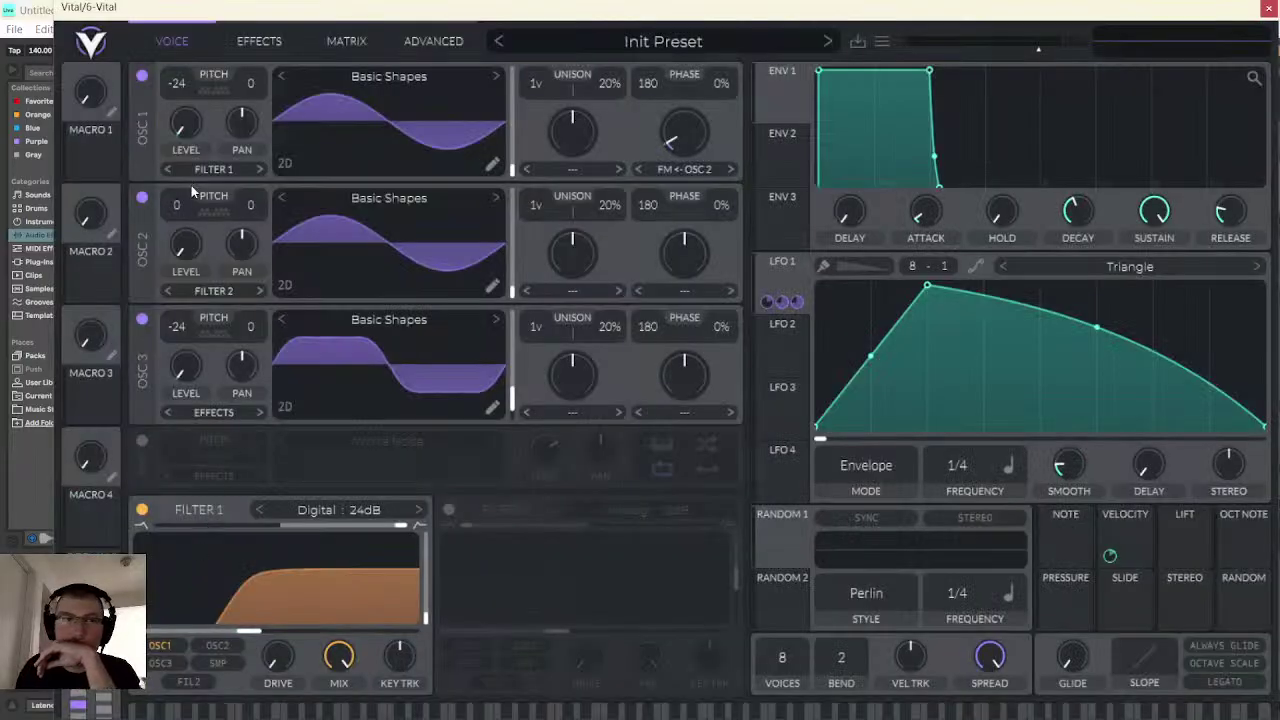
pyautogui.click(260, 43)
pyautogui.click(175, 41)
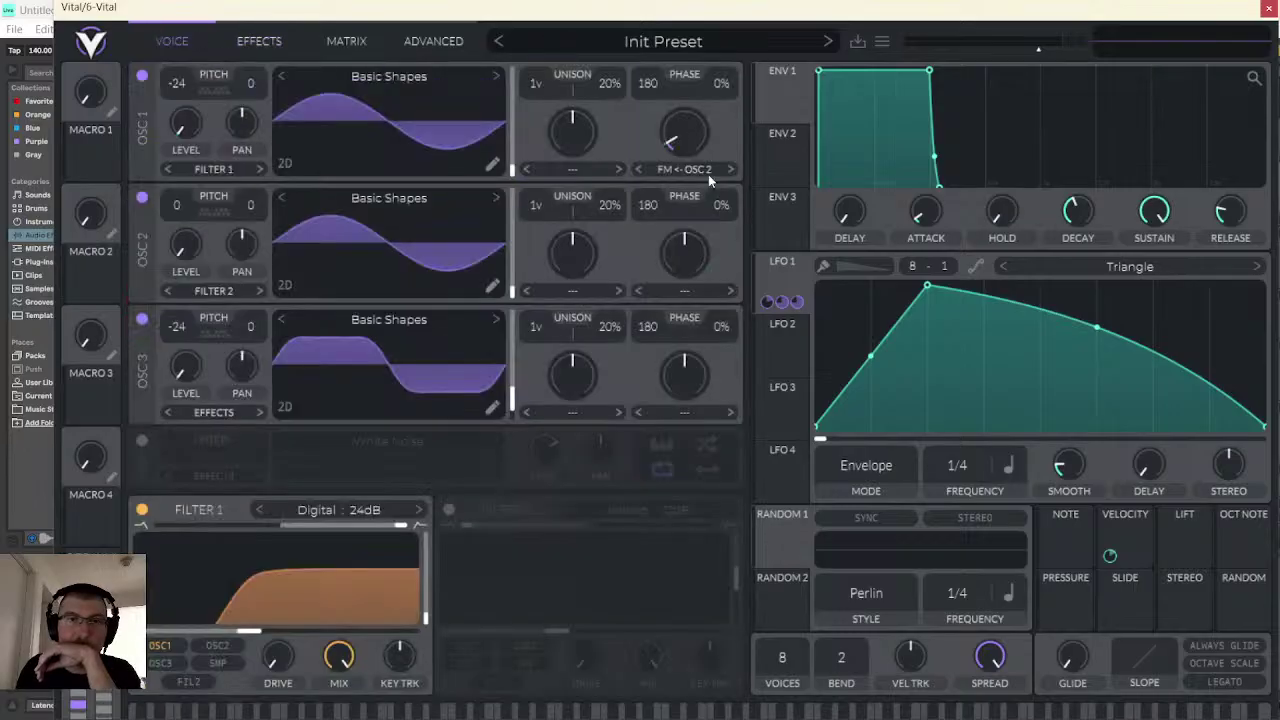
pyautogui.click(262, 42)
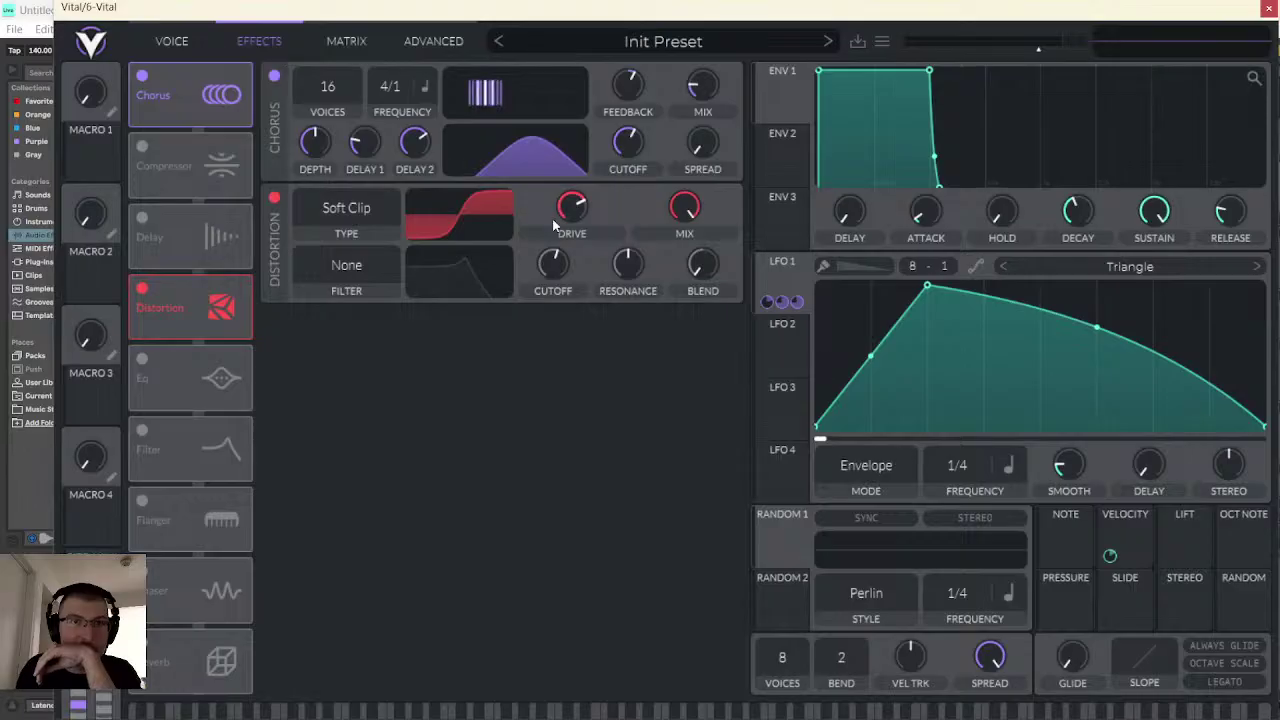
pyautogui.click(1268, 9)
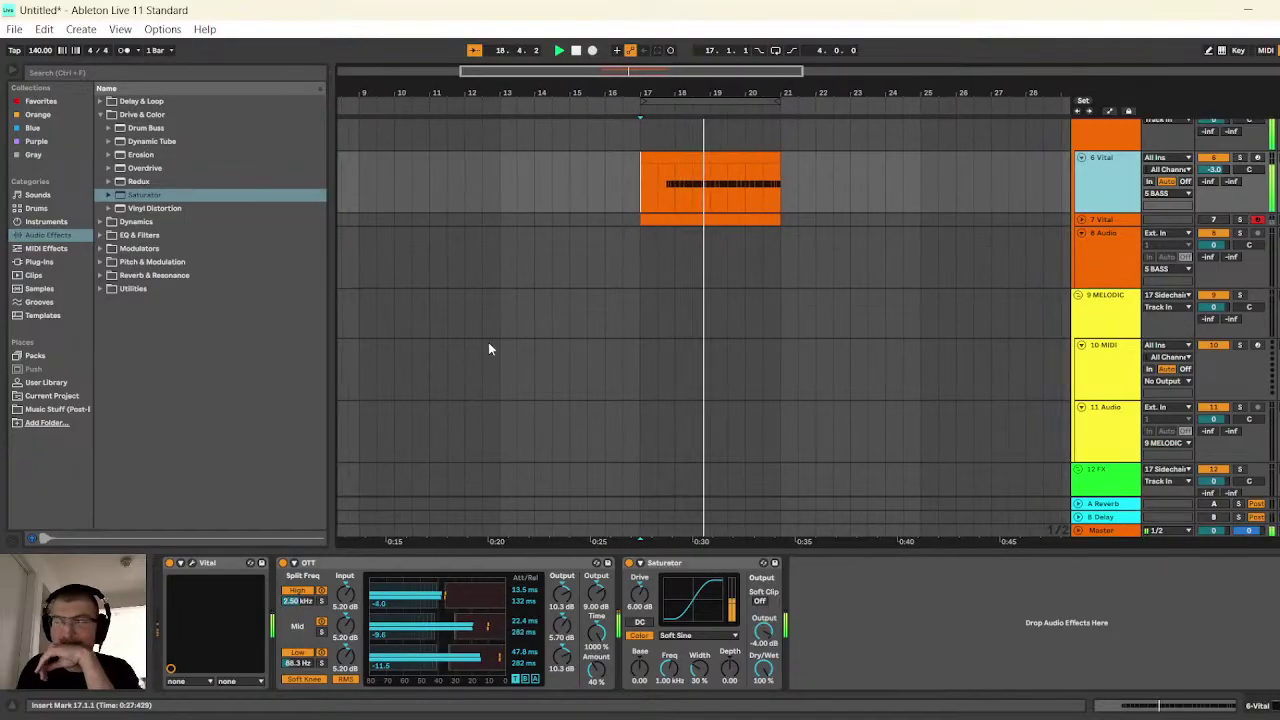
# - Set the Soft Clip distortion drive in the 6 Vital synth to 17.4 dB and audition a note
pyautogui.click(192, 563)
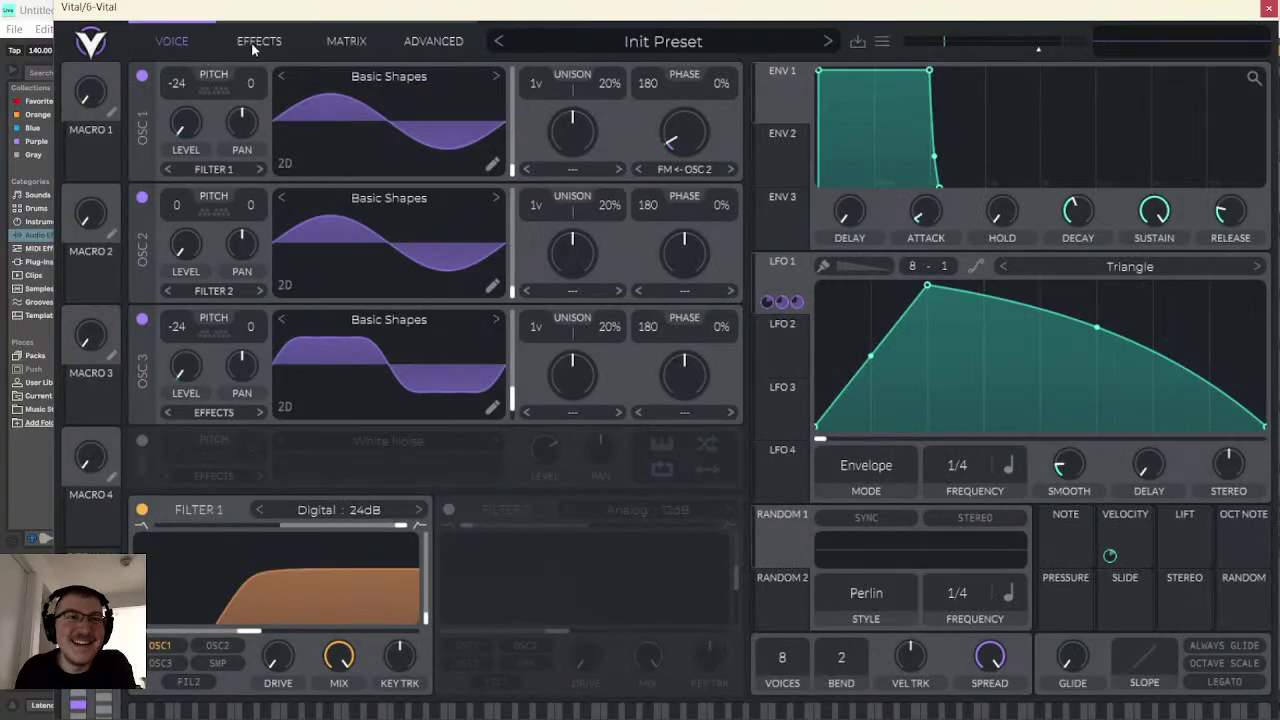
pyautogui.click(254, 43)
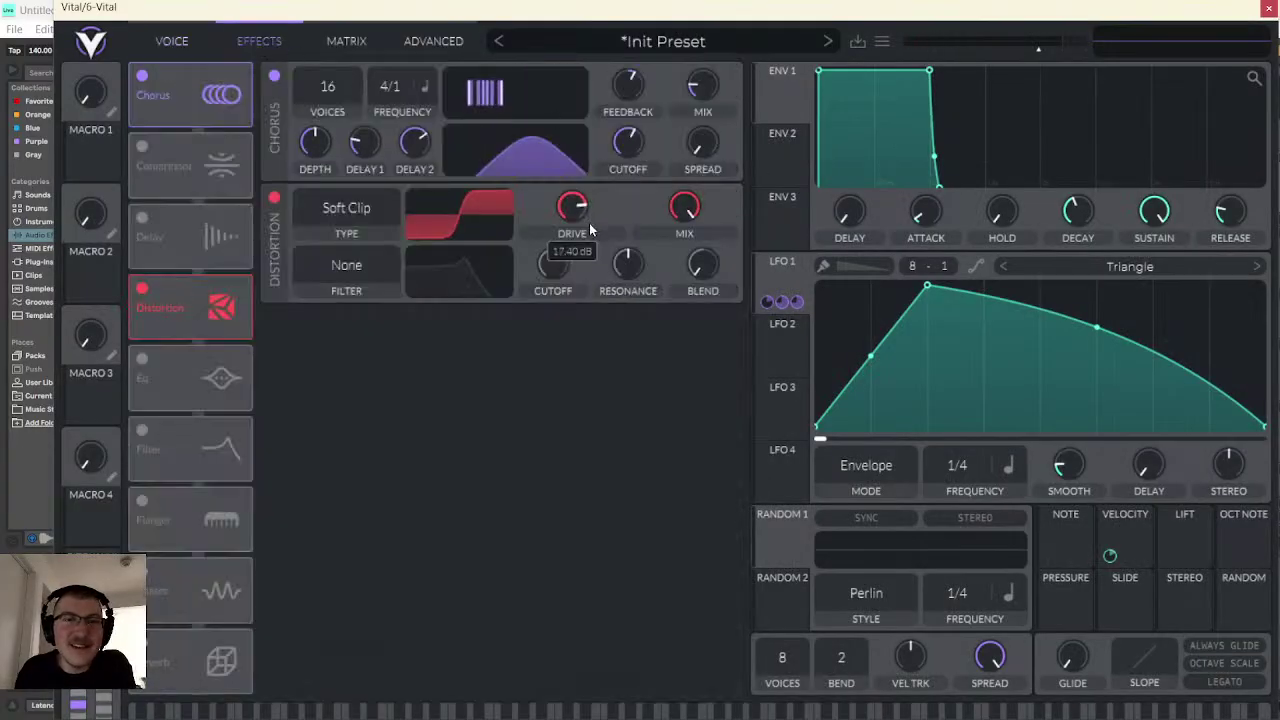
pyautogui.click(588, 711)
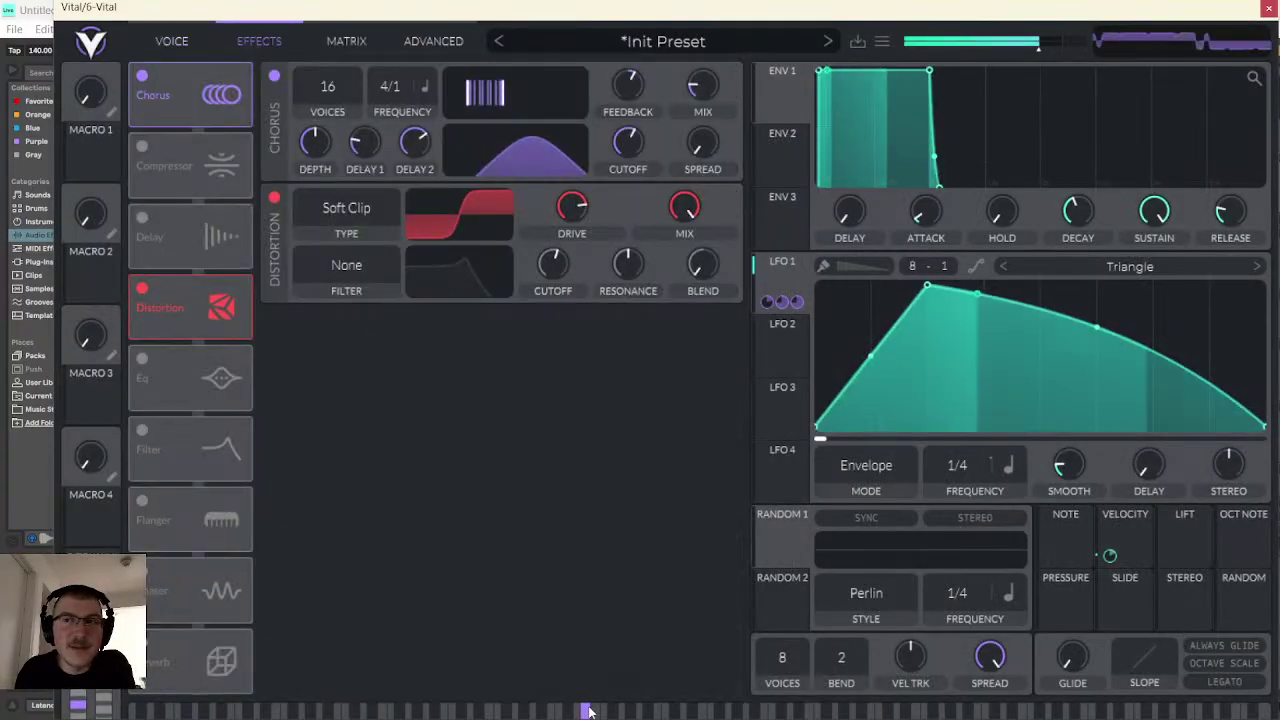
pyautogui.click(1267, 9)
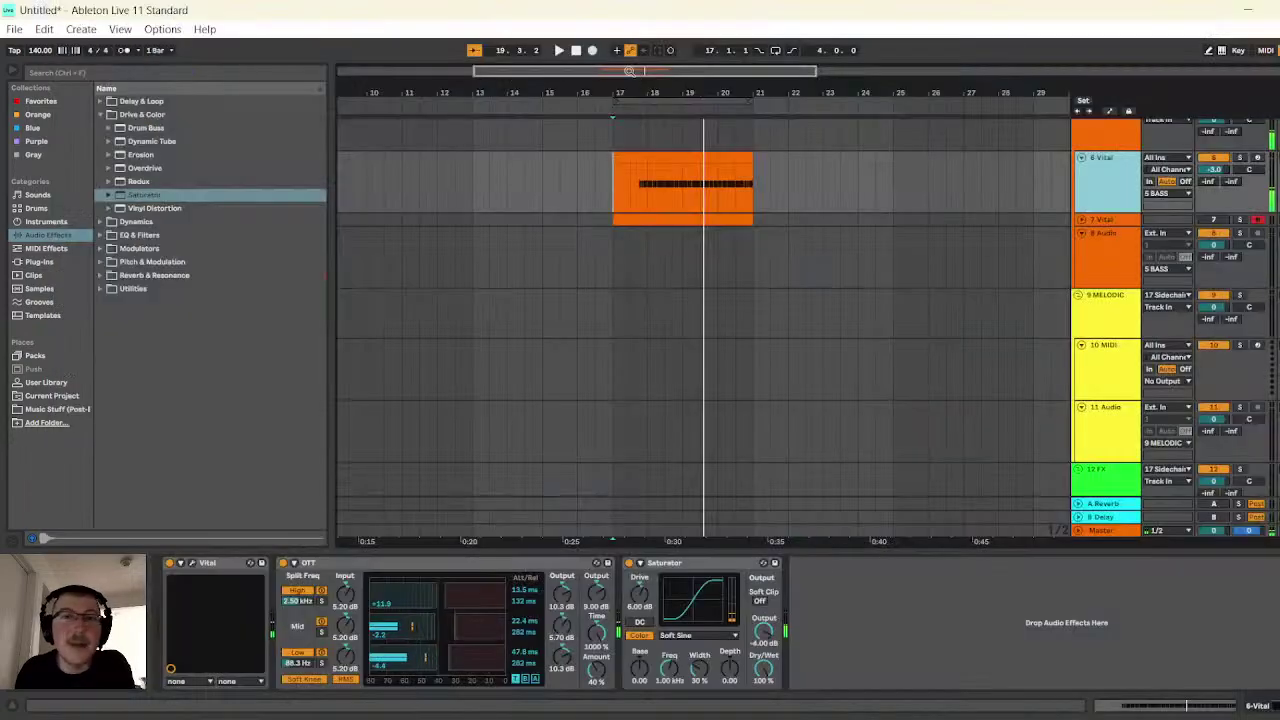
# - Play back the more driven bass and recheck its spectrum in the Master track's VISION 4X analyser
pyautogui.click(559, 50)
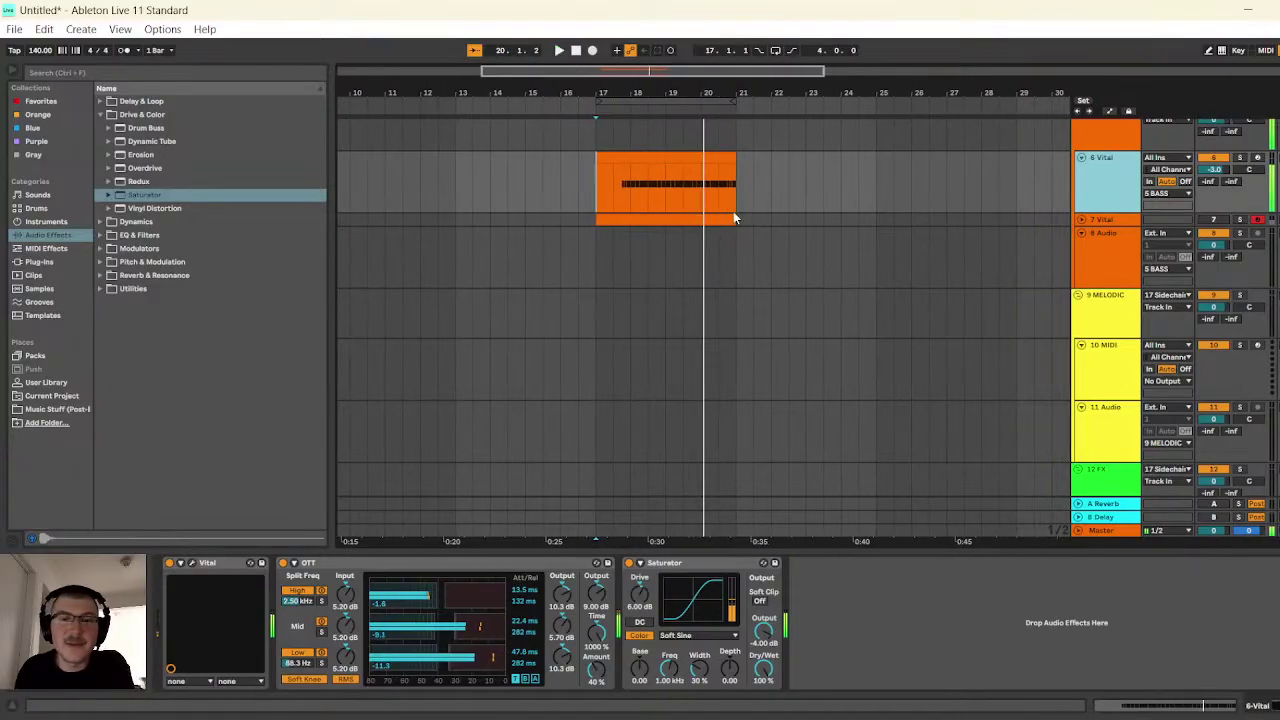
pyautogui.click(1103, 530)
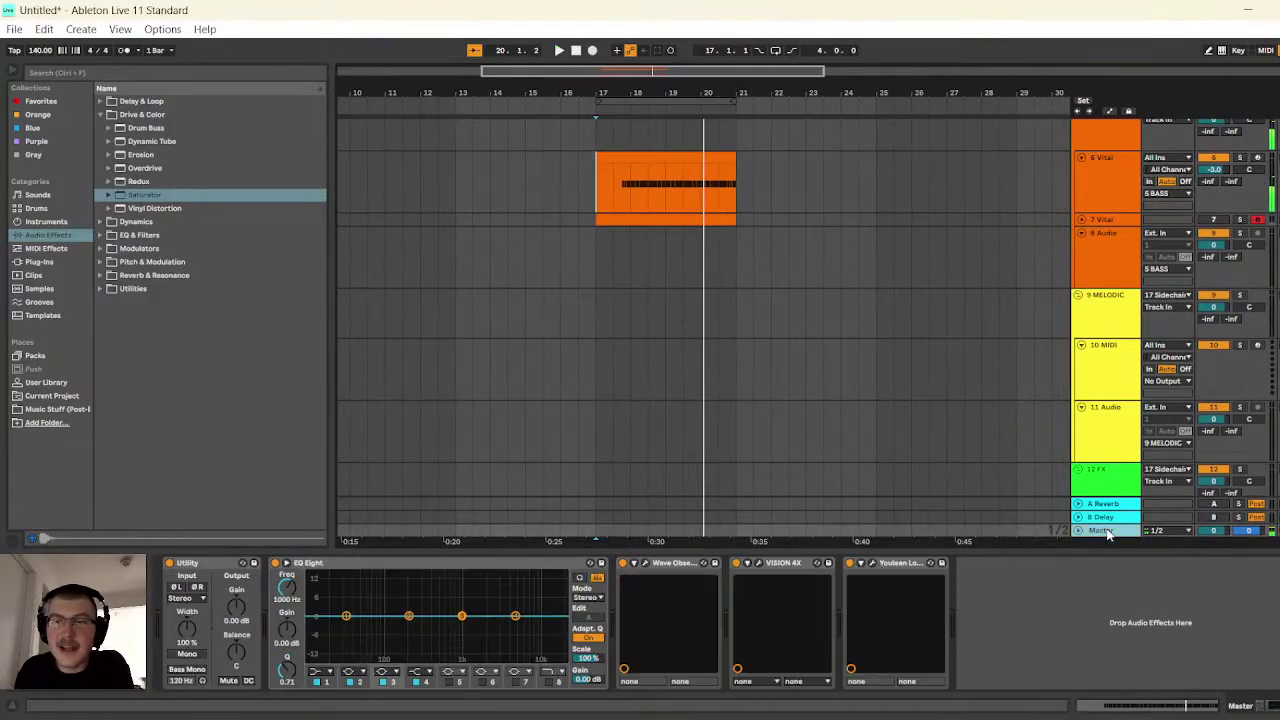
pyautogui.click(758, 564)
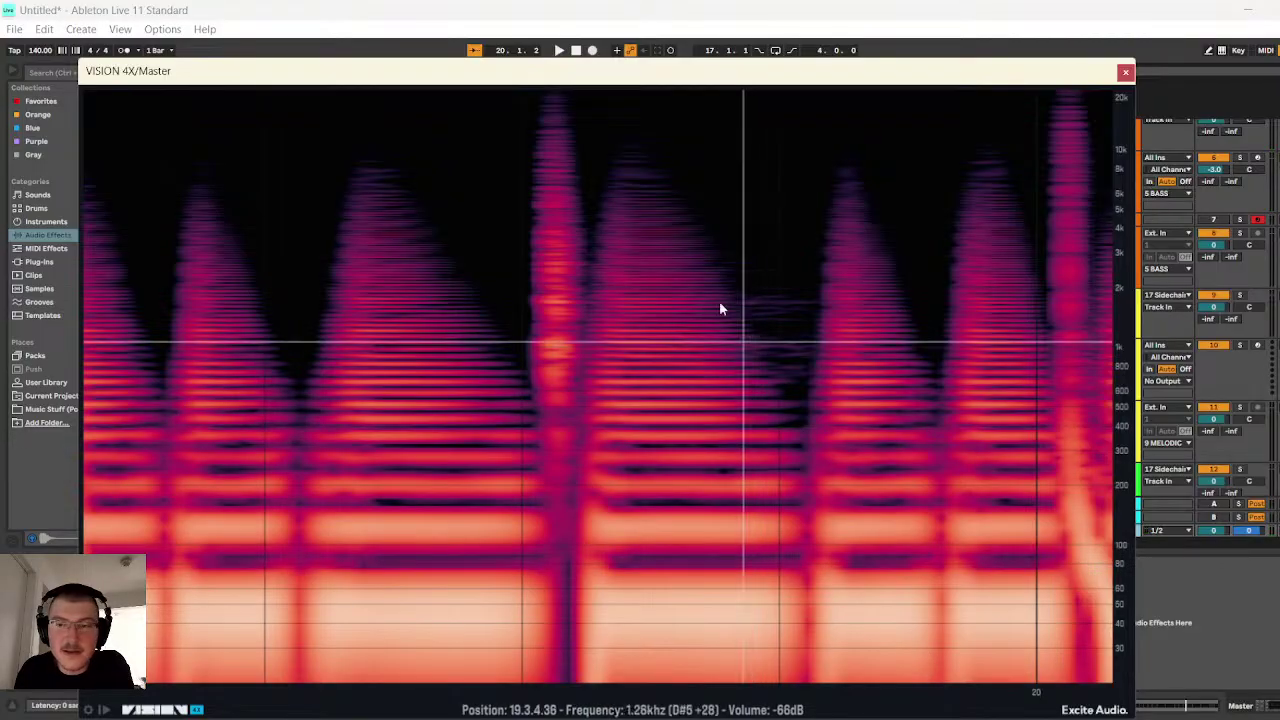
pyautogui.press('space')
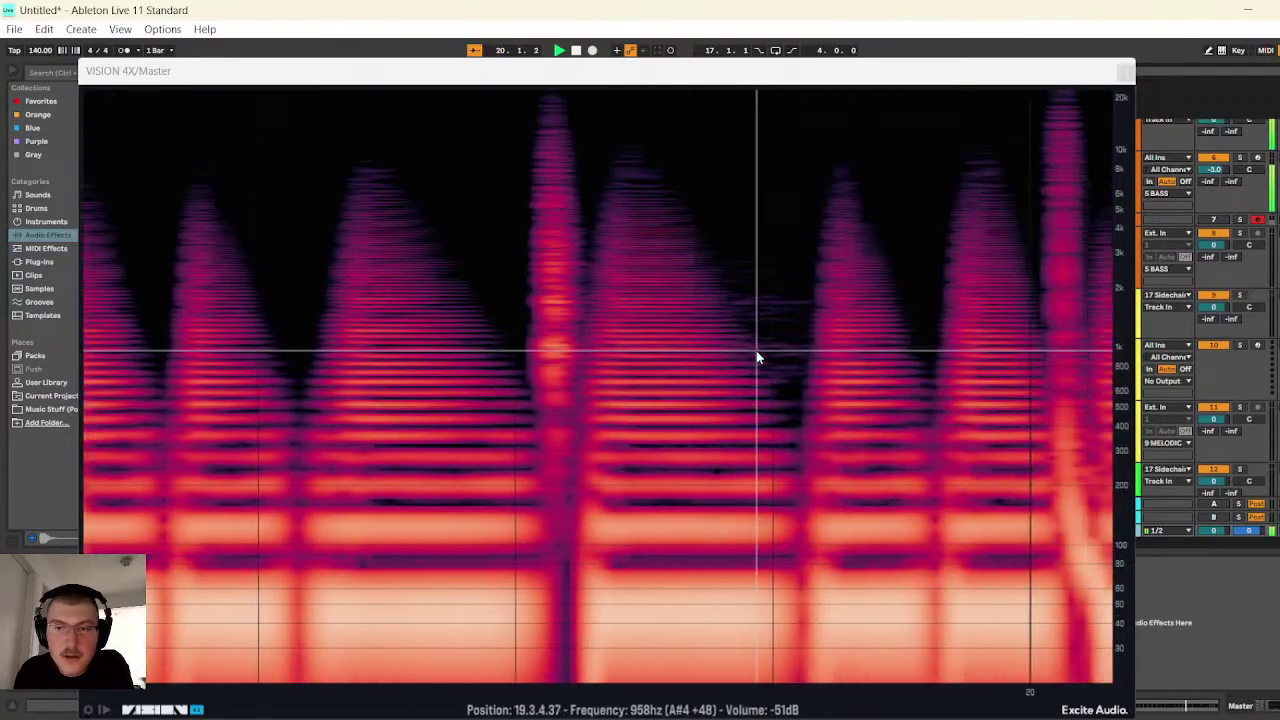
pyautogui.click(1125, 71)
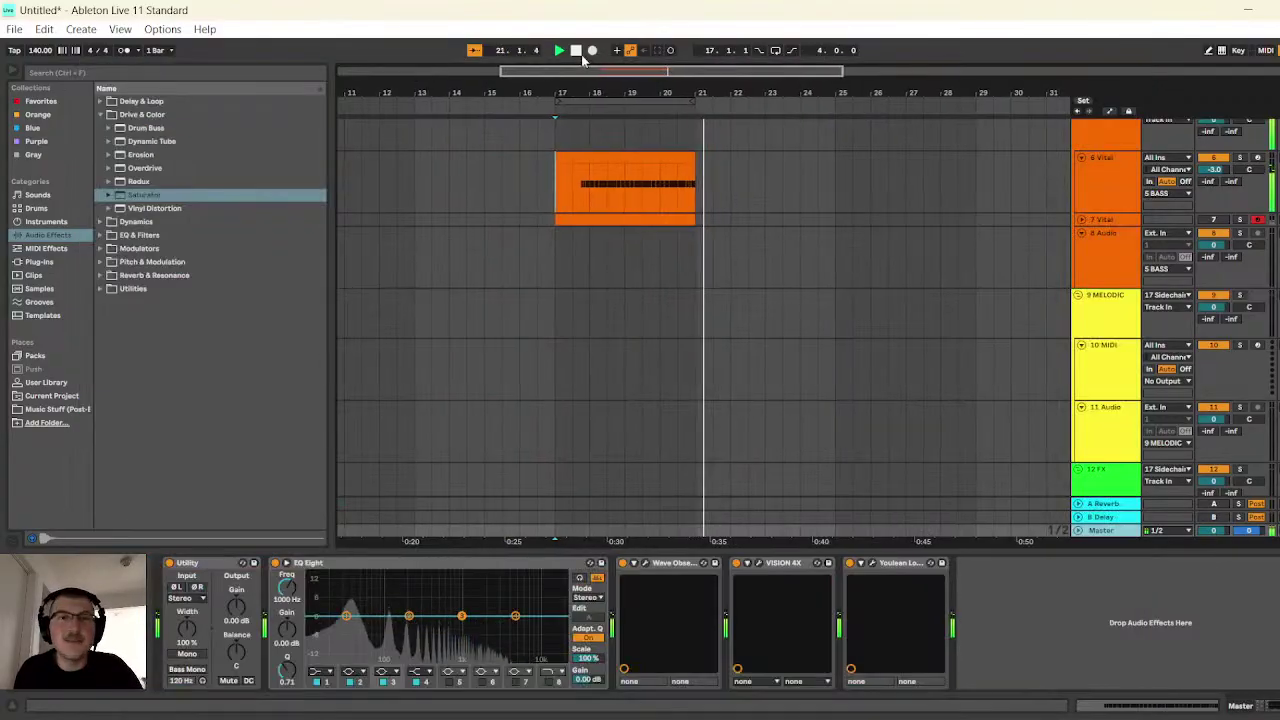
pyautogui.click(576, 51)
# - Open the 2 Kick/Snare clip for editing and add a sixteenth-note ZRTH_Fly_Kick hit at 1.2.3
pyautogui.scroll(5, 590, 279)
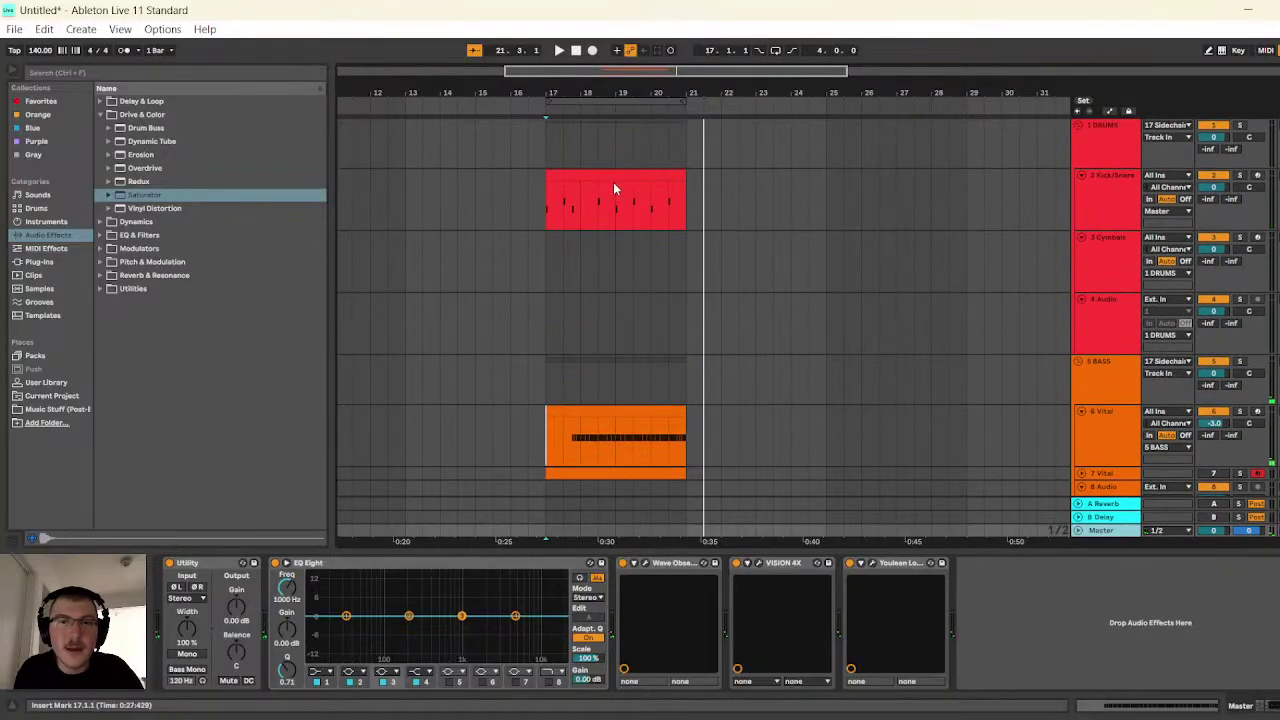
pyautogui.doubleClick(613, 184)
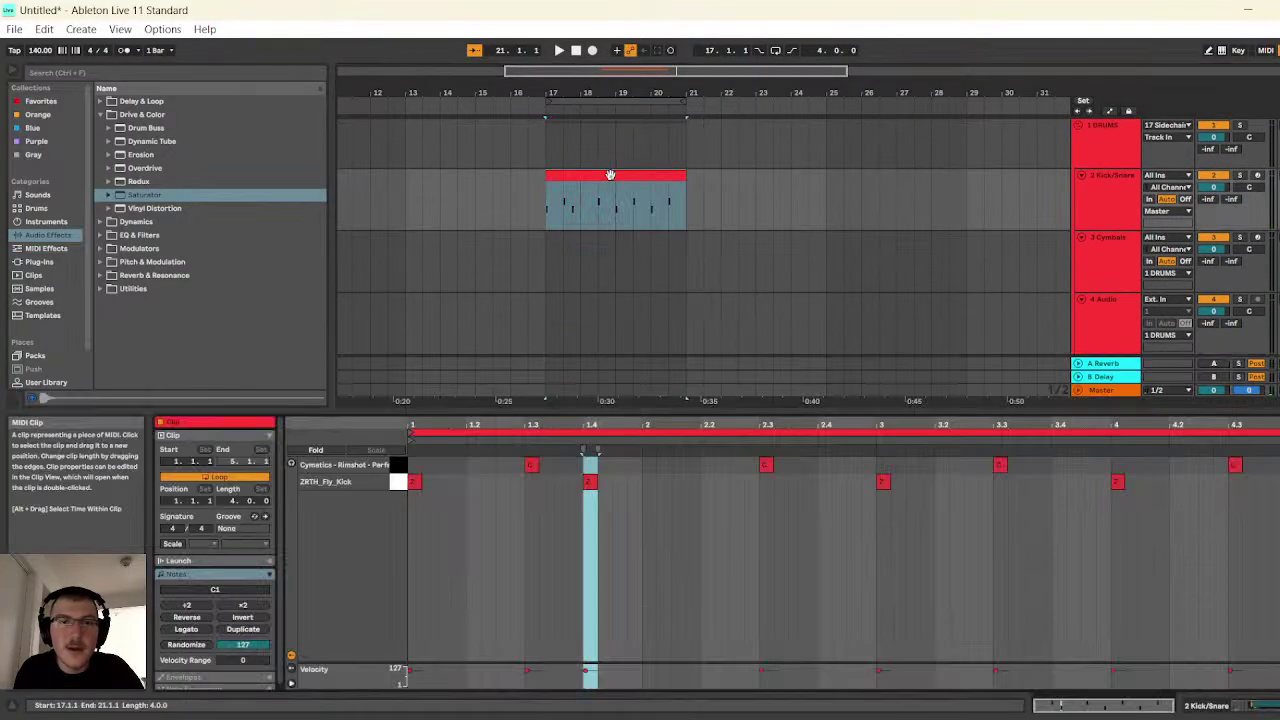
pyautogui.doubleClick(502, 481)
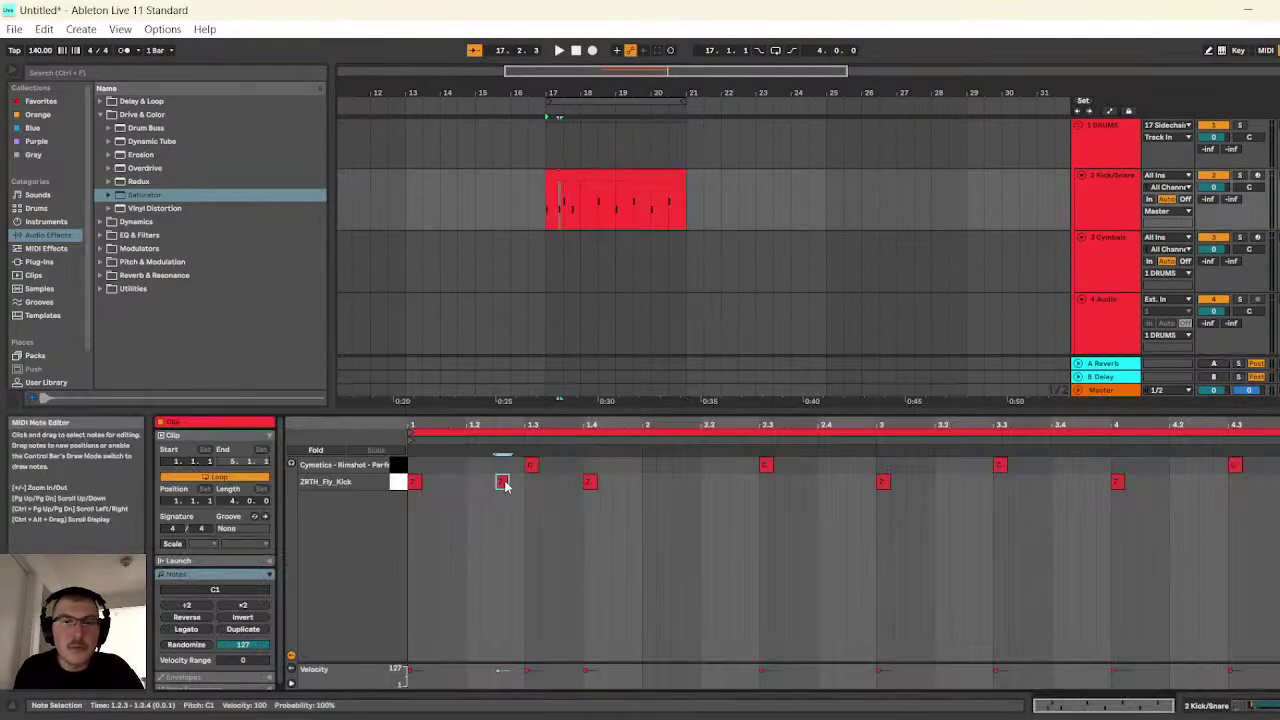
# - Add ZRTH_Fly_Kick notes at 2.1.3 and 2.2.1 in the Kick/Snare clip and audition the pattern
pyautogui.doubleClick(707, 481)
pyautogui.doubleClick(677, 482)
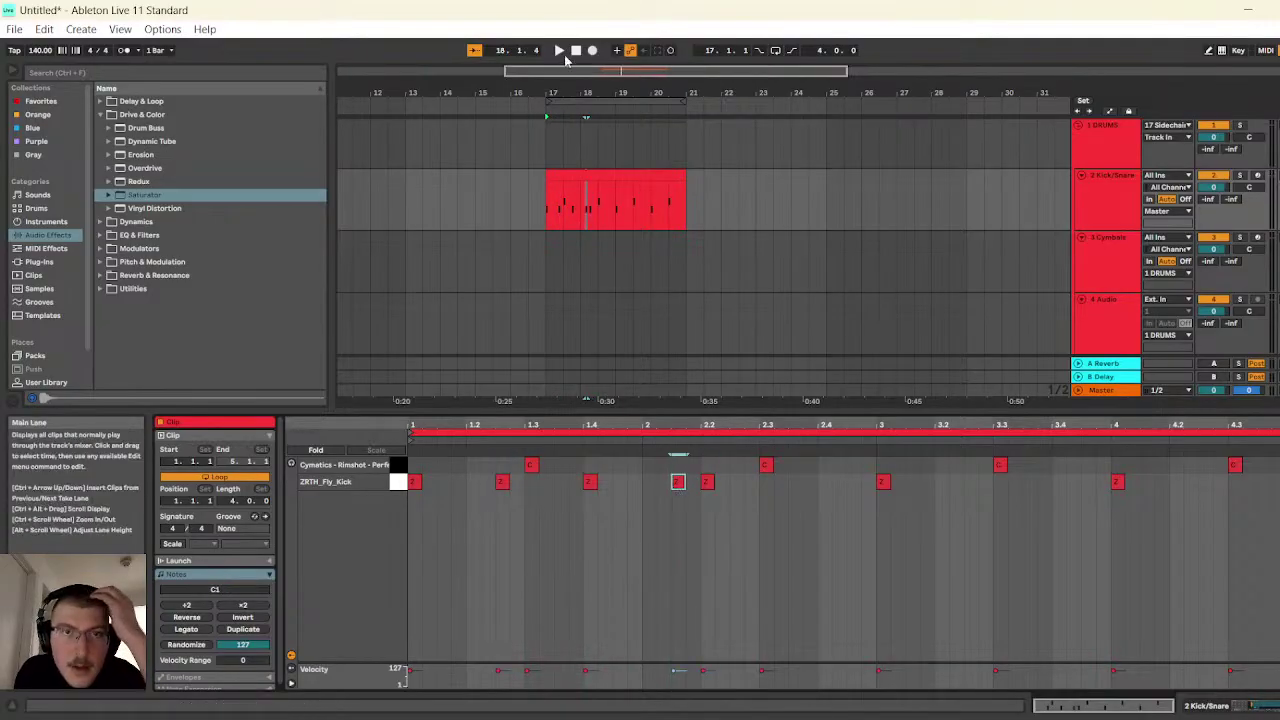
pyautogui.click(559, 50)
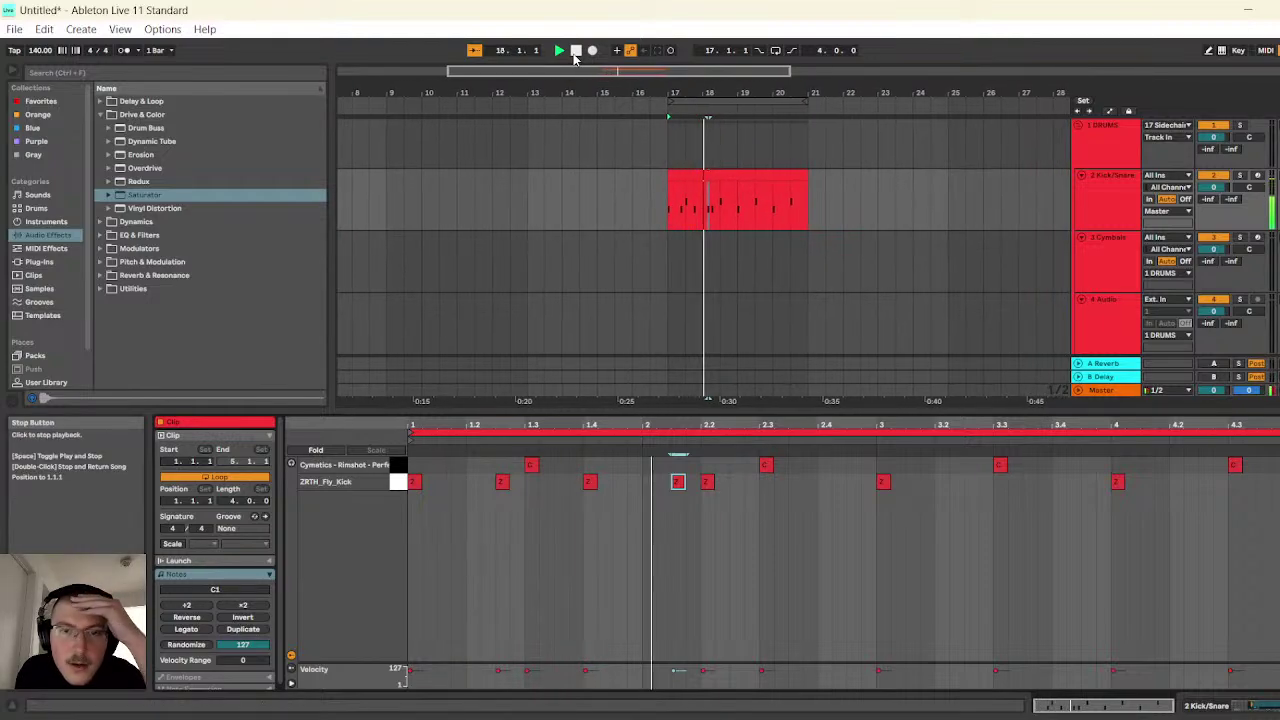
pyautogui.click(576, 52)
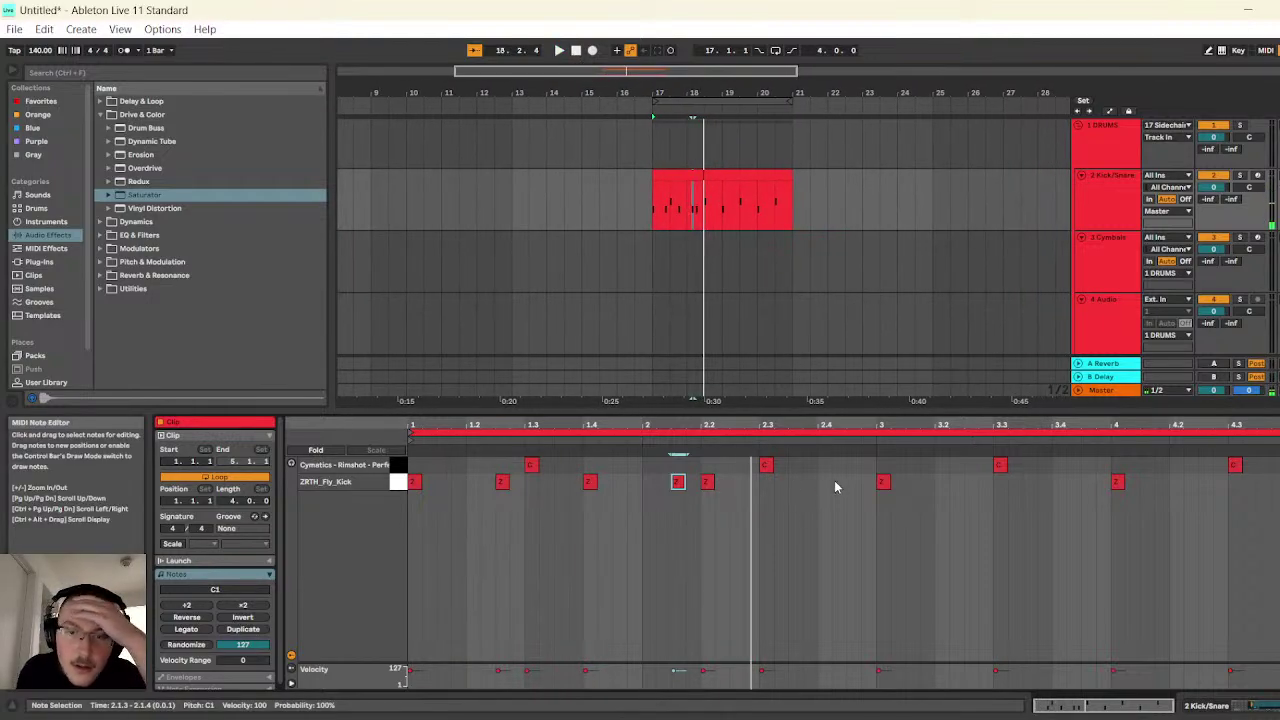
# - Add kick notes at 3.2.3, 3.4.1, 4.1.3, 4.2.1 and 4.4.1 in the Kick/Snare clip, and remove the kick at 4.1.1
pyautogui.doubleClick(970, 483)
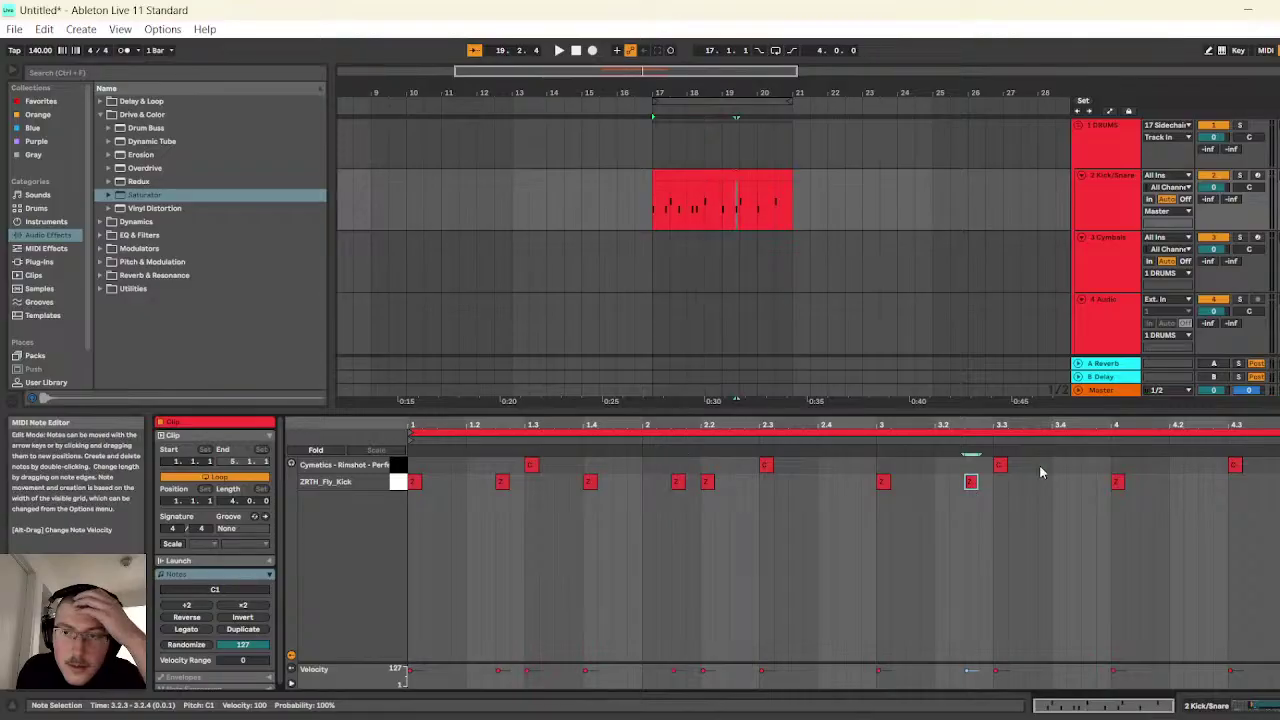
pyautogui.doubleClick(1060, 483)
pyautogui.click(1117, 483)
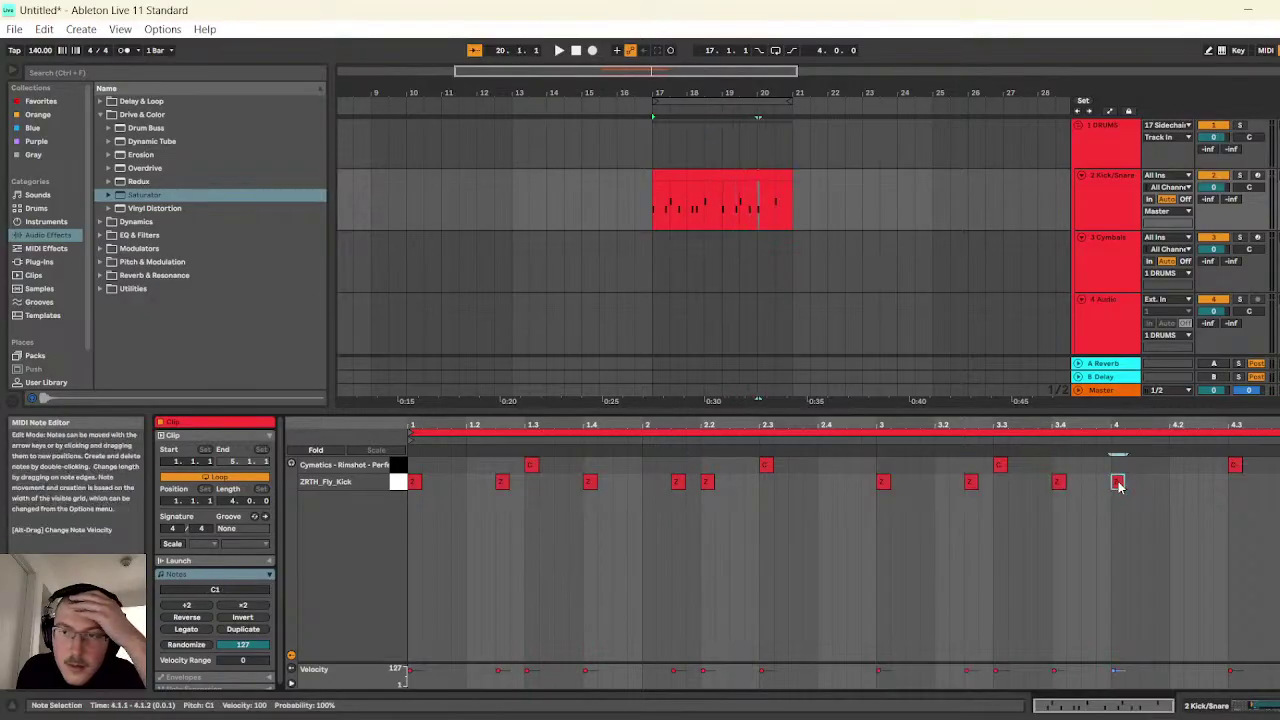
pyautogui.doubleClick(1175, 483)
pyautogui.doubleClick(1147, 483)
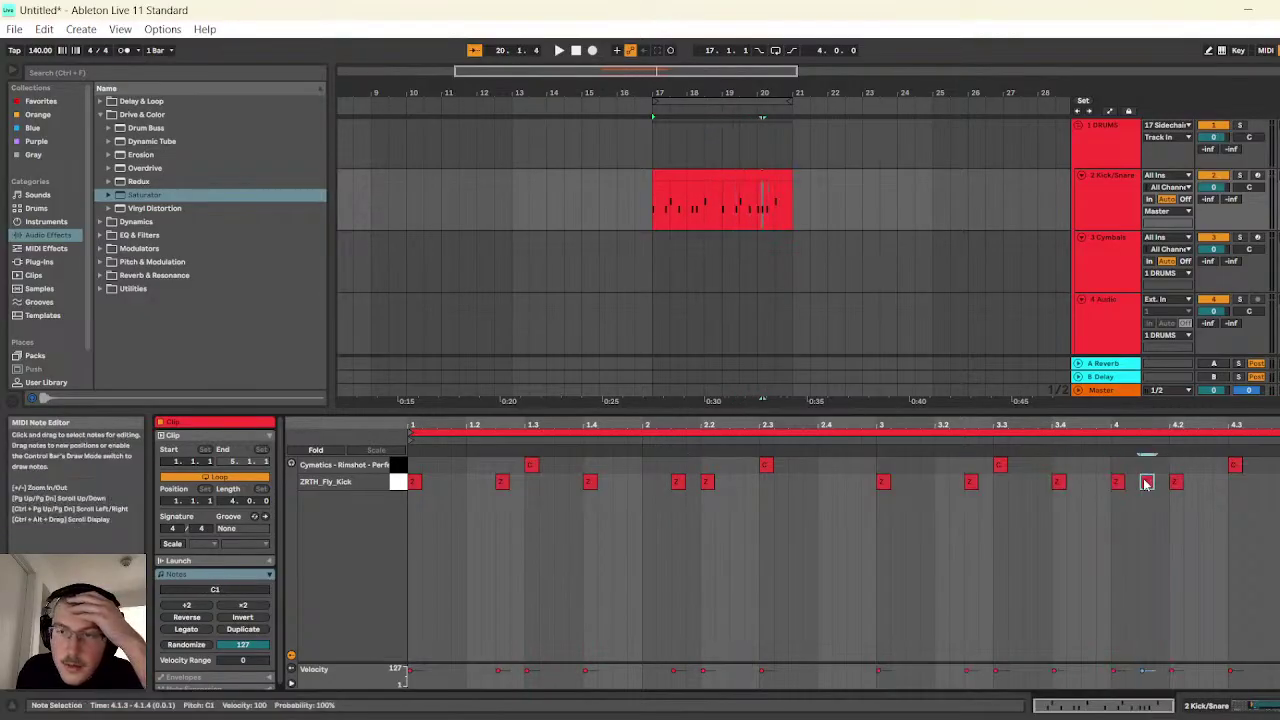
pyautogui.click(1118, 482)
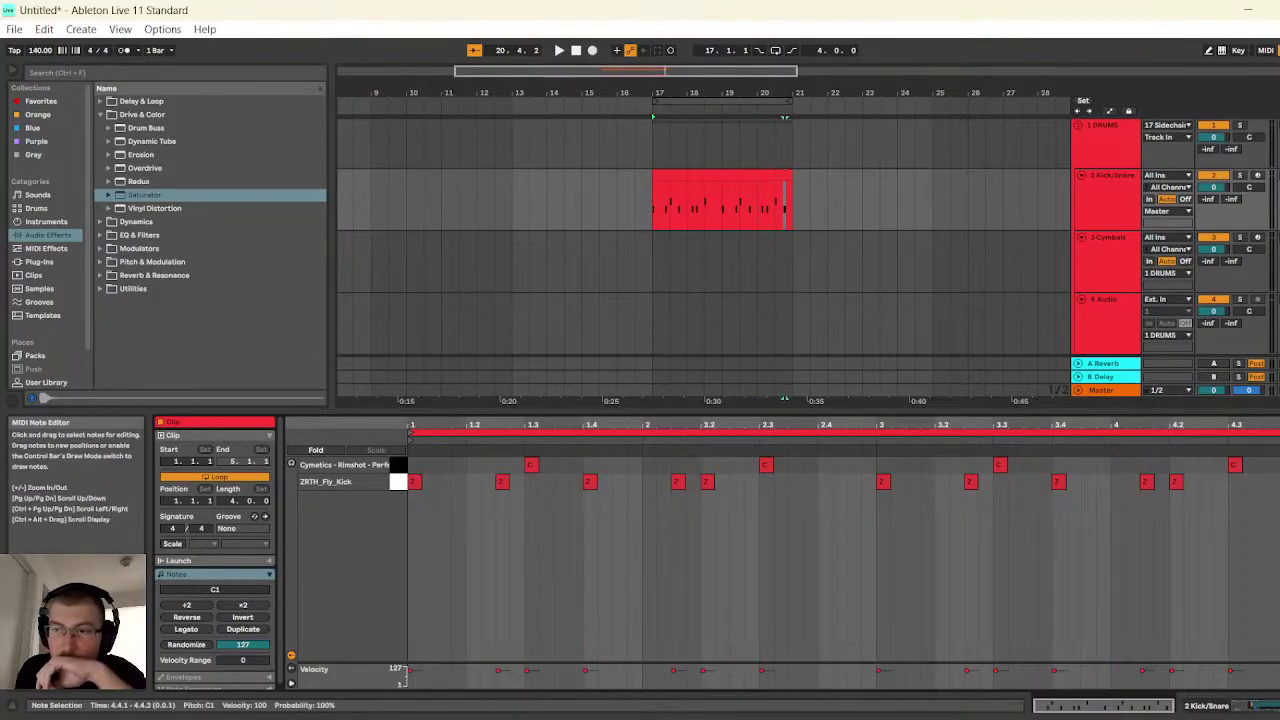
# - Copy the four-bar Kick/Snare clip onto the 18 Trigger track at bar 17
pyautogui.click(742, 200)
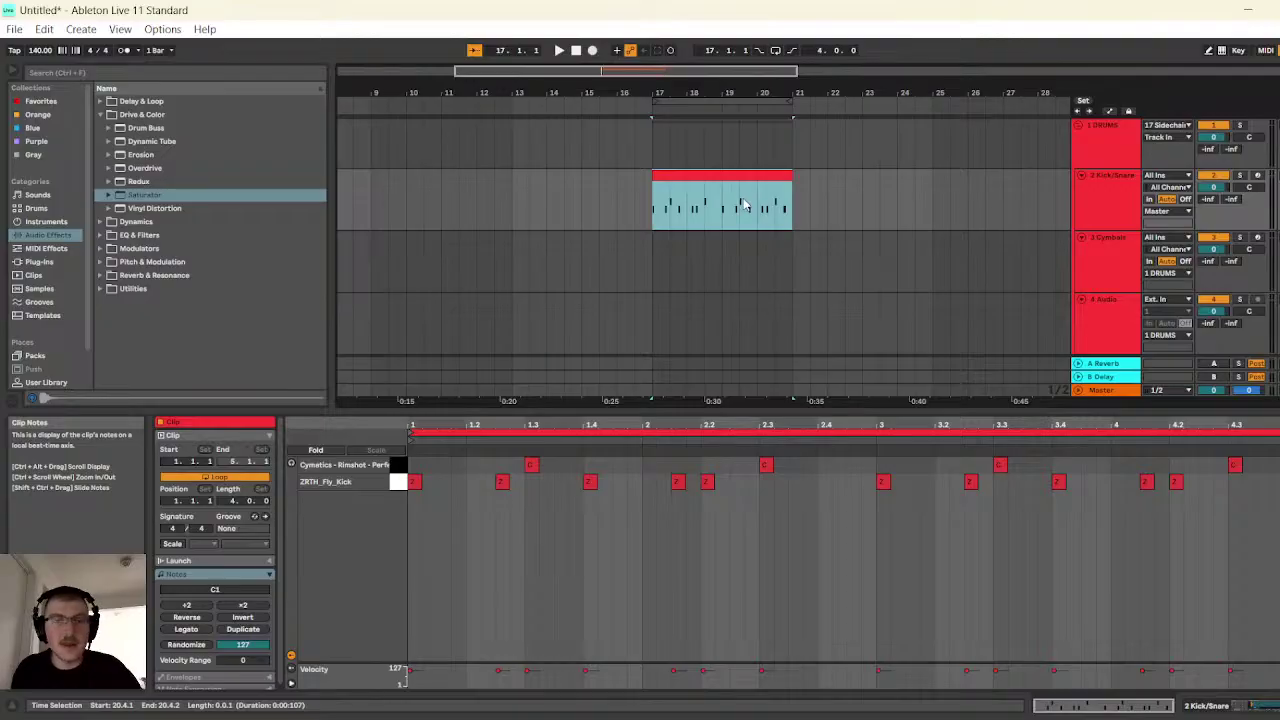
pyautogui.scroll(-10, 843, 221)
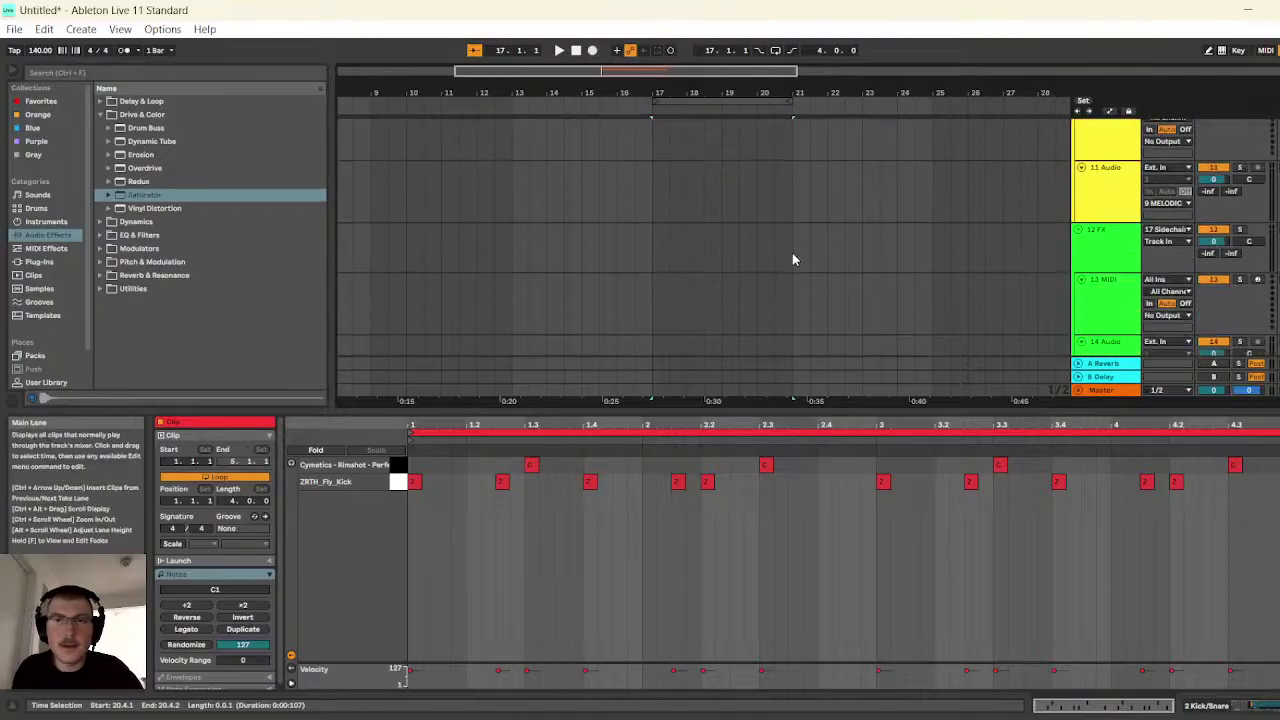
pyautogui.scroll(-5, 789, 254)
pyautogui.click(742, 252)
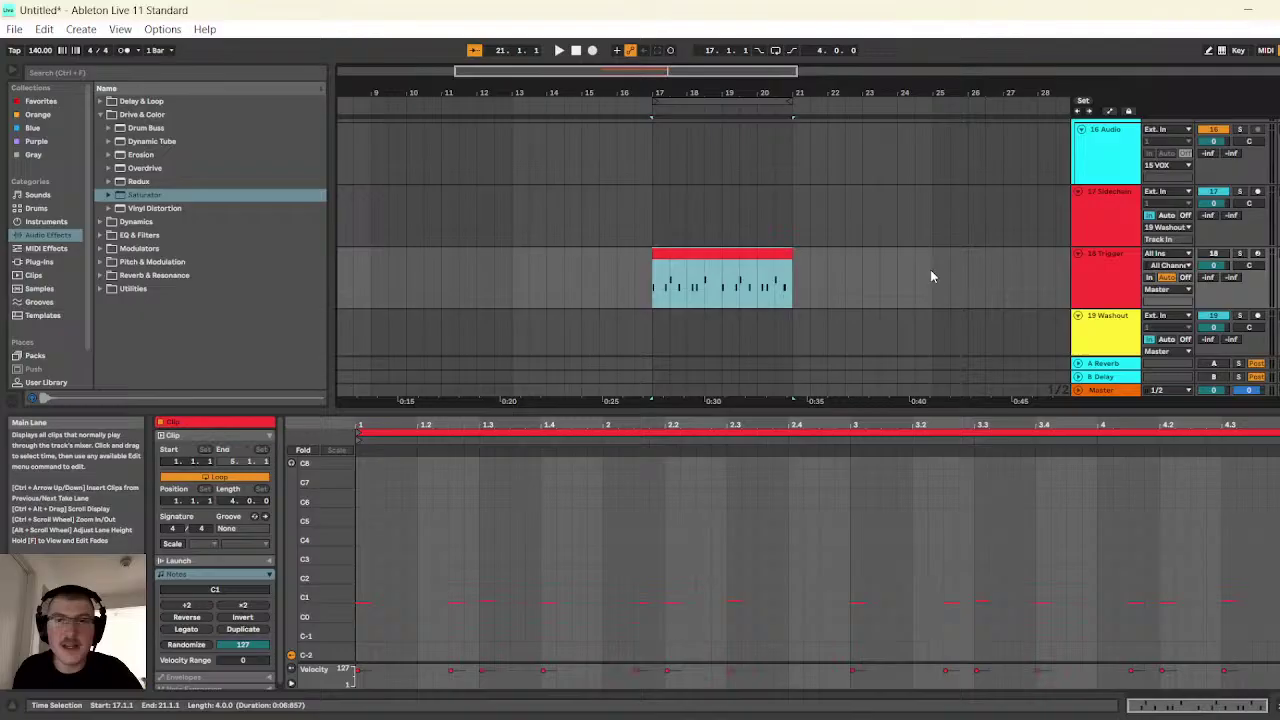
# - Play the section from bar 17 and examine how kick and bass interact in the Master track's VISION 4X spectrogram
pyautogui.scroll(1, 1263, 237)
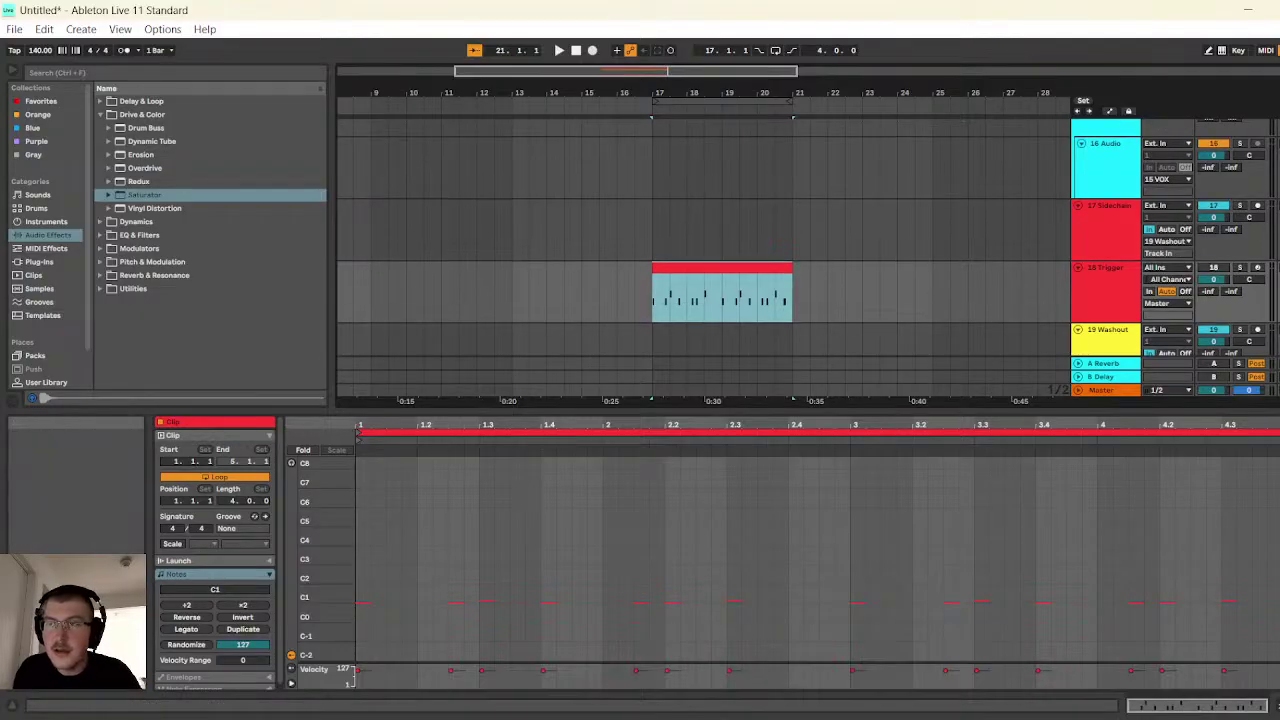
pyautogui.scroll(15, 700, 230)
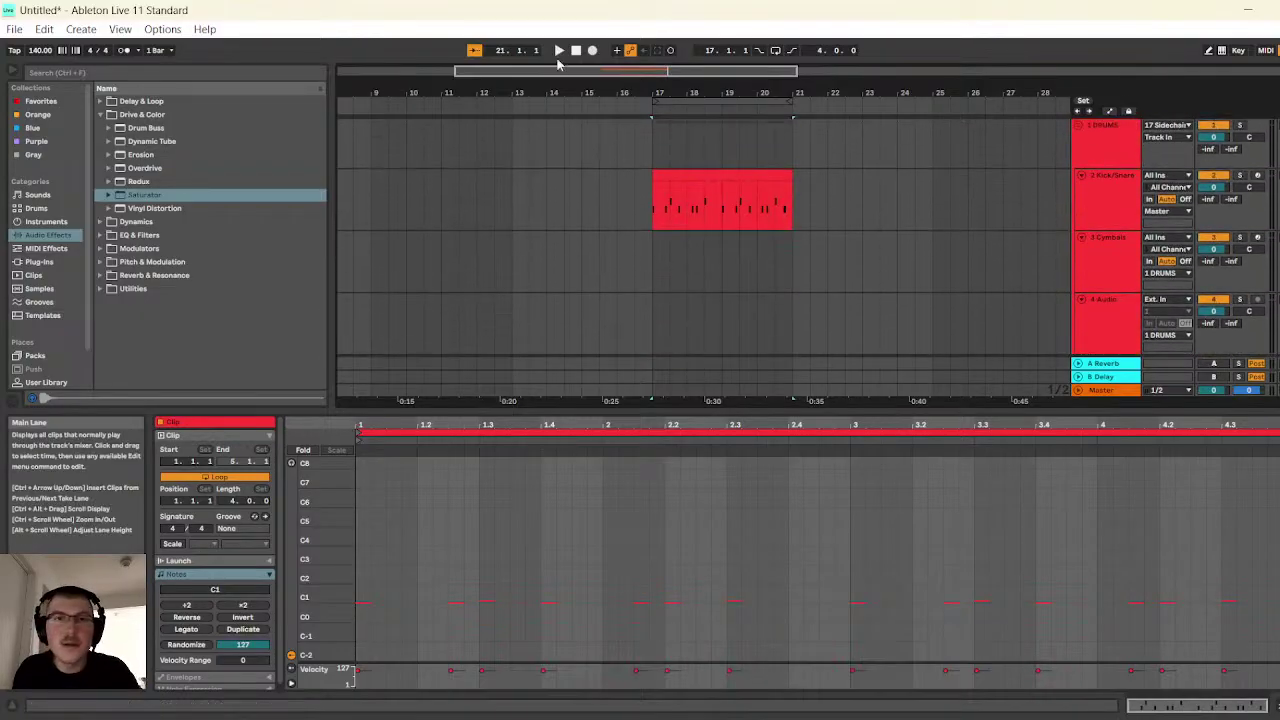
pyautogui.press('space')
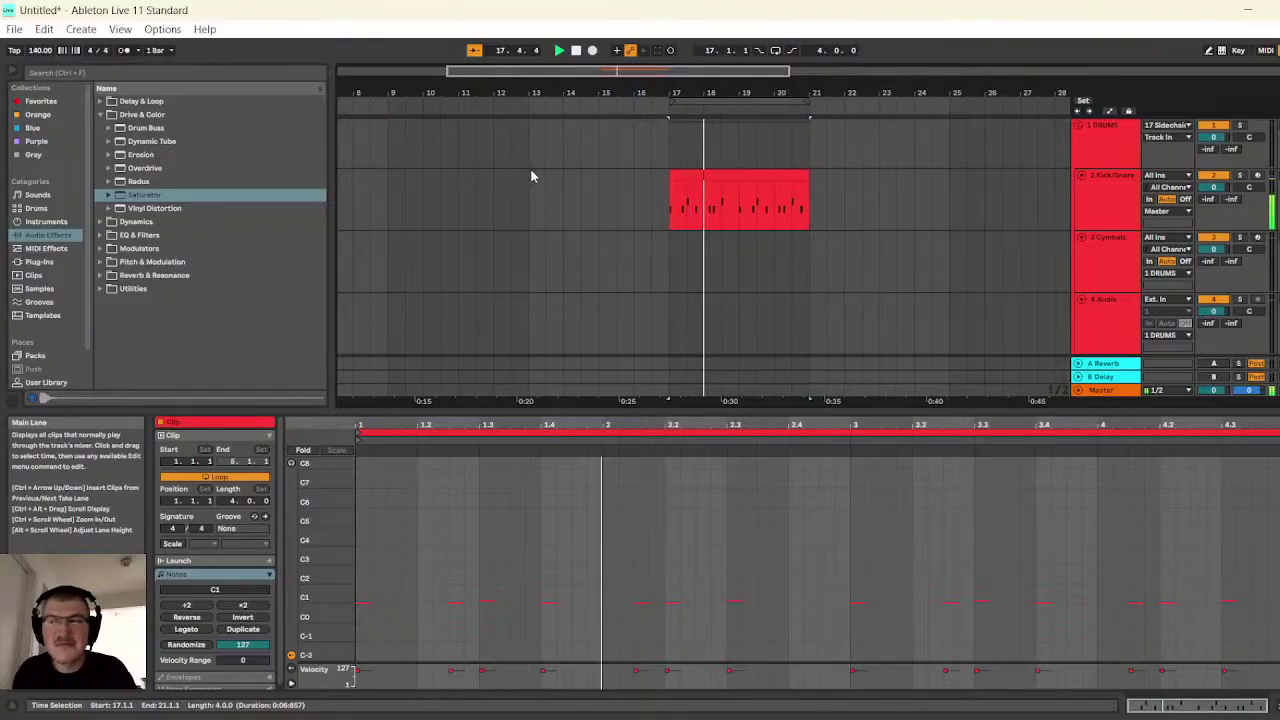
pyautogui.click(1103, 390)
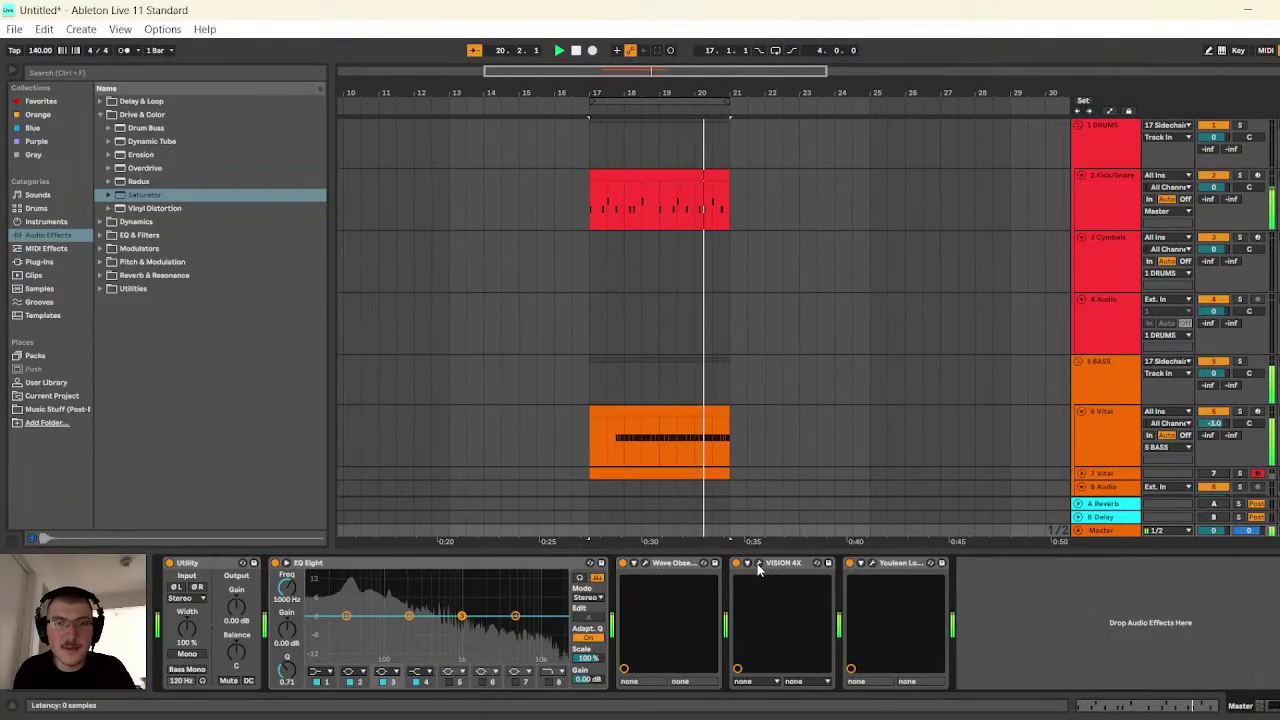
pyautogui.click(757, 564)
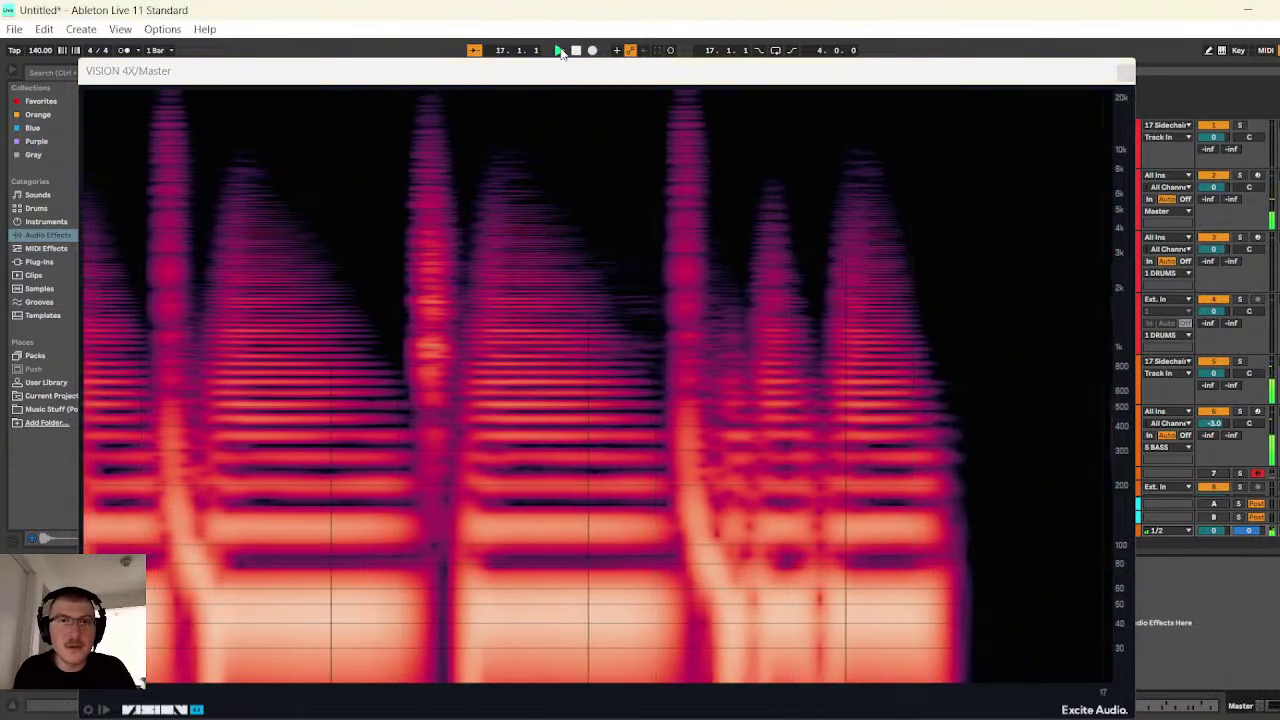
pyautogui.click(560, 51)
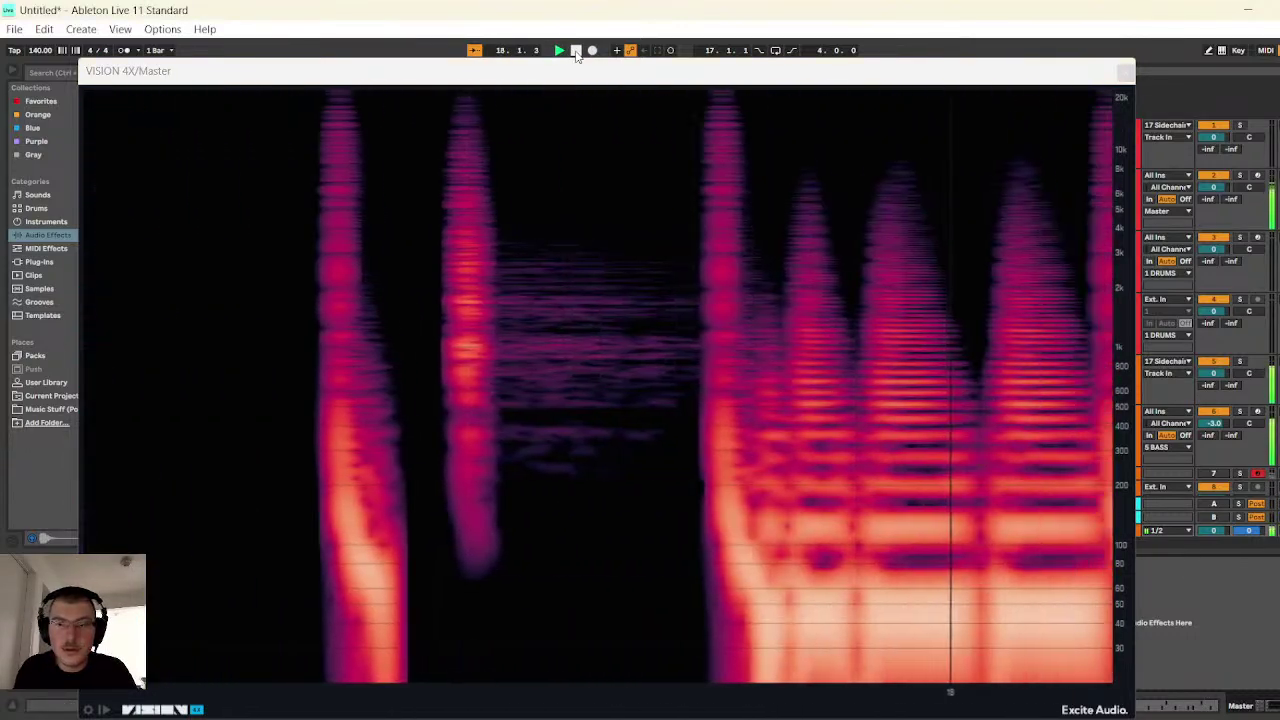
pyautogui.click(576, 51)
pyautogui.click(1123, 87)
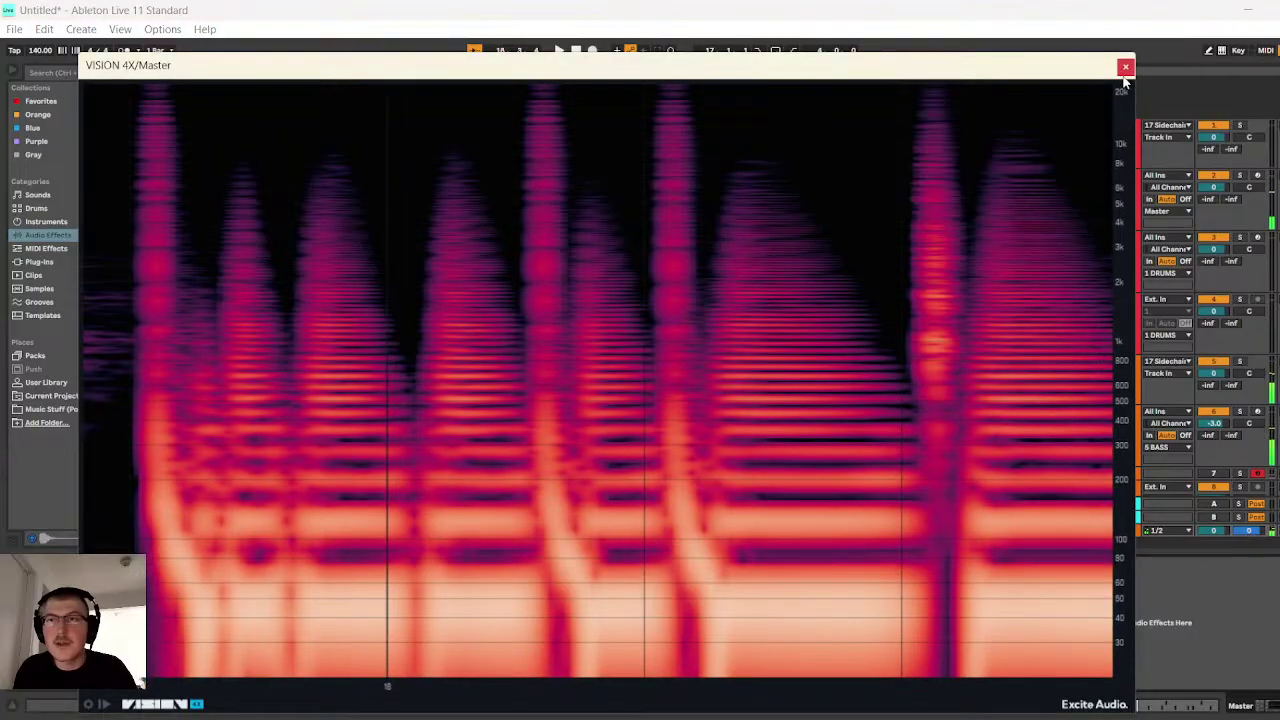
pyautogui.click(1125, 68)
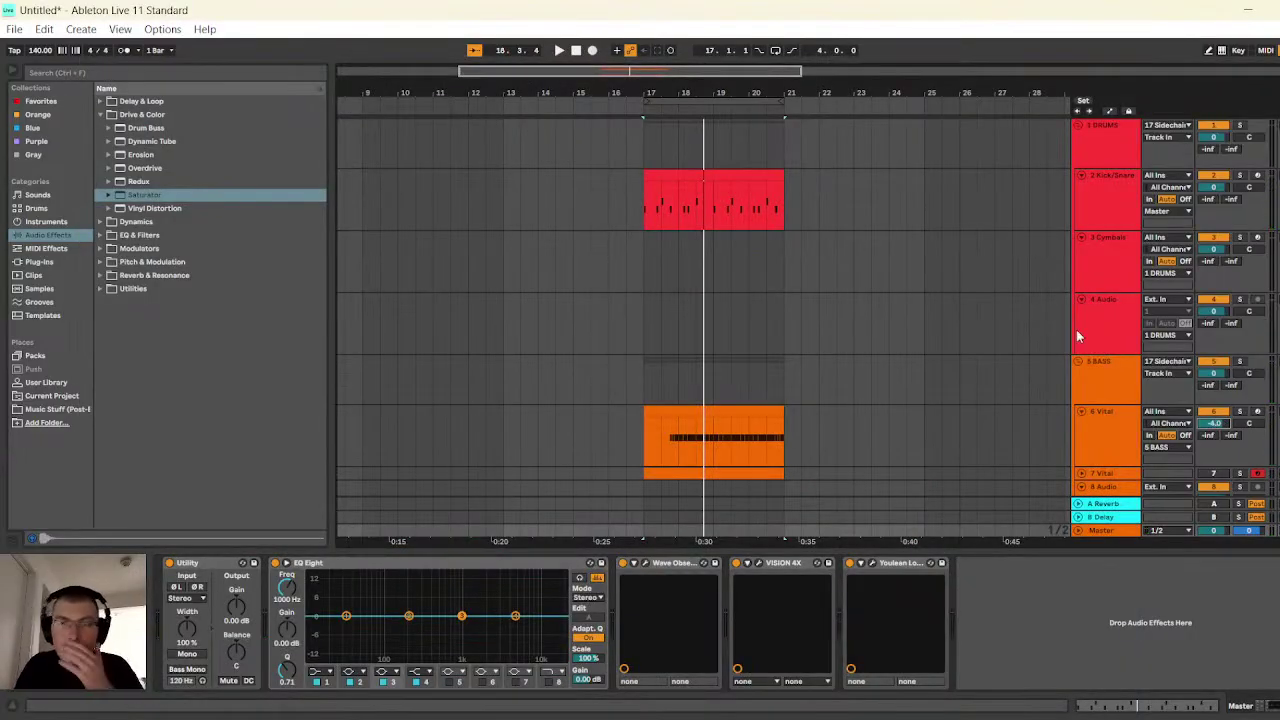
# - Lower the 6 Vital track volume to -5.0 dB while monitoring the playback in VISION 4X
pyautogui.click(561, 52)
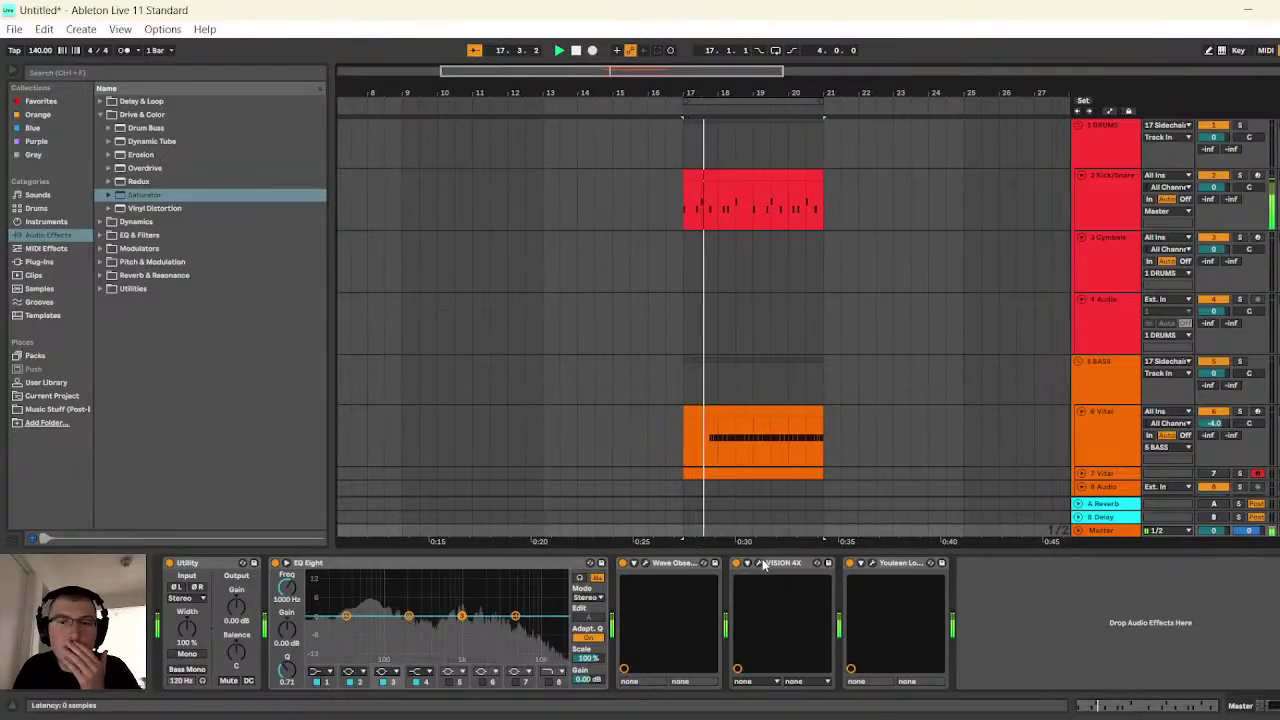
pyautogui.click(760, 564)
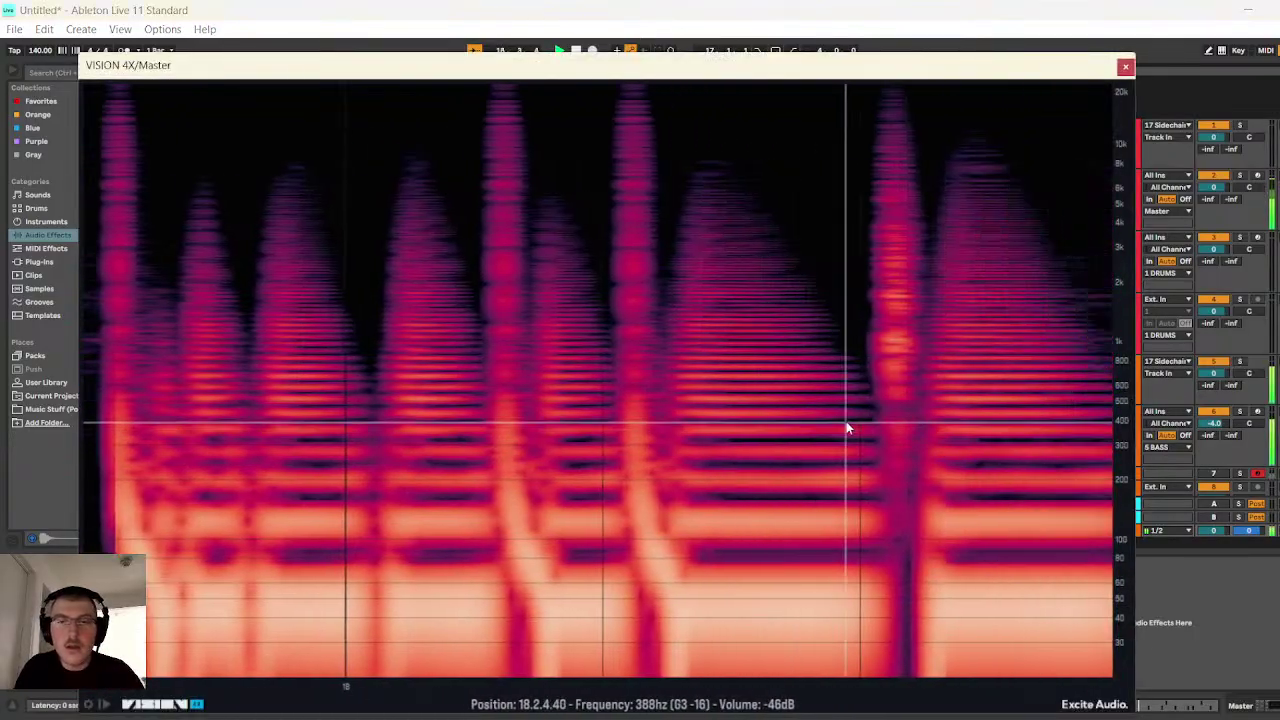
pyautogui.click(1216, 424)
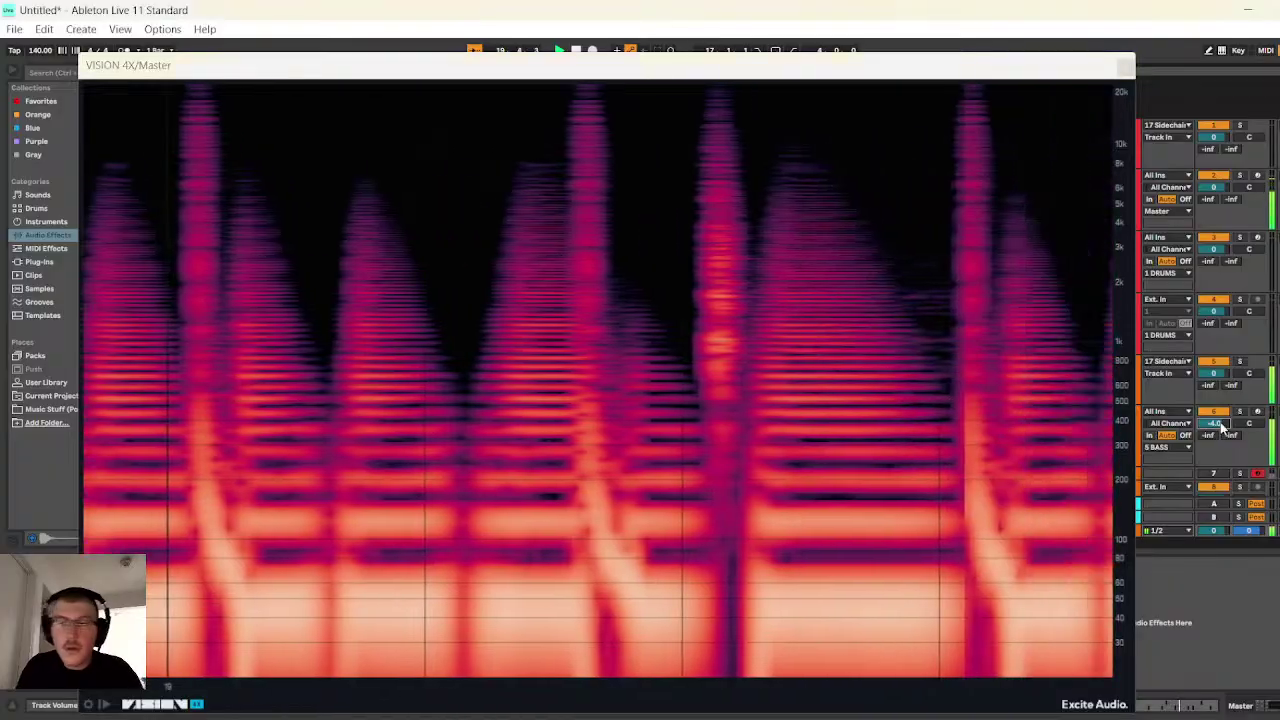
pyautogui.moveTo(1220, 423); pyautogui.dragTo(1220, 430)
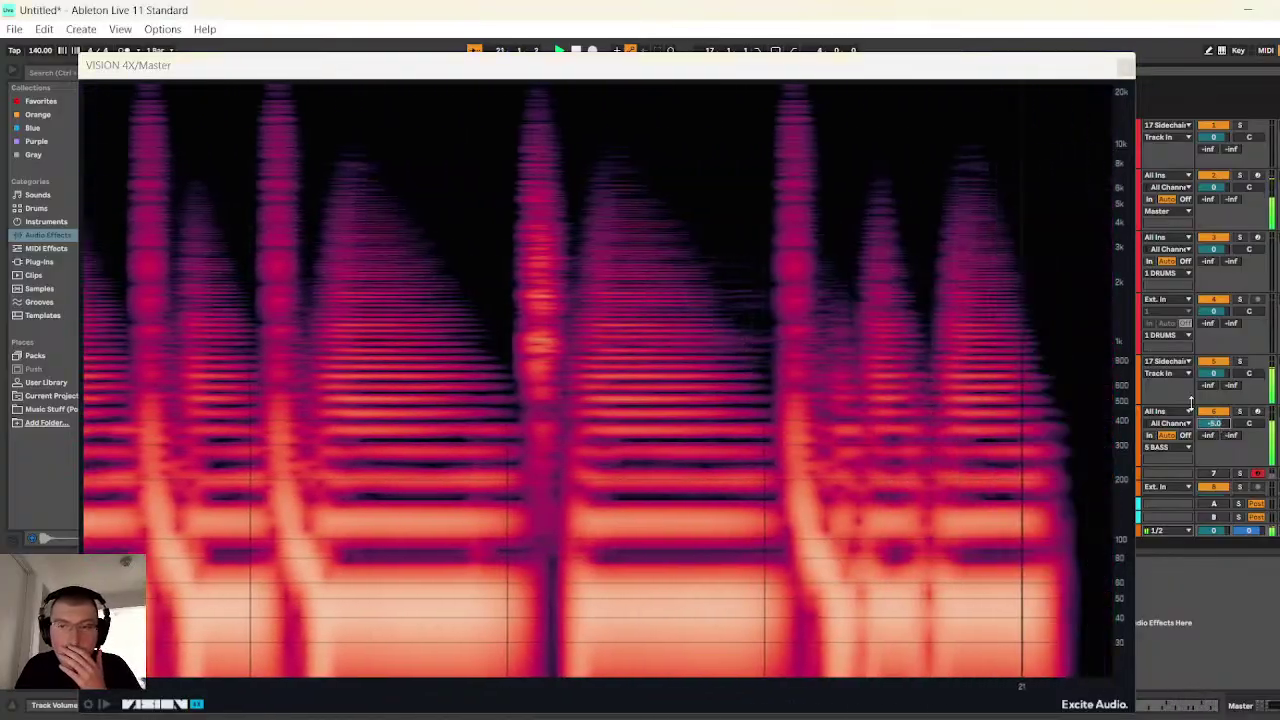
pyautogui.click(1125, 66)
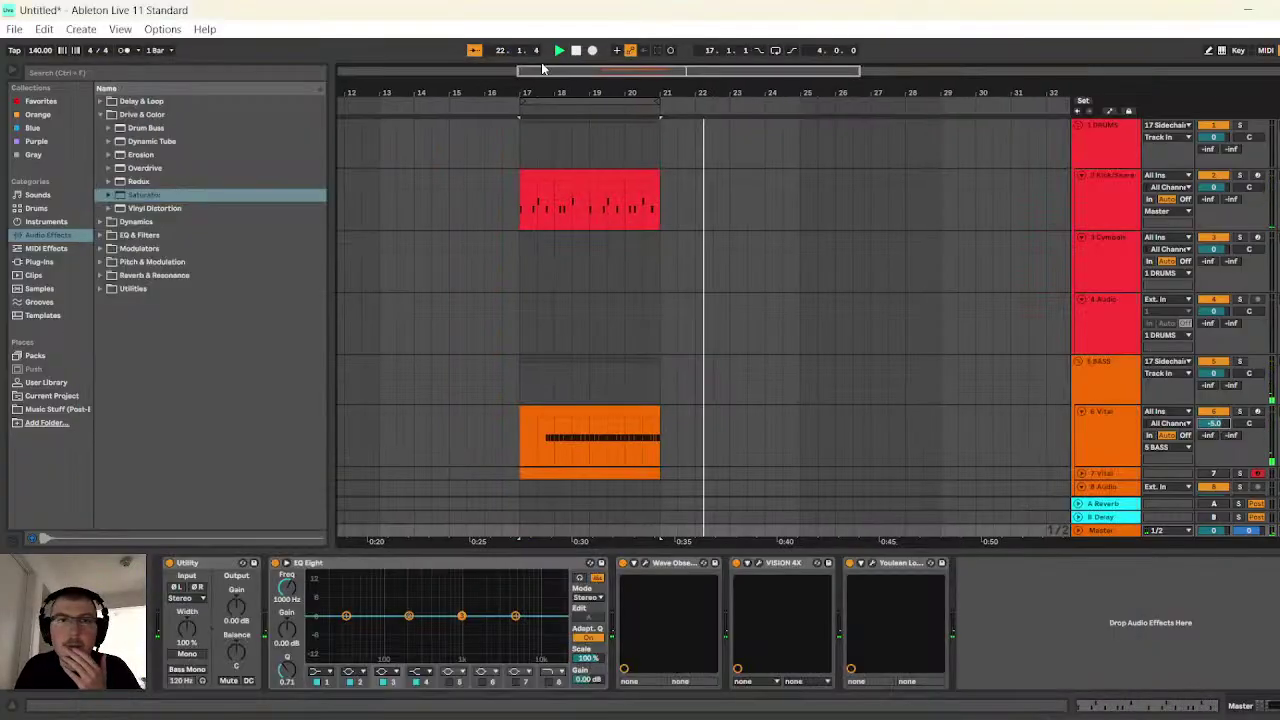
# - Replay the section from bar 17 and recheck the kick and bass balance in the VISION 4X spectrogram
pyautogui.press('space')
pyautogui.press('space')
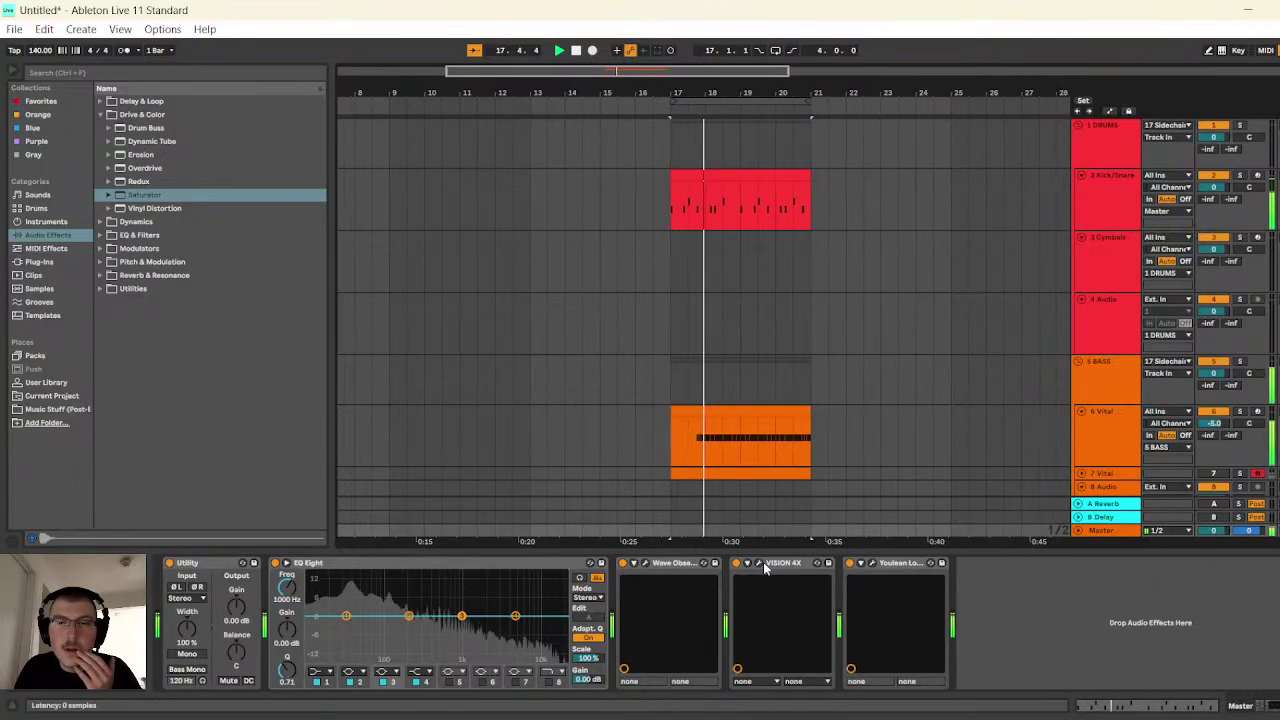
pyautogui.click(759, 563)
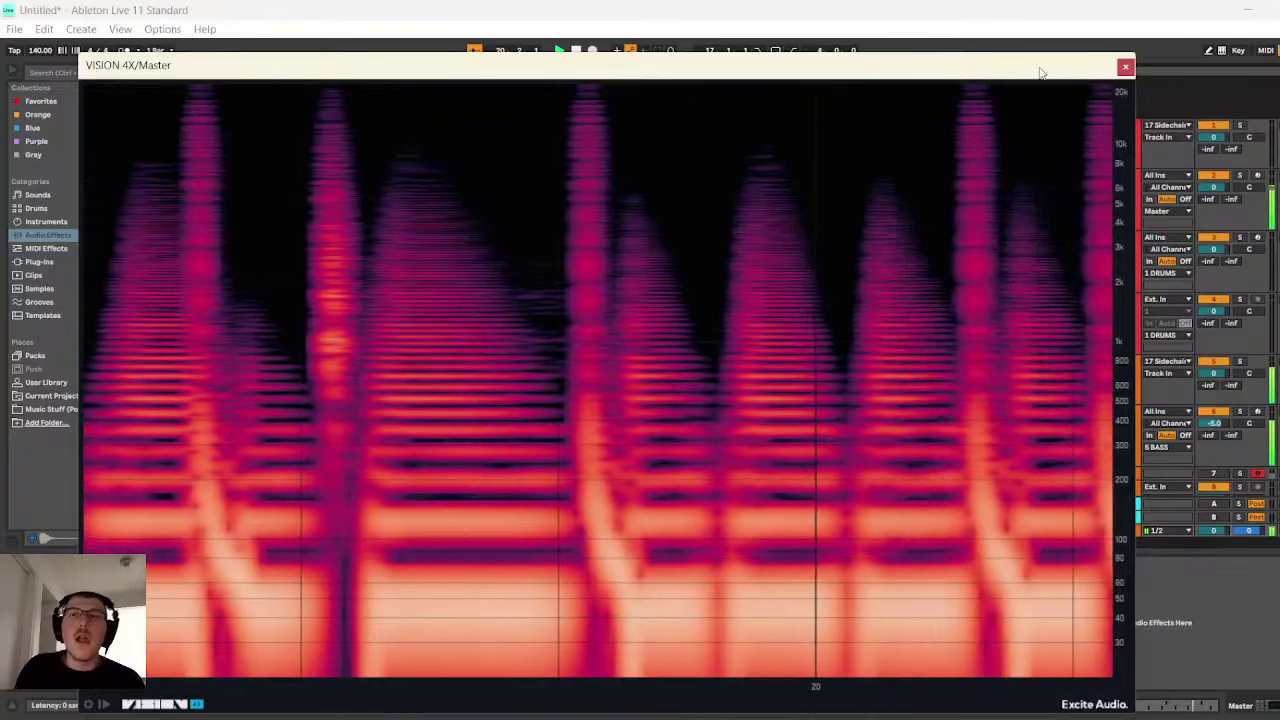
pyautogui.click(1125, 67)
pyautogui.press('space')
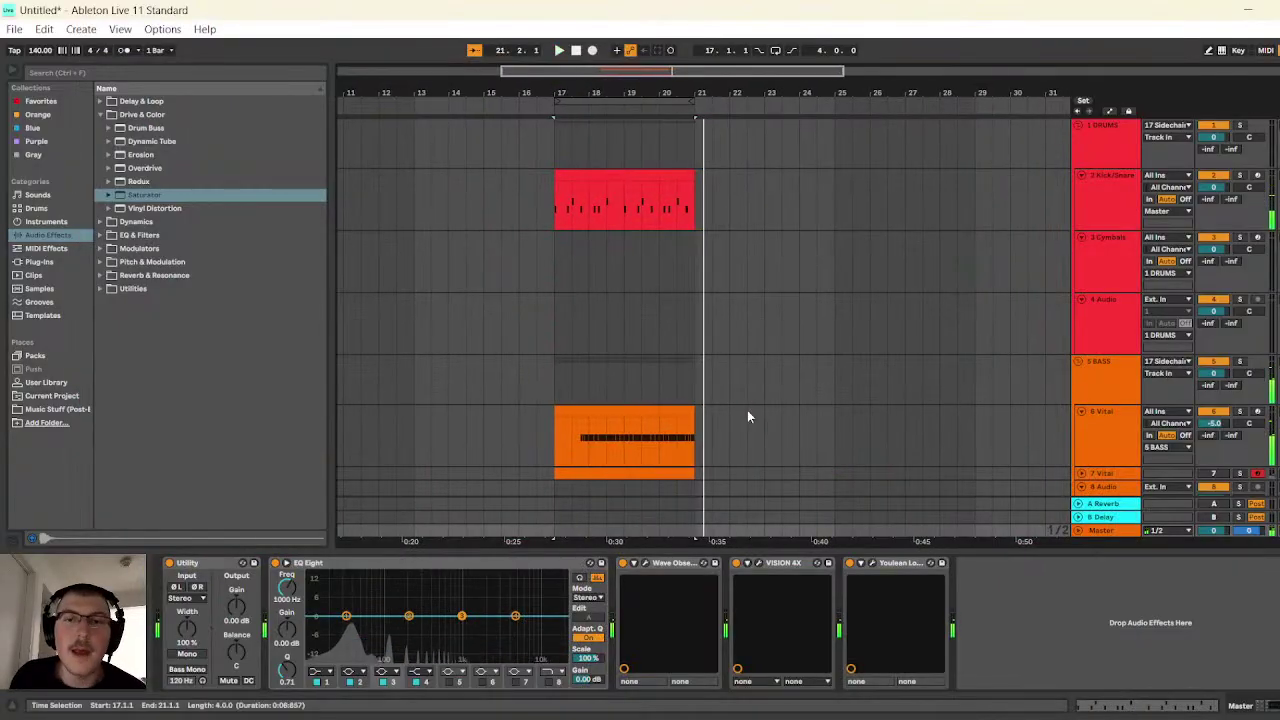
pyautogui.scroll(-1, 757, 305)
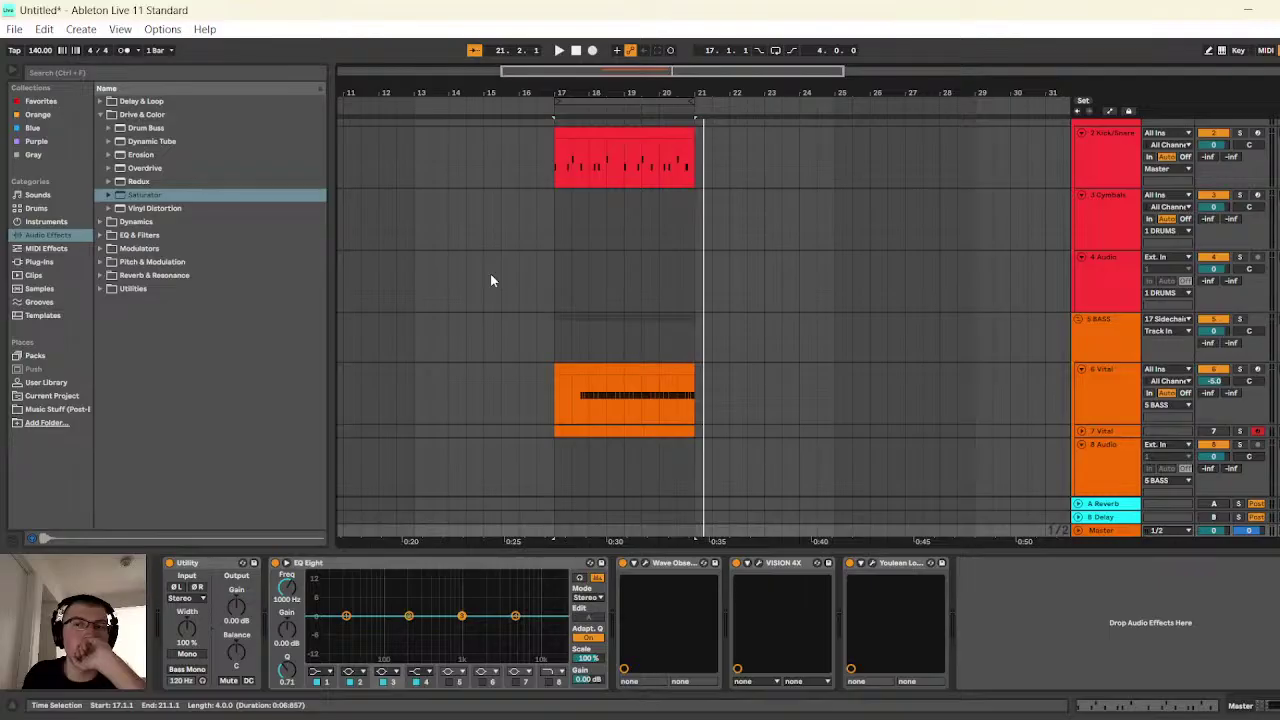
pyautogui.scroll(-5, 490, 280)
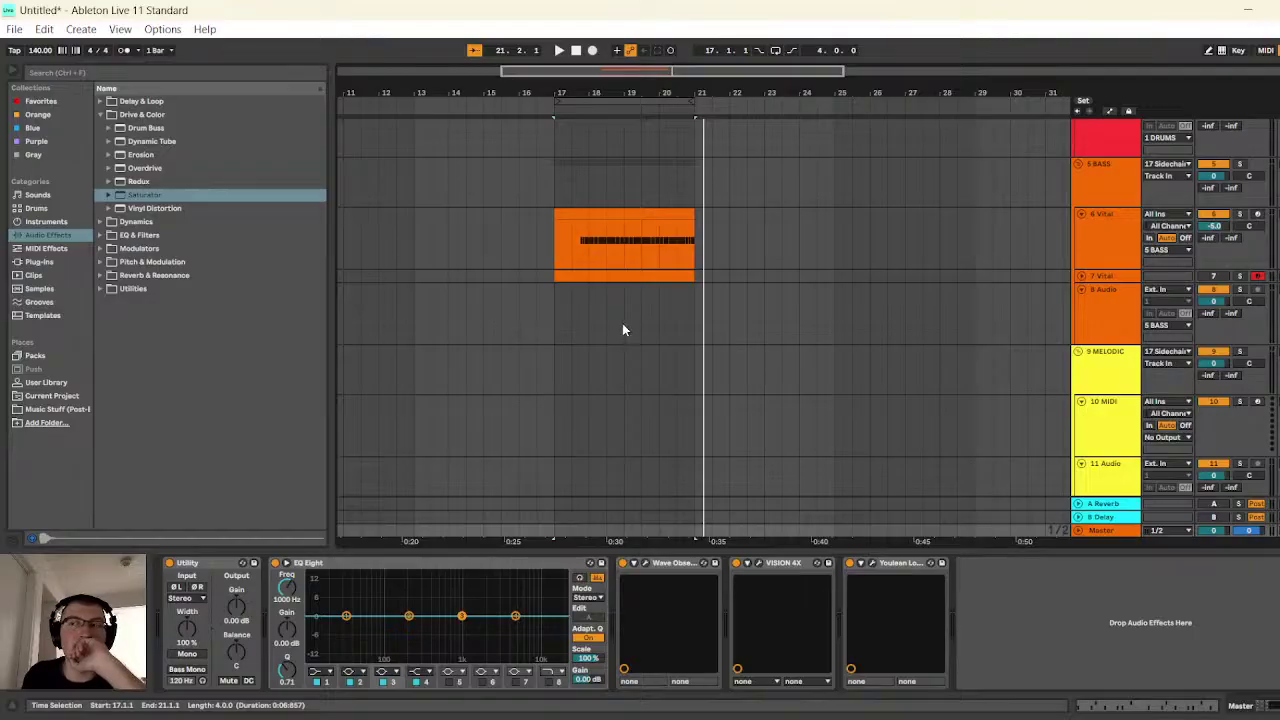
pyautogui.scroll(3, 622, 329)
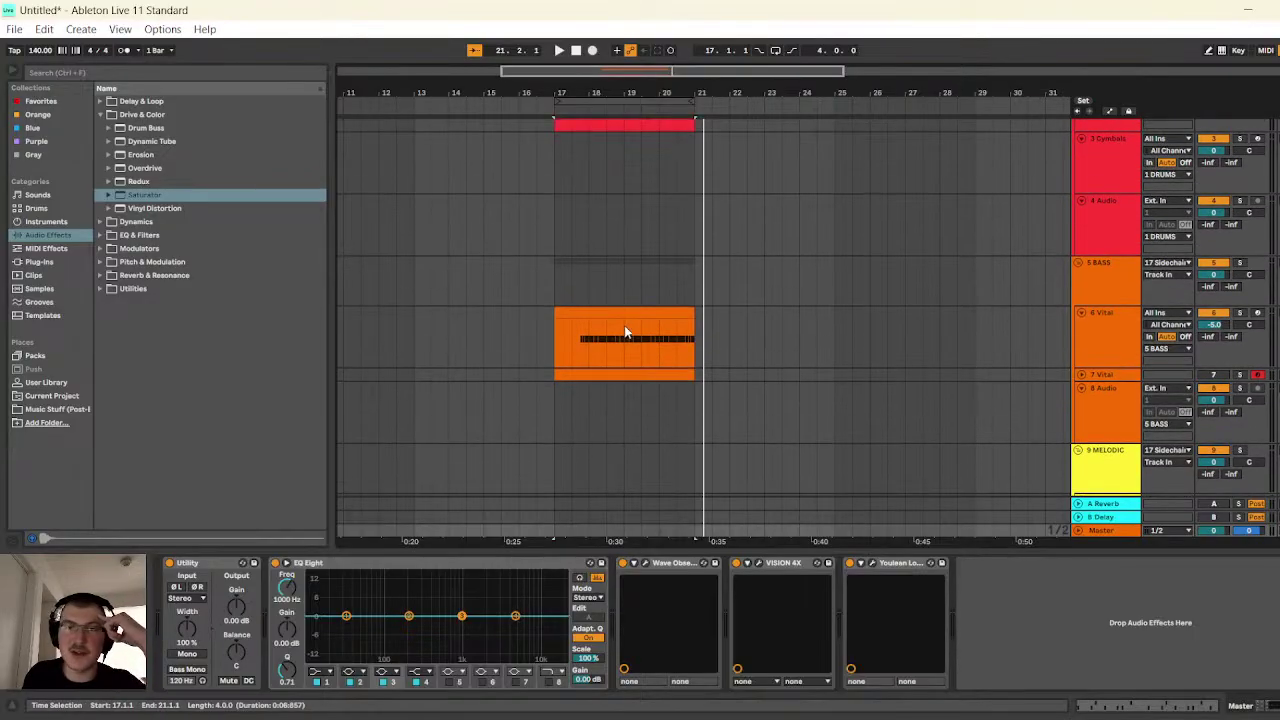
pyautogui.click(625, 333)
pyautogui.click(807, 283)
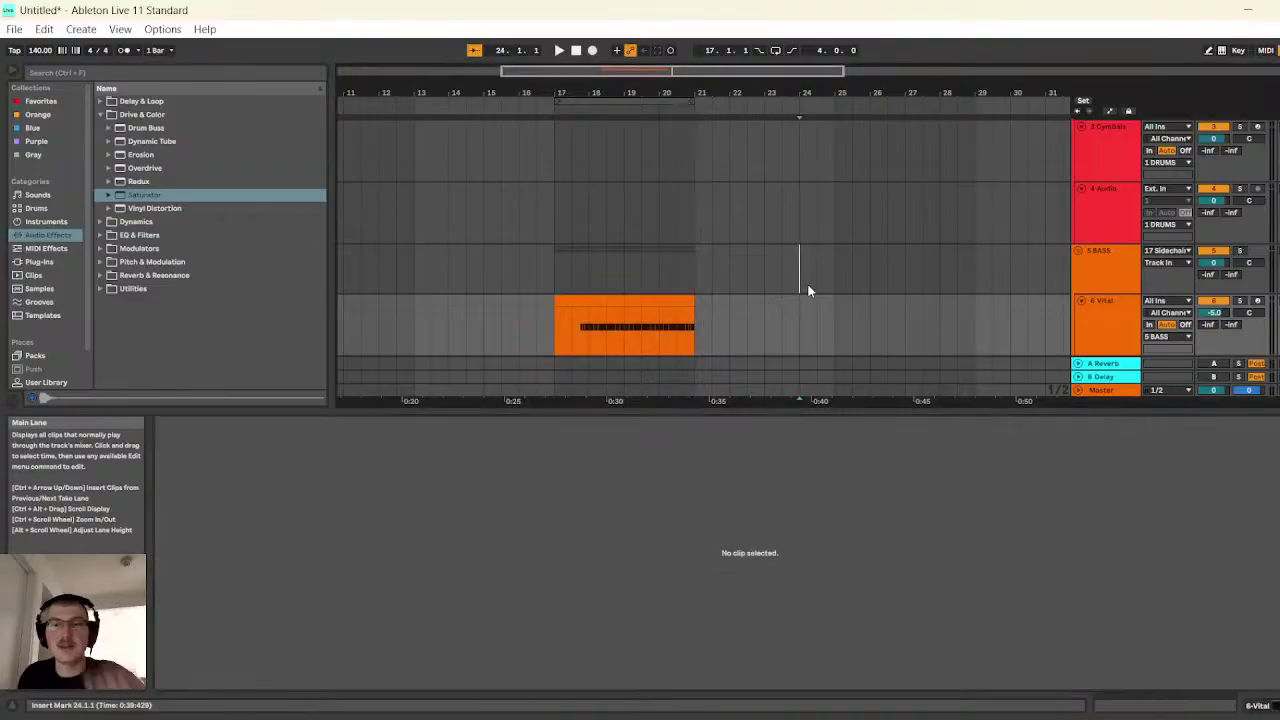
pyautogui.scroll(-10, 800, 300)
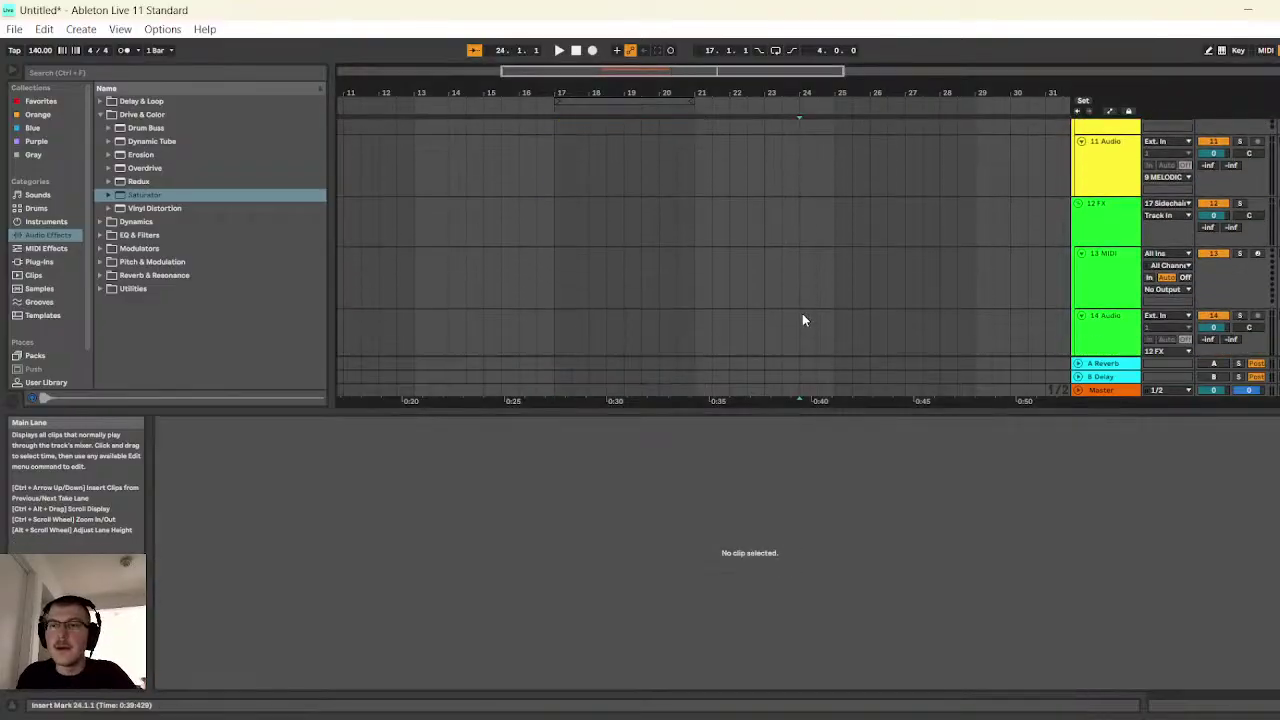
pyautogui.scroll(-3, 800, 320)
pyautogui.scroll(-2, 50, 345)
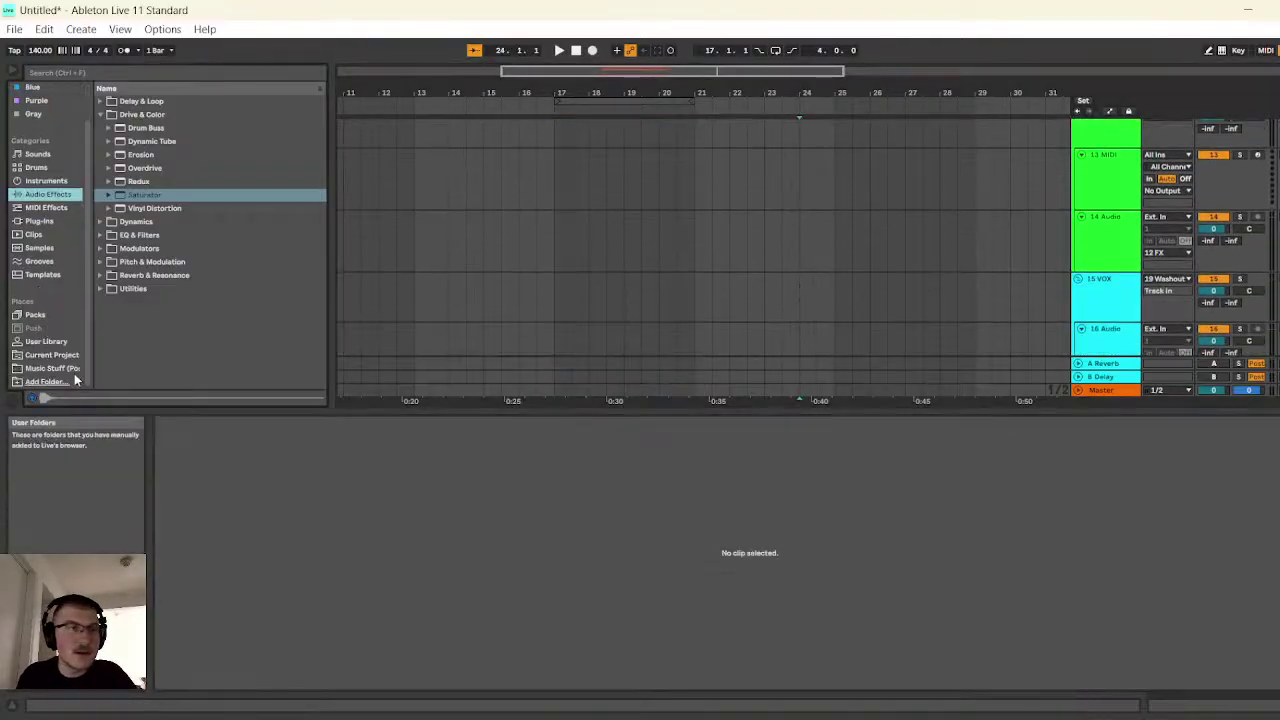
# - Browse the Music Stuff sample packs and the Favorites collection for a suitable vocal or FX sample
pyautogui.click(52, 368)
pyautogui.click(101, 258)
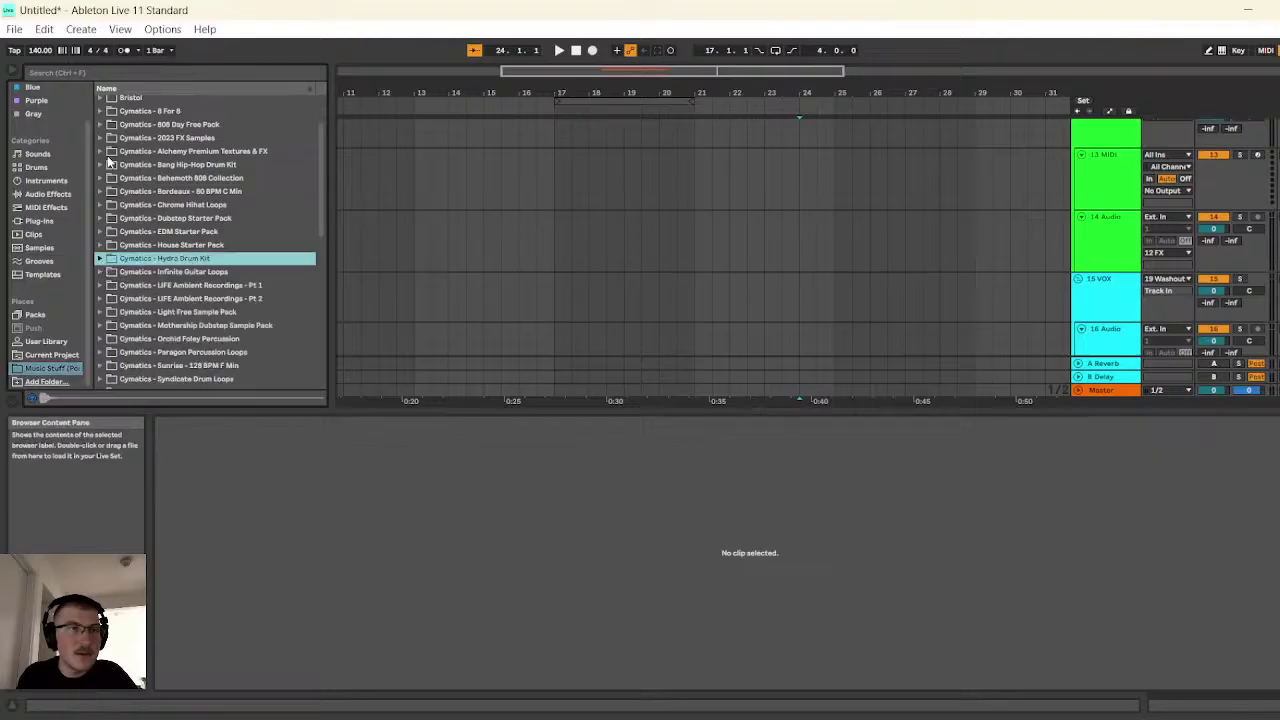
pyautogui.scroll(3, 110, 162)
pyautogui.scroll(-3, 123, 175)
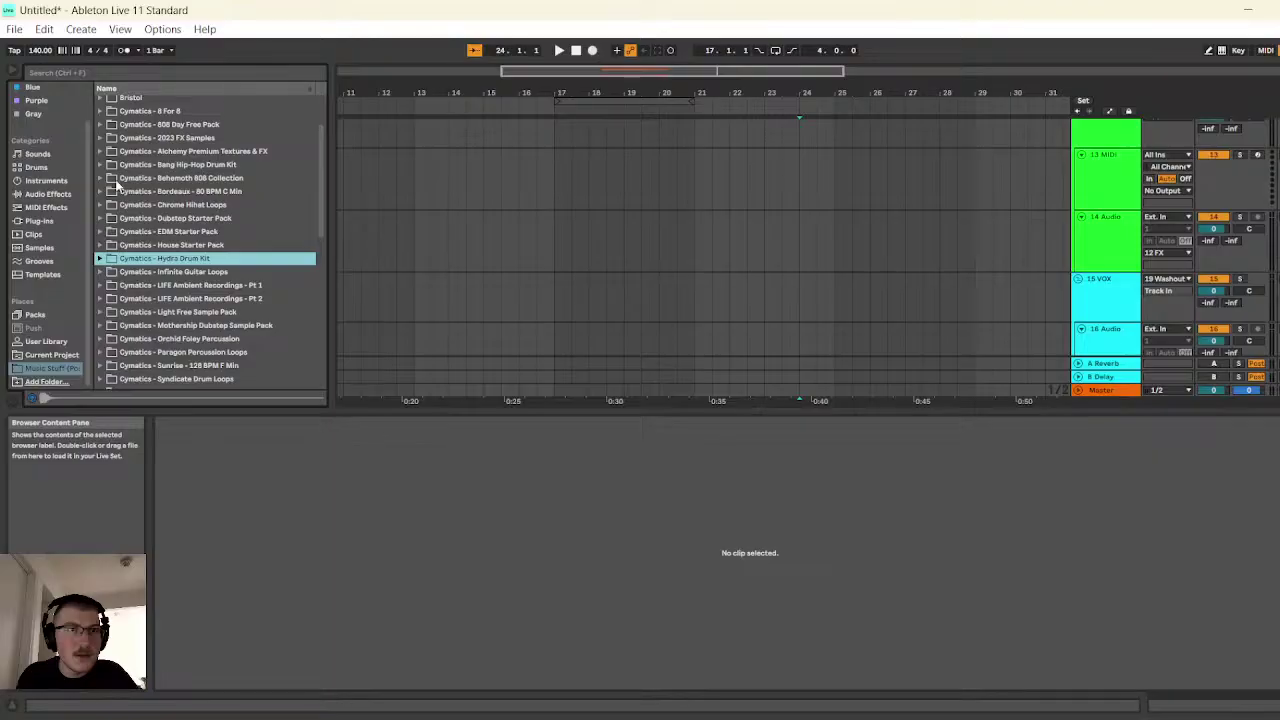
pyautogui.scroll(2, 59, 191)
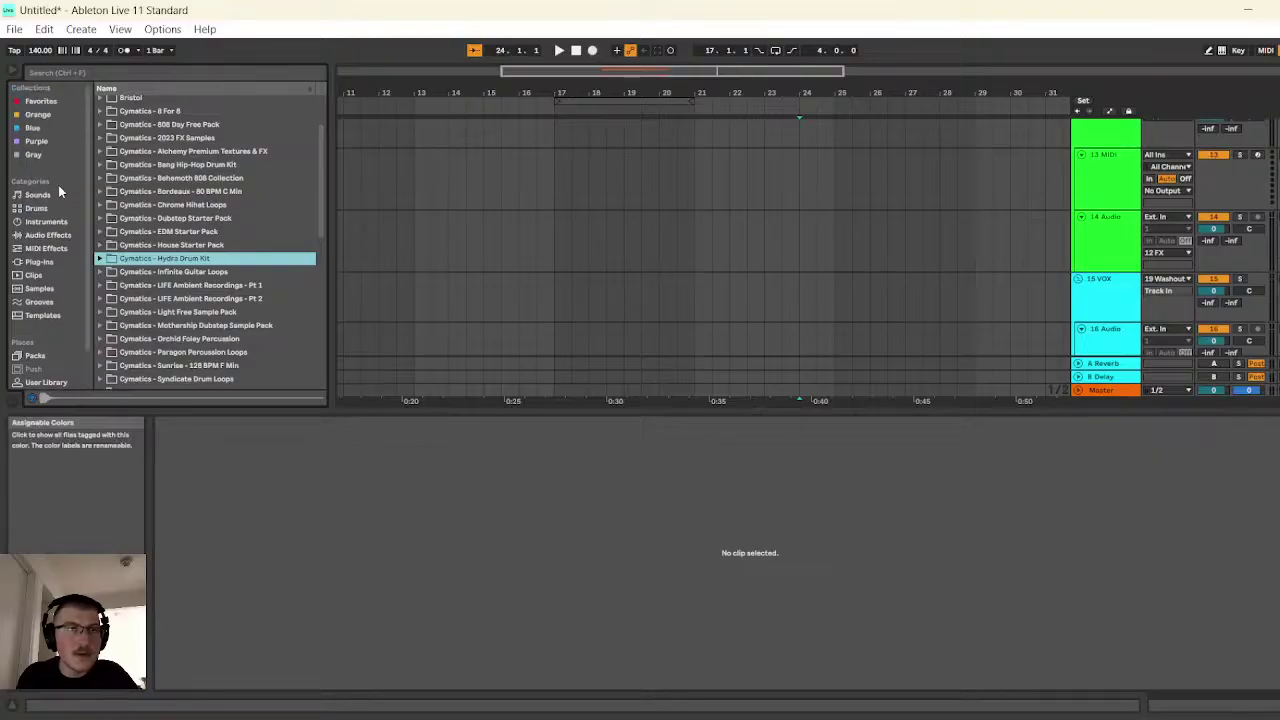
pyautogui.click(42, 102)
pyautogui.scroll(-10, 195, 307)
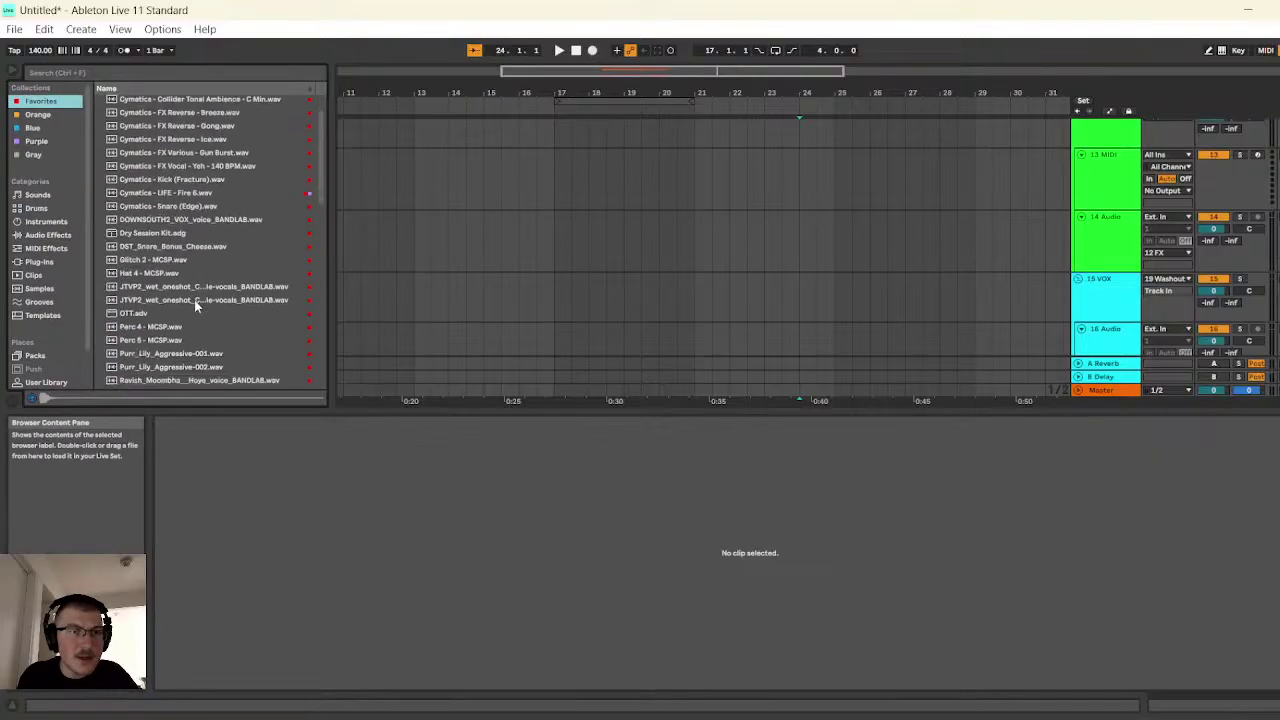
pyautogui.scroll(-4, 194, 309)
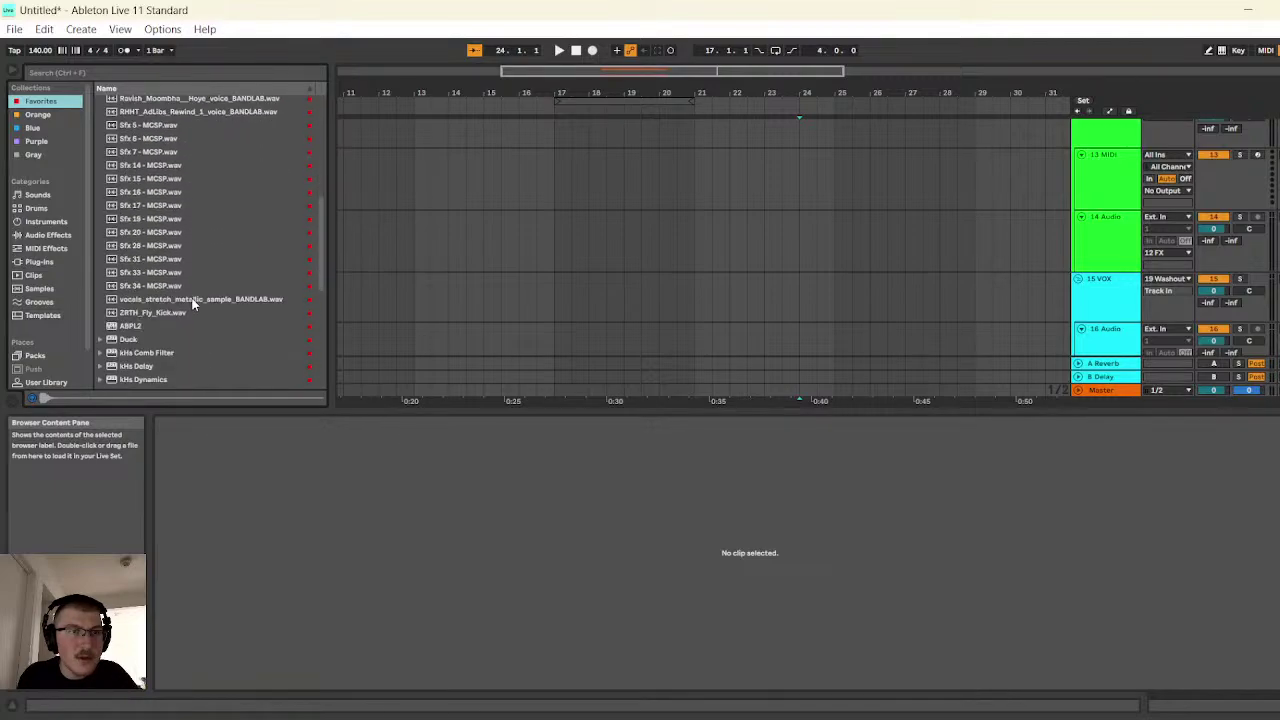
pyautogui.scroll(13, 192, 298)
pyautogui.scroll(2, 190, 298)
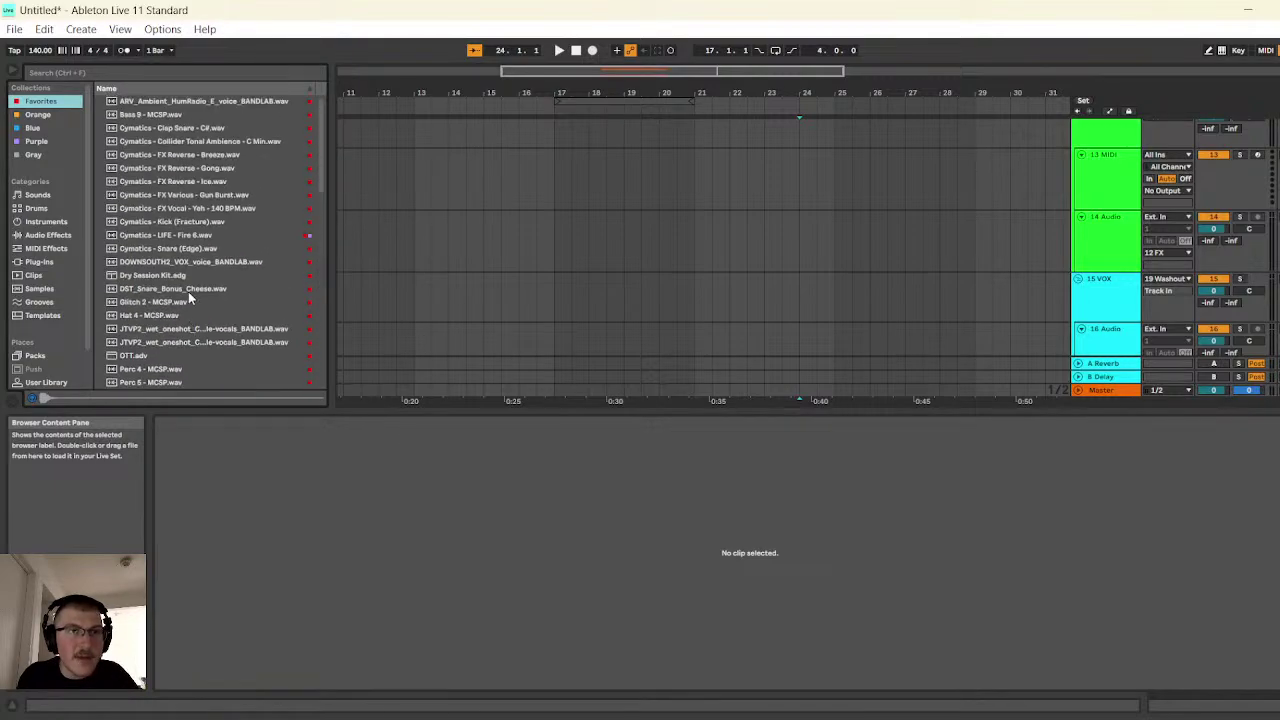
# - Place Cymatics - FX Vocal - Yeh - 140 BPM.wav on the 14 Audio track so that it starts at 17.3.1
pyautogui.click(203, 208)
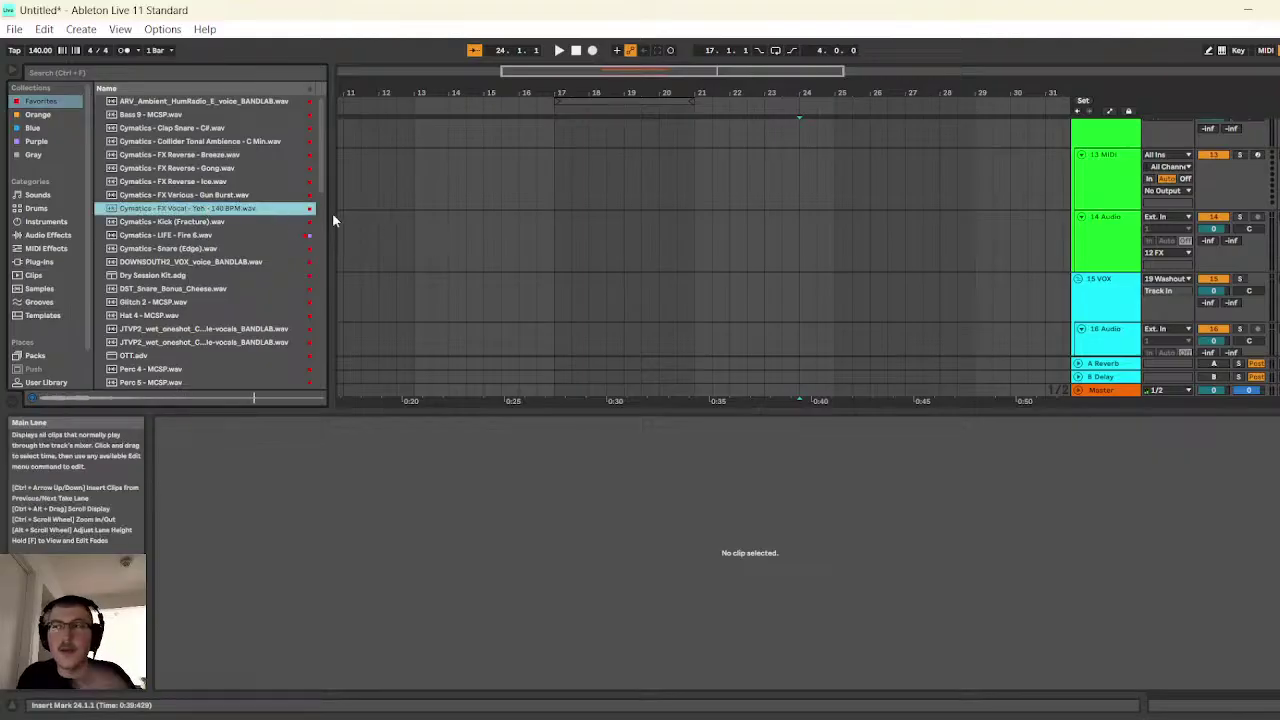
pyautogui.moveTo(180, 208); pyautogui.dragTo(598, 250)
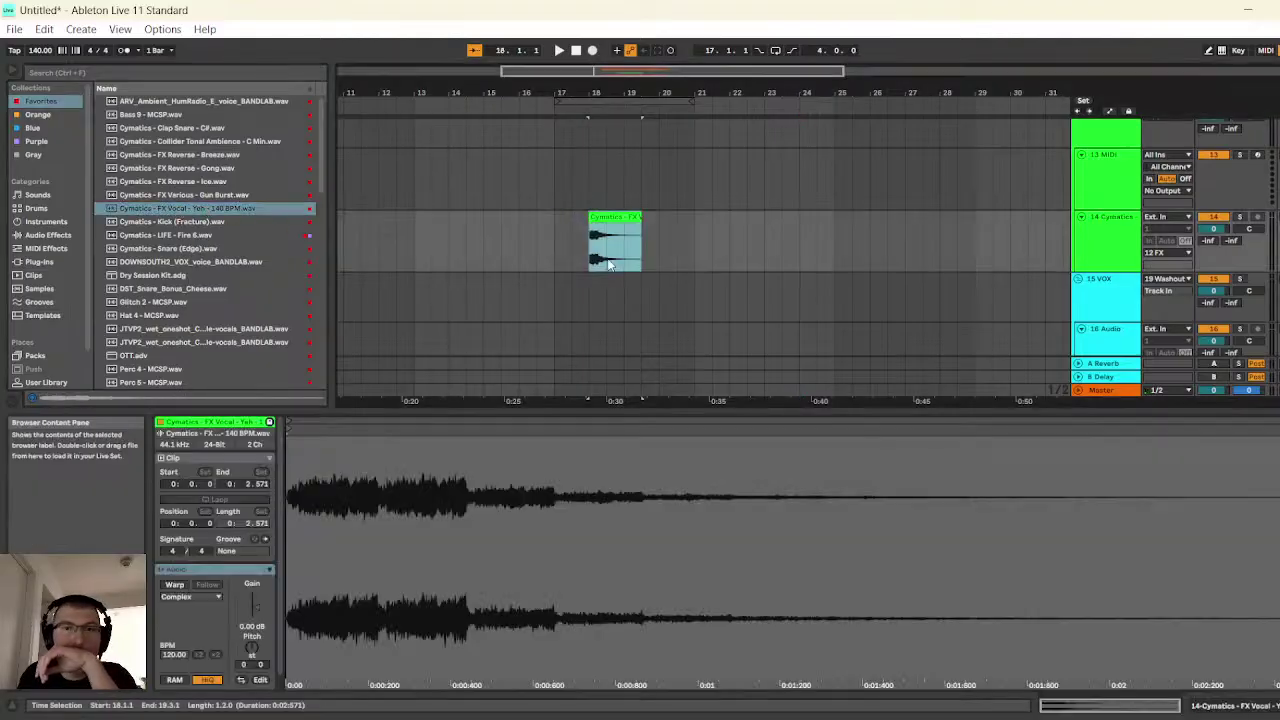
pyautogui.scroll(5, 651, 276)
pyautogui.scroll(3, 643, 268)
pyautogui.scroll(-7, 641, 268)
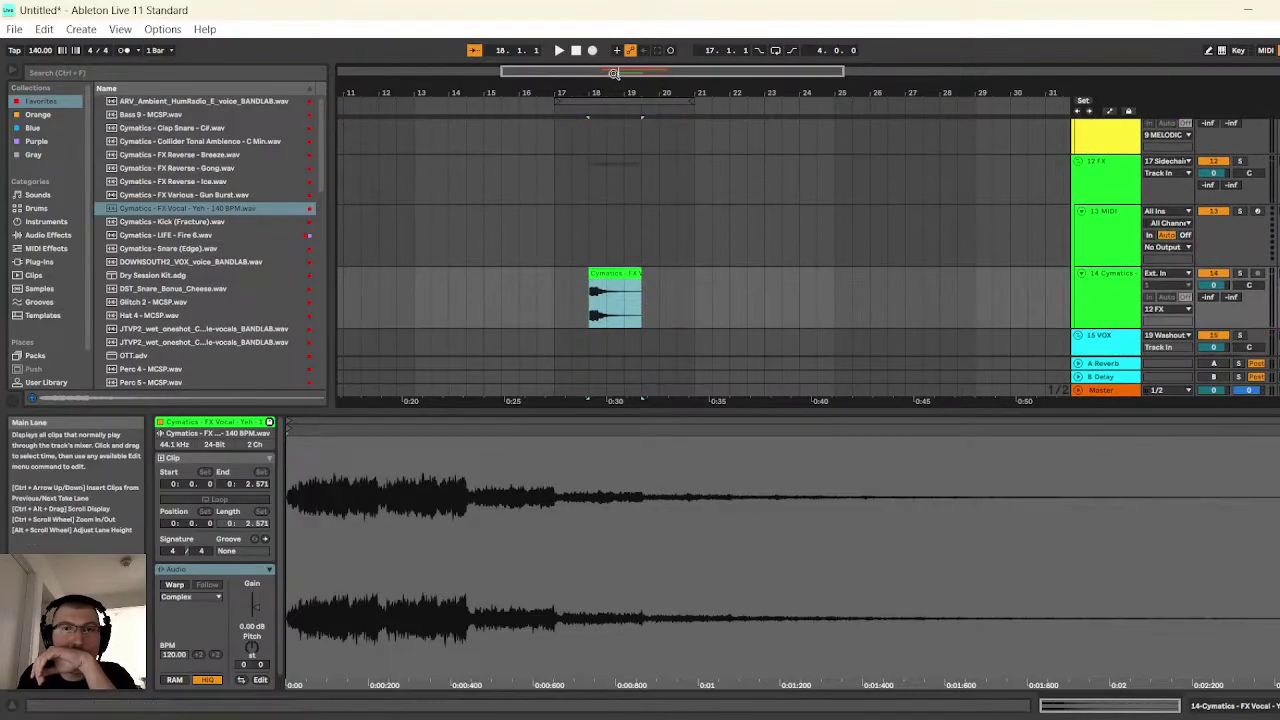
pyautogui.moveTo(614, 74); pyautogui.dragTo(614, 100)
pyautogui.moveTo(596, 270); pyautogui.dragTo(560, 268)
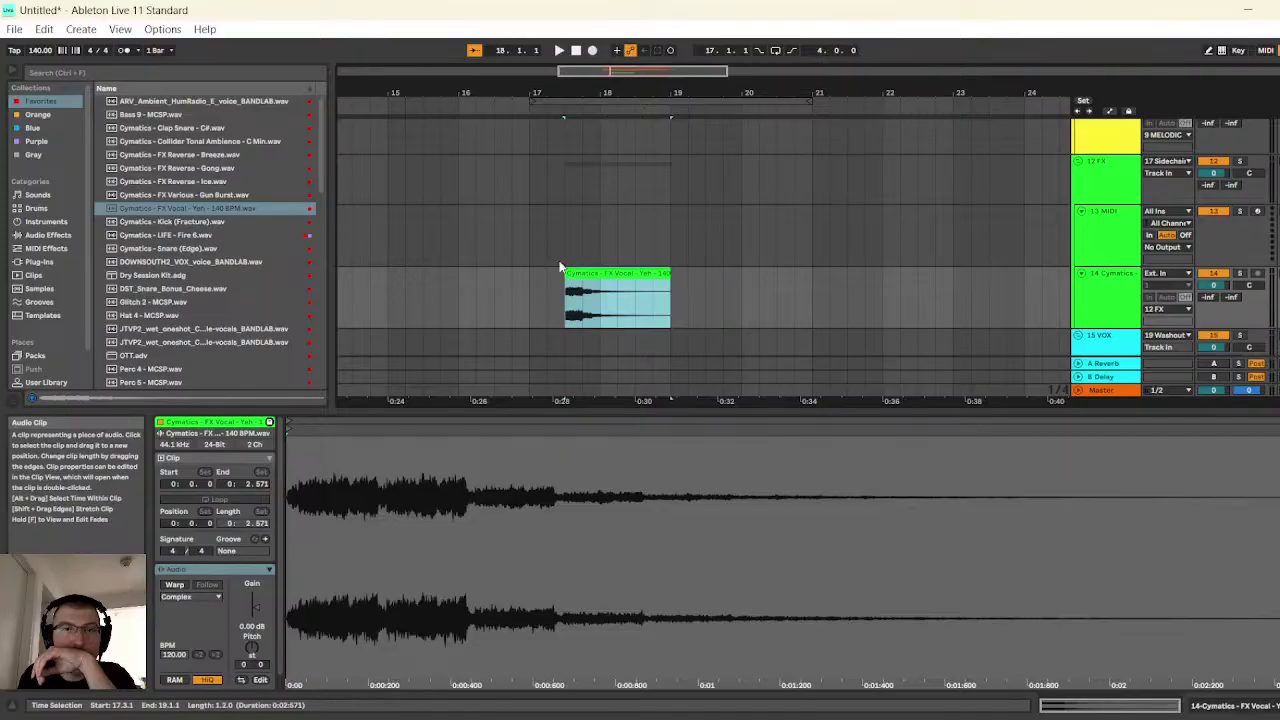
# - Play the section from bar 17 to hear how the vocal FX sample sits in it
pyautogui.click(528, 239)
pyautogui.press('space')
pyautogui.moveTo(476, 80); pyautogui.dragTo(616, 80)
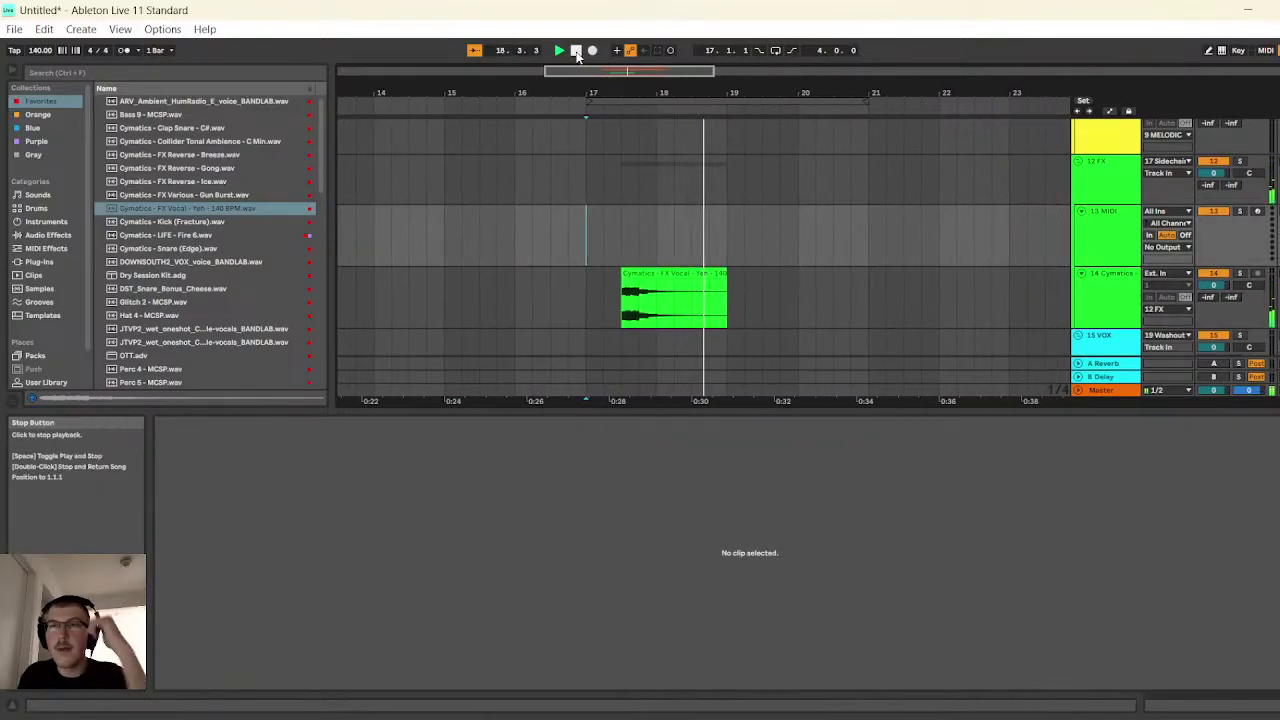
pyautogui.click(577, 52)
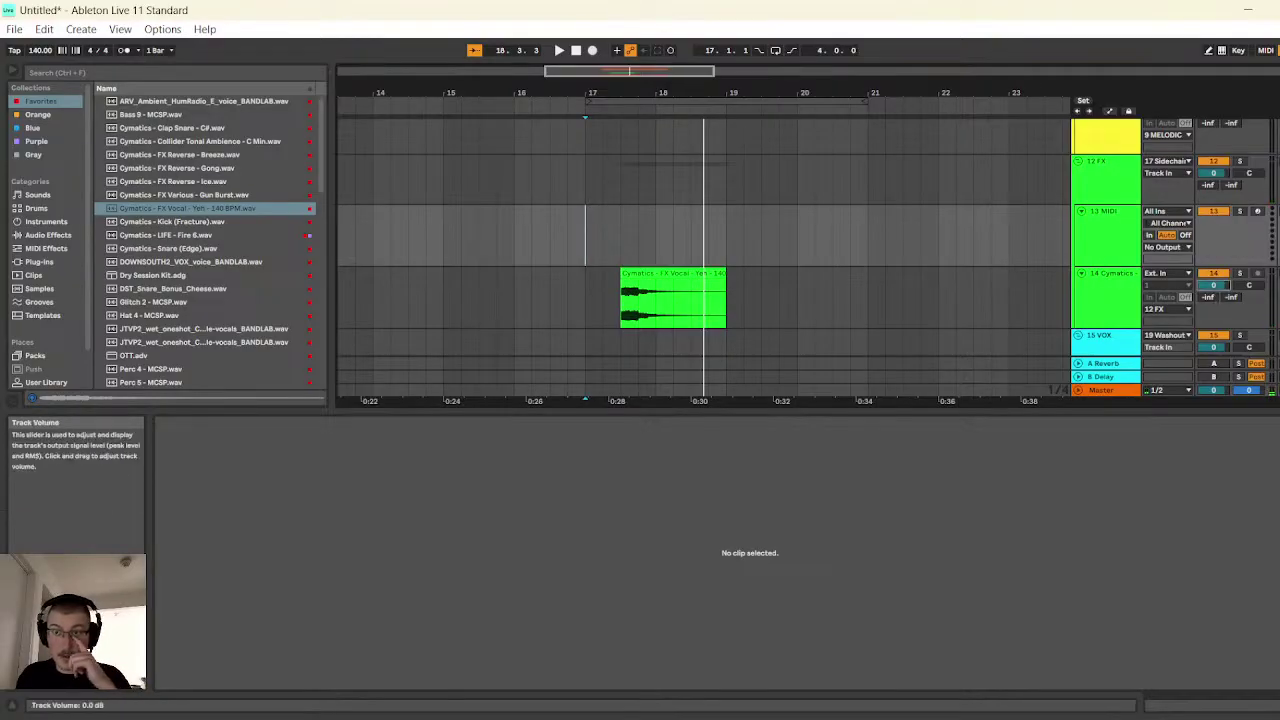
# - Duplicate the 6 Vital bass track and delete all notes from the copy's four-bar MIDI clip
pyautogui.scroll(10, 912, 255)
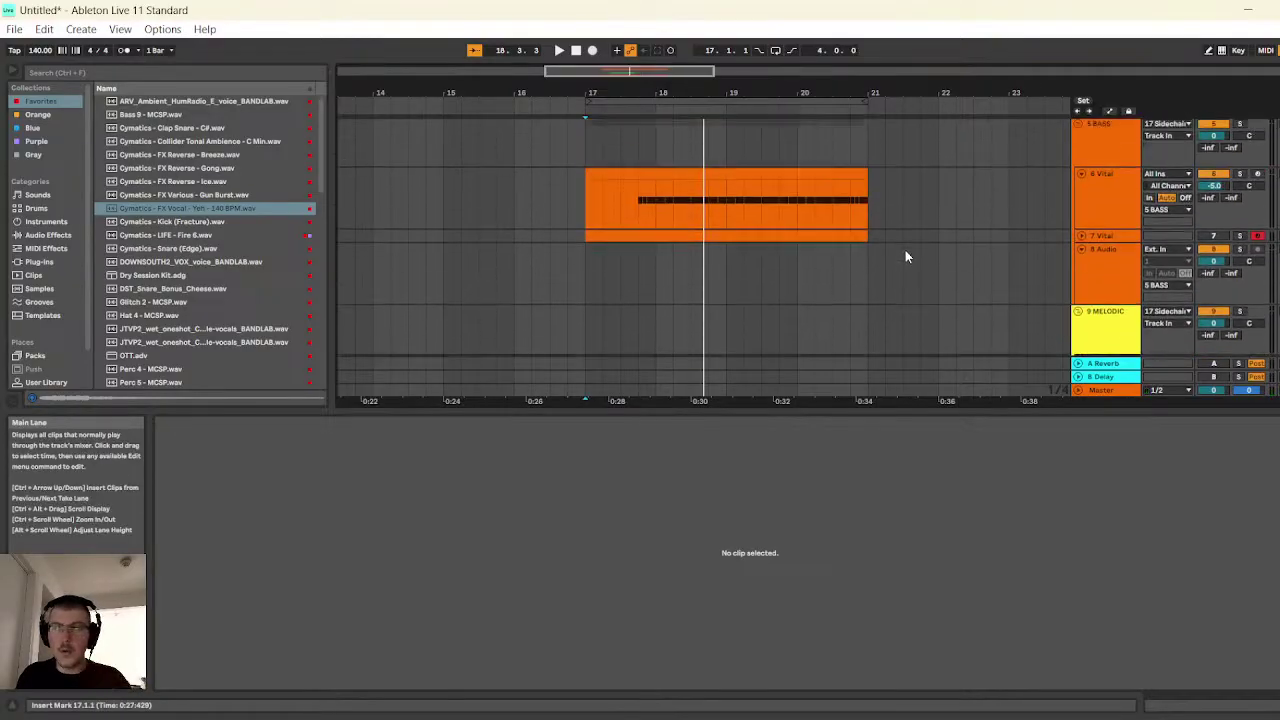
pyautogui.scroll(-2, 910, 255)
pyautogui.click(1112, 228)
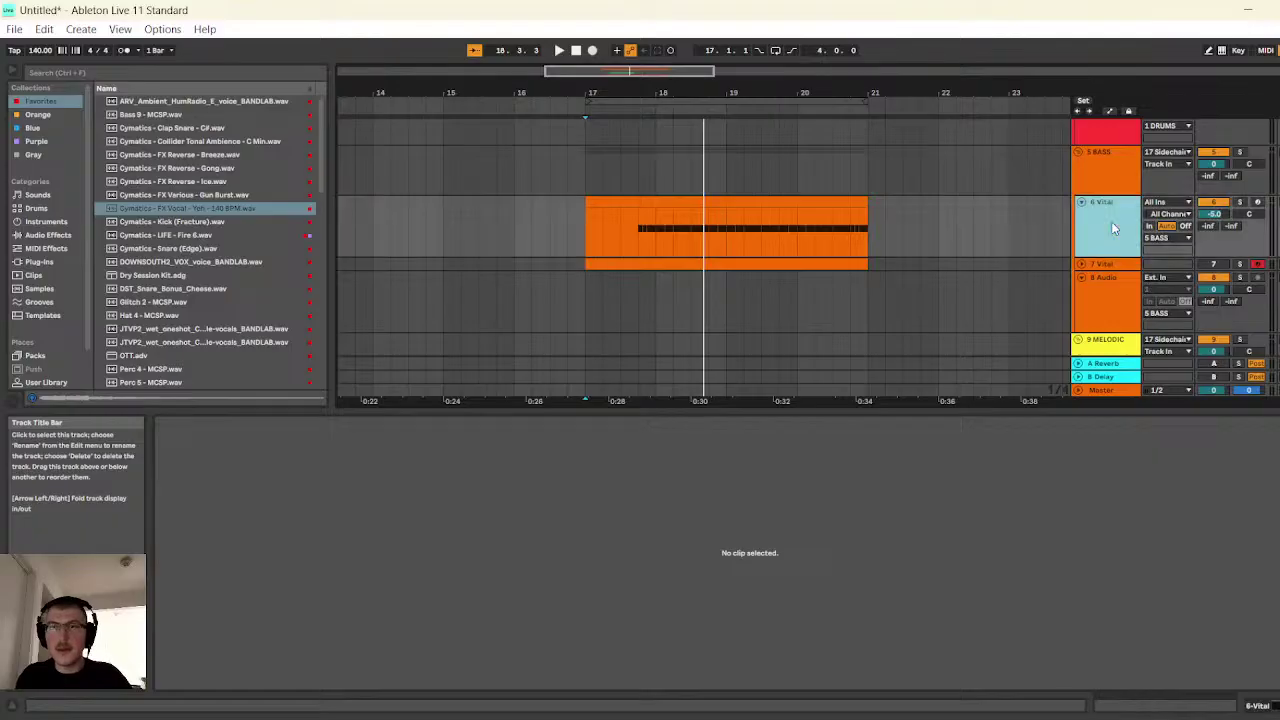
pyautogui.click(1112, 273)
pyautogui.click(1108, 243)
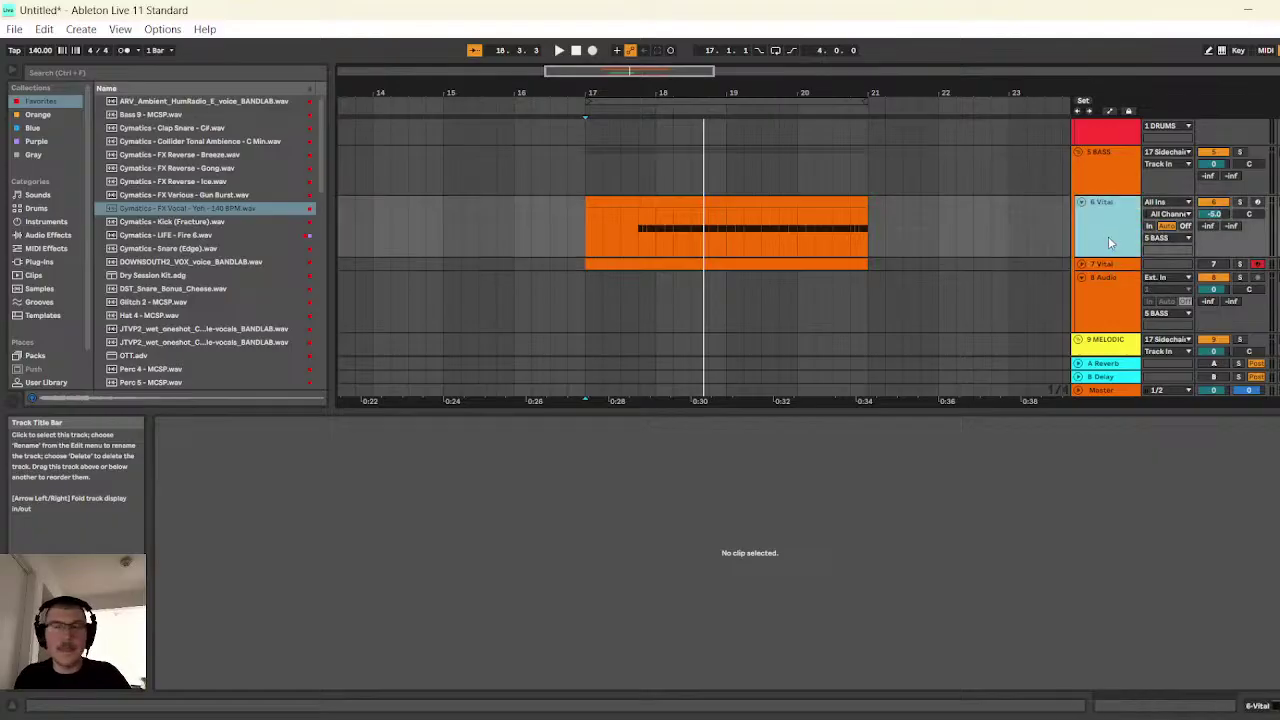
pyautogui.hotkey('ctrl', 'd')
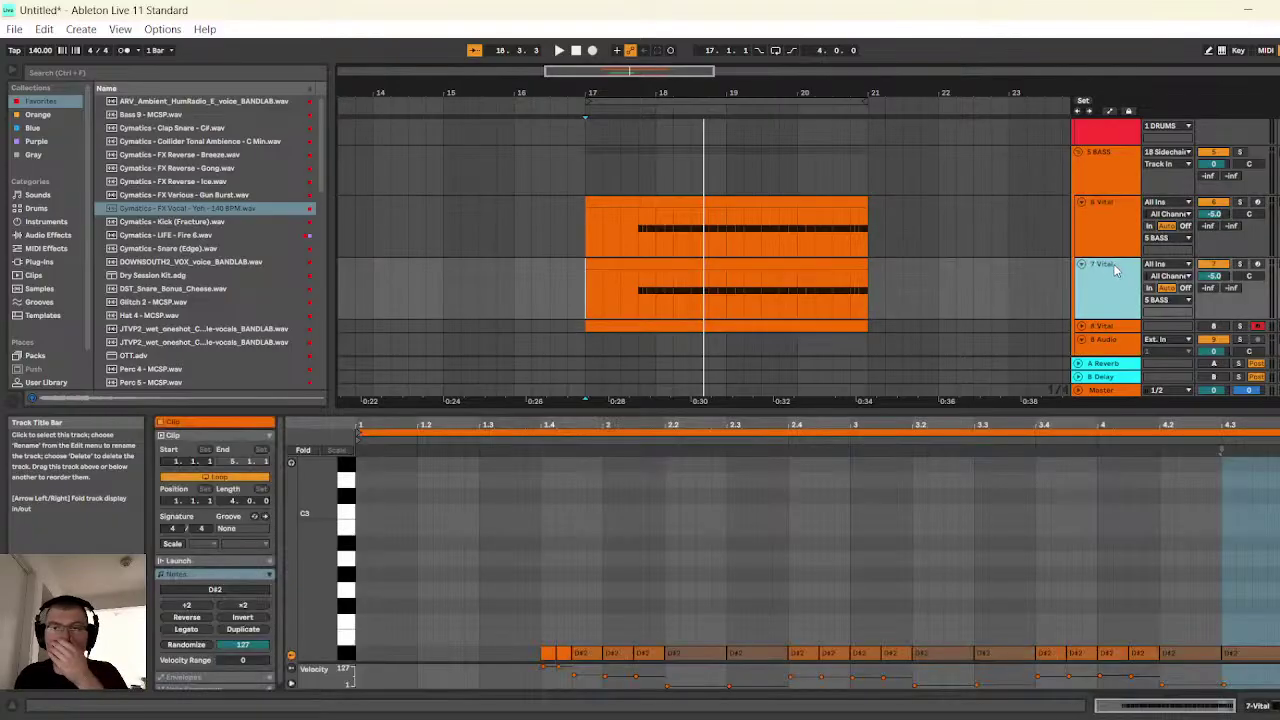
pyautogui.click(820, 264)
pyautogui.press('Delete')
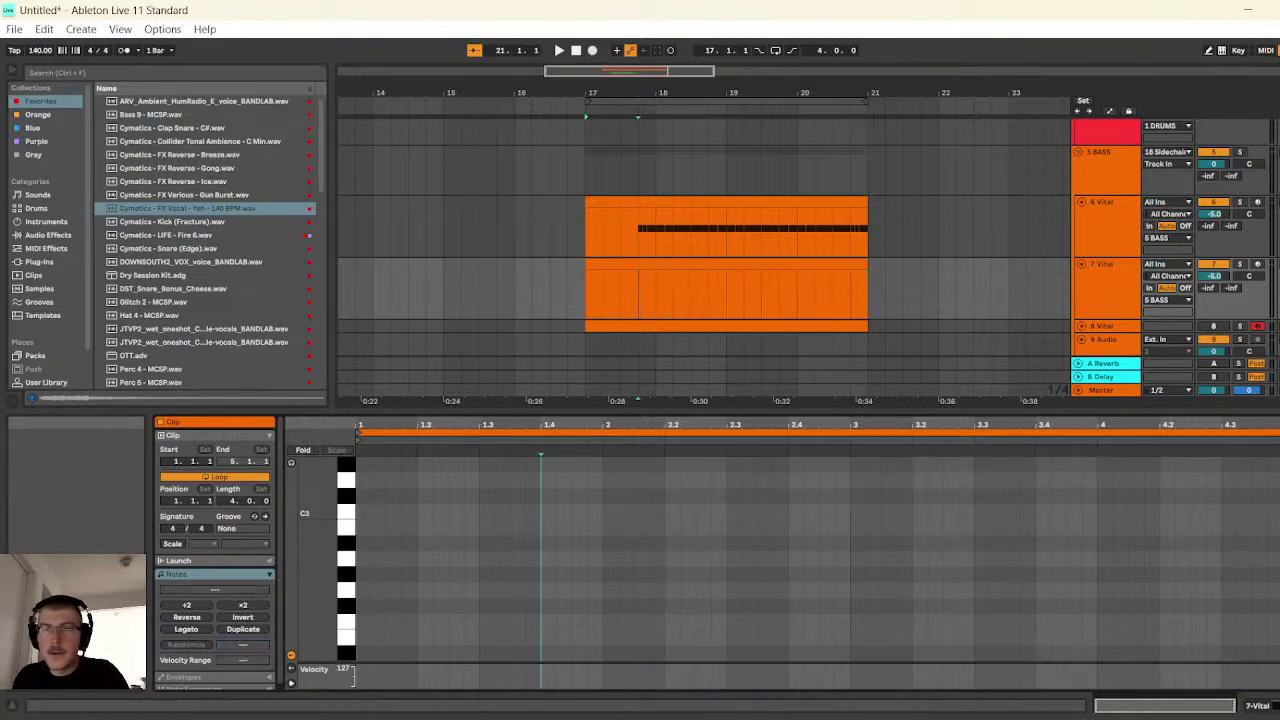
# - Open Vital on the 7 Vital track, move LFO 1's peak to the middle and set its frequency to 1/2
pyautogui.click(1092, 298)
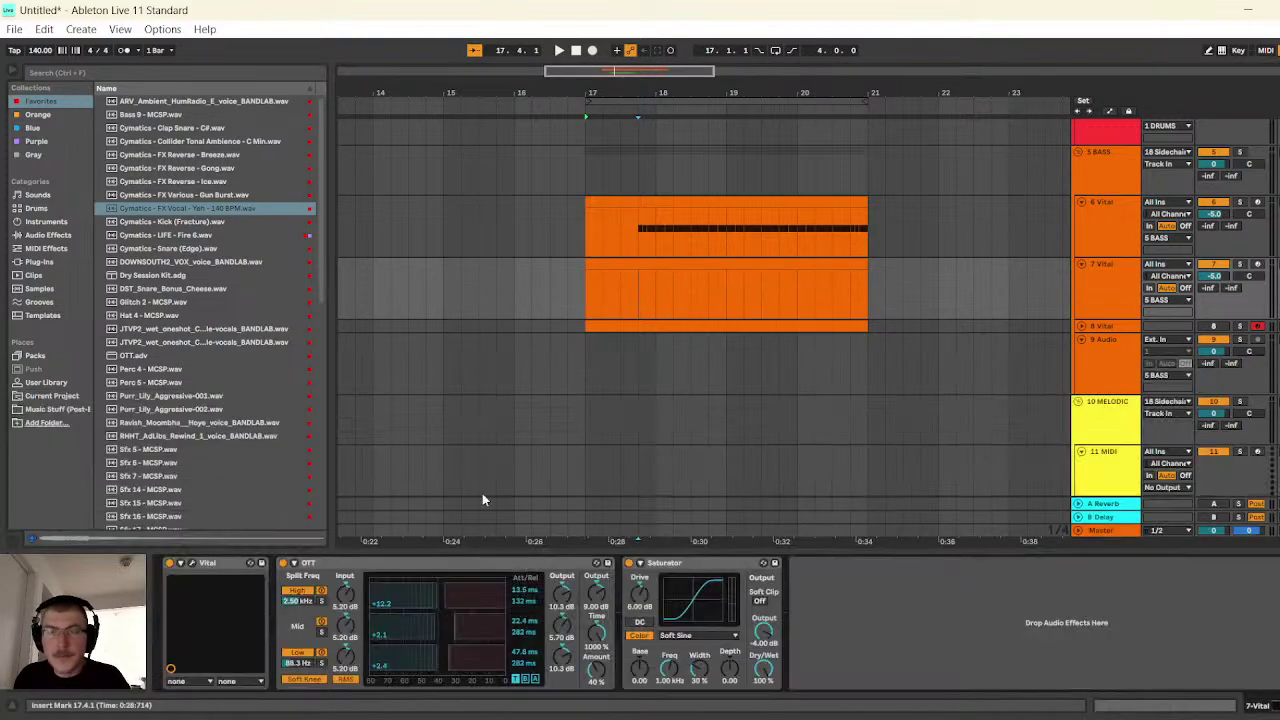
pyautogui.click(200, 563)
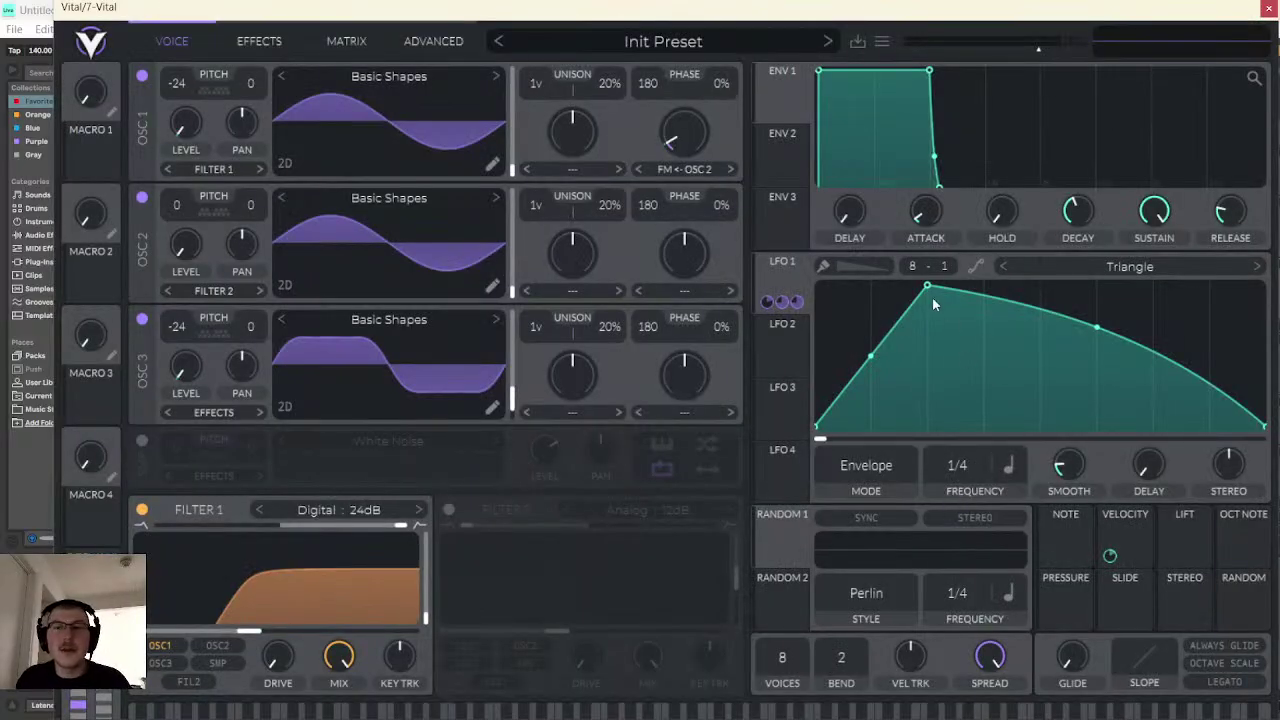
pyautogui.moveTo(928, 287); pyautogui.dragTo(1040, 266)
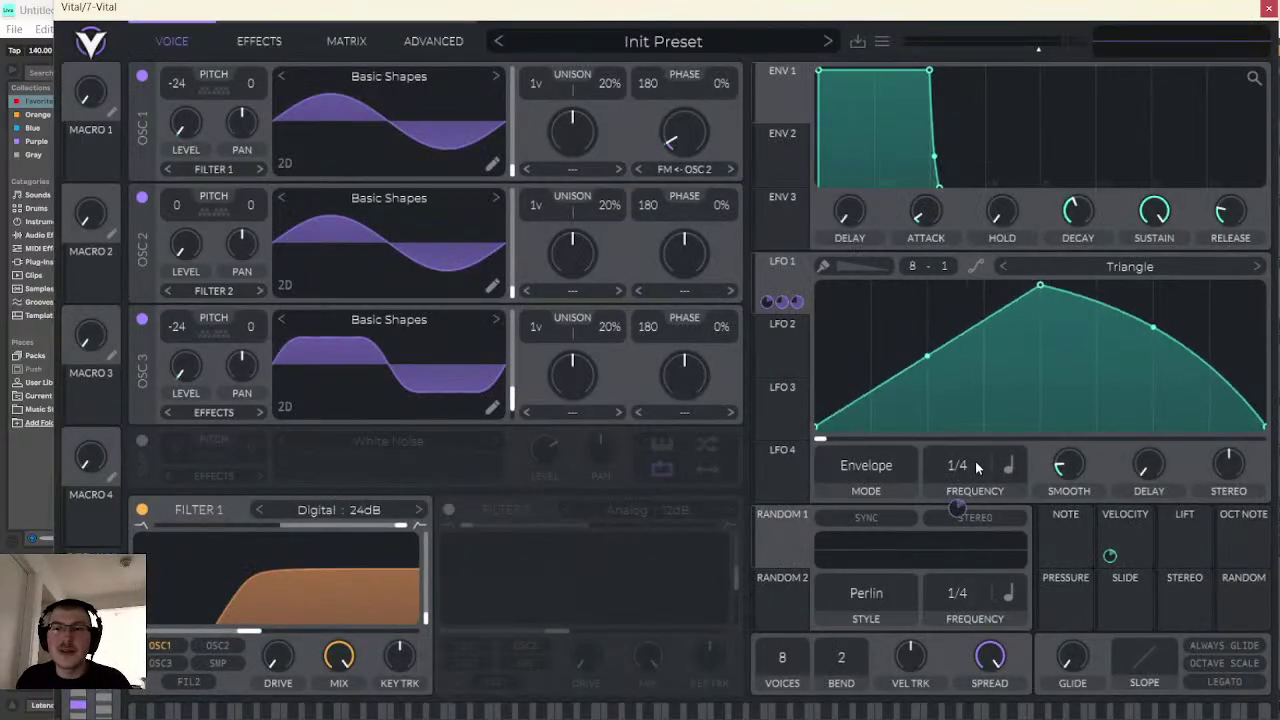
pyautogui.moveTo(977, 468); pyautogui.dragTo(977, 490)
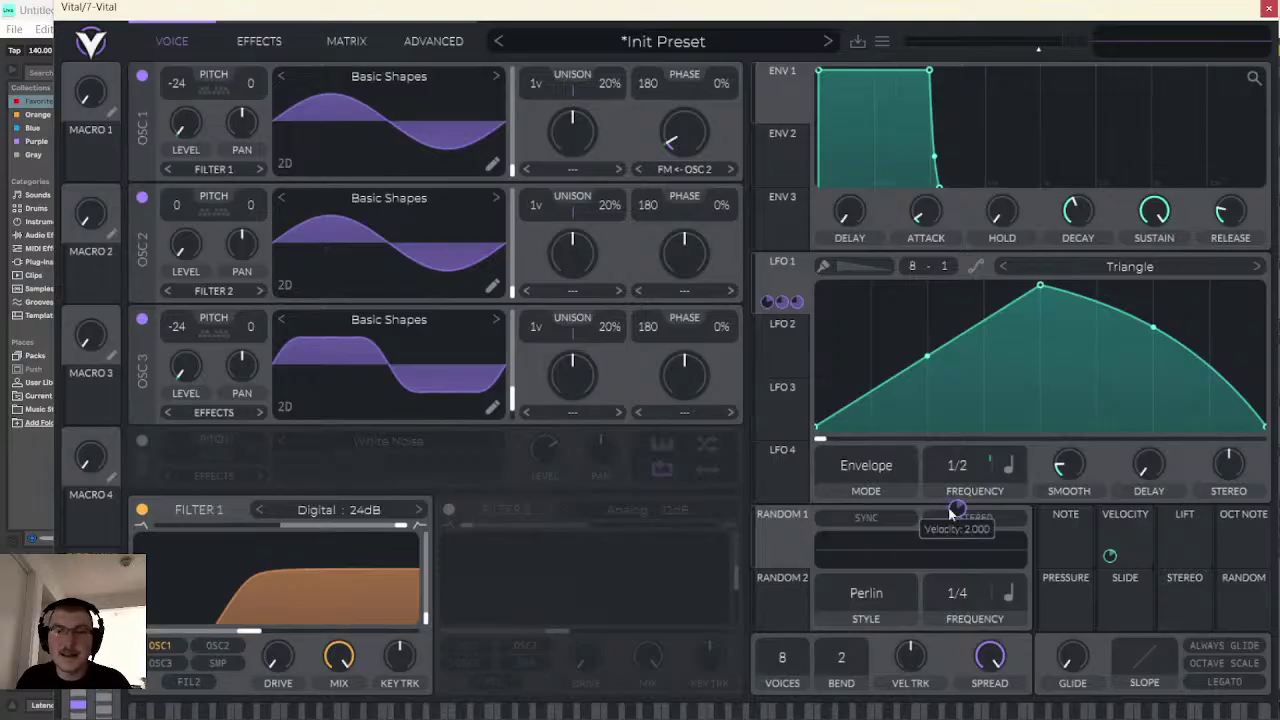
# - Remove the Velocity modulation from LFO 1's frequency and audition a note
pyautogui.rightClick(955, 508)
pyautogui.click(722, 657)
pyautogui.click(588, 712)
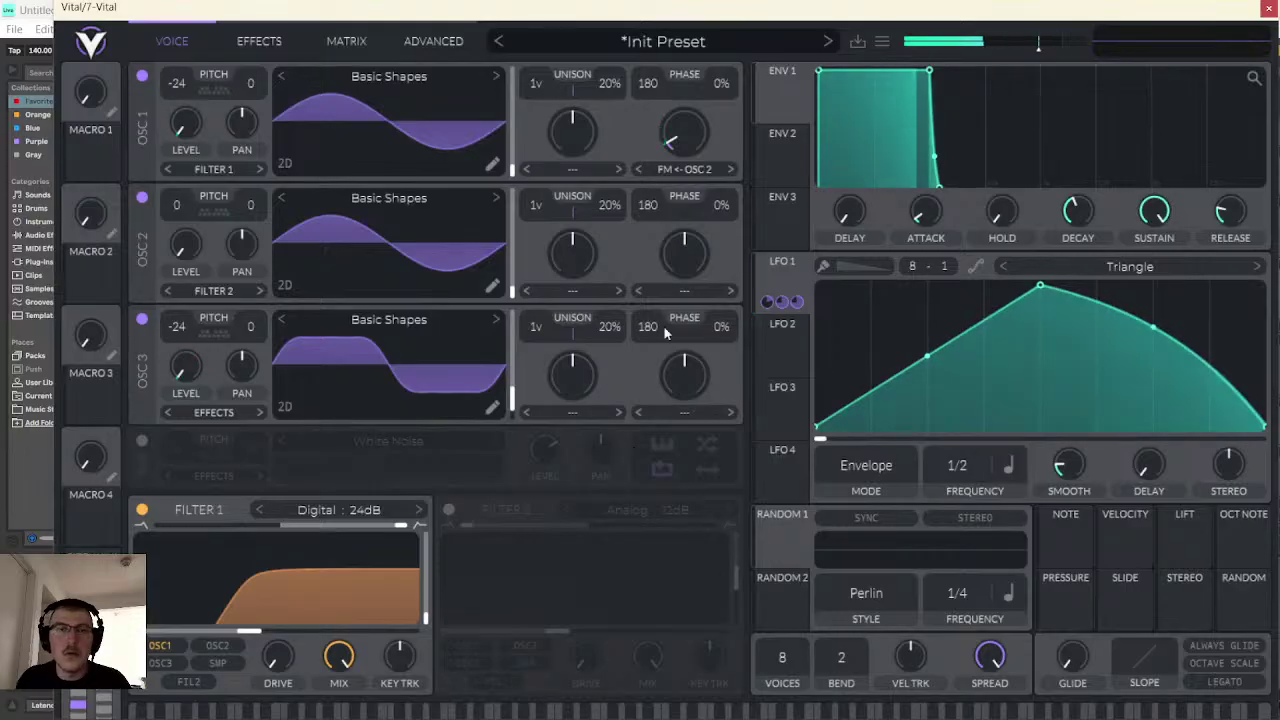
# - Raise oscillator 1's FM amount from OSC 2, set its LFO 1 modulation to 0.380 and audition the sound
pyautogui.moveTo(677, 140)
pyautogui.moveTo(677, 140); pyautogui.dragTo(677, 125)
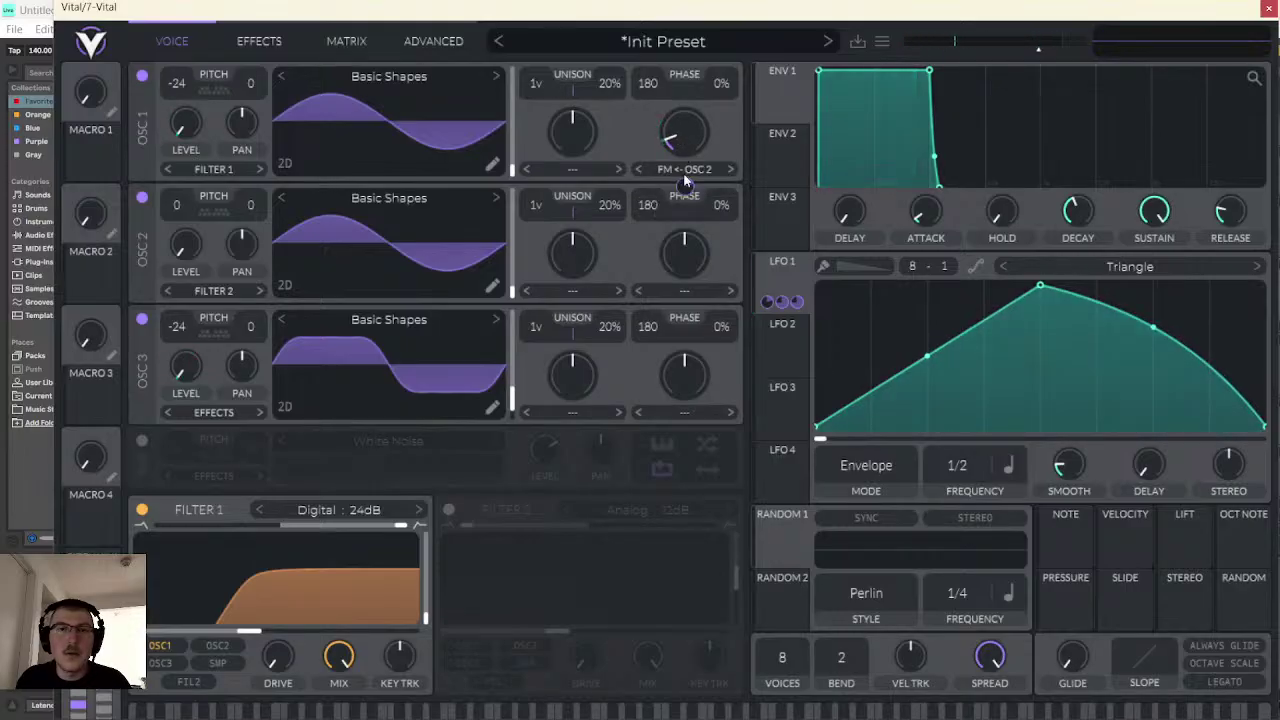
pyautogui.click(586, 712)
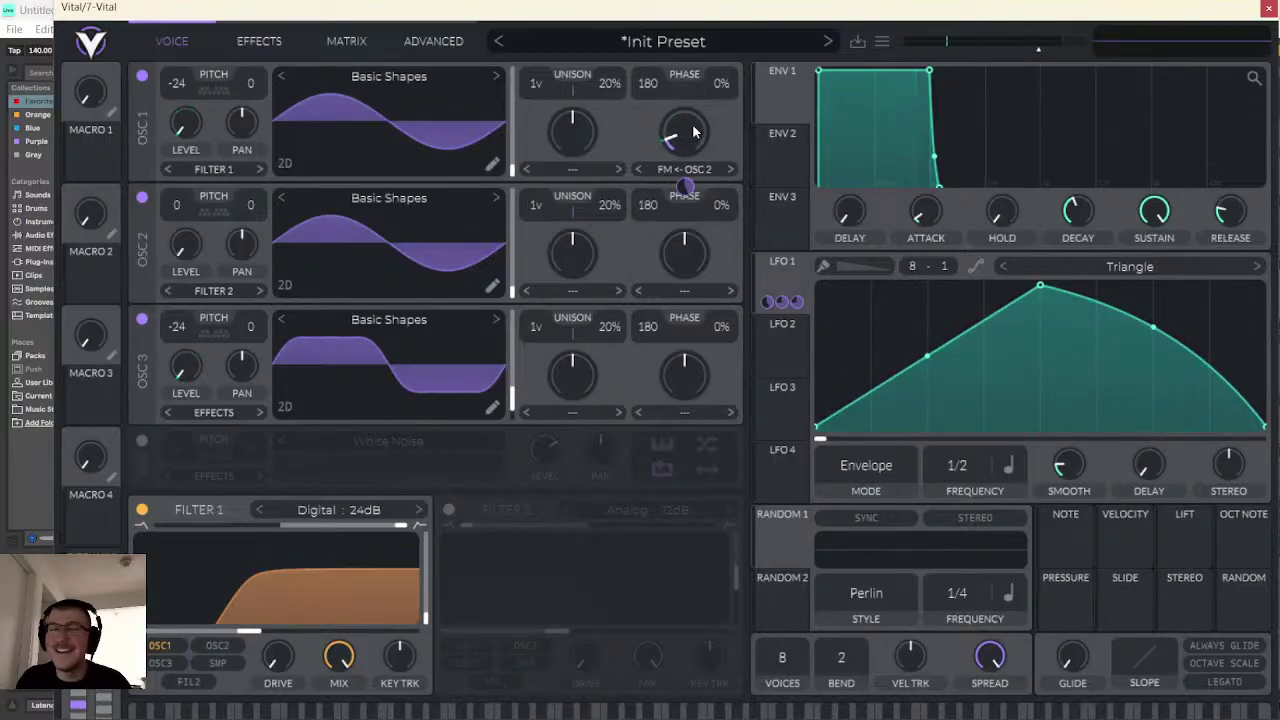
pyautogui.moveTo(690, 197)
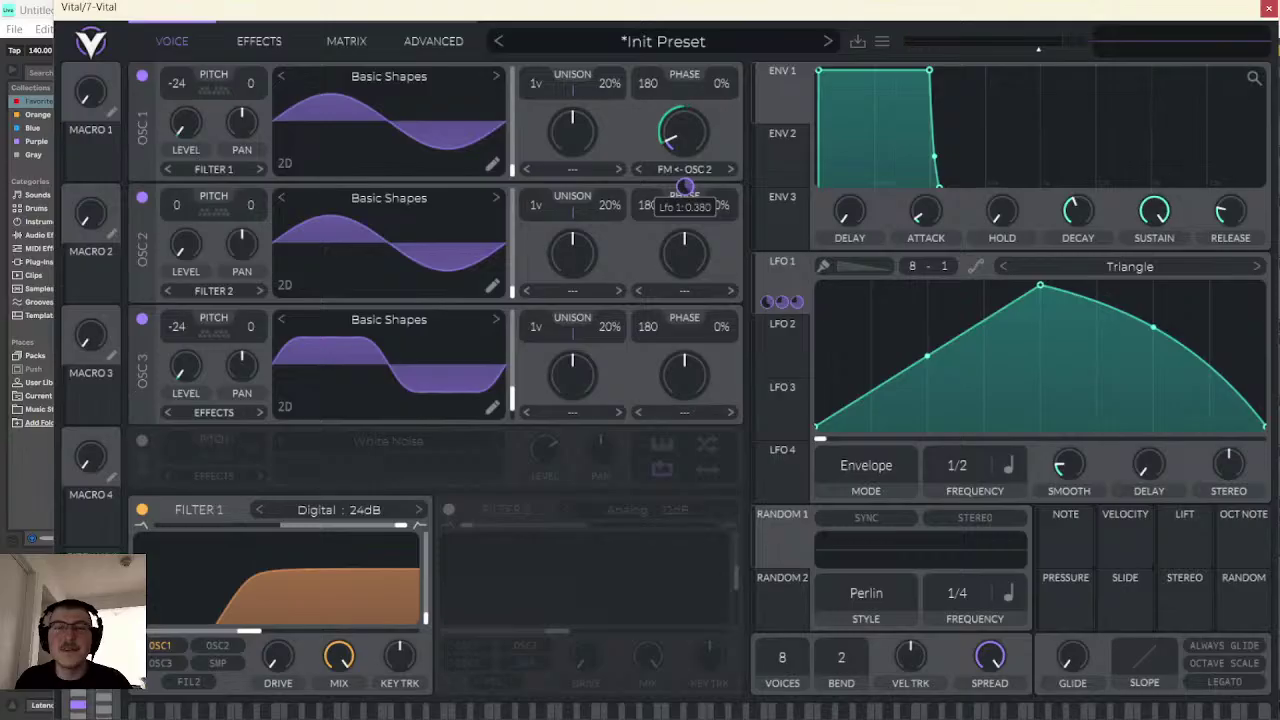
pyautogui.click(585, 710)
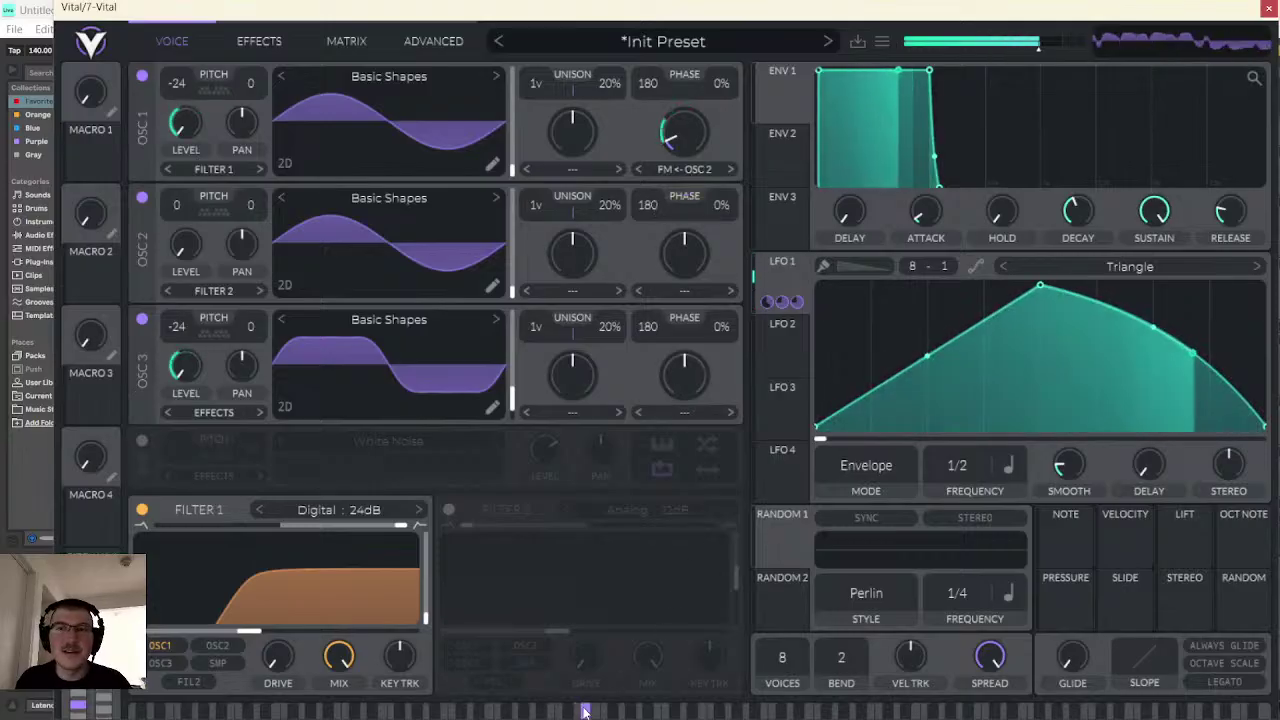
# - Enable the multiband Compressor in Vital's effects chain and audition notes with it
pyautogui.click(265, 38)
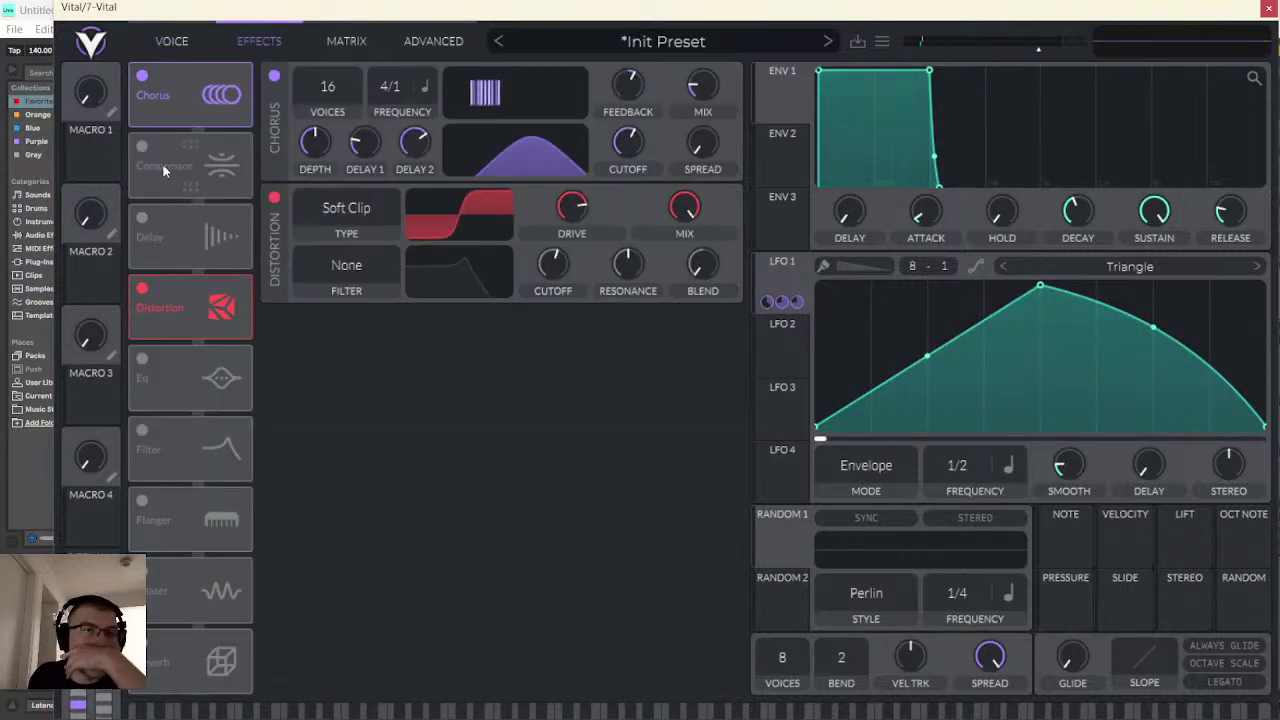
pyautogui.click(143, 146)
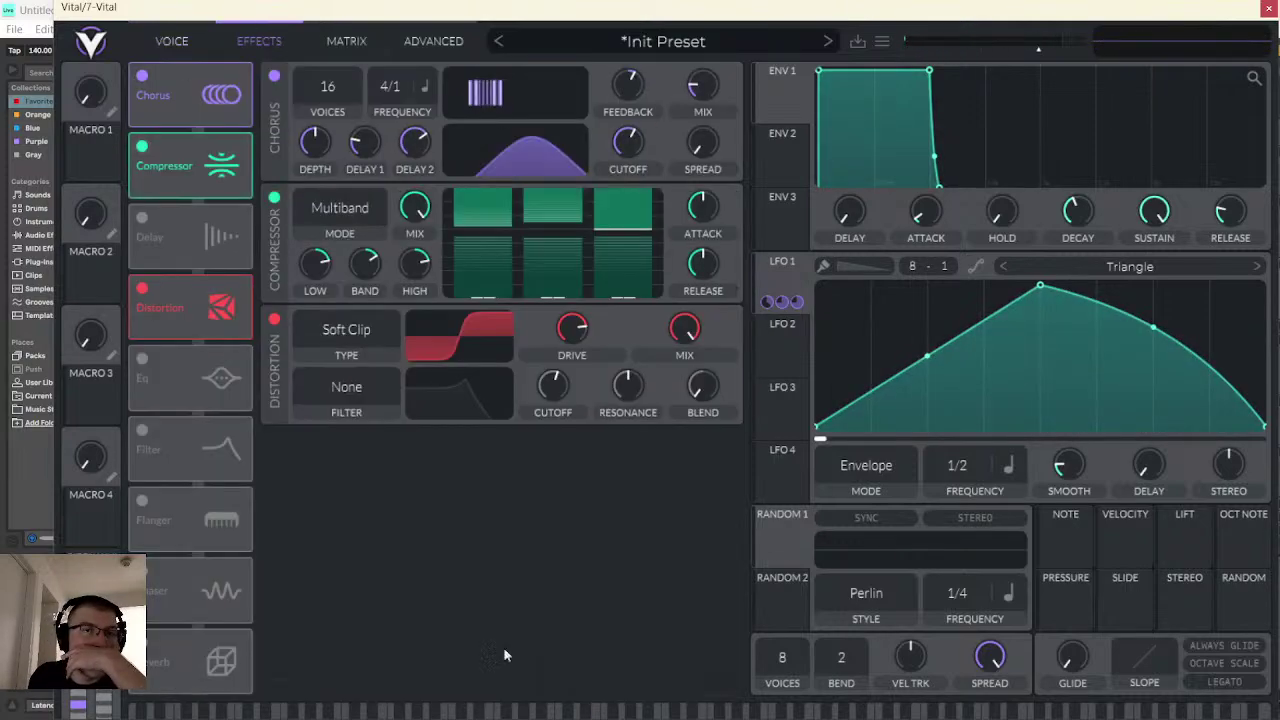
pyautogui.click(588, 712)
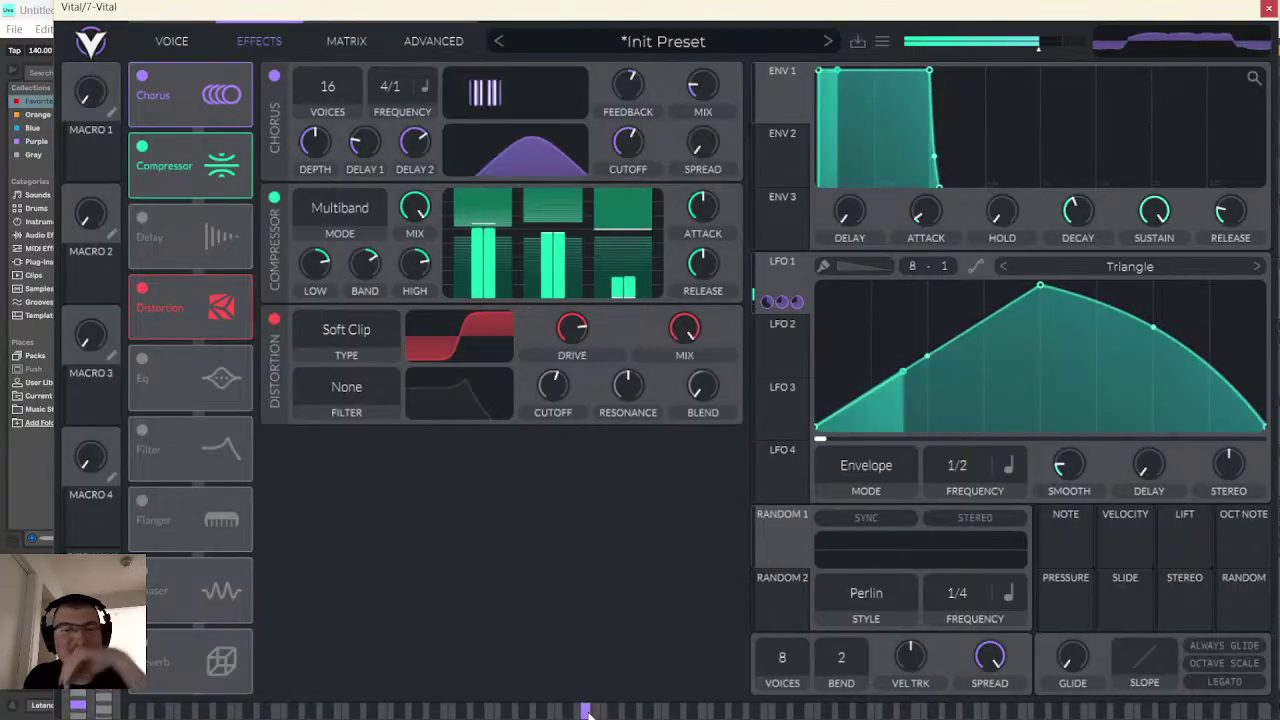
pyautogui.click(171, 41)
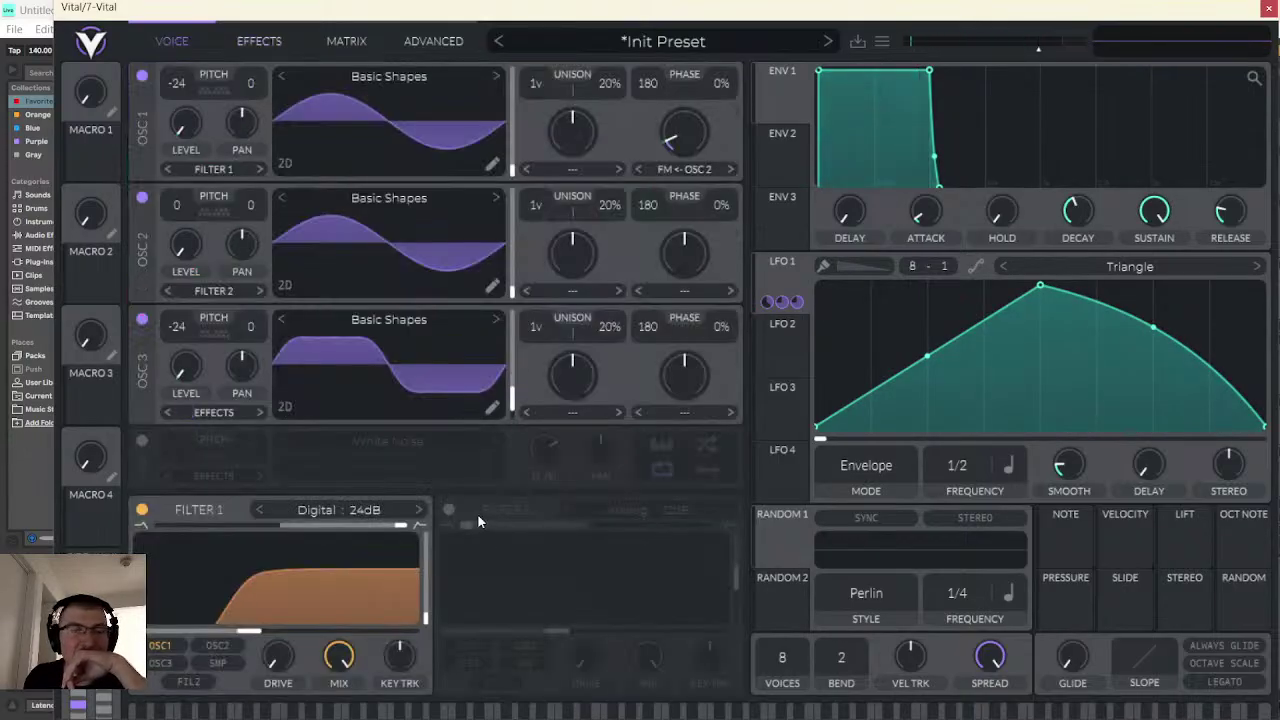
pyautogui.click(596, 711)
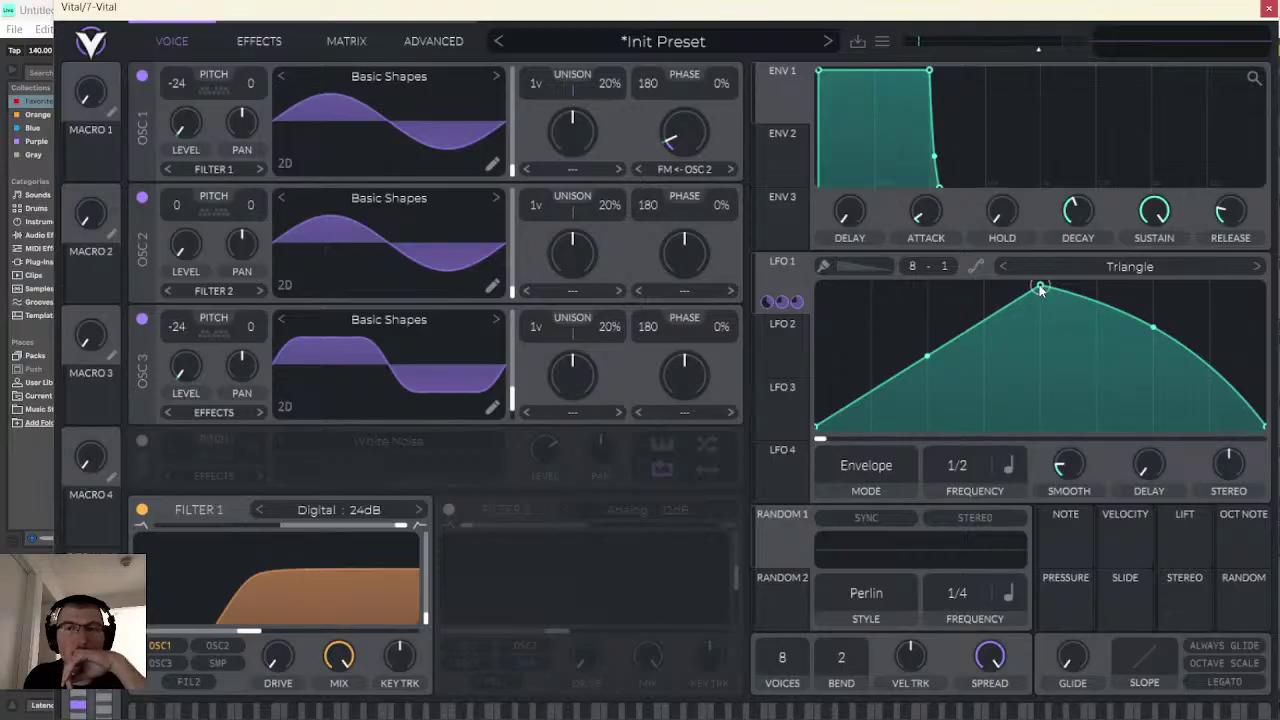
# - Move LFO 1's peak back to the quarter point and shorten its frequency through 1/8 and 1/16 to 1/32 while auditioning notes
pyautogui.moveTo(1040, 288); pyautogui.dragTo(928, 238)
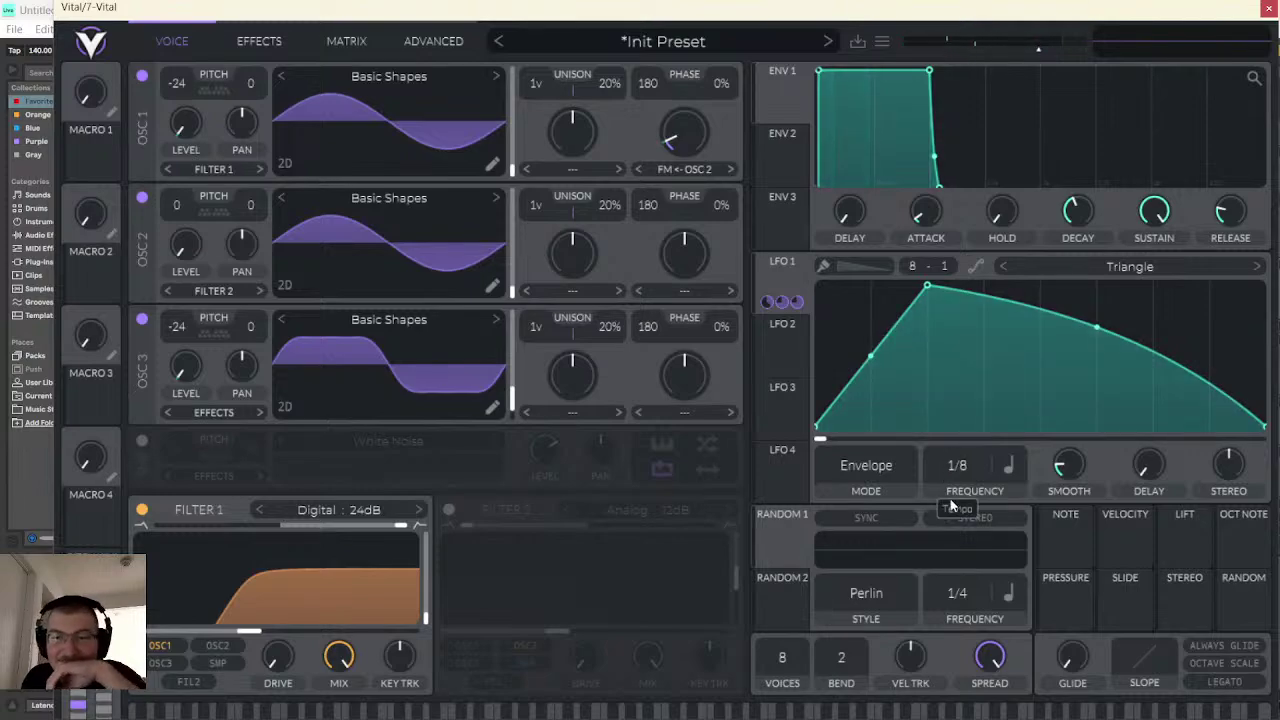
pyautogui.click(598, 703)
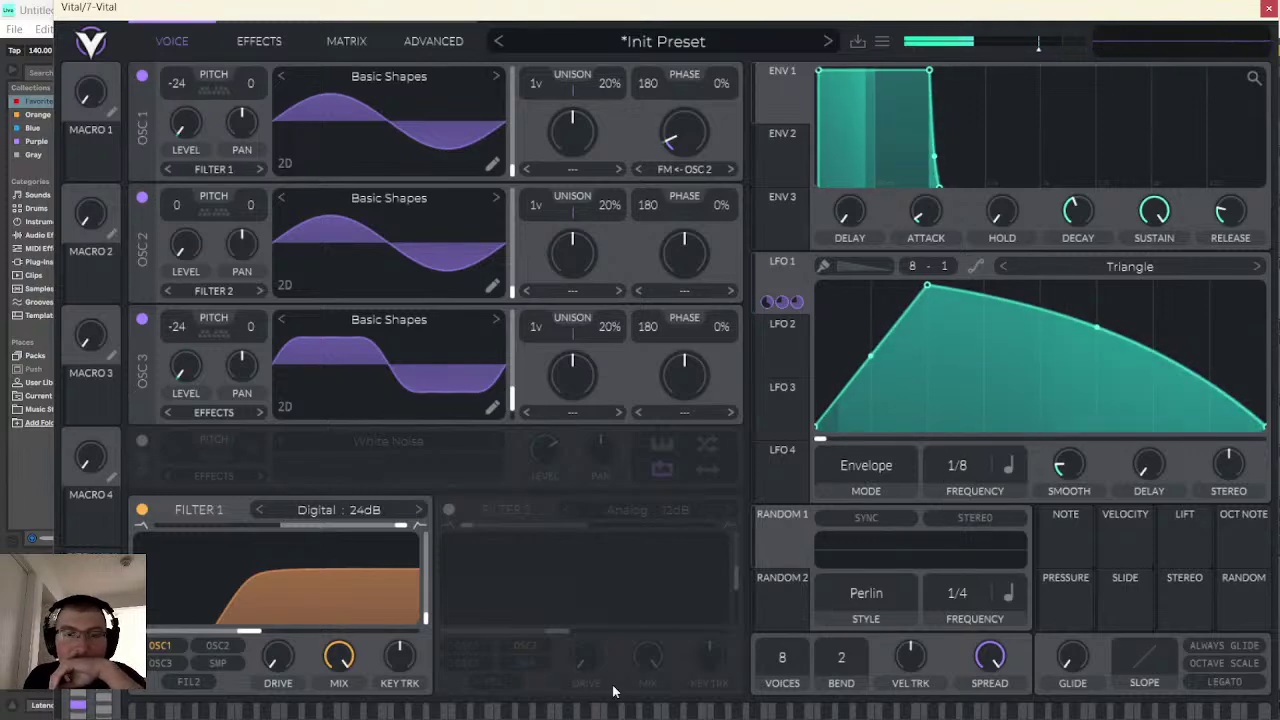
pyautogui.click(585, 708)
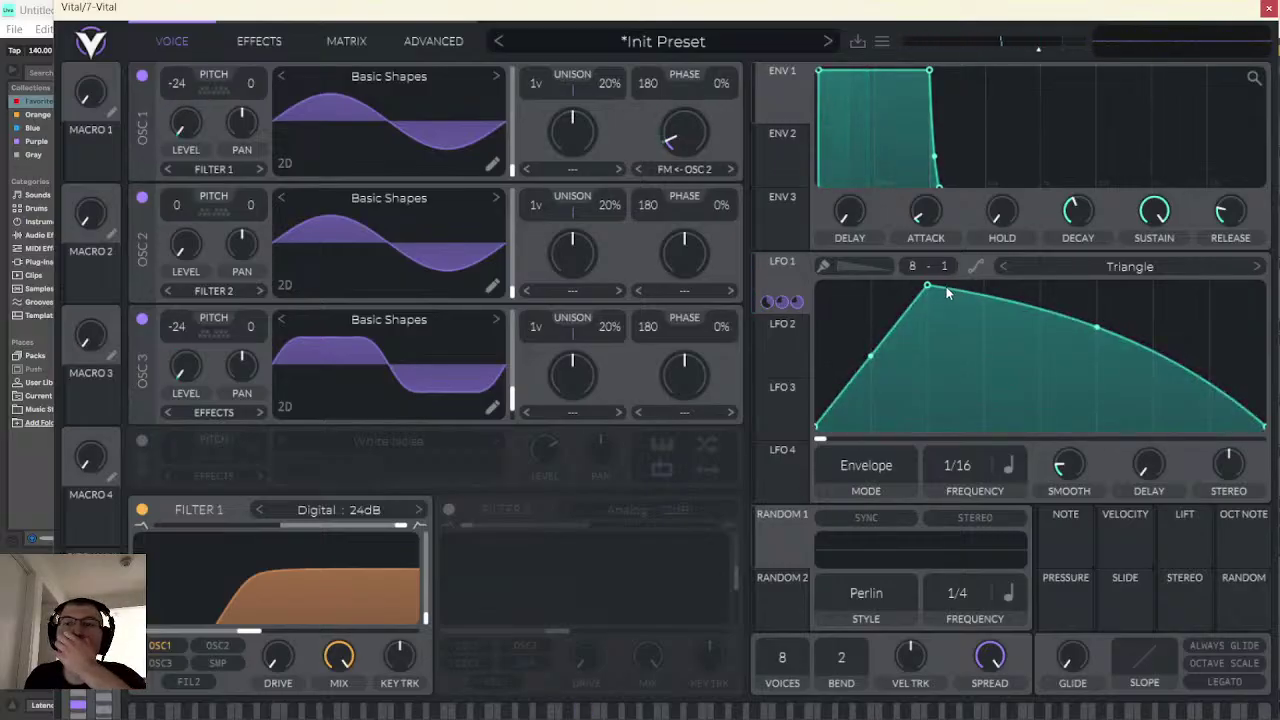
pyautogui.scroll(-1, 961, 460)
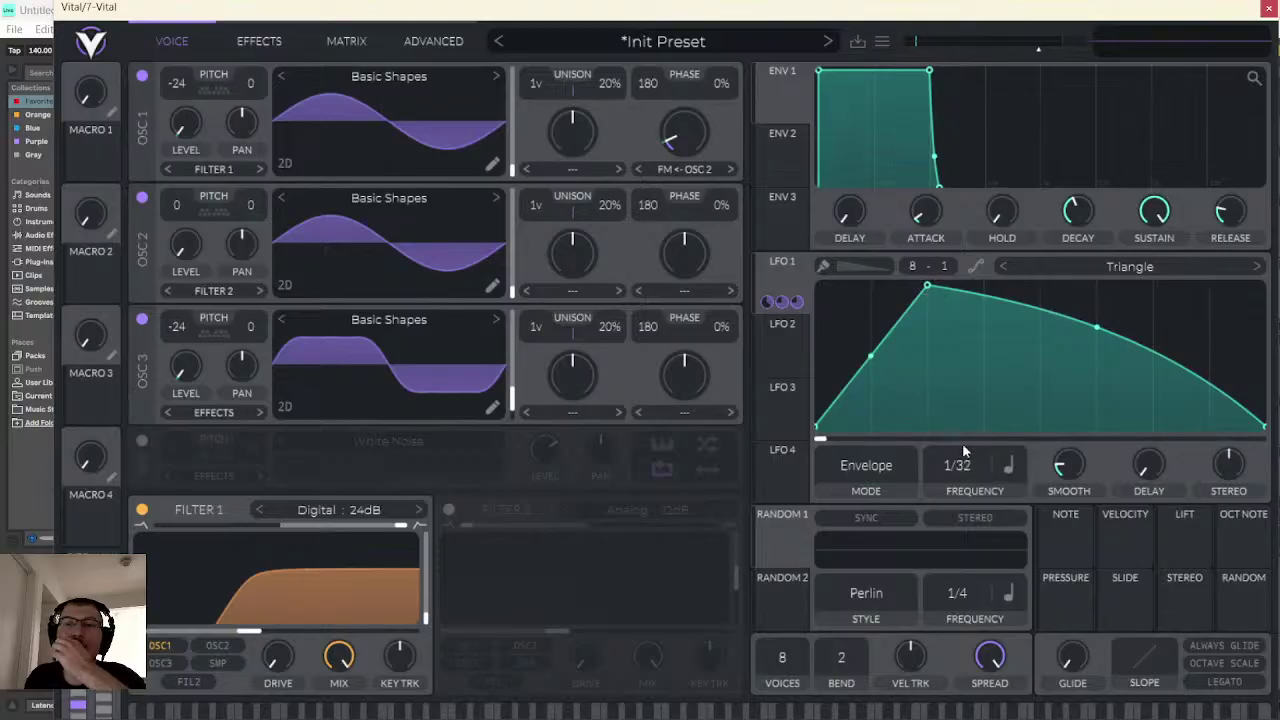
# - Straighten the falling half of LFO 1's curve, lengthen its frequency through 1/8 and 1/16 to 1/2, and audition notes
pyautogui.scroll(1, 963, 462)
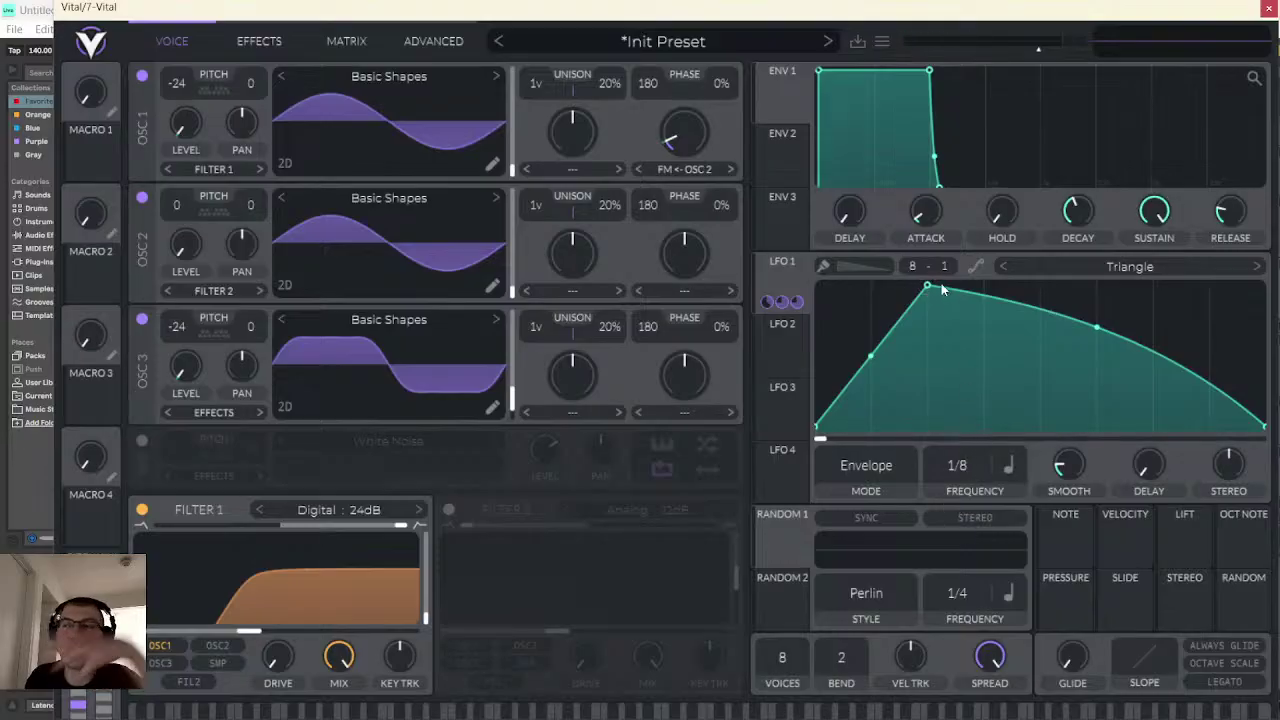
pyautogui.moveTo(1097, 328); pyautogui.dragTo(1096, 350)
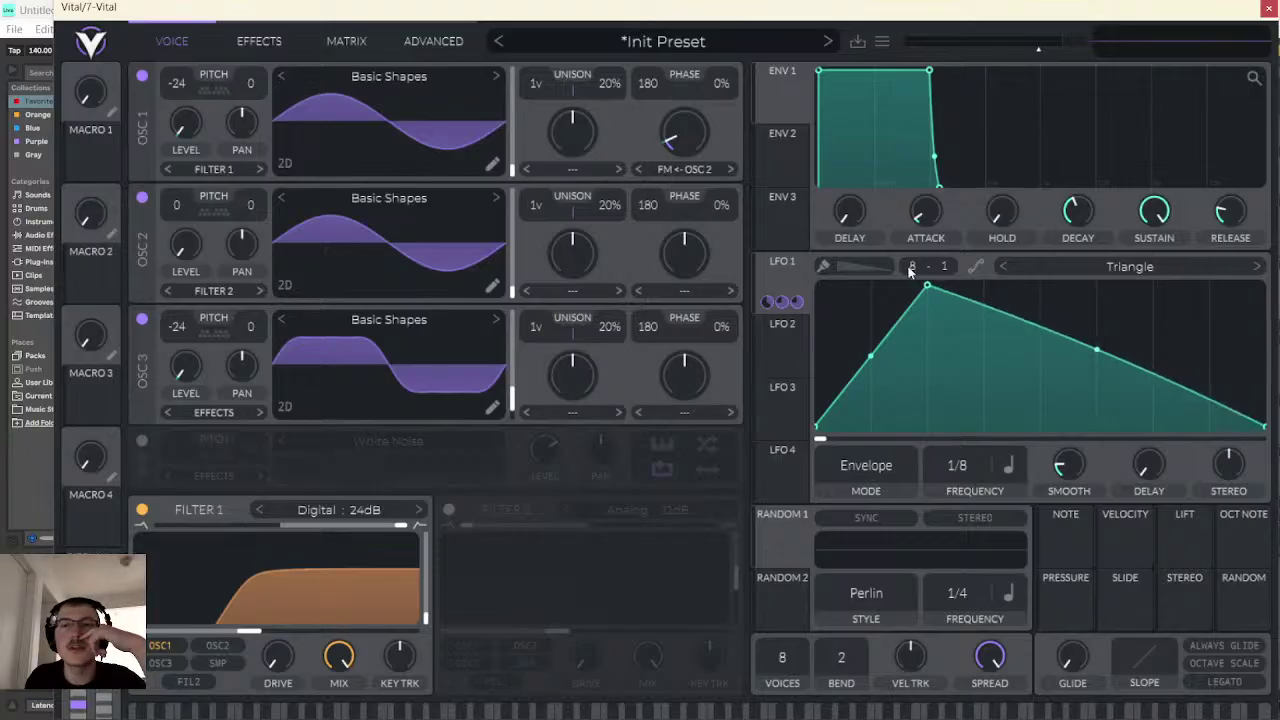
pyautogui.click(587, 716)
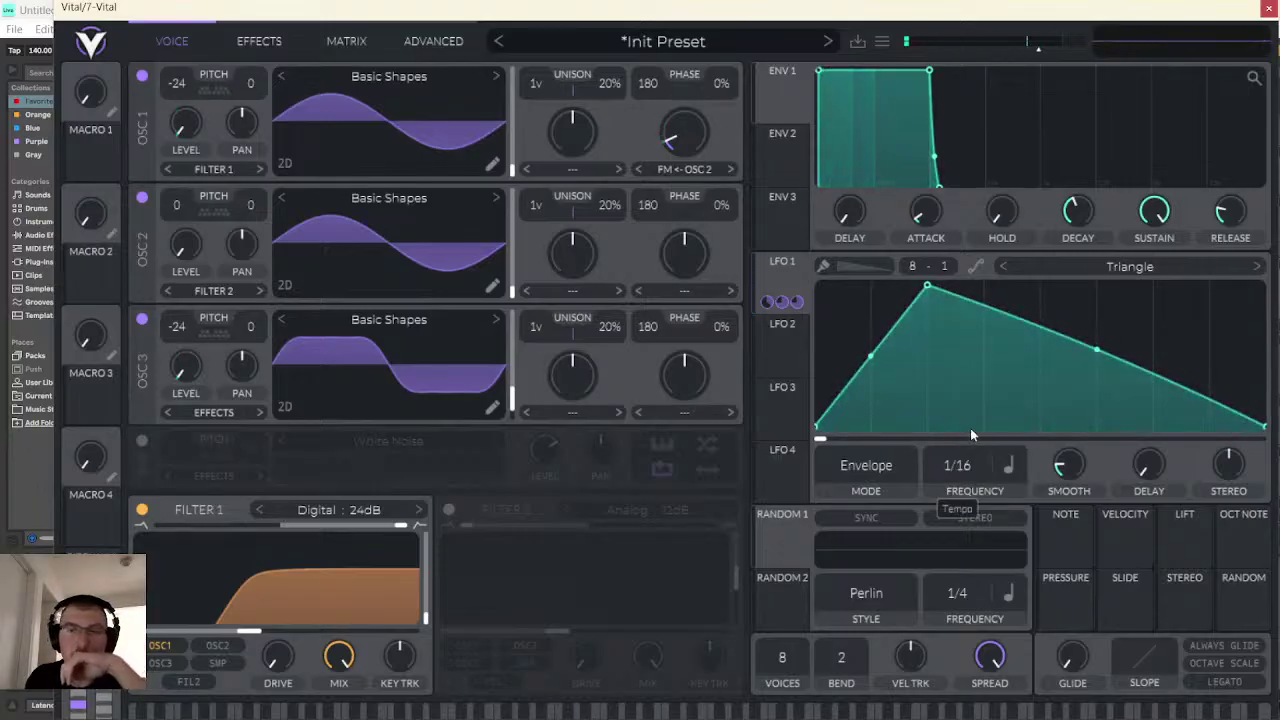
pyautogui.moveTo(969, 542); pyautogui.dragTo(969, 530)
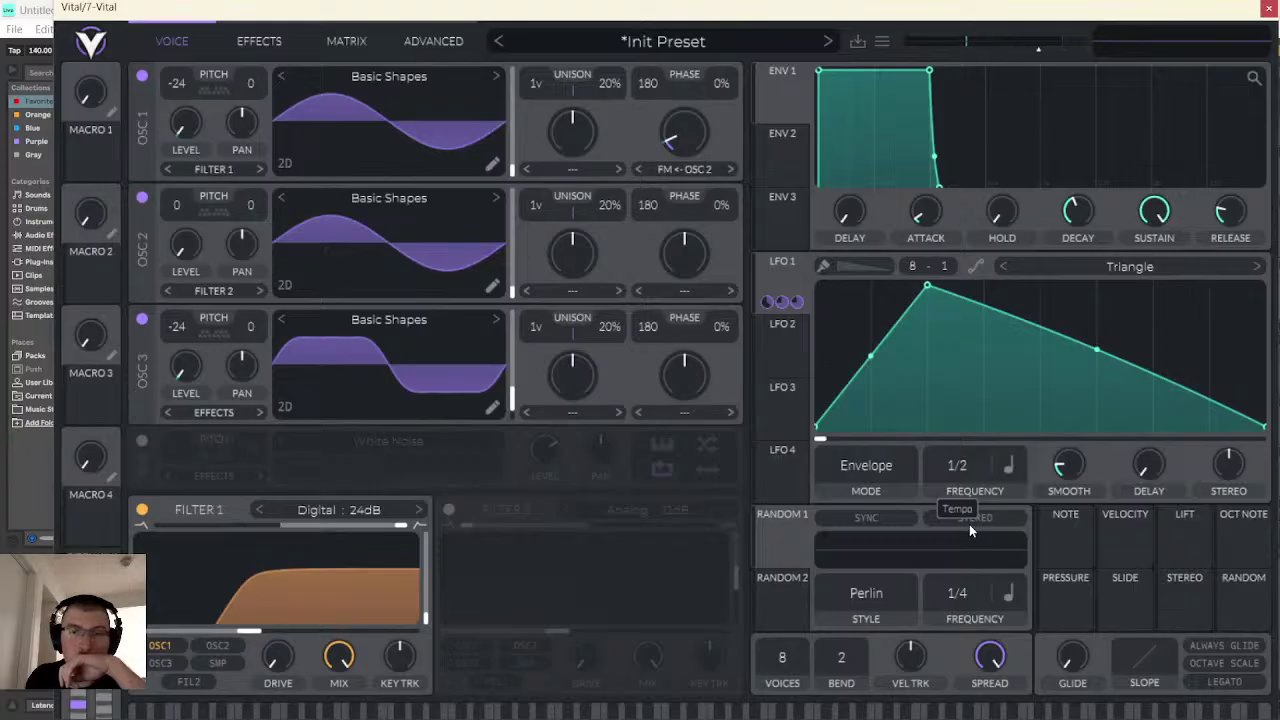
pyautogui.click(589, 712)
pyautogui.click(587, 712)
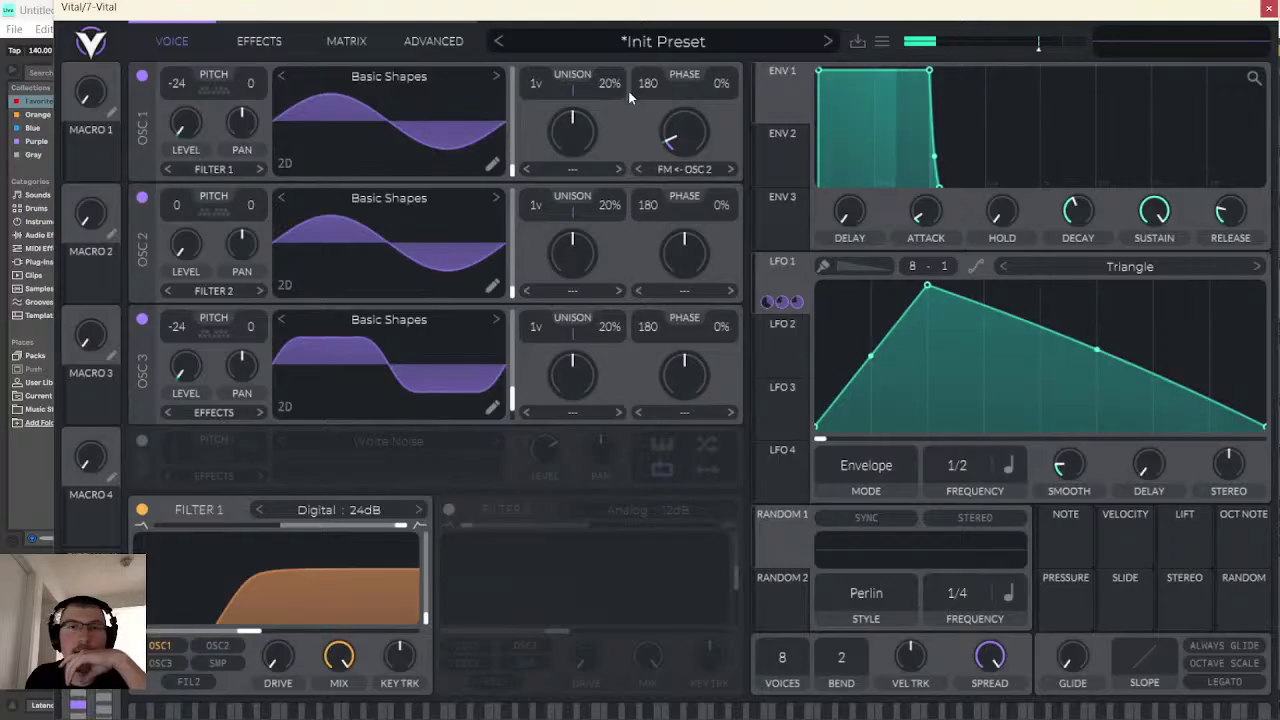
# - Audition notes while checking LFO 1's modulation of oscillator 1's FM amount
pyautogui.moveTo(686, 199)
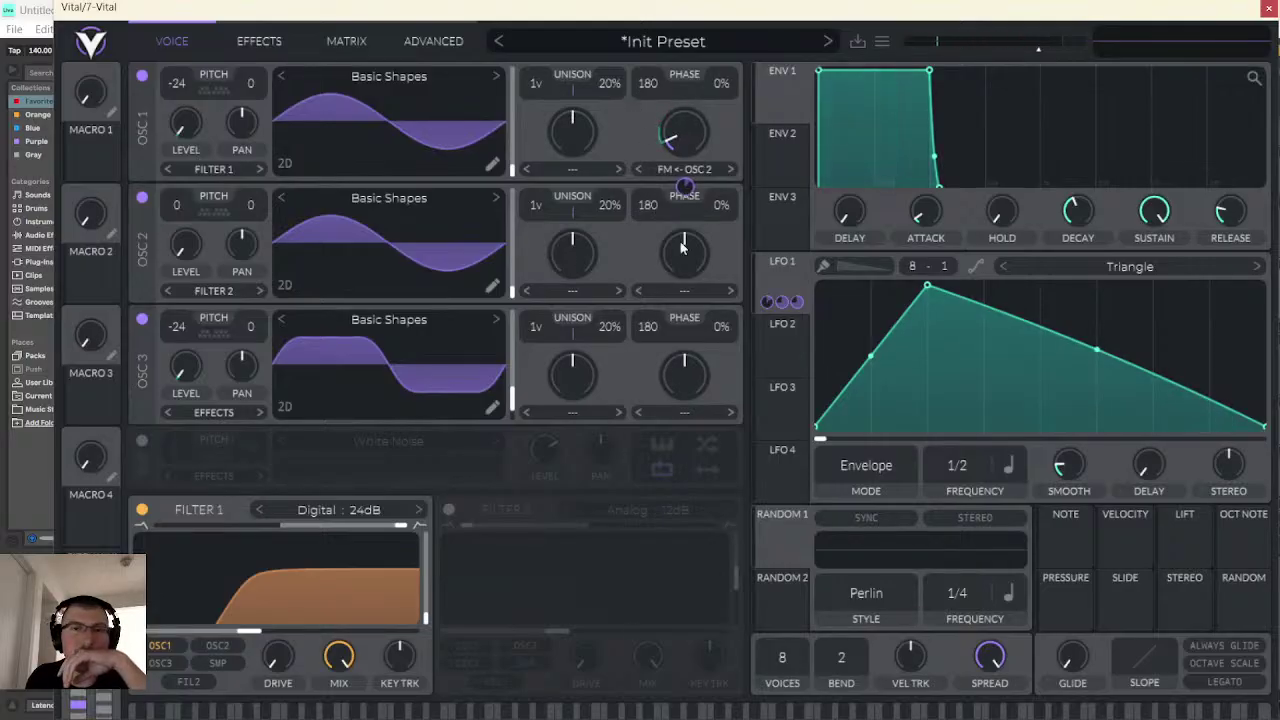
pyautogui.click(586, 710)
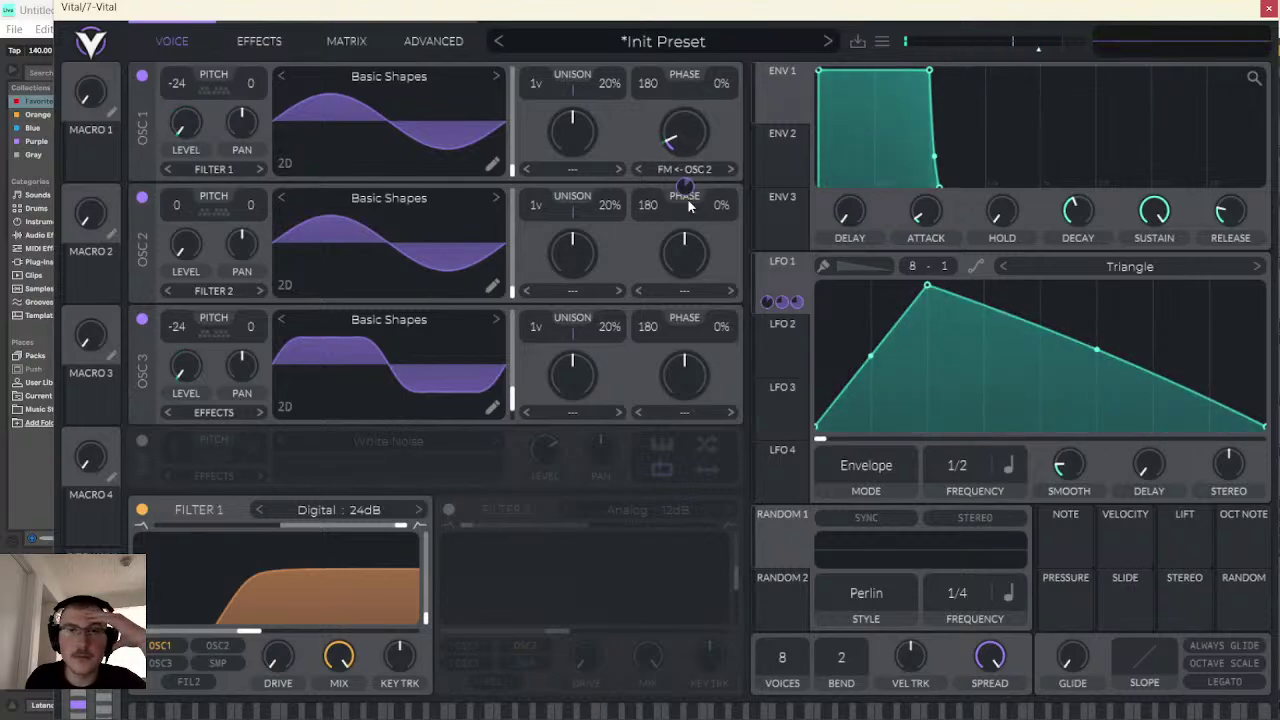
pyautogui.moveTo(685, 187)
pyautogui.click(586, 710)
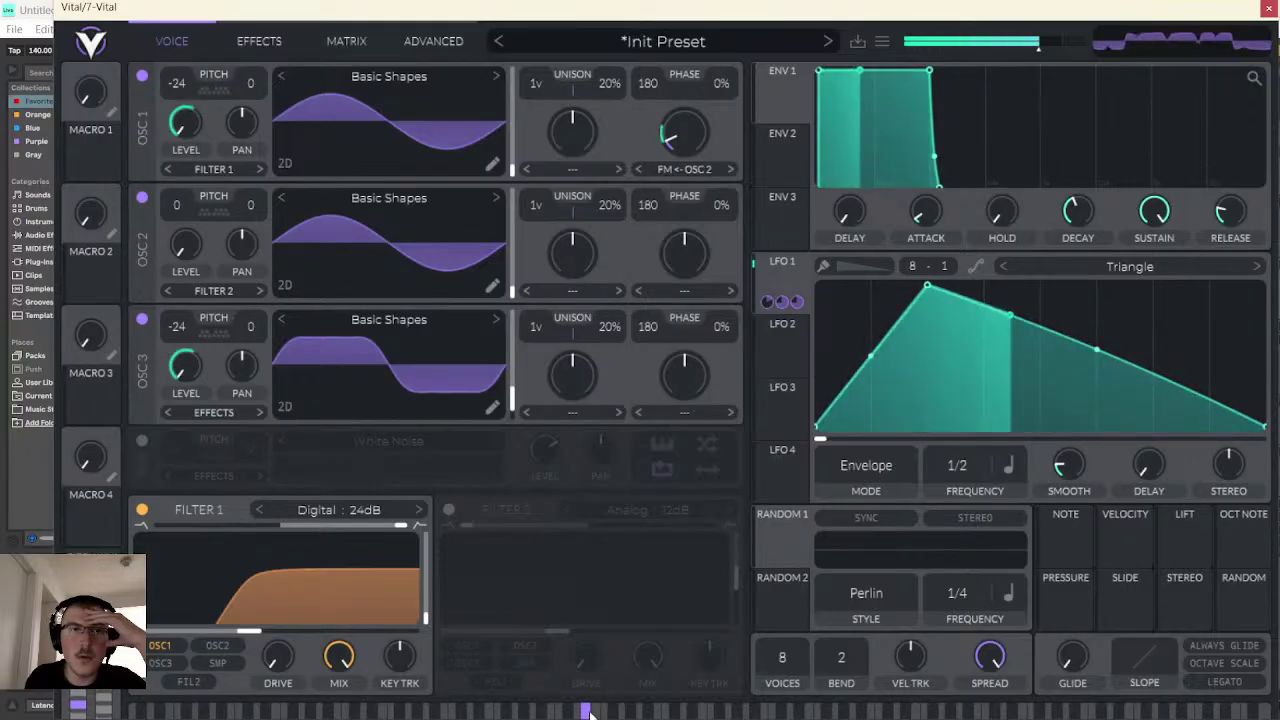
# - Turn off the Compressor in Vital's effects chain, audition a note and close the plugin window
pyautogui.click(259, 41)
pyautogui.click(585, 710)
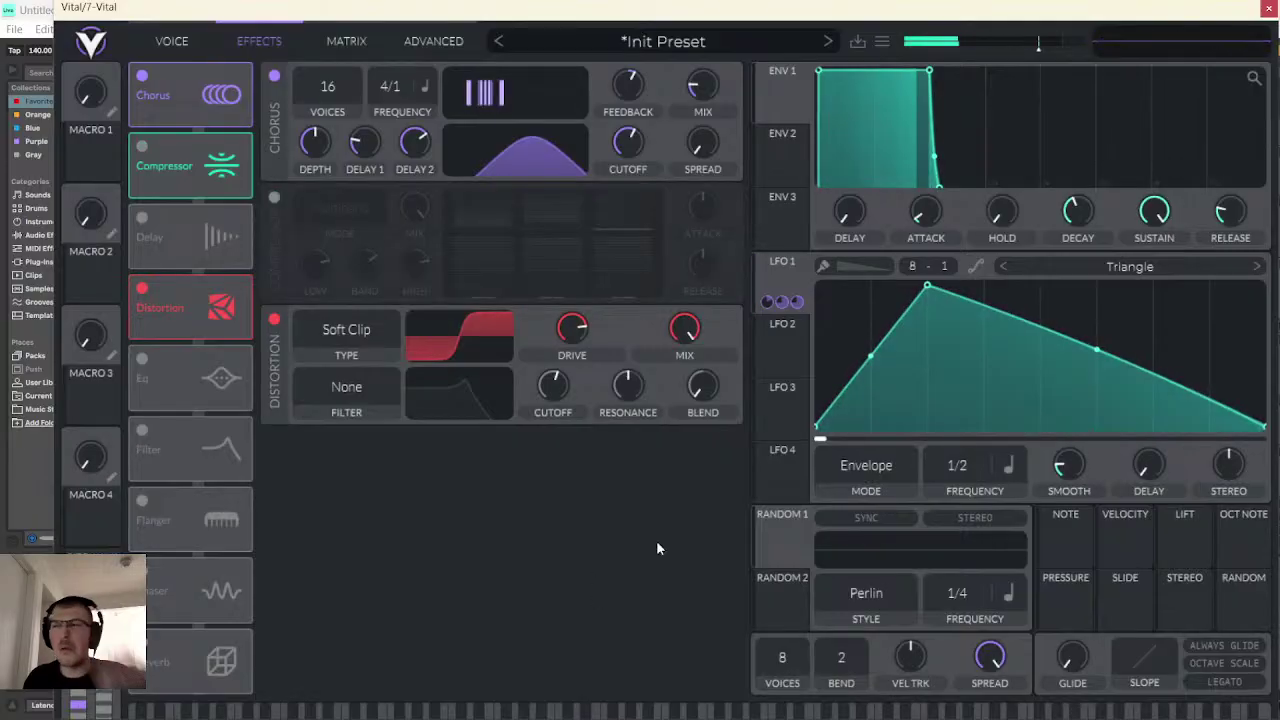
pyautogui.click(1267, 8)
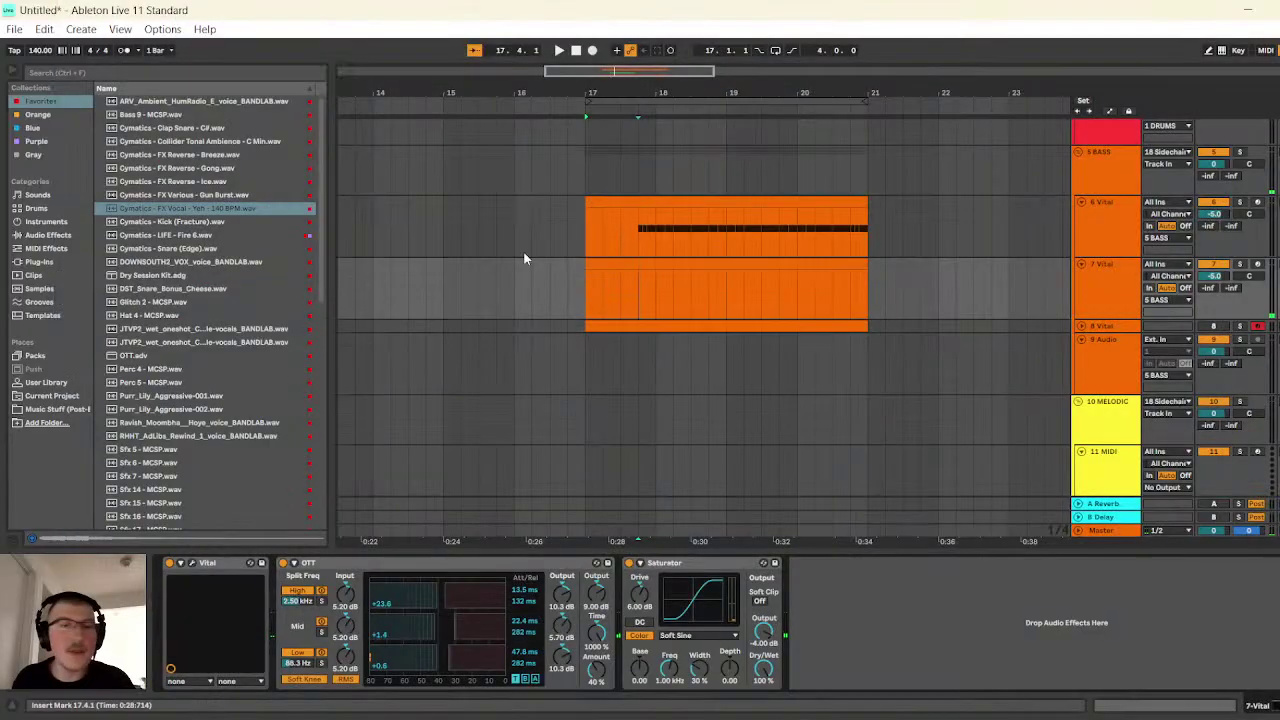
# - Add a two-beat note at the start of the 7 Vital clip, transpose it to D#2 and play from bar 17
pyautogui.doubleClick(655, 266)
pyautogui.doubleClick(365, 606)
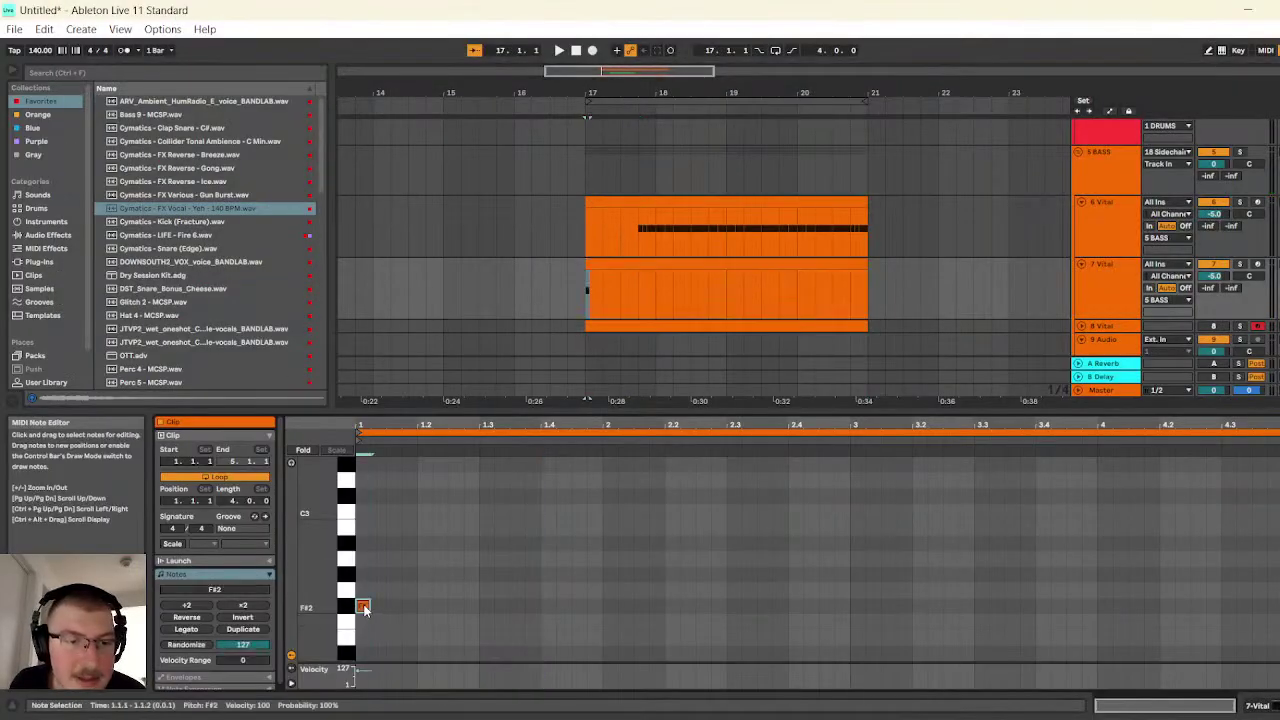
pyautogui.moveTo(366, 606); pyautogui.dragTo(479, 606)
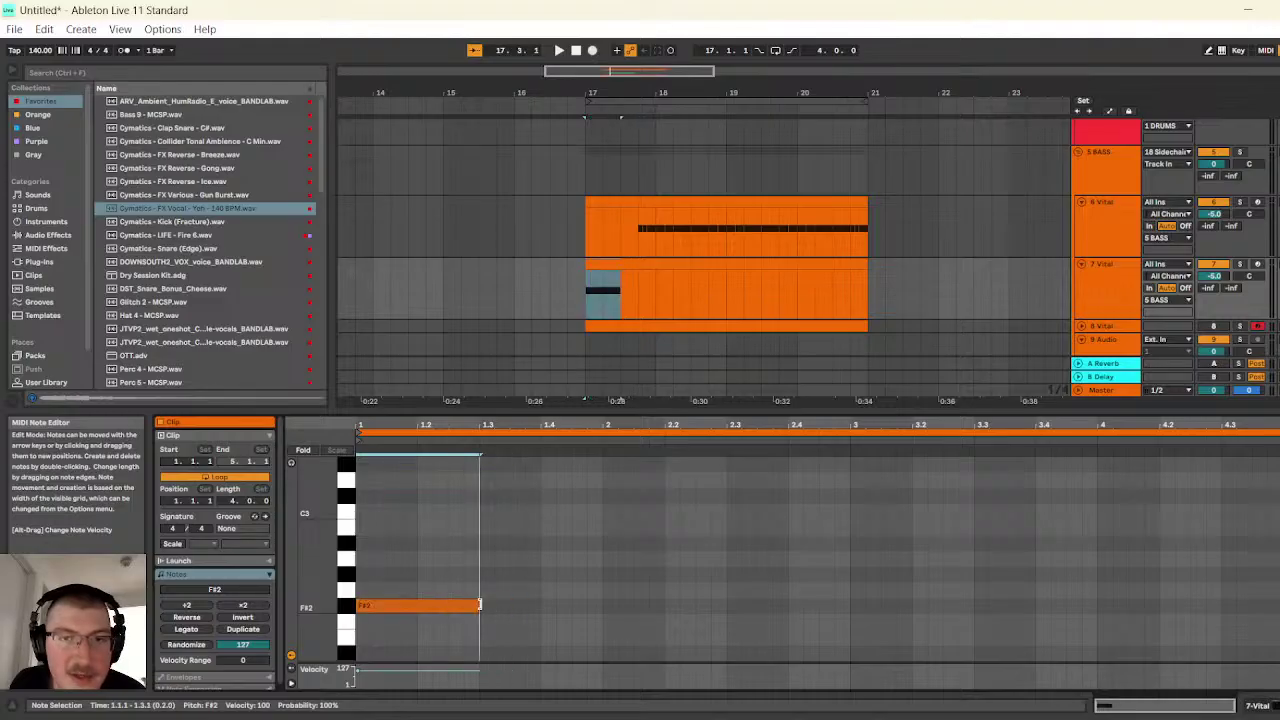
pyautogui.press('Down')
pyautogui.press('Down')
pyautogui.press('Down')
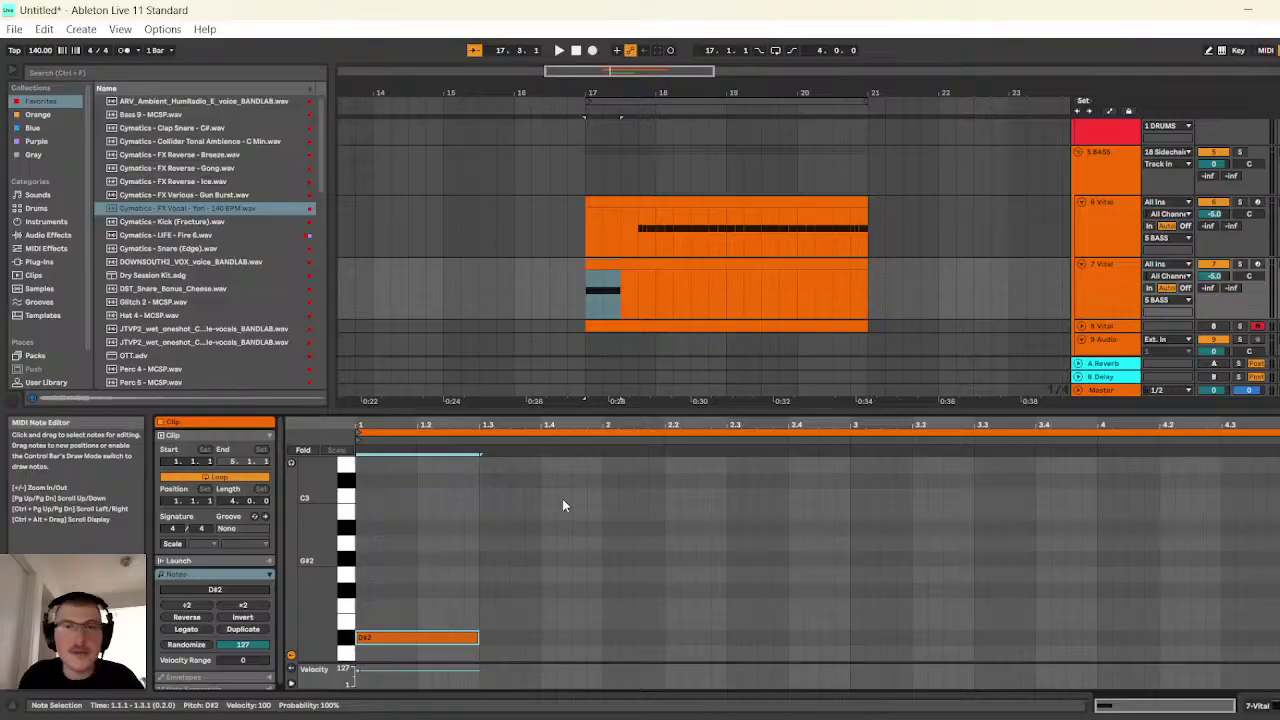
pyautogui.click(587, 211)
pyautogui.click(560, 51)
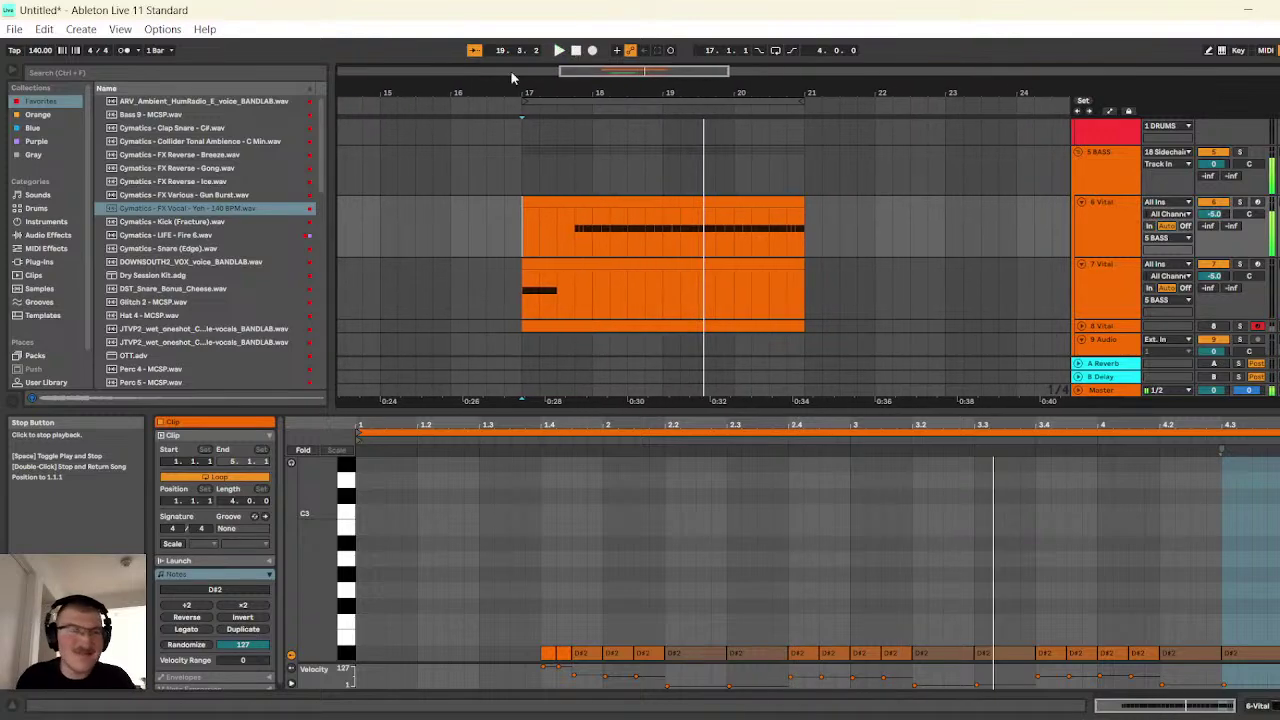
# - Add the PARALLEL REVERB AND DELAY RACK 2.0 to 7 Vital with reverb amount -15.0 dB and delay amount -inf dB
pyautogui.click(47, 235)
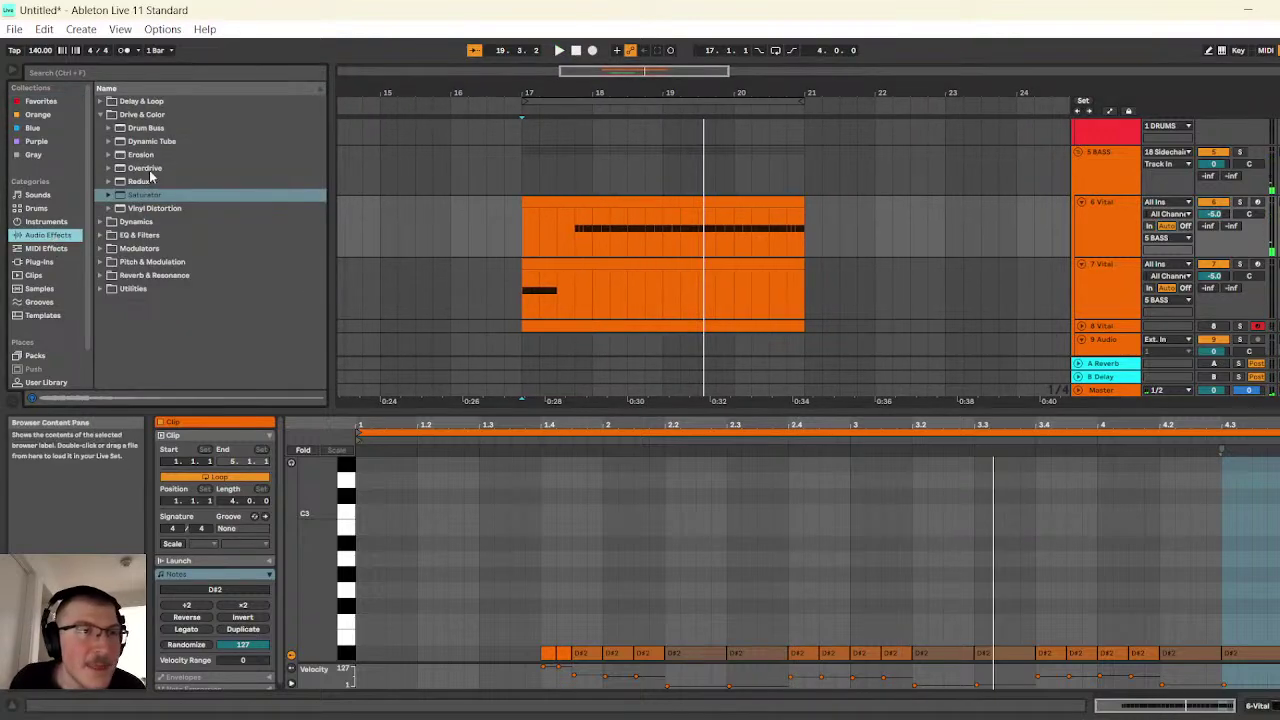
pyautogui.click(104, 115)
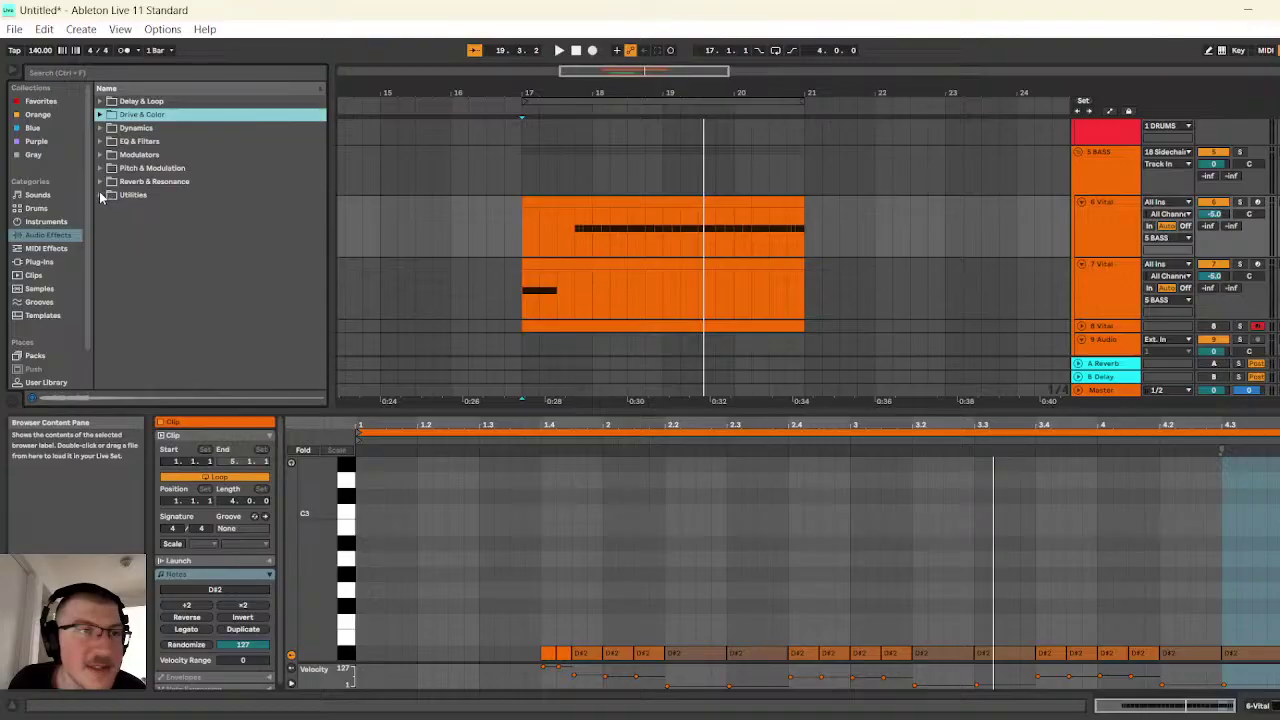
pyautogui.click(101, 196)
pyautogui.click(207, 343)
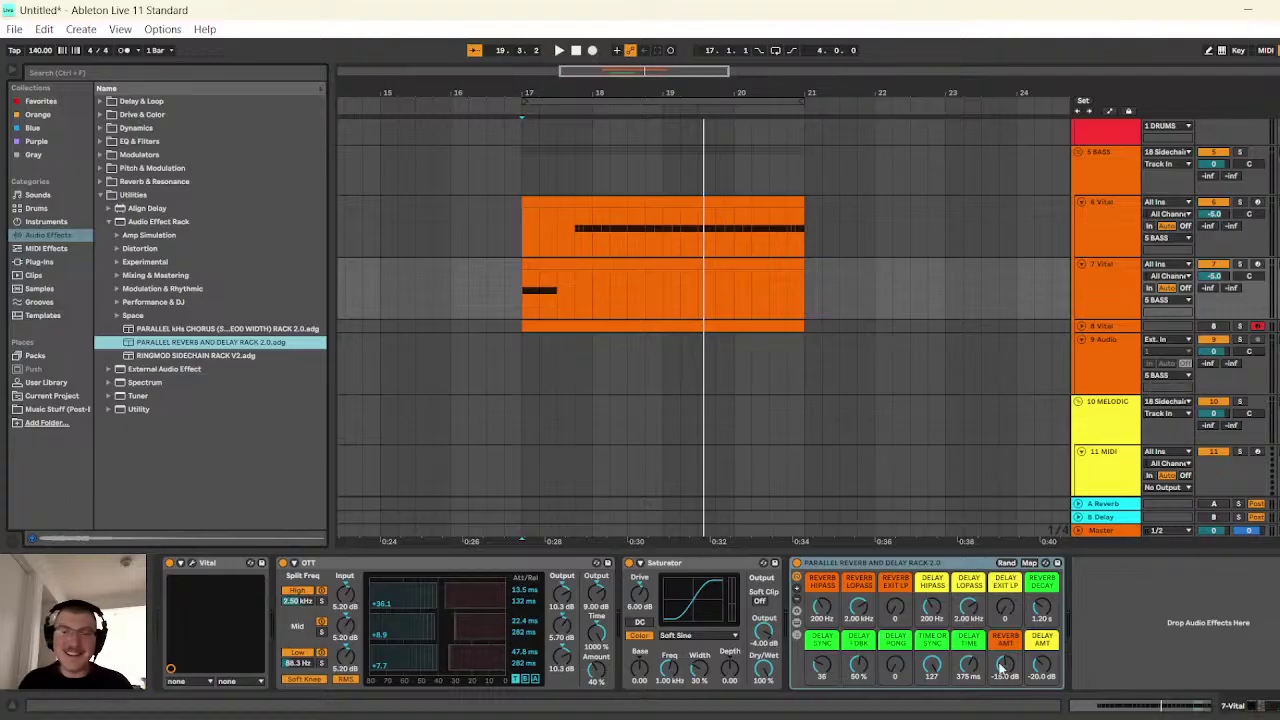
pyautogui.click(1042, 668)
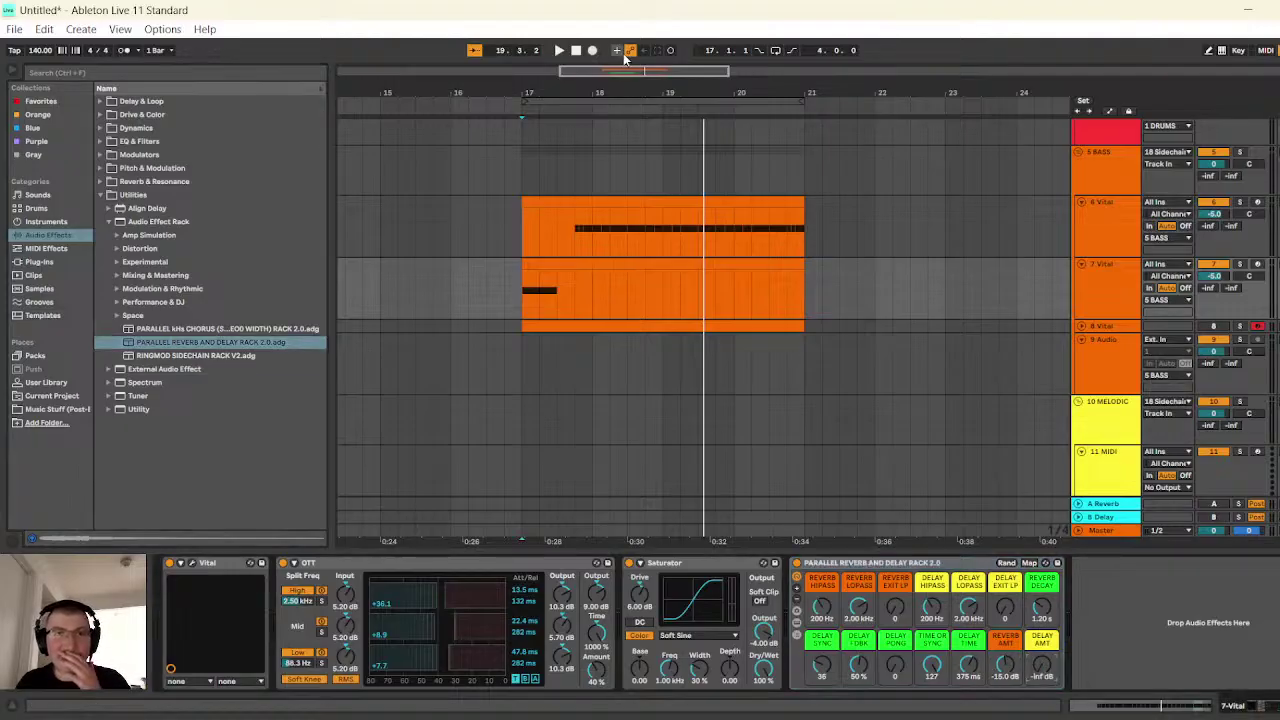
# - Solo 7 Vital, play its note from bar 17 and raise the rack's reverb amount to -5.0 dB
pyautogui.click(560, 50)
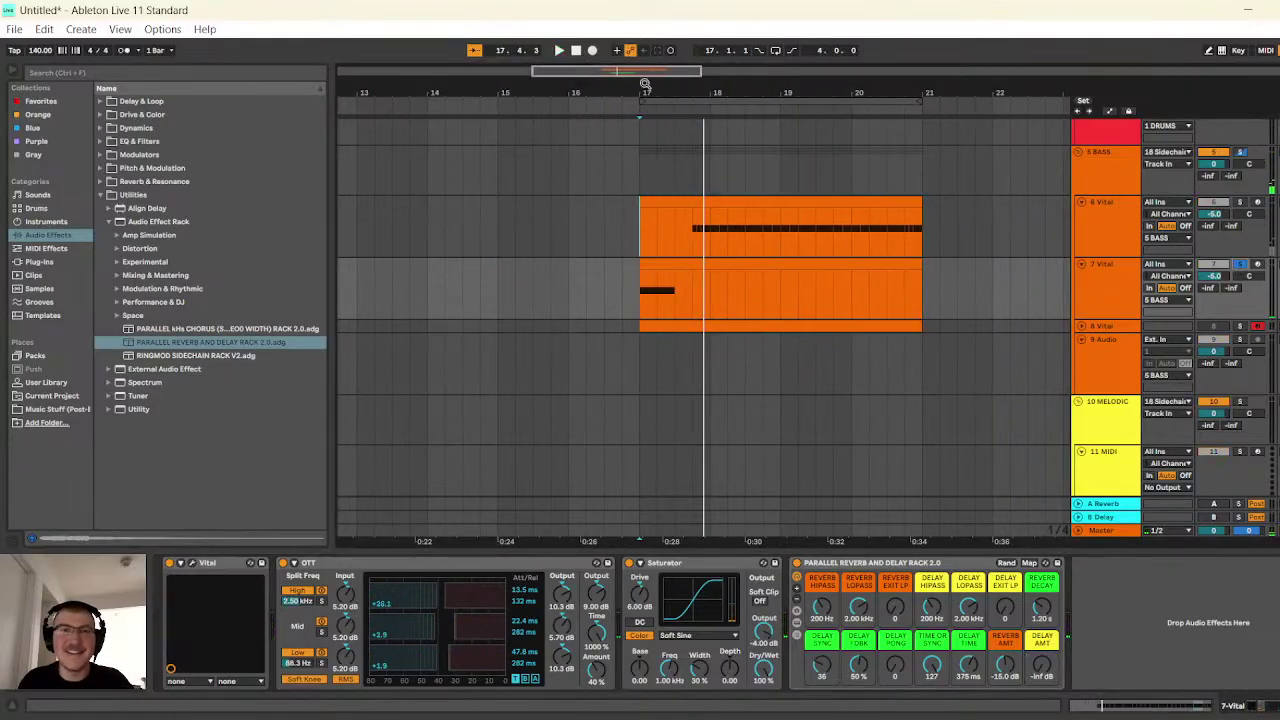
pyautogui.click(560, 50)
pyautogui.click(575, 50)
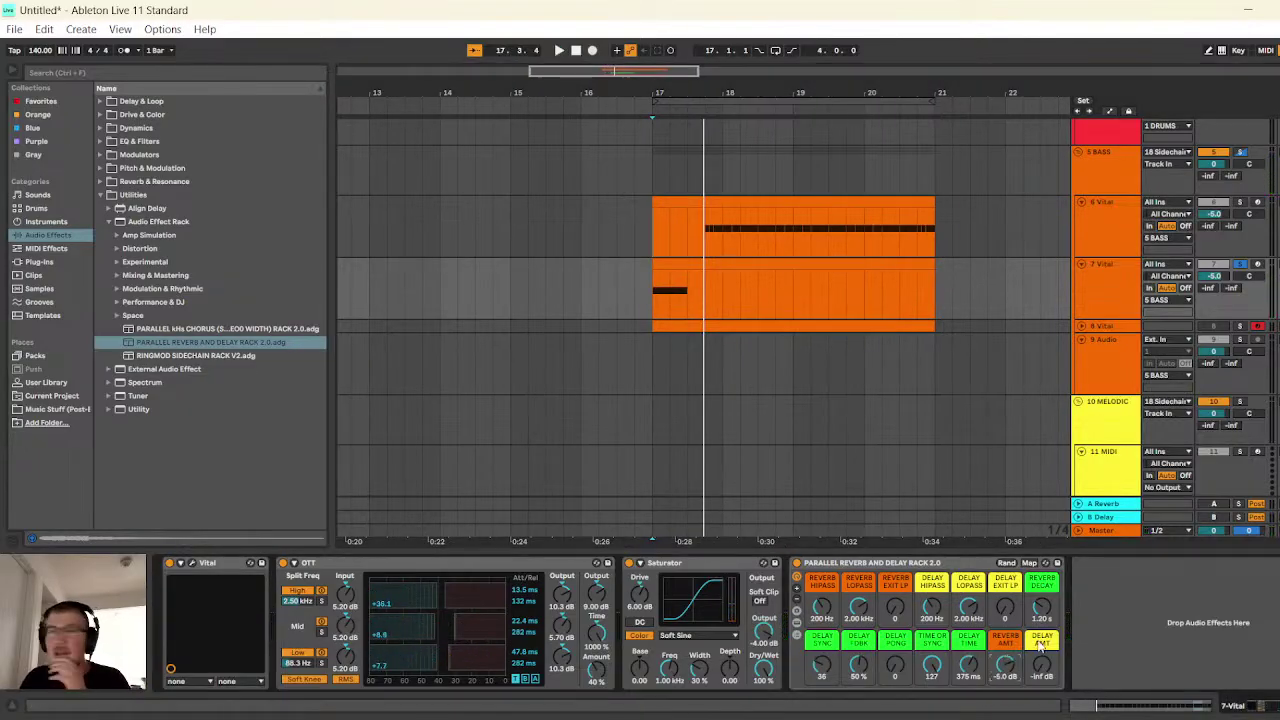
# - Automate the reverb amount on 7 Vital to rise from -inf dB to -5.0 dB at the note's end, beat 17.3
pyautogui.click(1110, 111)
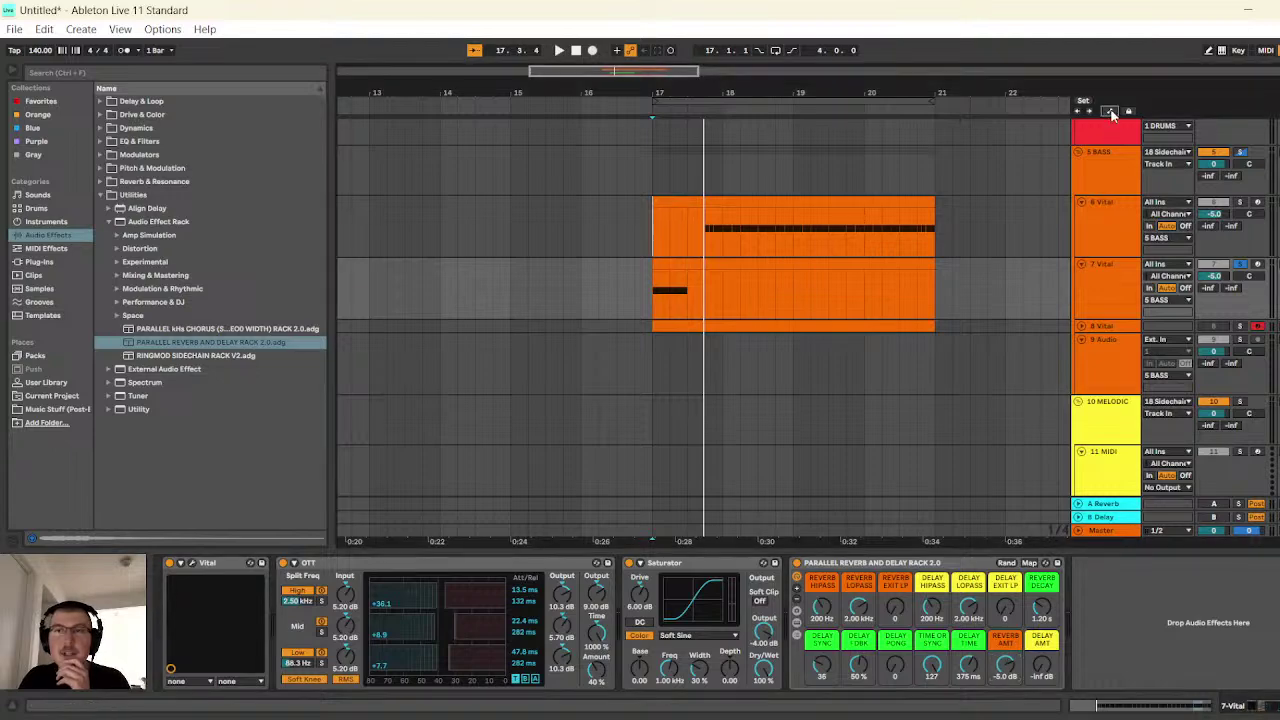
pyautogui.moveTo(636, 70); pyautogui.dragTo(636, 75)
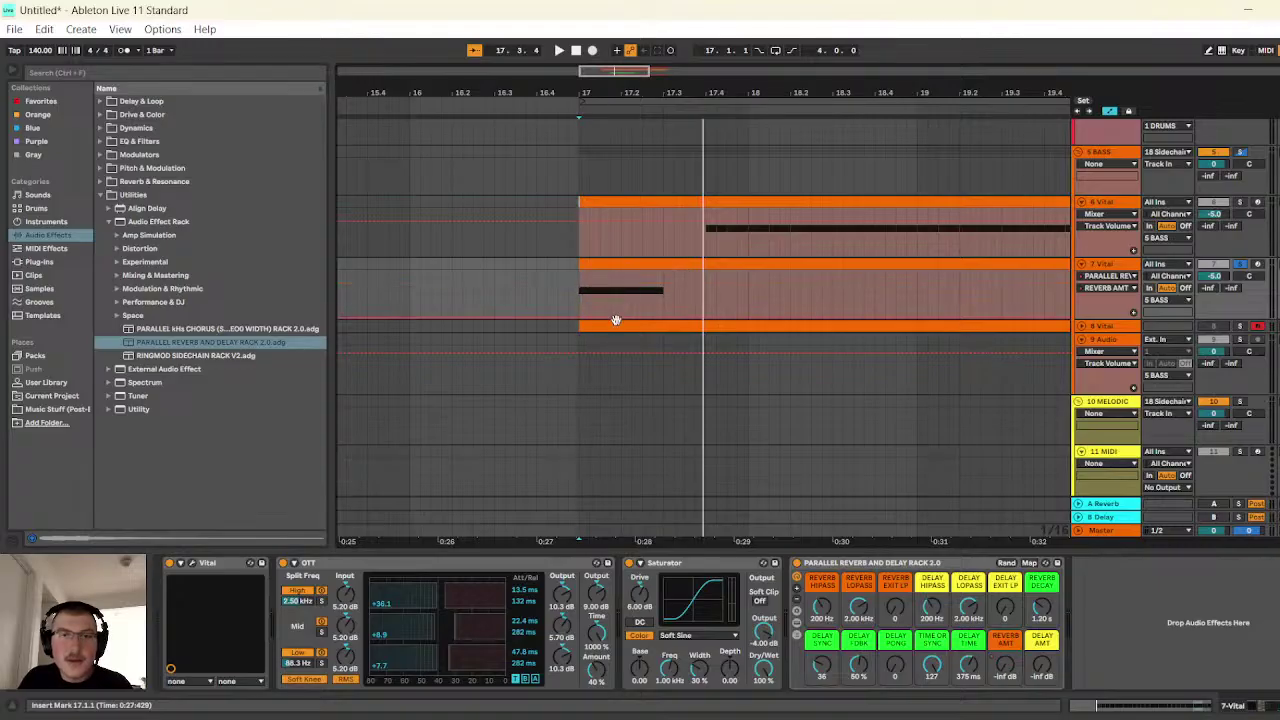
pyautogui.moveTo(658, 317); pyautogui.dragTo(662, 289)
pyautogui.rightClick(660, 289)
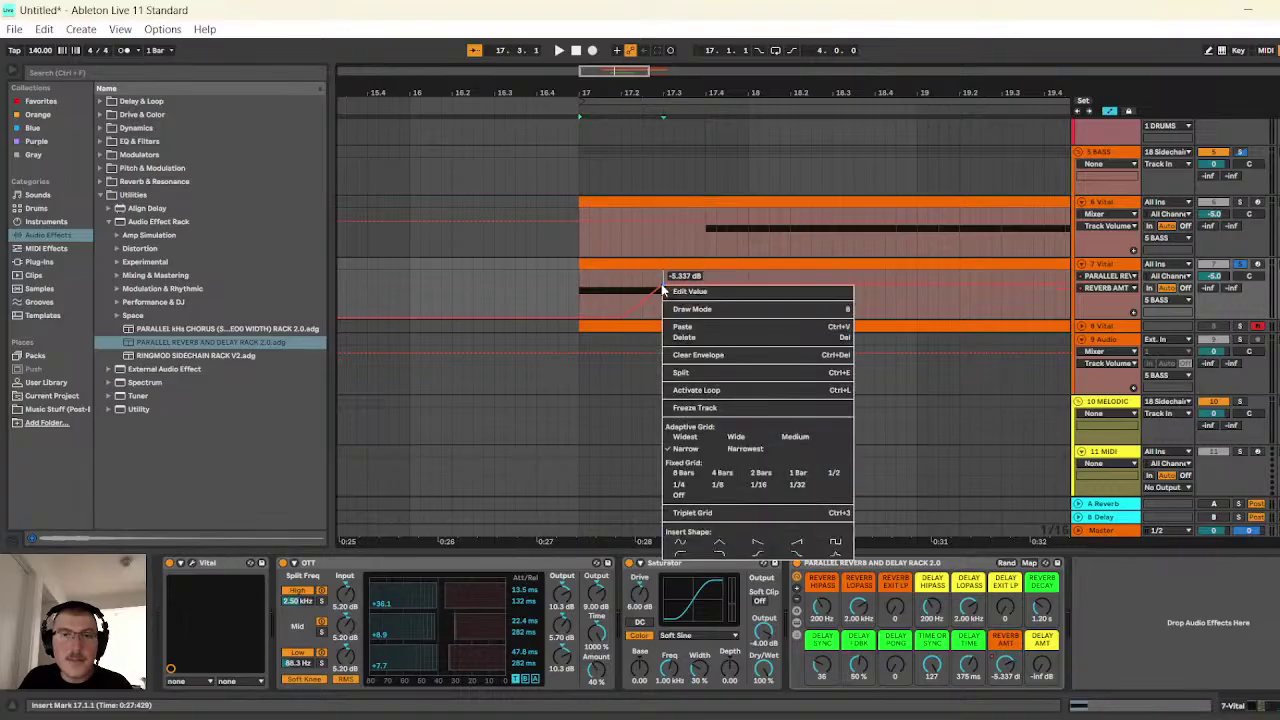
pyautogui.click(676, 296)
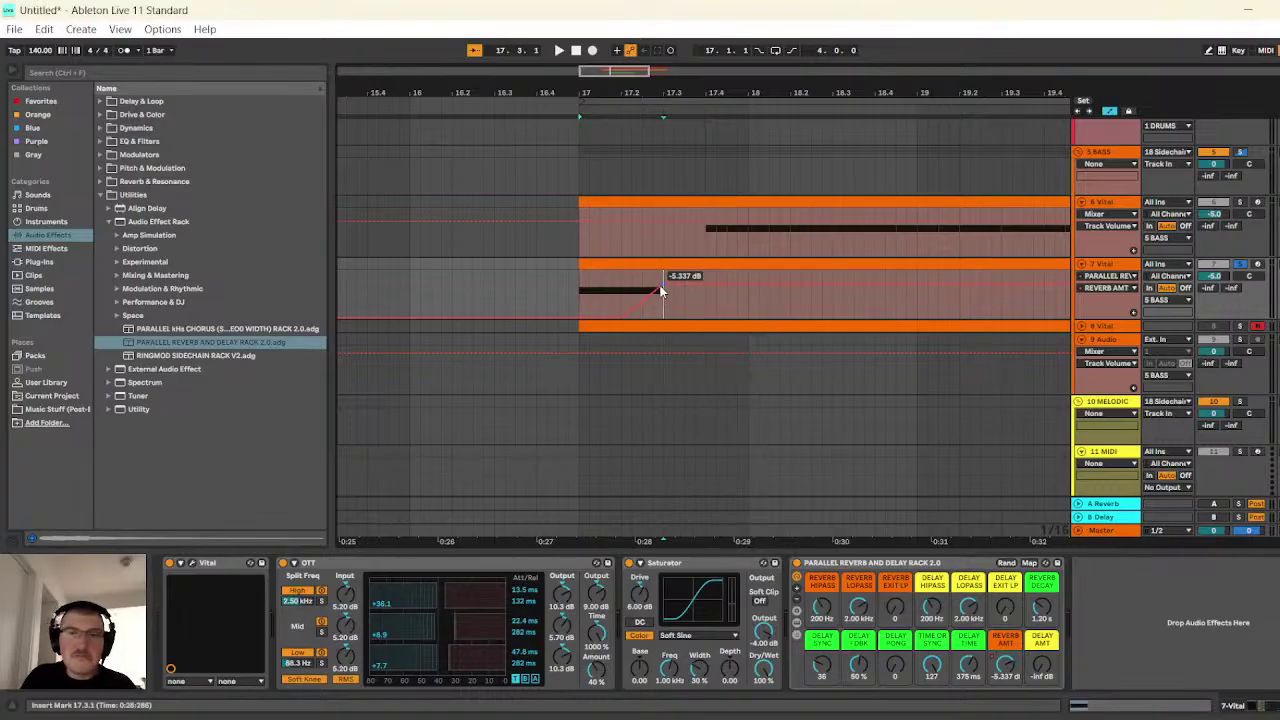
pyautogui.rightClick(662, 289)
pyautogui.click(754, 170)
pyautogui.moveTo(662, 280); pyautogui.dragTo(662, 278)
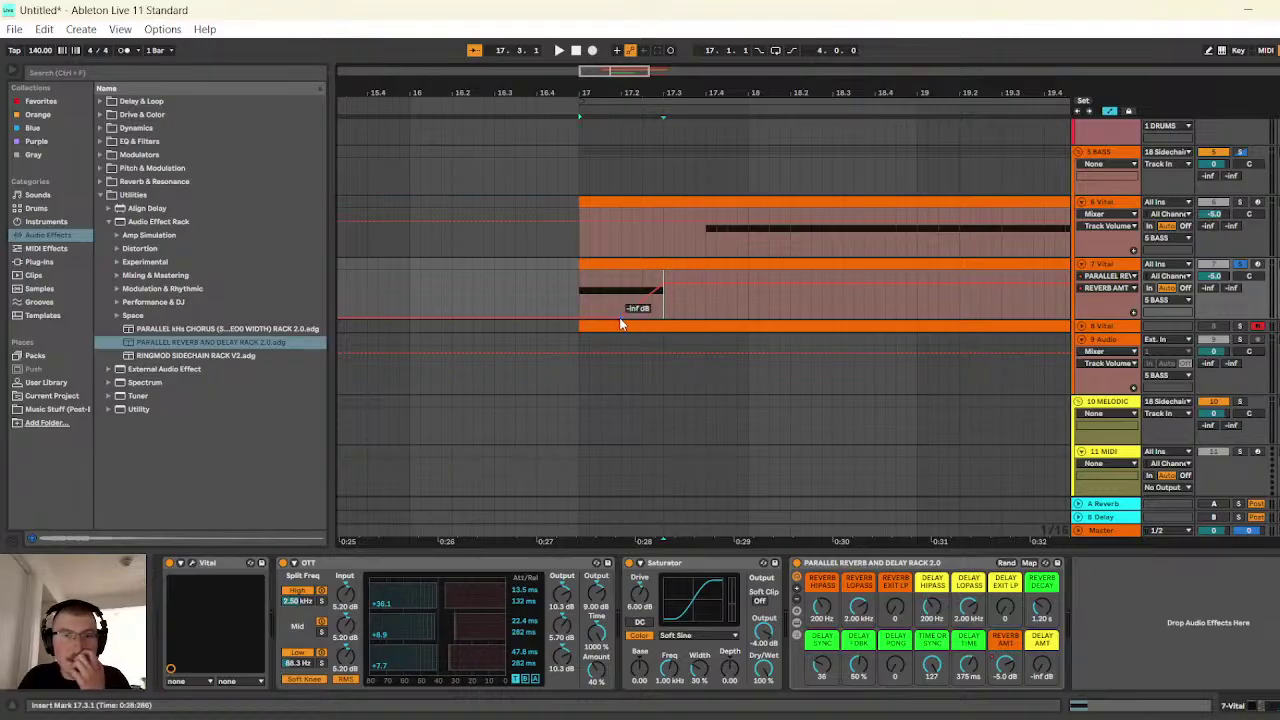
pyautogui.click(575, 279)
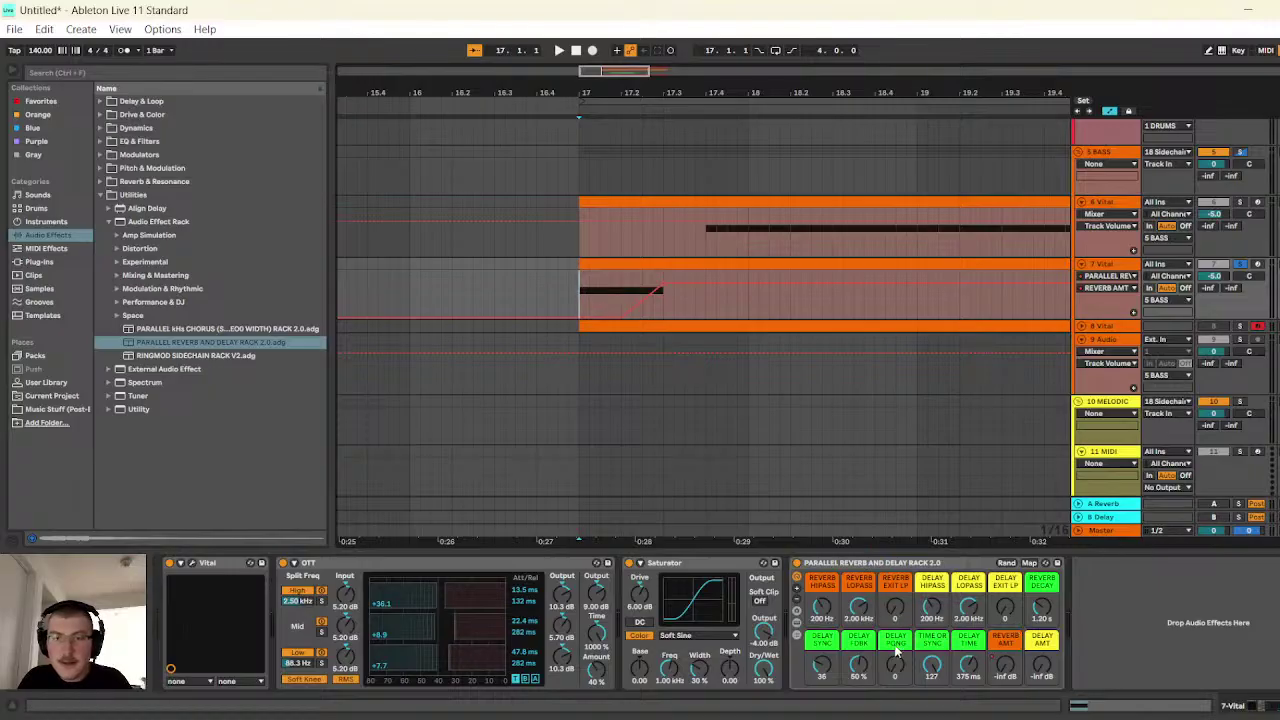
# - Set the rack's reverb decay to 3.00 s and play the soloed 7 Vital track from bar 17
pyautogui.click(560, 50)
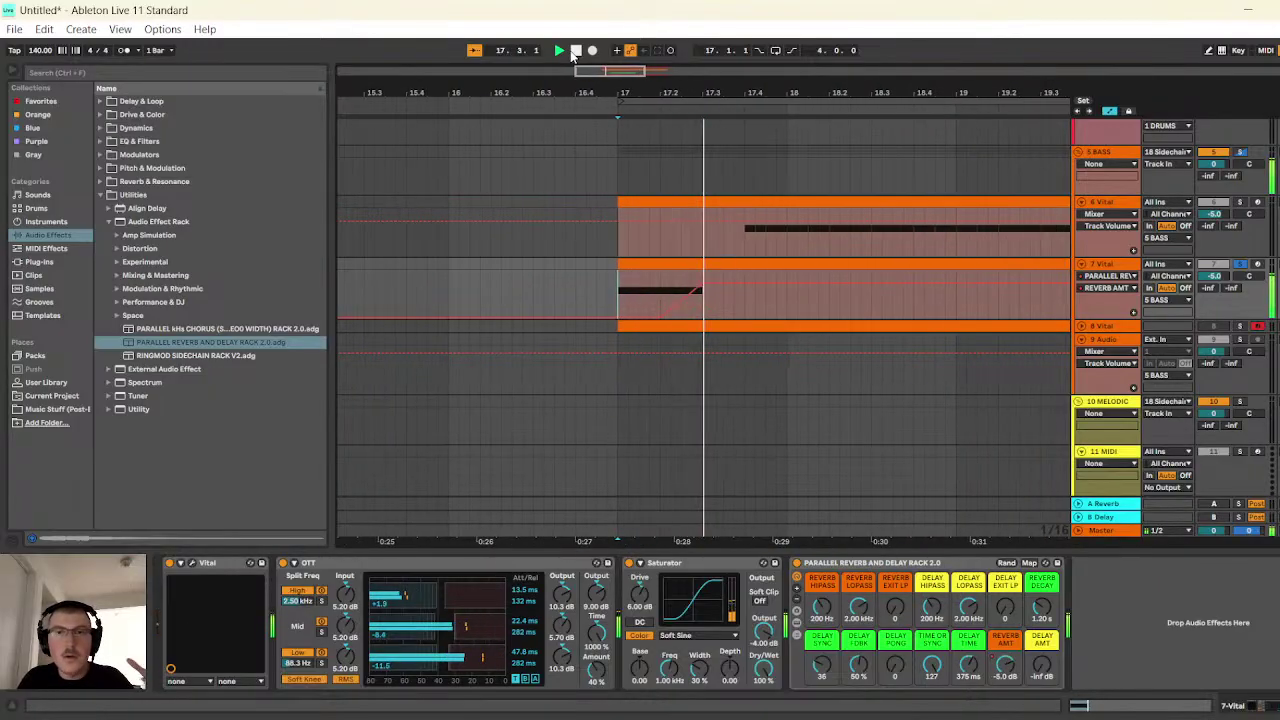
pyautogui.click(576, 50)
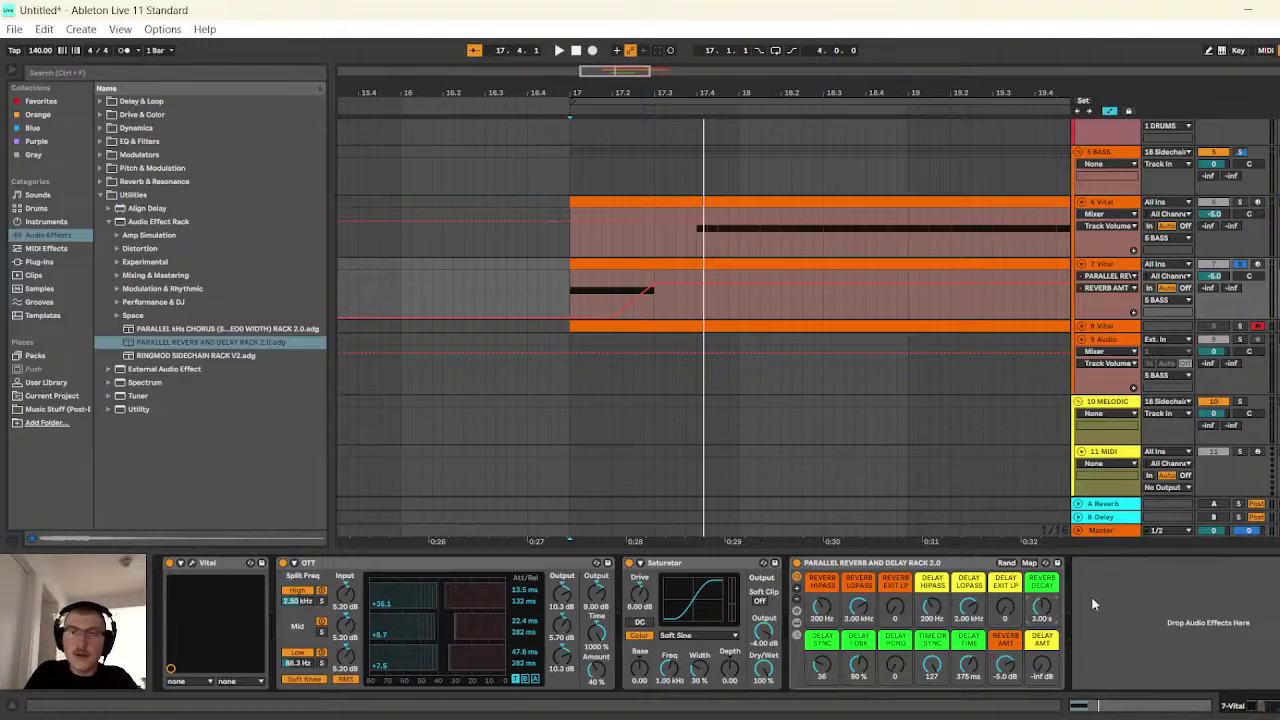
pyautogui.press('space')
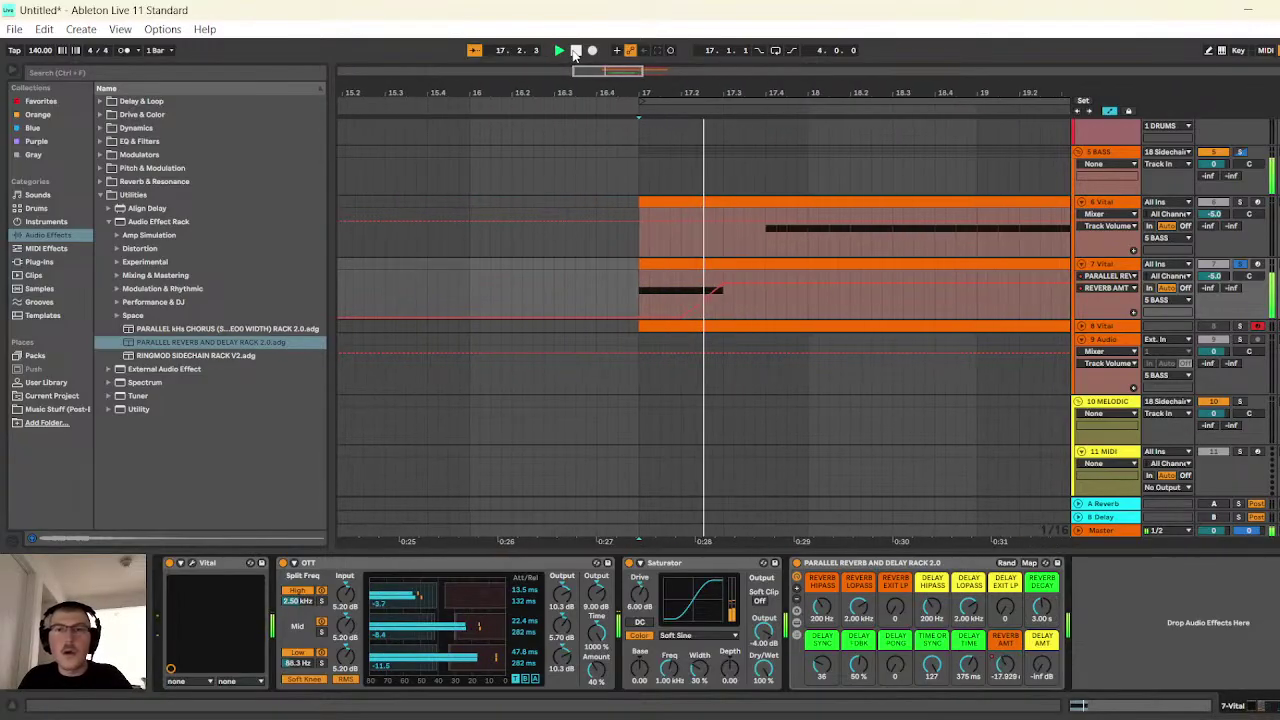
pyautogui.click(576, 50)
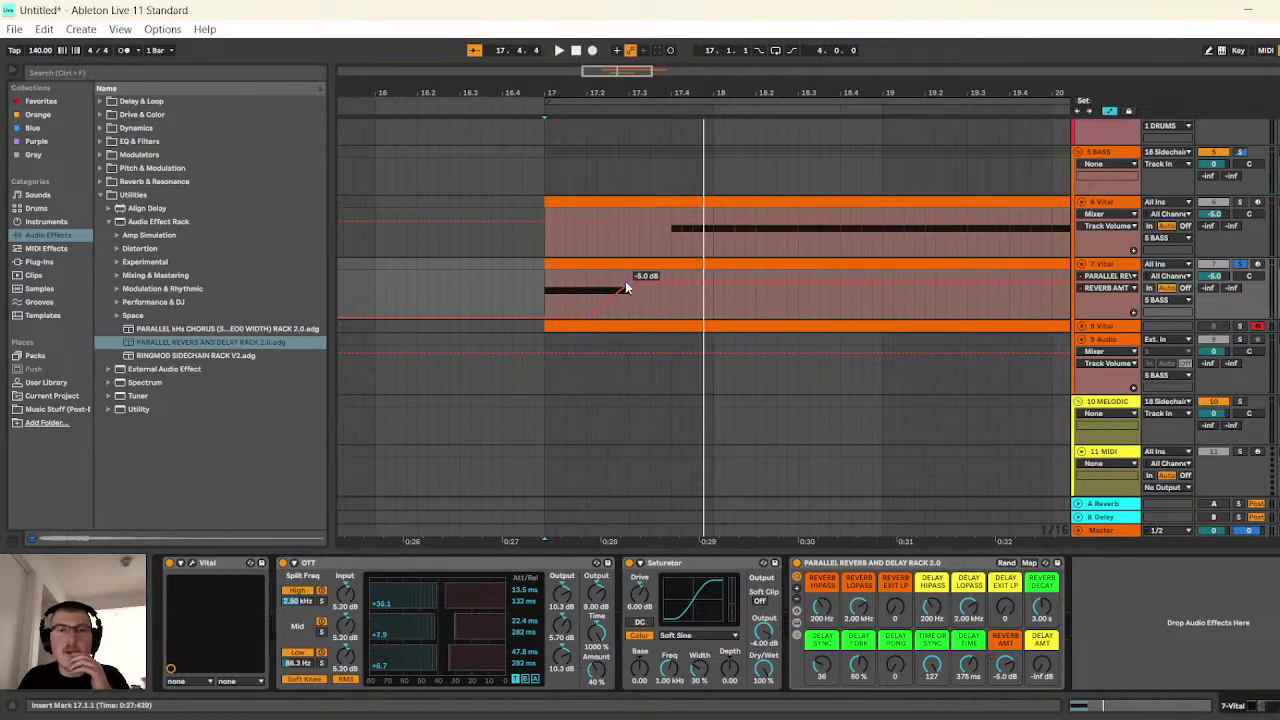
# - Delete the reverb amount automation points on 7 Vital and return the reverb amount to -5.0 dB
pyautogui.click(625, 283)
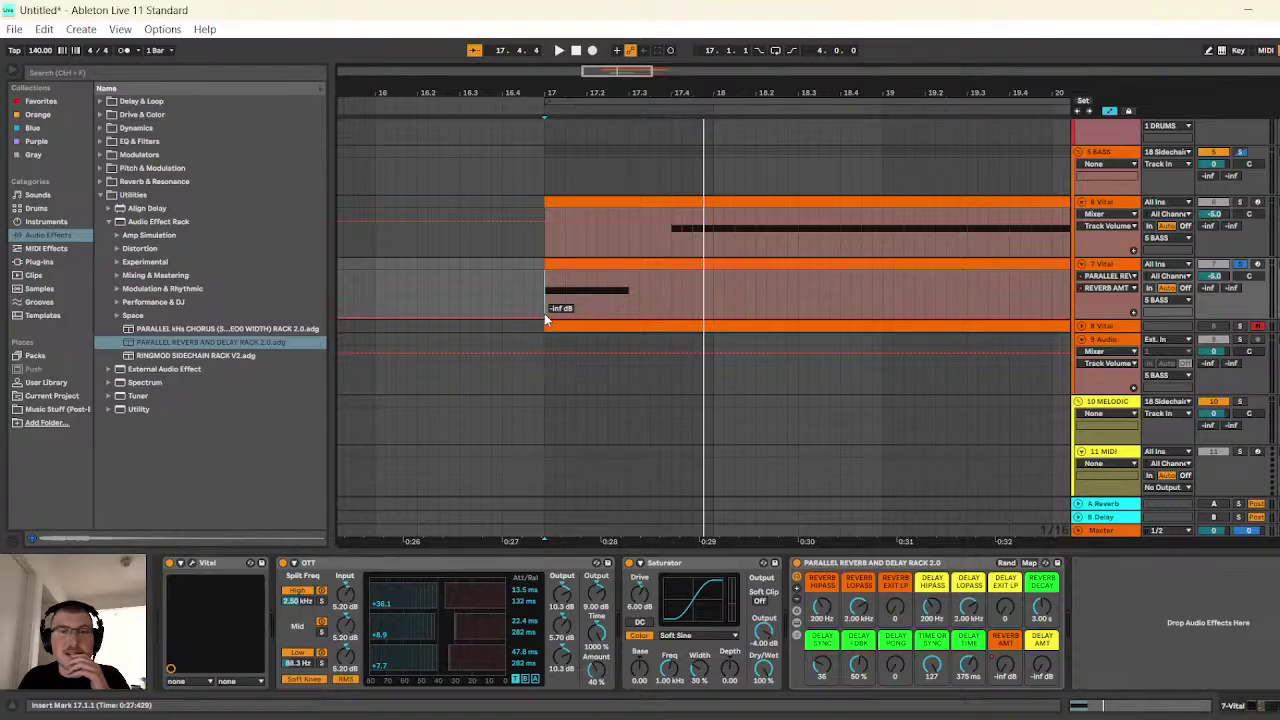
pyautogui.click(550, 197)
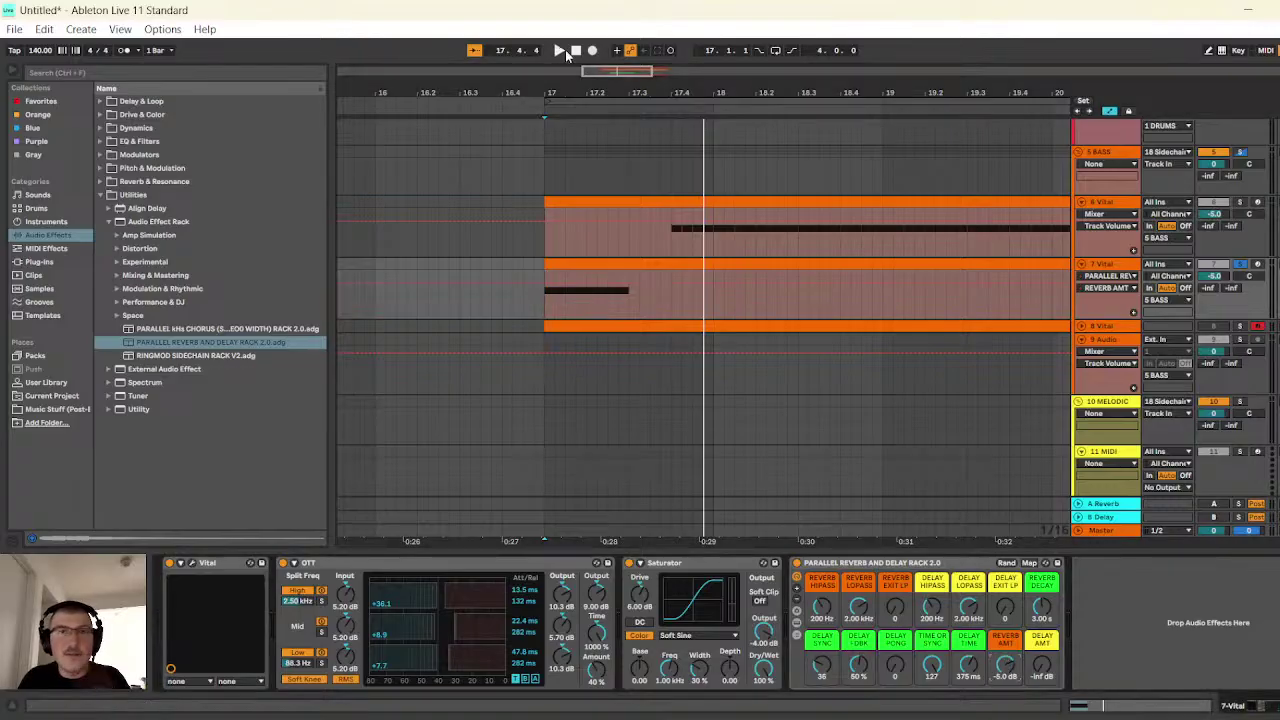
# - Play 7 Vital on its own, turn off its solo and play the section with all tracks
pyautogui.click(560, 50)
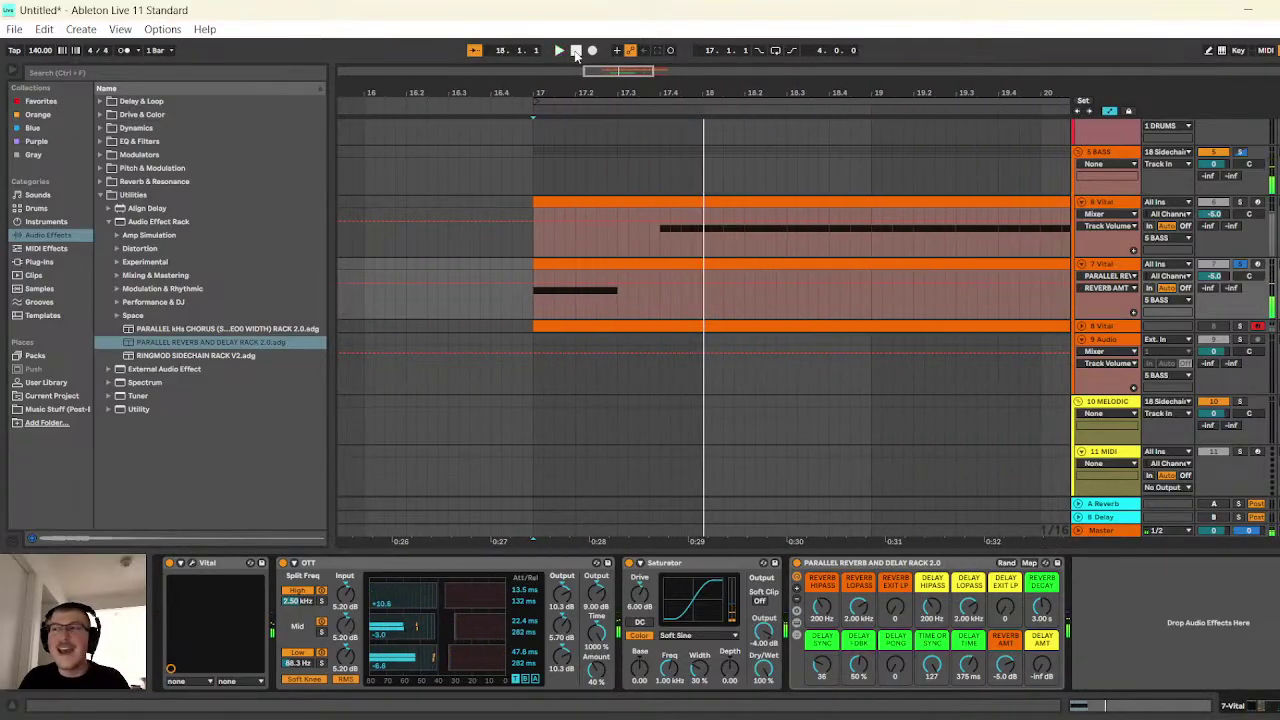
pyautogui.click(576, 50)
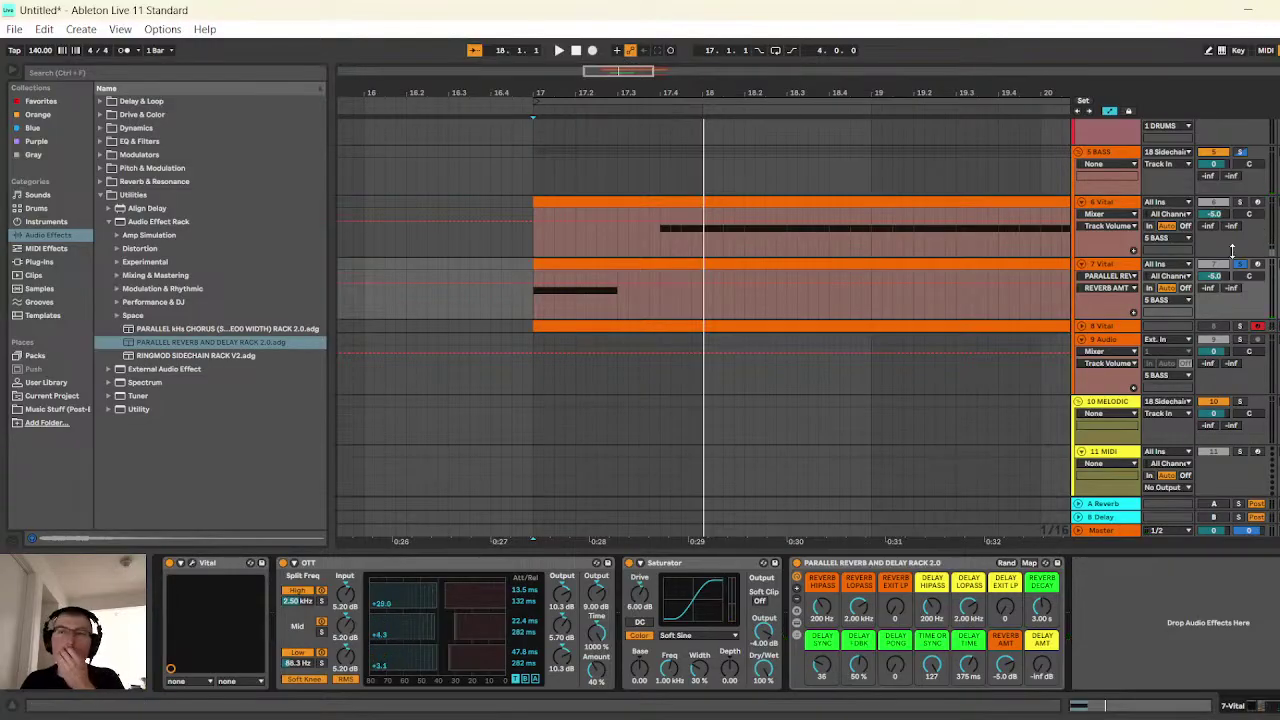
pyautogui.click(559, 50)
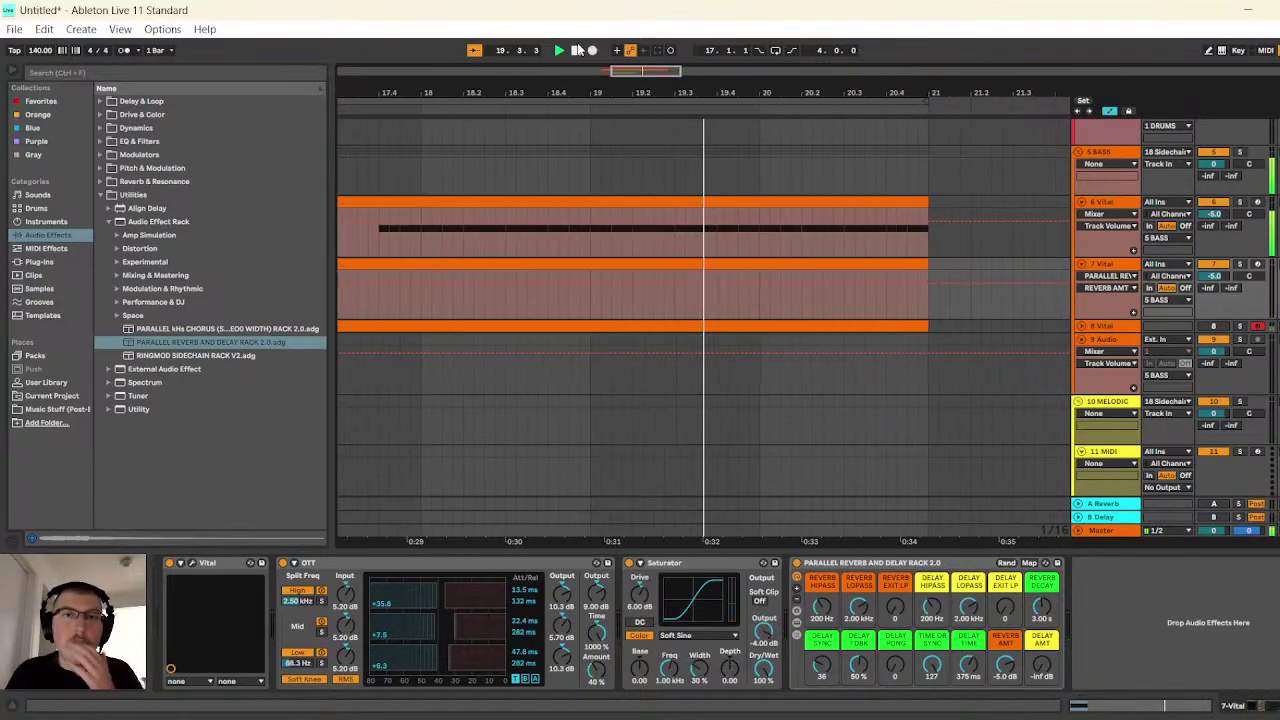
pyautogui.click(577, 50)
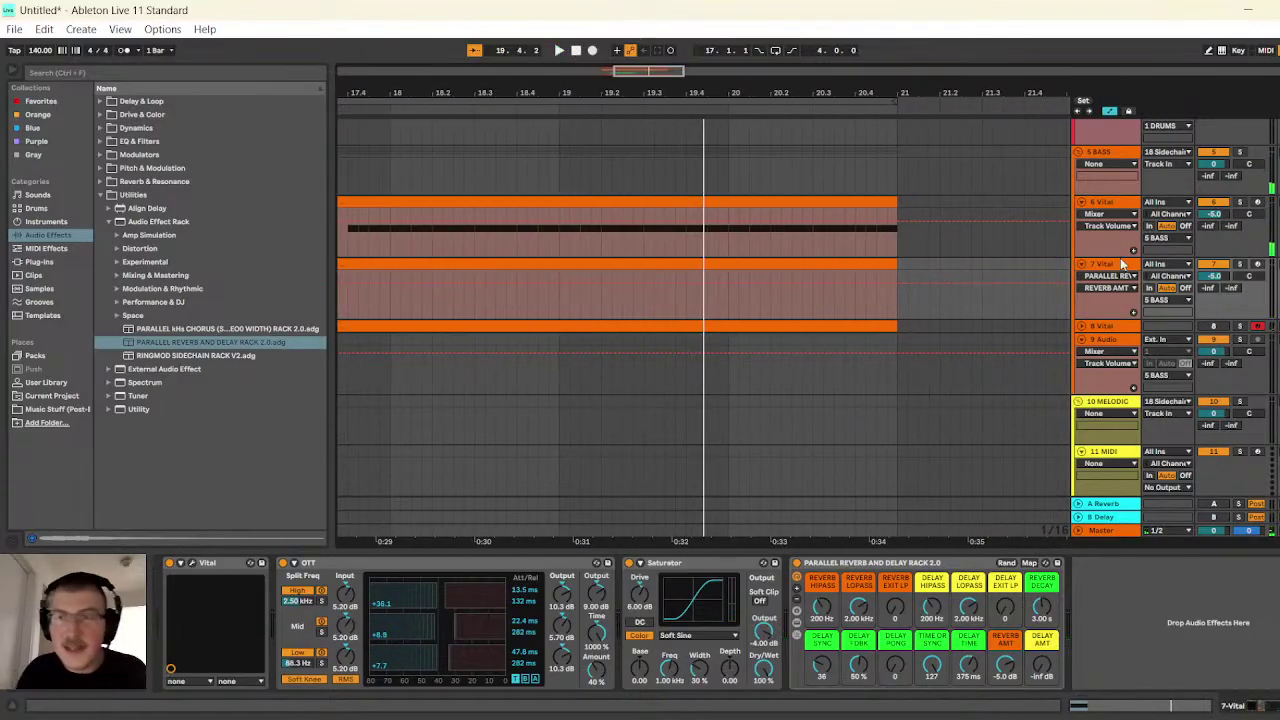
pyautogui.click(893, 571)
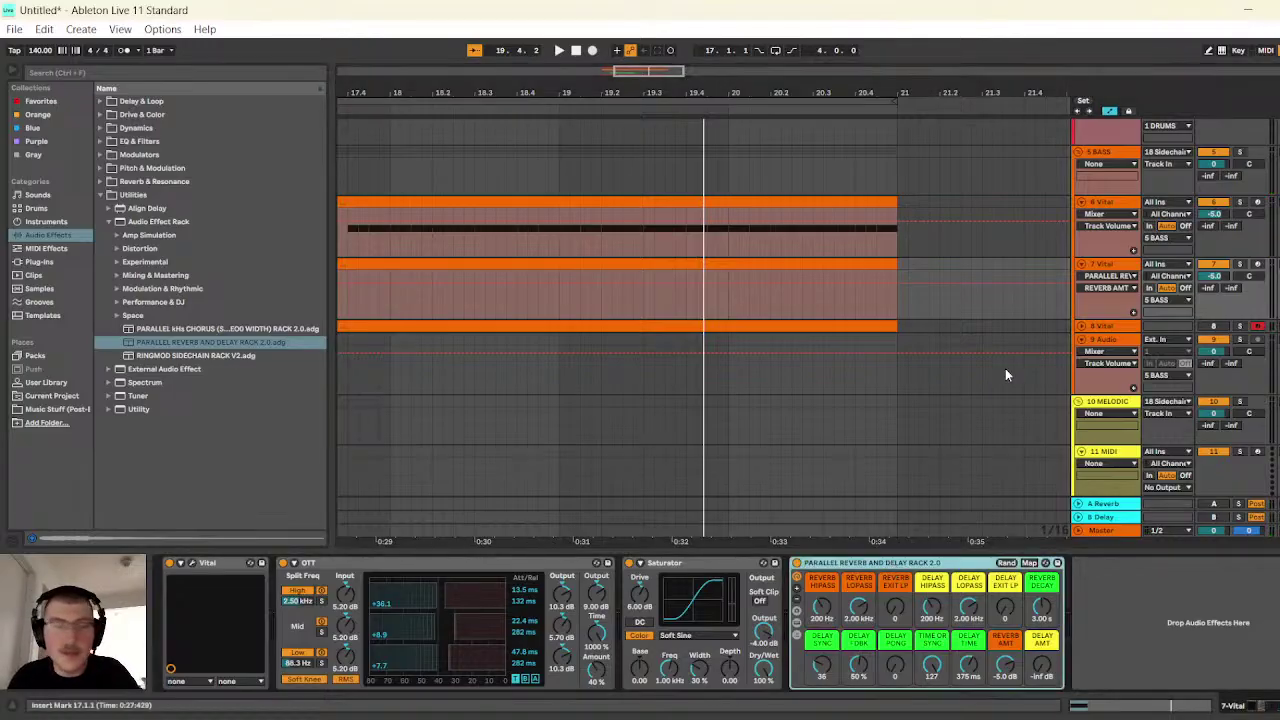
pyautogui.press('Delete')
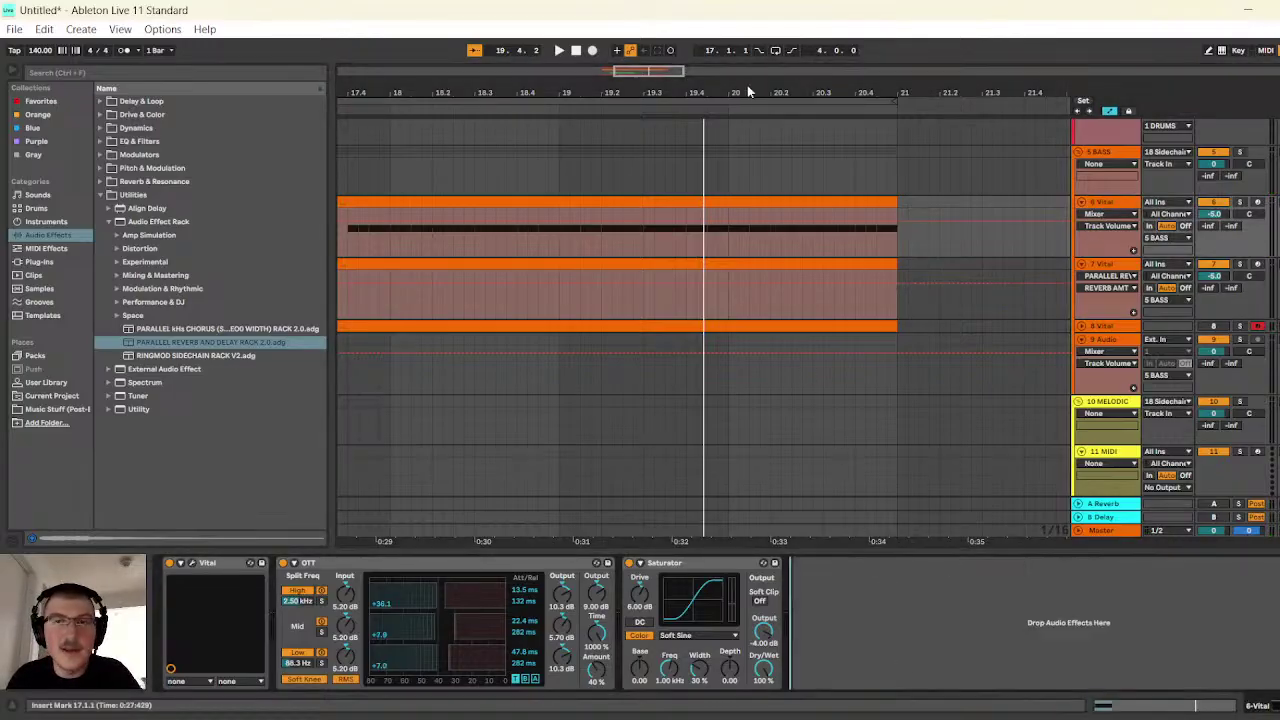
pyautogui.hotkey('ctrl', 'z')
pyautogui.moveTo(747, 90); pyautogui.dragTo(658, 74)
pyautogui.press('space')
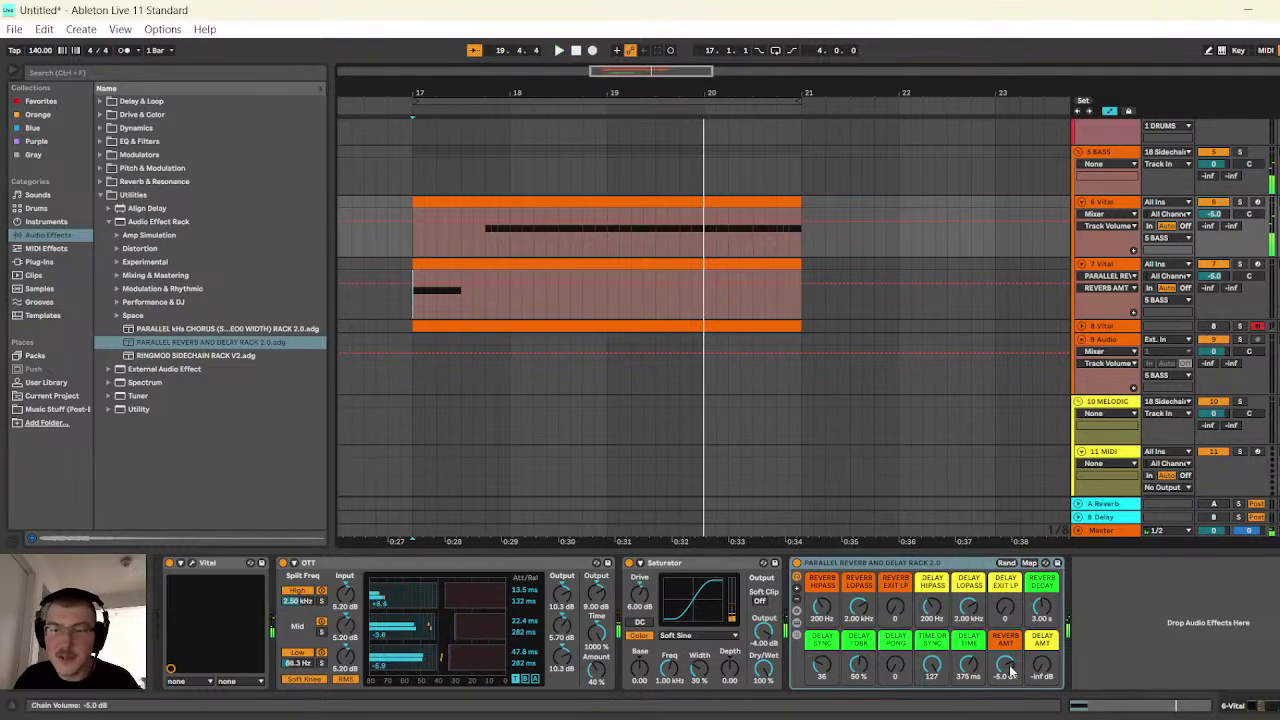
# - Set the 6 Vital rack's reverb decay to 1.20 s and reverb amount to -10.0 dB, and play the section from bar 17
pyautogui.click(1042, 606)
pyautogui.write('1.2')
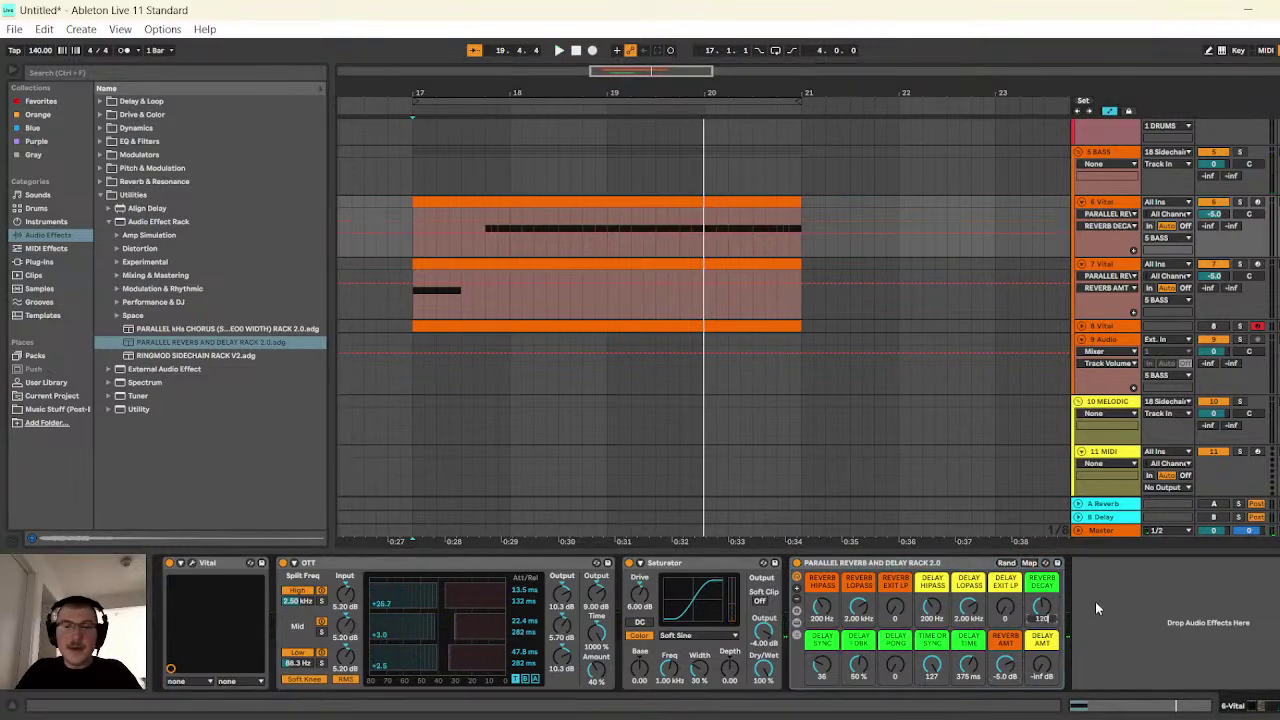
pyautogui.press('Return')
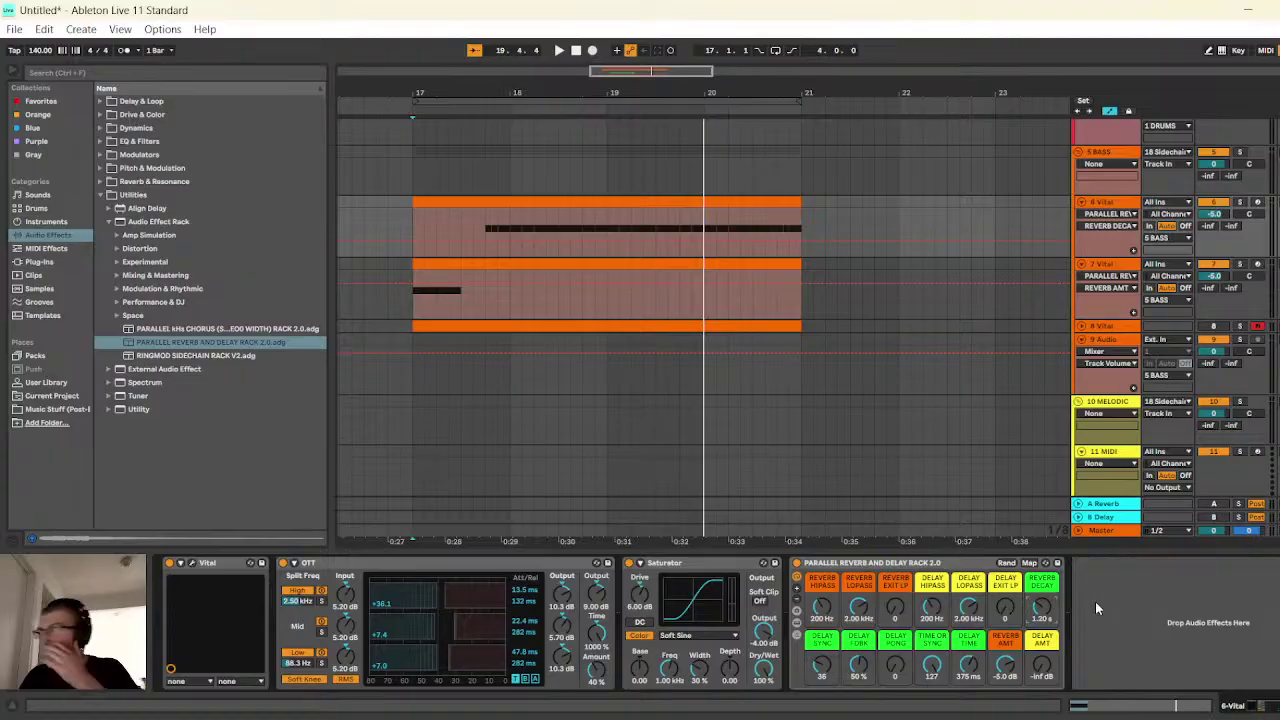
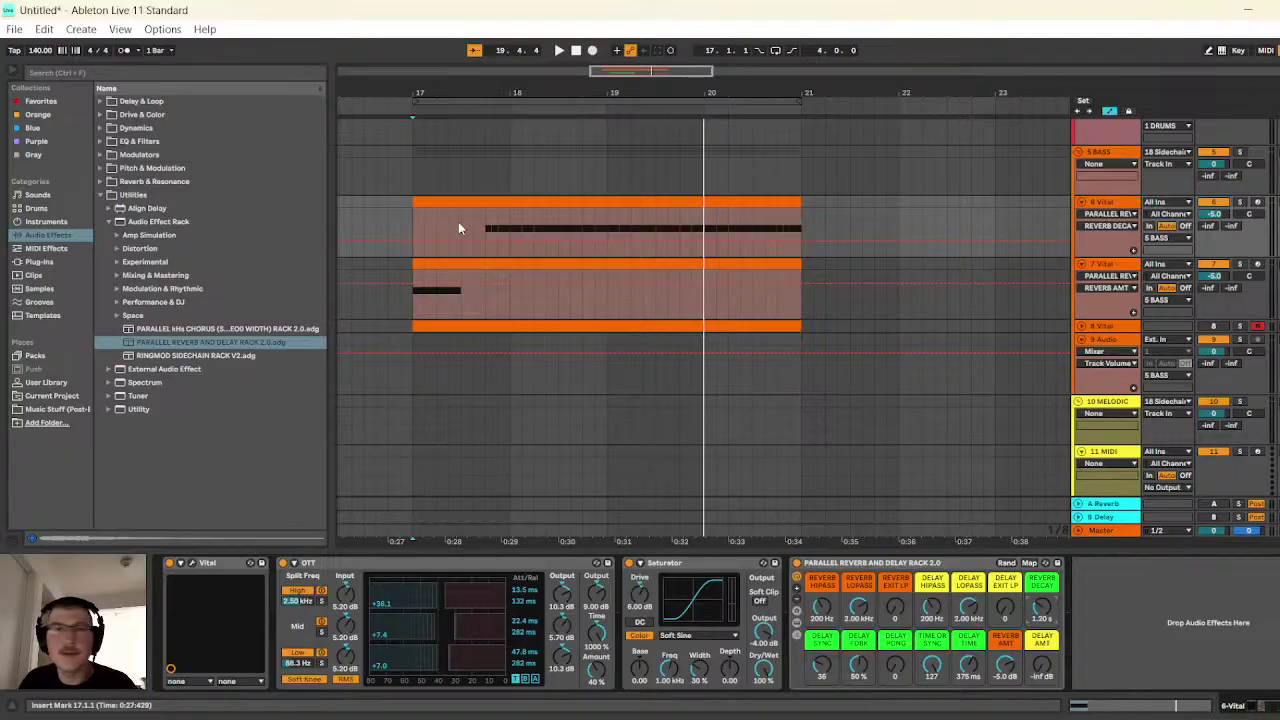
pyautogui.click(559, 50)
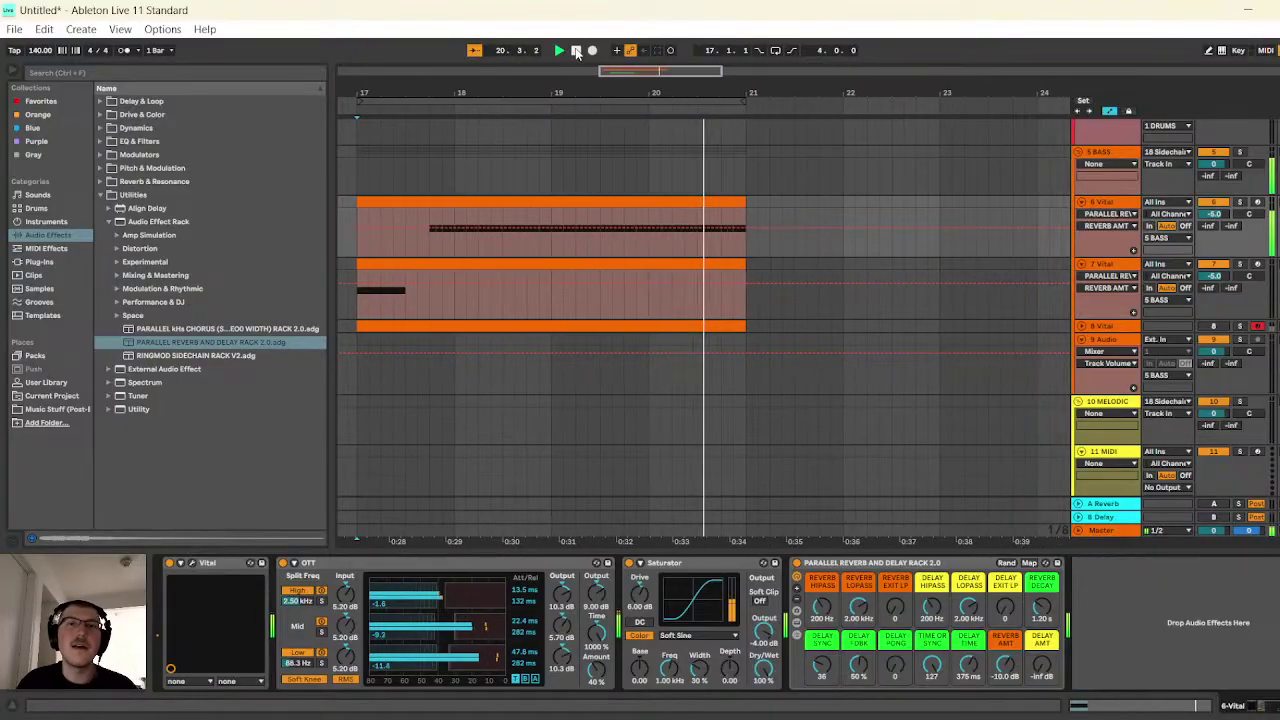
pyautogui.moveTo(641, 75); pyautogui.dragTo(650, 105)
# - Delete the final D#2 notes in the 6 Vital clip, clearing its last beat from 20.4 to bar 21
pyautogui.scroll(-10, 730, 308)
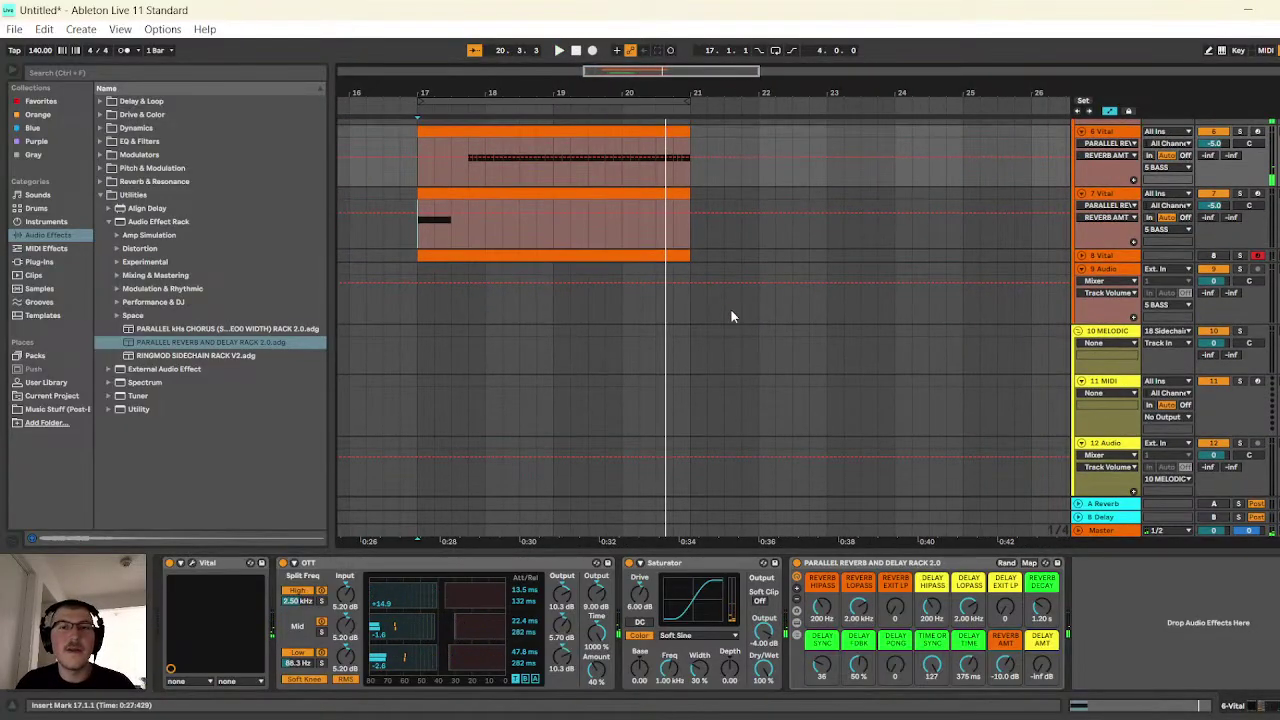
pyautogui.scroll(-3, 712, 318)
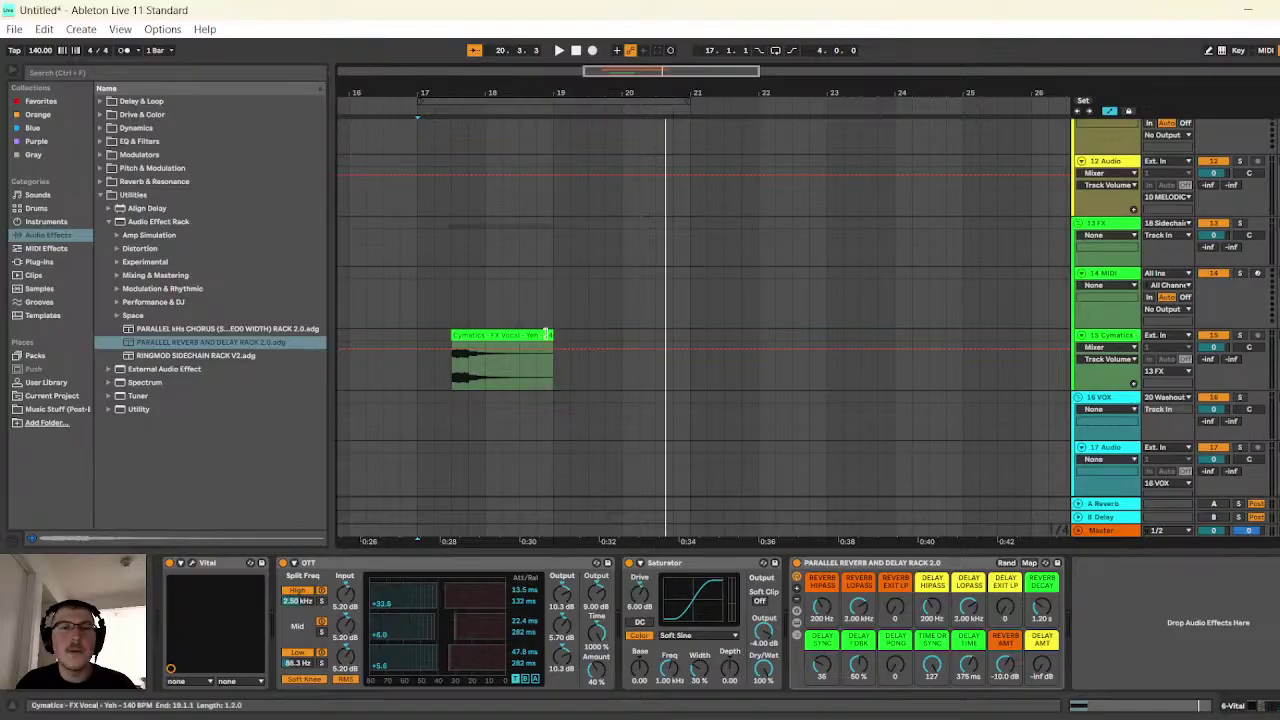
pyautogui.scroll(9, 567, 320)
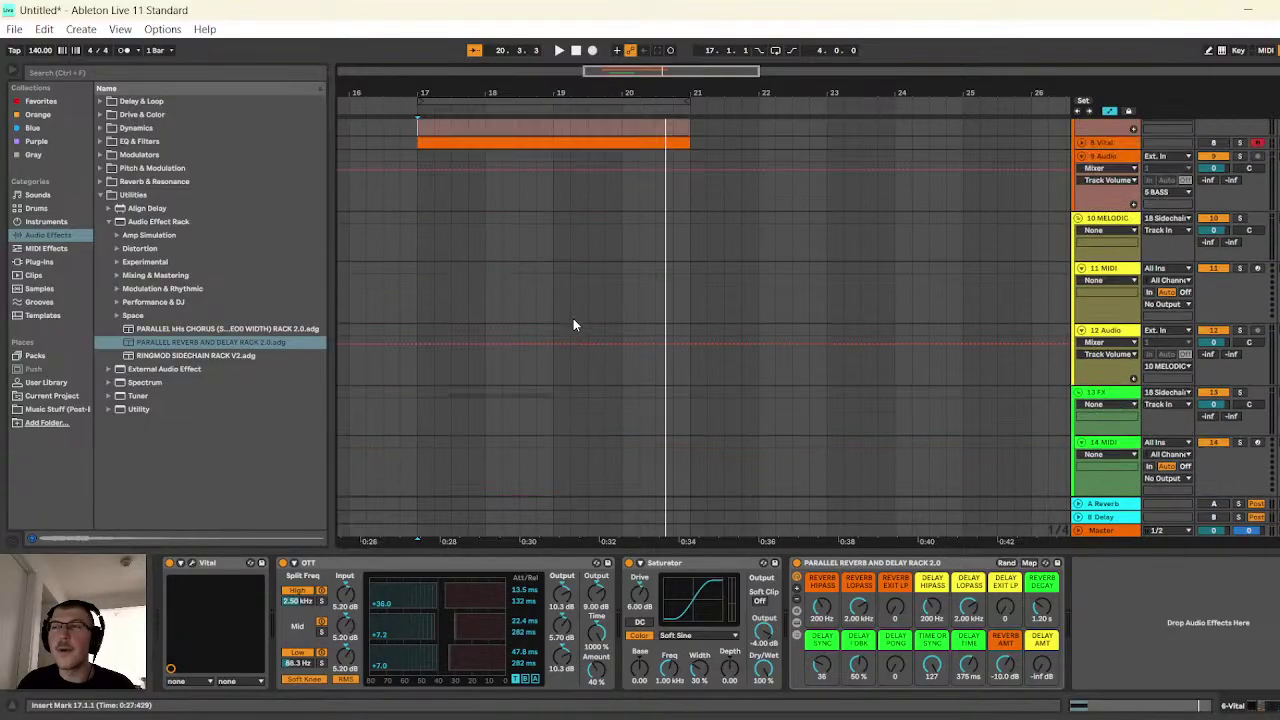
pyautogui.scroll(8, 573, 318)
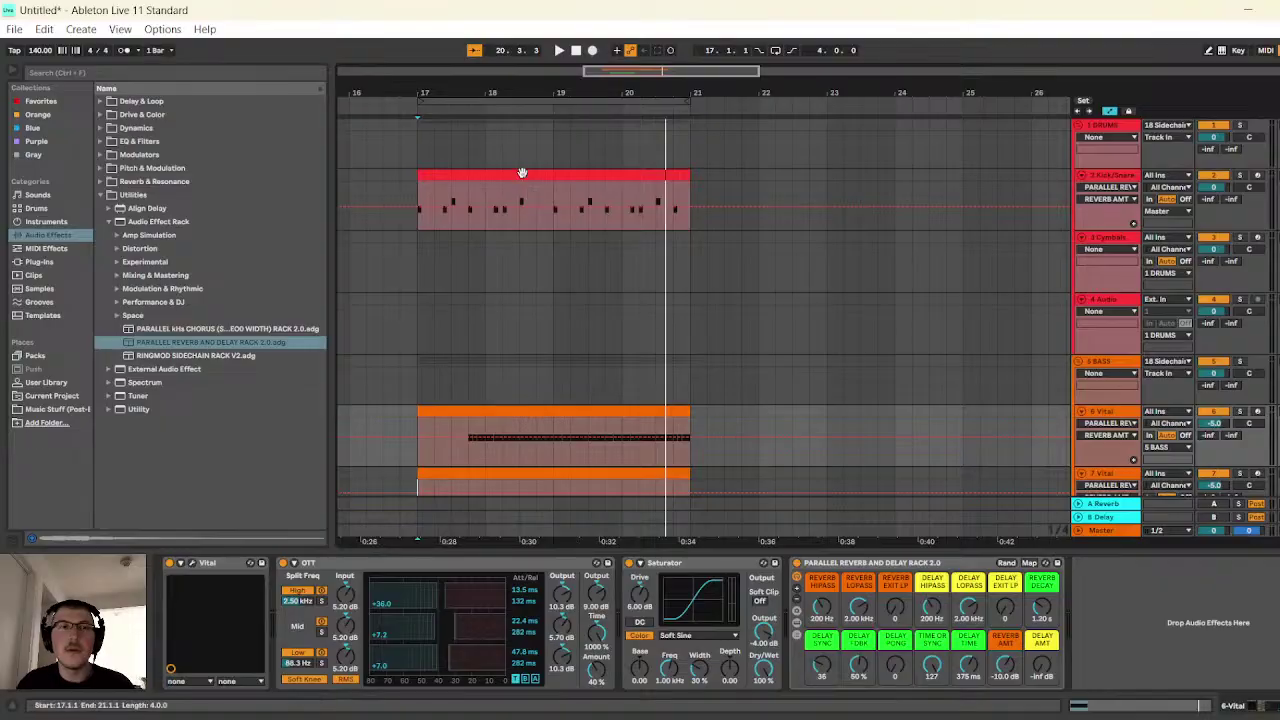
pyautogui.scroll(-3, 703, 305)
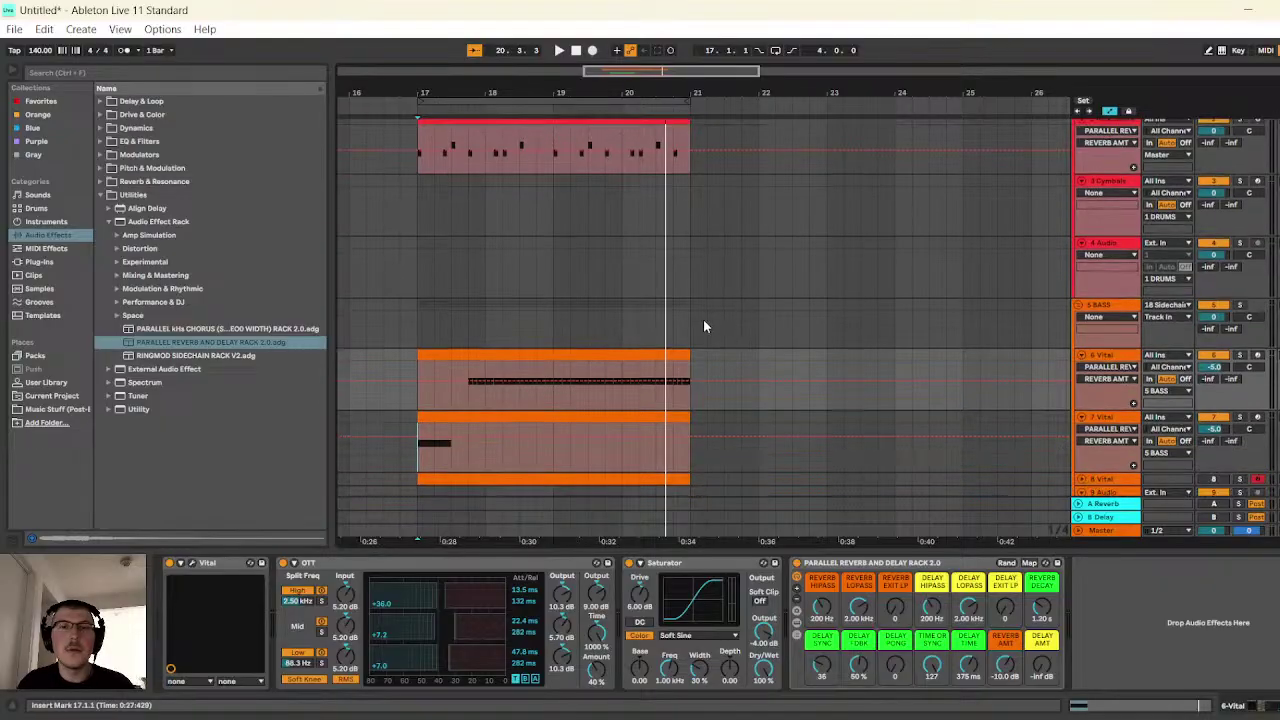
pyautogui.doubleClick(675, 311)
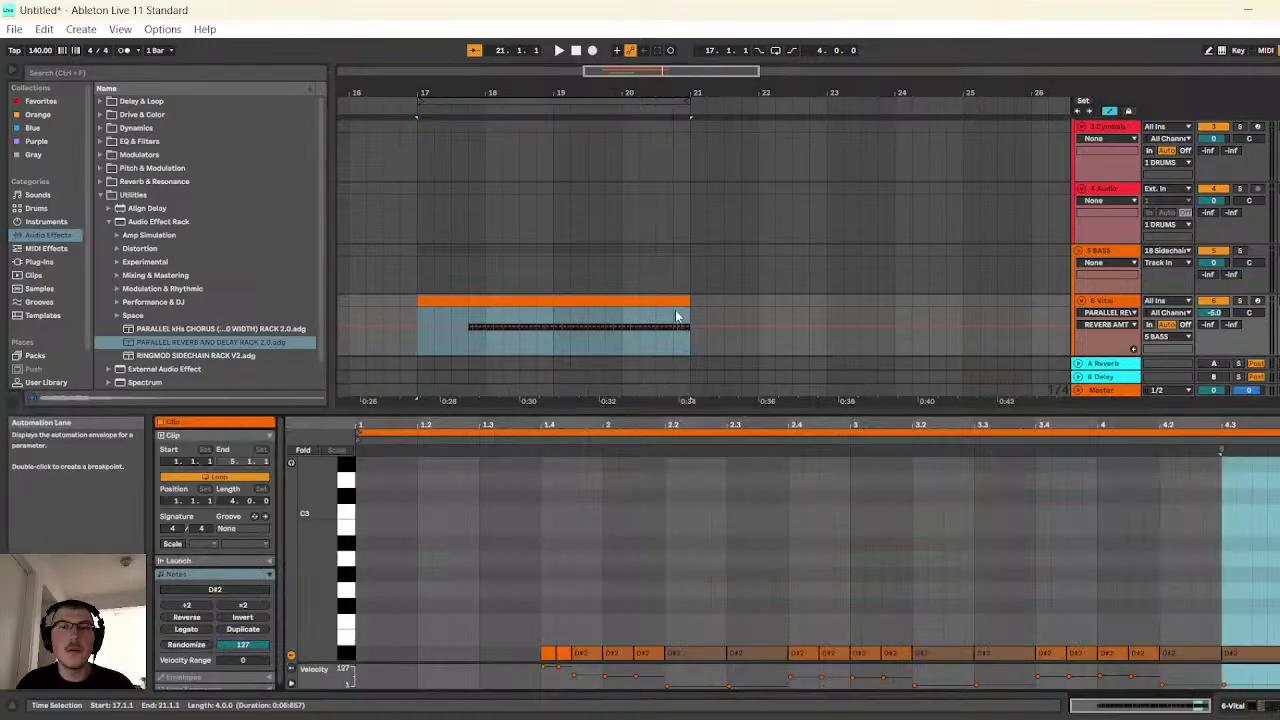
pyautogui.click(672, 330)
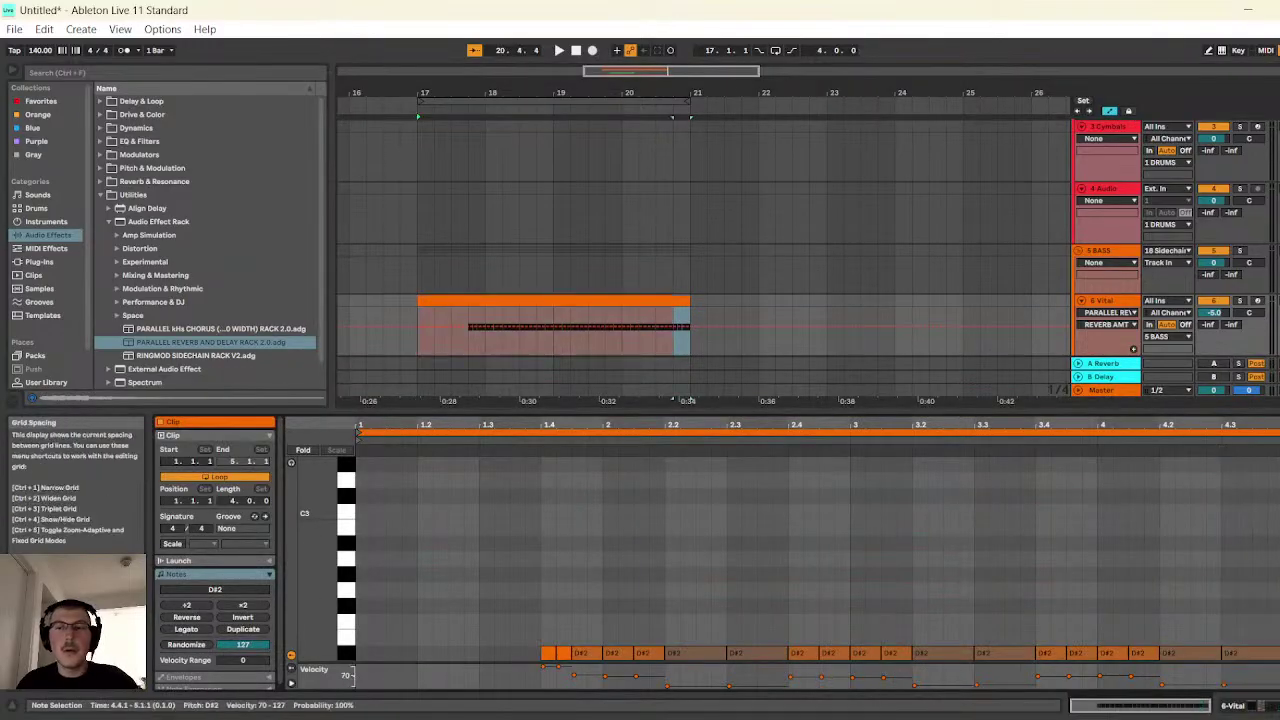
pyautogui.click(658, 210)
pyautogui.scroll(-2, 487, 202)
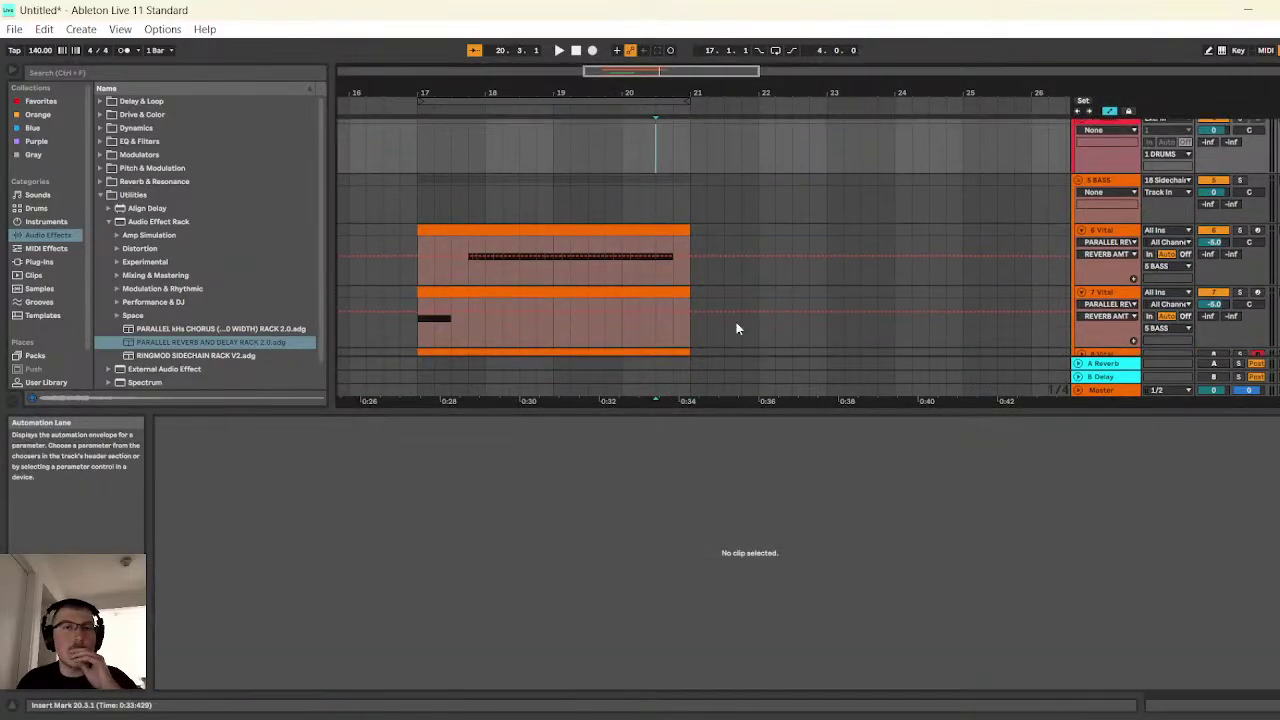
# - Select the 3 Cymbals track and look through the Music Stuff sample folder for a percussion pack
pyautogui.scroll(5, 833, 232)
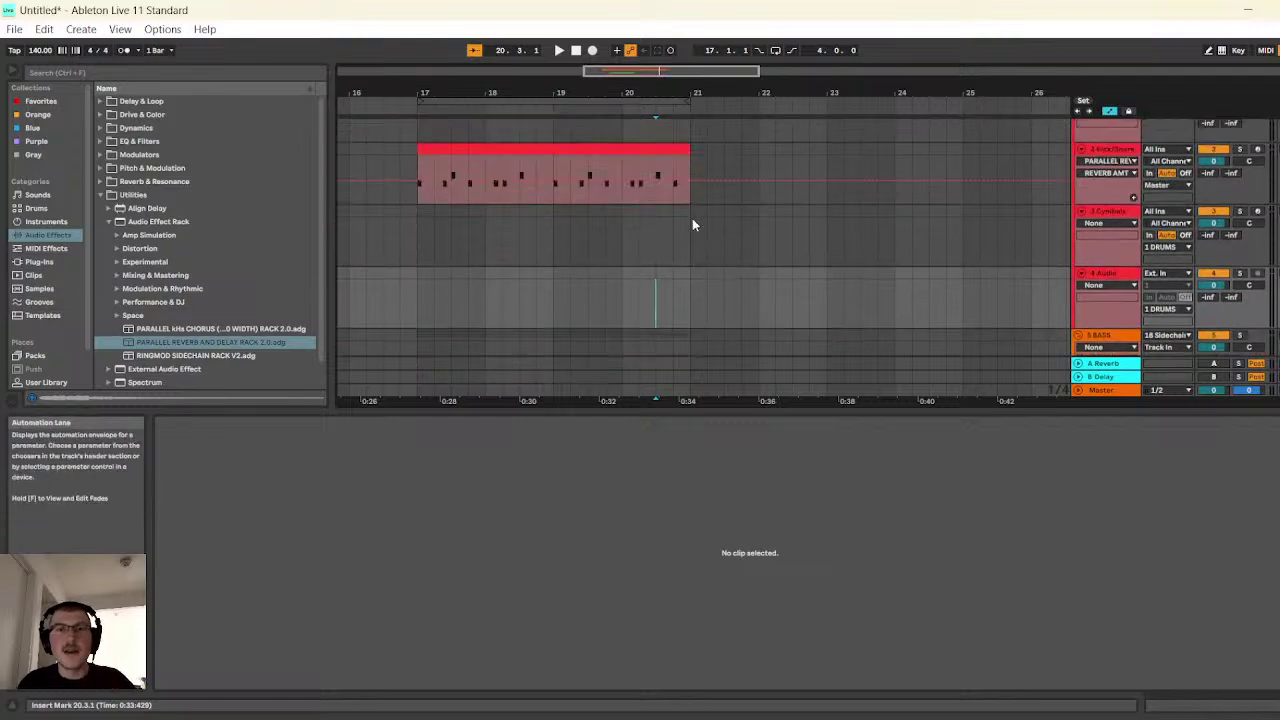
pyautogui.click(1116, 240)
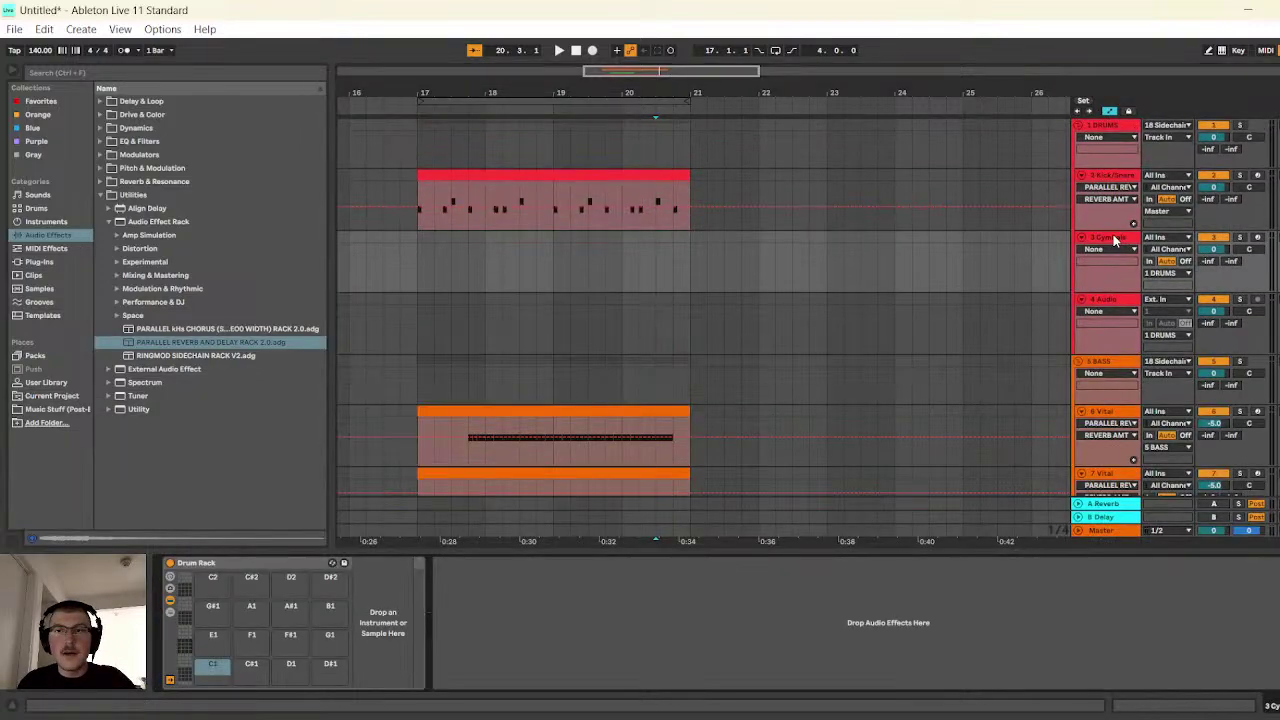
pyautogui.click(64, 408)
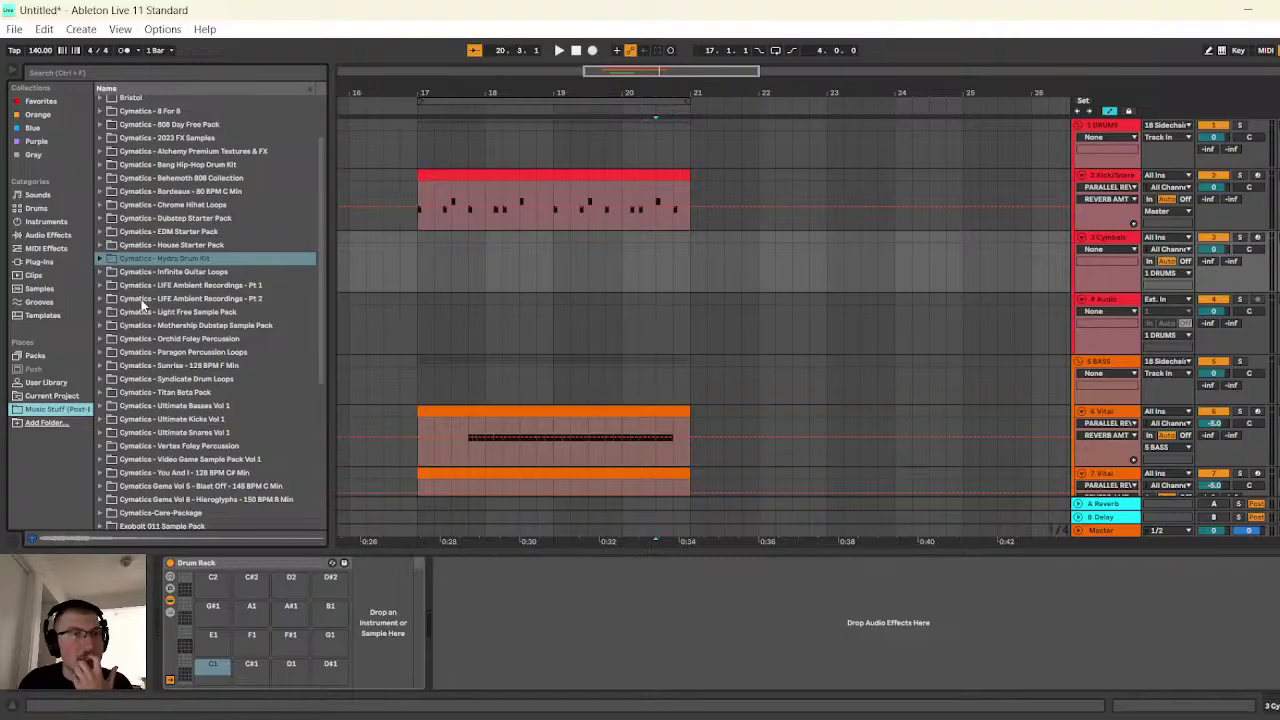
pyautogui.scroll(-8, 209, 263)
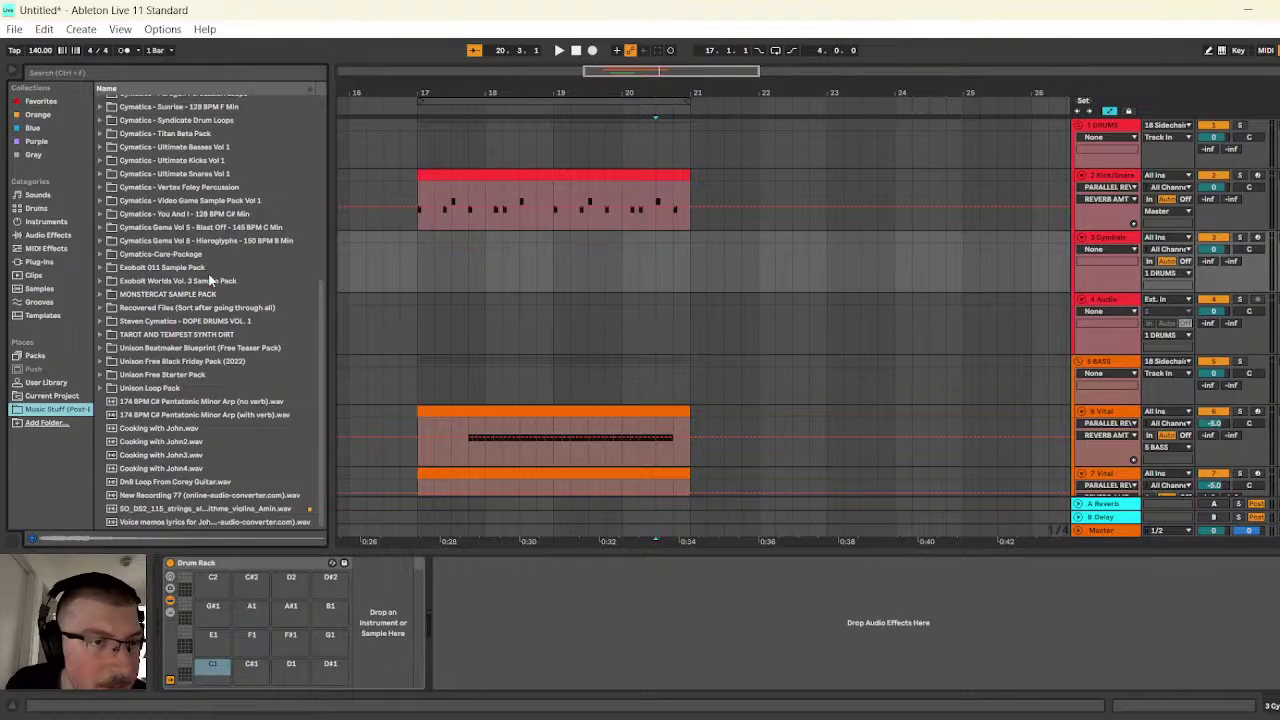
pyautogui.scroll(7, 208, 274)
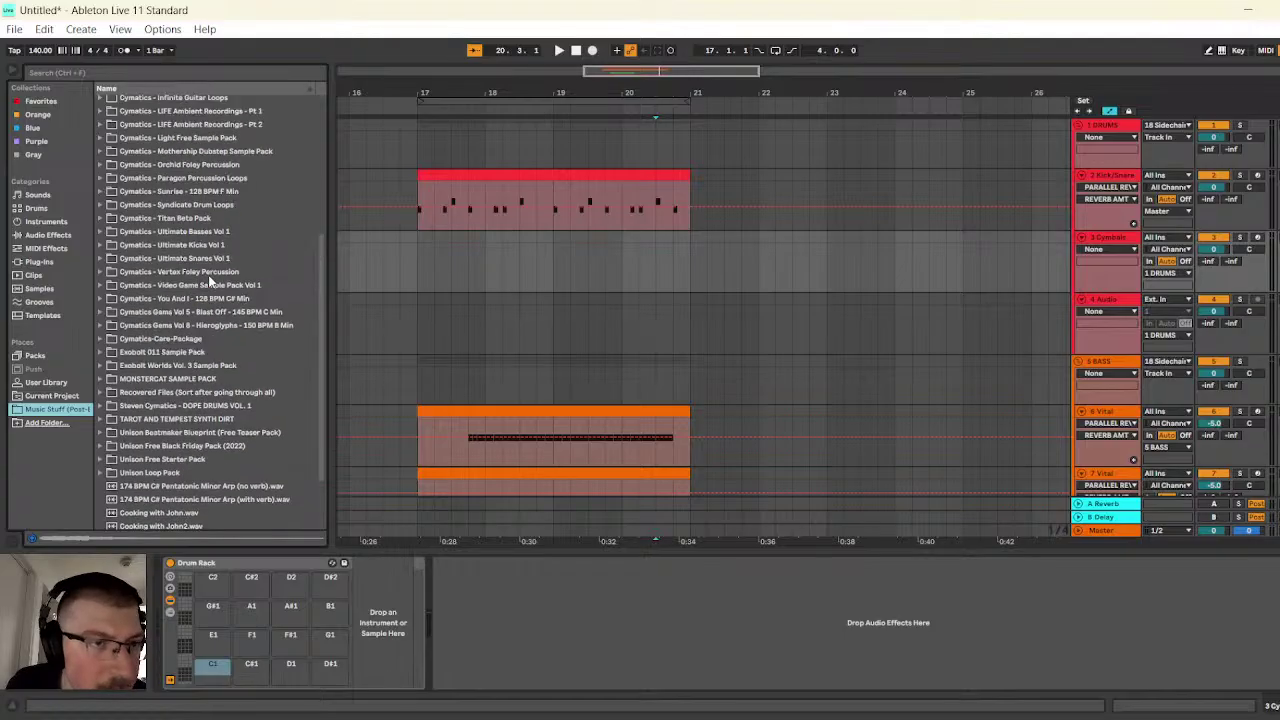
pyautogui.scroll(1, 210, 276)
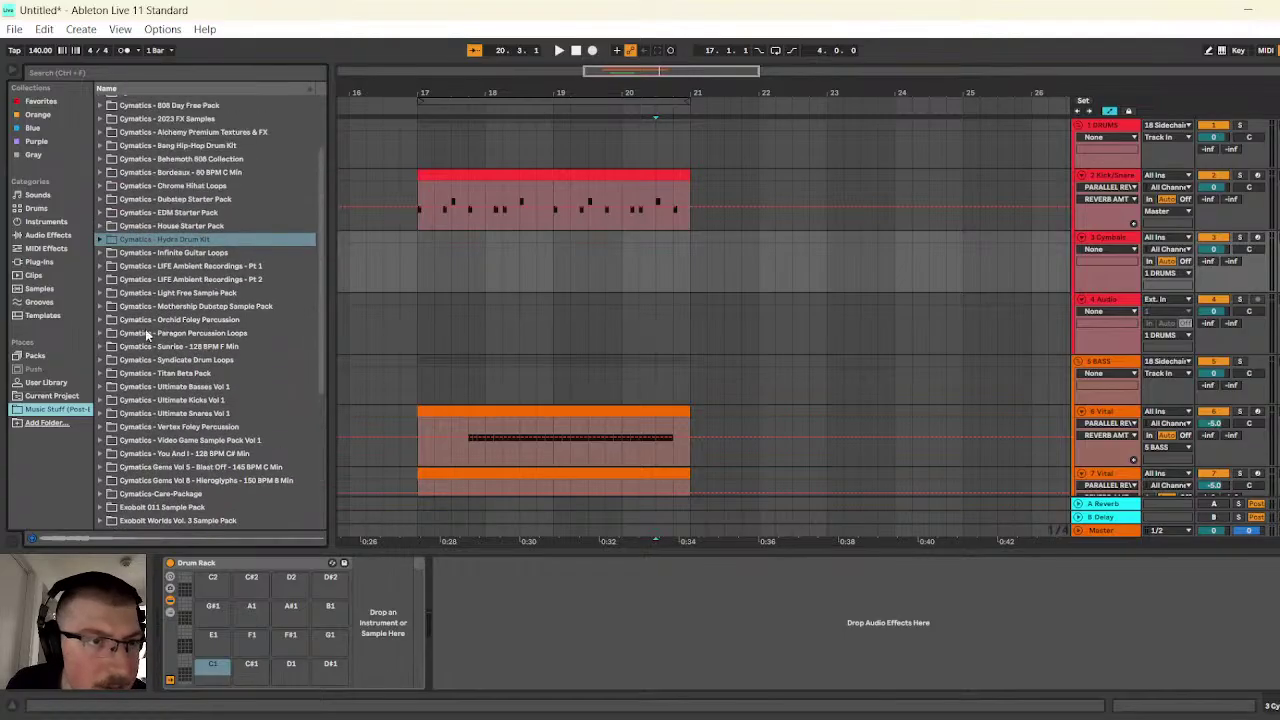
# - Expand the Cymatics - Paragon Percussion Loops folder and audition its loops from Brazen through Intruder
pyautogui.click(97, 333)
pyautogui.press('Down')
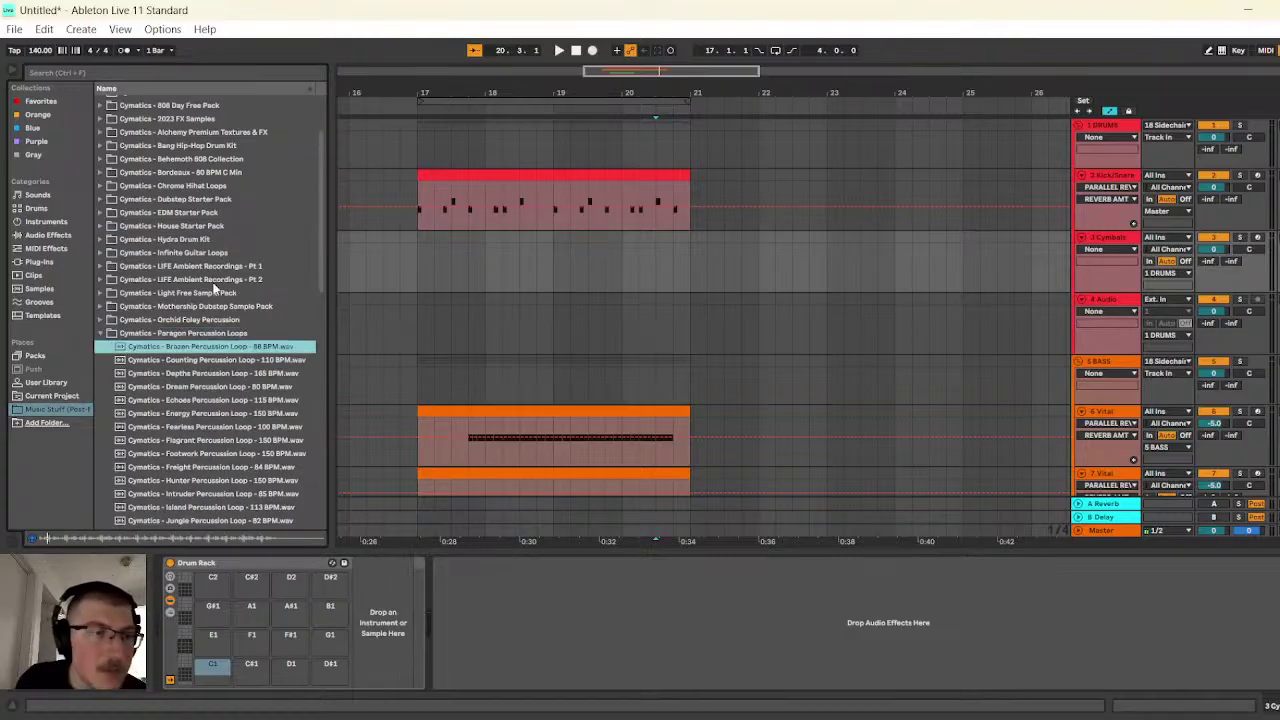
pyautogui.press('Down')
pyautogui.press('Down')
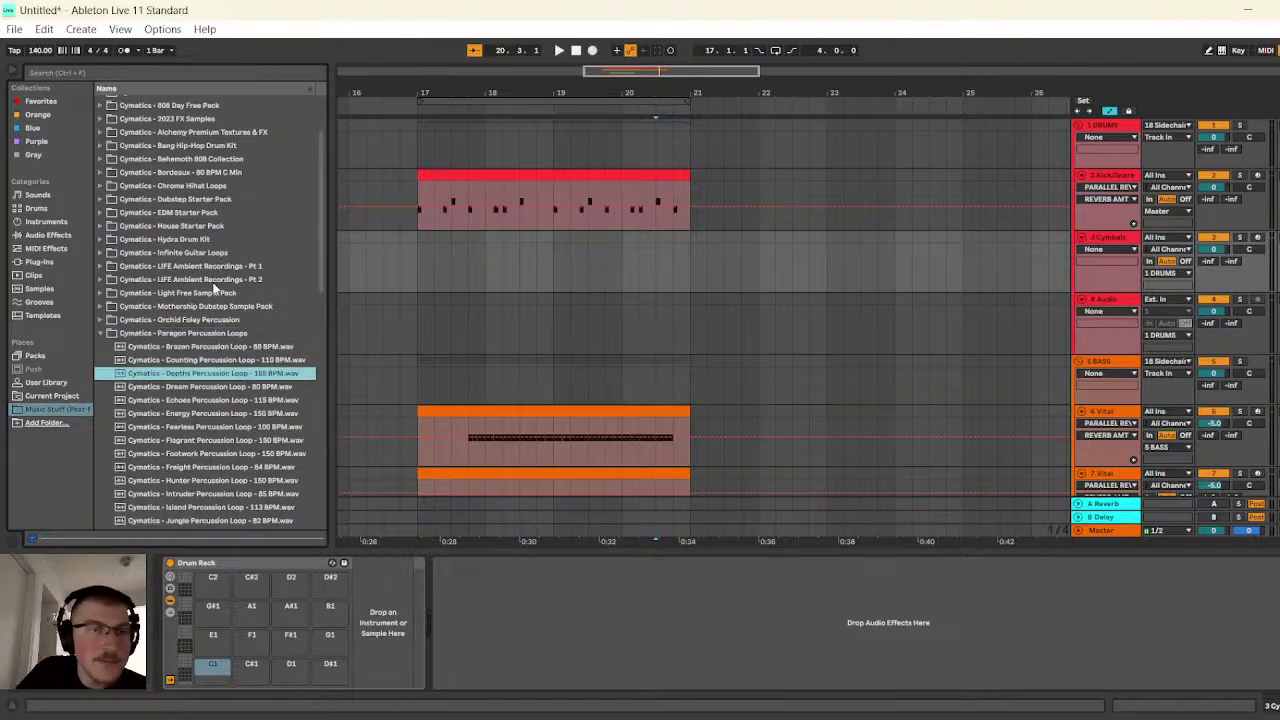
pyautogui.press('Down')
pyautogui.press('Down')
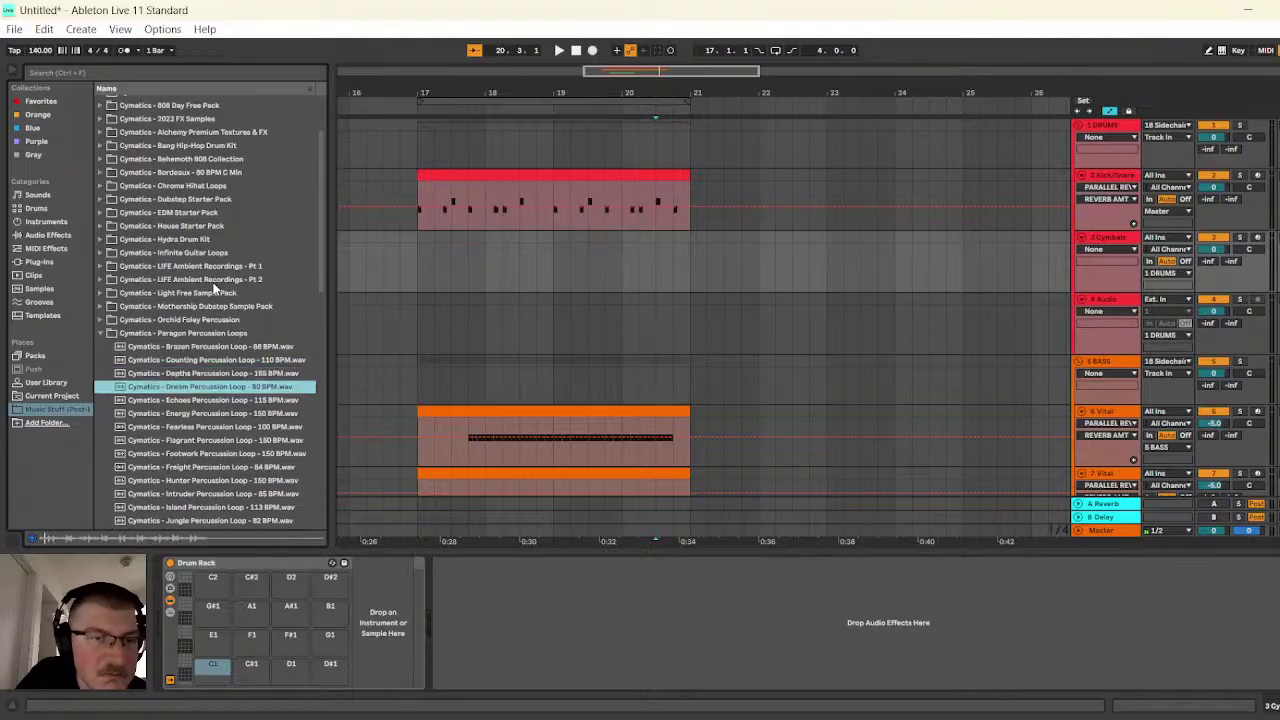
pyautogui.press('Up')
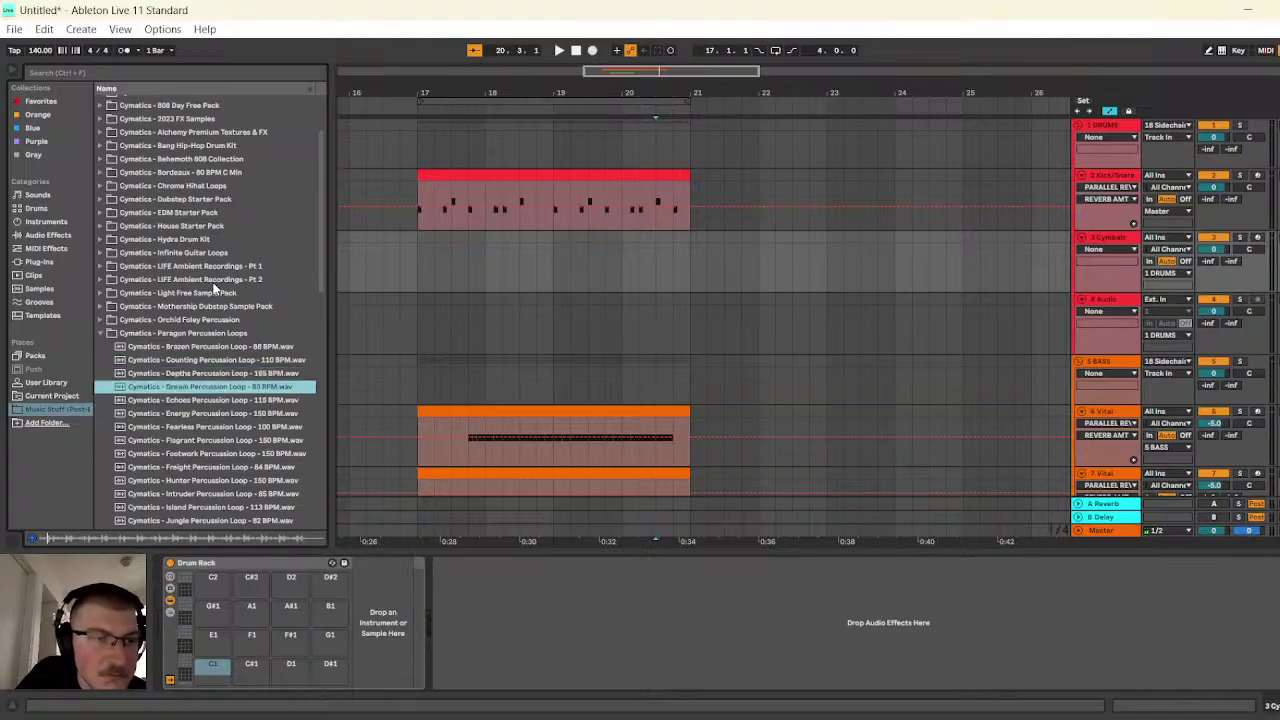
pyautogui.press('Down')
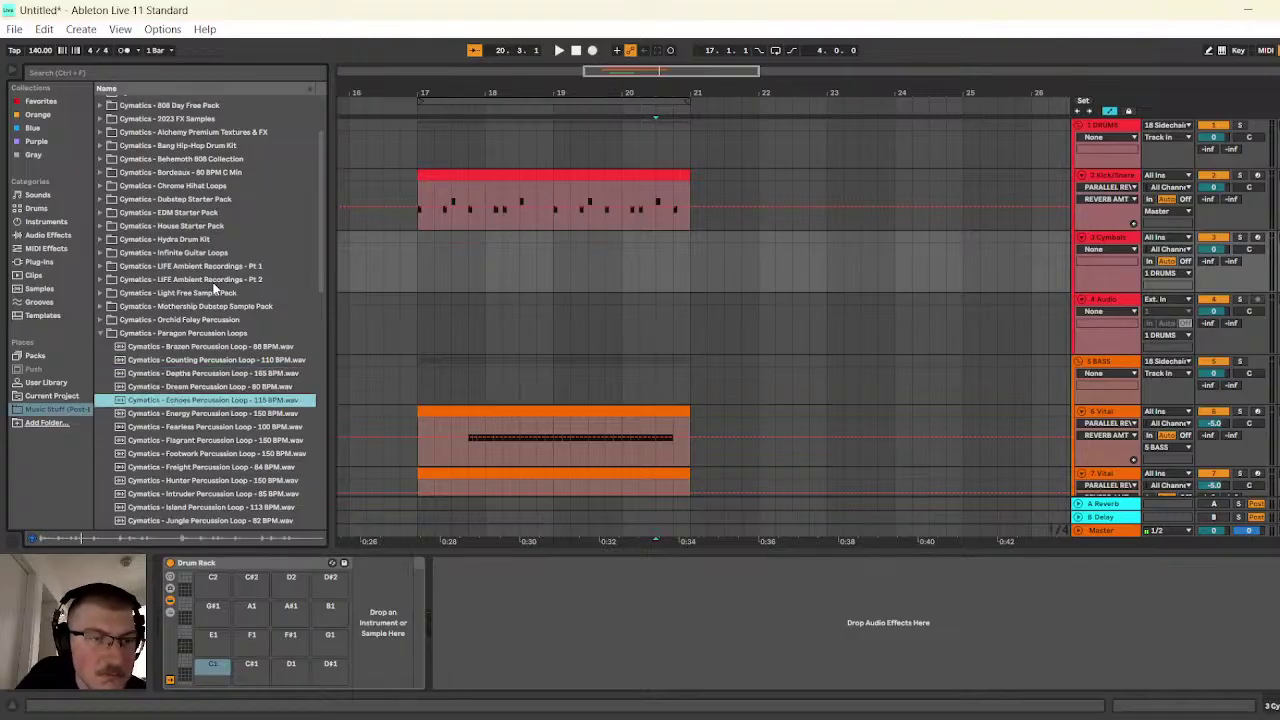
pyautogui.press('Down')
pyautogui.press('Down')
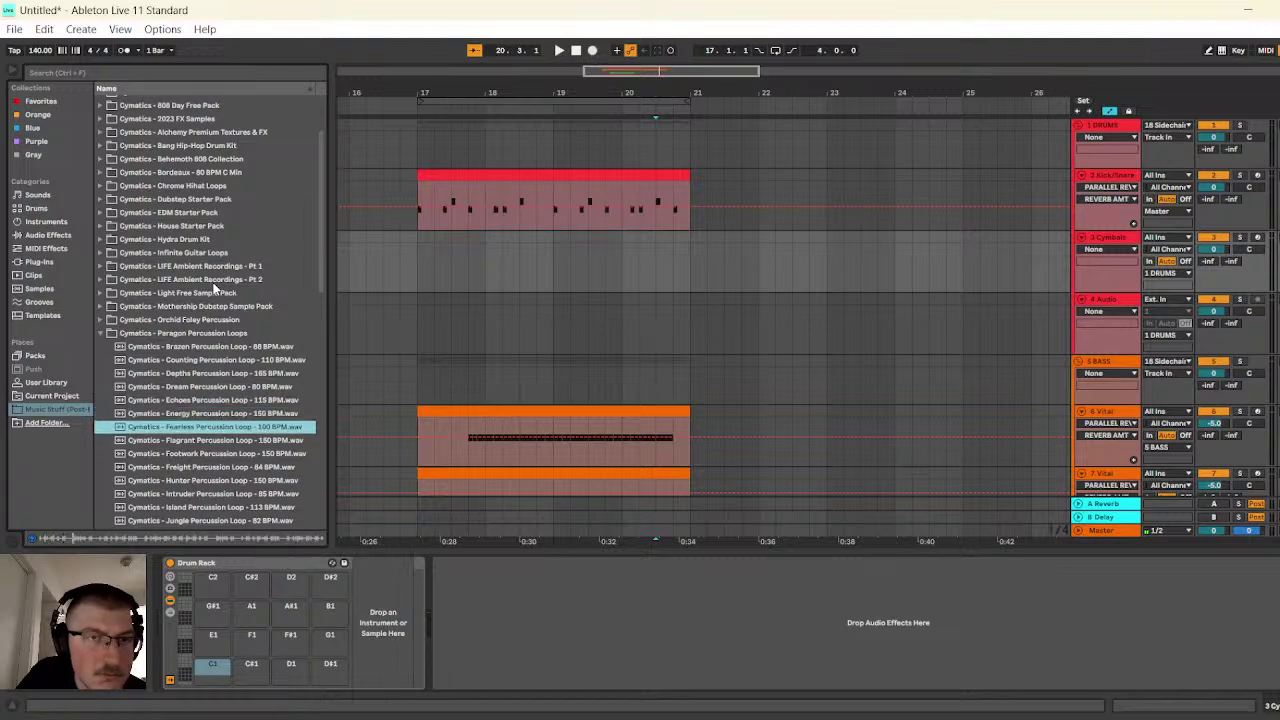
pyautogui.press('Down')
pyautogui.press('Down')
pyautogui.press('Down')
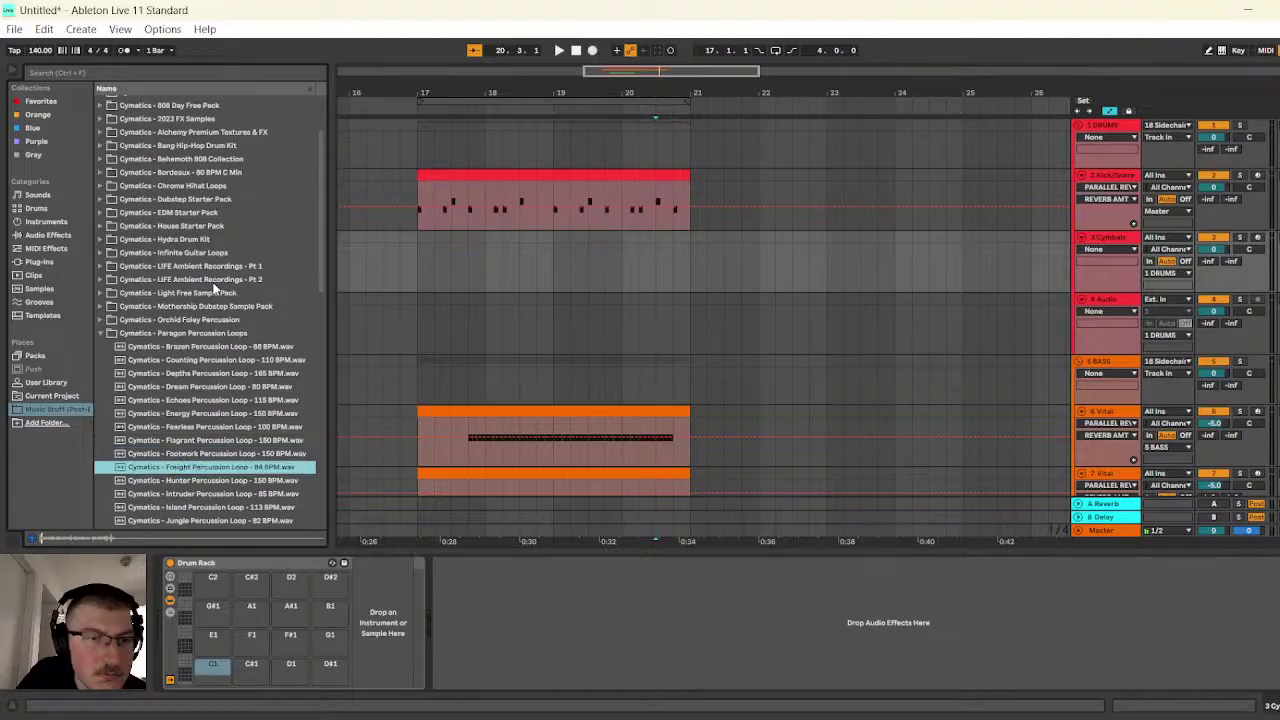
pyautogui.press('Down')
pyautogui.press('Down')
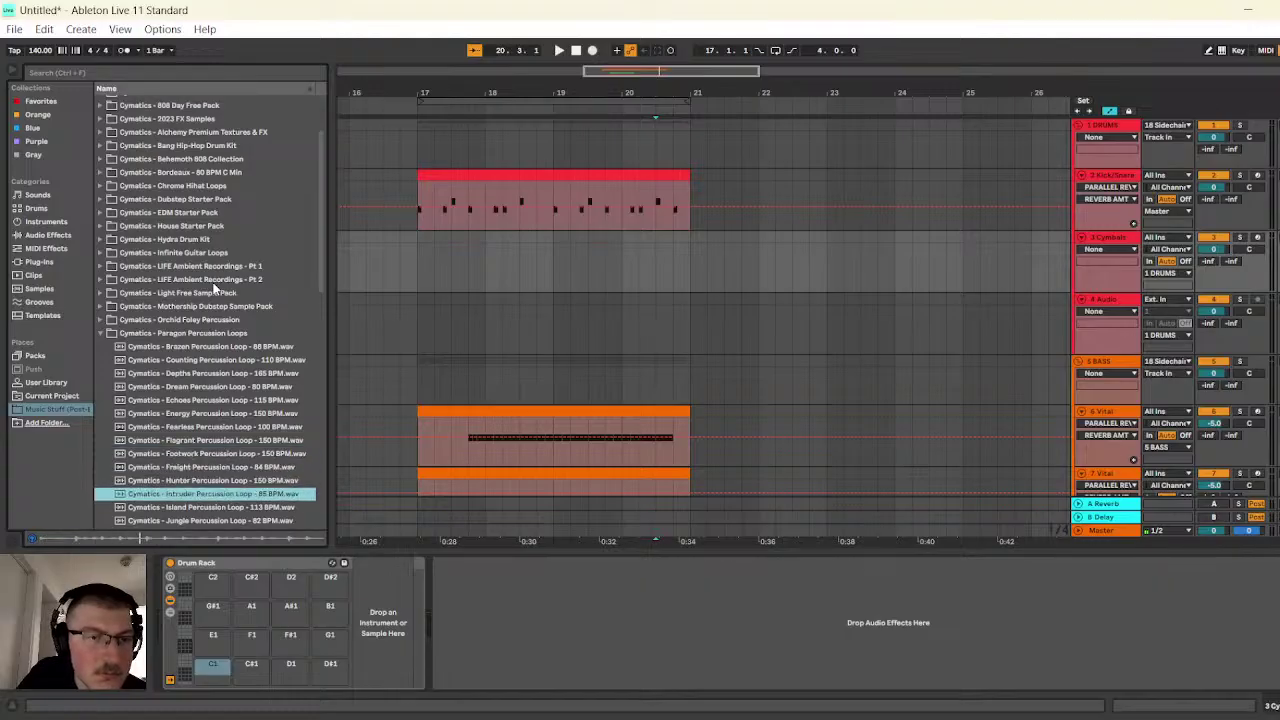
# - Place the Intruder Percussion Loop on the 4 Audio track at bar 17 and warp it in Beats mode
pyautogui.moveTo(200, 494); pyautogui.dragTo(431, 330)
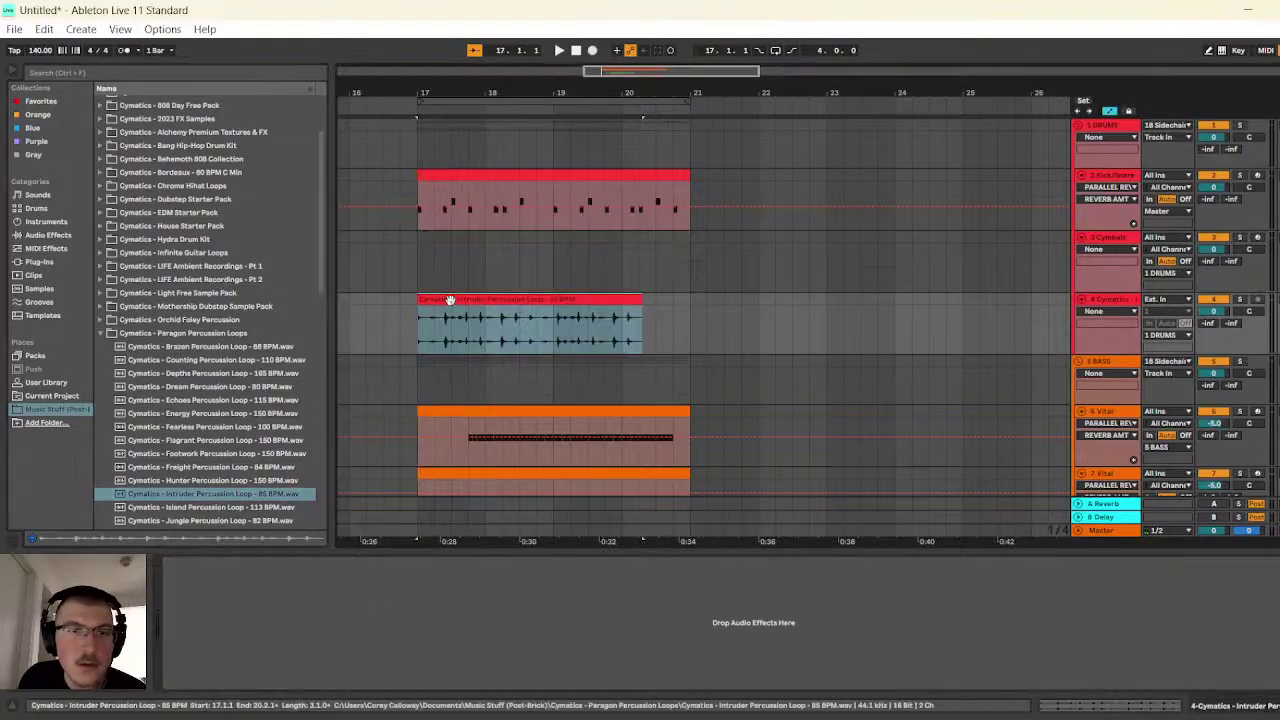
pyautogui.doubleClick(449, 296)
pyautogui.click(174, 584)
pyautogui.click(190, 596)
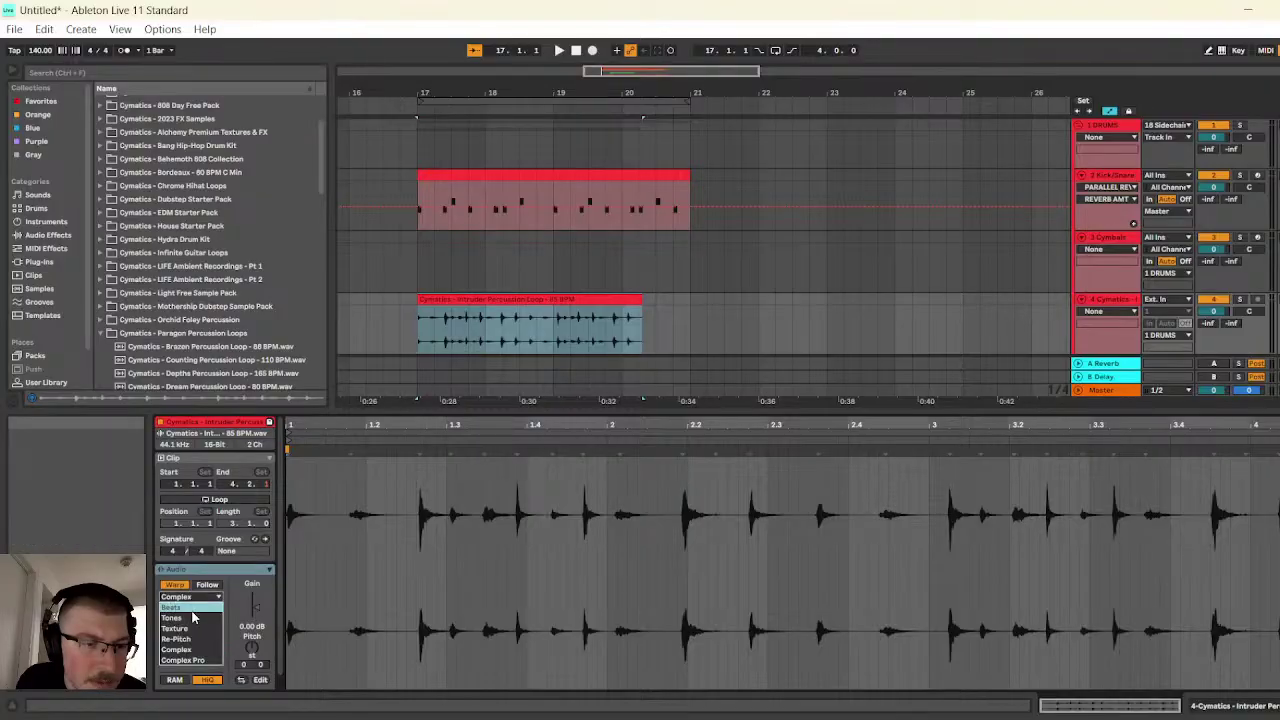
pyautogui.click(180, 607)
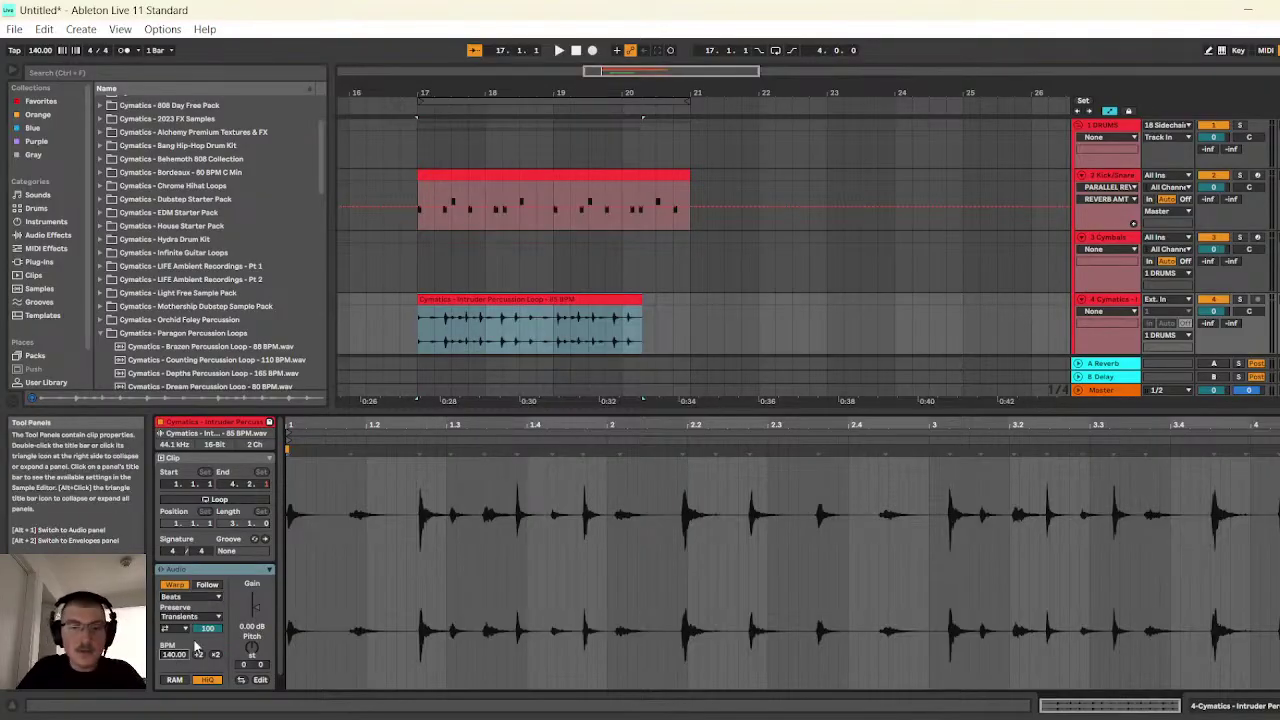
# - Set the percussion clip's tempo to 85 BPM, turn off its transient looping and lower its transient envelope to 55
pyautogui.write('5')
pyautogui.press('Return')
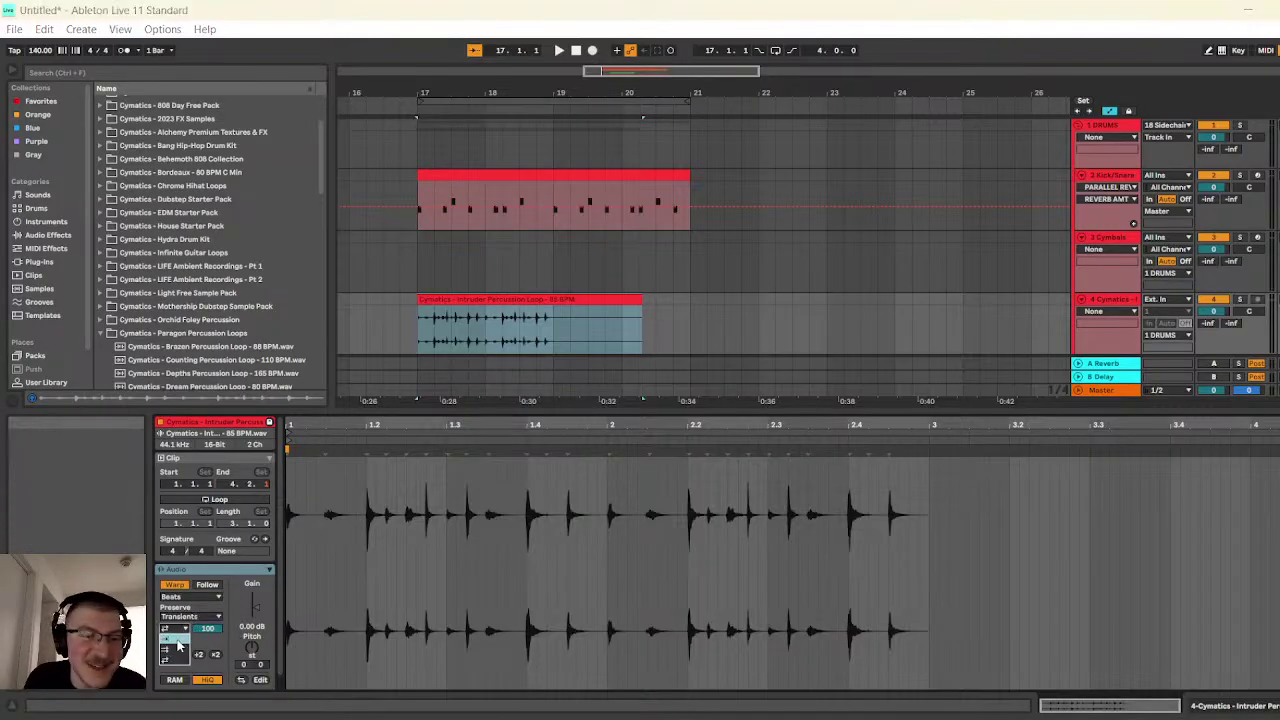
pyautogui.click(206, 628)
pyautogui.moveTo(206, 633); pyautogui.dragTo(206, 657)
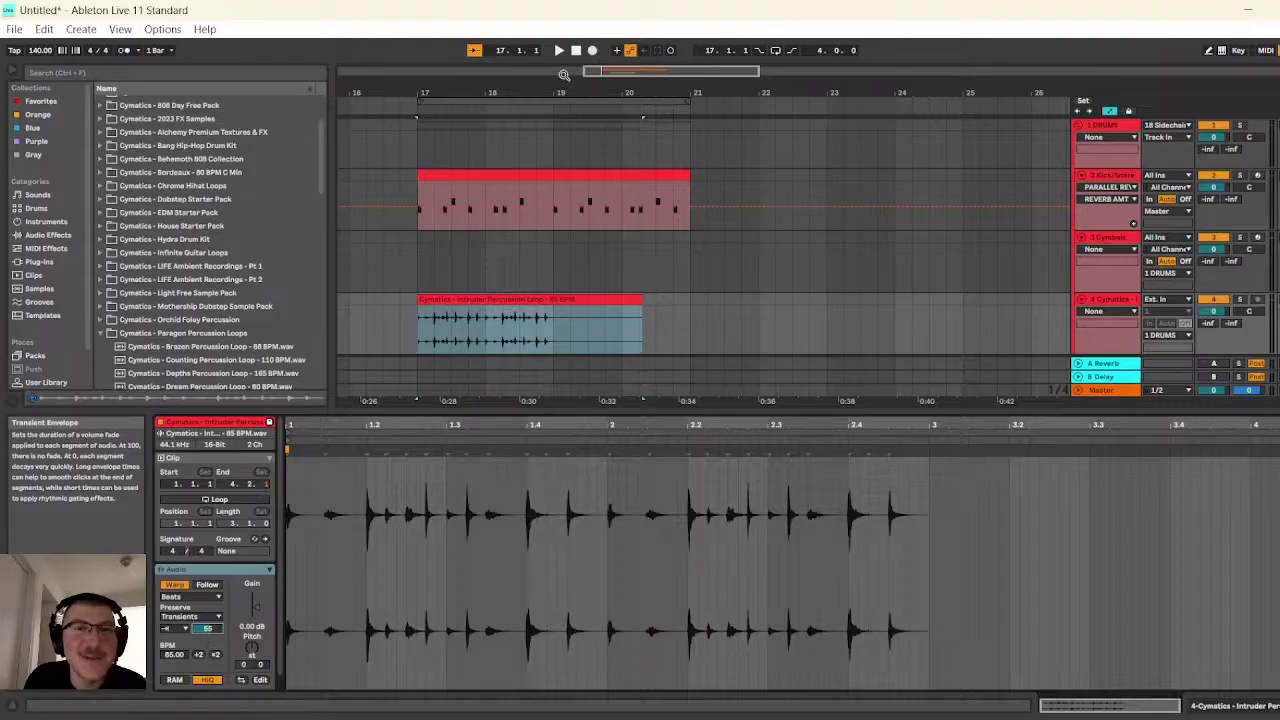
# - Play the section from bar 17 and shorten the Intruder percussion clip so it ends at bar 19
pyautogui.click(559, 50)
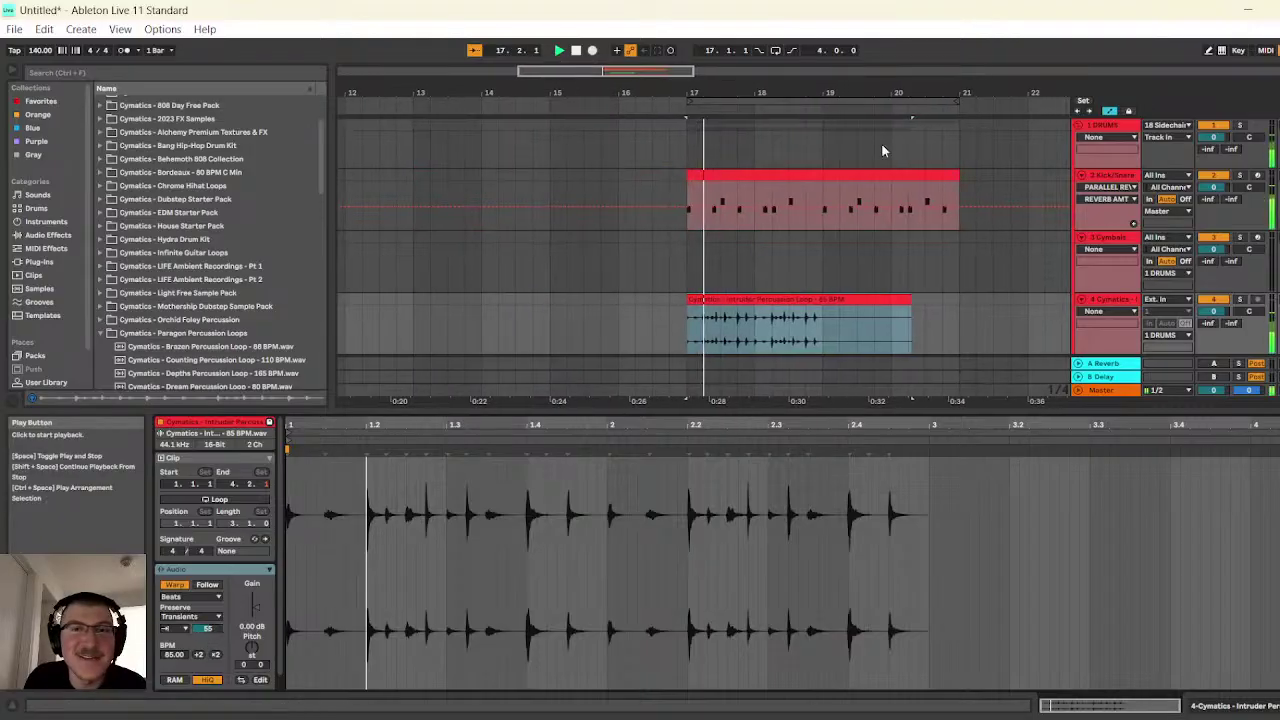
pyautogui.click(580, 55)
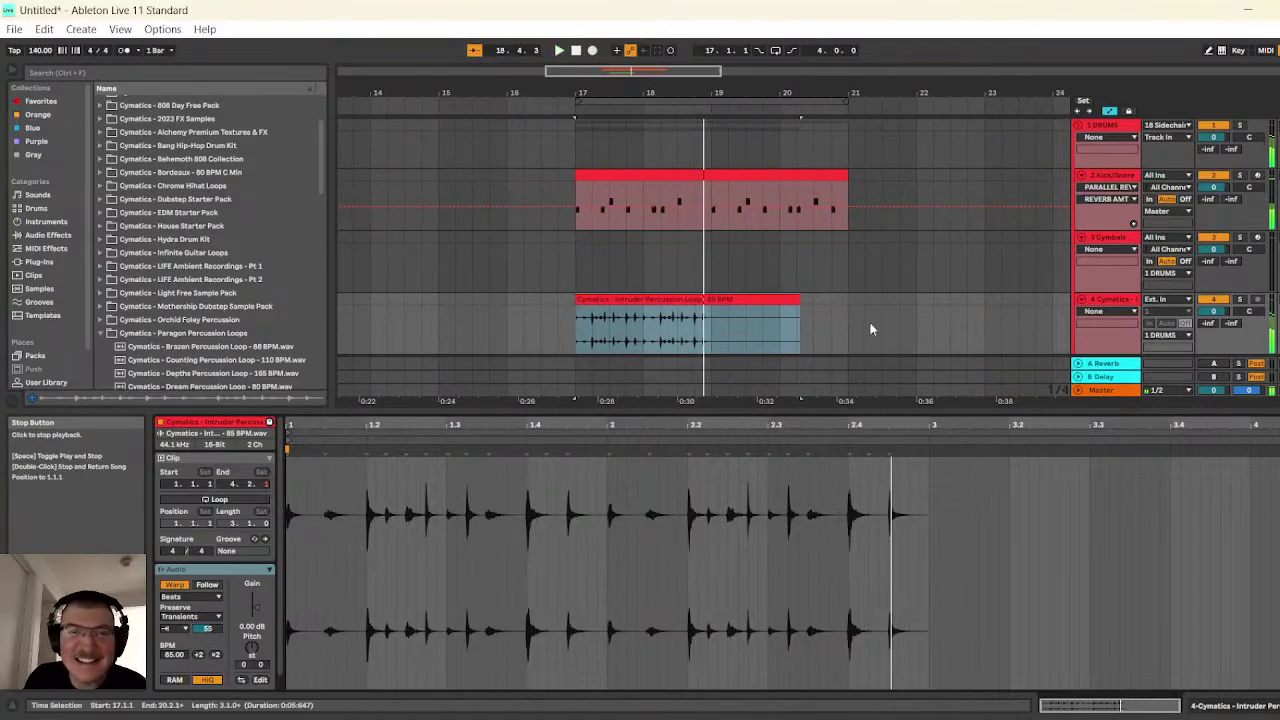
pyautogui.click(798, 304)
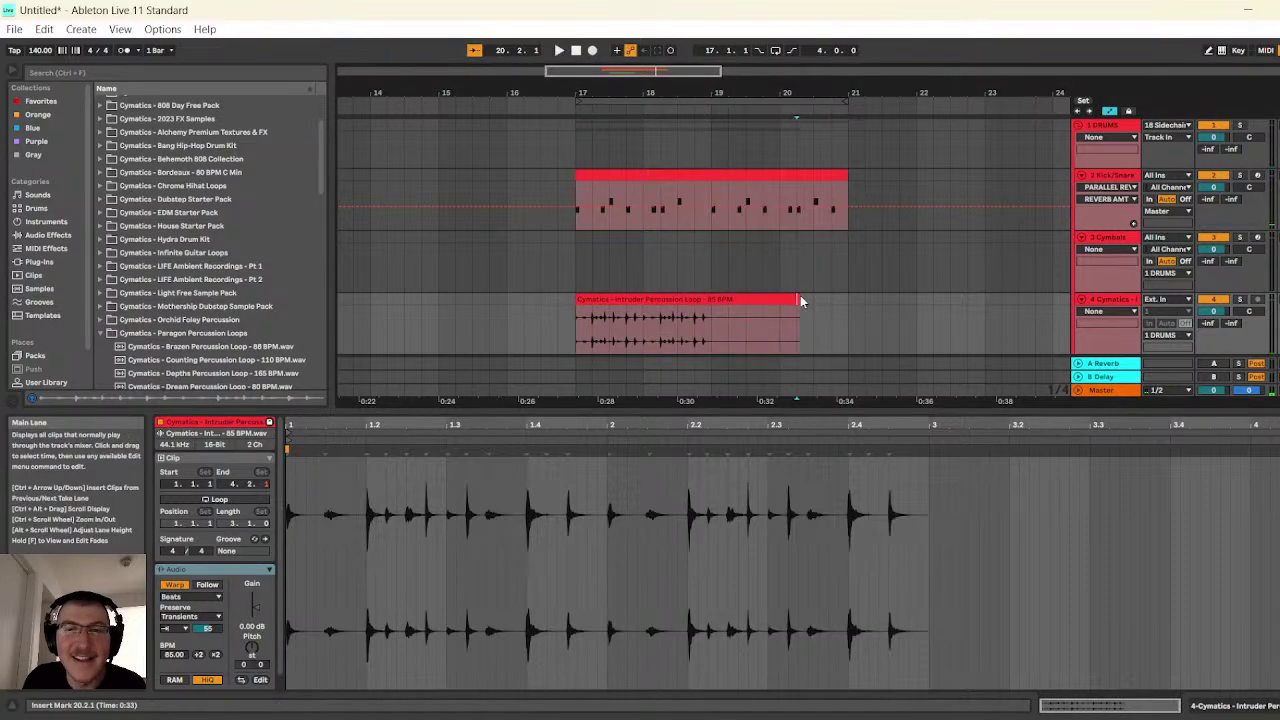
pyautogui.moveTo(800, 301); pyautogui.dragTo(711, 300)
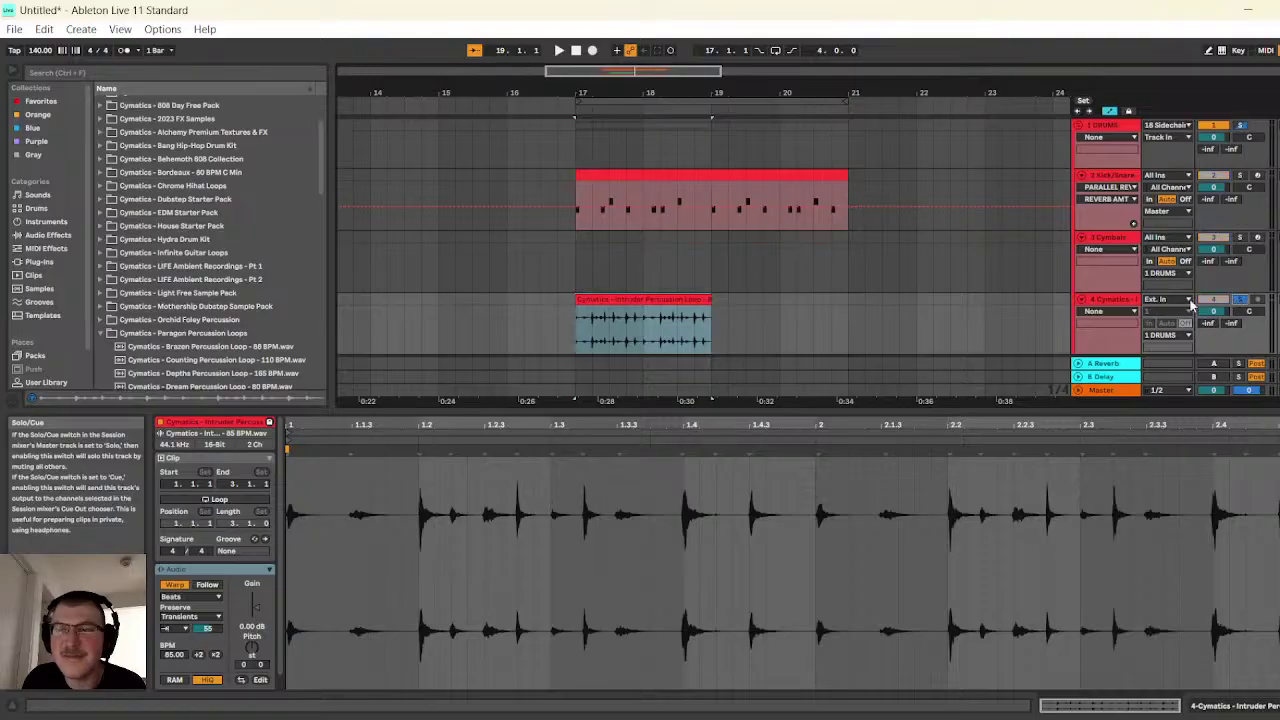
# - Bypass the Duck device on the 18 Sidechain track and play the soloed percussion loop without ducking
pyautogui.scroll(-8, 1110, 315)
pyautogui.scroll(-10, 1115, 300)
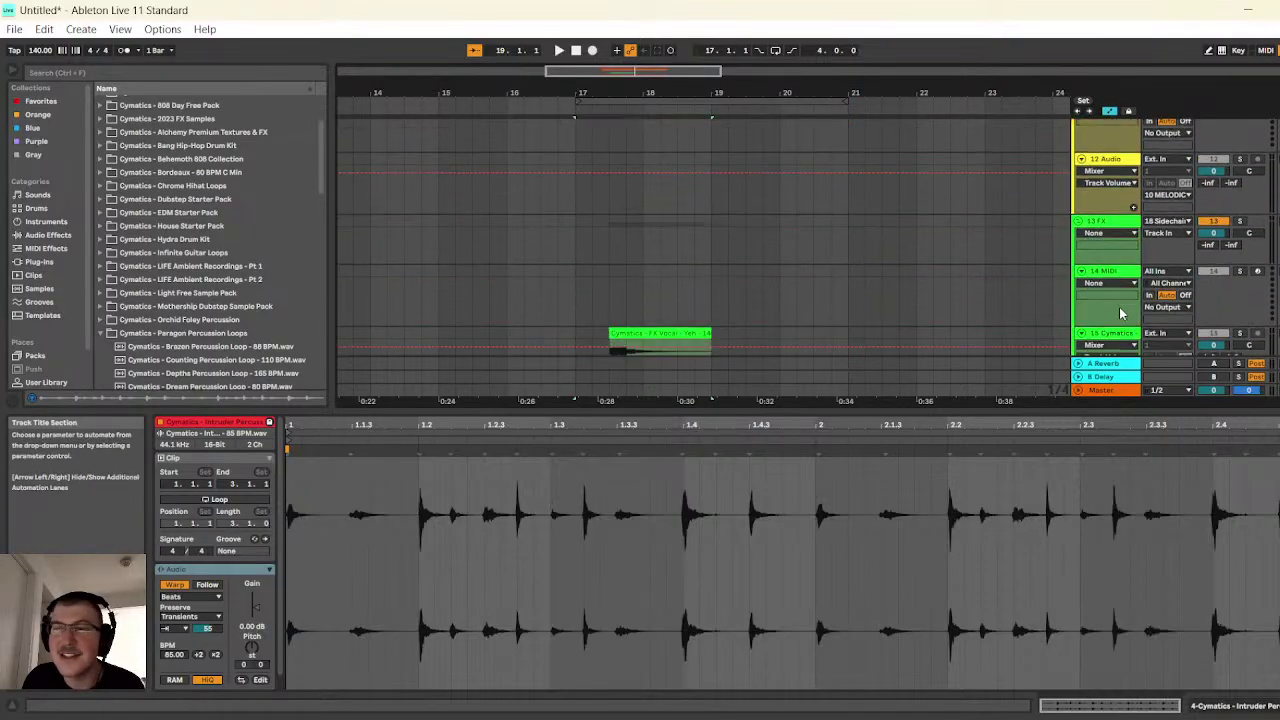
pyautogui.click(1101, 219)
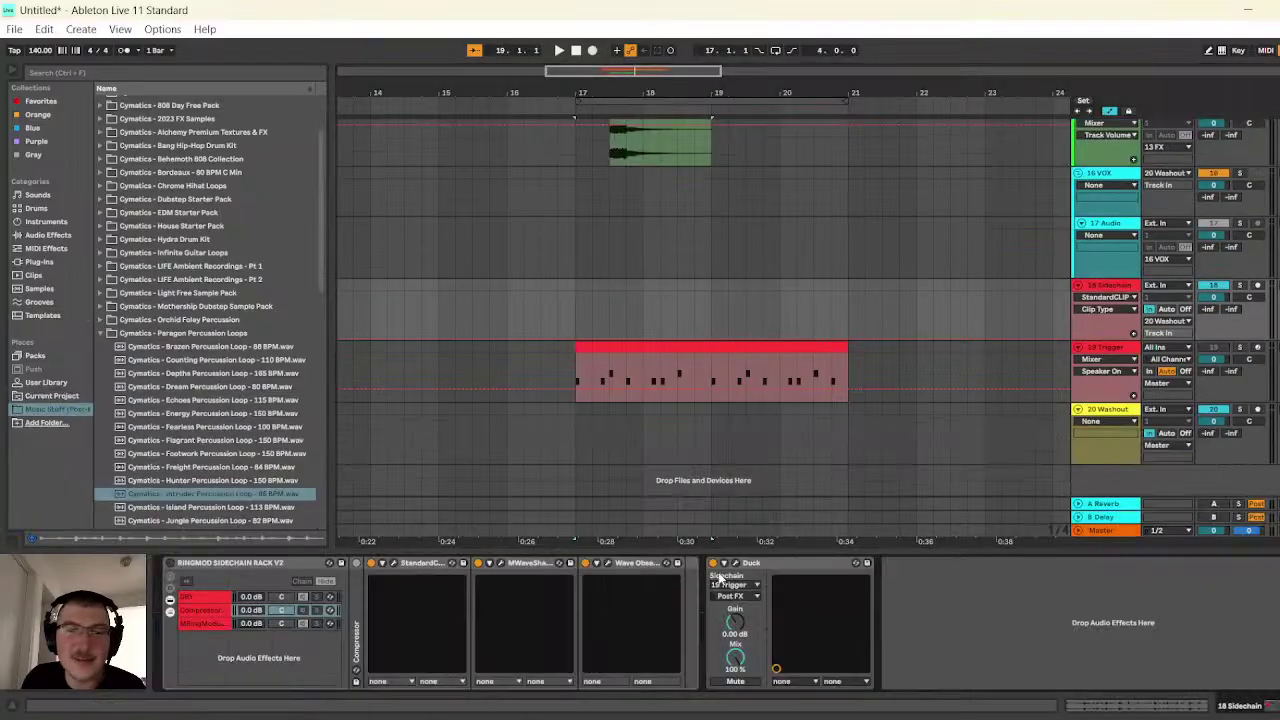
pyautogui.scroll(12, 868, 309)
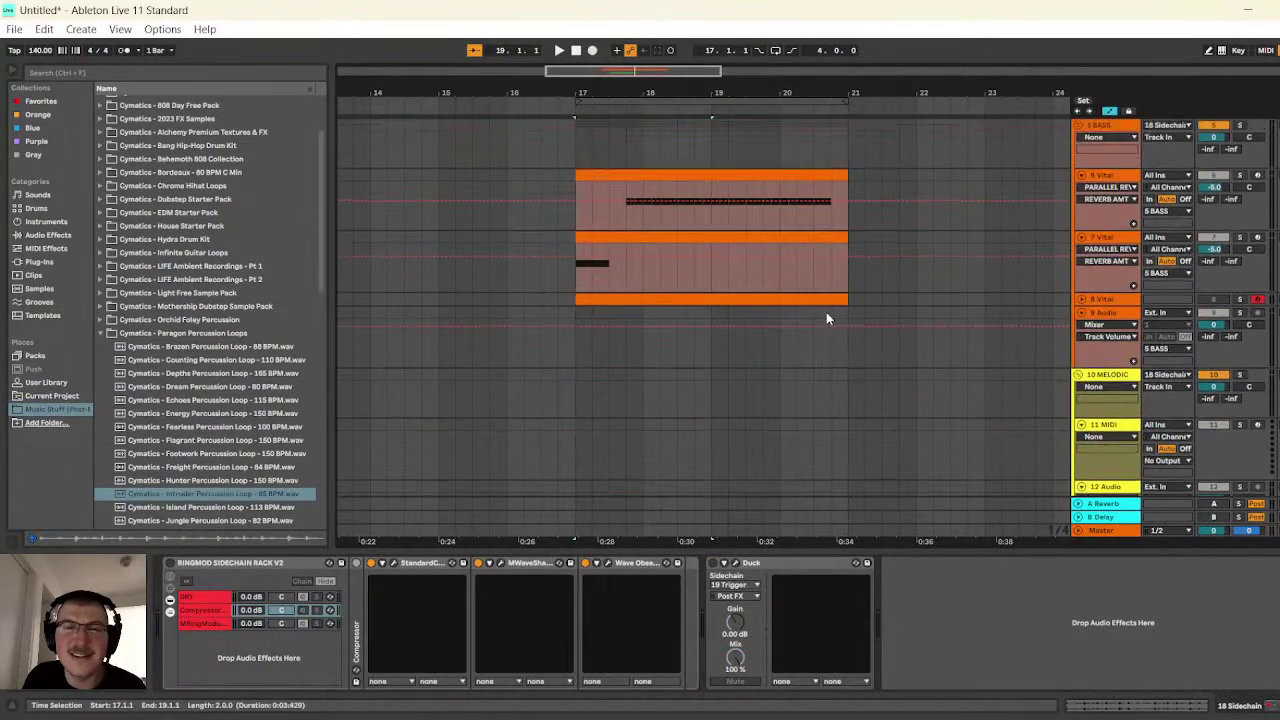
pyautogui.scroll(5, 826, 318)
pyautogui.click(560, 51)
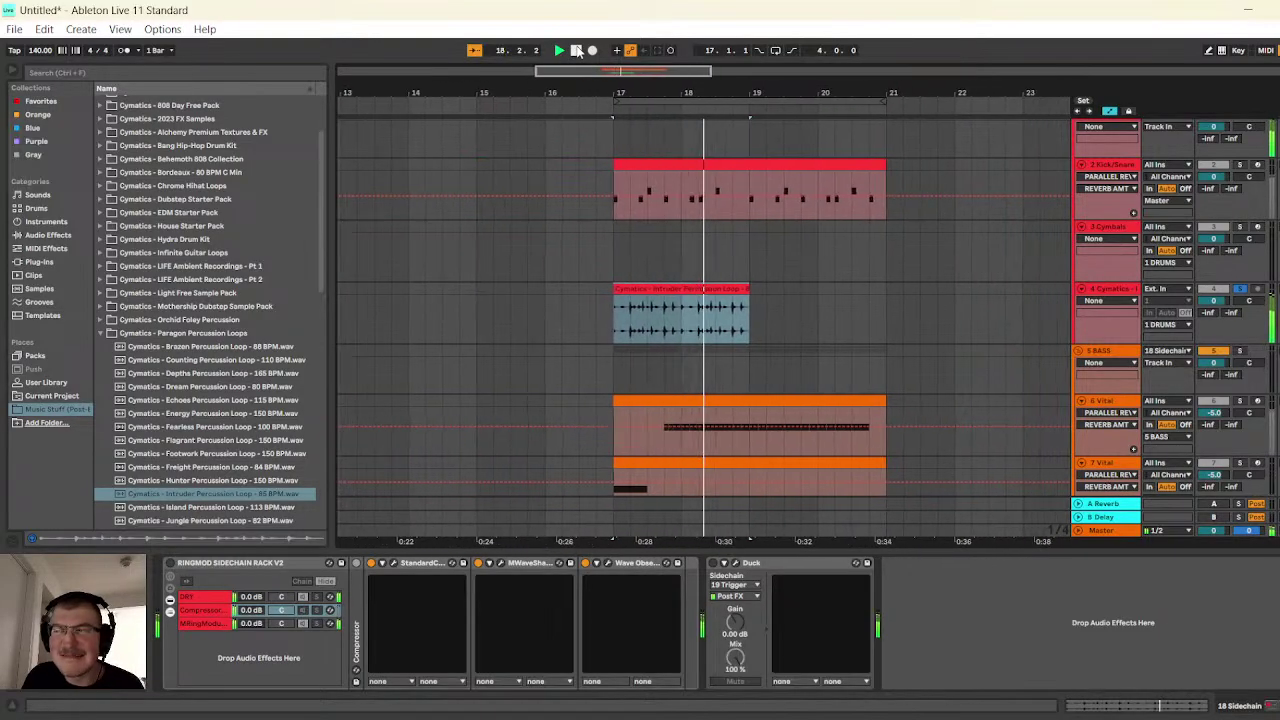
# - Turn the Duck device on the 18 Sidechain track back on
pyautogui.scroll(-3, 1111, 392)
pyautogui.scroll(-10, 1111, 392)
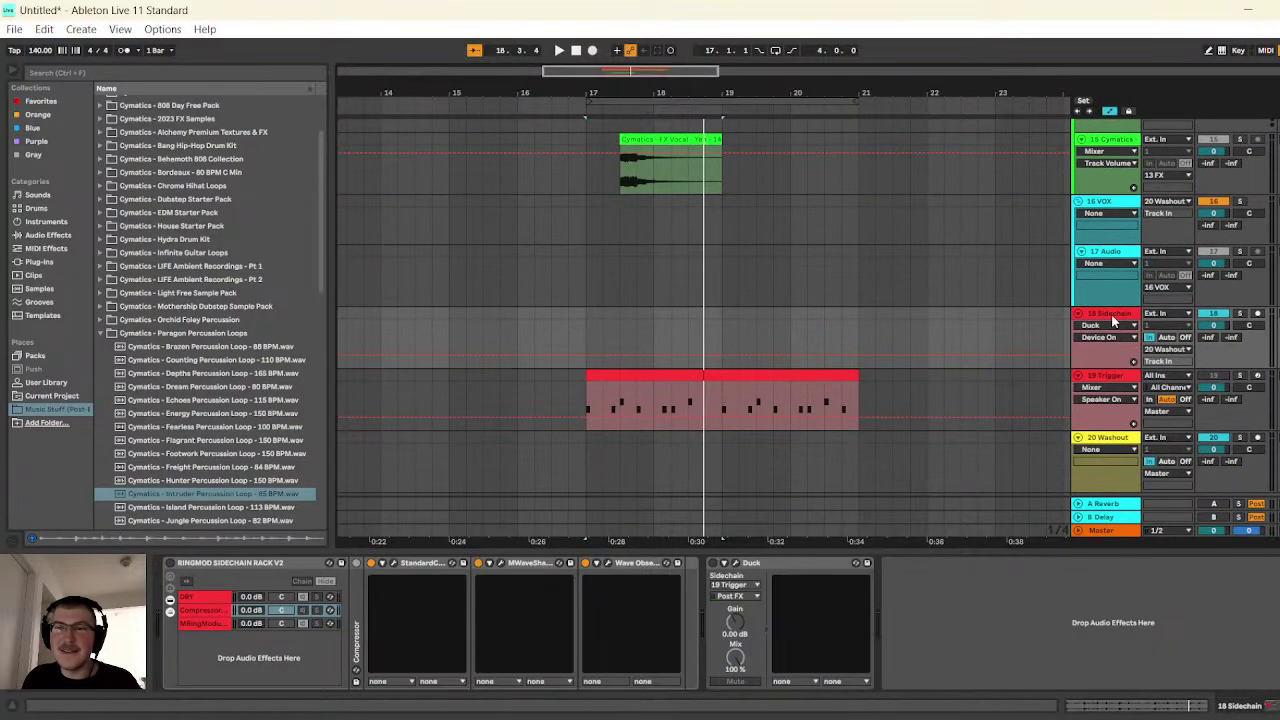
pyautogui.click(712, 563)
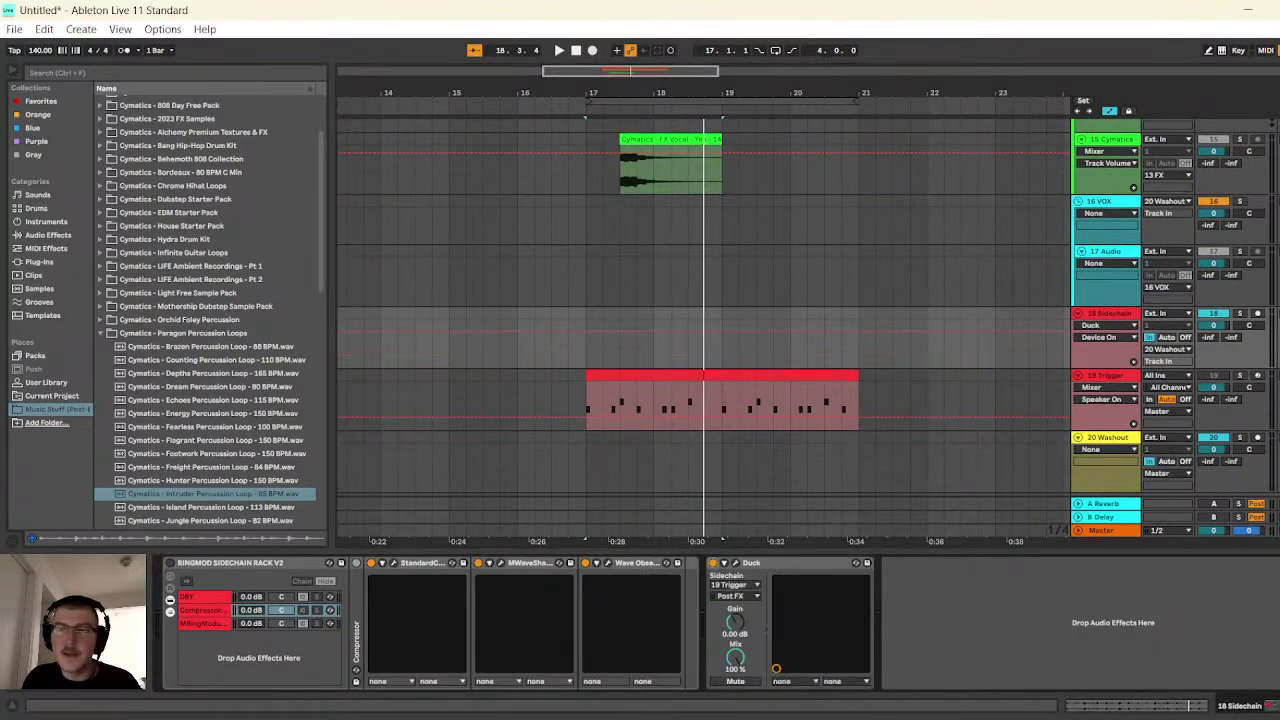
# - Duplicate the percussion clip to fill up to bar 21 and trim the first clip's start to 17.4.1
pyautogui.scroll(15, 700, 300)
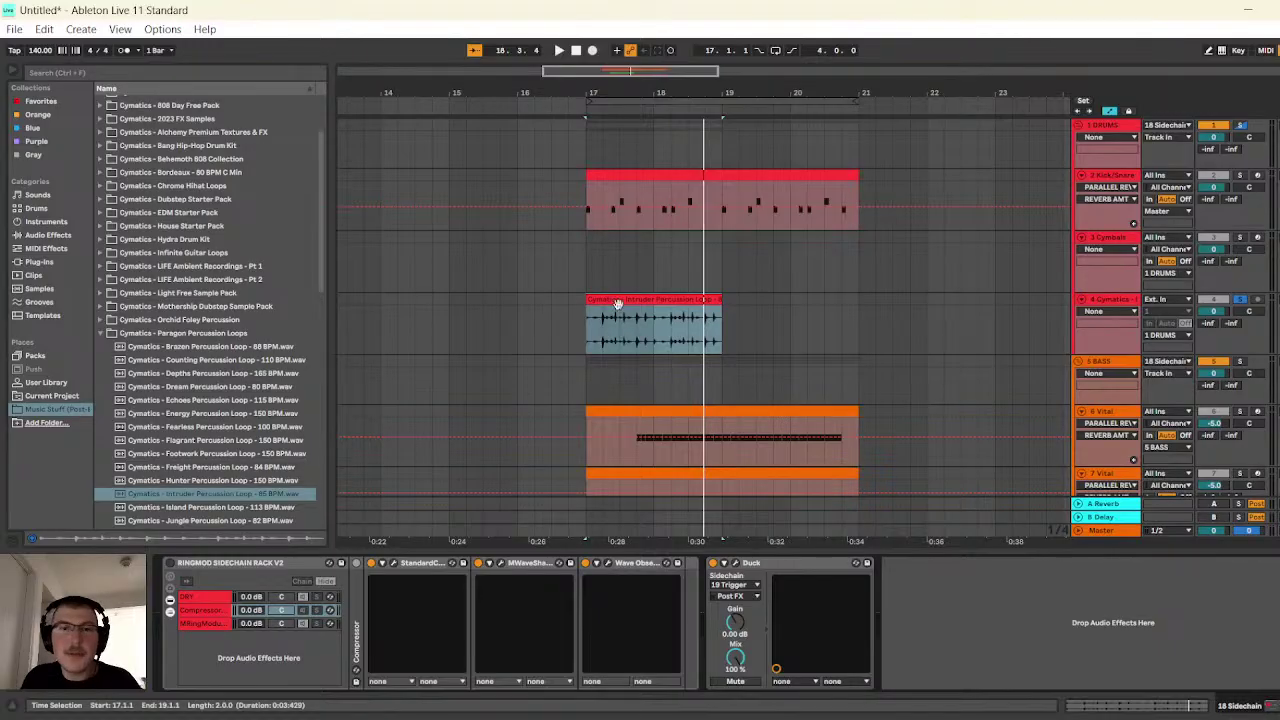
pyautogui.scroll(2, 673, 300)
pyautogui.scroll(3, 656, 300)
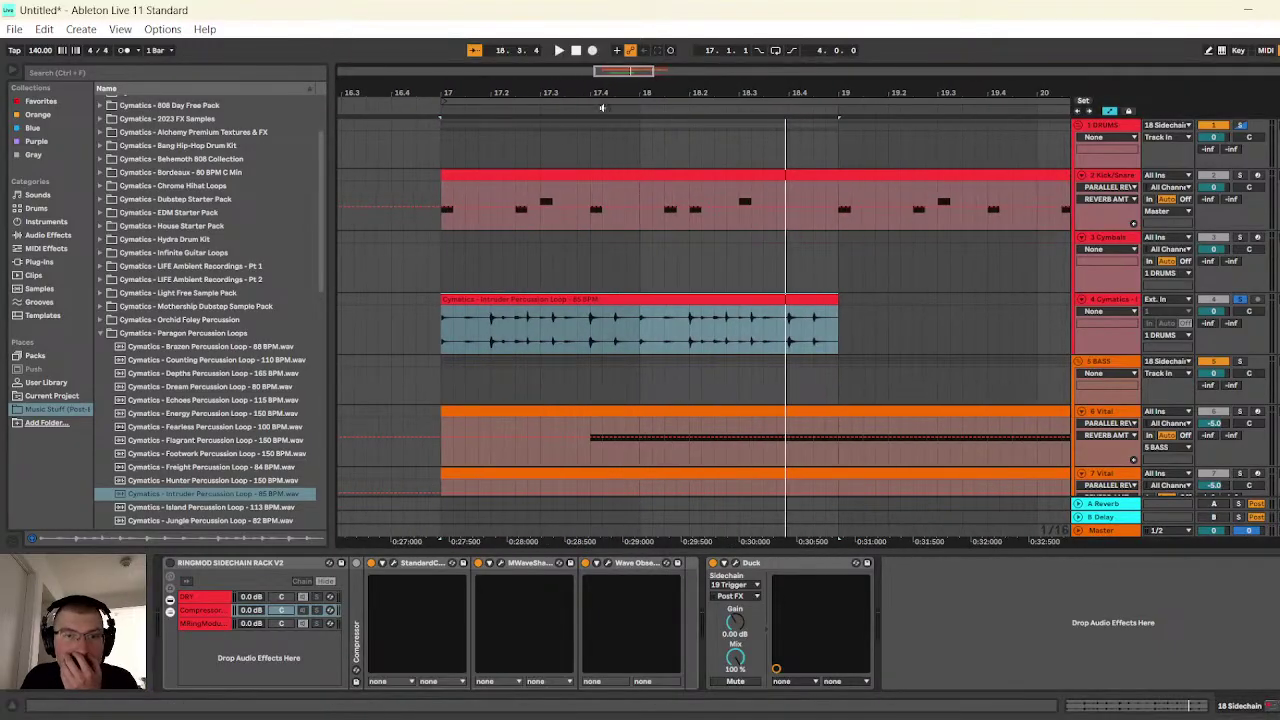
pyautogui.moveTo(444, 300)
pyautogui.mouseDown()
pyautogui.moveTo(583, 298)
pyautogui.moveTo(444, 300)
pyautogui.mouseUp()
pyautogui.hotkey('ctrl', 'd')
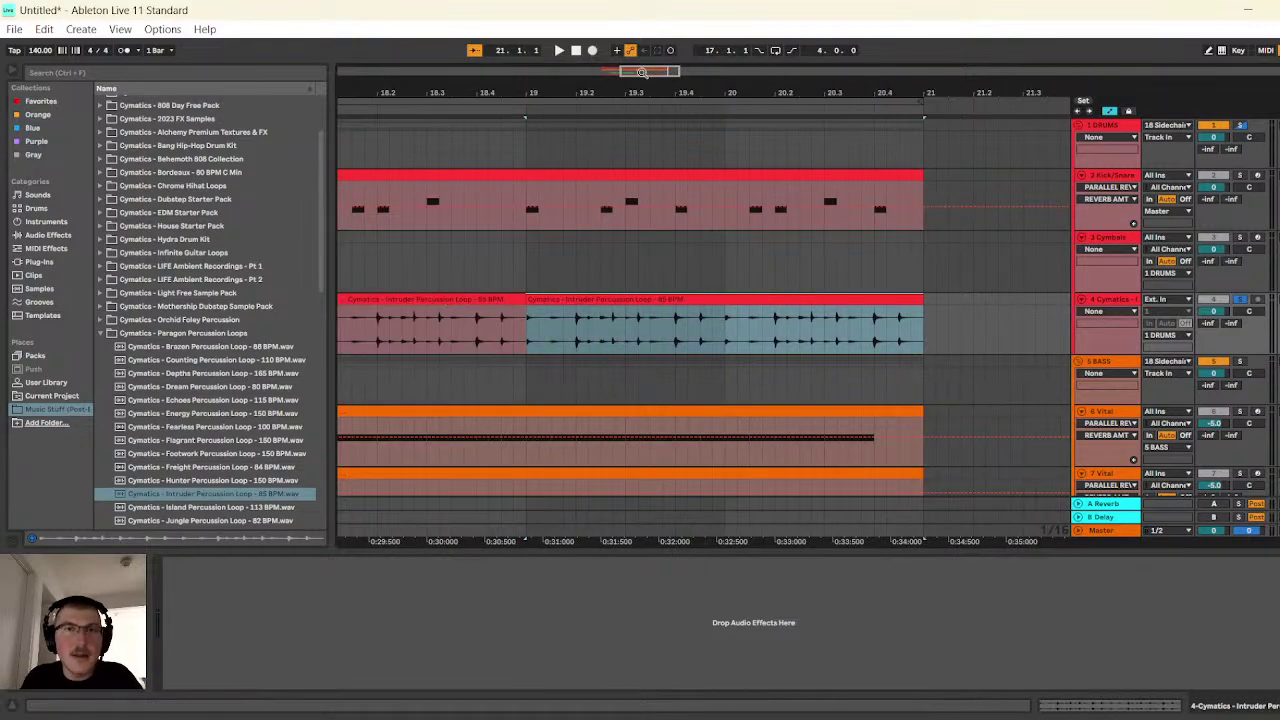
pyautogui.moveTo(642, 72); pyautogui.dragTo(555, 165)
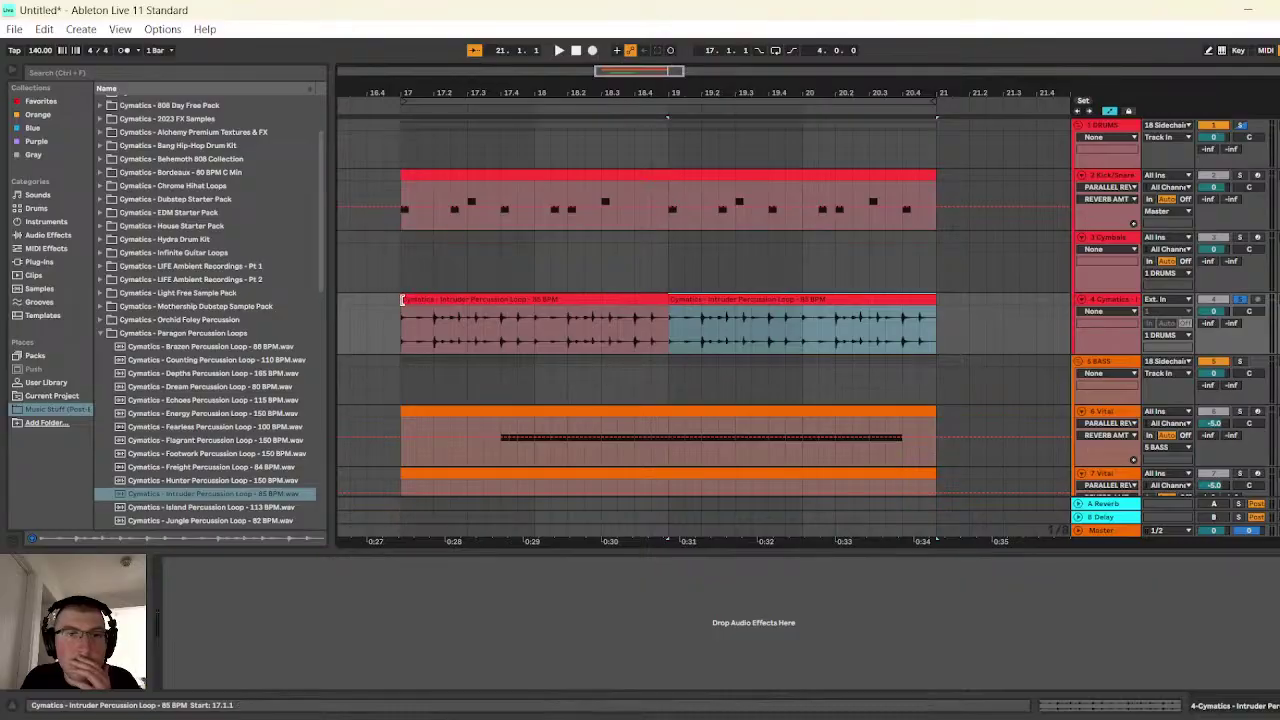
pyautogui.moveTo(402, 300); pyautogui.dragTo(500, 300)
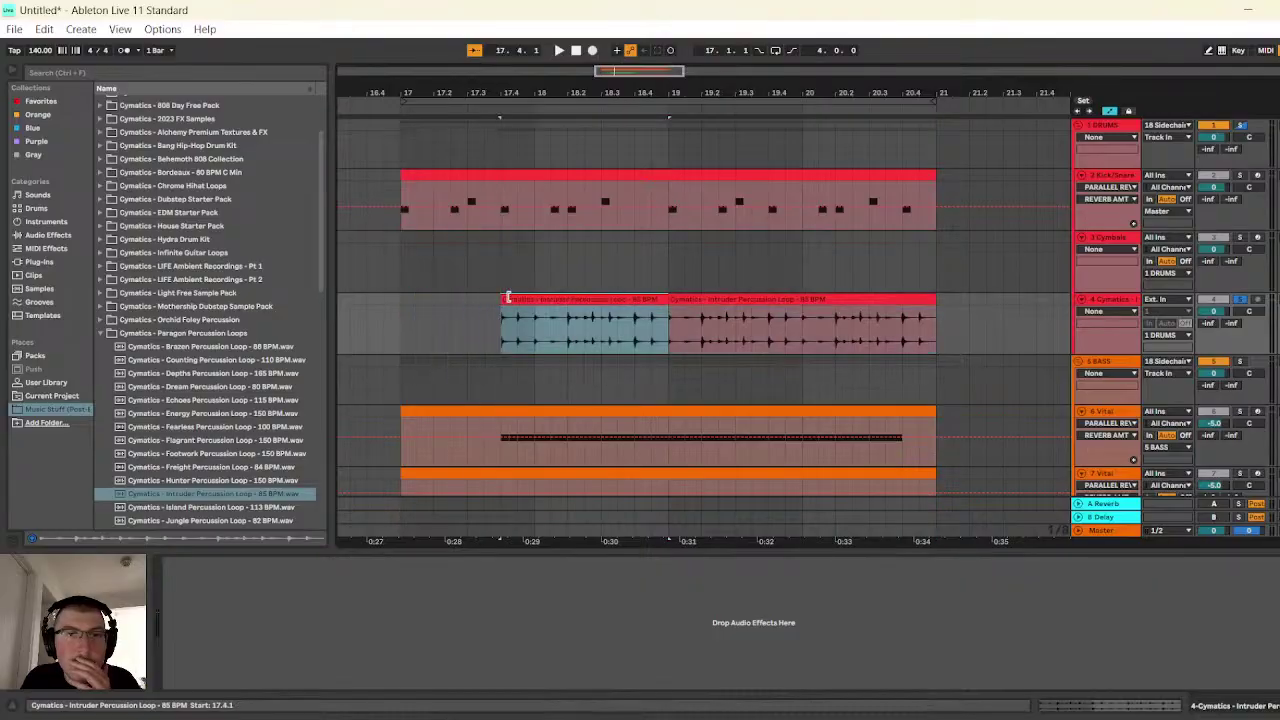
# - Play from bar 17 with the percussion soloed and again with all the drums and basses
pyautogui.click(400, 272)
pyautogui.press('space')
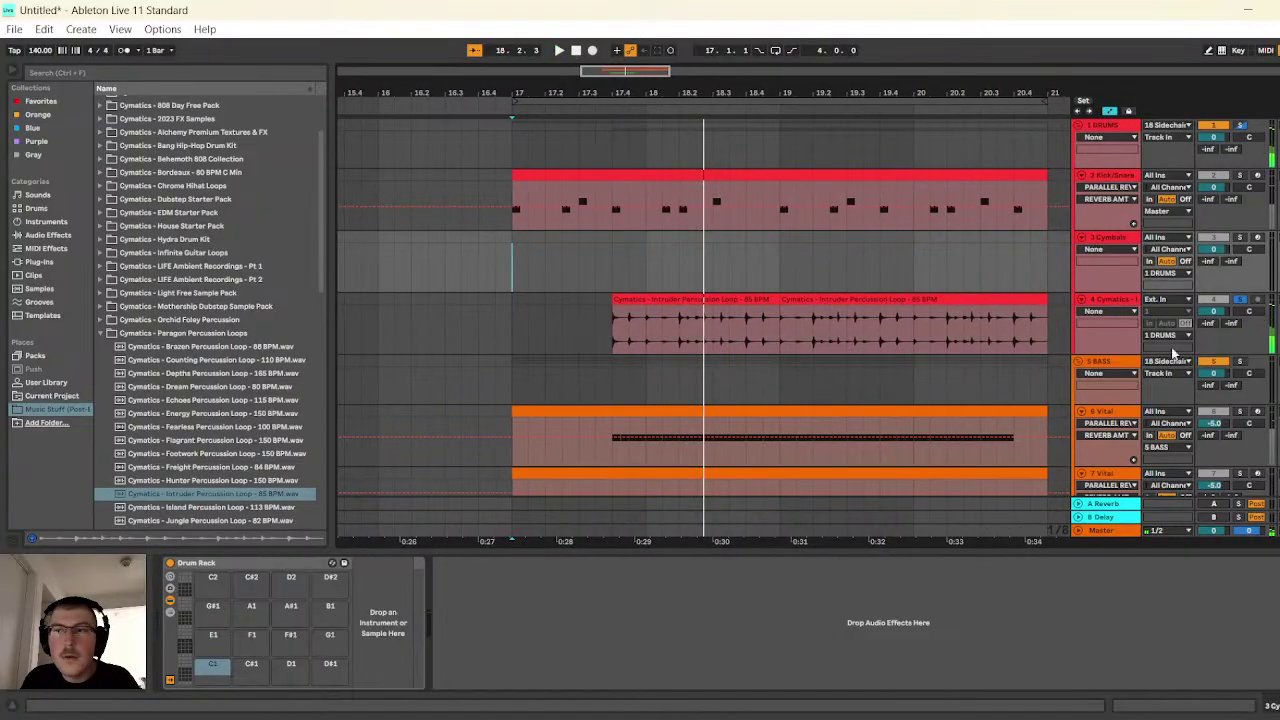
pyautogui.click(558, 51)
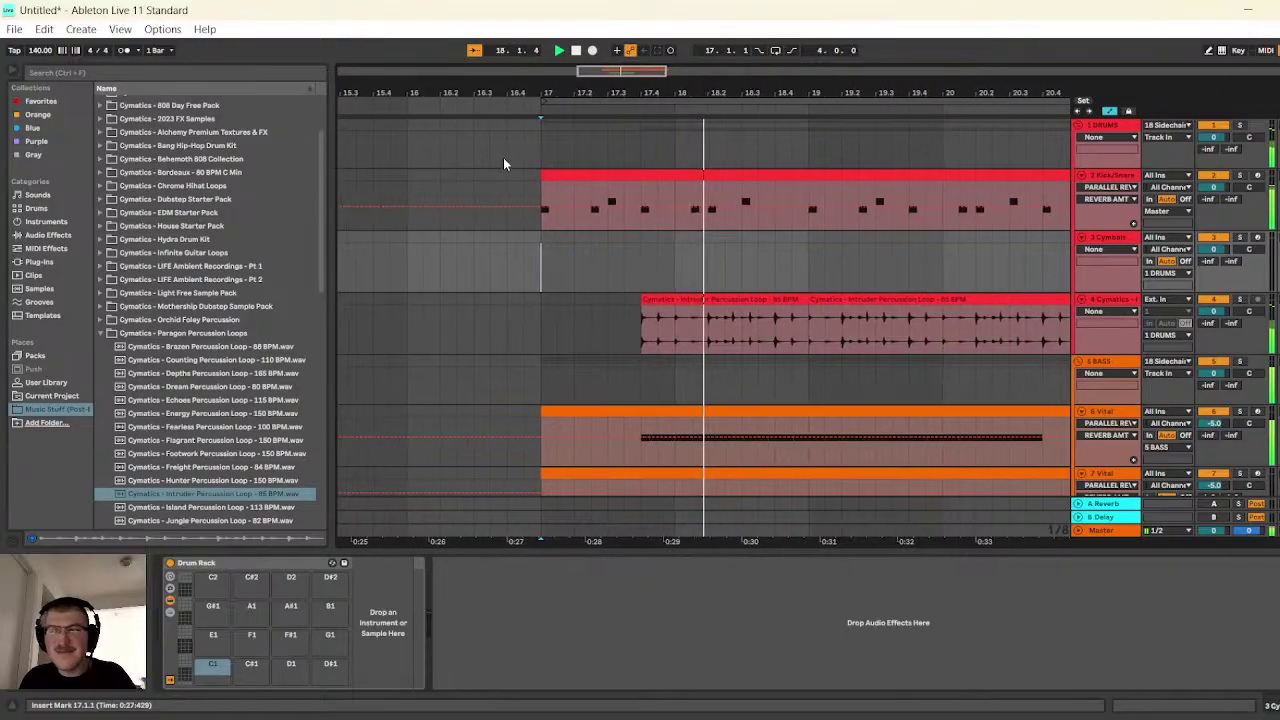
pyautogui.click(577, 51)
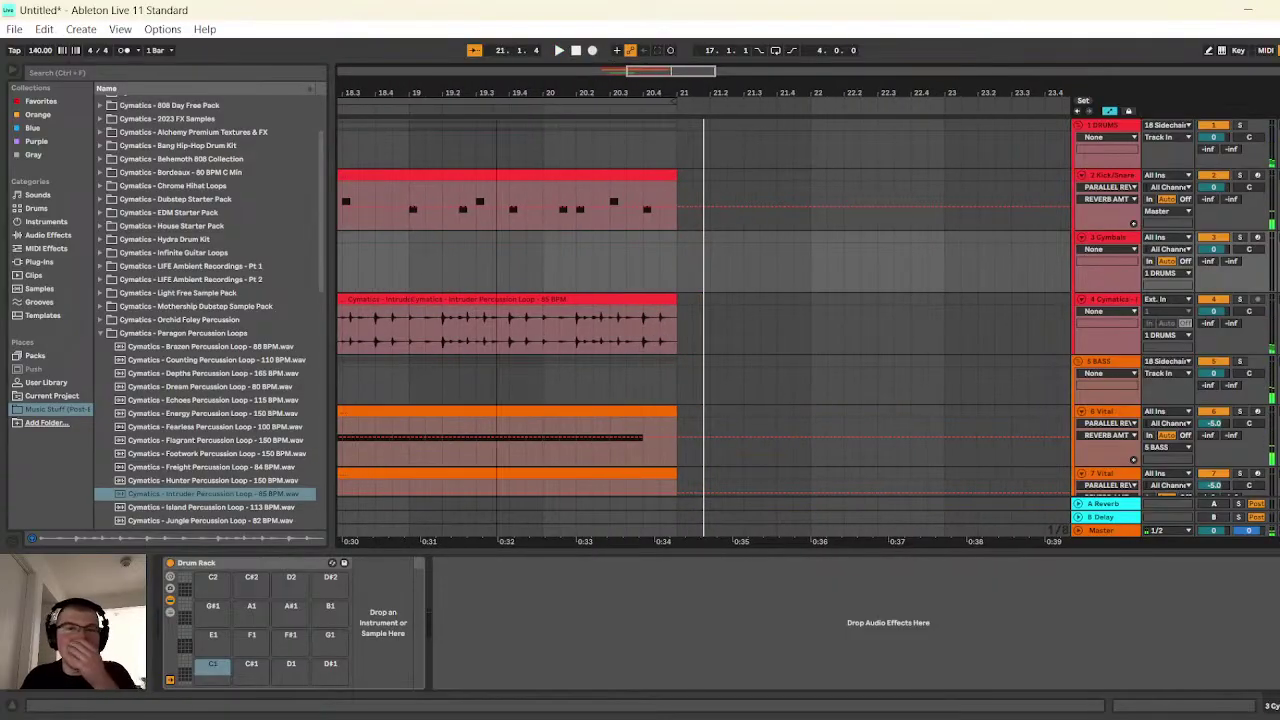
# - Collapse the Cymatics - Paragon Percussion Loops folder and look through the other sample packs in Music Stuff
pyautogui.moveTo(615, 66); pyautogui.dragTo(643, 273)
pyautogui.scroll(-5, 853, 273)
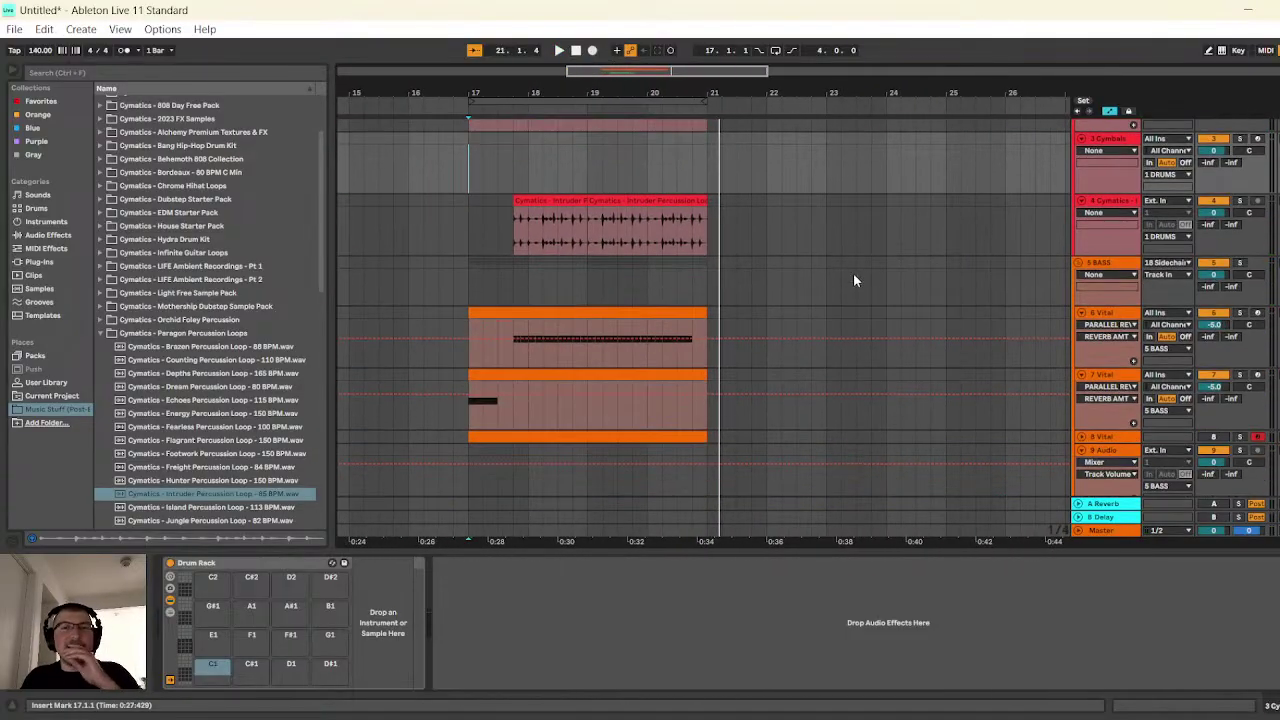
pyautogui.scroll(-1, 828, 278)
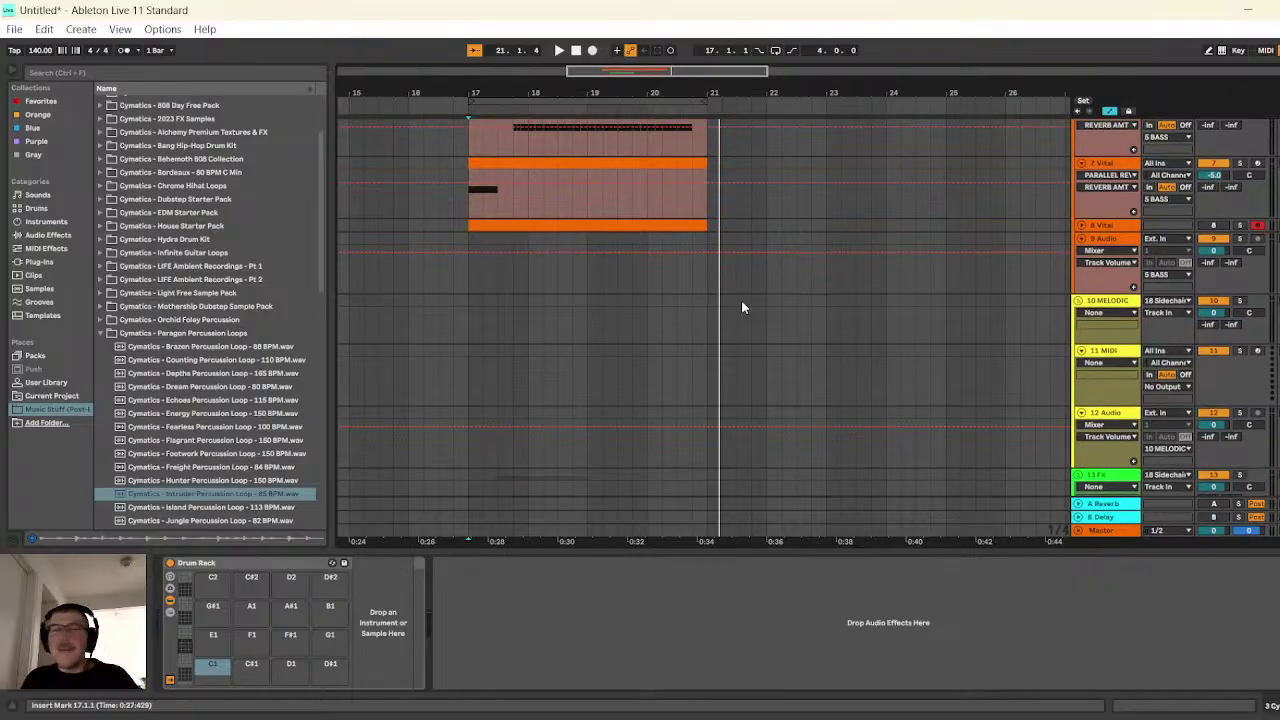
pyautogui.click(102, 332)
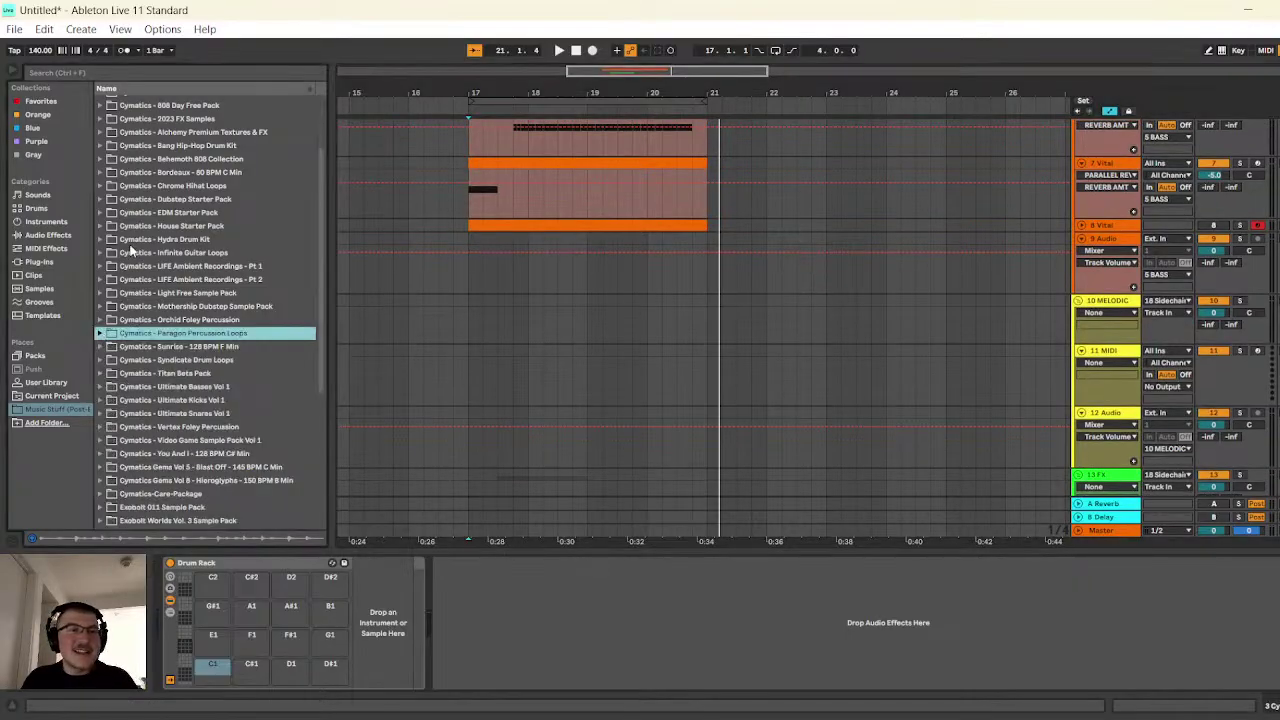
pyautogui.scroll(1, 169, 294)
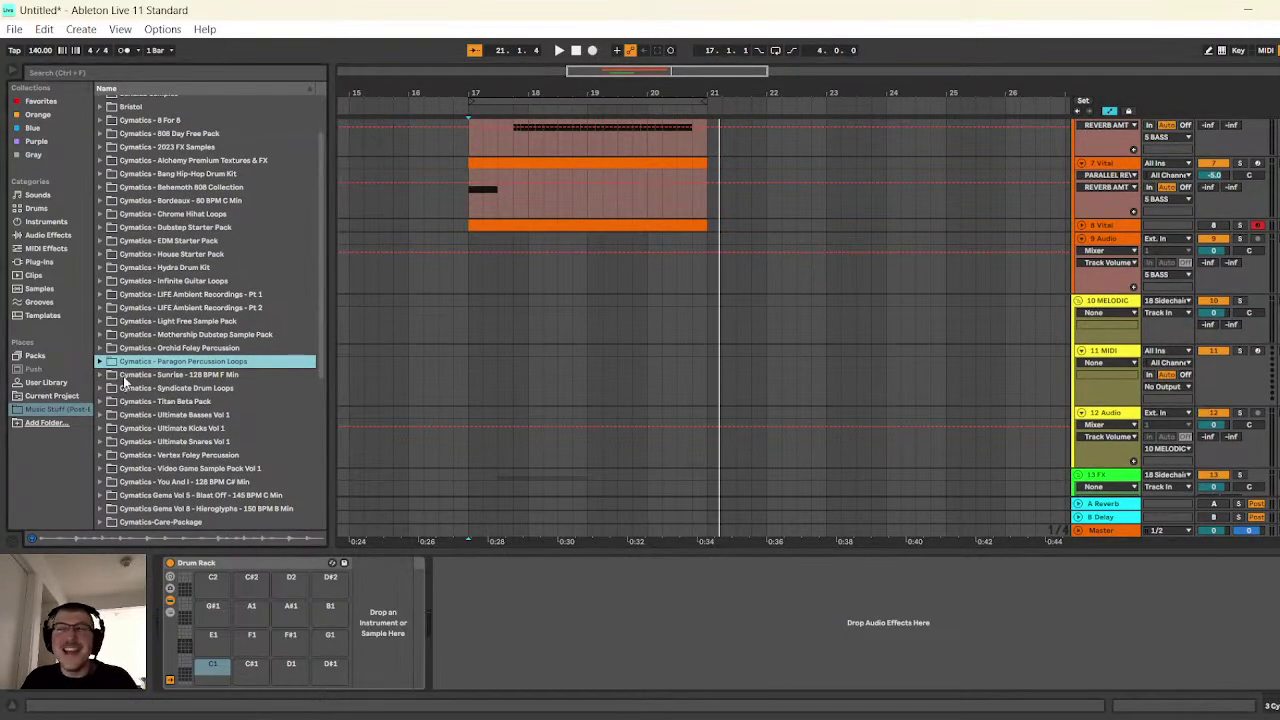
pyautogui.scroll(2, 140, 322)
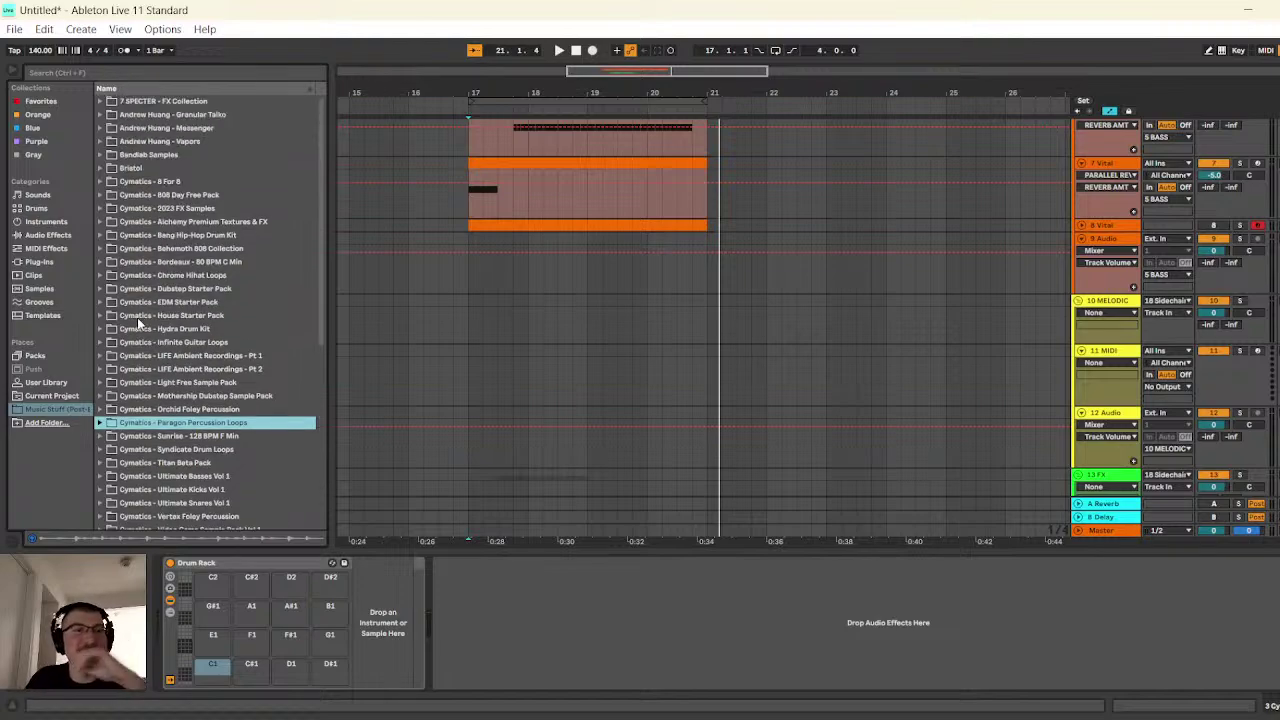
pyautogui.click(140, 182)
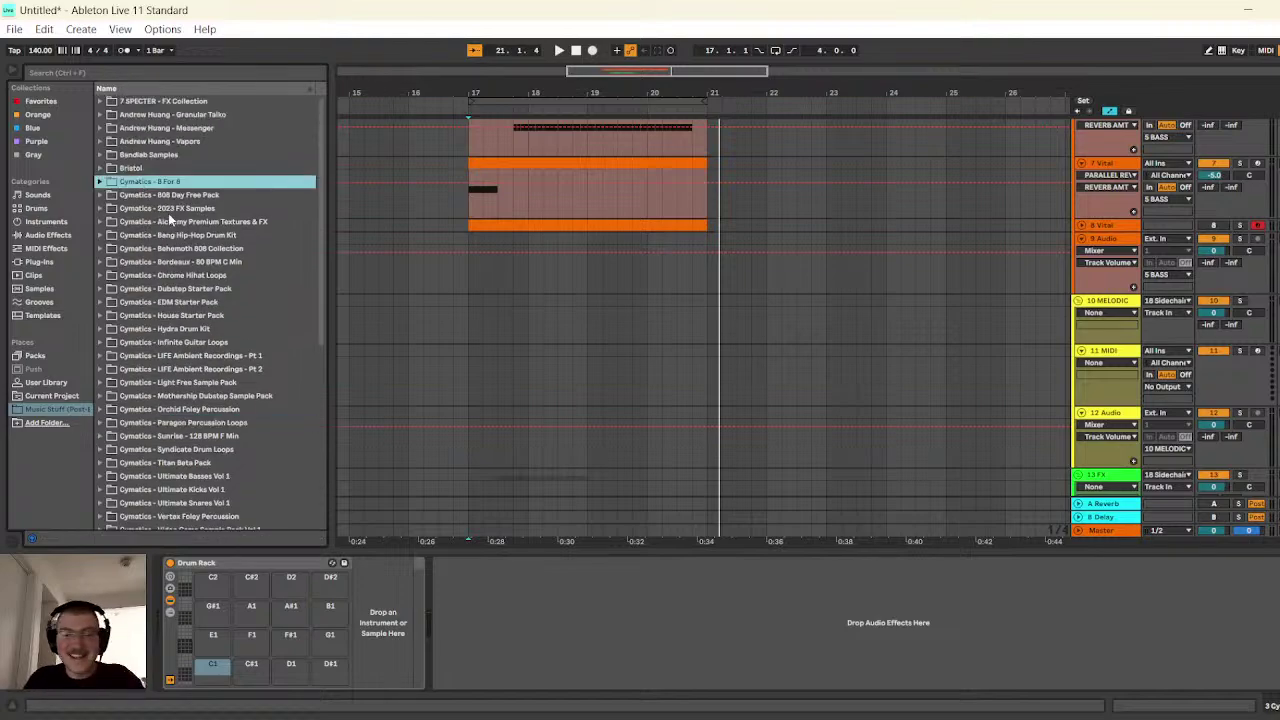
pyautogui.press('Down')
pyautogui.press('Down')
pyautogui.press('Down')
pyautogui.press('Down')
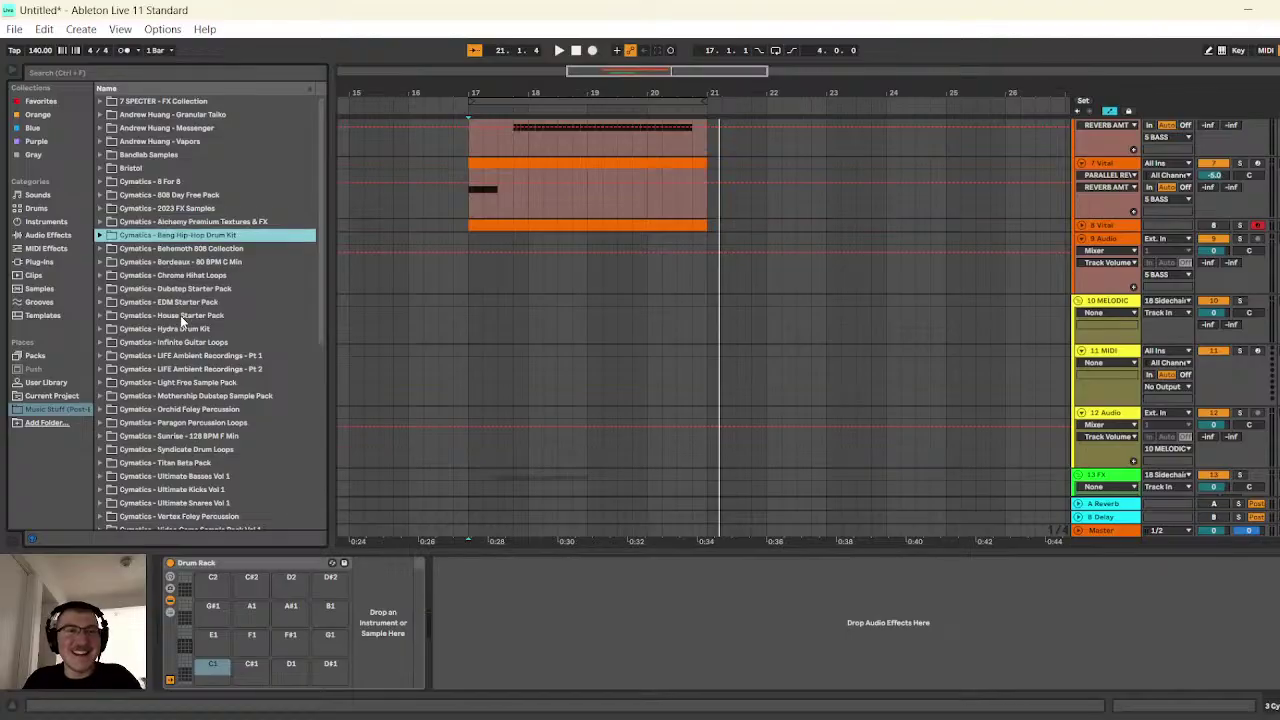
pyautogui.press('Down')
pyautogui.press('Down')
pyautogui.press('Down')
pyautogui.press('Down')
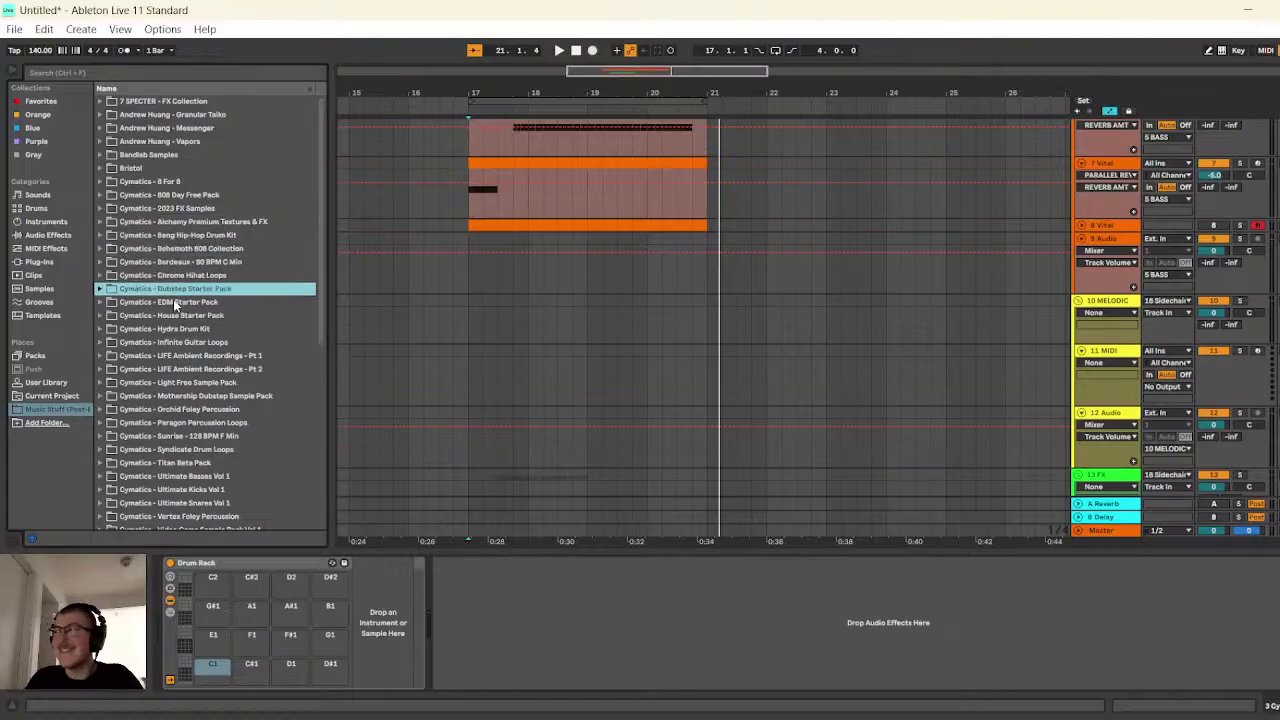
pyautogui.press('Down')
pyautogui.press('Down')
pyautogui.press('Down')
pyautogui.scroll(-6, 176, 262)
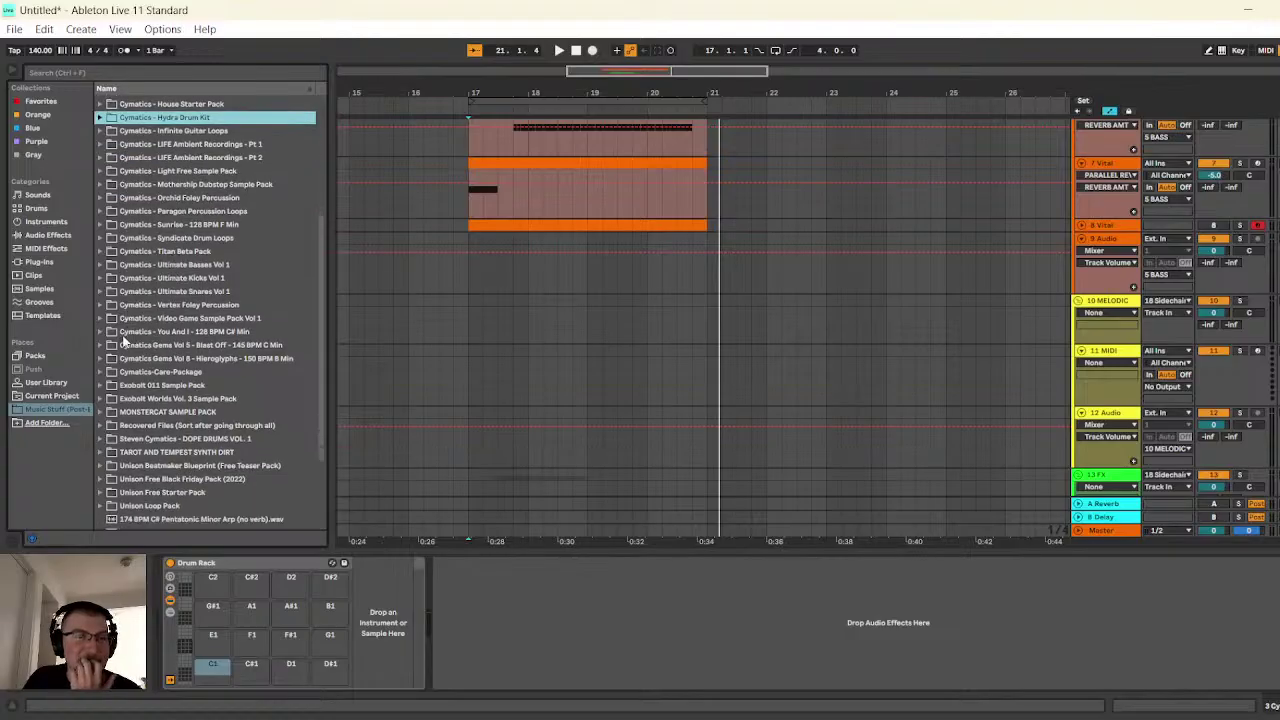
pyautogui.scroll(1, 130, 328)
pyautogui.scroll(3, 590, 316)
pyautogui.scroll(-4, 225, 366)
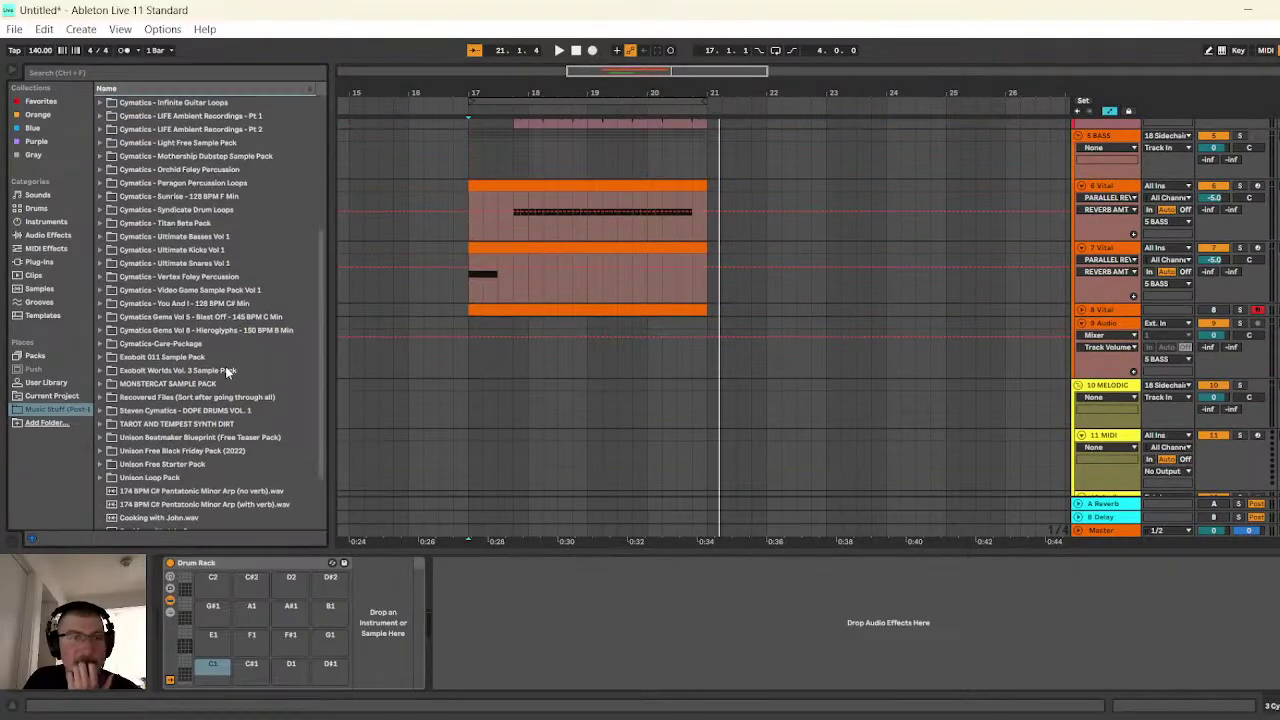
pyautogui.scroll(6, 212, 345)
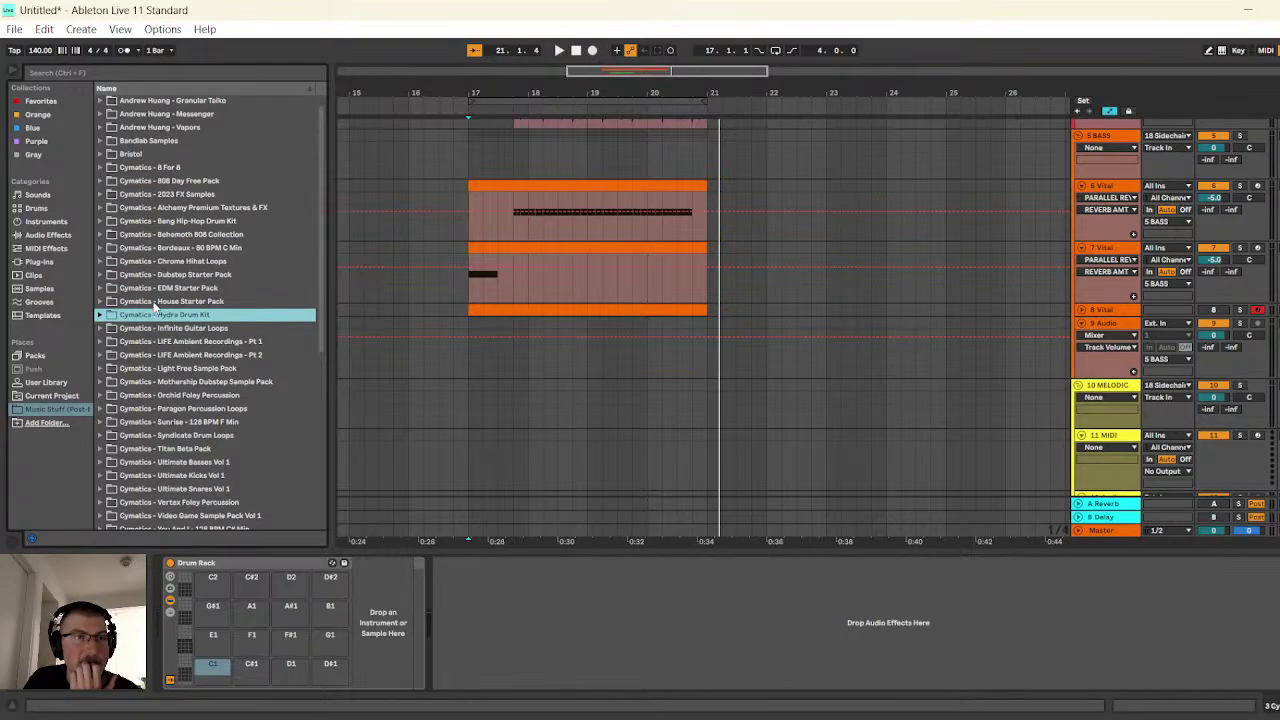
# - Open the Bandlab Samples folder and audition its samples one after another through to the end of the folder
pyautogui.click(100, 156)
pyautogui.click(172, 169)
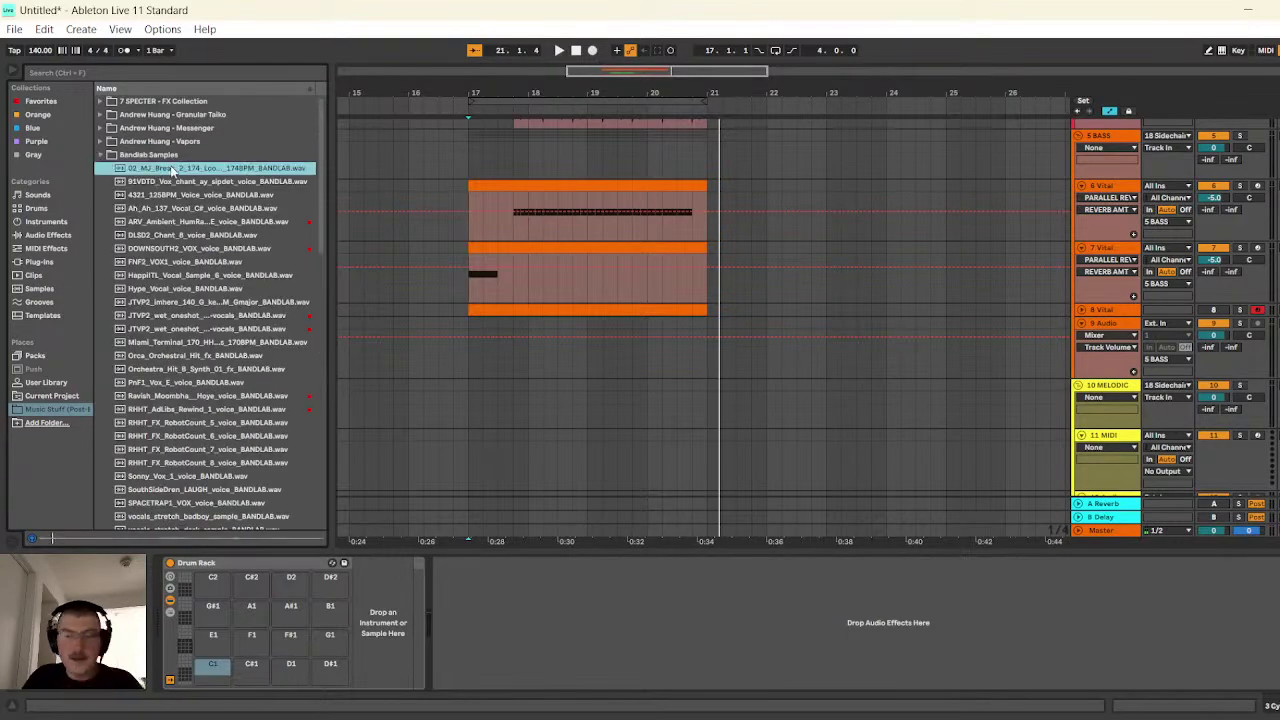
pyautogui.press('Down')
pyautogui.press('Down')
pyautogui.press('Down')
pyautogui.press('Down')
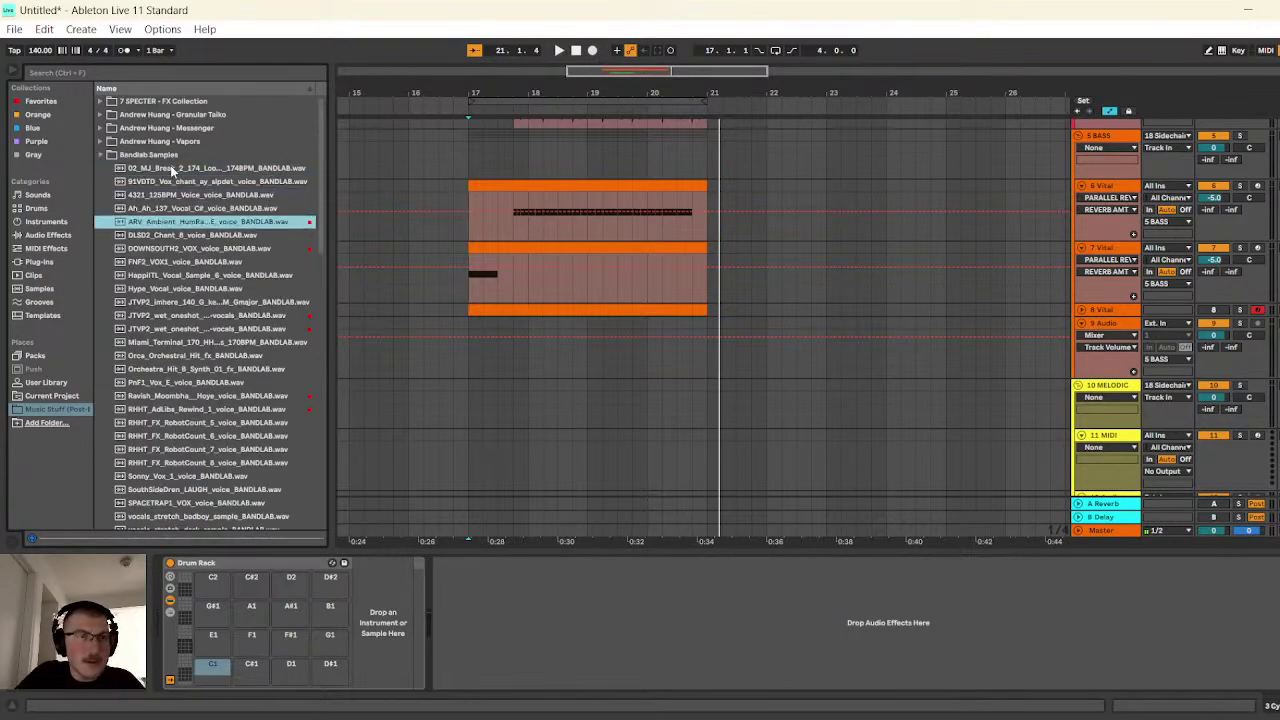
pyautogui.press('Down')
pyautogui.press('Down')
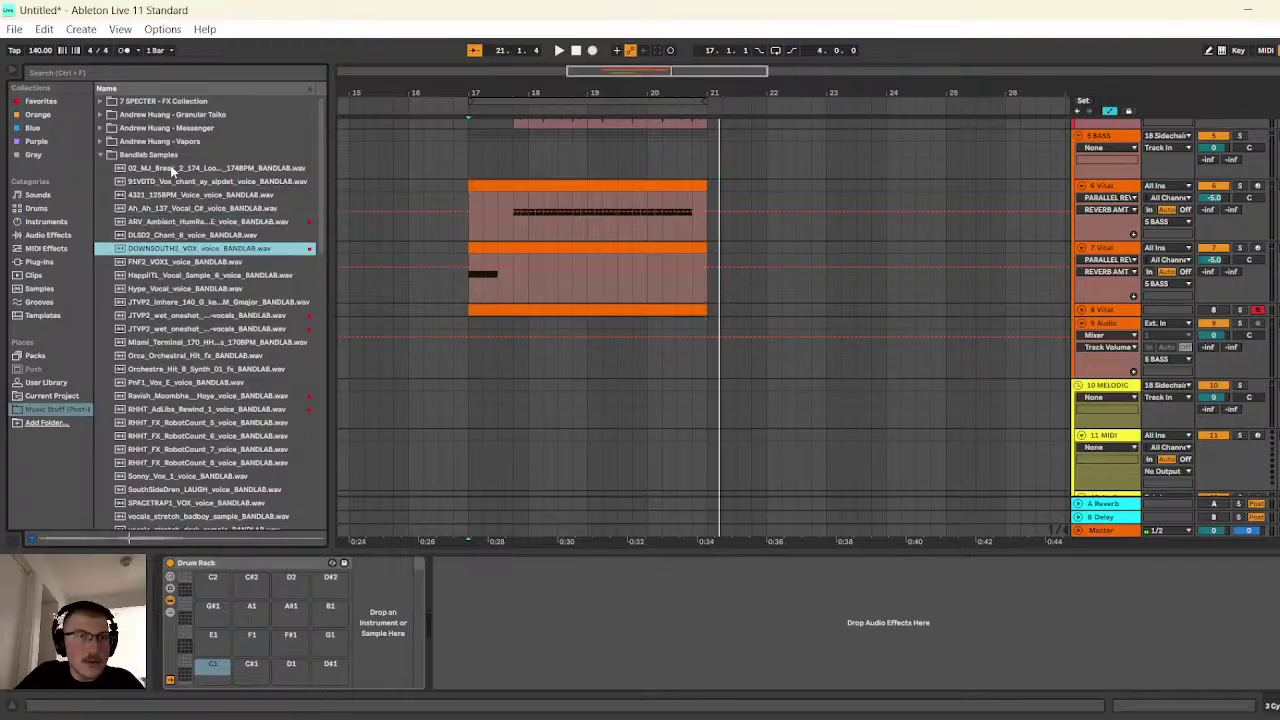
pyautogui.press('Down')
pyautogui.press('Down')
pyautogui.press('Down')
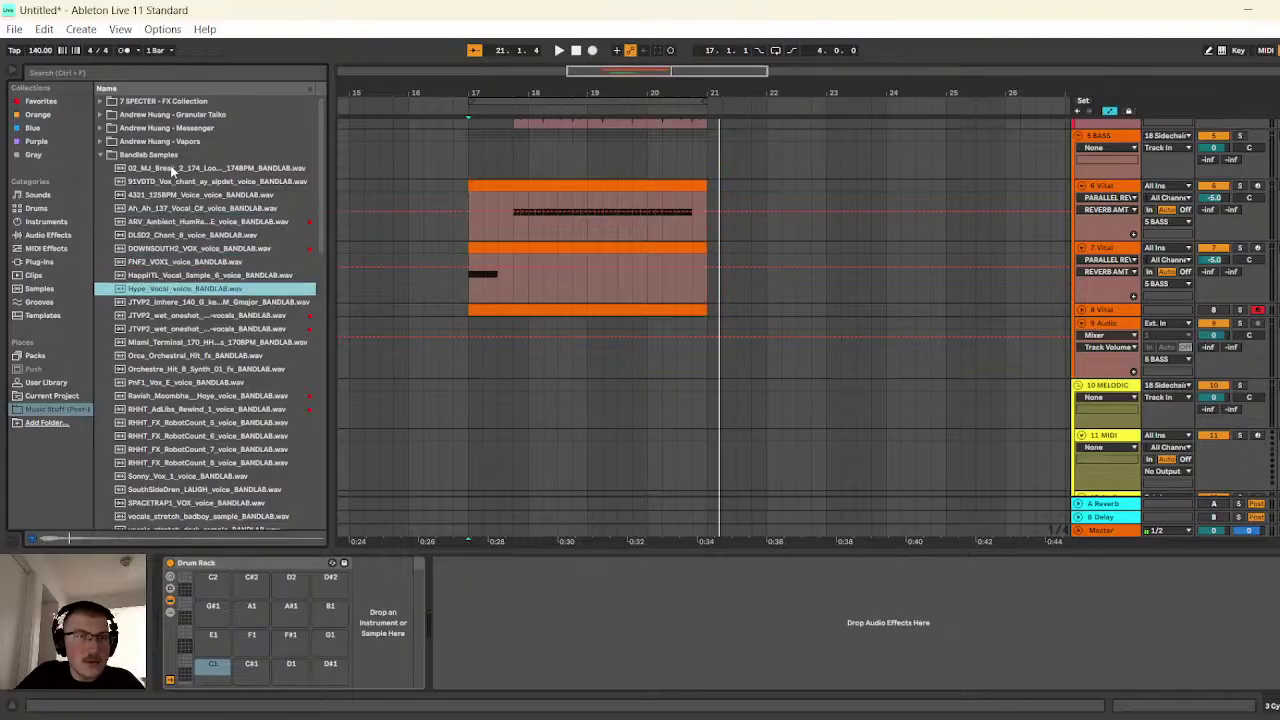
pyautogui.press('Up')
pyautogui.press('Up')
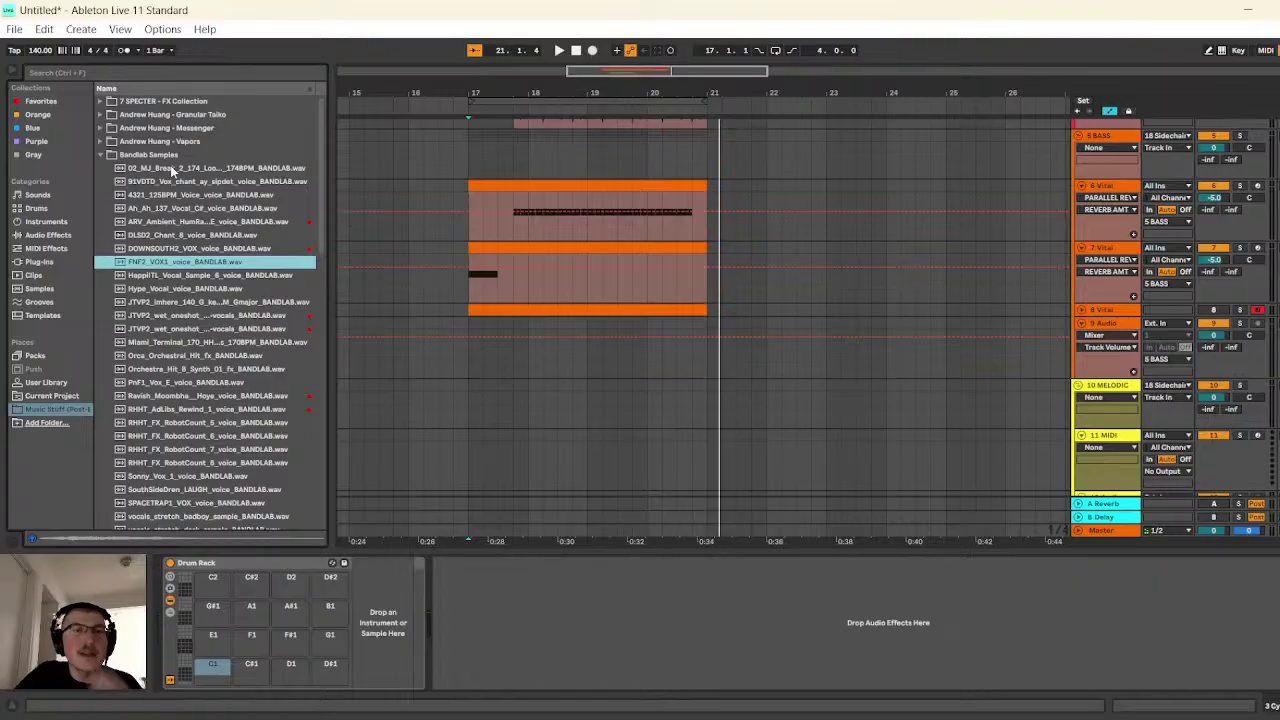
pyautogui.press('Down')
pyautogui.press('Down')
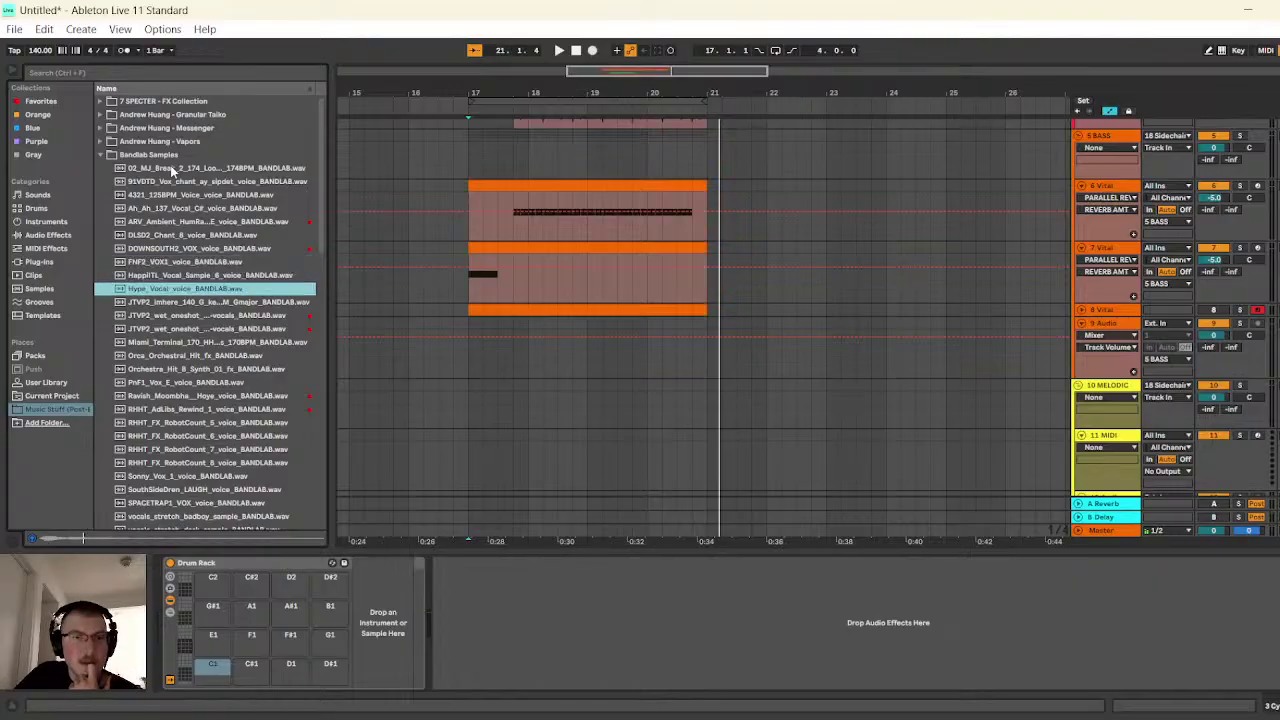
pyautogui.press('Down')
pyautogui.press('Down')
pyautogui.press('Down')
pyautogui.press('Down')
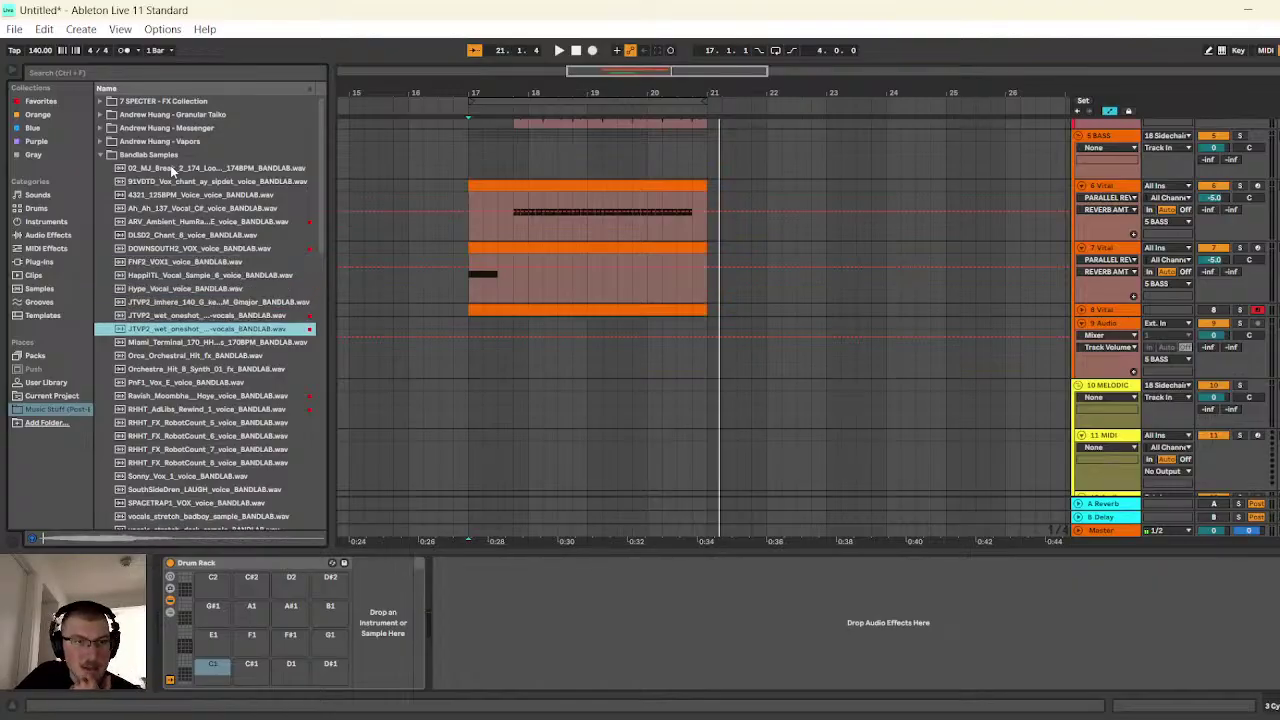
pyautogui.press('Down')
pyautogui.press('Down')
pyautogui.press('Down')
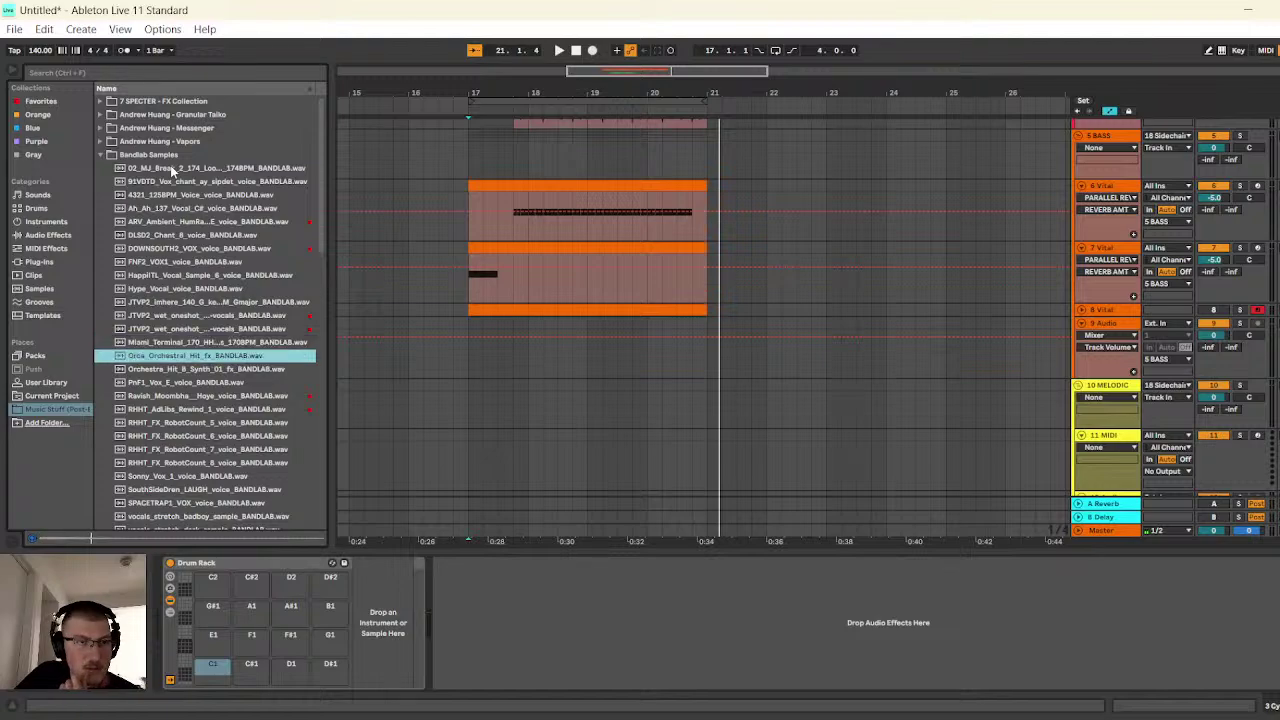
pyautogui.press('Down')
pyautogui.press('Down')
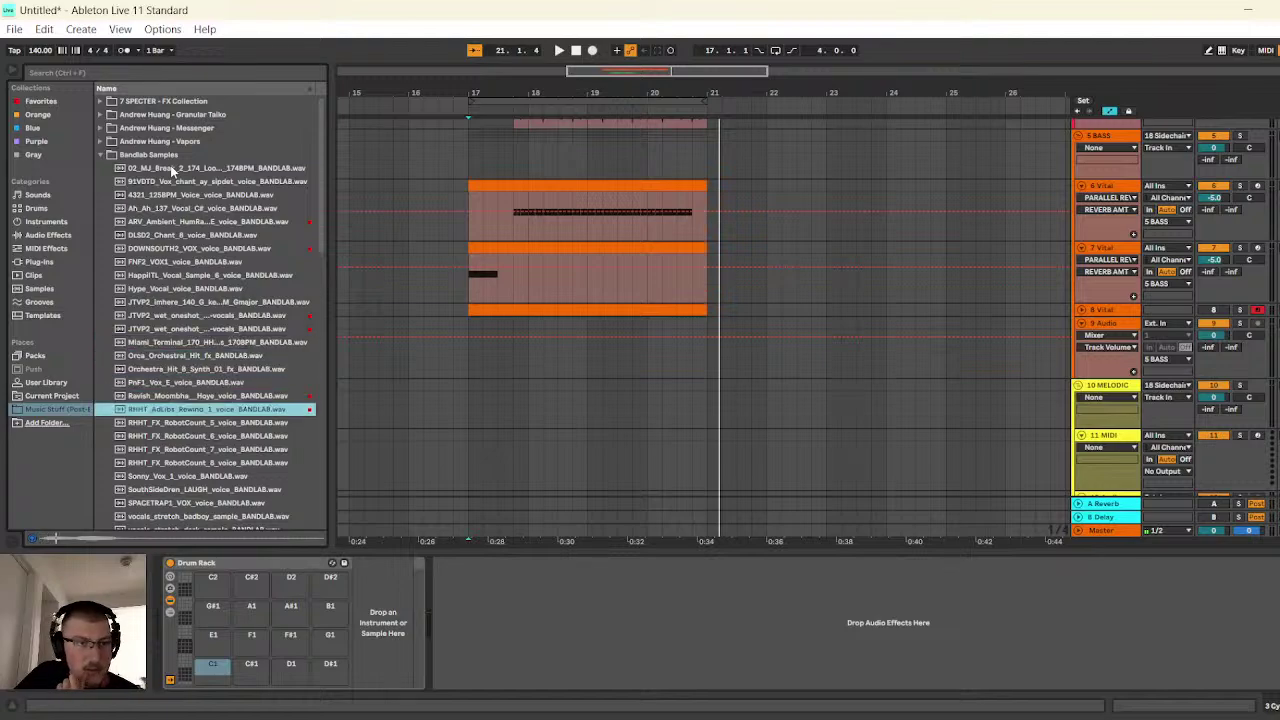
pyautogui.press('Down')
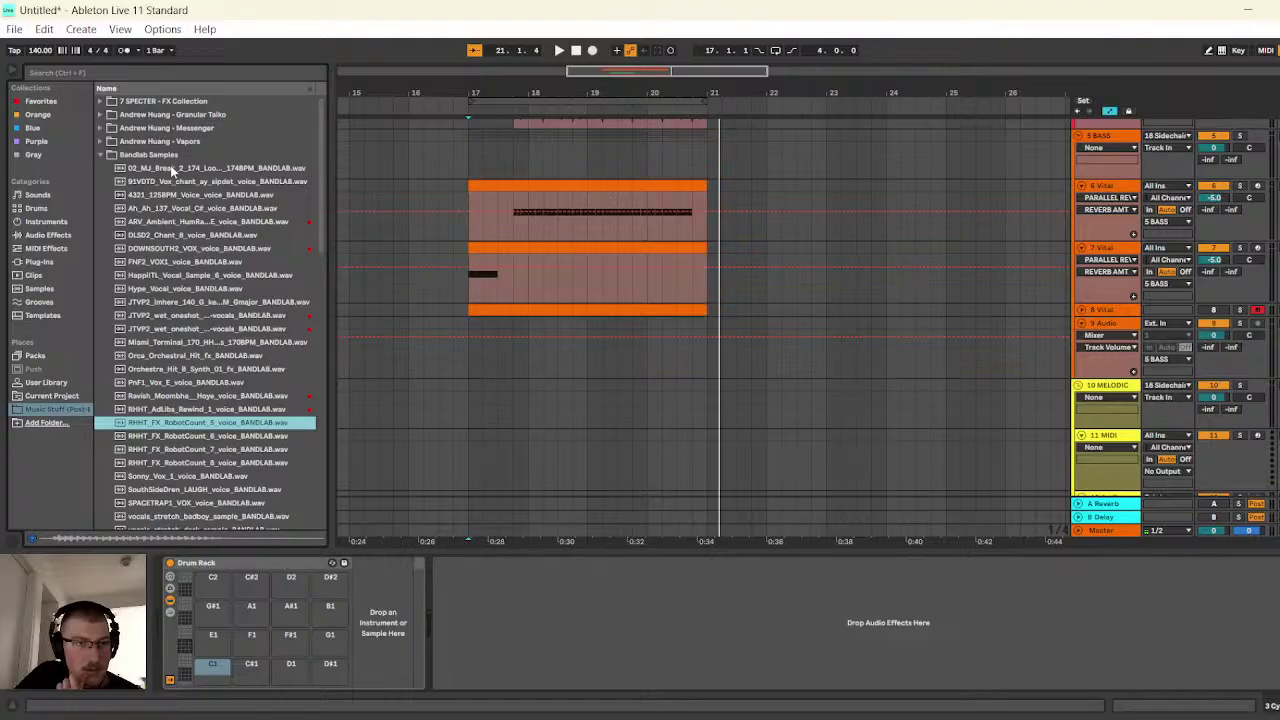
pyautogui.press('Down')
pyautogui.press('Down')
pyautogui.press('Down')
pyautogui.press('Down')
pyautogui.press('Down')
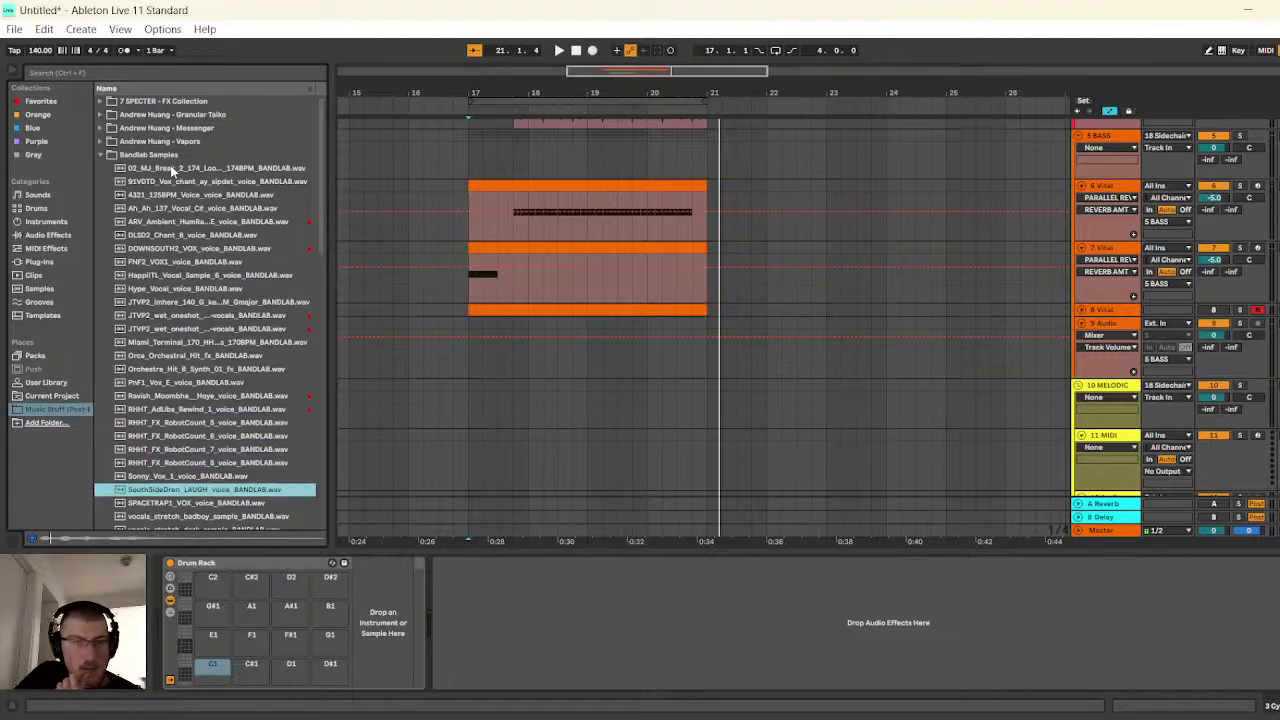
pyautogui.press('Down')
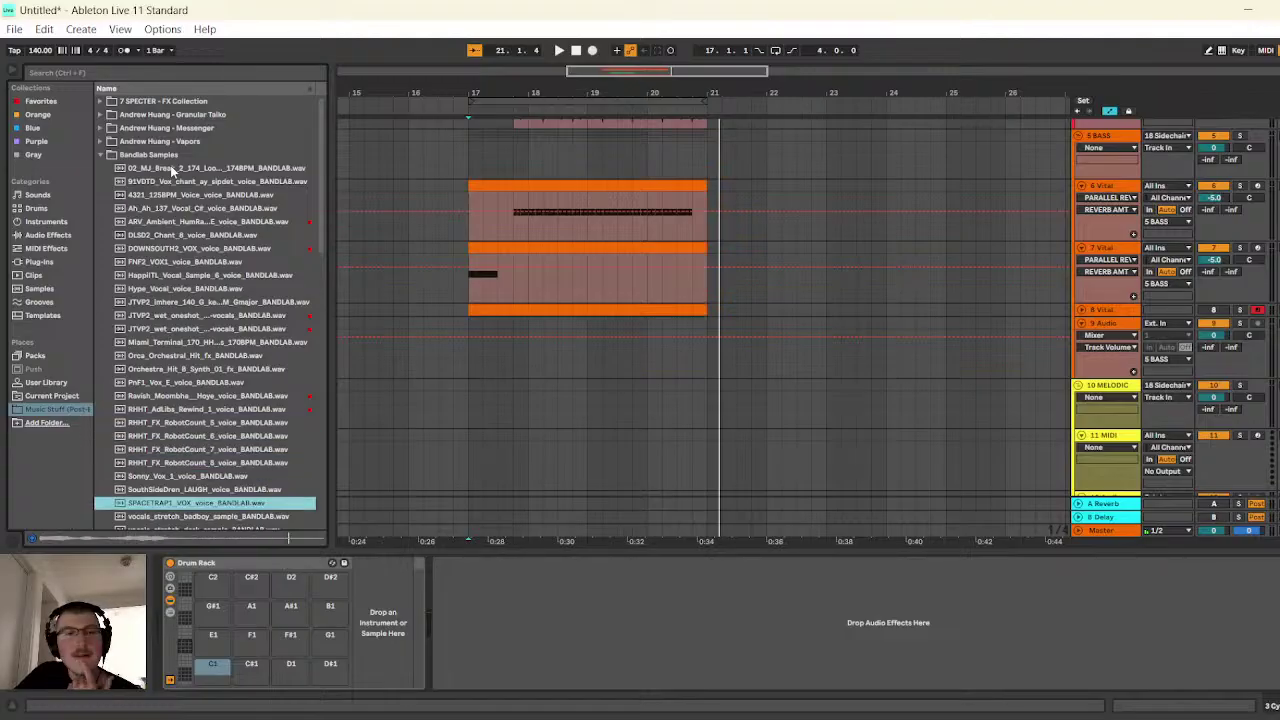
pyautogui.press('Down')
pyautogui.press('Down')
pyautogui.press('Down')
pyautogui.press('Down')
pyautogui.press('Down')
pyautogui.press('Down')
pyautogui.press('Down')
pyautogui.press('Down')
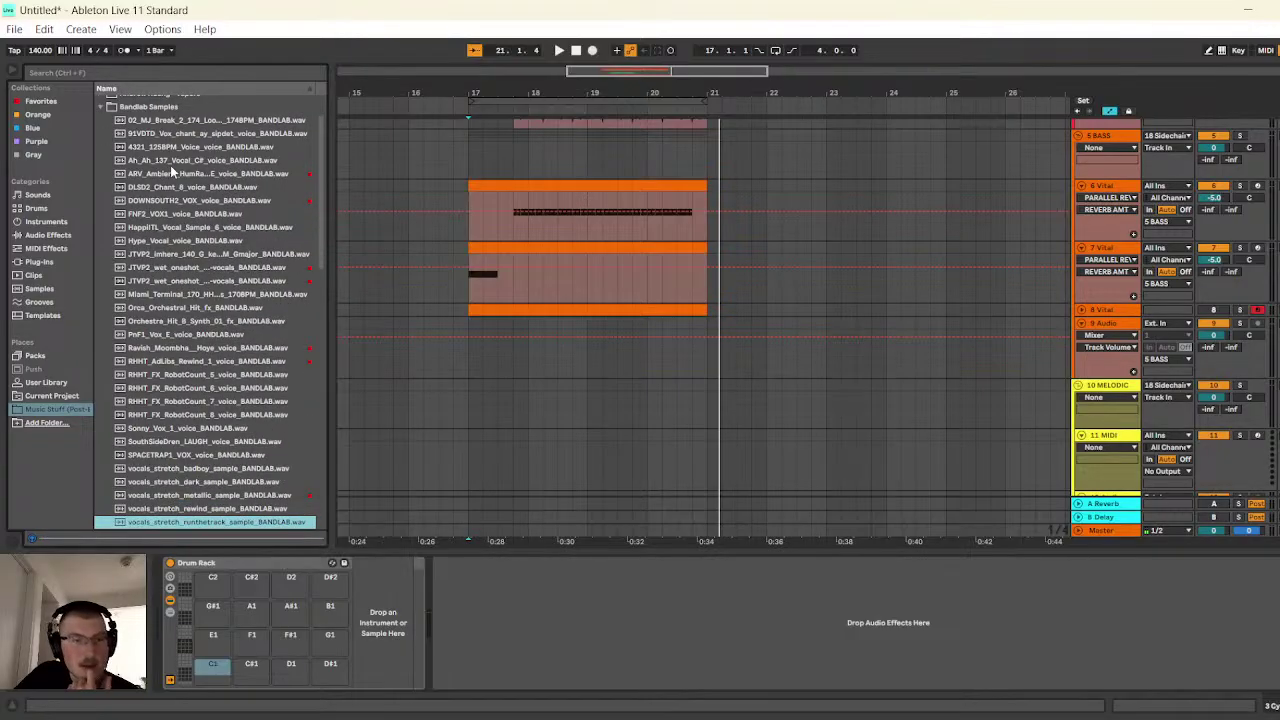
pyautogui.press('Up')
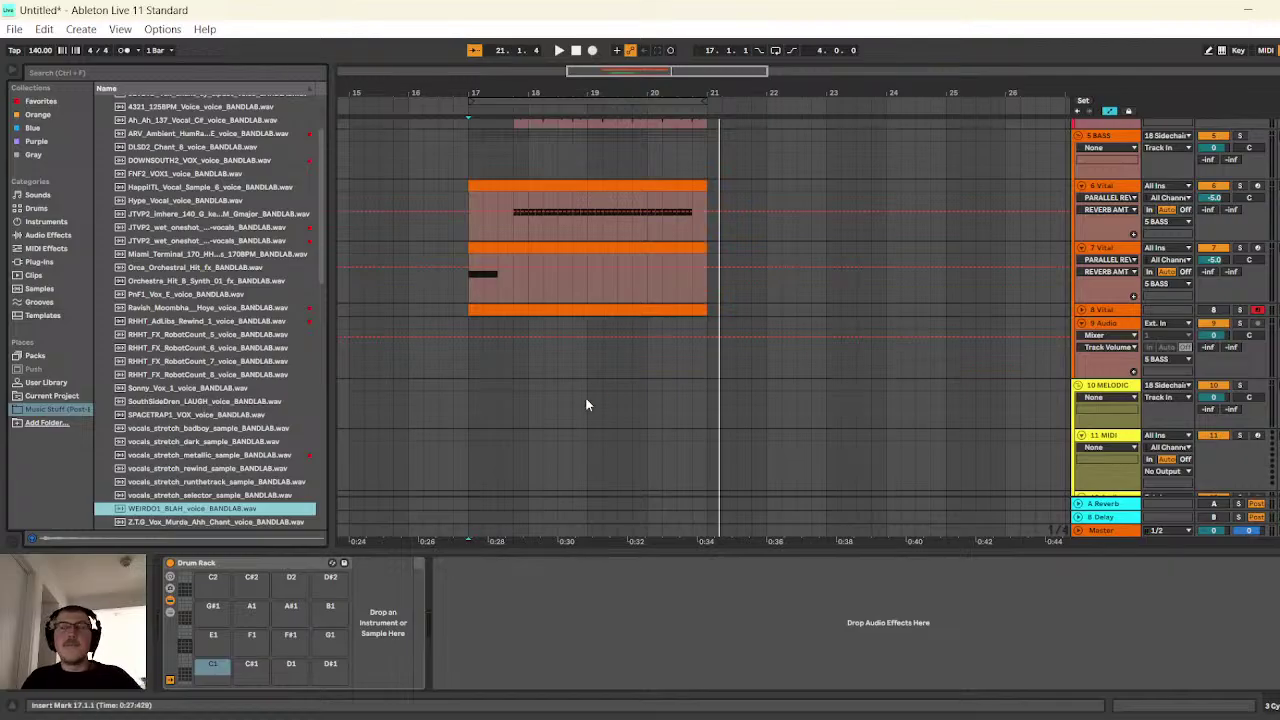
pyautogui.scroll(-1, 298, 420)
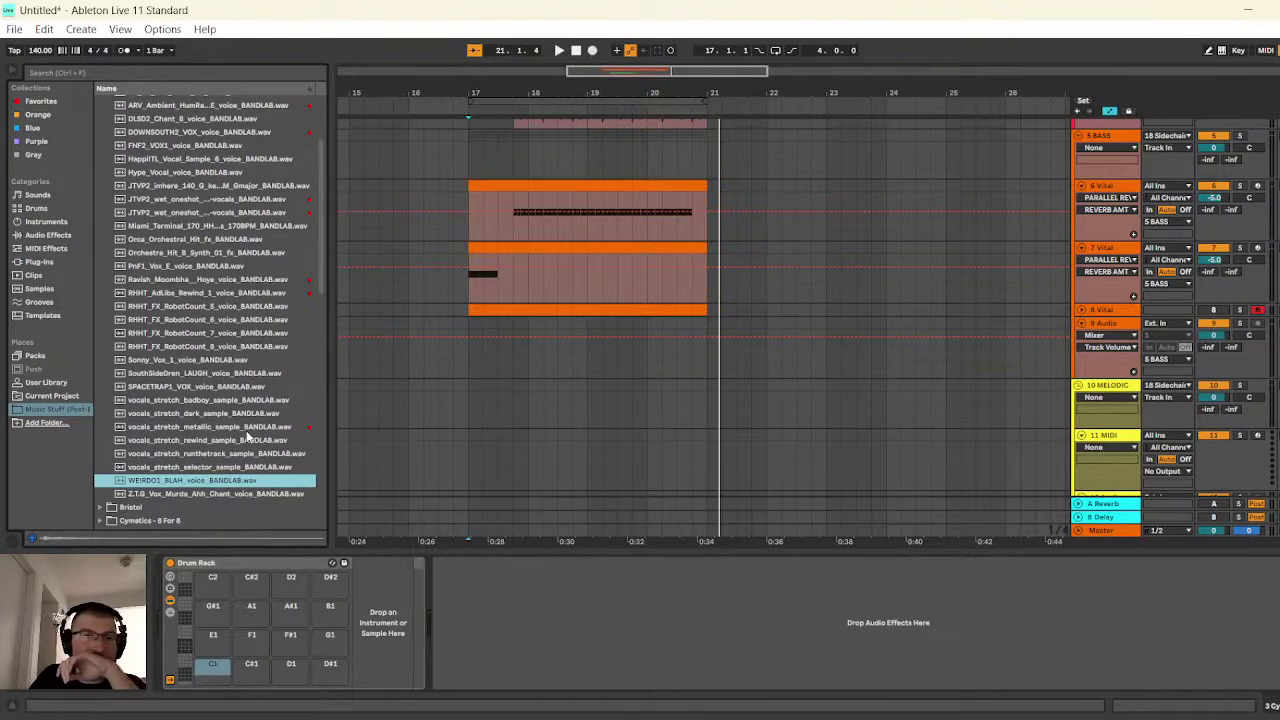
pyautogui.scroll(3, 262, 398)
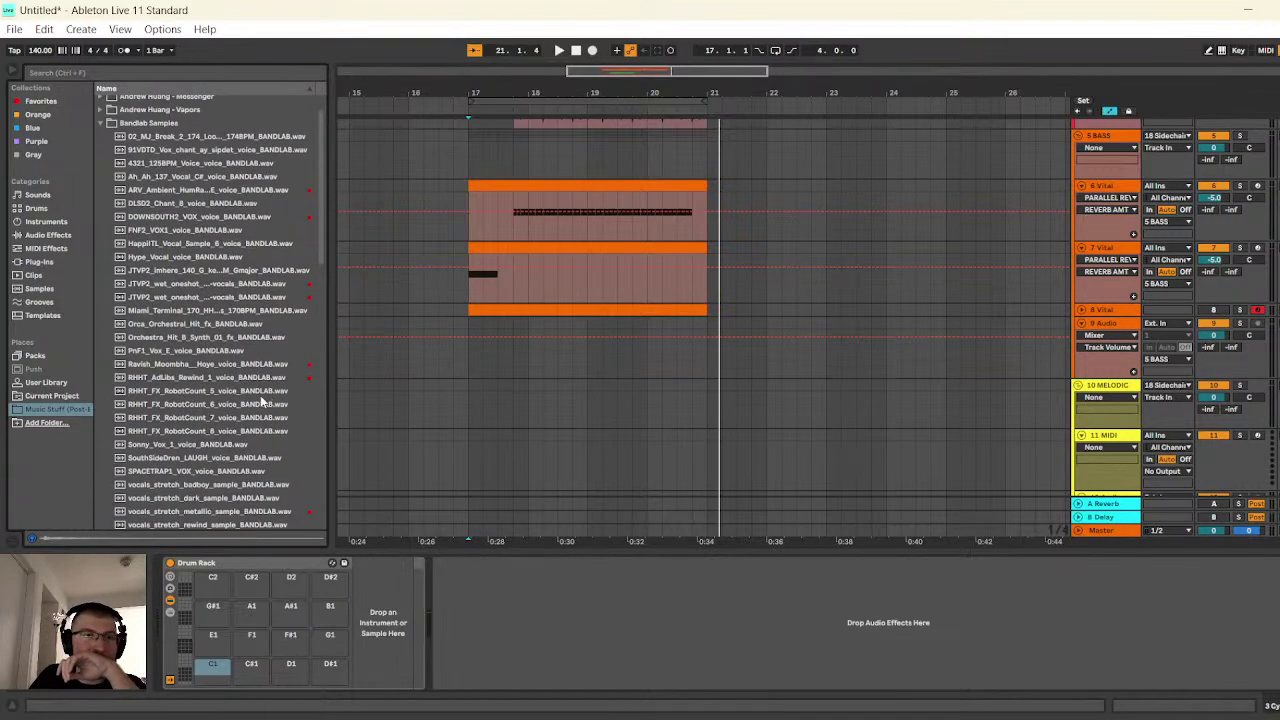
# - Add an audio track below the 15 Cymatics track in the FX group and place Hype_Vocal_voice_BANDLAB.wav on it at bar 22
pyautogui.click(188, 257)
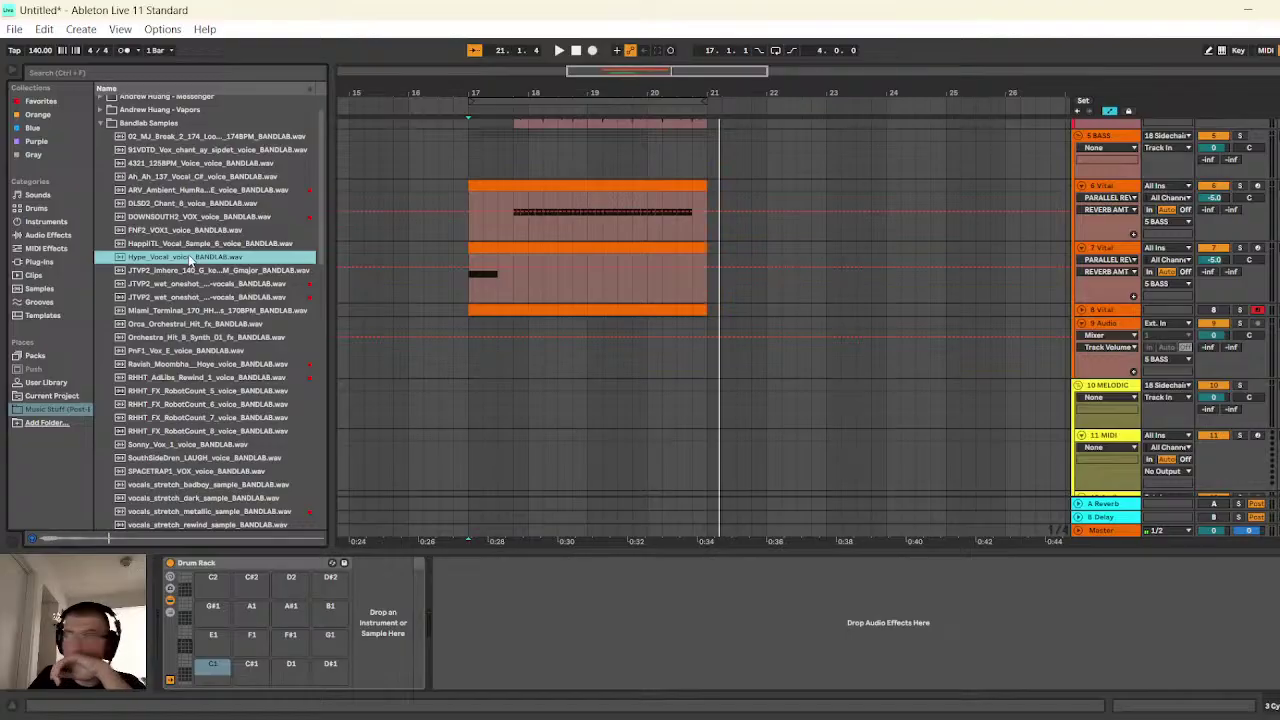
pyautogui.scroll(-5, 859, 368)
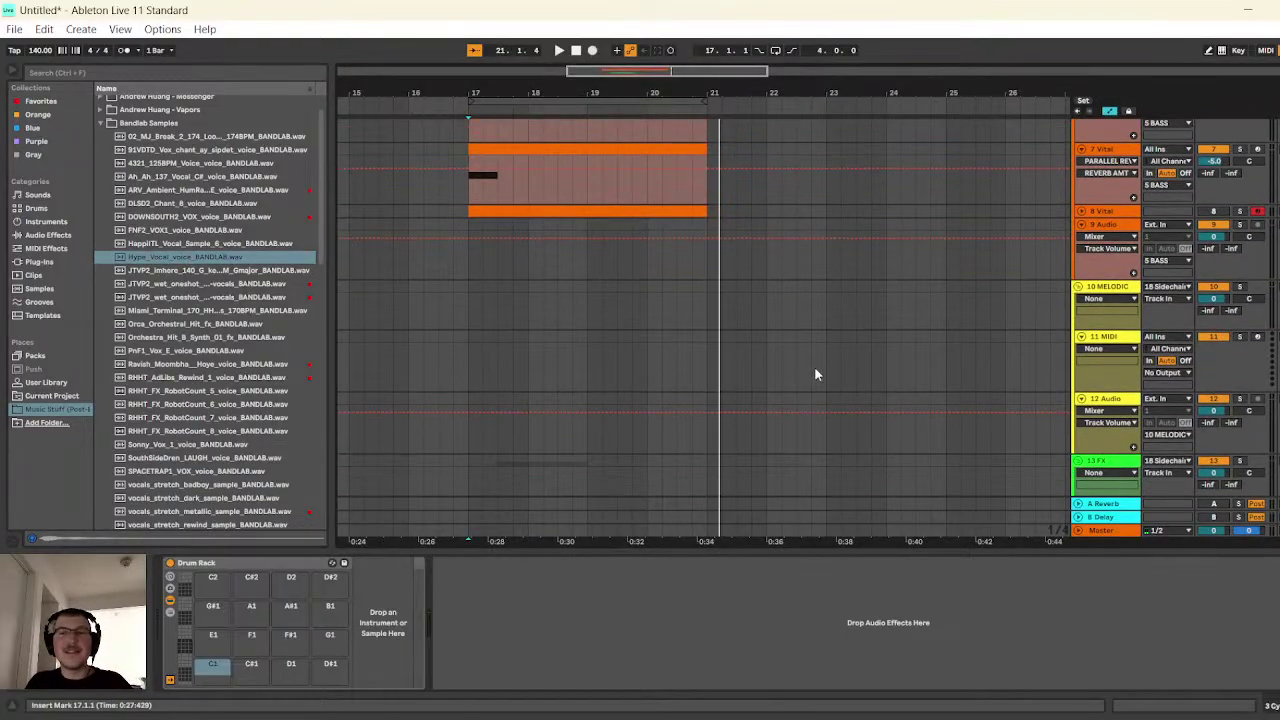
pyautogui.moveTo(186, 257); pyautogui.dragTo(148, 256)
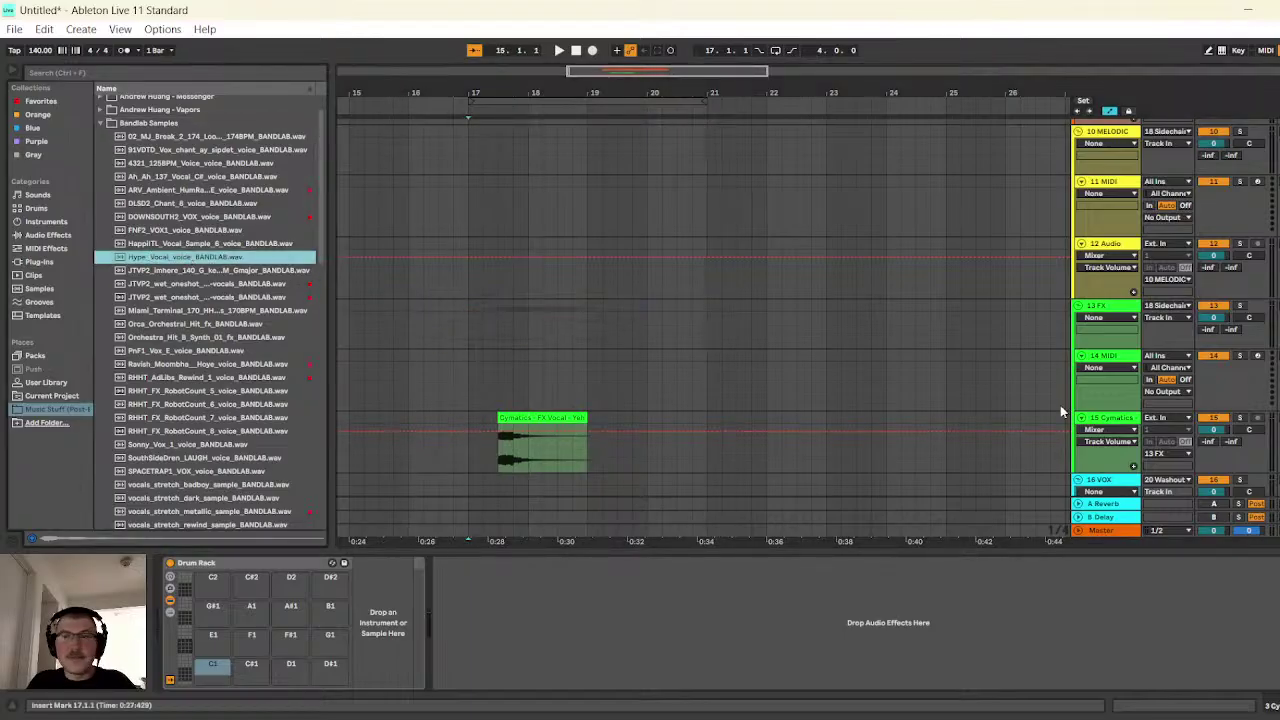
pyautogui.click(1116, 418)
pyautogui.hotkey('ctrl', 't')
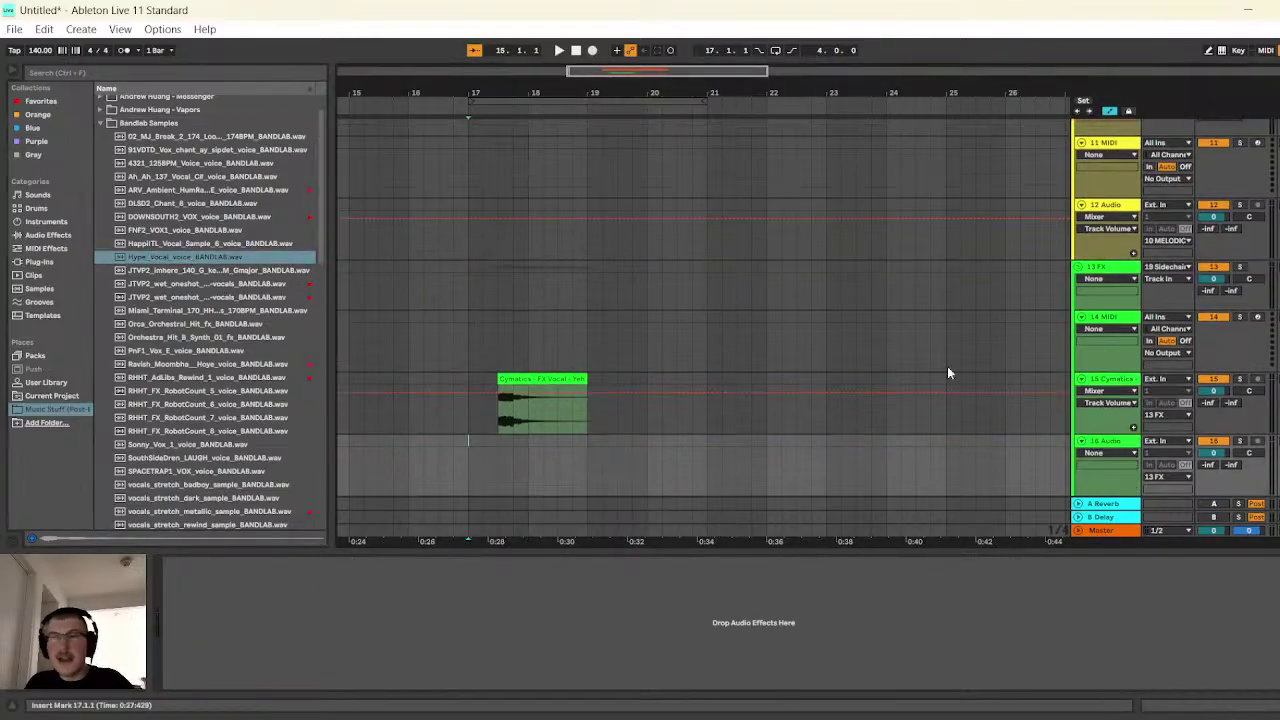
pyautogui.moveTo(198, 262); pyautogui.dragTo(790, 418)
# - Move the Hype_Vocal clip so that it starts at 20.4.1
pyautogui.scroll(5, 809, 286)
pyautogui.scroll(-5, 815, 315)
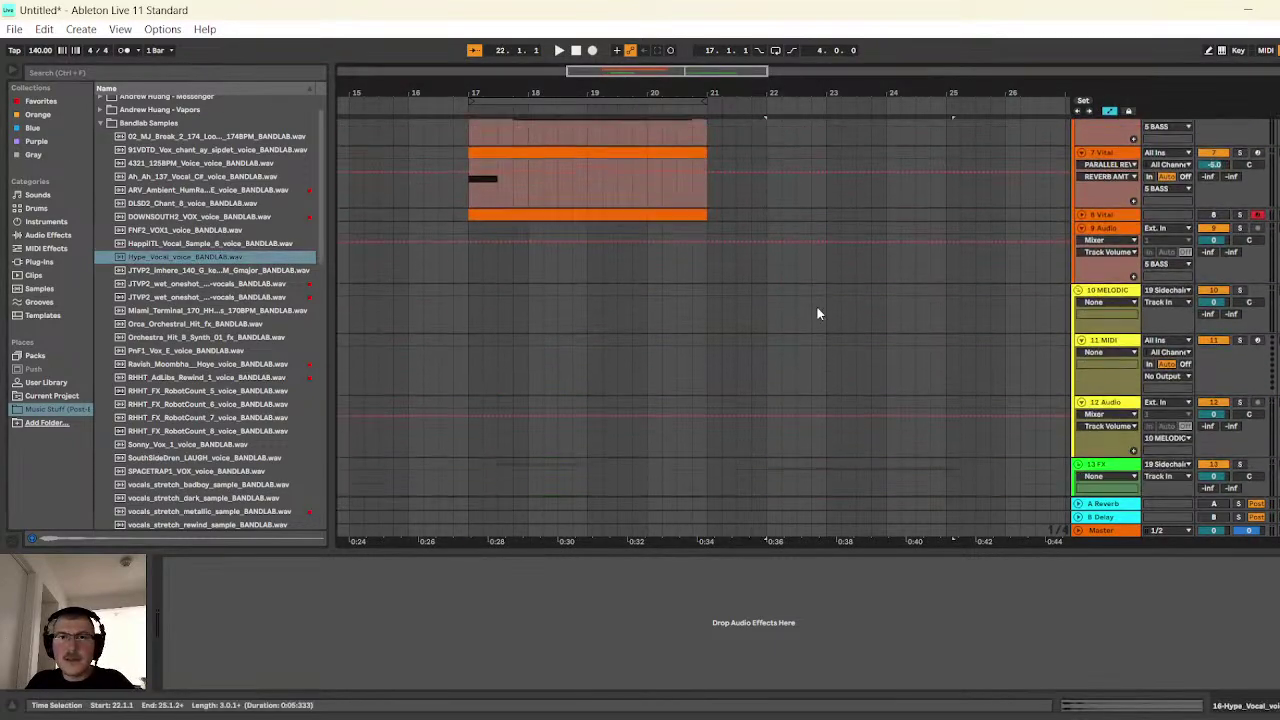
pyautogui.moveTo(779, 432); pyautogui.dragTo(710, 432)
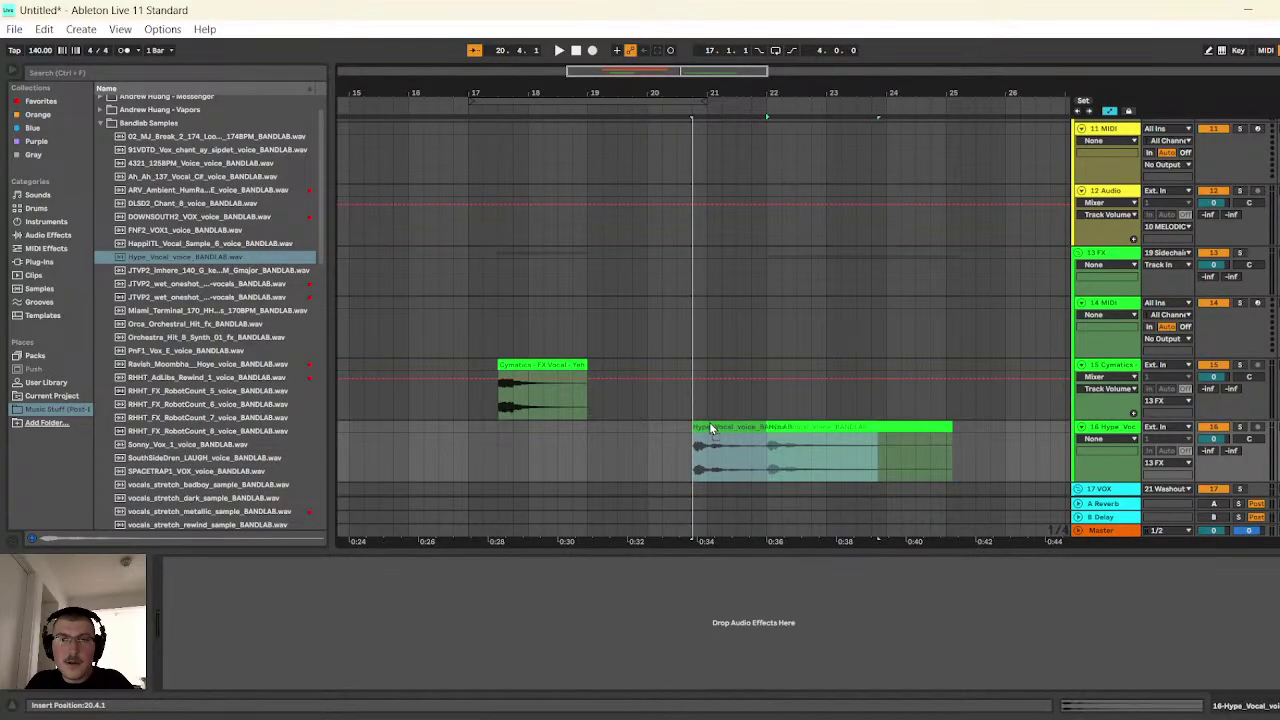
# - Play the arrangement from bar 17 to past the Hype_Vocal clip's entry, then stop playback
pyautogui.scroll(8, 734, 362)
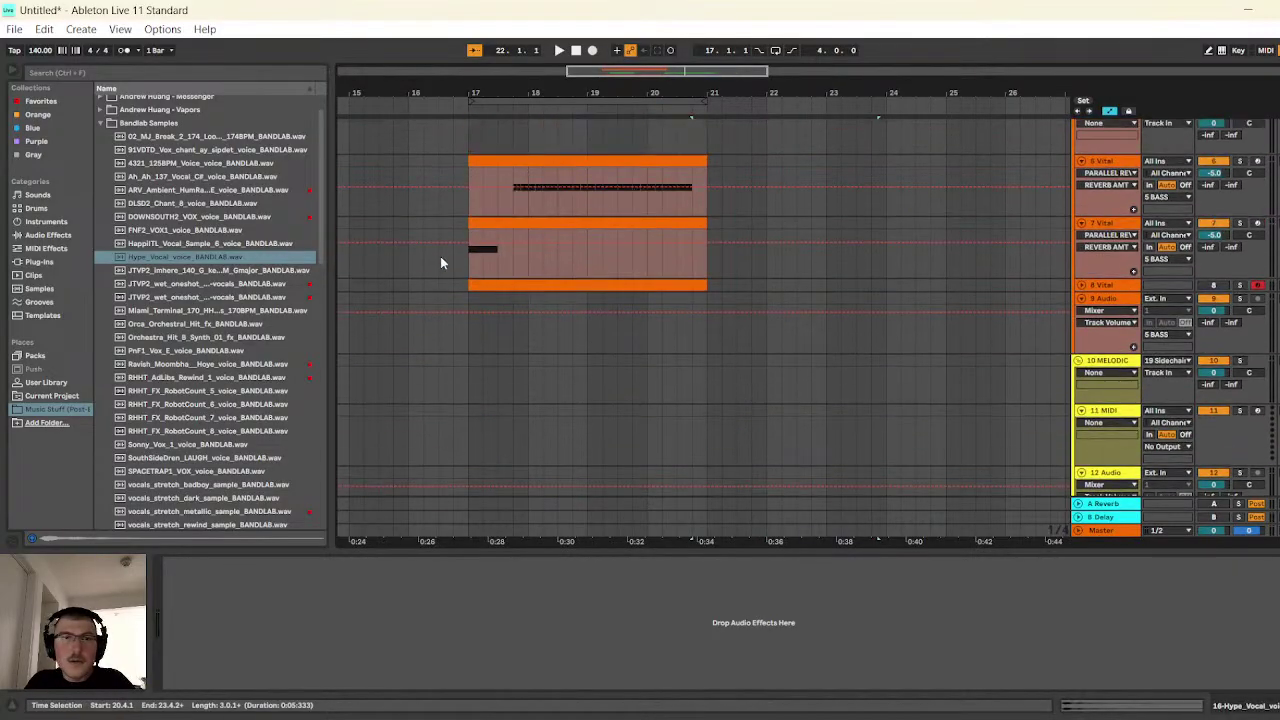
pyautogui.click(468, 266)
pyautogui.click(559, 51)
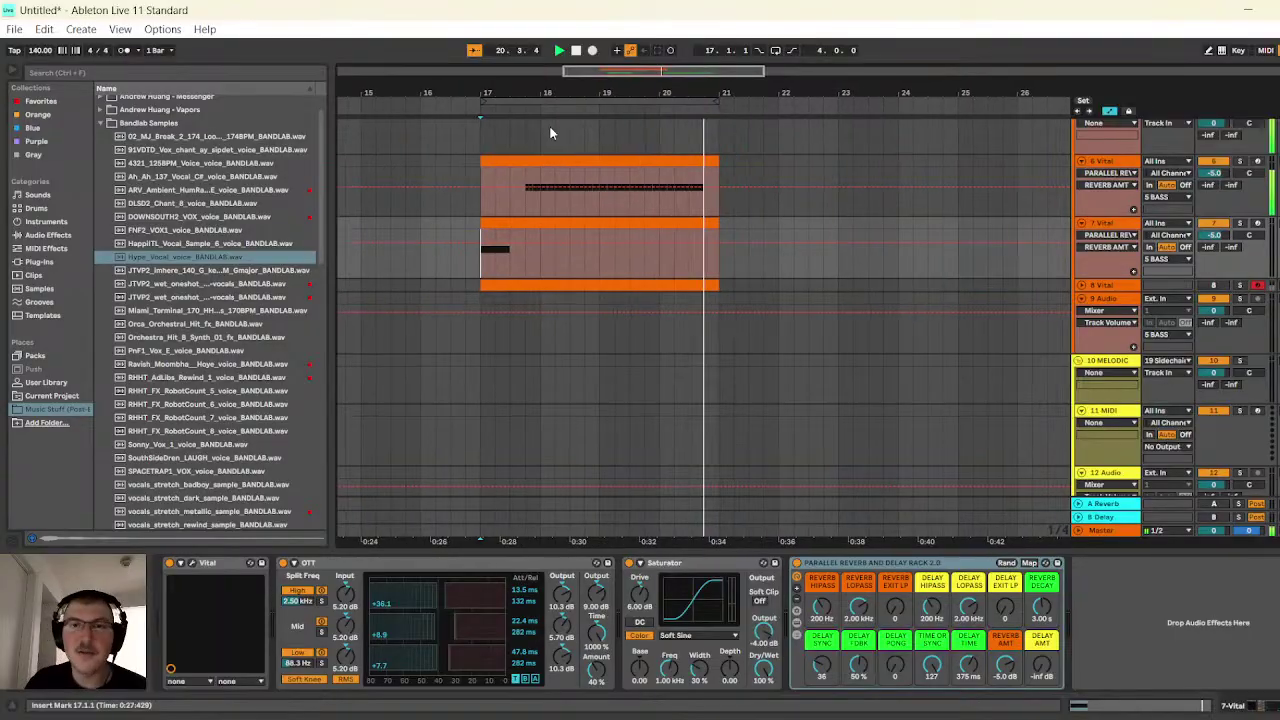
pyautogui.click(576, 50)
# - Show the Hype_Vocal track's volume automation and trim the clip's end to 21.1.1
pyautogui.scroll(-5, 812, 444)
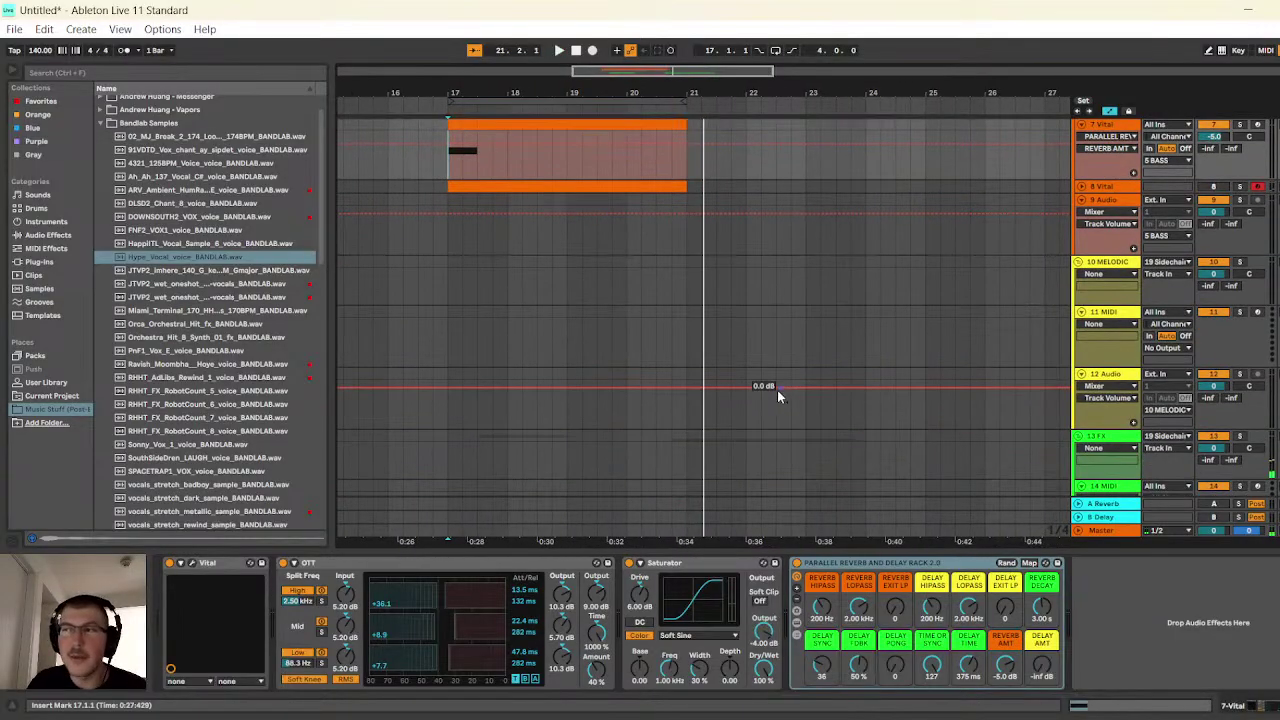
pyautogui.scroll(-3, 782, 405)
pyautogui.click(760, 345)
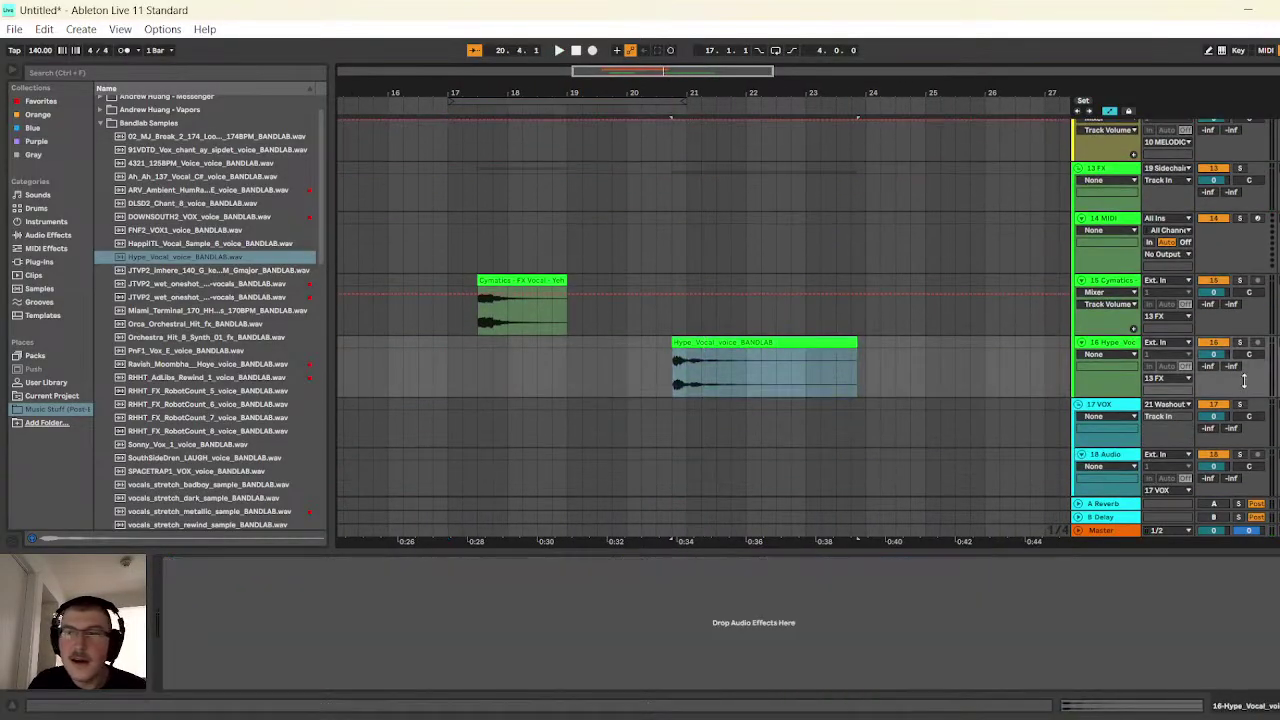
pyautogui.click(1207, 359)
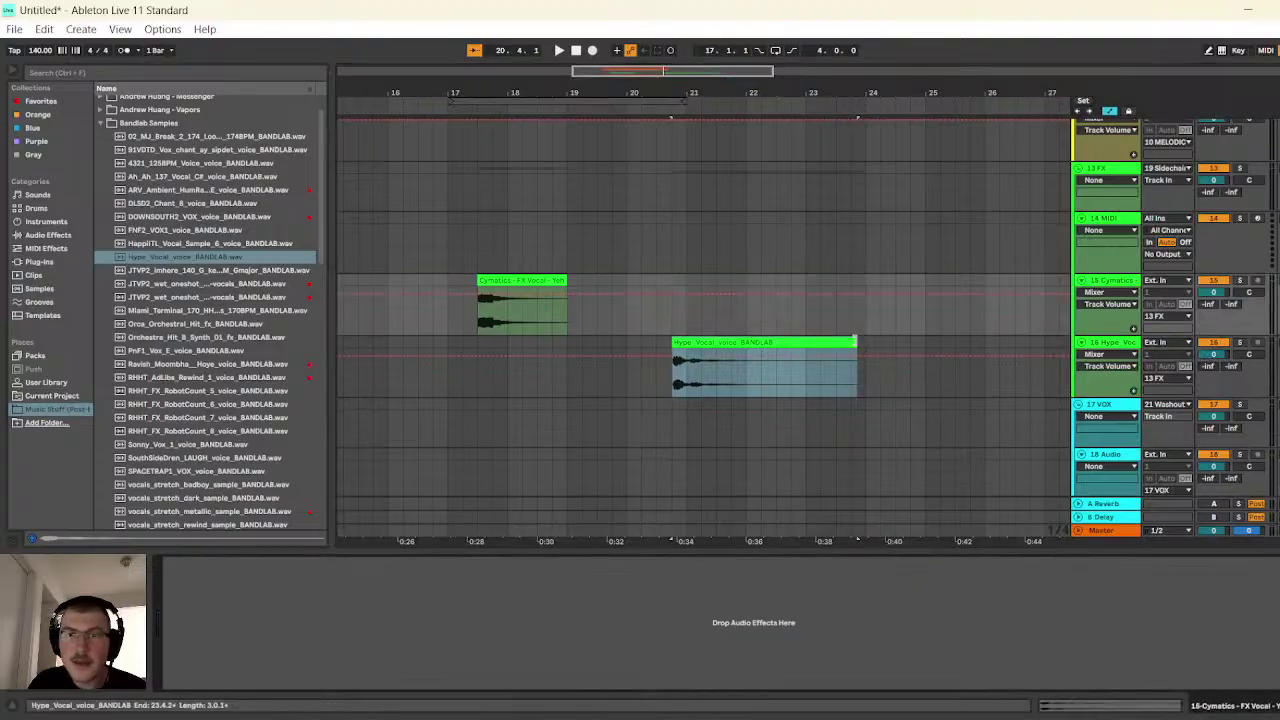
pyautogui.moveTo(856, 345); pyautogui.dragTo(686, 345)
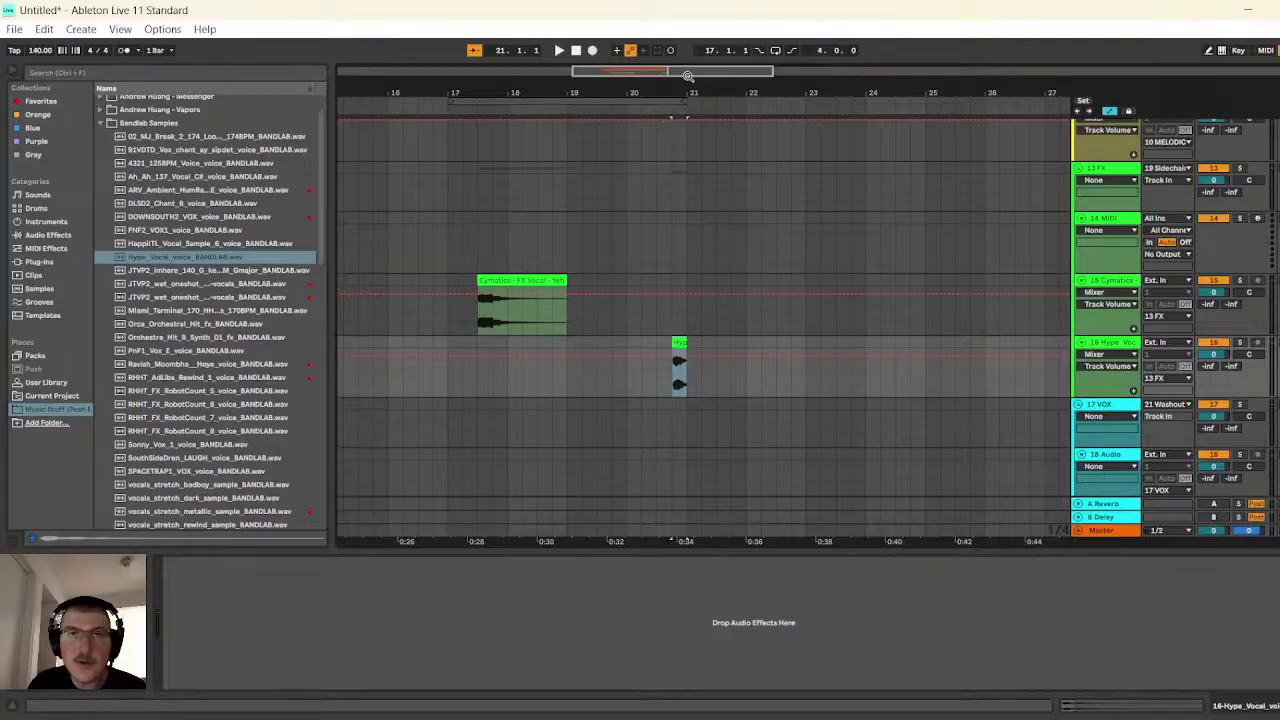
# - Turn off the automation display and play the Hype_Vocal clip soloed from 20.4.1
pyautogui.moveTo(688, 76); pyautogui.dragTo(688, 170)
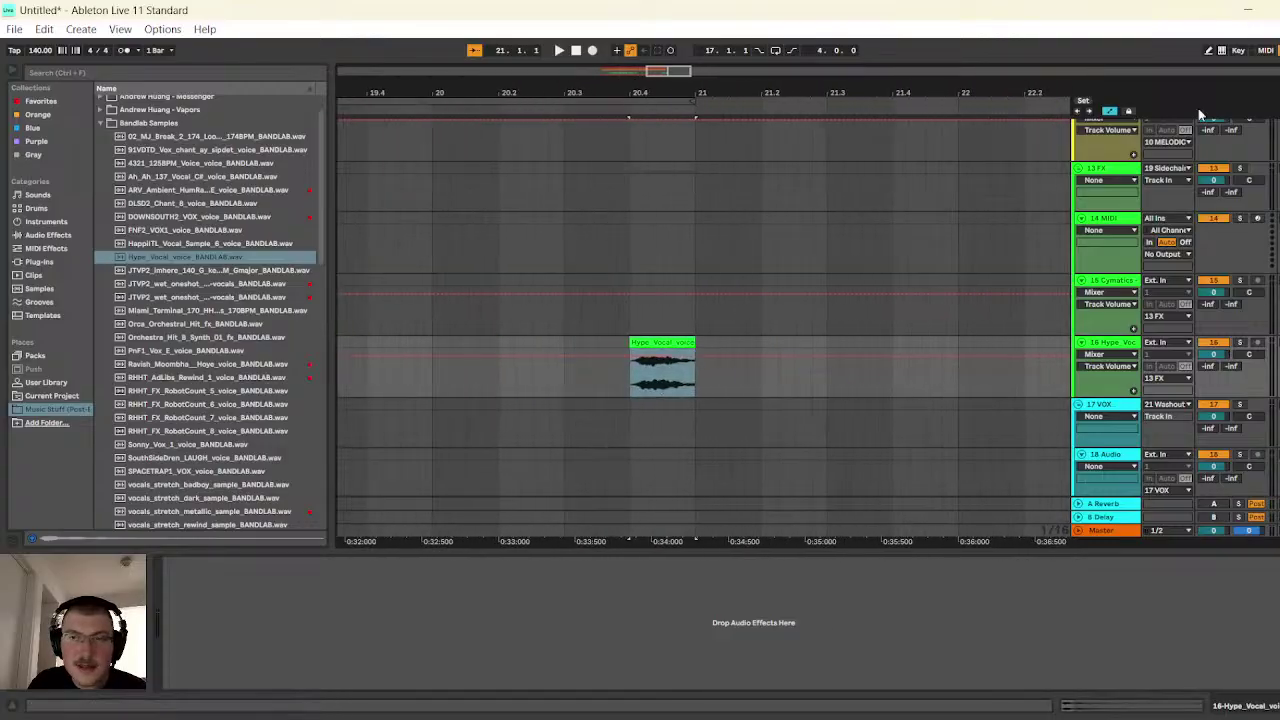
pyautogui.click(1106, 112)
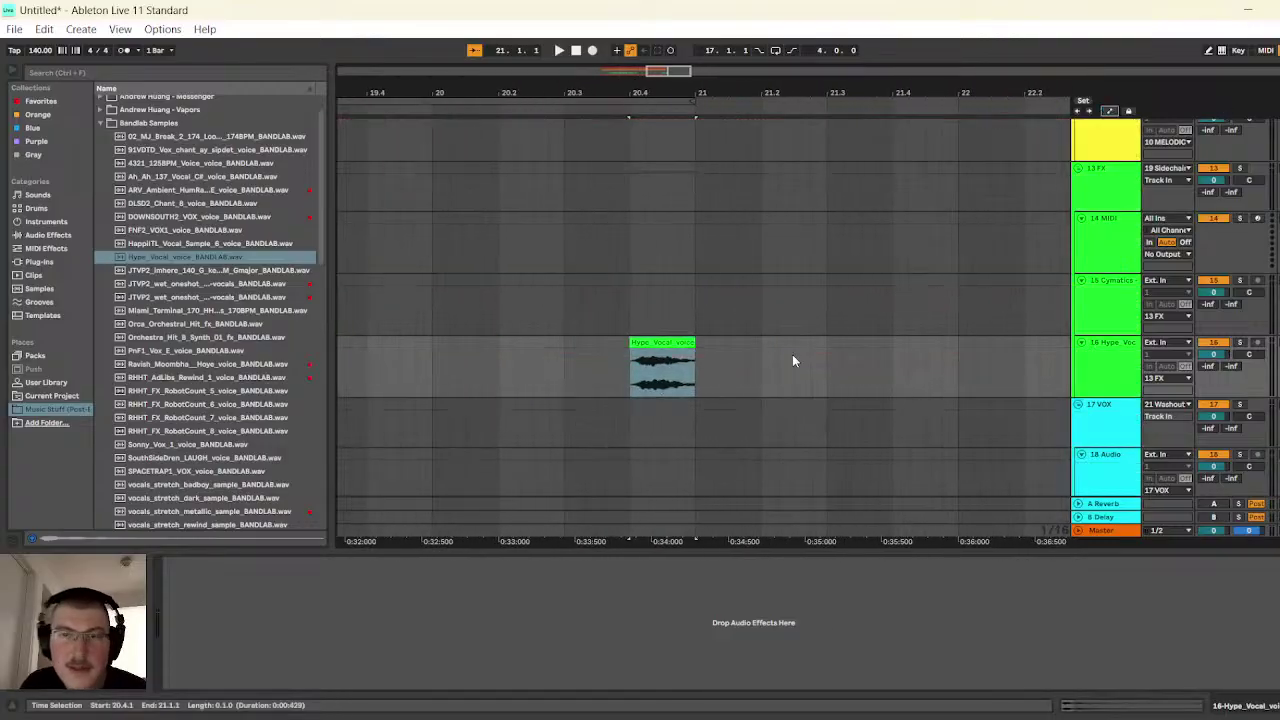
pyautogui.click(690, 362)
pyautogui.click(625, 309)
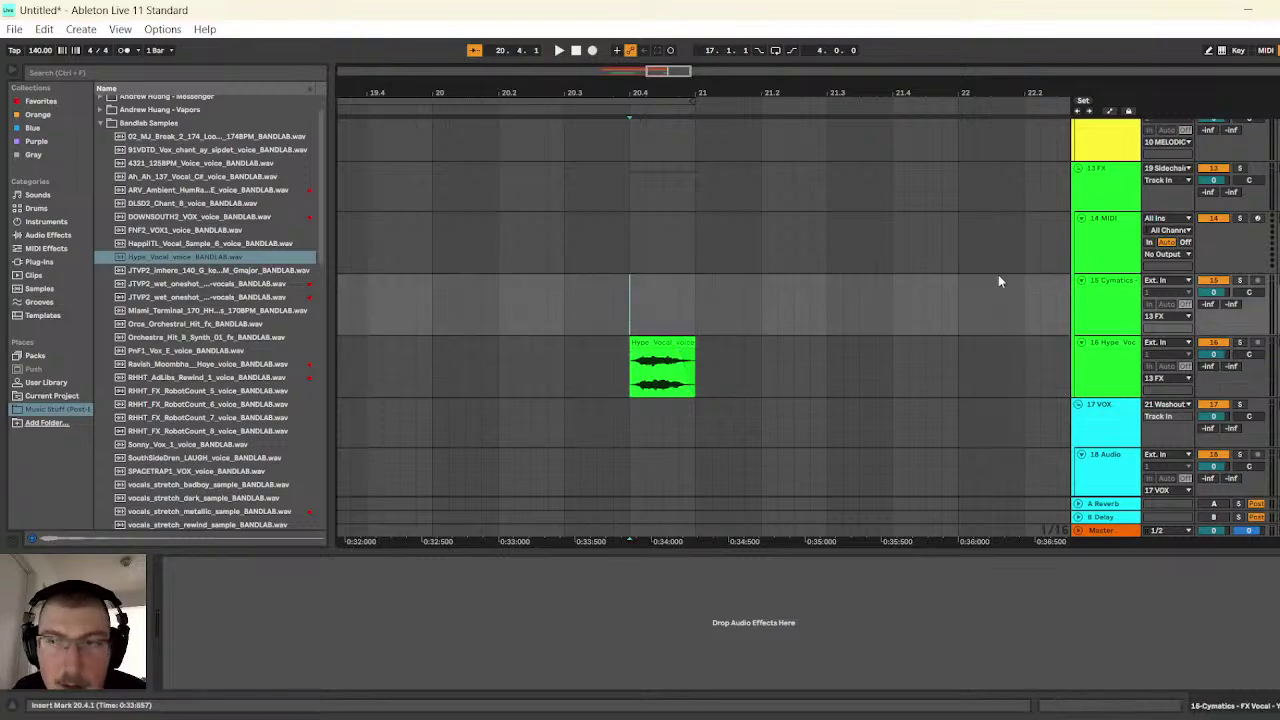
pyautogui.click(560, 52)
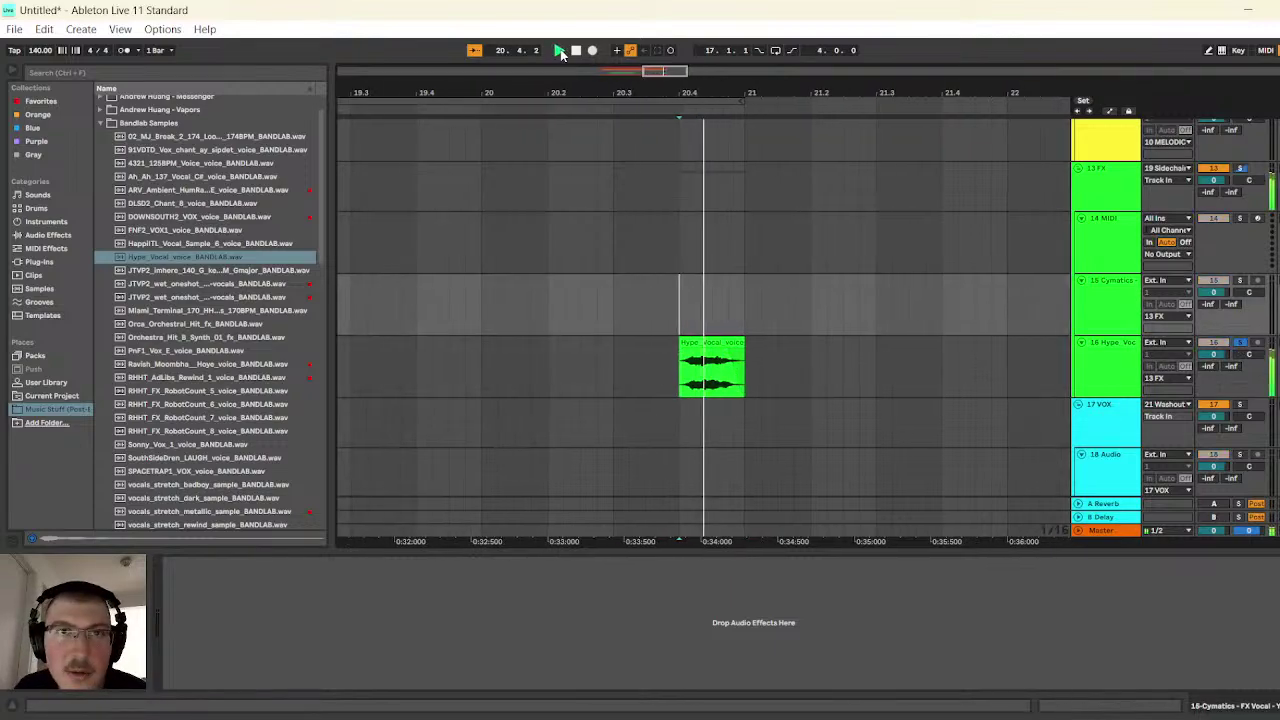
pyautogui.click(576, 52)
# - Solo the 15 Cymatics track and trim the end of its FX Vocal Yeh clip to 17.3.3
pyautogui.moveTo(680, 70); pyautogui.dragTo(672, 22)
pyautogui.click(1087, 292)
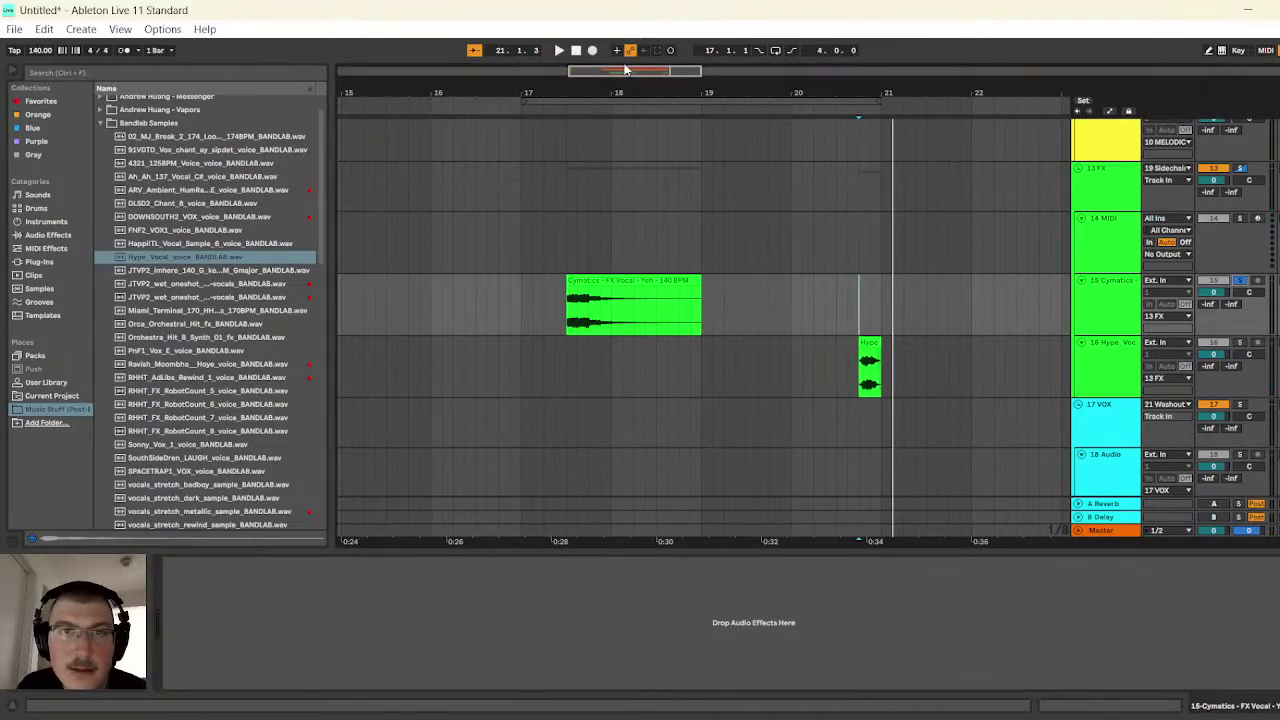
pyautogui.moveTo(623, 70); pyautogui.dragTo(673, 112)
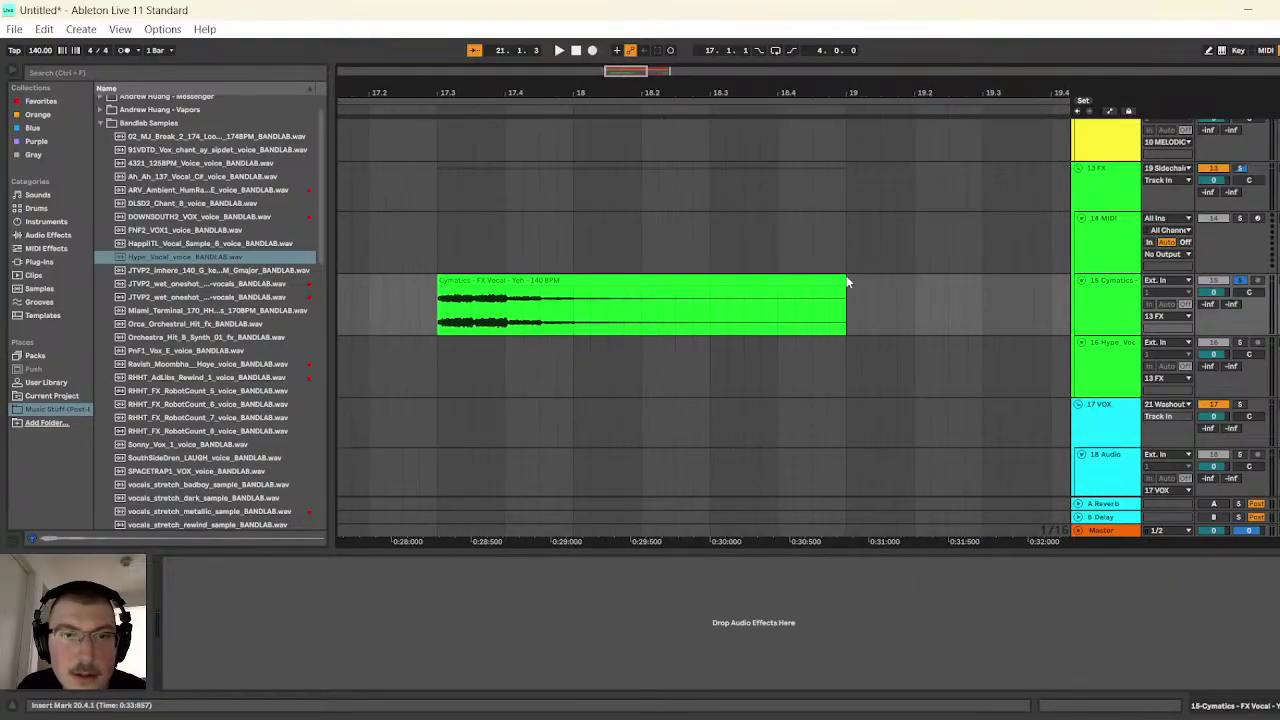
pyautogui.moveTo(842, 278); pyautogui.dragTo(471, 280)
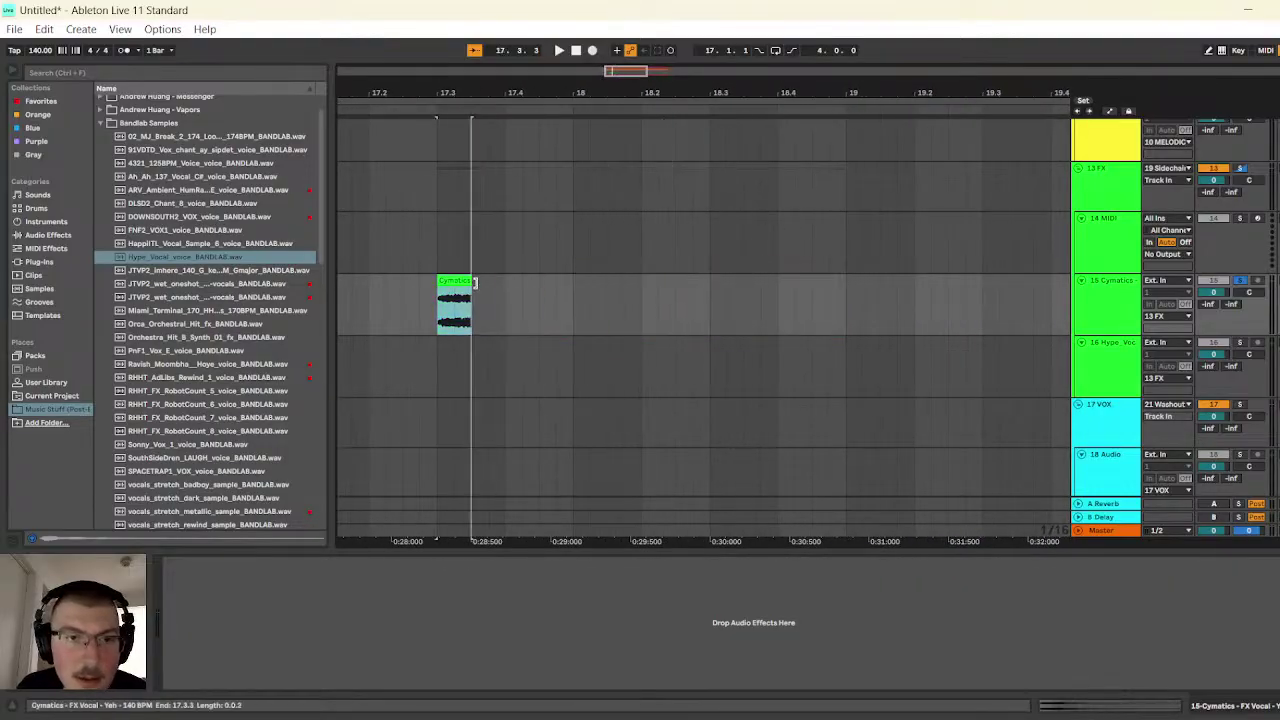
# - Play the trimmed FX Vocal Yeh clip soloed from 17.3.1, then stop playback
pyautogui.click(557, 50)
pyautogui.click(615, 290)
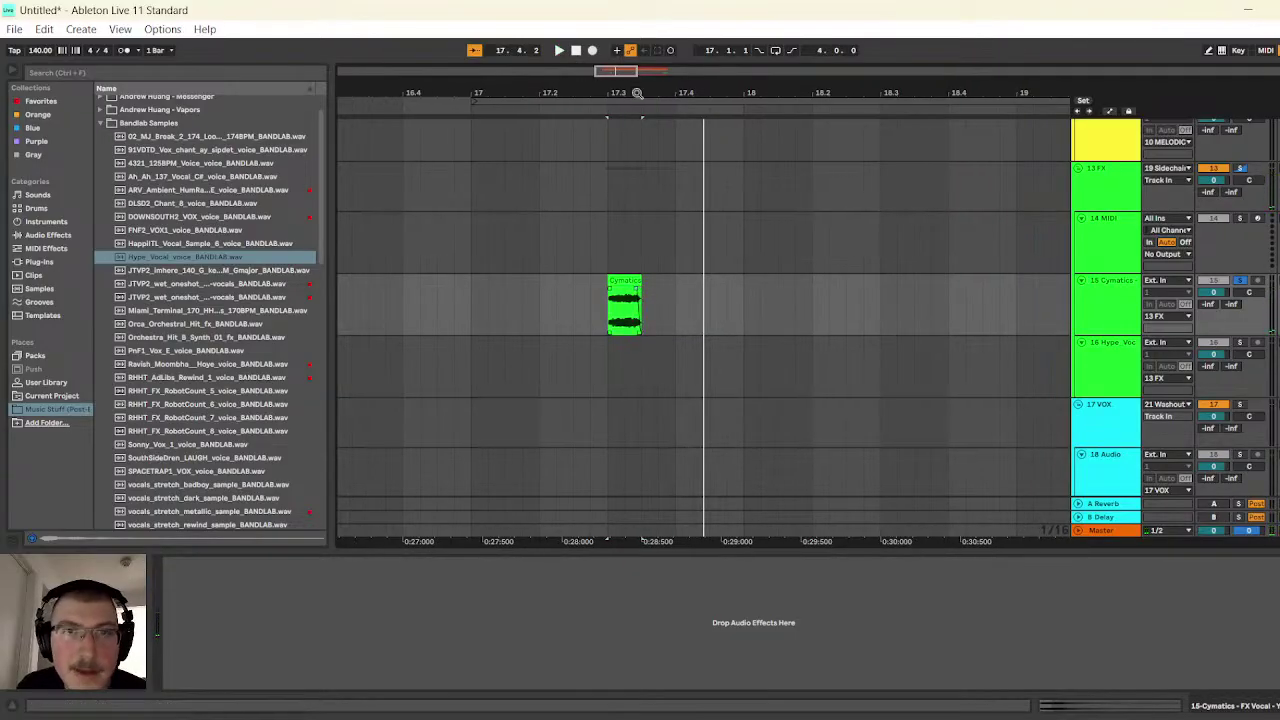
pyautogui.click(559, 50)
pyautogui.click(574, 52)
pyautogui.moveTo(604, 72); pyautogui.dragTo(638, 39)
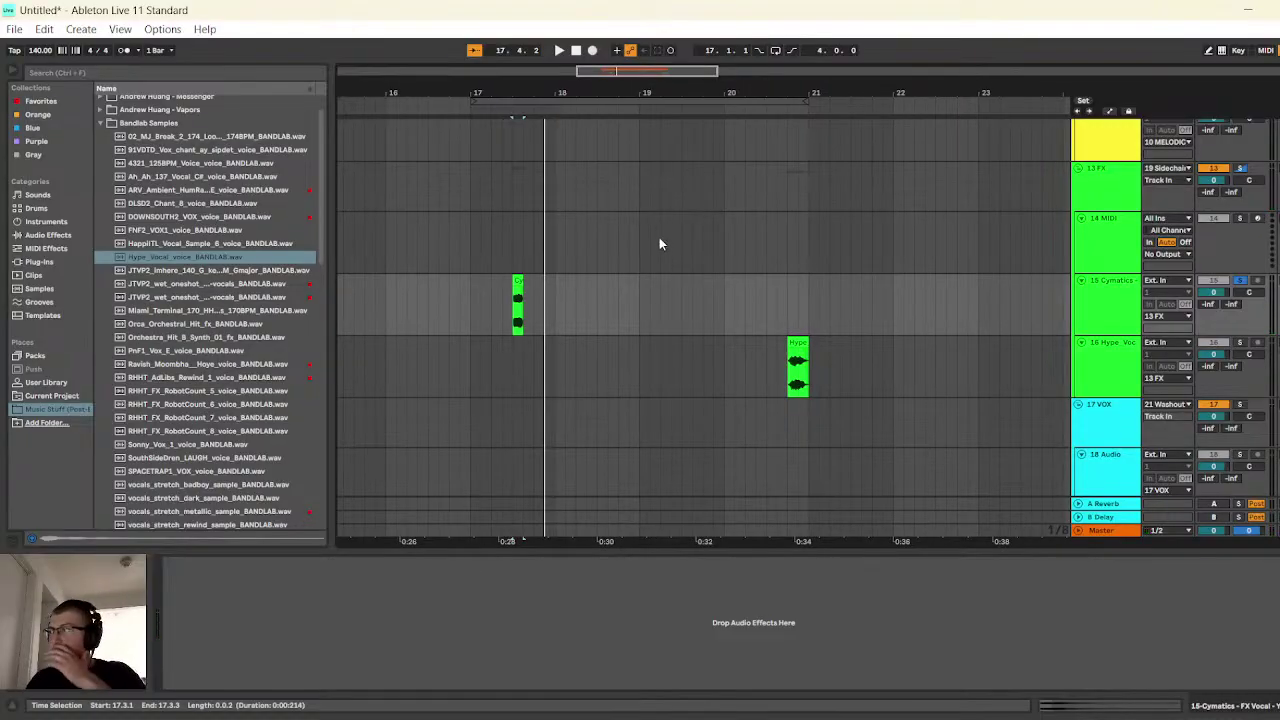
# - Load the PARALLEL REVERB AND DELAY RACK 2.0 preset onto the 15 Cymatics track
pyautogui.click(40, 261)
pyautogui.click(100, 115)
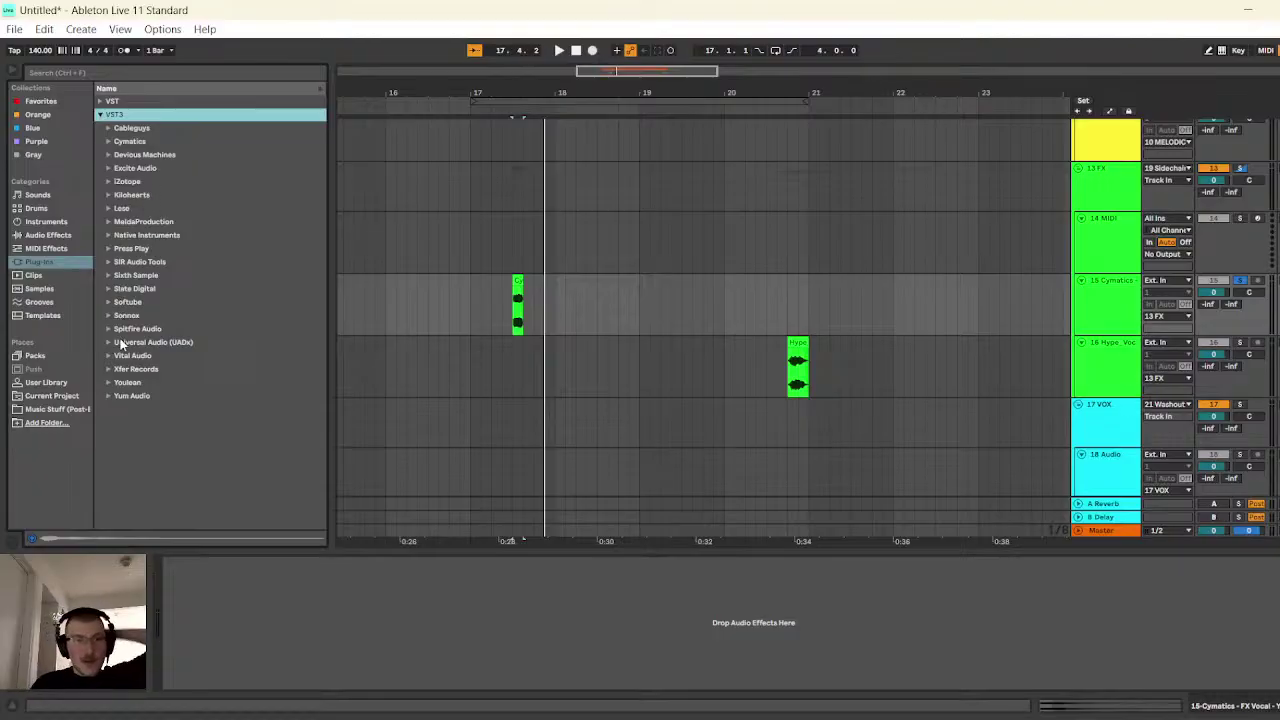
pyautogui.click(40, 236)
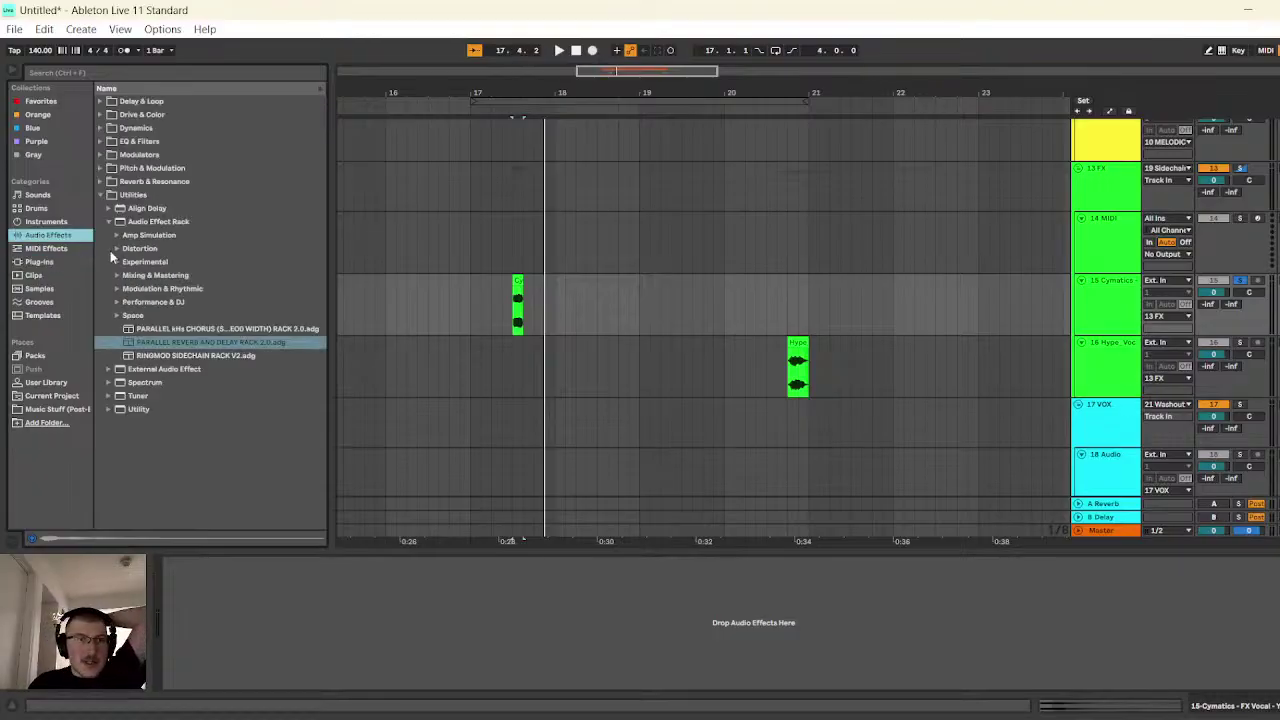
pyautogui.click(175, 343)
pyautogui.moveTo(546, 315); pyautogui.dragTo(544, 307)
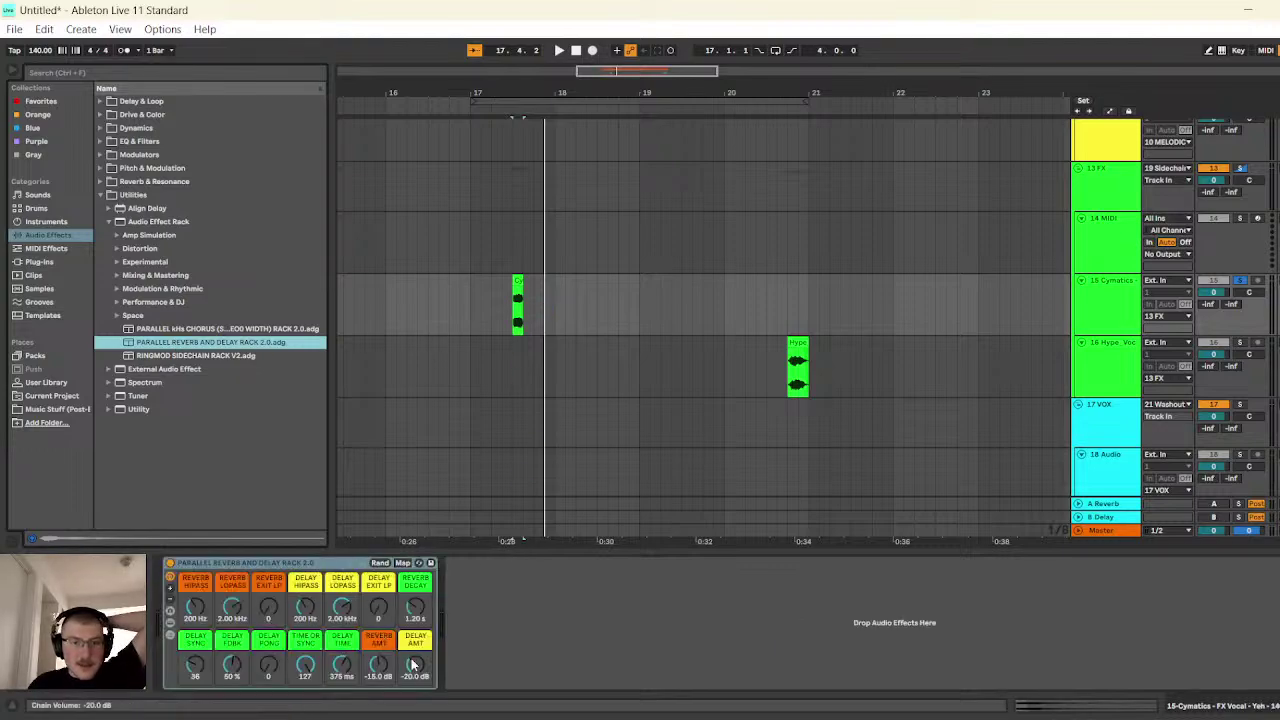
# - Set the rack's Delay Pong to 127, Delay Amt to -5.0 dB and Reverb Amt to -15.0 dB
pyautogui.moveTo(414, 665); pyautogui.dragTo(414, 667)
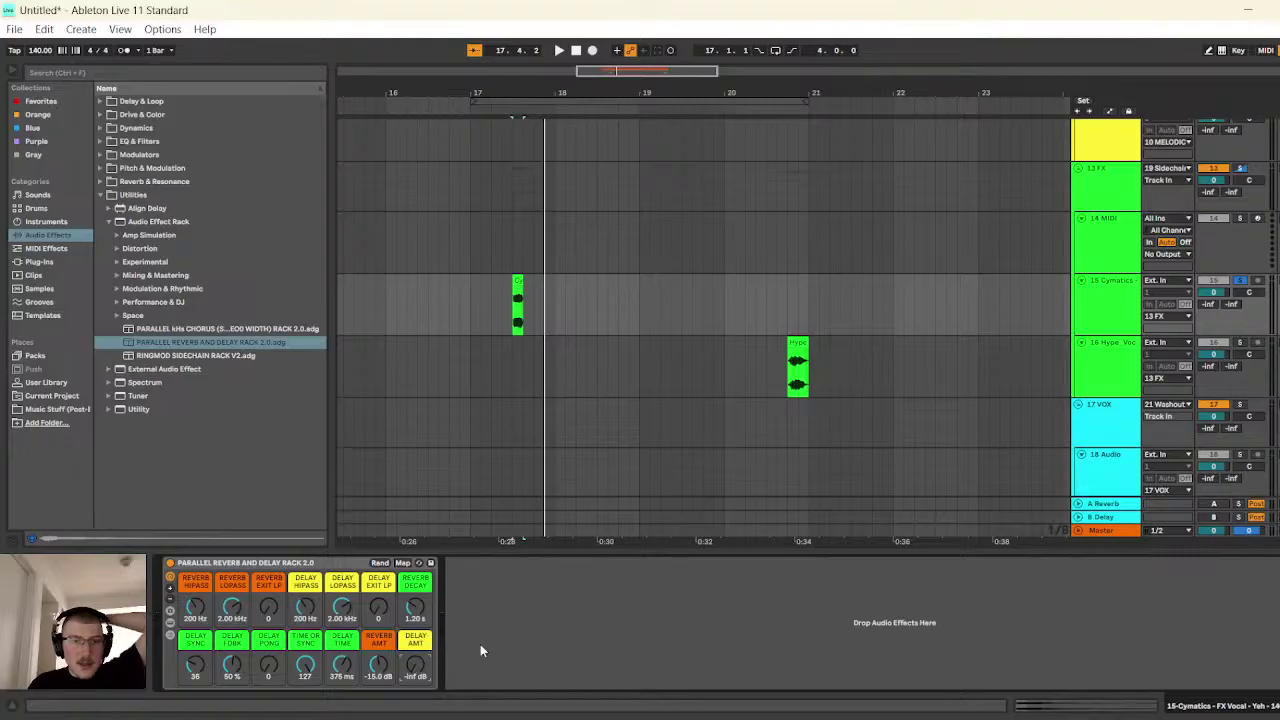
pyautogui.moveTo(278, 667); pyautogui.dragTo(303, 643)
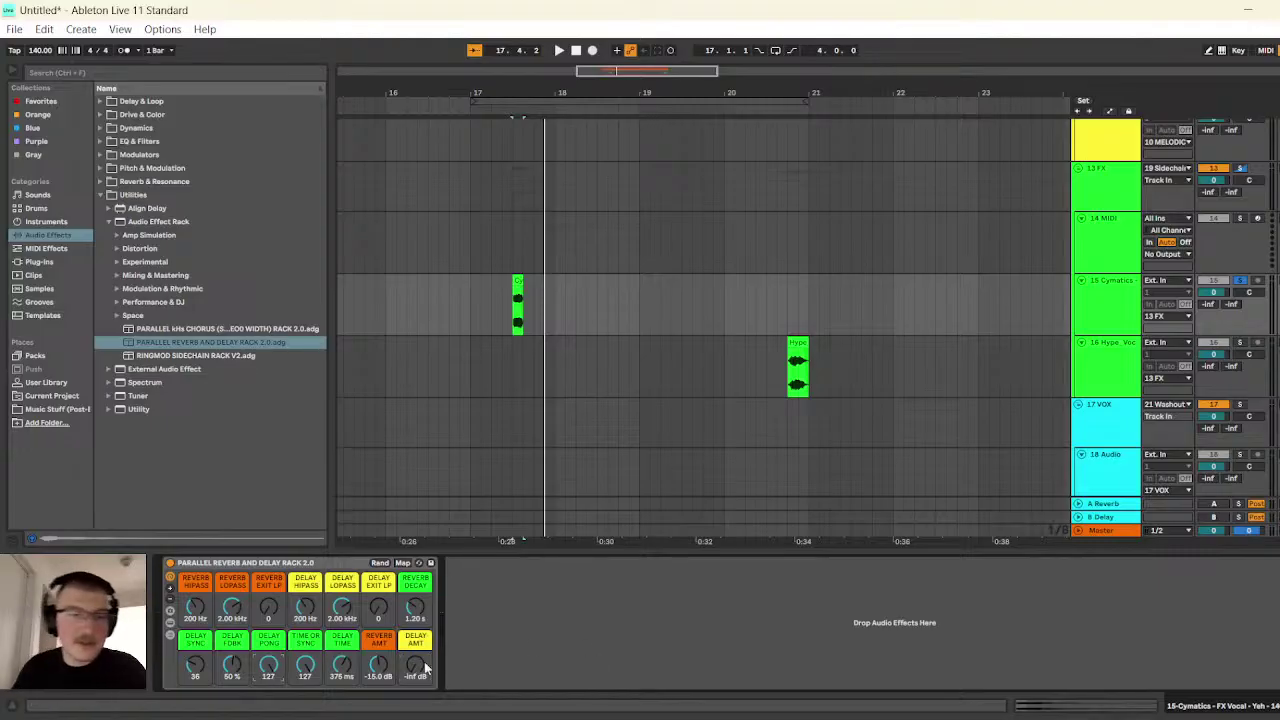
pyautogui.write('5')
pyautogui.press('Return')
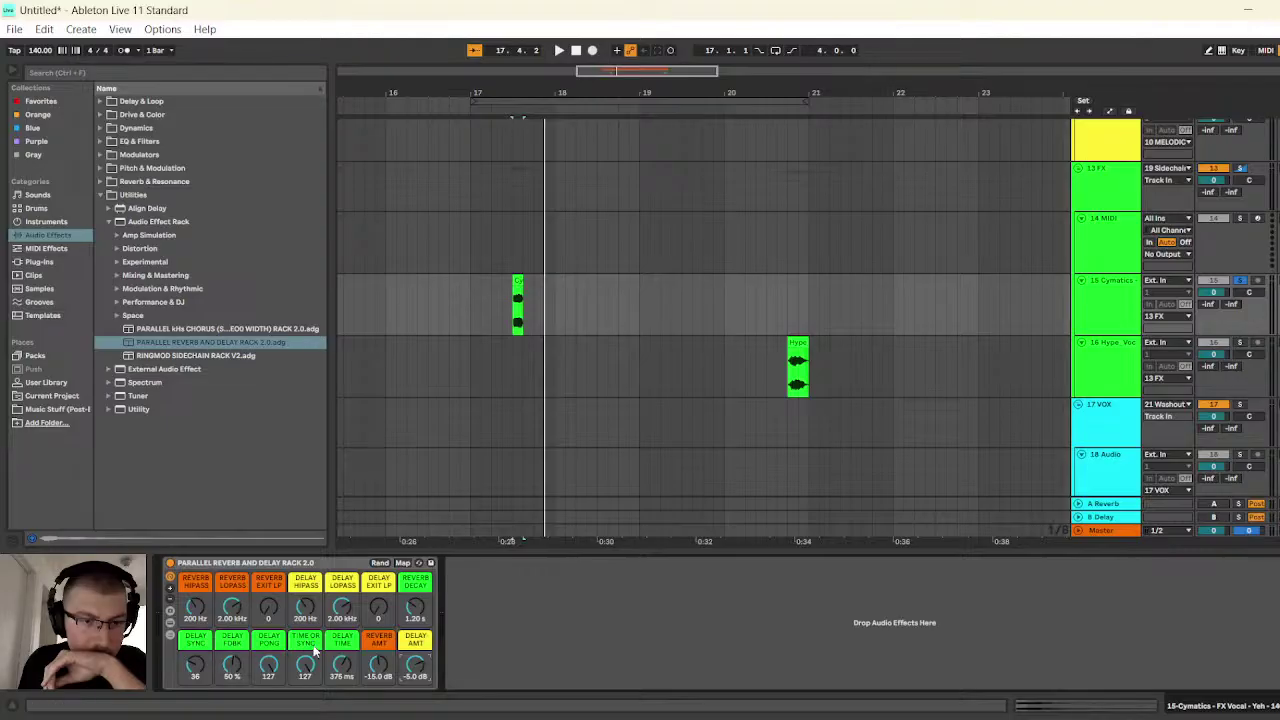
pyautogui.write('-16')
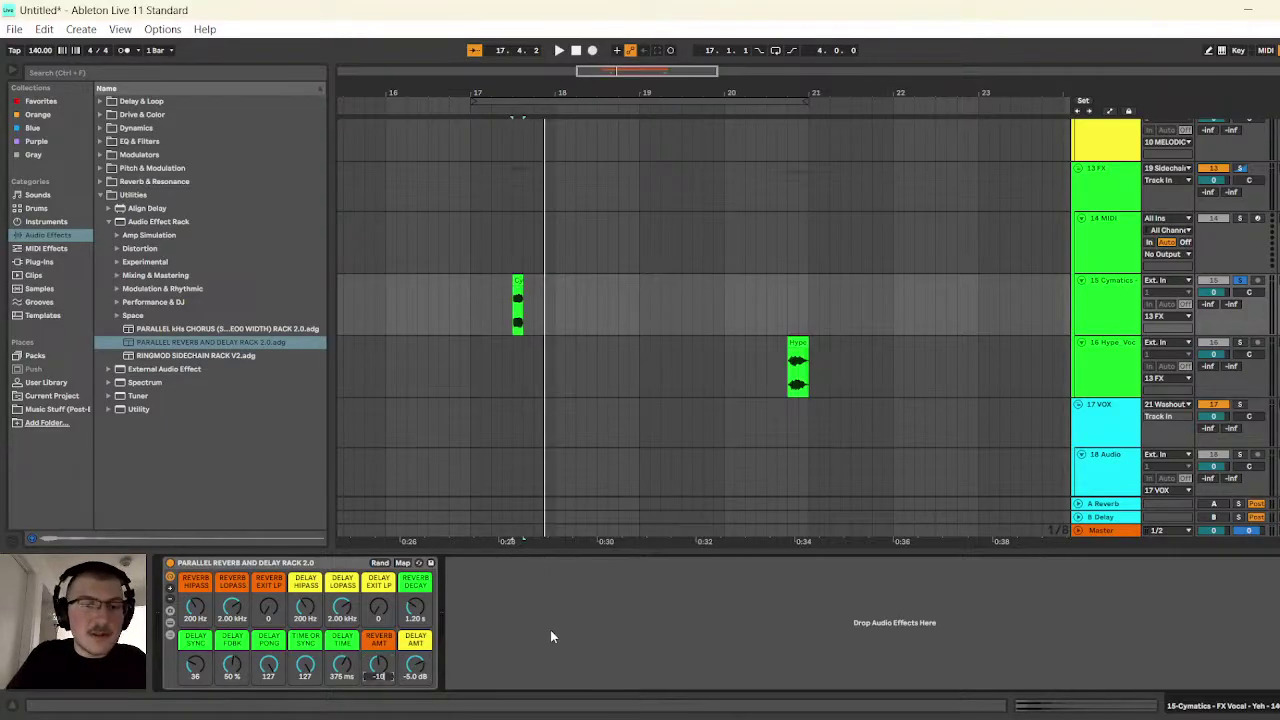
pyautogui.press('Return')
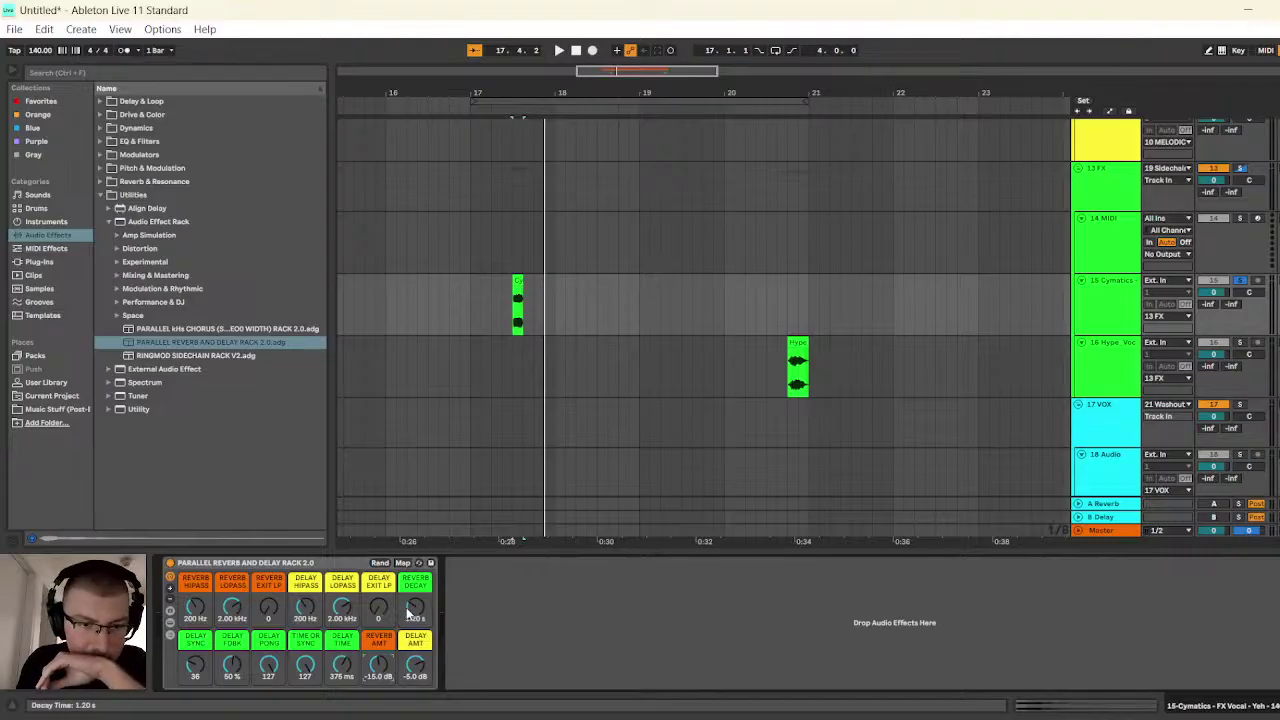
# - Audition the soloed vocal from 17.3.1 while setting the rack's Delay Fdbk to 43 % and Delay Sync to 14
pyautogui.click(559, 48)
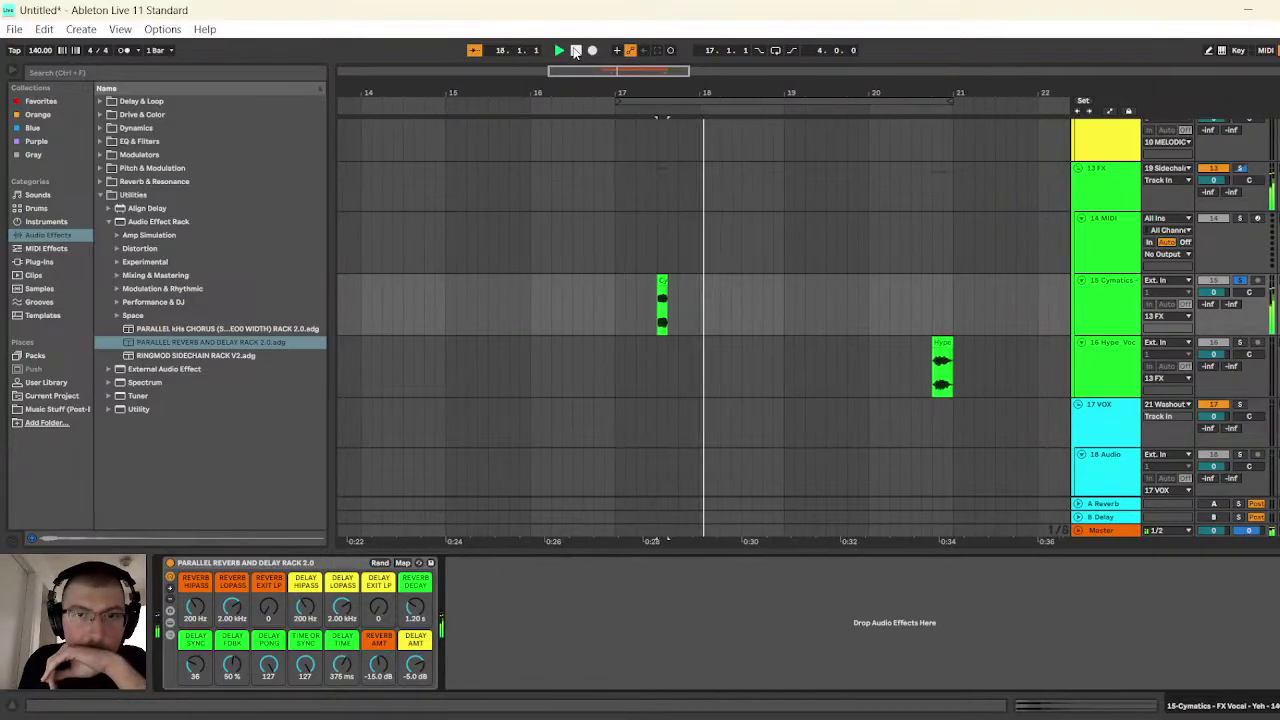
pyautogui.click(576, 50)
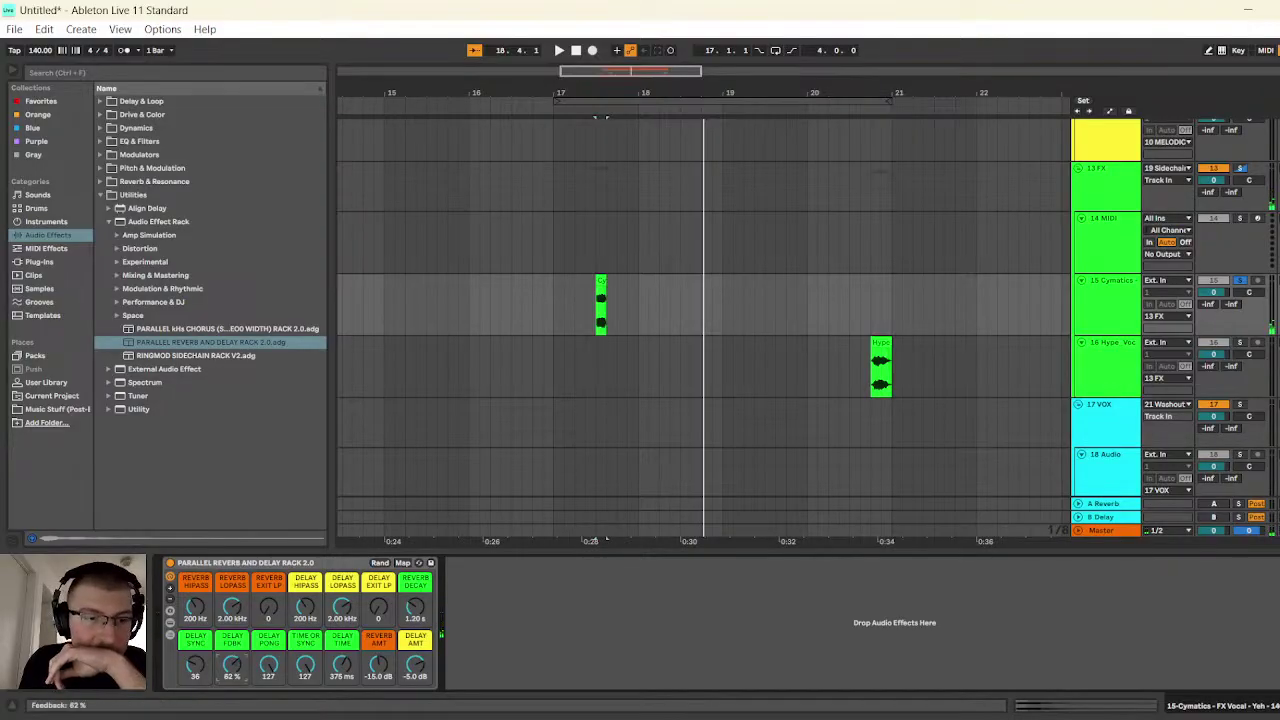
pyautogui.click(559, 50)
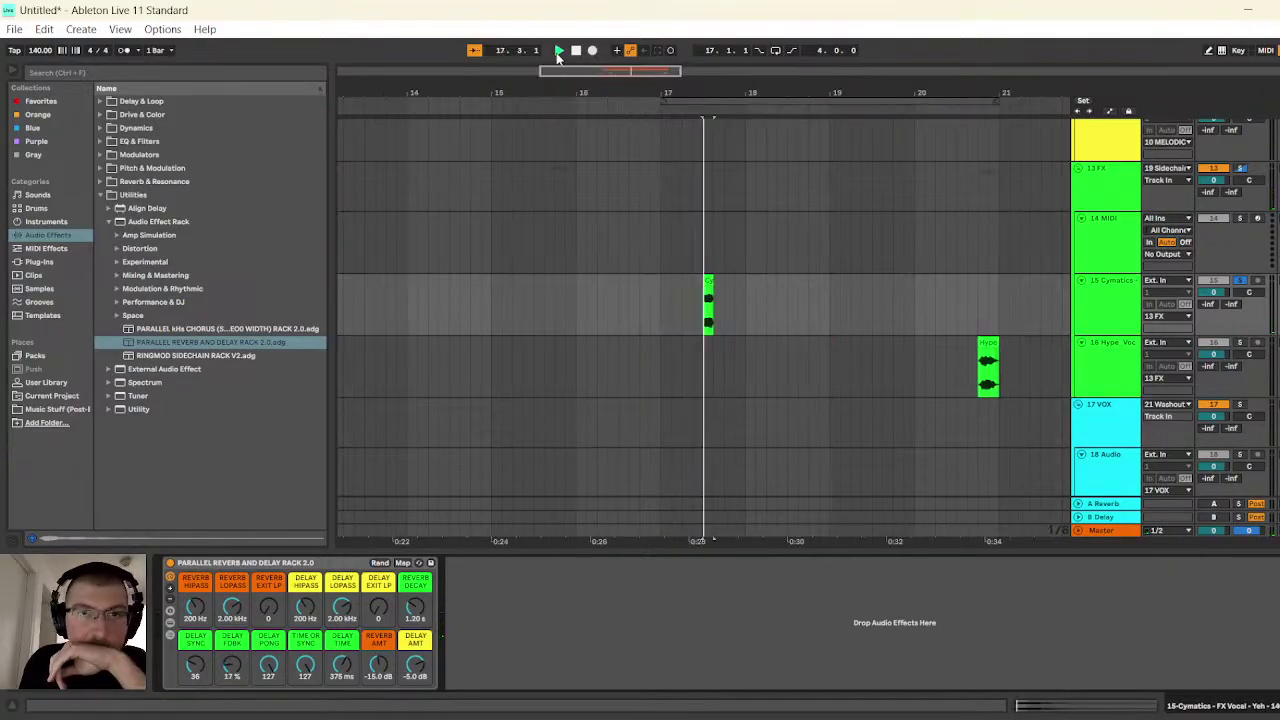
pyautogui.click(576, 50)
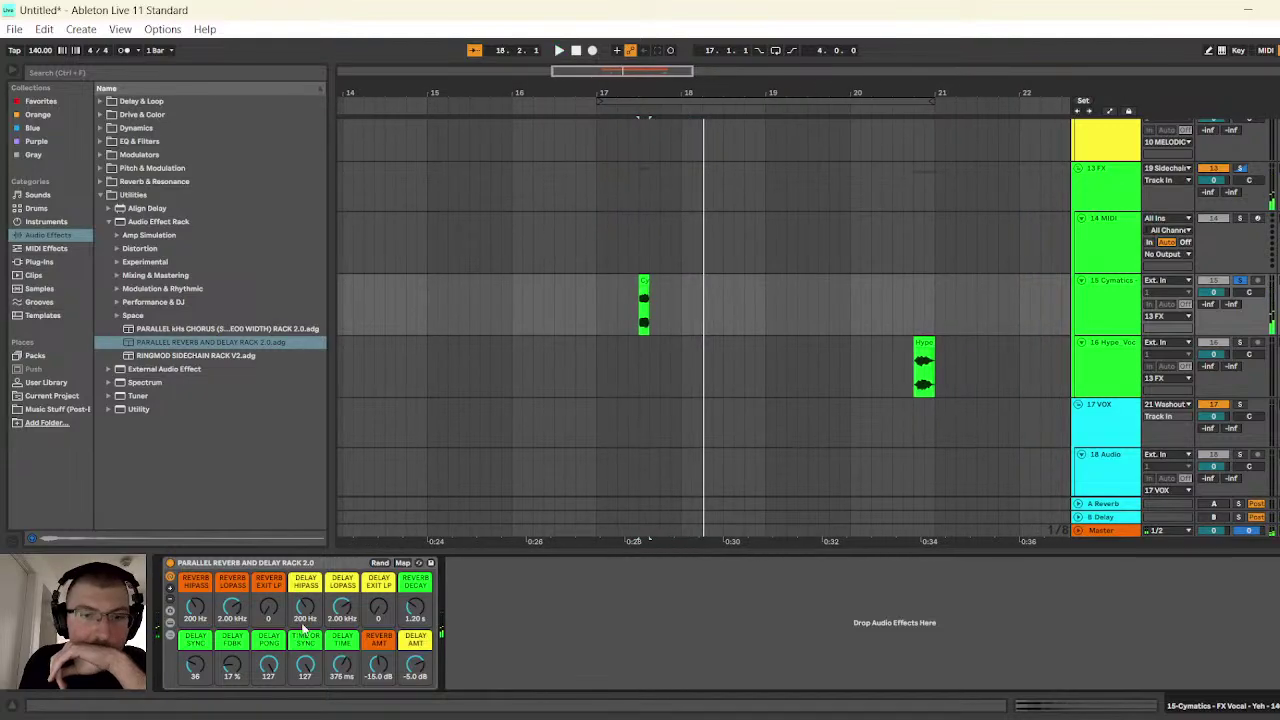
pyautogui.click(1108, 317)
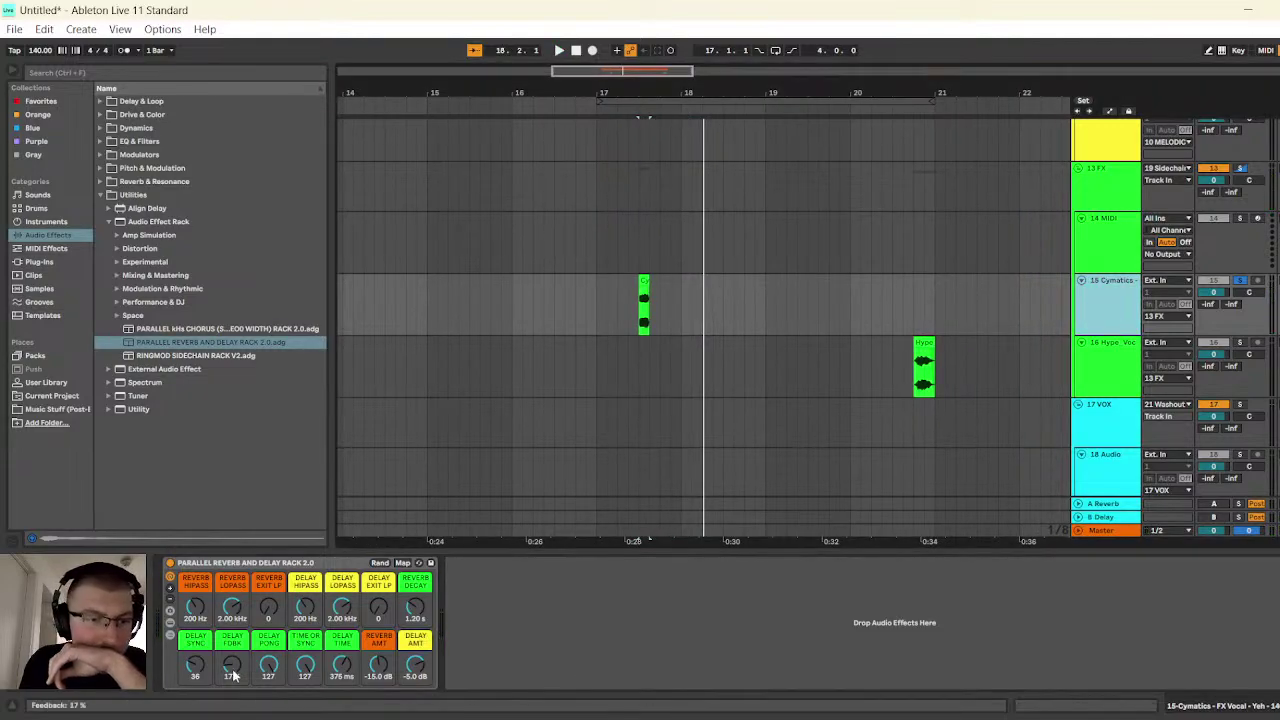
pyautogui.moveTo(232, 676); pyautogui.dragTo(232, 683)
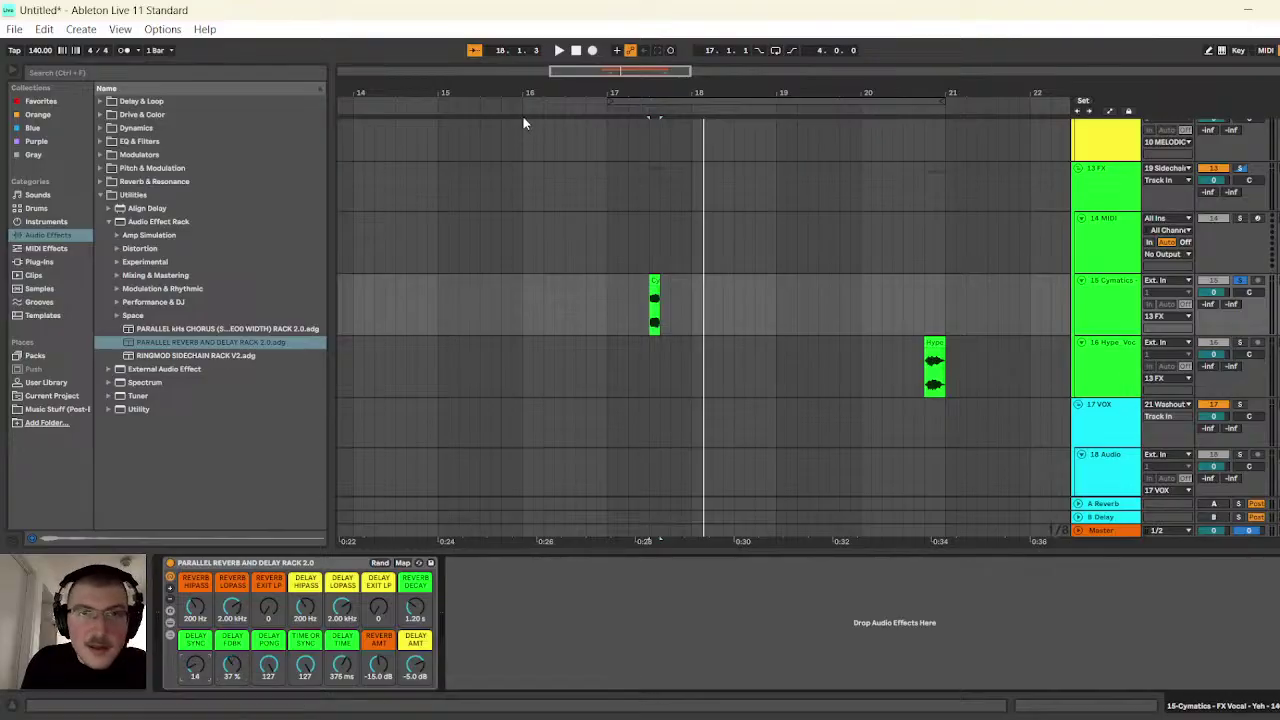
pyautogui.click(577, 51)
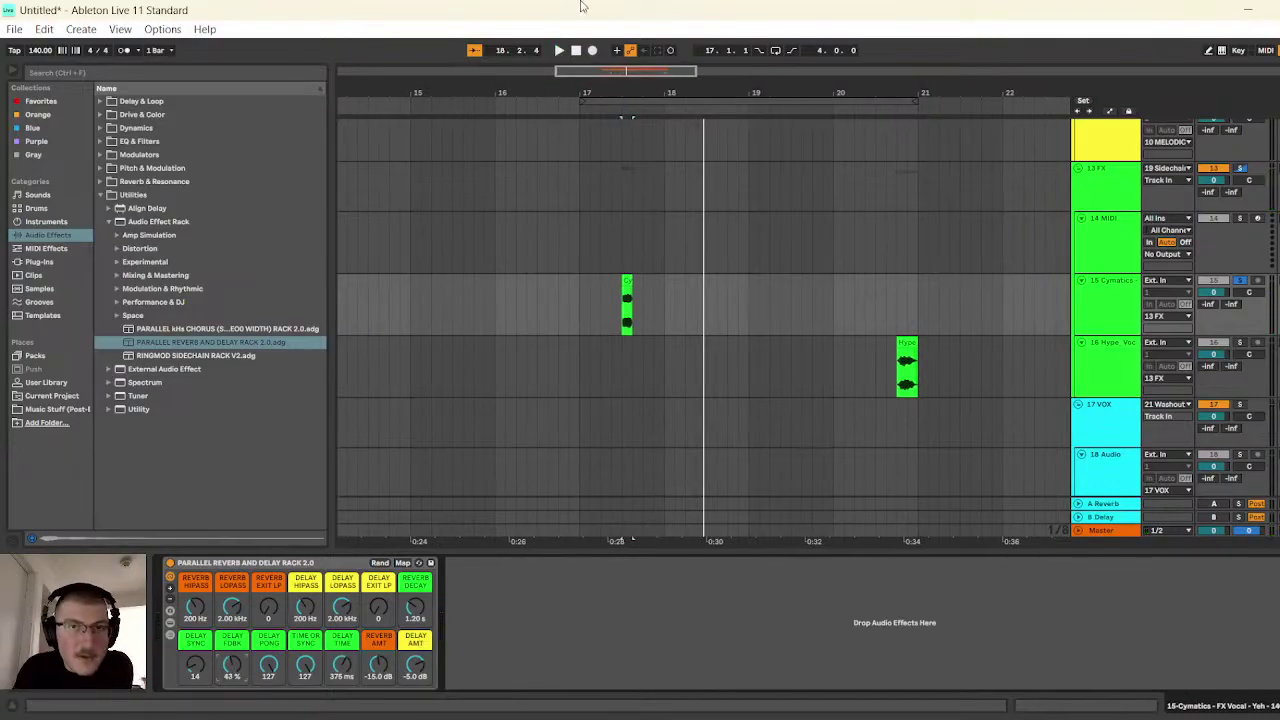
# - Unsolo the 15 Cymatics track and play the full arrangement from 17.1.1 until just past bar 21
pyautogui.click(579, 303)
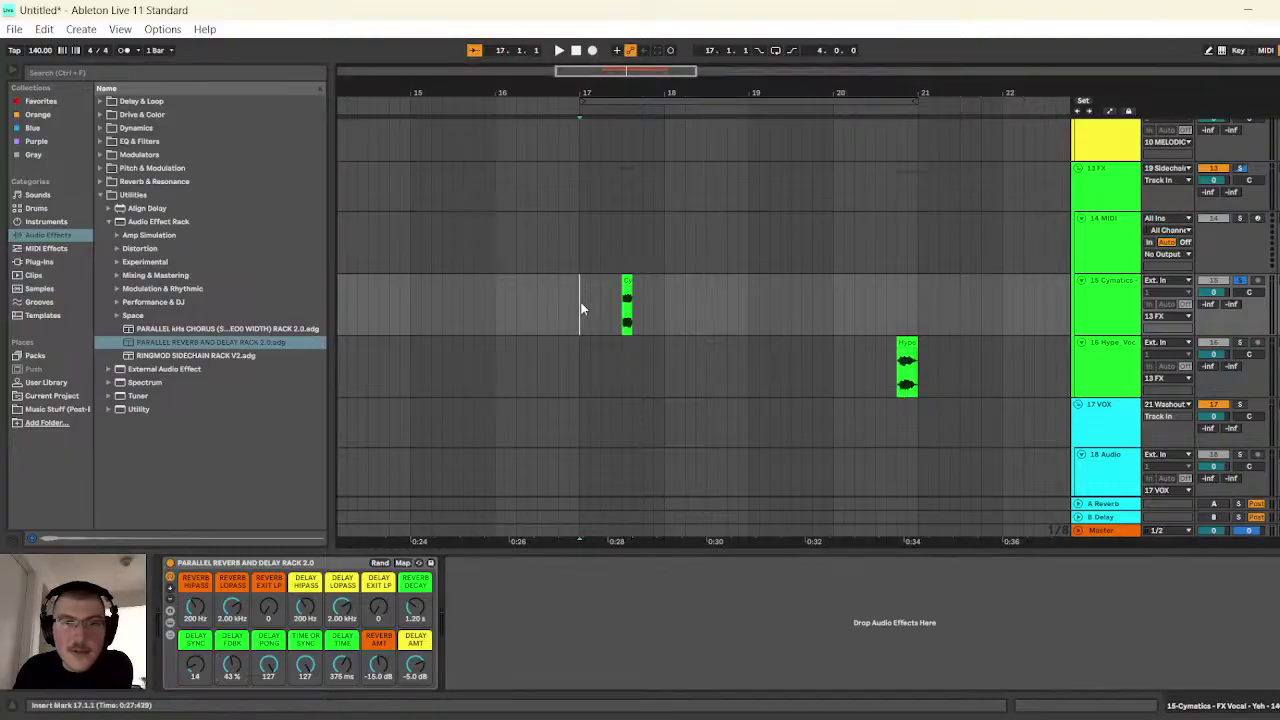
pyautogui.click(1240, 283)
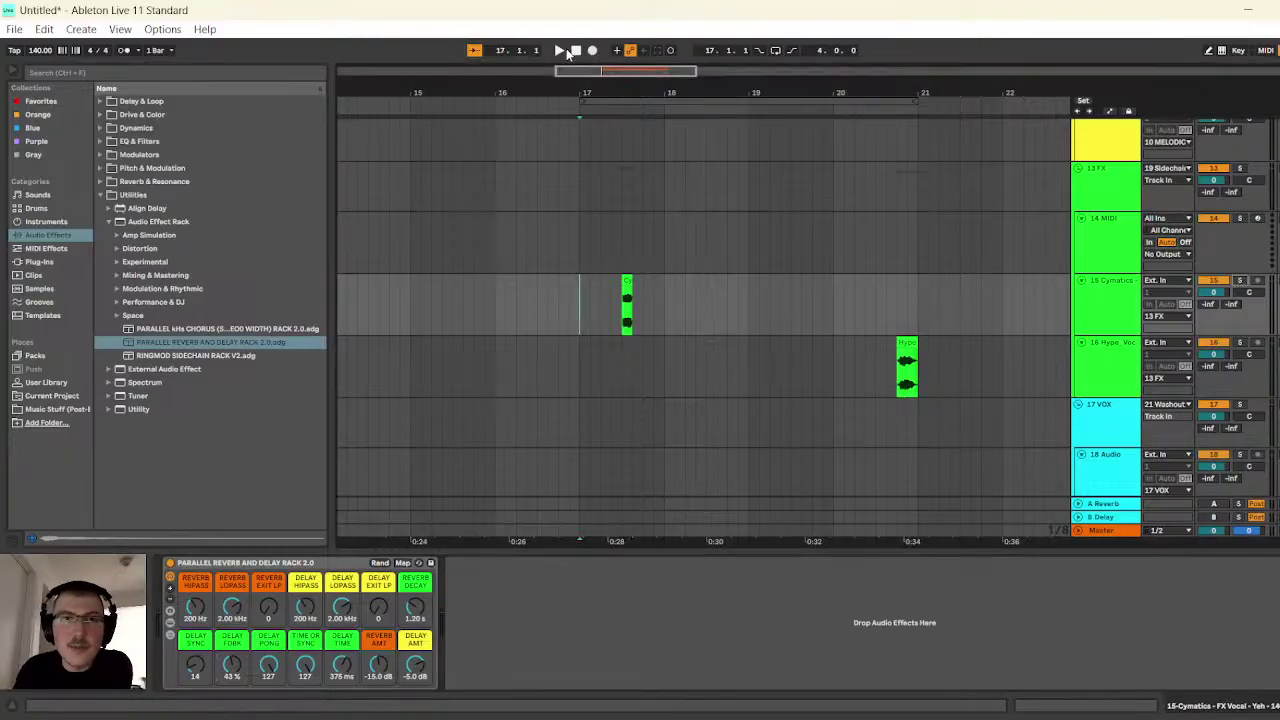
pyautogui.press('space')
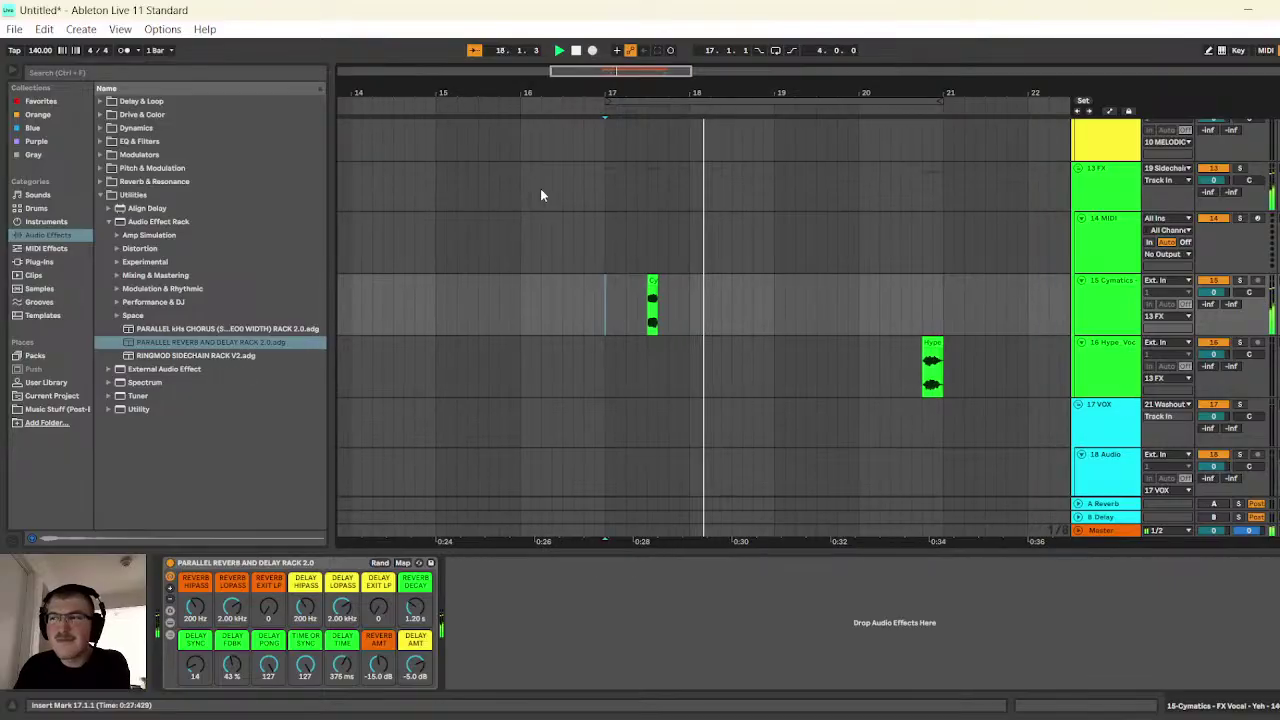
pyautogui.click(577, 52)
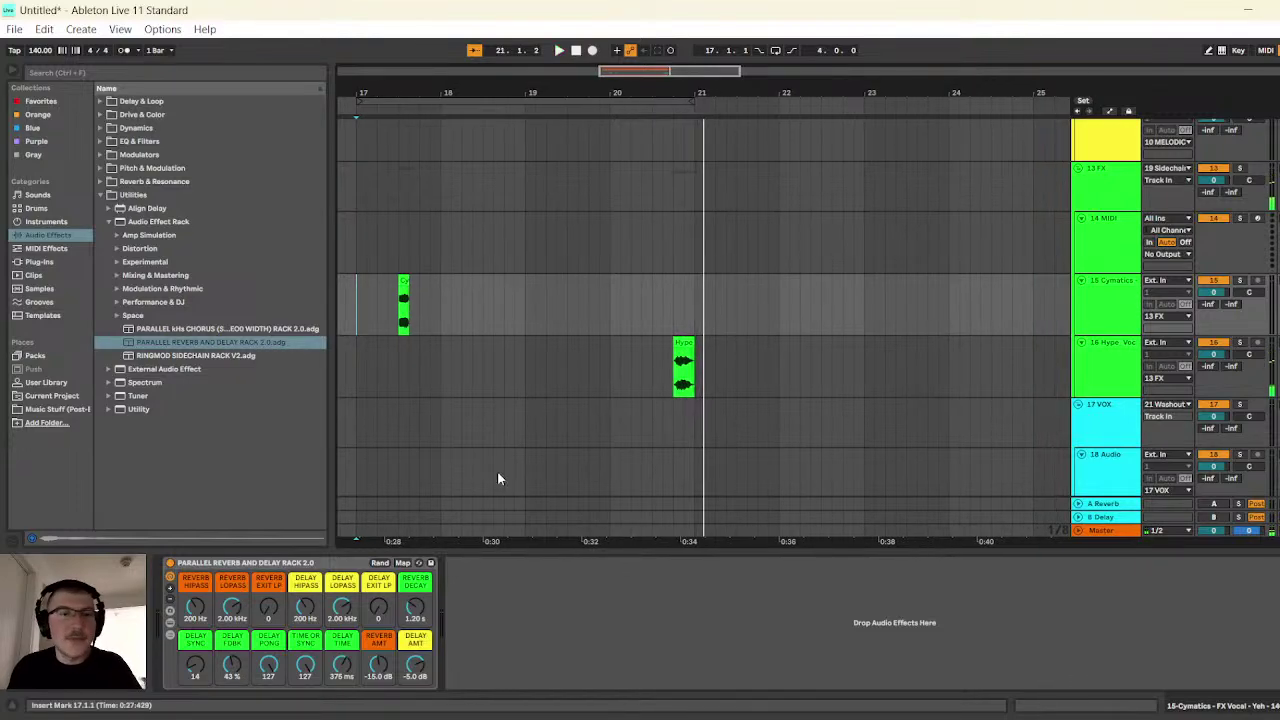
# - Copy the reverb and delay rack to the 16 Hype_Vocal track and set that track's volume to -4.0 dB
pyautogui.click(338, 565)
pyautogui.click(1093, 362)
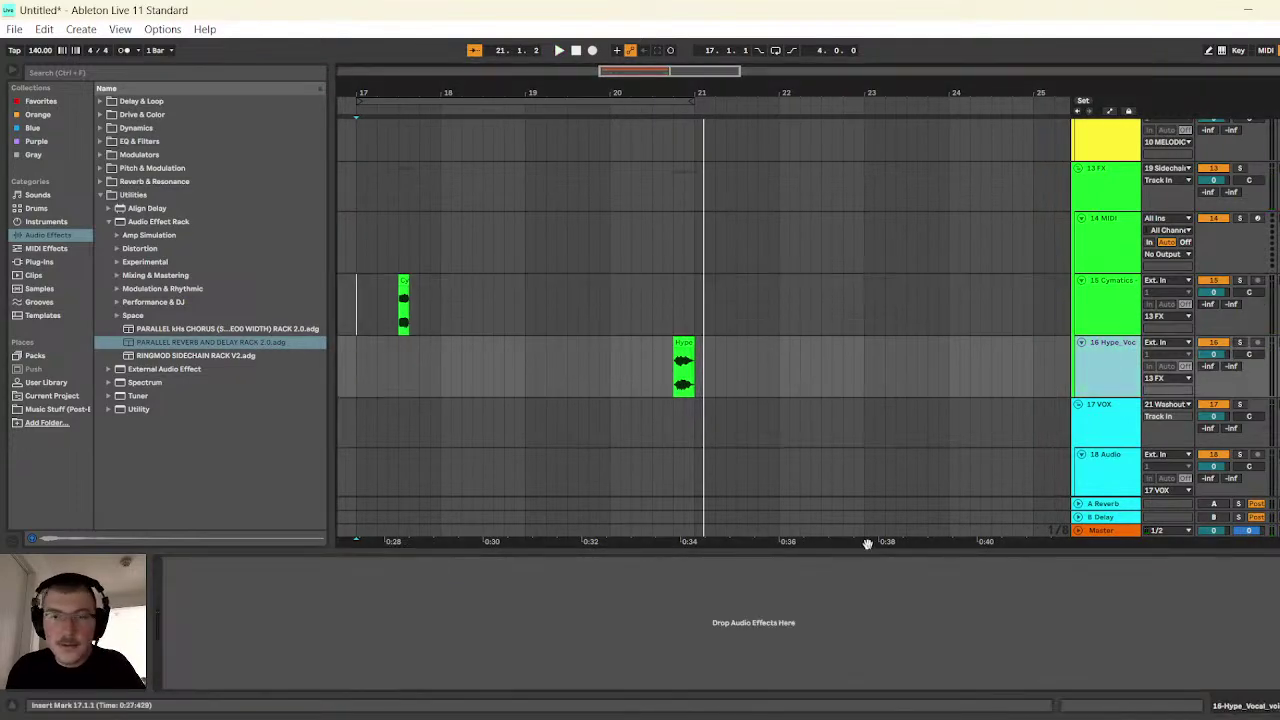
pyautogui.hotkey('ctrl', 'v')
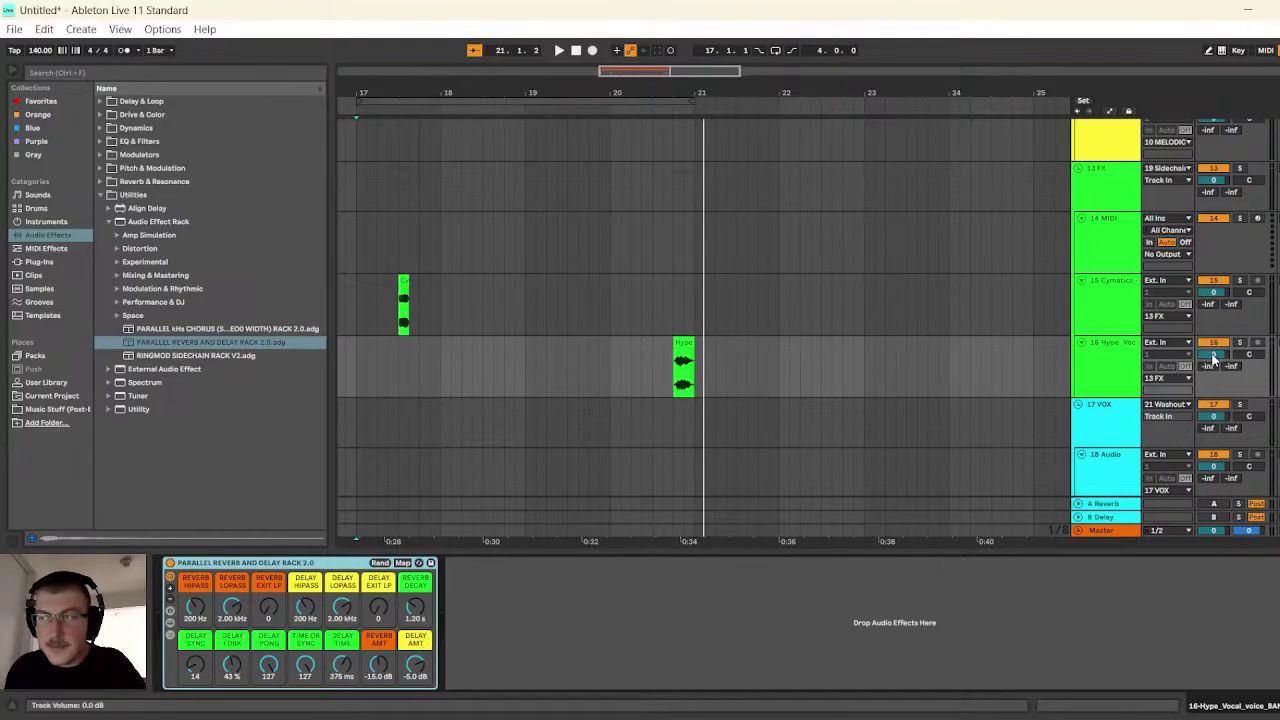
pyautogui.click(102, 195)
pyautogui.click(102, 195)
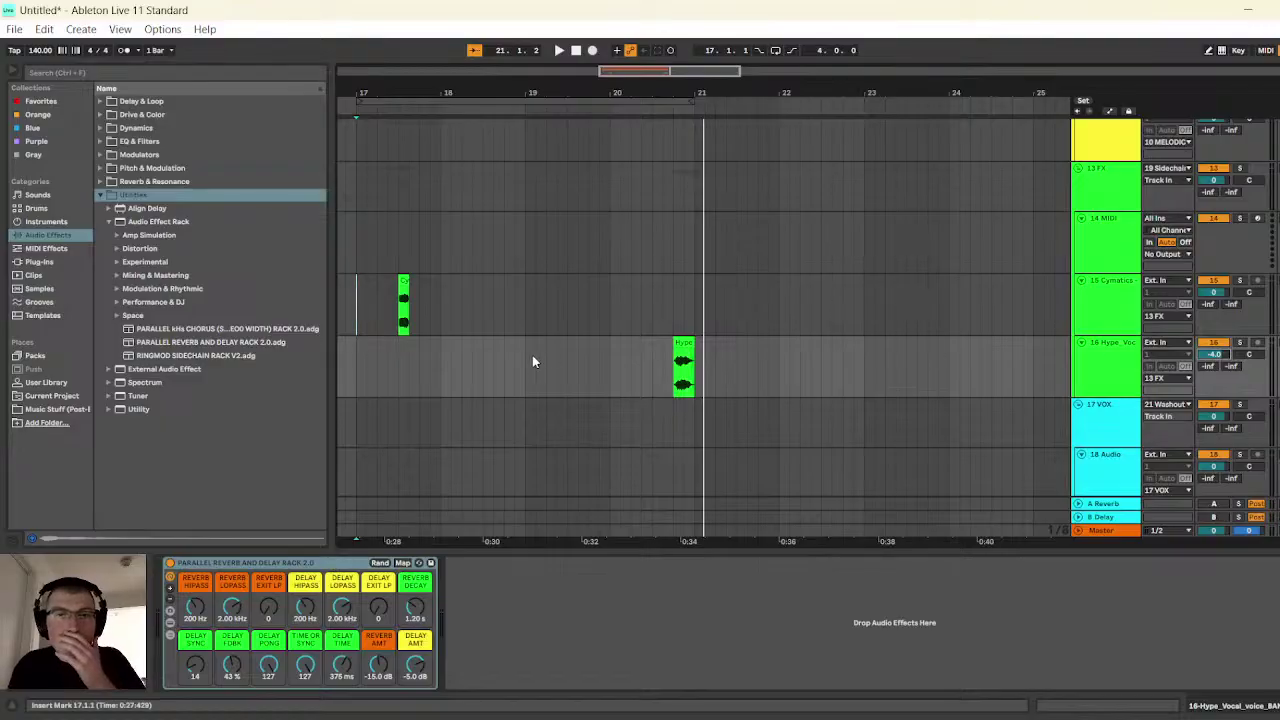
# - Play the arrangement from bar 20 through the Hype_Vocal clip, then stop playback
pyautogui.click(609, 306)
pyautogui.click(559, 50)
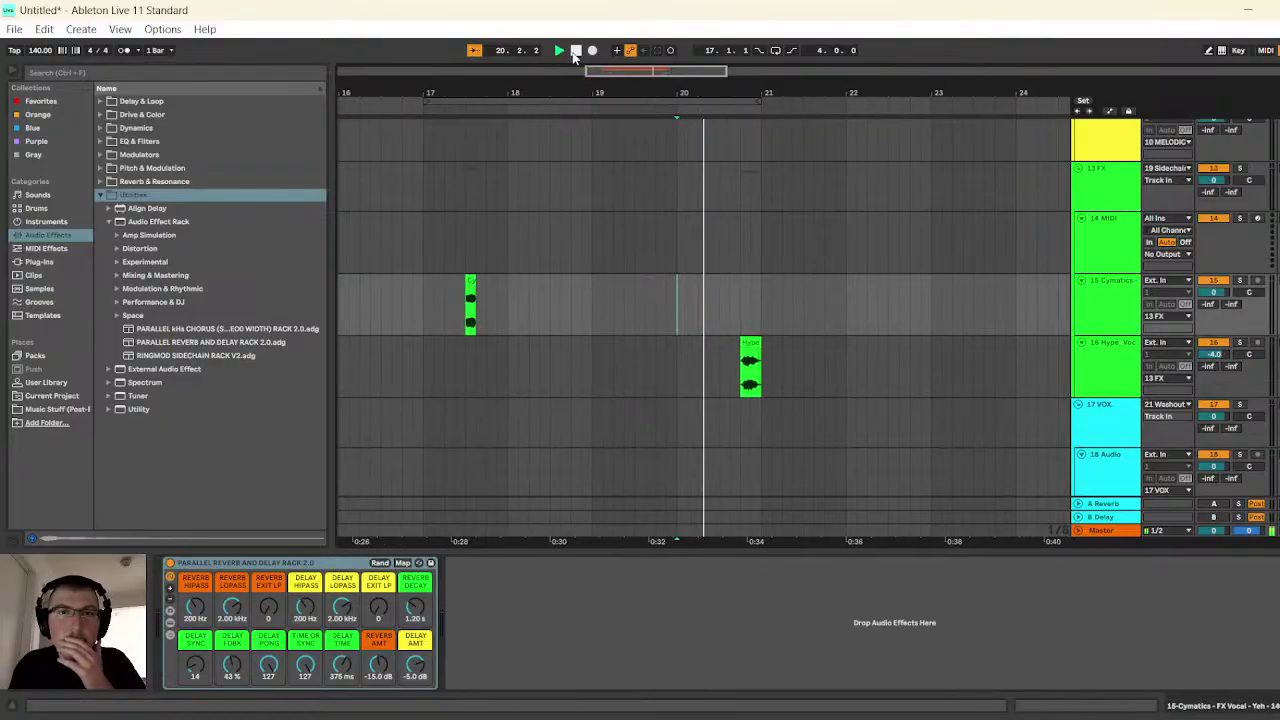
pyautogui.press('space')
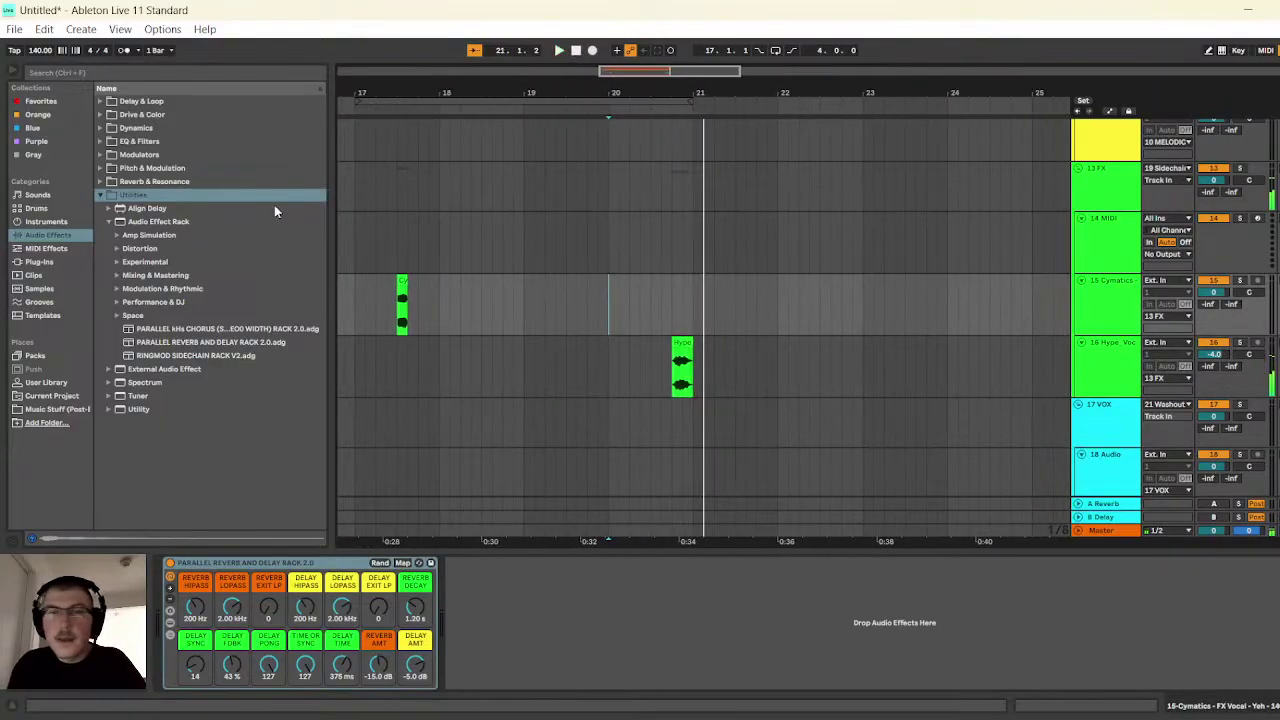
# - Insert EQ Eight before the rack on the 15 Cymatics track, make band 4 a 4 kHz high cut, and play from bar 20
pyautogui.click(99, 194)
pyautogui.click(100, 142)
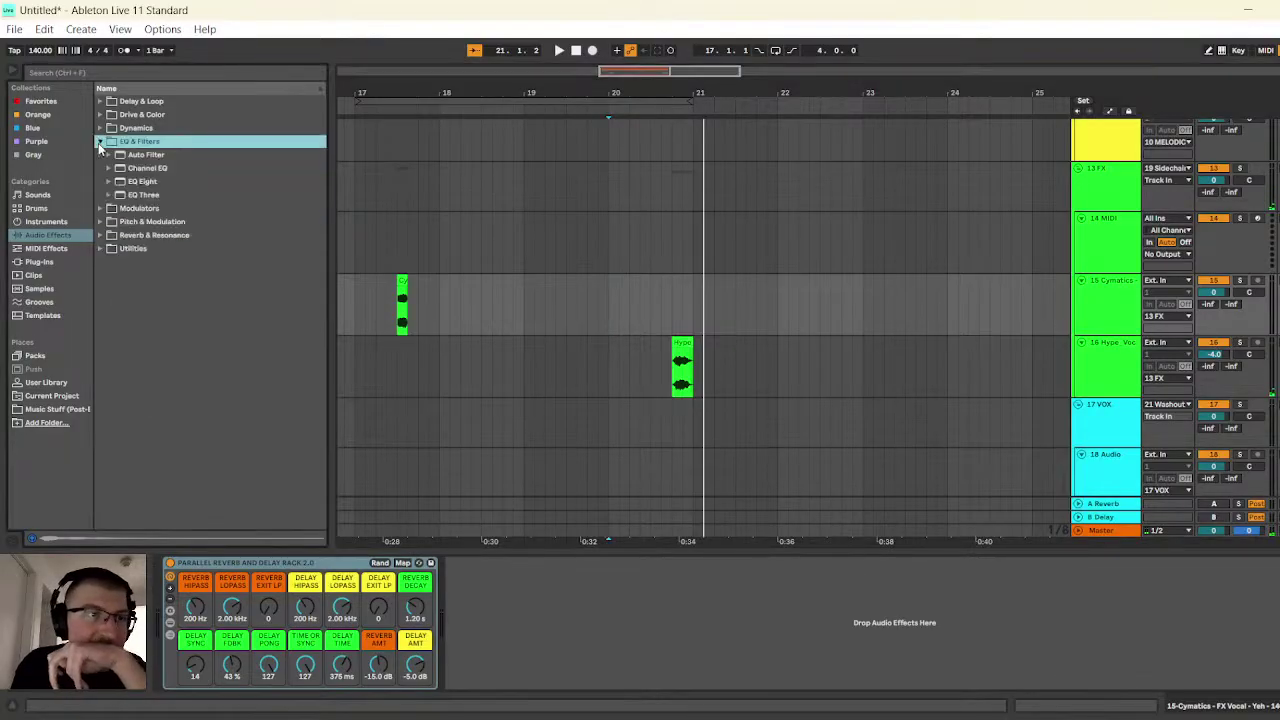
pyautogui.click(135, 182)
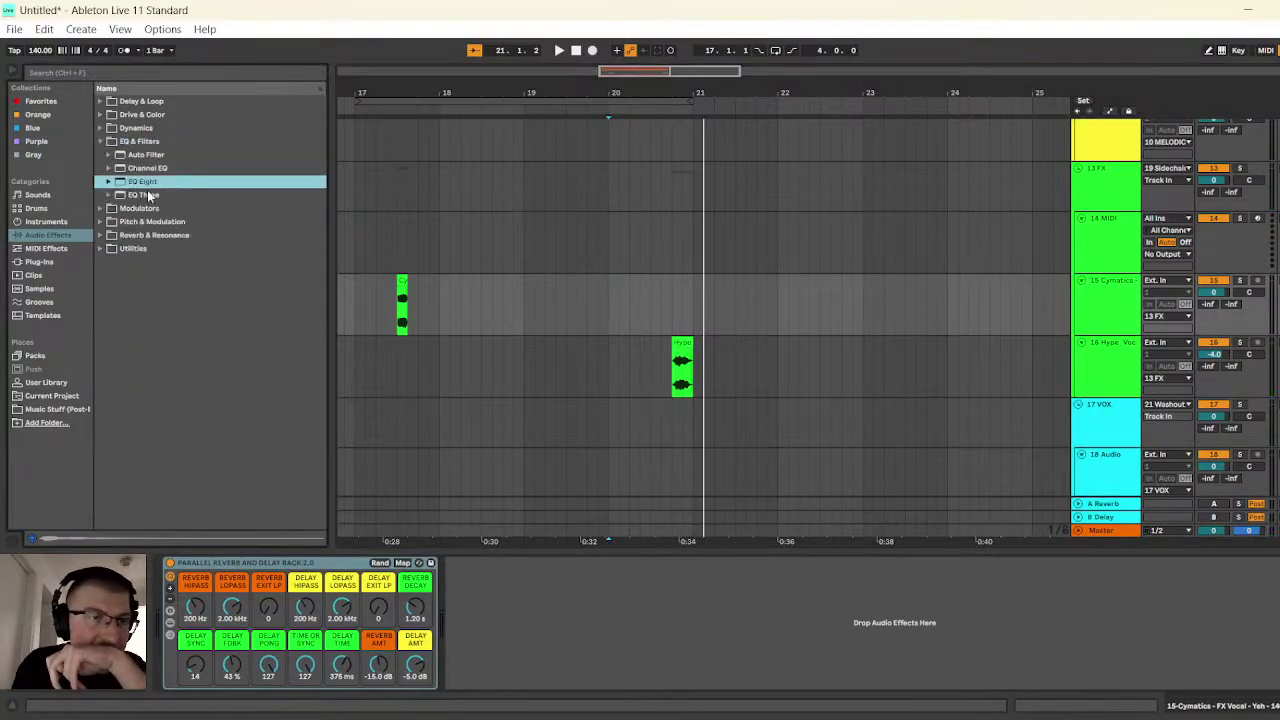
pyautogui.moveTo(148, 196); pyautogui.dragTo(200, 610)
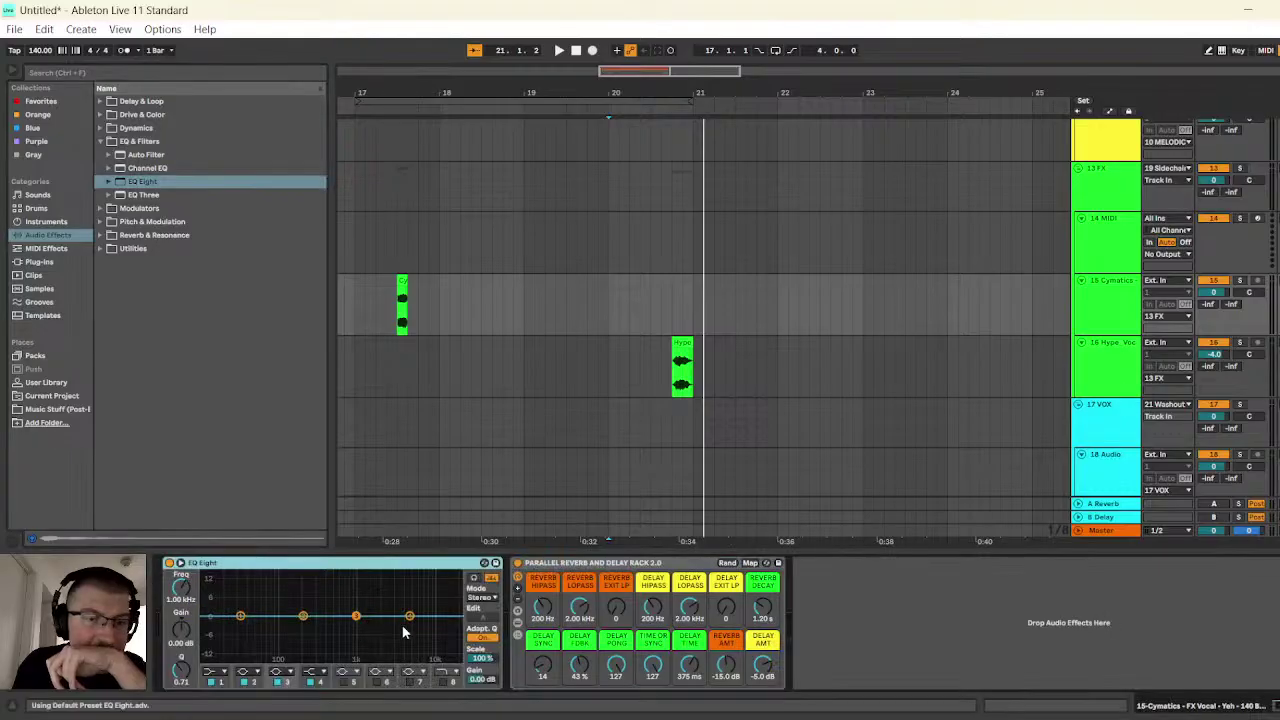
pyautogui.click(313, 671)
pyautogui.click(313, 660)
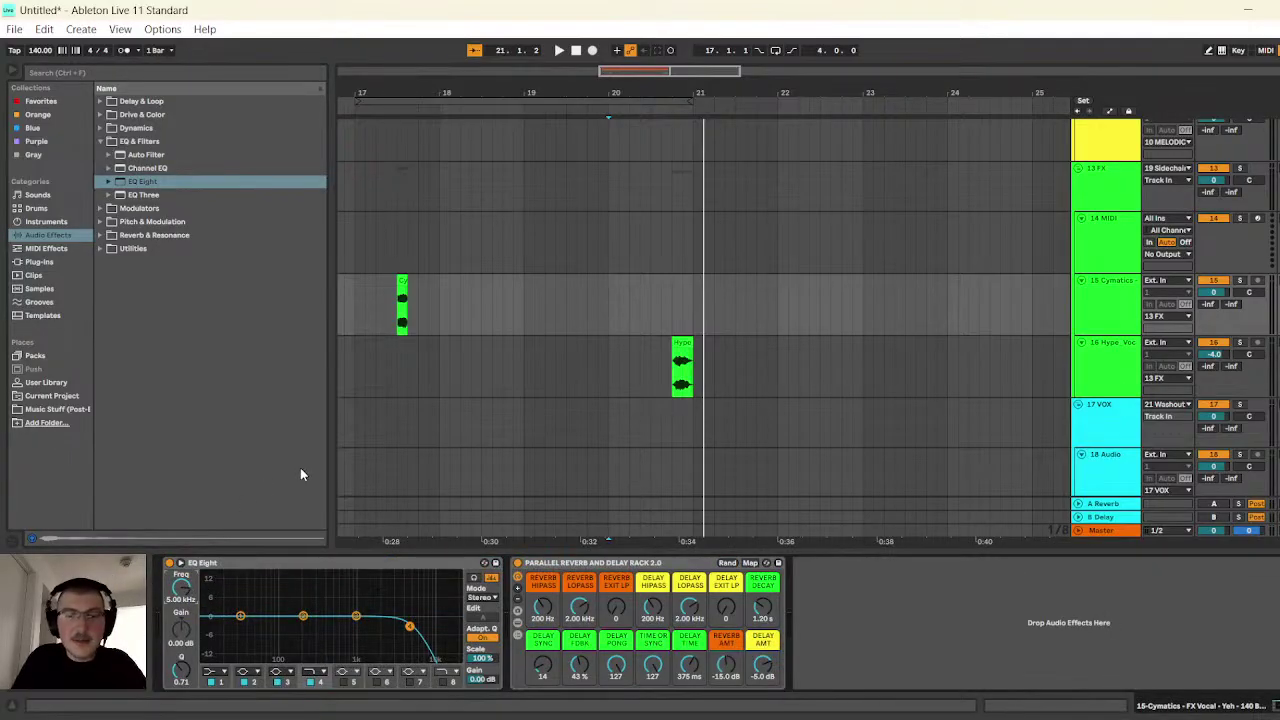
pyautogui.click(559, 50)
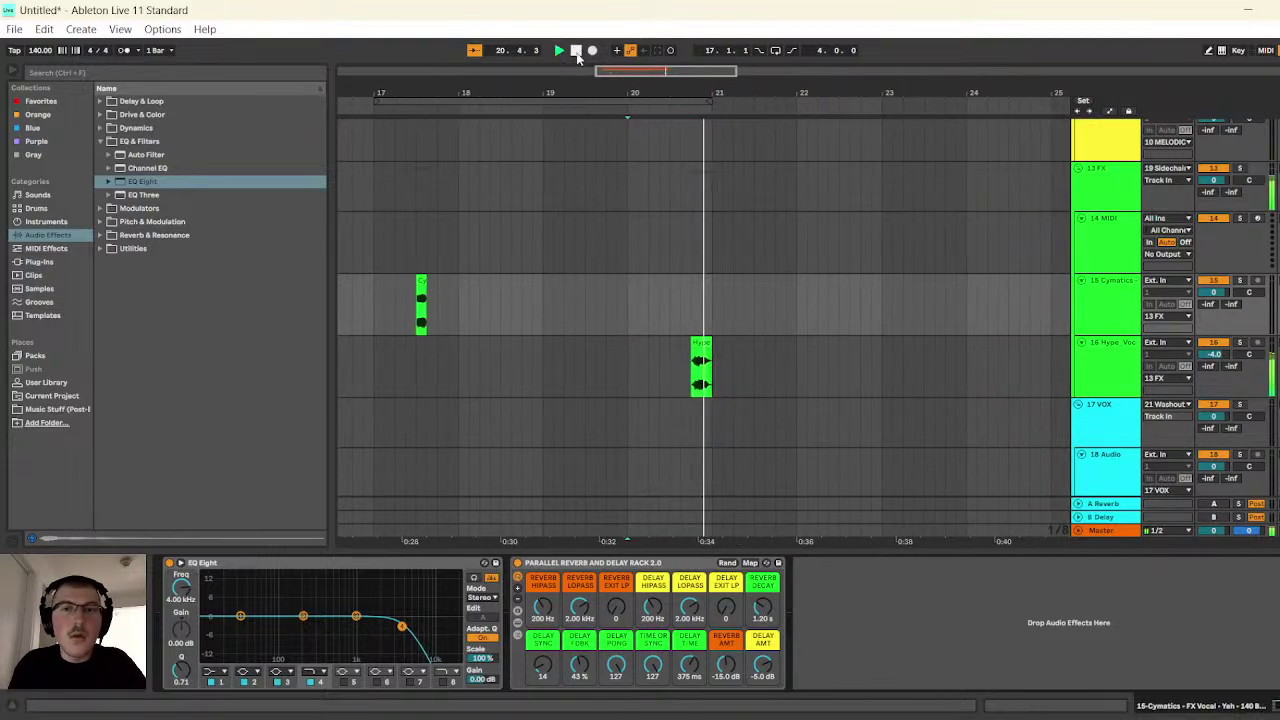
pyautogui.click(576, 52)
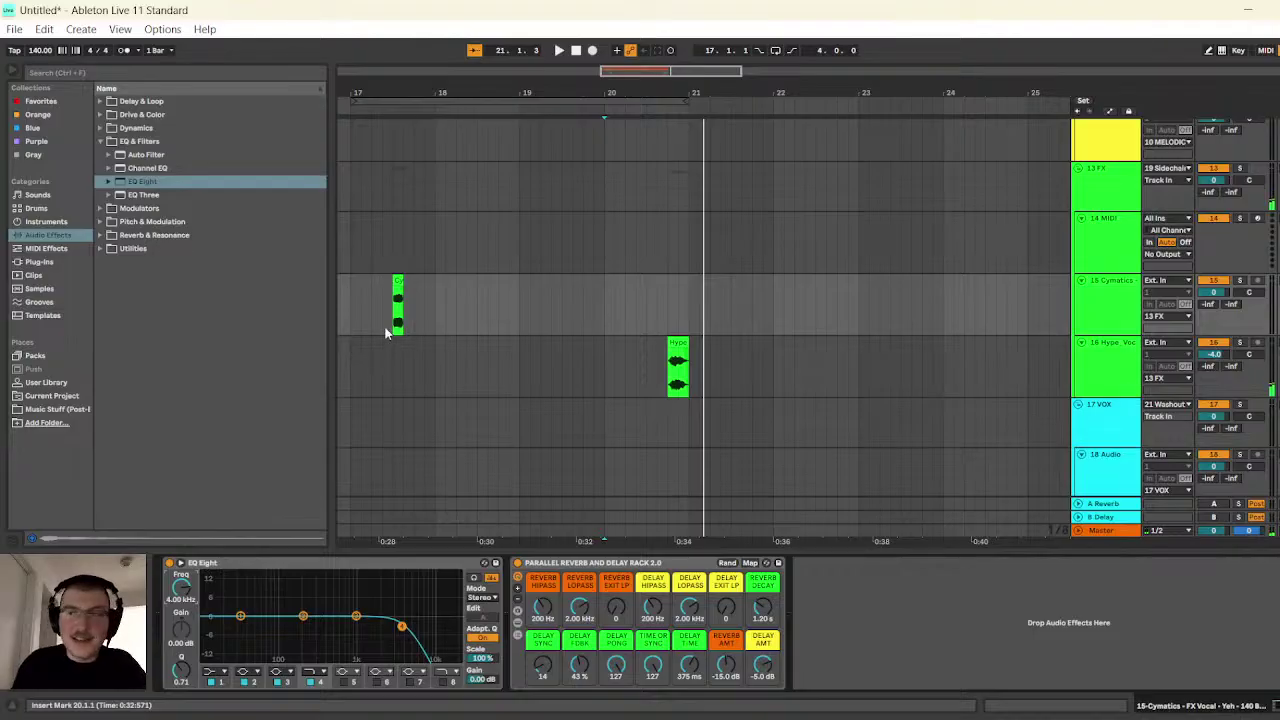
# - Copy the Cymatics track's EQ Eight to the 16 Hype_Vocal track and place it before the reverb and delay rack
pyautogui.press('Down')
pyautogui.press('Up')
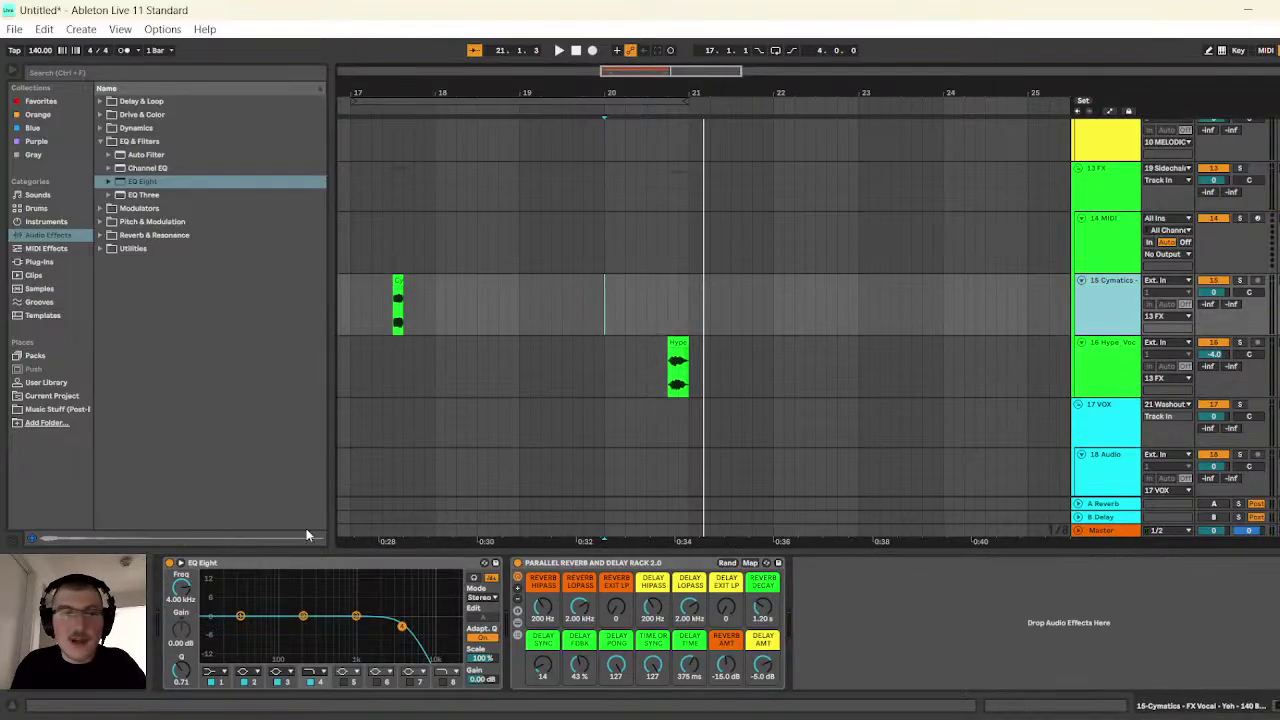
pyautogui.click(1085, 362)
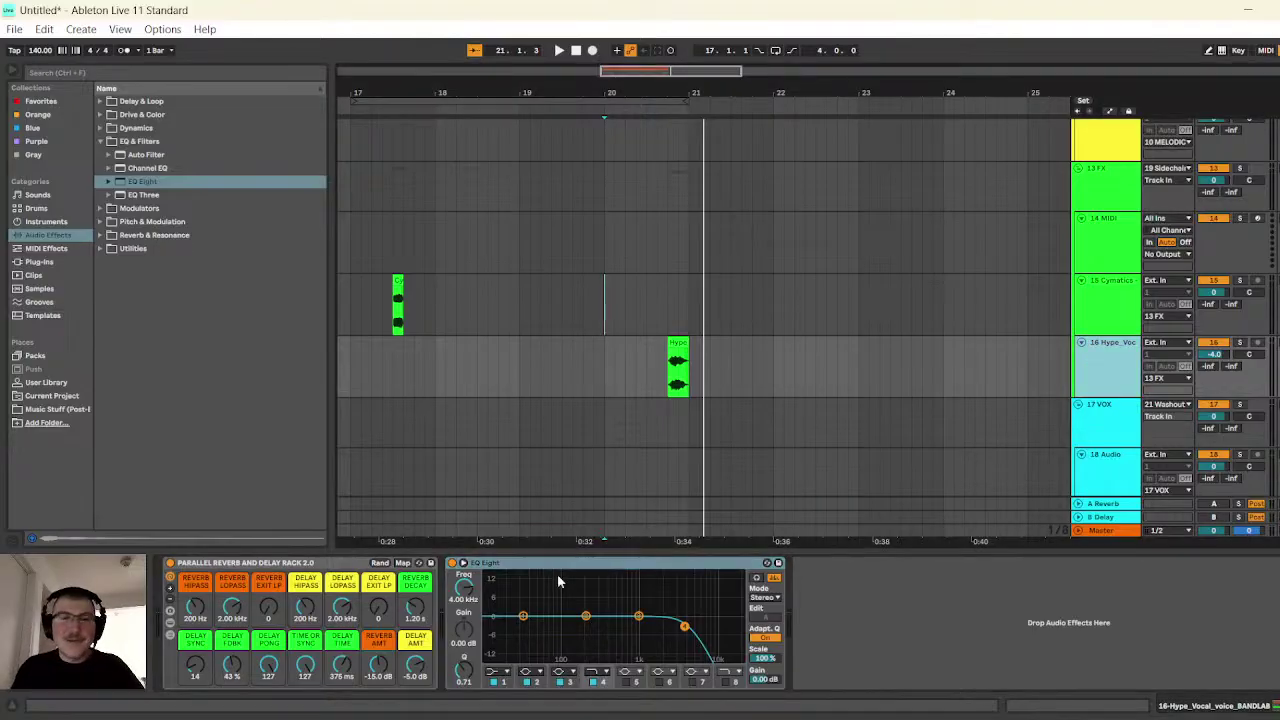
pyautogui.moveTo(488, 563); pyautogui.dragTo(170, 610)
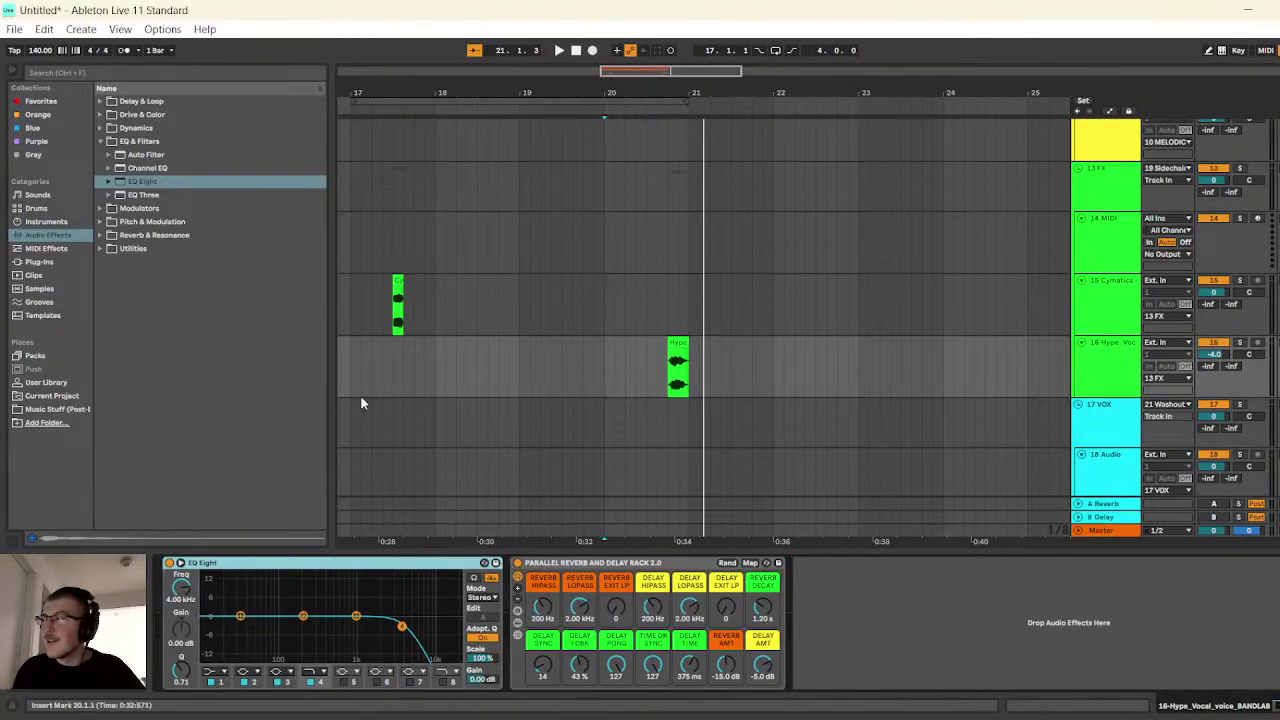
# - Play past the end of the Hype_Vocal clip, stop playback, and set the 16 Hype_Vocal track's volume to -8.0 dB
pyautogui.click(559, 50)
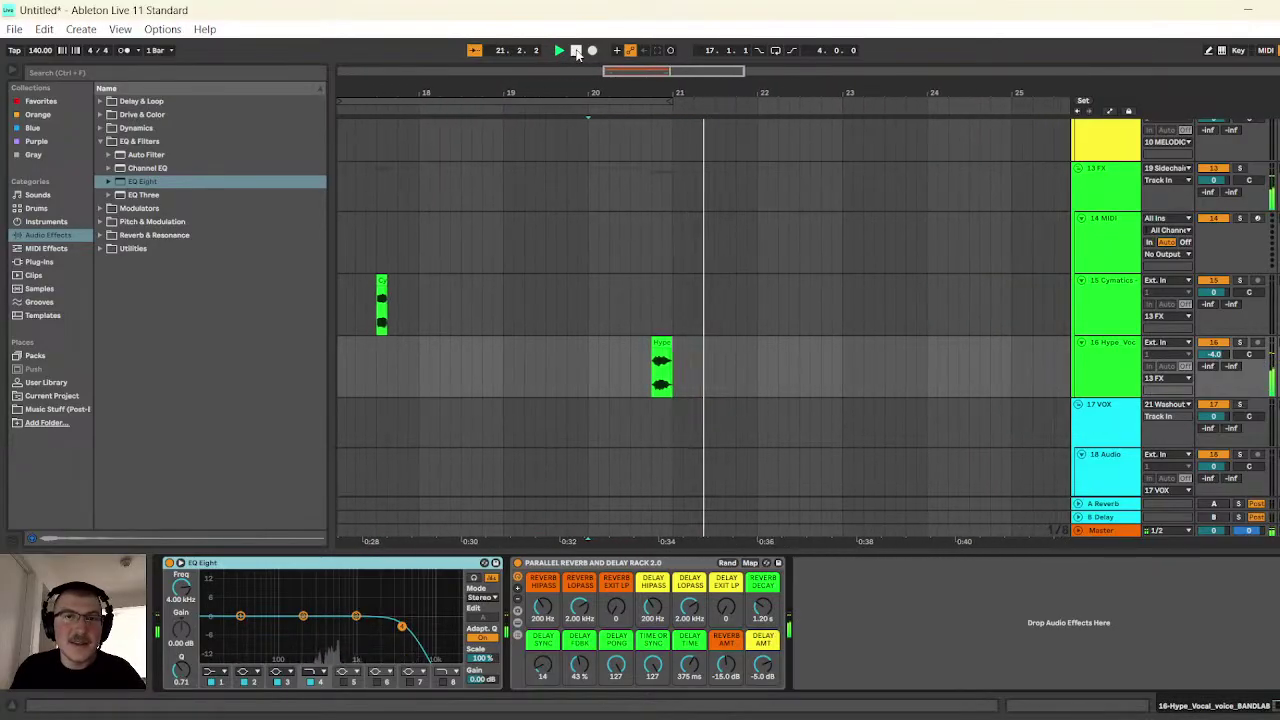
pyautogui.click(576, 50)
pyautogui.moveTo(1214, 360); pyautogui.dragTo(1214, 357)
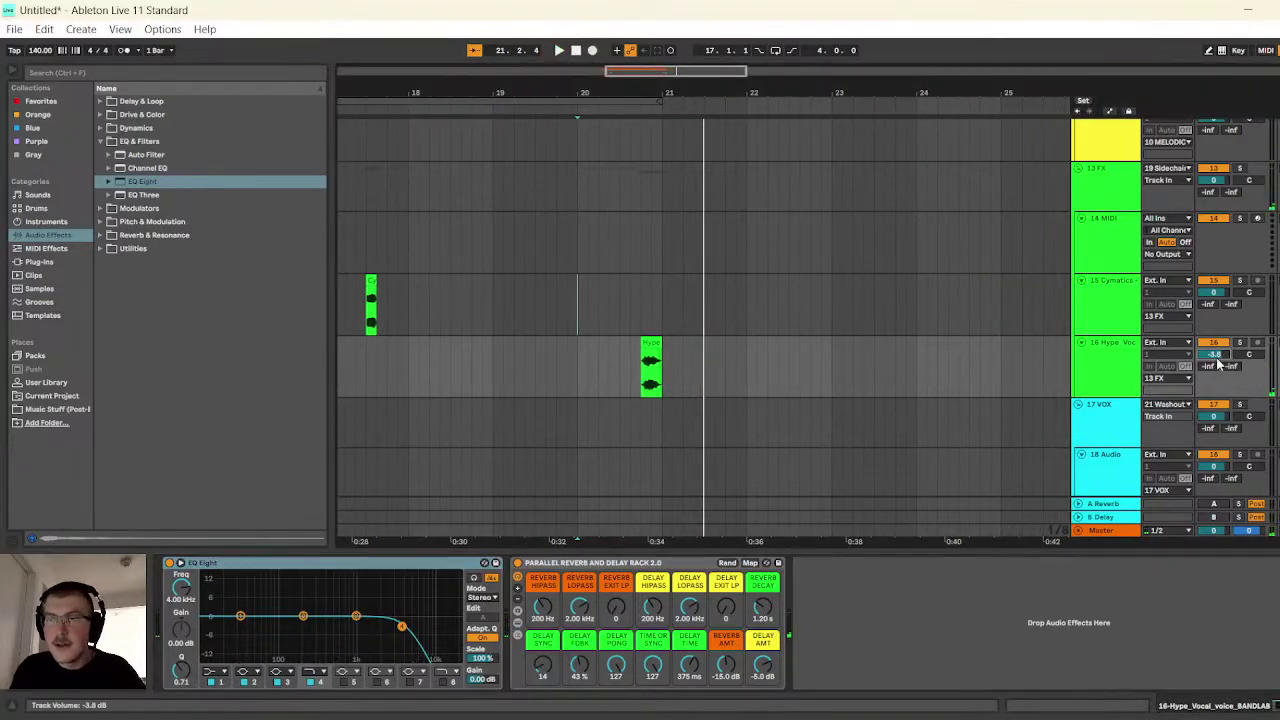
pyautogui.write('-6')
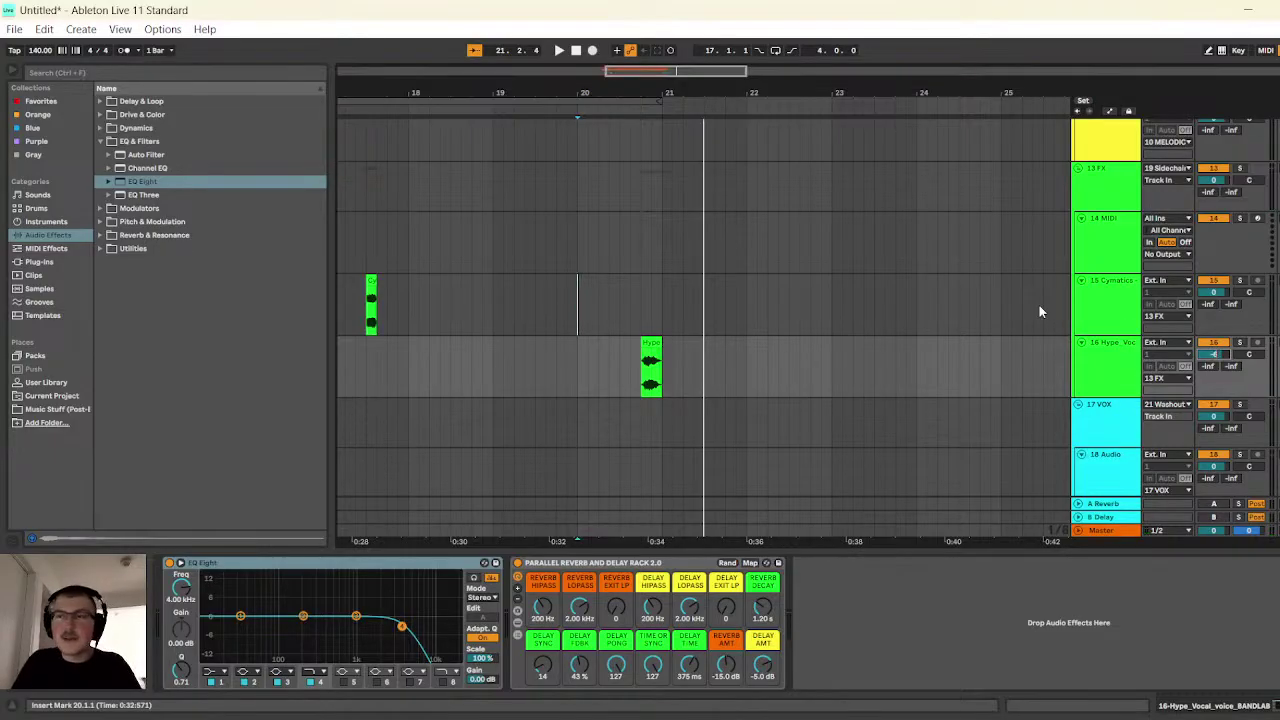
pyautogui.write('8')
pyautogui.press('Return')
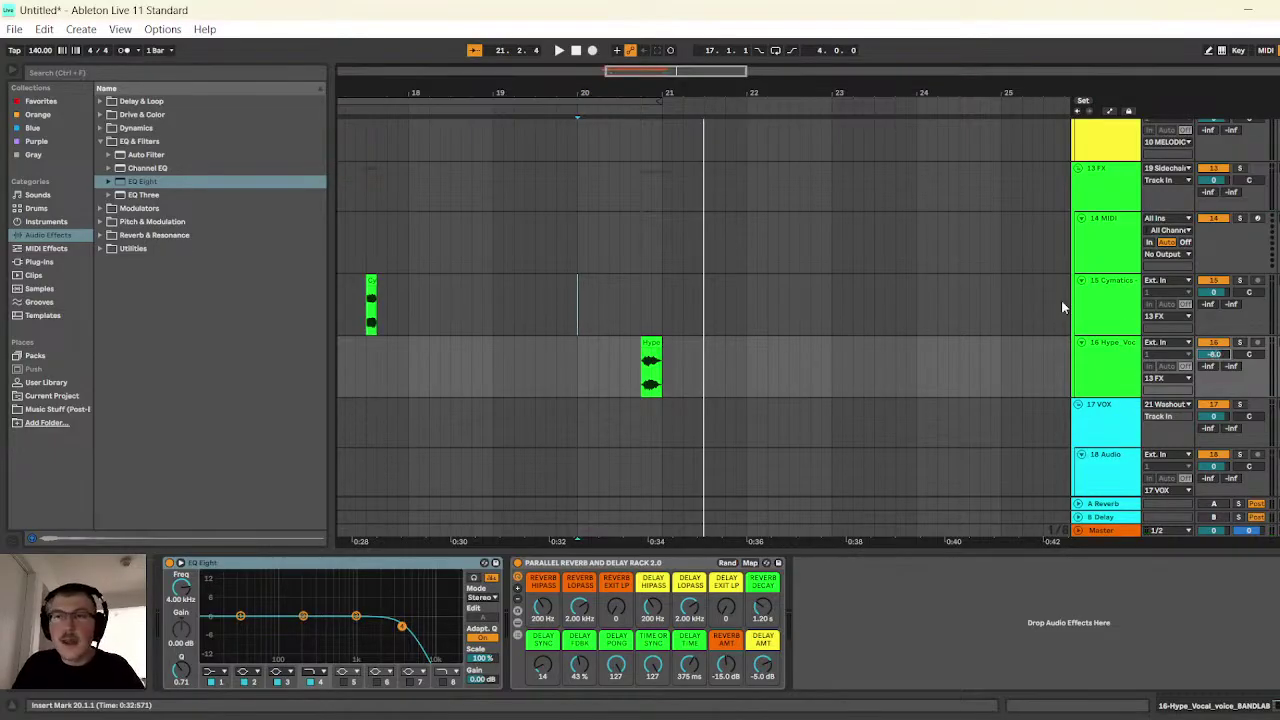
# - Set the 15 Cymatics track's volume to -3.0 dB
pyautogui.moveTo(1214, 293); pyautogui.dragTo(1214, 291)
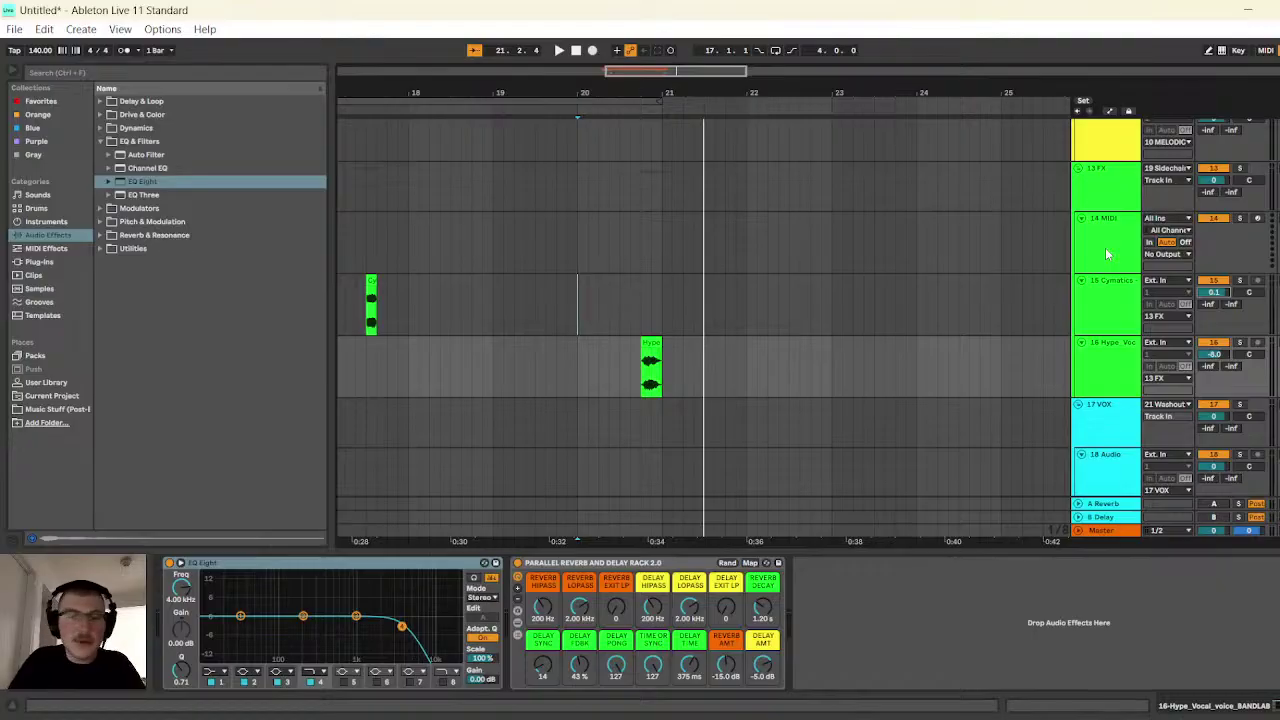
pyautogui.write('-3')
pyautogui.press('Return')
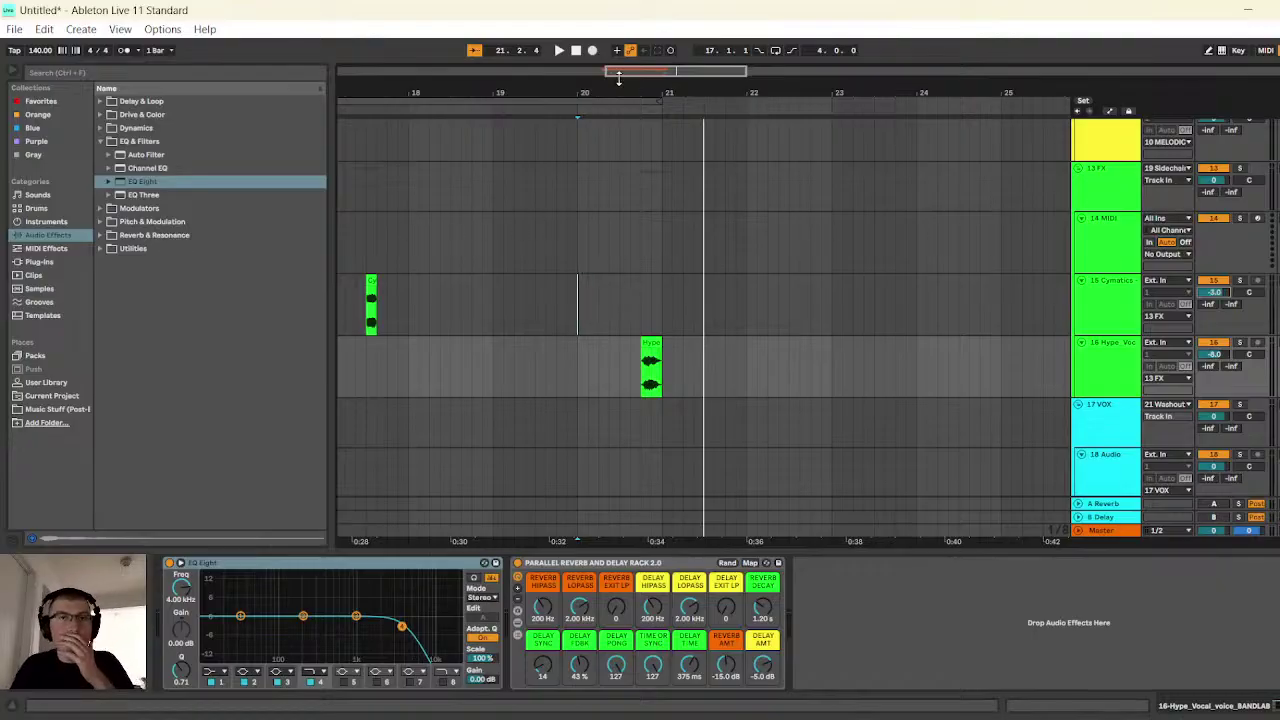
# - Play the arrangement from bar 17 and reset the 15 Cymatics track's volume to 0 dB
pyautogui.moveTo(700, 85); pyautogui.dragTo(661, 73)
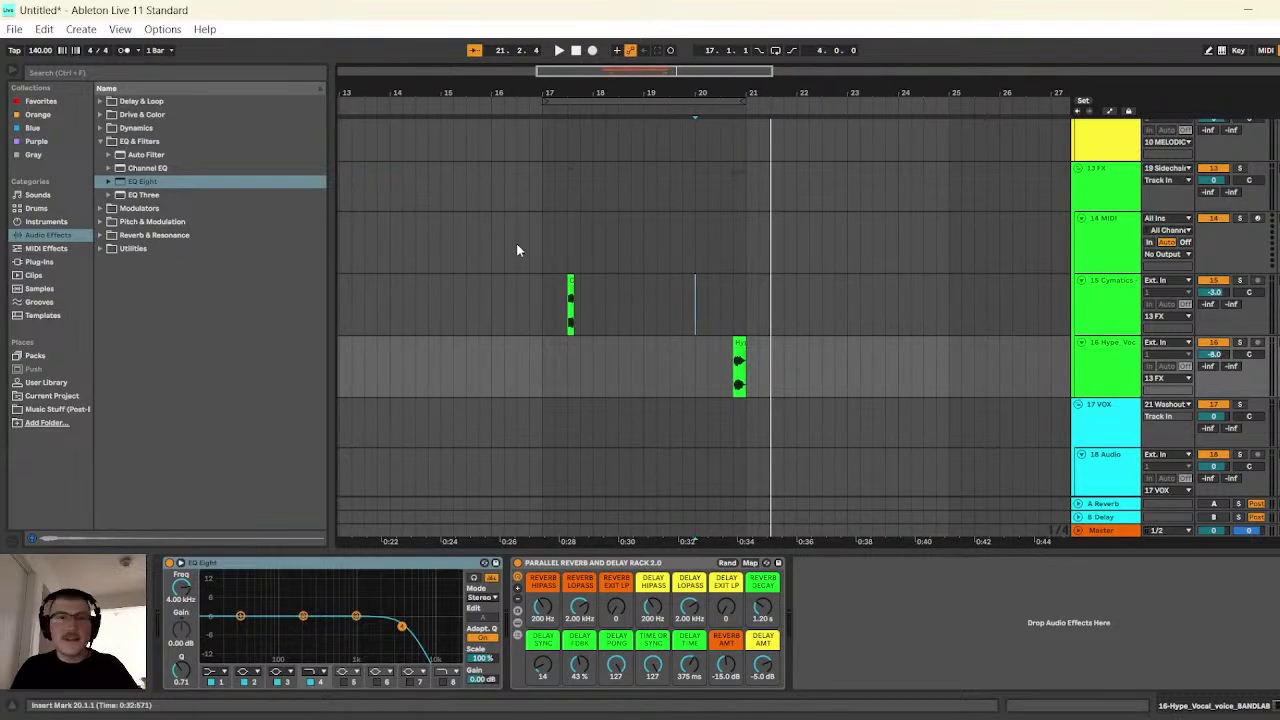
pyautogui.click(543, 250)
pyautogui.press('space')
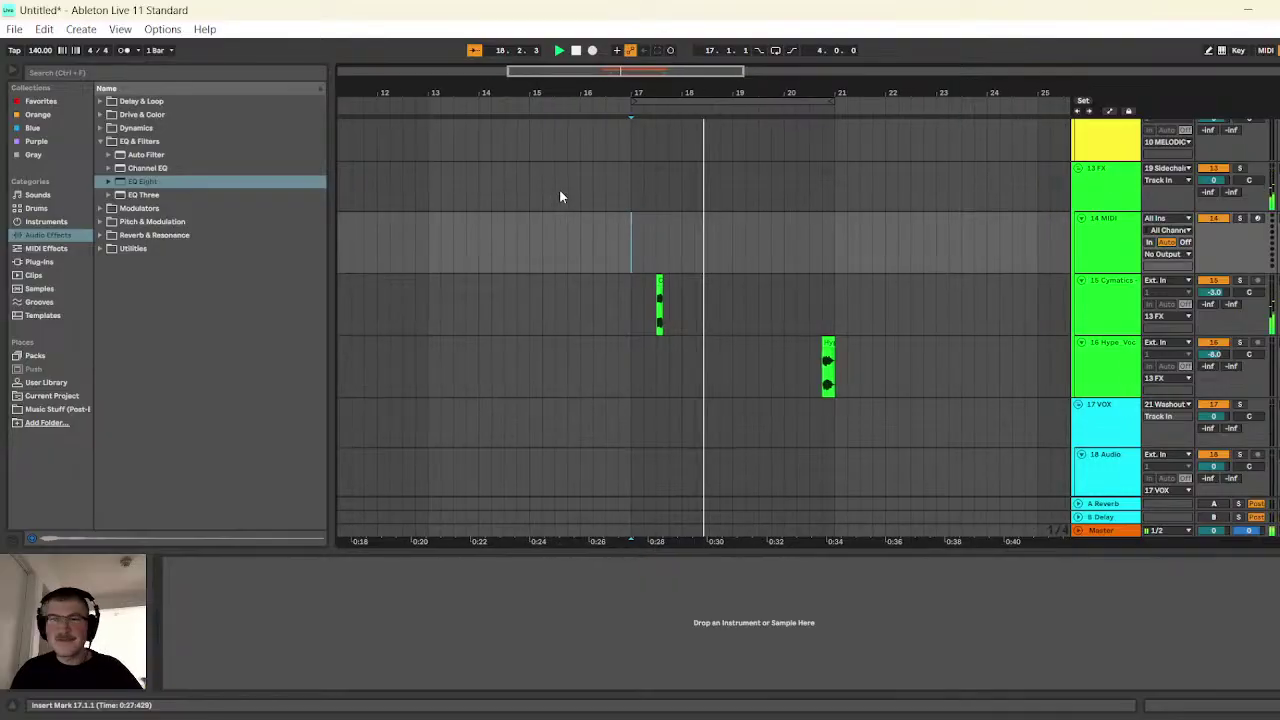
pyautogui.doubleClick(1223, 294)
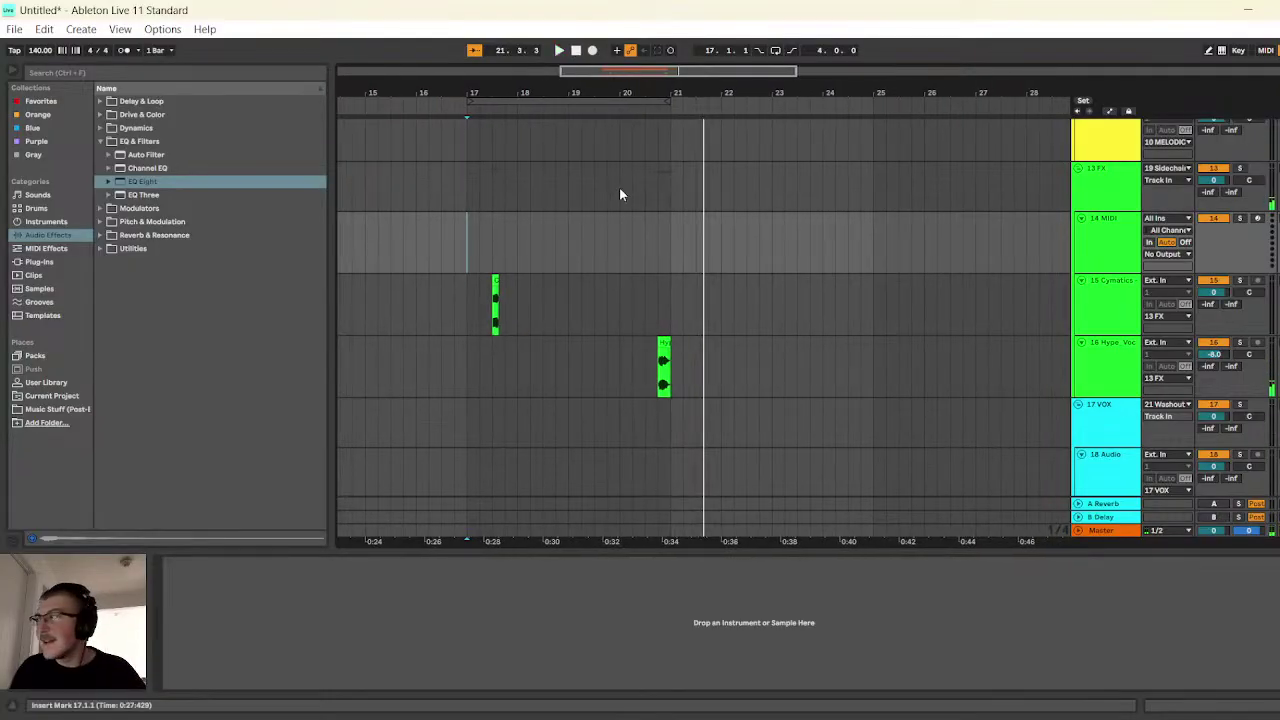
# - Duplicate the four-bar Kick/Snare clip so the copy fills bars 21 to 25
pyautogui.scroll(5, 628, 223)
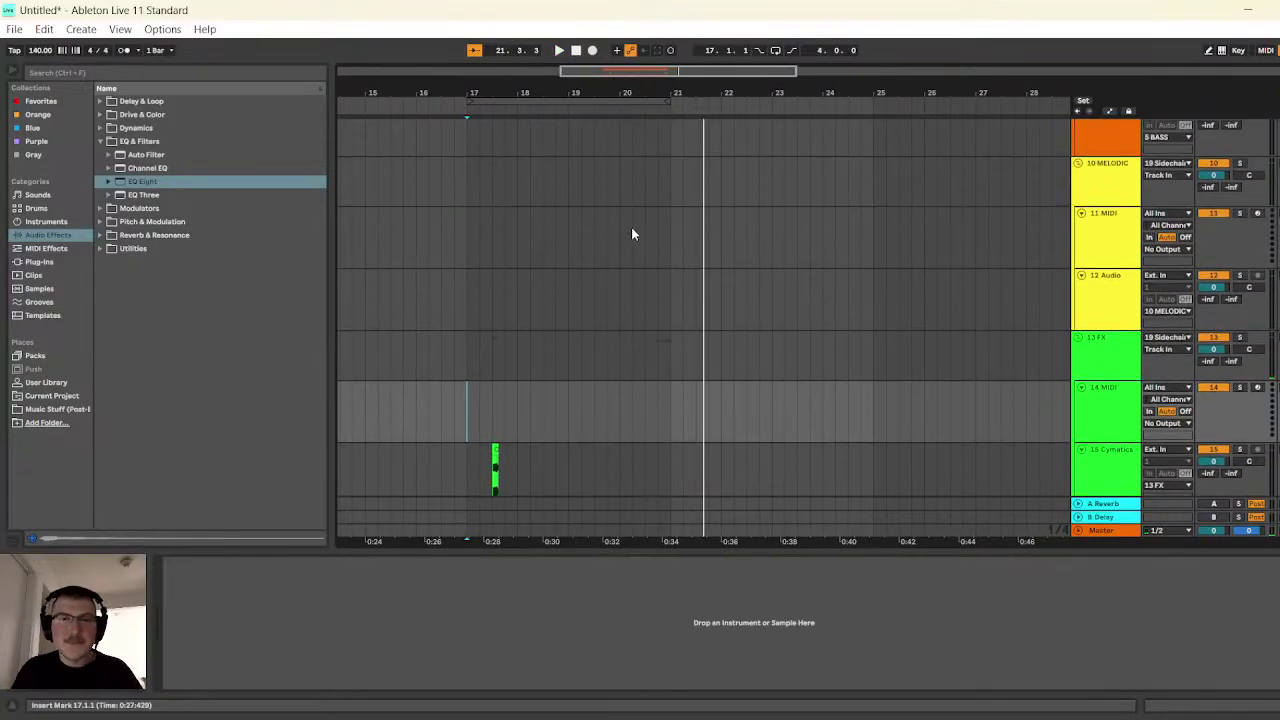
pyautogui.scroll(4, 628, 228)
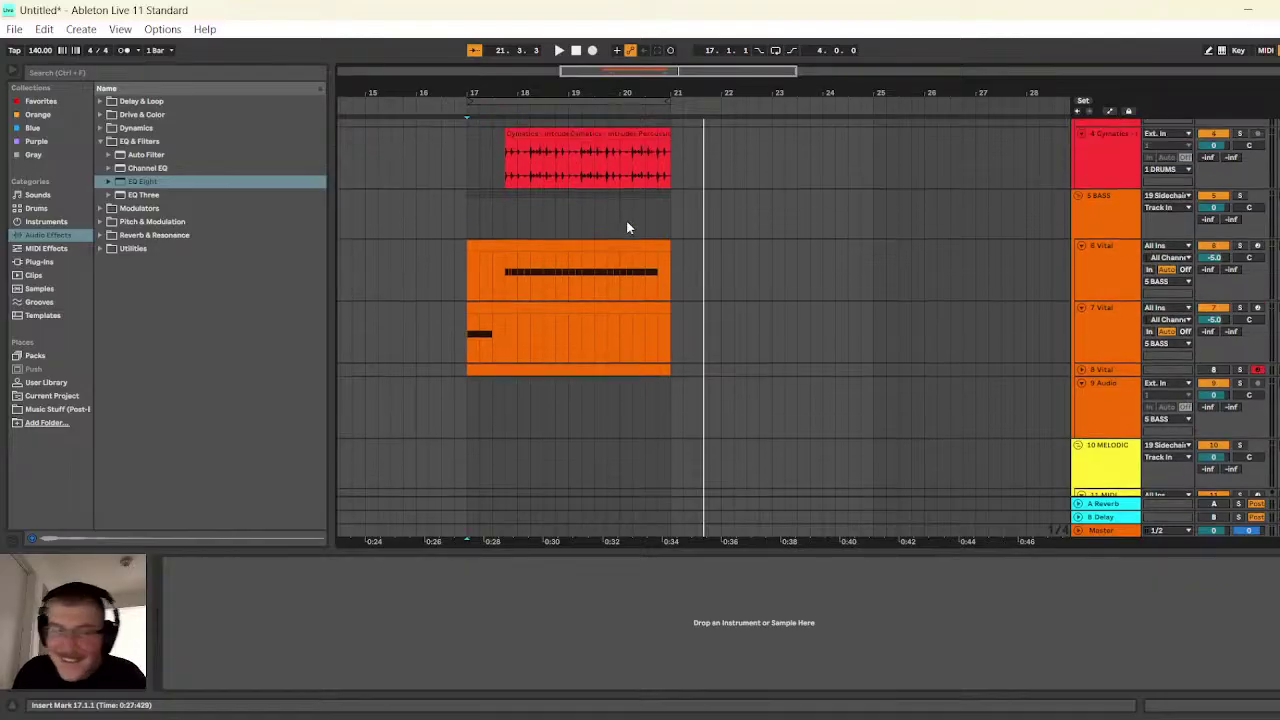
pyautogui.scroll(5, 627, 228)
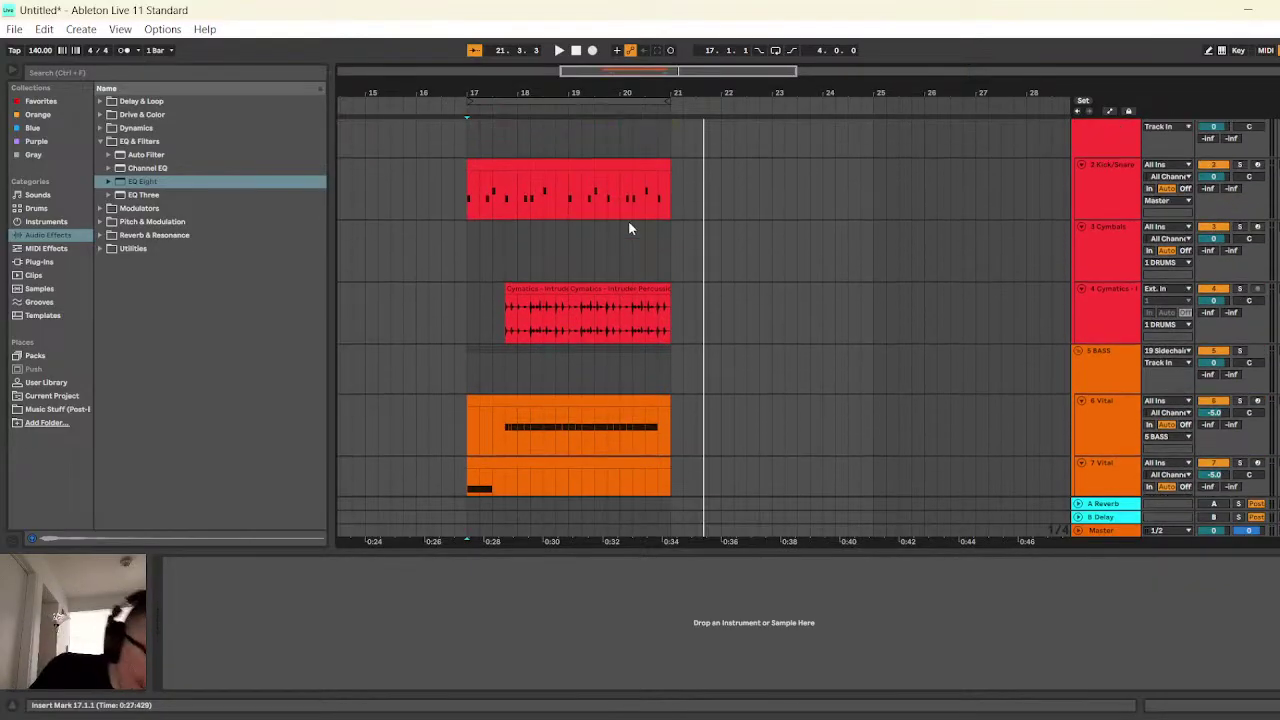
pyautogui.scroll(-3, 627, 225)
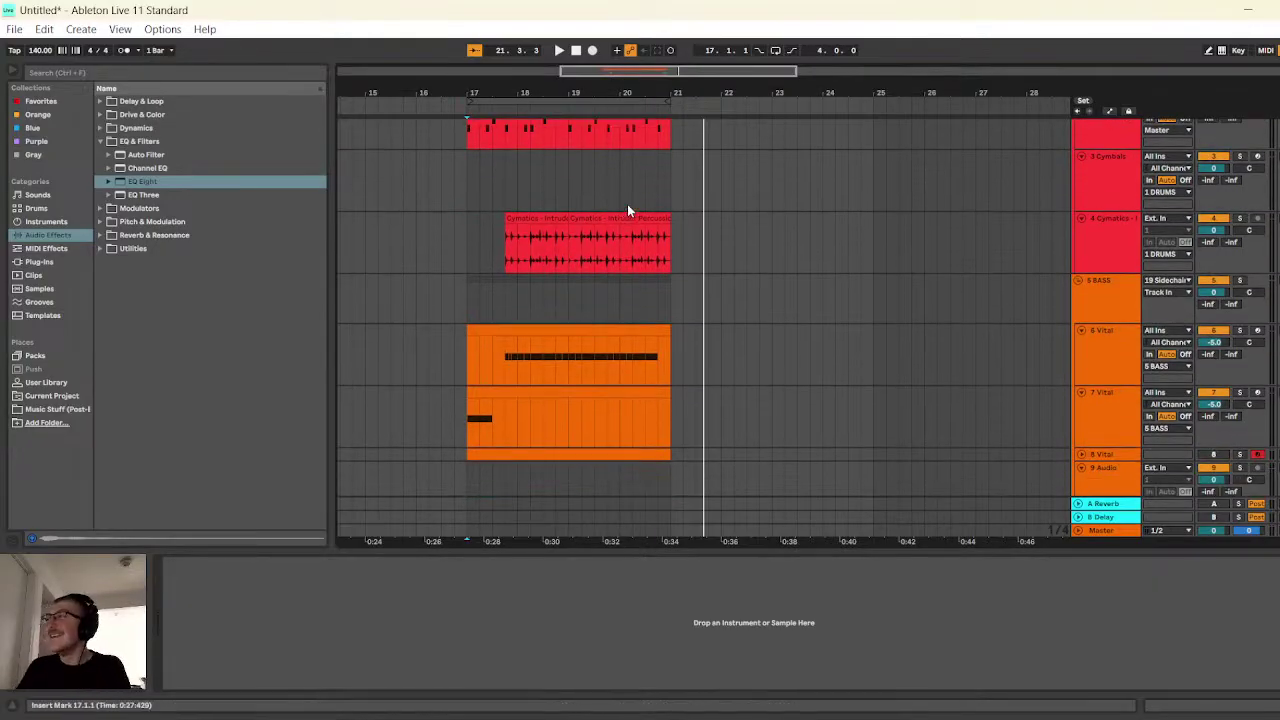
pyautogui.scroll(3, 610, 230)
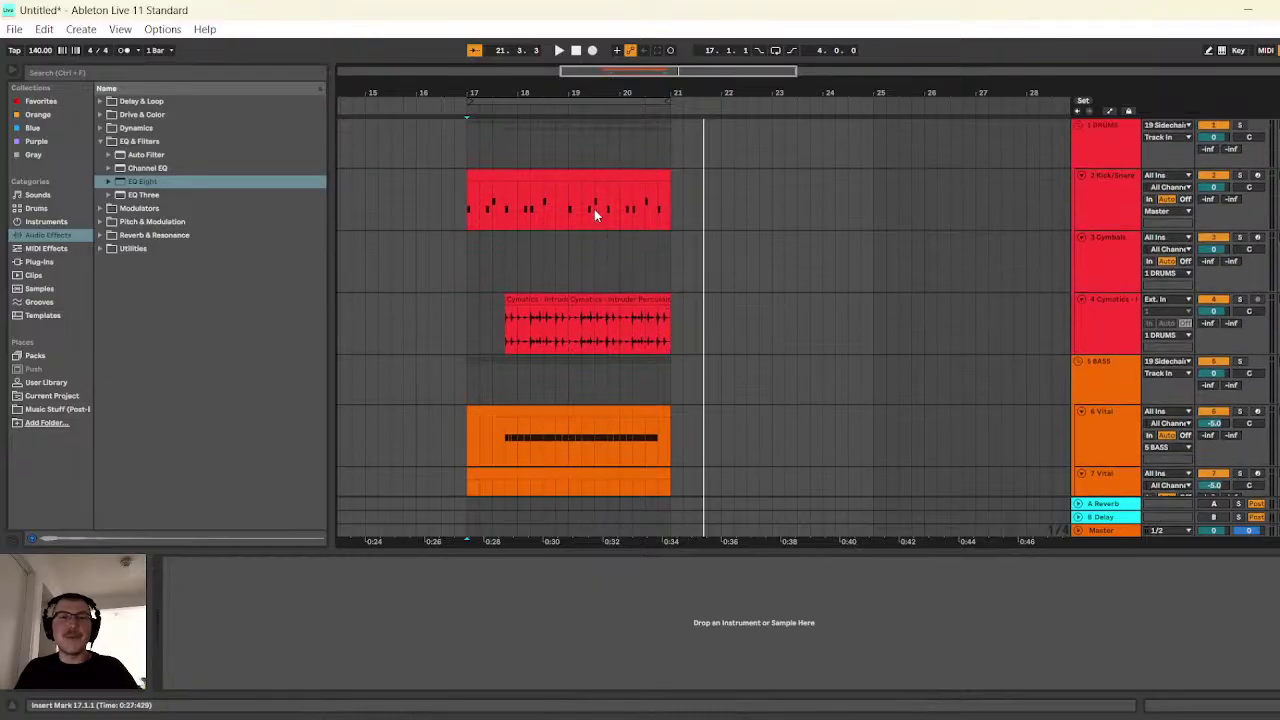
pyautogui.click(587, 177)
pyautogui.hotkey('ctrl', 'd')
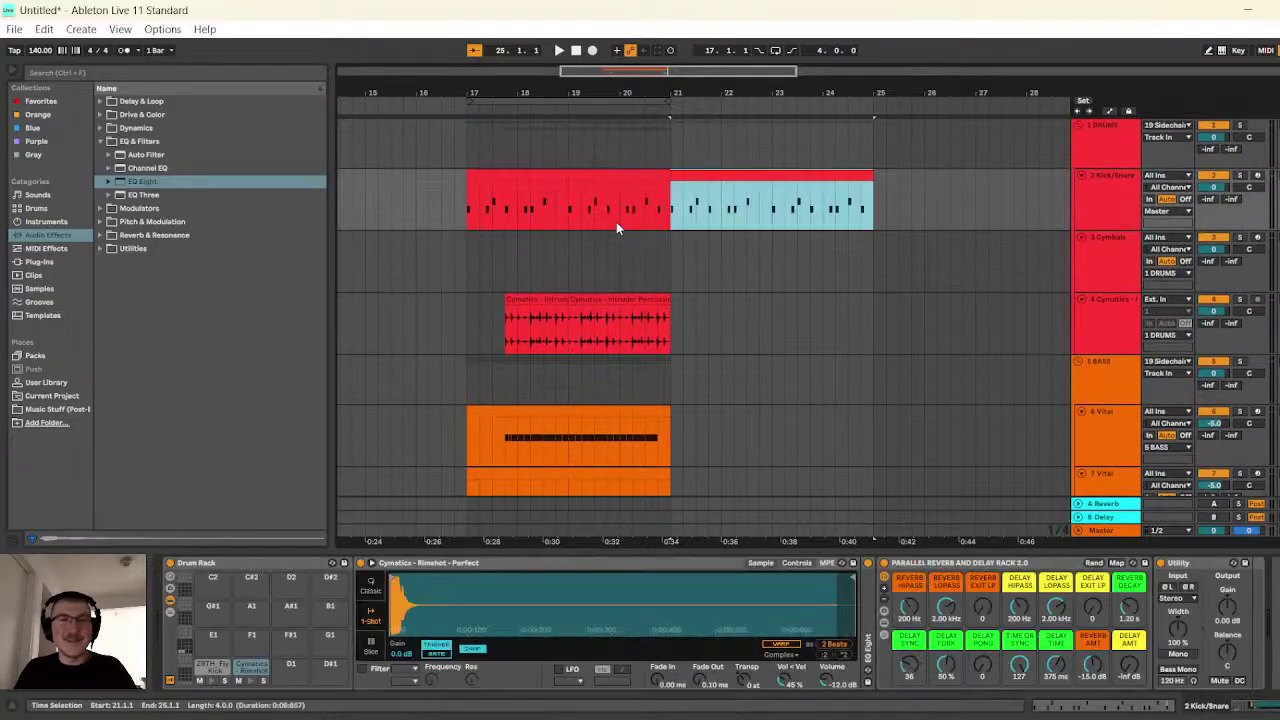
# - Duplicate the last two-bar percussion loop clip twice on the 4 Cymatics track to extend it to bar 25
pyautogui.click(640, 296)
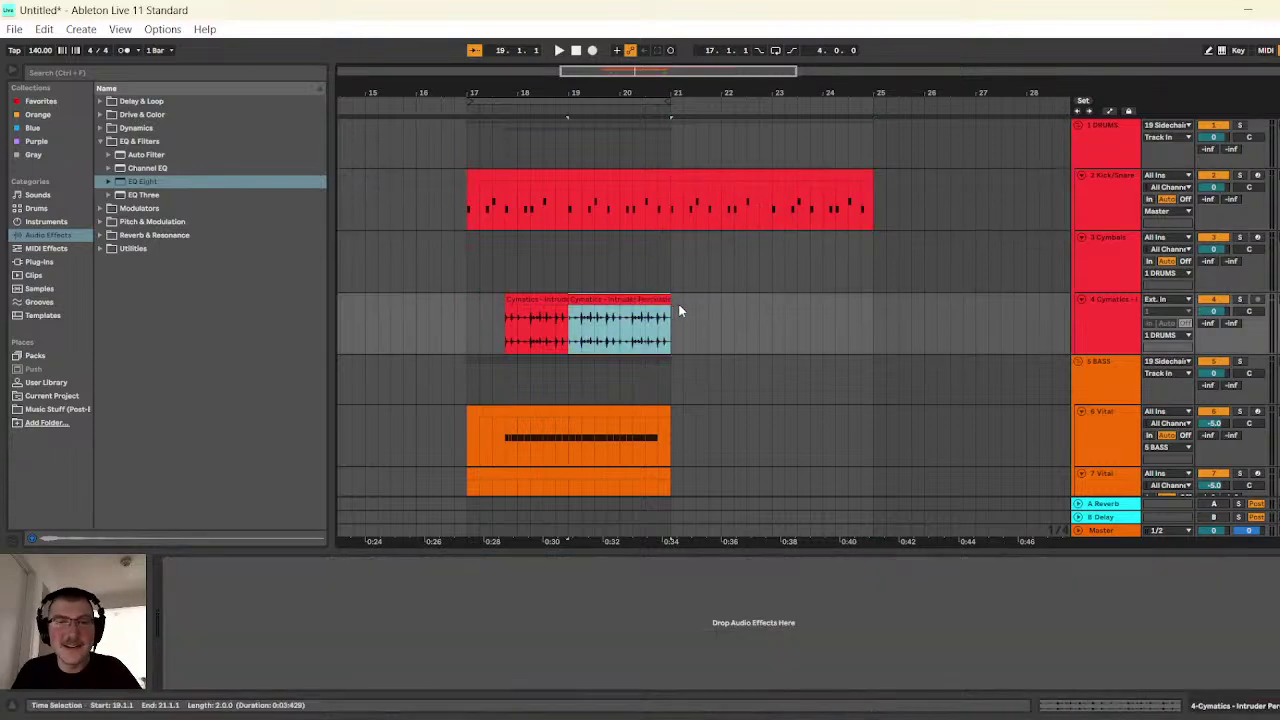
pyautogui.moveTo(679, 311); pyautogui.dragTo(474, 302)
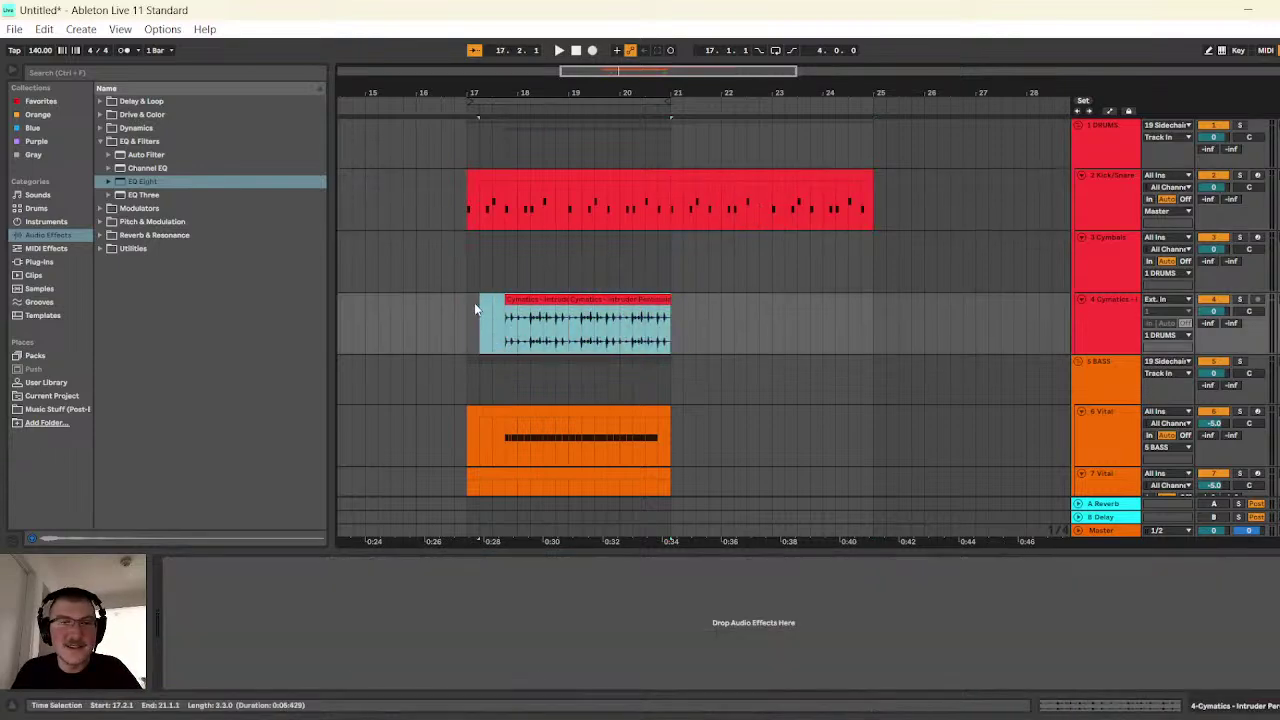
pyautogui.click(647, 297)
pyautogui.hotkey('ctrl', 'd')
pyautogui.hotkey('ctrl', 'd')
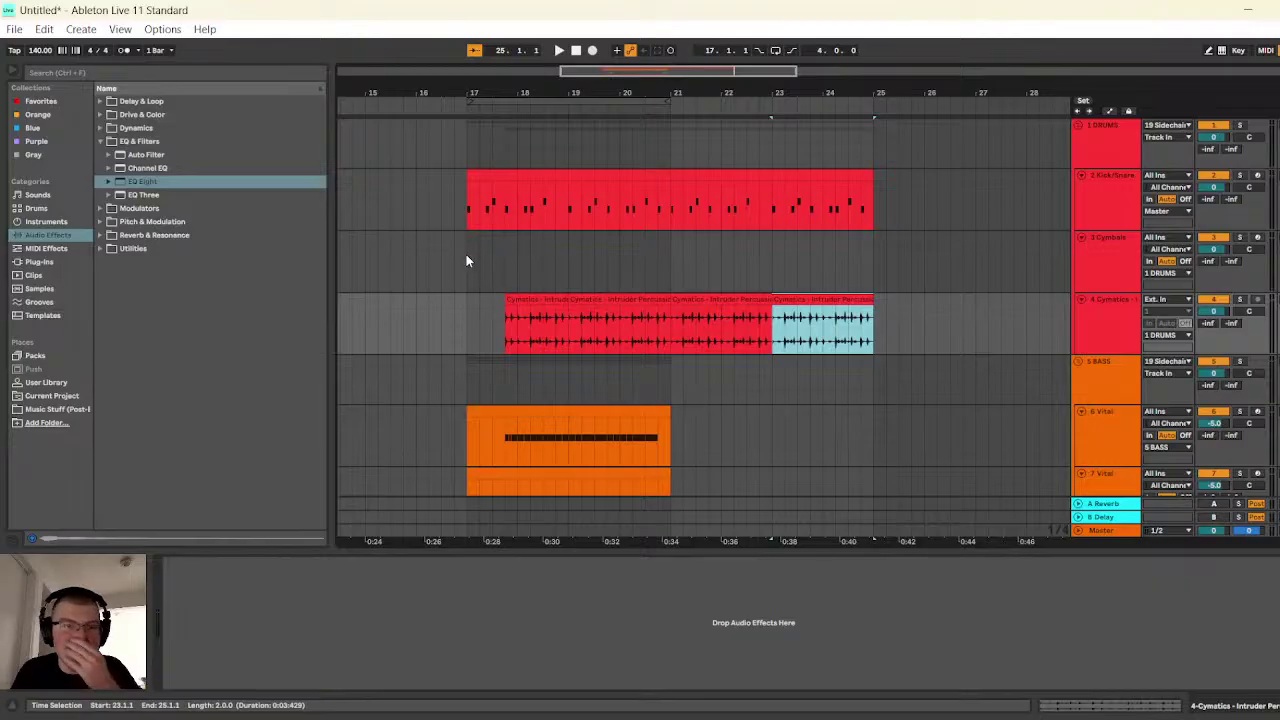
# - Play the arrangement from bar 17 to bar 21, then stop playback
pyautogui.click(466, 261)
pyautogui.click(560, 50)
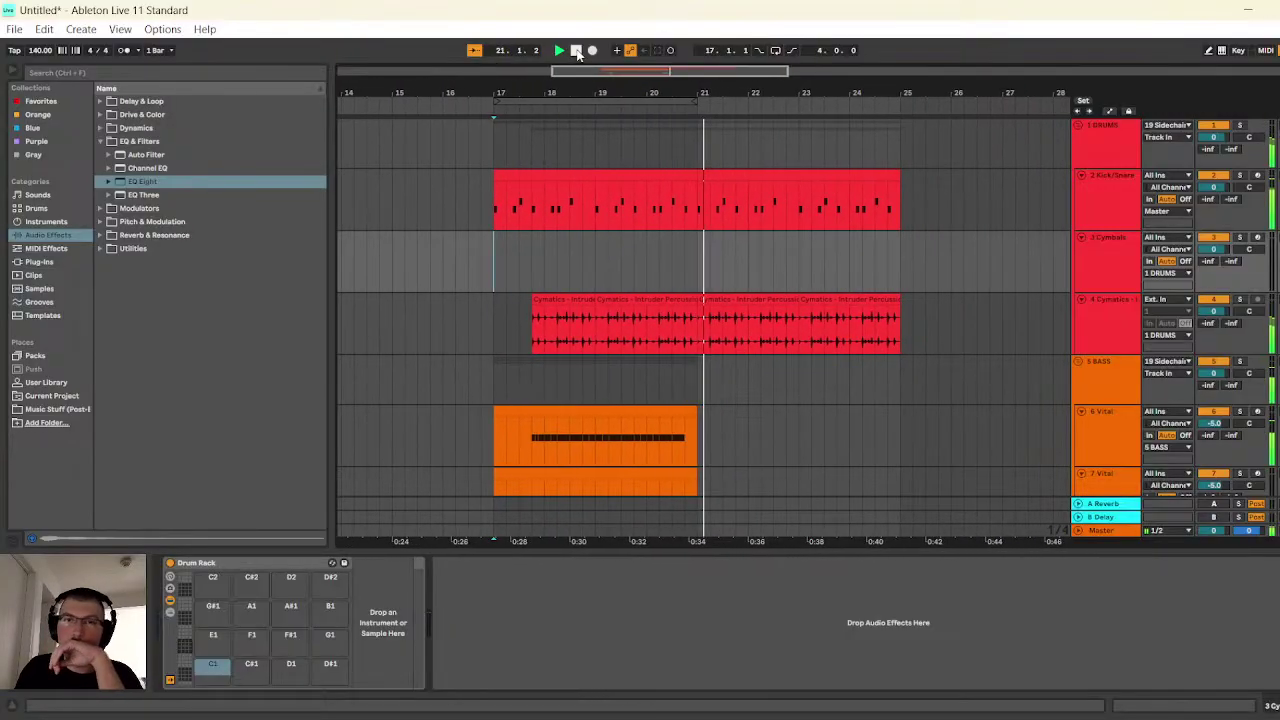
pyautogui.click(577, 52)
# - Try duplicating the 7 Vital clip into bars 21 to 25, then delete the copy
pyautogui.scroll(-3, 740, 367)
pyautogui.click(676, 390)
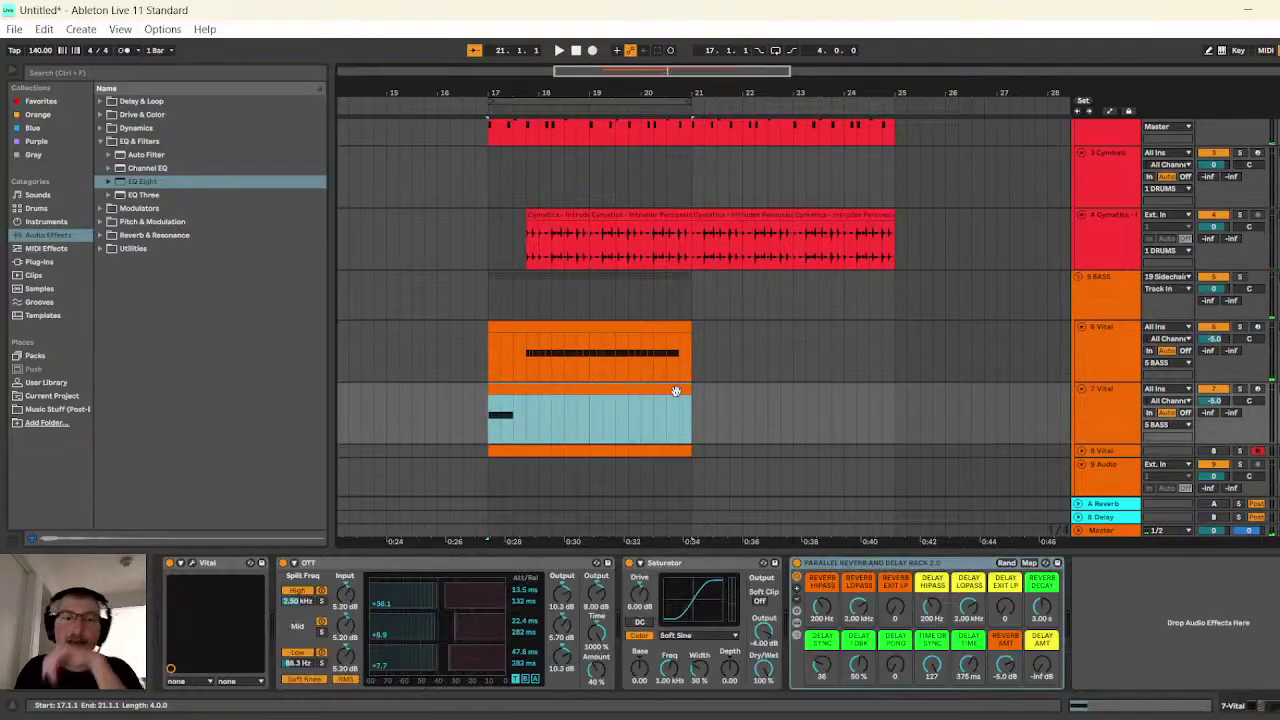
pyautogui.hotkey('ctrl', 'd')
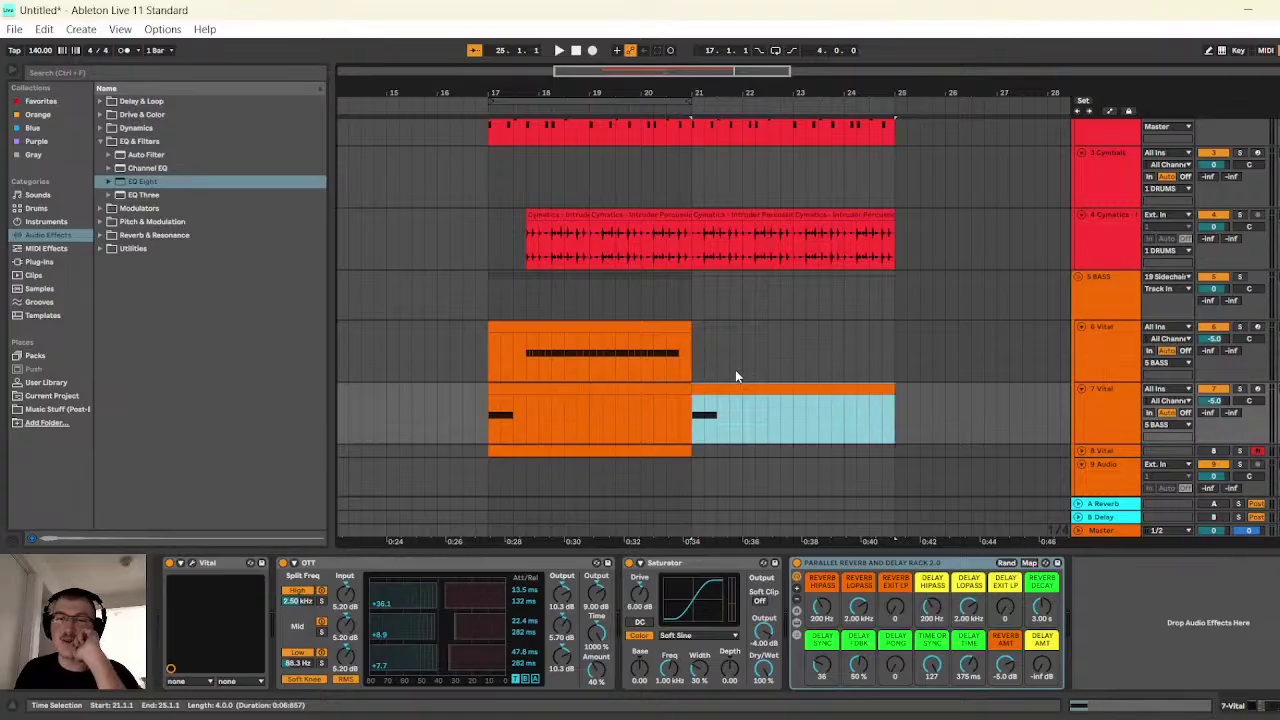
pyautogui.press('Delete')
# - Compare the device chains of the 7 Vital and 8 Vital tracks and insert a new MIDI track directly below 7 Vital
pyautogui.scroll(-2, 745, 362)
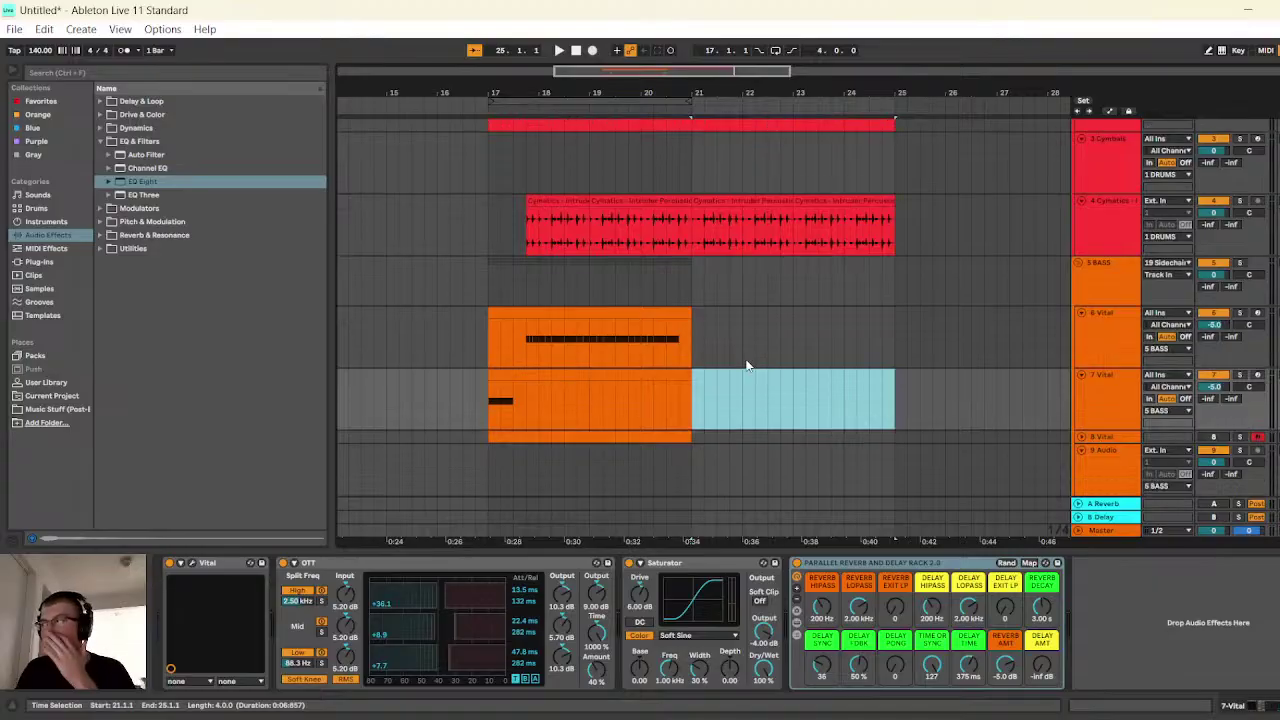
pyautogui.scroll(-2, 1070, 320)
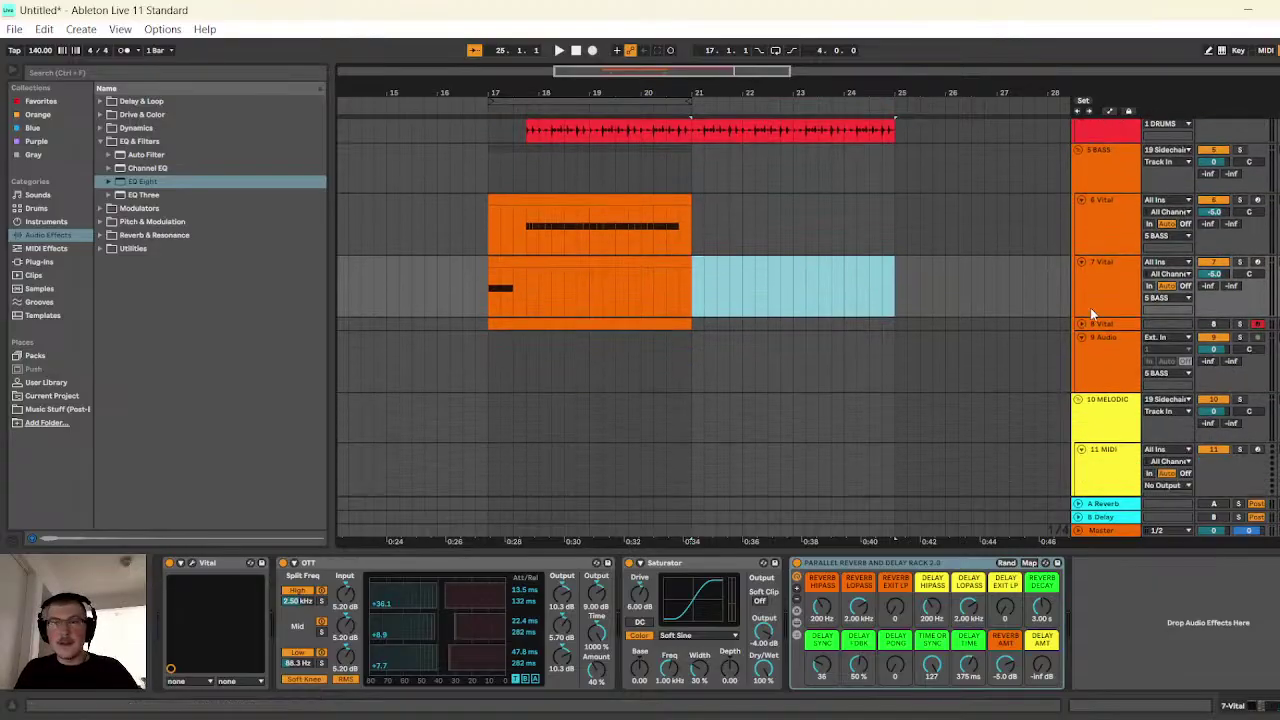
pyautogui.click(1104, 278)
pyautogui.click(1103, 322)
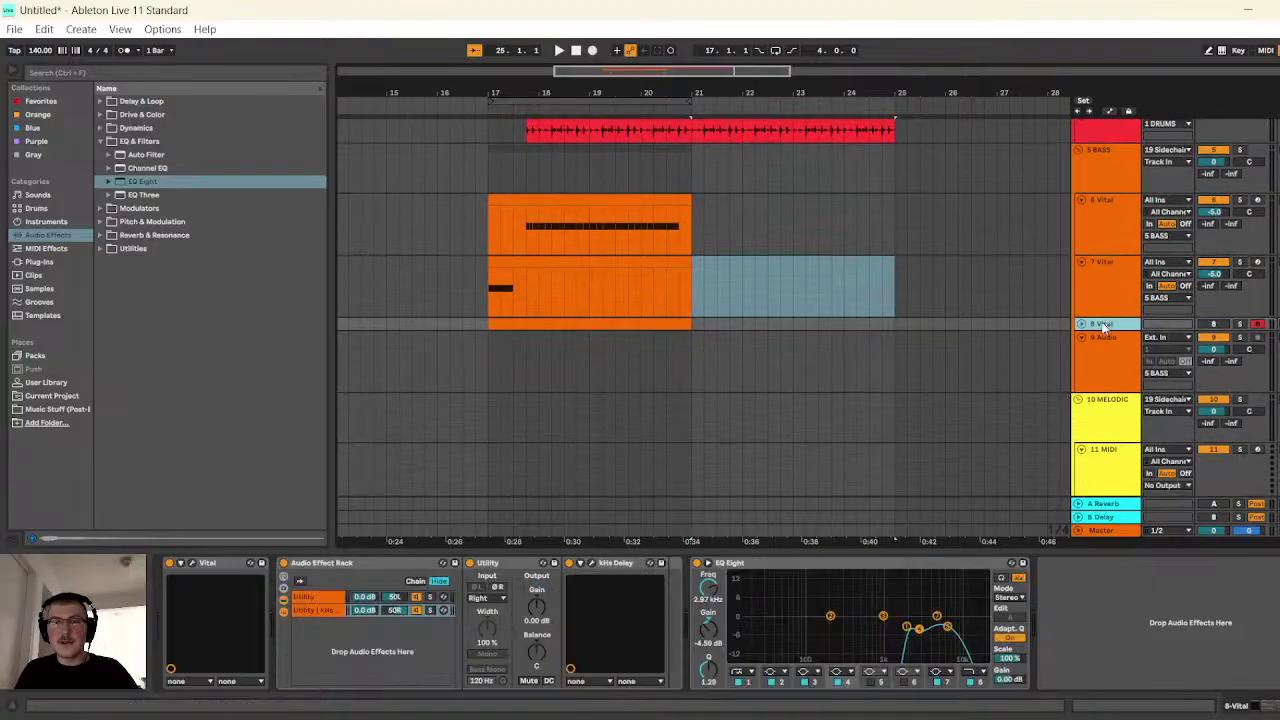
pyautogui.click(1096, 290)
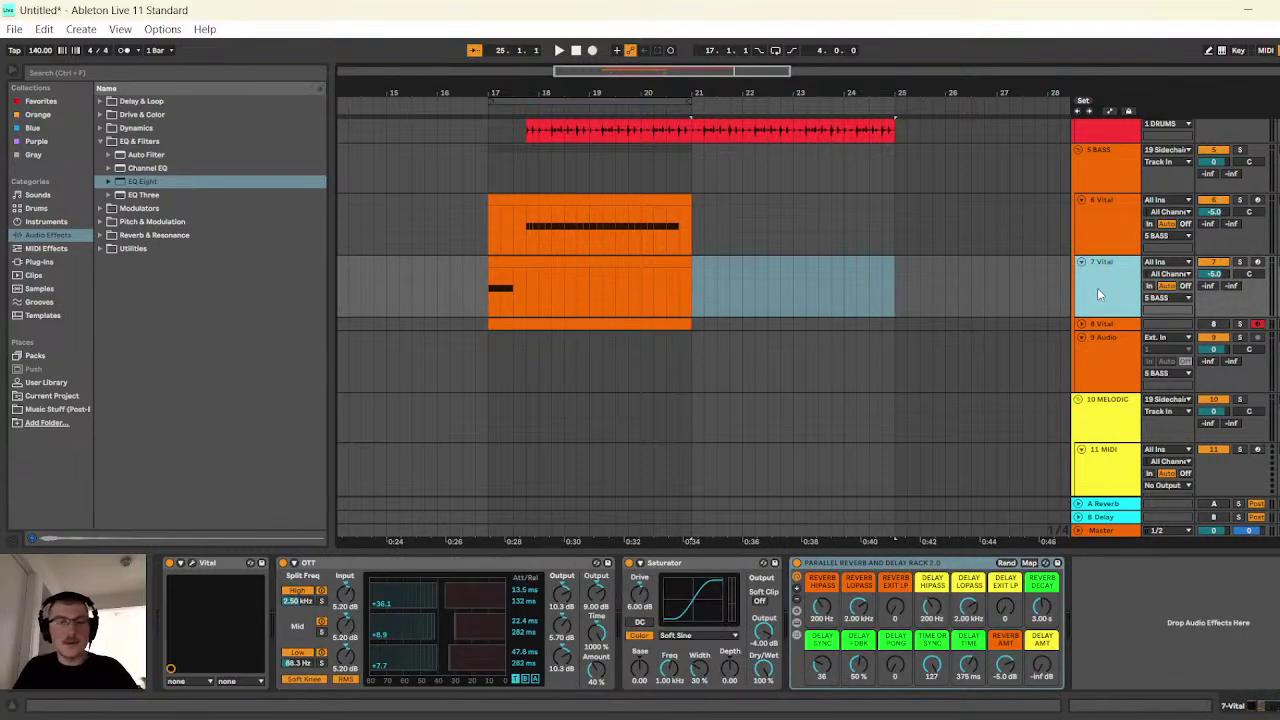
pyautogui.hotkey('ctrl', 'shift', 't')
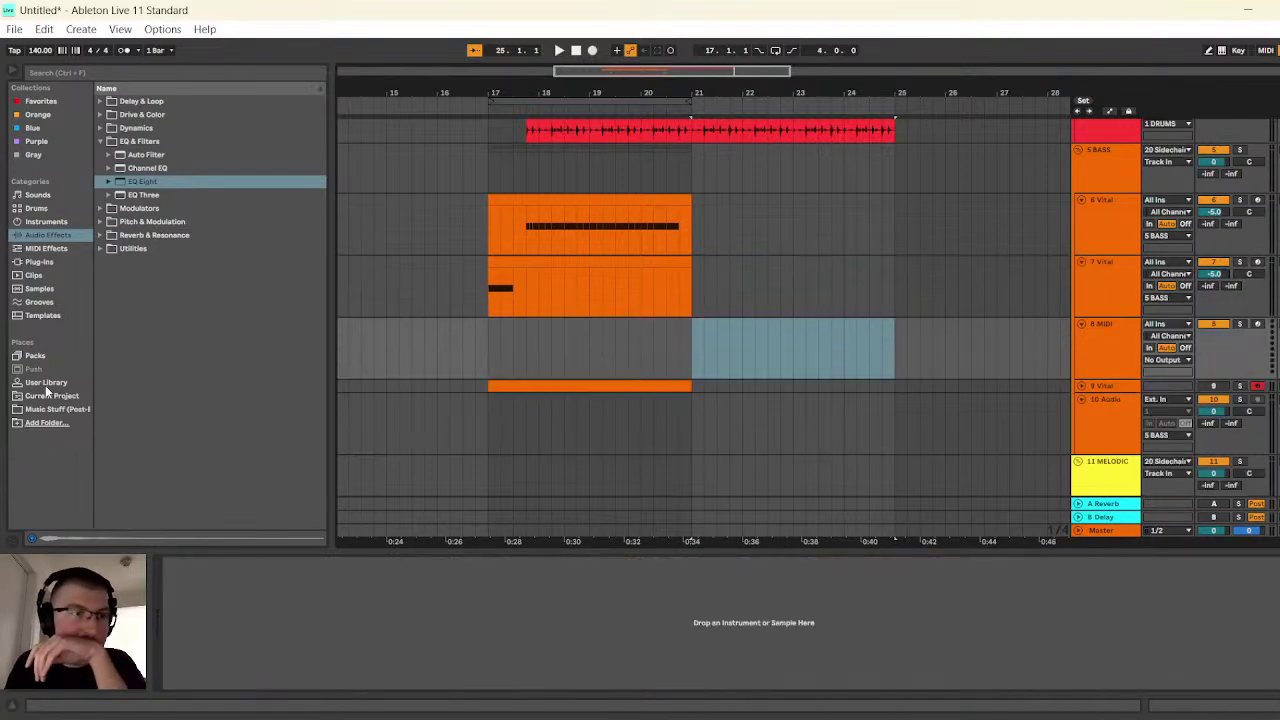
# - Load the VST3 Vital synth from Vital Audio onto the new 8 MIDI track
pyautogui.click(43, 263)
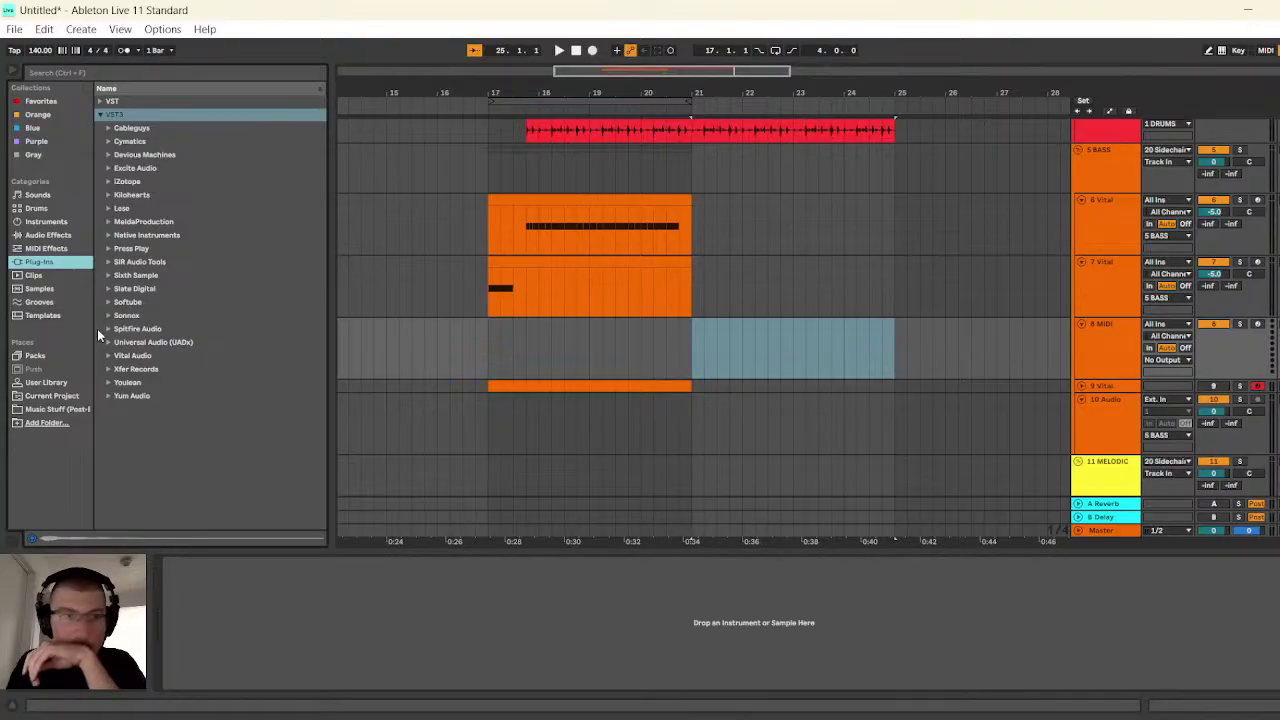
pyautogui.click(108, 355)
pyautogui.moveTo(140, 369); pyautogui.dragTo(218, 369)
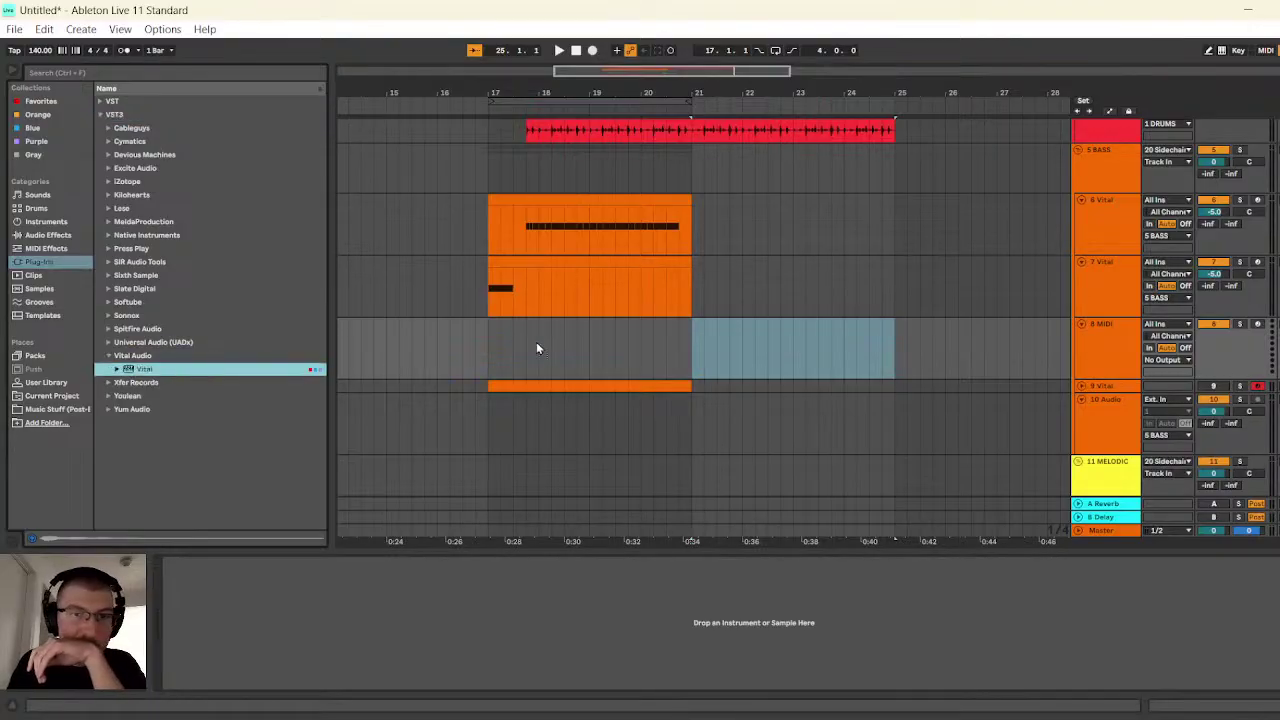
pyautogui.moveTo(536, 348); pyautogui.dragTo(540, 341)
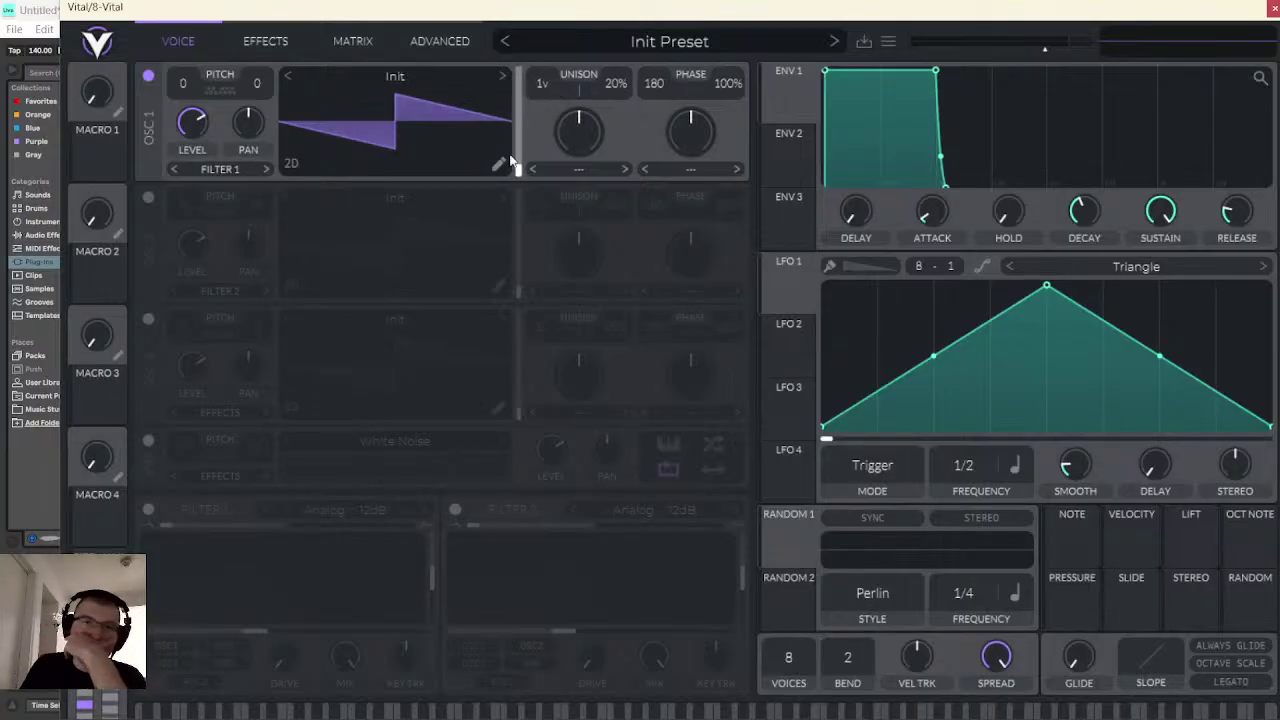
# - Set Vital's oscillator 1 to the Basic Shapes wavetable and move its frame position to the triangle wave
pyautogui.click(502, 77)
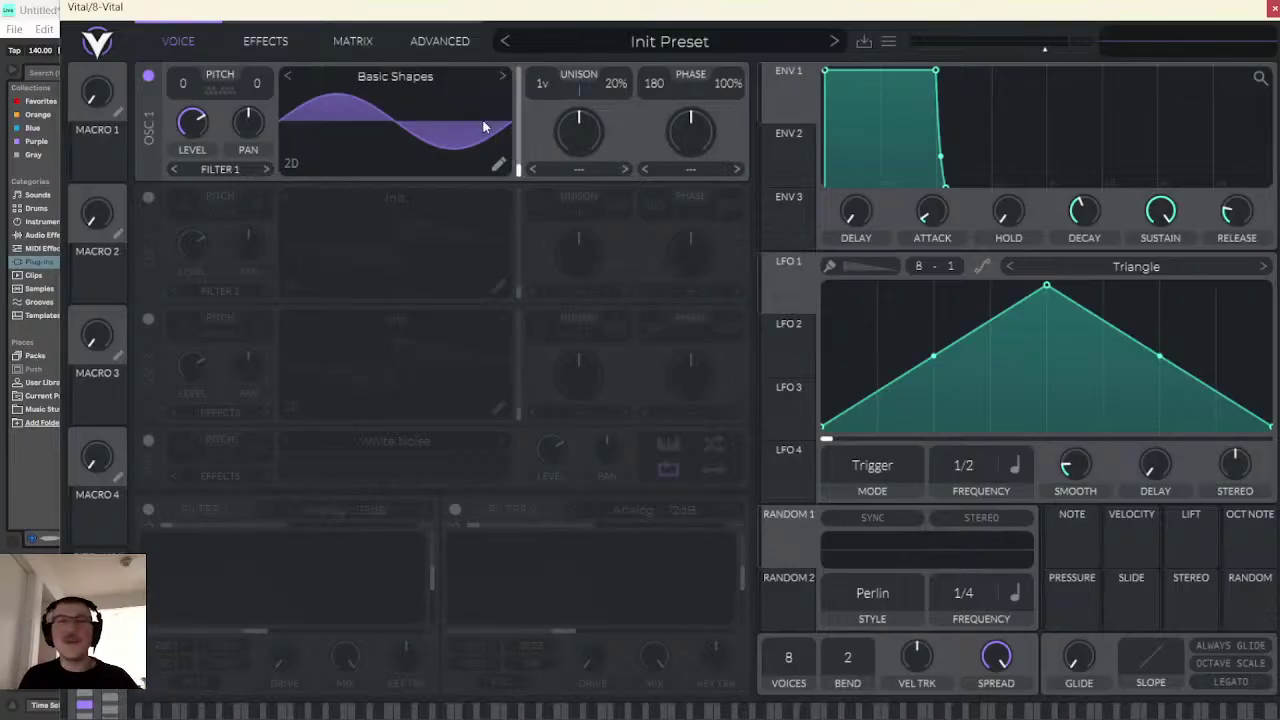
pyautogui.click(502, 76)
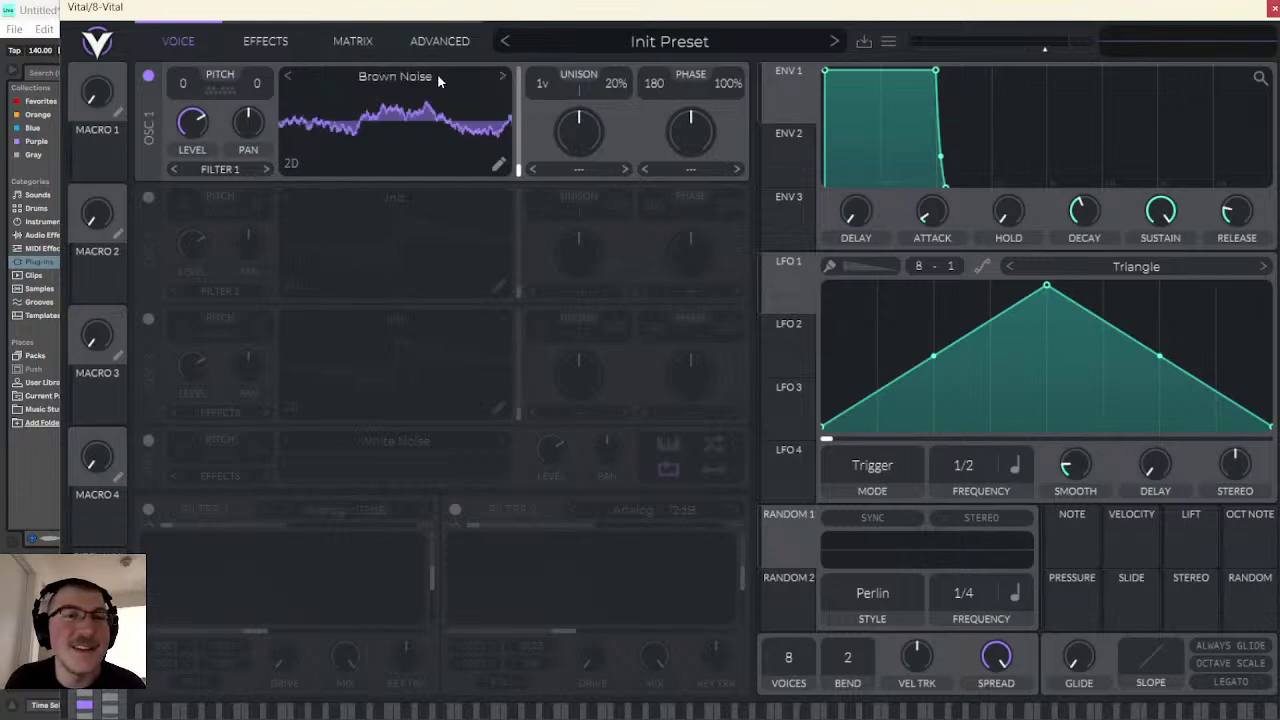
pyautogui.click(288, 76)
pyautogui.moveTo(519, 166); pyautogui.dragTo(520, 143)
# - Enable oscillator 2, set oscillator 1's phase randomization to 0%, and make its distortion mode FM <- Osc 2
pyautogui.click(148, 197)
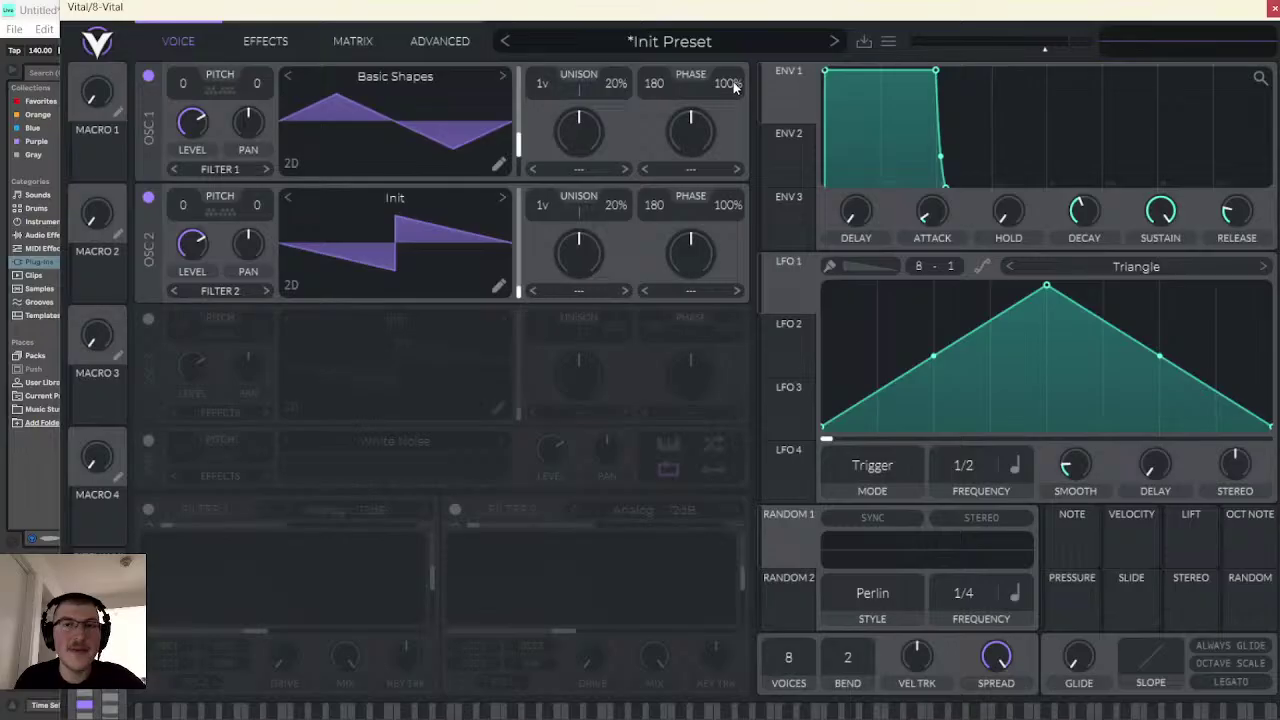
pyautogui.moveTo(733, 81); pyautogui.dragTo(730, 204)
pyautogui.click(664, 167)
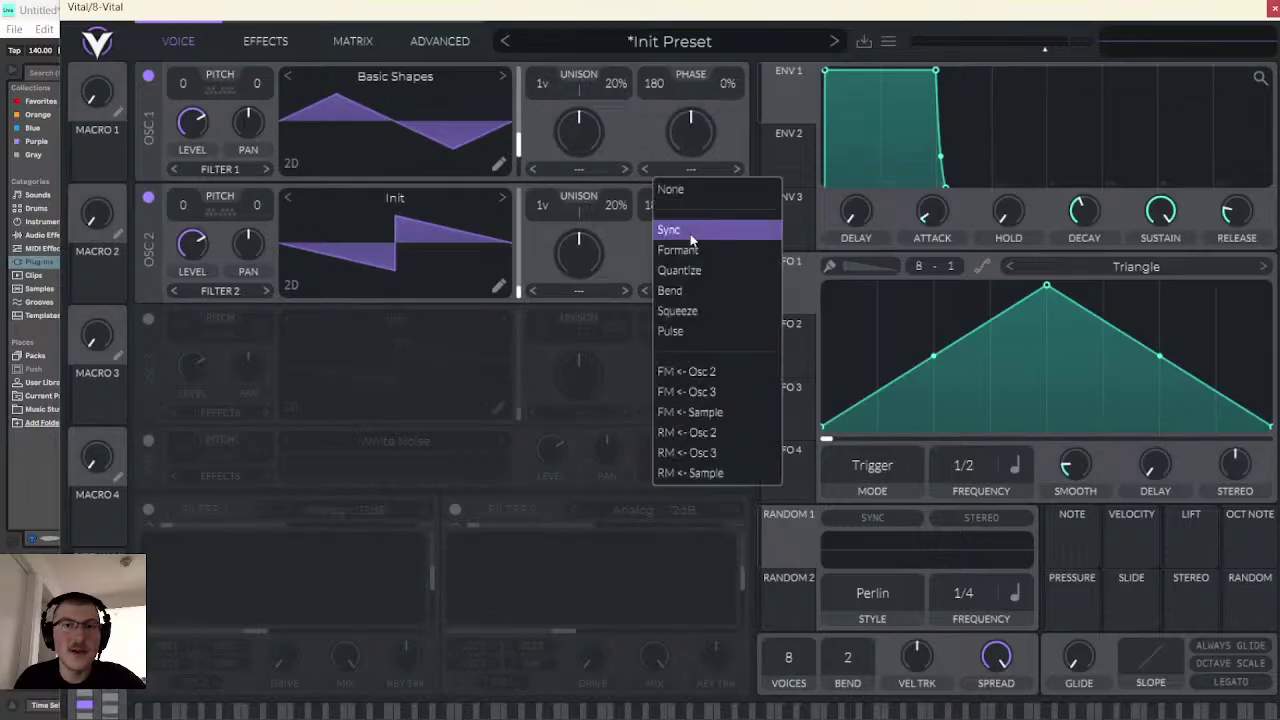
pyautogui.click(686, 372)
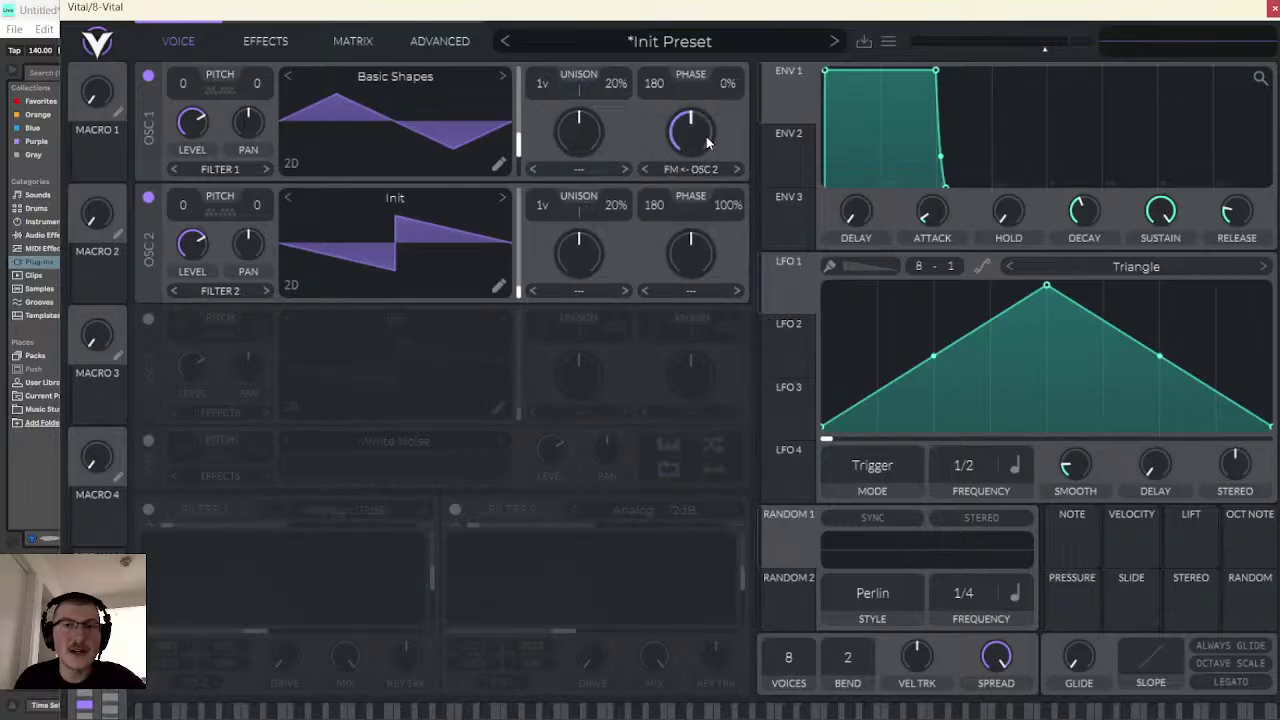
# - Set oscillator 2 to the Basic Shapes wavetable and move its frame position to the saw wave
pyautogui.click(503, 198)
pyautogui.moveTo(518, 290); pyautogui.dragTo(519, 248)
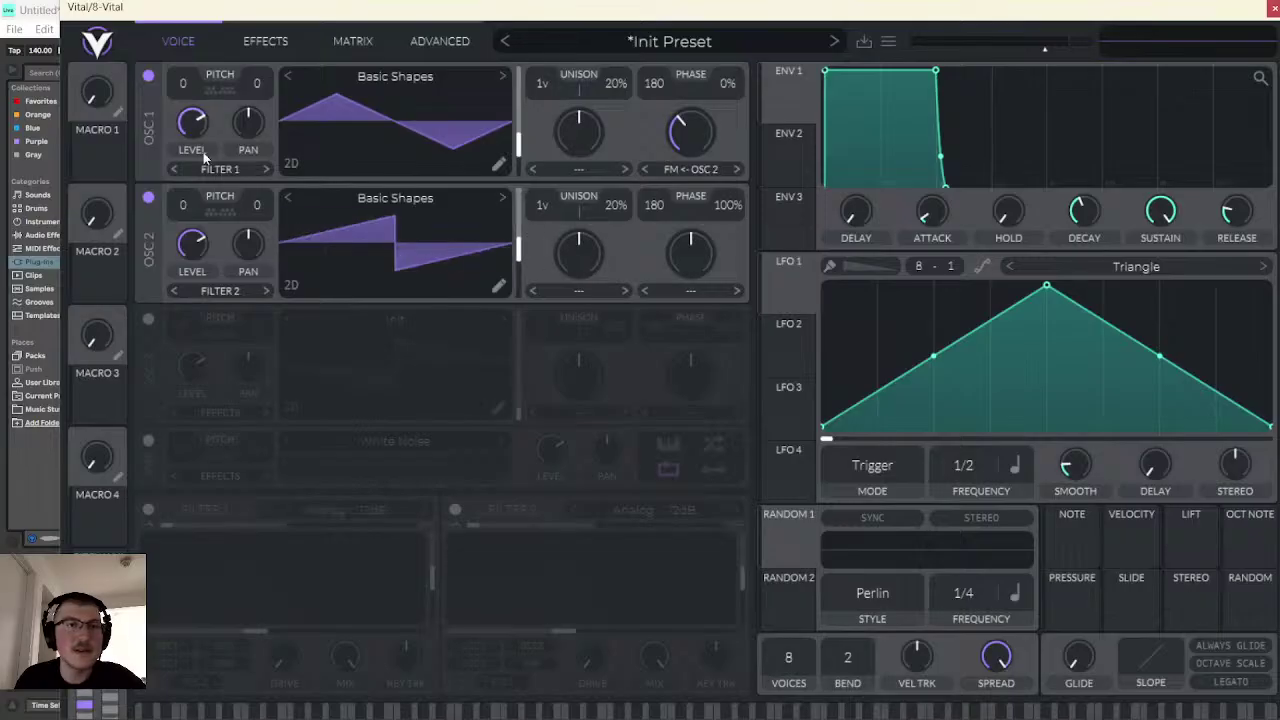
# - Transpose oscillator 1 down to -24 and turn oscillator 2's level fully down
pyautogui.moveTo(194, 90); pyautogui.dragTo(215, 218)
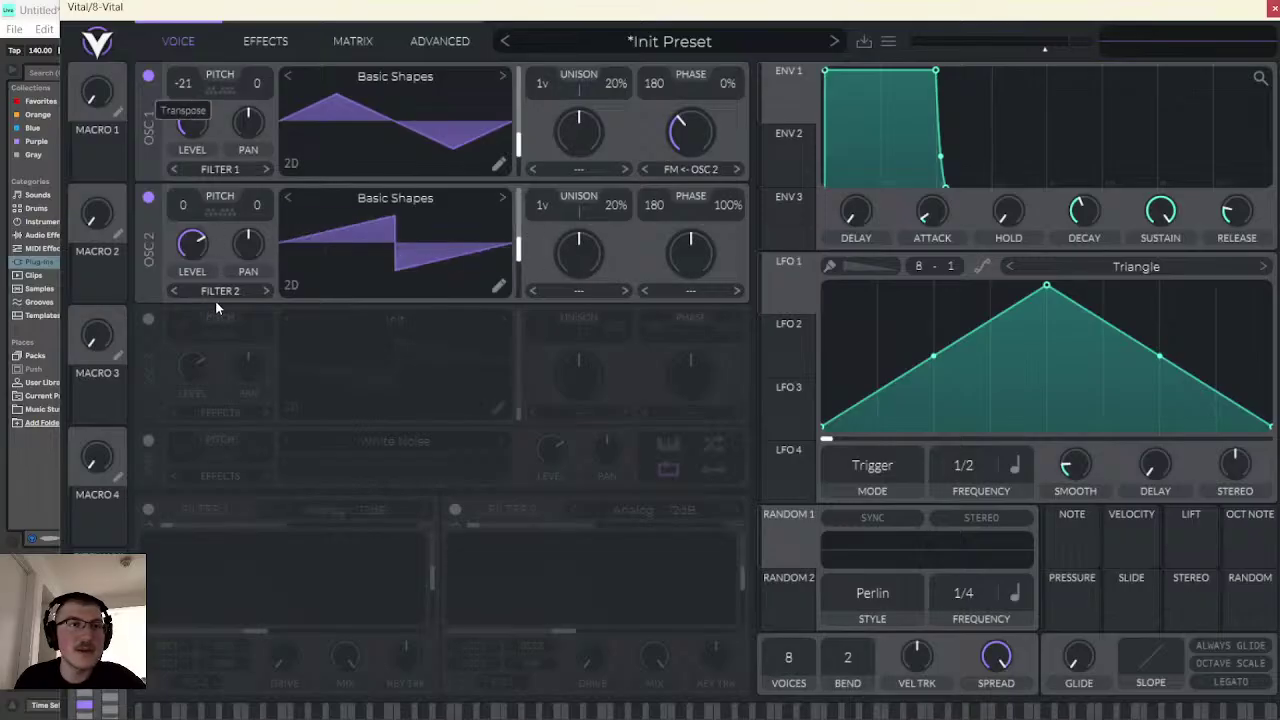
pyautogui.moveTo(216, 326); pyautogui.dragTo(217, 331)
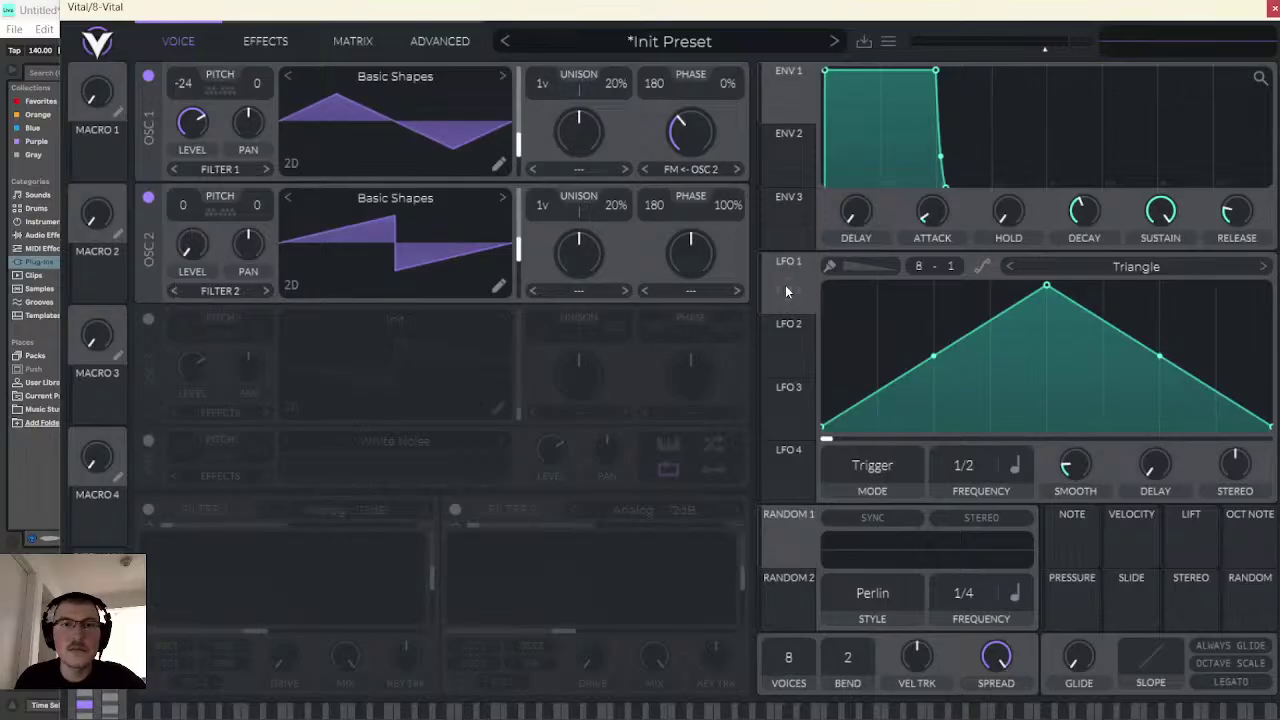
# - Assign LFO 1 to oscillator 1's FM amount, move the LFO peak to a quarter of the cycle and curve its decay downward
pyautogui.moveTo(785, 285); pyautogui.dragTo(690, 132)
pyautogui.moveTo(1039, 291); pyautogui.dragTo(930, 263)
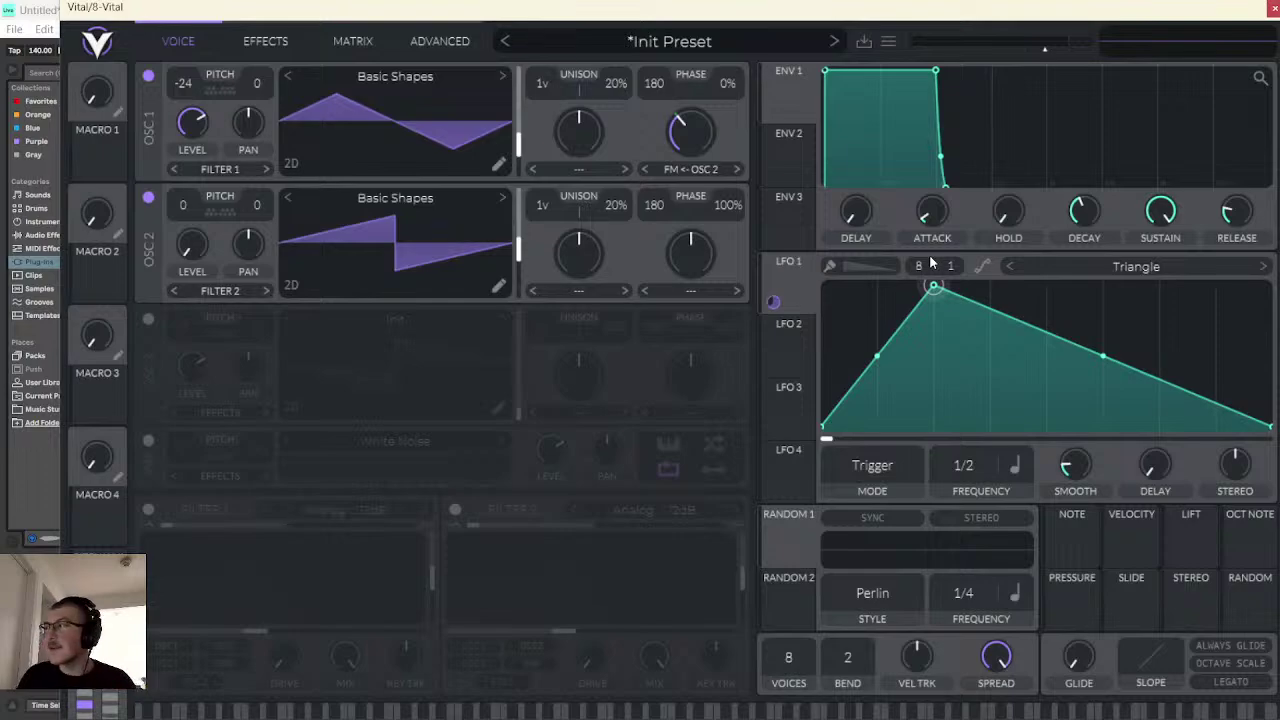
pyautogui.moveTo(1101, 357); pyautogui.dragTo(1102, 399)
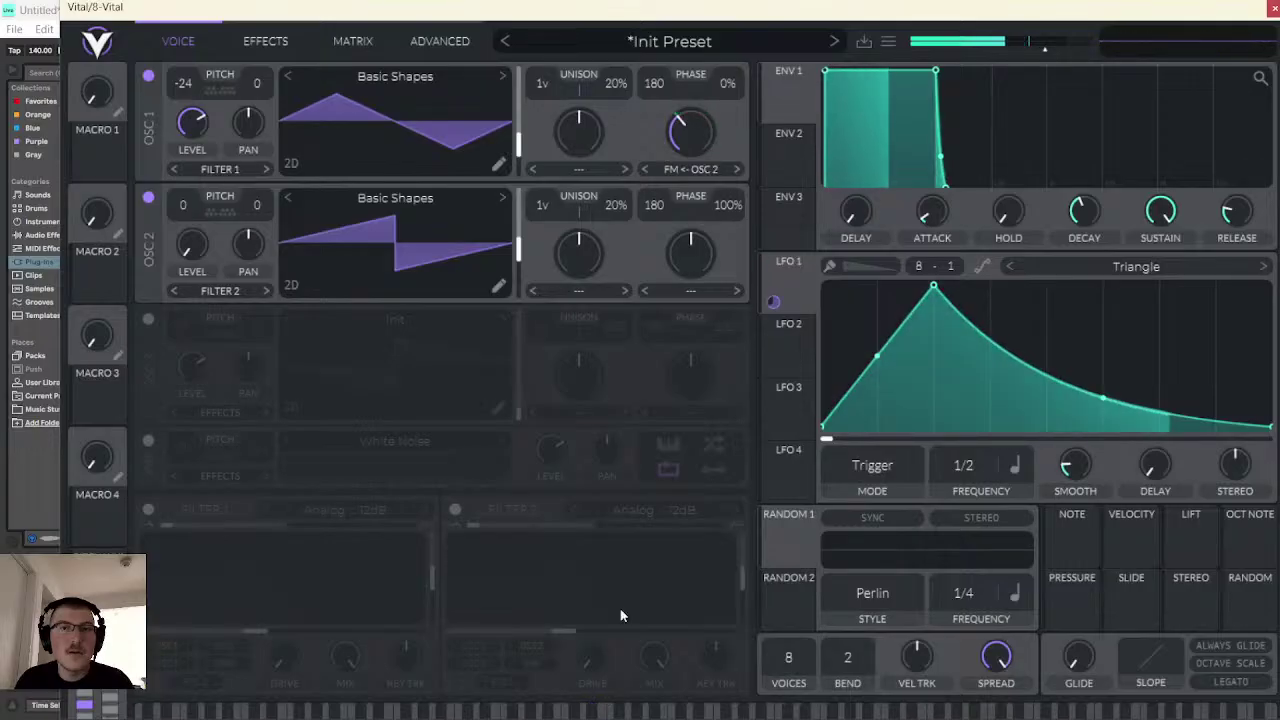
# - Lower oscillator 1's FM amount and remove the LFO 1 modulation from it
pyautogui.moveTo(690, 165); pyautogui.dragTo(690, 190)
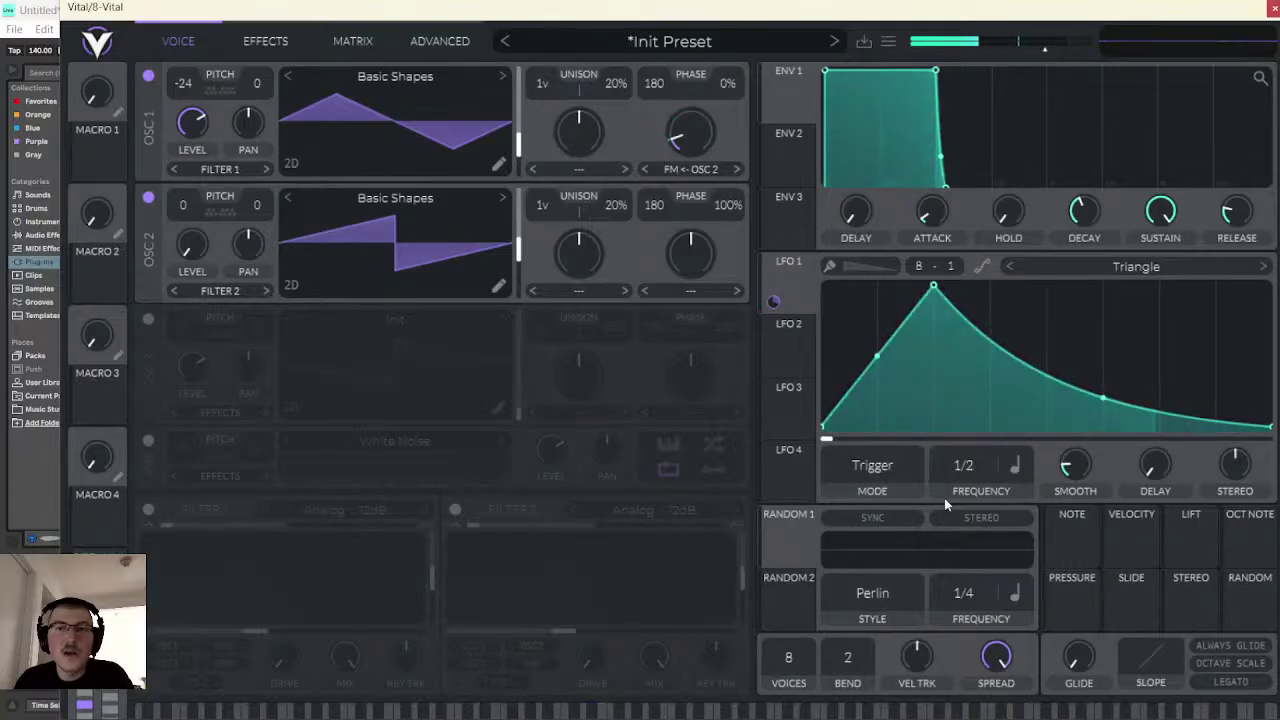
pyautogui.rightClick(785, 315)
pyautogui.click(795, 310)
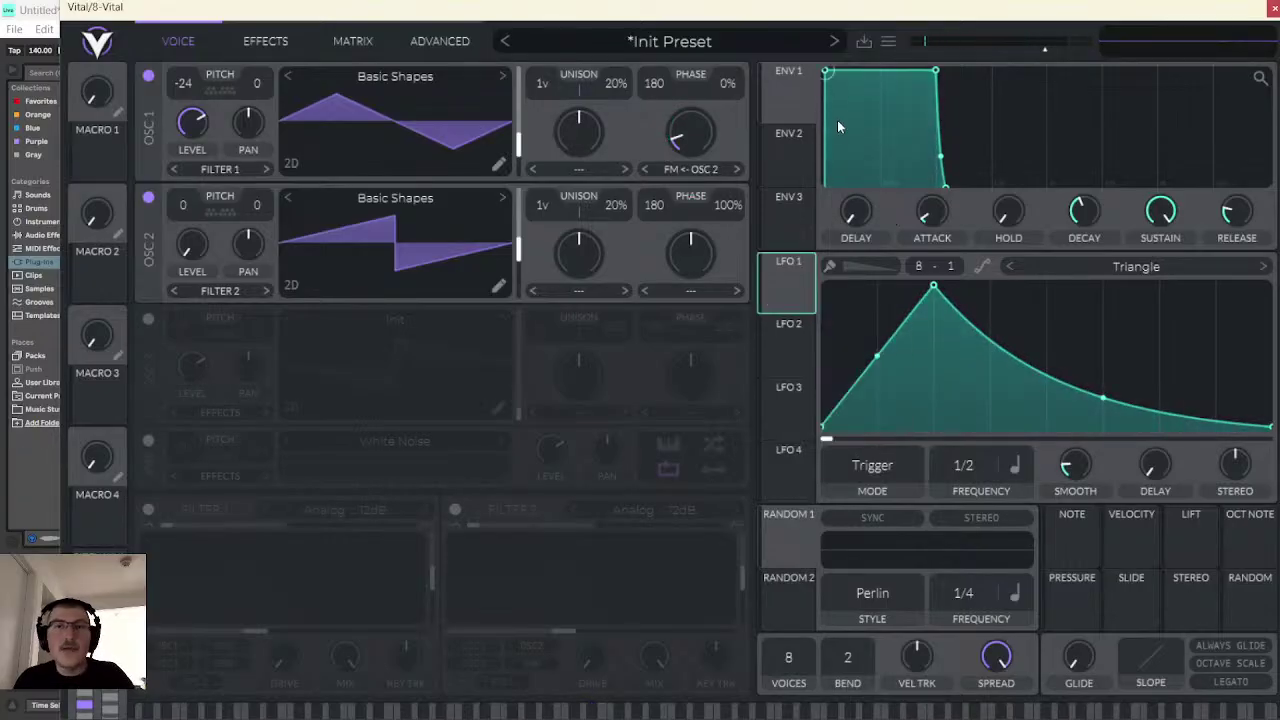
# - Reshape LFO 1 into an immediate, steeply curved decay and assign it to oscillator 1's FM amount with a reduced modulation depth
pyautogui.moveTo(936, 290); pyautogui.dragTo(824, 288)
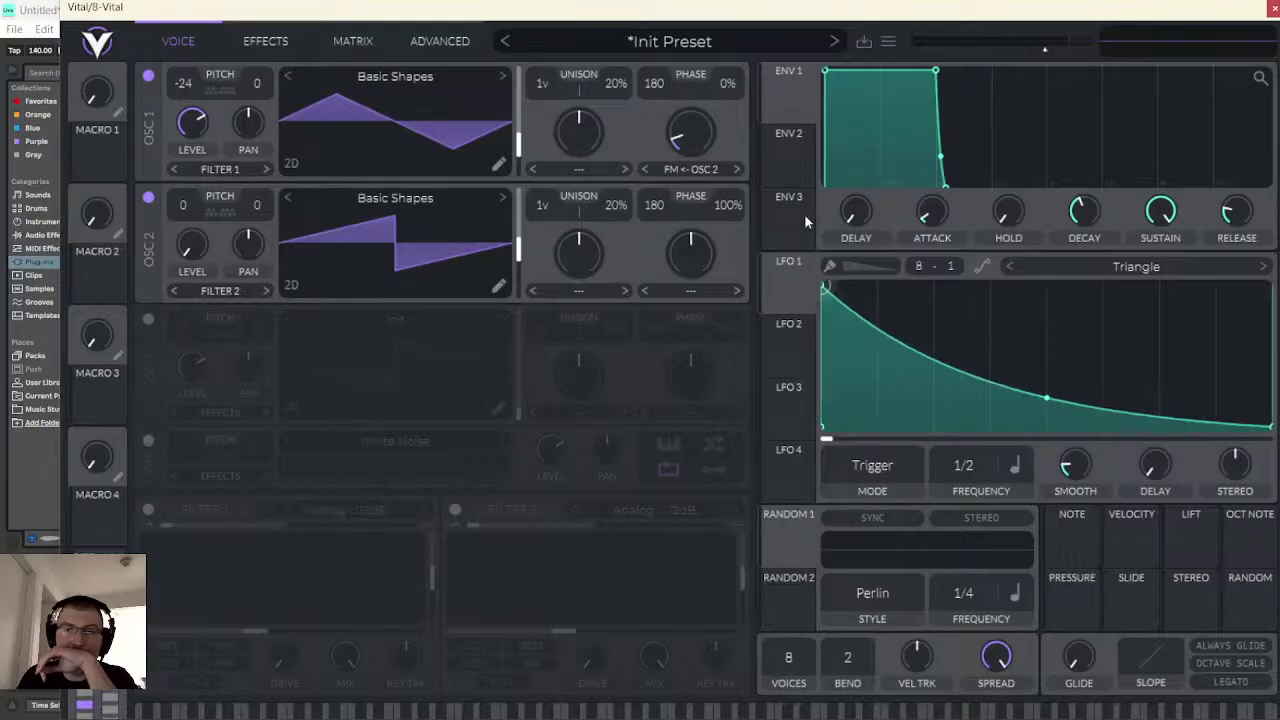
pyautogui.moveTo(1046, 398); pyautogui.dragTo(1040, 415)
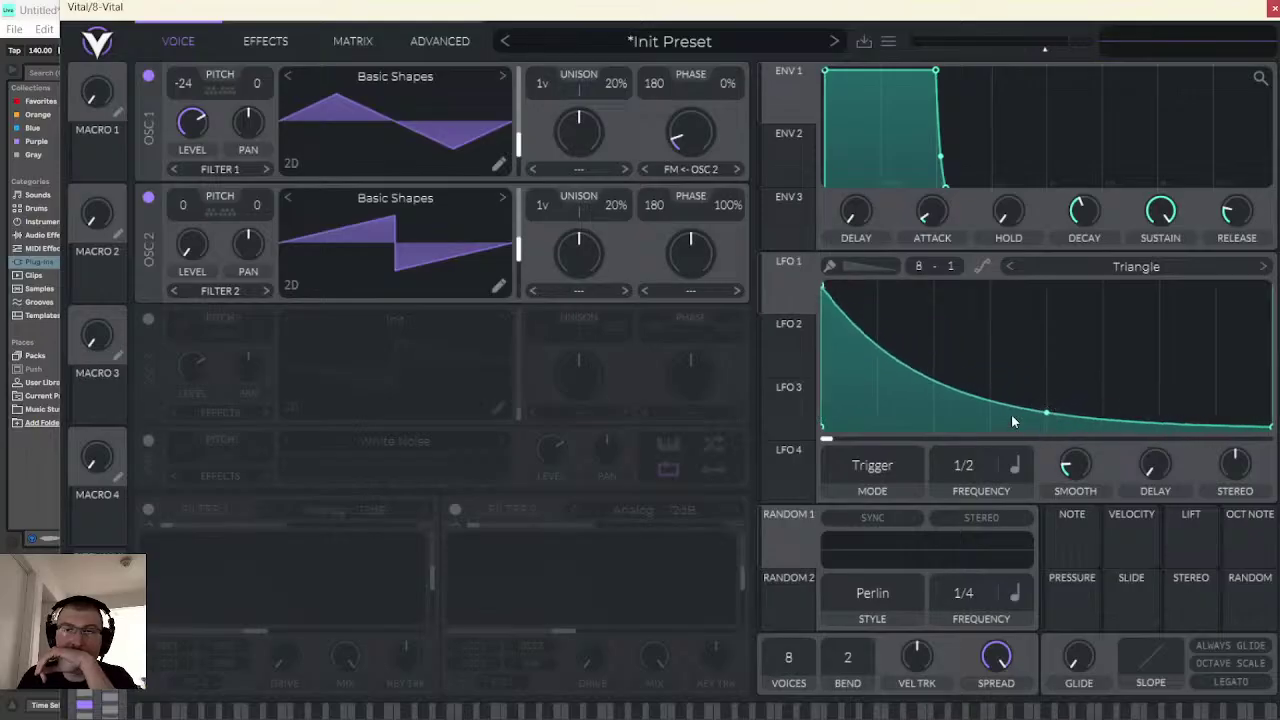
pyautogui.moveTo(781, 283); pyautogui.dragTo(690, 135)
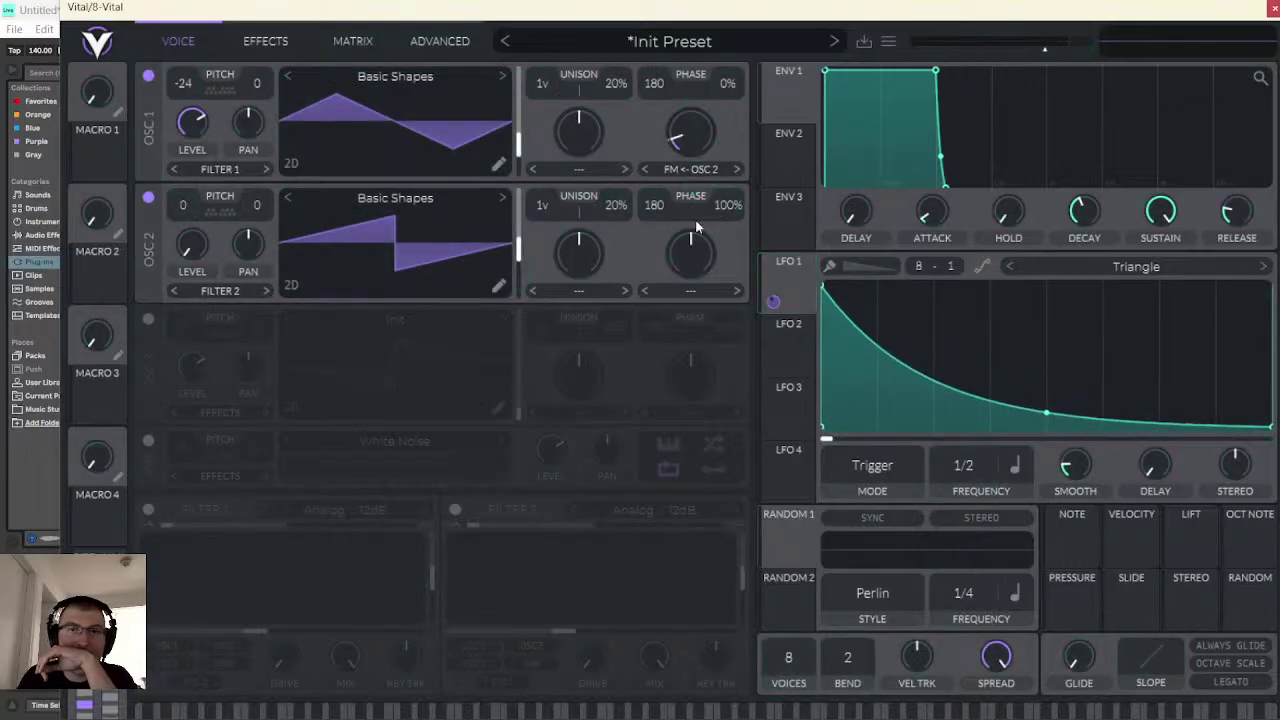
pyautogui.moveTo(690, 188); pyautogui.dragTo(690, 160)
# - Assign LFO 1 to oscillator 1's transpose and enter a value for its modulation depth
pyautogui.moveTo(781, 290); pyautogui.dragTo(190, 118)
pyautogui.rightClick(185, 110)
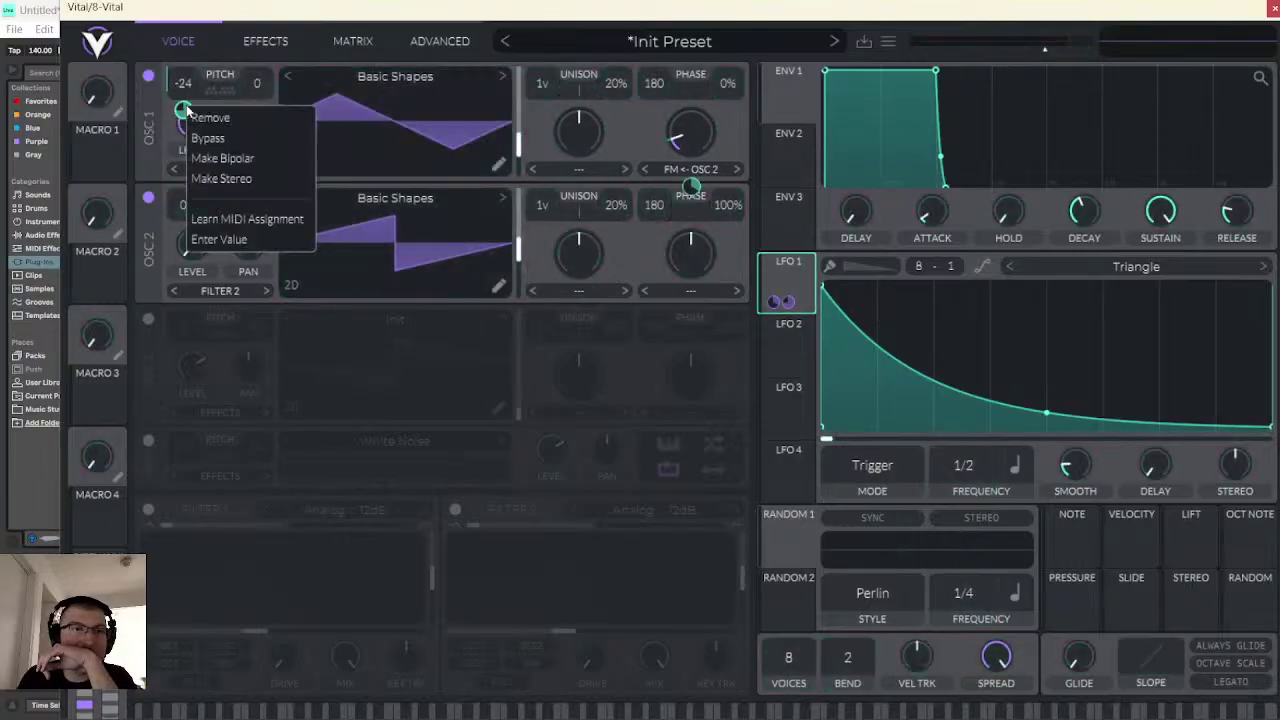
pyautogui.click(225, 239)
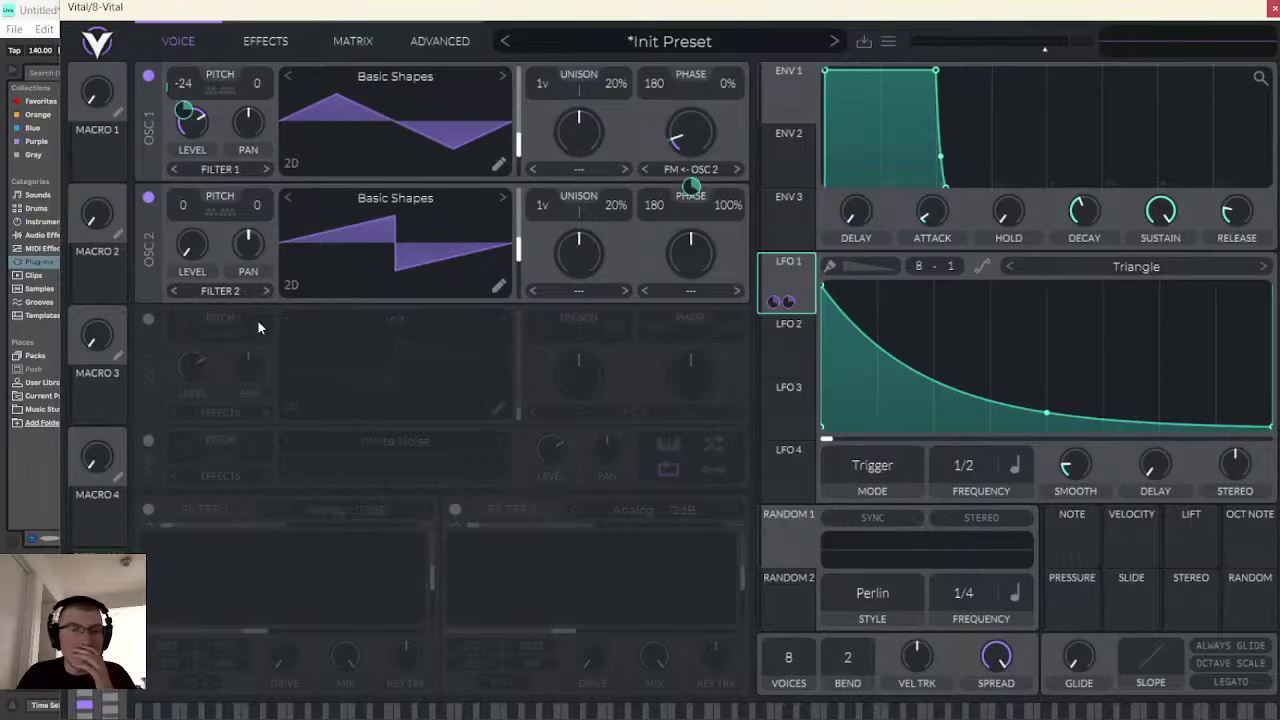
# - Set LFO 1's frequency to 1/16 and its mode to Envelope, auditioning notes on the keyboard
pyautogui.click(590, 712)
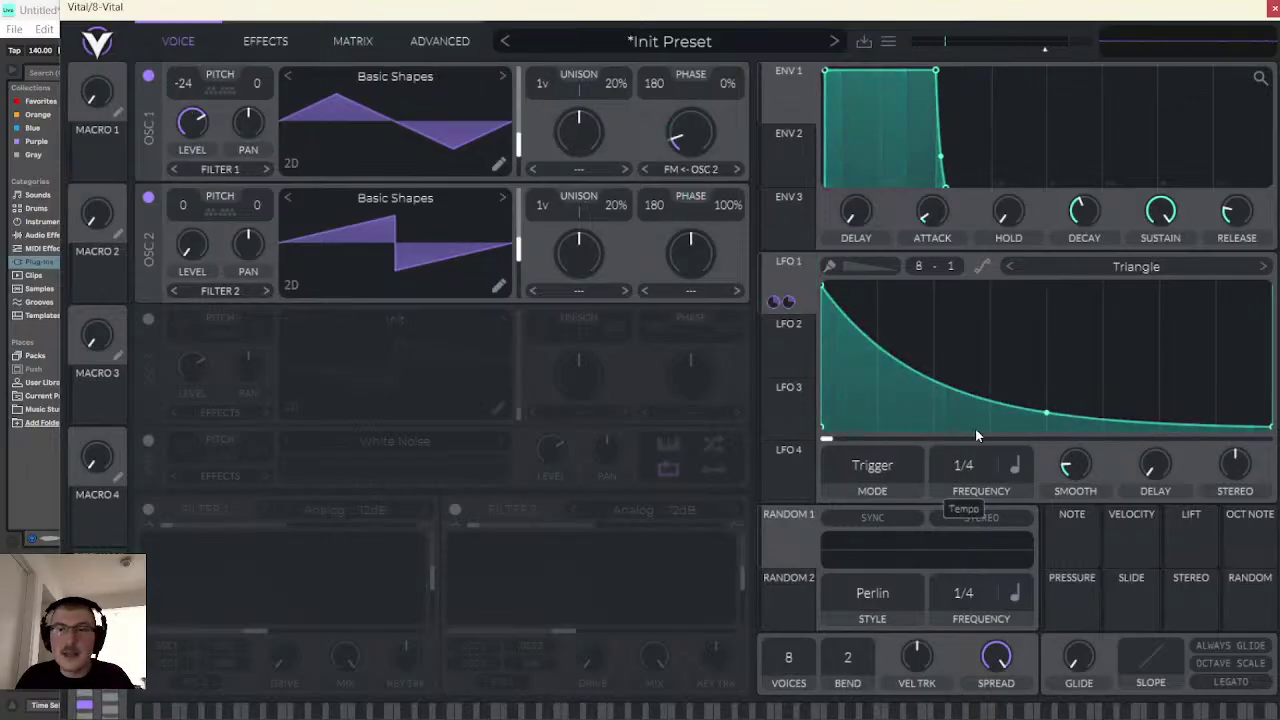
pyautogui.click(595, 712)
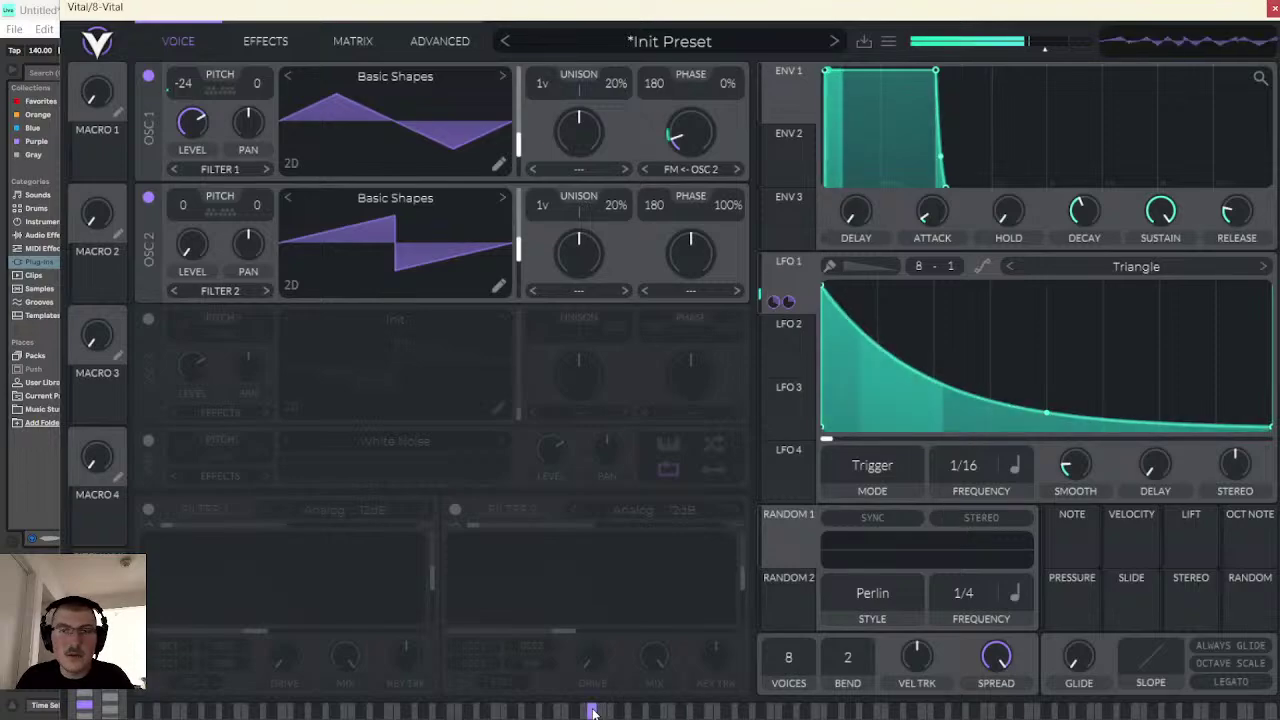
pyautogui.click(838, 490)
pyautogui.click(852, 551)
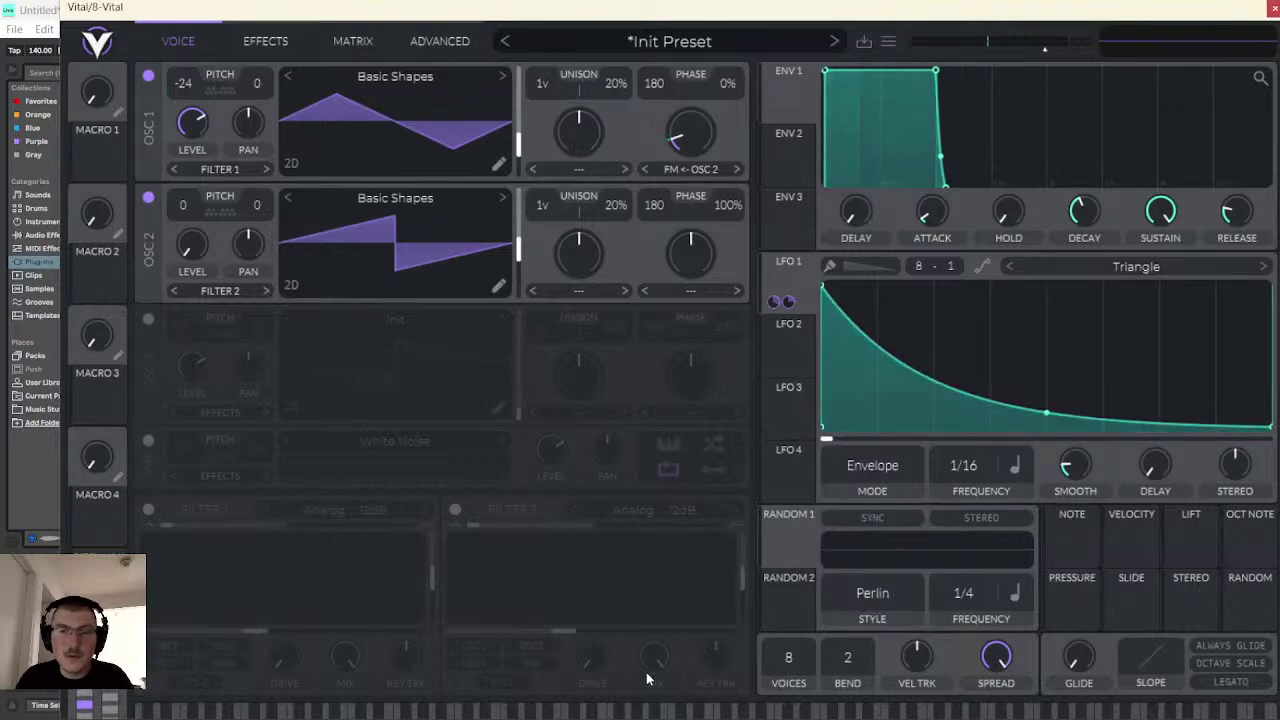
pyautogui.click(590, 713)
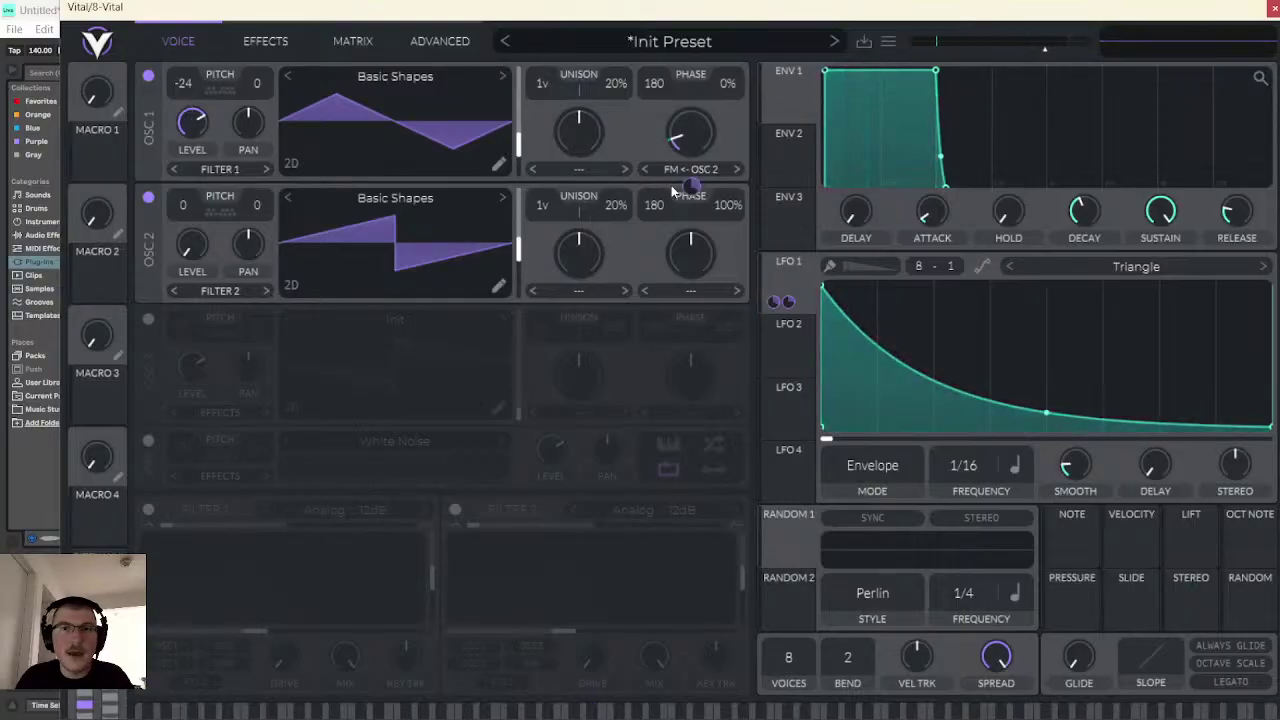
# - Remove LFO 1's modulations from oscillator 1's FM amount and transpose
pyautogui.moveTo(672, 190); pyautogui.dragTo(690, 188)
pyautogui.click(833, 324)
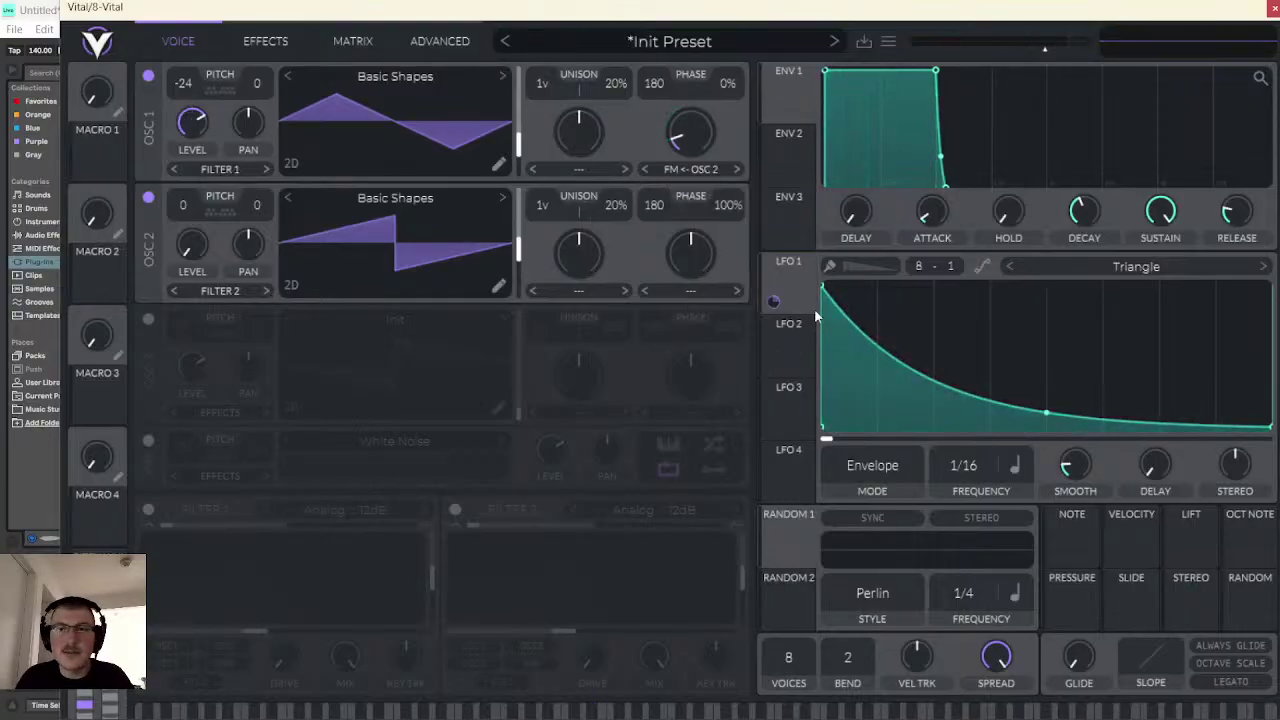
pyautogui.rightClick(775, 304)
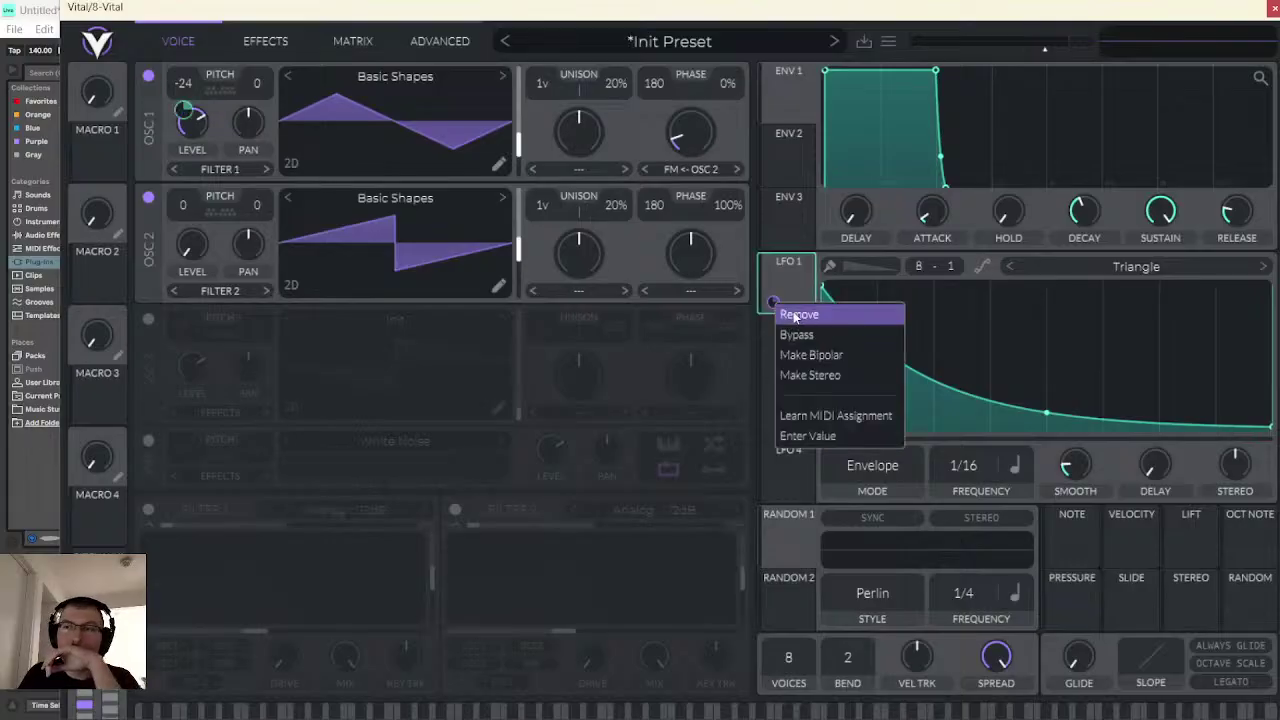
pyautogui.click(803, 318)
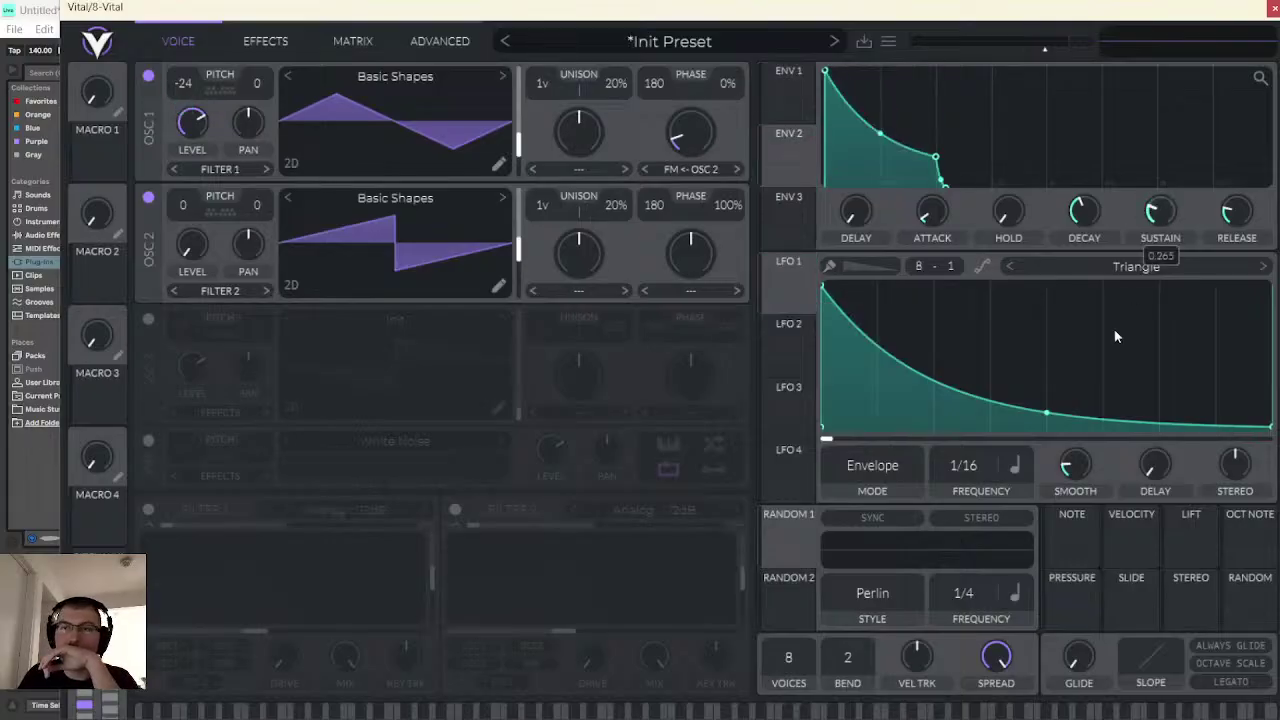
# - Give envelope 2 zero sustain and a short decay, assign it to oscillator 1's FM amount and audition a note
pyautogui.moveTo(1088, 238)
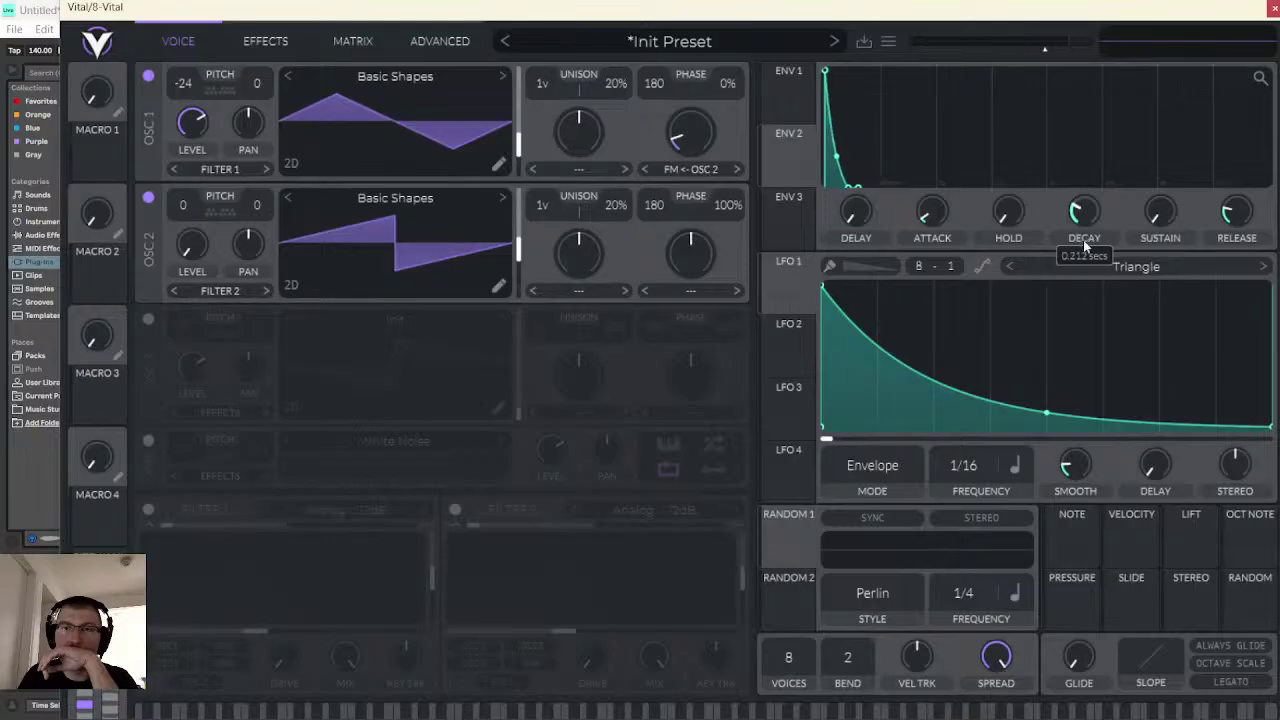
pyautogui.moveTo(773, 175); pyautogui.dragTo(697, 187)
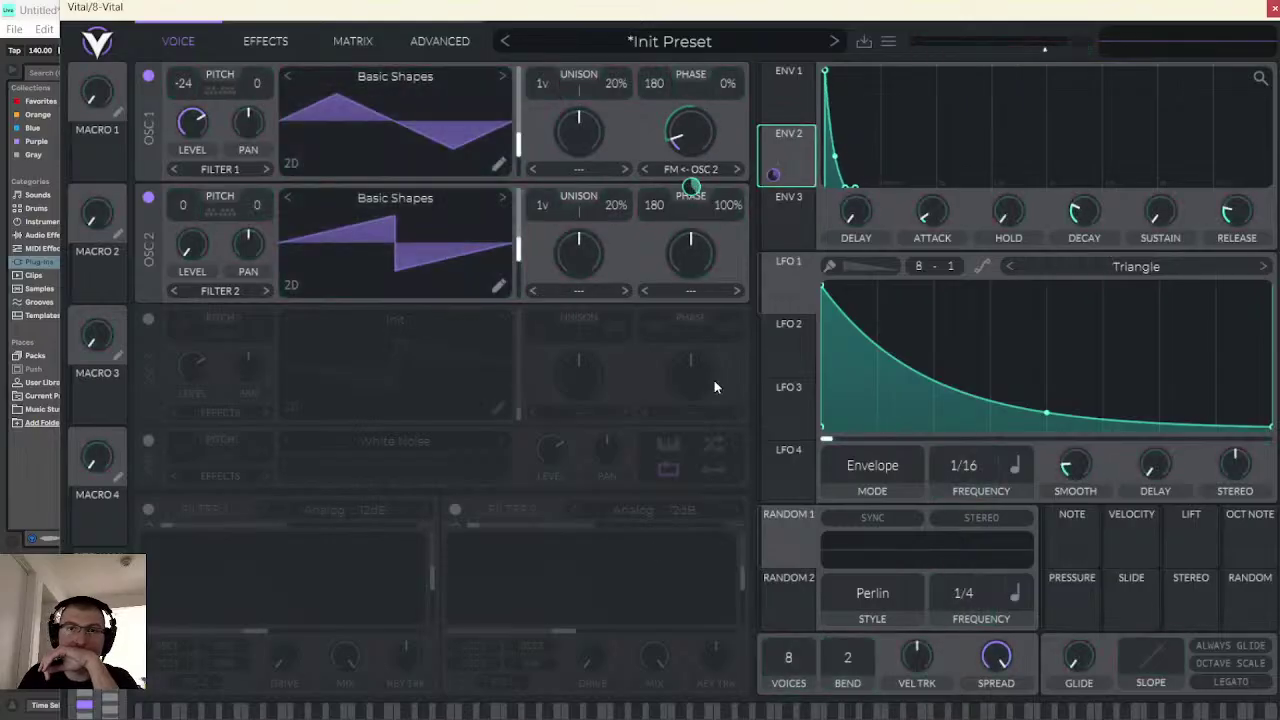
pyautogui.click(591, 710)
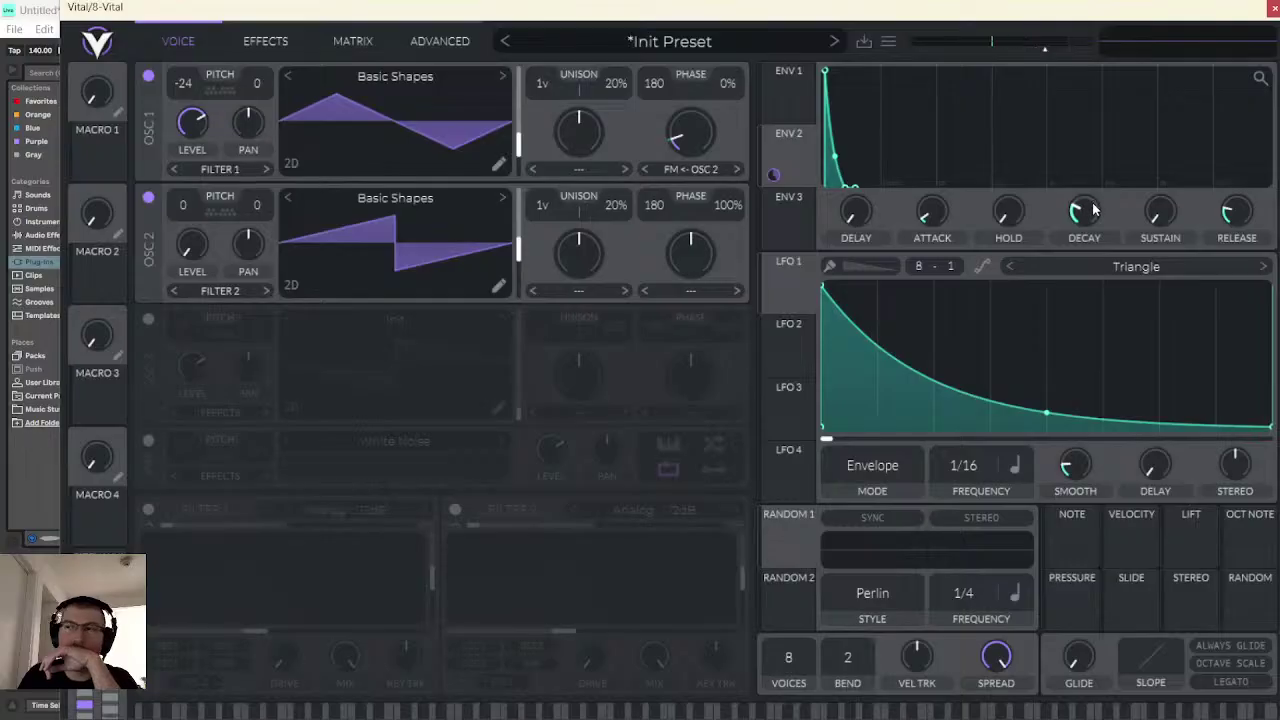
# - Fine-tune envelope 2's decay to about 0.184 secs while auditioning notes
pyautogui.moveTo(1094, 209); pyautogui.dragTo(1086, 214)
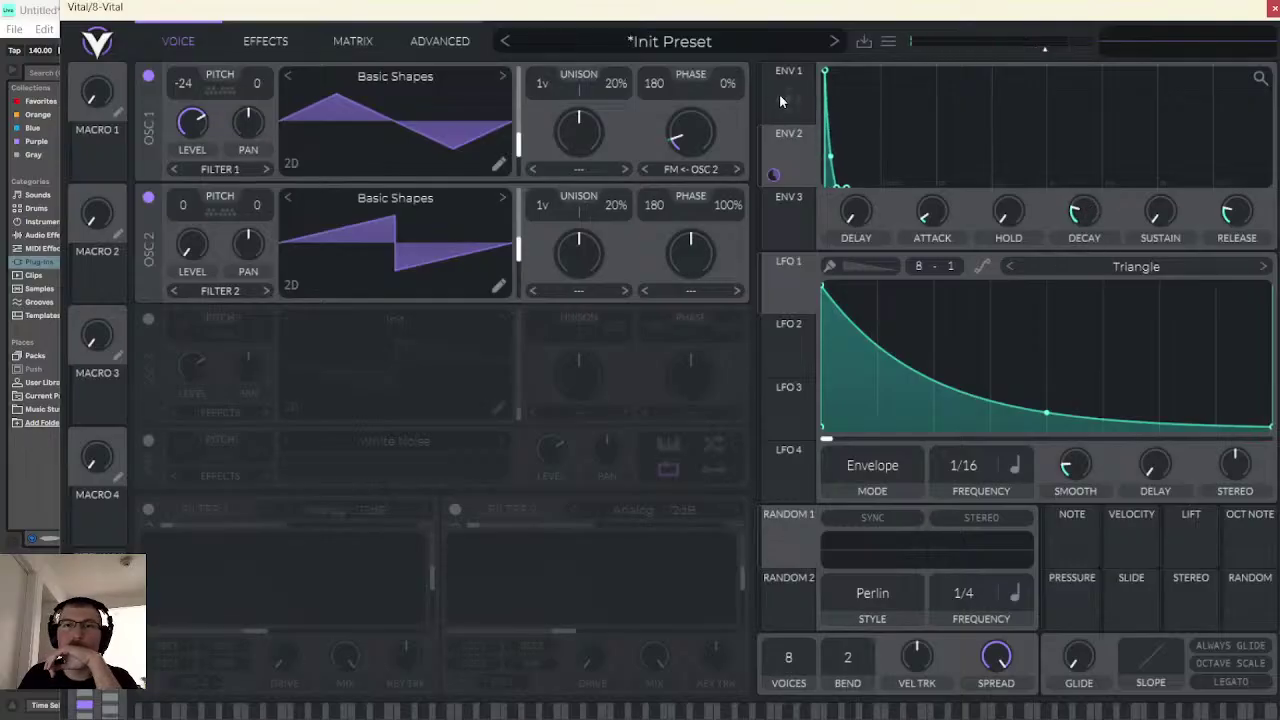
pyautogui.click(593, 712)
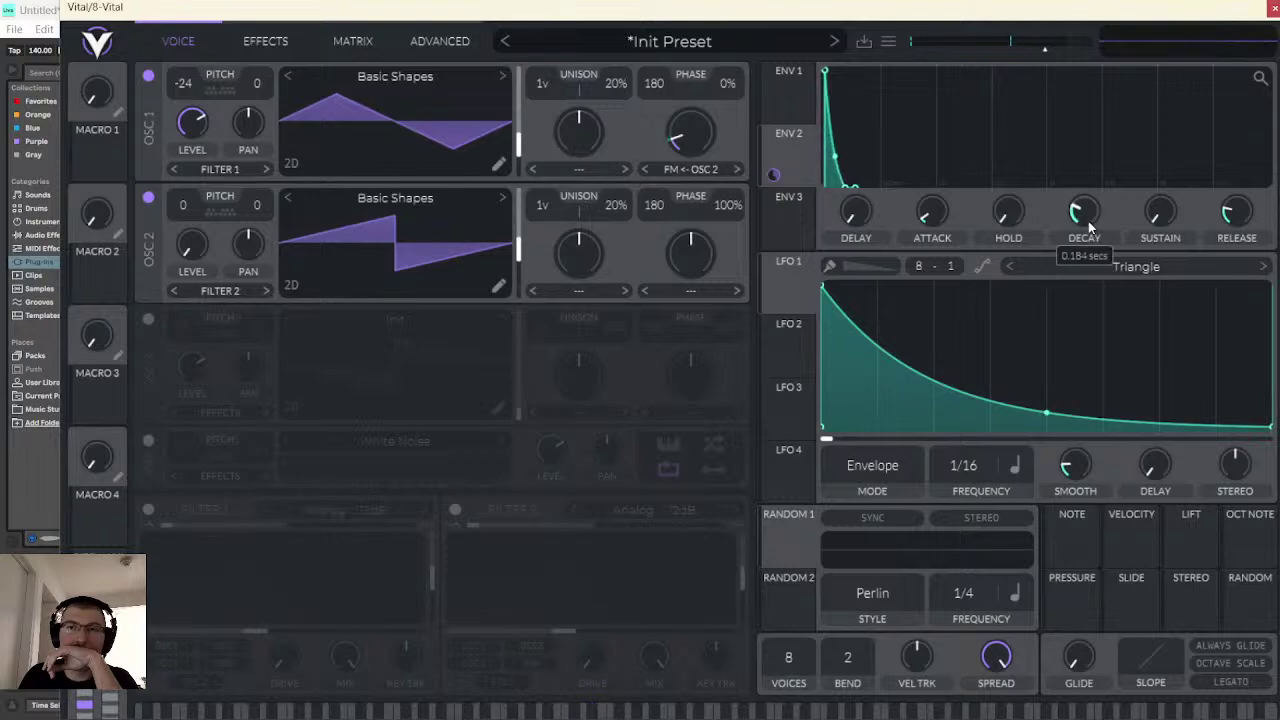
pyautogui.click(590, 712)
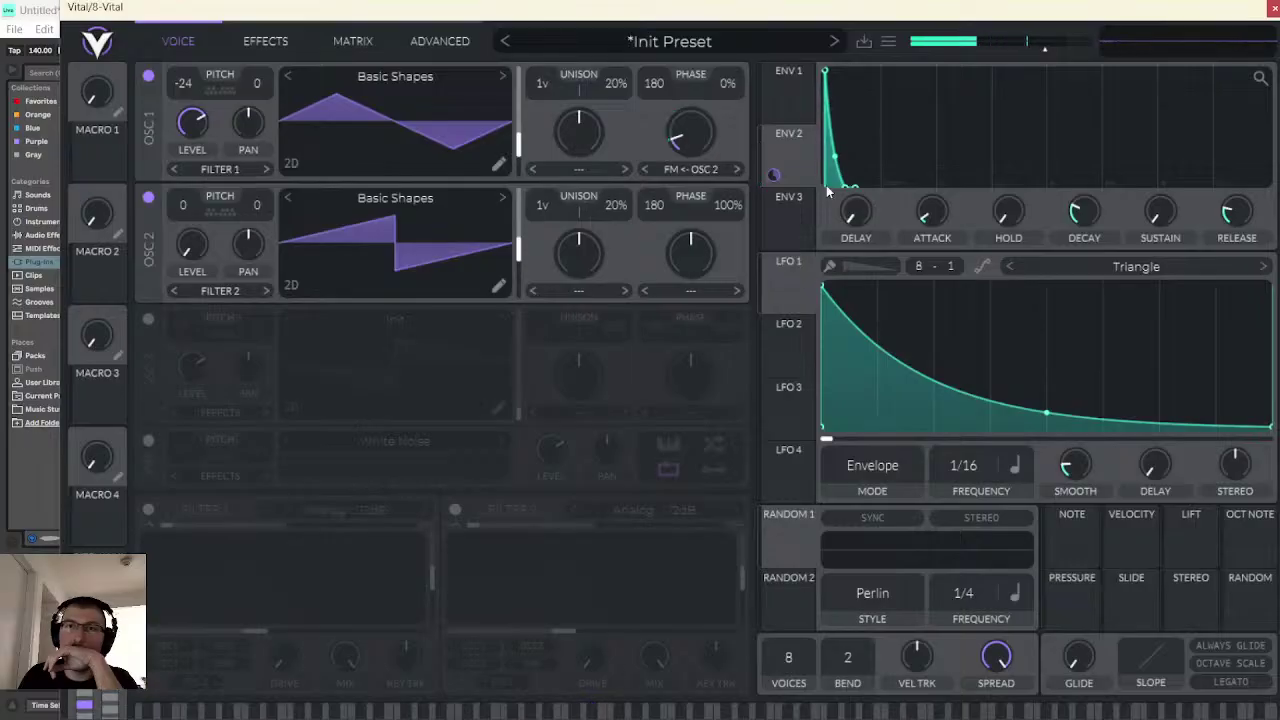
# - Shape envelope 1 into a short pluck with zero sustain and a reduced decay, and audition it
pyautogui.click(805, 95)
pyautogui.moveTo(1079, 203); pyautogui.dragTo(1088, 246)
pyautogui.click(594, 711)
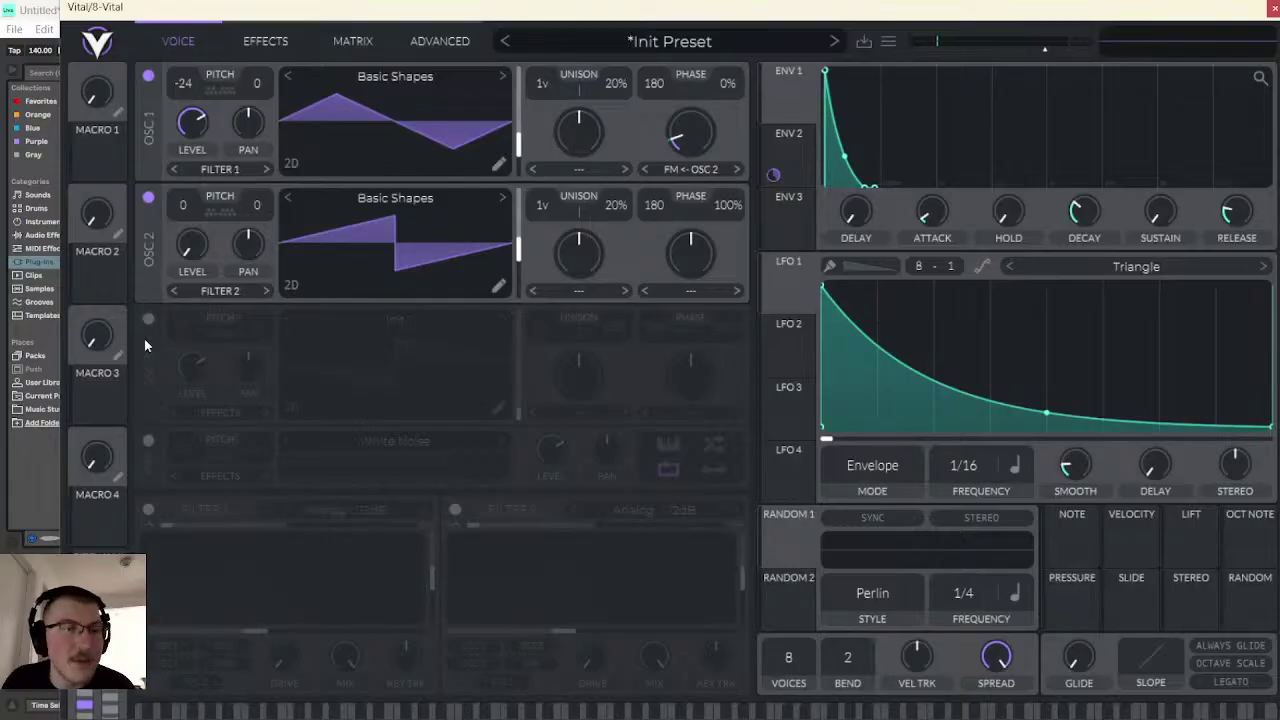
# - Enable filter 1, modulate its cutoff with envelope 1, remove its resonance and audition repeated notes
pyautogui.click(148, 509)
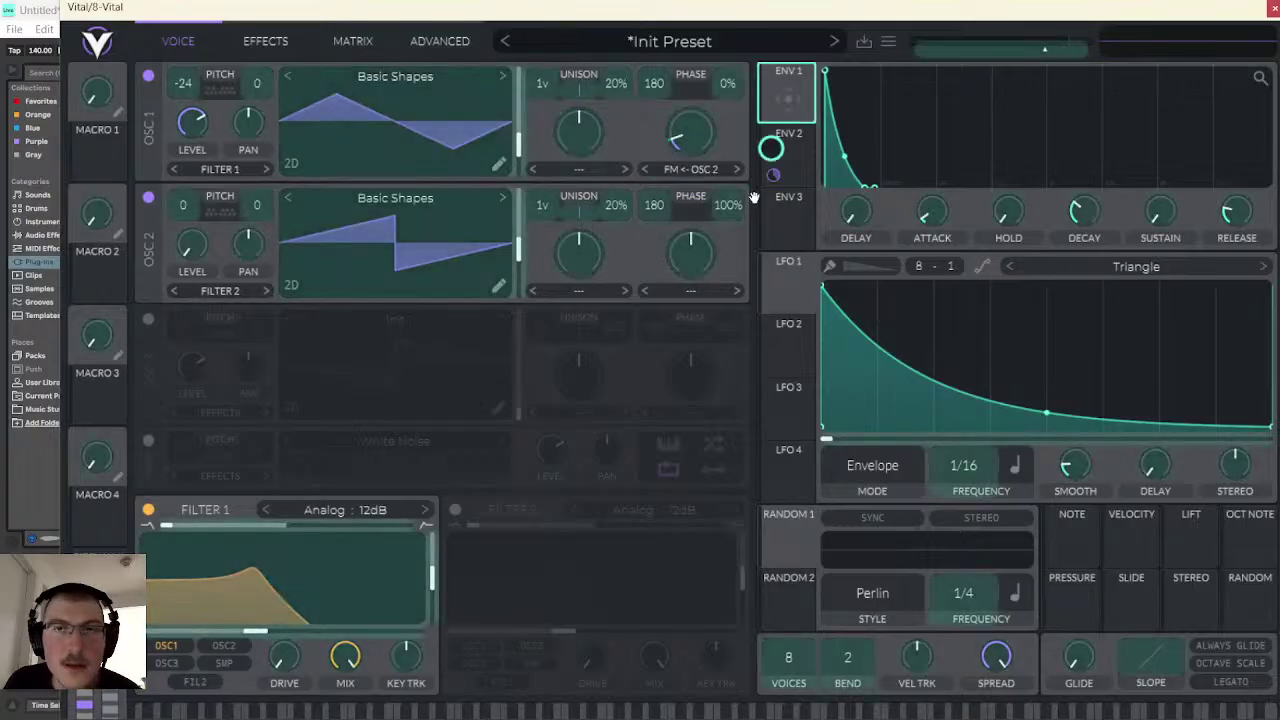
pyautogui.moveTo(531, 711); pyautogui.dragTo(575, 711)
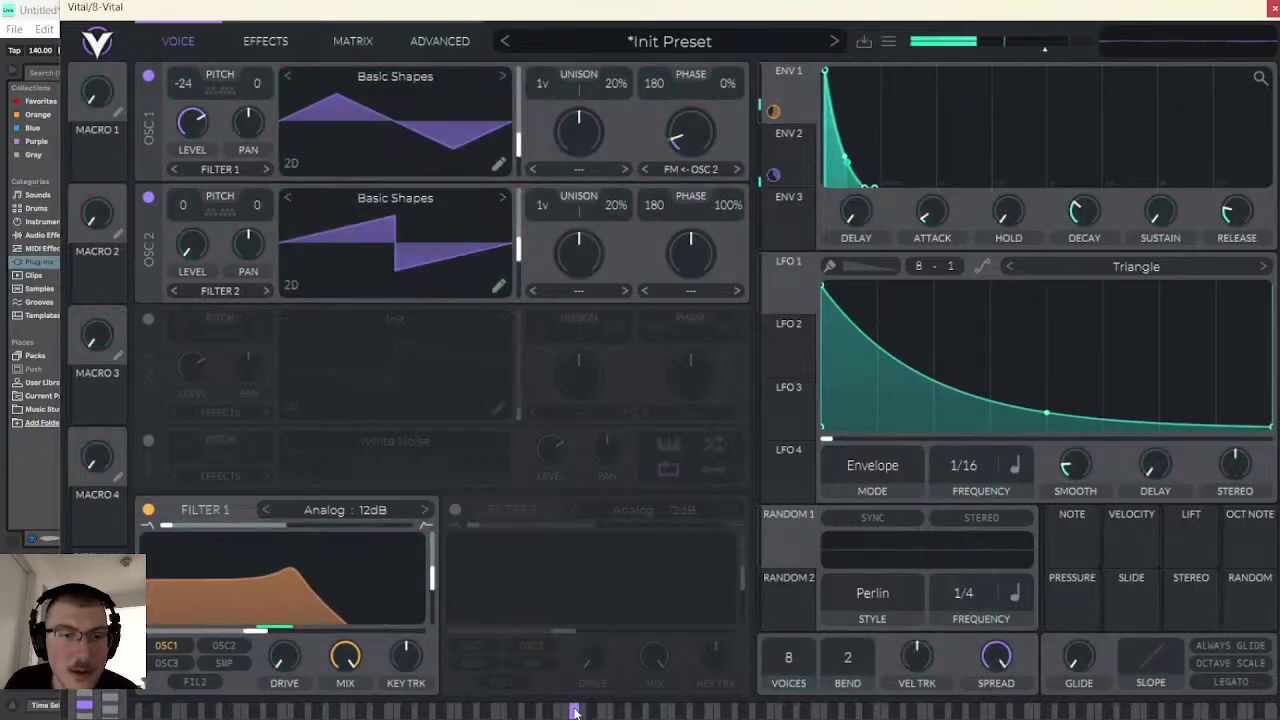
pyautogui.click(531, 711)
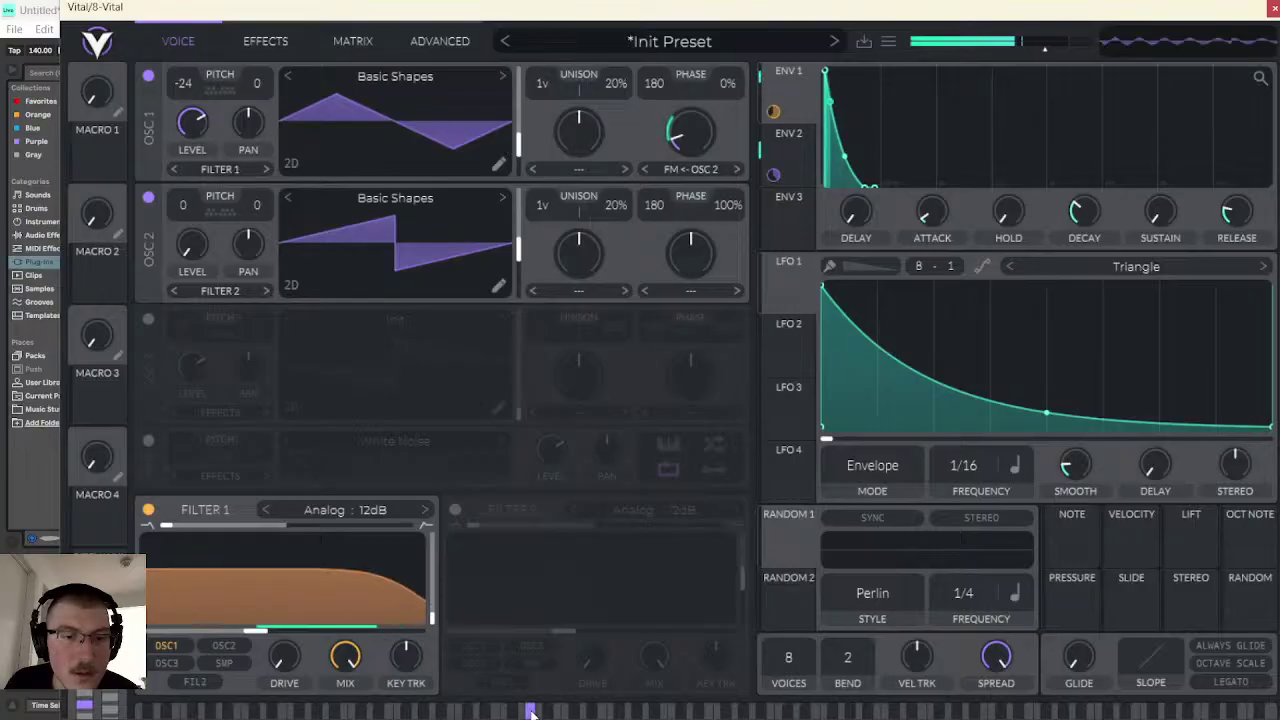
pyautogui.click(531, 711)
pyautogui.moveTo(591, 711); pyautogui.dragTo(591, 711)
pyautogui.click(591, 711)
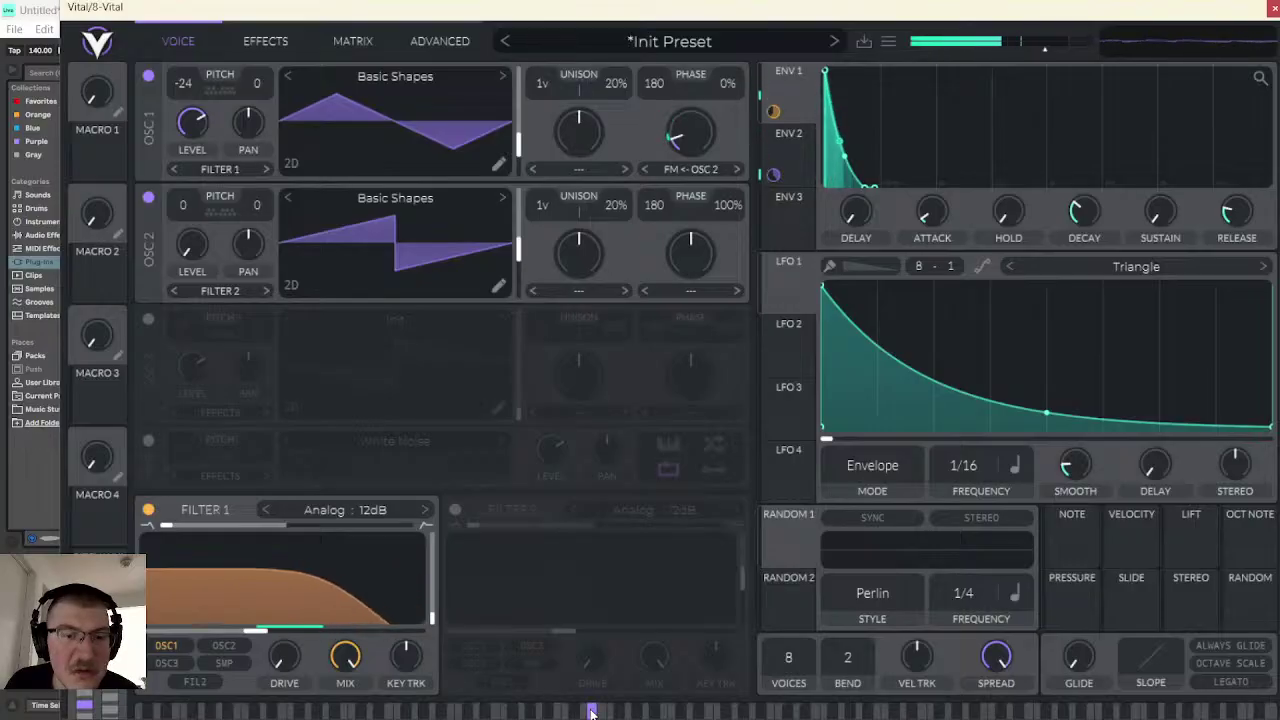
pyautogui.click(591, 711)
pyautogui.click(591, 711)
pyautogui.click(591, 711)
pyautogui.click(591, 711)
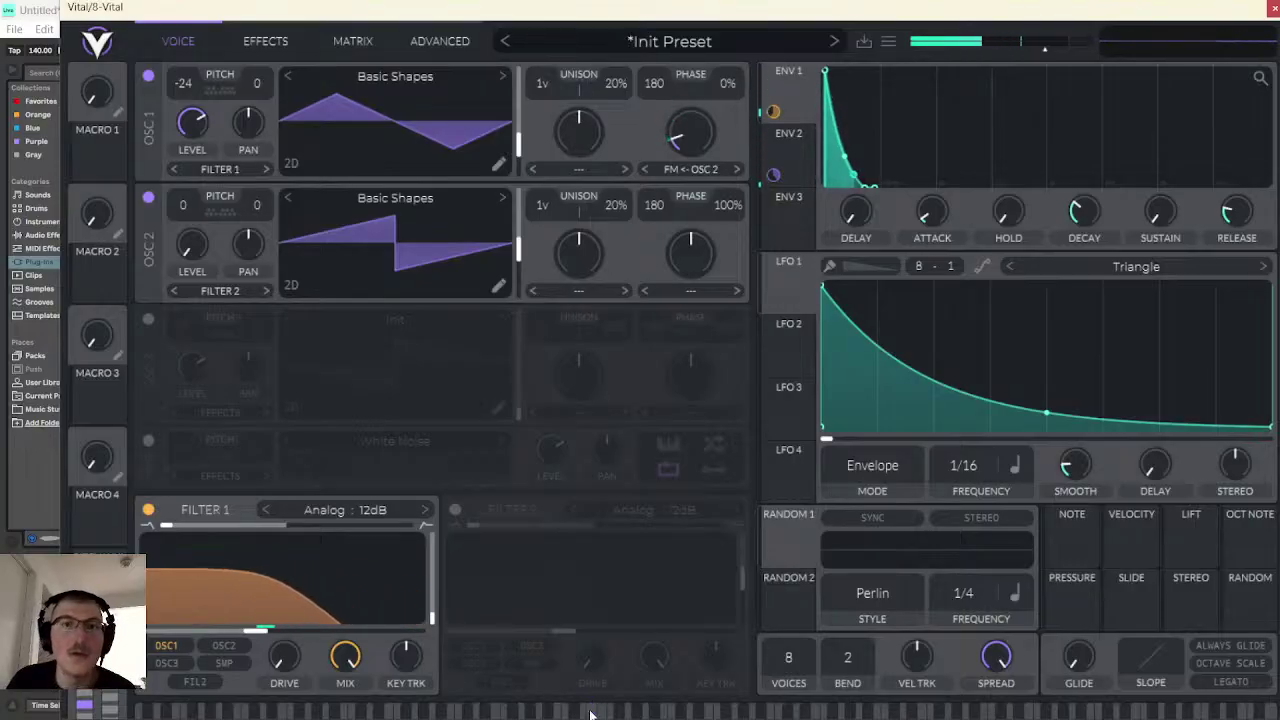
# - Enable oscillator 3 and filter 2, making filter 2 a Digital 24dB high-pass with 0% resonance, fed by filter 1 instead of oscillator 2
pyautogui.click(150, 318)
pyautogui.click(455, 510)
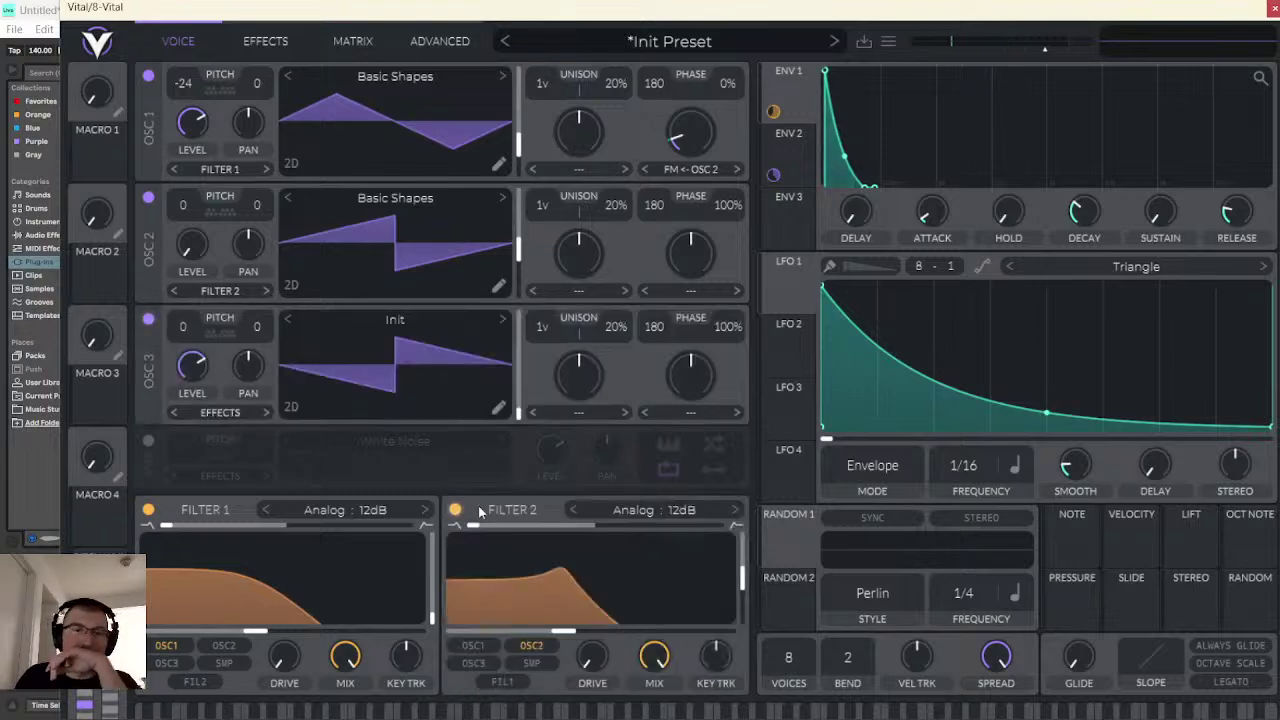
pyautogui.click(625, 509)
pyautogui.click(770, 573)
pyautogui.click(914, 533)
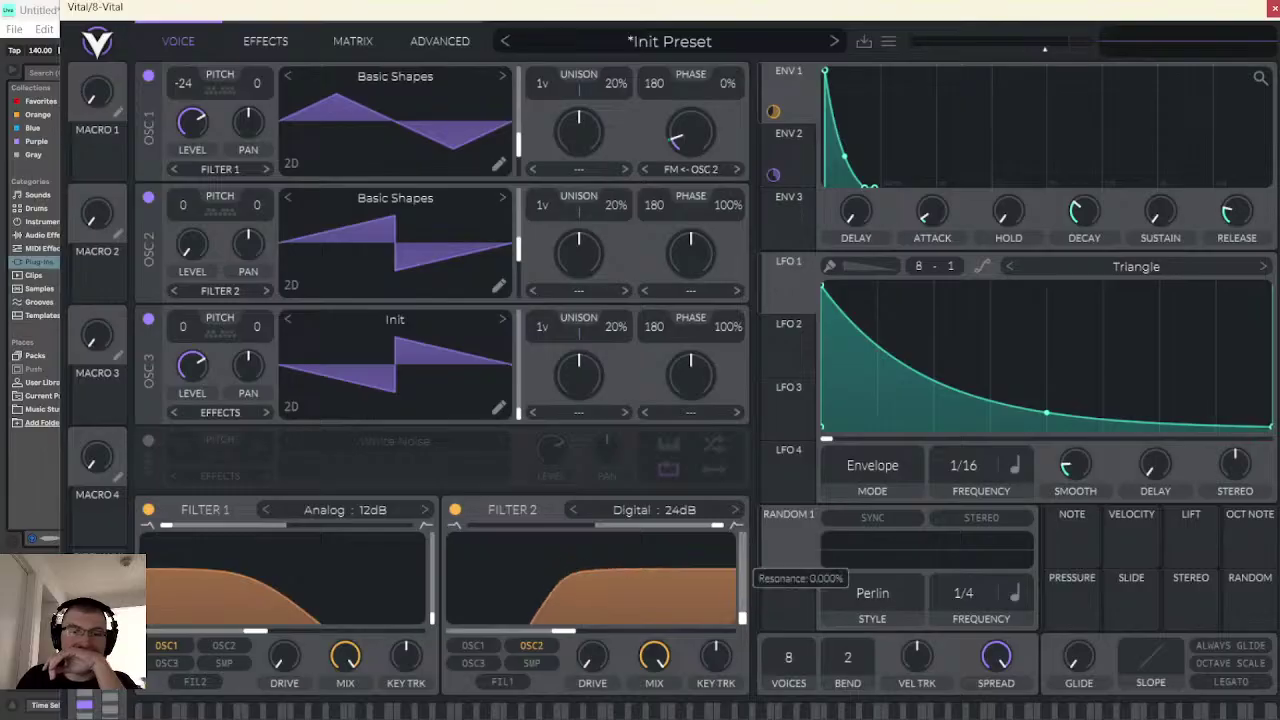
pyautogui.click(531, 645)
pyautogui.click(510, 688)
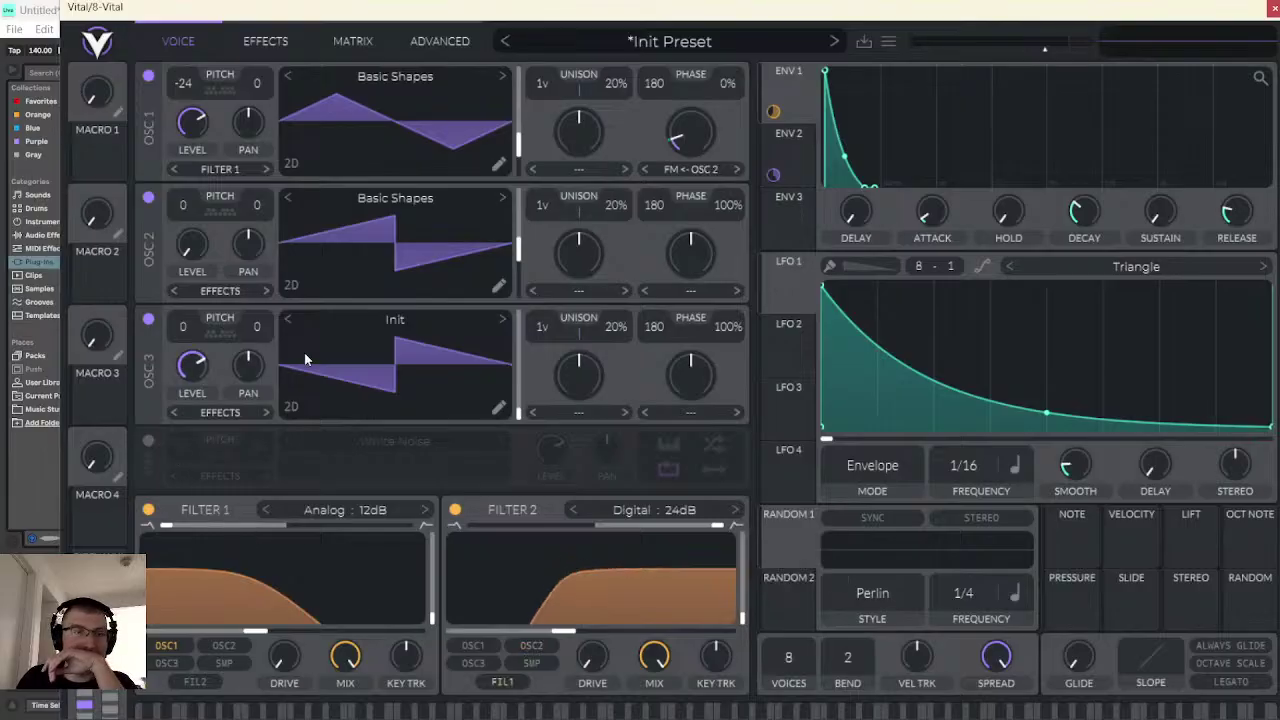
# - Switch oscillator 3 to the Basic Shapes wavetable, transpose it to -24 and audition a note
pyautogui.click(503, 319)
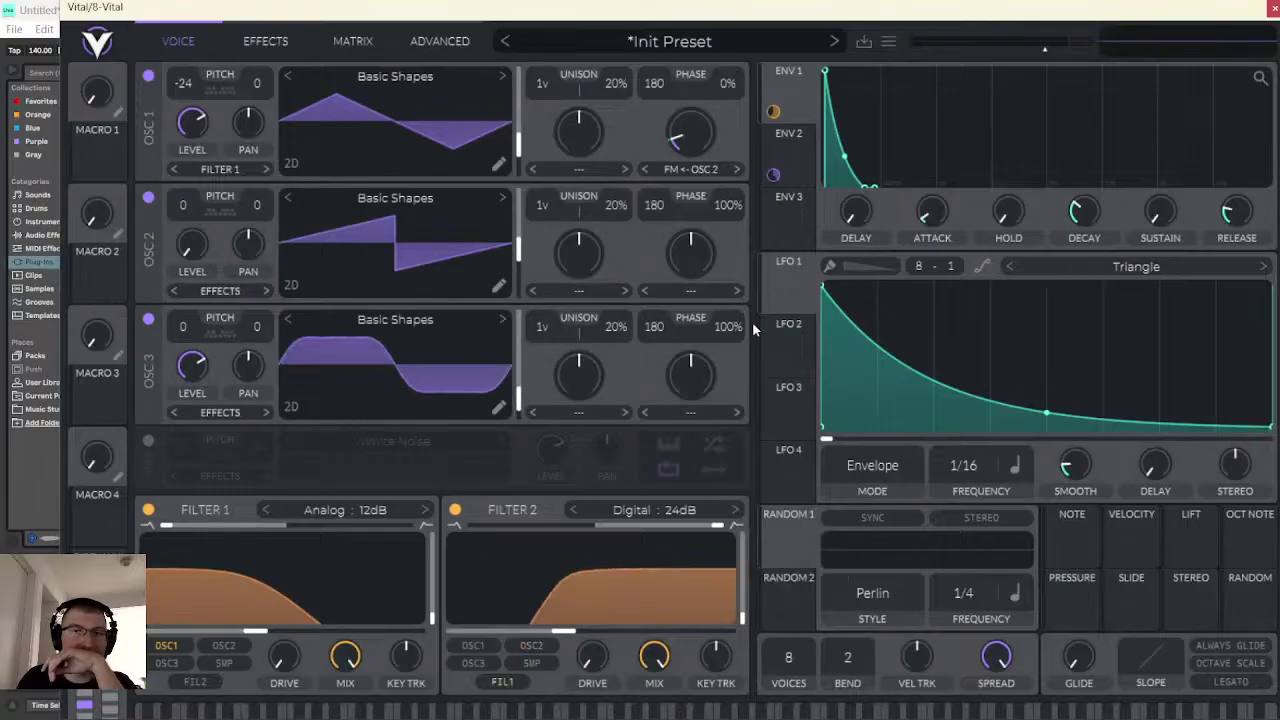
pyautogui.moveTo(183, 327); pyautogui.dragTo(182, 397)
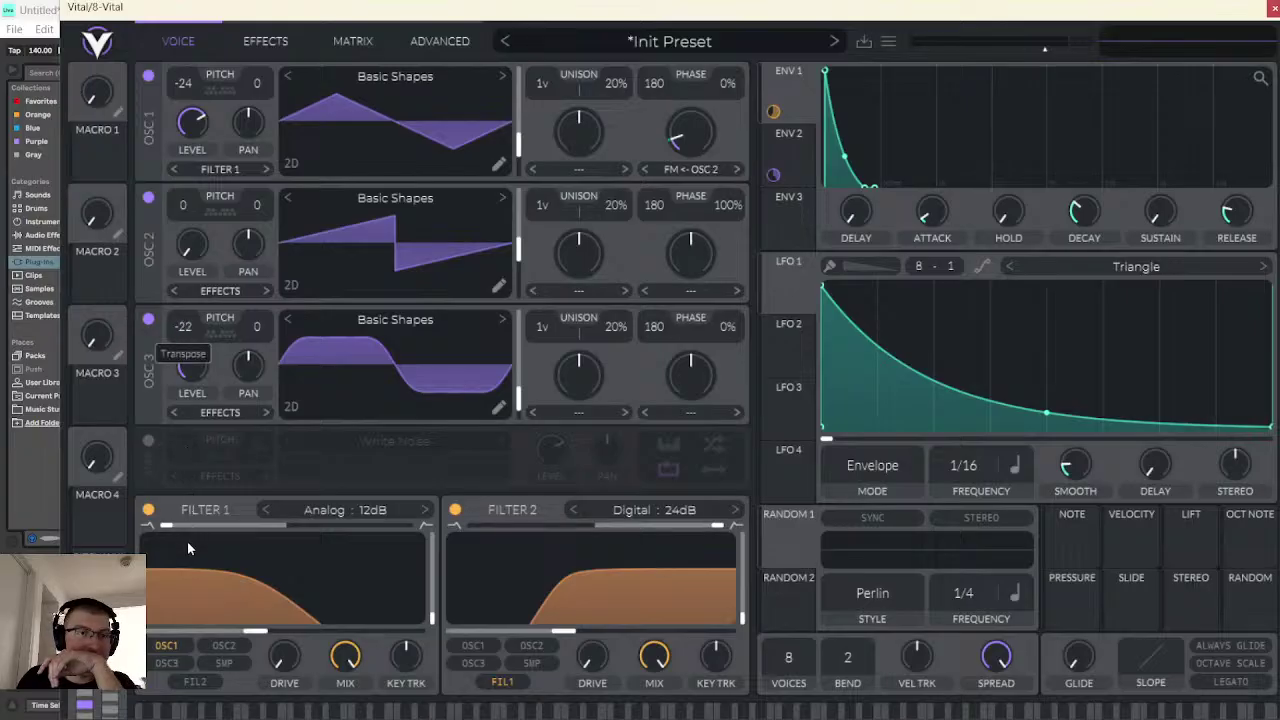
pyautogui.click(591, 712)
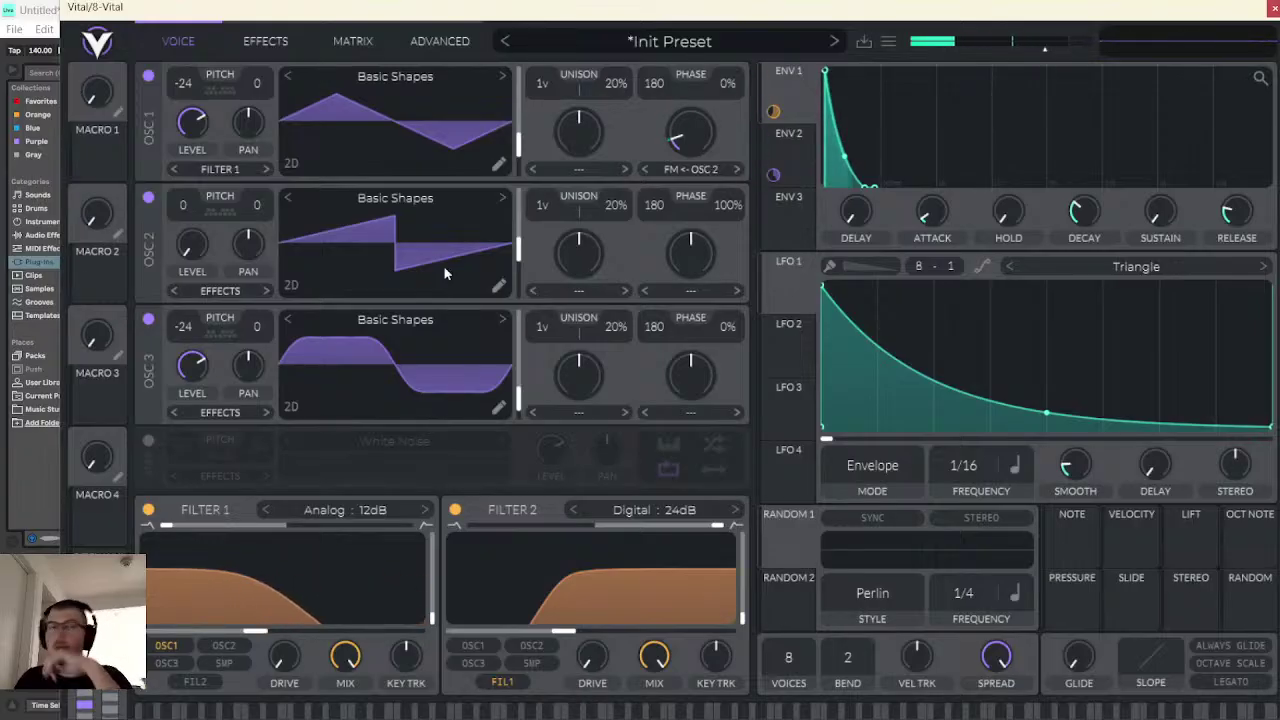
# - Enable the chorus effect, reduce its mix and cutoff, and bring its spread down to zero
pyautogui.click(266, 41)
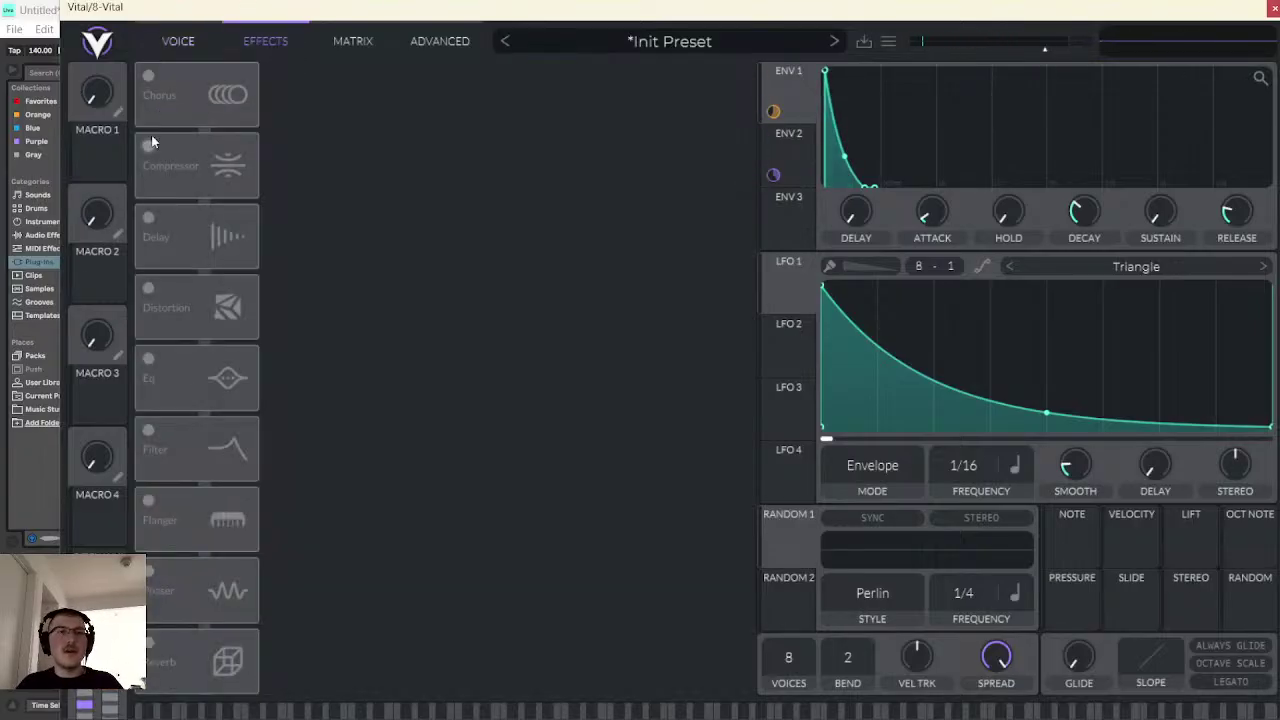
pyautogui.click(153, 73)
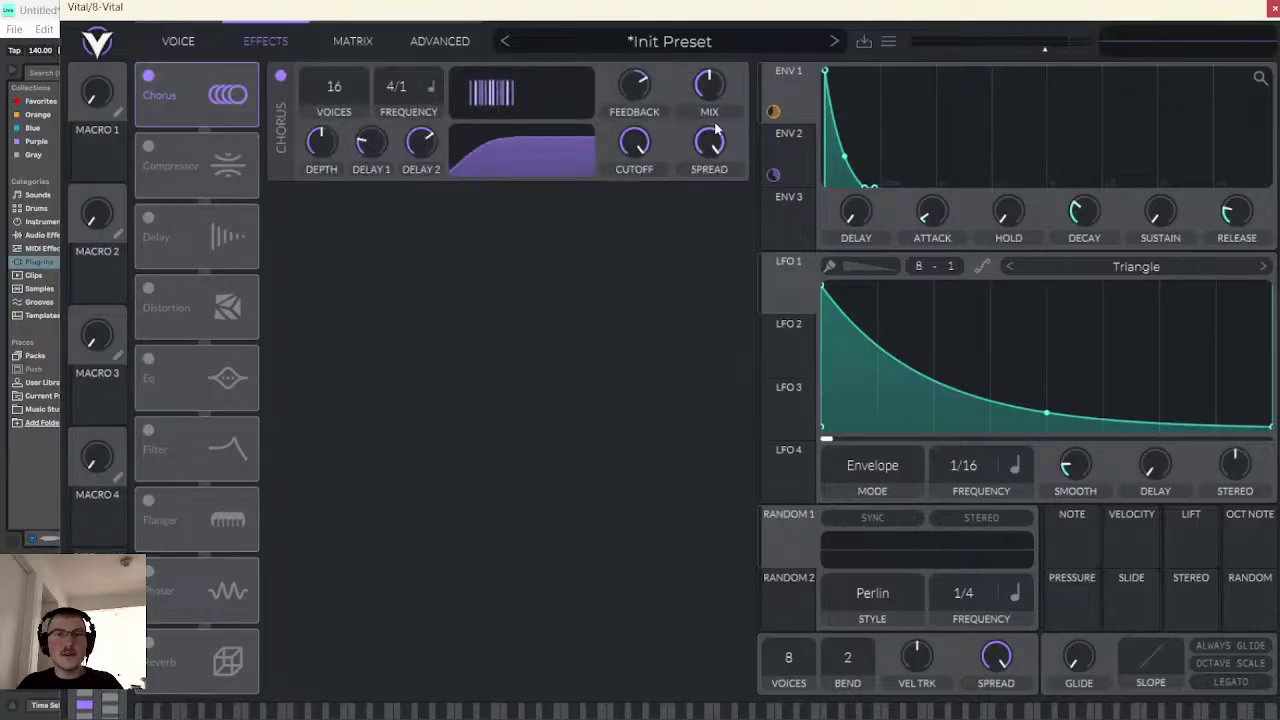
pyautogui.moveTo(716, 128); pyautogui.dragTo(669, 320)
pyautogui.moveTo(634, 143); pyautogui.dragTo(635, 188)
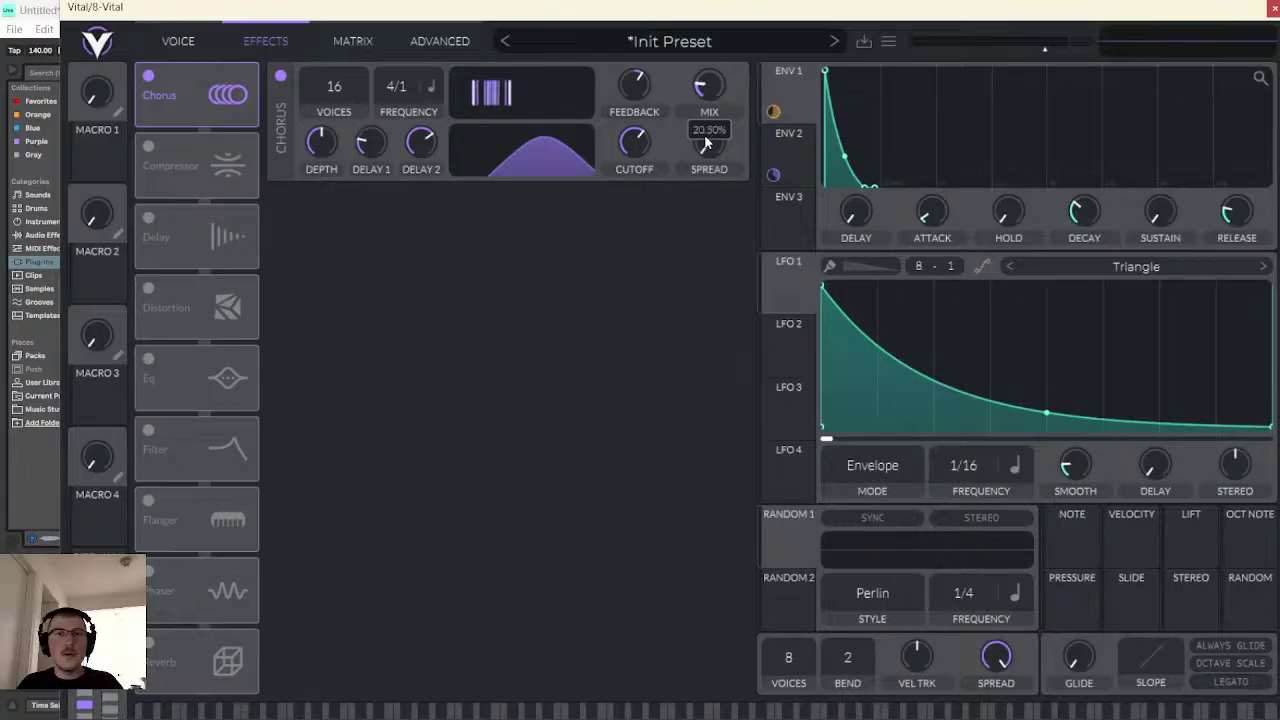
# - Enable the Multiband compressor and audition notes, comparing the sound with the chorus bypassed before turning the chorus back on
pyautogui.click(149, 147)
pyautogui.click(591, 710)
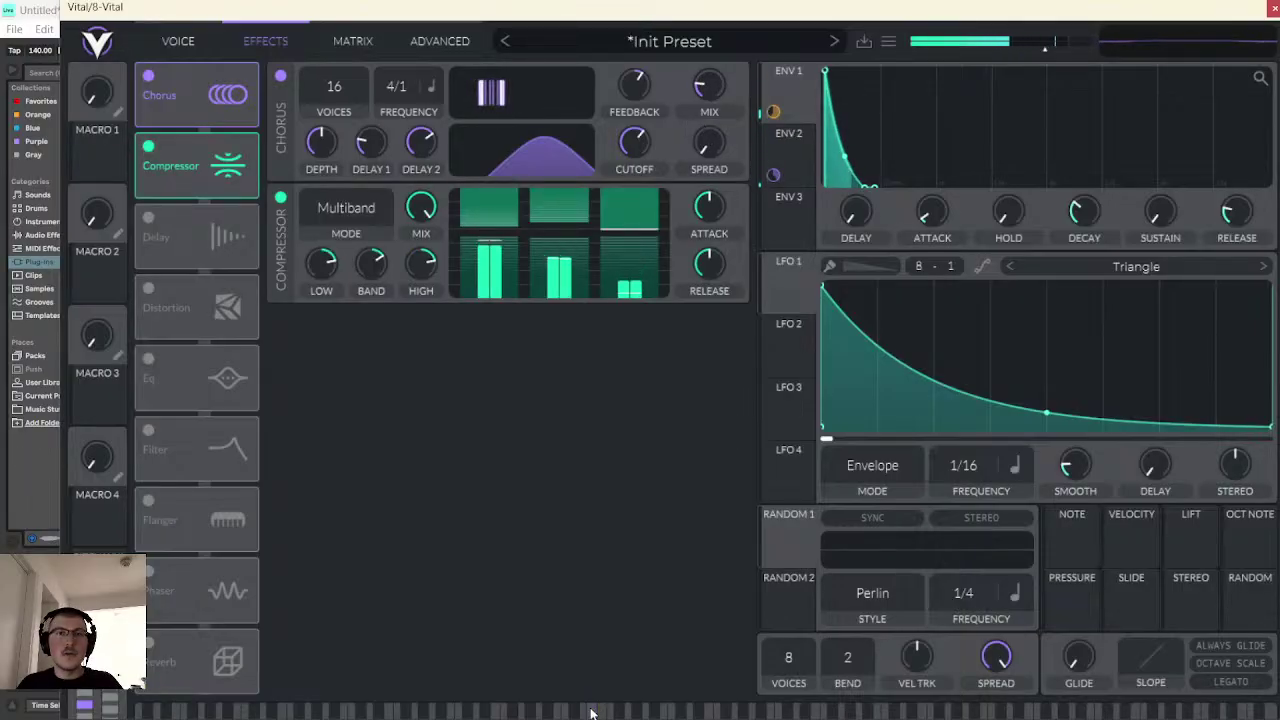
pyautogui.click(591, 710)
pyautogui.click(280, 76)
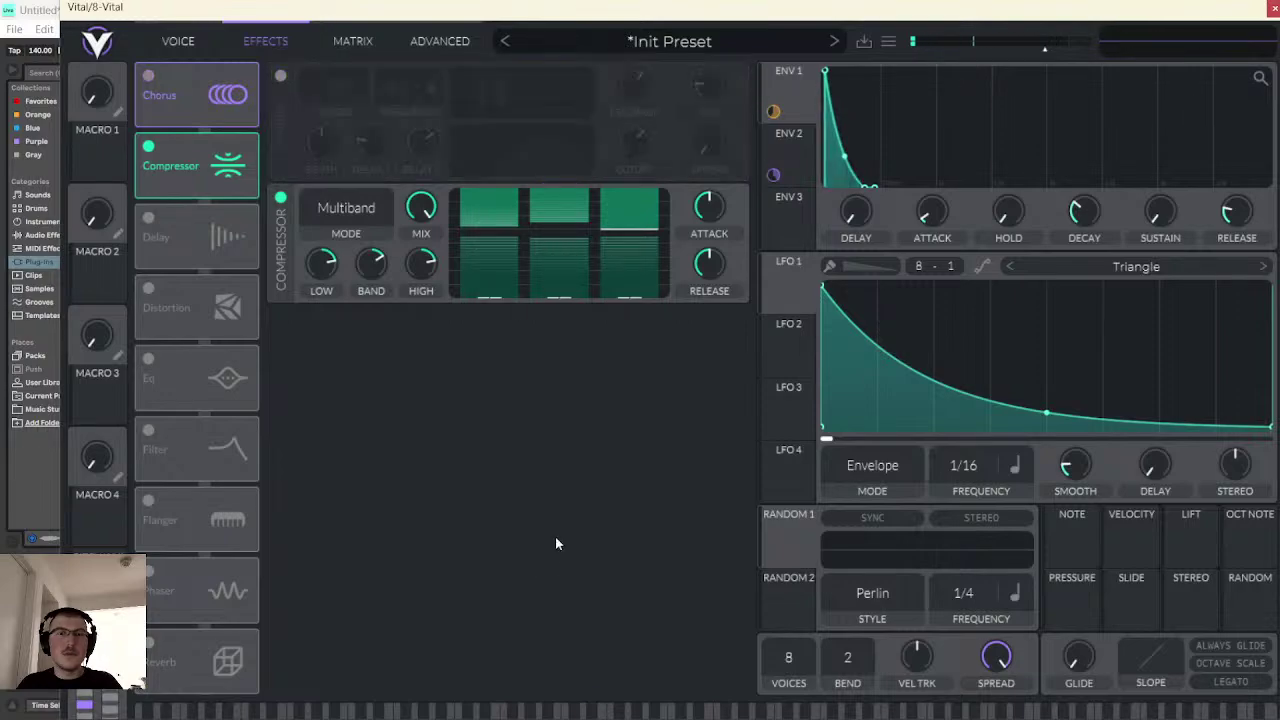
pyautogui.click(620, 712)
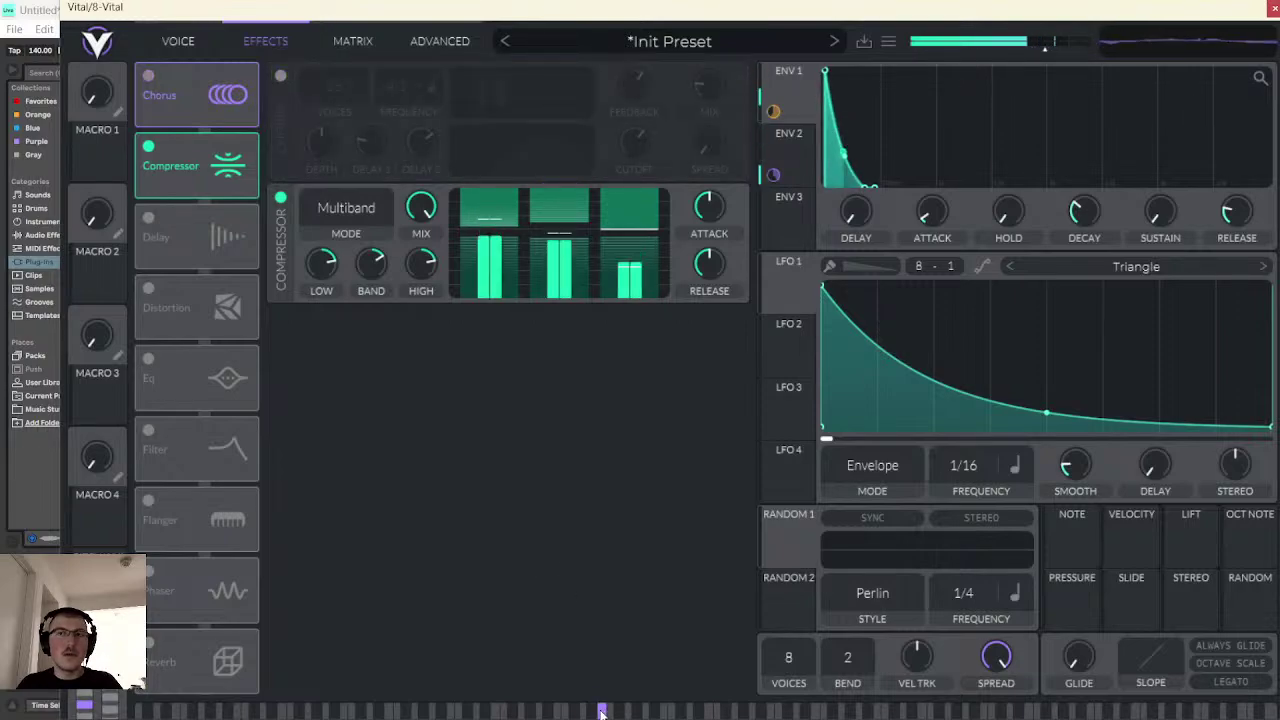
pyautogui.click(280, 76)
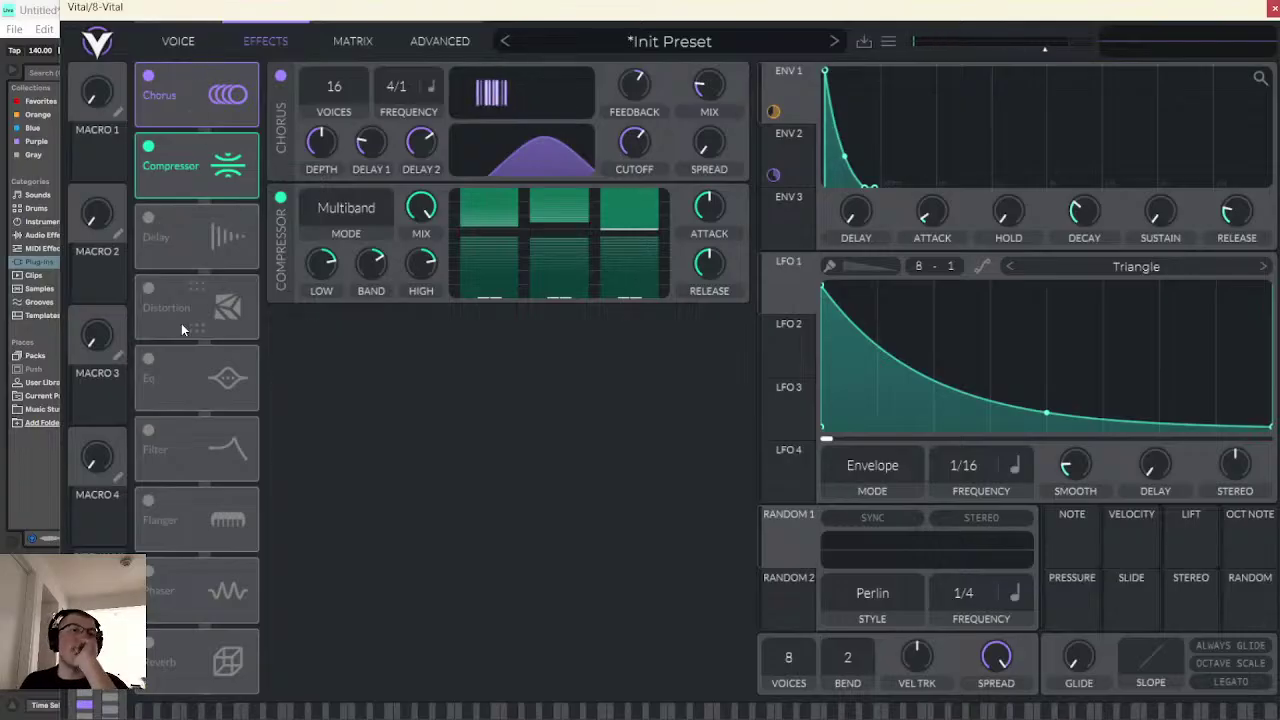
# - Enable the effects filter, remove its resonance, modulate its cutoff with envelope 1 and audition repeated notes
pyautogui.click(149, 430)
pyautogui.moveTo(741, 372); pyautogui.dragTo(768, 460)
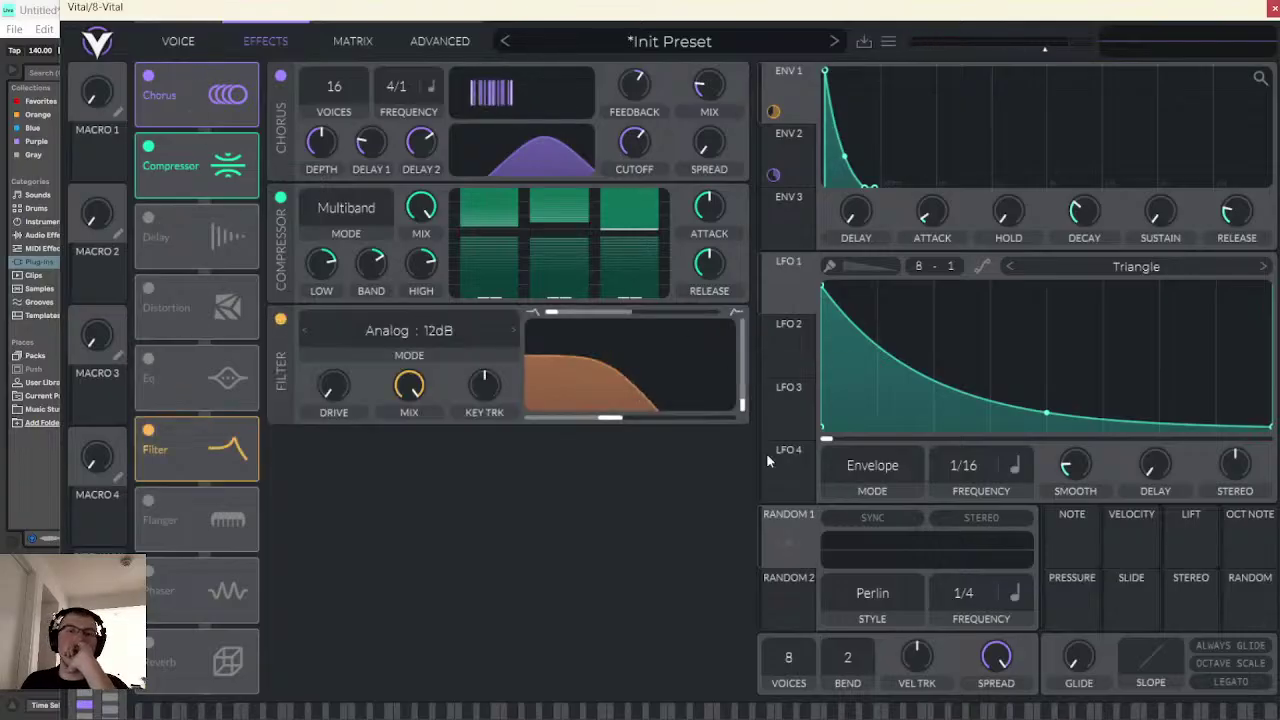
pyautogui.moveTo(773, 111); pyautogui.dragTo(630, 397)
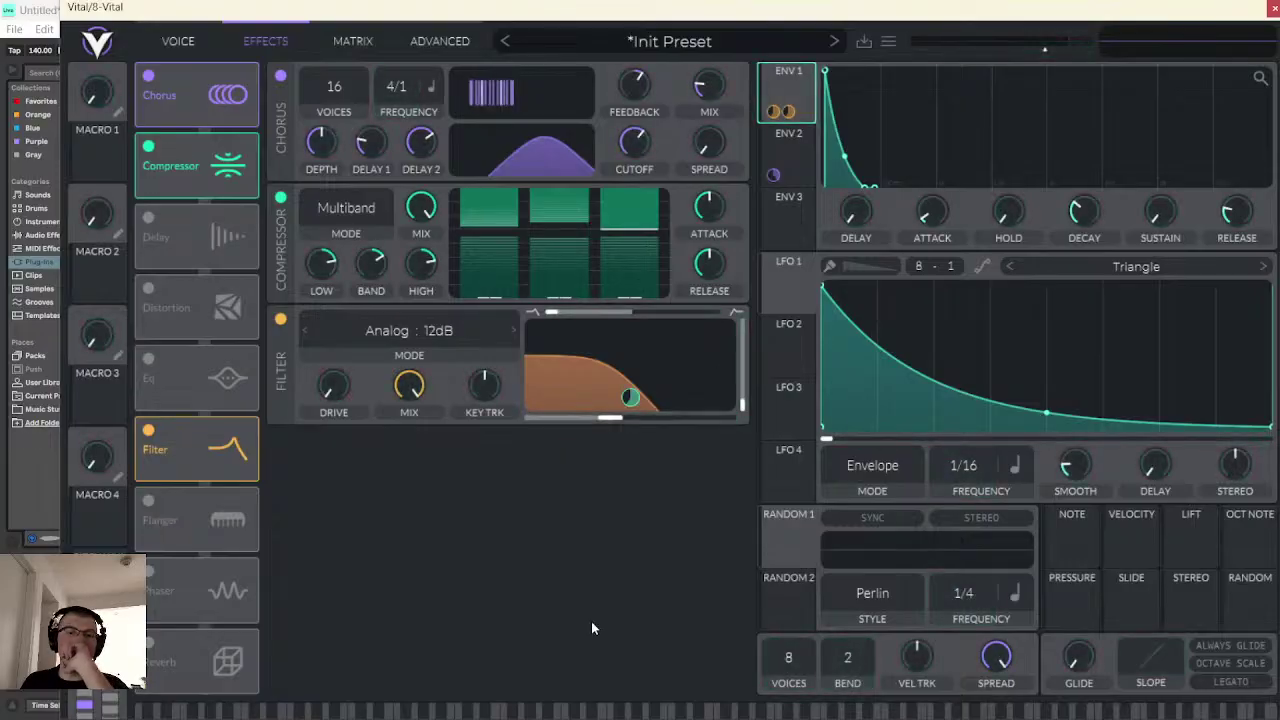
pyautogui.click(590, 712)
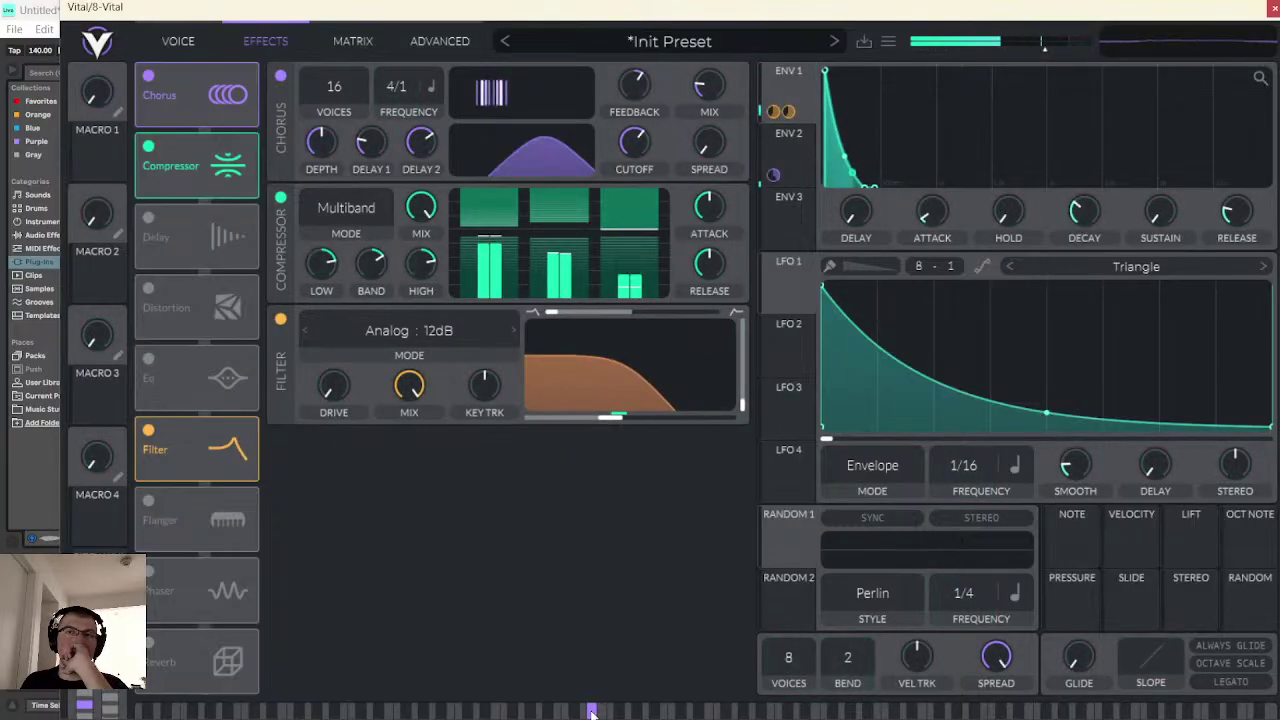
pyautogui.click(591, 712)
pyautogui.click(591, 712)
pyautogui.click(591, 712)
pyautogui.click(591, 712)
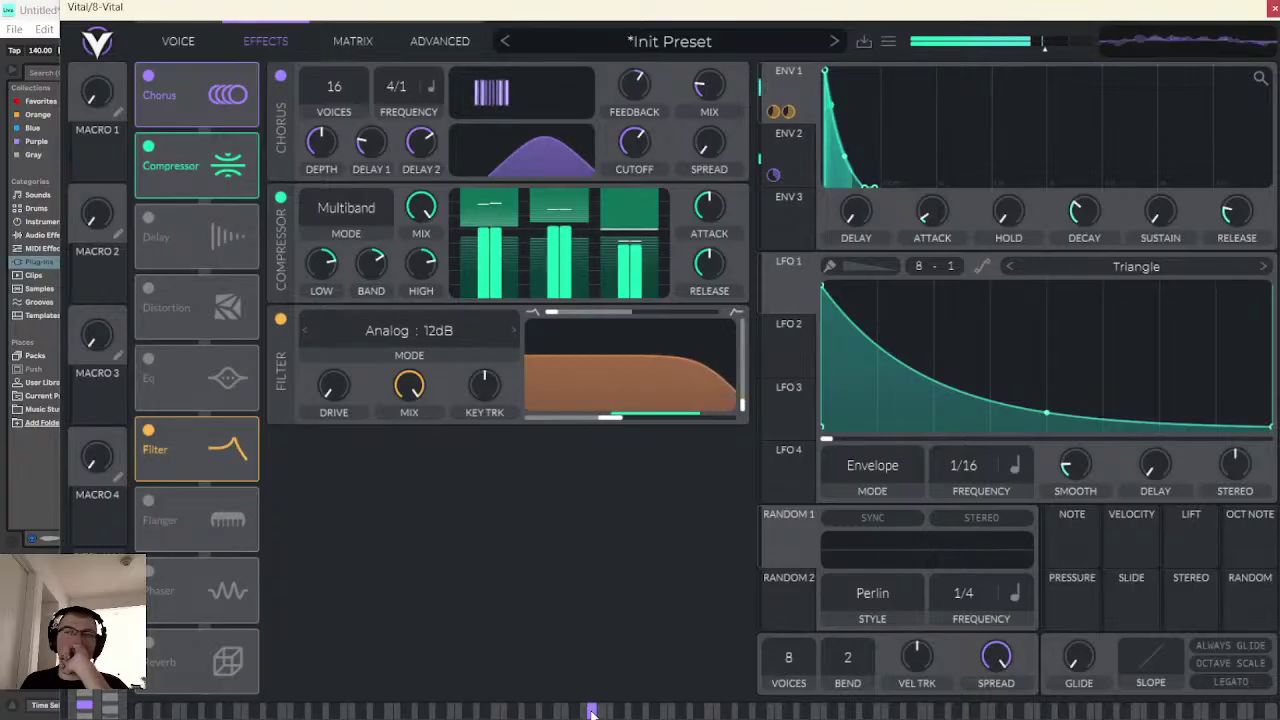
pyautogui.click(591, 712)
pyautogui.click(591, 712)
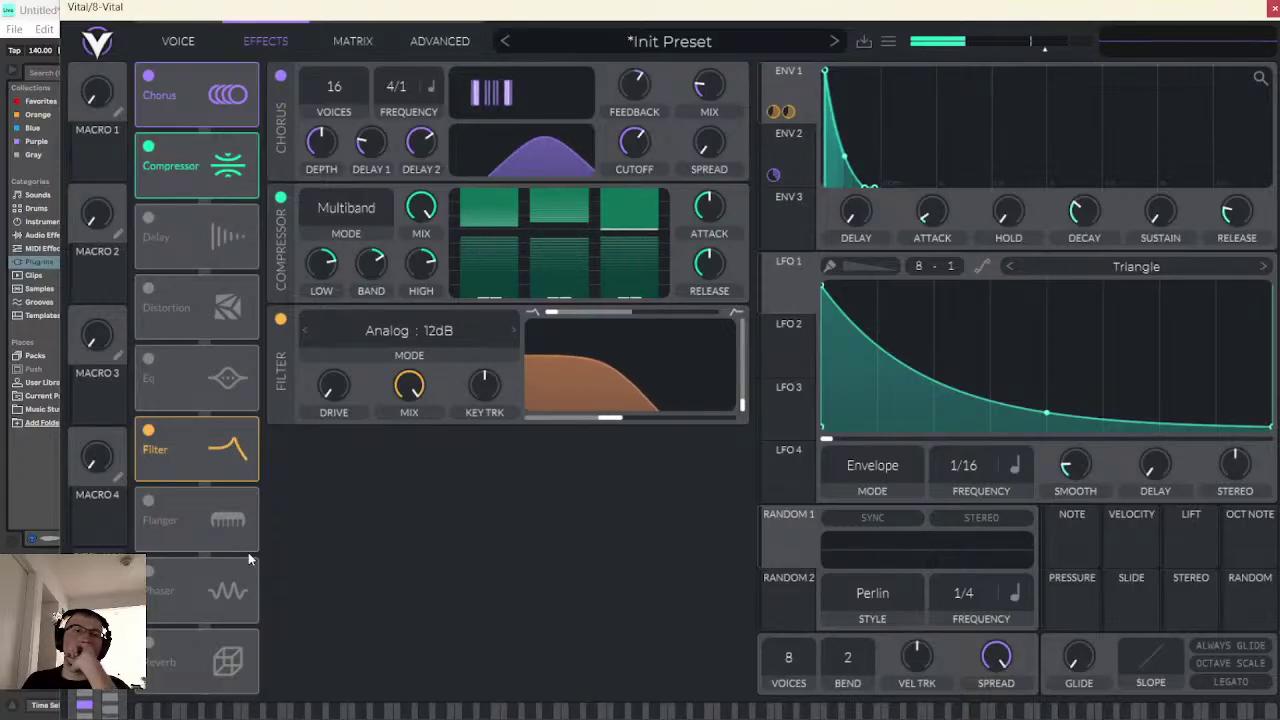
# - Enable the Soft Clip distortion, move it after the filter in the effects chain and audition repeated notes
pyautogui.click(146, 292)
pyautogui.moveTo(200, 300); pyautogui.dragTo(216, 445)
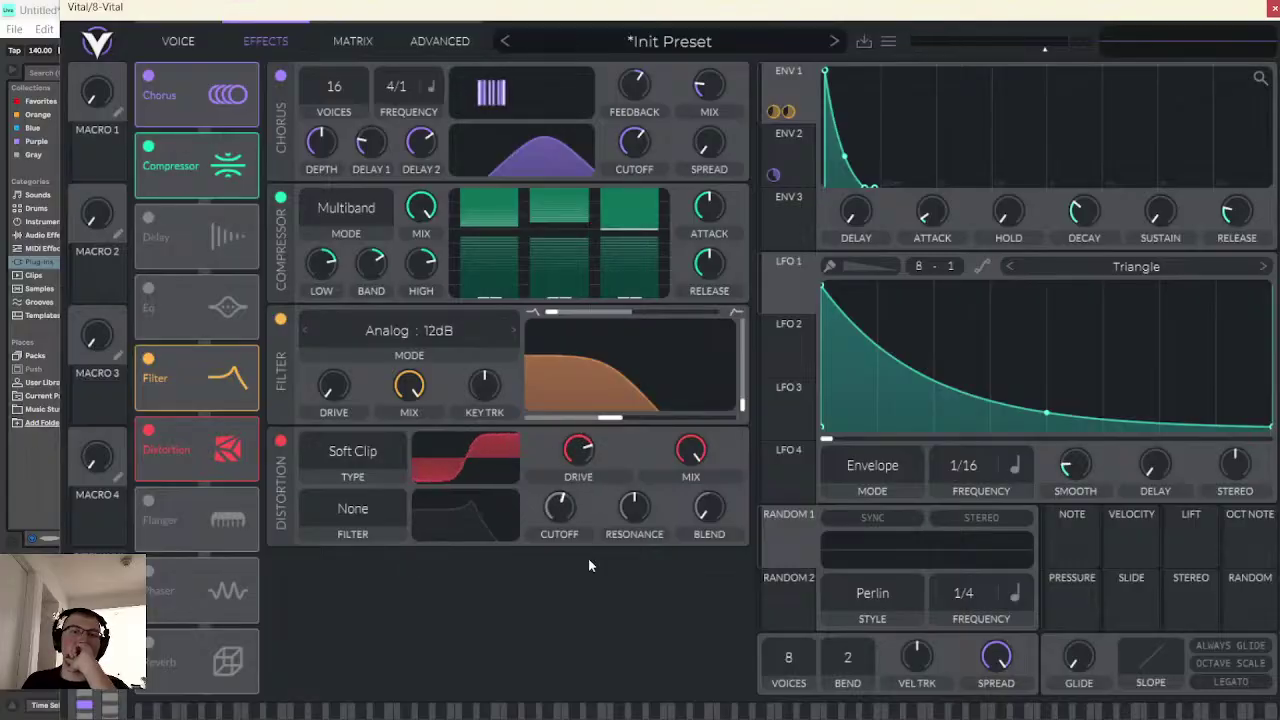
pyautogui.click(593, 712)
pyautogui.click(593, 712)
pyautogui.click(593, 712)
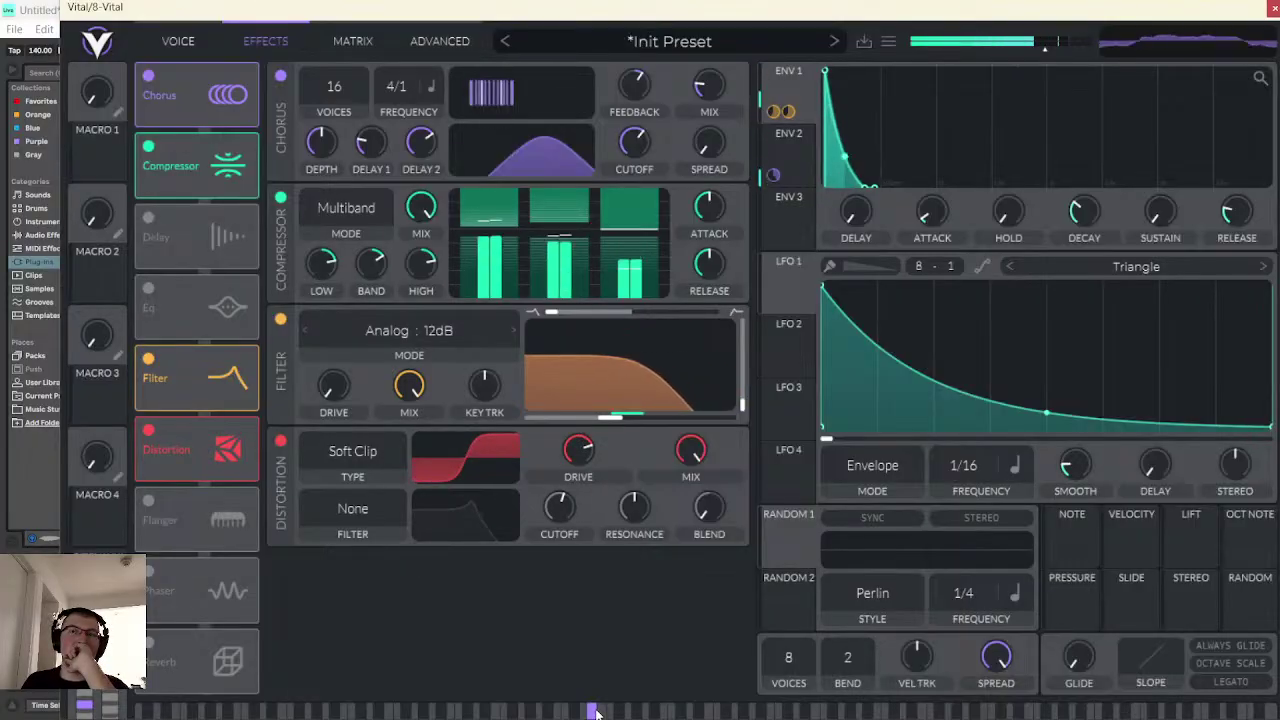
pyautogui.click(593, 712)
pyautogui.click(593, 712)
pyautogui.click(593, 712)
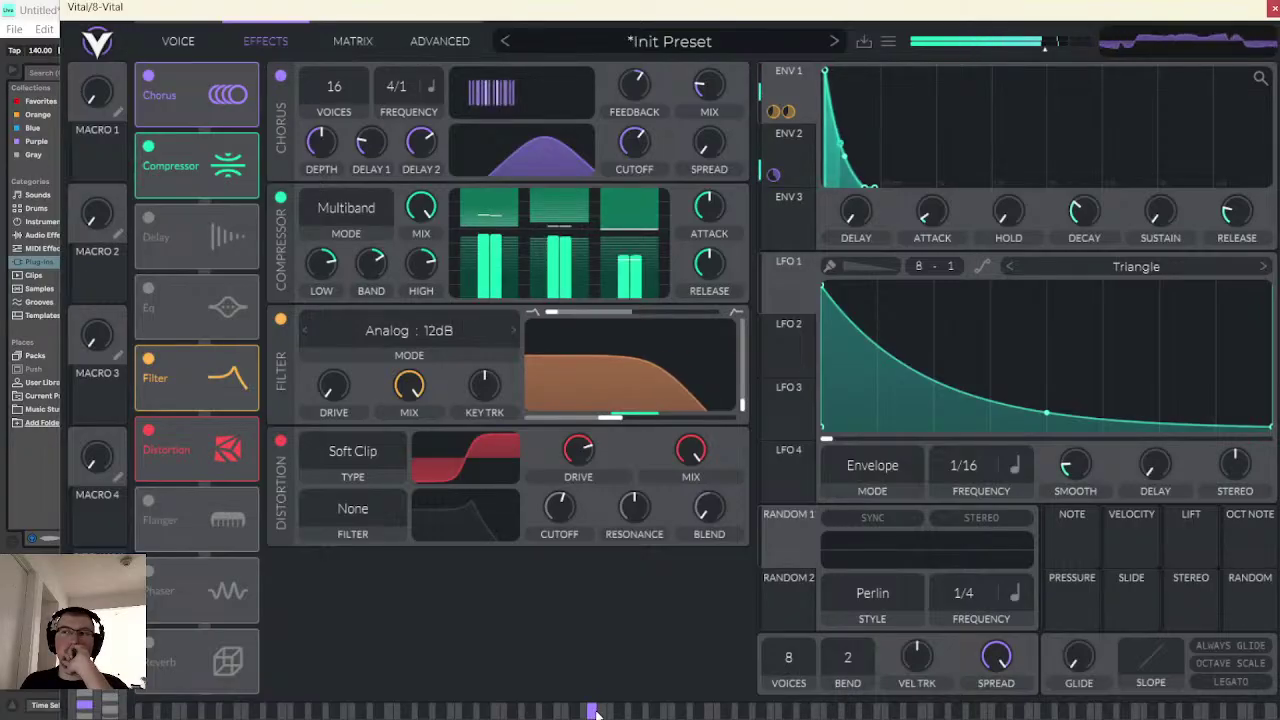
pyautogui.click(593, 712)
pyautogui.click(593, 712)
pyautogui.click(593, 712)
pyautogui.click(593, 712)
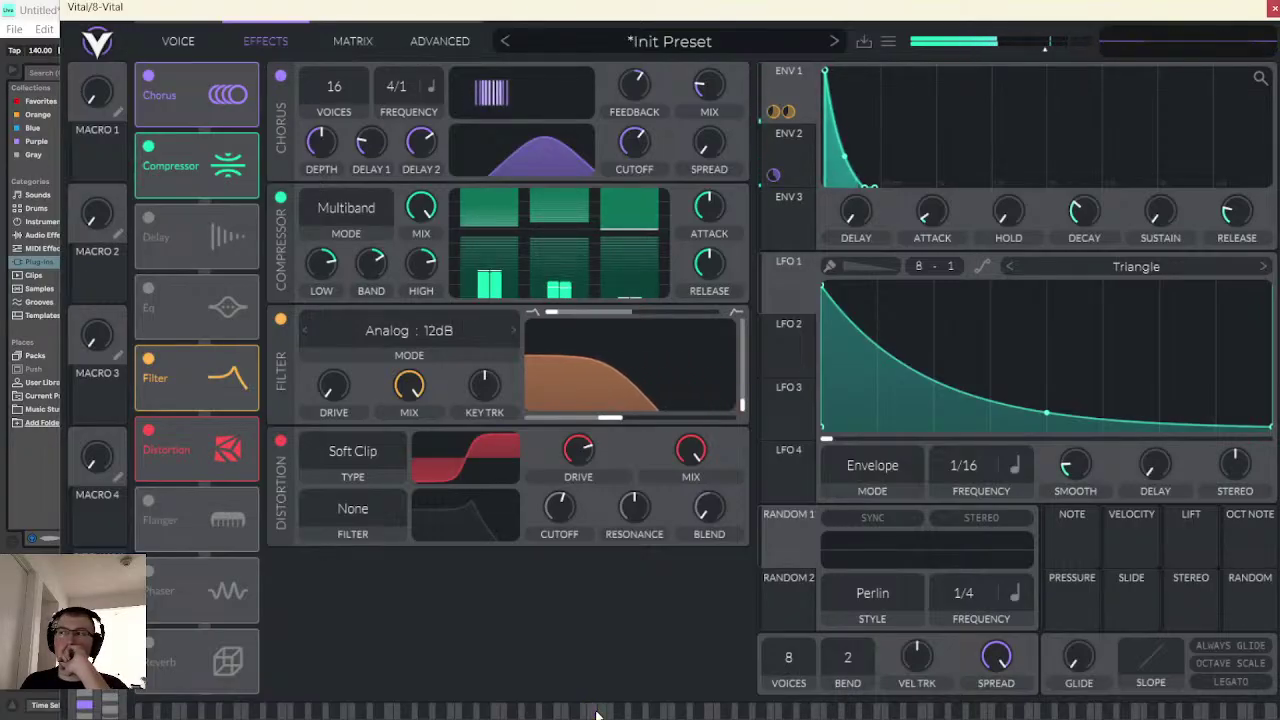
pyautogui.click(593, 712)
pyautogui.click(593, 712)
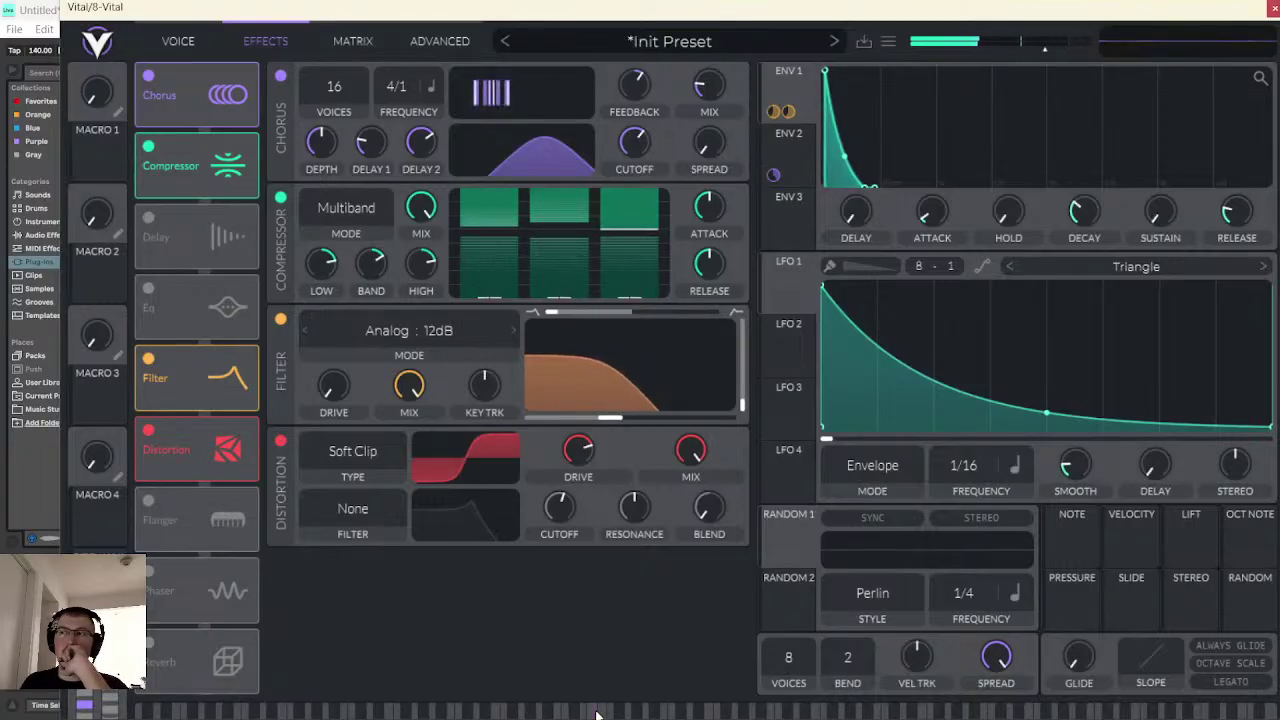
pyautogui.click(593, 712)
pyautogui.click(593, 712)
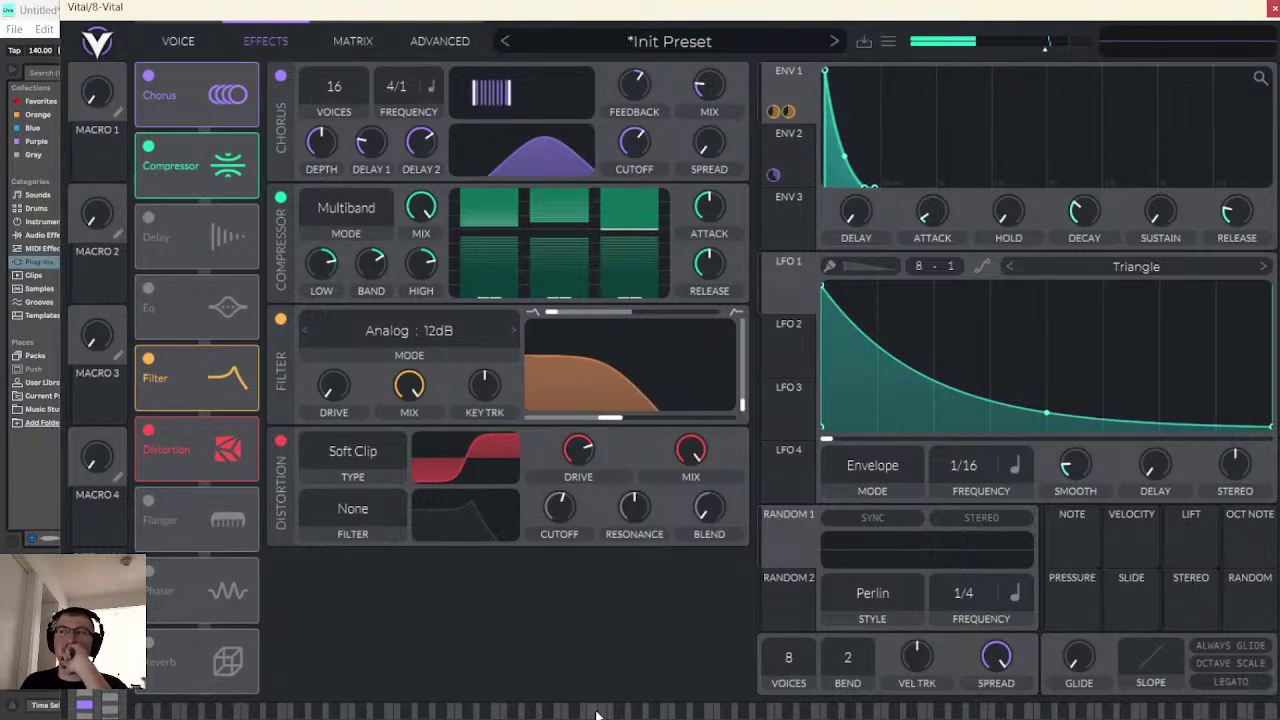
pyautogui.click(593, 712)
pyautogui.click(593, 712)
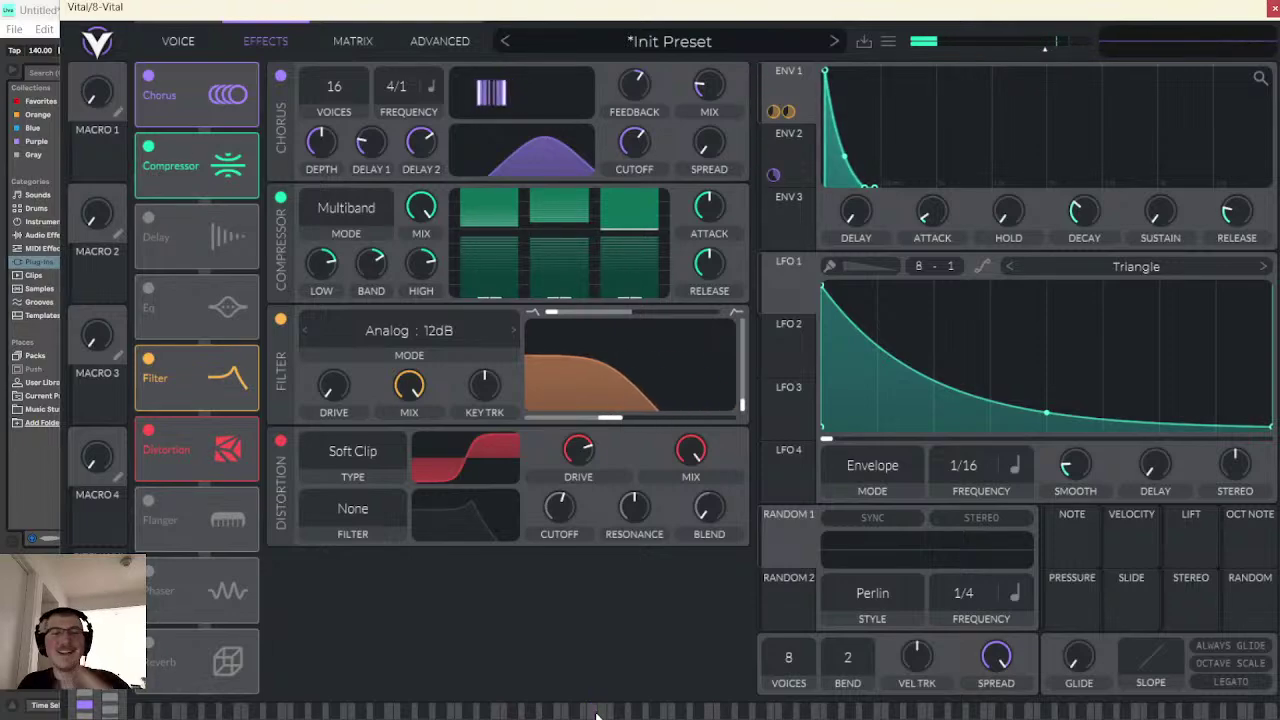
pyautogui.click(593, 712)
pyautogui.click(593, 712)
pyautogui.click(593, 712)
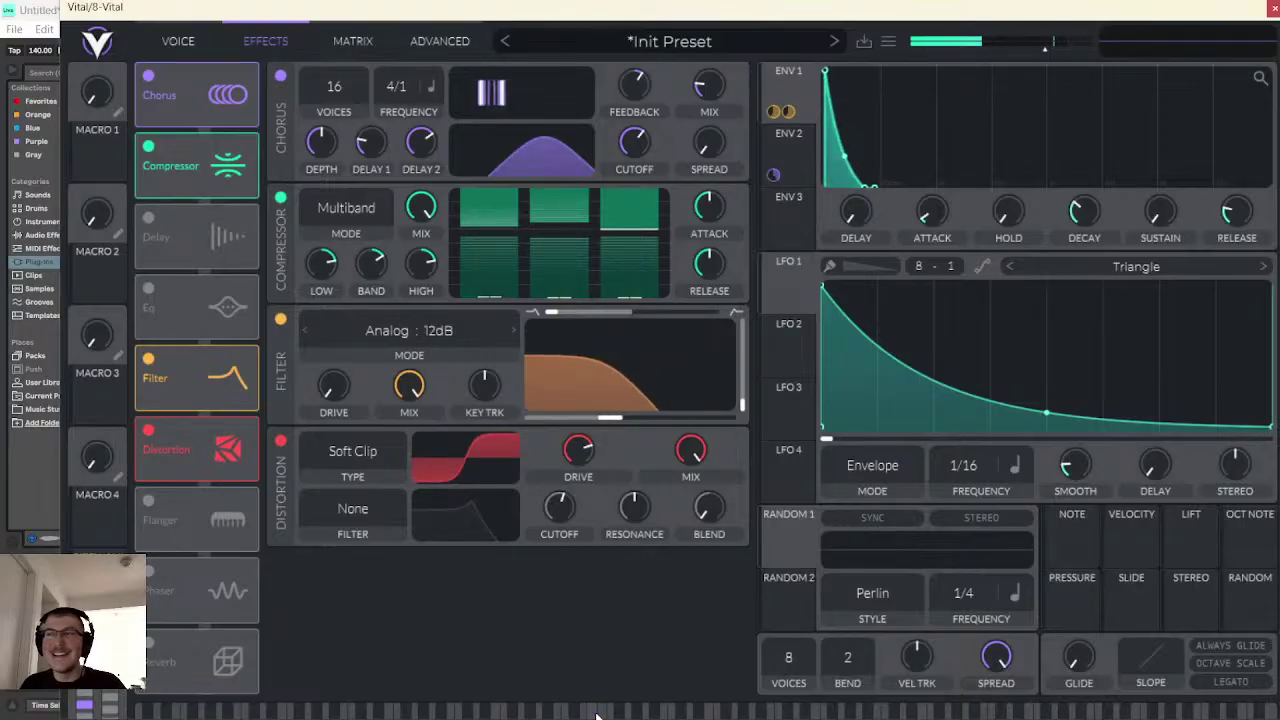
pyautogui.click(593, 712)
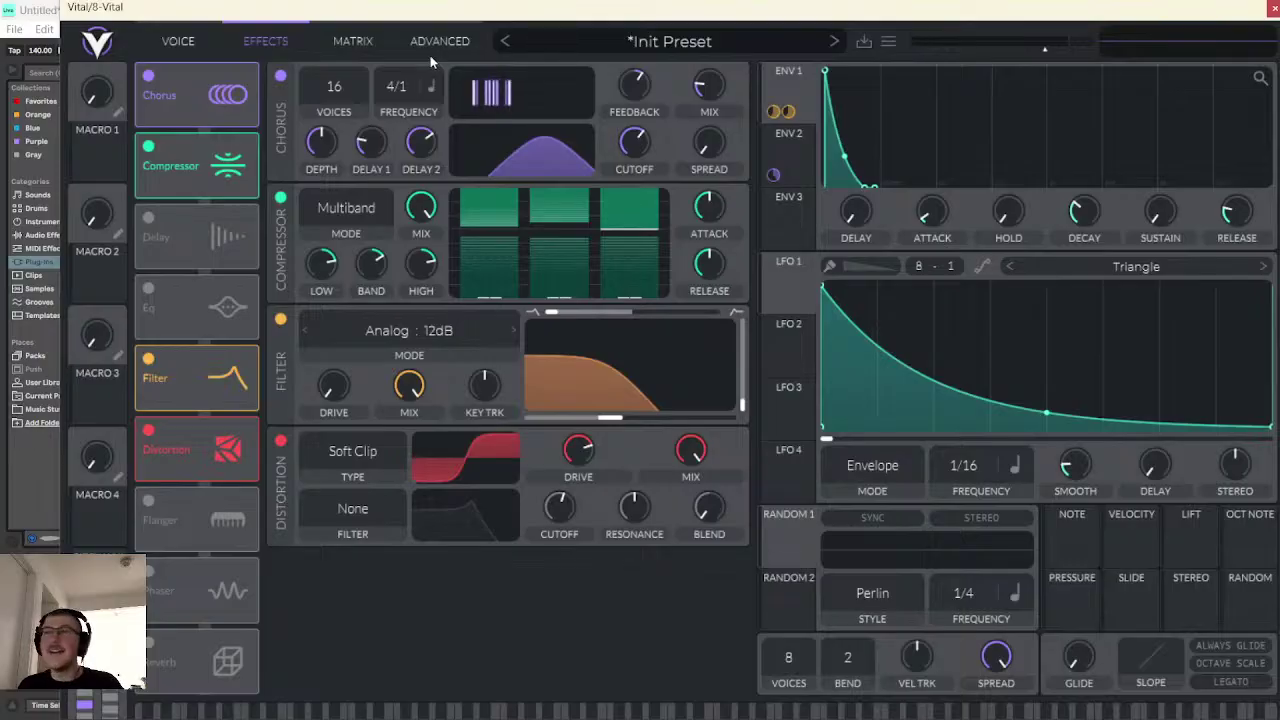
# - Close the Vital editor and play the arrangement from bar 17 to hear the existing drums and bass
pyautogui.click(178, 41)
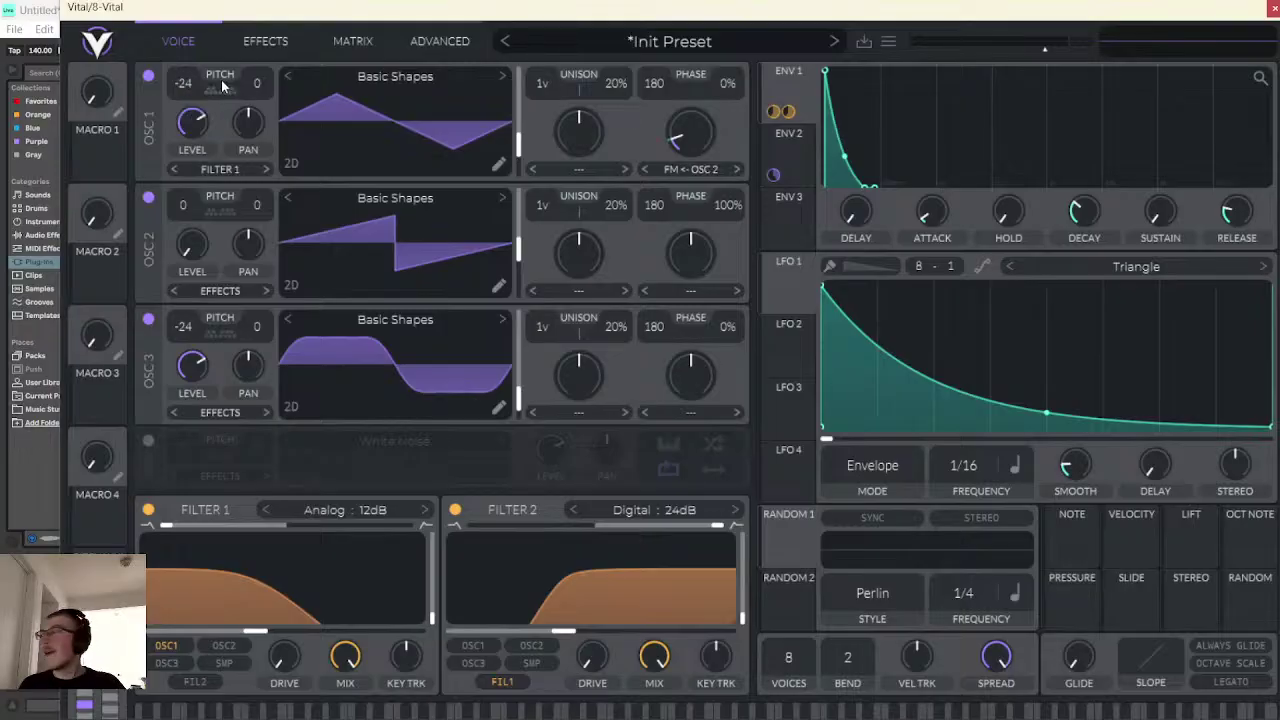
pyautogui.click(265, 43)
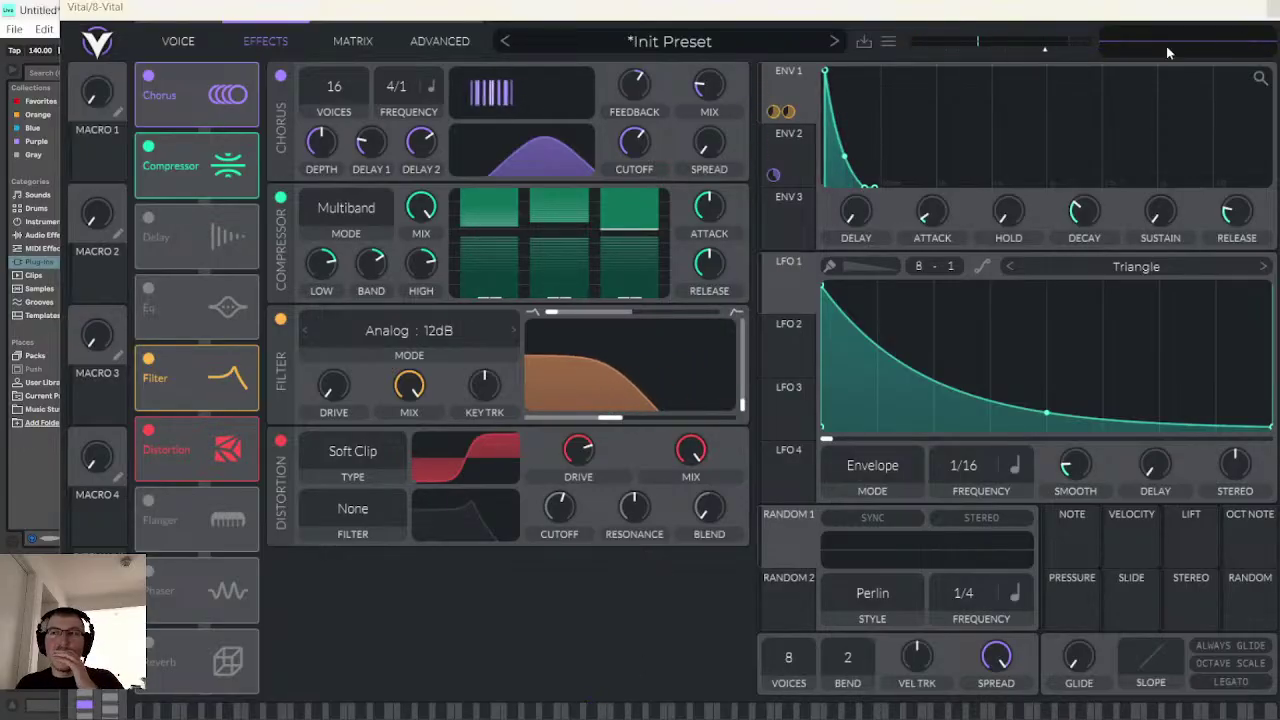
pyautogui.click(1268, 8)
pyautogui.click(689, 333)
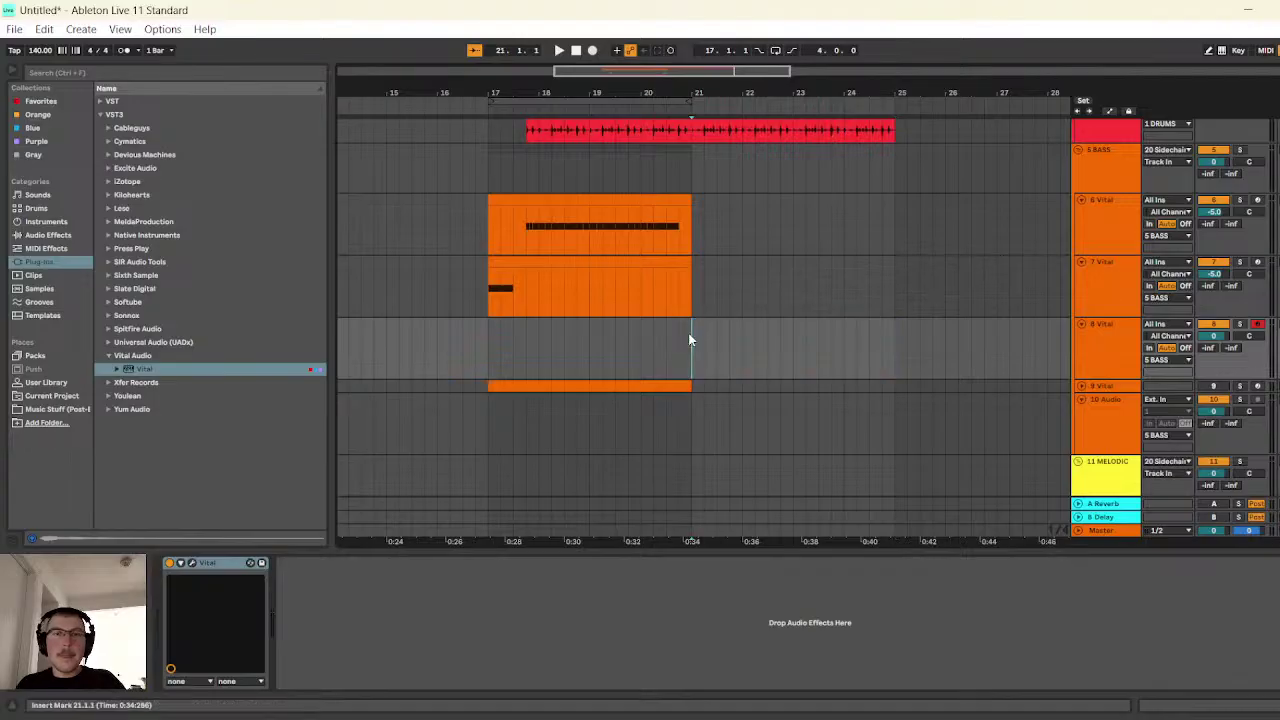
pyautogui.click(500, 168)
pyautogui.click(561, 54)
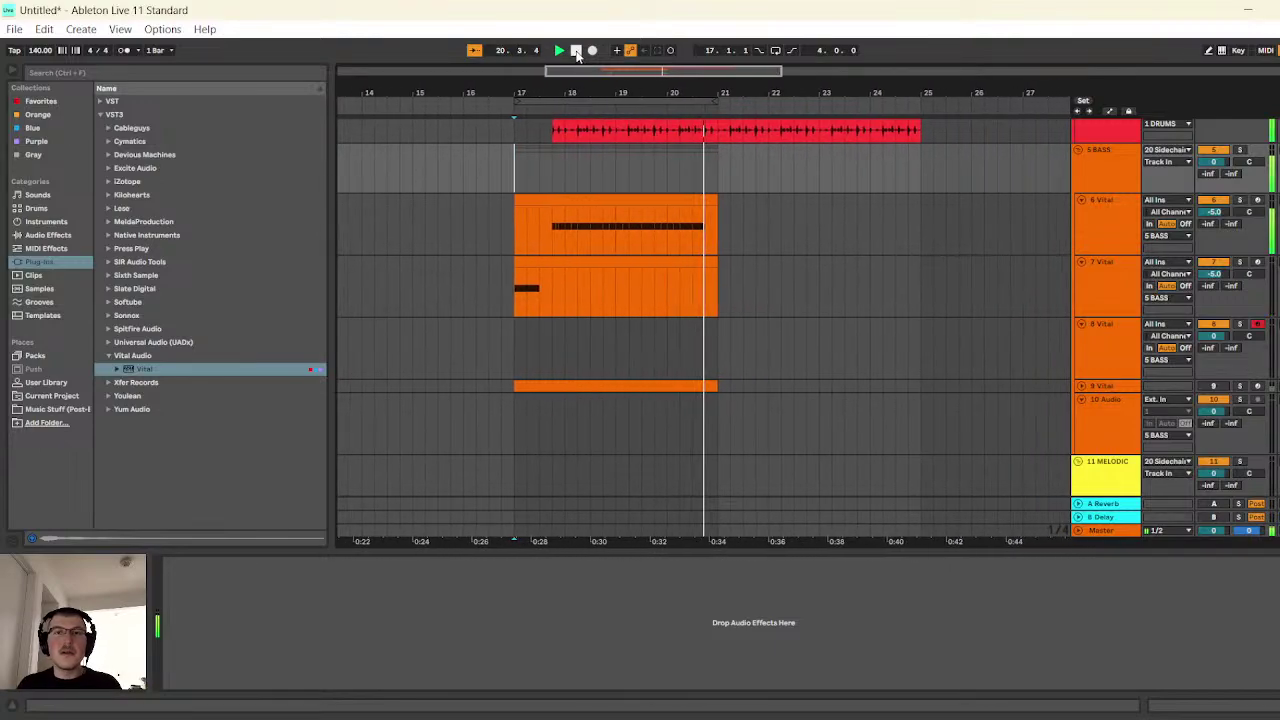
pyautogui.click(576, 51)
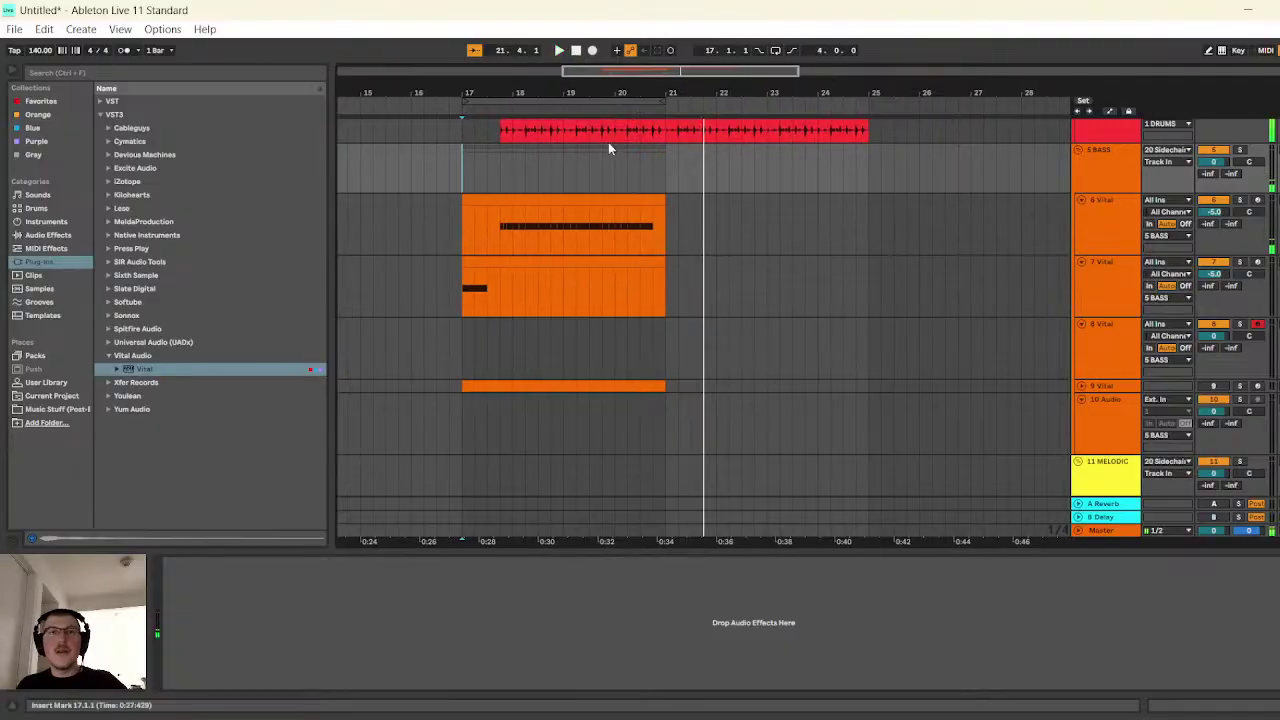
# - Create an empty MIDI clip on the 7 Vital track from bar 21 to bar 25
pyautogui.moveTo(675, 290); pyautogui.dragTo(870, 291)
pyautogui.hotkey('ctrl', 'shift', 'm')
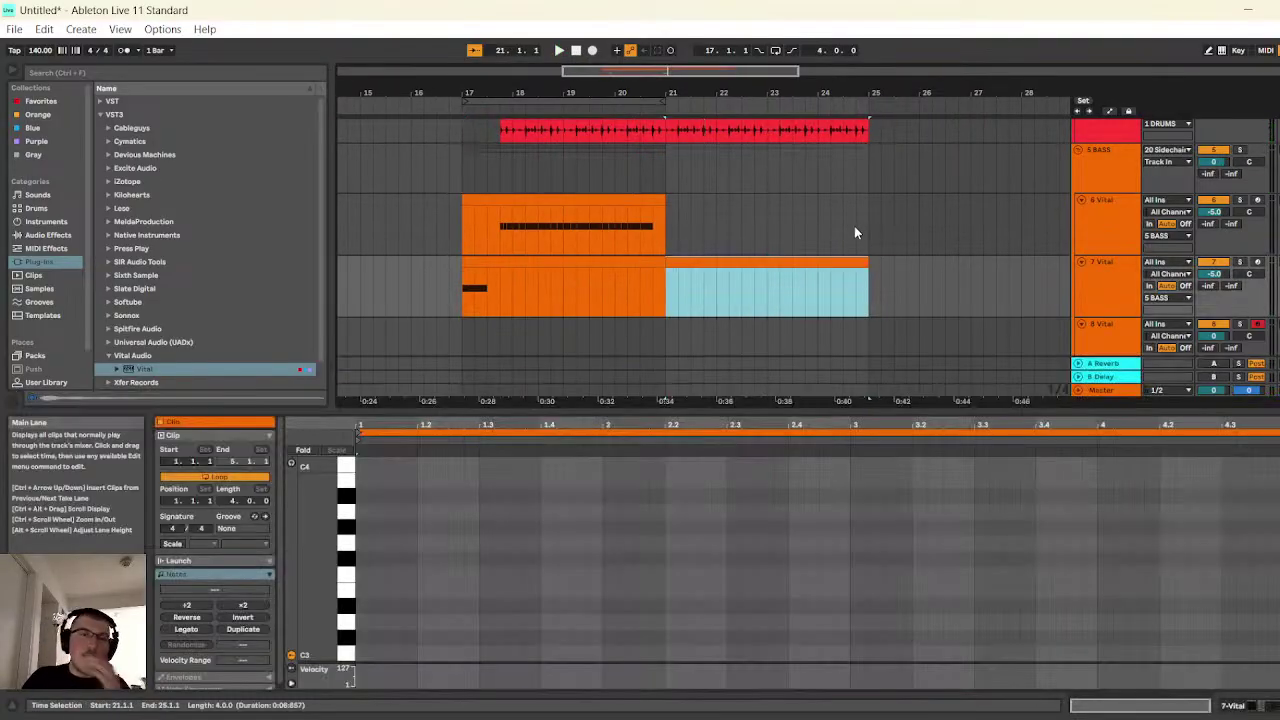
pyautogui.click(528, 600)
# - Add a sixteenth D#3 note at 1.4 in the new clip and duplicate it consecutively up to 2.4
pyautogui.scroll(-2, 540, 590)
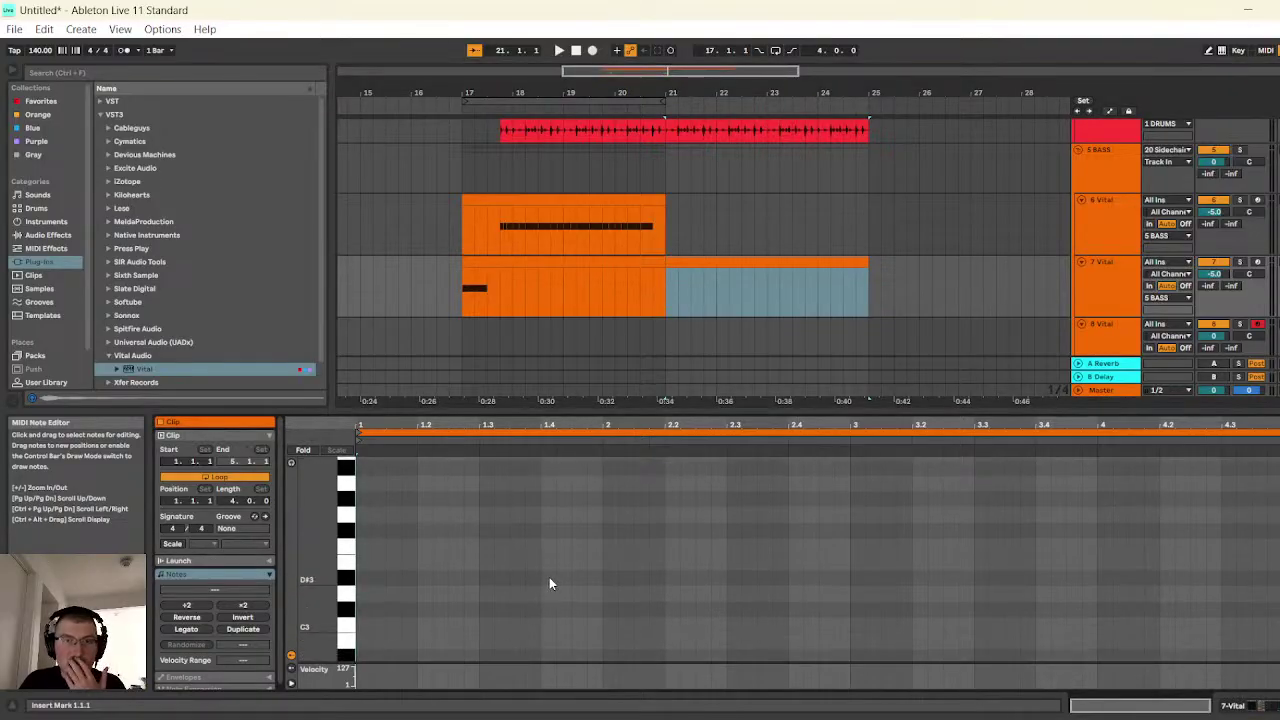
pyautogui.scroll(-1, 549, 579)
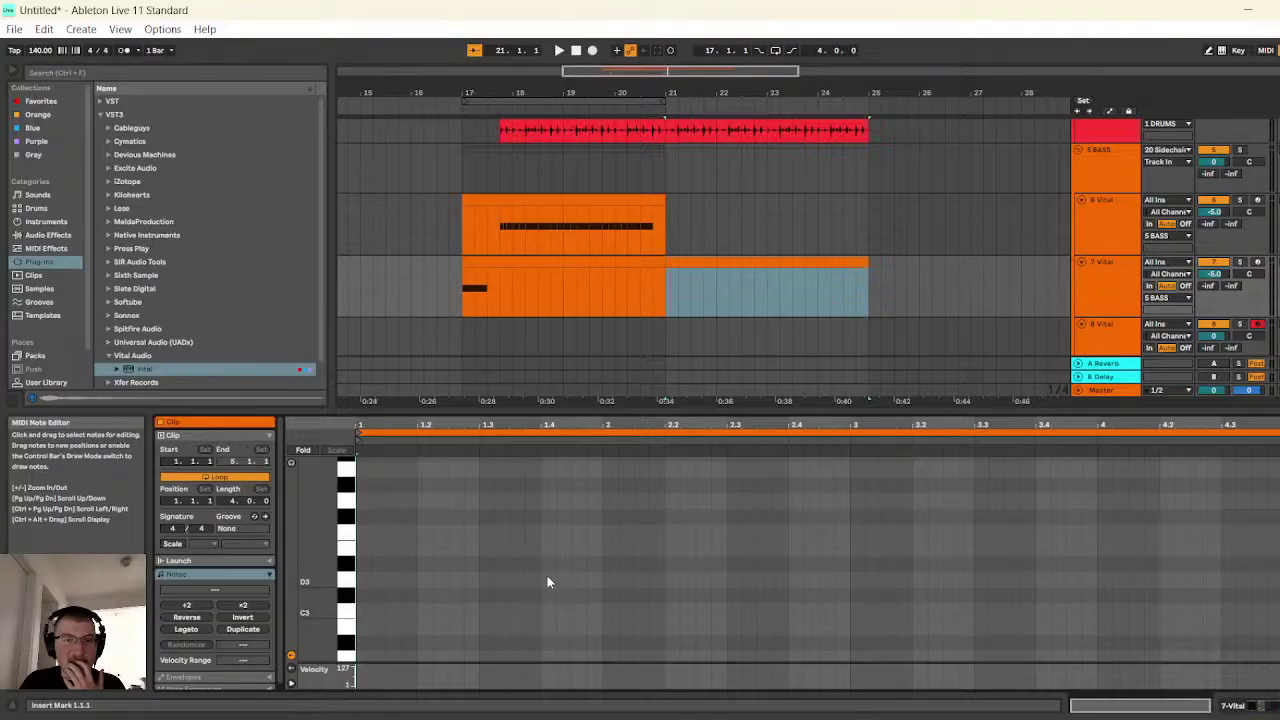
pyautogui.doubleClick(549, 562)
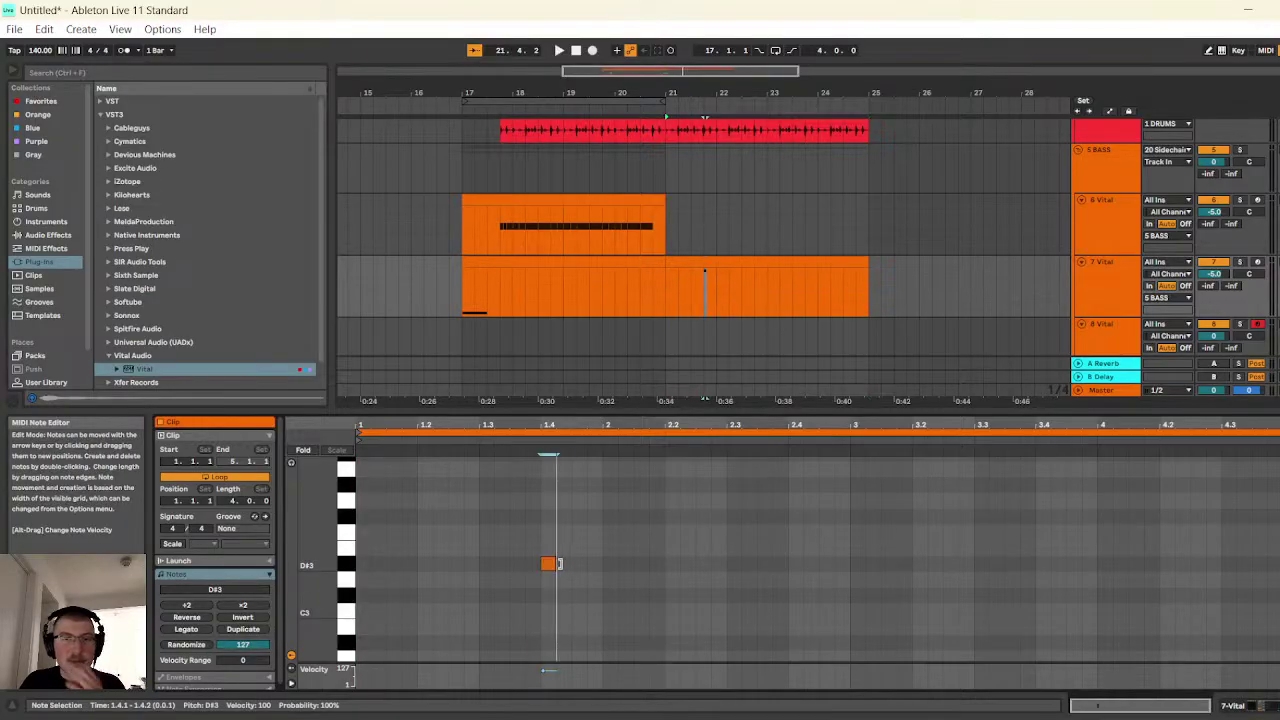
pyautogui.hotkey('ctrl', 'd')
pyautogui.hotkey('ctrl', 'd')
pyautogui.hotkey('ctrl', 'd')
pyautogui.hotkey('ctrl', 'd')
pyautogui.hotkey('ctrl', 'd')
pyautogui.hotkey('ctrl', 'd')
pyautogui.hotkey('ctrl', 'd')
pyautogui.hotkey('ctrl', 'd')
pyautogui.hotkey('ctrl', 'd')
pyautogui.hotkey('ctrl', 'd')
pyautogui.hotkey('ctrl', 'd')
pyautogui.hotkey('ctrl', 'd')
pyautogui.hotkey('ctrl', 'd')
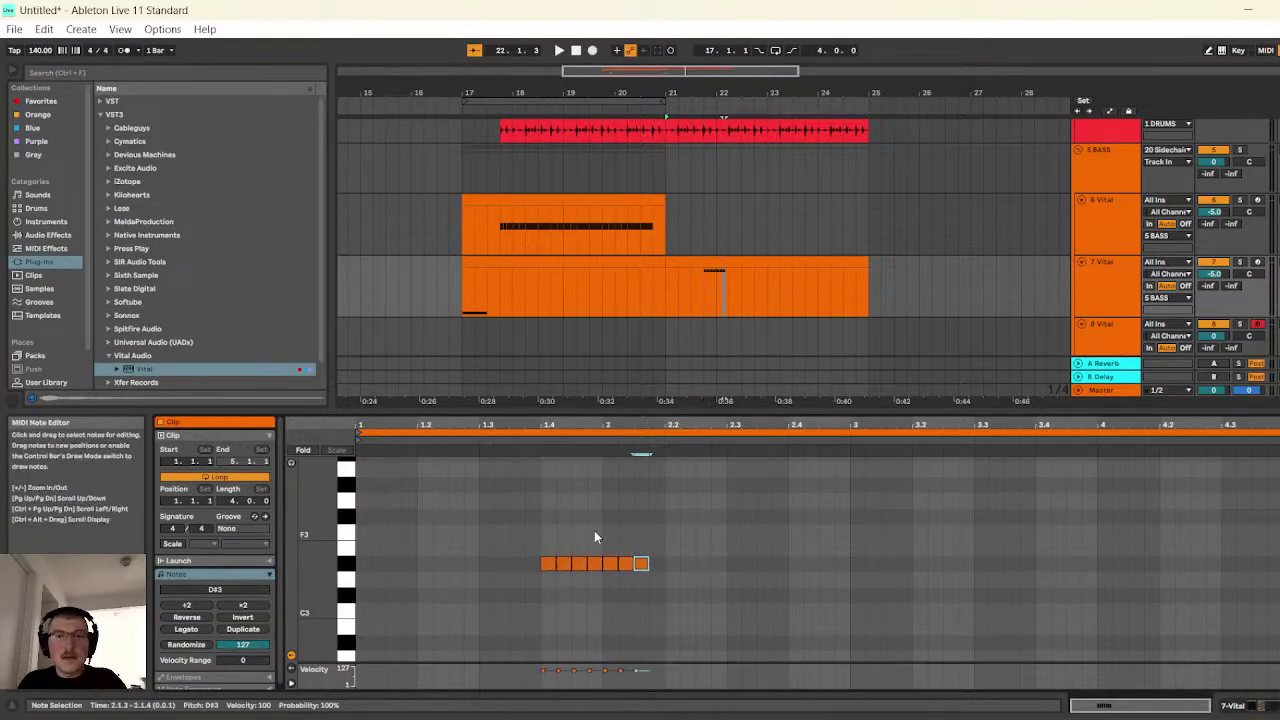
pyautogui.hotkey('ctrl', 'd')
pyautogui.hotkey('ctrl', 'd')
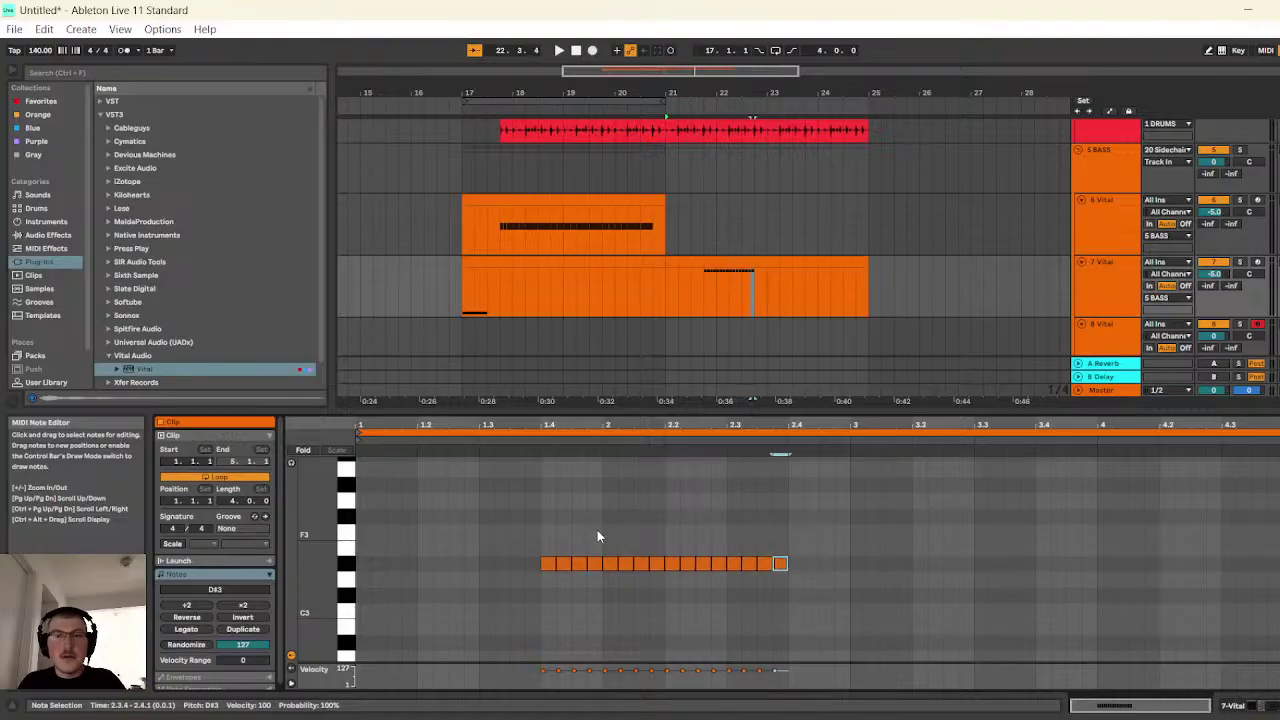
# - Transpose all the repeated D#3 notes down one octave to D#2 and play the clip from bar 21
pyautogui.moveTo(540, 522); pyautogui.dragTo(965, 662)
pyautogui.hotkey('shift', 'Down')
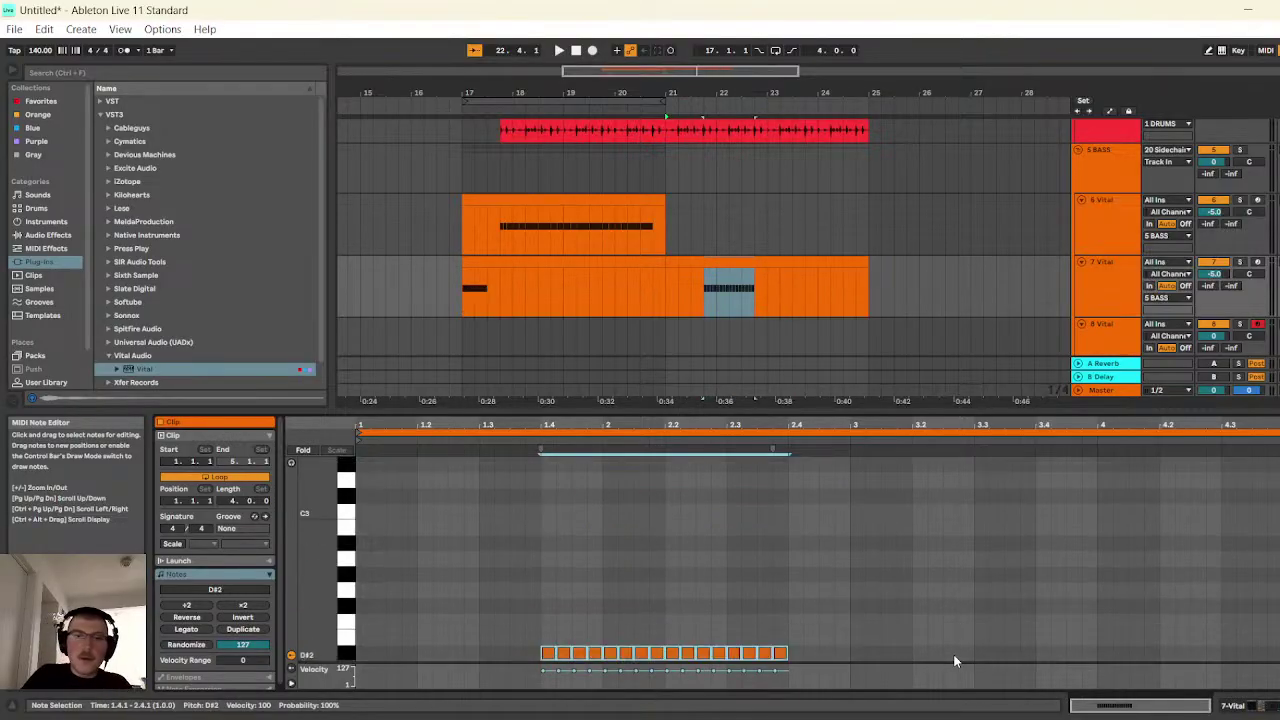
pyautogui.click(667, 282)
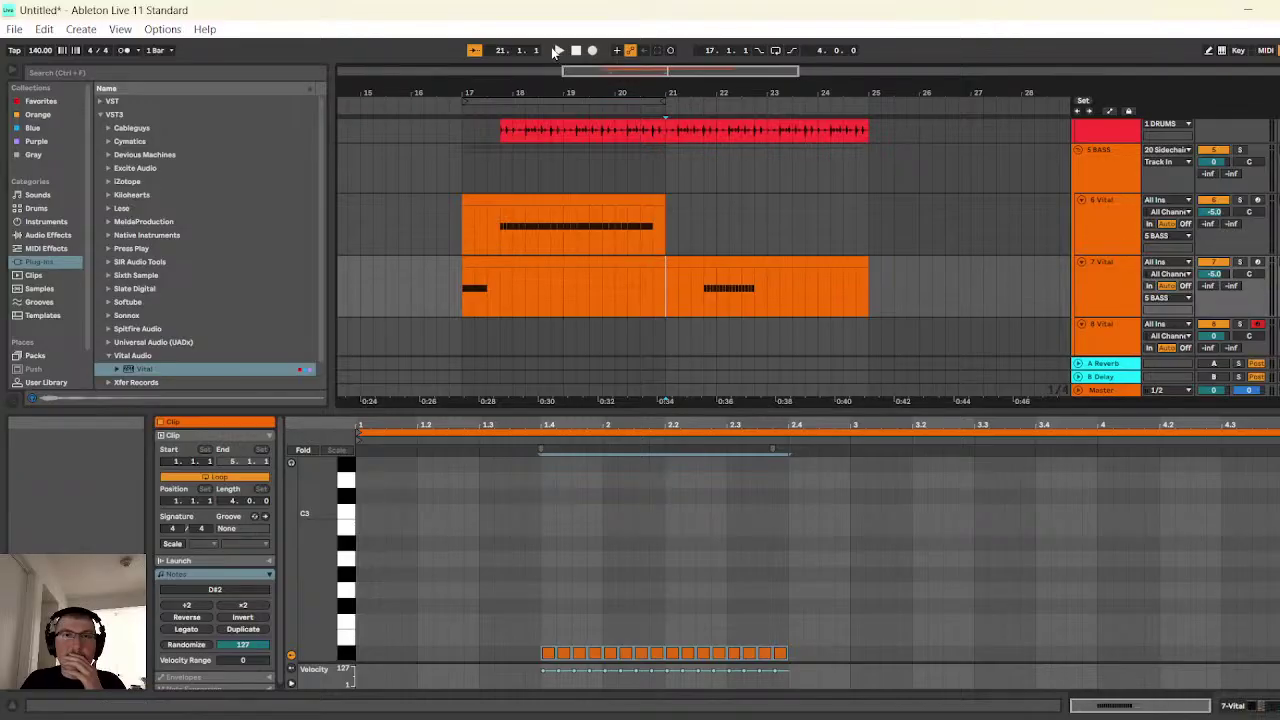
pyautogui.click(559, 50)
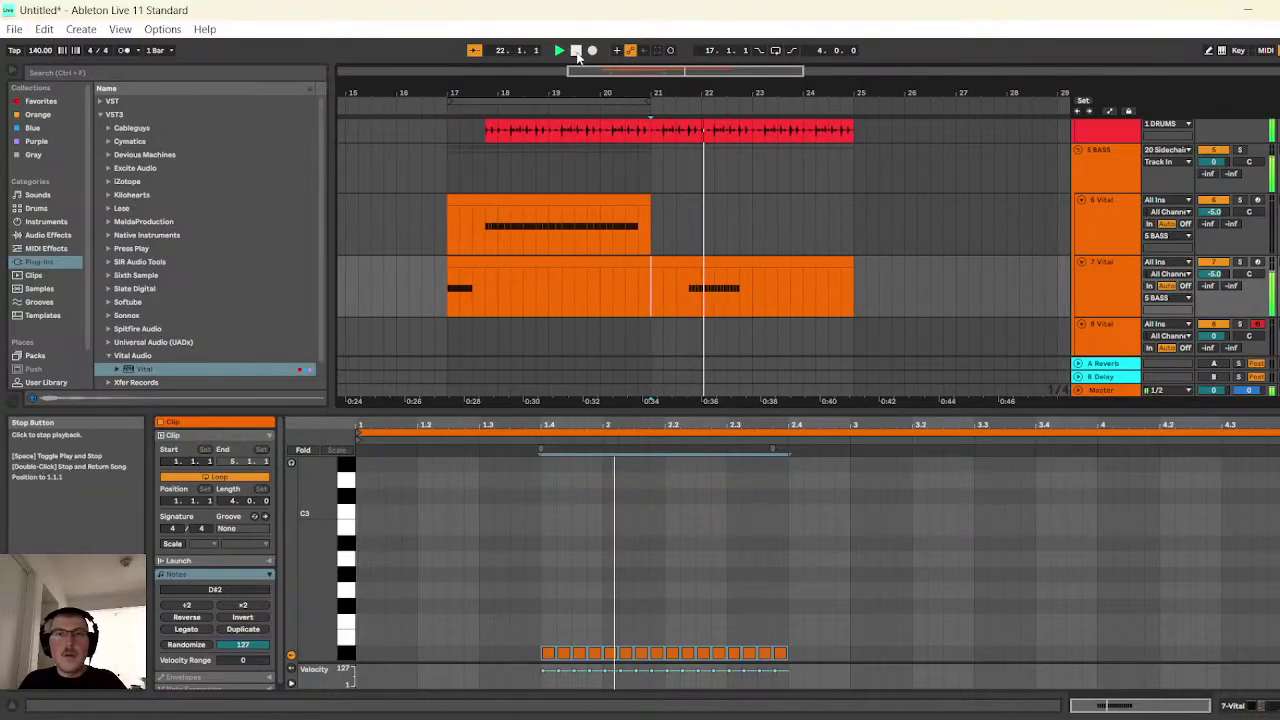
pyautogui.click(575, 50)
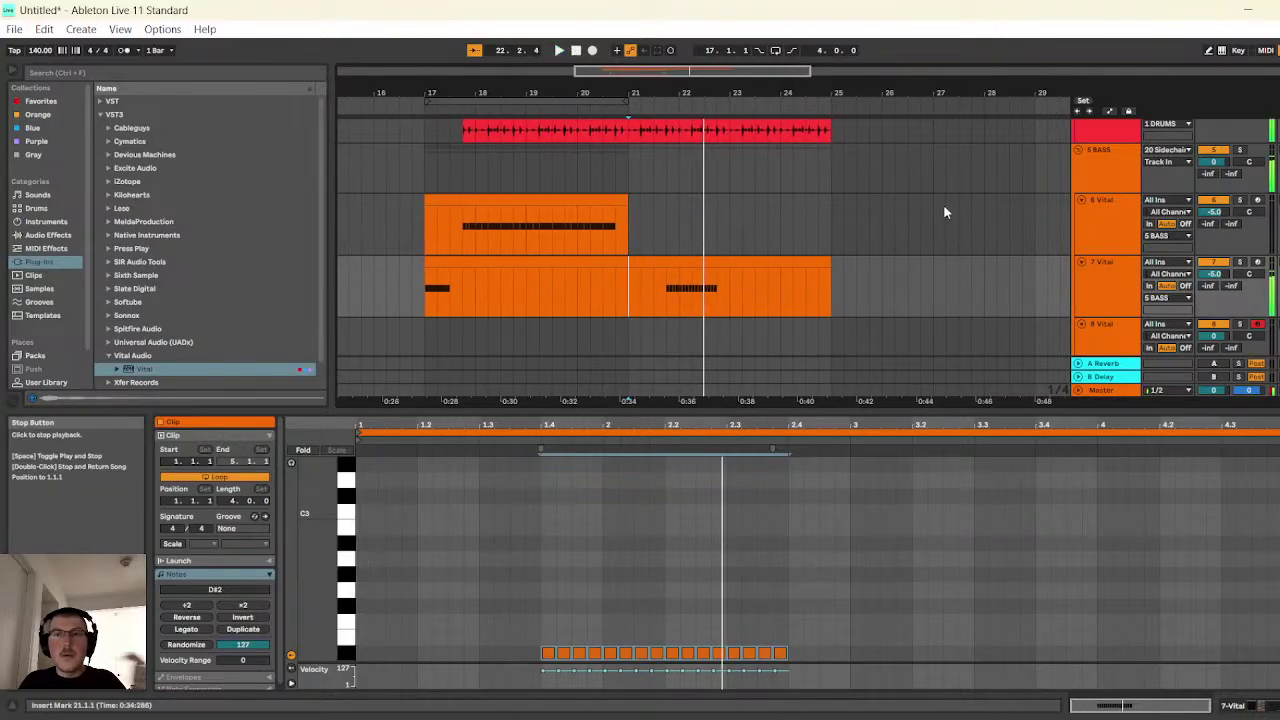
# - Move the bar 21–25 MIDI clip from the 7 Vital track to the 8 Vital track and play it
pyautogui.scroll(-2, 760, 220)
pyautogui.click(746, 237)
pyautogui.moveTo(746, 237); pyautogui.dragTo(689, 247)
pyautogui.click(623, 261)
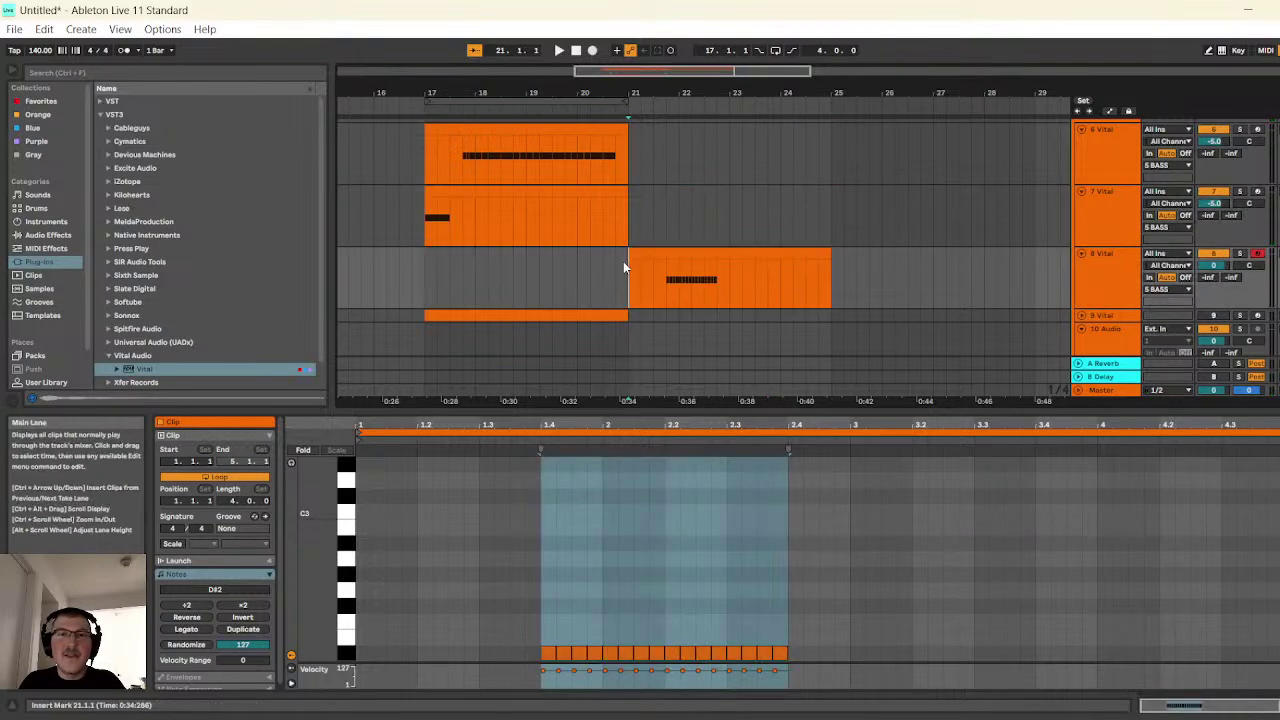
pyautogui.click(559, 50)
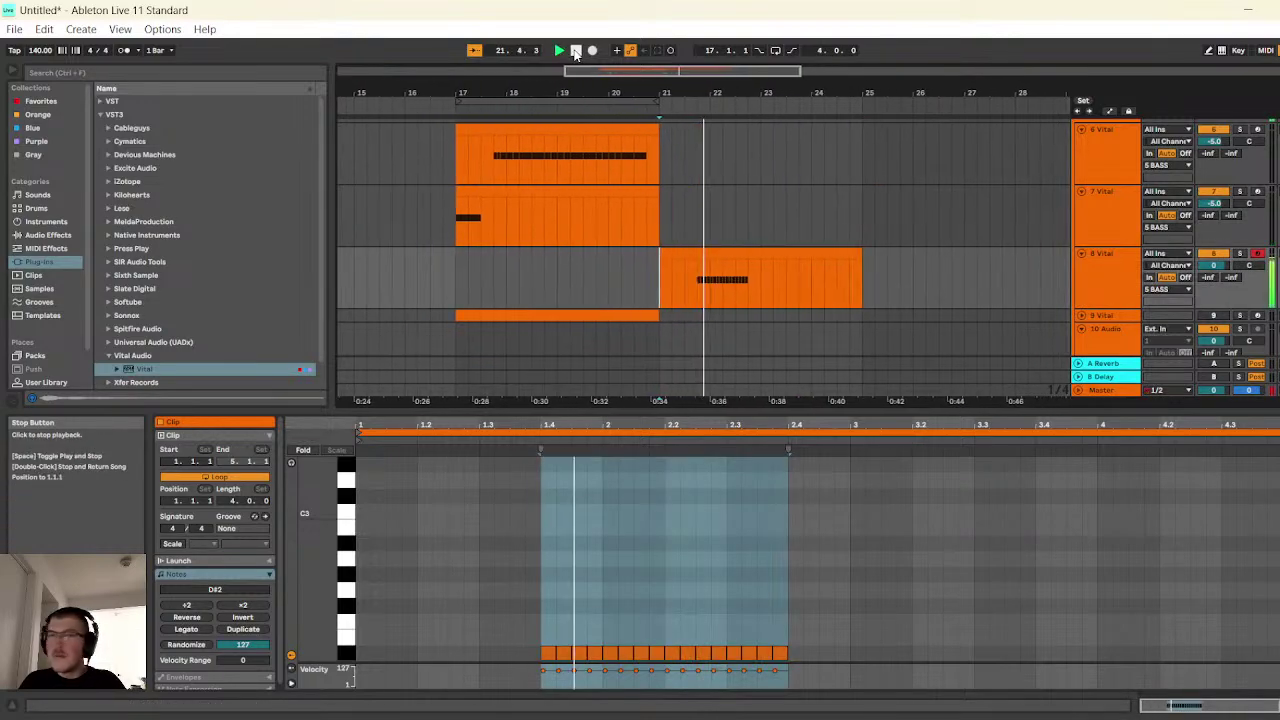
pyautogui.click(575, 50)
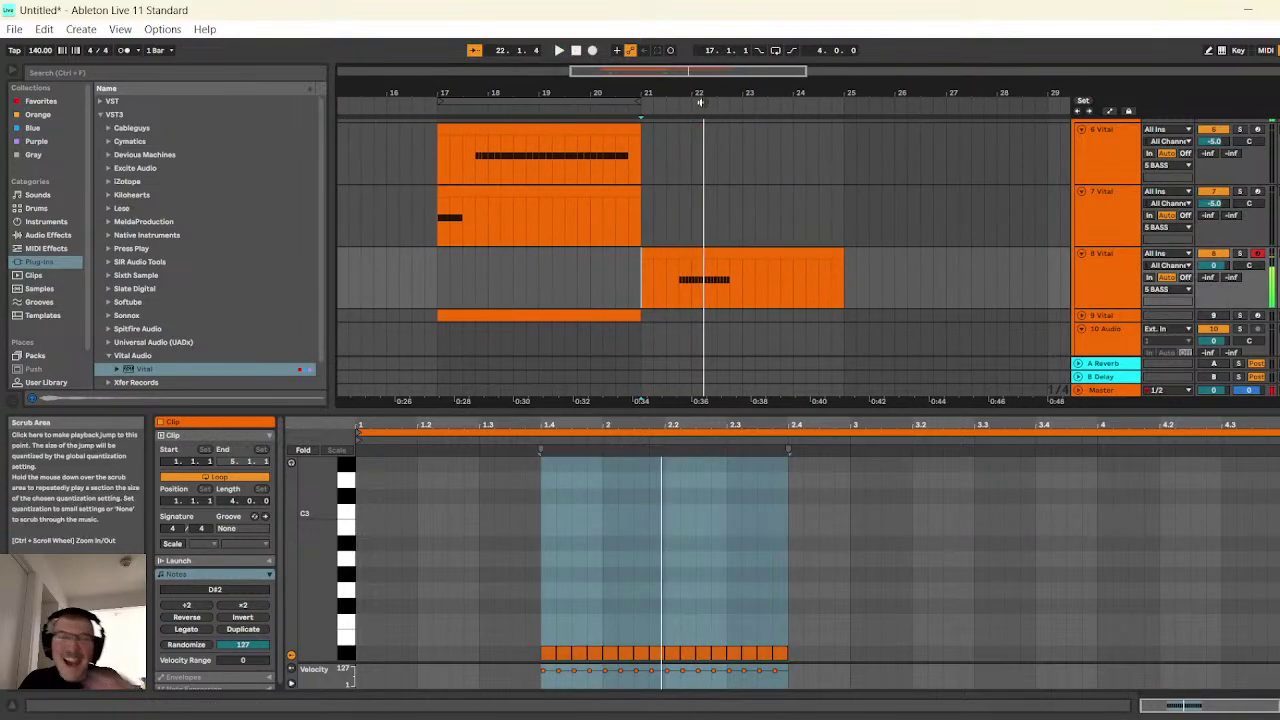
# - Open the Vital synth on the 8 Vital track, shorten the ENV 1 decay and audition single notes
pyautogui.click(1117, 283)
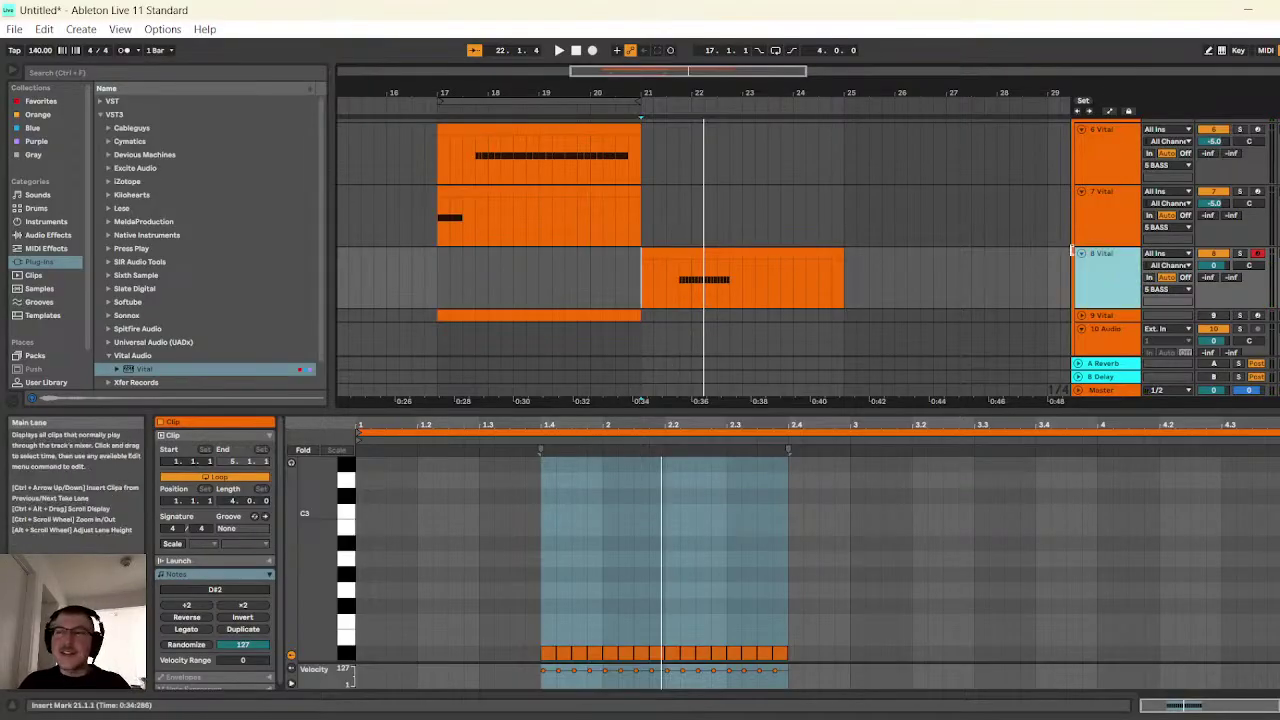
pyautogui.click(1088, 271)
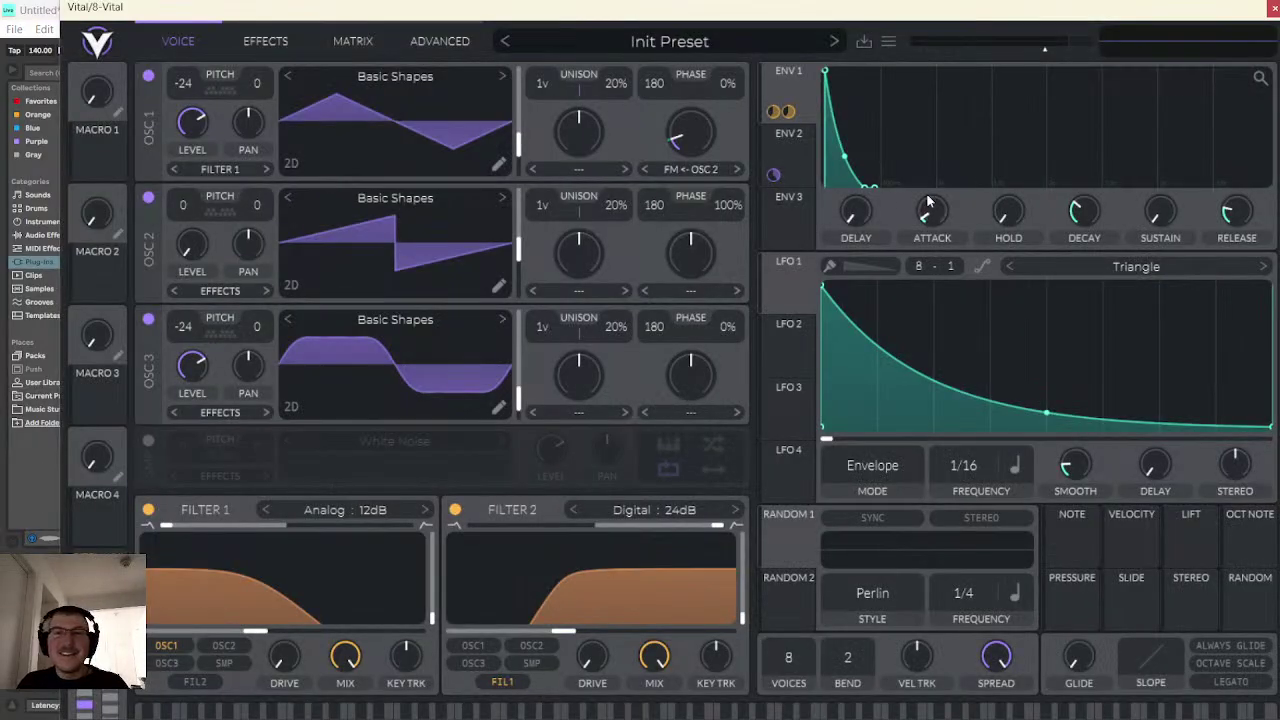
pyautogui.moveTo(1077, 221); pyautogui.dragTo(1076, 240)
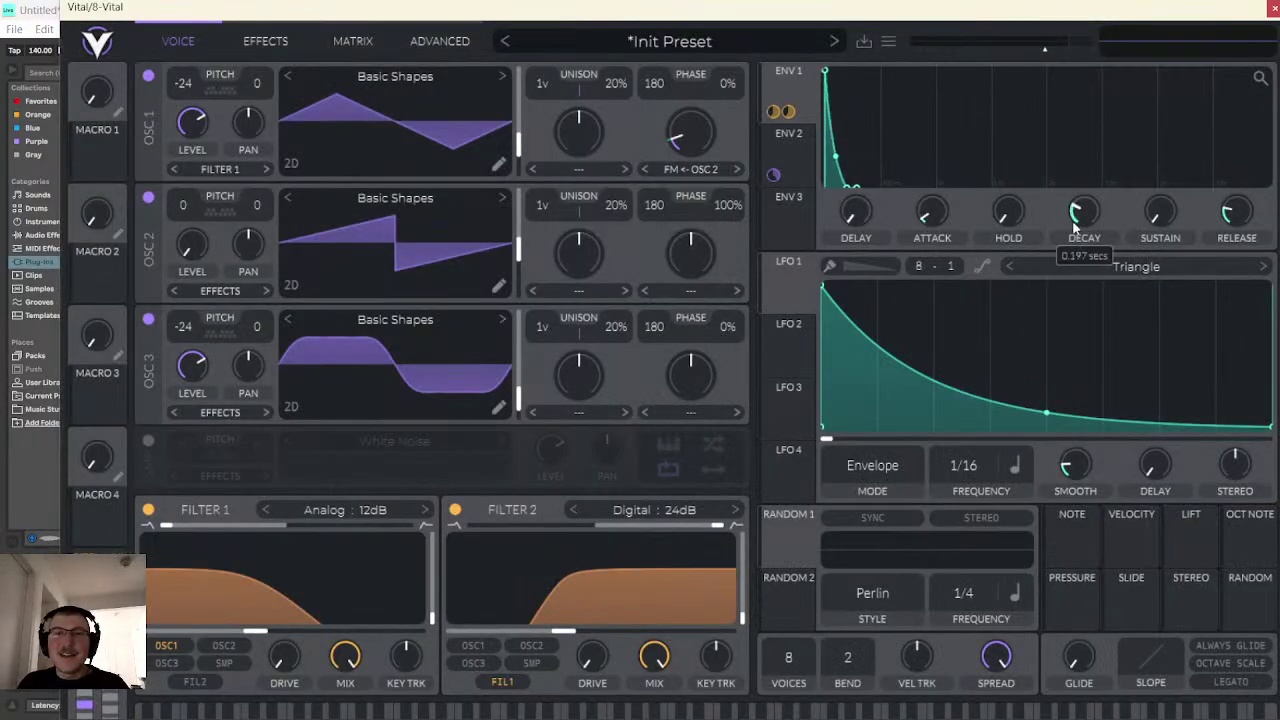
pyautogui.click(590, 713)
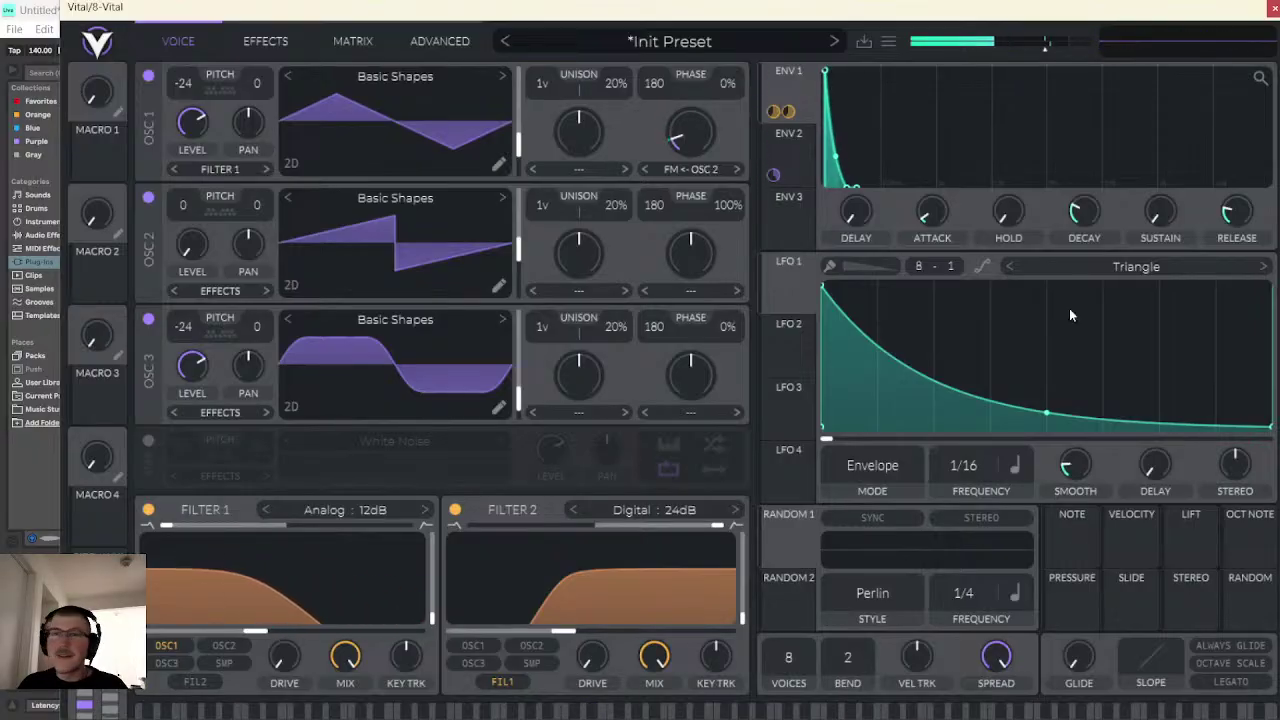
pyautogui.click(593, 712)
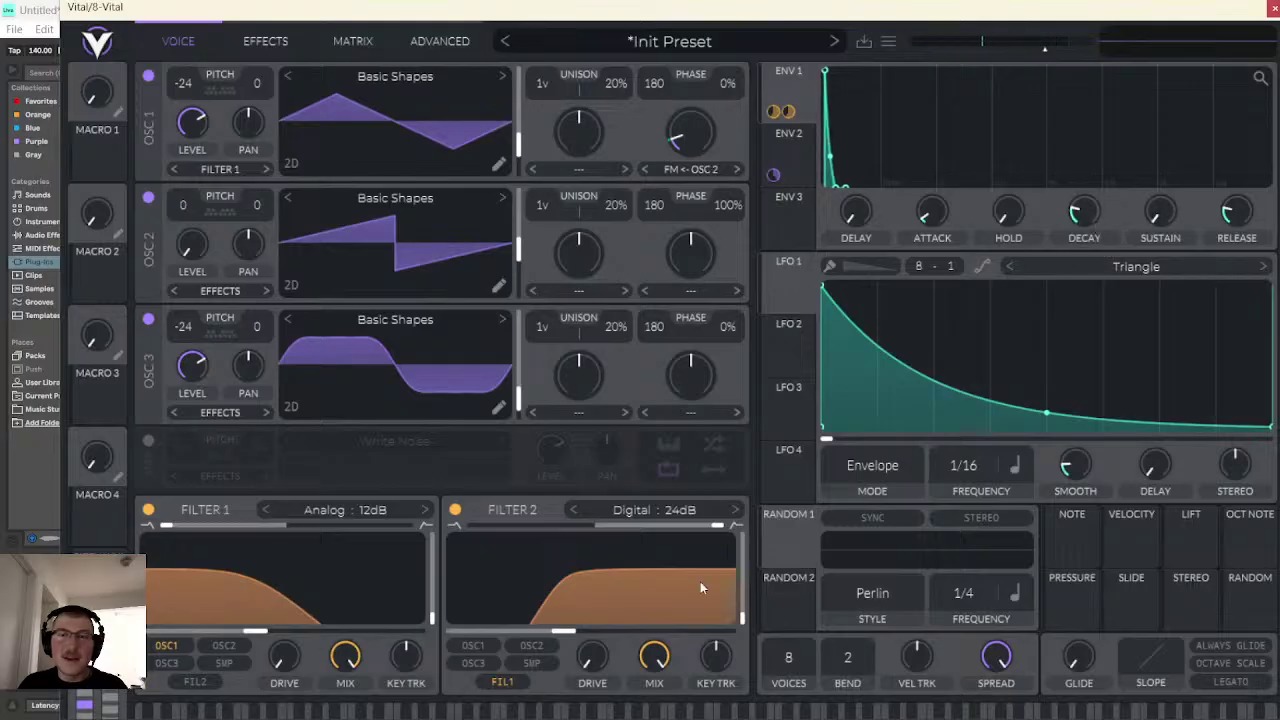
pyautogui.click(604, 712)
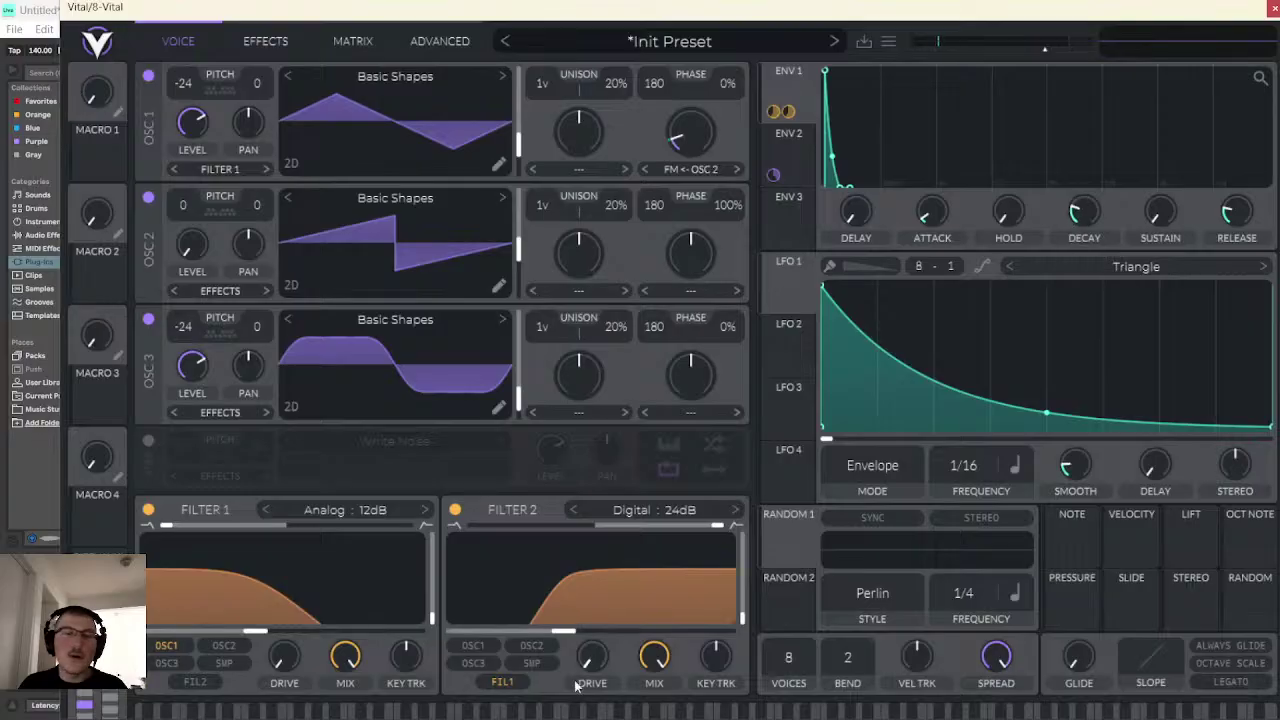
pyautogui.click(590, 712)
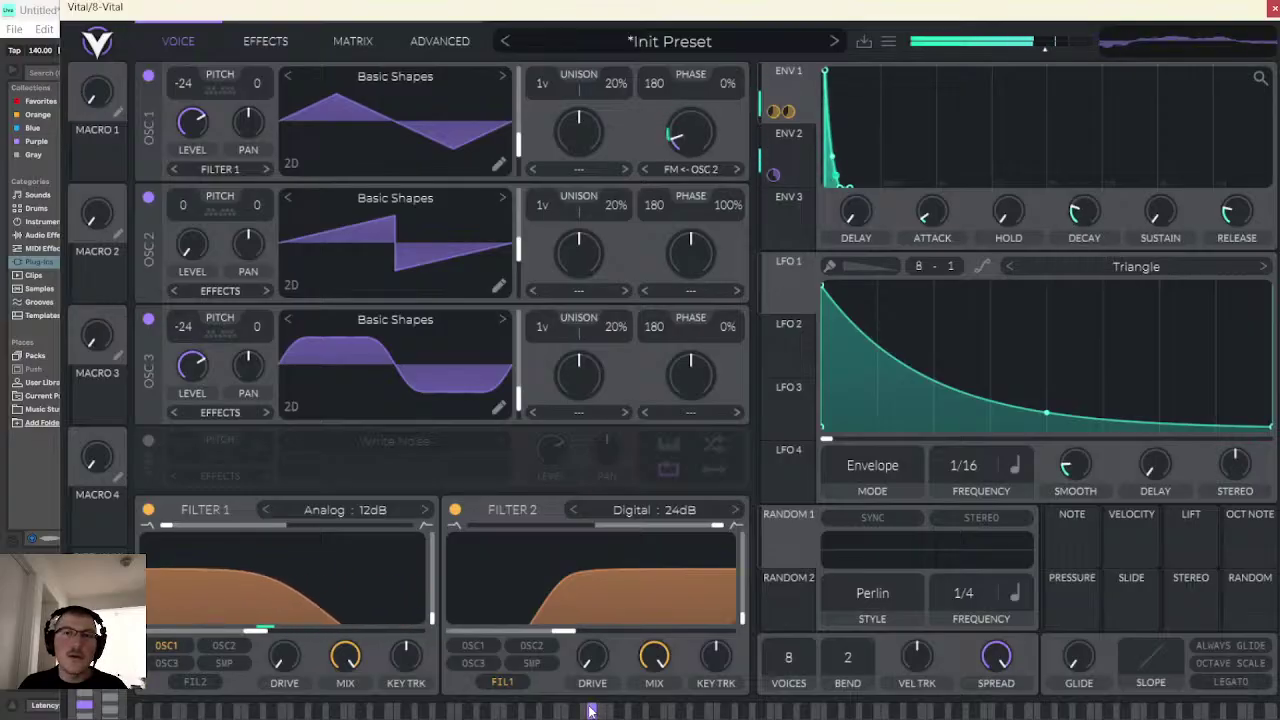
# - Lengthen the ENV 1 attack slightly, then audition it with repeated notes and in the arrangement from bar 21
pyautogui.moveTo(956, 207); pyautogui.dragTo(962, 197)
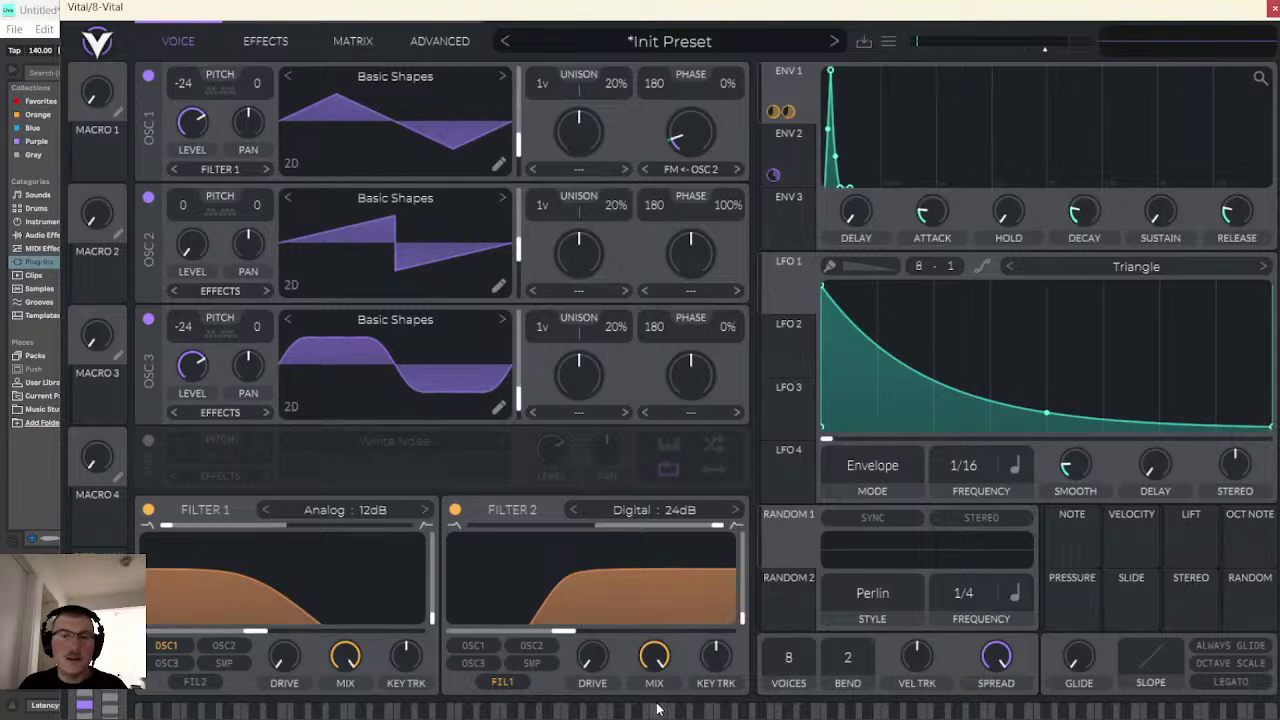
pyautogui.click(604, 712)
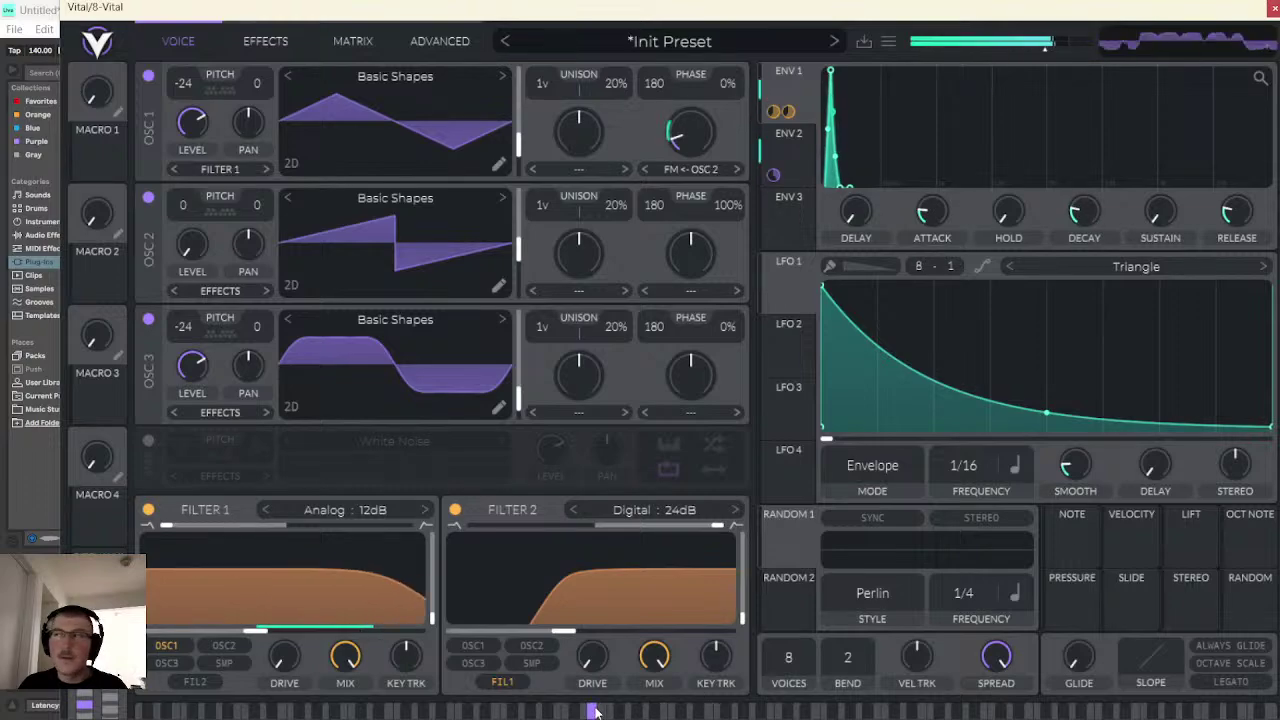
pyautogui.click(597, 713)
pyautogui.click(597, 713)
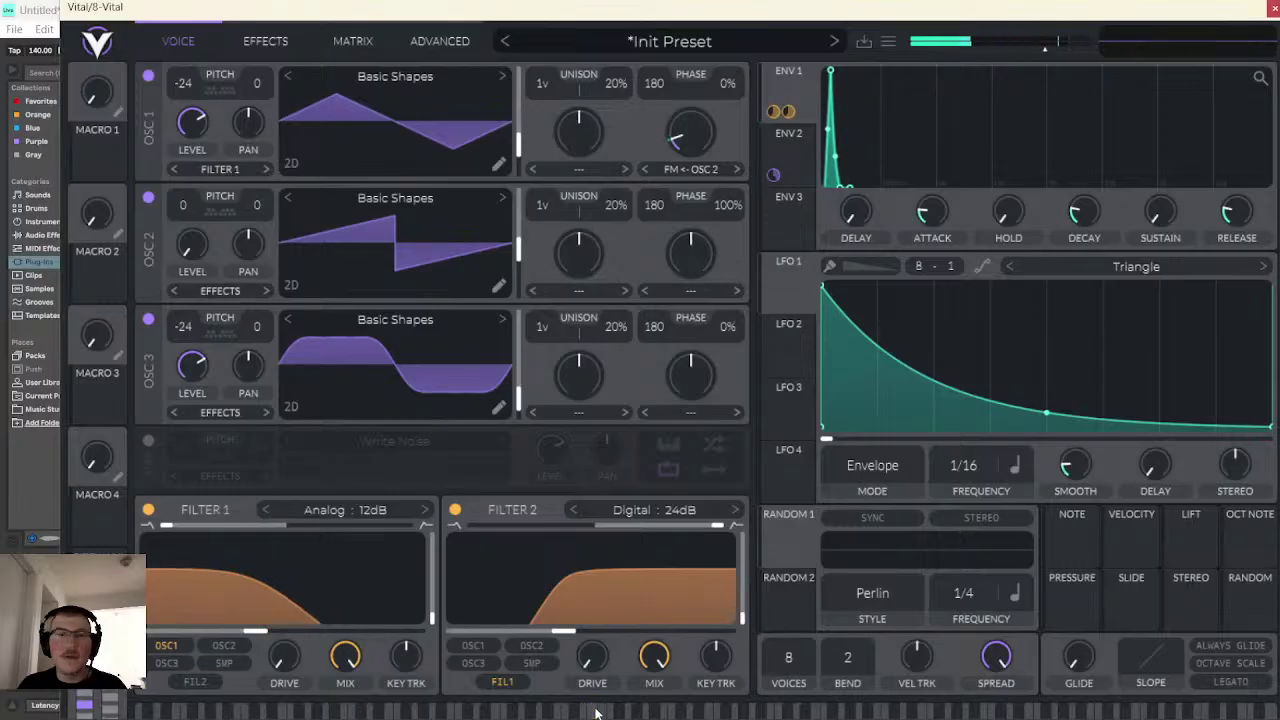
pyautogui.click(597, 713)
pyautogui.click(597, 712)
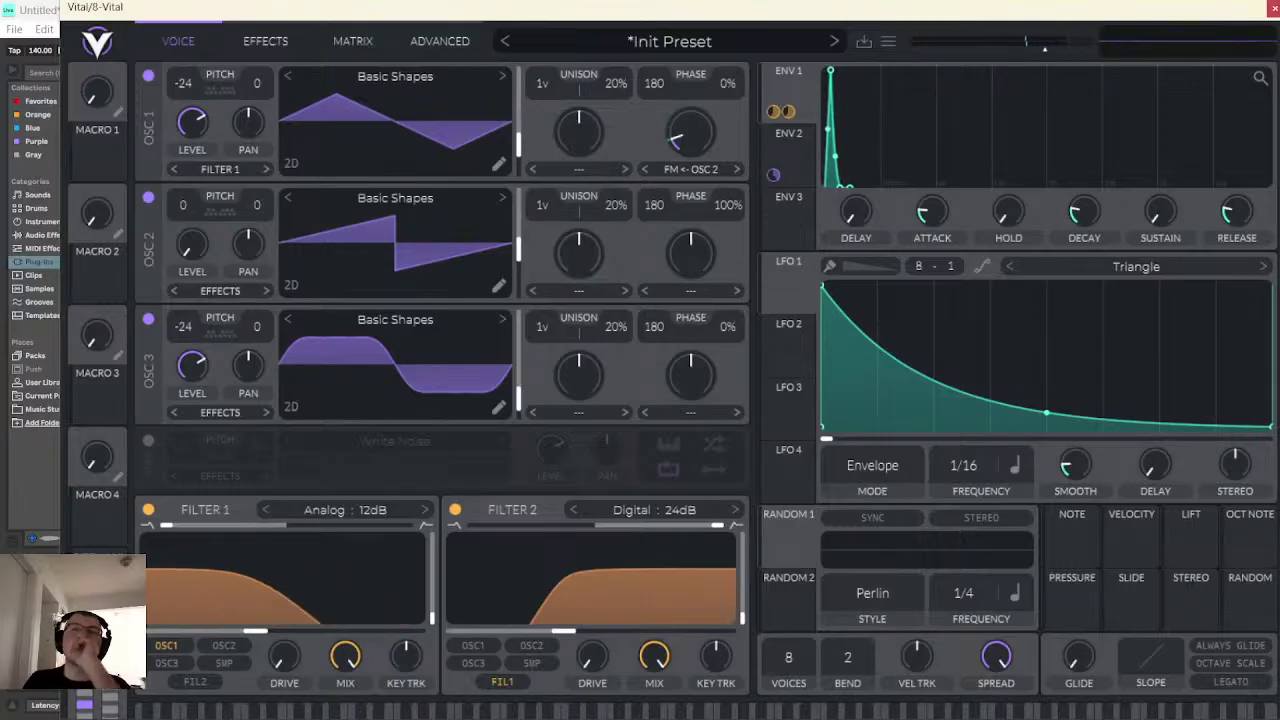
pyautogui.click(1273, 8)
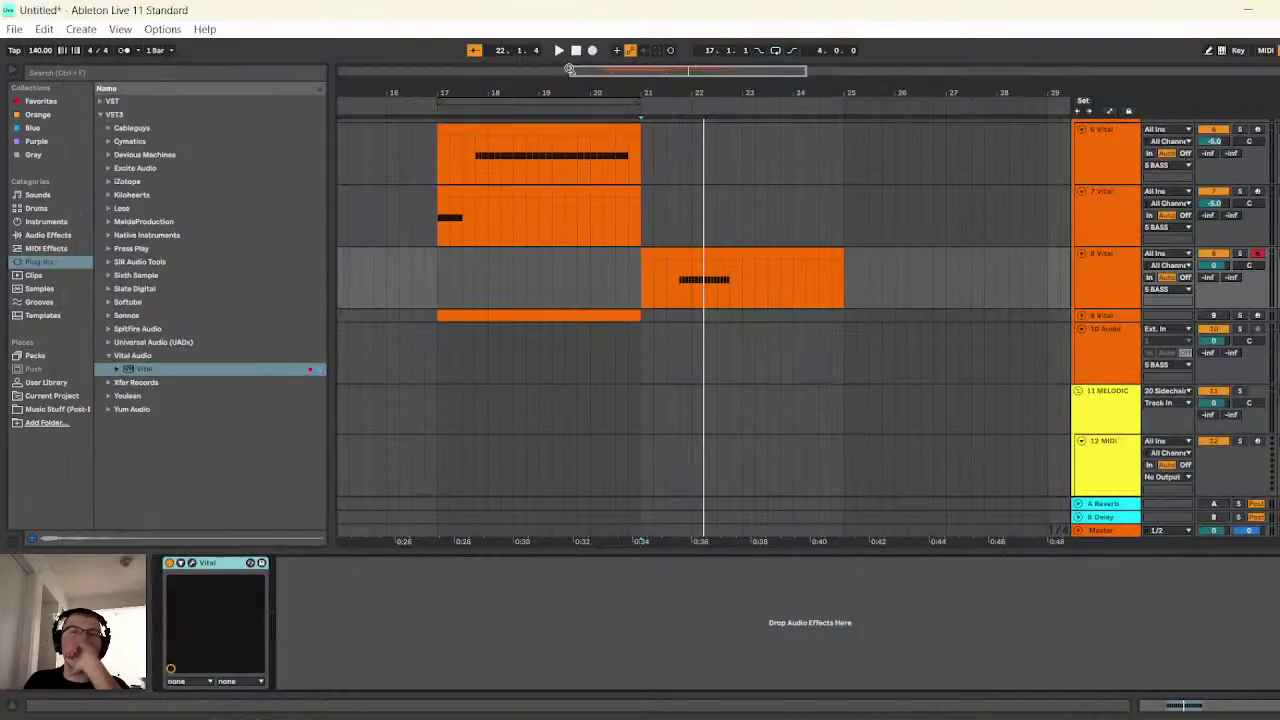
pyautogui.press('space')
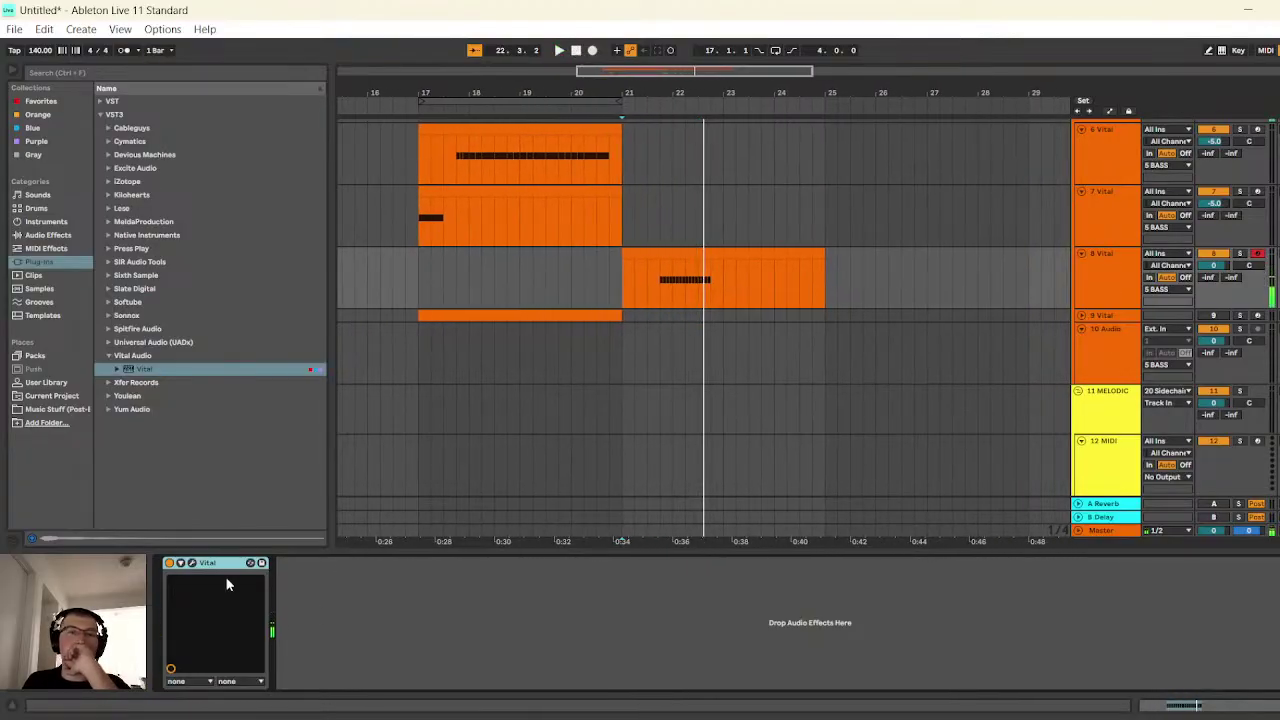
# - Reopen the 8 Vital synth, change the OSC 1 Basic Shapes waveform to a sine and audition it
pyautogui.click(192, 563)
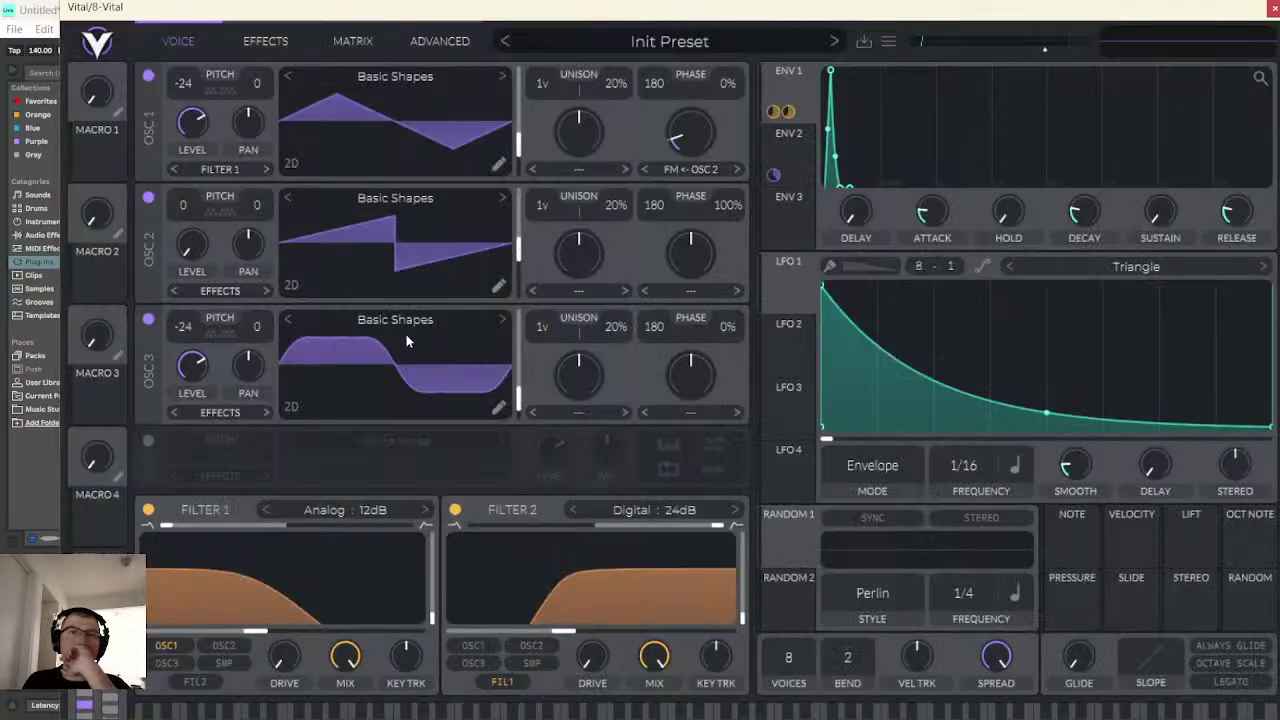
pyautogui.moveTo(518, 140); pyautogui.dragTo(513, 176)
pyautogui.click(586, 712)
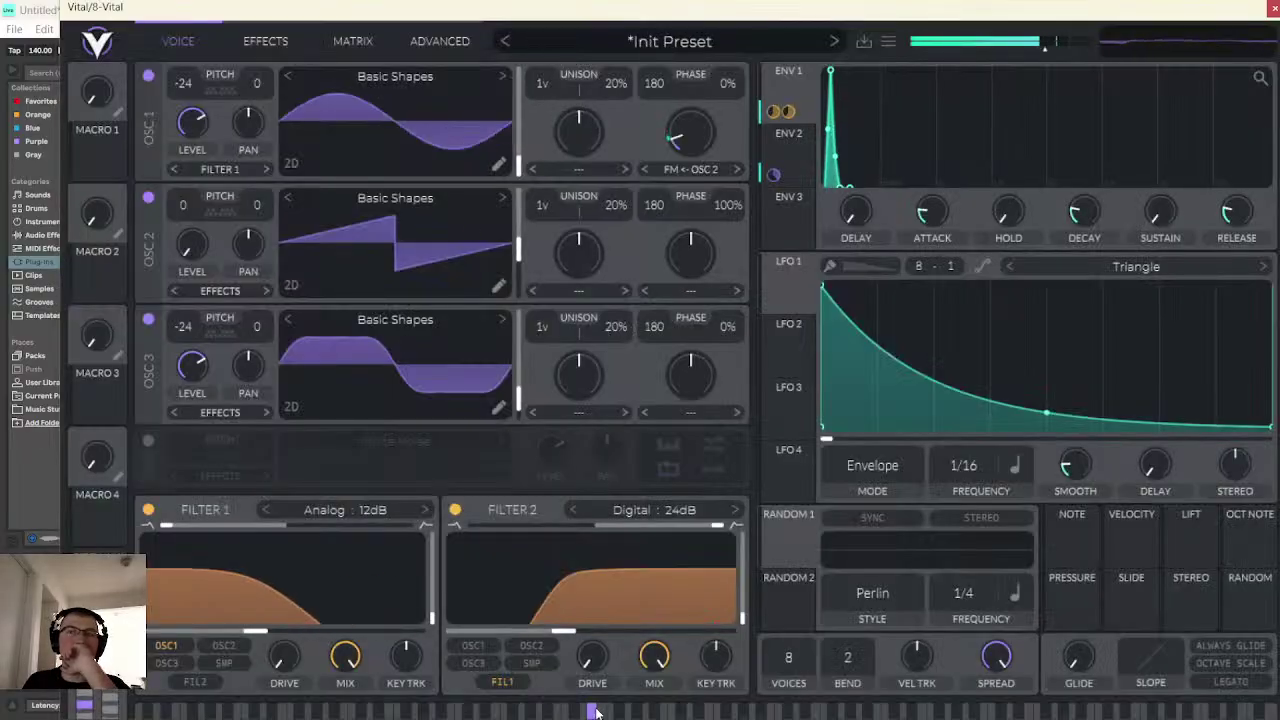
pyautogui.click(594, 712)
# - Change the OSC 2 Basic Shapes waveform to a triangle and audition a note
pyautogui.click(262, 41)
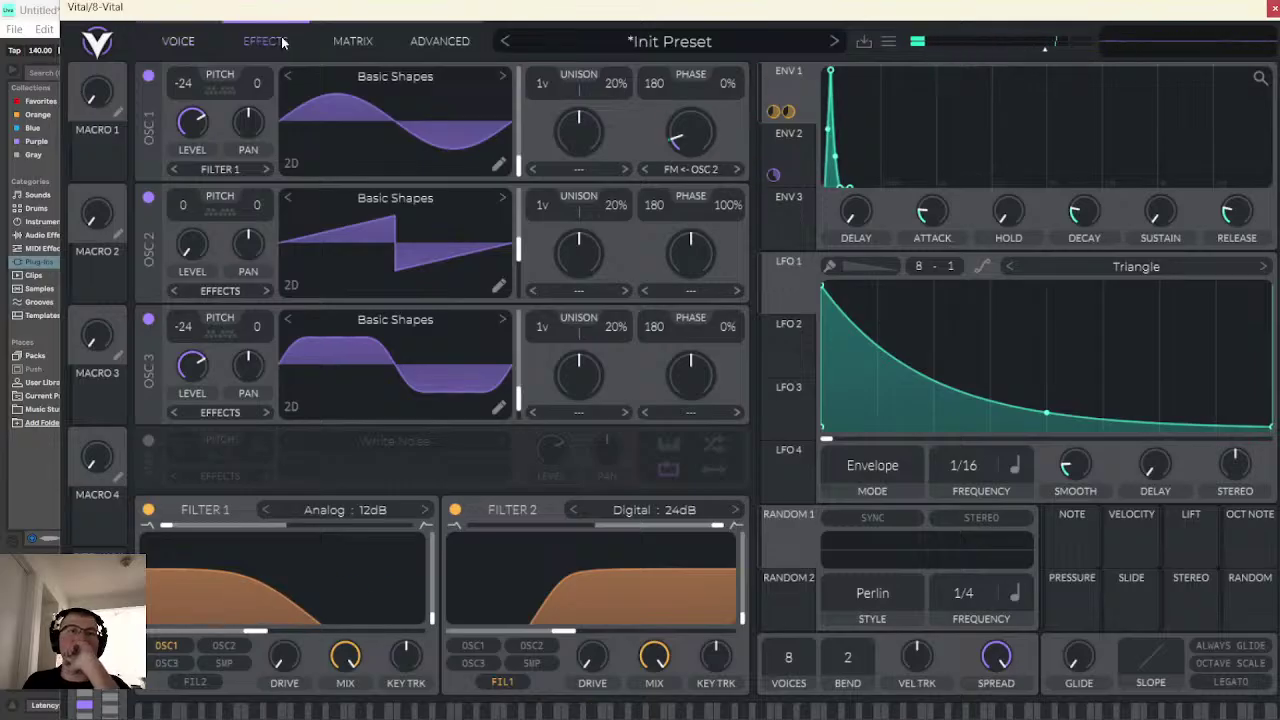
pyautogui.click(180, 42)
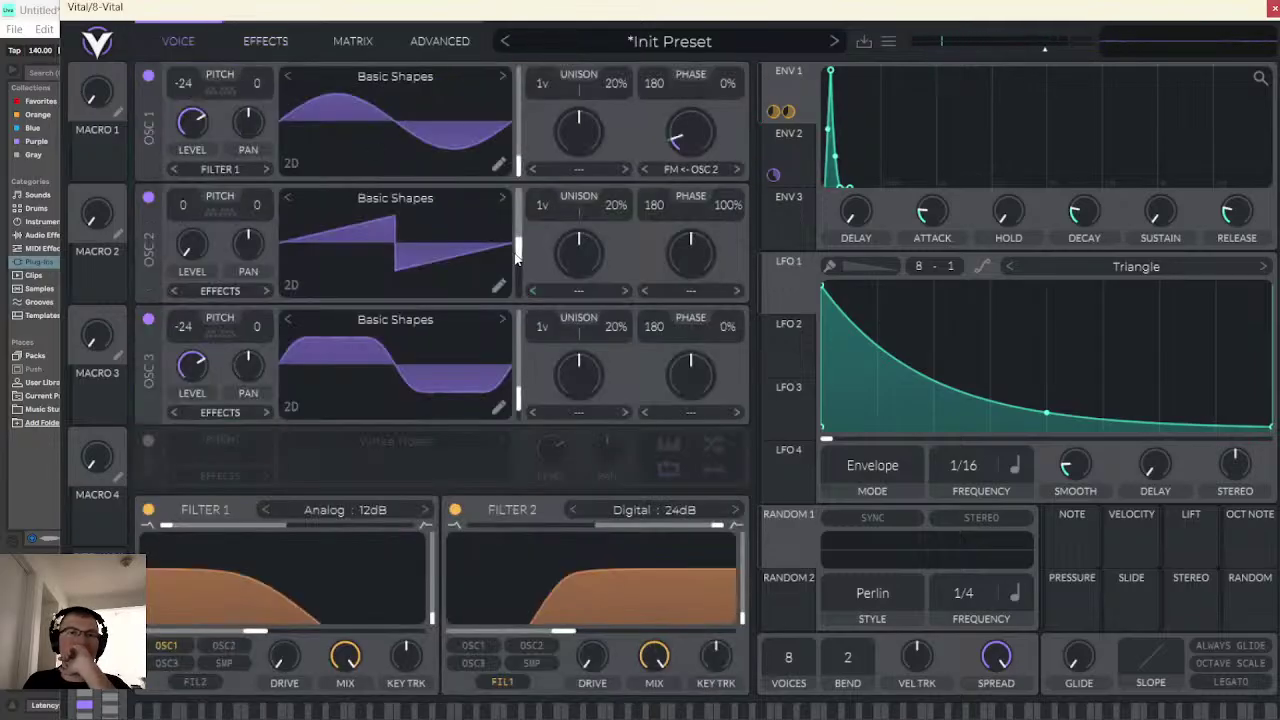
pyautogui.moveTo(517, 258)
pyautogui.mouseDown()
pyautogui.moveTo(518, 284)
pyautogui.moveTo(518, 262)
pyautogui.mouseUp()
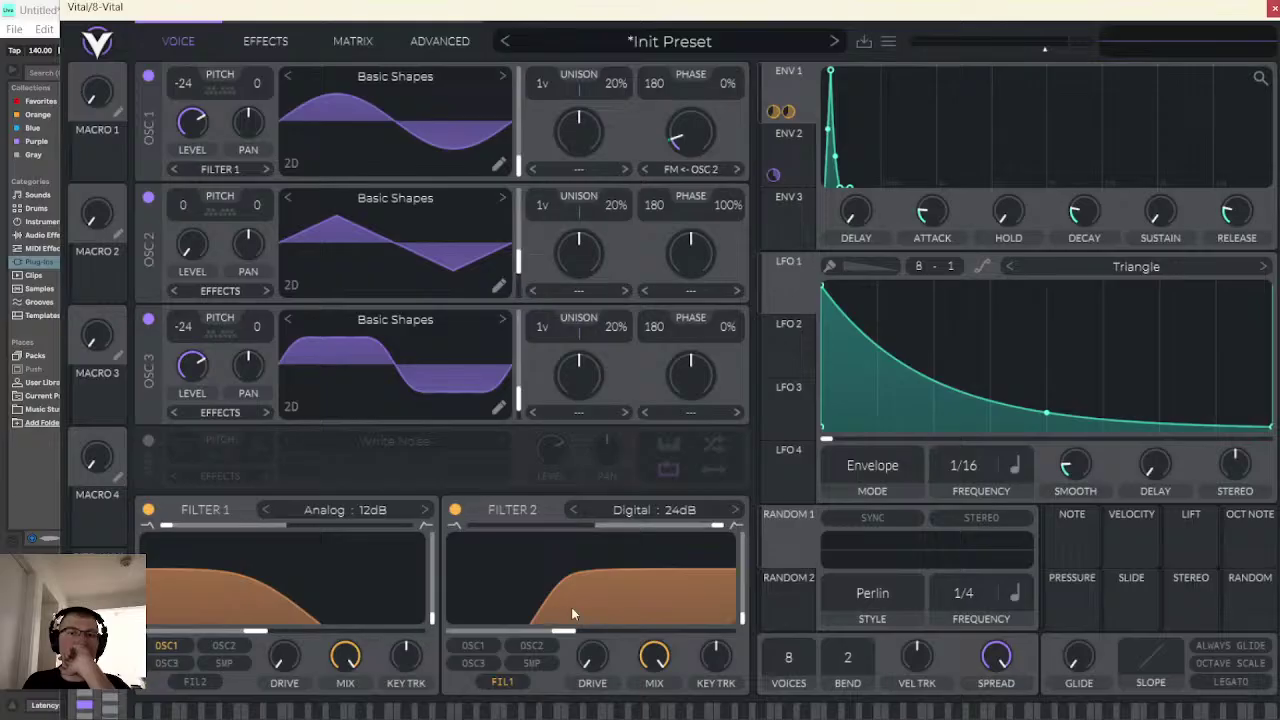
pyautogui.click(589, 712)
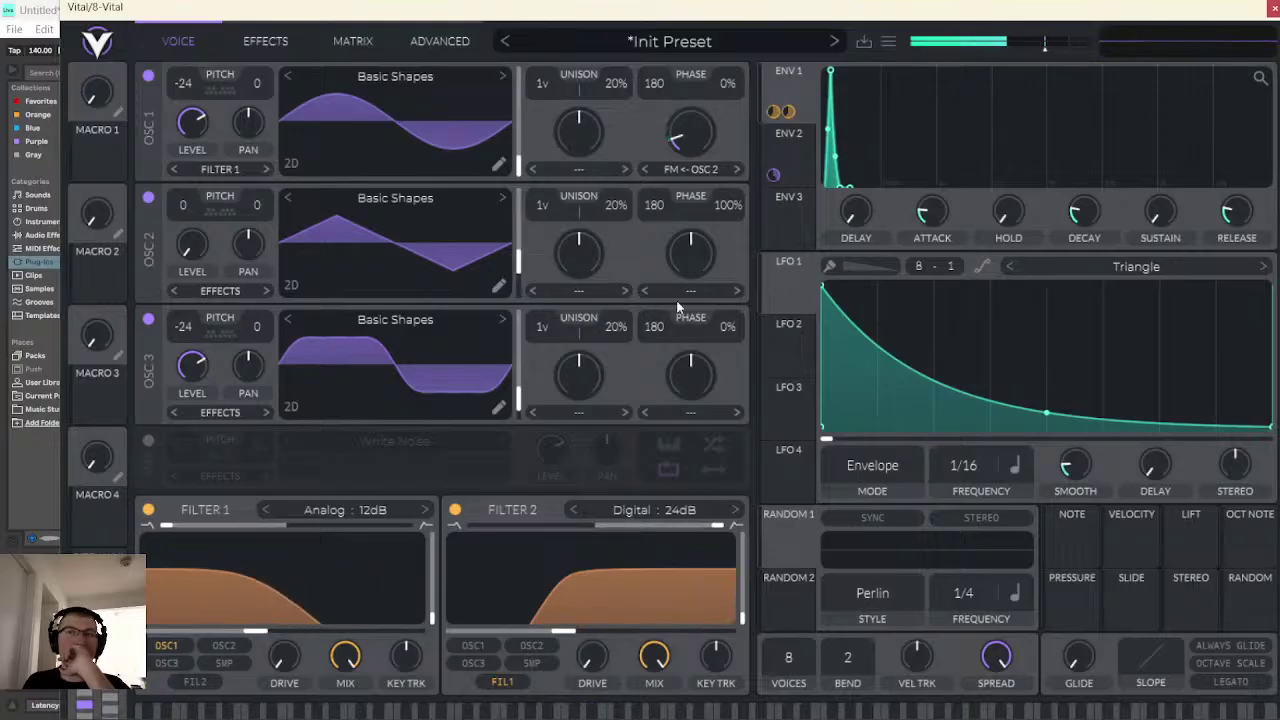
# - Play the 8 Vital clip from bar 21 with the revised sound, hide the synth window and open the clip's notes
pyautogui.moveTo(636, 12); pyautogui.dragTo(646, 184)
pyautogui.click(560, 50)
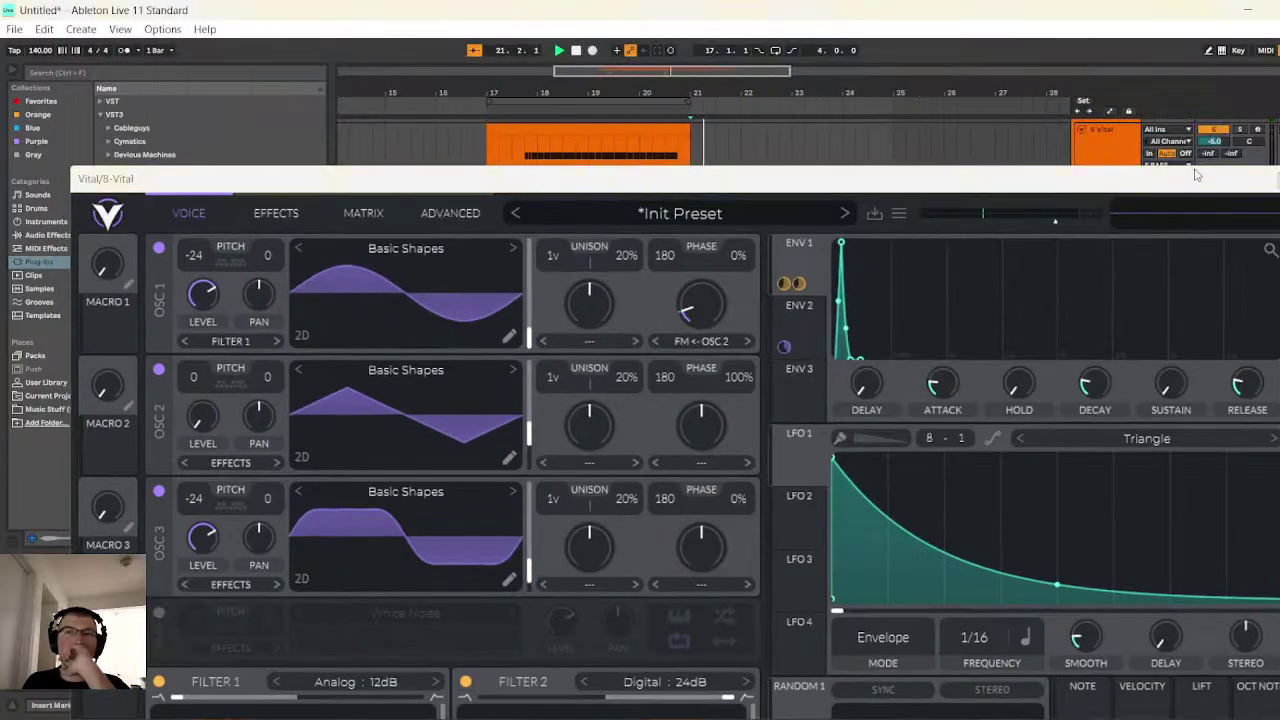
pyautogui.hotkey('ctrl', 'alt', 'p')
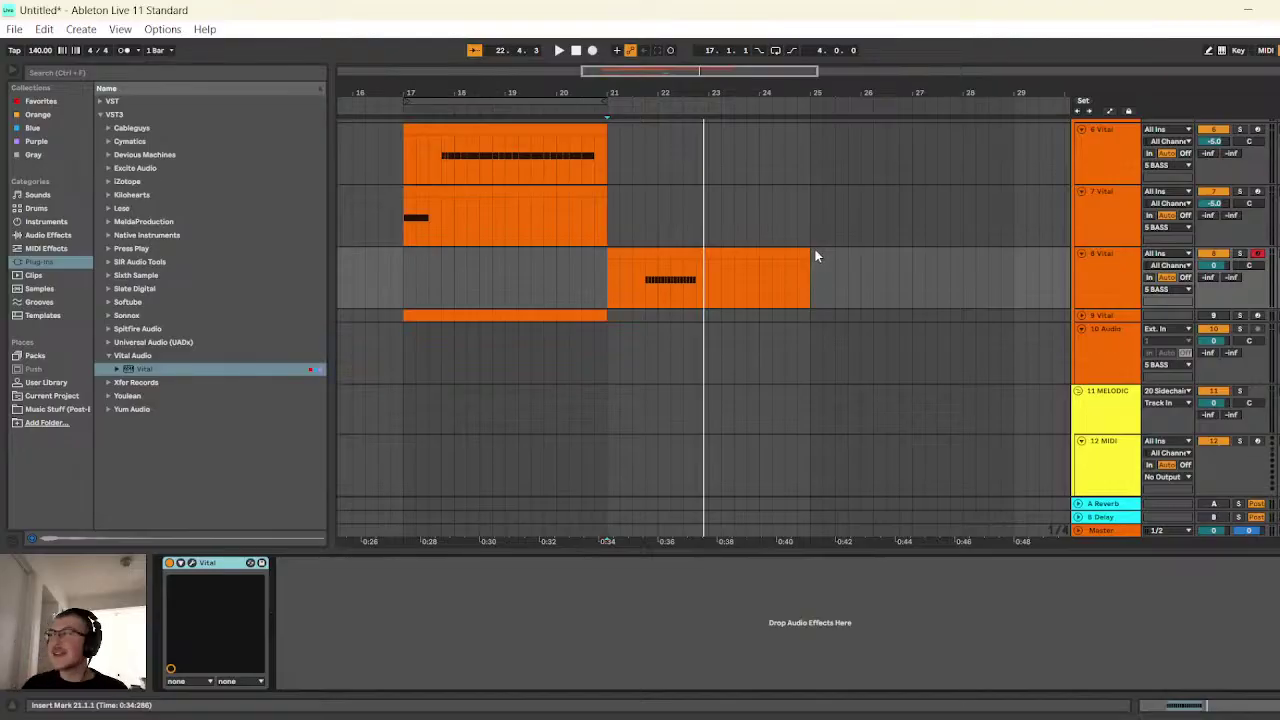
pyautogui.doubleClick(725, 258)
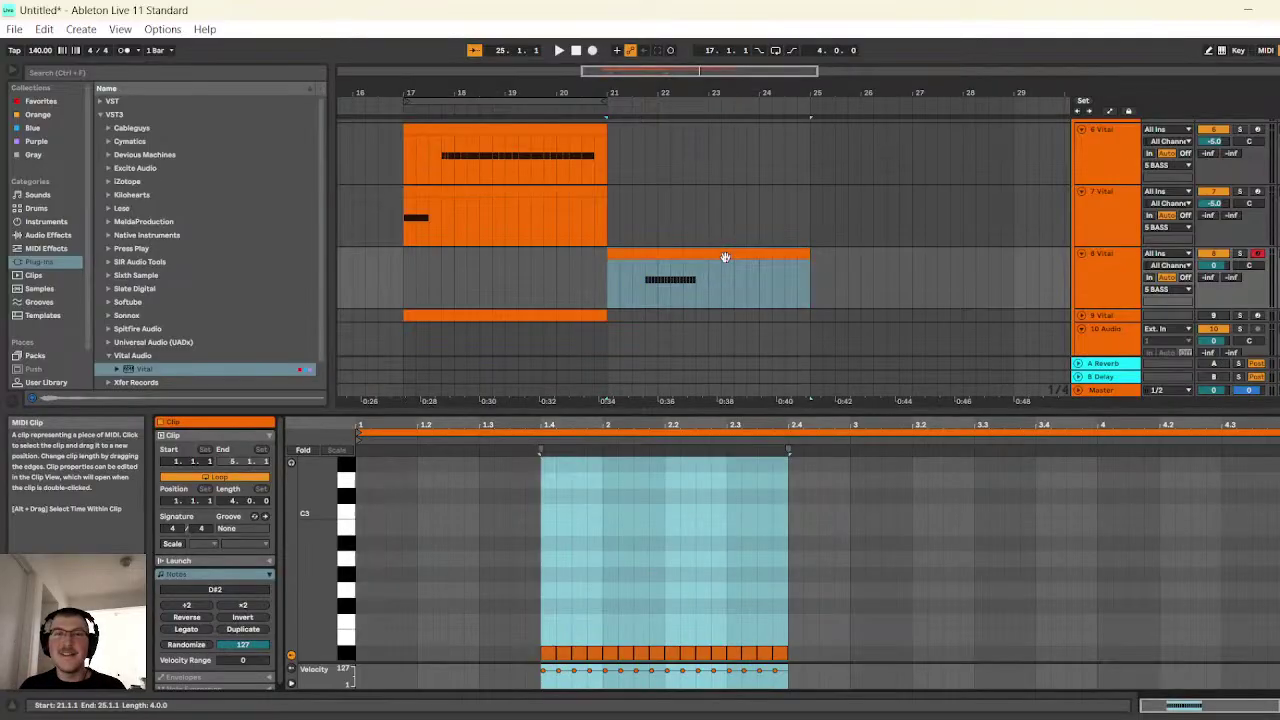
# - Extend the run of D#2 notes in track 8's clip to beat 3.2 by duplicating its last four notes
pyautogui.moveTo(542, 612); pyautogui.dragTo(777, 672)
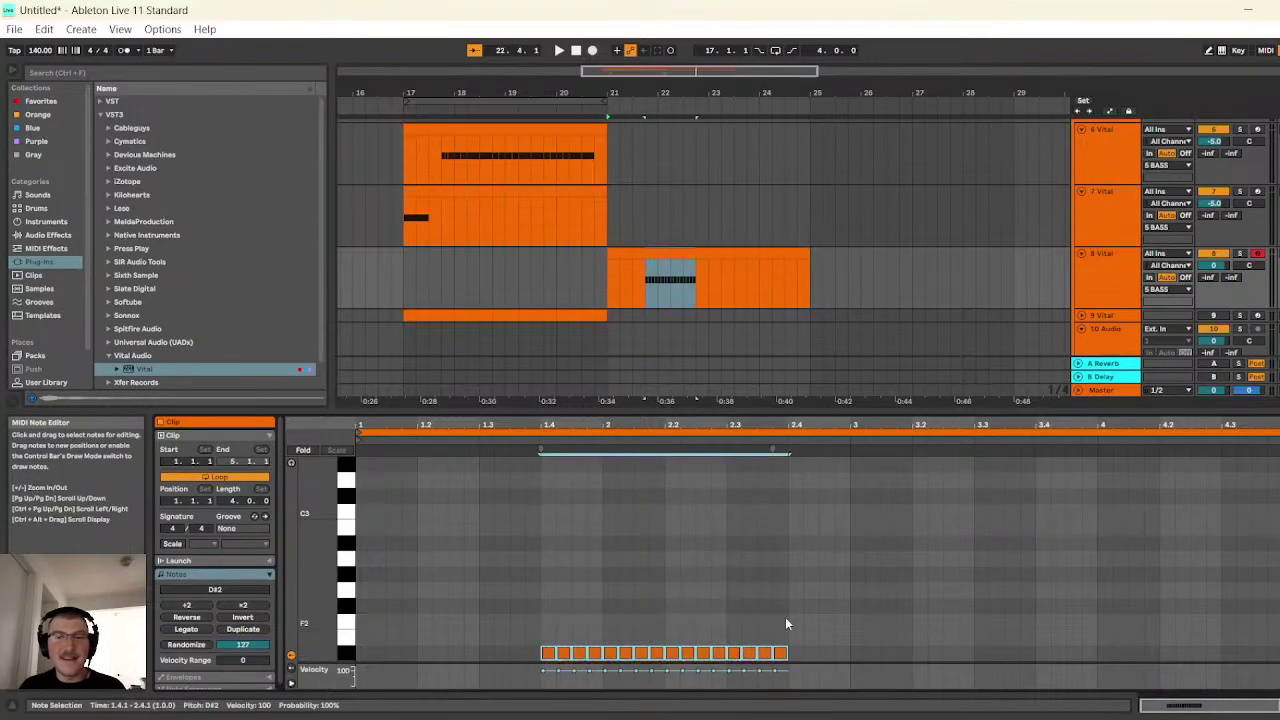
pyautogui.moveTo(784, 619); pyautogui.dragTo(743, 628)
pyautogui.hotkey('ctrl', 'd')
pyautogui.hotkey('ctrl', 'd')
pyautogui.hotkey('ctrl', 'd')
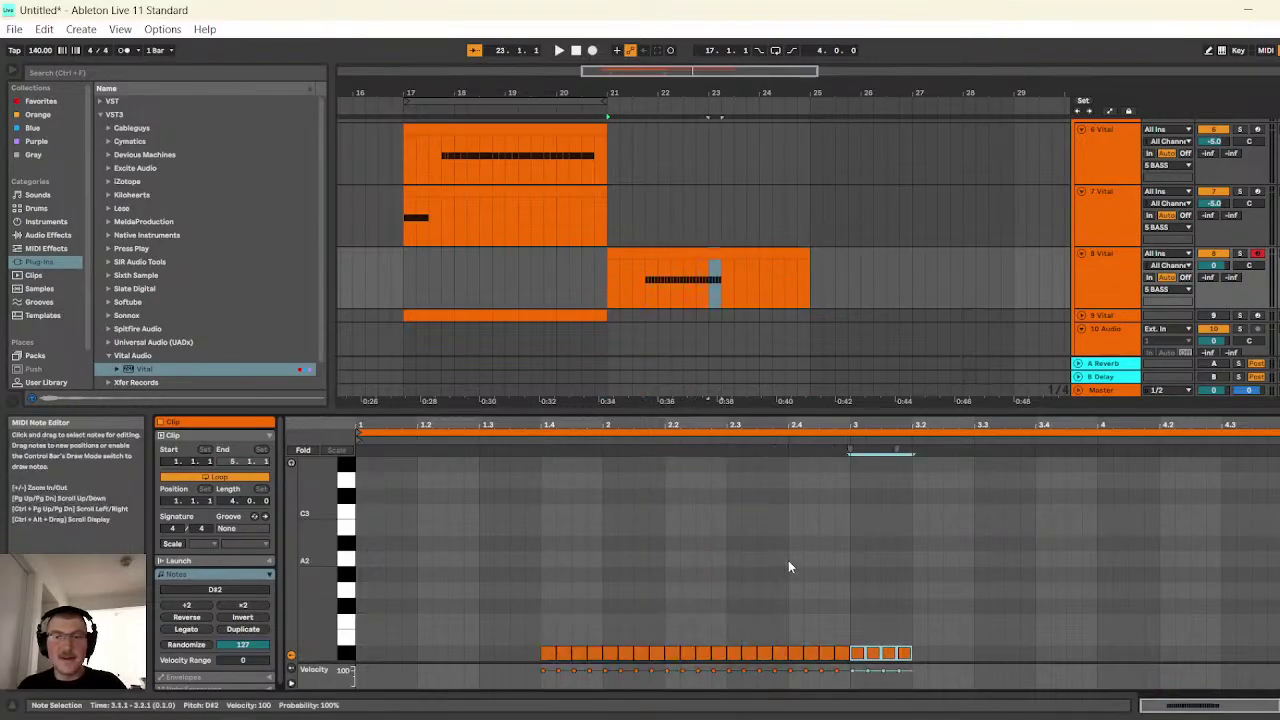
pyautogui.click(797, 558)
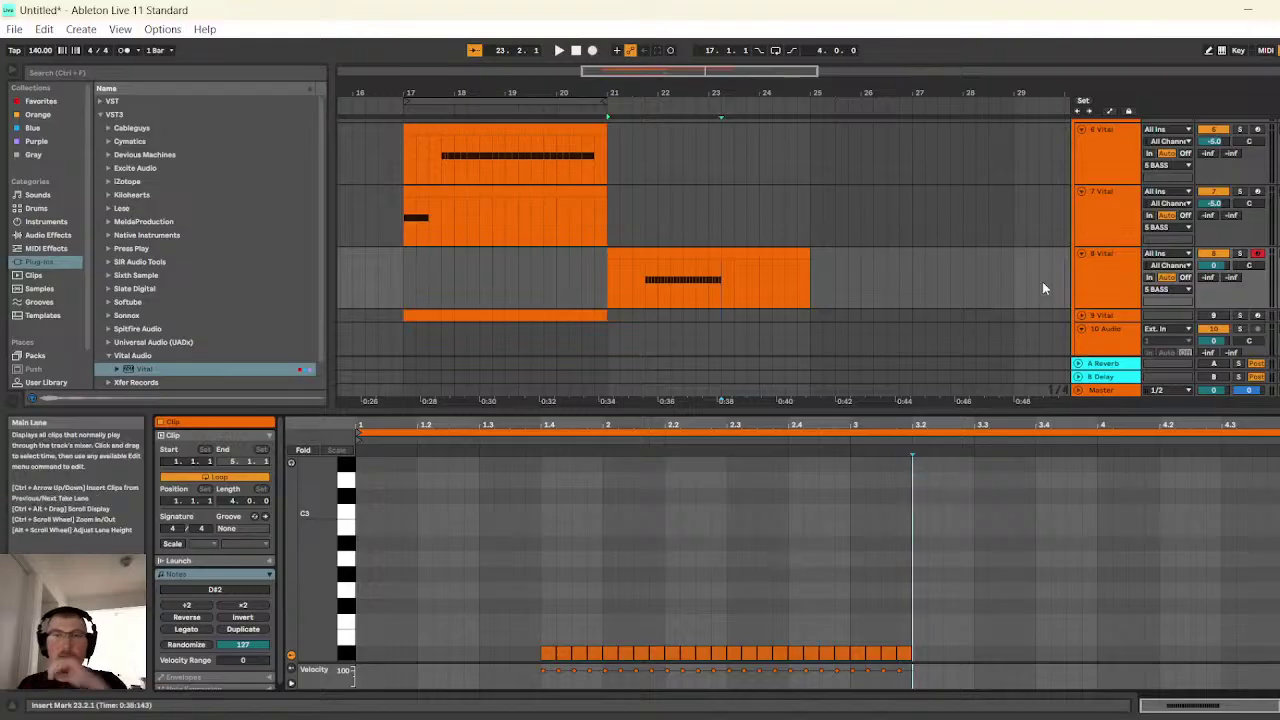
# - Set track 8's Vital synth to 1 voice and a pitch bend range of 12
pyautogui.click(1122, 277)
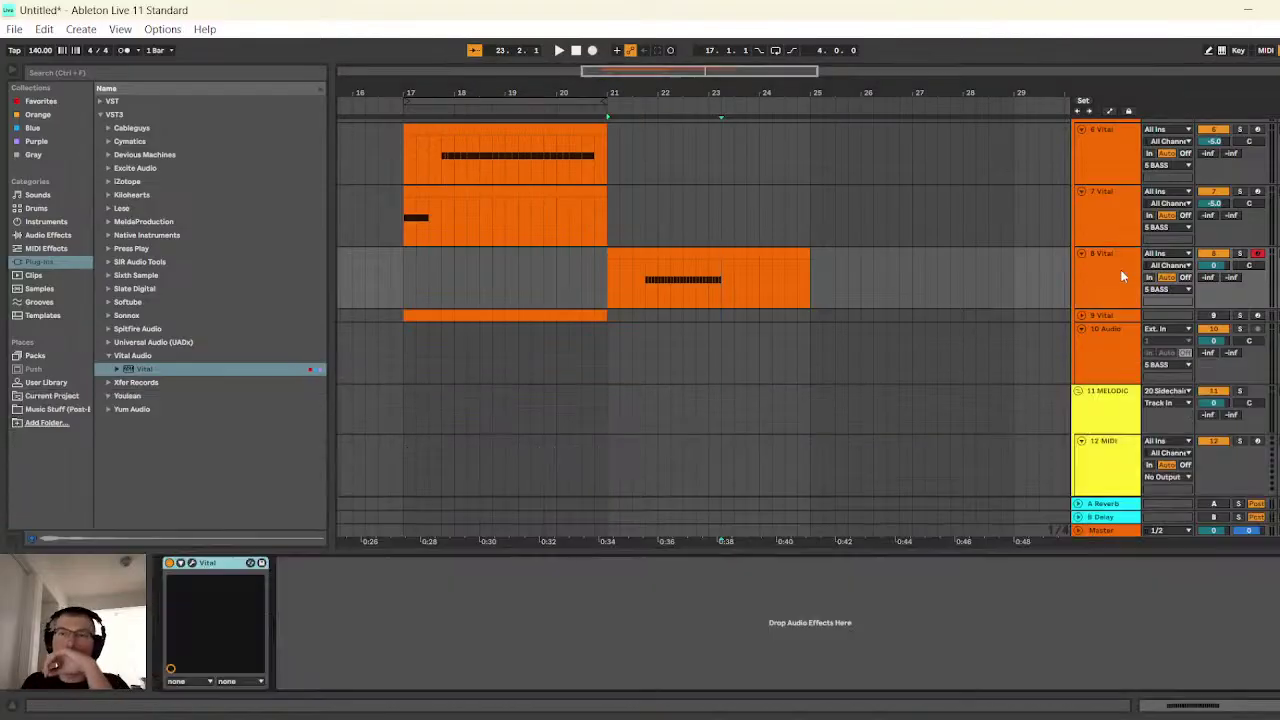
pyautogui.click(193, 563)
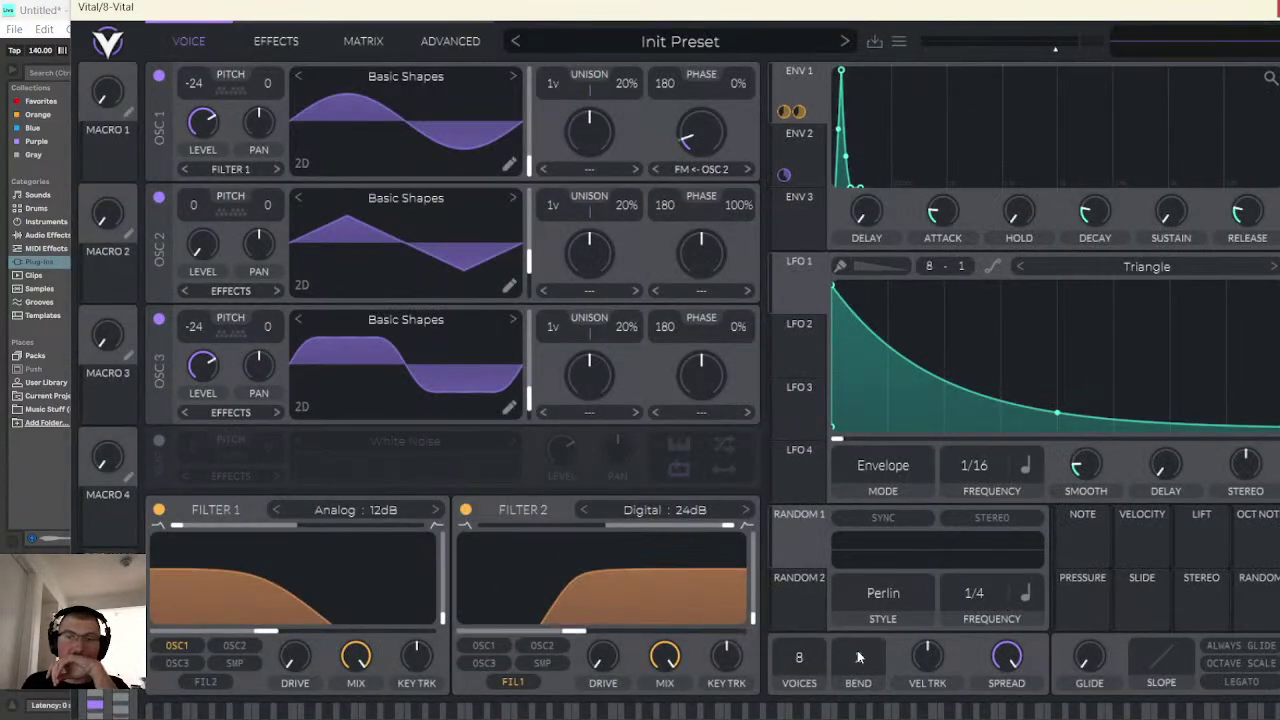
pyautogui.moveTo(801, 658); pyautogui.dragTo(801, 700)
pyautogui.moveTo(868, 655); pyautogui.dragTo(866, 575)
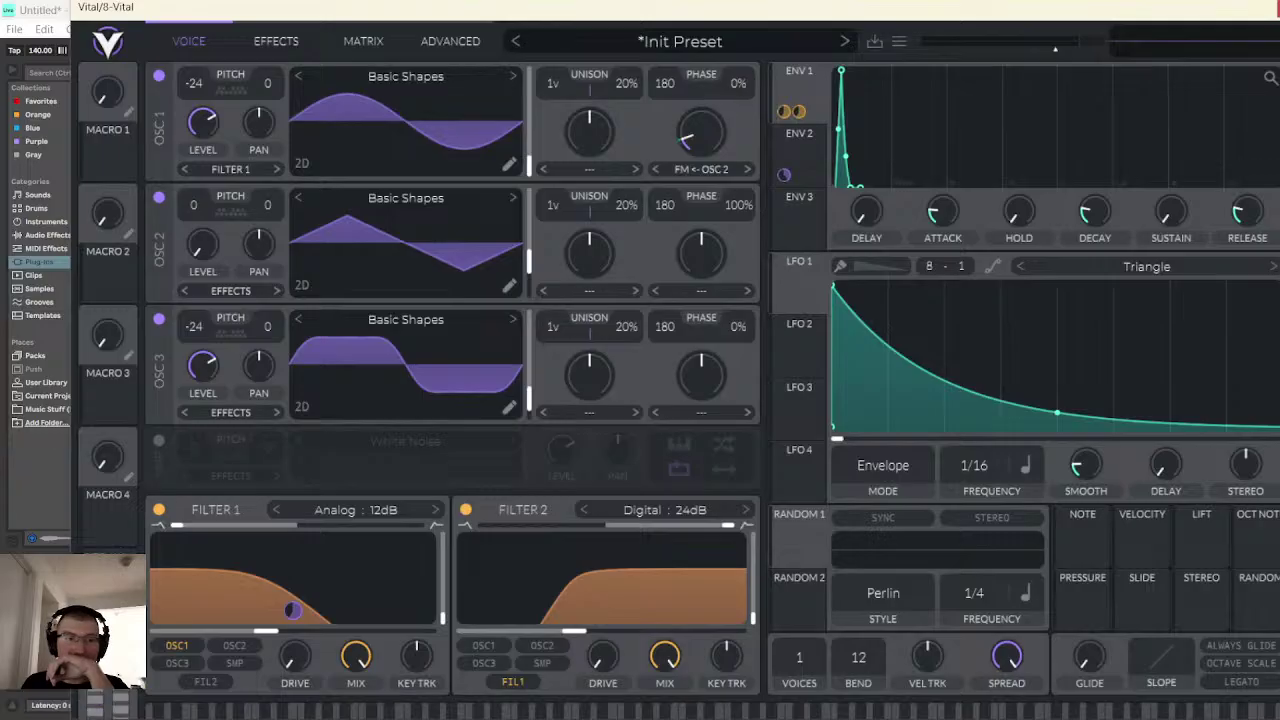
pyautogui.click(1278, 12)
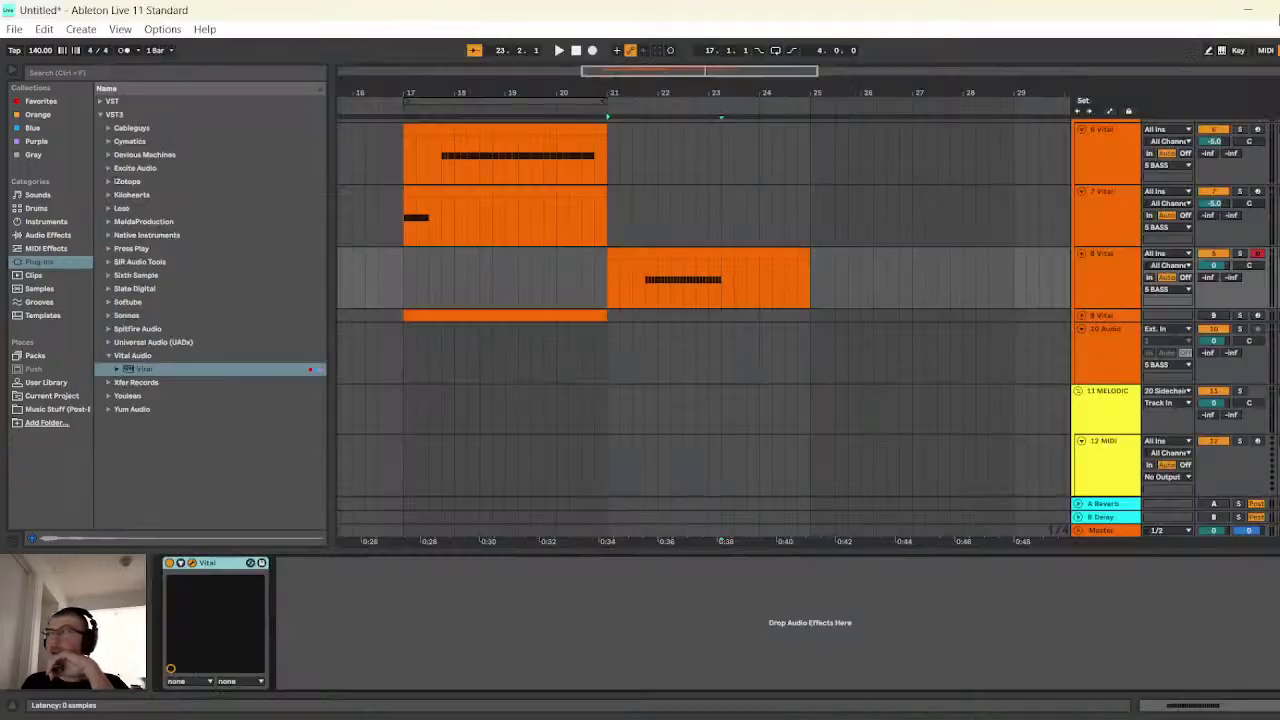
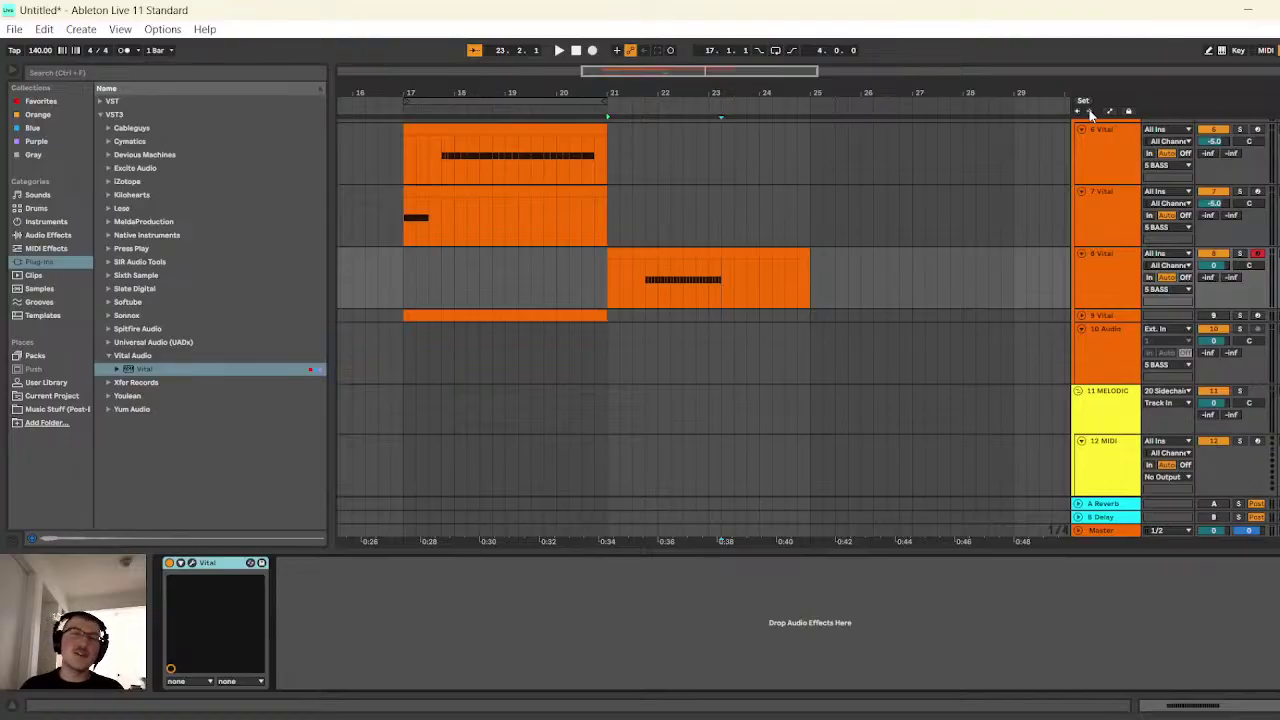
# - Play the arrangement from bar 17 into the new bass clip on track 8 to hear it with the drums
pyautogui.moveTo(737, 79); pyautogui.dragTo(730, 68)
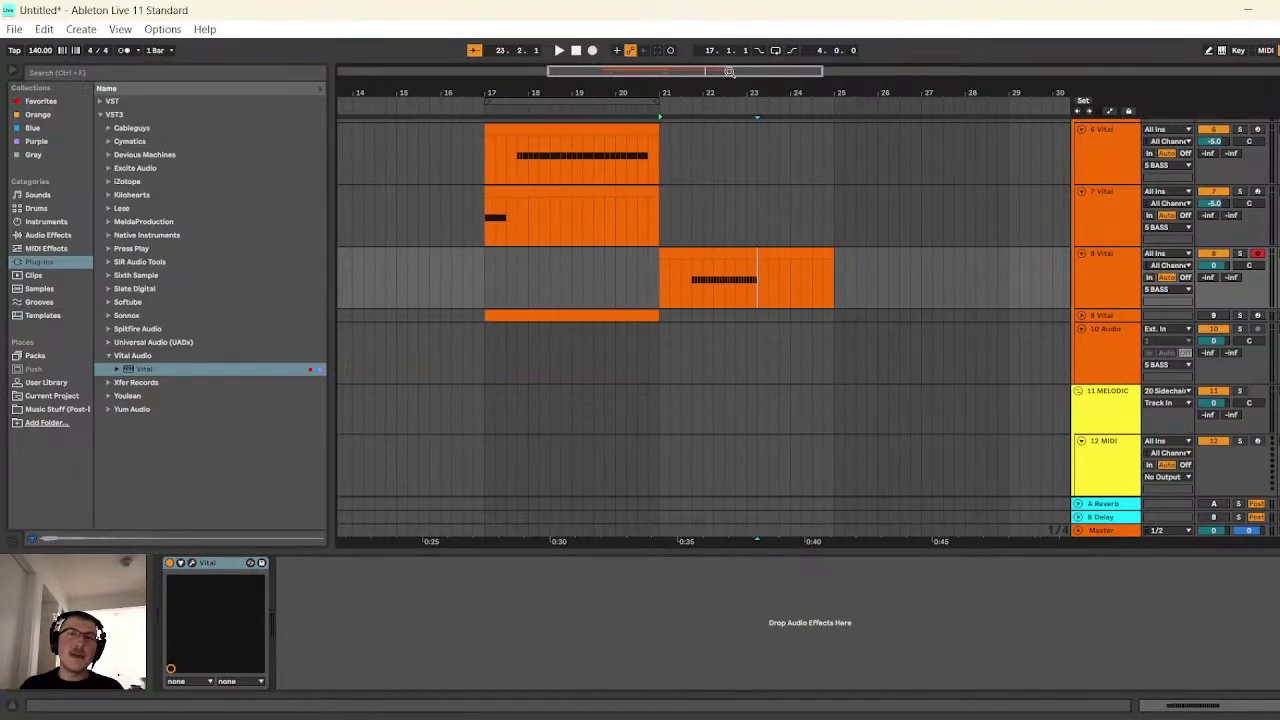
pyautogui.scroll(5, 668, 197)
pyautogui.scroll(3, 669, 208)
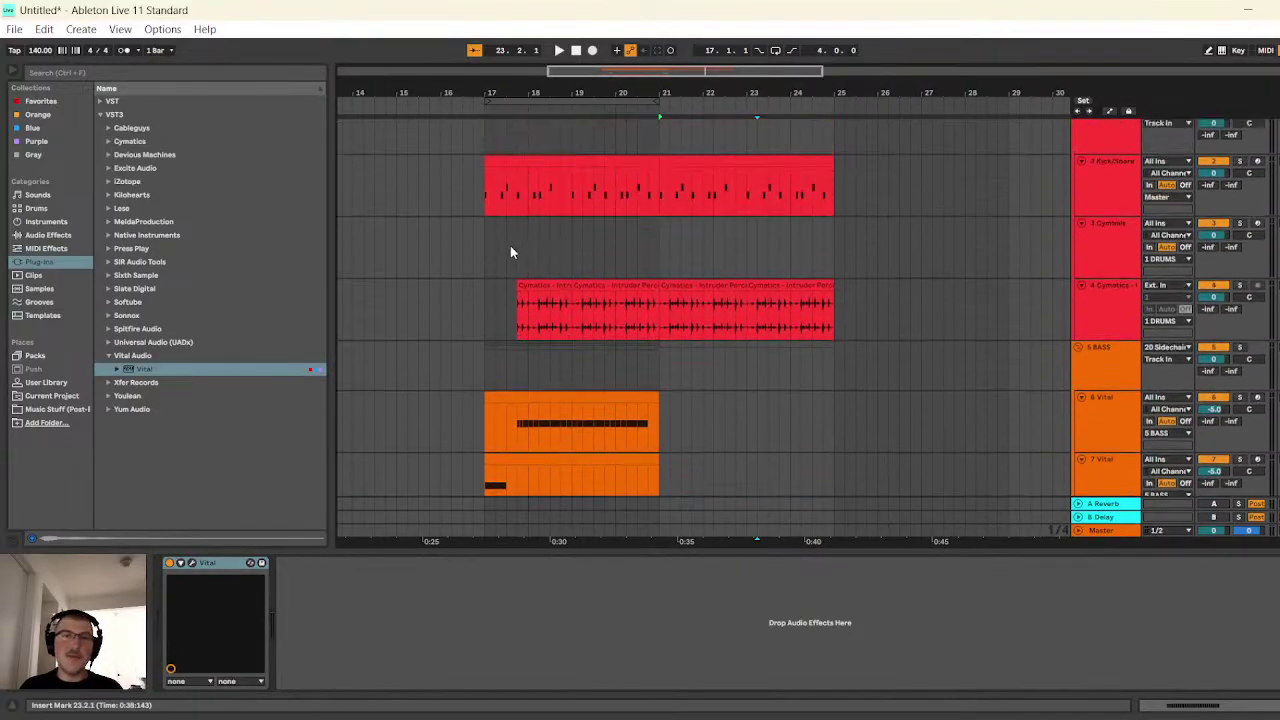
pyautogui.click(484, 242)
pyautogui.click(559, 50)
pyautogui.hscroll(-4, 559, 204)
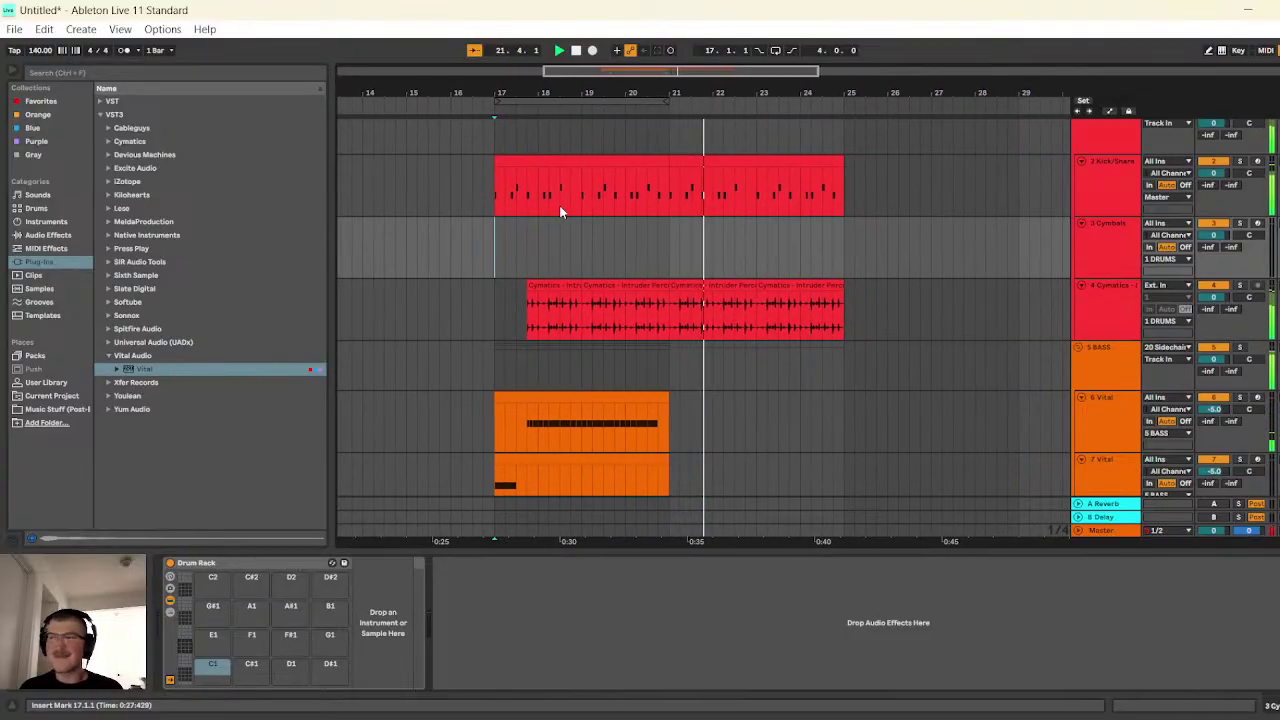
pyautogui.click(576, 50)
pyautogui.scroll(-5, 638, 340)
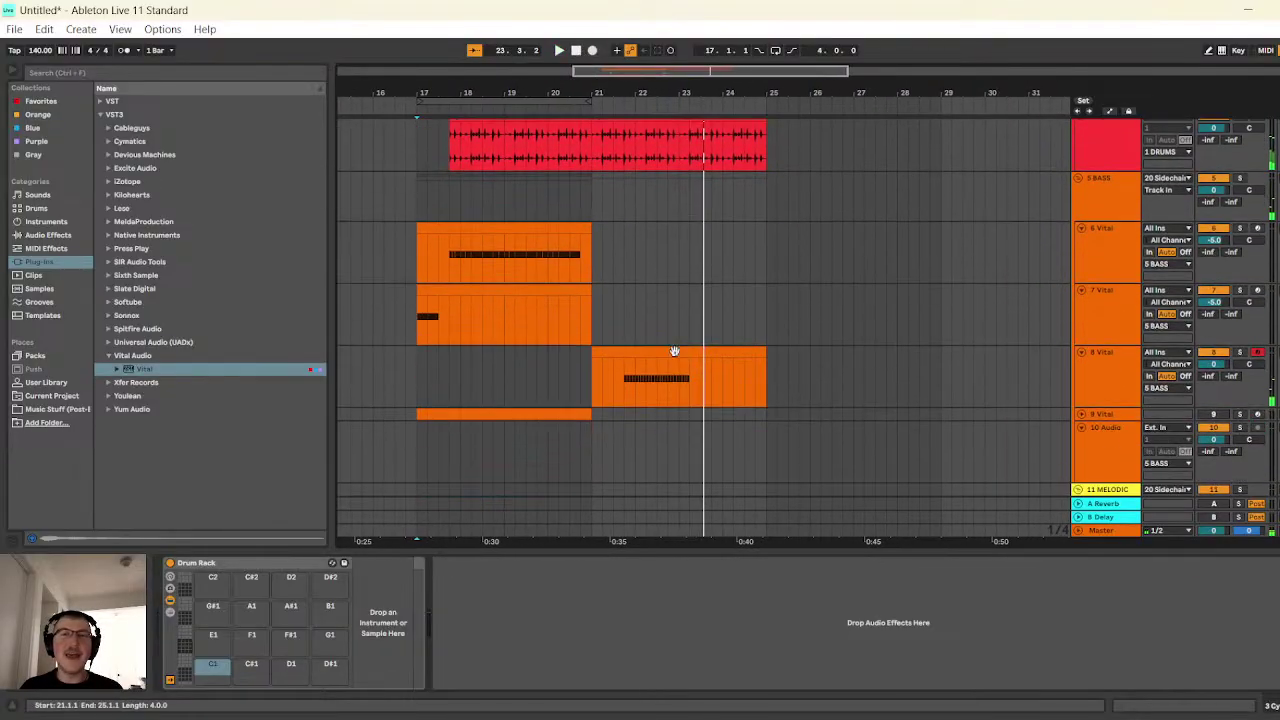
# - Remove both Envelope 1 modulation assignments in track 8's Vital synth
pyautogui.doubleClick(660, 365)
pyautogui.click(1099, 305)
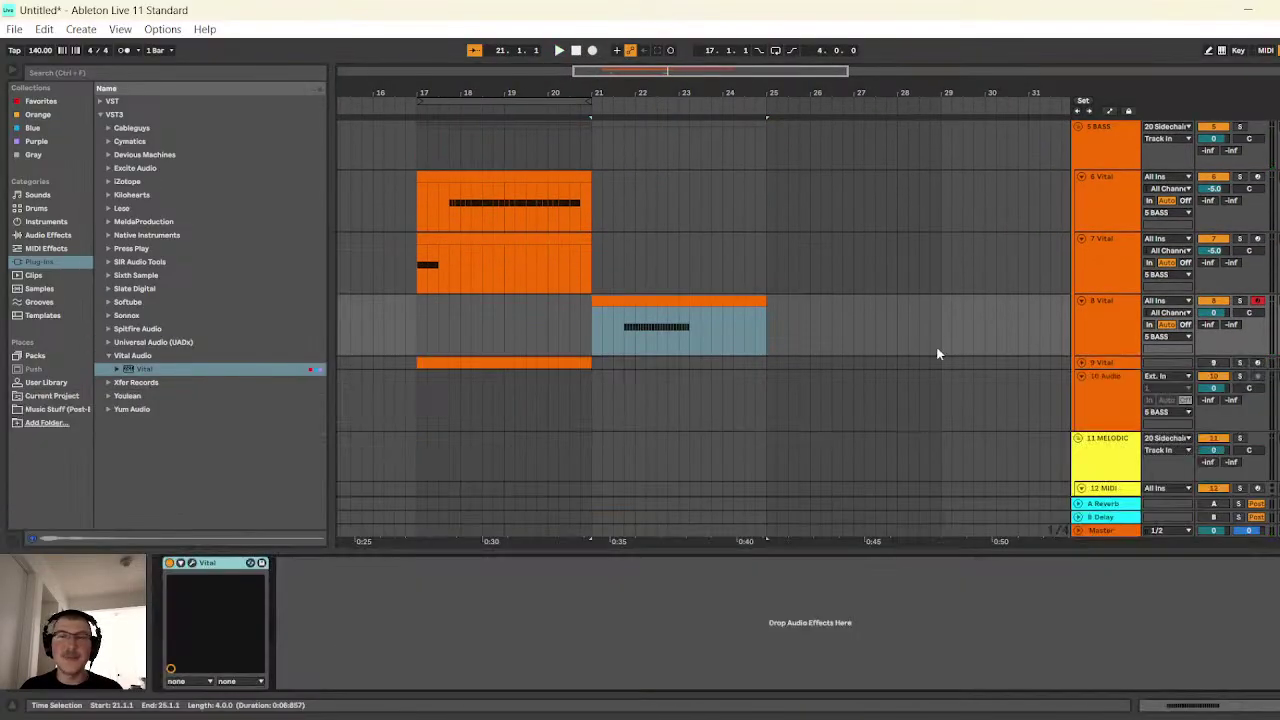
pyautogui.click(193, 564)
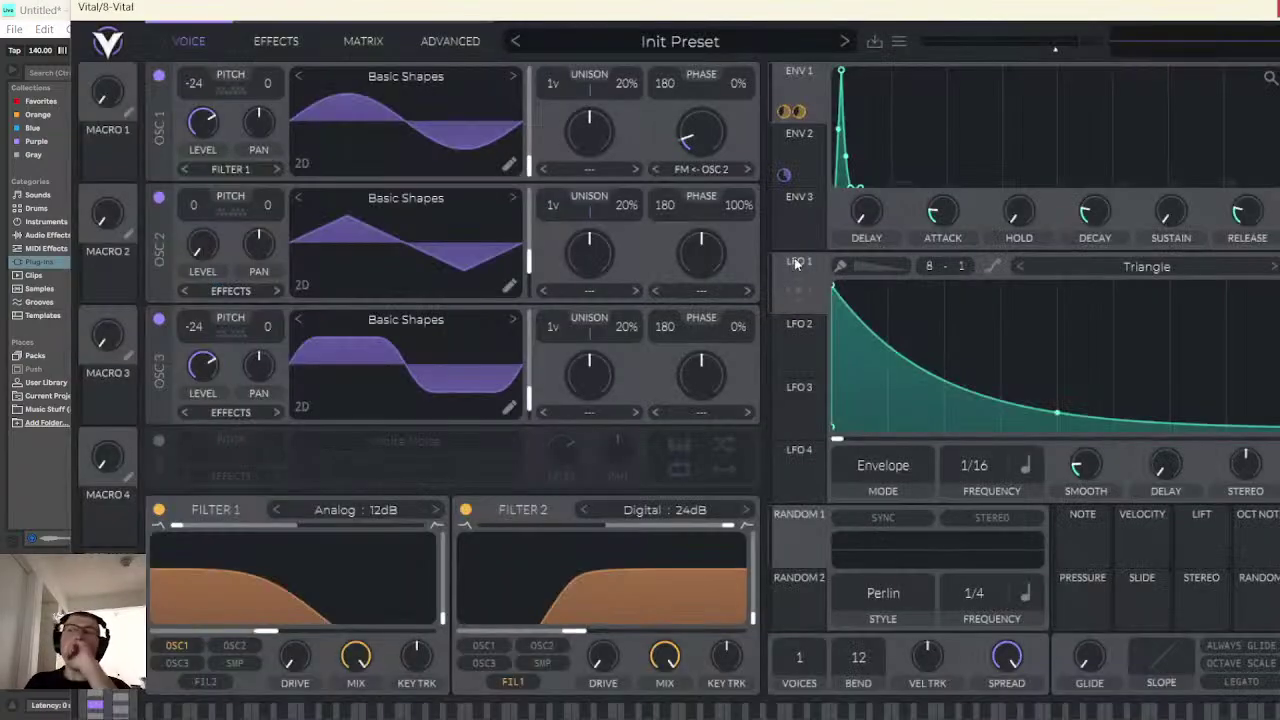
pyautogui.rightClick(798, 111)
pyautogui.click(829, 126)
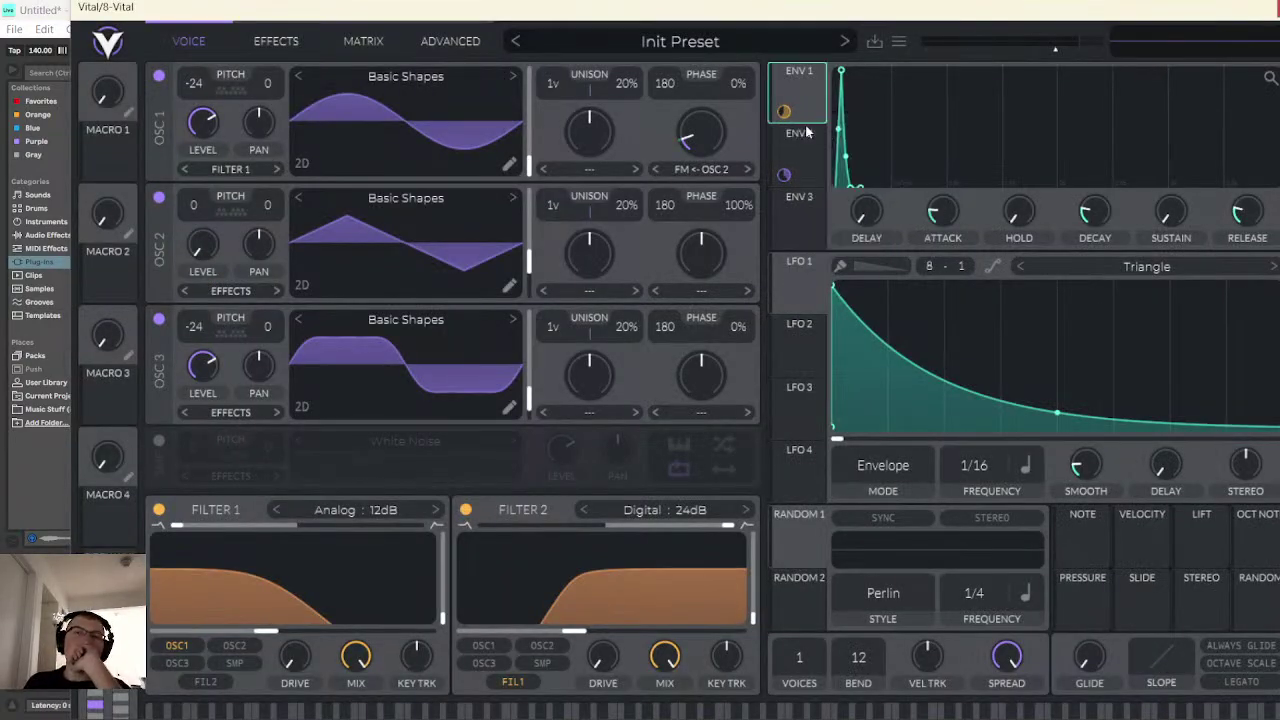
pyautogui.rightClick(784, 111)
pyautogui.click(826, 126)
# - Reshape LFO 1 into a rise from zero to a full-height peak at mid-cycle and back, with slightly convex slopes
pyautogui.click(819, 295)
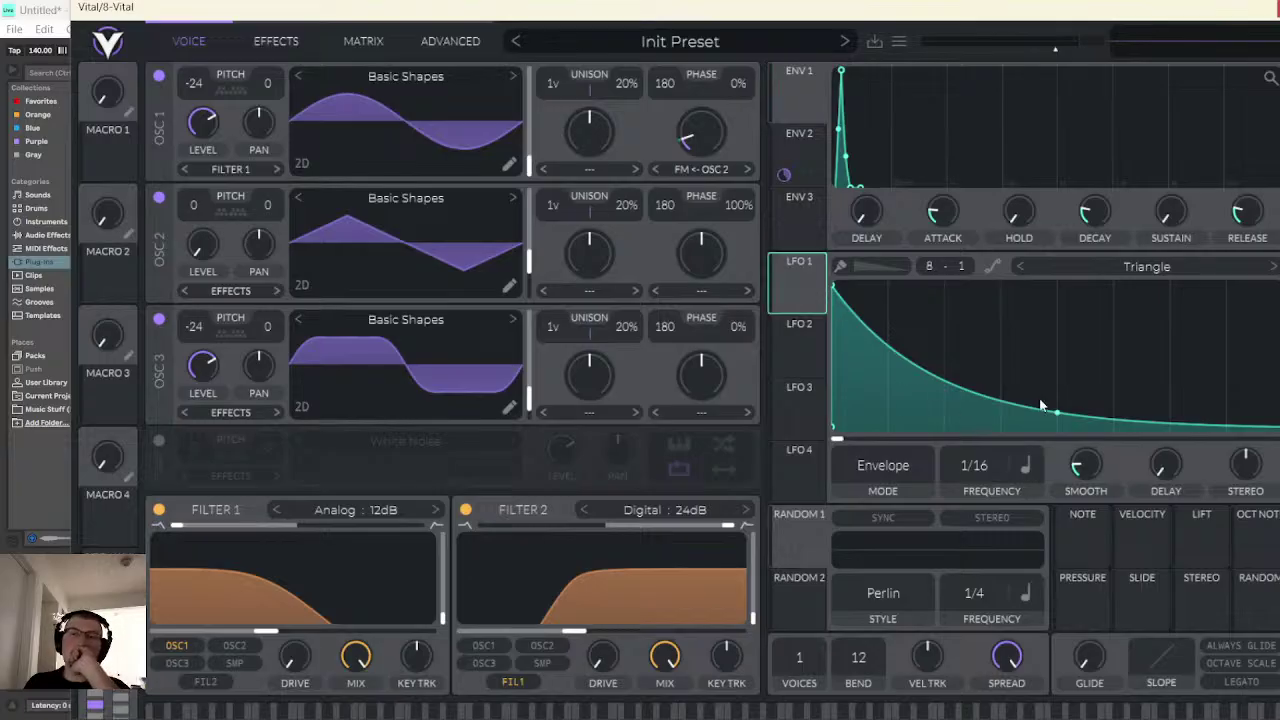
pyautogui.doubleClick(936, 387)
pyautogui.moveTo(936, 387); pyautogui.dragTo(1182, 323)
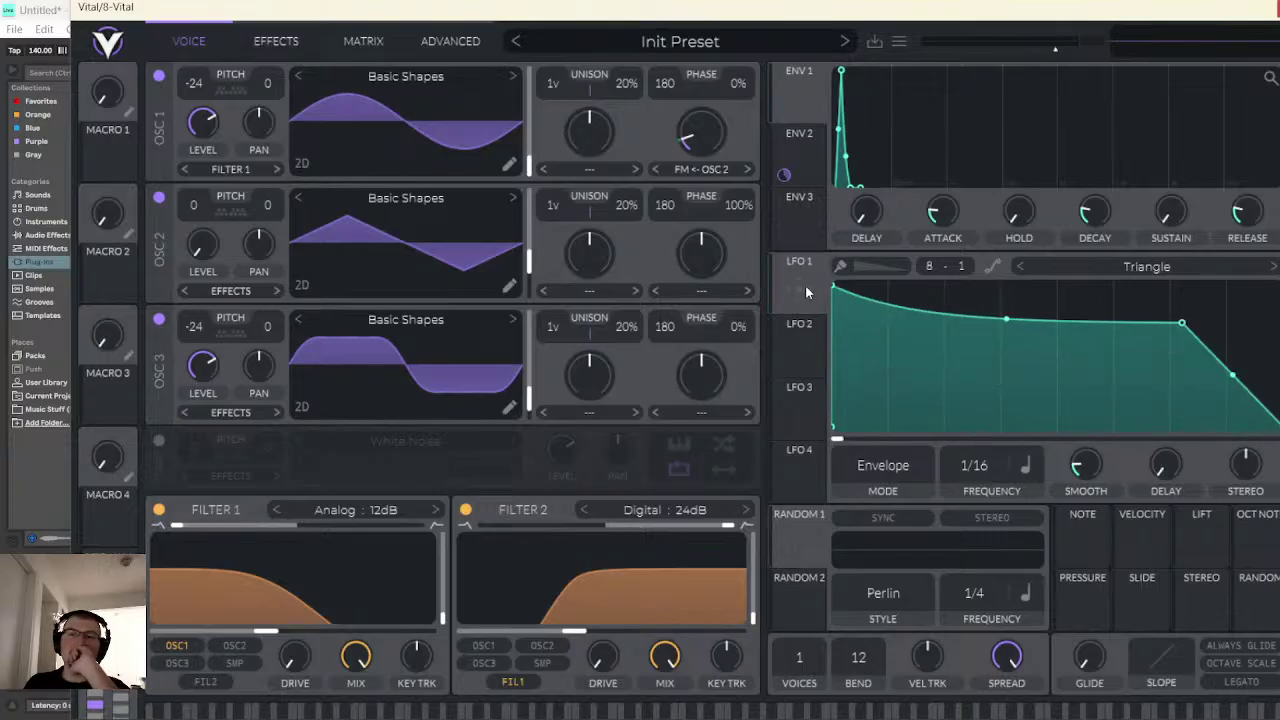
pyautogui.moveTo(836, 290); pyautogui.dragTo(850, 426)
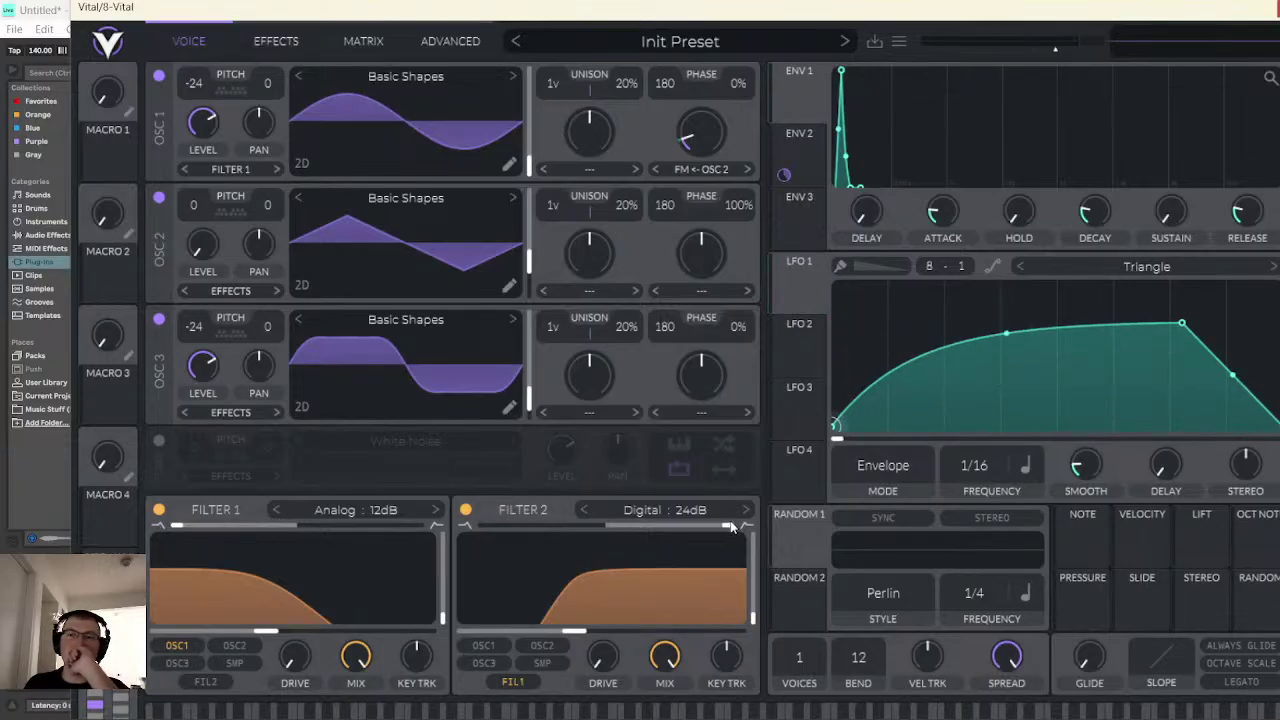
pyautogui.moveTo(1016, 341); pyautogui.dragTo(1018, 369)
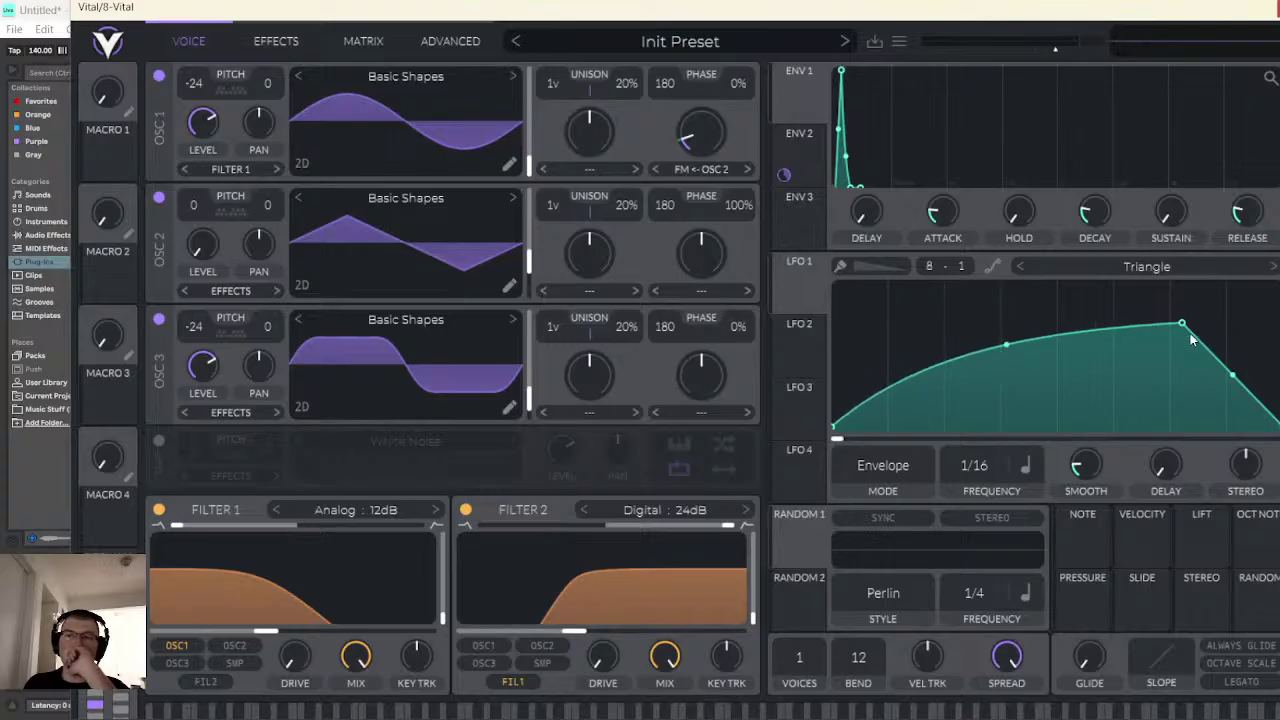
pyautogui.moveTo(1183, 324); pyautogui.dragTo(1053, 256)
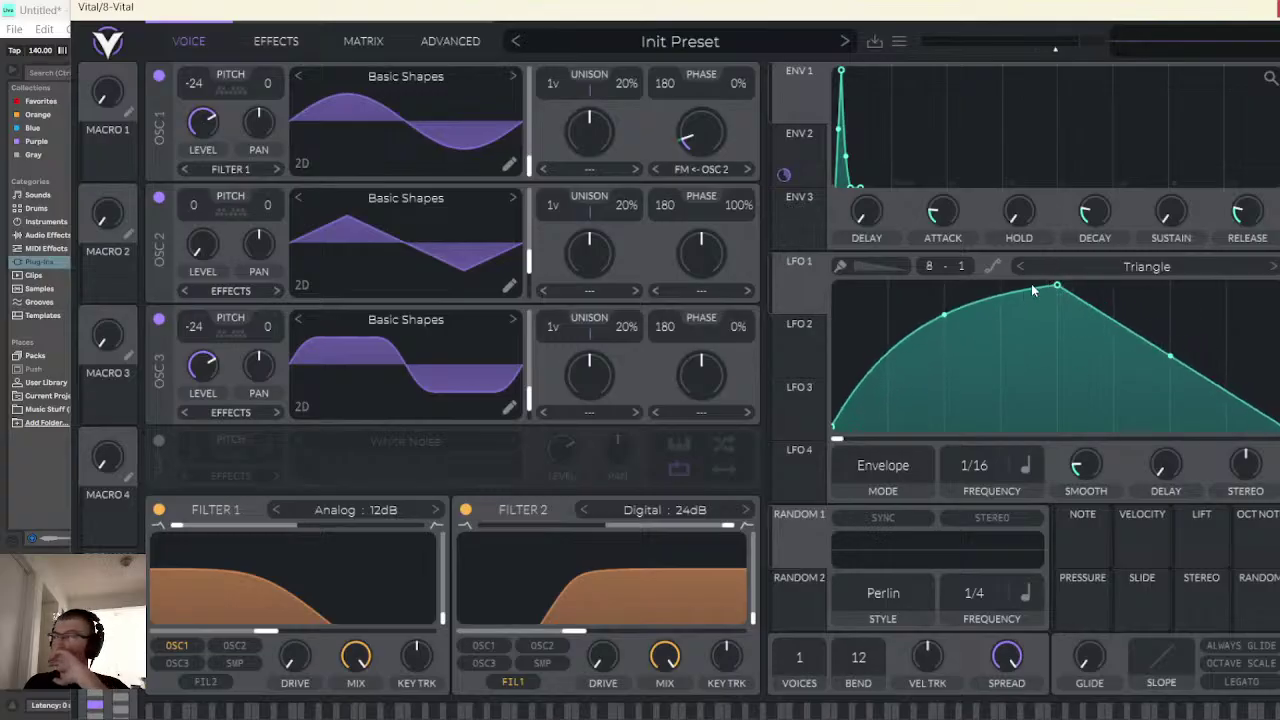
pyautogui.moveTo(944, 316); pyautogui.dragTo(969, 397)
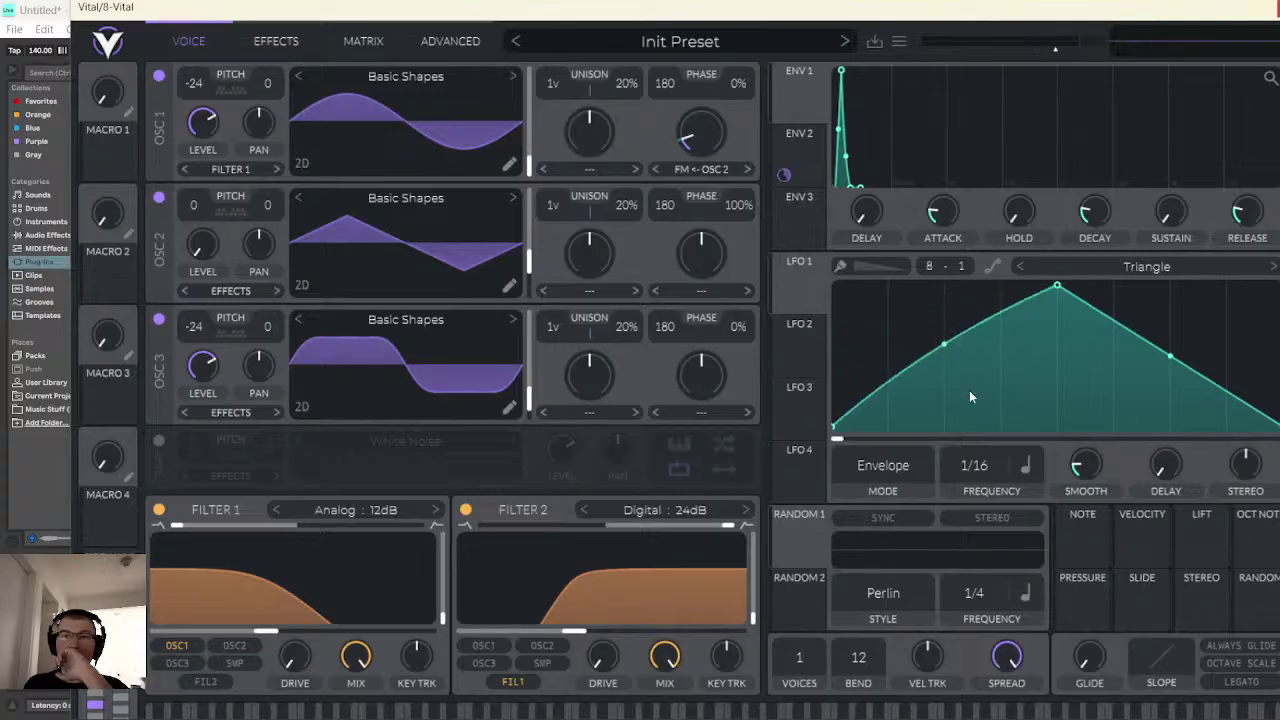
pyautogui.moveTo(1157, 363); pyautogui.dragTo(1160, 359)
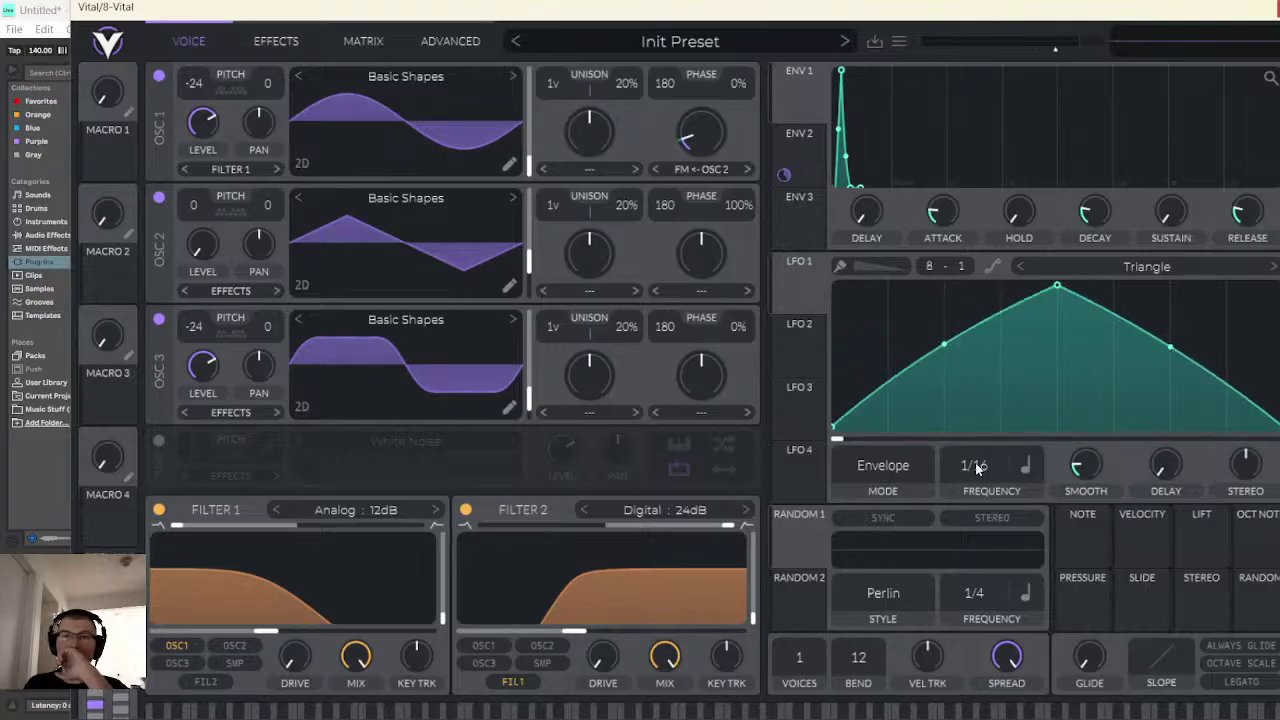
# - Assign LFO 1 to Filter 1's cutoff and to a control among the effects
pyautogui.moveTo(796, 285); pyautogui.dragTo(293, 610)
pyautogui.click(271, 45)
pyautogui.moveTo(797, 285); pyautogui.dragTo(645, 400)
pyautogui.click(189, 41)
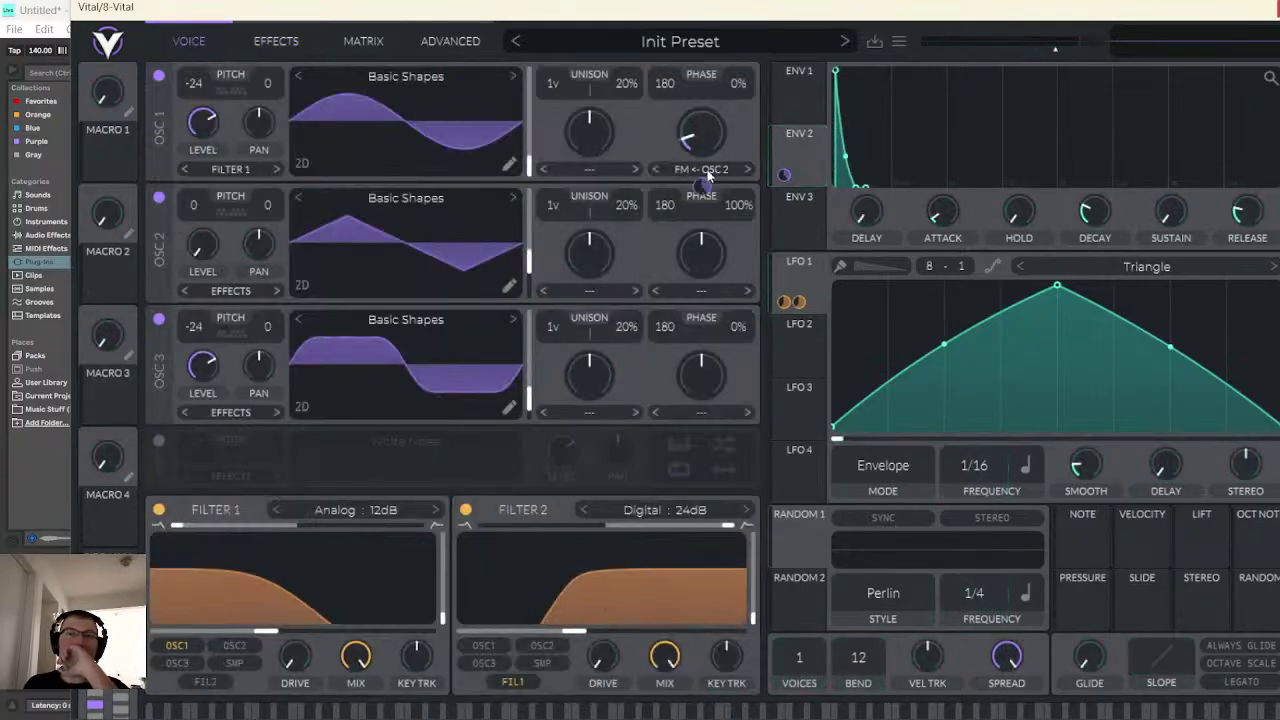
# - Replace Envelope 2 with LFO 1 as the modulator of oscillator 1's FM amount, adjust its depth, and audition the sound
pyautogui.rightClick(784, 174)
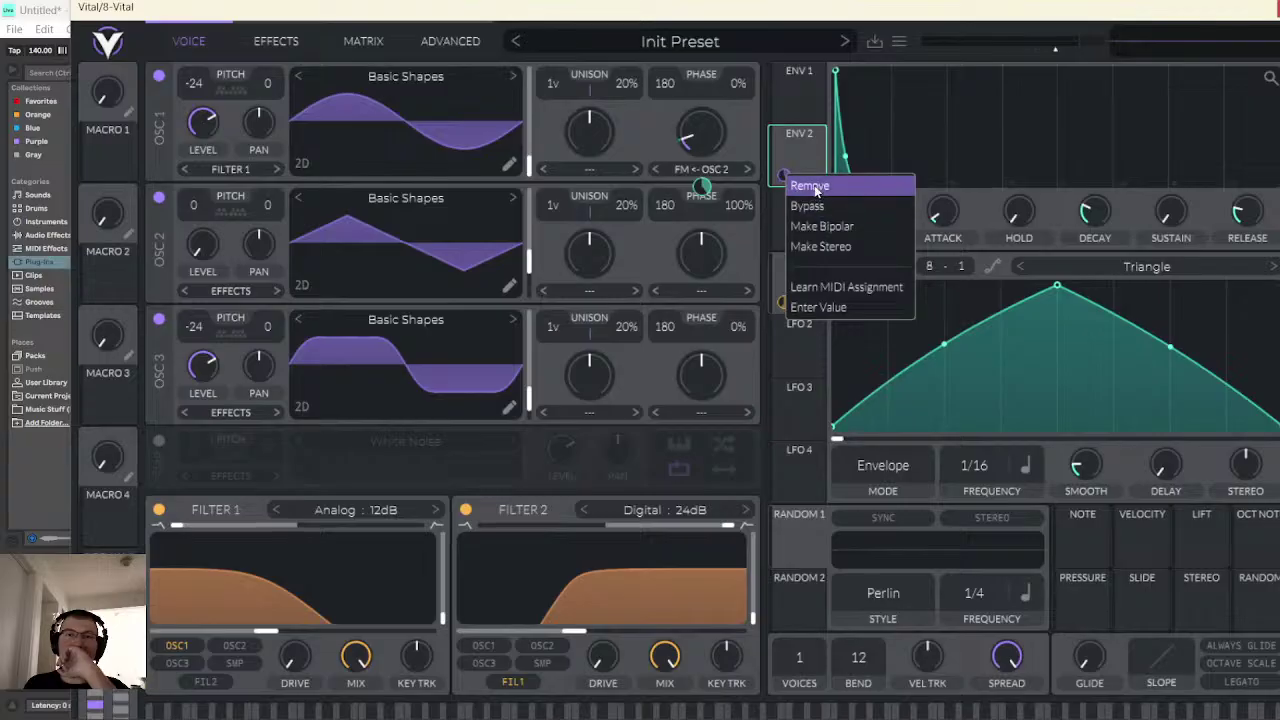
pyautogui.click(802, 180)
pyautogui.moveTo(805, 285); pyautogui.dragTo(700, 130)
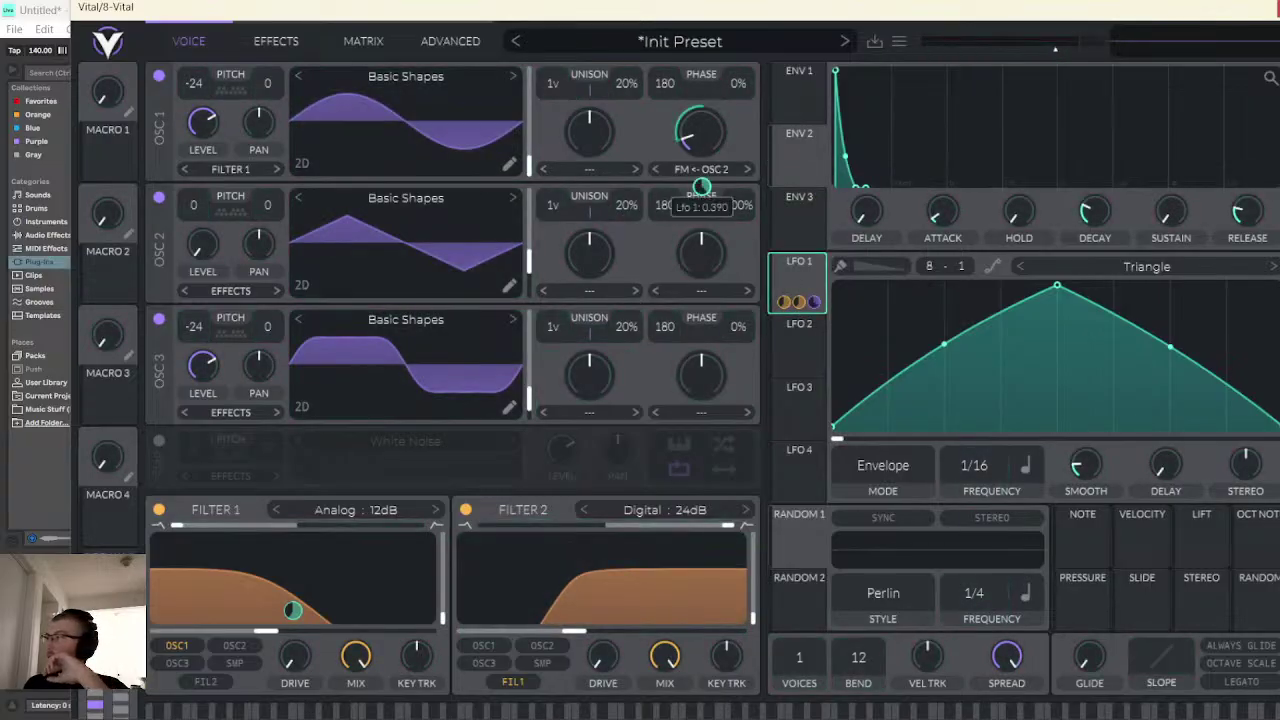
pyautogui.moveTo(702, 187); pyautogui.dragTo(702, 240)
pyautogui.click(612, 712)
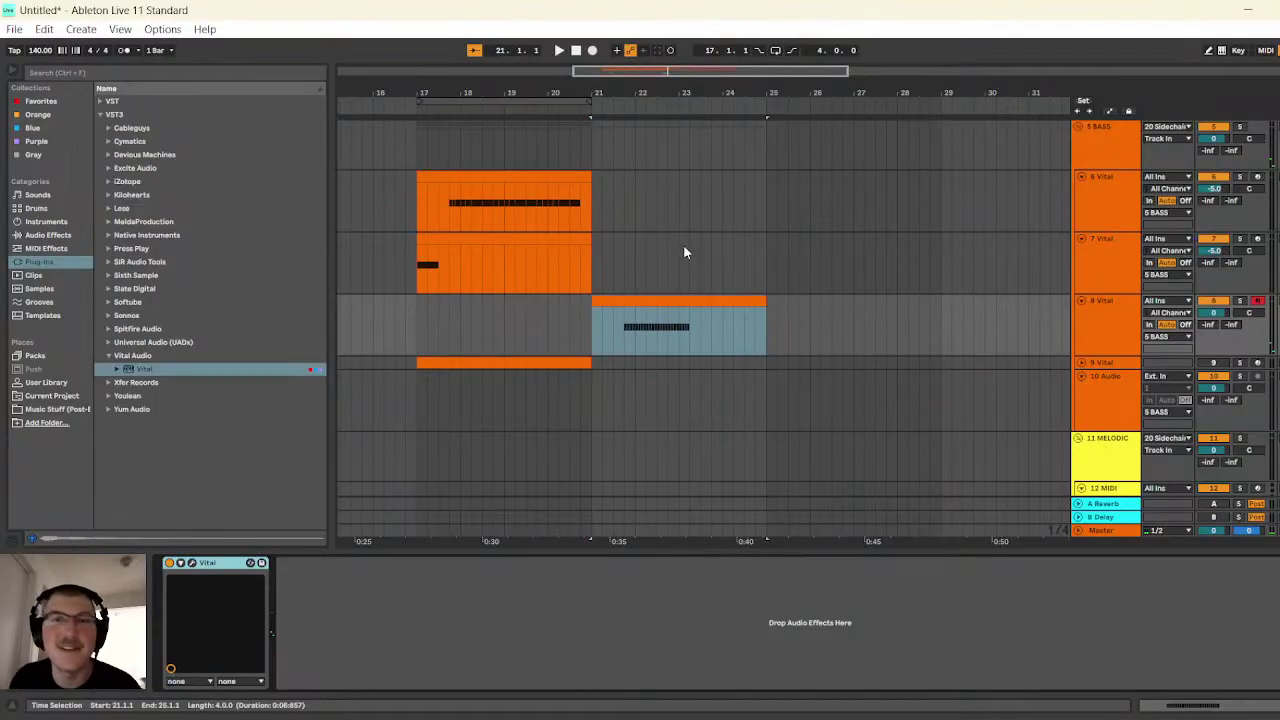
pyautogui.click(558, 50)
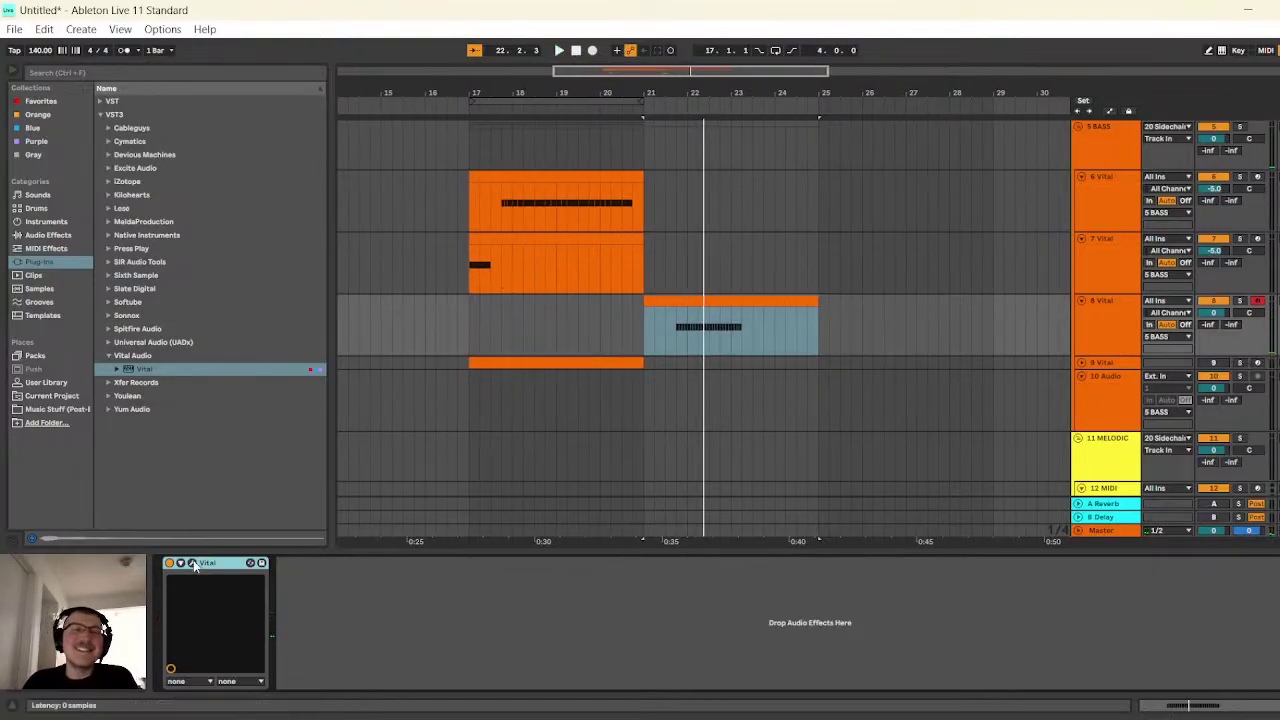
# - Move LFO 1's peak to three eighths of the cycle, make its fall concave and nearly straighten its rise
pyautogui.click(250, 562)
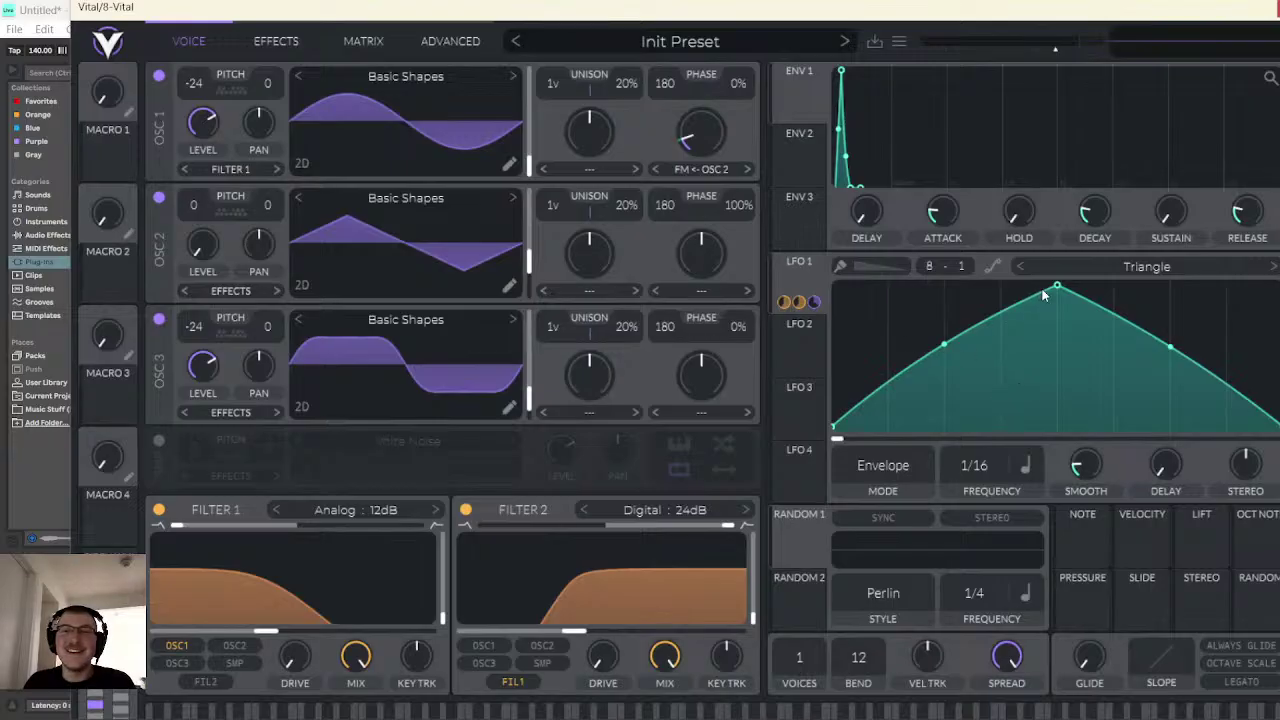
pyautogui.moveTo(1043, 294); pyautogui.dragTo(1000, 289)
pyautogui.moveTo(917, 340); pyautogui.dragTo(917, 361)
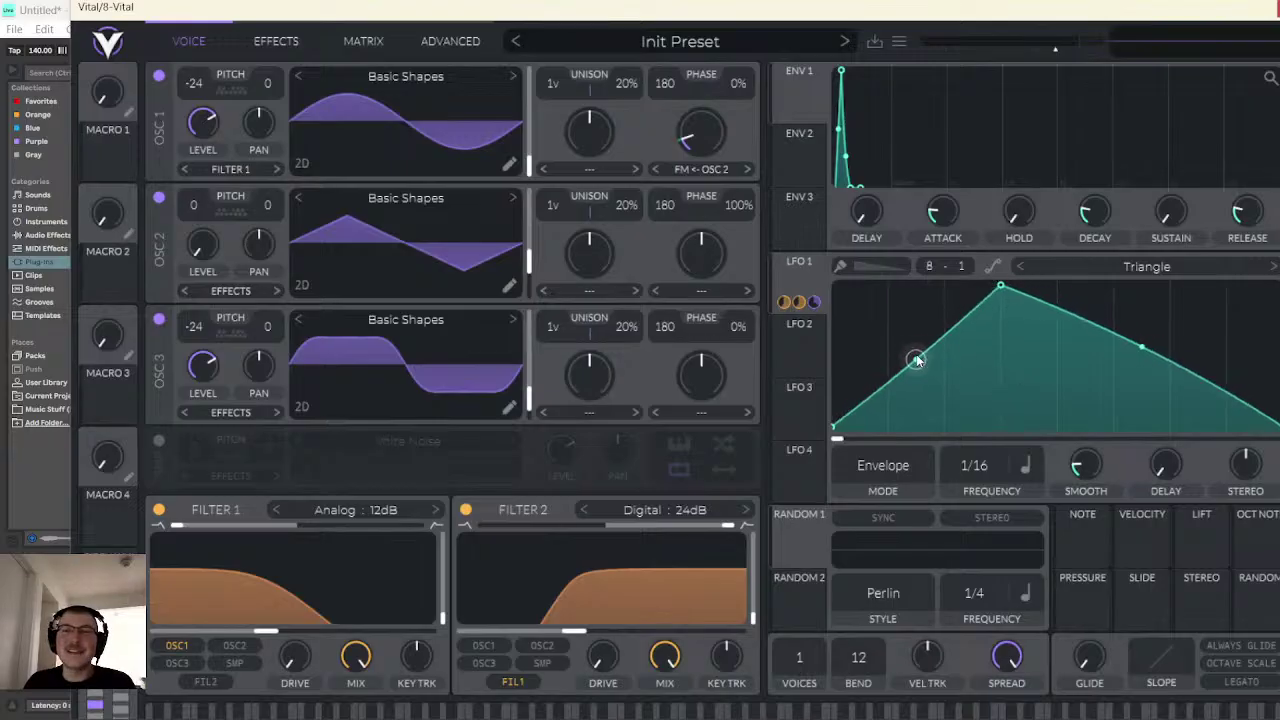
pyautogui.moveTo(1120, 340); pyautogui.dragTo(1079, 398)
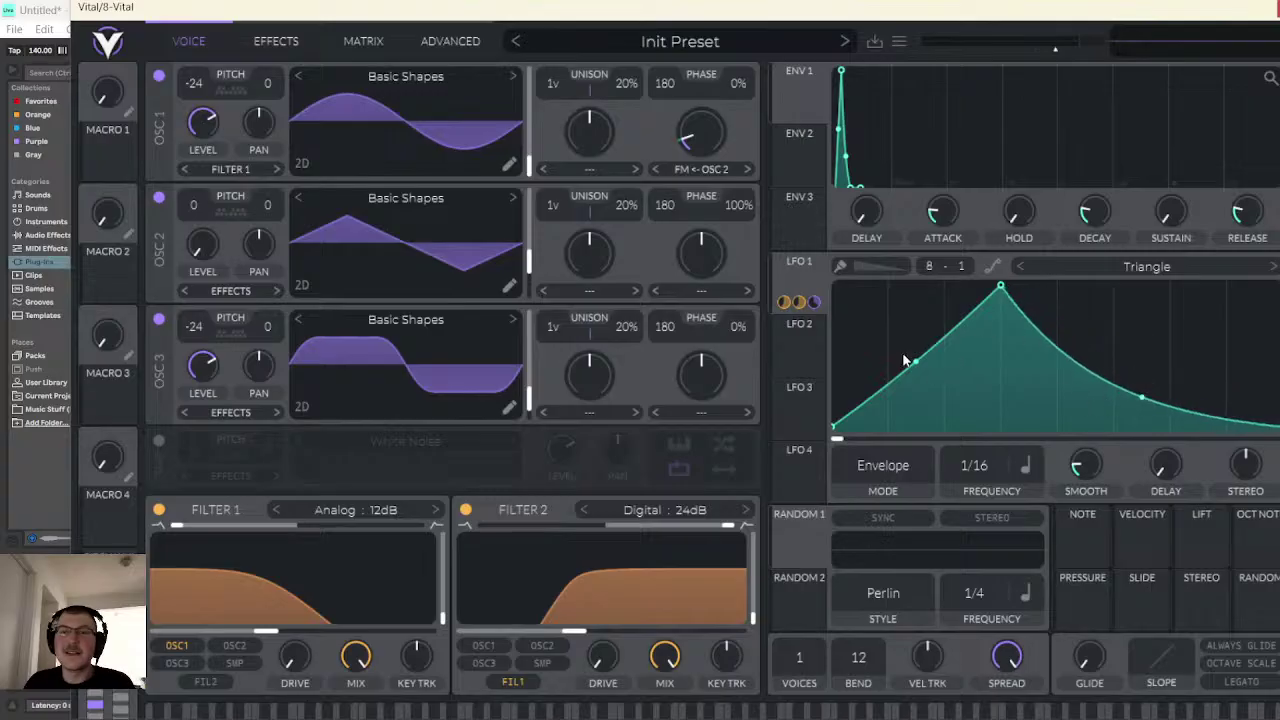
pyautogui.moveTo(904, 356); pyautogui.dragTo(905, 346)
# - Audition several notes, move LFO 1's peak forward to a quarter of the cycle, and audition the bass again
pyautogui.click(650, 710)
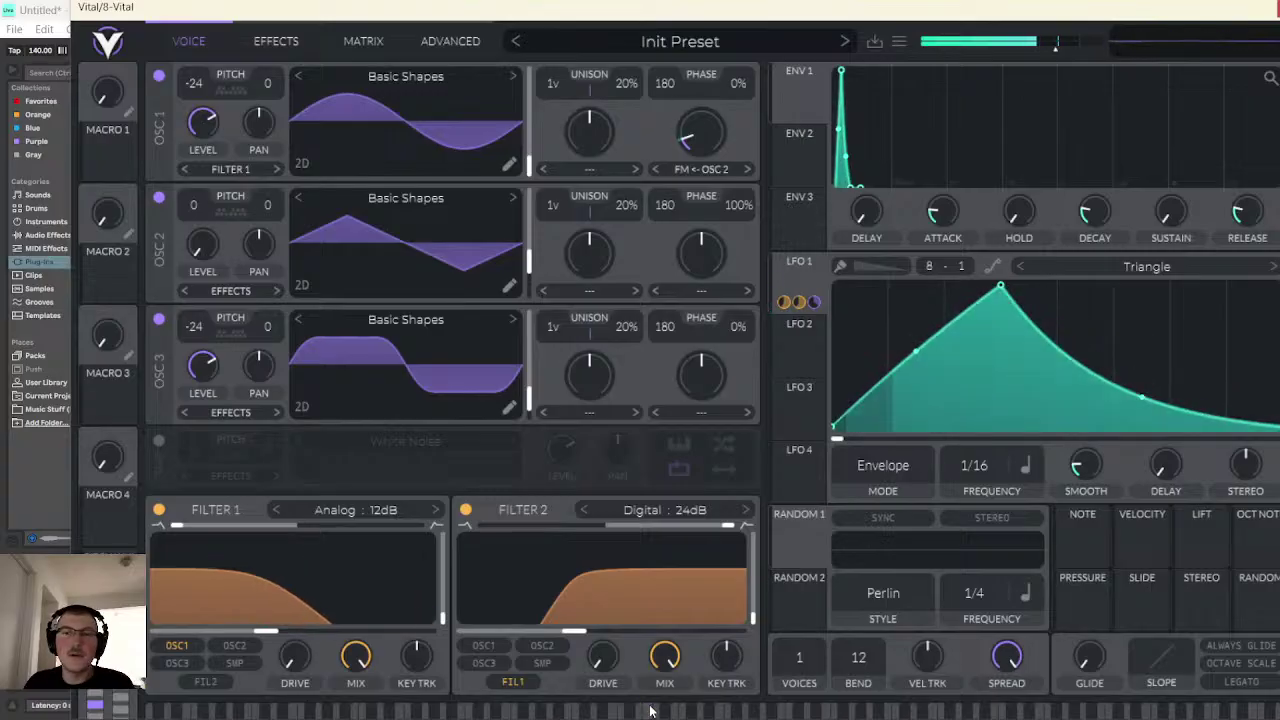
pyautogui.click(632, 711)
pyautogui.click(618, 712)
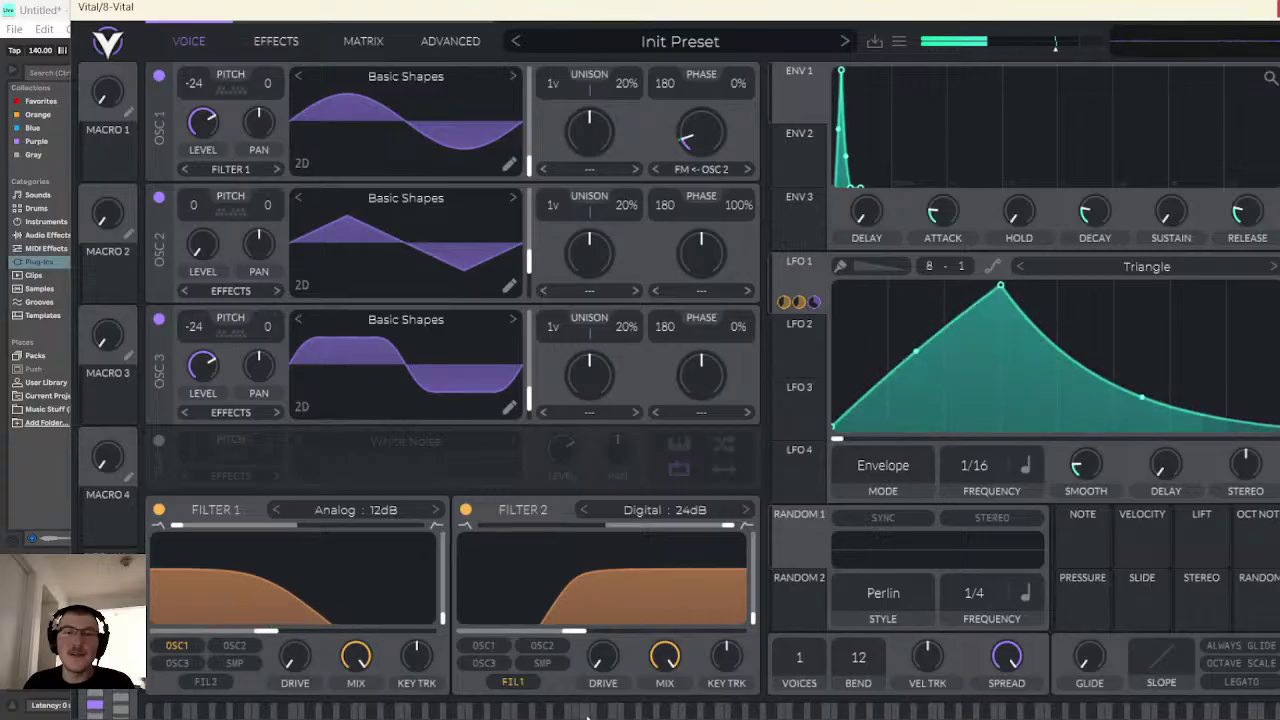
pyautogui.click(603, 714)
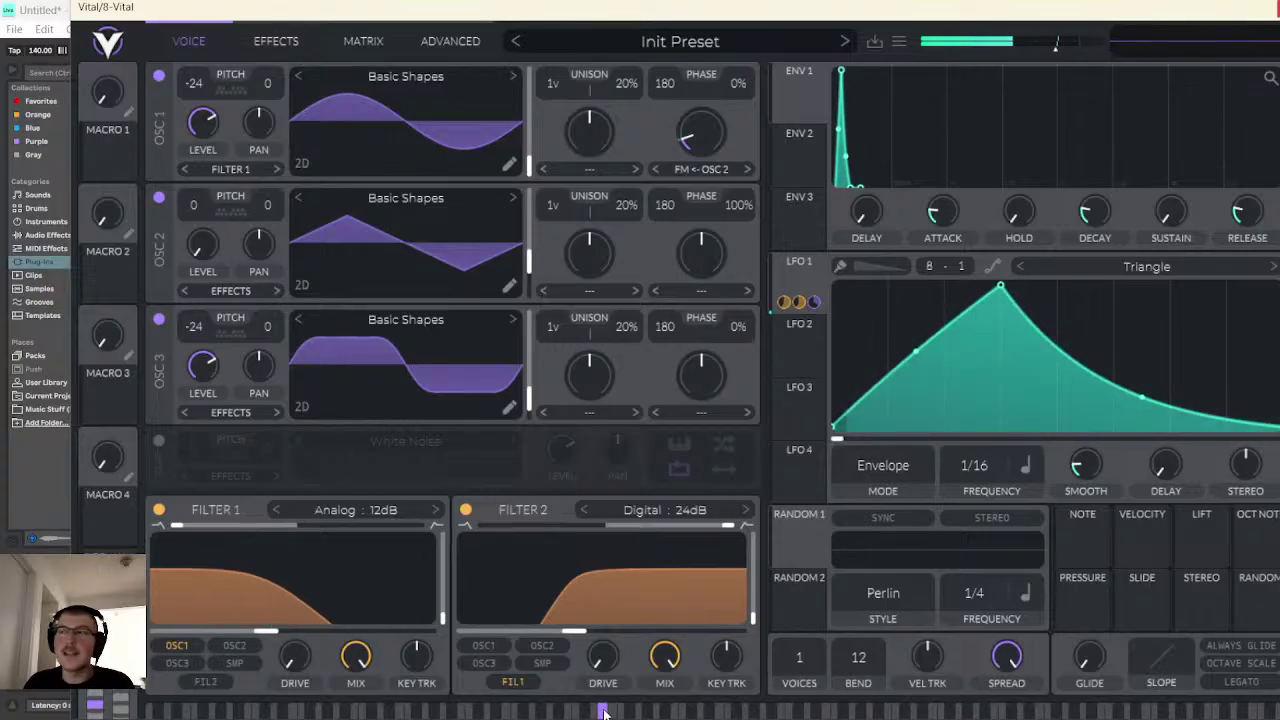
pyautogui.moveTo(1009, 283); pyautogui.dragTo(953, 284)
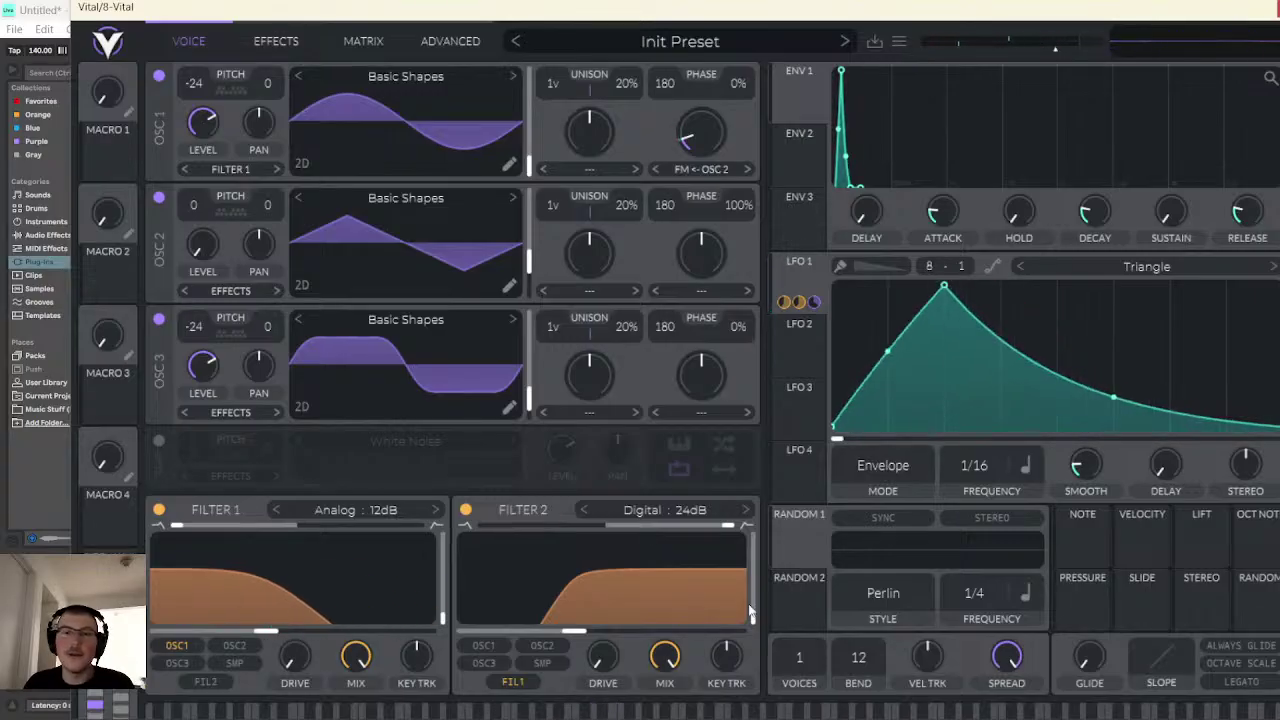
pyautogui.click(612, 711)
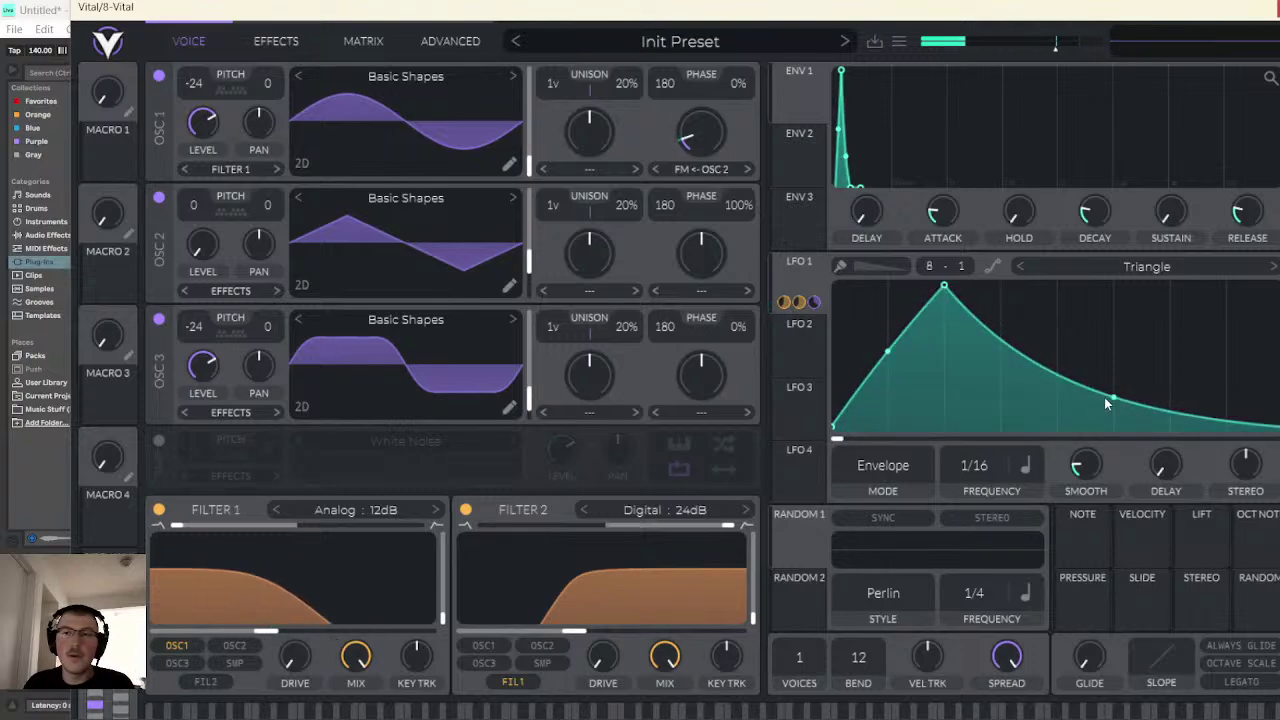
# - Return to the arrangement and audition track 8's new bass pattern from bar 21
pyautogui.click(612, 711)
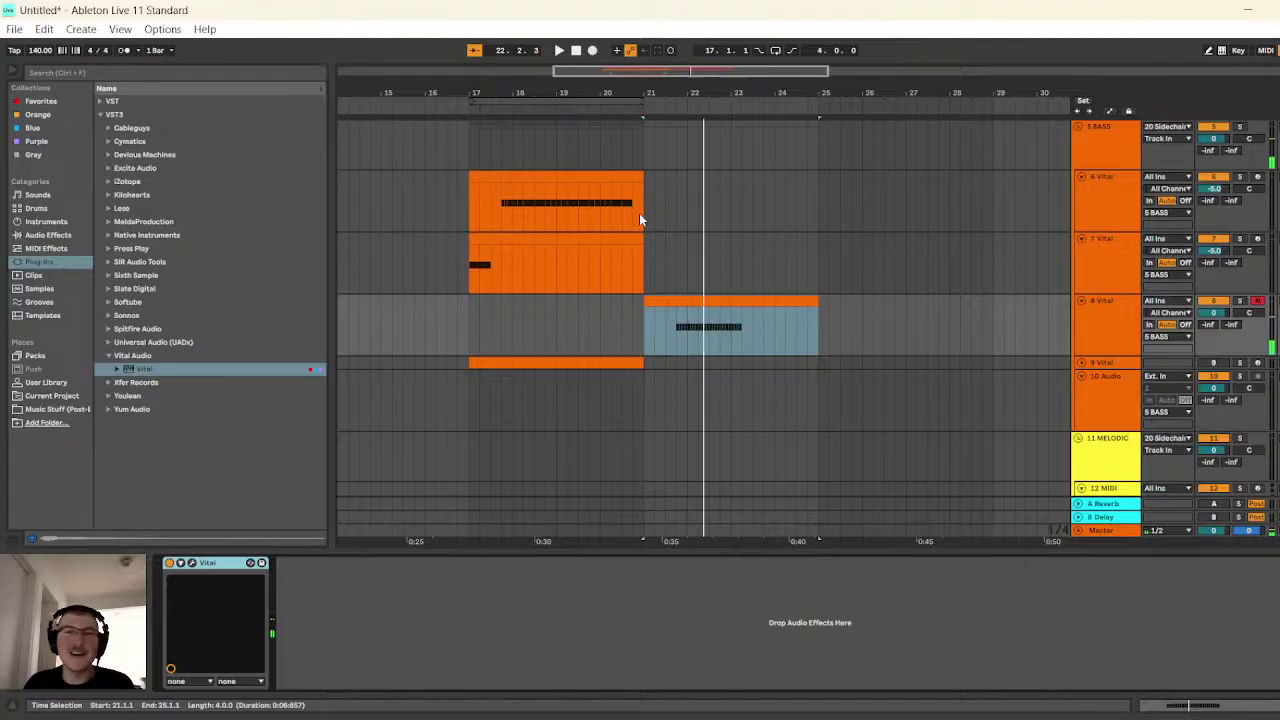
pyautogui.click(639, 326)
pyautogui.click(559, 51)
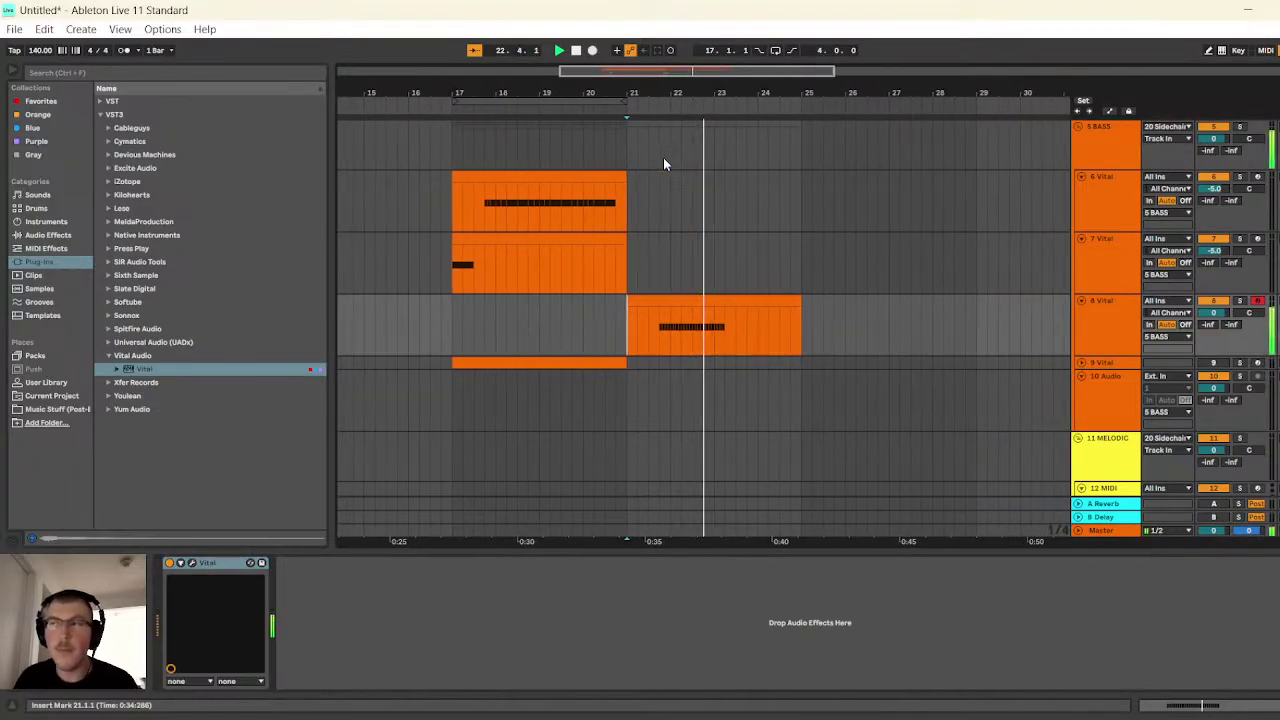
# - Replace the short D#2 notes at 2.4 with one one-beat D#2 note, and duplicate bar 2's notes into bar 3 of the clip
pyautogui.doubleClick(659, 299)
pyautogui.moveTo(906, 618); pyautogui.dragTo(790, 655)
pyautogui.press('Delete')
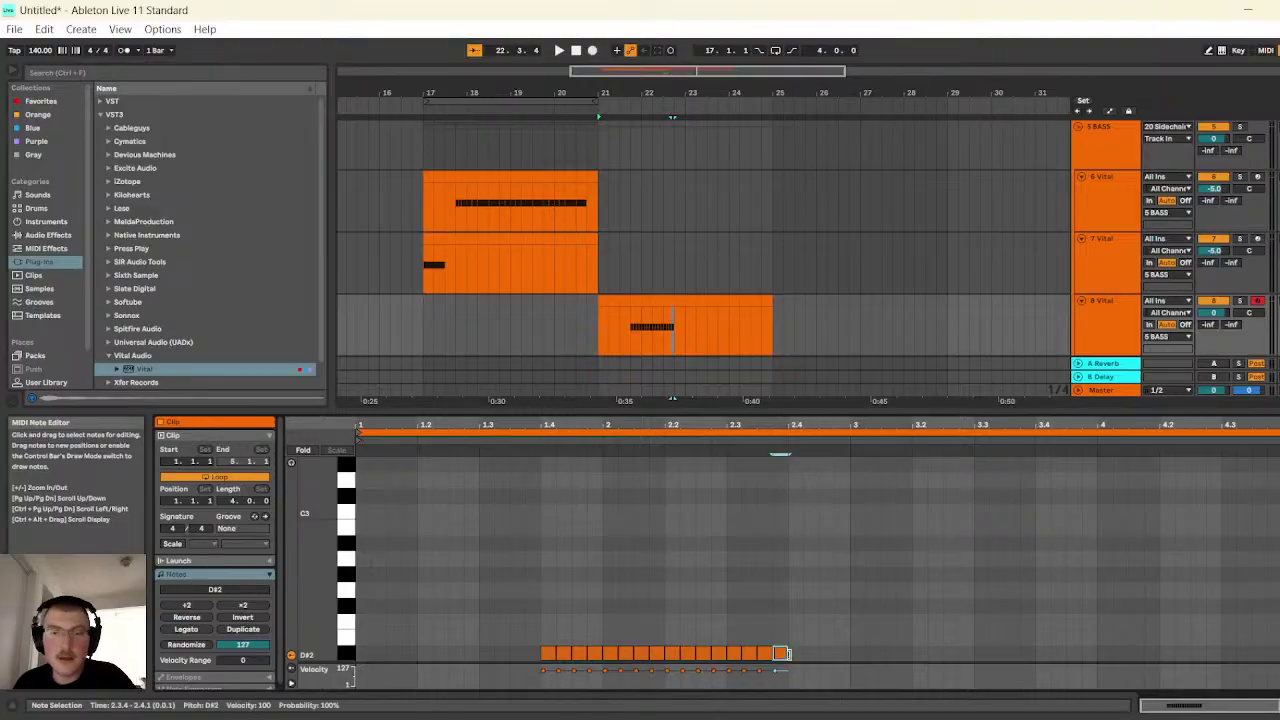
pyautogui.doubleClick(791, 653)
pyautogui.moveTo(803, 654); pyautogui.dragTo(847, 662)
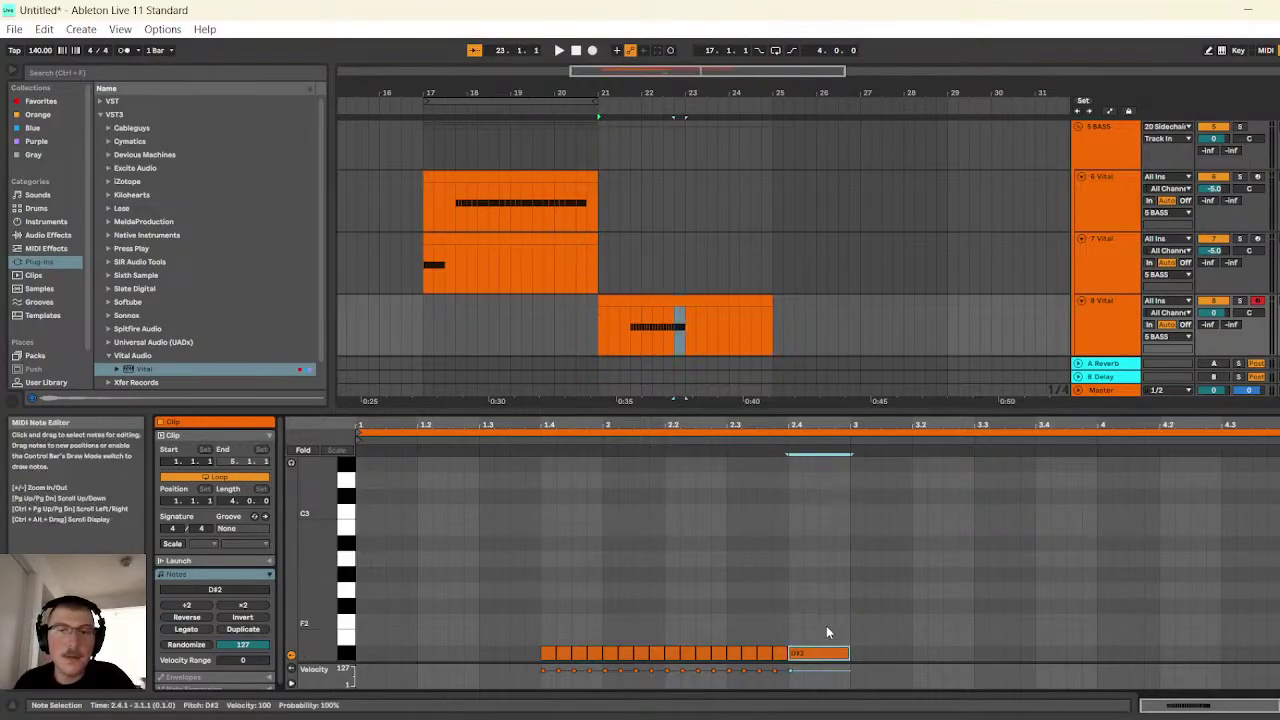
pyautogui.moveTo(838, 625); pyautogui.dragTo(617, 658)
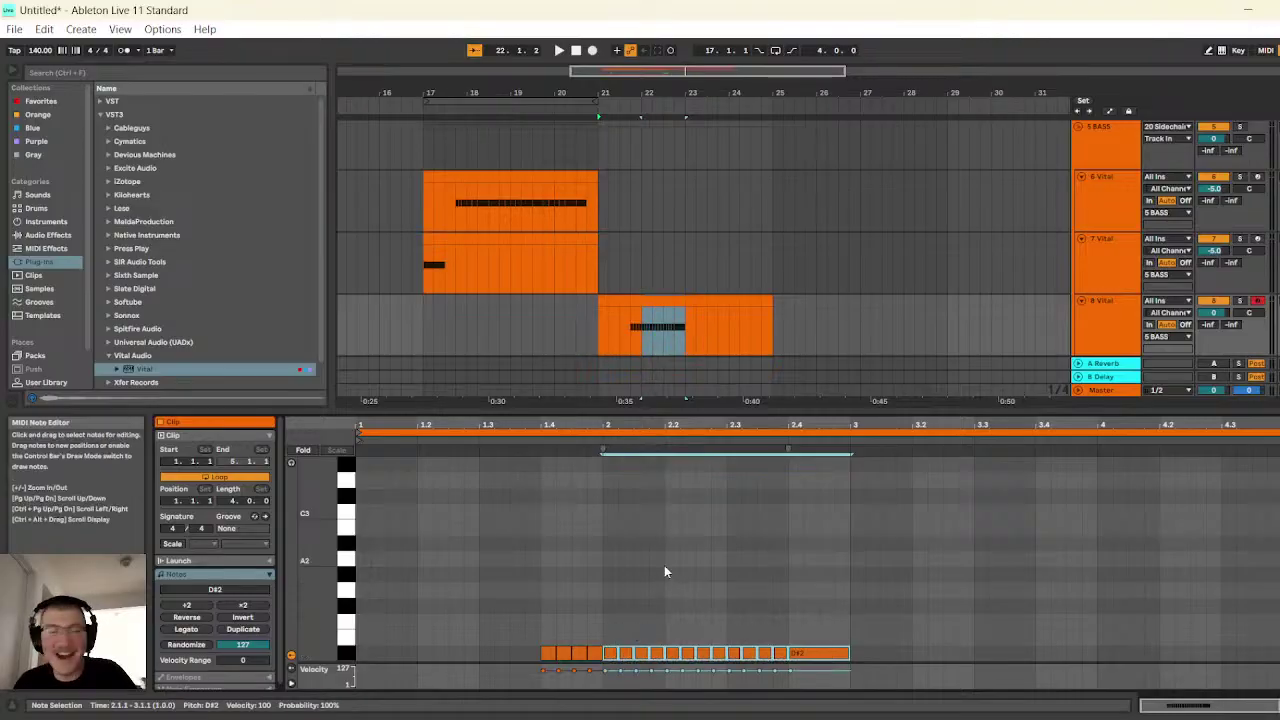
pyautogui.hotkey('ctrl', 'd')
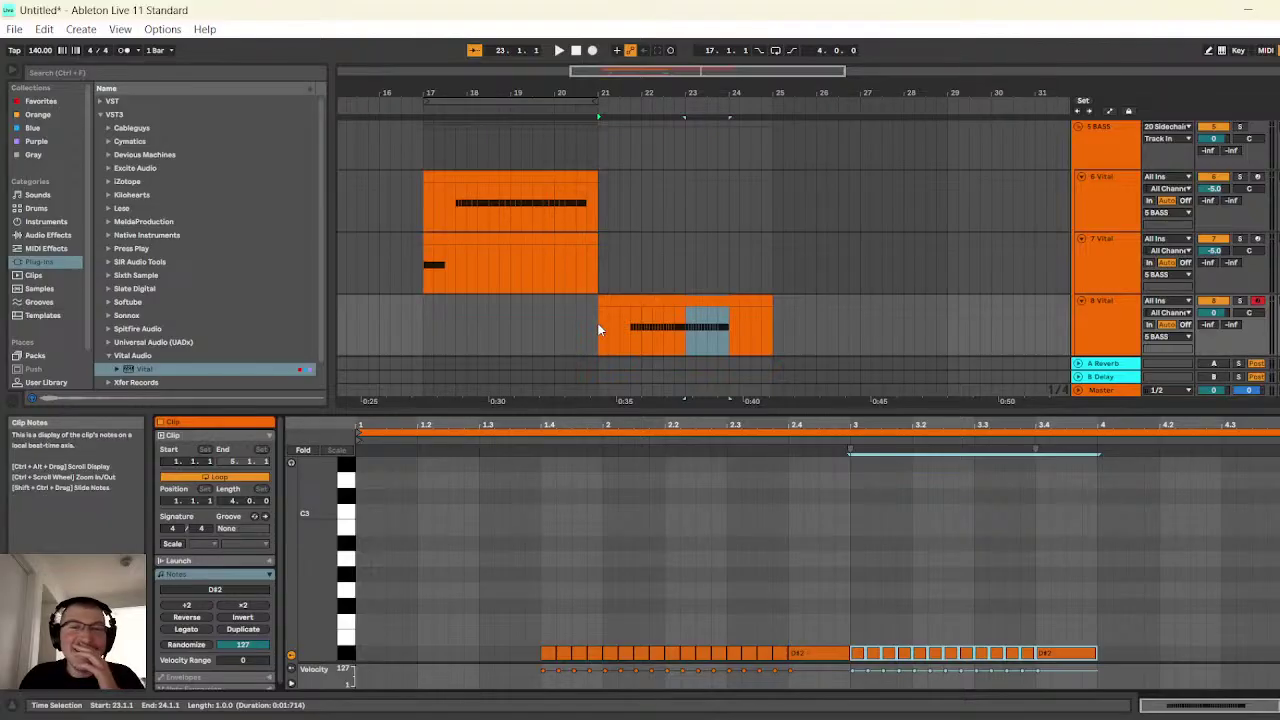
# - Play the extended track 8 pattern from bar 21 and stop playback
pyautogui.click(597, 321)
pyautogui.press('space')
pyautogui.click(1084, 318)
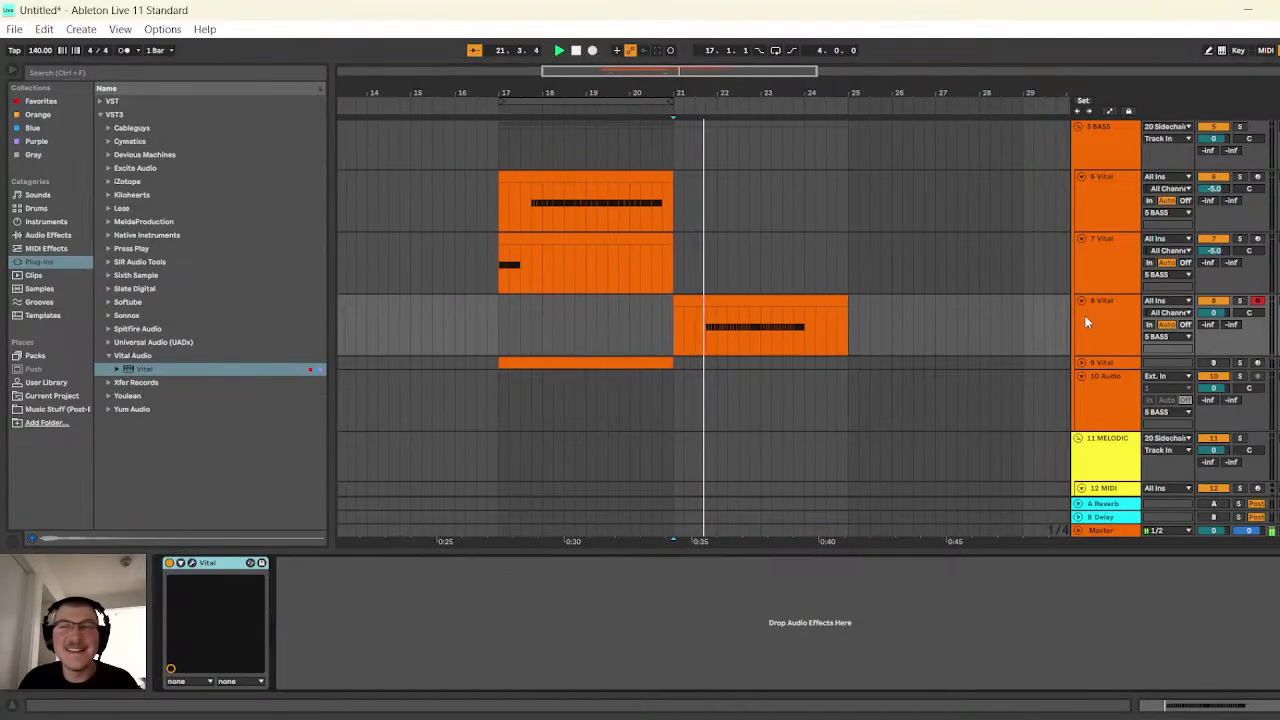
pyautogui.click(577, 51)
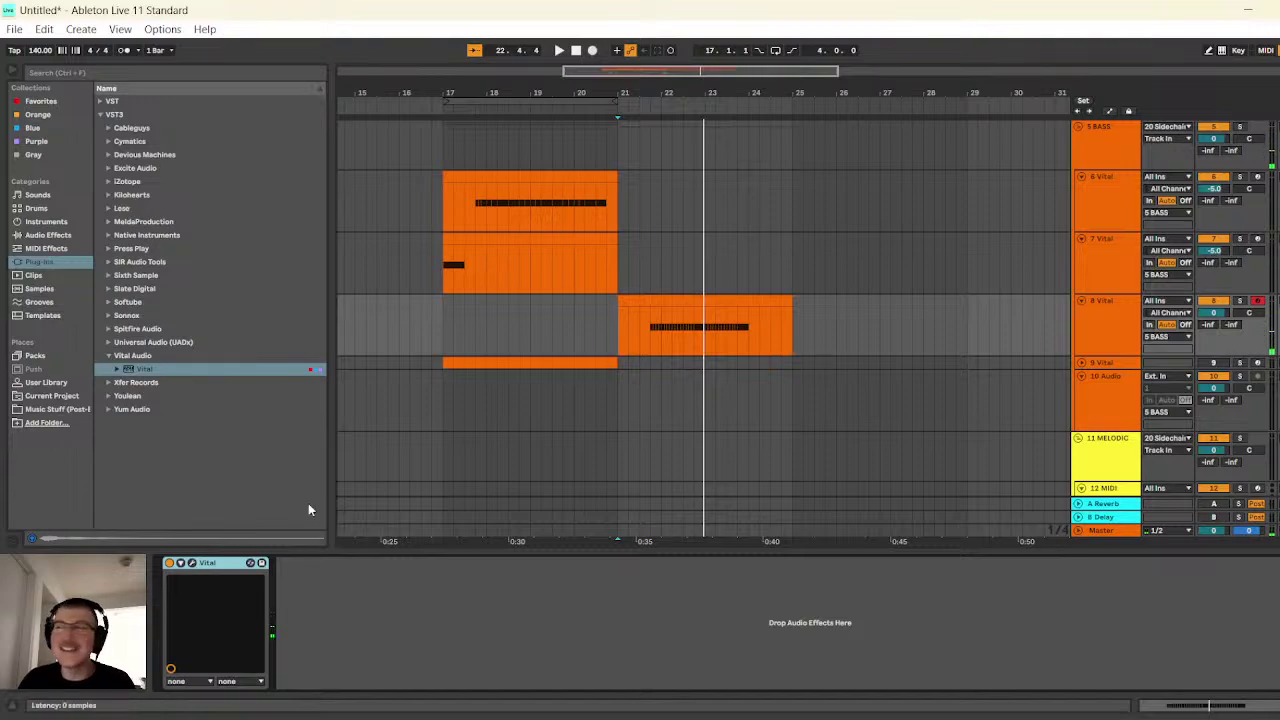
# - Add Vital's Pitch Wheel to track 8's configured device parameters so it can be automated
pyautogui.hotkey('ctrl', 'alt', 'p')
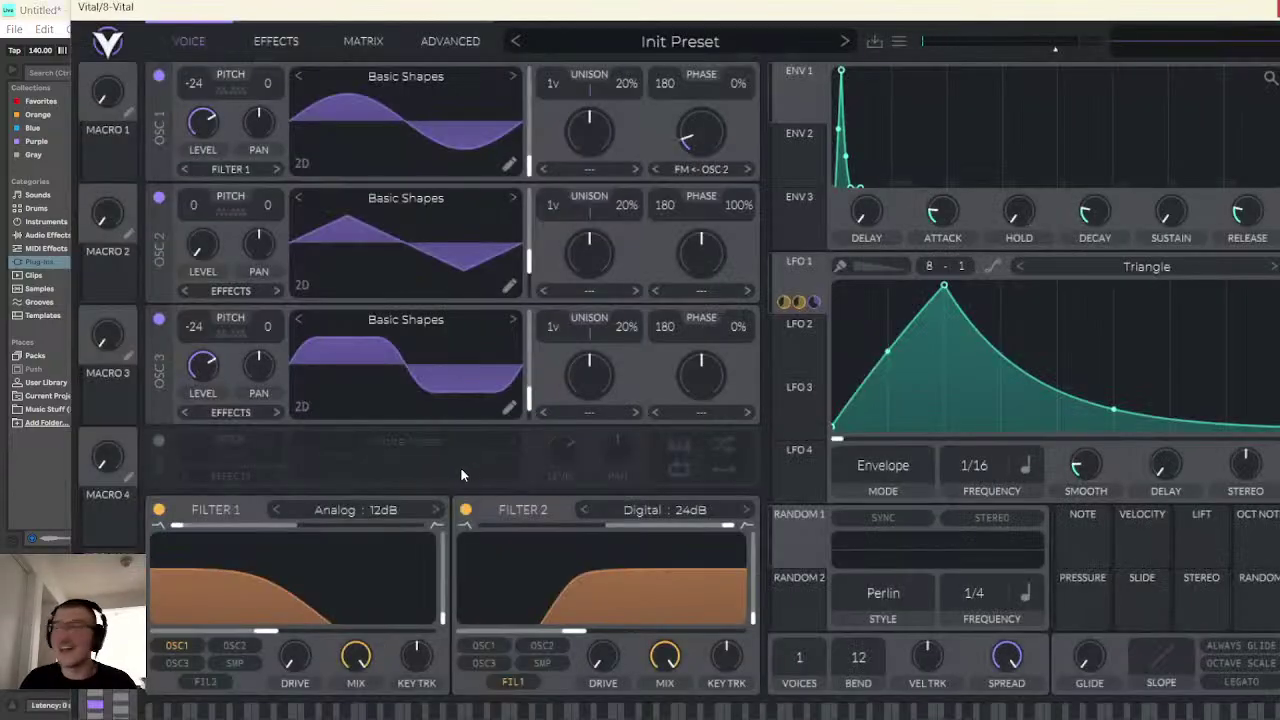
pyautogui.click(95, 704)
pyautogui.hotkey('ctrl', 'alt', 'p')
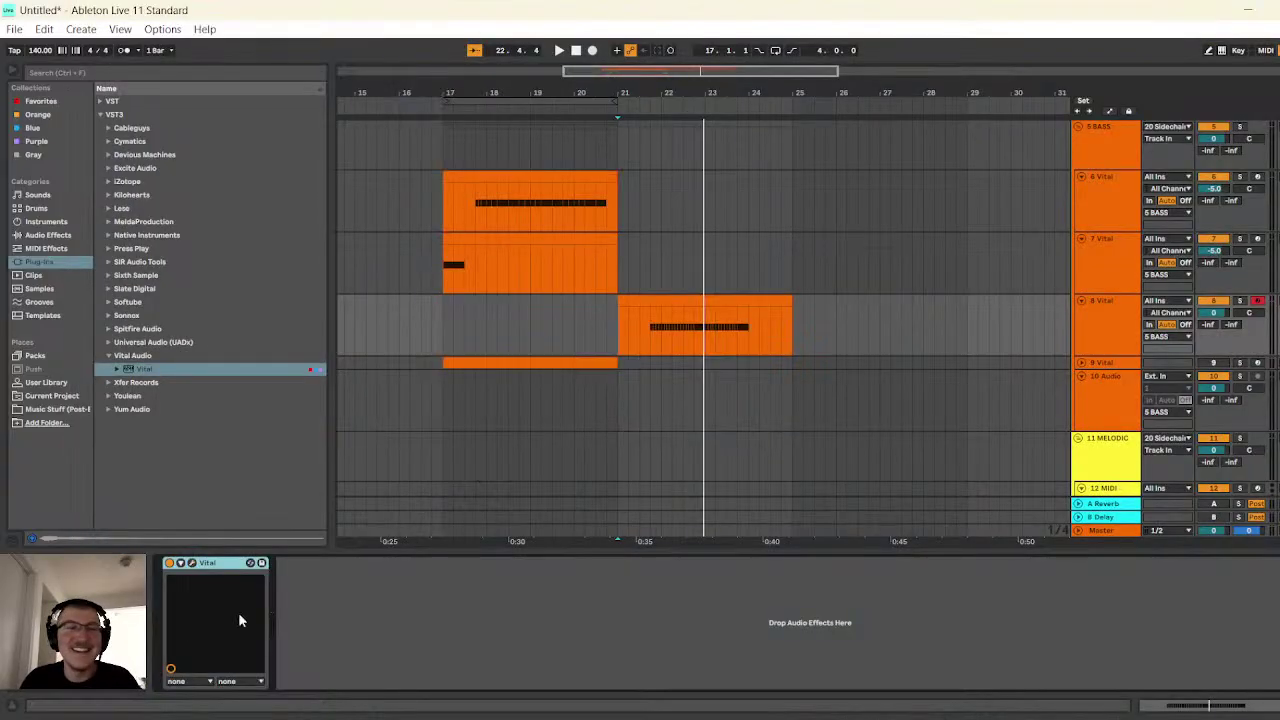
pyautogui.click(297, 566)
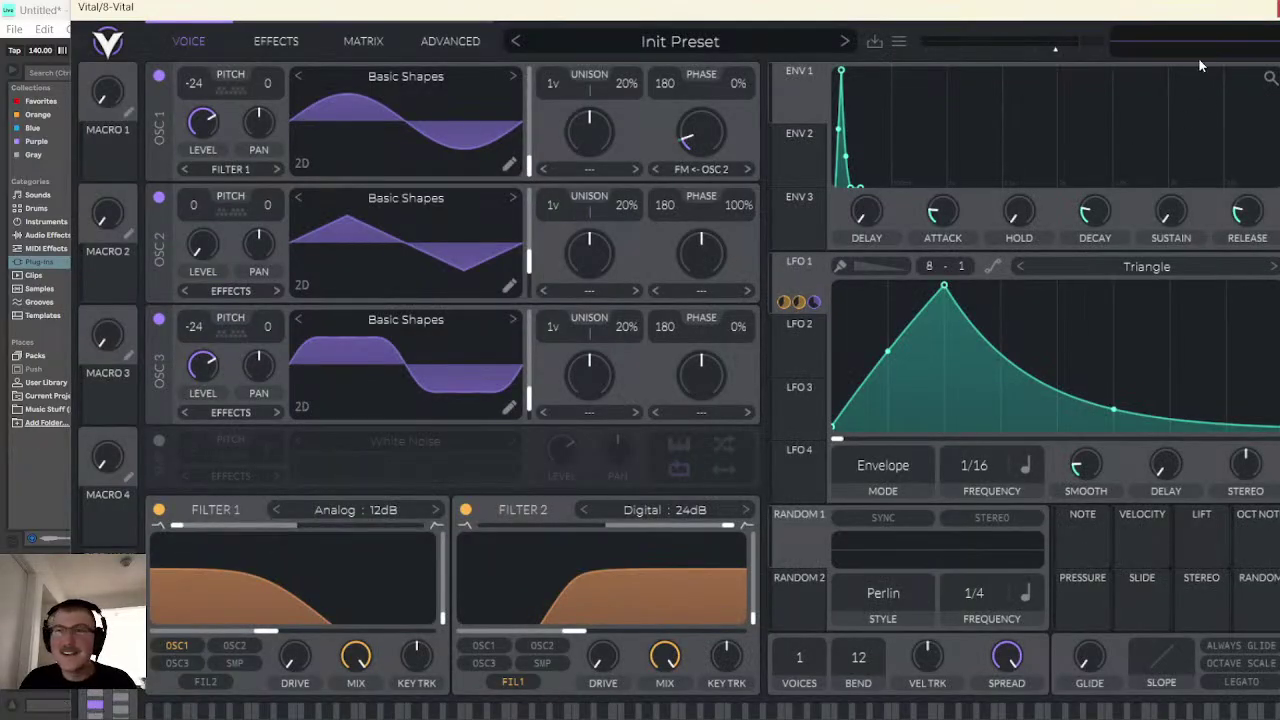
pyautogui.hotkey('ctrl', 'alt', 'p')
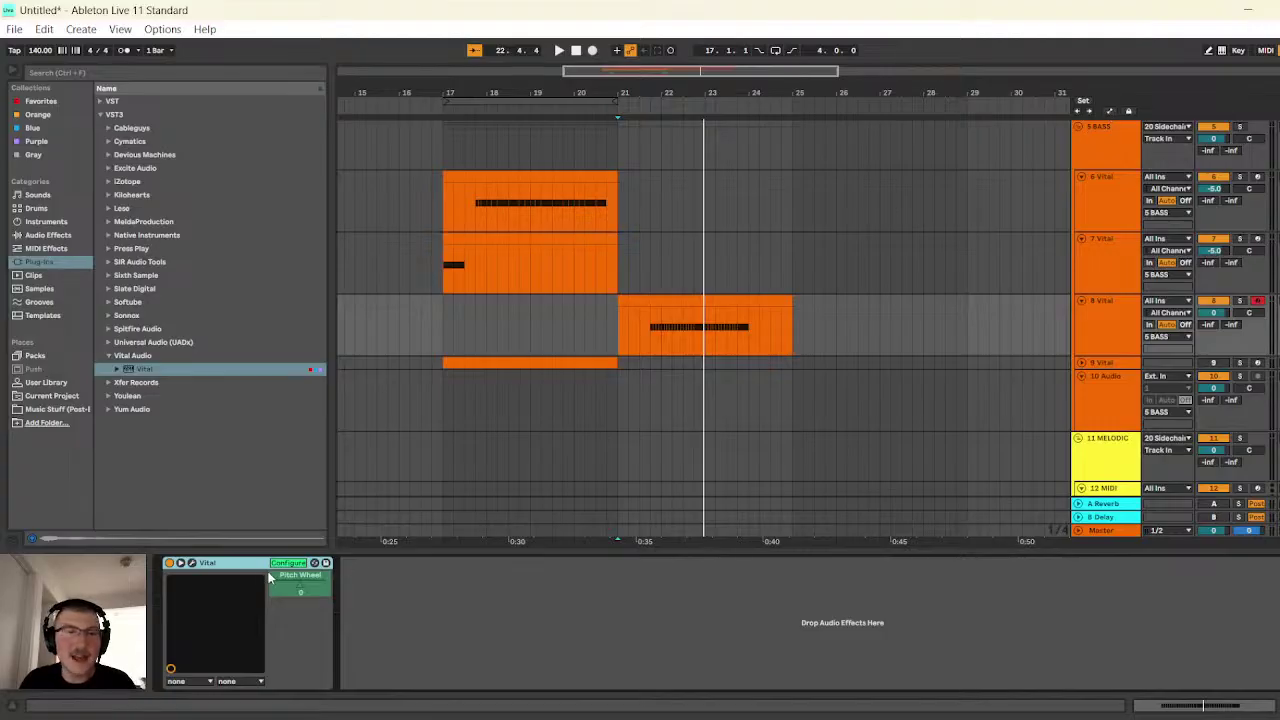
pyautogui.click(287, 563)
# - Show automation and draw a curved Pitch Wheel drop from 1 to 0 on track 8, from the first notes to about 22.4
pyautogui.click(1108, 111)
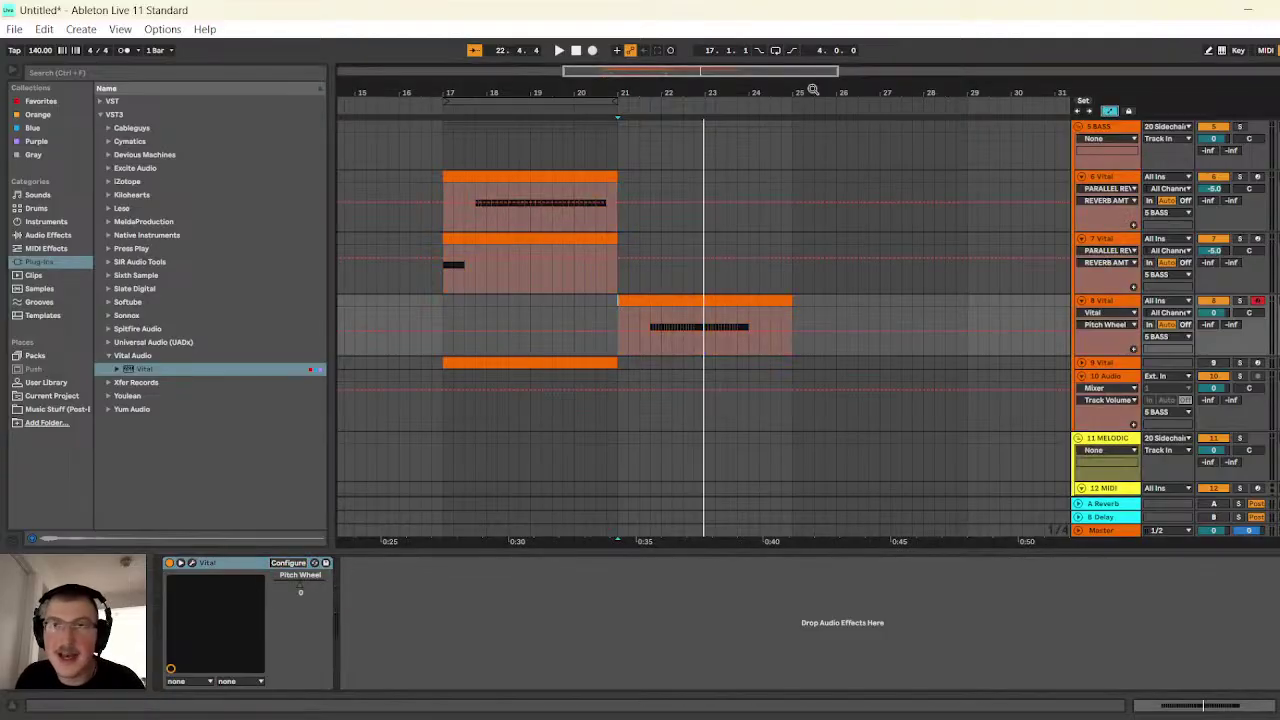
pyautogui.scroll(3, 483, 365)
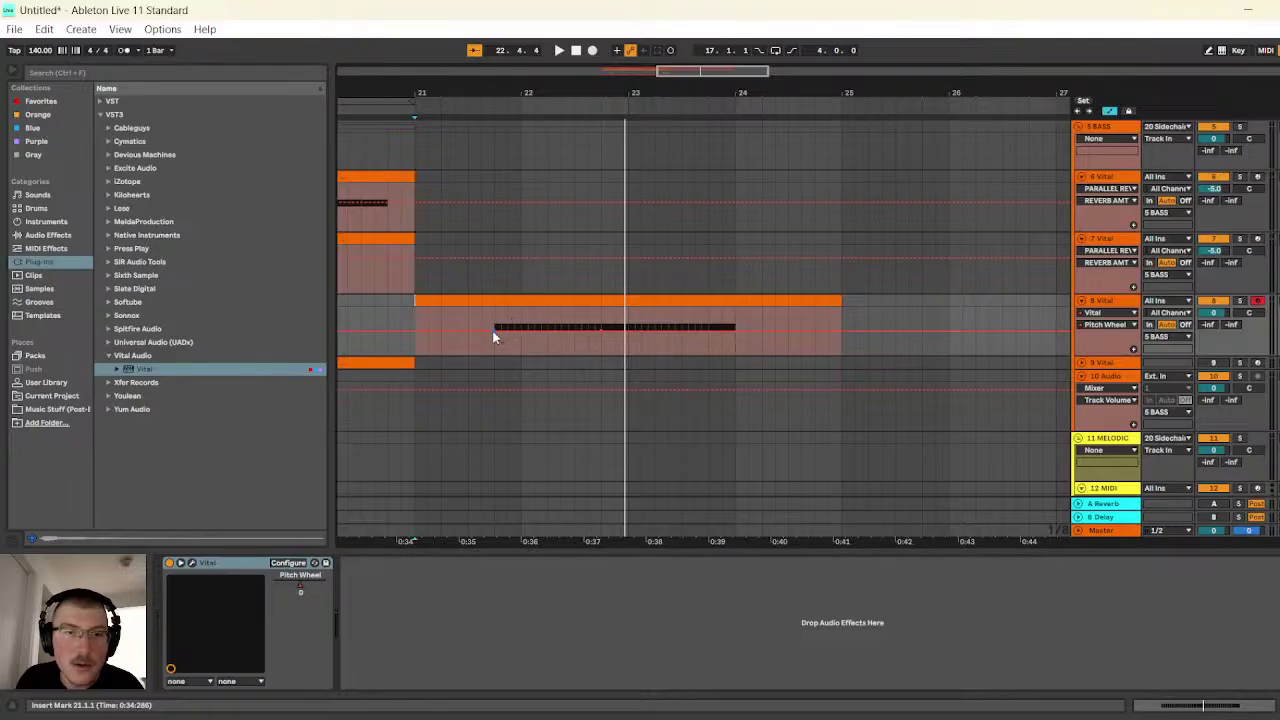
pyautogui.moveTo(493, 337)
pyautogui.mouseDown()
pyautogui.moveTo(536, 318)
pyautogui.moveTo(497, 322)
pyautogui.mouseUp()
# - Audition the pitch drop from bar 21, and play both bass sections together from bar 17
pyautogui.click(418, 333)
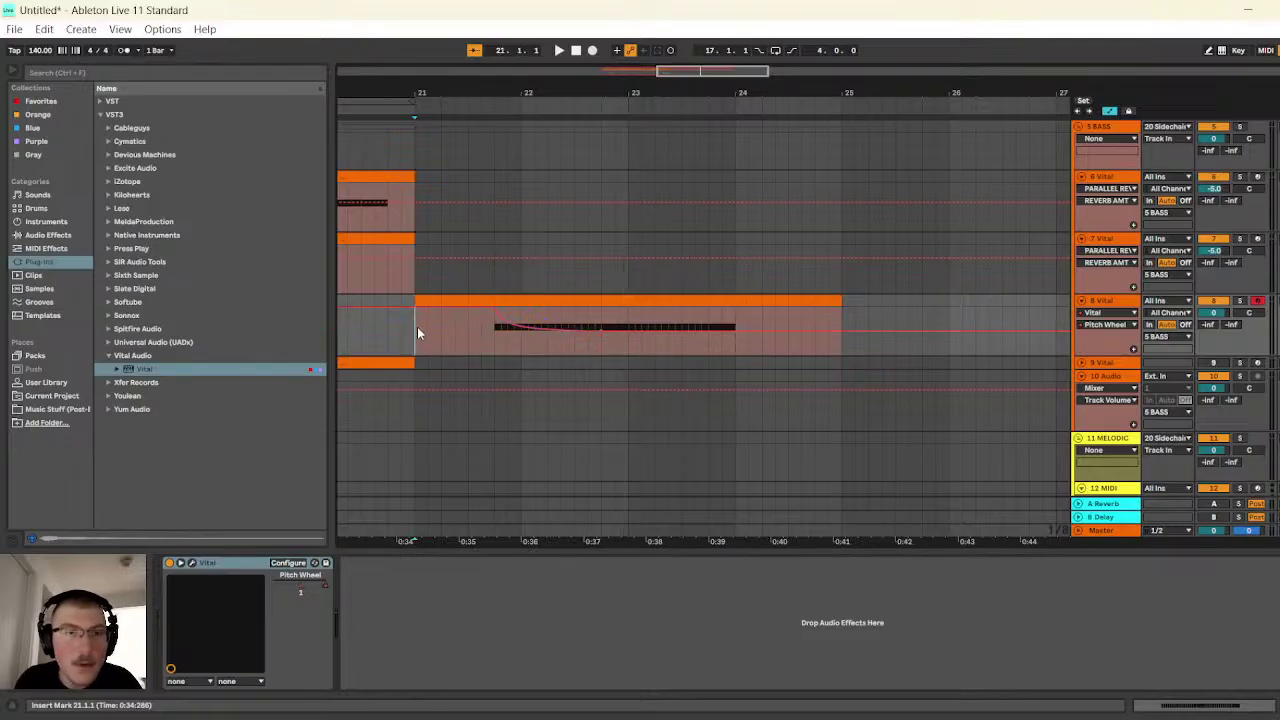
pyautogui.click(562, 50)
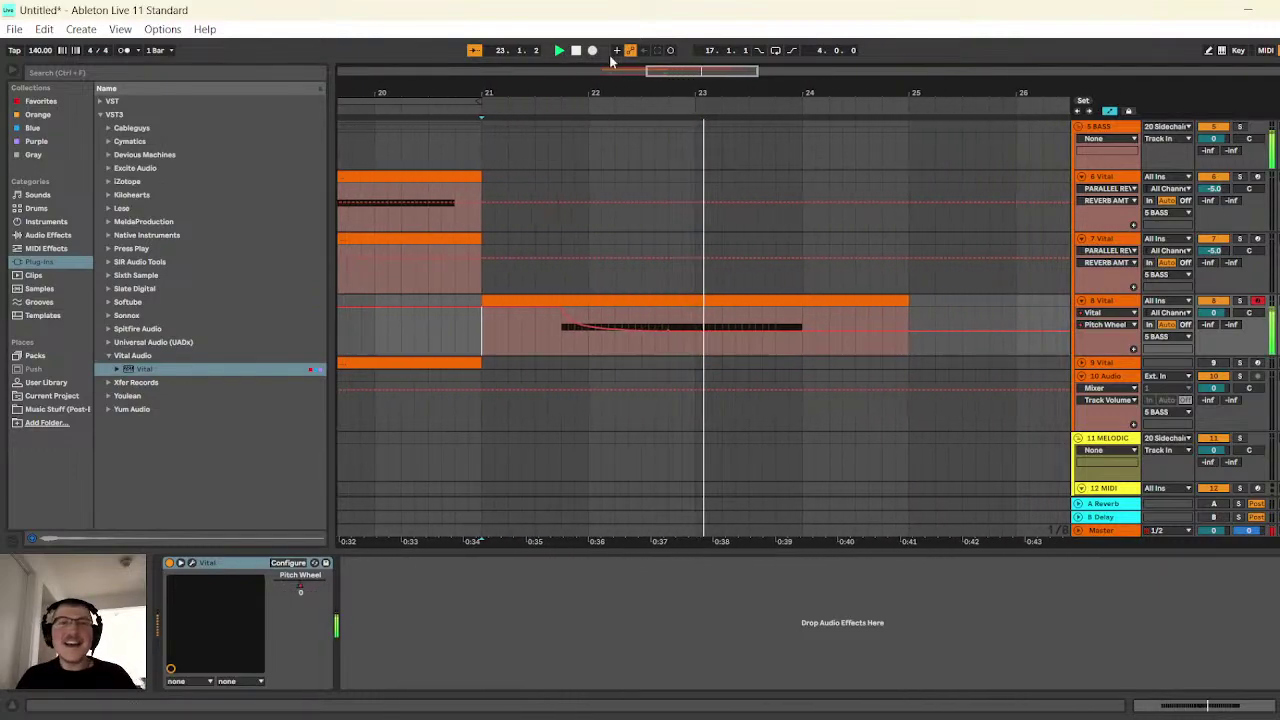
pyautogui.press('space')
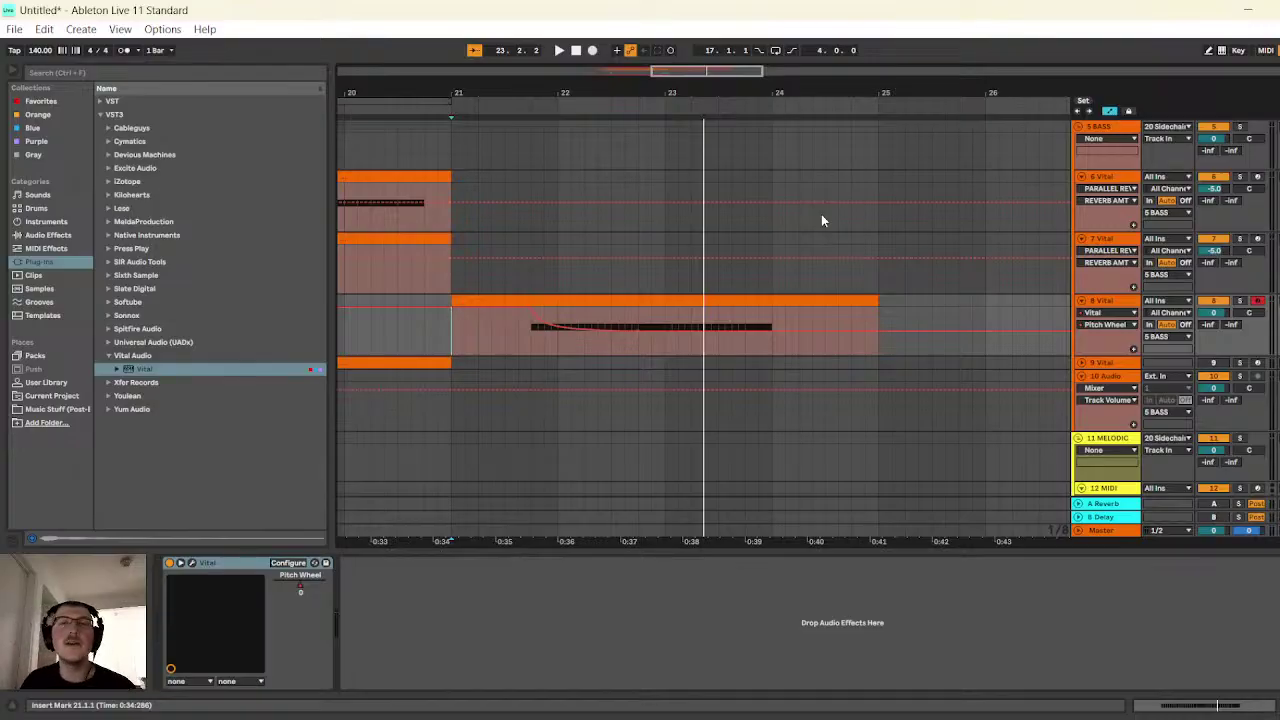
pyautogui.moveTo(727, 72); pyautogui.dragTo(585, 112)
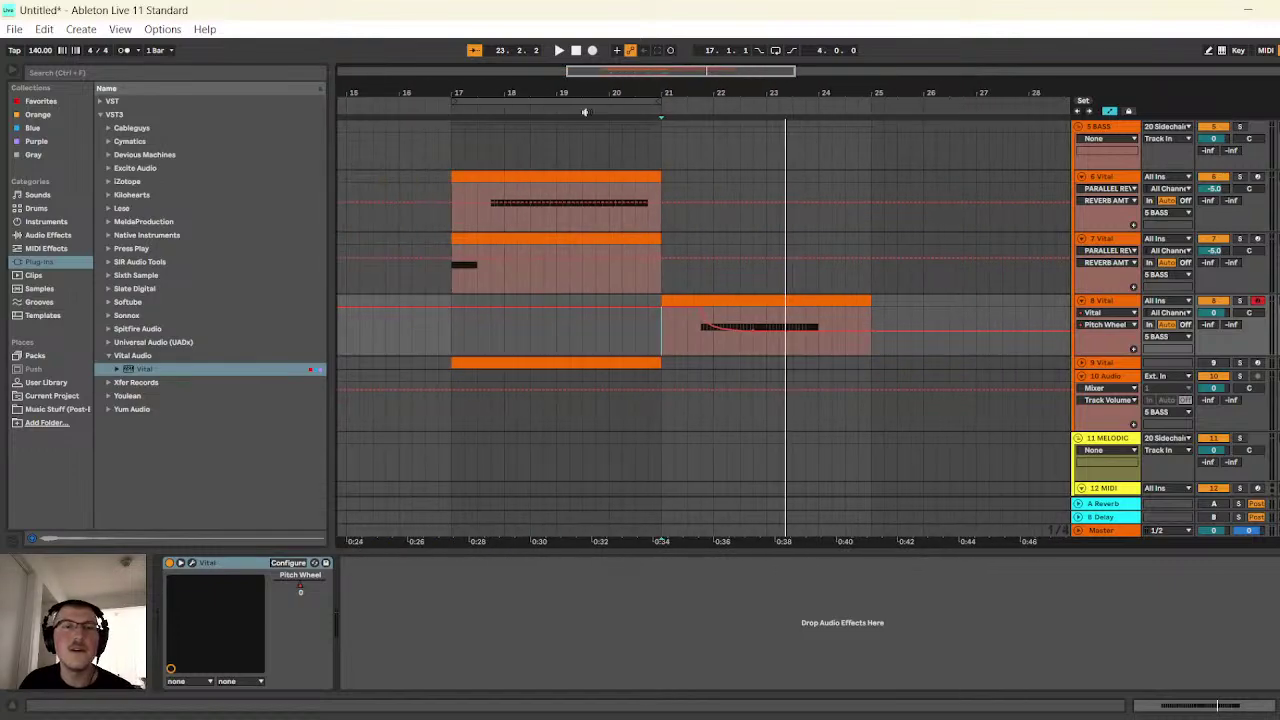
pyautogui.click(460, 145)
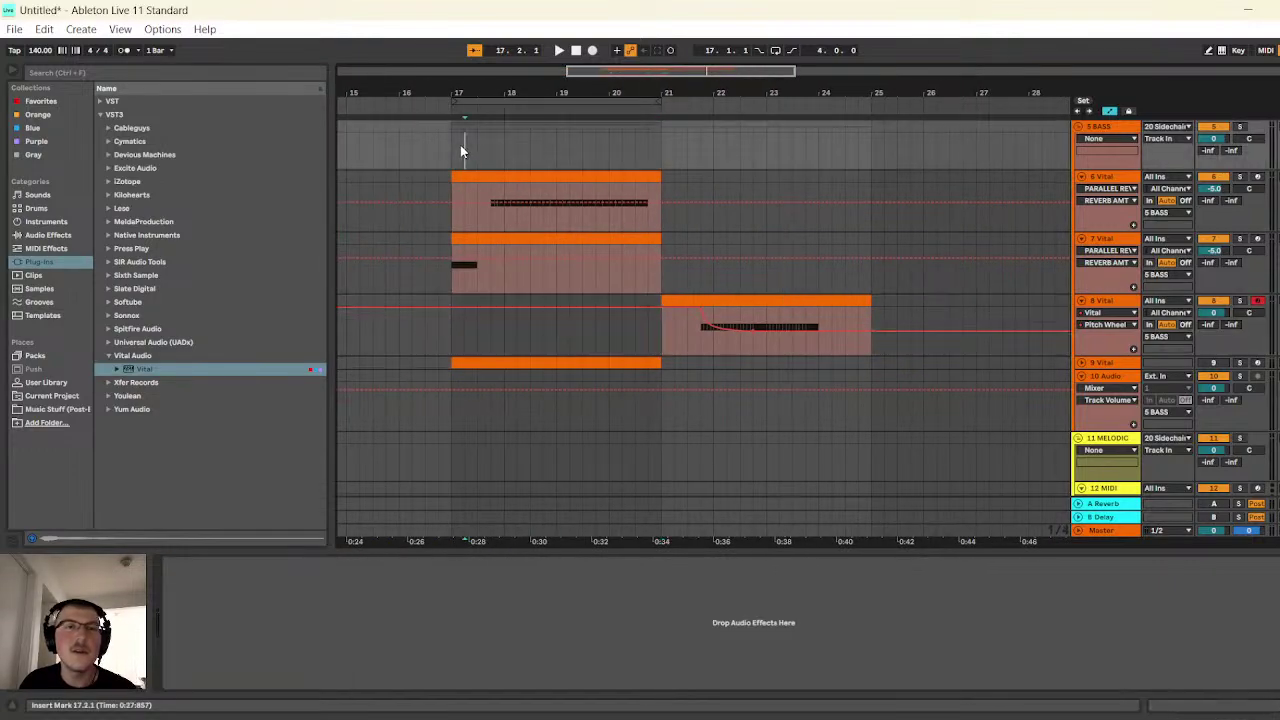
pyautogui.click(558, 51)
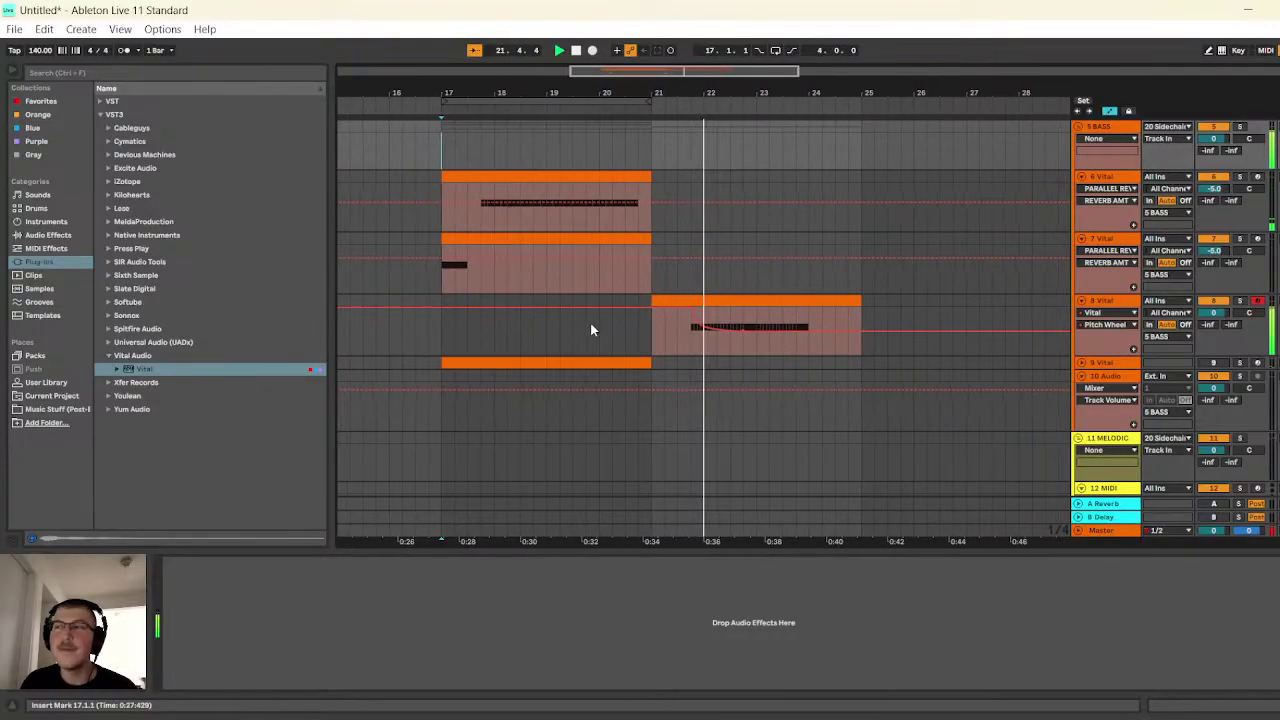
pyautogui.click(575, 50)
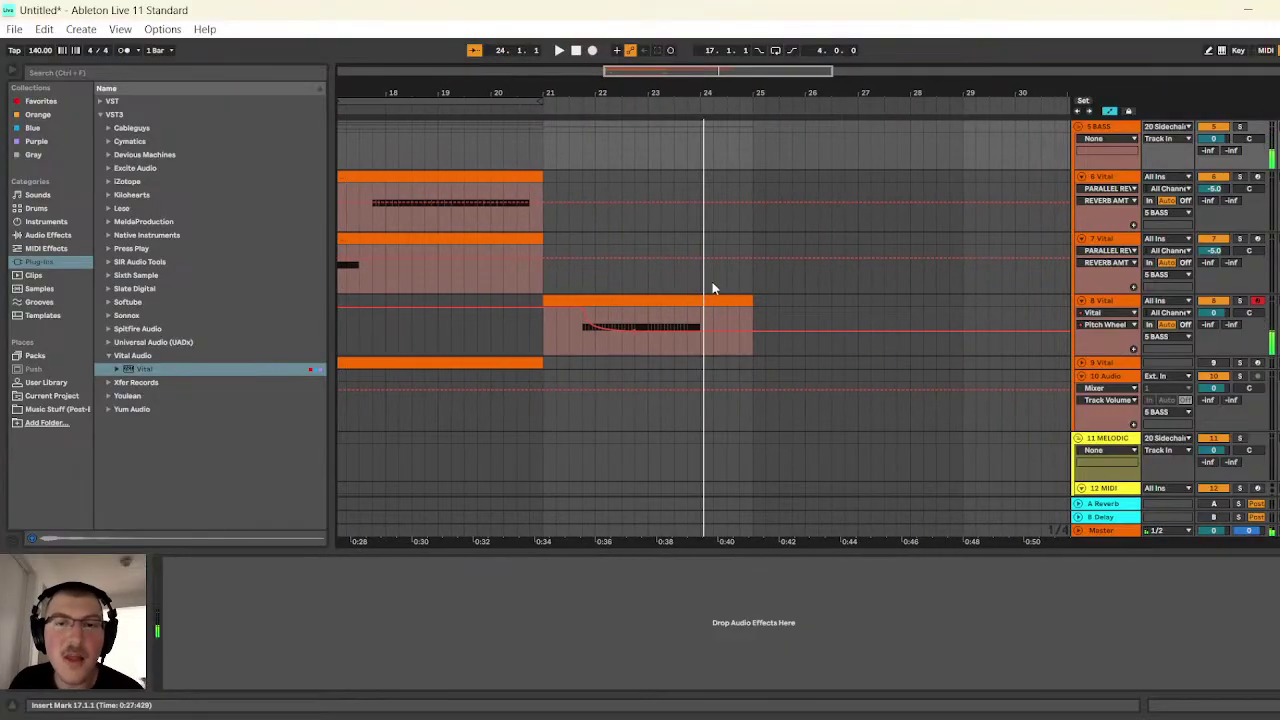
# - Replace the long D#2 note at 3.4 with duplicated short D#2 notes that continue the pattern up to 4.4
pyautogui.doubleClick(734, 320)
pyautogui.moveTo(1098, 600); pyautogui.dragTo(849, 665)
pyautogui.press('Delete')
pyautogui.hotkey('ctrl', 'd')
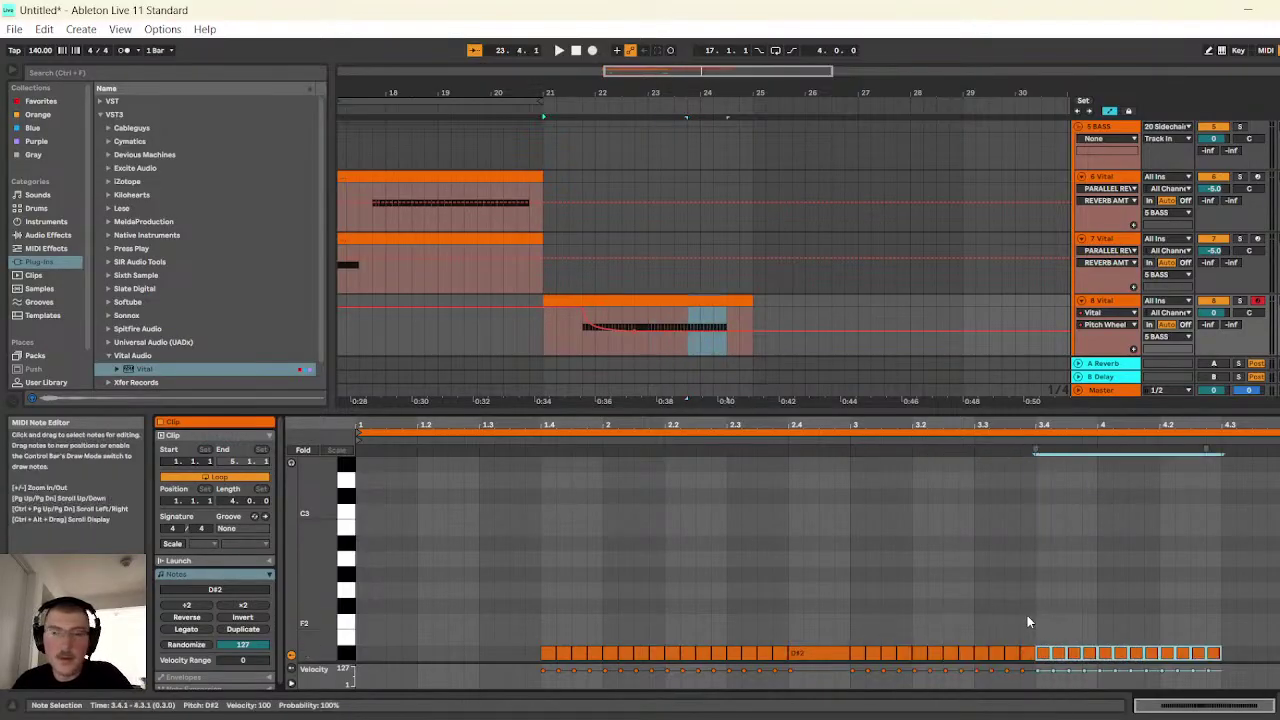
pyautogui.click(1238, 593)
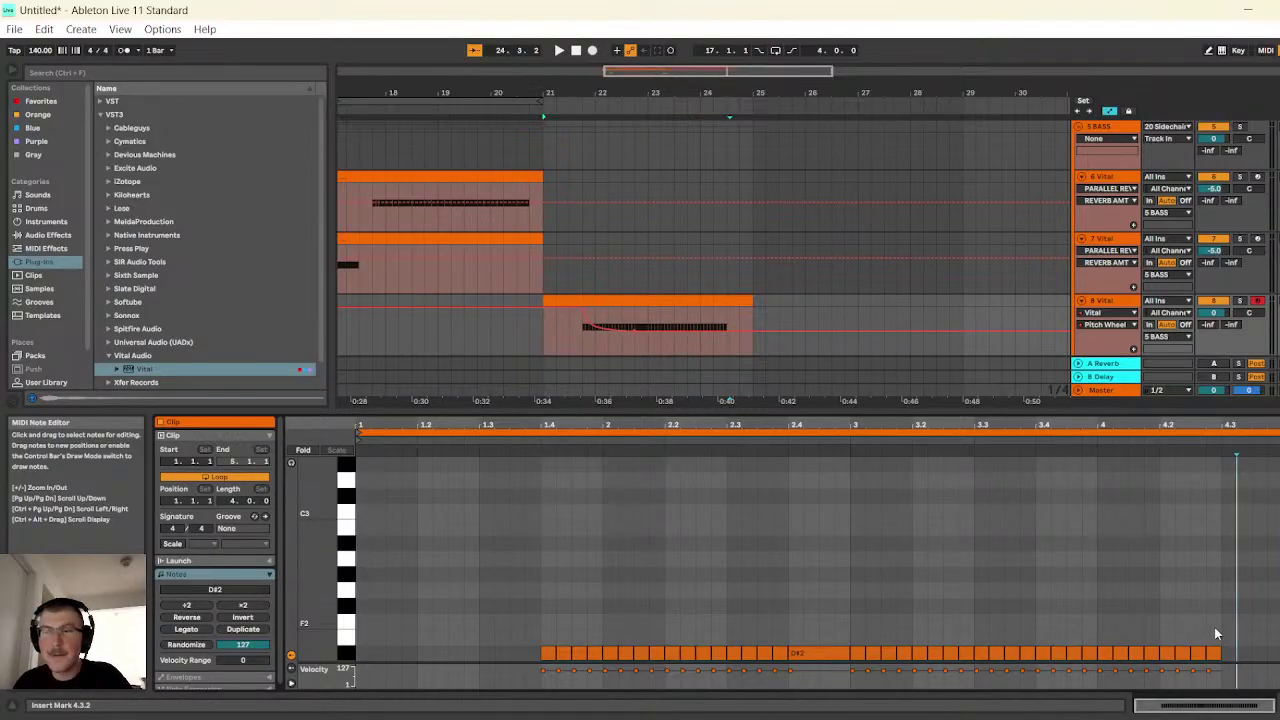
pyautogui.moveTo(1215, 628); pyautogui.dragTo(1163, 652)
pyautogui.hotkey('ctrl', 'd')
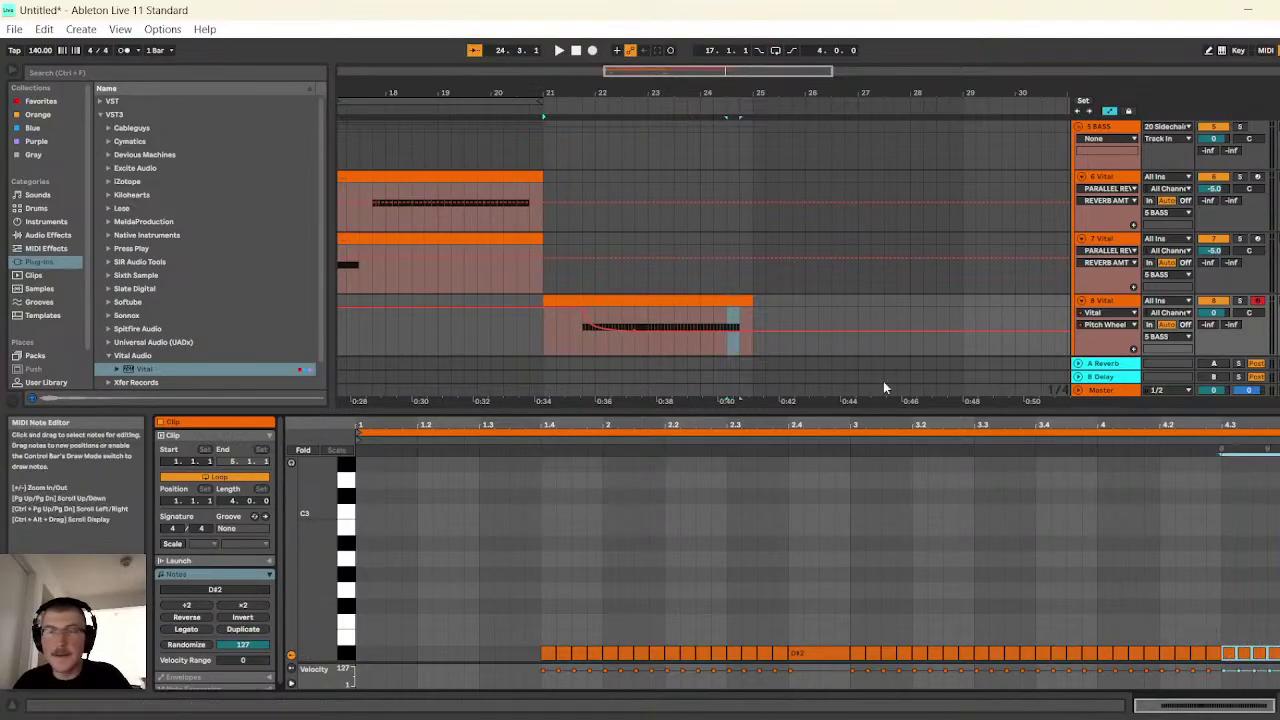
# - Raise track 8's Pitch Wheel automation to 1 at bar 23 and let it fall in a concave curve to 0 at 24.4
pyautogui.moveTo(757, 70); pyautogui.dragTo(676, 131)
pyautogui.click(664, 167)
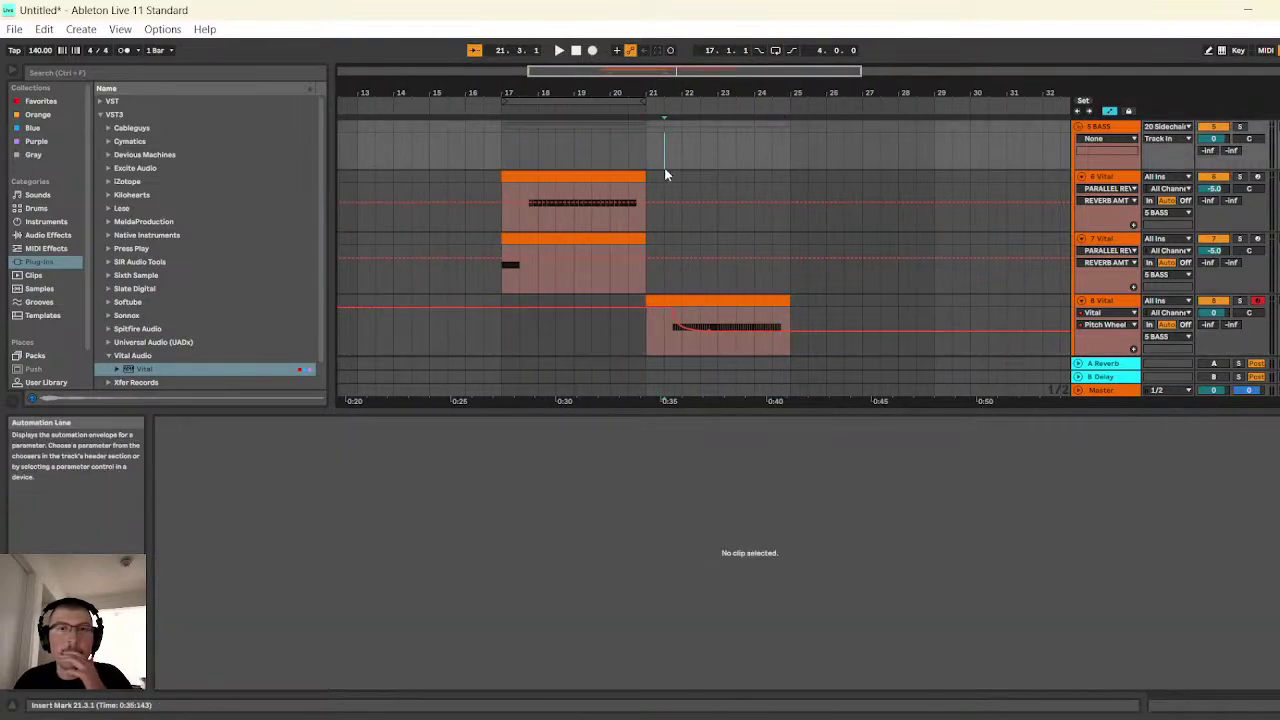
pyautogui.scroll(-2, 706, 172)
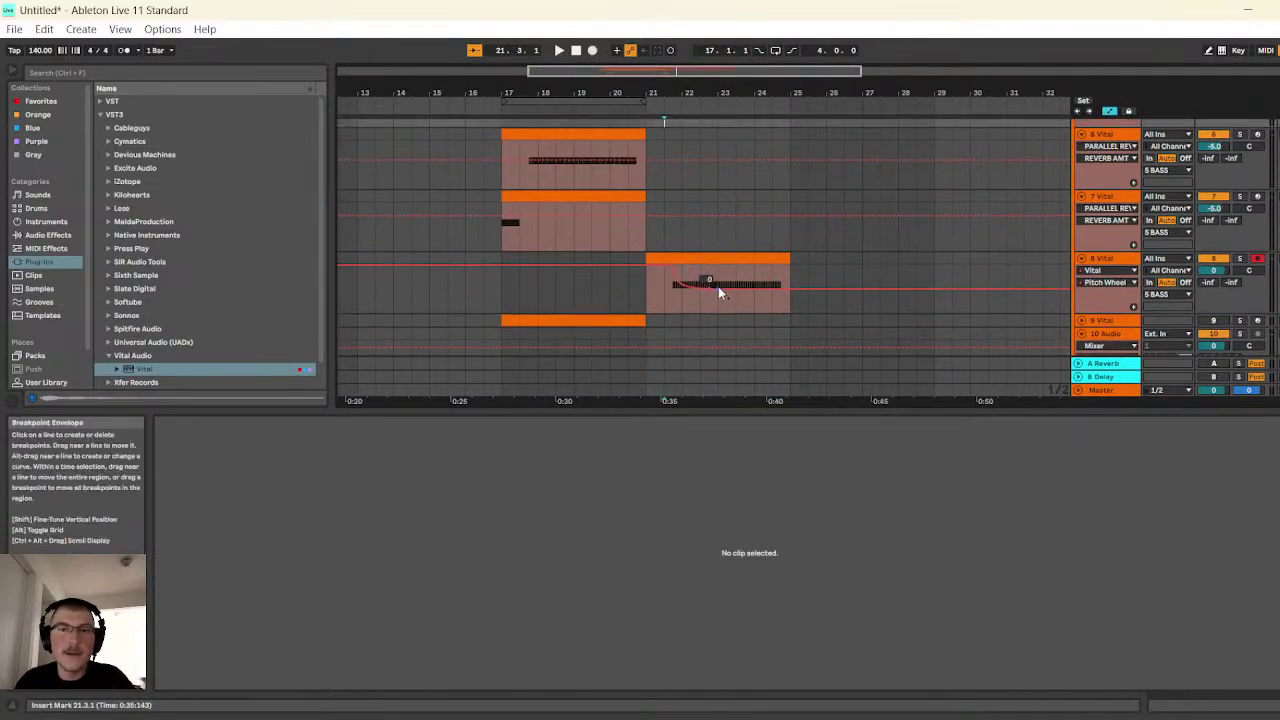
pyautogui.moveTo(739, 73); pyautogui.dragTo(661, 181)
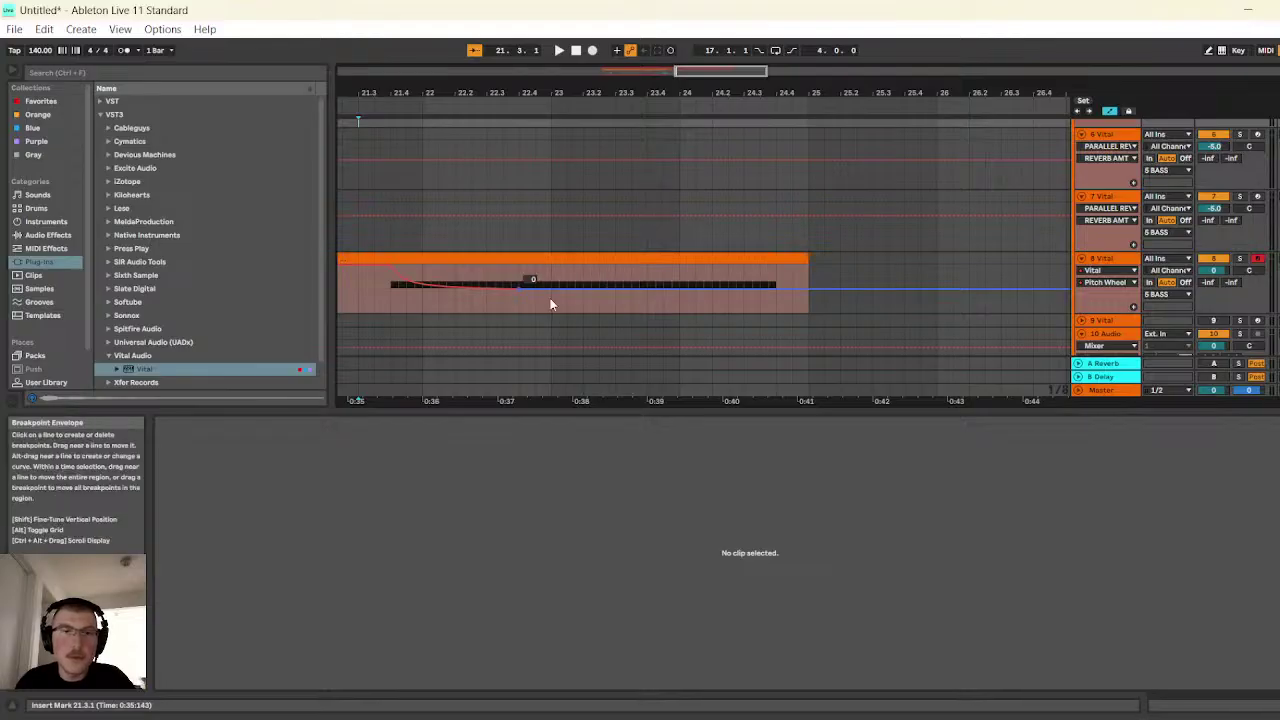
pyautogui.moveTo(556, 289)
pyautogui.mouseDown()
pyautogui.moveTo(567, 265)
pyautogui.moveTo(552, 272)
pyautogui.mouseUp()
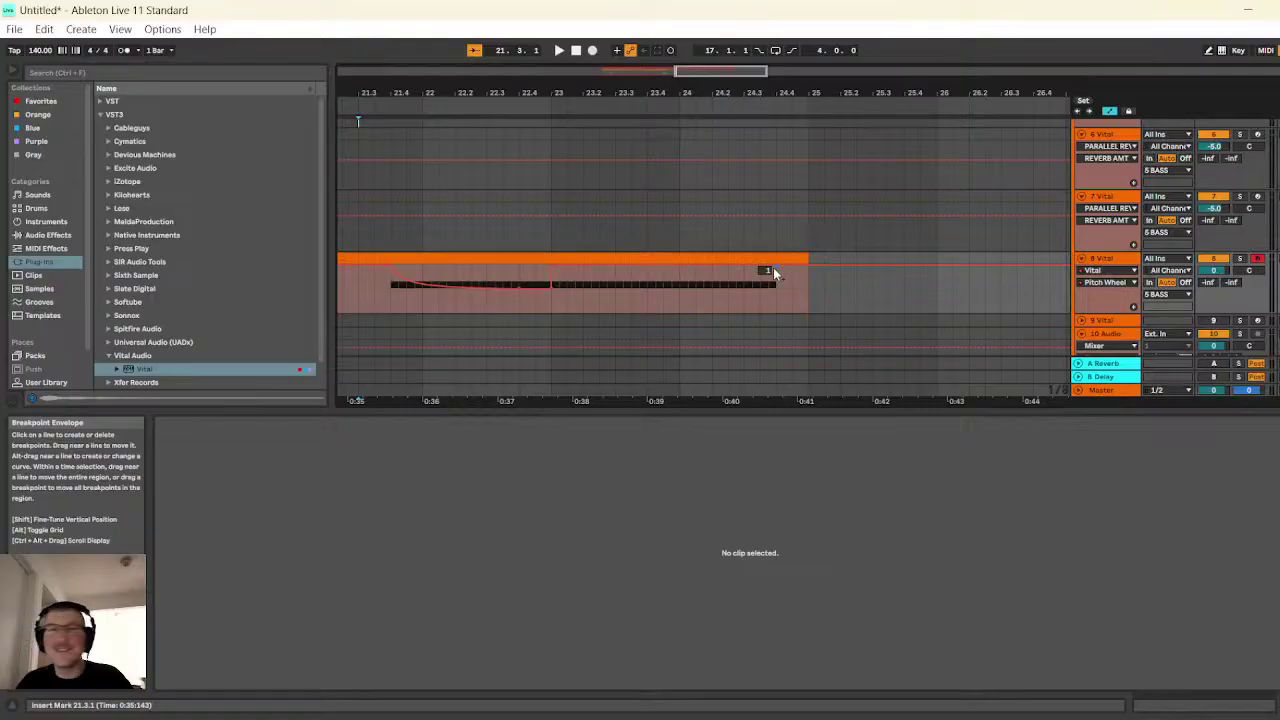
pyautogui.moveTo(774, 267); pyautogui.dragTo(776, 288)
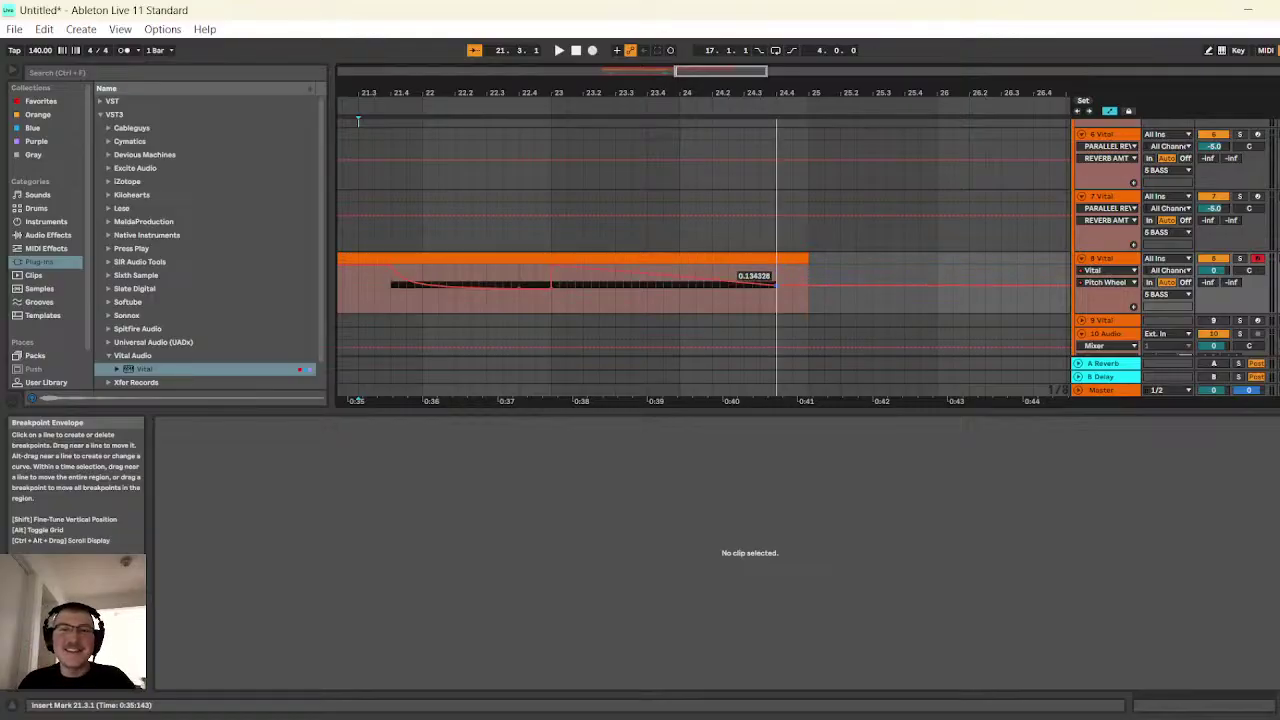
pyautogui.rightClick(773, 279)
pyautogui.press('Escape')
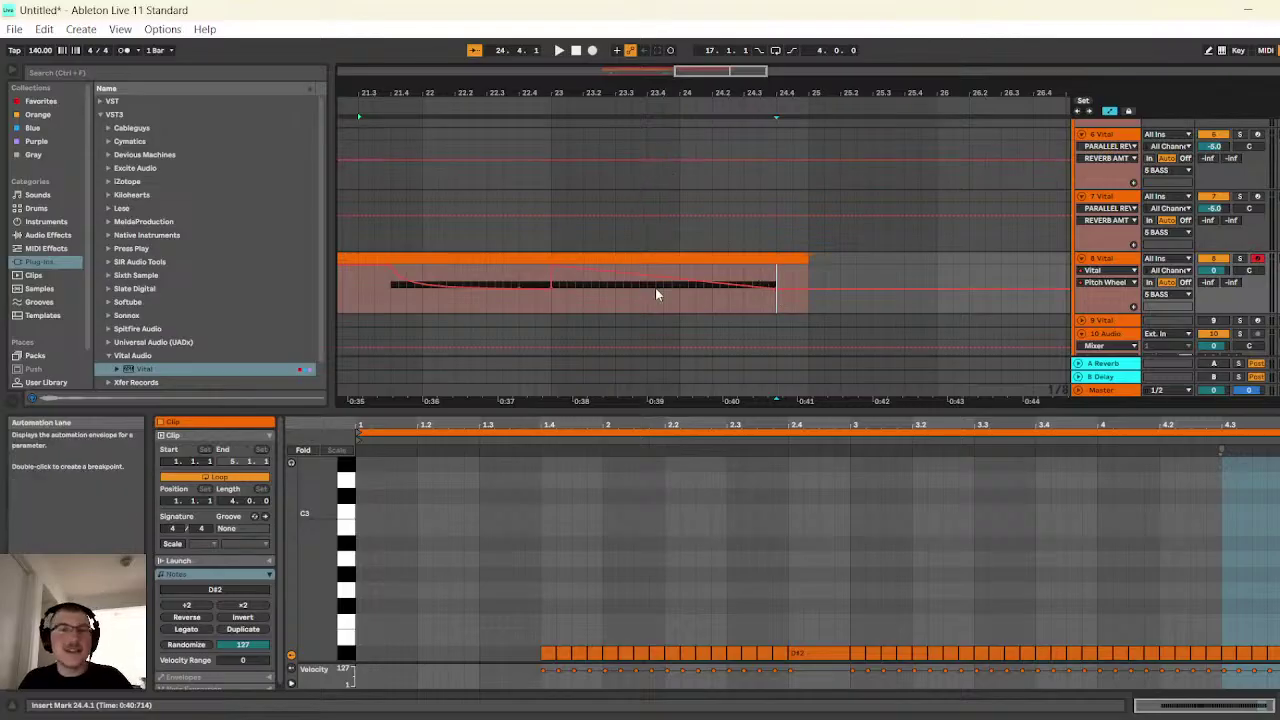
pyautogui.moveTo(654, 291)
pyautogui.mouseDown()
pyautogui.moveTo(658, 272)
pyautogui.moveTo(658, 295)
pyautogui.mouseUp()
pyautogui.moveTo(750, 78); pyautogui.dragTo(680, 58)
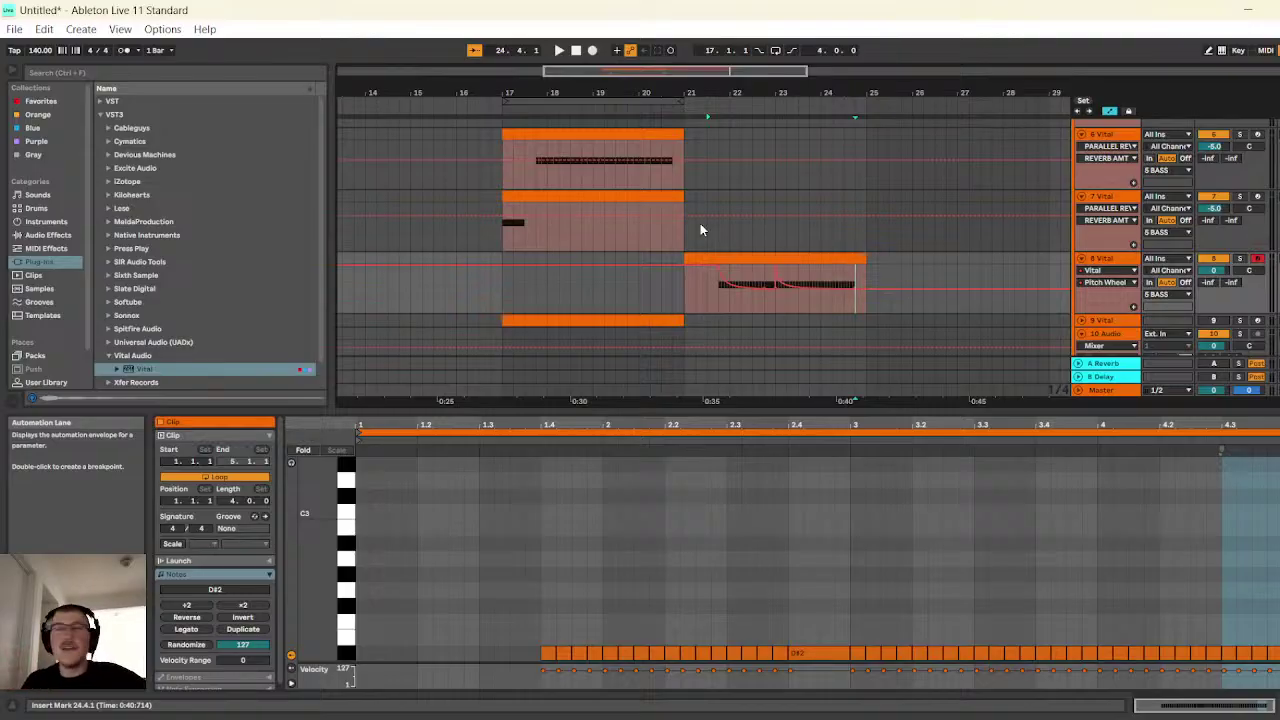
# - Play the arrangement from bar 17 through both pitch drops on track 8 and stop playback
pyautogui.click(505, 239)
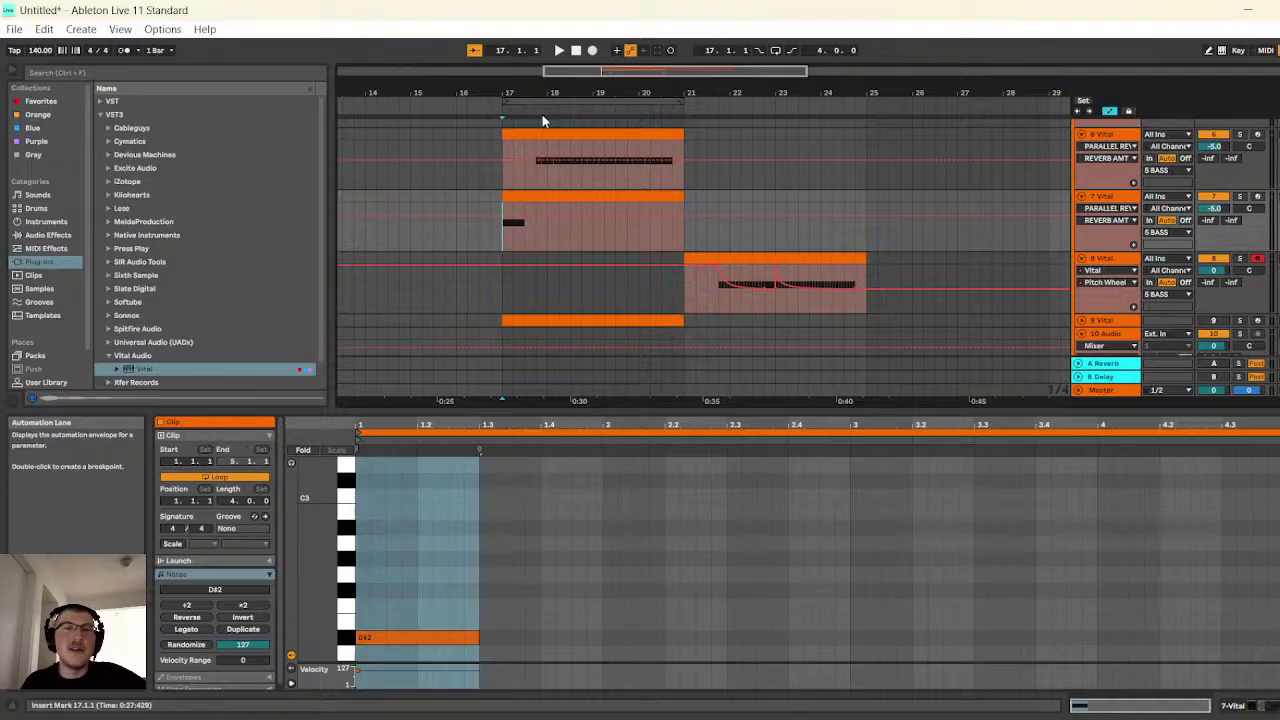
pyautogui.click(559, 50)
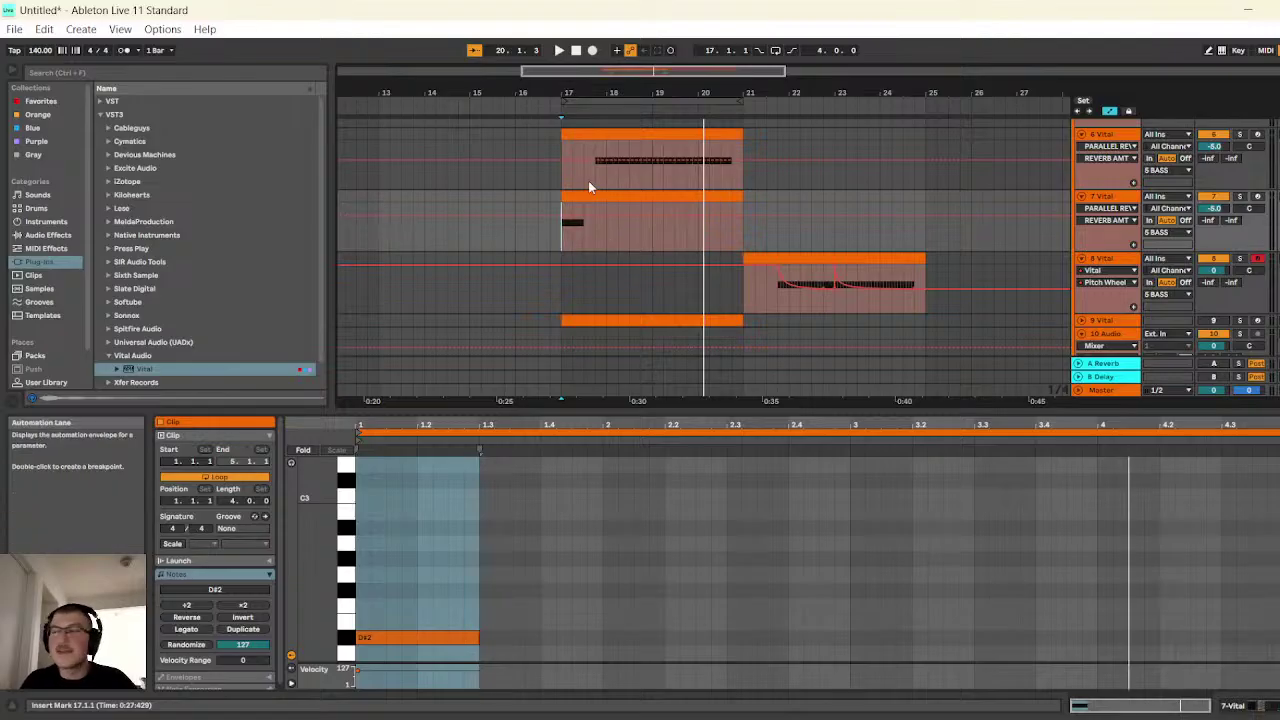
pyautogui.click(560, 50)
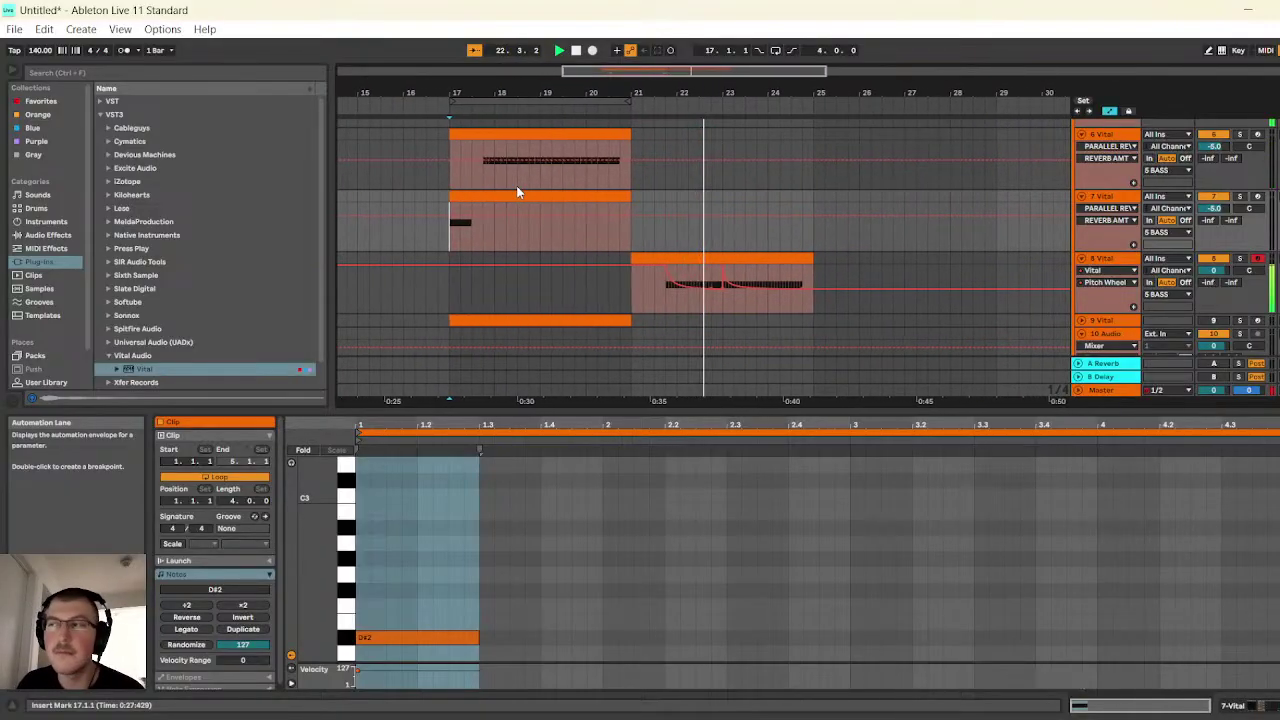
pyautogui.click(577, 51)
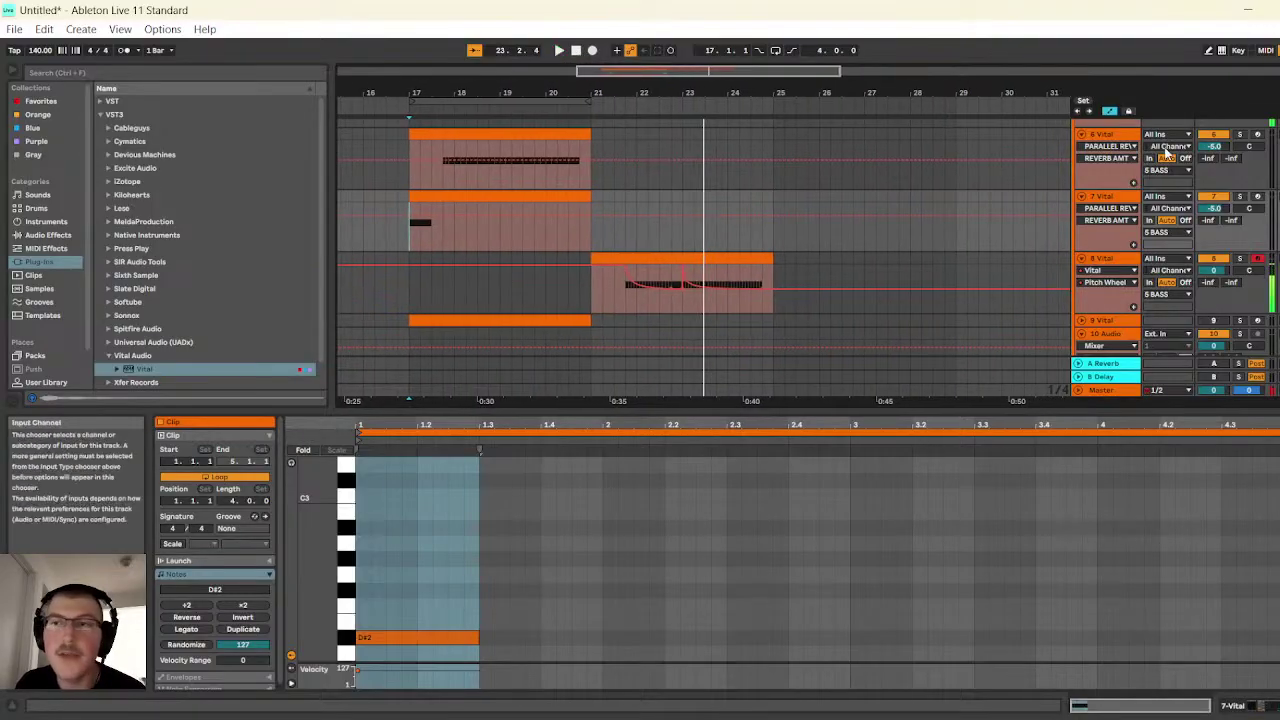
# - Copy track 6's Parallel Reverb and Delay Rack 2.0 to track 8 and set its reverb amount to -15 dB
pyautogui.click(1108, 136)
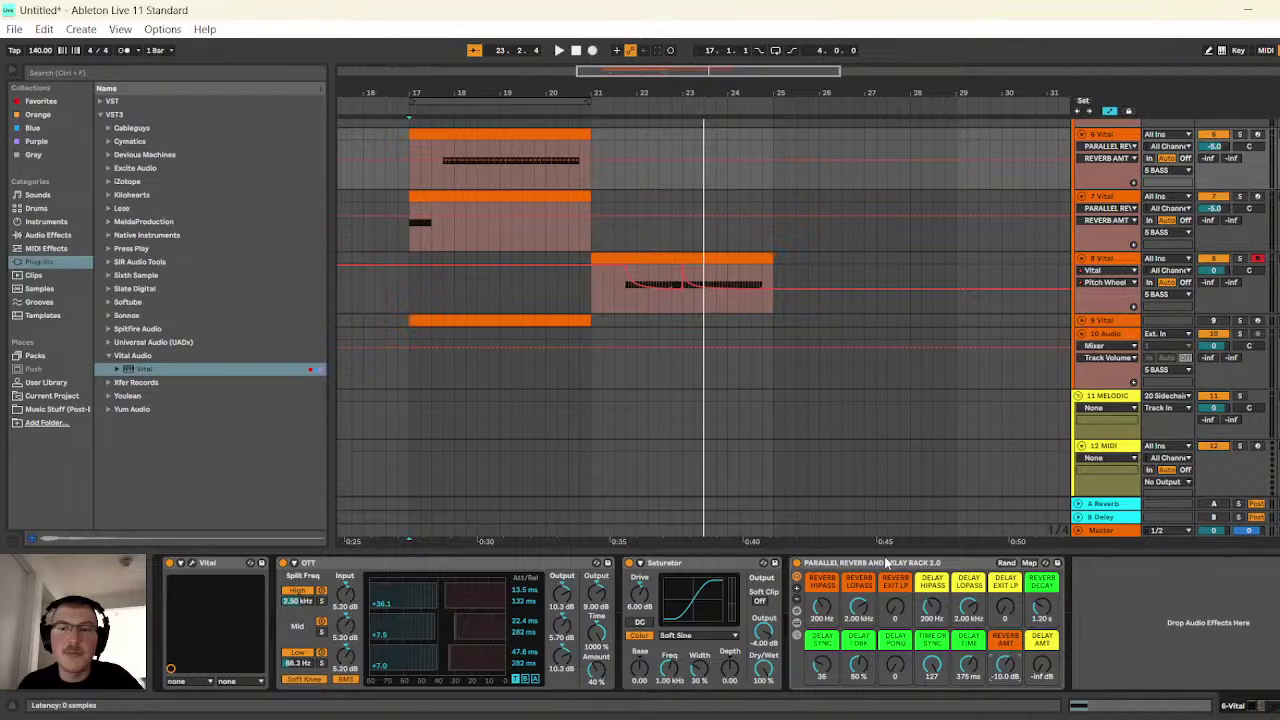
pyautogui.click(887, 563)
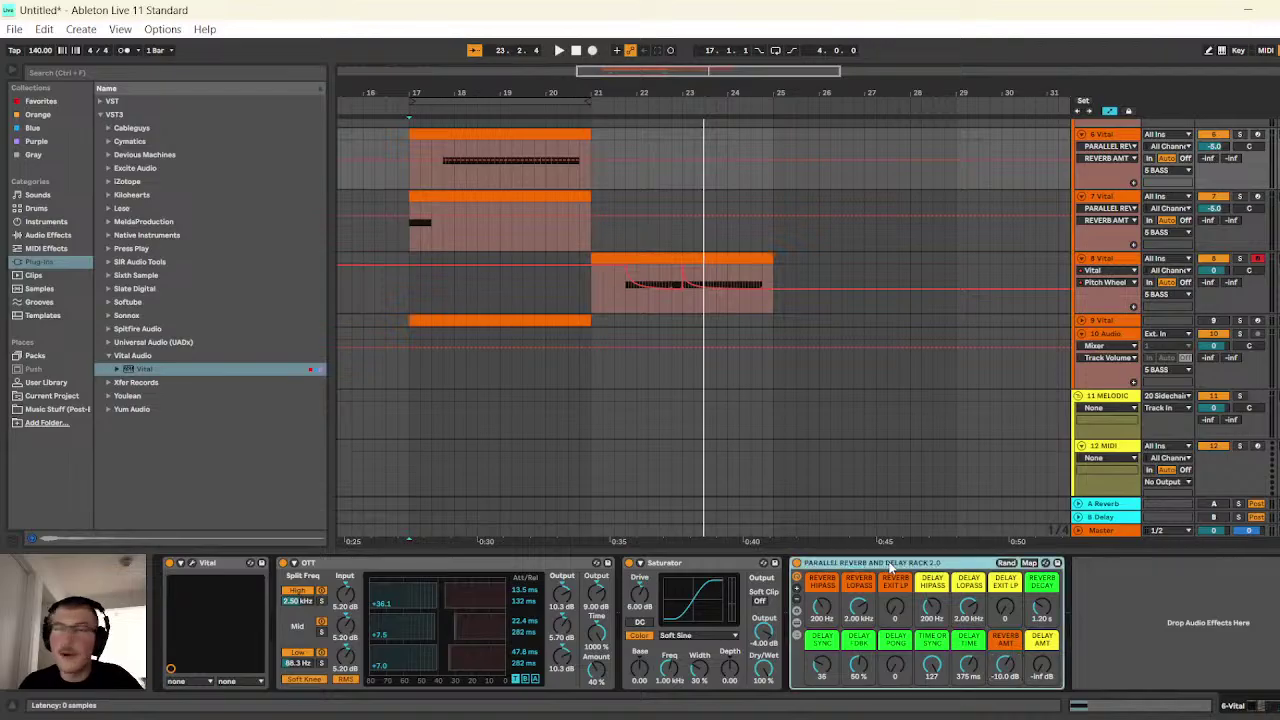
pyautogui.click(1101, 260)
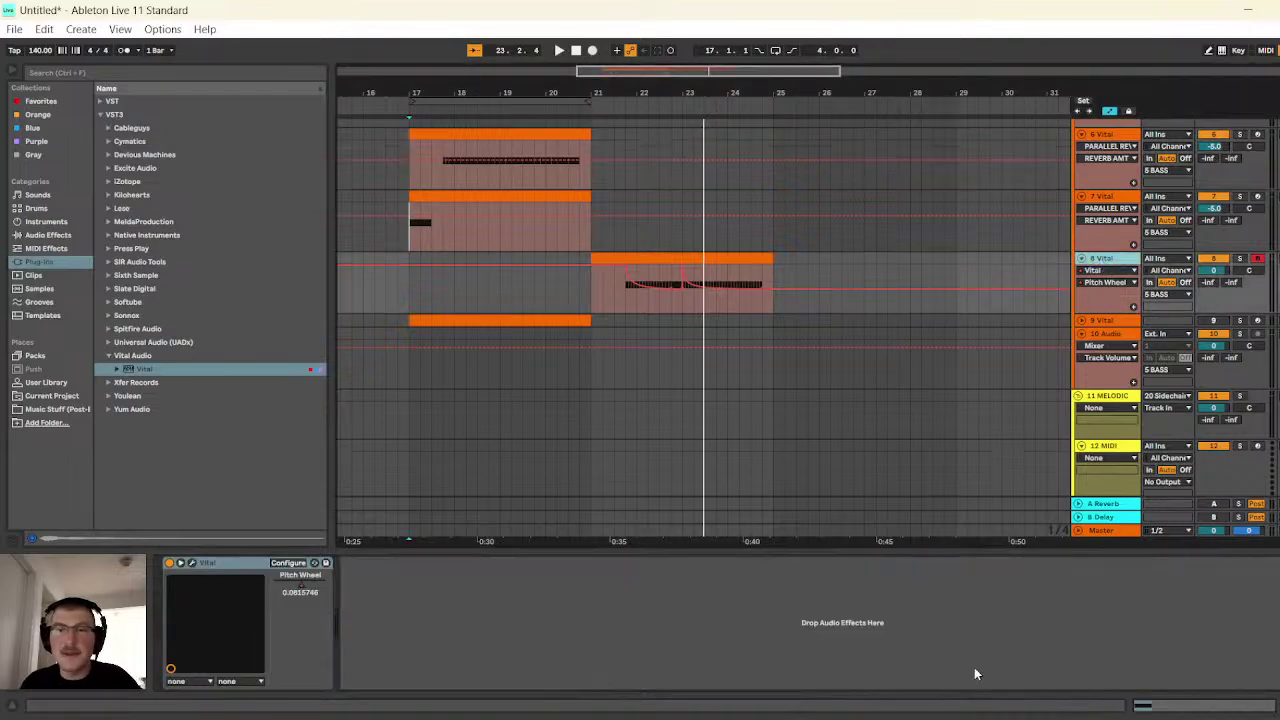
pyautogui.click(627, 297)
pyautogui.click(560, 50)
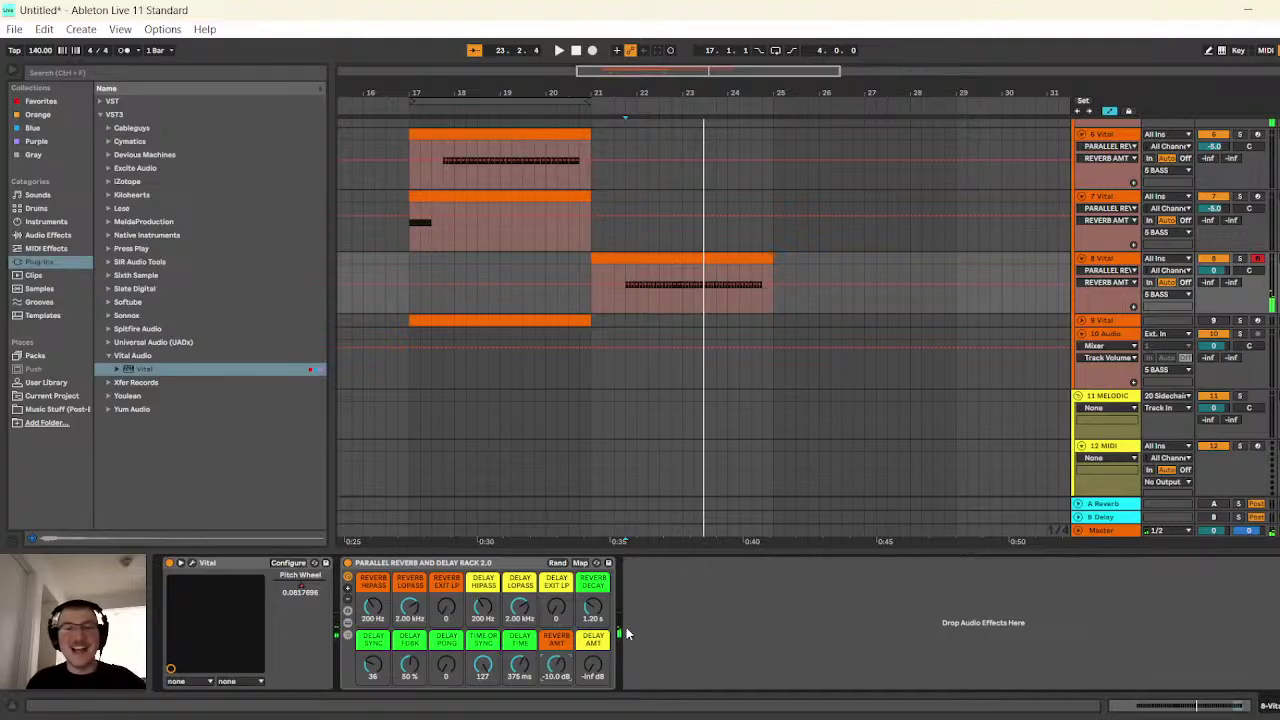
pyautogui.write('5')
pyautogui.press('Return')
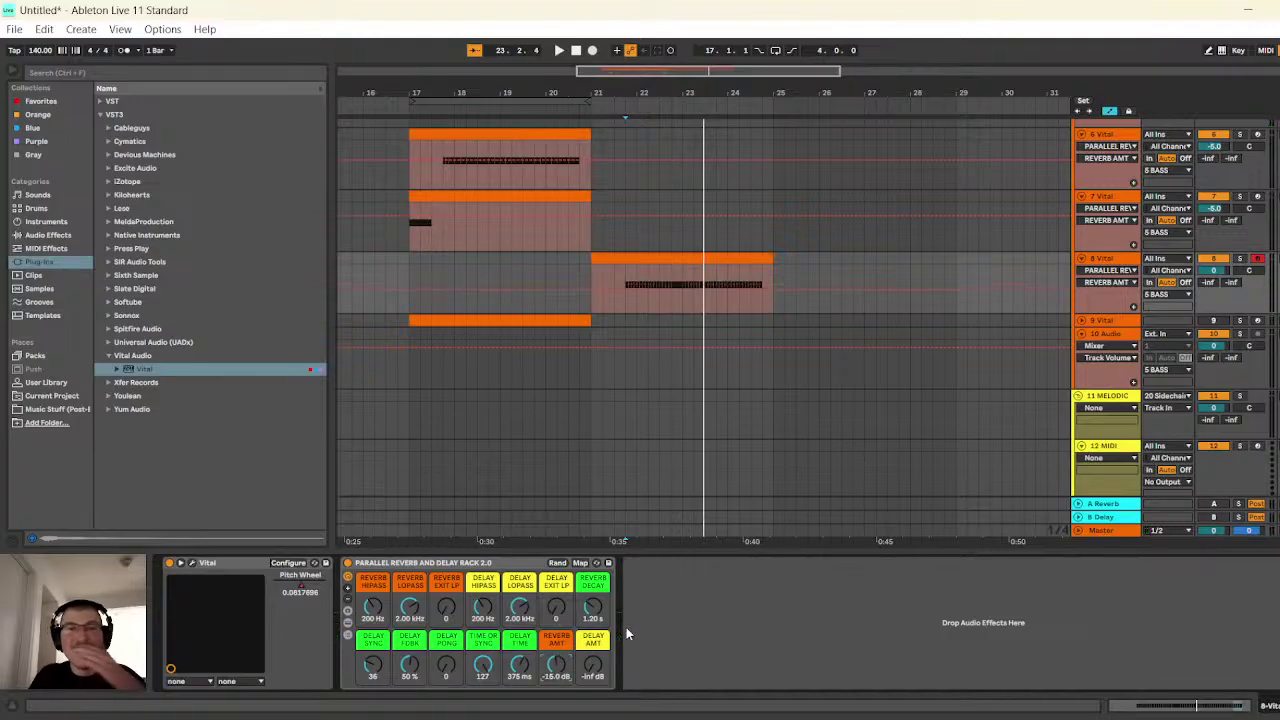
# - Compare the reverb rack settings on tracks 6 and 8, and play track 8's clip from its first note
pyautogui.click(1123, 142)
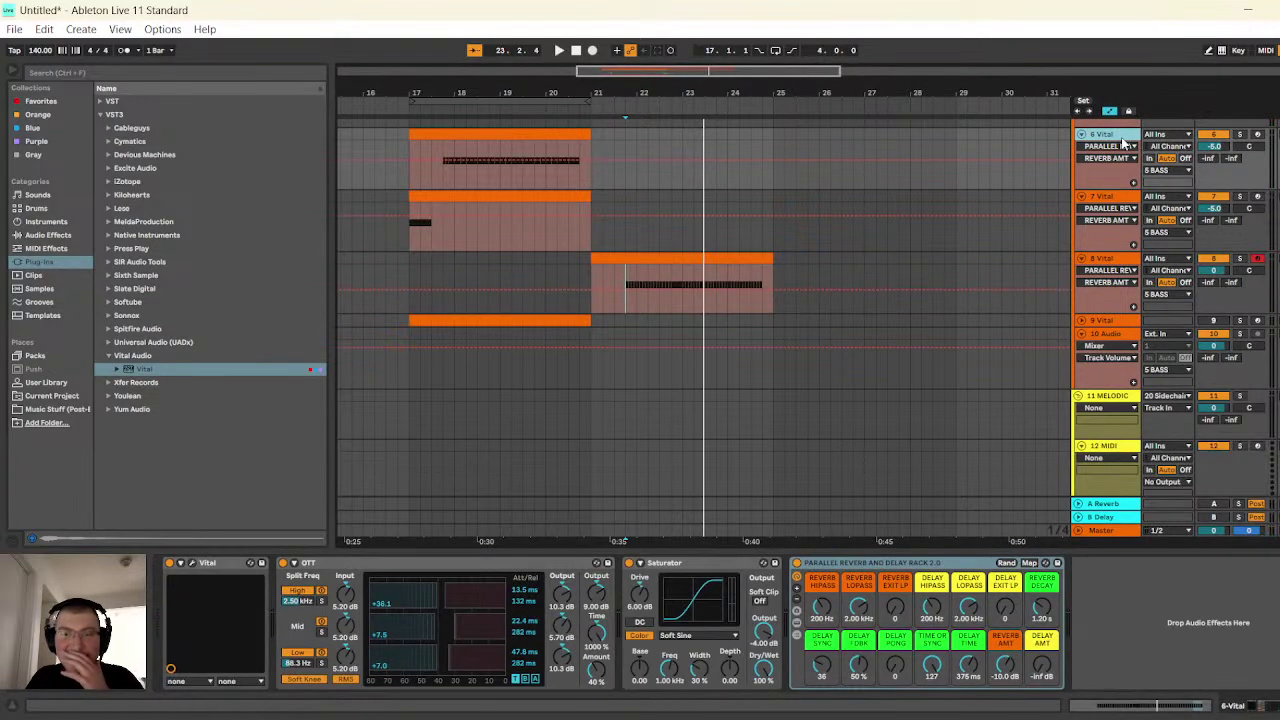
pyautogui.click(1127, 261)
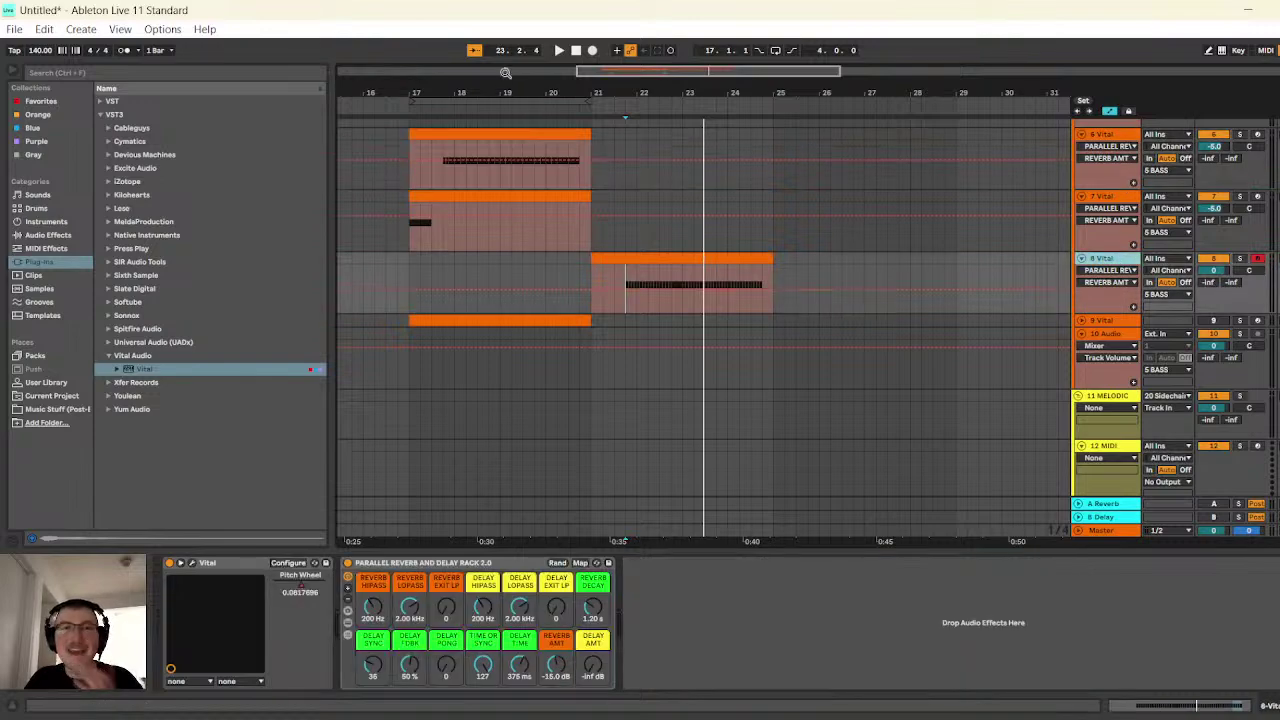
pyautogui.click(554, 51)
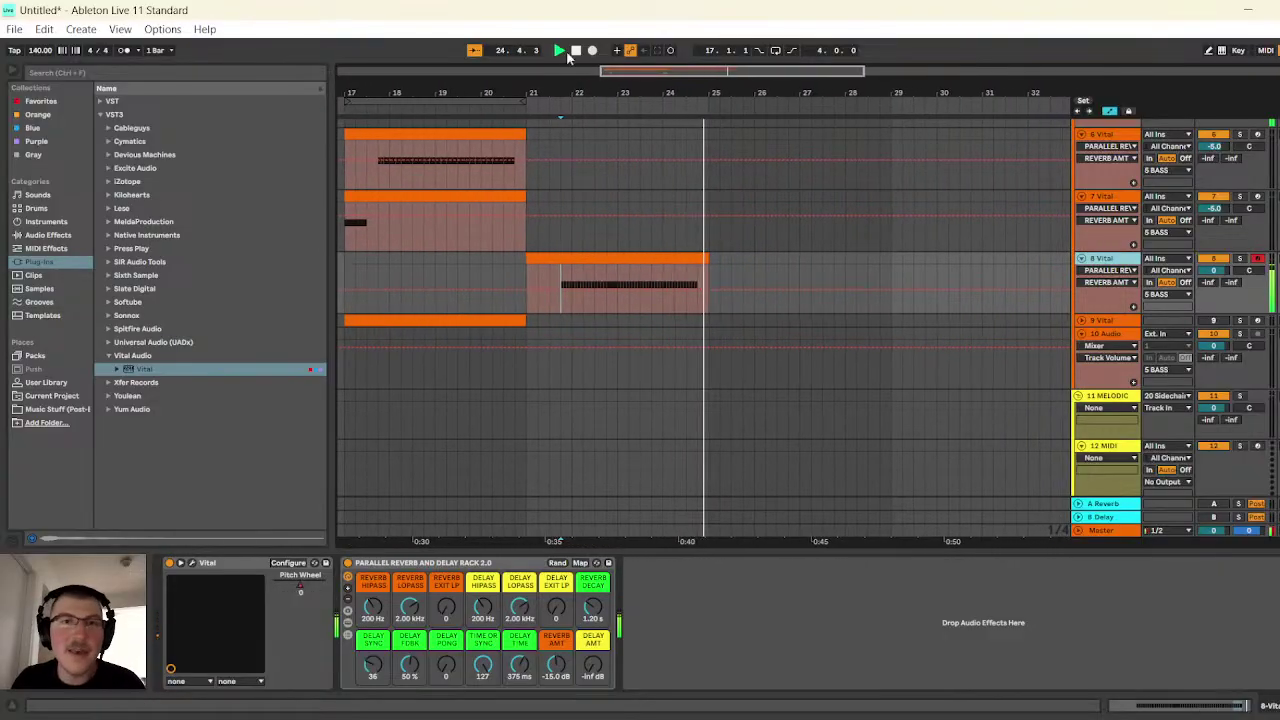
pyautogui.moveTo(637, 65); pyautogui.dragTo(568, 150)
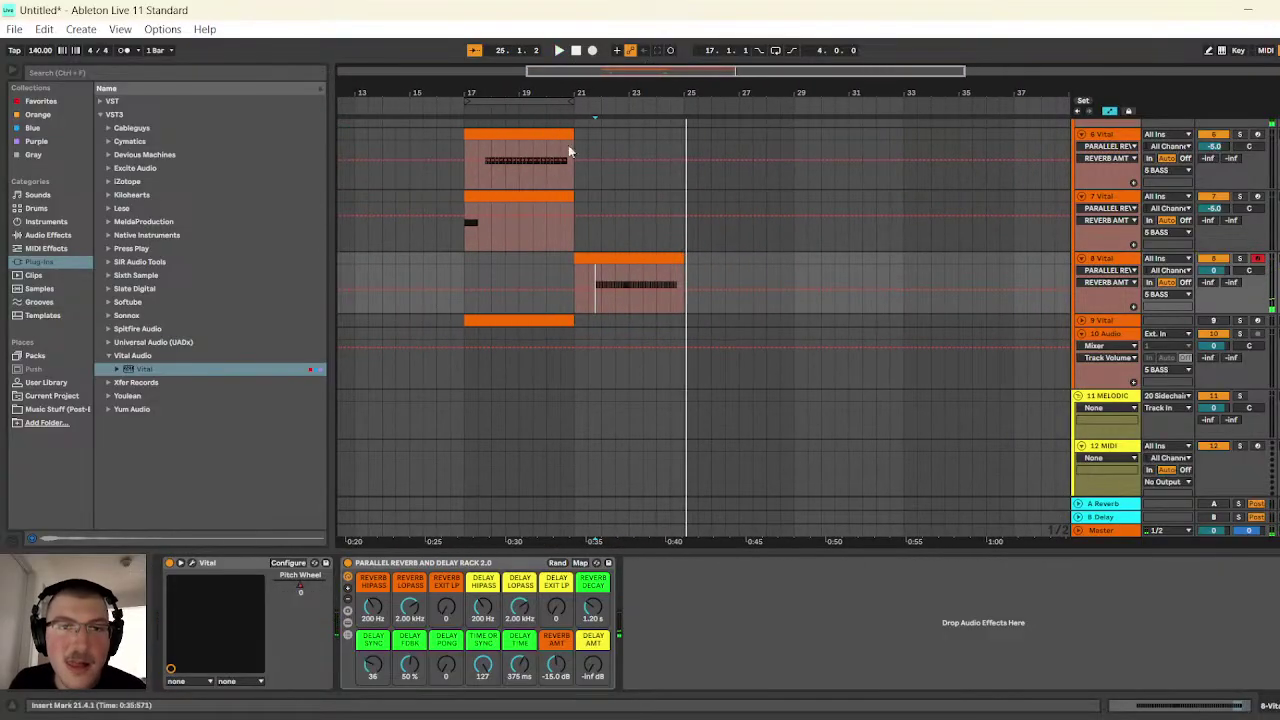
pyautogui.scroll(1, 696, 311)
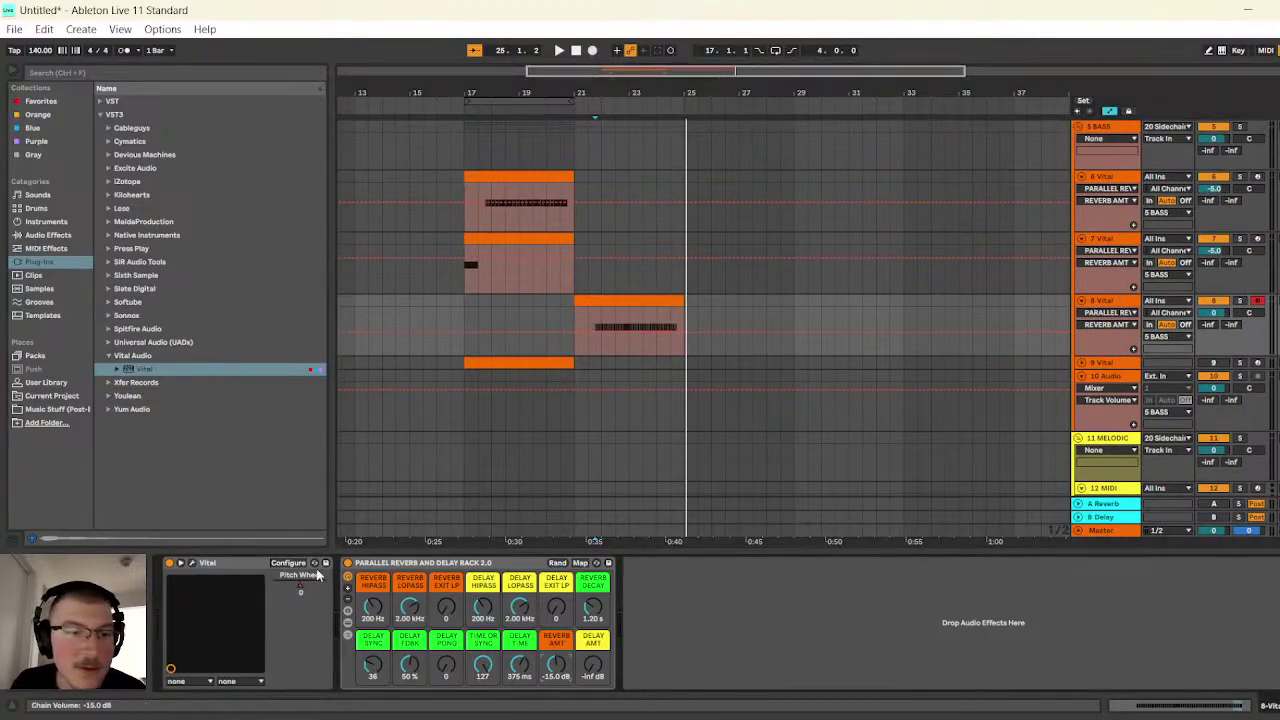
# - Show Vital's Pitch Wheel automation on track 8 and set its value at bar 24 to 0
pyautogui.click(1117, 315)
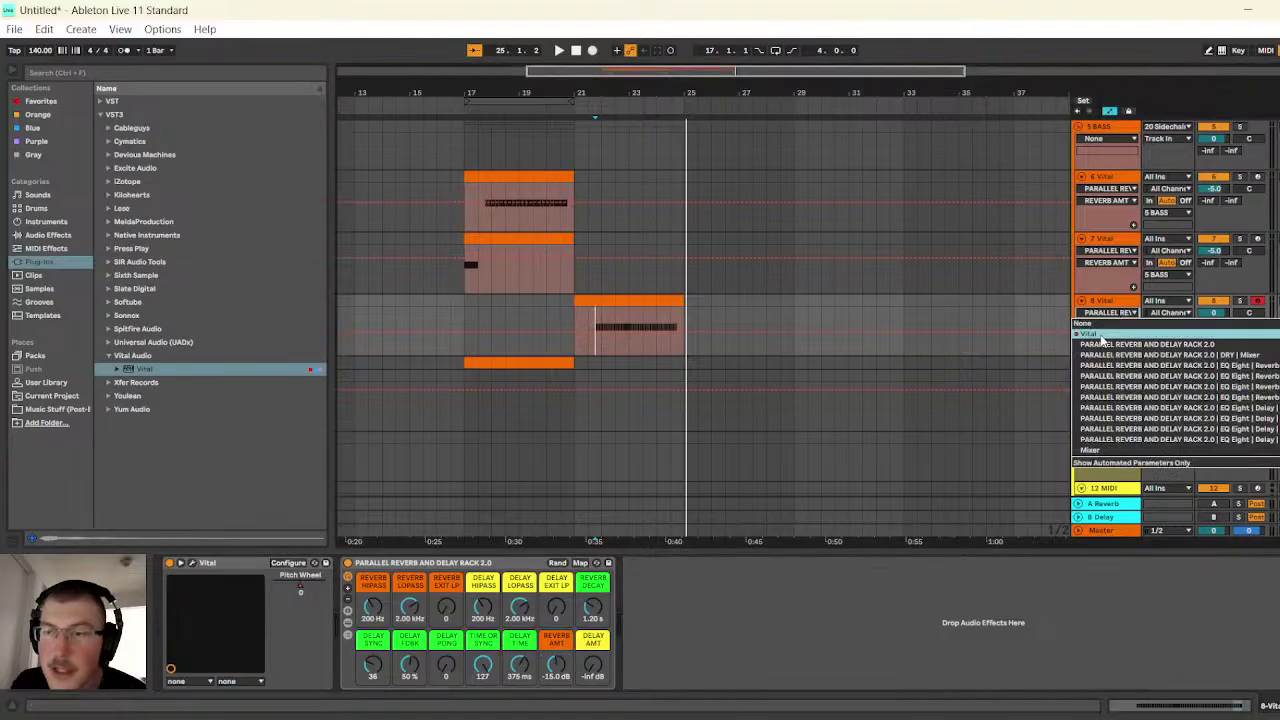
pyautogui.click(1101, 343)
pyautogui.scroll(5, 684, 326)
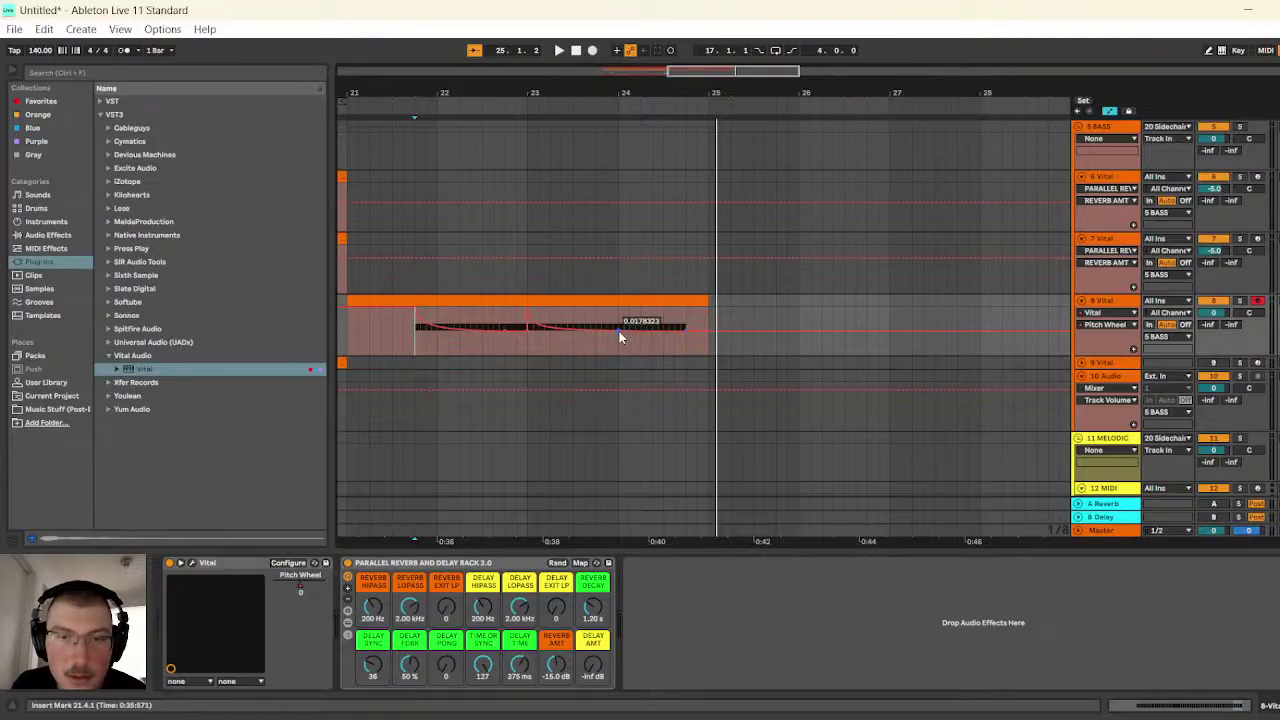
pyautogui.rightClick(618, 336)
pyautogui.click(670, 315)
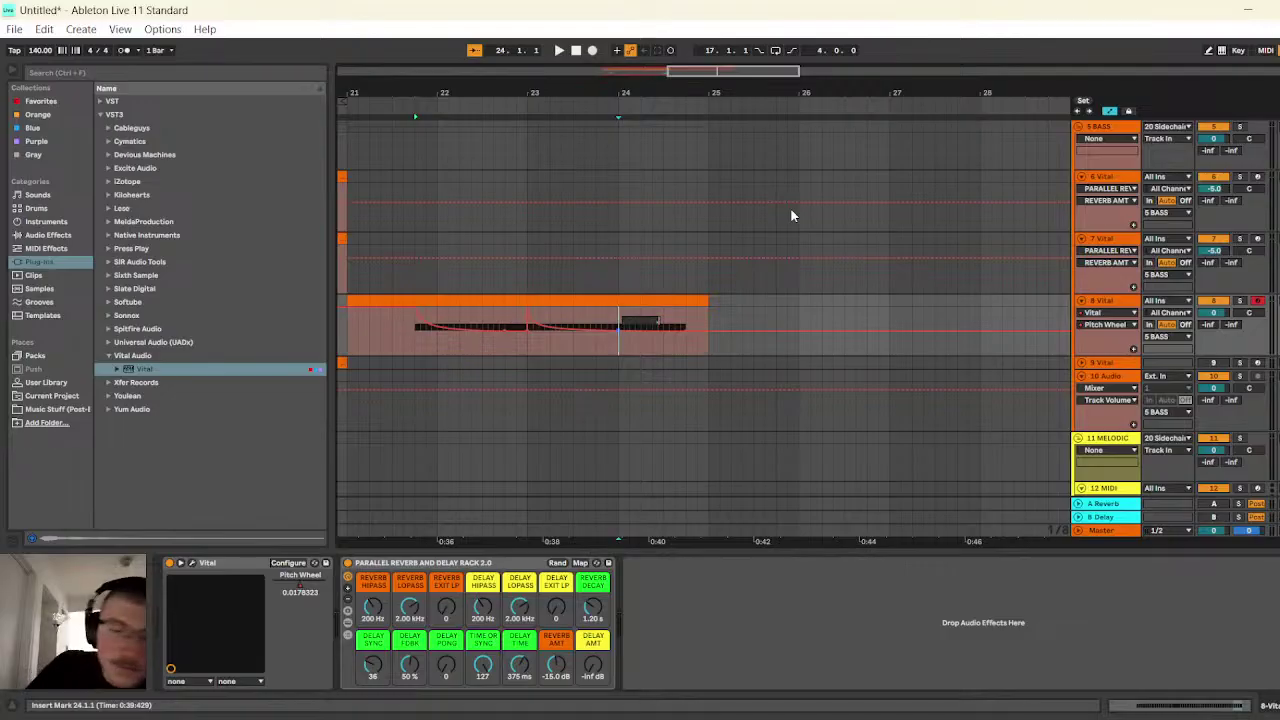
pyautogui.click(618, 338)
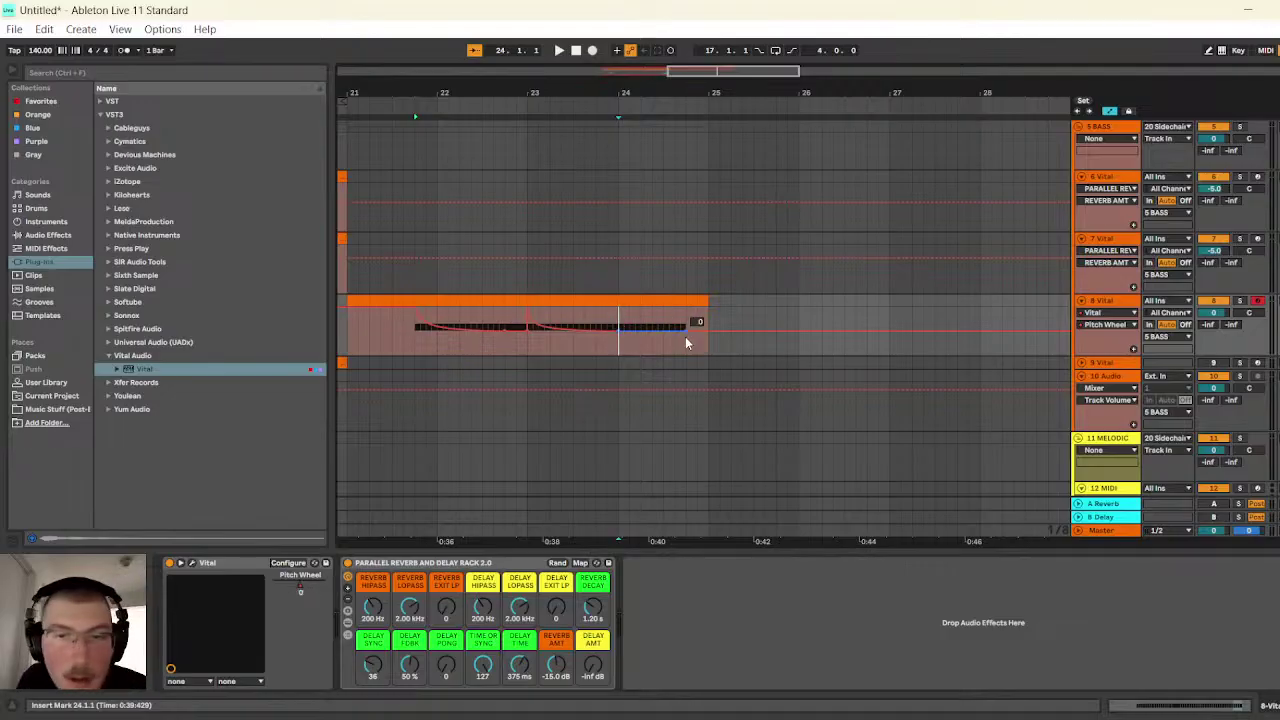
# - Raise the Pitch Wheel automation point near 24.4 to 1 and bend the rise from bar 24 into a curve
pyautogui.moveTo(687, 335); pyautogui.dragTo(687, 313)
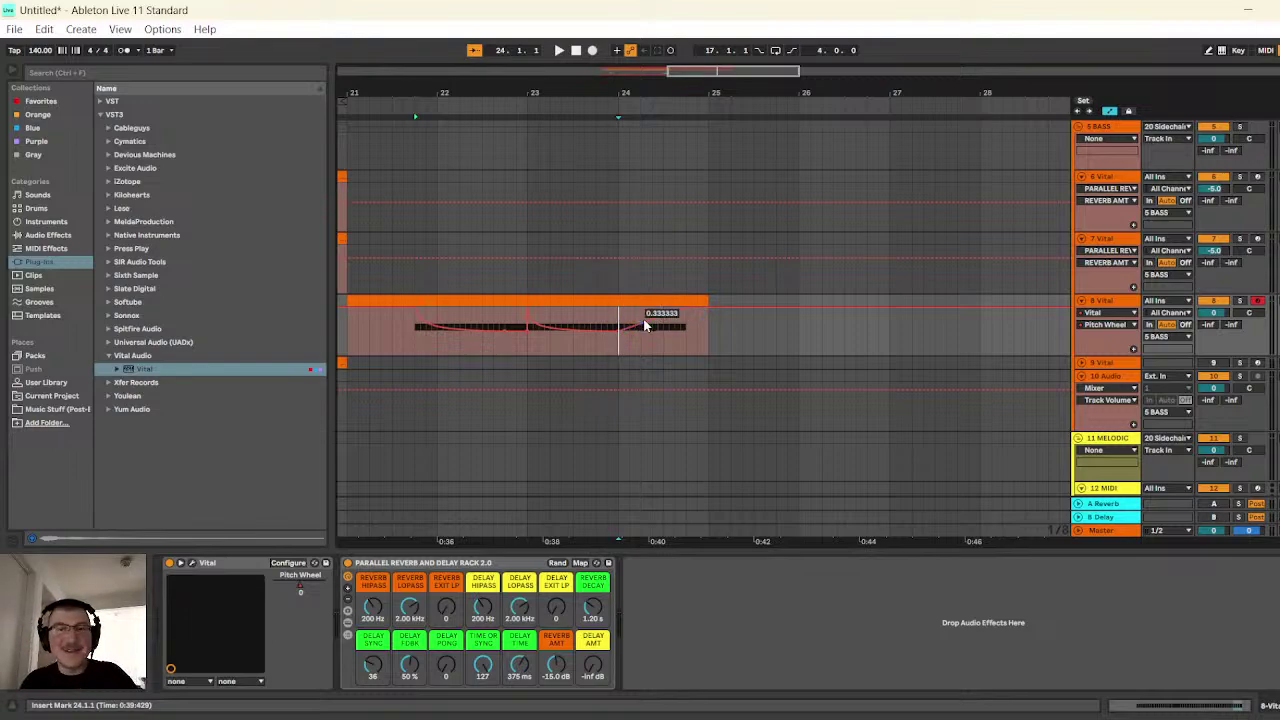
pyautogui.moveTo(647, 319)
pyautogui.moveTo(656, 325); pyautogui.dragTo(677, 329)
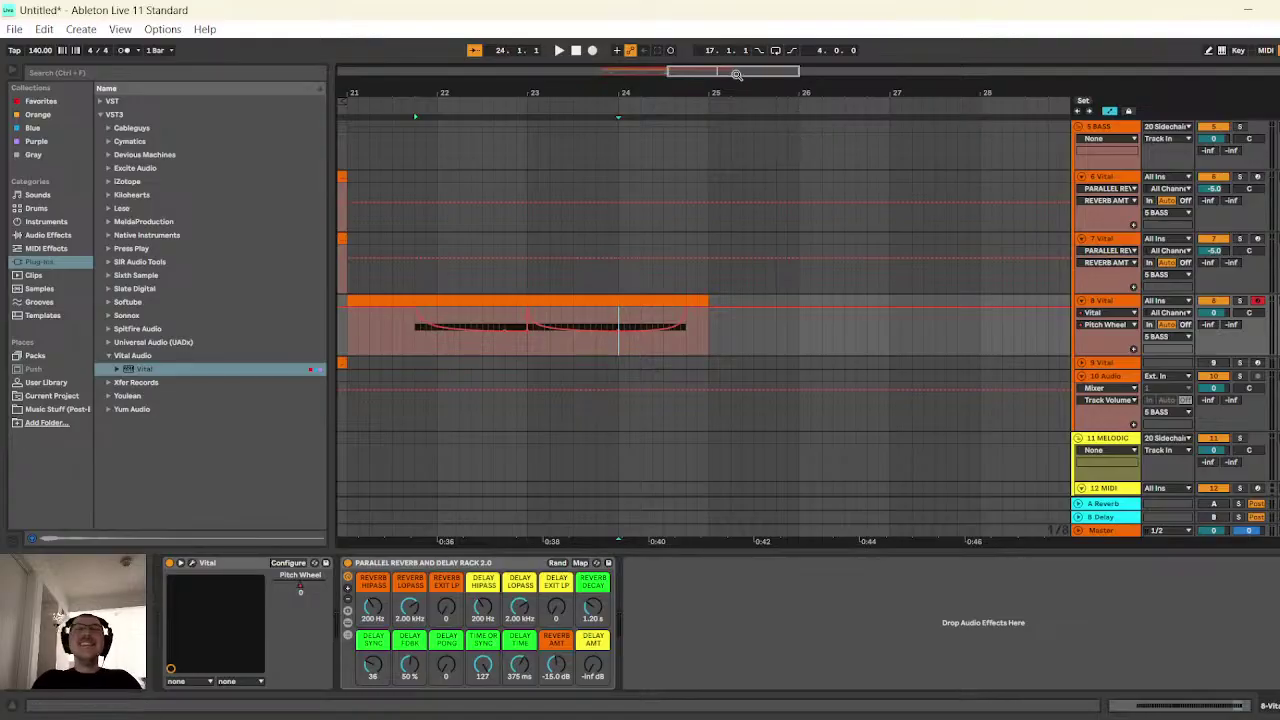
# - Play track 8's reshaped pitch automation from bar 21 and look over the bass tracks in the arrangement
pyautogui.moveTo(736, 74); pyautogui.dragTo(730, 55)
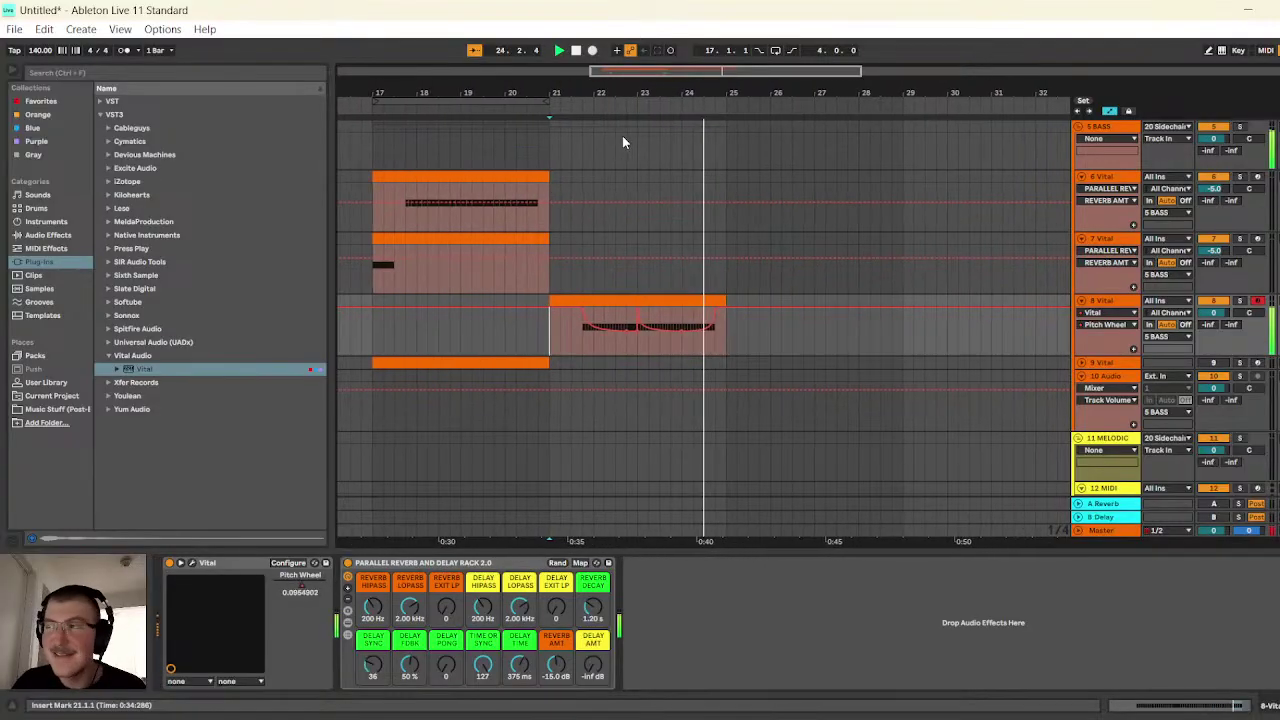
pyautogui.press('space')
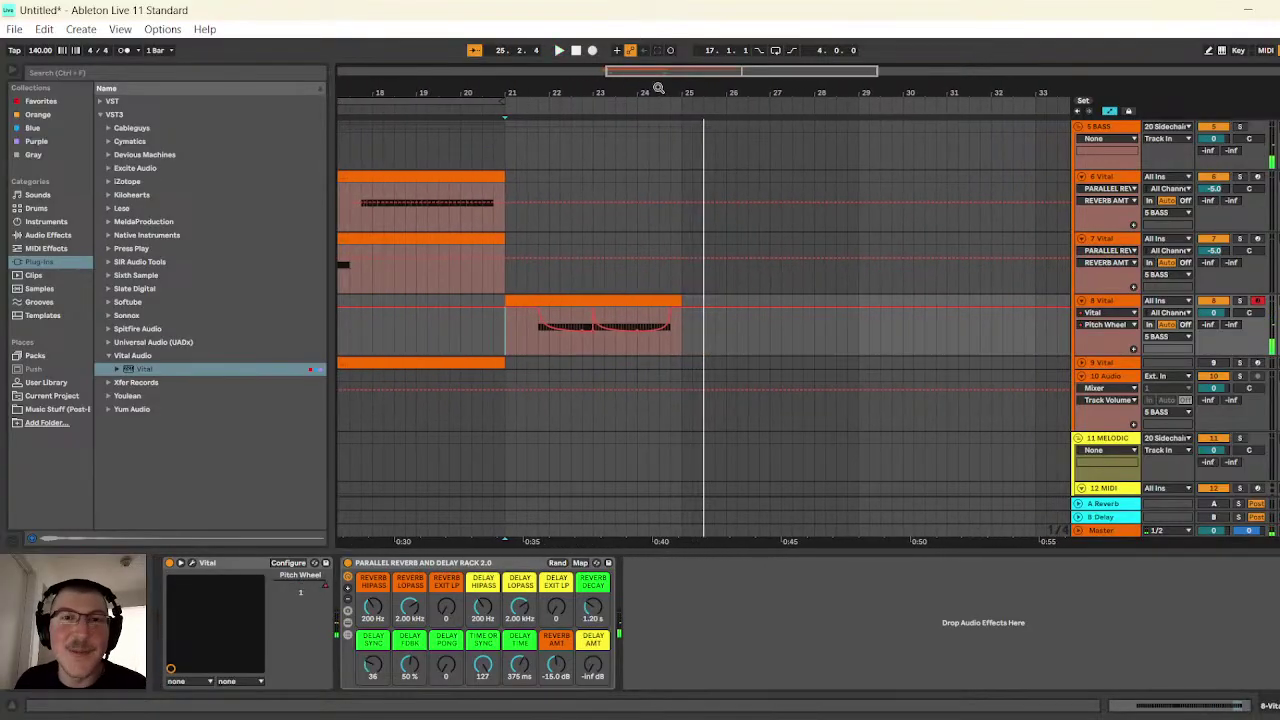
pyautogui.moveTo(658, 88); pyautogui.dragTo(620, 137)
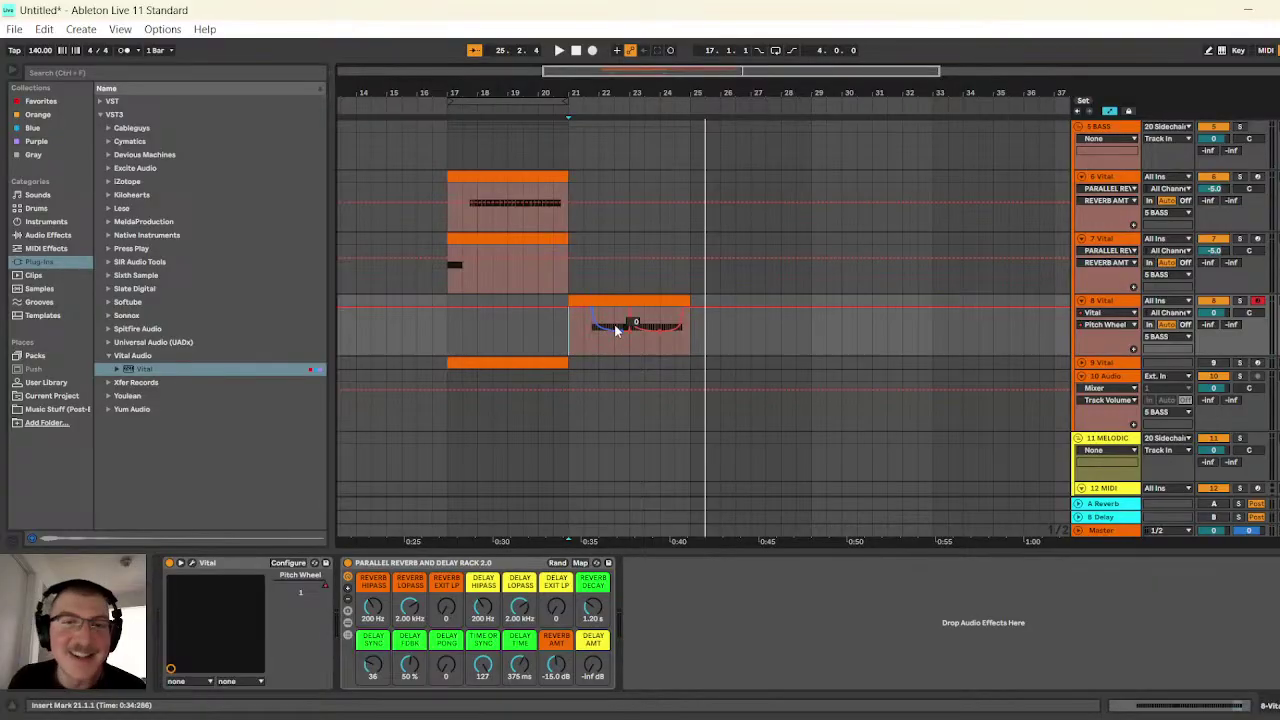
pyautogui.scroll(2, 663, 394)
pyautogui.scroll(-6, 866, 150)
pyautogui.scroll(2, 729, 294)
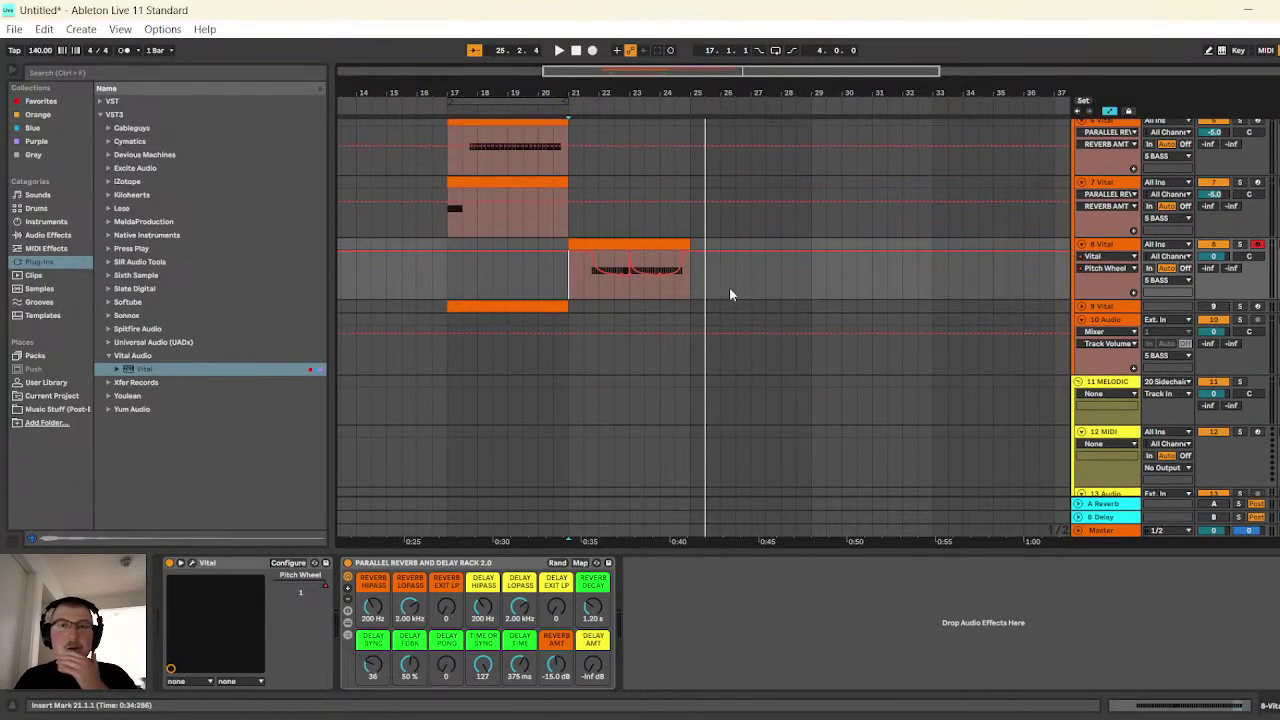
pyautogui.scroll(2, 729, 294)
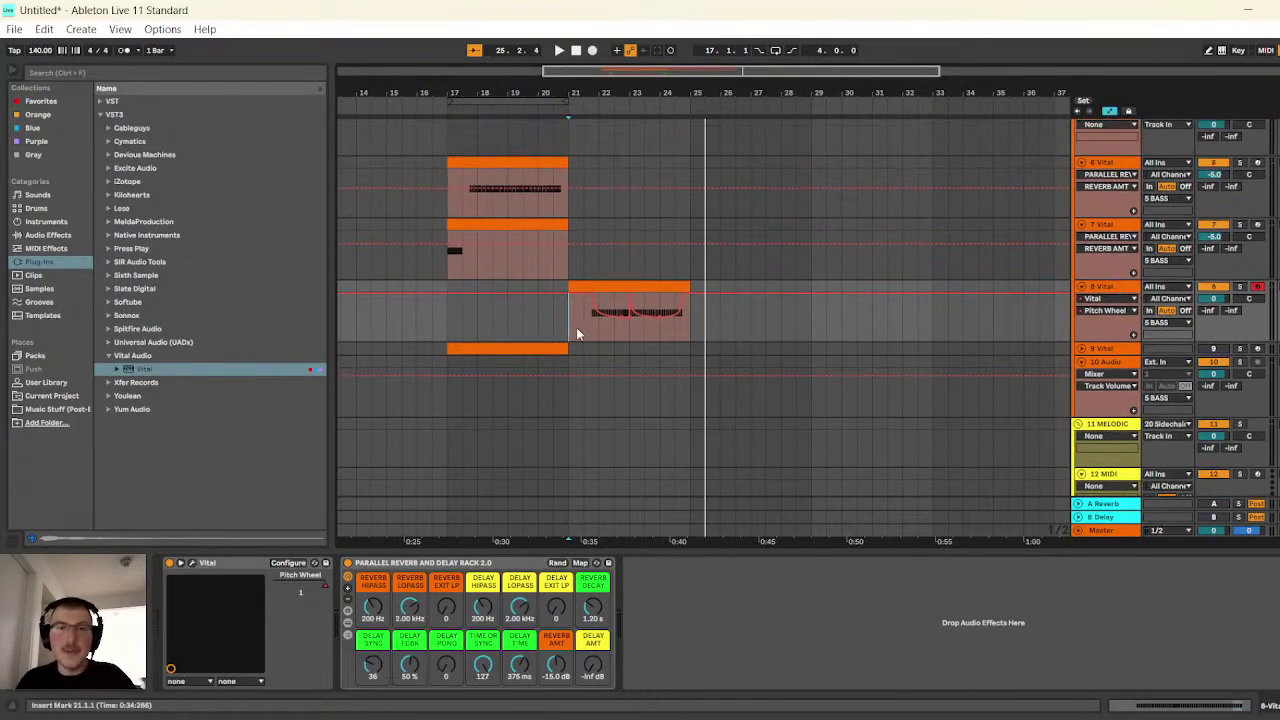
pyautogui.press('space')
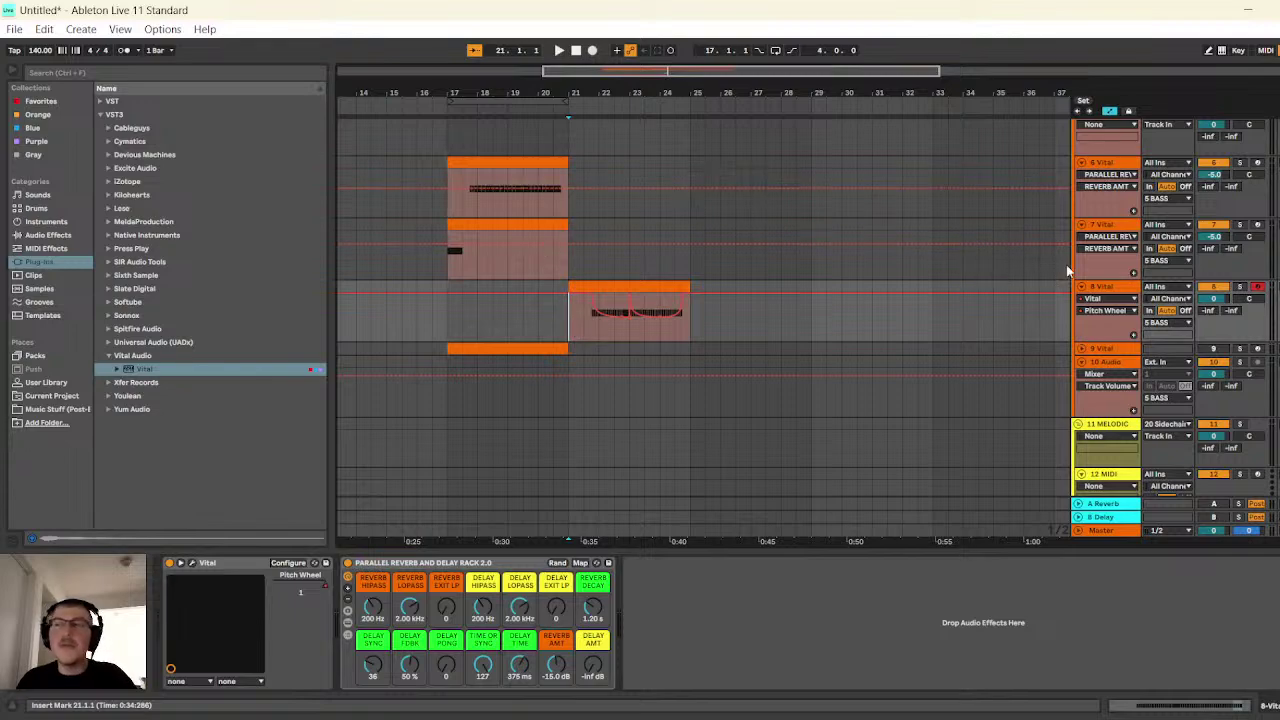
# - Duplicate Vital track 7 and move the duplicate's clip from bar 17 to bar 21
pyautogui.click(1120, 230)
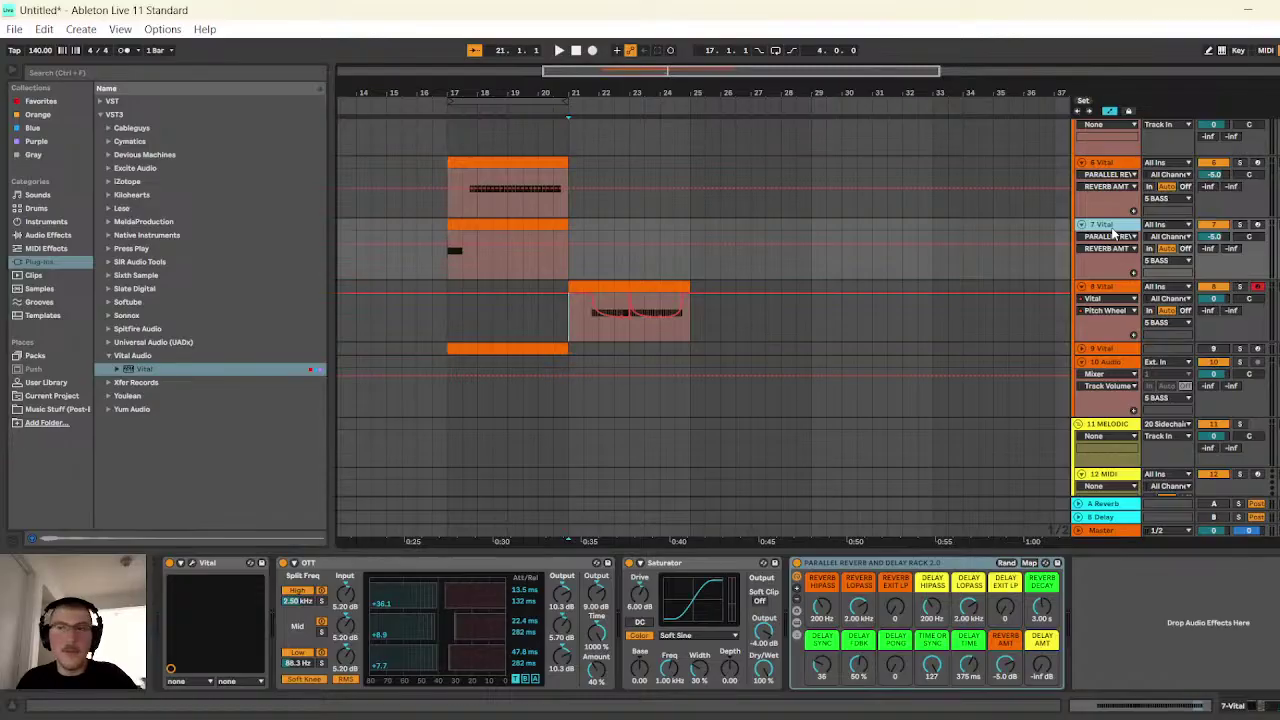
pyautogui.hotkey('ctrl', 'd')
pyautogui.moveTo(496, 302); pyautogui.dragTo(615, 314)
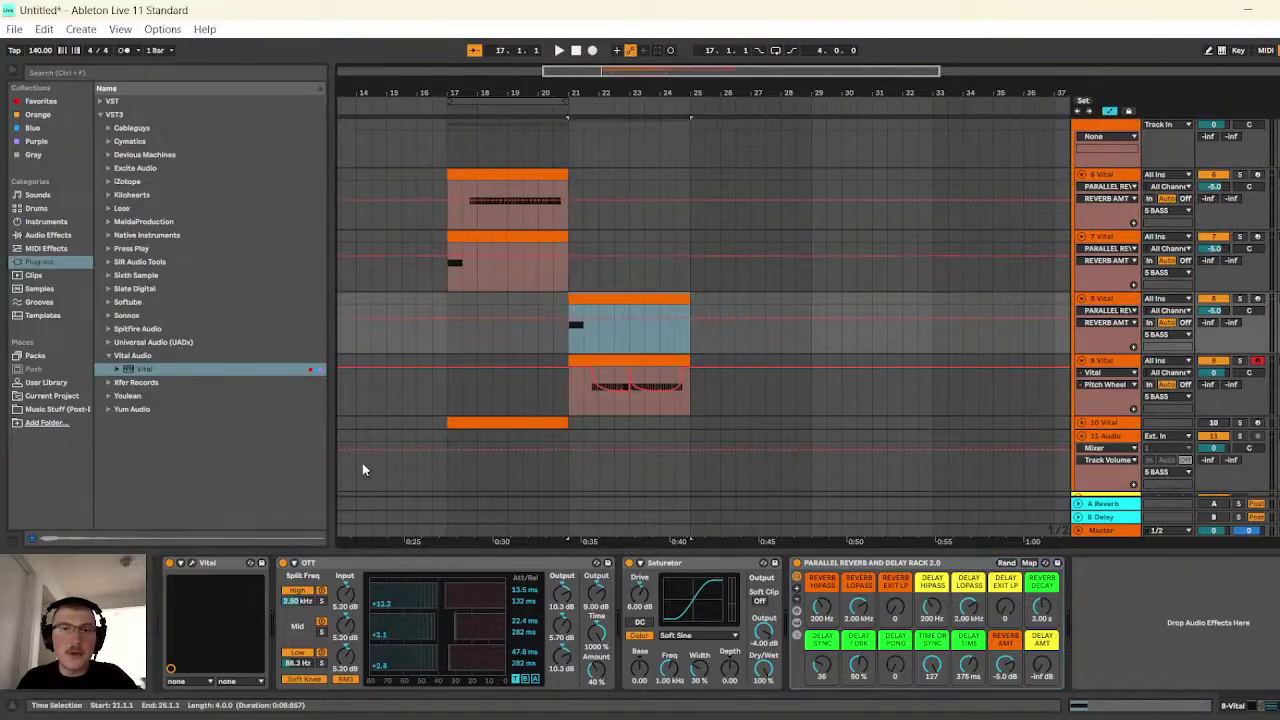
# - Set LFO 1's modulation of oscillator 1's FM amount to 0.170 in the new track 8's Vital and audition the arrangement from bar 17
pyautogui.click(194, 563)
pyautogui.click(204, 564)
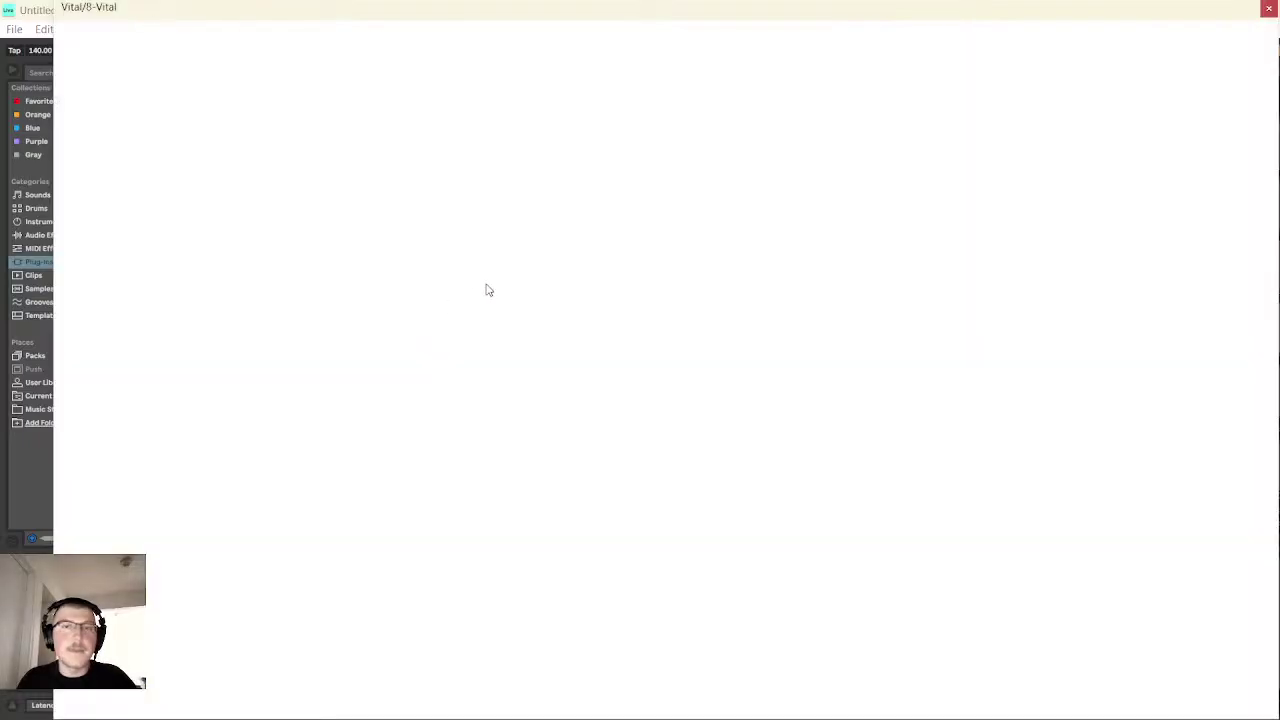
pyautogui.moveTo(676, 172); pyautogui.dragTo(684, 186)
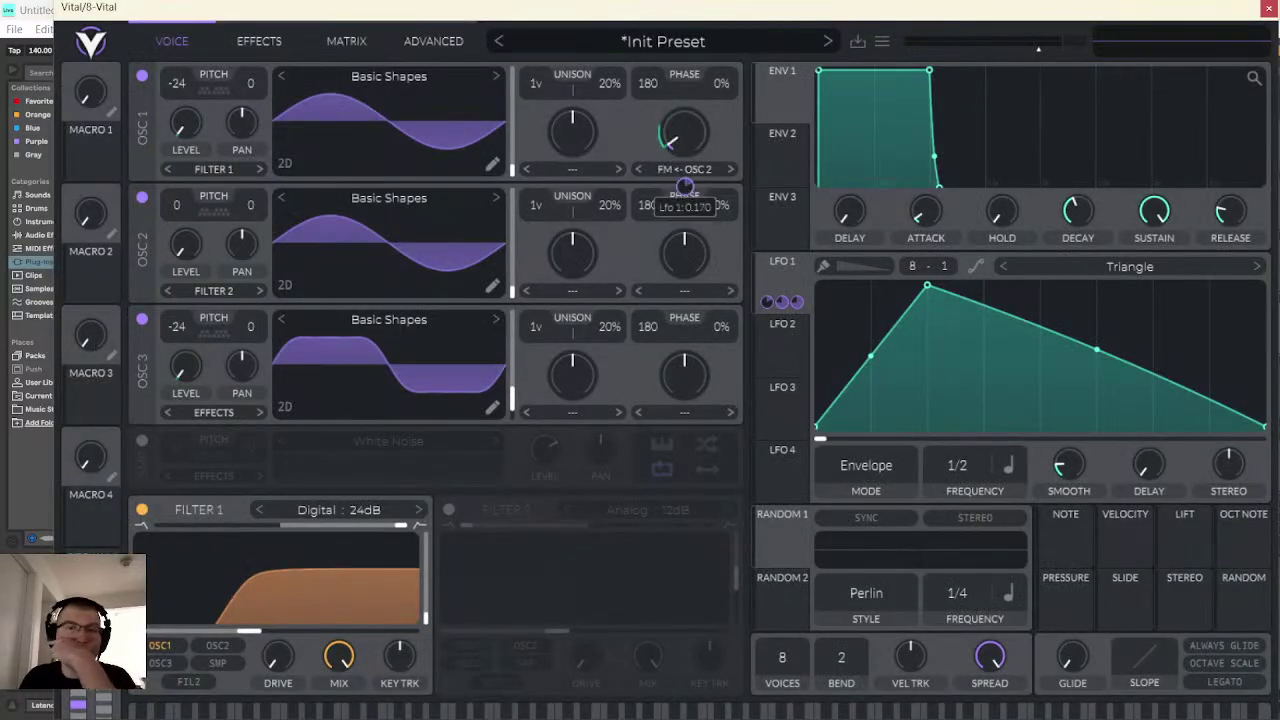
pyautogui.click(568, 711)
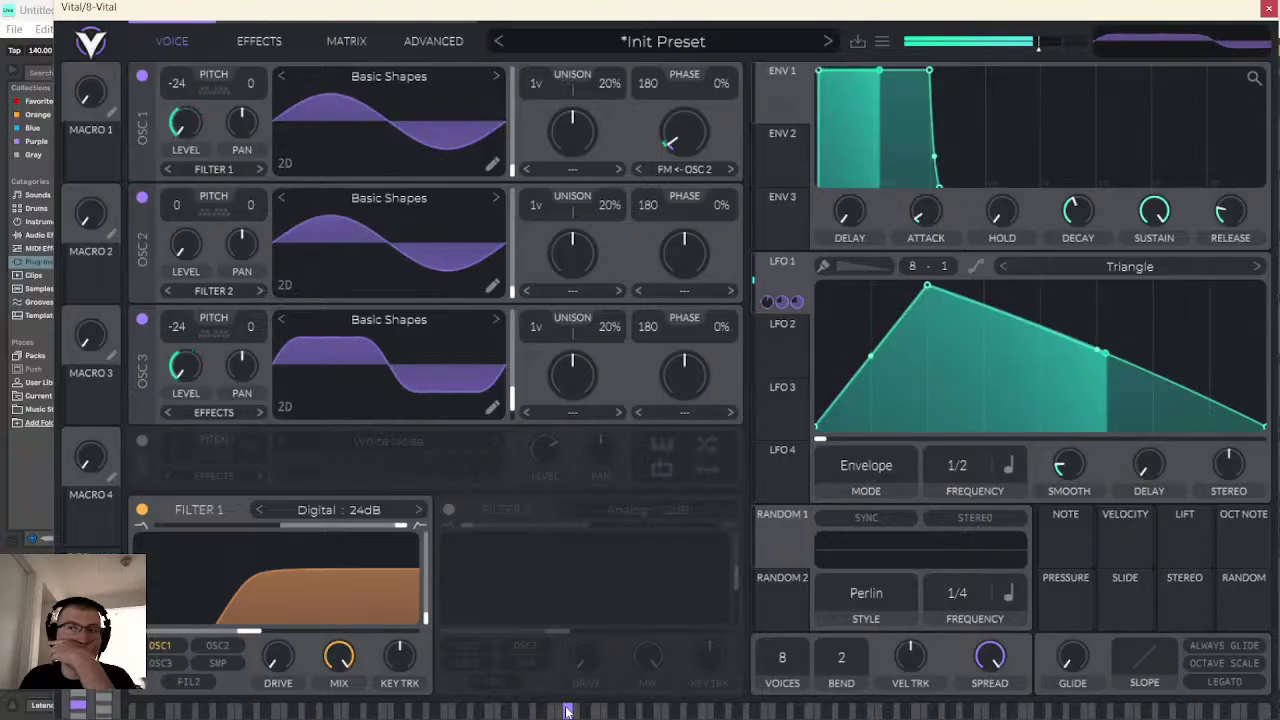
pyautogui.click(1268, 8)
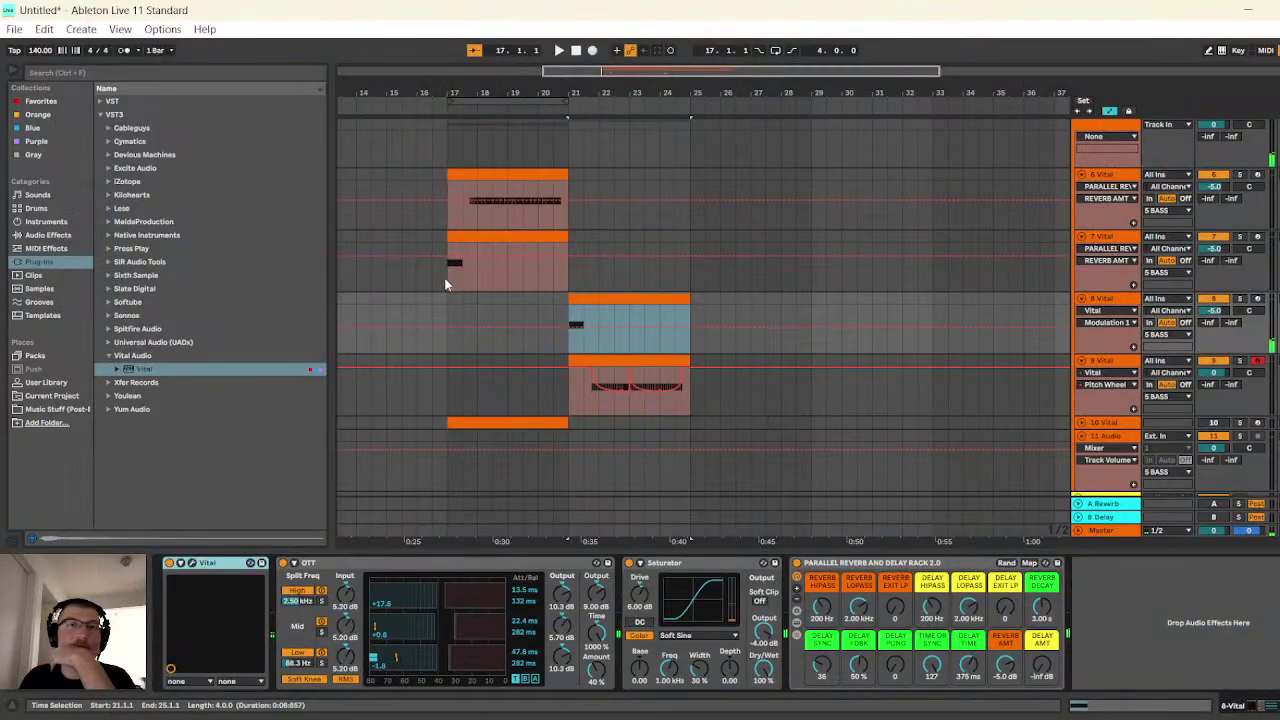
pyautogui.click(559, 50)
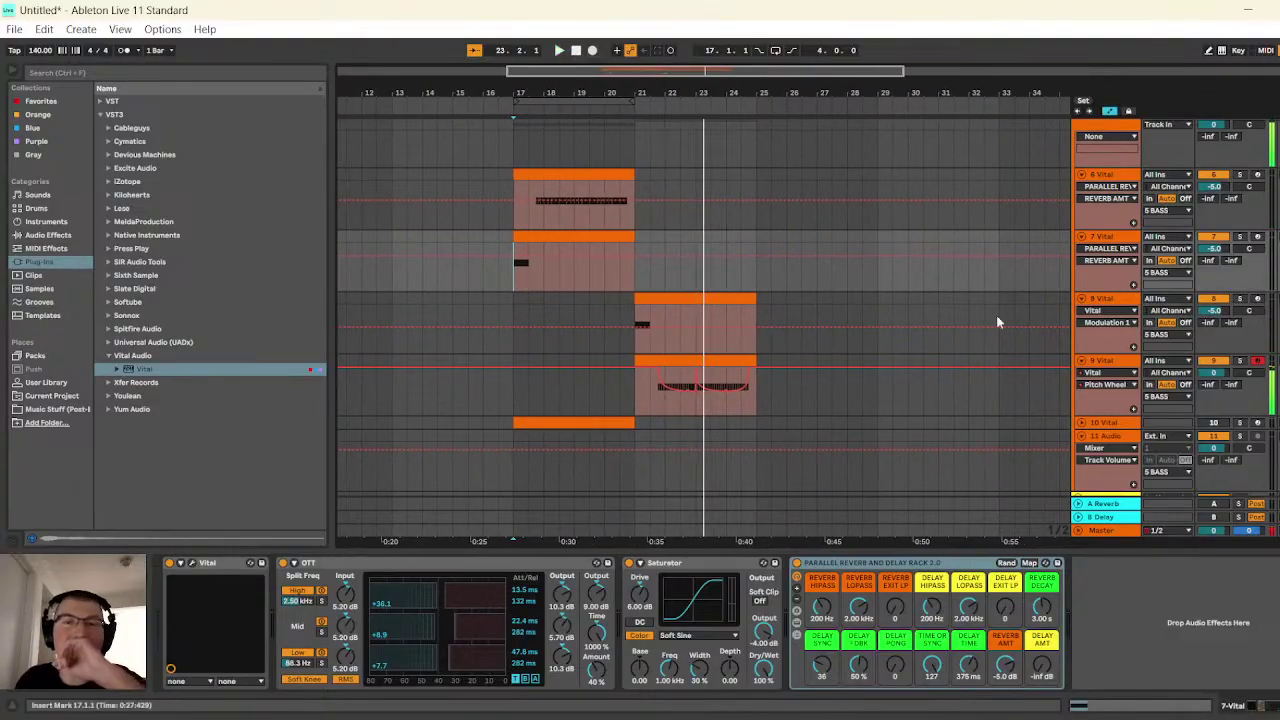
# - Set LFO 1's modulation of oscillator 1's FM amount to 0.210 in track 8's Vital and test it with several notes
pyautogui.click(1100, 298)
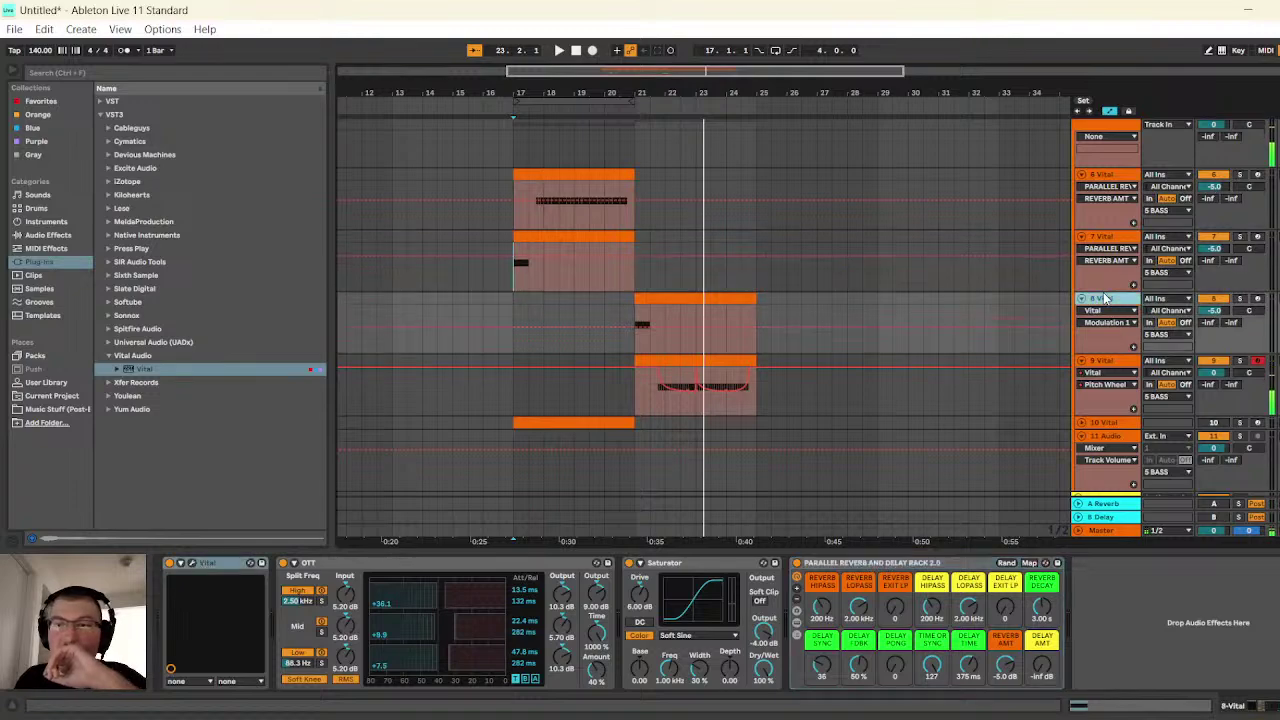
pyautogui.click(204, 560)
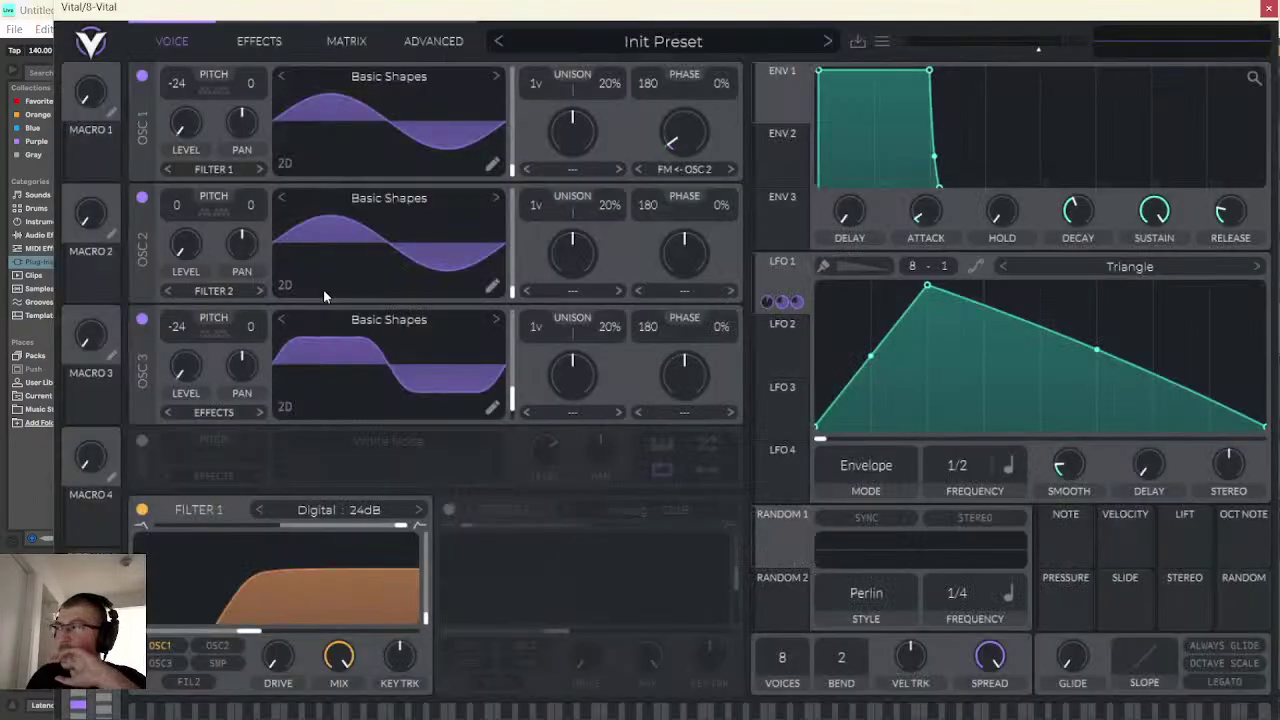
pyautogui.moveTo(715, 157); pyautogui.dragTo(684, 132)
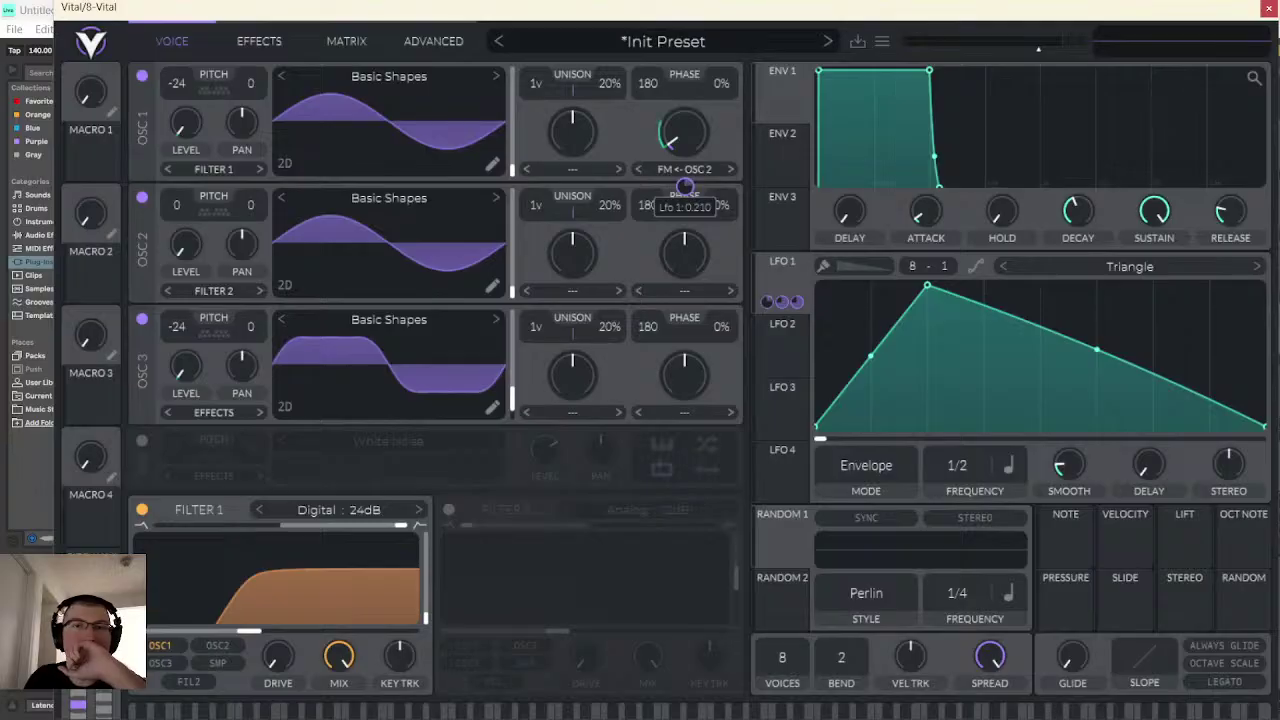
pyautogui.click(552, 708)
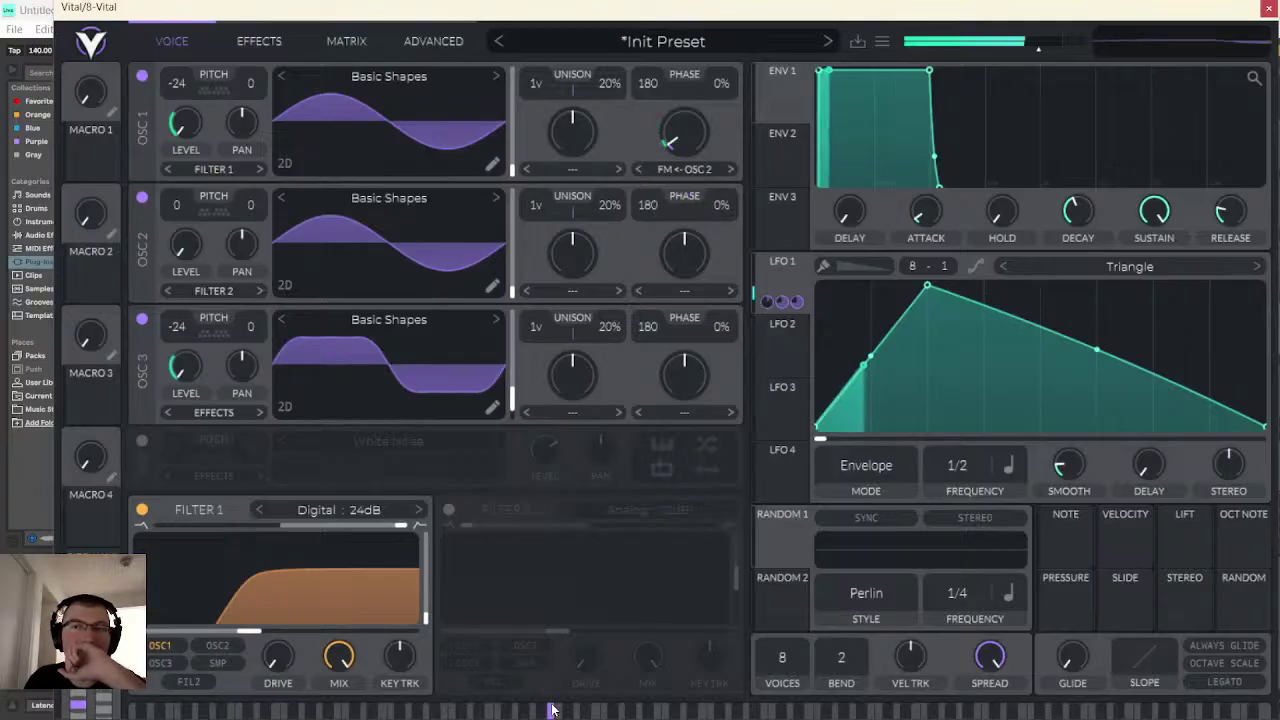
pyautogui.click(574, 711)
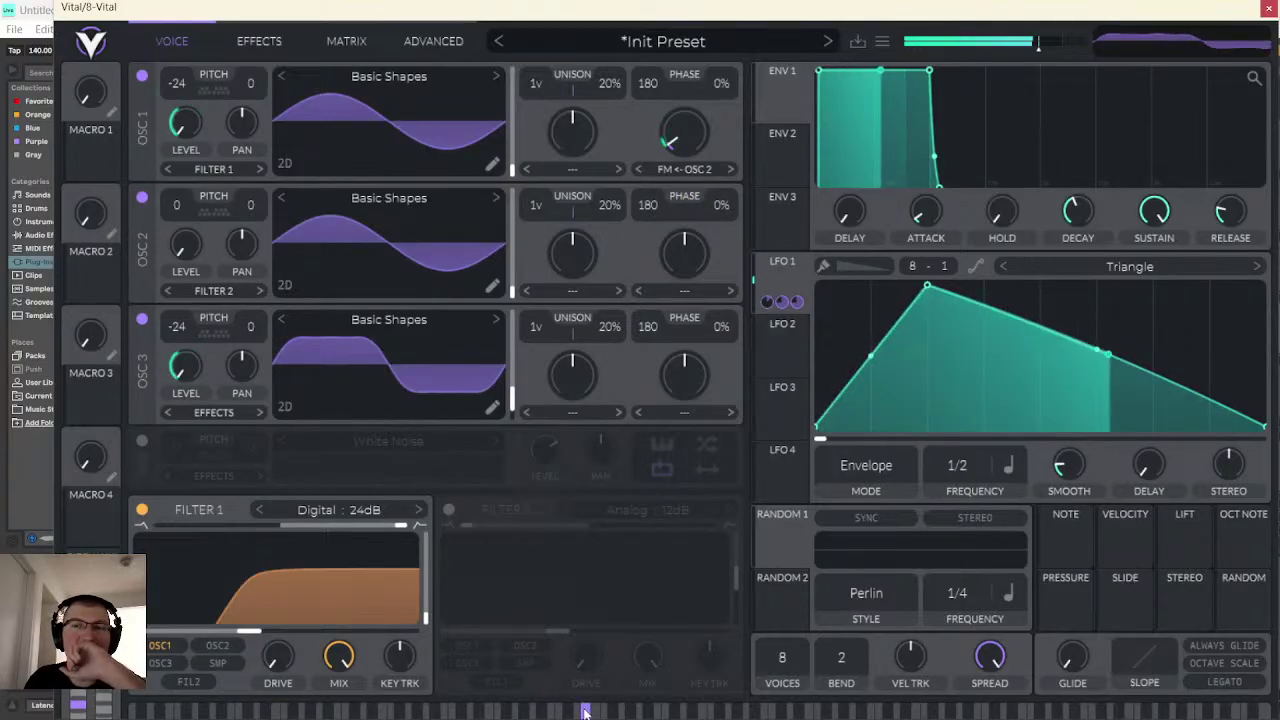
pyautogui.click(582, 713)
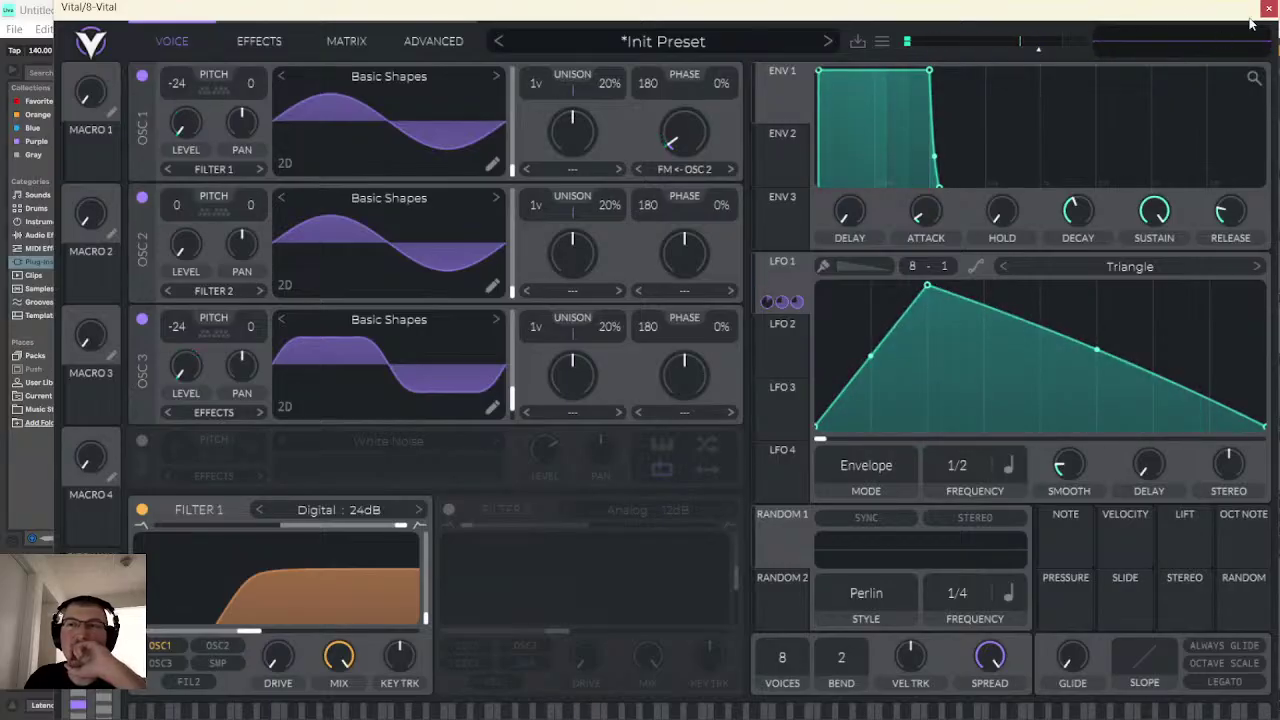
# - Fine-tune LFO 1's modulation of oscillator 1's FM amount in track 8's Vital and test it with a note
pyautogui.click(257, 41)
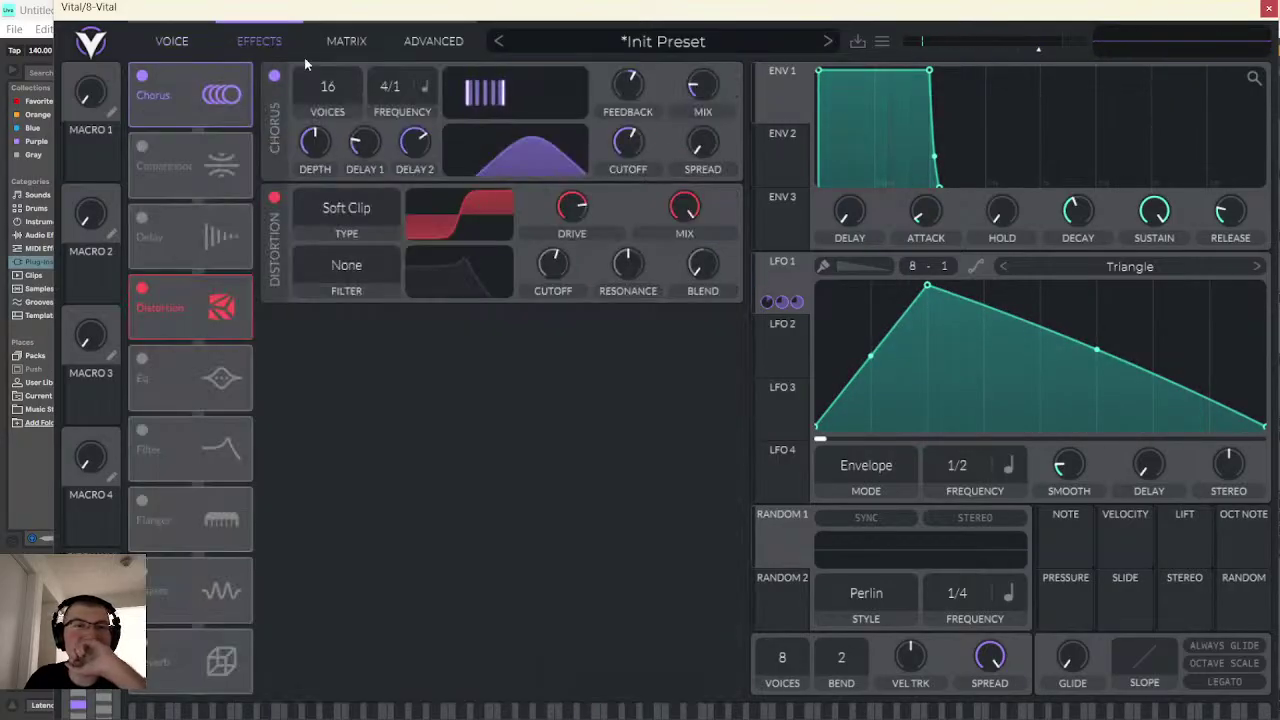
pyautogui.click(183, 52)
pyautogui.moveTo(684, 186); pyautogui.dragTo(684, 182)
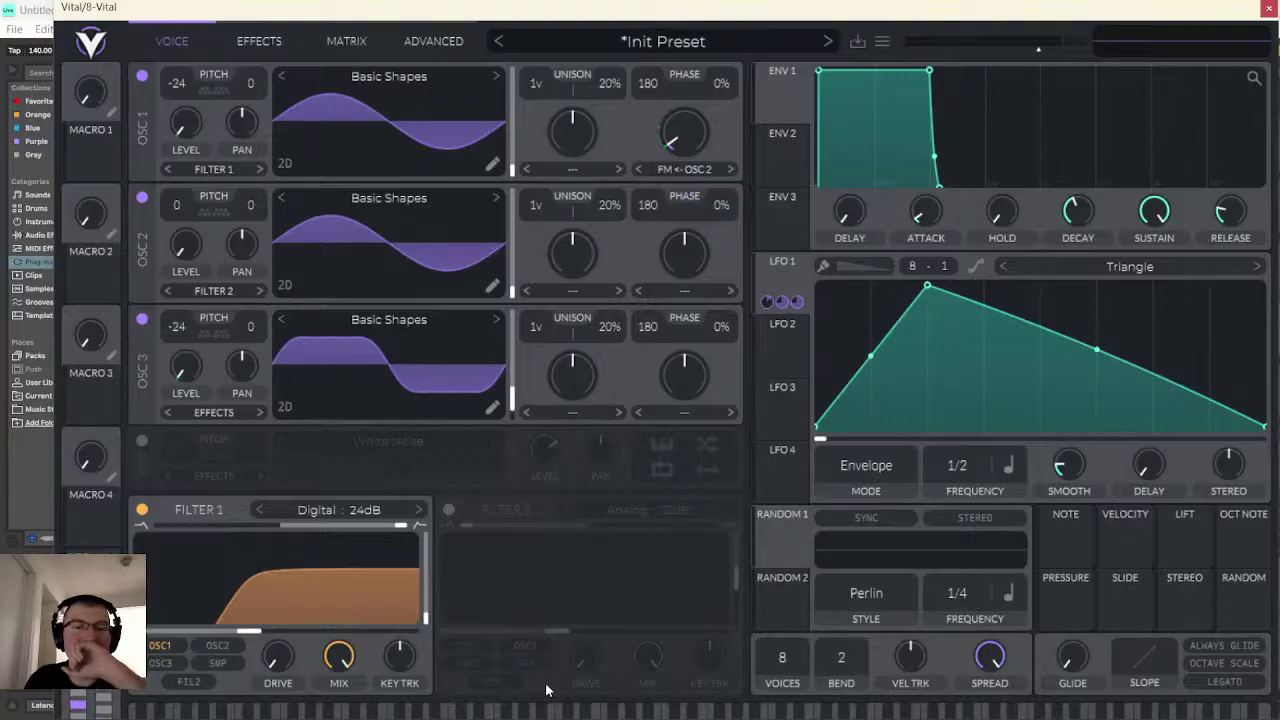
pyautogui.click(592, 712)
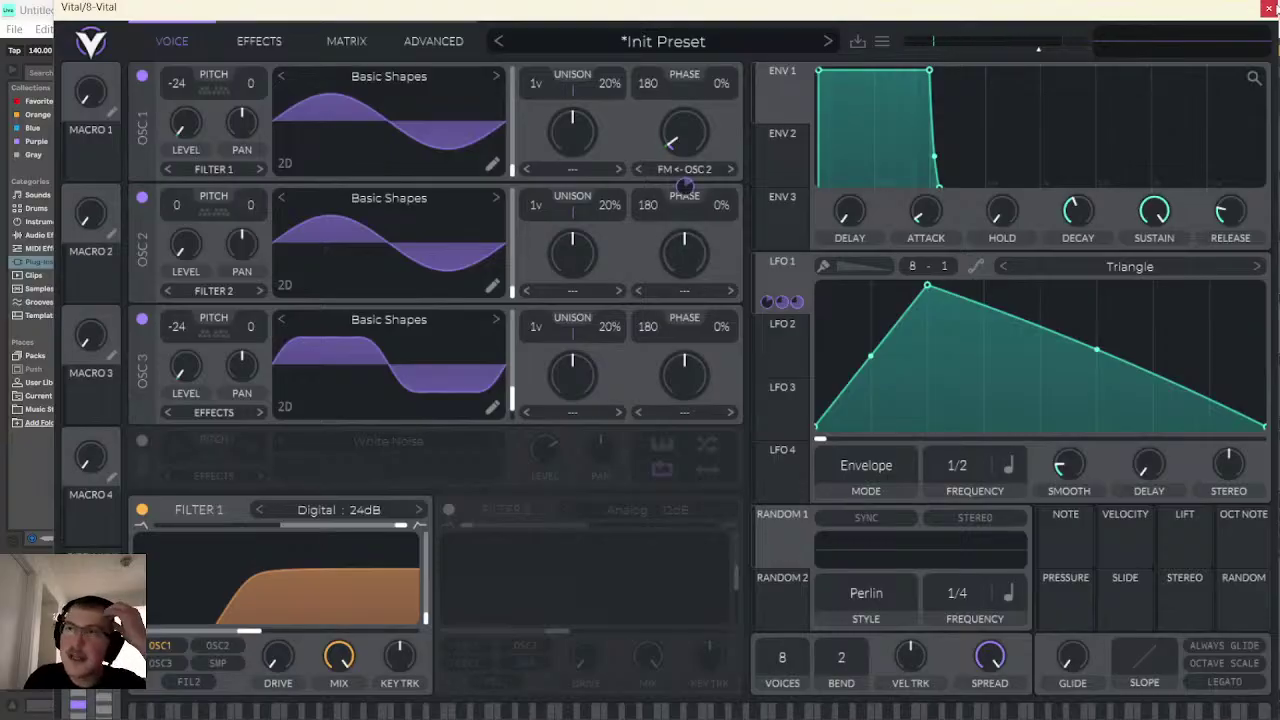
pyautogui.click(1267, 8)
# - Play the arrangement from bar 19 through the bass clips that start at bar 21
pyautogui.click(618, 335)
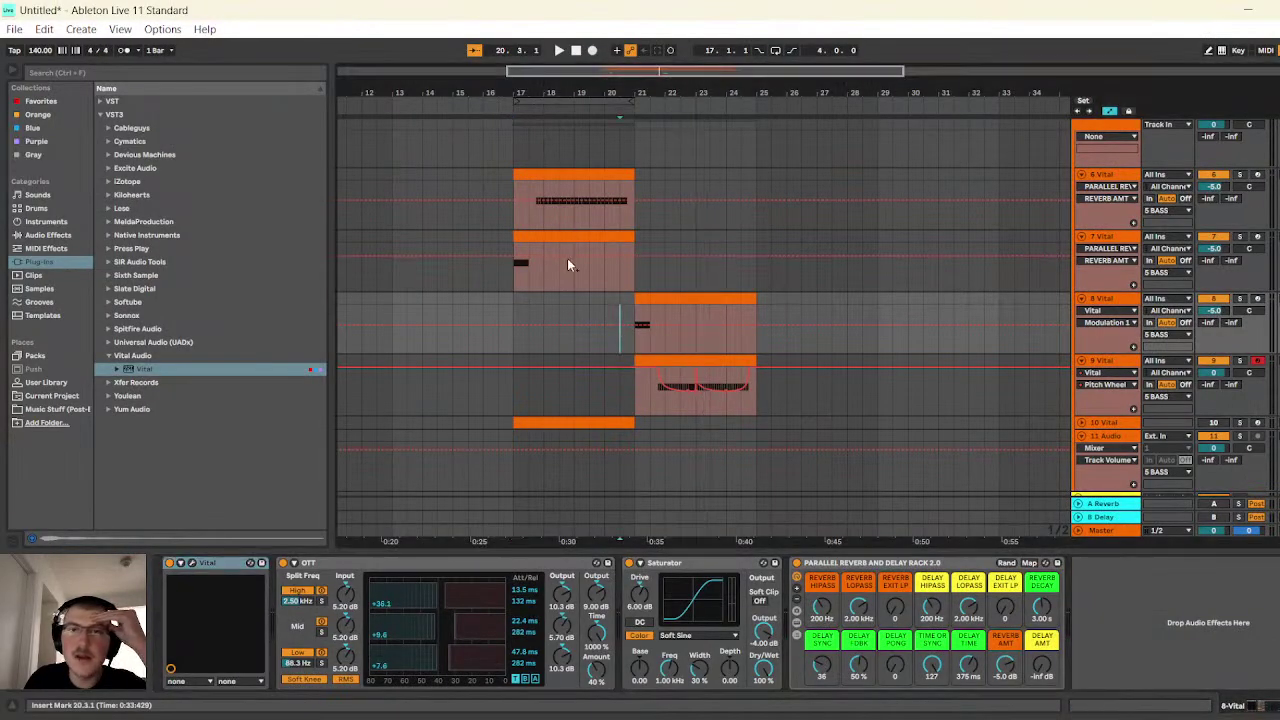
pyautogui.click(587, 298)
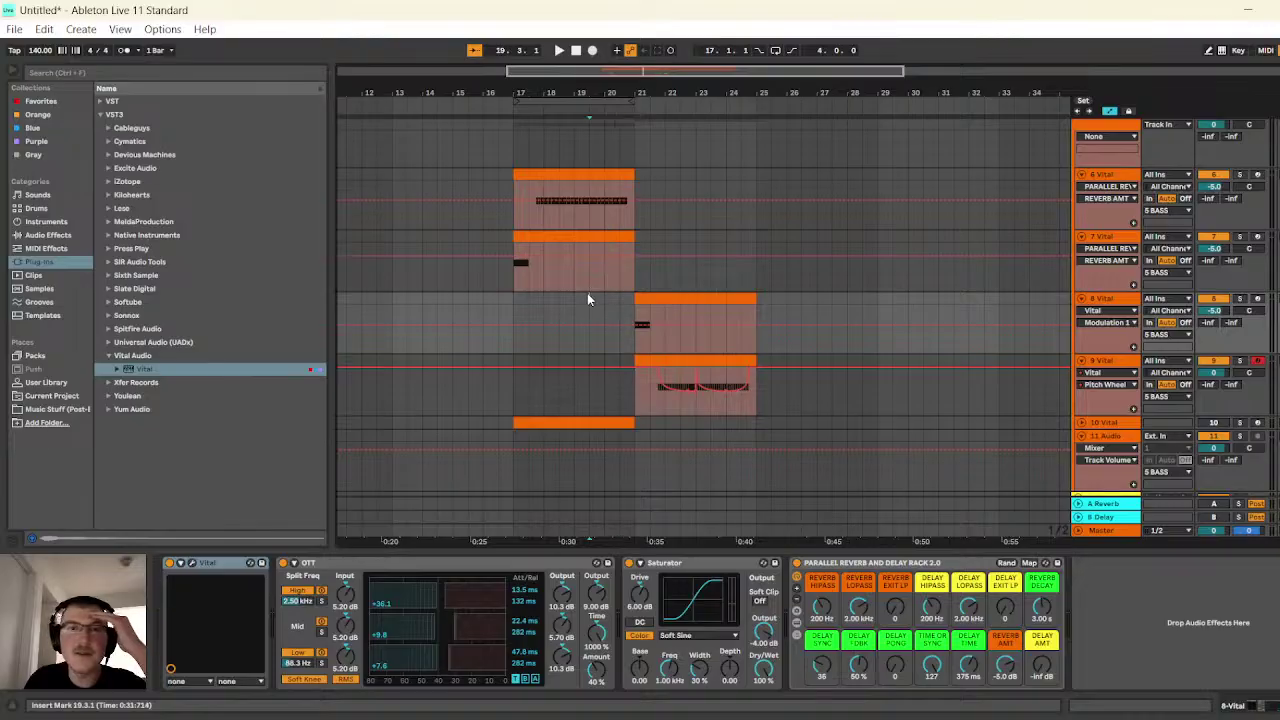
pyautogui.click(560, 51)
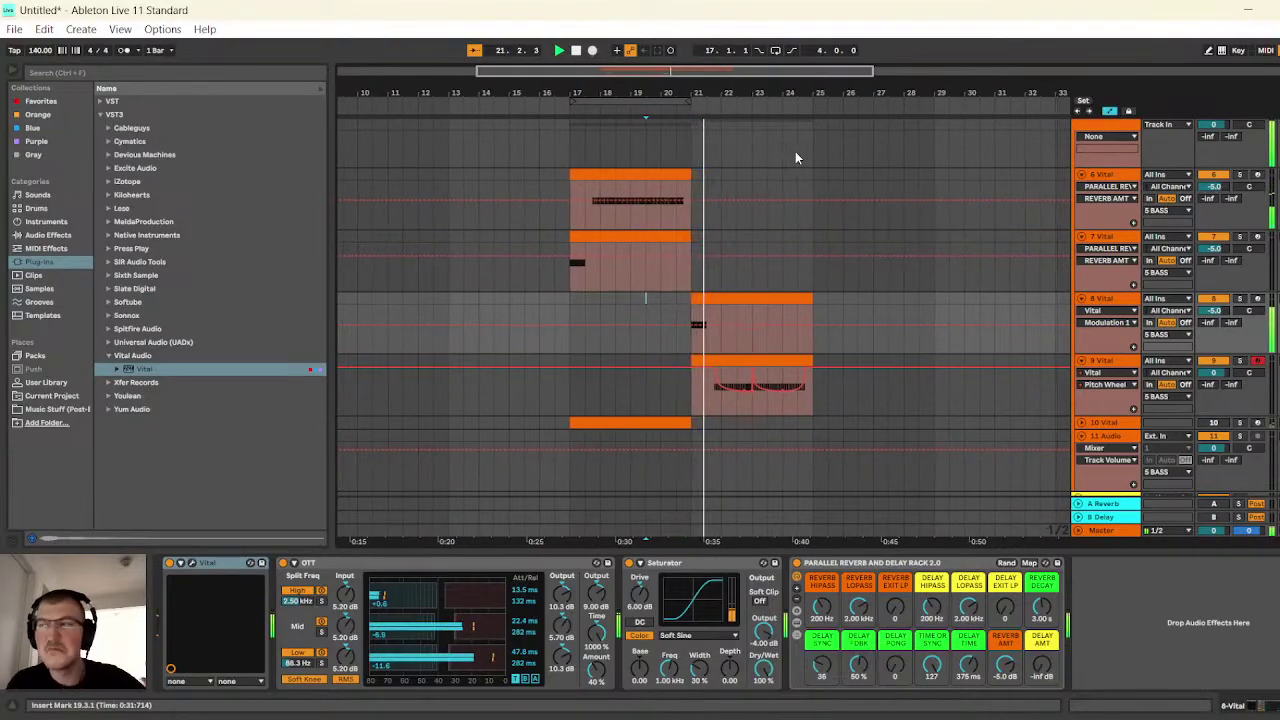
pyautogui.click(576, 52)
pyautogui.scroll(8, 716, 229)
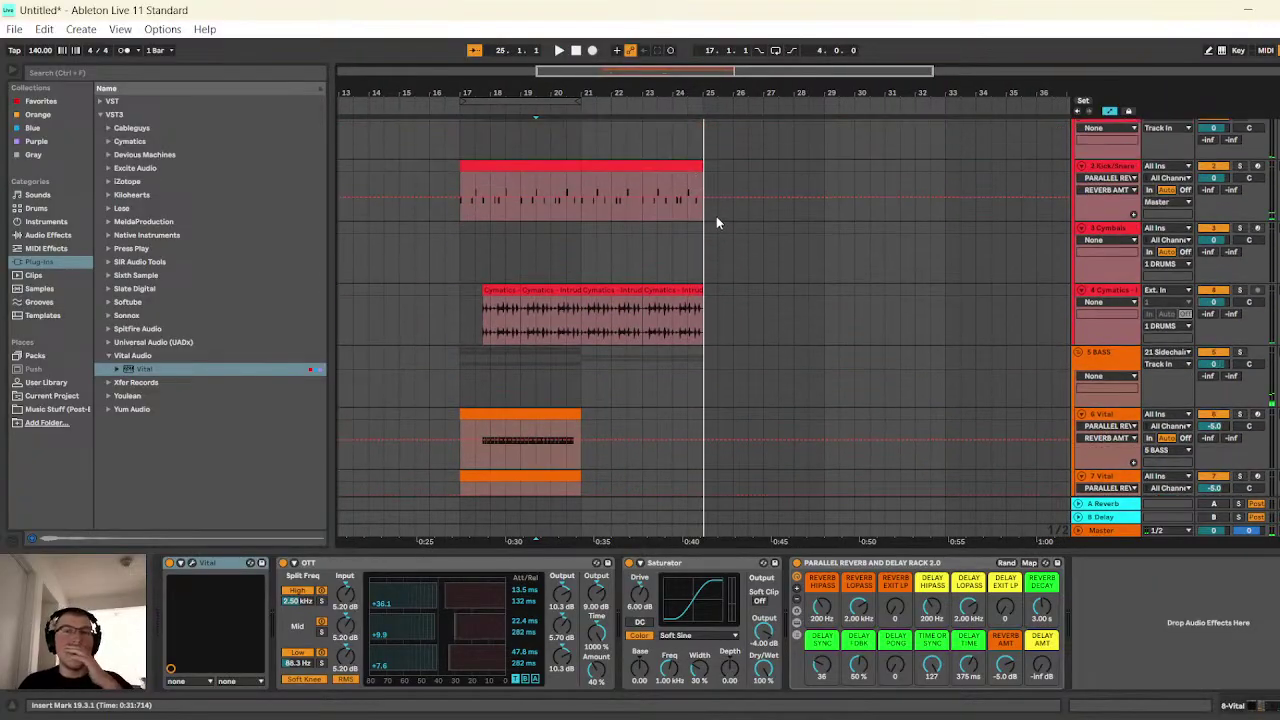
pyautogui.scroll(1, 716, 222)
pyautogui.moveTo(705, 173); pyautogui.dragTo(519, 183)
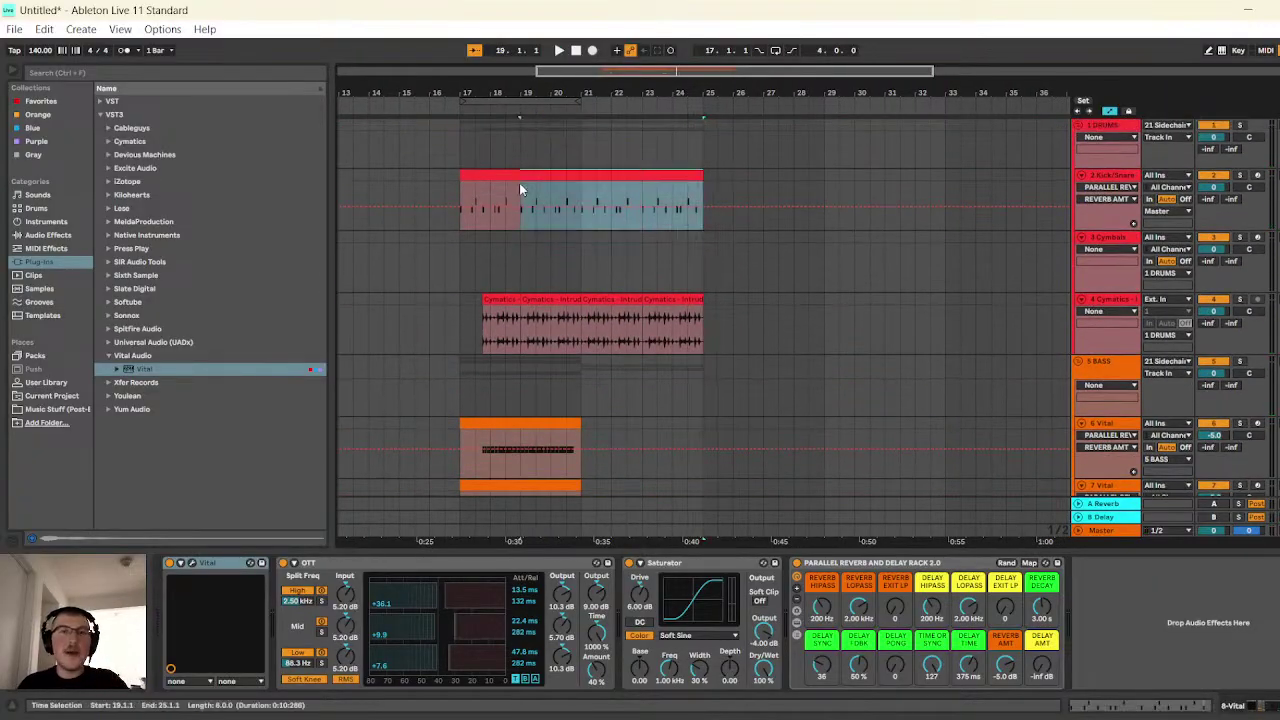
pyautogui.click(480, 171)
pyautogui.click(733, 271)
# - Load Vital onto the empty MIDI track 13 in the MELODIC group
pyautogui.scroll(-10, 745, 245)
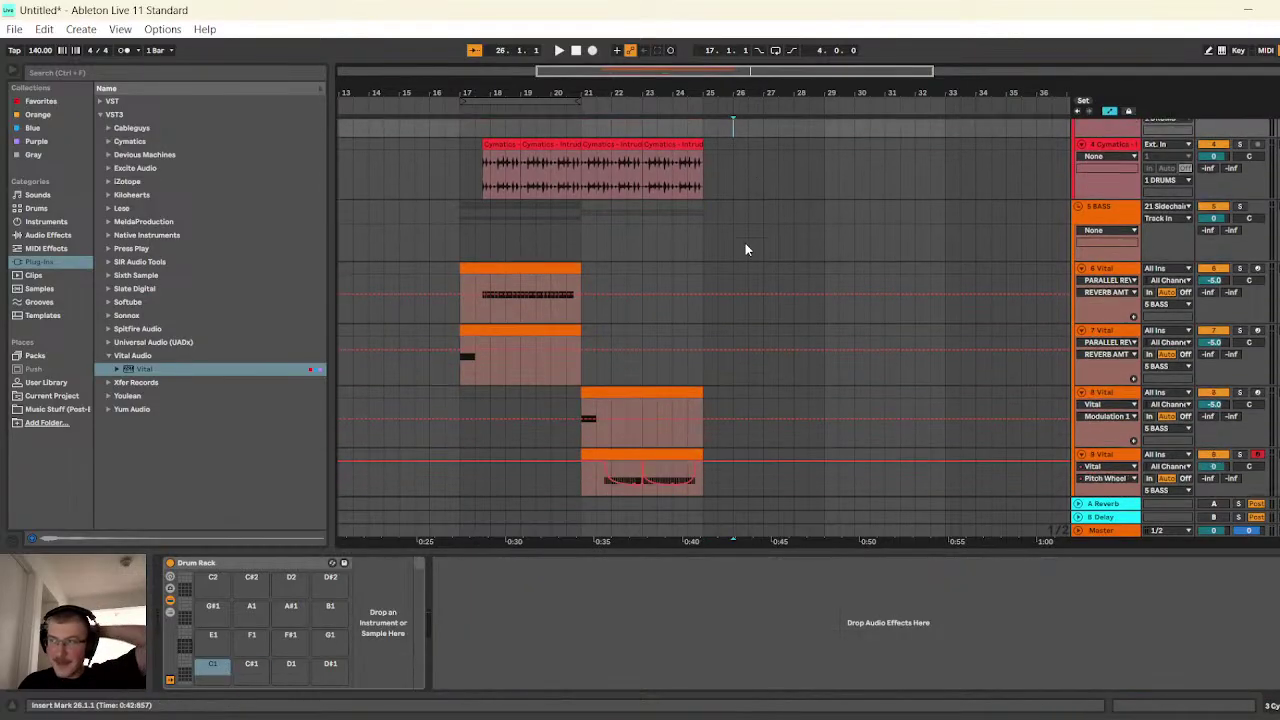
pyautogui.scroll(-10, 745, 240)
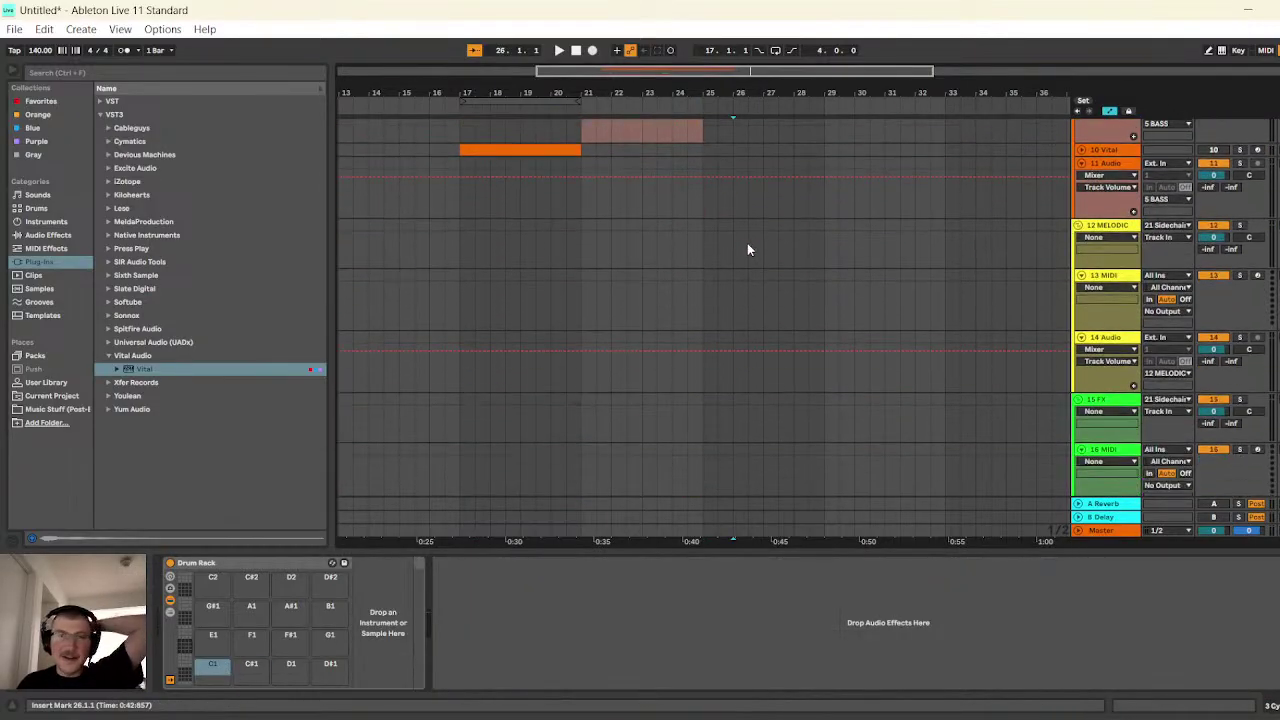
pyautogui.click(1053, 231)
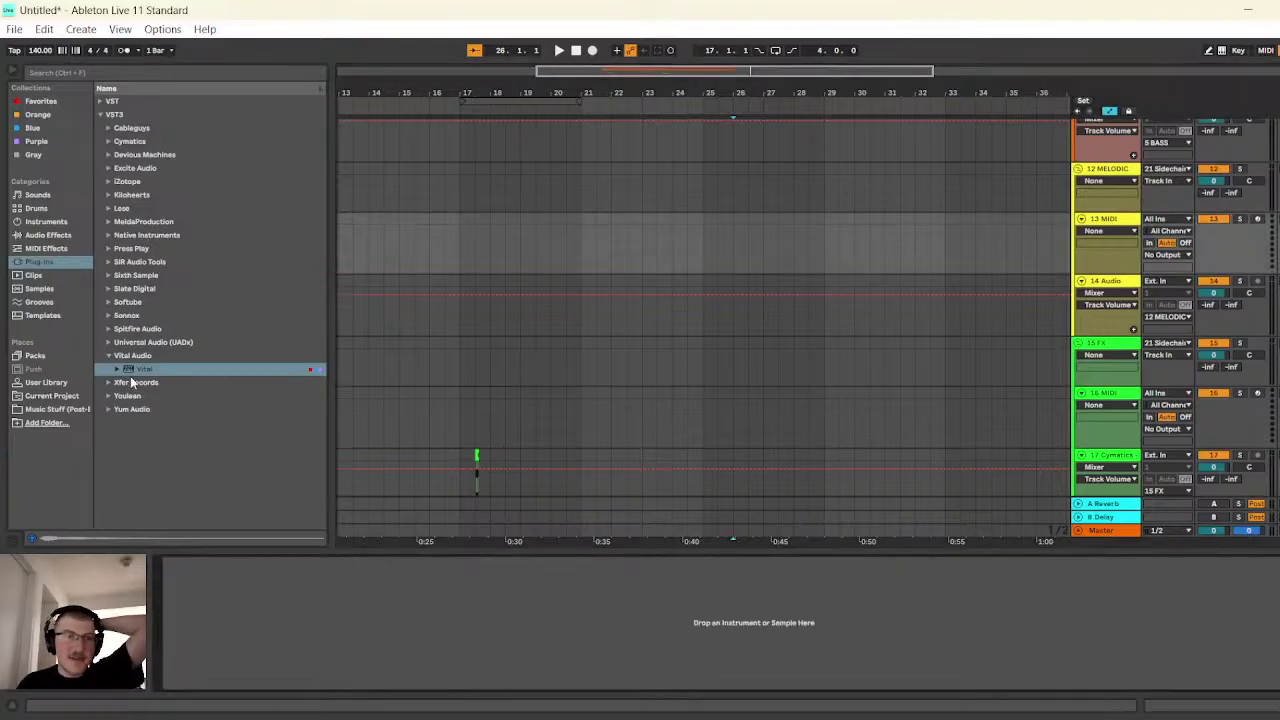
pyautogui.moveTo(135, 375); pyautogui.dragTo(522, 250)
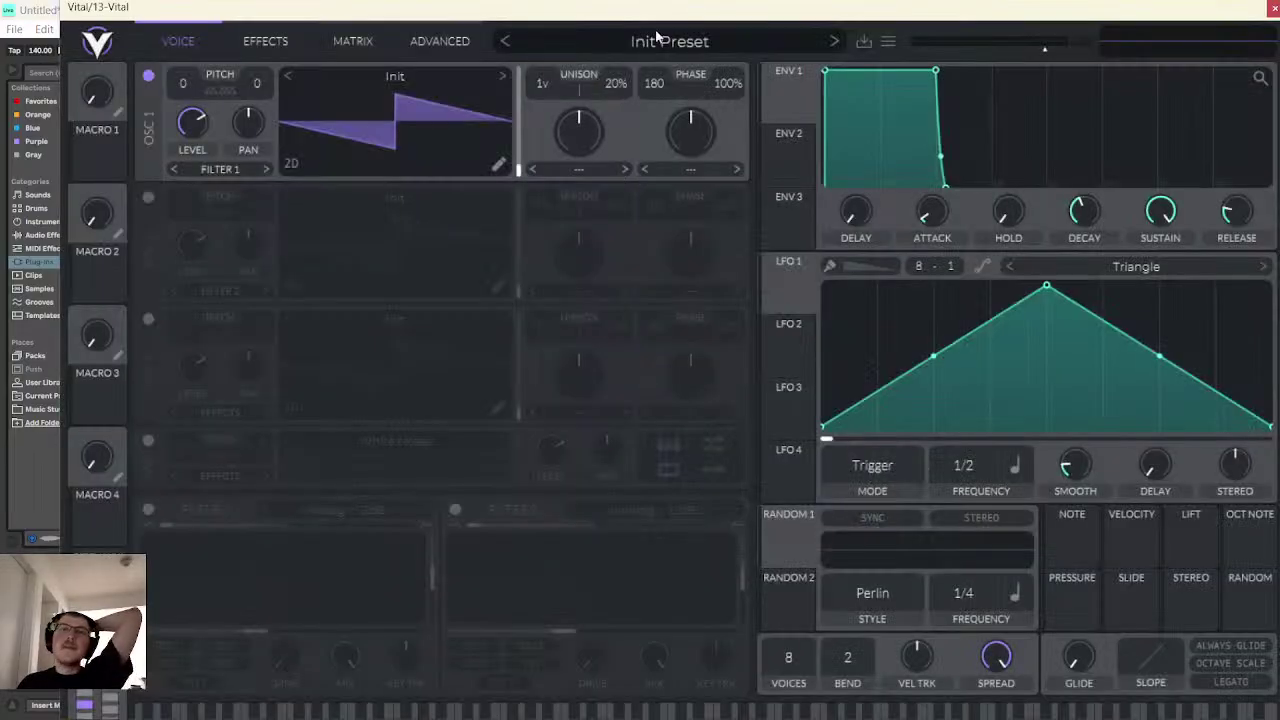
# - Load the user preset Pluck - Fat Chorus Sine in track 13's Vital and test it with notes
pyautogui.click(657, 39)
pyautogui.click(155, 39)
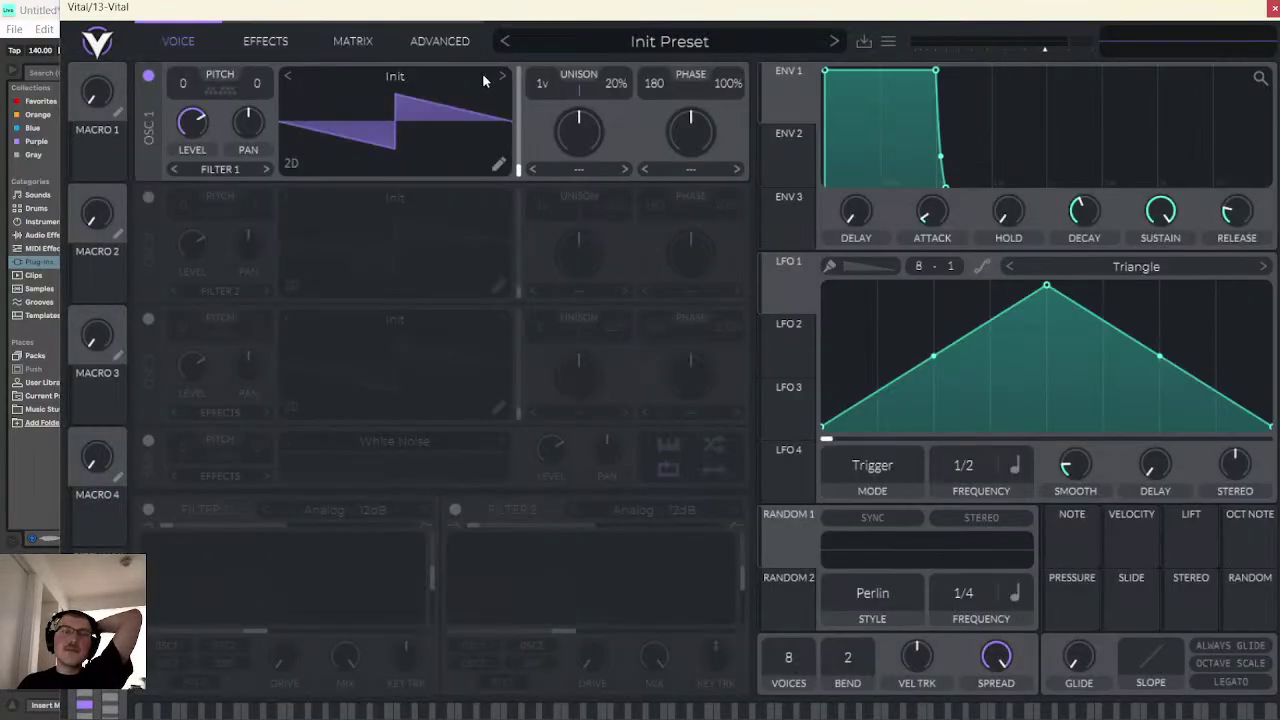
pyautogui.click(654, 46)
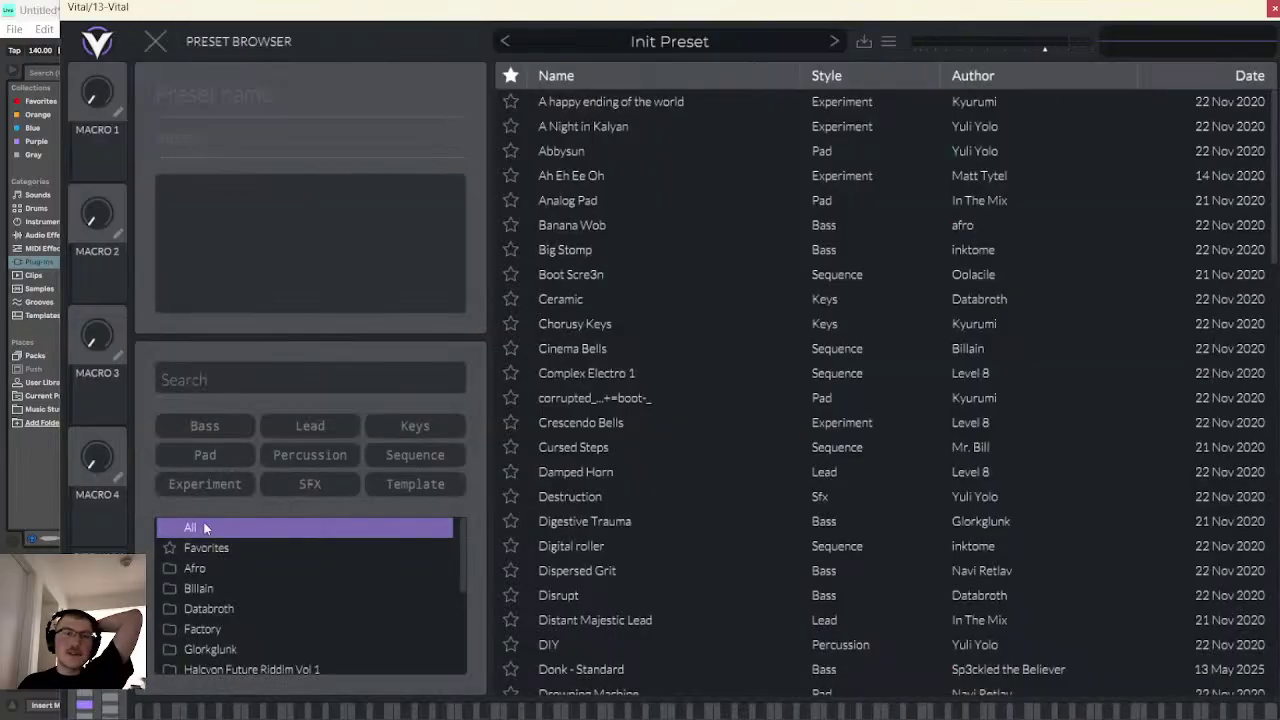
pyautogui.scroll(-5, 245, 600)
pyautogui.click(245, 642)
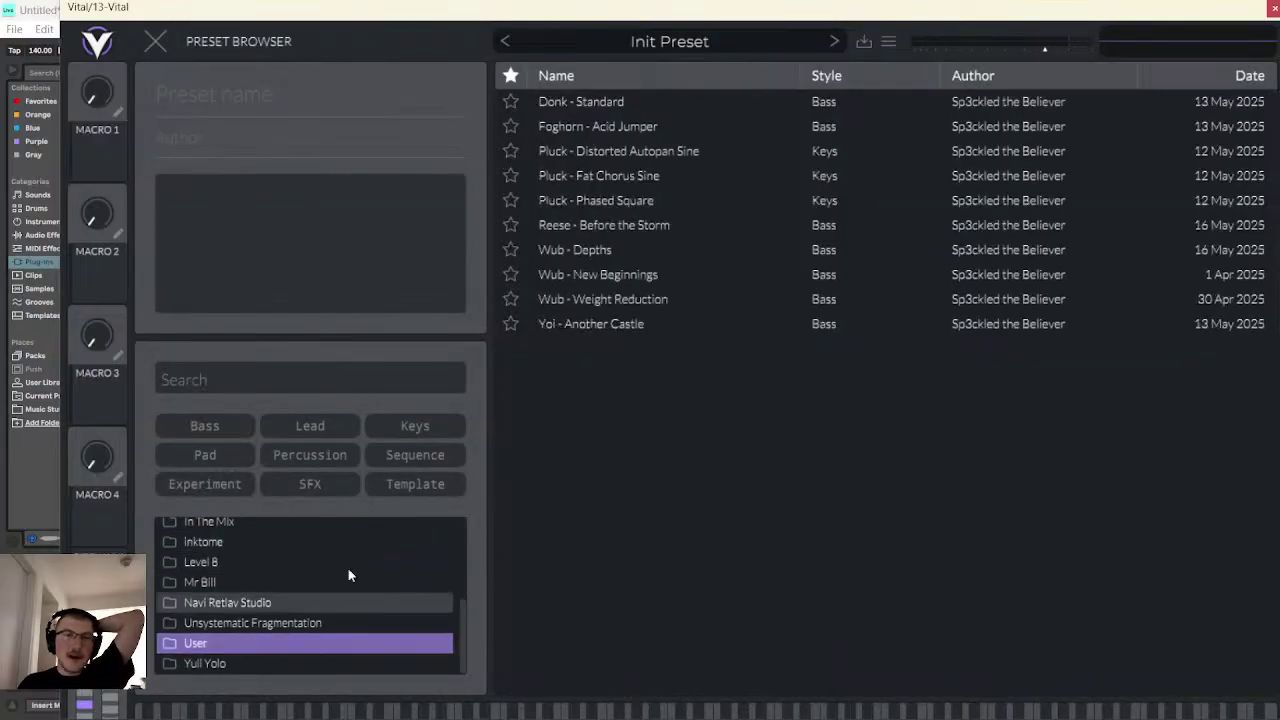
pyautogui.click(614, 174)
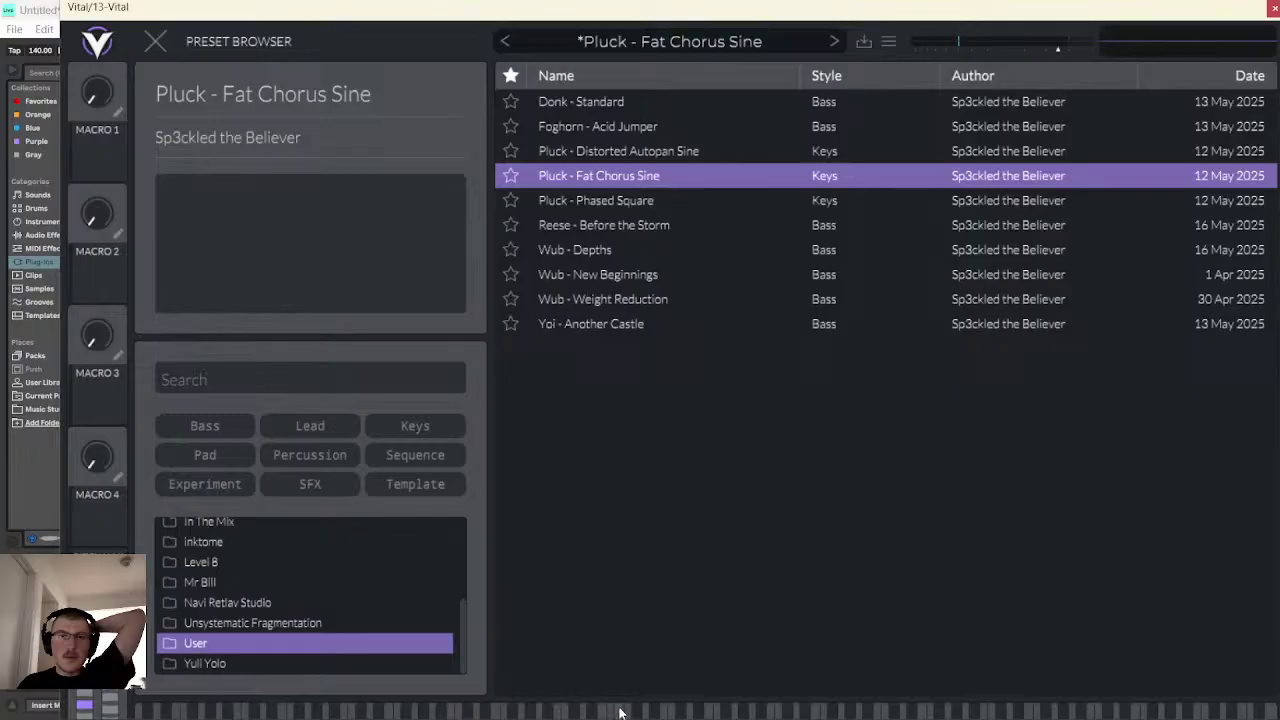
pyautogui.click(155, 43)
pyautogui.click(565, 706)
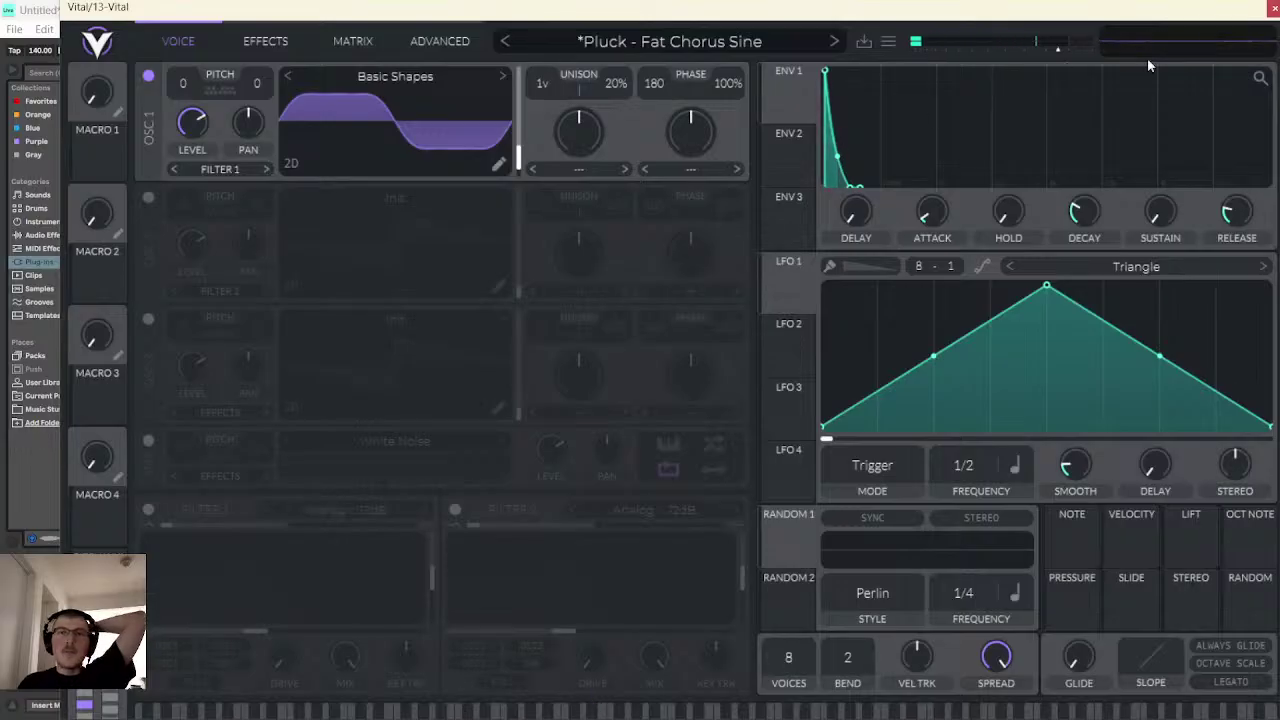
pyautogui.click(1273, 8)
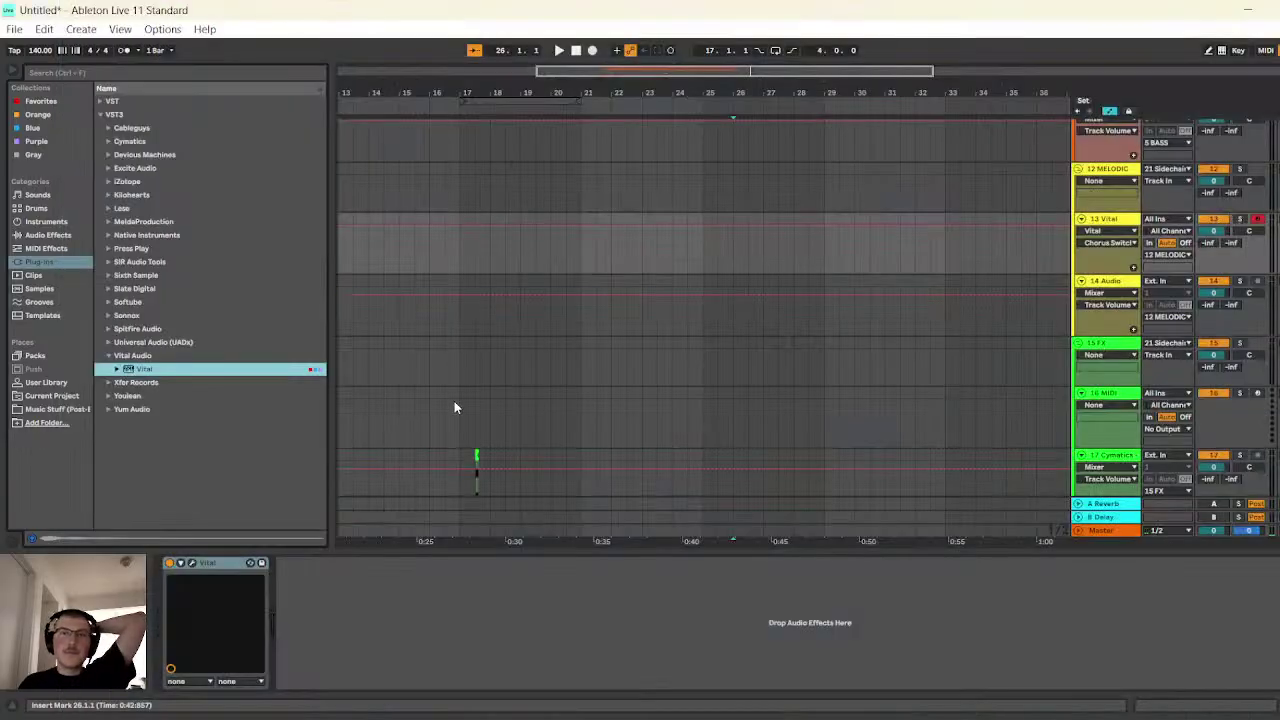
# - Create an empty four-bar MIDI clip on track 13 from bar 17 to bar 21
pyautogui.scroll(5, 543, 396)
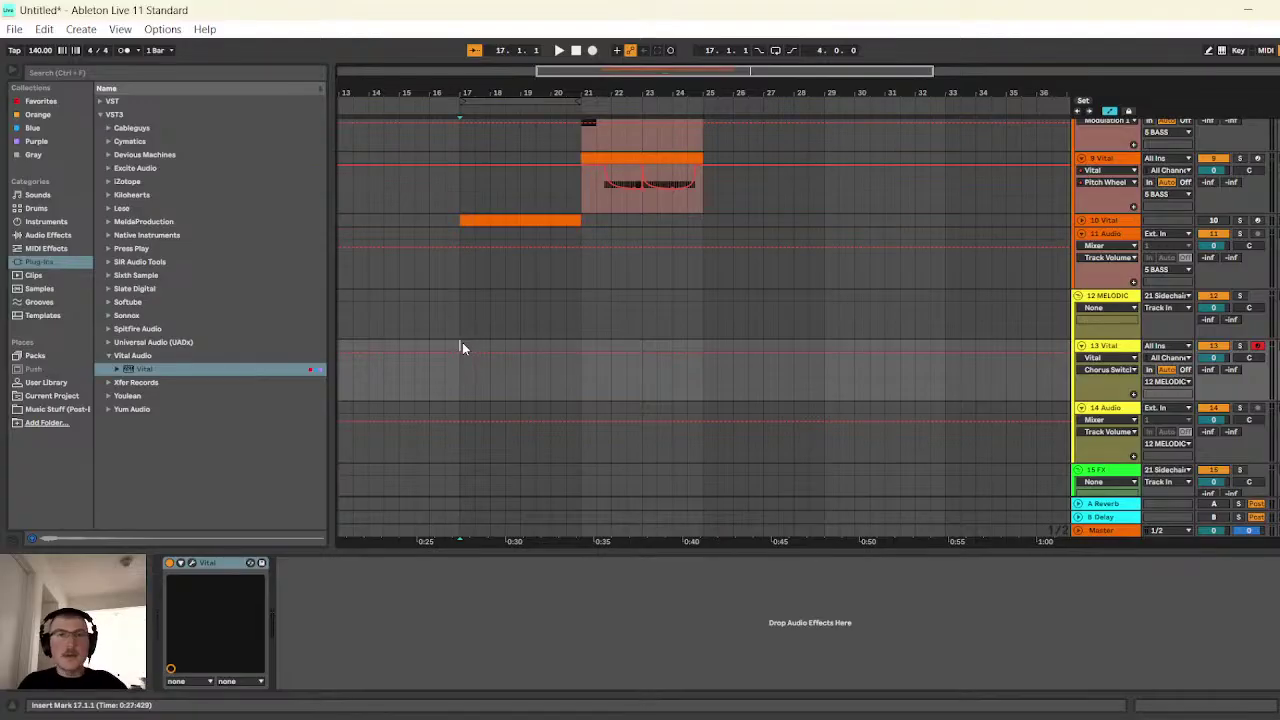
pyautogui.moveTo(463, 346); pyautogui.dragTo(578, 357)
pyautogui.hotkey('ctrl', 'shift', 'm')
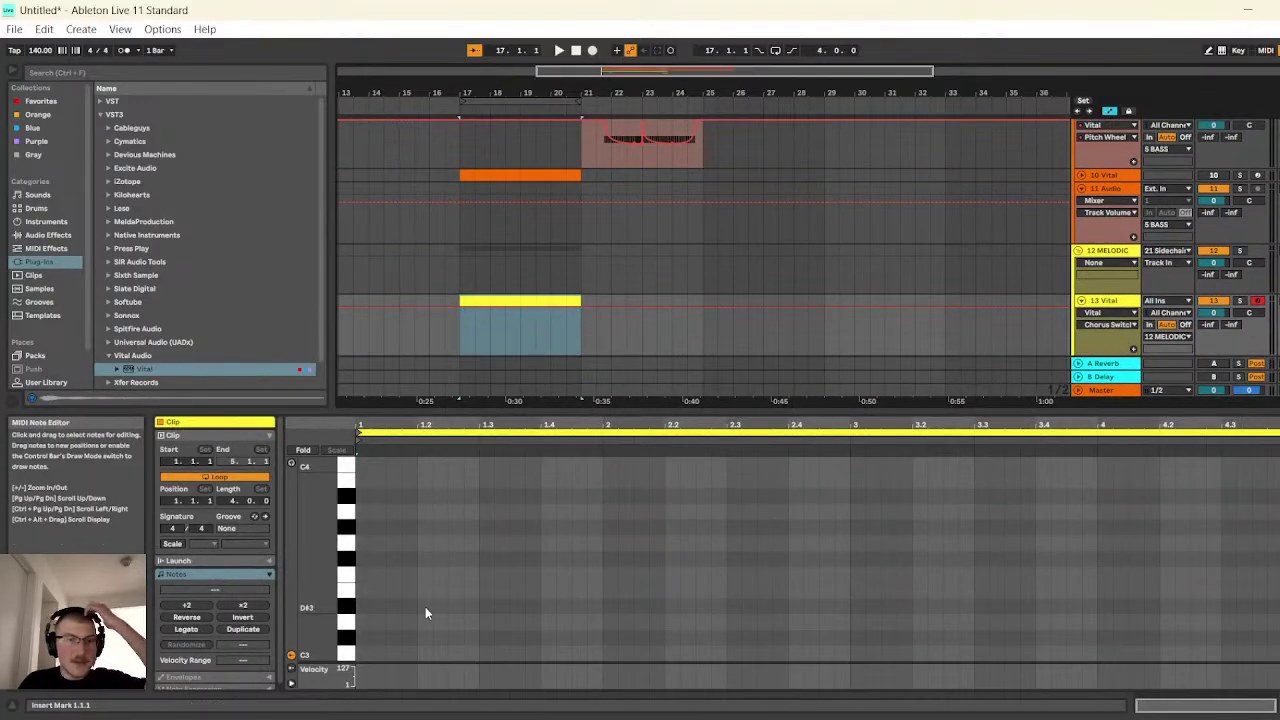
# - Enter four consecutive ascending eighth notes, D#3, F#3, A#3 and C#4, at the start of track 13's clip
pyautogui.doubleClick(362, 606)
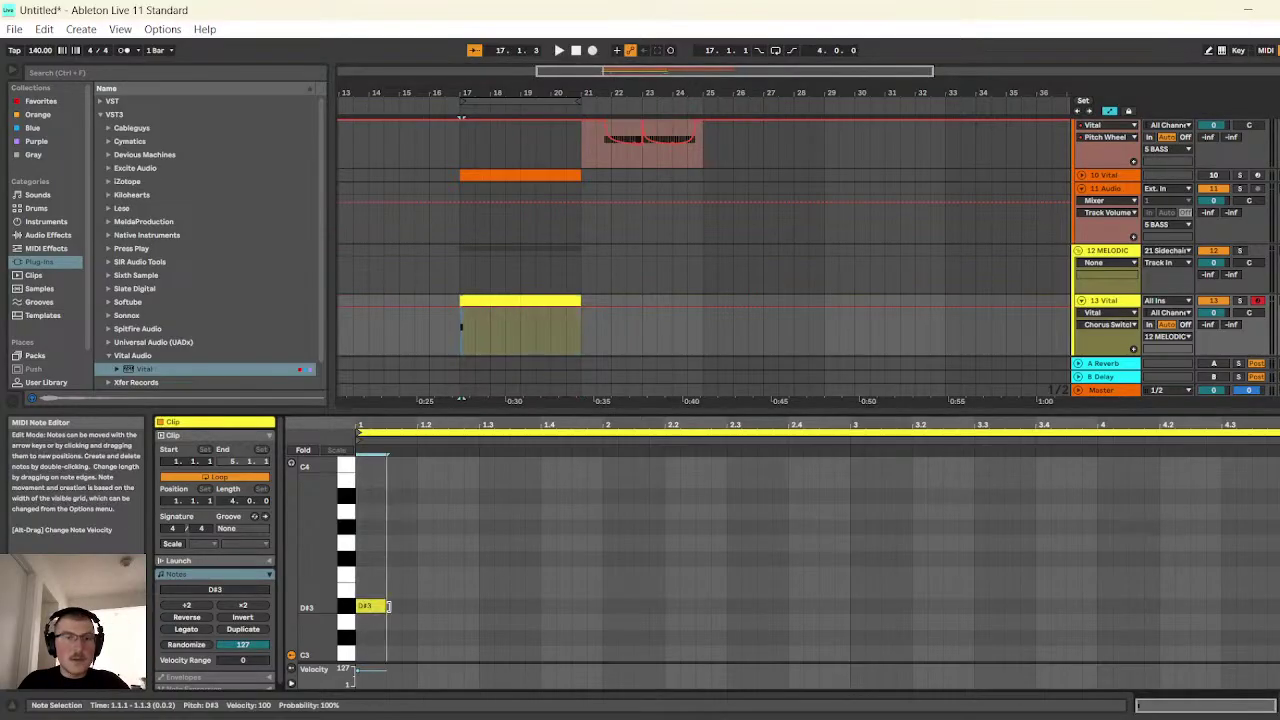
pyautogui.hotkey('shift', 'Right')
pyautogui.hotkey('ctrl', 'd')
pyautogui.press('Up')
pyautogui.press('Up')
pyautogui.press('Up')
pyautogui.hotkey('ctrl', 'd')
pyautogui.press('Up')
pyautogui.press('Up')
pyautogui.press('Up')
pyautogui.press('Up')
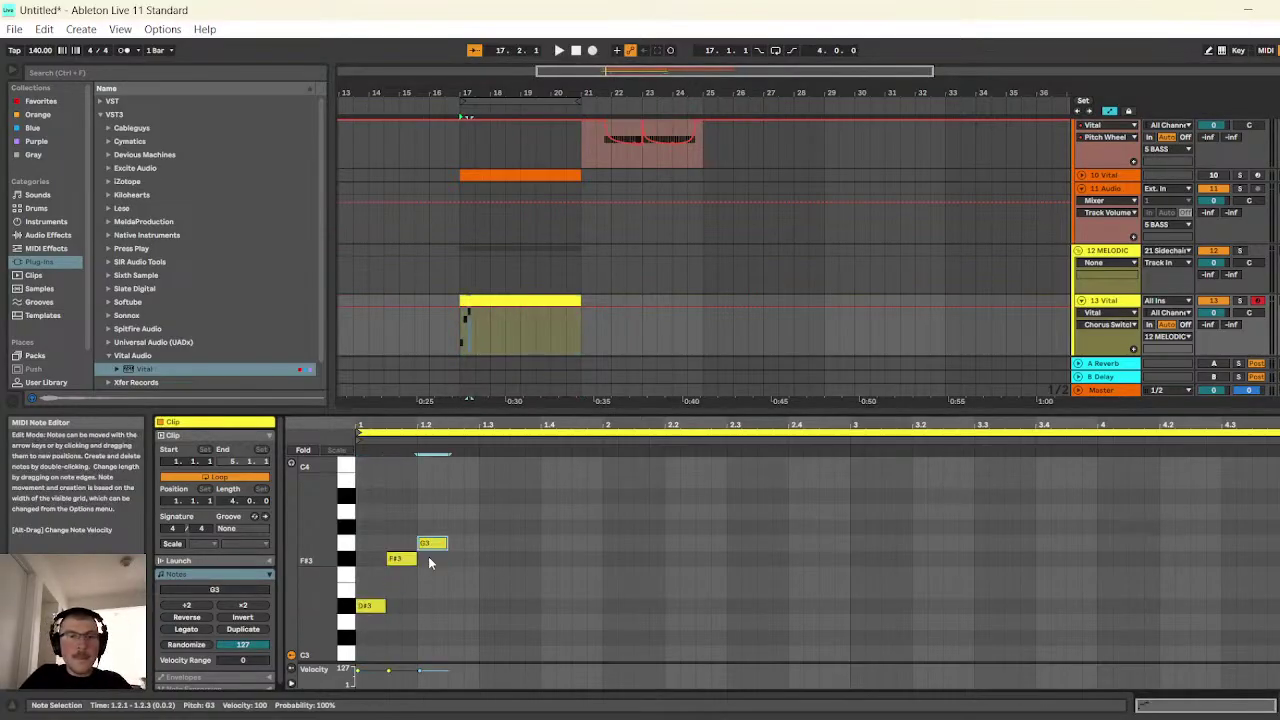
pyautogui.hotkey('ctrl', 'd')
pyautogui.press('Up')
pyautogui.press('Up')
pyautogui.press('Up')
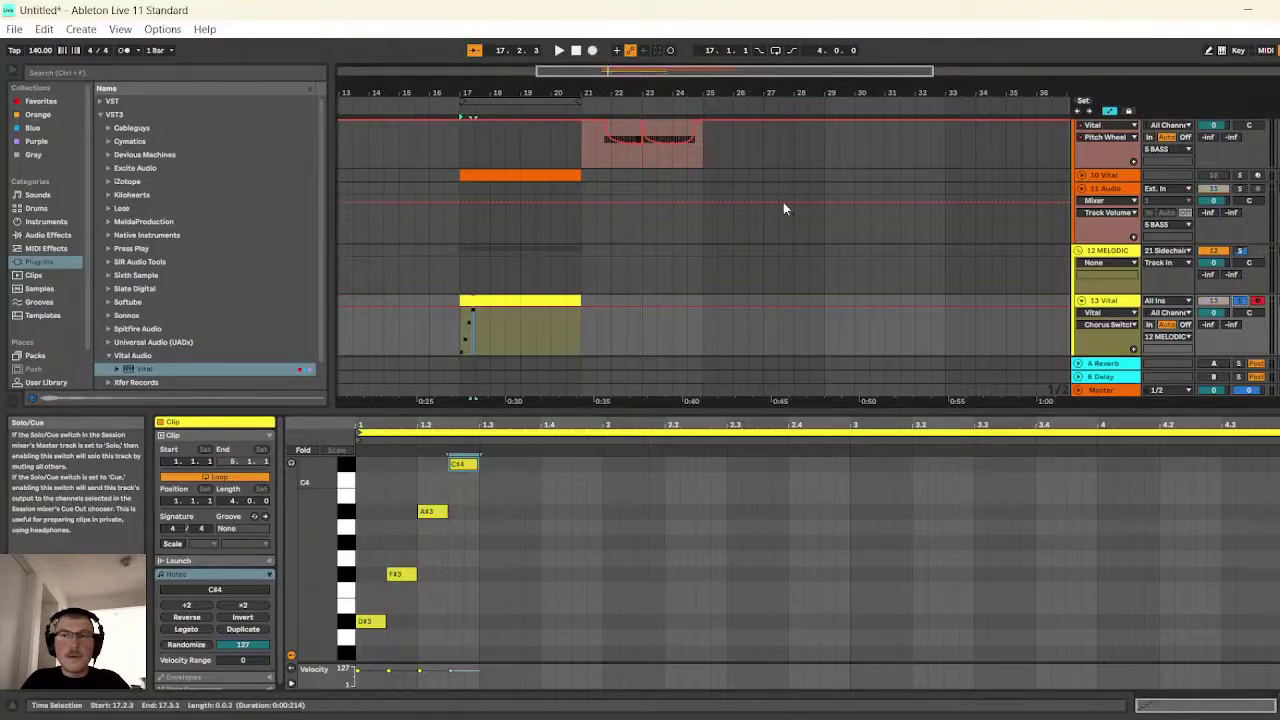
# - Audition the four pluck notes, transpose them all down one octave and play them again
pyautogui.press('space')
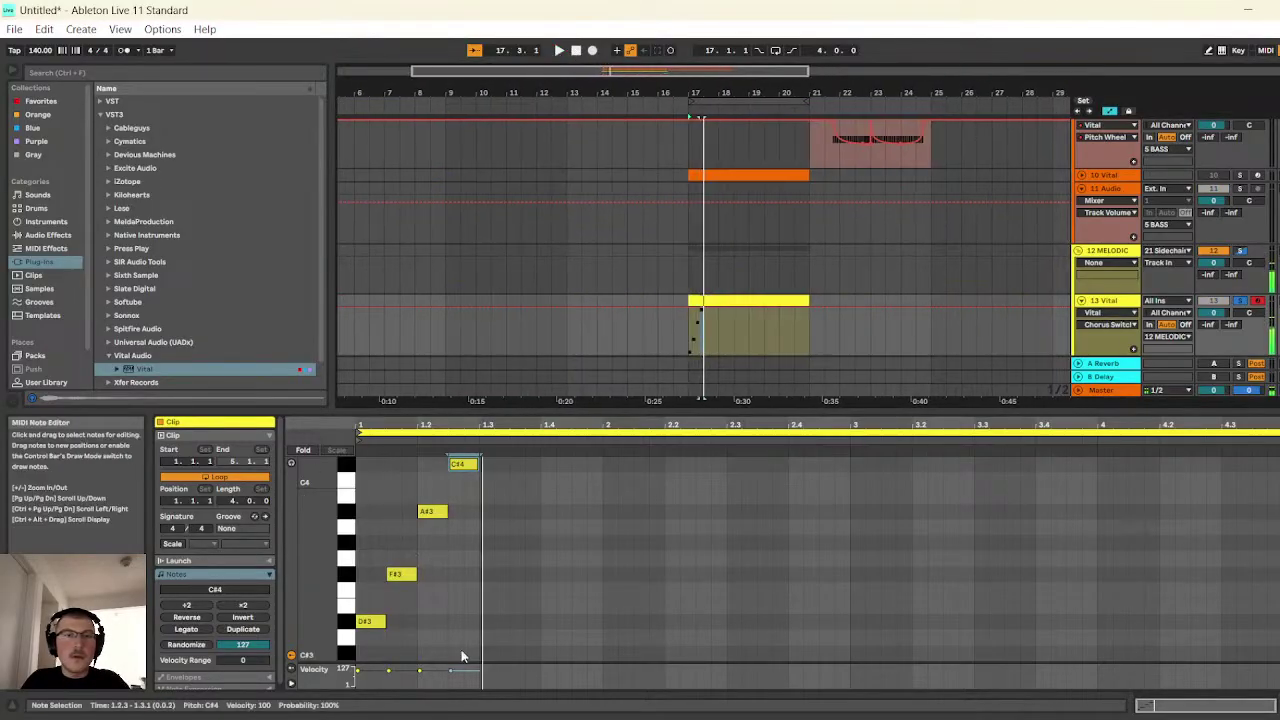
pyautogui.press('space')
pyautogui.hotkey('ctrl', 'a')
pyautogui.hotkey('shift', 'Down')
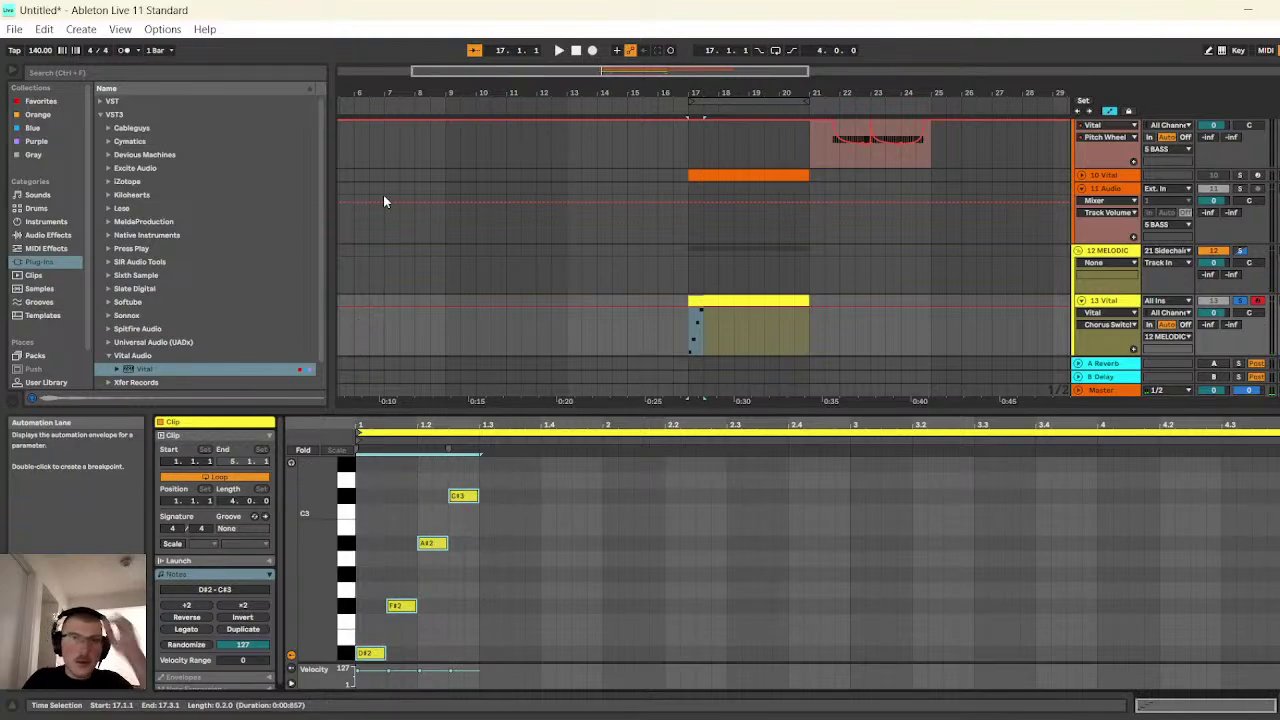
pyautogui.press('space')
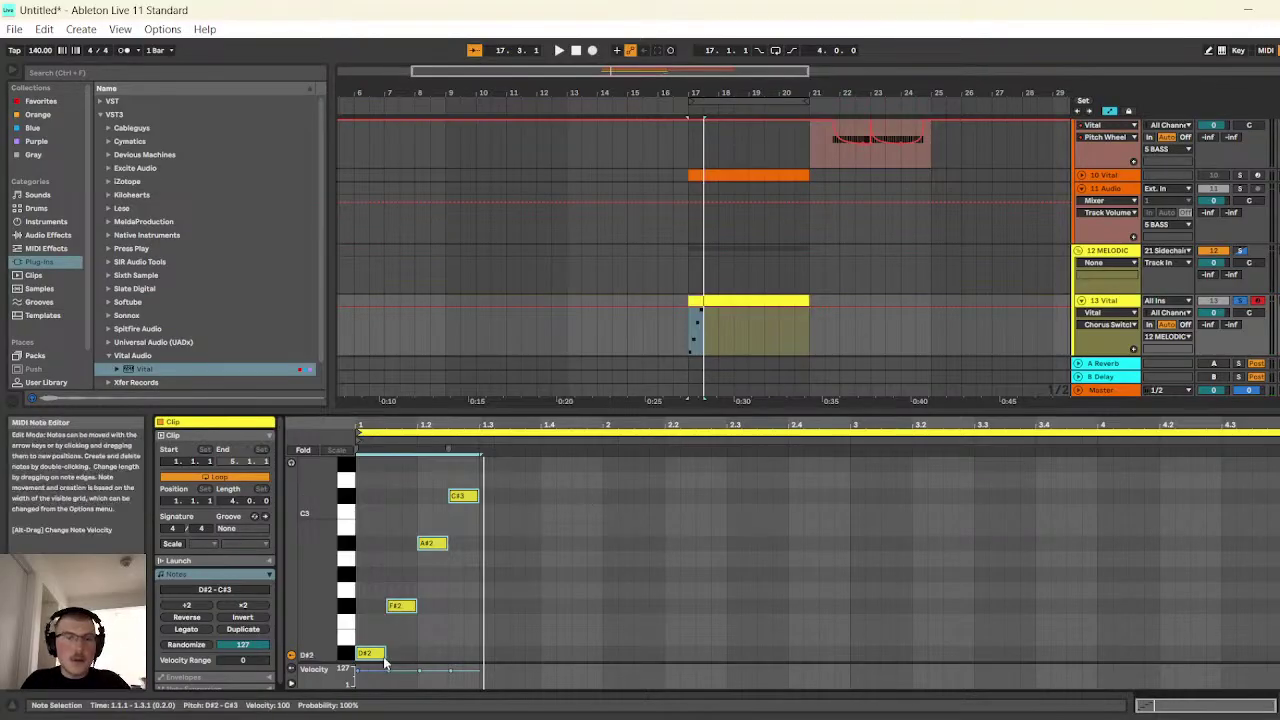
# - Compress the four pluck notes to half their total length, ending at beat 1.2, and play the result
pyautogui.moveTo(451, 446); pyautogui.dragTo(401, 449)
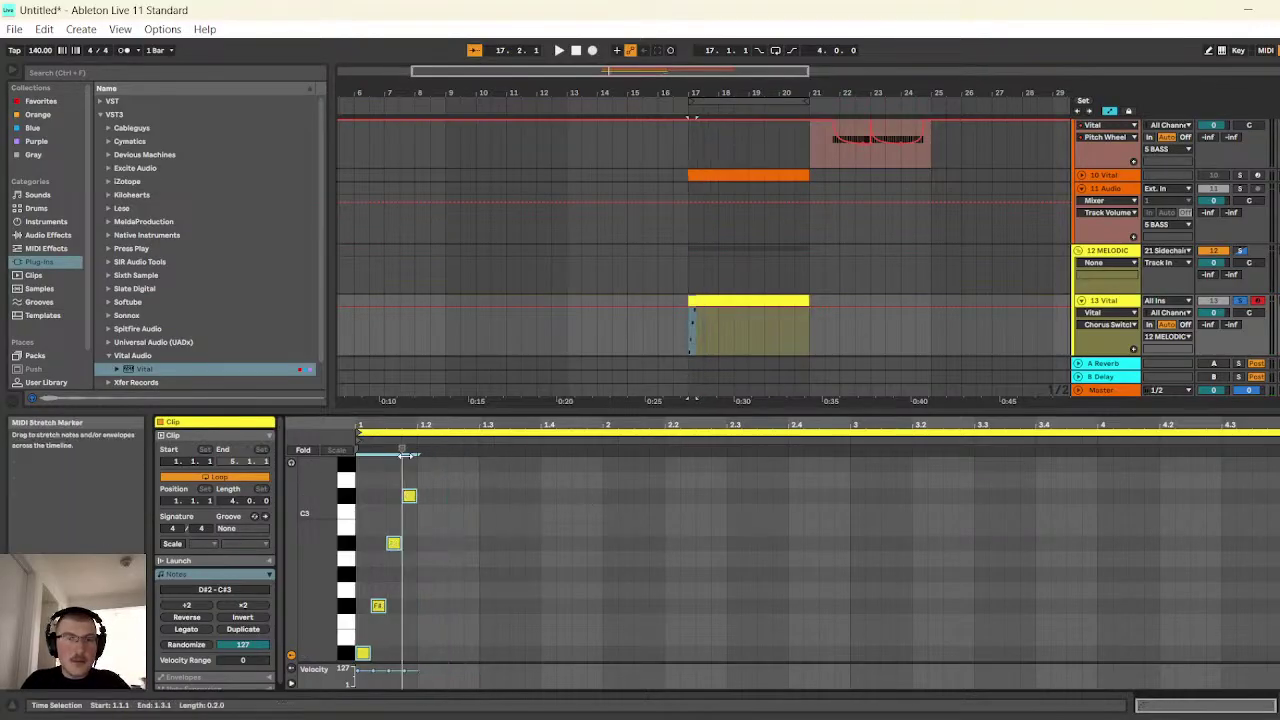
pyautogui.click(561, 51)
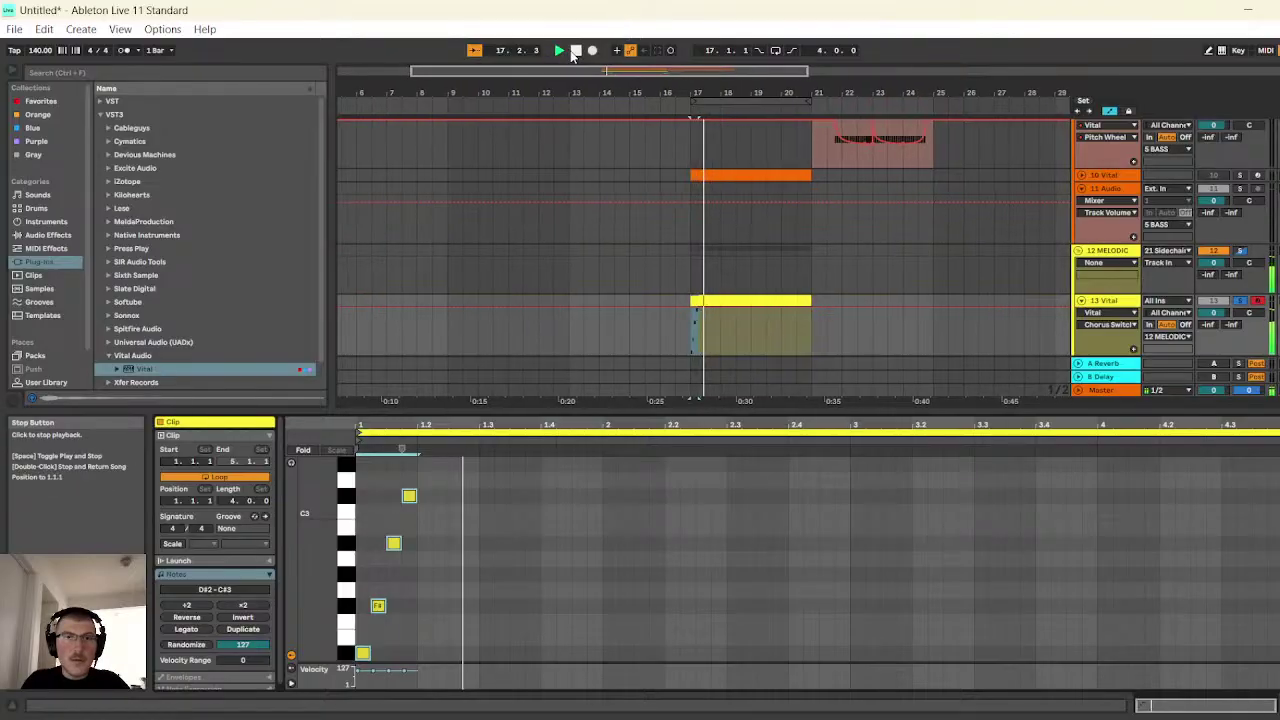
pyautogui.press('space')
# - Shorten envelope 1's decay in track 13's Vital and test the pluck with a note
pyautogui.hotkey('shift', 'Tab')
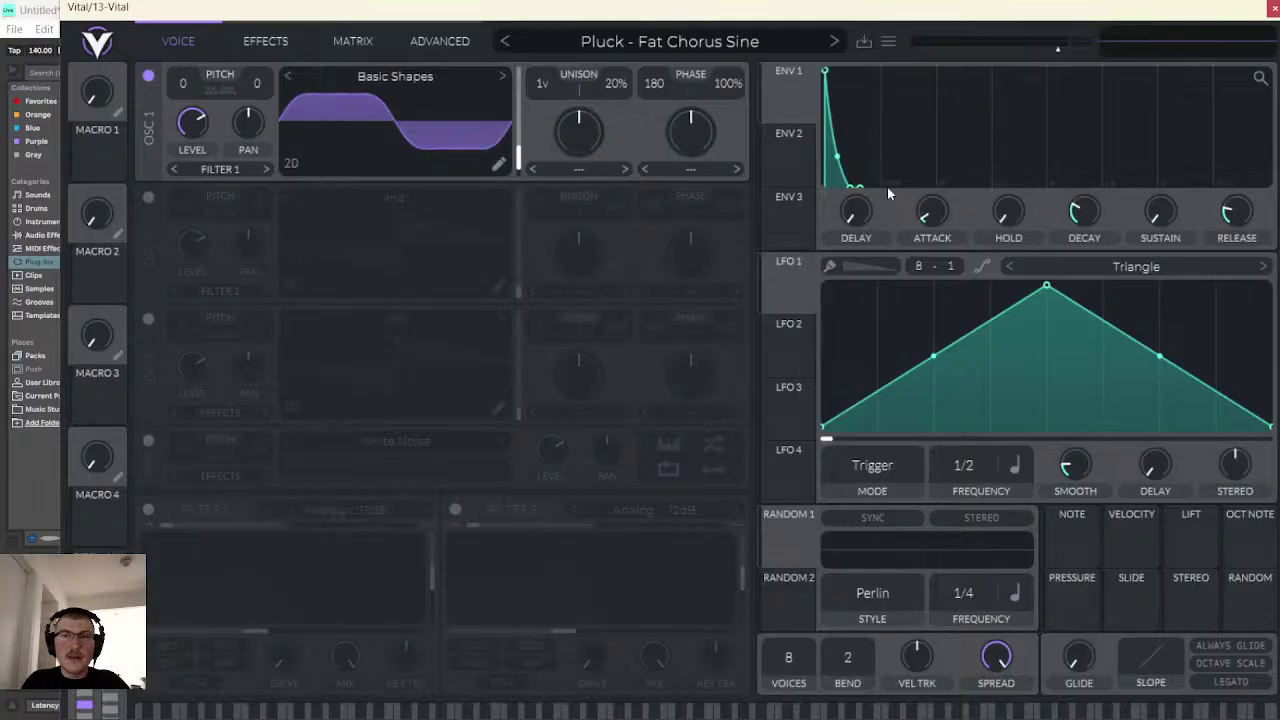
pyautogui.moveTo(1082, 220); pyautogui.dragTo(1079, 228)
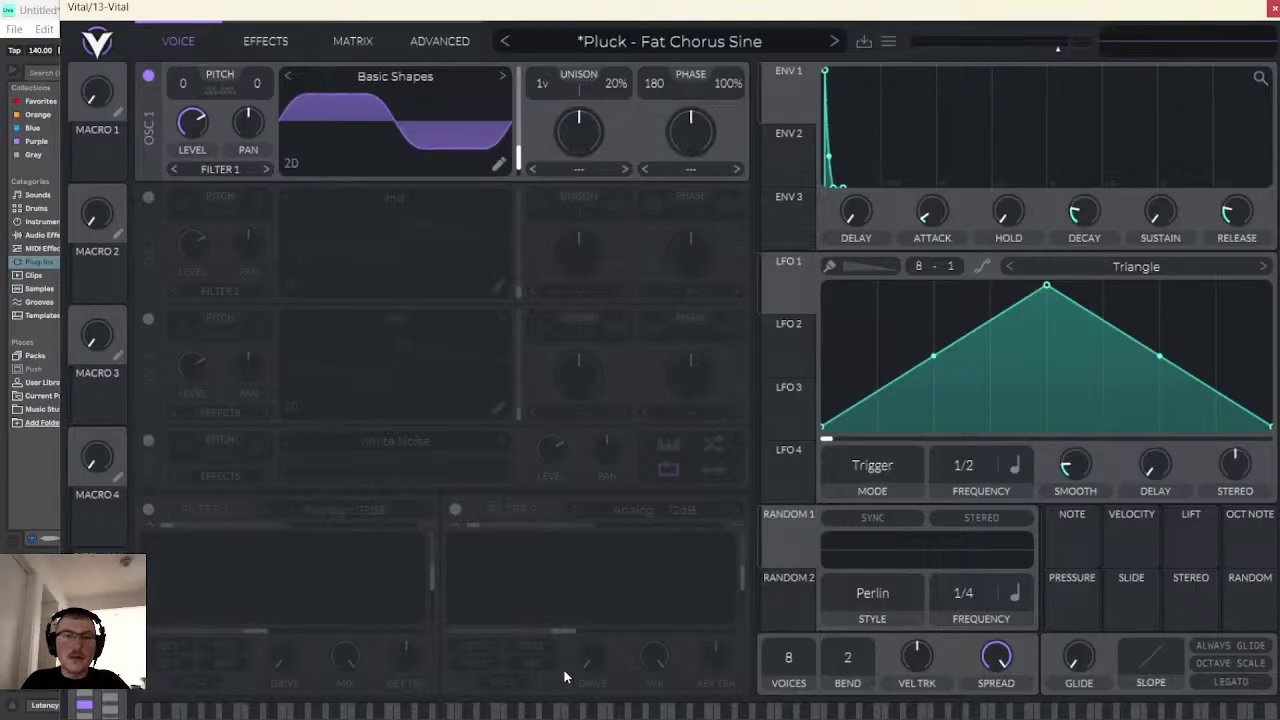
pyautogui.click(586, 712)
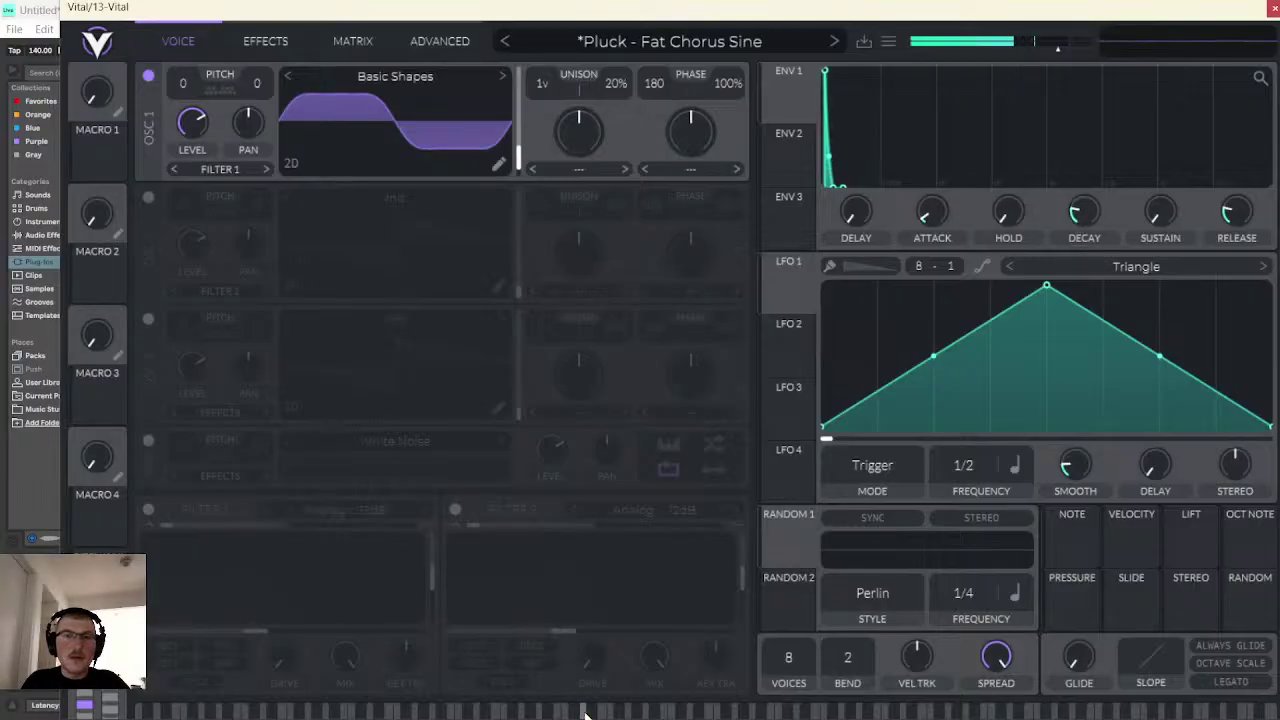
pyautogui.click(1274, 10)
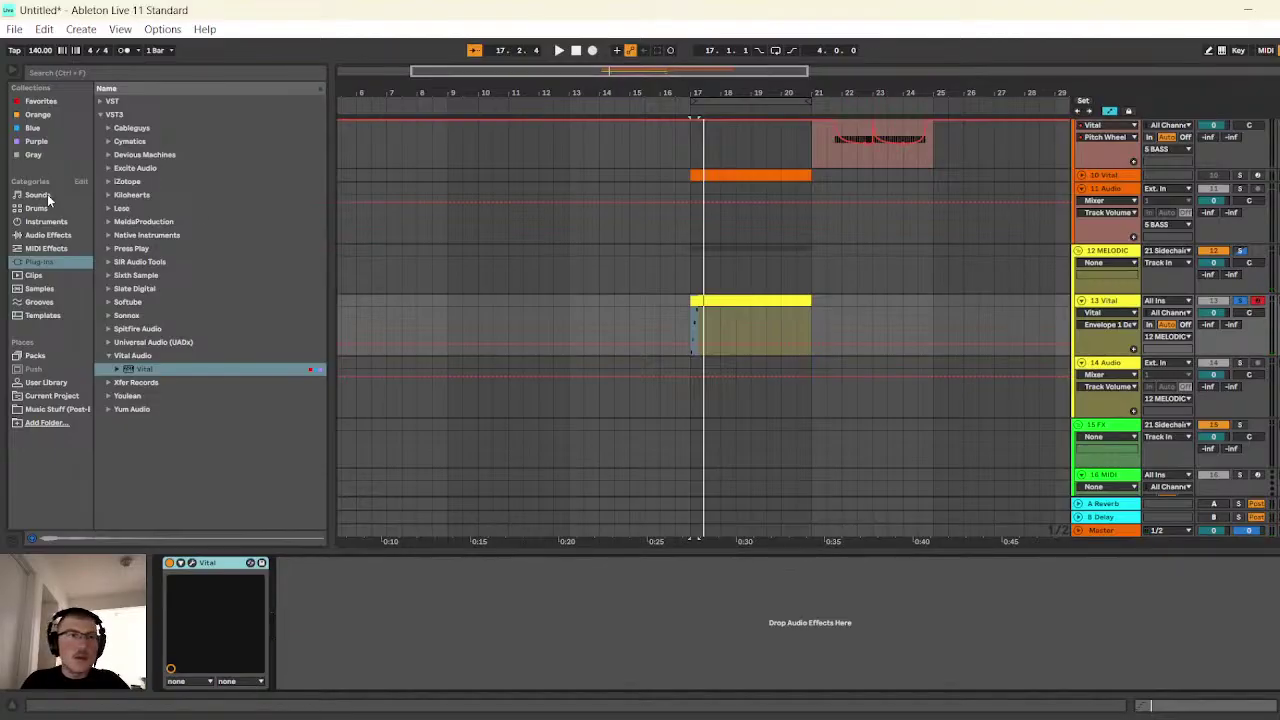
# - Add EQ Eight after Vital on track 13 and play the pluck through it from bar 17
pyautogui.click(47, 235)
pyautogui.moveTo(125, 188); pyautogui.dragTo(375, 578)
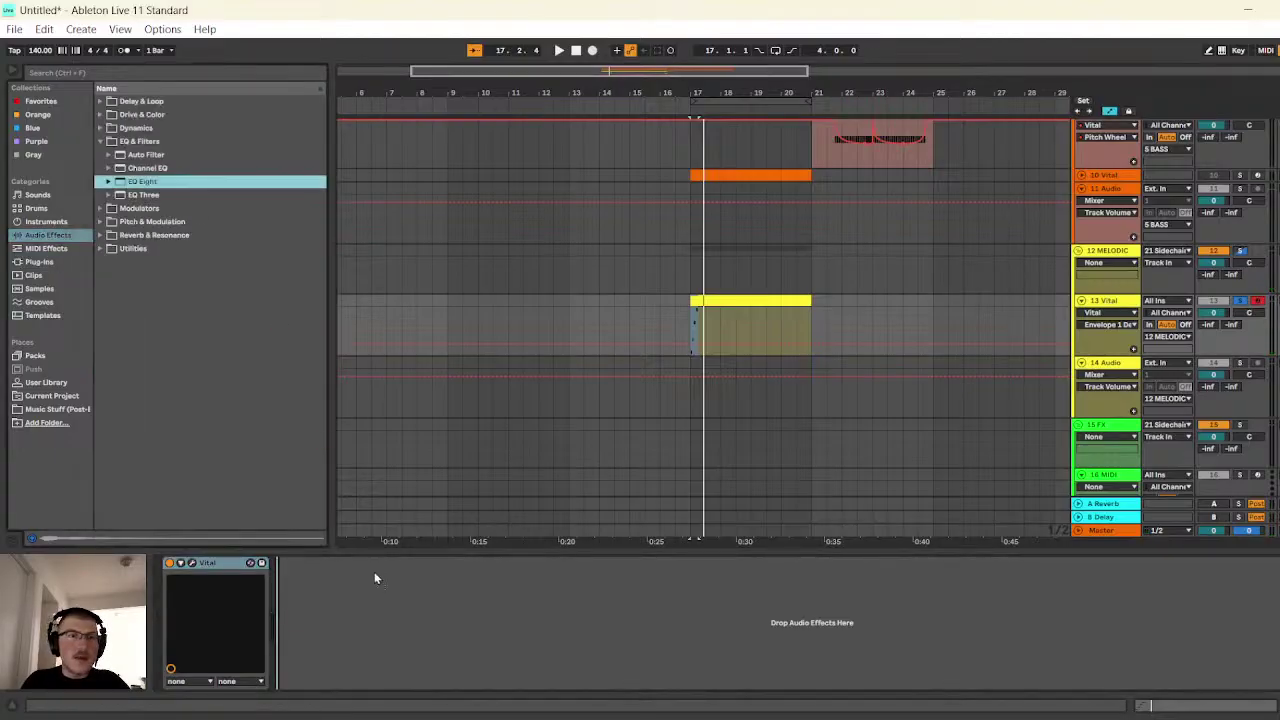
pyautogui.click(558, 50)
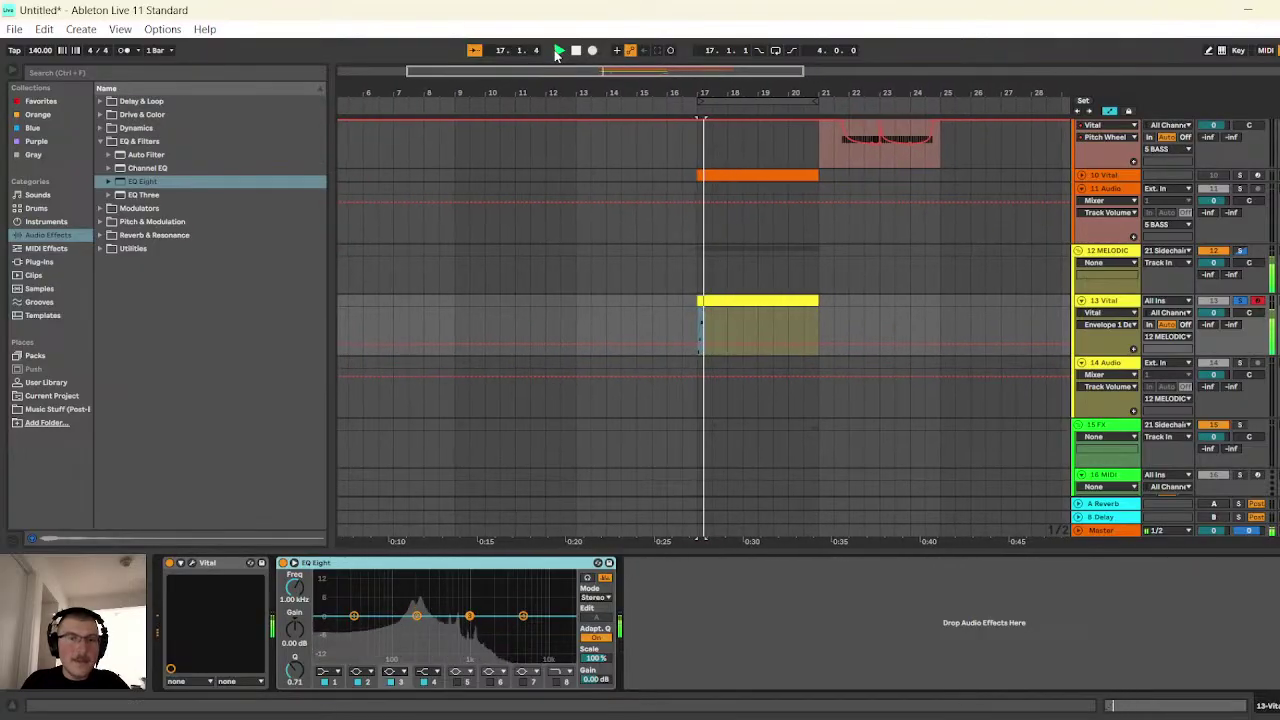
pyautogui.press('space')
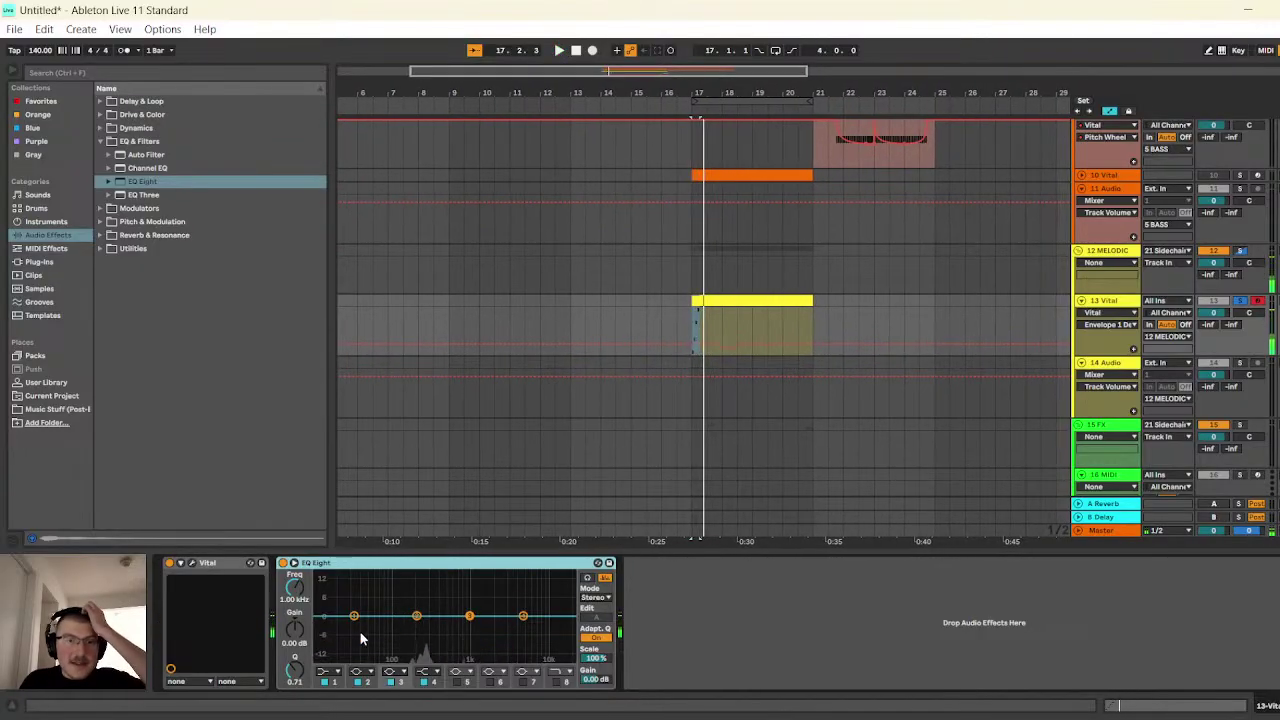
# - Change EQ Eight's band 1 to a low cut at 100 Hz and play the pluck from bar 17
pyautogui.click(353, 615)
pyautogui.click(329, 673)
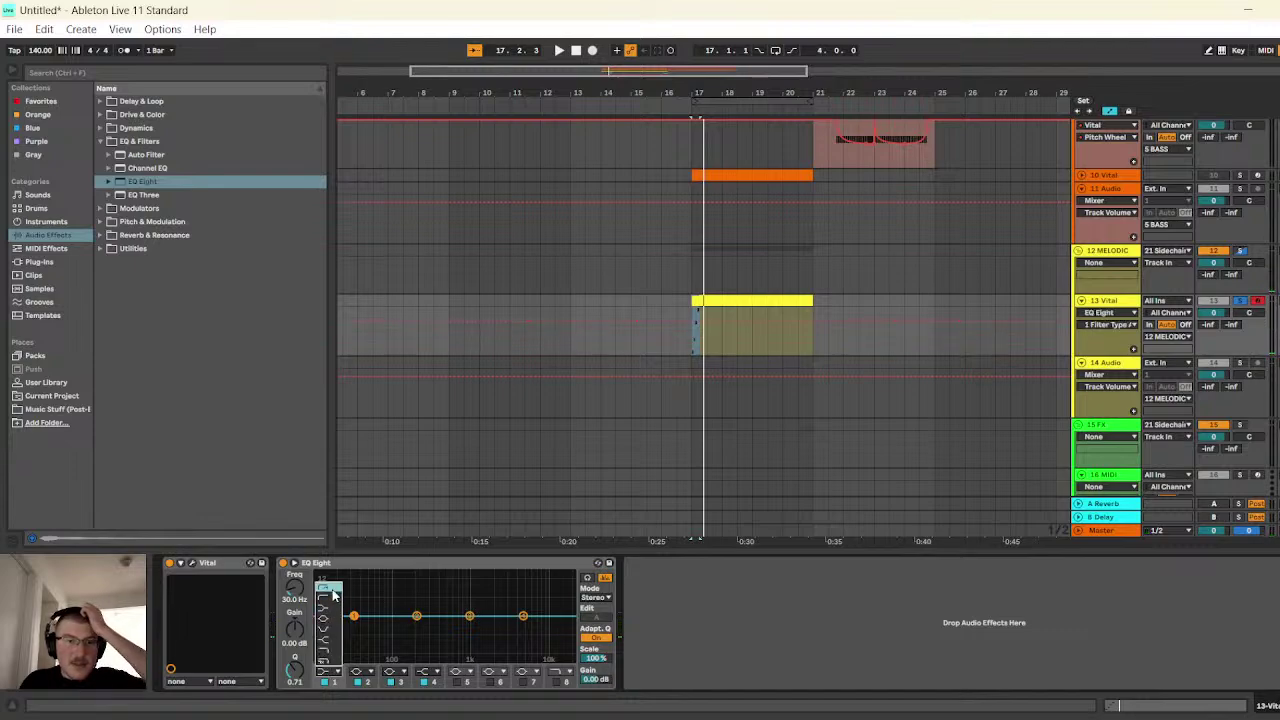
pyautogui.click(330, 588)
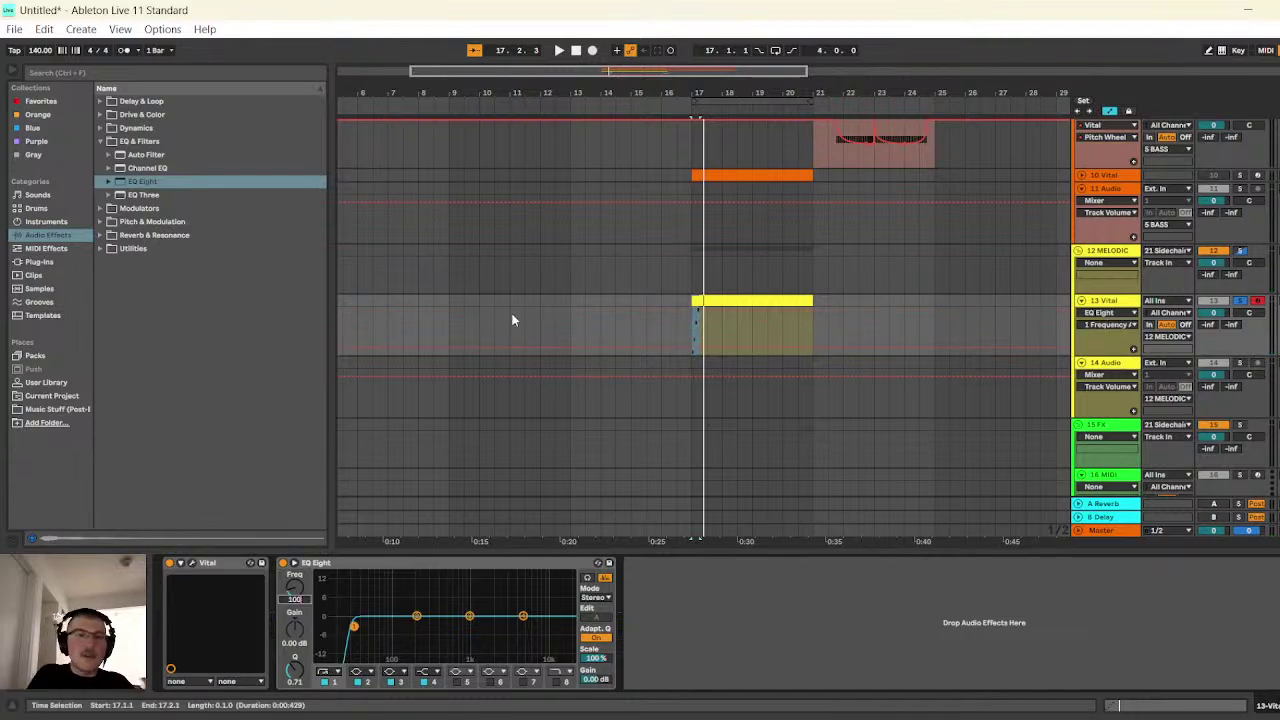
pyautogui.click(560, 51)
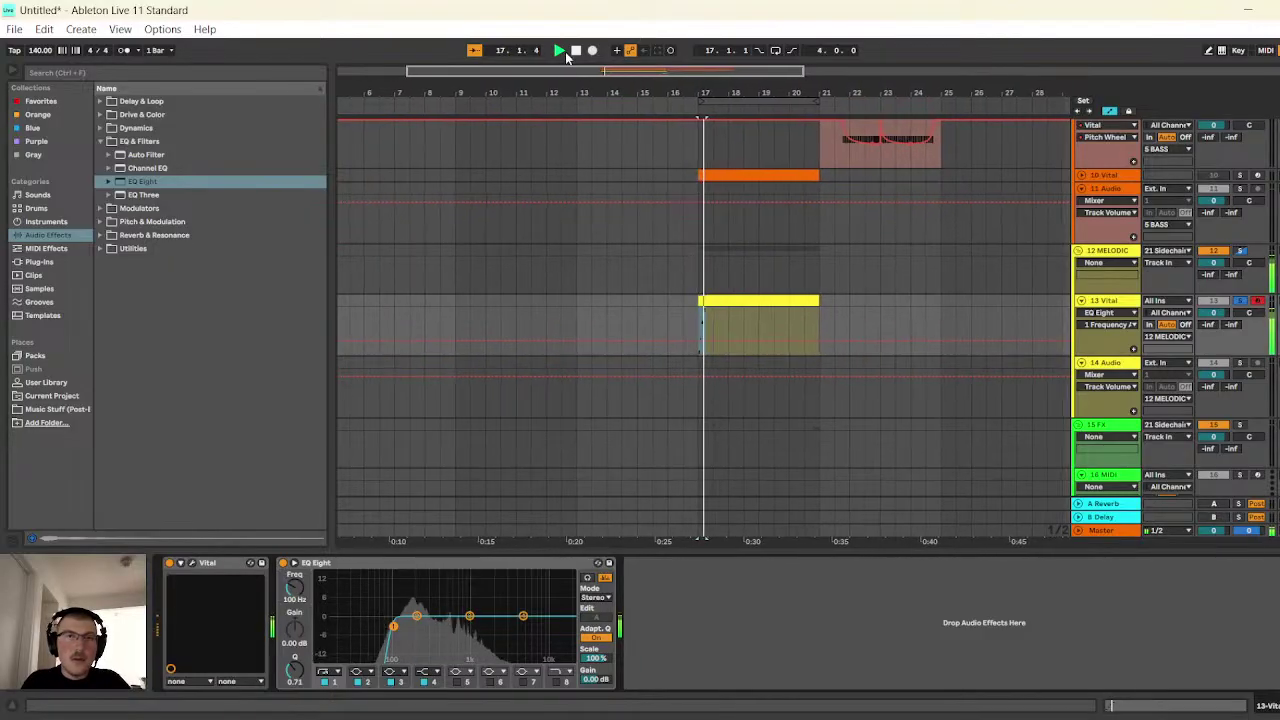
pyautogui.press('space')
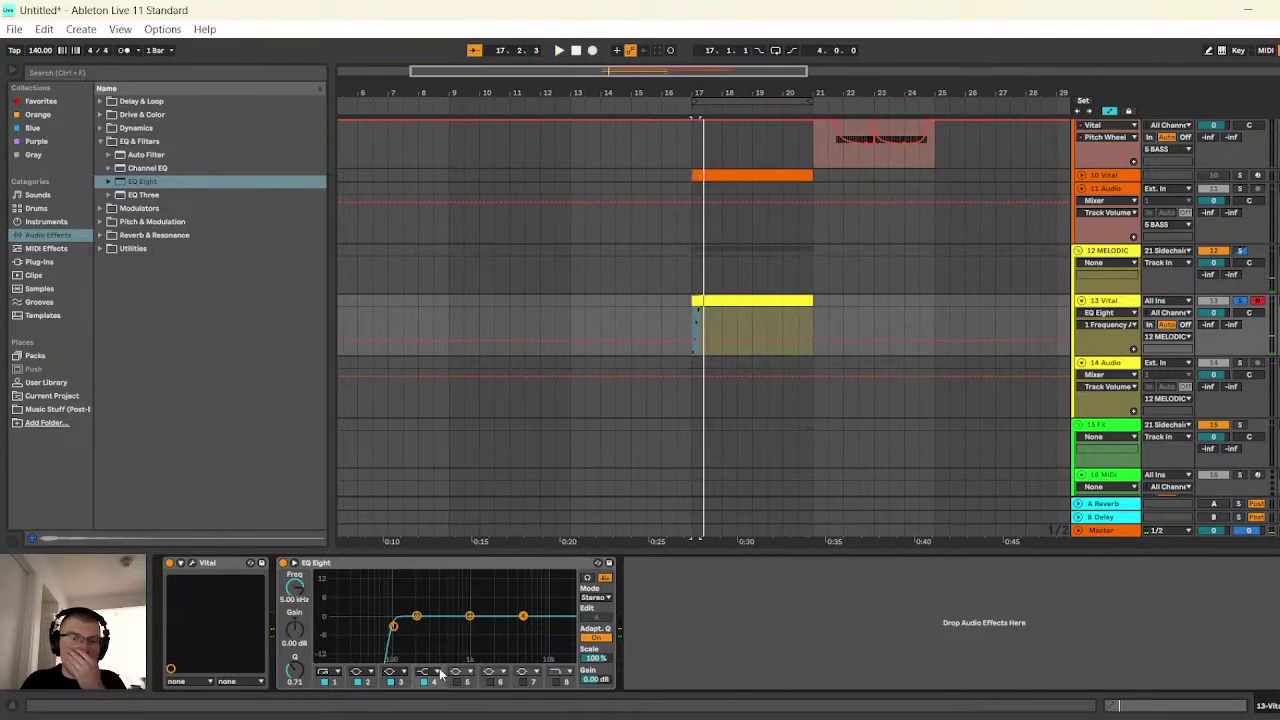
# - Change EQ Eight's band 4 to a high cut at 2 kHz and play the pluck through it
pyautogui.click(440, 673)
pyautogui.click(428, 664)
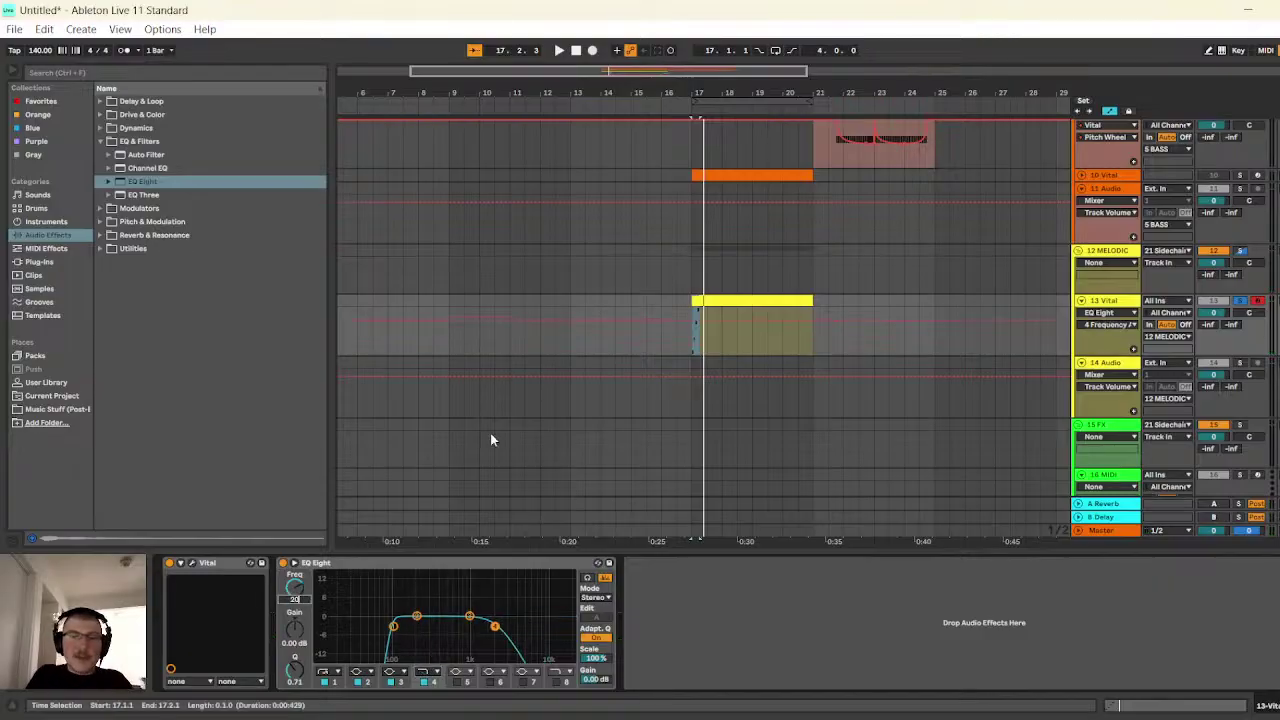
pyautogui.press('Return')
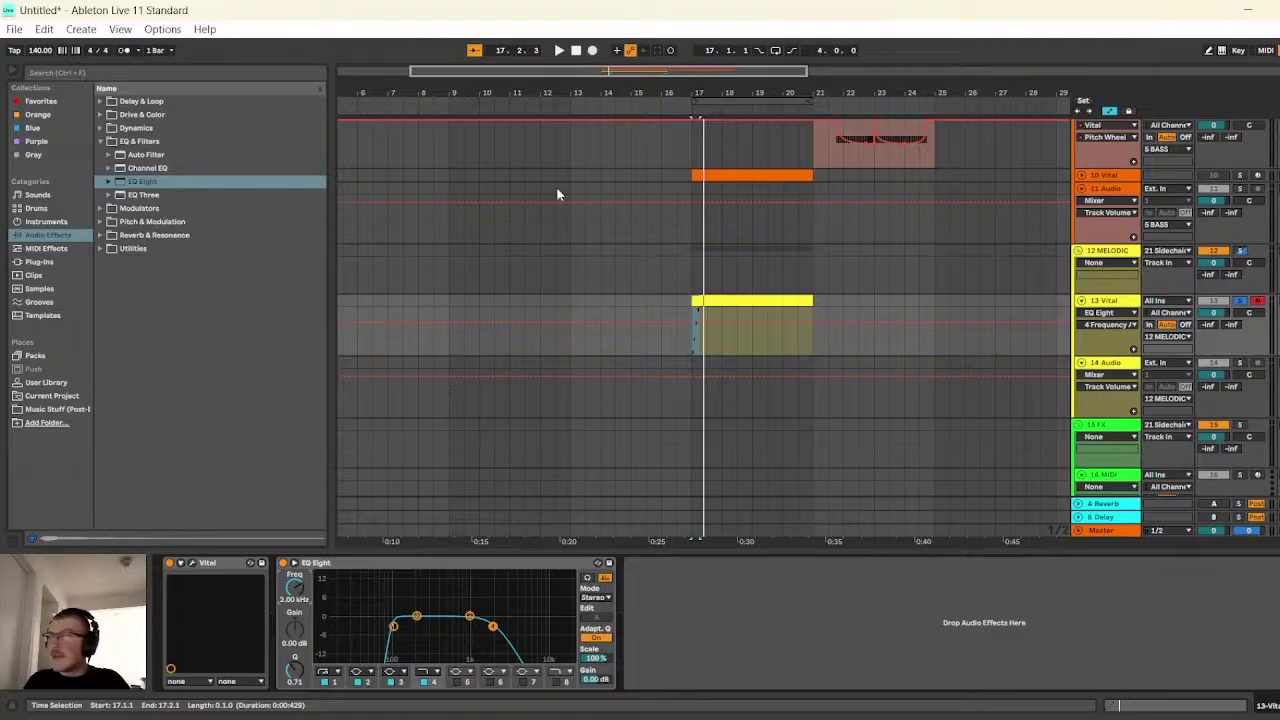
pyautogui.click(557, 50)
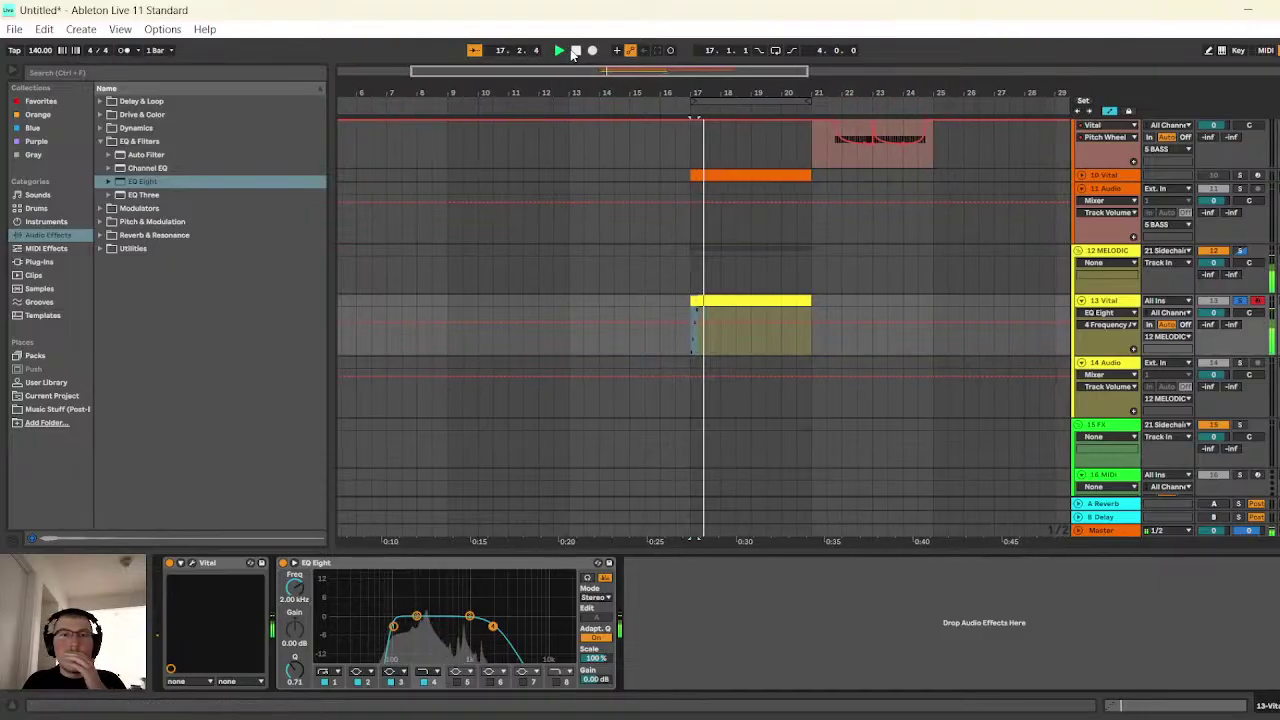
pyautogui.click(575, 50)
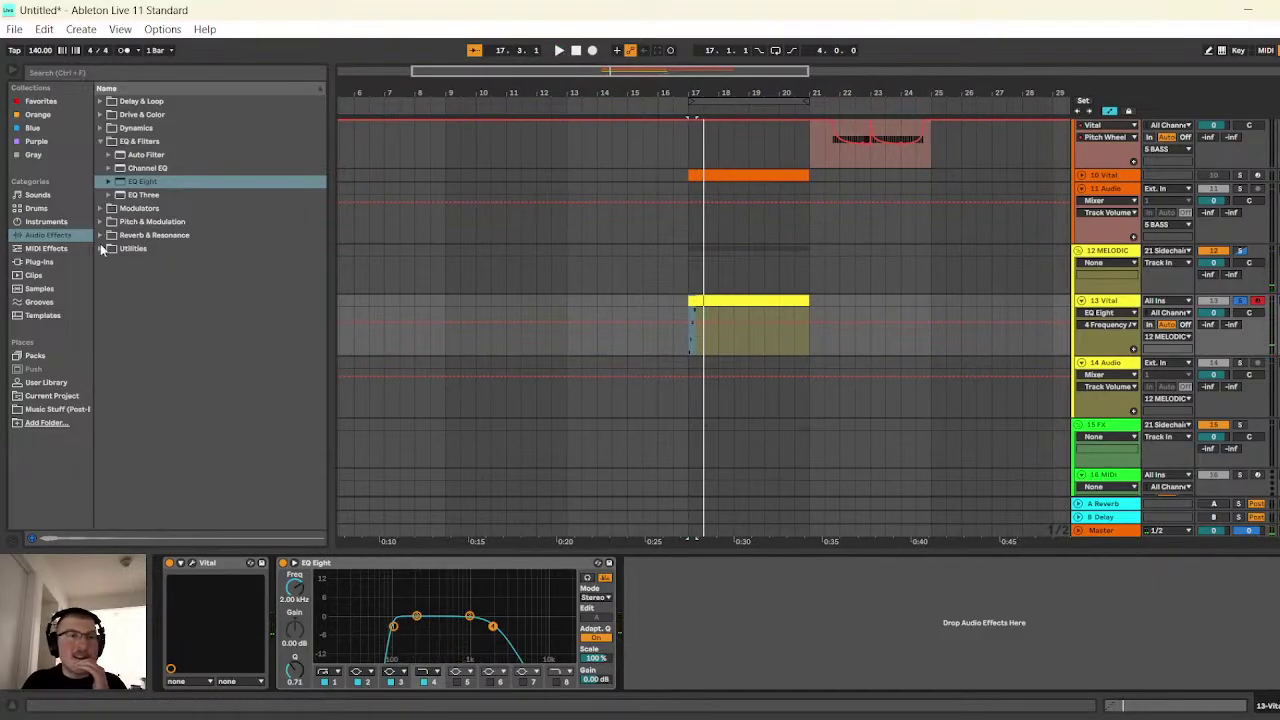
# - Duplicate the four pluck notes until they fill track 13's whole four-bar clip and play the arpeggio
pyautogui.doubleClick(757, 298)
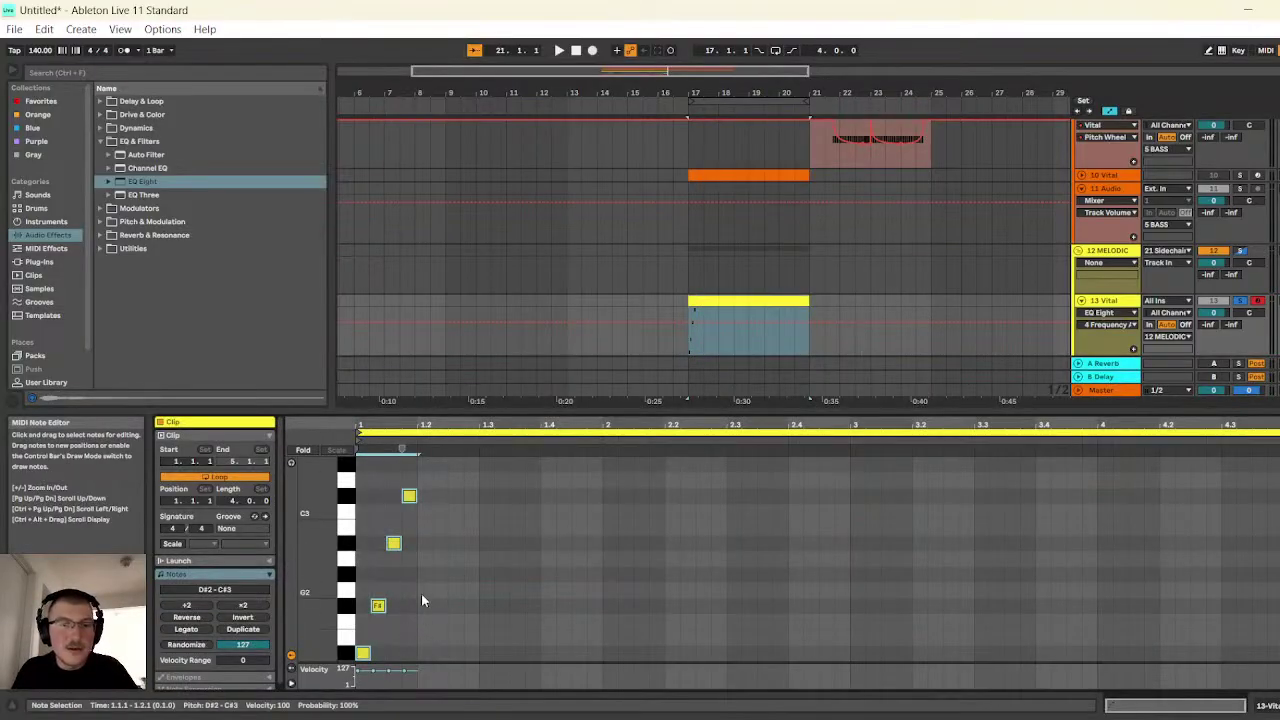
pyautogui.moveTo(412, 655); pyautogui.dragTo(360, 508)
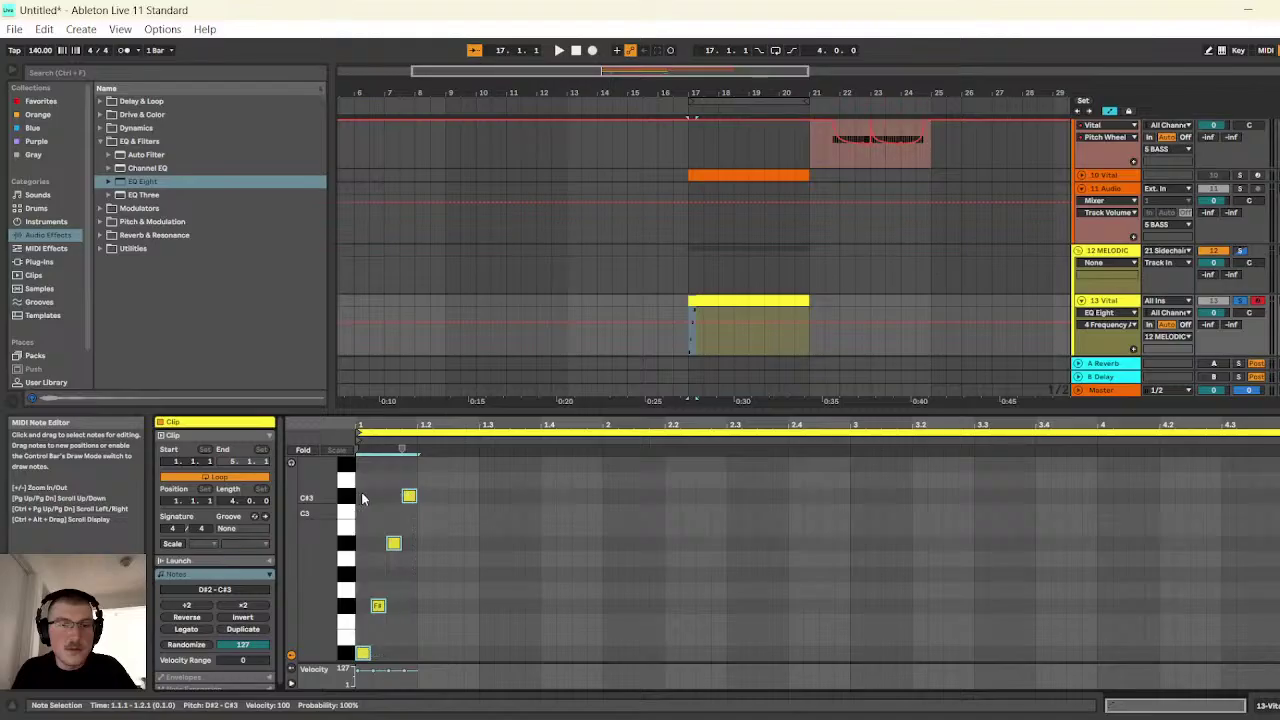
pyautogui.hotkey('ctrl', 'd')
pyautogui.hotkey('ctrl', 'd')
pyautogui.hotkey('ctrl', 'd')
pyautogui.hotkey('ctrl', 'd')
pyautogui.hotkey('ctrl', 'd')
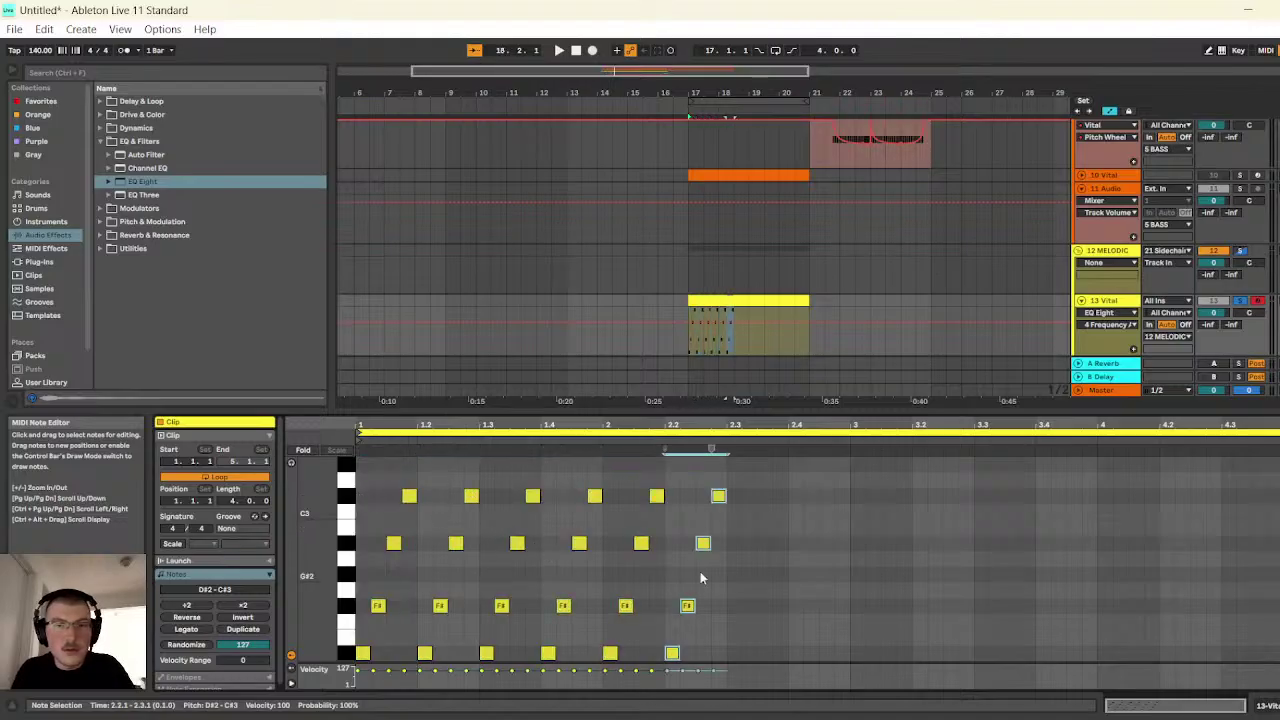
pyautogui.hotkey('ctrl', 'd')
pyautogui.hotkey('ctrl', 'd')
pyautogui.hotkey('ctrl', 'd')
pyautogui.hotkey('ctrl', 'd')
pyautogui.hotkey('ctrl', 'd')
pyautogui.hotkey('ctrl', 'd')
pyautogui.hotkey('ctrl', 'd')
pyautogui.hotkey('ctrl', 'd')
pyautogui.hotkey('ctrl', 'd')
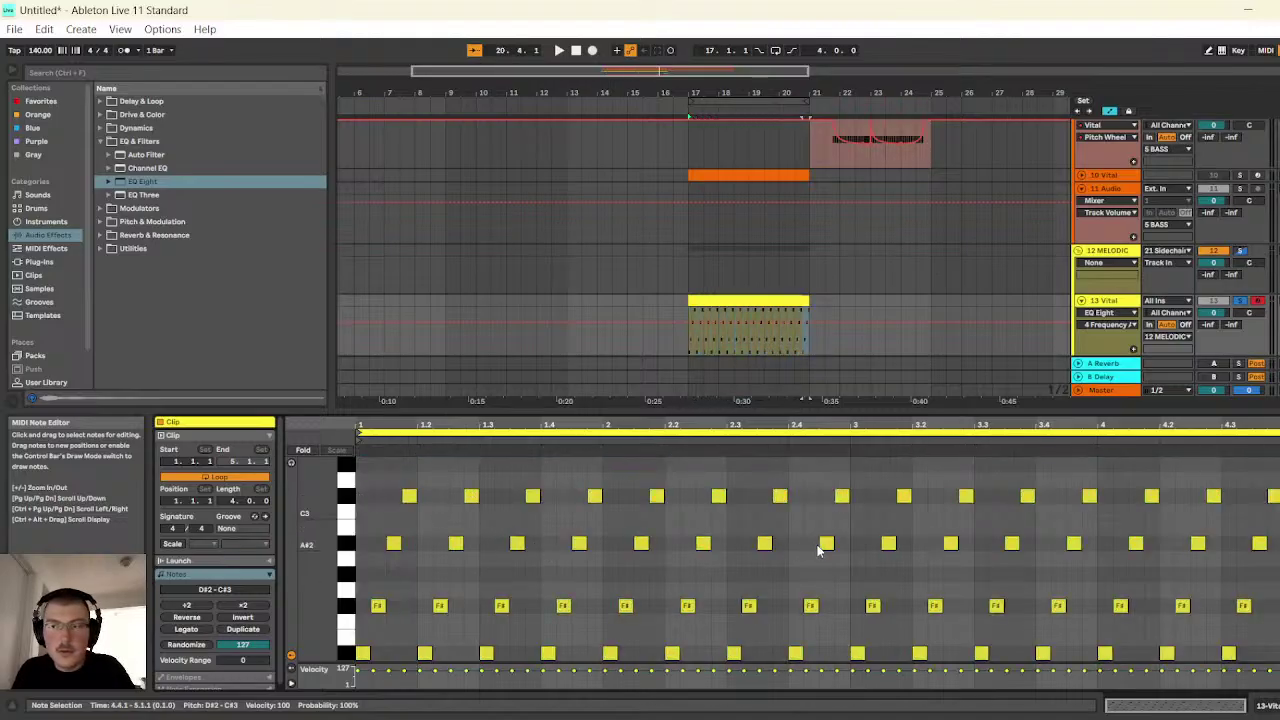
pyautogui.click(560, 52)
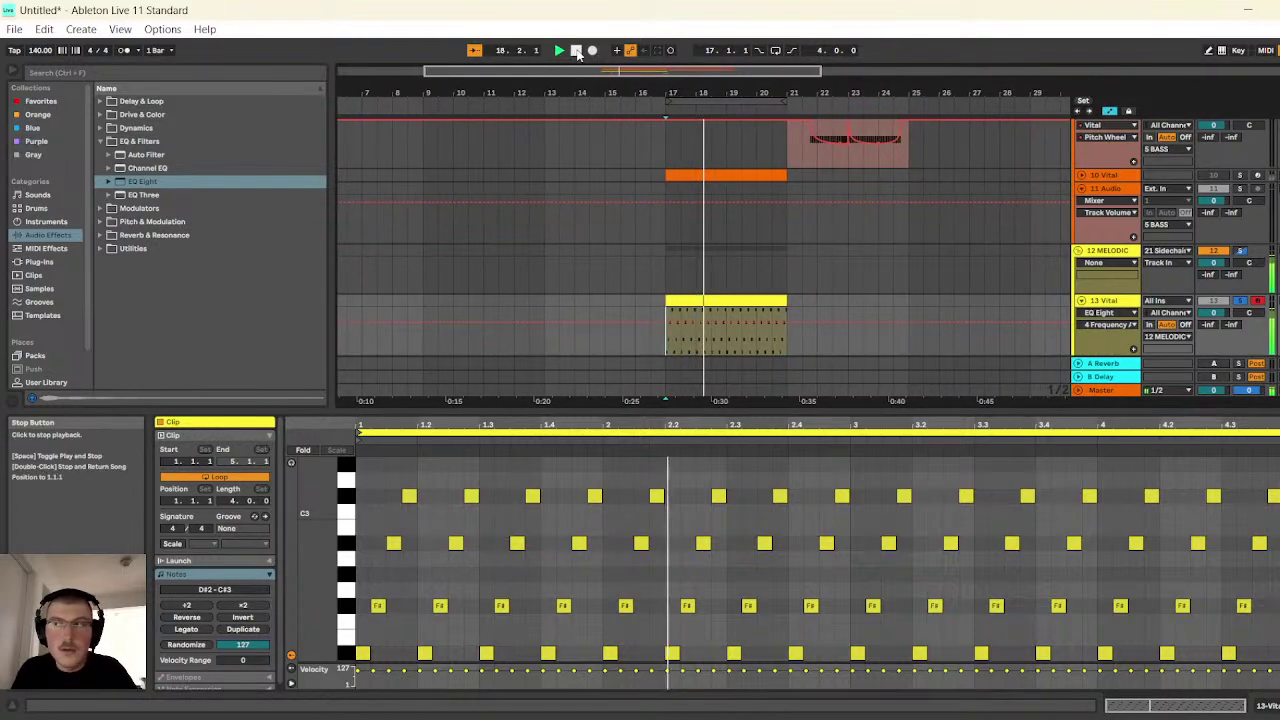
pyautogui.click(577, 52)
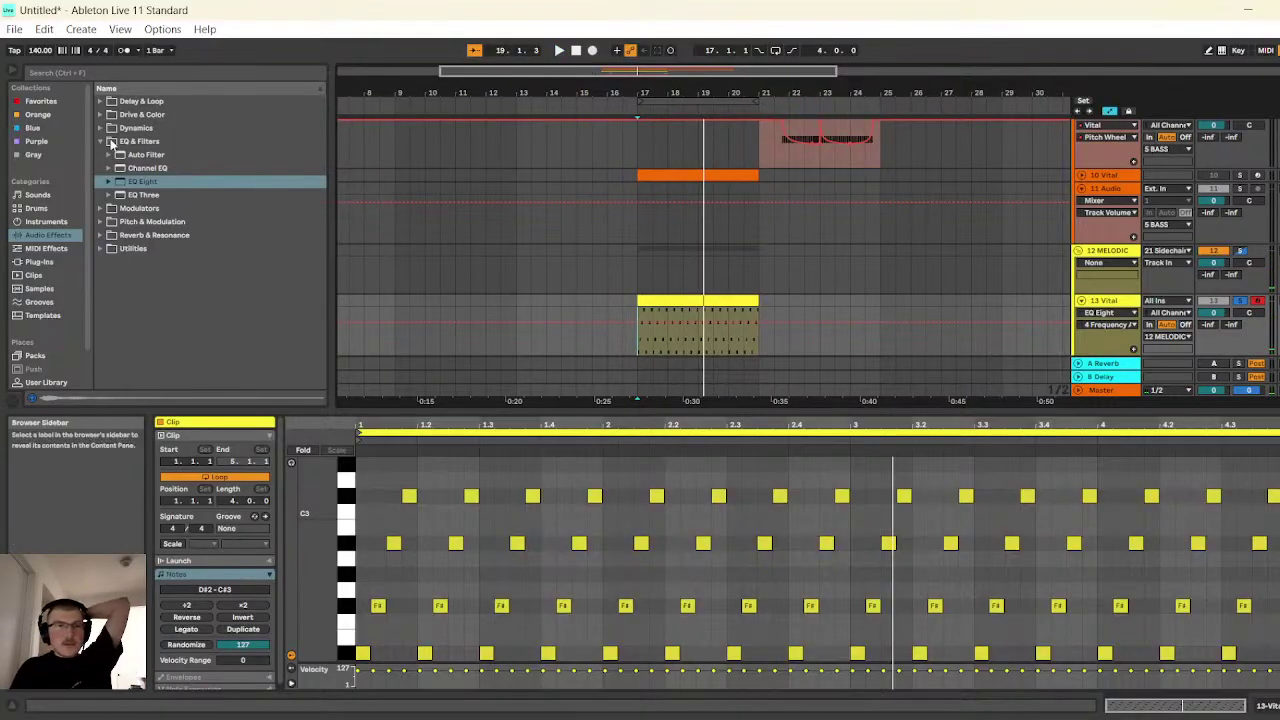
# - Add the PARALLEL REVERB AND DELAY RACK 2.0 preset to track 13 after EQ Eight
pyautogui.click(100, 141)
pyautogui.click(101, 195)
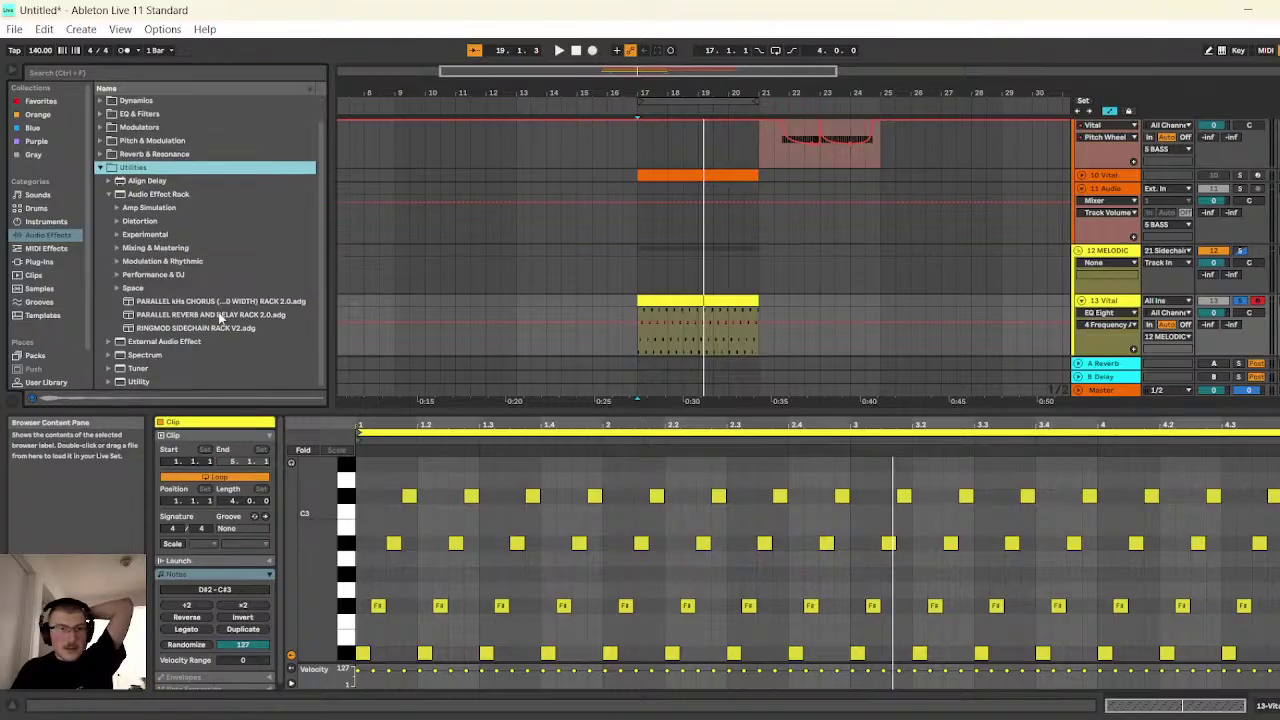
pyautogui.moveTo(222, 318); pyautogui.dragTo(665, 347)
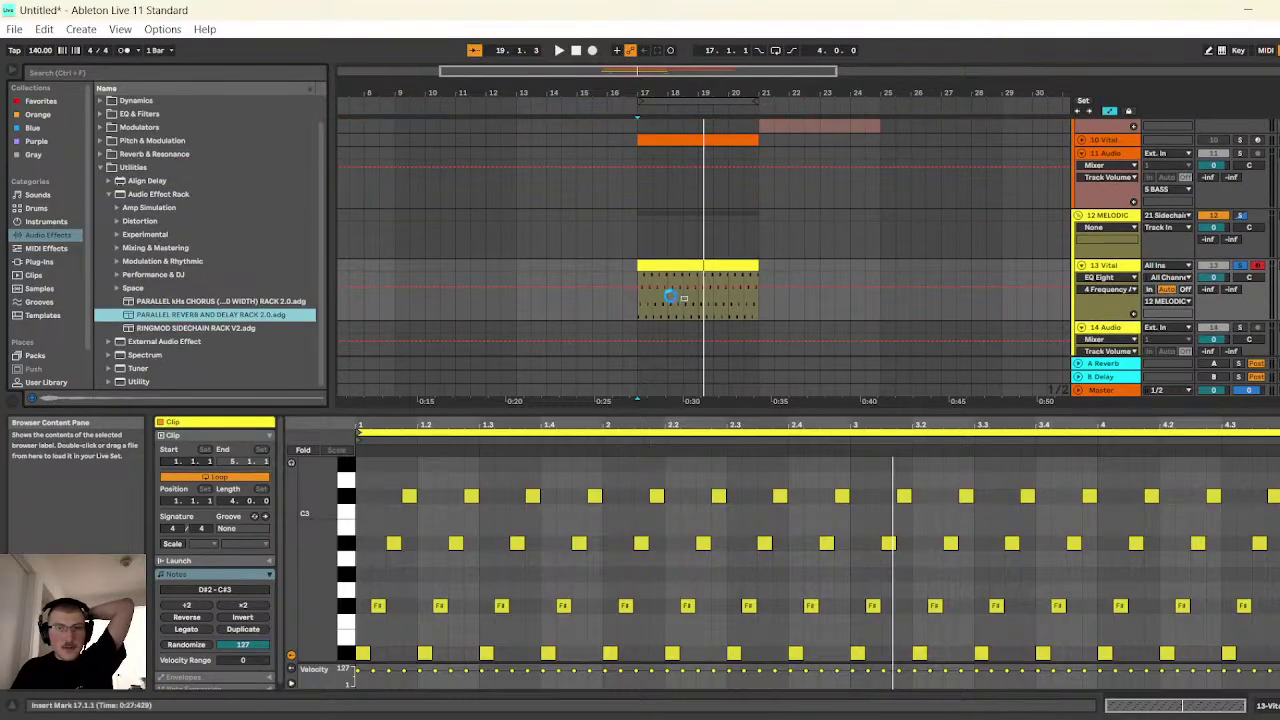
pyautogui.moveTo(670, 296); pyautogui.dragTo(641, 320)
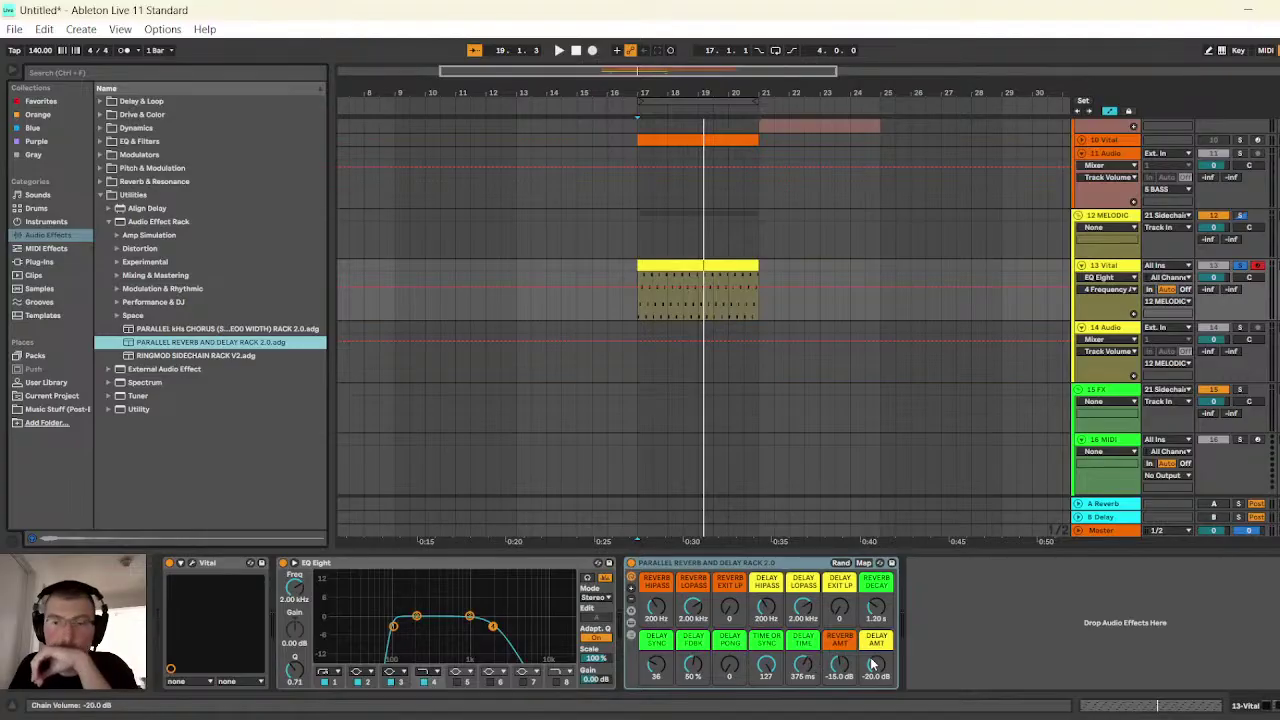
# - Set the rack's Delay Pong to 127 and its Delay Amt to -5 dB
pyautogui.moveTo(729, 665); pyautogui.dragTo(729, 652)
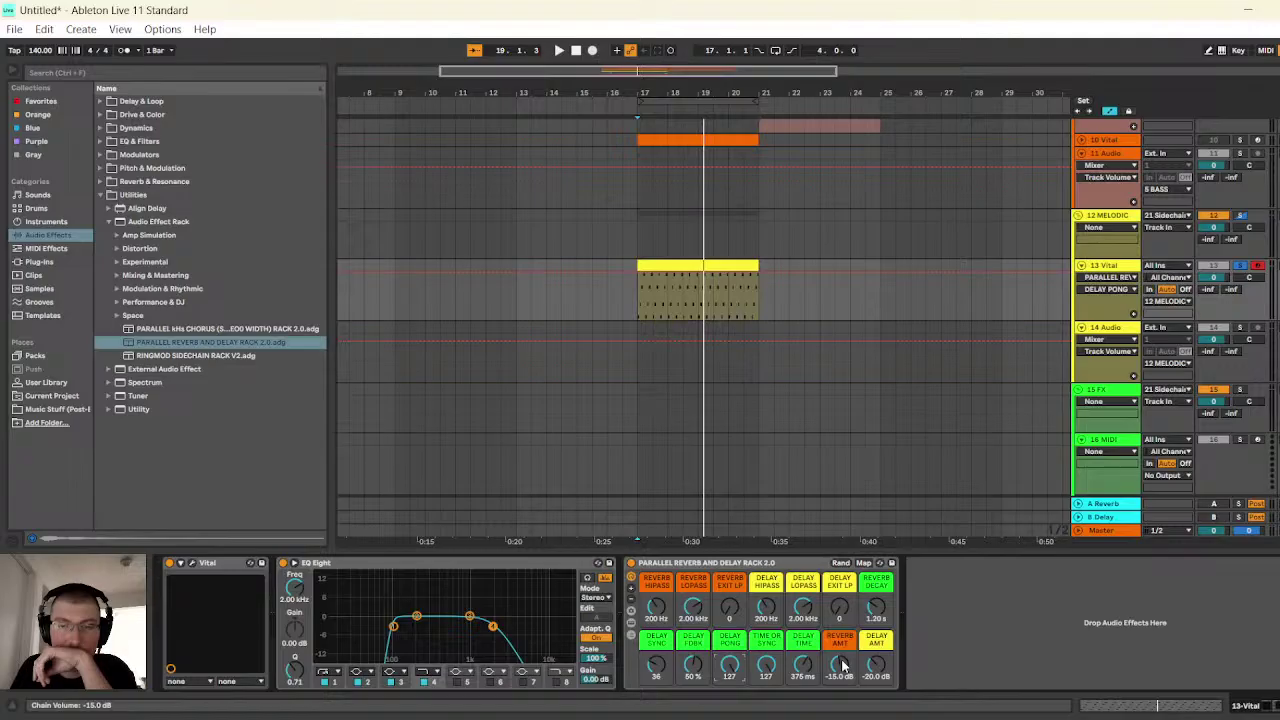
pyautogui.write('0')
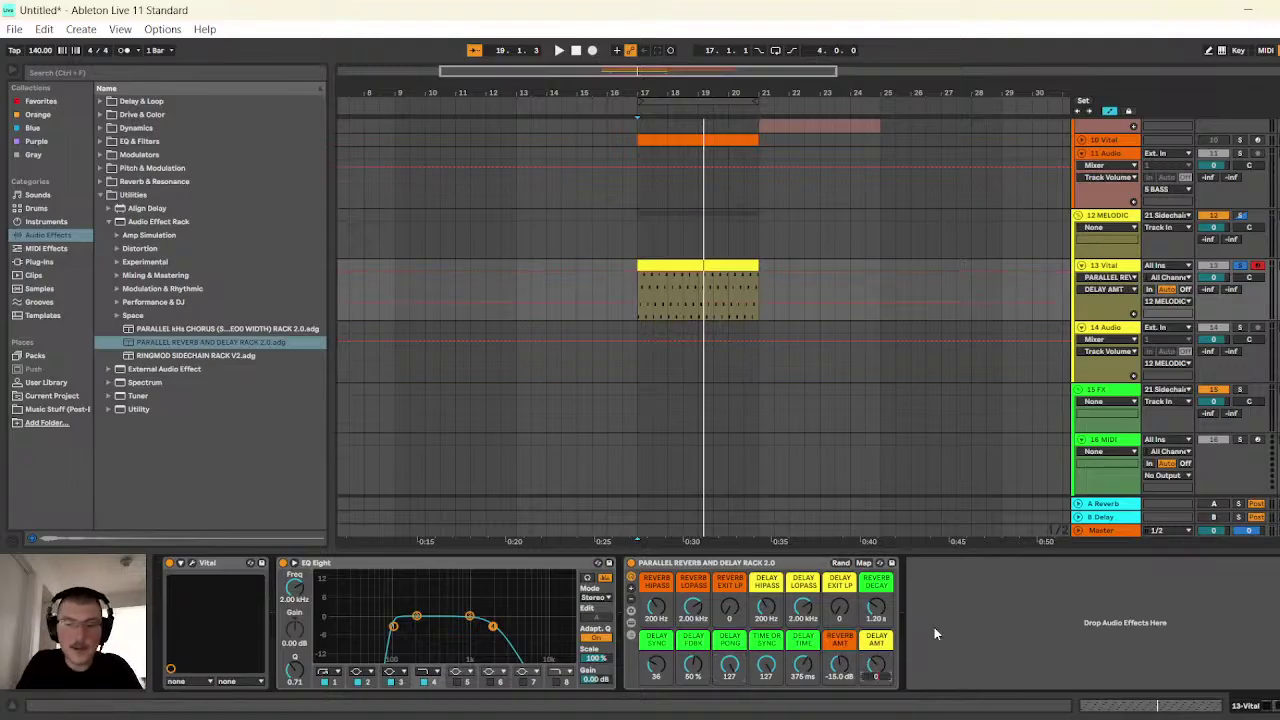
pyautogui.press('Return')
pyautogui.write('-6')
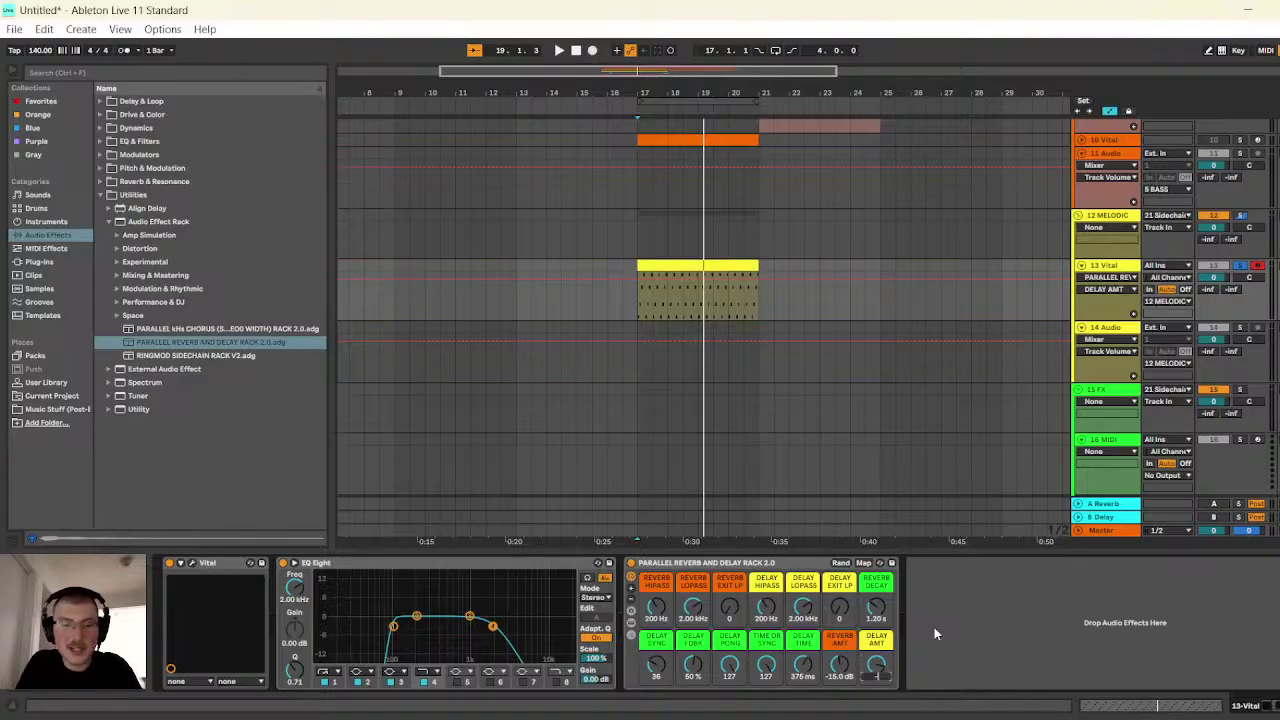
pyautogui.press('Return')
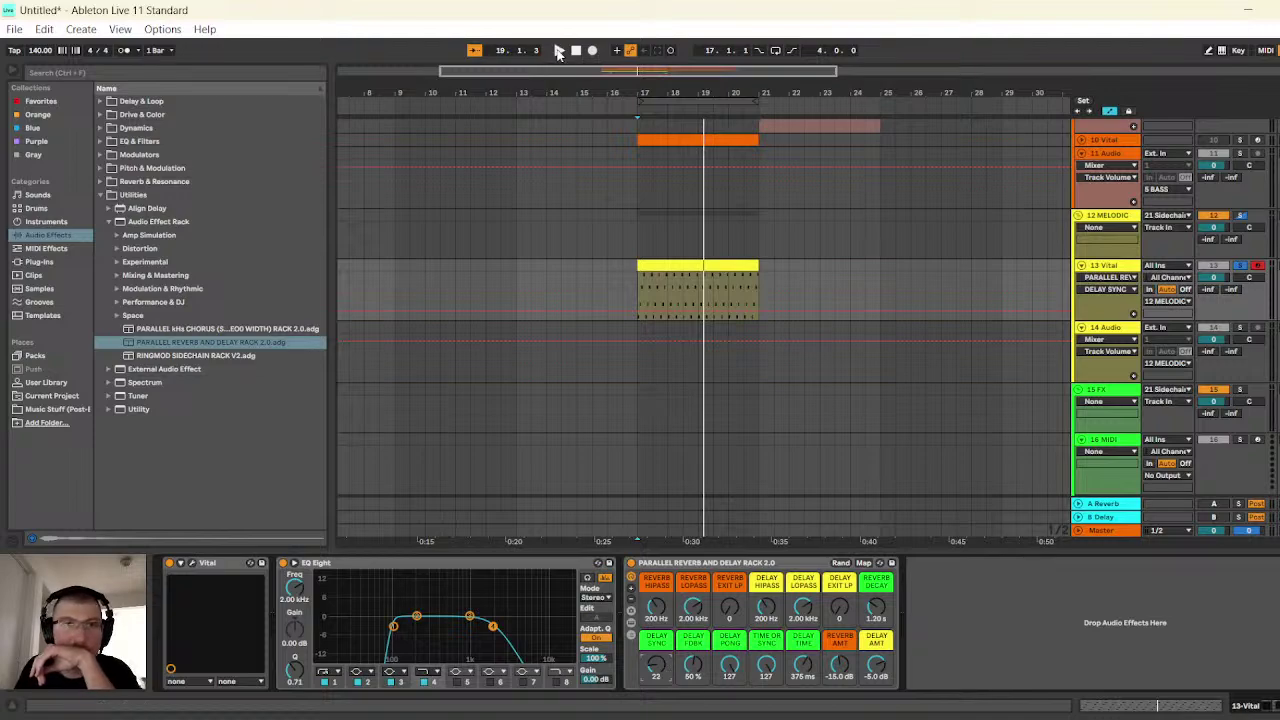
# - Audition the arpeggio with Delay Sync at 22, 15 and 32, and settle on 22
pyautogui.click(559, 51)
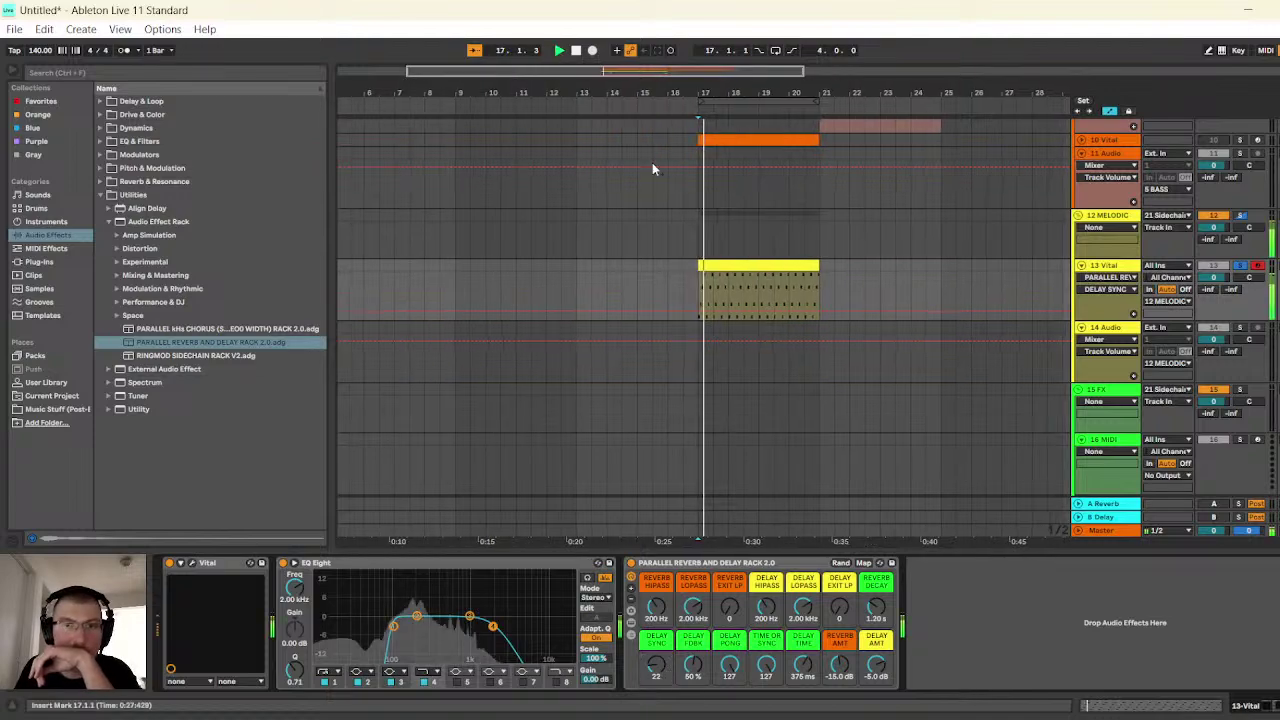
pyautogui.click(576, 51)
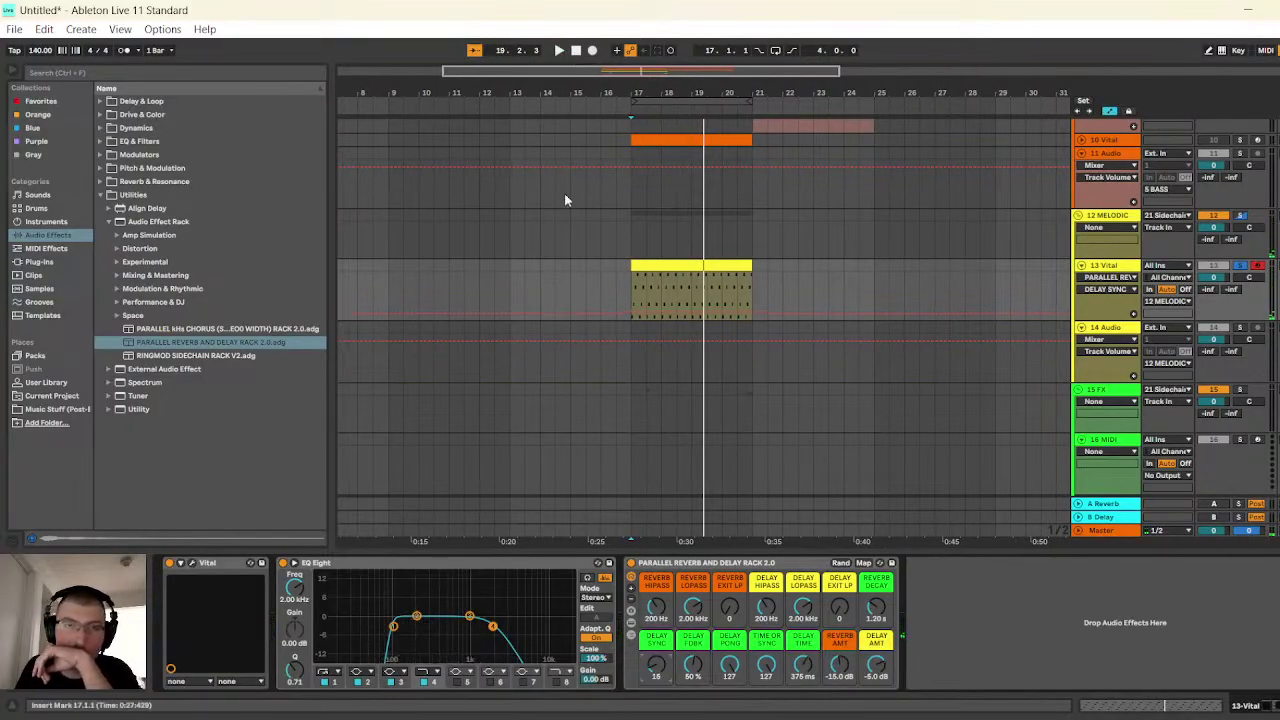
pyautogui.click(559, 50)
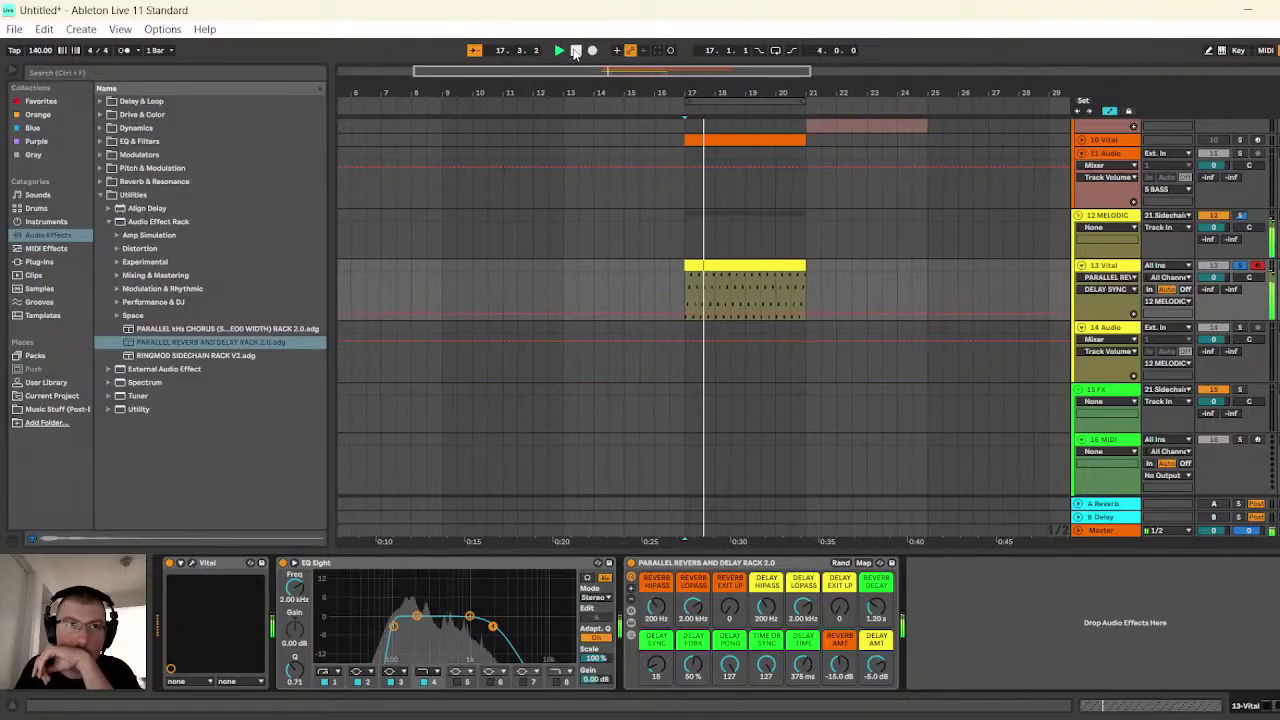
pyautogui.click(576, 51)
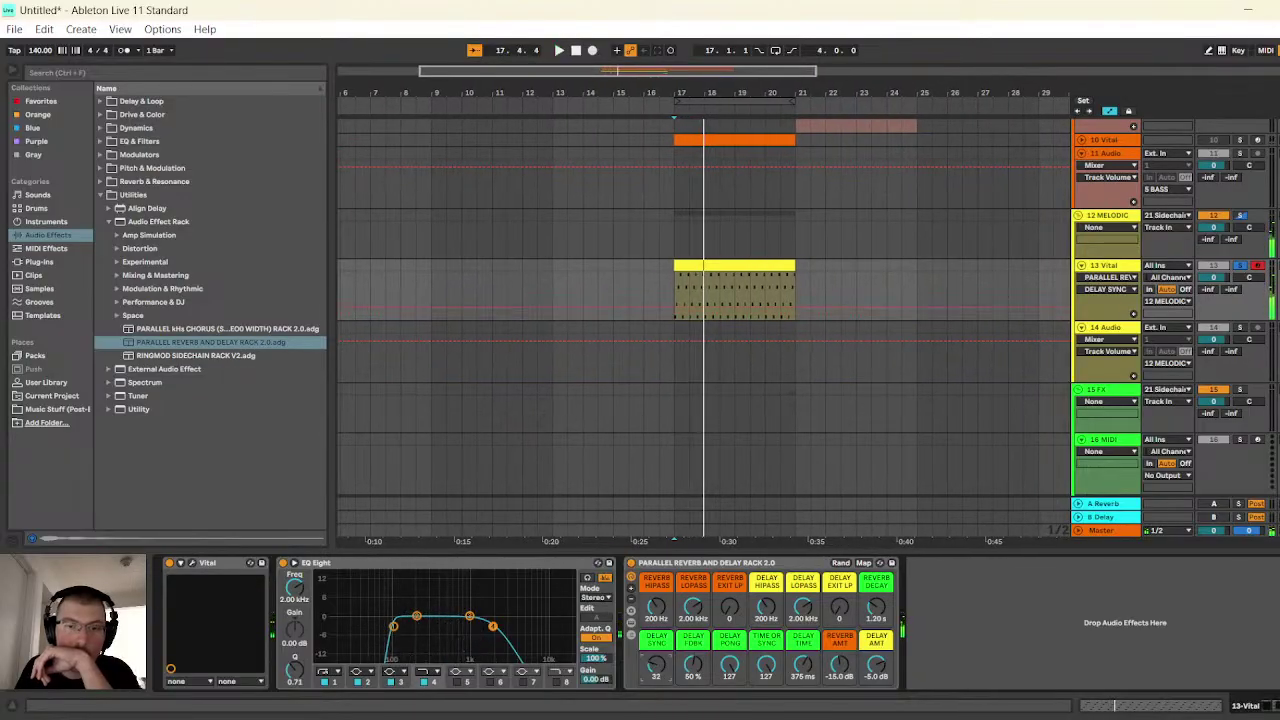
pyautogui.click(559, 50)
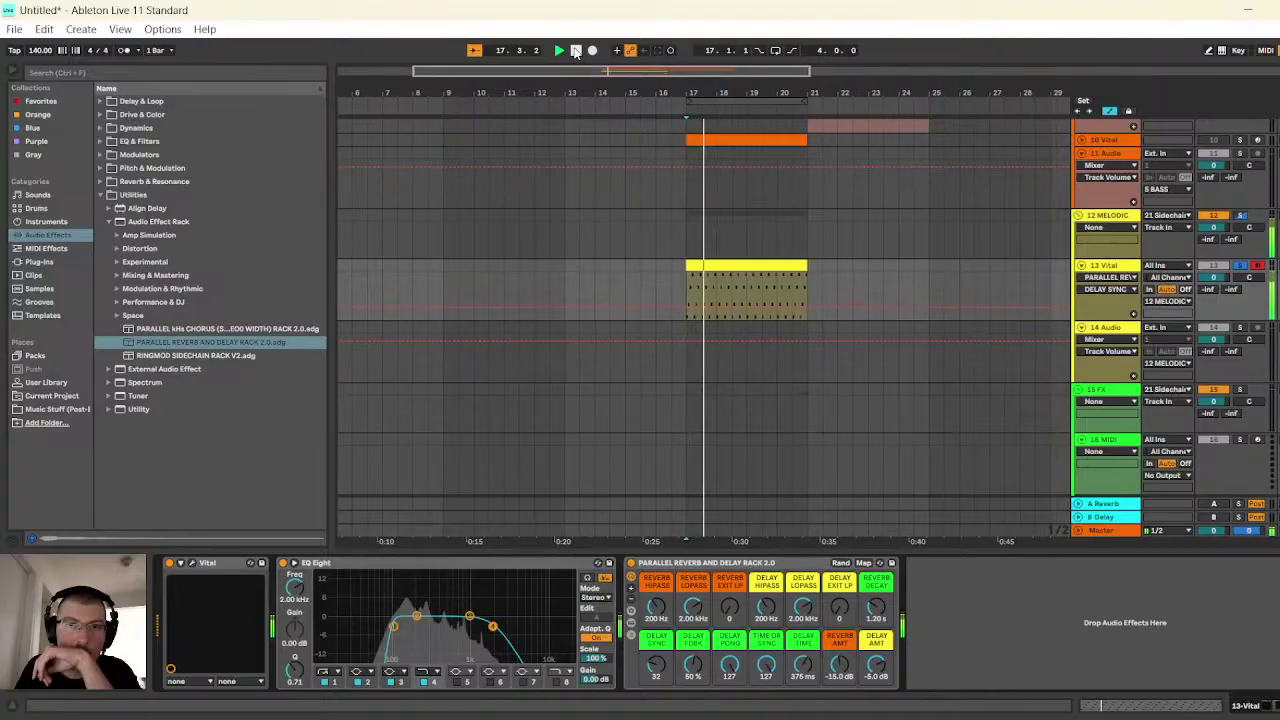
pyautogui.click(576, 51)
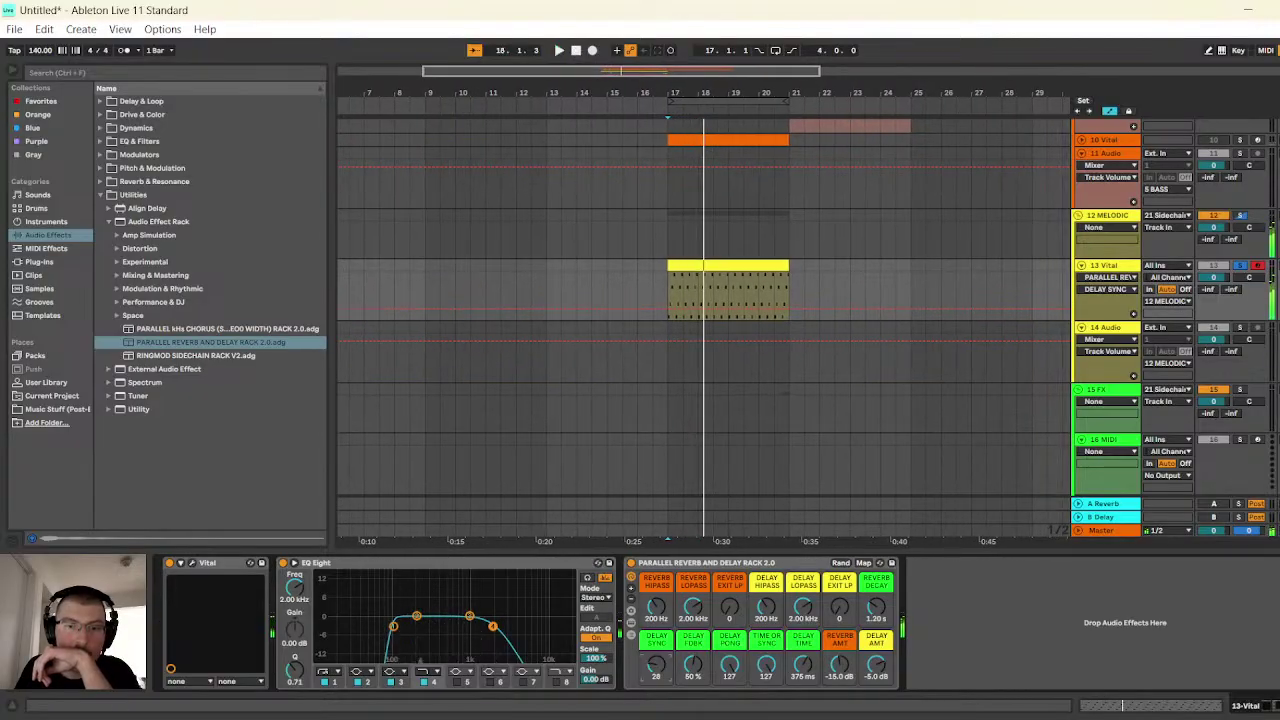
pyautogui.click(559, 50)
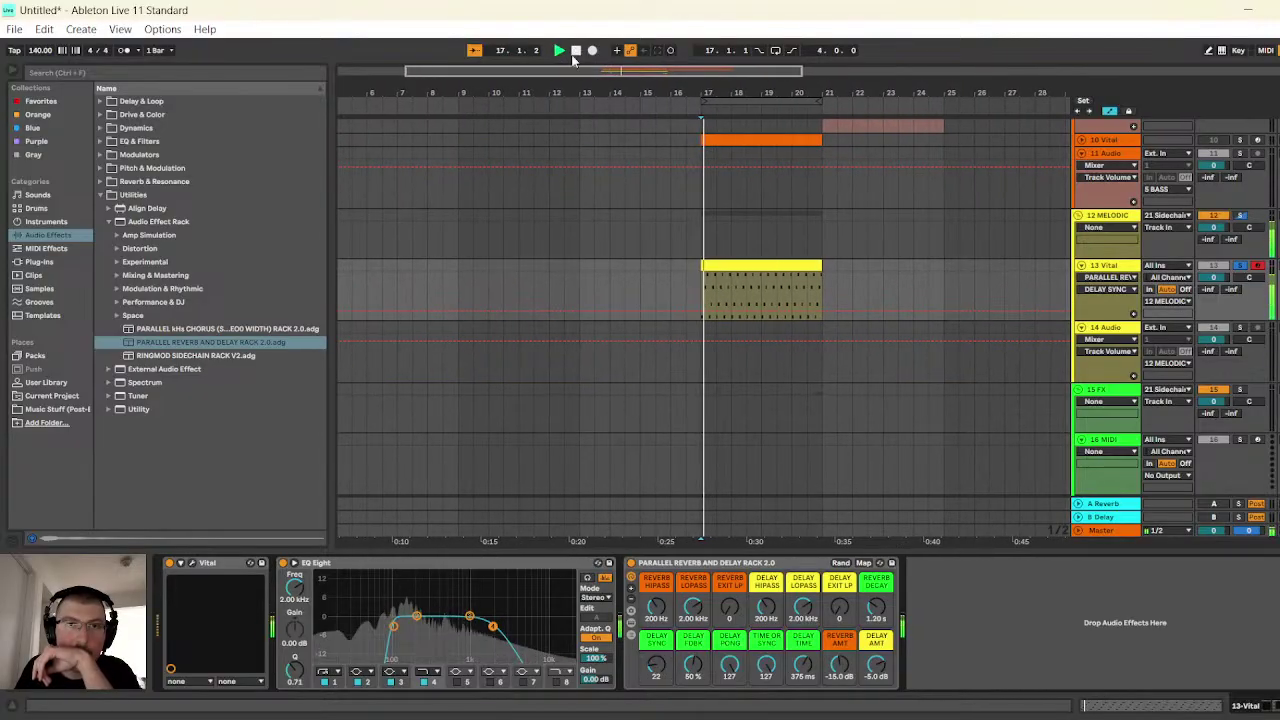
pyautogui.click(576, 51)
pyautogui.click(577, 51)
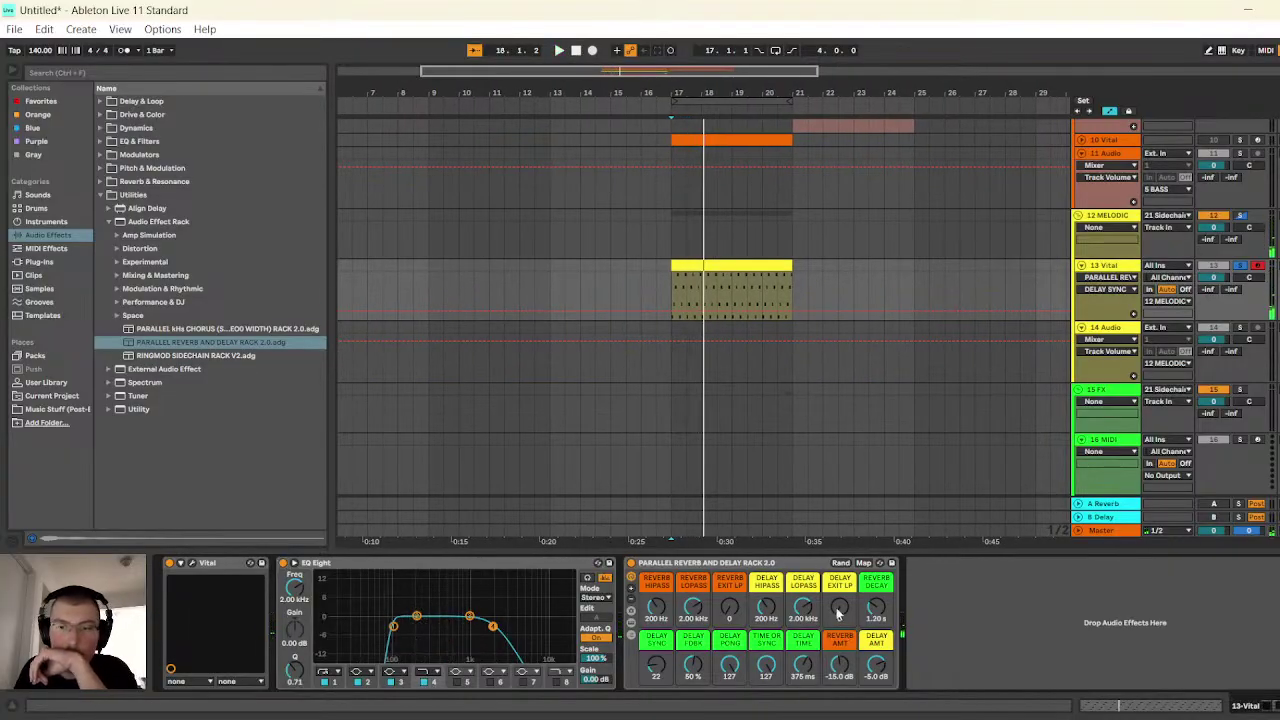
# - Set the rack's Delay Exit LP to 127, Reverb Amt to -5 dB and track 13's volume to -10 dB while auditioning the arpeggio
pyautogui.click(561, 50)
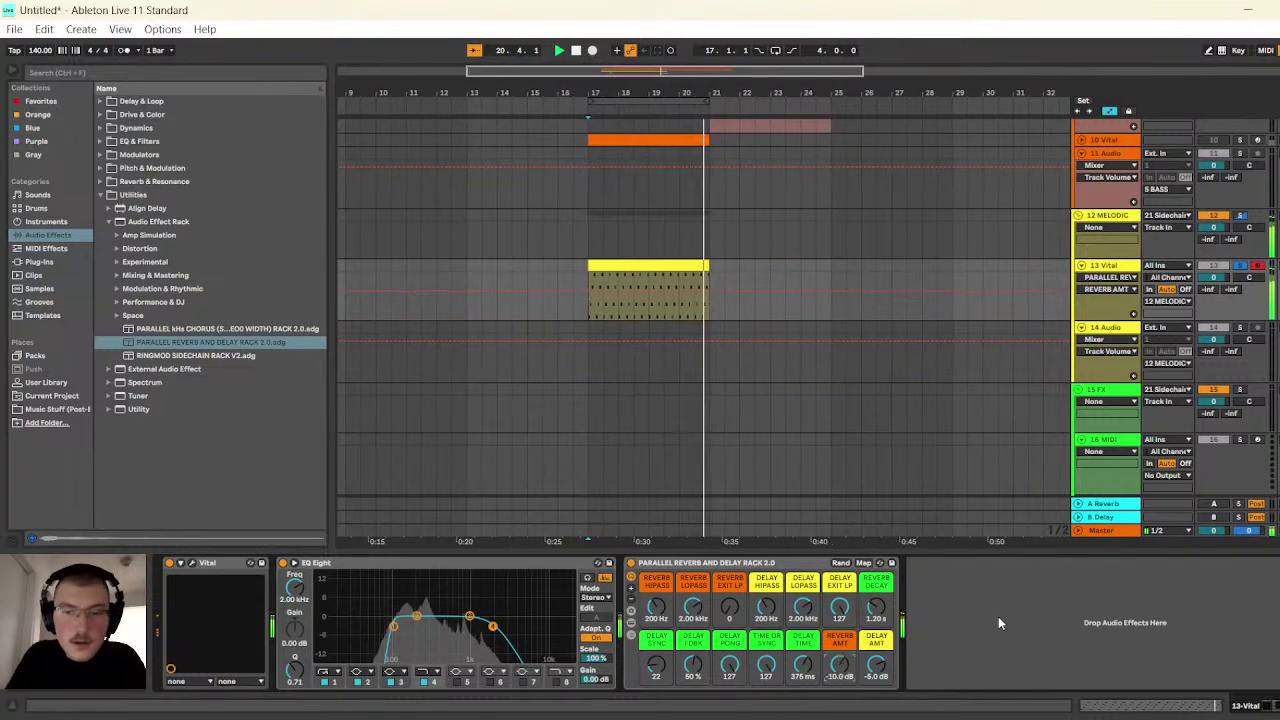
pyautogui.click(562, 51)
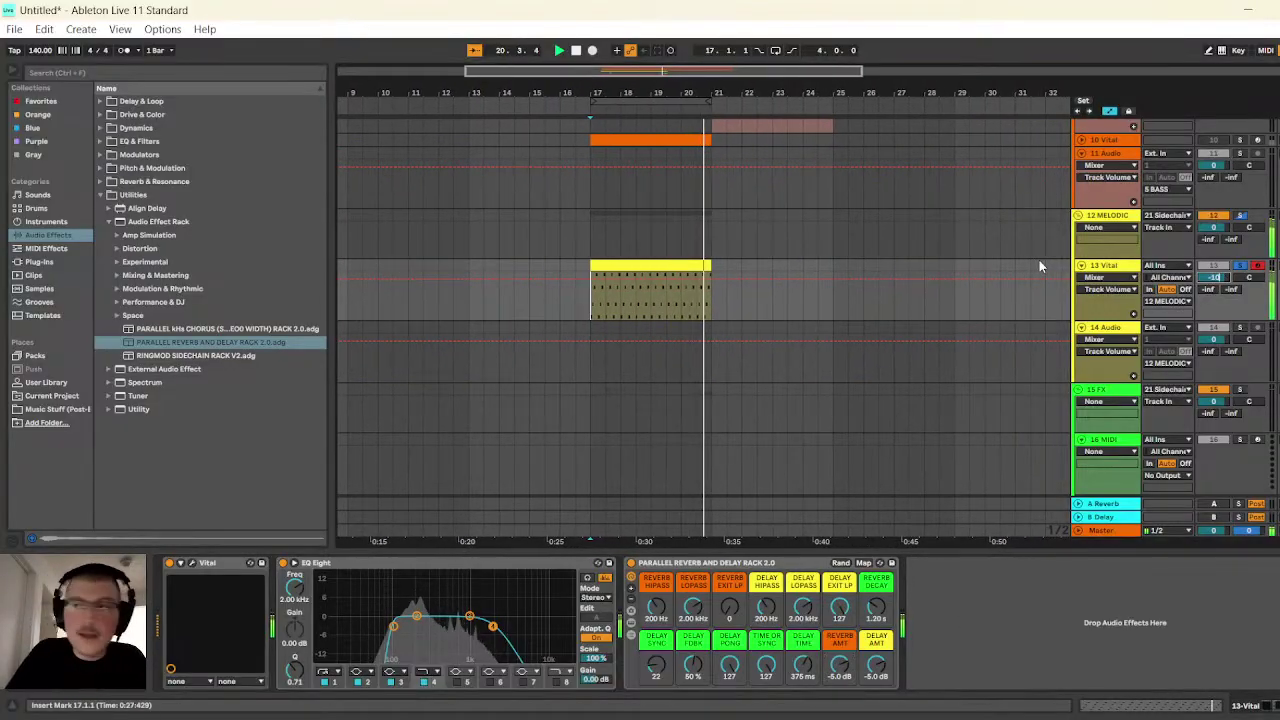
pyautogui.click(562, 50)
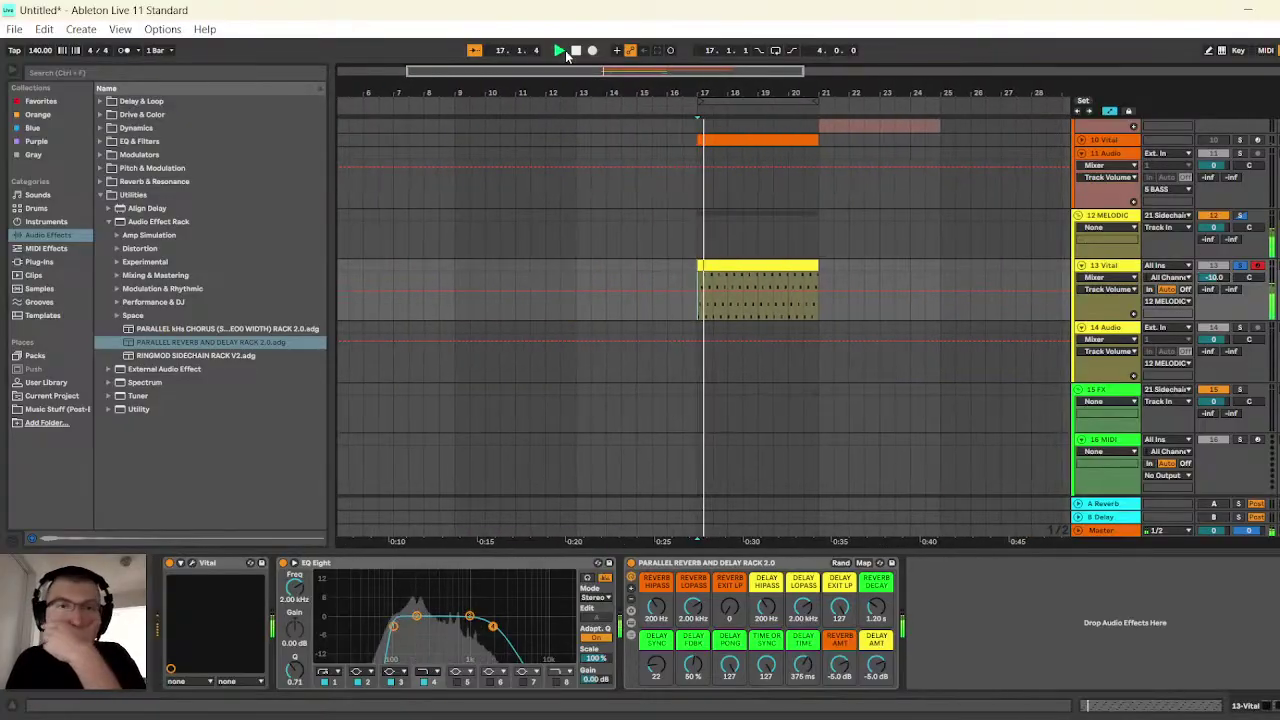
pyautogui.click(574, 51)
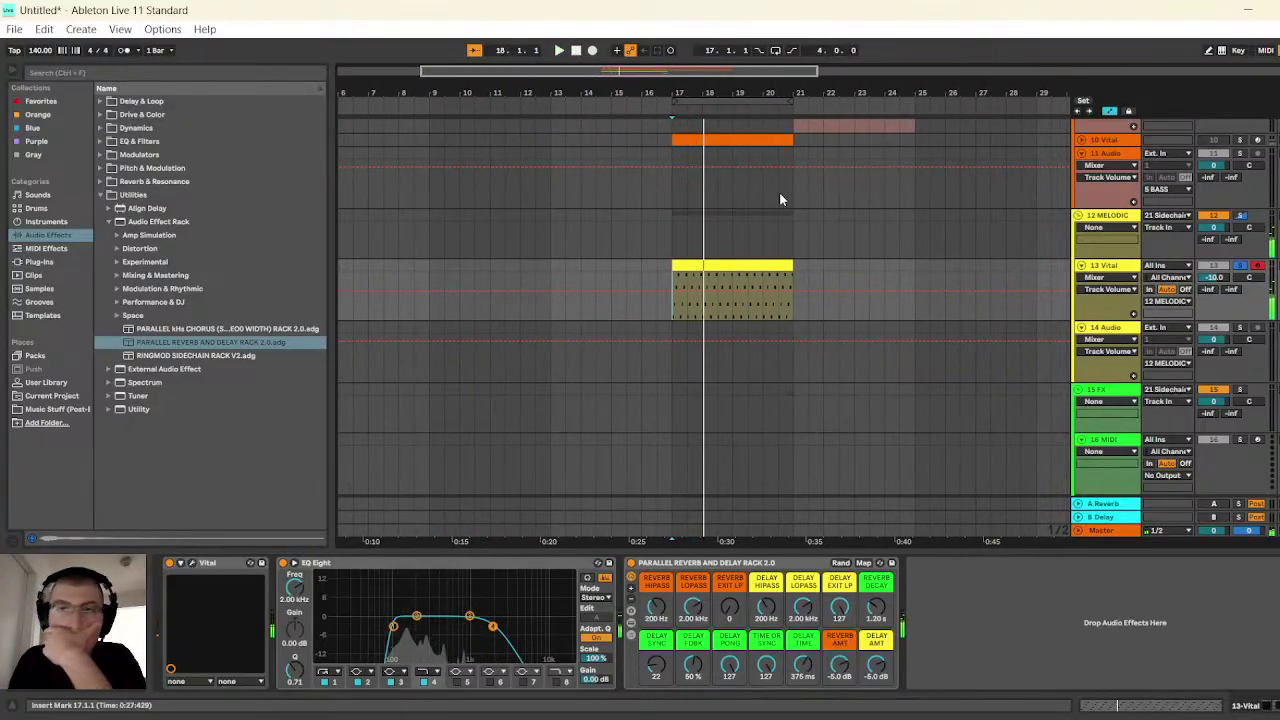
# - Unsolo the MELODIC group and duplicate track 13's arpeggio clip so the copy starts at bar 21
pyautogui.click(783, 263)
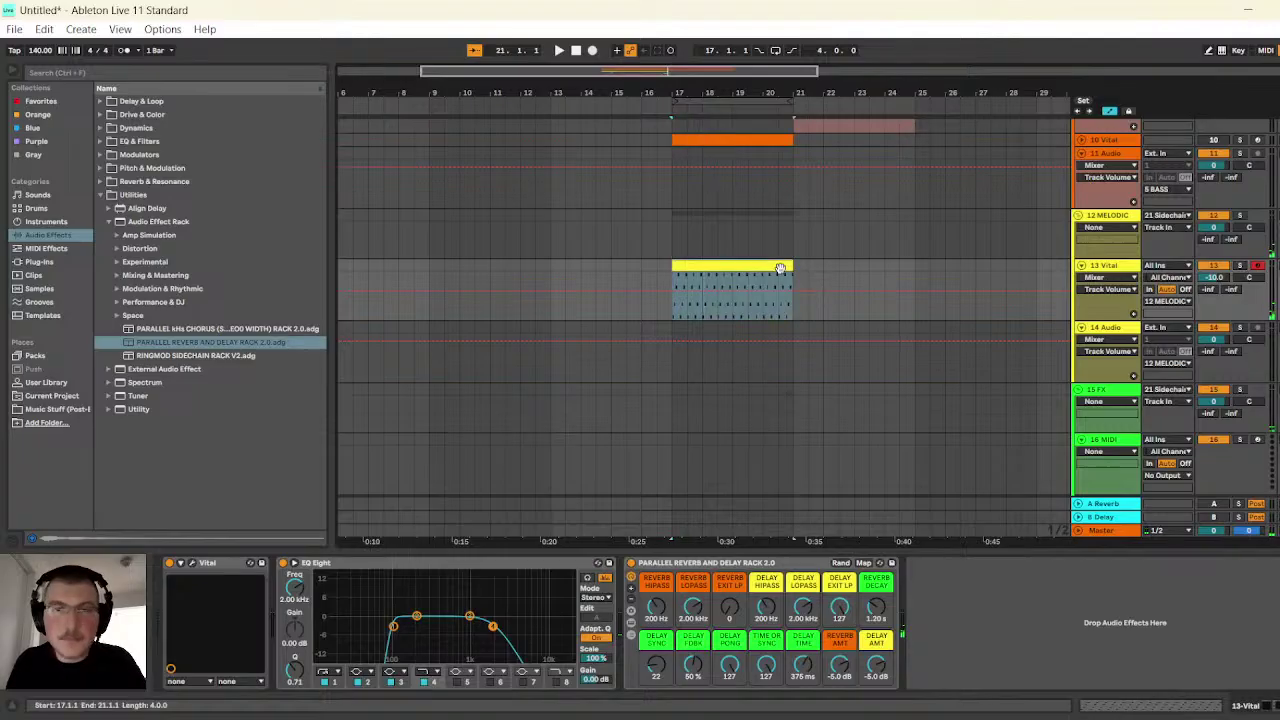
pyautogui.hotkey('ctrl', 'd')
pyautogui.moveTo(756, 72); pyautogui.dragTo(717, 246)
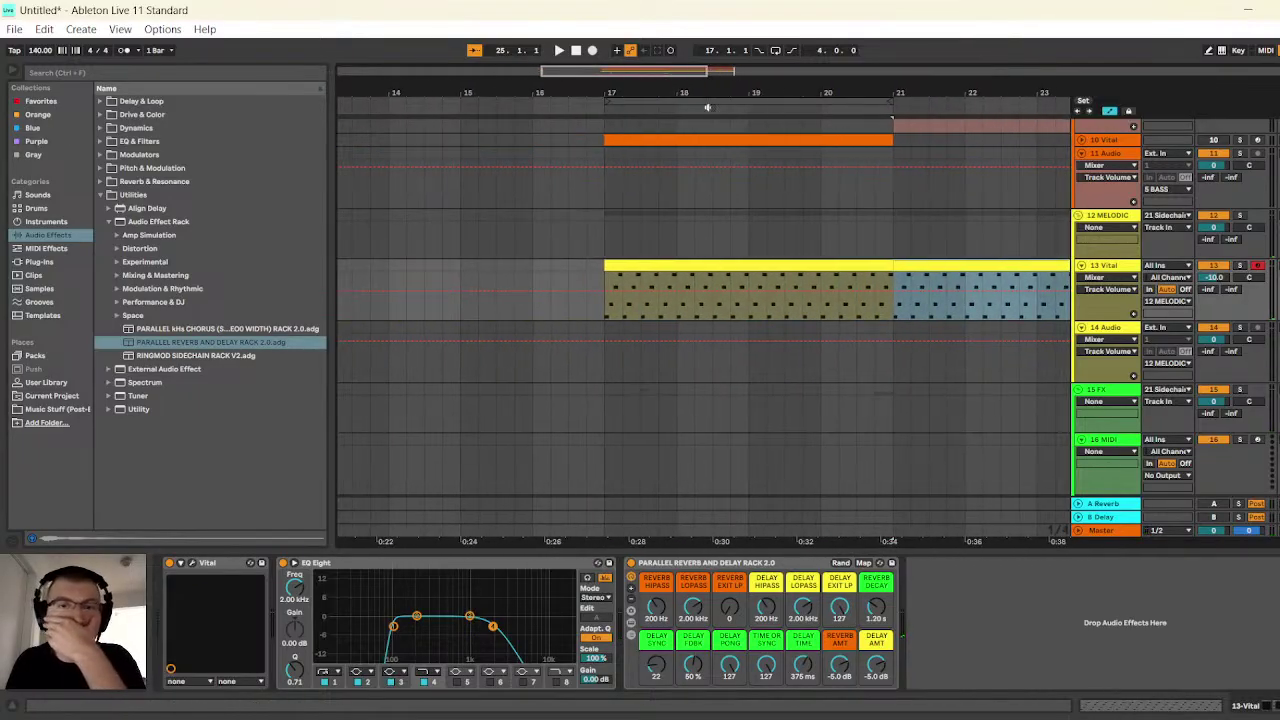
# - Trim track 13's first arpeggio clip to run from 17.4.1 to 20.4.1 and start the second clip at 21.4.1
pyautogui.scroll(5, 717, 246)
pyautogui.scroll(-1, 743, 270)
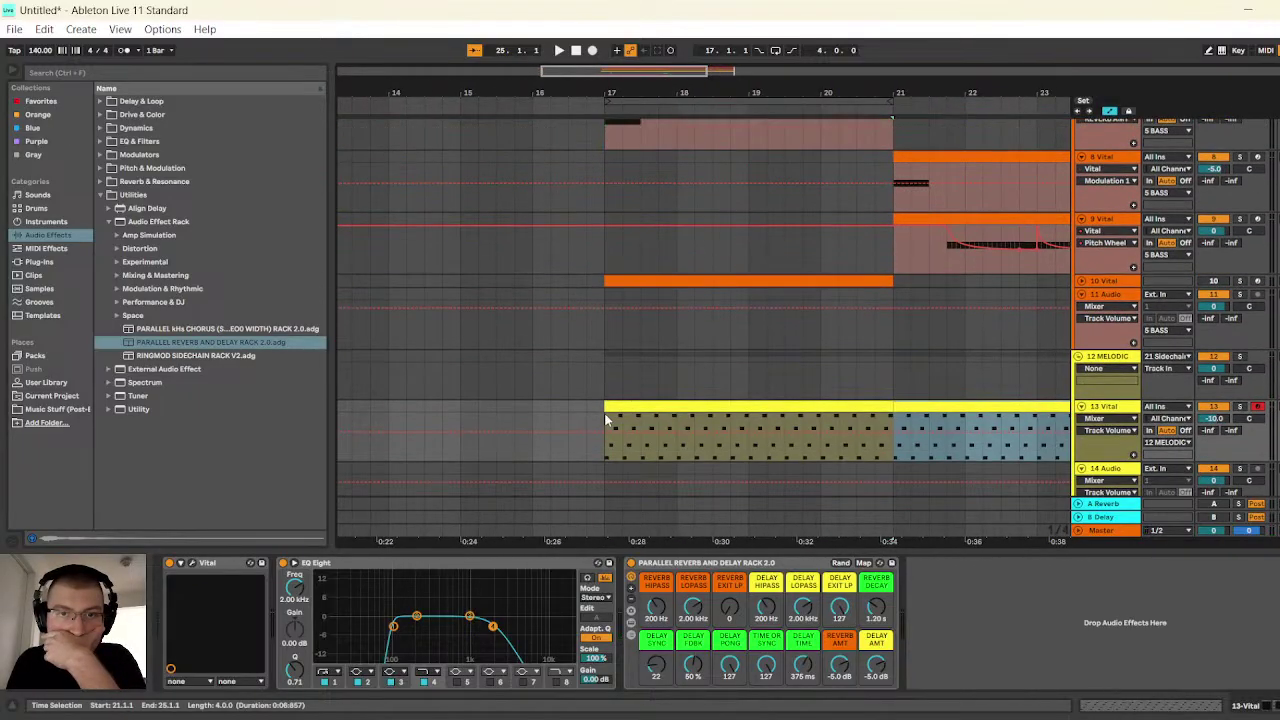
pyautogui.moveTo(605, 406); pyautogui.dragTo(656, 406)
pyautogui.scroll(2, 764, 361)
pyautogui.scroll(-5, 809, 350)
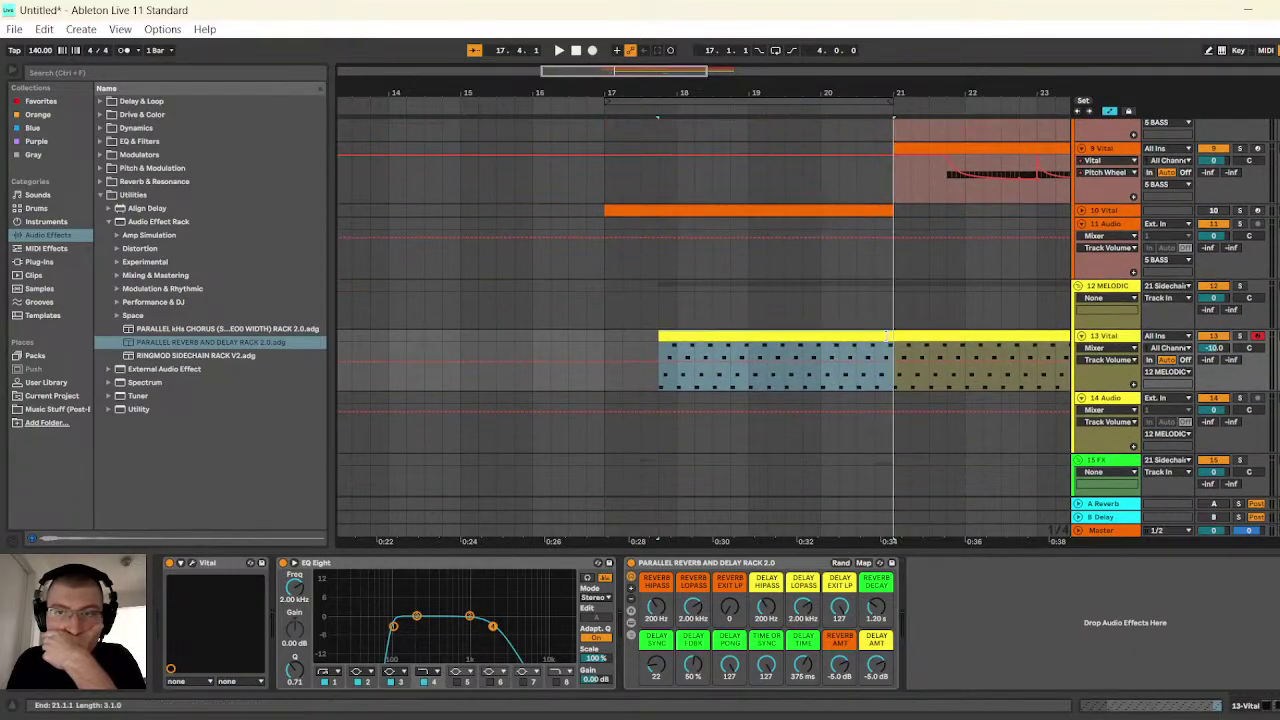
pyautogui.moveTo(894, 336); pyautogui.dragTo(946, 336)
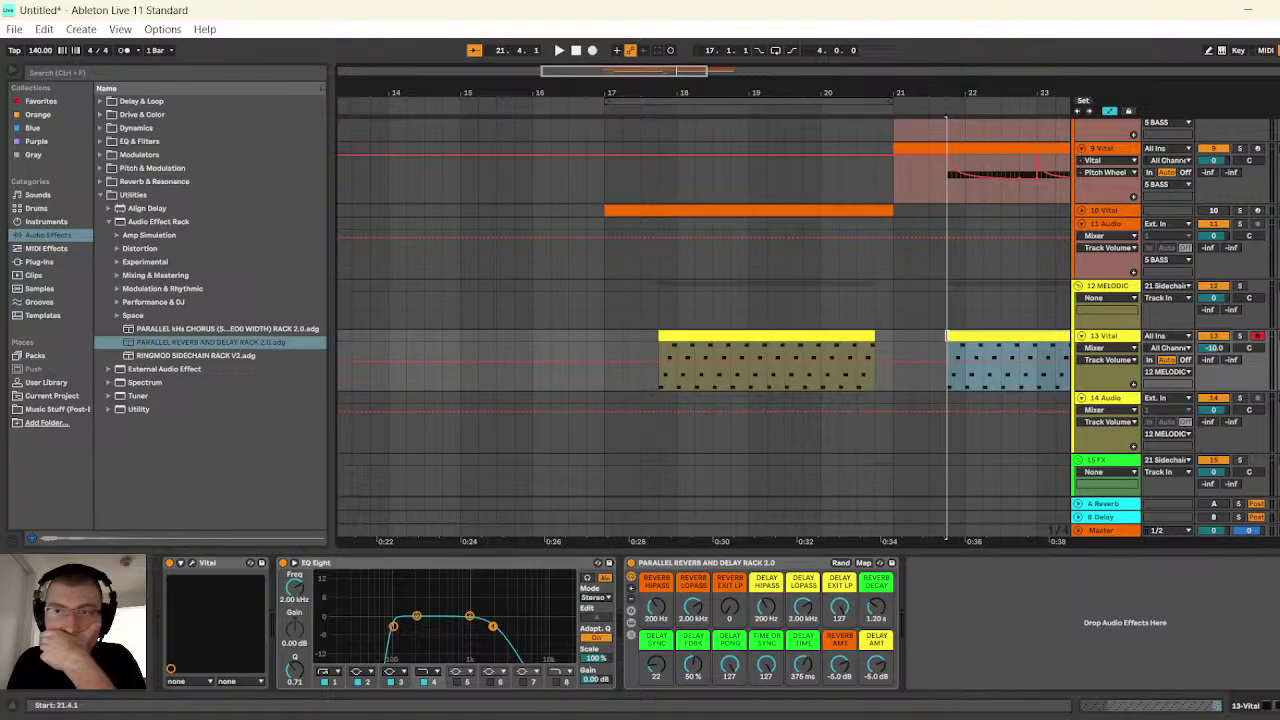
# - Audition the trimmed arpeggio from bar 17 with track 13 selected
pyautogui.click(600, 272)
pyautogui.press('space')
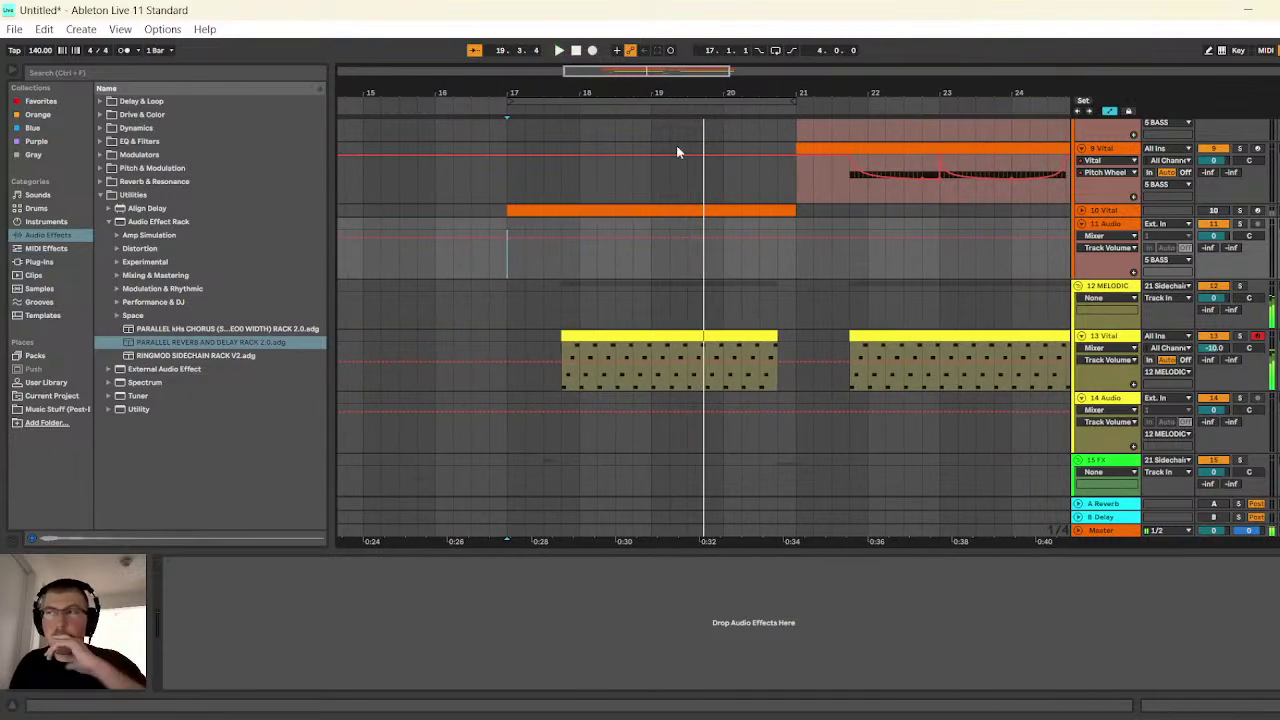
pyautogui.click(1095, 340)
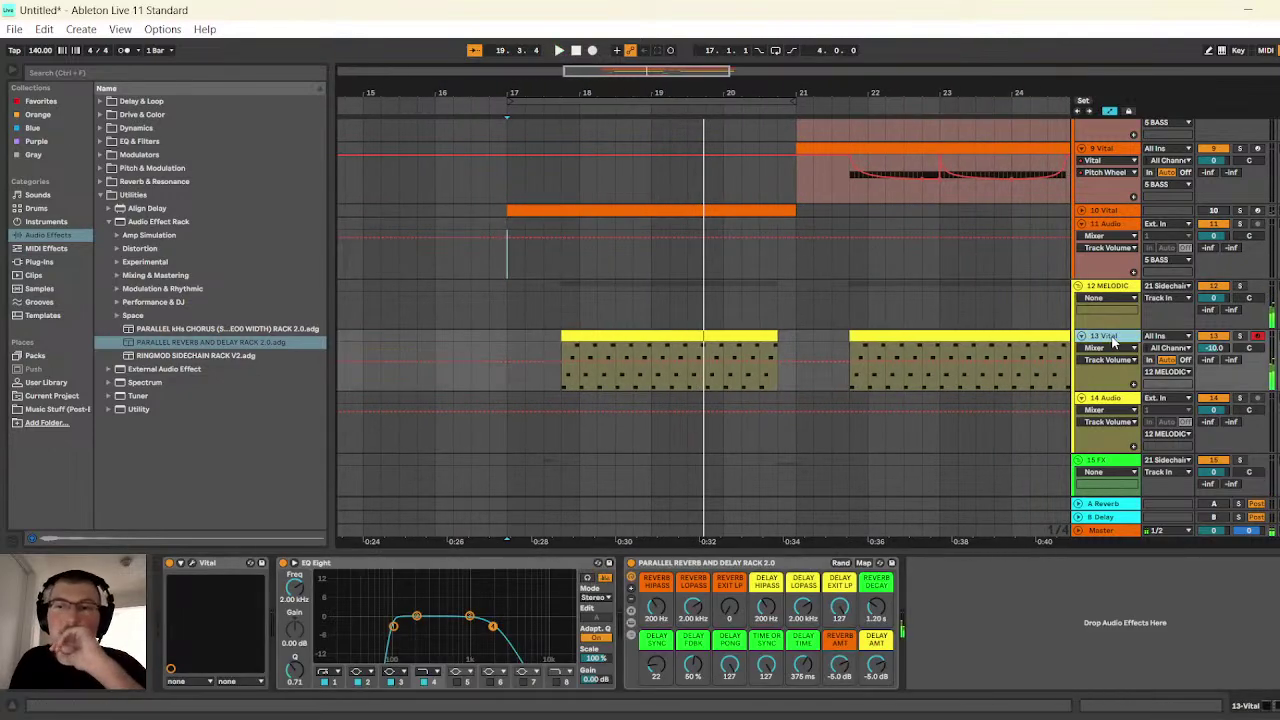
# - Raise the visible notes in track 13's first arpeggio clip by one octave and audition the result
pyautogui.doubleClick(728, 337)
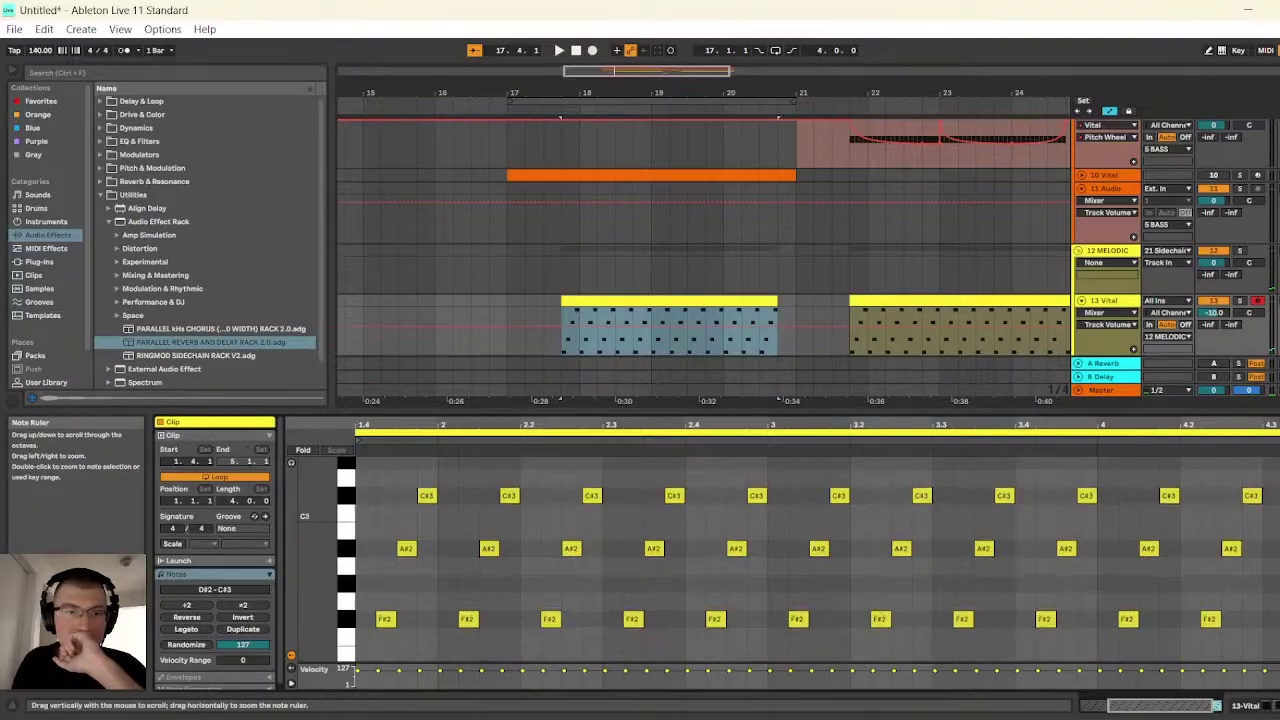
pyautogui.moveTo(316, 524); pyautogui.dragTo(306, 524)
pyautogui.moveTo(364, 485); pyautogui.dragTo(1278, 650)
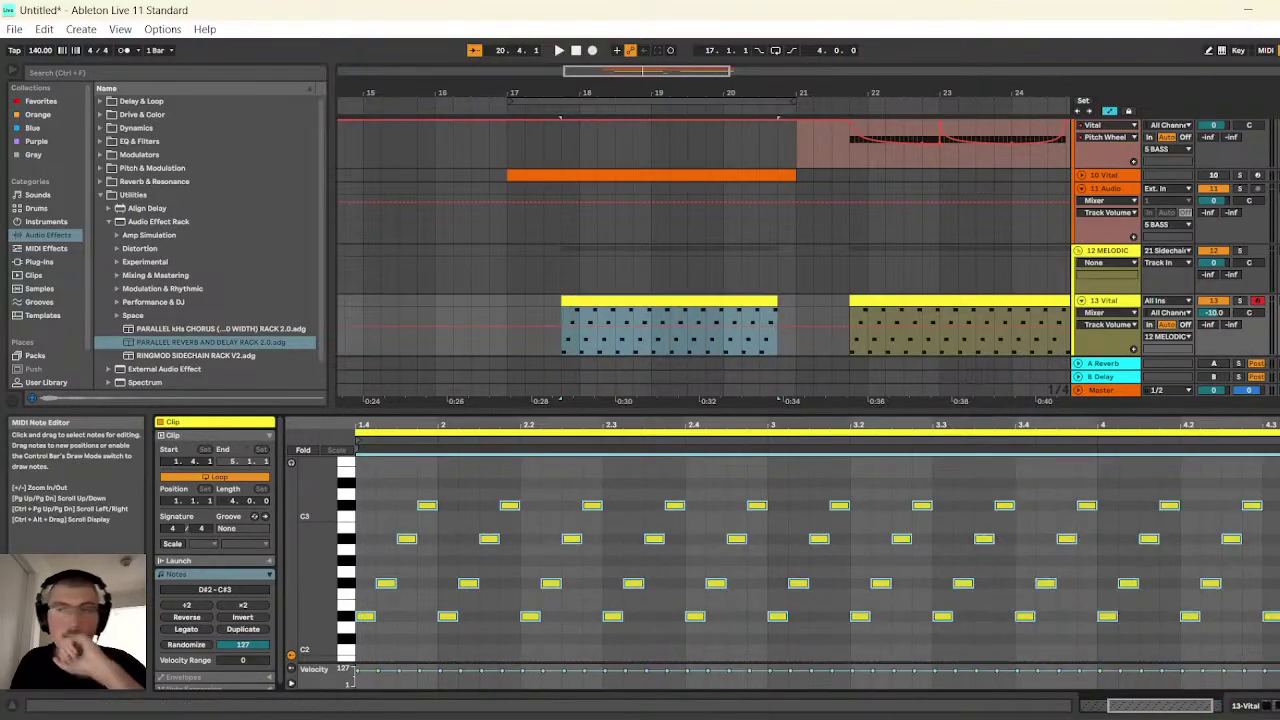
pyautogui.hotkey('shift', 'Up')
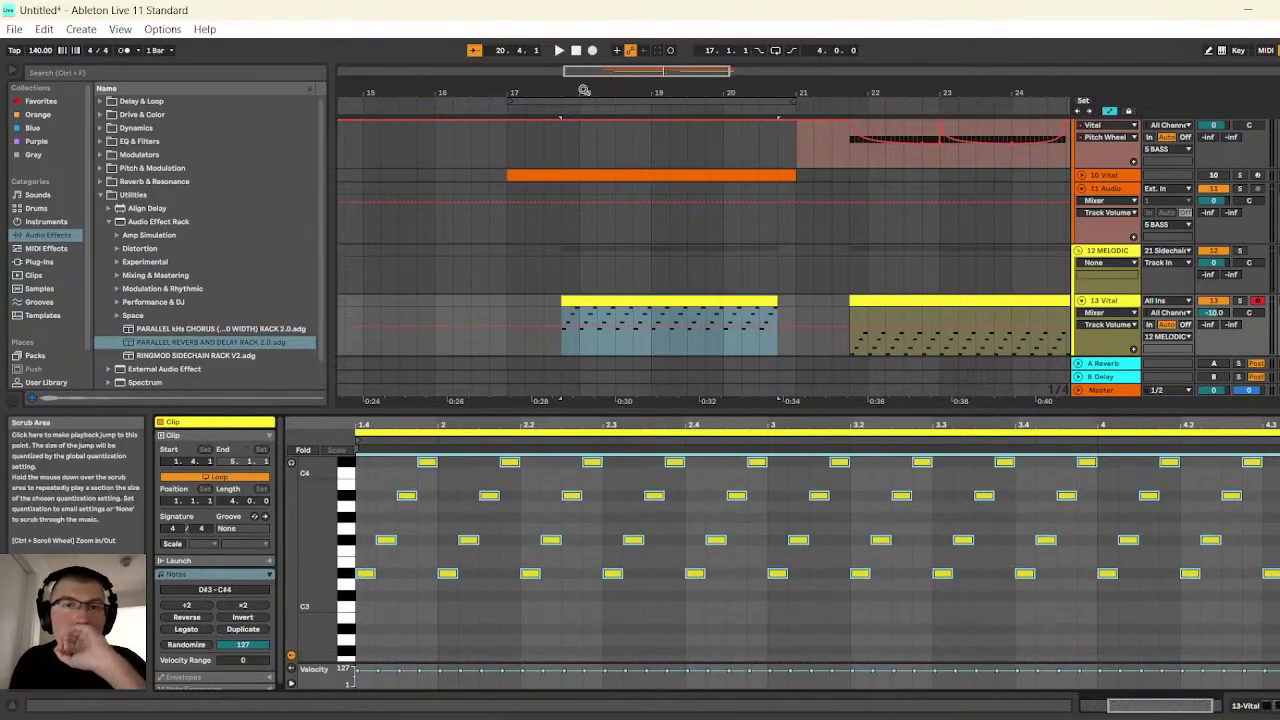
pyautogui.click(559, 50)
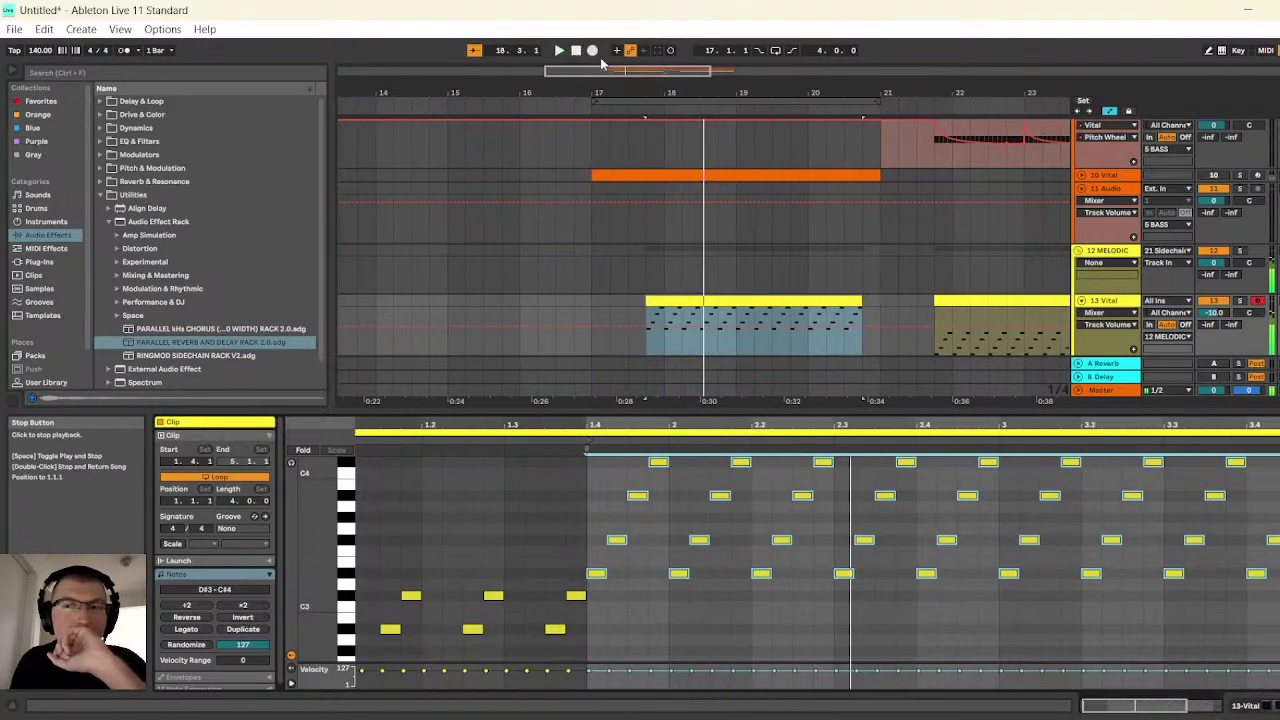
pyautogui.click(1130, 303)
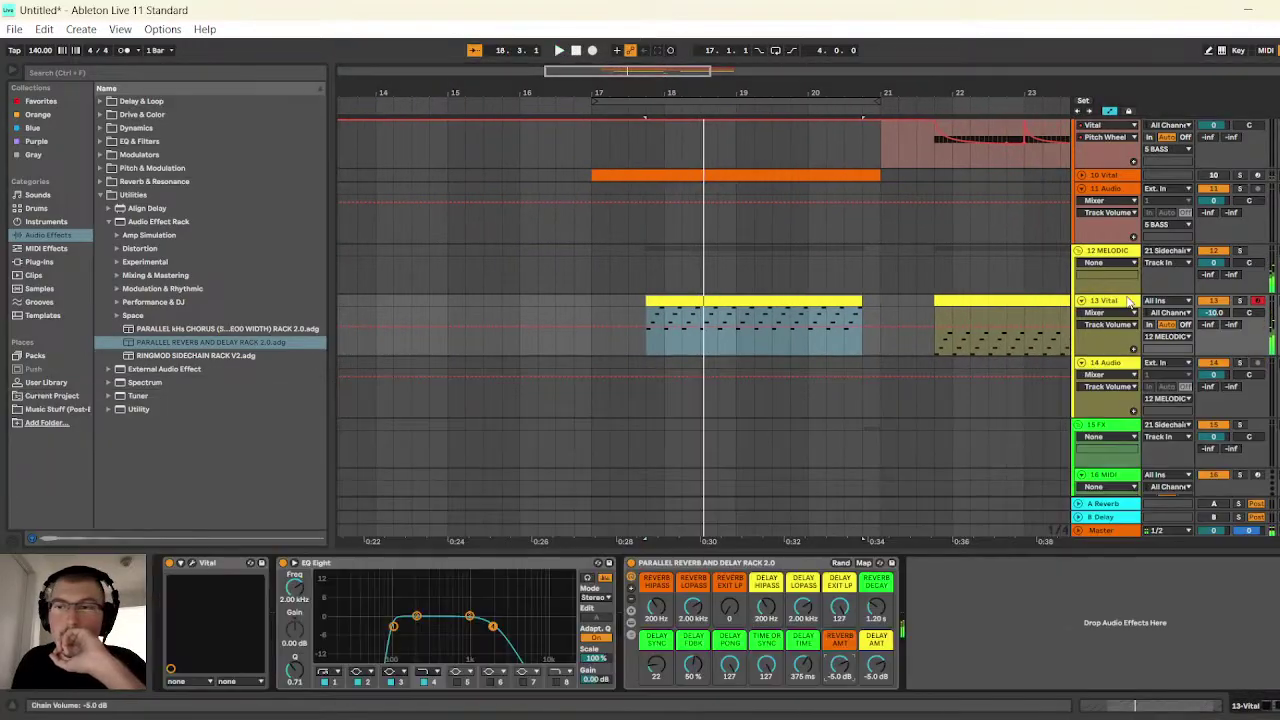
pyautogui.press('space')
# - Extend the first arpeggio clip to span 17.1.1 to 21.1.1 and raise its remaining low notes by one octave
pyautogui.click(746, 300)
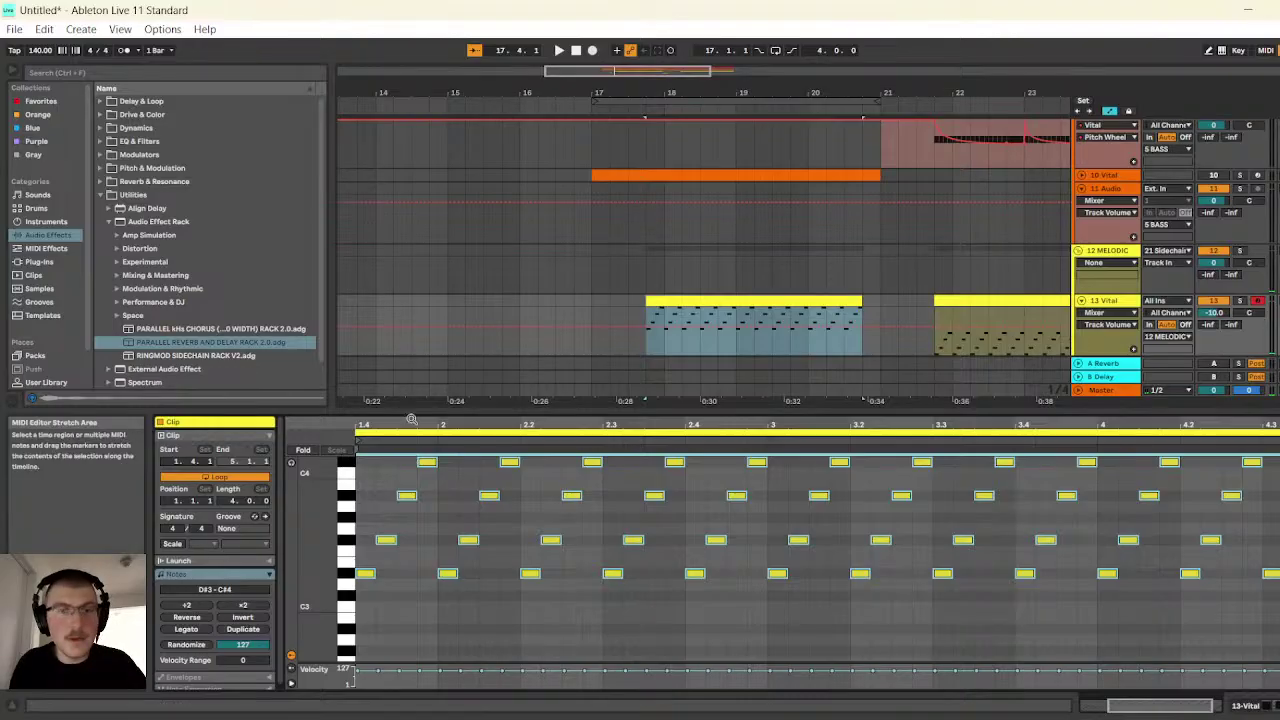
pyautogui.moveTo(646, 301); pyautogui.dragTo(590, 301)
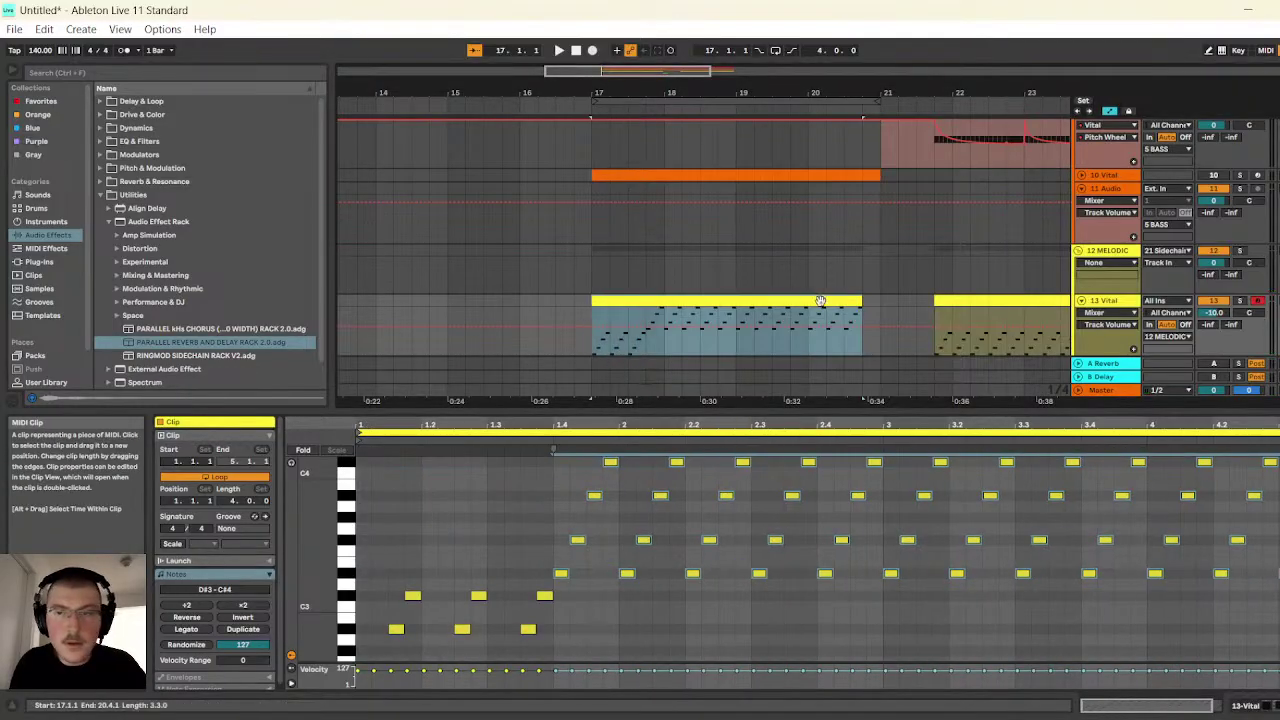
pyautogui.moveTo(862, 303); pyautogui.dragTo(875, 297)
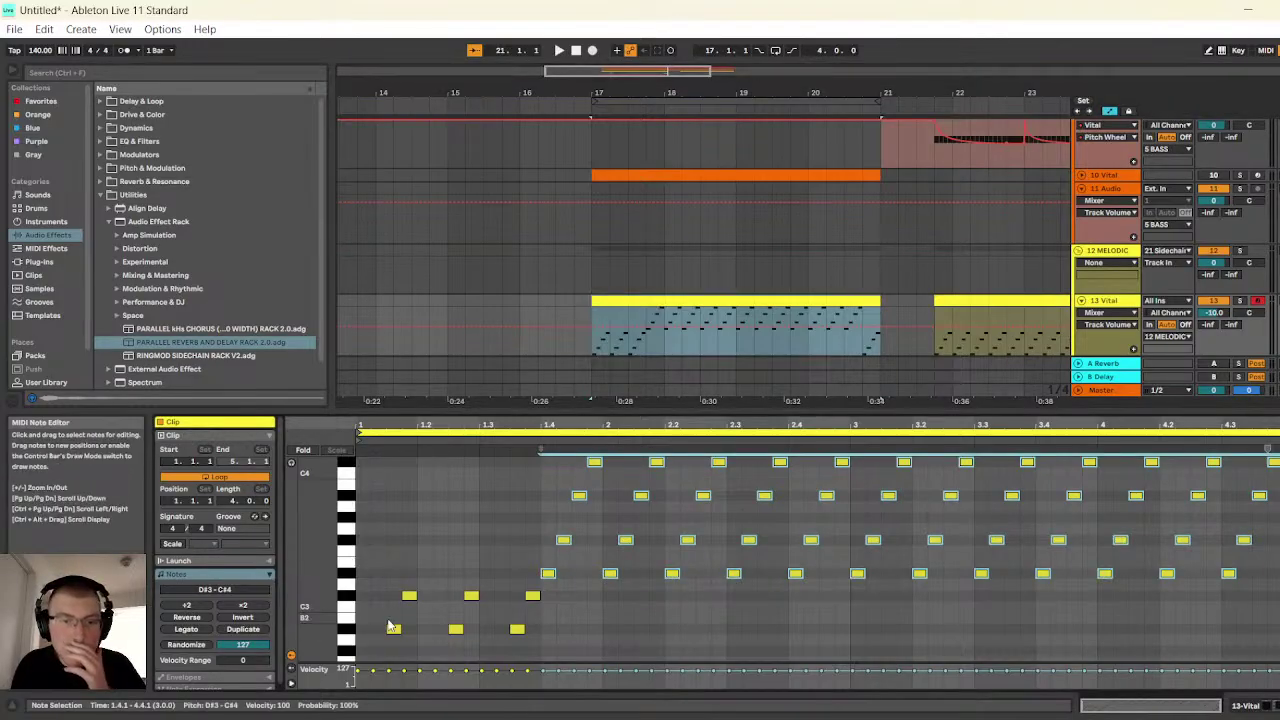
pyautogui.moveTo(346, 510); pyautogui.dragTo(330, 459)
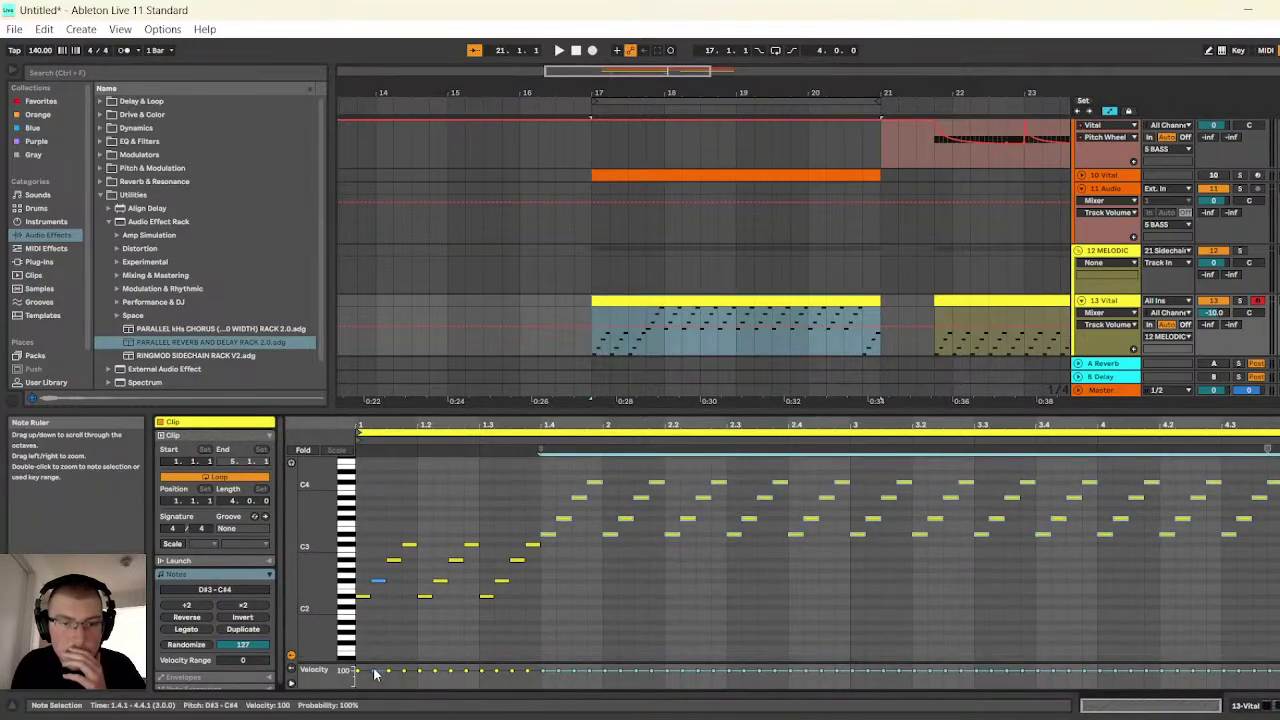
pyautogui.moveTo(365, 634); pyautogui.dragTo(1279, 543)
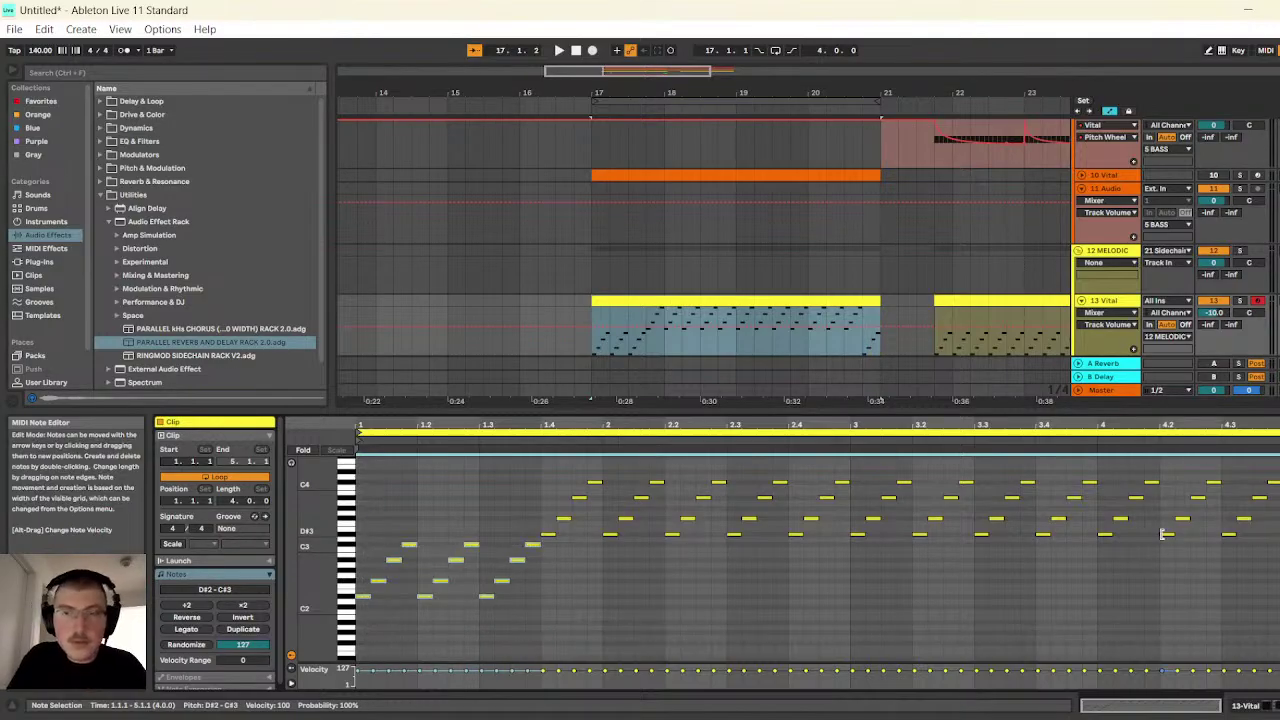
pyautogui.hotkey('shift', 'Up')
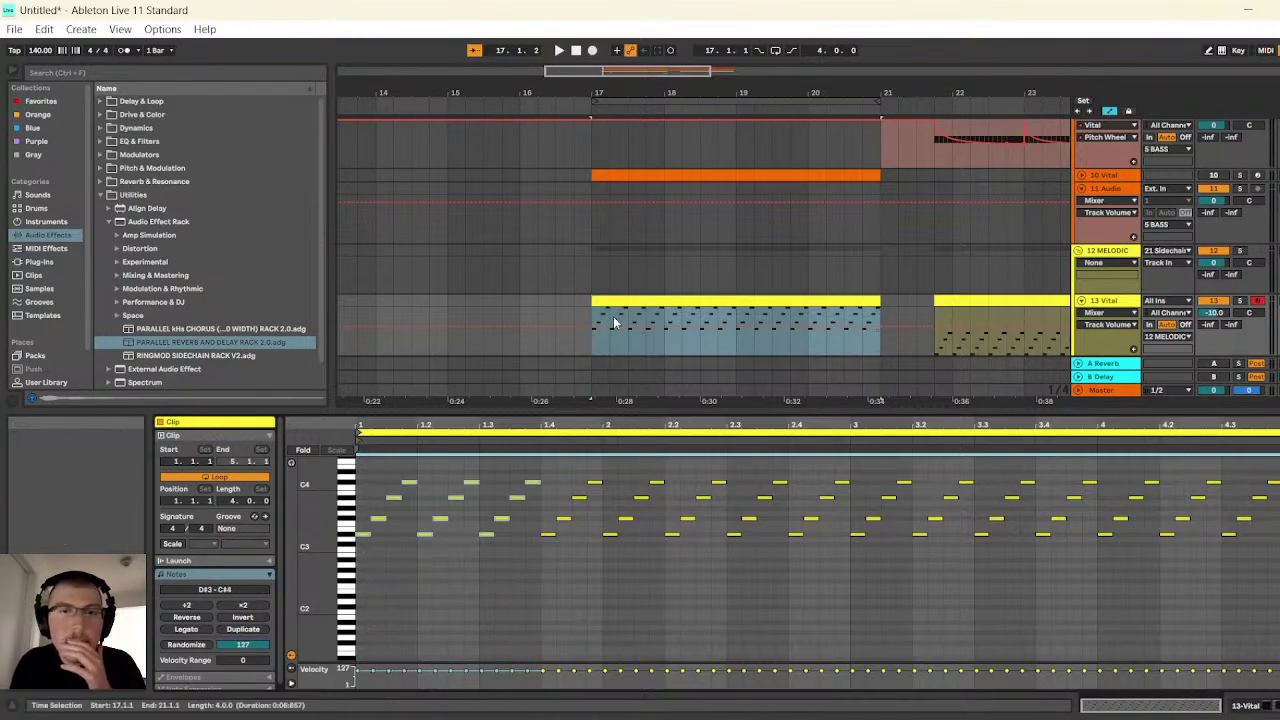
# - Trim the first arpeggio clip back to 17.4.1 through 20.4.1 and audition it with track 13's devices shown
pyautogui.moveTo(592, 322); pyautogui.dragTo(645, 322)
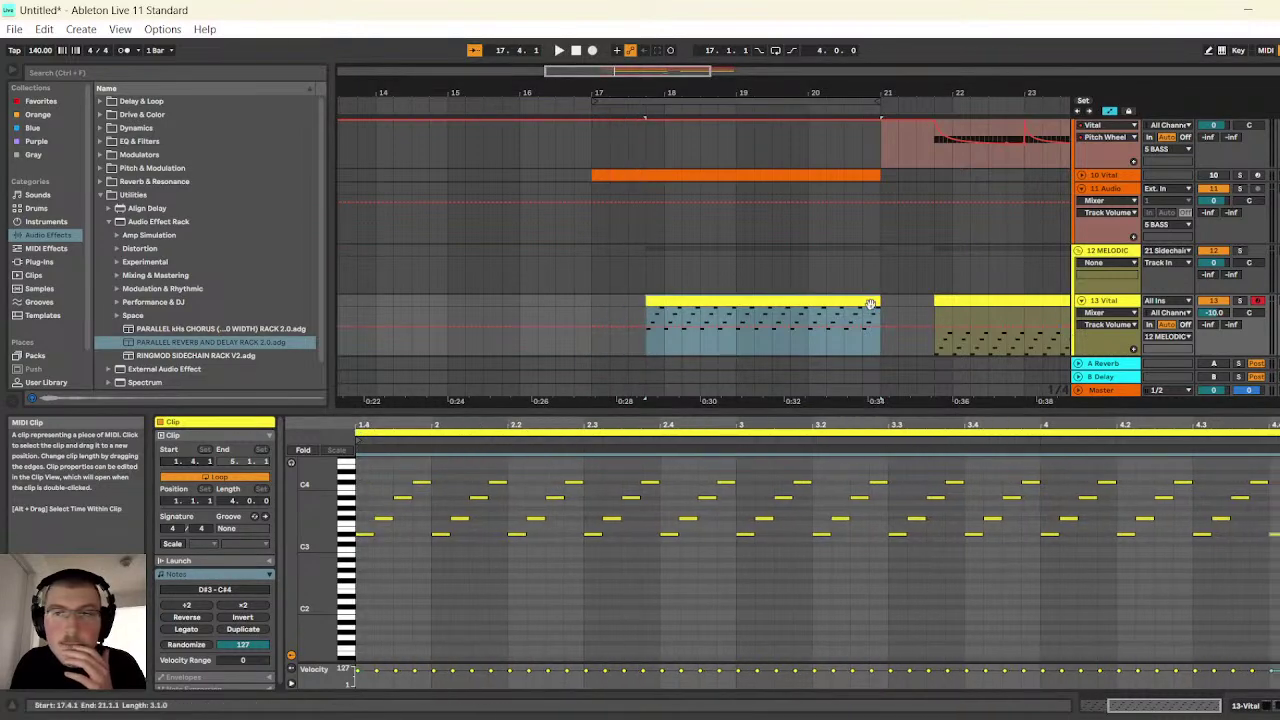
pyautogui.moveTo(877, 307); pyautogui.dragTo(861, 307)
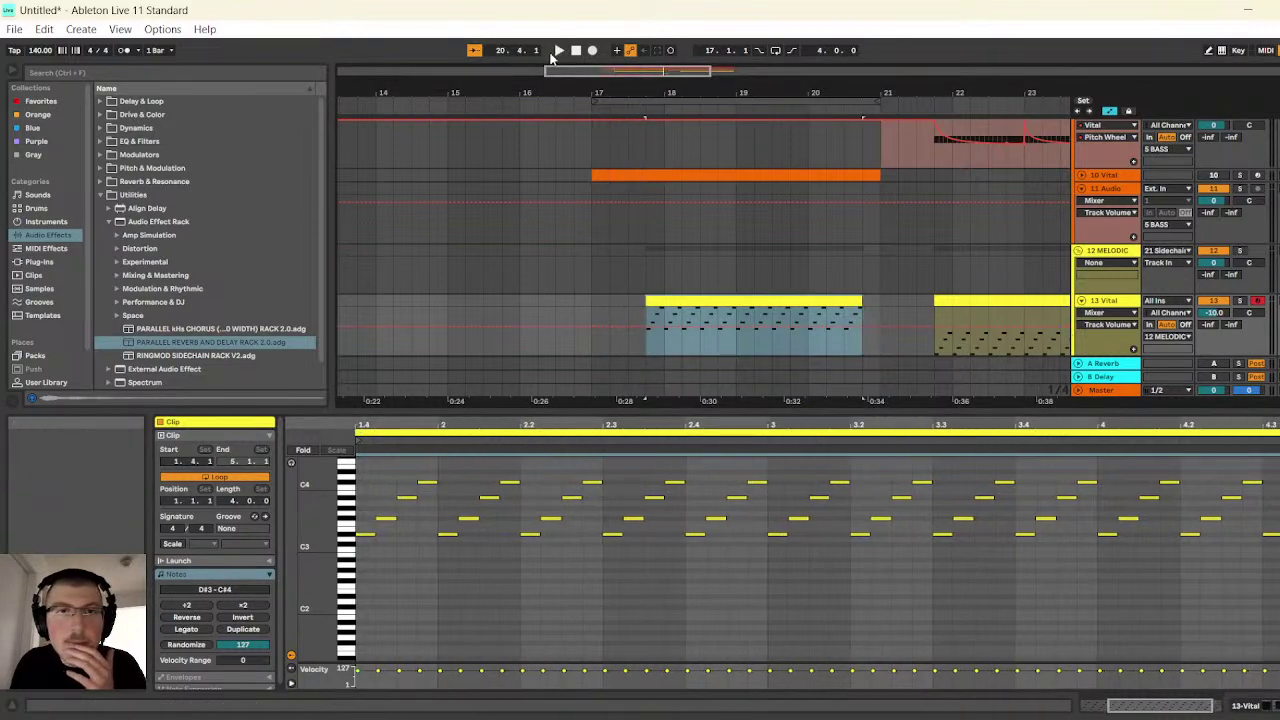
pyautogui.click(558, 51)
pyautogui.hotkey('shift', 'Tab')
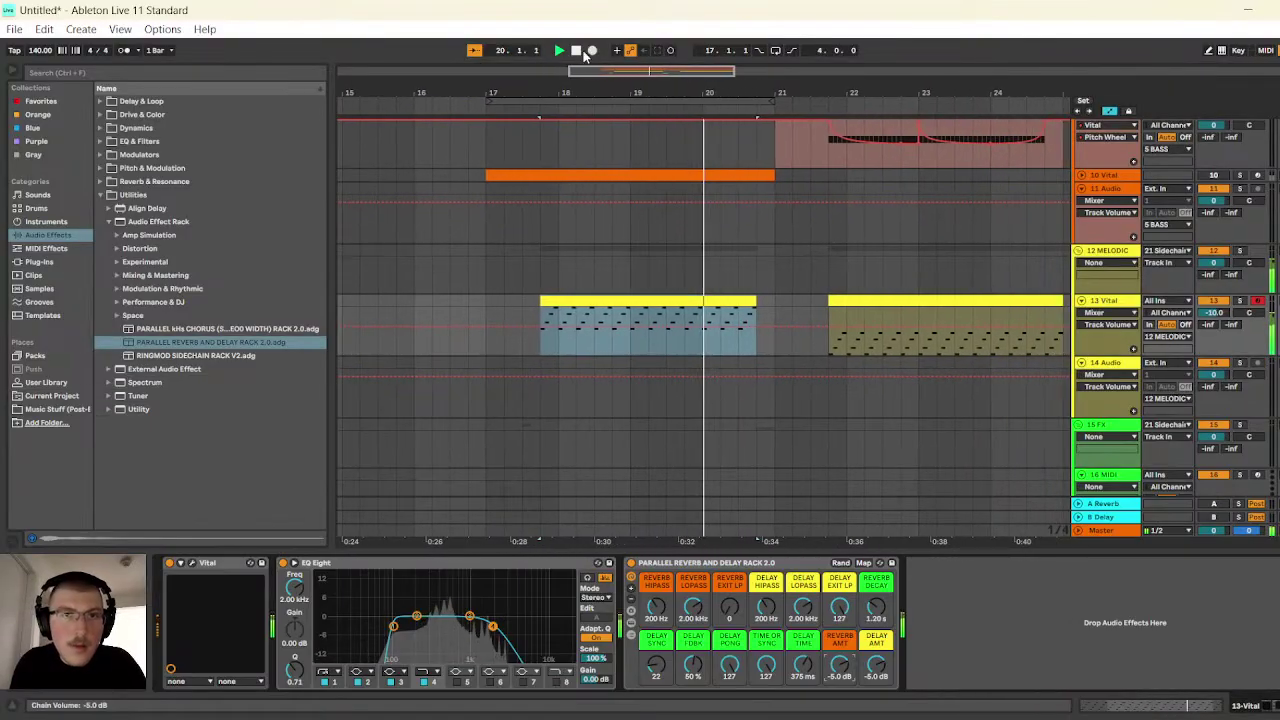
# - Set the frequency of EQ Eight's low-cut band on track 13 to 200 Hz and audition the arpeggio
pyautogui.click(393, 626)
pyautogui.write('200')
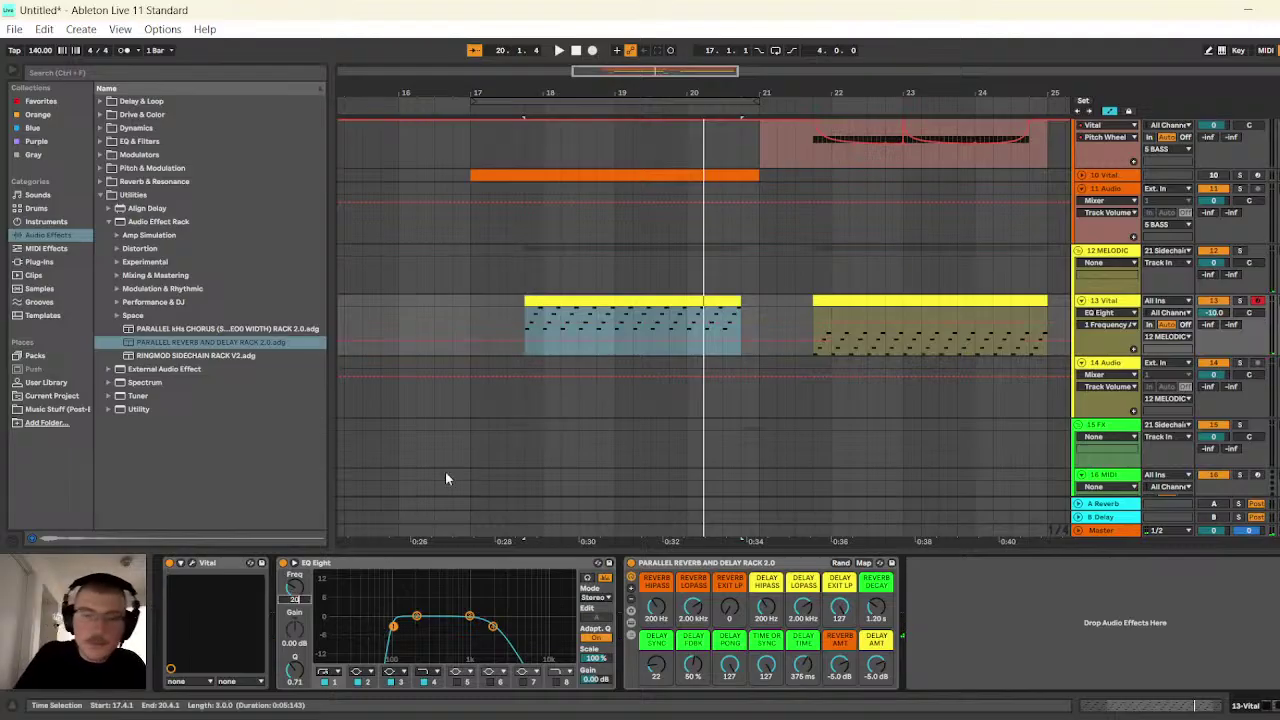
pyautogui.press('Return')
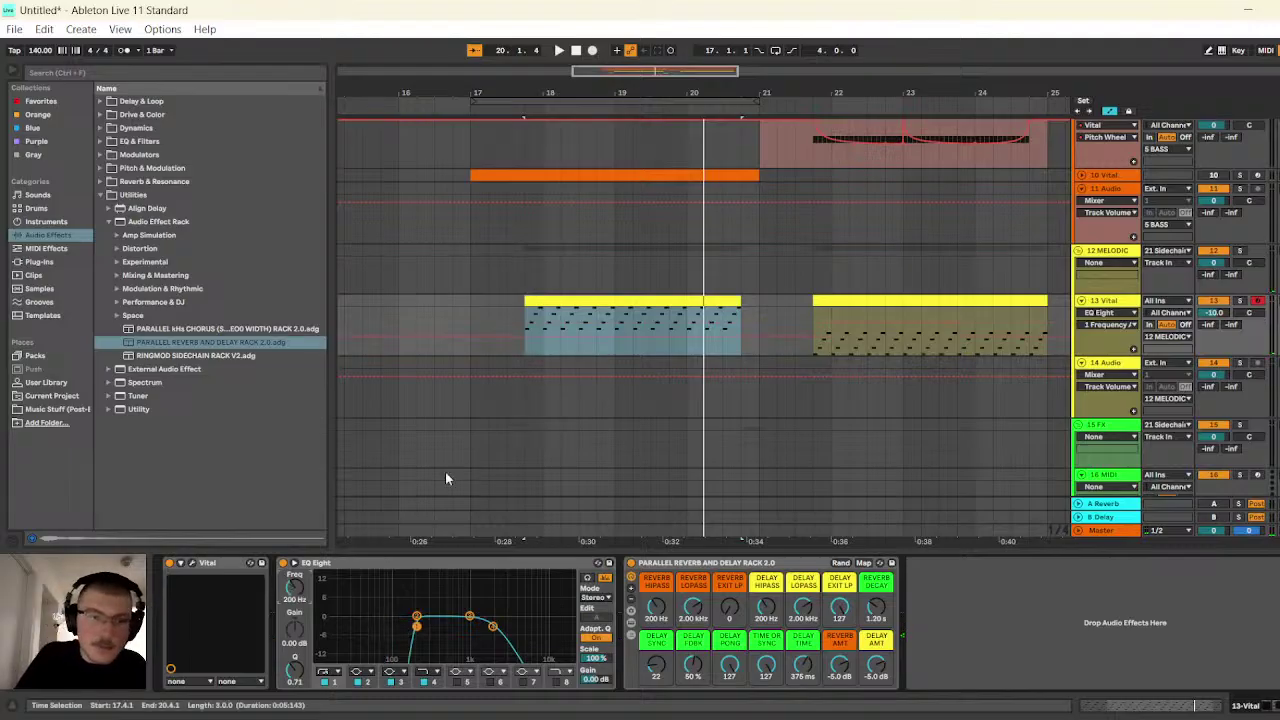
pyautogui.click(559, 50)
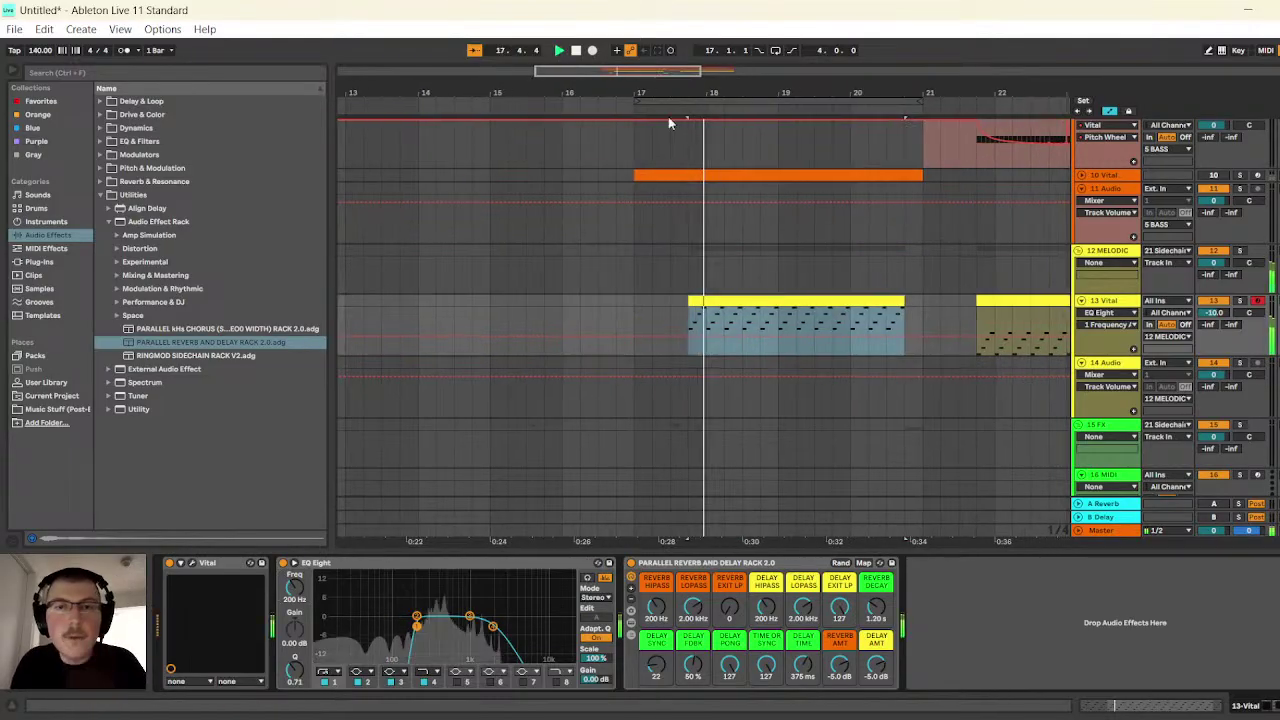
pyautogui.click(576, 51)
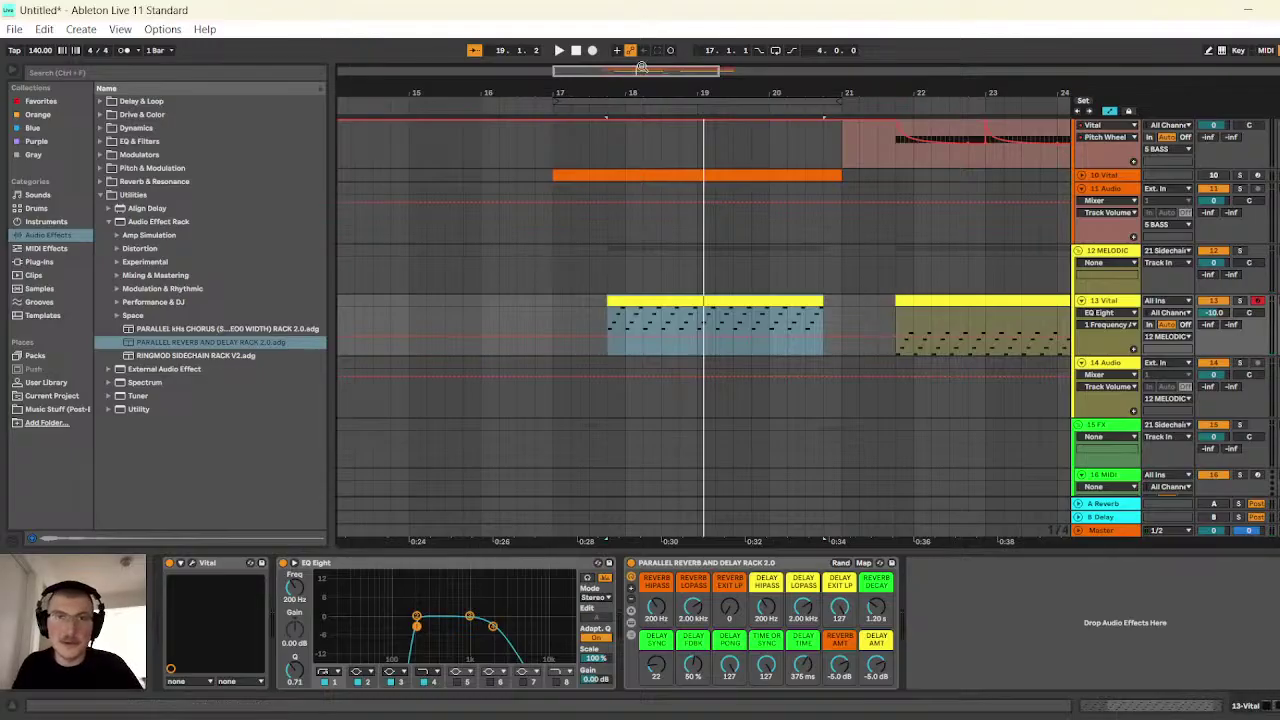
# - Replace the second arpeggio clip with a copy of the raised one at 21.4.1, deleting the leftover from 24.4.1 to 25.1.1
pyautogui.moveTo(641, 67); pyautogui.dragTo(722, 148)
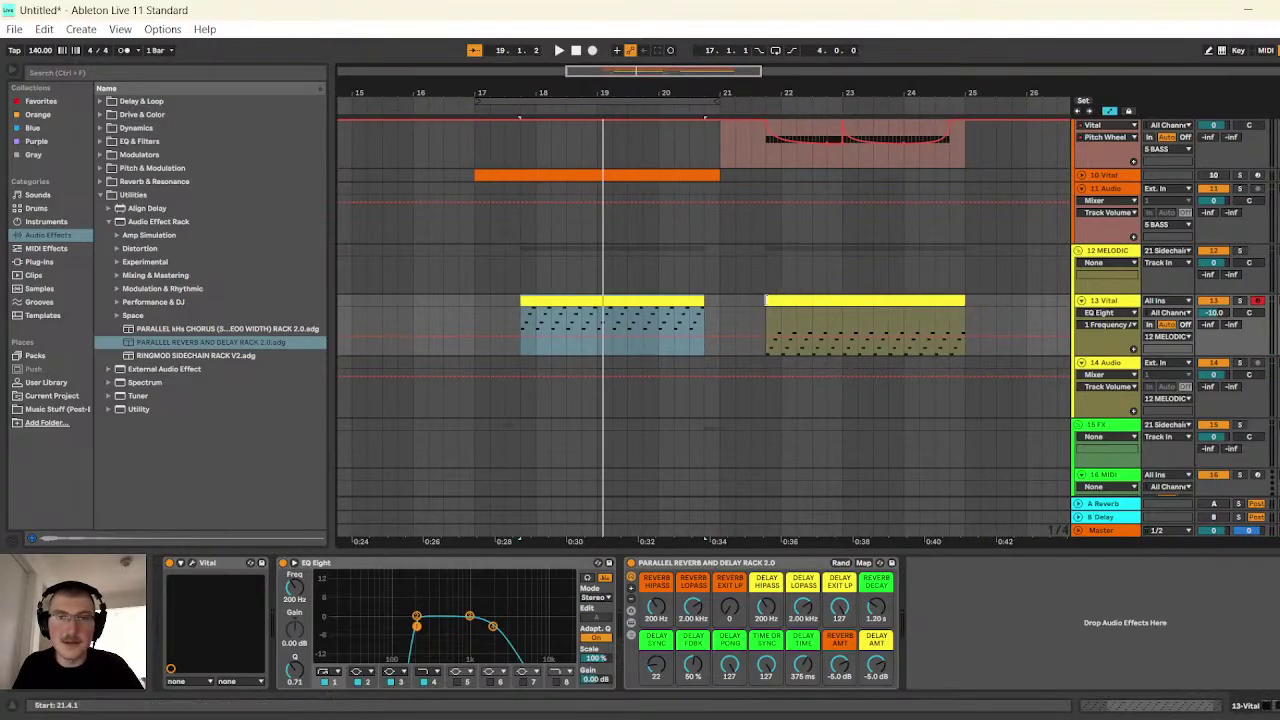
pyautogui.click(770, 300)
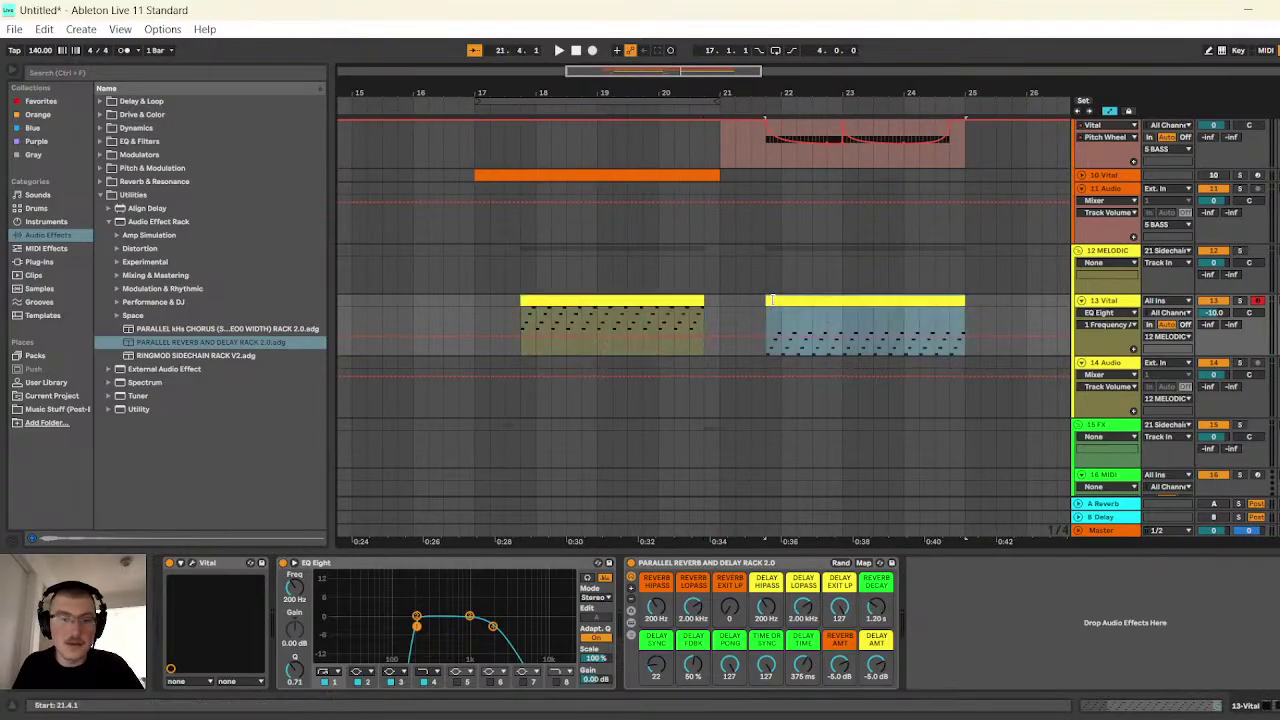
pyautogui.click(957, 306)
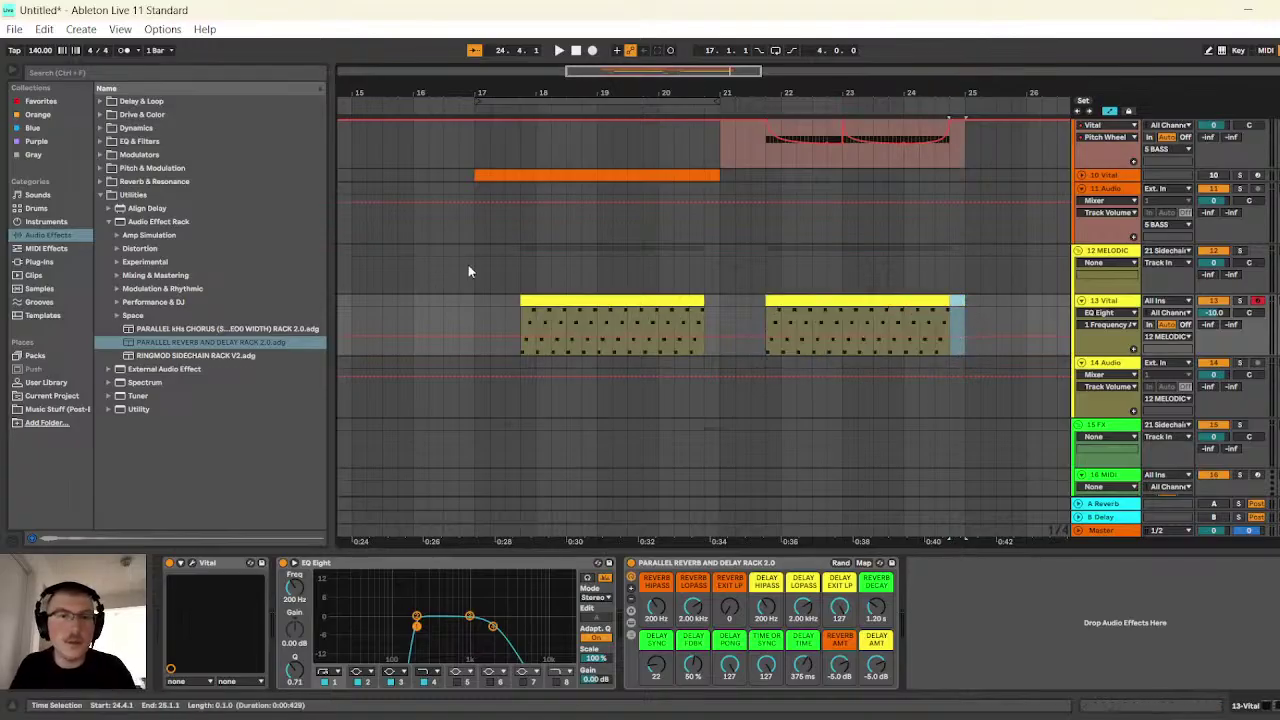
# - Play the drop from bar 17 and review the arpeggio against the drum and bass tracks
pyautogui.click(468, 271)
pyautogui.click(559, 50)
pyautogui.scroll(5, 666, 294)
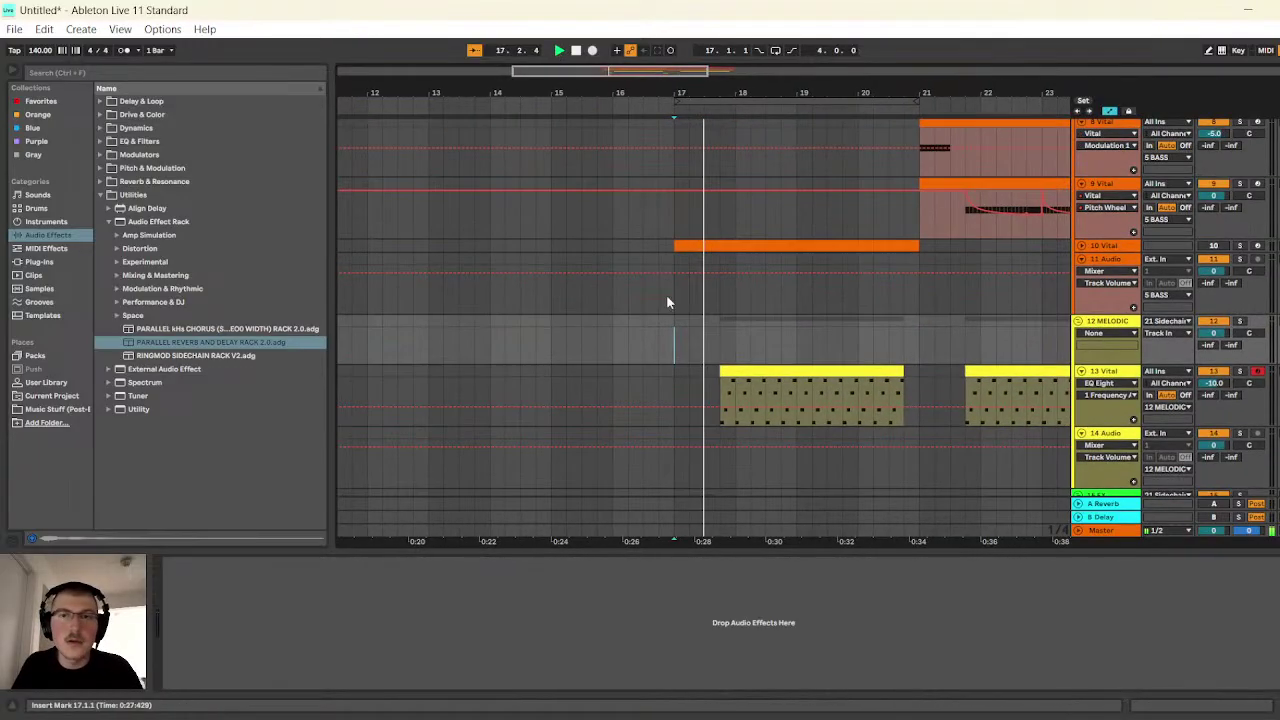
pyautogui.scroll(3, 675, 296)
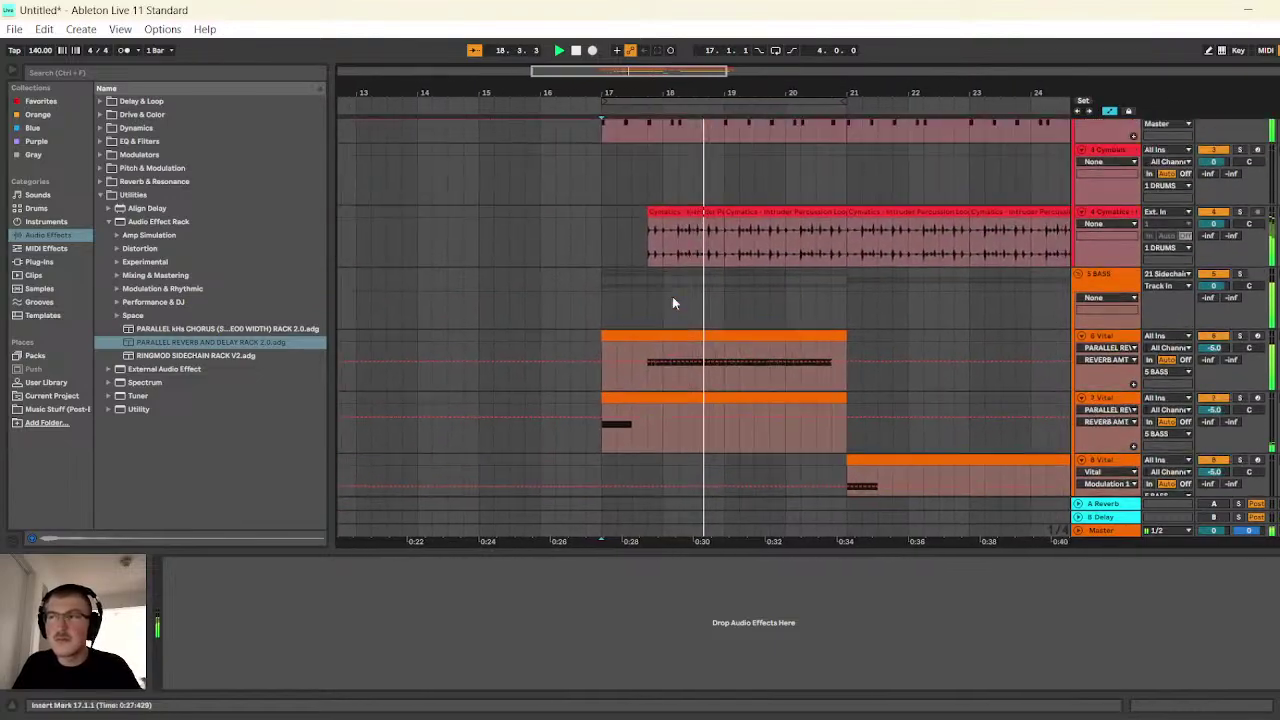
pyautogui.scroll(-8, 760, 330)
pyautogui.scroll(-6, 849, 353)
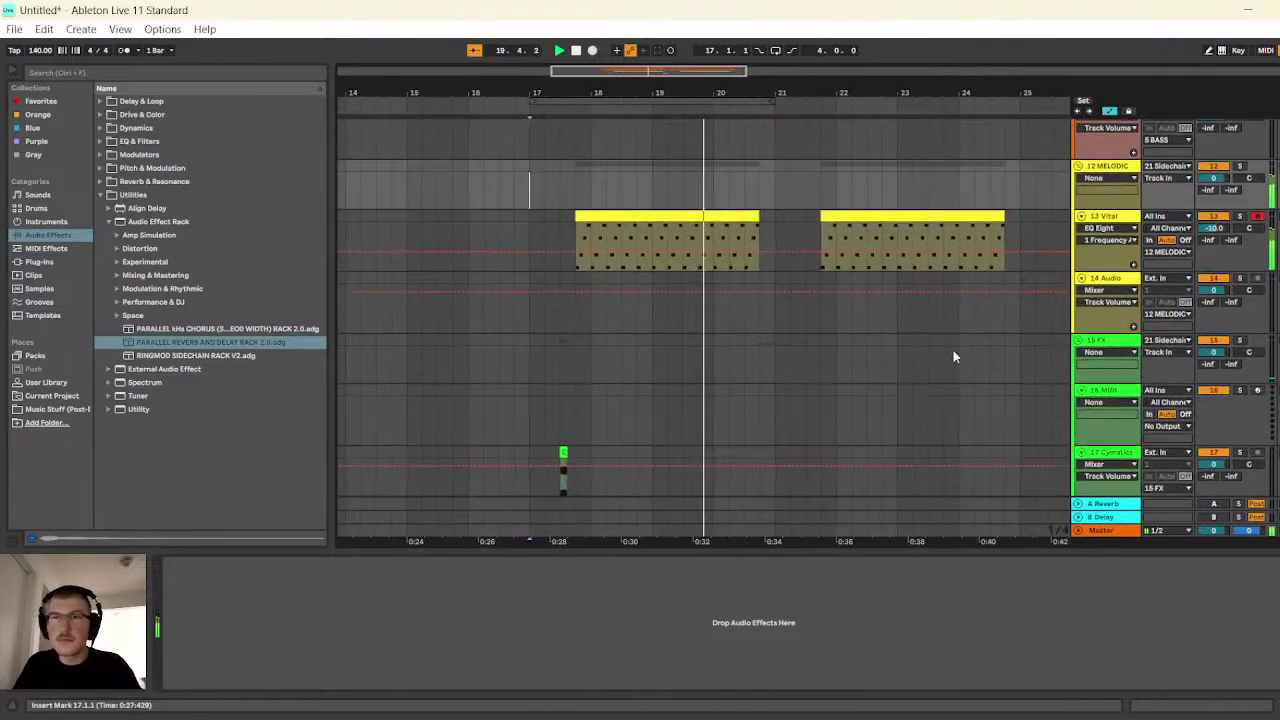
# - Lengthen the Envelope 1 attack slightly in track 13's Vital and audition the softened pluck from bar 17
pyautogui.click(1108, 216)
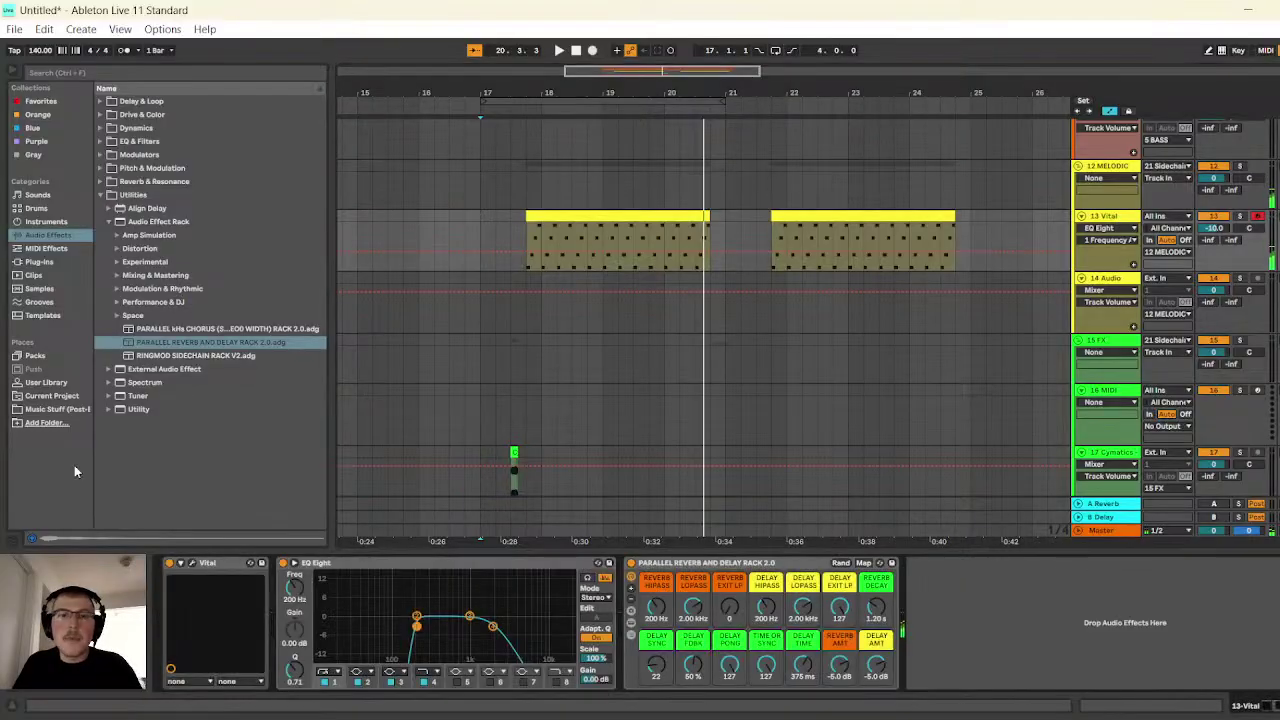
pyautogui.click(196, 563)
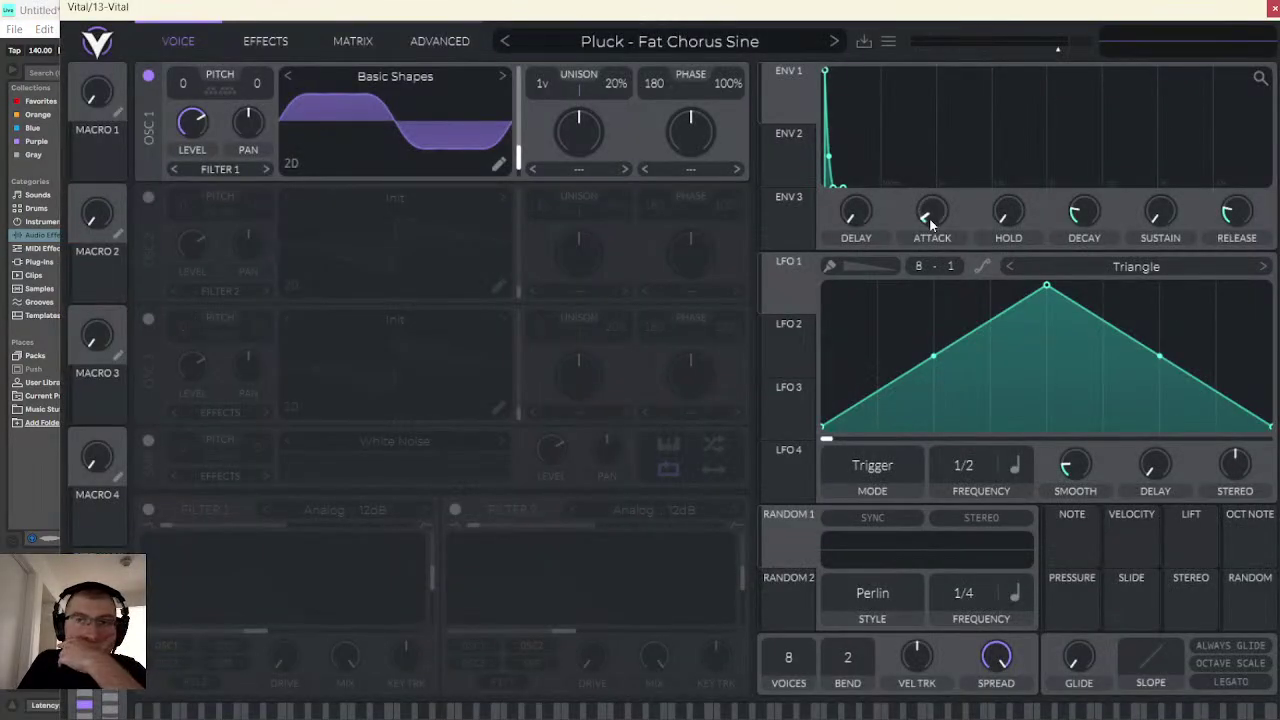
pyautogui.moveTo(930, 224); pyautogui.dragTo(931, 216)
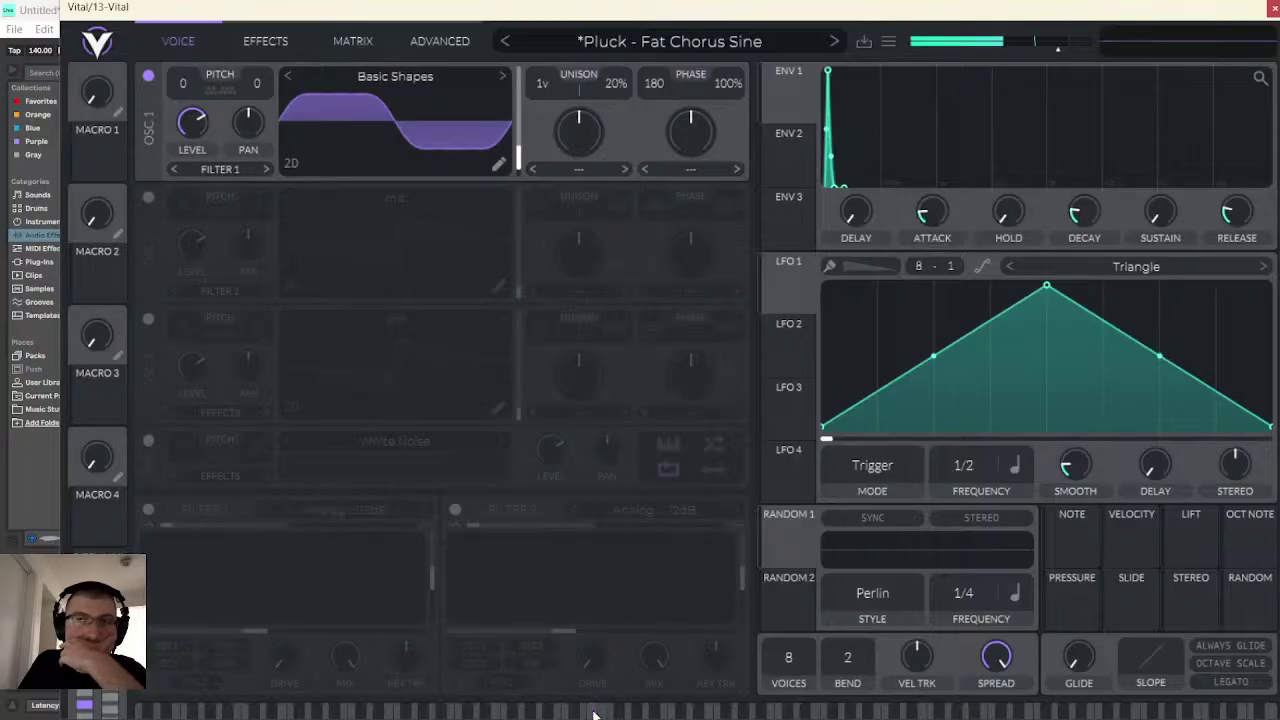
pyautogui.click(1262, 12)
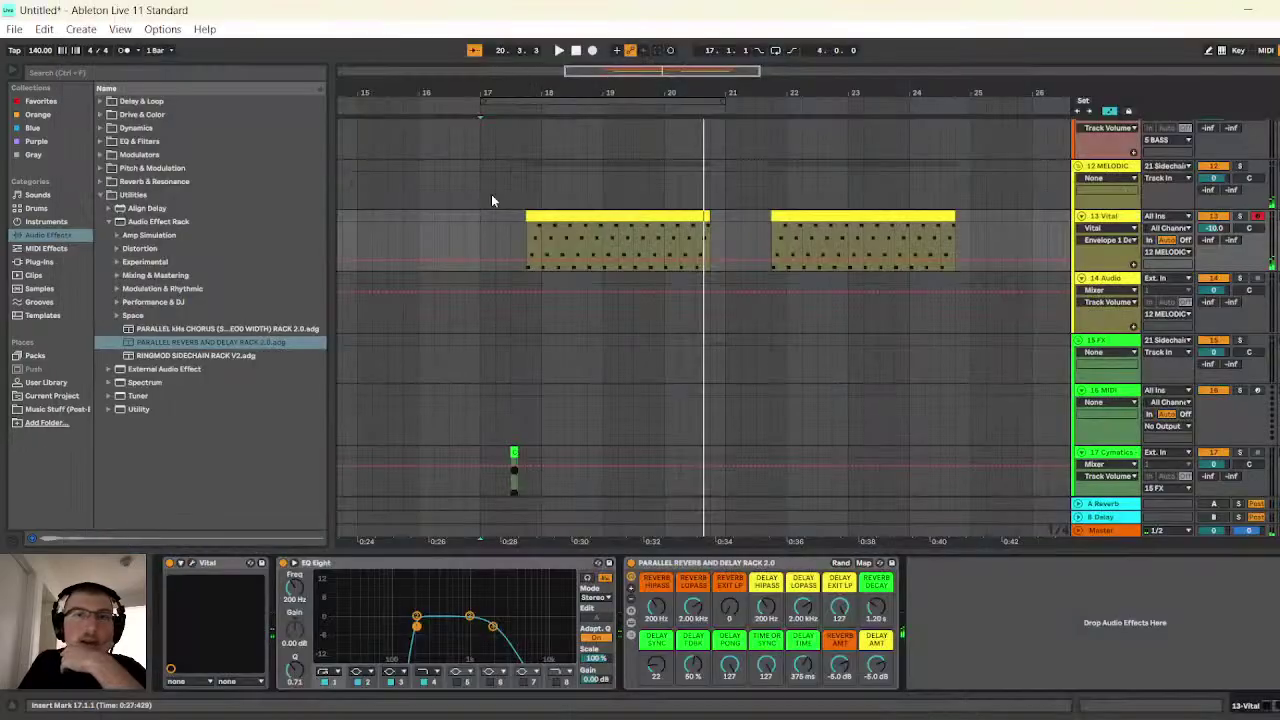
pyautogui.click(560, 50)
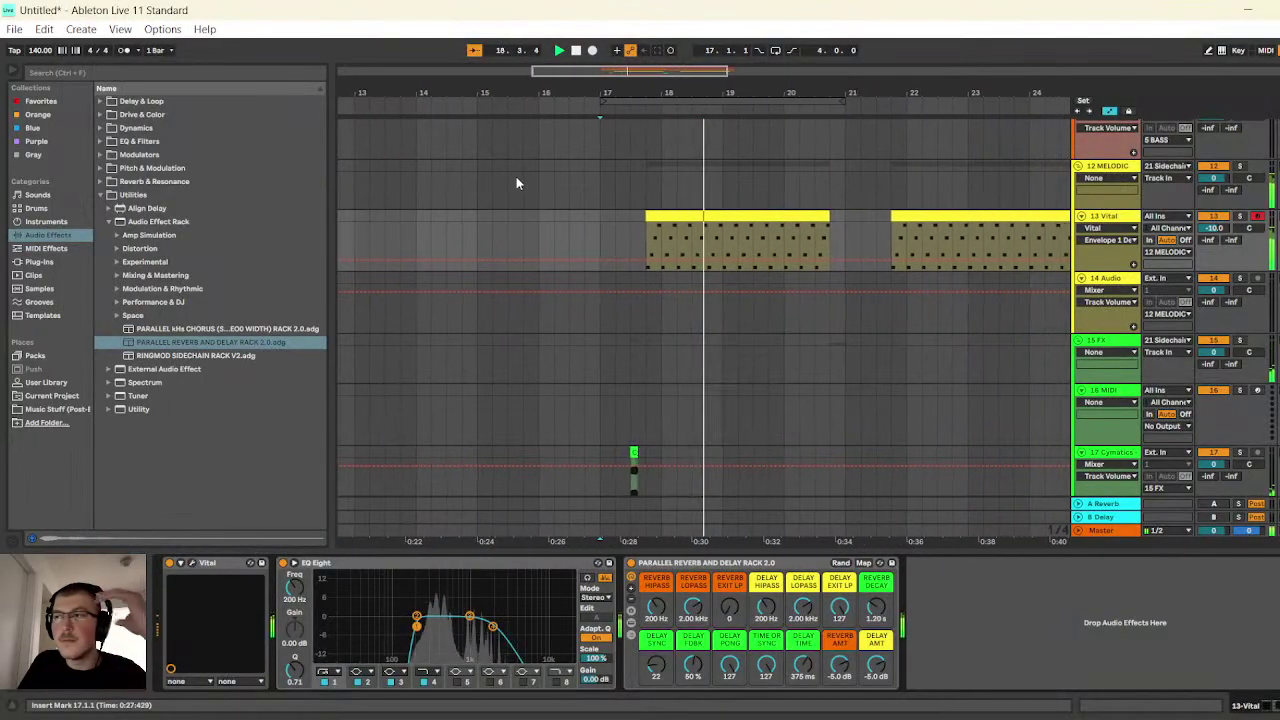
pyautogui.click(576, 51)
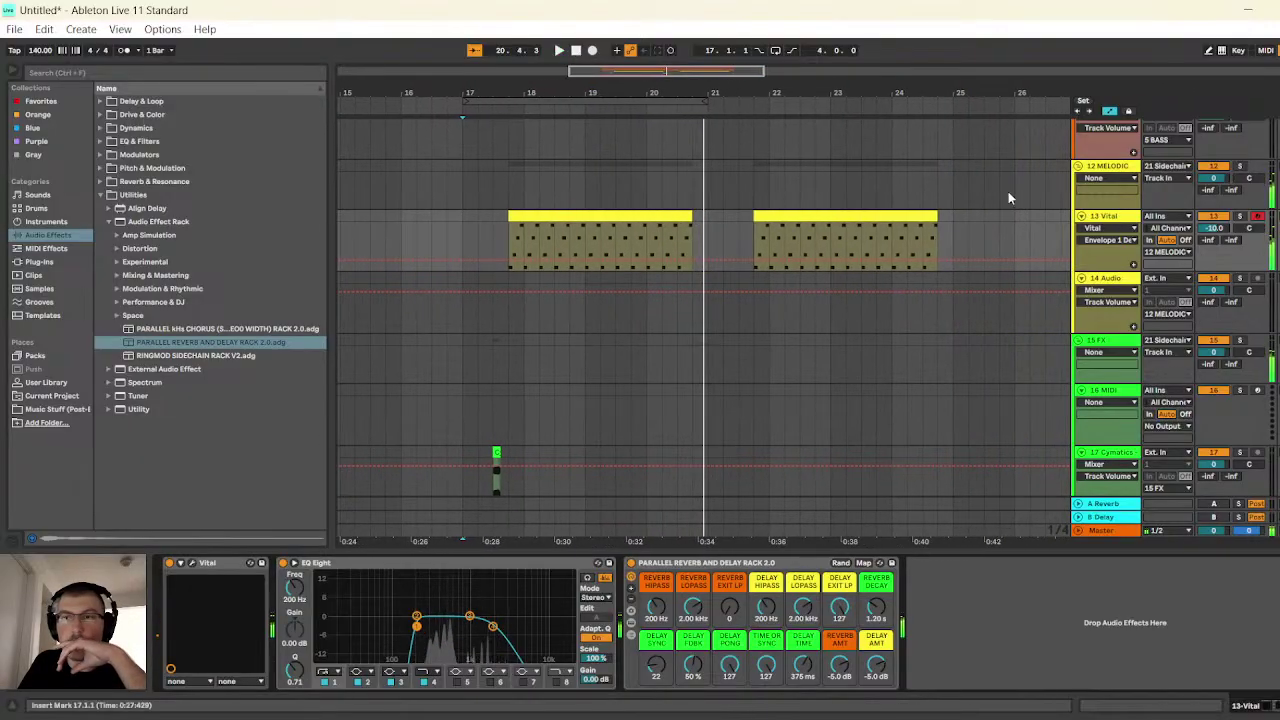
# - Lower track 13's volume to -16 dB and audition the arpeggio in the drop from bar 17
pyautogui.click(1226, 230)
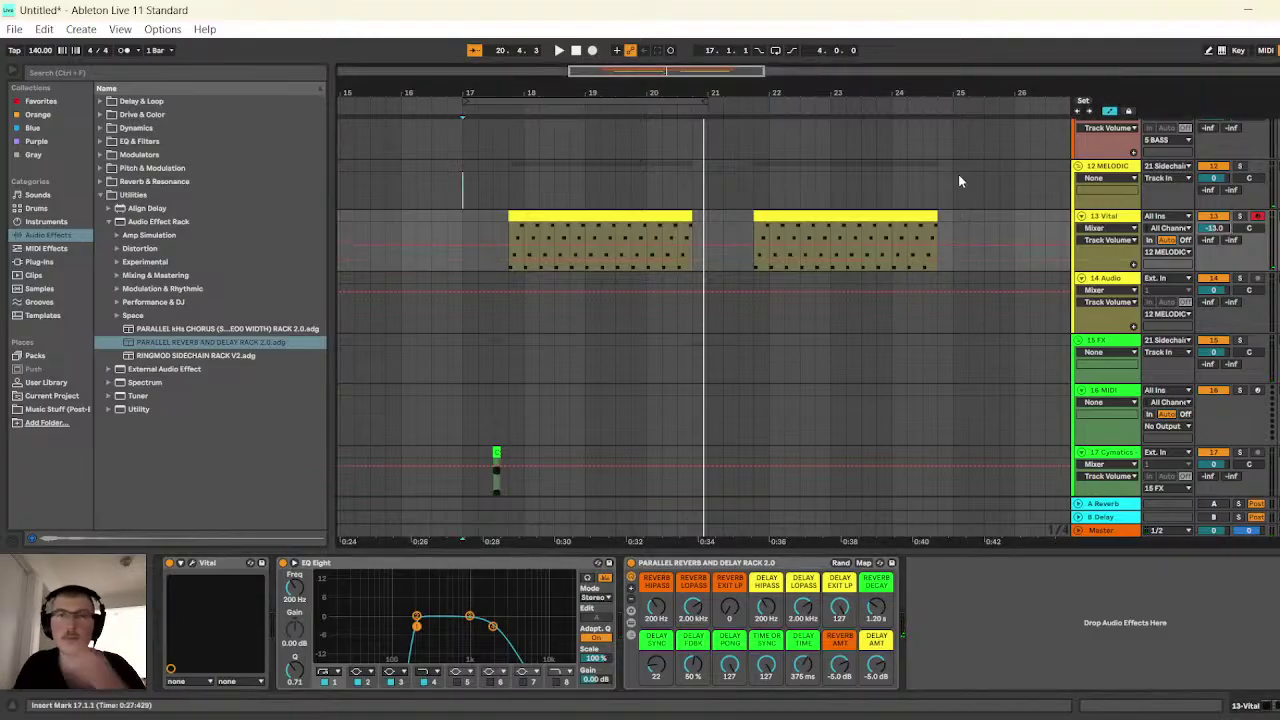
pyautogui.click(558, 51)
pyautogui.scroll(3, 622, 253)
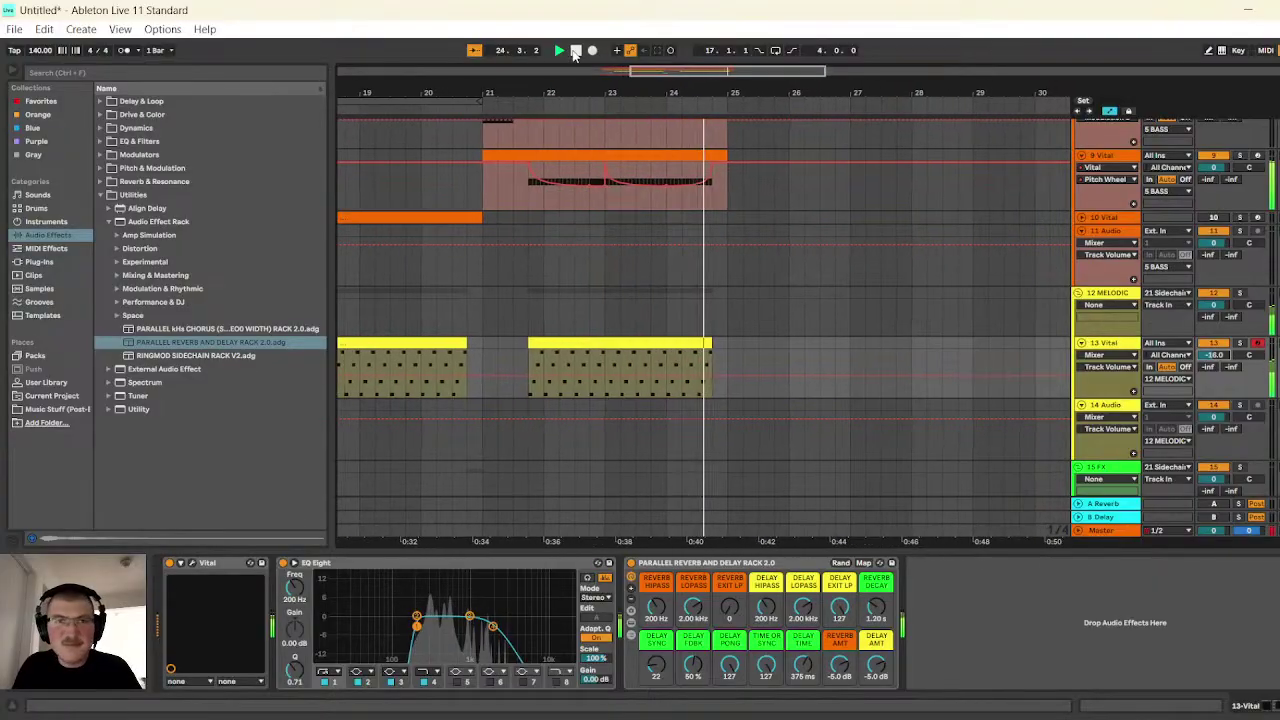
pyautogui.scroll(10, 790, 330)
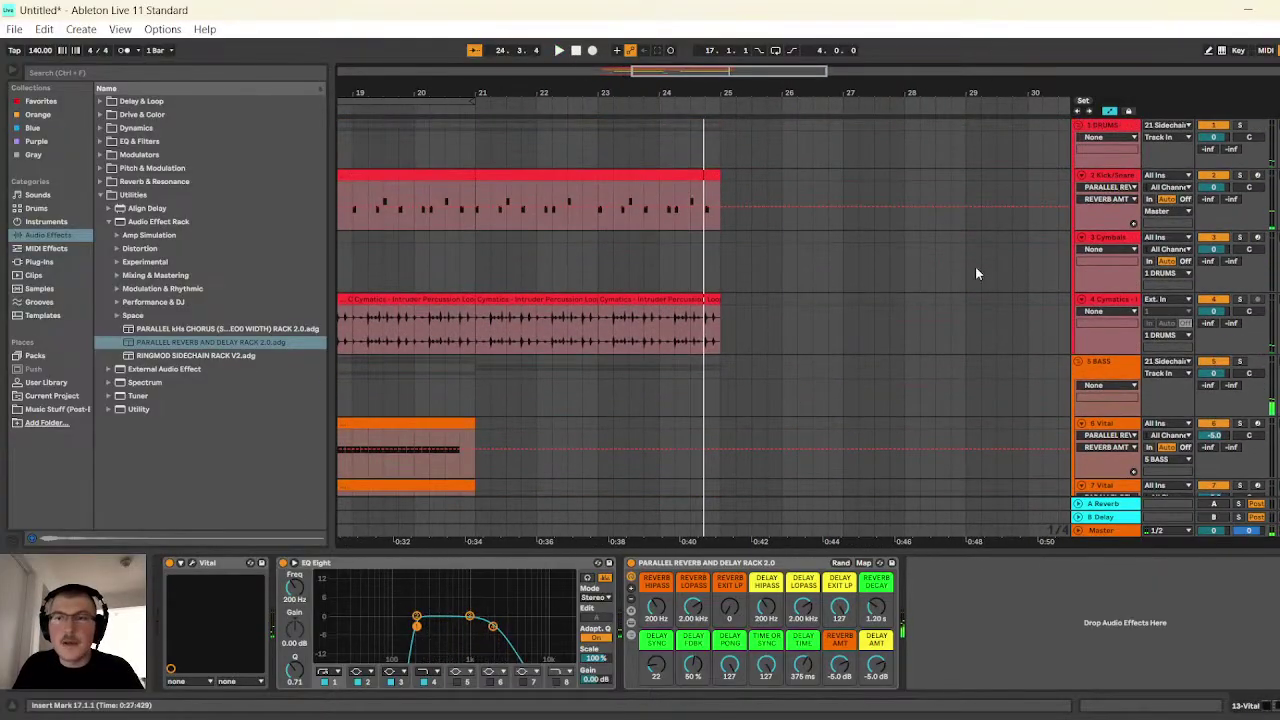
# - Add EQ Eight to the Cymatics percussion loop on track 4 and play the drop
pyautogui.click(1095, 301)
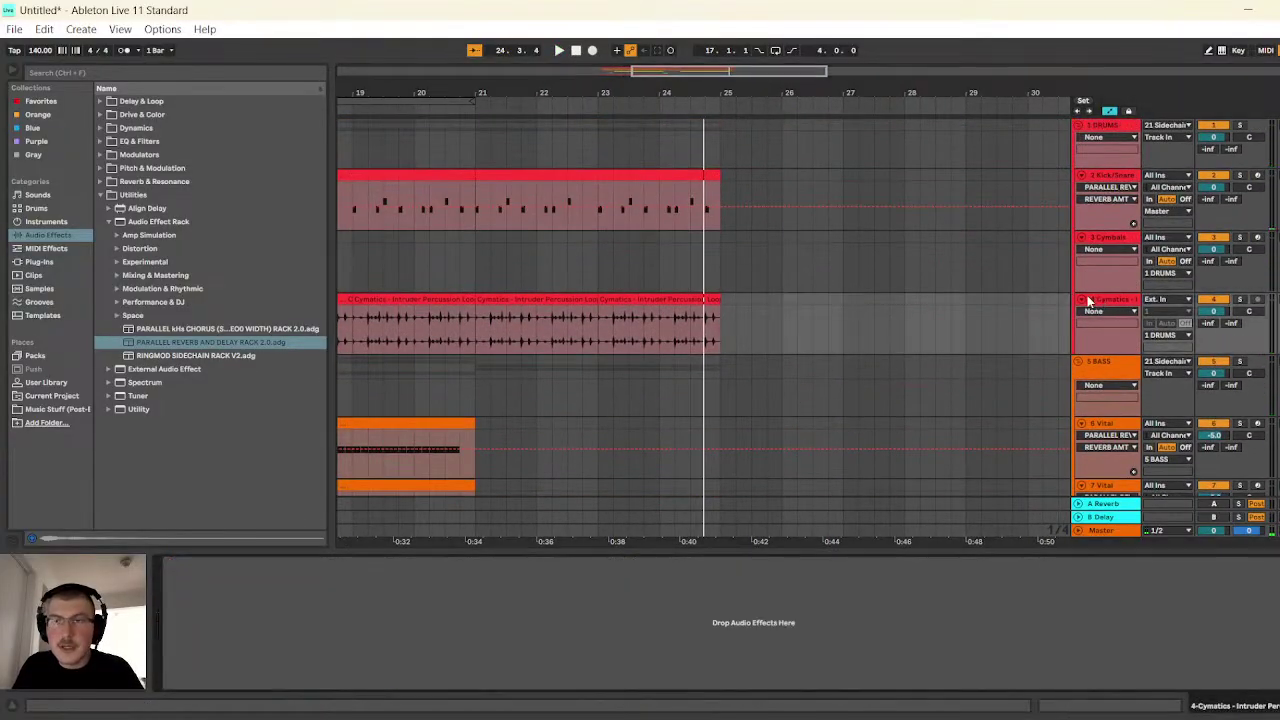
pyautogui.click(100, 147)
pyautogui.moveTo(140, 182); pyautogui.dragTo(148, 181)
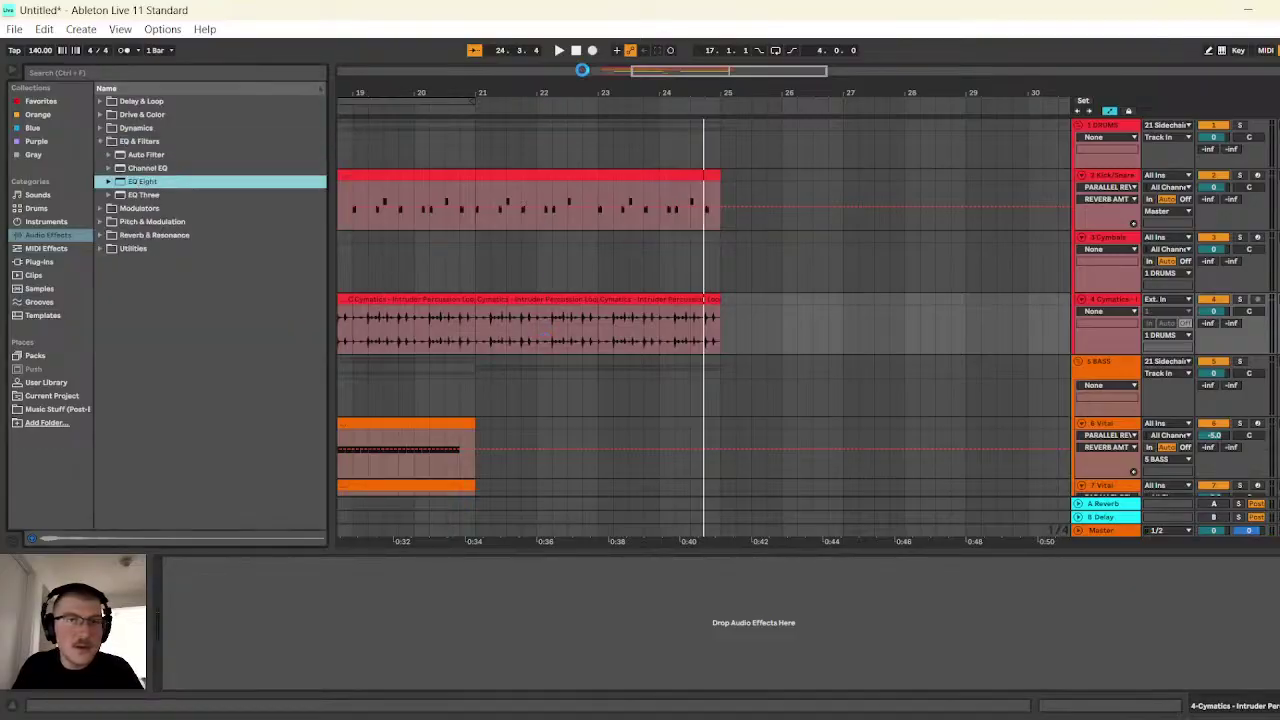
pyautogui.doubleClick(142, 181)
pyautogui.click(559, 50)
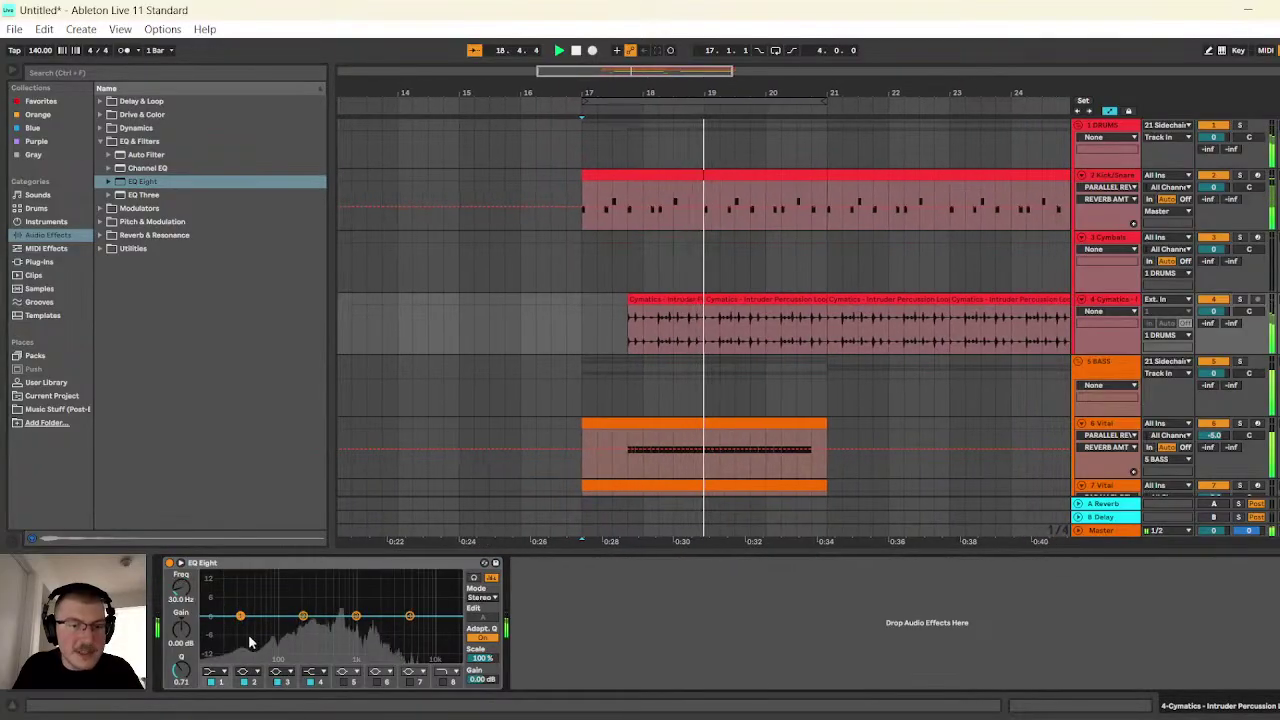
# - Change band 1 of track 4's EQ Eight to a low cut and set its frequency to 200 Hz
pyautogui.click(215, 671)
pyautogui.click(196, 594)
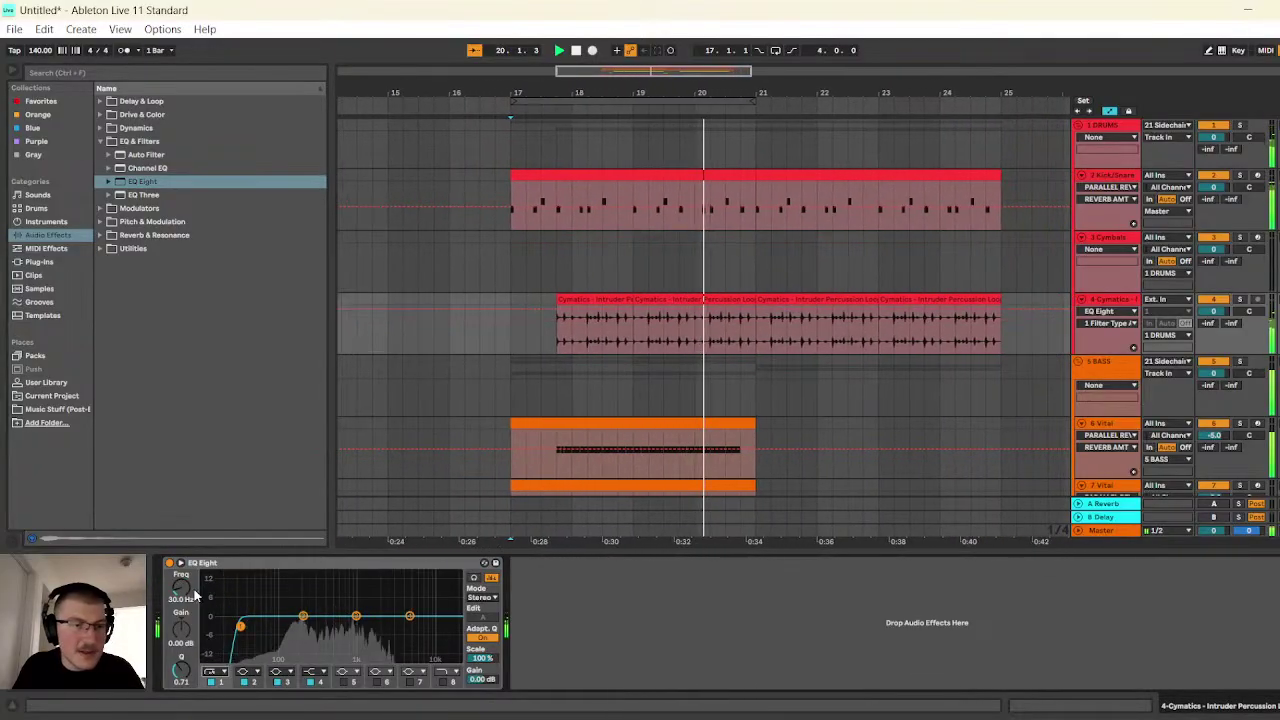
pyautogui.moveTo(196, 594); pyautogui.dragTo(365, 573)
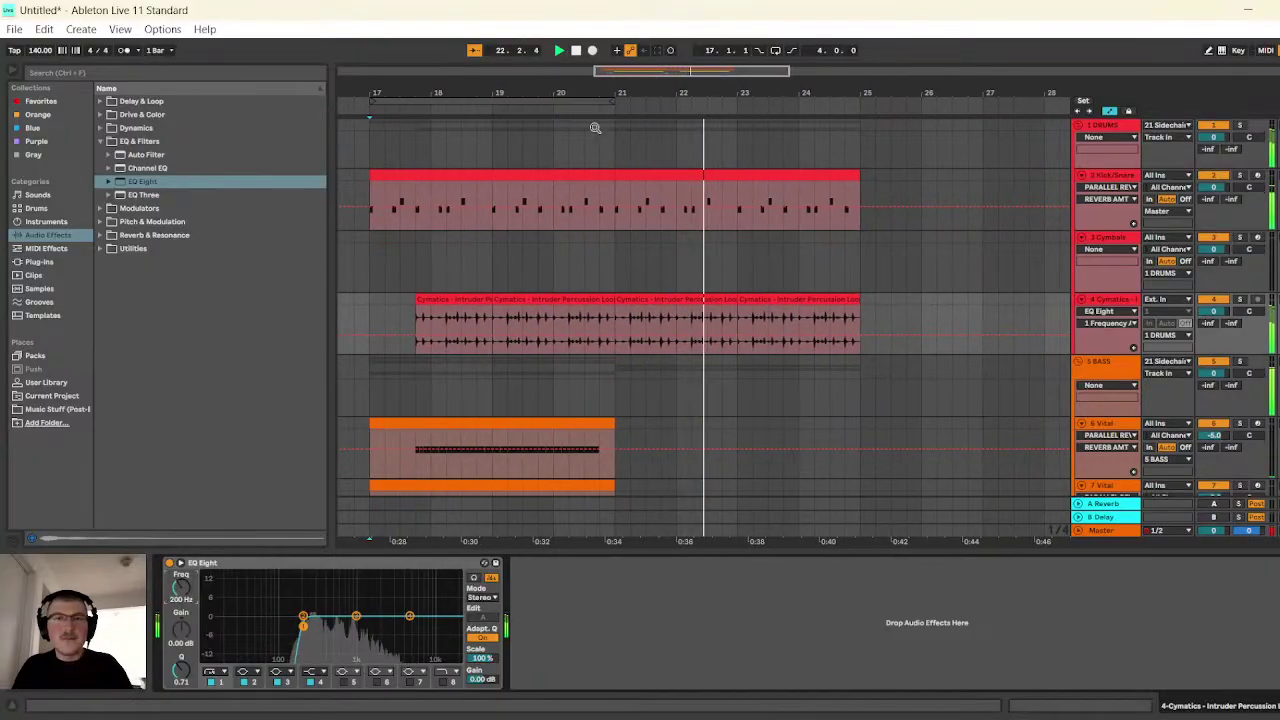
# - Play the drop and review the kick/snare, cymbals and filtered percussion loop against the bass
pyautogui.click(600, 265)
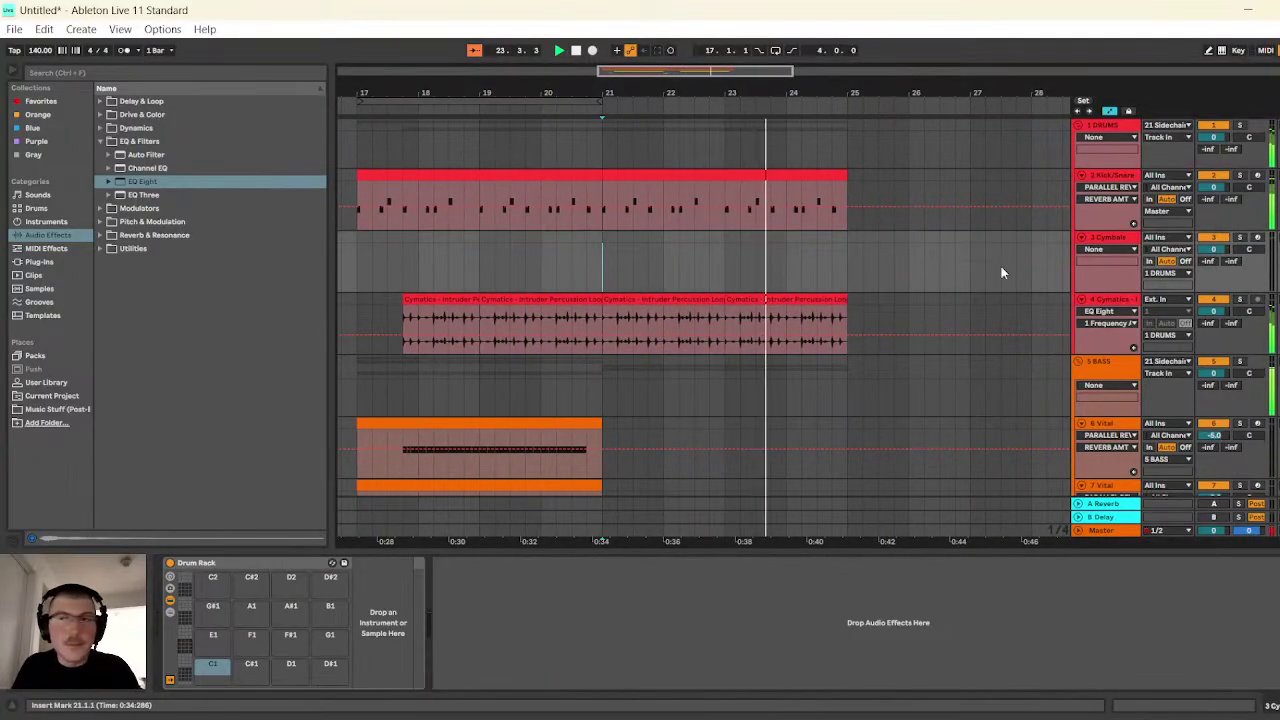
pyautogui.scroll(-2, 836, 389)
pyautogui.scroll(-2, 829, 376)
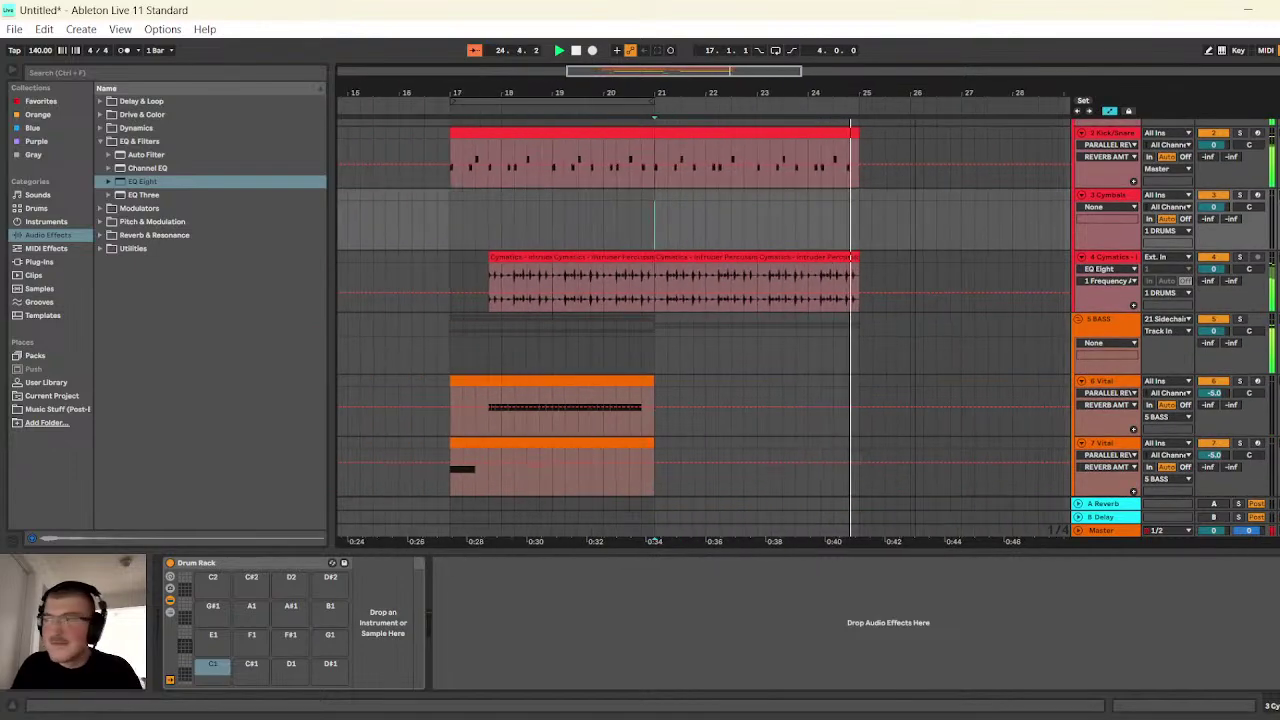
pyautogui.scroll(-2, 810, 318)
pyautogui.scroll(2, 812, 330)
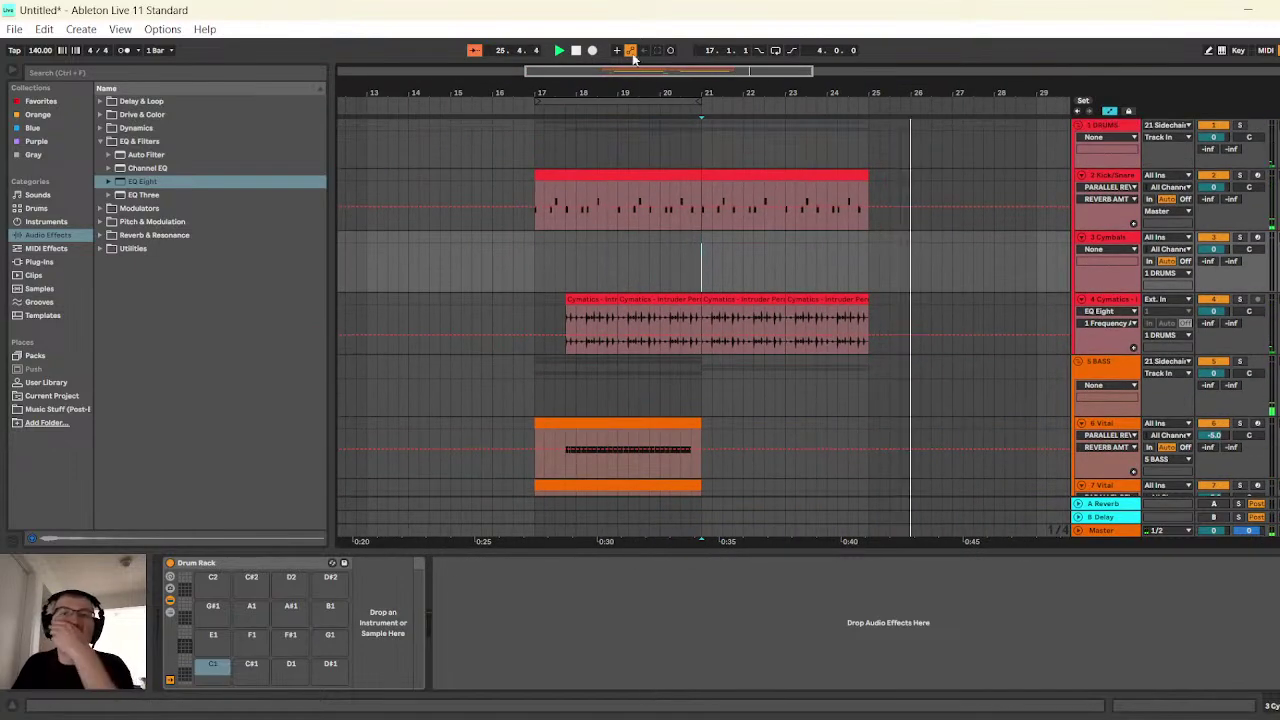
pyautogui.press('Up')
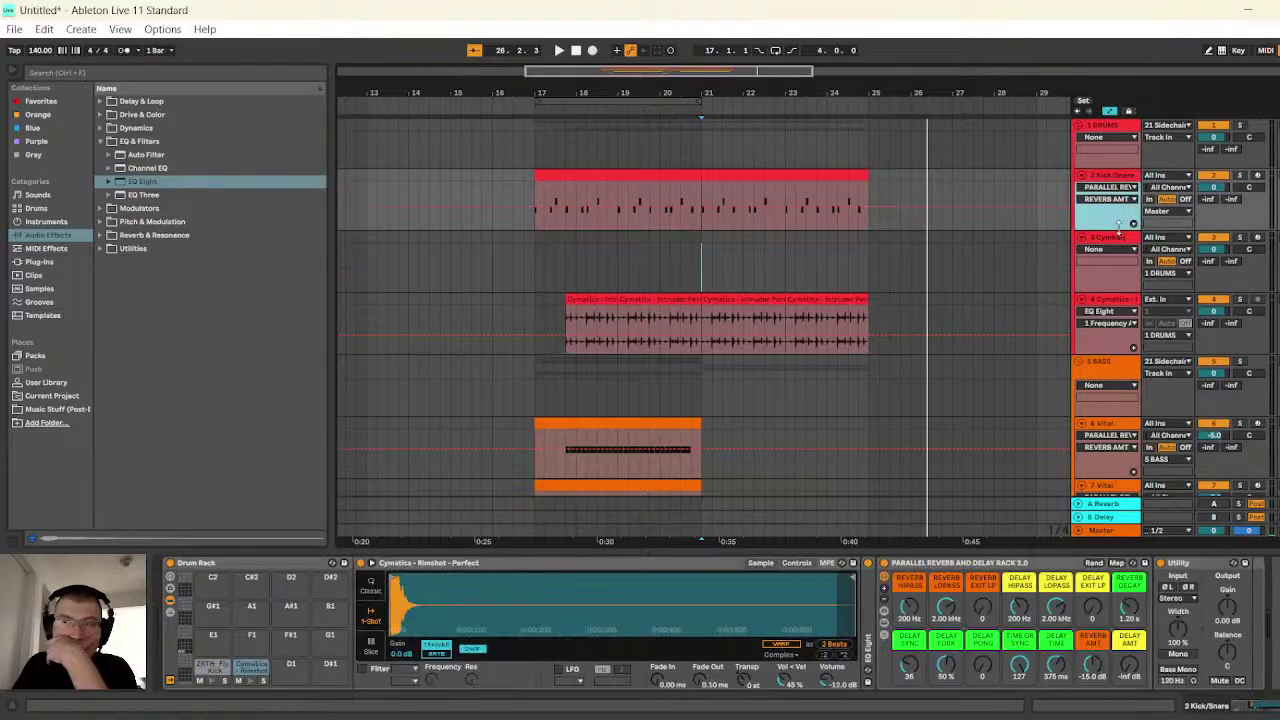
pyautogui.press('Down')
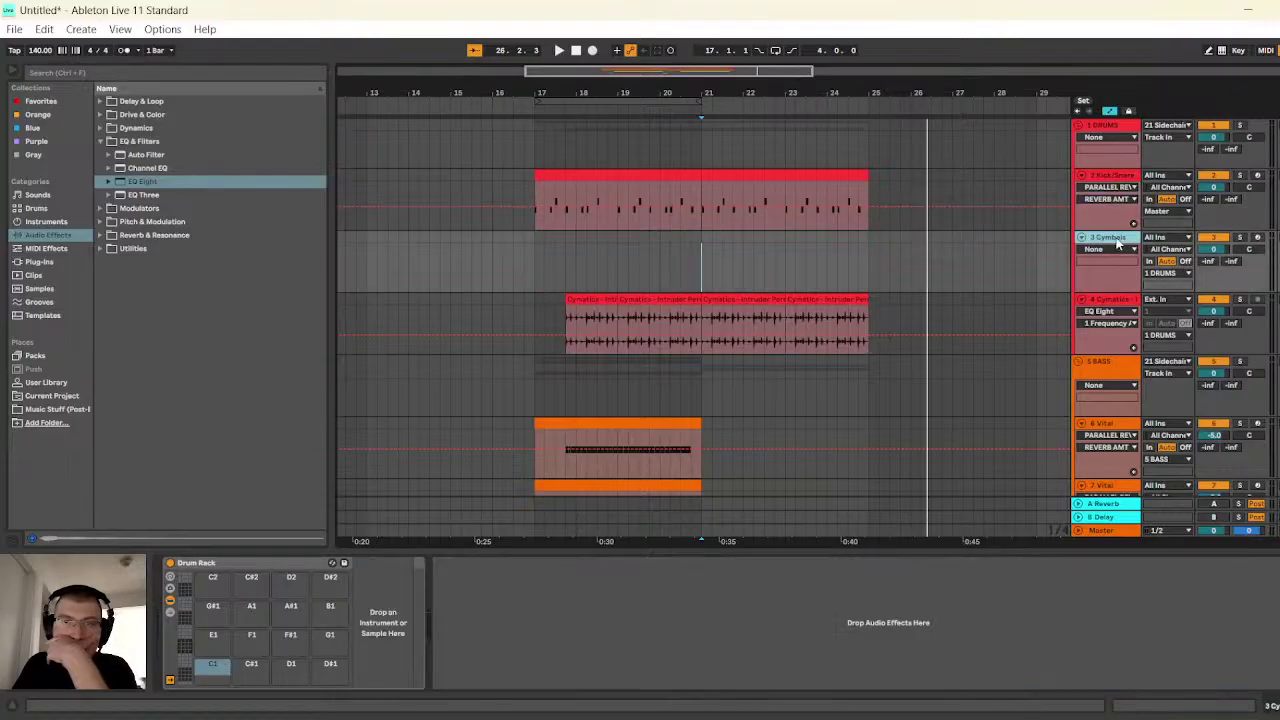
pyautogui.press('space')
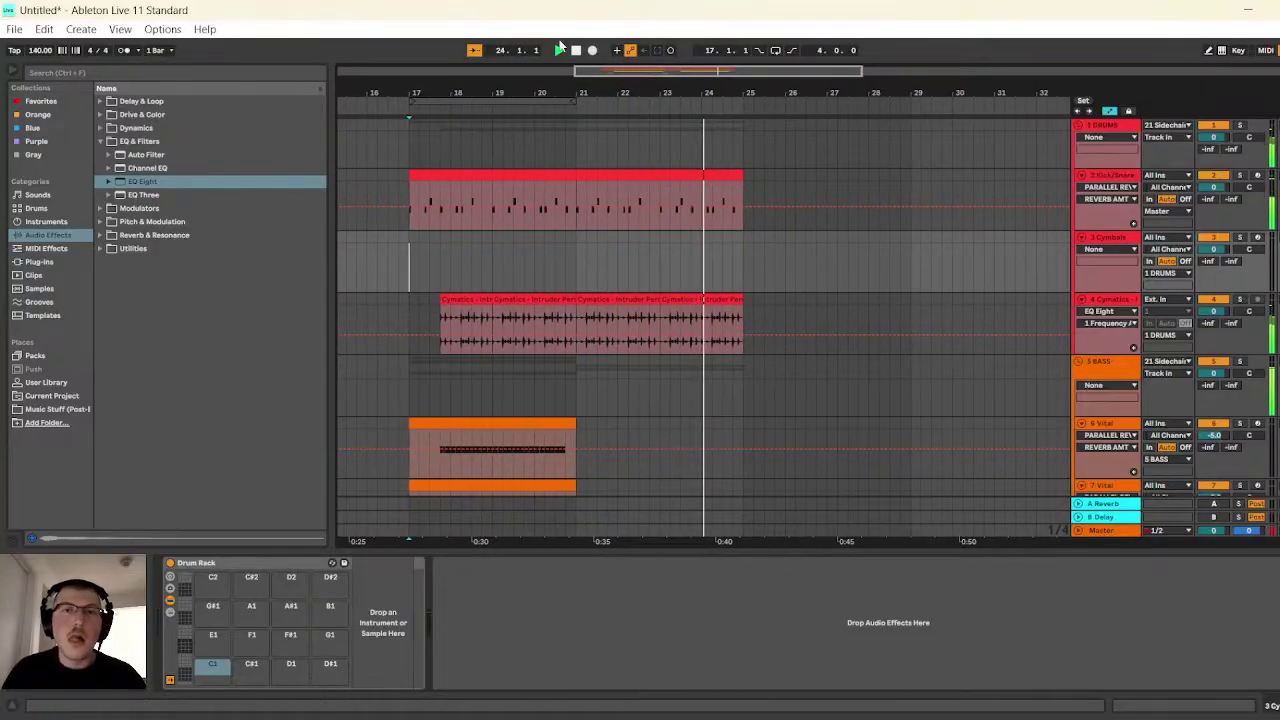
# - Open track 9's Vital and set oscillator 2's Basic Shapes wave to a sine
pyautogui.scroll(-5, 819, 307)
pyautogui.scroll(-2, 912, 401)
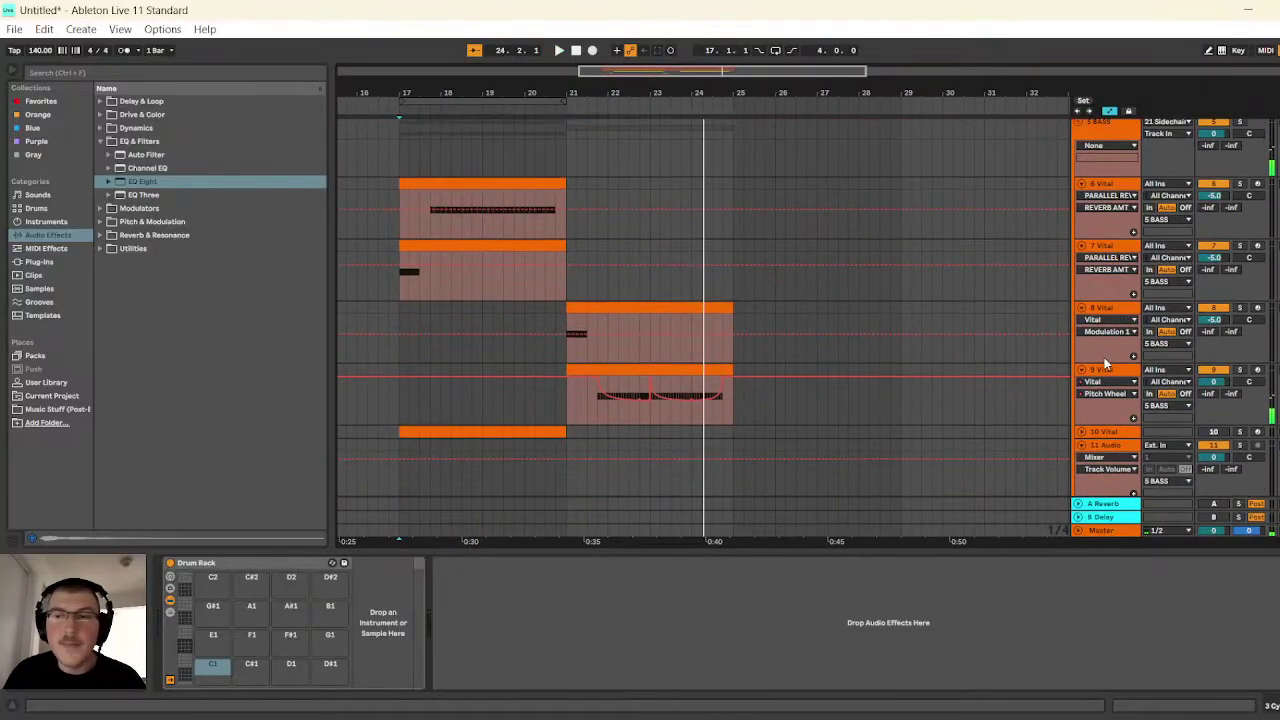
pyautogui.click(1098, 372)
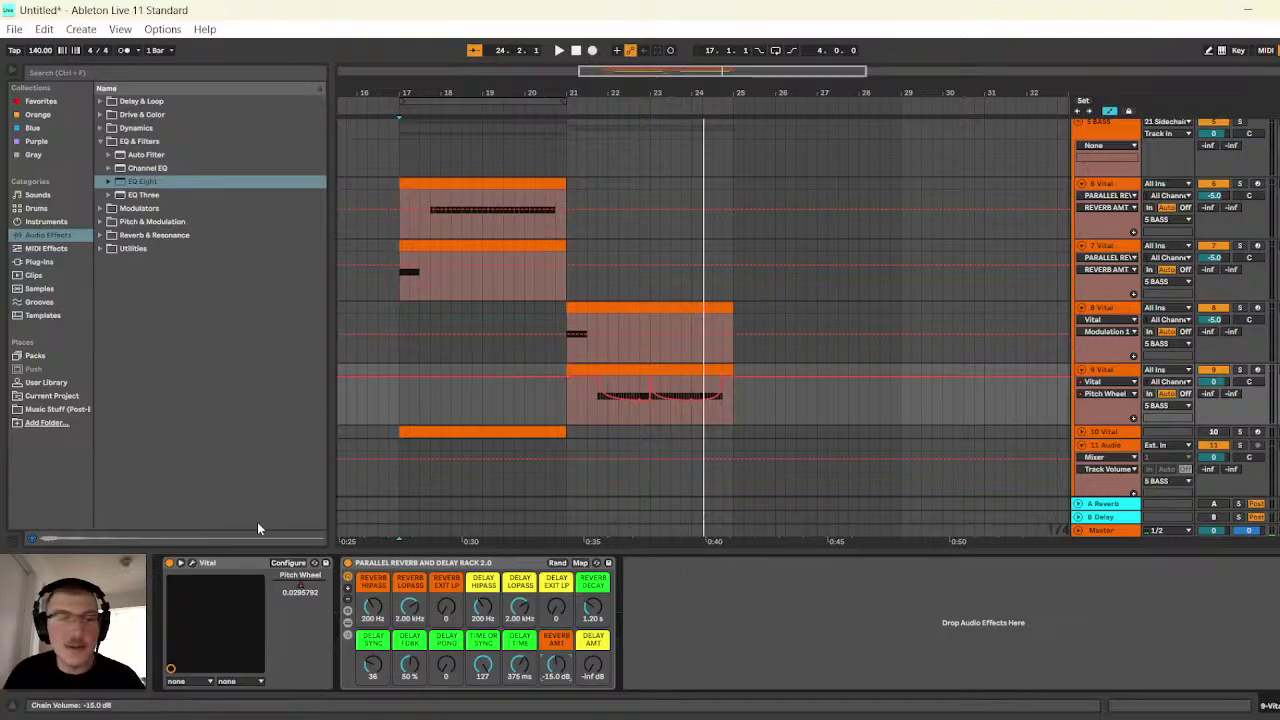
pyautogui.click(194, 564)
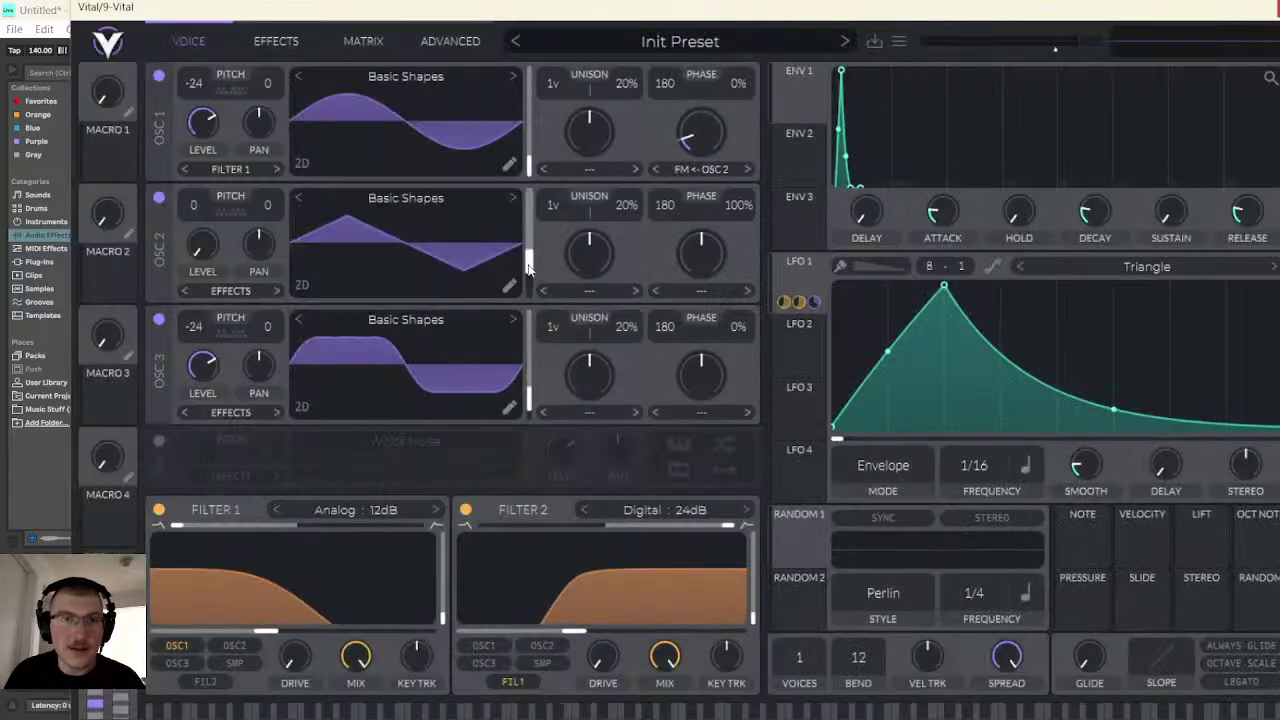
pyautogui.moveTo(529, 265); pyautogui.dragTo(531, 295)
# - Move the Vital window aside, audition the changed bass in the drop from bar 17, and select track 8's clip
pyautogui.moveTo(617, 22); pyautogui.dragTo(617, 185)
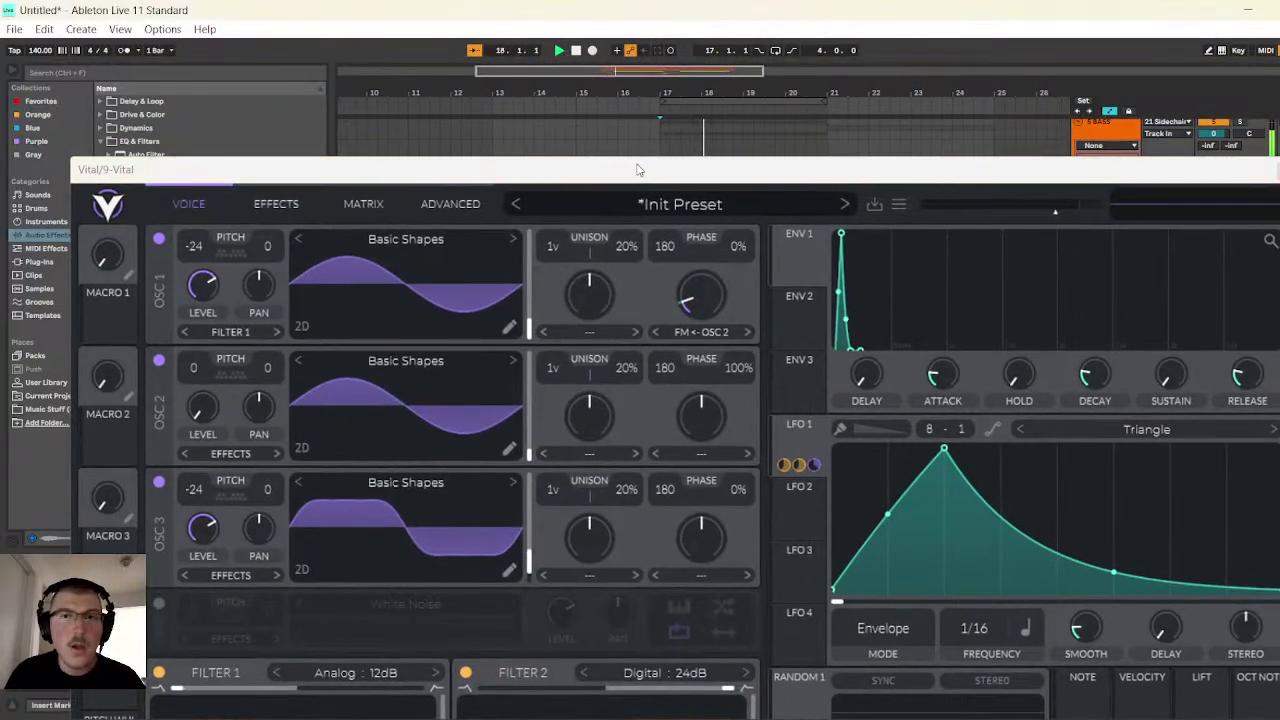
pyautogui.moveTo(640, 175); pyautogui.dragTo(634, 321)
pyautogui.scroll(-2, 840, 212)
pyautogui.click(800, 245)
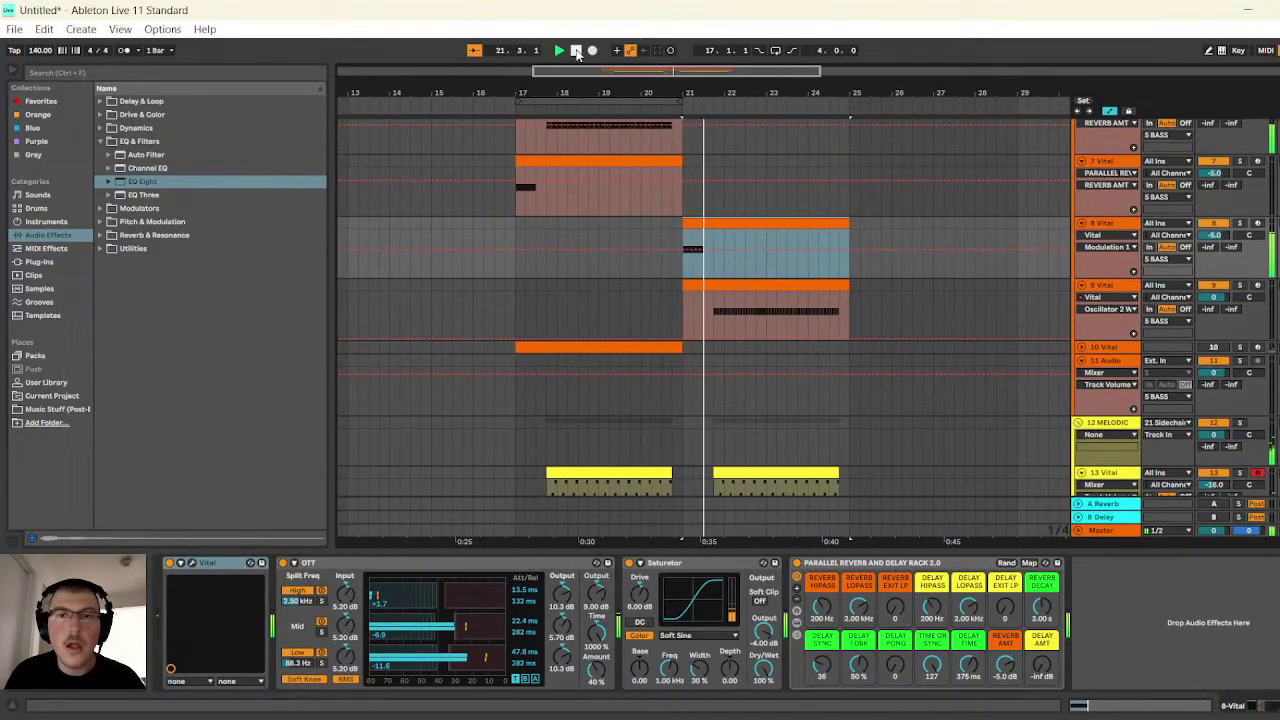
pyautogui.click(576, 50)
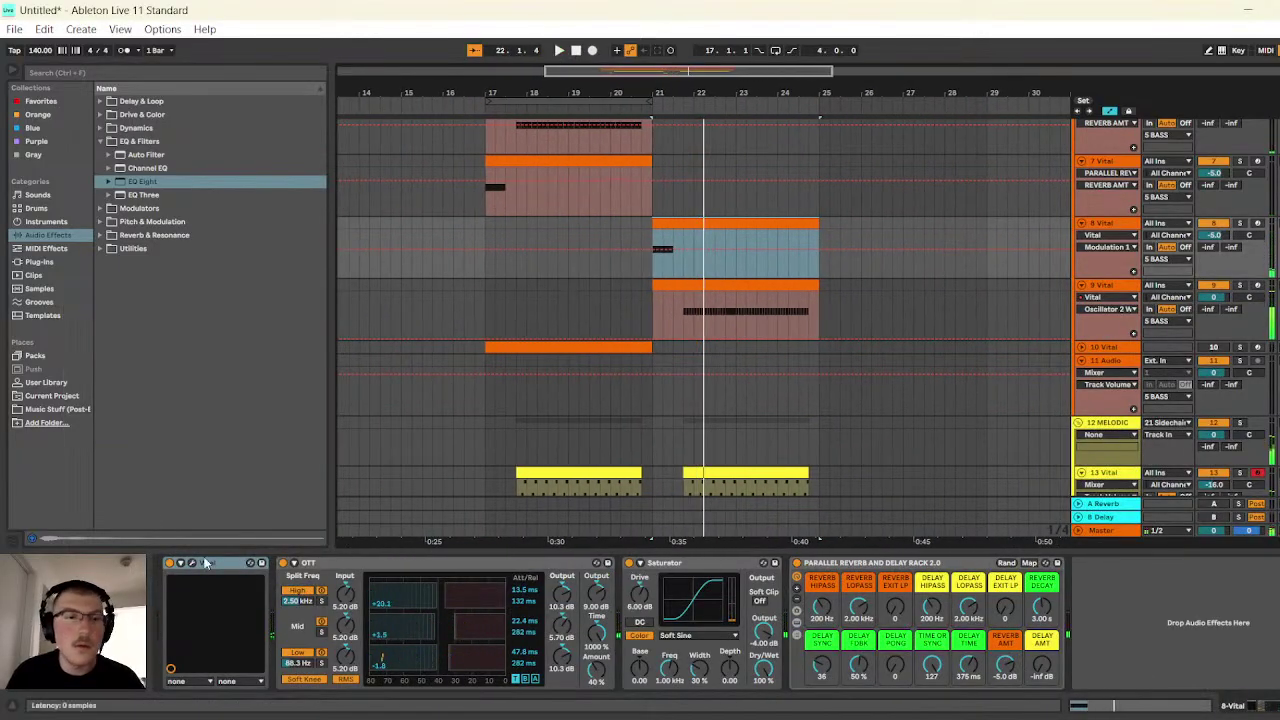
# - Inspect the effects, oscillators and LFO 1 modulation of oscillator 1's FM amount in track 8's Vital
pyautogui.hotkey('ctrl', 'alt', 'p')
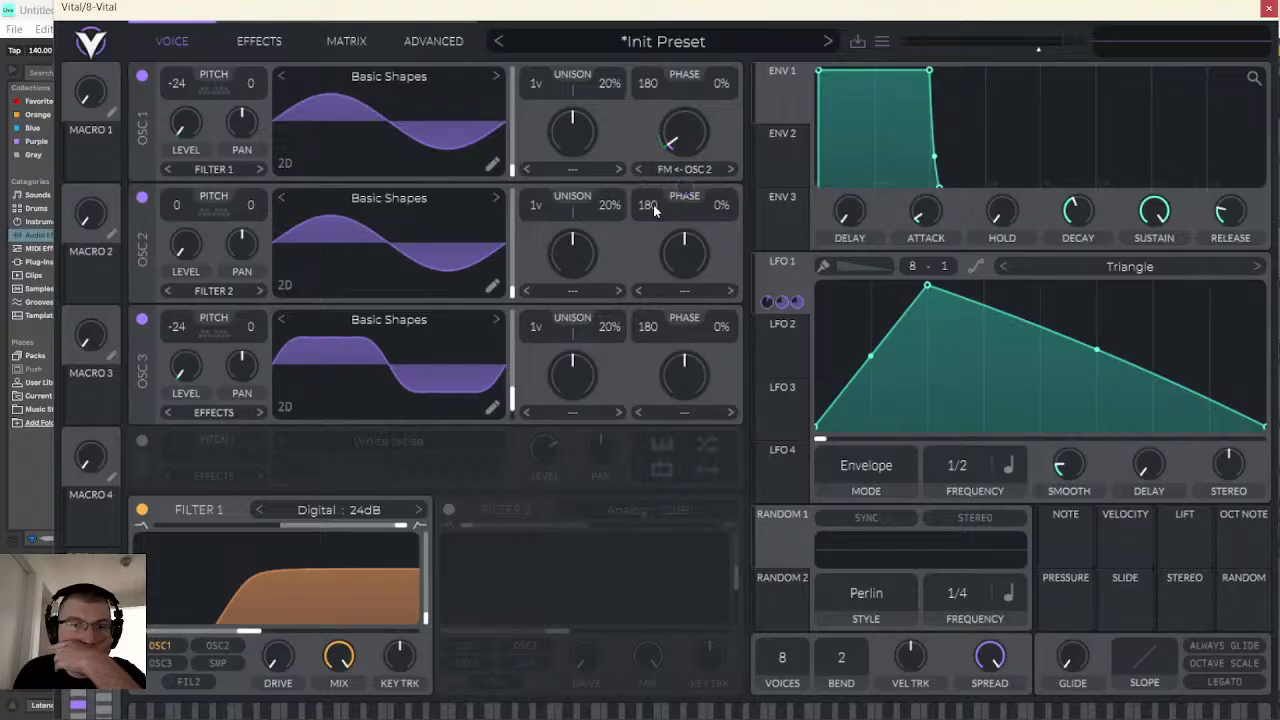
pyautogui.click(259, 40)
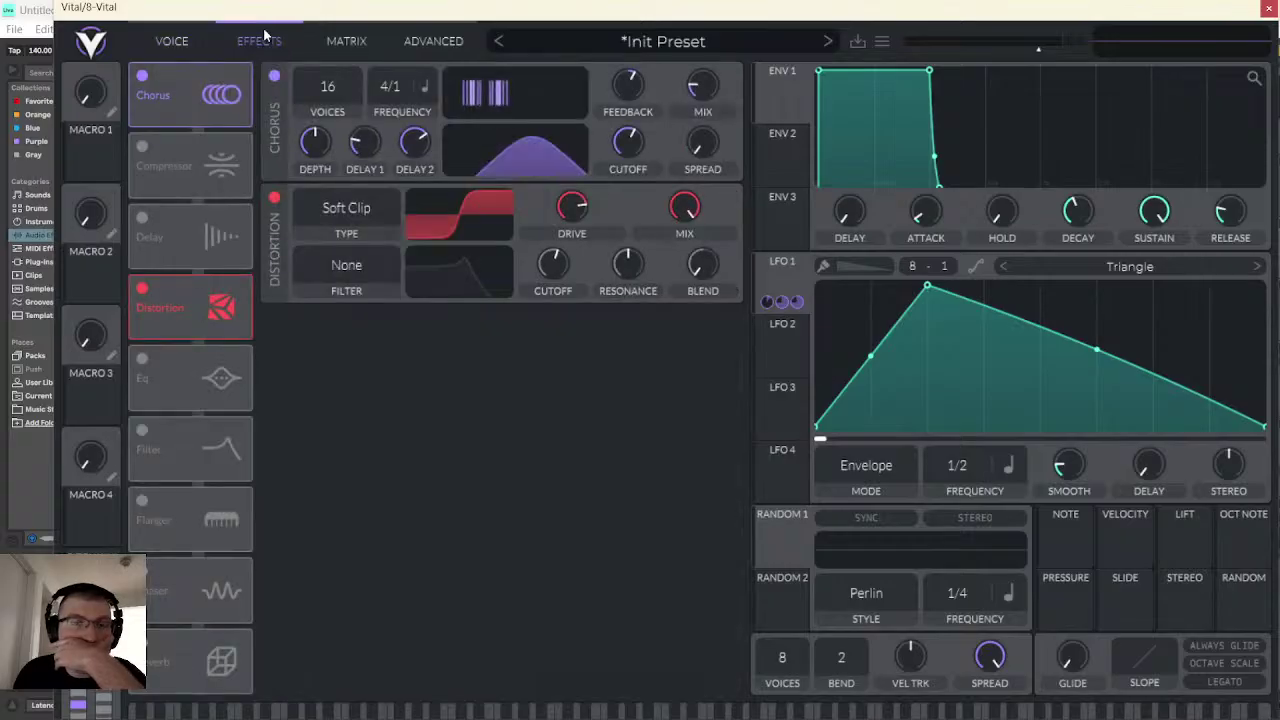
pyautogui.click(170, 41)
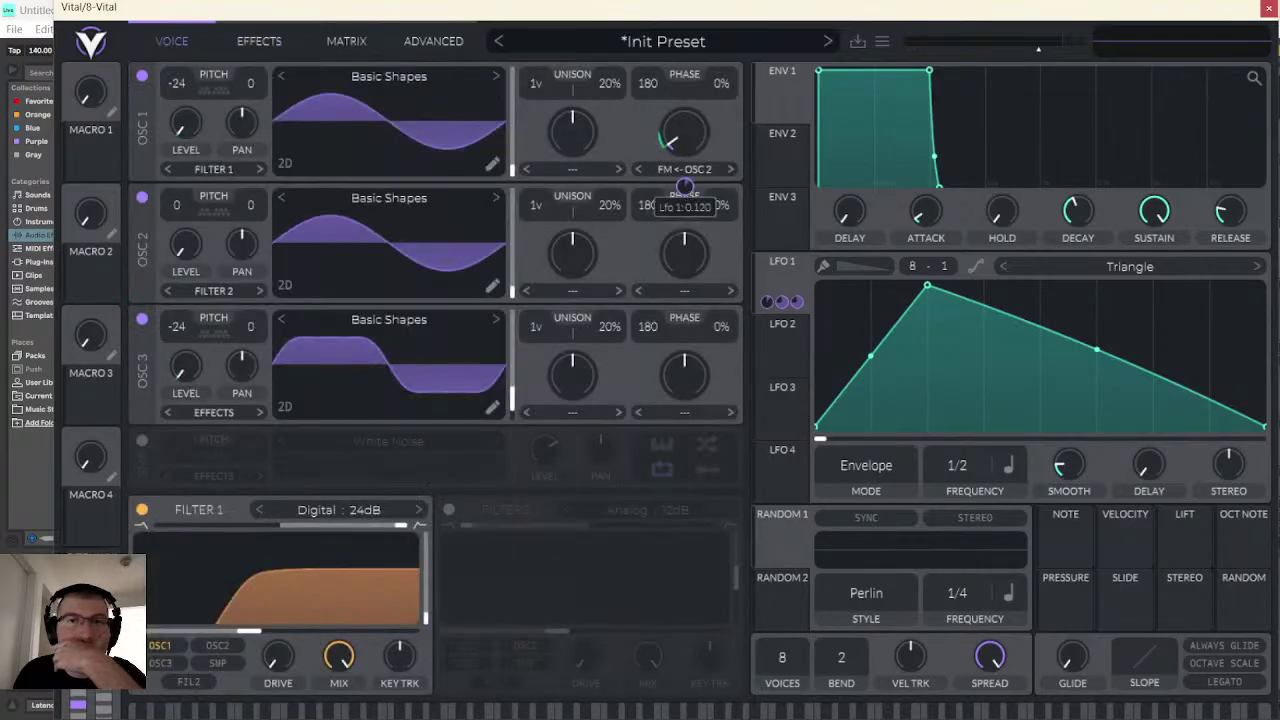
pyautogui.click(1266, 10)
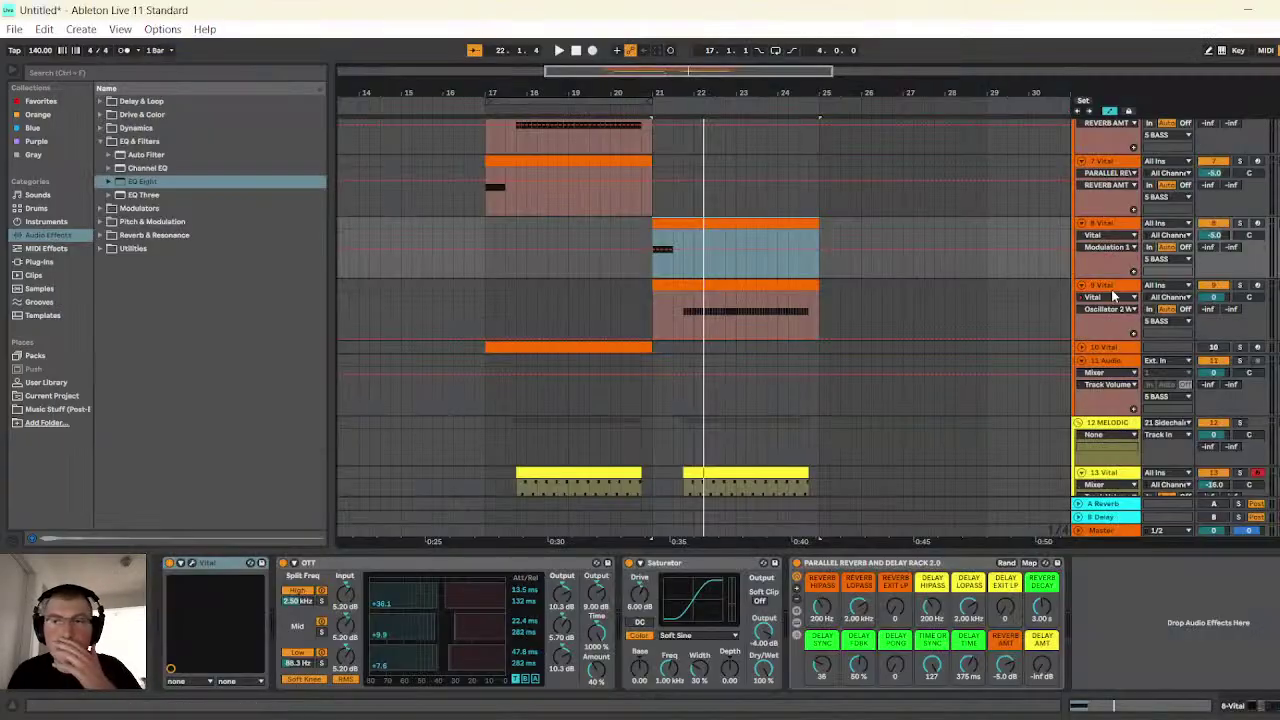
# - Open track 9's Vital and check its effects and voice settings
pyautogui.click(1110, 291)
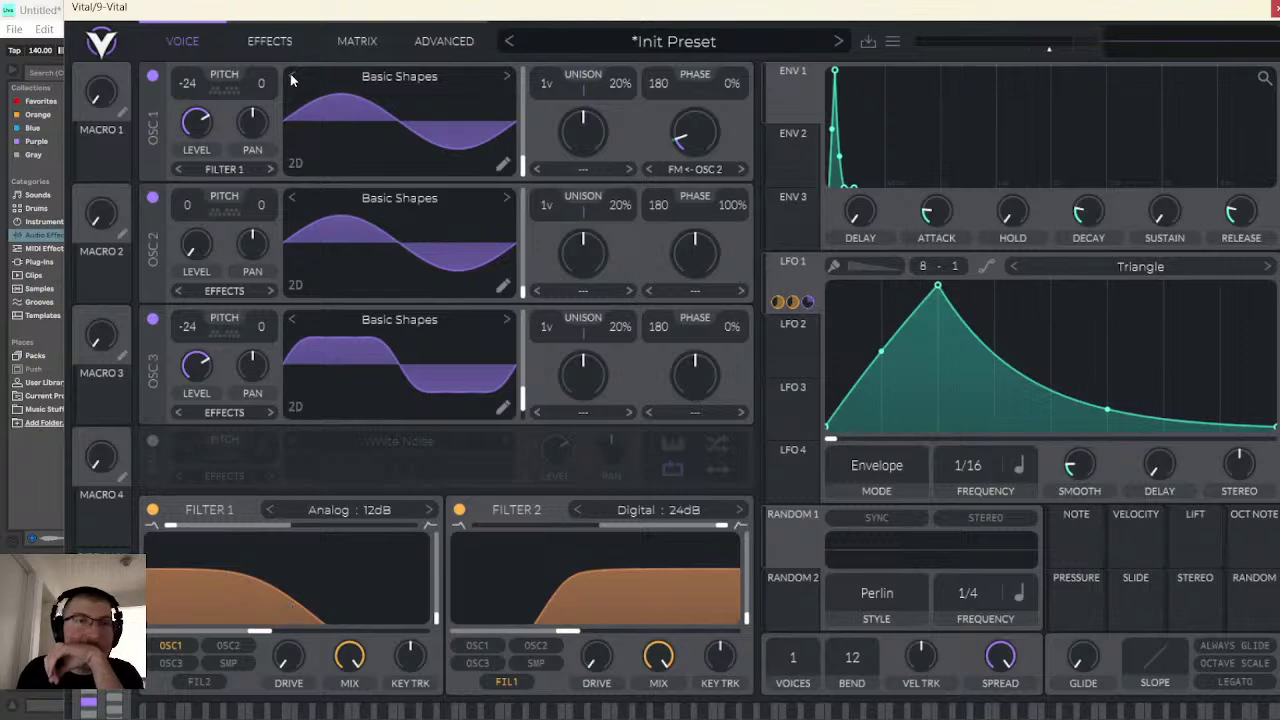
pyautogui.click(280, 43)
pyautogui.click(182, 41)
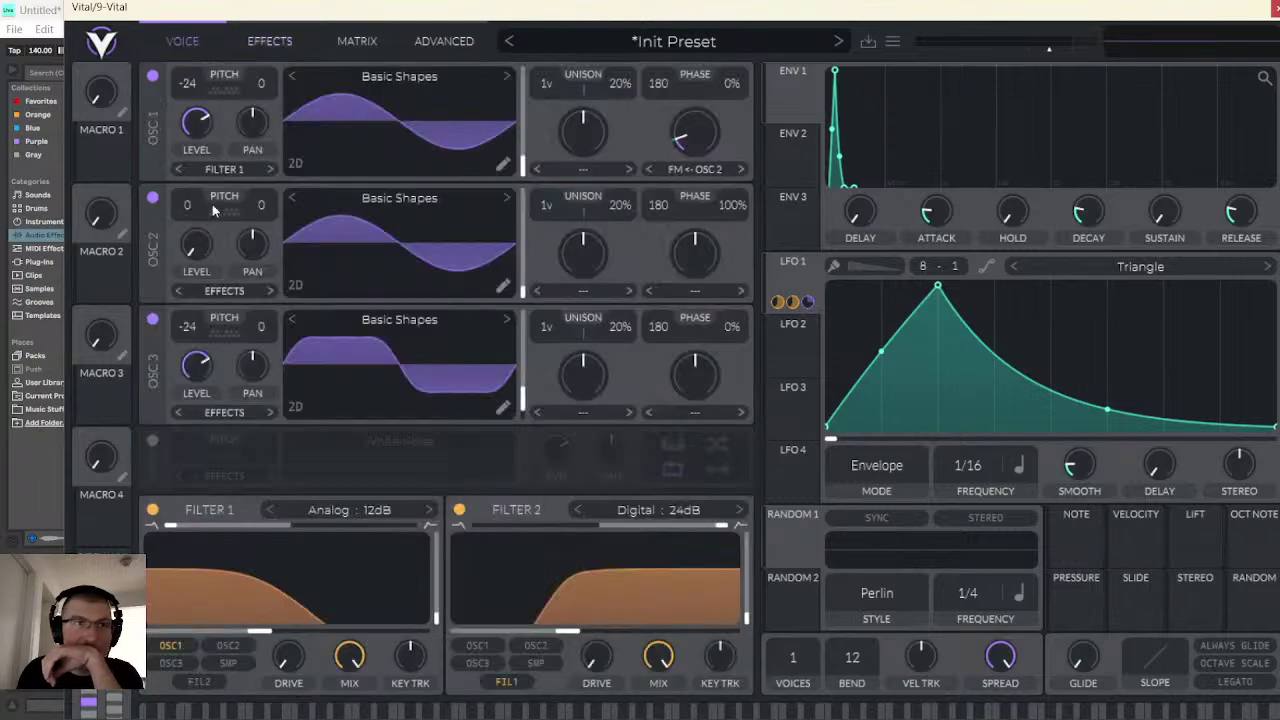
# - Switch off Filter 1 in track 9's Vital and audition the bass on repeated notes
pyautogui.click(152, 511)
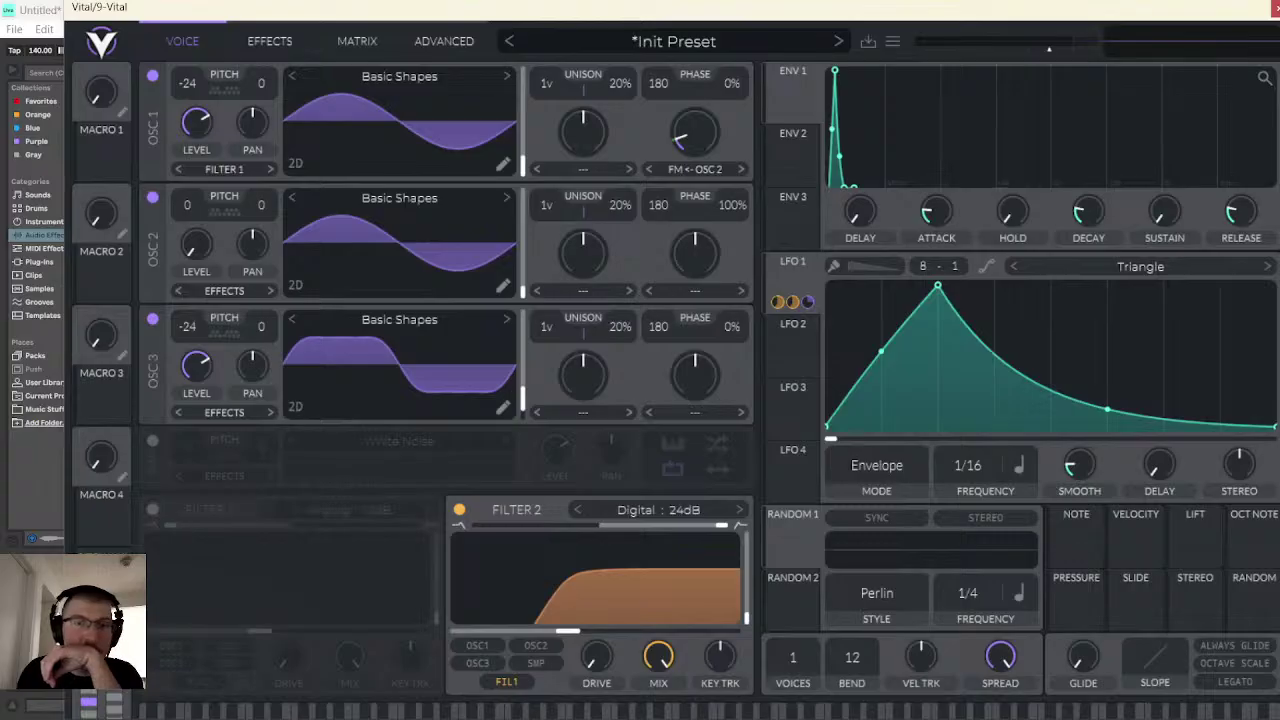
pyautogui.click(592, 715)
pyautogui.click(592, 715)
pyautogui.click(592, 715)
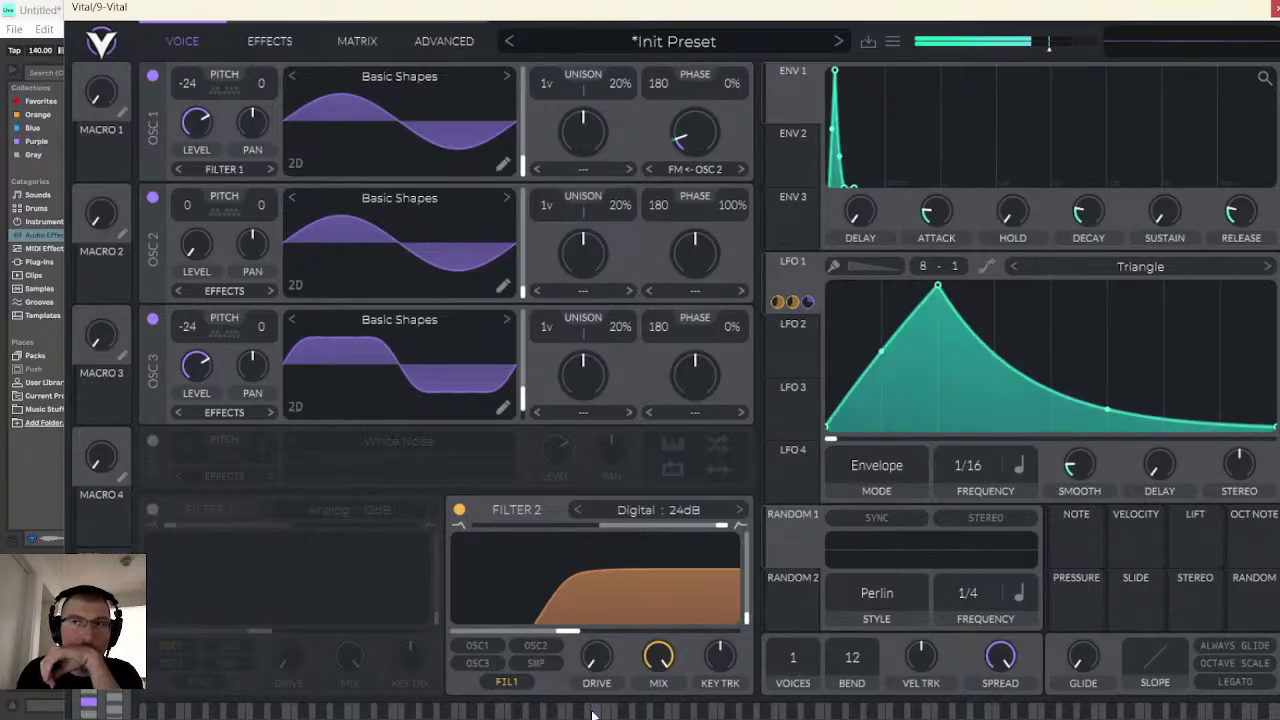
pyautogui.click(592, 715)
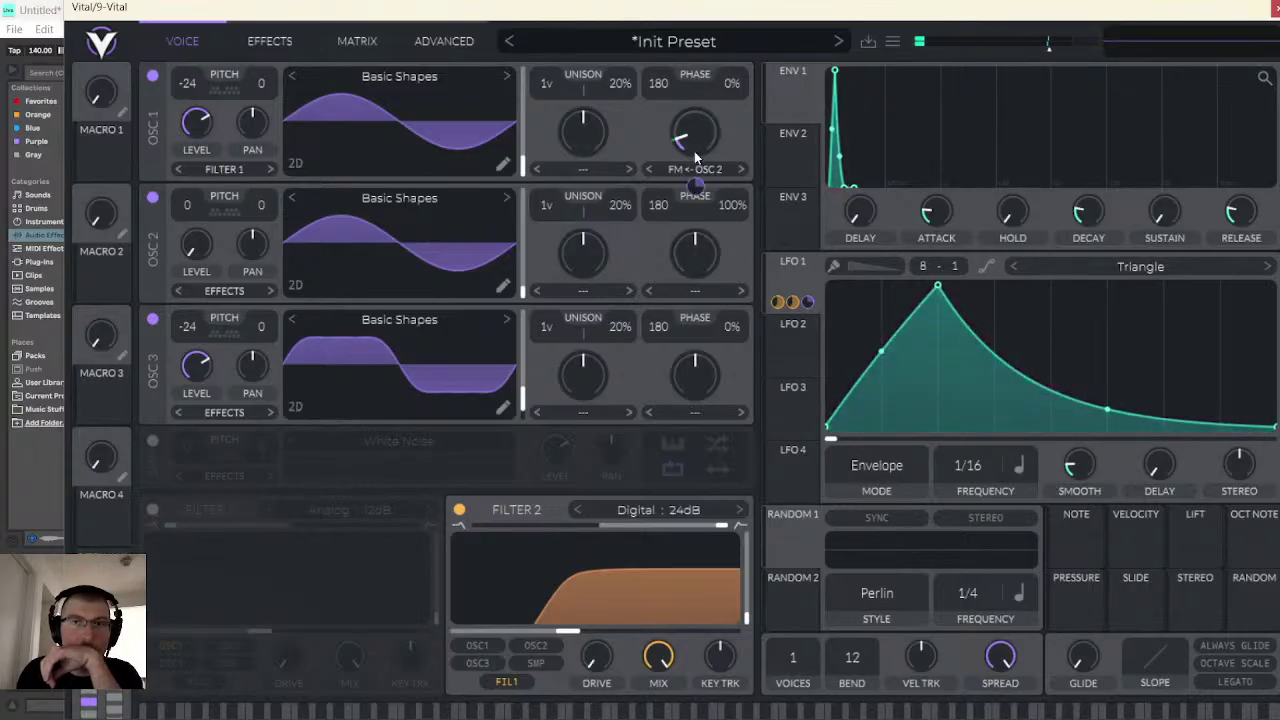
# - Adjust the LFO 1 modulation amount on oscillator 1's FM control and audition repeated notes
pyautogui.moveTo(696, 186); pyautogui.dragTo(696, 170)
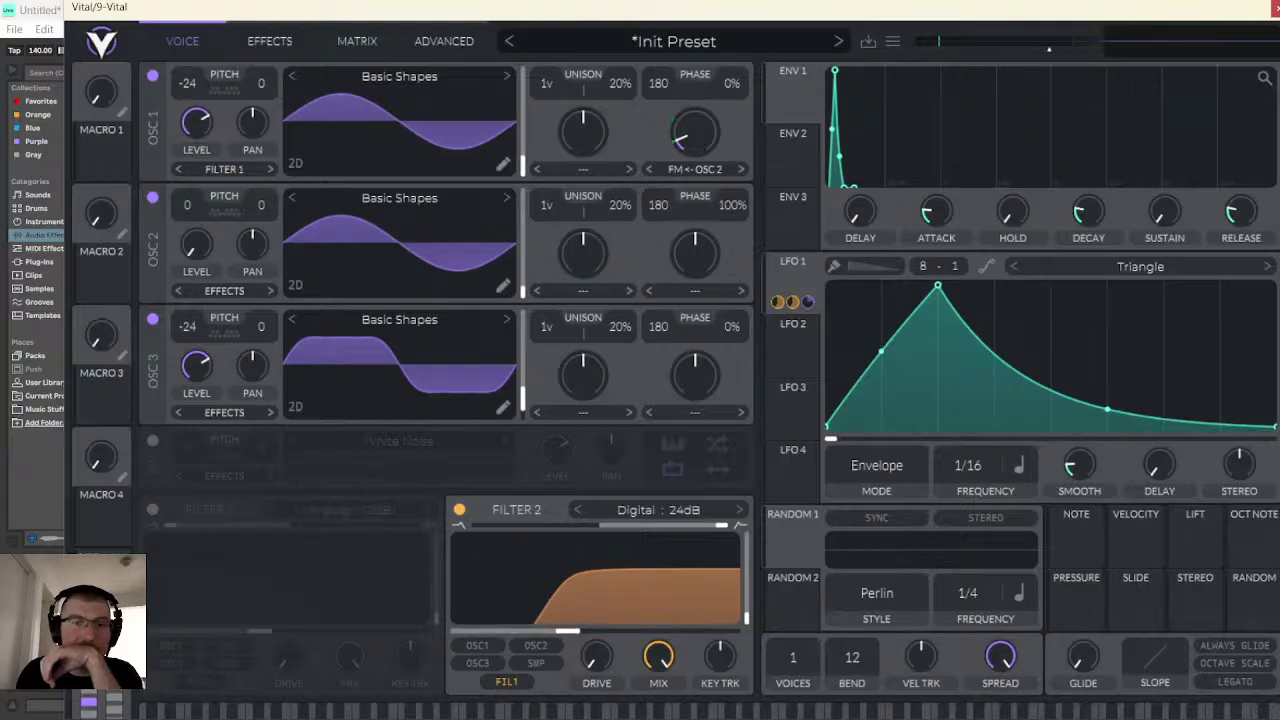
pyautogui.click(595, 712)
pyautogui.click(595, 712)
pyautogui.click(595, 712)
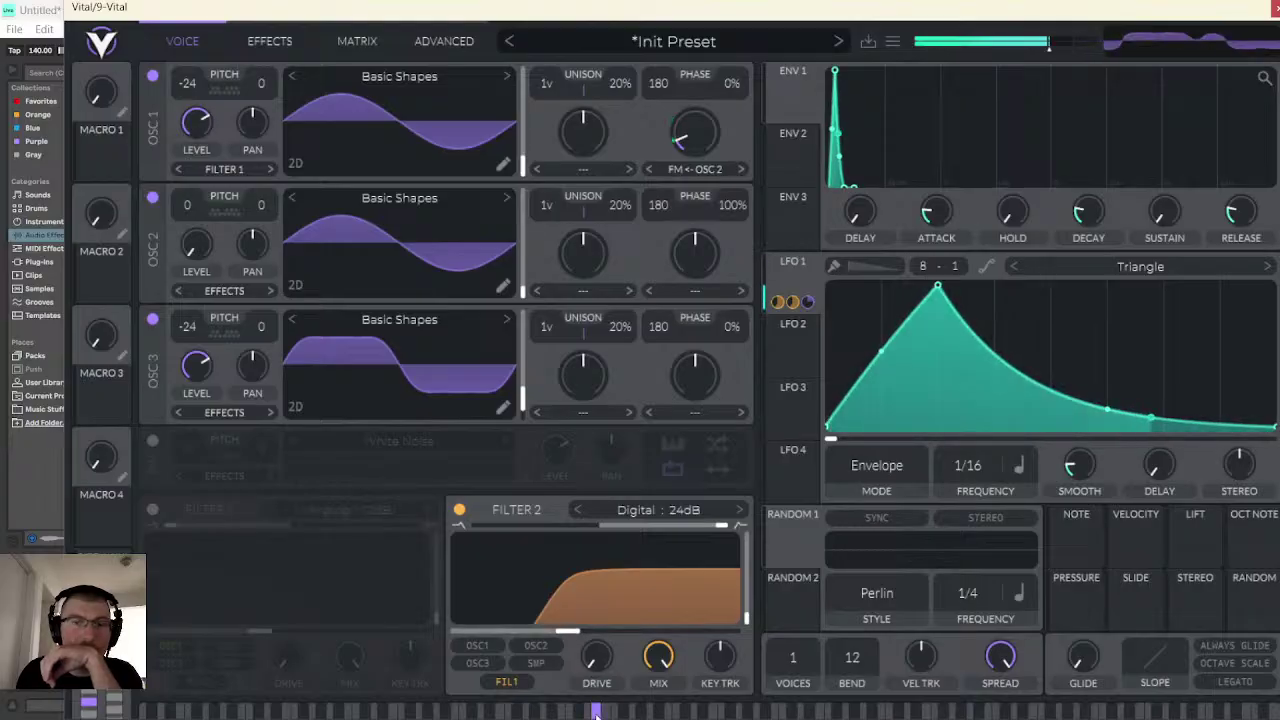
pyautogui.click(595, 712)
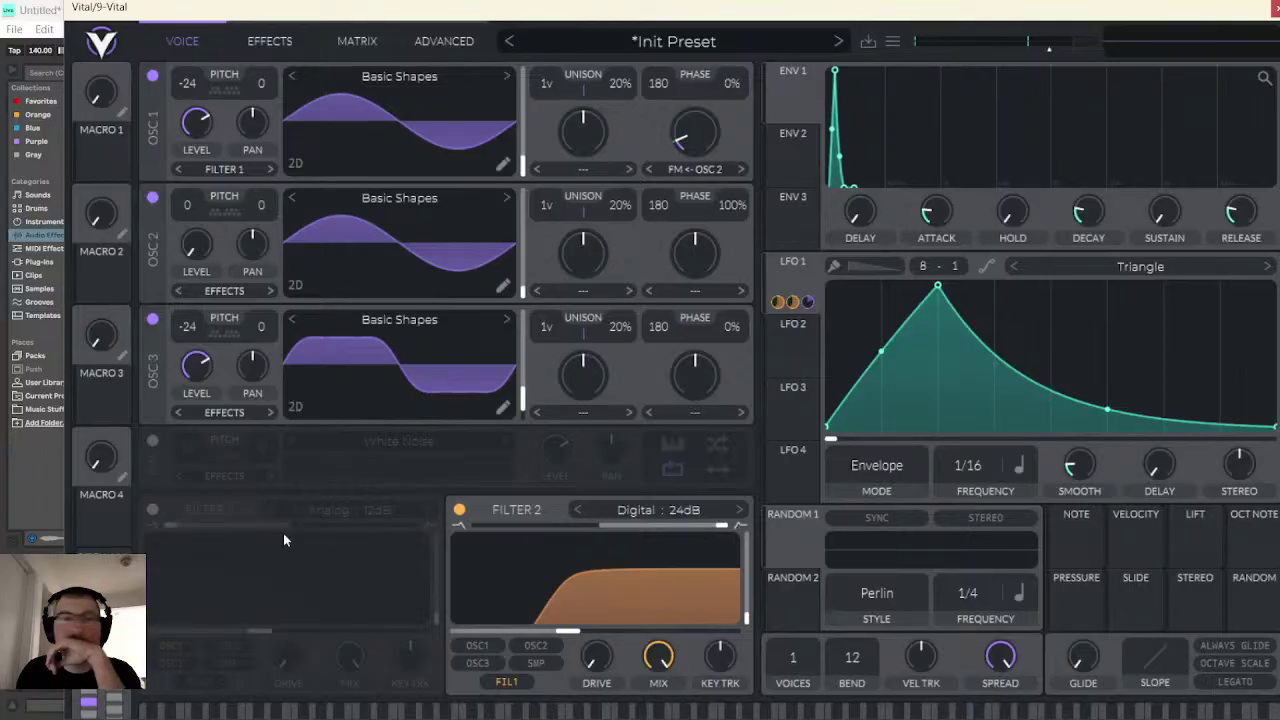
# - Switch Filter 1 back on in track 9's Vital, audition it, and replay the drop from bar 17
pyautogui.click(152, 510)
pyautogui.click(704, 712)
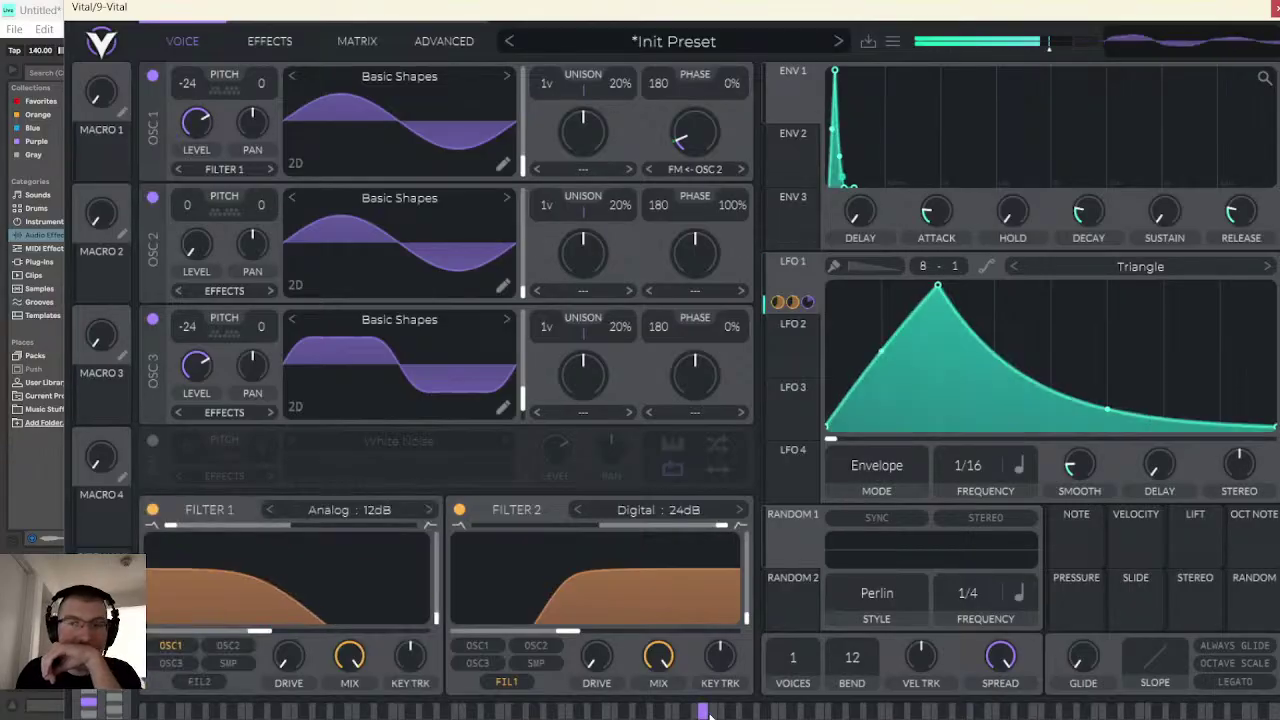
pyautogui.click(597, 712)
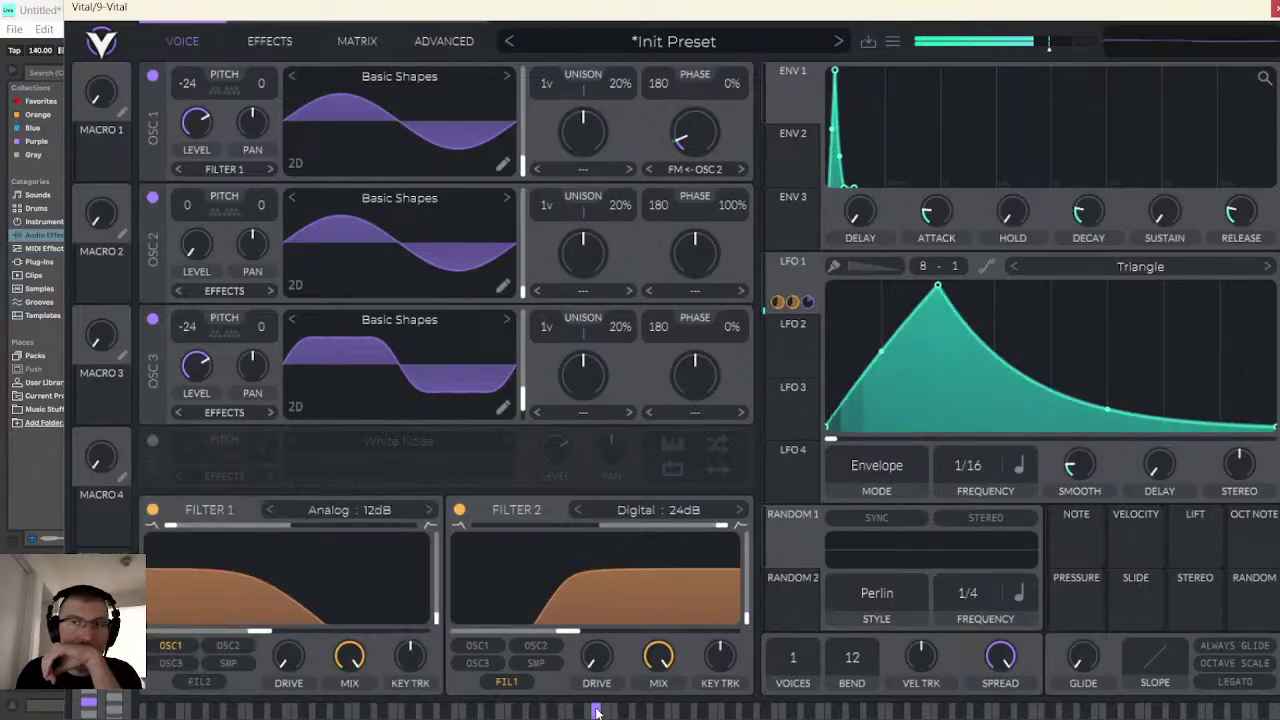
pyautogui.click(1247, 14)
pyautogui.click(560, 50)
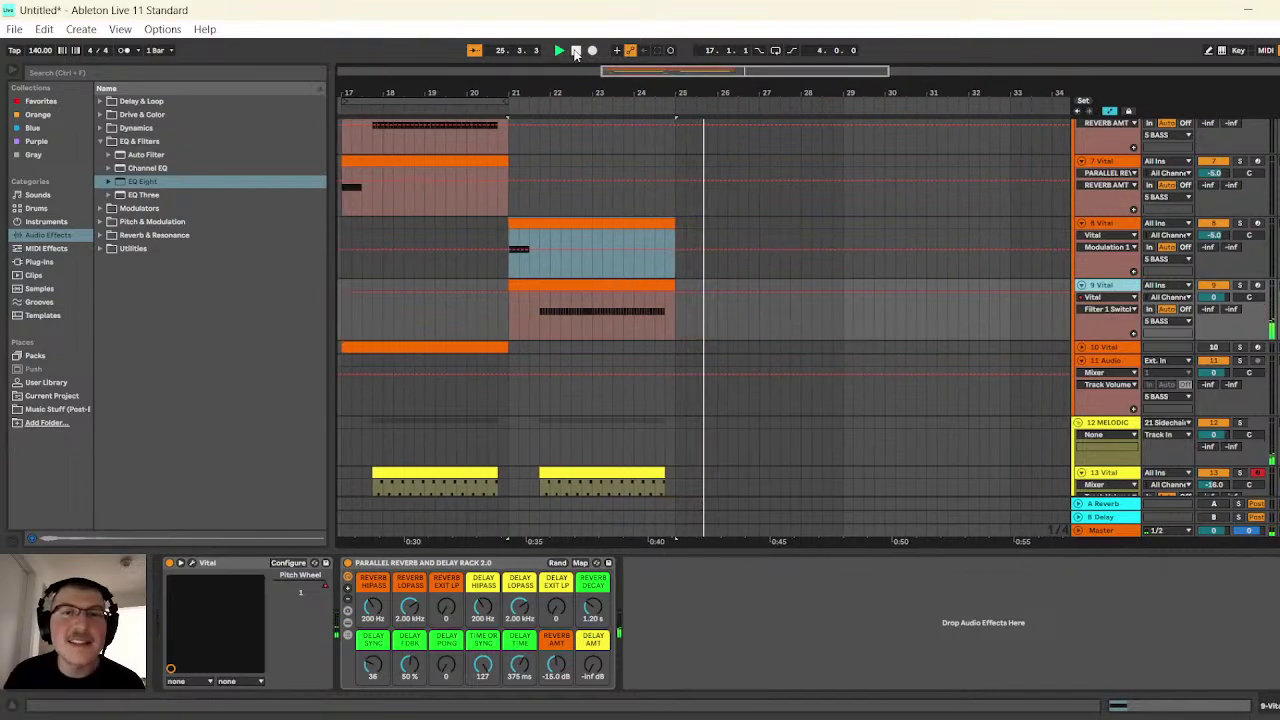
# - Stop playback and add a new audio track below track 18 in the FX group
pyautogui.press('space')
pyautogui.press('-')
pyautogui.scroll(4, 650, 294)
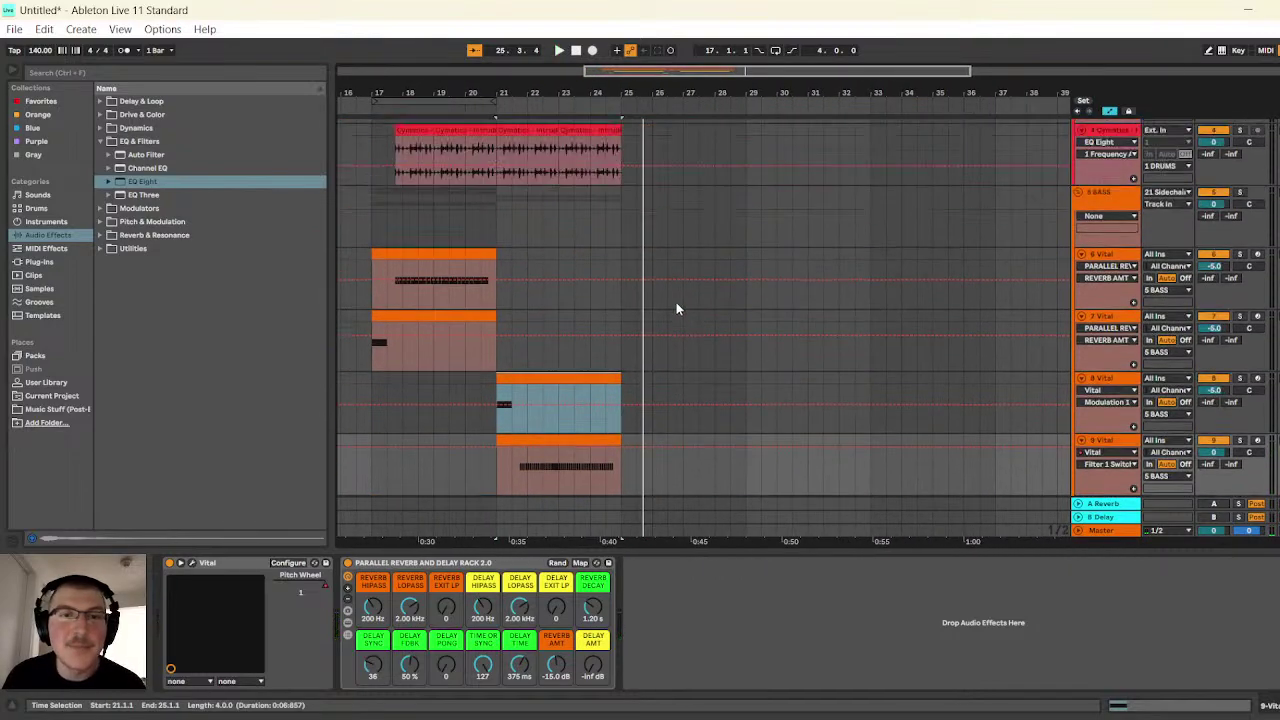
pyautogui.moveTo(719, 85); pyautogui.dragTo(752, 362)
pyautogui.scroll(-2, 790, 345)
pyautogui.scroll(-10, 800, 335)
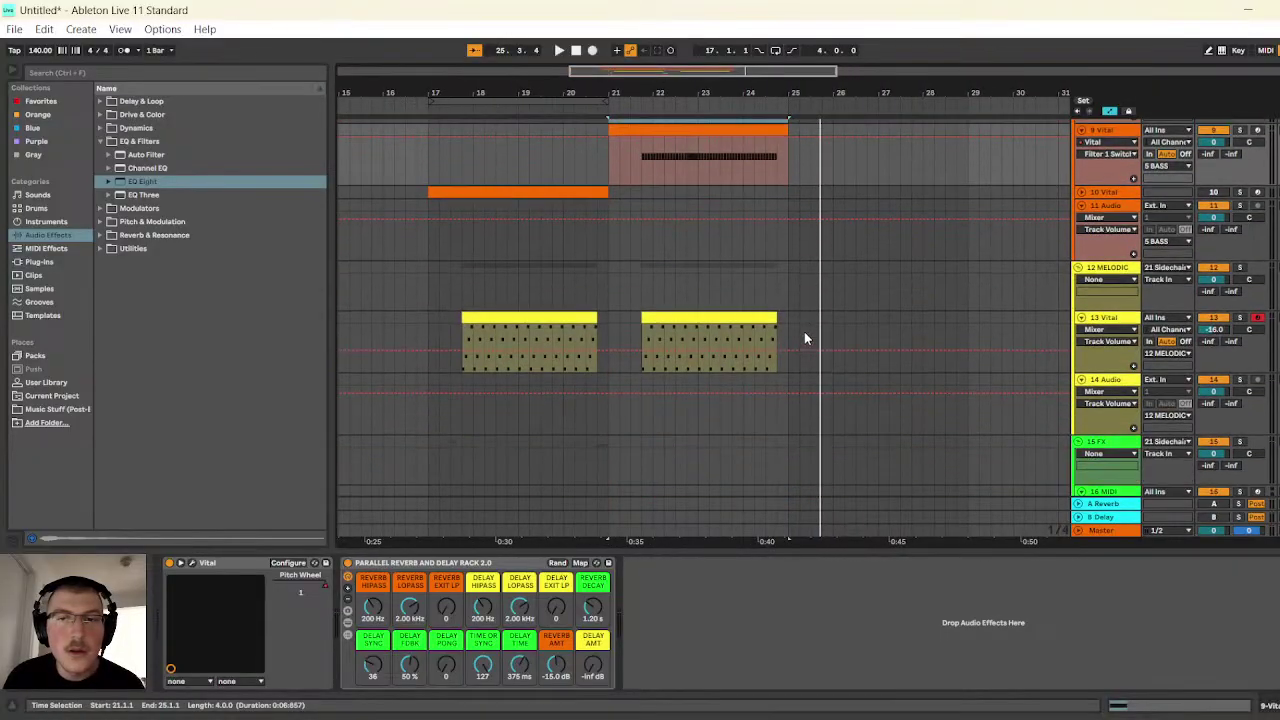
pyautogui.scroll(-5, 780, 341)
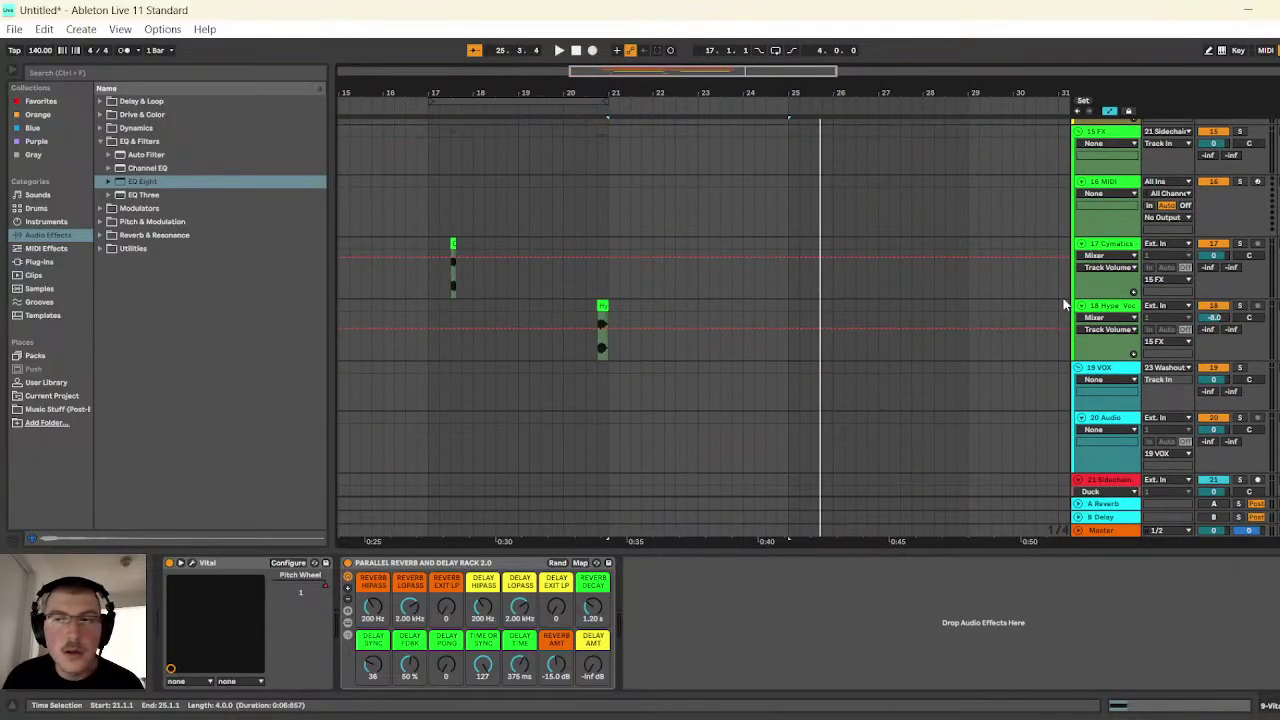
pyautogui.click(1105, 307)
pyautogui.hotkey('ctrl', 't')
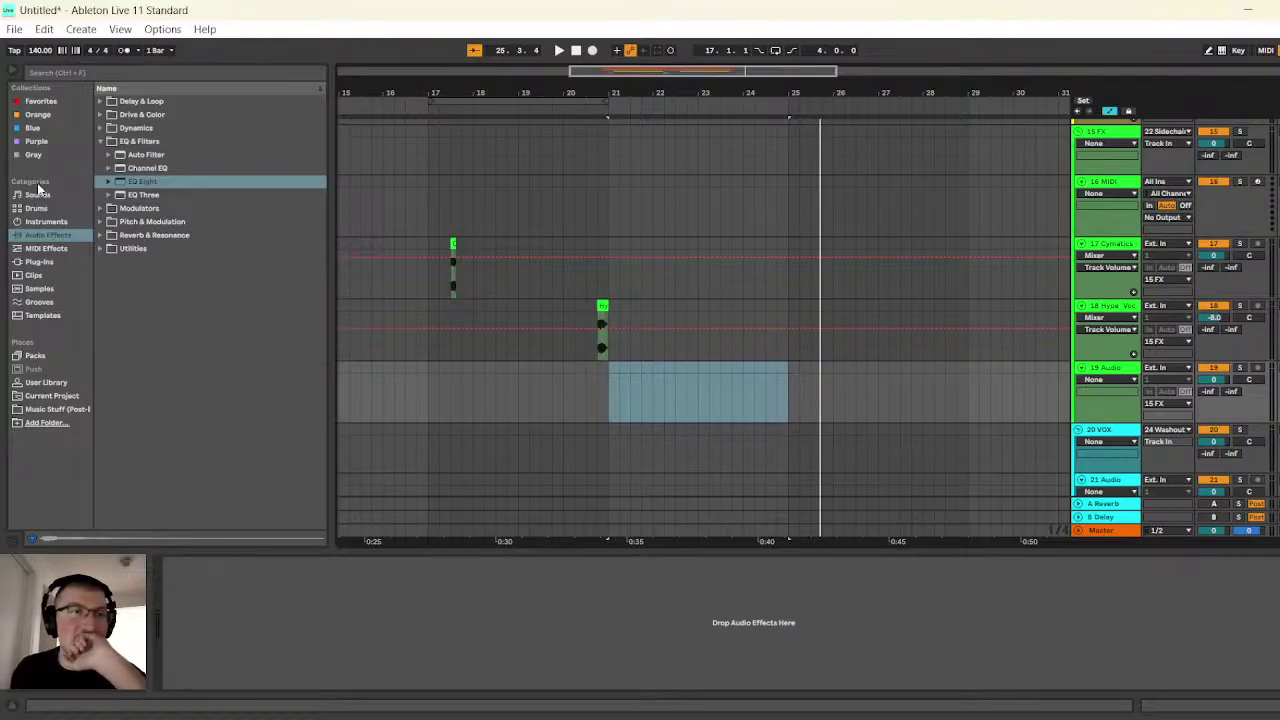
# - Audition the one-shot, FX and vocal samples in the Favorites collection
pyautogui.click(41, 102)
pyautogui.click(176, 112)
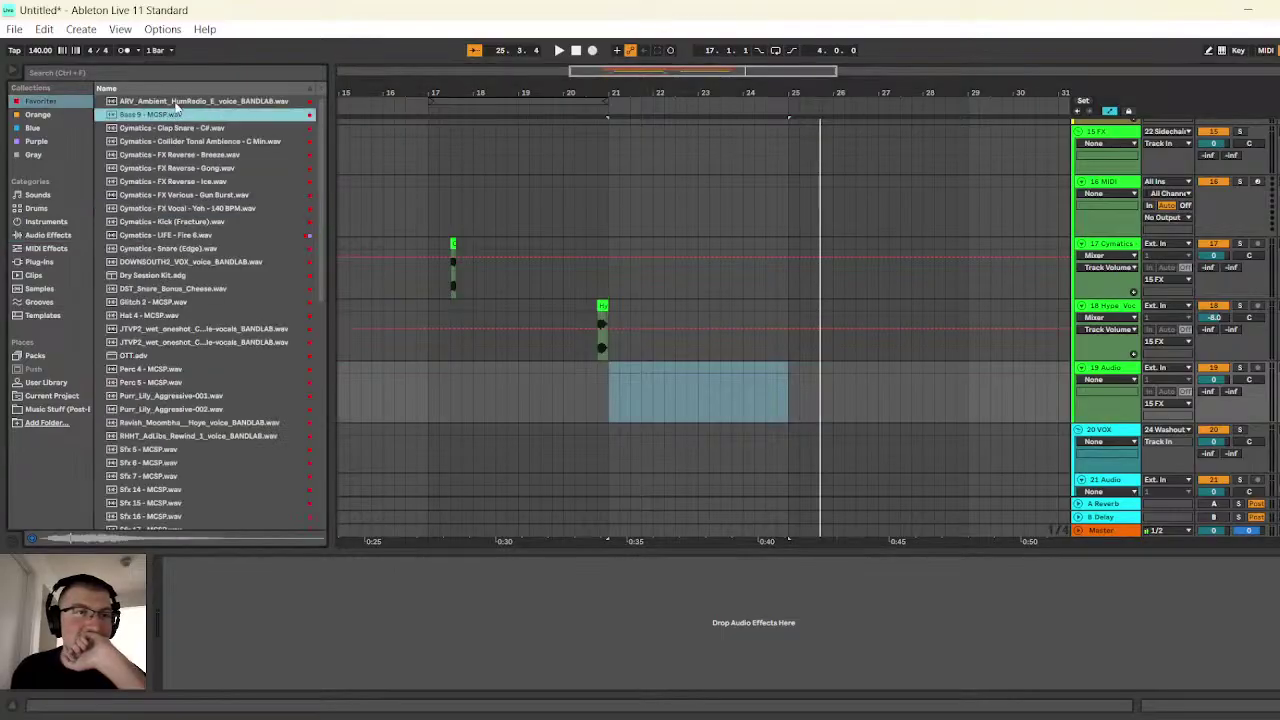
pyautogui.click(176, 102)
pyautogui.press('Down')
pyautogui.press('Down')
pyautogui.press('Down')
pyautogui.press('Down')
pyautogui.press('Down')
pyautogui.press('Down')
pyautogui.press('Down')
pyautogui.press('Down')
pyautogui.press('Down')
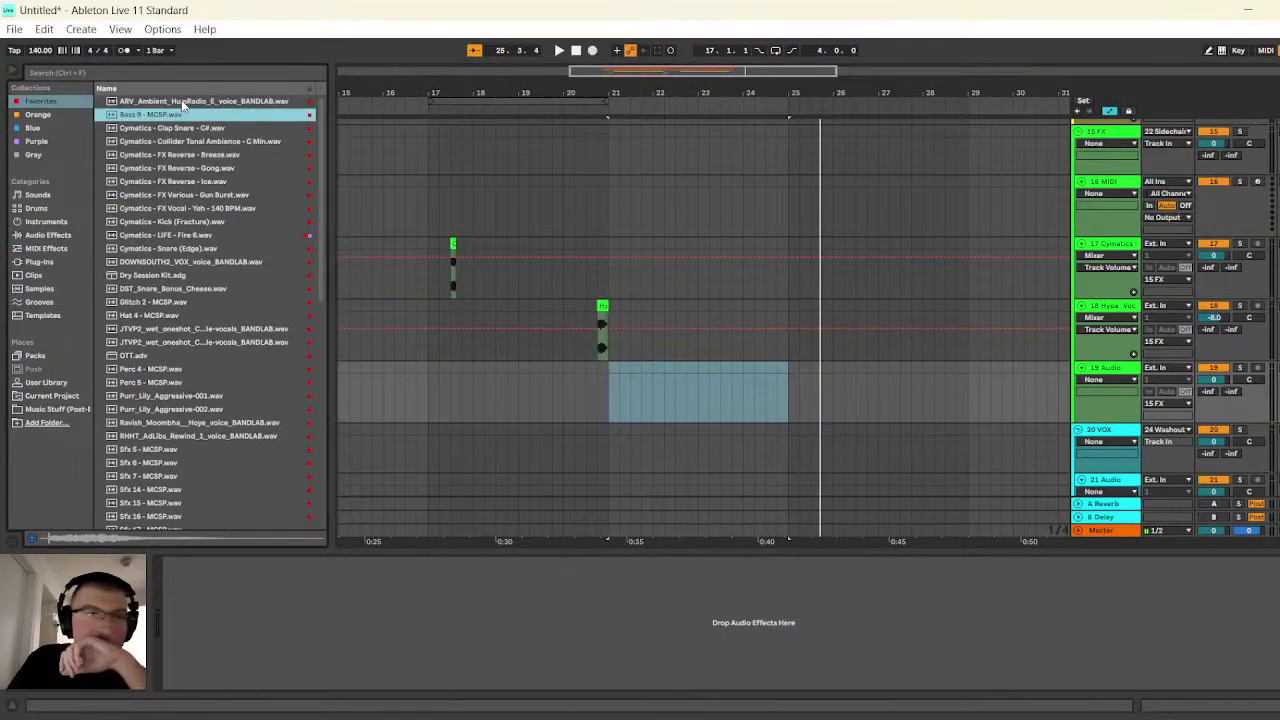
pyautogui.press('Down')
pyautogui.press('Down')
pyautogui.press('Down')
pyautogui.press('Down')
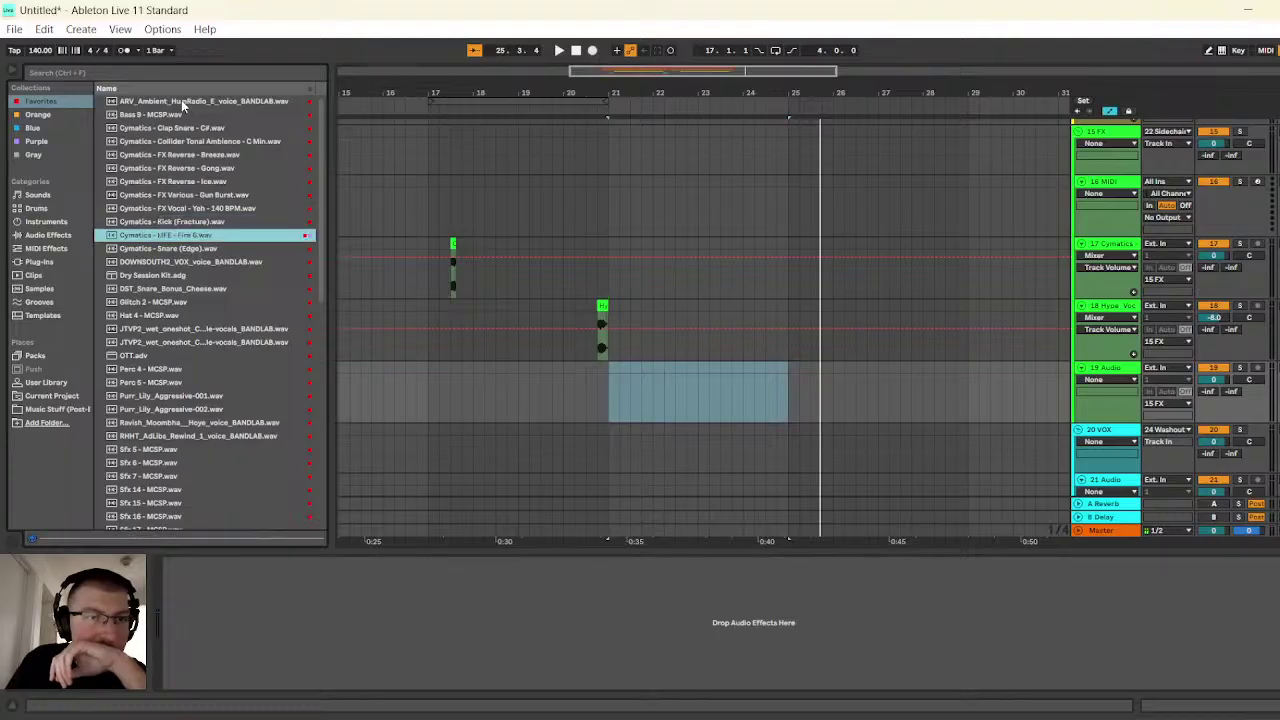
pyautogui.press('Down')
pyautogui.press('Down')
pyautogui.press('Down')
pyautogui.press('Down')
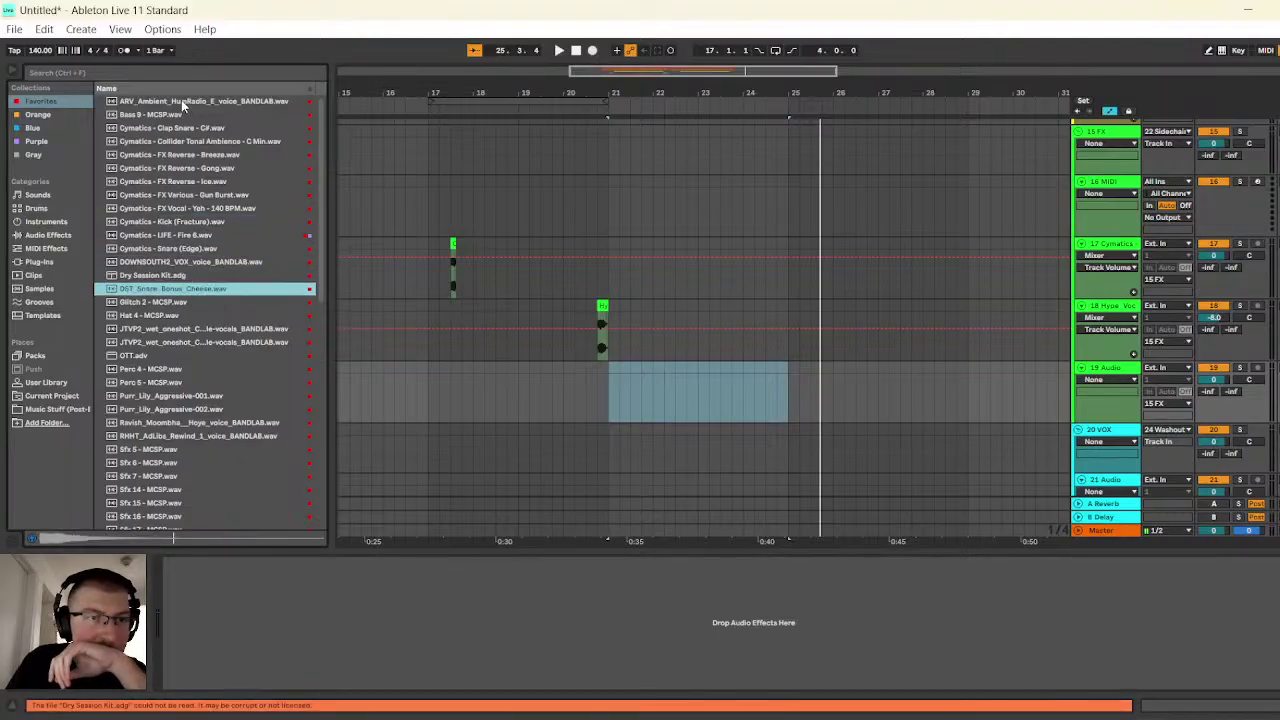
pyautogui.press('Down')
pyautogui.press('Down')
pyautogui.press('Down')
pyautogui.press('Down')
pyautogui.press('Down')
pyautogui.press('Down')
pyautogui.press('Down')
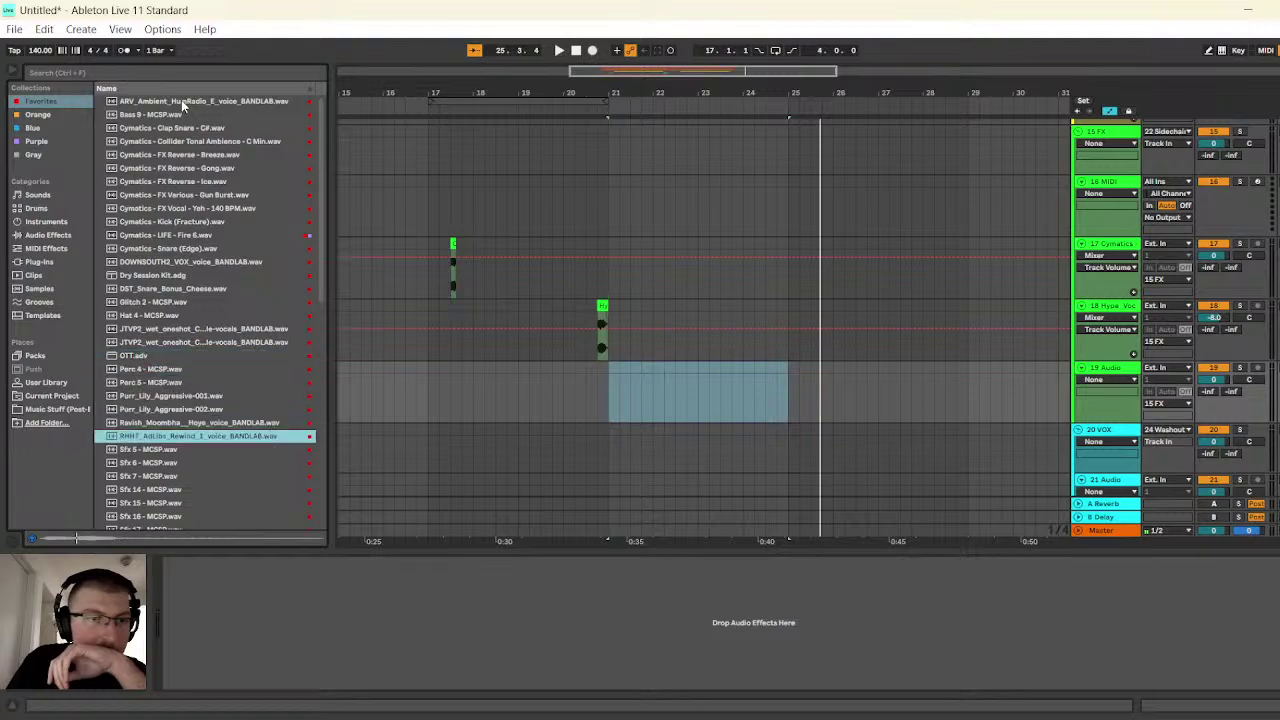
pyautogui.press('Down')
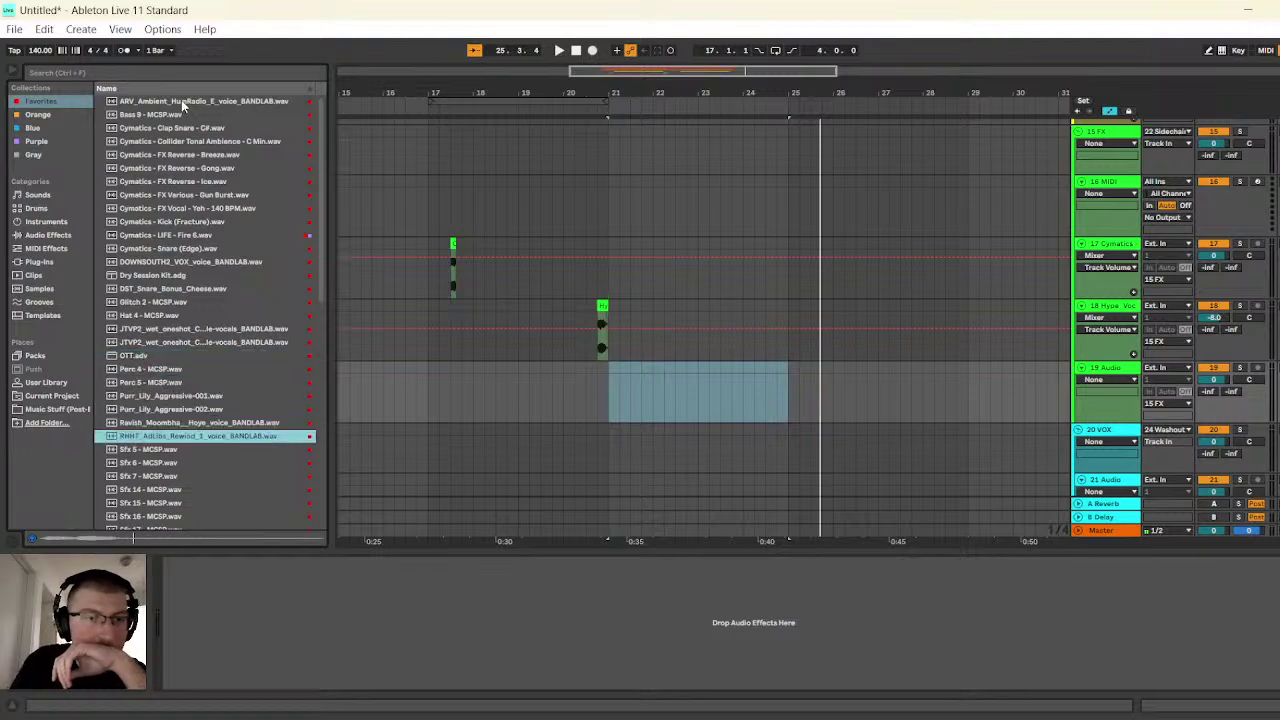
pyautogui.scroll(-6, 169, 268)
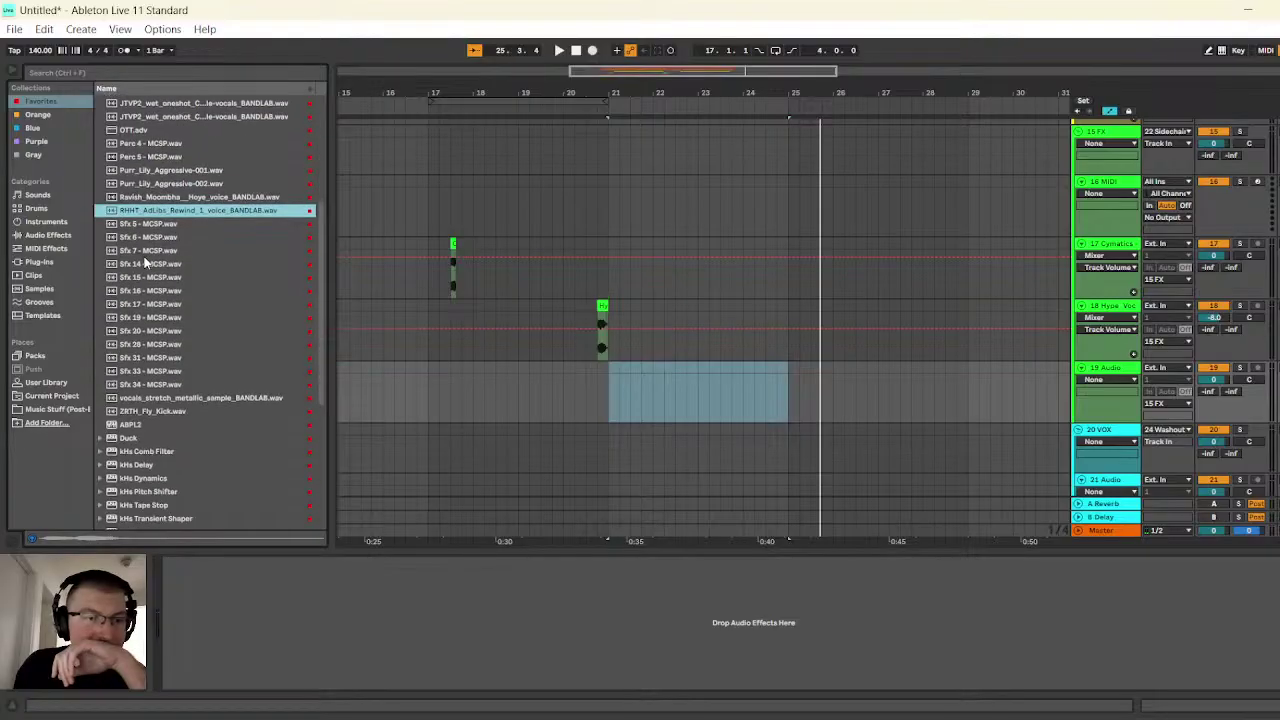
pyautogui.scroll(-1, 205, 383)
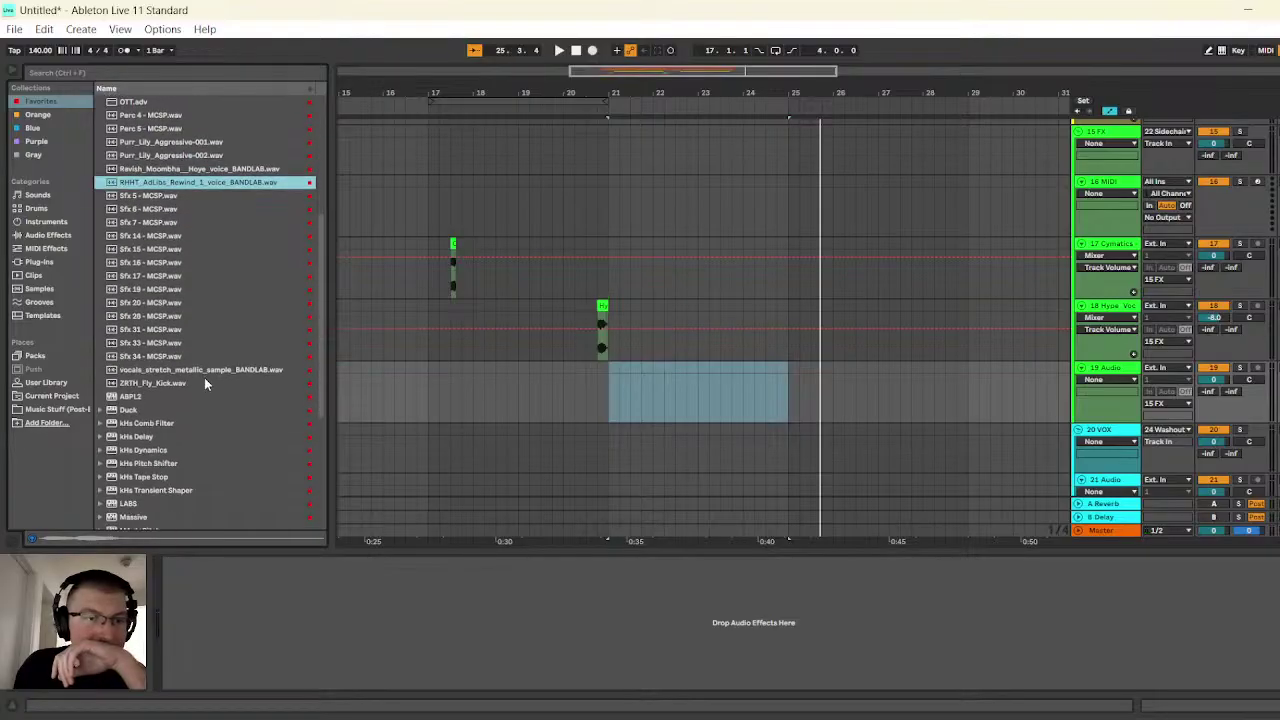
# - Preview the first vocal samples in the Bandlab Samples folder of the music folder
pyautogui.click(58, 409)
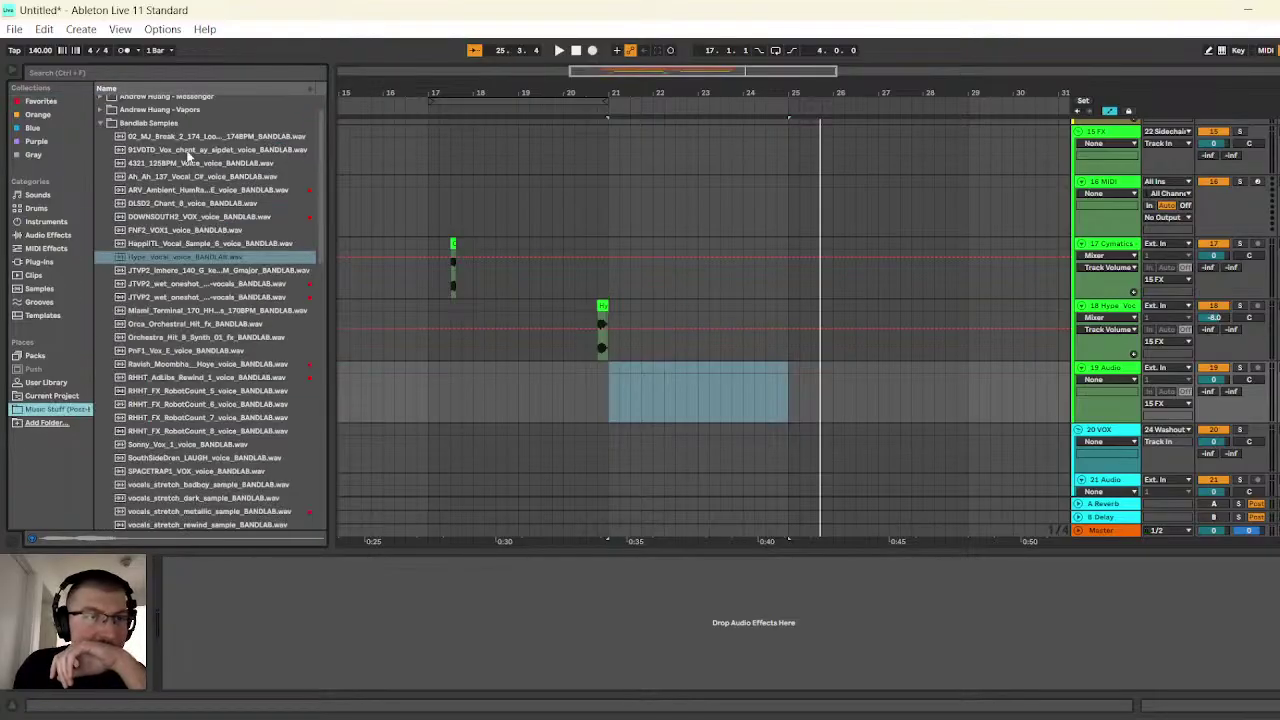
pyautogui.click(185, 137)
pyautogui.press('Down')
pyautogui.press('Down')
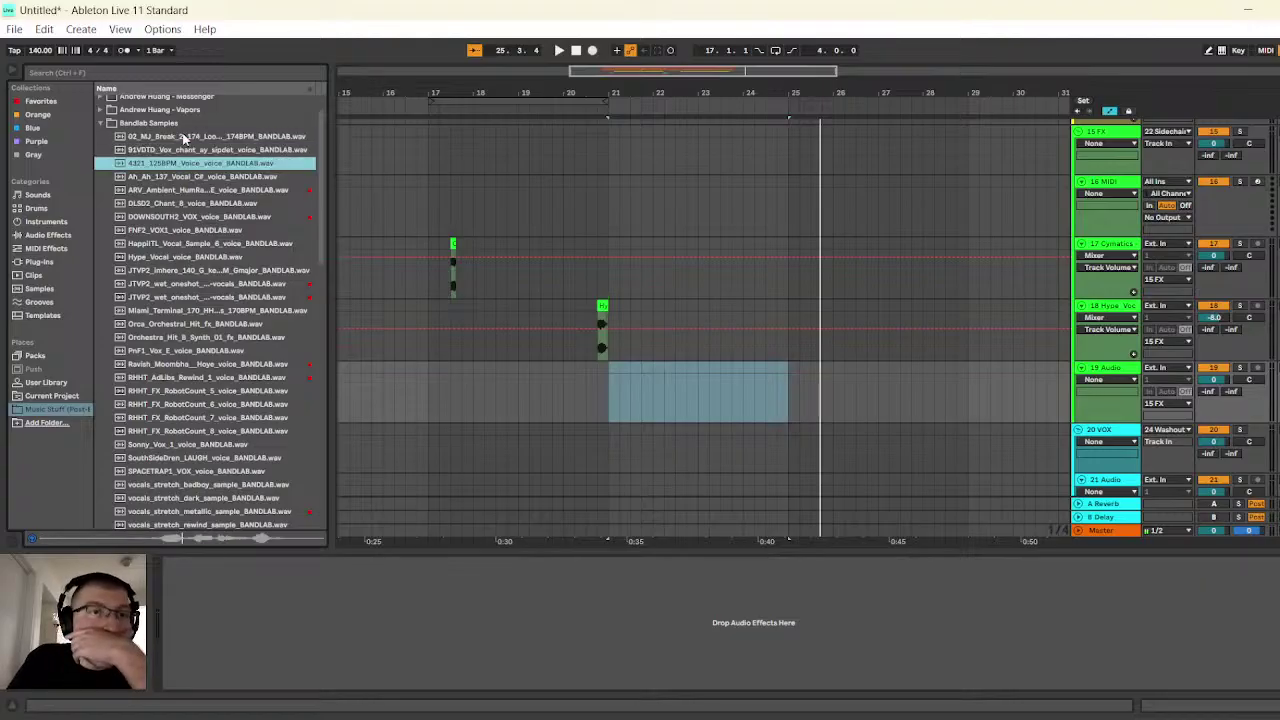
pyautogui.press('Up')
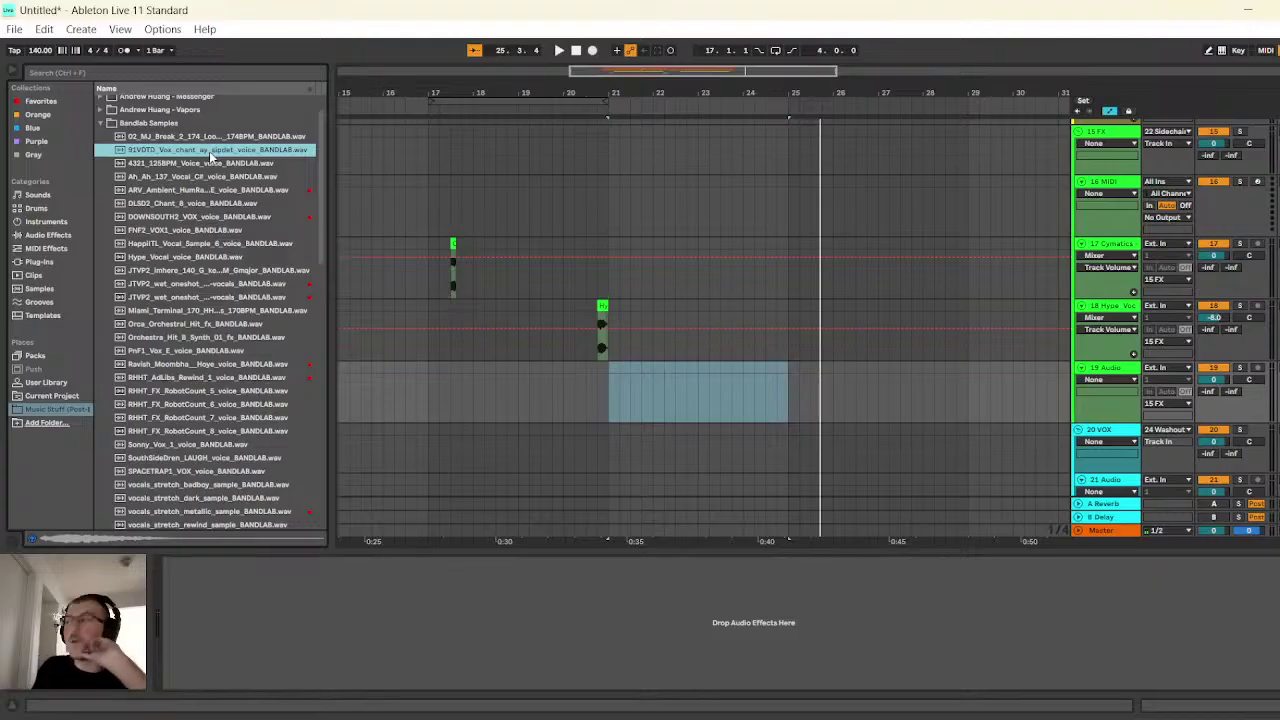
# - Place the 91VDTD_Vox_chant_ay_sipdet sample on track 19 at 24.4 and trim its end to bar 25
pyautogui.moveTo(210, 155); pyautogui.dragTo(777, 374)
pyautogui.moveTo(725, 68); pyautogui.dragTo(742, 176)
pyautogui.scroll(3, 717, 202)
pyautogui.scroll(5, 717, 205)
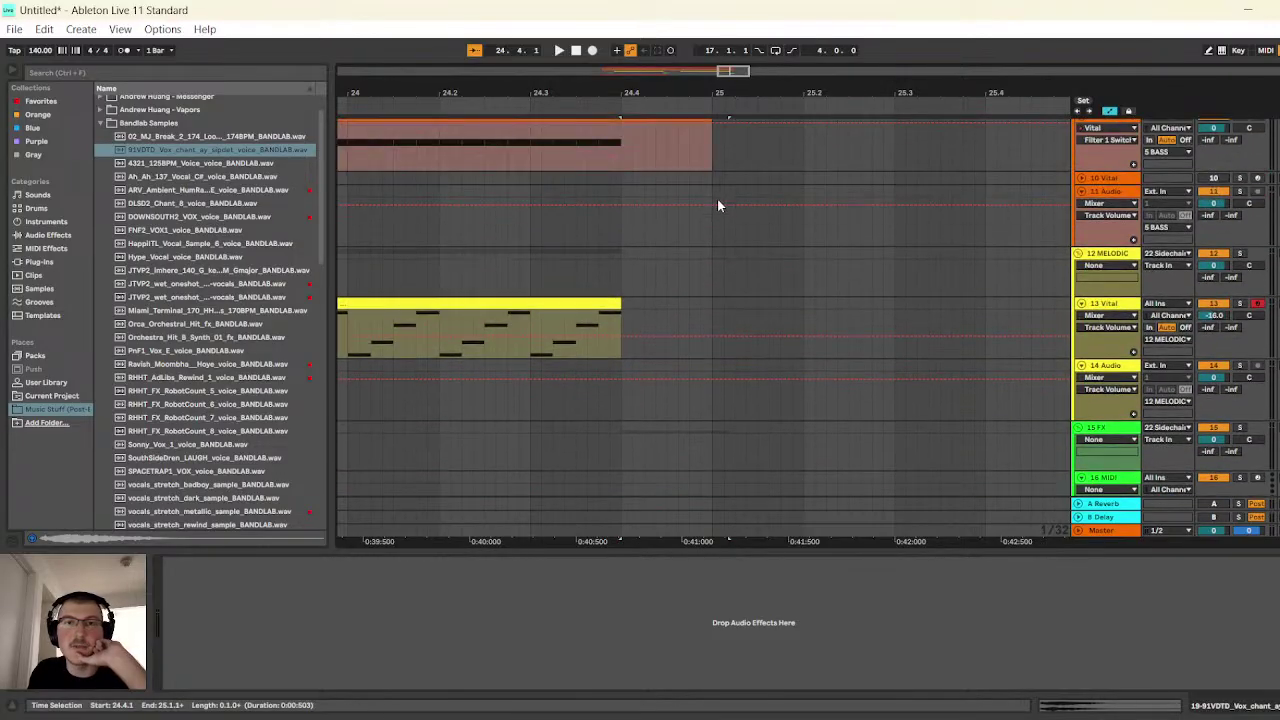
pyautogui.scroll(-4, 717, 205)
pyautogui.scroll(-3, 722, 215)
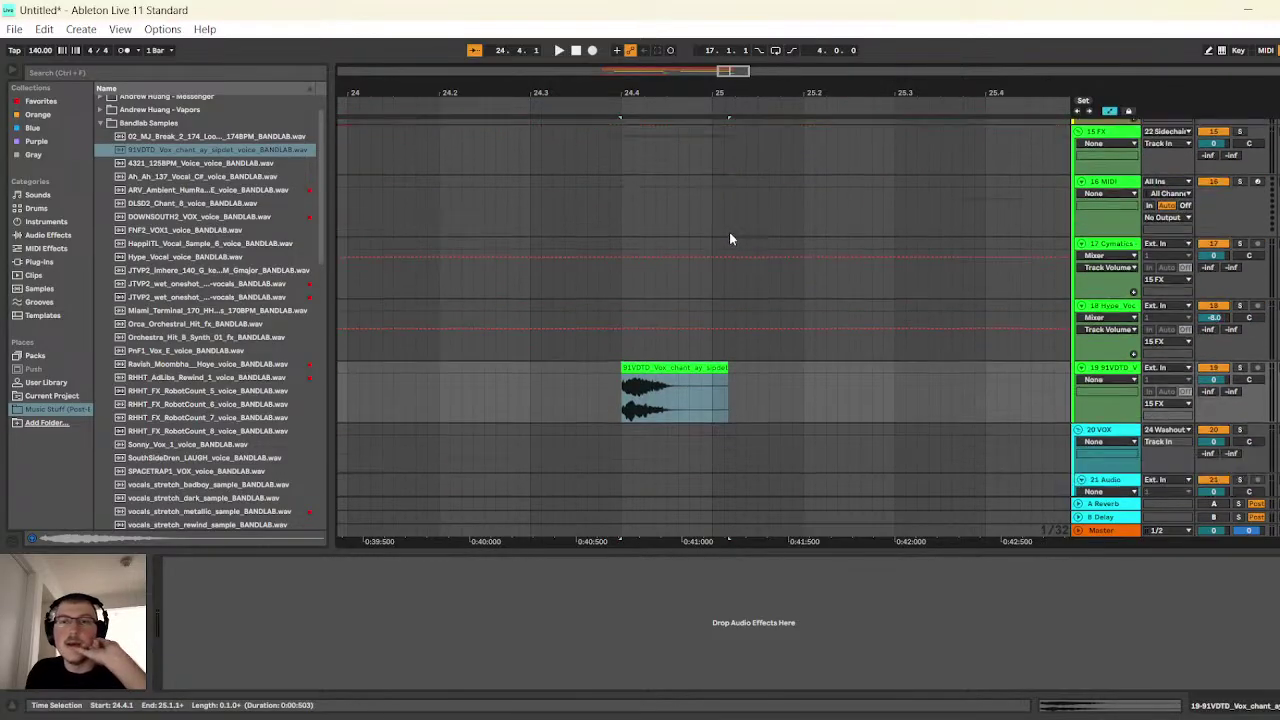
pyautogui.click(711, 376)
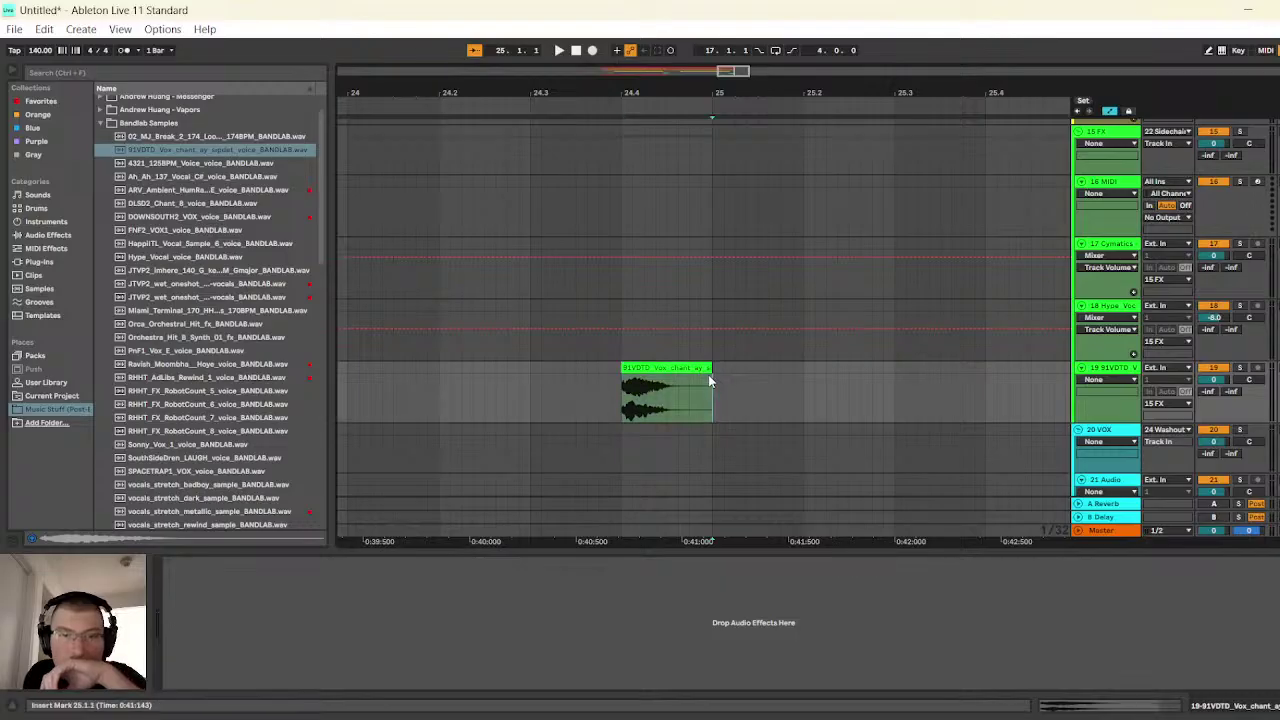
# - Hide the automation lanes and warp the vocal chant clip in Complex Pro mode, transposed by -12 semitones
pyautogui.click(1114, 110)
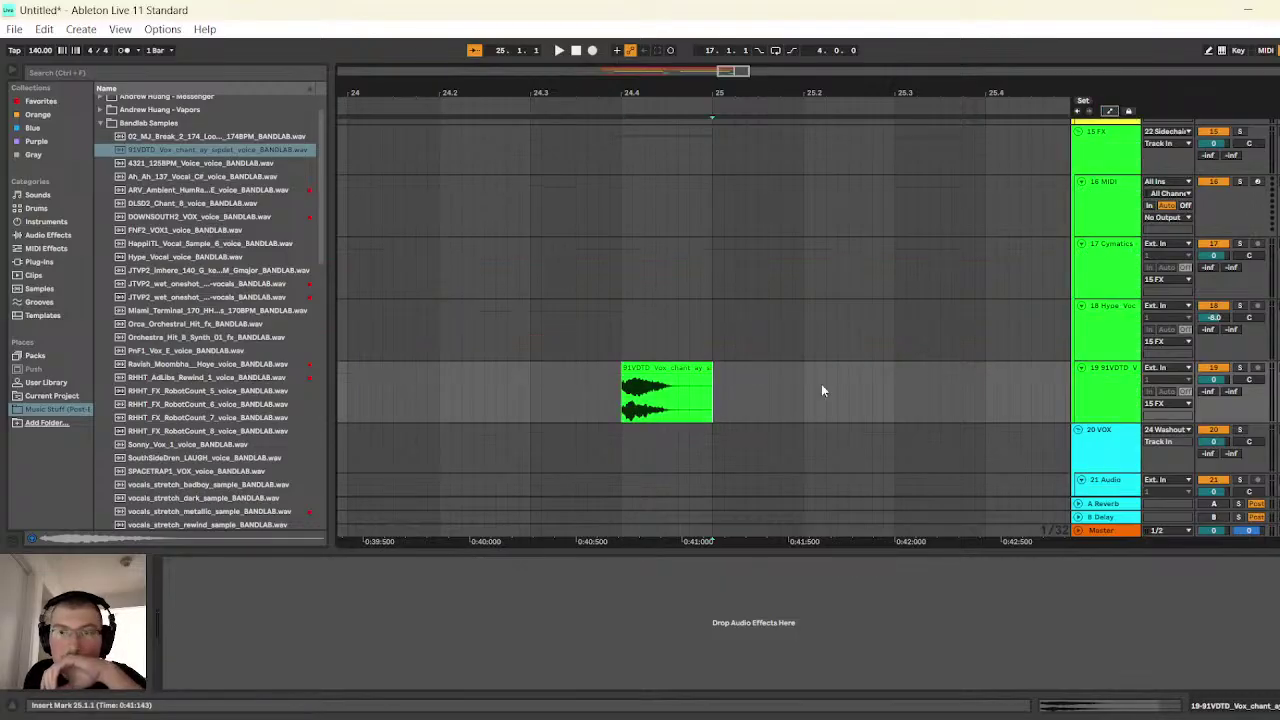
pyautogui.doubleClick(703, 377)
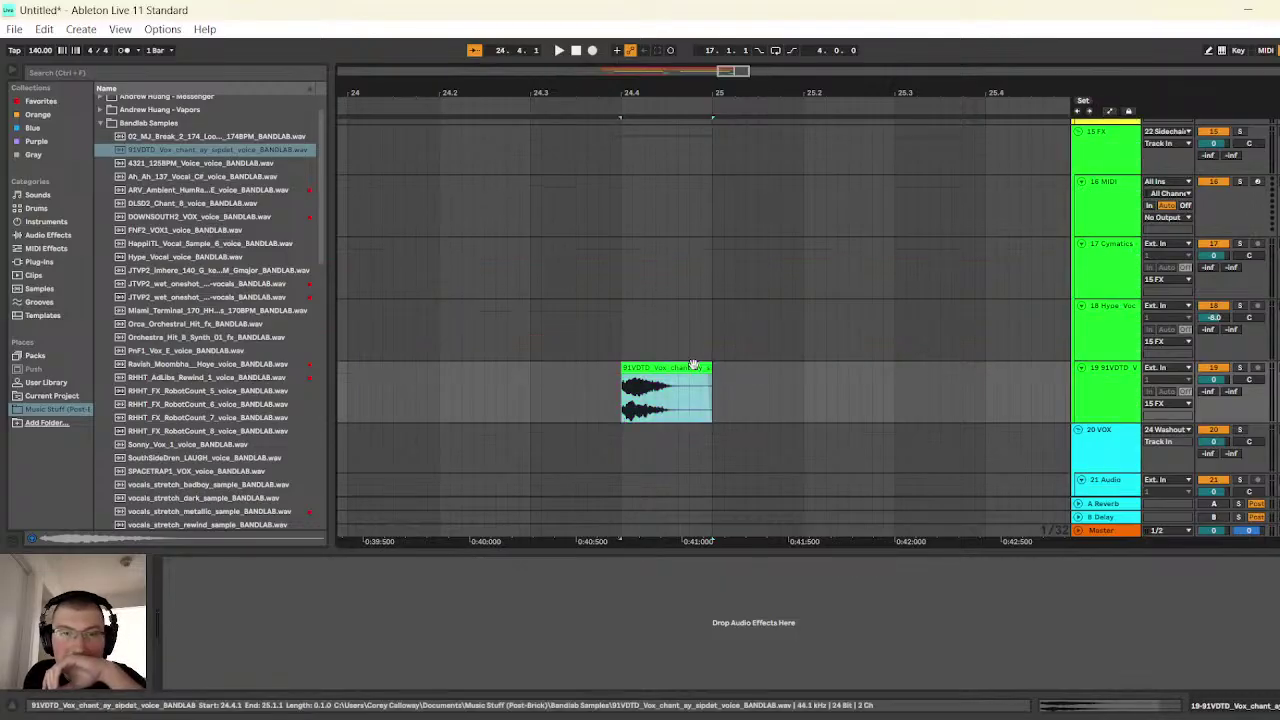
pyautogui.click(174, 584)
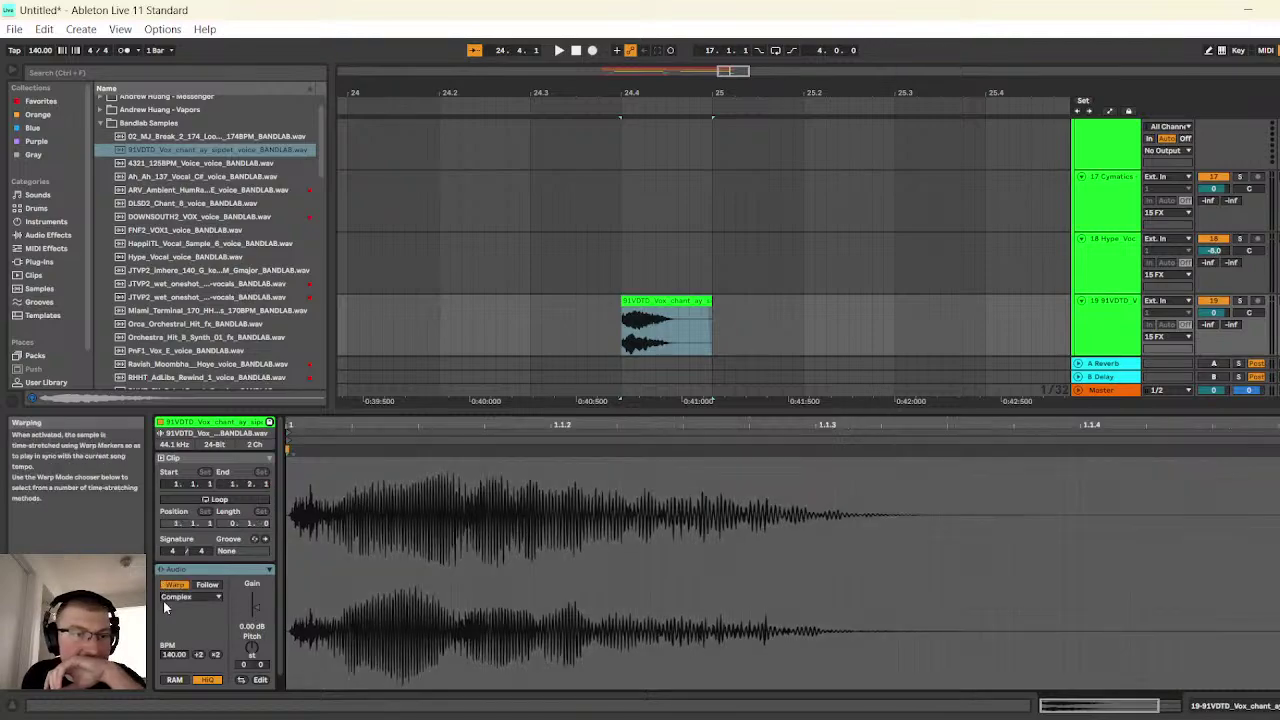
pyautogui.click(190, 596)
pyautogui.click(179, 661)
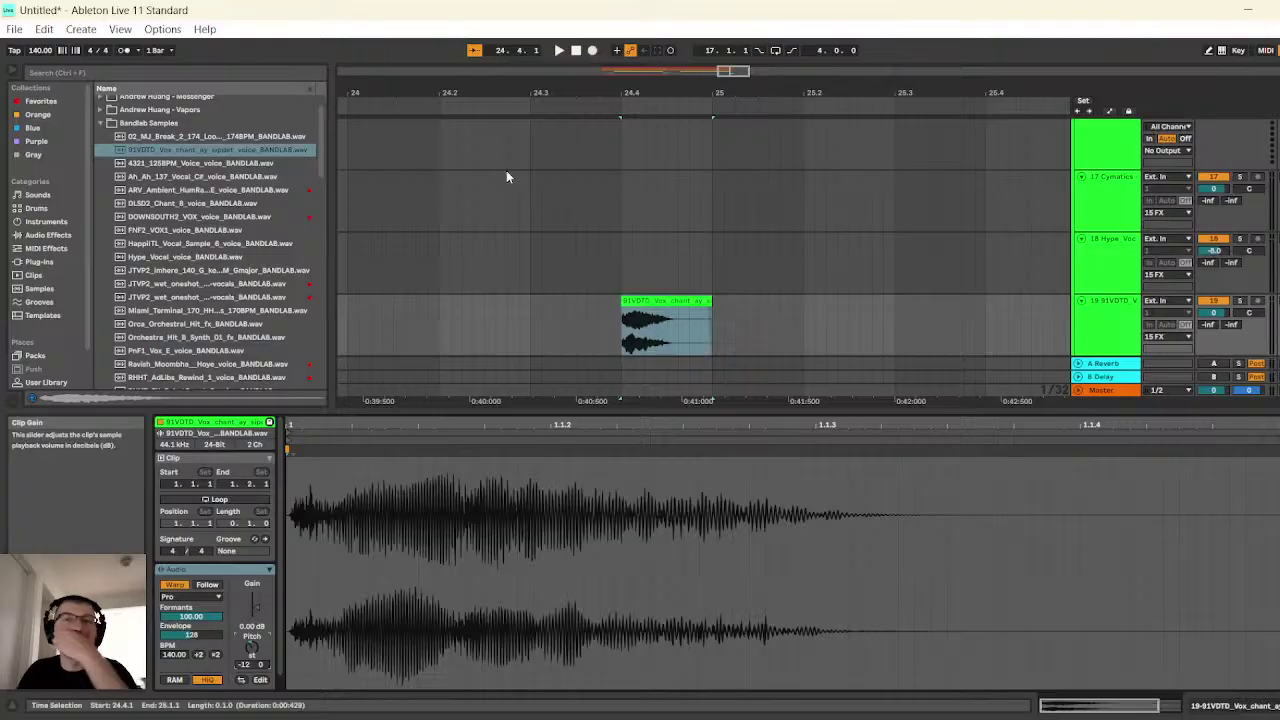
# - Solo track 19 and play back the pitched vocal chant
pyautogui.click(557, 50)
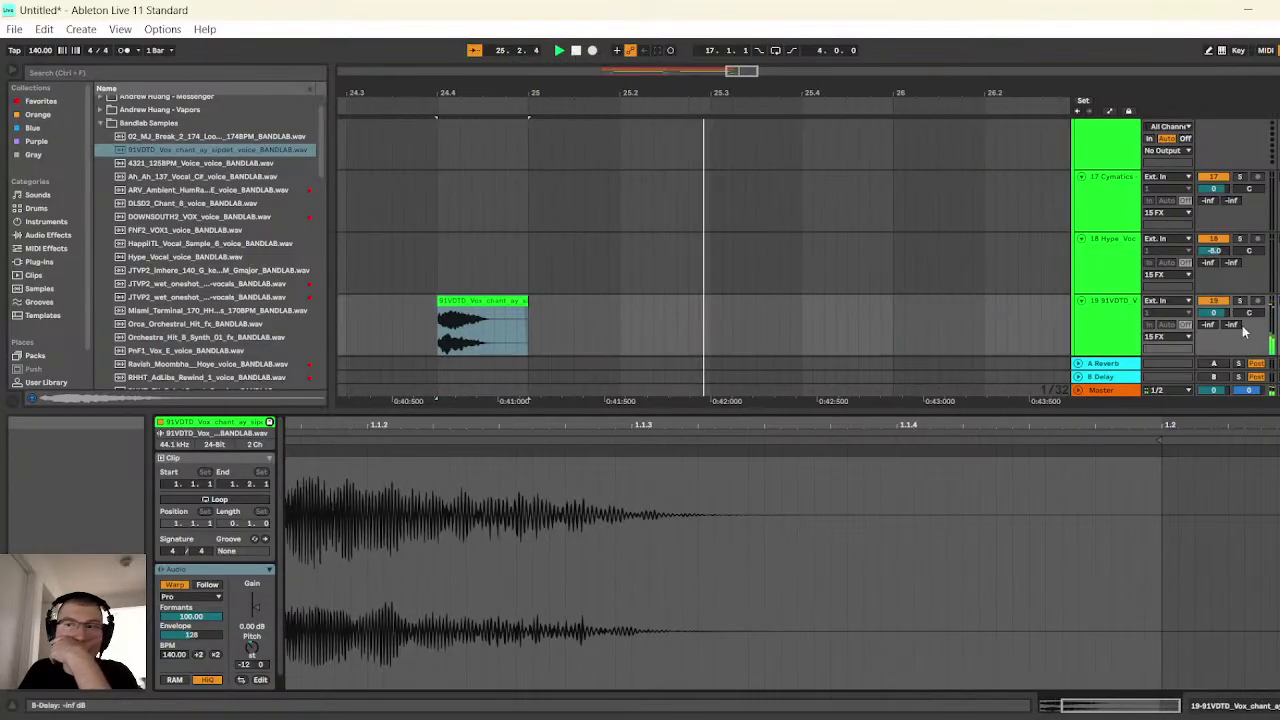
pyautogui.click(1238, 302)
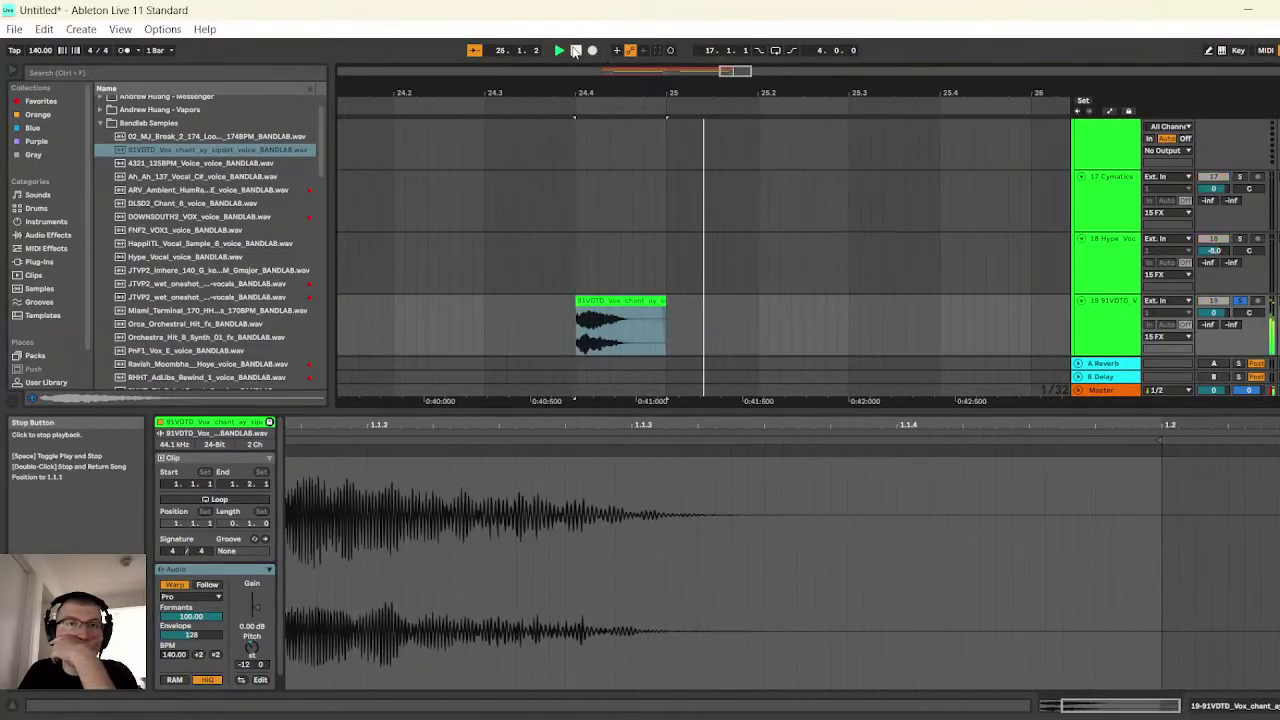
pyautogui.click(576, 50)
# - Set the vocal chant clip's Formants to 12.50, auditioning the clip between adjustments
pyautogui.moveTo(200, 617); pyautogui.dragTo(200, 630)
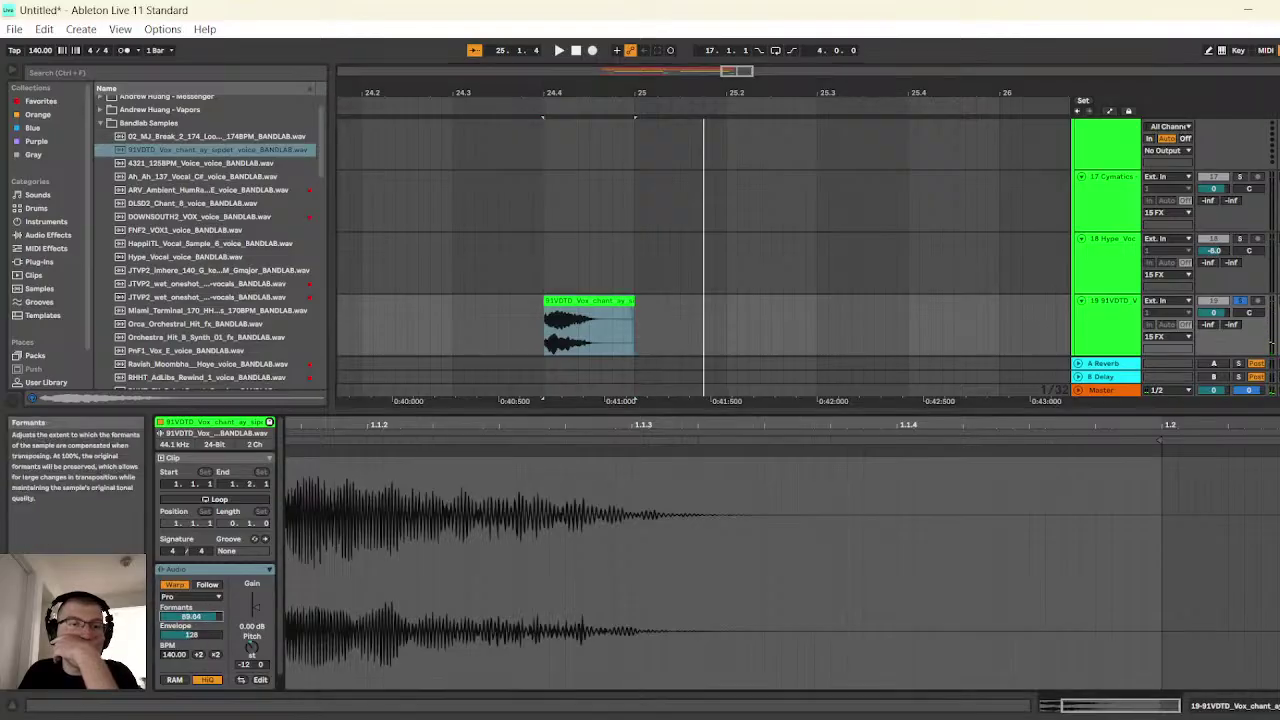
pyautogui.moveTo(530, 68); pyautogui.dragTo(543, 67)
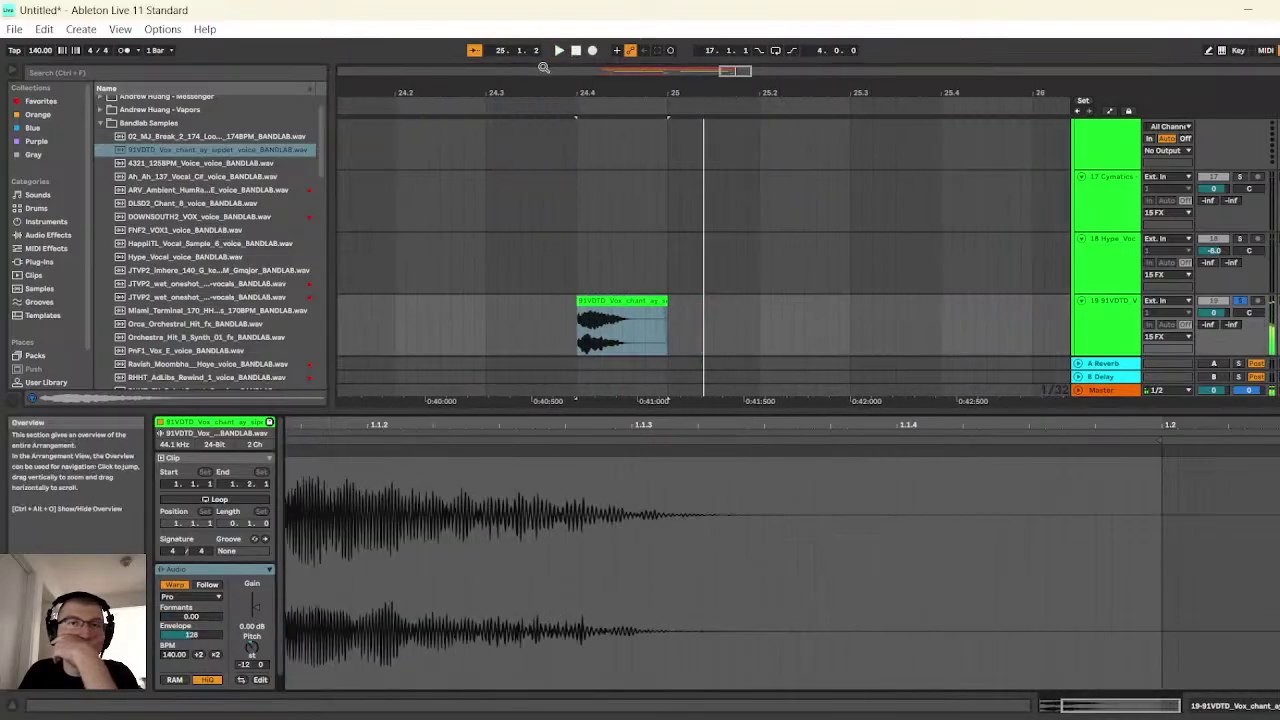
pyautogui.moveTo(195, 616); pyautogui.dragTo(195, 606)
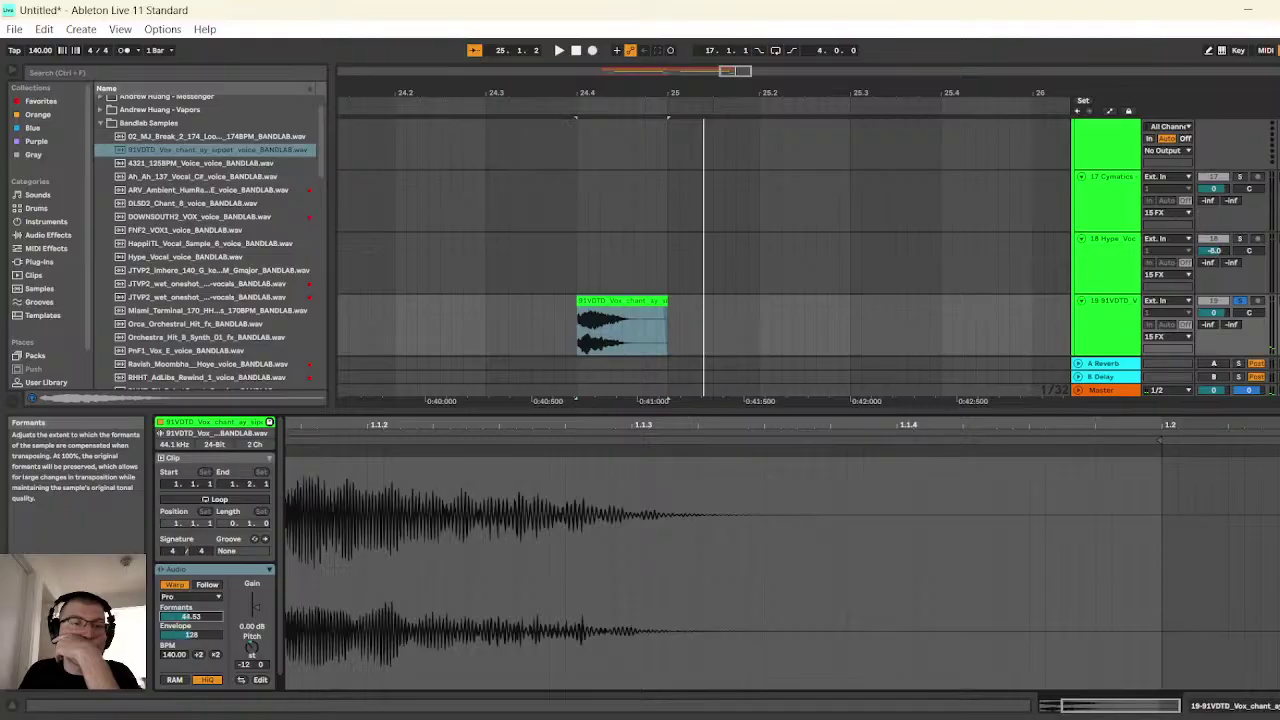
pyautogui.moveTo(545, 62)
pyautogui.mouseDown()
pyautogui.moveTo(564, 62)
pyautogui.moveTo(537, 63)
pyautogui.mouseUp()
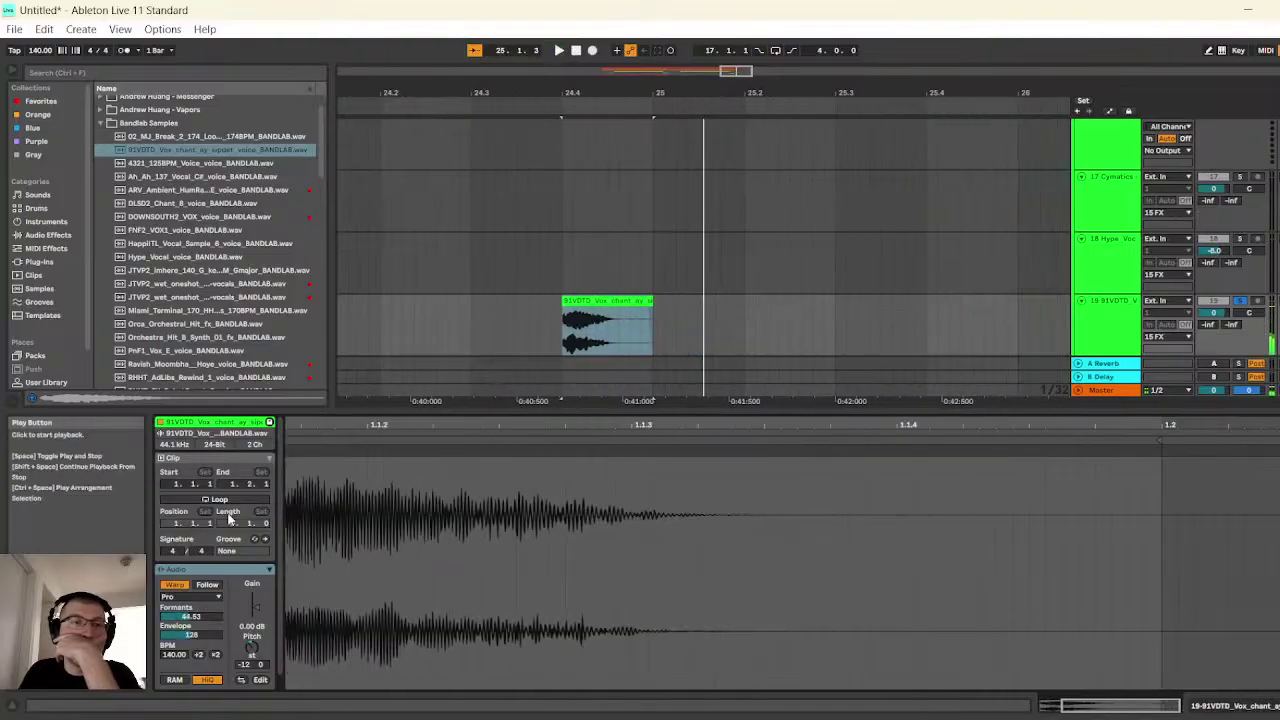
pyautogui.moveTo(199, 618); pyautogui.dragTo(199, 636)
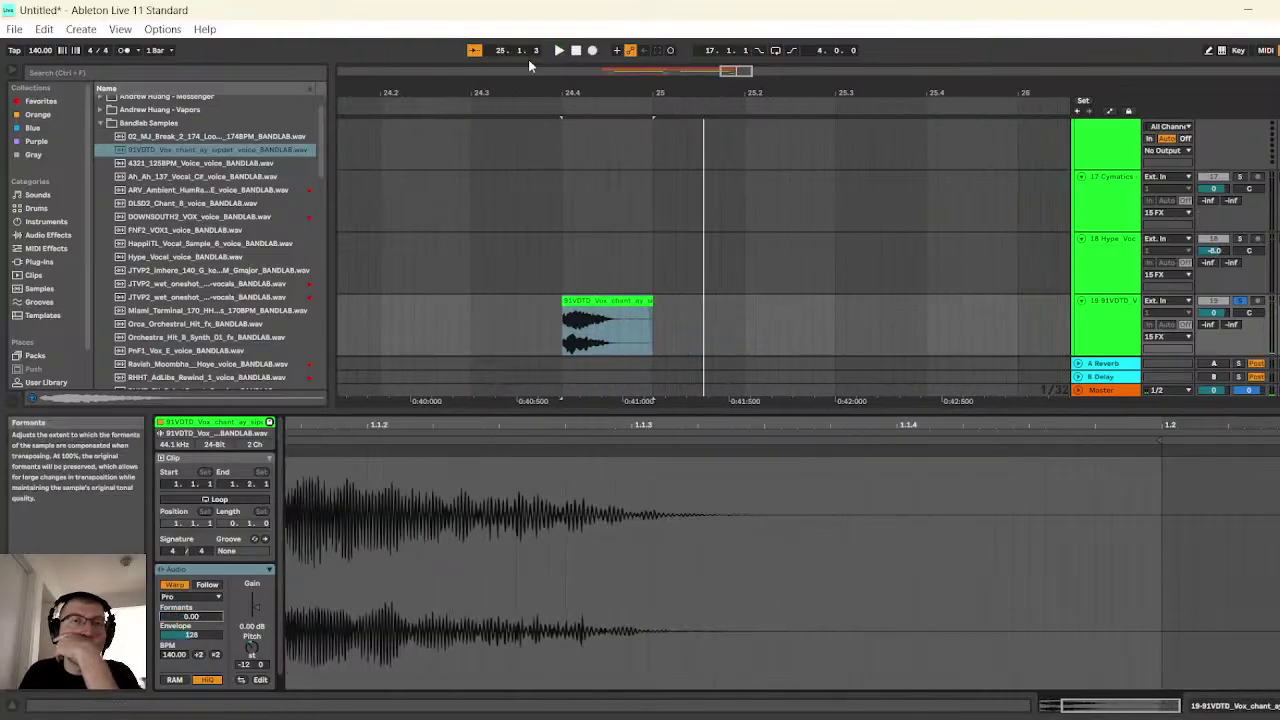
pyautogui.moveTo(530, 65); pyautogui.dragTo(530, 65)
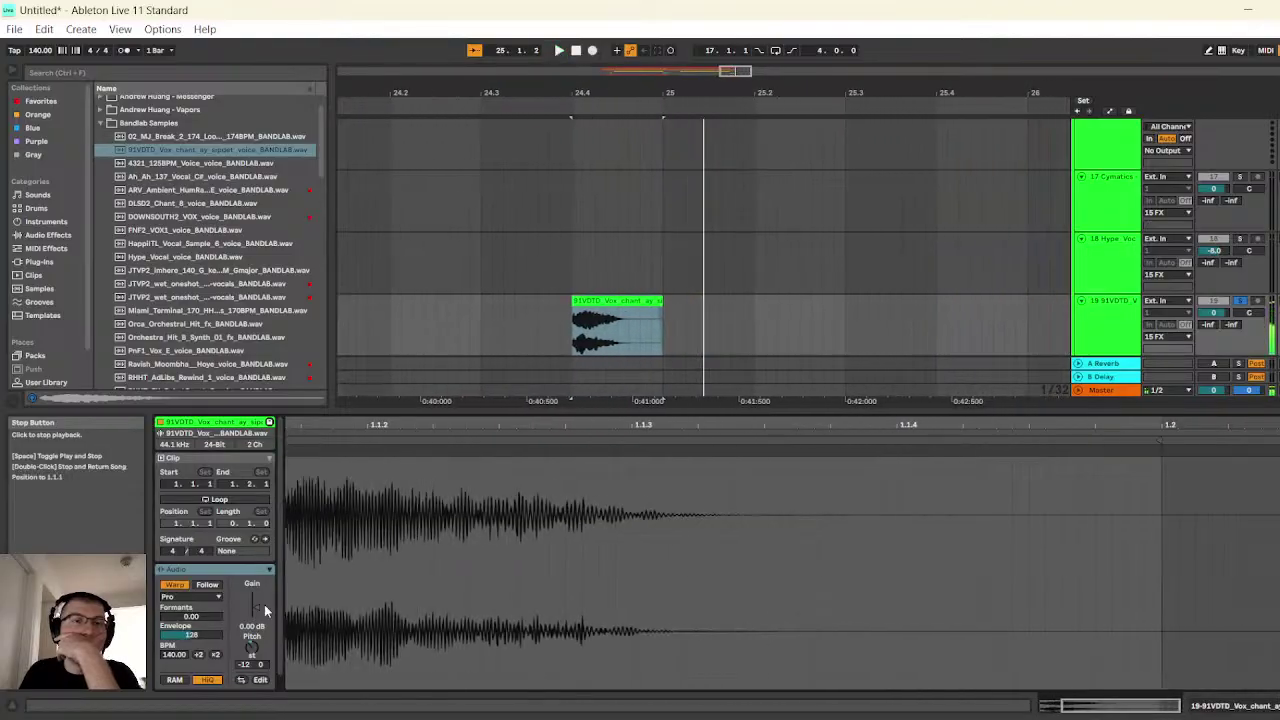
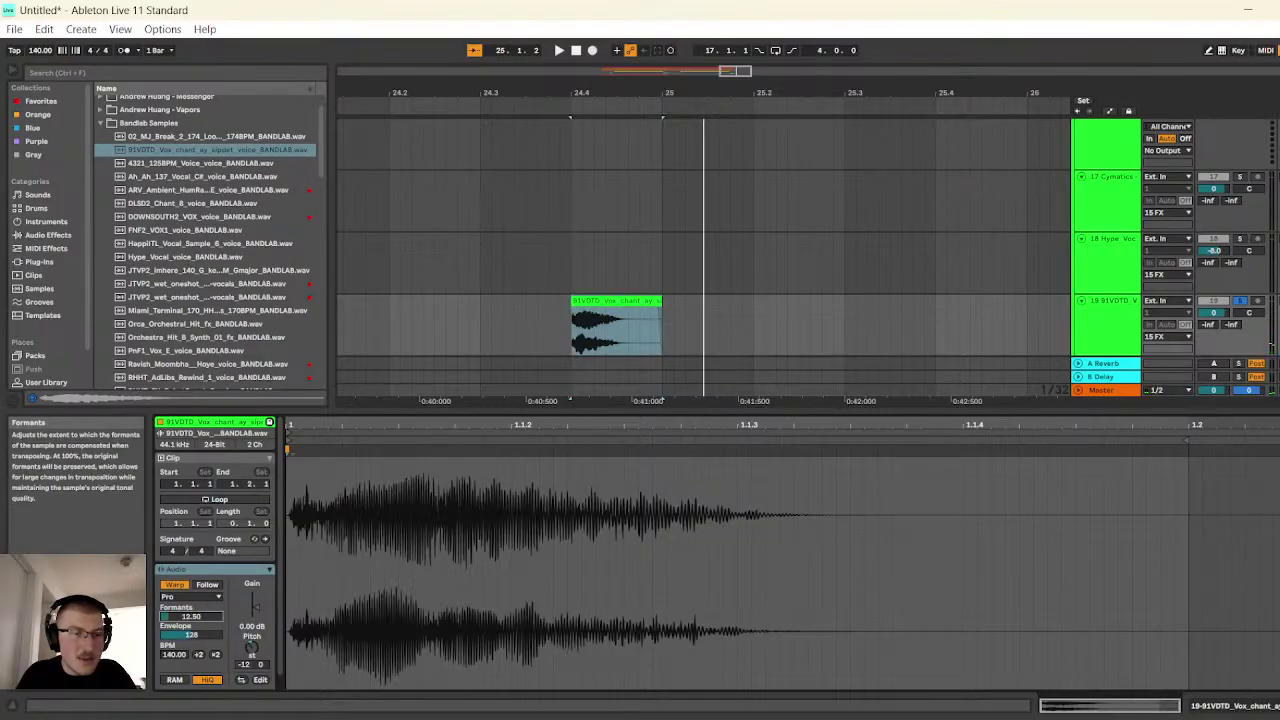
pyautogui.click(560, 50)
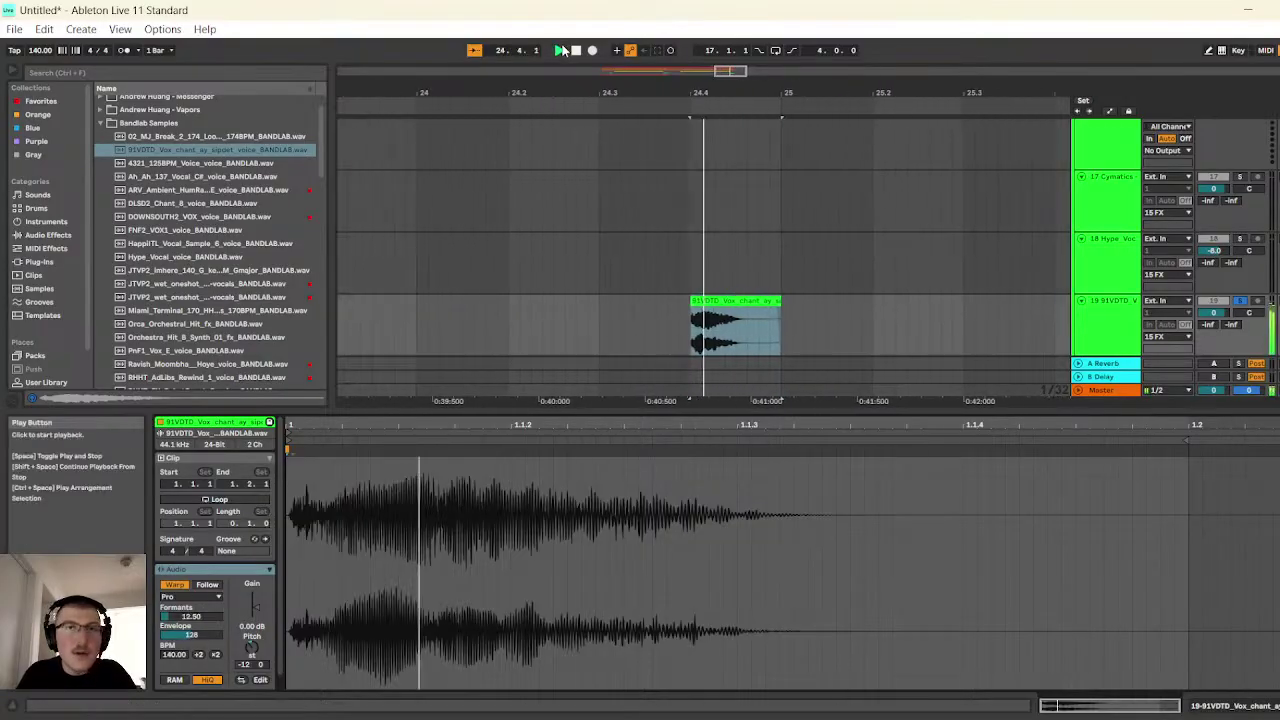
pyautogui.click(576, 50)
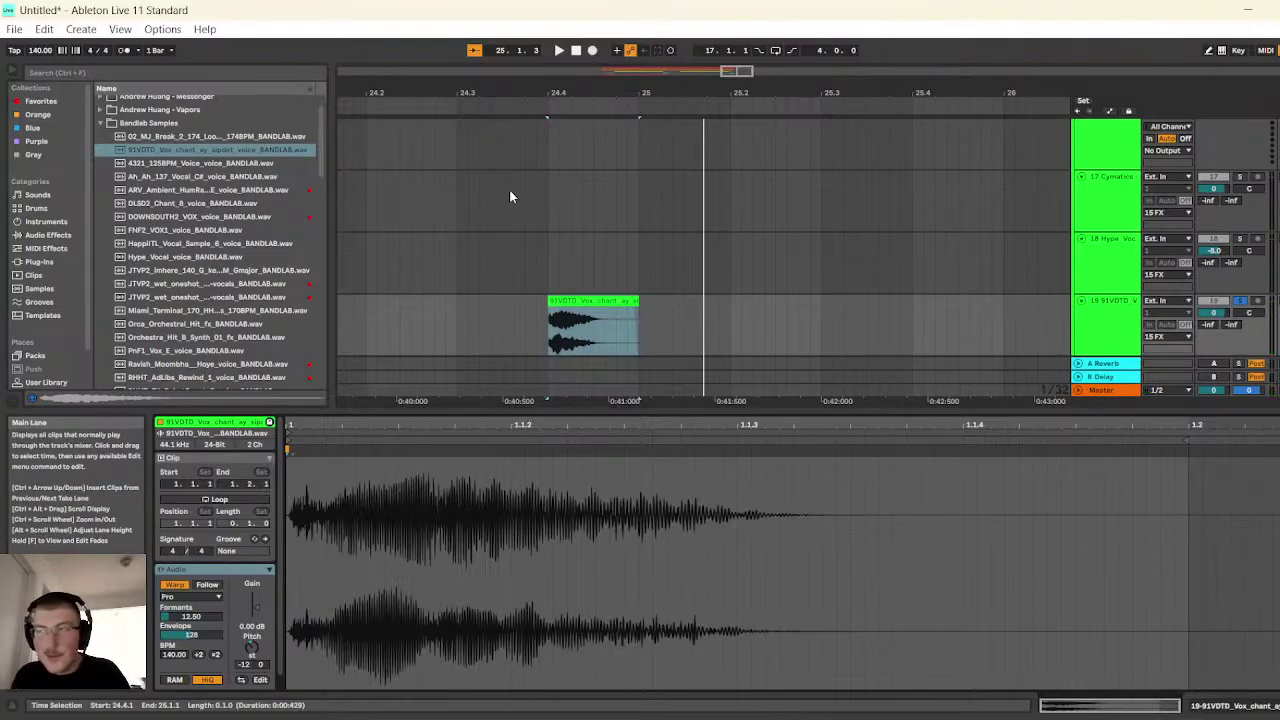
# - Audition the vocal samples in the Bandlab Samples folder, including DLSD2_Chant_8_voice_BANDLAB and HappiTL_Vocal_Sample_6, for a different chant
pyautogui.click(245, 165)
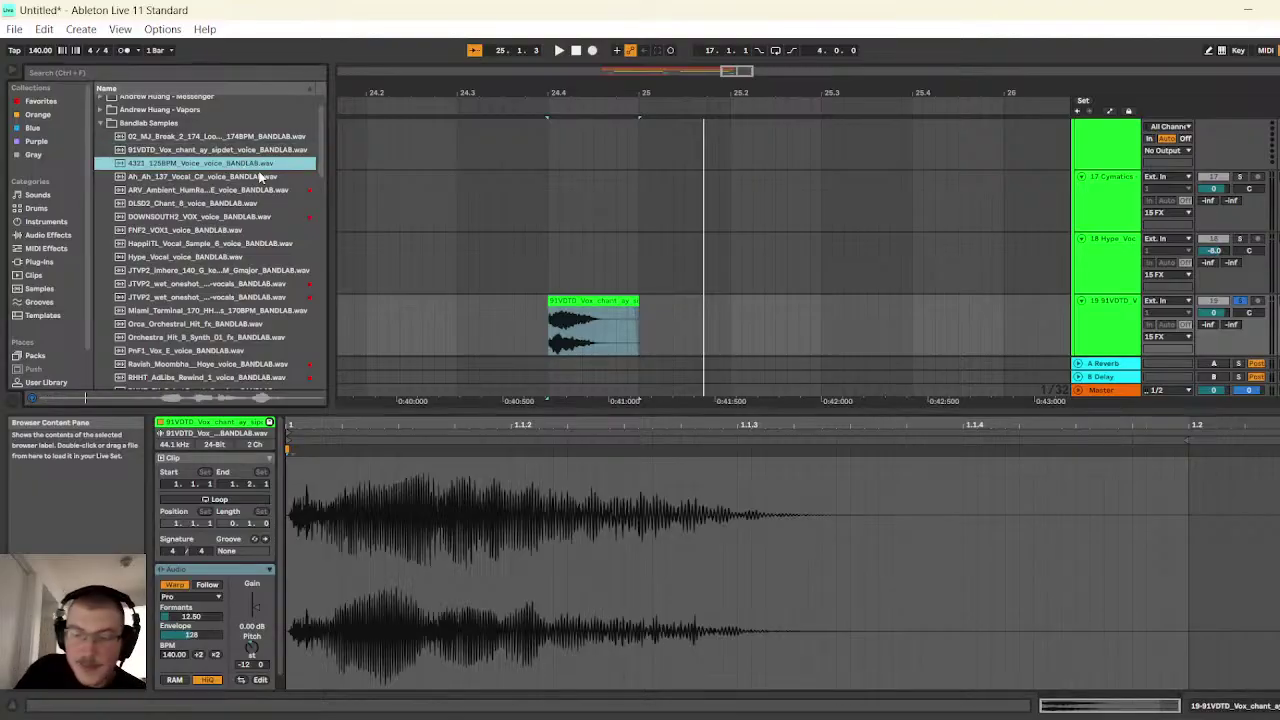
pyautogui.press('Down')
pyautogui.press('Down')
pyautogui.press('Down')
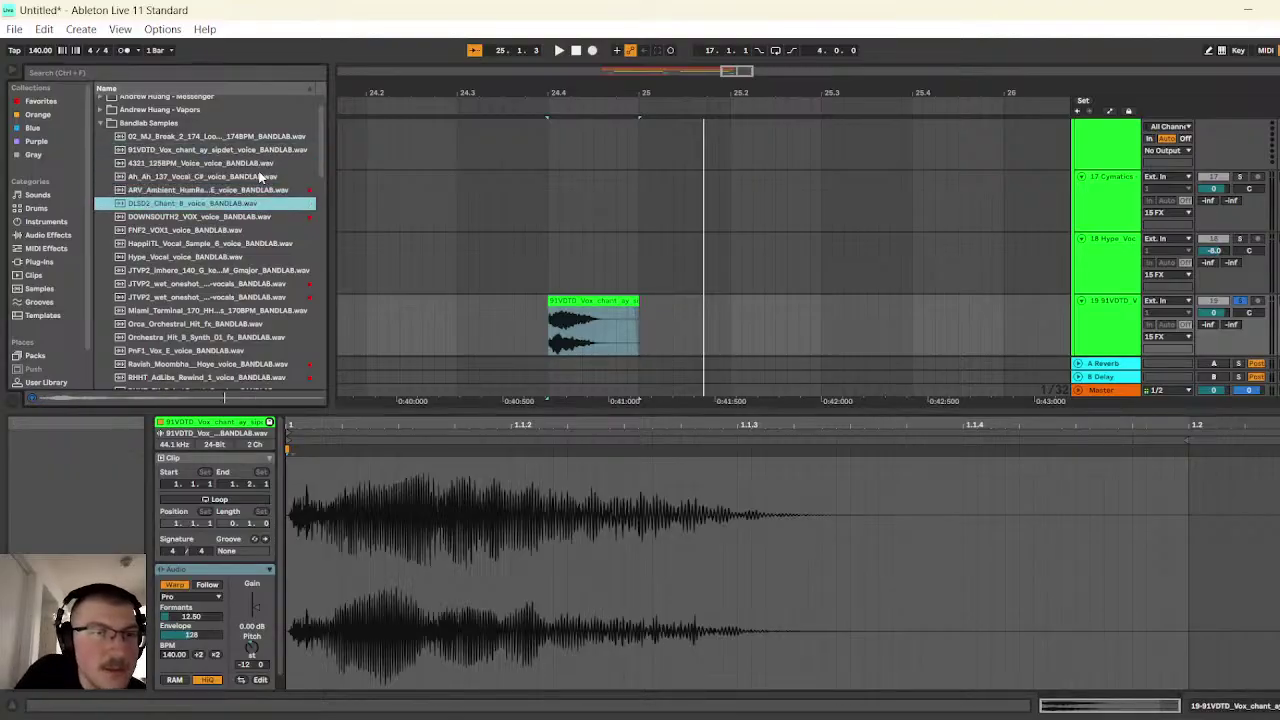
pyautogui.press('Down')
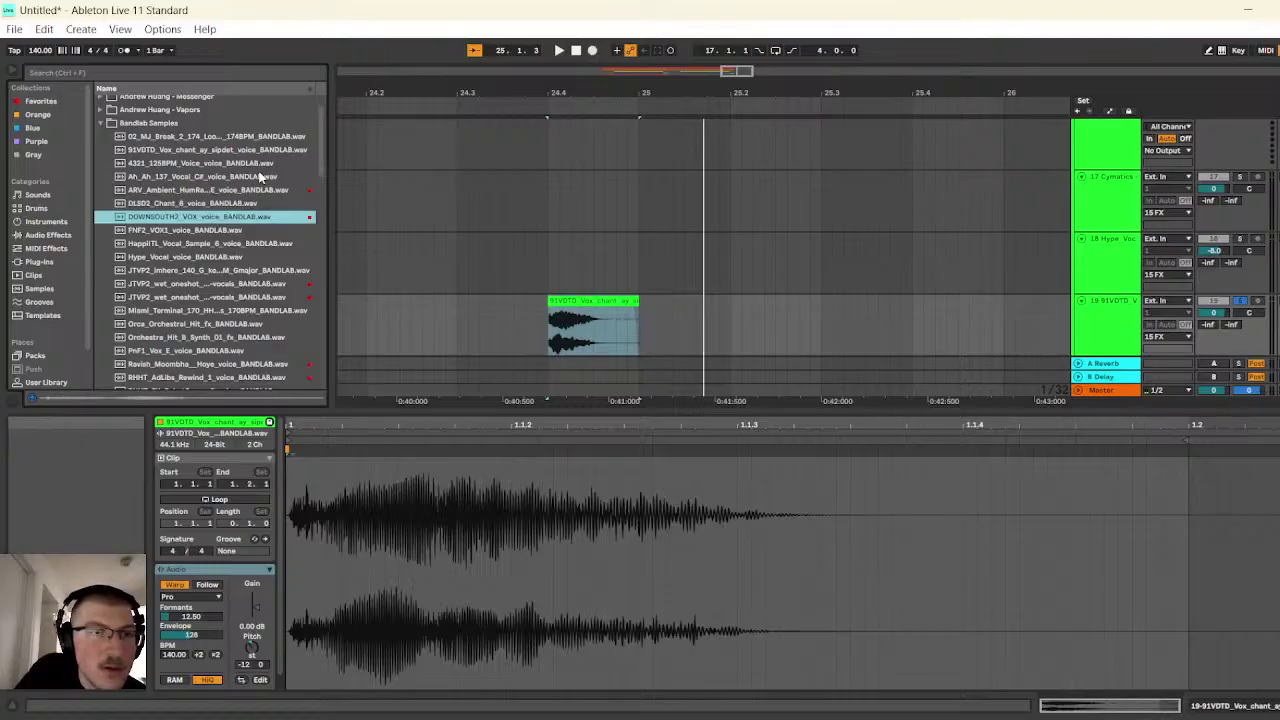
pyautogui.press('Down')
pyautogui.press('Up')
pyautogui.press('Up')
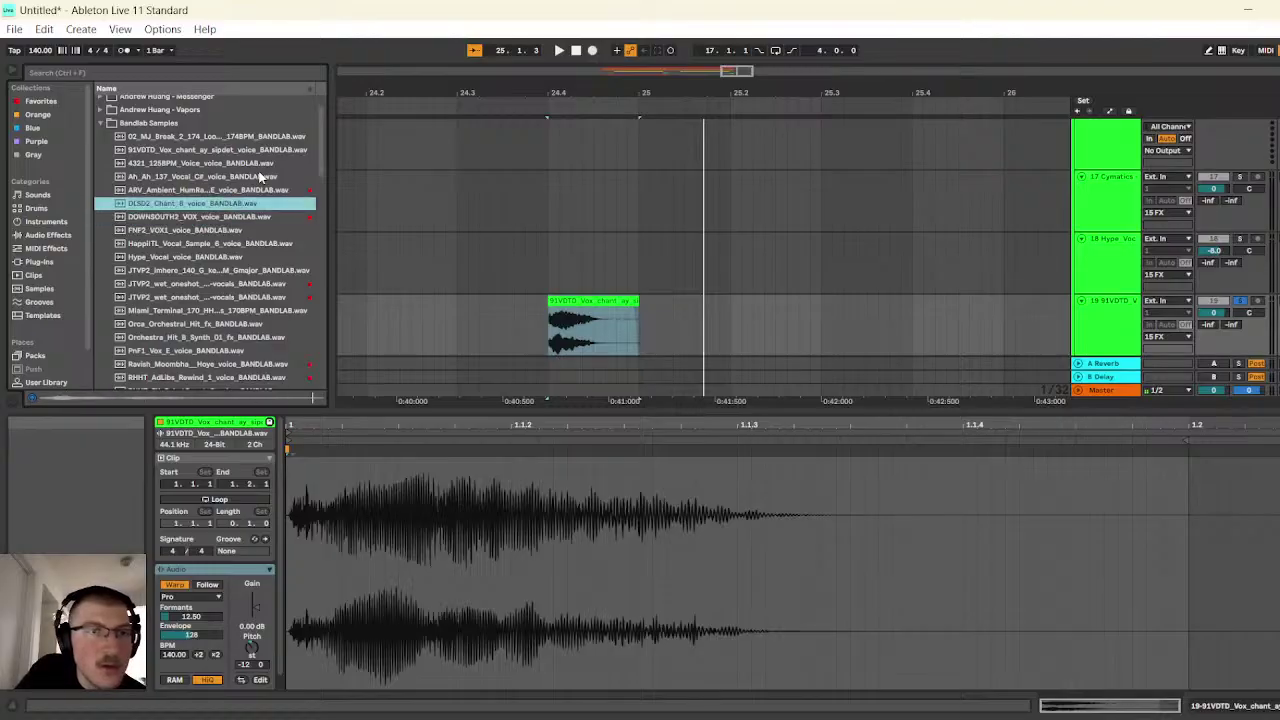
pyautogui.click(203, 244)
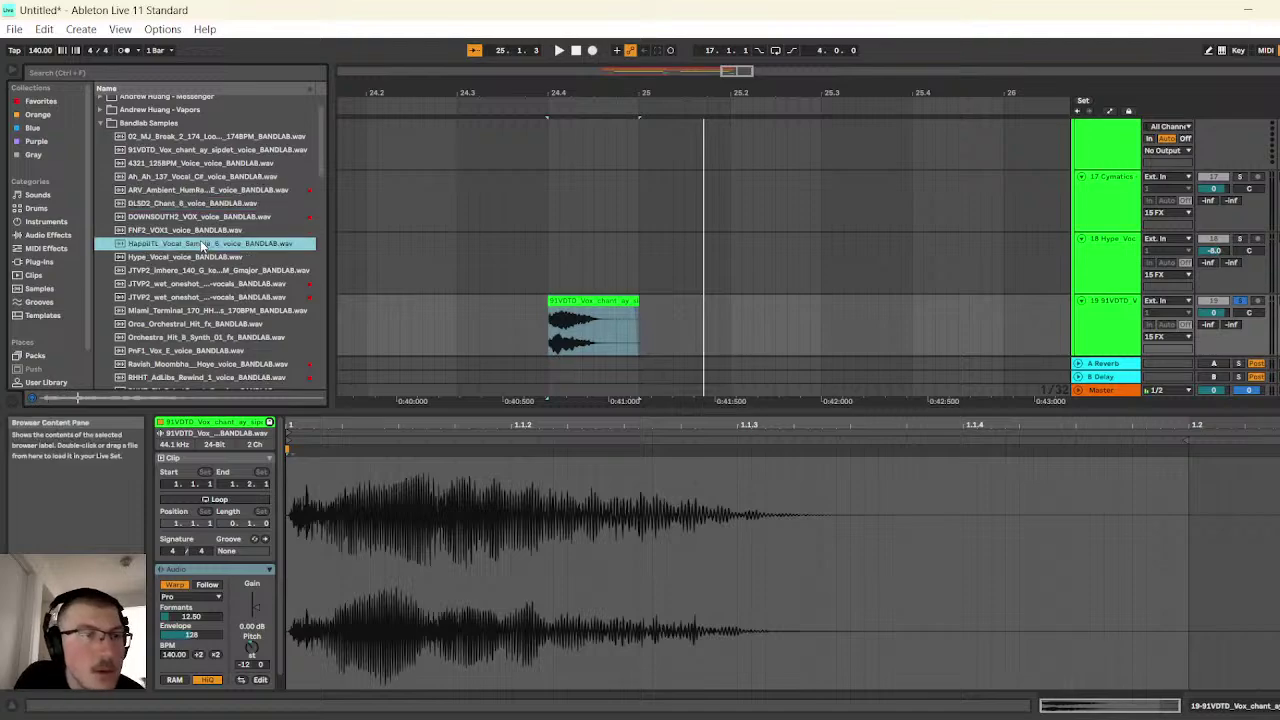
pyautogui.click(207, 205)
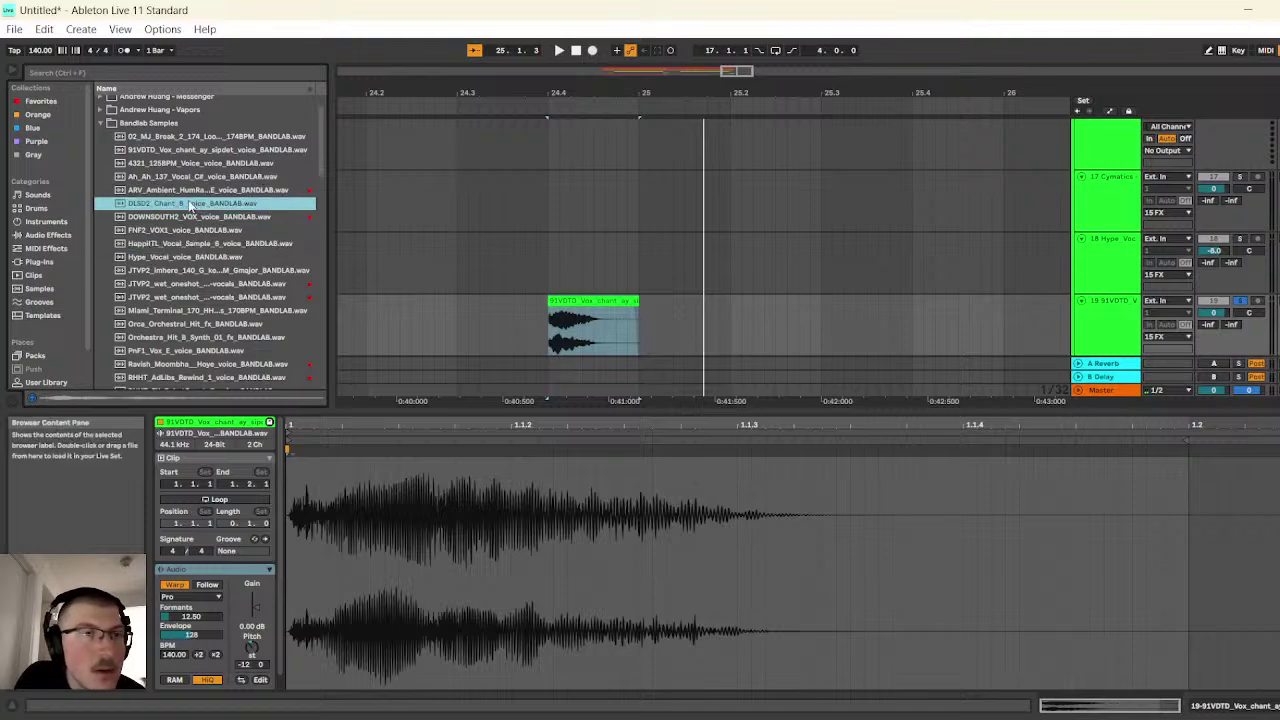
# - Replace the chant on track 19 with DLSD2_Chant_8_voice_BANDLAB, spanning 24.4.1 to 24.4.3, and play it back
pyautogui.moveTo(190, 208); pyautogui.dragTo(592, 312)
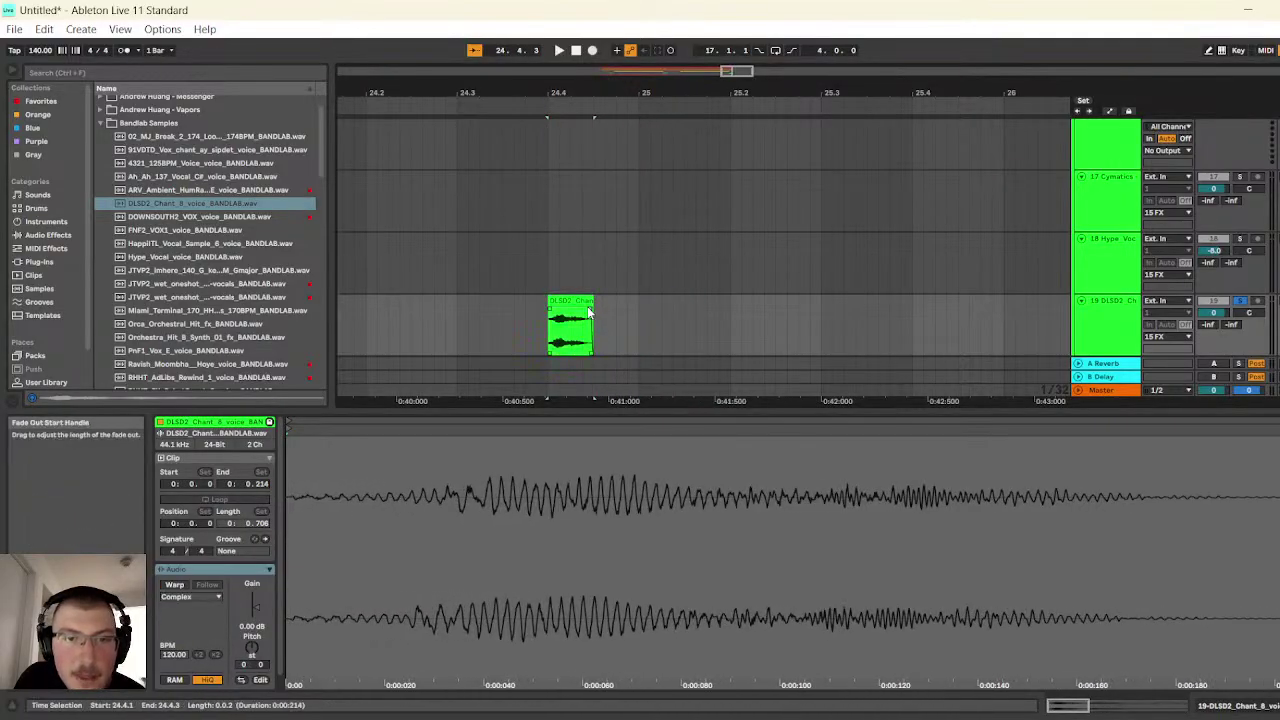
pyautogui.click(572, 310)
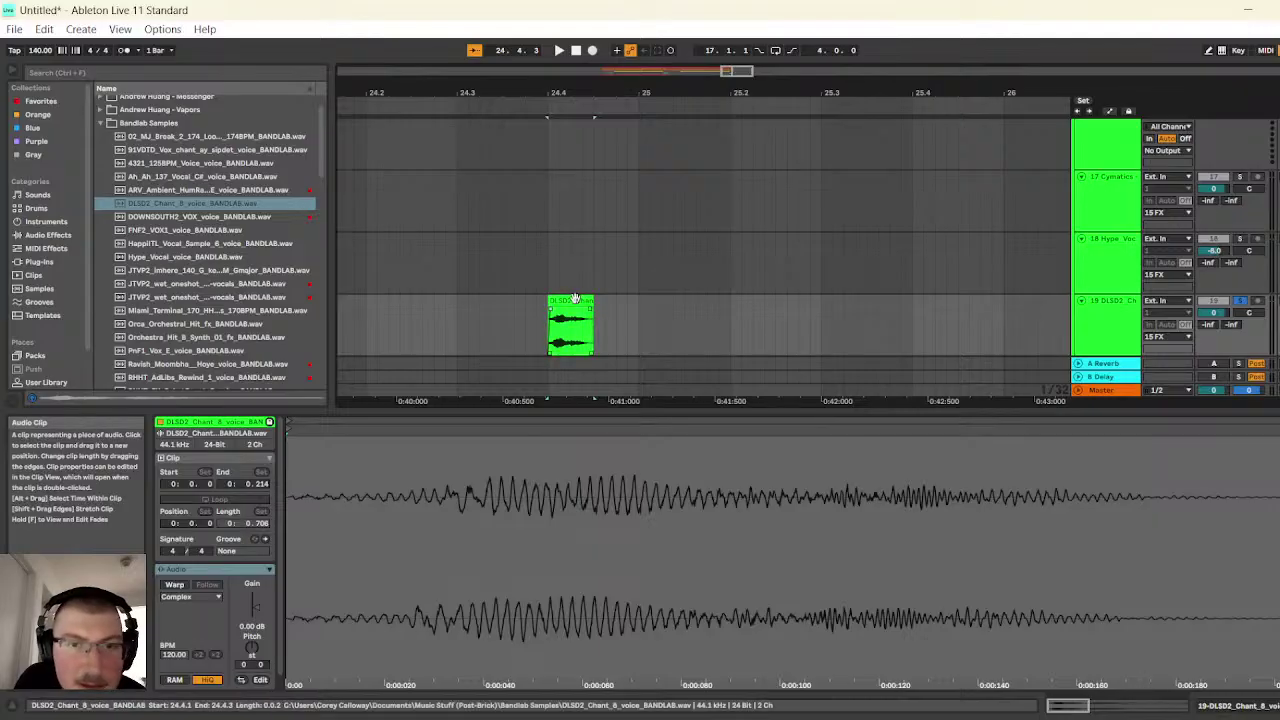
pyautogui.click(558, 50)
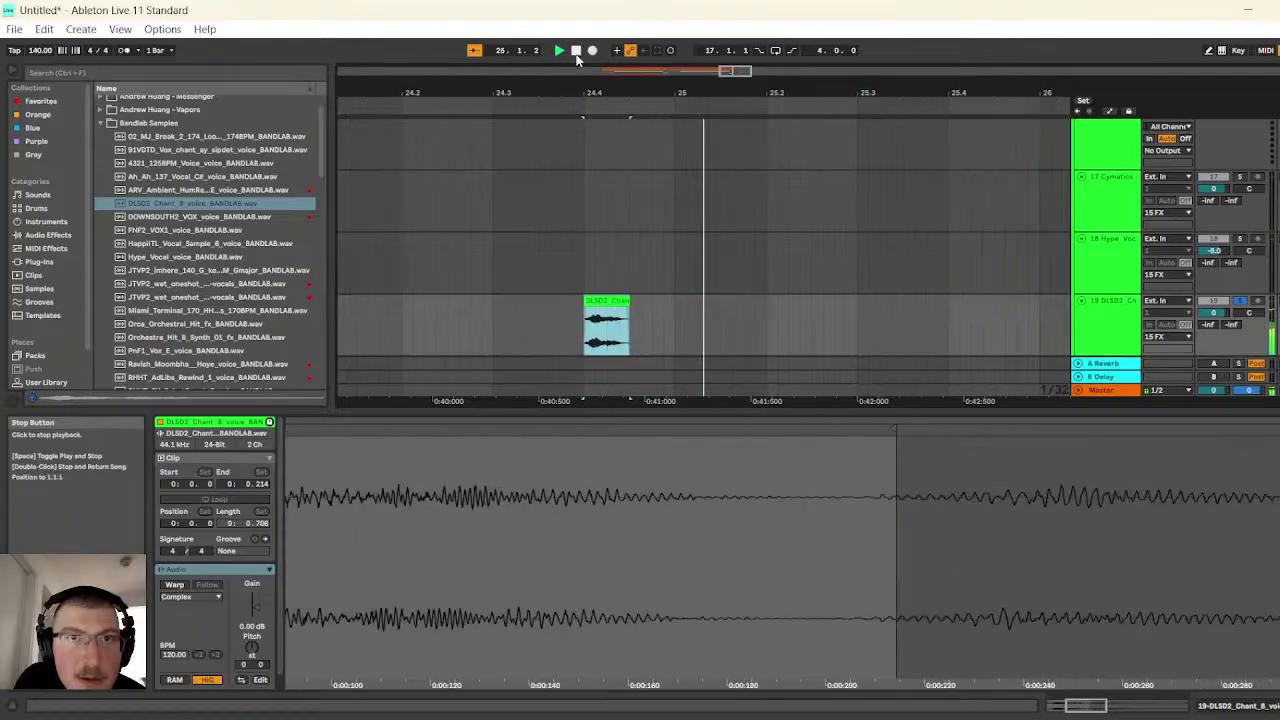
pyautogui.moveTo(868, 72); pyautogui.dragTo(868, 34)
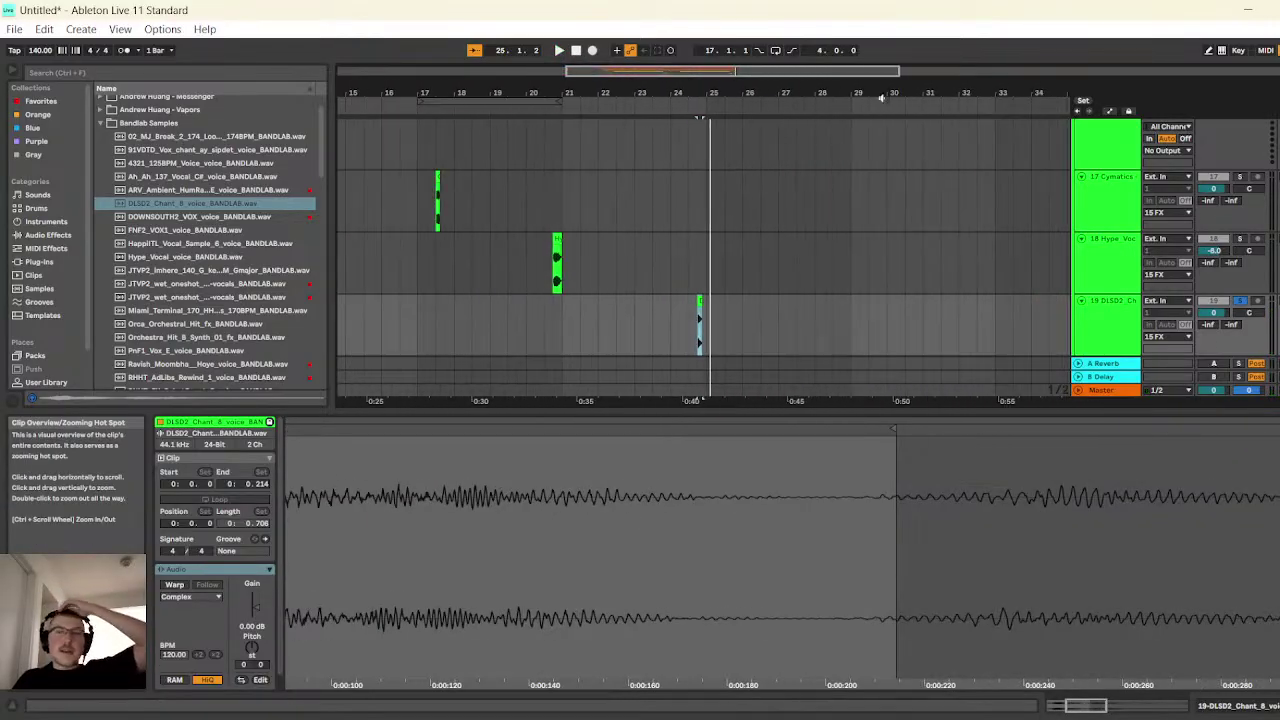
# - Copy the EQ Eight and Parallel Reverb and Delay Rack from track 18 to track 19 and play back the chant
pyautogui.click(1107, 266)
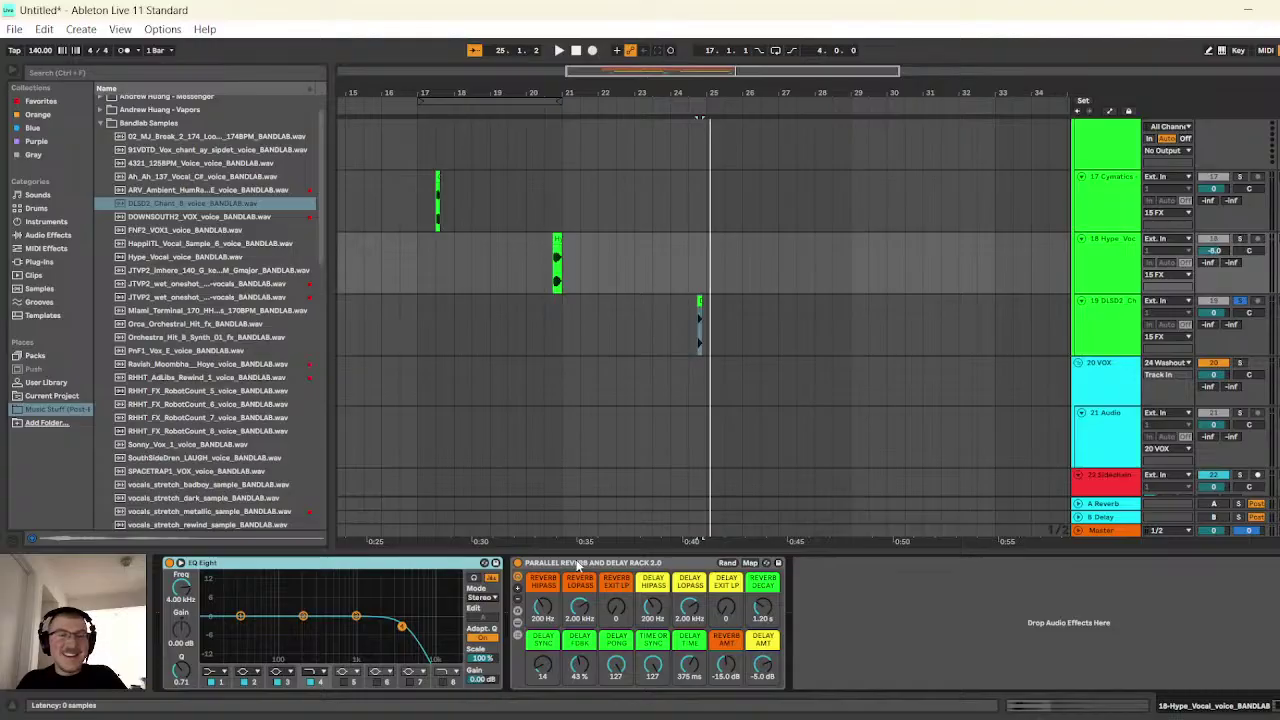
pyautogui.click(578, 565)
pyautogui.click(1115, 313)
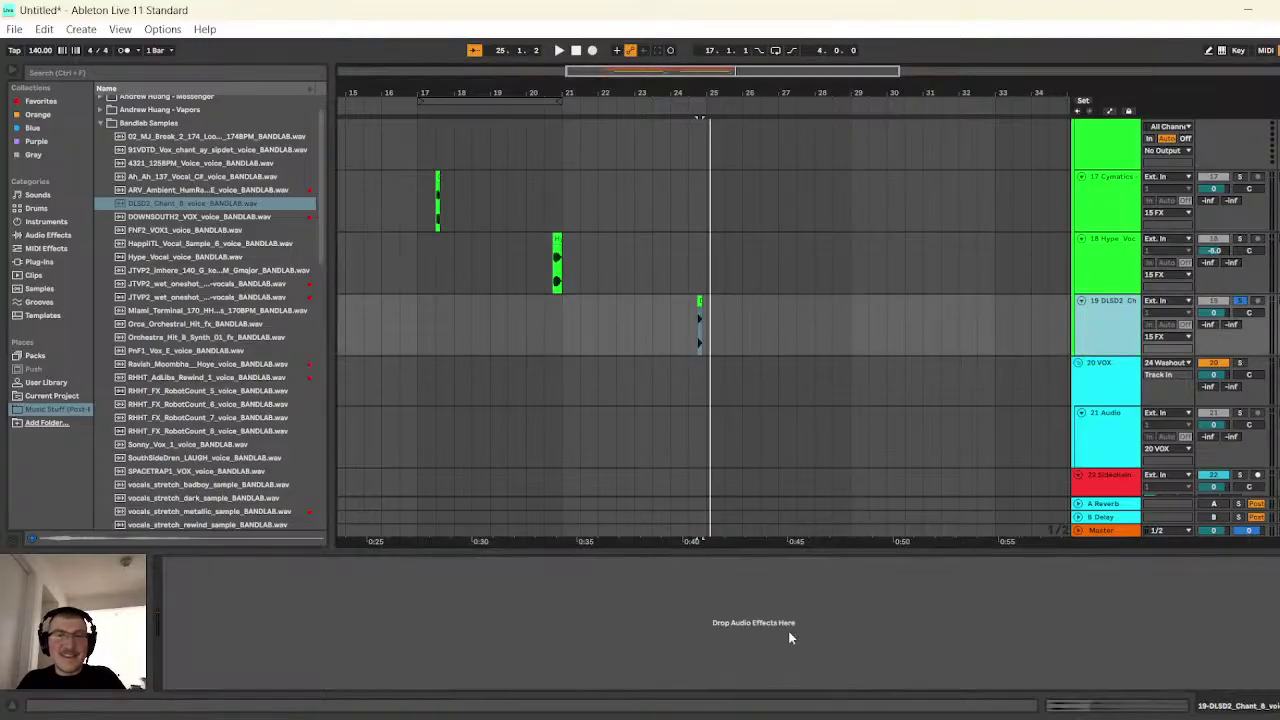
pyautogui.click(688, 325)
pyautogui.click(688, 325)
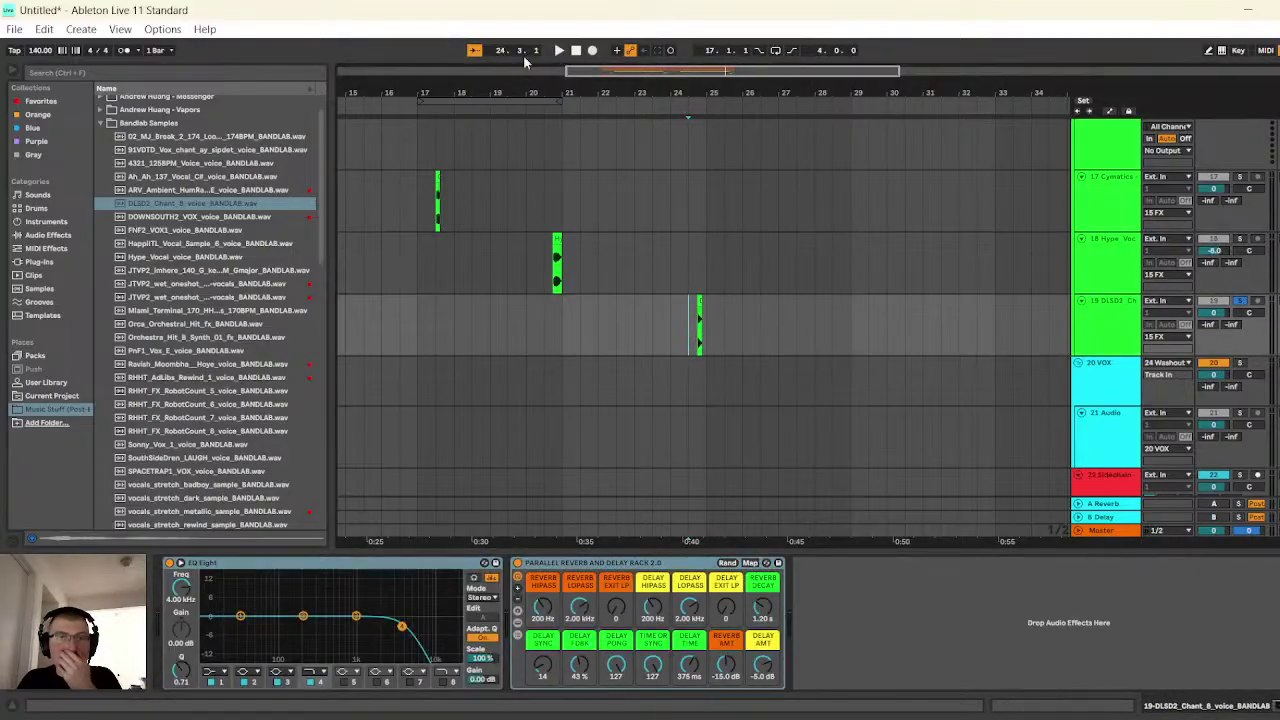
pyautogui.click(559, 50)
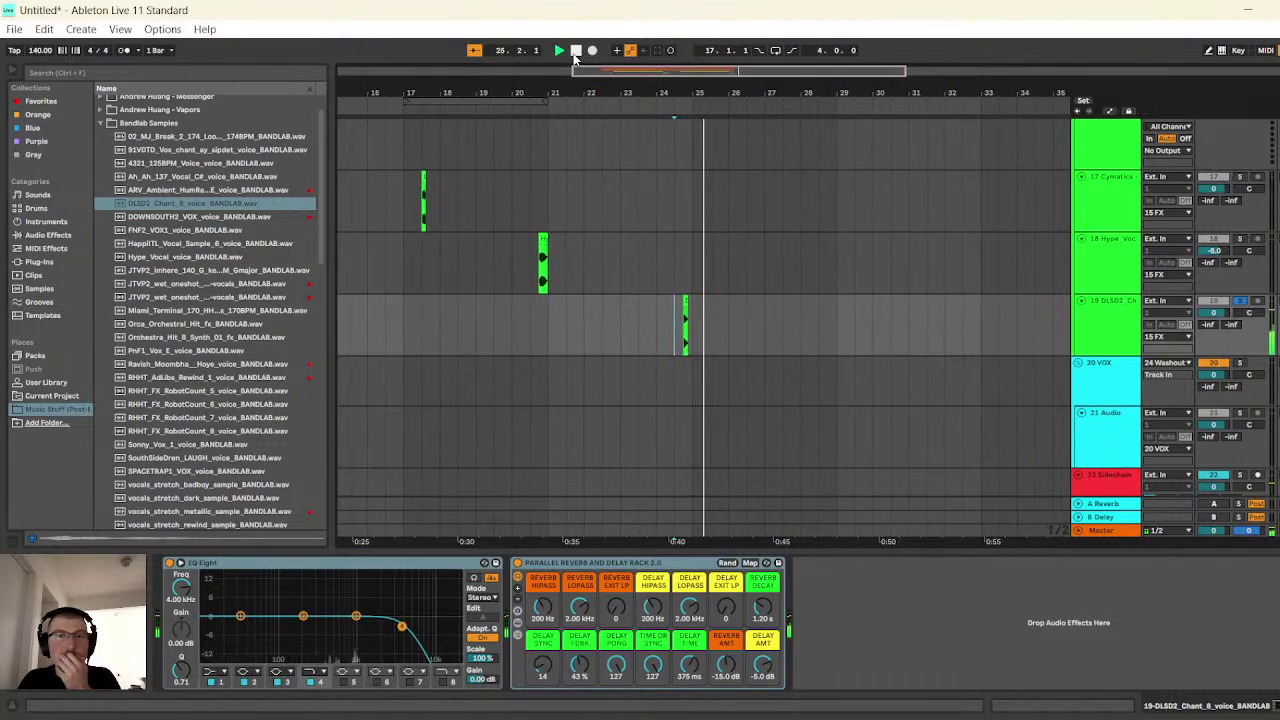
# - Unsolo track 19 and play back the full drop from bar 17 to past bar 25
pyautogui.click(400, 204)
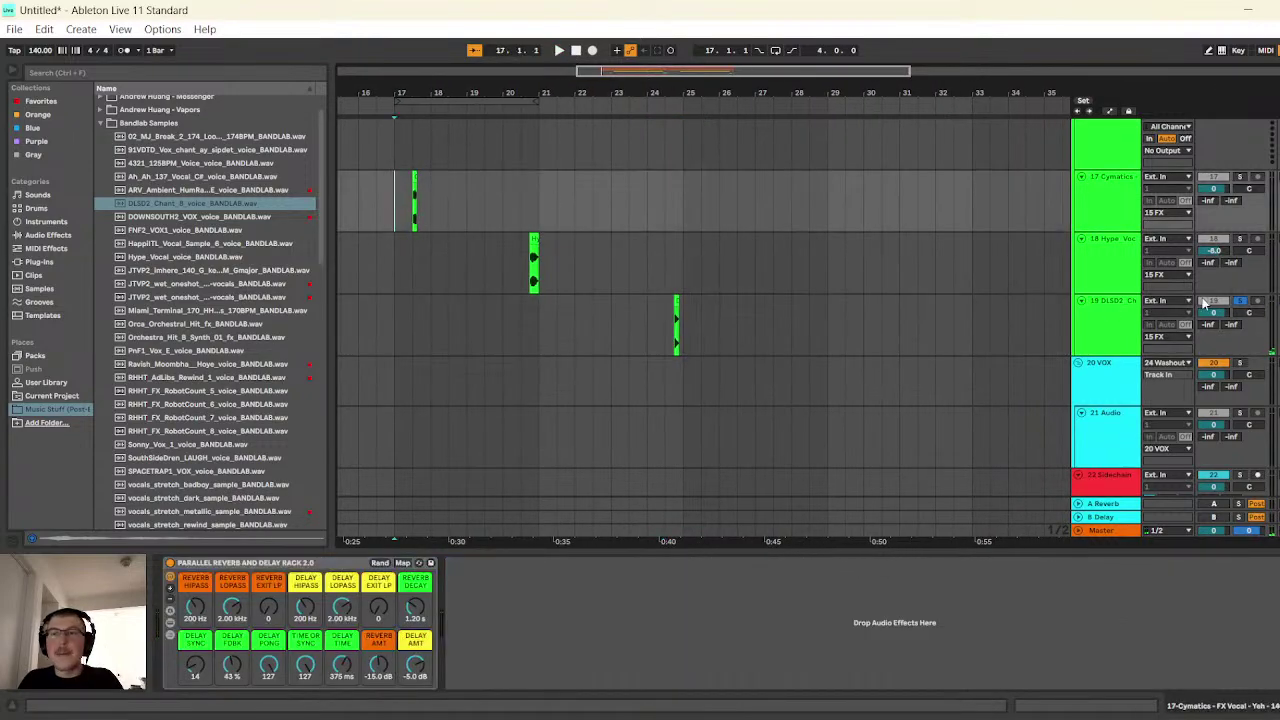
pyautogui.scroll(3, 574, 240)
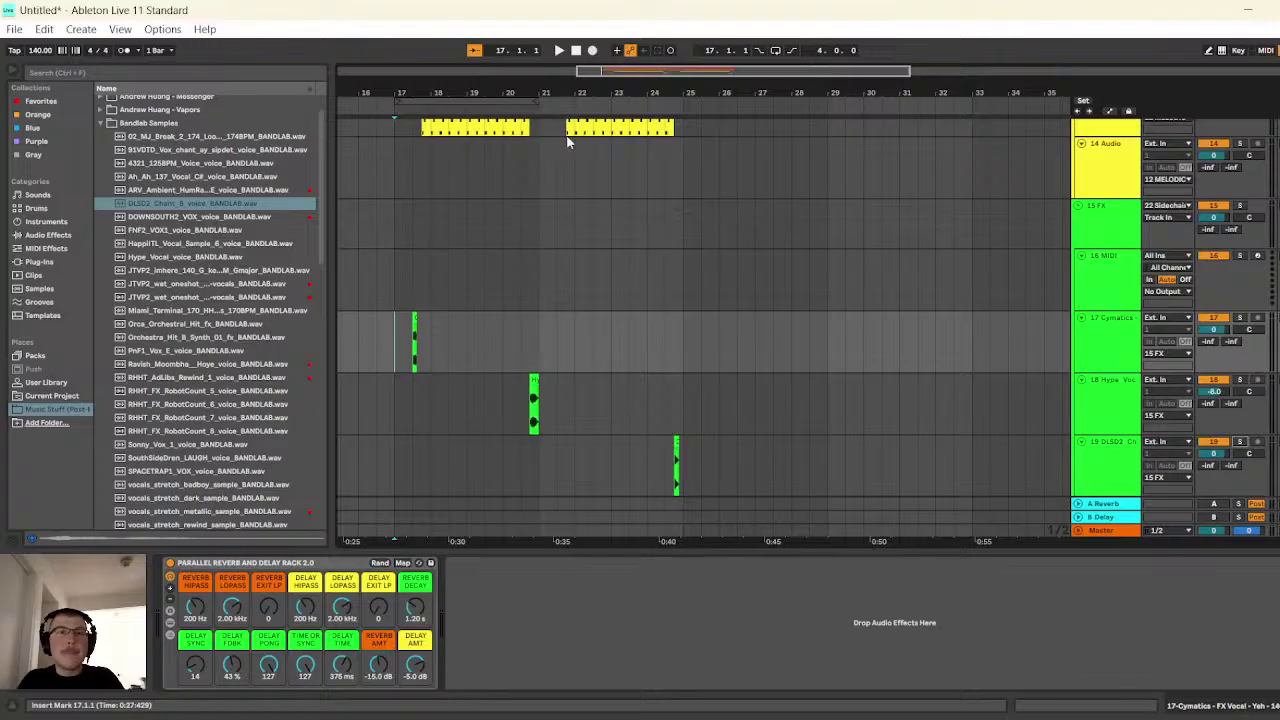
pyautogui.click(559, 50)
pyautogui.scroll(2, 845, 262)
pyautogui.scroll(8, 830, 258)
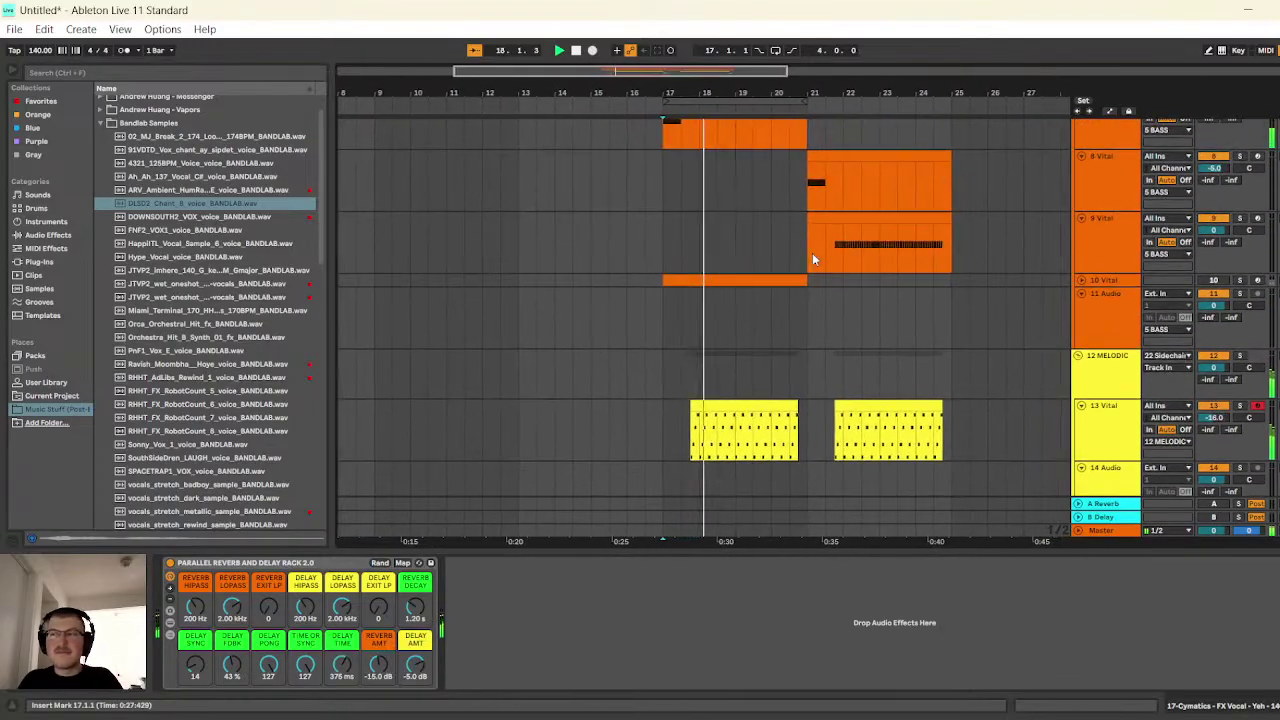
pyautogui.scroll(5, 818, 254)
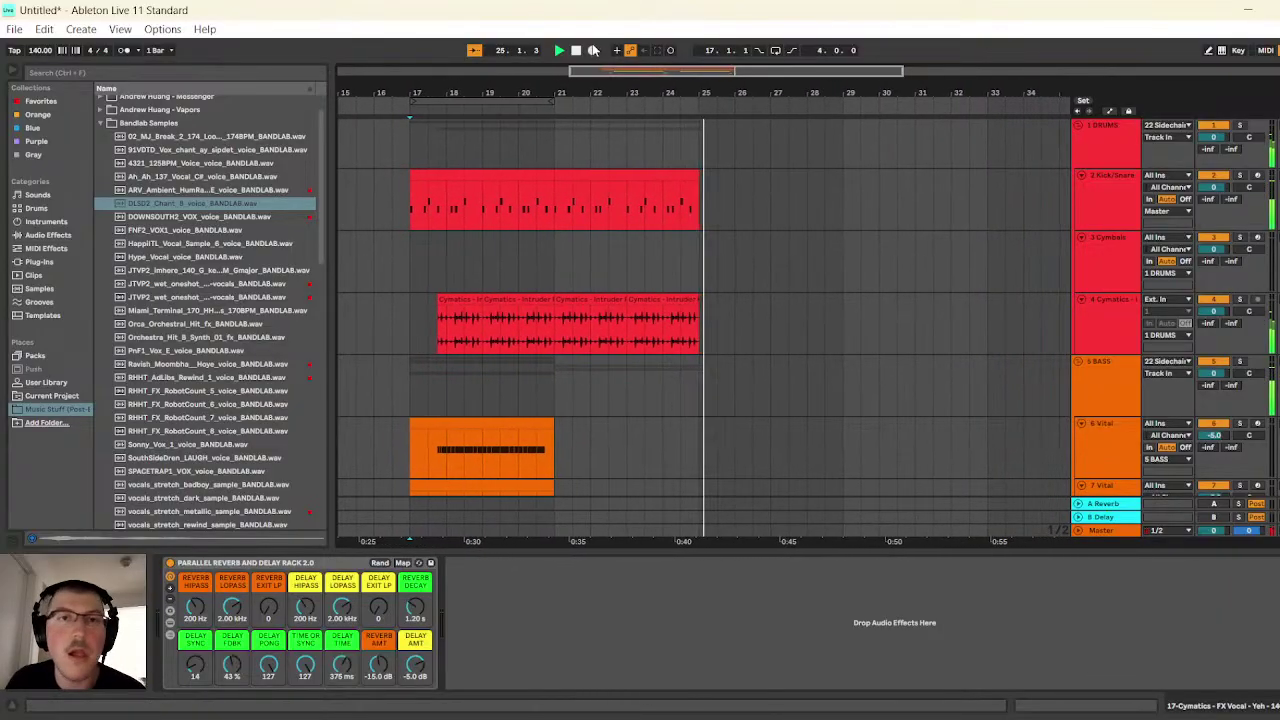
# - Copy the Vital bass clips on tracks 7 and 6 from bar 17 to bar 25 and open the track 6 copy's notes
pyautogui.scroll(-3, 564, 404)
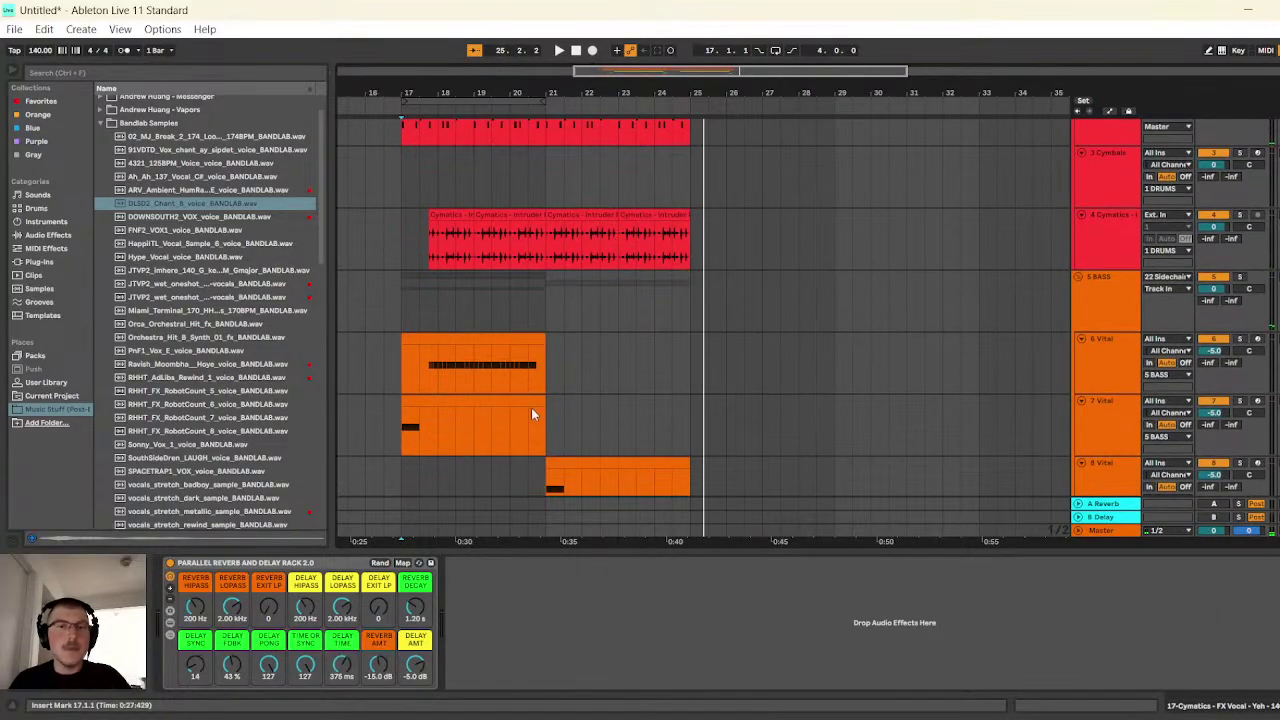
pyautogui.click(528, 400)
pyautogui.click(688, 410)
pyautogui.hotkey('ctrl', 'v')
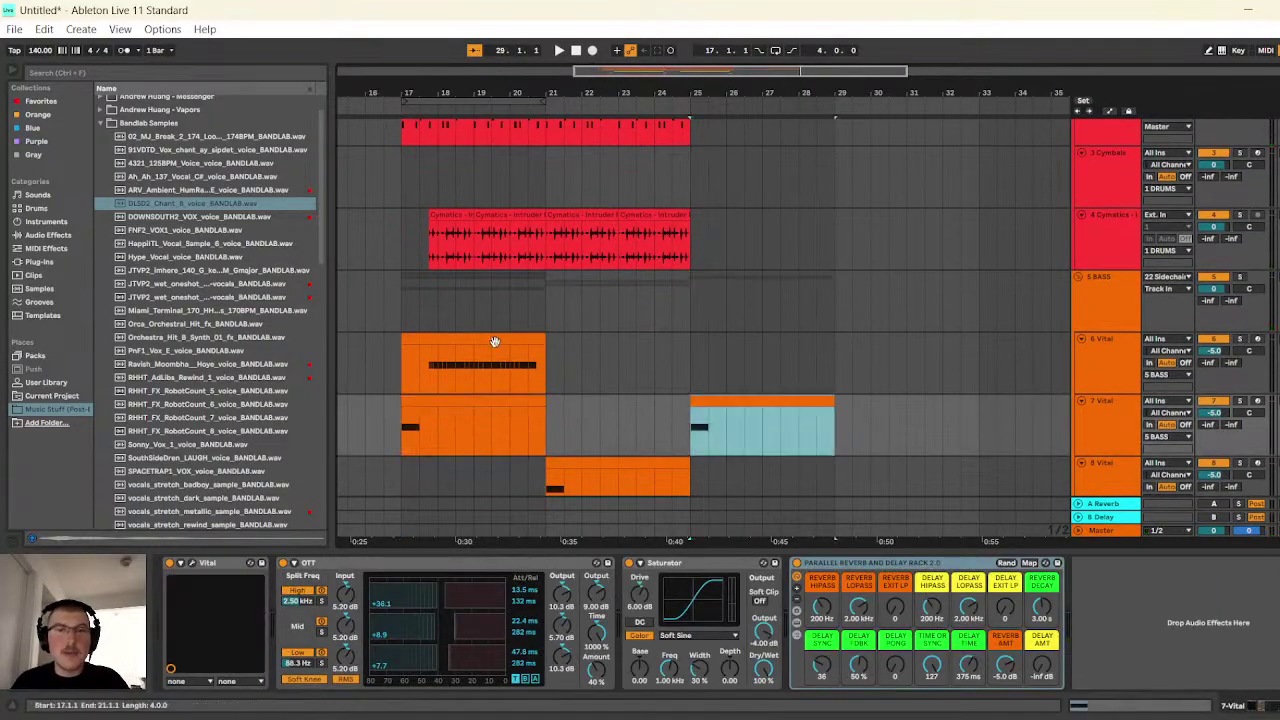
pyautogui.click(530, 365)
pyautogui.click(688, 352)
pyautogui.hotkey('ctrl', 'v')
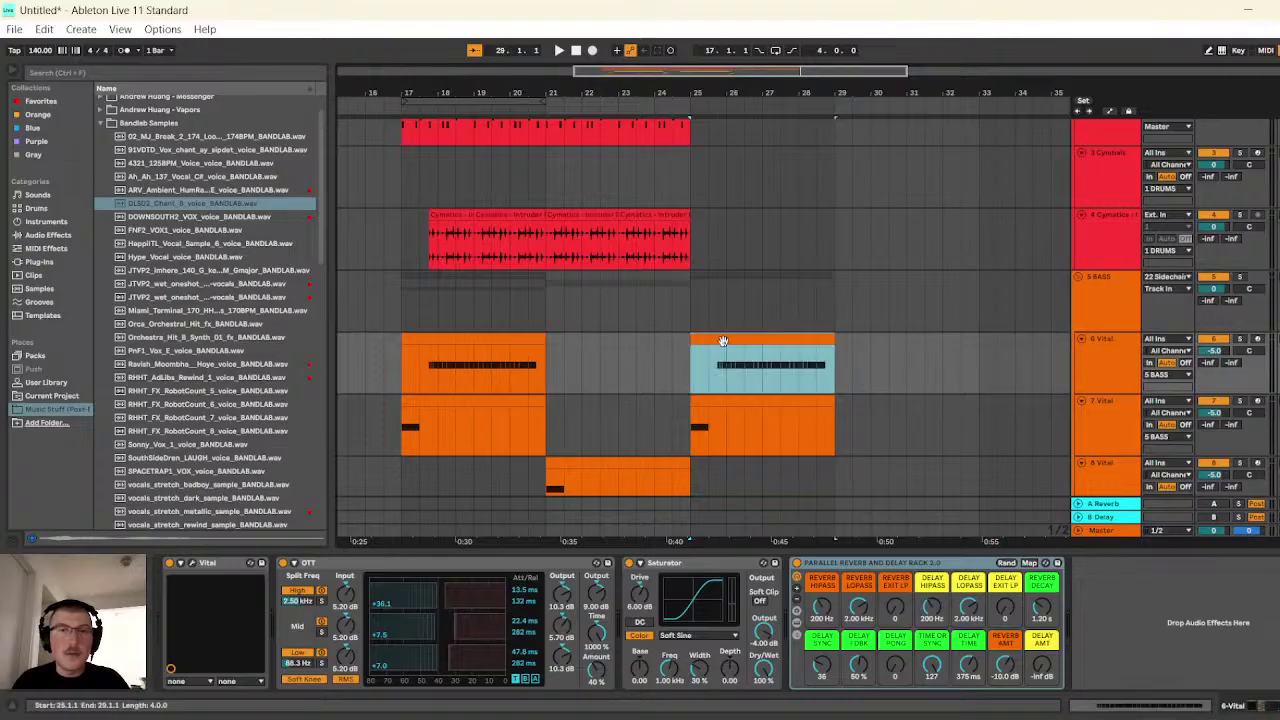
pyautogui.doubleClick(720, 343)
# - Duplicate the percussion loop on track 4 twice and the Kick/Snare clip once, so both run to bar 29
pyautogui.scroll(-1, 706, 515)
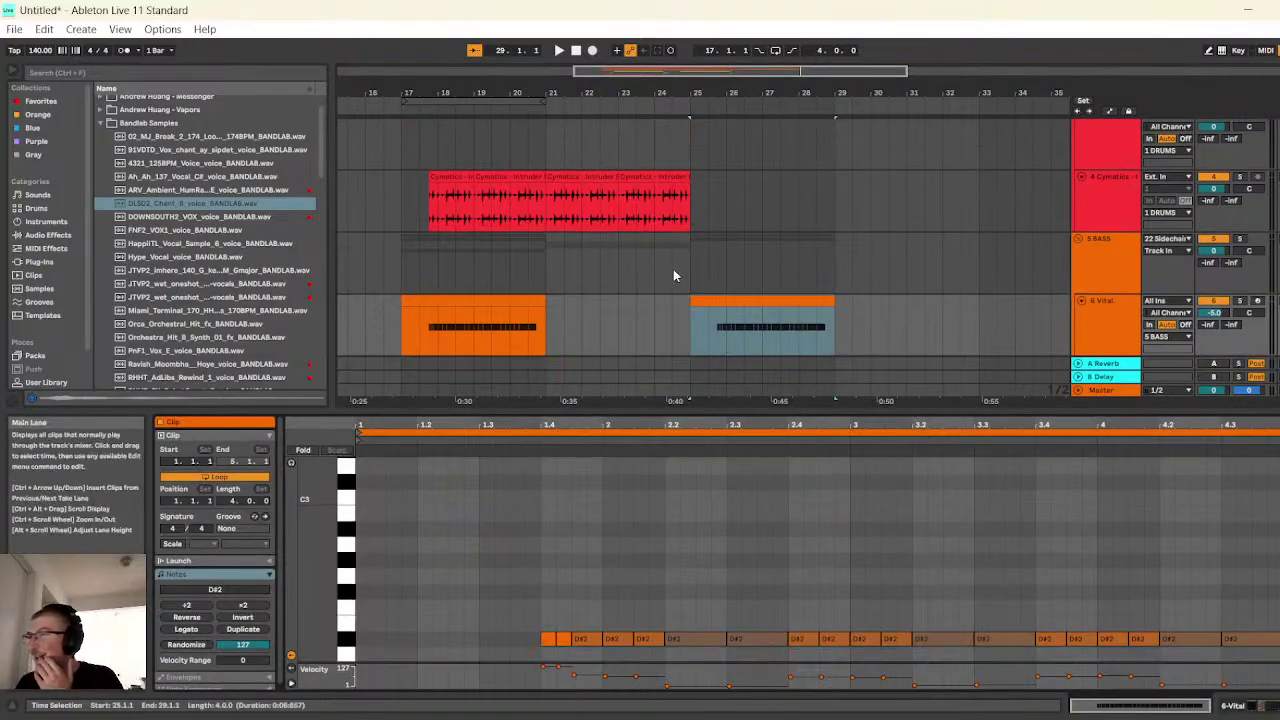
pyautogui.scroll(1, 665, 250)
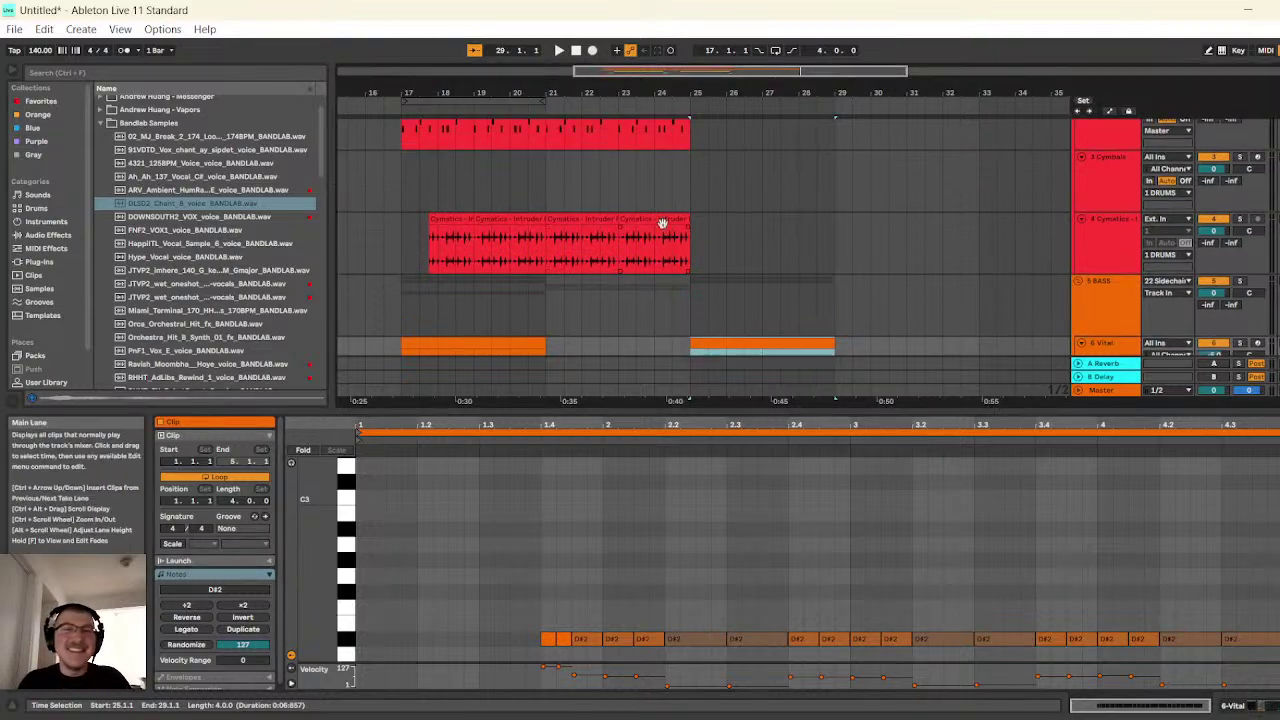
pyautogui.click(661, 222)
pyautogui.hotkey('ctrl', 'd')
pyautogui.hotkey('ctrl', 'd')
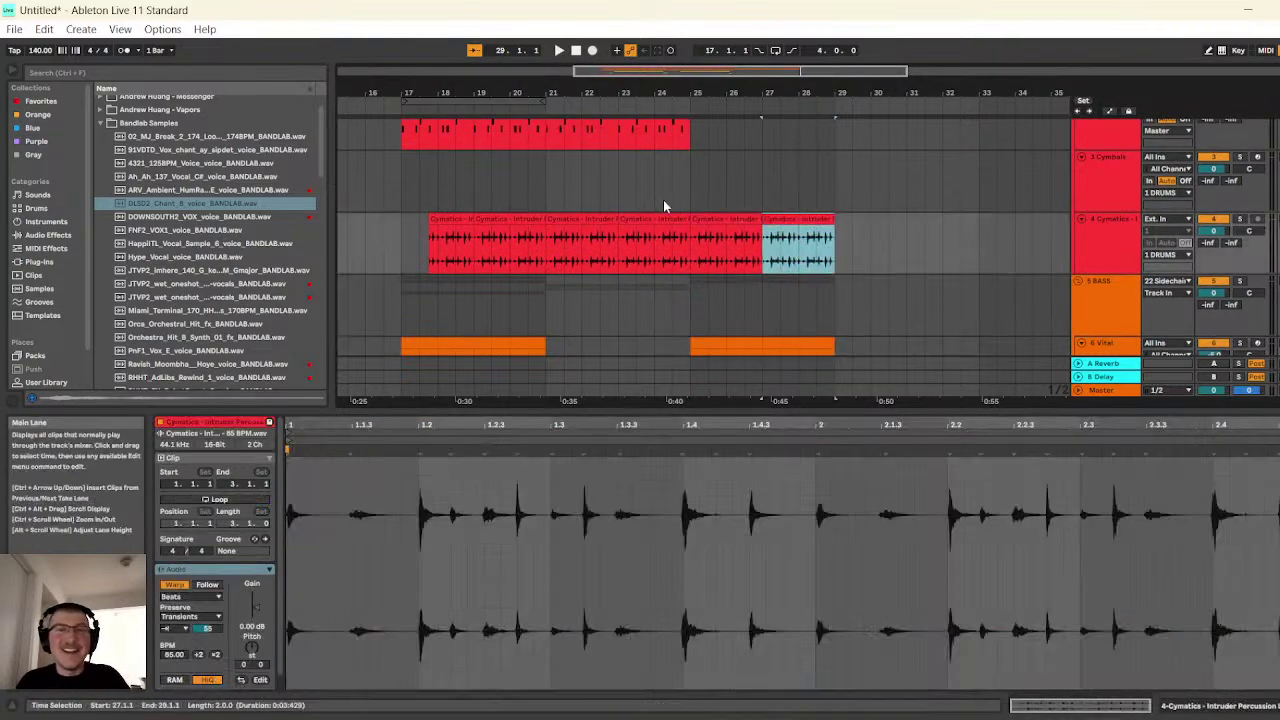
pyautogui.scroll(2, 660, 200)
pyautogui.click(648, 165)
pyautogui.hotkey('ctrl', 'd')
# - Play back the duplicated drums and bass from bar 25
pyautogui.click(686, 211)
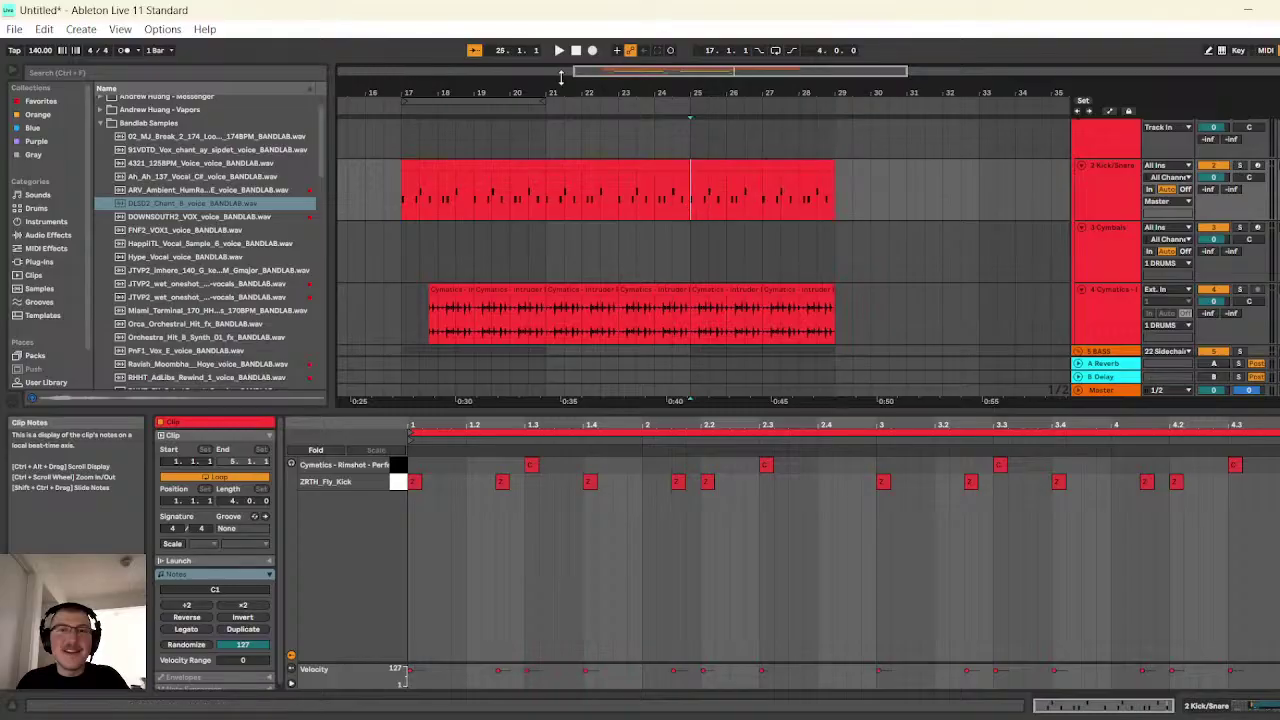
pyautogui.click(559, 50)
pyautogui.scroll(-4, 625, 165)
pyautogui.scroll(-1, 625, 165)
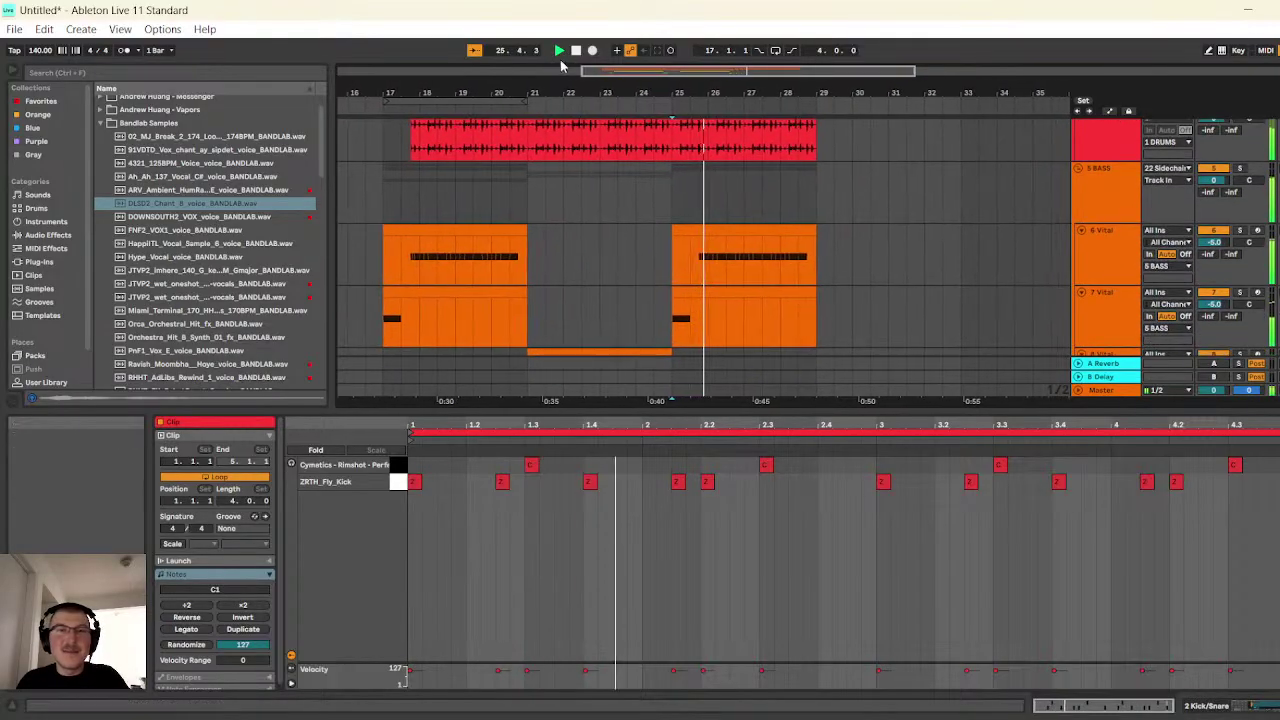
pyautogui.click(575, 51)
# - In track 6's bar 25 clip, split the D#2 note at 1.4.3 into two sixteenths, raise their velocities to about 116, and audition
pyautogui.scroll(-3, 733, 213)
pyautogui.click(726, 174)
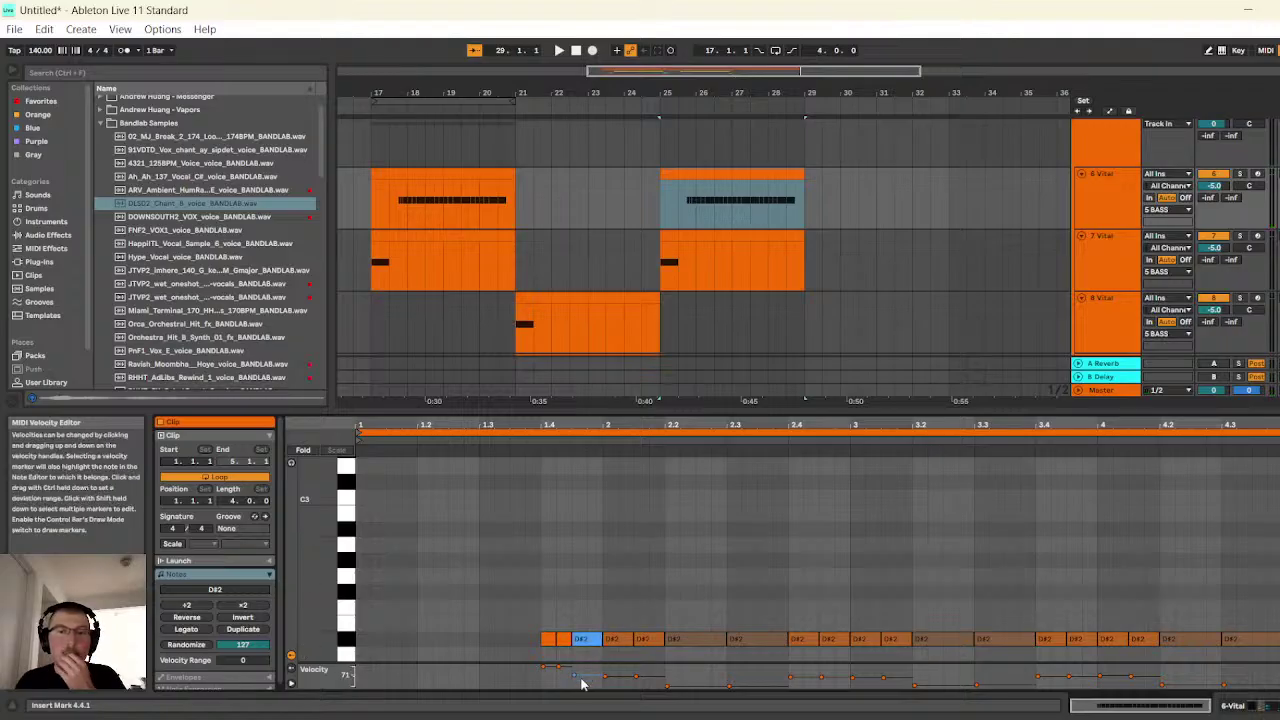
pyautogui.click(585, 639)
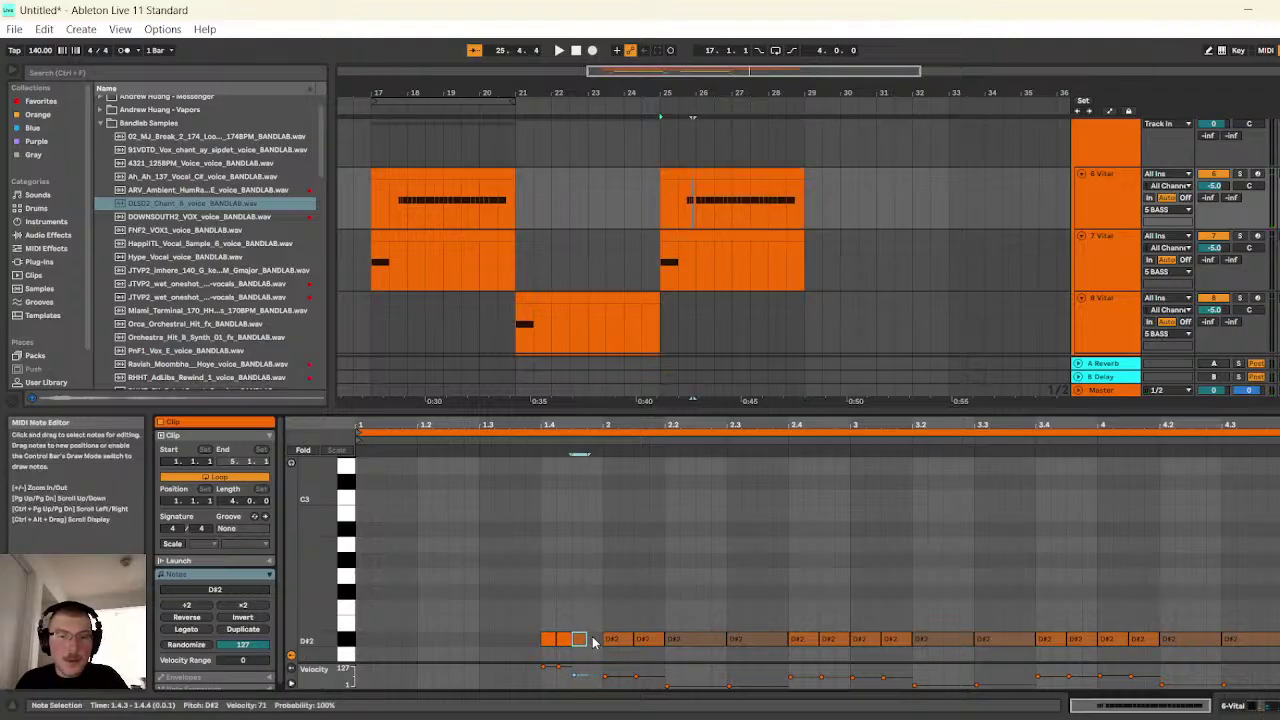
pyautogui.moveTo(575, 668); pyautogui.dragTo(575, 672)
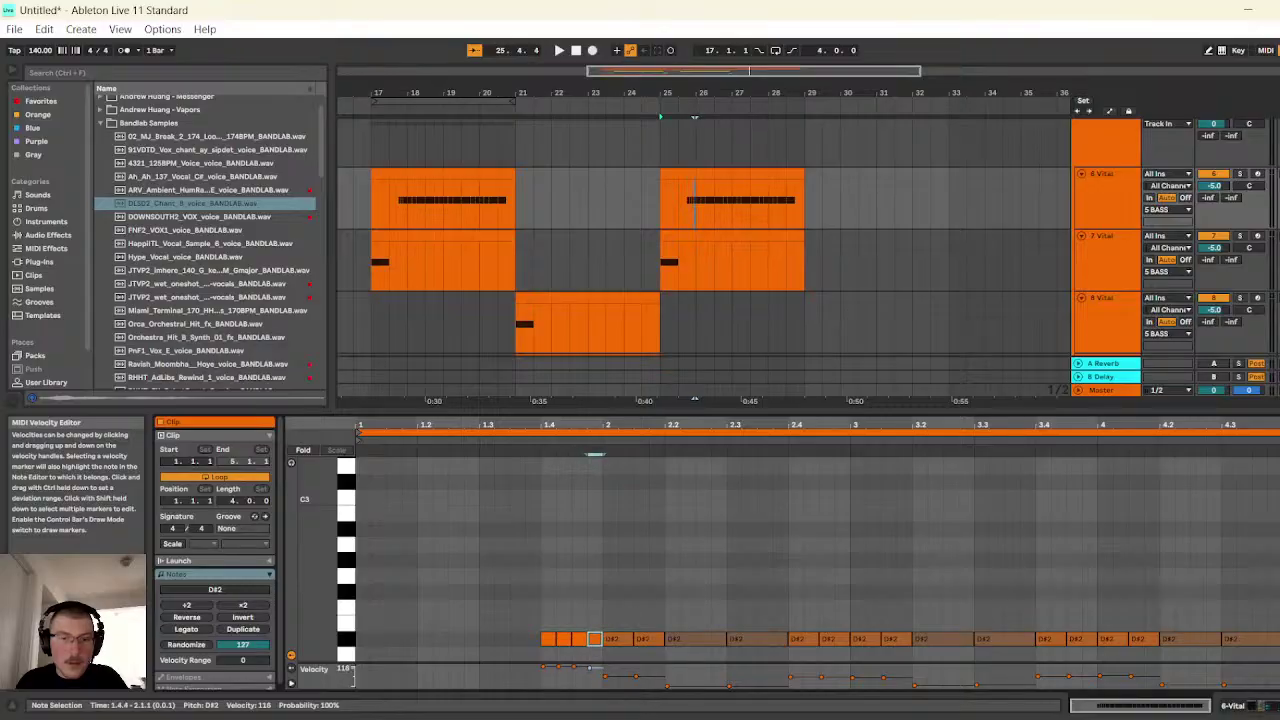
pyautogui.click(560, 50)
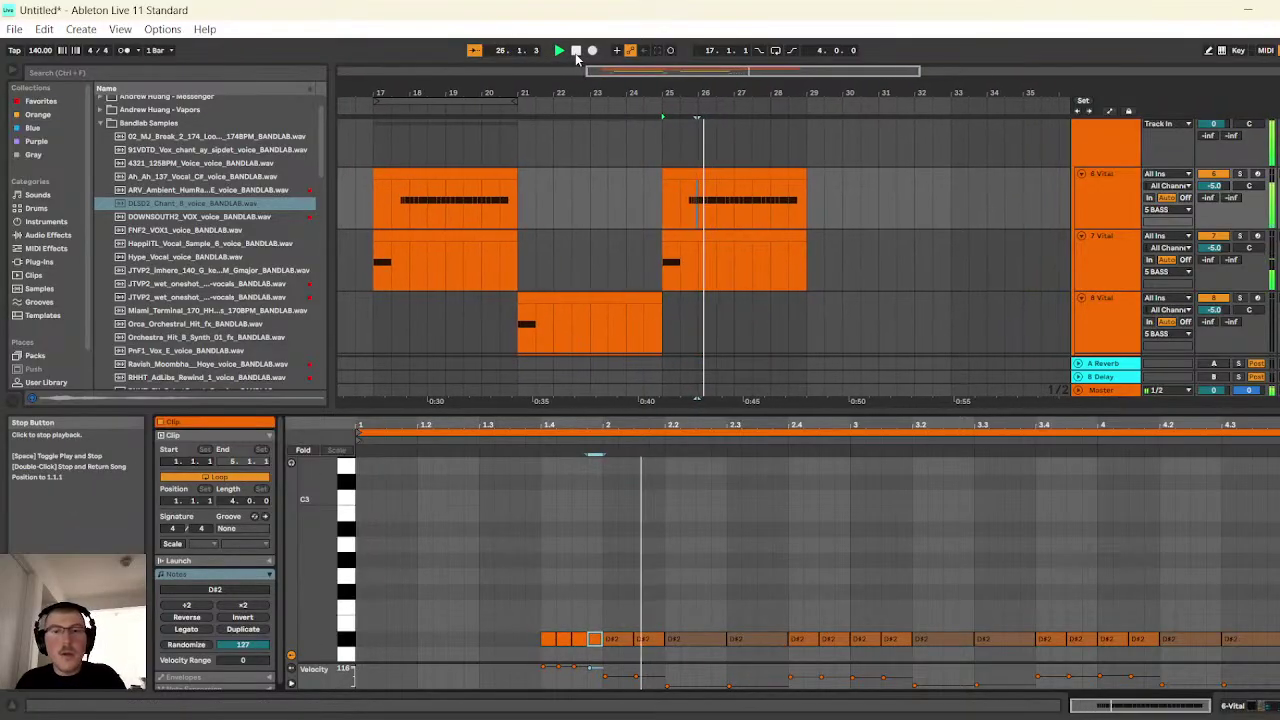
pyautogui.click(576, 50)
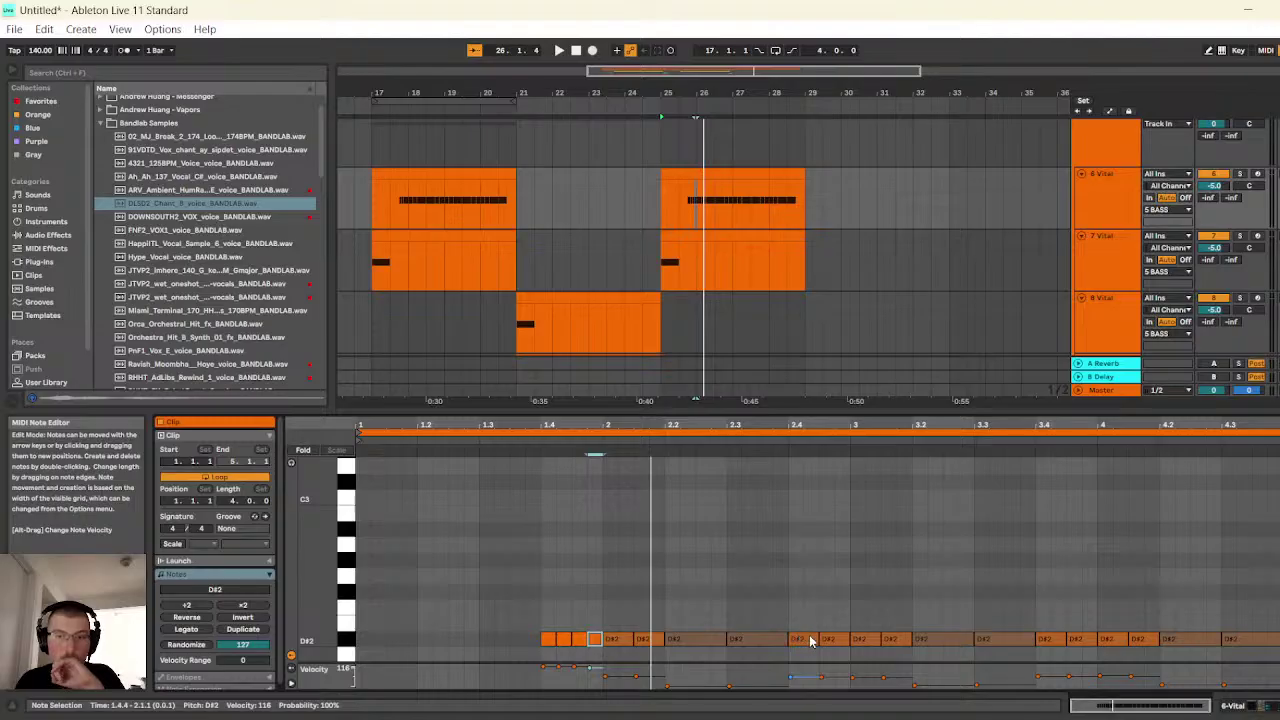
# - Split the D#2 notes at 3.4.1 and 3.4.3 into sixteenths with raised velocities, and play back from bar 25
pyautogui.click(1060, 639)
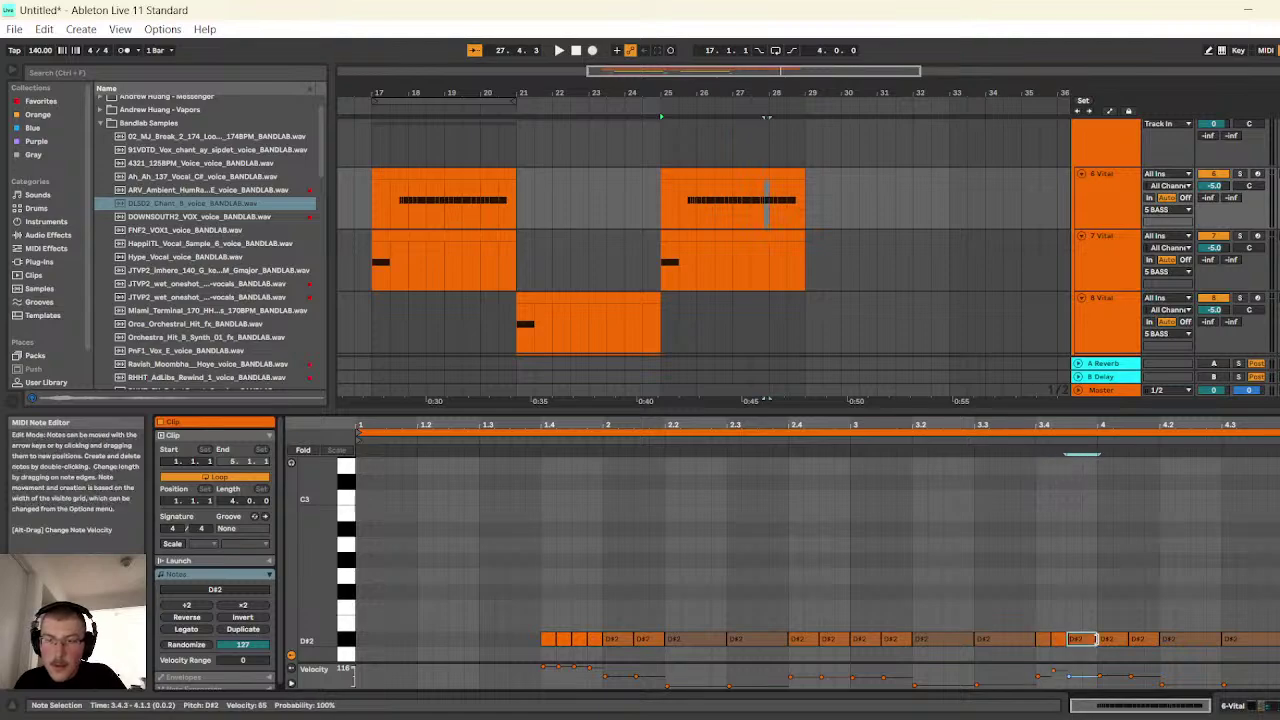
pyautogui.doubleClick(1088, 641)
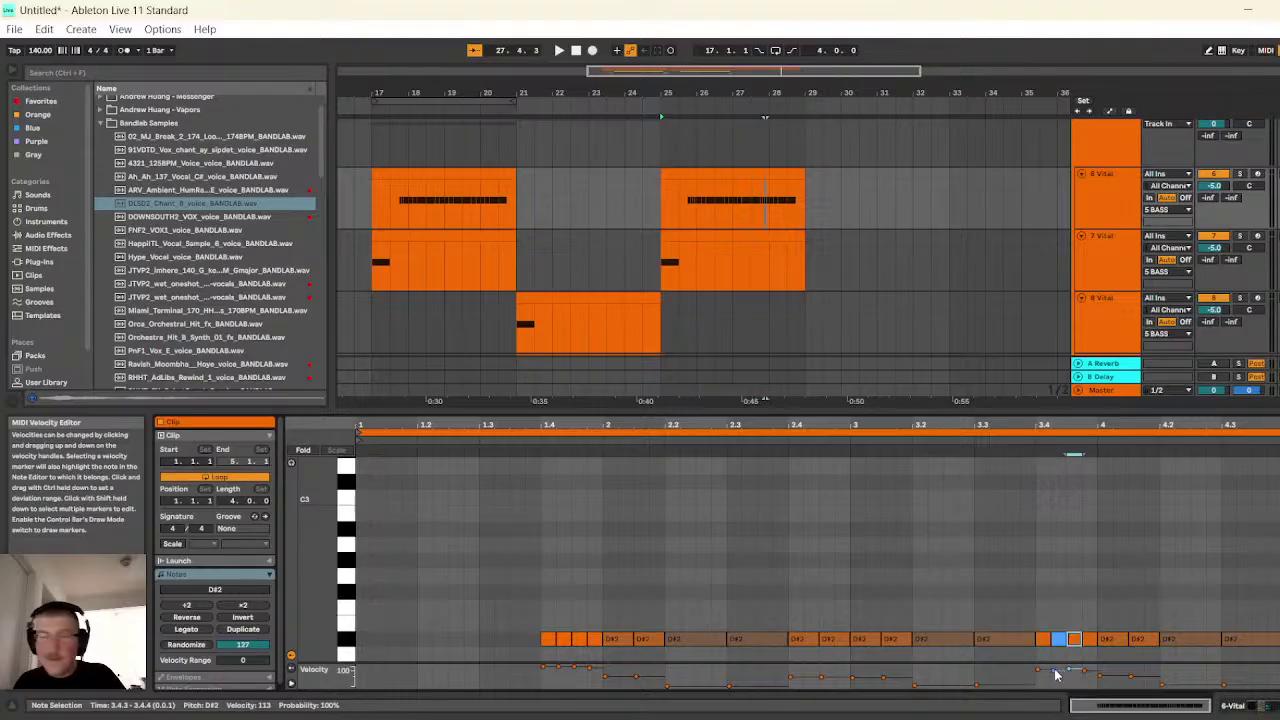
pyautogui.click(1092, 678)
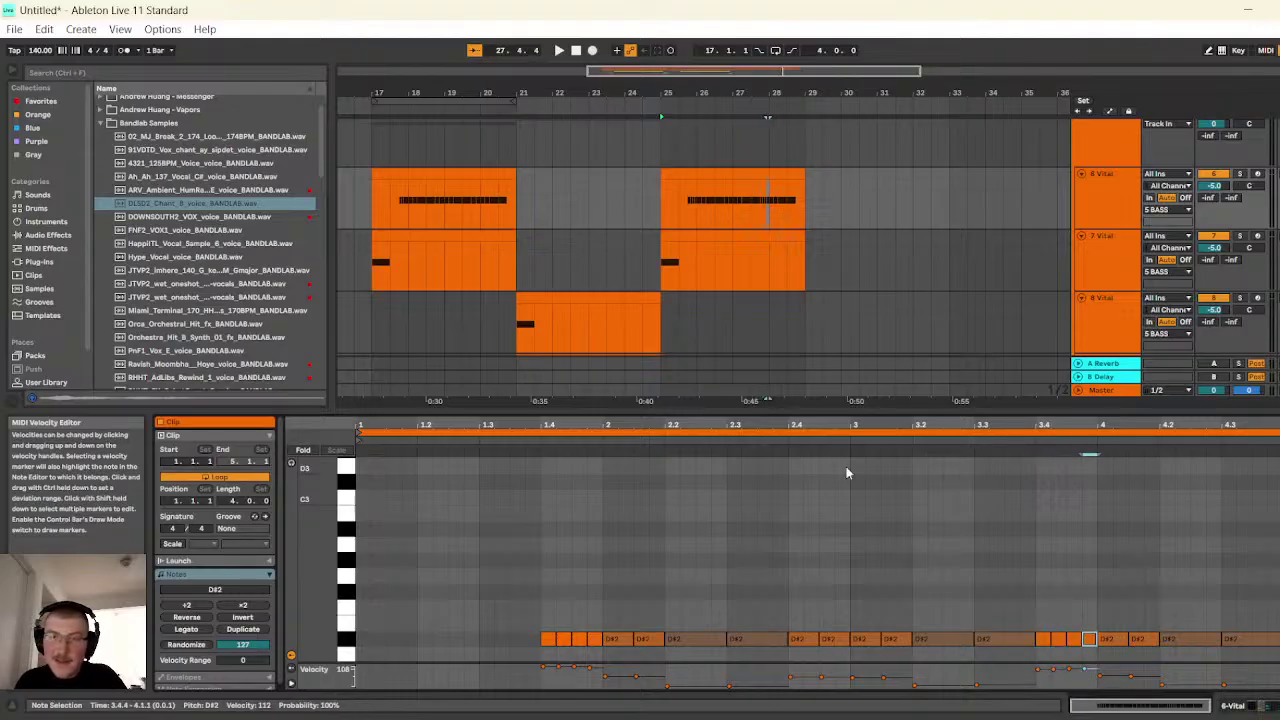
pyautogui.click(644, 180)
pyautogui.click(560, 51)
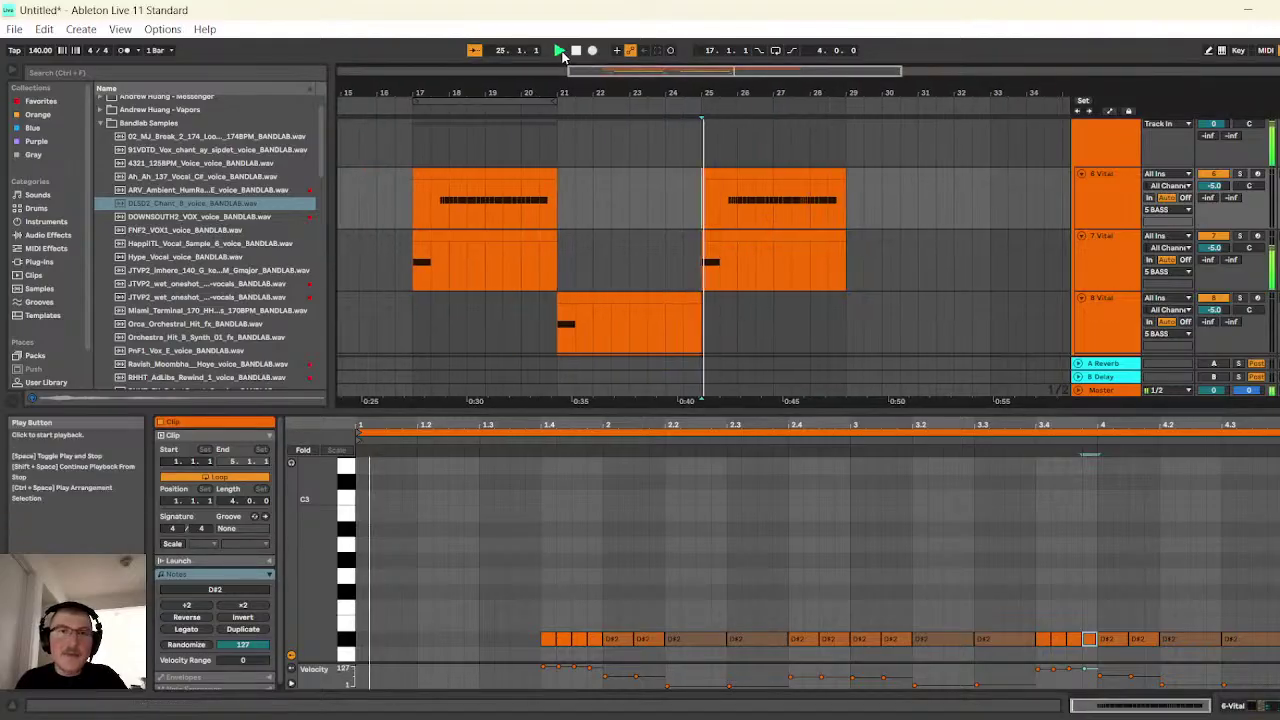
# - Copy bars 17 to 21 of the arpeggio on track 13 and paste them at bar 25
pyautogui.scroll(-6, 580, 215)
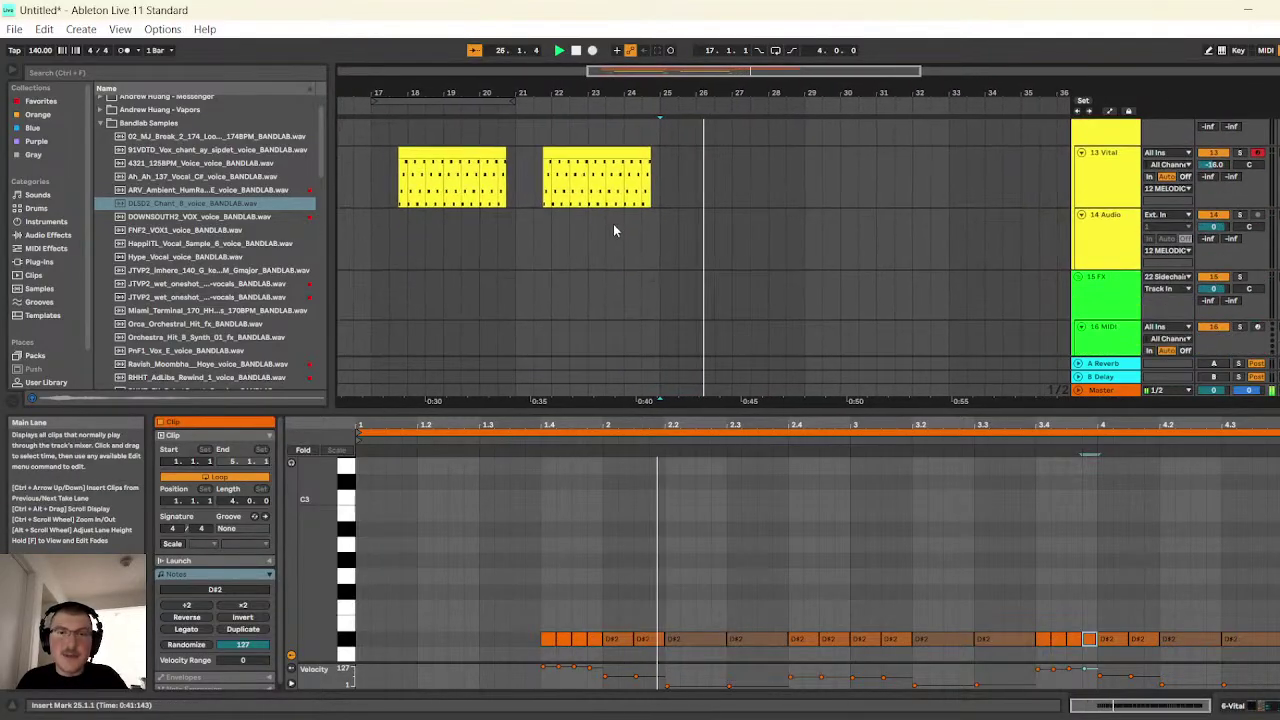
pyautogui.scroll(2, 613, 230)
pyautogui.click(420, 232)
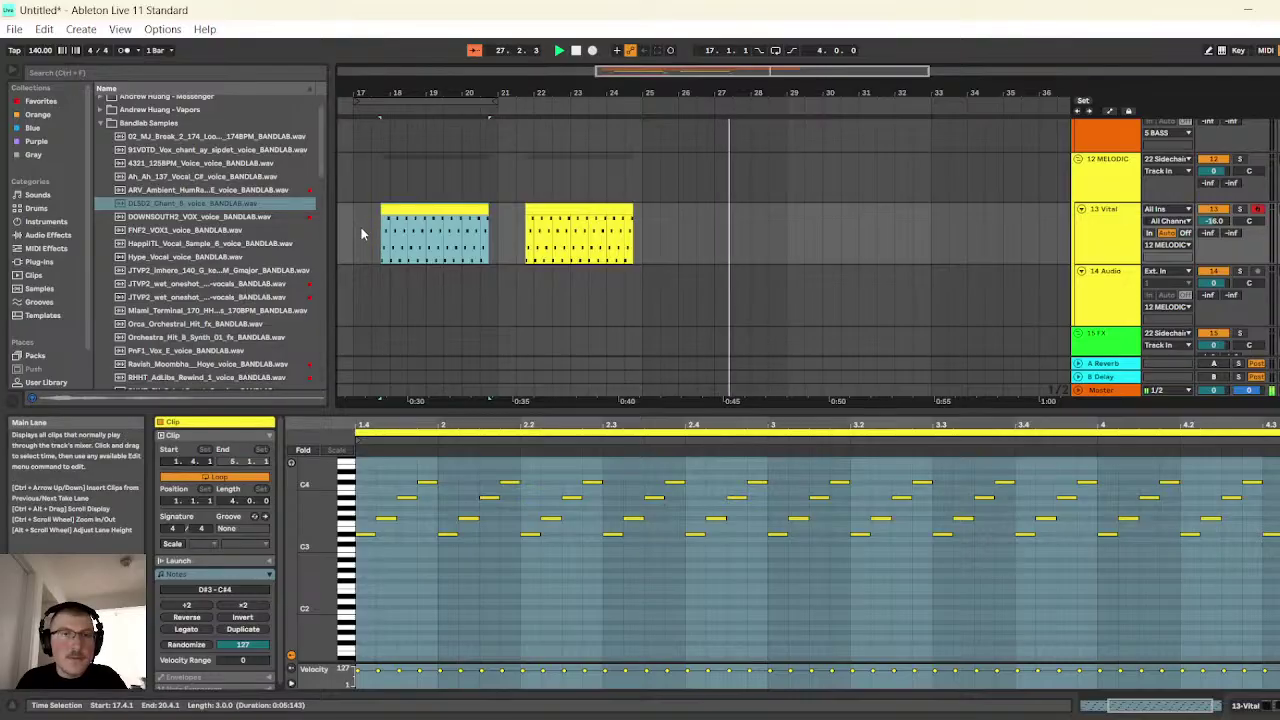
pyautogui.moveTo(361, 227); pyautogui.dragTo(498, 221)
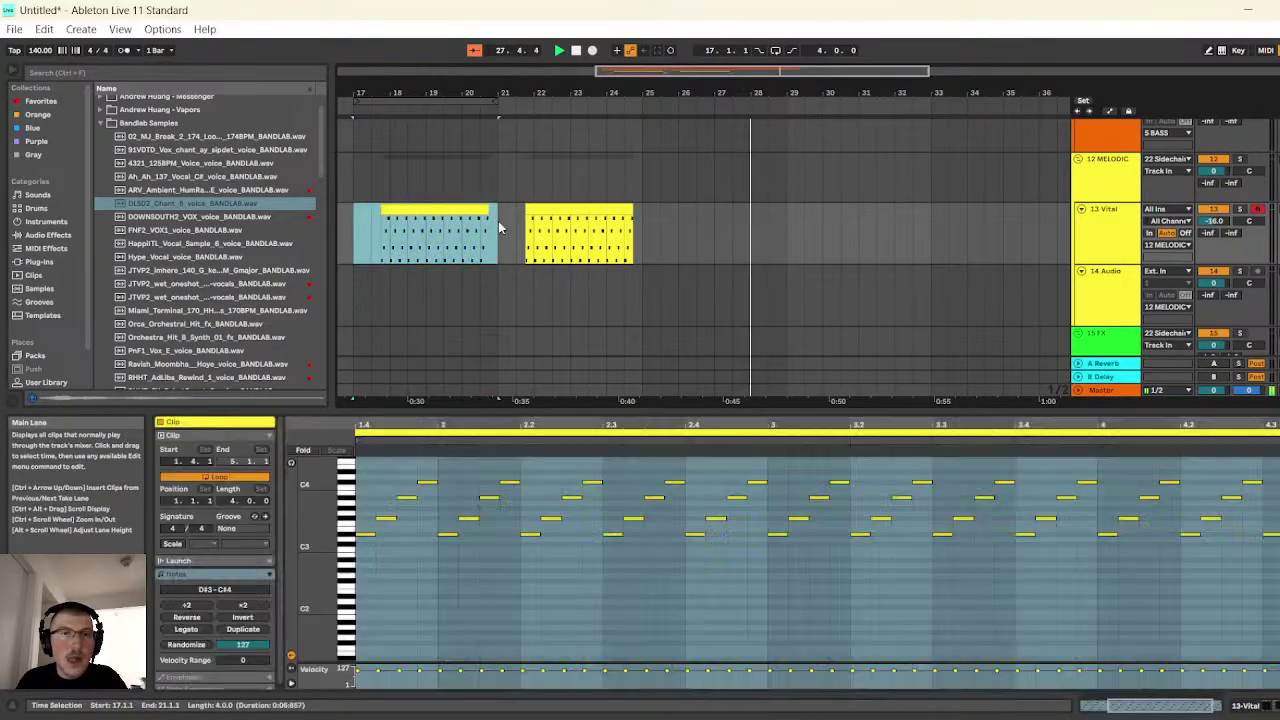
pyautogui.click(642, 226)
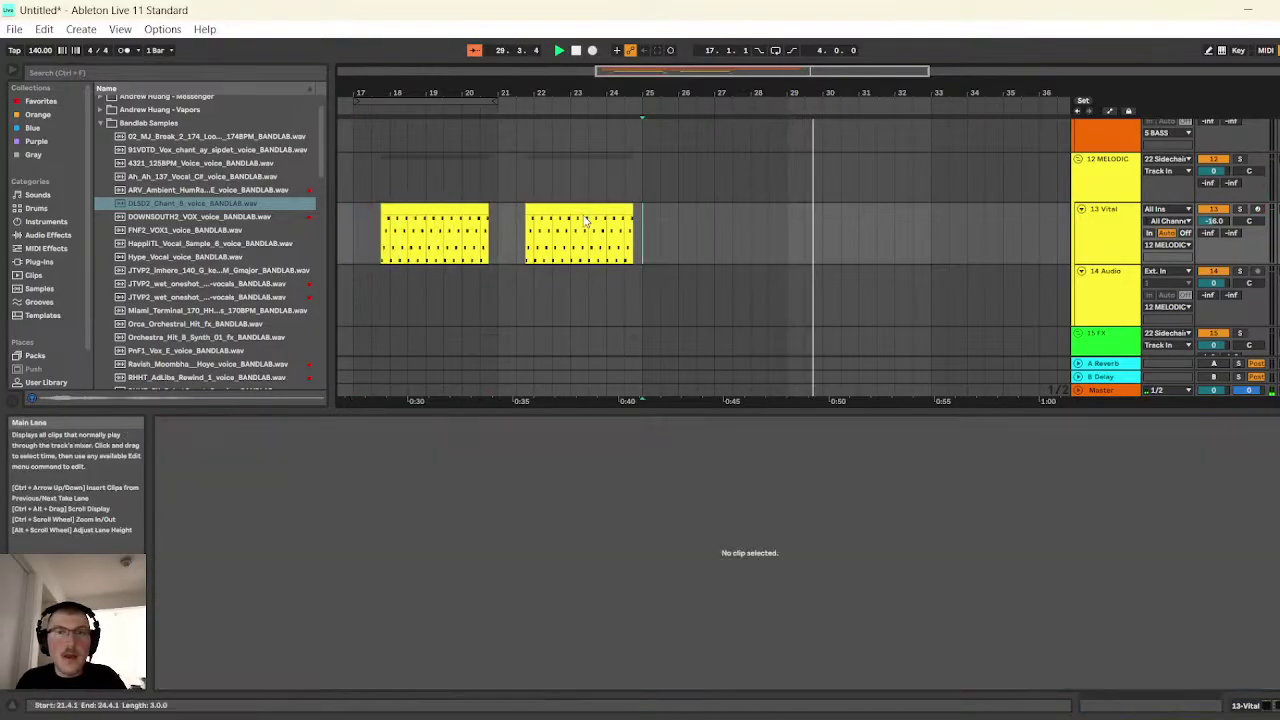
pyautogui.moveTo(353, 218); pyautogui.dragTo(498, 220)
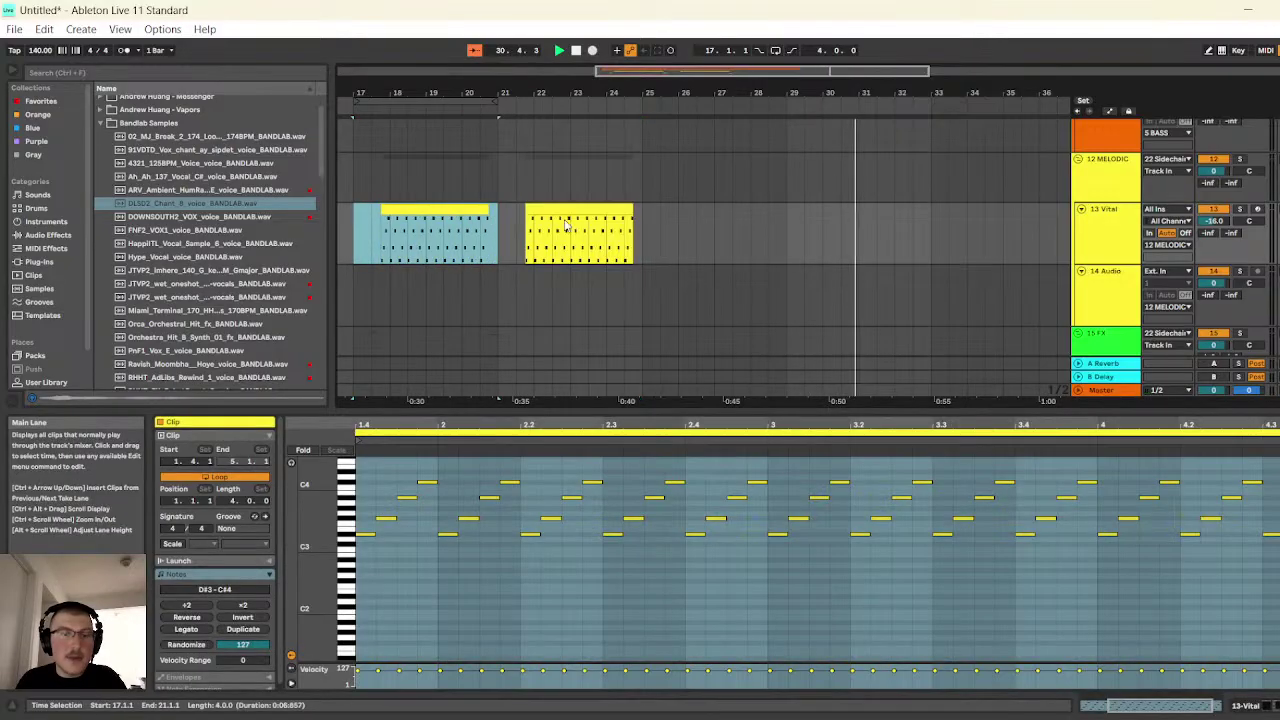
pyautogui.click(643, 243)
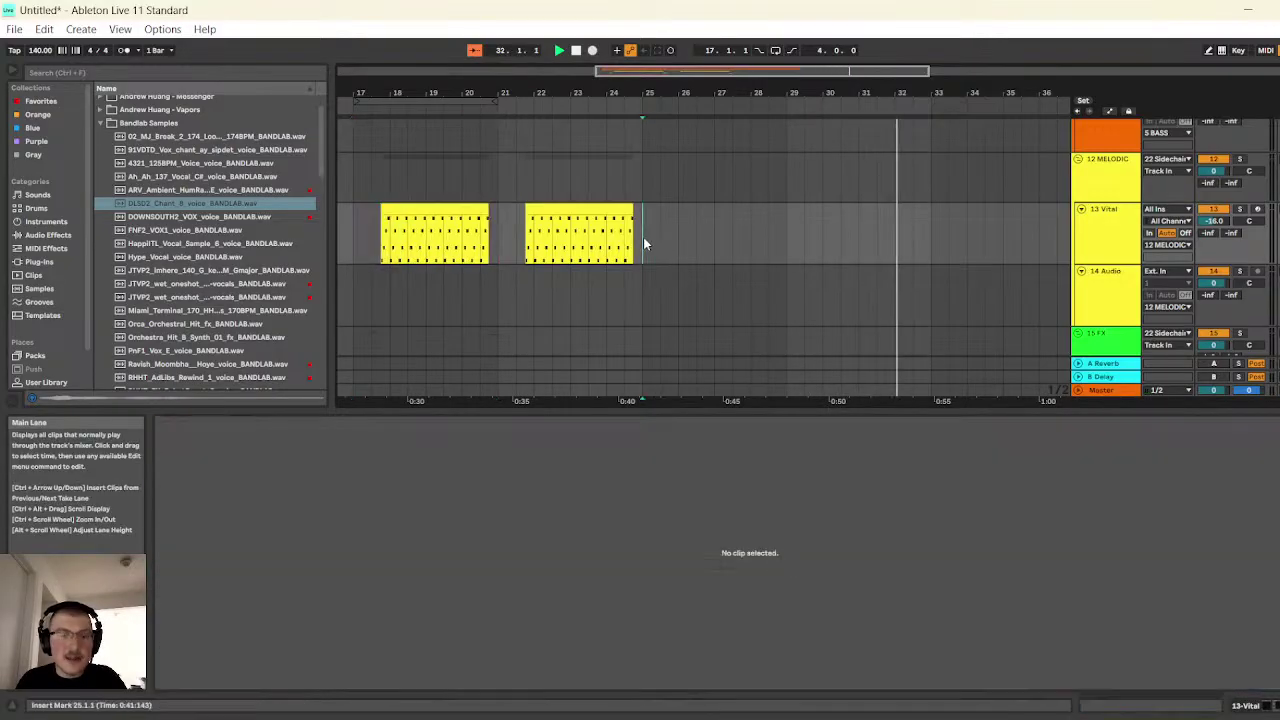
pyautogui.hotkey('ctrl', 'v')
# - Duplicate the Trigger clip on track 23 twice so the sidechain pattern runs to bar 29
pyautogui.scroll(-3, 606, 200)
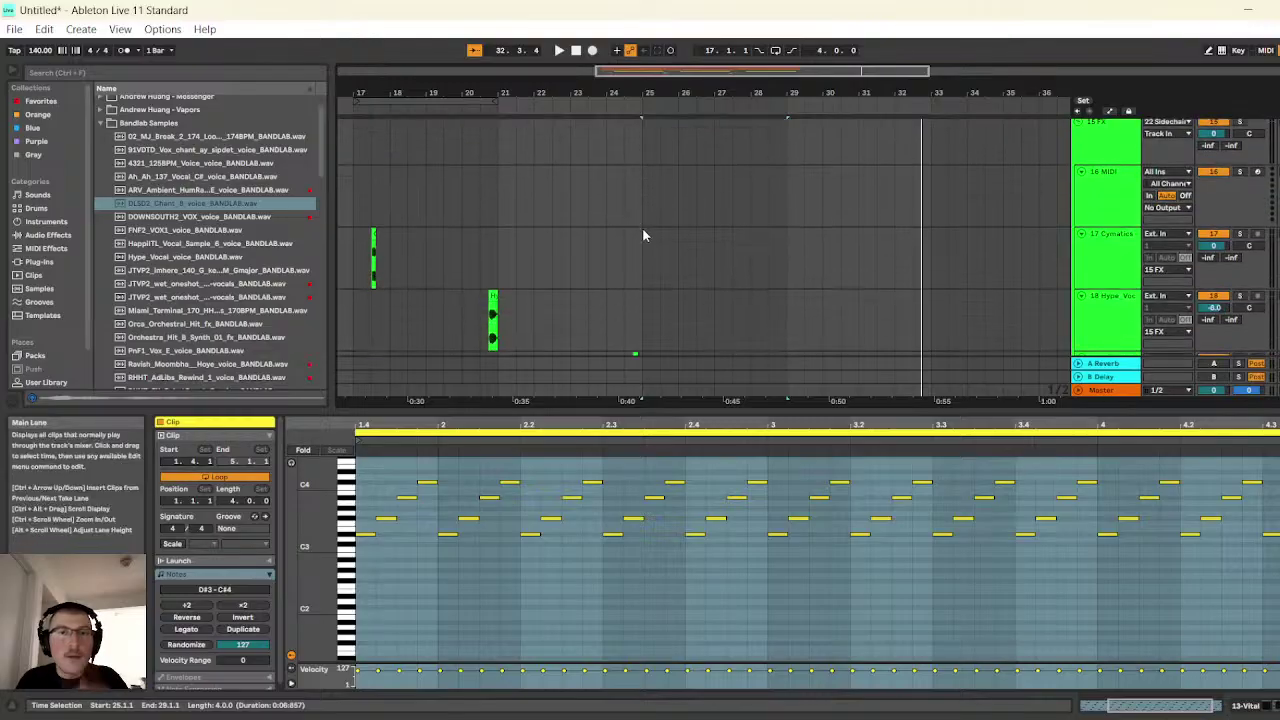
pyautogui.scroll(-5, 635, 245)
pyautogui.click(470, 307)
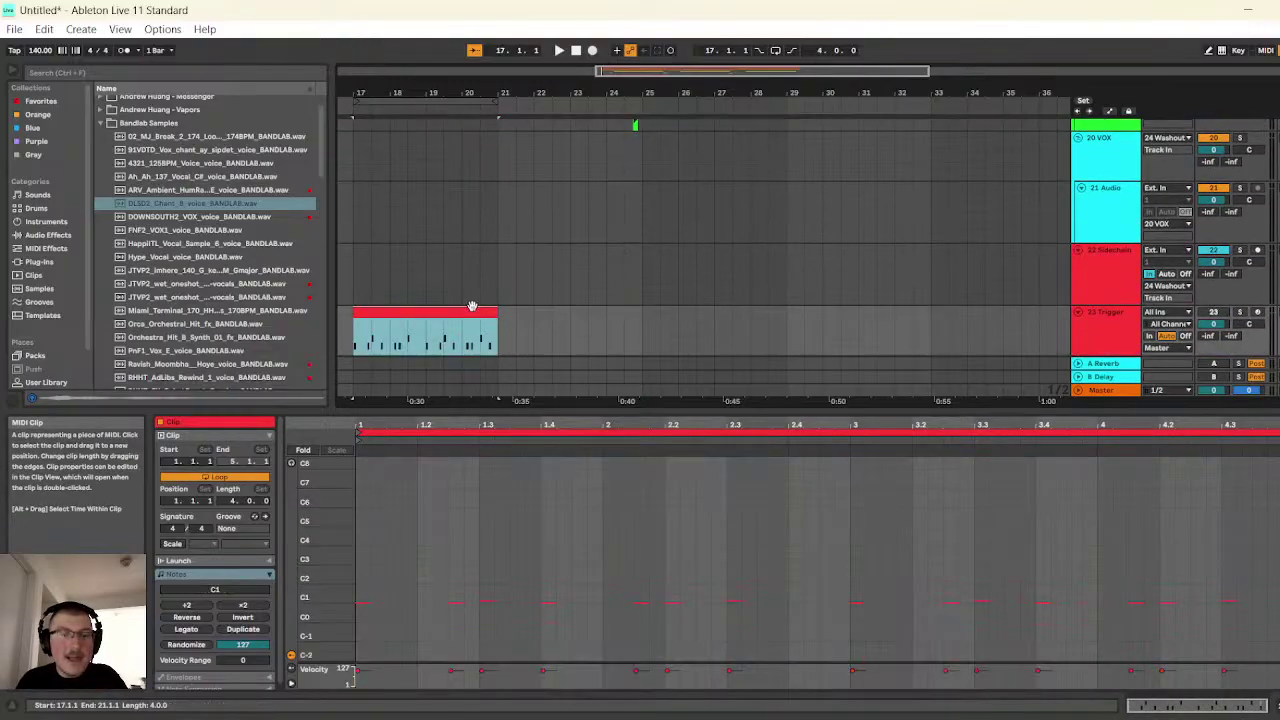
pyautogui.hotkey('ctrl', 'd')
pyautogui.hotkey('ctrl', 'd')
pyautogui.moveTo(671, 70); pyautogui.dragTo(662, 55)
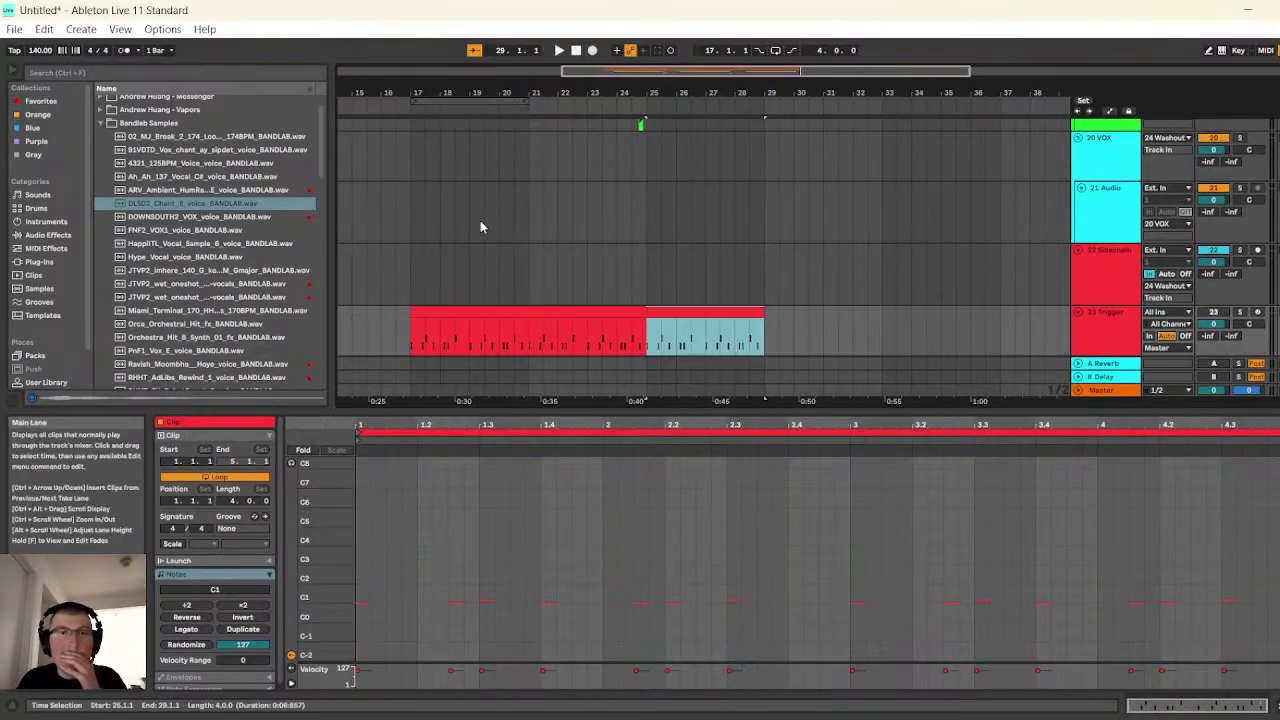
# - Show the Sidechain track's devices and play the full arrangement from bar 17, reviewing the melodic, bass and drum tracks
pyautogui.click(1092, 283)
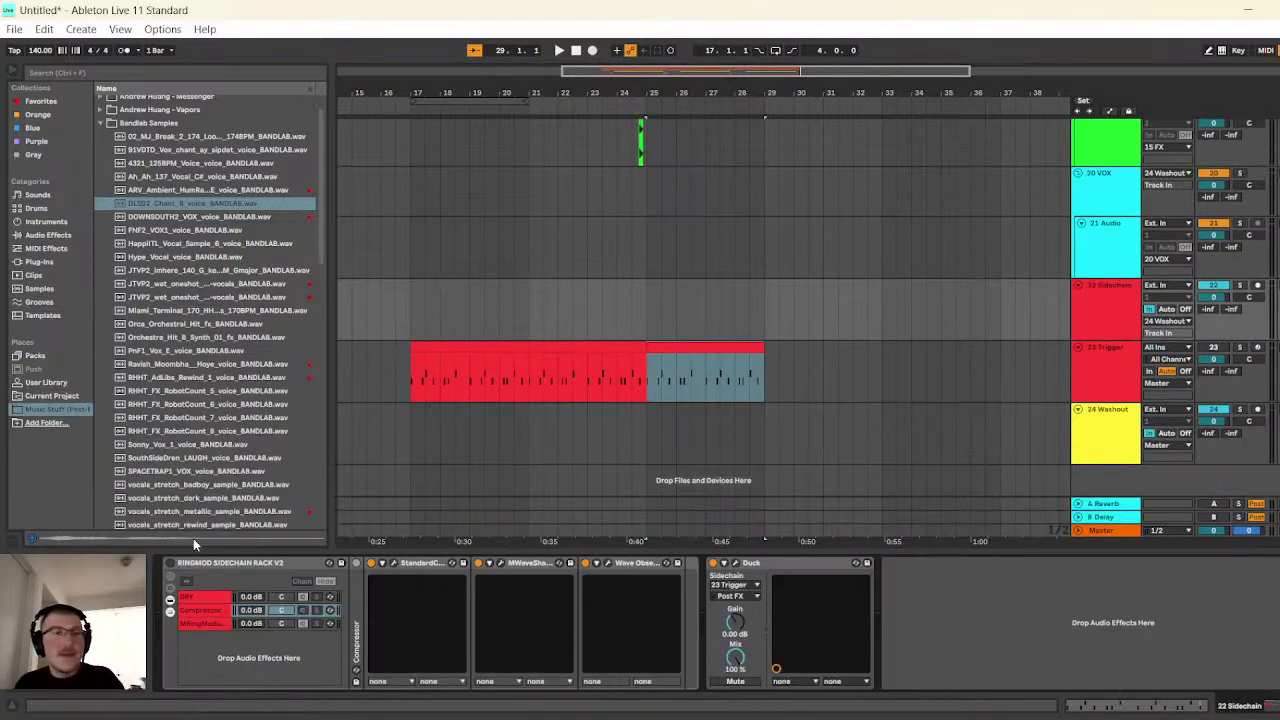
pyautogui.click(408, 316)
pyautogui.click(559, 51)
pyautogui.scroll(3, 702, 239)
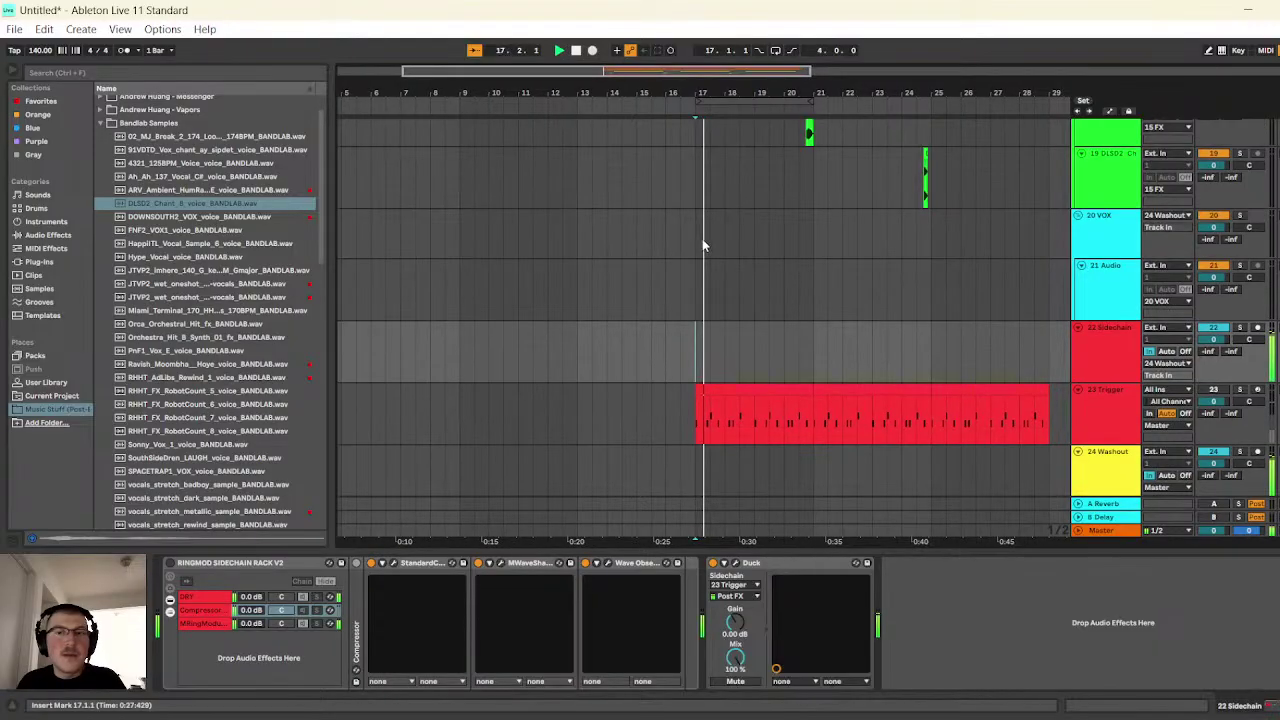
pyautogui.scroll(10, 680, 225)
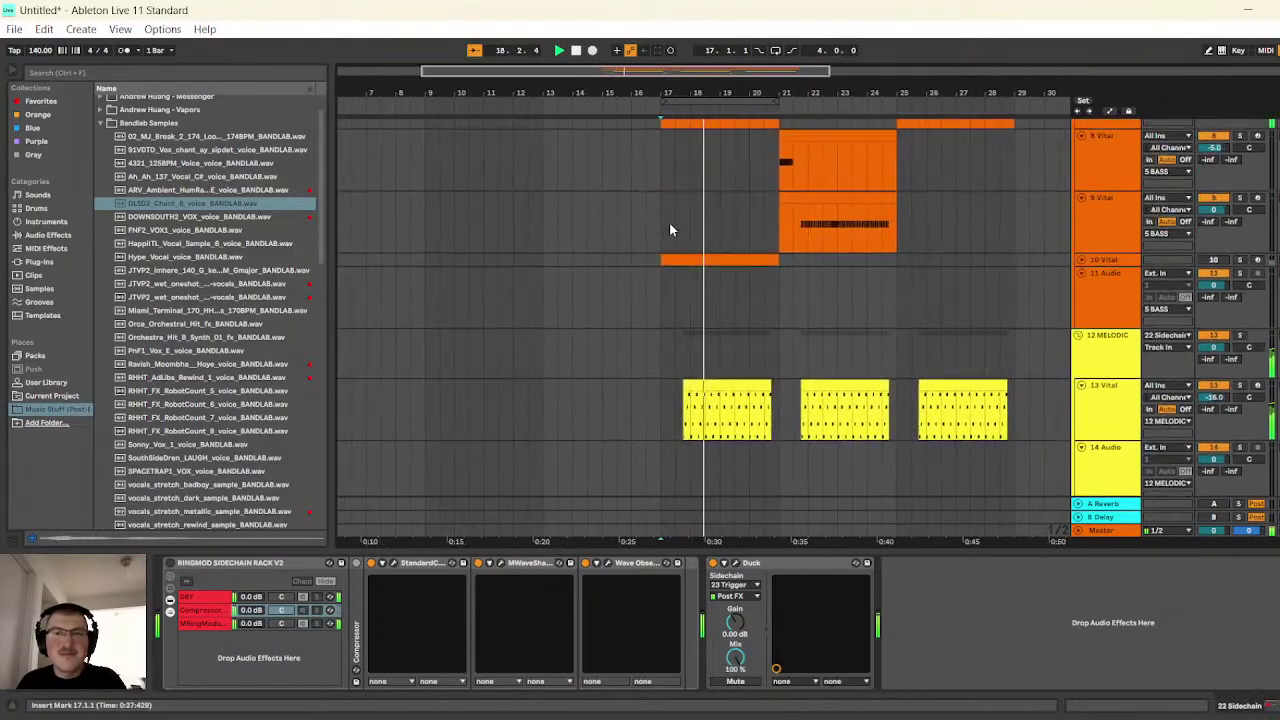
pyautogui.scroll(5, 670, 229)
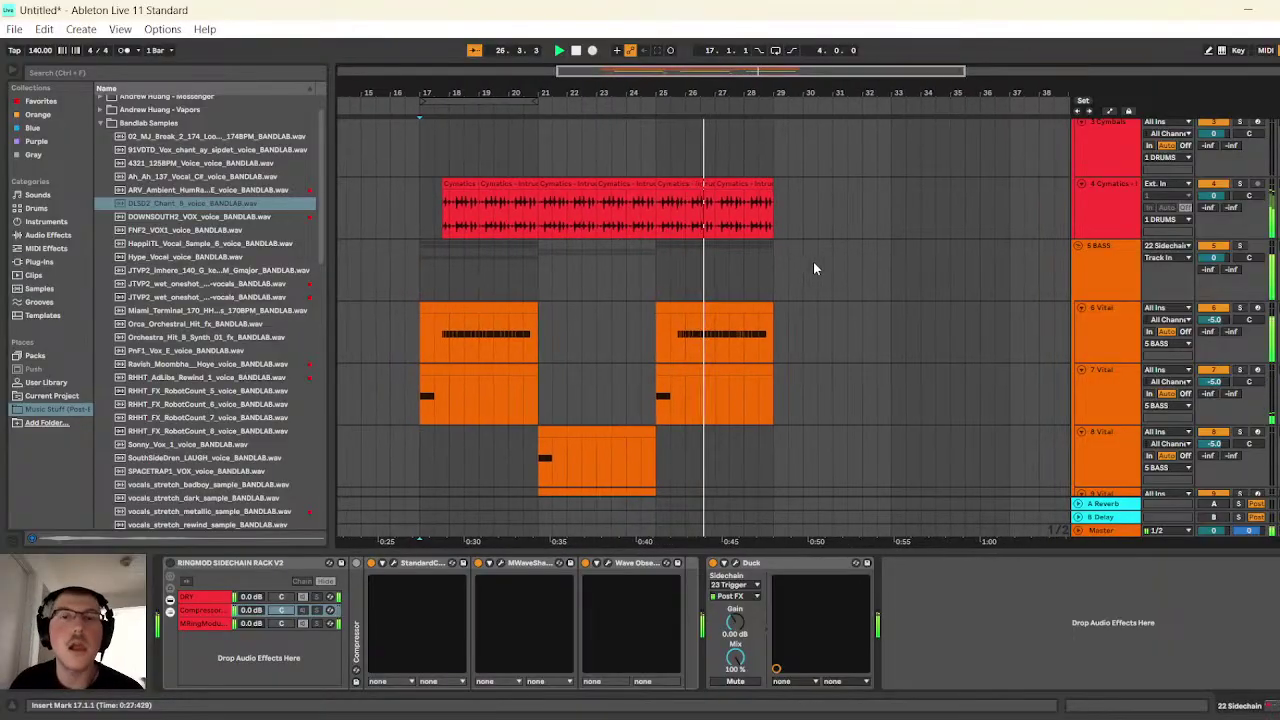
pyautogui.click(576, 52)
# - Copy the Hype vocal fill on track 18 from 20.3.1 to 28.3.1 and play back from the original fill
pyautogui.scroll(-10, 675, 320)
pyautogui.scroll(-8, 663, 322)
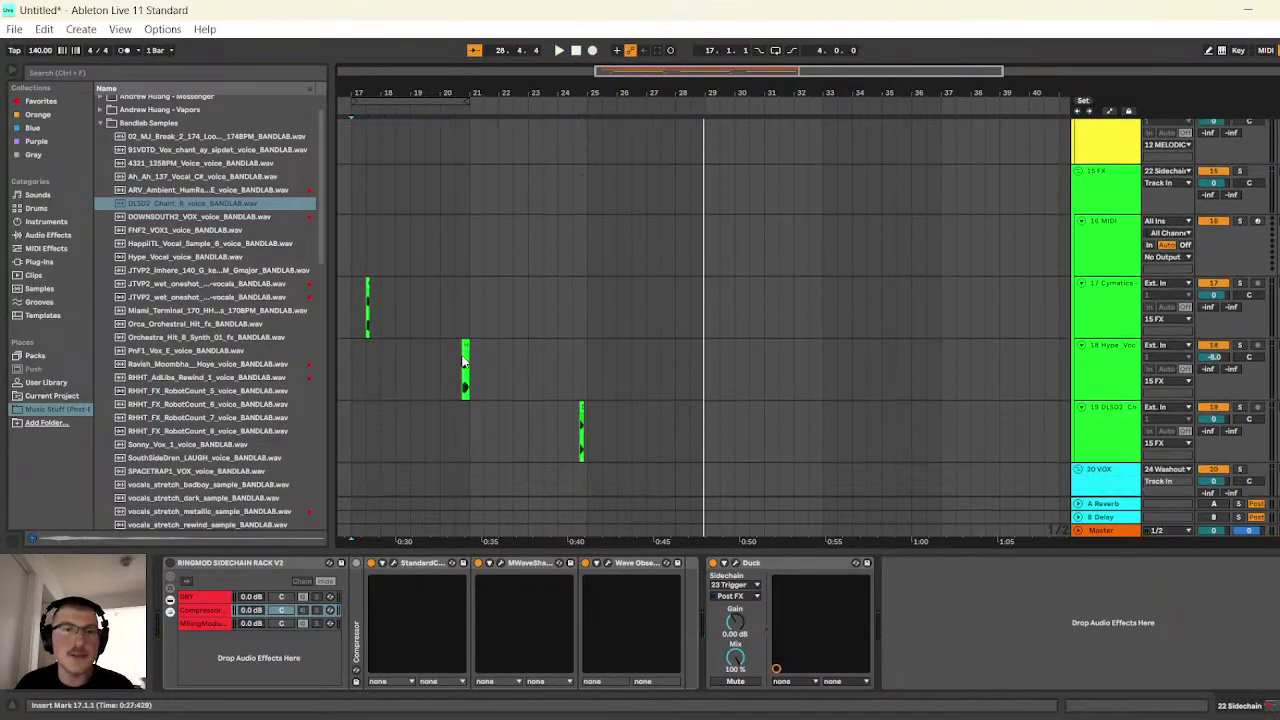
pyautogui.click(465, 355)
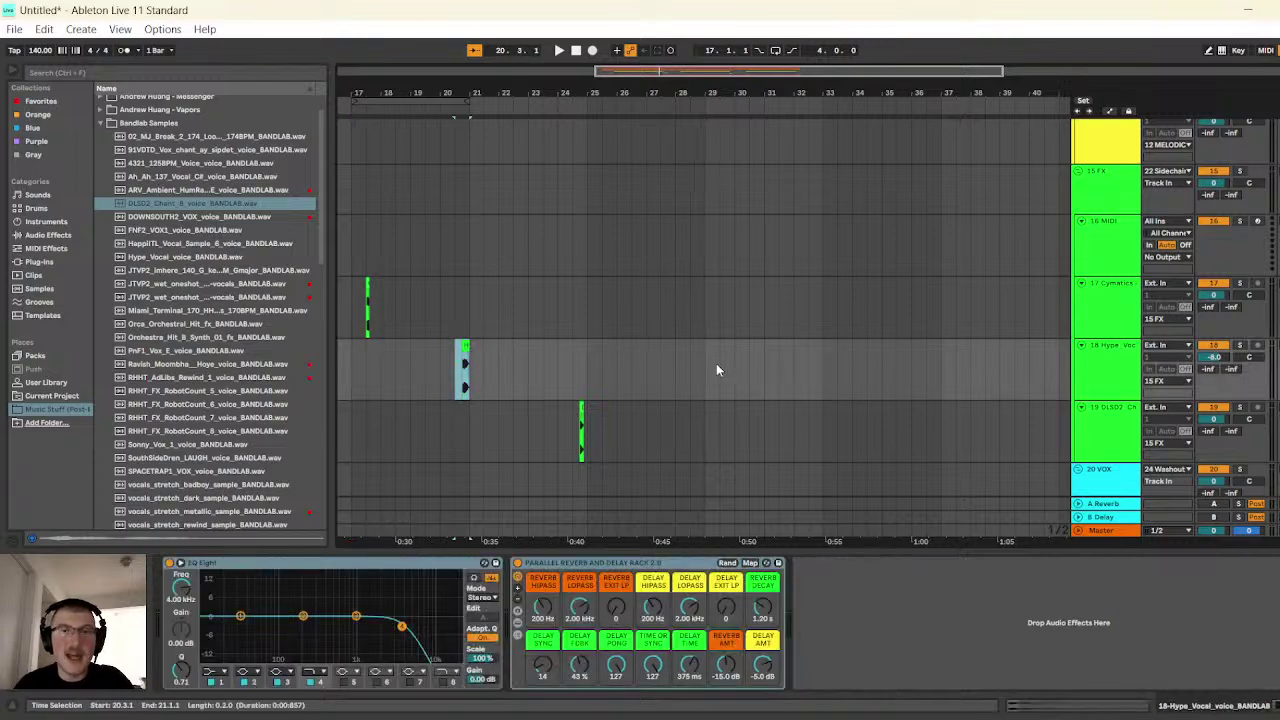
pyautogui.scroll(2, 651, 343)
pyautogui.scroll(-2, 672, 345)
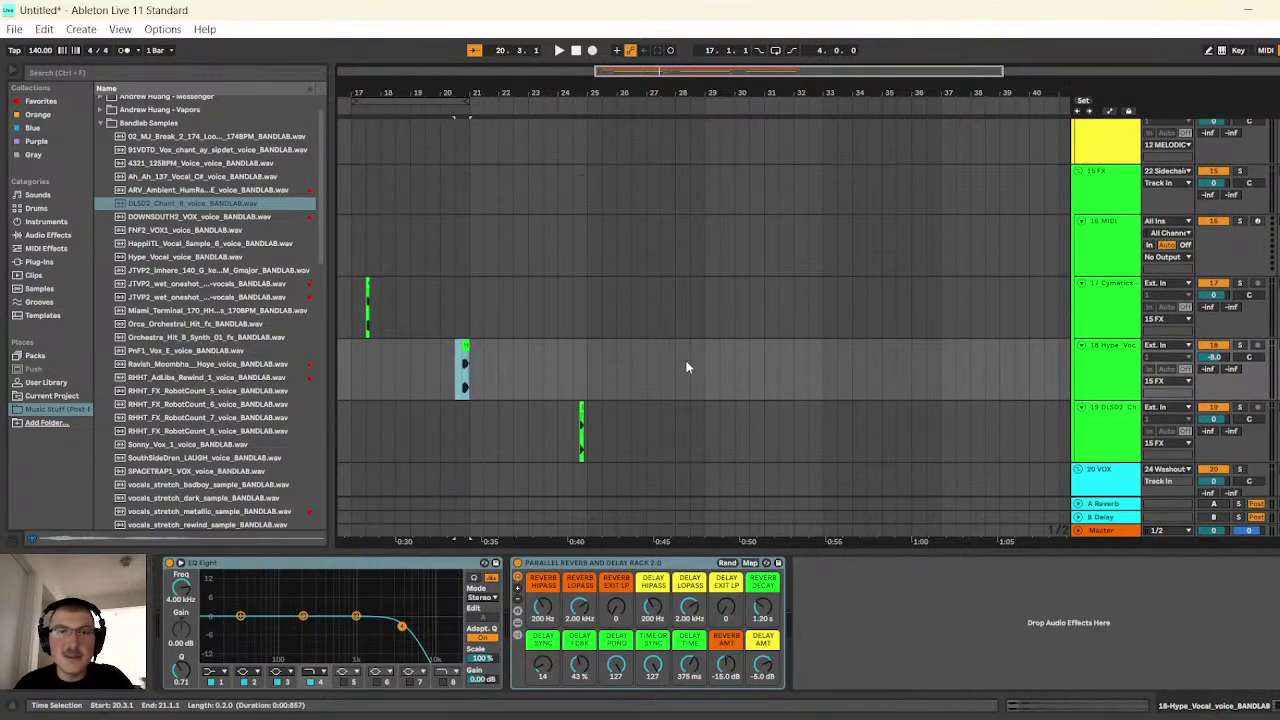
pyautogui.click(692, 356)
pyautogui.hotkey('ctrl', 'v')
pyautogui.click(455, 300)
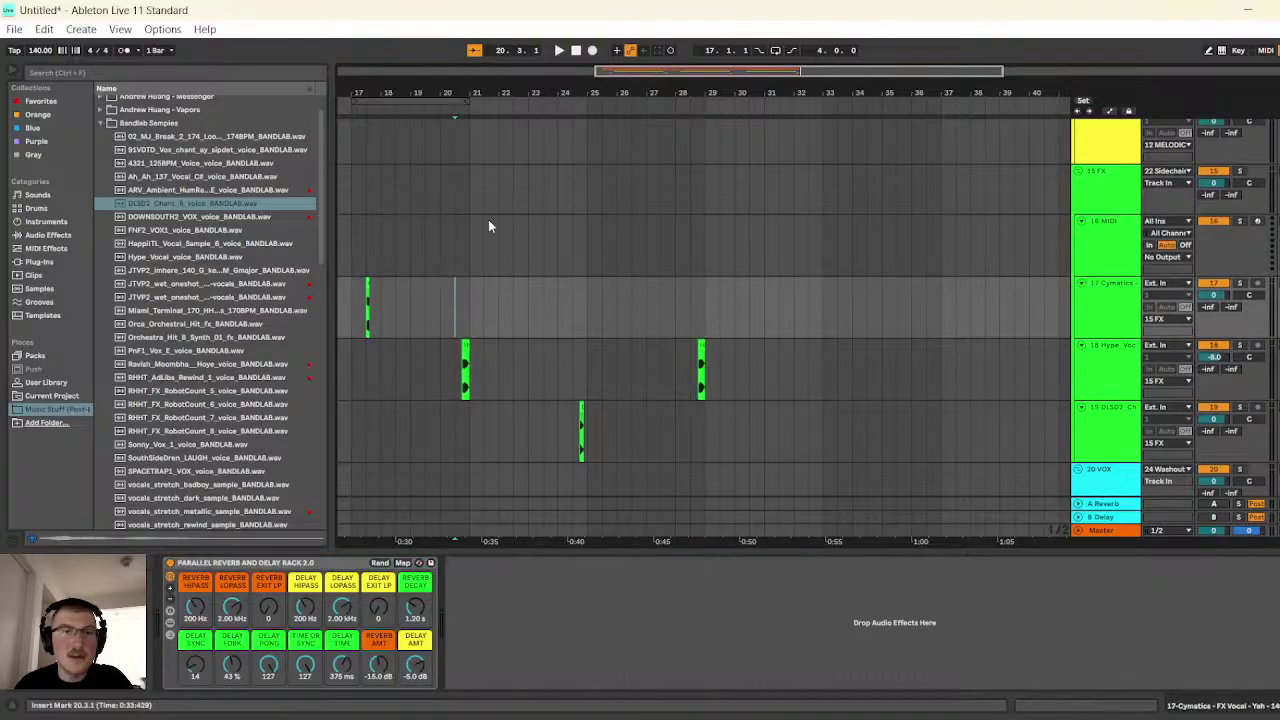
pyautogui.click(558, 50)
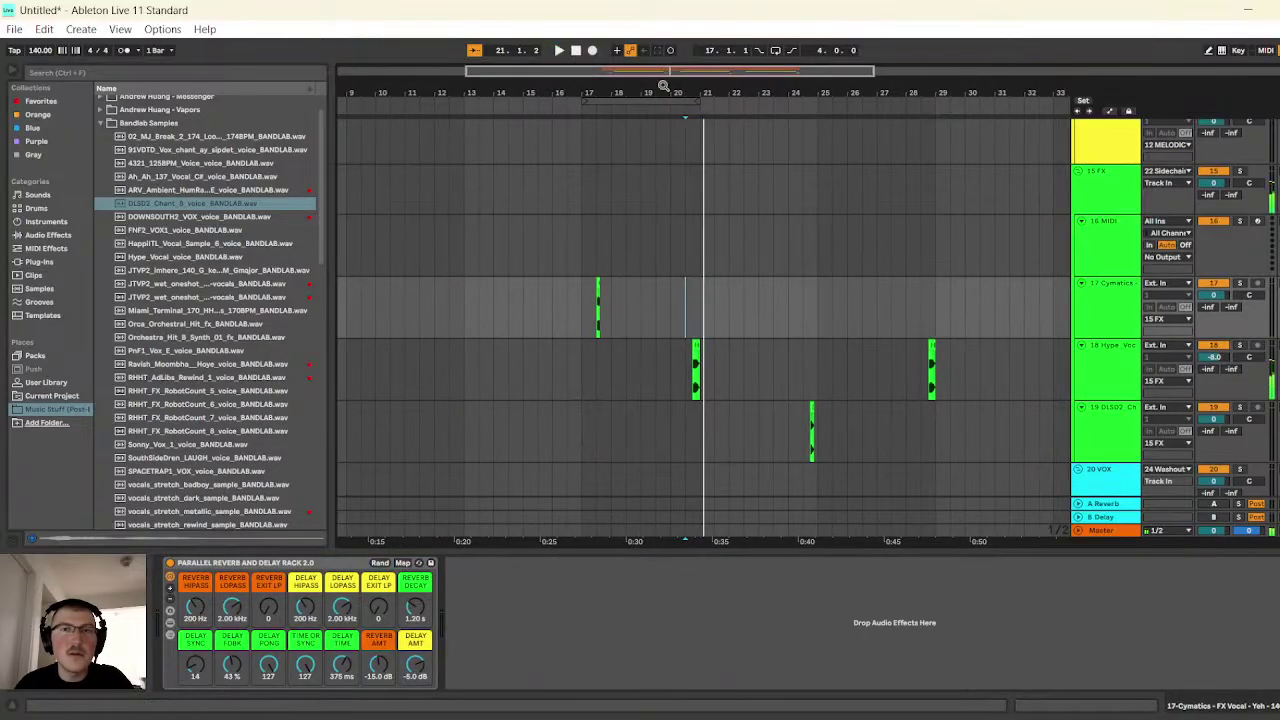
# - Copy the bass clips on Vital tracks 8 and 9 from bar 21 to bar 29
pyautogui.press('-')
pyautogui.scroll(5, 825, 295)
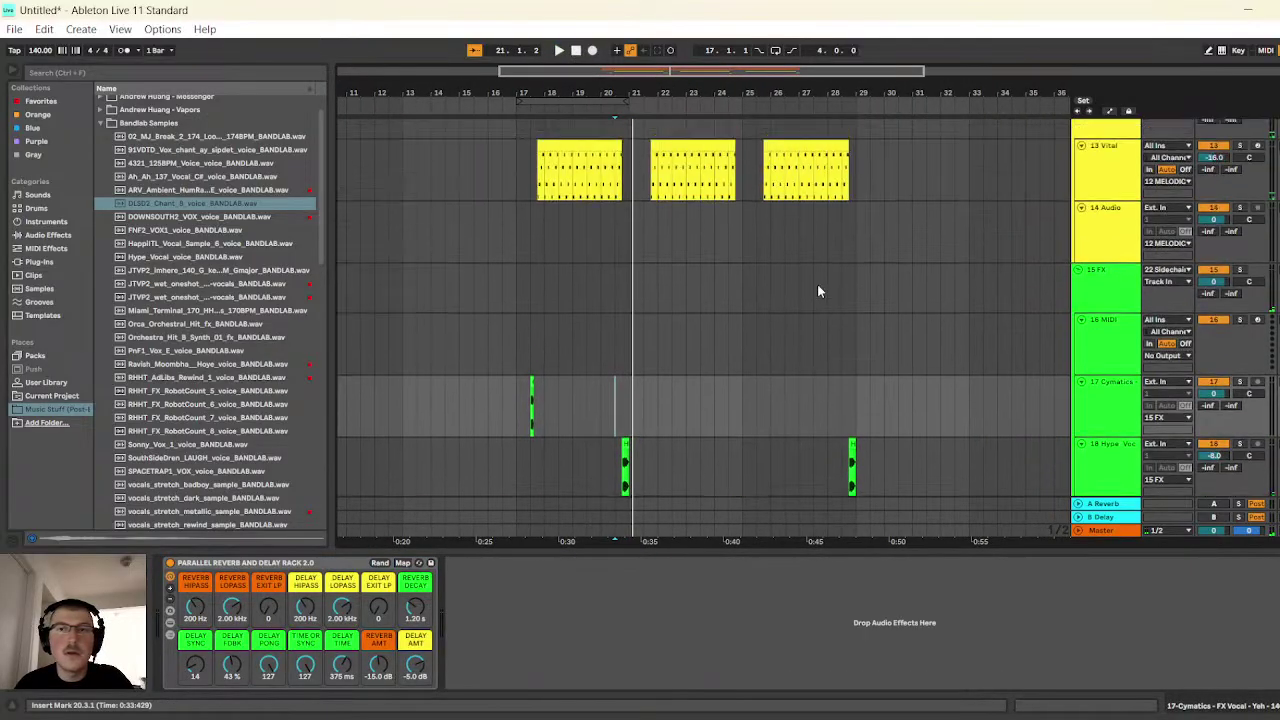
pyautogui.click(679, 232)
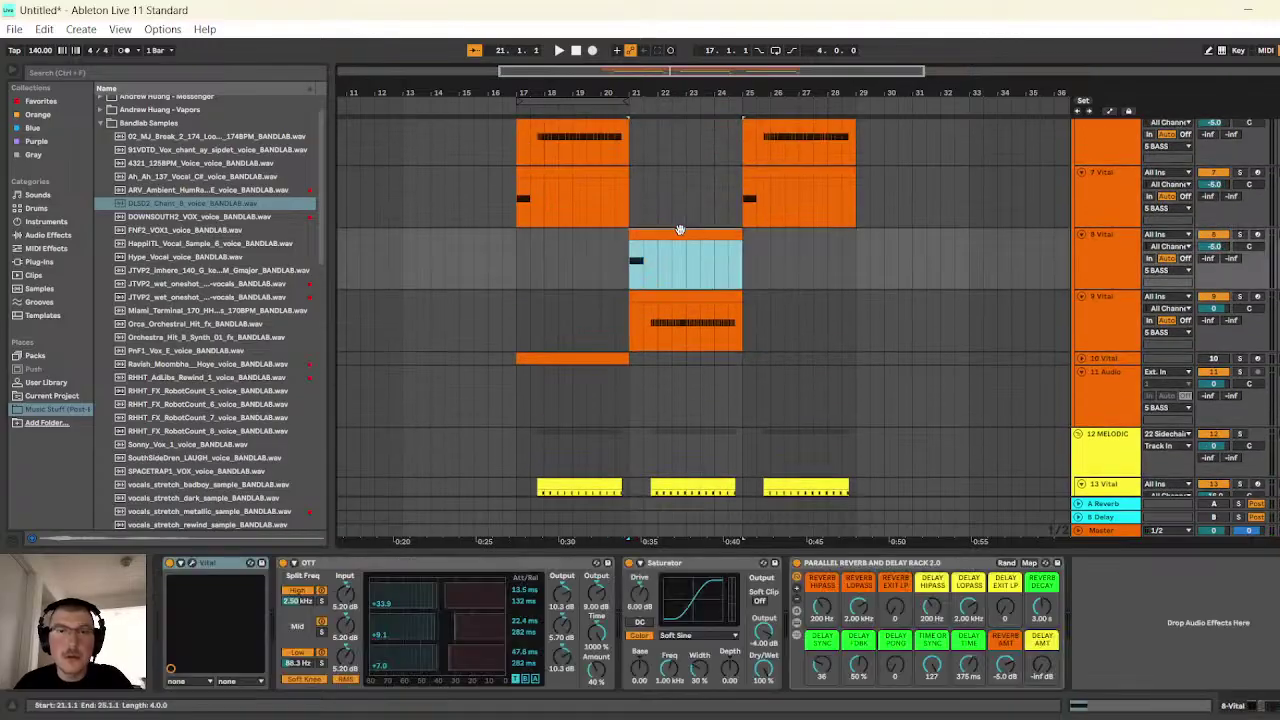
pyautogui.click(855, 255)
pyautogui.hotkey('ctrl', 'v')
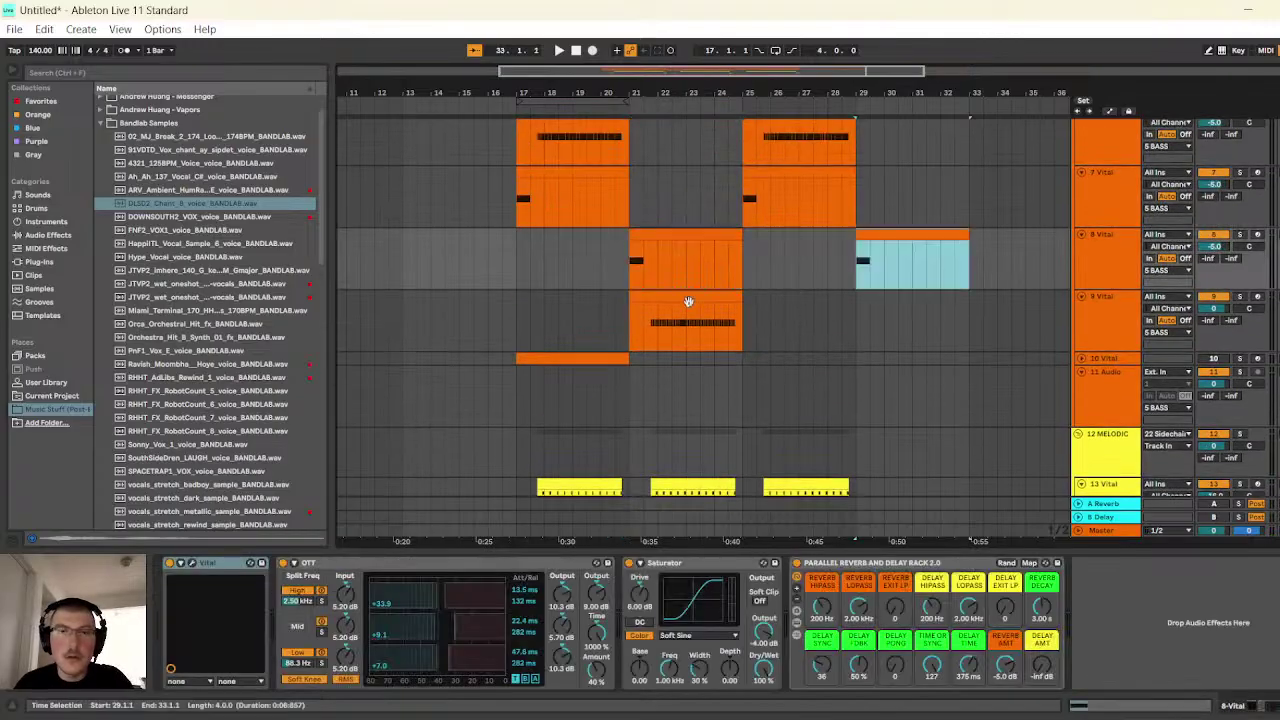
pyautogui.click(691, 299)
pyautogui.click(861, 317)
pyautogui.hotkey('ctrl', 'v')
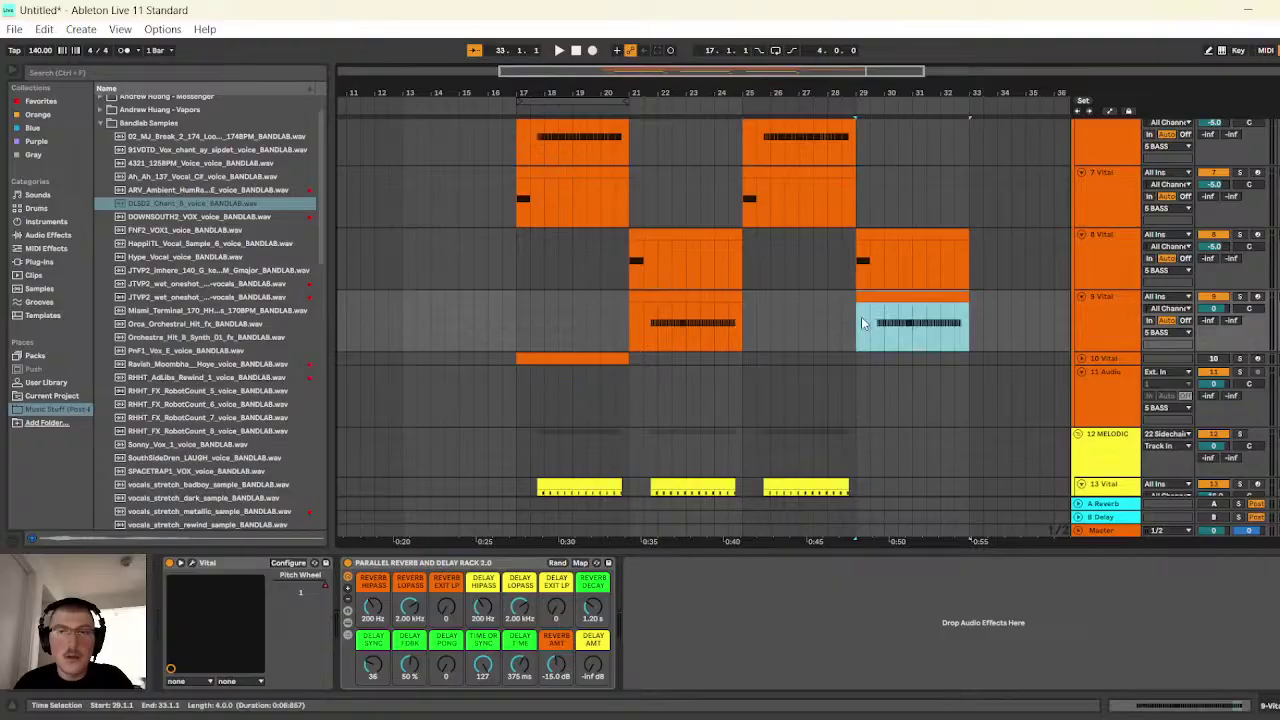
# - Open track 9's bar 29 clip in the note editor and play the copied bass section
pyautogui.scroll(1, 924, 384)
pyautogui.scroll(1, 924, 384)
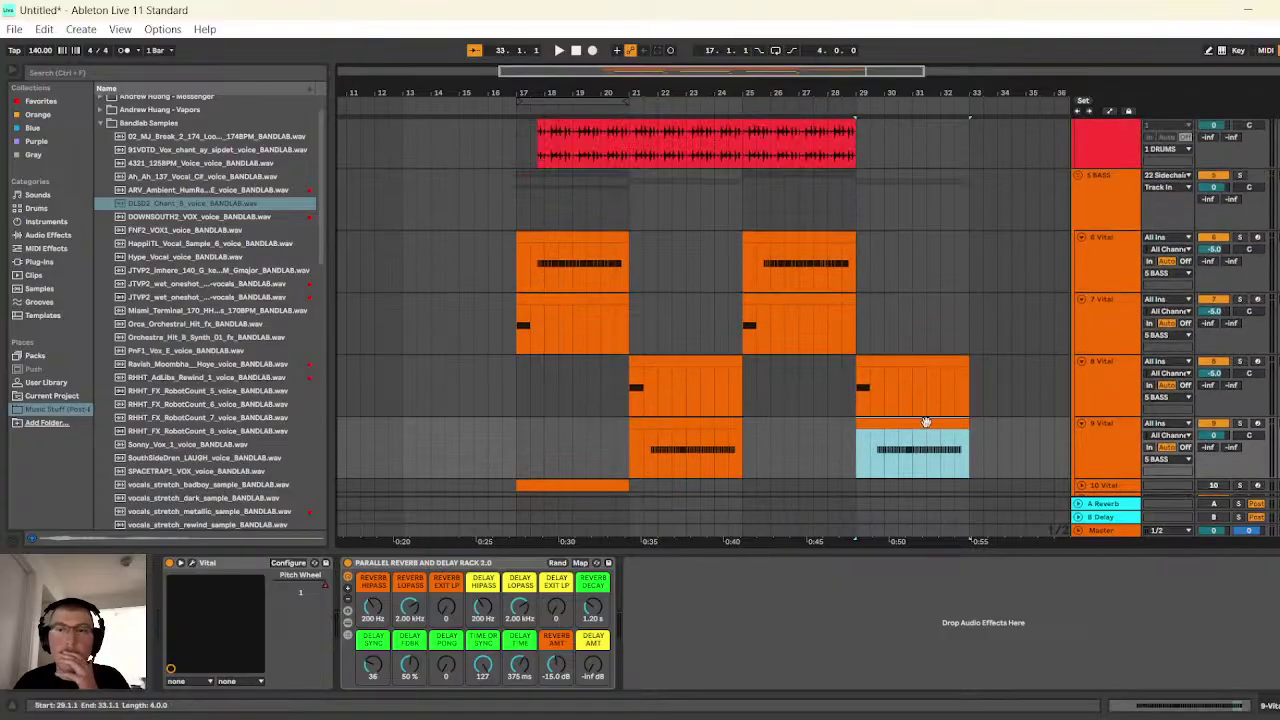
pyautogui.doubleClick(926, 422)
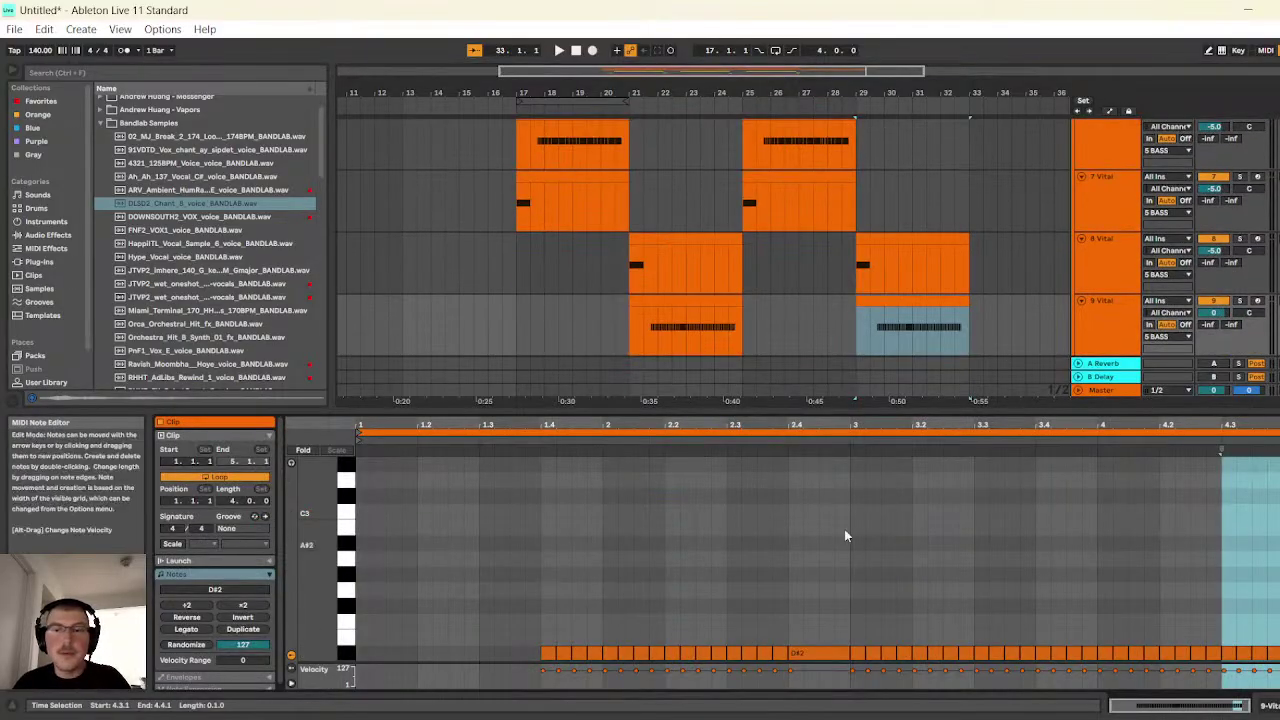
pyautogui.click(558, 50)
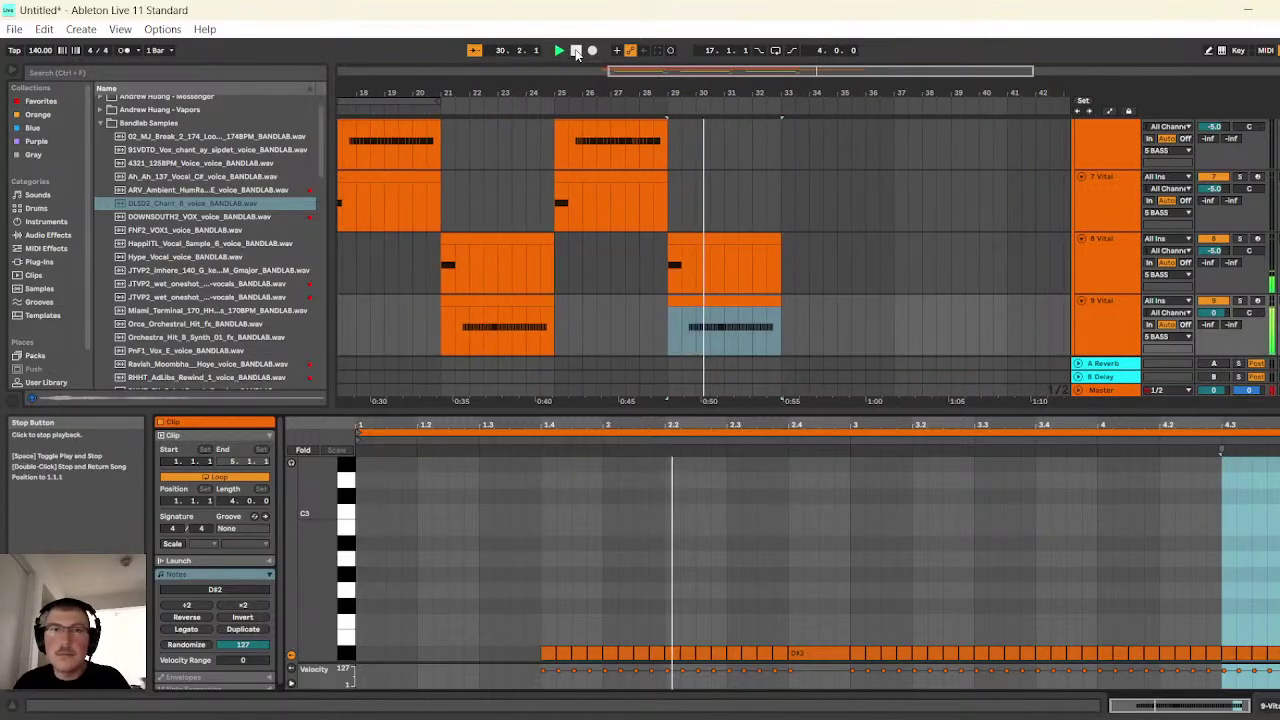
# - Show automation and lower track 9's Pitch Wheel envelope at bar 29, holding it low until the notes start at 29.4.1
pyautogui.click(1112, 114)
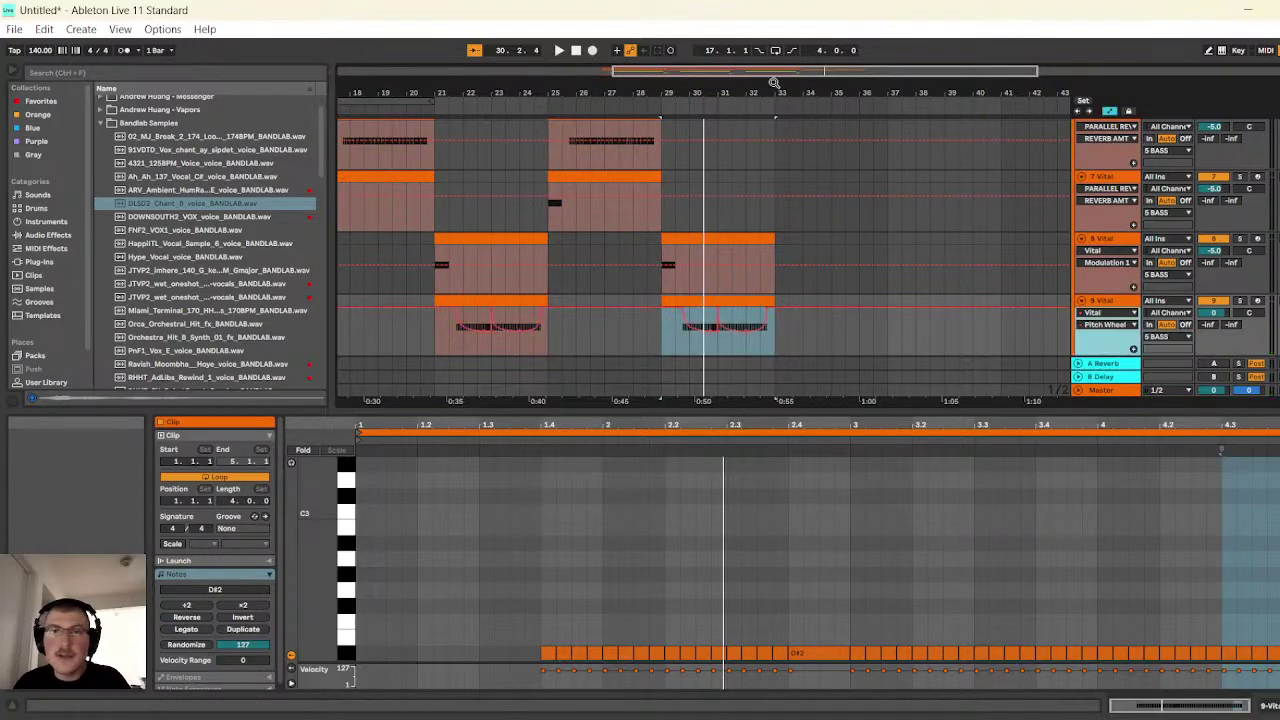
pyautogui.press('z')
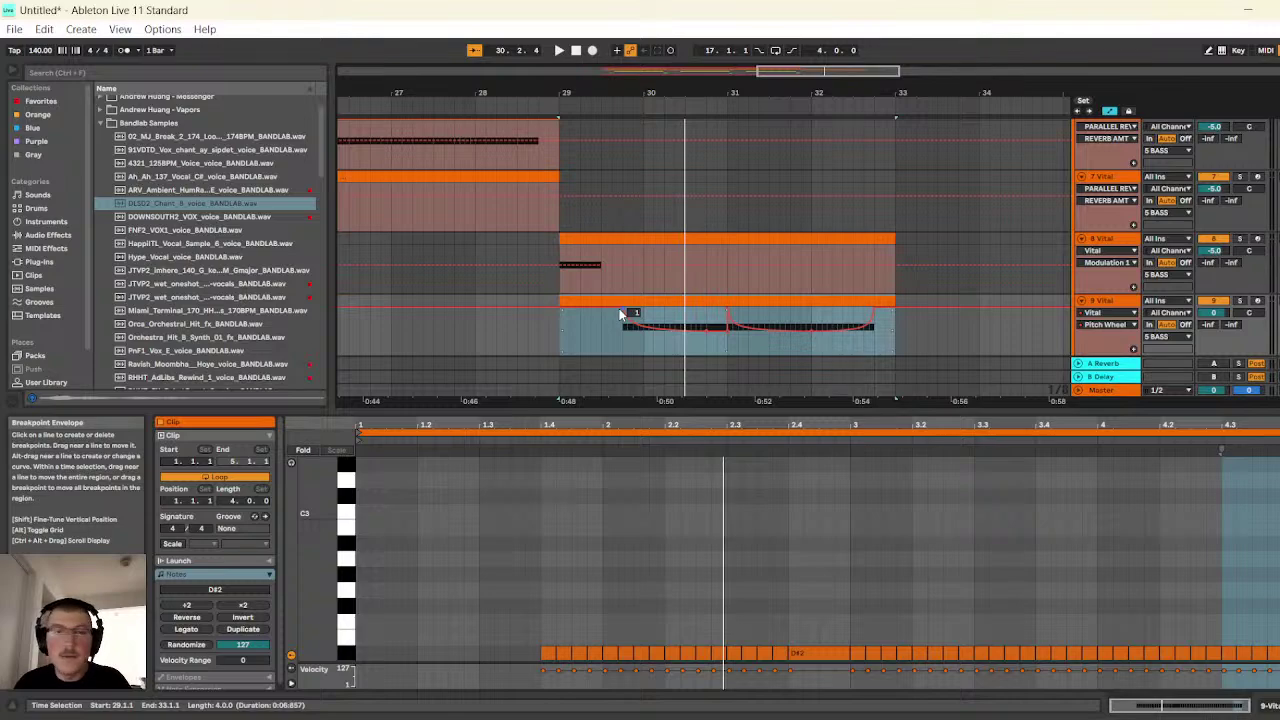
pyautogui.moveTo(620, 314); pyautogui.dragTo(626, 332)
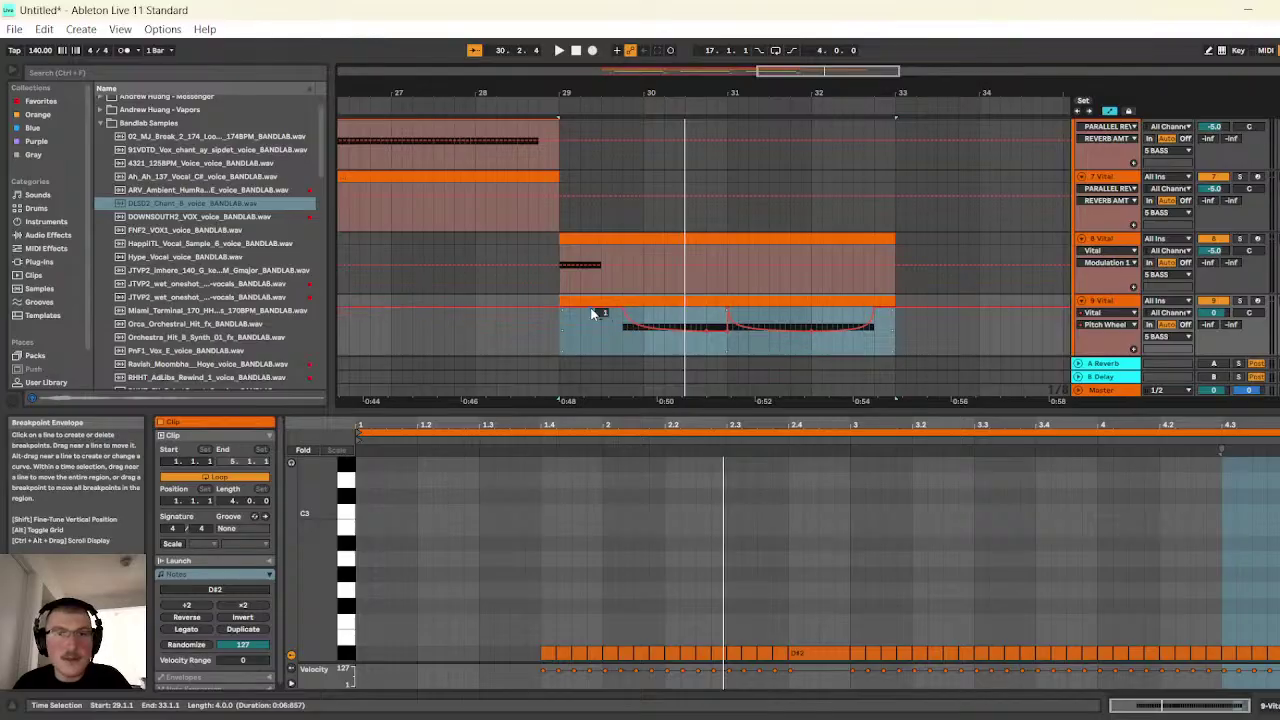
pyautogui.click(517, 313)
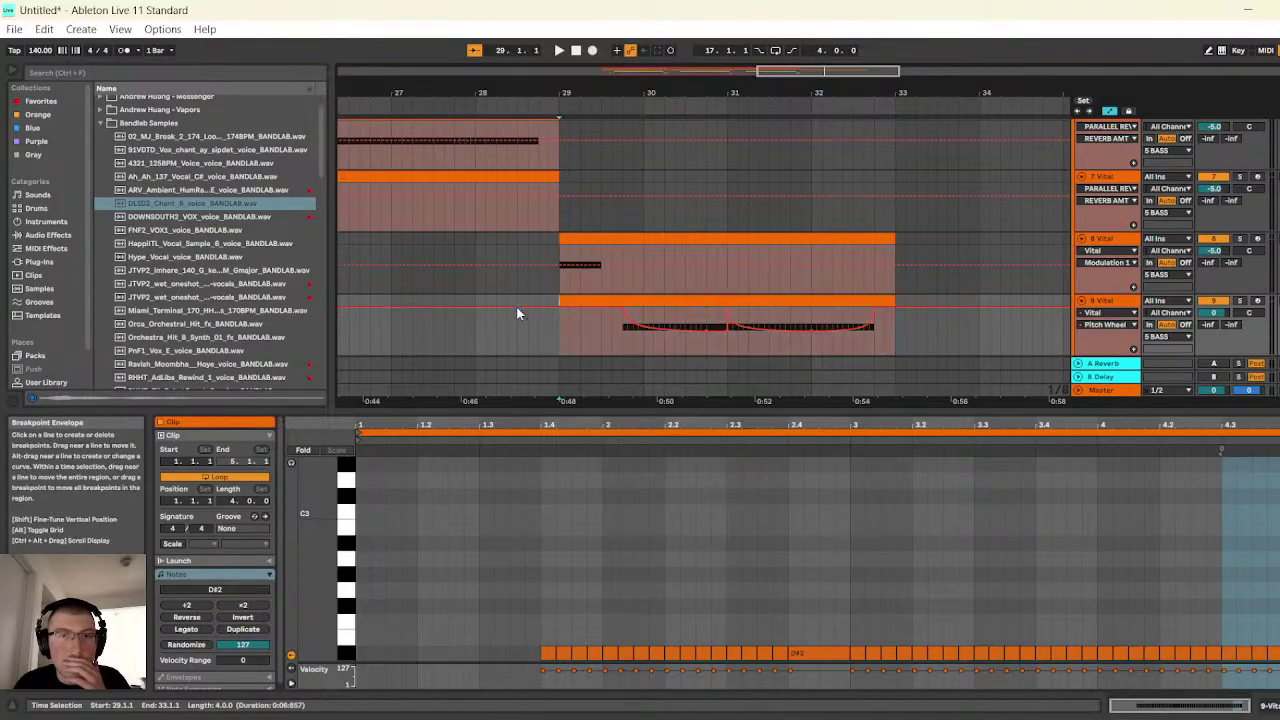
pyautogui.rightClick(557, 325)
pyautogui.press('Escape')
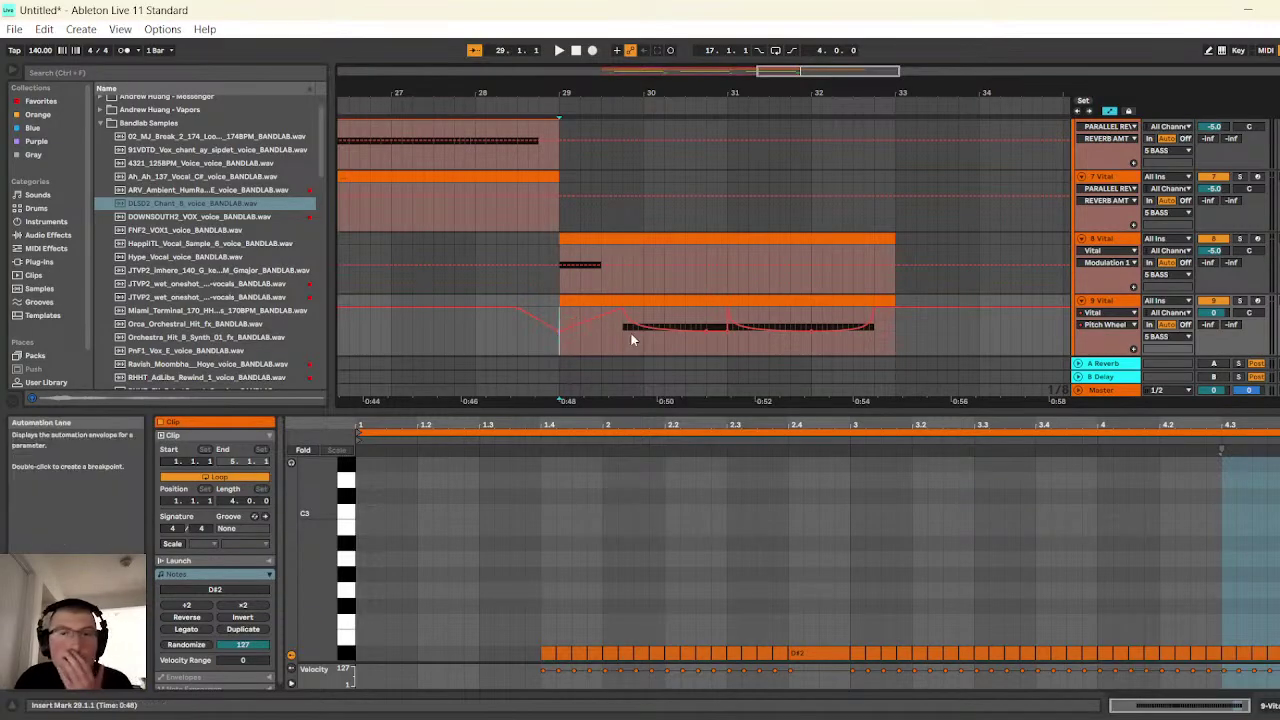
pyautogui.rightClick(620, 308)
pyautogui.press('Escape')
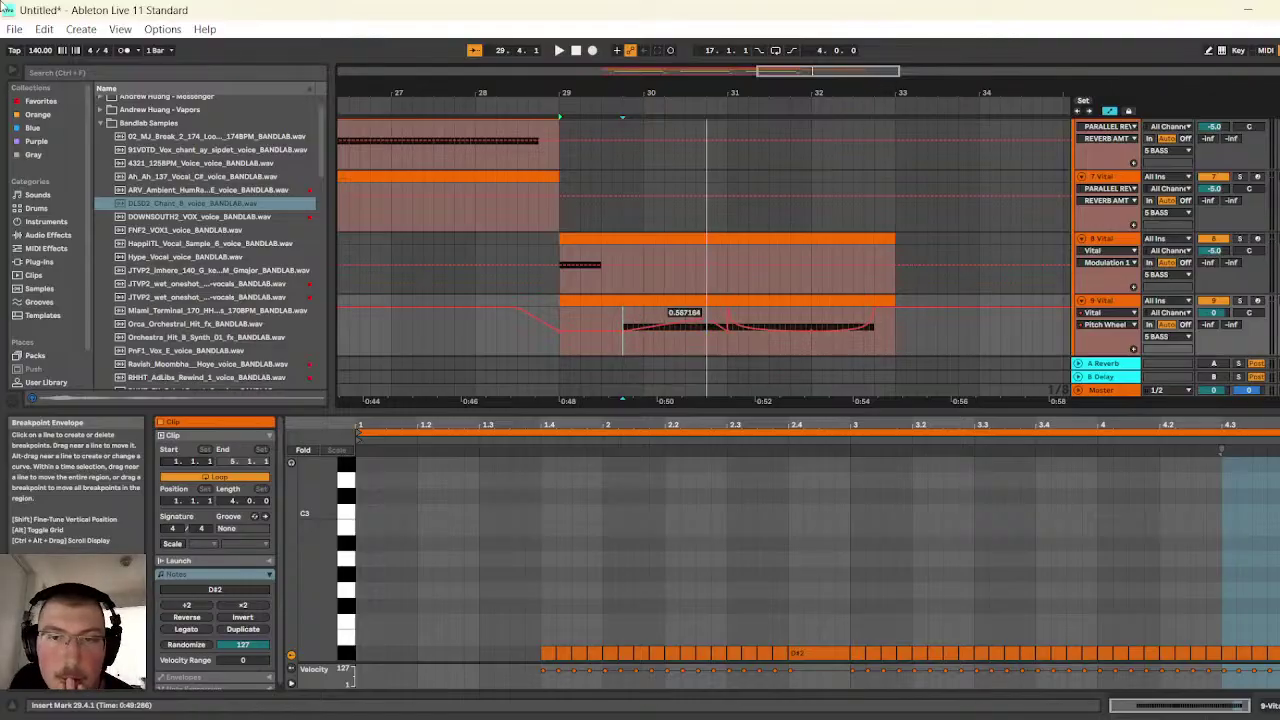
# - Replace track 9's two pitch dips with one curved Pitch Wheel rise from 29.4.1 to 1 near the clip's end, and audition it
pyautogui.click(725, 328)
pyautogui.click(723, 303)
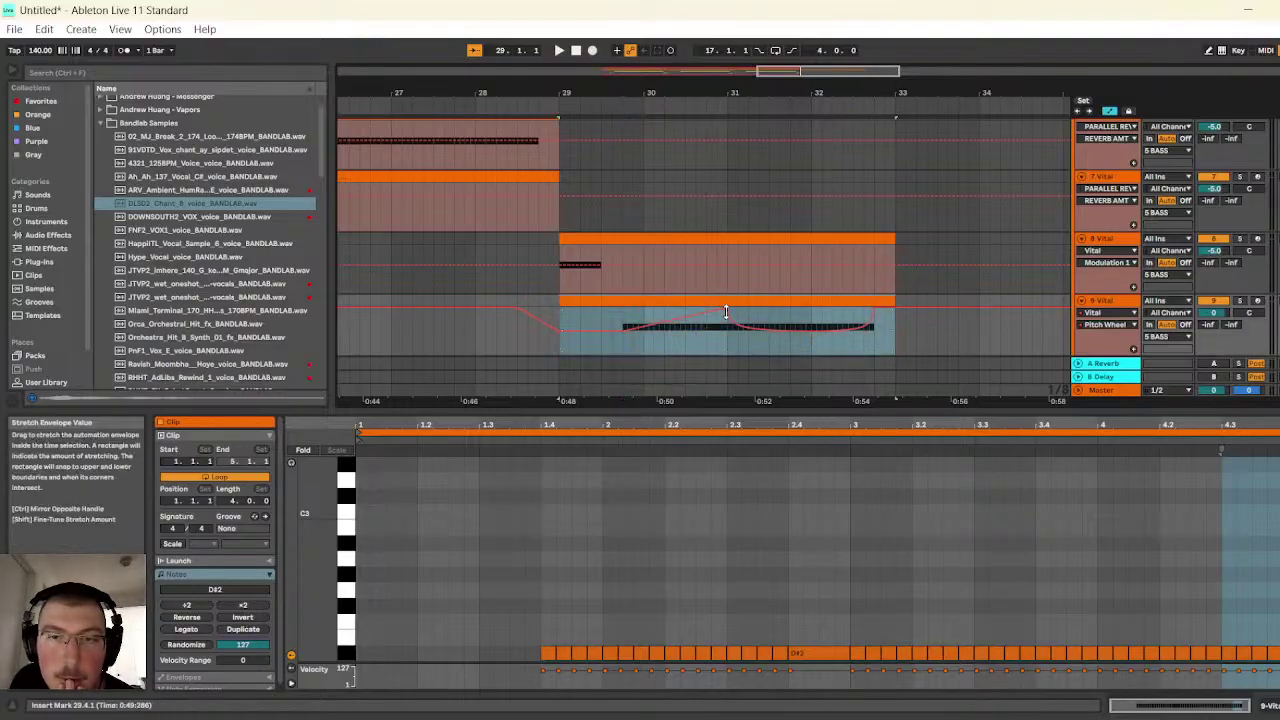
pyautogui.click(748, 319)
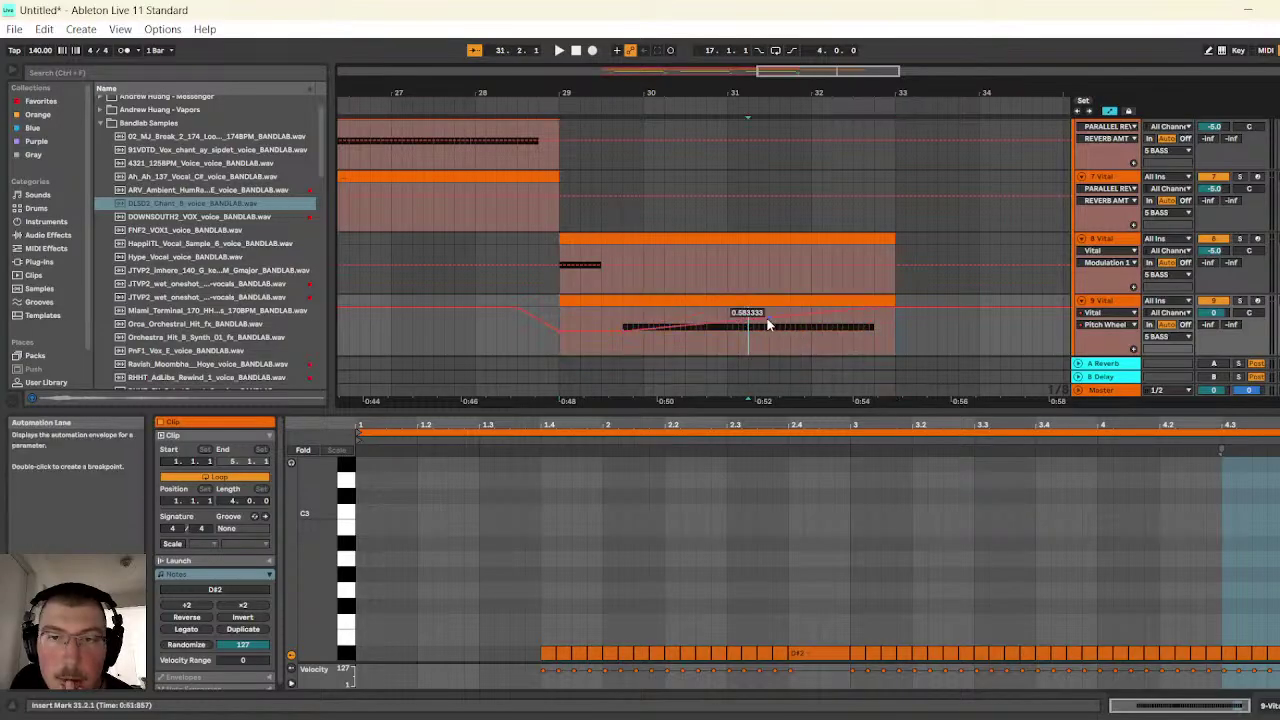
pyautogui.moveTo(762, 318); pyautogui.dragTo(762, 322)
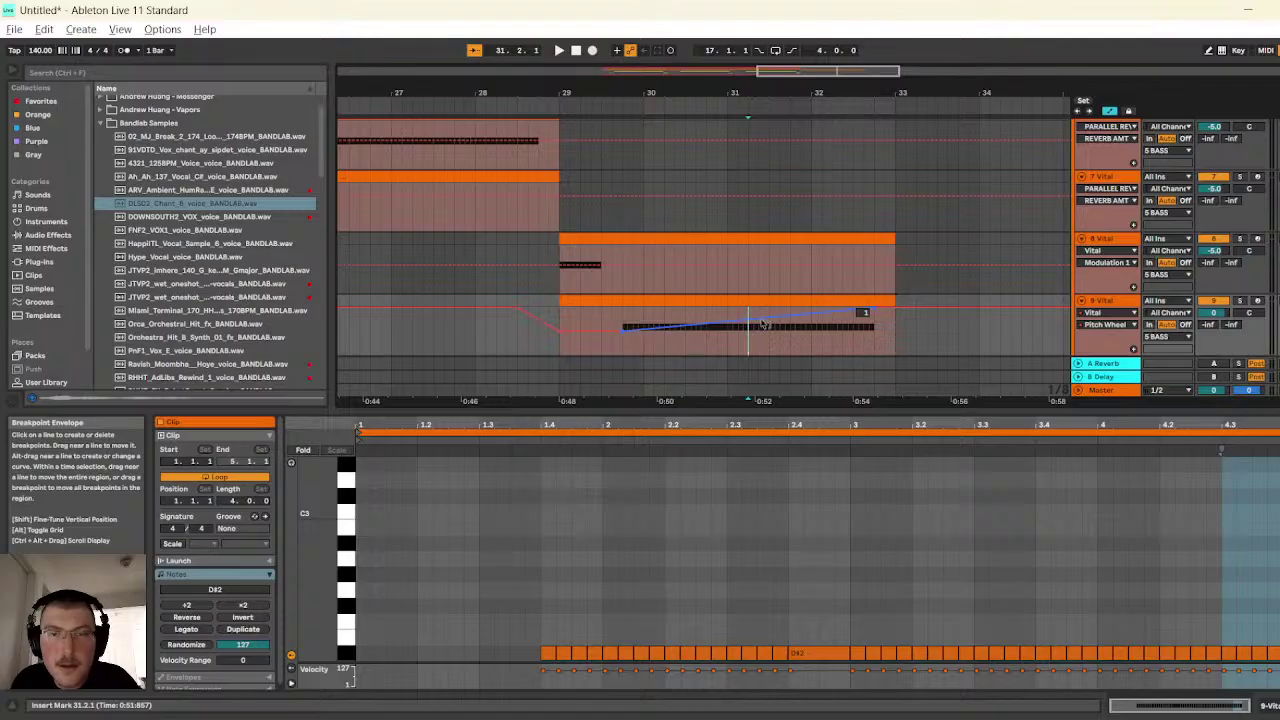
pyautogui.click(559, 50)
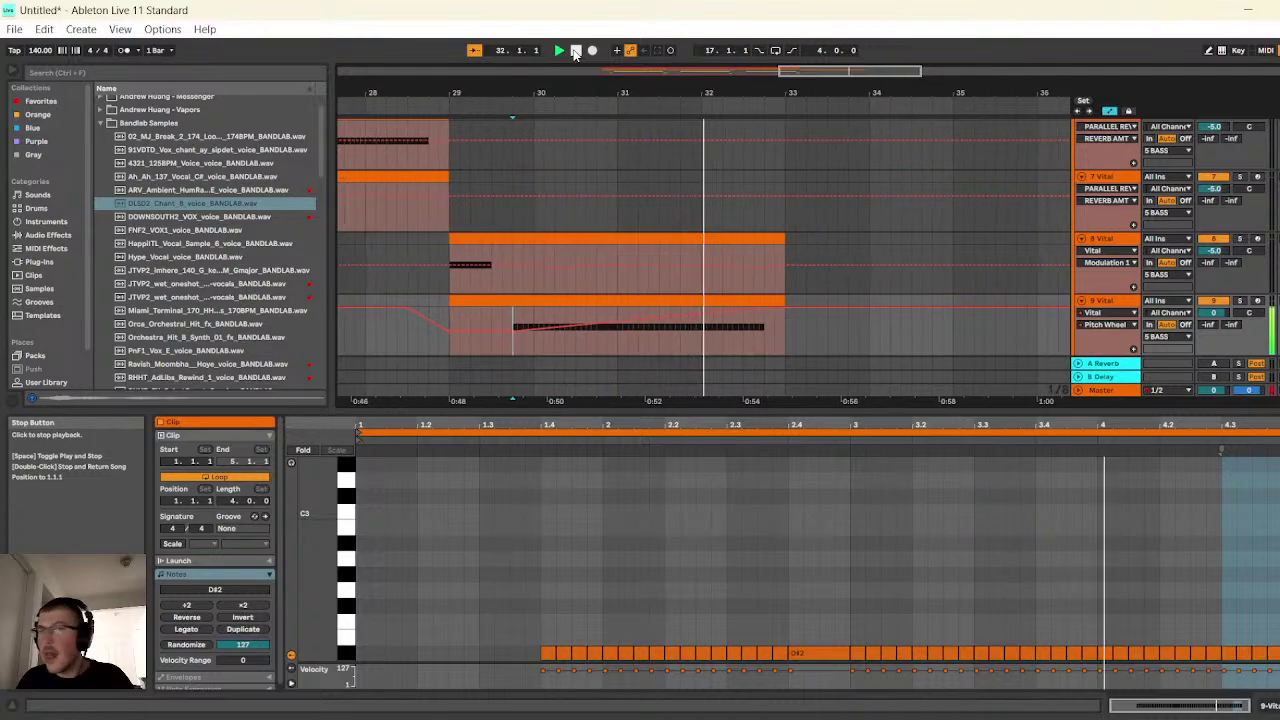
# - Play track 9's Pitch Wheel rise section from bar 29 and check its note rhythm around clip beats 2.4 to 3.1
pyautogui.click(575, 50)
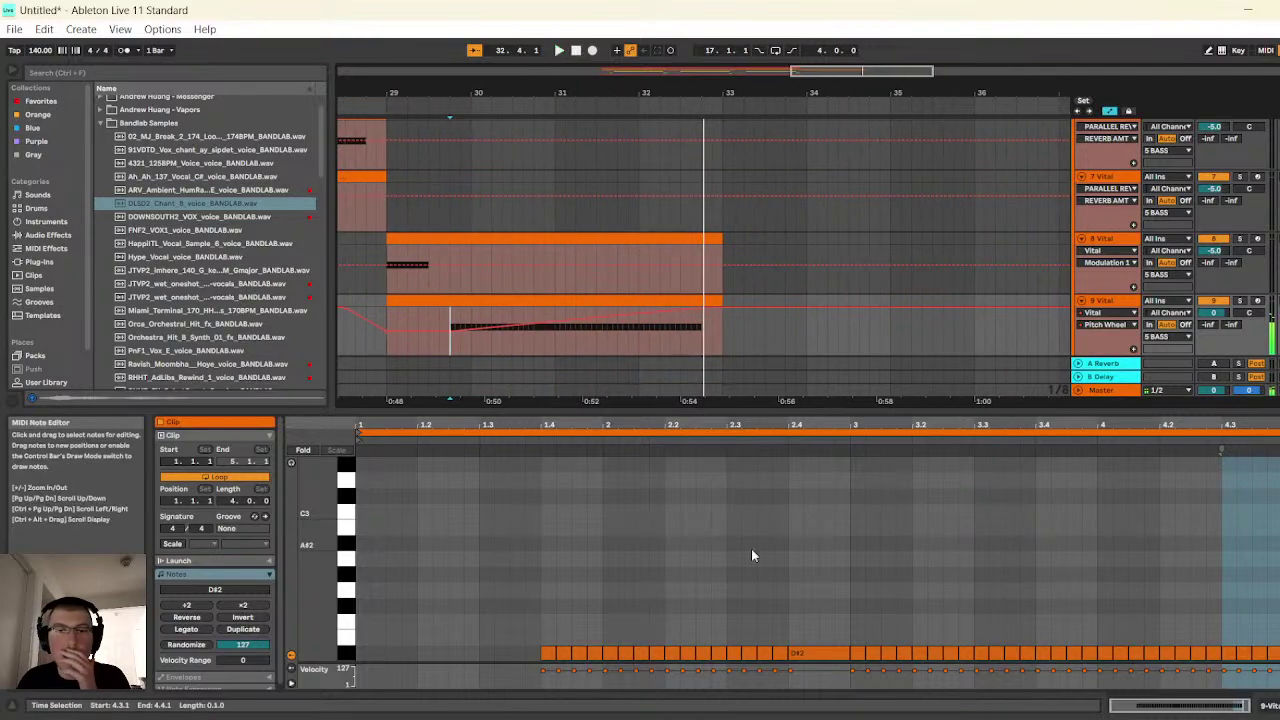
pyautogui.click(559, 50)
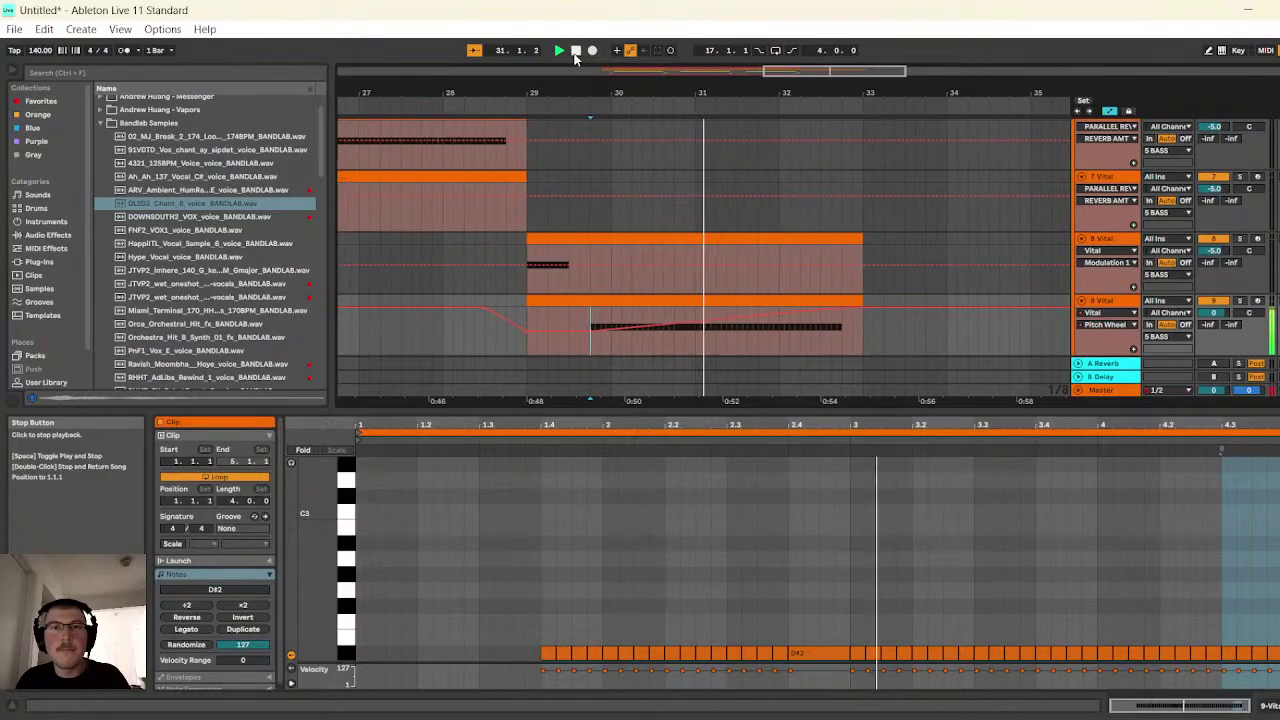
pyautogui.click(575, 50)
pyautogui.click(852, 651)
pyautogui.click(526, 323)
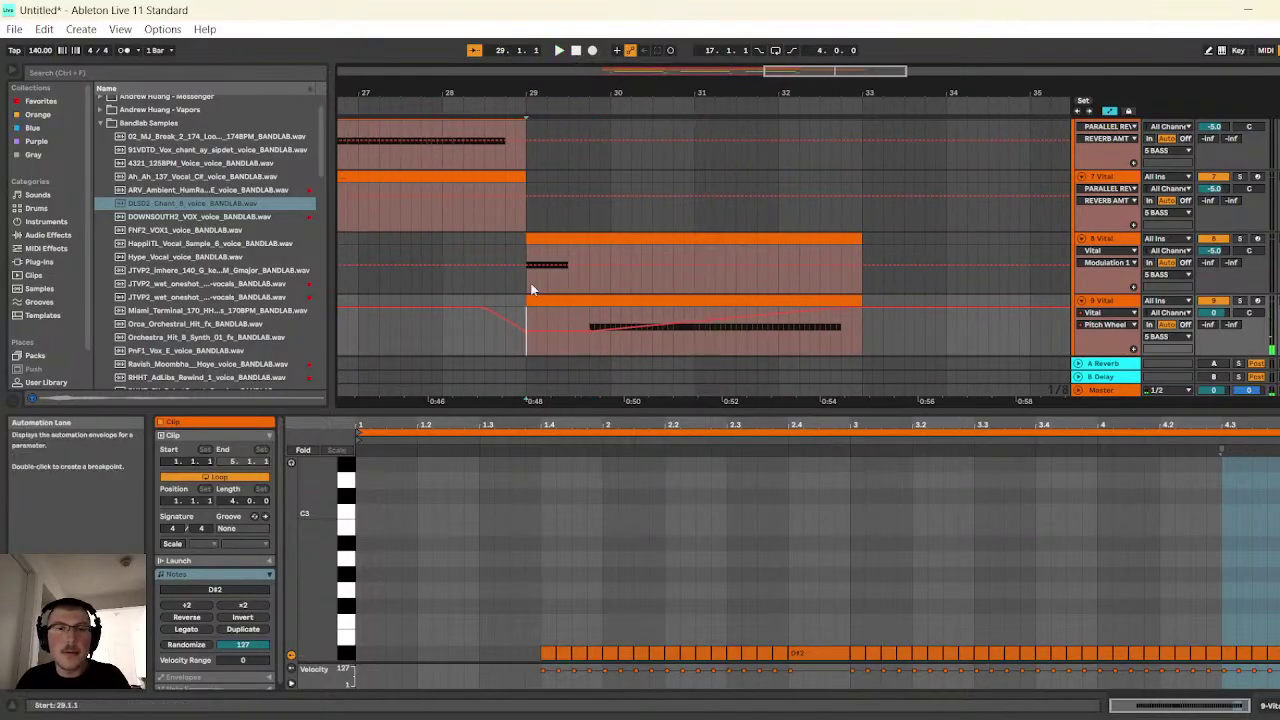
pyautogui.click(556, 51)
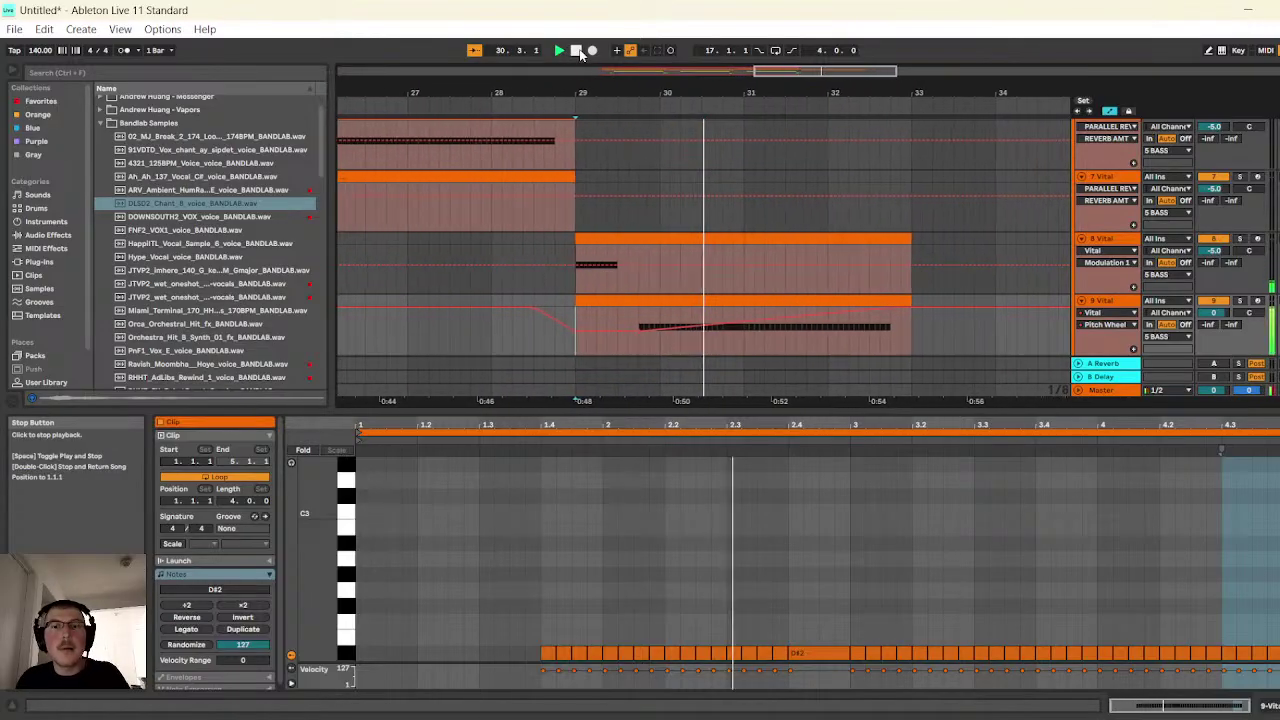
pyautogui.click(577, 51)
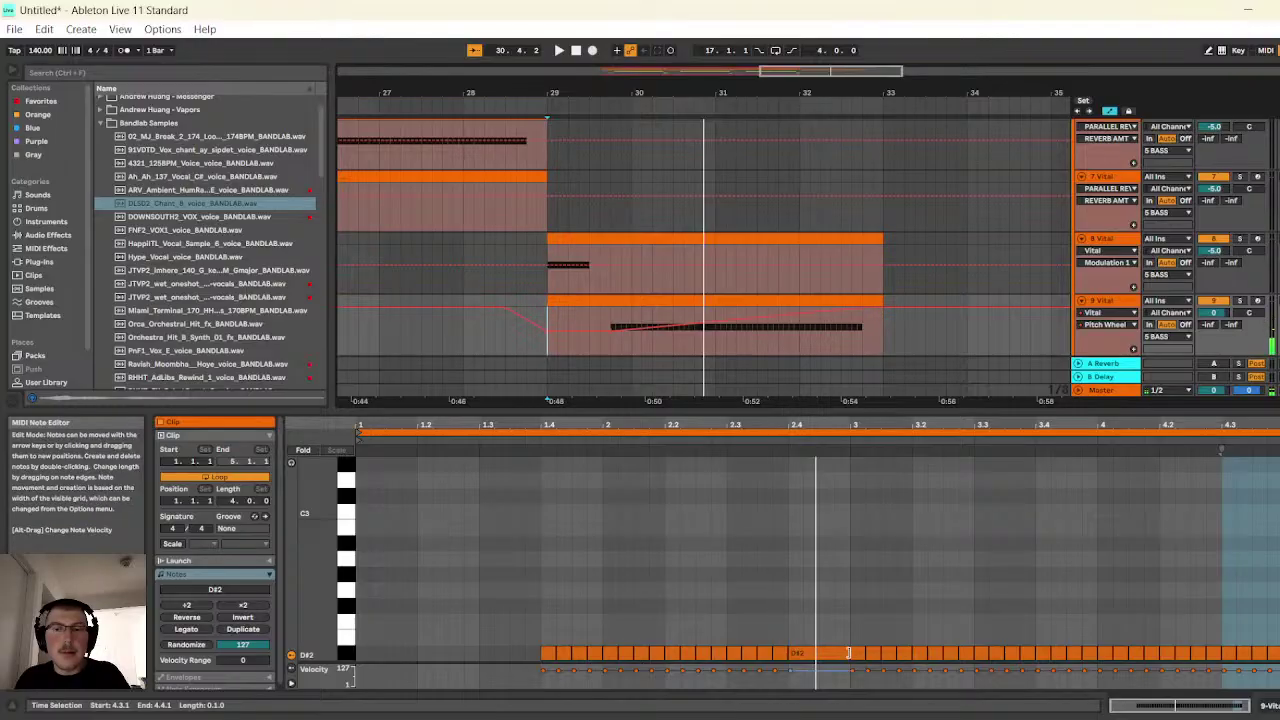
# - Replace the long D#2 note at 2.4 in track 9's bar 29 clip with sixteenth notes up to 3.1, and audition it from bar 29
pyautogui.click(816, 653)
pyautogui.moveTo(818, 653)
pyautogui.mouseDown()
pyautogui.moveTo(803, 651)
pyautogui.moveTo(840, 653)
pyautogui.mouseUp()
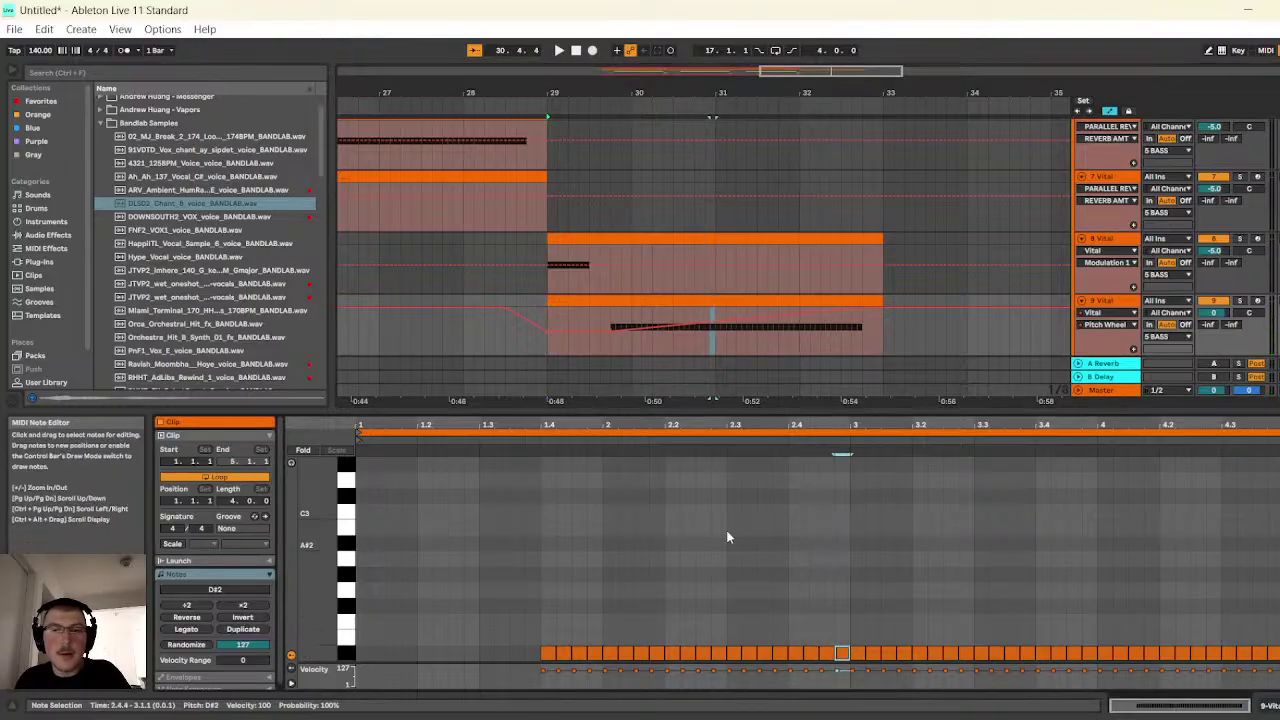
pyautogui.click(539, 88)
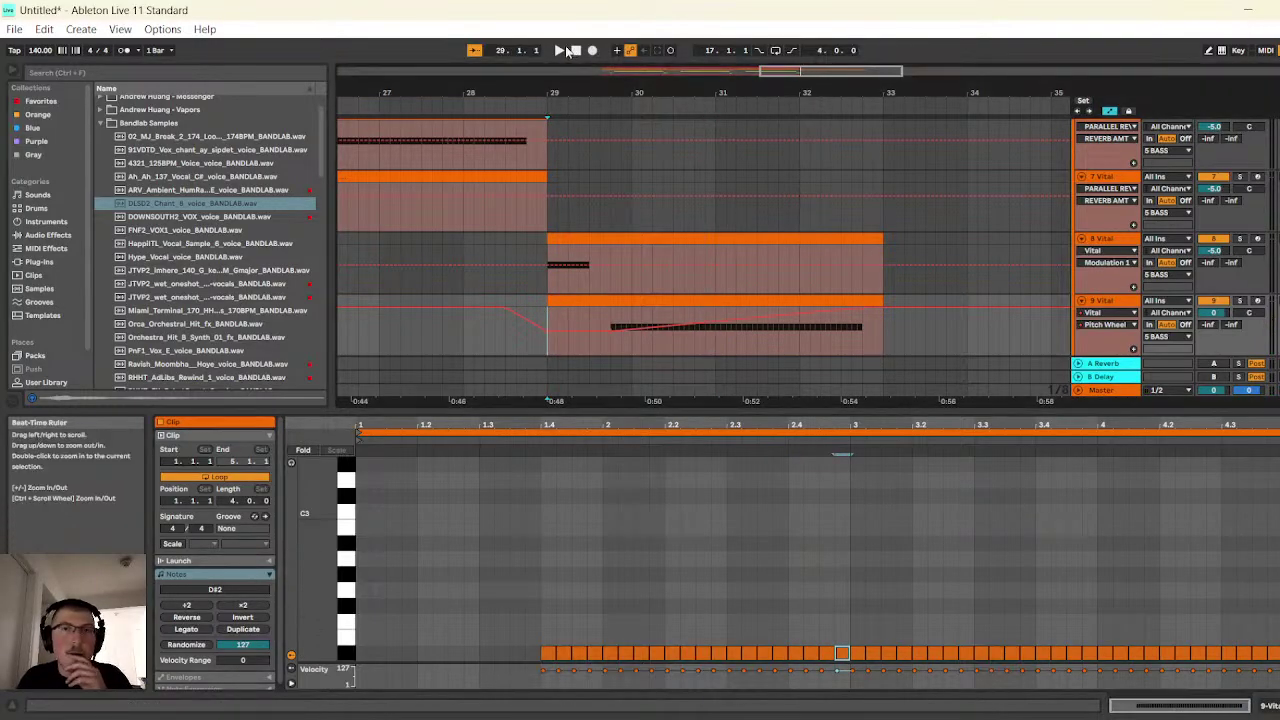
pyautogui.click(563, 50)
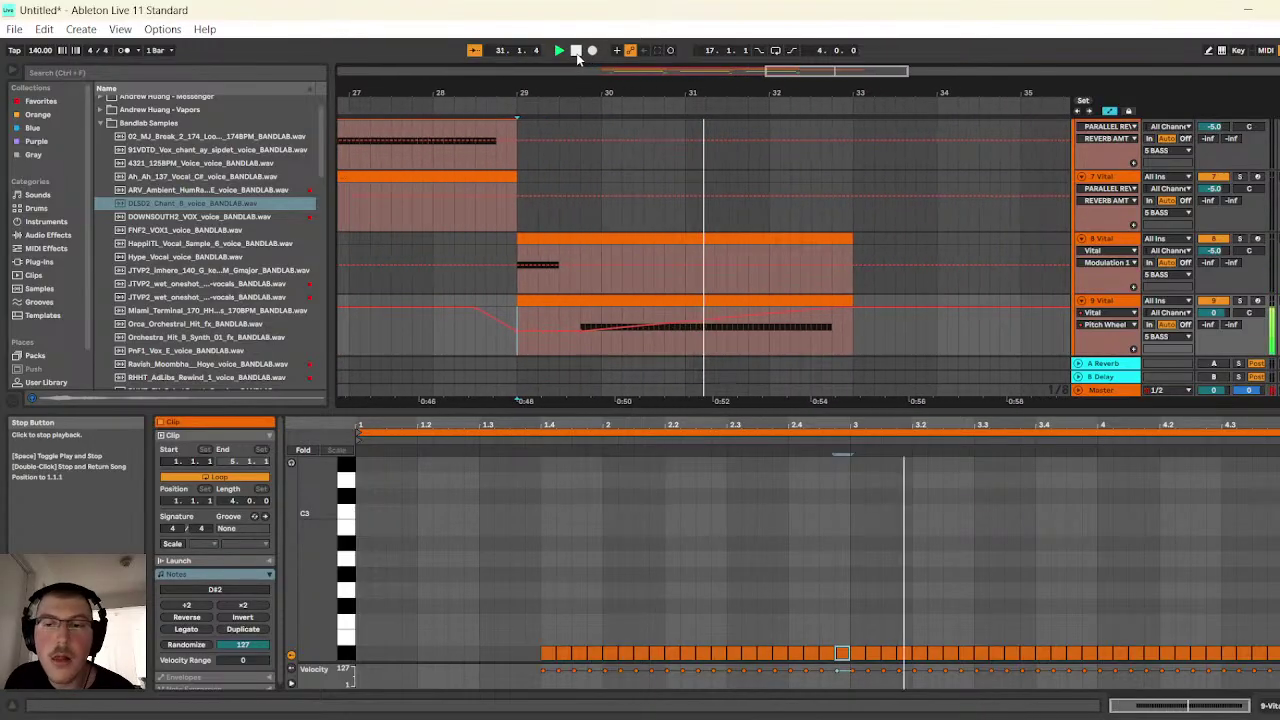
pyautogui.click(576, 51)
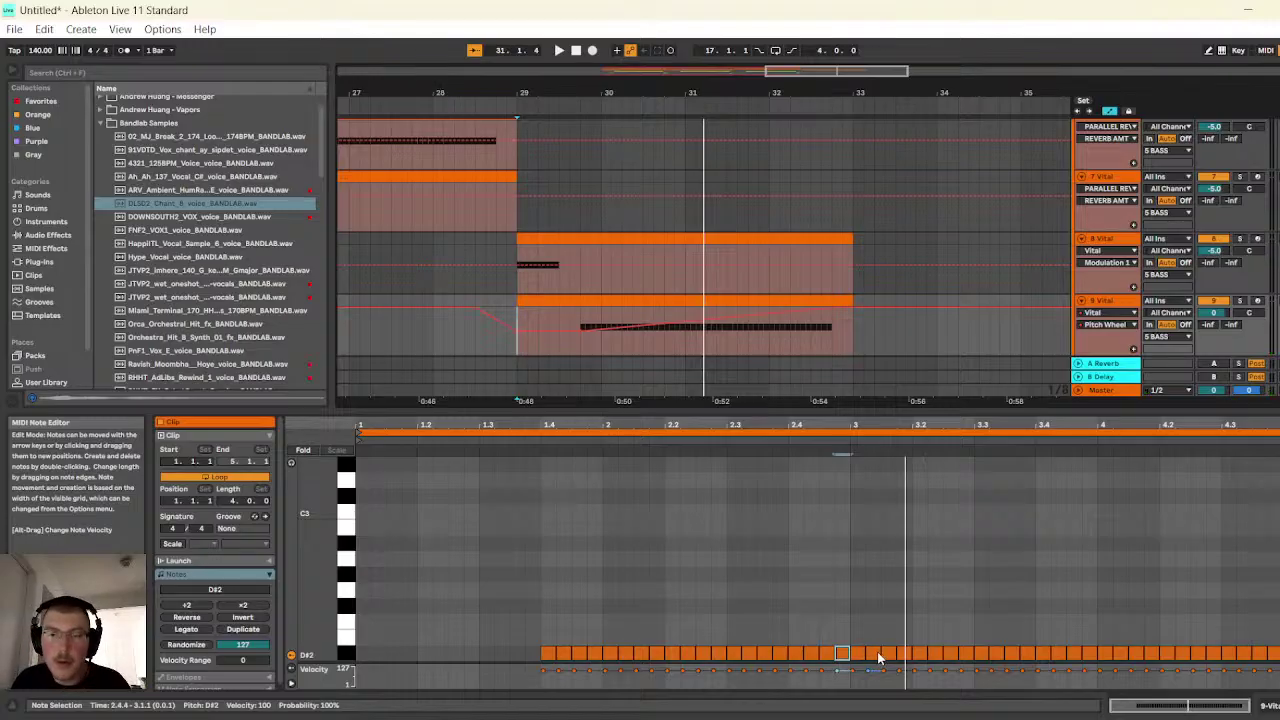
# - Lengthen four D#2 notes between 3.1.2 and 3.4.1 to two sixteenths each, with single sixteenths between them, and audition the rhythm
pyautogui.moveTo(879, 657); pyautogui.dragTo(900, 652)
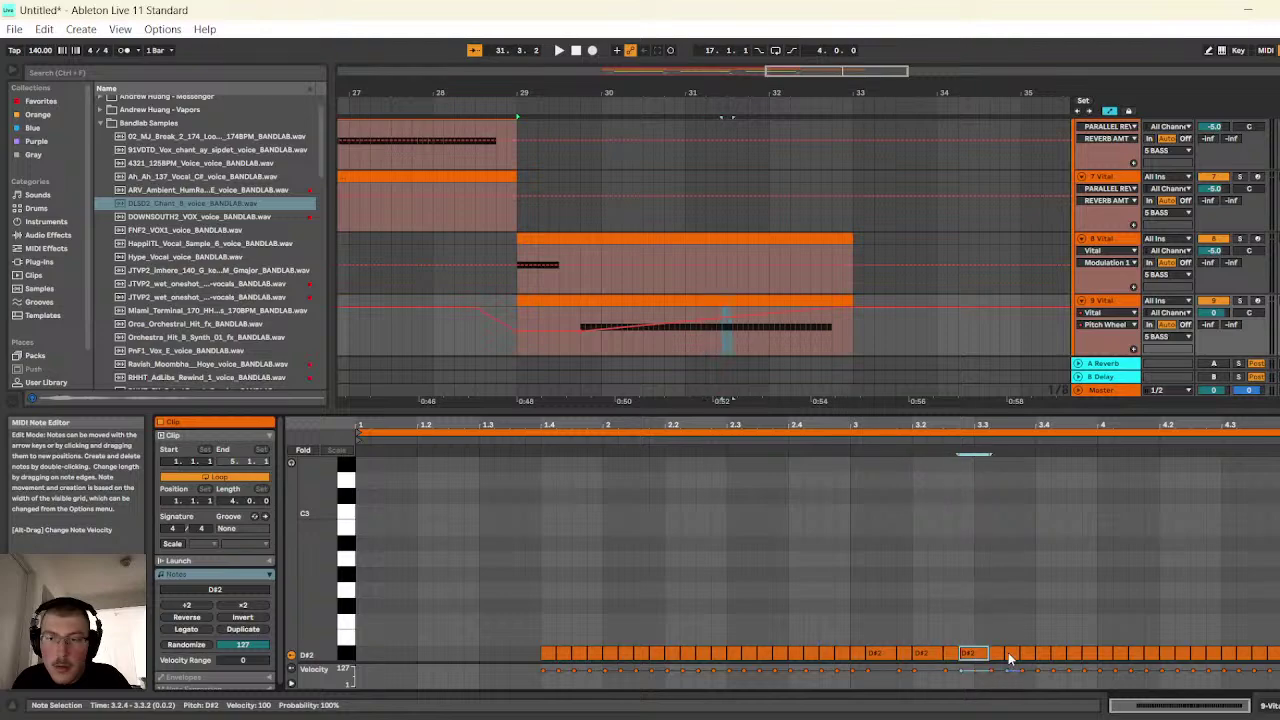
pyautogui.moveTo(1017, 654); pyautogui.dragTo(1036, 655)
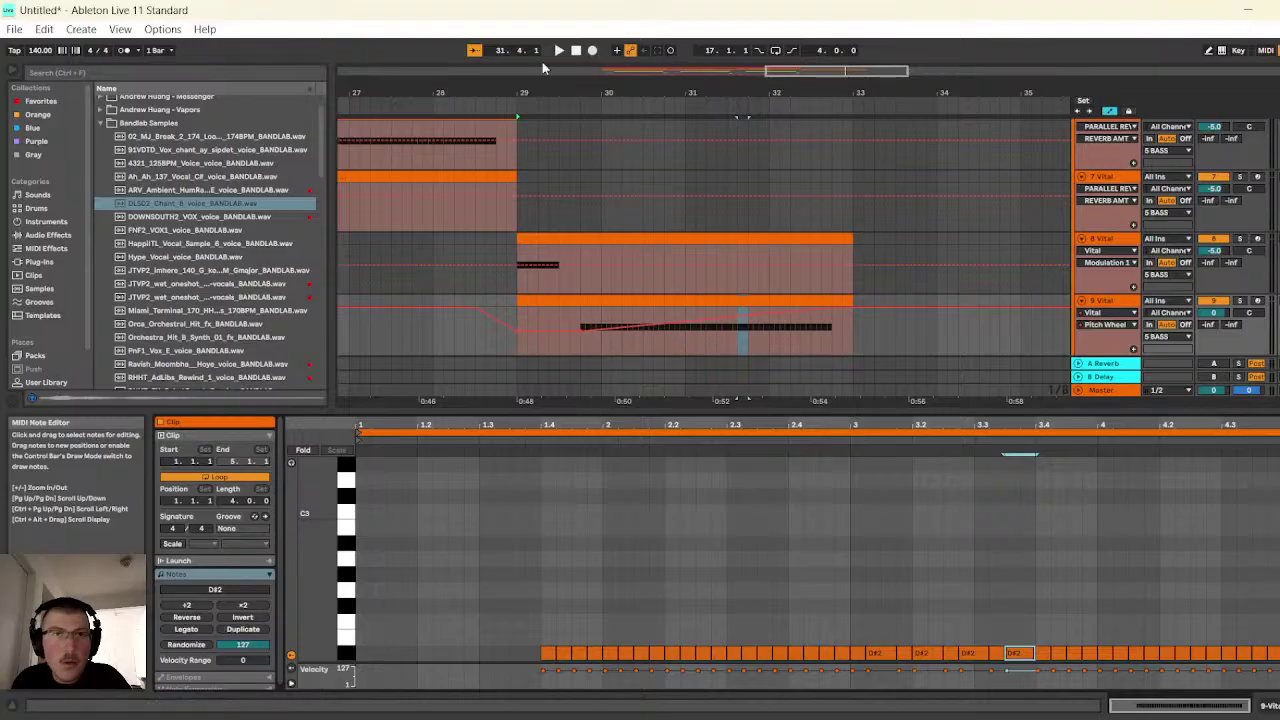
pyautogui.click(560, 50)
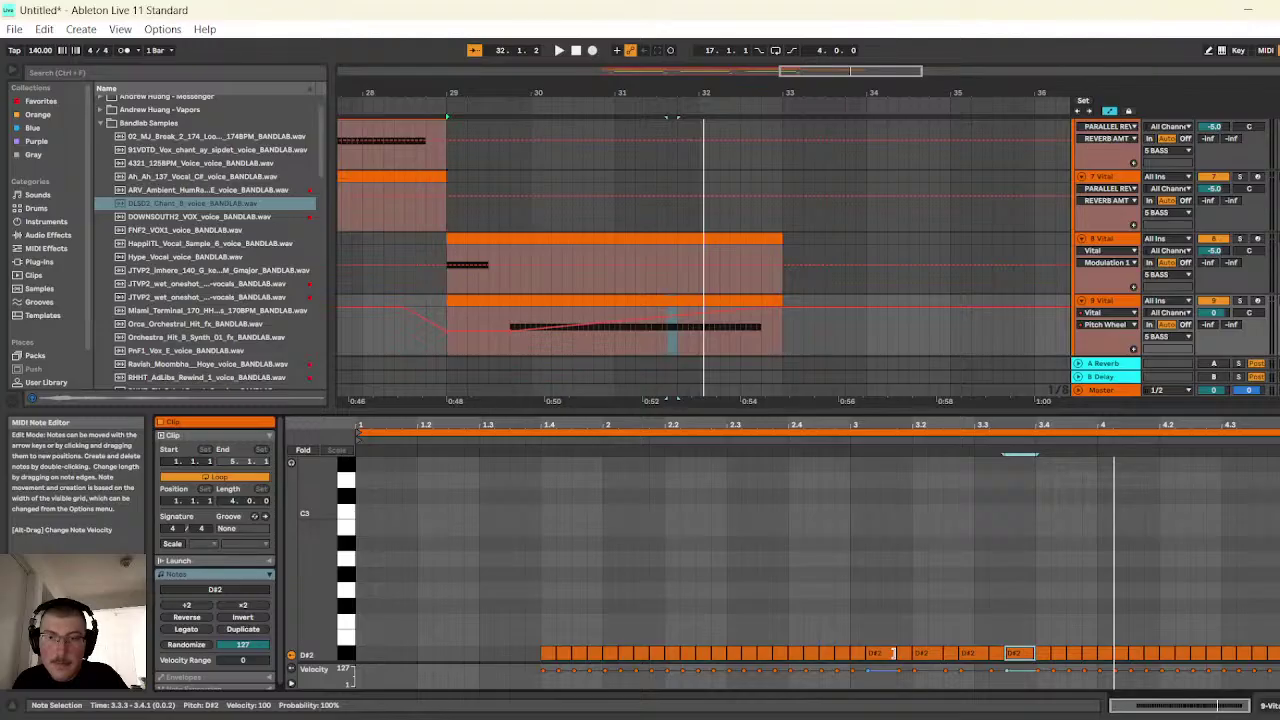
# - Show track 9's devices and inspect the Vital patch's oscillator, filter and LFO settings, closing the synth window when done
pyautogui.keyDown('ctrl'); pyautogui.scroll(3, 895, 653); pyautogui.keyUp('ctrl')
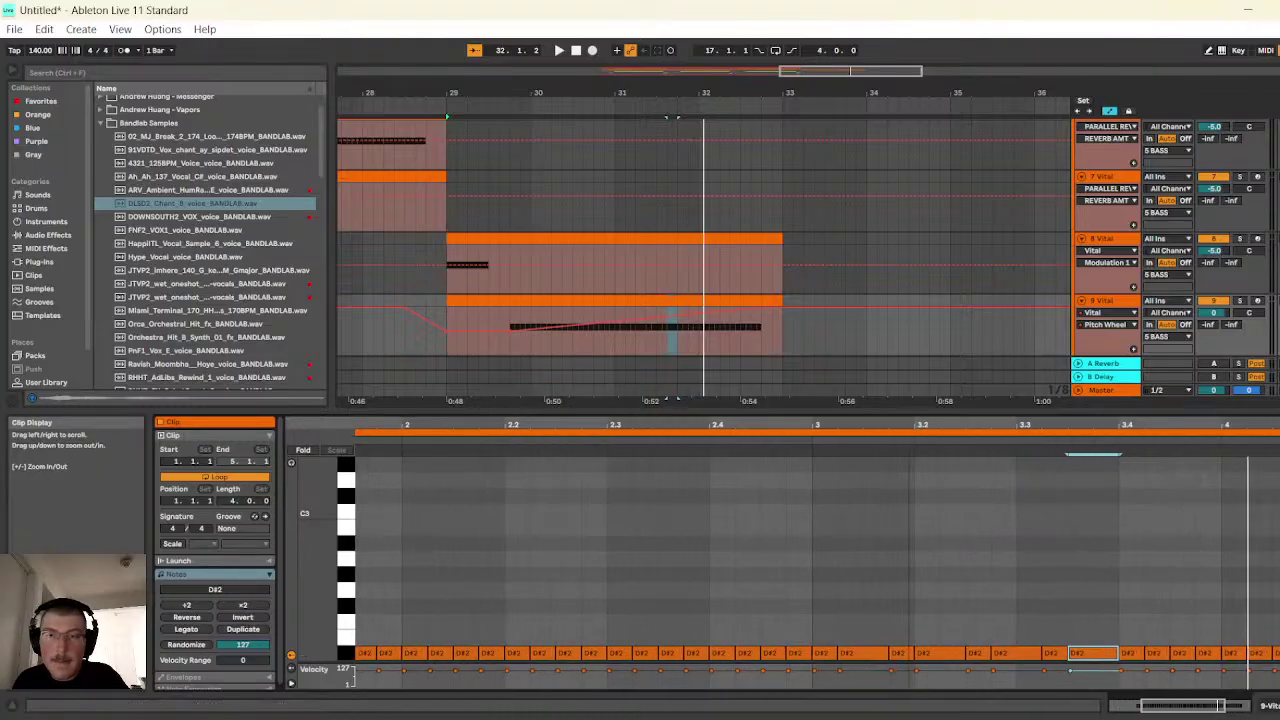
pyautogui.hotkey('shift', 'Tab')
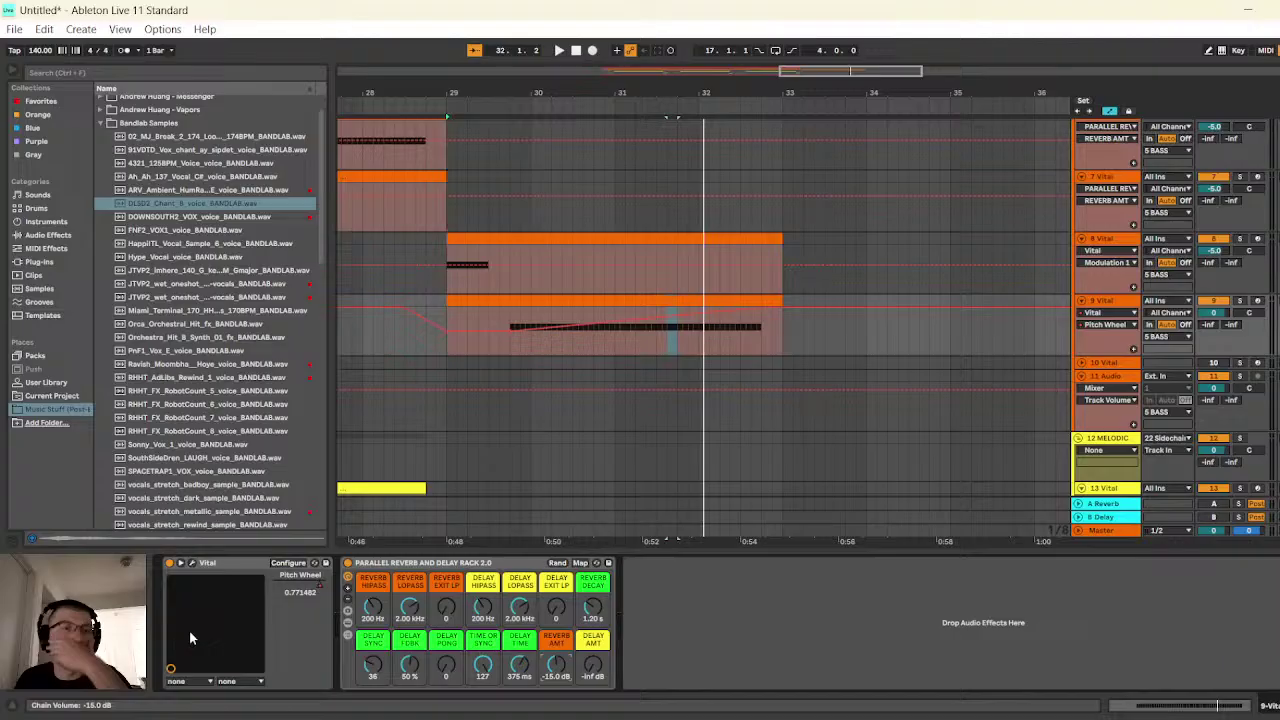
pyautogui.click(194, 564)
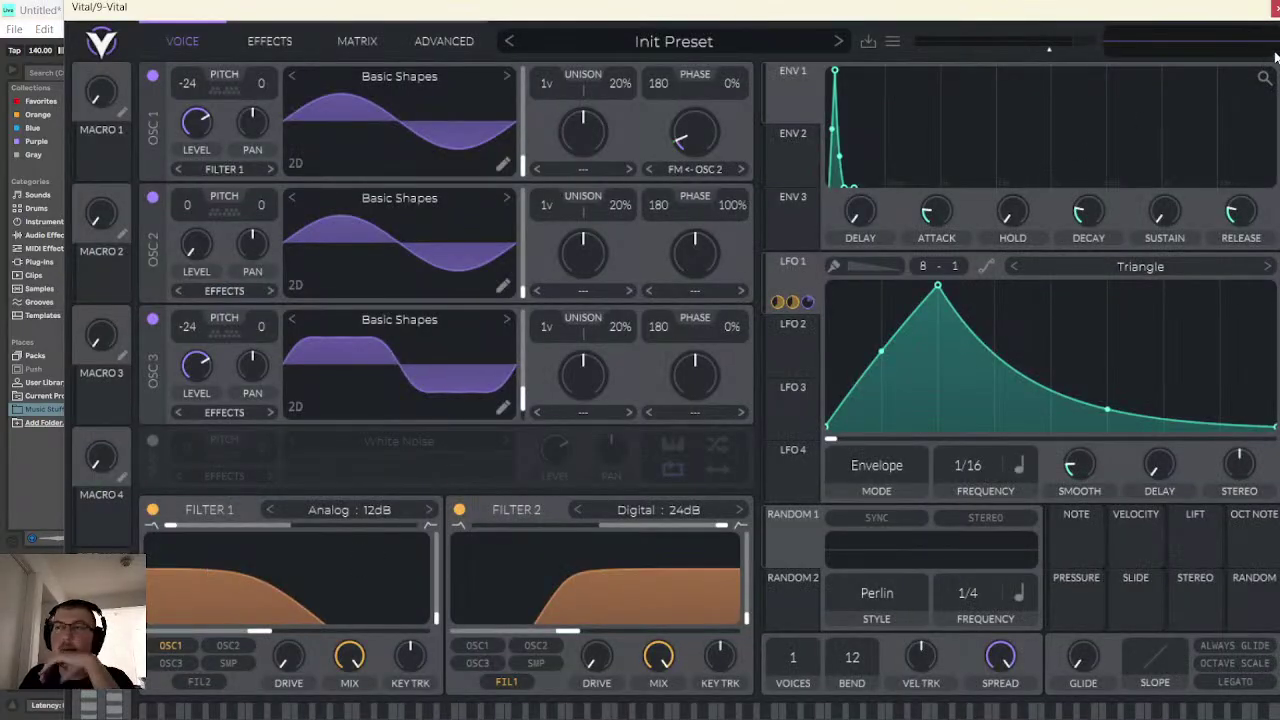
pyautogui.click(1275, 8)
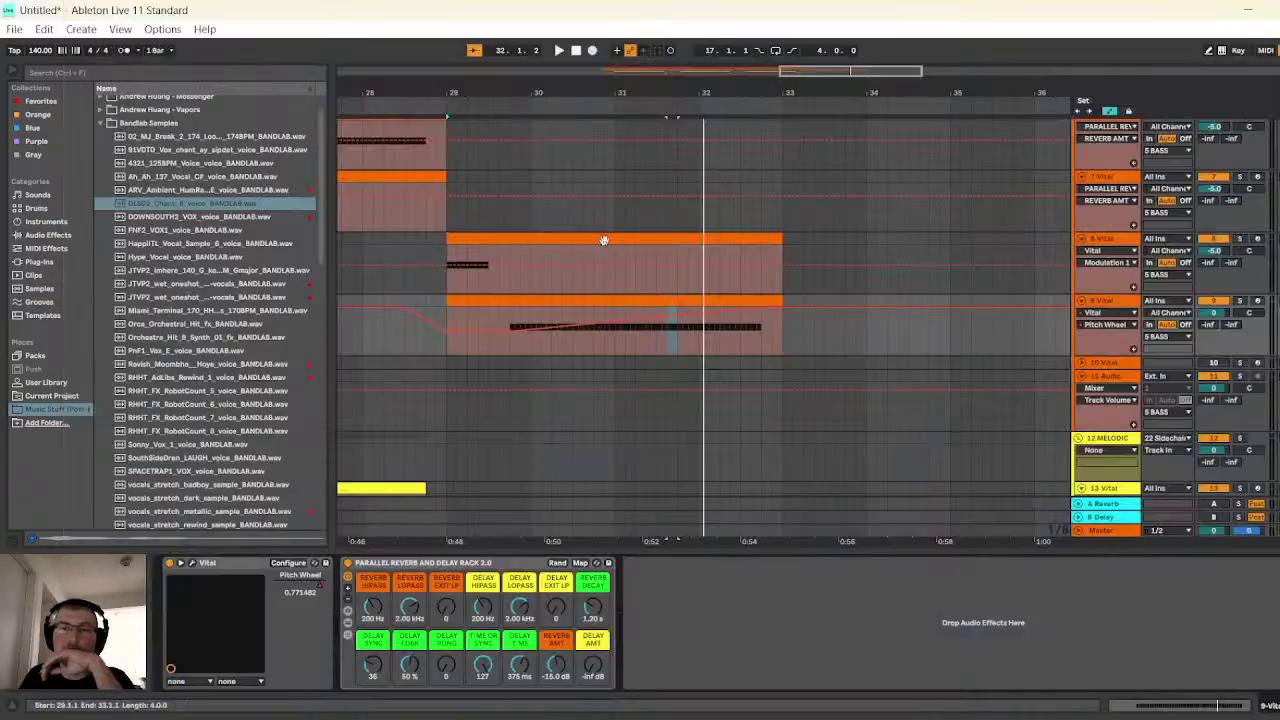
# - Open track 9's bar 21 clip in the note editor and examine its notes against the bar 29 variation
pyautogui.click(566, 300)
pyautogui.moveTo(907, 70); pyautogui.dragTo(800, 72)
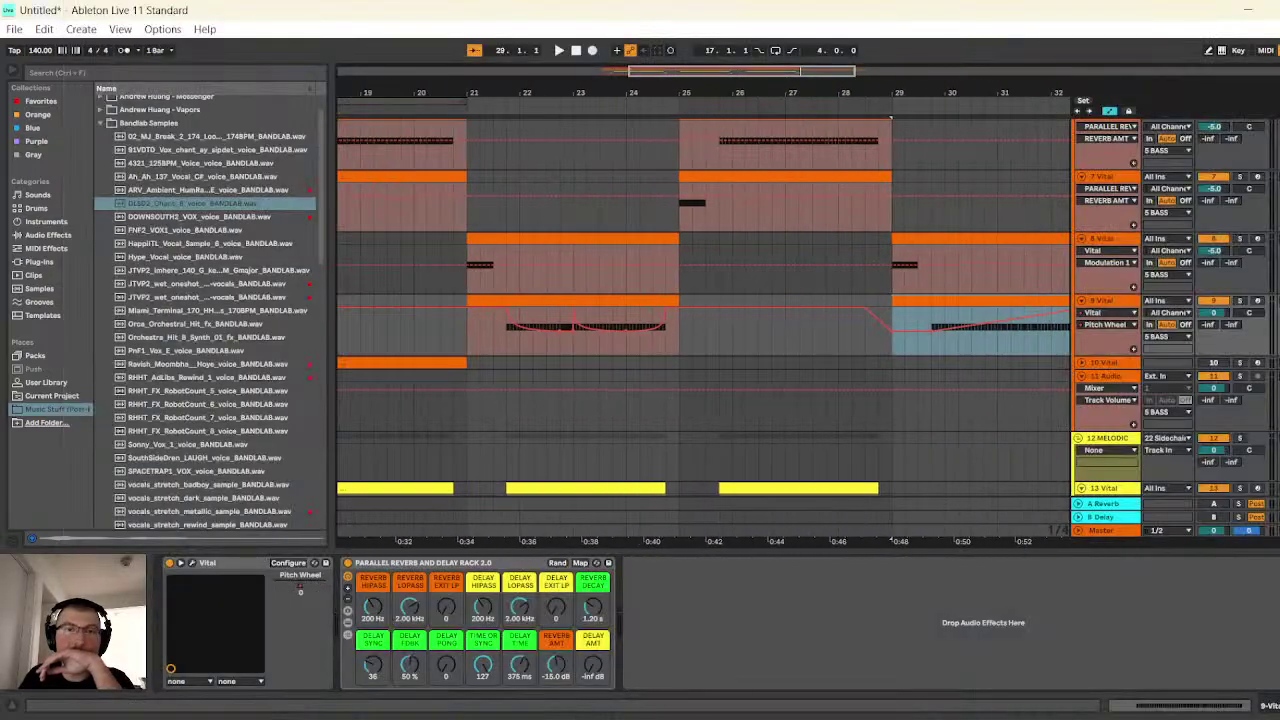
pyautogui.click(627, 304)
pyautogui.doubleClick(627, 304)
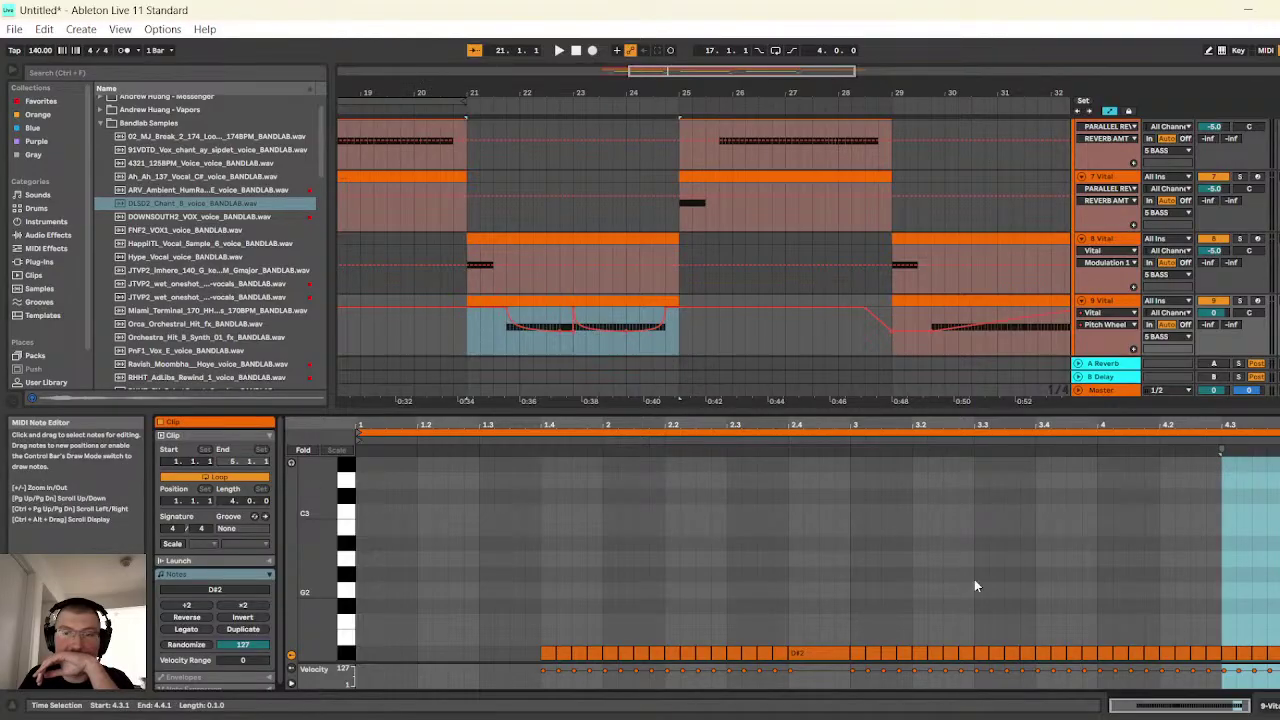
pyautogui.moveTo(1270, 588); pyautogui.dragTo(557, 652)
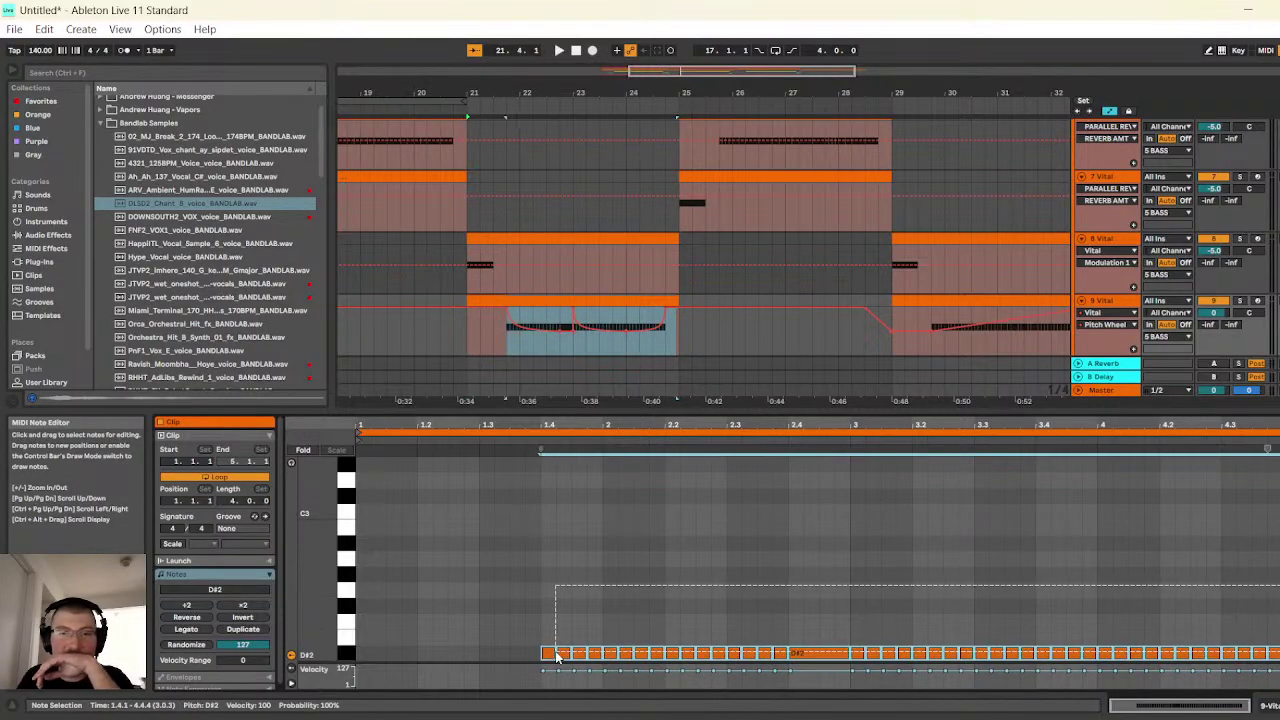
pyautogui.click(772, 540)
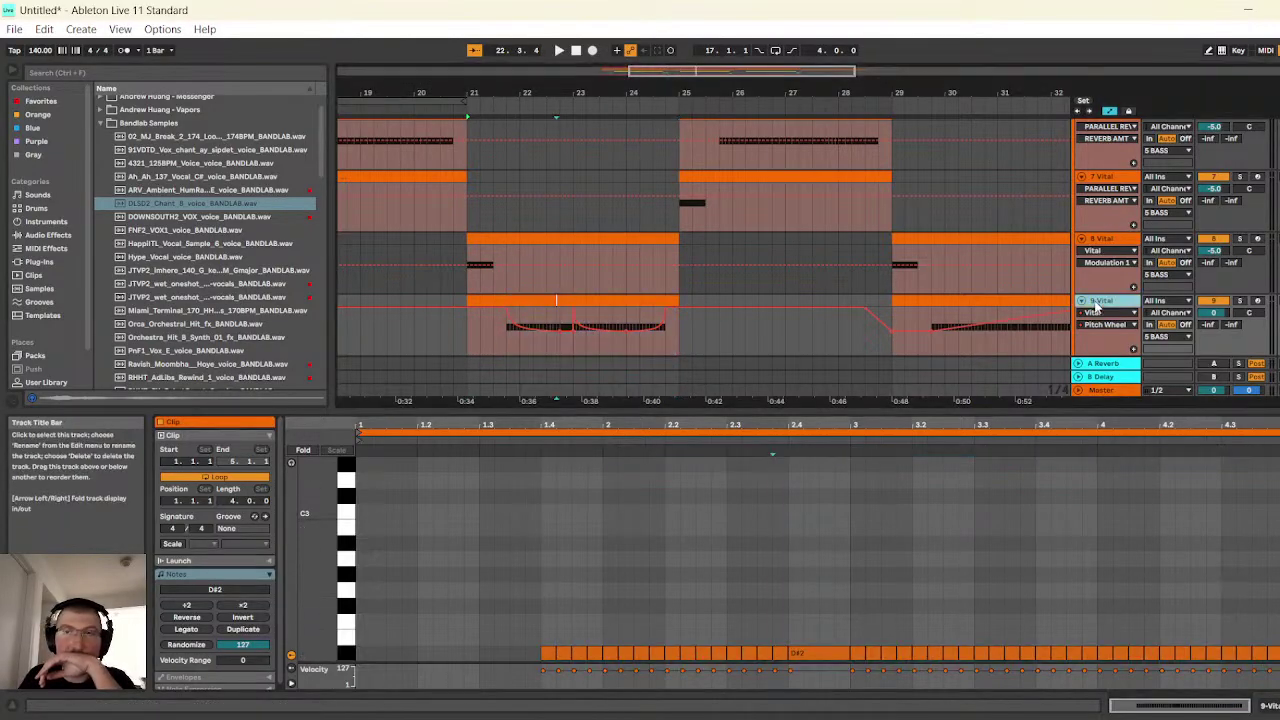
# - Return to bar 29 on track 9 and reopen its clip in the note editor
pyautogui.click(1097, 300)
pyautogui.hscroll(3, 700, 300)
pyautogui.moveTo(722, 93); pyautogui.dragTo(398, 150)
pyautogui.click(706, 304)
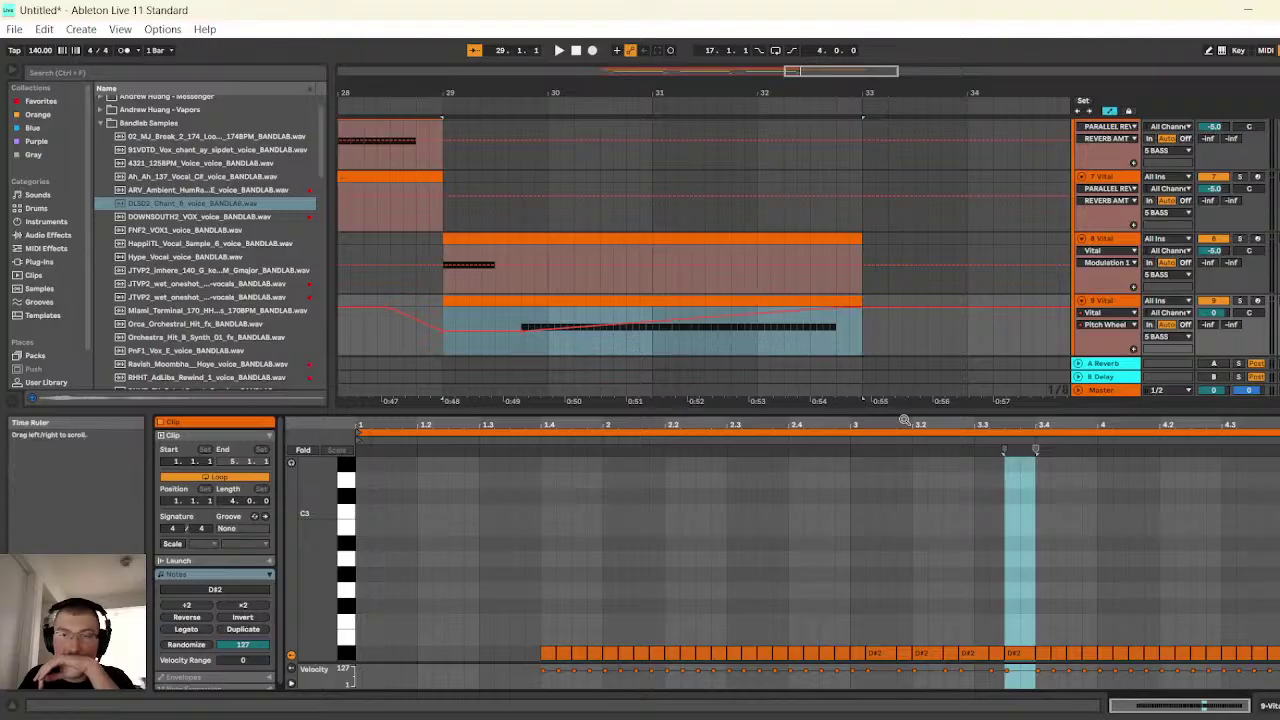
# - In the 9 Vital clip, shorten the D#2 note at 3.1.2 to half length and repeat it up to 3.1.4
pyautogui.moveTo(900, 428); pyautogui.dragTo(915, 545)
pyautogui.rightClick(918, 556)
pyautogui.click(1039, 475)
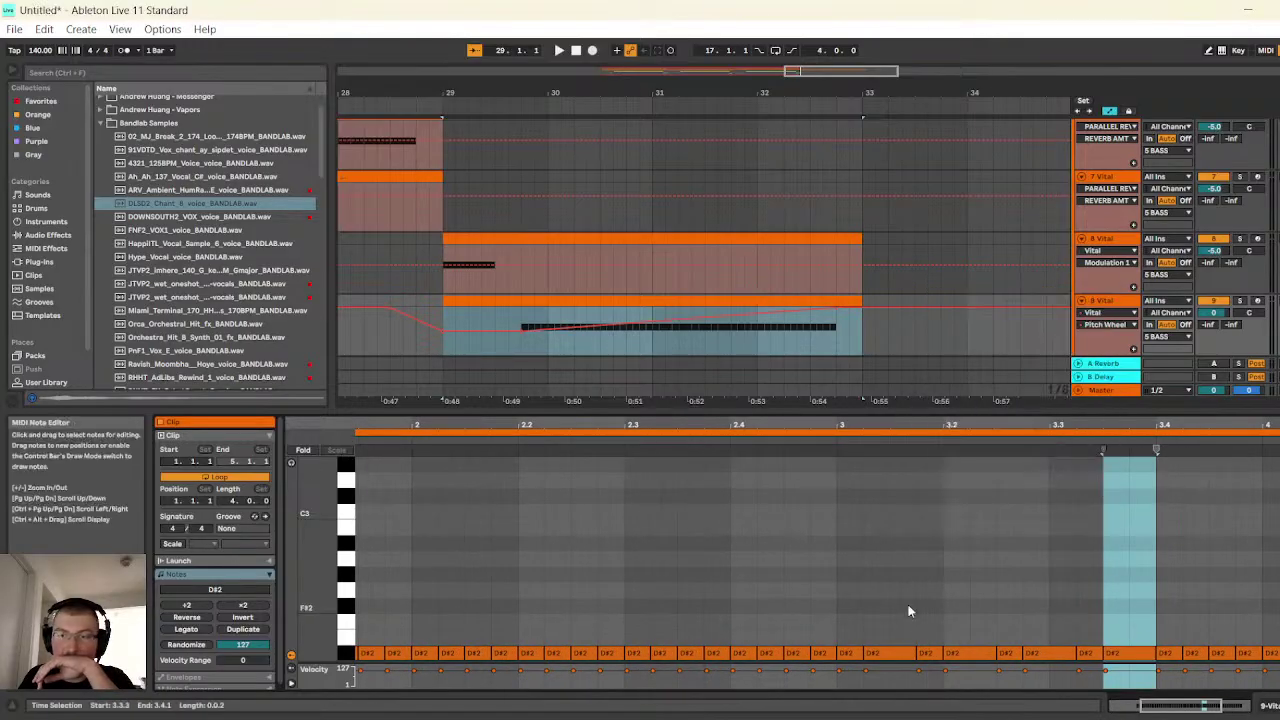
pyautogui.moveTo(915, 655); pyautogui.dragTo(877, 654)
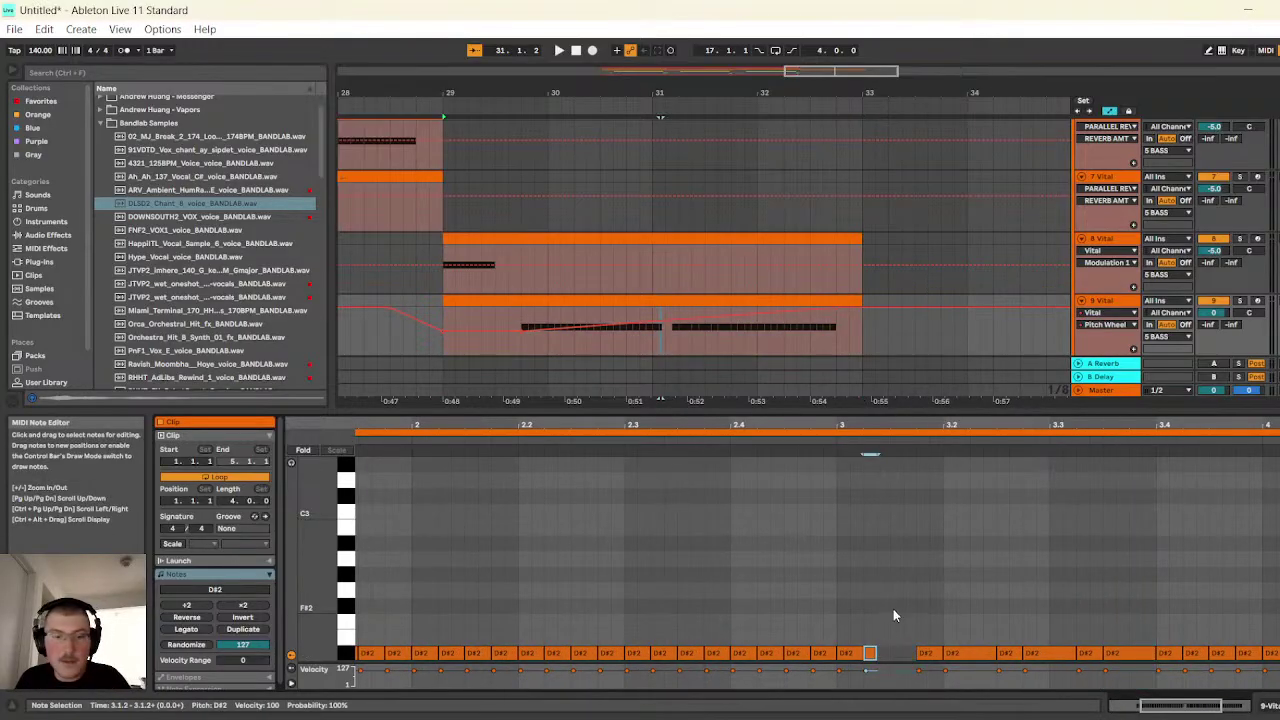
pyautogui.hotkey('ctrl', 'd')
pyautogui.hotkey('ctrl', 'd')
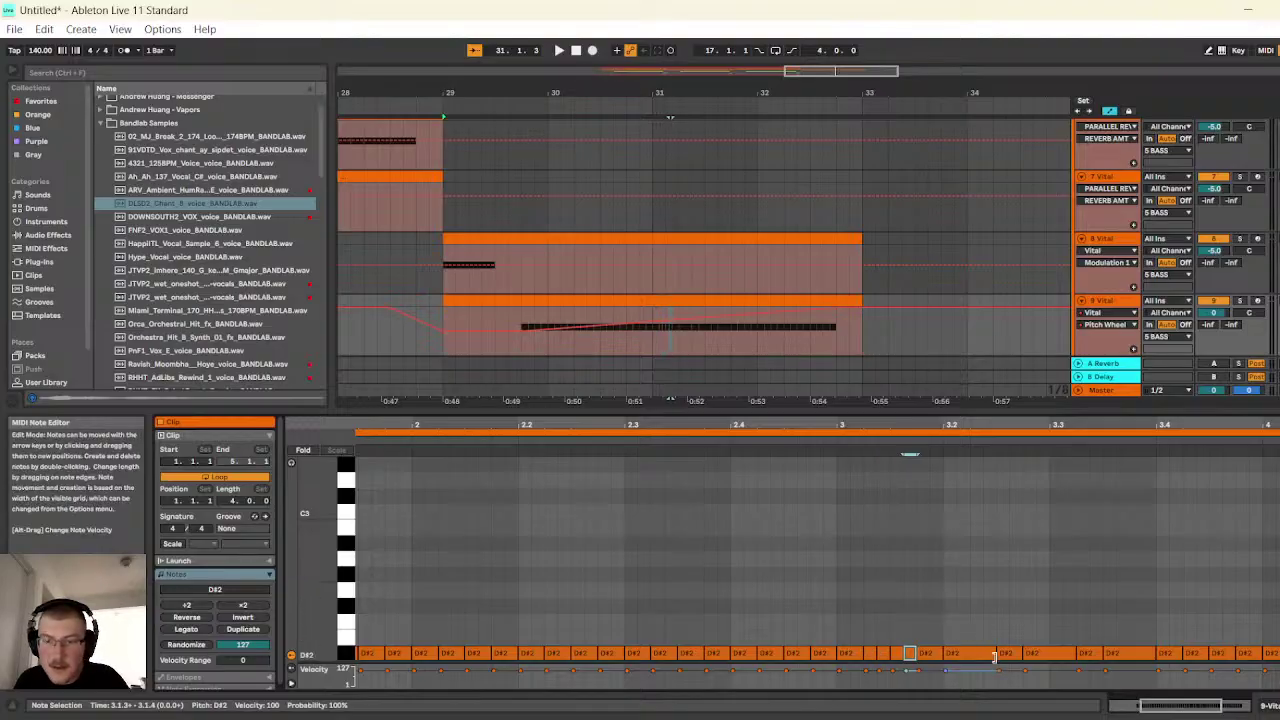
# - Replace the long D#2 notes at 3.2.1, 3.2.4 and 3.3.3 with runs of half-length repeats
pyautogui.hotkey('ctrl', 'd')
pyautogui.hotkey('ctrl', 'd')
pyautogui.hotkey('ctrl', 'd')
pyautogui.hotkey('ctrl', 'd')
pyautogui.hotkey('ctrl', 'd')
pyautogui.hotkey('ctrl', 'd')
pyautogui.hotkey('ctrl', 'd')
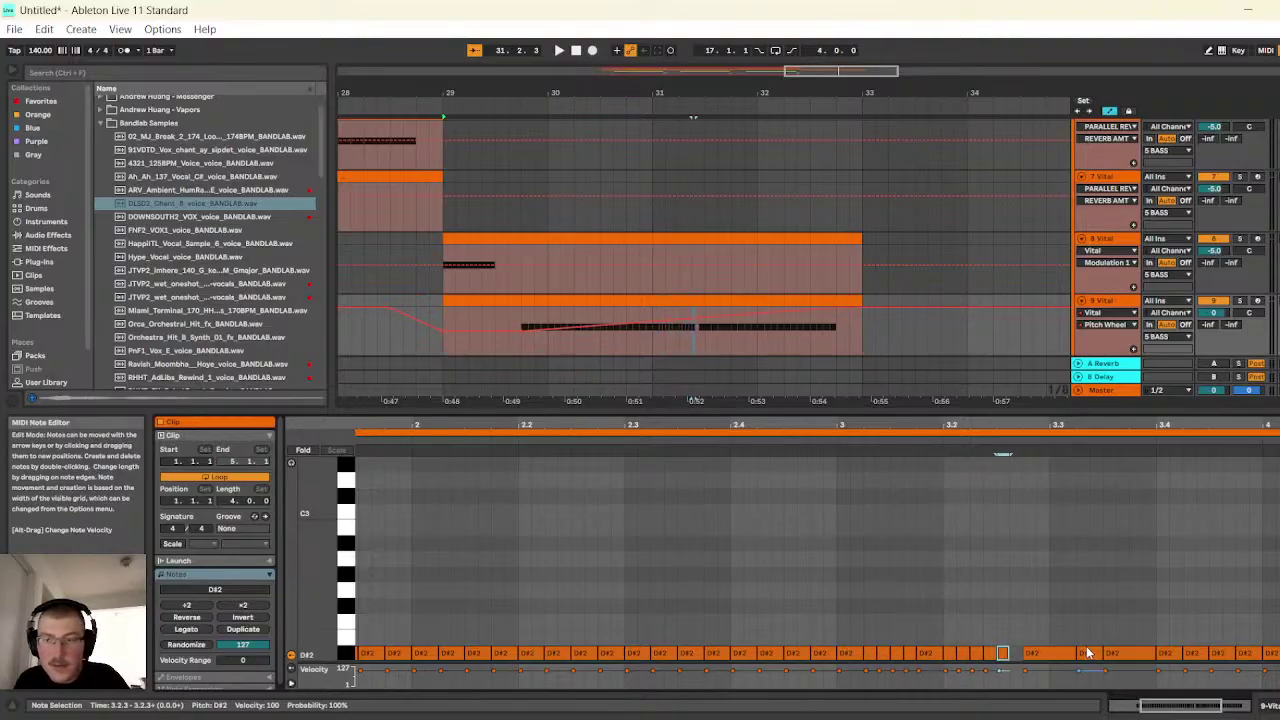
pyautogui.hotkey('ctrl', 'd')
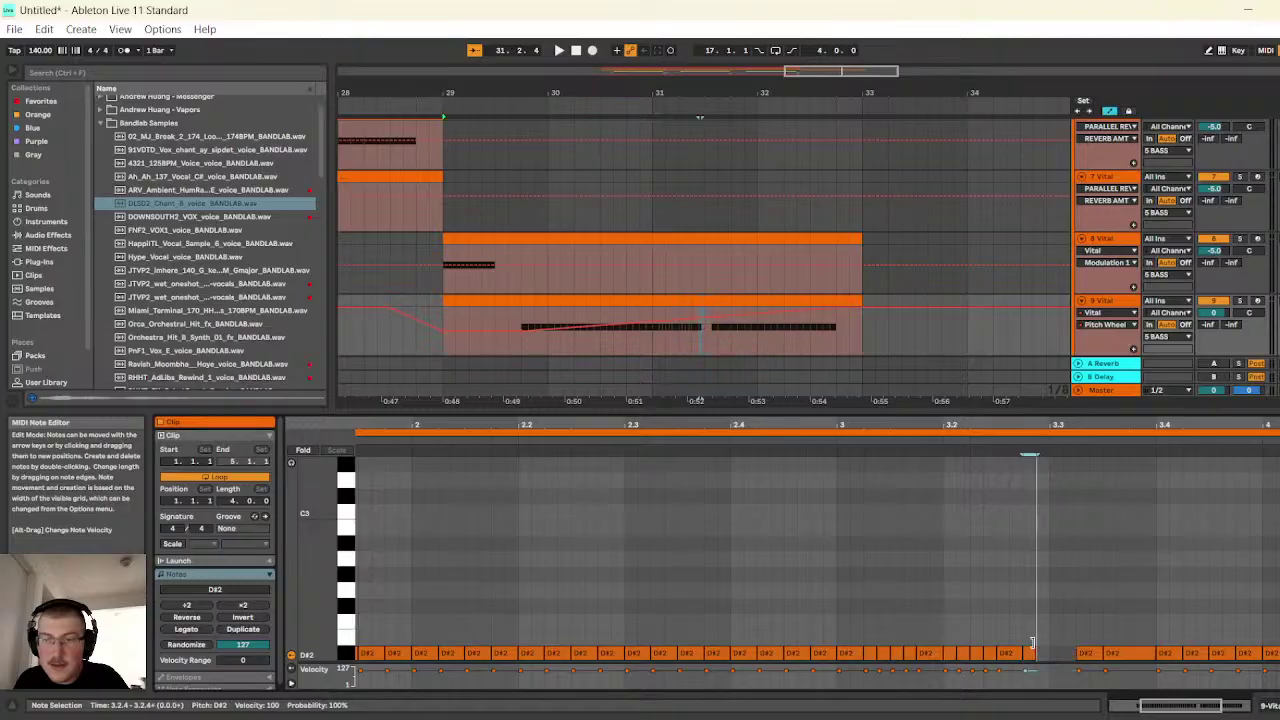
pyautogui.click(1155, 657)
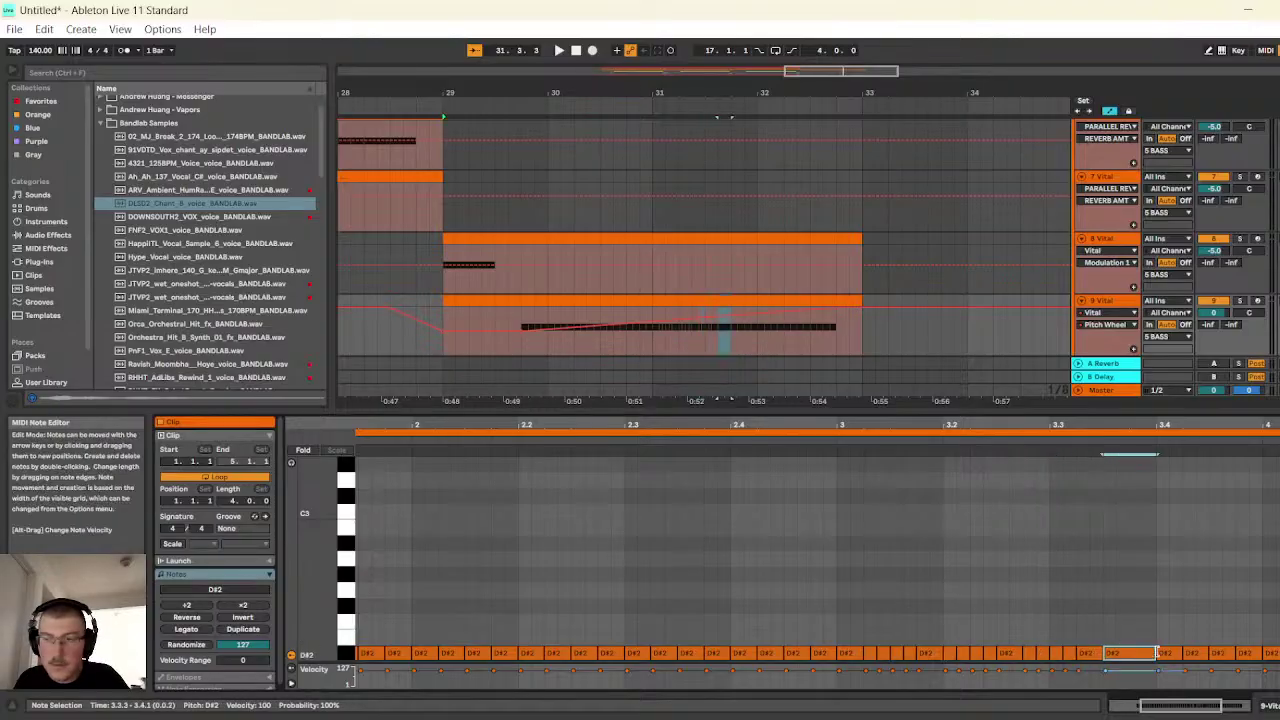
pyautogui.moveTo(1160, 655); pyautogui.dragTo(1142, 655)
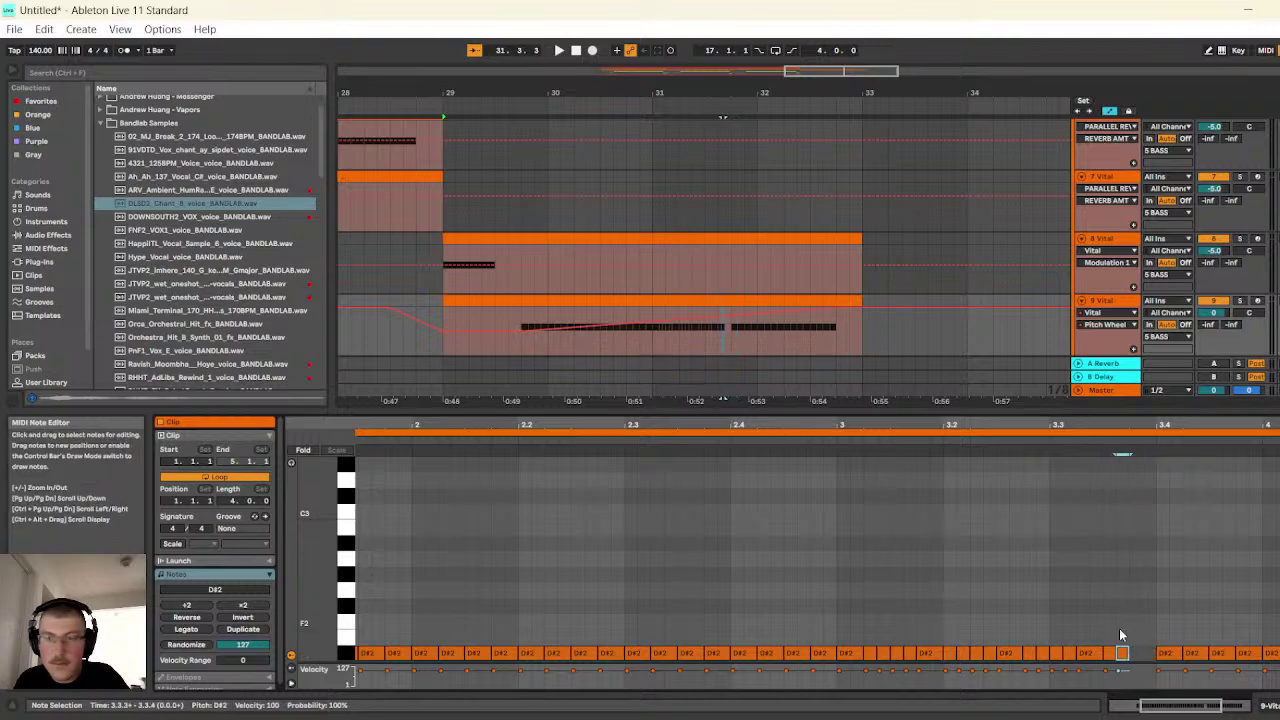
# - Play back the arrangement from bar 29 to hear the edited 9 Vital bass clip
pyautogui.click(444, 322)
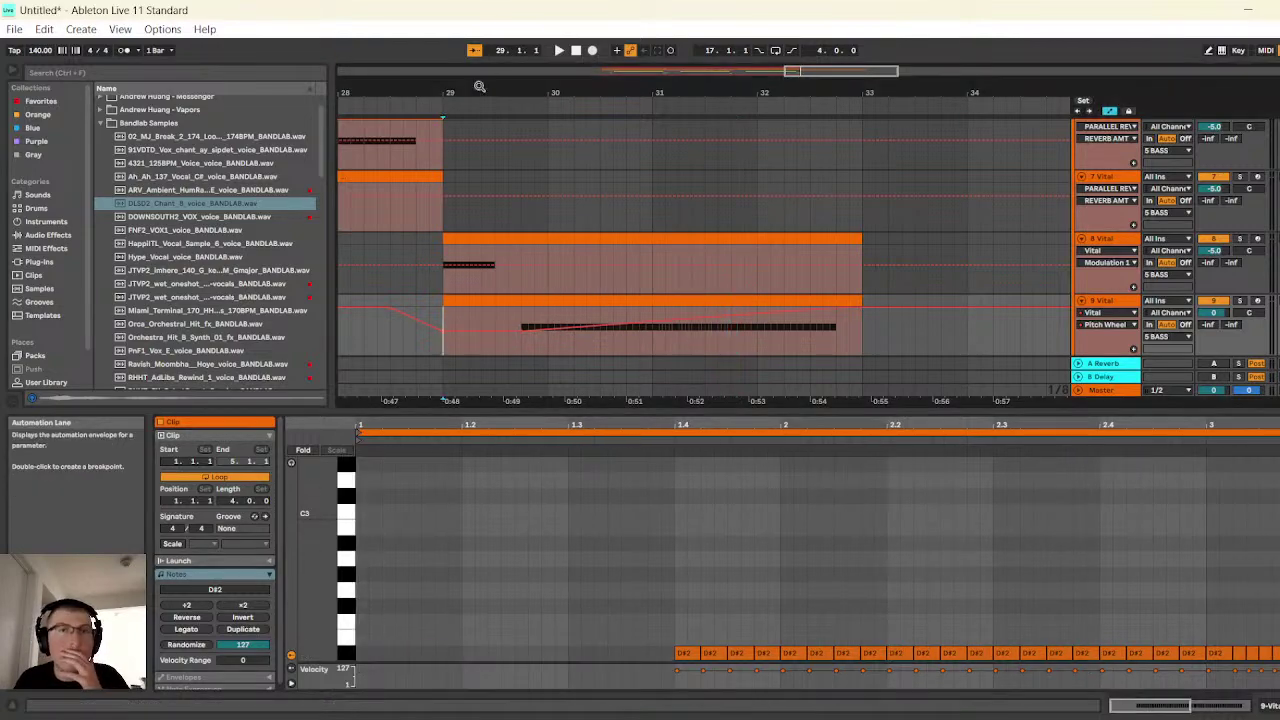
pyautogui.click(563, 53)
pyautogui.moveTo(639, 70); pyautogui.dragTo(639, 54)
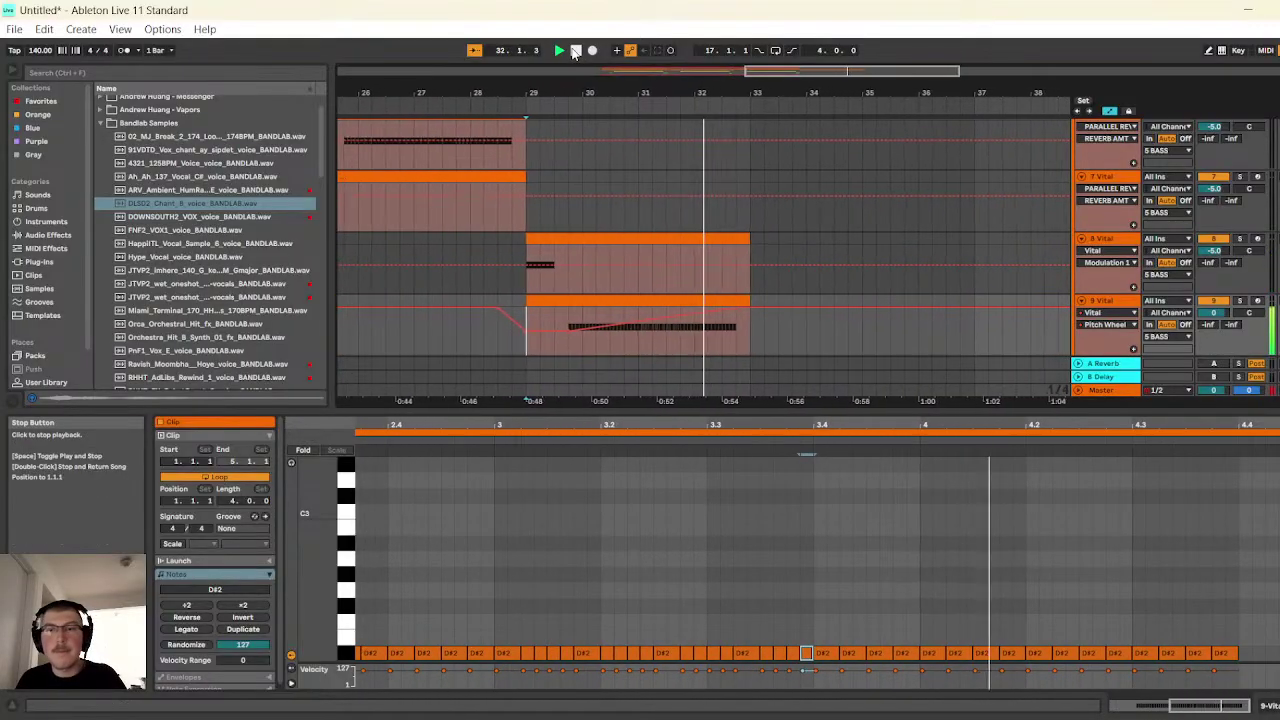
pyautogui.click(576, 51)
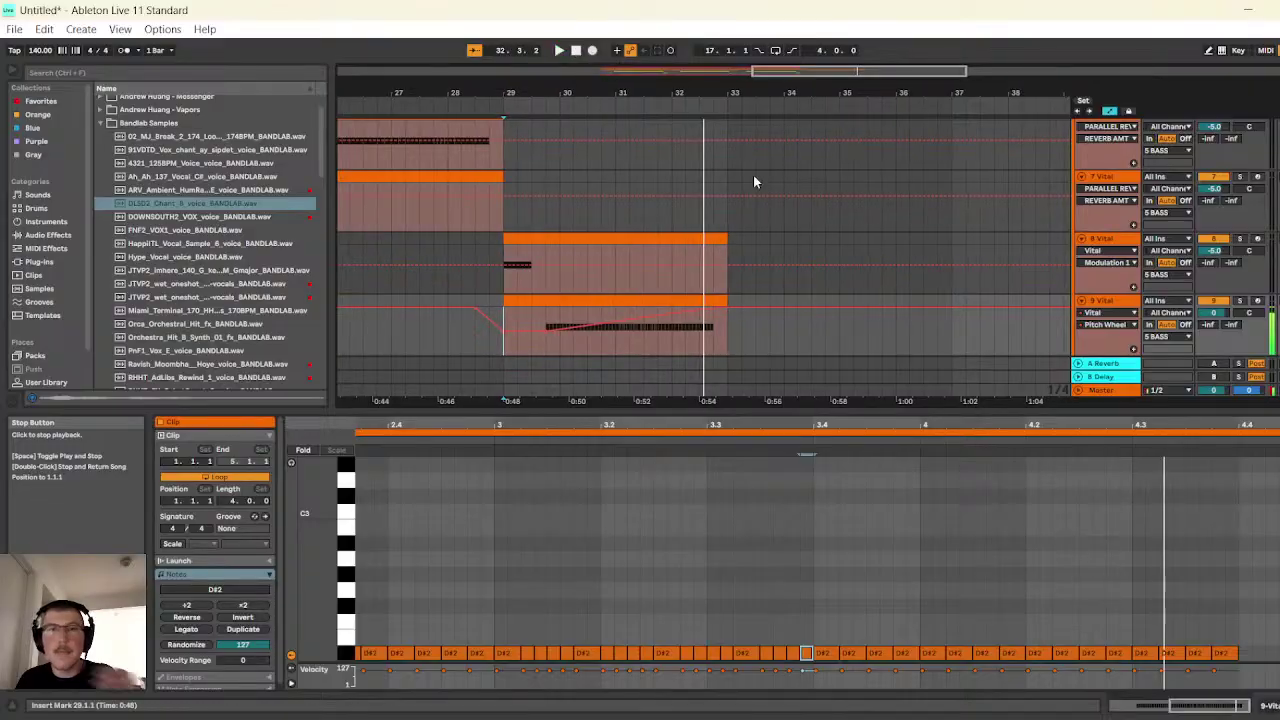
# - Copy the D#2 roll from 3.1.1–3.4.1 to 4.1.1, and copy the evenly spaced bar 2 notes over 3.1.1–3.4.1
pyautogui.click(646, 298)
pyautogui.click(858, 632)
pyautogui.moveTo(860, 632); pyautogui.dragTo(1036, 660)
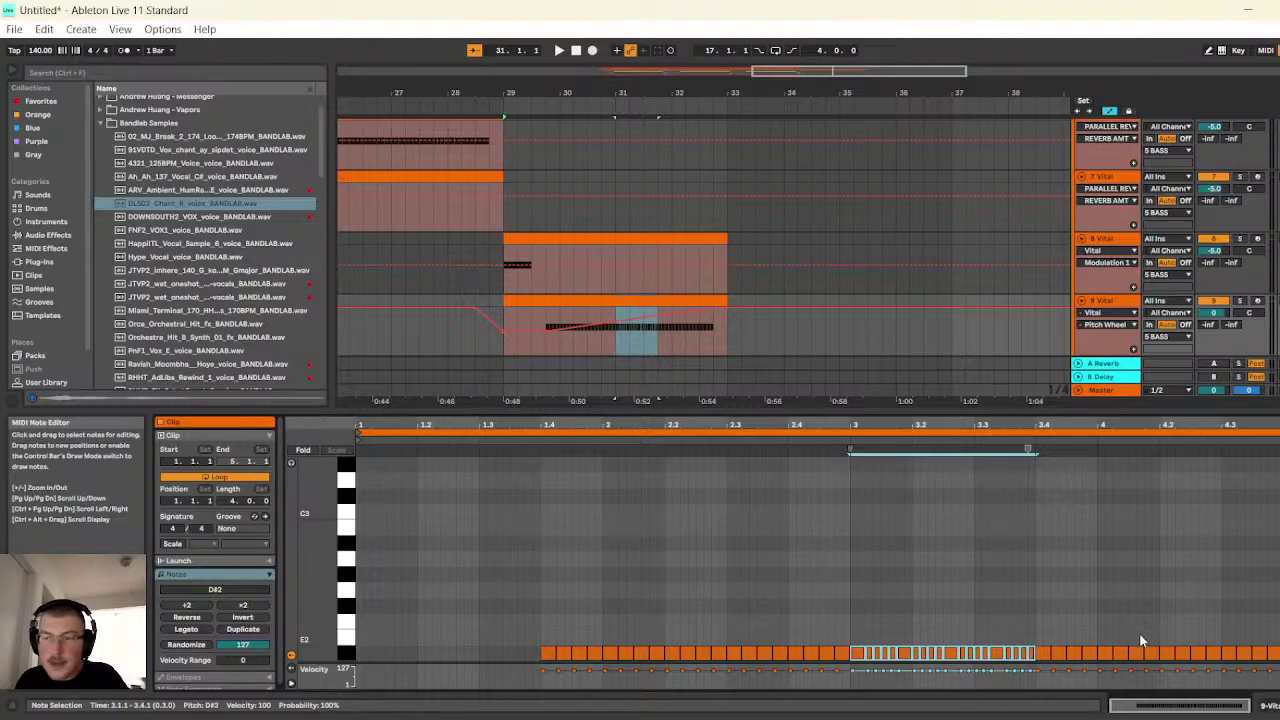
pyautogui.hotkey('ctrl', 'd')
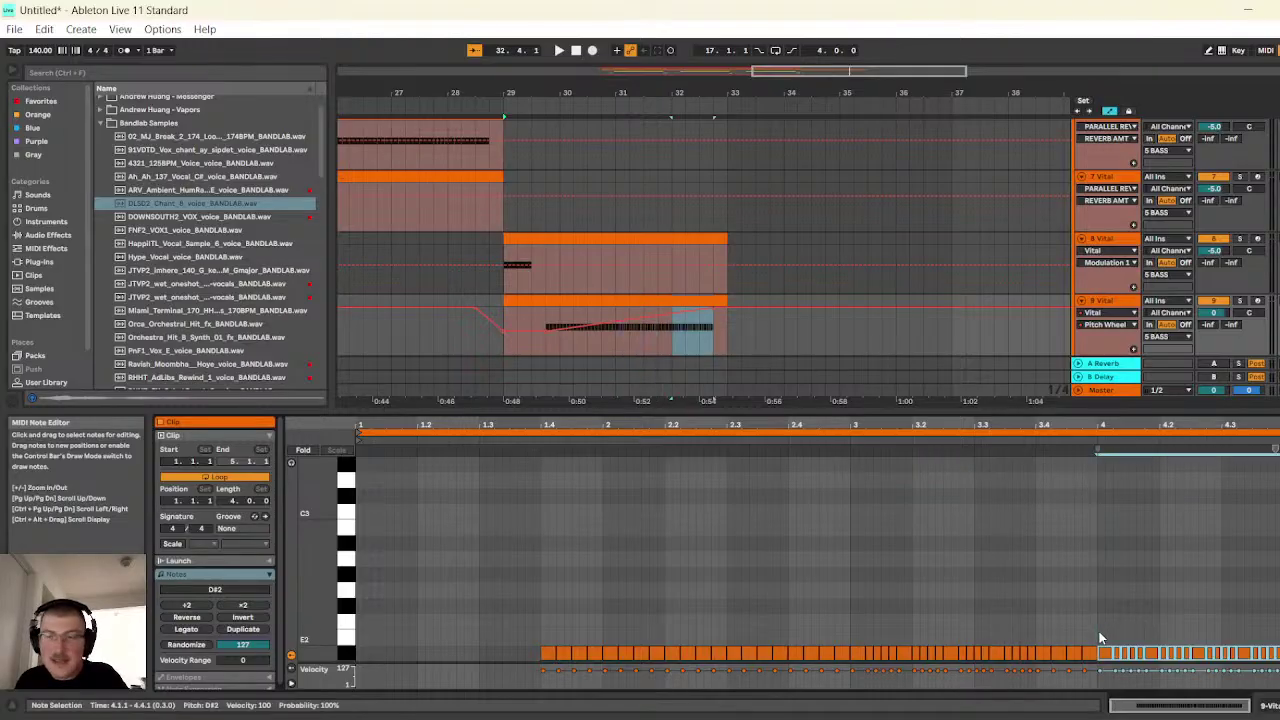
pyautogui.moveTo(842, 638); pyautogui.dragTo(664, 662)
pyautogui.hotkey('ctrl', 'd')
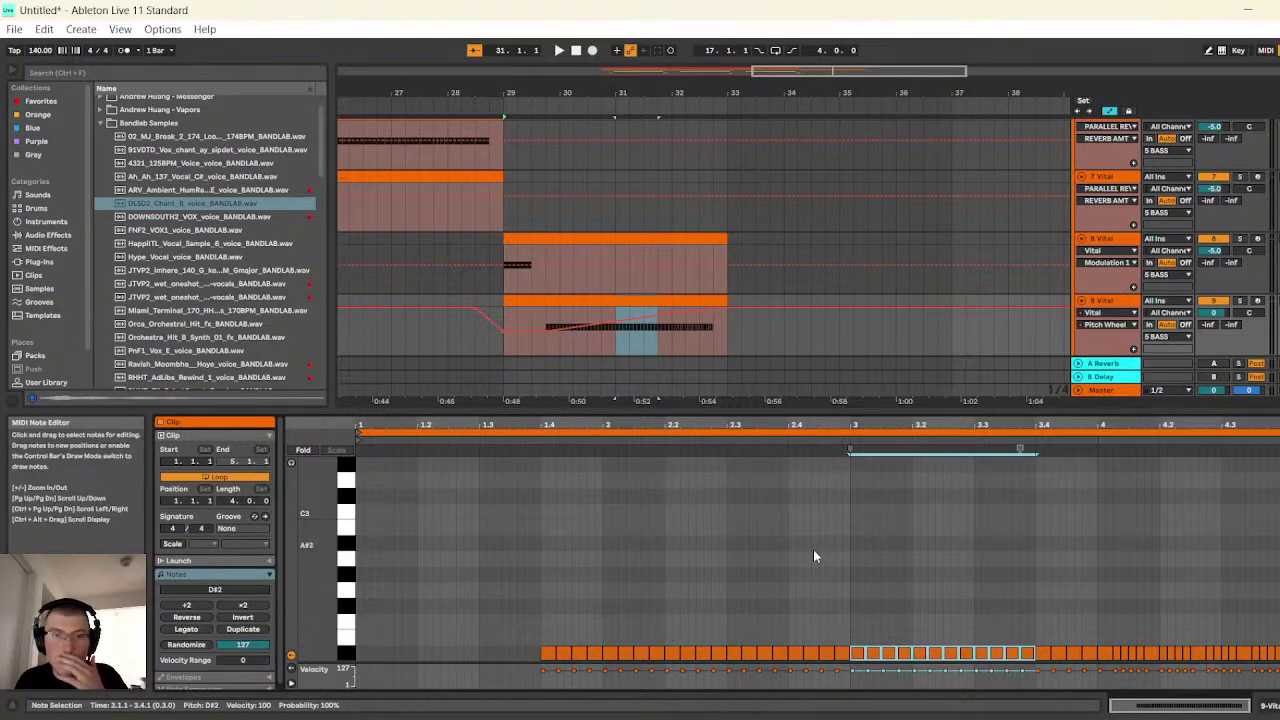
# - Fill 2.4.3 to 3.1.1 with half-length D#2 notes and play back the bass clip
pyautogui.click(828, 653)
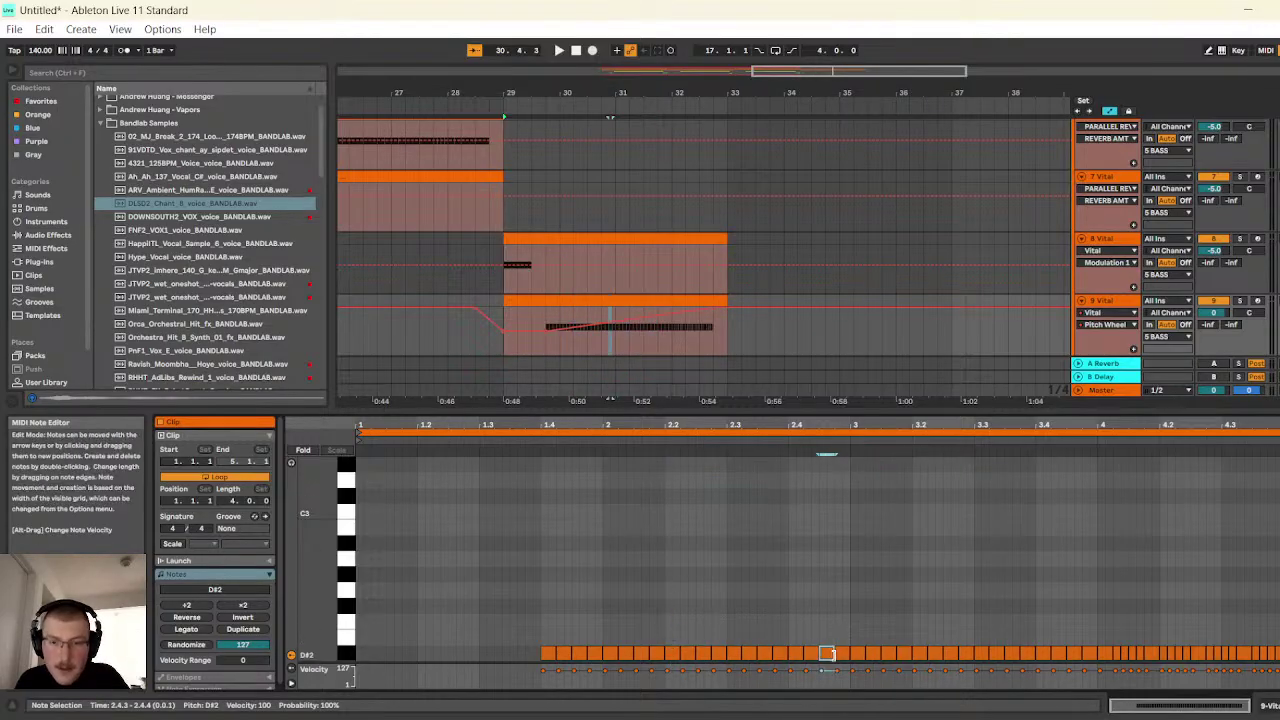
pyautogui.press('Right')
pyautogui.press('Right')
pyautogui.press('Right')
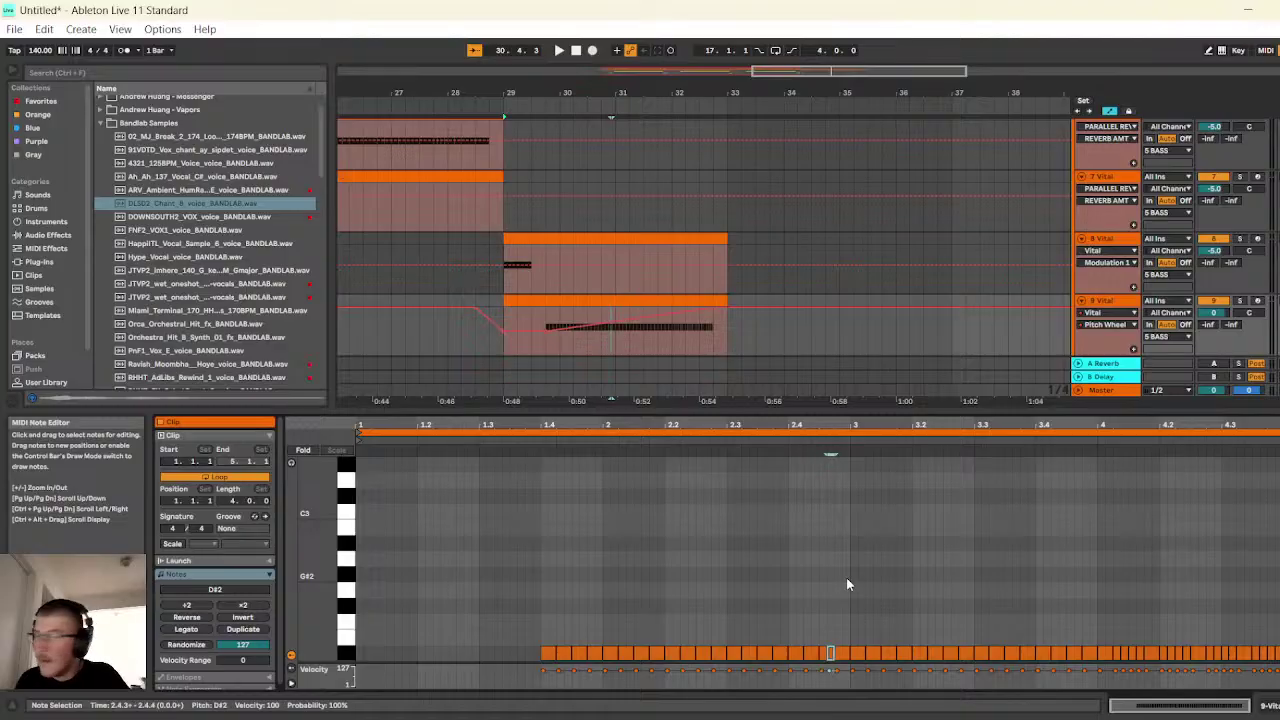
pyautogui.click(559, 50)
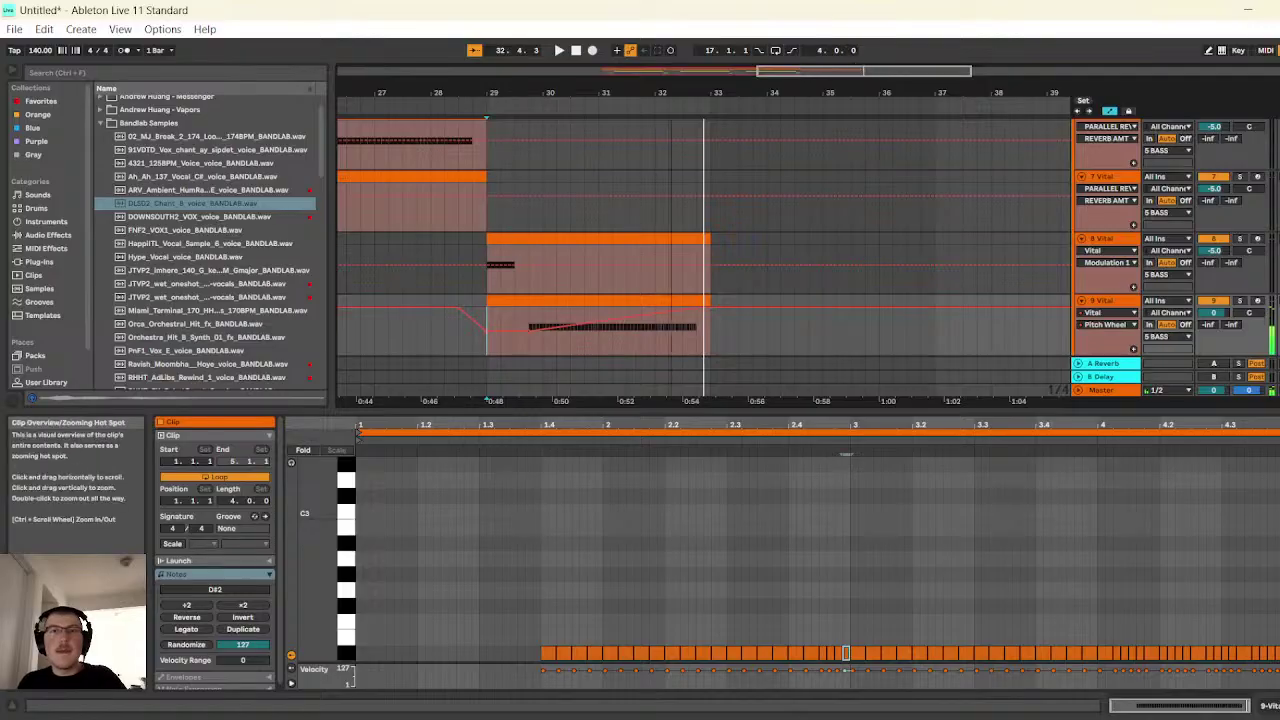
# - Duplicate the last Kick/Snare clip once and the Cymatics percussion loop twice to extend both from bar 29 to 33
pyautogui.scroll(5, 813, 223)
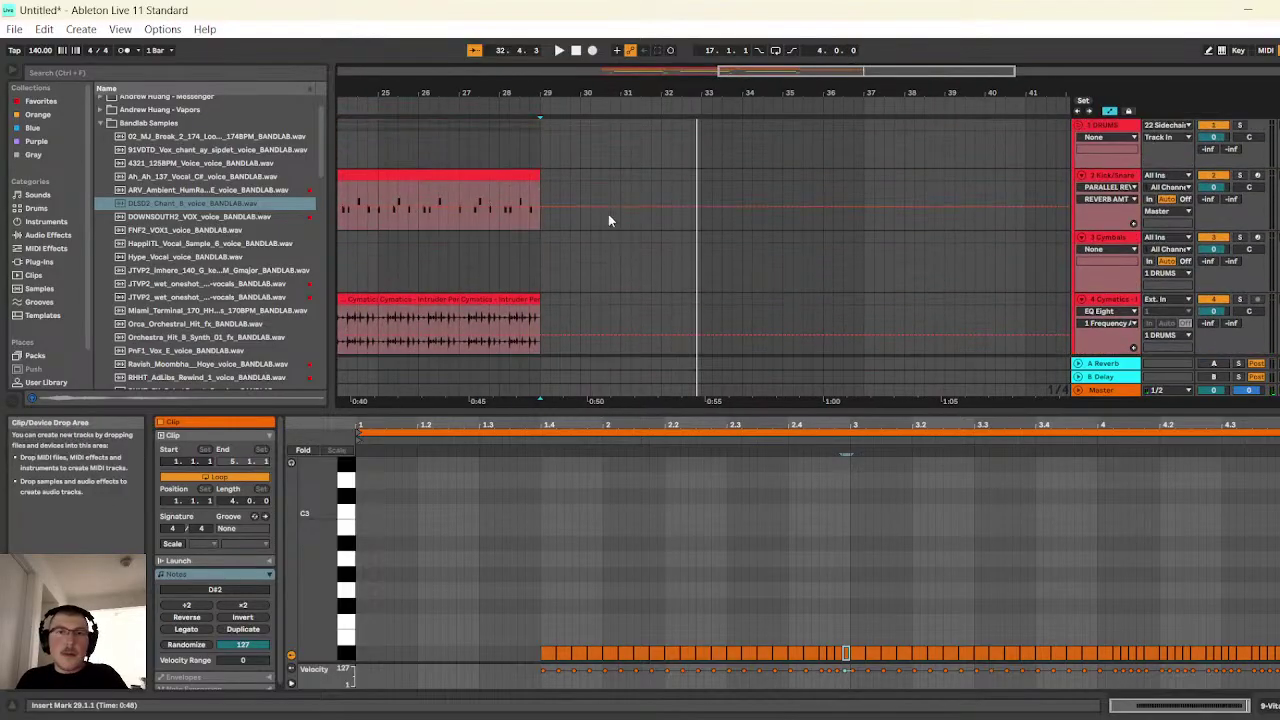
pyautogui.click(466, 168)
pyautogui.hotkey('ctrl', 'd')
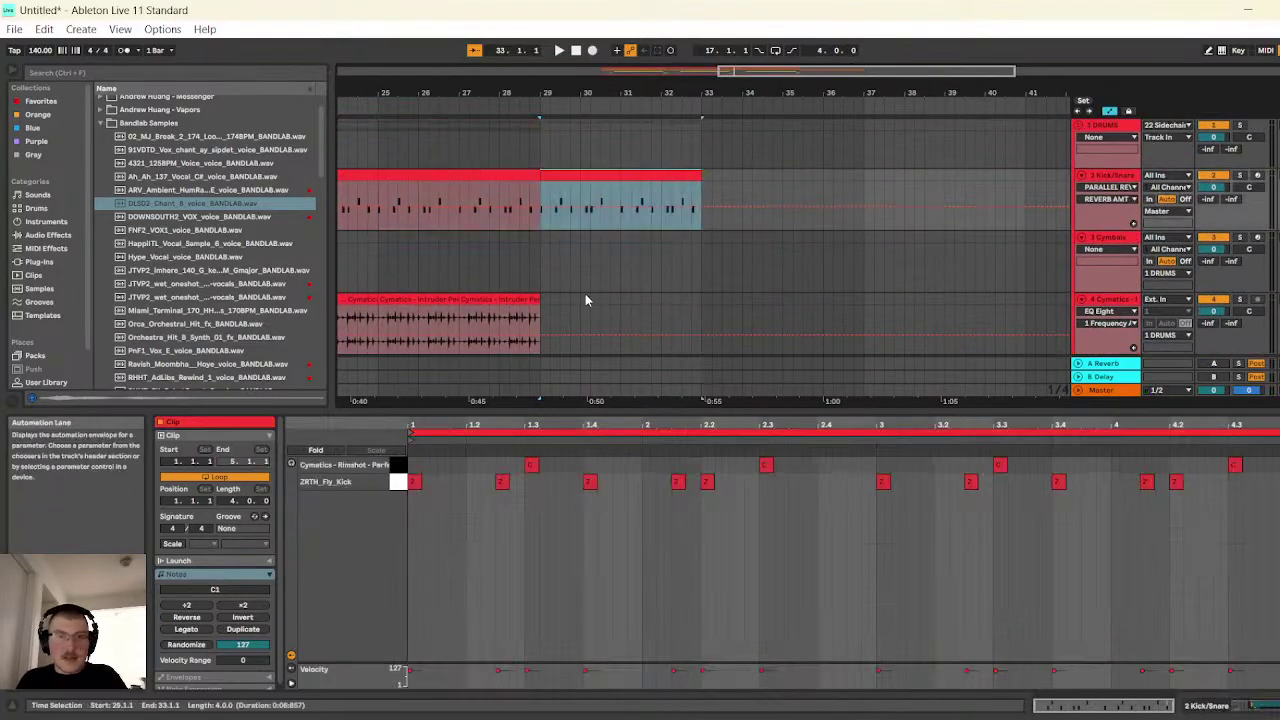
pyautogui.click(530, 299)
pyautogui.hotkey('ctrl', 'd')
pyautogui.hotkey('ctrl', 'd')
# - Duplicate the Trigger track's last clip so it covers bars 29 to 33
pyautogui.scroll(-10, 620, 260)
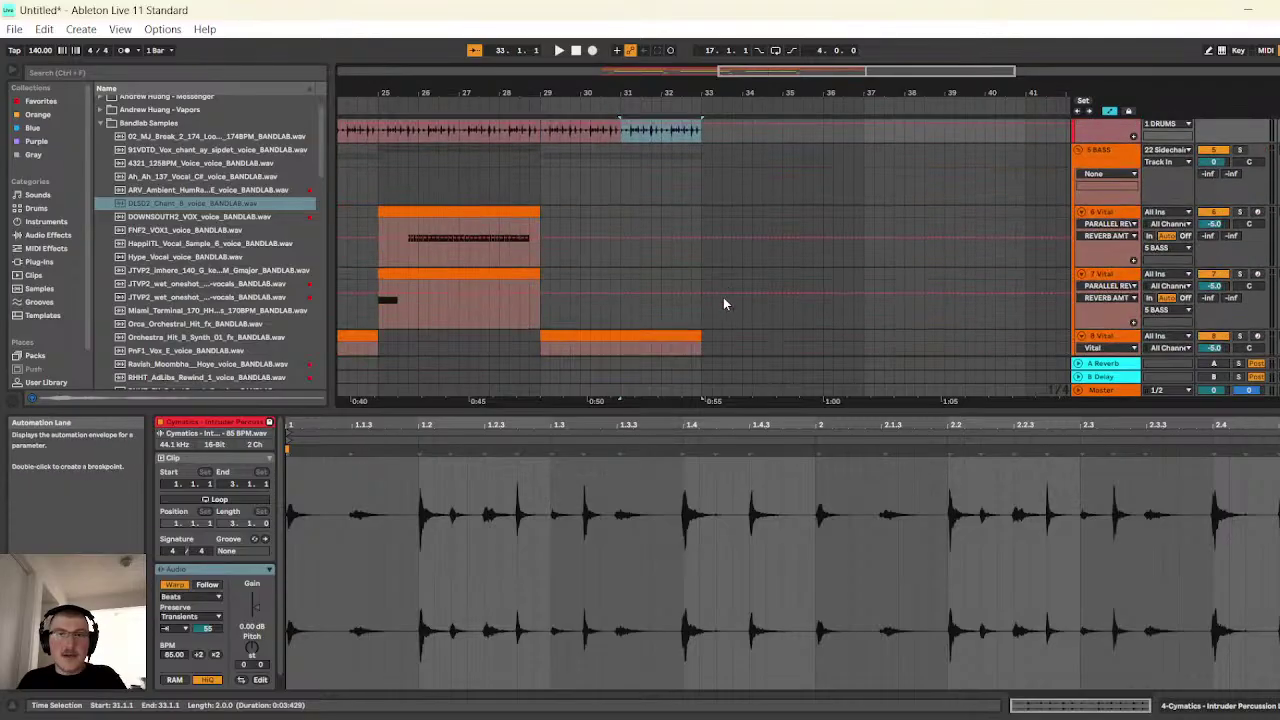
pyautogui.scroll(-10, 703, 294)
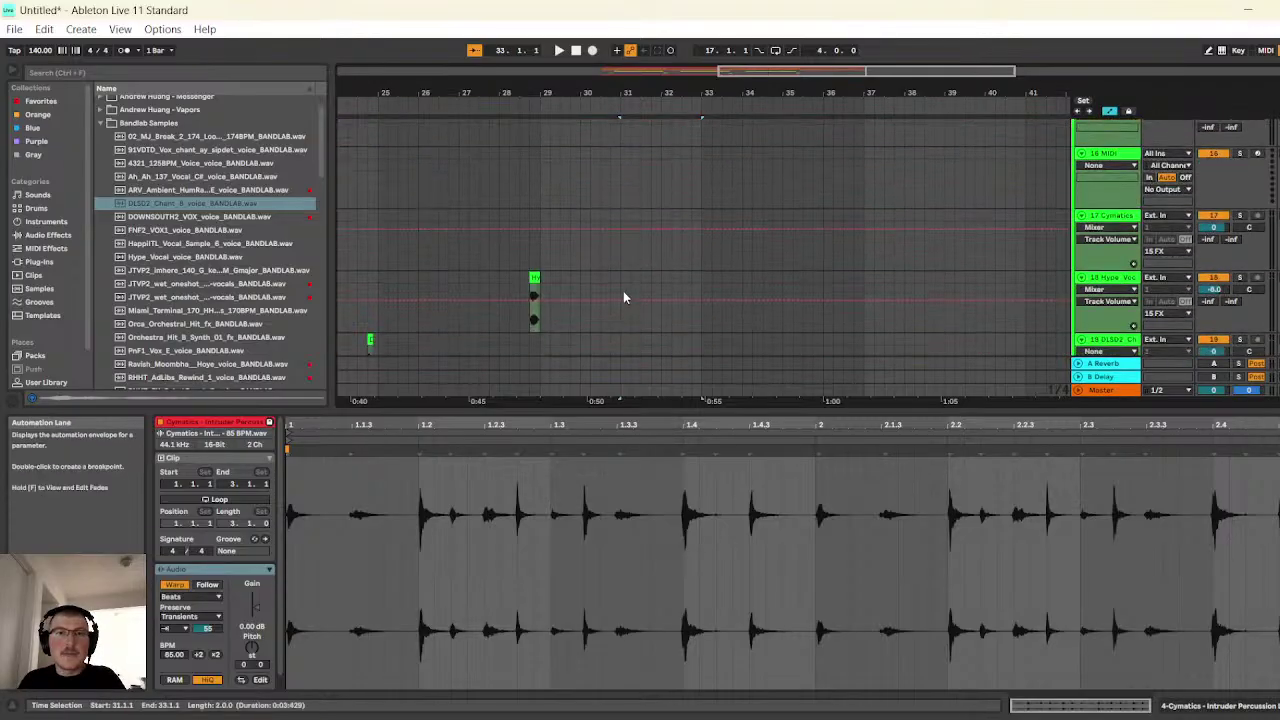
pyautogui.click(522, 252)
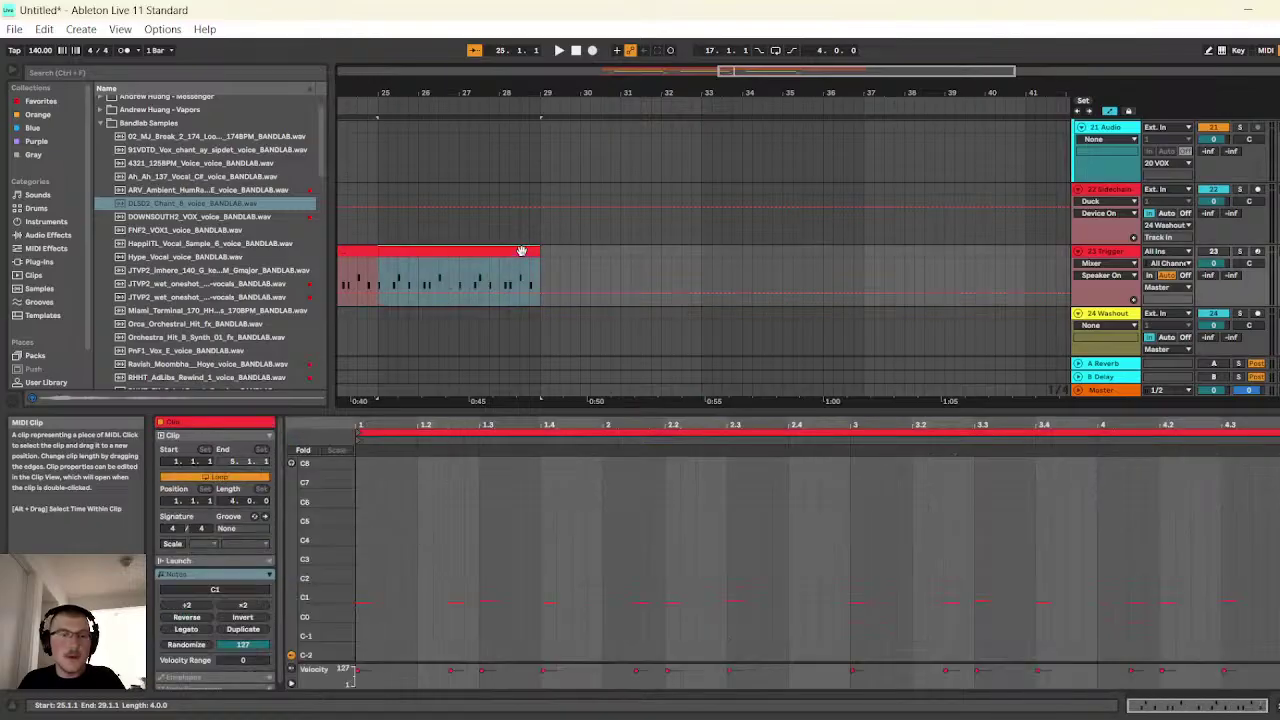
pyautogui.hotkey('ctrl', 'd')
# - Play back the arrangement from bar 29 with the extended drums and review the bass tracks
pyautogui.click(542, 230)
pyautogui.press('space')
pyautogui.scroll(3, 745, 140)
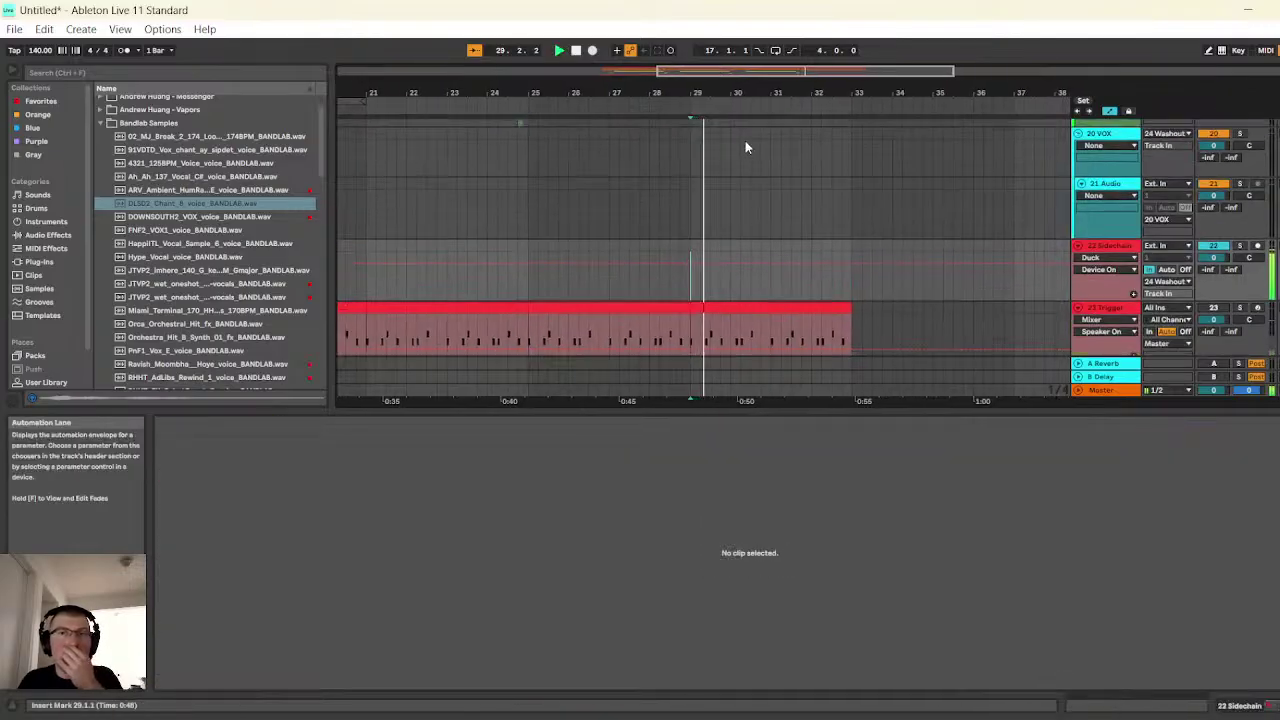
pyautogui.scroll(11, 842, 207)
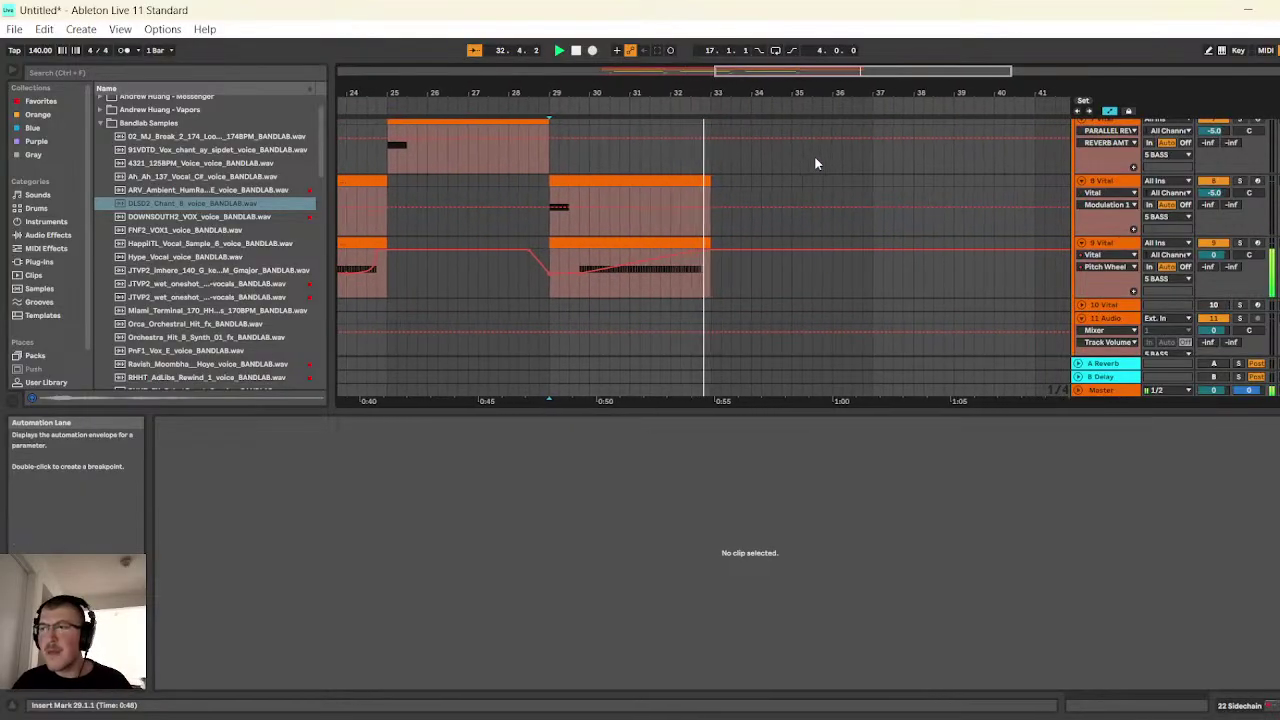
pyautogui.click(576, 50)
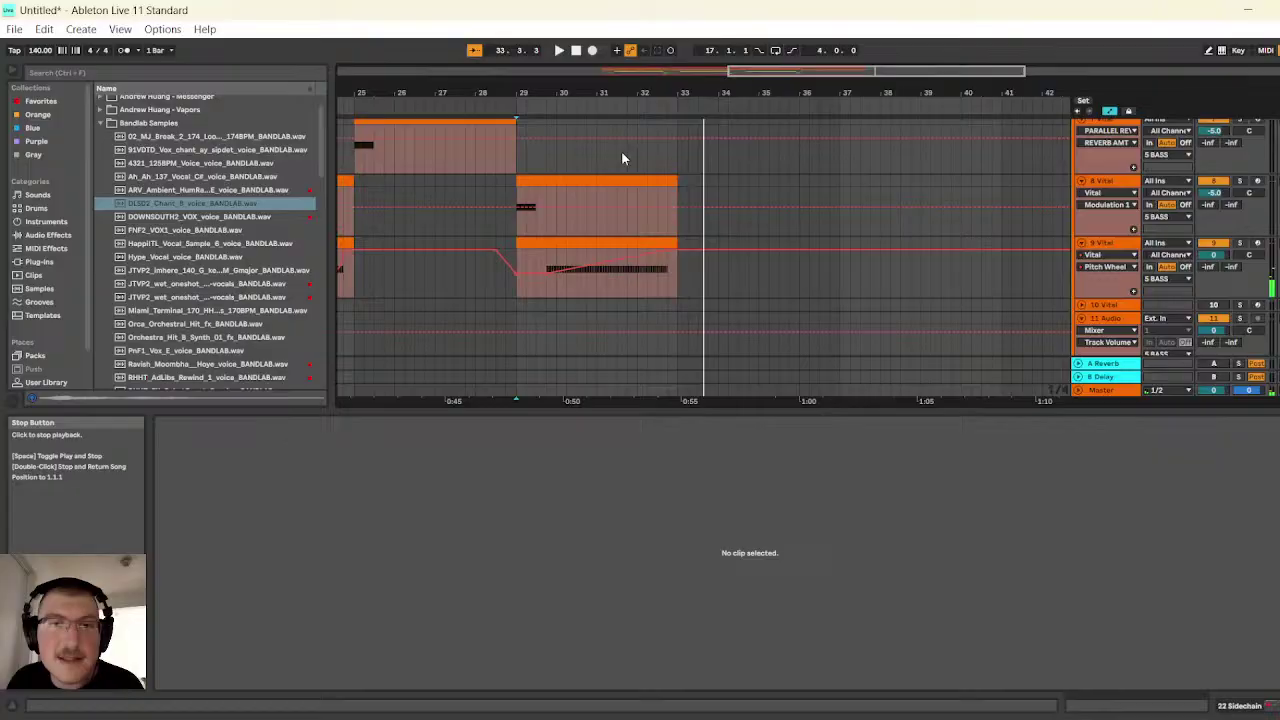
# - Shift the closing D#2 roll in the 9 Vital clip to start at 4.1.1 and fill 4.3.4–4.4.1 with a note
pyautogui.click(647, 242)
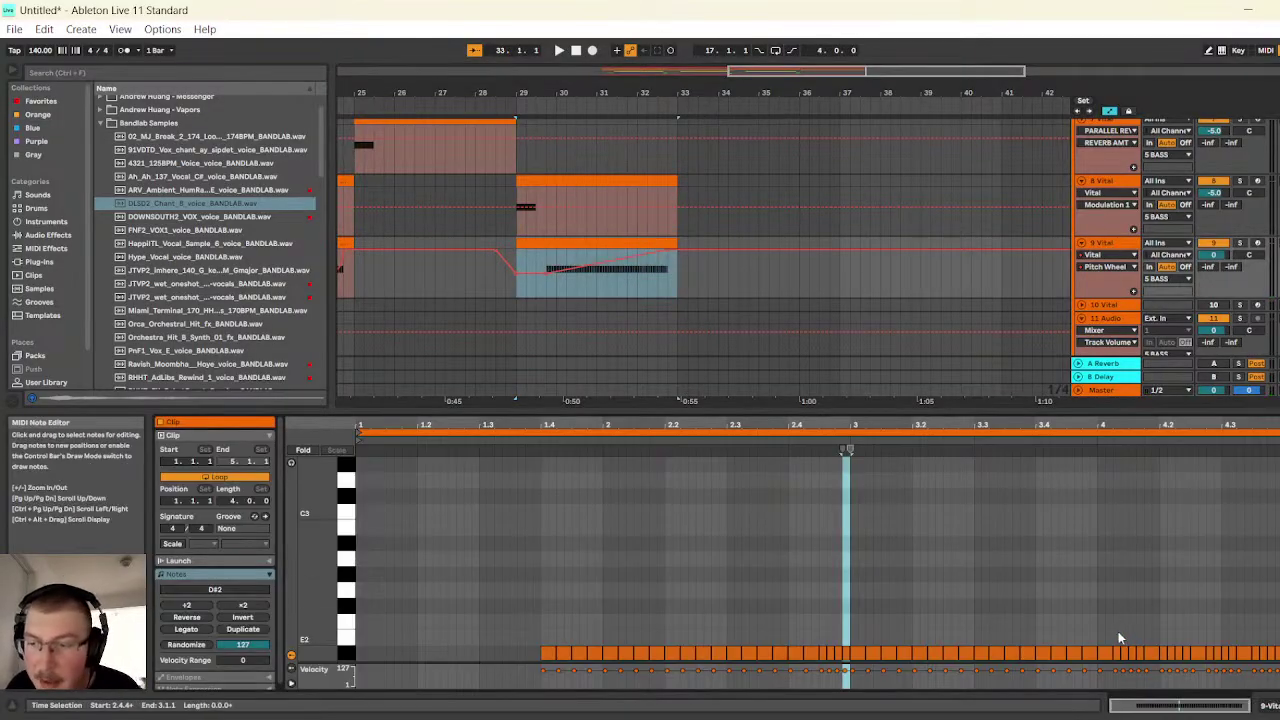
pyautogui.moveTo(1118, 634); pyautogui.dragTo(1193, 670)
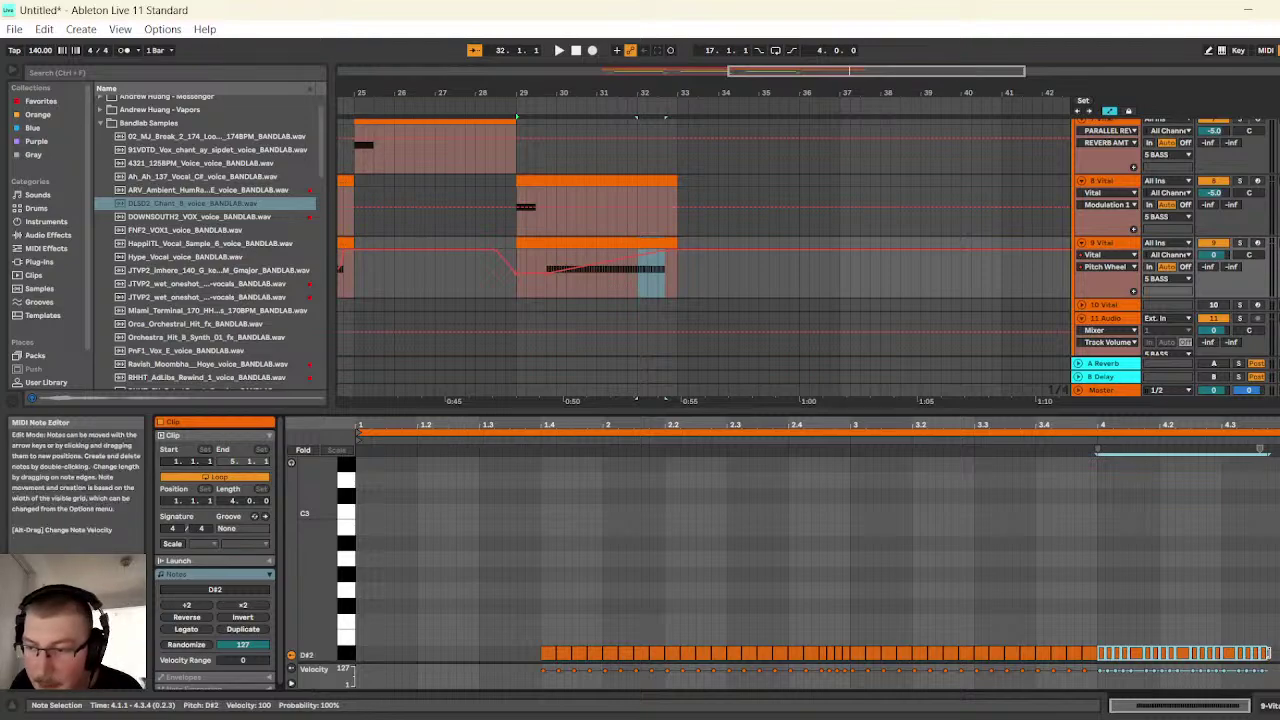
pyautogui.click(1275, 656)
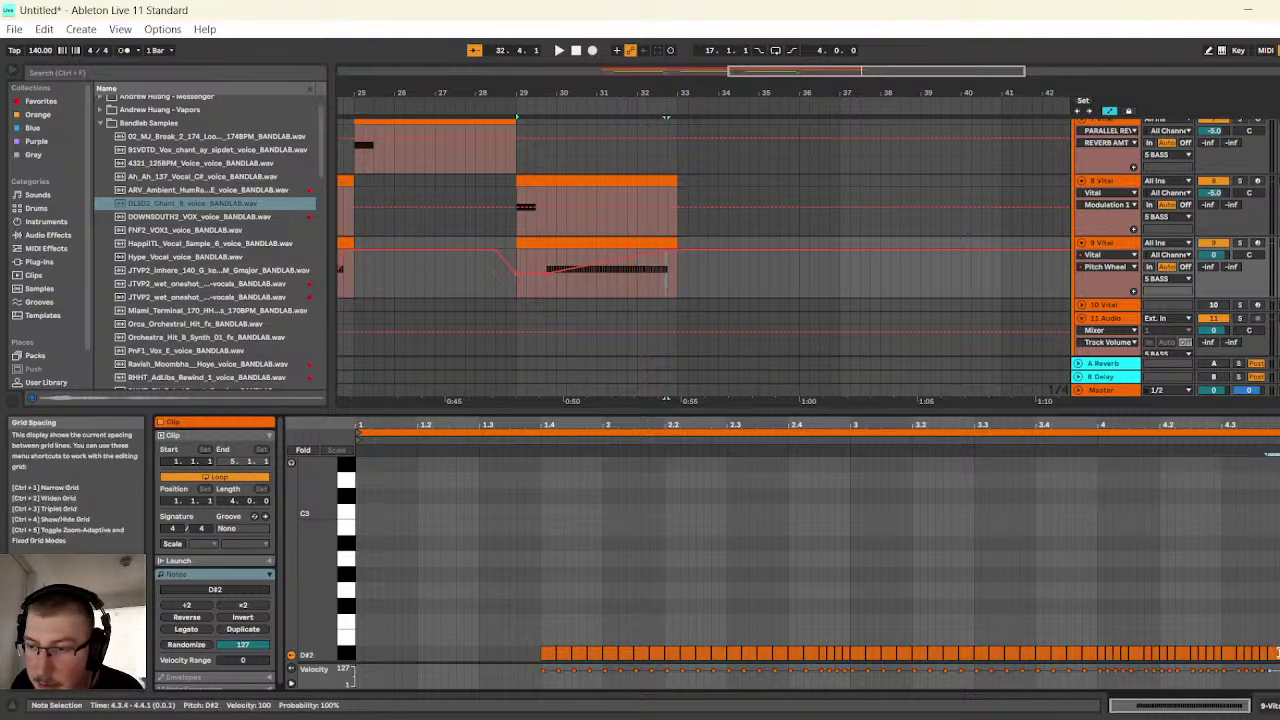
# - Play the section from bar 29 twice to listen to the shifted D#2 roll
pyautogui.click(516, 292)
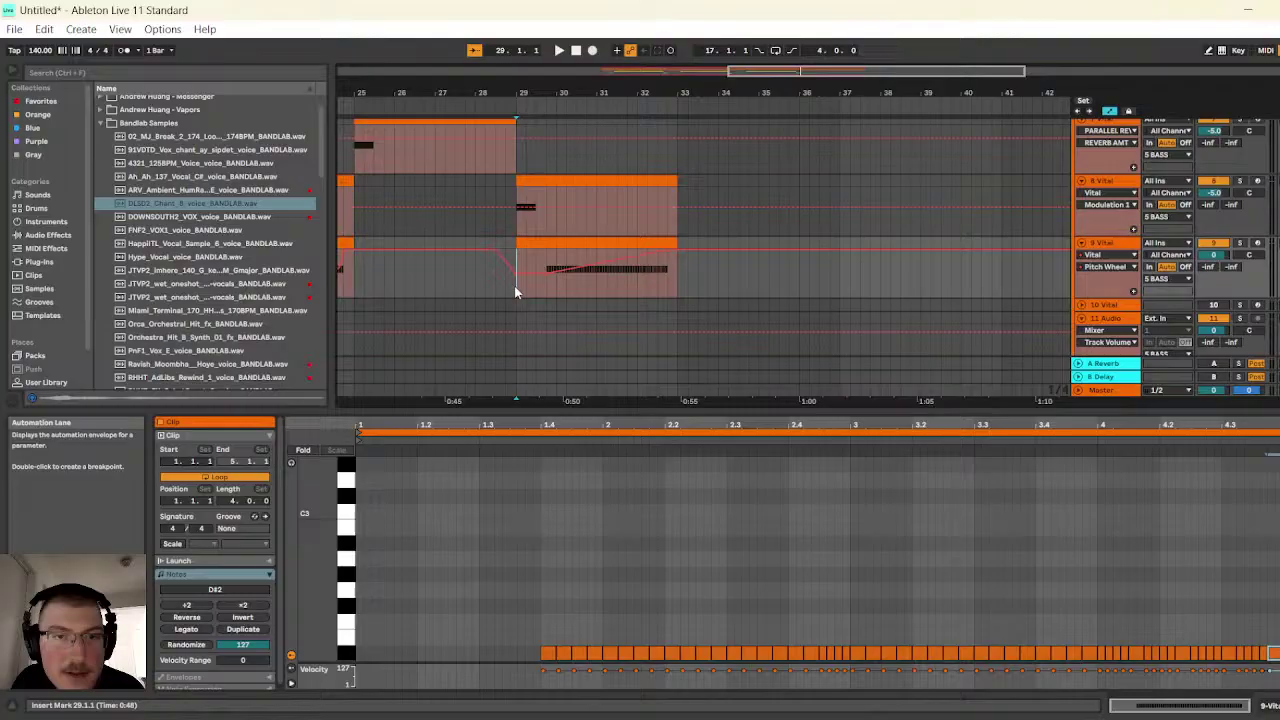
pyautogui.click(559, 50)
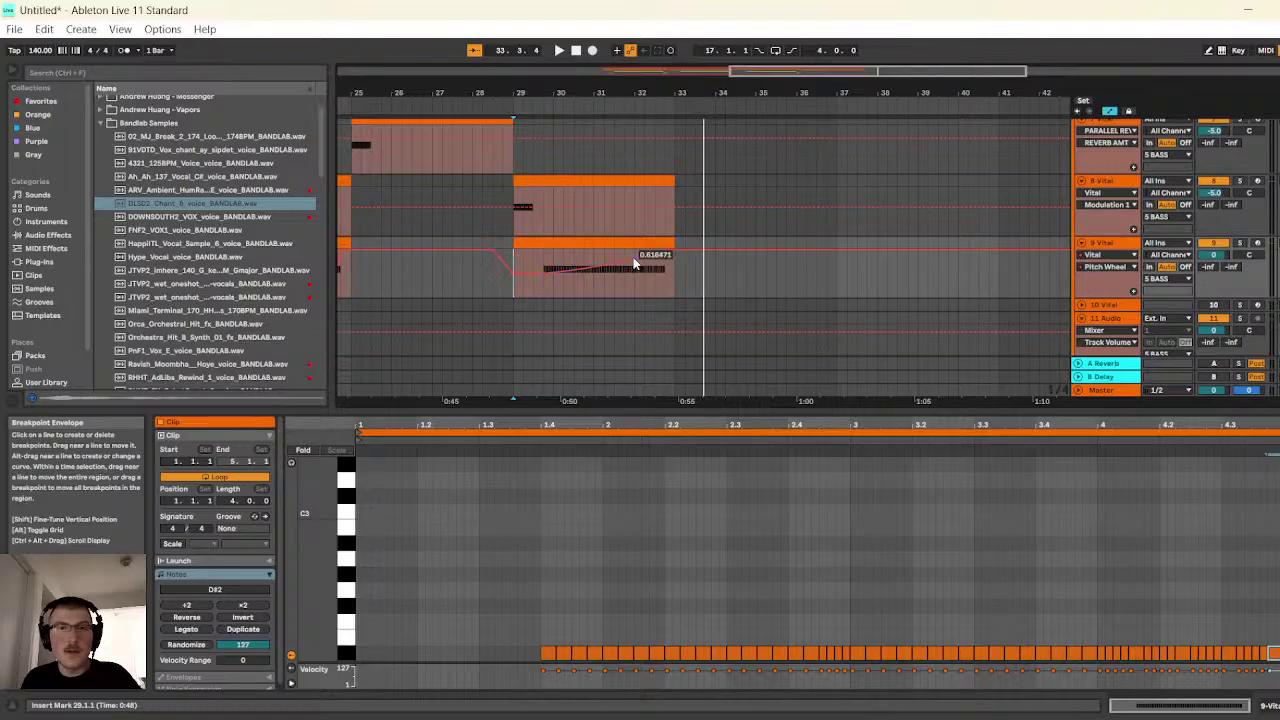
pyautogui.click(559, 50)
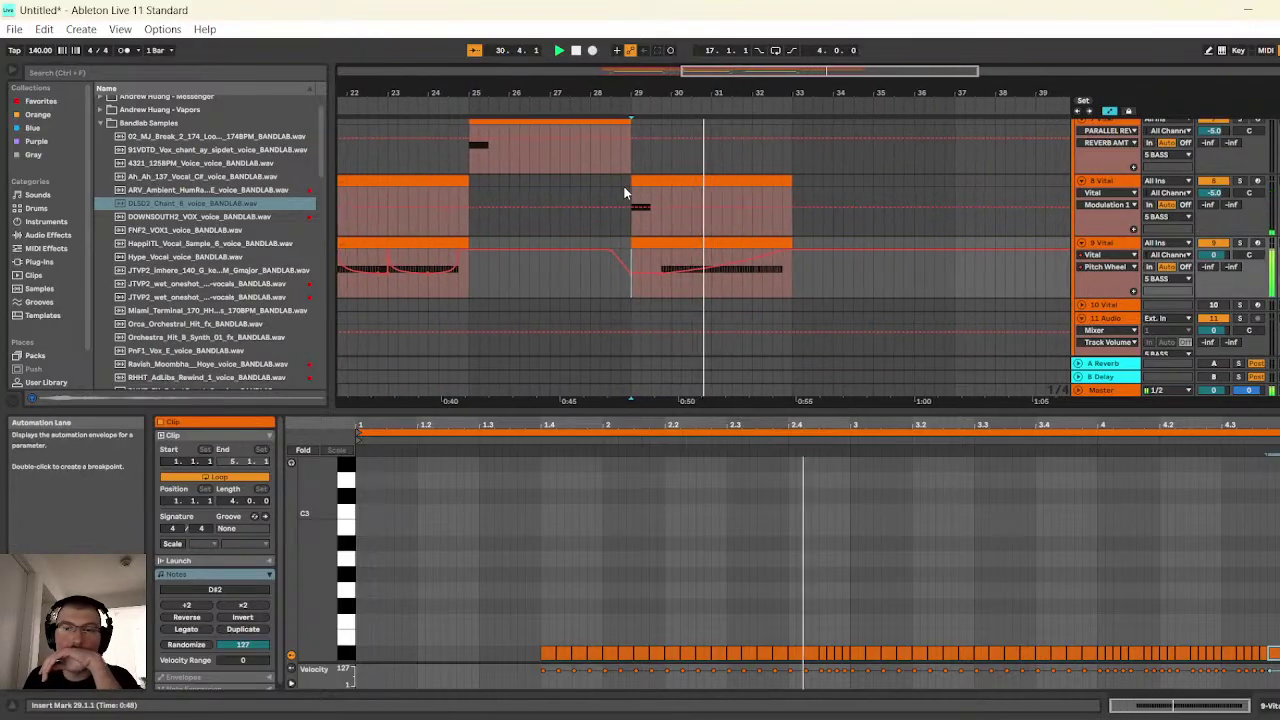
pyautogui.click(576, 50)
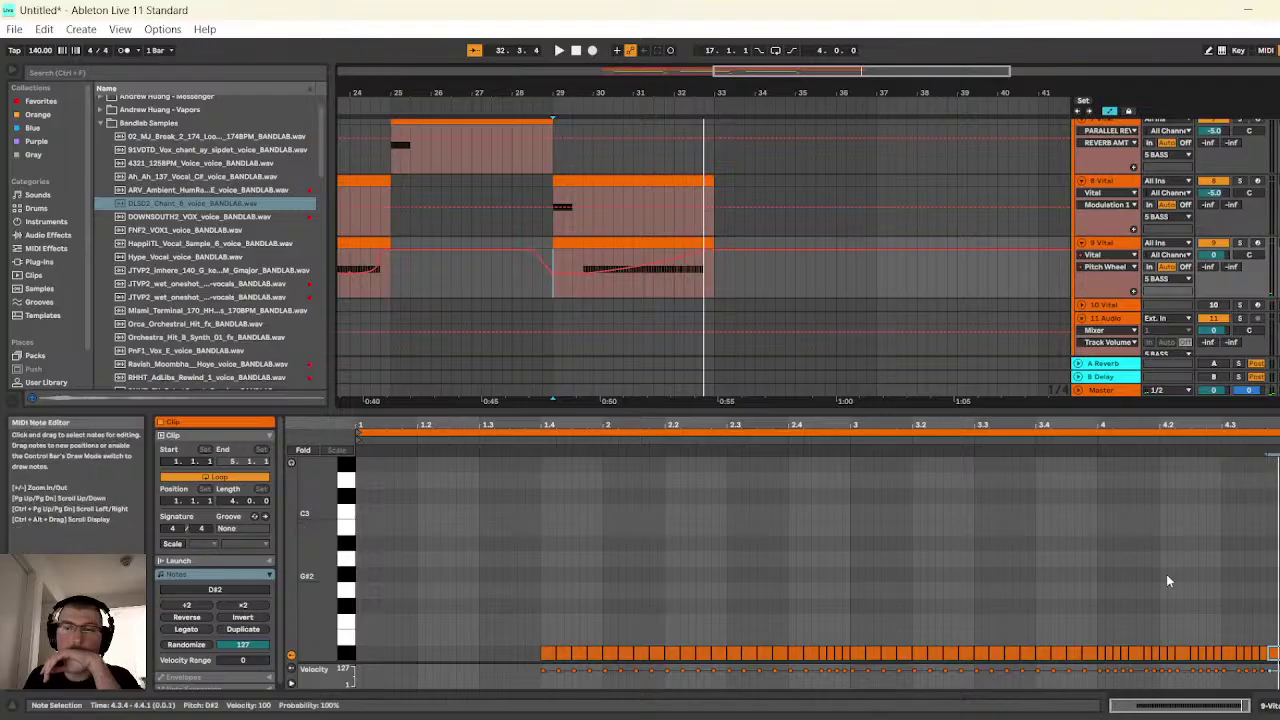
# - Repeat the D#2 note at 3.4.4 forward through 4.1.4, replacing the fast notes with evenly spaced ones
pyautogui.click(1093, 654)
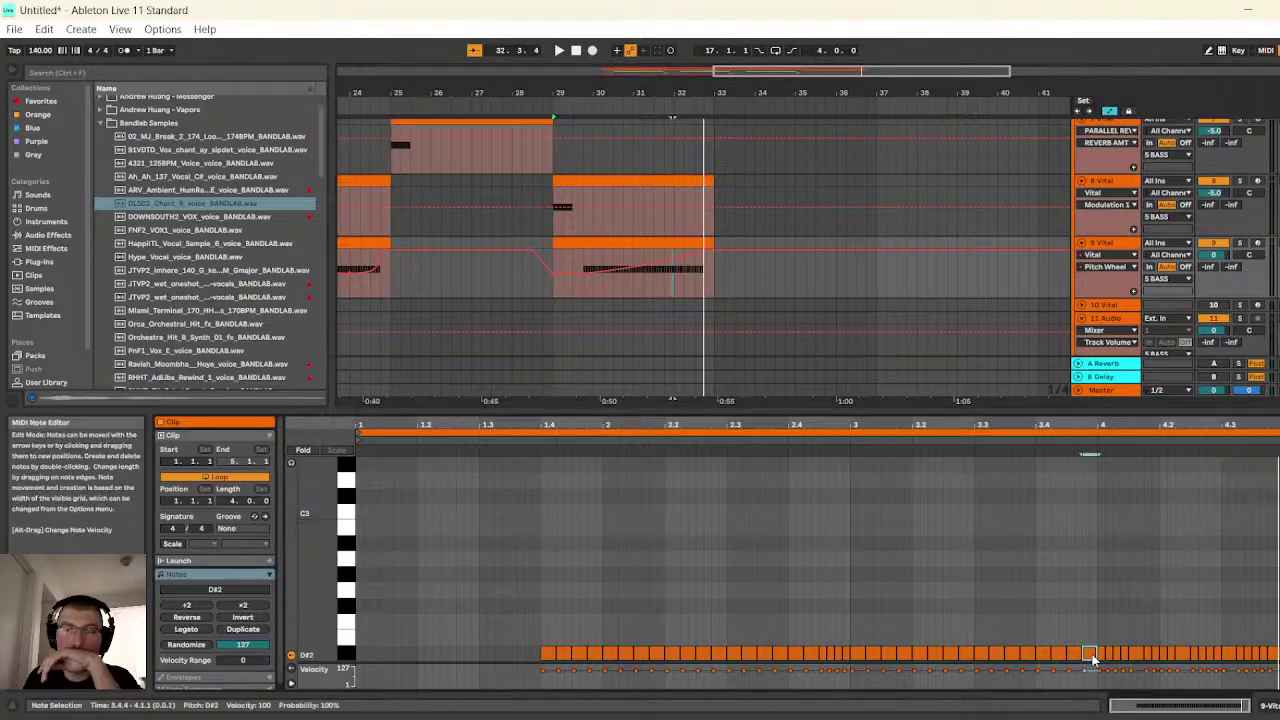
pyautogui.hotkey('alt', 'Right')
pyautogui.hotkey('alt', 'Right')
pyautogui.hotkey('alt', 'Right')
pyautogui.hotkey('alt', 'Right')
pyautogui.hotkey('alt', 'Right')
pyautogui.hotkey('alt', 'Right')
pyautogui.hotkey('alt', 'Right')
pyautogui.hotkey('alt', 'Right')
pyautogui.hotkey('alt', 'Right')
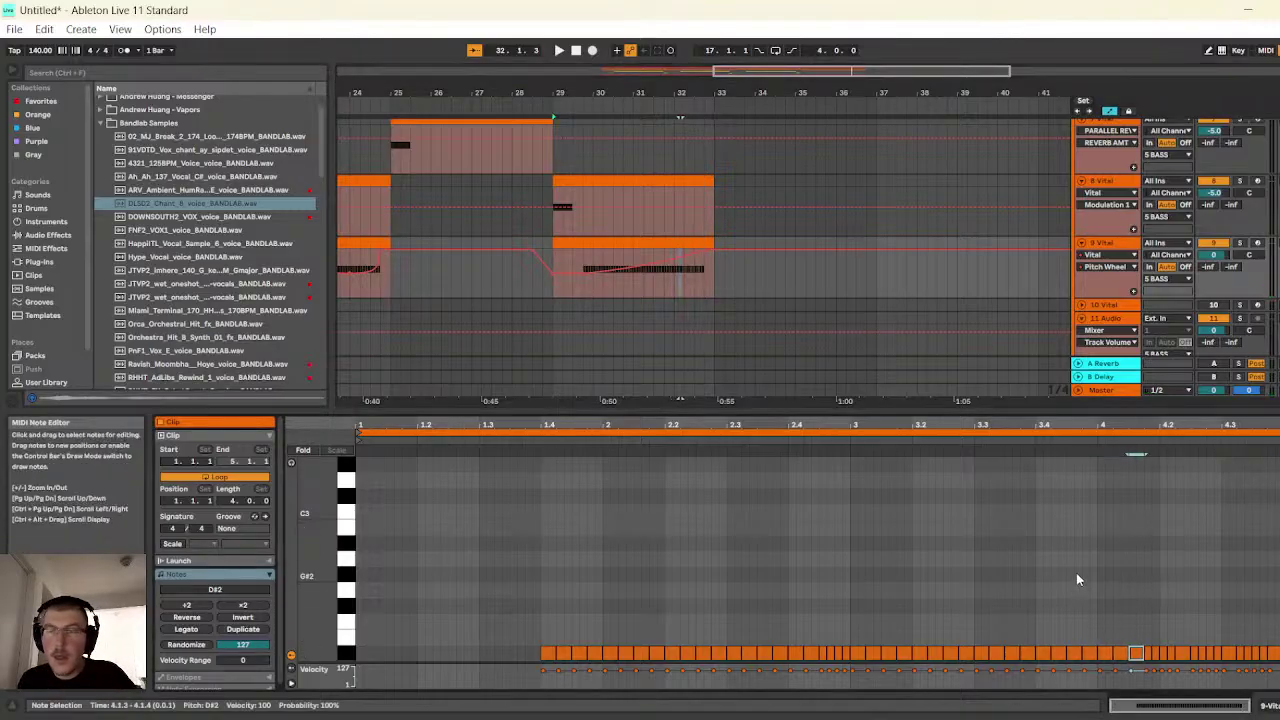
# - Continue the evenly spaced D#2 notes through beat 4.3, finish with half-length notes up to 4.4.1, and return to bar 29
pyautogui.hotkey('alt', 'Right')
pyautogui.hotkey('alt', 'Right')
pyautogui.hotkey('alt', 'Right')
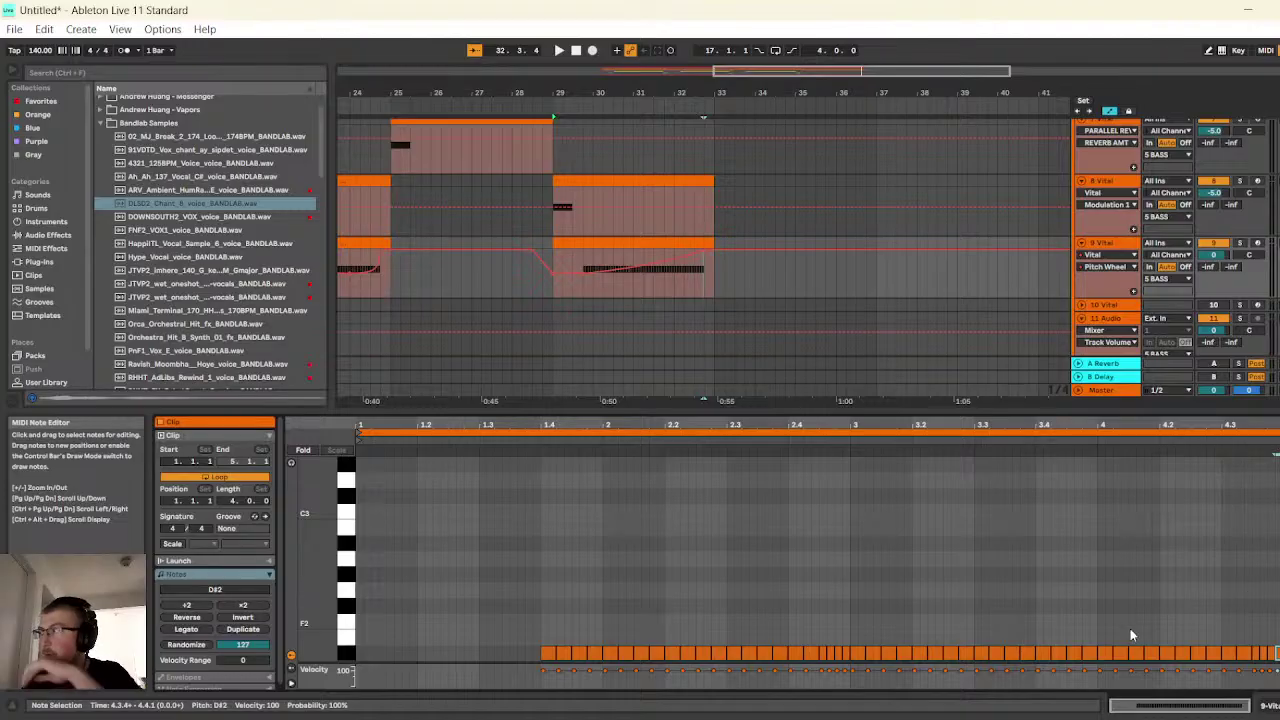
pyautogui.click(556, 291)
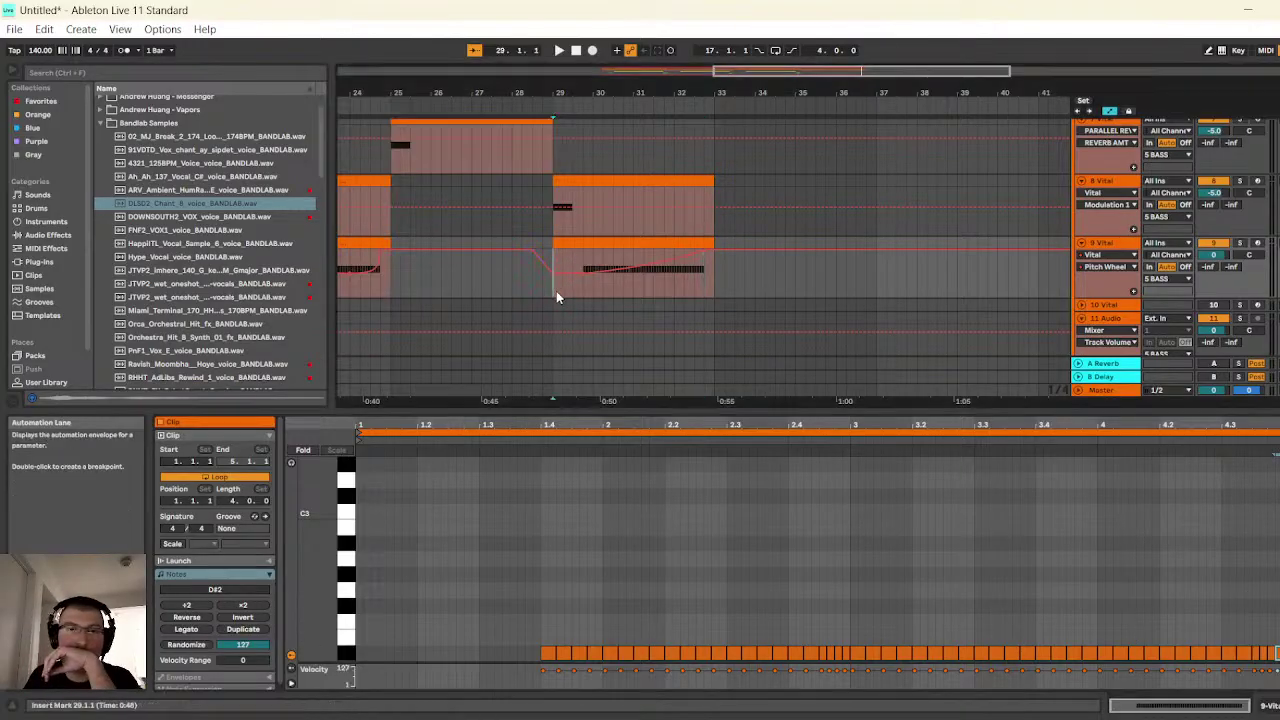
# - Play the section from bar 29 to listen to the evenly spaced D#2 roll
pyautogui.click(559, 50)
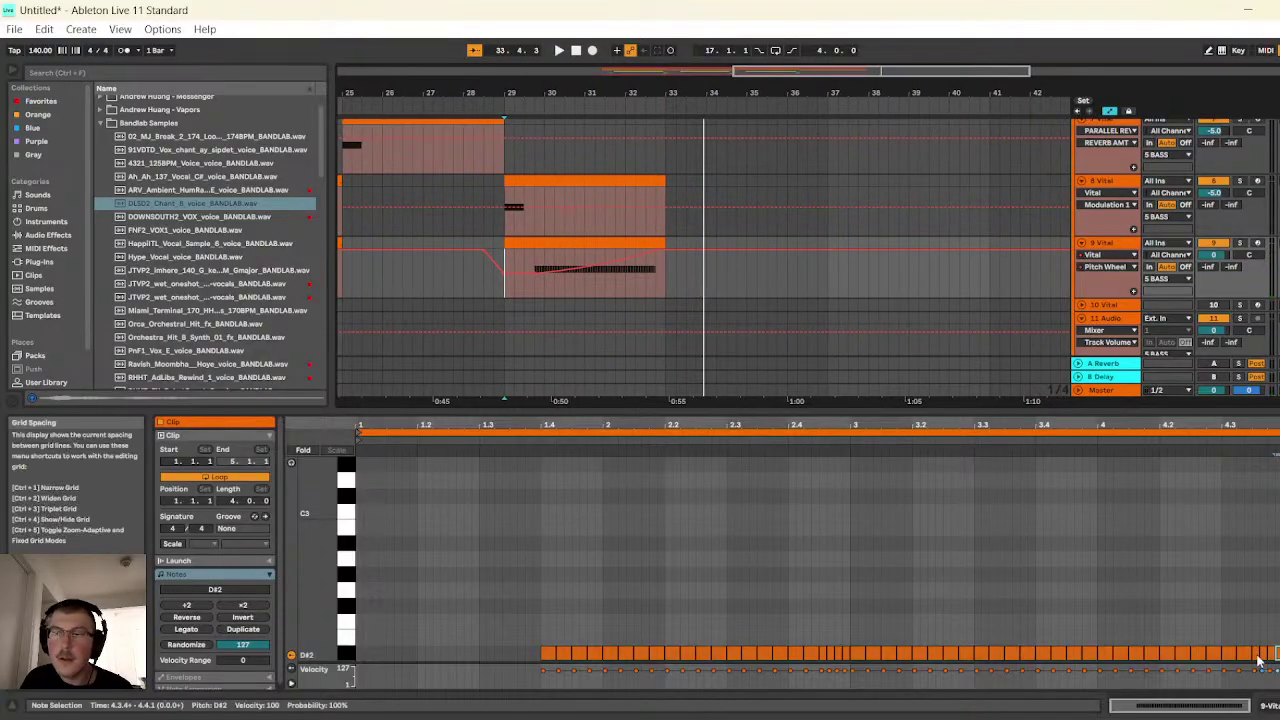
pyautogui.press('space')
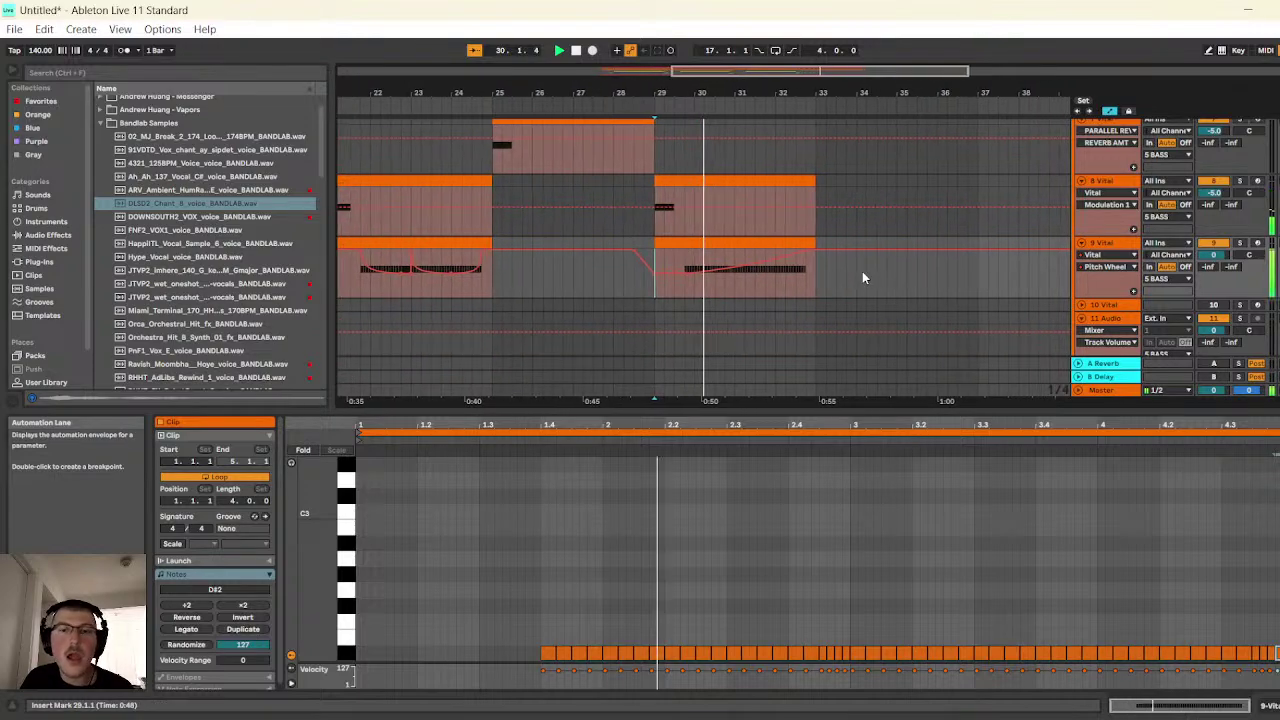
pyautogui.click(576, 50)
# - Duplicate the 13 Vital melodic section spanning bars 25–29 into bars 29–33
pyautogui.moveTo(710, 67); pyautogui.dragTo(590, 180)
pyautogui.scroll(-6, 636, 230)
pyautogui.click(652, 182)
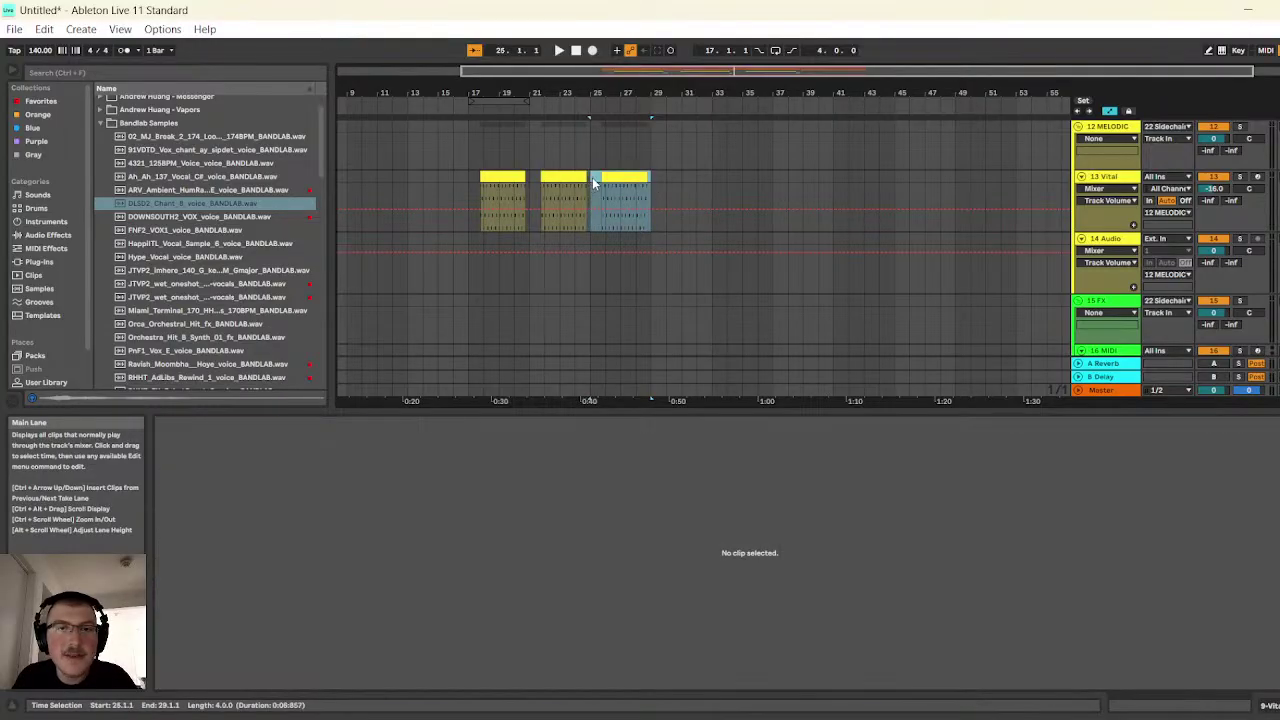
pyautogui.hotkey('ctrl', 'd')
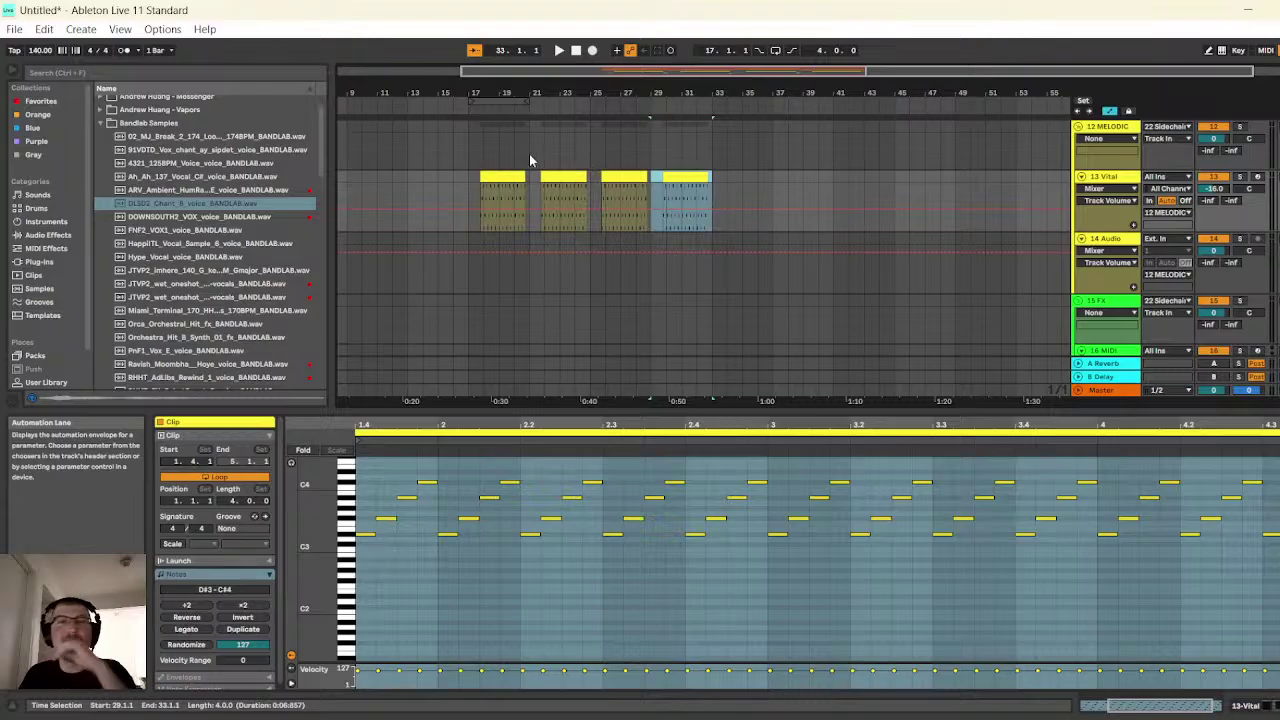
# - Play the arrangement from bar 17 through bar 33 to listen to the full drop
pyautogui.click(470, 145)
pyautogui.scroll(5, 600, 180)
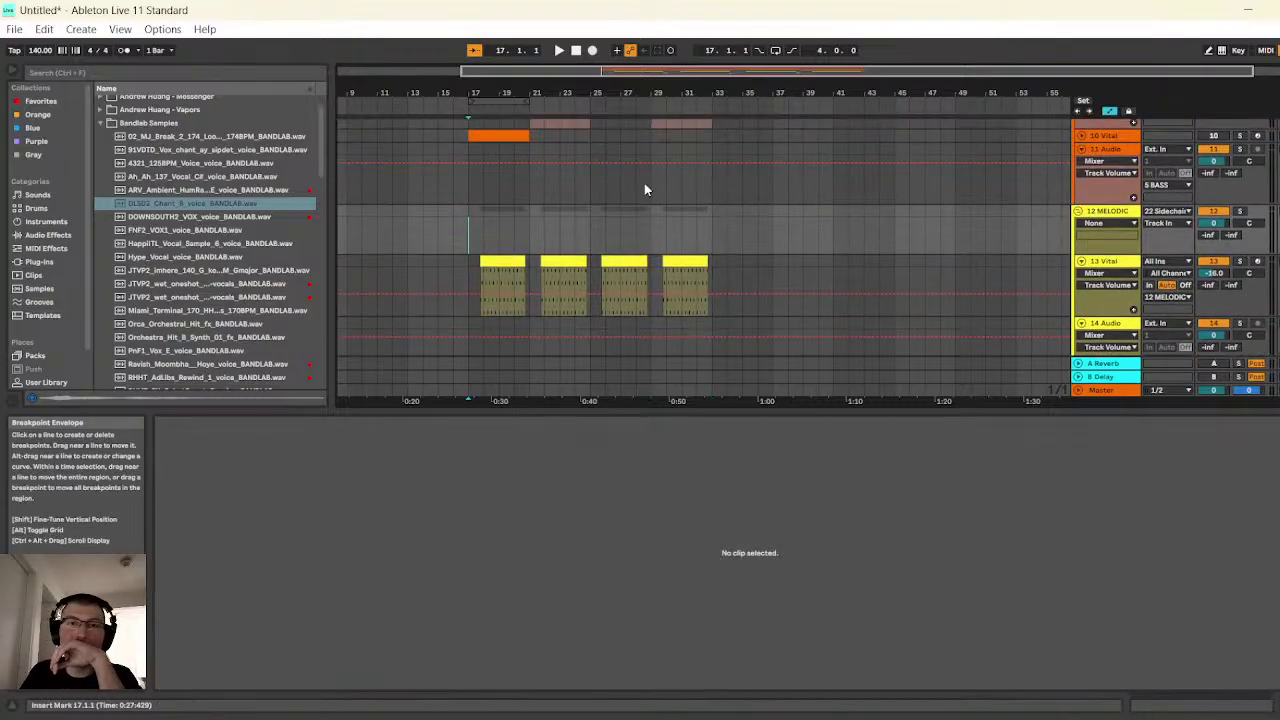
pyautogui.scroll(6, 647, 183)
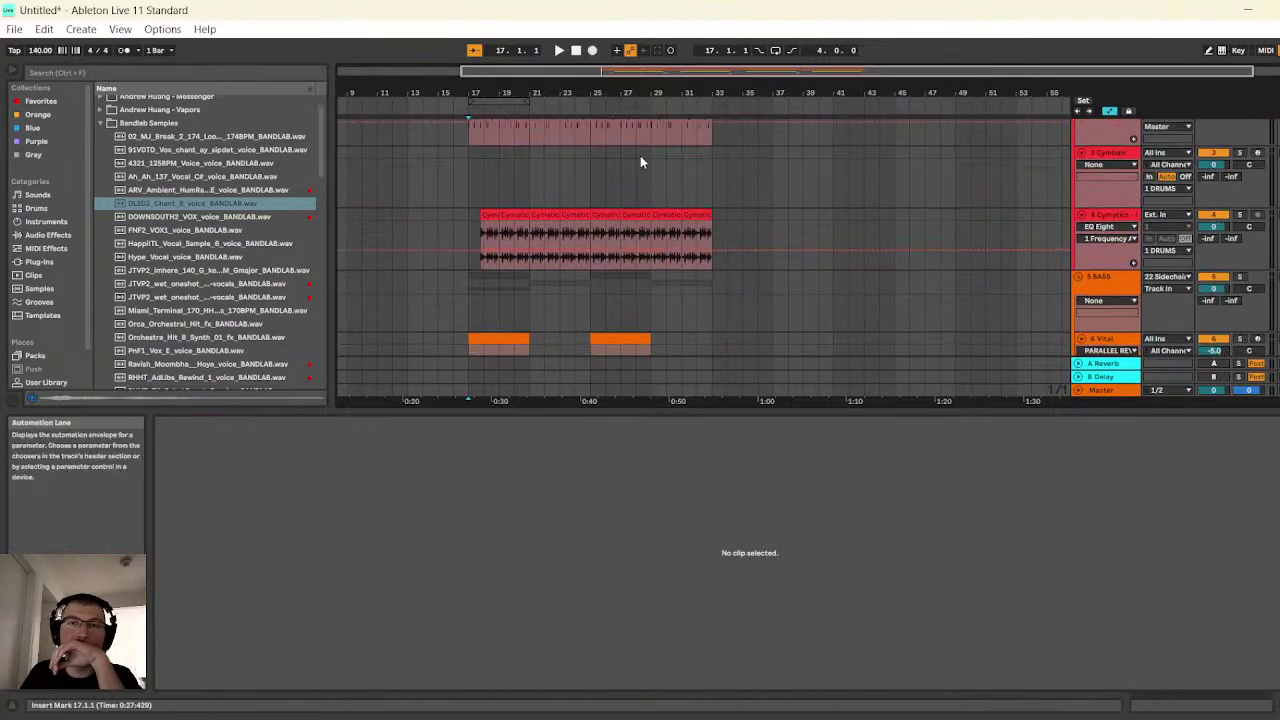
pyautogui.click(558, 51)
pyautogui.hscroll(-4, 552, 160)
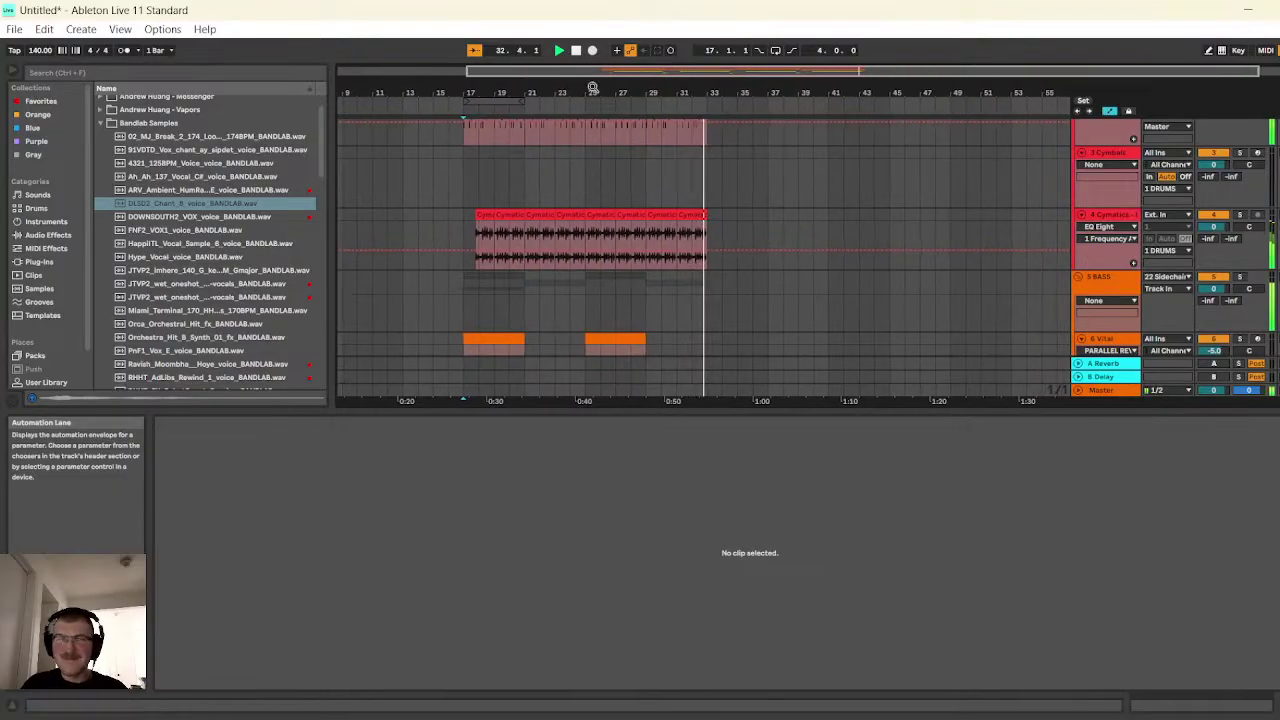
pyautogui.press('space')
# - Review the clips across the drum, bass, melodic and FX tracks, and play the DLSD2 chant leading into bar 25
pyautogui.scroll(-1, 647, 162)
pyautogui.scroll(-10, 647, 162)
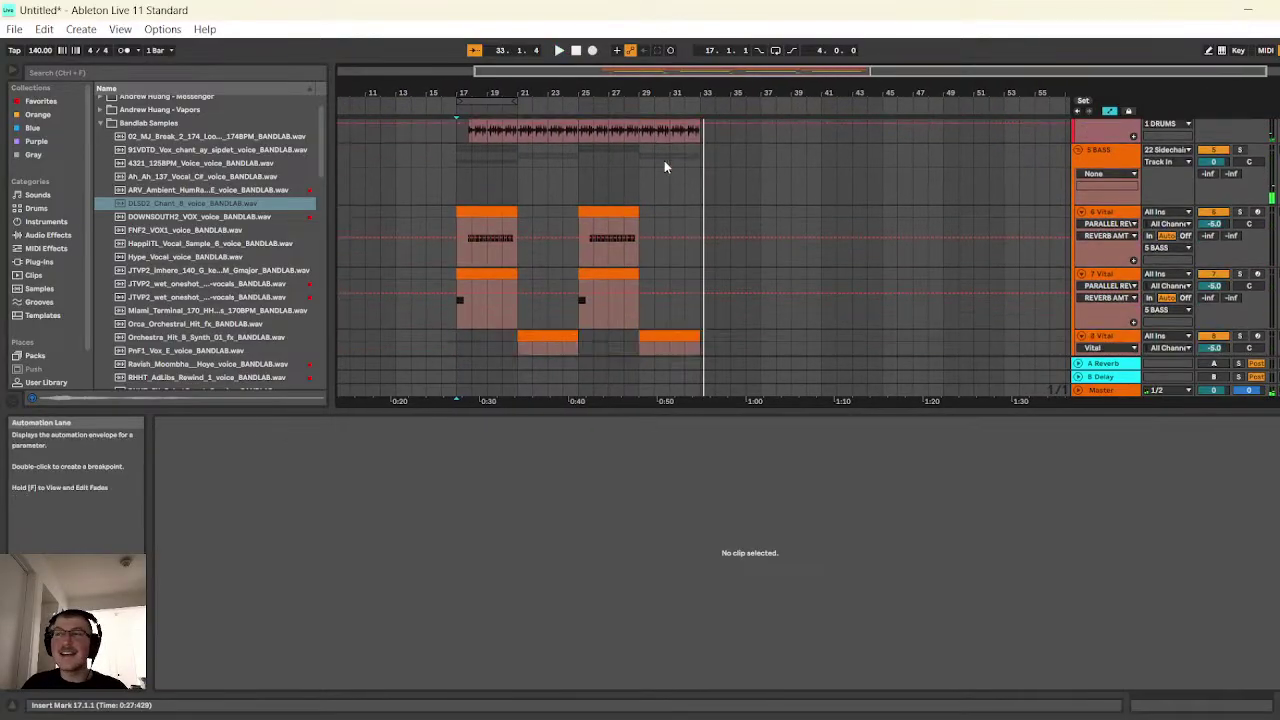
pyautogui.scroll(2, 742, 187)
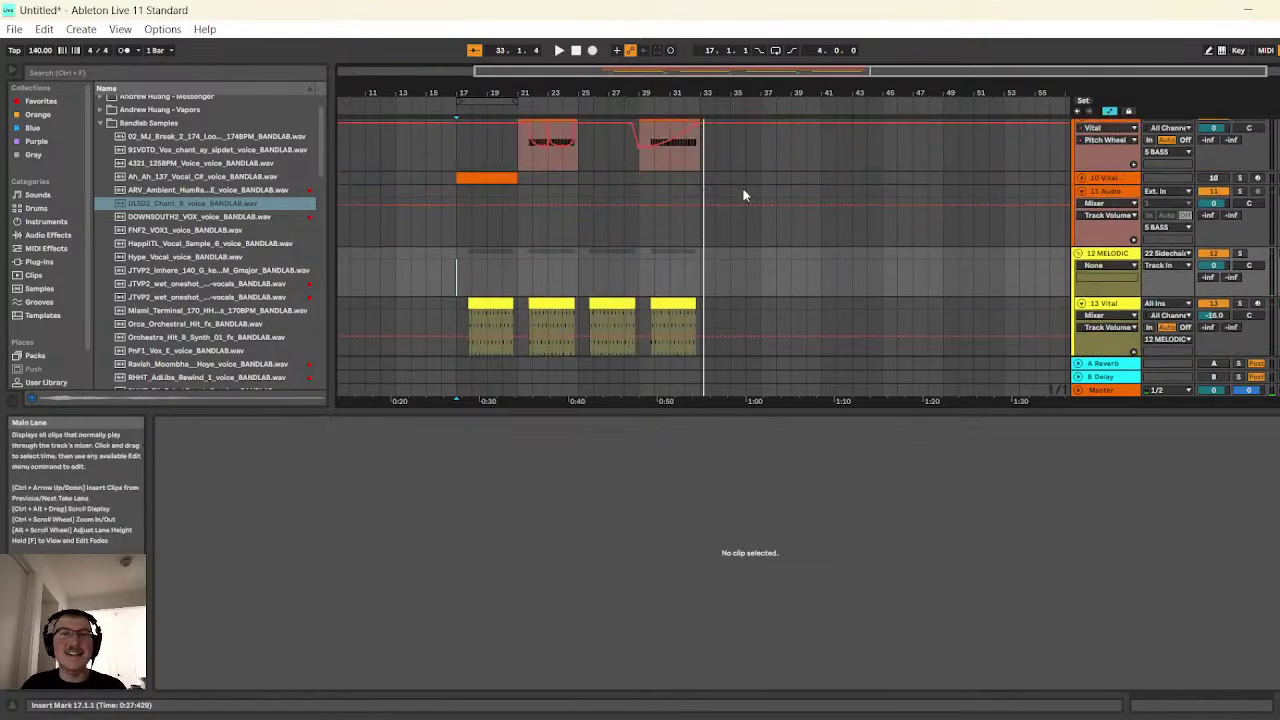
pyautogui.scroll(-3, 743, 191)
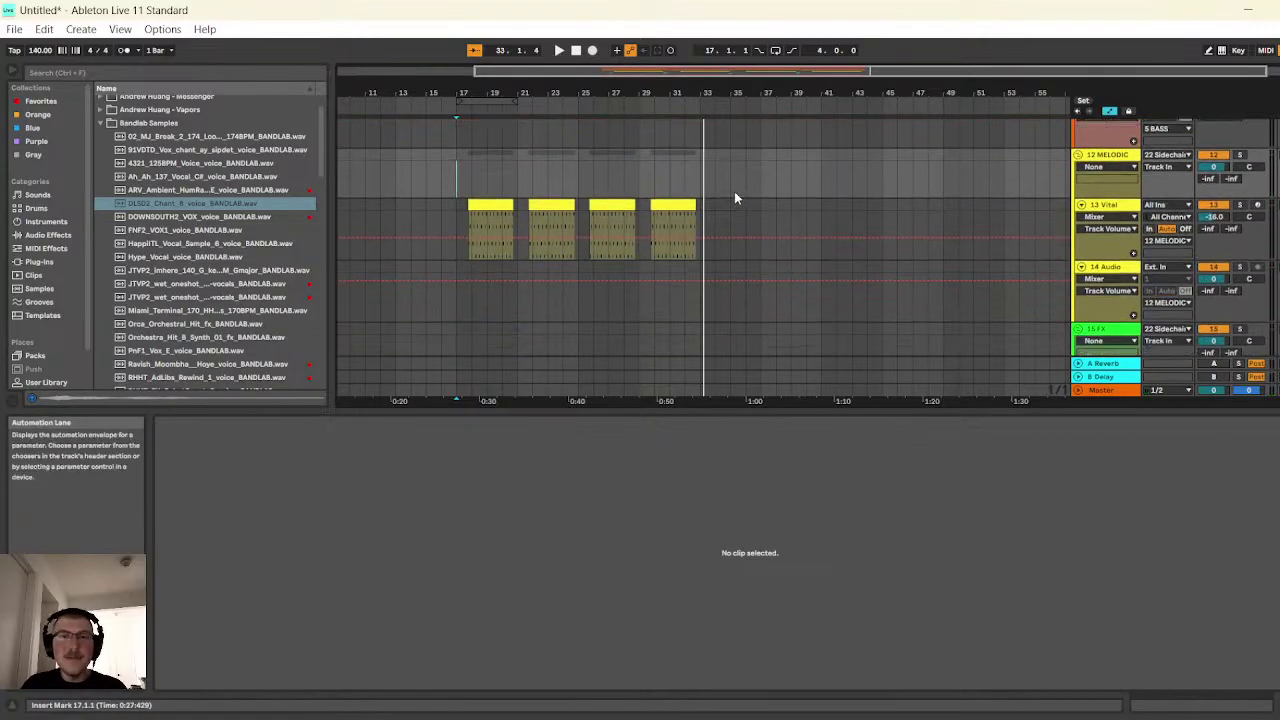
pyautogui.scroll(6, 734, 191)
pyautogui.scroll(4, 817, 296)
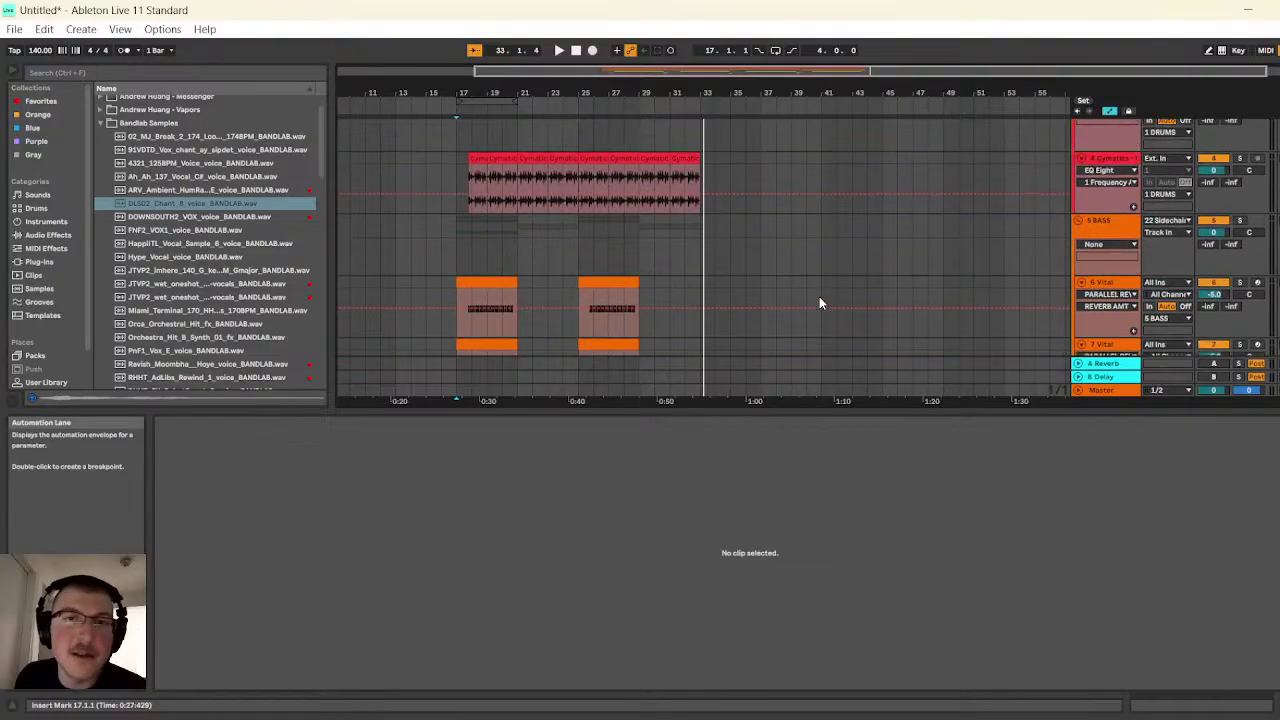
pyautogui.moveTo(617, 83); pyautogui.dragTo(669, 229)
pyautogui.scroll(-3, 669, 218)
pyautogui.scroll(-10, 672, 240)
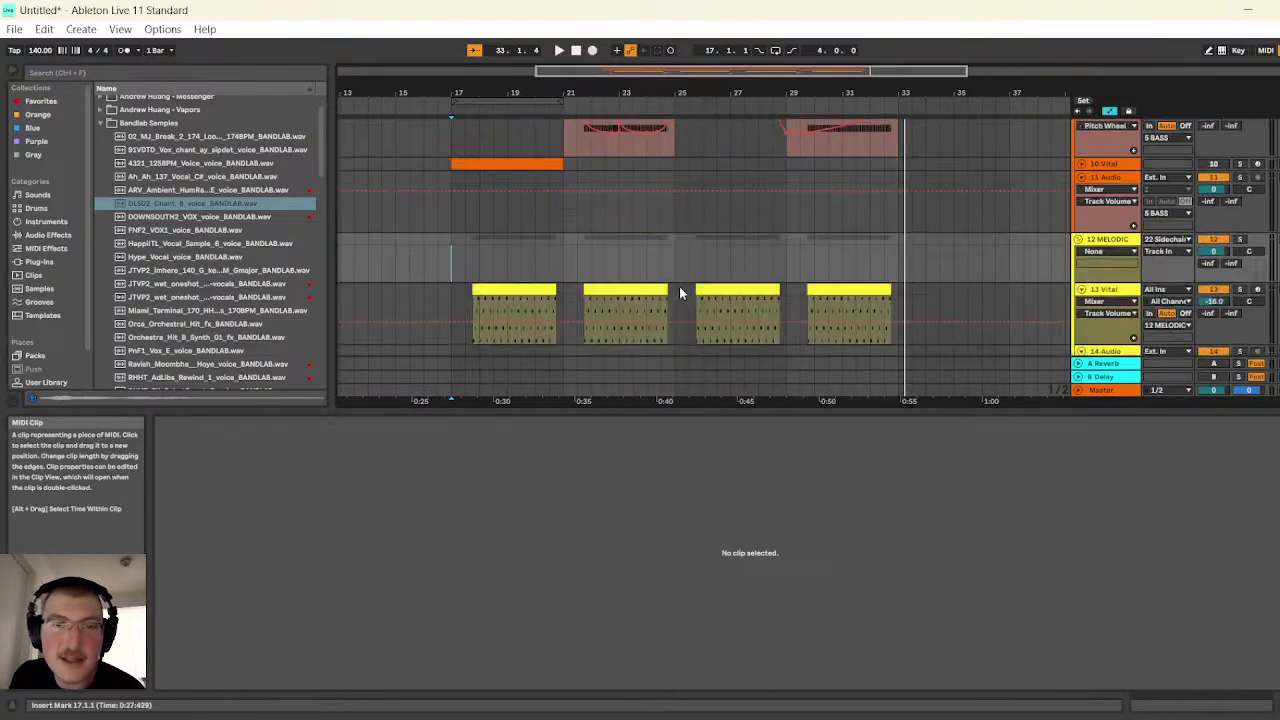
pyautogui.moveTo(681, 287); pyautogui.dragTo(668, 347)
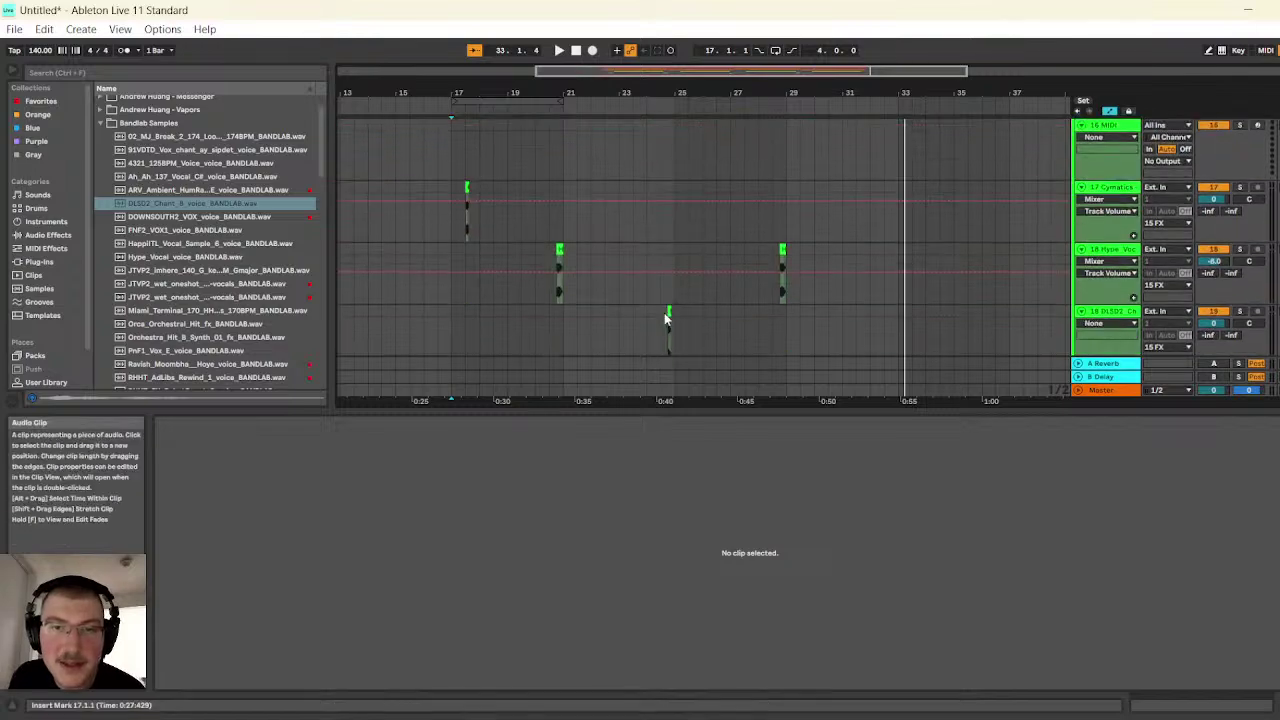
pyautogui.click(558, 52)
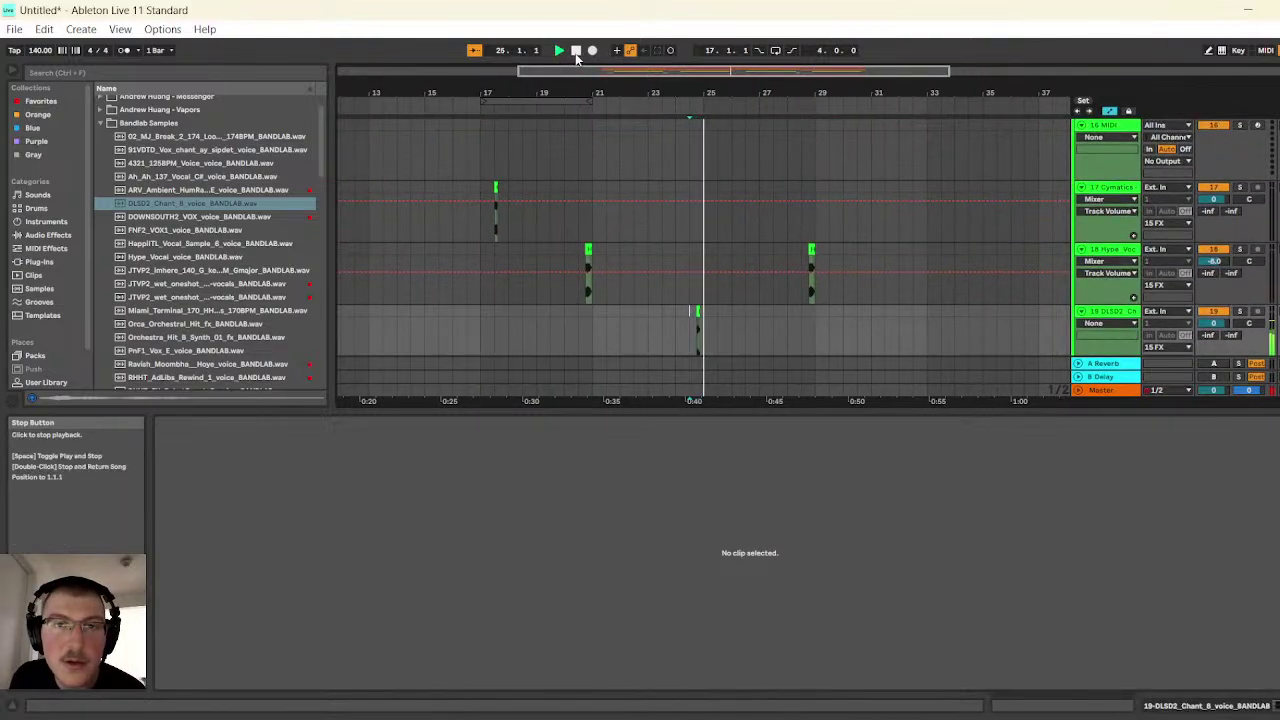
# - Shorten the Intruder Percussion Loop clip before bar 25 so it ends at 24.4.1
pyautogui.scroll(10, 674, 162)
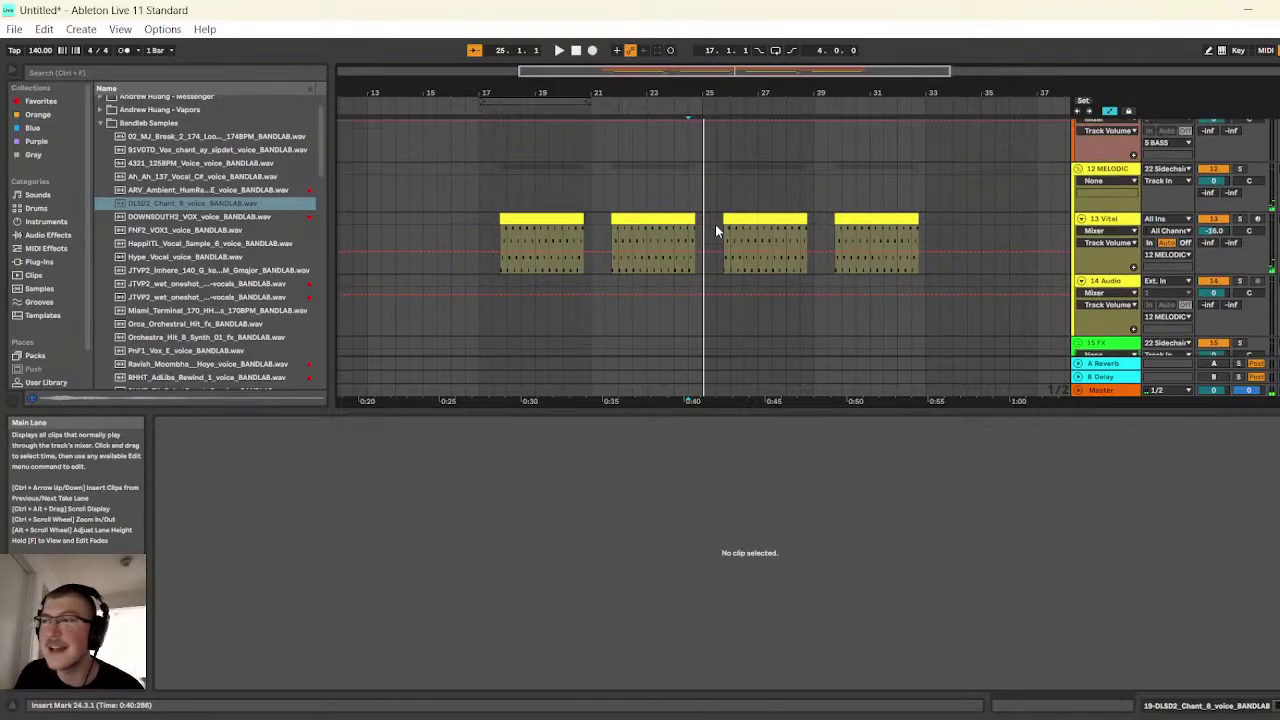
pyautogui.scroll(6, 720, 215)
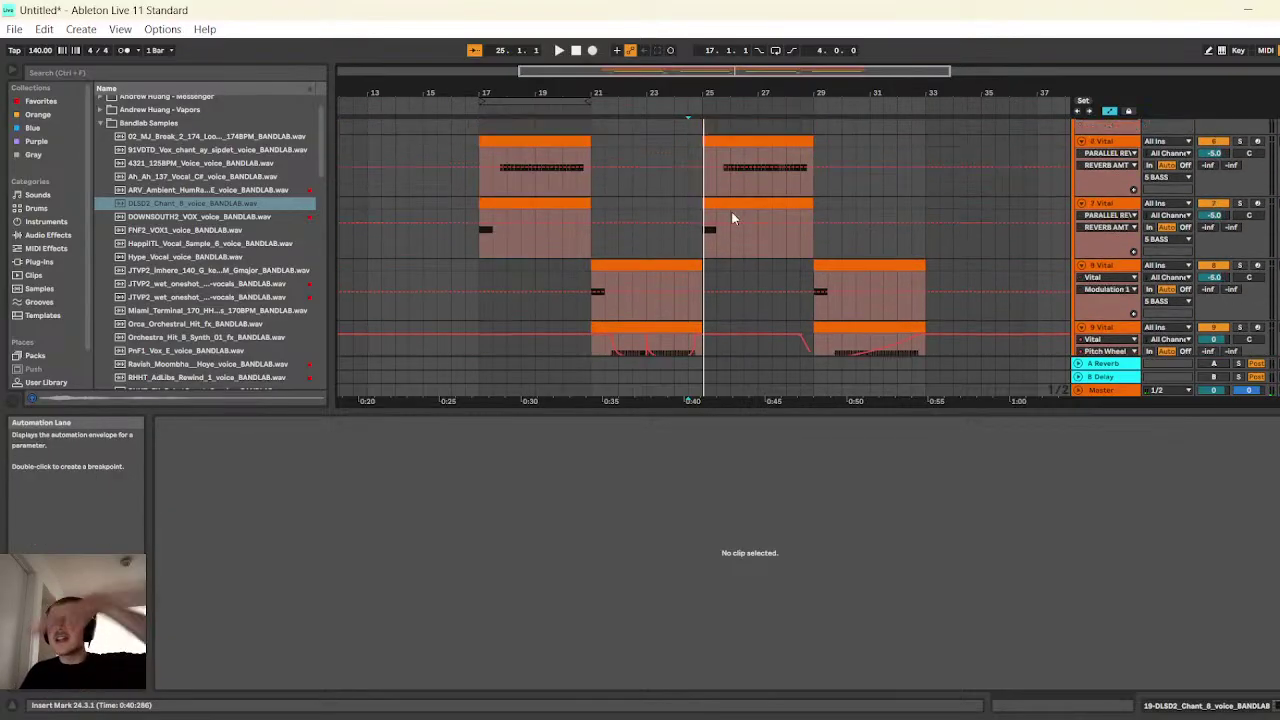
pyautogui.scroll(5, 730, 214)
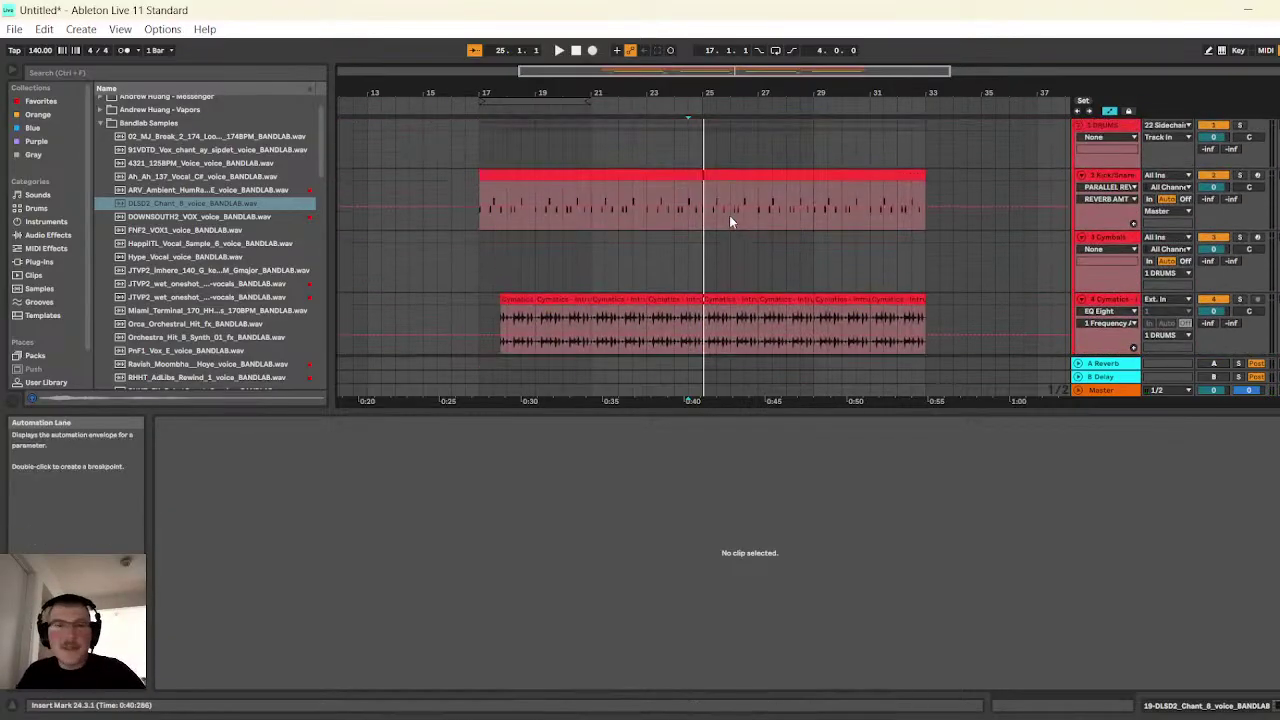
pyautogui.click(697, 172)
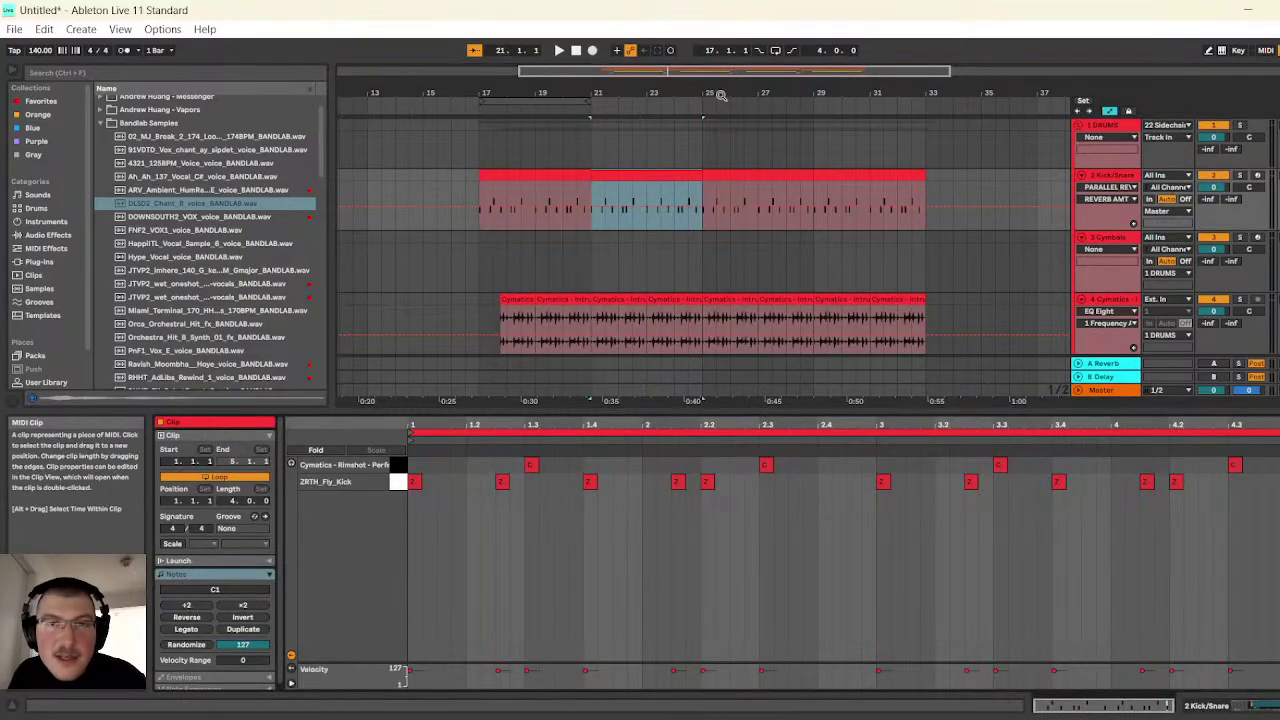
pyautogui.press('z')
pyautogui.scroll(-2, 800, 267)
pyautogui.scroll(-3, 800, 267)
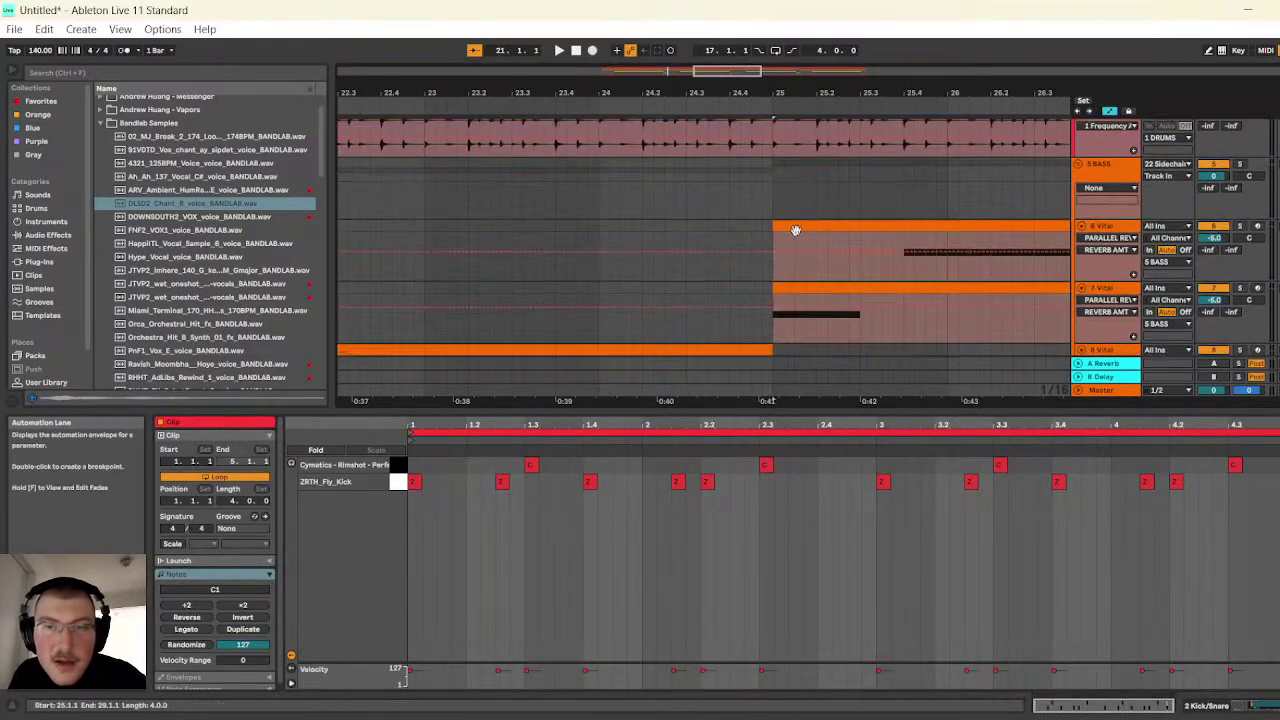
pyautogui.scroll(1, 810, 243)
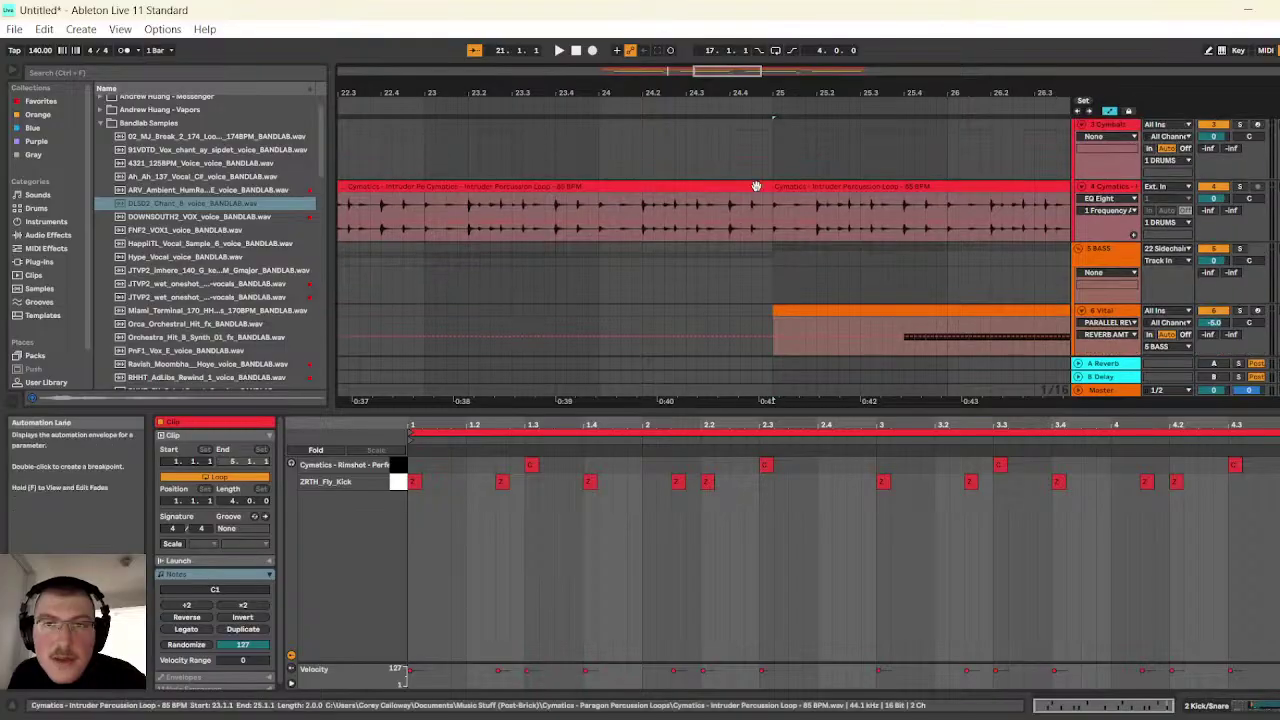
pyautogui.moveTo(769, 186); pyautogui.dragTo(733, 181)
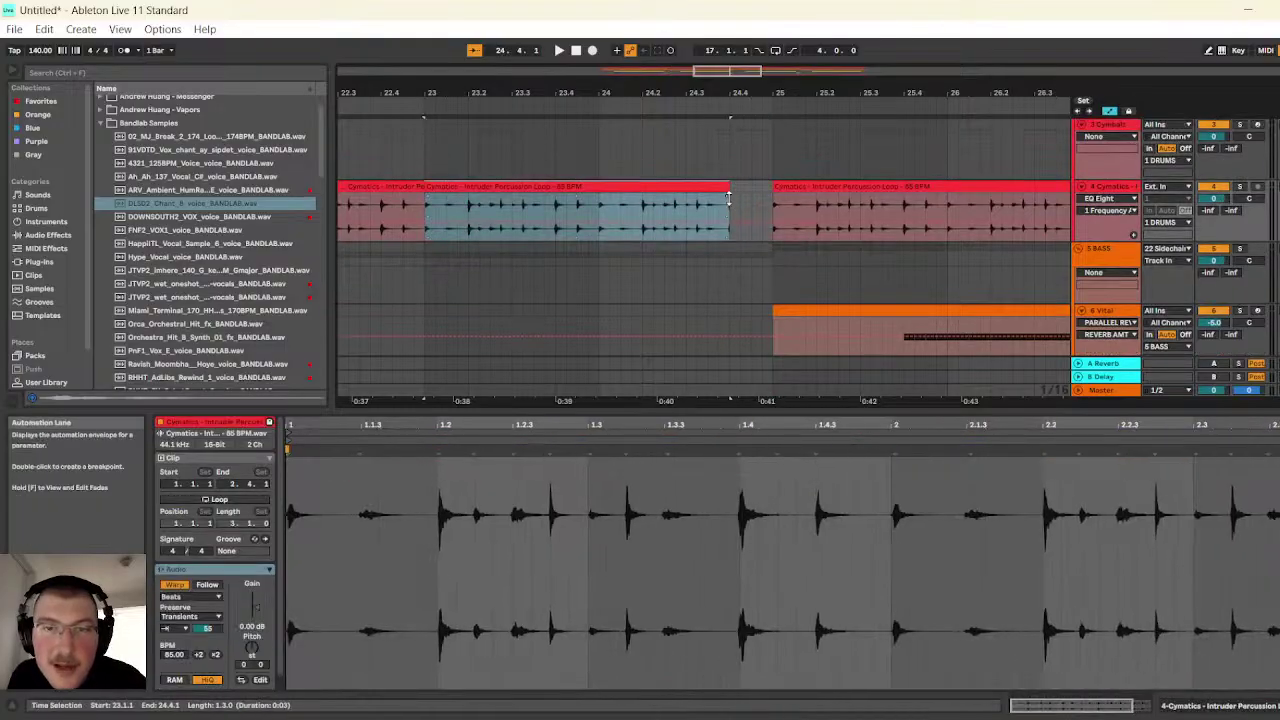
# - Hide the arrangement automation and remove the last kick before bar 25 from the Kick/Snare clip
pyautogui.click(1110, 111)
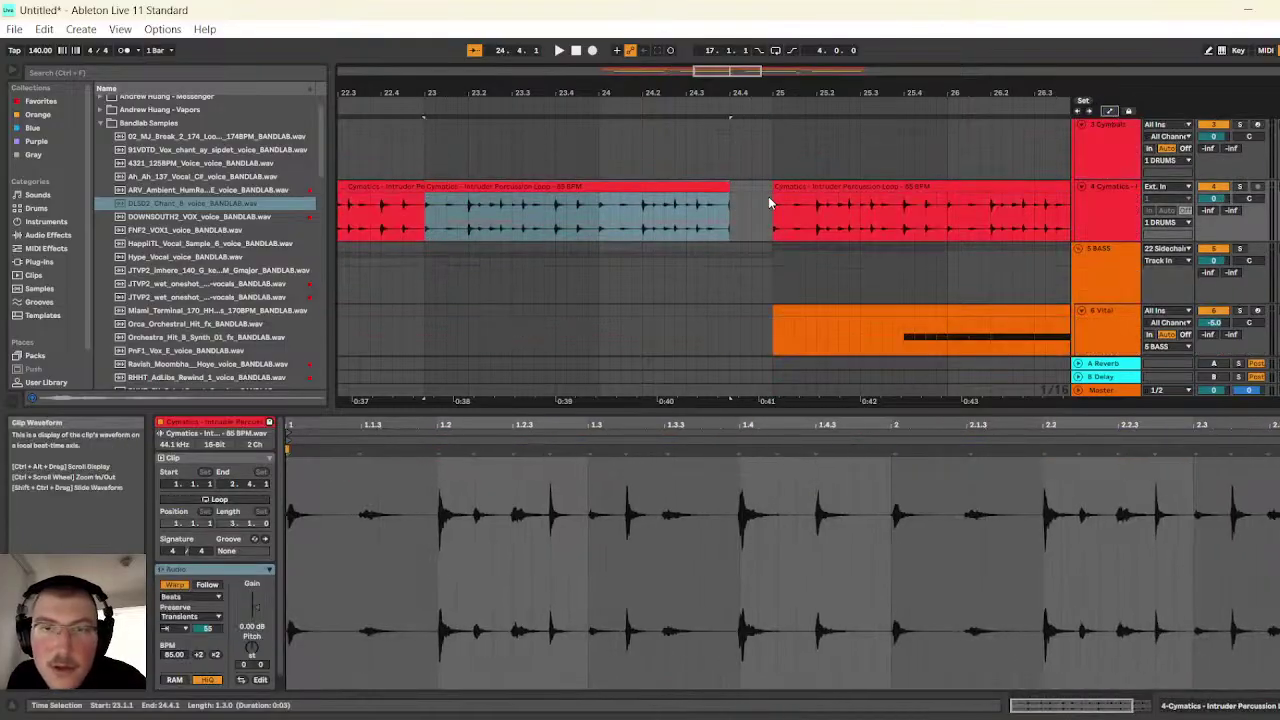
pyautogui.scroll(4, 735, 200)
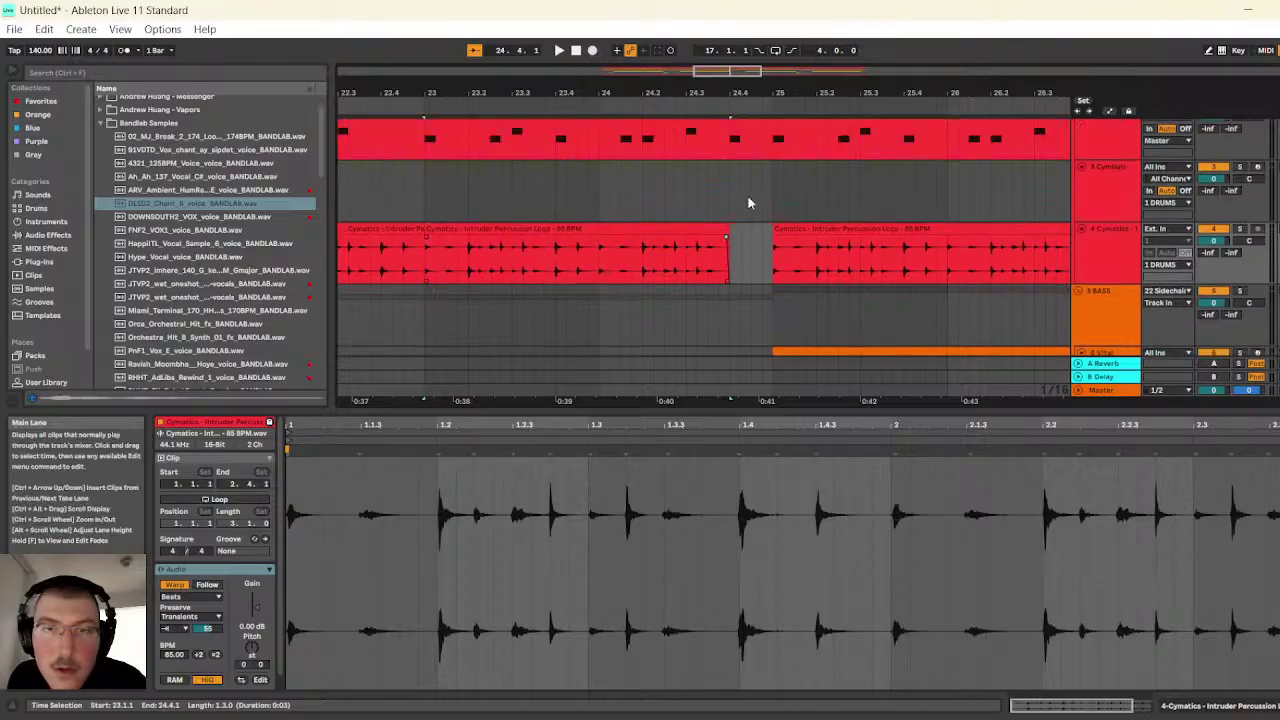
pyautogui.click(758, 160)
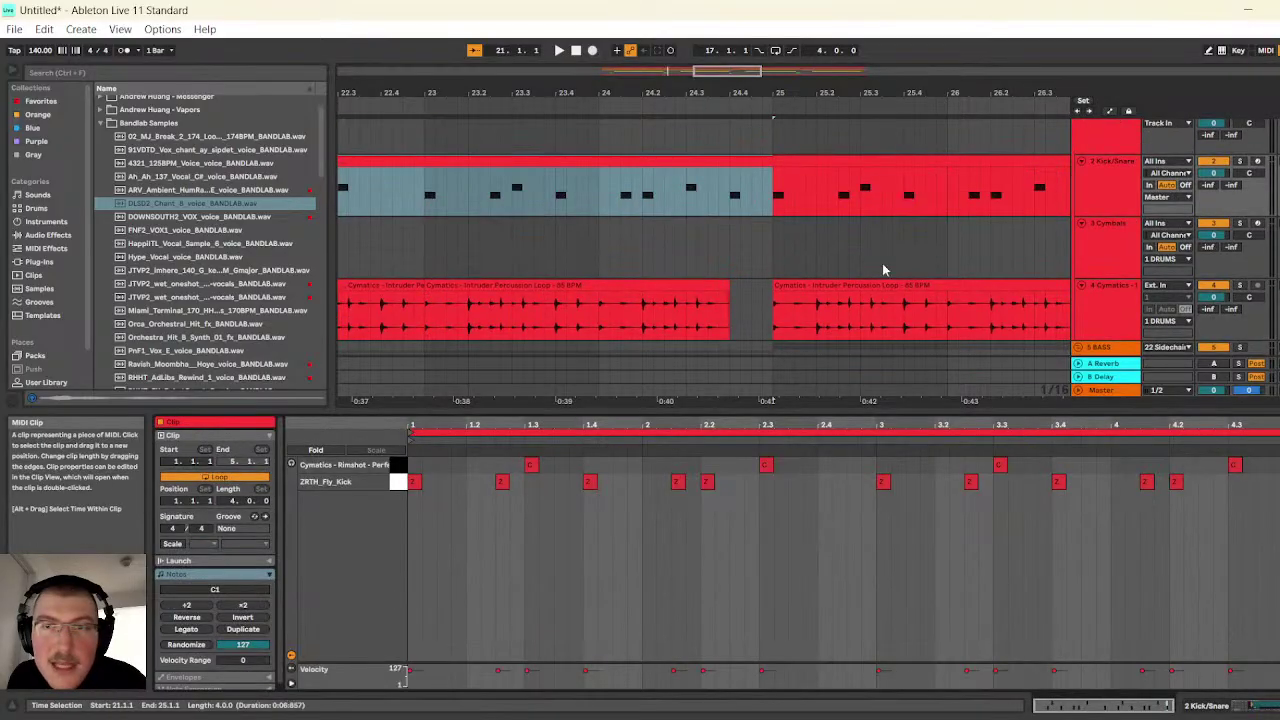
pyautogui.moveTo(718, 190); pyautogui.dragTo(762, 190)
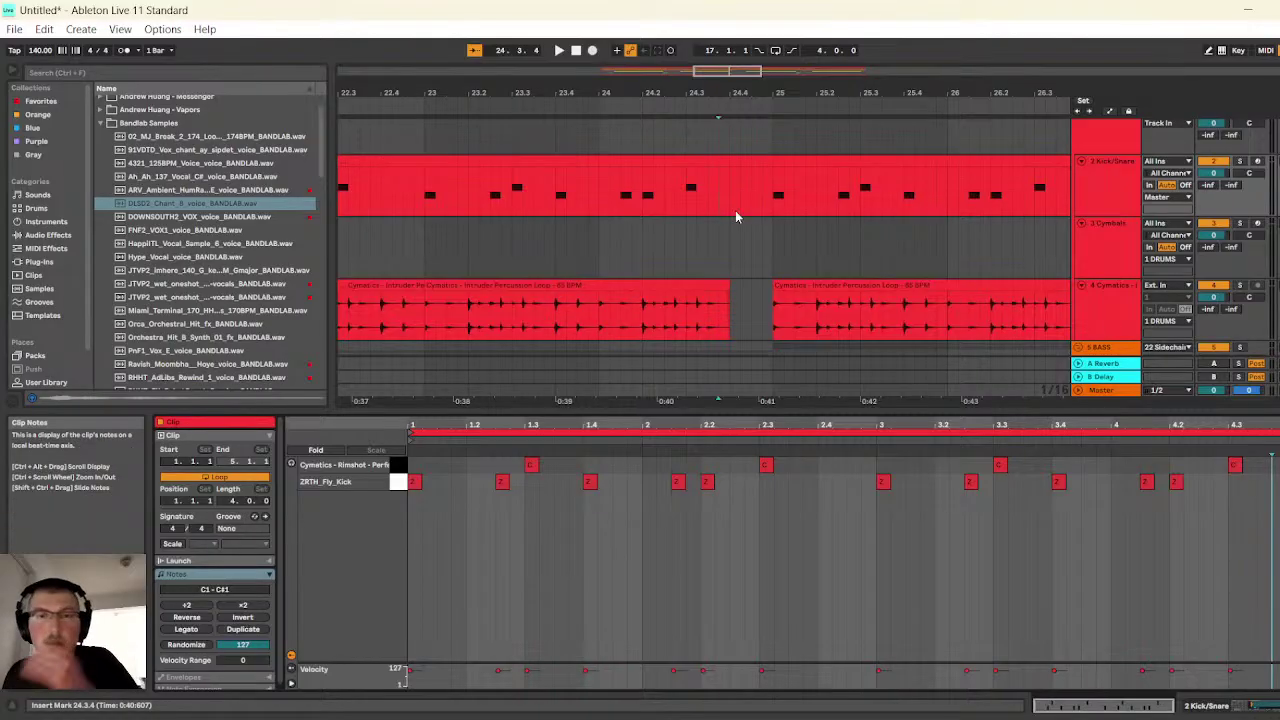
# - Delete the matching last C1 note before bar 25 from the 23 Trigger clip
pyautogui.scroll(-10, 755, 208)
pyautogui.scroll(-15, 762, 225)
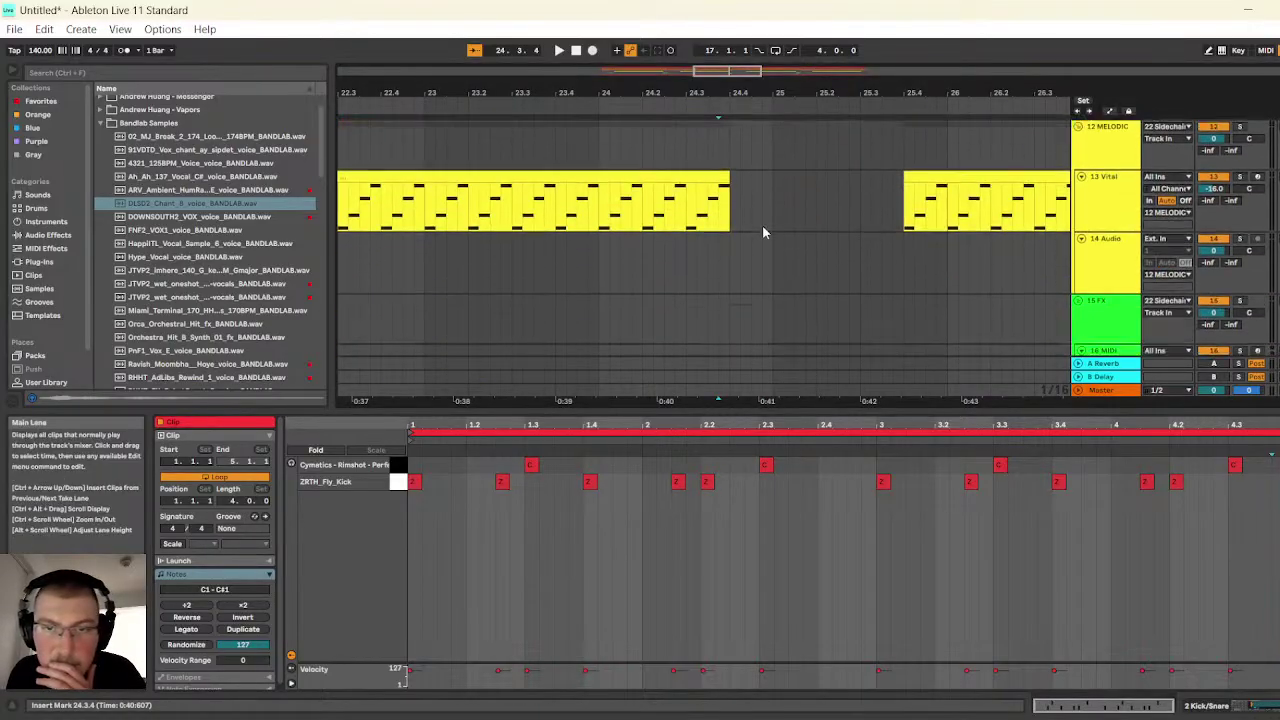
pyautogui.scroll(-5, 768, 243)
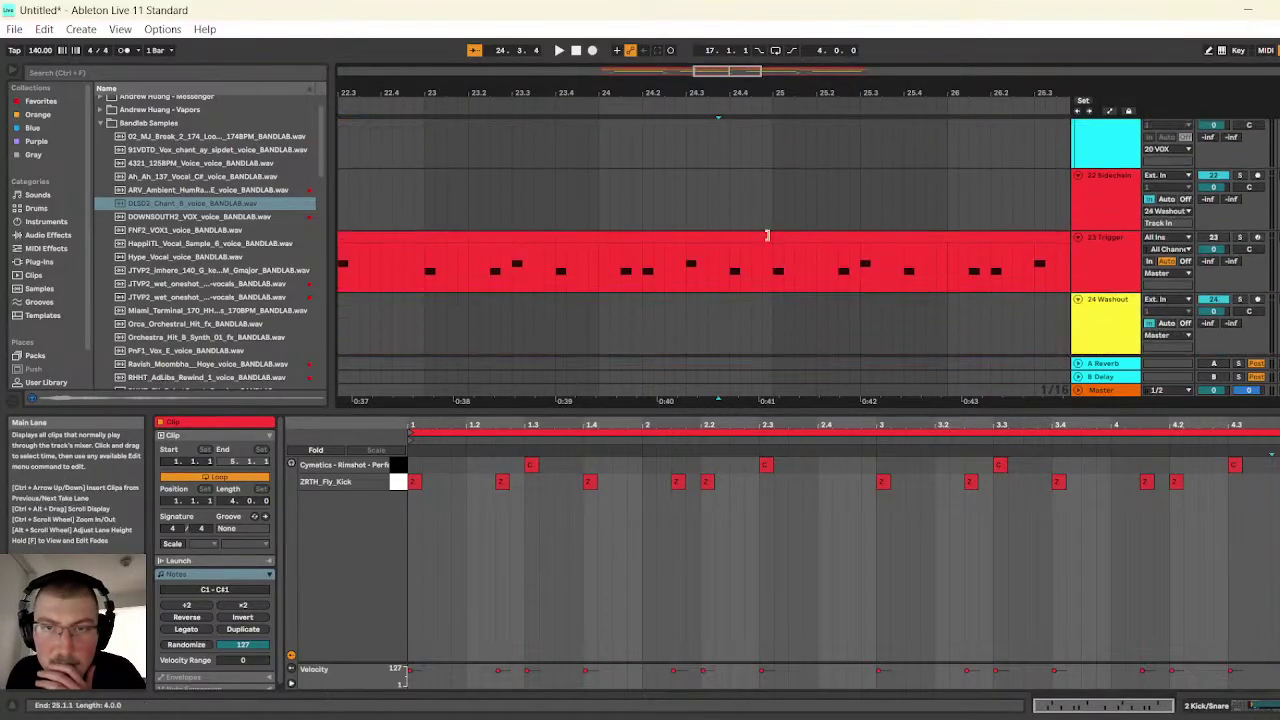
pyautogui.click(766, 240)
pyautogui.click(1274, 601)
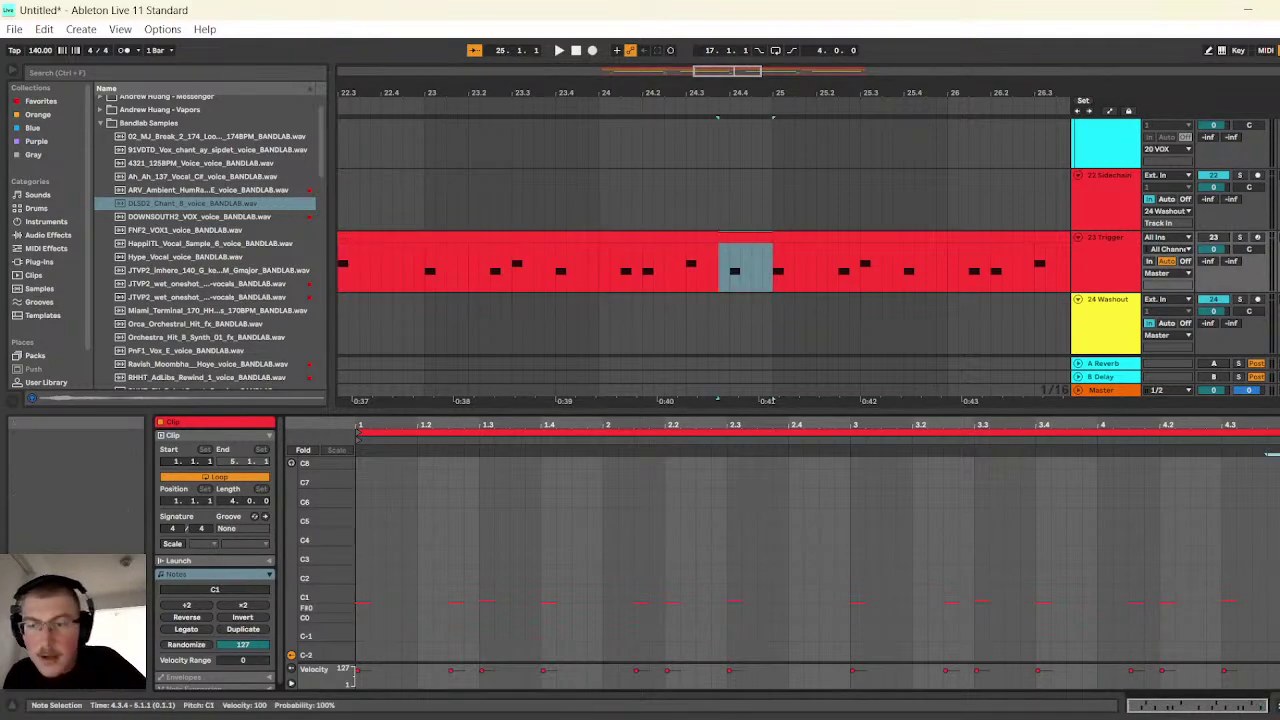
pyautogui.press('Delete')
# - Play from bar 21 twice to listen to the drum gap leading into bar 25, returning to the drum tracks in between
pyautogui.moveTo(657, 87); pyautogui.dragTo(611, 50)
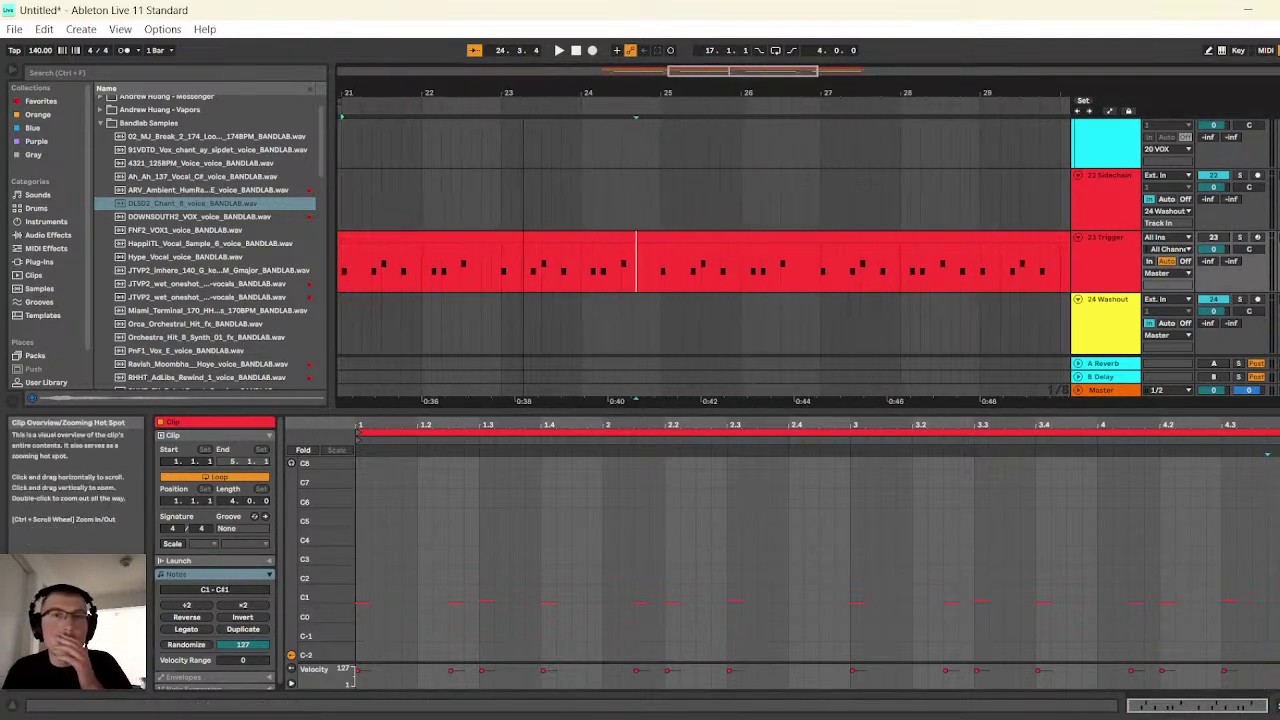
pyautogui.click(393, 201)
pyautogui.press('space')
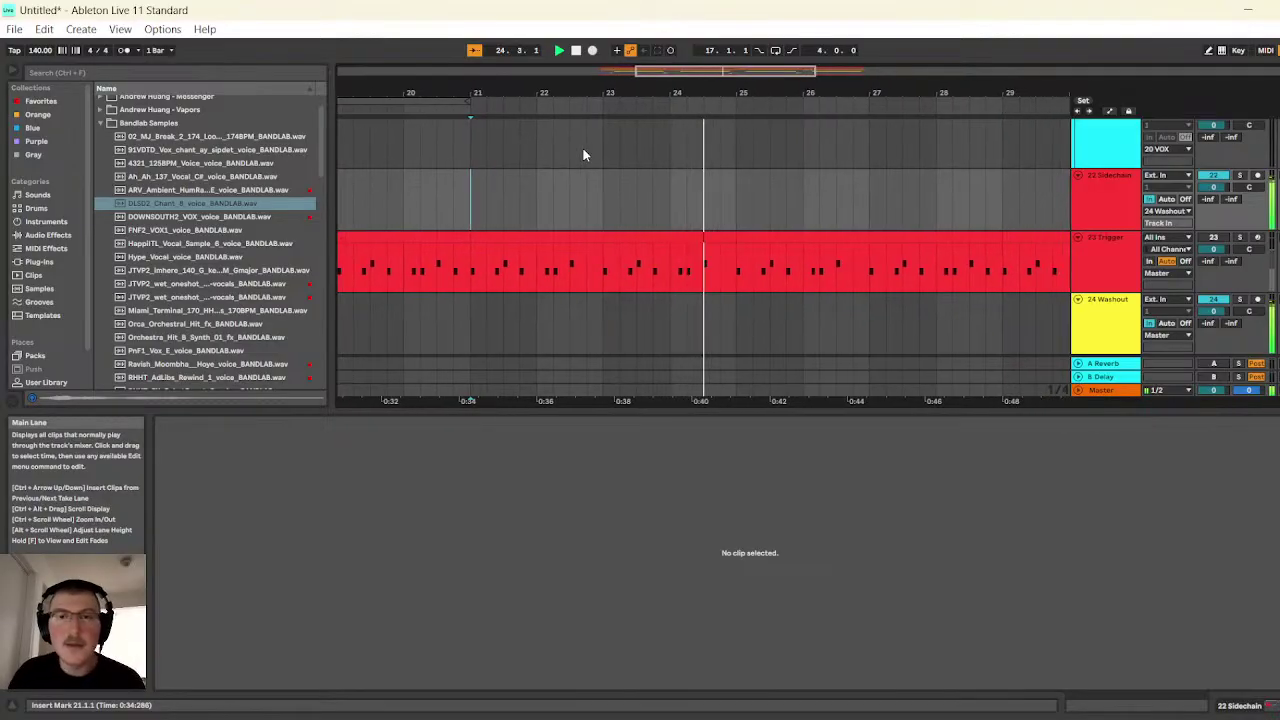
pyautogui.click(578, 50)
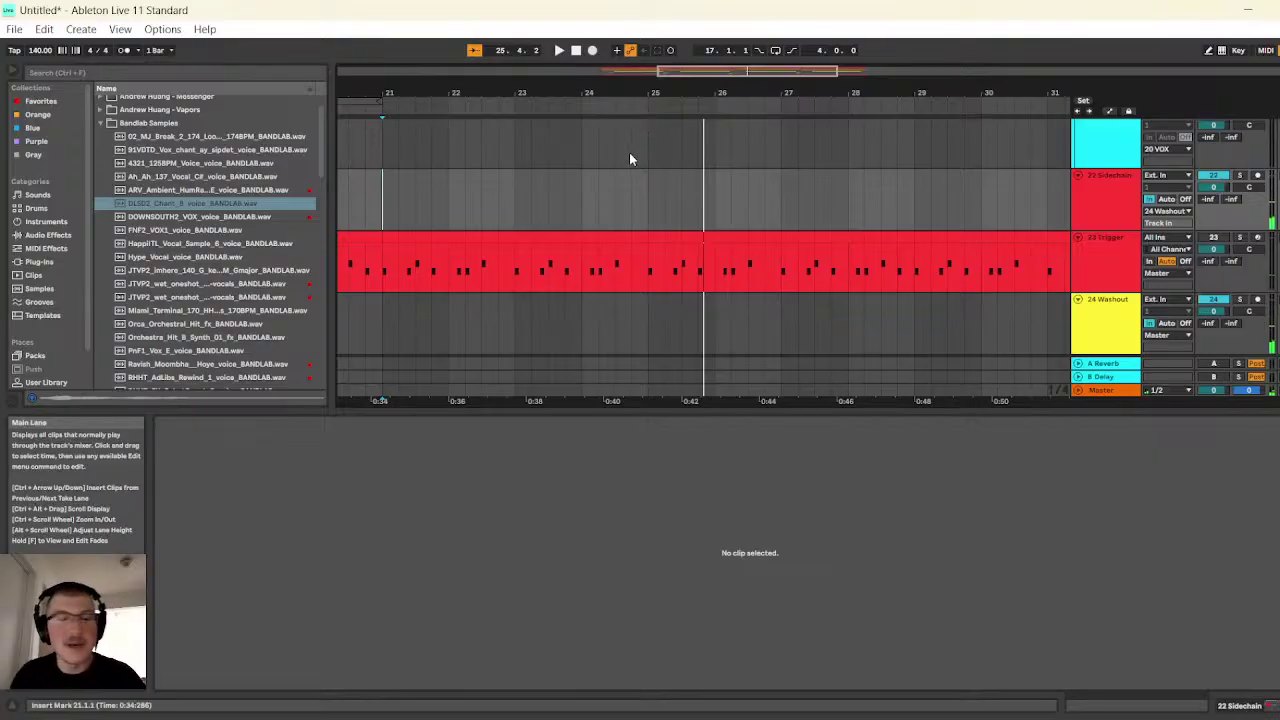
pyautogui.scroll(10, 620, 178)
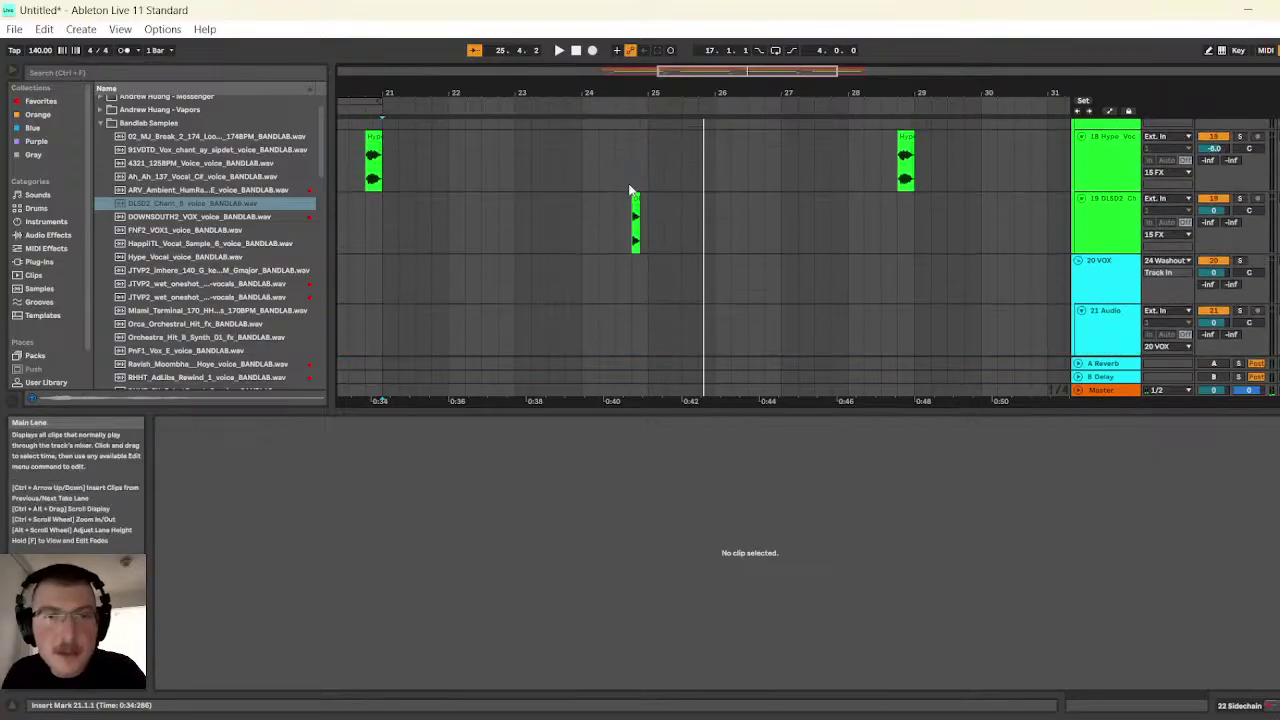
pyautogui.scroll(10, 624, 193)
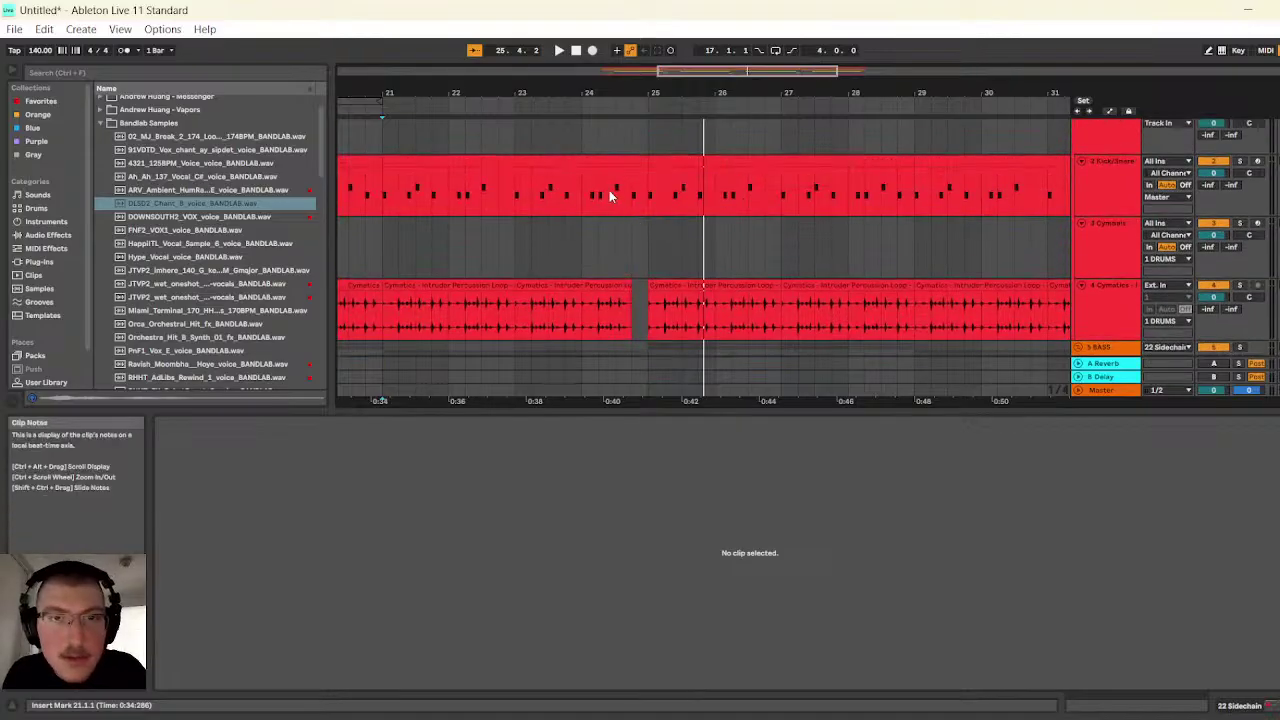
pyautogui.click(560, 51)
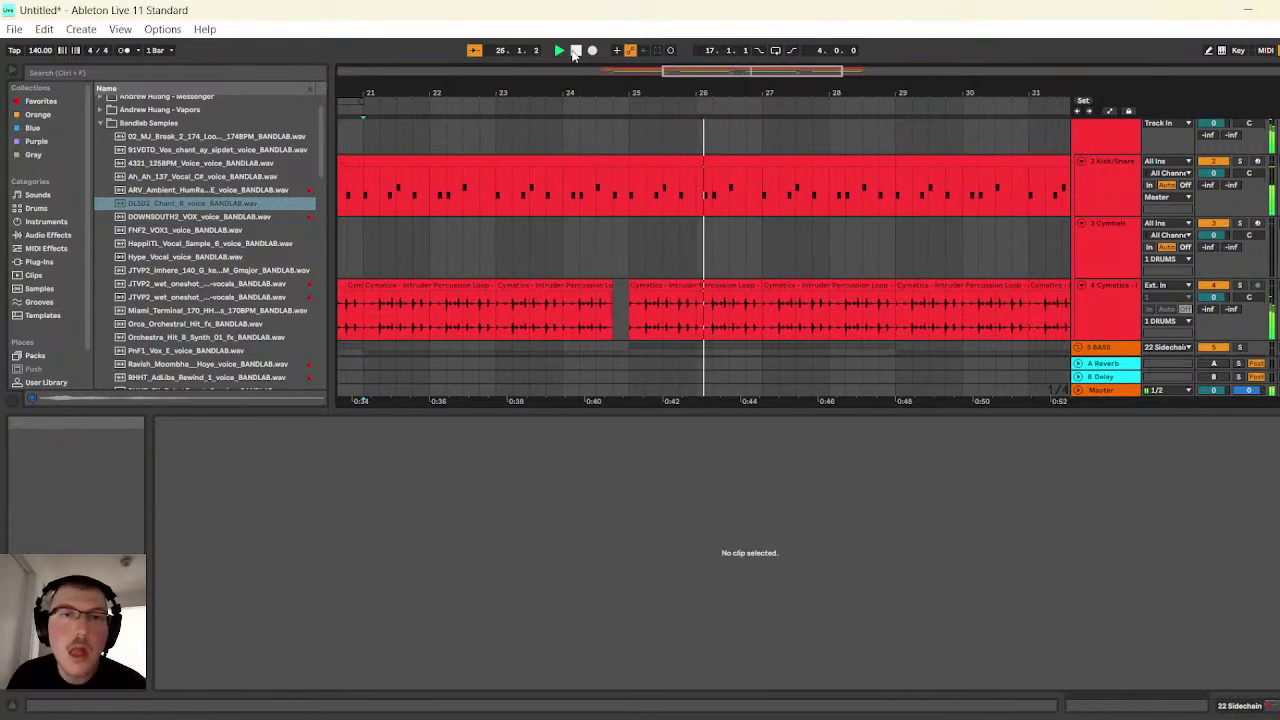
pyautogui.press('space')
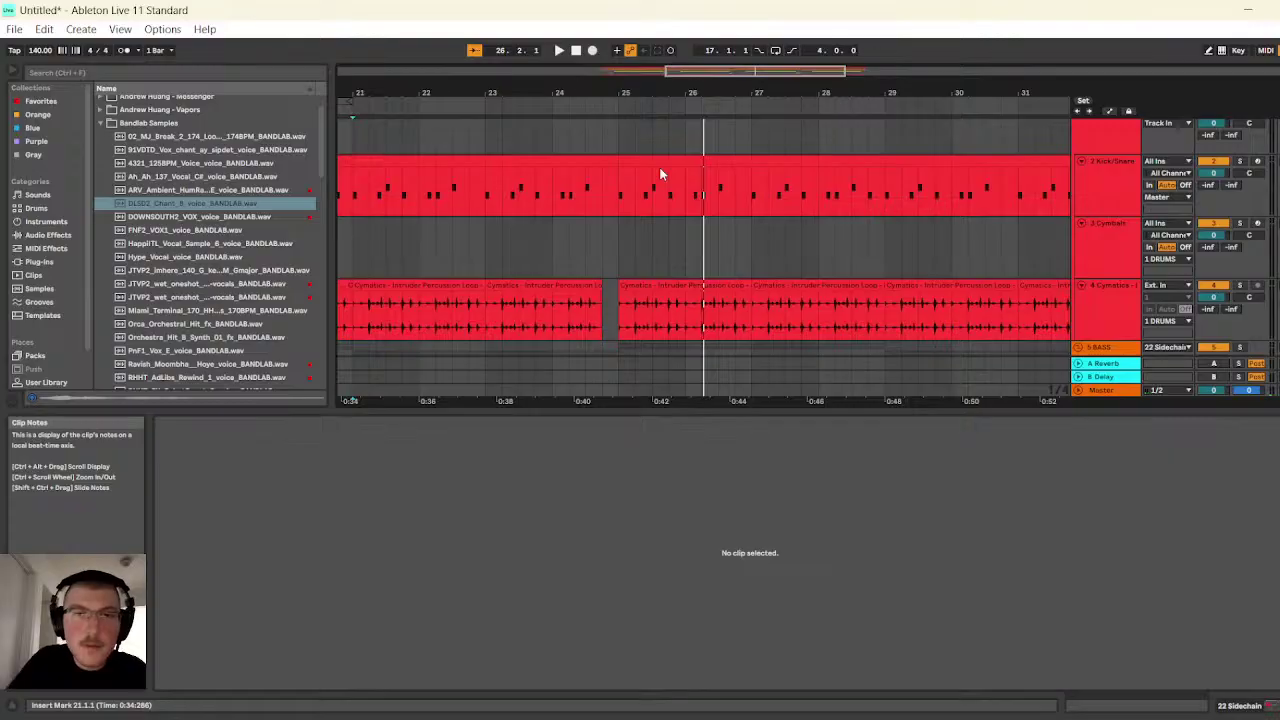
# - Enlarge the arrangement area and examine the bass, FX, VOX and sidechain tracks around bar 25
pyautogui.scroll(-3, 659, 174)
pyautogui.scroll(-2, 787, 151)
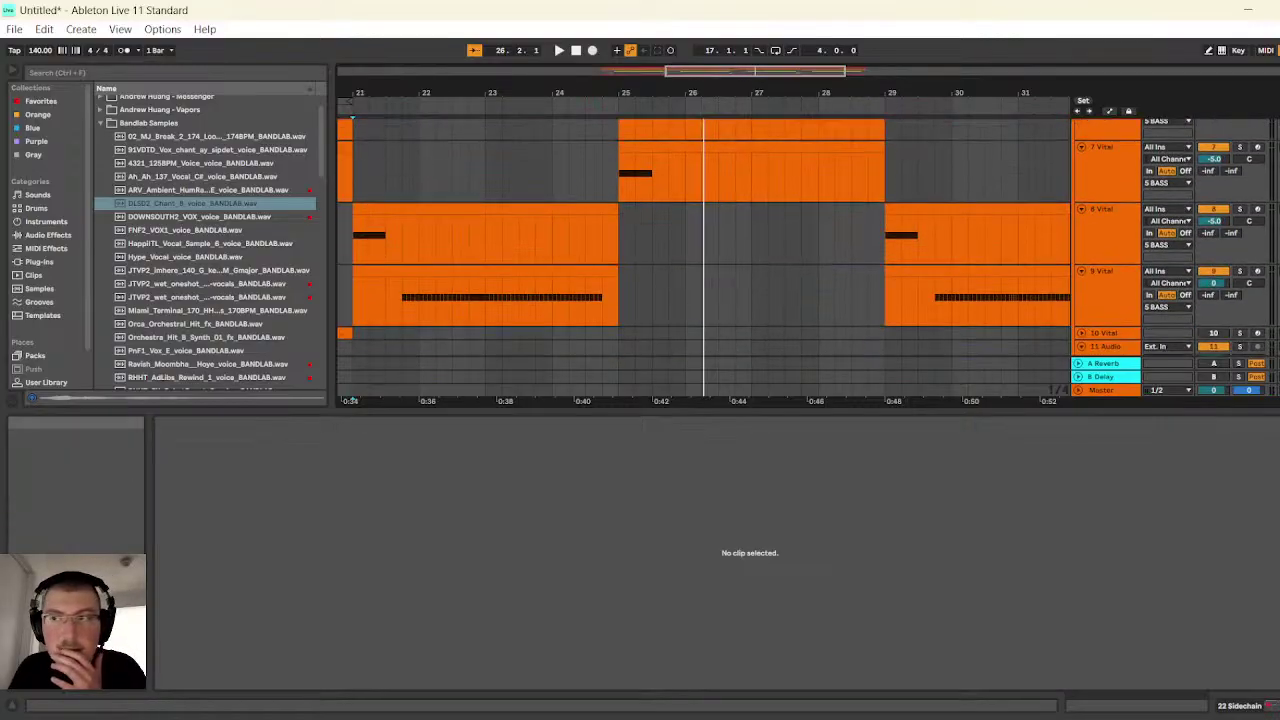
pyautogui.scroll(-1, 997, 270)
pyautogui.scroll(-2, 997, 270)
pyautogui.scroll(-3, 898, 380)
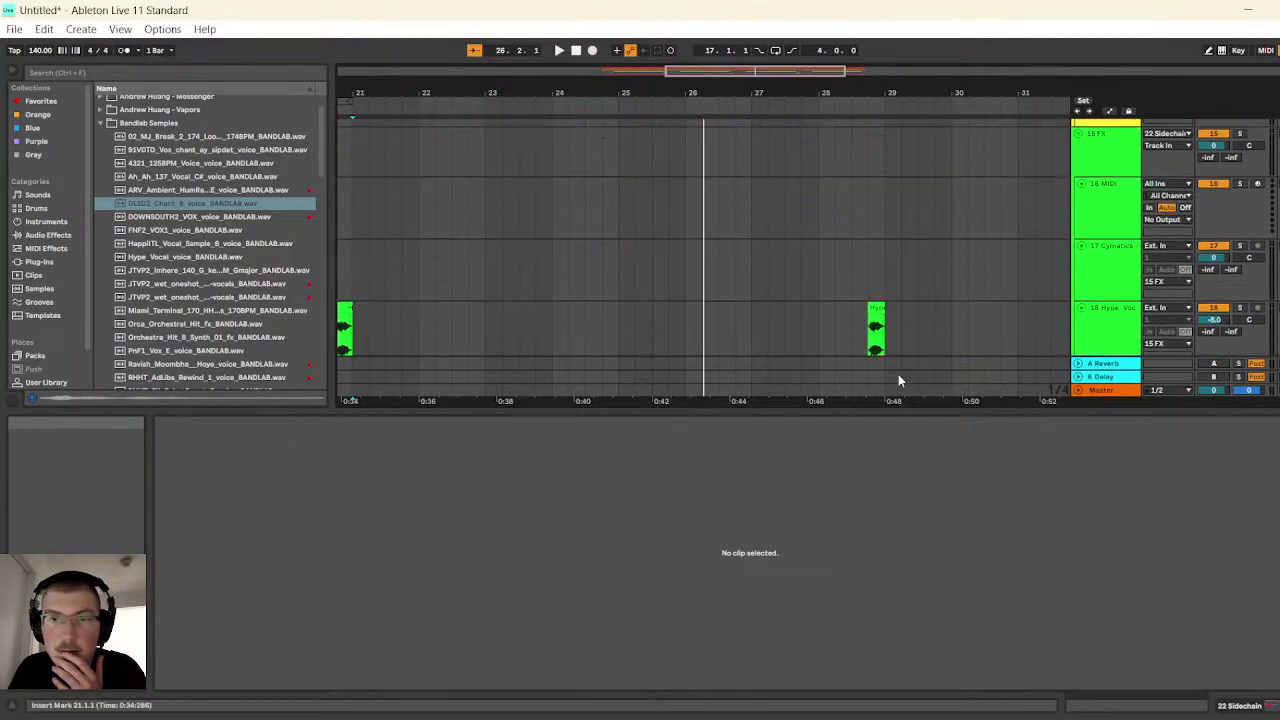
pyautogui.moveTo(815, 422); pyautogui.dragTo(821, 585)
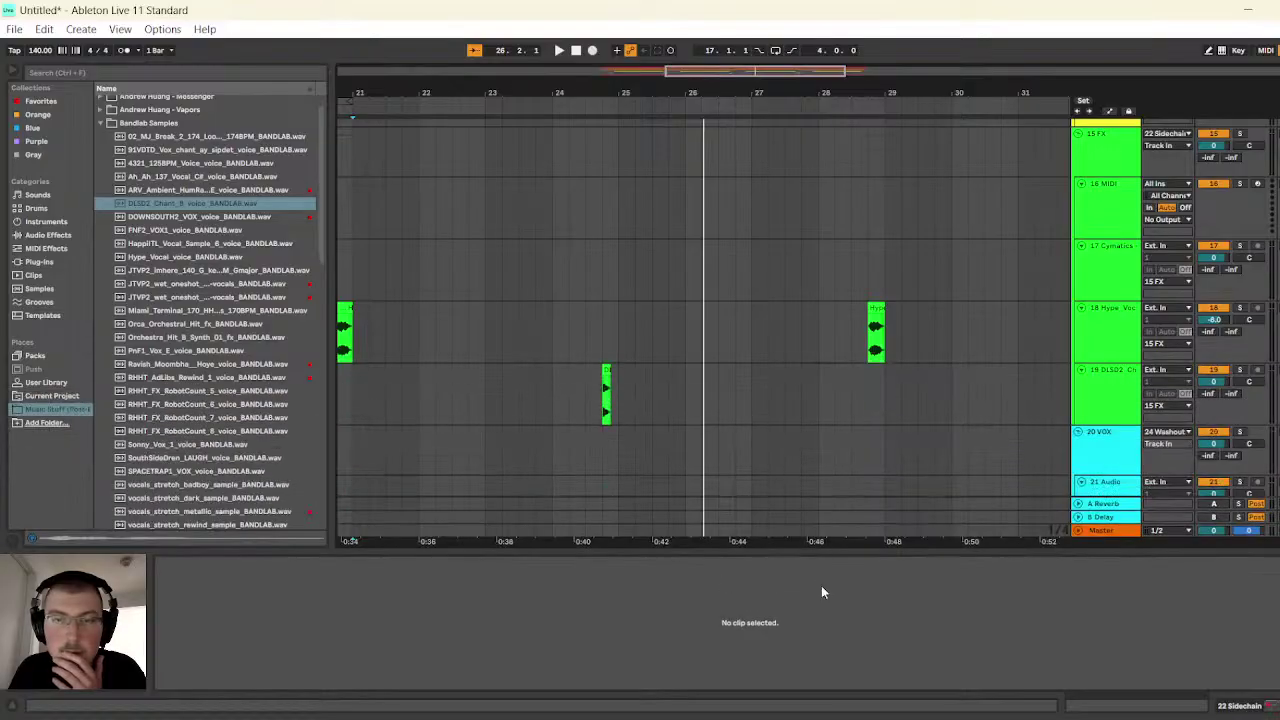
pyautogui.scroll(-4, 697, 249)
pyautogui.scroll(-1, 692, 325)
pyautogui.scroll(2, 1059, 279)
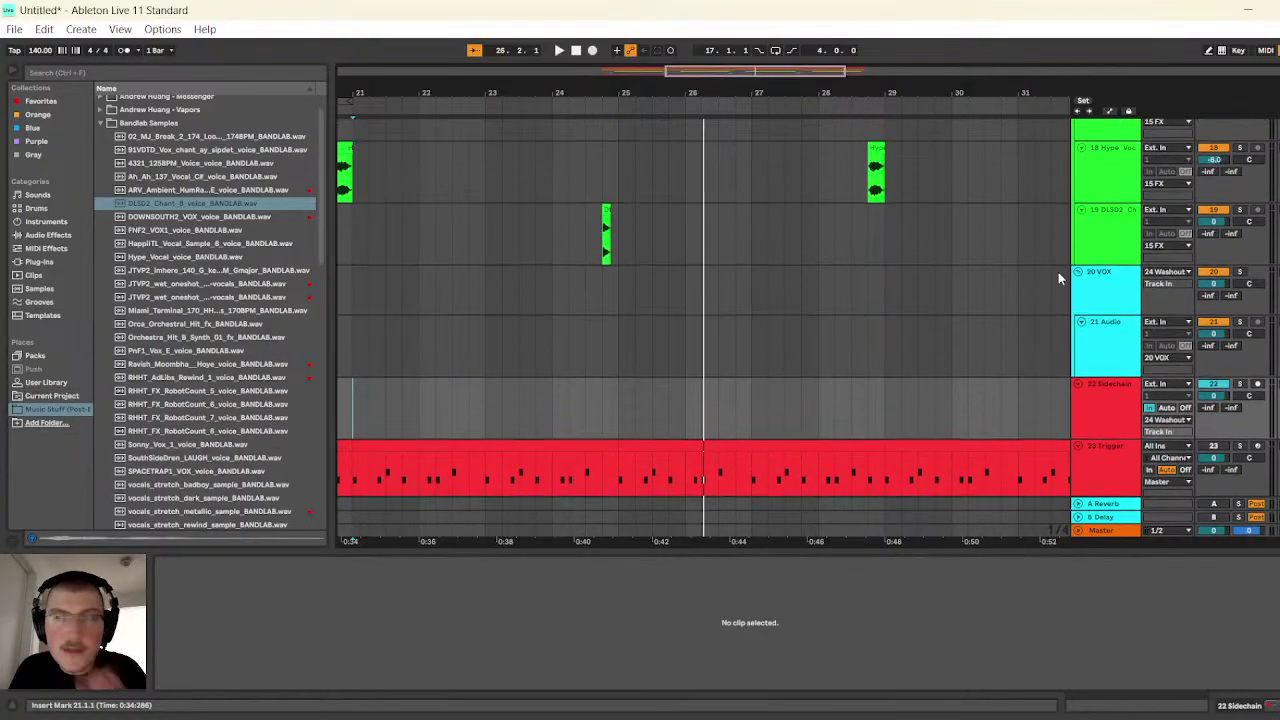
# - Extend the Intruder Percussion Loop clip before bar 25 so it ends at 25.1.1, and play the transition
pyautogui.scroll(15, 604, 210)
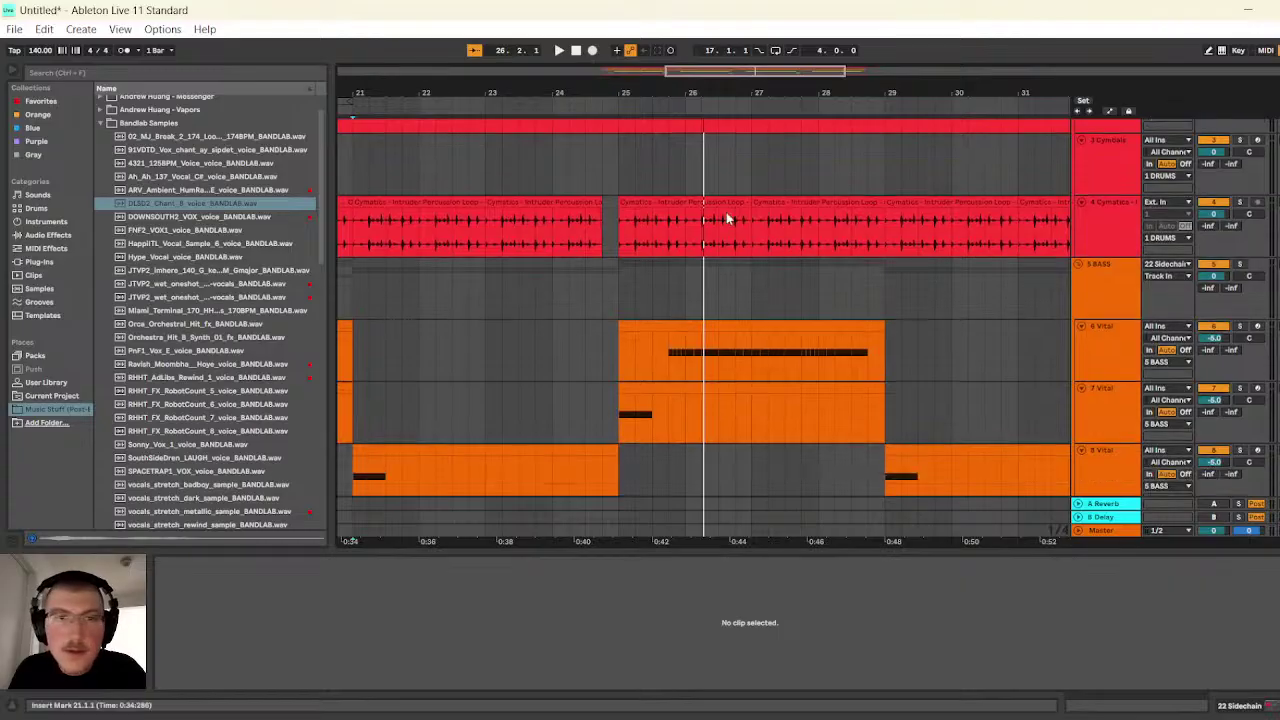
pyautogui.click(612, 218)
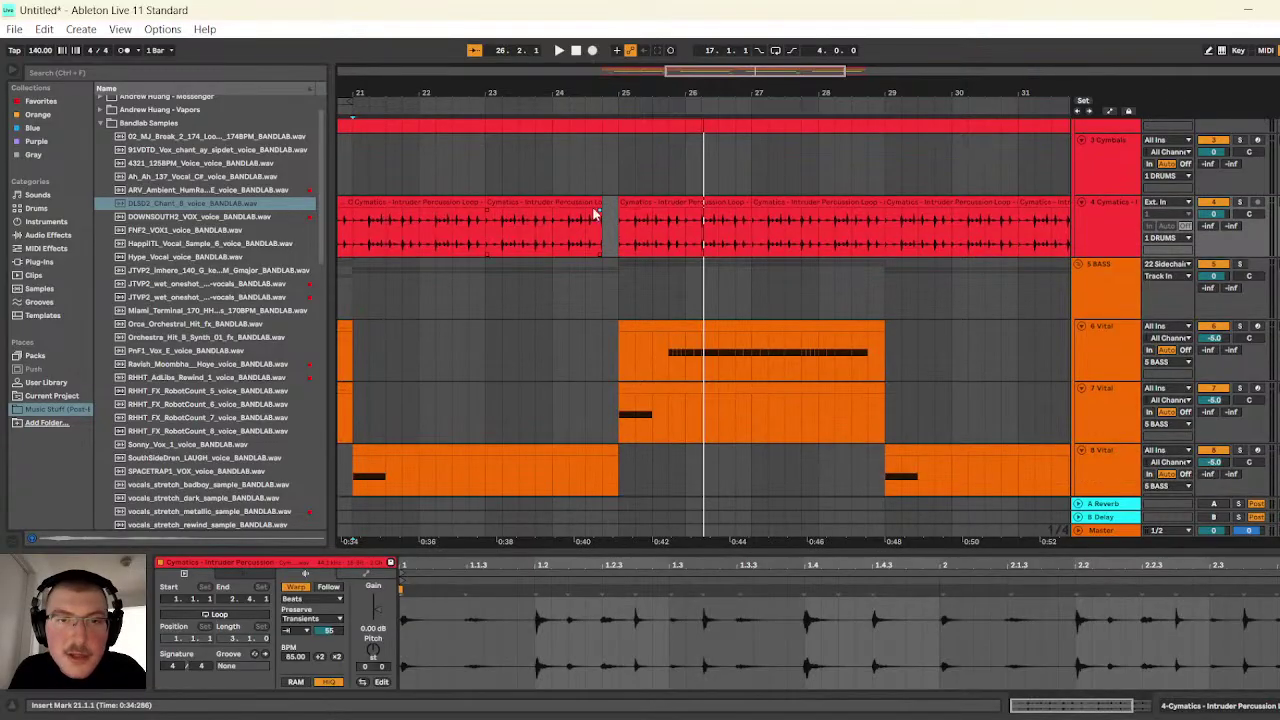
pyautogui.moveTo(604, 205); pyautogui.dragTo(618, 205)
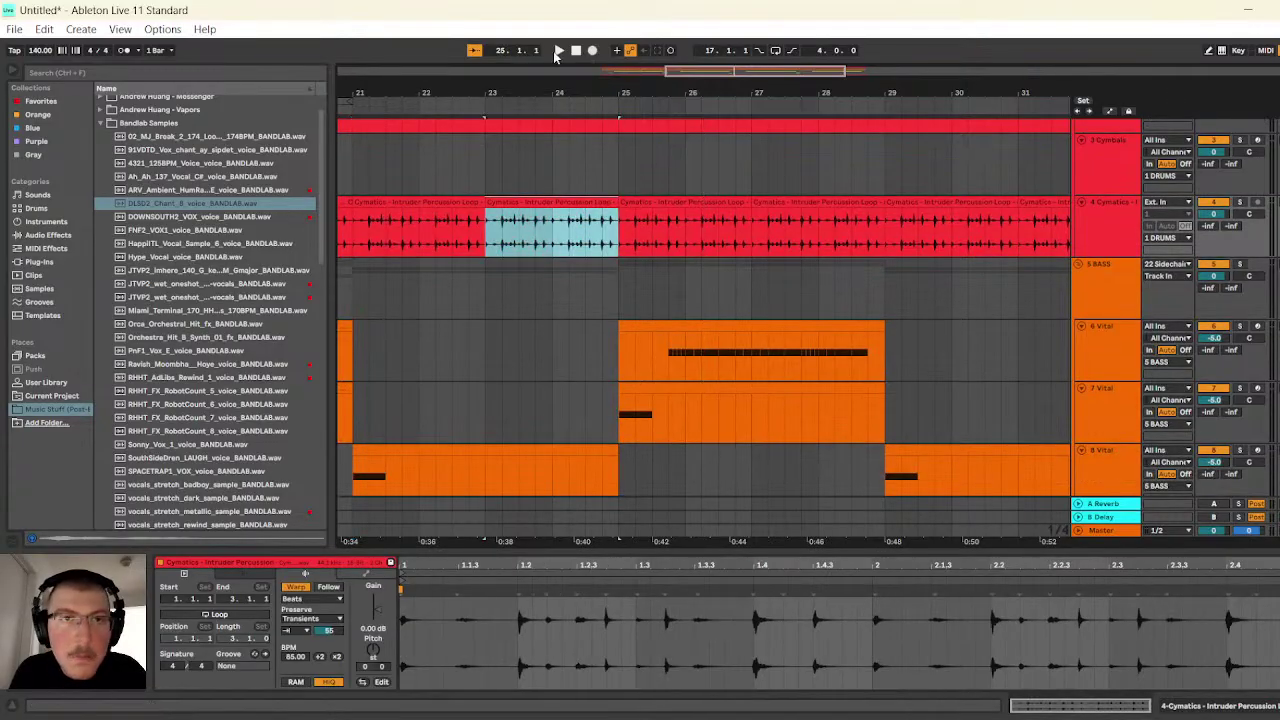
pyautogui.click(559, 51)
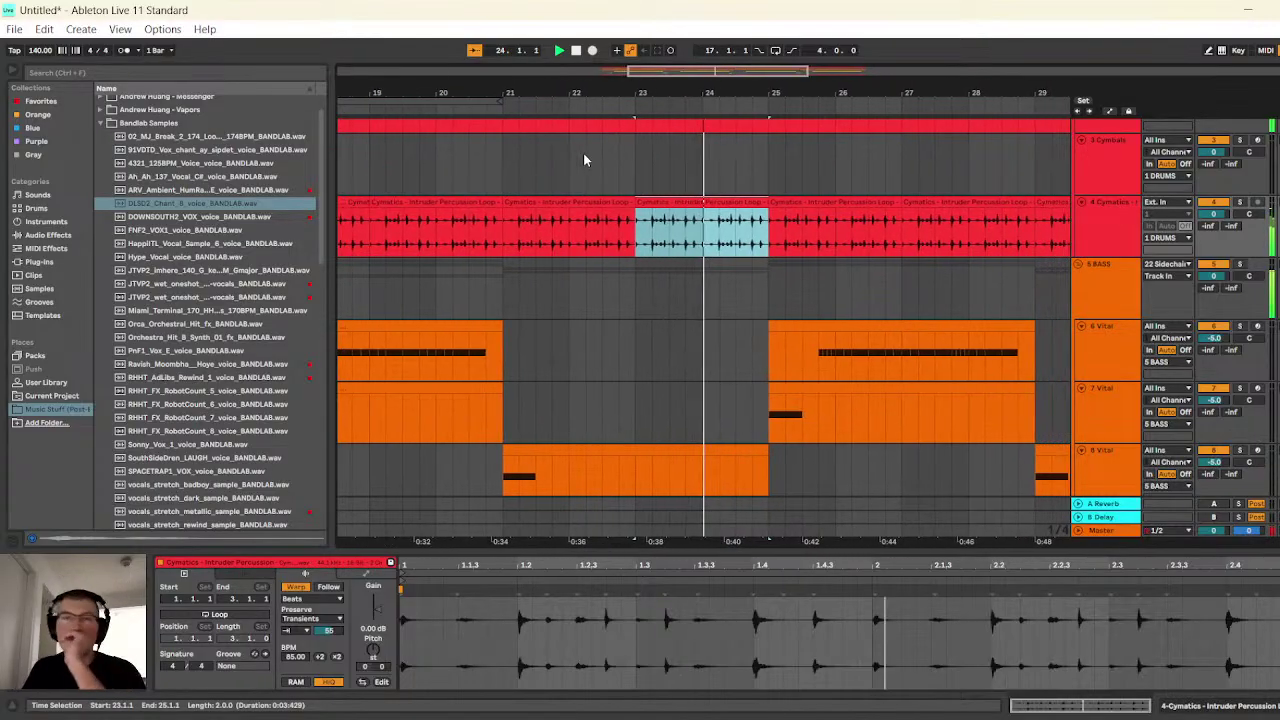
pyautogui.click(576, 51)
# - Play the drop from bar 17 past bar 29 and look over the drum and bass tracks
pyautogui.moveTo(703, 77); pyautogui.dragTo(680, 52)
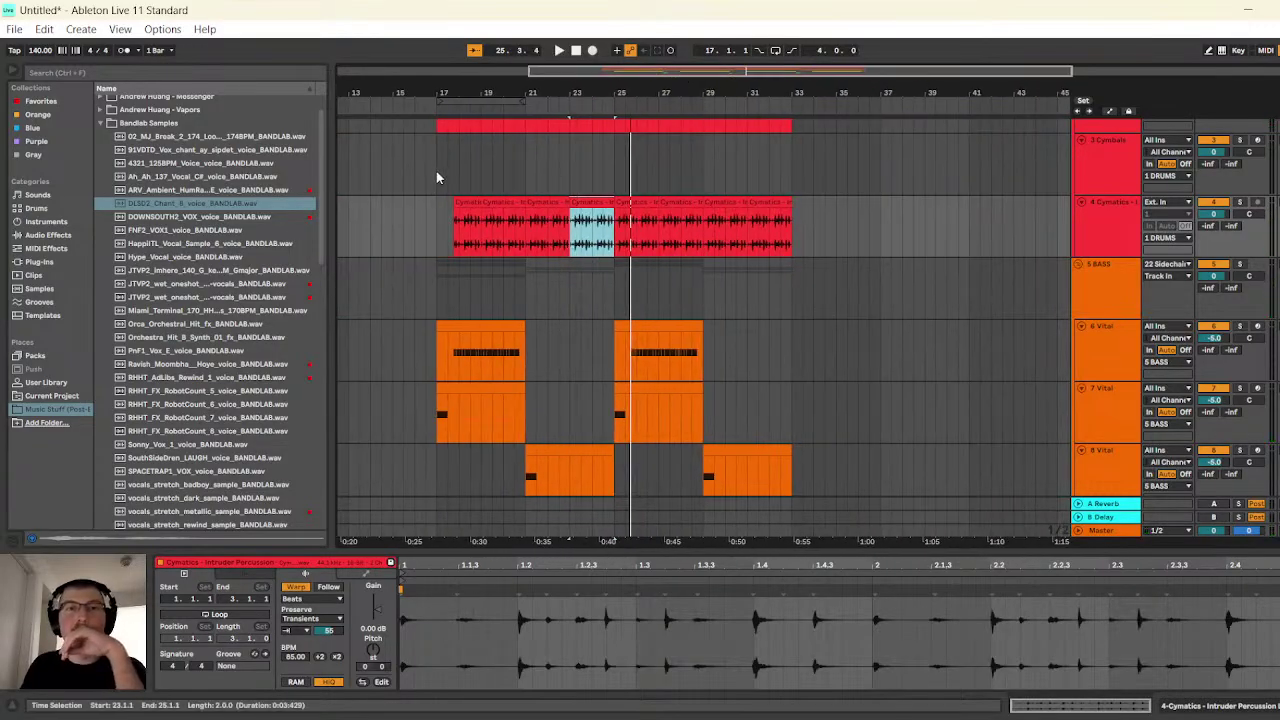
pyautogui.click(437, 177)
pyautogui.click(559, 50)
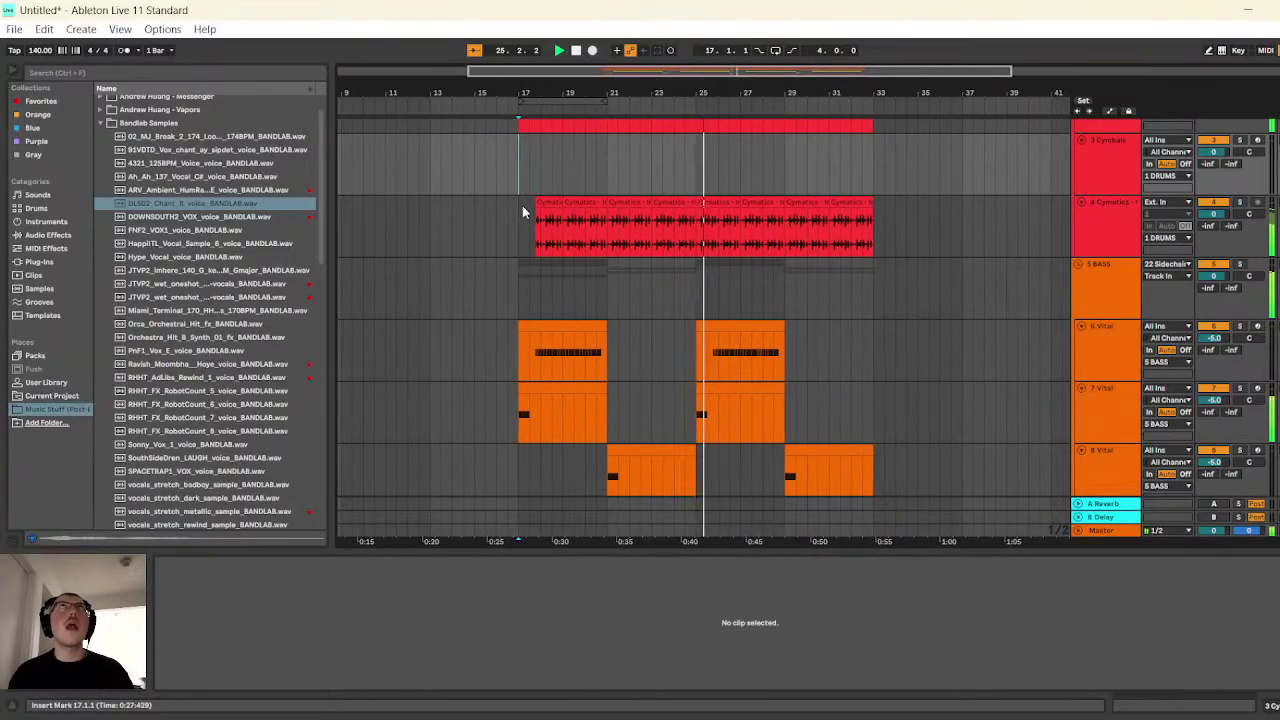
pyautogui.click(577, 50)
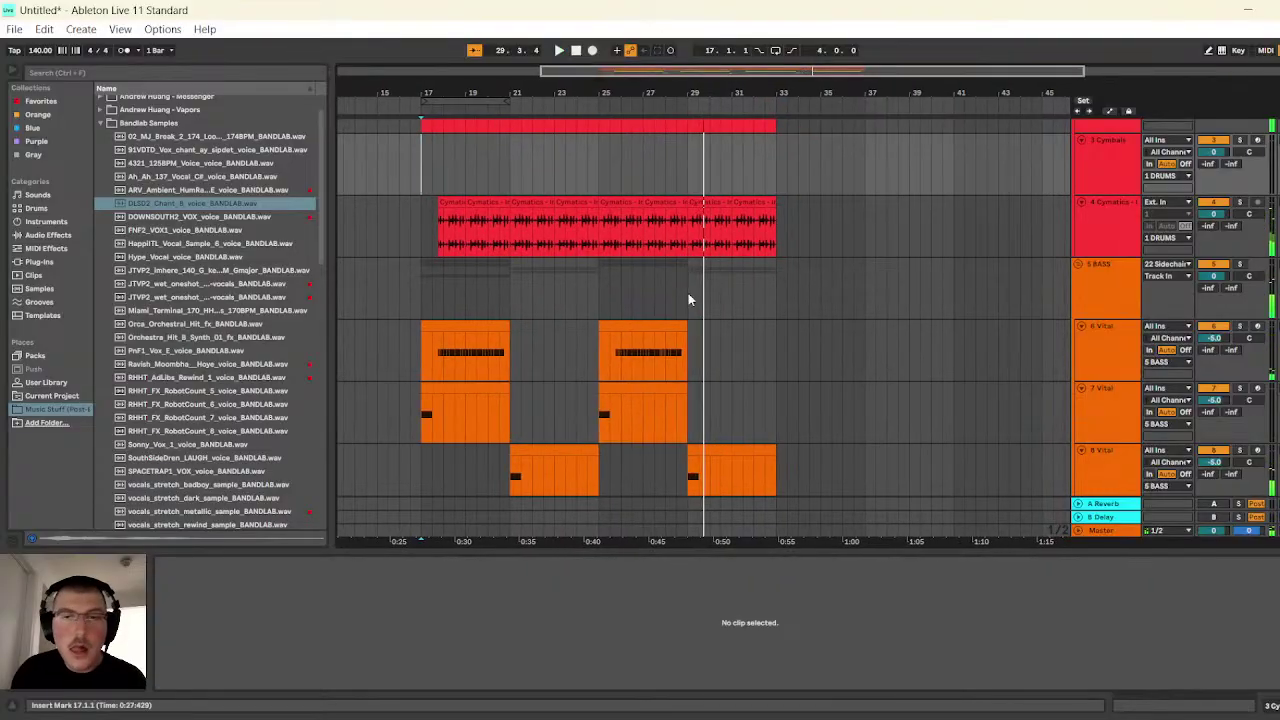
pyautogui.scroll(2, 688, 297)
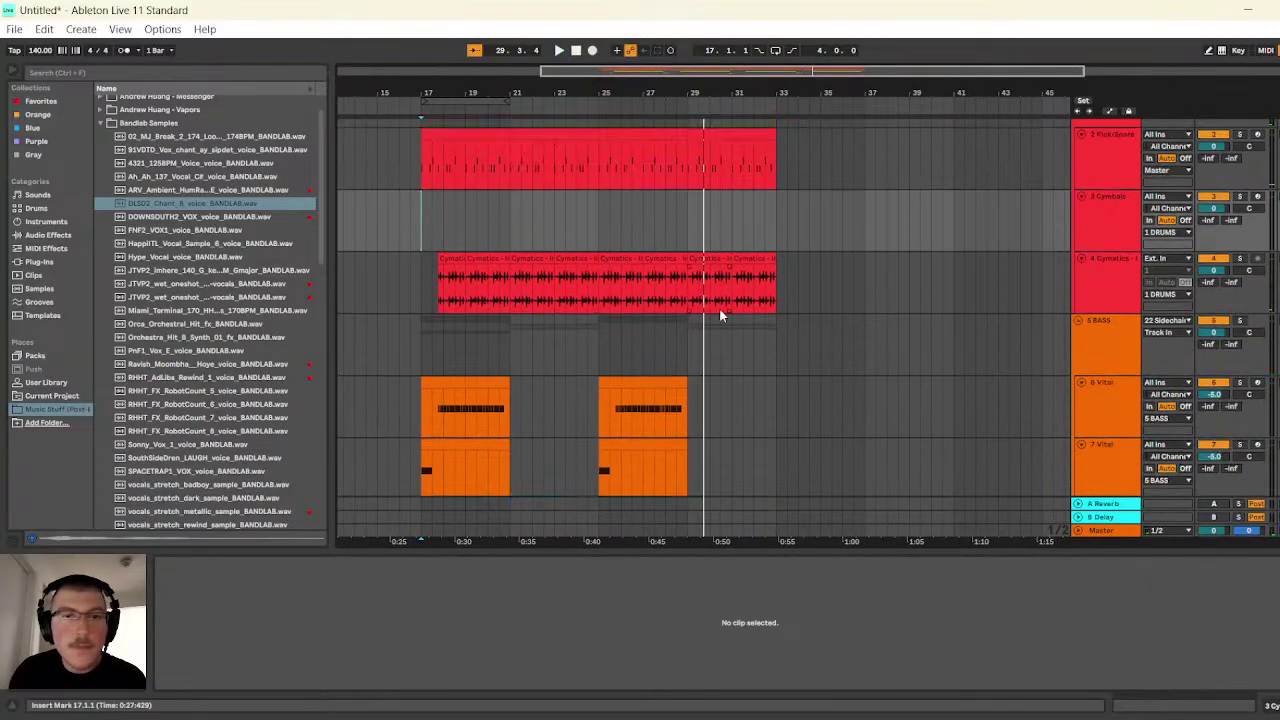
pyautogui.scroll(-6, 719, 313)
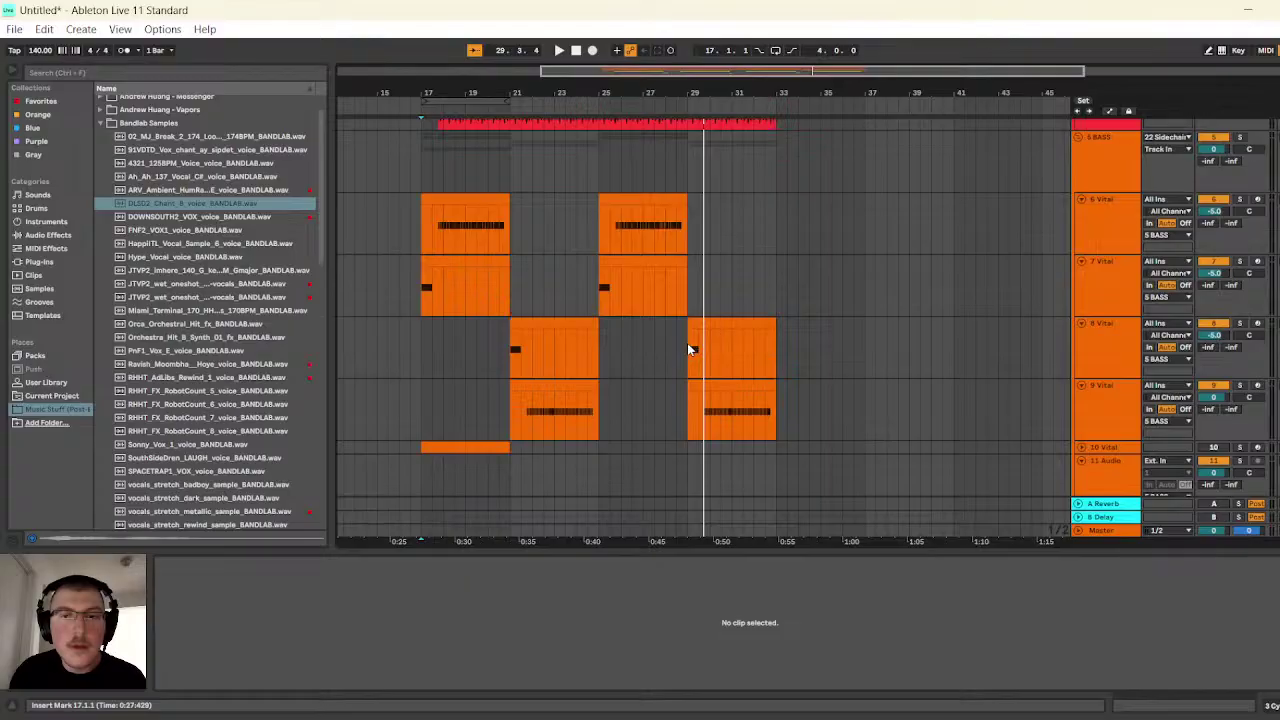
pyautogui.scroll(-1, 747, 250)
pyautogui.scroll(3, 782, 266)
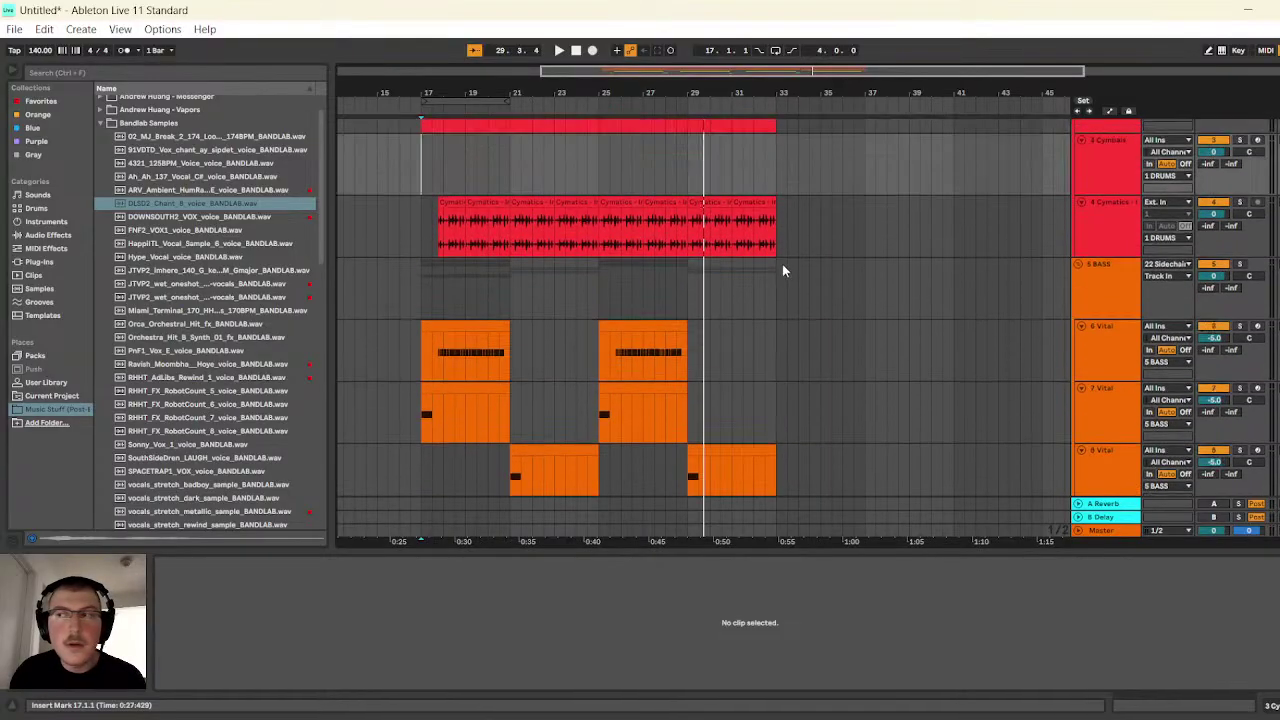
pyautogui.scroll(4, 782, 264)
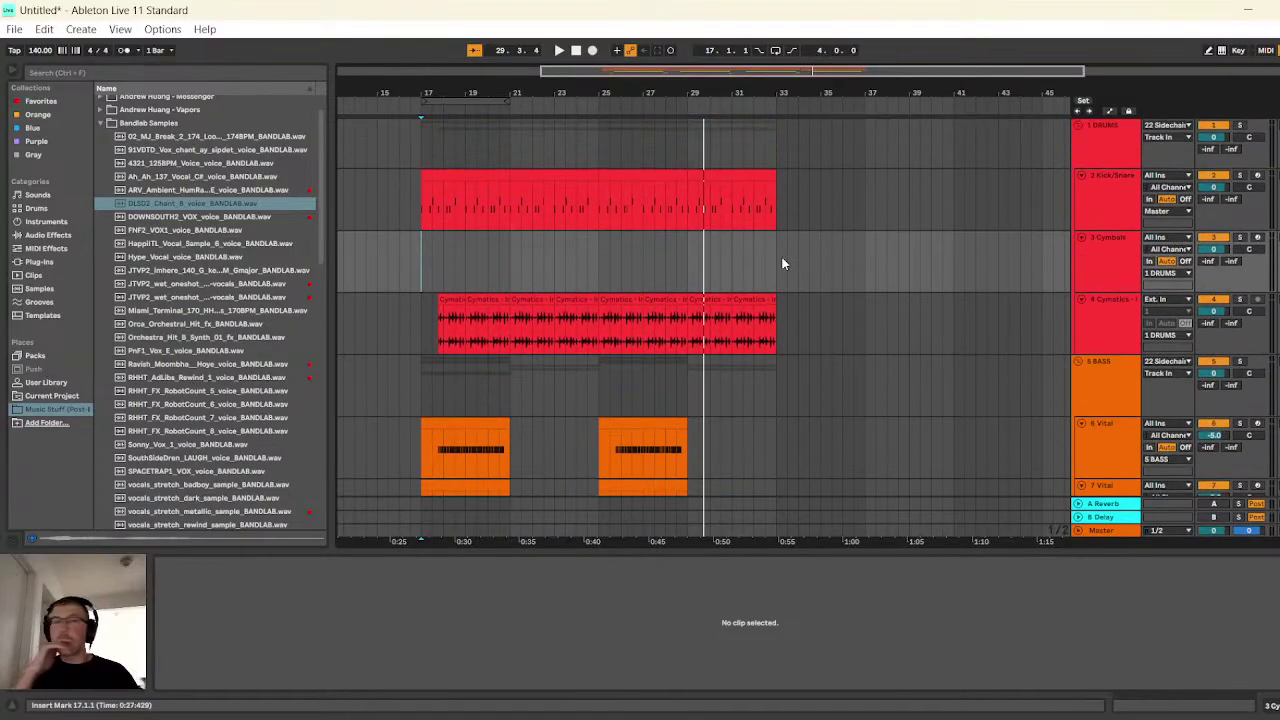
# - Show the 3 Cymbals track's Drum Rack and open the Hihats - Closed samples of the Cymatics - Hydra Drum Kit
pyautogui.click(1106, 260)
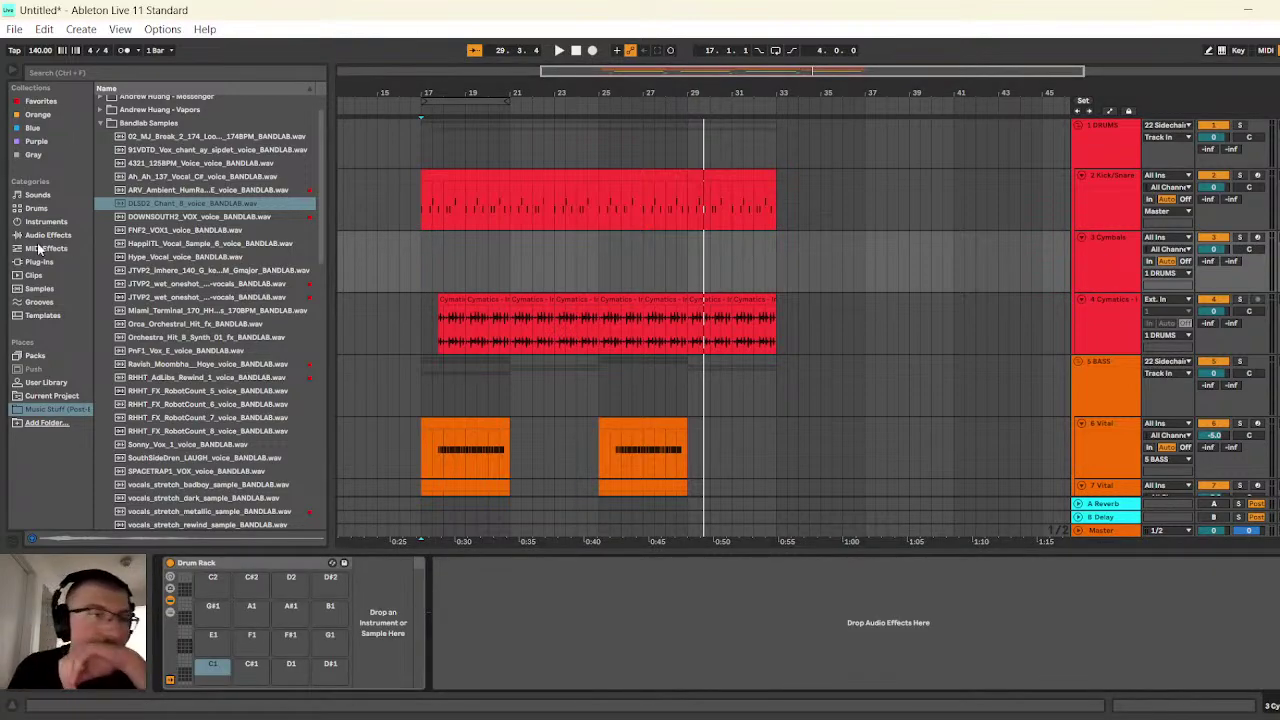
pyautogui.click(103, 126)
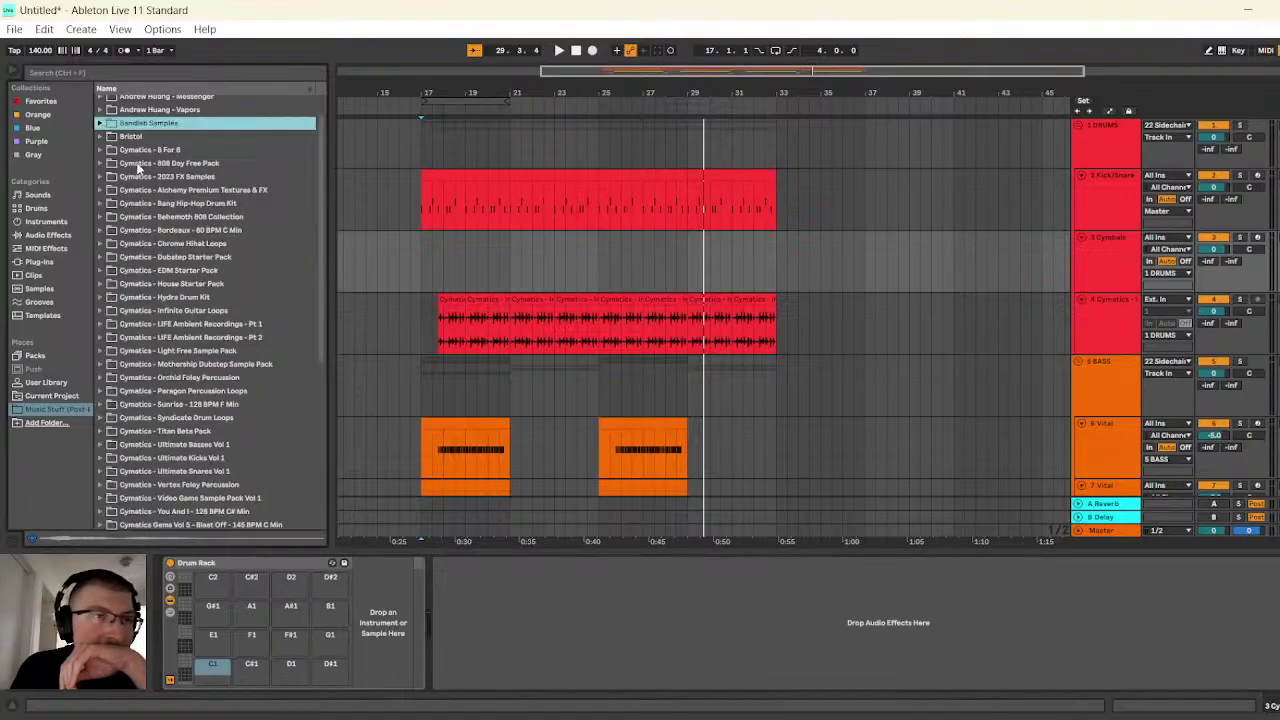
pyautogui.scroll(1, 142, 174)
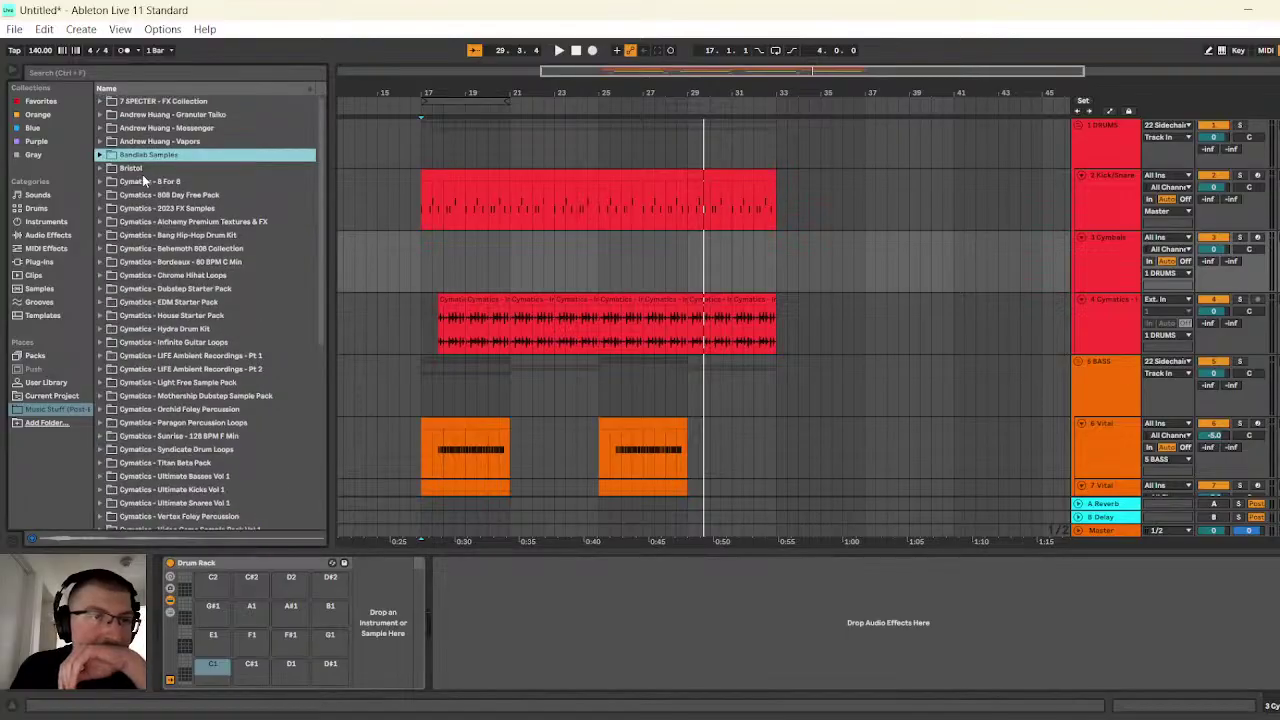
pyautogui.click(101, 330)
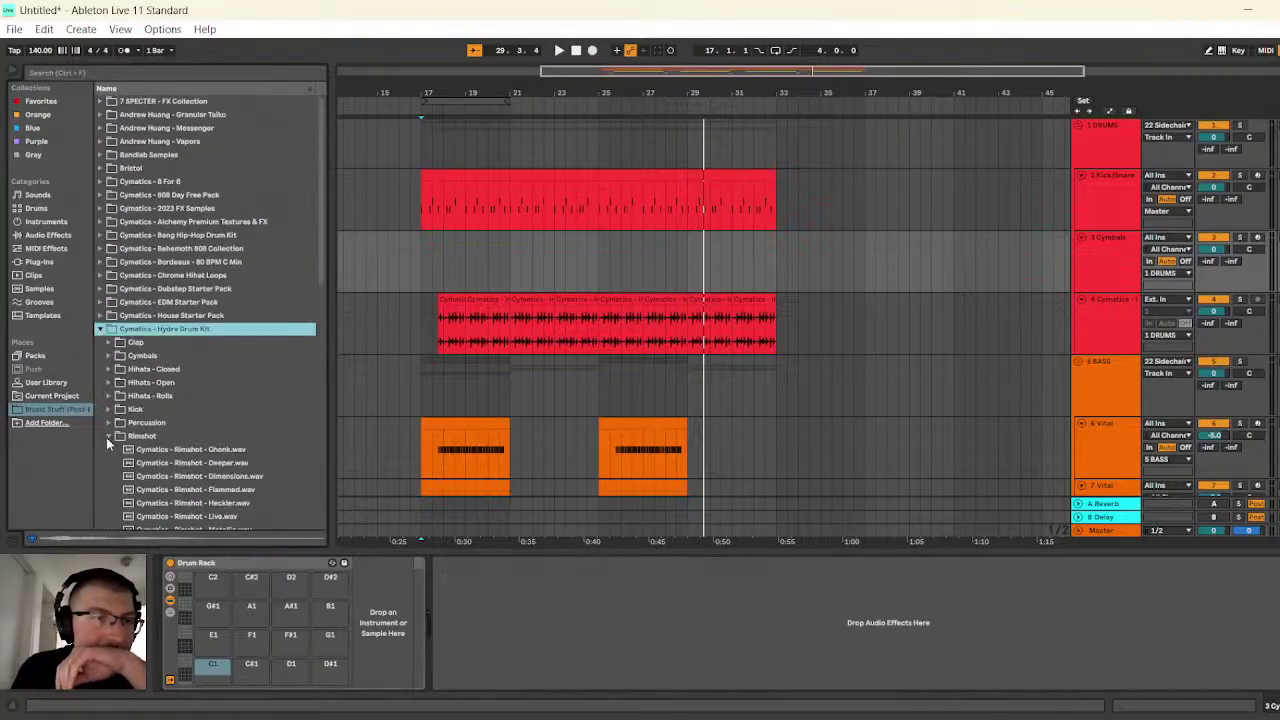
pyautogui.click(106, 437)
pyautogui.click(112, 369)
pyautogui.press('Down')
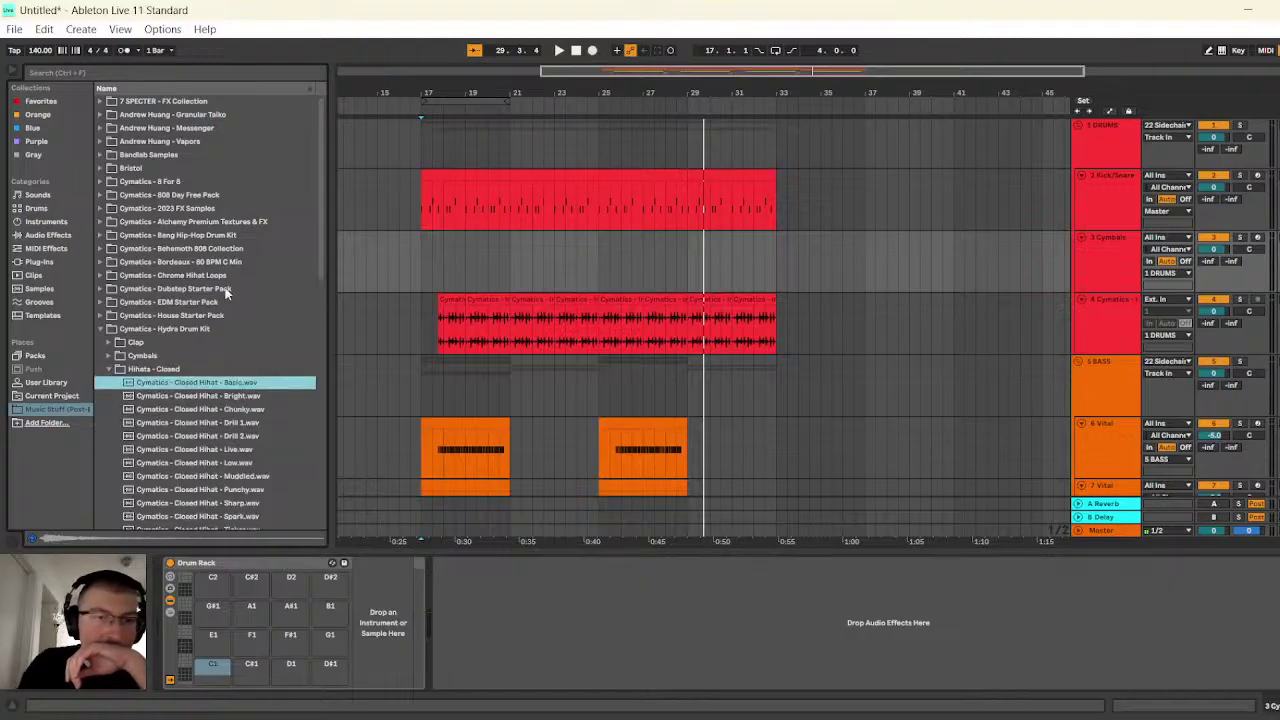
# - Audition and compare the closed hihat samples from Bright through Punchy
pyautogui.click(231, 398)
pyautogui.click(231, 410)
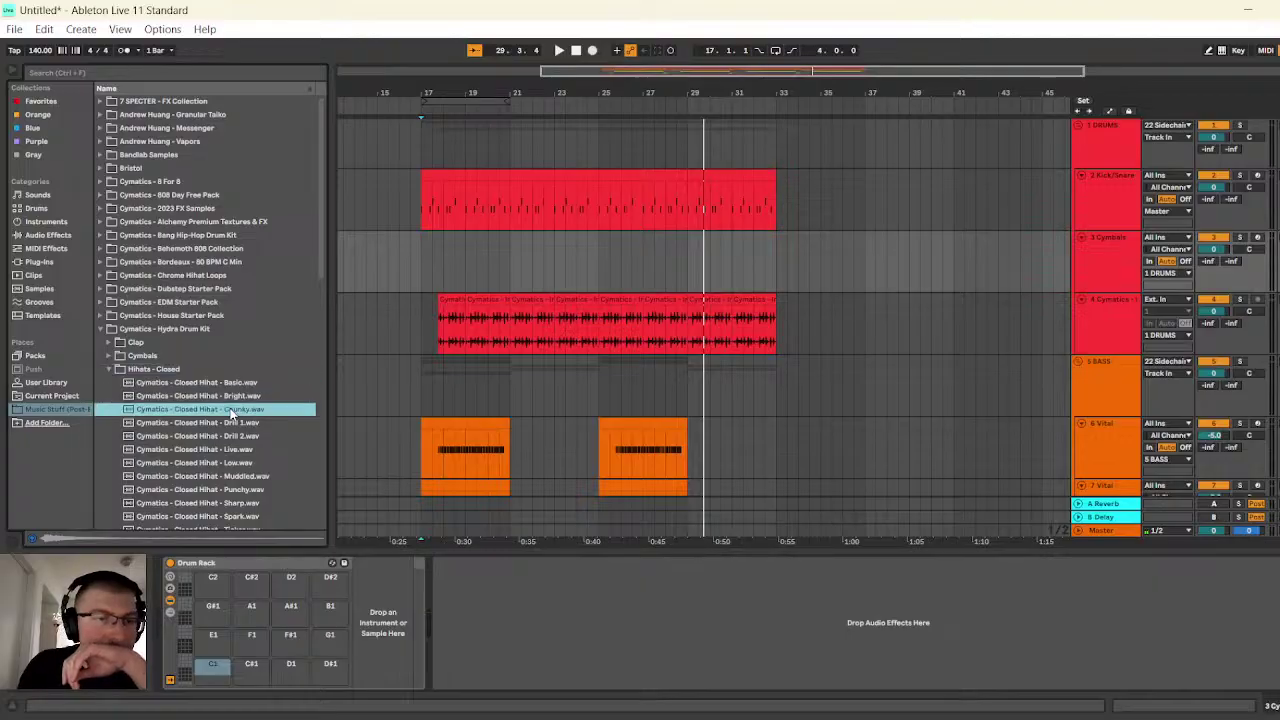
pyautogui.click(223, 397)
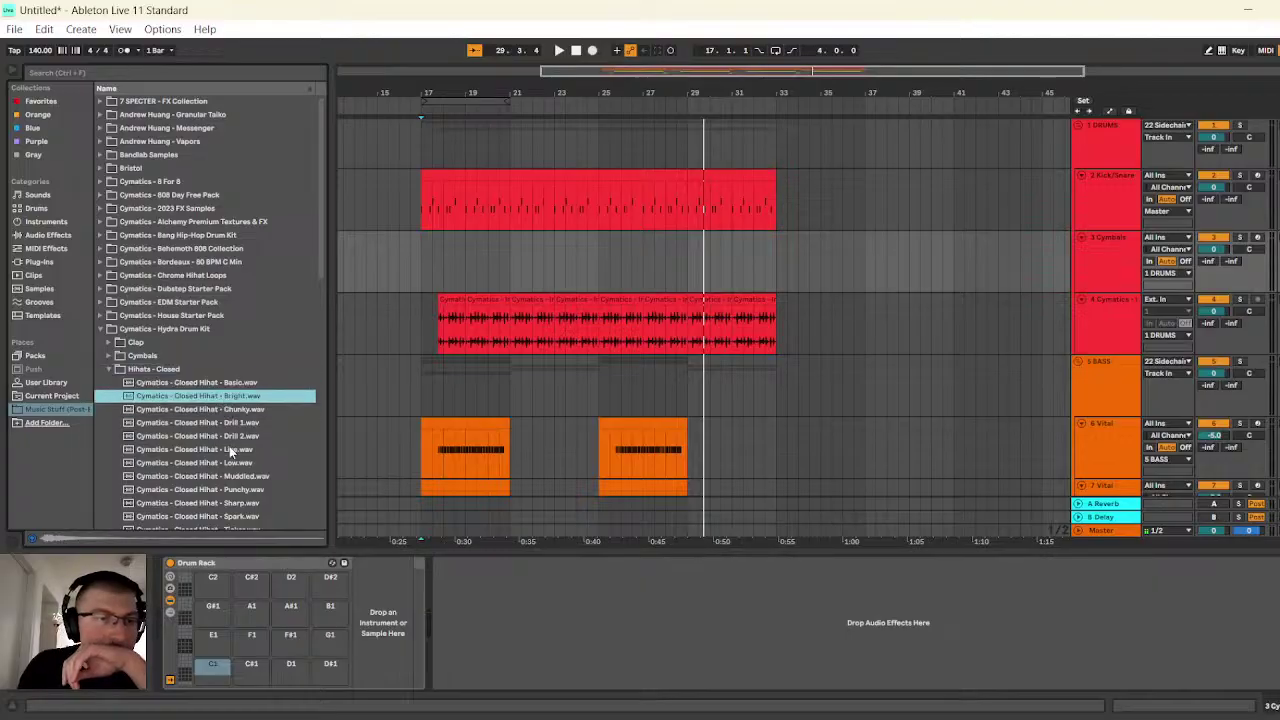
pyautogui.click(229, 464)
pyautogui.click(231, 410)
pyautogui.click(228, 464)
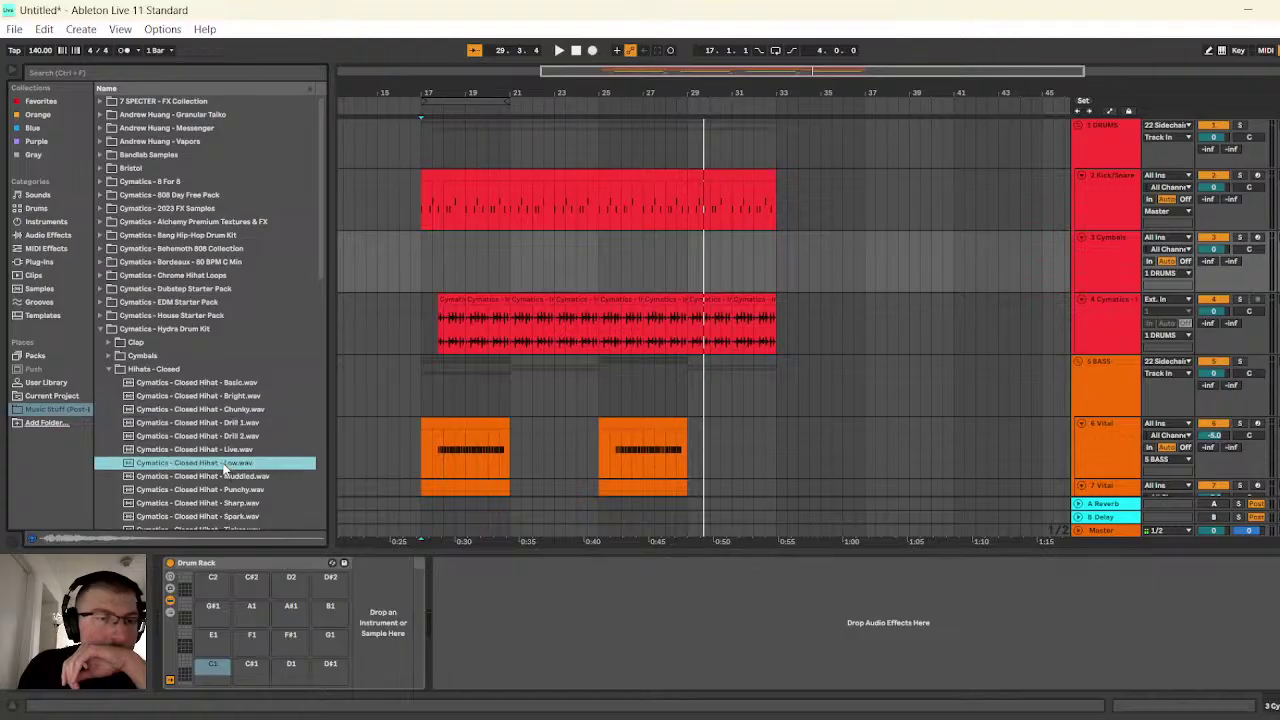
pyautogui.click(217, 414)
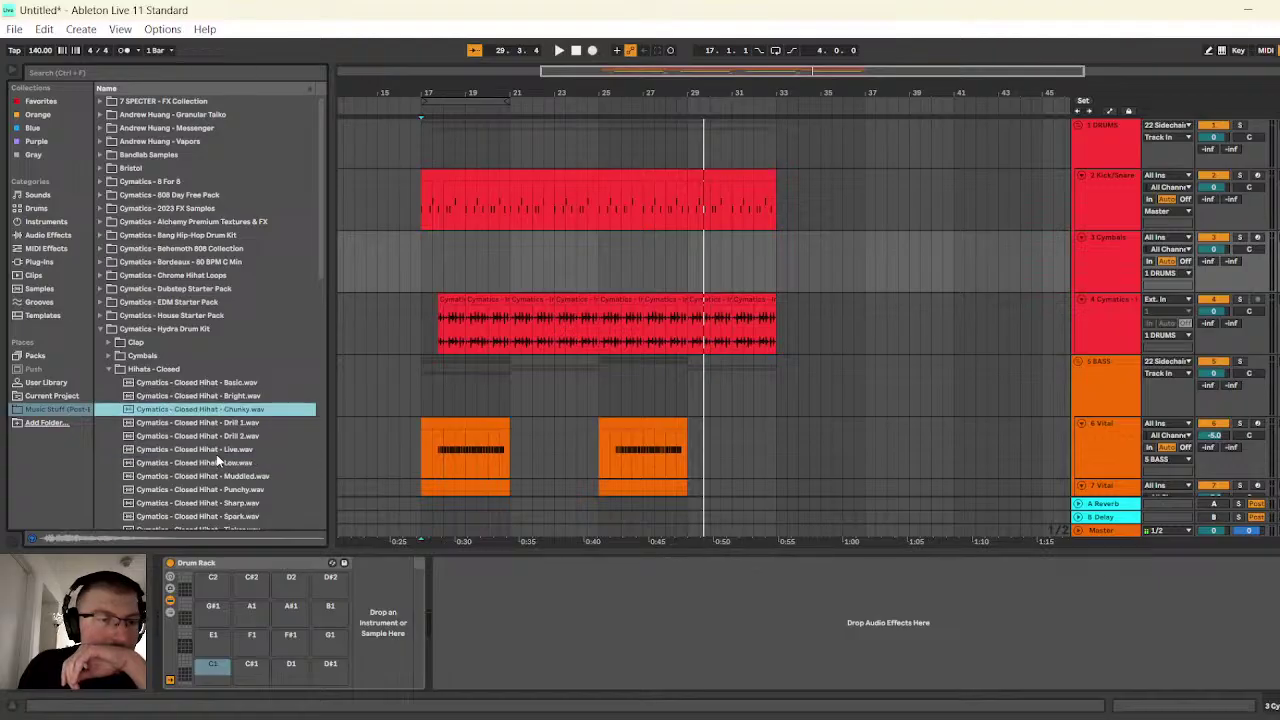
pyautogui.click(217, 458)
pyautogui.click(217, 449)
pyautogui.click(214, 436)
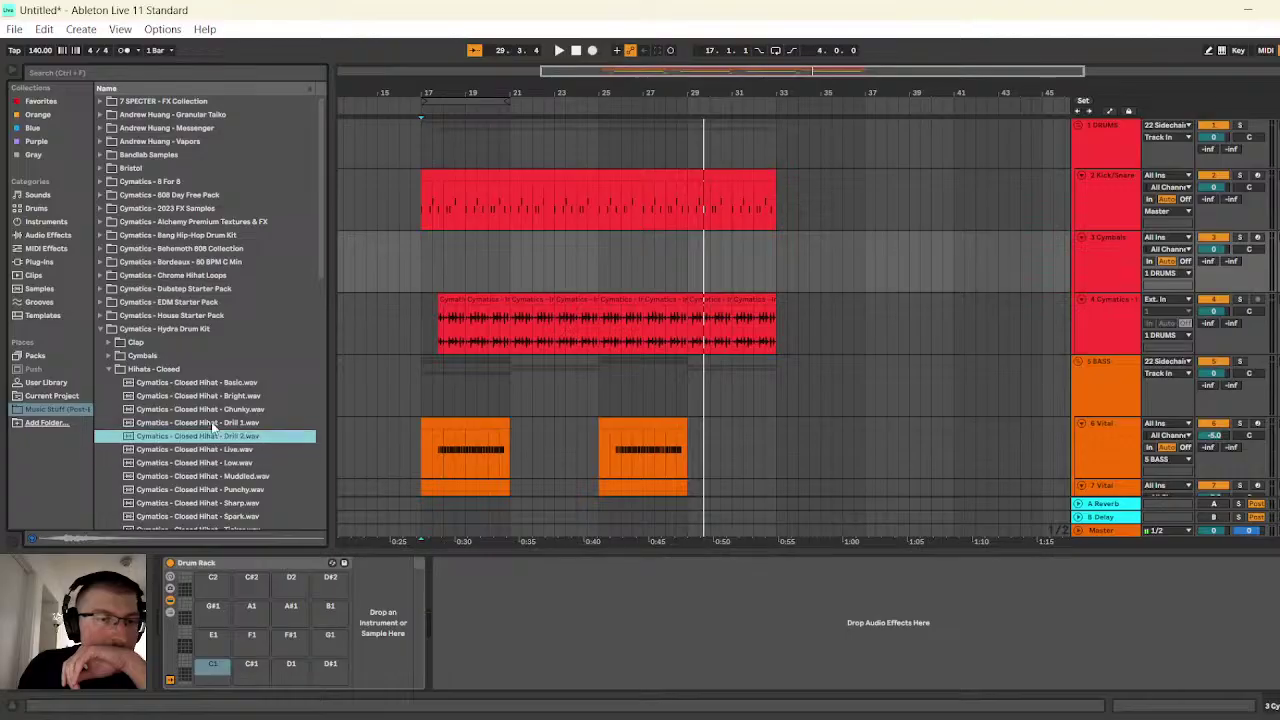
pyautogui.click(212, 423)
pyautogui.click(217, 476)
pyautogui.click(243, 491)
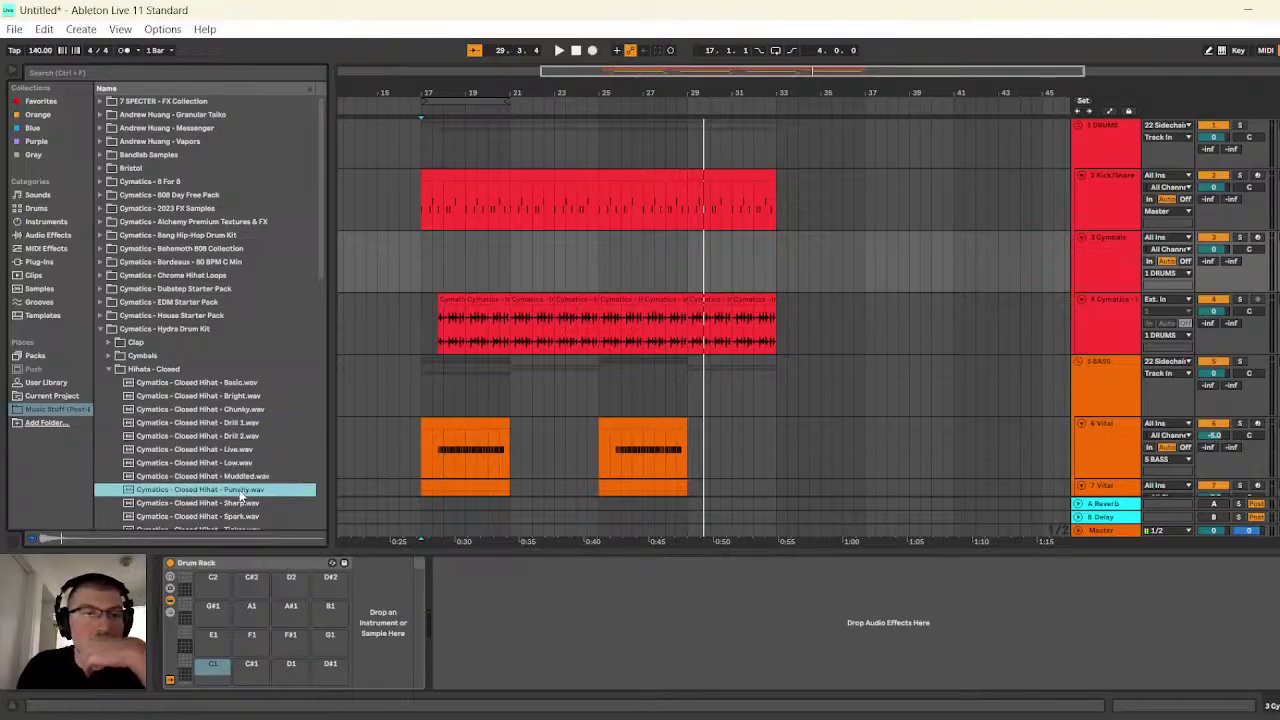
# - Compare the Bright and Punchy closed hihats and load Cymatics - Closed Hihat - Punchy onto the C1 drum pad
pyautogui.click(218, 396)
pyautogui.click(229, 492)
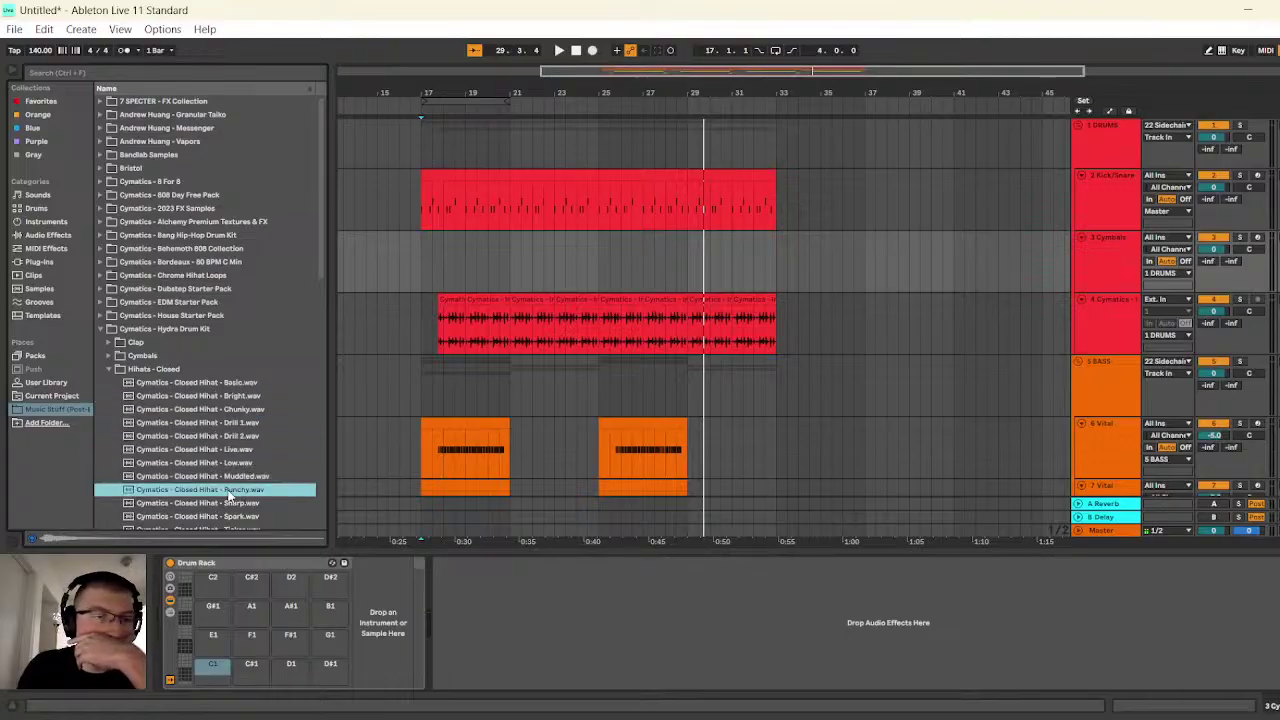
pyautogui.moveTo(227, 494); pyautogui.dragTo(213, 682)
# - Audition the Sharp, Spark and Ticker closed hihat samples
pyautogui.click(239, 503)
pyautogui.scroll(-3, 240, 510)
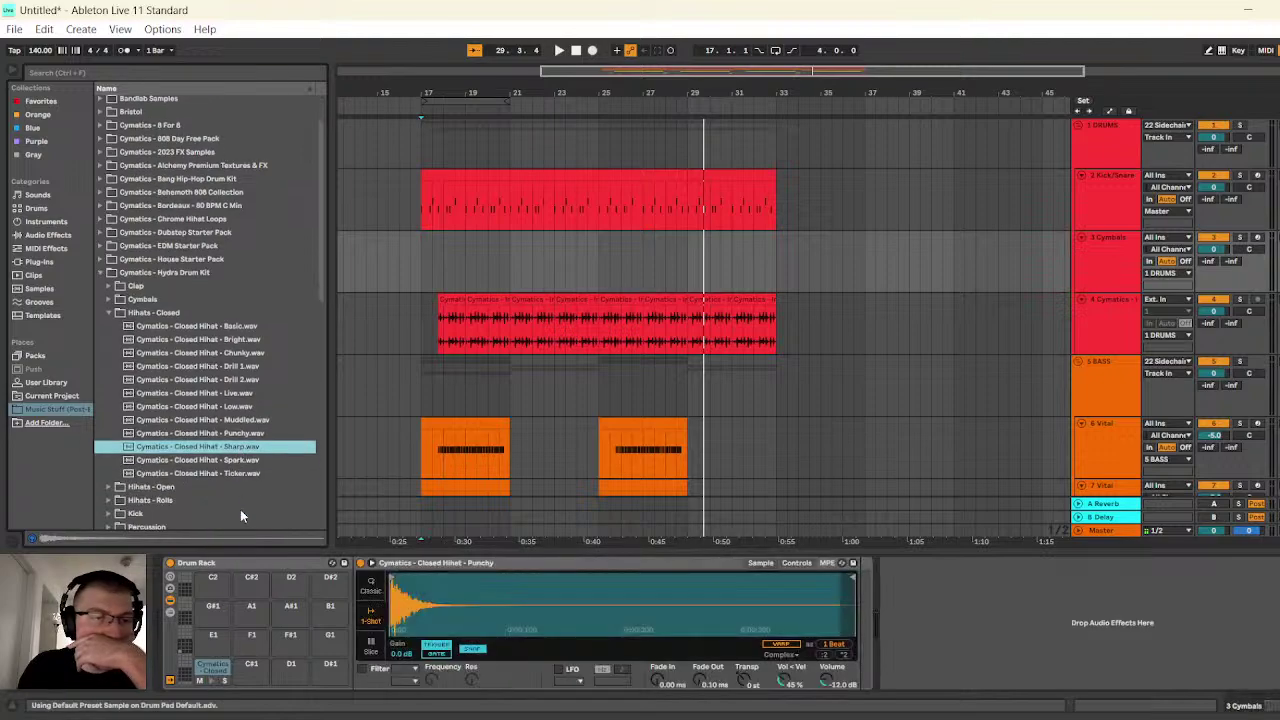
pyautogui.click(241, 460)
pyautogui.click(247, 473)
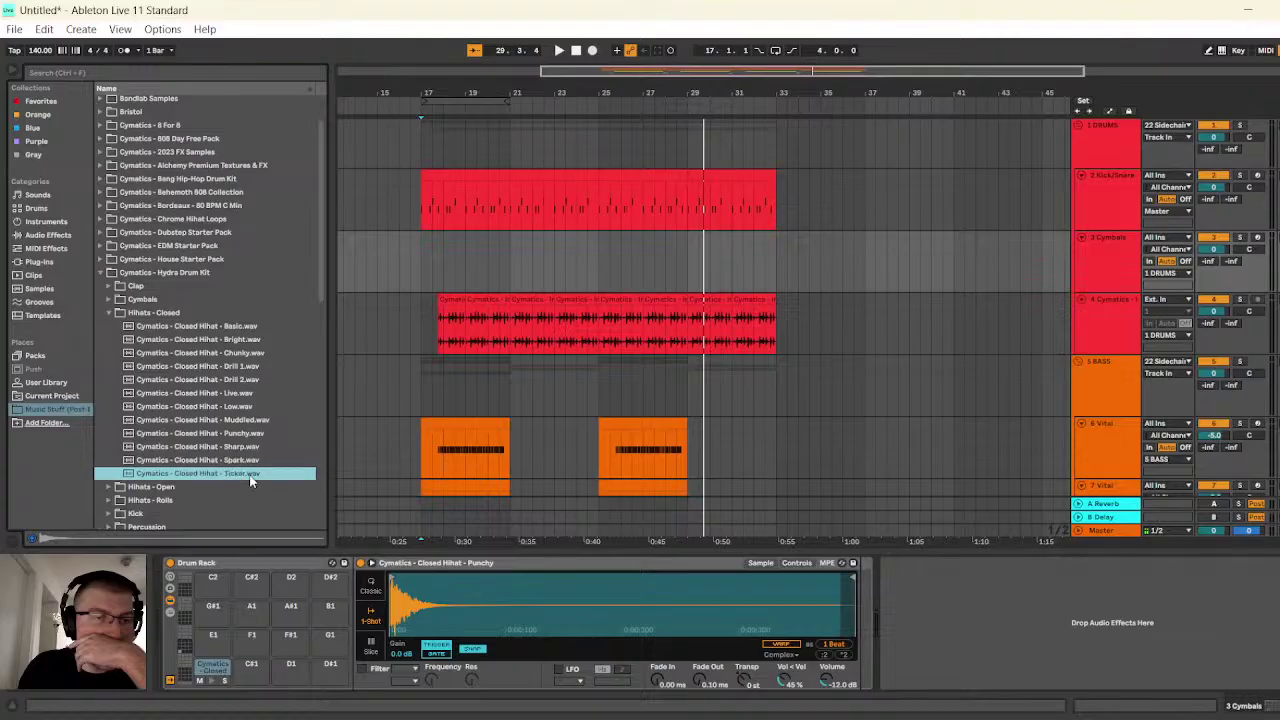
pyautogui.moveTo(249, 476); pyautogui.dragTo(258, 647)
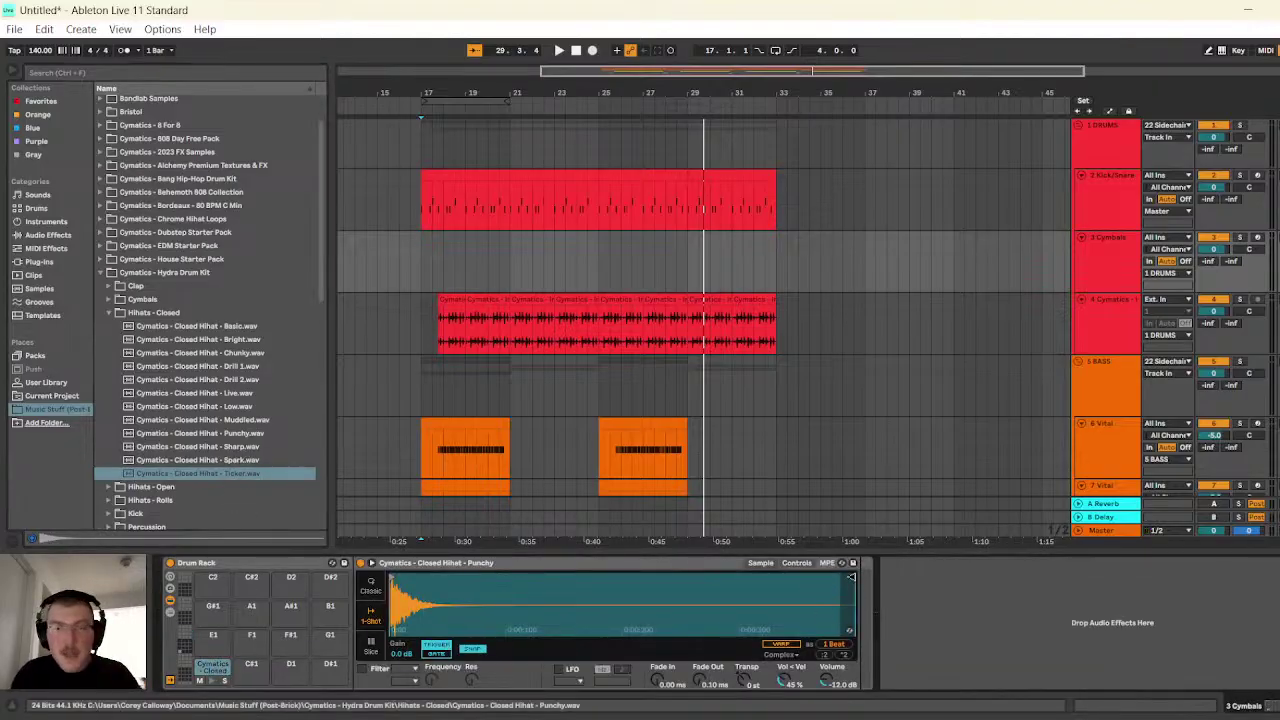
# - Trim the end of the Punchy hihat sample to a short hit, set its fade out to 17.6 ms and test the pad
pyautogui.moveTo(851, 578); pyautogui.dragTo(412, 625)
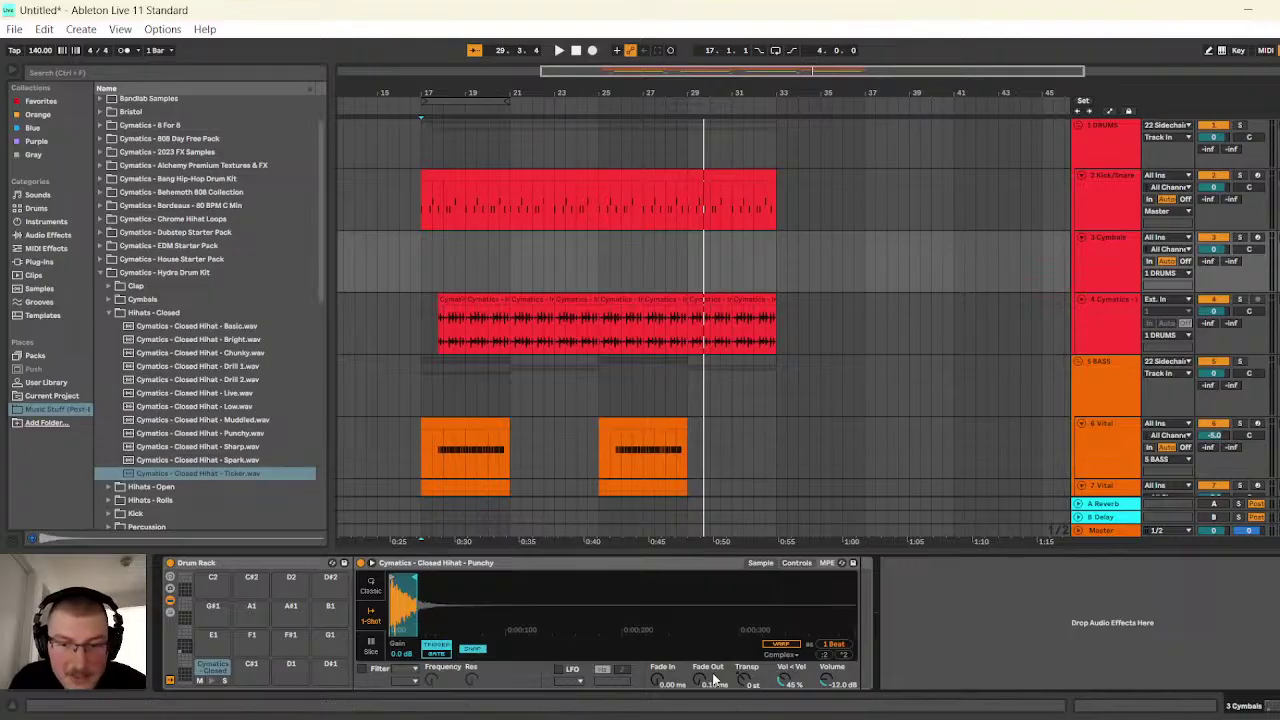
pyautogui.moveTo(705, 680); pyautogui.dragTo(705, 670)
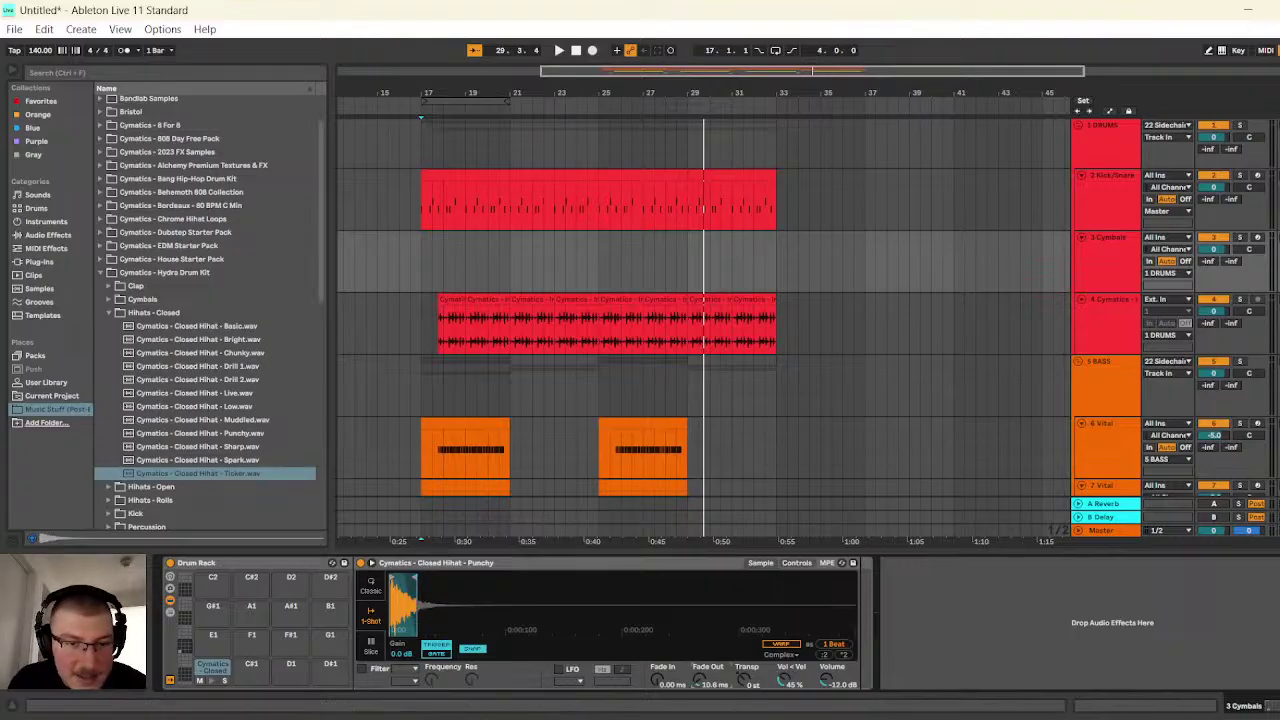
pyautogui.click(212, 672)
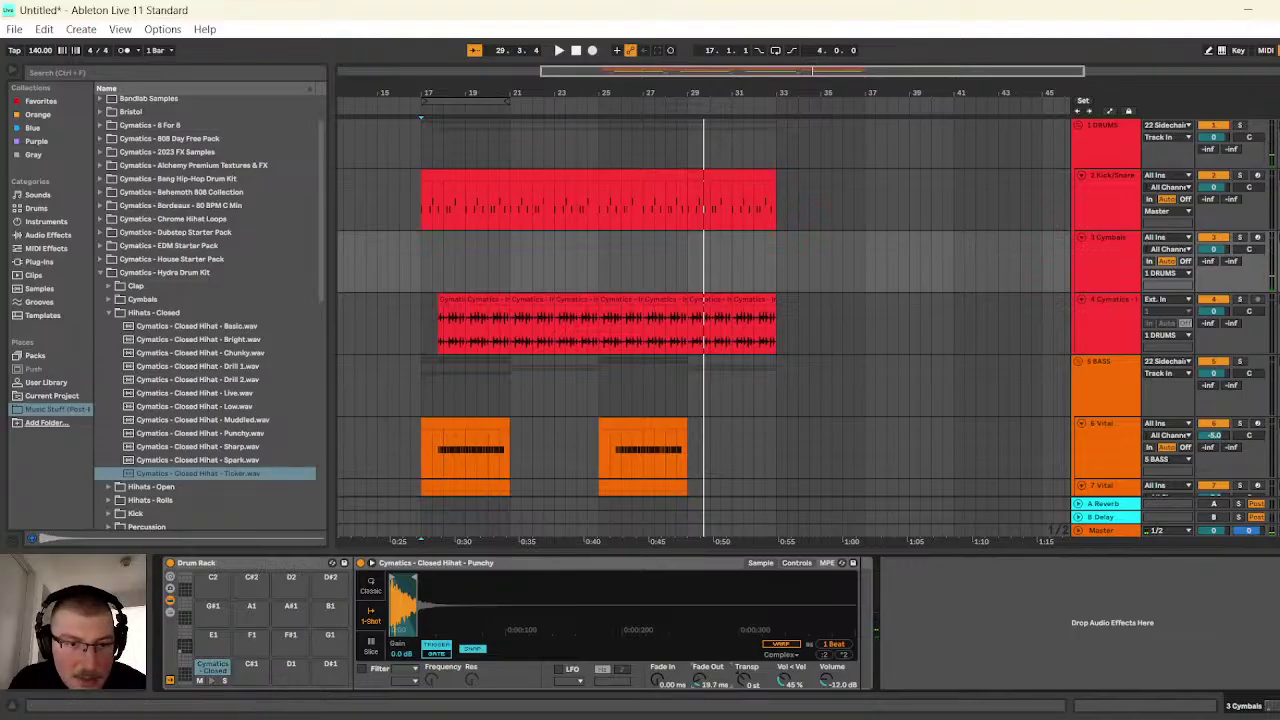
pyautogui.click(214, 680)
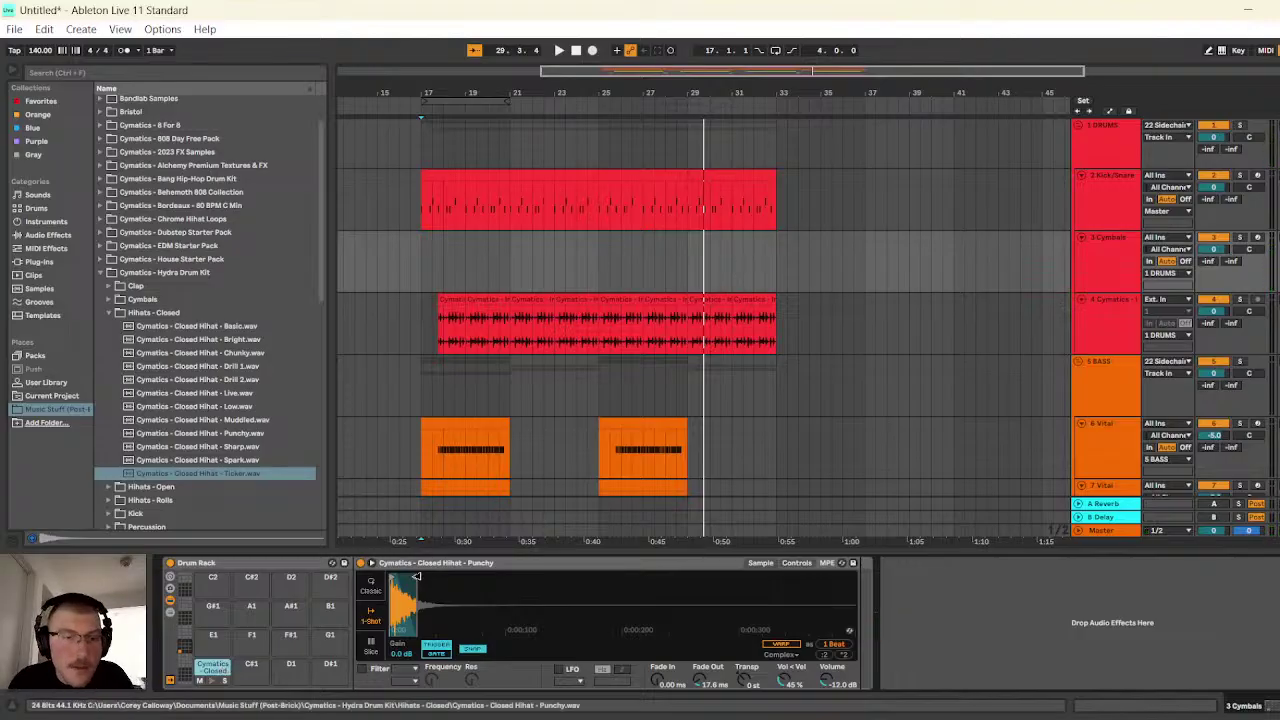
pyautogui.moveTo(417, 577); pyautogui.dragTo(422, 577)
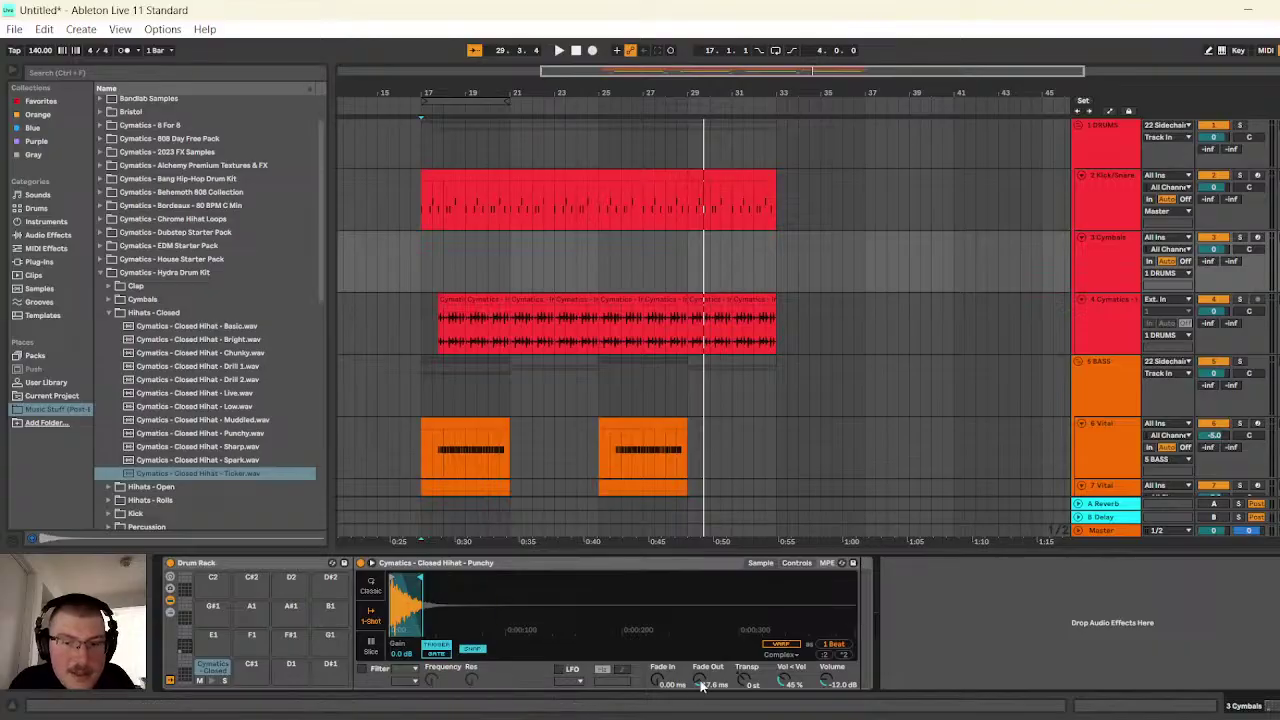
# - Test the C1 hihat pad and create an empty MIDI clip across bars 25–29 on the Cymbals track
pyautogui.click(212, 668)
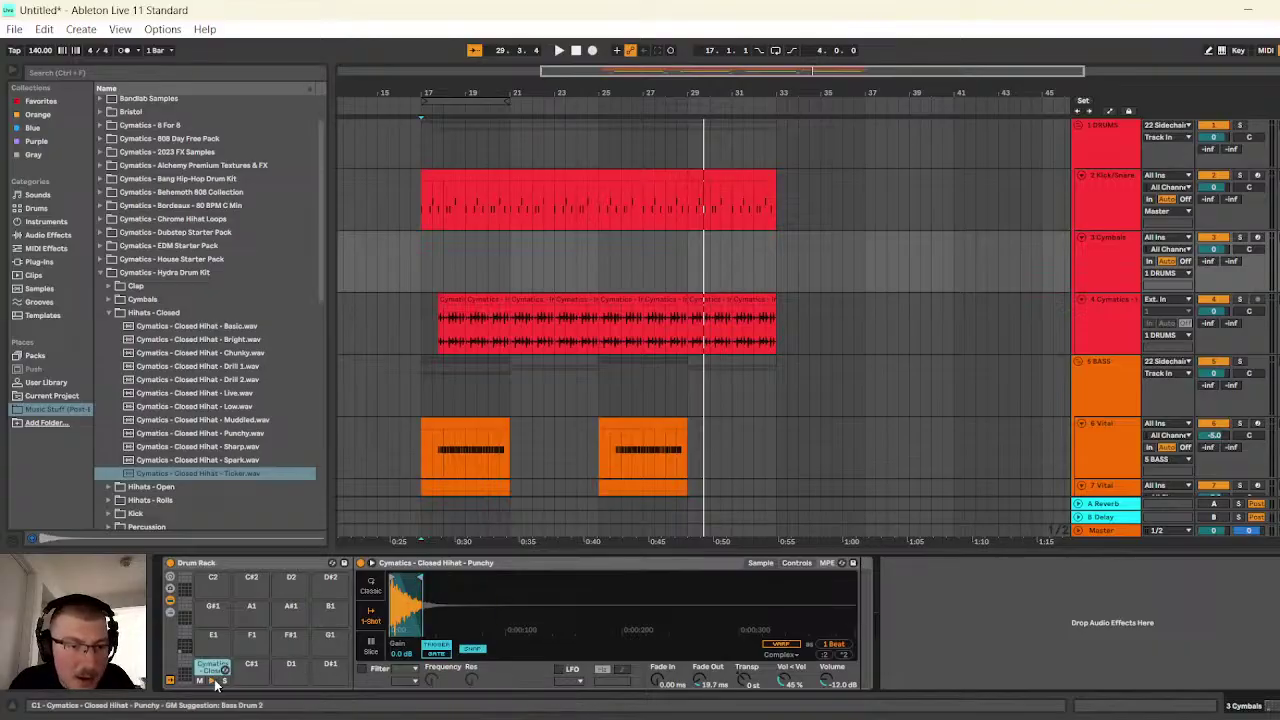
pyautogui.click(598, 262)
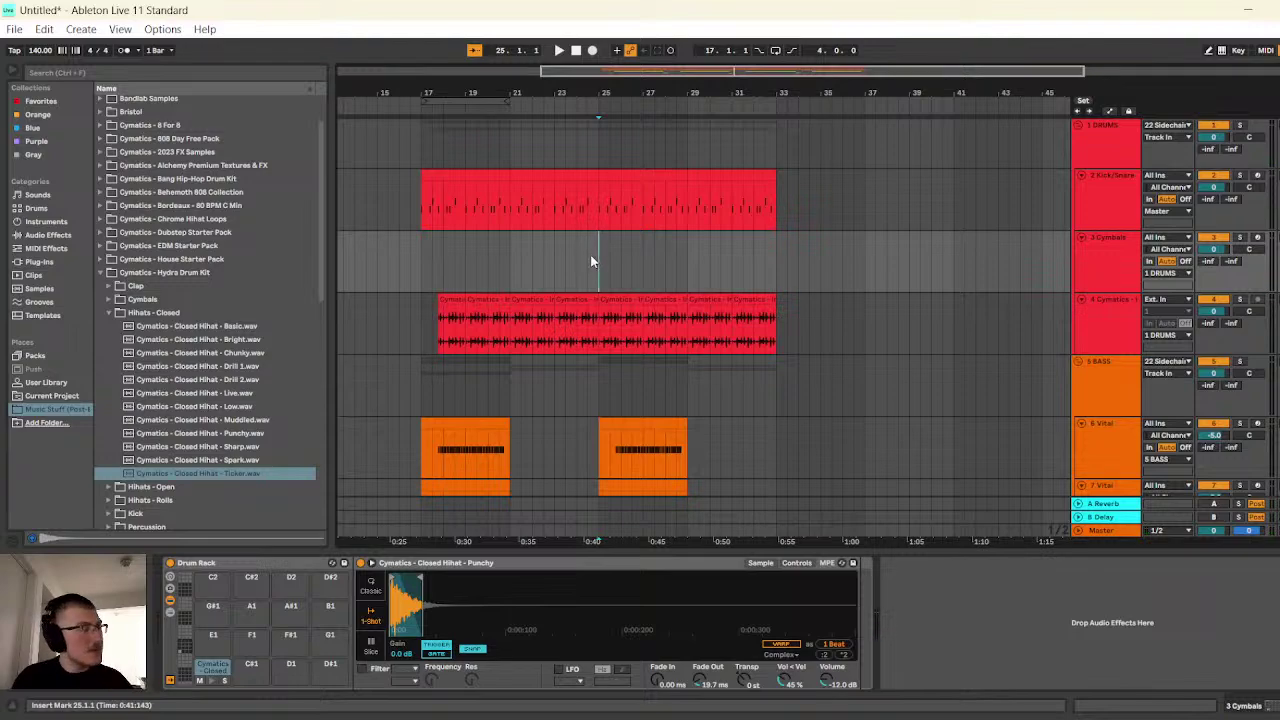
pyautogui.moveTo(602, 260); pyautogui.dragTo(687, 262)
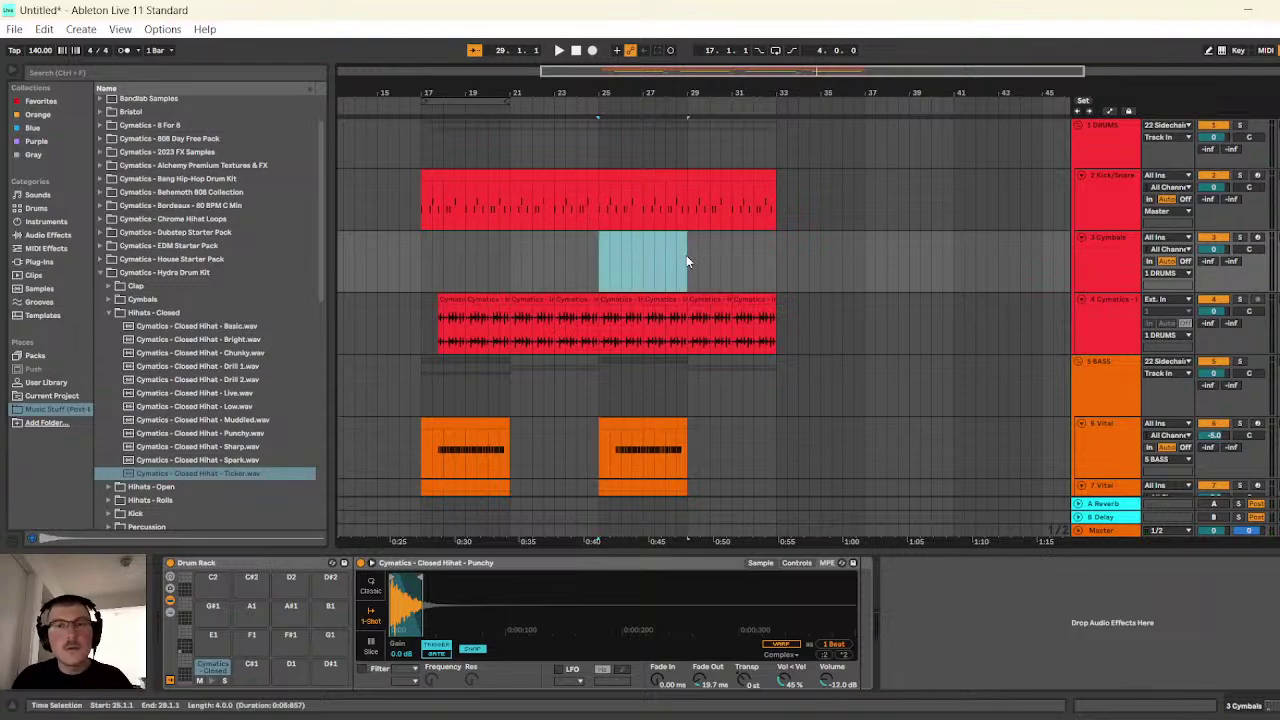
pyautogui.hotkey('ctrl', 'shift', 'm')
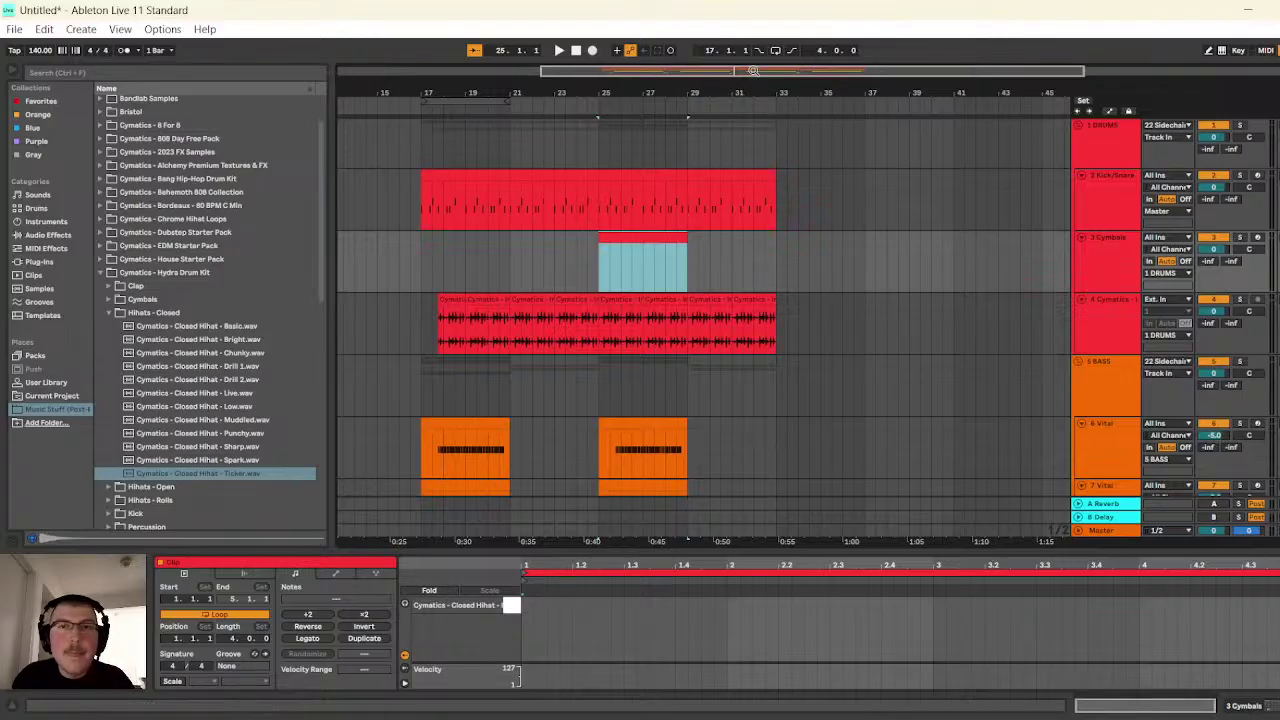
pyautogui.moveTo(752, 70); pyautogui.dragTo(752, 150)
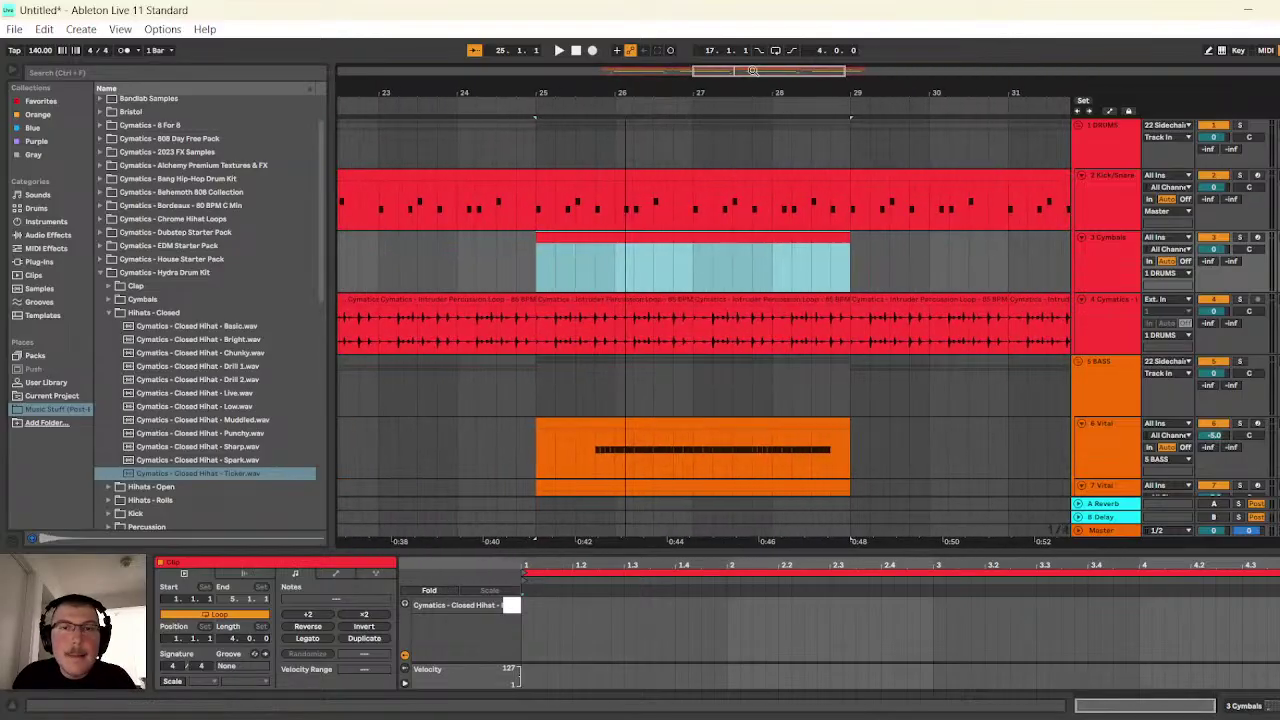
# - Add C1 hihat notes to the new clip: four sixteenths from 1.4, then hits every eighth from 2.1.1 to 2.3.3
pyautogui.doubleClick(681, 604)
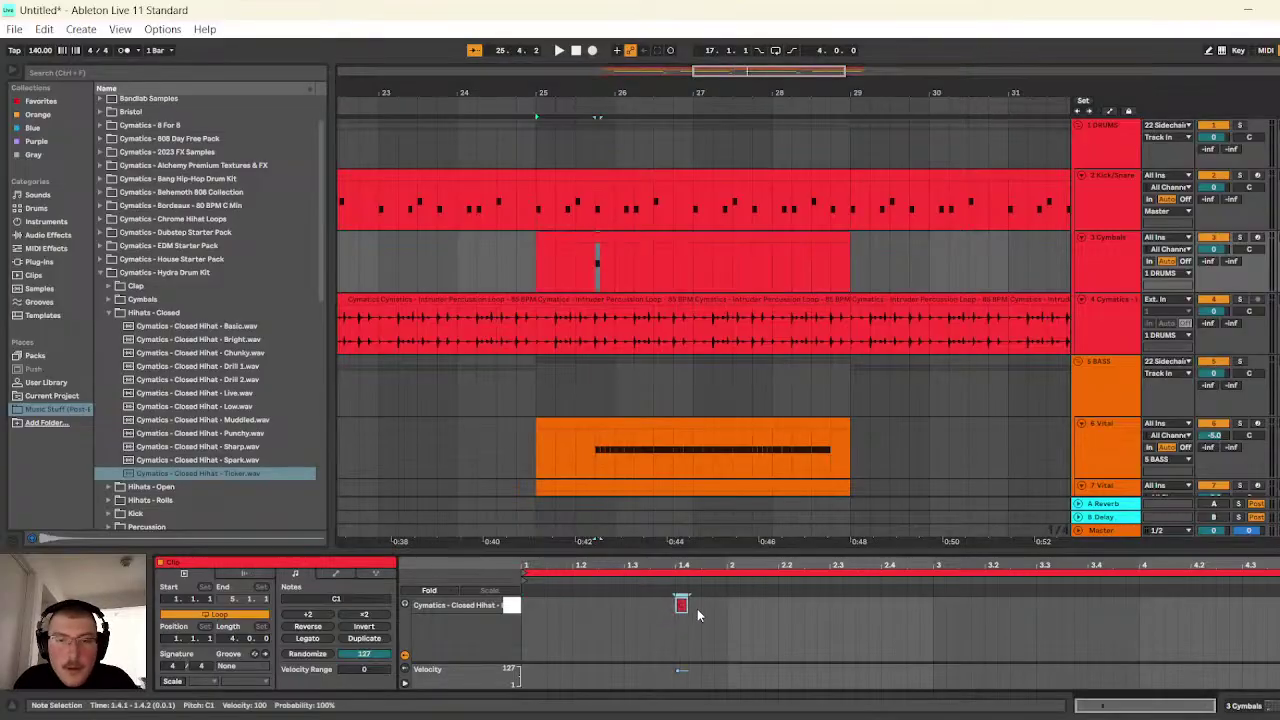
pyautogui.doubleClick(697, 608)
pyautogui.doubleClick(708, 608)
pyautogui.doubleClick(719, 606)
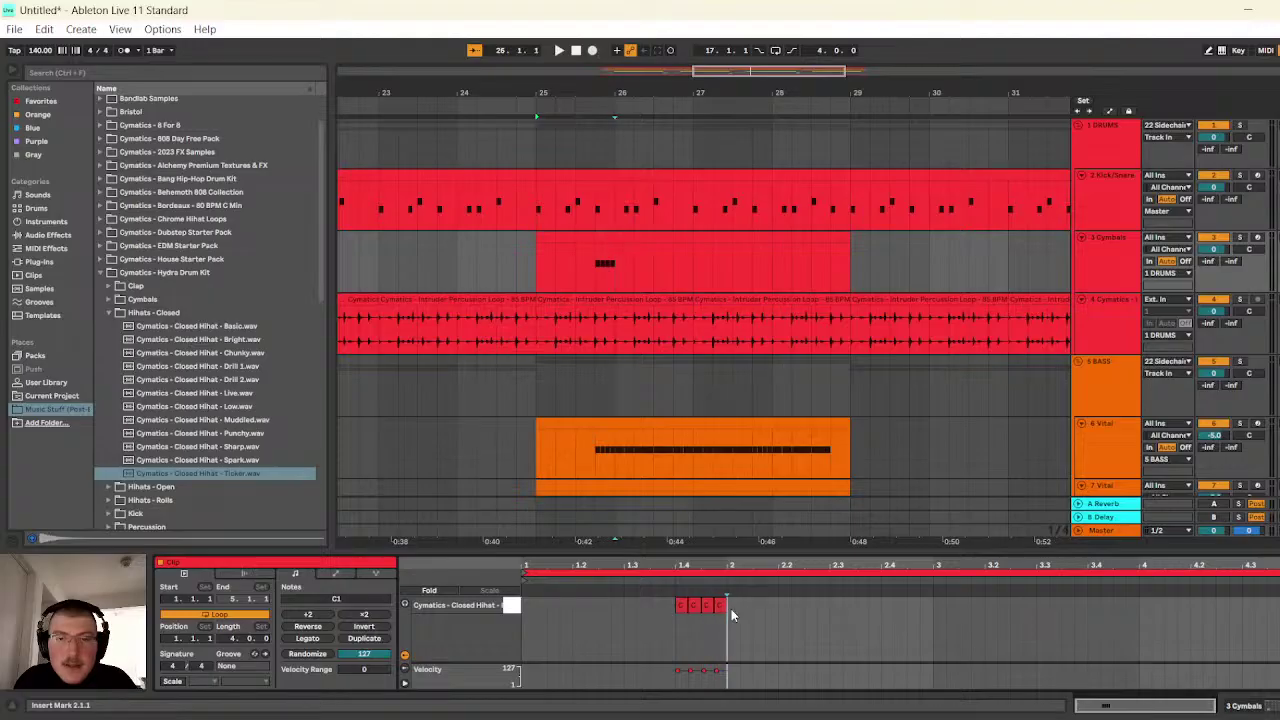
pyautogui.doubleClick(733, 607)
pyautogui.doubleClick(758, 607)
pyautogui.doubleClick(784, 606)
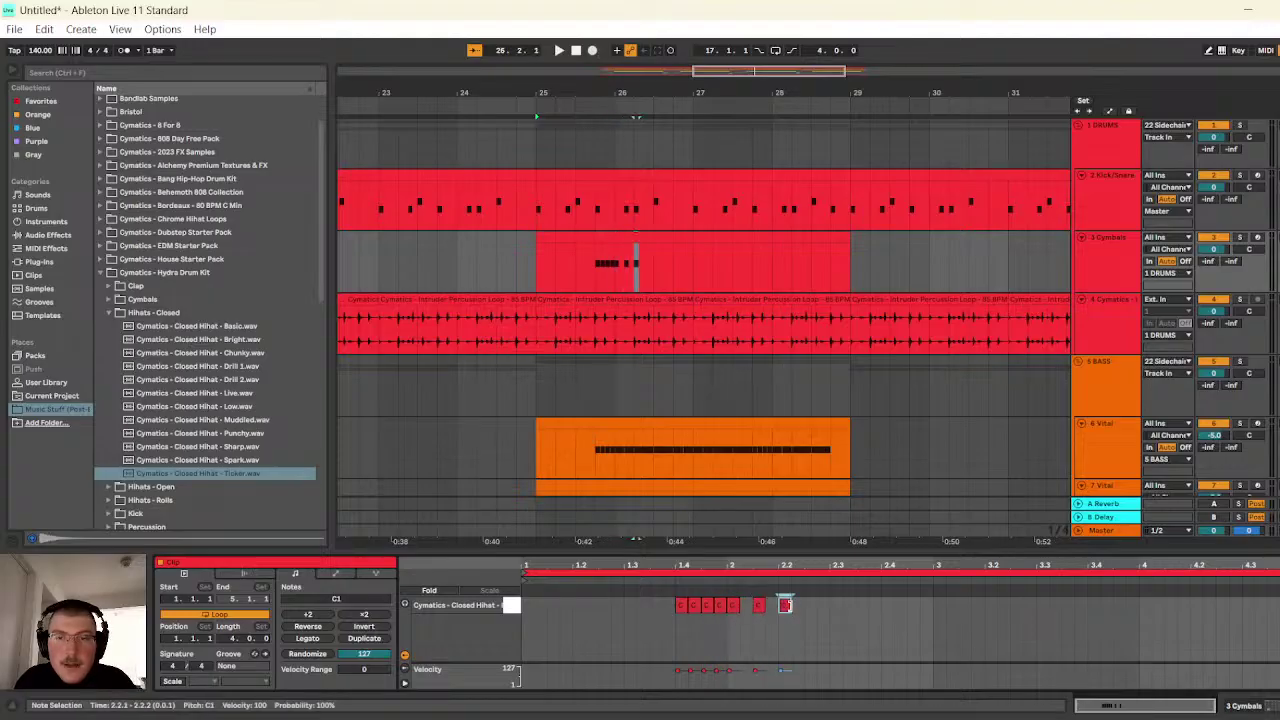
pyautogui.doubleClick(810, 606)
pyautogui.doubleClick(836, 606)
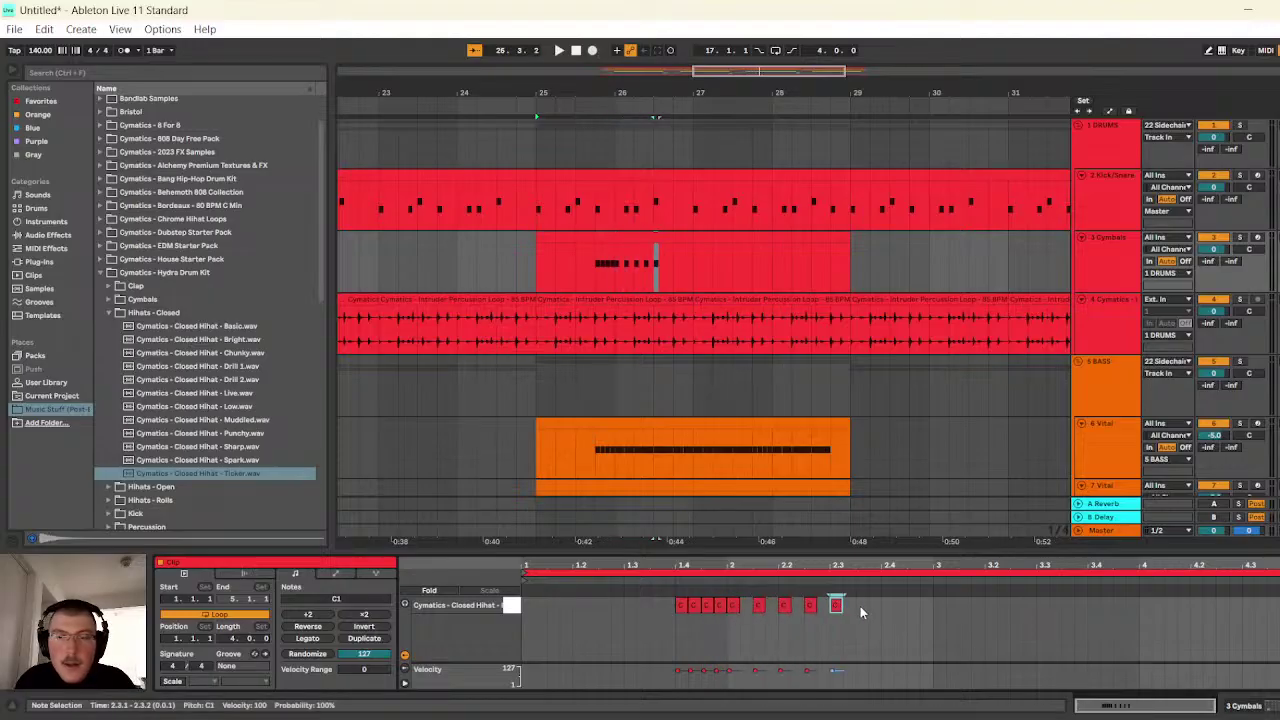
pyautogui.doubleClick(861, 606)
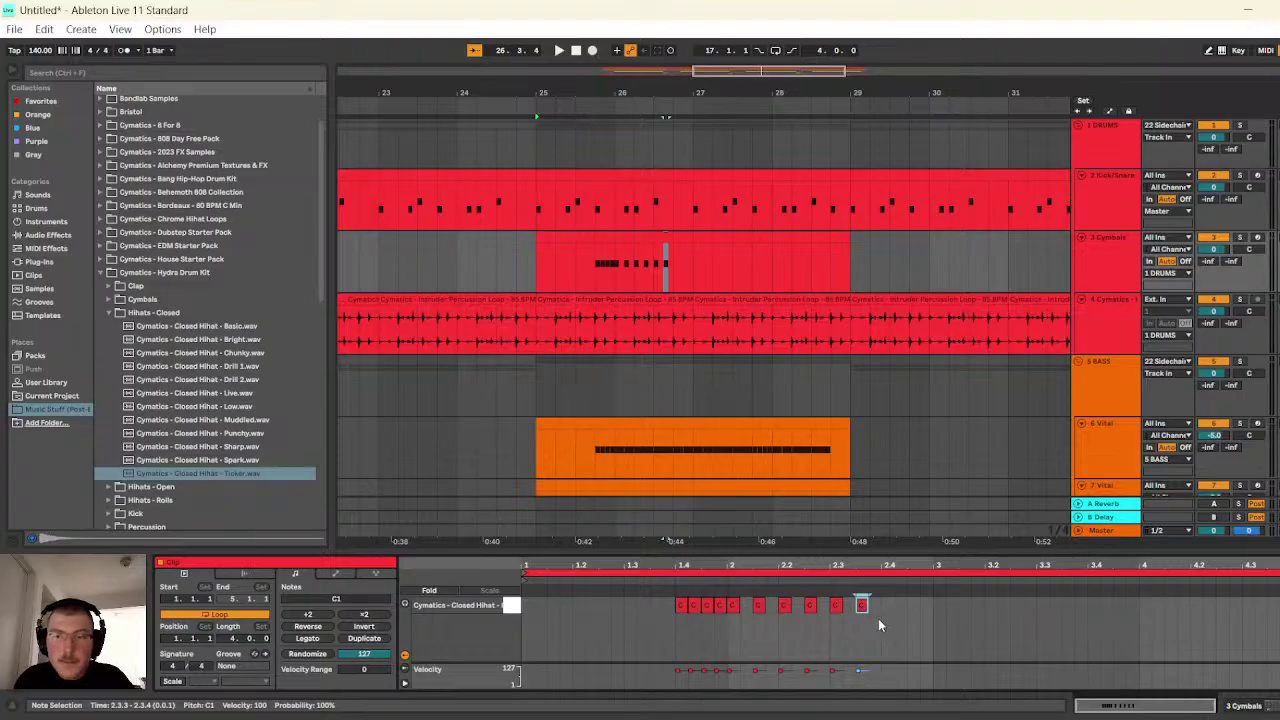
# - Duplicate the last two hihat hits at 2.3 repeatedly until the eighth-note pattern fills the clip to its end
pyautogui.click(878, 632)
pyautogui.moveTo(878, 632); pyautogui.dragTo(830, 630)
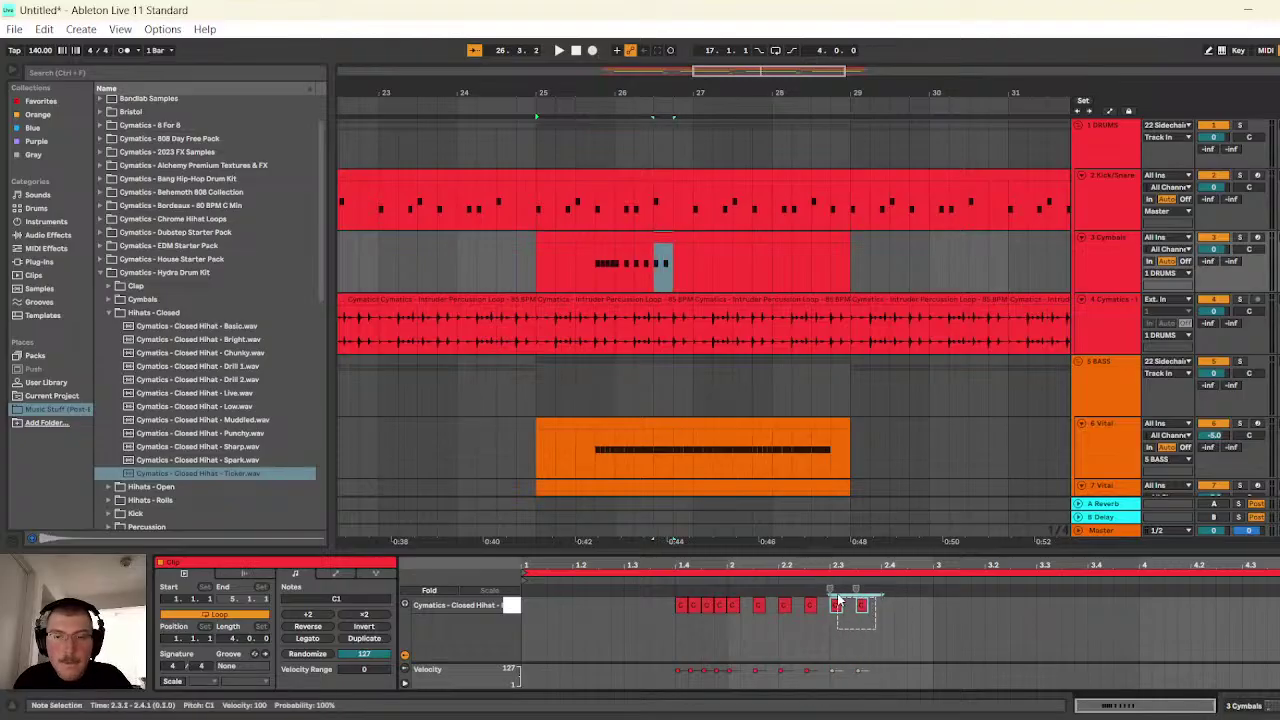
pyautogui.hotkey('ctrl', 'd')
pyautogui.hotkey('ctrl', 'd')
pyautogui.hotkey('ctrl', 'd')
pyautogui.hotkey('ctrl', 'd')
pyautogui.hotkey('ctrl', 'd')
pyautogui.hotkey('ctrl', 'd')
pyautogui.hotkey('ctrl', 'd')
pyautogui.hotkey('ctrl', 'd')
pyautogui.hotkey('ctrl', 'd')
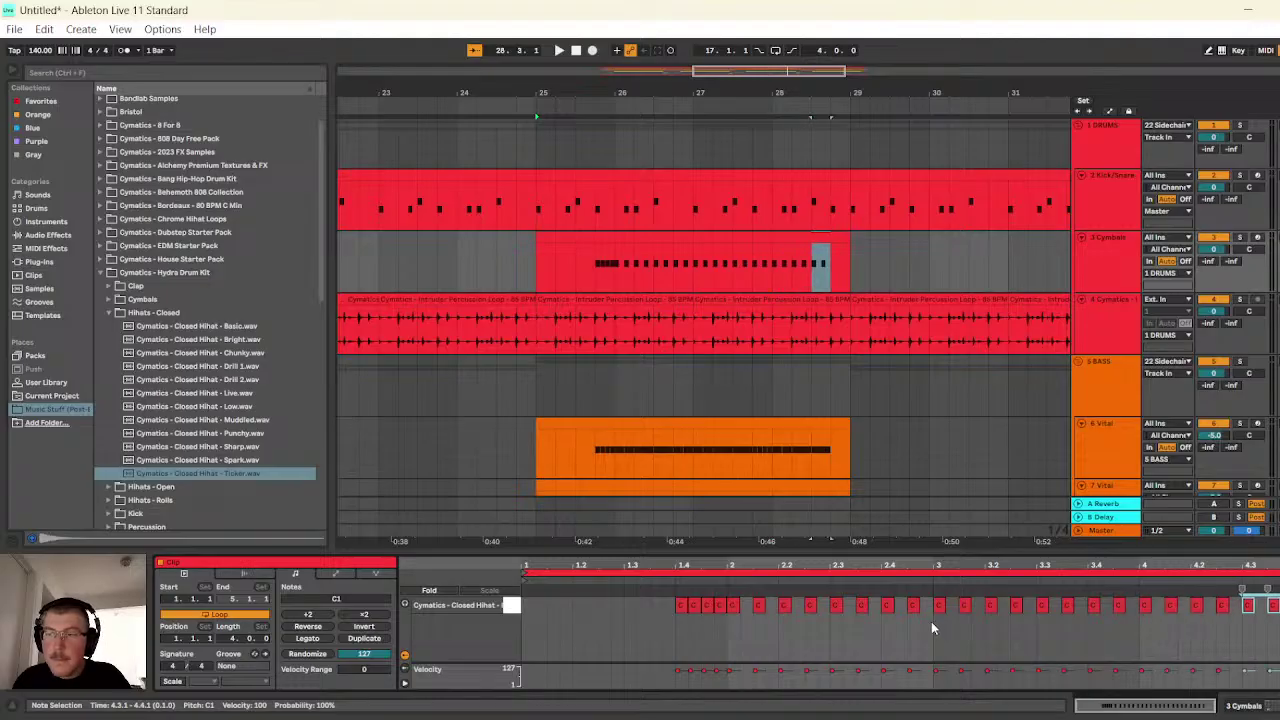
pyautogui.hotkey('ctrl', 'd')
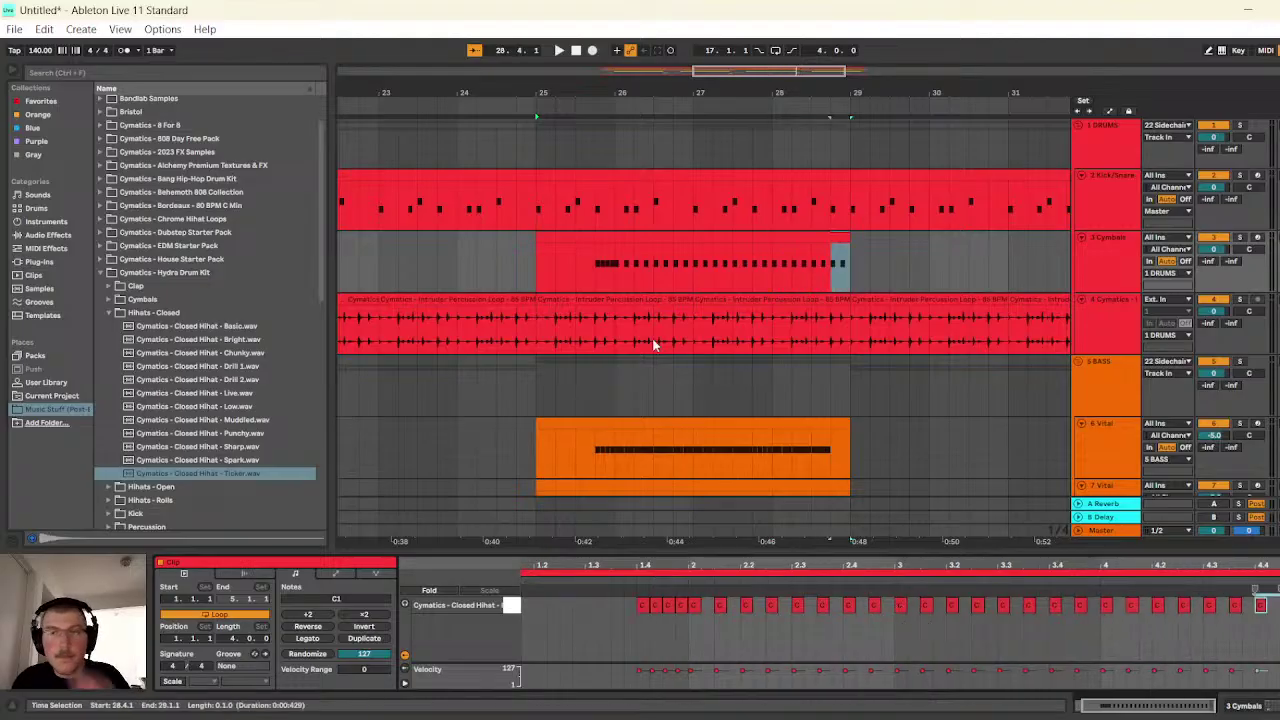
# - Play the hihat pattern back from bar 25 and review the Cymbals track's devices
pyautogui.click(537, 265)
pyautogui.click(560, 51)
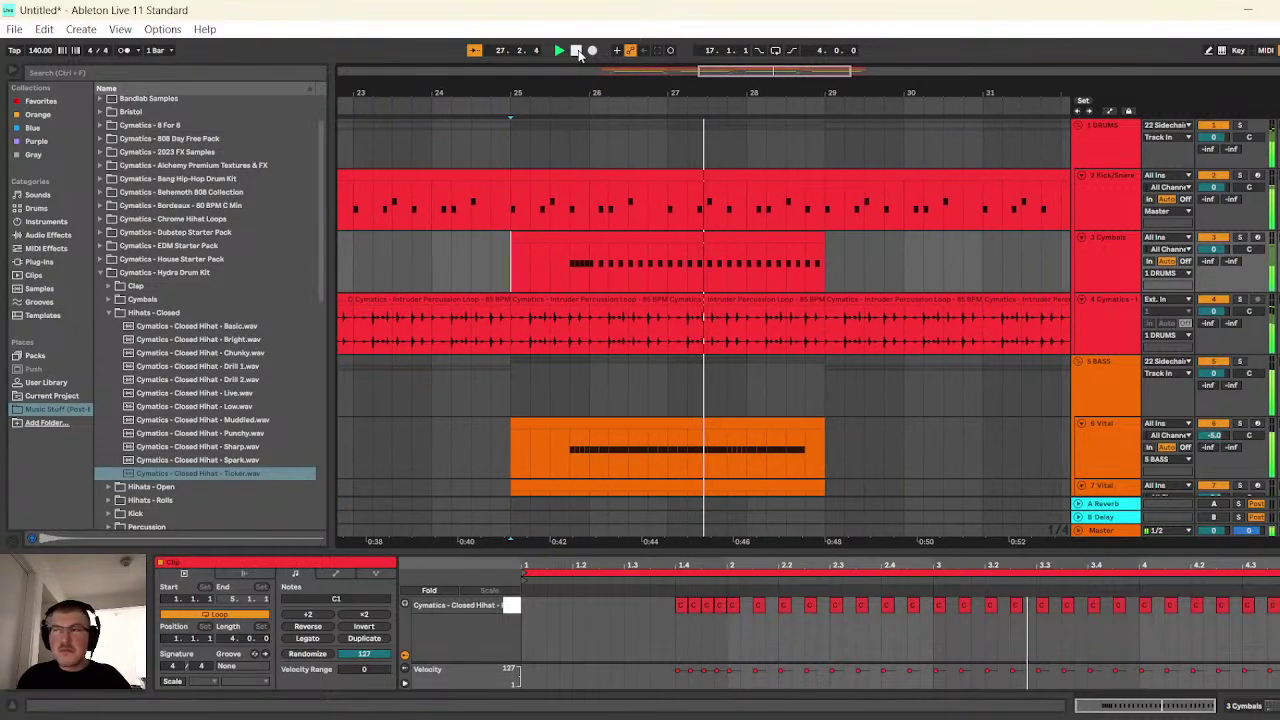
pyautogui.click(577, 51)
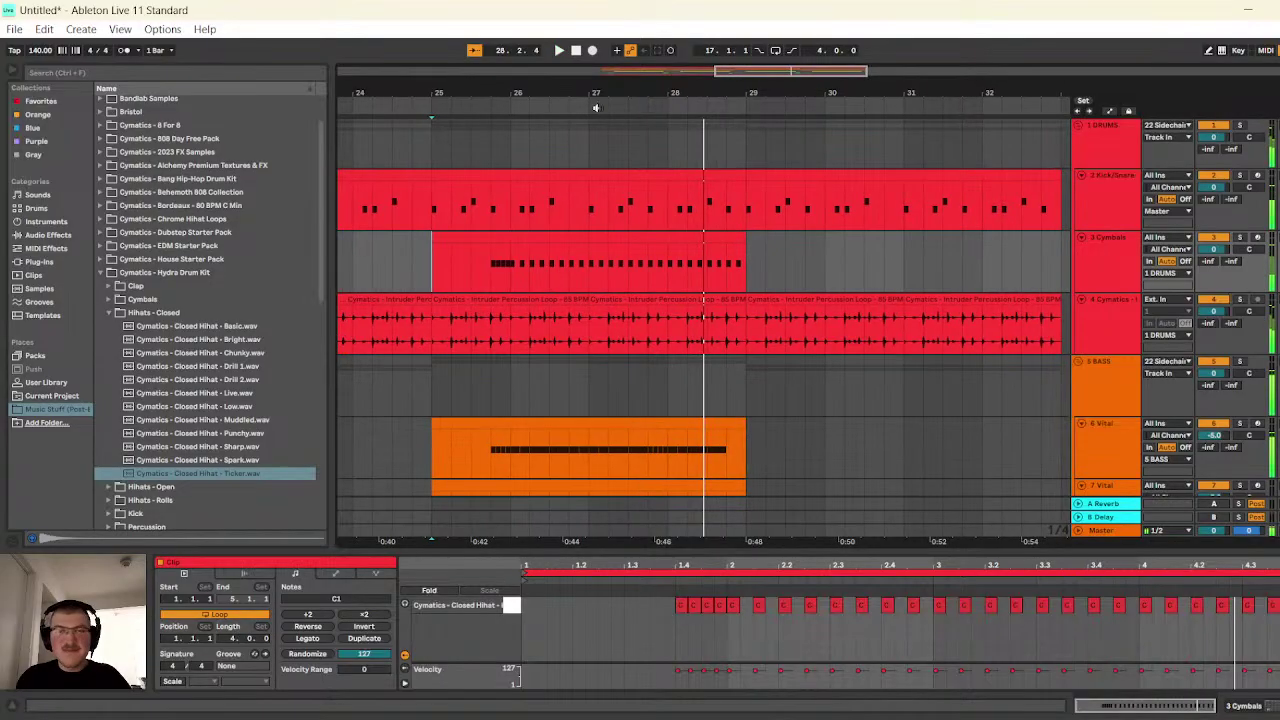
pyautogui.click(1099, 259)
pyautogui.click(1090, 250)
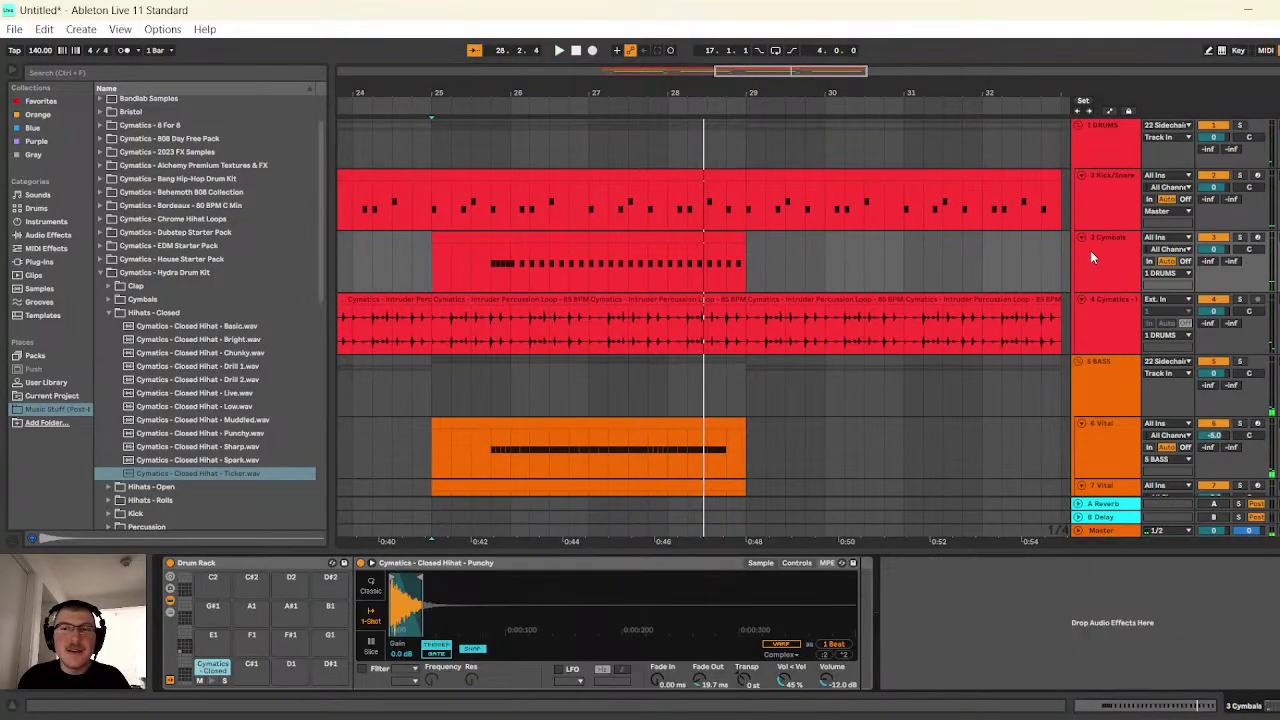
# - Turn the four opening hits at 1.4 into a thirty-second-note roll by shortening the first note and duplicating it up to beat 2.1
pyautogui.doubleClick(476, 242)
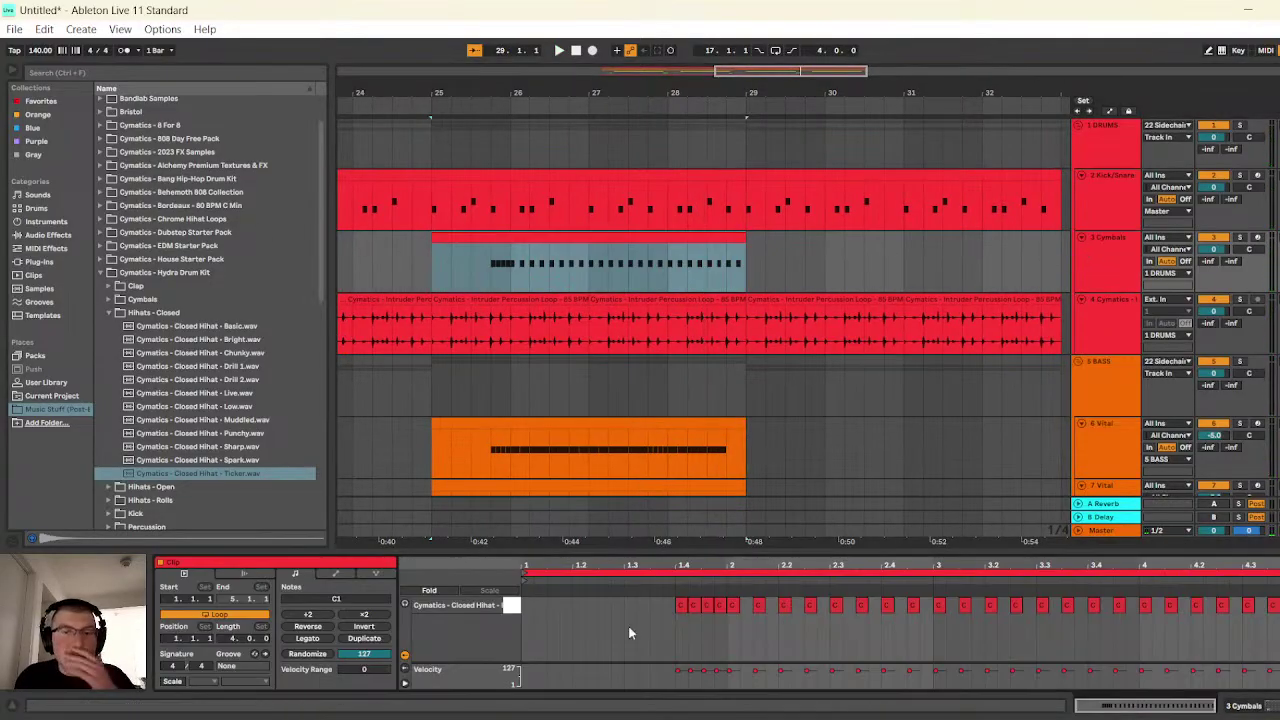
pyautogui.rightClick(685, 631)
pyautogui.click(821, 561)
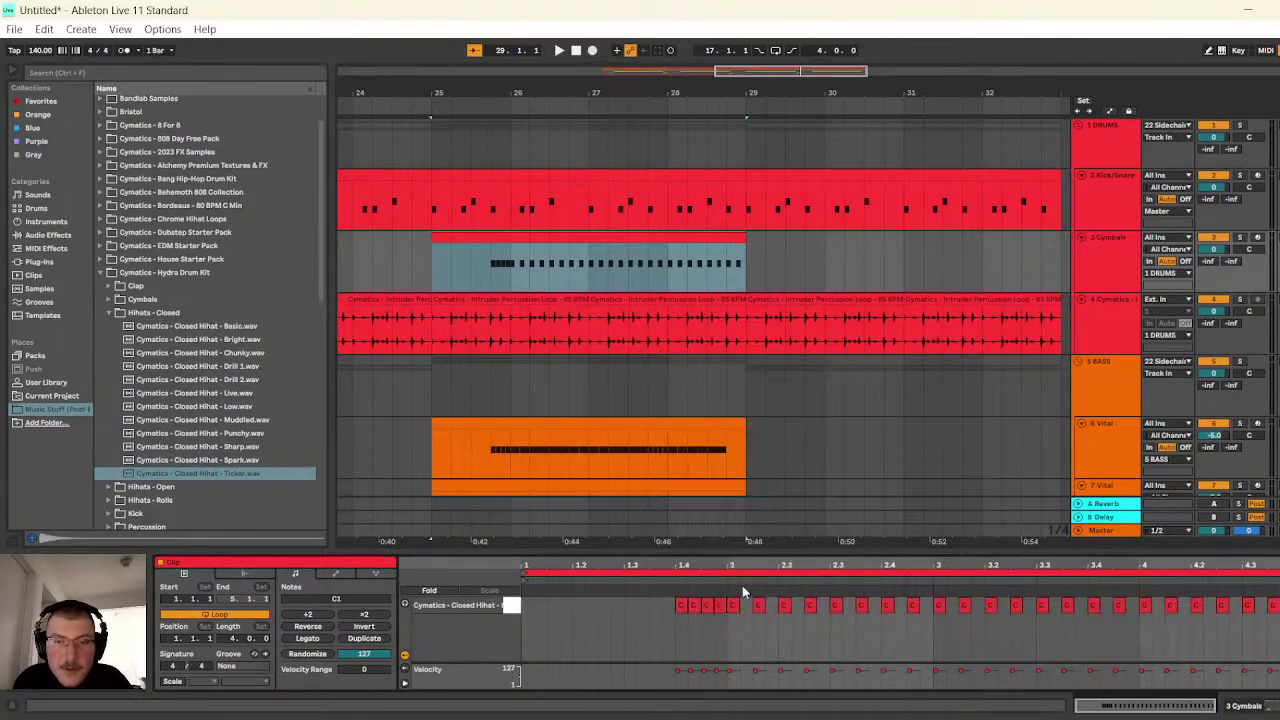
pyautogui.click(684, 607)
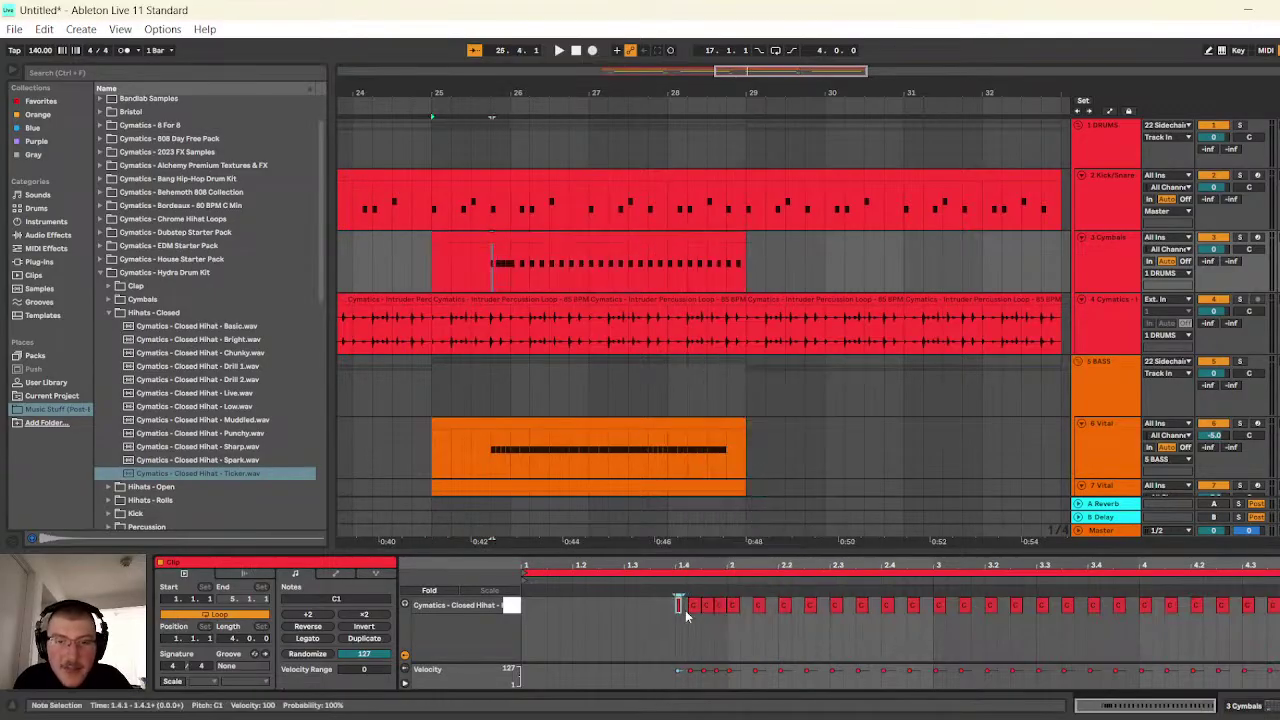
pyautogui.hotkey('ctrl', 'd')
pyautogui.hotkey('ctrl', 'd')
pyautogui.hotkey('ctrl', 'd')
pyautogui.hotkey('ctrl', 'd')
pyautogui.hotkey('ctrl', 'd')
pyautogui.hotkey('ctrl', 'd')
pyautogui.hotkey('ctrl', 'd')
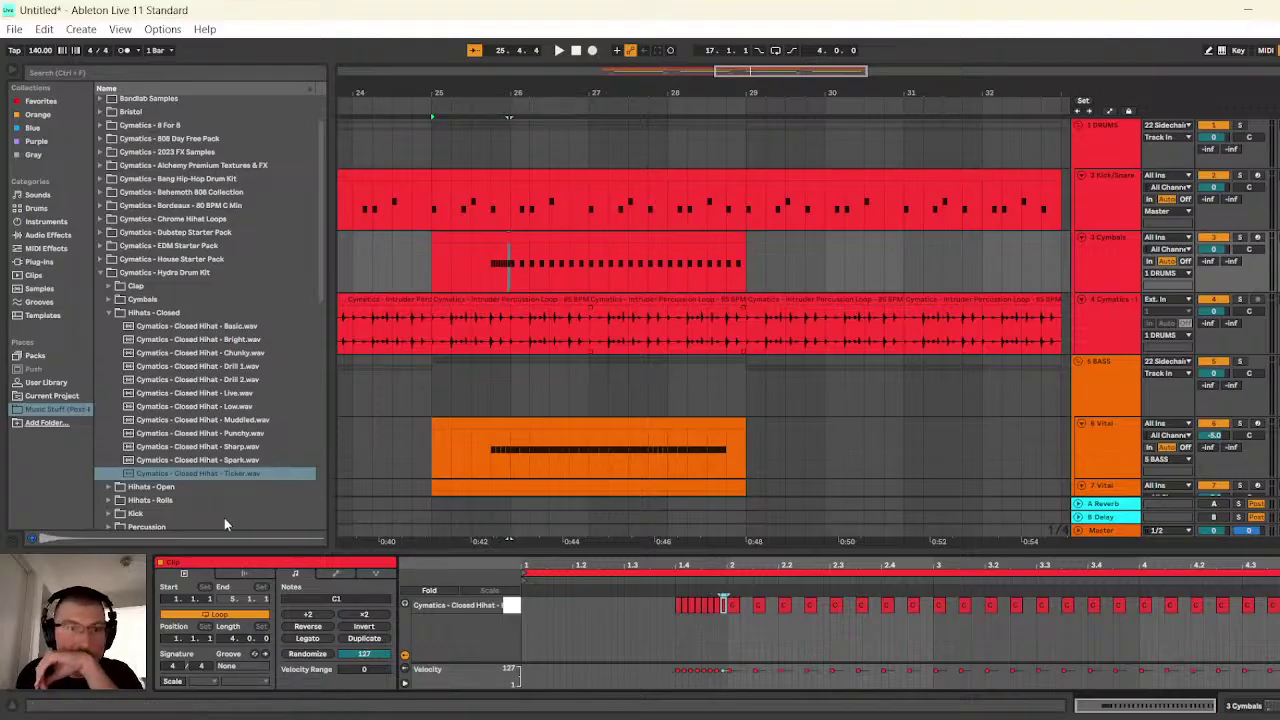
# - Draw a Transpose clip envelope for the Punchy hihat that starts raised at 1.4 and falls to 0 st at bar 2, and play it back
pyautogui.click(340, 576)
pyautogui.click(329, 599)
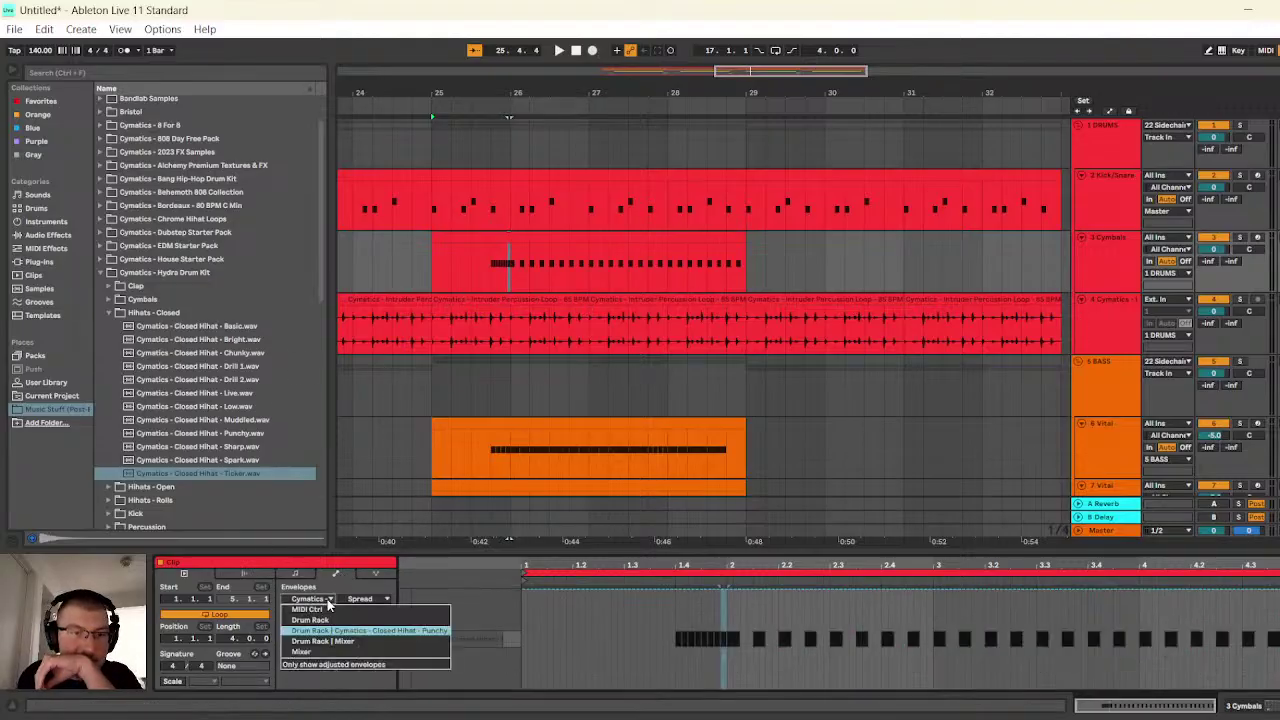
pyautogui.click(329, 599)
pyautogui.click(329, 599)
pyautogui.click(340, 598)
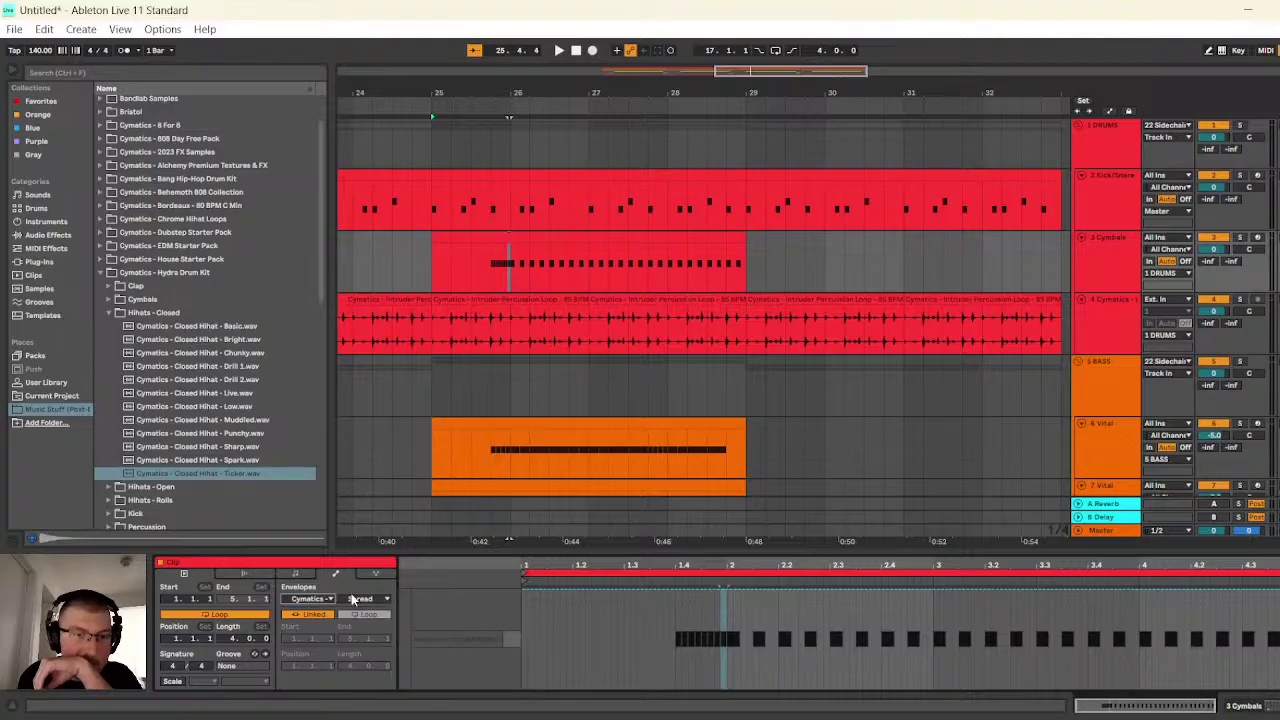
pyautogui.click(362, 598)
pyautogui.click(380, 355)
pyautogui.click(742, 670)
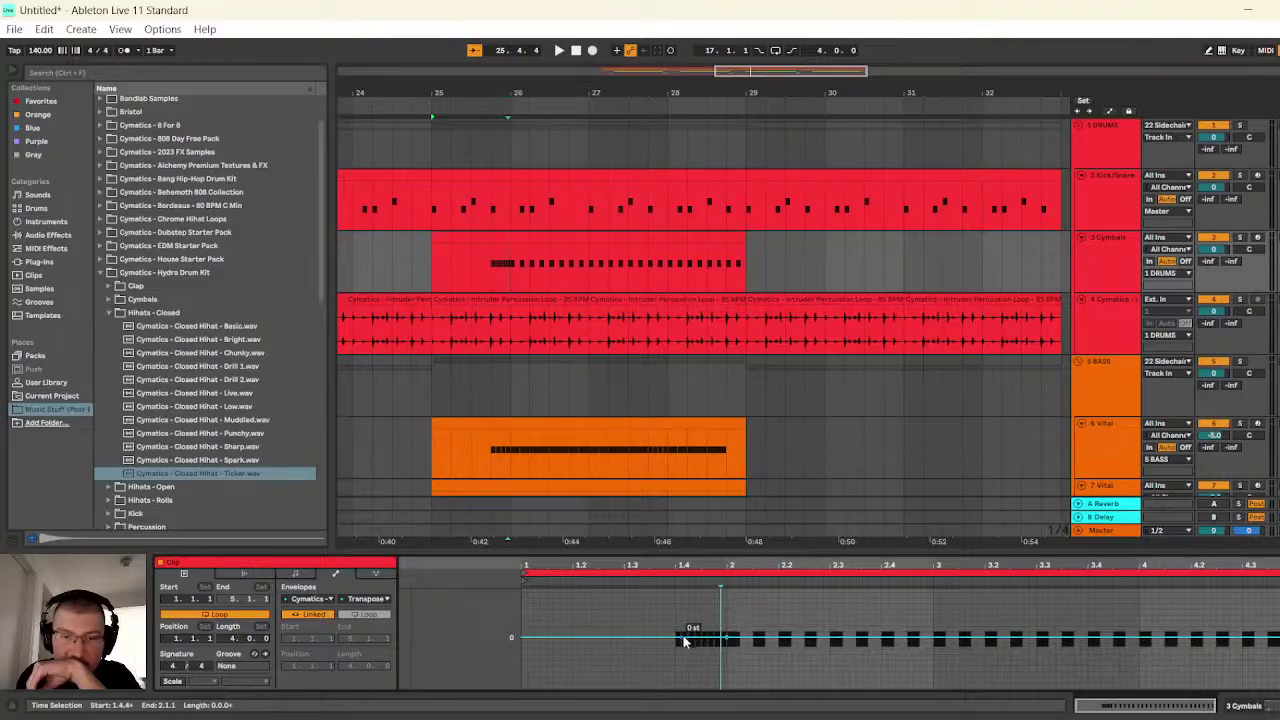
pyautogui.moveTo(676, 638); pyautogui.dragTo(676, 603)
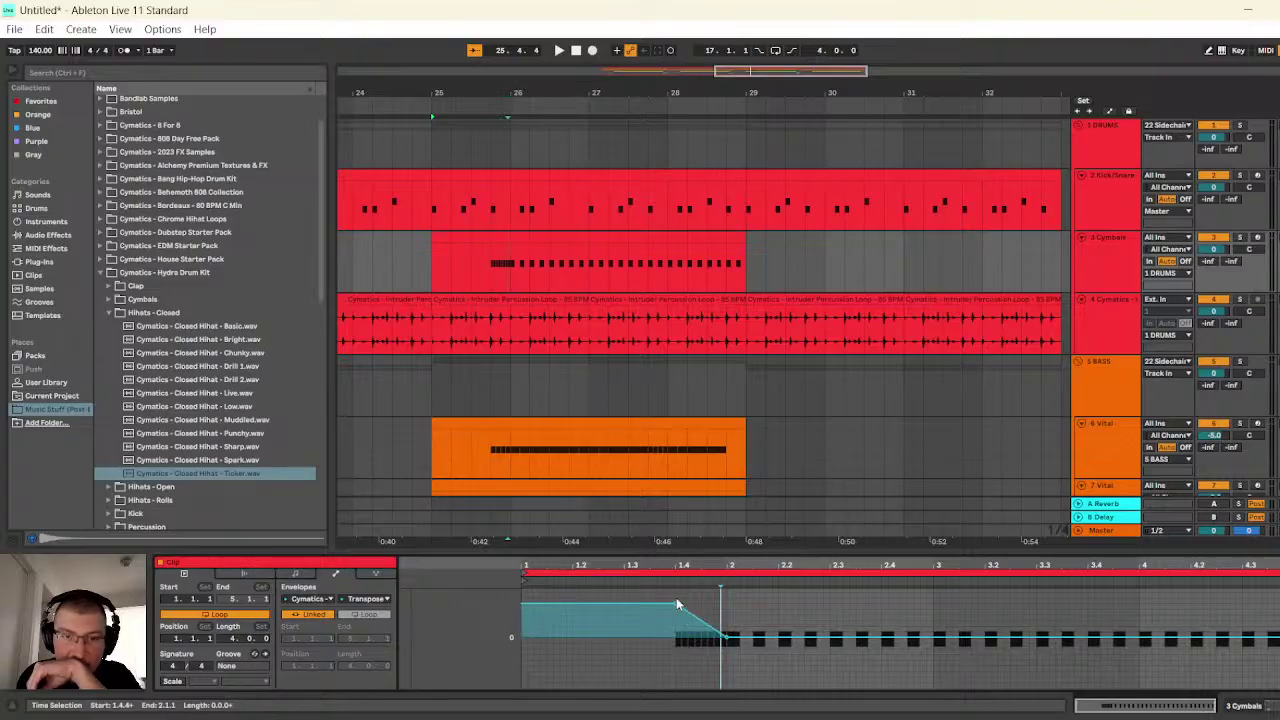
pyautogui.click(561, 51)
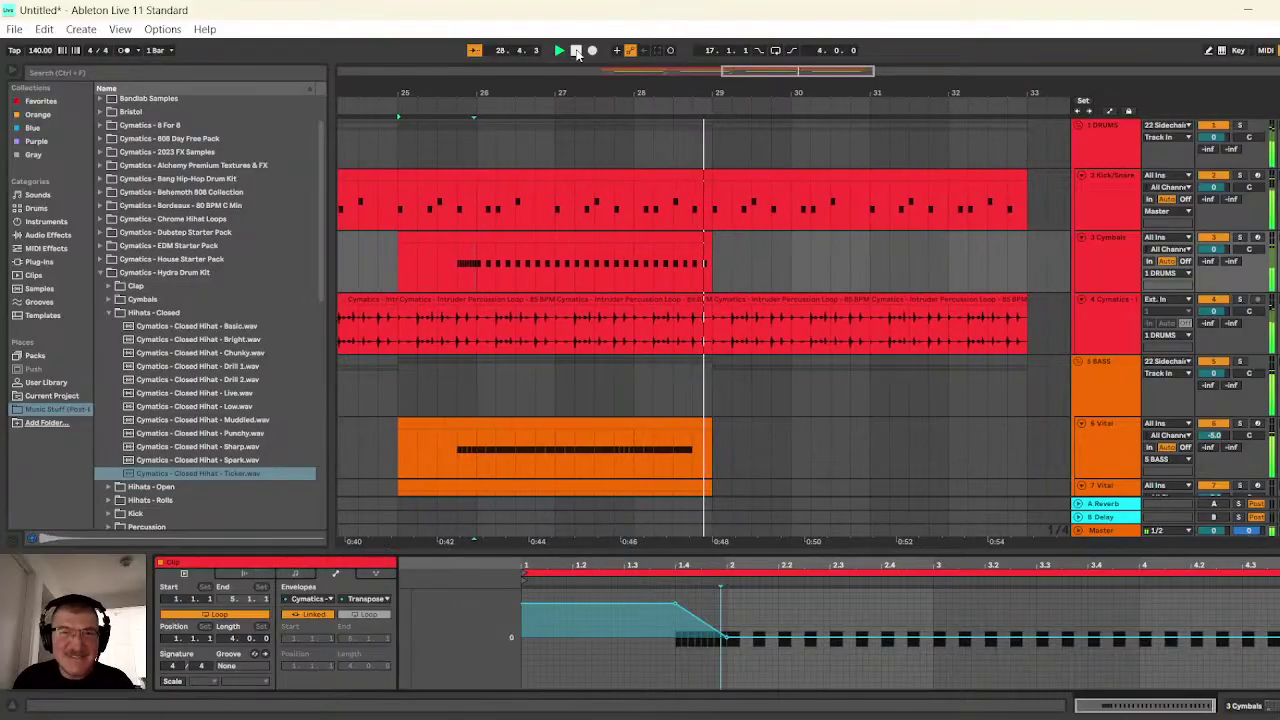
pyautogui.click(576, 51)
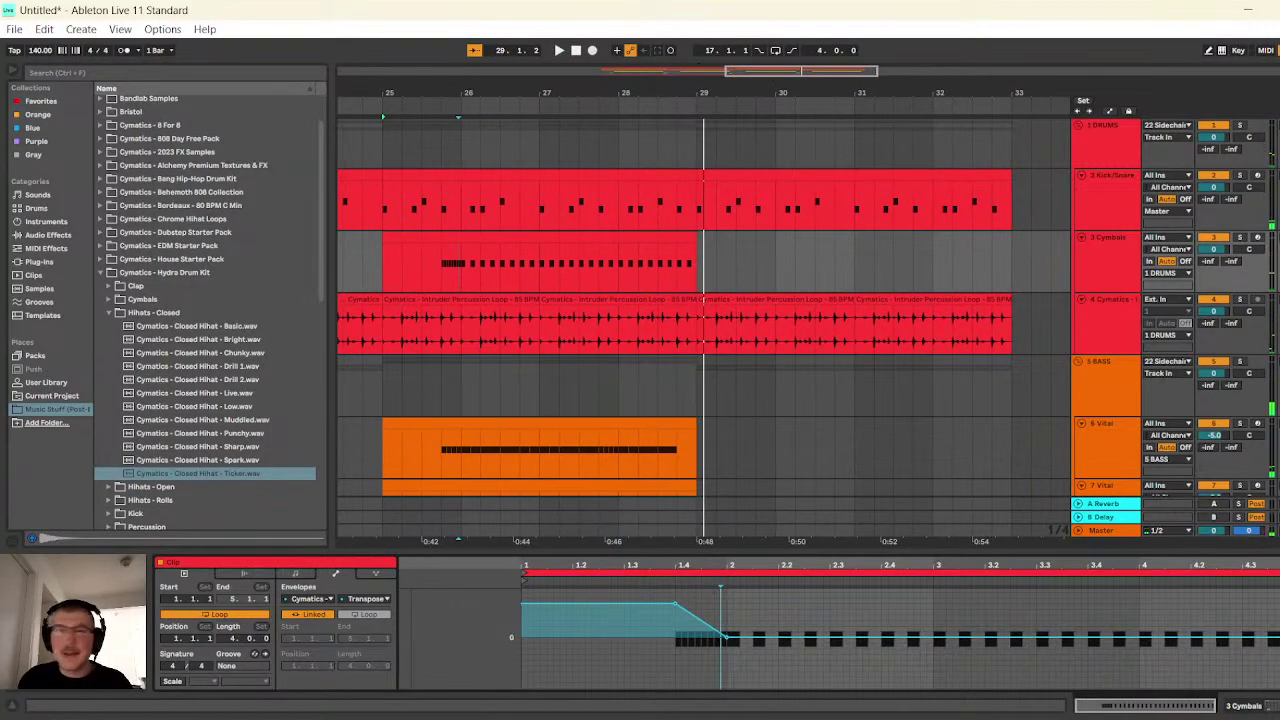
# - Add EQ Eight to the Cymbals track and set band 1 to a low cut at 1.00 kHz during playback
pyautogui.press('-')
pyautogui.click(1097, 286)
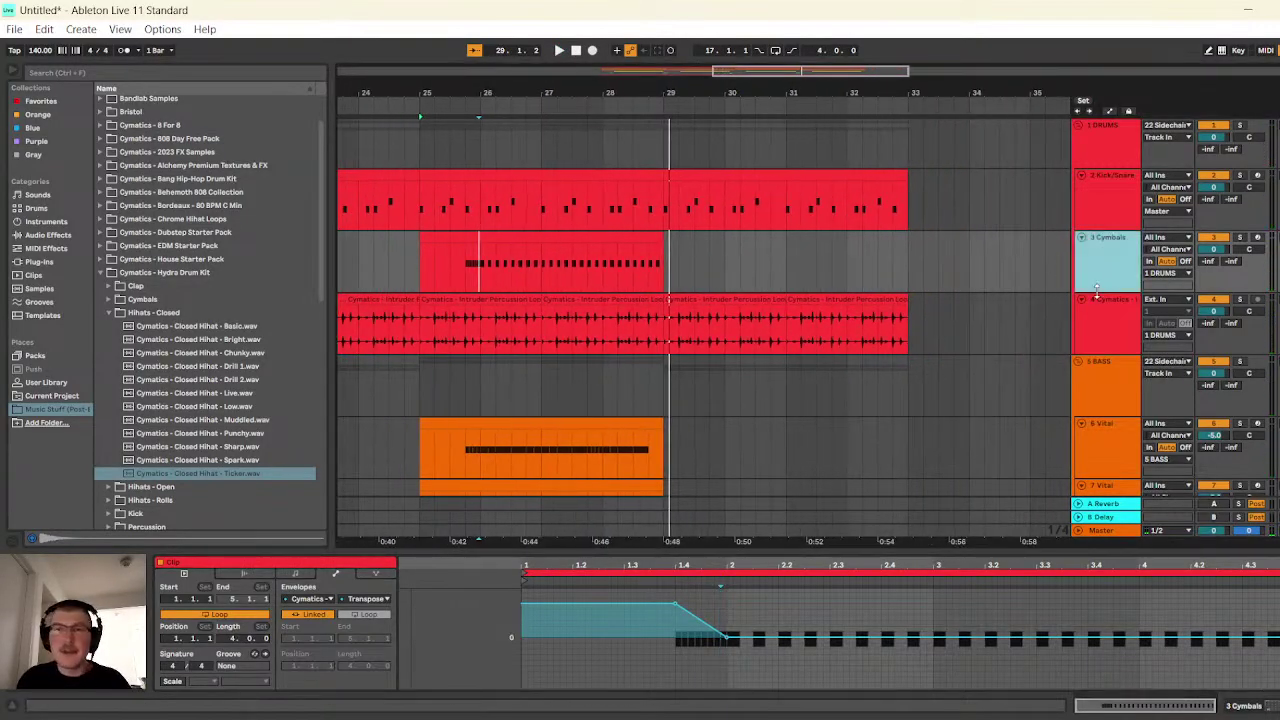
pyautogui.click(47, 236)
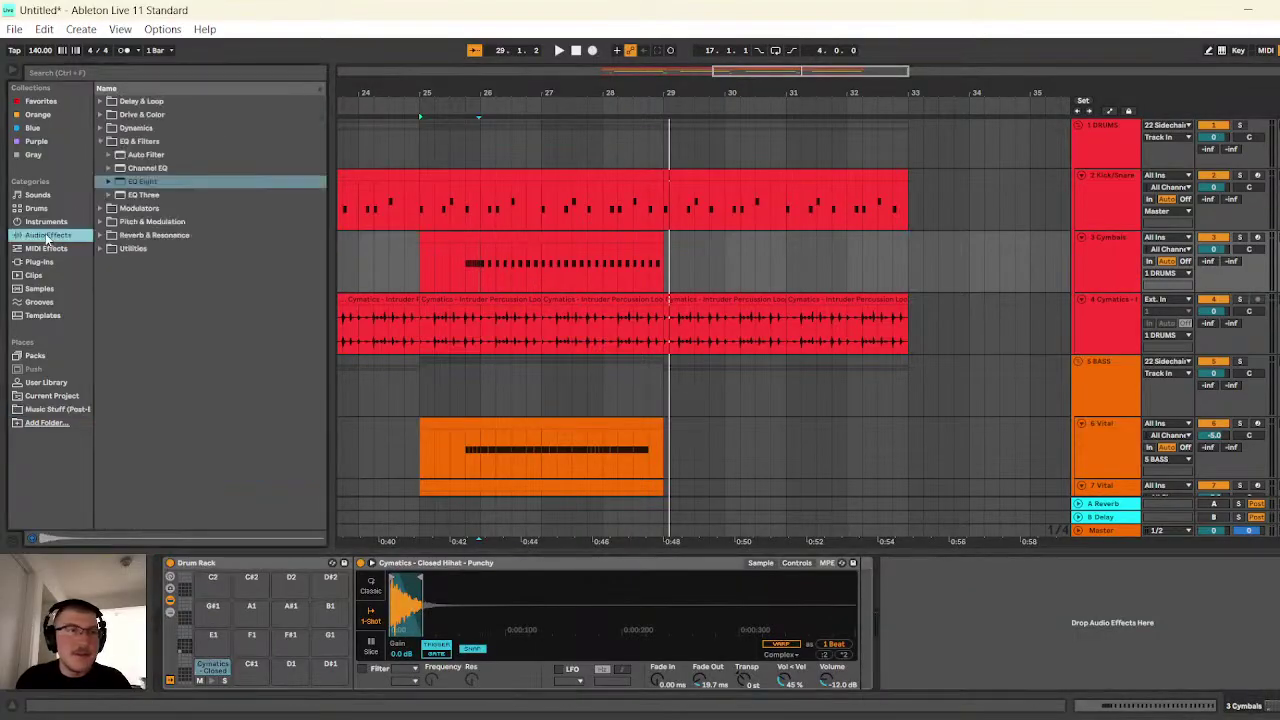
pyautogui.moveTo(135, 181); pyautogui.dragTo(485, 333)
pyautogui.moveTo(843, 633); pyautogui.dragTo(905, 622)
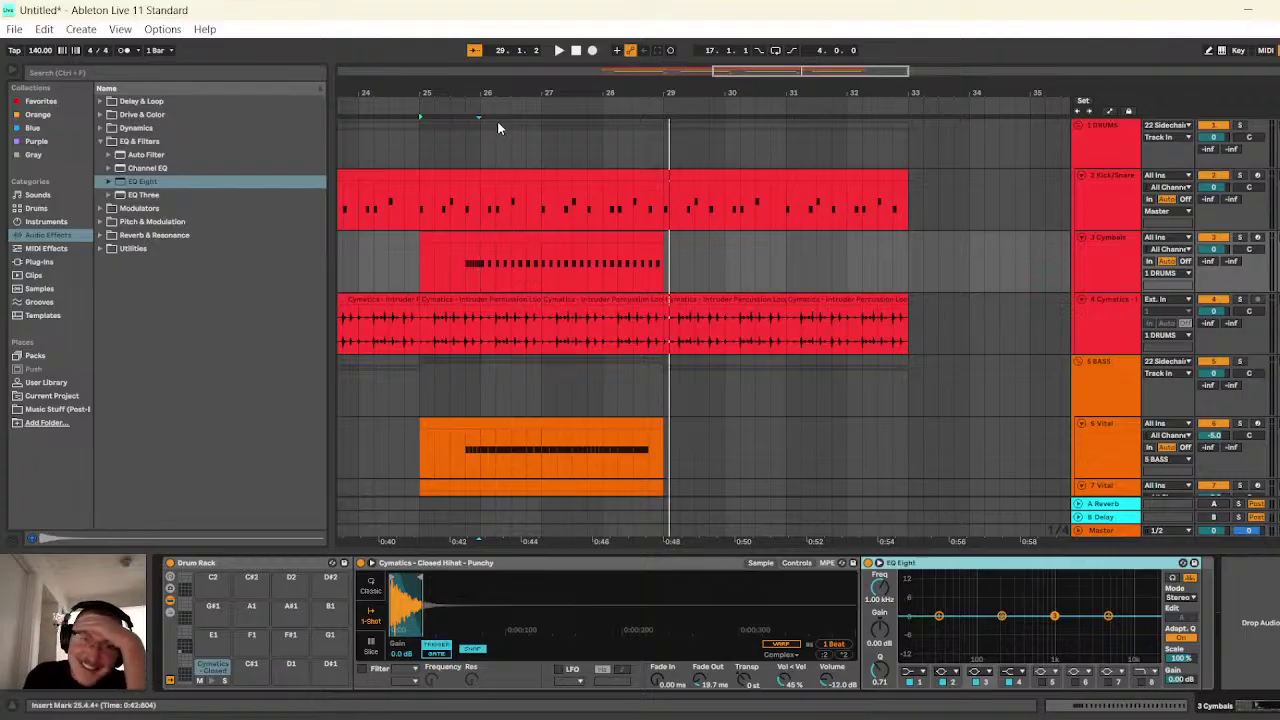
pyautogui.click(558, 51)
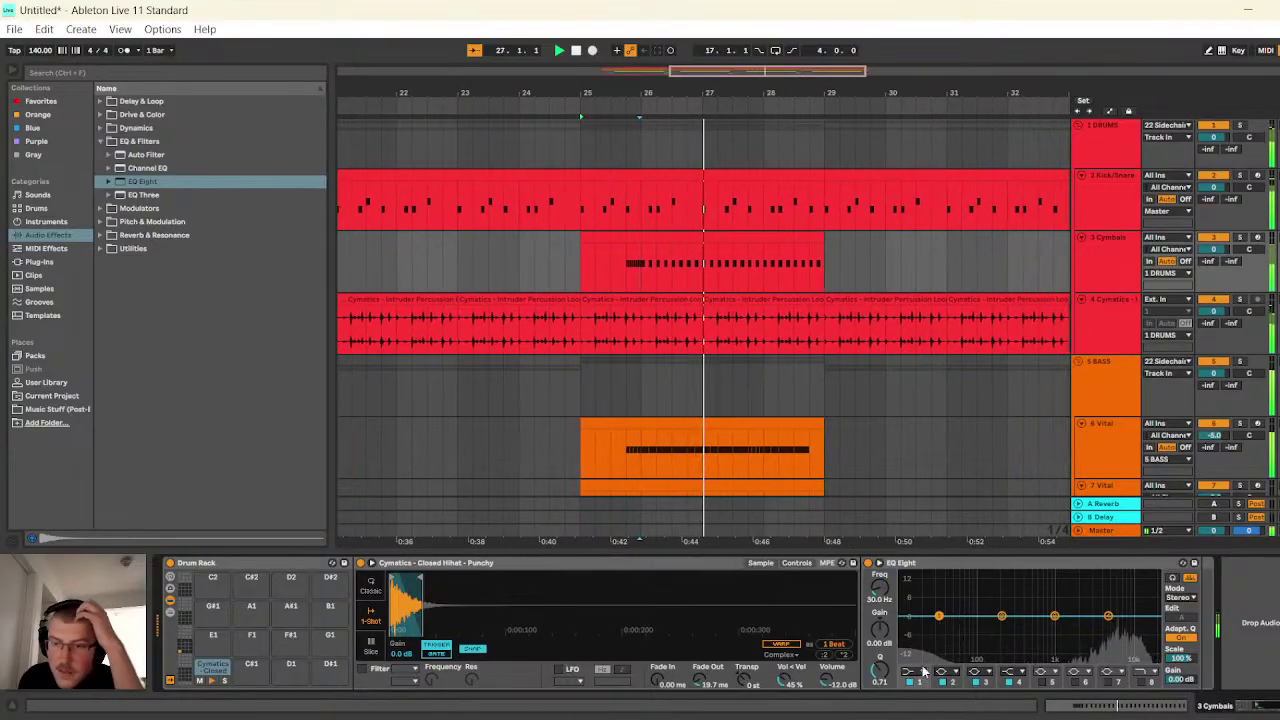
pyautogui.click(920, 680)
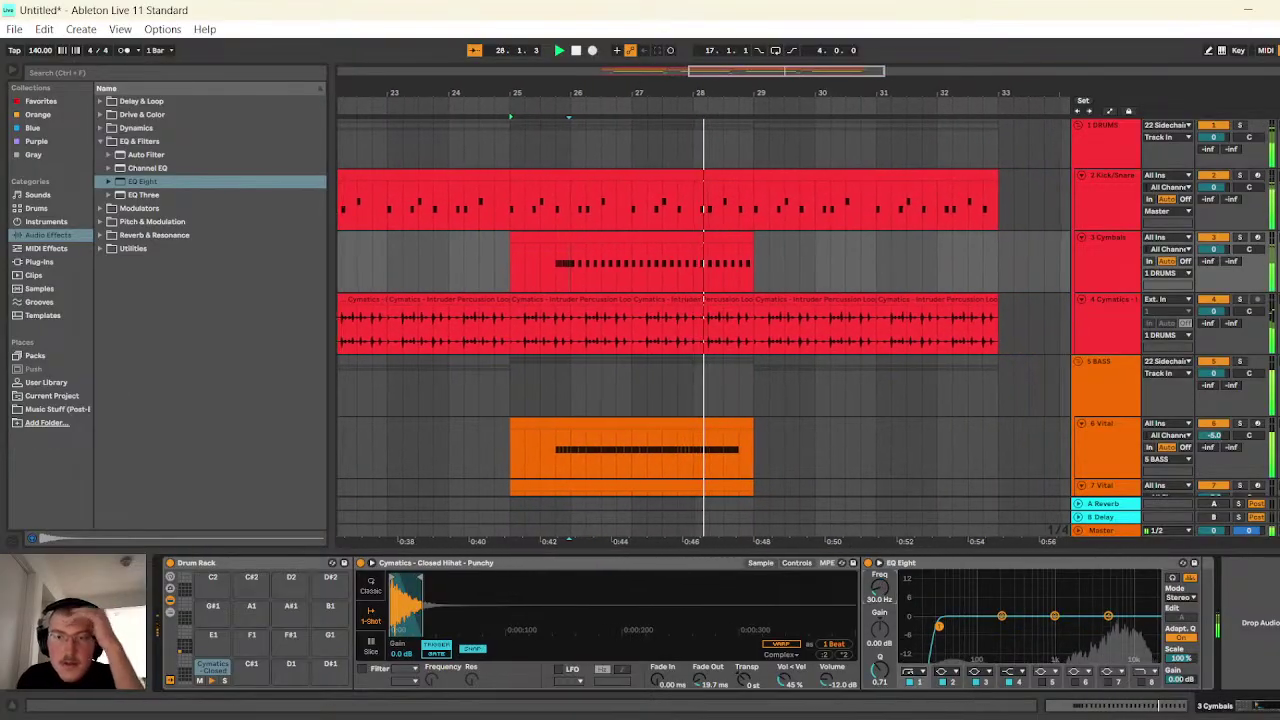
pyautogui.moveTo(887, 592); pyautogui.dragTo(887, 555)
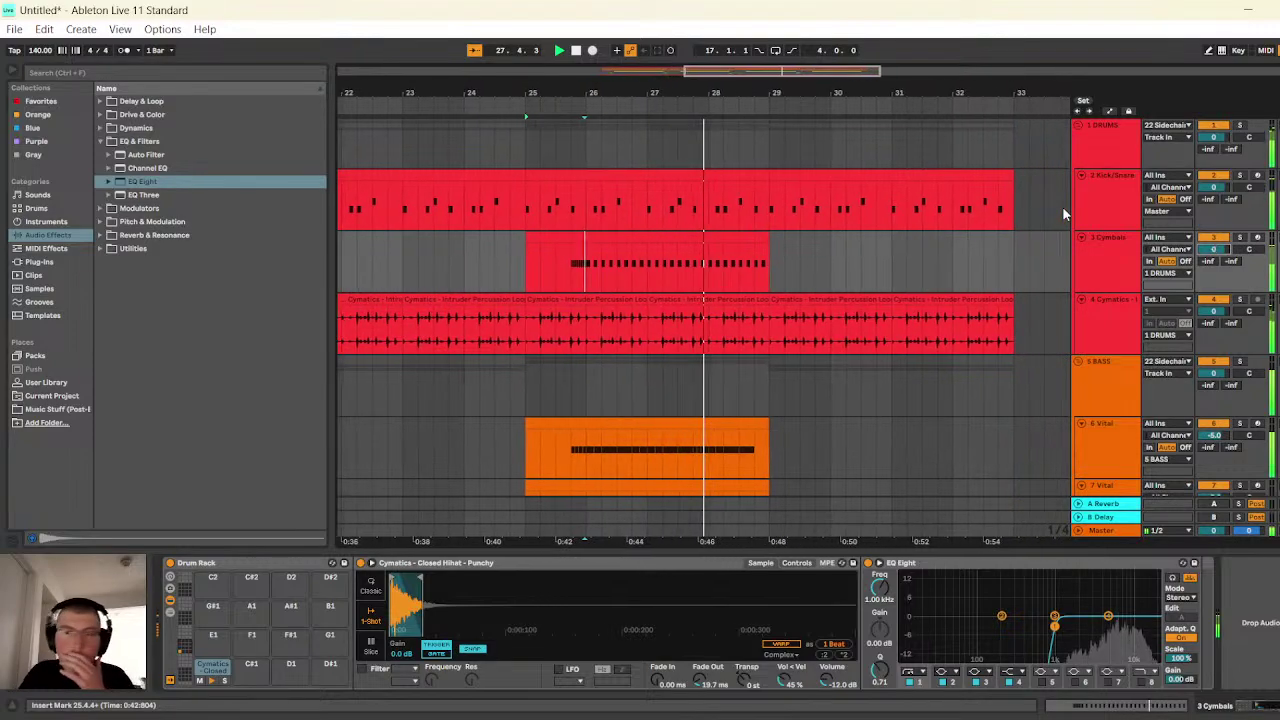
# - Set the Punchy hihat's volume to -14.0 dB and its fade out to 21.9 ms, checking them in playback
pyautogui.click(563, 51)
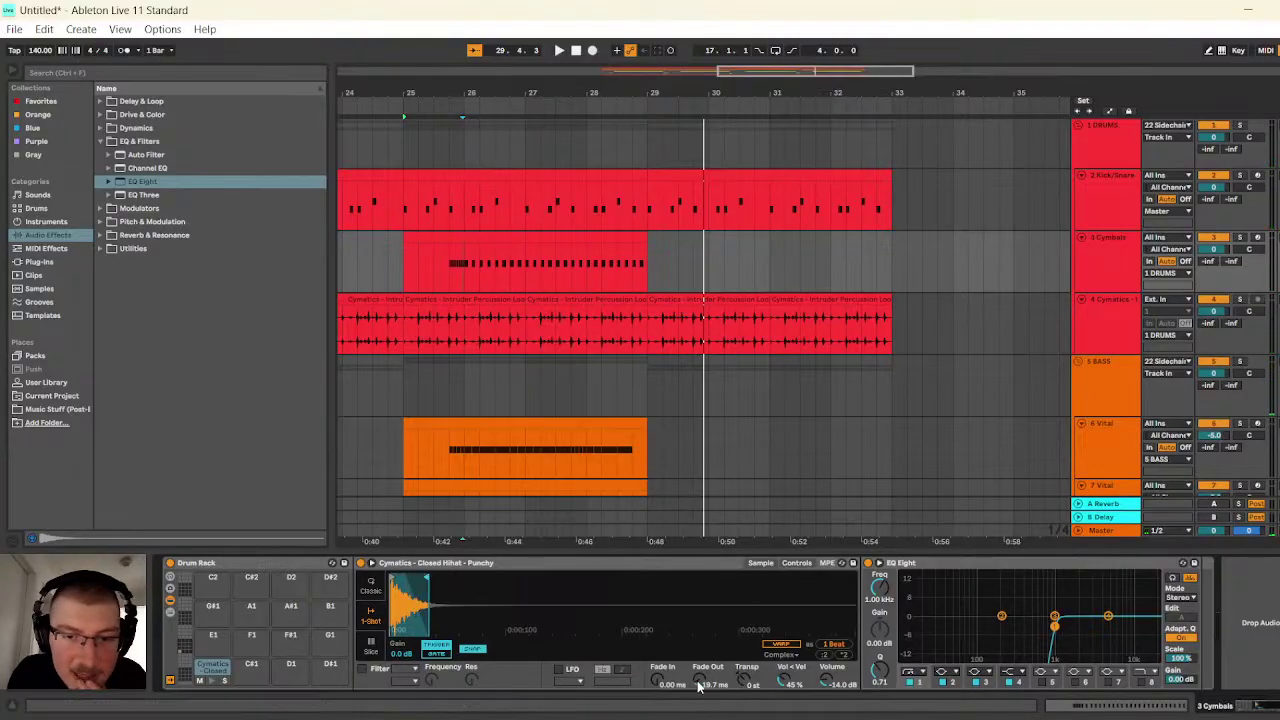
pyautogui.click(559, 50)
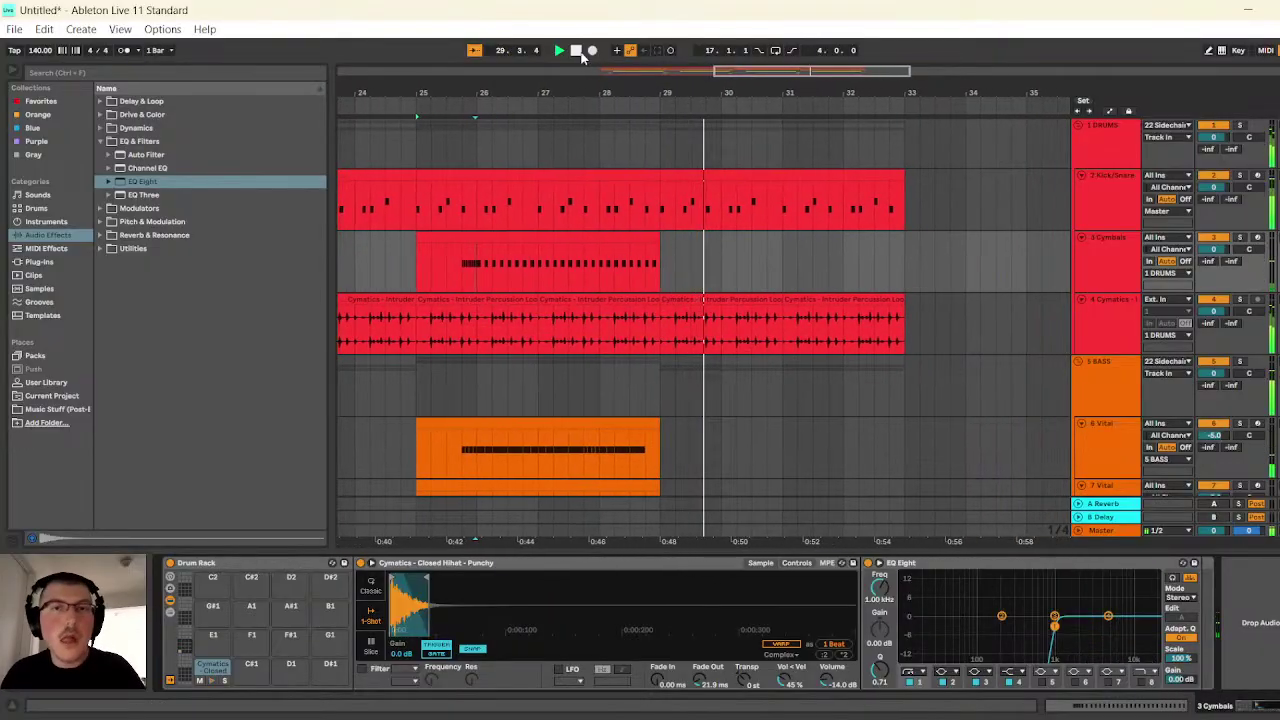
# - Duplicate the Cymbals hihat clip at bars 25–29 to fill bars 29–33
pyautogui.click(628, 236)
pyautogui.hotkey('ctrl', 'd')
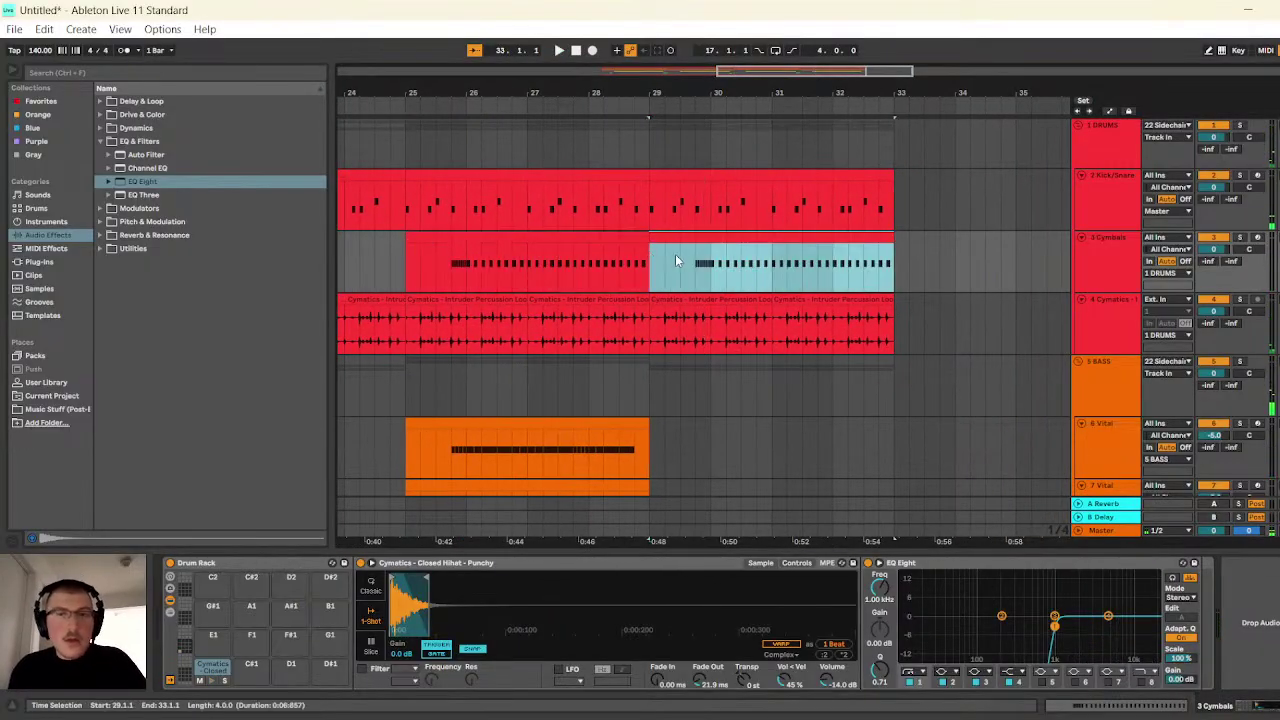
# - Open the notes of the duplicated Cymbals clip at bars 29–33 and play back from bar 29
pyautogui.doubleClick(706, 236)
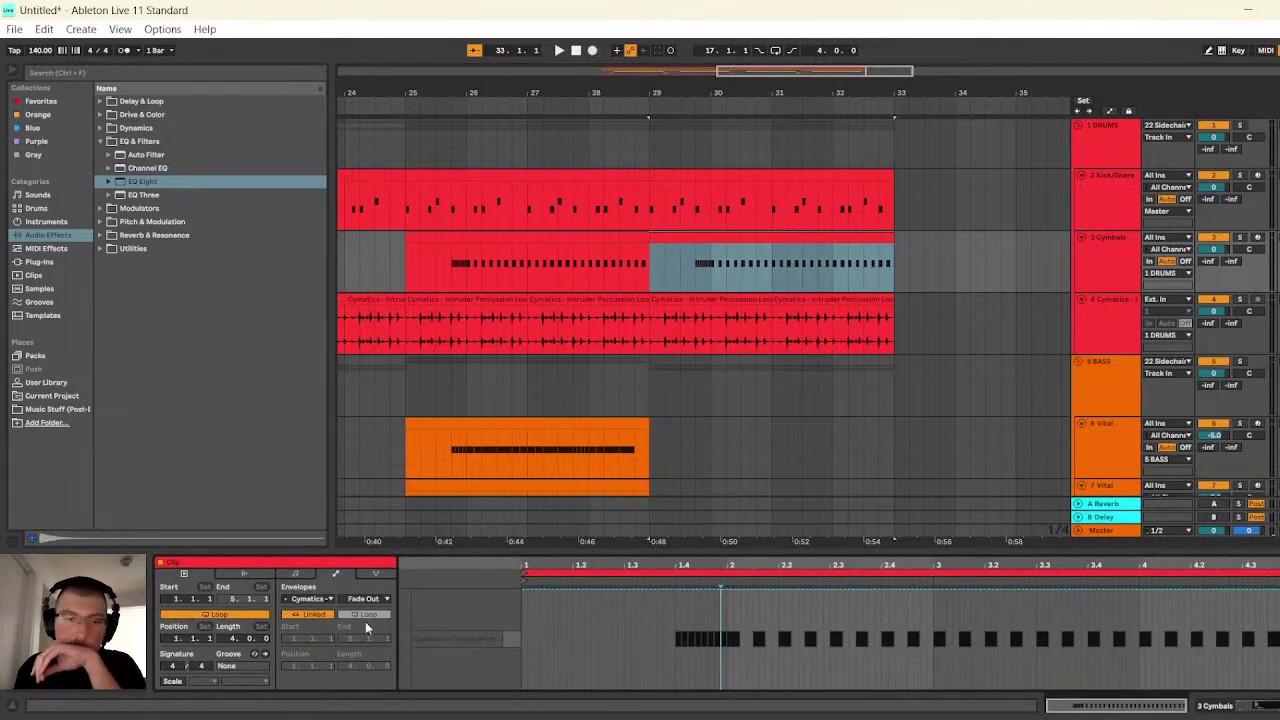
pyautogui.click(295, 573)
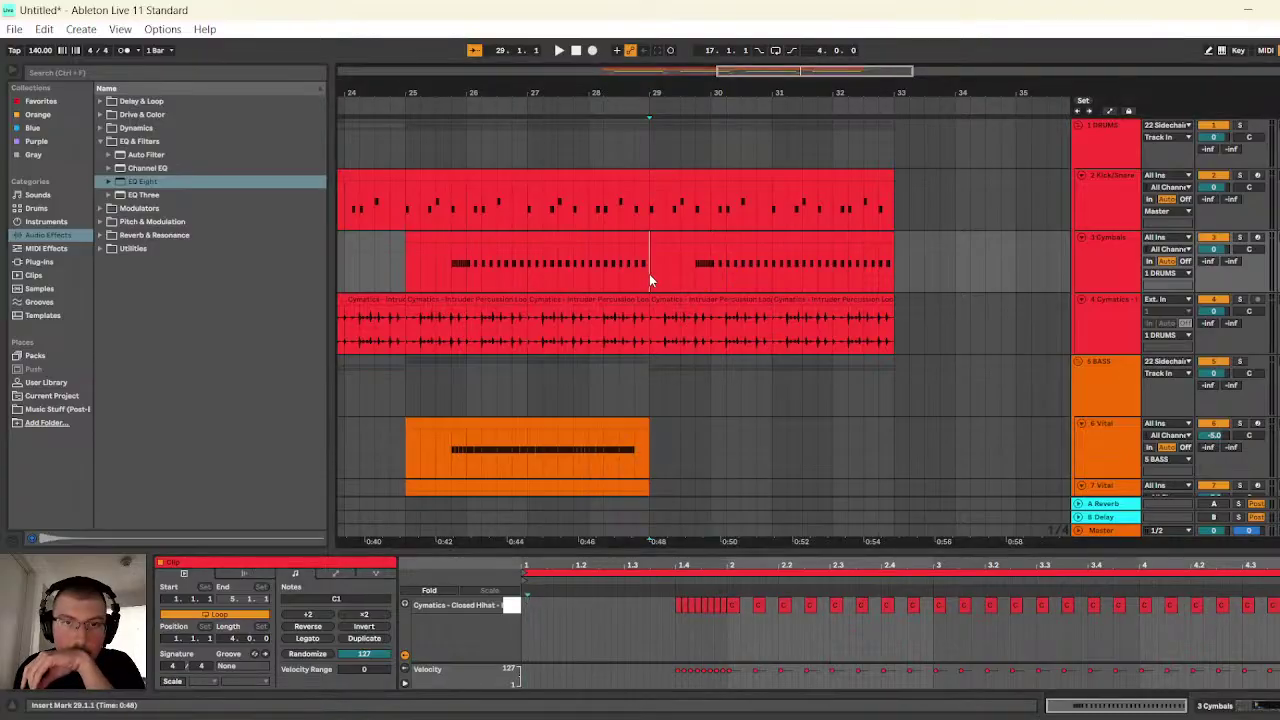
pyautogui.click(559, 50)
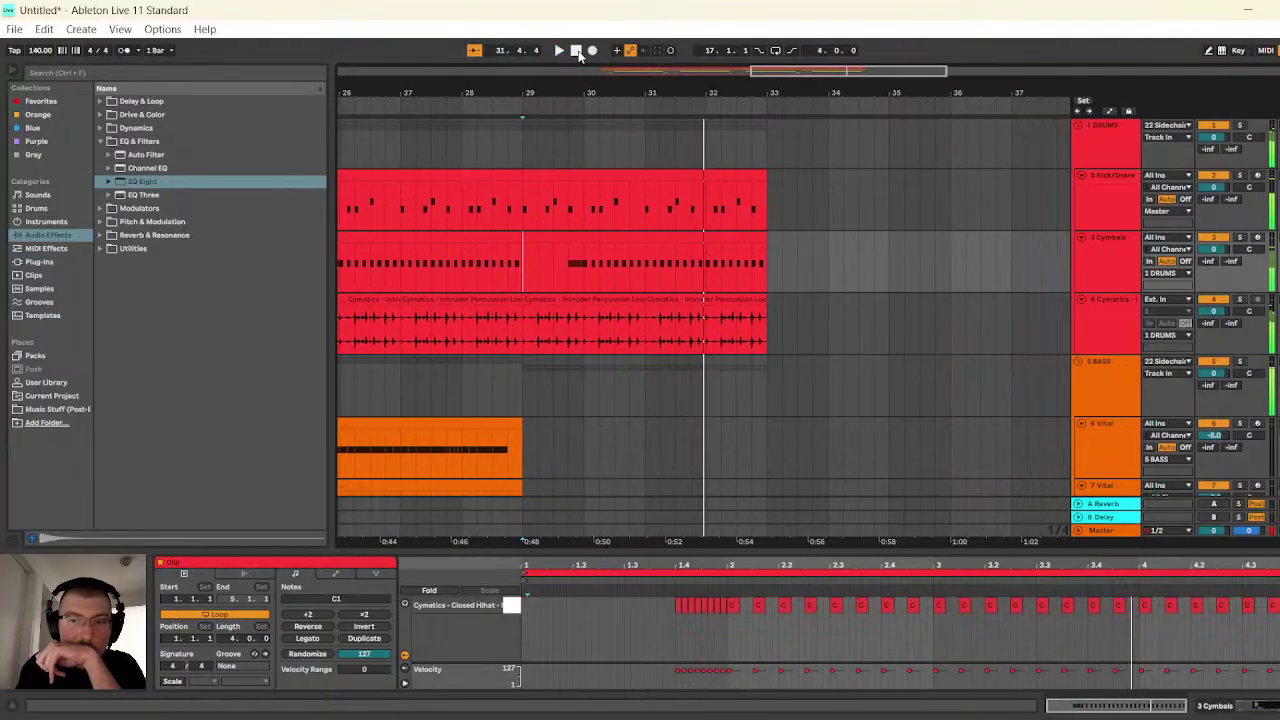
# - Delete all hihat notes from the Cymbals clip at bars 29–33 and place two closed hihats at 1.1.1 and 1.1.3
pyautogui.moveTo(663, 622); pyautogui.dragTo(724, 590)
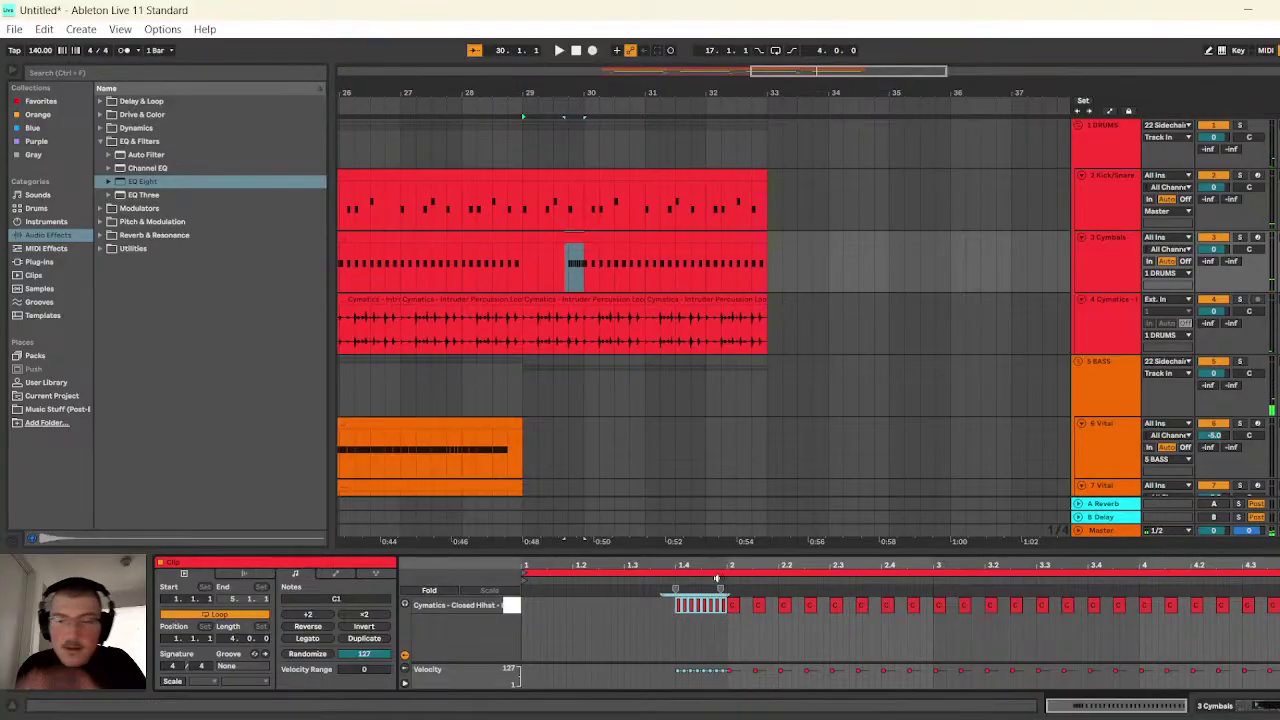
pyautogui.press('Delete')
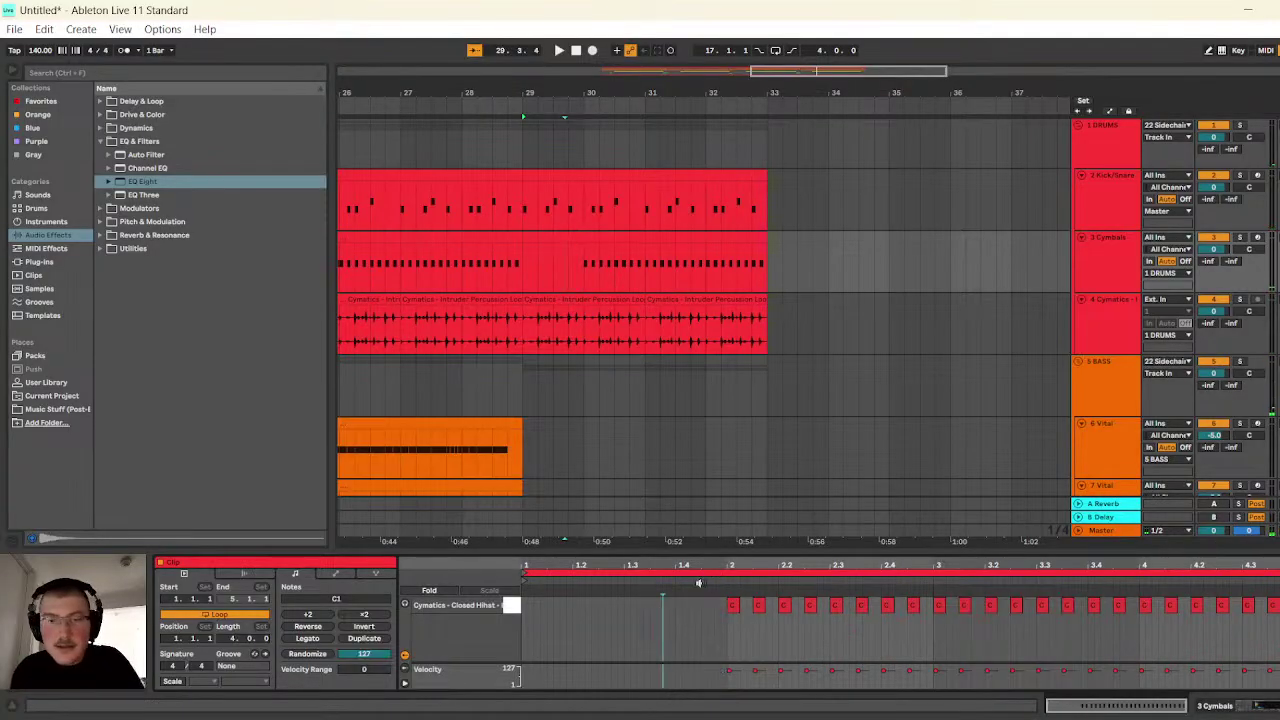
pyautogui.click(601, 242)
pyautogui.press('Delete')
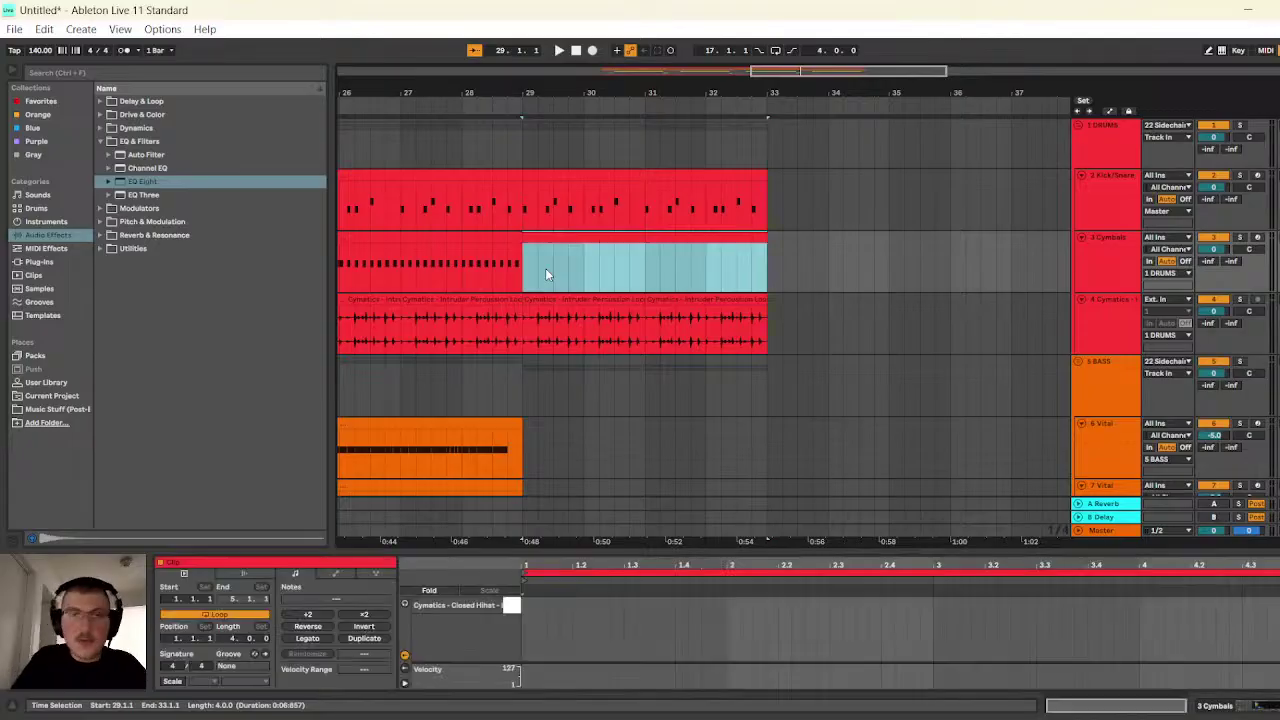
pyautogui.doubleClick(527, 605)
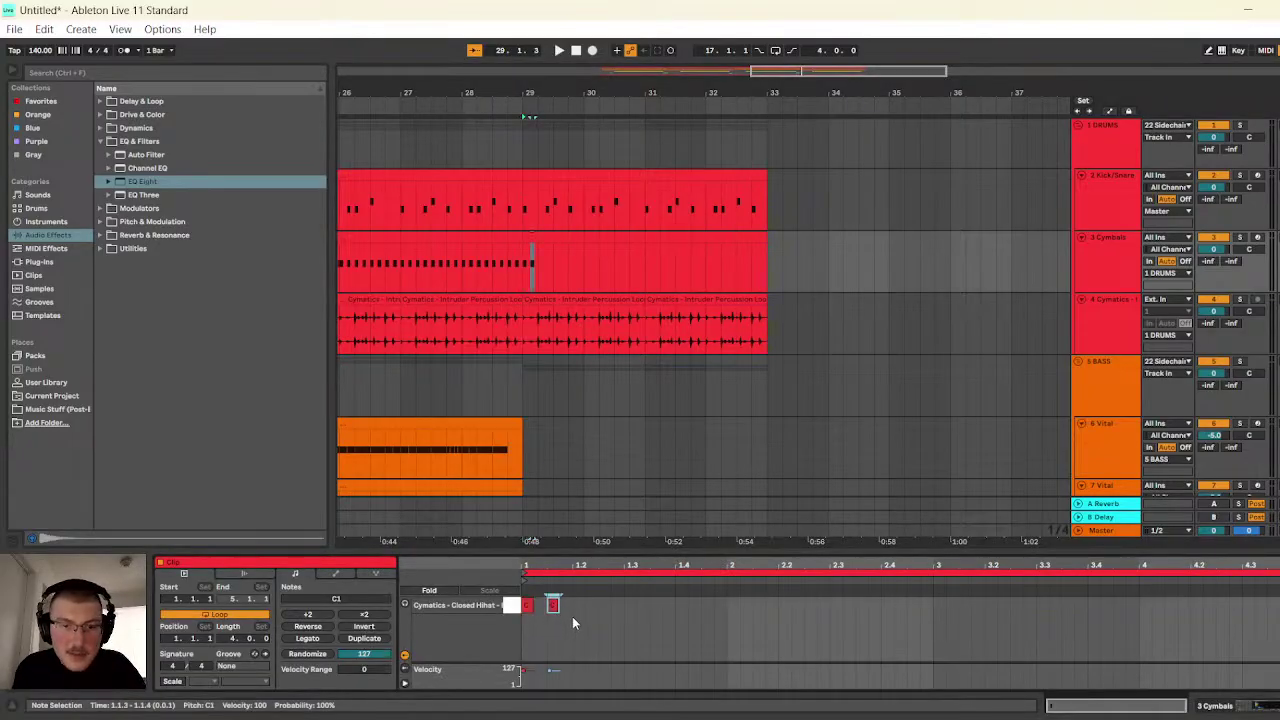
pyautogui.hotkey('ctrl', 'a')
pyautogui.hotkey('ctrl', 'd')
pyautogui.hotkey('ctrl', 'd')
pyautogui.hotkey('ctrl', 'd')
pyautogui.hotkey('ctrl', 'd')
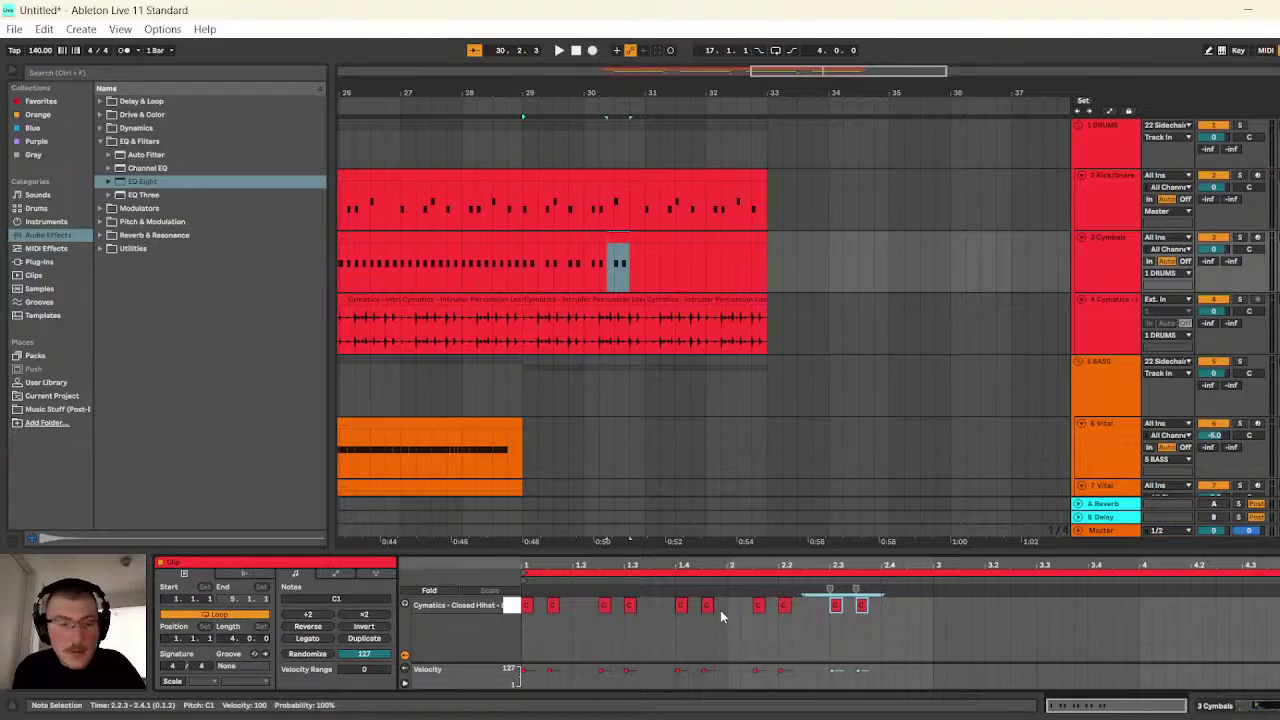
pyautogui.hotkey('ctrl', 'z')
pyautogui.hotkey('ctrl', 'z')
pyautogui.hotkey('ctrl', 'z')
pyautogui.hotkey('ctrl', 'z')
# - Duplicate the pair of closed hihat notes repeatedly to fill the four-bar clip with a steady eighth-note pattern
pyautogui.moveTo(570, 616); pyautogui.dragTo(526, 604)
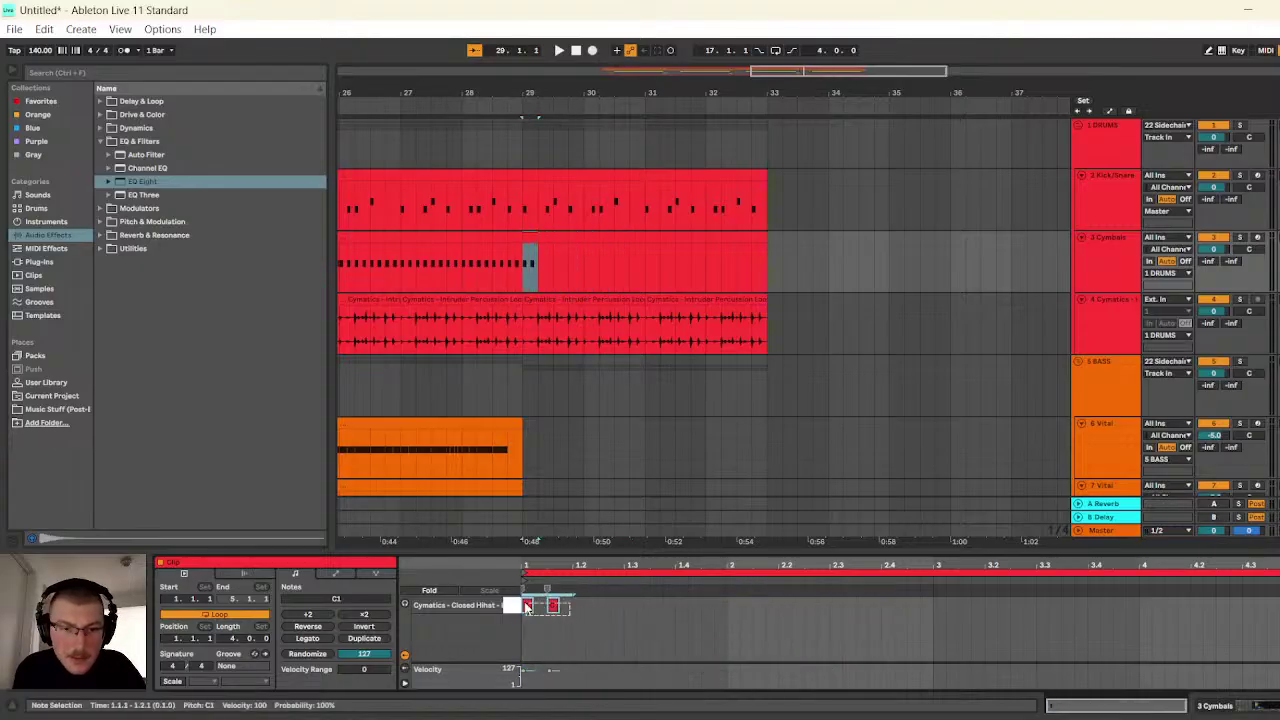
pyautogui.hotkey('ctrl', 'd')
pyautogui.hotkey('ctrl', 'd')
pyautogui.hotkey('ctrl', 'd')
pyautogui.hotkey('ctrl', 'd')
pyautogui.hotkey('ctrl', 'd')
pyautogui.hotkey('ctrl', 'd')
pyautogui.hotkey('ctrl', 'd')
pyautogui.hotkey('ctrl', 'd')
pyautogui.hotkey('ctrl', 'd')
pyautogui.hotkey('ctrl', 'd')
pyautogui.hotkey('ctrl', 'd')
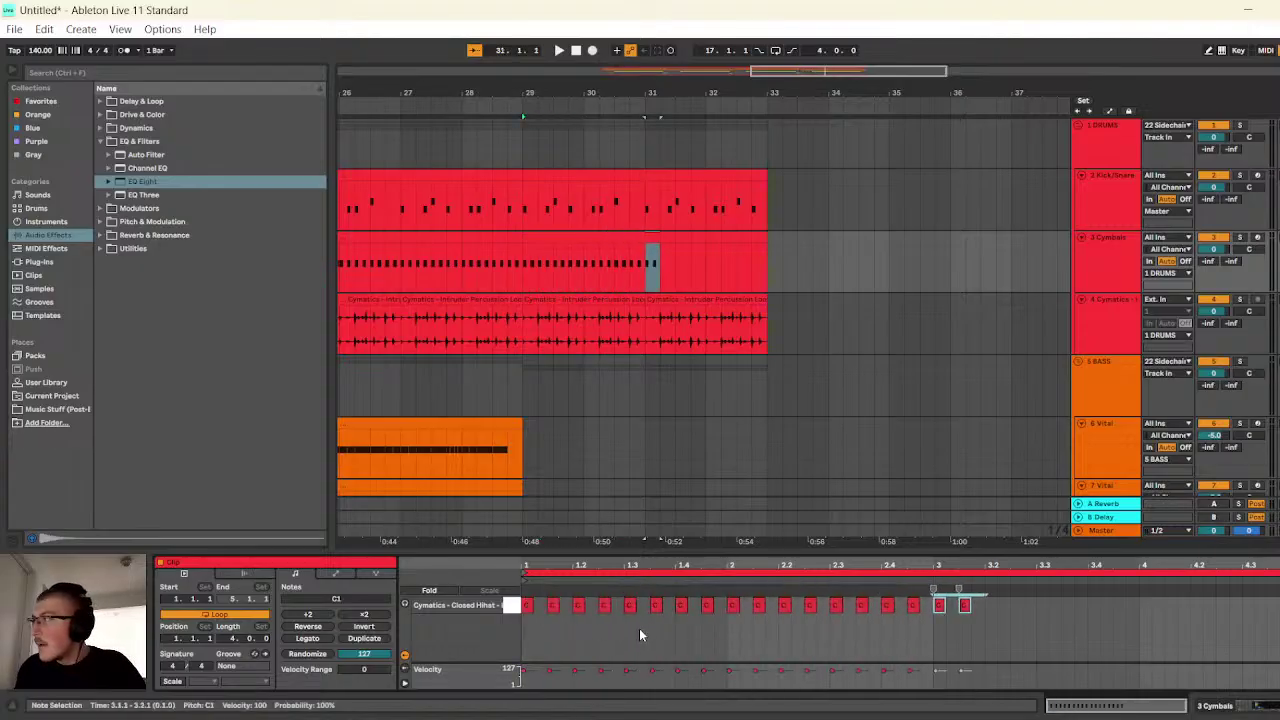
pyautogui.hotkey('ctrl', 'd')
pyautogui.hotkey('ctrl', 'd')
pyautogui.hotkey('ctrl', 'd')
pyautogui.hotkey('ctrl', 'd')
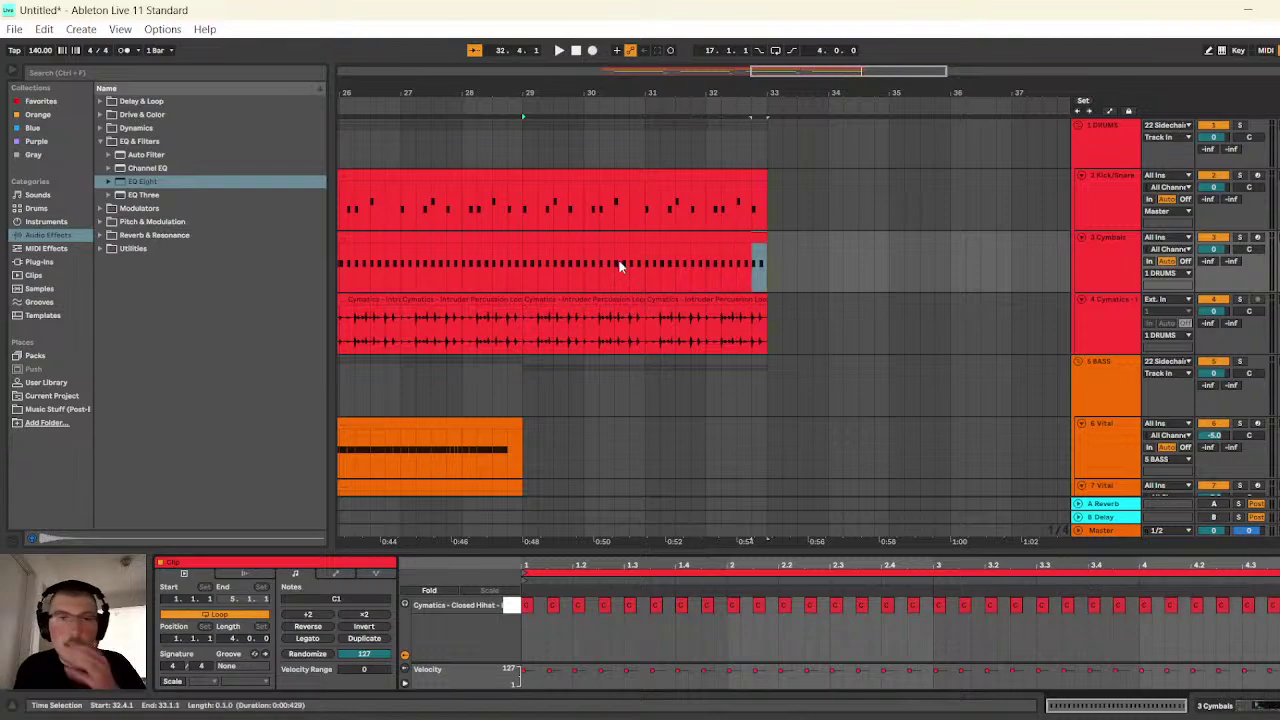
# - Play back from bar 29 and replace the hihat at 2.4.3 with a four-note 1/32 roll leading into the clip's bar 3
pyautogui.click(521, 270)
pyautogui.click(558, 50)
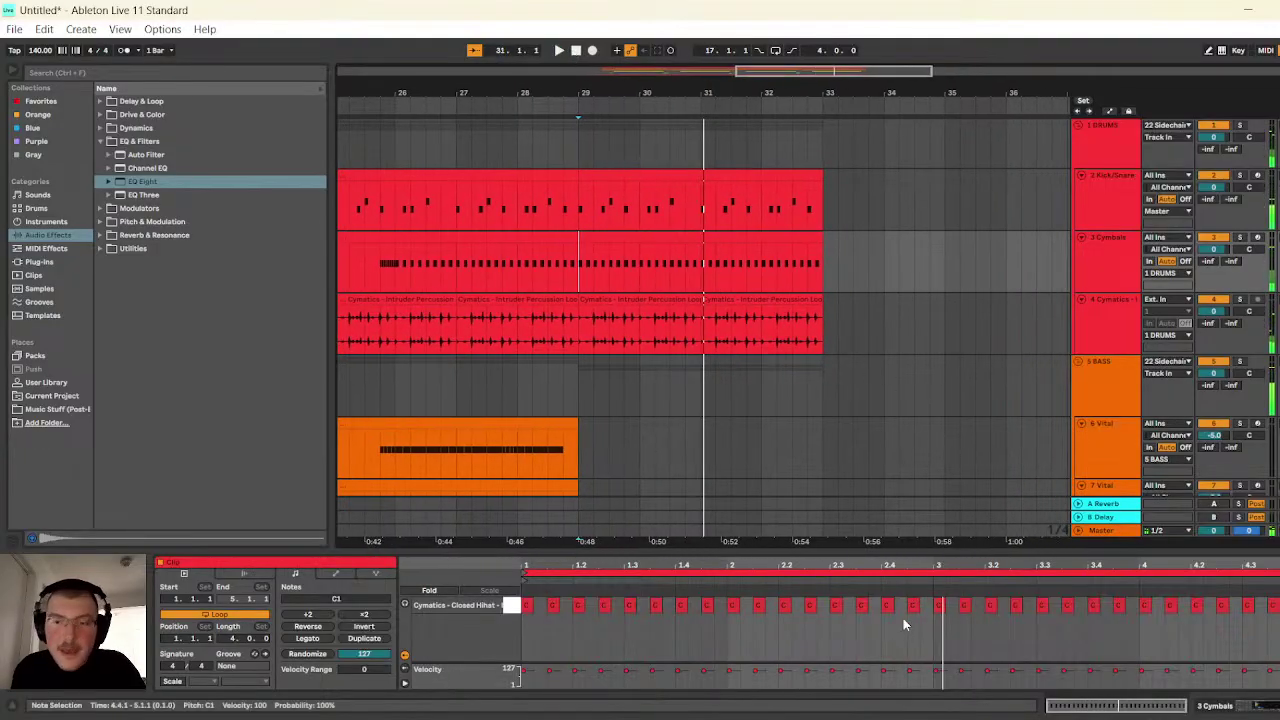
pyautogui.moveTo(924, 571); pyautogui.dragTo(926, 592)
pyautogui.rightClick(924, 637)
pyautogui.click(1055, 566)
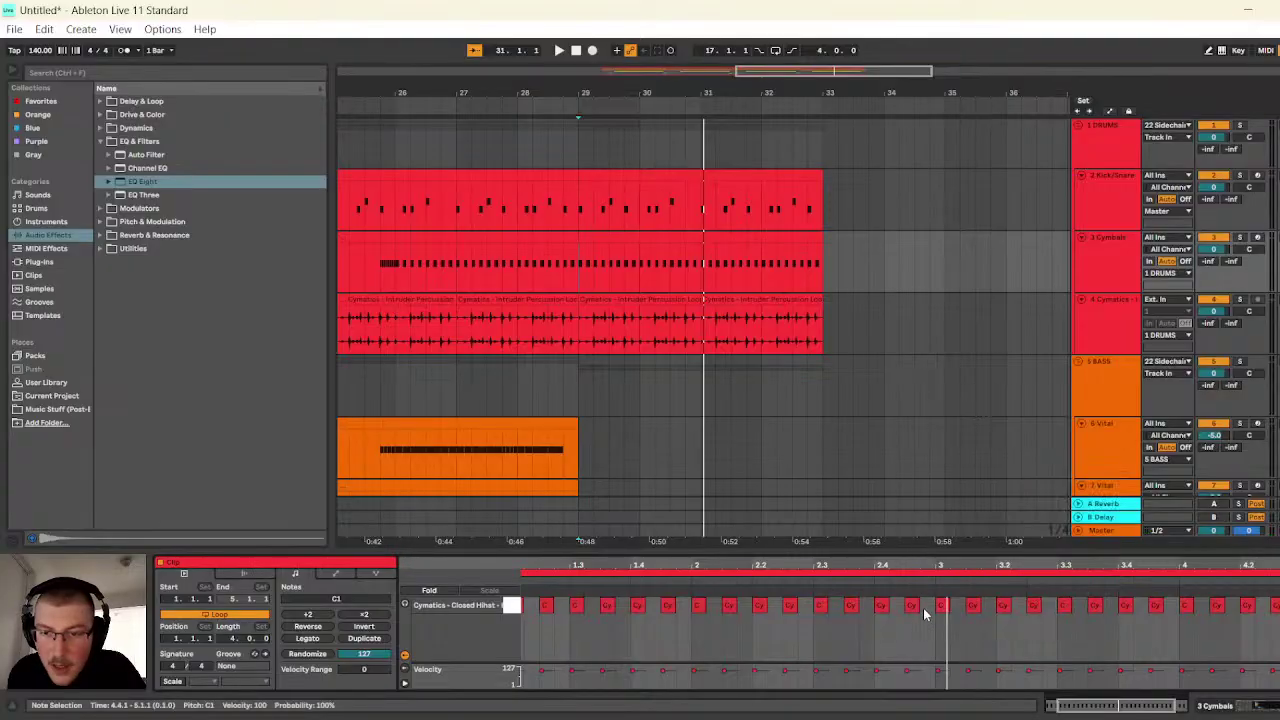
pyautogui.click(911, 606)
pyautogui.doubleClick(918, 606)
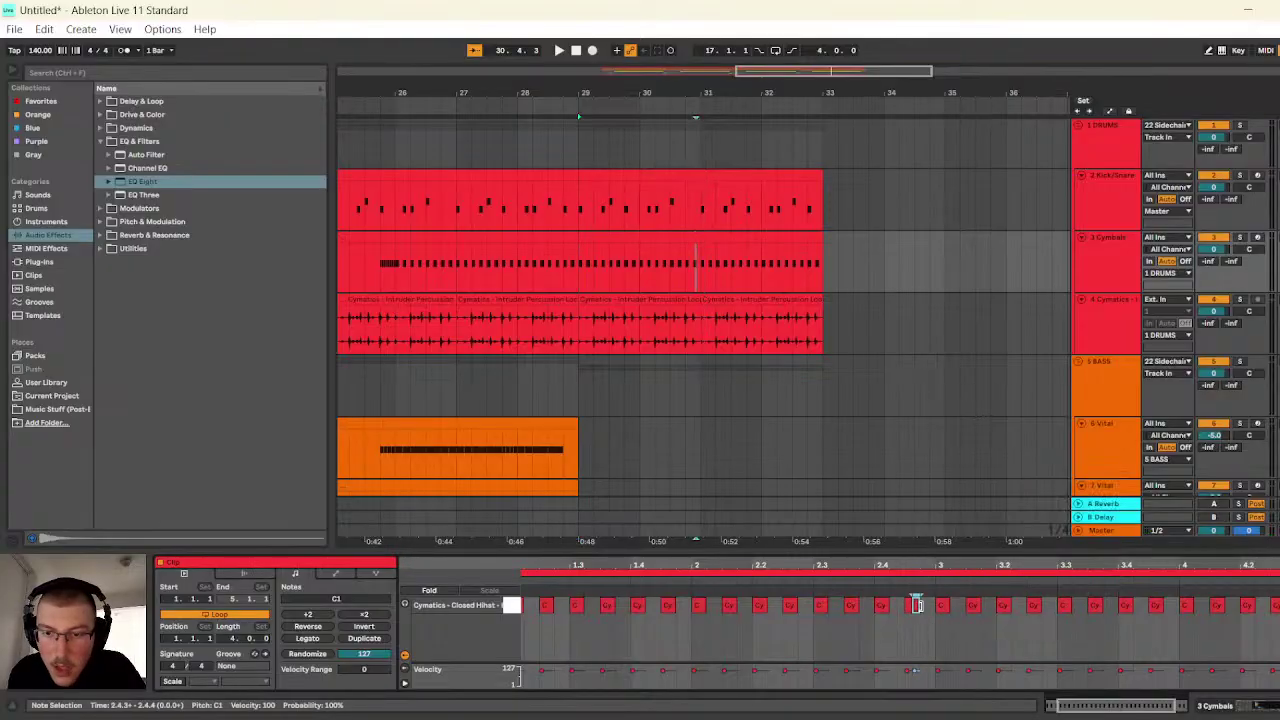
pyautogui.doubleClick(926, 606)
pyautogui.doubleClick(932, 607)
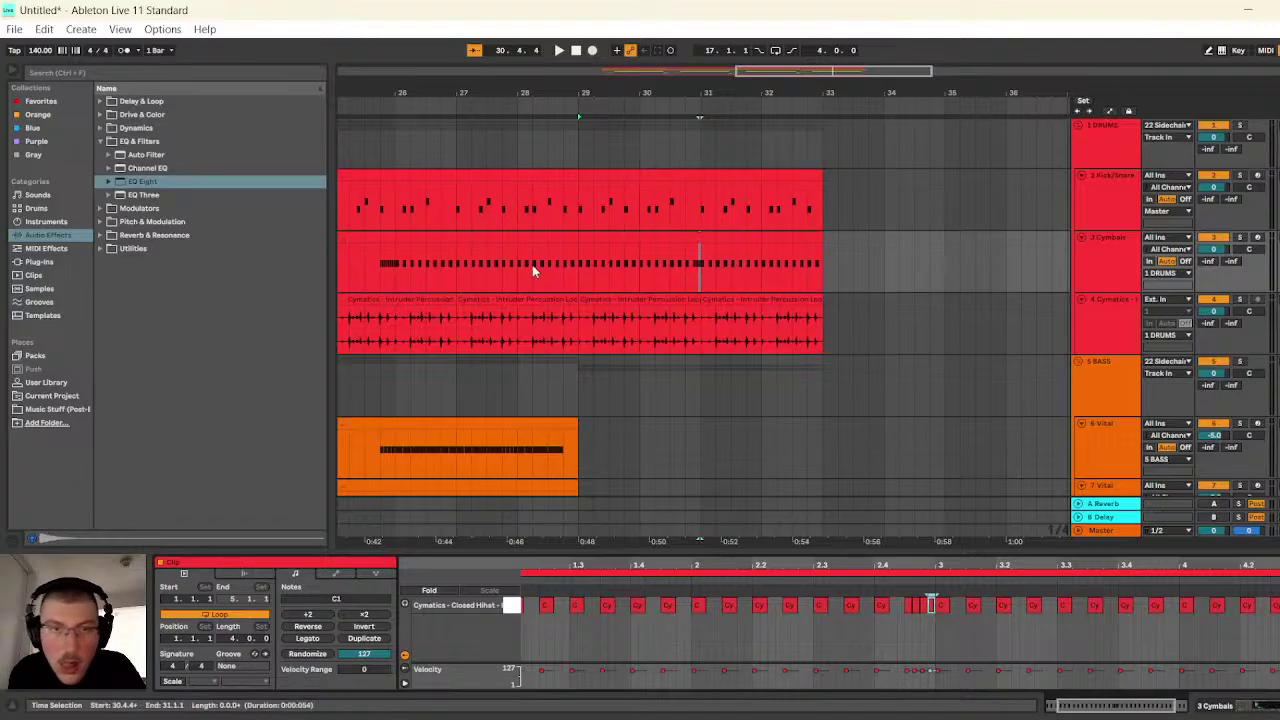
# - Play back the new roll, add a matching hihat roll at 4.4.3 near the clip's end, and replay from bar 31
pyautogui.click(587, 272)
pyautogui.click(561, 51)
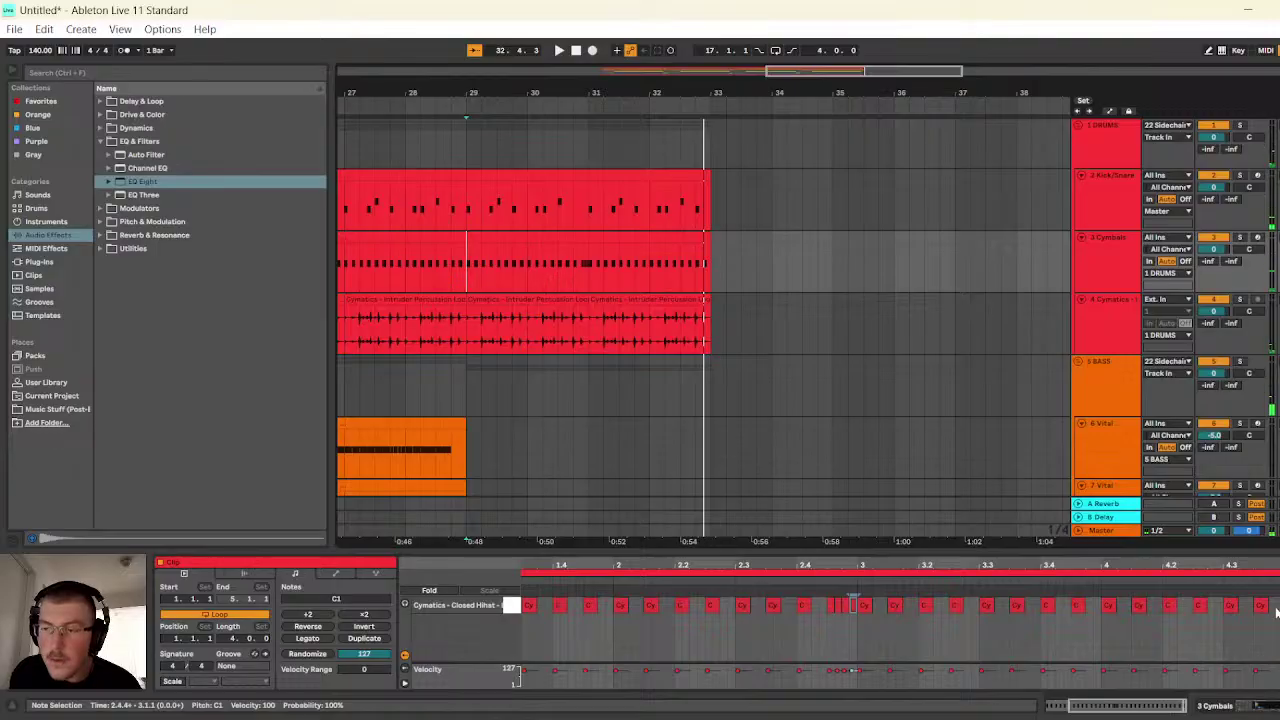
pyautogui.press('space')
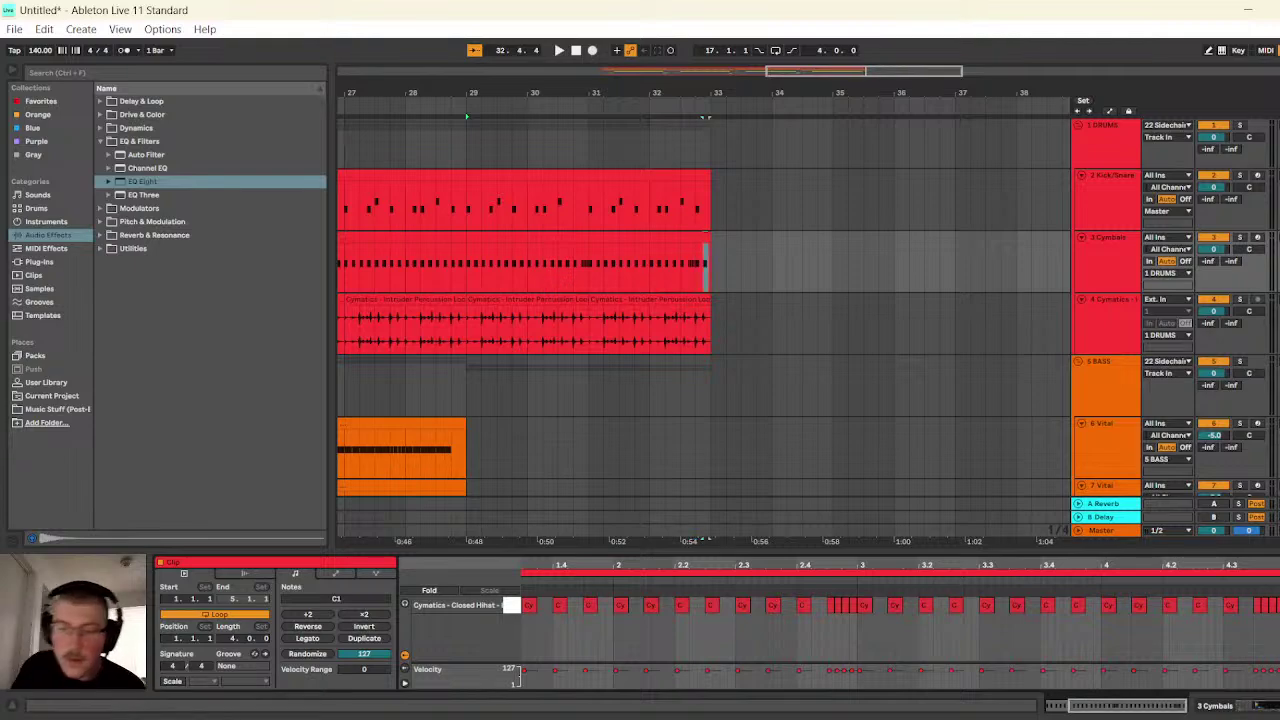
pyautogui.click(590, 209)
pyautogui.click(560, 50)
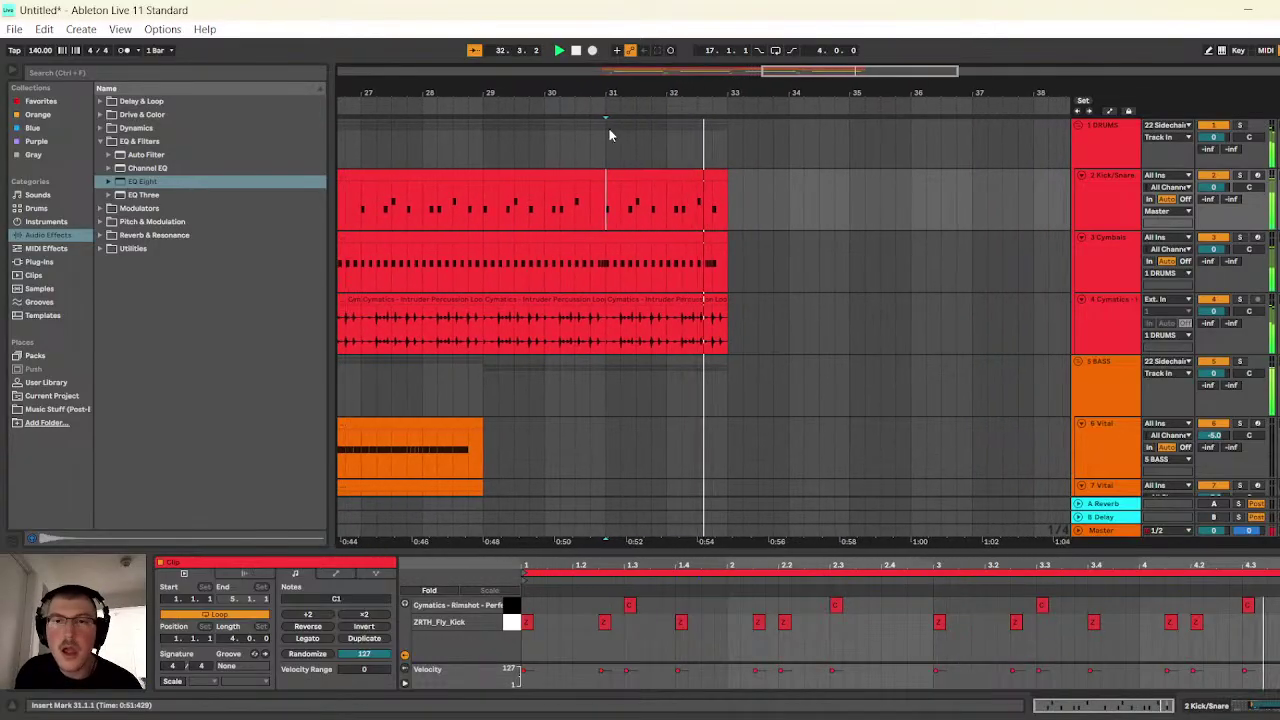
# - Try a hihat roll at 3.4.3 leading into the clip's bar 4 in playback, and restore the single note there
pyautogui.click(683, 241)
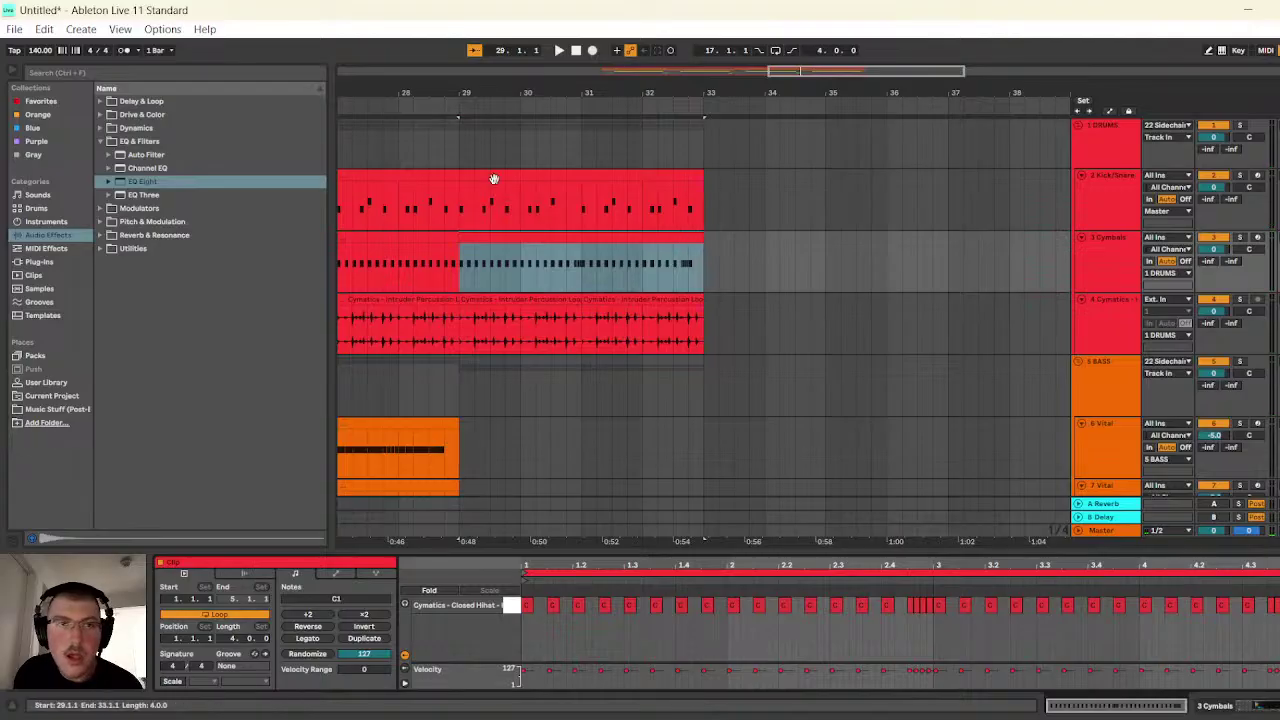
pyautogui.click(553, 51)
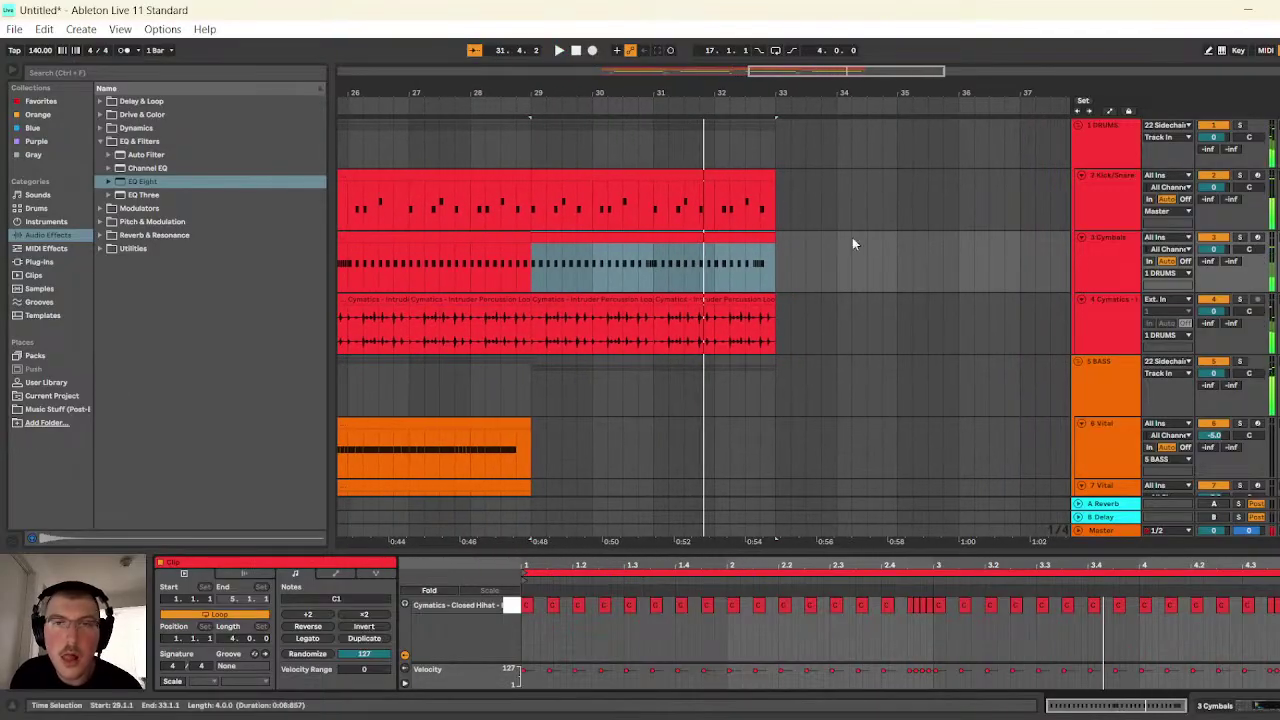
pyautogui.click(1118, 606)
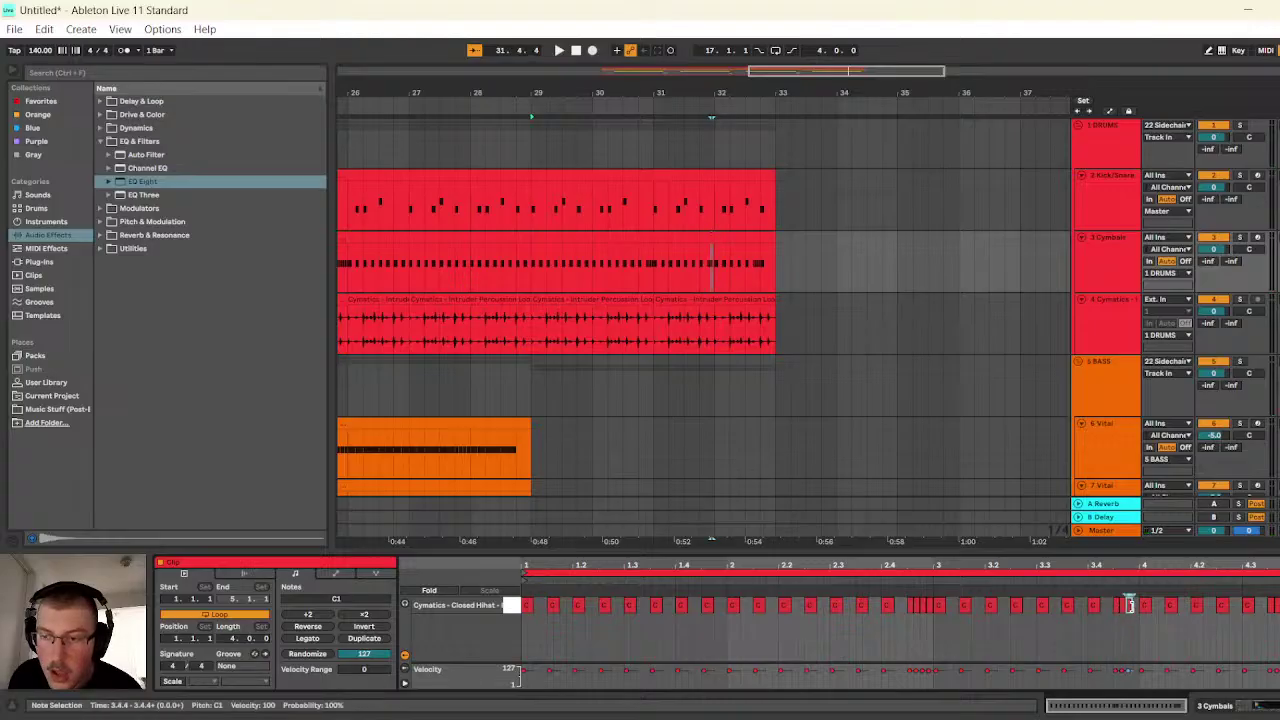
pyautogui.click(561, 51)
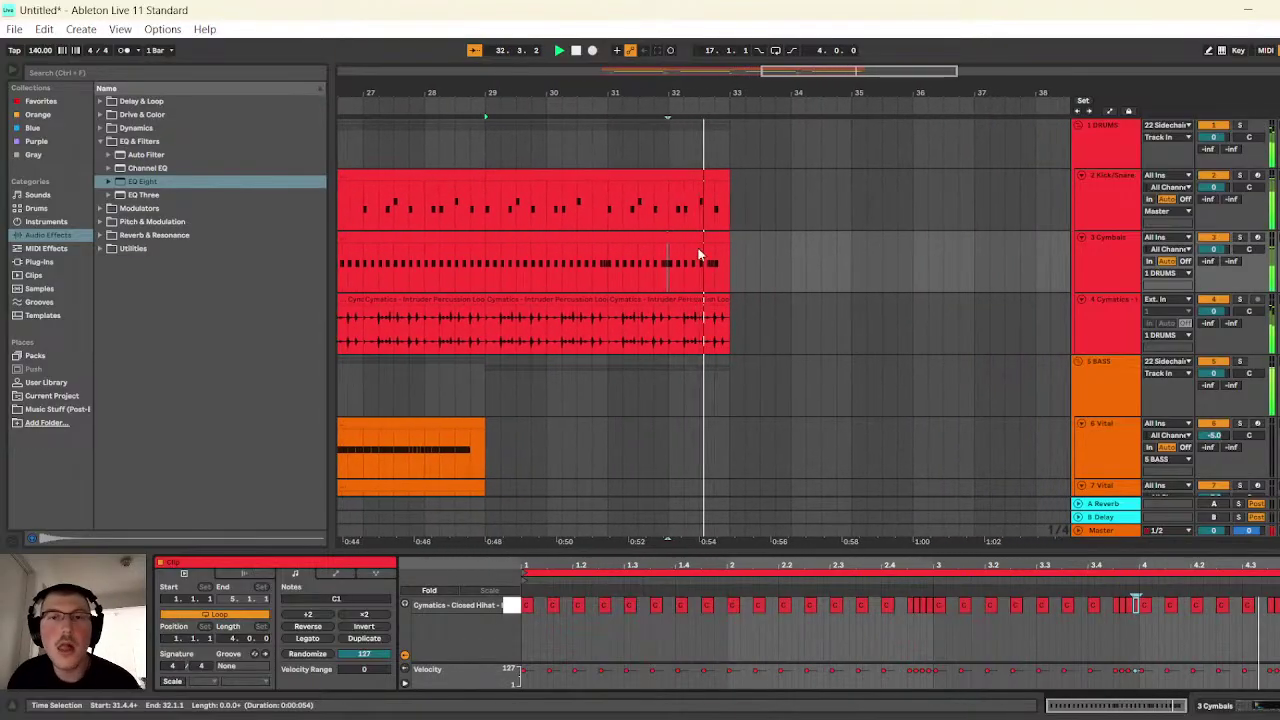
pyautogui.click(576, 50)
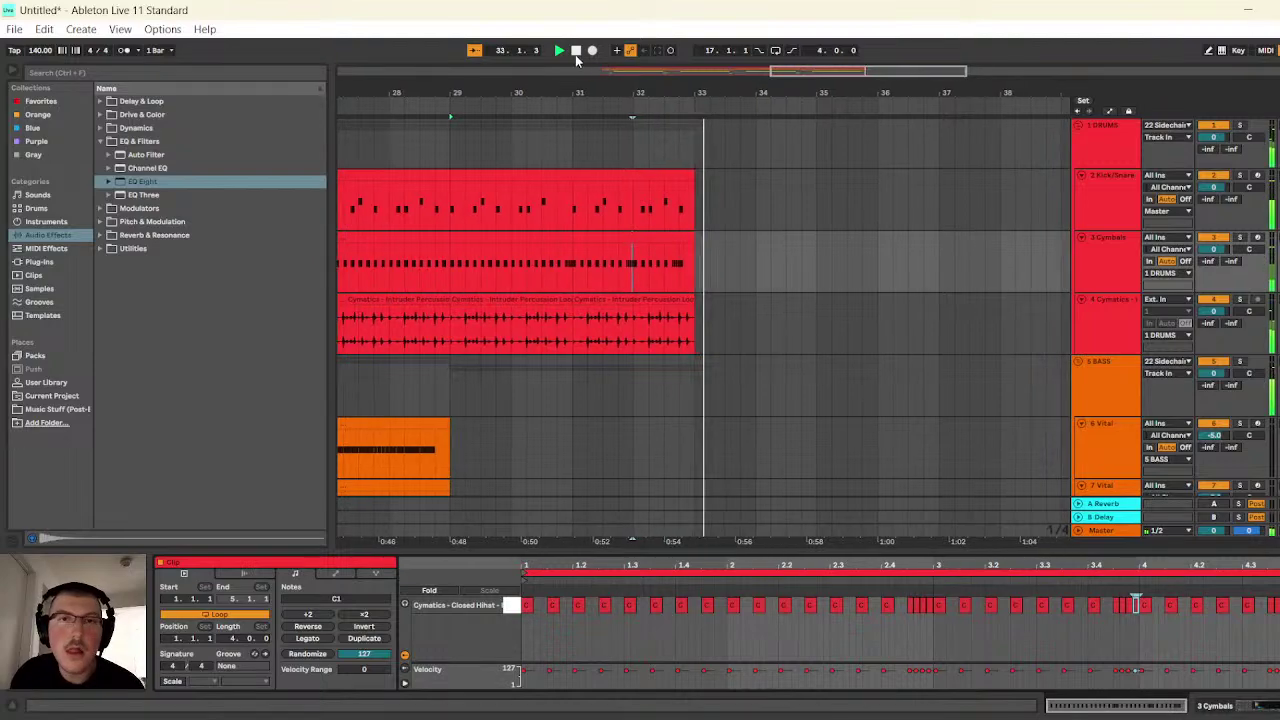
pyautogui.click(1118, 608)
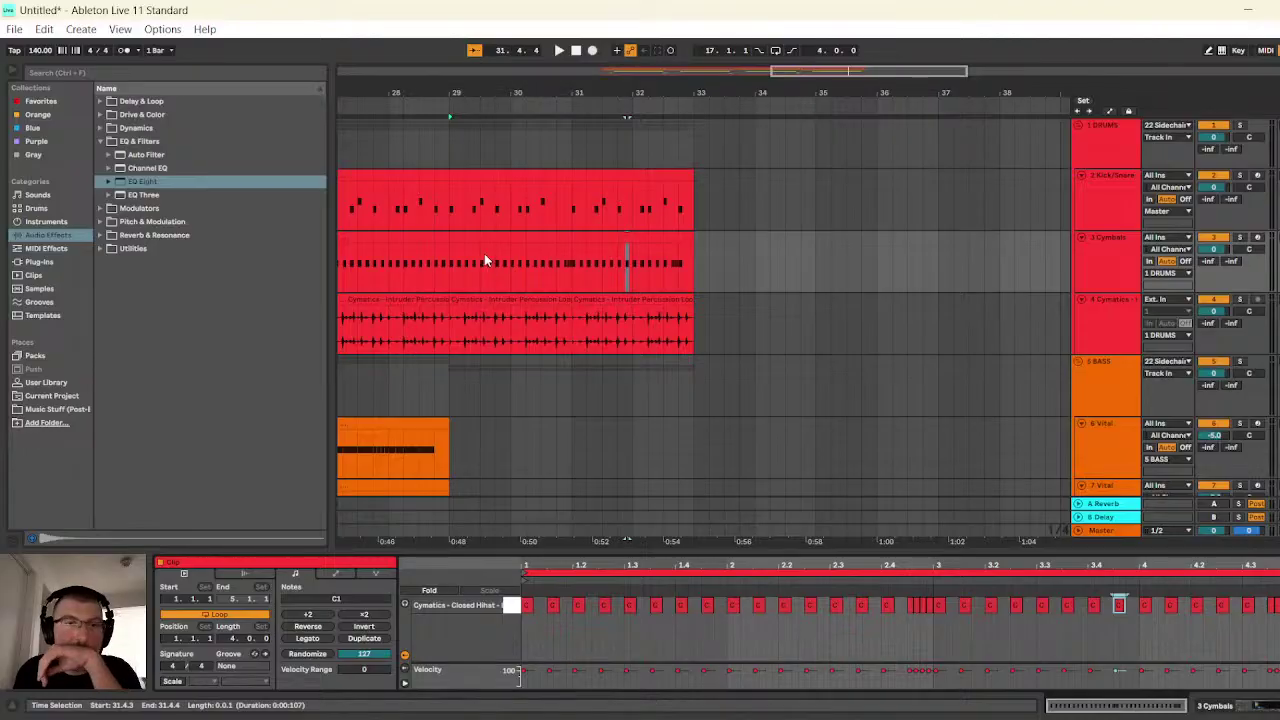
# - Draw a Transpose clip envelope for the closed hihat that stays at 0 until 1.4 and curves upward to the clip's end
pyautogui.moveTo(815, 76); pyautogui.dragTo(800, 66)
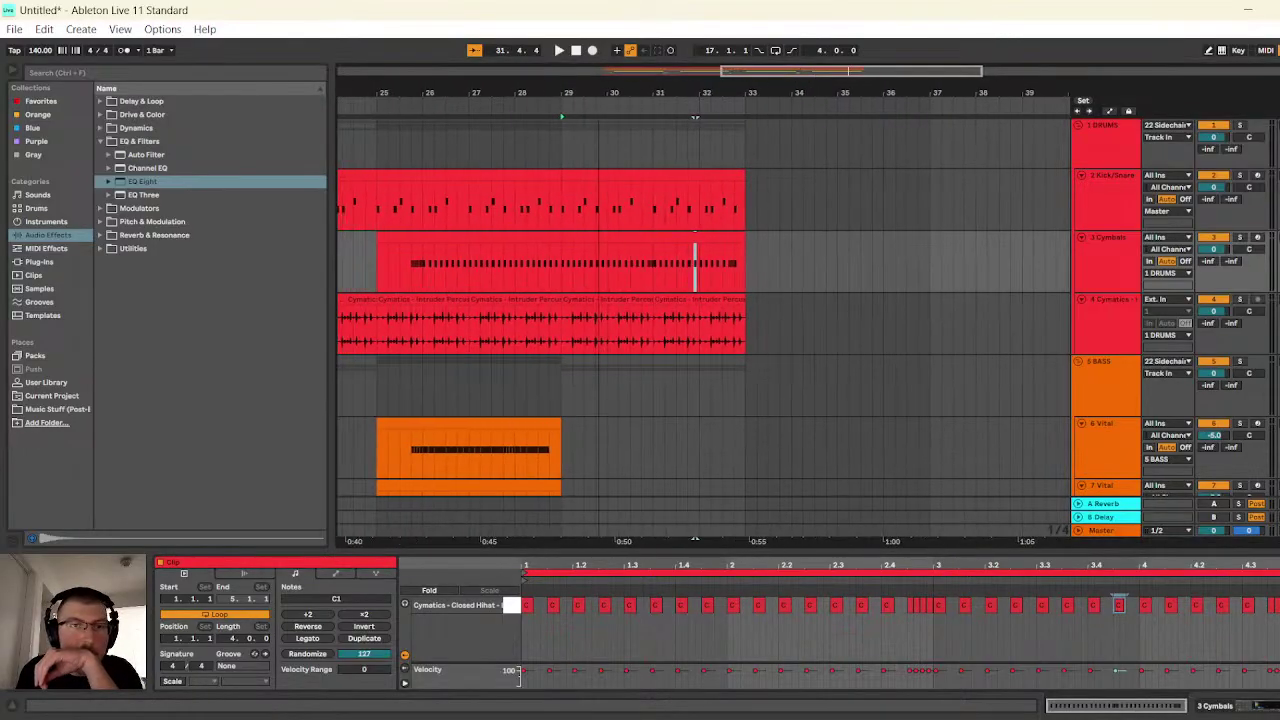
pyautogui.click(333, 576)
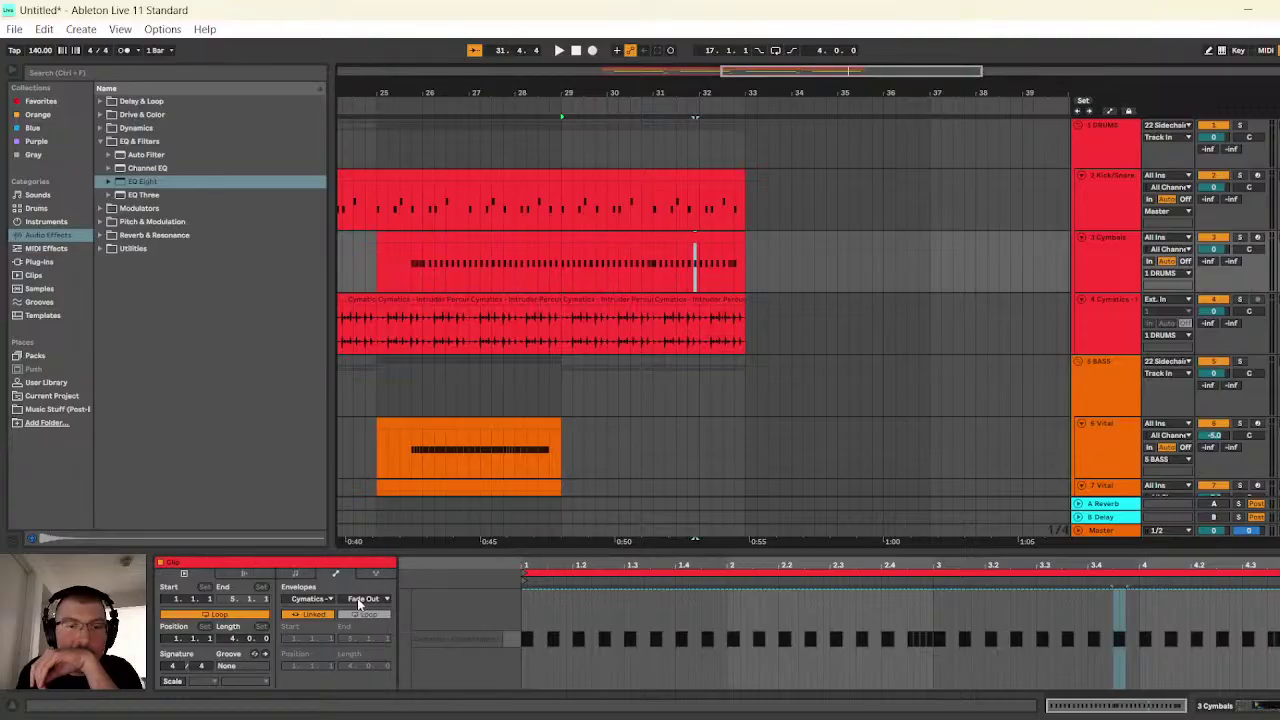
pyautogui.click(362, 599)
pyautogui.click(400, 358)
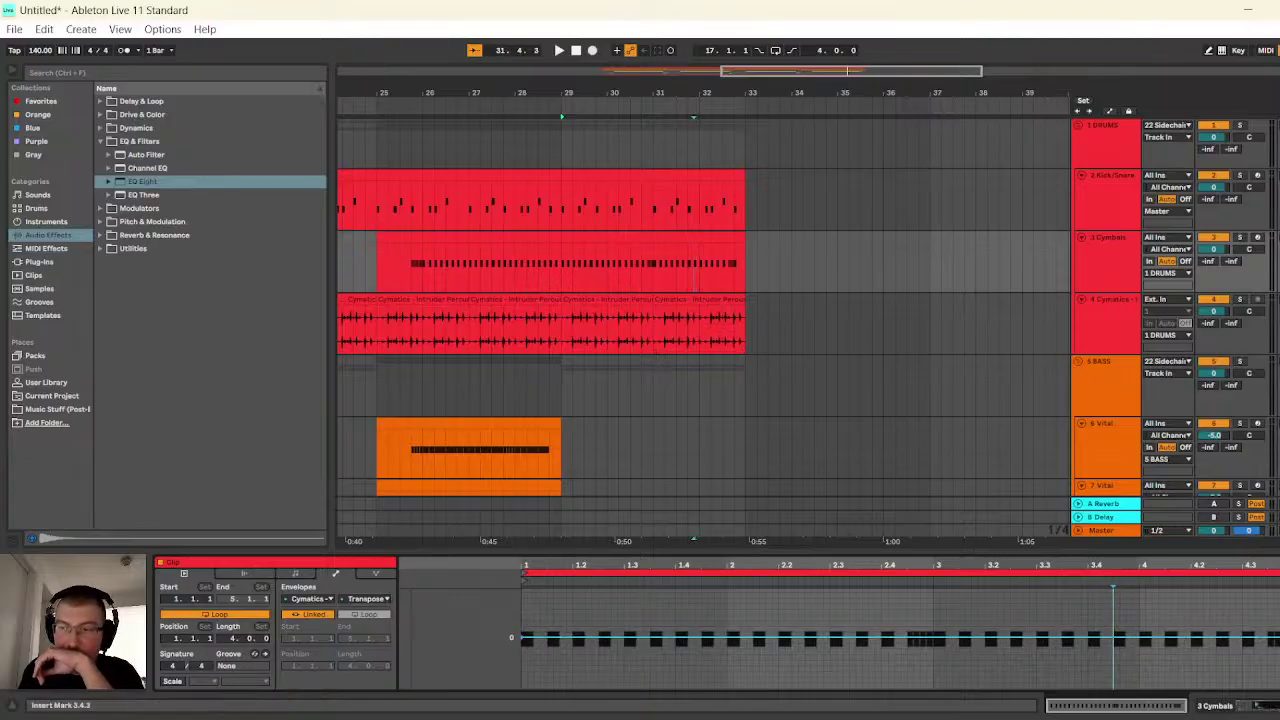
pyautogui.moveTo(1113, 637); pyautogui.dragTo(1113, 612)
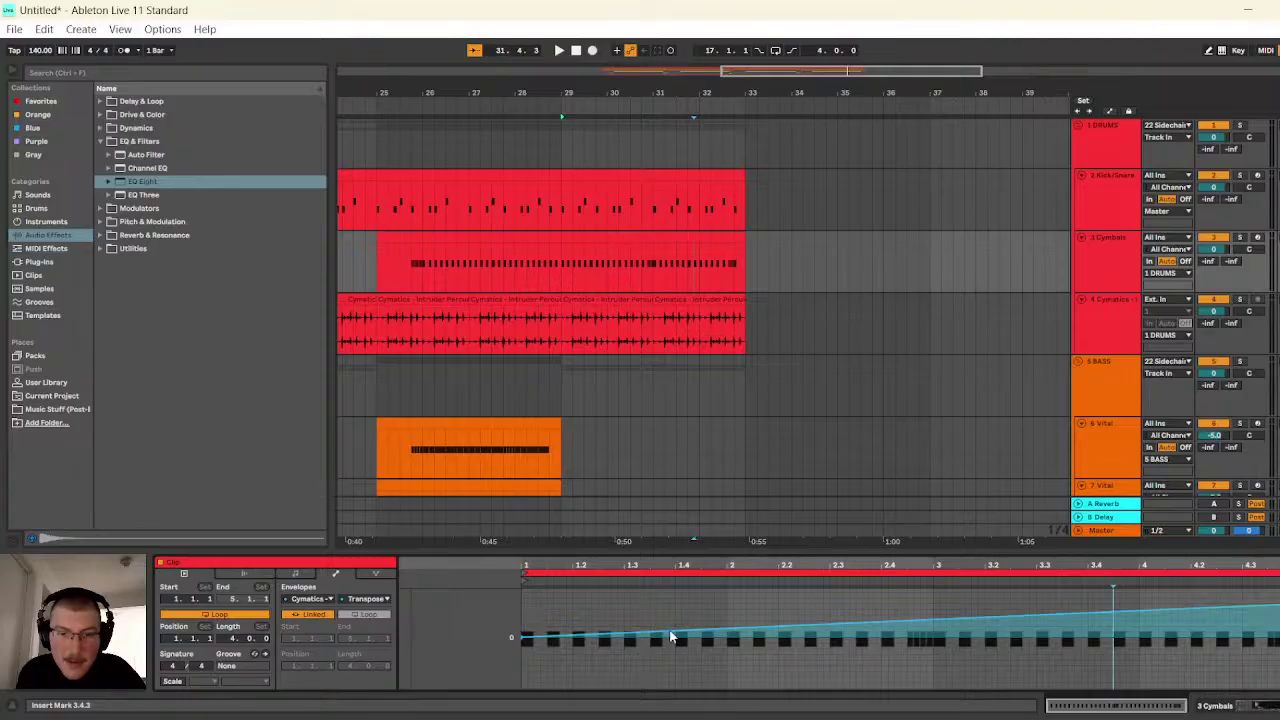
pyautogui.moveTo(677, 632); pyautogui.dragTo(680, 637)
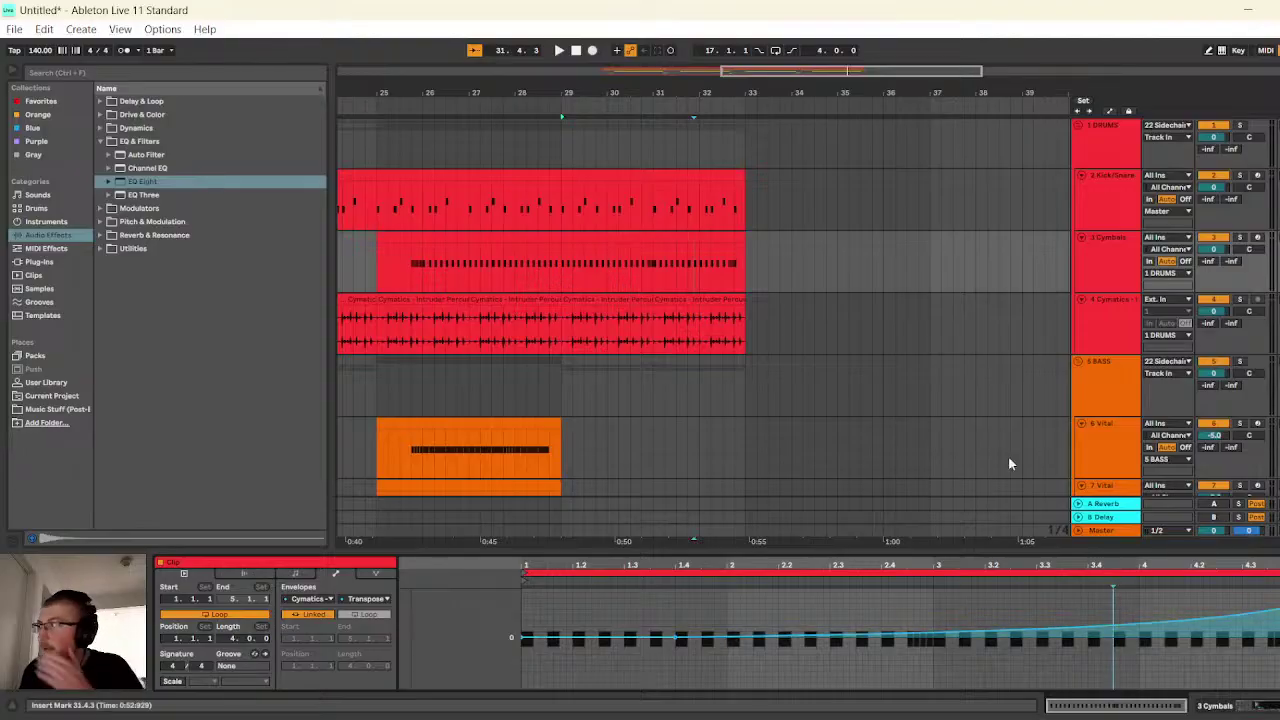
# - Play back bars 29–33 to check the rising hihat pitch
pyautogui.click(557, 240)
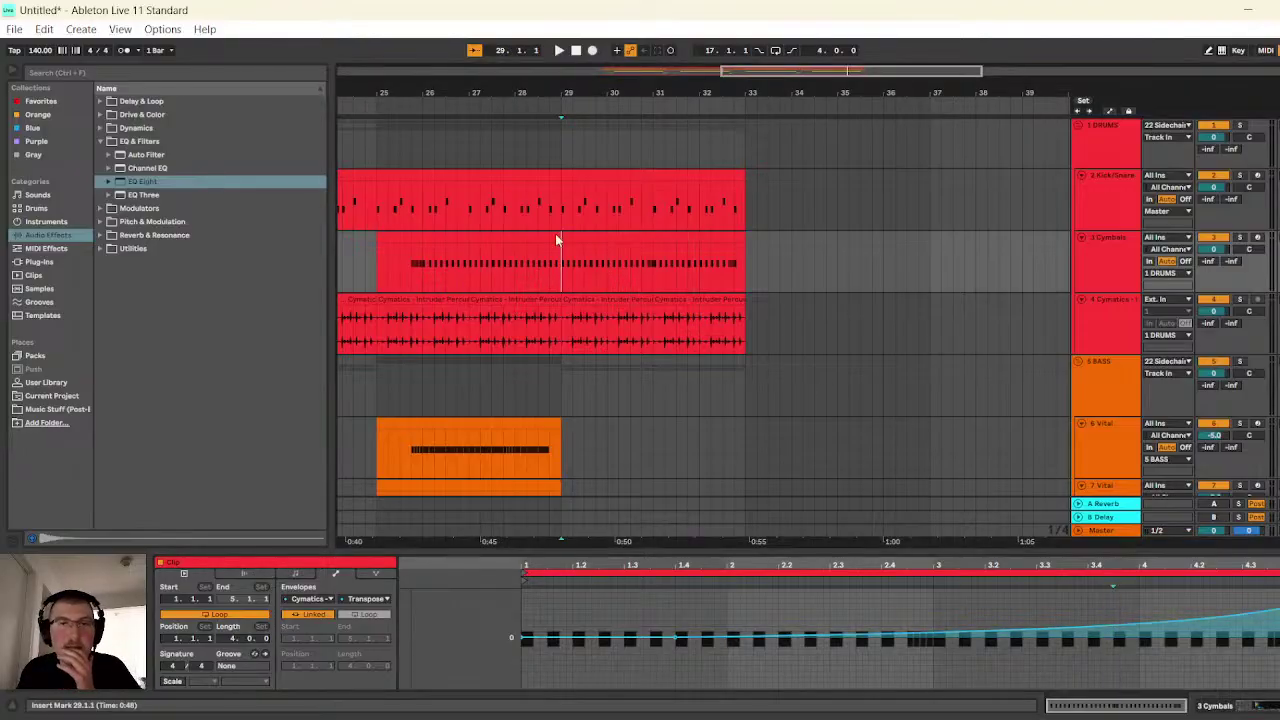
pyautogui.click(559, 50)
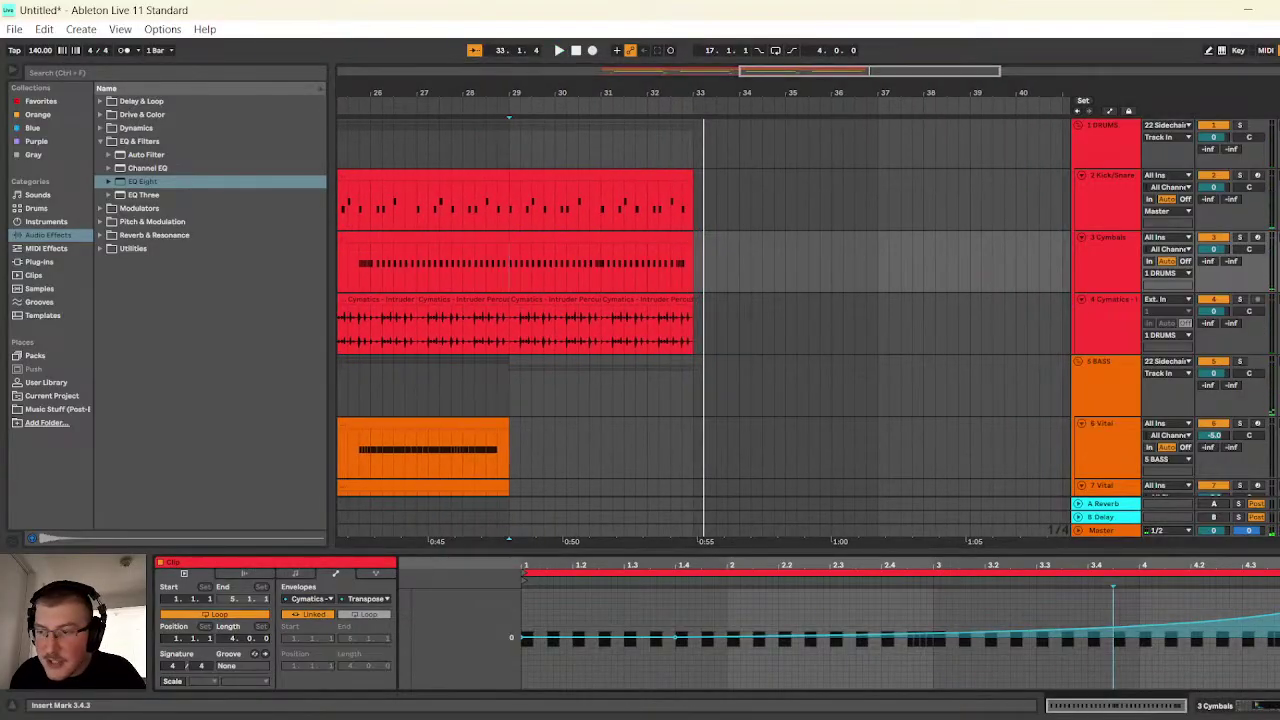
pyautogui.click(559, 50)
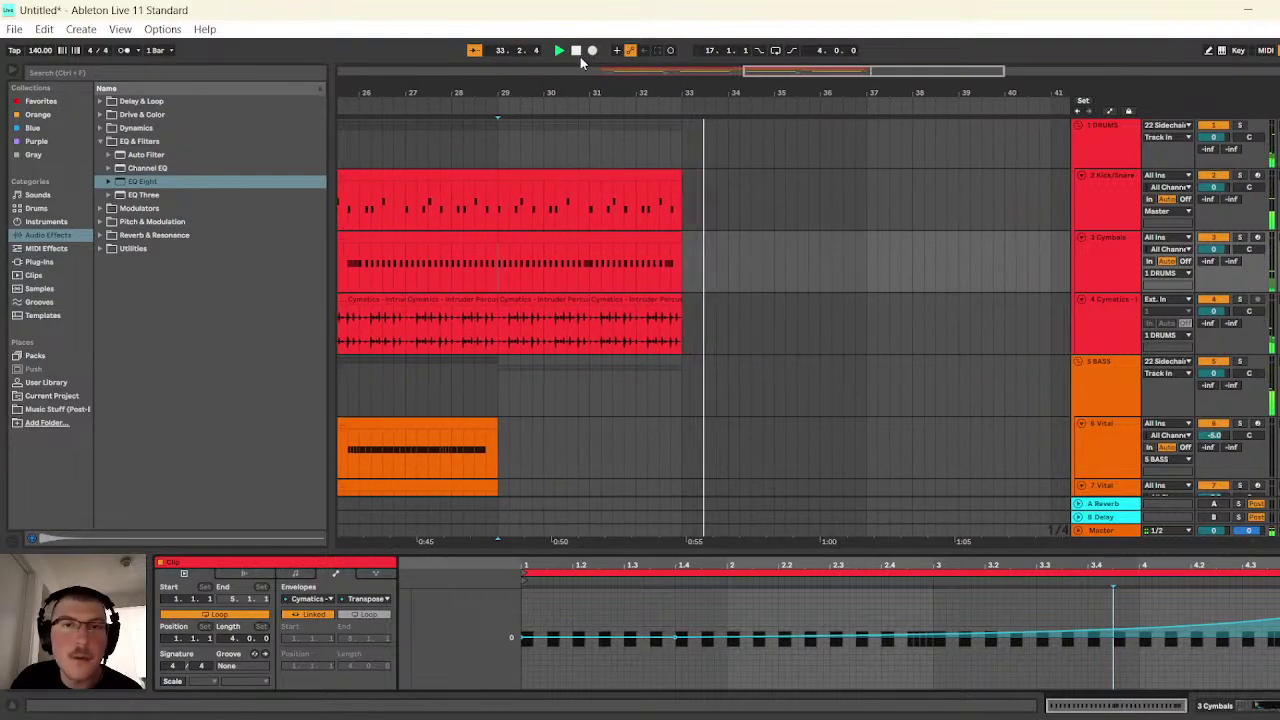
# - Reshape the closed hihat's Transpose envelope into a straight ramp rising from 1.4 to the clip's end
pyautogui.hscroll(3, 700, 330)
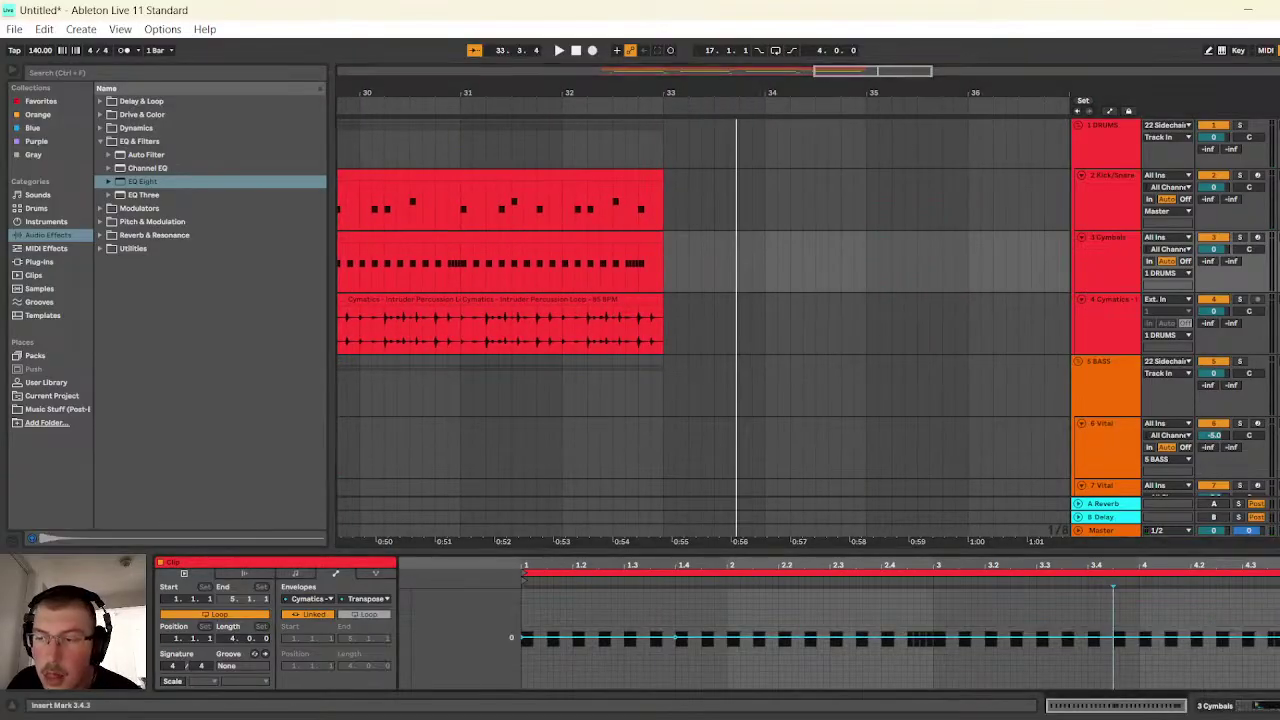
pyautogui.moveTo(1279, 620); pyautogui.dragTo(1279, 613)
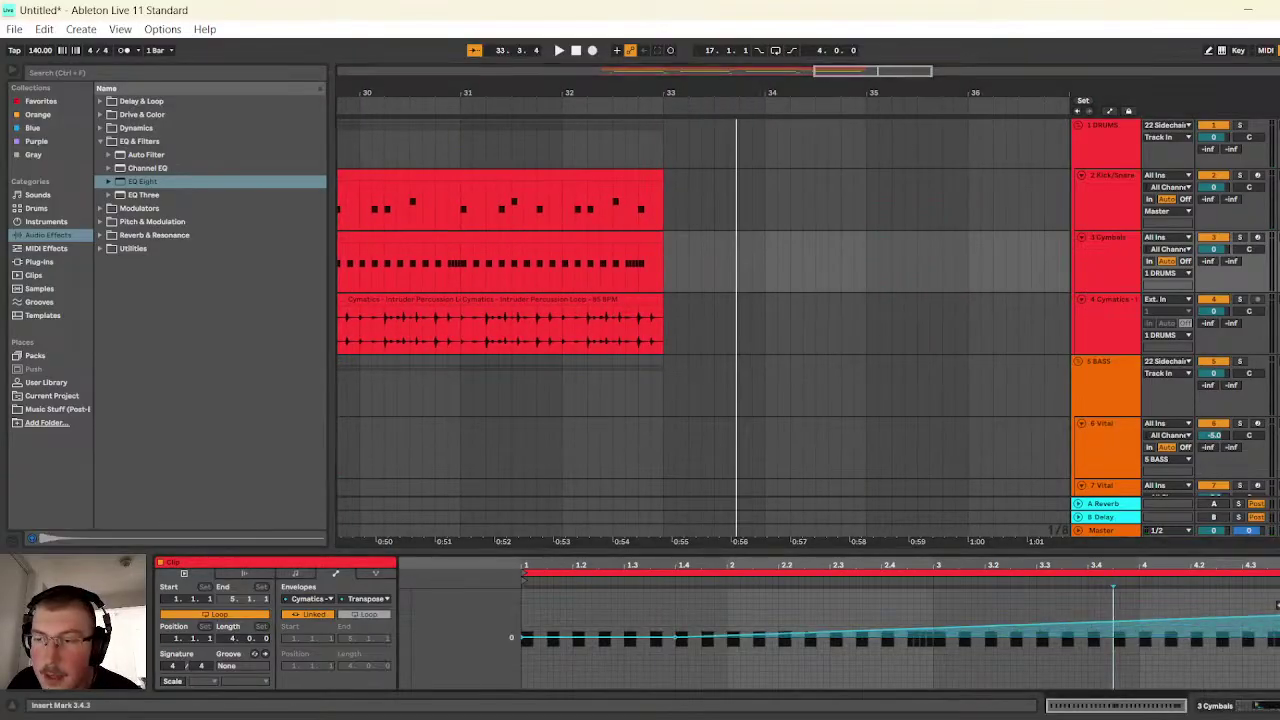
pyautogui.click(1278, 604)
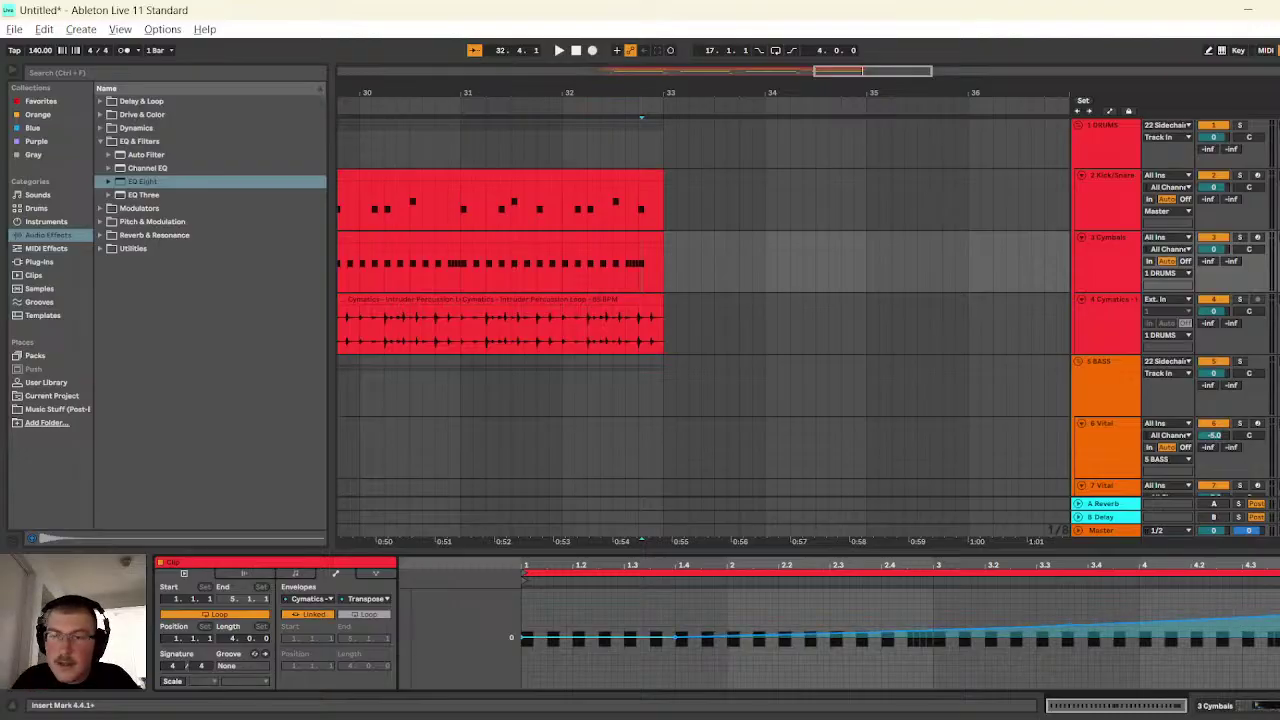
# - Delete the hihat notes from 4.4.1 to the clip's end and the last kick note at 4.4.1
pyautogui.click(294, 575)
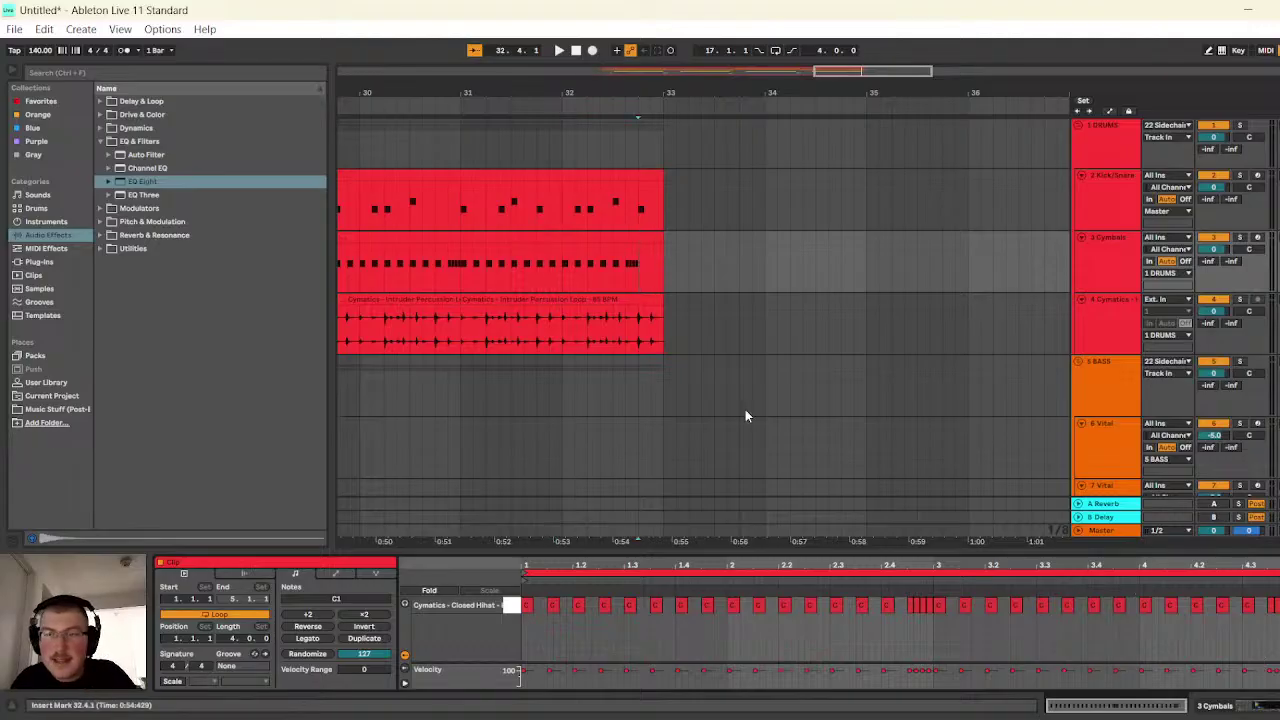
pyautogui.click(651, 176)
pyautogui.click(641, 207)
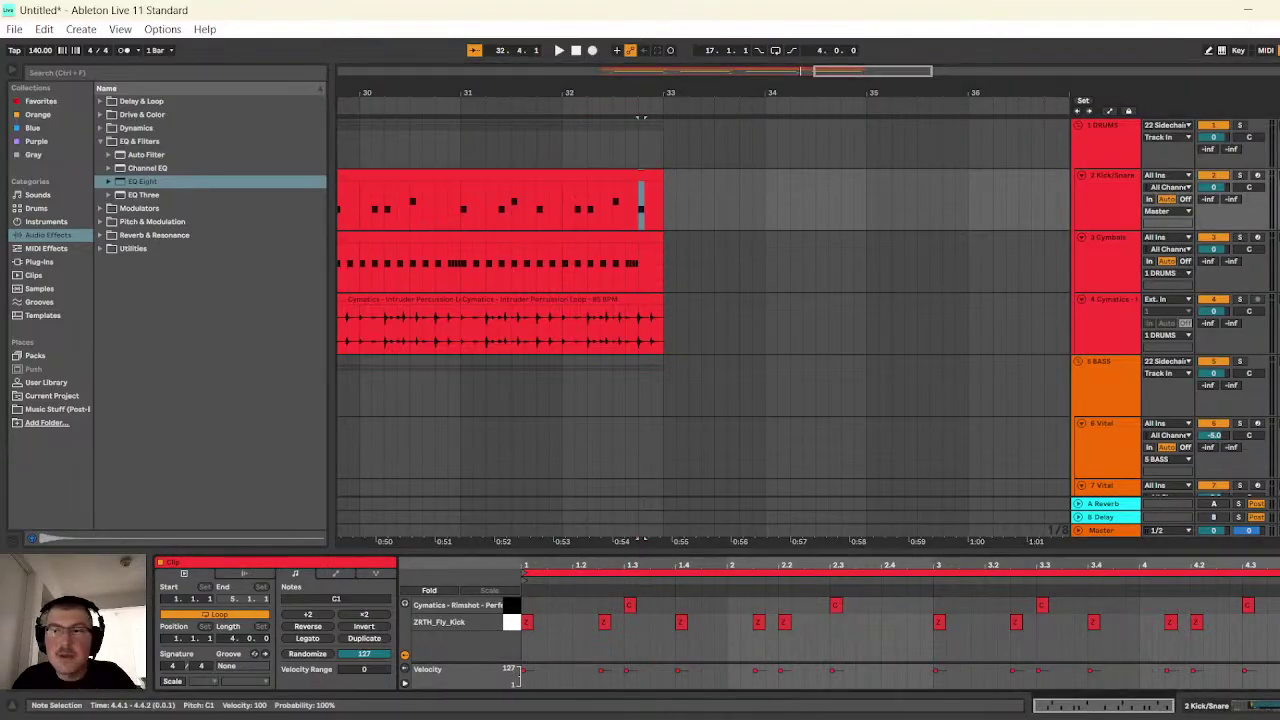
# - Delete the matching last note at 4.4.1 from the Trigger track's clip at bars 29–33
pyautogui.scroll(-10, 690, 239)
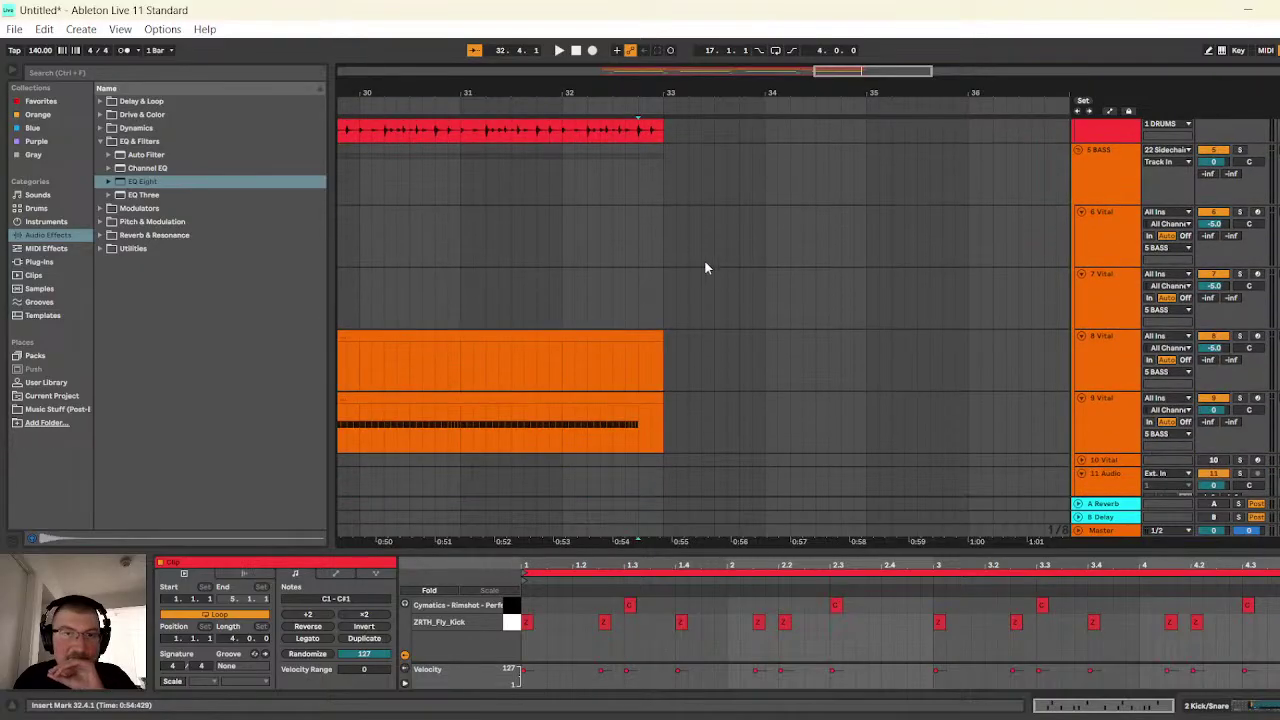
pyautogui.scroll(-10, 728, 374)
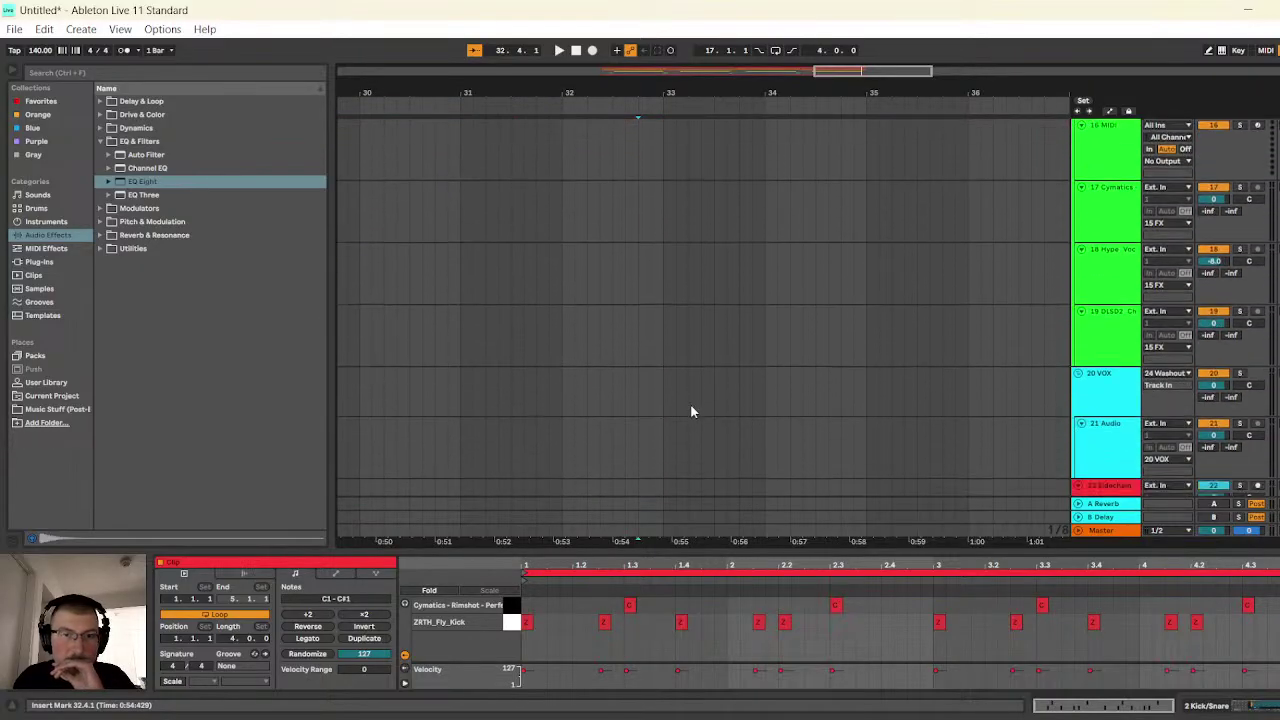
pyautogui.scroll(-1, 689, 405)
pyautogui.click(643, 366)
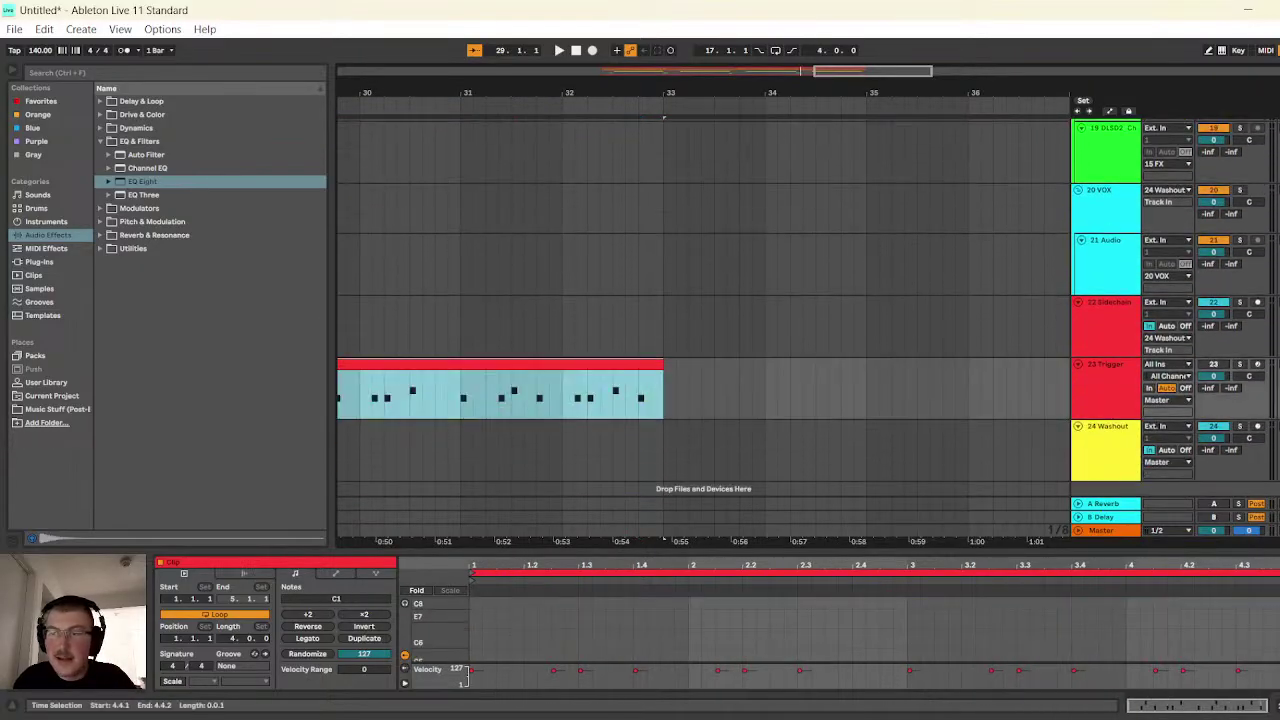
pyautogui.moveTo(632, 395); pyautogui.dragTo(657, 395)
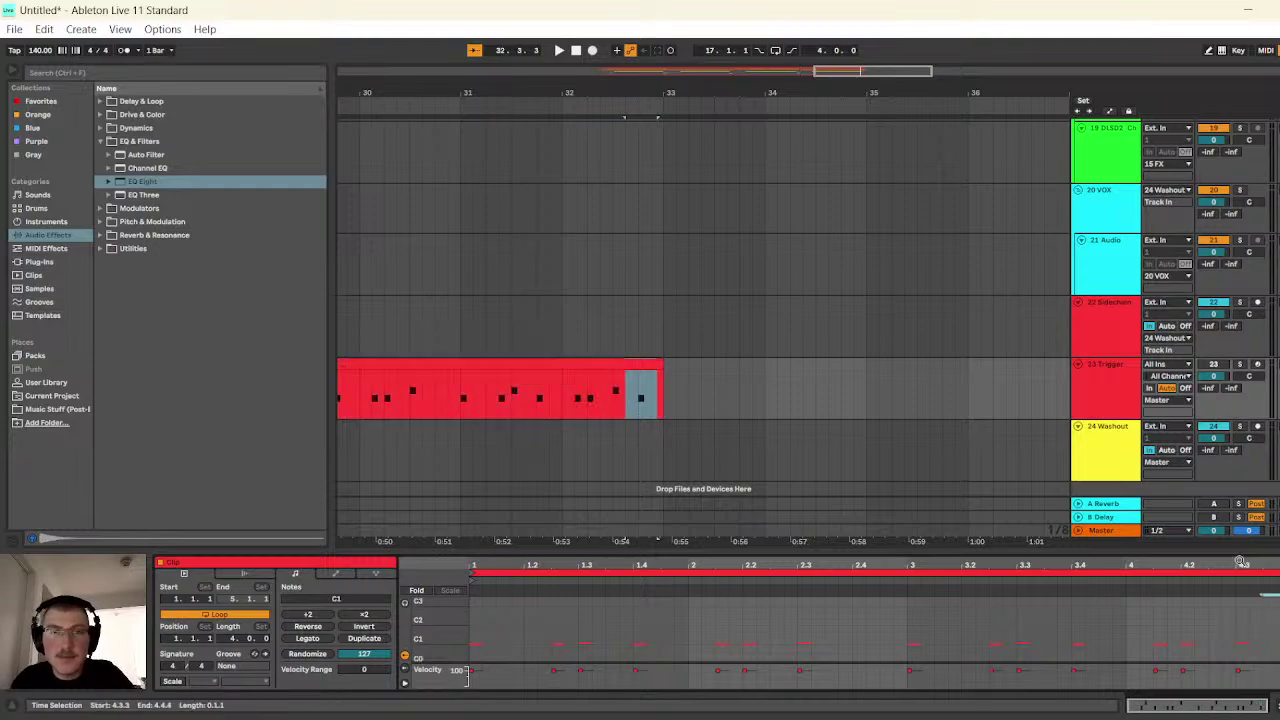
pyautogui.press('Delete')
# - Play back the whole drop from bar 17 through its end at bar 33
pyautogui.moveTo(867, 71); pyautogui.dragTo(810, 120)
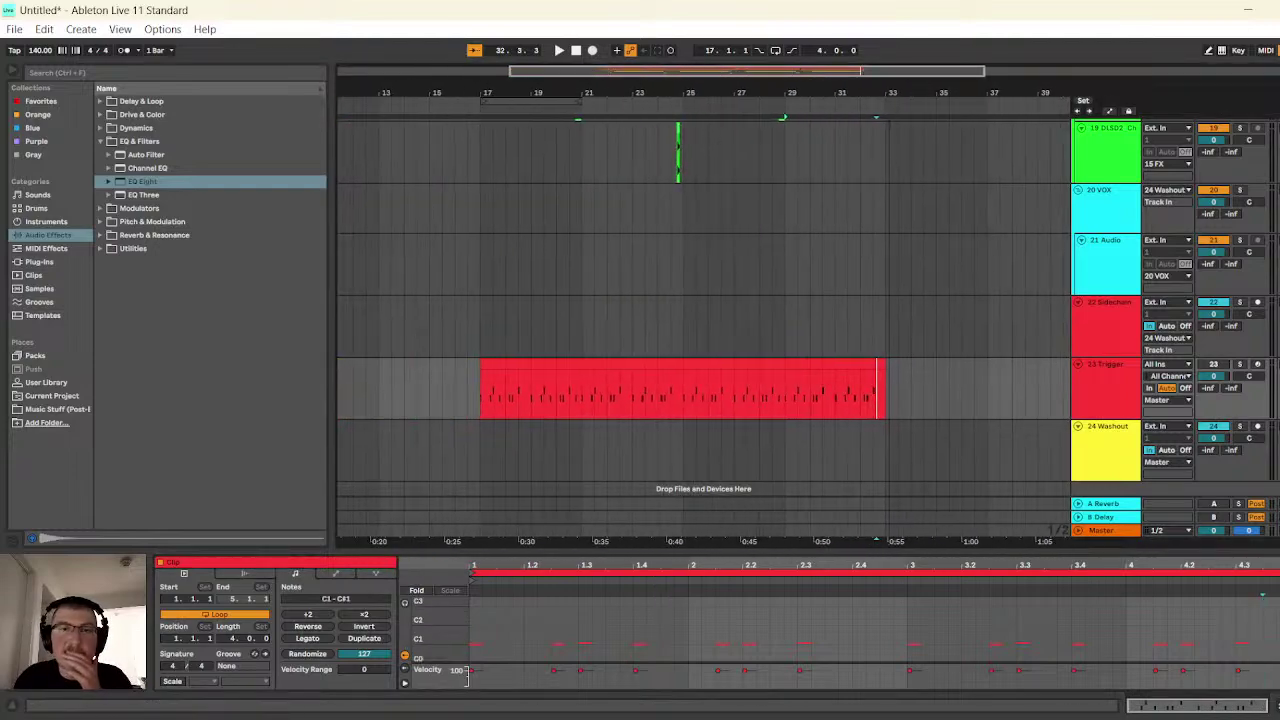
pyautogui.scroll(6, 702, 310)
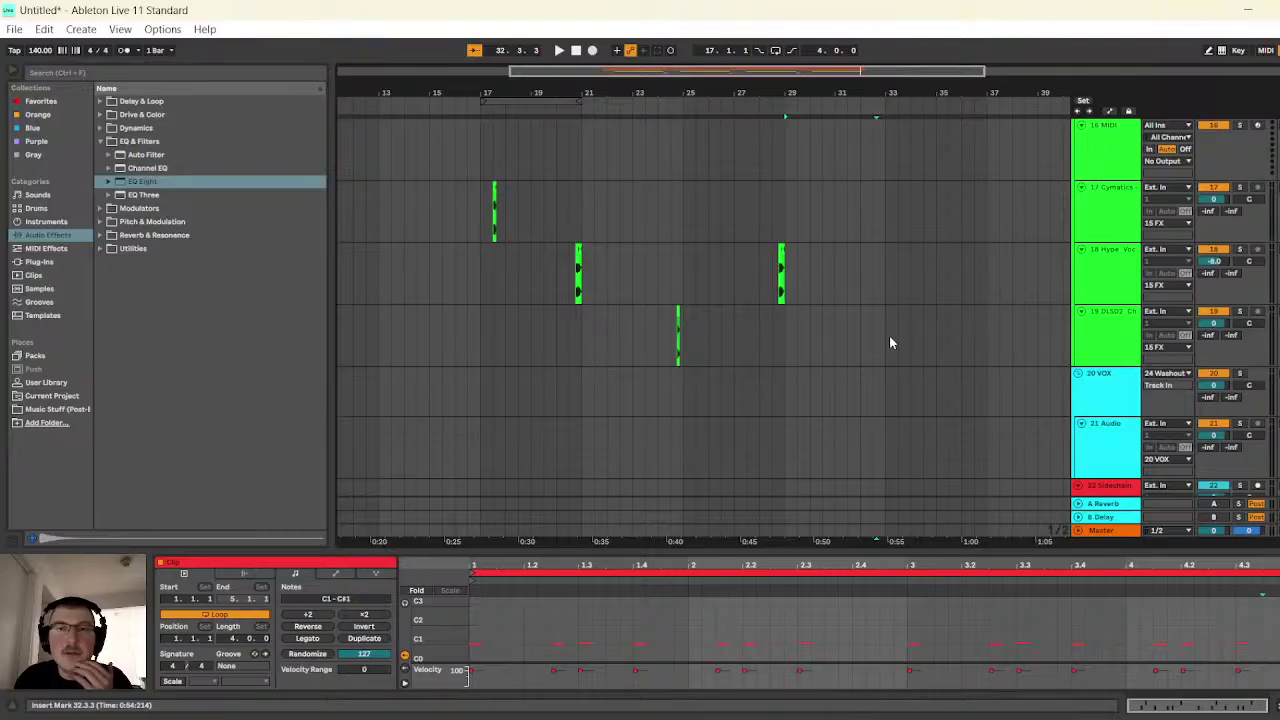
pyautogui.click(480, 281)
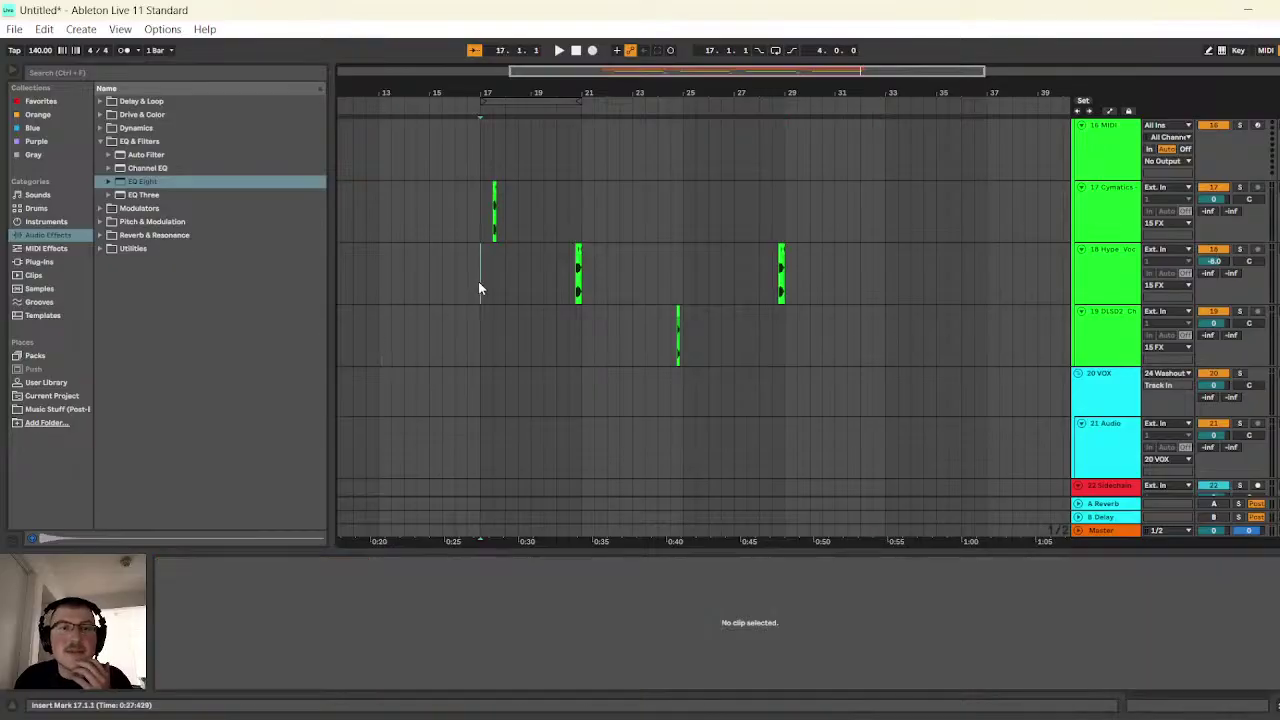
pyautogui.click(558, 51)
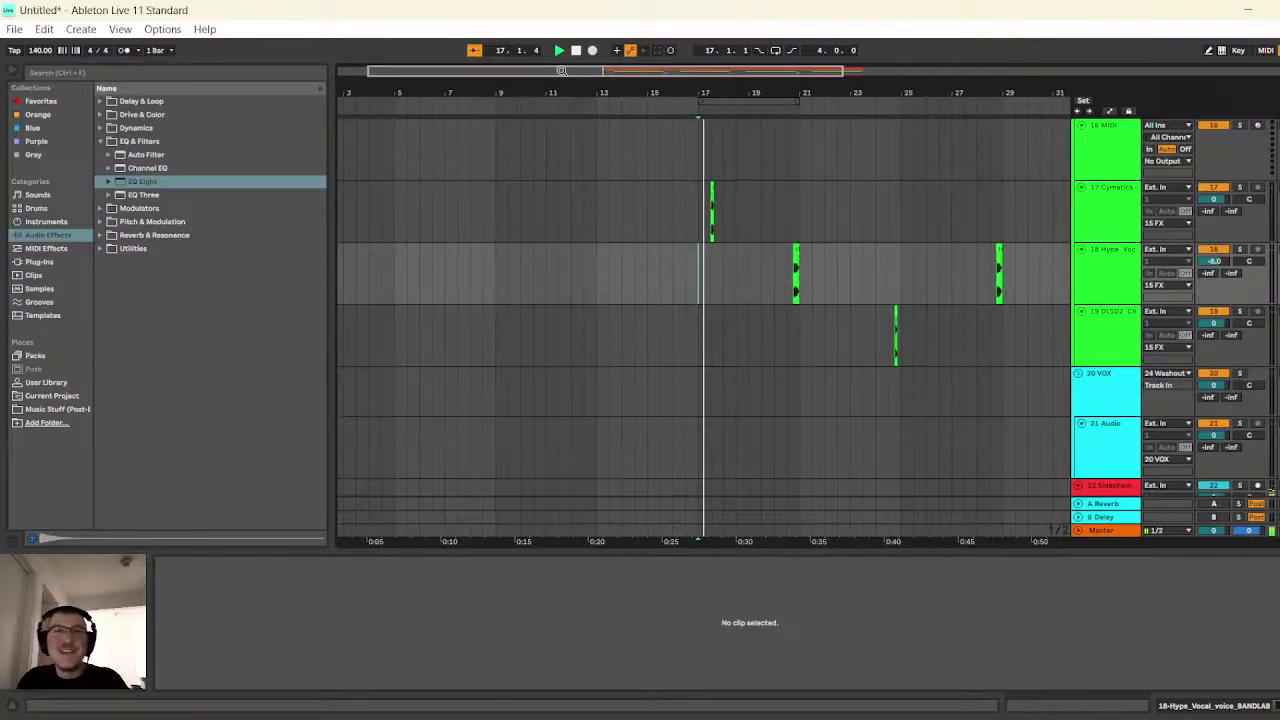
pyautogui.scroll(5, 836, 400)
pyautogui.scroll(8, 845, 388)
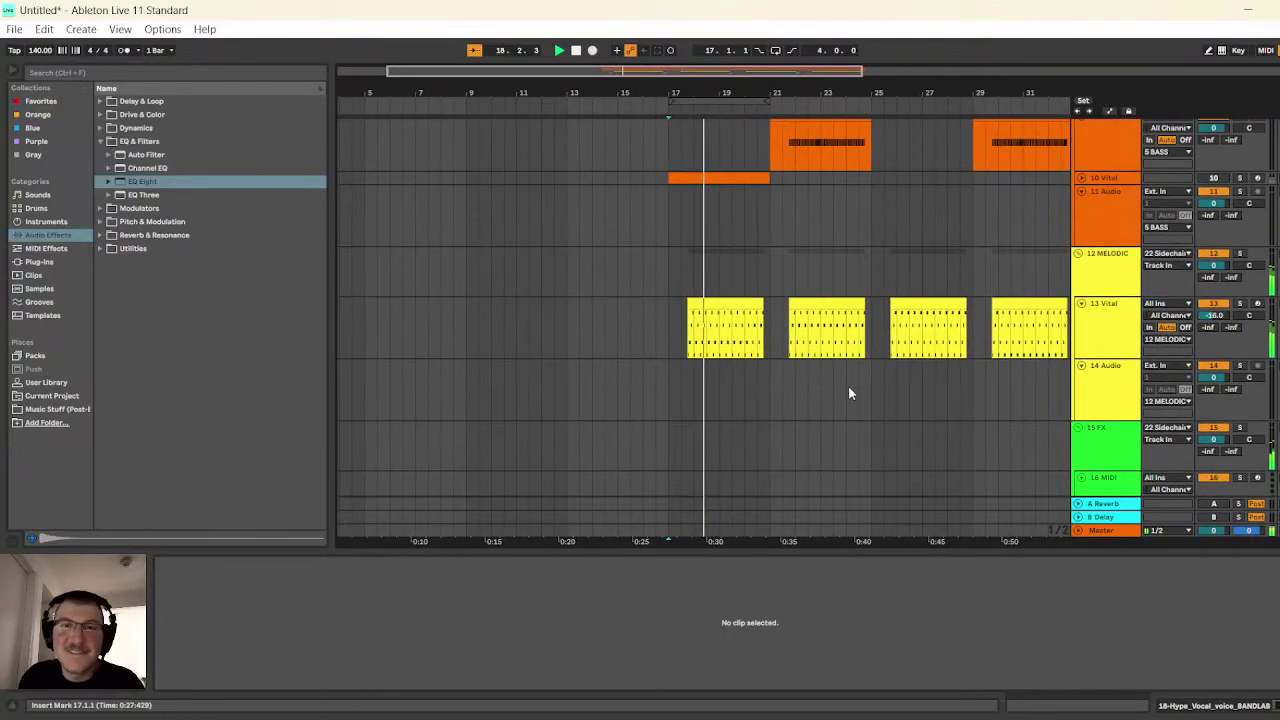
pyautogui.scroll(3, 852, 387)
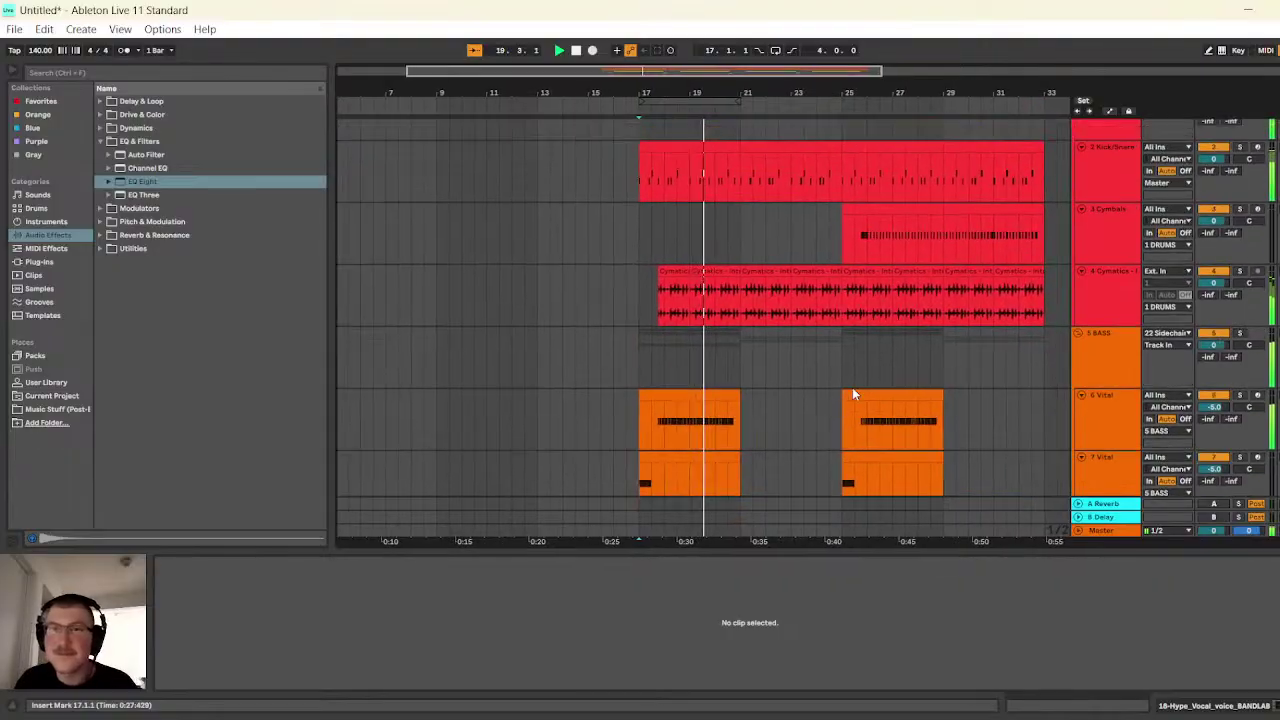
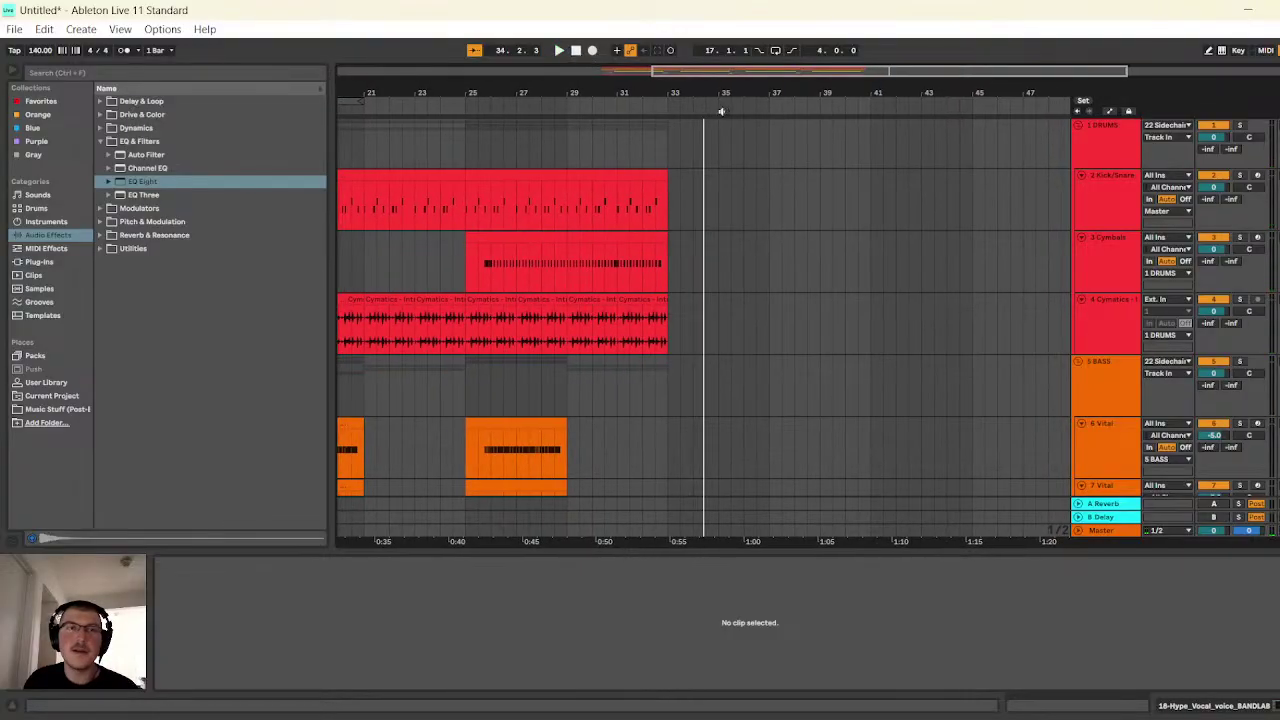
# - Move the hihat clips on the Cymbals track from bars 25–33 to bars 33–41
pyautogui.moveTo(783, 75); pyautogui.dragTo(644, 262)
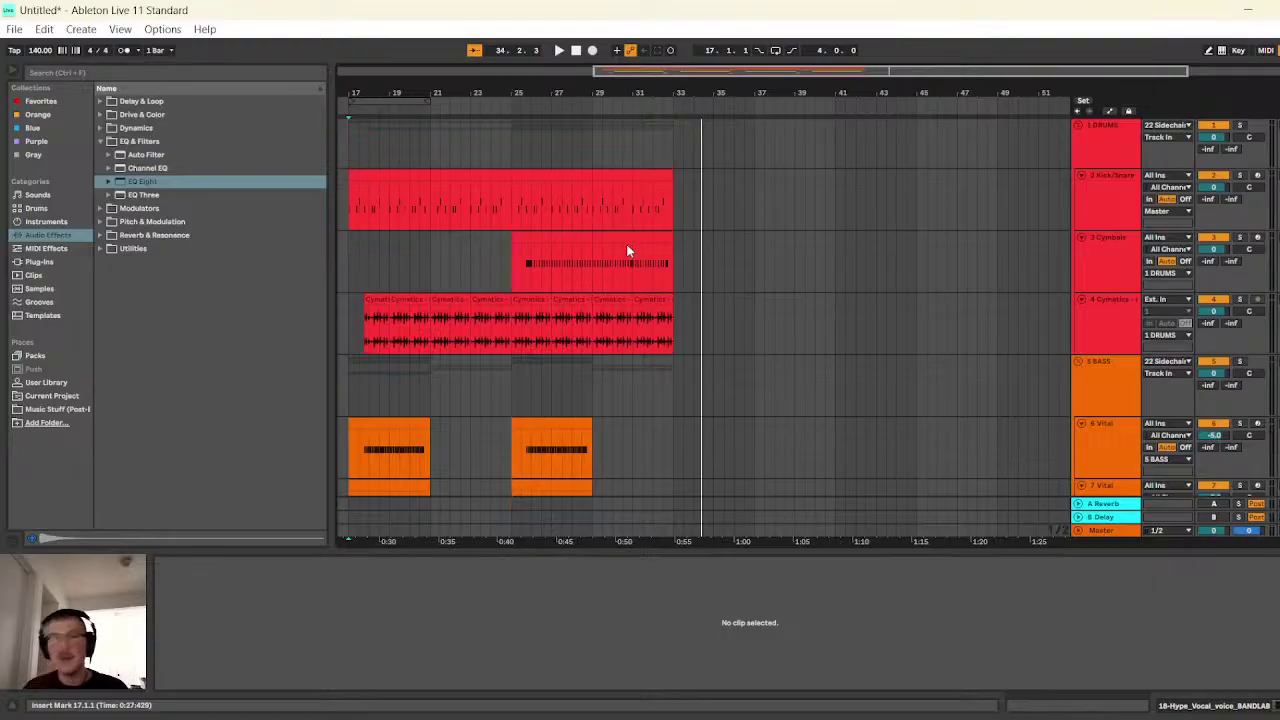
pyautogui.moveTo(673, 281); pyautogui.dragTo(512, 286)
pyautogui.press('Right')
pyautogui.press('Right')
pyautogui.press('Right')
pyautogui.press('Right')
pyautogui.press('Right')
pyautogui.press('Right')
pyautogui.press('Right')
pyautogui.press('Right')
pyautogui.press('Right')
pyautogui.press('Right')
pyautogui.press('Right')
pyautogui.press('Right')
pyautogui.press('Right')
pyautogui.press('Right')
pyautogui.press('Right')
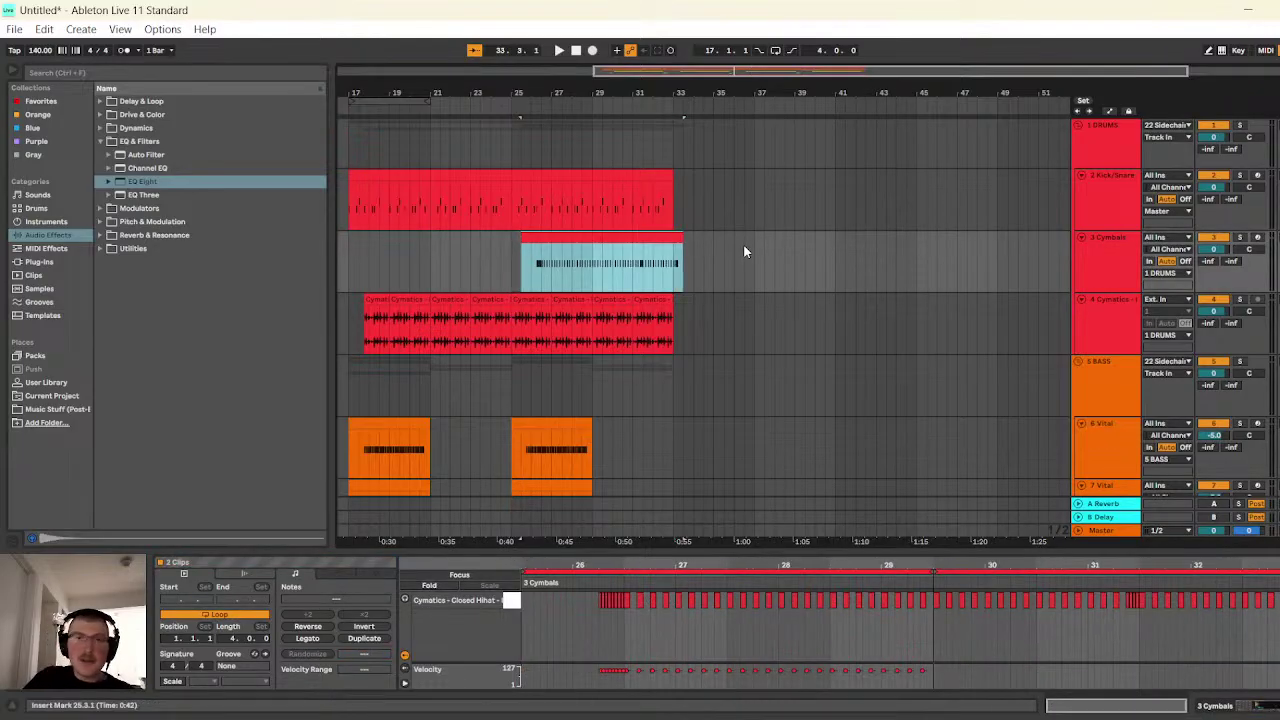
pyautogui.press('Right')
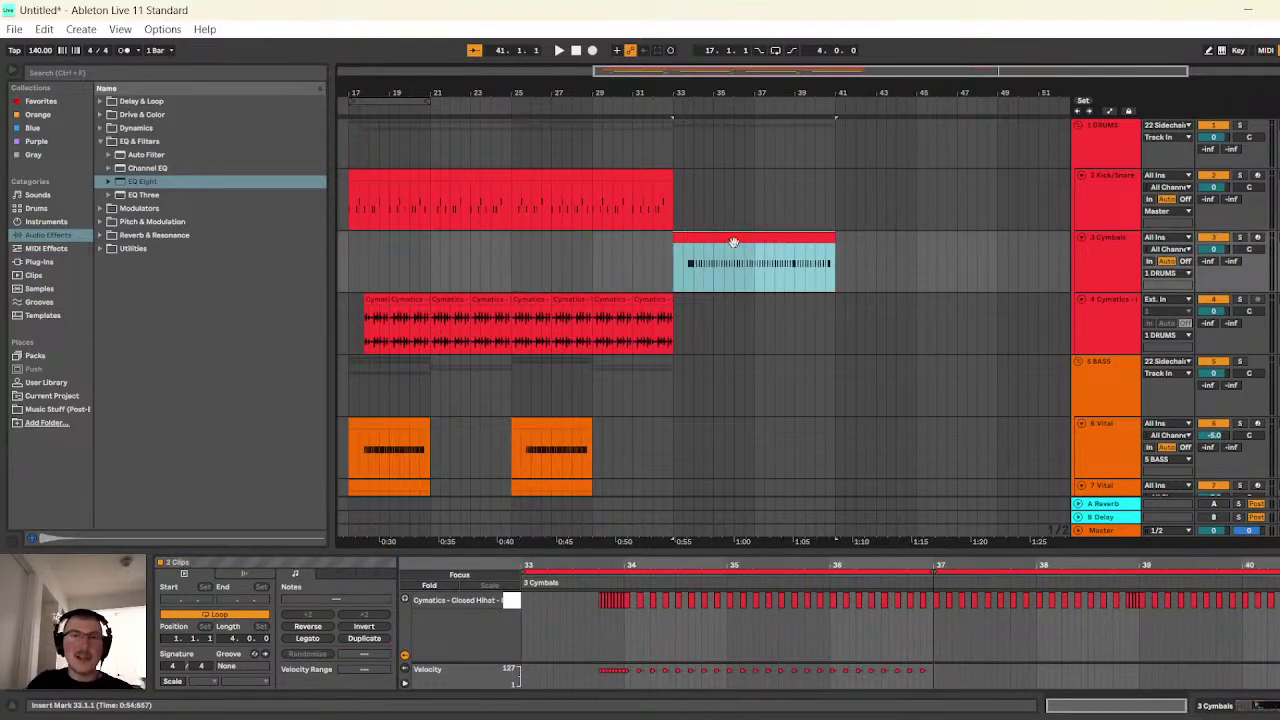
# - Play the drop from bar 17 to bar 33 without the hihat clips
pyautogui.moveTo(758, 62); pyautogui.dragTo(634, 62)
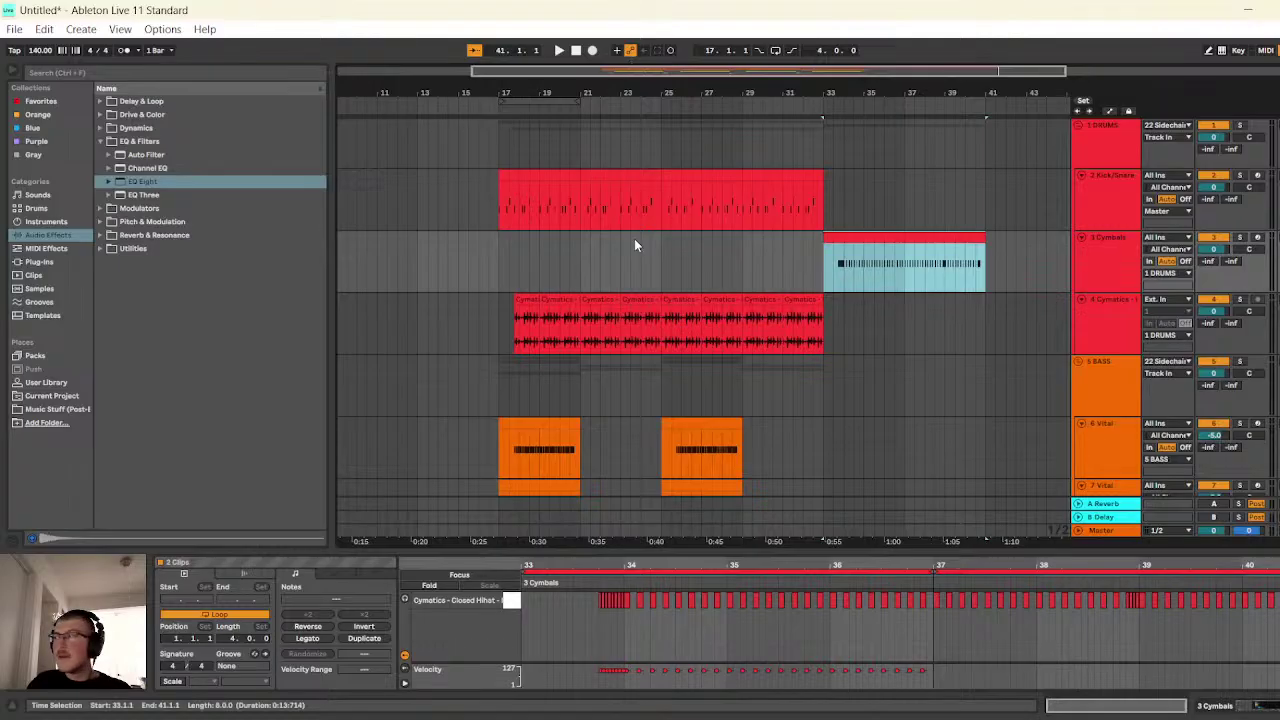
pyautogui.scroll(-1, 652, 265)
pyautogui.click(498, 204)
pyautogui.press('space')
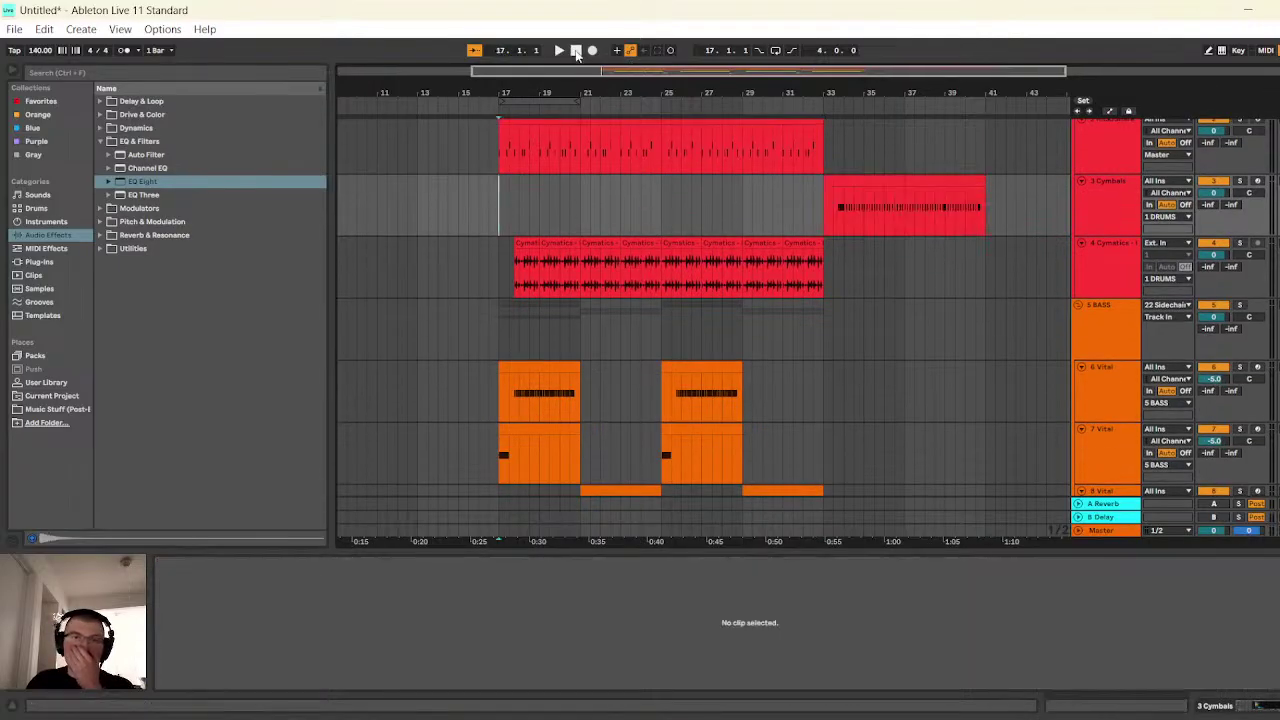
pyautogui.hscroll(-3, 640, 300)
pyautogui.scroll(-1, 770, 284)
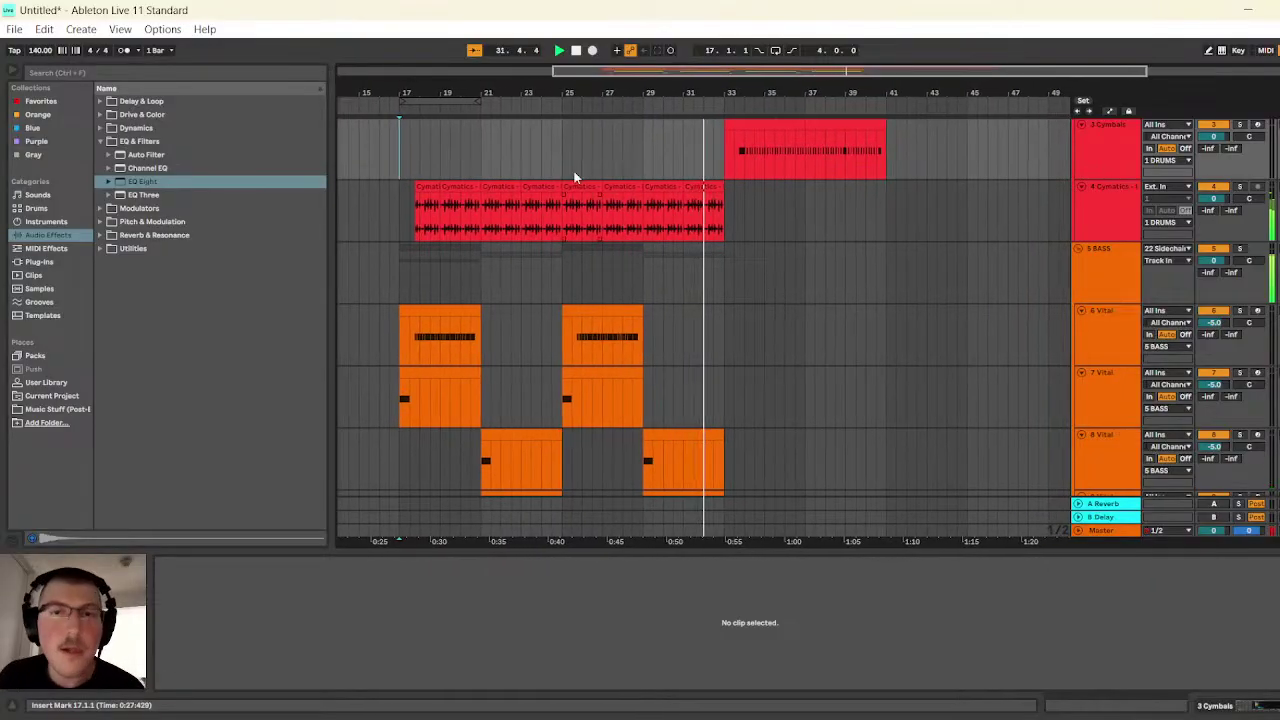
pyautogui.click(577, 52)
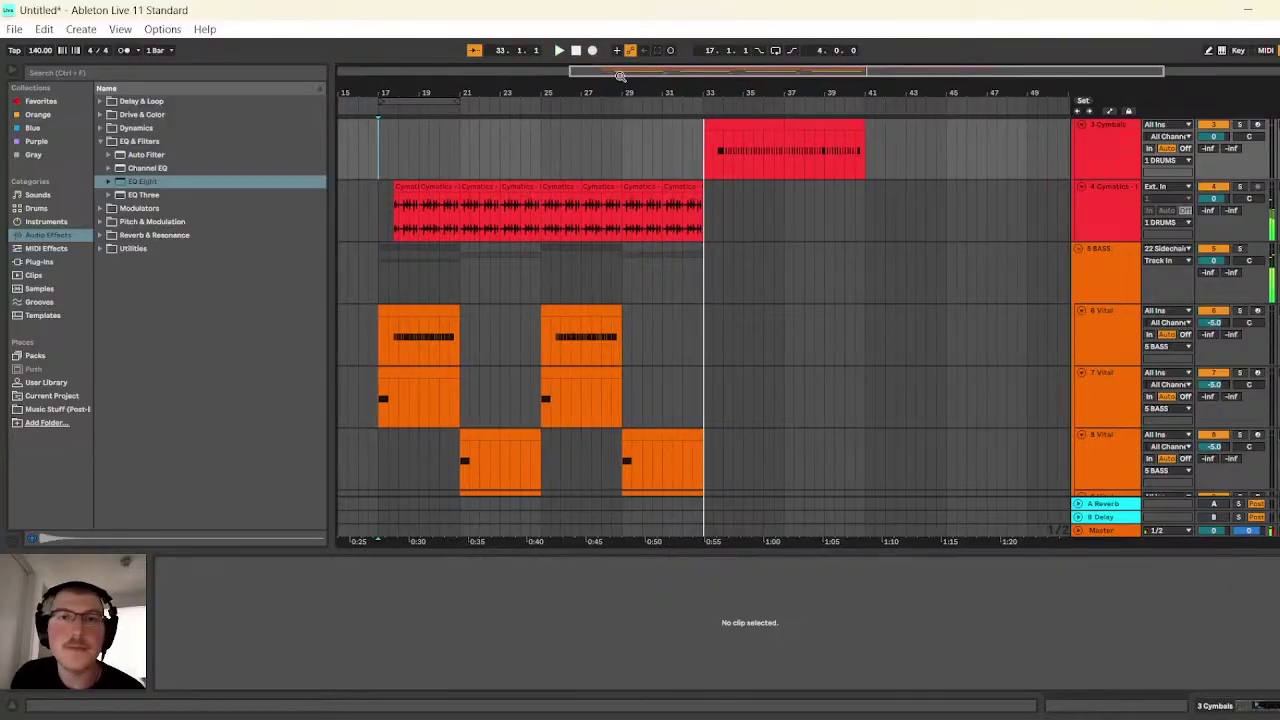
# - Review the layout of the drum, bass and melodic clips across bars 17–33
pyautogui.moveTo(618, 73); pyautogui.dragTo(618, 125)
pyautogui.scroll(4, 623, 350)
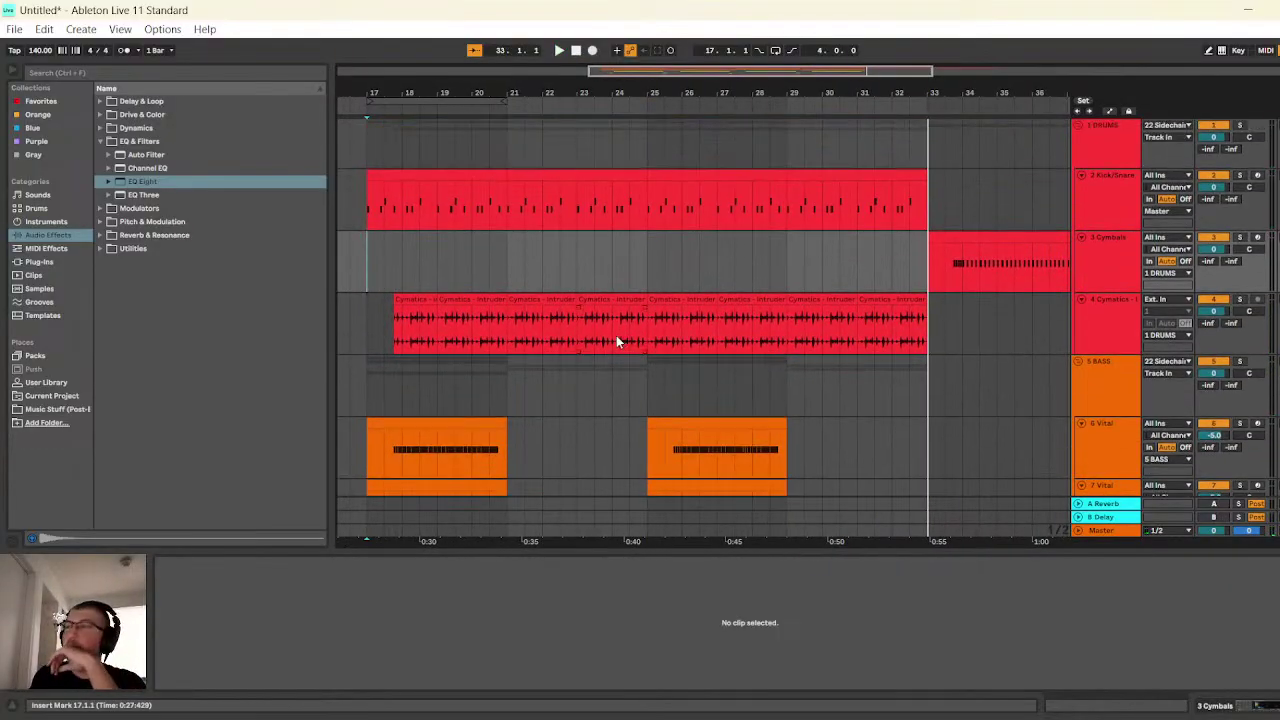
pyautogui.scroll(-3, 689, 305)
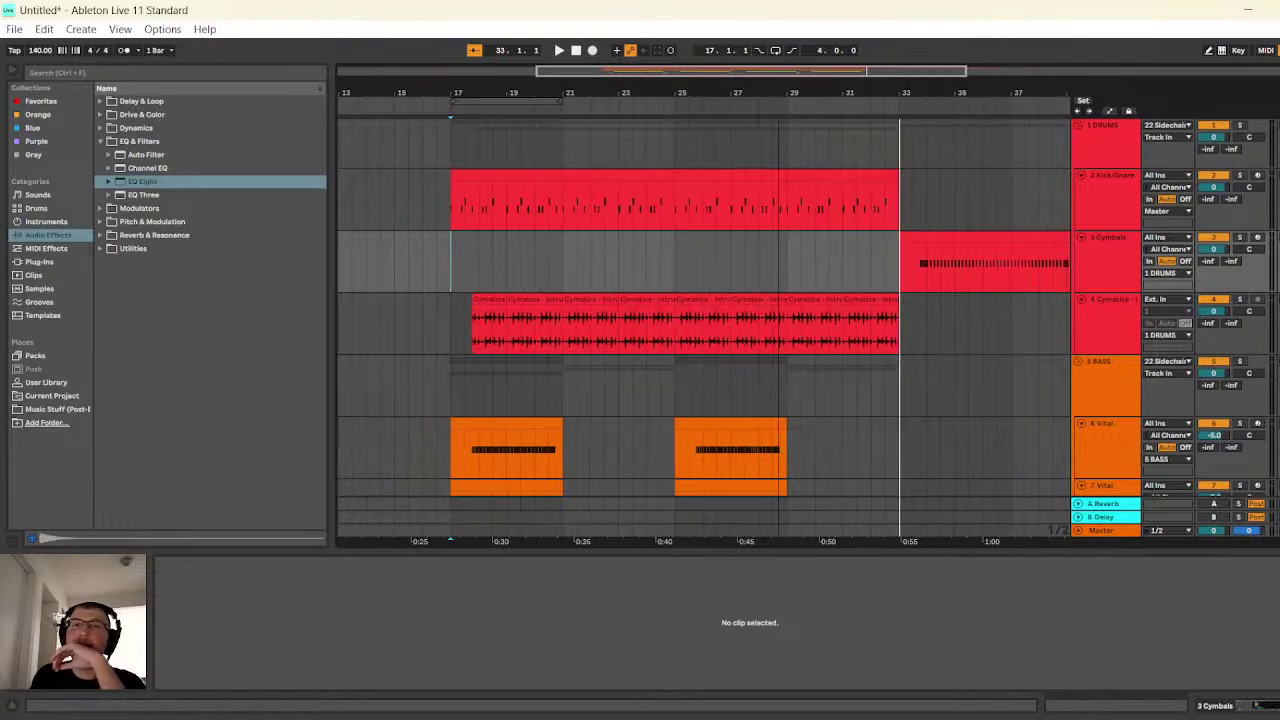
pyautogui.scroll(-2, 690, 320)
pyautogui.scroll(-8, 693, 340)
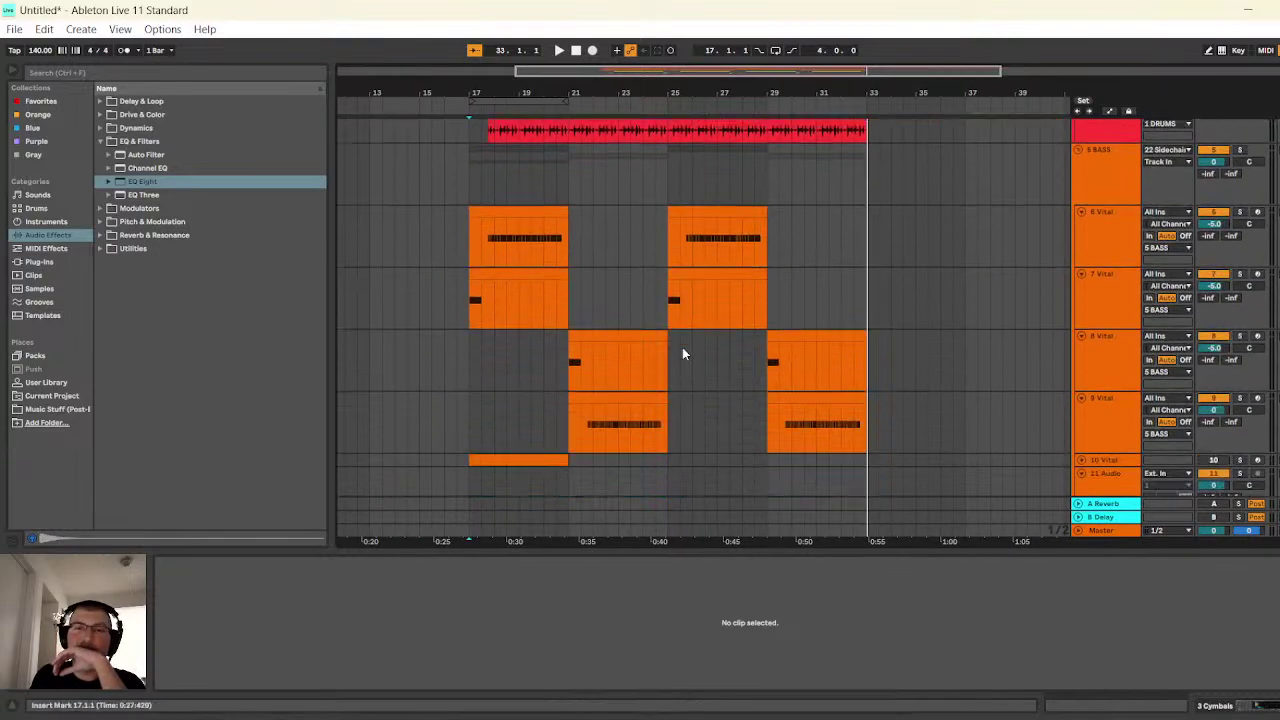
pyautogui.scroll(10, 708, 364)
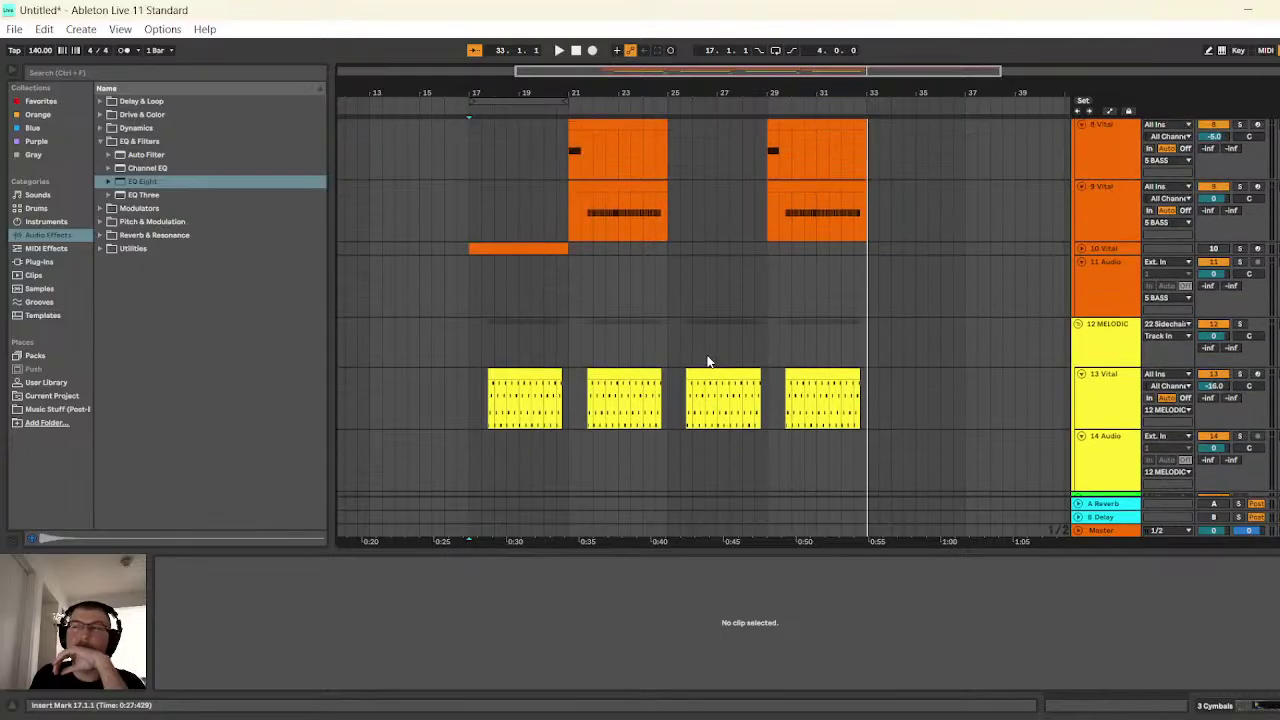
pyautogui.scroll(4, 708, 364)
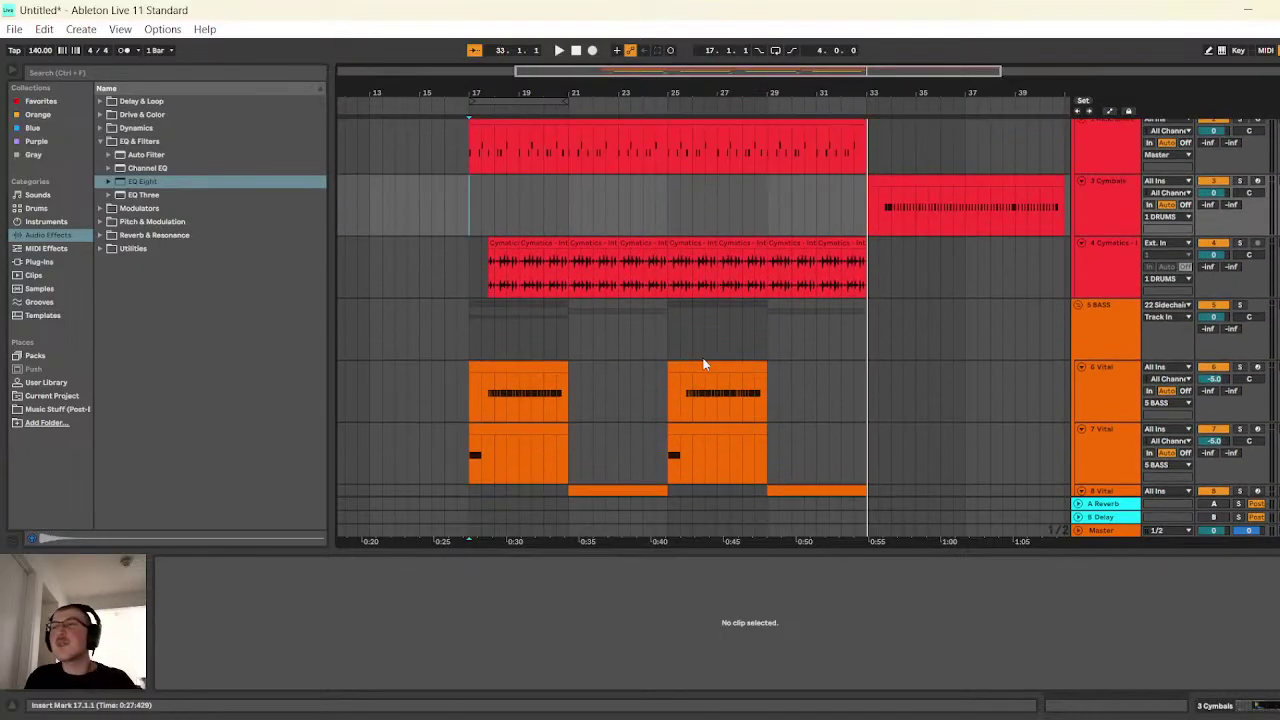
# - Browse the Music Stuff sample folder, collapsing the Hydra Drum Kit and checking the packs inside Cymatics - 8 For 8
pyautogui.click(65, 410)
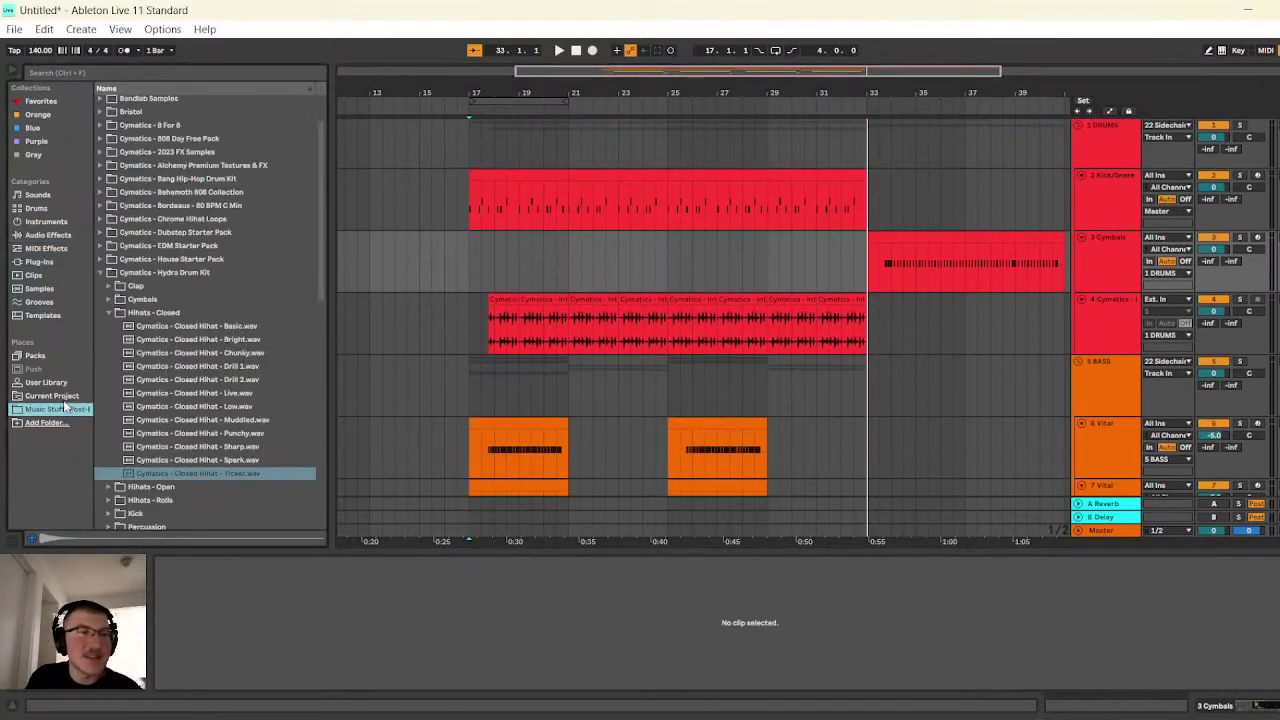
pyautogui.click(104, 273)
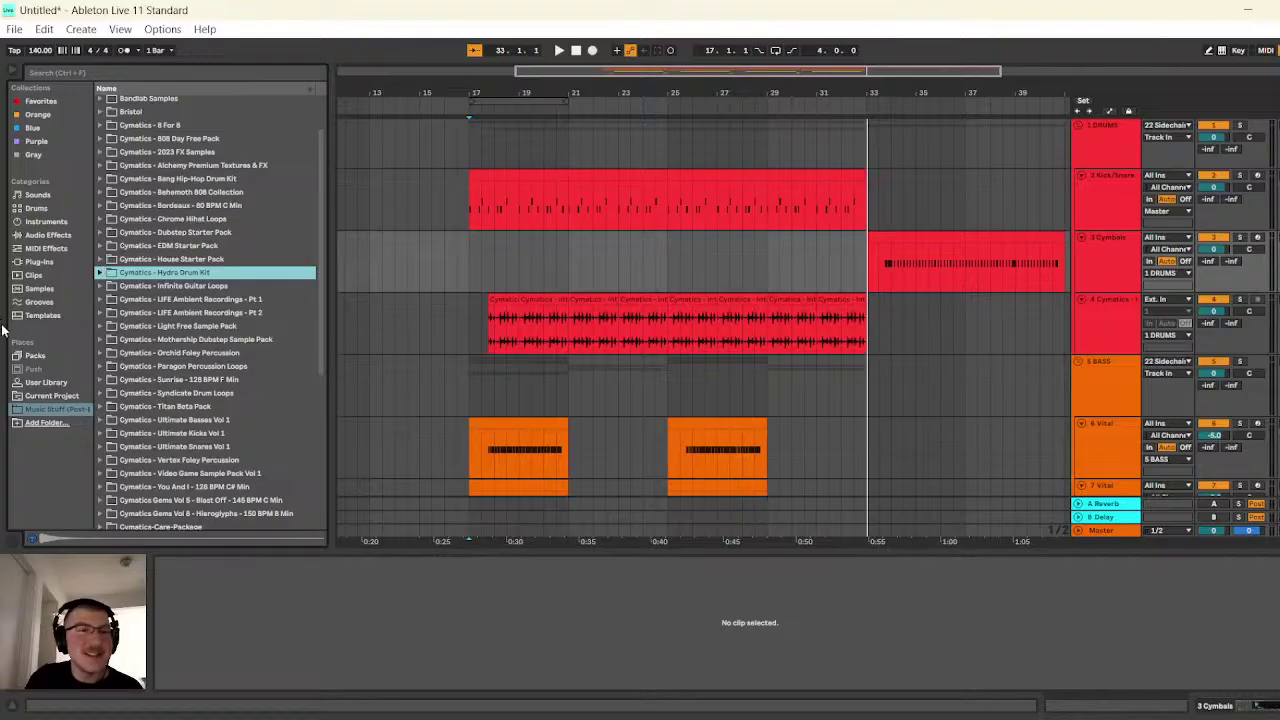
pyautogui.scroll(3, 232, 312)
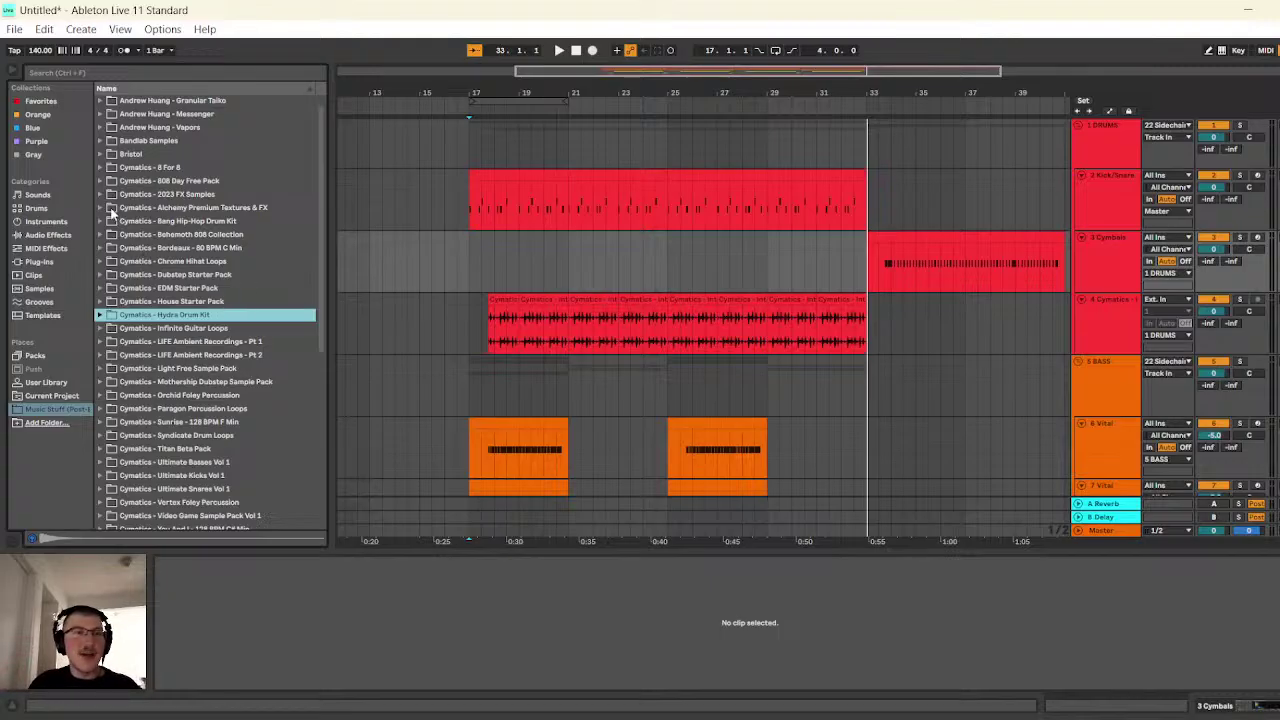
pyautogui.click(102, 168)
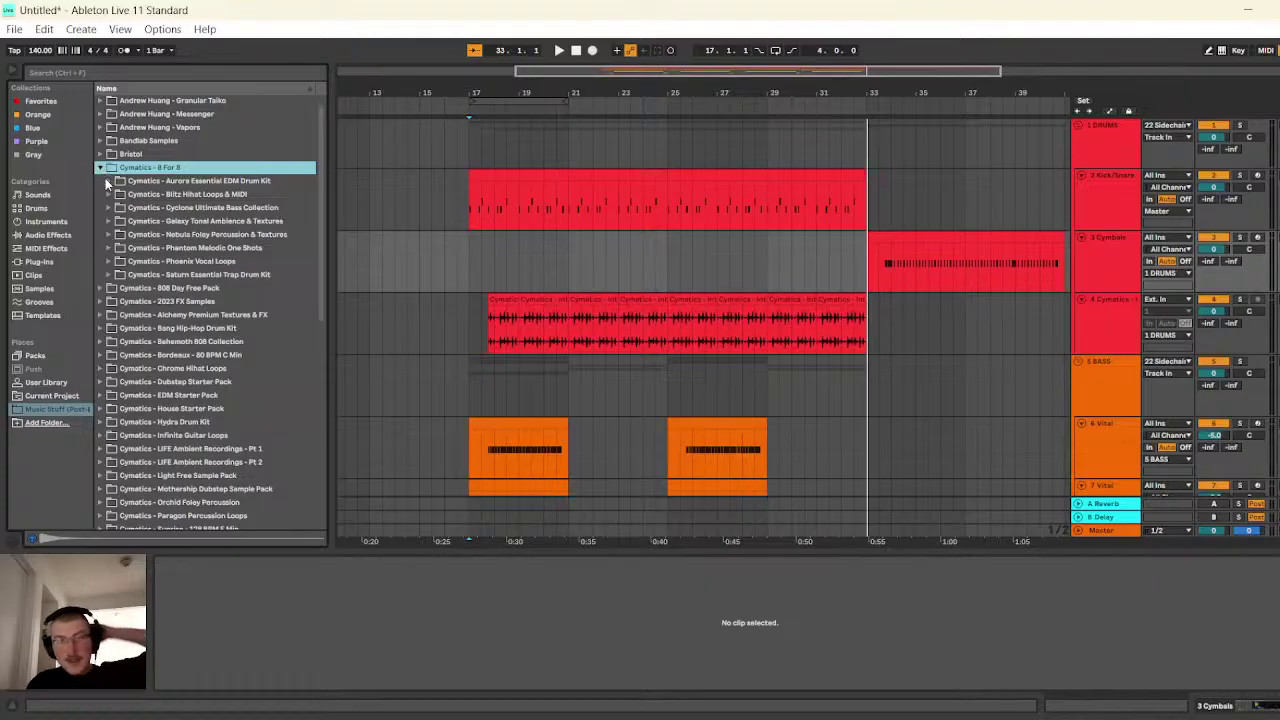
pyautogui.click(101, 168)
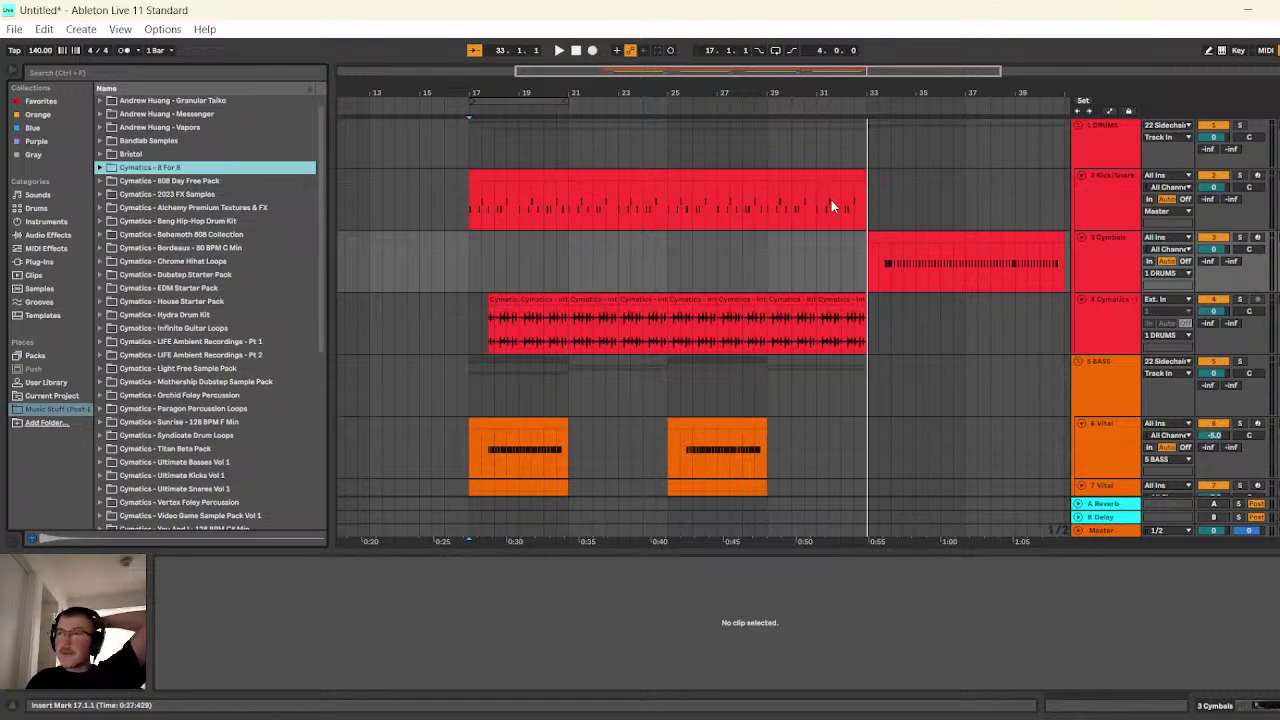
pyautogui.scroll(-3, 831, 200)
pyautogui.scroll(-6, 829, 219)
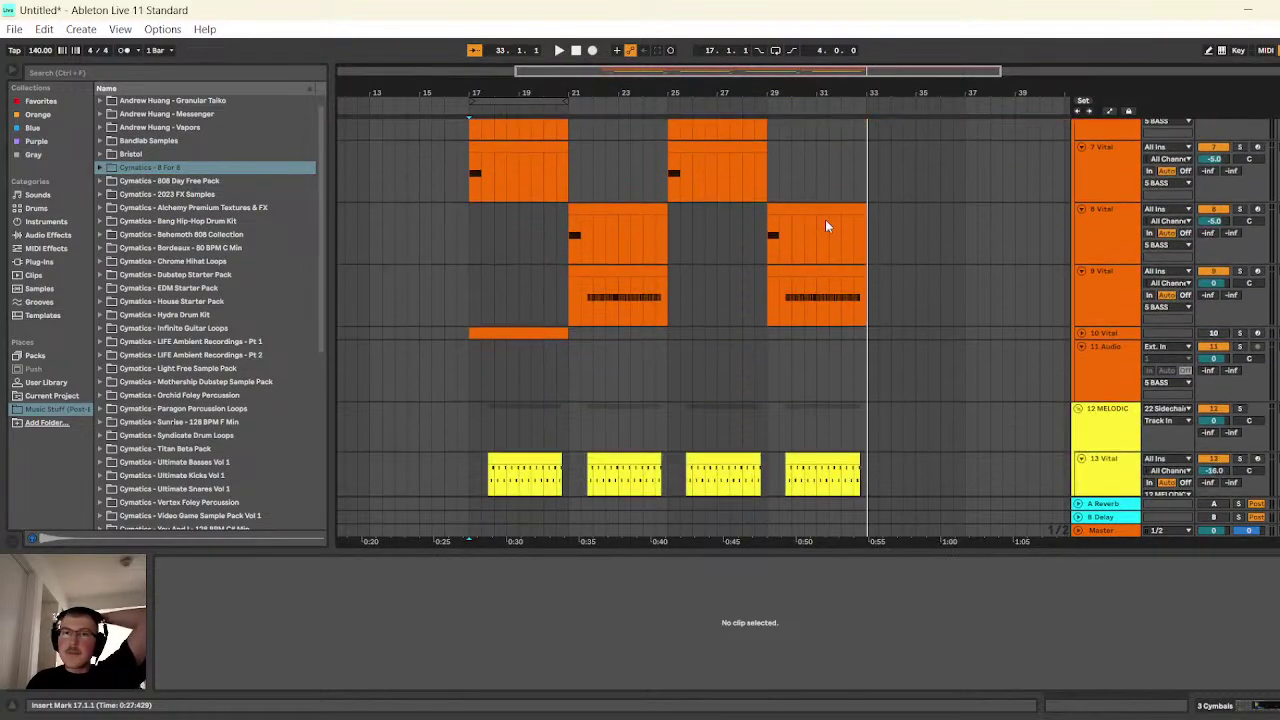
pyautogui.scroll(-3, 814, 218)
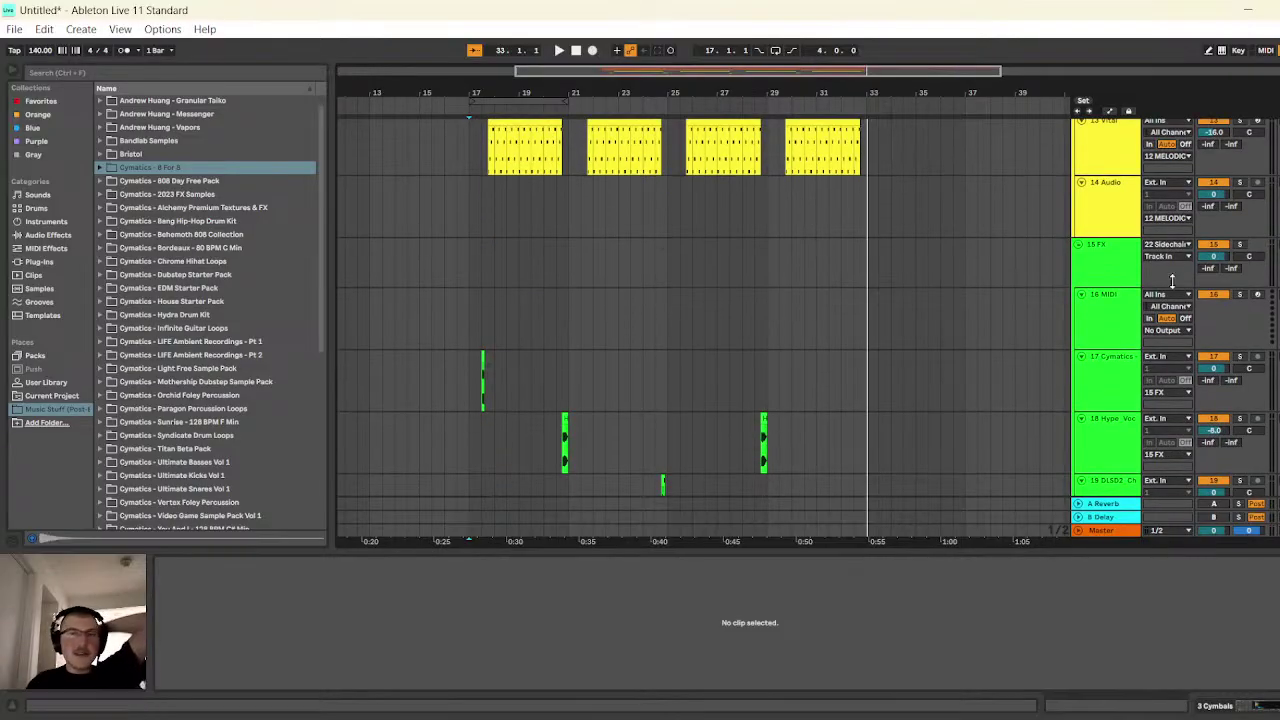
# - Look through the Bandlab Samples folder for a sample that suits the arrangement, checking it against the existing drum, bass, melodic and FX clips
pyautogui.scroll(-2, 837, 314)
pyautogui.scroll(5, 850, 320)
pyautogui.scroll(6, 938, 319)
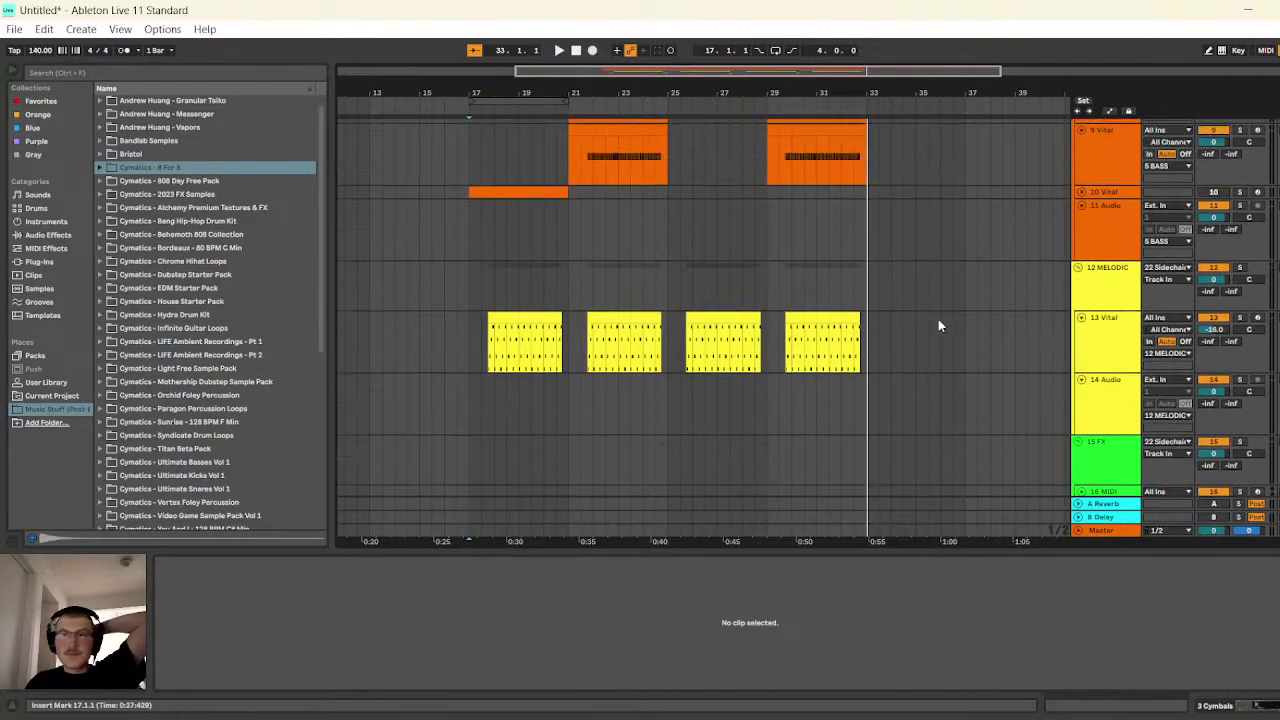
pyautogui.scroll(3, 965, 315)
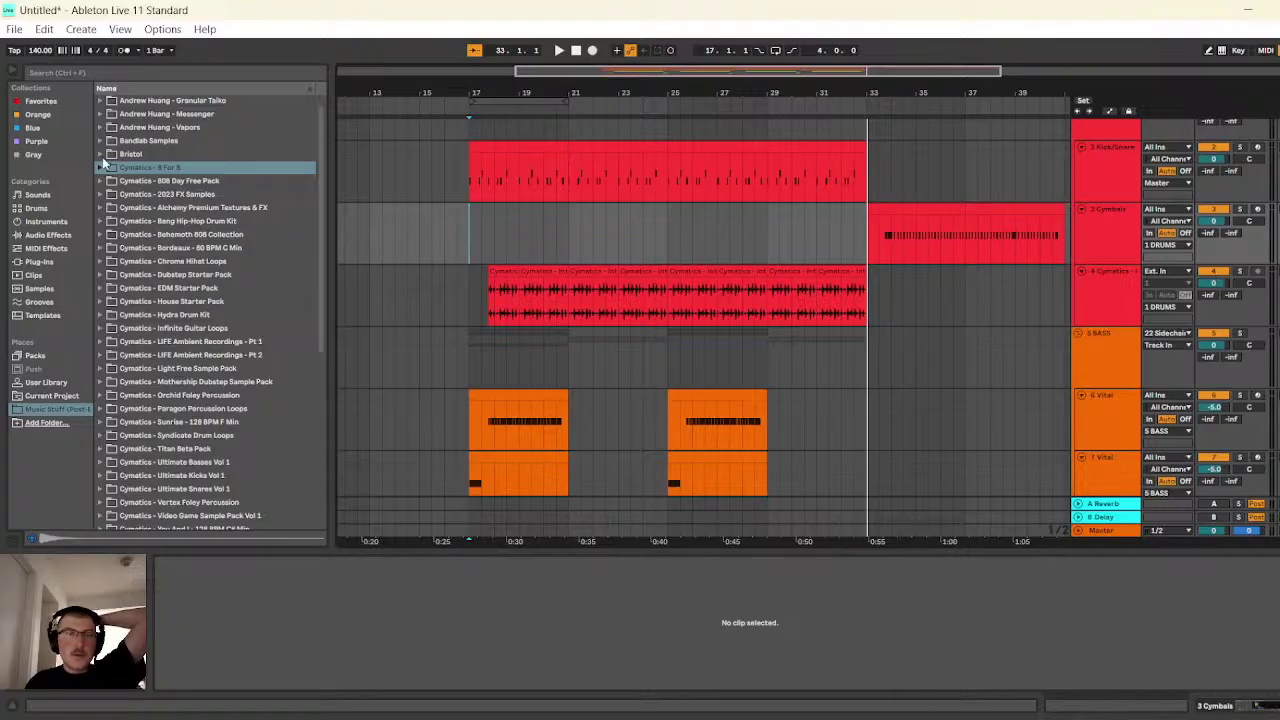
pyautogui.click(100, 142)
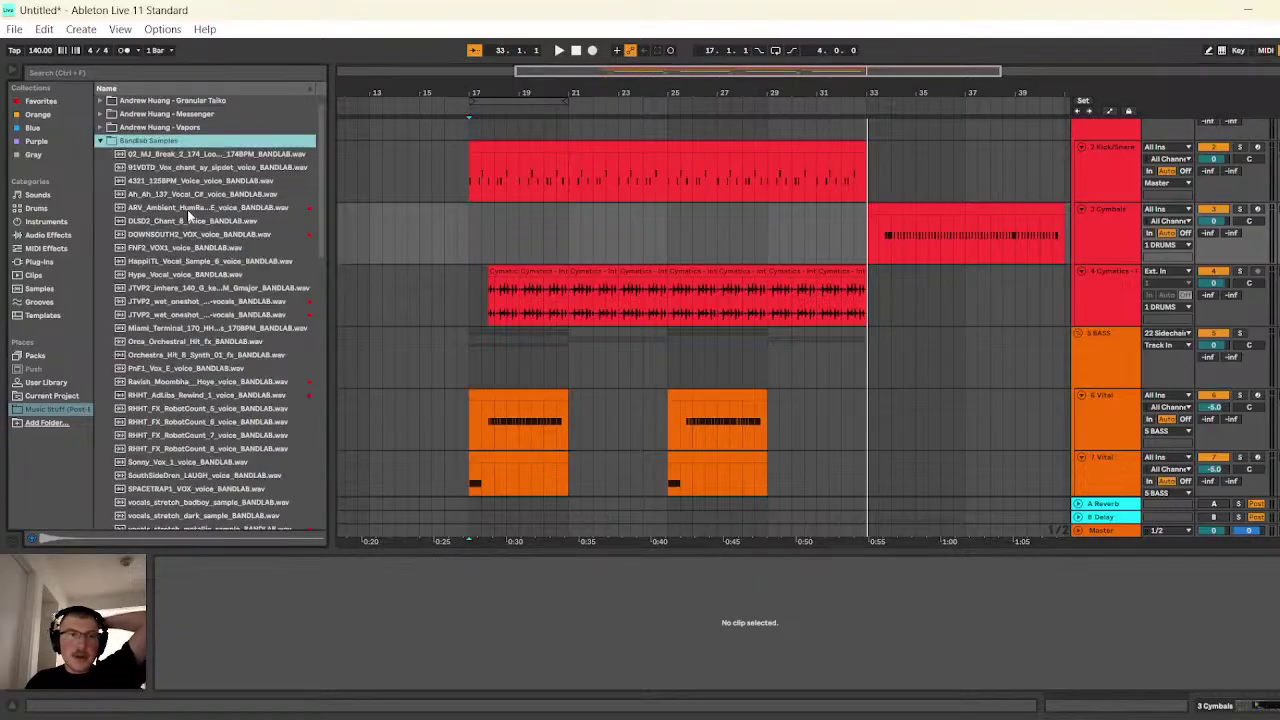
pyautogui.scroll(-8, 569, 358)
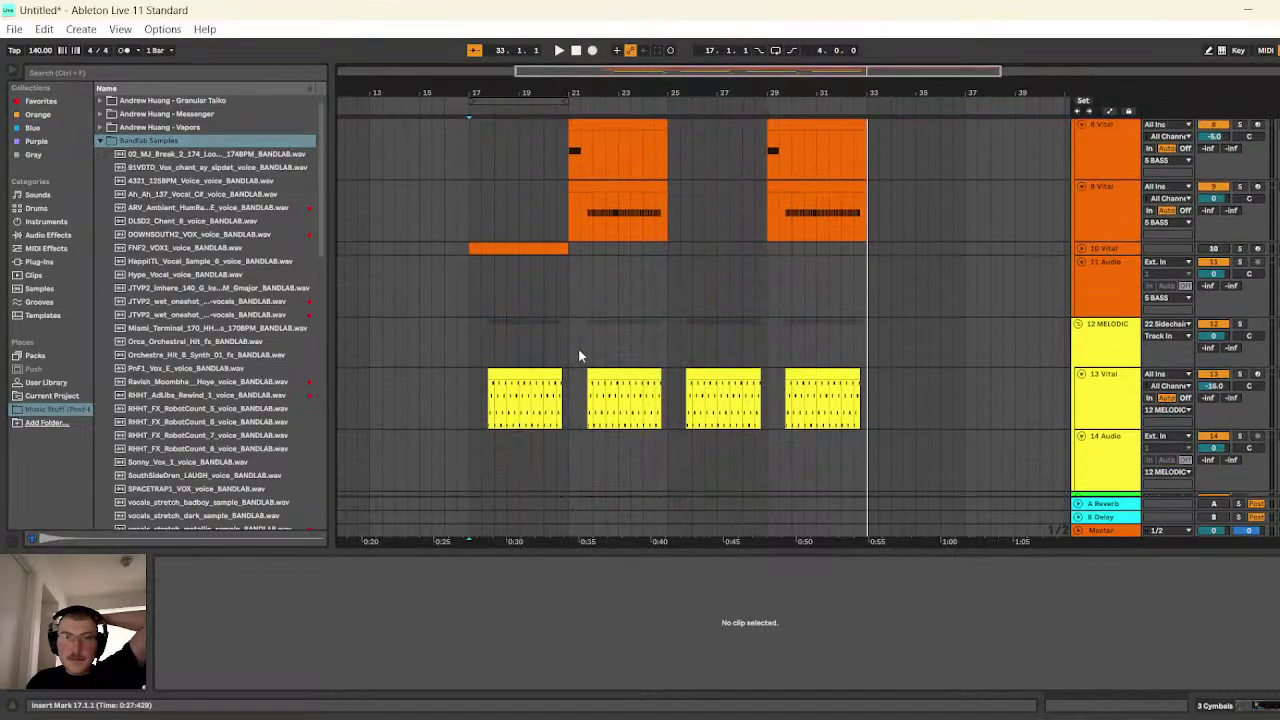
pyautogui.scroll(-8, 578, 352)
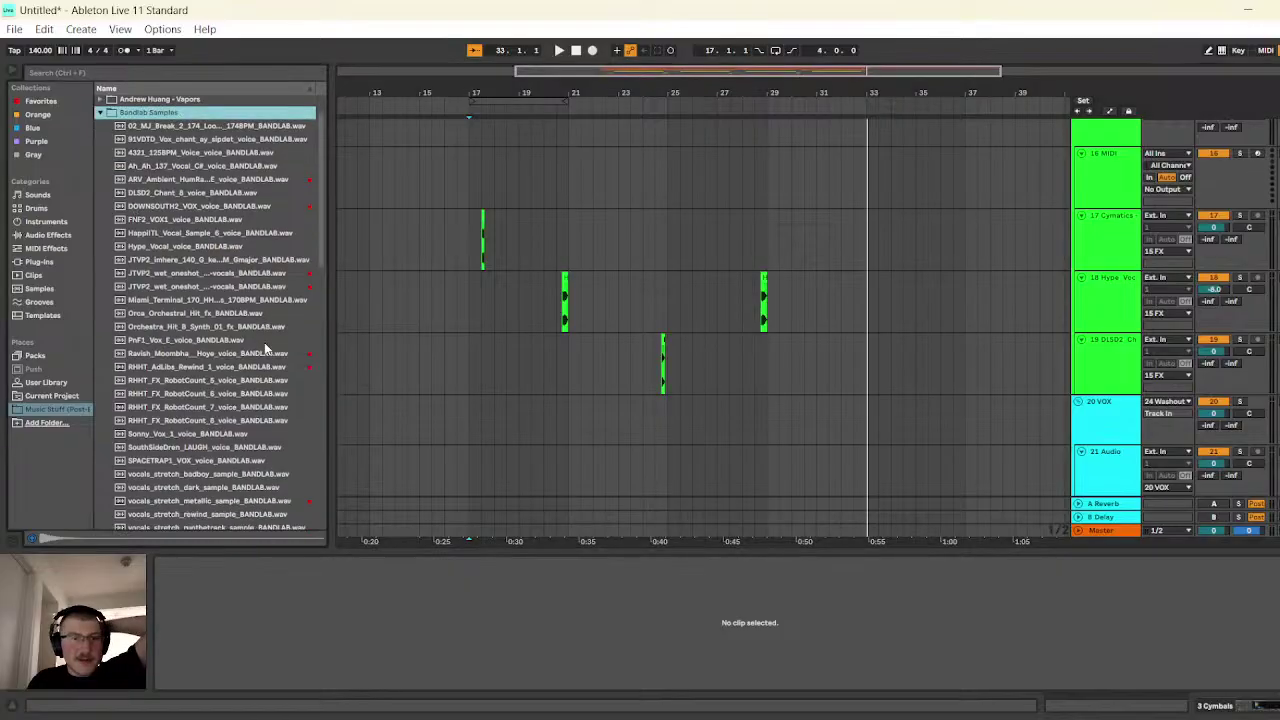
pyautogui.scroll(-4, 262, 335)
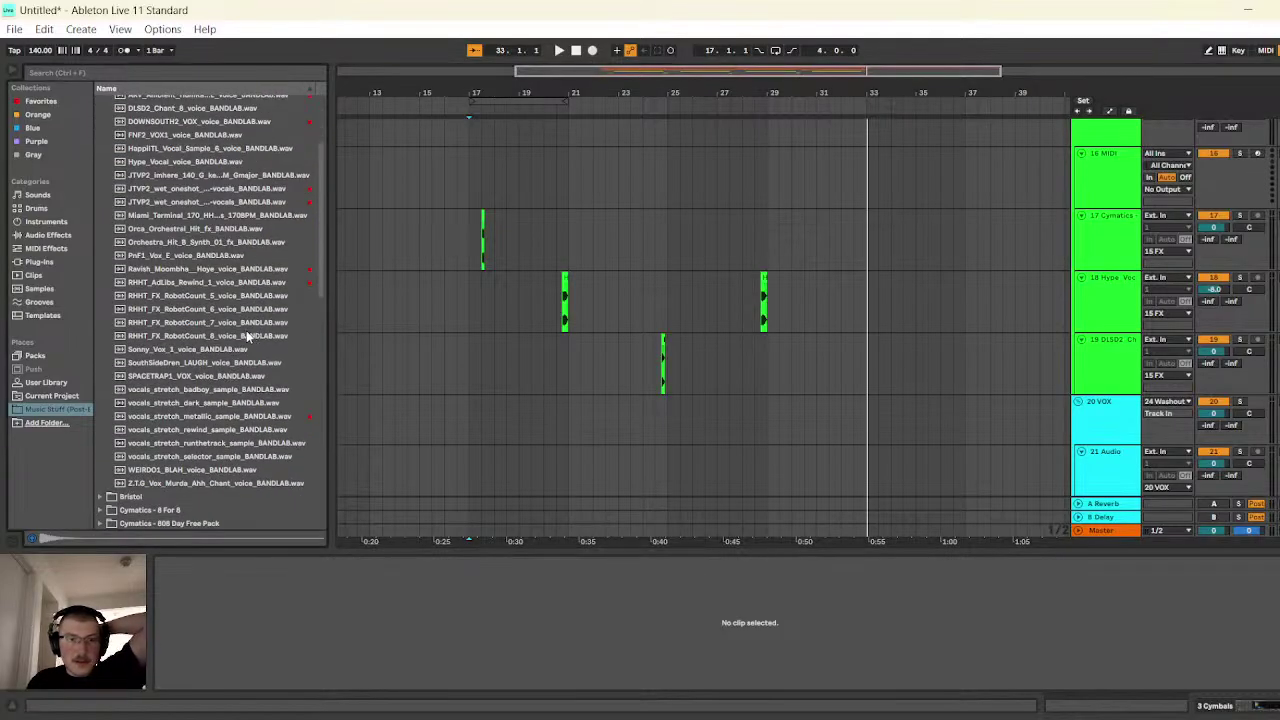
pyautogui.scroll(5, 197, 376)
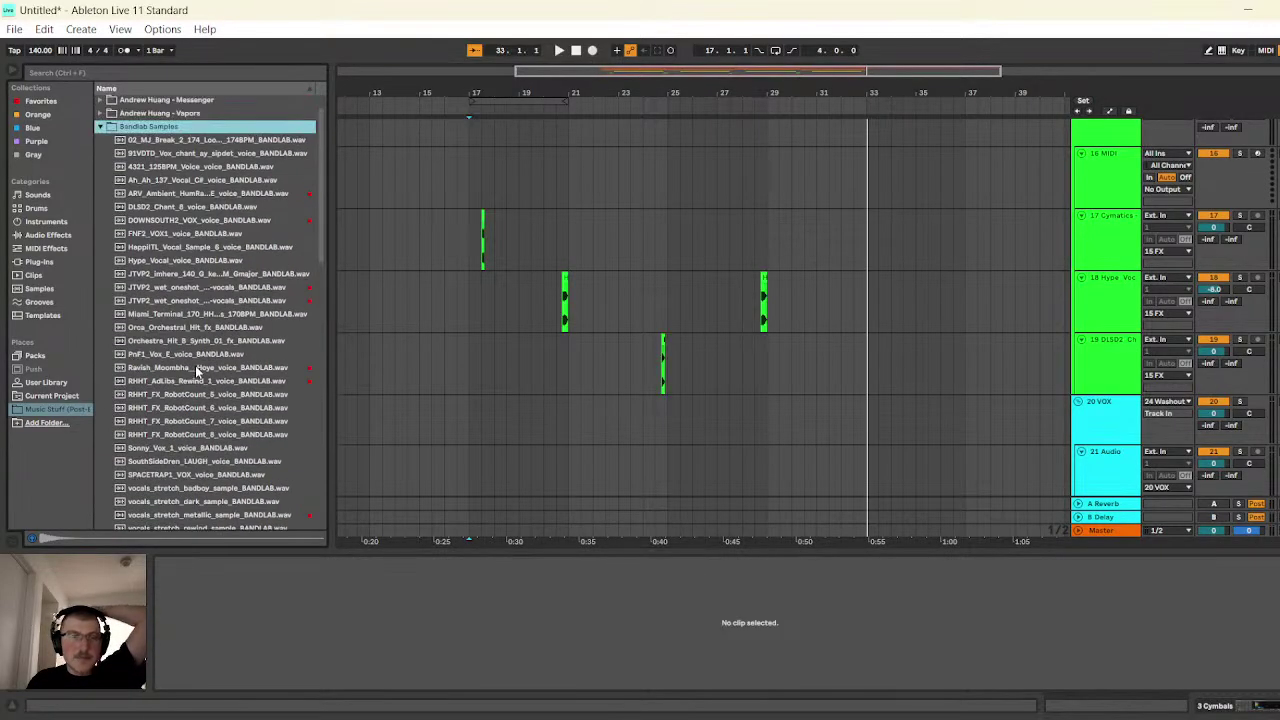
pyautogui.click(101, 155)
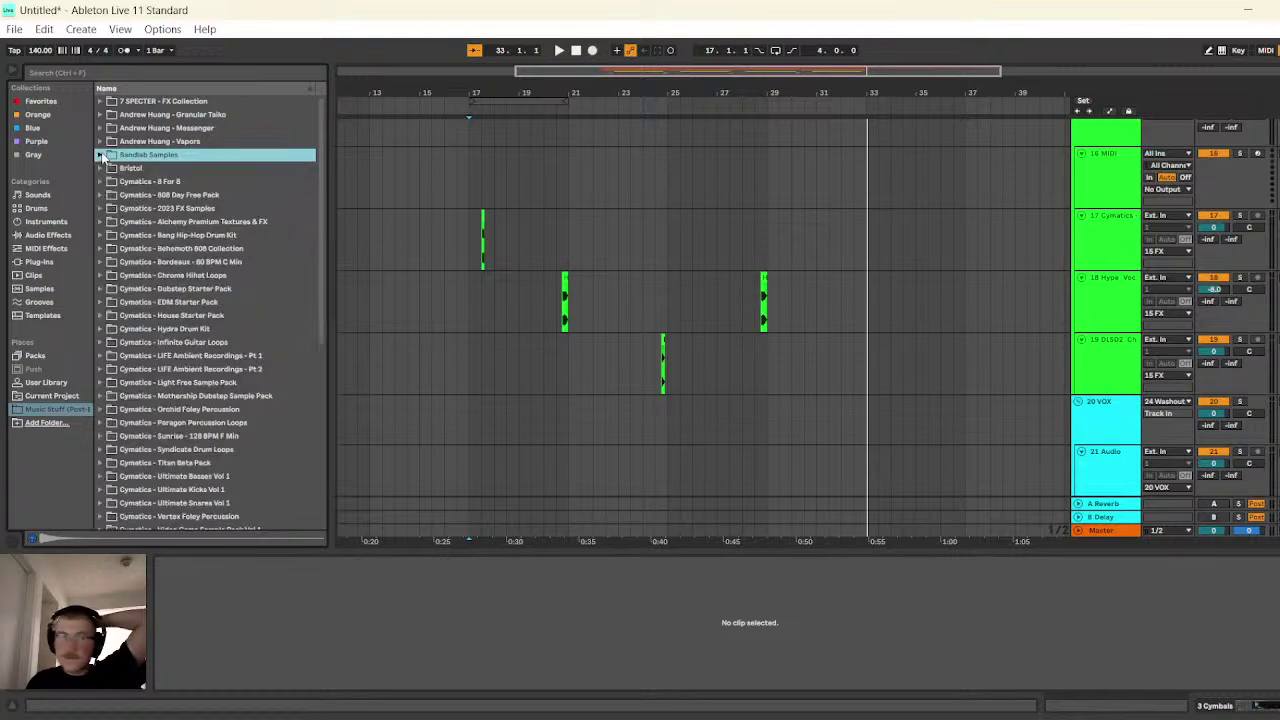
# - Audition the hat, kick and noise one-shots in the Percussive folder of the Andrew Huang - Granular Taiko pack, collapsing the pack when finished
pyautogui.click(101, 115)
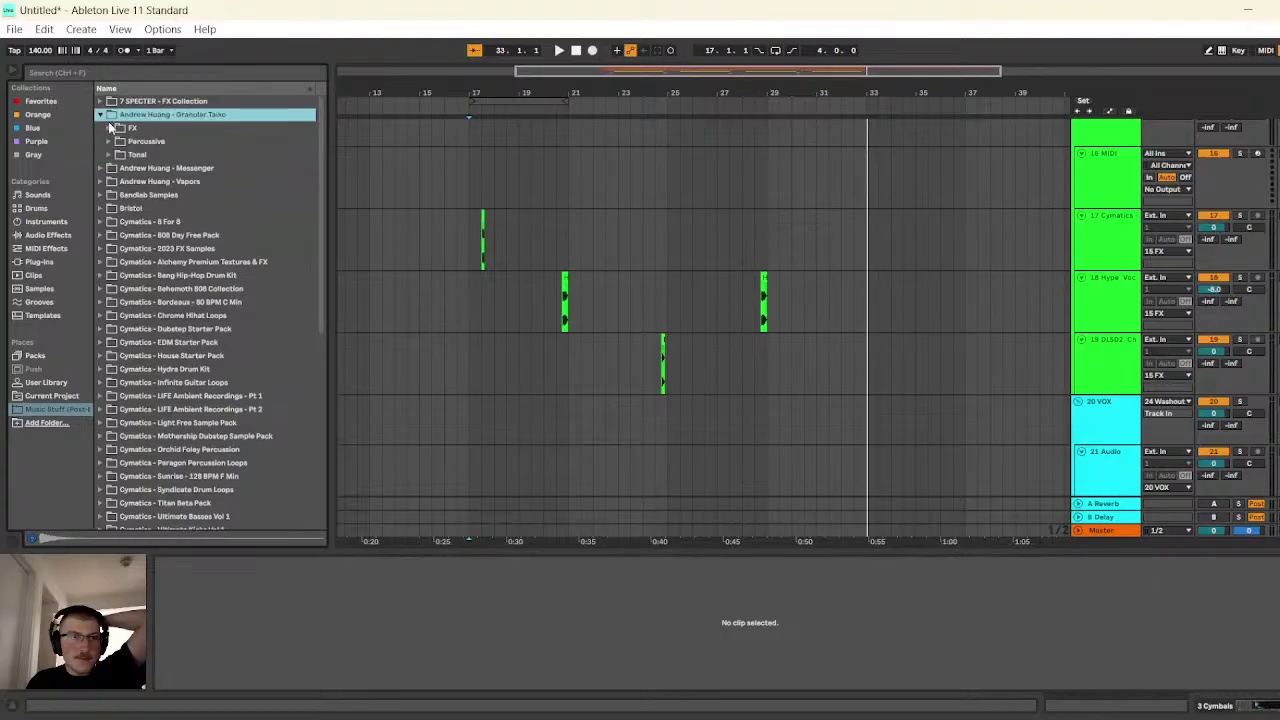
pyautogui.click(109, 128)
pyautogui.click(110, 129)
pyautogui.click(109, 142)
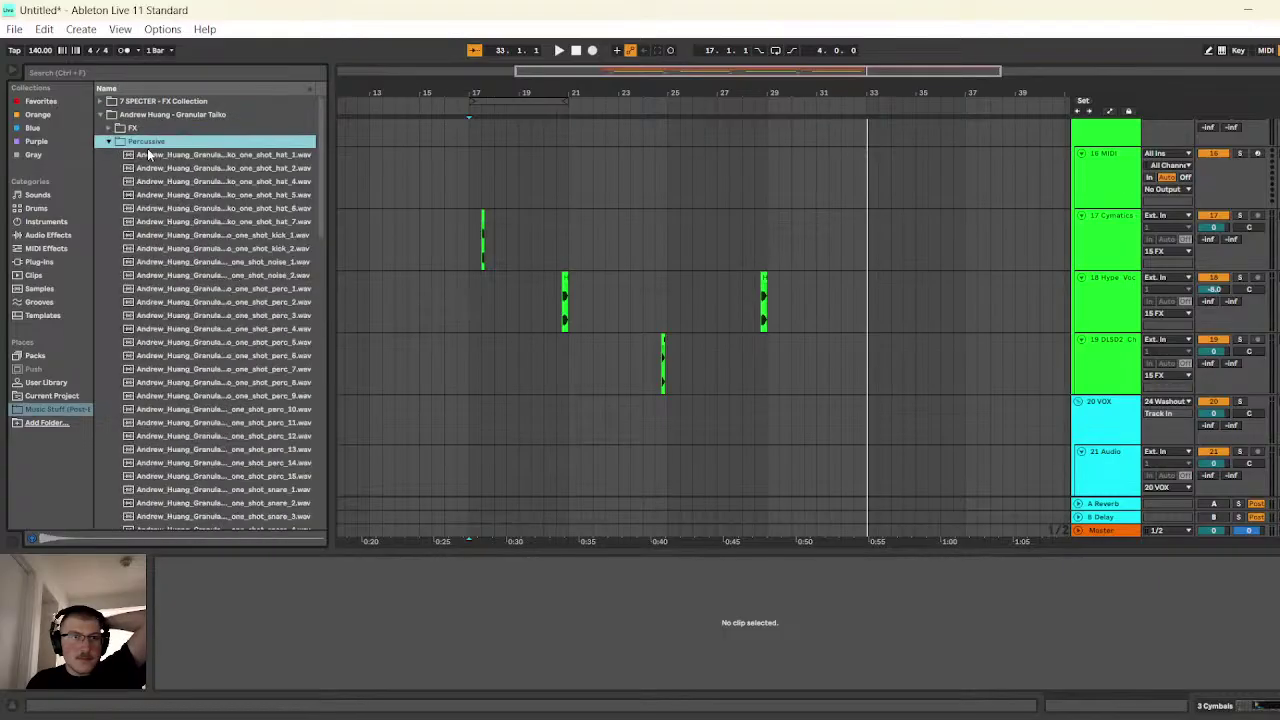
pyautogui.click(155, 156)
pyautogui.press('Down')
pyautogui.press('Down')
pyautogui.press('Down')
pyautogui.press('Down')
pyautogui.press('Down')
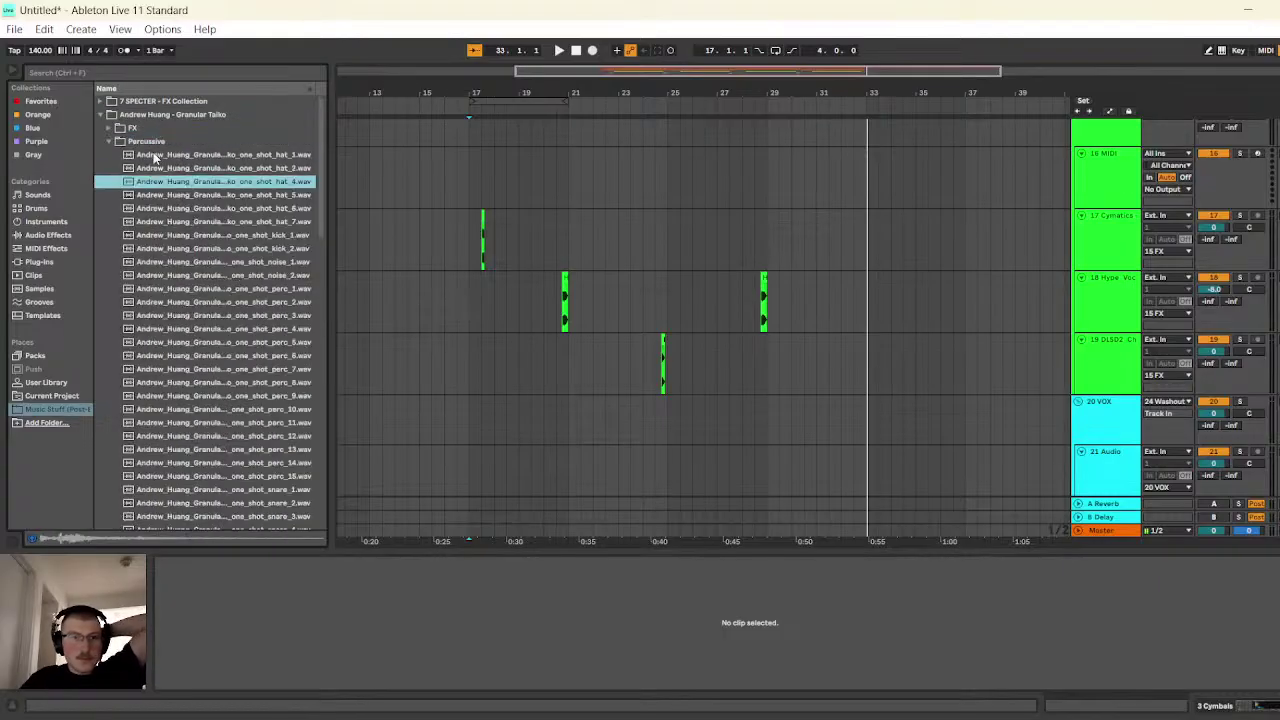
pyautogui.press('Down')
pyautogui.press('Down')
pyautogui.press('Down')
pyautogui.press('Down')
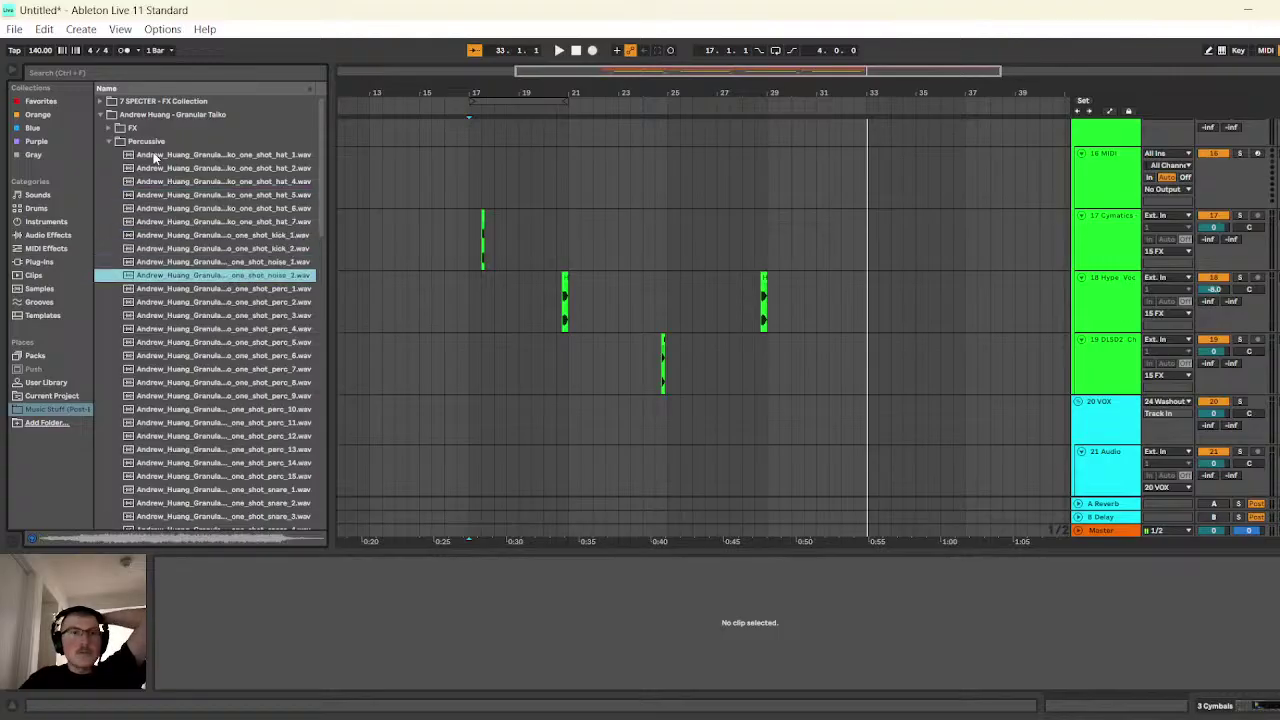
pyautogui.click(101, 115)
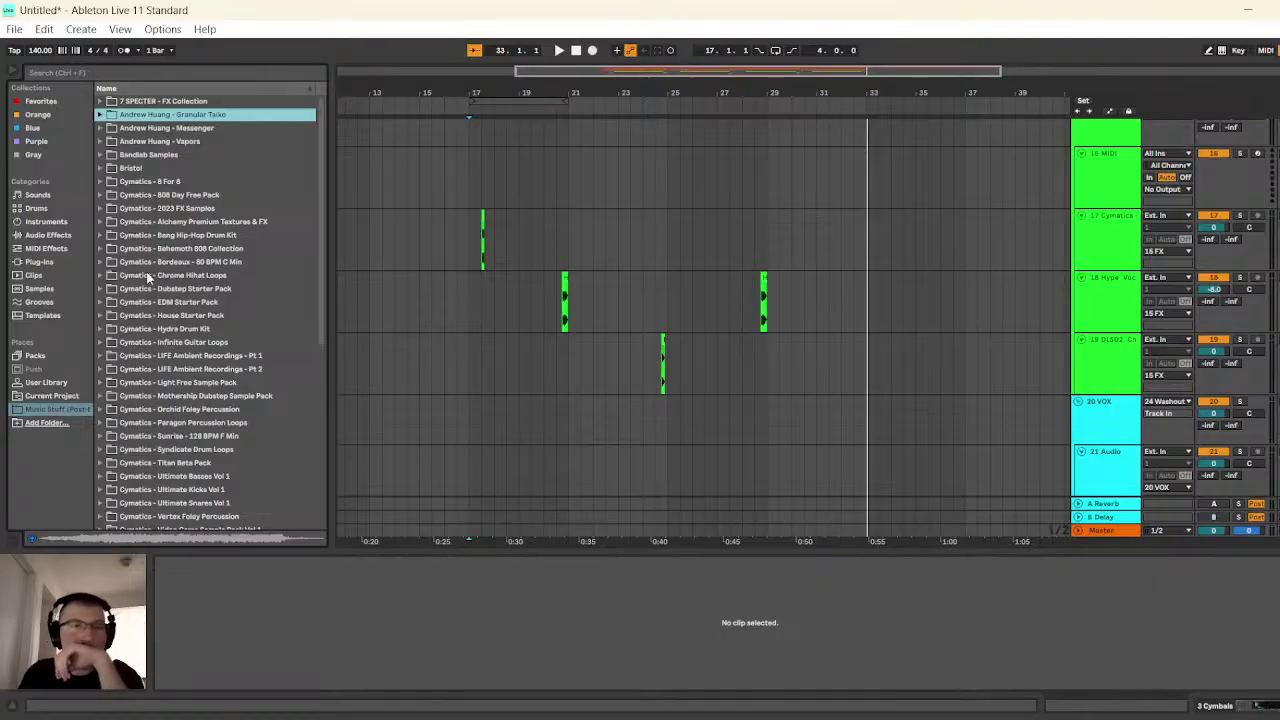
# - Insert a new audio track in the DRUMS group, directly below the Cymatics percussion loop track
pyautogui.scroll(-5, 148, 278)
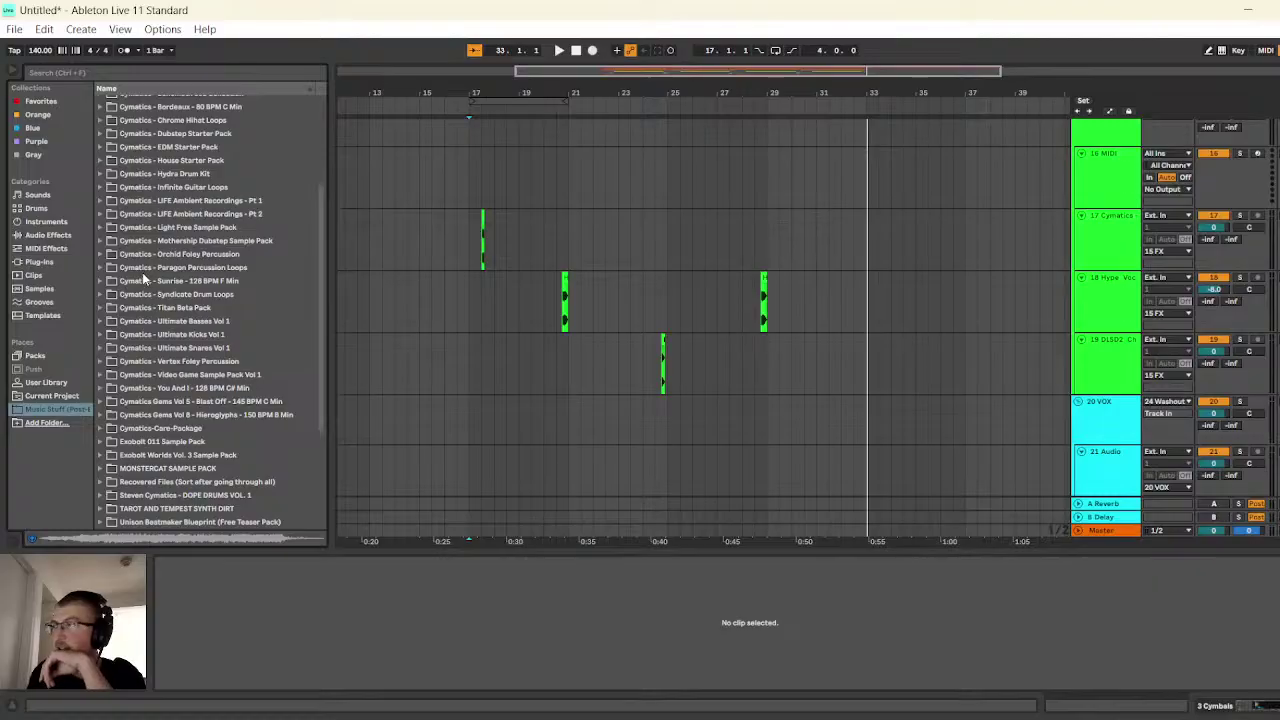
pyautogui.scroll(2, 142, 272)
pyautogui.scroll(4, 843, 297)
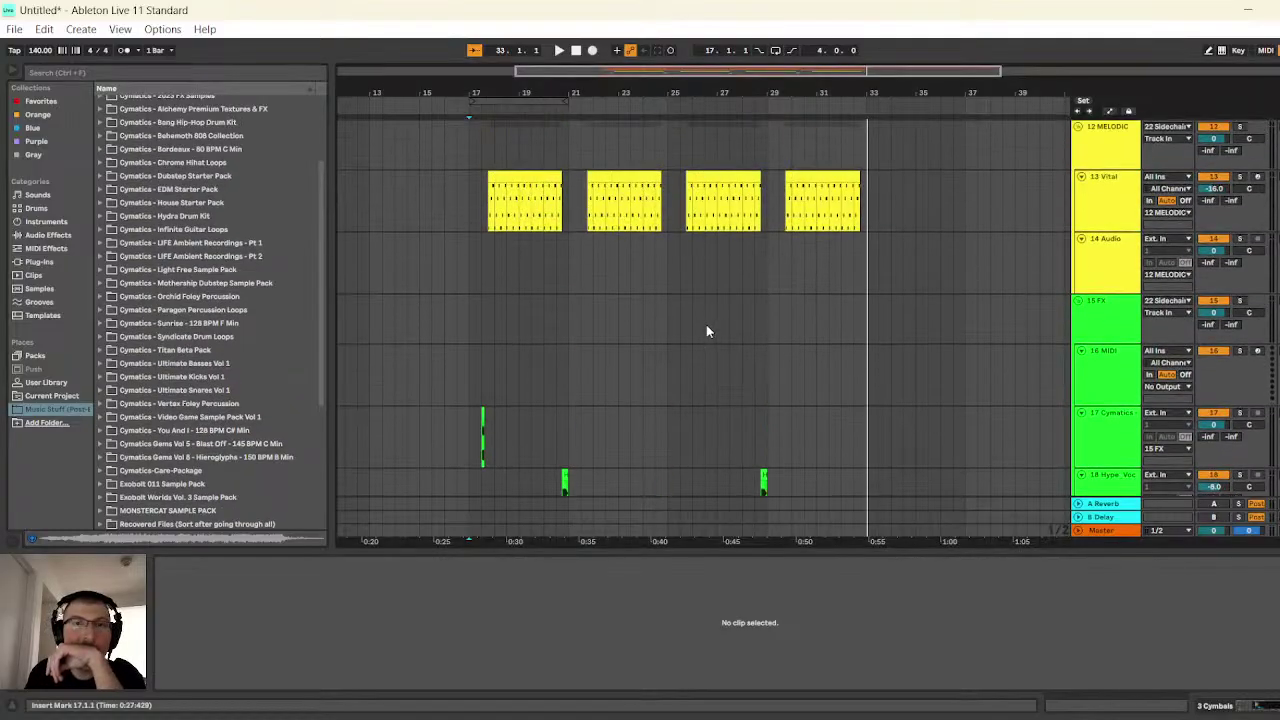
pyautogui.scroll(10, 702, 340)
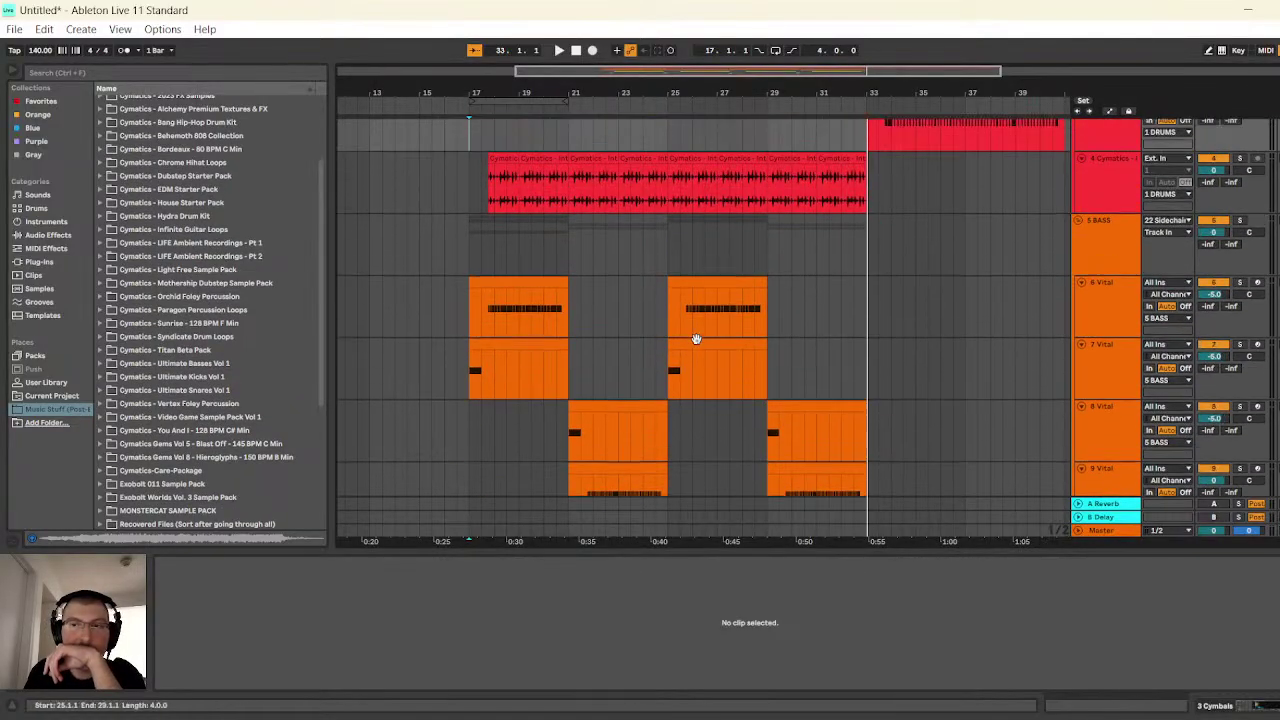
pyautogui.scroll(3, 696, 338)
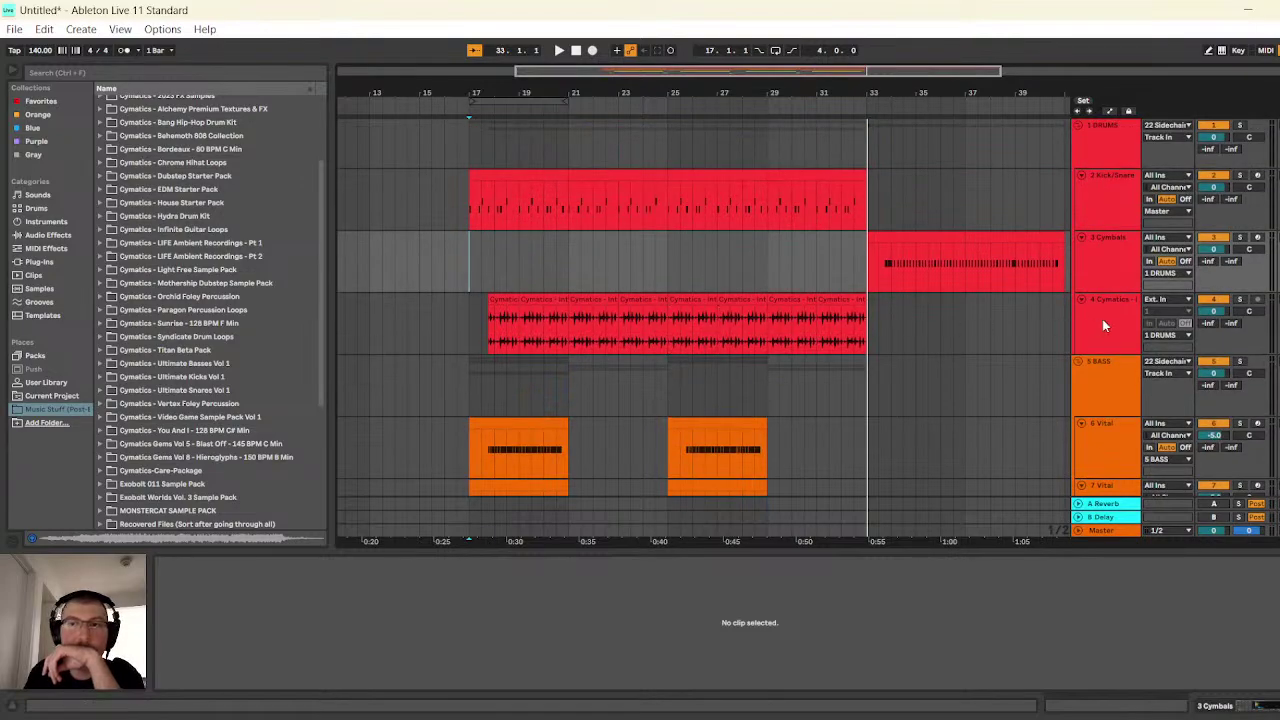
pyautogui.click(1104, 325)
pyautogui.hotkey('ctrl', 't')
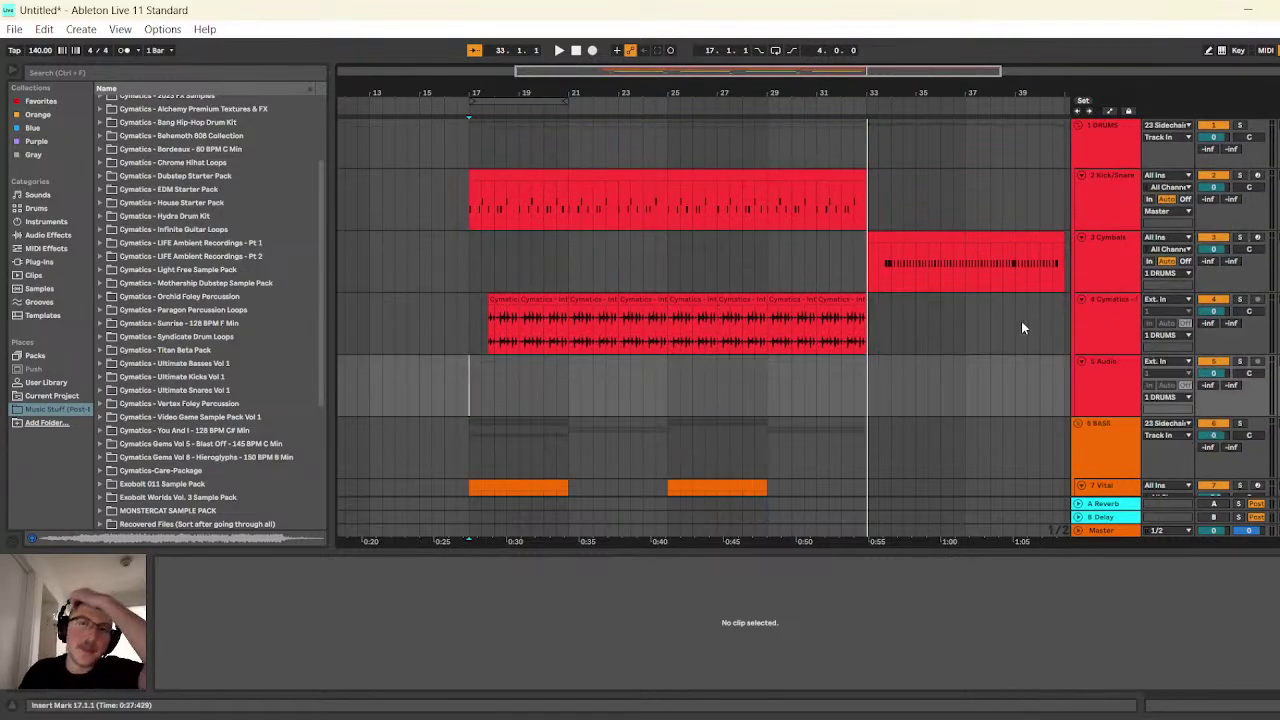
# - Search the Music Stuff folder for "cymbal" and open the Cymbals folder of Cymatics - Aurora Essential EDM Drum Kit within 8 For 8
pyautogui.scroll(1, 149, 271)
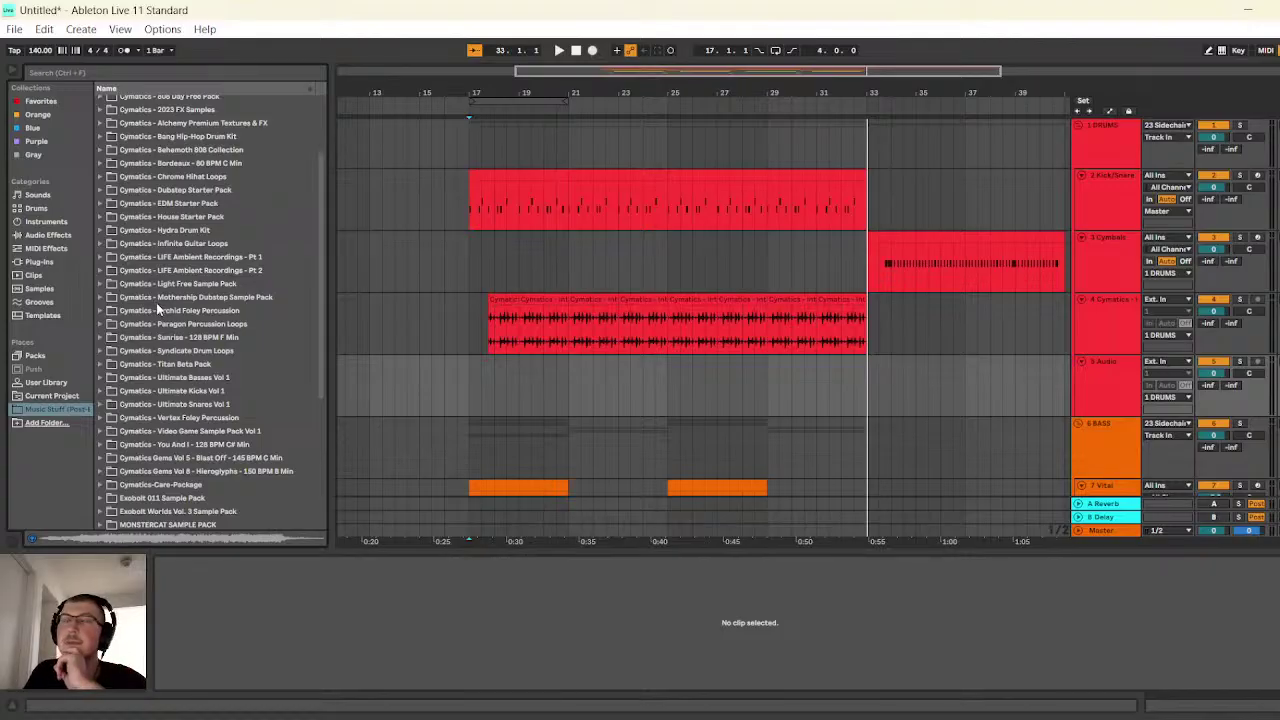
pyautogui.scroll(5, 219, 217)
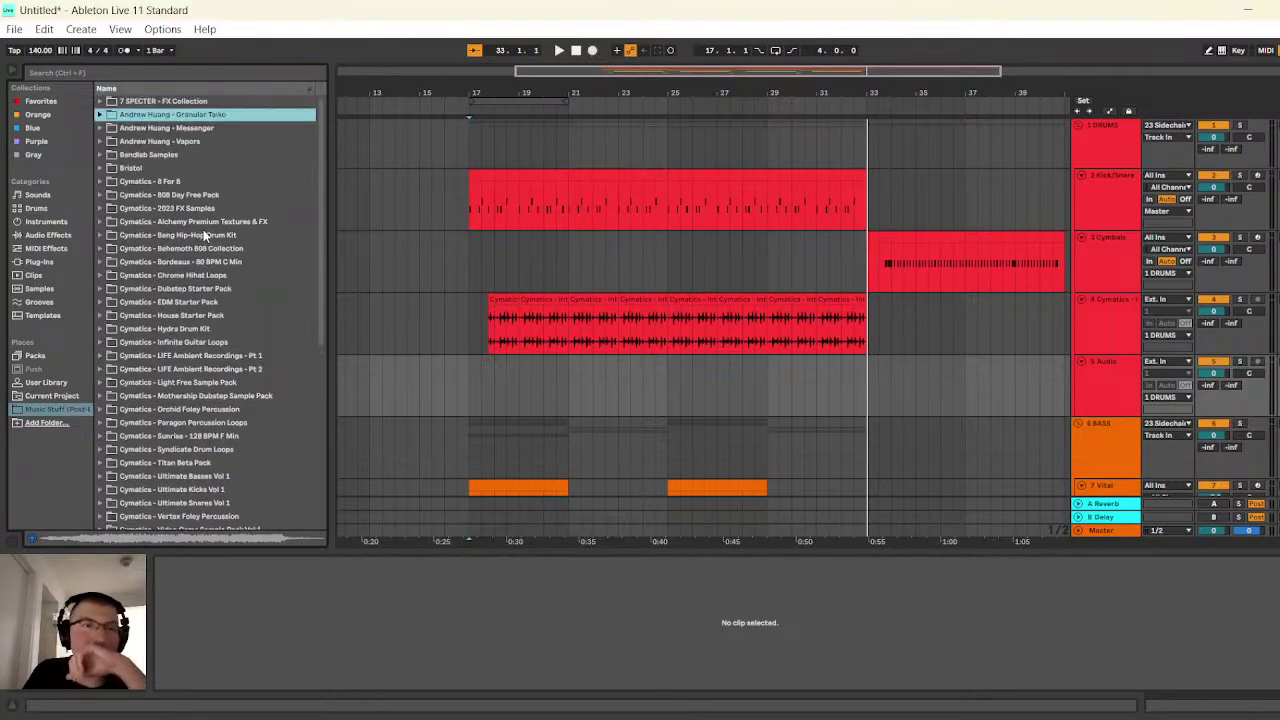
pyautogui.click(128, 73)
pyautogui.write('cymb')
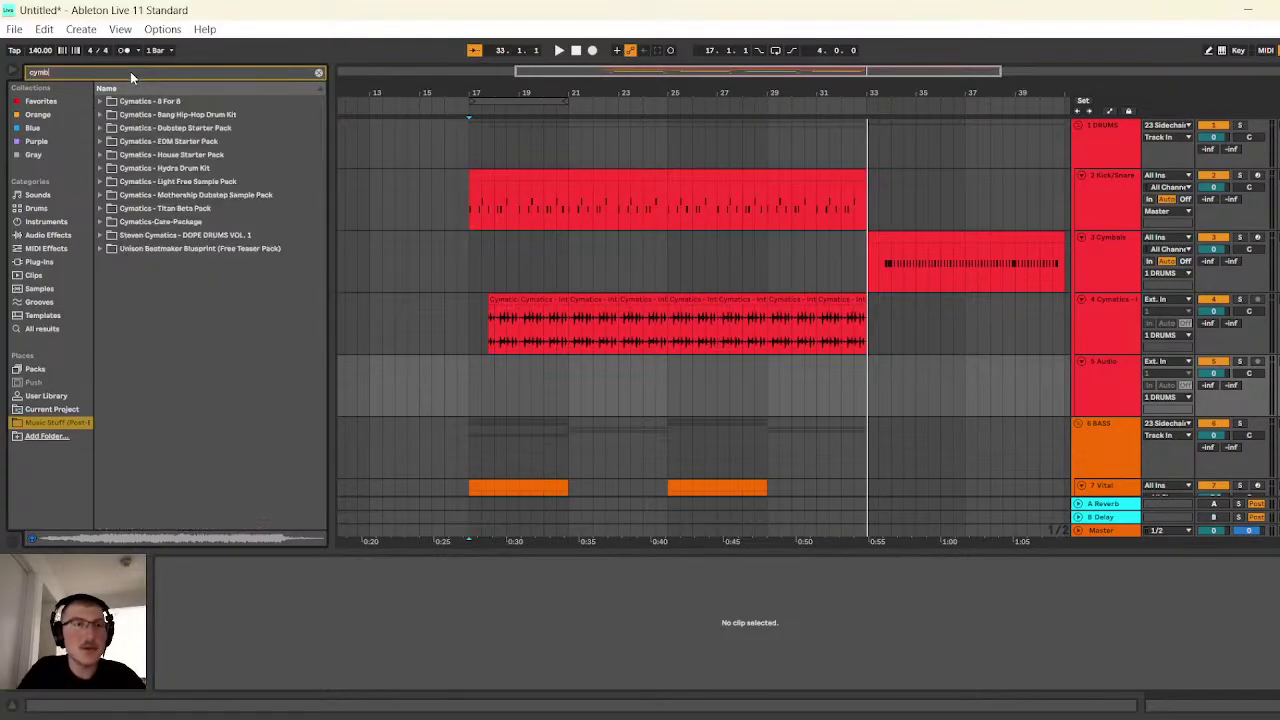
pyautogui.write('al')
pyautogui.click(100, 101)
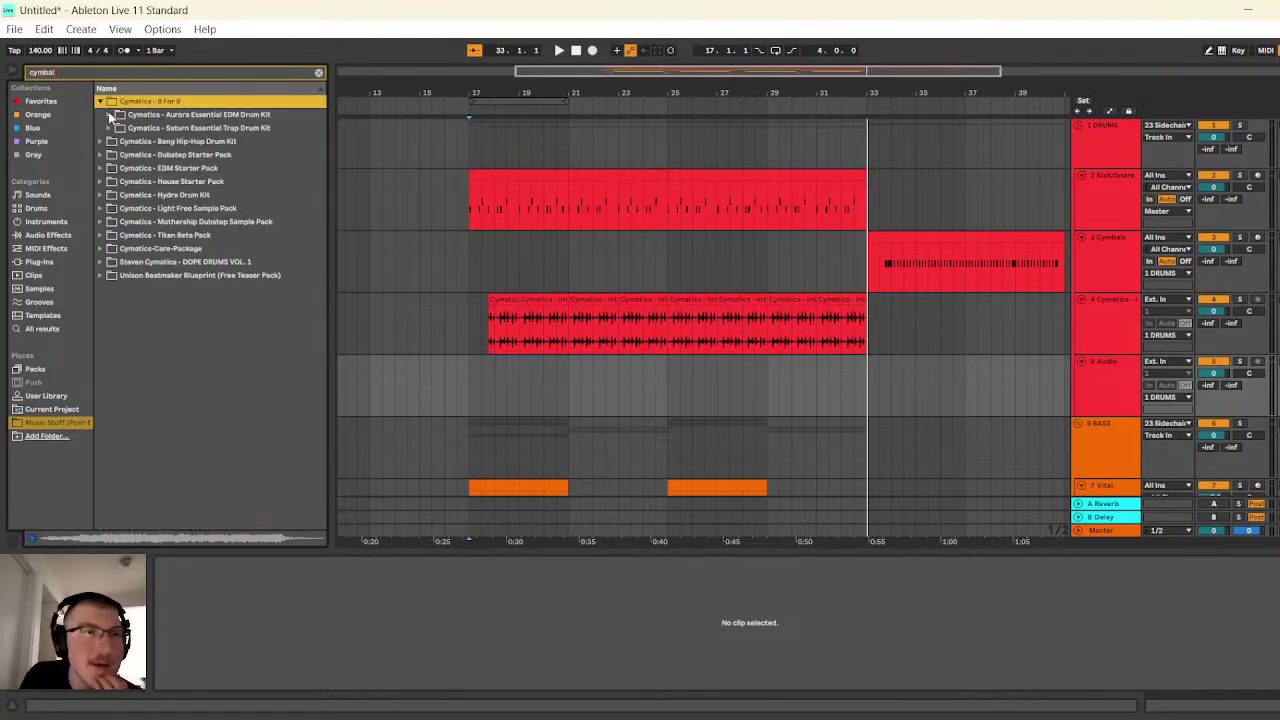
pyautogui.click(108, 115)
pyautogui.click(118, 128)
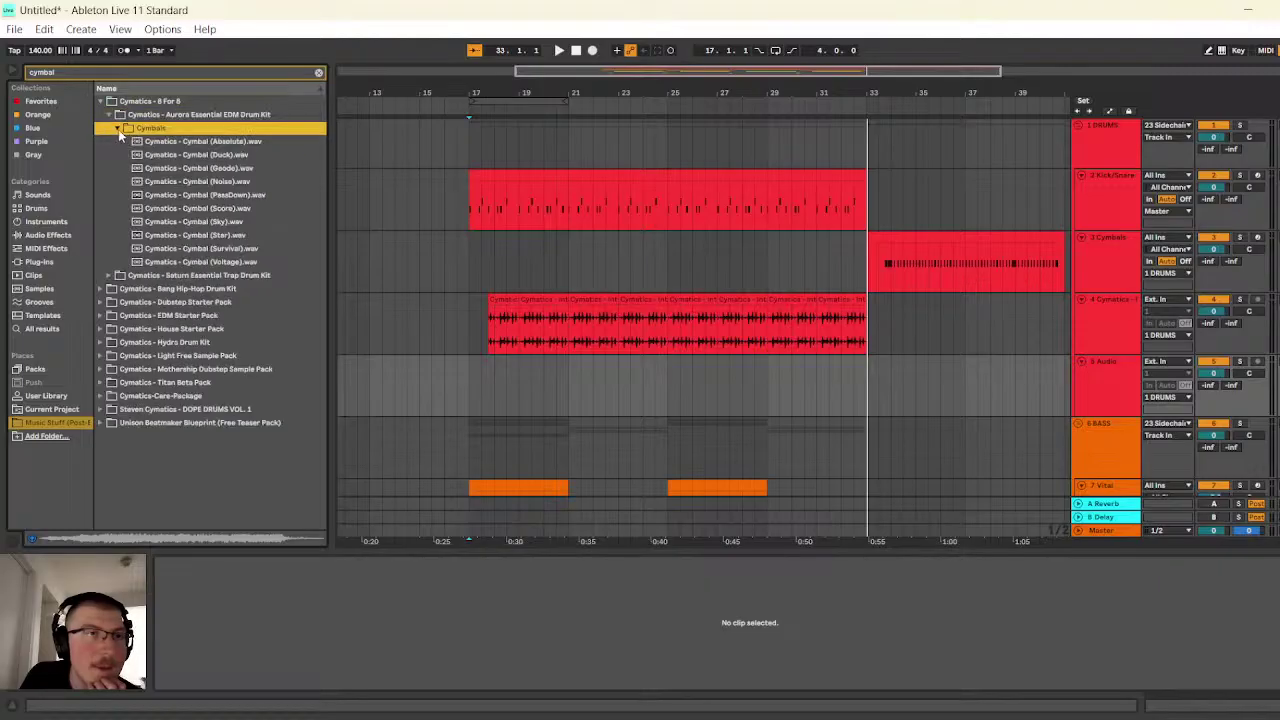
# - Audition the Aurora Essential EDM Drum Kit cymbal samples from Absolute through Voltage
pyautogui.click(145, 141)
pyautogui.press('Down')
pyautogui.press('Down')
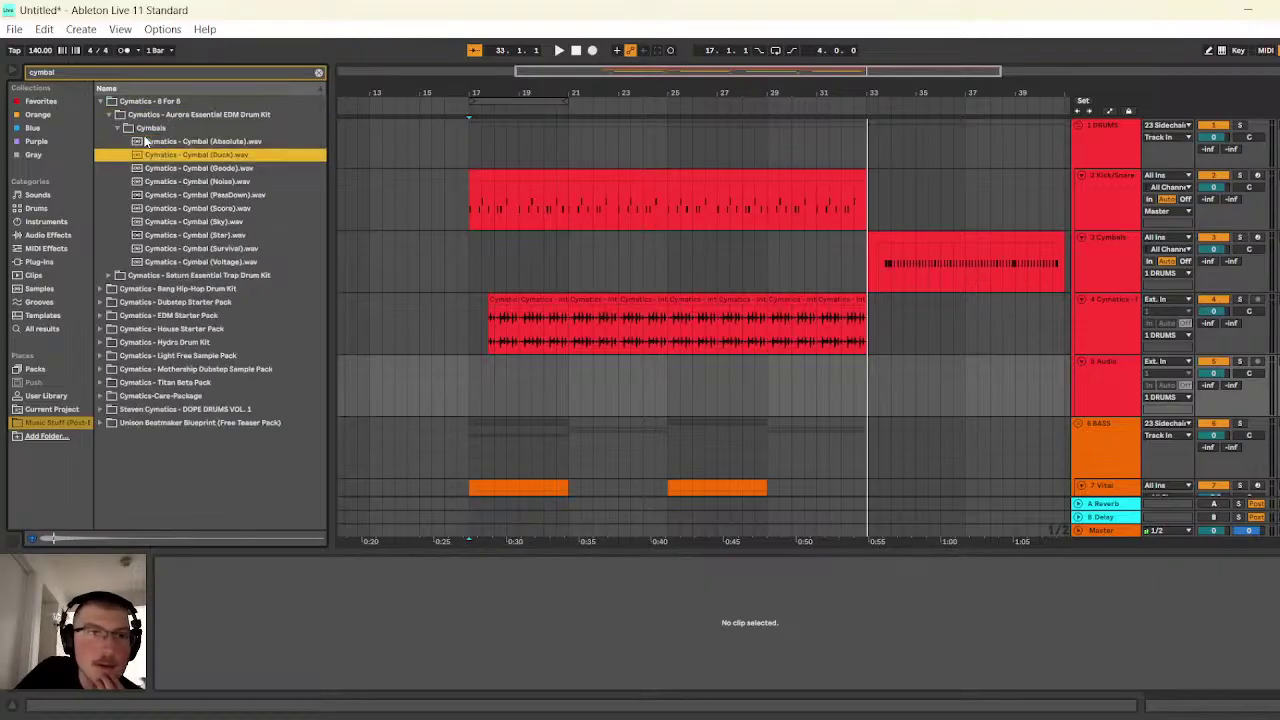
pyautogui.press('Down')
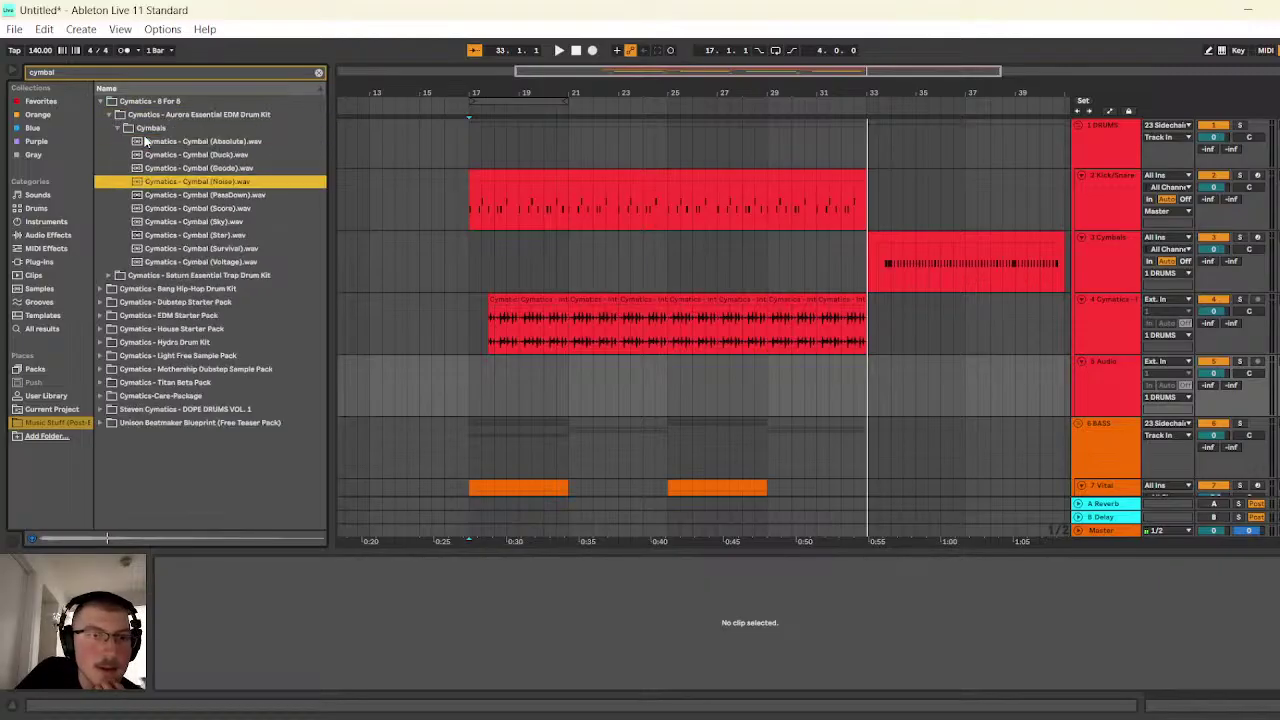
pyautogui.press('Up')
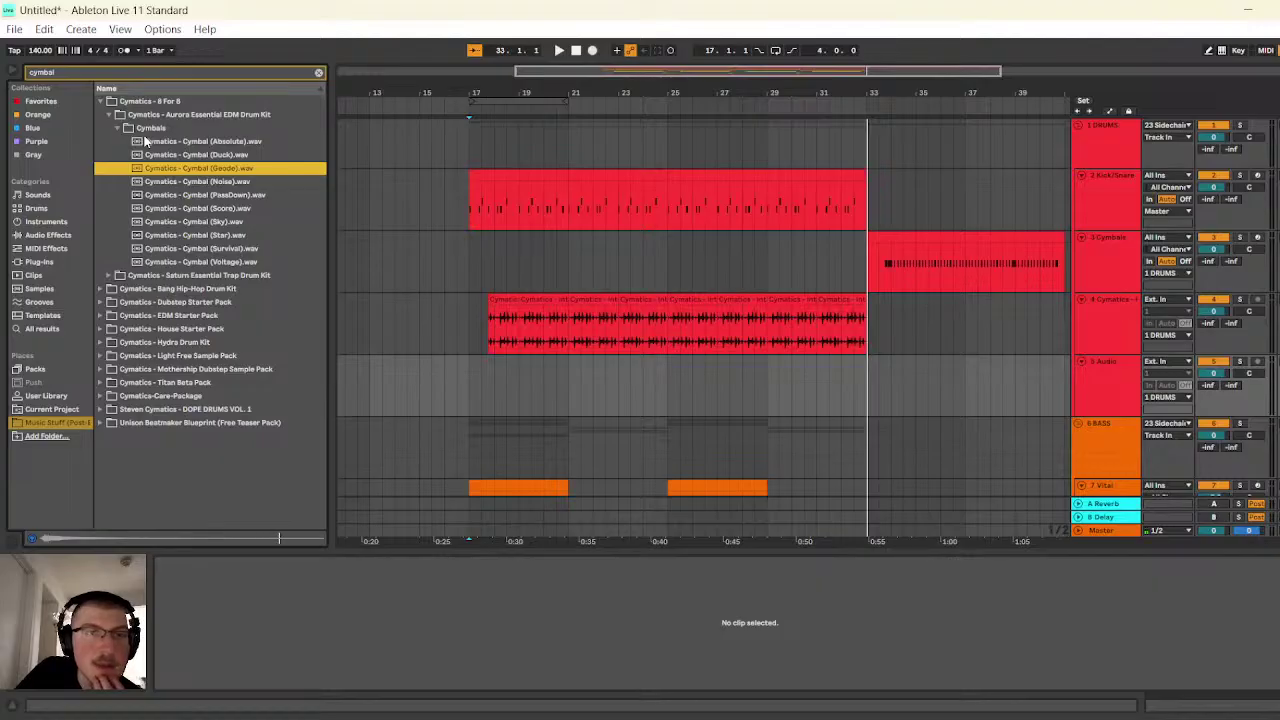
pyautogui.press('Down')
pyautogui.press('Down')
pyautogui.press('Down')
pyautogui.press('Down')
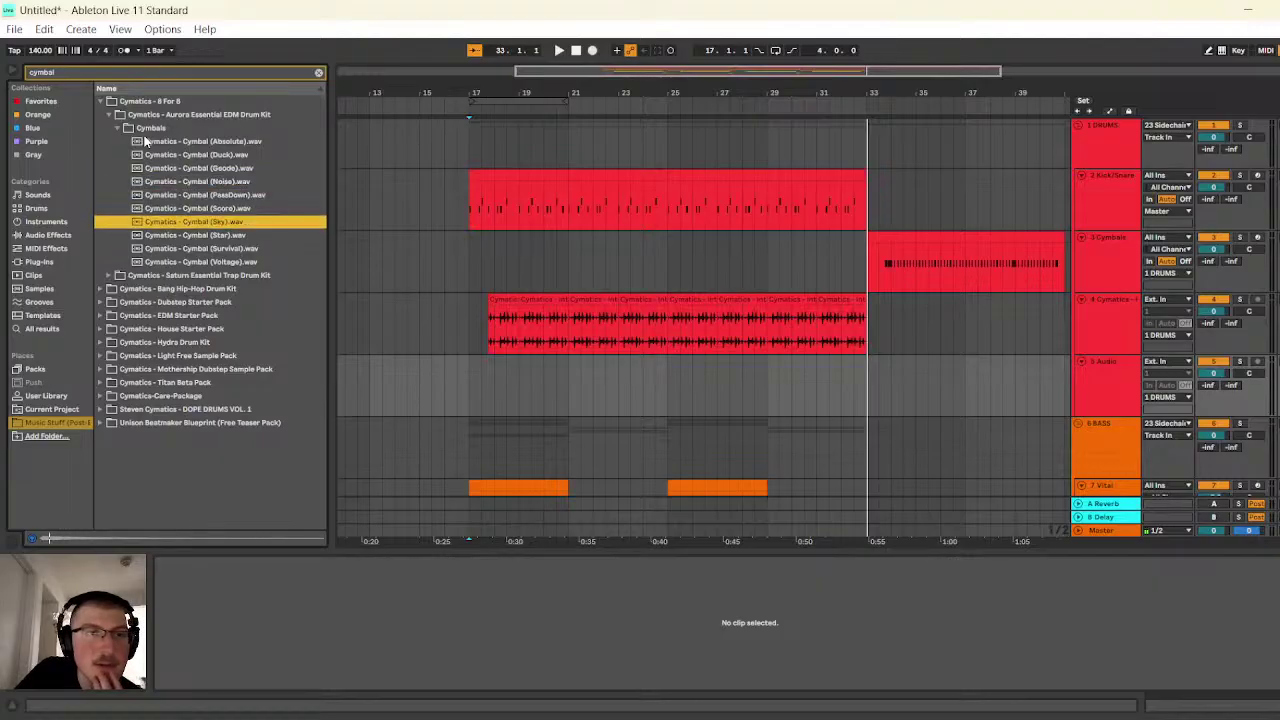
pyautogui.press('Down')
pyautogui.press('Down')
pyautogui.press('Down')
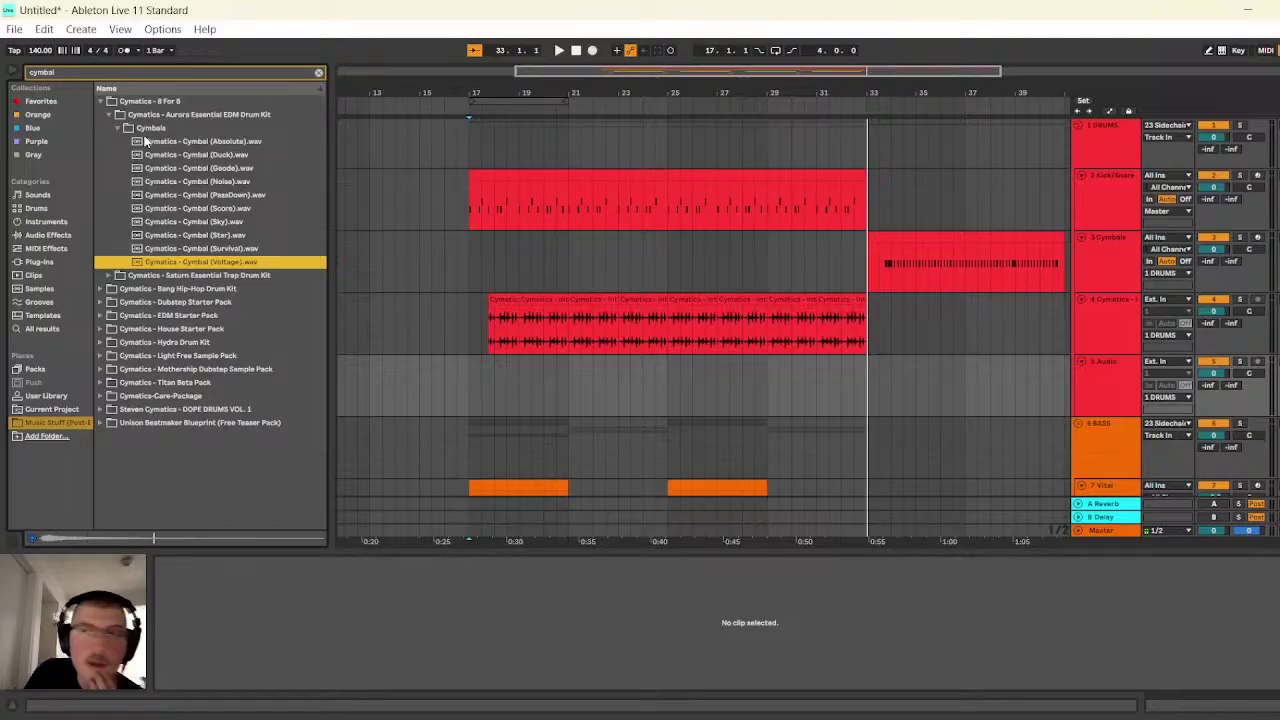
# - Place Cymatics - Cymbal (Geode).wav at bar 17 on the new drum track, shortened to one beat with a fade-out, and play it soloed
pyautogui.moveTo(158, 167); pyautogui.dragTo(472, 396)
pyautogui.press('z')
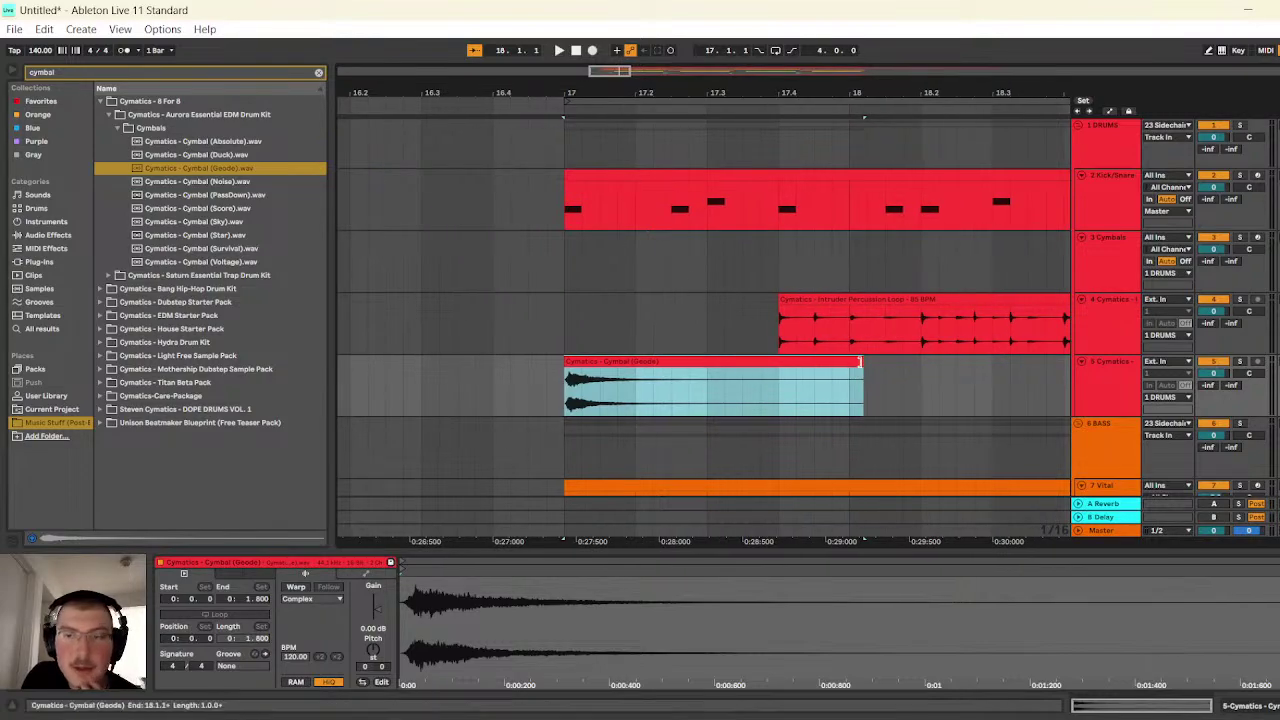
pyautogui.moveTo(858, 362); pyautogui.dragTo(578, 397)
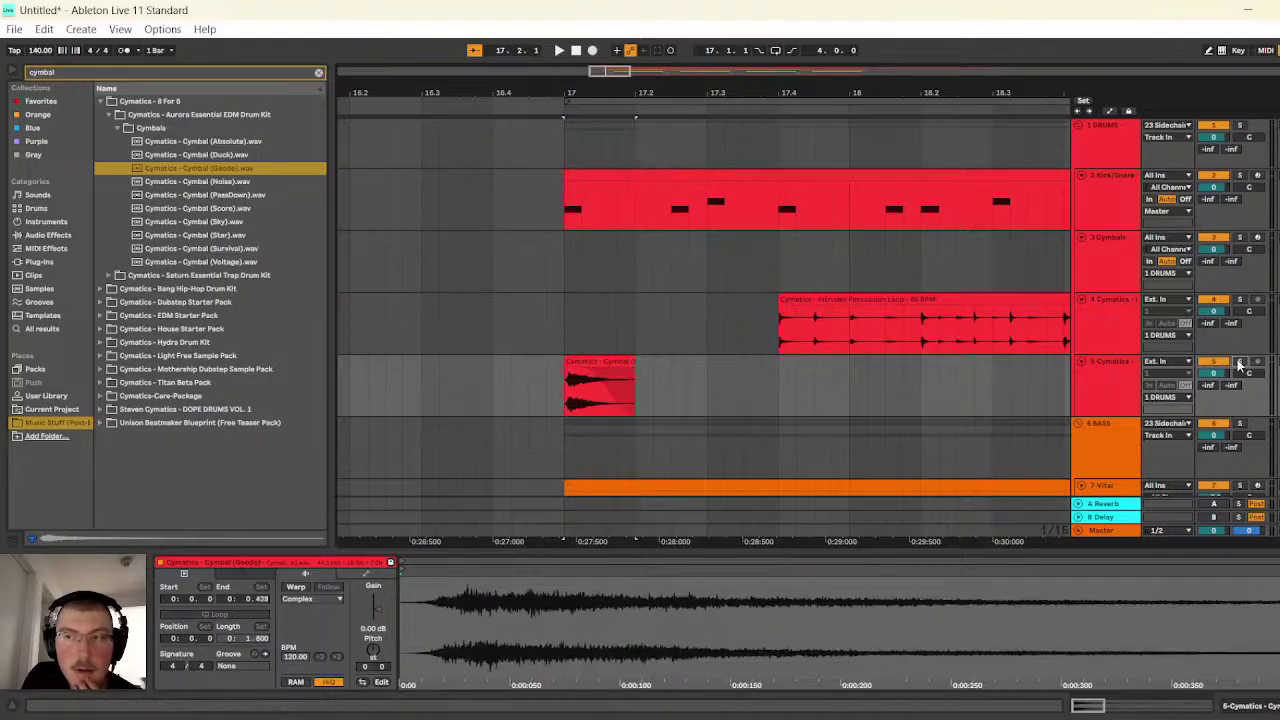
pyautogui.click(560, 50)
pyautogui.click(576, 50)
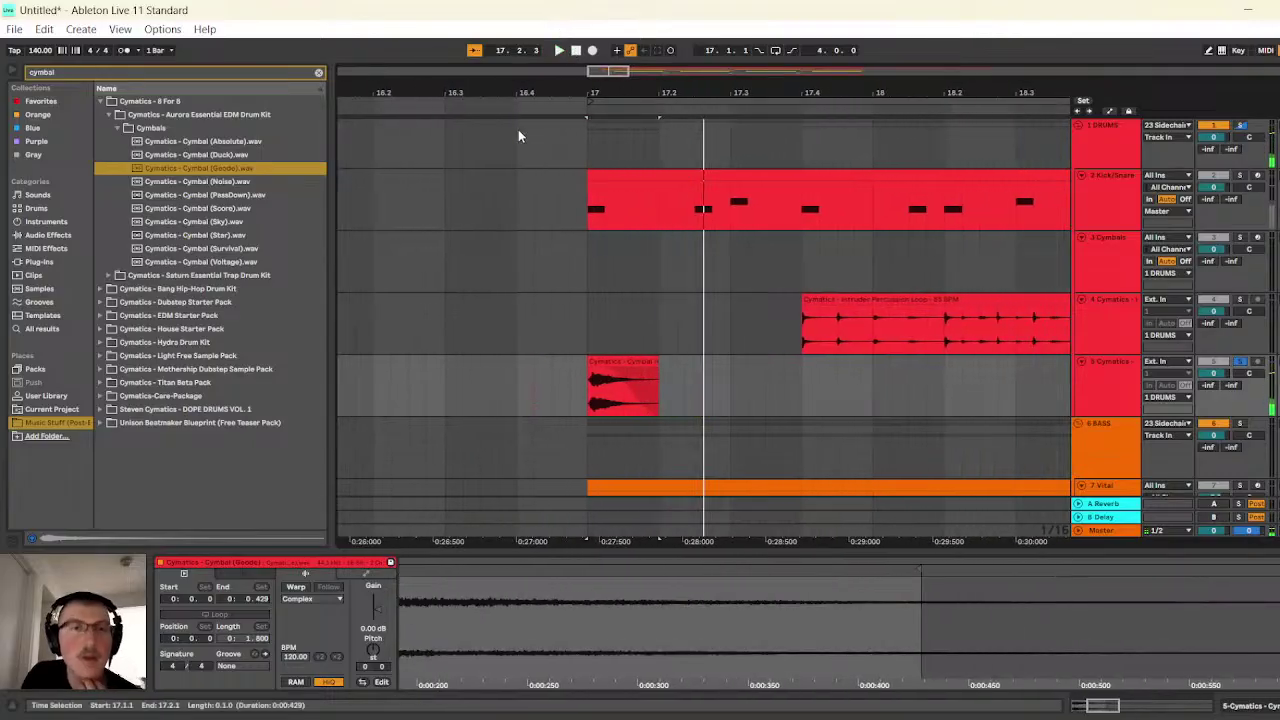
# - Clear the browser search and add an EQ Eight from the audio effects to the cymbal track
pyautogui.click(1106, 397)
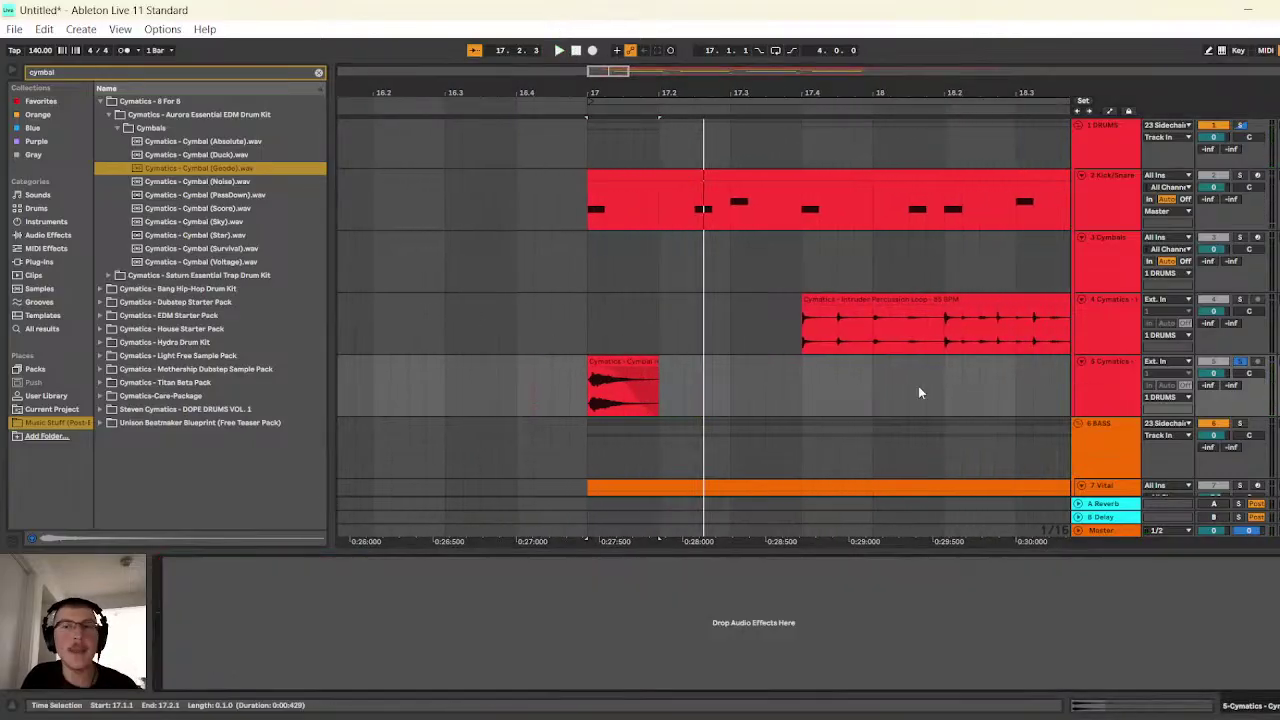
pyautogui.click(45, 235)
pyautogui.click(319, 72)
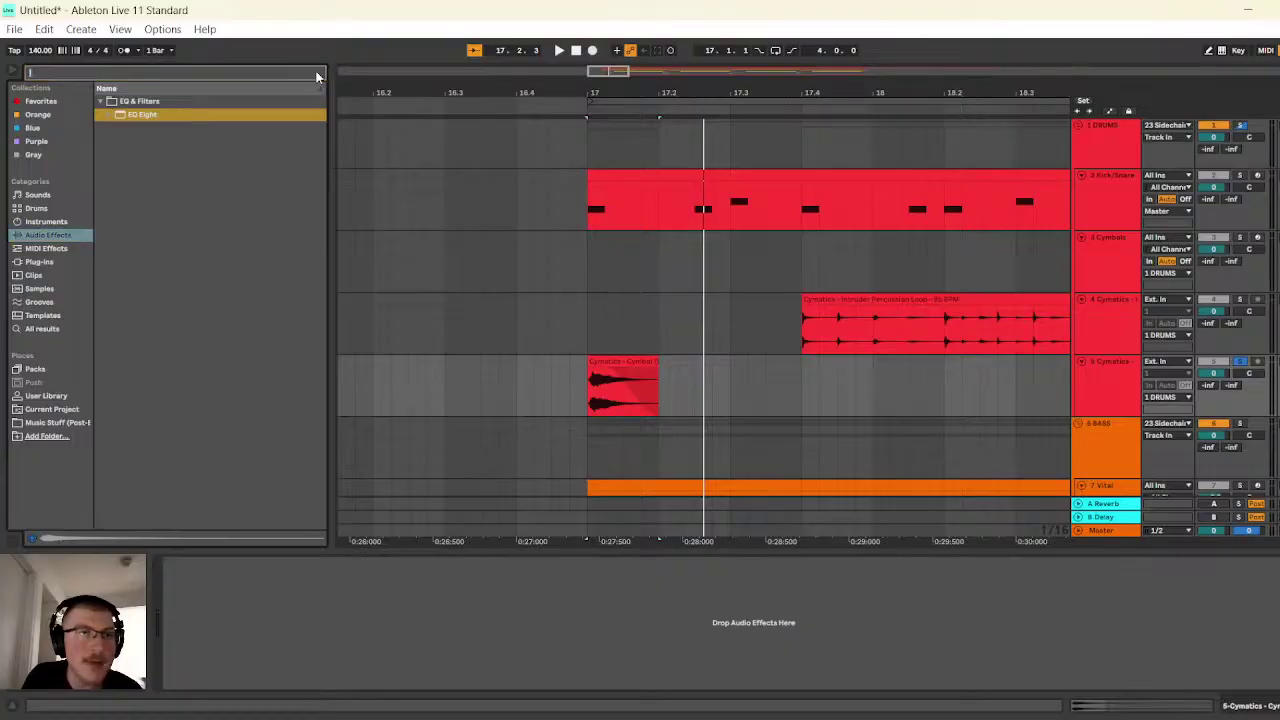
pyautogui.click(137, 183)
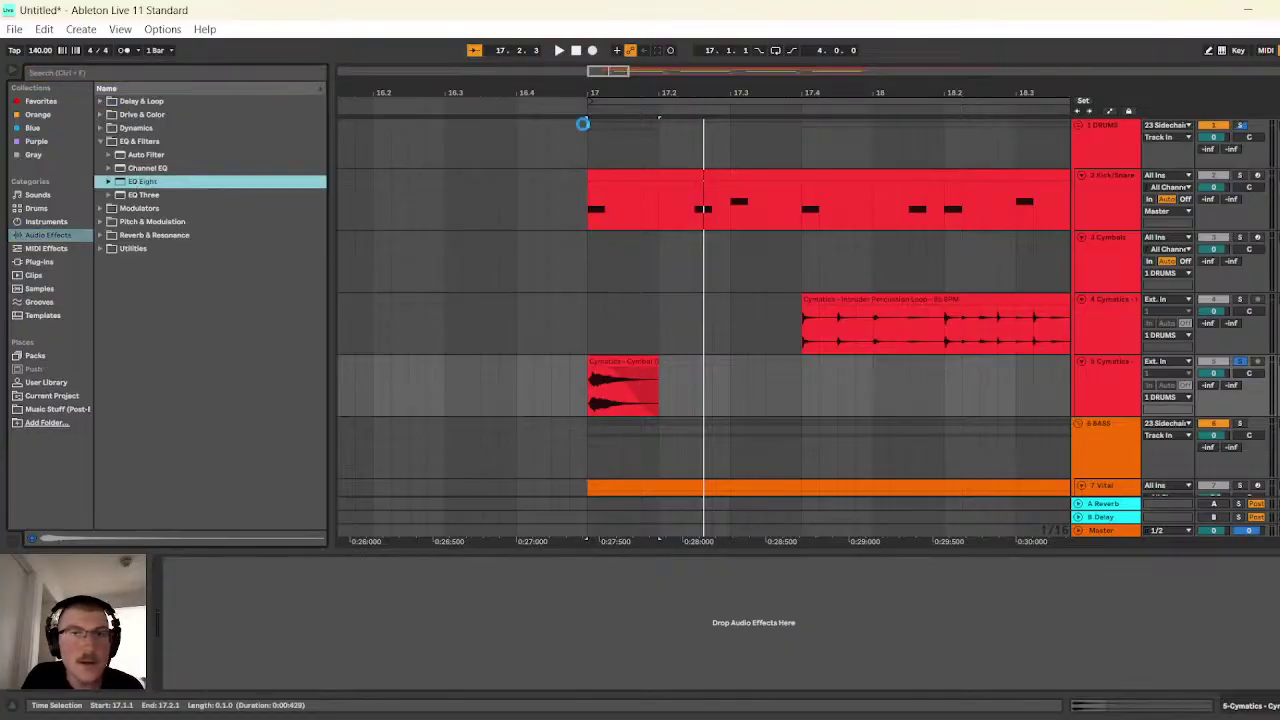
pyautogui.press('Return')
pyautogui.hscroll(-1, 388, 541)
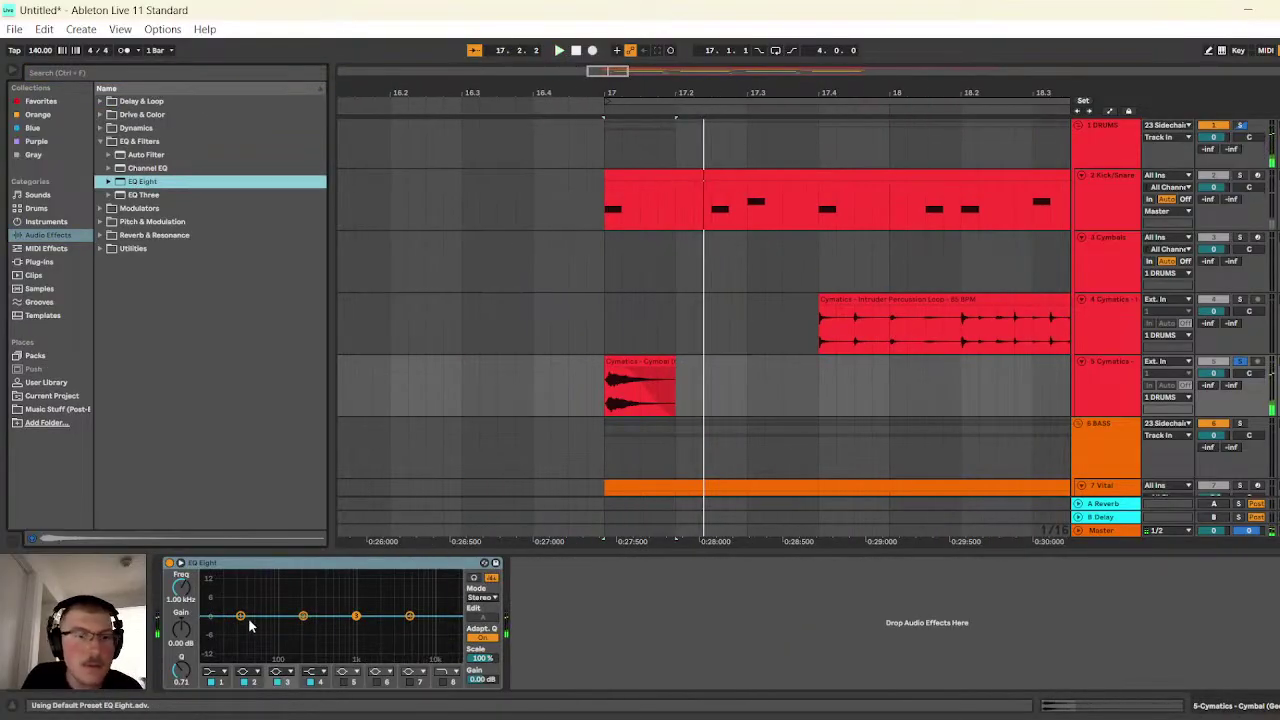
# - Set the first EQ Eight band on the cymbal track to a low cut at 2 kHz and play the result
pyautogui.click(212, 671)
pyautogui.click(221, 593)
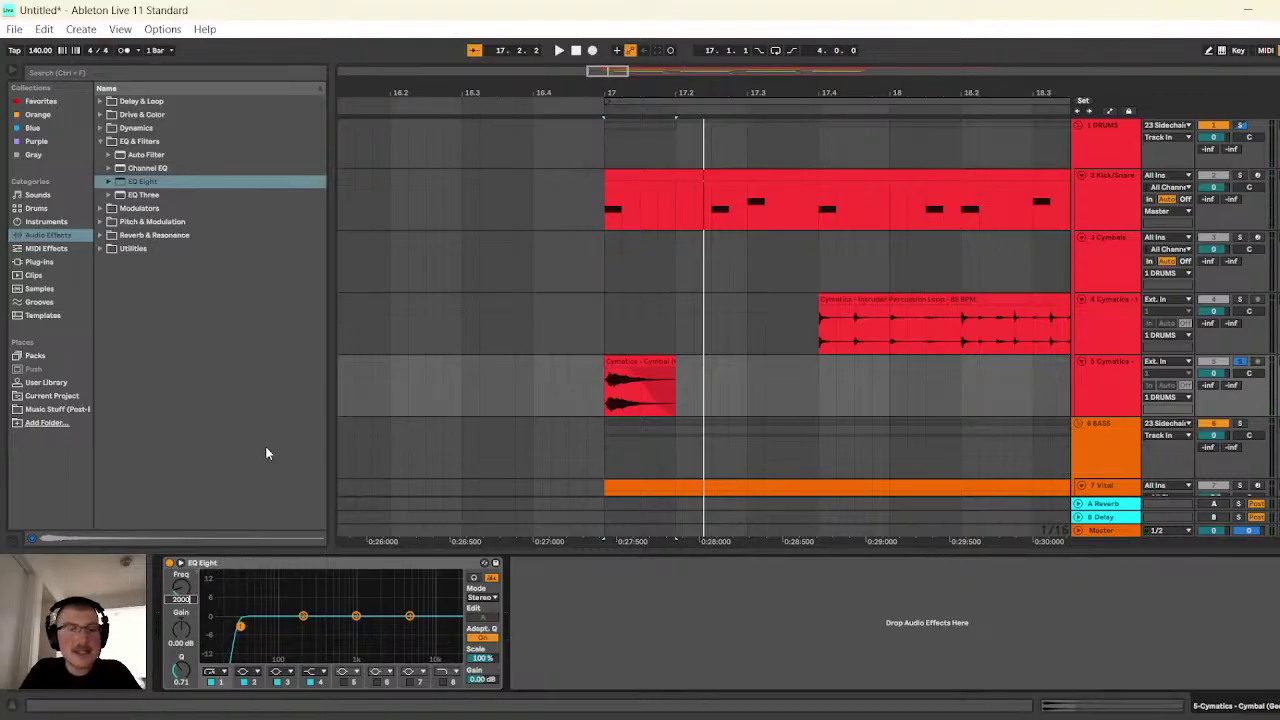
pyautogui.press('Return')
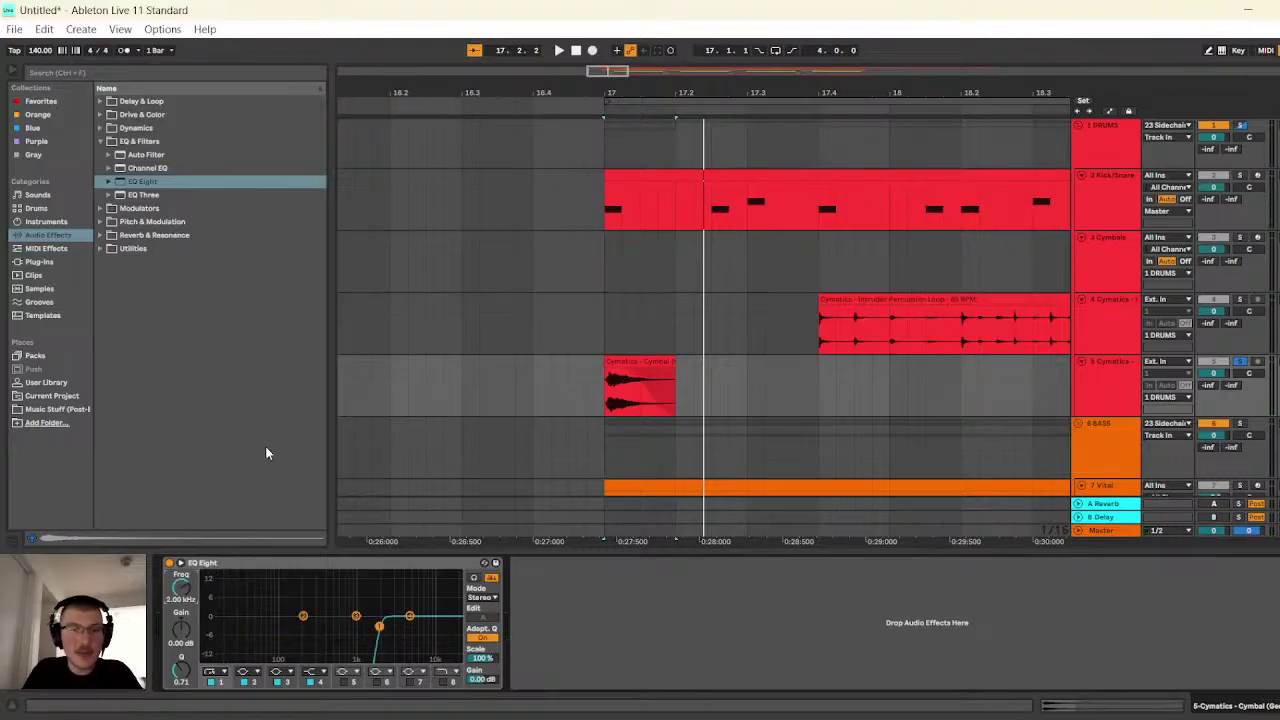
pyautogui.click(558, 52)
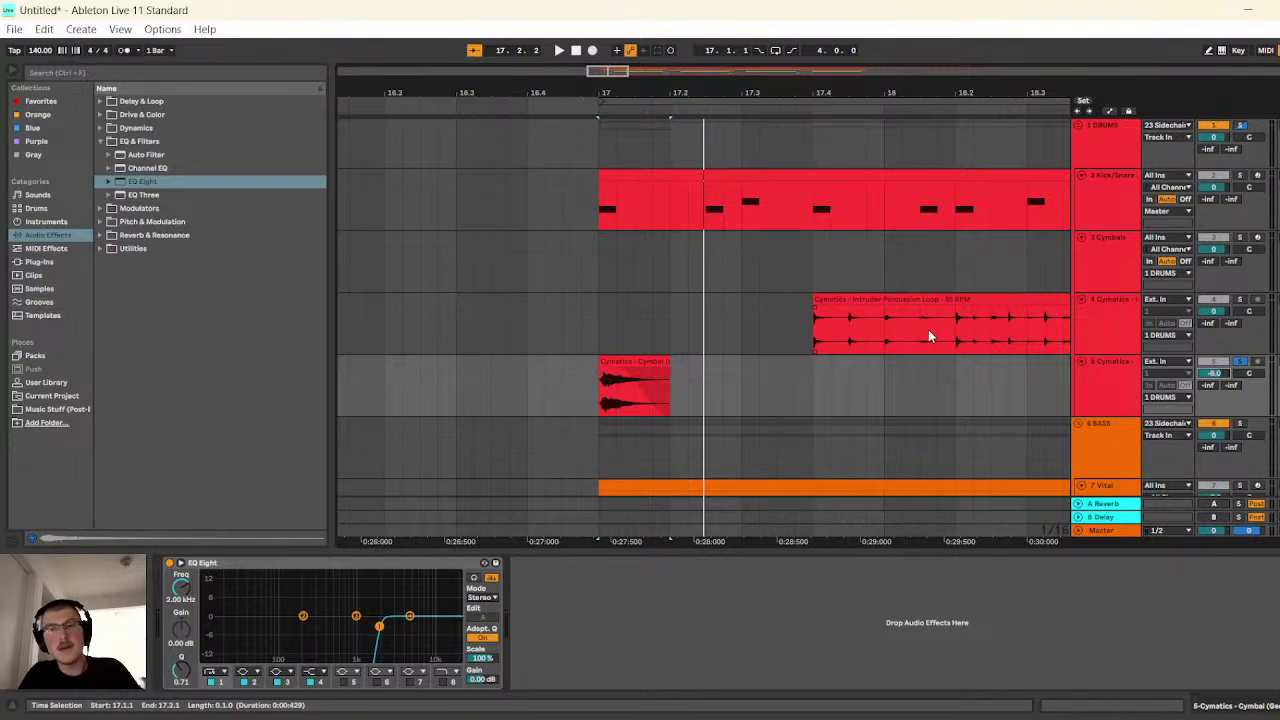
# - Replay the soloed cymbal hit and lower the cymbal track's volume to -7 dB
pyautogui.click(560, 51)
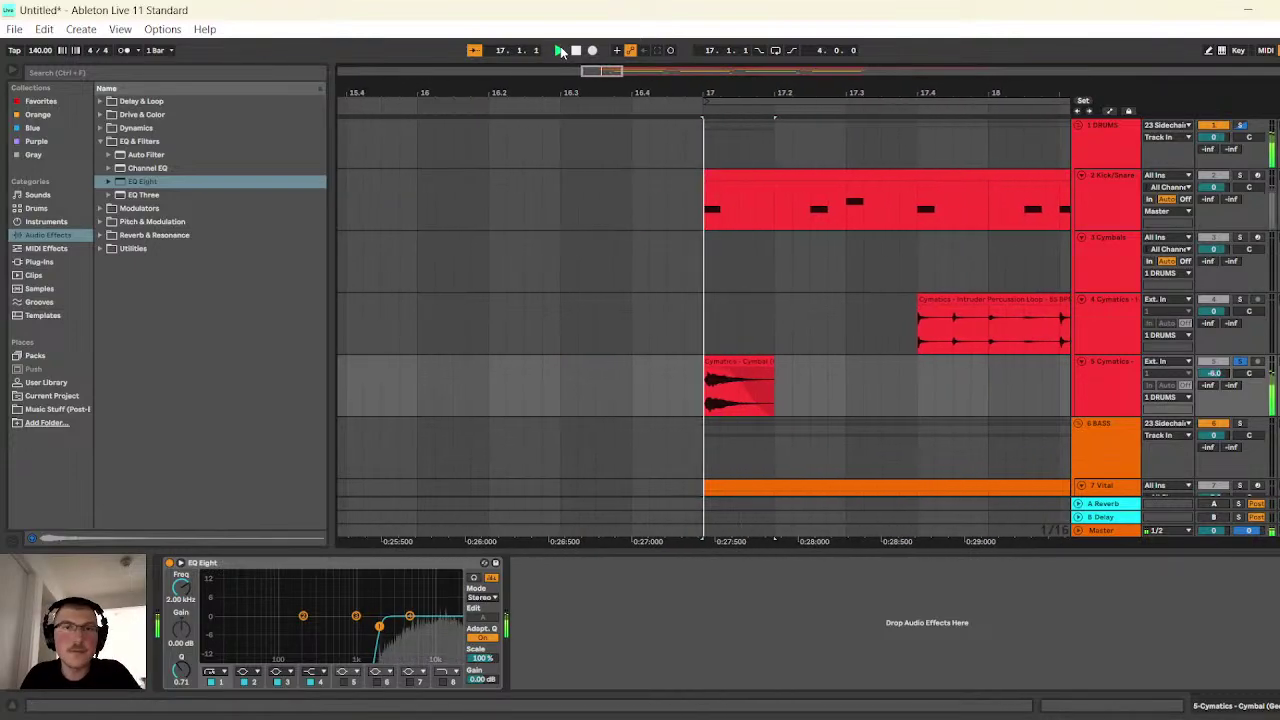
pyautogui.press('space')
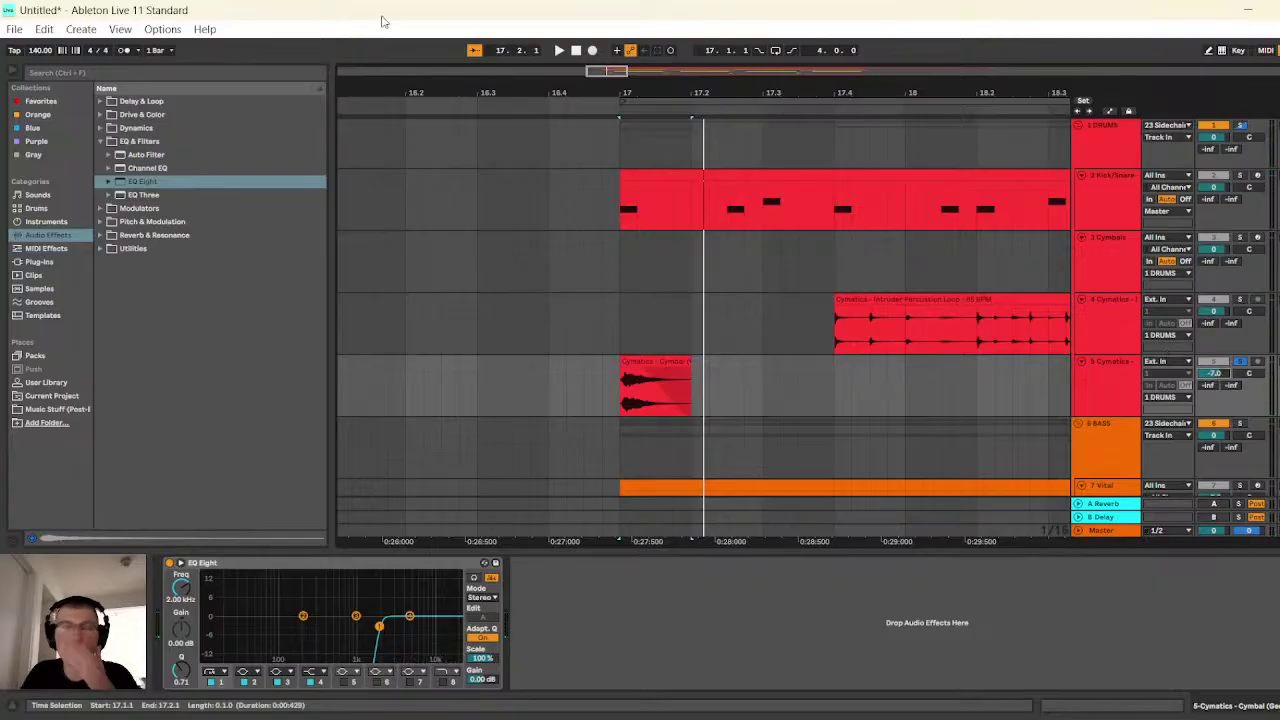
pyautogui.click(559, 51)
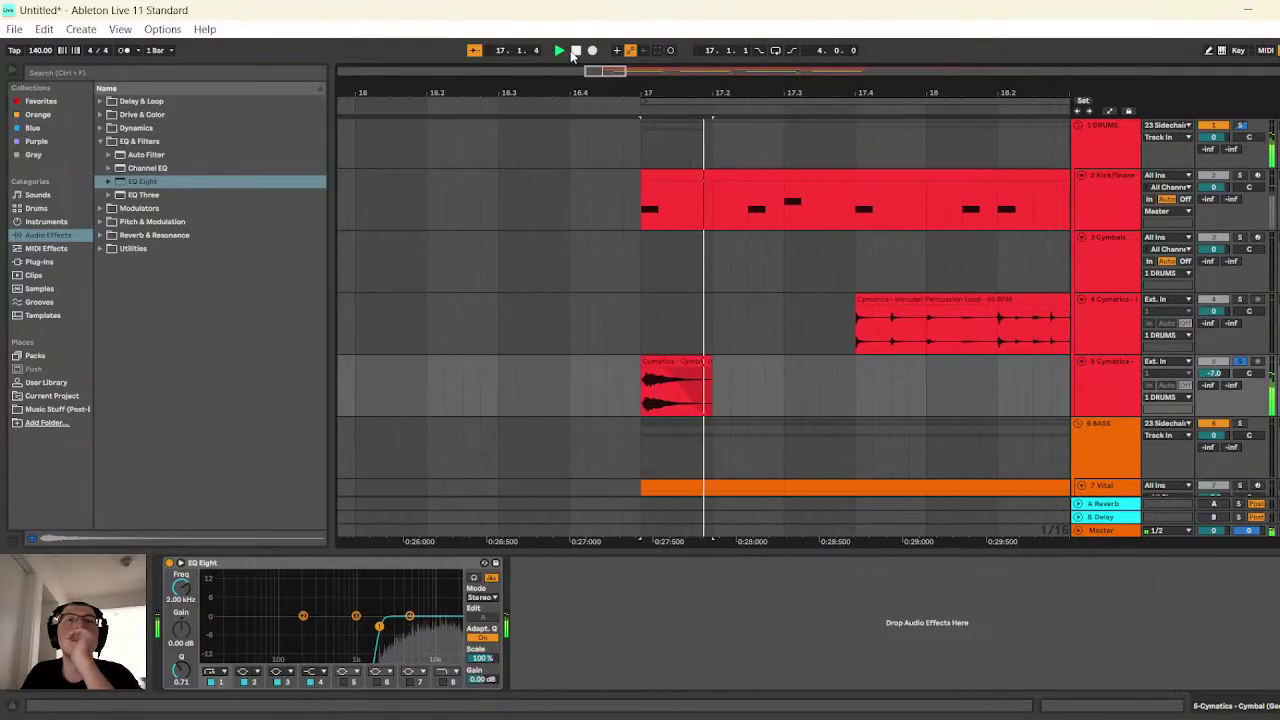
pyautogui.press('space')
# - Move the Geode cymbal clip to 17.4 and duplicate it on every beat through the end of the drop at bar 33
pyautogui.click(638, 364)
pyautogui.moveTo(638, 364); pyautogui.dragTo(852, 368)
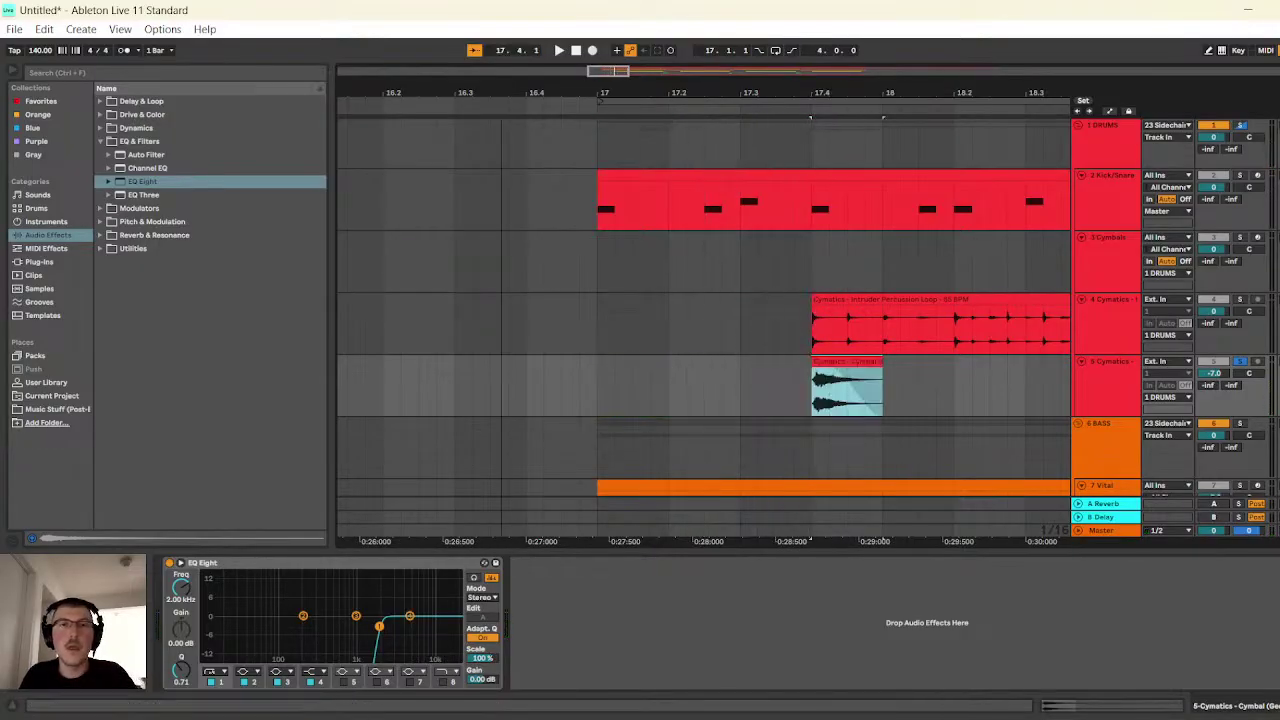
pyautogui.press('-')
pyautogui.press('-')
pyautogui.hotkey('ctrl', 'd')
pyautogui.hotkey('ctrl', 'd')
pyautogui.hotkey('ctrl', 'd')
pyautogui.hotkey('ctrl', 'd')
pyautogui.hotkey('ctrl', 'd')
pyautogui.hotkey('ctrl', 'd')
pyautogui.hotkey('ctrl', 'd')
pyautogui.hotkey('ctrl', 'd')
pyautogui.hotkey('ctrl', 'd')
pyautogui.hotkey('ctrl', 'd')
pyautogui.hotkey('ctrl', 'd')
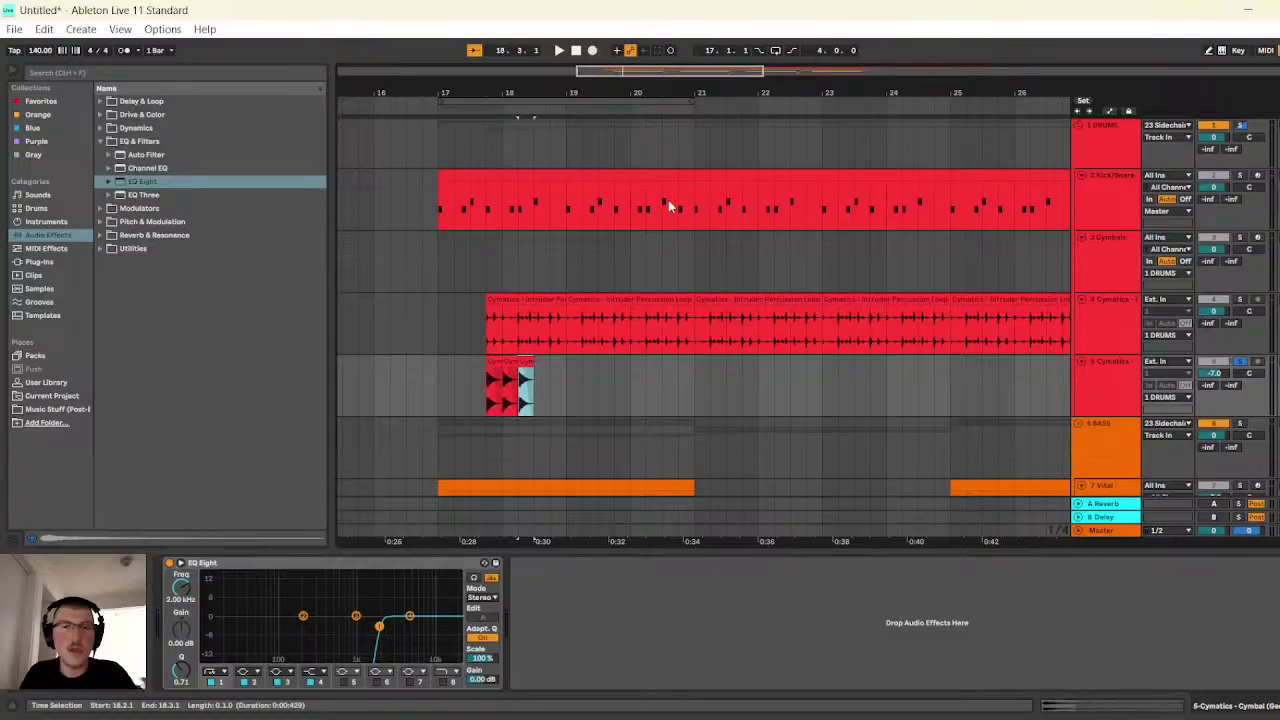
pyautogui.hotkey('ctrl', 'd')
pyautogui.hotkey('ctrl', 'd')
pyautogui.hotkey('ctrl', 'd')
pyautogui.hotkey('ctrl', 'd')
pyautogui.hotkey('ctrl', 'd')
pyautogui.hotkey('ctrl', 'd')
pyautogui.hotkey('ctrl', 'd')
pyautogui.hotkey('ctrl', 'd')
pyautogui.hotkey('ctrl', 'd')
pyautogui.hotkey('ctrl', 'd')
pyautogui.hotkey('ctrl', 'd')
pyautogui.hotkey('ctrl', 'd')
pyautogui.hotkey('ctrl', 'd')
pyautogui.hotkey('ctrl', 'd')
pyautogui.hotkey('ctrl', 'd')
pyautogui.hotkey('ctrl', 'd')
pyautogui.hotkey('ctrl', 'd')
pyautogui.hotkey('ctrl', 'd')
pyautogui.hotkey('ctrl', 'd')
pyautogui.hotkey('ctrl', 'd')
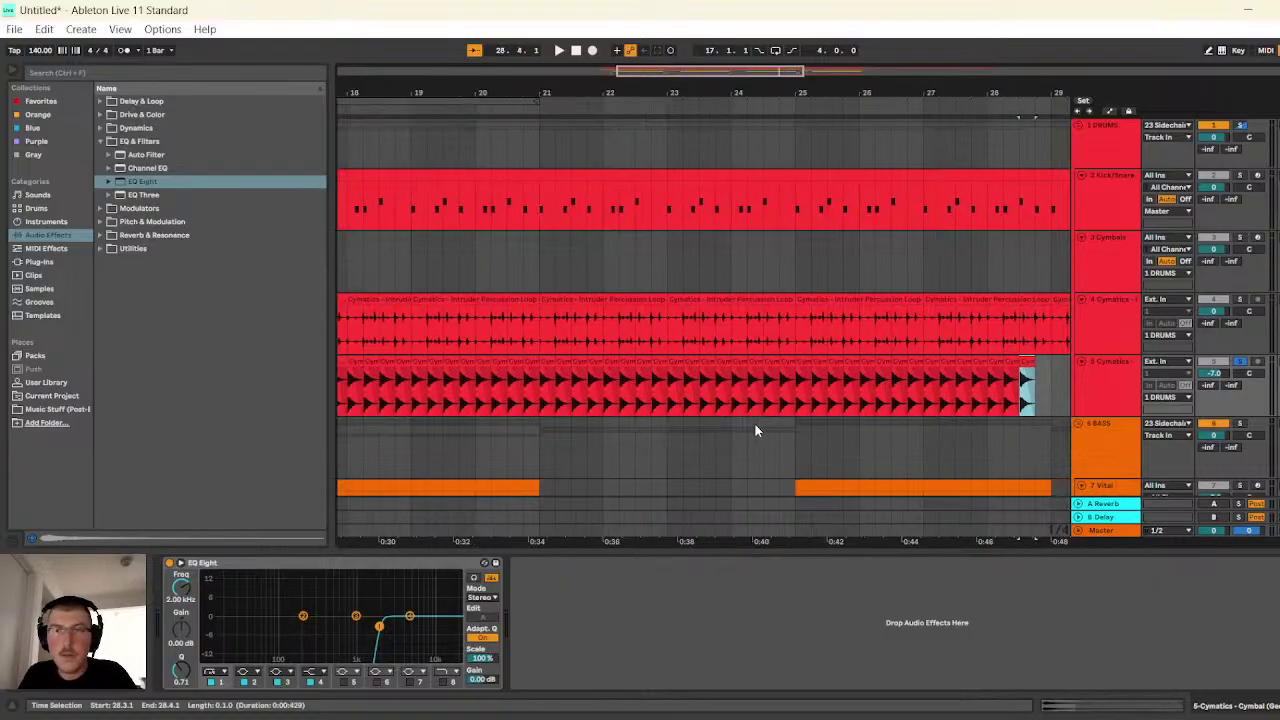
pyautogui.hotkey('ctrl', 'd')
pyautogui.hotkey('ctrl', 'd')
pyautogui.hotkey('ctrl', 'd')
pyautogui.hotkey('ctrl', 'd')
pyautogui.hotkey('ctrl', 'd')
pyautogui.hotkey('ctrl', 'd')
pyautogui.hotkey('ctrl', 'd')
pyautogui.hotkey('ctrl', 'd')
pyautogui.hotkey('ctrl', 'd')
pyautogui.hotkey('ctrl', 'd')
pyautogui.hotkey('ctrl', 'd')
pyautogui.hotkey('ctrl', 'd')
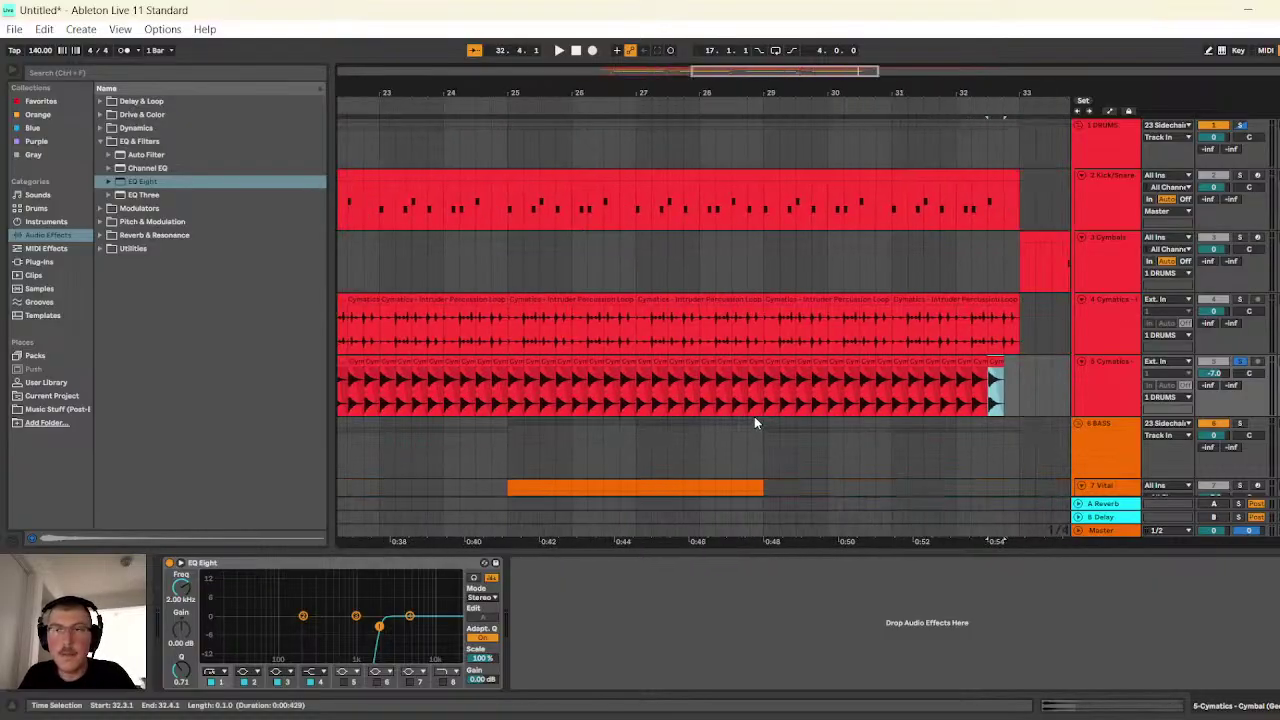
# - Play the drop from bar 17 with the cymbal track unsoloed and lower that track's volume to -10 dB
pyautogui.moveTo(785, 73); pyautogui.dragTo(782, 45)
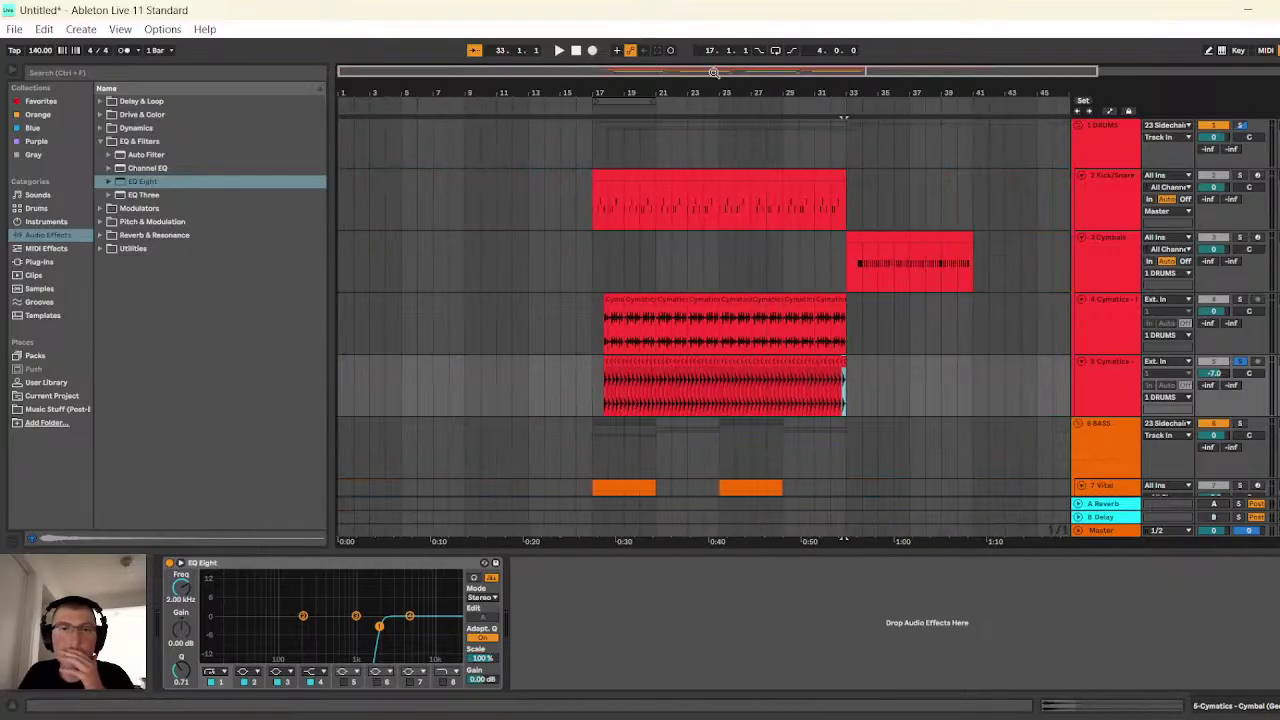
pyautogui.click(593, 262)
pyautogui.press('space')
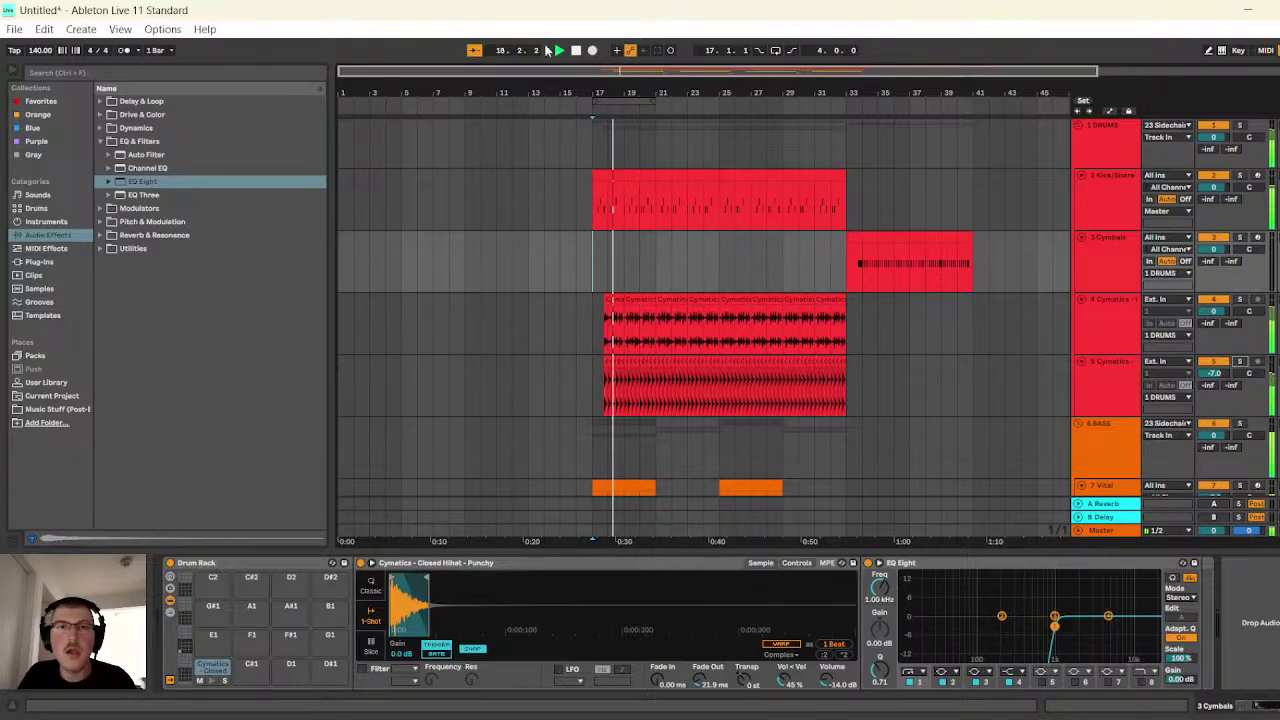
pyautogui.press('space')
pyautogui.press('space')
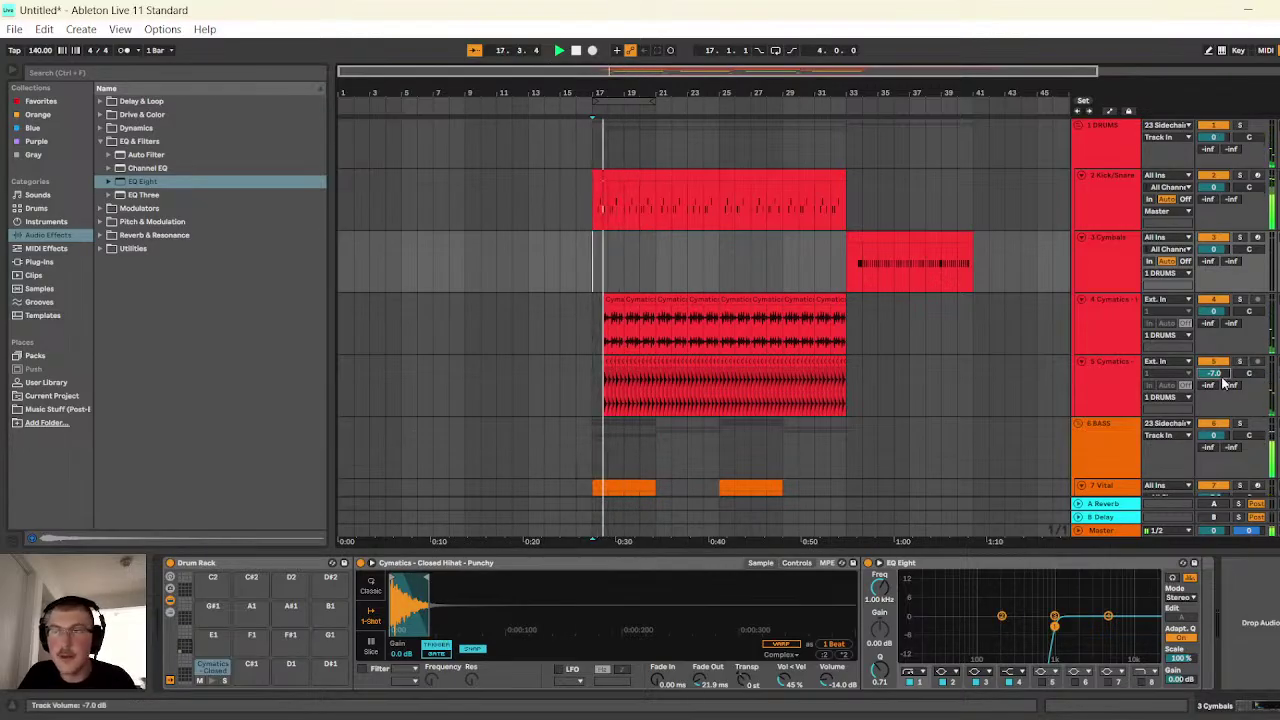
pyautogui.moveTo(1222, 383); pyautogui.dragTo(1222, 390)
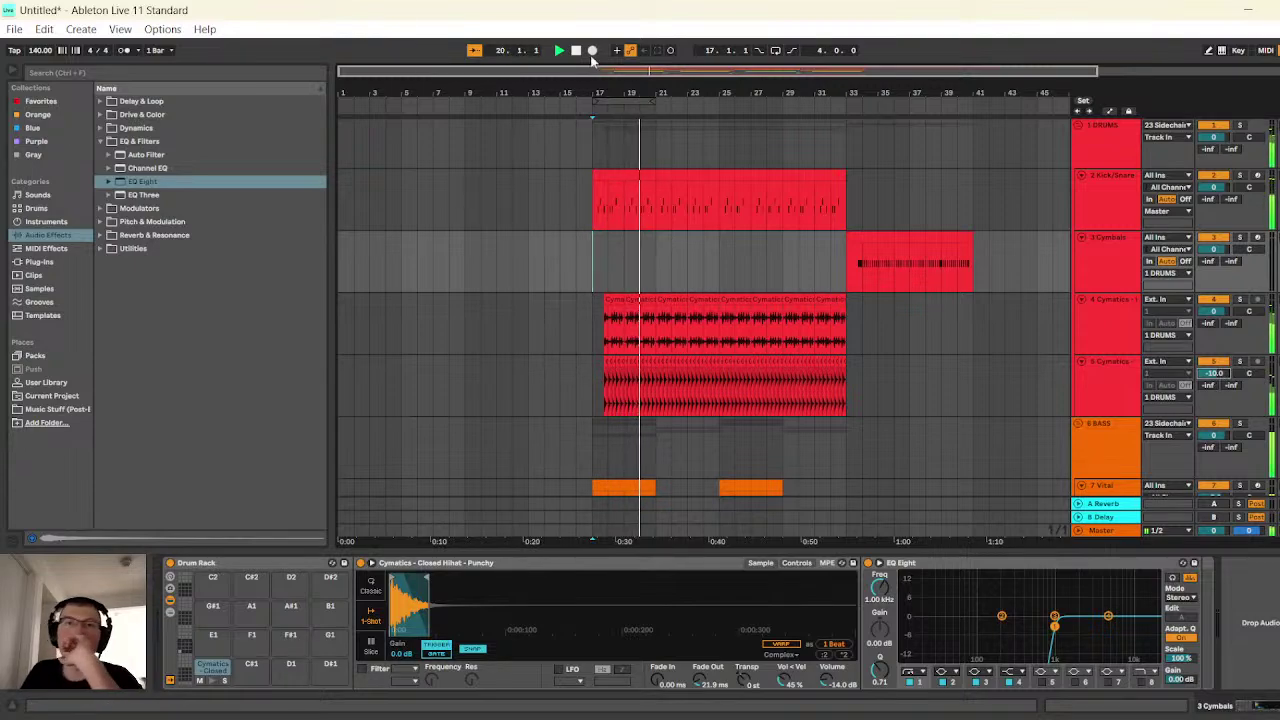
pyautogui.moveTo(593, 73); pyautogui.dragTo(598, 290)
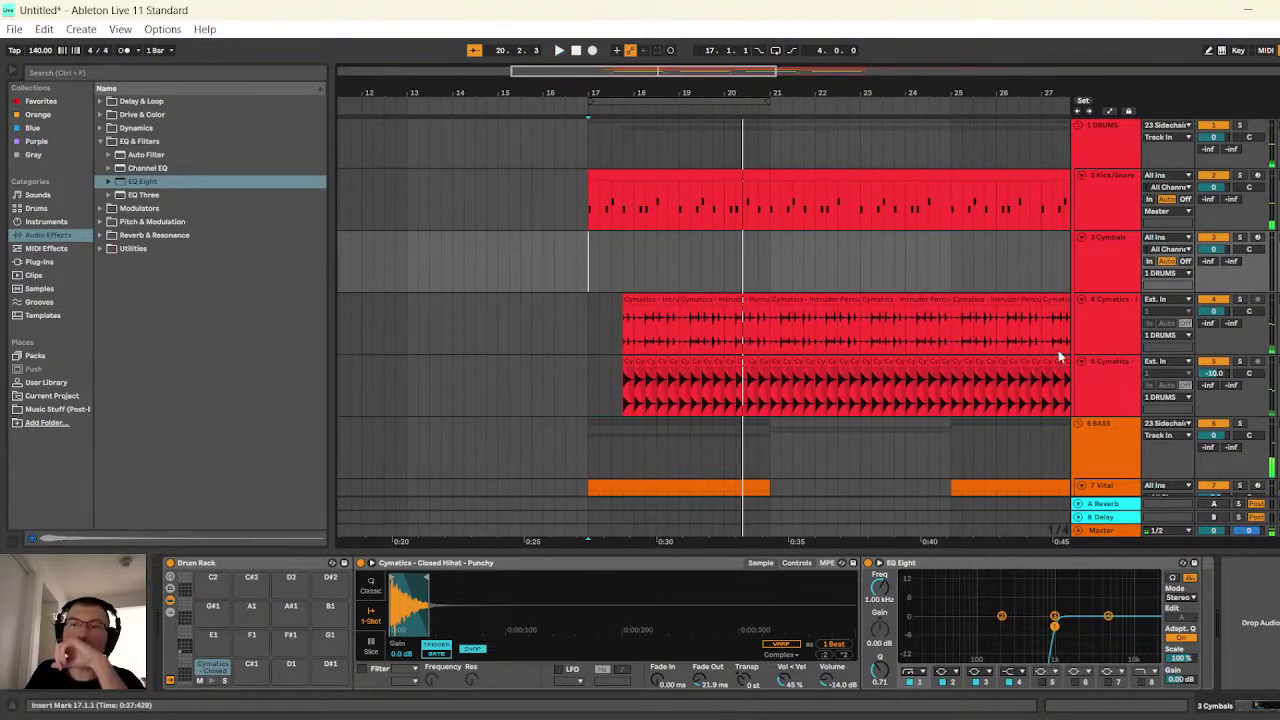
# - Enable the high-cut band in the cymbal track's EQ Eight and set its frequency to 12 kHz
pyautogui.click(1128, 396)
pyautogui.click(440, 681)
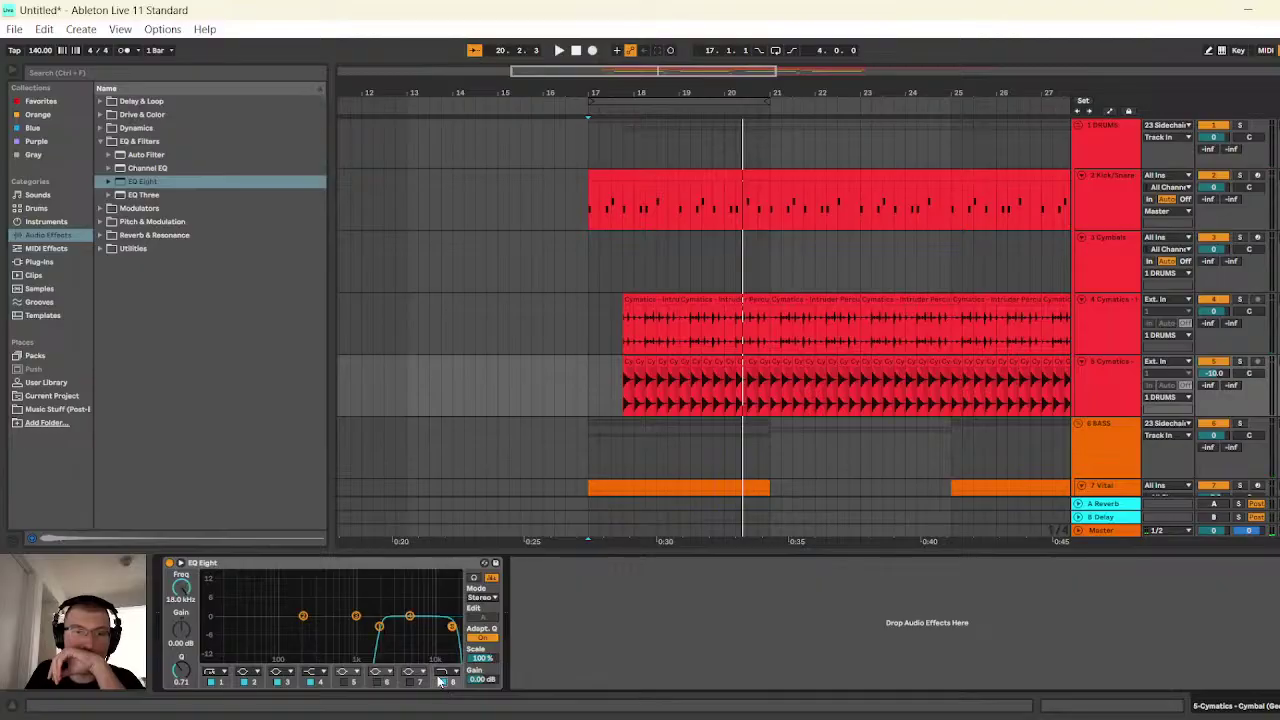
pyautogui.write('1')
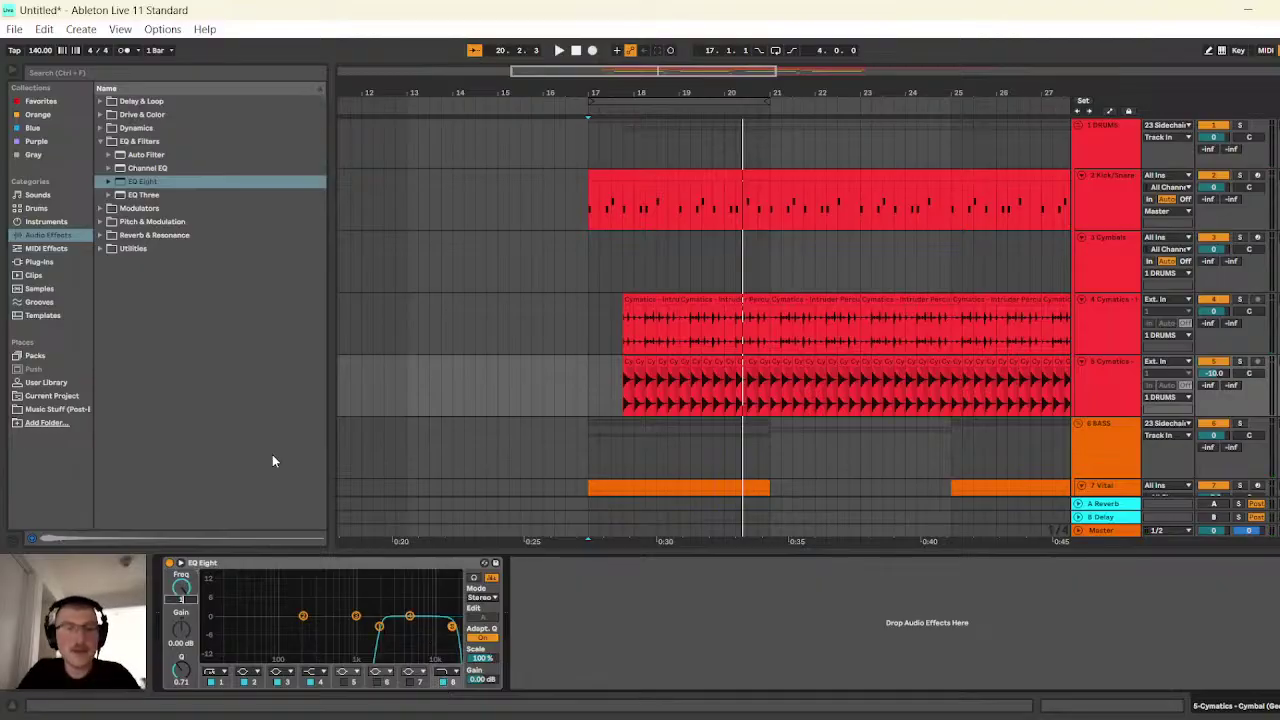
pyautogui.write('2.0 k')
pyautogui.press('Return')
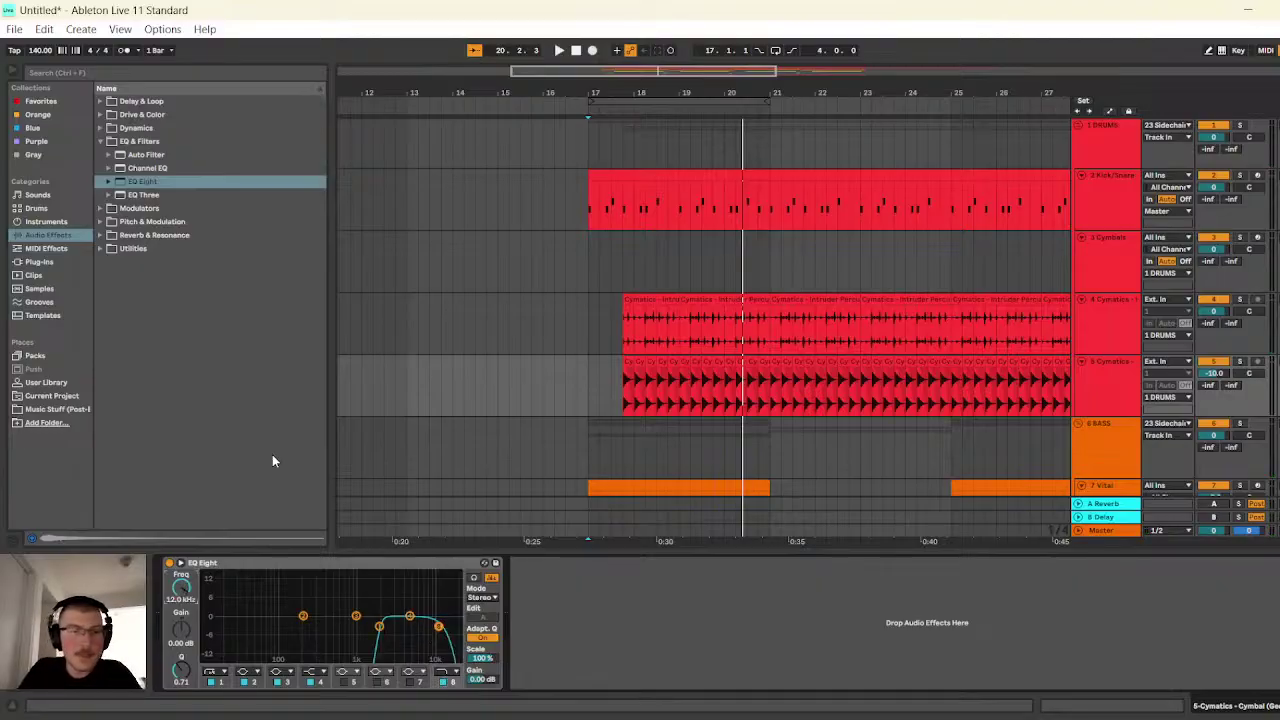
# - Play the drop from bar 17 and shorten the fade-out on the first Geode cymbal clip at 17.4
pyautogui.press('space')
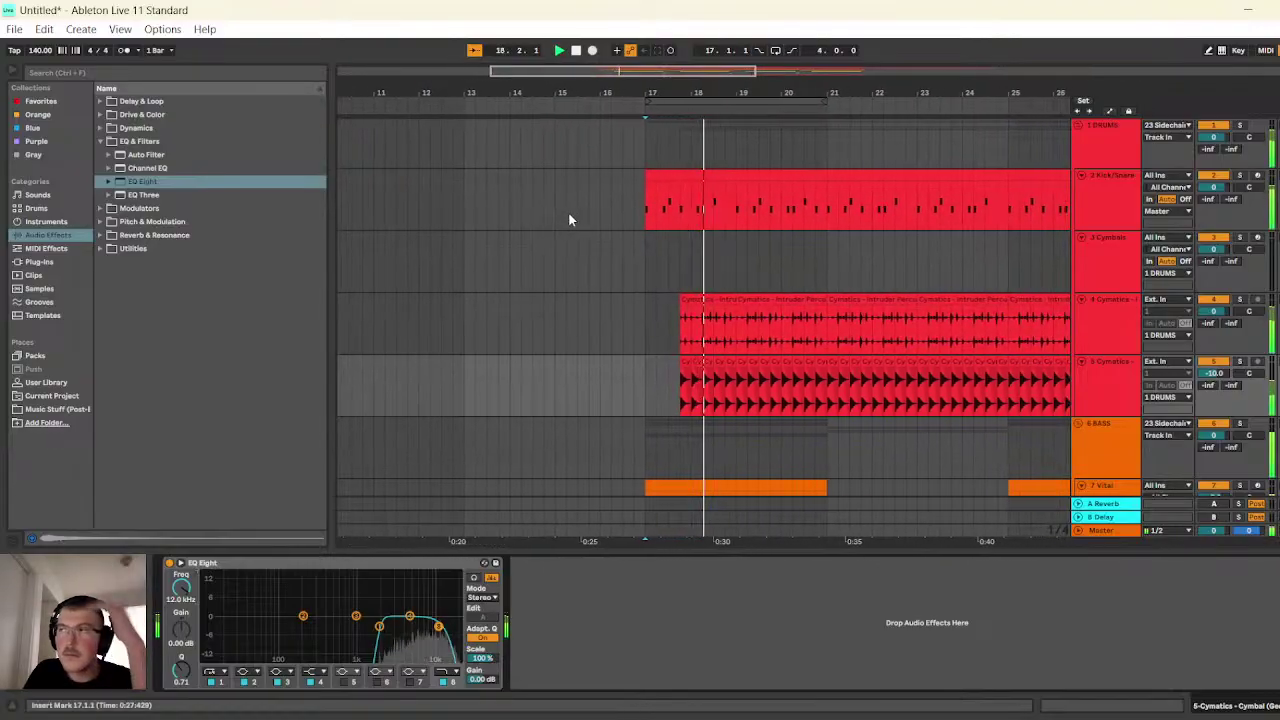
pyautogui.moveTo(597, 71); pyautogui.dragTo(620, 130)
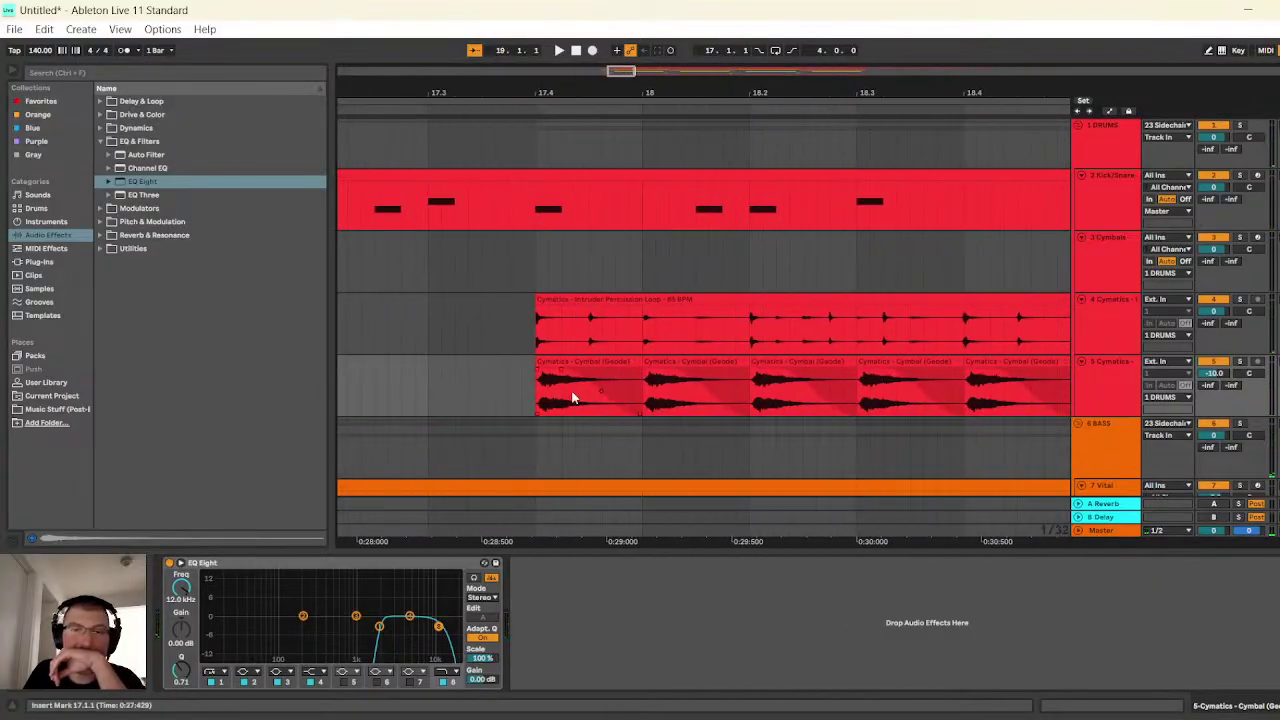
pyautogui.moveTo(565, 377); pyautogui.dragTo(641, 372)
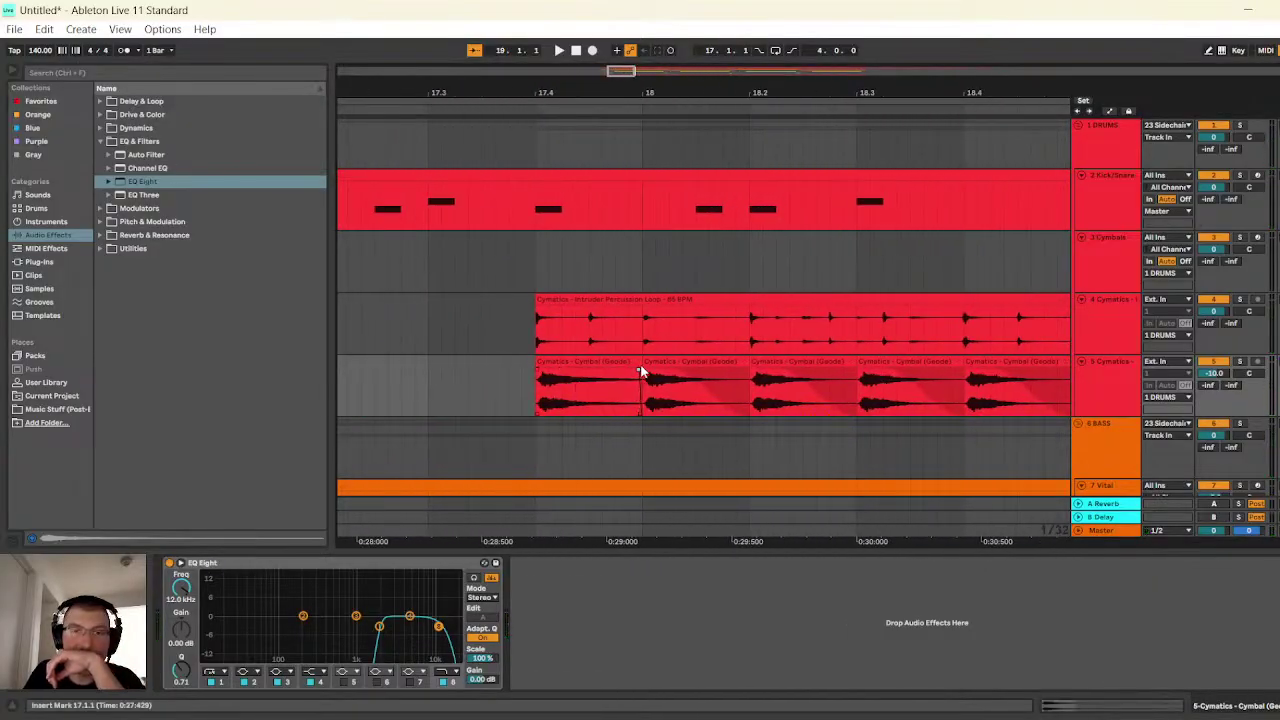
# - Open the Cymbals folder of Cymatics - Hydro Drum Kit in the Music Stuff folder
pyautogui.click(57, 410)
pyautogui.click(102, 182)
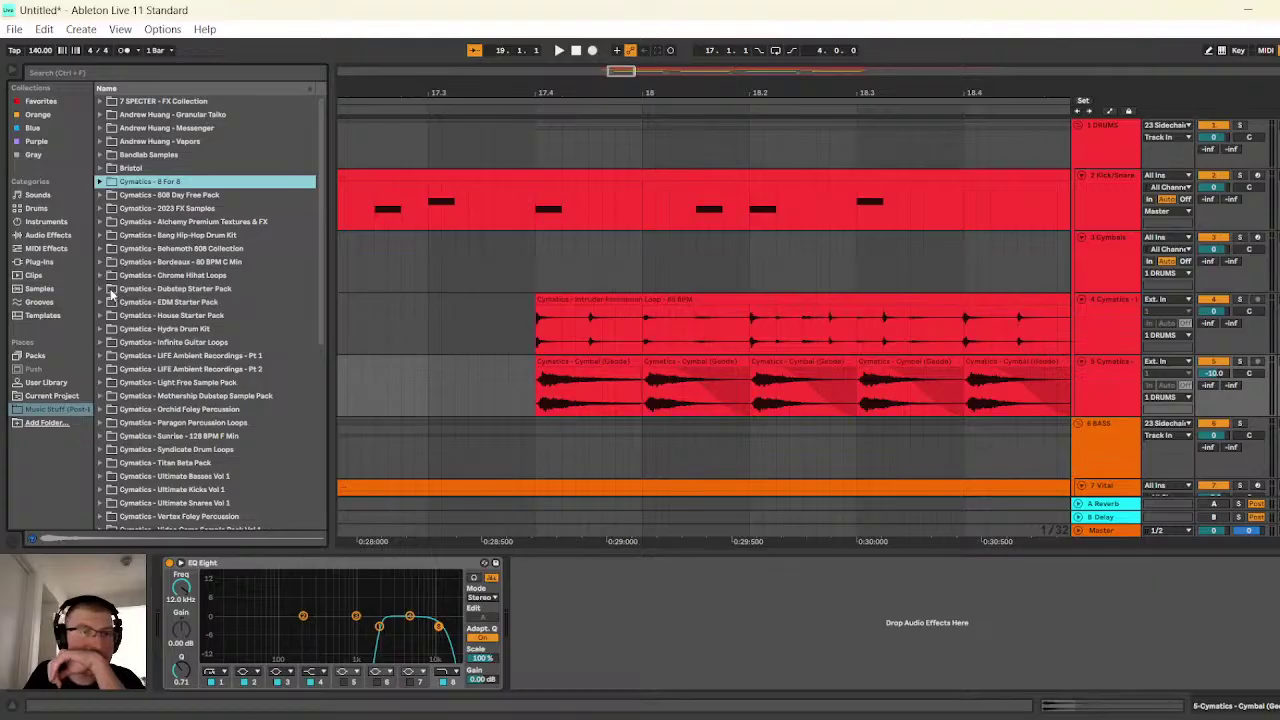
pyautogui.scroll(-1, 112, 293)
pyautogui.click(102, 315)
pyautogui.click(113, 345)
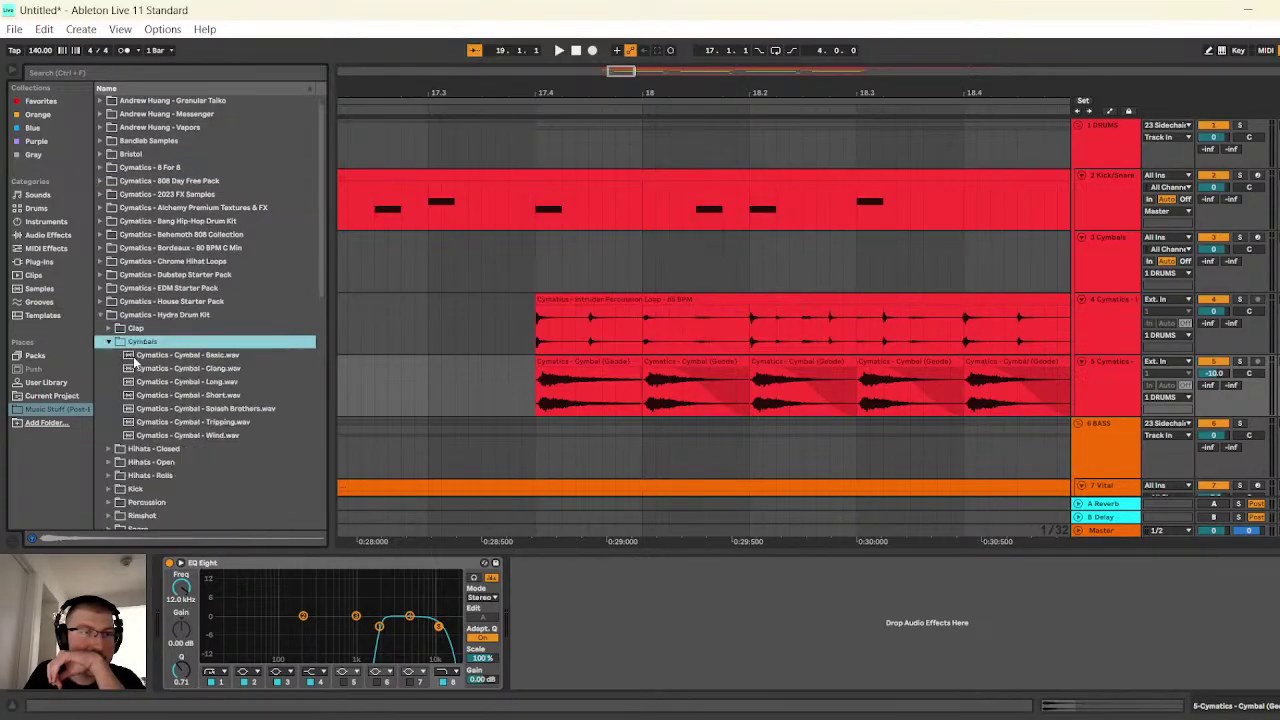
# - Audition the Hydro Drum Kit cymbal samples from Basic through Wind
pyautogui.click(142, 356)
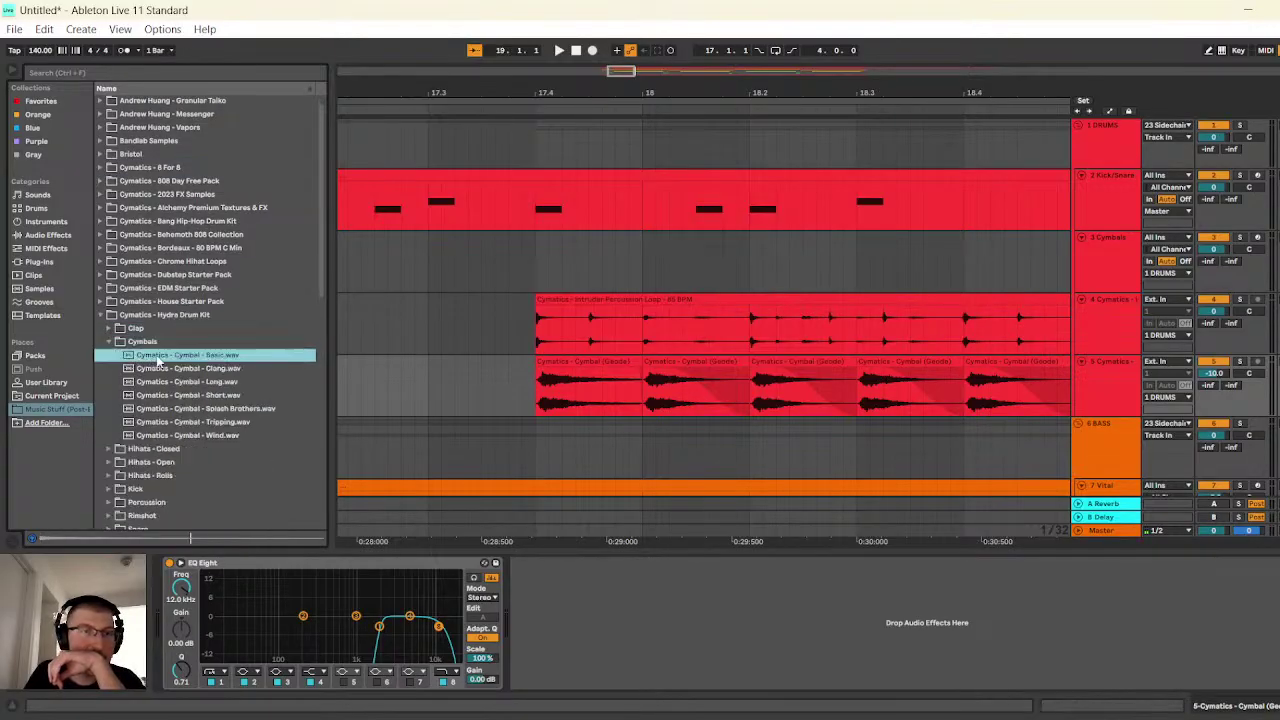
pyautogui.click(170, 368)
pyautogui.click(176, 381)
pyautogui.click(208, 395)
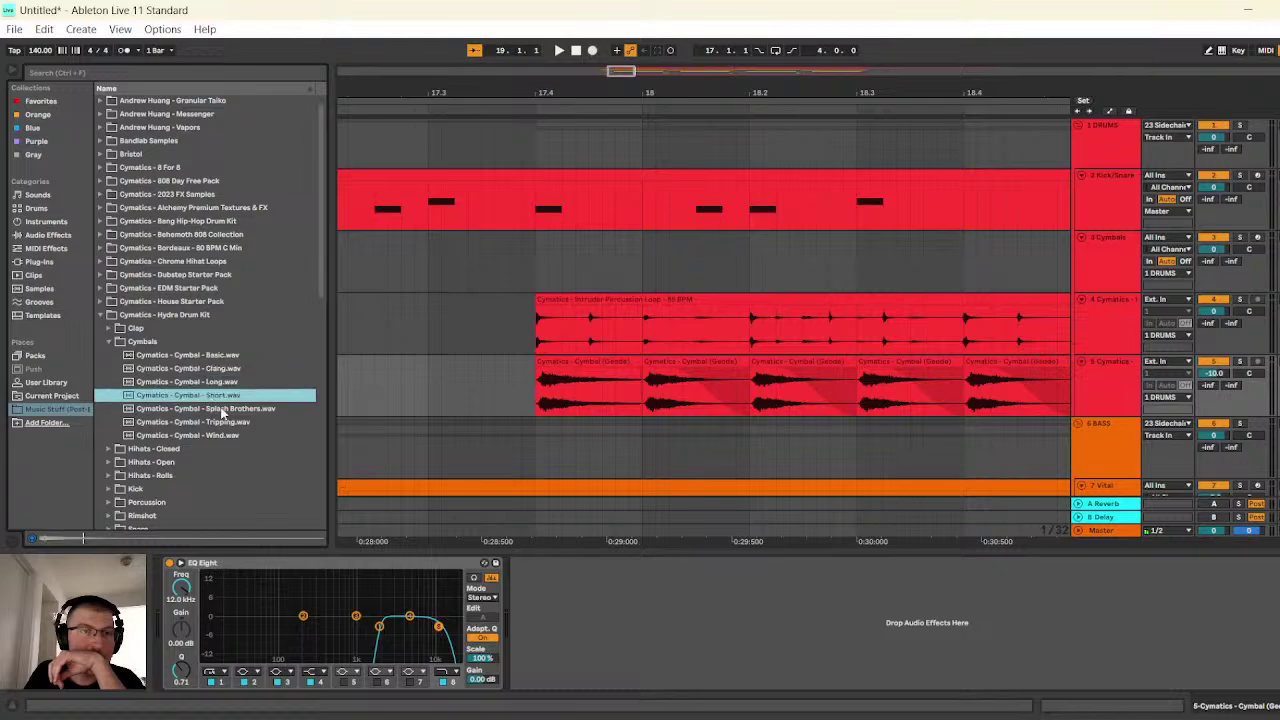
pyautogui.click(222, 409)
pyautogui.click(228, 422)
pyautogui.click(231, 436)
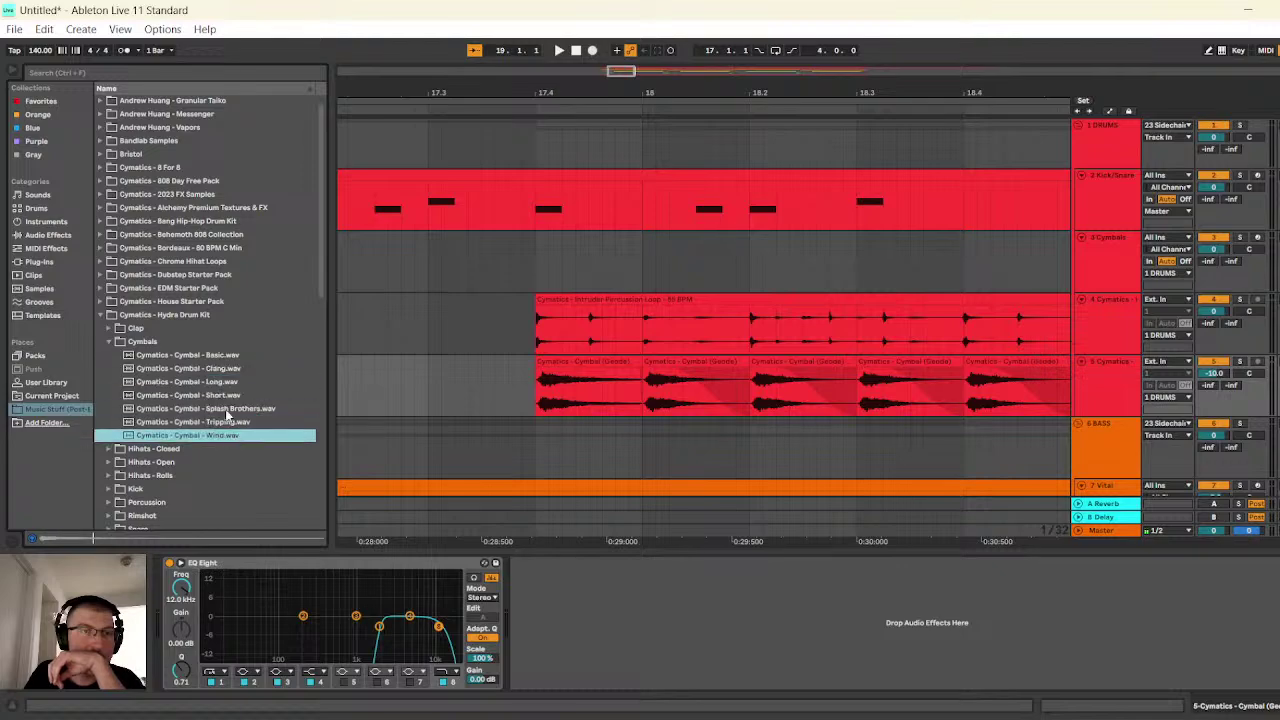
# - Place Cymatics - Cymbal - Wind.wav at 17.4 over the Geode clips, shorten it to one beat with a short fade-out, and play it
pyautogui.moveTo(221, 438); pyautogui.dragTo(537, 394)
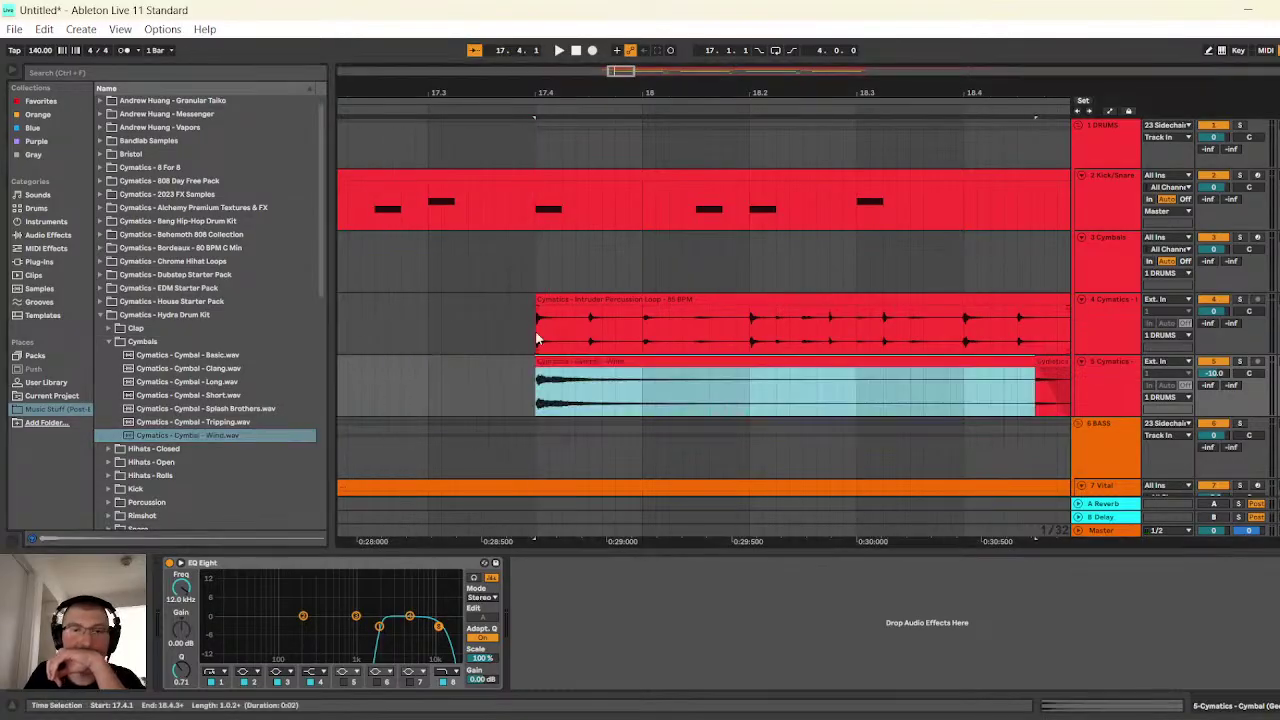
pyautogui.moveTo(1032, 364); pyautogui.dragTo(639, 376)
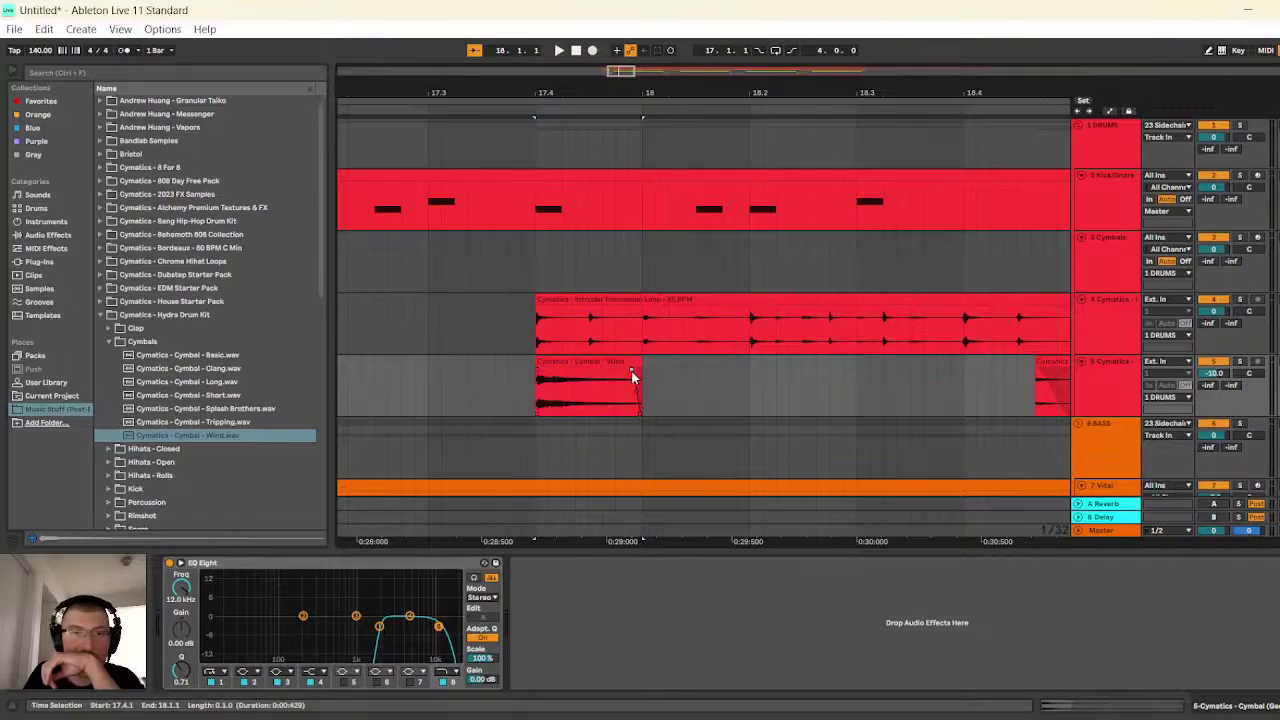
pyautogui.click(562, 51)
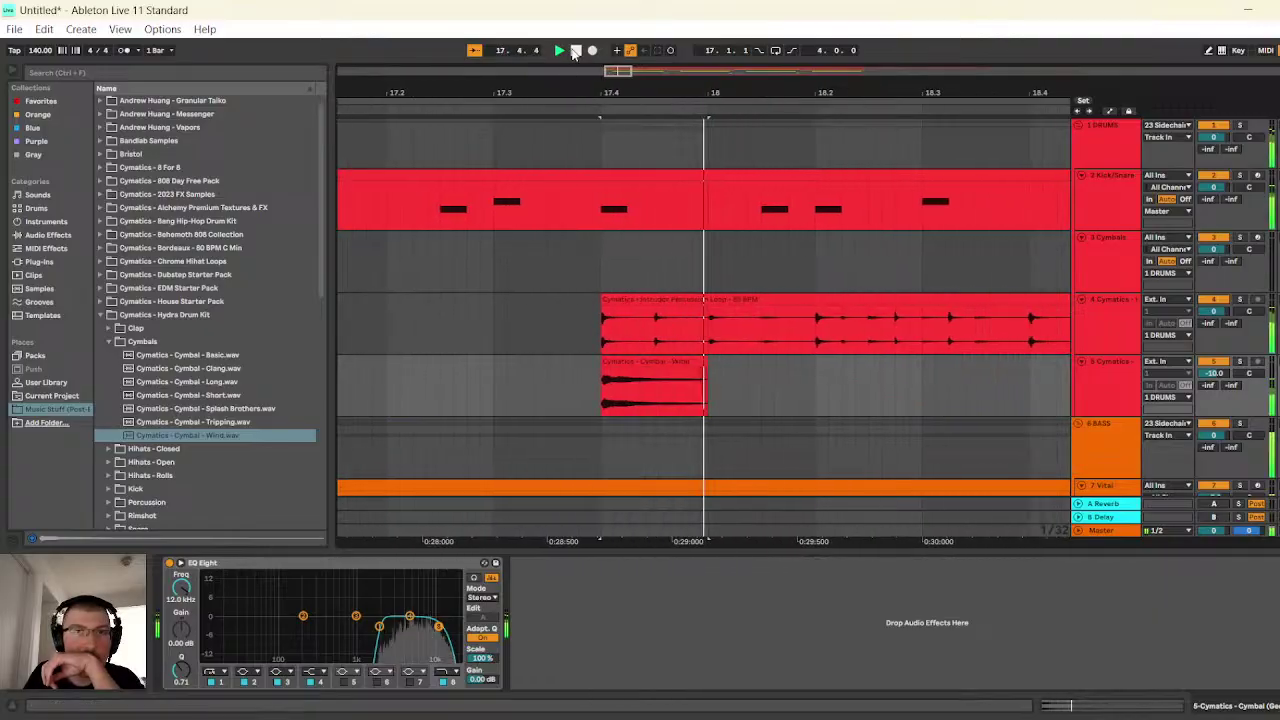
pyautogui.click(577, 51)
pyautogui.moveTo(579, 91); pyautogui.dragTo(577, 76)
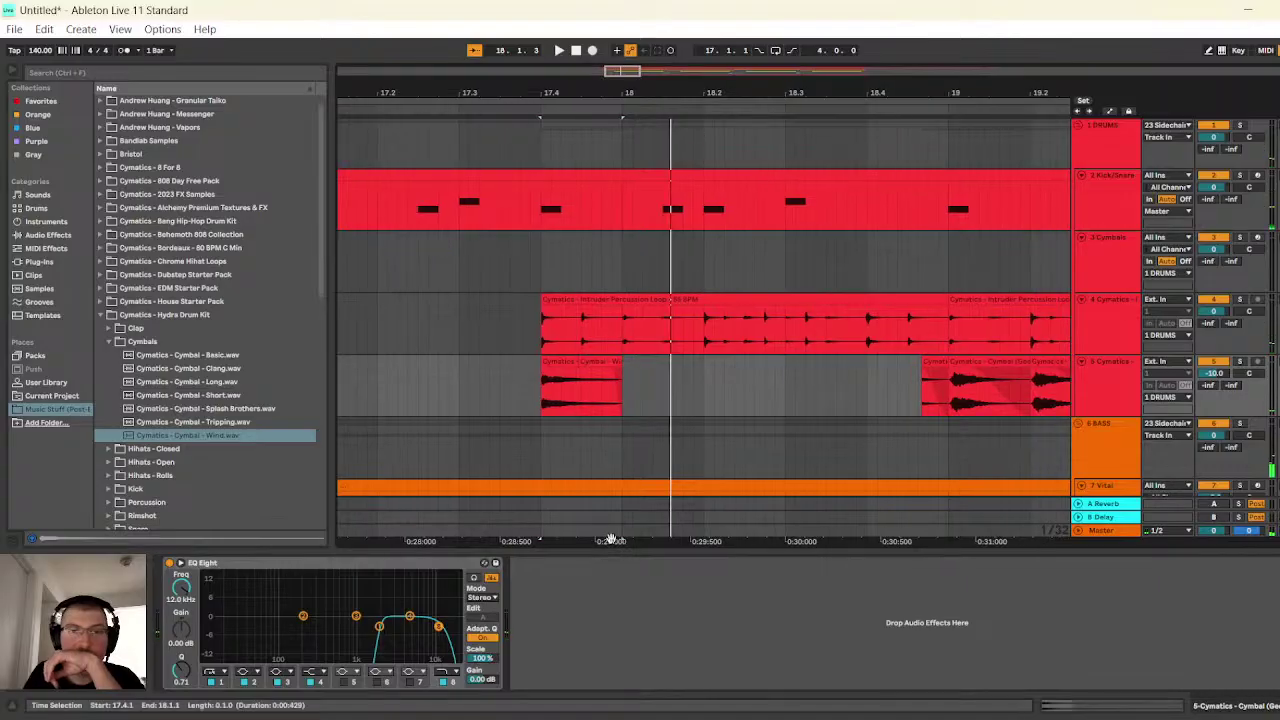
# - Disable the high-cut band in the cymbal track's EQ Eight and replay the Wind cymbal hit
pyautogui.click(444, 681)
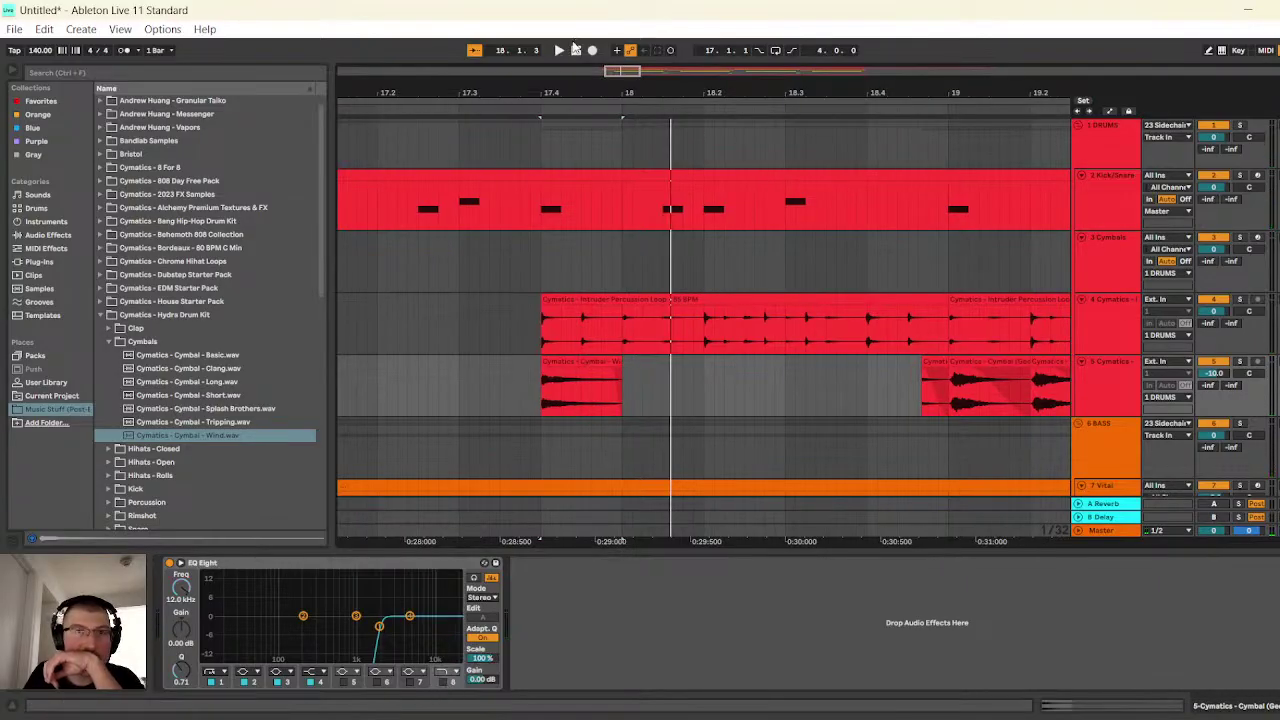
pyautogui.click(559, 50)
pyautogui.click(576, 50)
# - Add a short fade-in to the Wind cymbal clip at 17.4 and play it back
pyautogui.moveTo(617, 62); pyautogui.dragTo(617, 70)
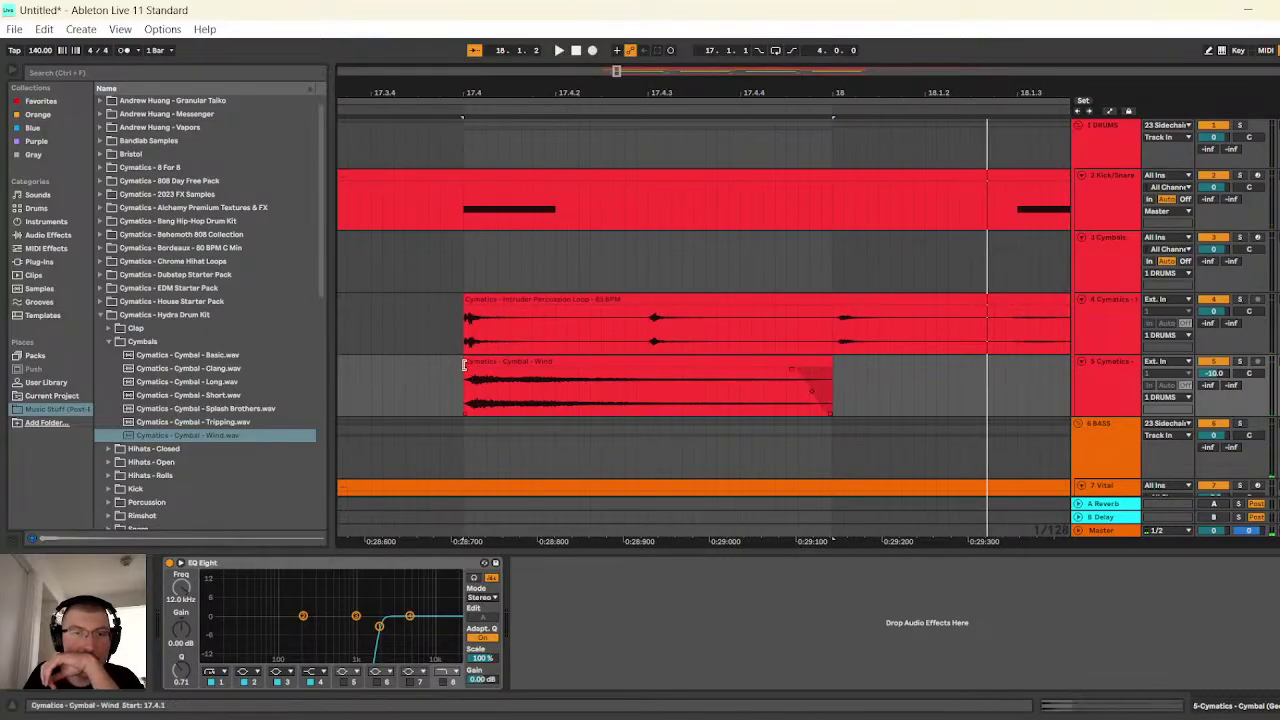
pyautogui.click(492, 381)
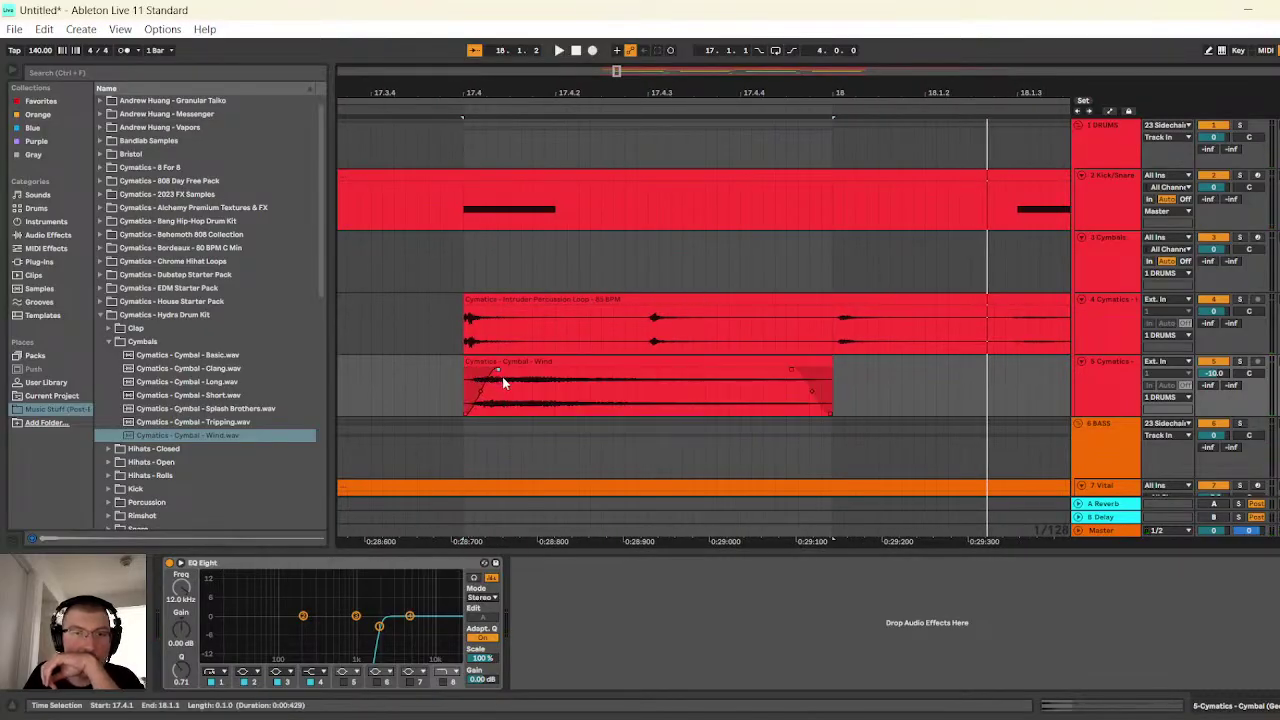
pyautogui.click(559, 50)
pyautogui.click(577, 50)
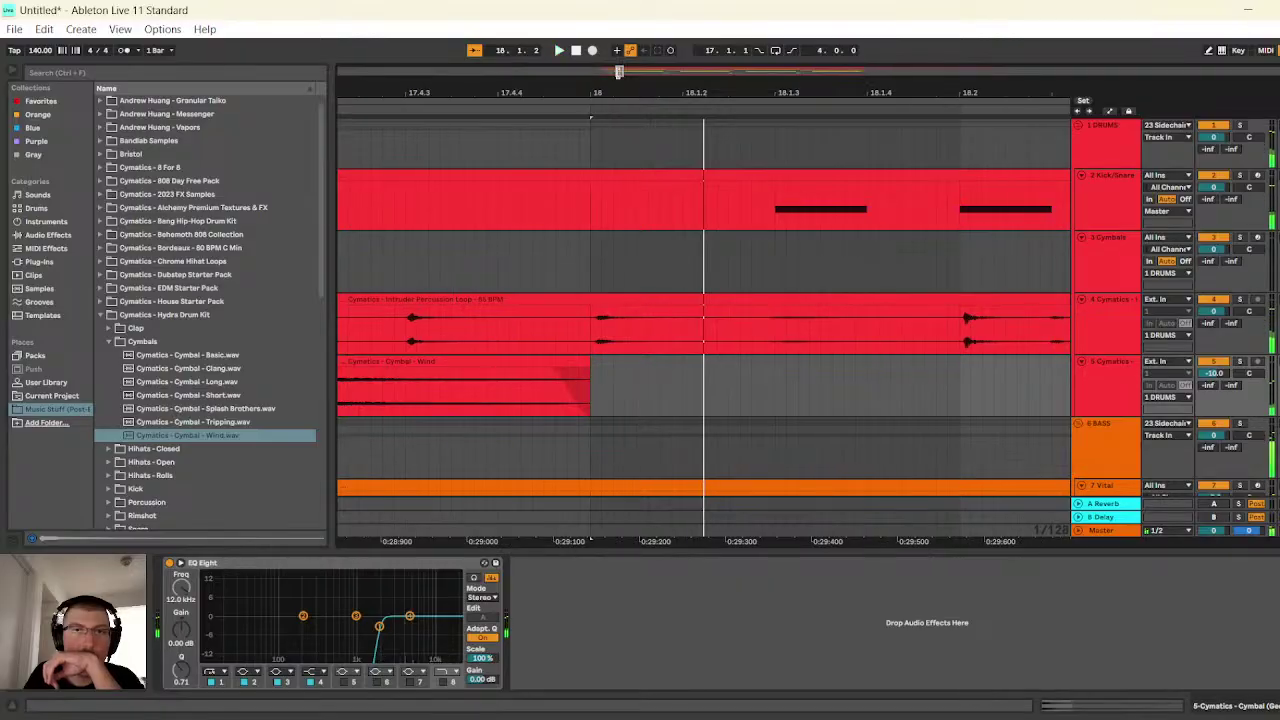
pyautogui.moveTo(620, 73); pyautogui.dragTo(618, 66)
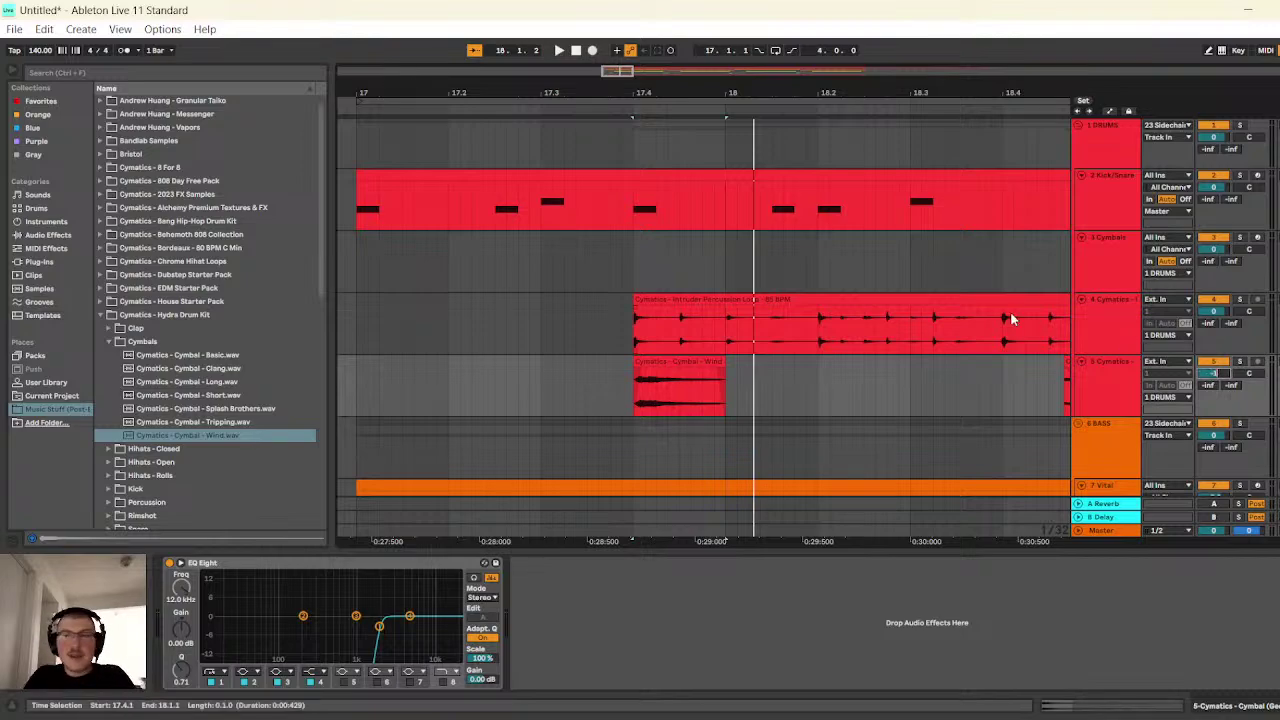
# - Play back the faded Wind cymbal hit at 17.4 in the mix
pyautogui.click(563, 52)
pyautogui.click(563, 52)
pyautogui.click(563, 52)
pyautogui.click(576, 51)
# - Duplicate the one-beat Wind cymbal clip repeatedly from 17.4 along its track through bar 35, replacing the Geode clips
pyautogui.moveTo(588, 93); pyautogui.dragTo(588, 64)
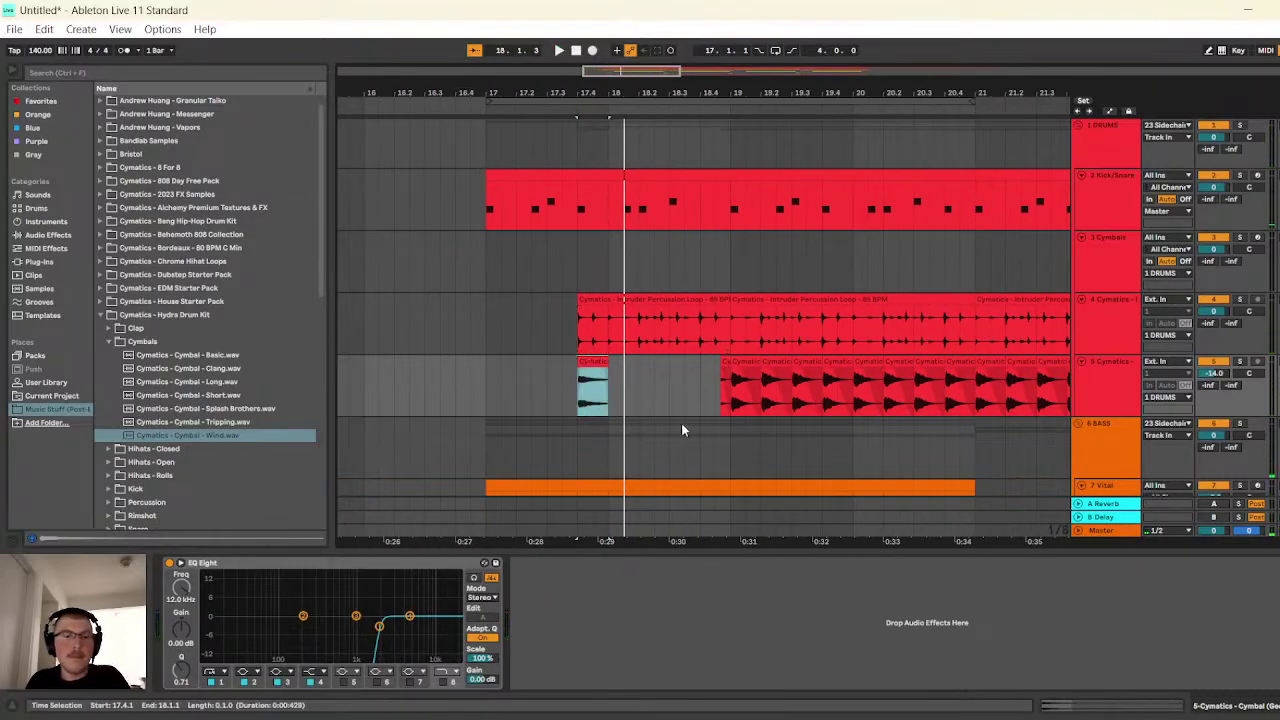
pyautogui.hotkey('ctrl', 'd')
pyautogui.hotkey('ctrl', 'd')
pyautogui.hotkey('ctrl', 'd')
pyautogui.hotkey('ctrl', 'd')
pyautogui.hotkey('ctrl', 'd')
pyautogui.hotkey('ctrl', 'd')
pyautogui.hotkey('ctrl', 'd')
pyautogui.hotkey('ctrl', 'd')
pyautogui.hotkey('ctrl', 'd')
pyautogui.hotkey('ctrl', 'd')
pyautogui.hotkey('ctrl', 'd')
pyautogui.hotkey('ctrl', 'd')
pyautogui.hotkey('ctrl', 'd')
pyautogui.hotkey('ctrl', 'd')
pyautogui.hotkey('ctrl', 'd')
pyautogui.hotkey('ctrl', 'd')
pyautogui.hotkey('ctrl', 'd')
pyautogui.hotkey('ctrl', 'd')
pyautogui.hotkey('ctrl', 'd')
pyautogui.hotkey('ctrl', 'd')
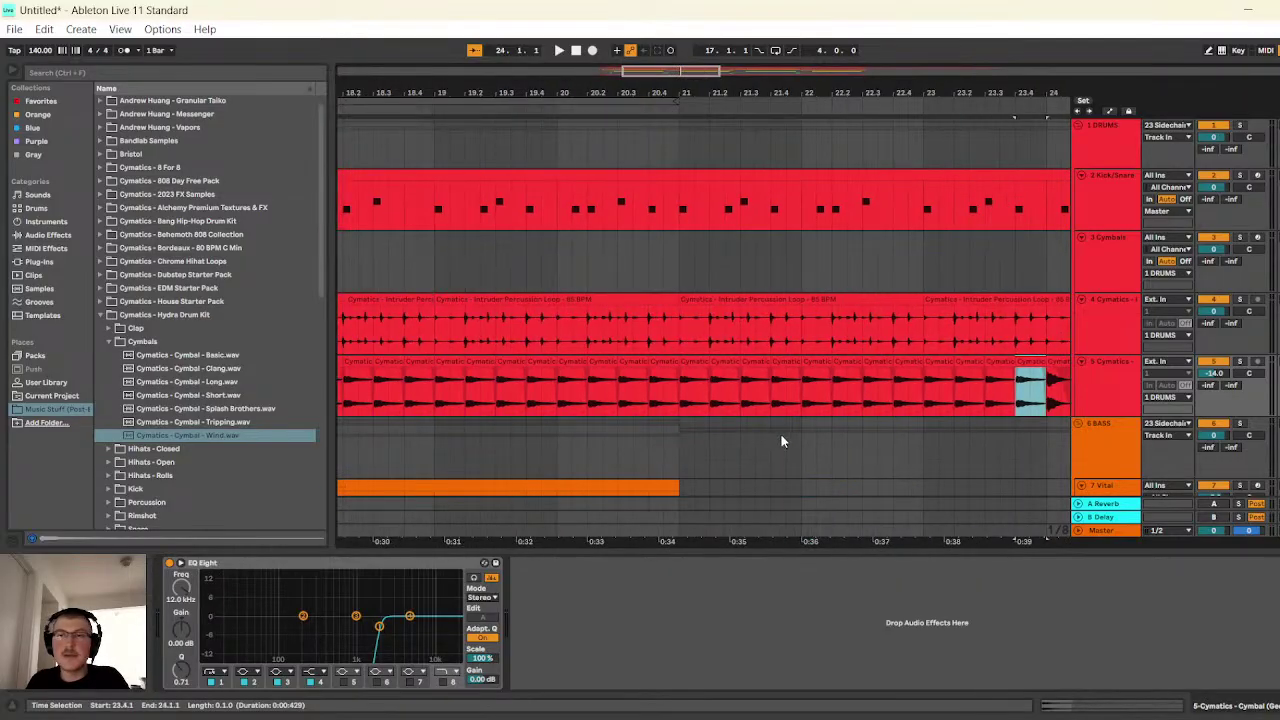
pyautogui.hotkey('ctrl', 'd')
pyautogui.hotkey('ctrl', 'd')
pyautogui.hotkey('ctrl', 'd')
pyautogui.hotkey('ctrl', 'd')
pyautogui.hotkey('ctrl', 'd')
pyautogui.hotkey('ctrl', 'd')
pyautogui.hotkey('ctrl', 'd')
pyautogui.hotkey('ctrl', 'd')
pyautogui.hotkey('ctrl', 'd')
pyautogui.hotkey('ctrl', 'd')
pyautogui.hotkey('ctrl', 'd')
pyautogui.hotkey('ctrl', 'd')
pyautogui.hotkey('ctrl', 'd')
pyautogui.hotkey('ctrl', 'd')
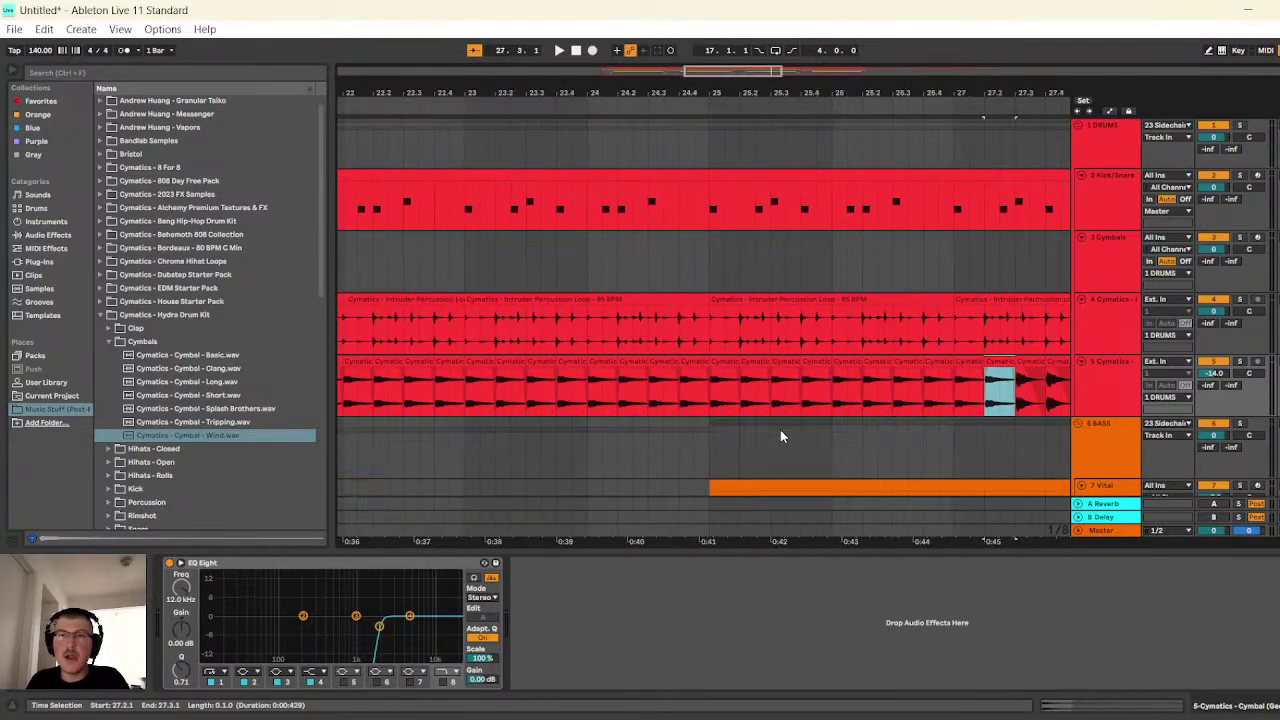
pyautogui.hotkey('ctrl', 'd')
pyautogui.hotkey('ctrl', 'd')
pyautogui.hotkey('ctrl', 'd')
pyautogui.hotkey('ctrl', 'd')
pyautogui.hotkey('ctrl', 'd')
pyautogui.hotkey('ctrl', 'd')
pyautogui.hotkey('ctrl', 'd')
pyautogui.hotkey('ctrl', 'd')
pyautogui.hotkey('ctrl', 'd')
pyautogui.hotkey('ctrl', 'd')
pyautogui.hotkey('ctrl', 'd')
pyautogui.hotkey('ctrl', 'd')
pyautogui.hotkey('ctrl', 'd')
pyautogui.hotkey('ctrl', 'd')
pyautogui.hotkey('ctrl', 'd')
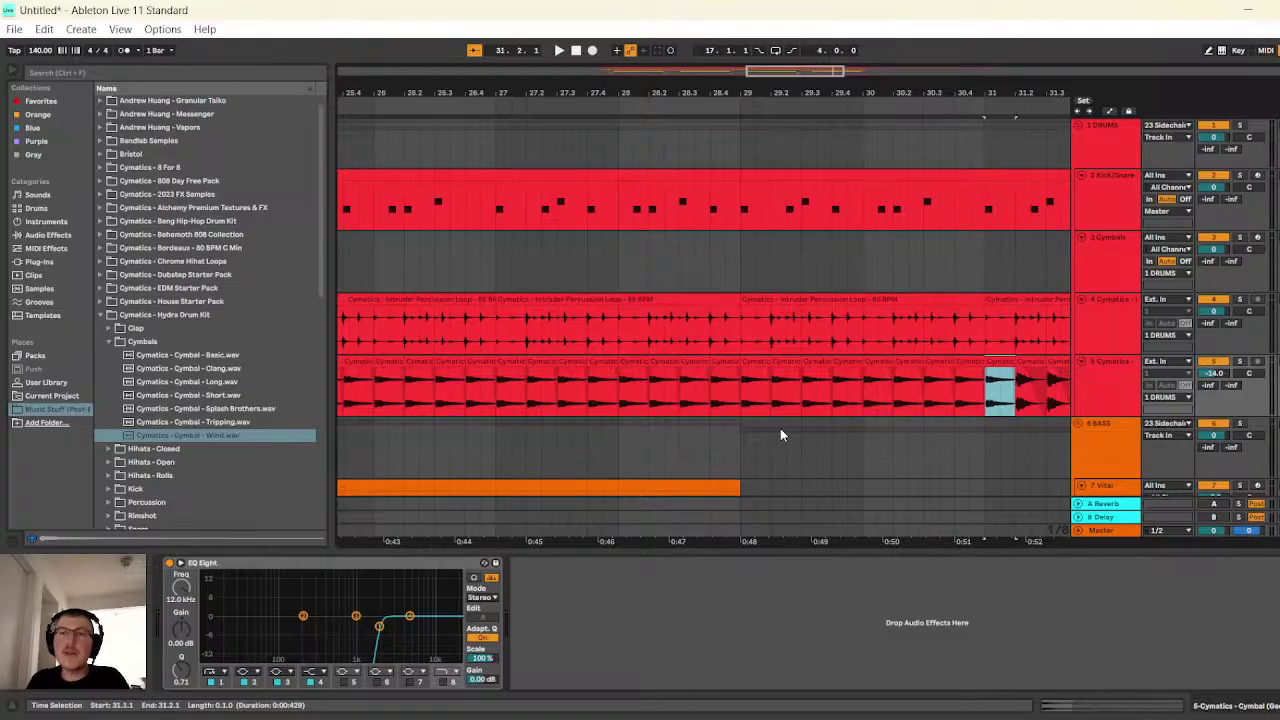
pyautogui.hotkey('ctrl', 'd')
pyautogui.hotkey('ctrl', 'd')
pyautogui.hotkey('ctrl', 'd')
pyautogui.hotkey('ctrl', 'd')
pyautogui.hotkey('ctrl', 'd')
pyautogui.hotkey('ctrl', 'd')
pyautogui.hotkey('ctrl', 'd')
pyautogui.hotkey('ctrl', 'd')
pyautogui.hotkey('ctrl', 'd')
pyautogui.hotkey('ctrl', 'd')
pyautogui.hotkey('ctrl', 'd')
pyautogui.hotkey('ctrl', 'd')
pyautogui.hotkey('ctrl', 'd')
pyautogui.hotkey('ctrl', 'd')
pyautogui.hotkey('ctrl', 'd')
pyautogui.hotkey('ctrl', 'd')
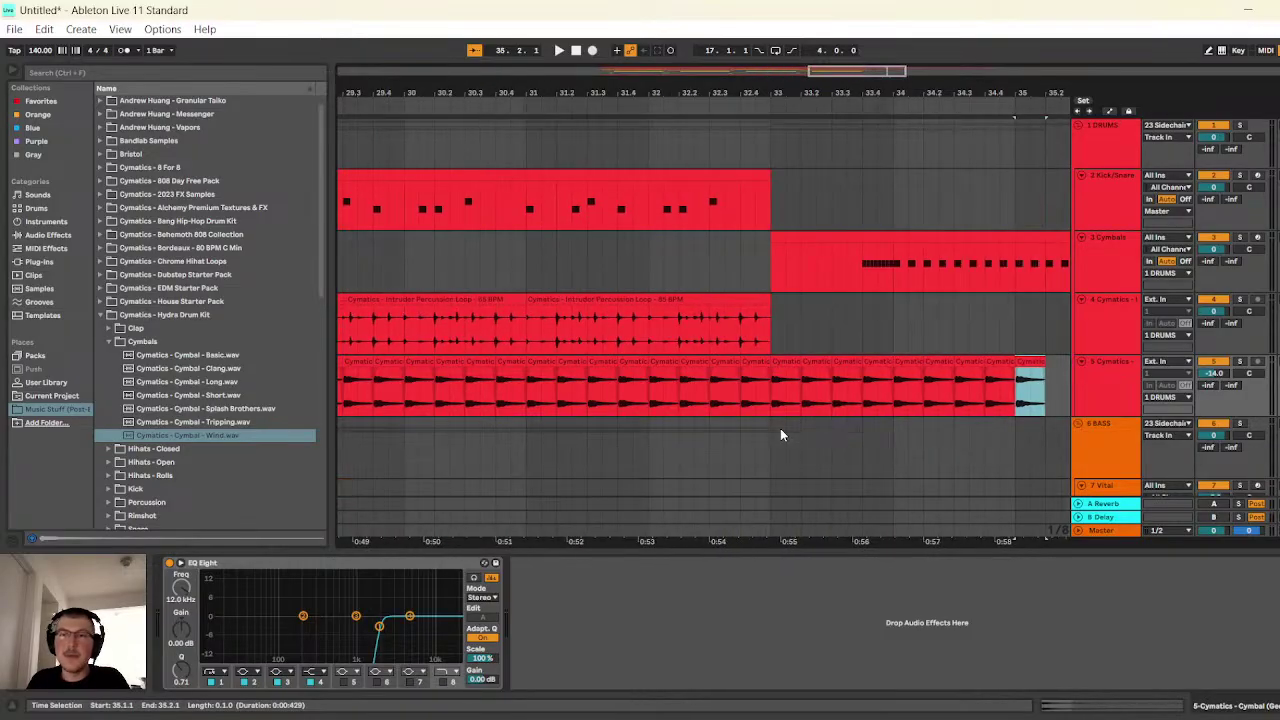
# - Undo the surplus duplicates so that the cymbal repeats end at bar 33
pyautogui.hotkey('ctrl', 'z')
pyautogui.hotkey('ctrl', 'z')
pyautogui.hotkey('ctrl', 'z')
pyautogui.hotkey('ctrl', 'z')
pyautogui.hotkey('ctrl', 'z')
pyautogui.hotkey('ctrl', 'z')
pyautogui.hotkey('ctrl', 'z')
pyautogui.hotkey('ctrl', 'z')
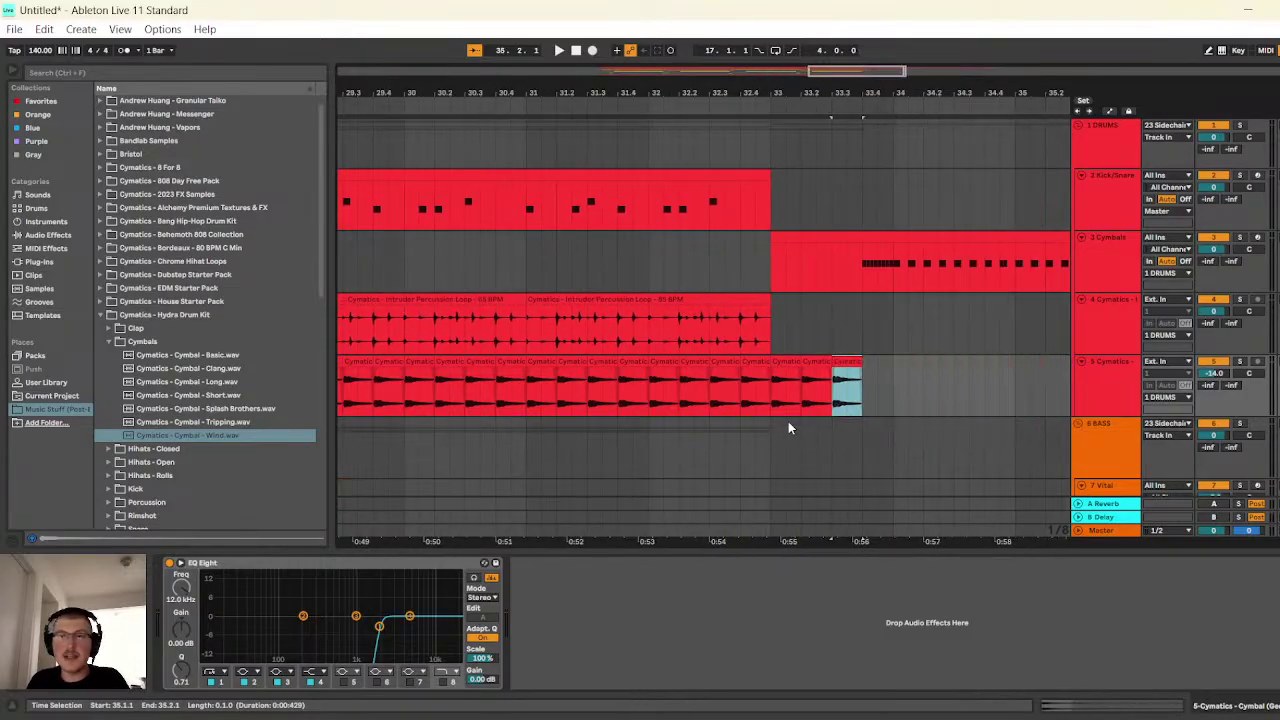
pyautogui.hotkey('ctrl', 'z')
# - Play the drop from bar 17 with the repeated Wind cymbal hits
pyautogui.moveTo(787, 93); pyautogui.dragTo(932, 35)
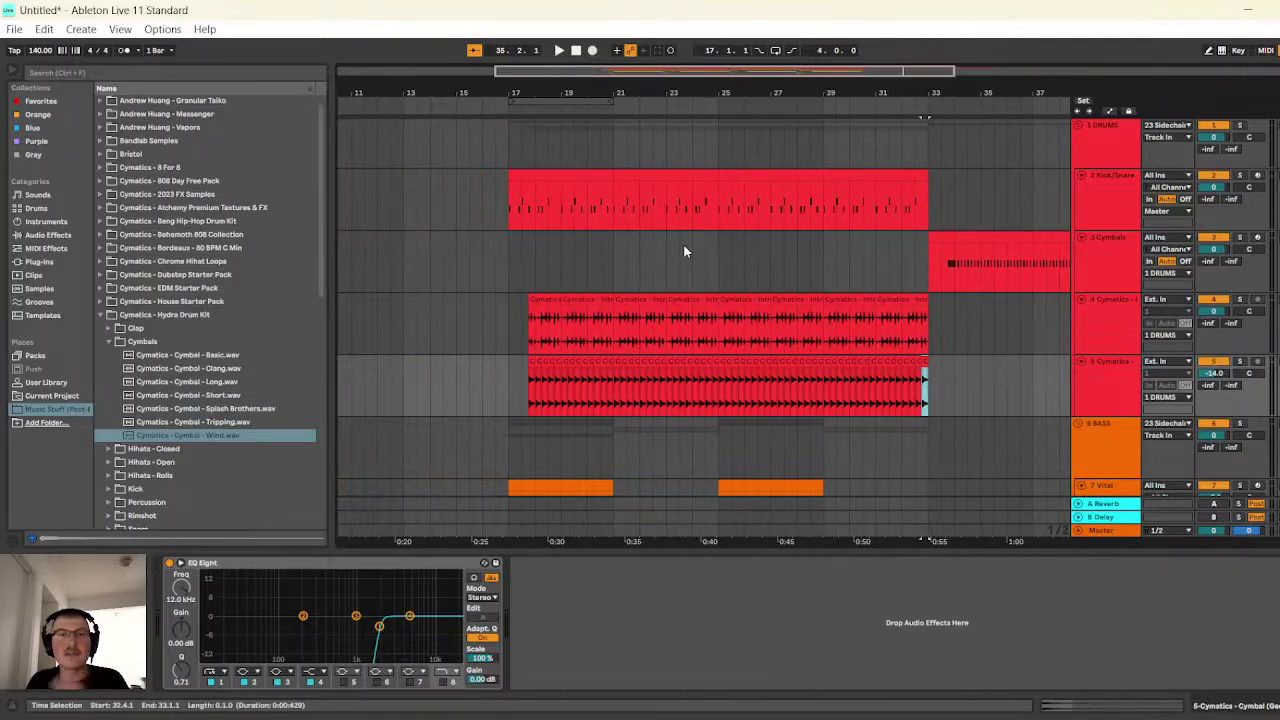
pyautogui.click(512, 380)
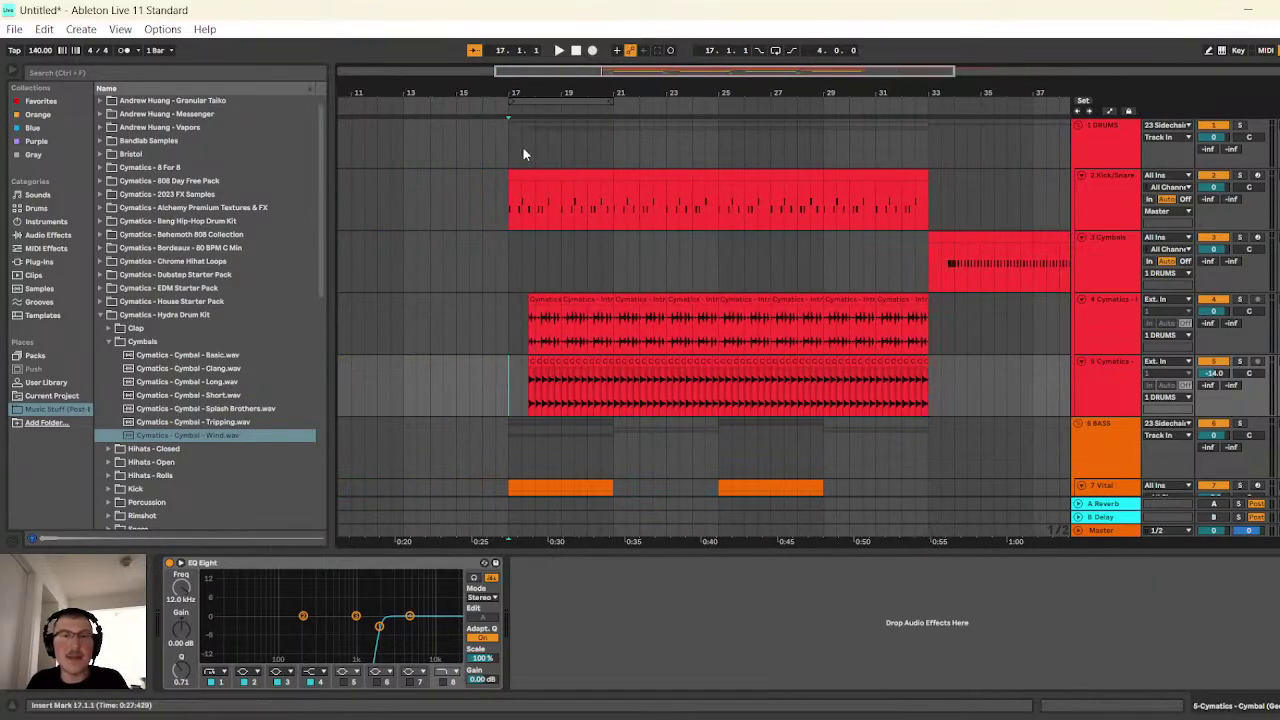
pyautogui.click(560, 51)
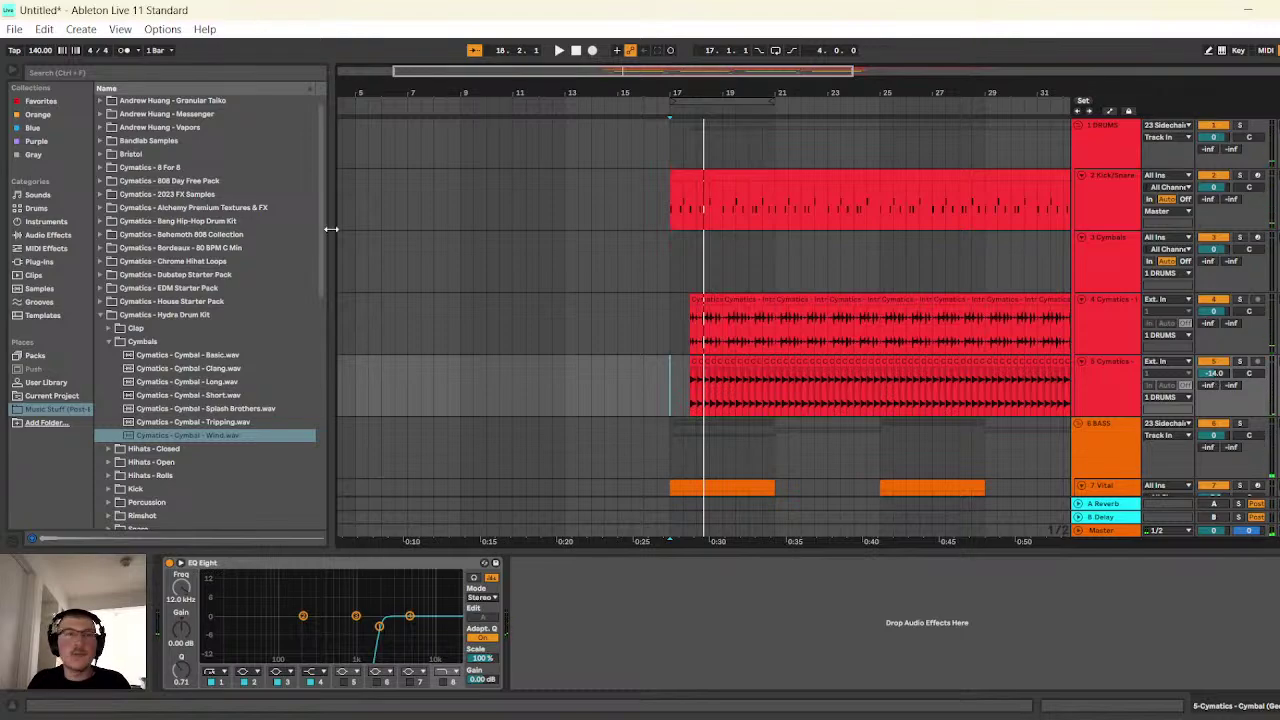
# - Delete all the repeated cymbal clips between 17.4 and bar 33 on track 5
pyautogui.moveTo(698, 68); pyautogui.dragTo(842, 192)
pyautogui.moveTo(906, 366); pyautogui.dragTo(491, 365)
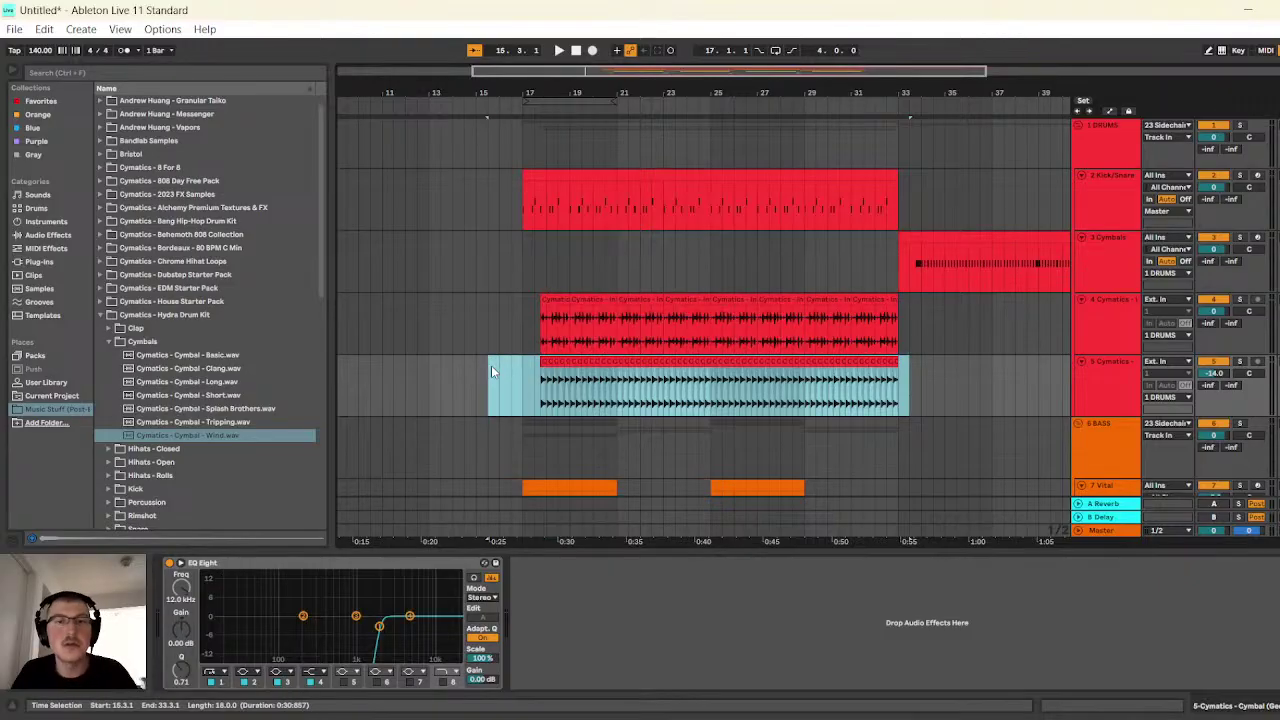
pyautogui.press('Delete')
# - Move the two 4-bar Cymbals MIDI clips from bars 33 and 37 to bars 17 and 29
pyautogui.click(767, 252)
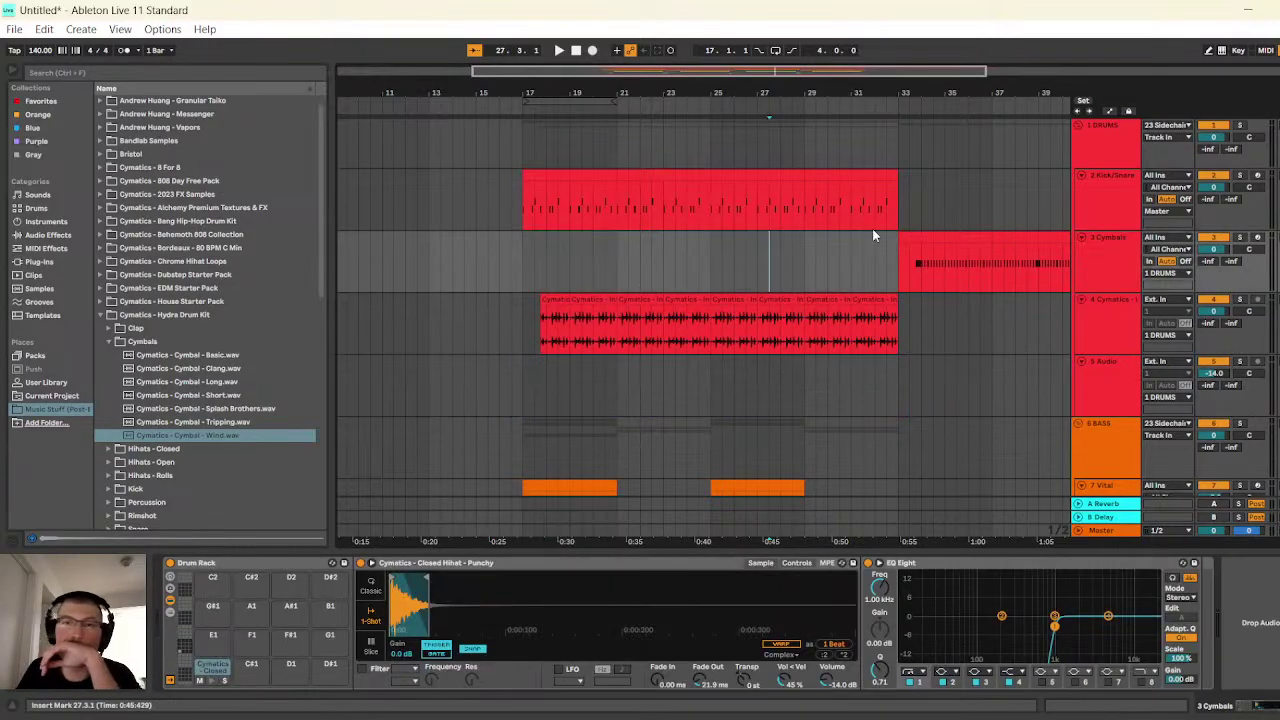
pyautogui.moveTo(925, 237); pyautogui.dragTo(545, 235)
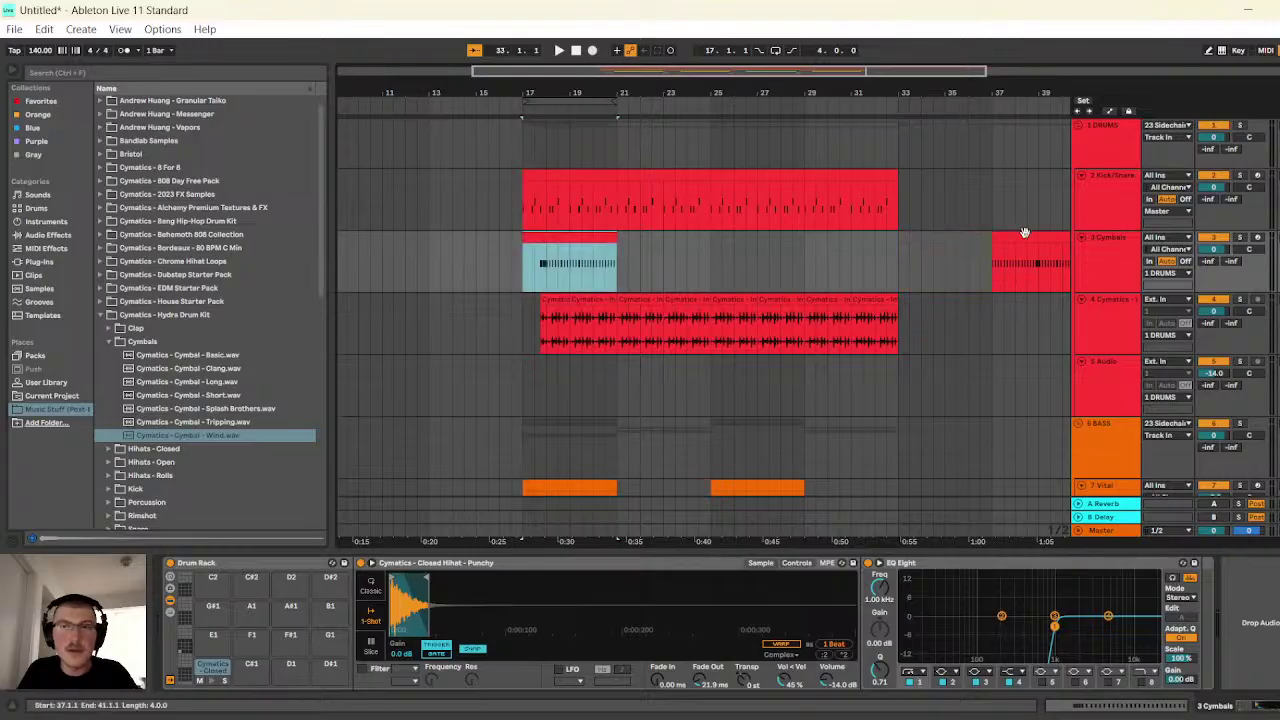
pyautogui.moveTo(950, 250); pyautogui.dragTo(840, 243)
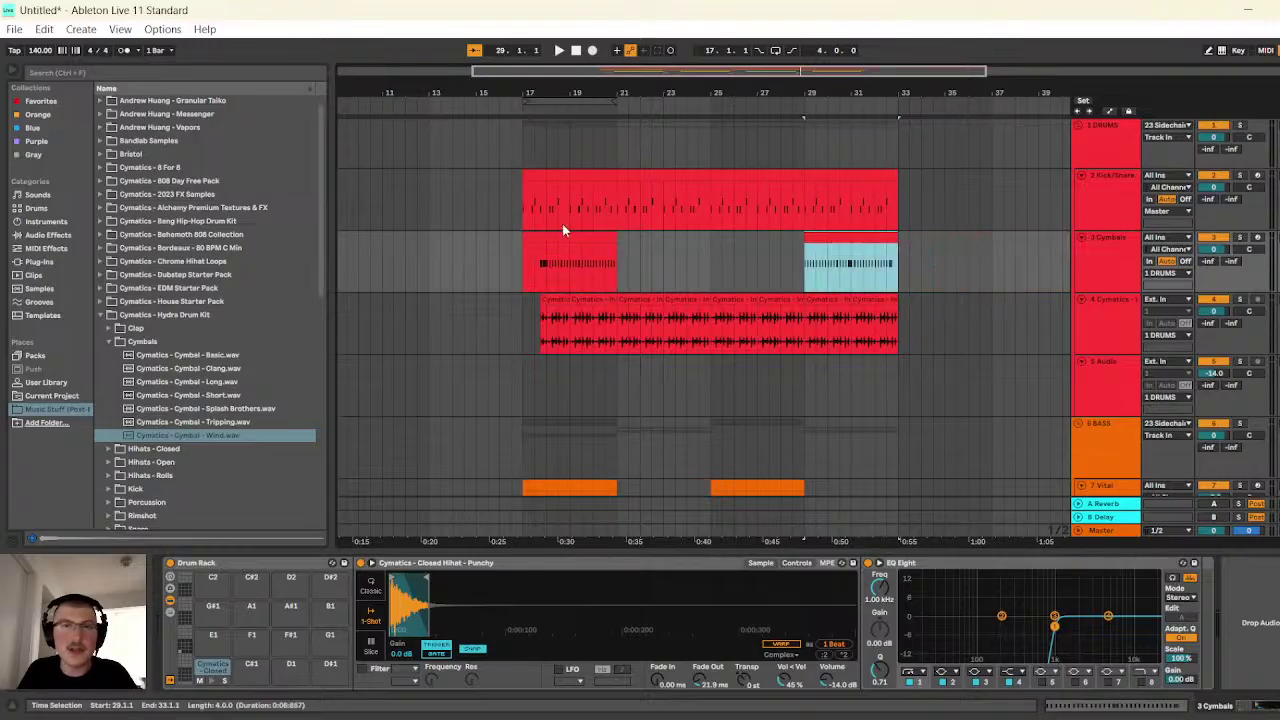
# - Play the drop from bar 17 with the relocated closed hi-hat clip
pyautogui.click(520, 259)
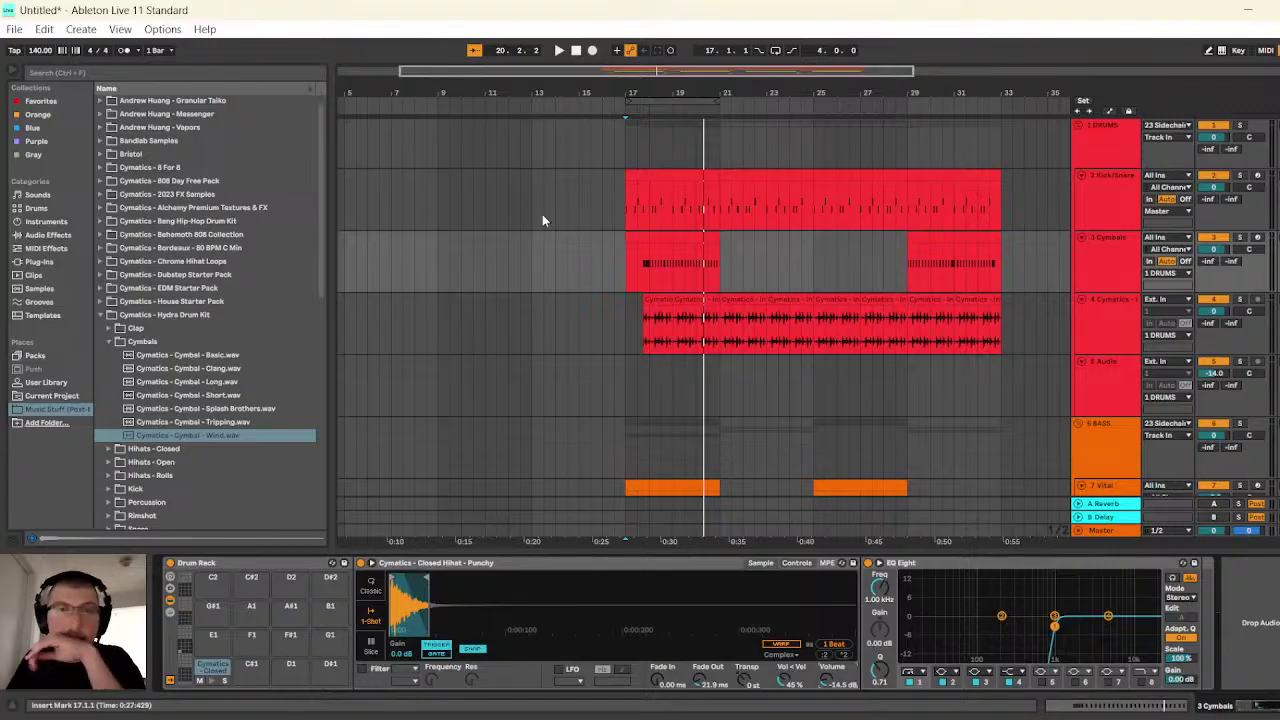
pyautogui.hotkey('ctrl', 'z')
pyautogui.moveTo(582, 62); pyautogui.dragTo(597, 150)
pyautogui.click(597, 155)
pyautogui.press('space')
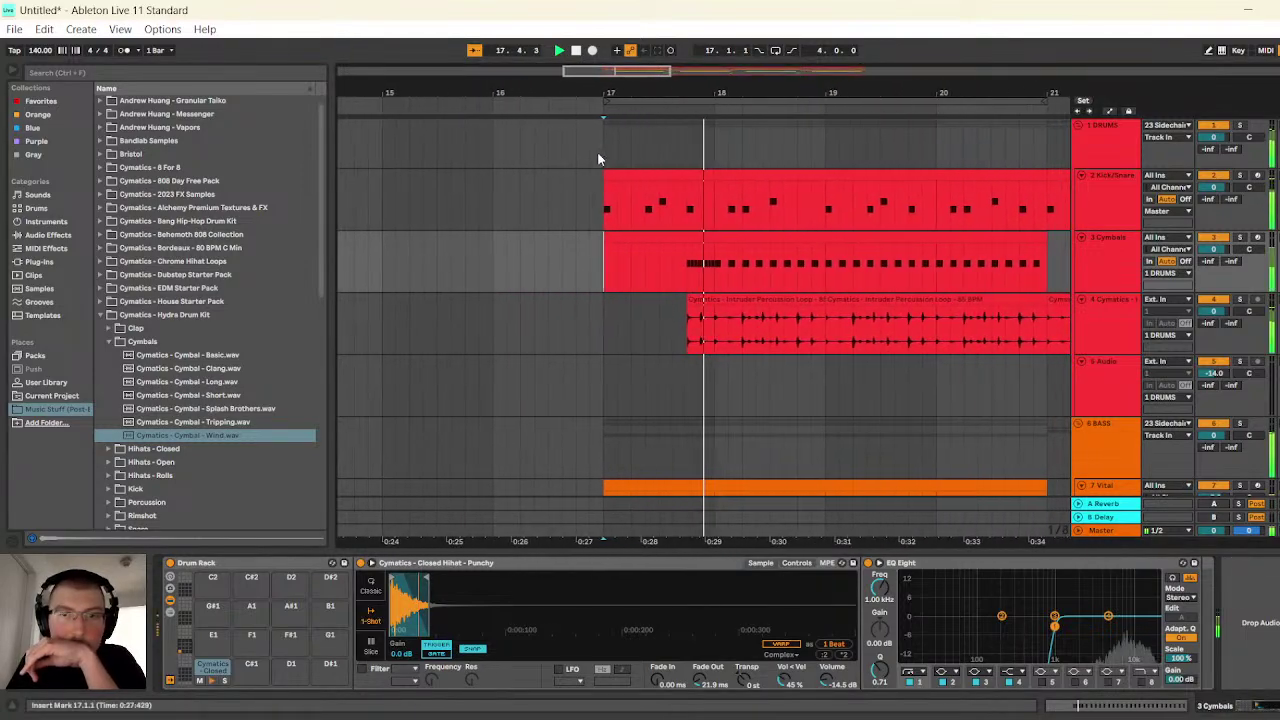
pyautogui.click(576, 52)
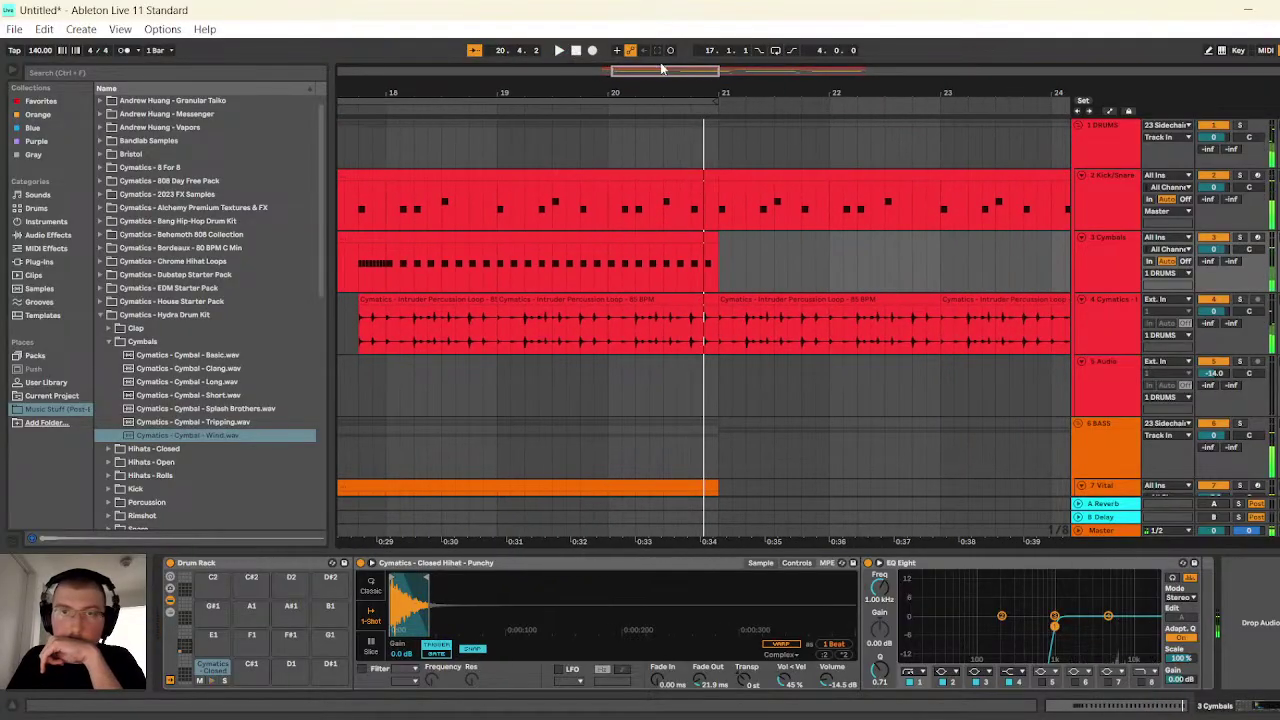
# - Duplicate the Cymbals clip at bar 17 into bars 21–25
pyautogui.moveTo(663, 72); pyautogui.dragTo(743, 89)
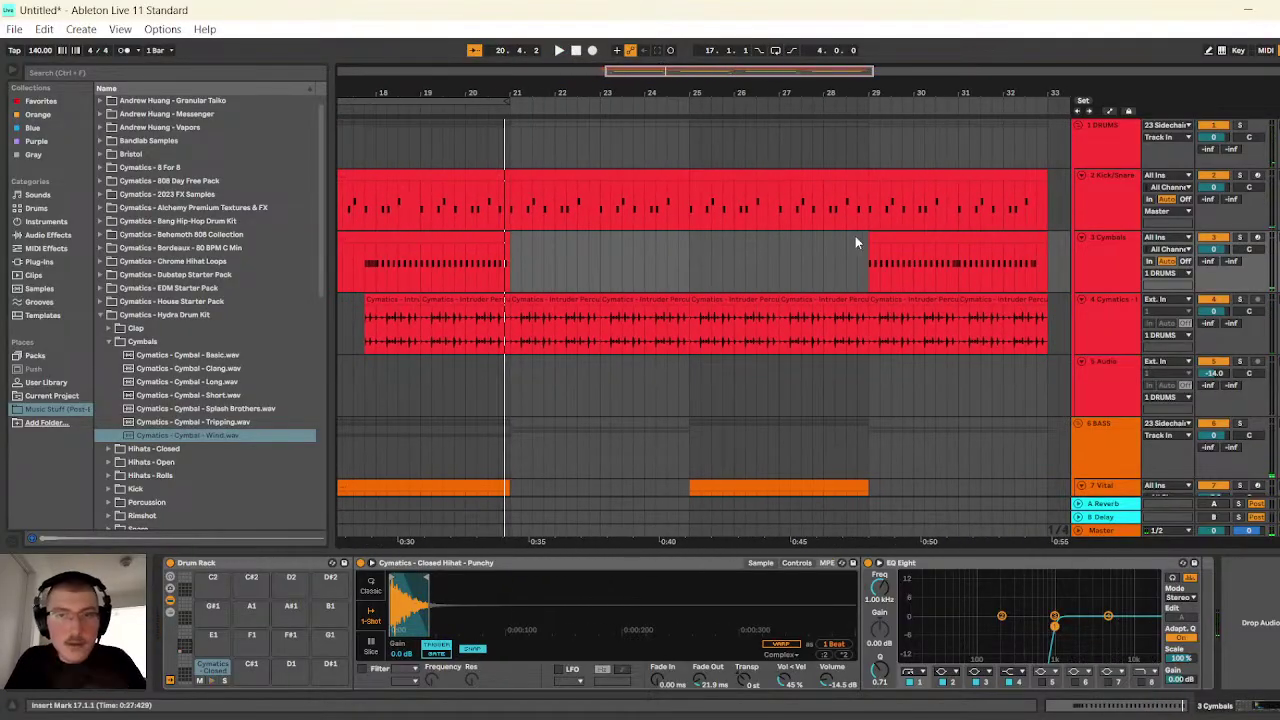
pyautogui.click(898, 238)
pyautogui.click(468, 233)
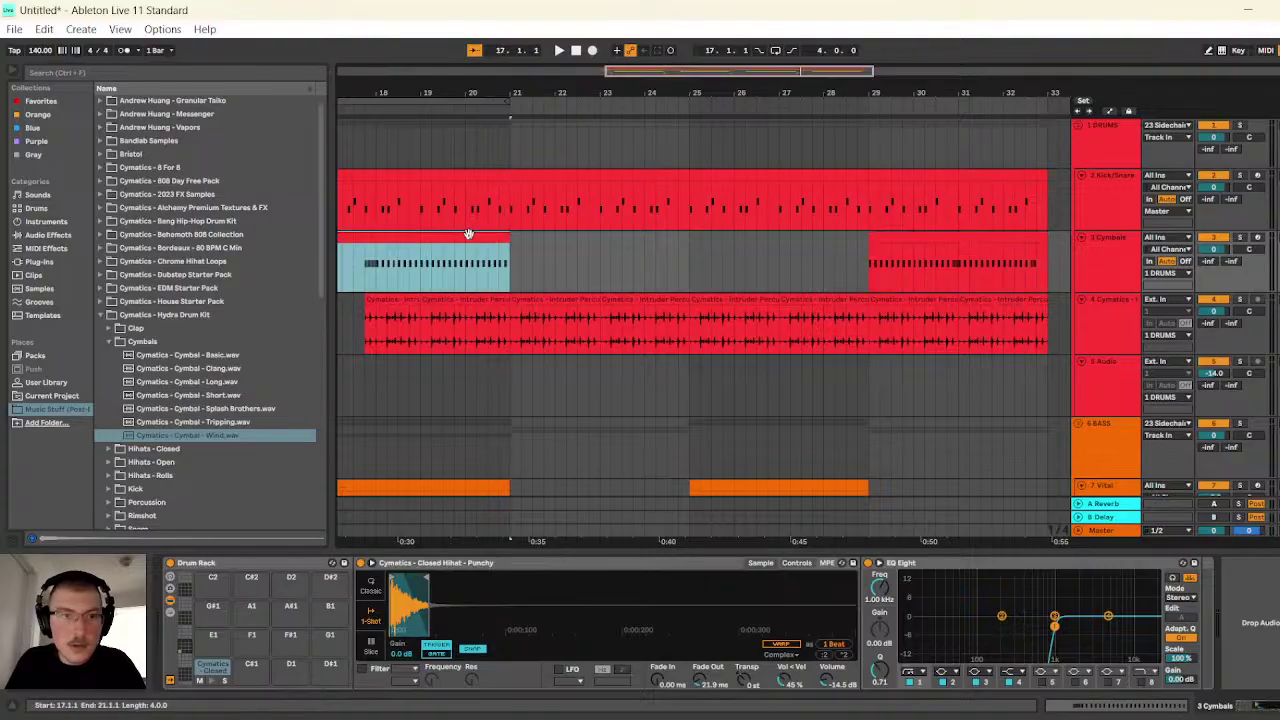
pyautogui.hotkey('ctrl', 'd')
# - In the Cymbals clip at bar 21, set a fixed 1/16 grid and add closed hi-hat notes every eighth note from 1.1 to 1.3.3
pyautogui.doubleClick(528, 243)
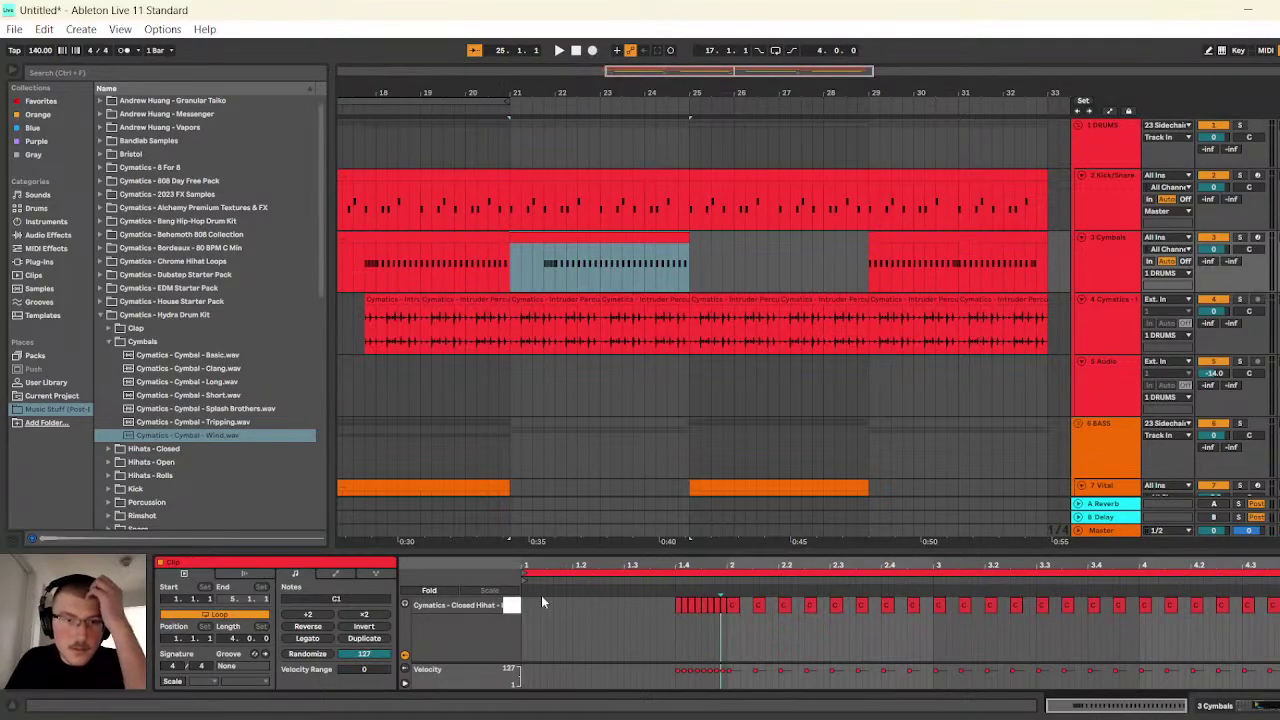
pyautogui.rightClick(523, 606)
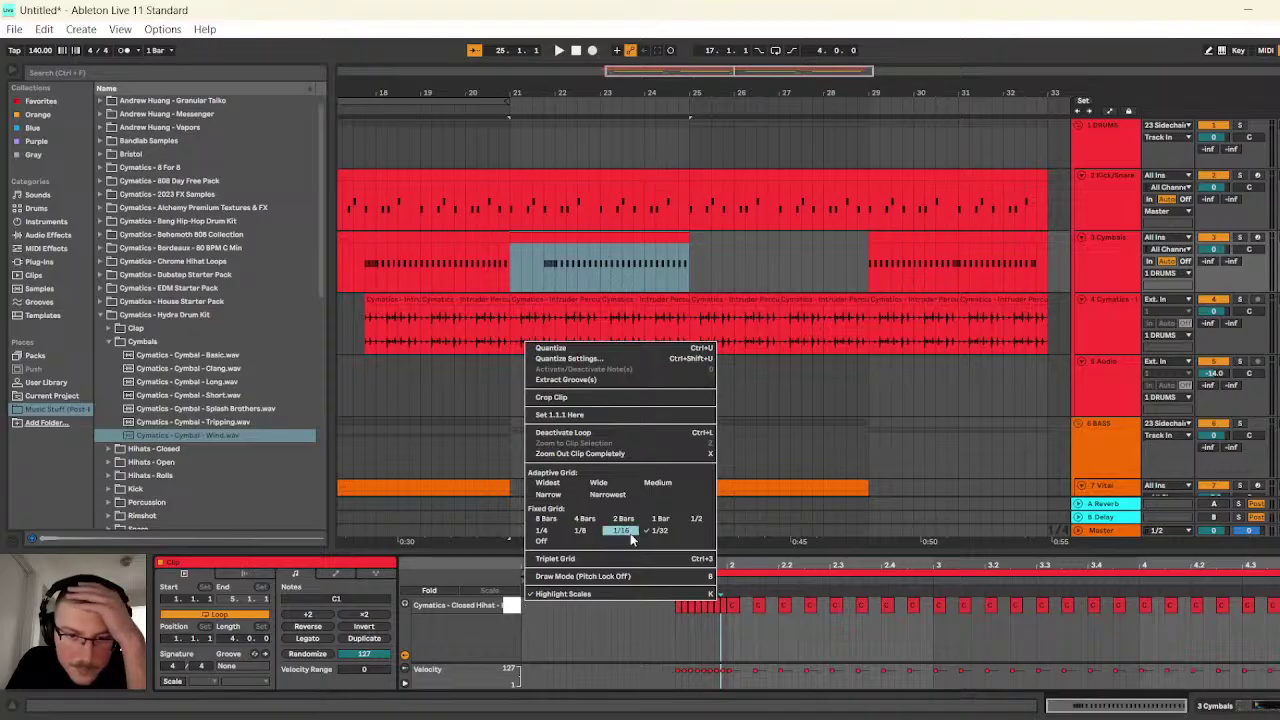
pyautogui.click(630, 533)
pyautogui.doubleClick(524, 605)
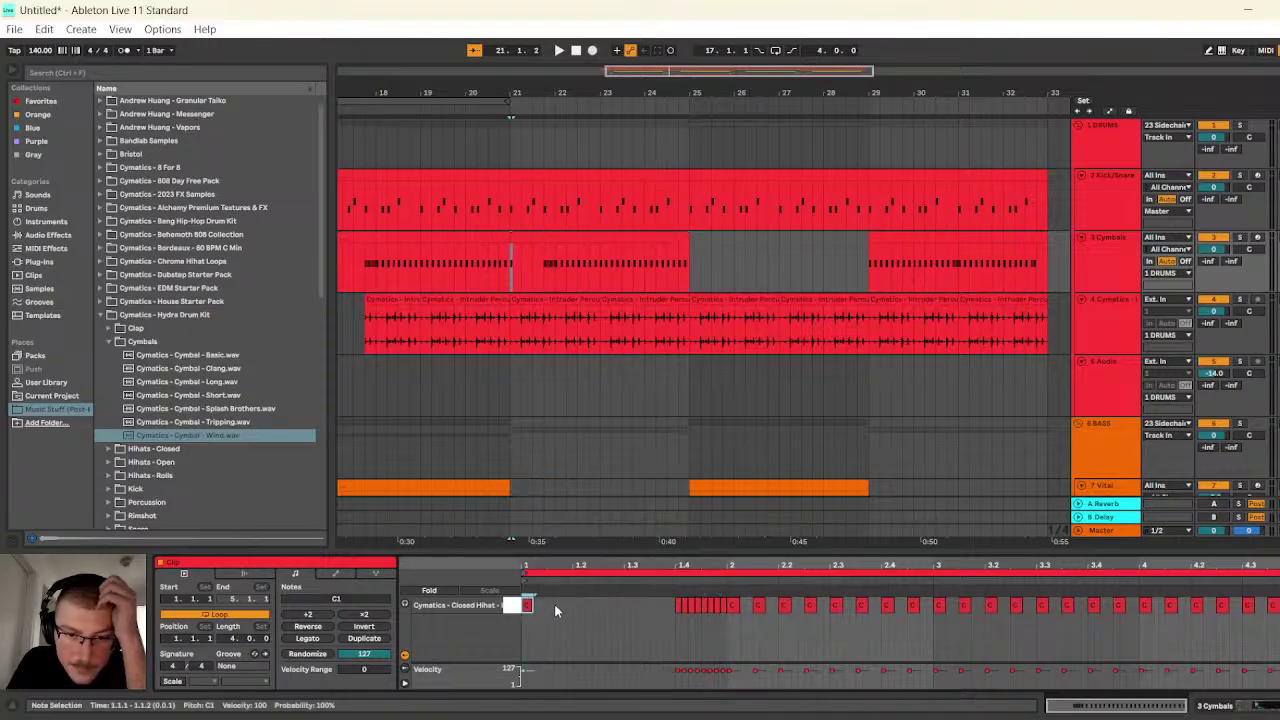
pyautogui.doubleClick(554, 604)
pyautogui.doubleClick(581, 604)
pyautogui.doubleClick(604, 605)
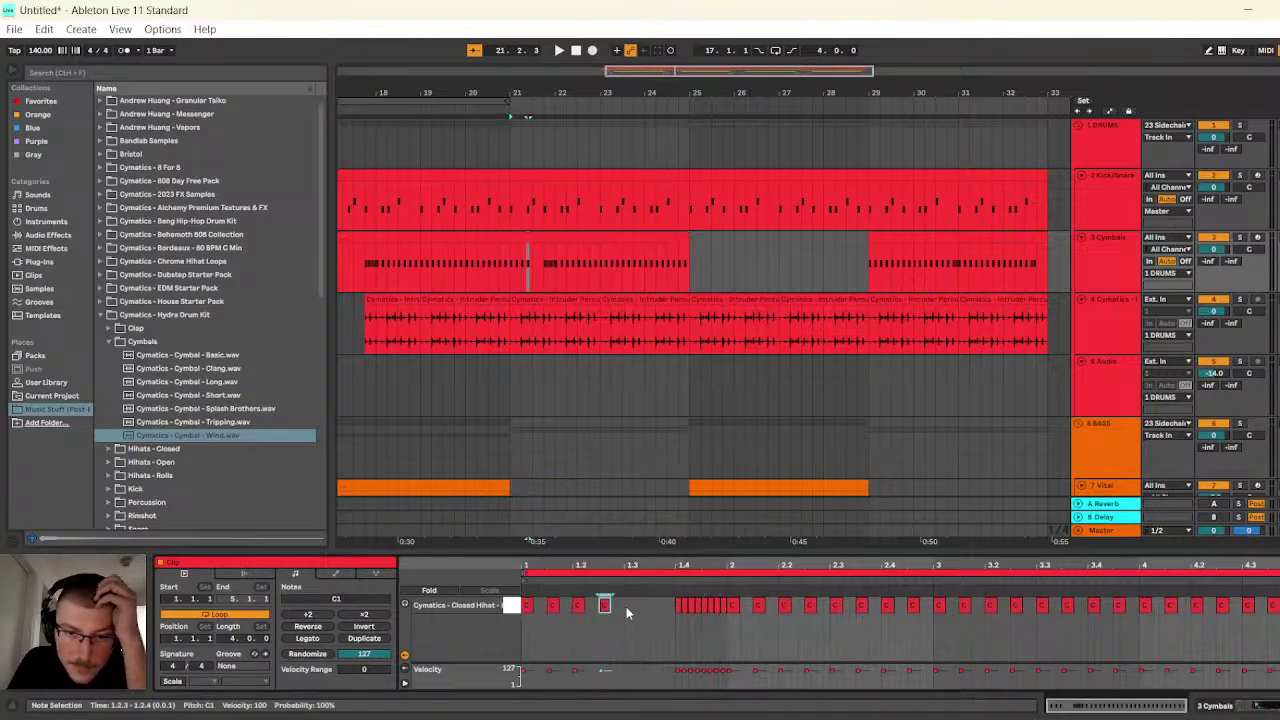
pyautogui.doubleClick(630, 605)
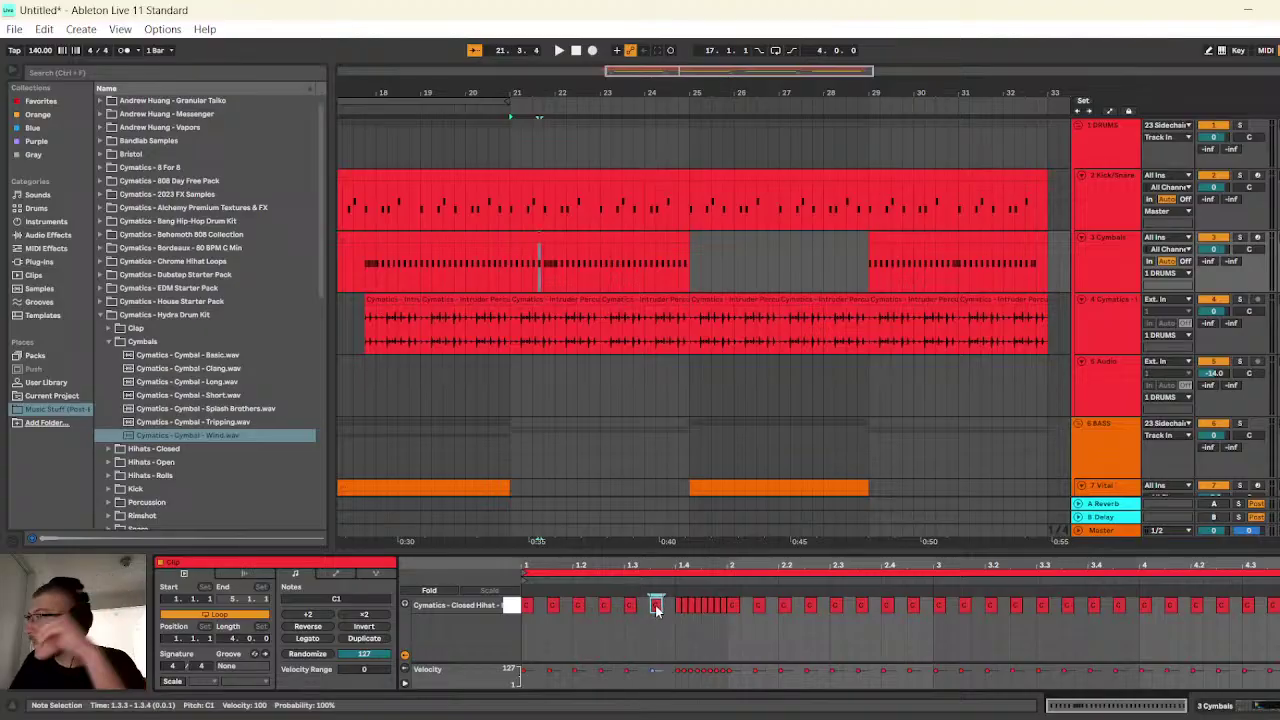
# - Show the clip's Transpose envelope and bring it down to 0 before 1.4, leaving only the fast roll pitched
pyautogui.click(329, 573)
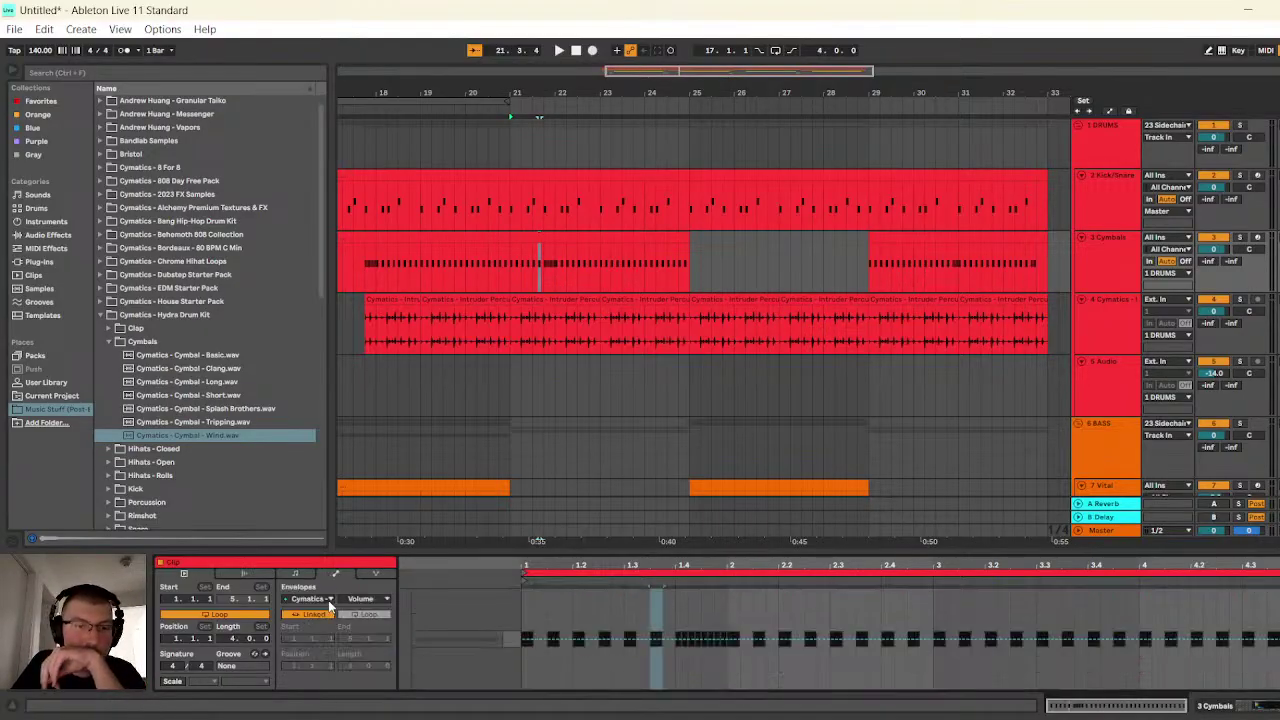
pyautogui.click(352, 598)
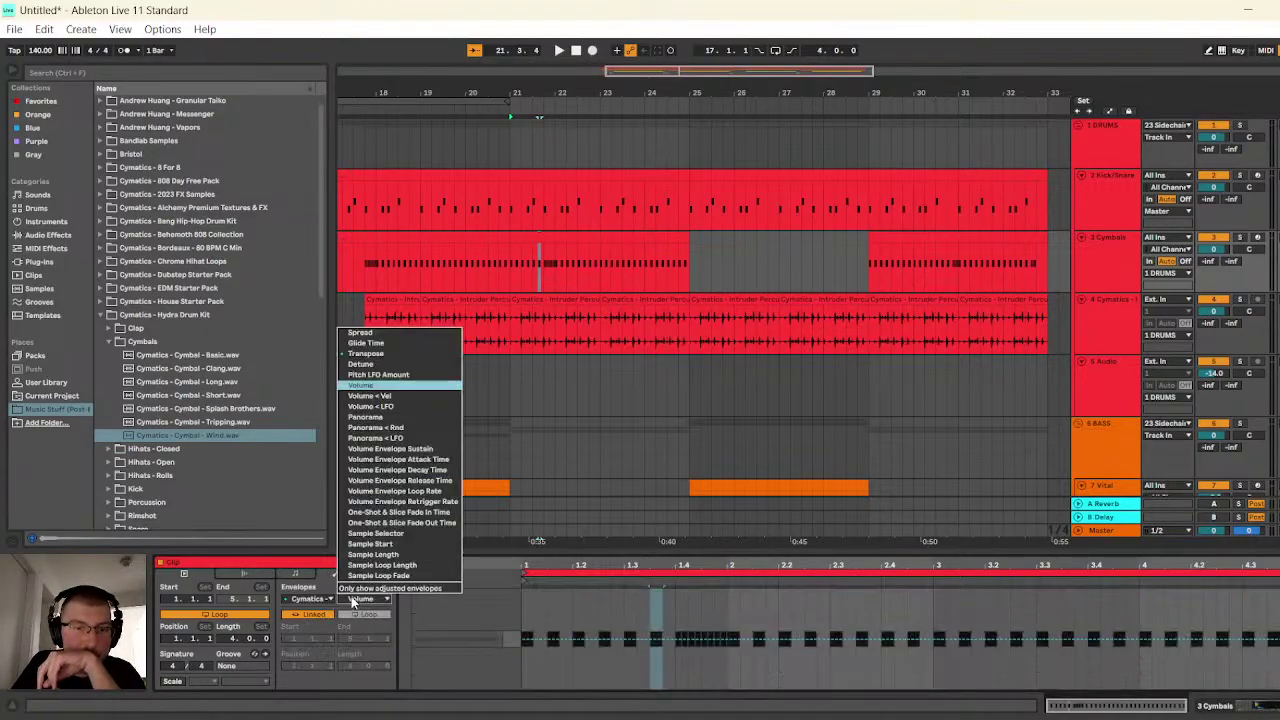
pyautogui.click(391, 354)
pyautogui.moveTo(660, 605); pyautogui.dragTo(675, 638)
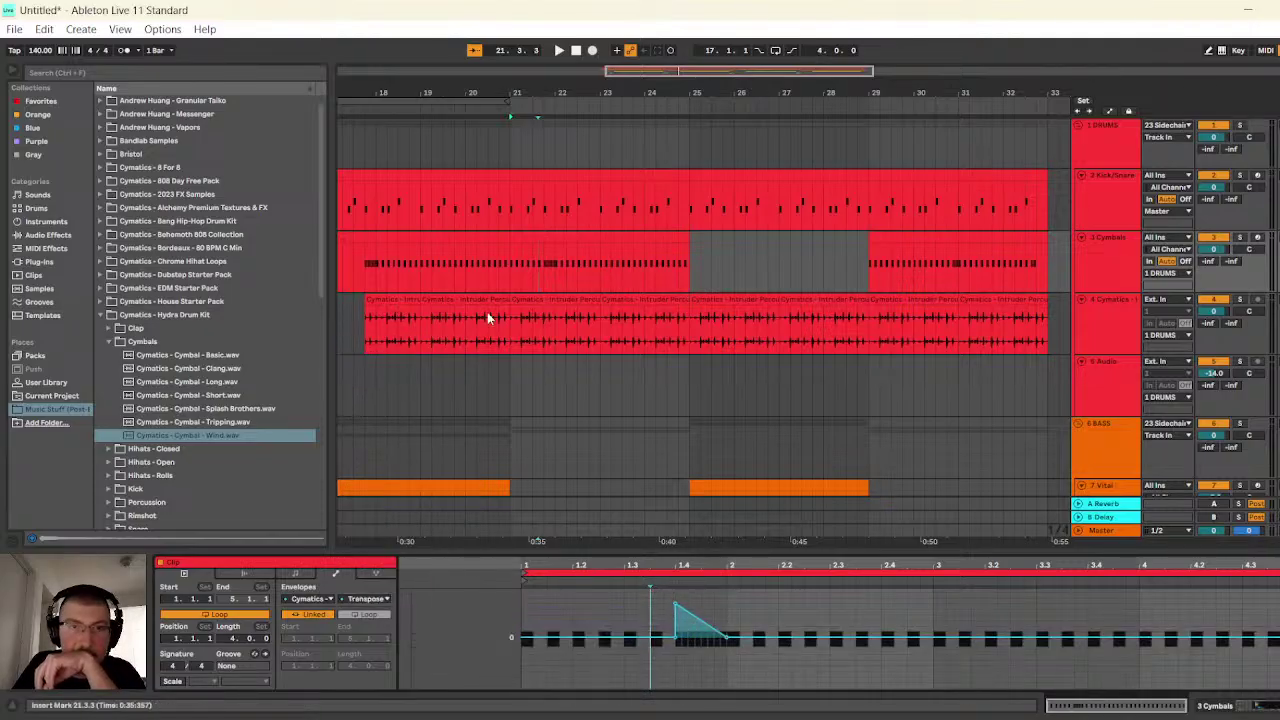
# - Play the drop from bar 21 with the extended hi-hat pattern and look over the bass tracks
pyautogui.click(559, 50)
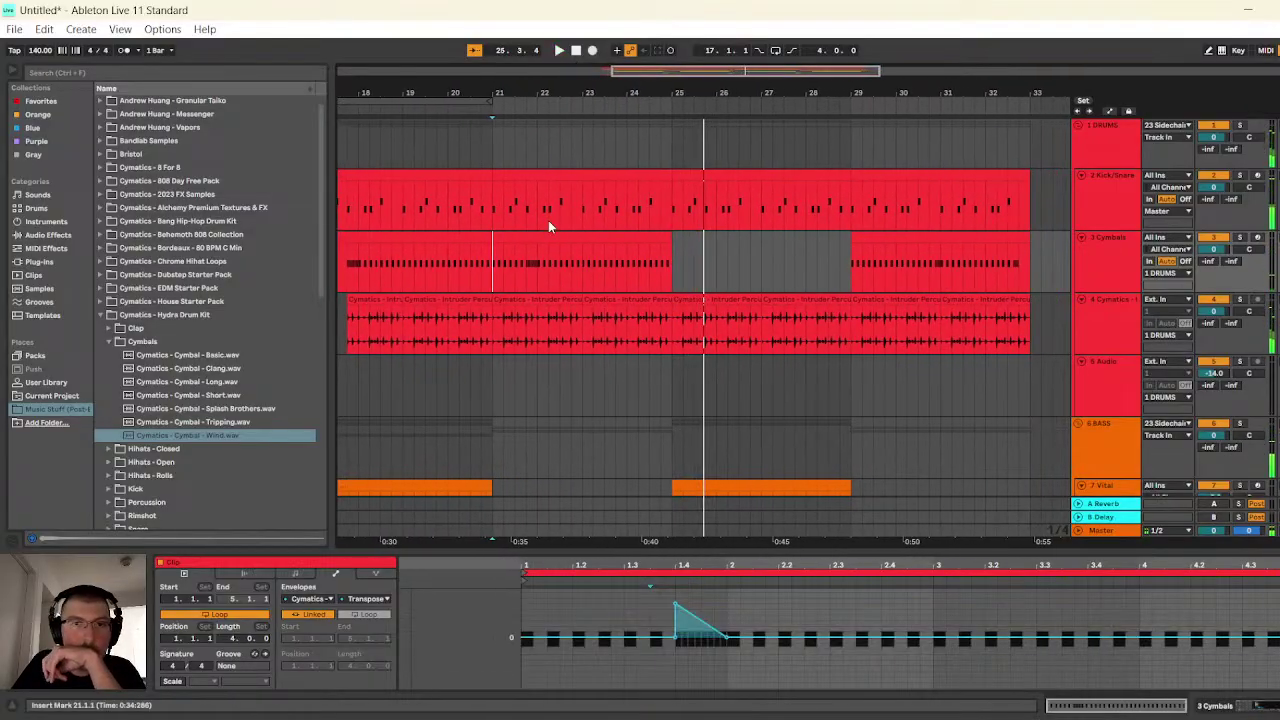
pyautogui.moveTo(677, 80); pyautogui.dragTo(674, 171)
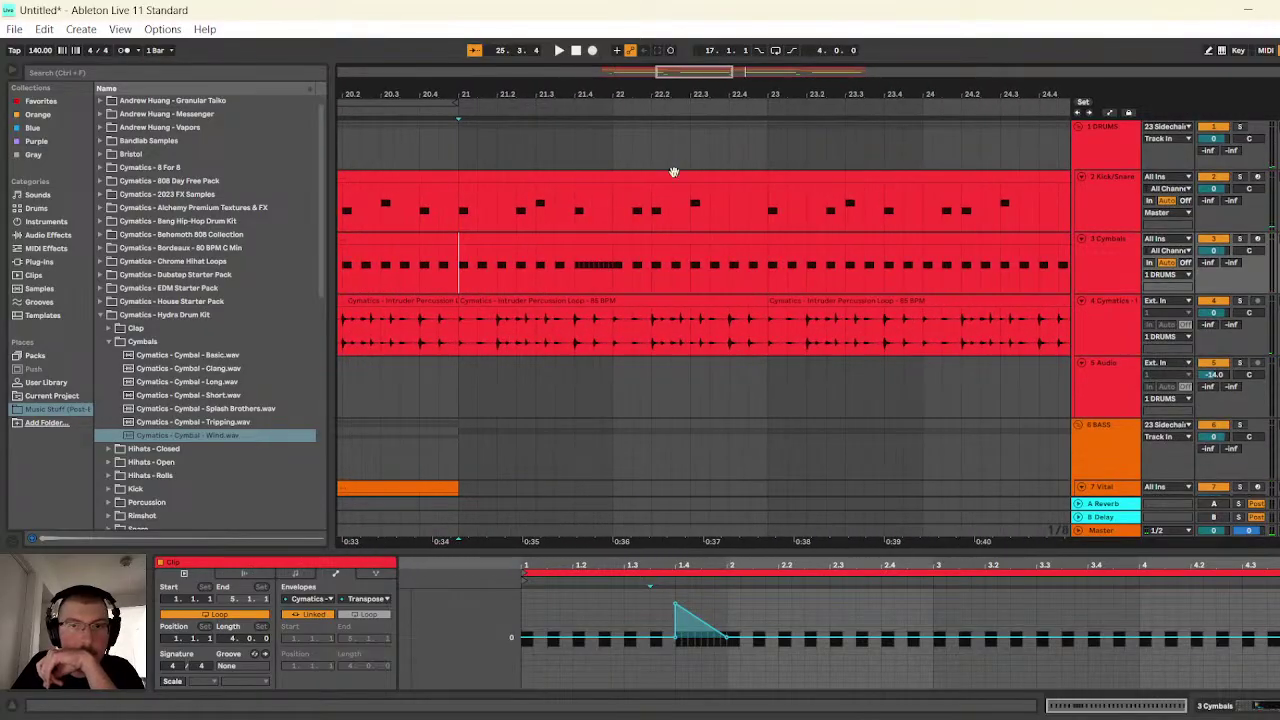
pyautogui.scroll(-3, 624, 335)
pyautogui.scroll(-4, 649, 350)
pyautogui.scroll(4, 649, 325)
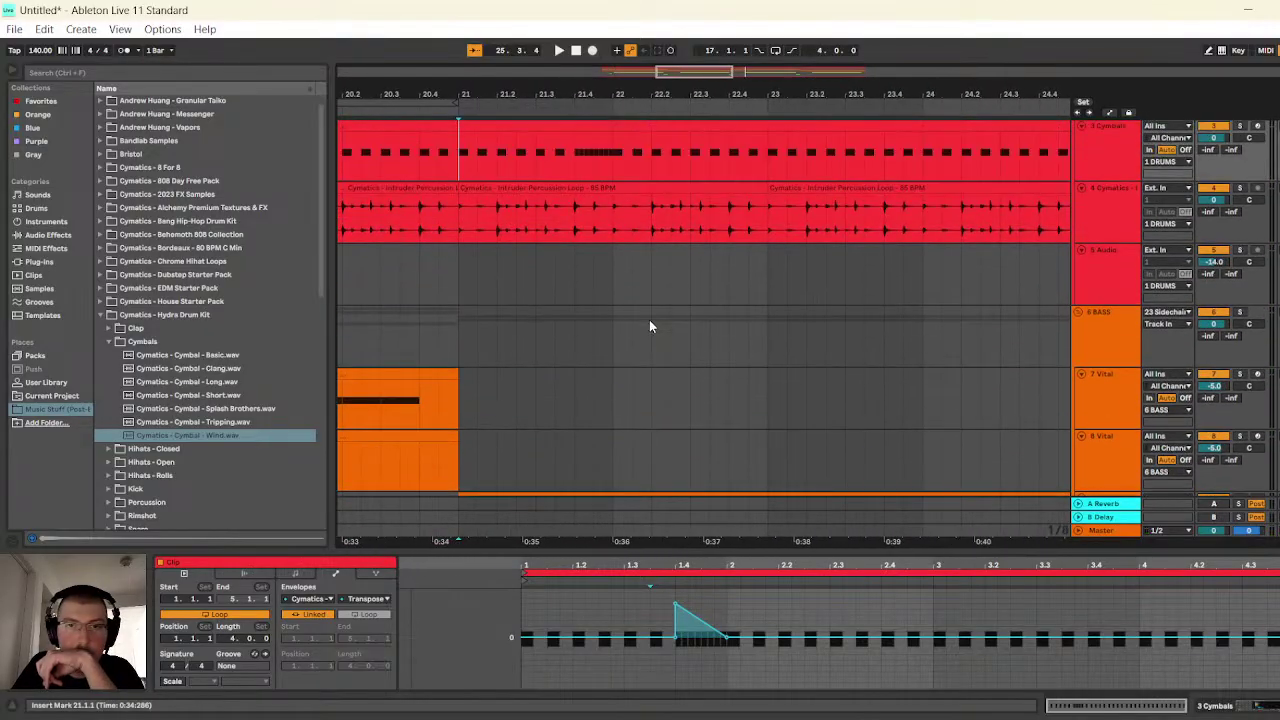
pyautogui.click(560, 50)
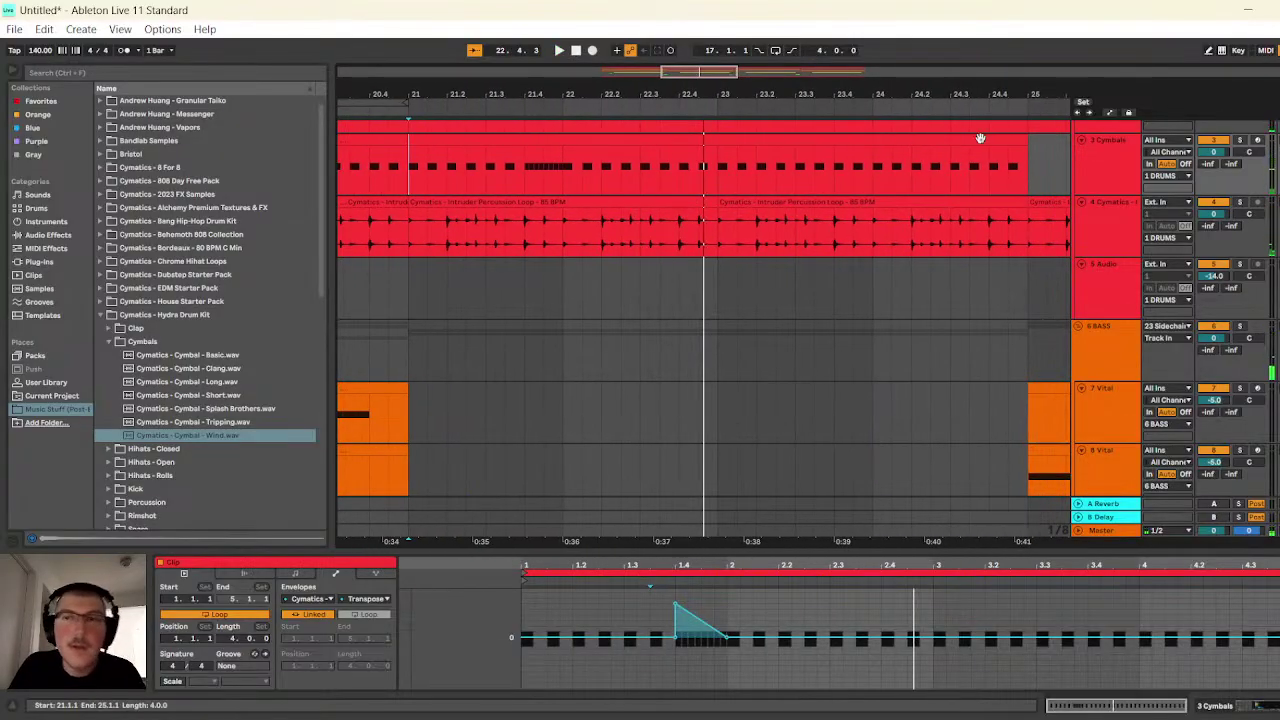
# - Add a Compressor from the Dynamics effects after the EQ Eight on the Cymbals track and play the section from bar 21
pyautogui.click(1102, 169)
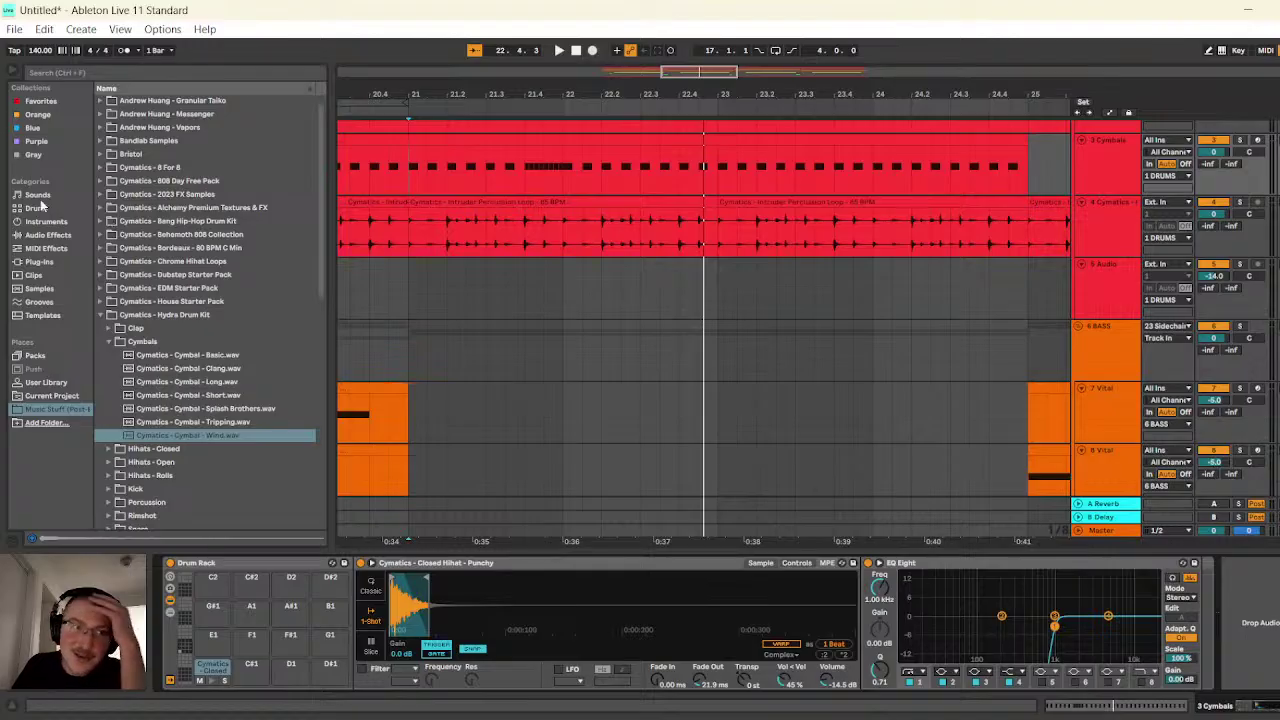
pyautogui.click(48, 238)
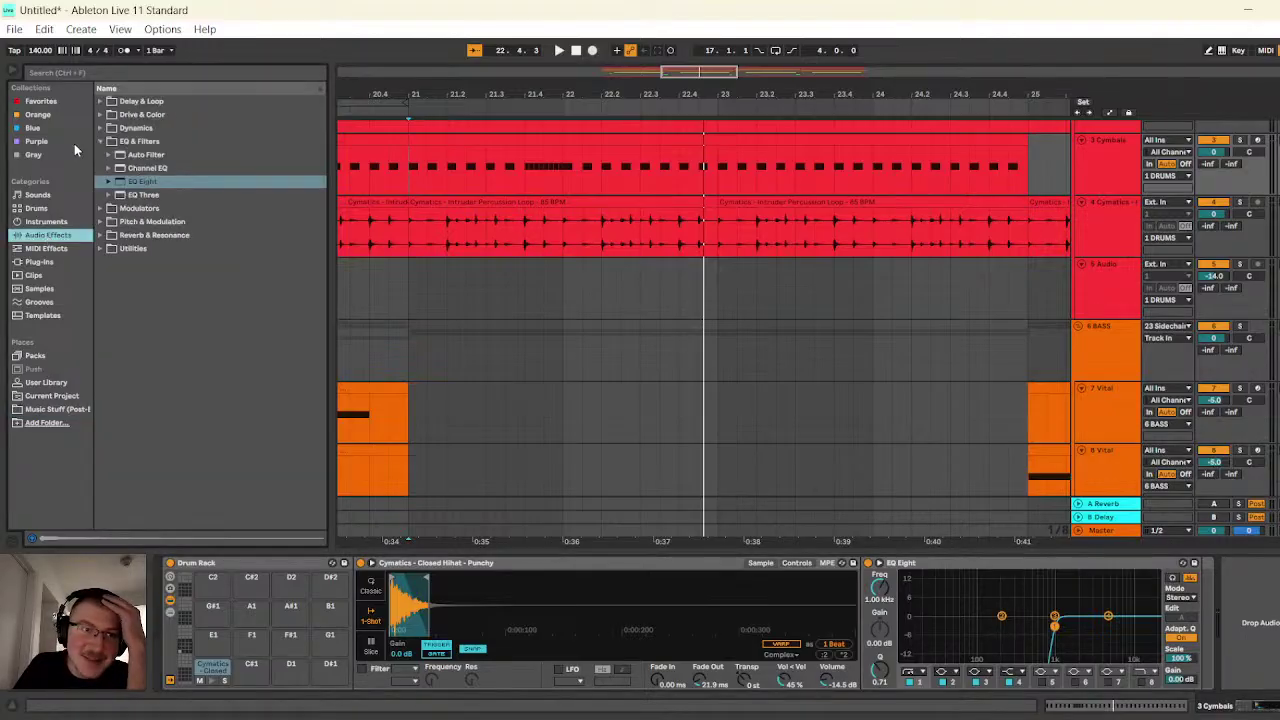
pyautogui.click(102, 128)
pyautogui.click(131, 142)
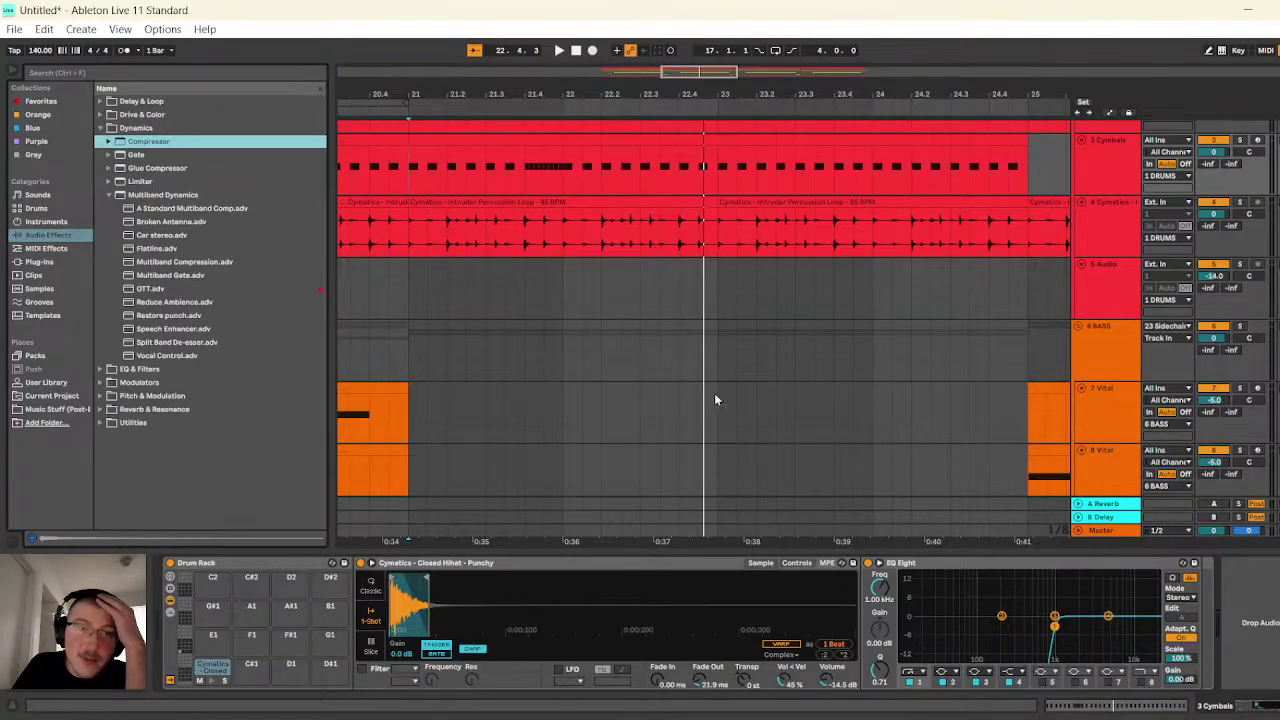
pyautogui.moveTo(1132, 604); pyautogui.dragTo(1140, 604)
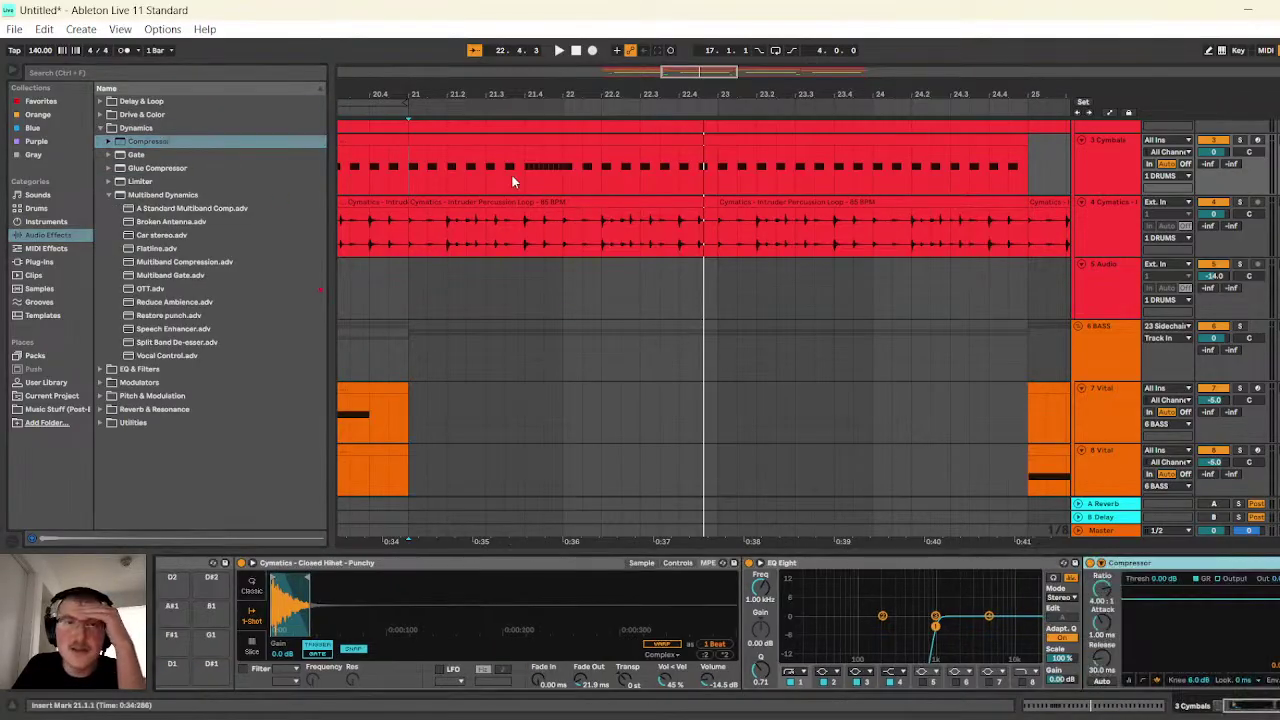
pyautogui.click(558, 52)
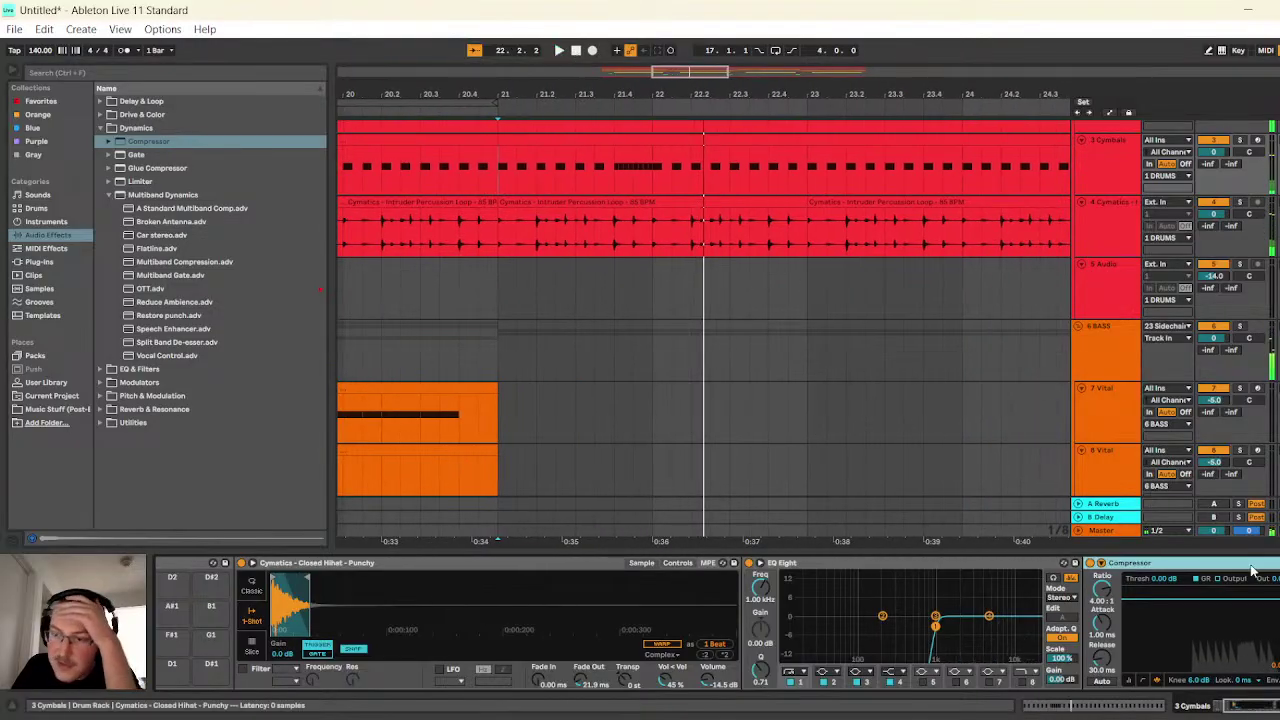
# - Remove the Compressor from the Cymbals track, leaving EQ Eight last in the chain, and play the section from bar 21
pyautogui.press('Delete')
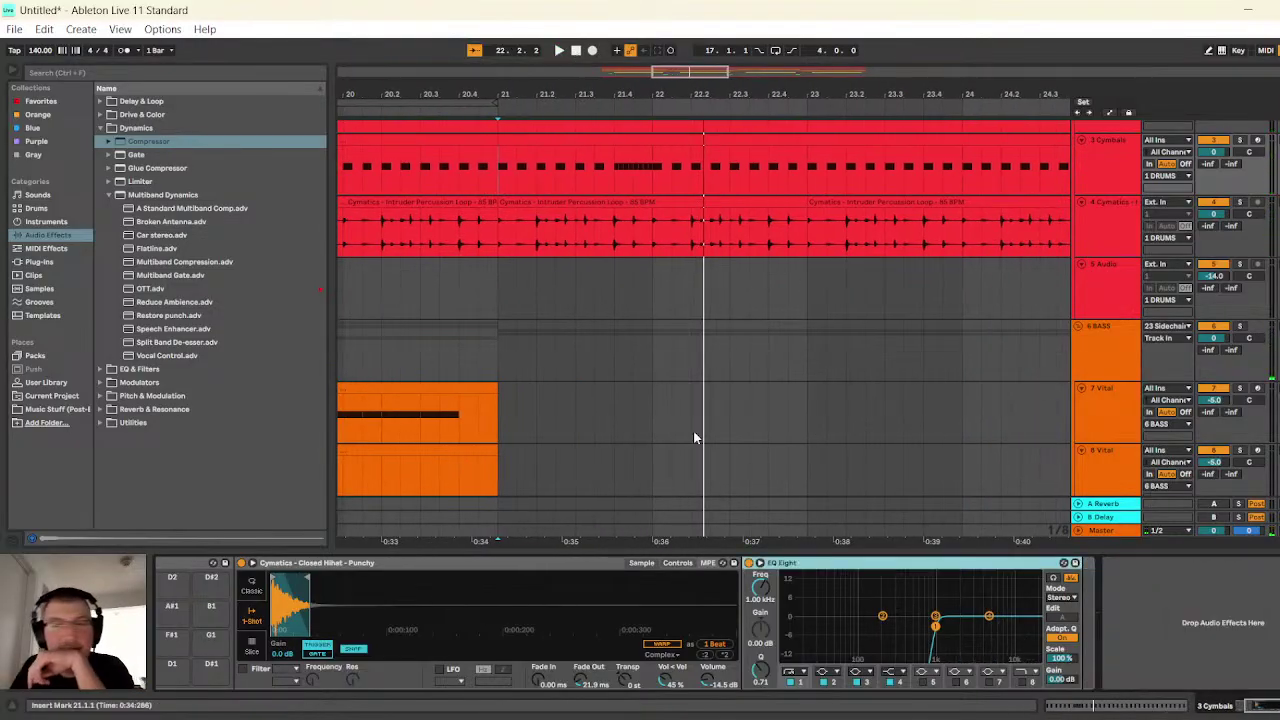
pyautogui.click(556, 50)
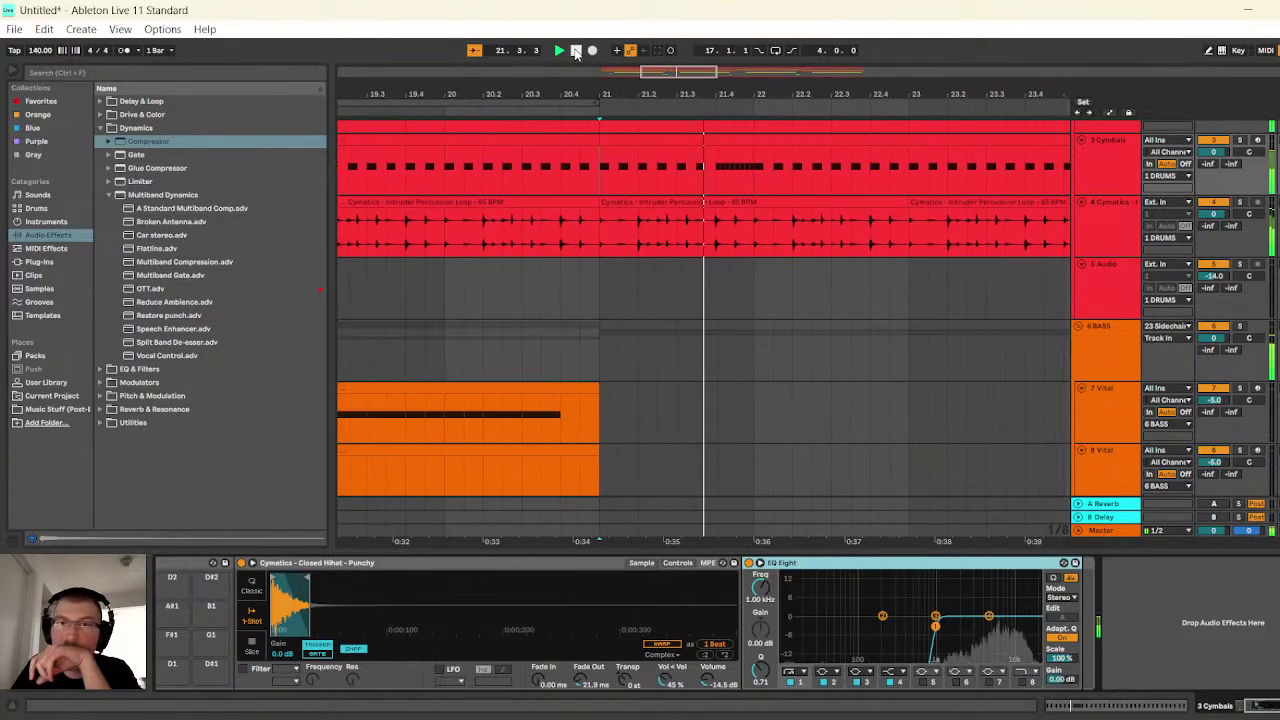
pyautogui.click(576, 50)
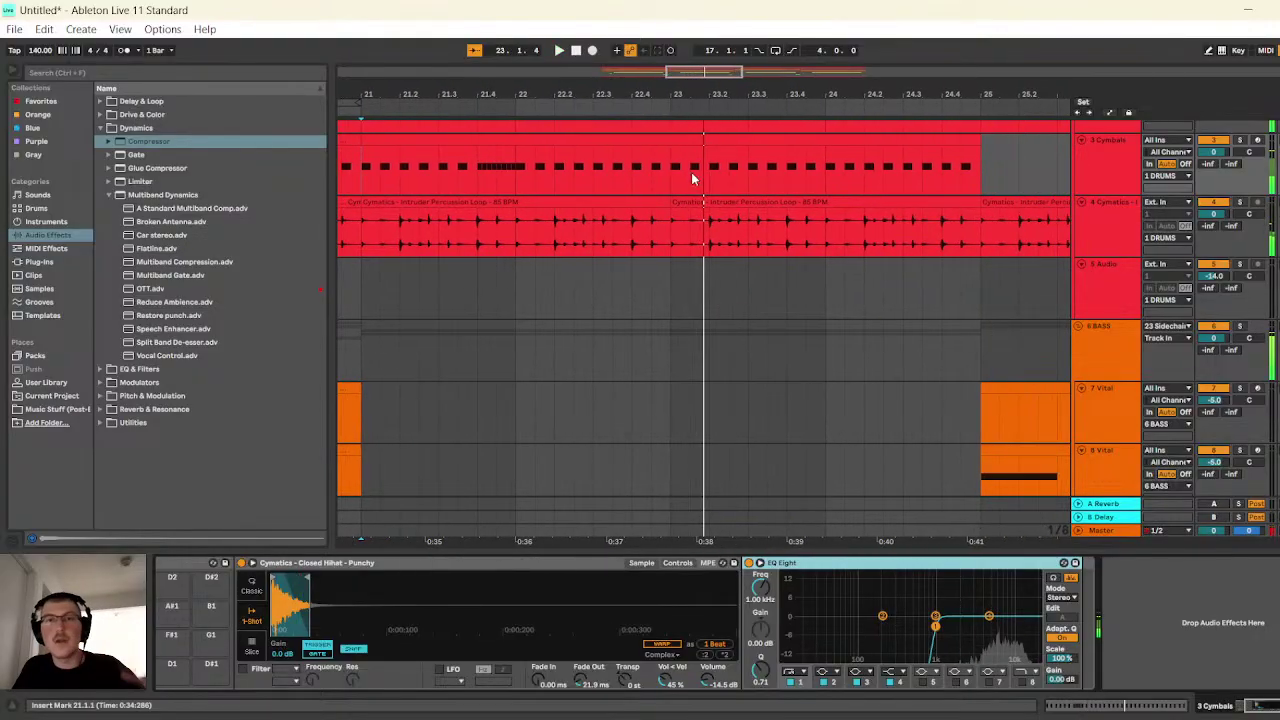
# - Try copying the fast closed hi-hat roll at 1.4 to 3.1 in the Cymbals clip at bar 21
pyautogui.doubleClick(681, 145)
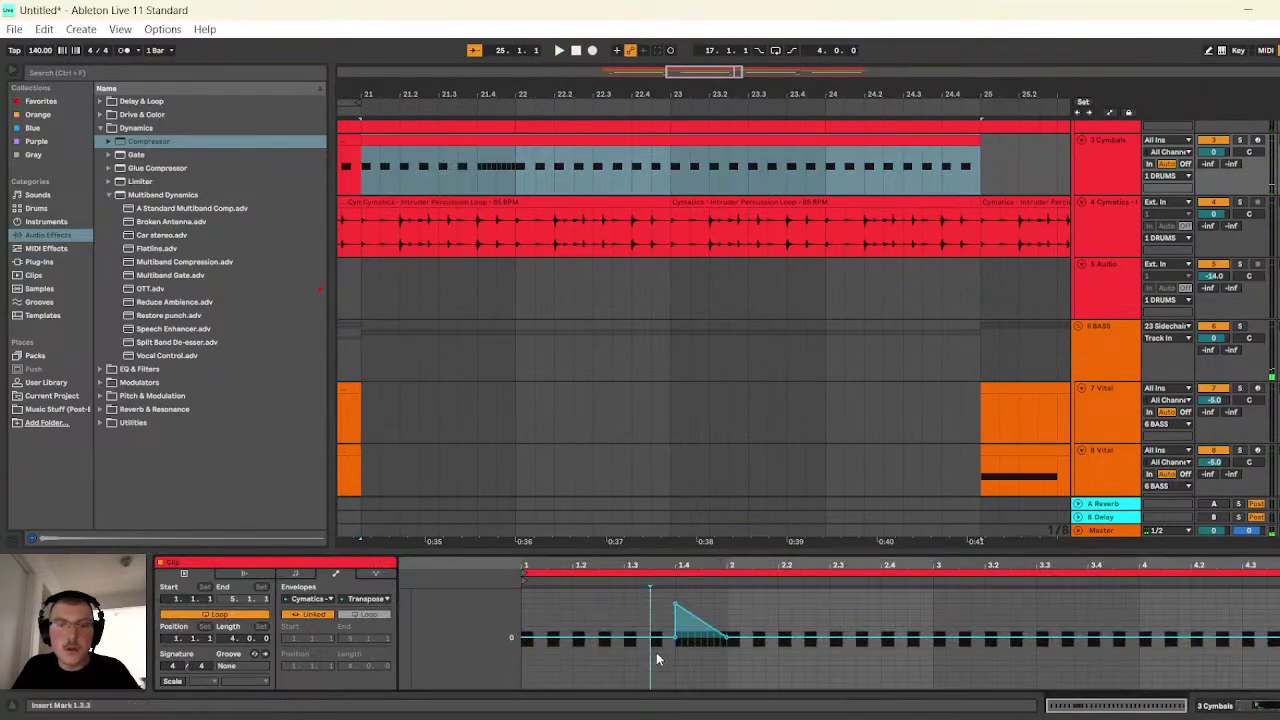
pyautogui.moveTo(728, 600); pyautogui.dragTo(676, 608)
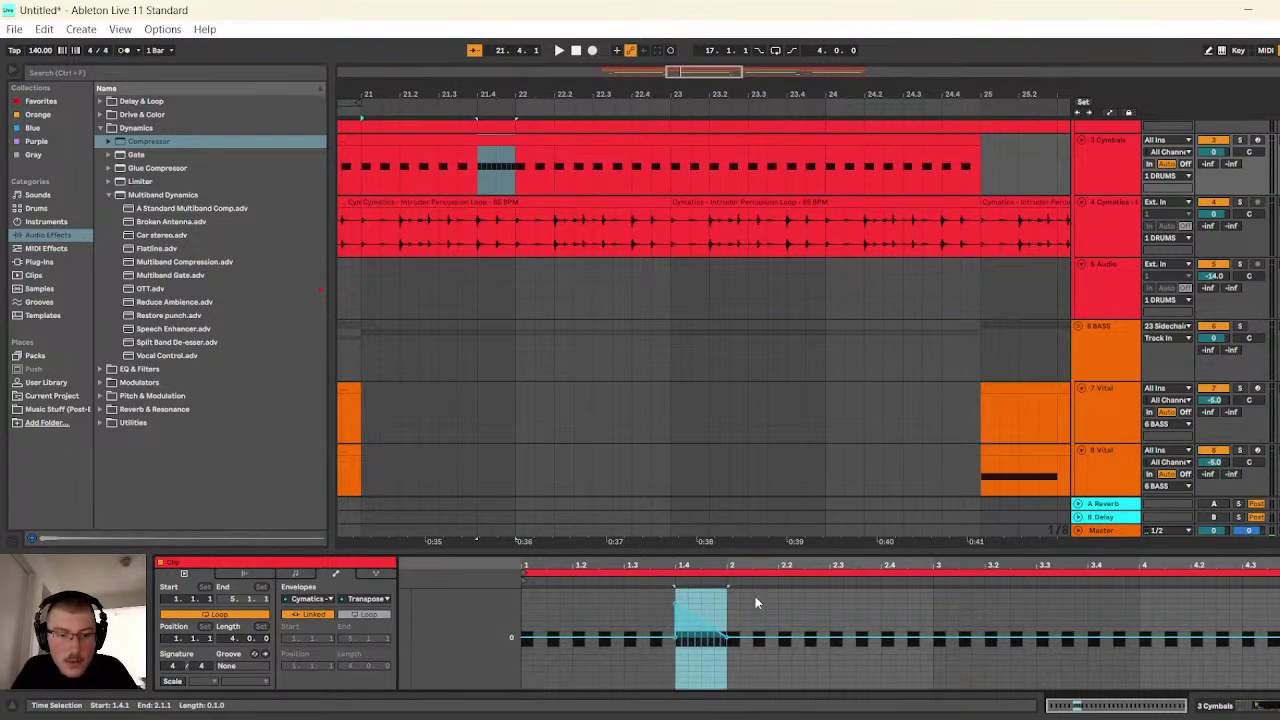
pyautogui.click(935, 602)
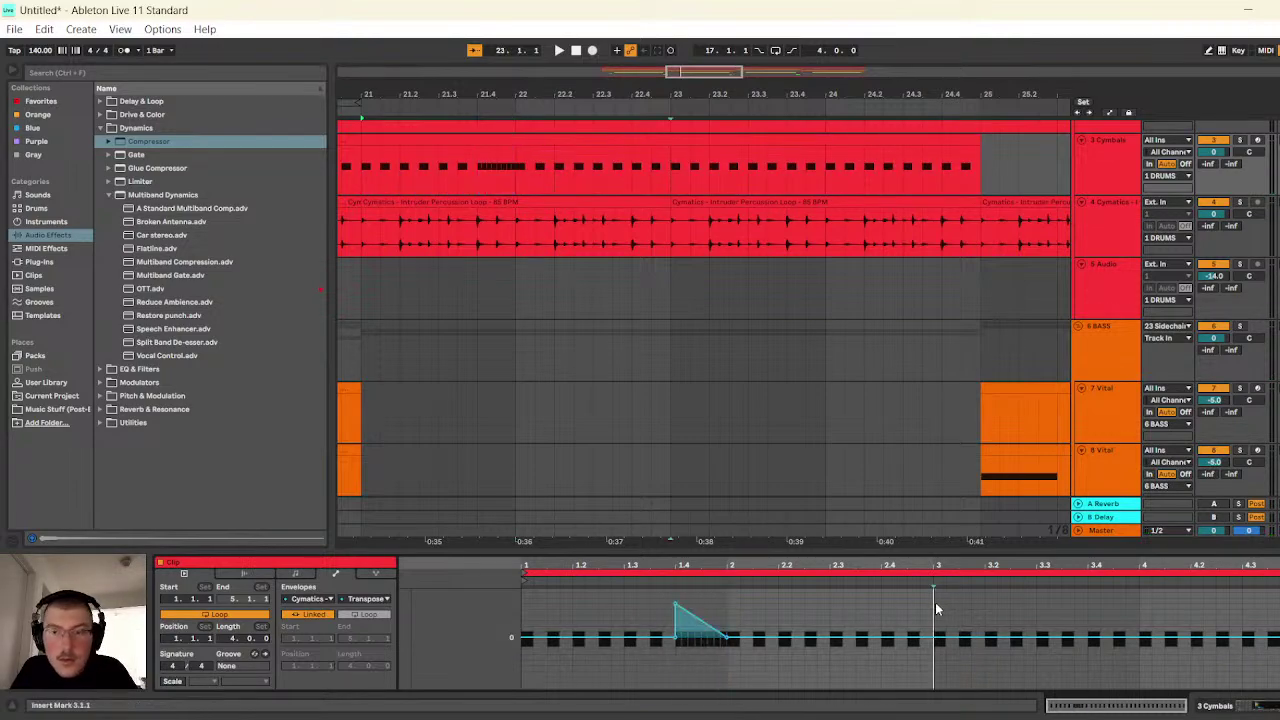
pyautogui.click(296, 576)
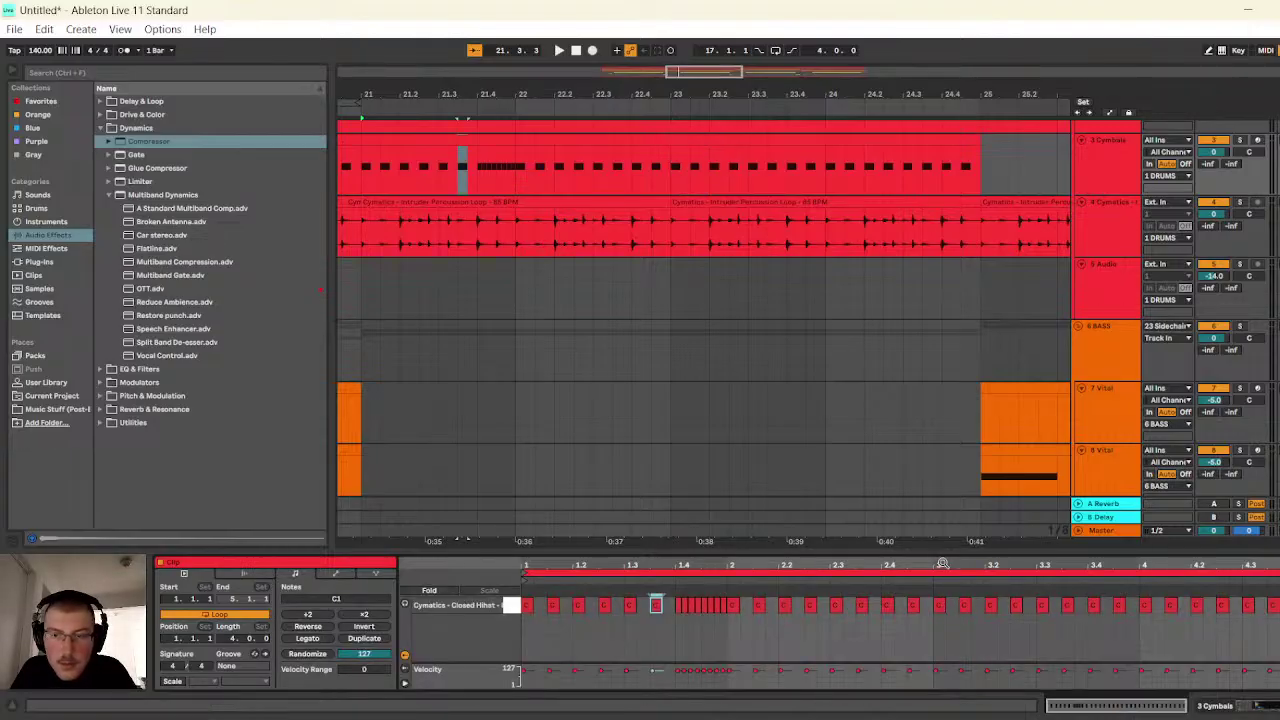
pyautogui.keyDown('ctrl'); pyautogui.scroll(2, 941, 604); pyautogui.keyUp('ctrl')
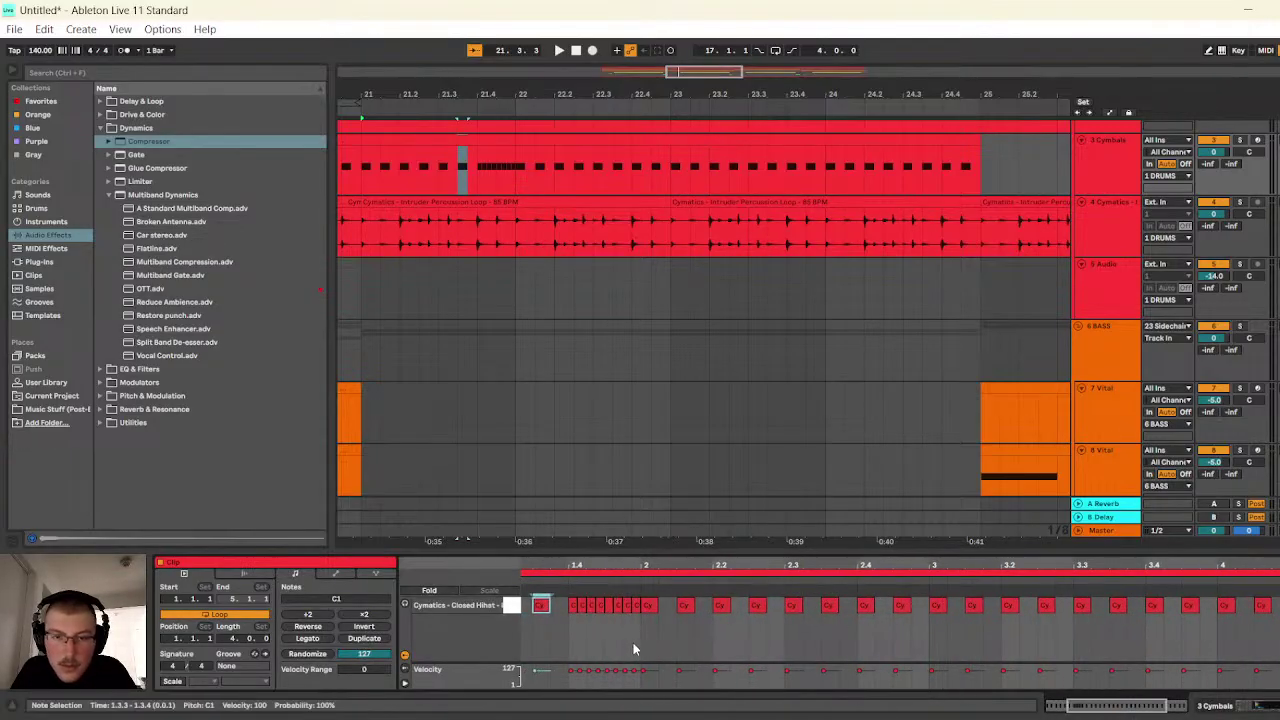
pyautogui.moveTo(638, 636); pyautogui.dragTo(575, 607)
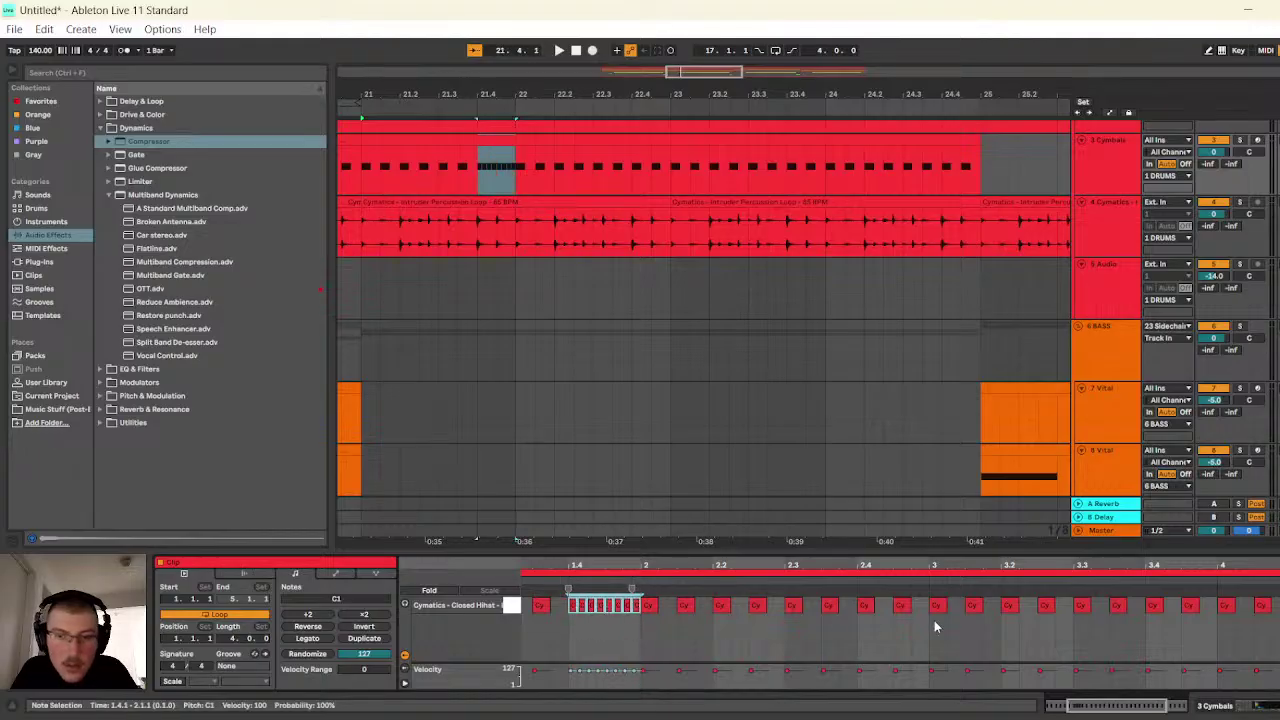
pyautogui.click(925, 612)
pyautogui.hotkey('ctrl', 'v')
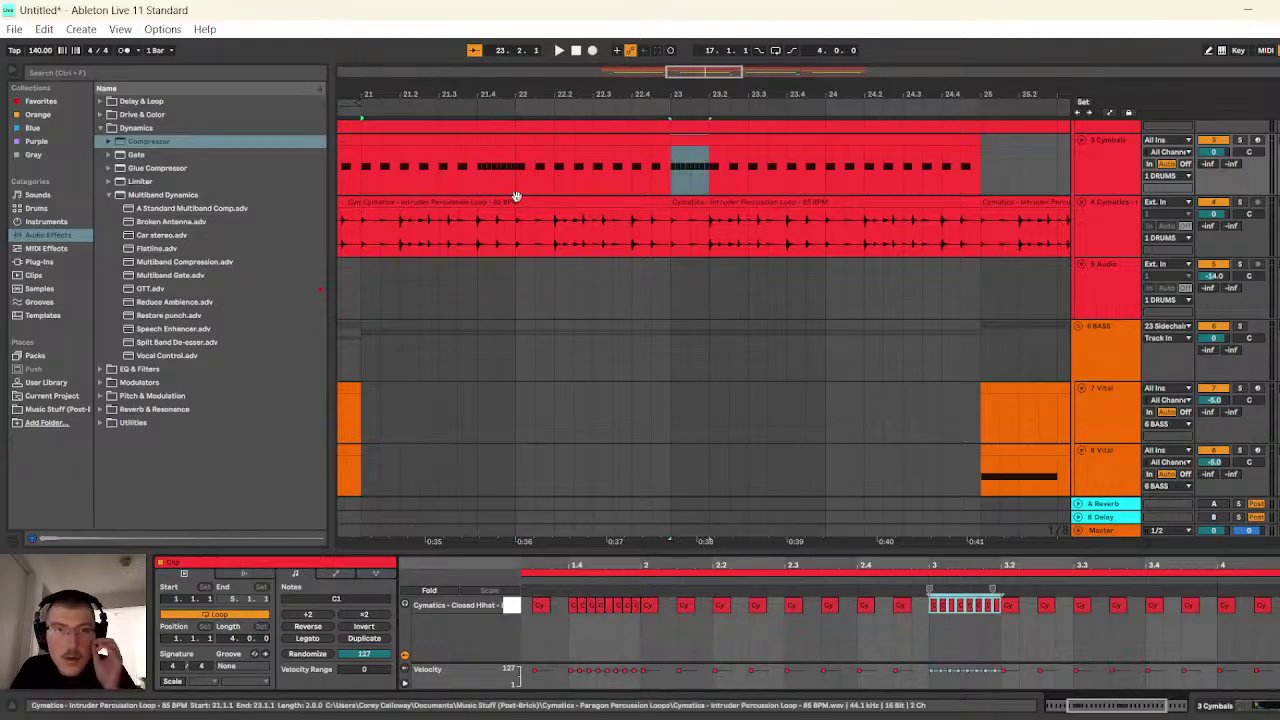
# - Play the section from bar 21 and take back the roll pasted at 3.1
pyautogui.press('-')
pyautogui.click(559, 50)
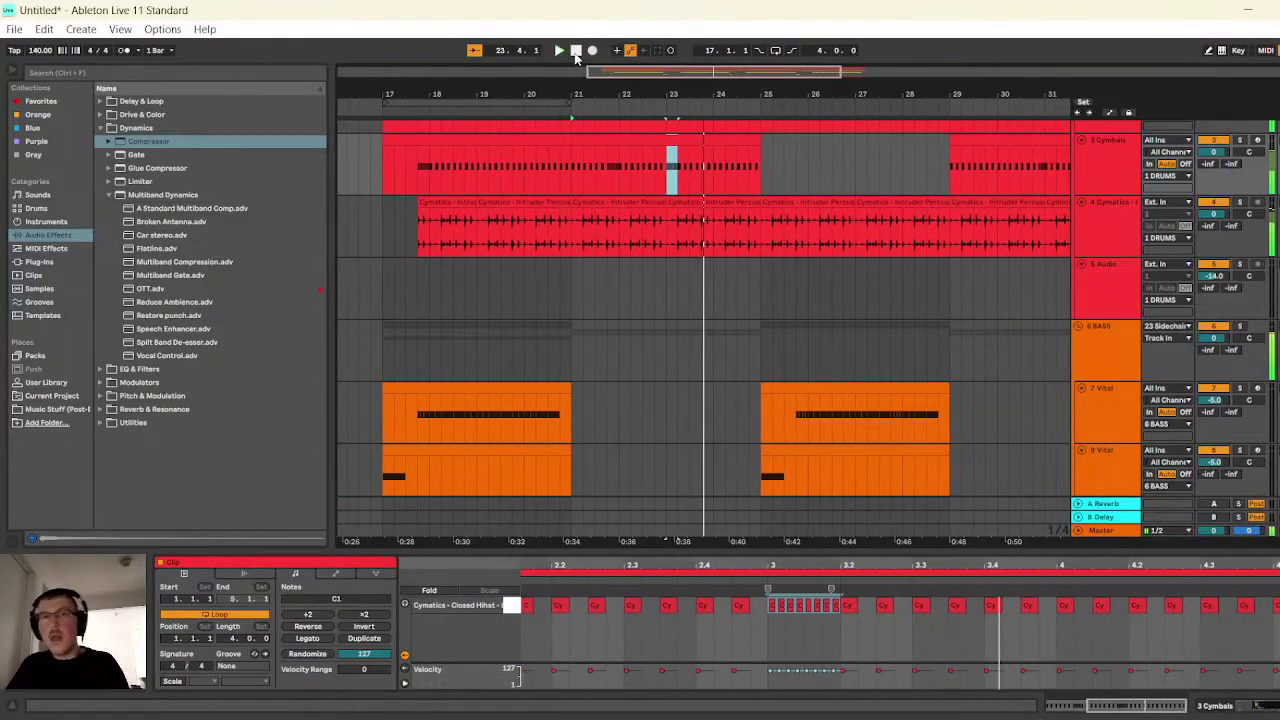
pyautogui.press('space')
pyautogui.click(685, 171)
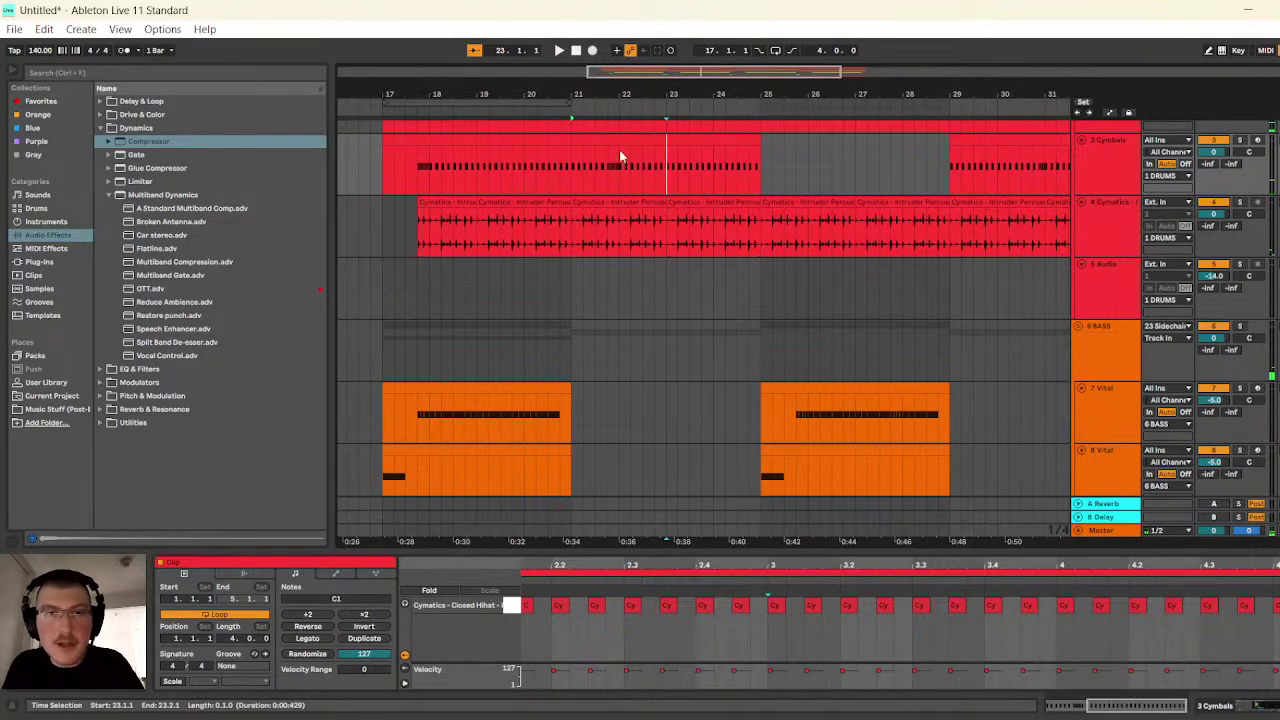
# - Play the drop from bar 23 to hear the plain hi-hat pattern against the other drum tracks
pyautogui.click(560, 51)
pyautogui.scroll(3, 747, 322)
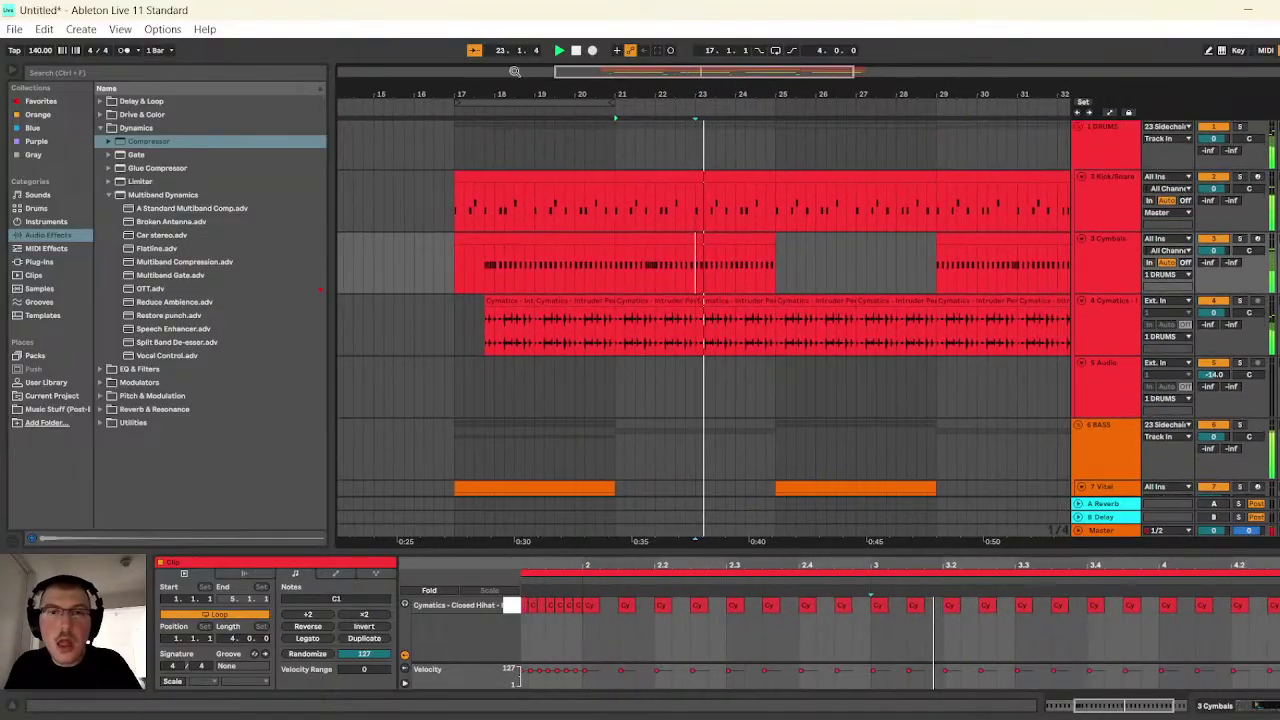
pyautogui.click(575, 52)
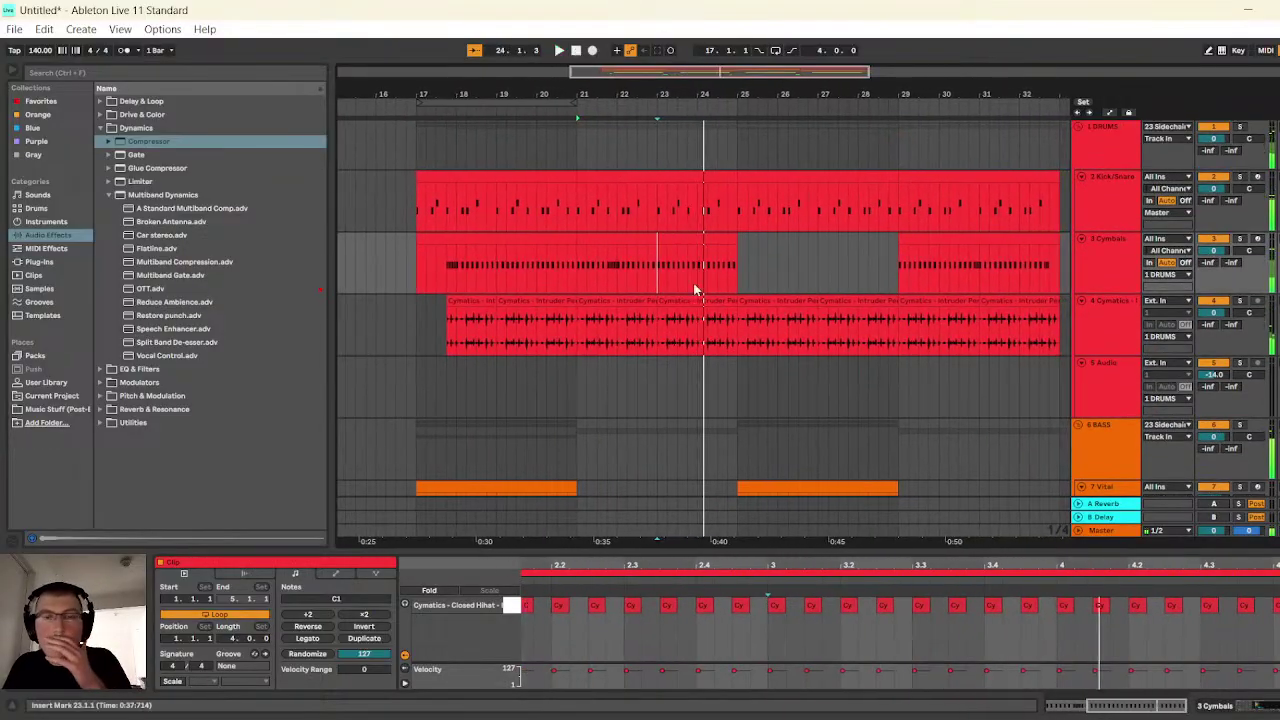
pyautogui.click(651, 237)
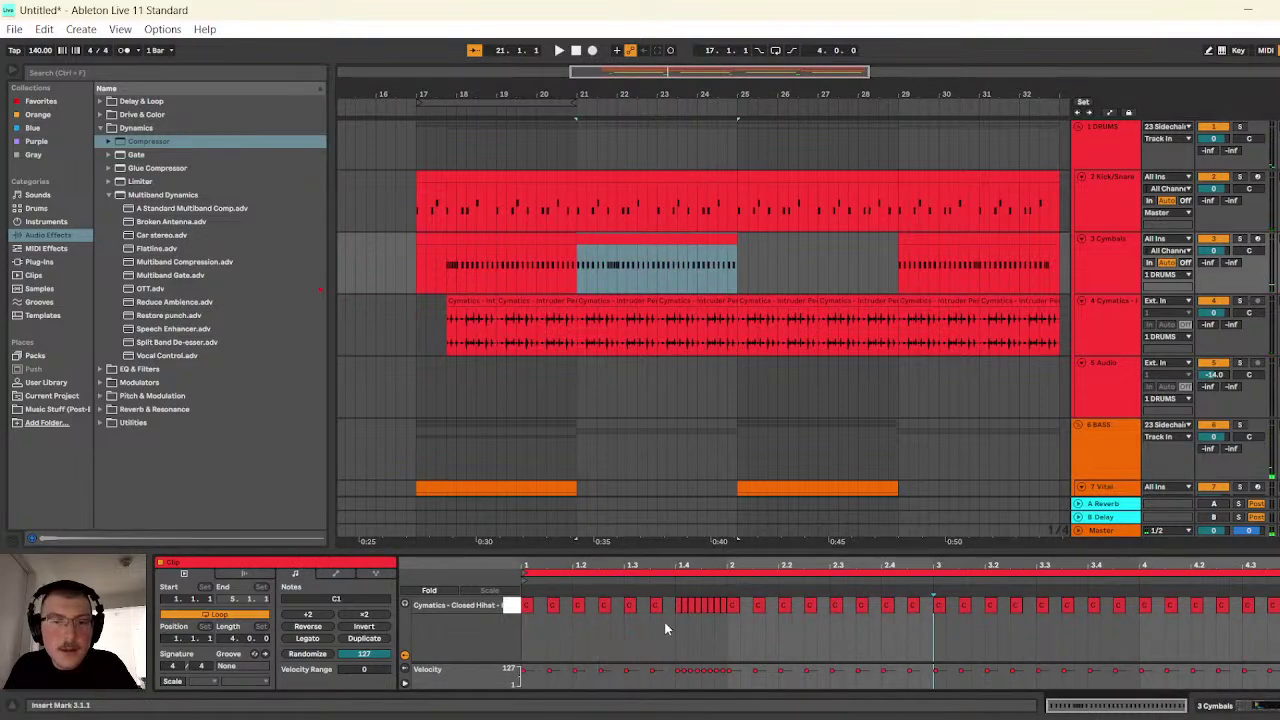
pyautogui.moveTo(674, 625); pyautogui.dragTo(698, 608)
pyautogui.hotkey('ctrl', 'd')
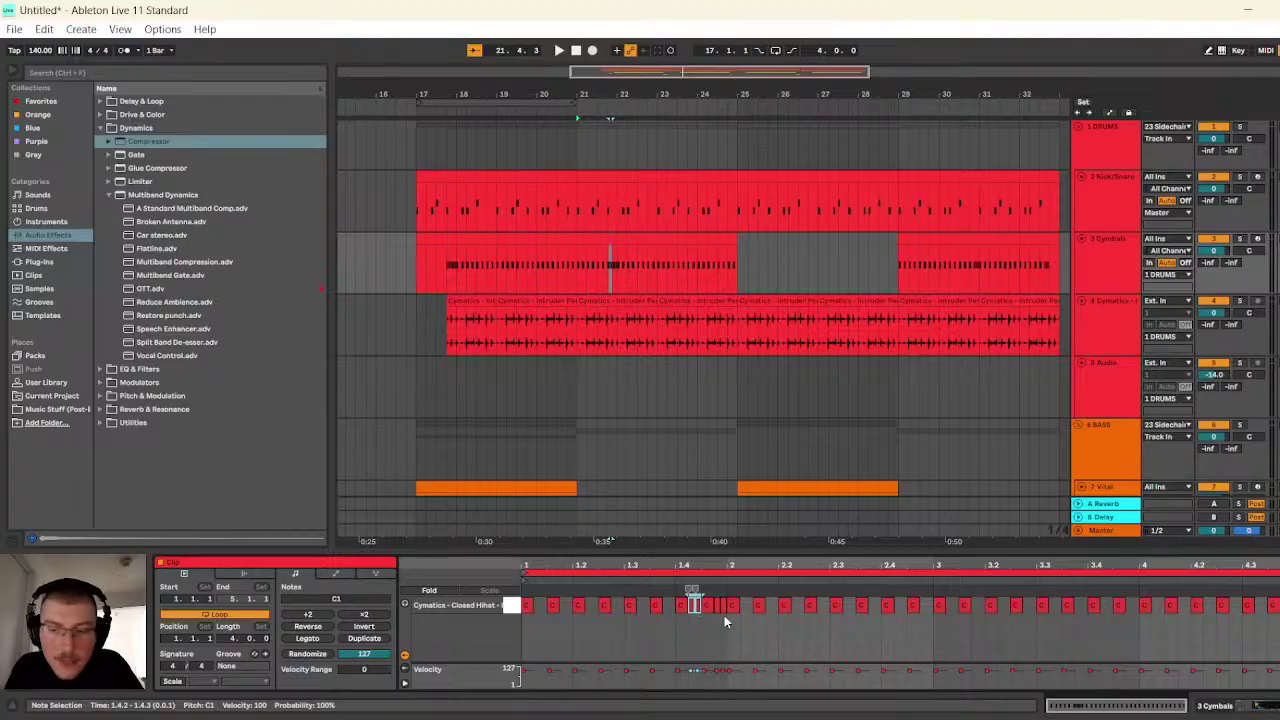
pyautogui.press('Right')
pyautogui.press('Right')
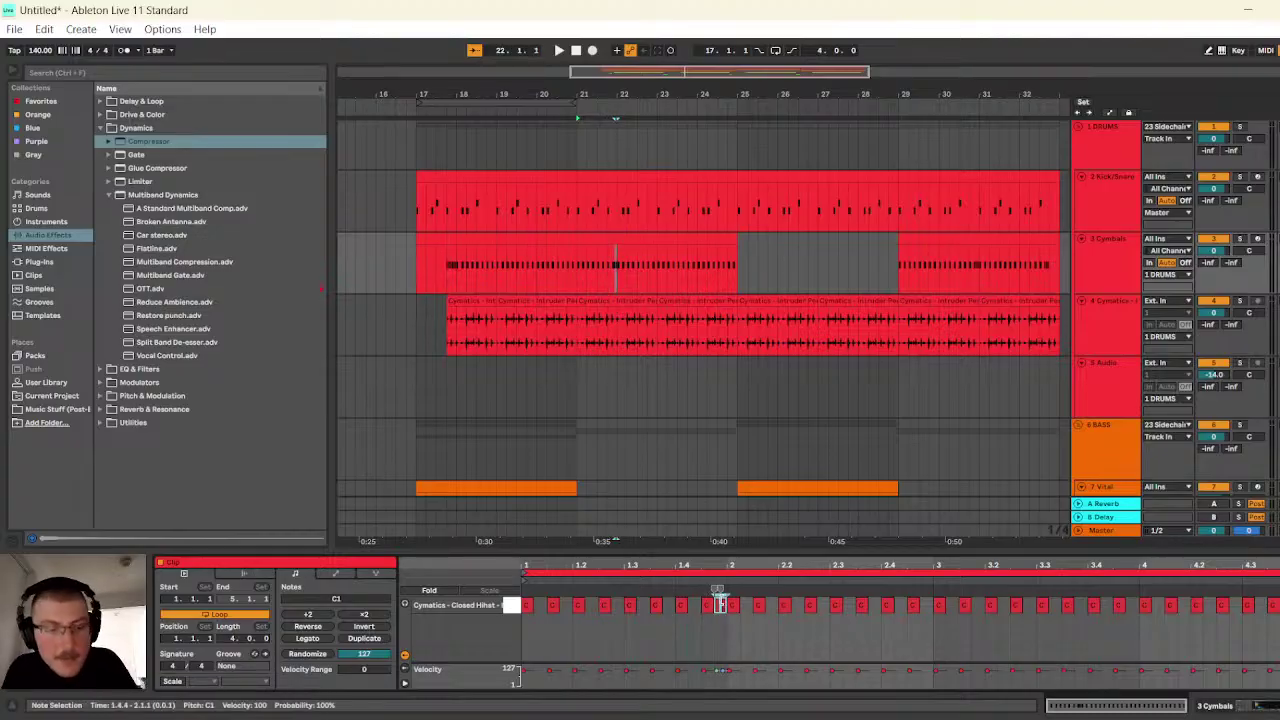
pyautogui.hotkey('ctrl', 'z')
pyautogui.hotkey('ctrl', 'z')
pyautogui.hotkey('ctrl', 'z')
# - Copy the fast closed hi-hat roll from 1.4 to 2.4 in the Cymbals clip at bar 21
pyautogui.moveTo(676, 628); pyautogui.dragTo(724, 612)
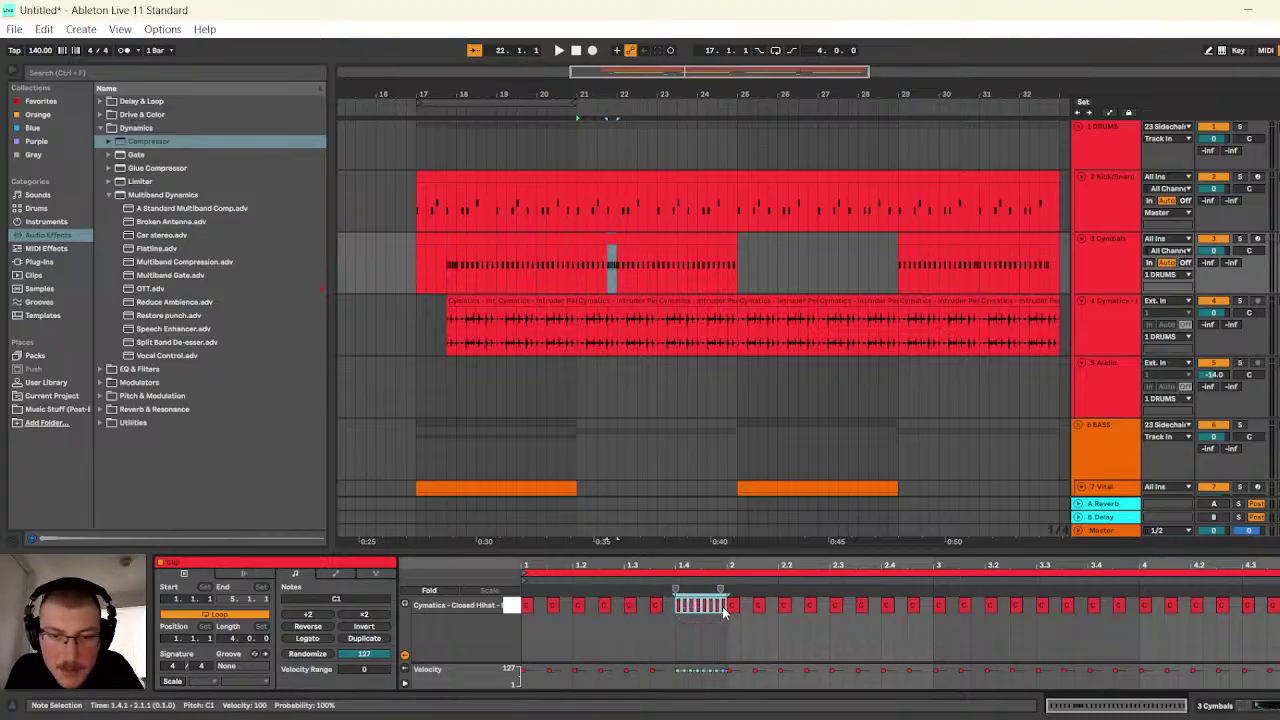
pyautogui.click(857, 607)
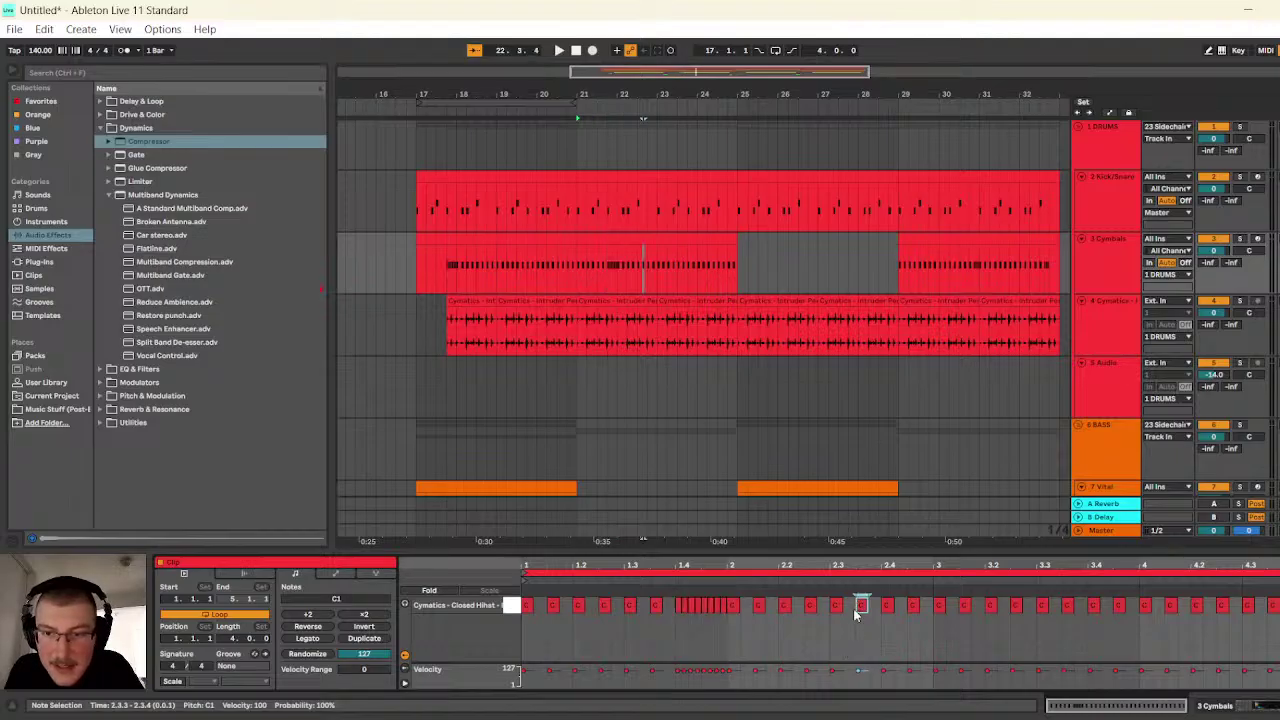
pyautogui.click(836, 607)
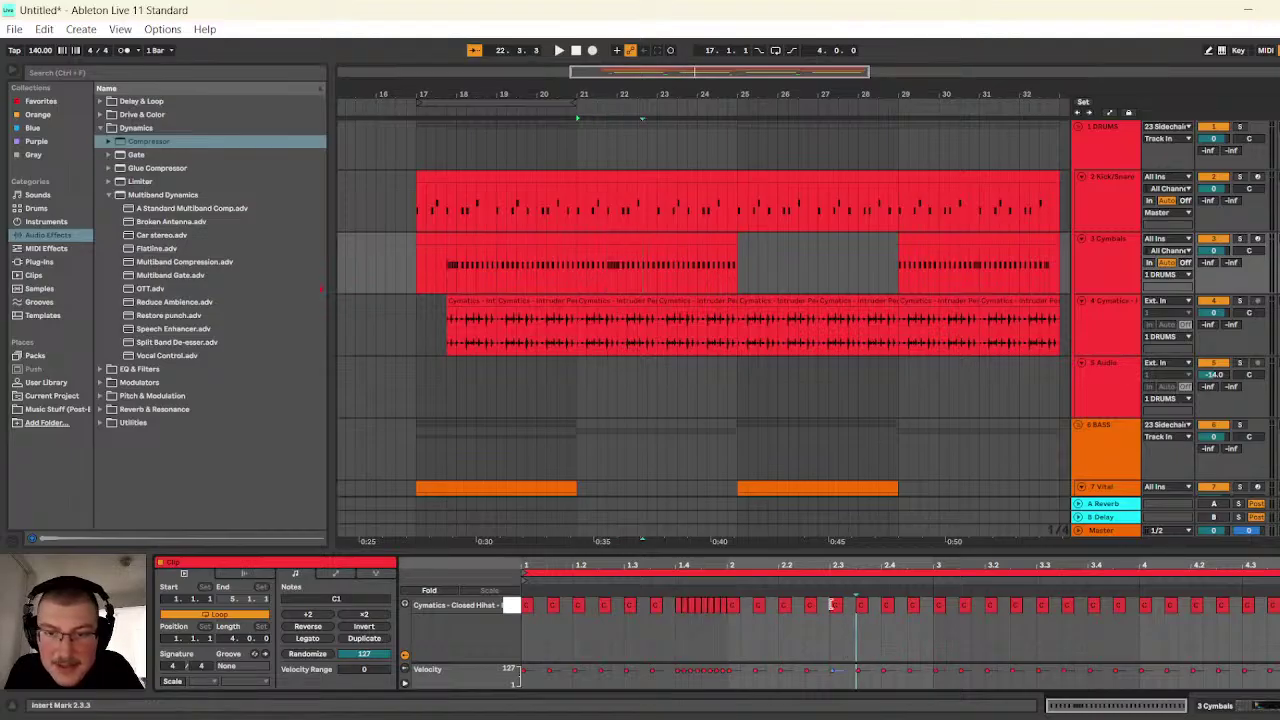
pyautogui.click(876, 611)
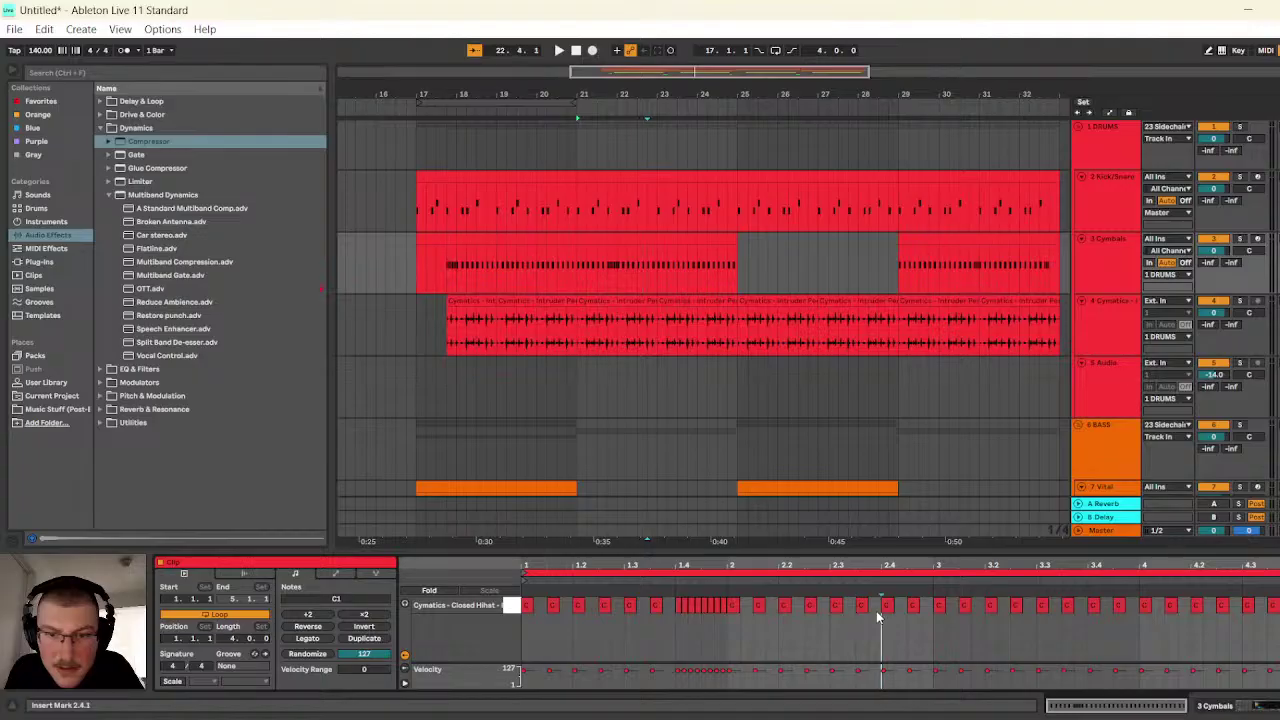
pyautogui.hotkey('ctrl', 'v')
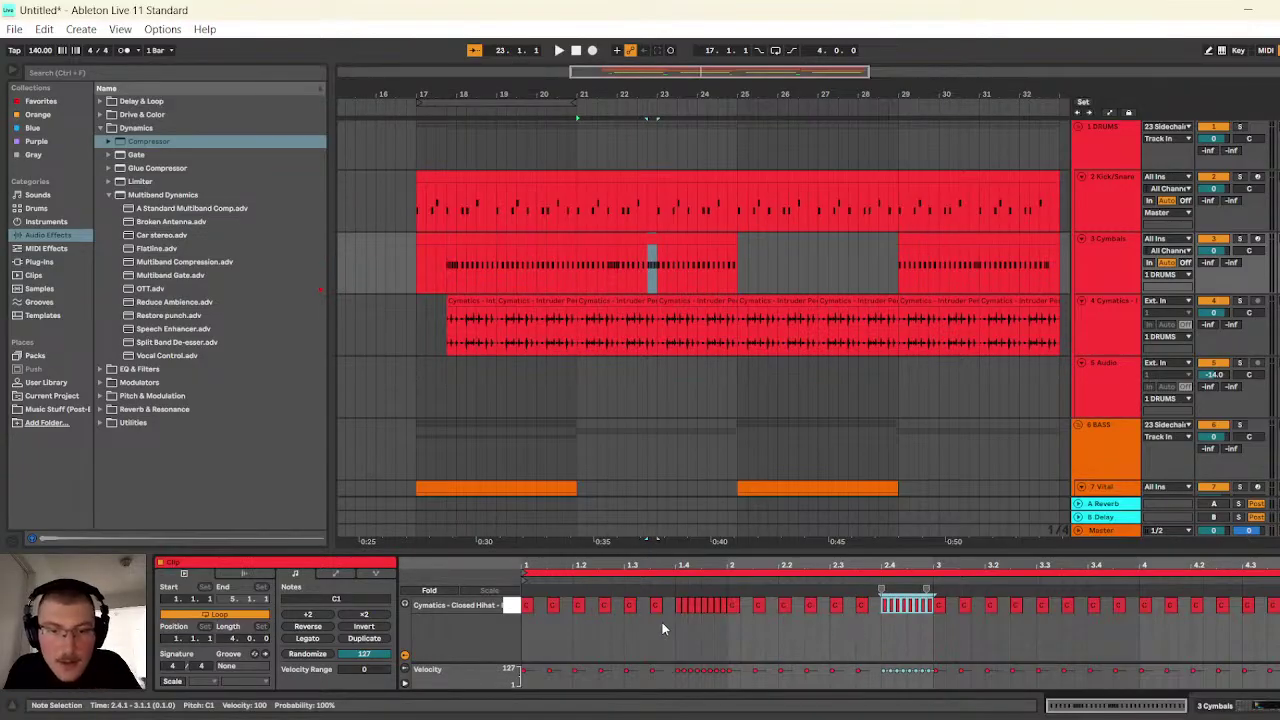
# - Replace the roll at 1.4 with two eighth-note hi-hats duplicated from 1.3 and play from bar 21
pyautogui.moveTo(674, 622); pyautogui.dragTo(727, 612)
pyautogui.press('Delete')
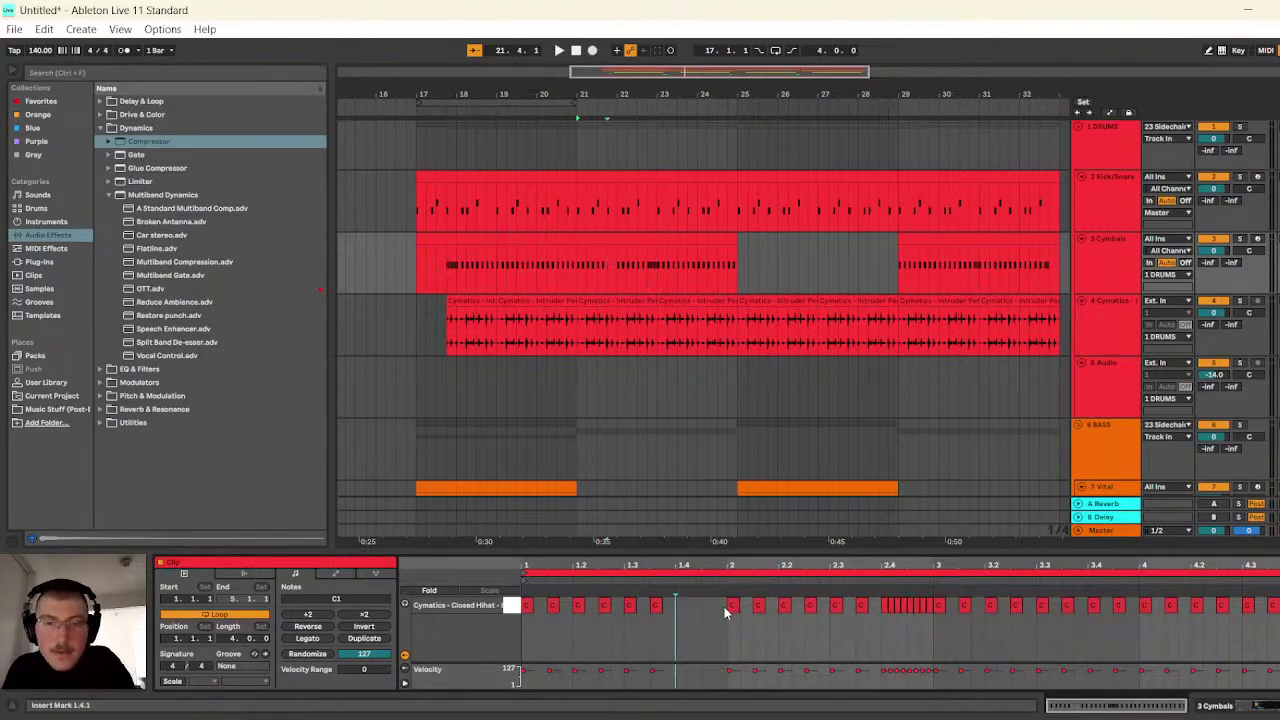
pyautogui.hotkey('ctrl', 'z')
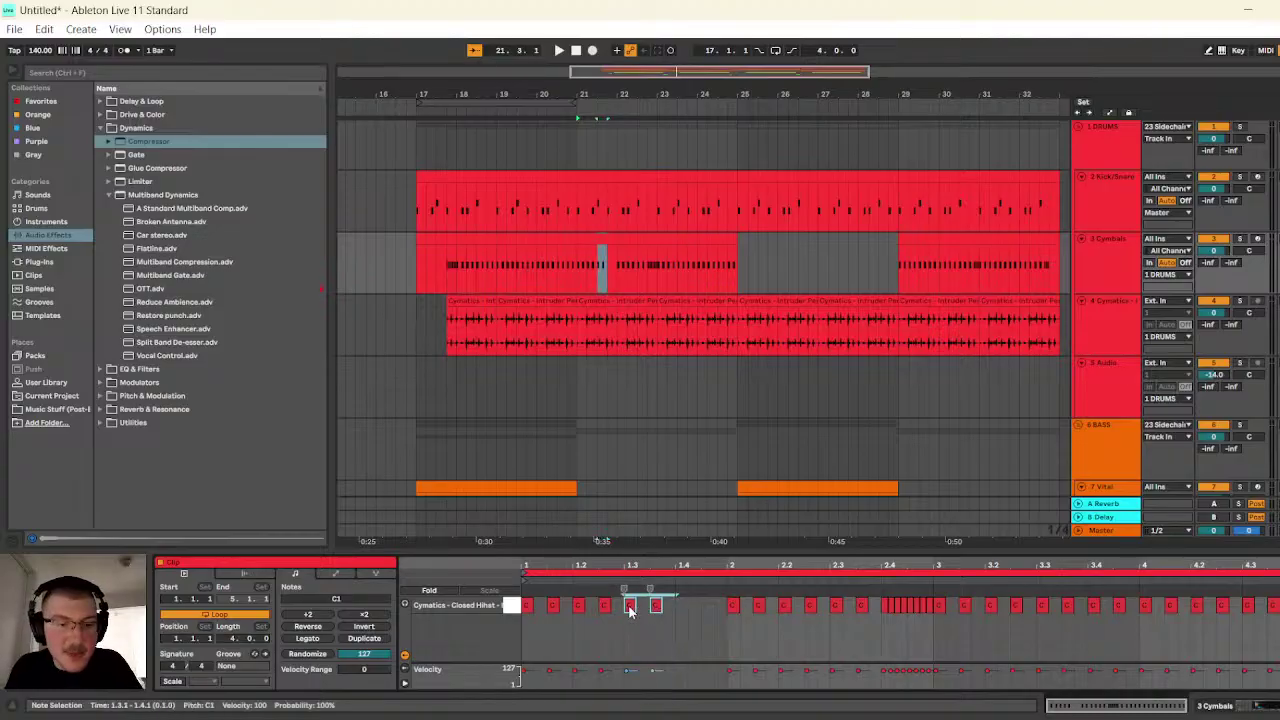
pyautogui.click(579, 252)
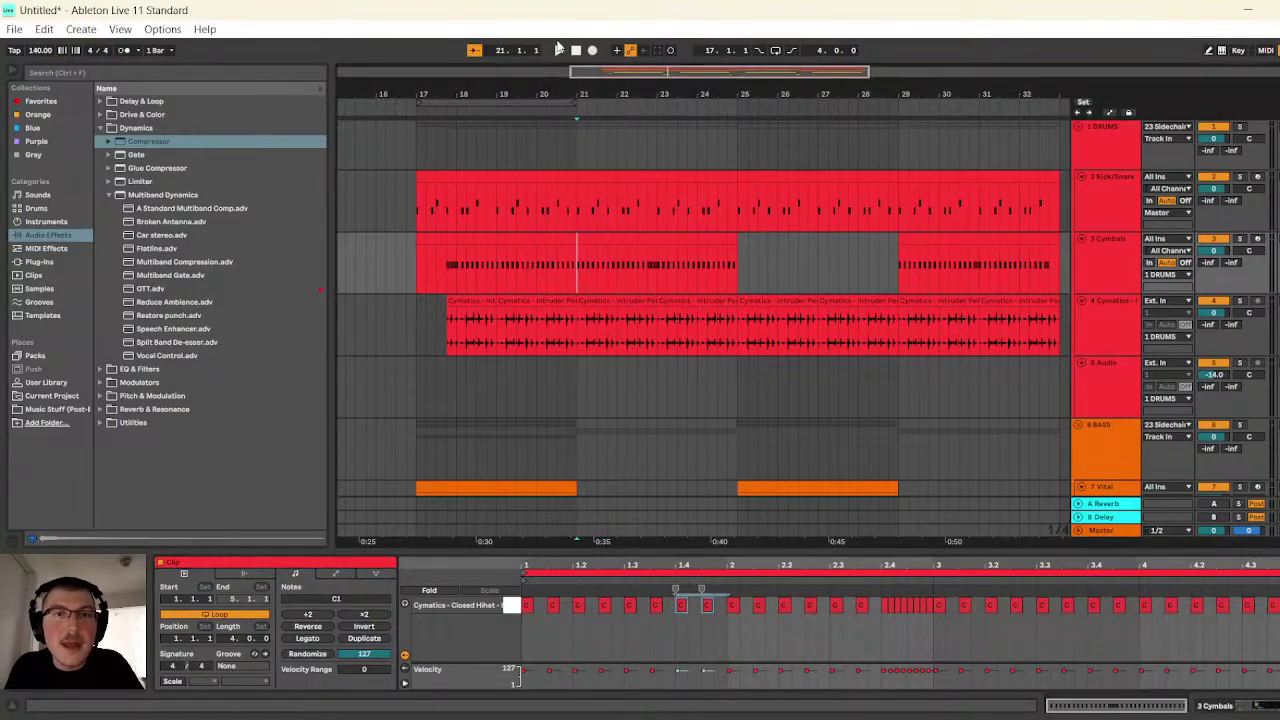
pyautogui.click(558, 50)
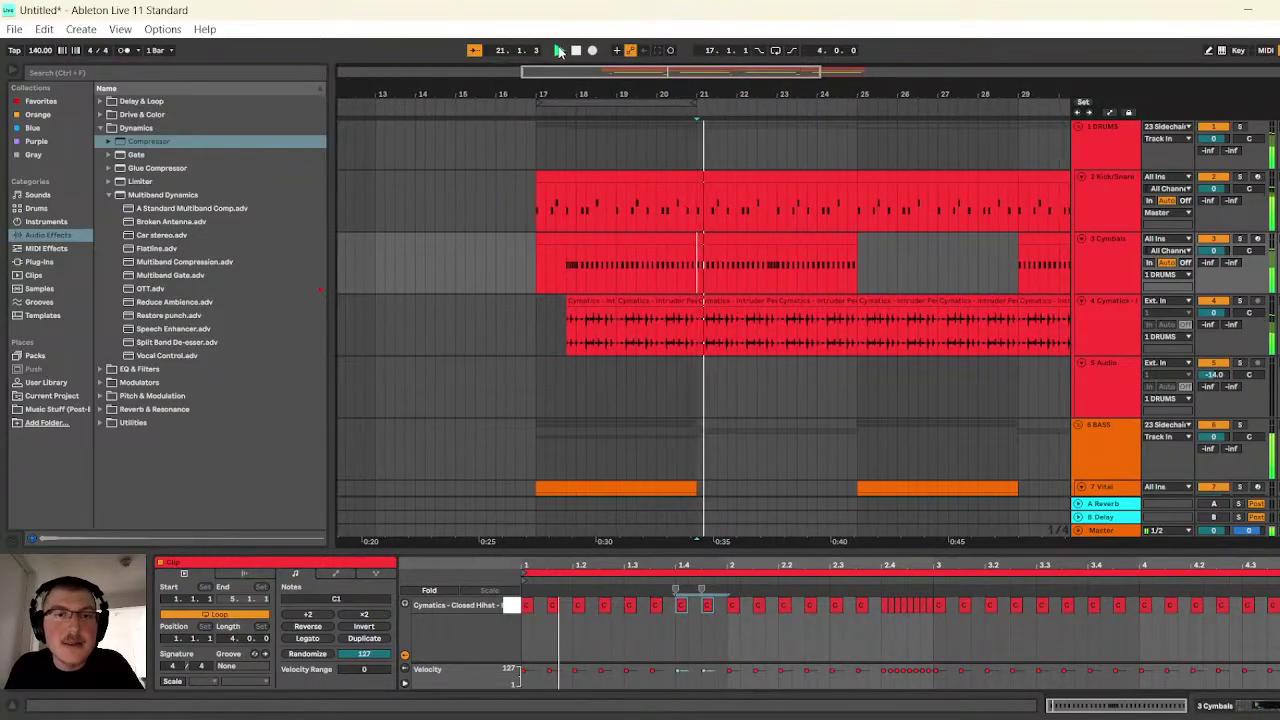
# - Move the clip's Transpose envelope ramp from 1.4 to 2.4 over the roll and play the section from bar 21
pyautogui.click(331, 574)
pyautogui.press('space')
pyautogui.click(675, 608)
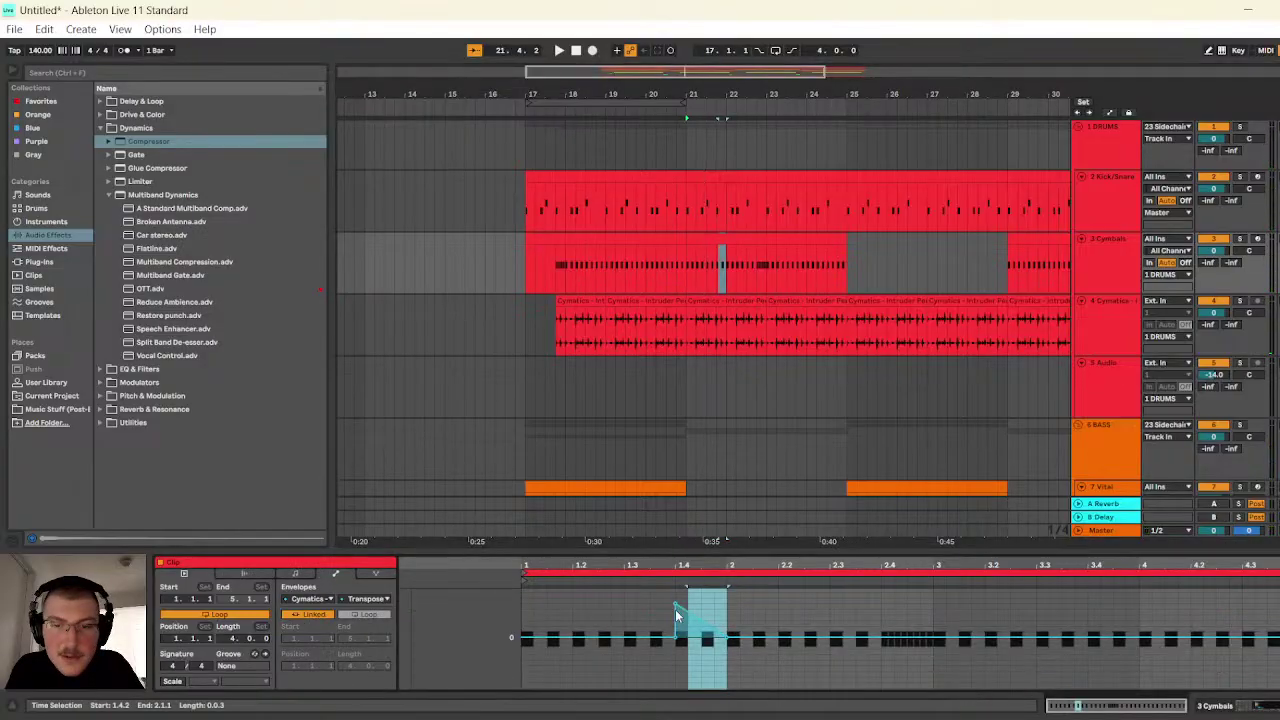
pyautogui.click(879, 612)
pyautogui.hotkey('ctrl', 'v')
pyautogui.click(680, 263)
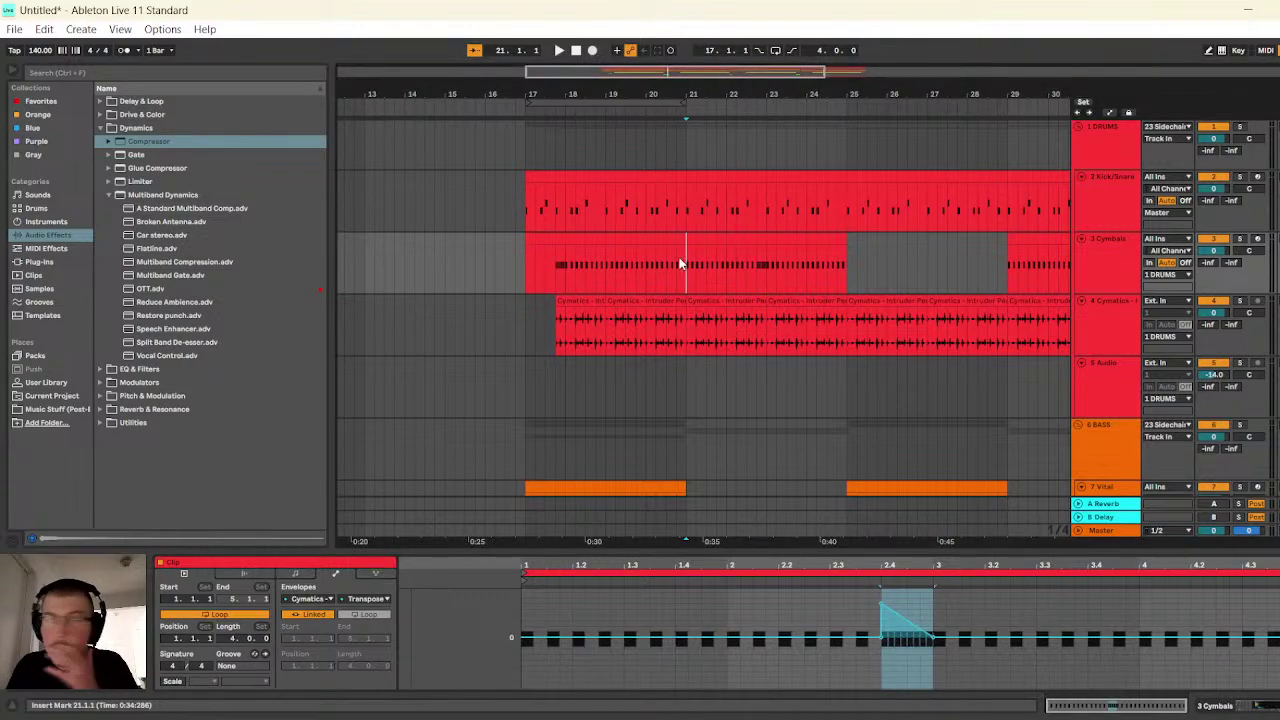
pyautogui.click(560, 50)
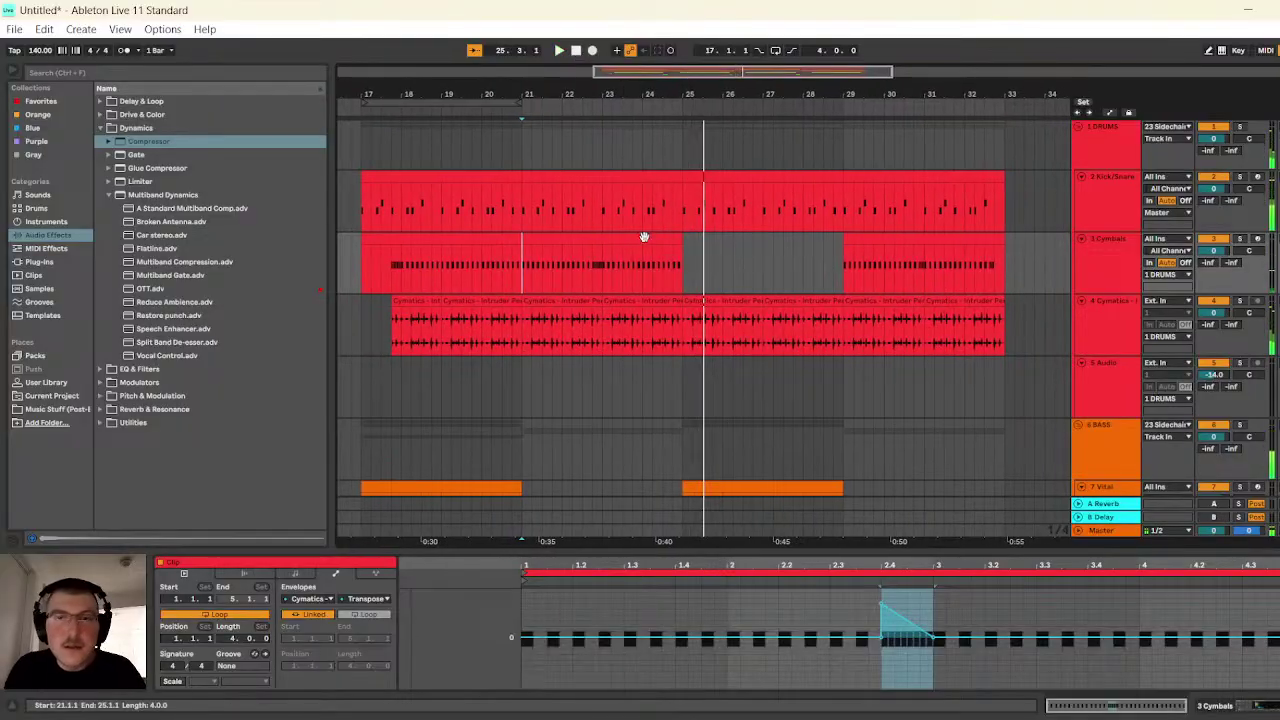
# - Delete the two closed hi-hat notes in beat 4.4, the last beat of the Cymbals clip at bar 21
pyautogui.moveTo(688, 95); pyautogui.dragTo(687, 165)
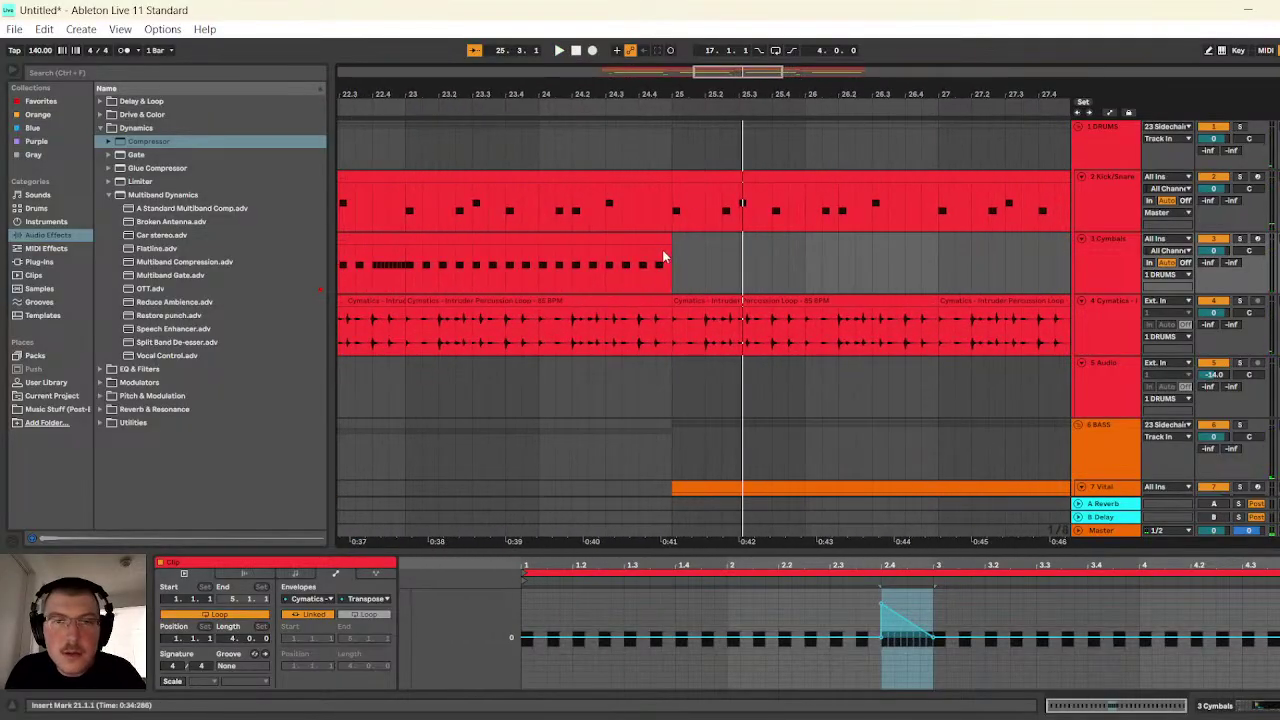
pyautogui.click(662, 238)
pyautogui.click(689, 237)
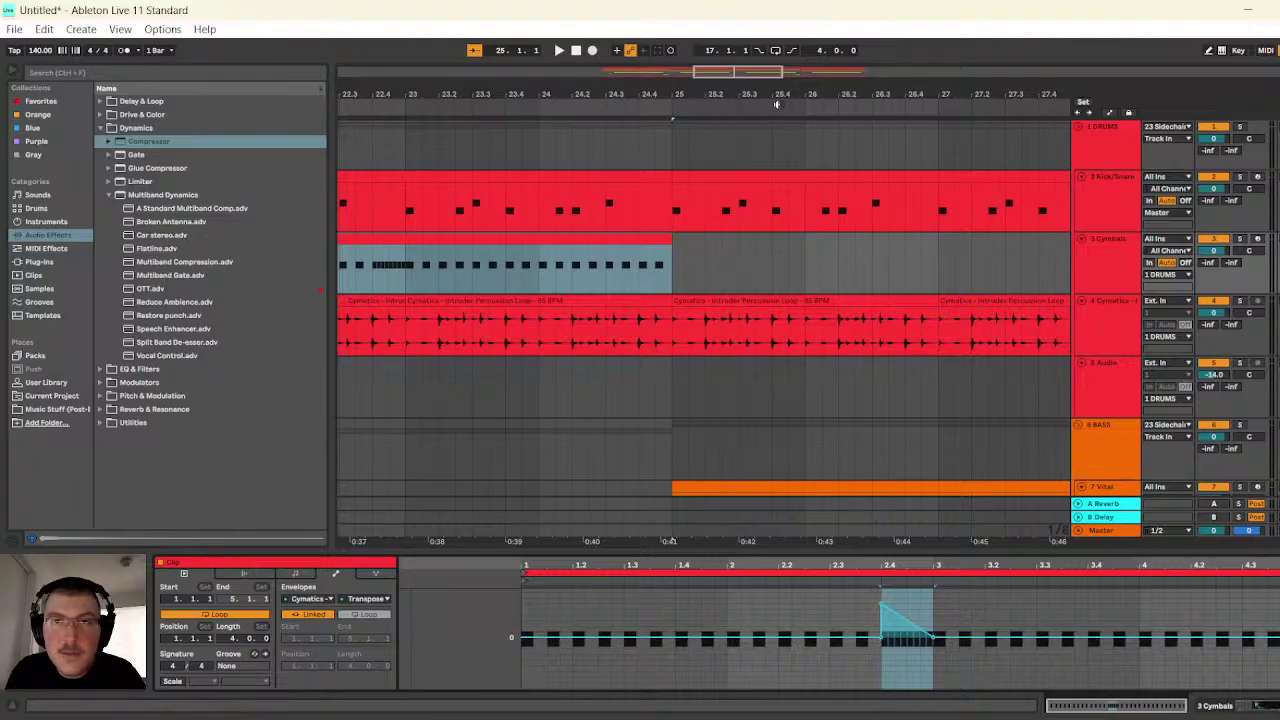
pyautogui.moveTo(736, 69); pyautogui.dragTo(715, 84)
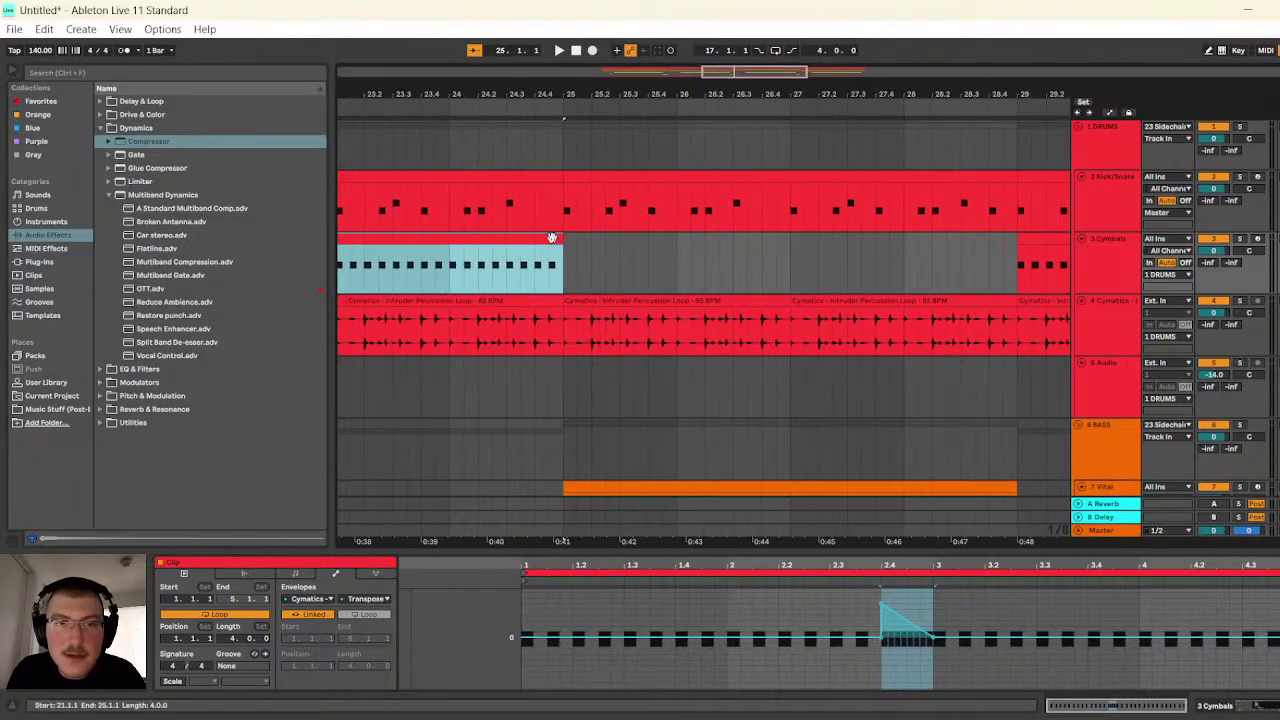
pyautogui.click(553, 238)
pyautogui.click(294, 569)
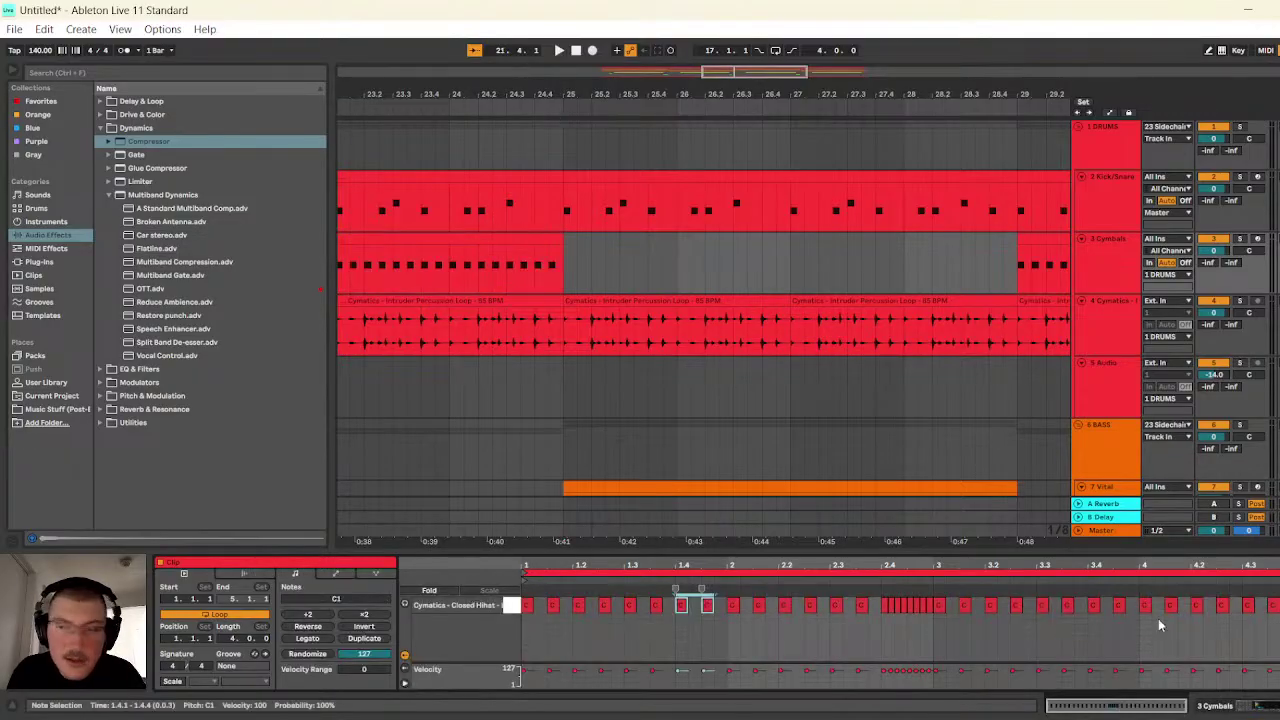
pyautogui.moveTo(534, 265); pyautogui.dragTo(563, 265)
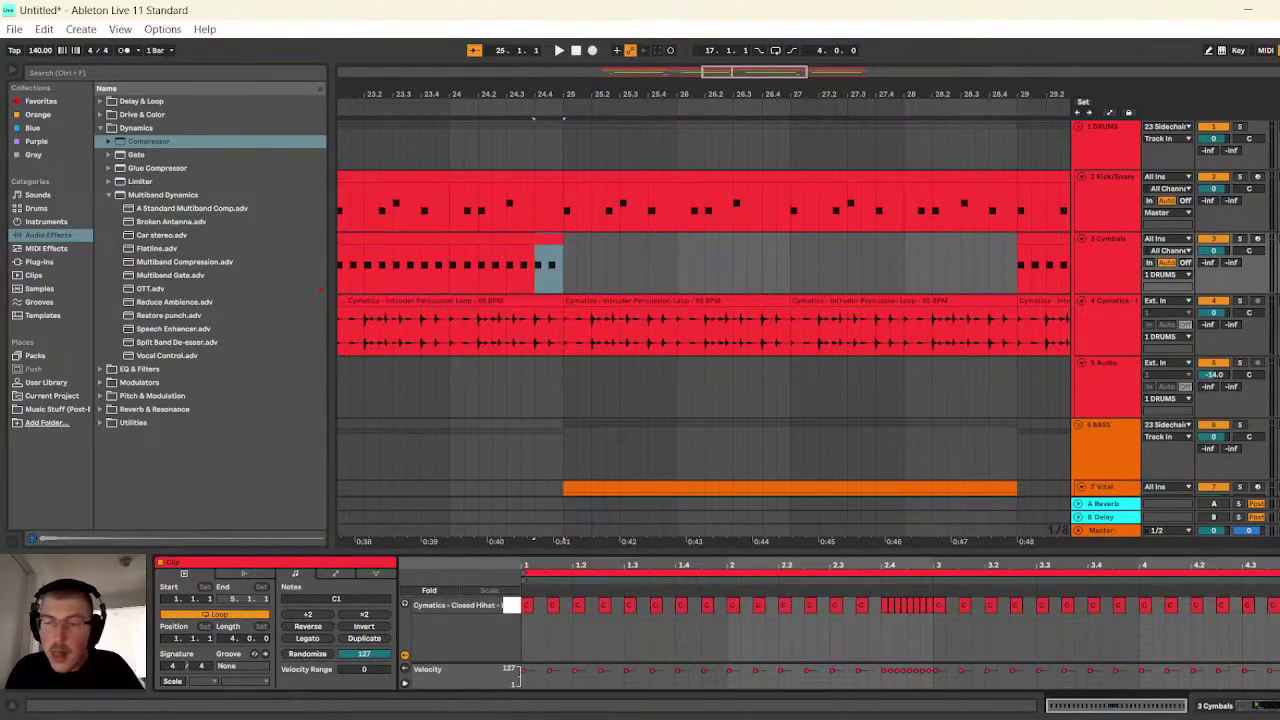
pyautogui.press('Delete')
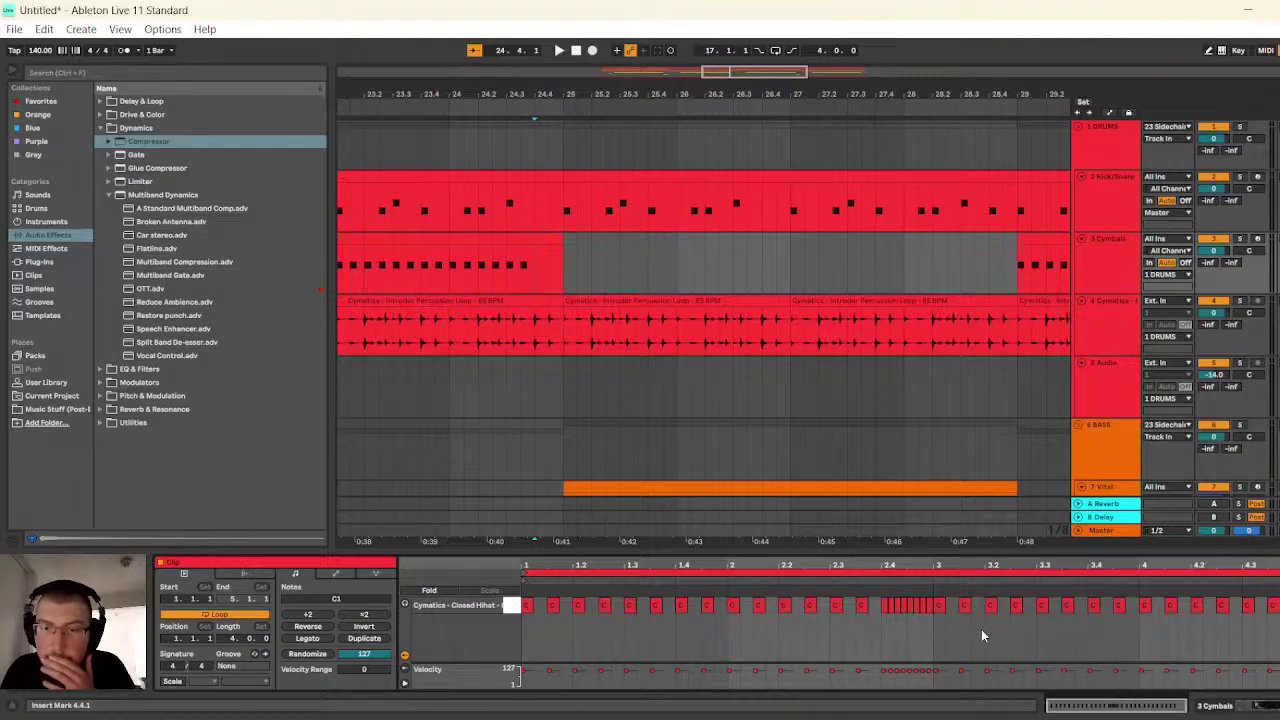
# - Copy the closed hi-hat roll from 2.4 to 4.3 in the Cymbals clip at bar 21 and add a rising Transpose envelope ramp over it
pyautogui.moveTo(931, 621); pyautogui.dragTo(882, 589)
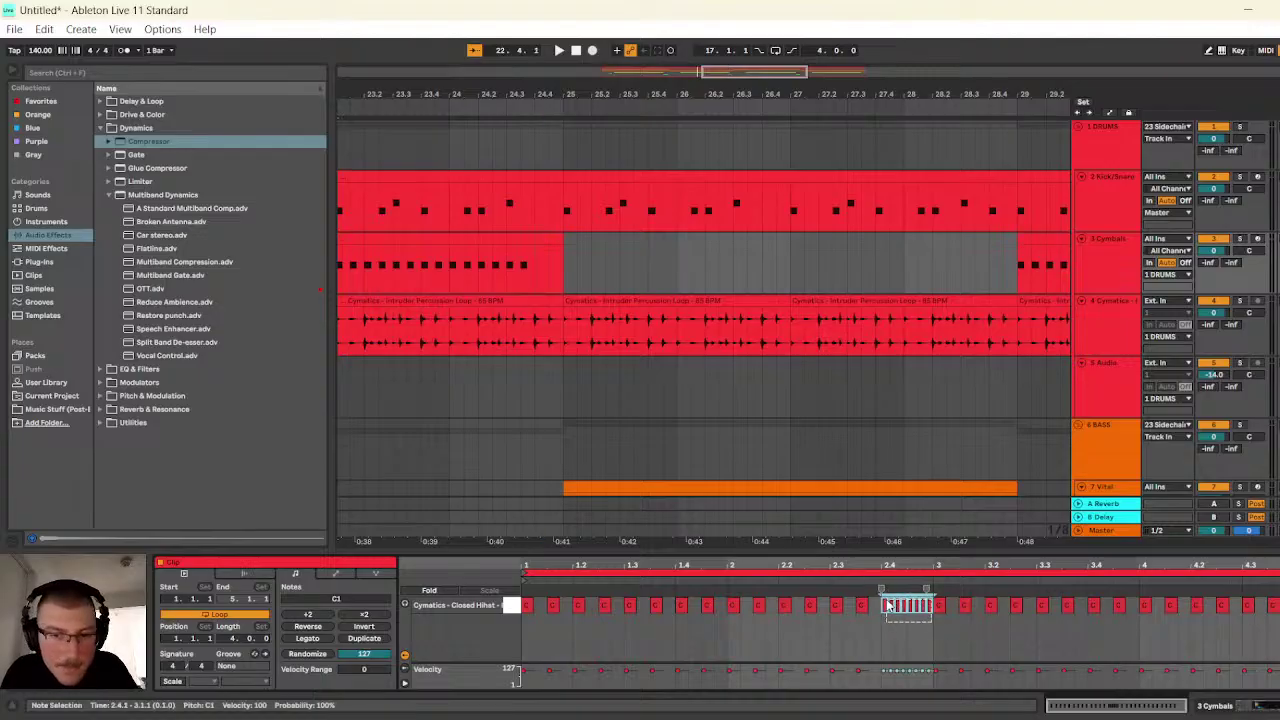
pyautogui.click(1245, 614)
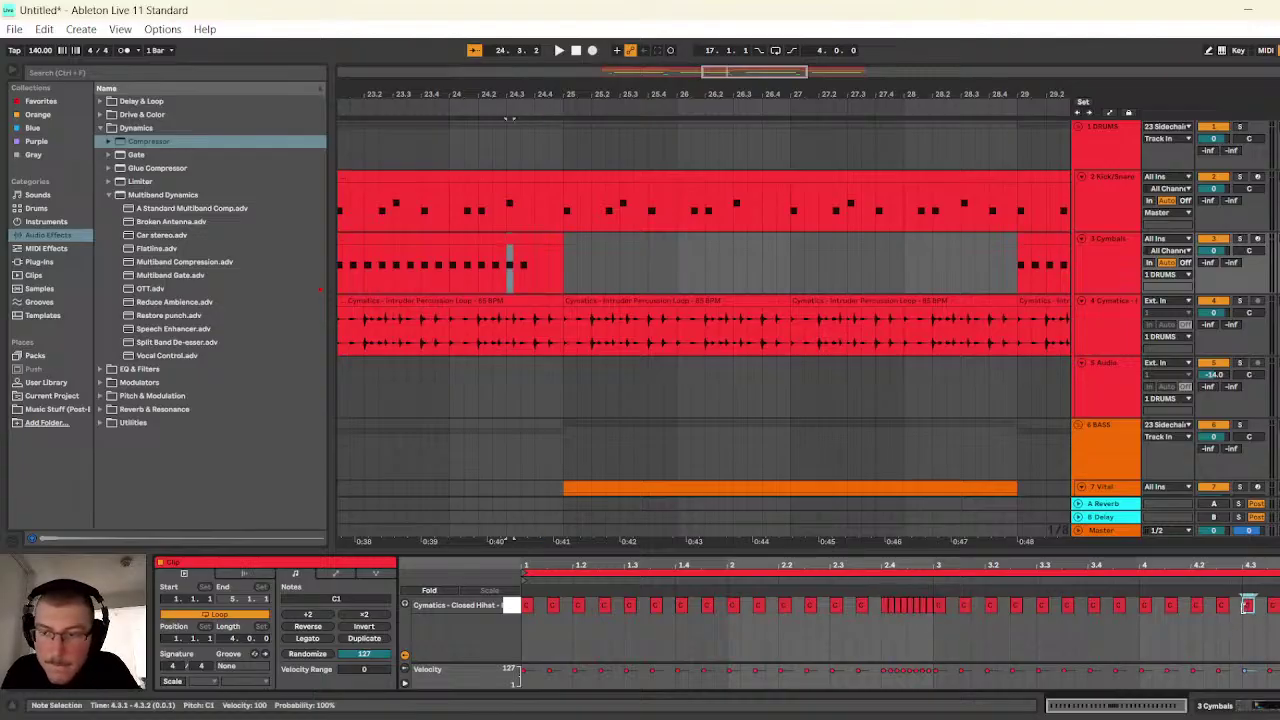
pyautogui.hotkey('ctrl', 'v')
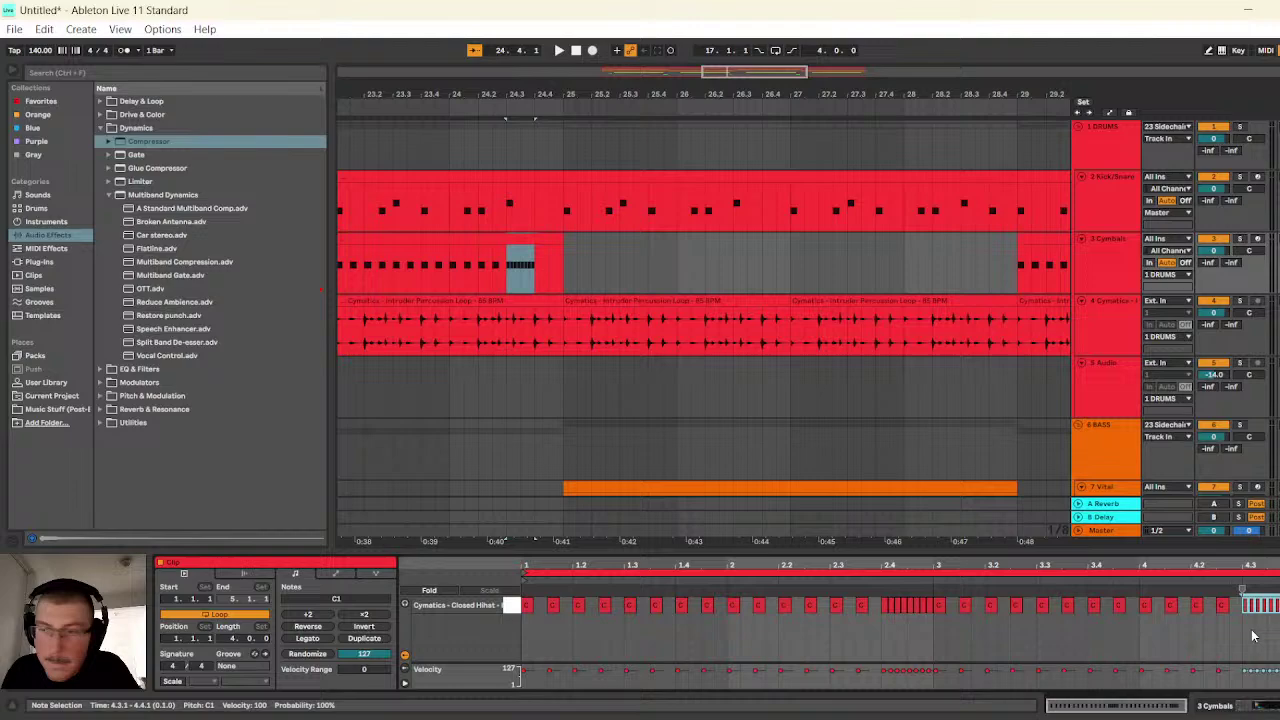
pyautogui.click(337, 573)
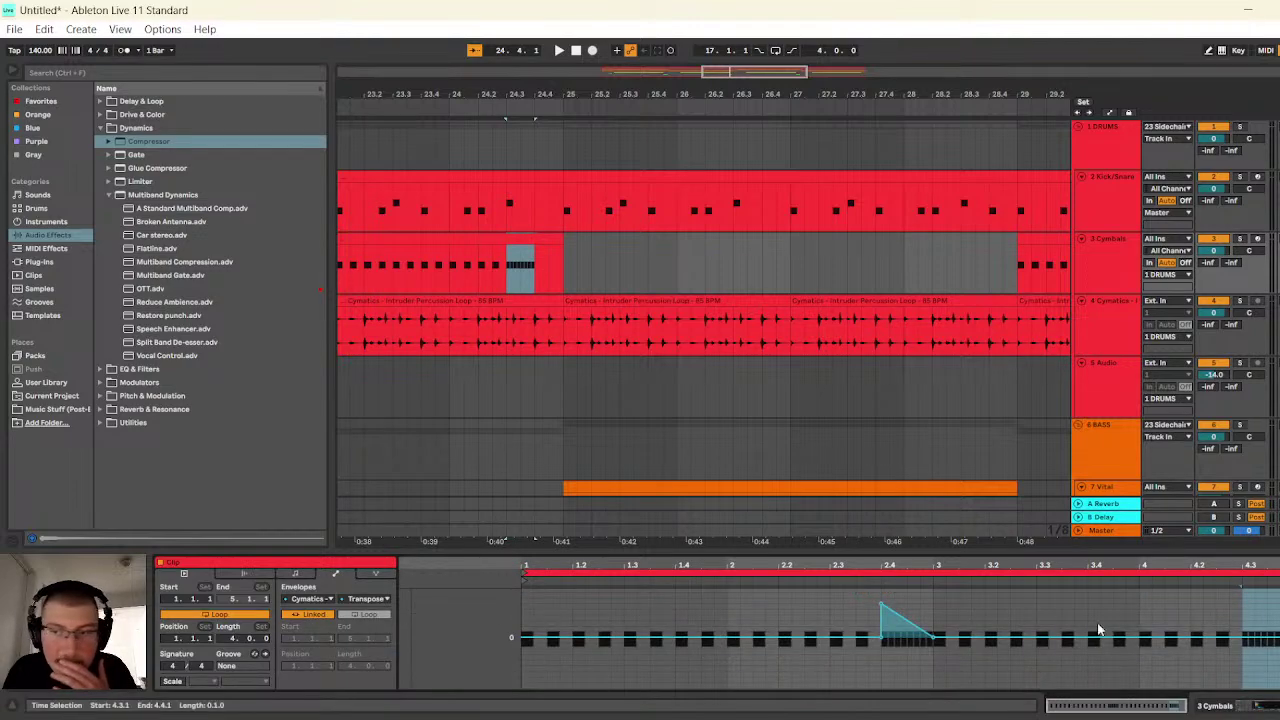
pyautogui.click(1240, 641)
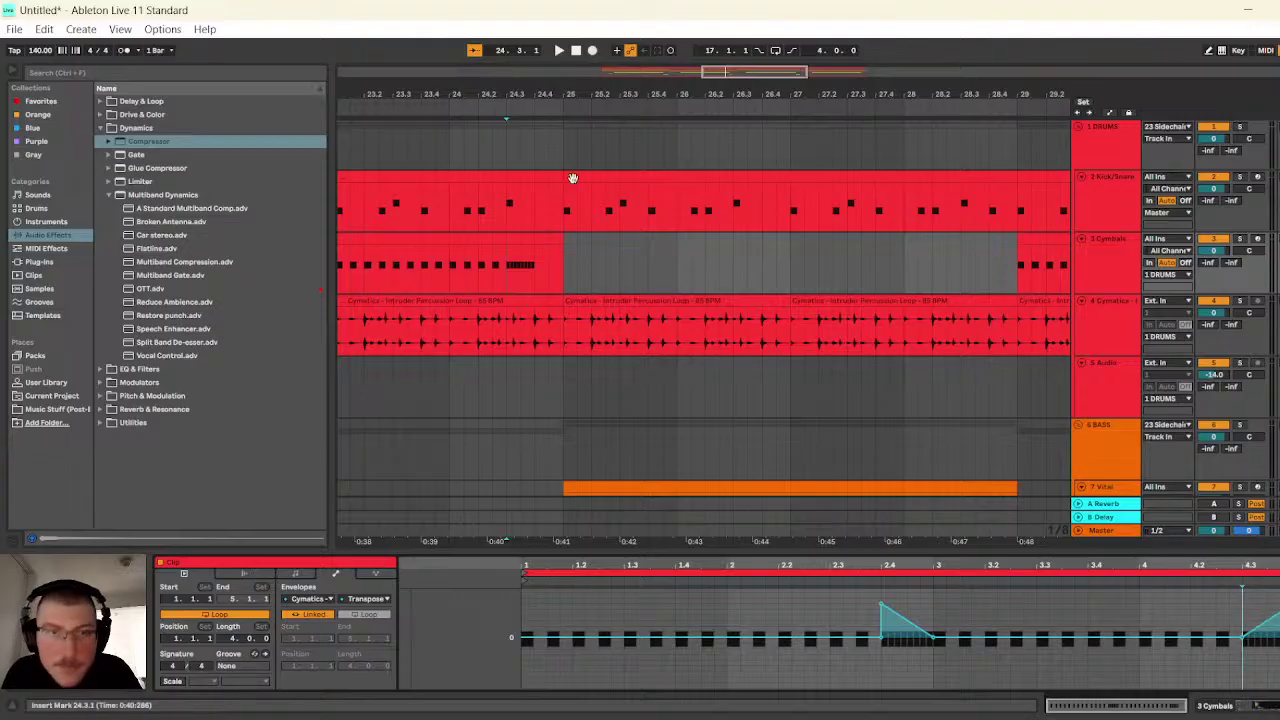
# - Play the drop from bar 17 and copy the Cymbals clip at bar 17 into the empty gap at bar 25
pyautogui.moveTo(735, 75); pyautogui.dragTo(479, 208)
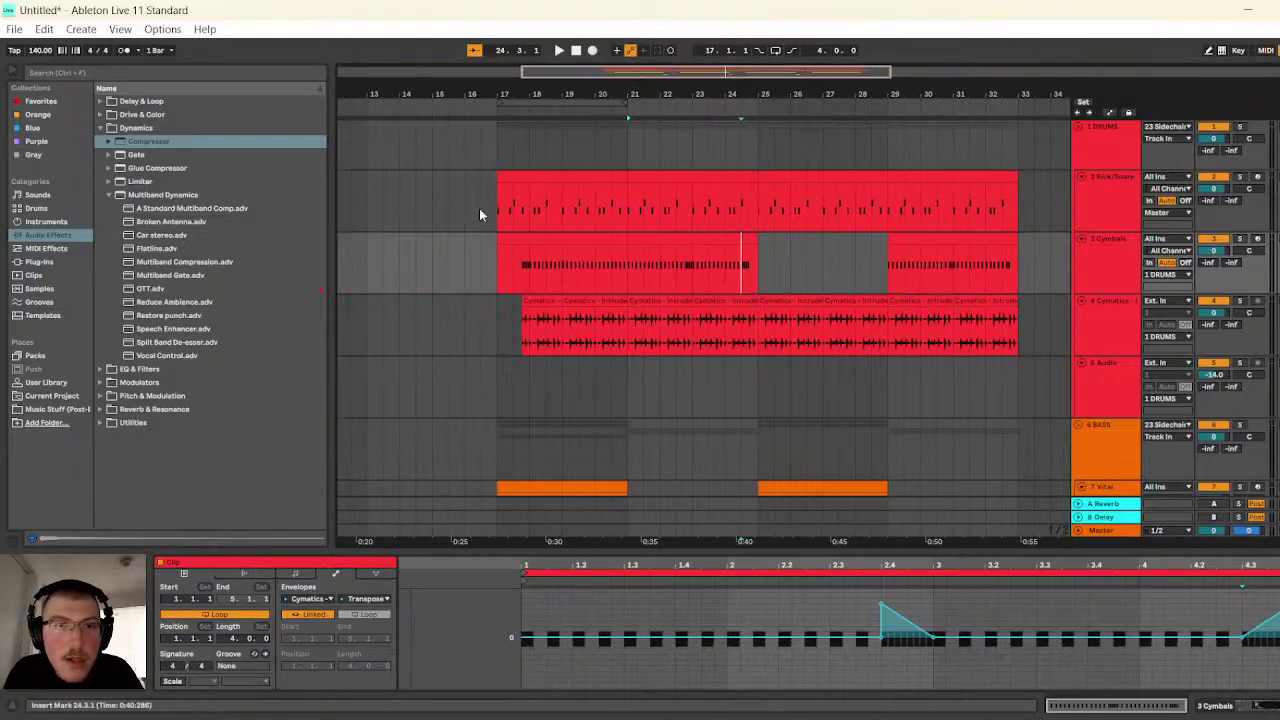
pyautogui.click(498, 260)
pyautogui.click(558, 51)
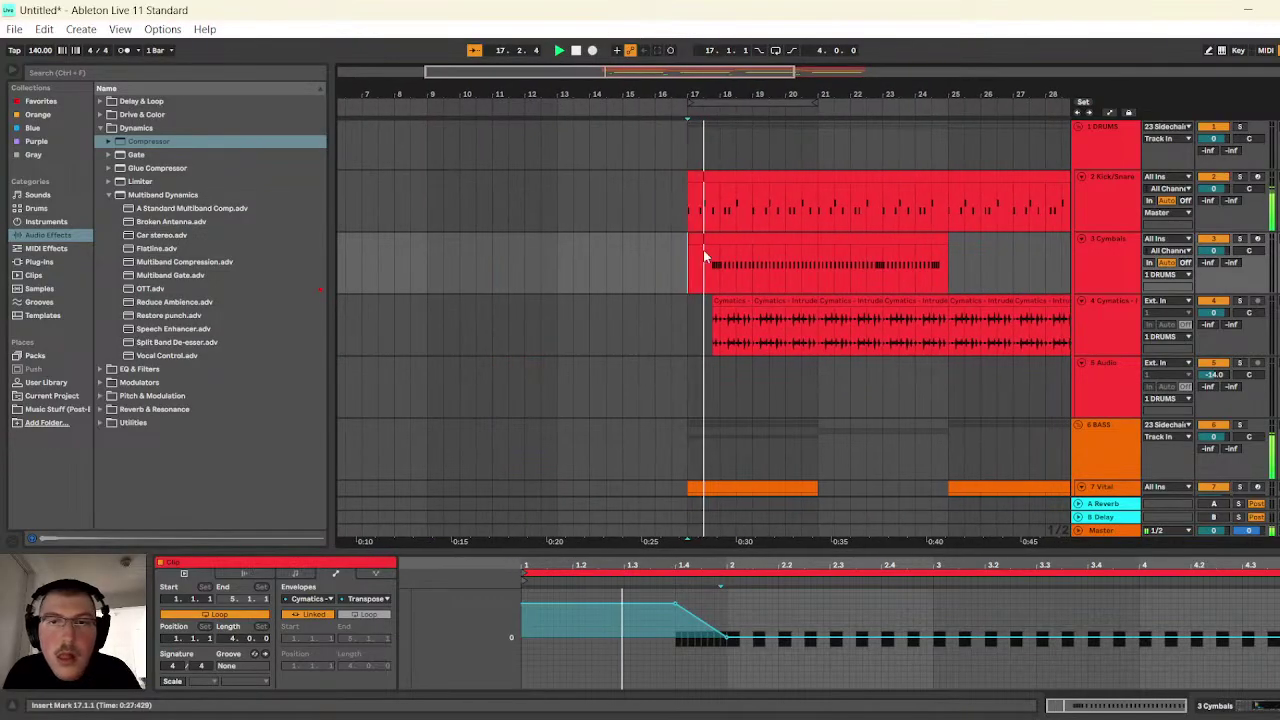
pyautogui.moveTo(700, 263); pyautogui.dragTo(812, 264)
pyautogui.click(946, 257)
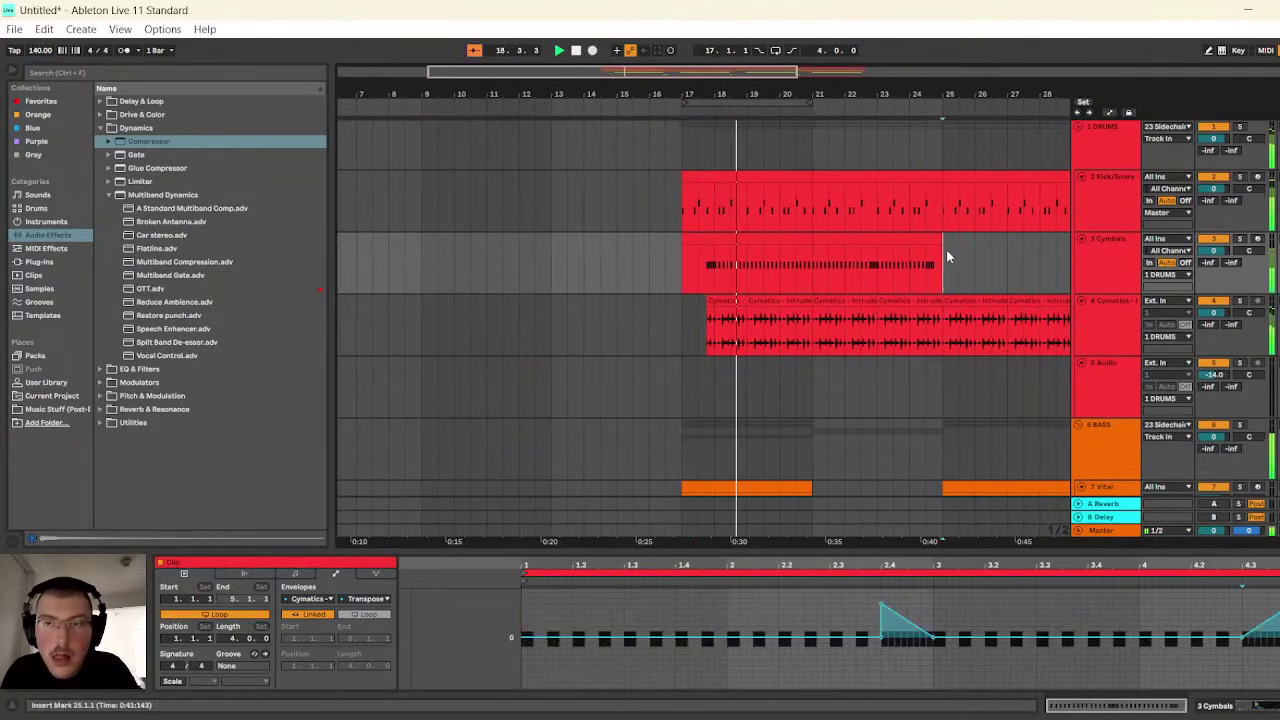
pyautogui.hotkey('ctrl', 'v')
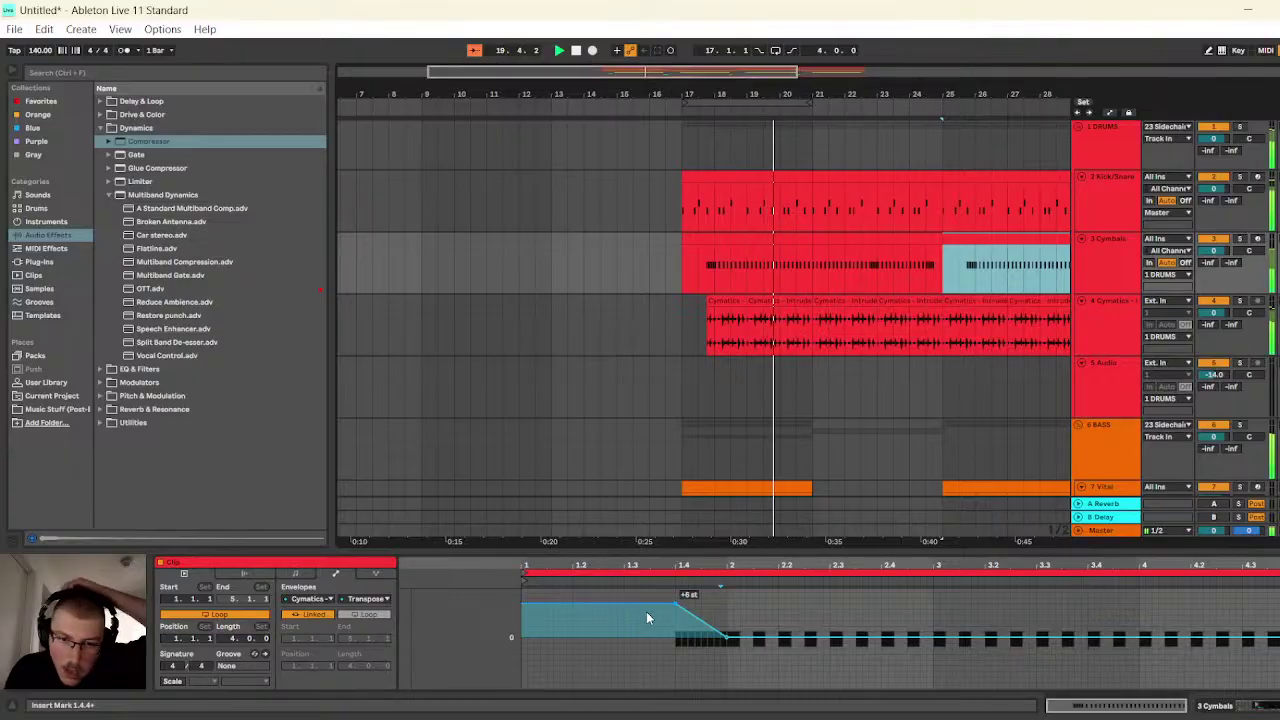
# - In the Cymbals clip at bar 25, flatten the Transpose envelope before 1.4 to 0 st and add six closed hi-hats at eighth-note spacing from 1.1 to 1.3.3
pyautogui.moveTo(648, 607); pyautogui.dragTo(657, 630)
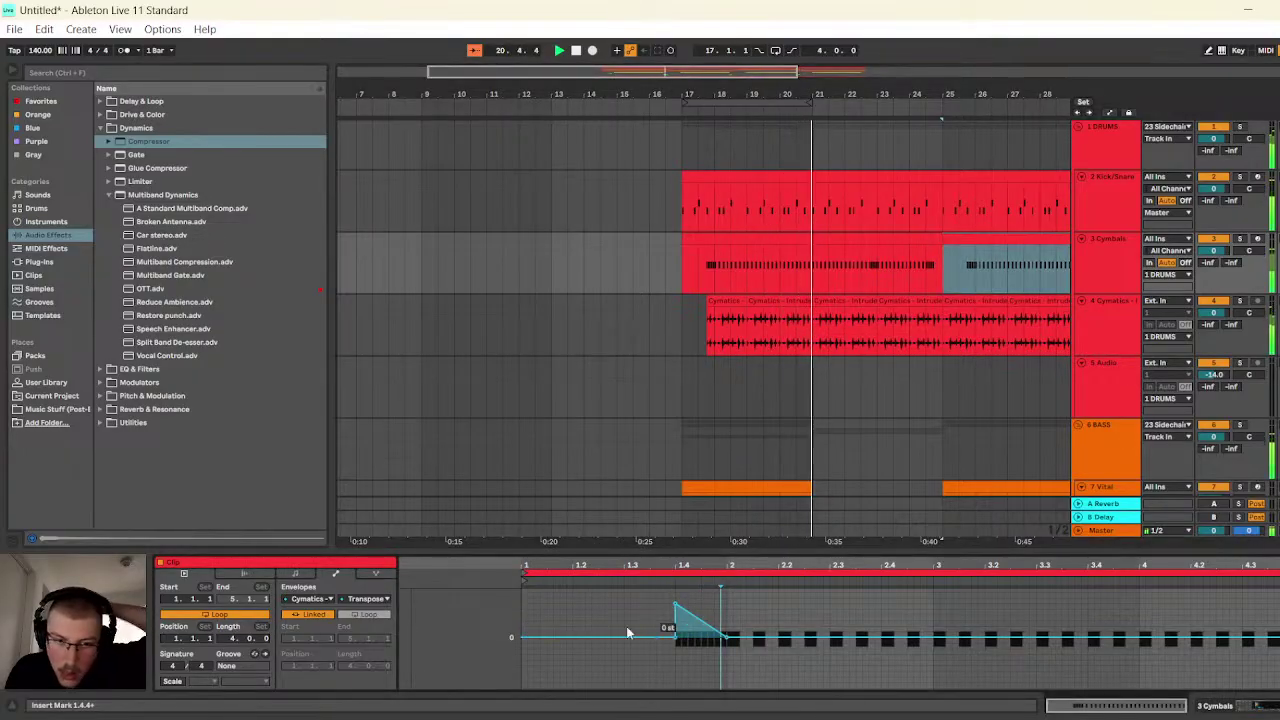
pyautogui.click(365, 573)
pyautogui.rightClick(521, 617)
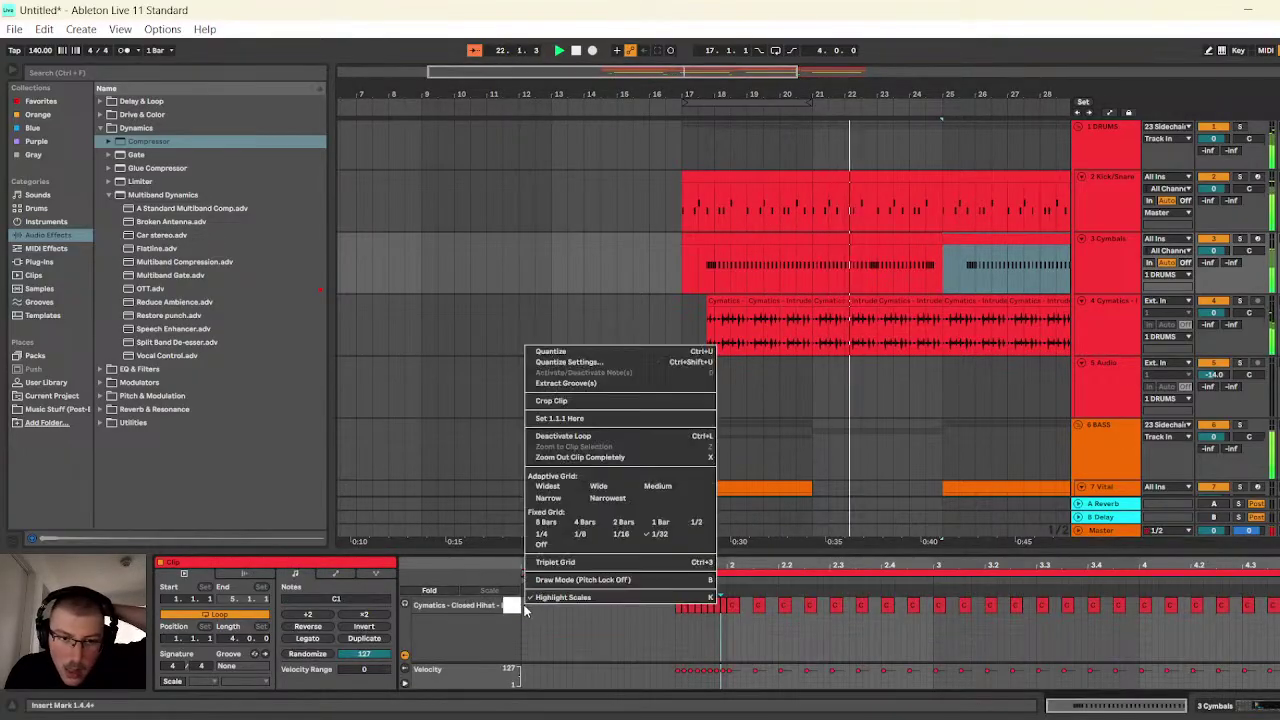
pyautogui.click(615, 541)
pyautogui.moveTo(527, 605); pyautogui.dragTo(576, 608)
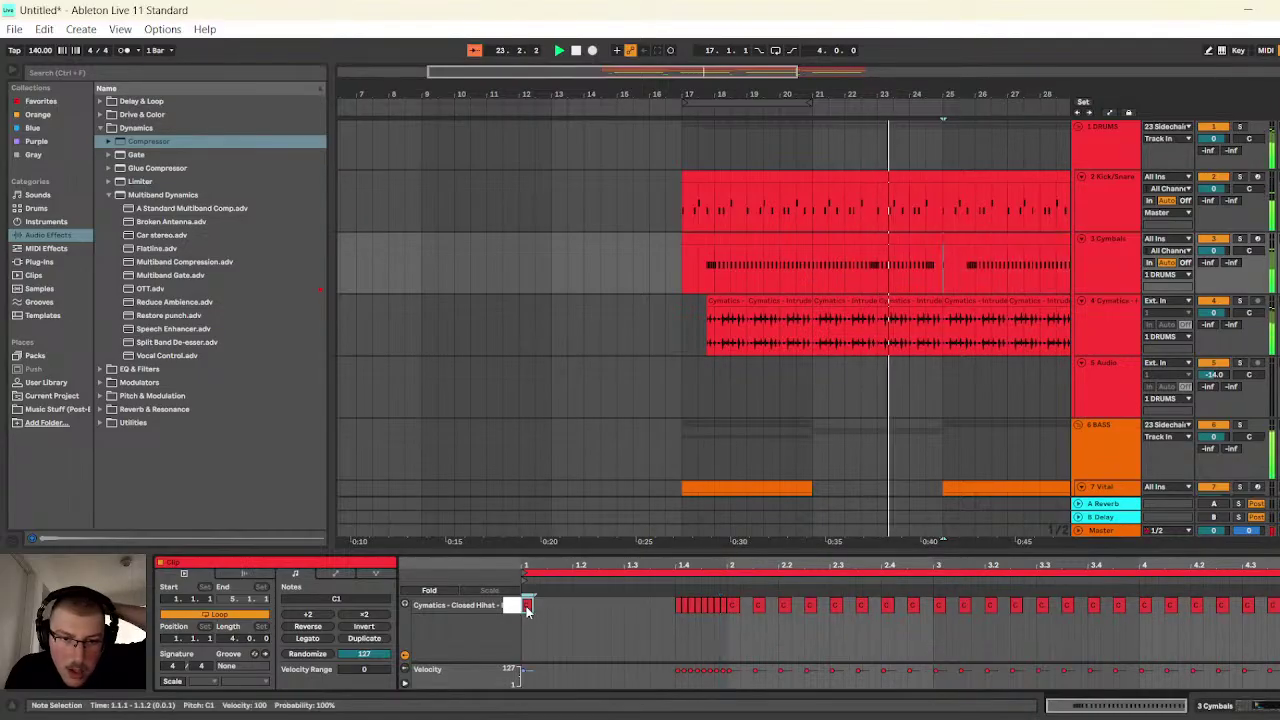
pyautogui.click(578, 605)
pyautogui.click(604, 605)
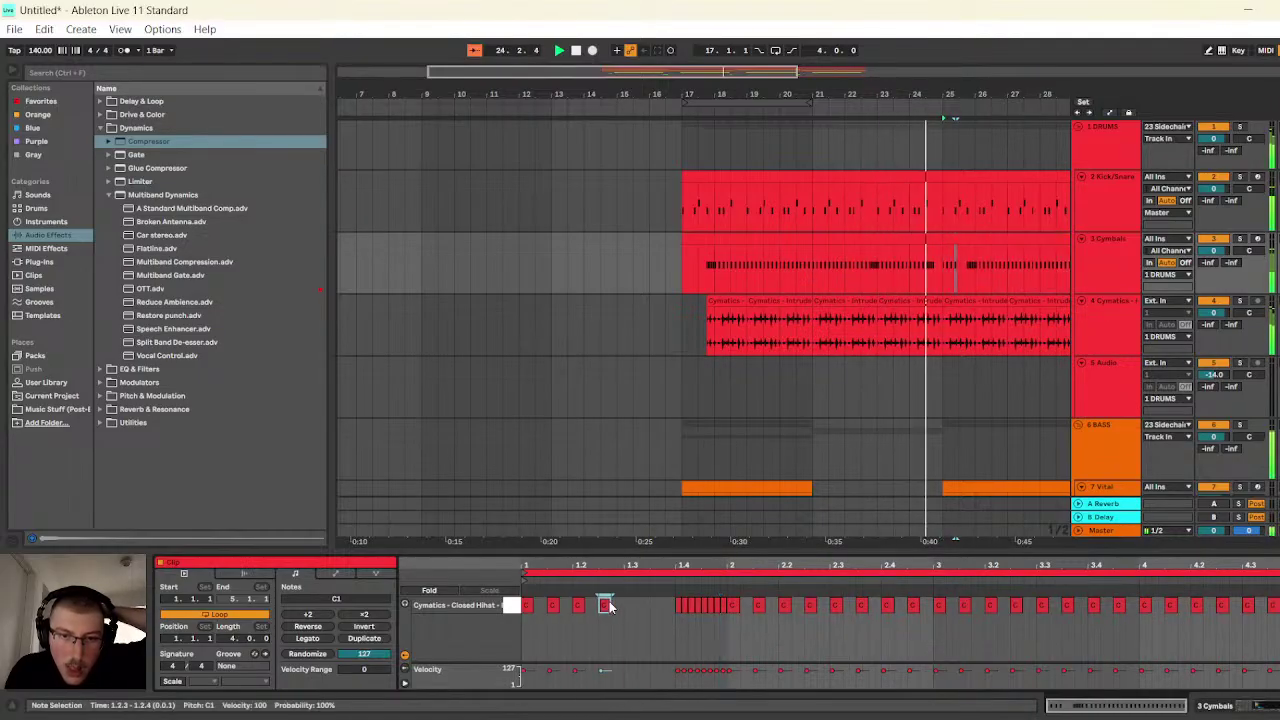
pyautogui.click(628, 605)
pyautogui.click(656, 605)
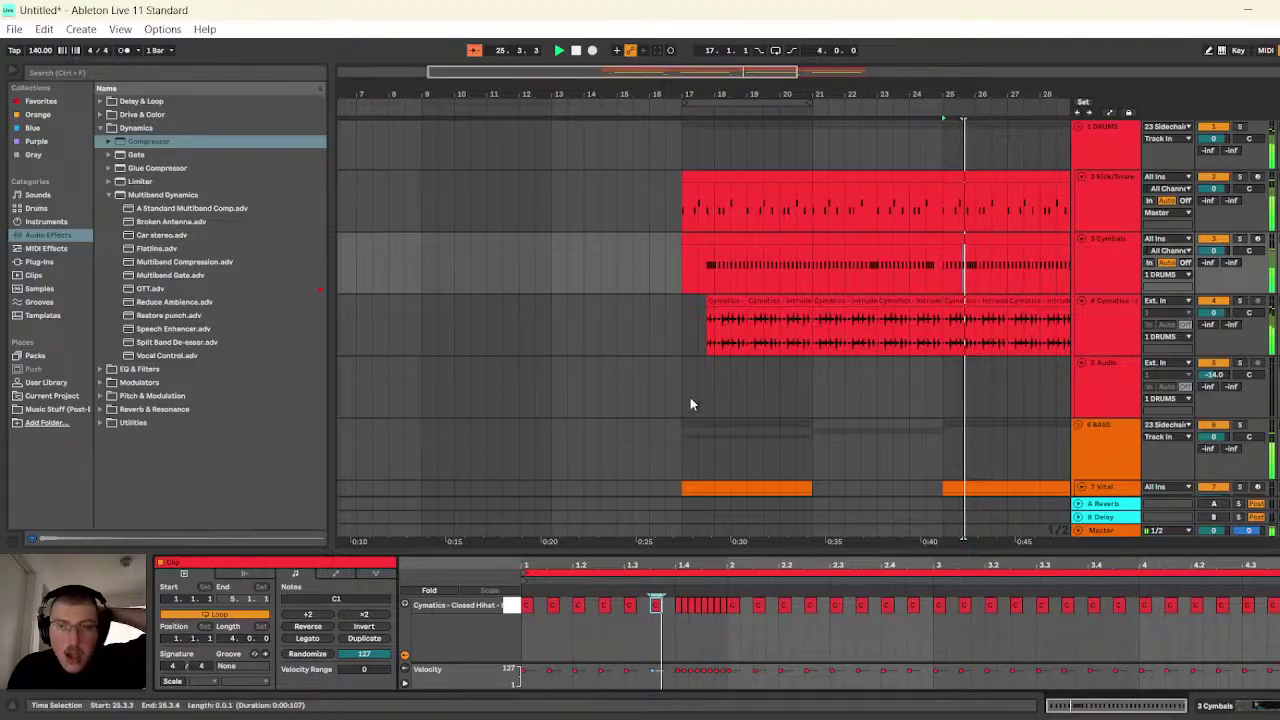
# - Listen to the rest of the drop with the extended cymbals, checking the clip at bar 21, and replay it from bar 17
pyautogui.moveTo(770, 72); pyautogui.dragTo(838, 163)
pyautogui.moveTo(769, 242); pyautogui.dragTo(671, 262)
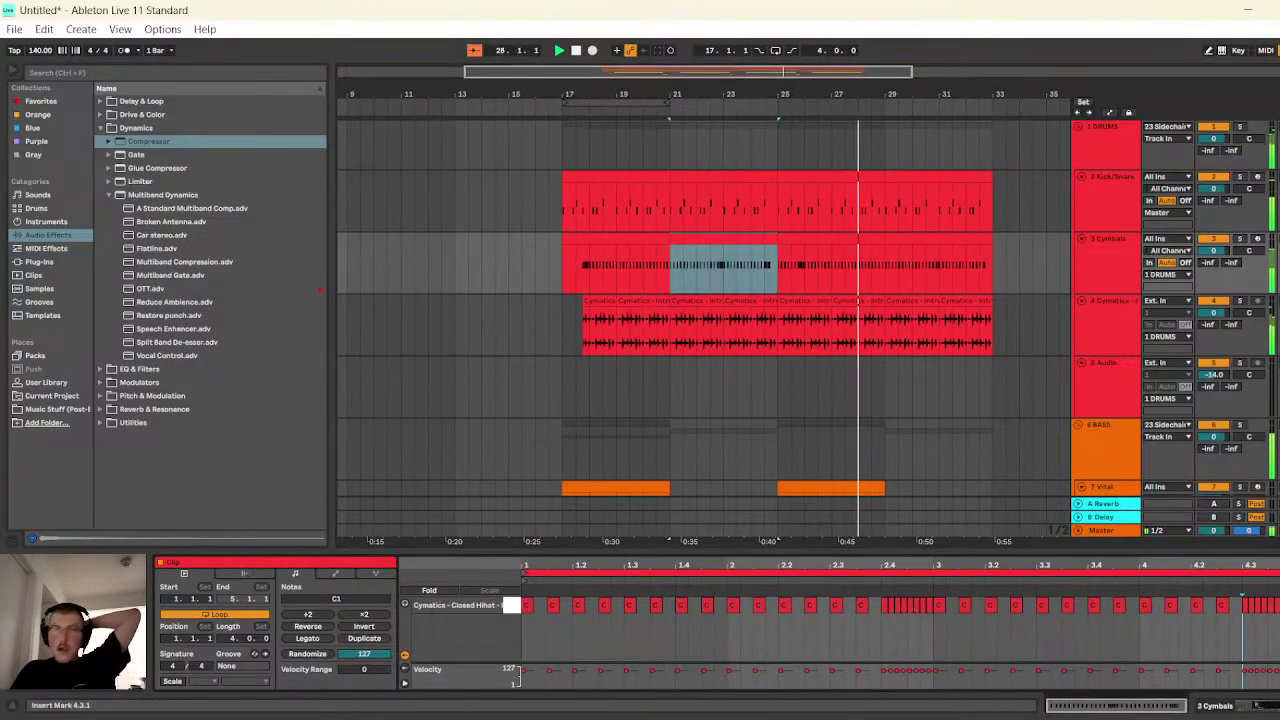
pyautogui.click(775, 265)
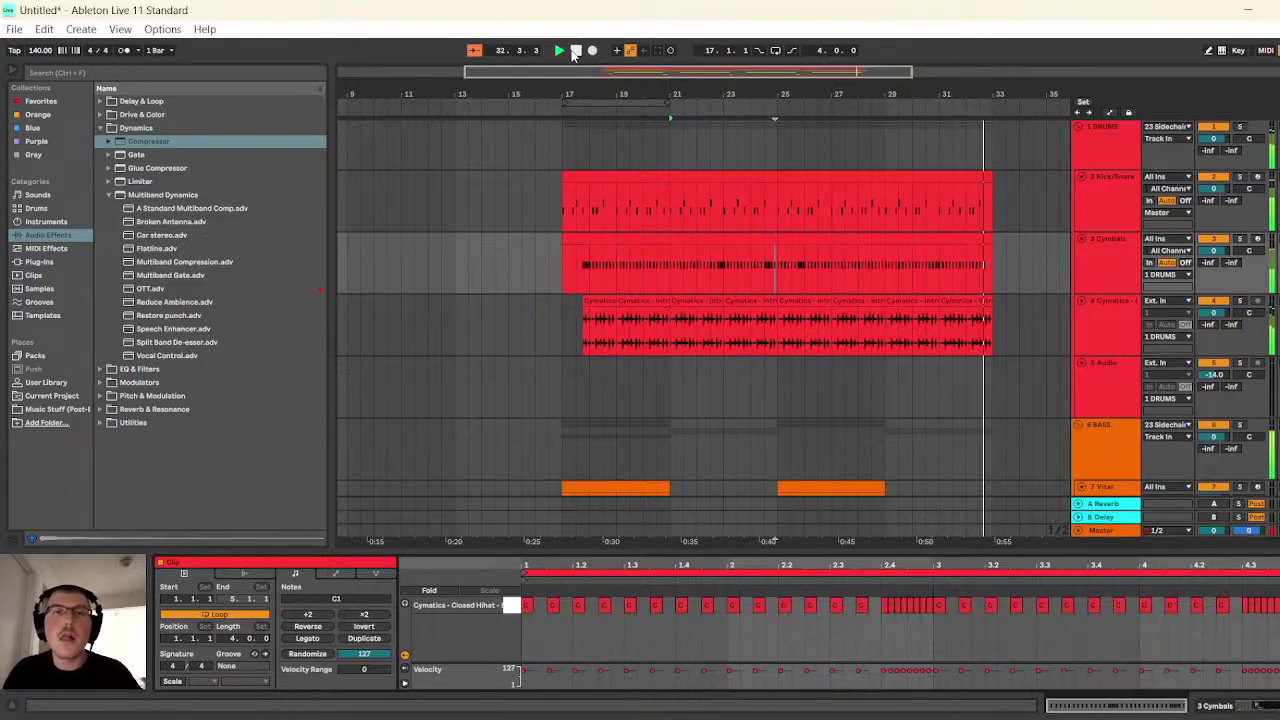
pyautogui.click(563, 258)
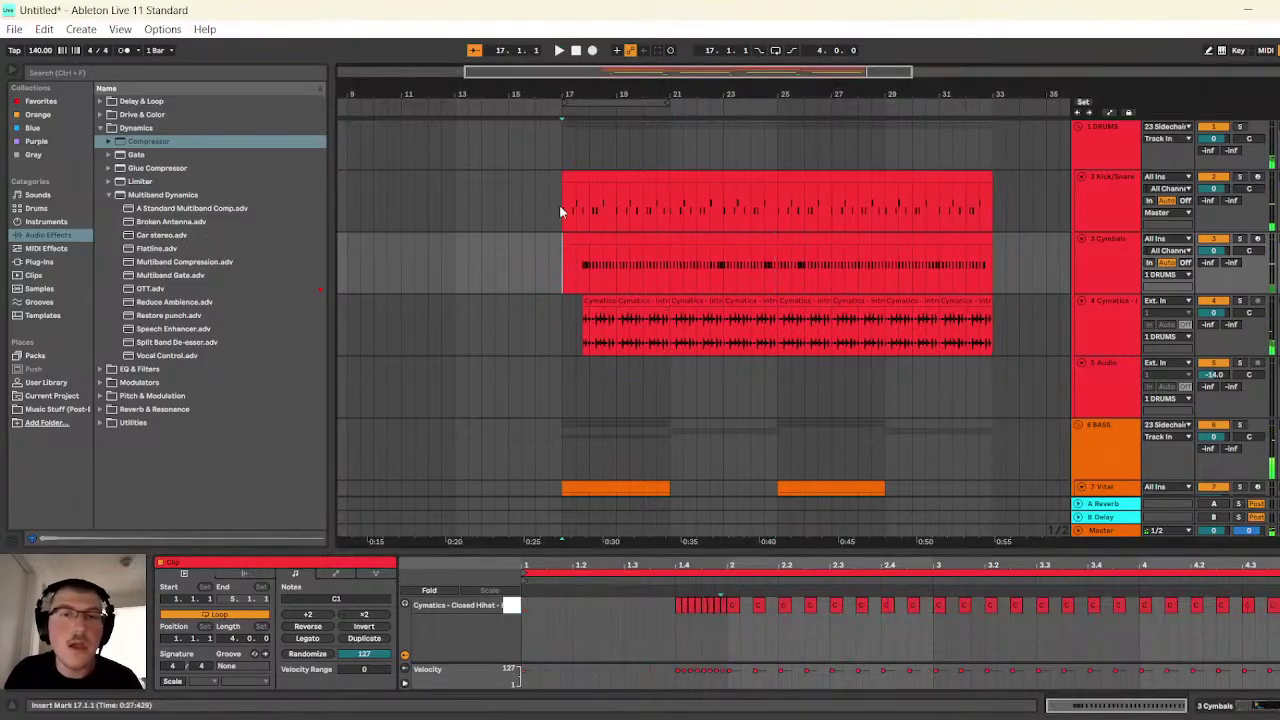
pyautogui.click(557, 51)
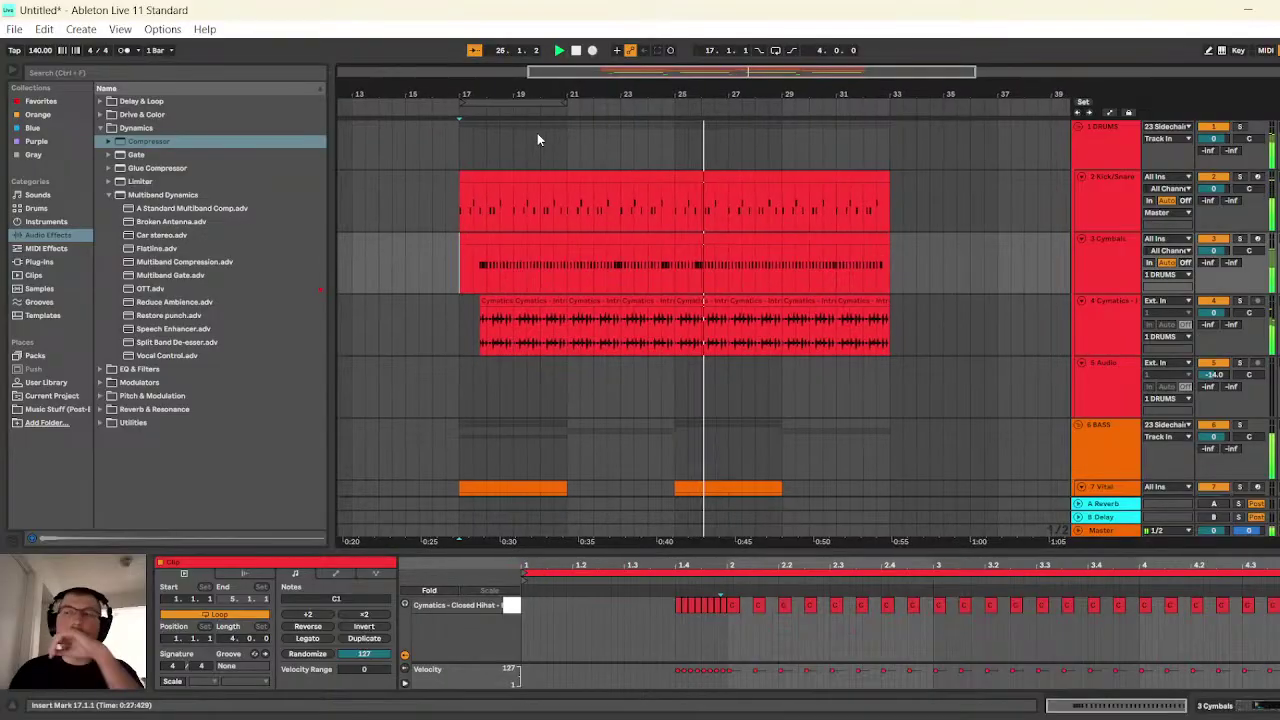
# - Replace the hi-hat roll at 4.3 in the Cymbals clip at bar 21 with two eighth-spaced hi-hats and remove the Transpose ramp there
pyautogui.click(628, 236)
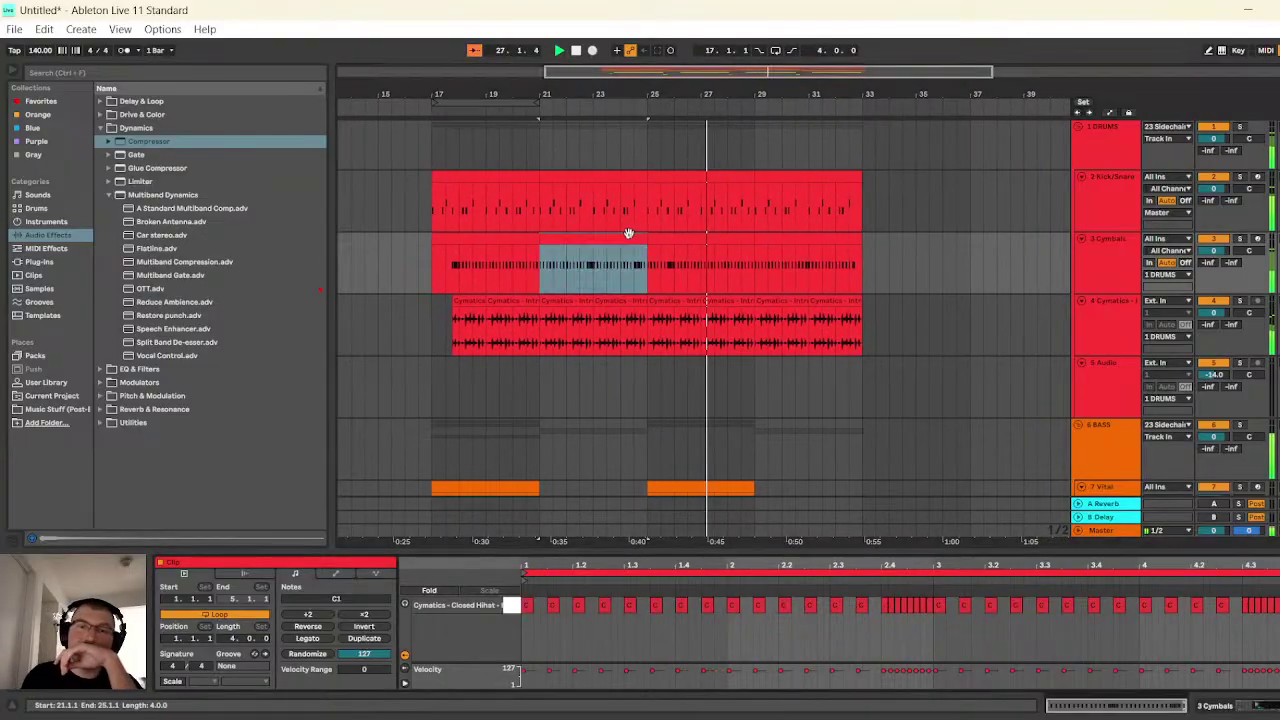
pyautogui.click(1241, 629)
pyautogui.press('Delete')
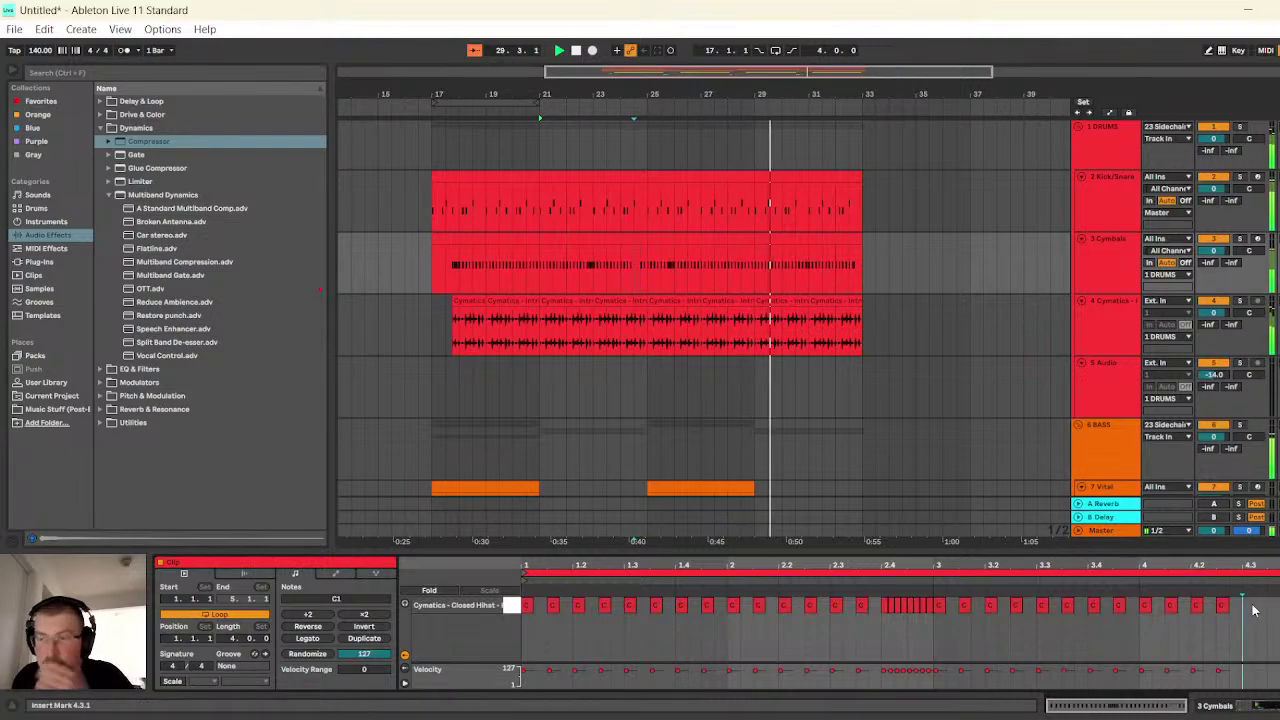
pyautogui.click(336, 574)
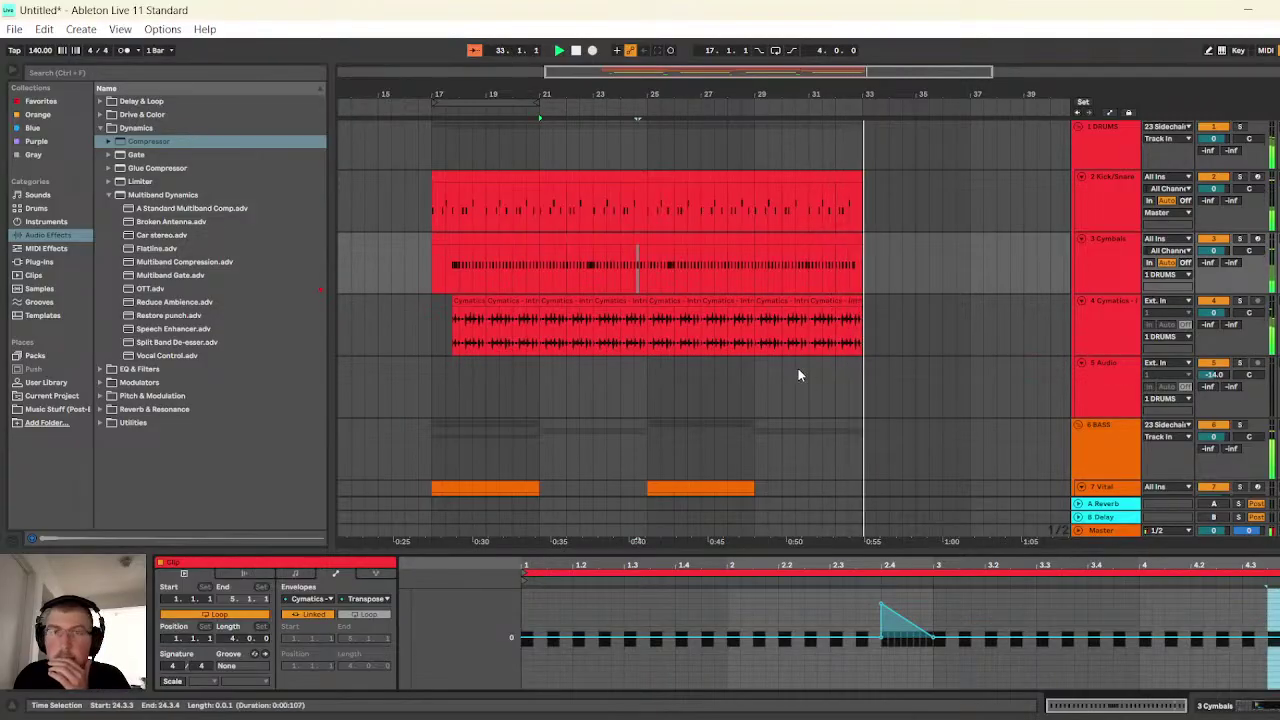
# - Play the arrangement from bar 17 to review the drums together with the current bass and melody
pyautogui.moveTo(433, 262); pyautogui.dragTo(547, 232)
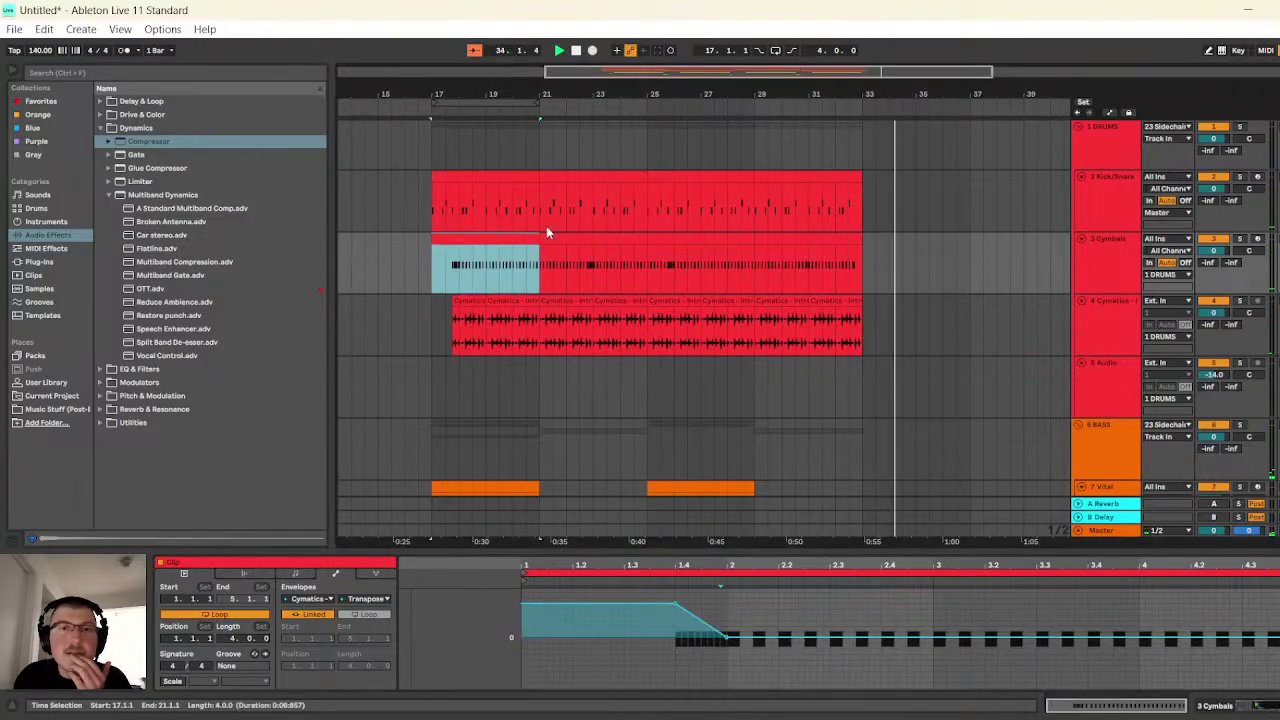
pyautogui.press('space')
pyautogui.press('space')
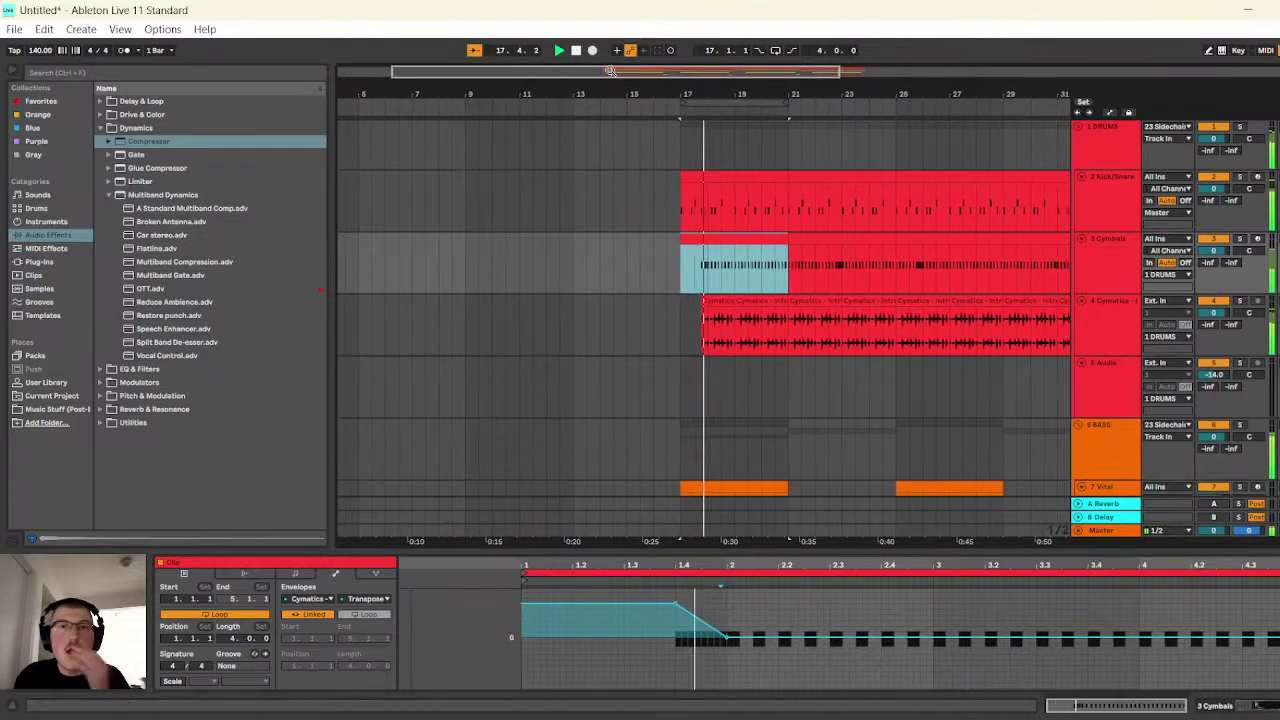
pyautogui.hscroll(5, 610, 71)
pyautogui.hscroll(-5, 610, 71)
pyautogui.click(856, 372)
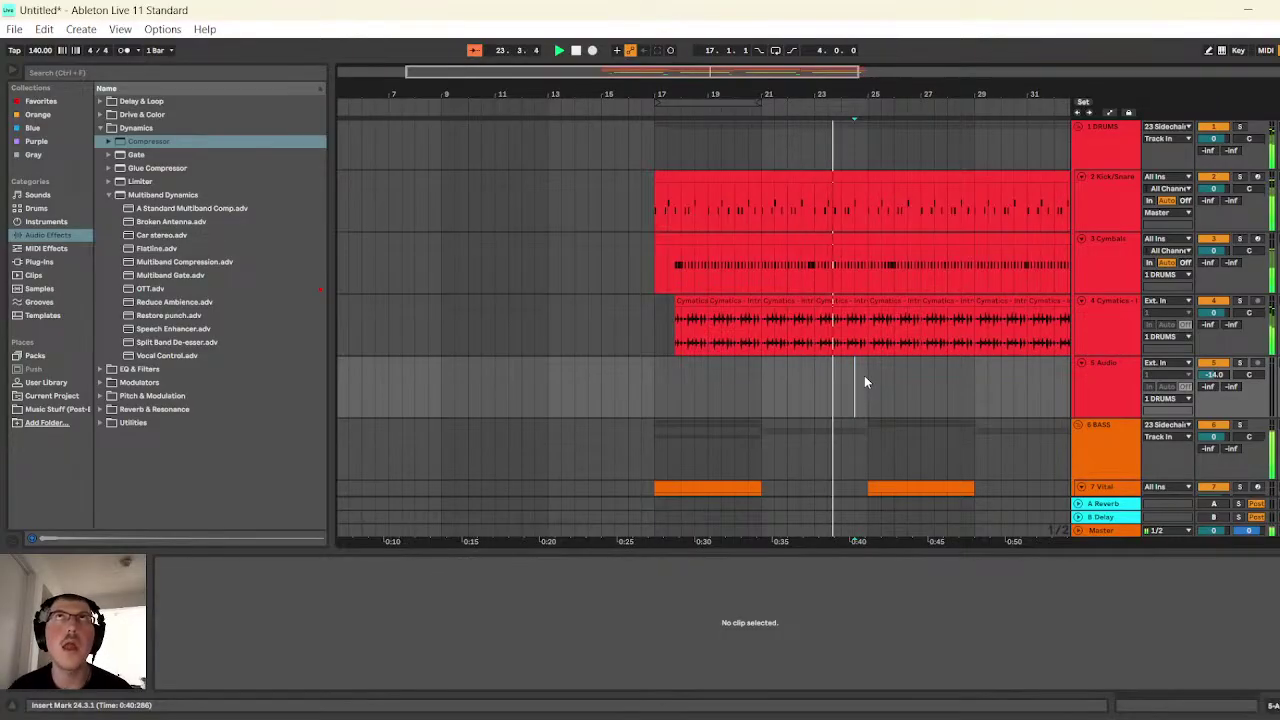
# - Bring up the device chain of the melodic track 14 Vital while listening to its clips through bar 33
pyautogui.scroll(-3, 841, 313)
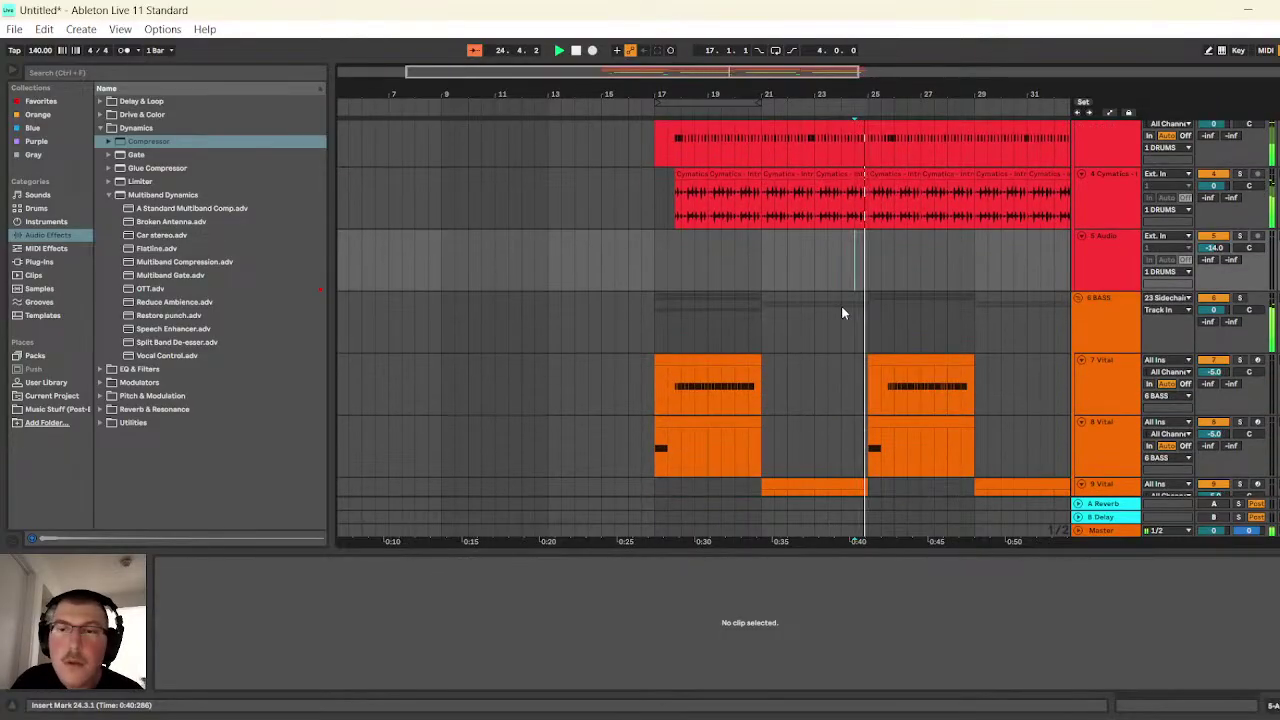
pyautogui.scroll(-8, 841, 309)
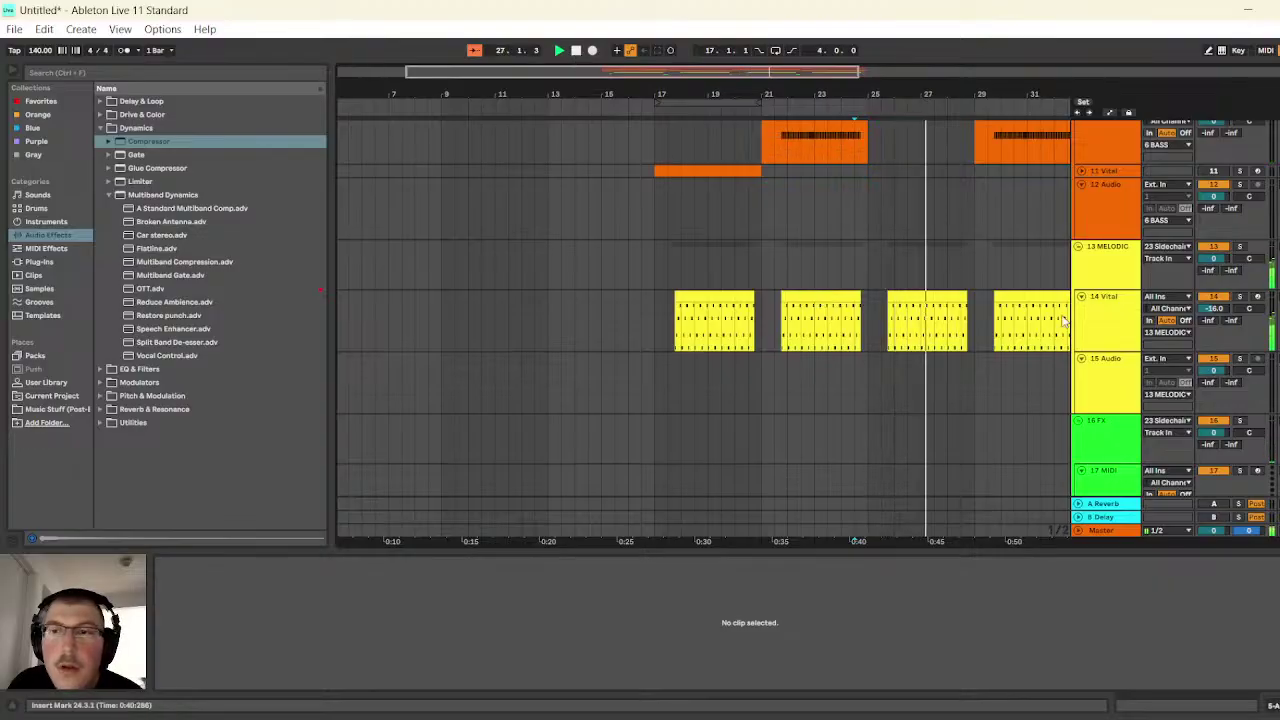
pyautogui.click(1105, 320)
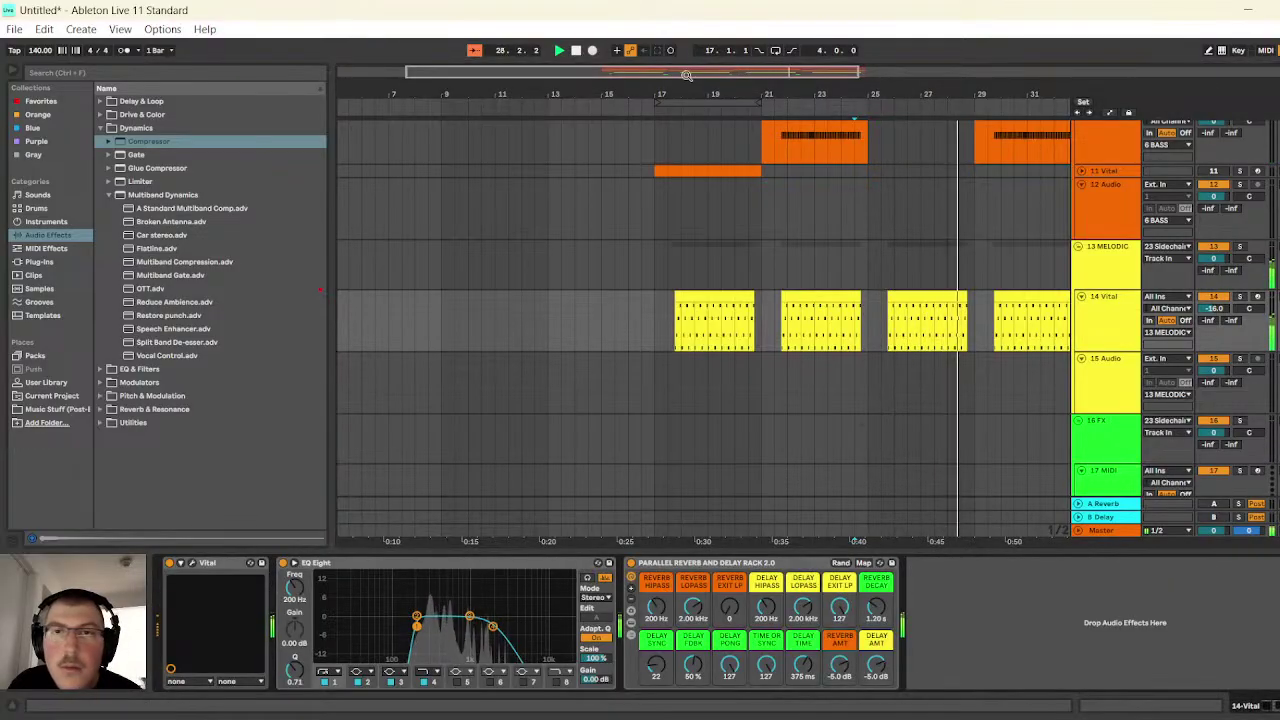
pyautogui.moveTo(686, 75); pyautogui.dragTo(782, 75)
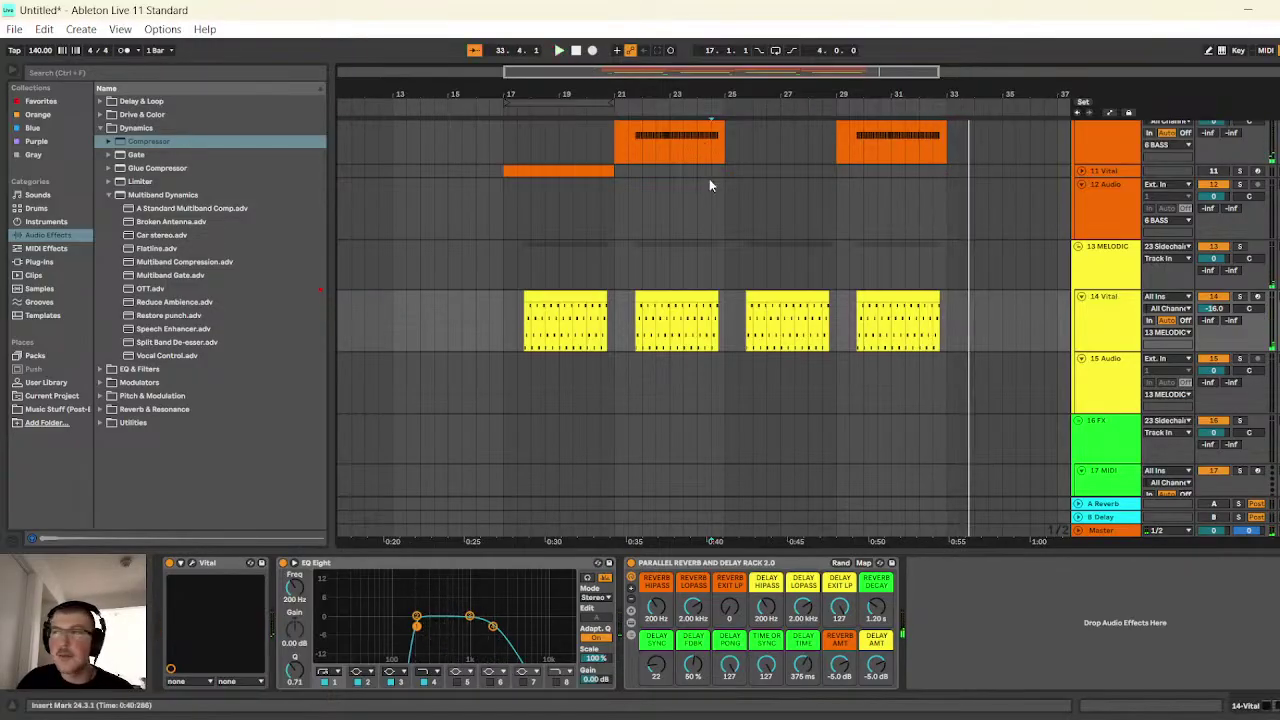
# - Solo the bass track 10 Vital and play its clip from bar 21
pyautogui.scroll(3, 724, 227)
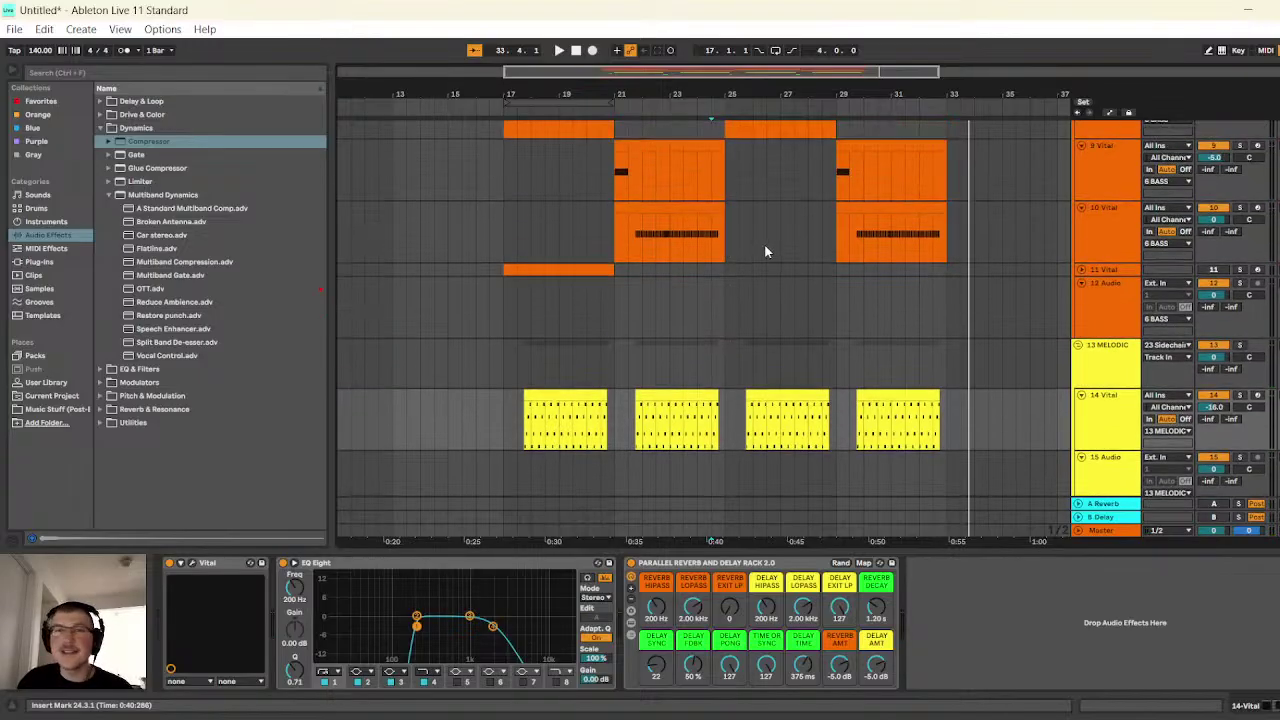
pyautogui.scroll(1, 760, 255)
pyautogui.click(676, 263)
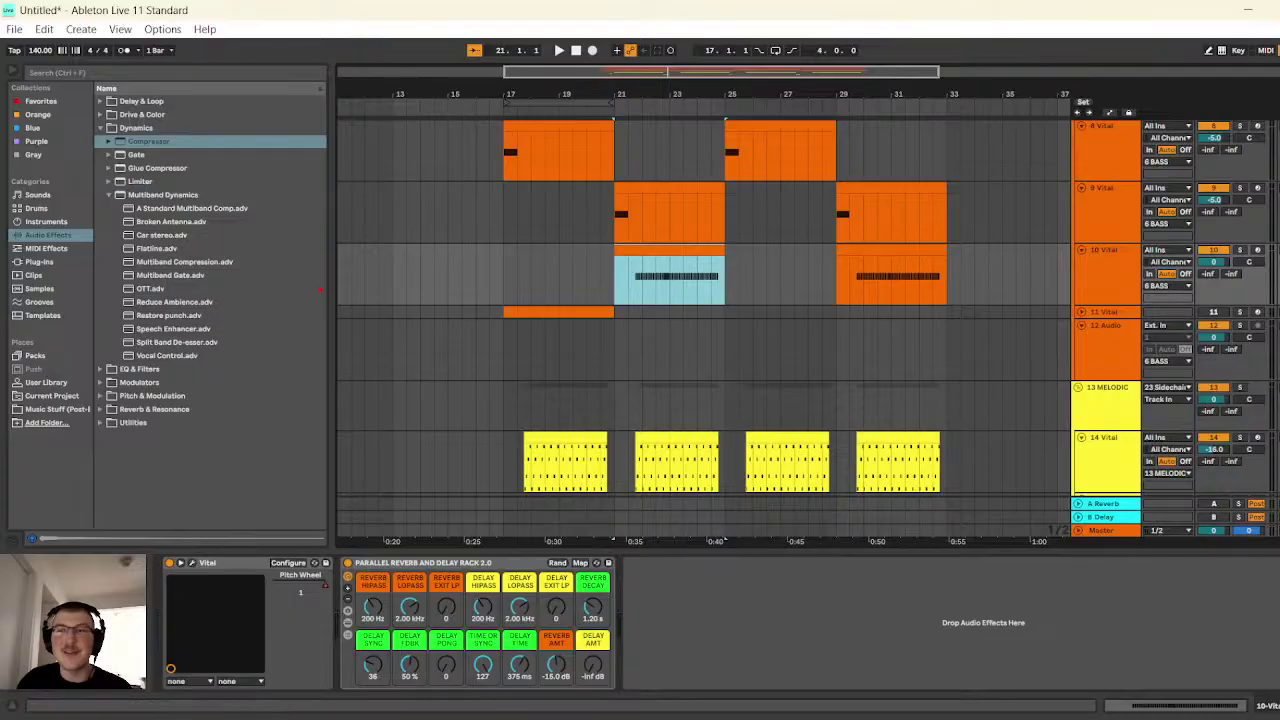
pyautogui.click(1238, 252)
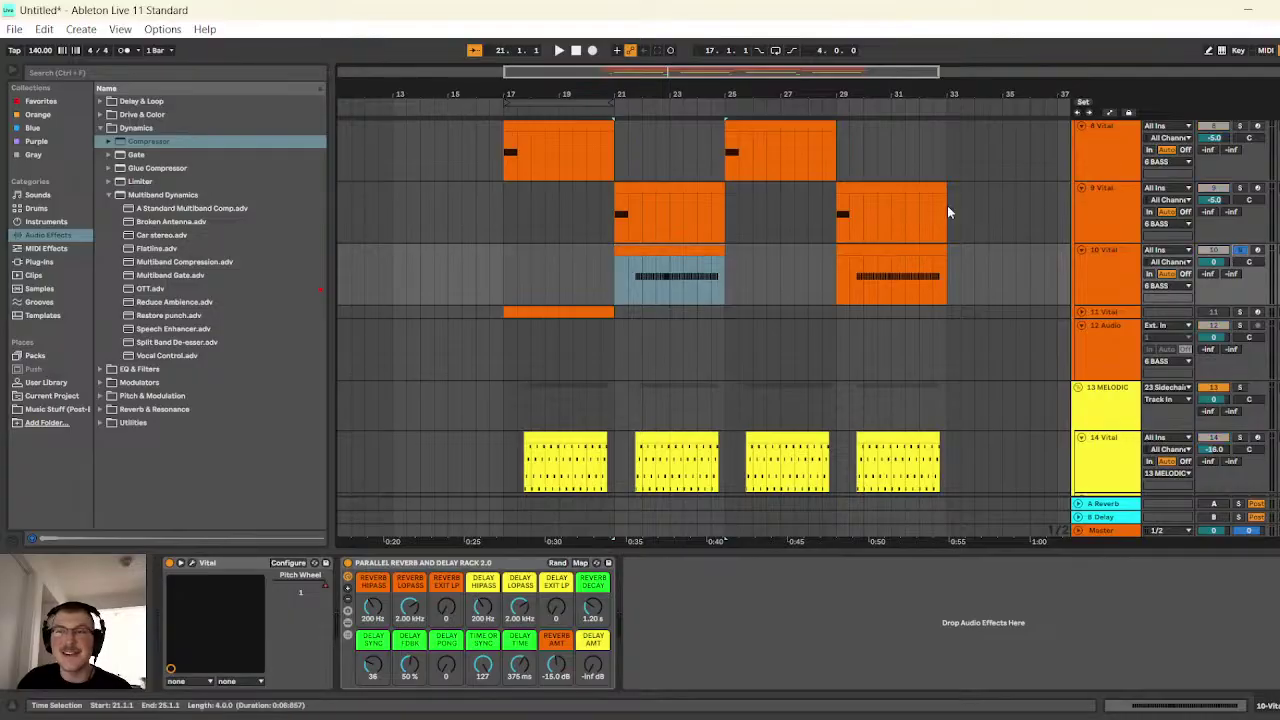
pyautogui.click(559, 50)
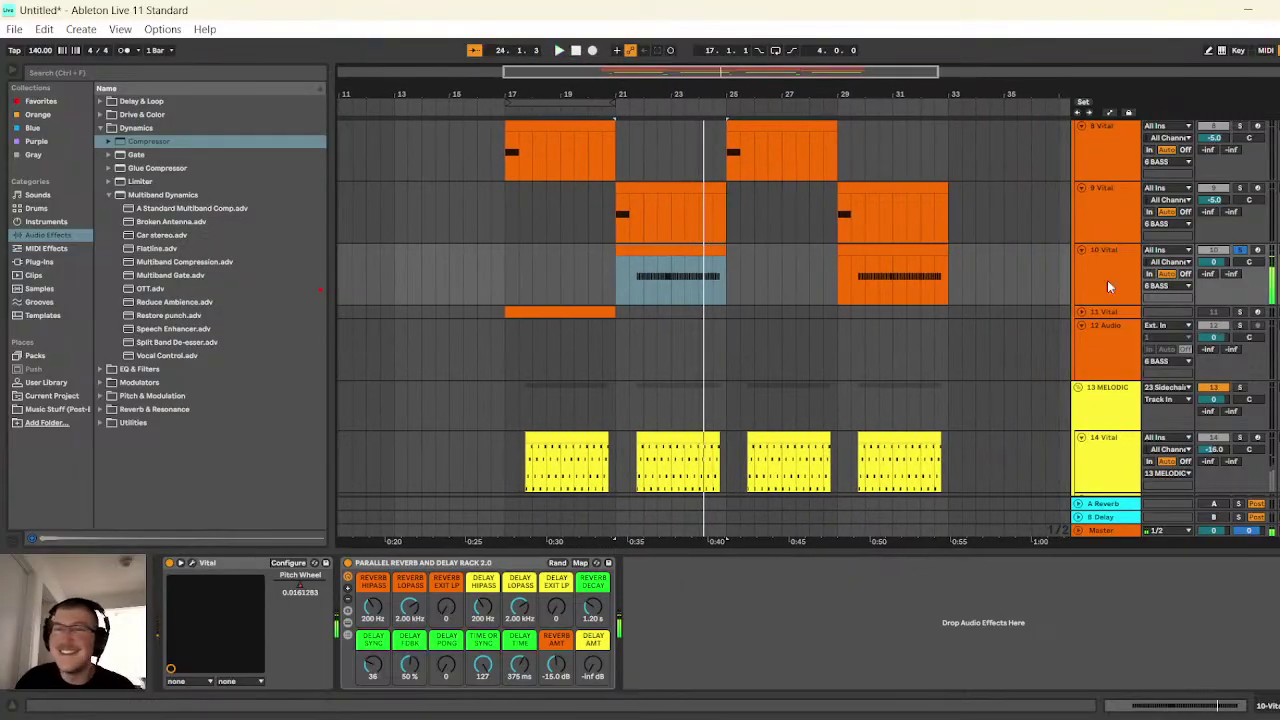
# - Extend the first clip on 14 Vital in both directions so it spans bars 17 to 21
pyautogui.scroll(-2, 576, 354)
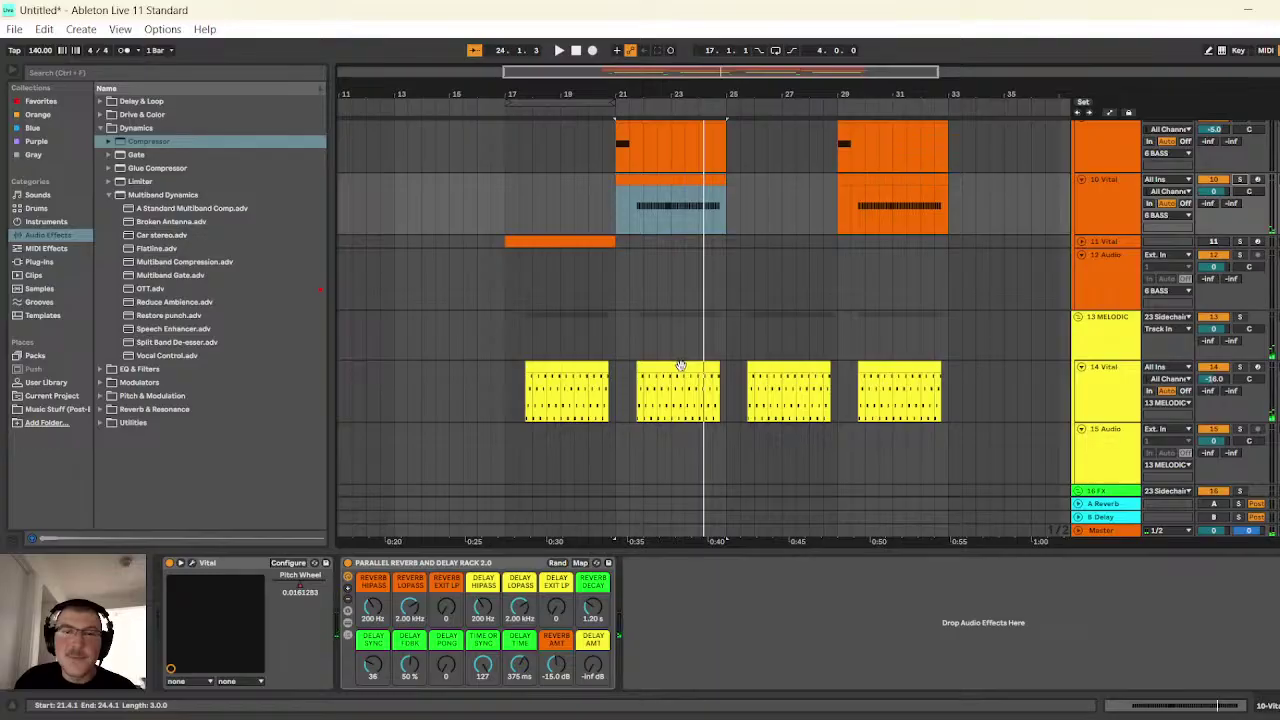
pyautogui.click(679, 365)
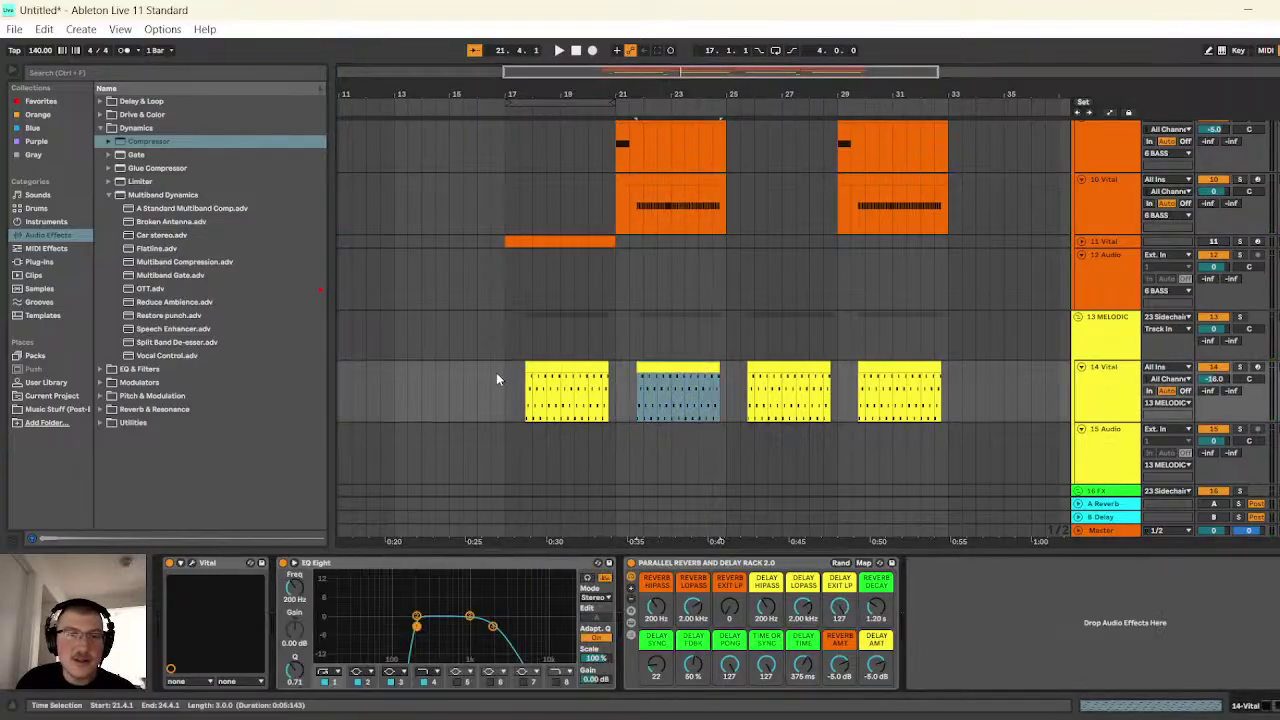
pyautogui.moveTo(496, 378)
pyautogui.mouseDown()
pyautogui.moveTo(984, 375)
pyautogui.moveTo(499, 383)
pyautogui.mouseUp()
pyautogui.click(924, 364)
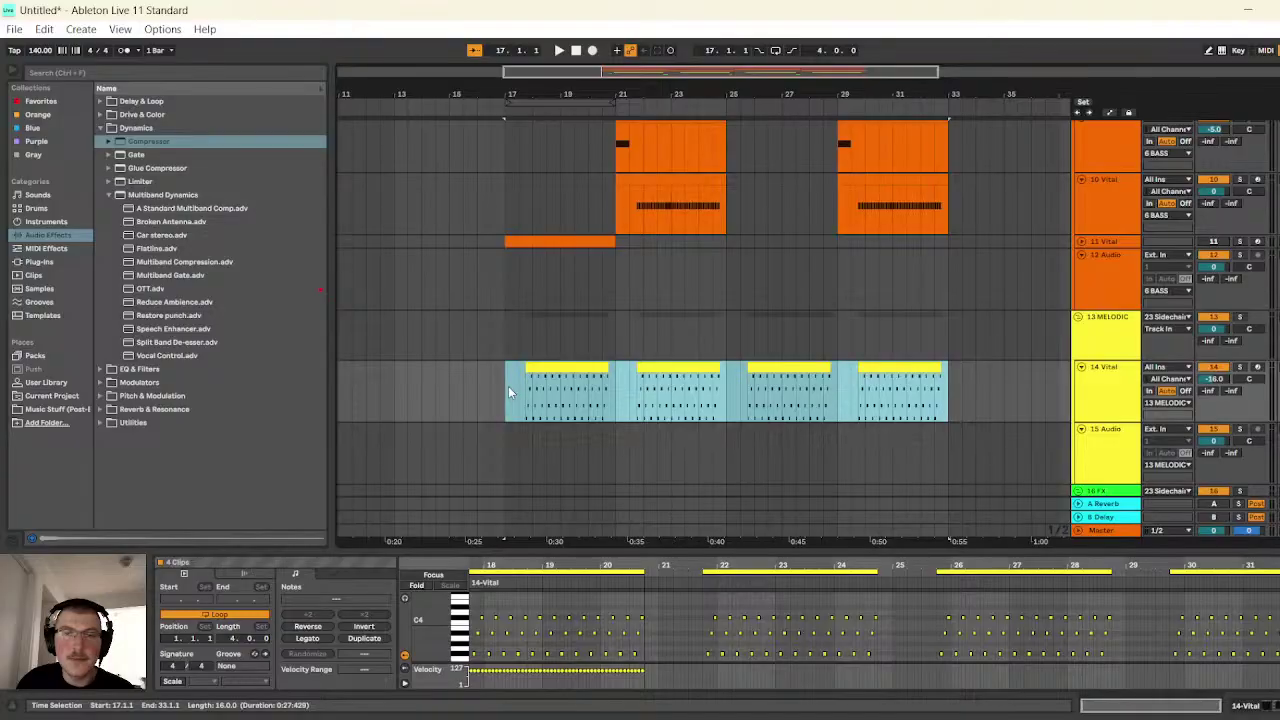
pyautogui.click(553, 371)
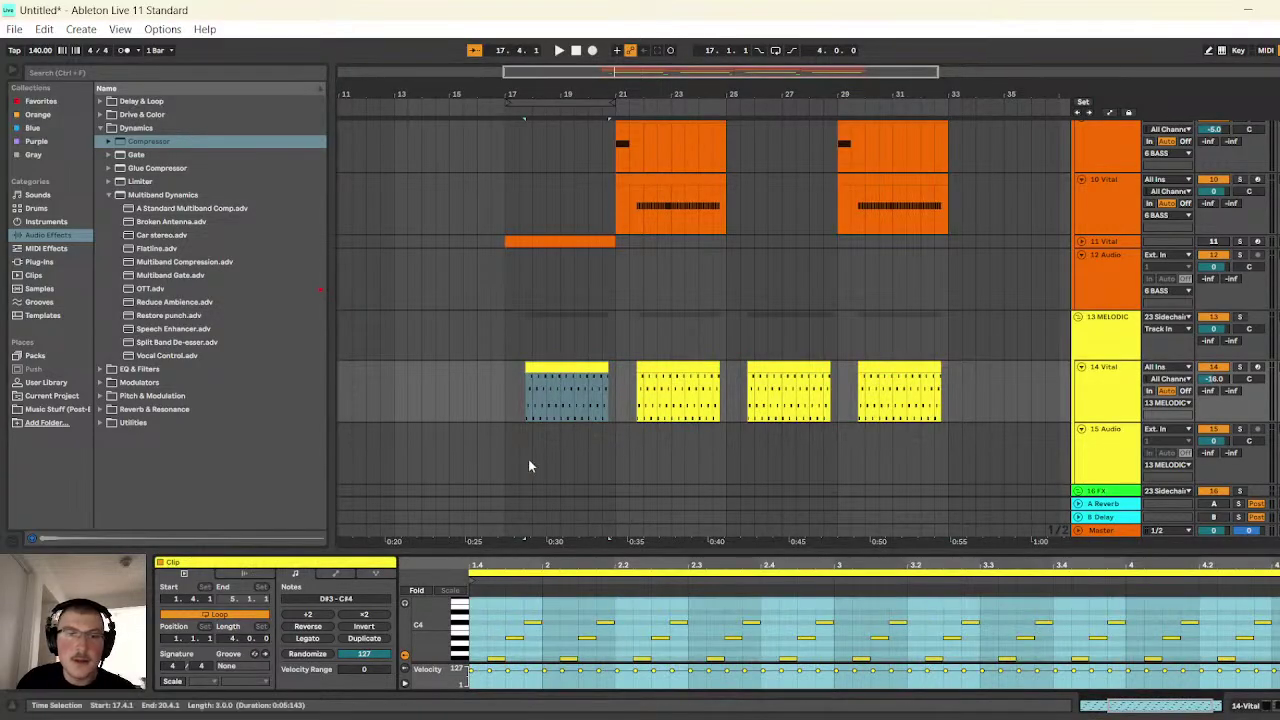
pyautogui.moveTo(527, 370); pyautogui.dragTo(505, 370)
pyautogui.click(610, 372)
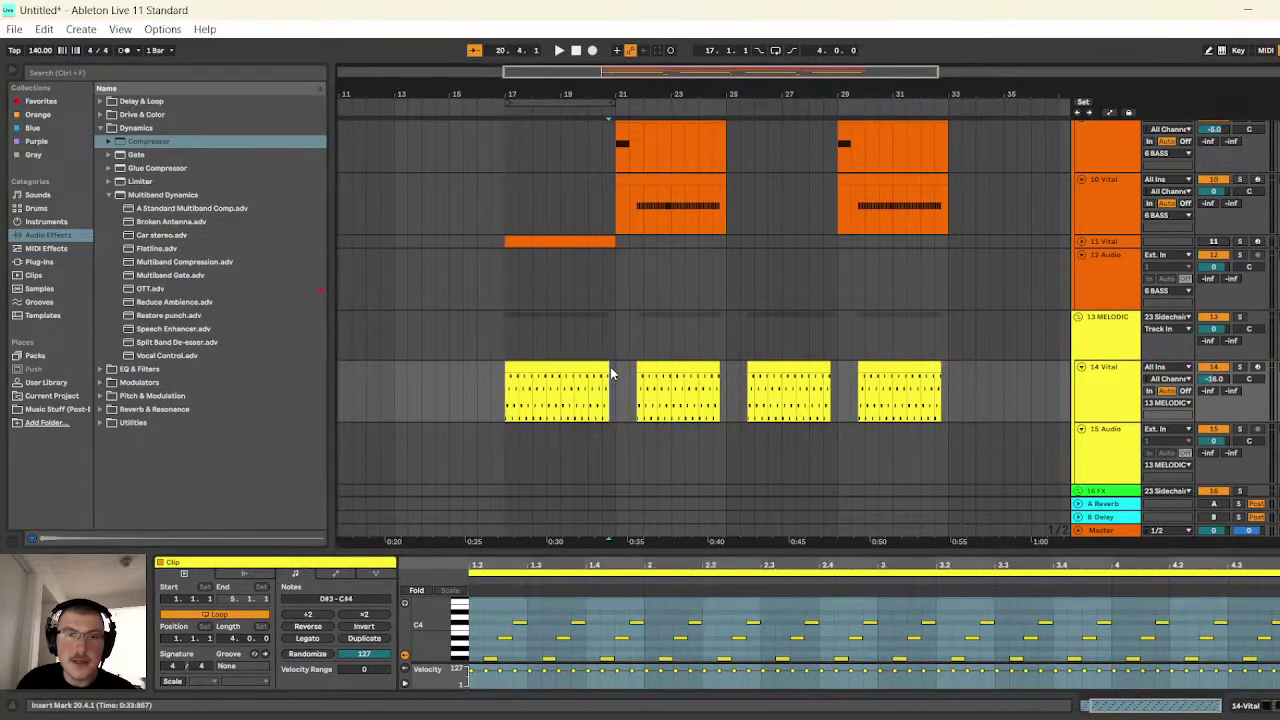
pyautogui.moveTo(605, 366); pyautogui.dragTo(614, 365)
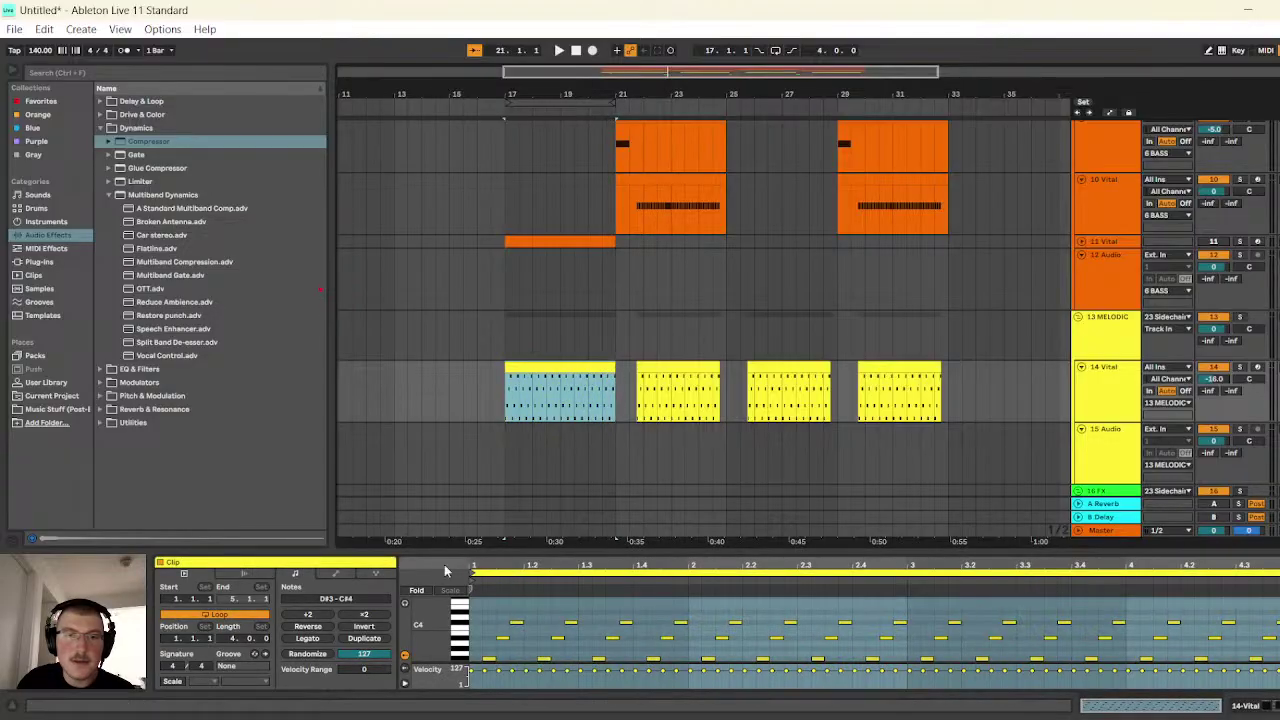
# - Enlarge the note editor and transpose all notes of the first 14 Vital clip up one octave
pyautogui.click(483, 577)
pyautogui.moveTo(503, 564)
pyautogui.mouseDown()
pyautogui.moveTo(505, 576)
pyautogui.moveTo(506, 563)
pyautogui.mouseUp()
pyautogui.moveTo(440, 626); pyautogui.dragTo(442, 624)
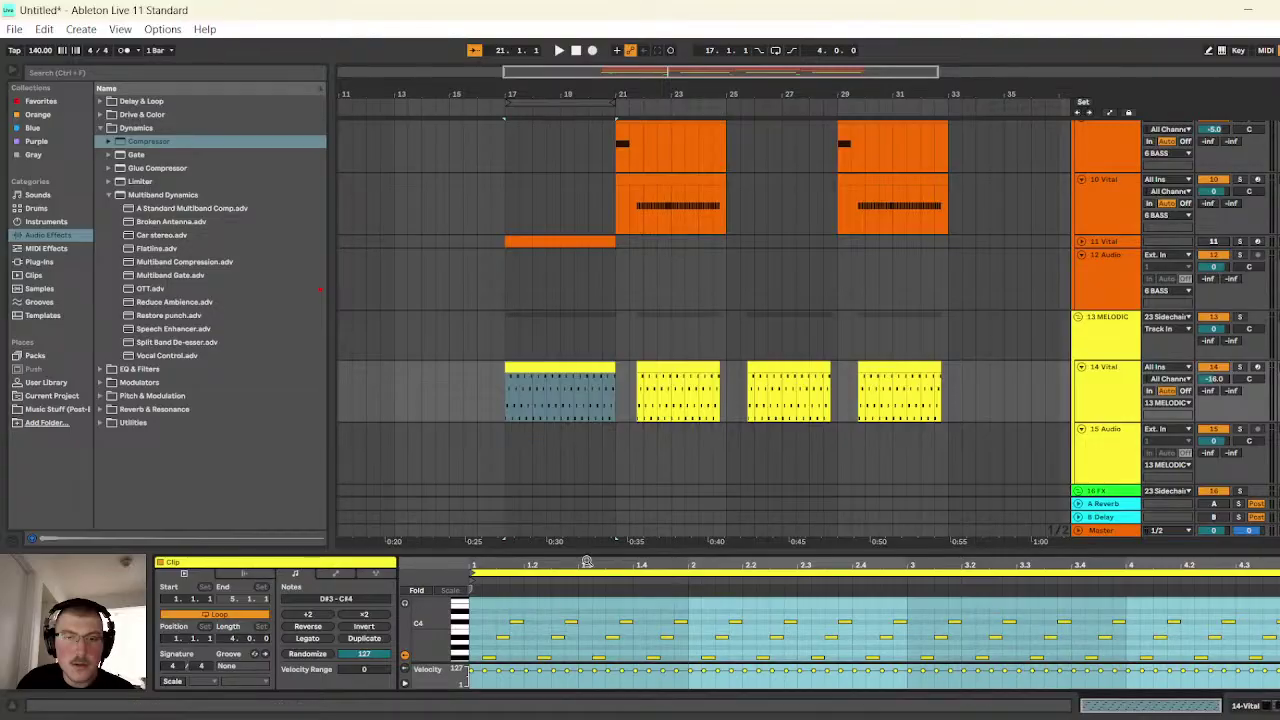
pyautogui.moveTo(586, 549); pyautogui.dragTo(586, 442)
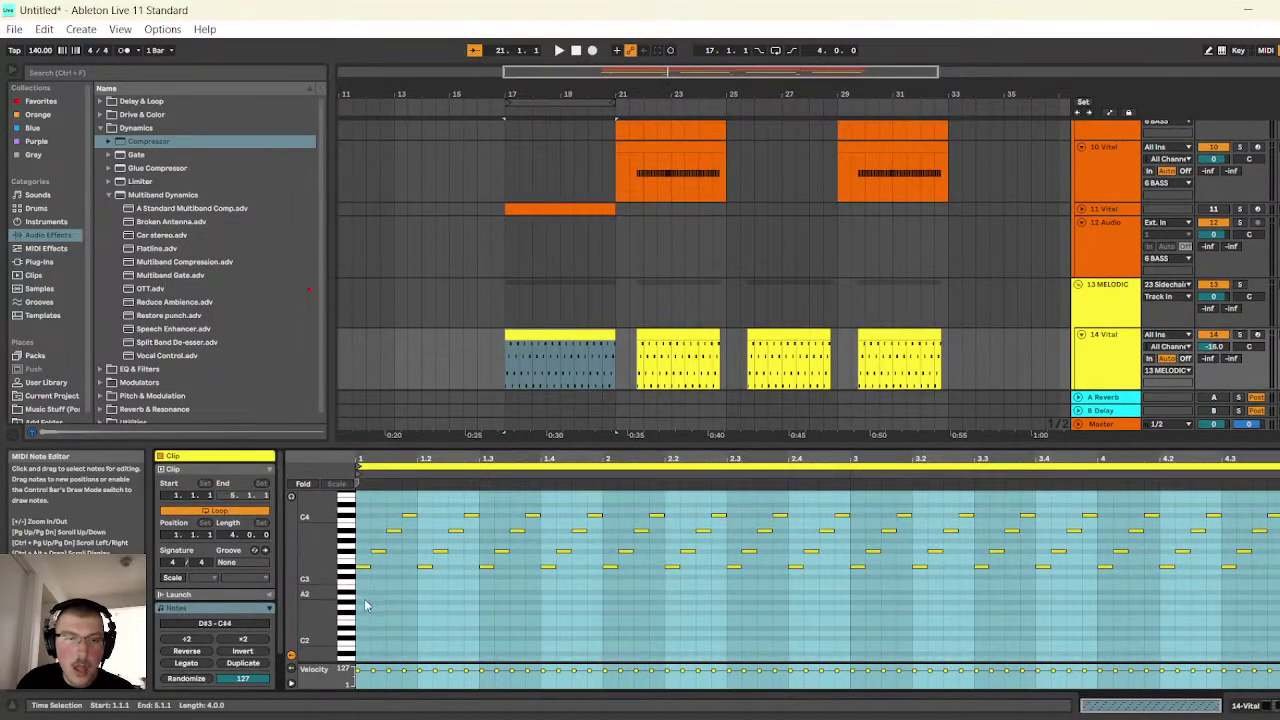
pyautogui.press('Up')
pyautogui.press('Down')
pyautogui.hotkey('shift', 'Up')
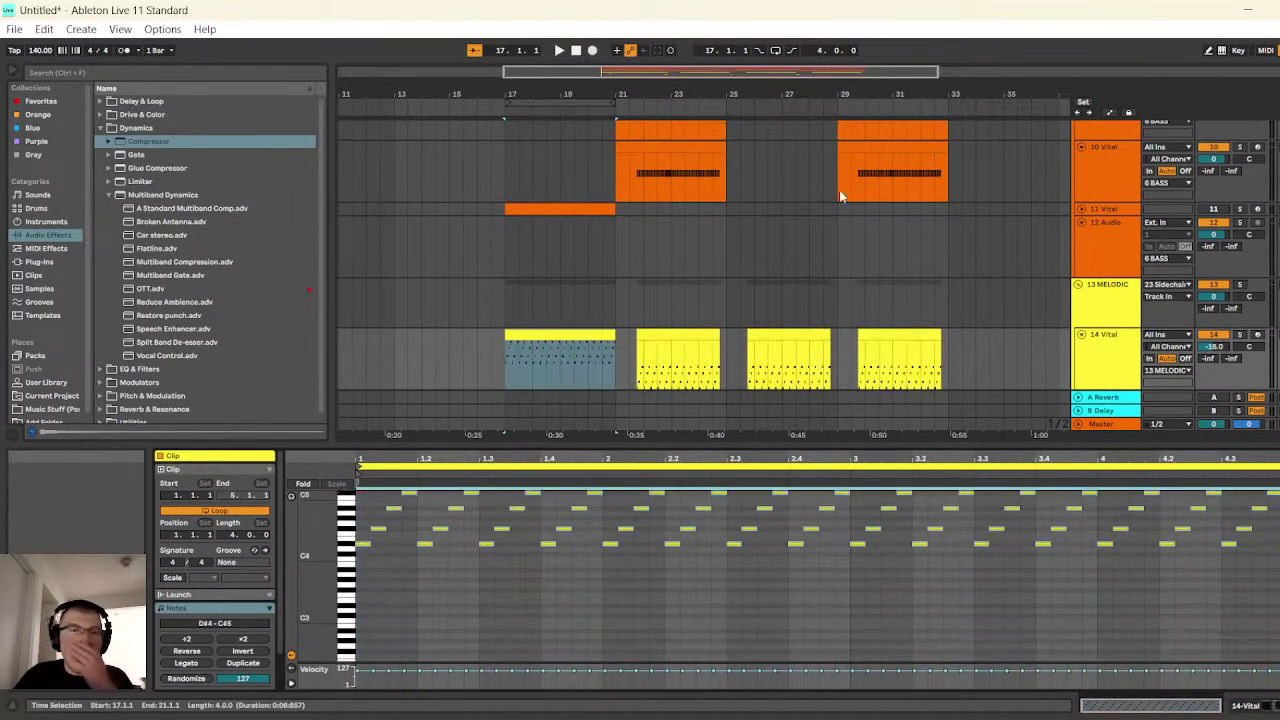
# - Set the low-cut frequency of EQ Eight on 14 Vital to 400 Hz and play the soloed track from bar 17
pyautogui.click(559, 50)
pyautogui.click(1103, 355)
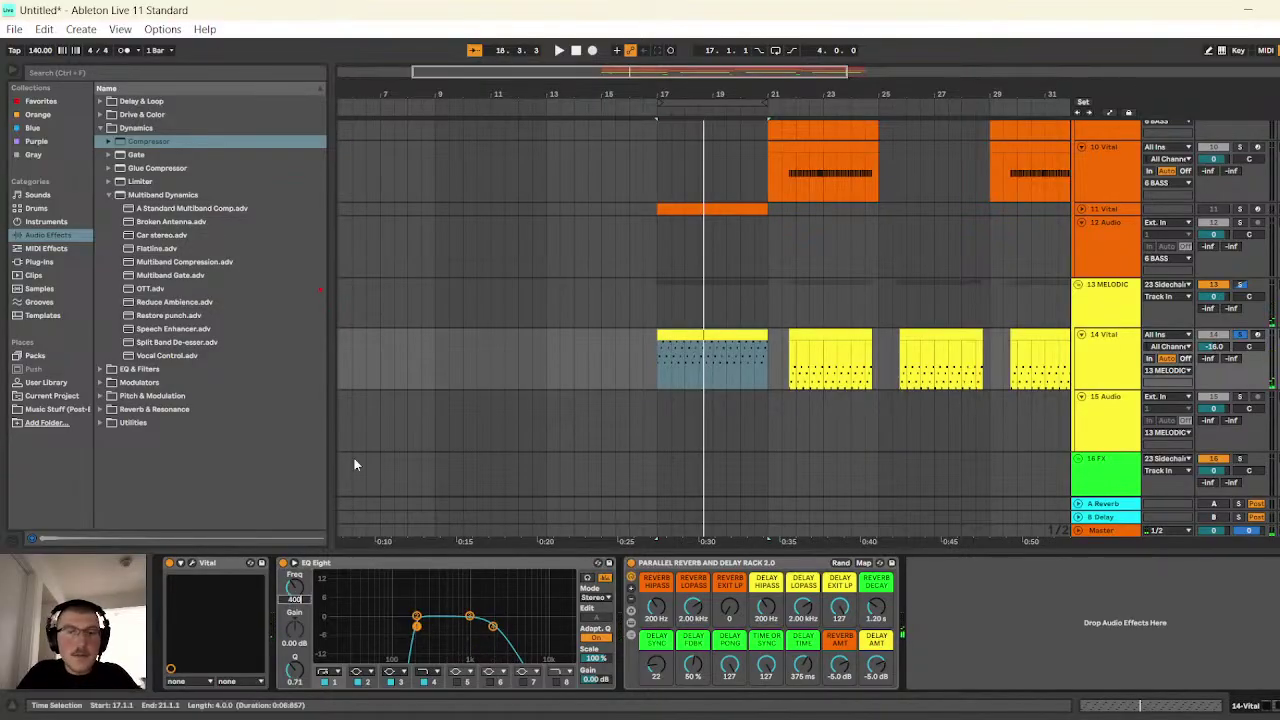
pyautogui.click(558, 50)
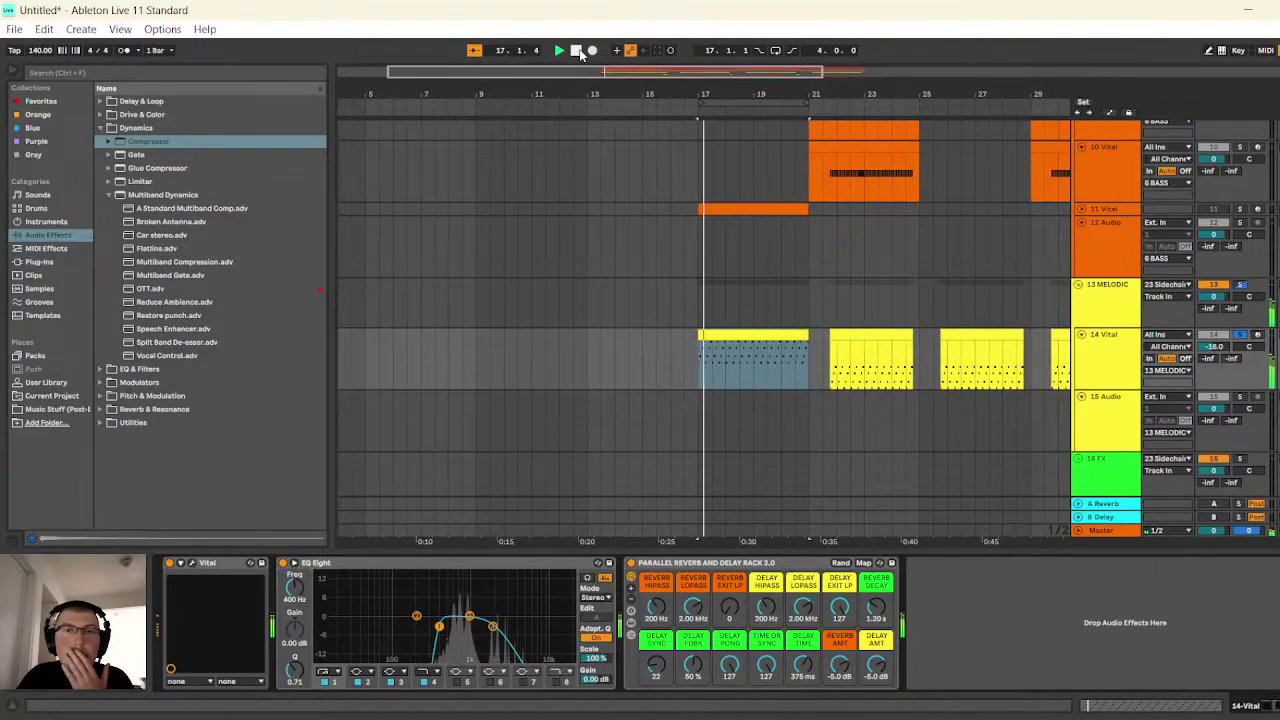
pyautogui.click(577, 51)
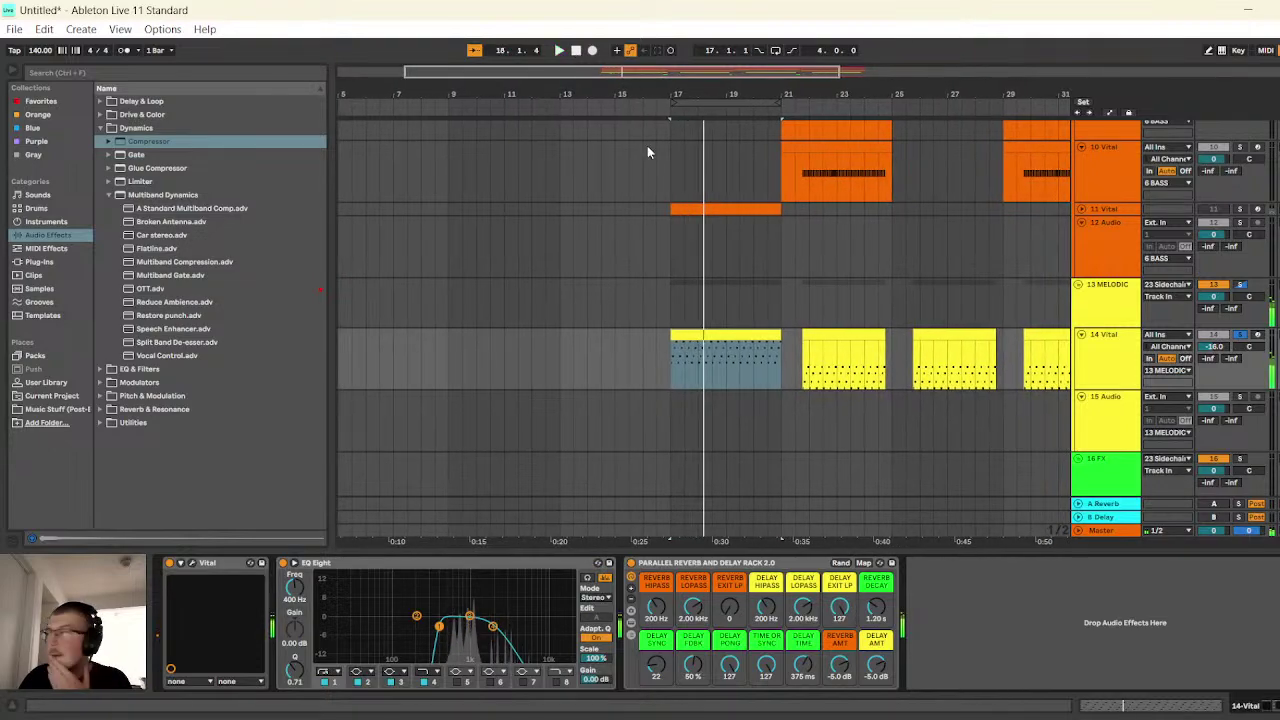
# - Trim the first 14 Vital clip so it runs from 17.4.1 to 20.4.1
pyautogui.moveTo(670, 335); pyautogui.dragTo(686, 332)
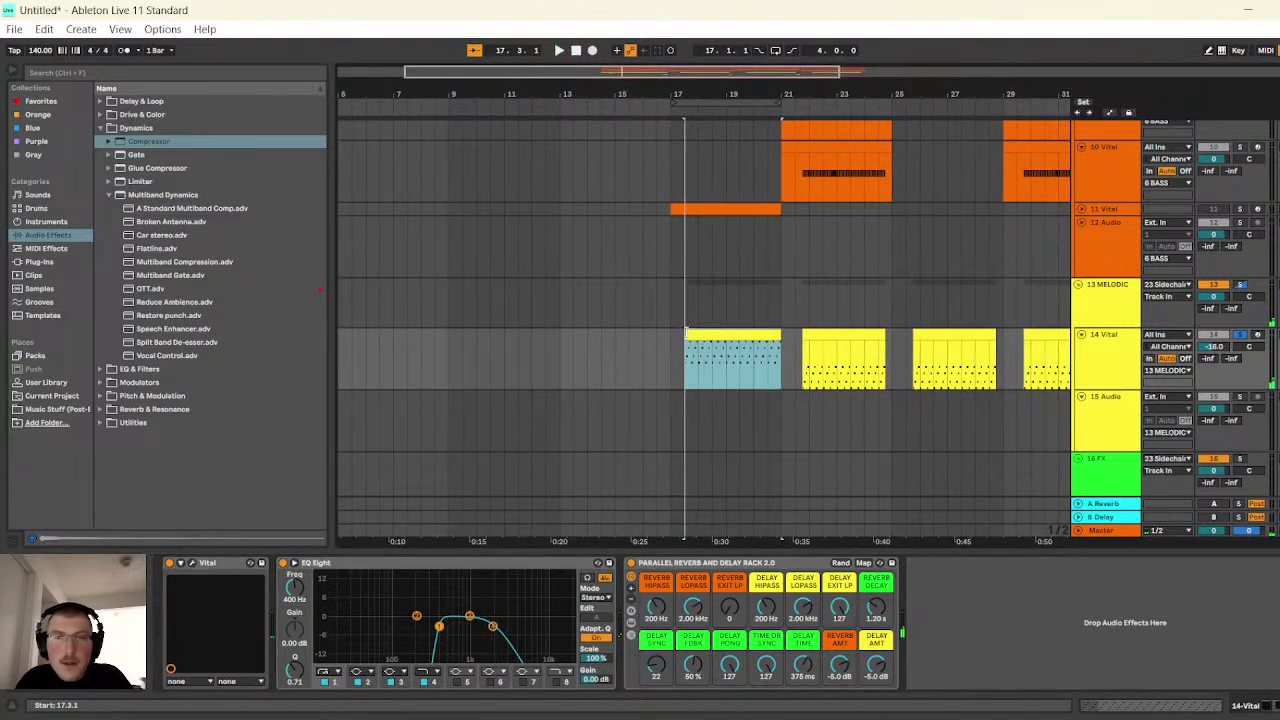
pyautogui.moveTo(760, 80); pyautogui.dragTo(493, 204)
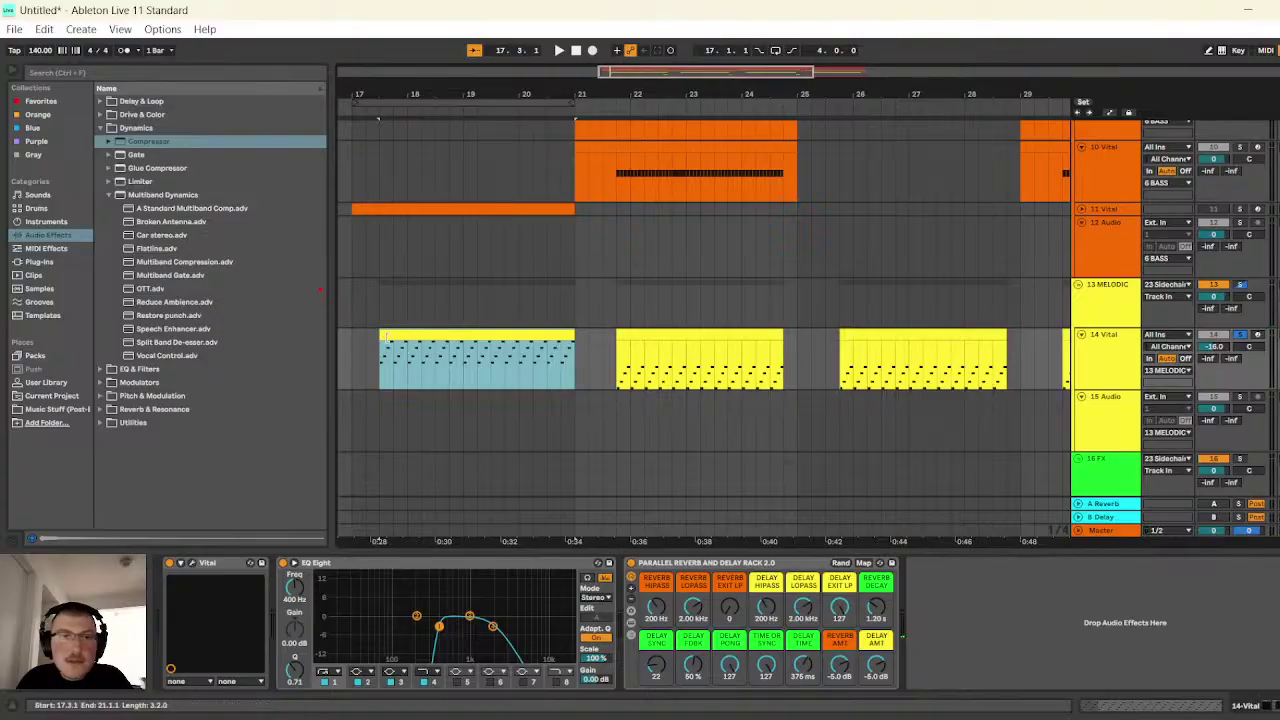
pyautogui.moveTo(577, 336); pyautogui.dragTo(548, 333)
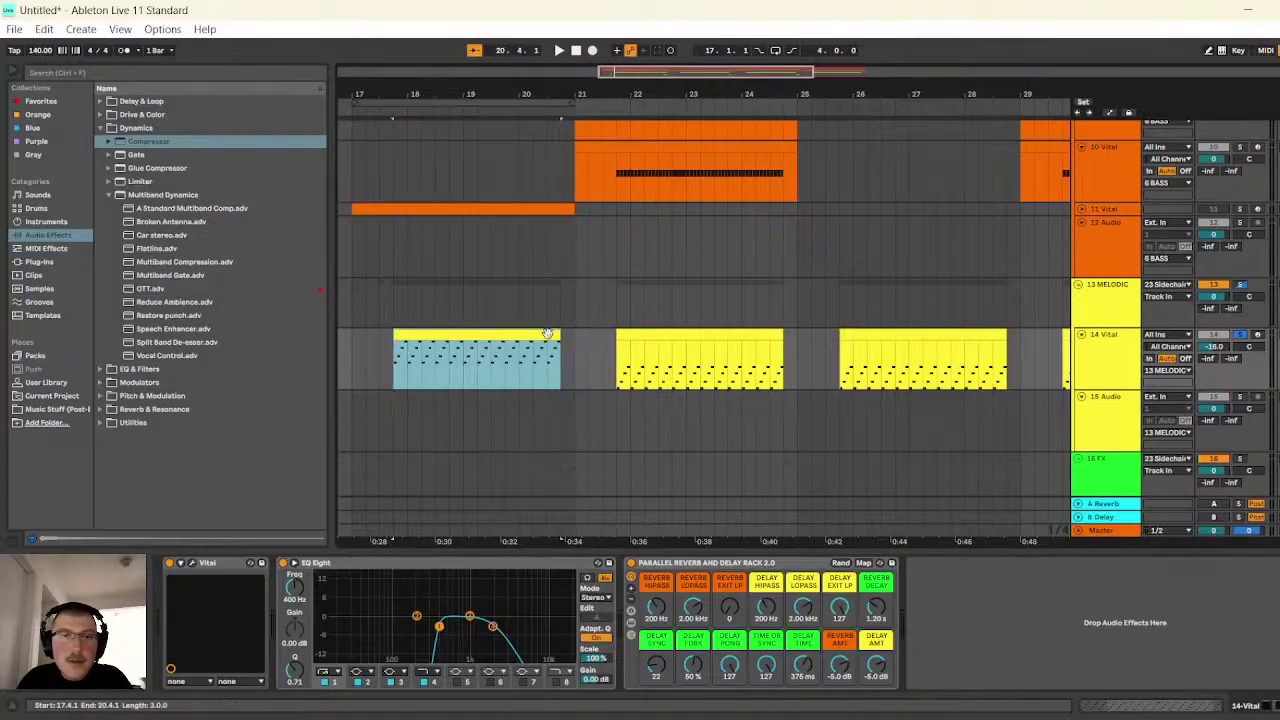
# - Replace the other three clips on 14 Vital with copies of the transposed first clip
pyautogui.moveTo(716, 76); pyautogui.dragTo(724, 248)
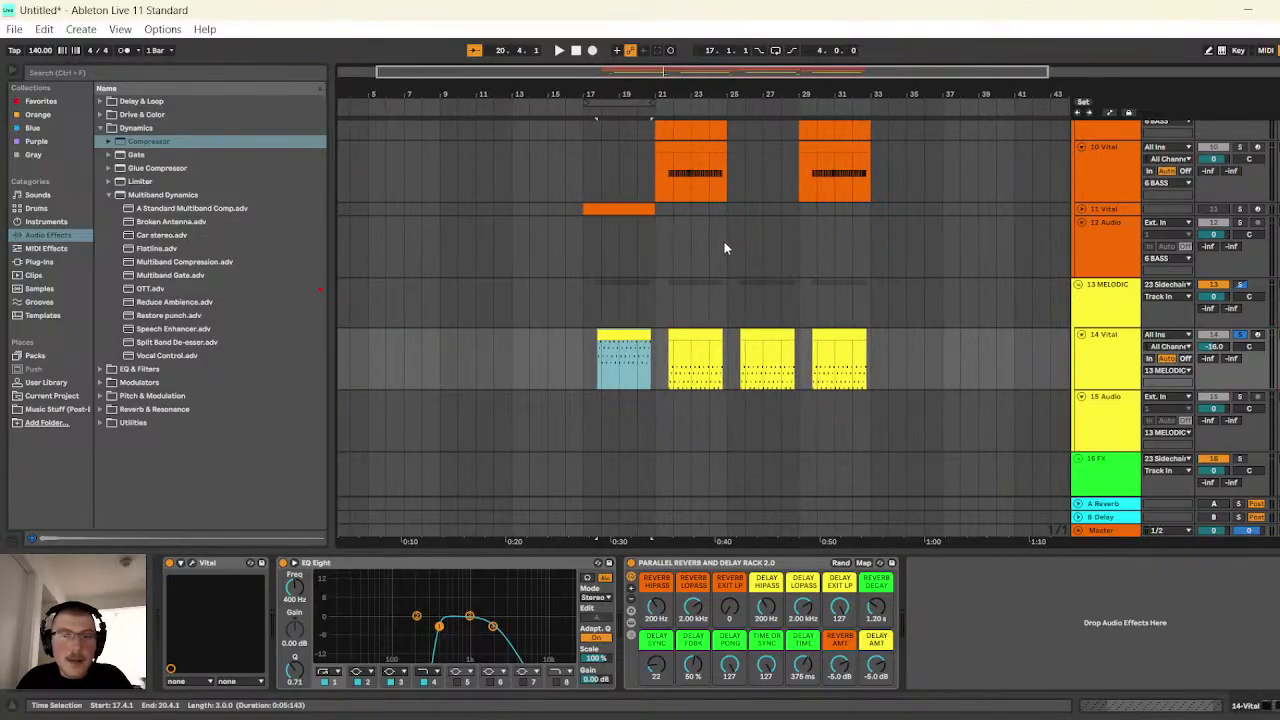
pyautogui.click(697, 331)
pyautogui.click(768, 331)
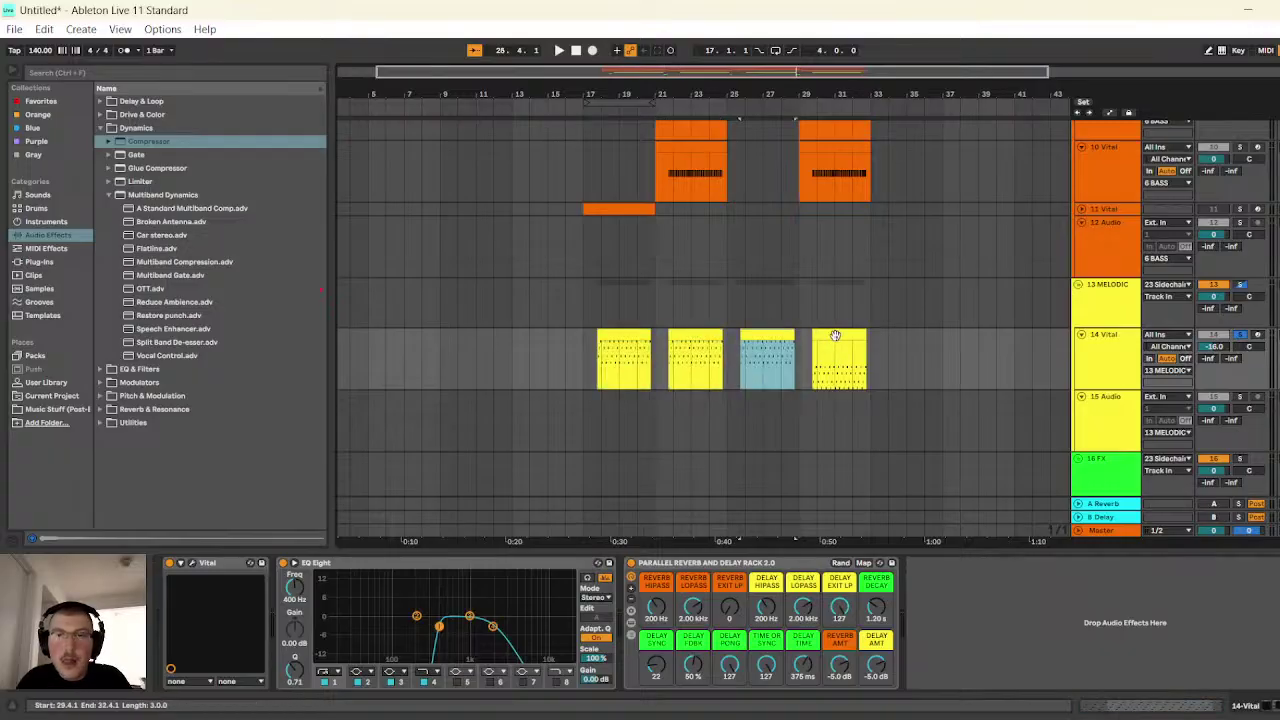
pyautogui.click(835, 335)
# - Play the arrangement from bar 17 and set 14 Vital's EQ Eight low-cut frequency to 200 Hz
pyautogui.click(582, 306)
pyautogui.press('space')
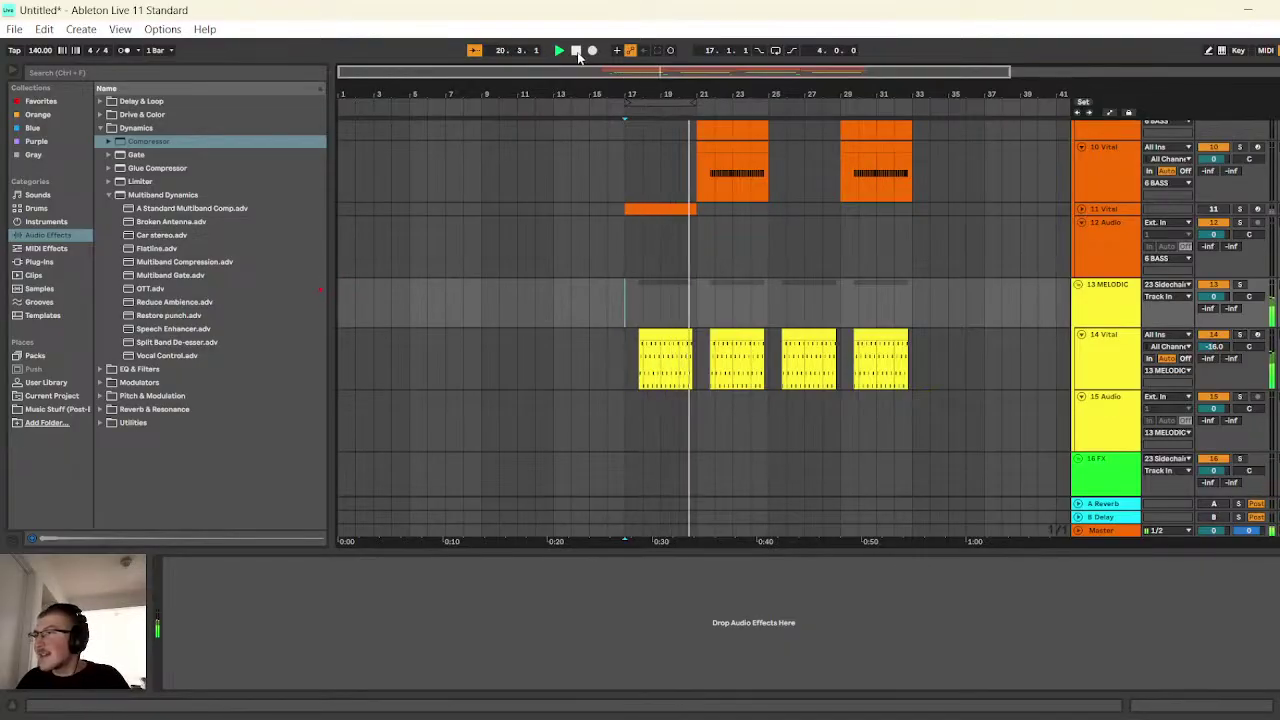
pyautogui.doubleClick(662, 360)
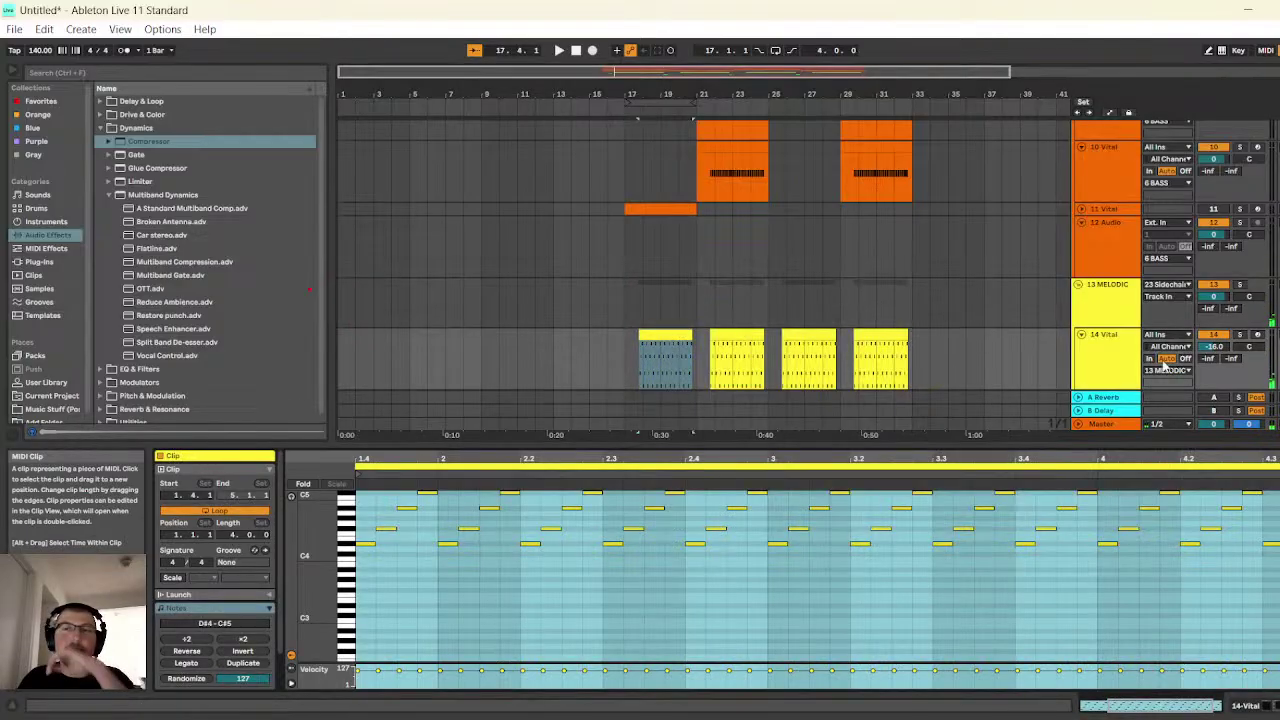
pyautogui.click(1119, 351)
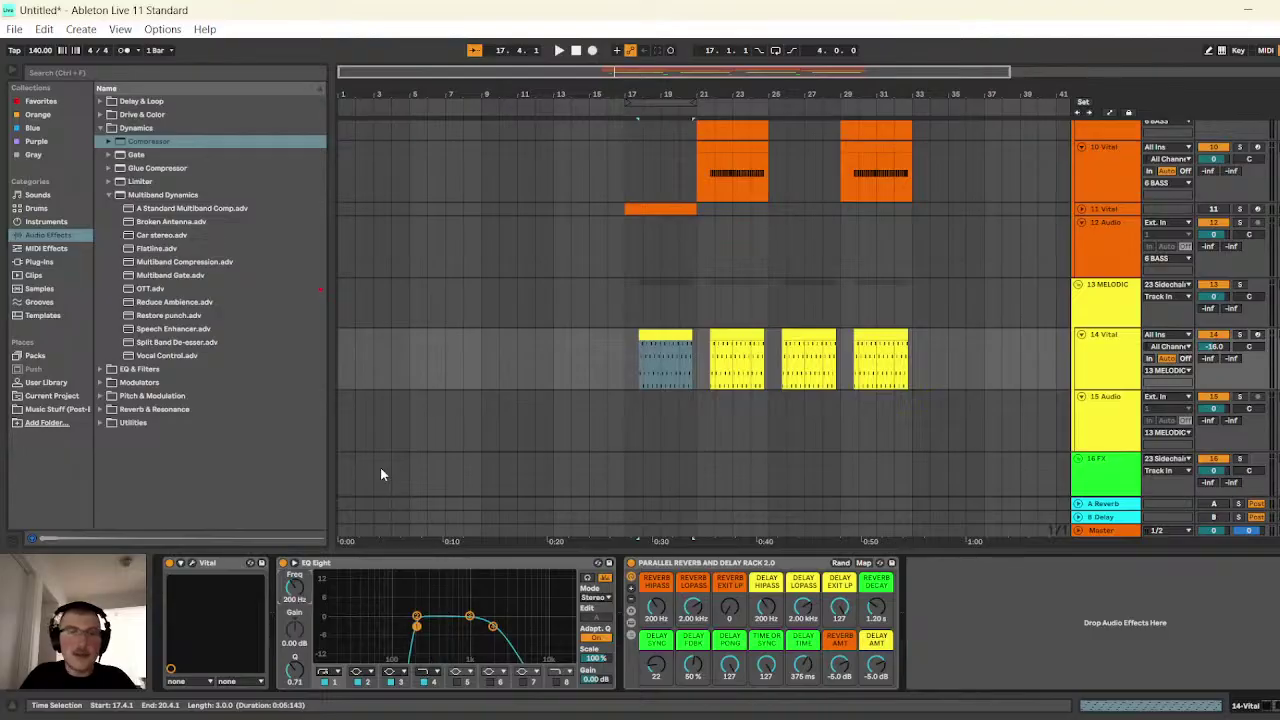
# - Compare the first 14 Vital clip's notes and transpose the fourth clip's notes down one octave
pyautogui.doubleClick(652, 334)
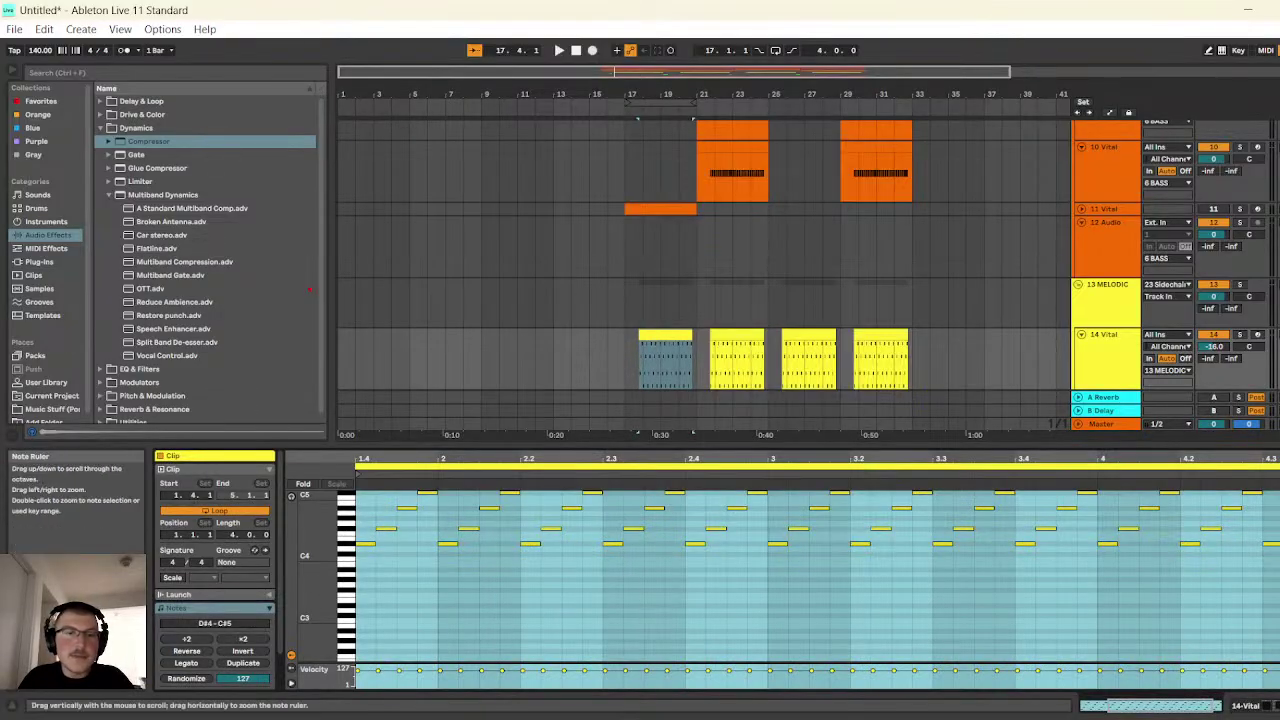
pyautogui.scroll(3, 423, 513)
pyautogui.click(662, 340)
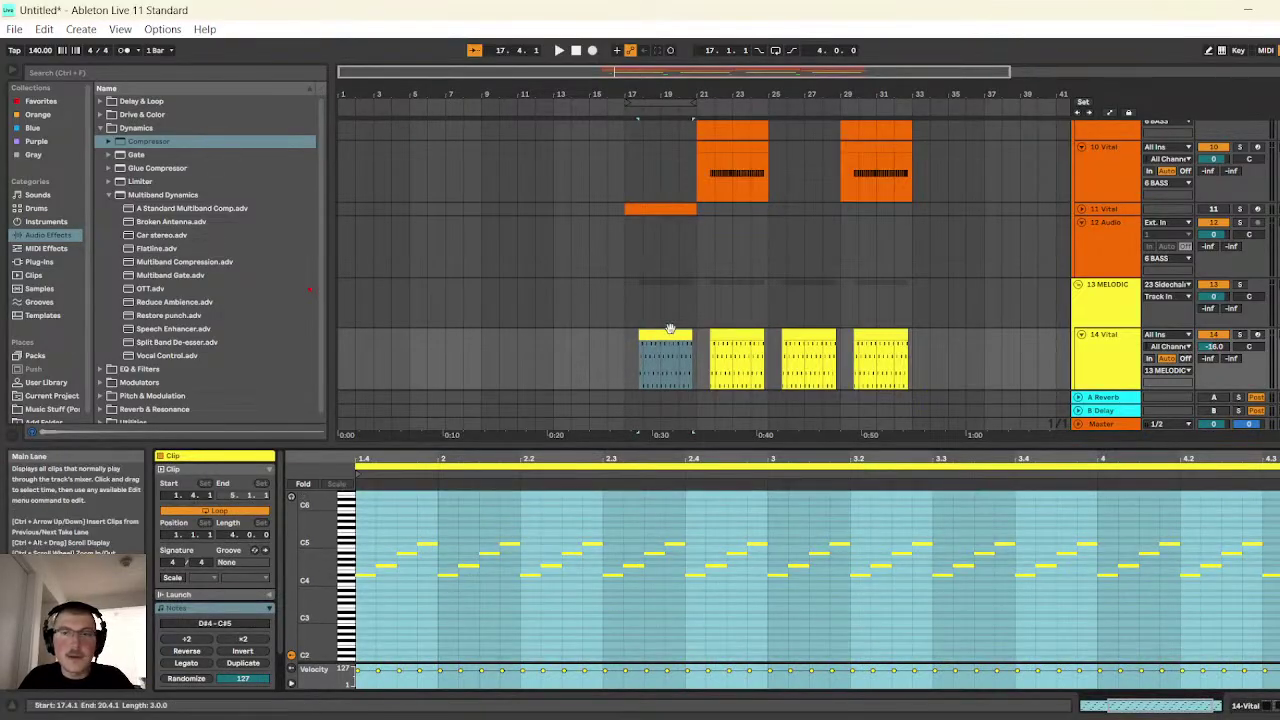
pyautogui.click(902, 338)
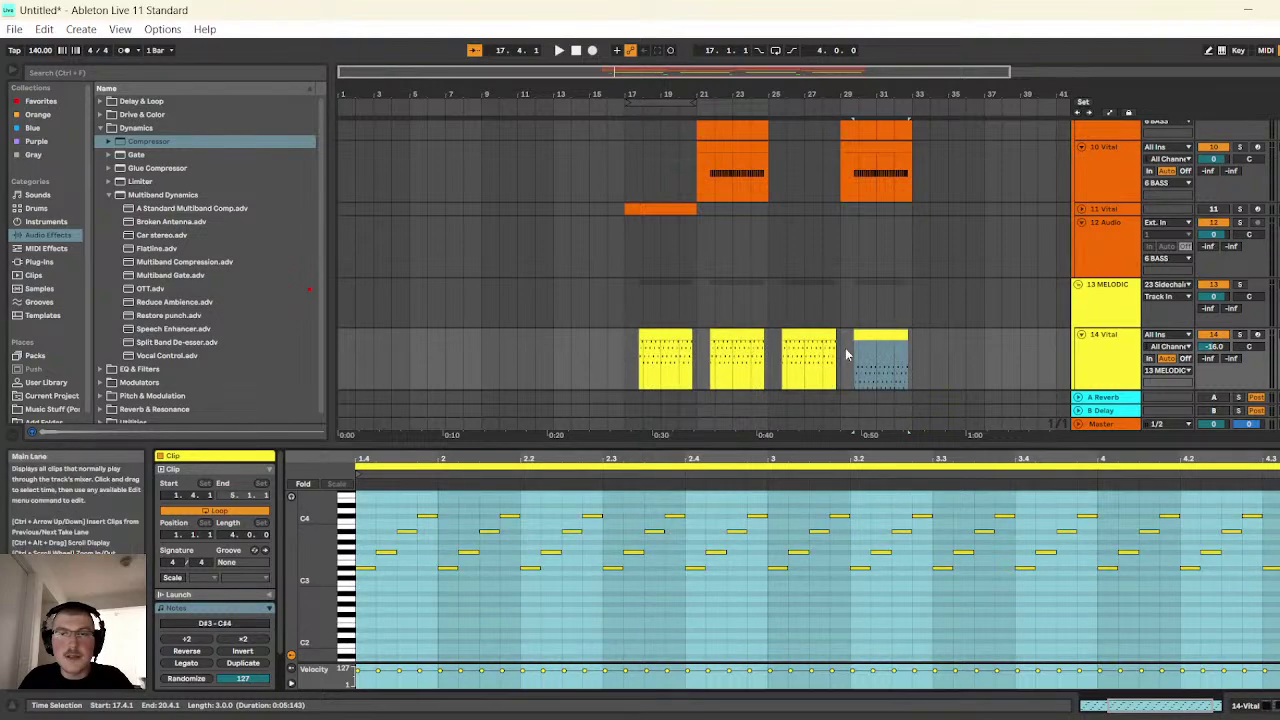
pyautogui.click(662, 336)
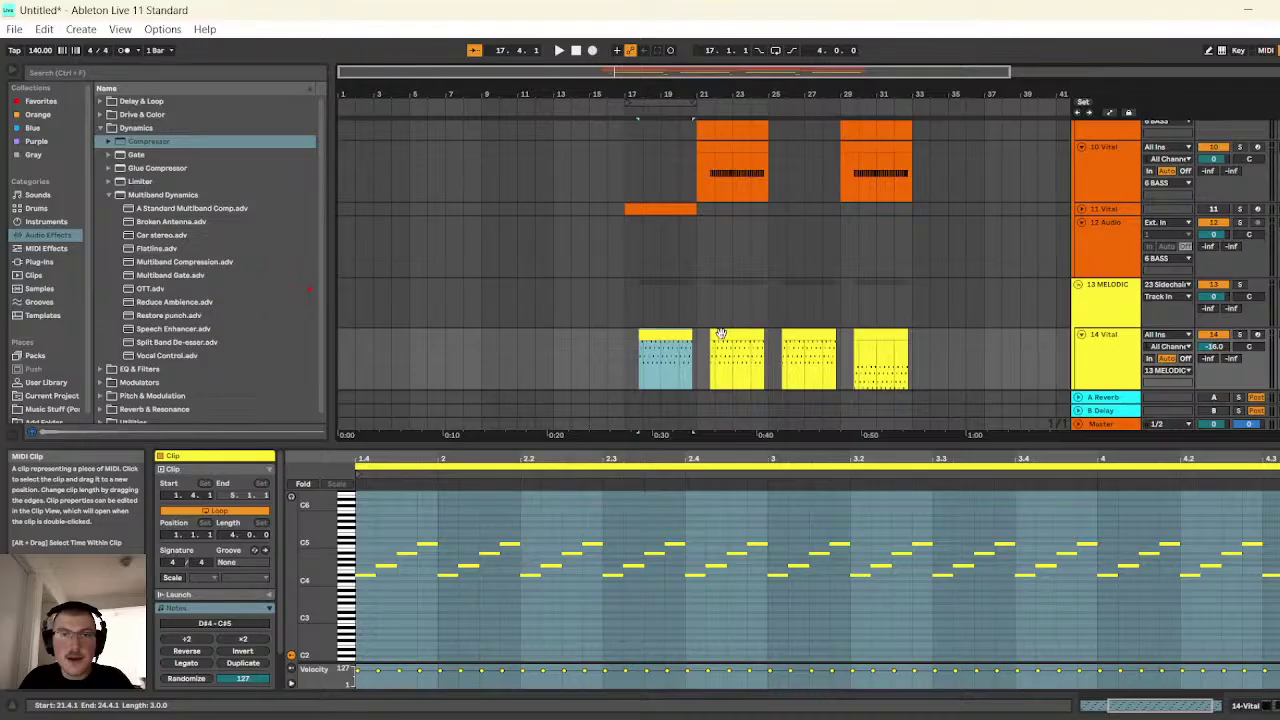
# - Transpose the first and third 14 Vital clips' notes down one octave and the fourth clip's notes up one octave
pyautogui.click(878, 336)
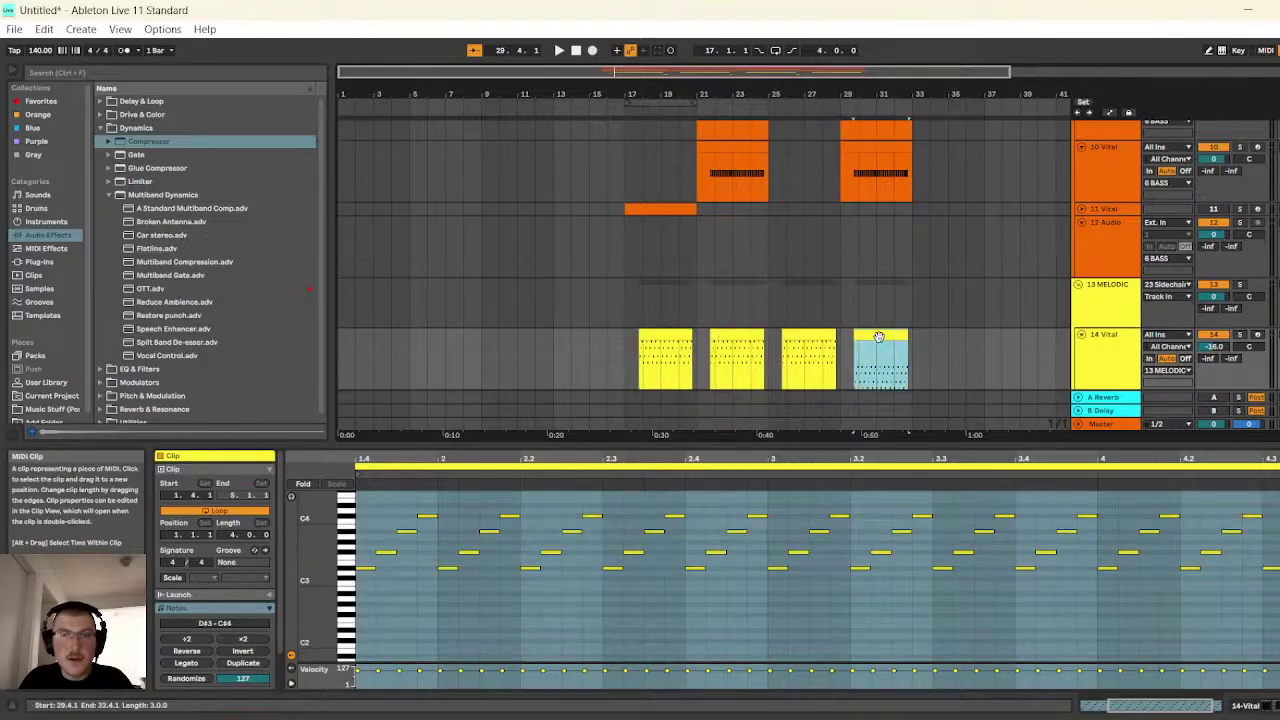
pyautogui.click(678, 338)
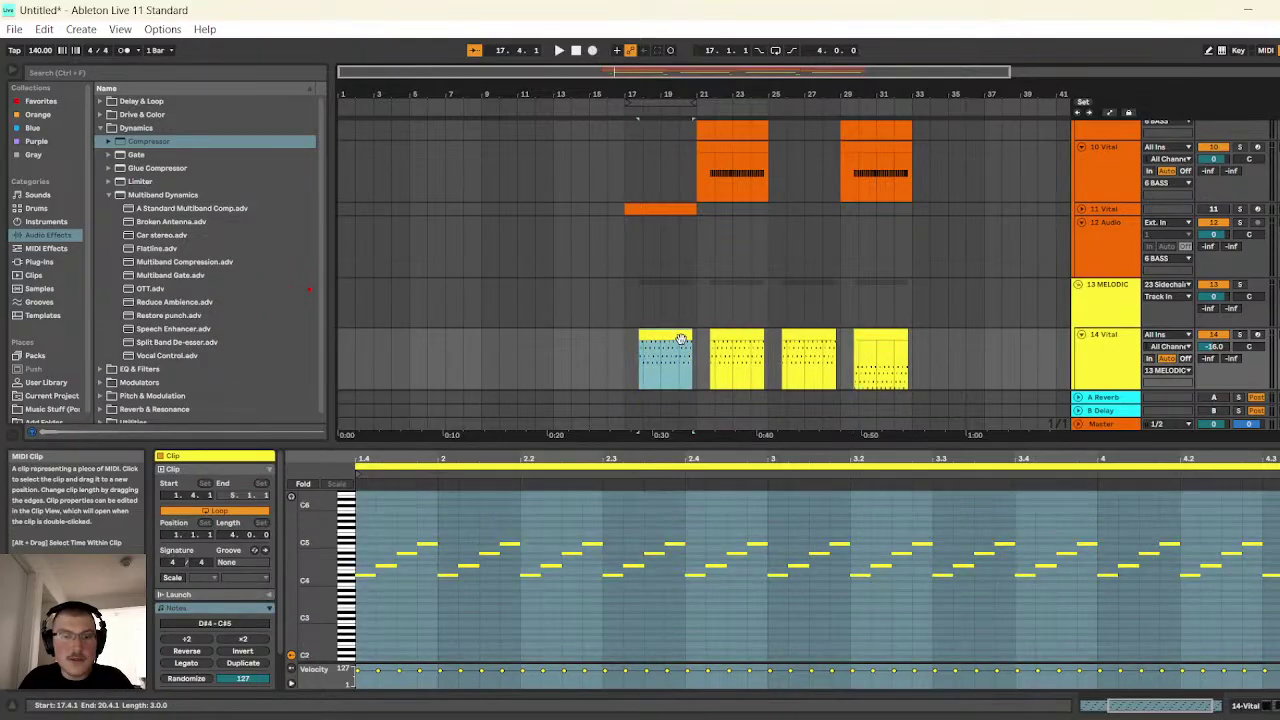
pyautogui.click(744, 337)
pyautogui.click(868, 340)
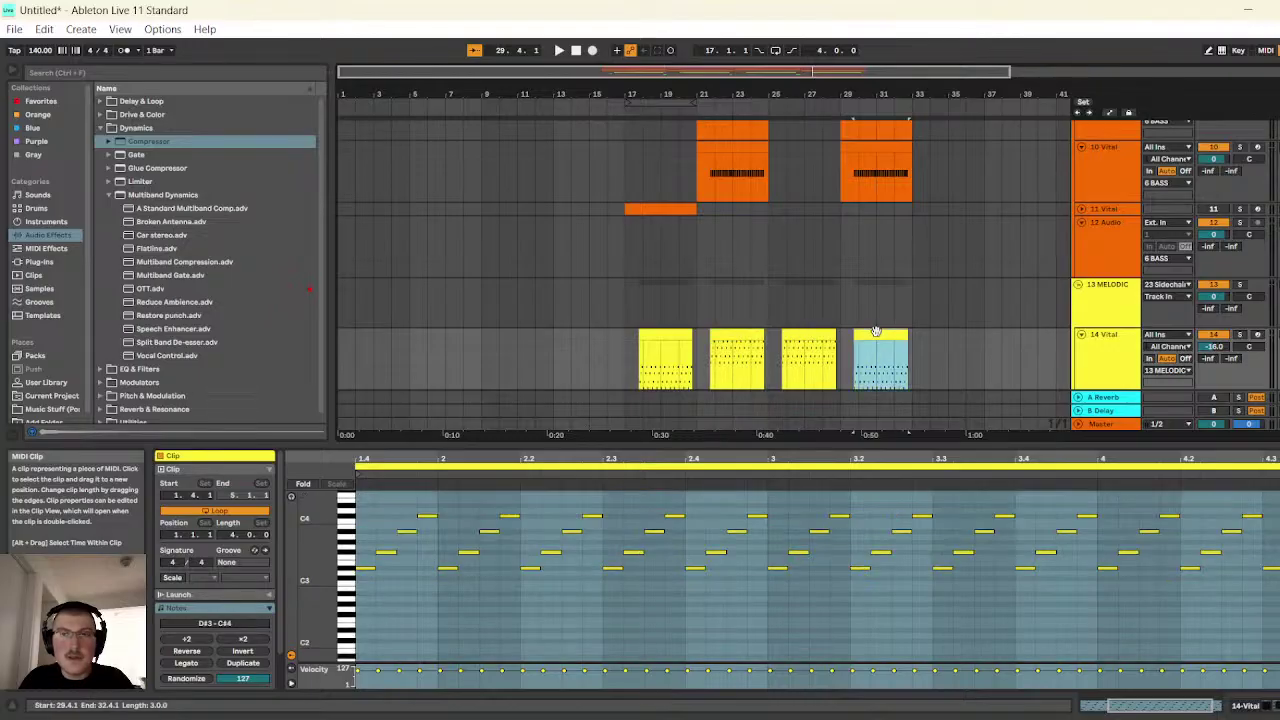
pyautogui.click(664, 340)
pyautogui.click(794, 334)
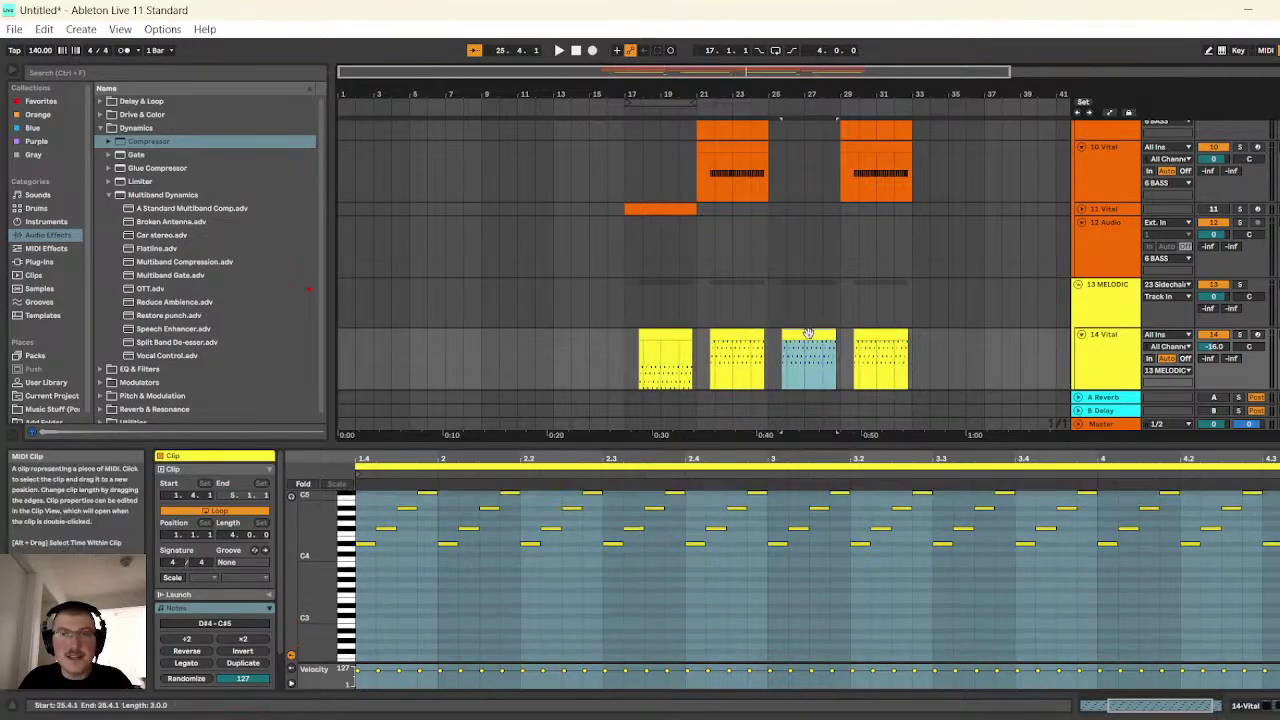
# - Play the arrangement from bar 17 through bar 33 to hear the alternating octaves of the 14 Vital clips
pyautogui.click(1118, 347)
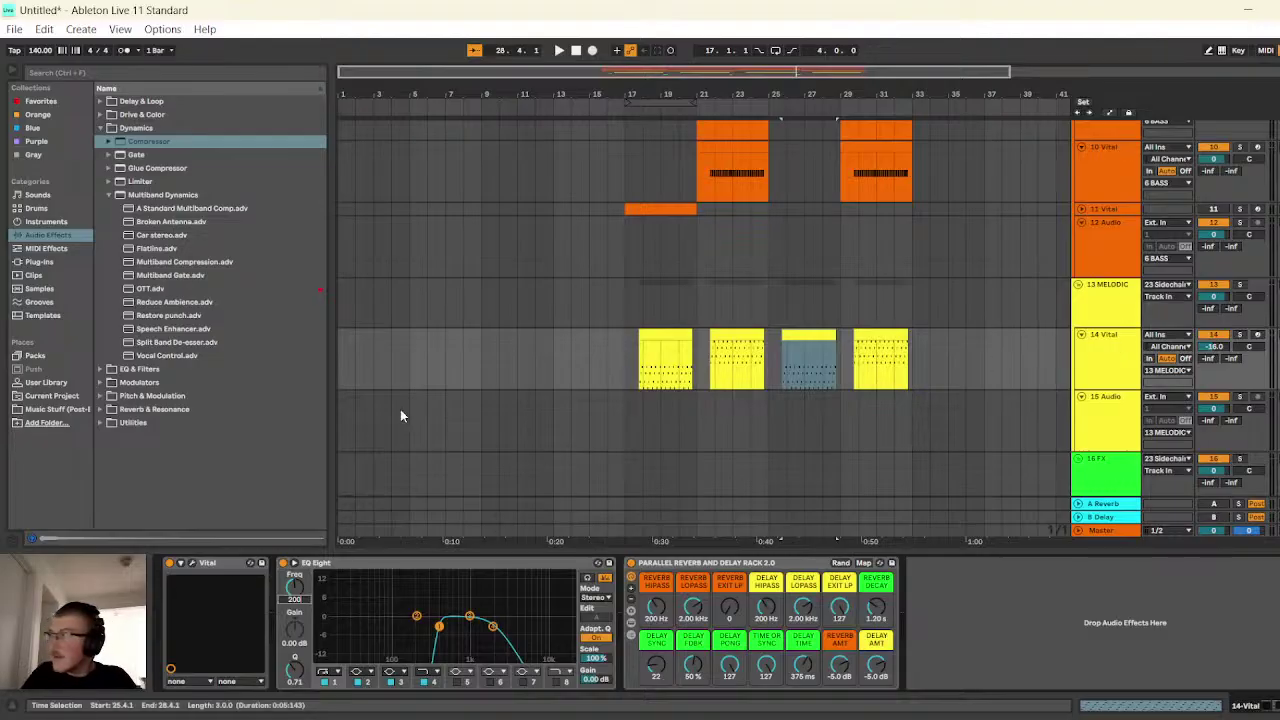
pyautogui.click(628, 306)
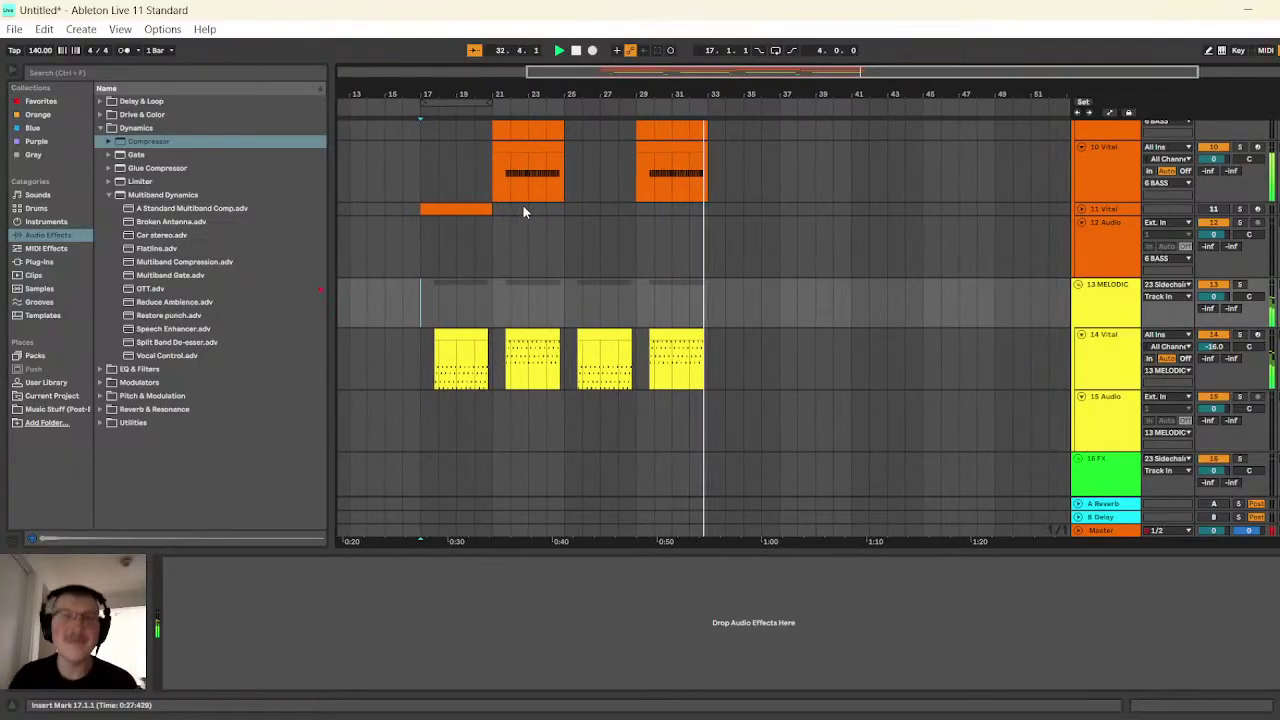
pyautogui.click(576, 51)
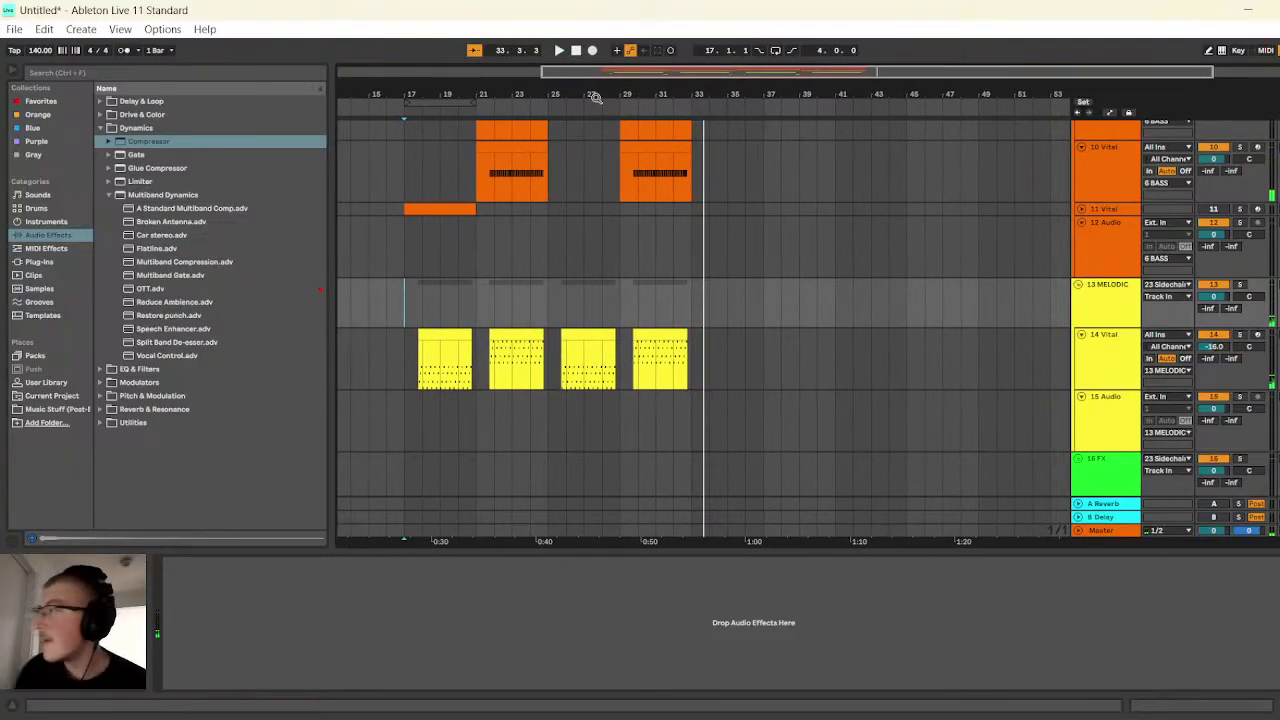
# - Collapse the Cymatics - Hydra Drum Kit folder in the Music Stuff samples and browse the Bandlab Samples folder
pyautogui.click(70, 410)
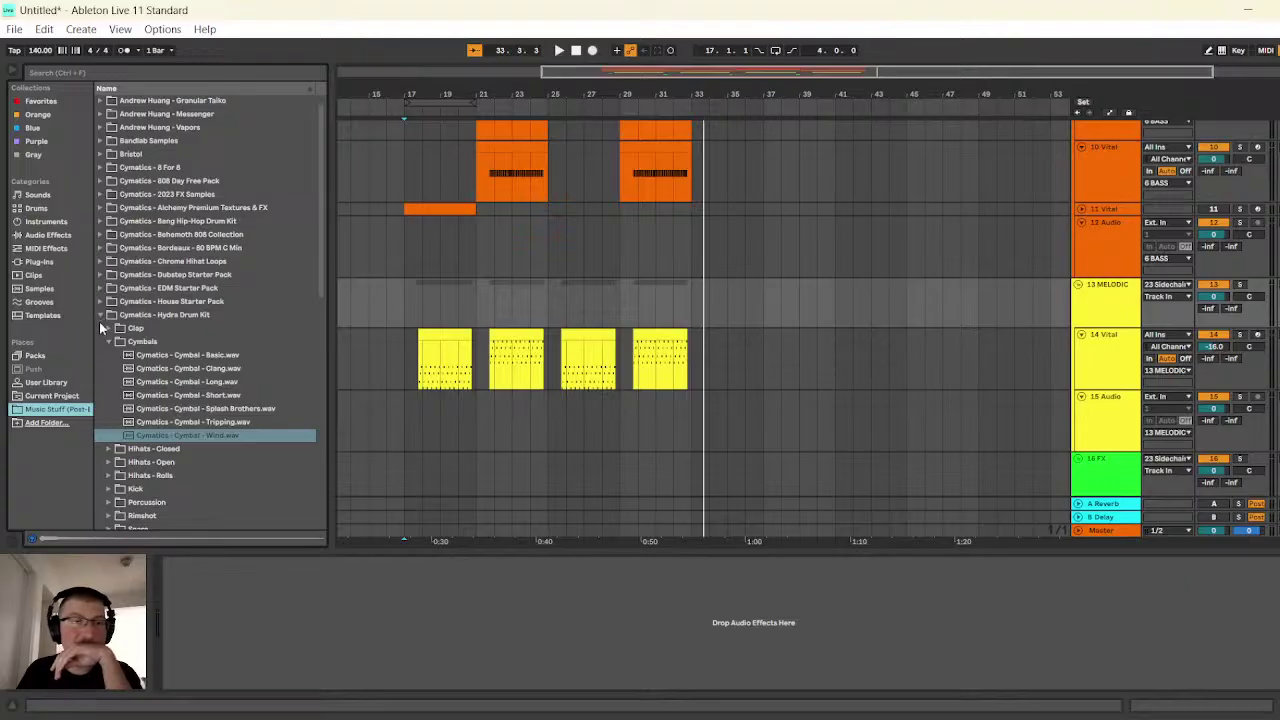
pyautogui.click(101, 316)
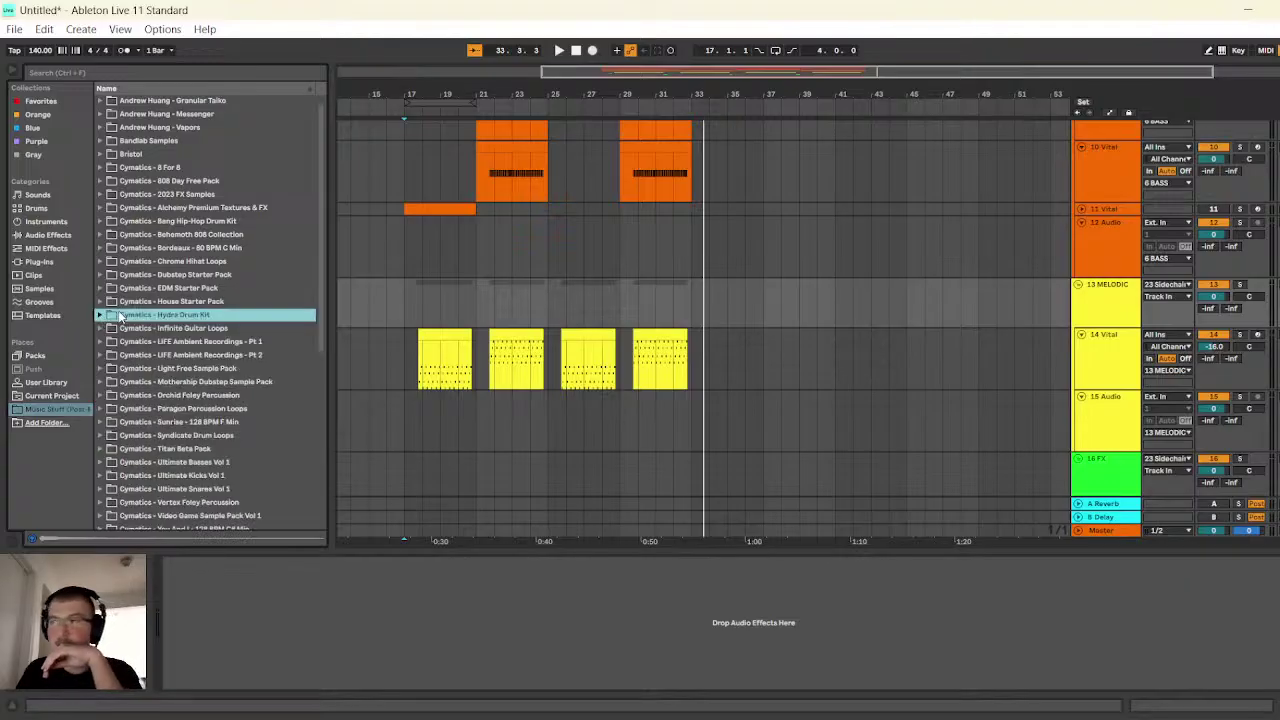
pyautogui.scroll(1, 129, 292)
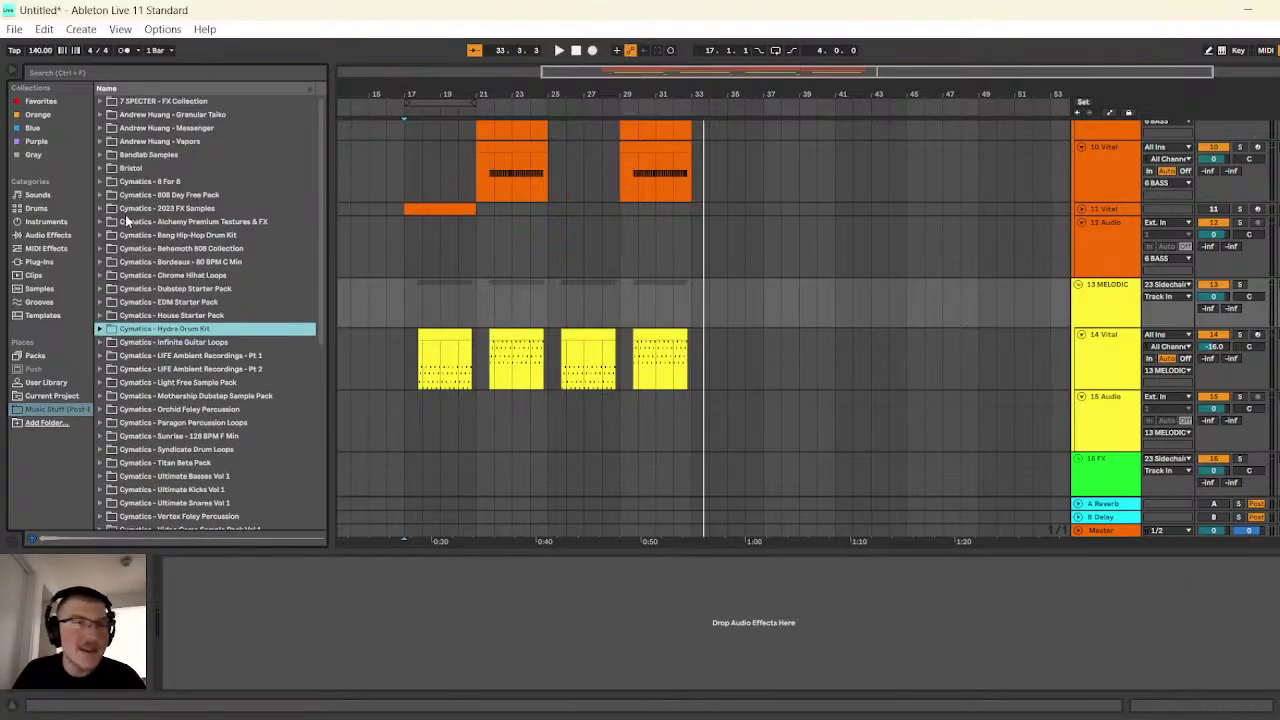
pyautogui.click(101, 155)
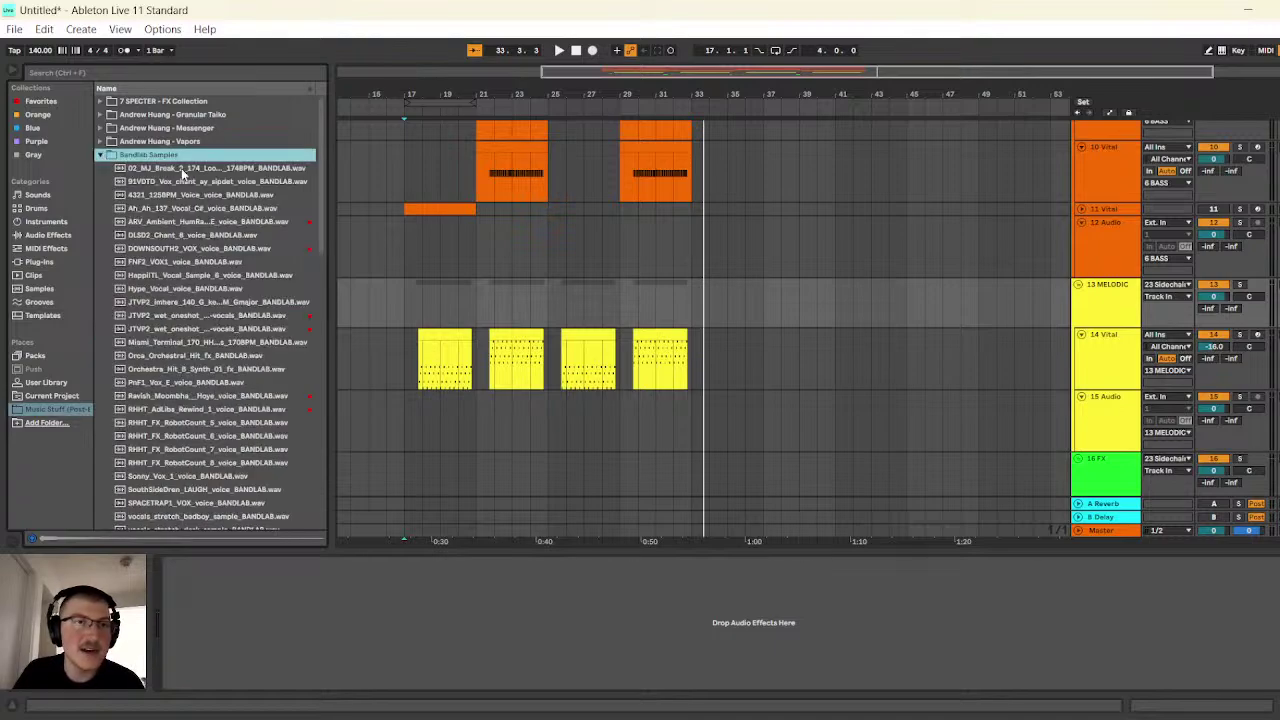
pyautogui.scroll(-10, 207, 190)
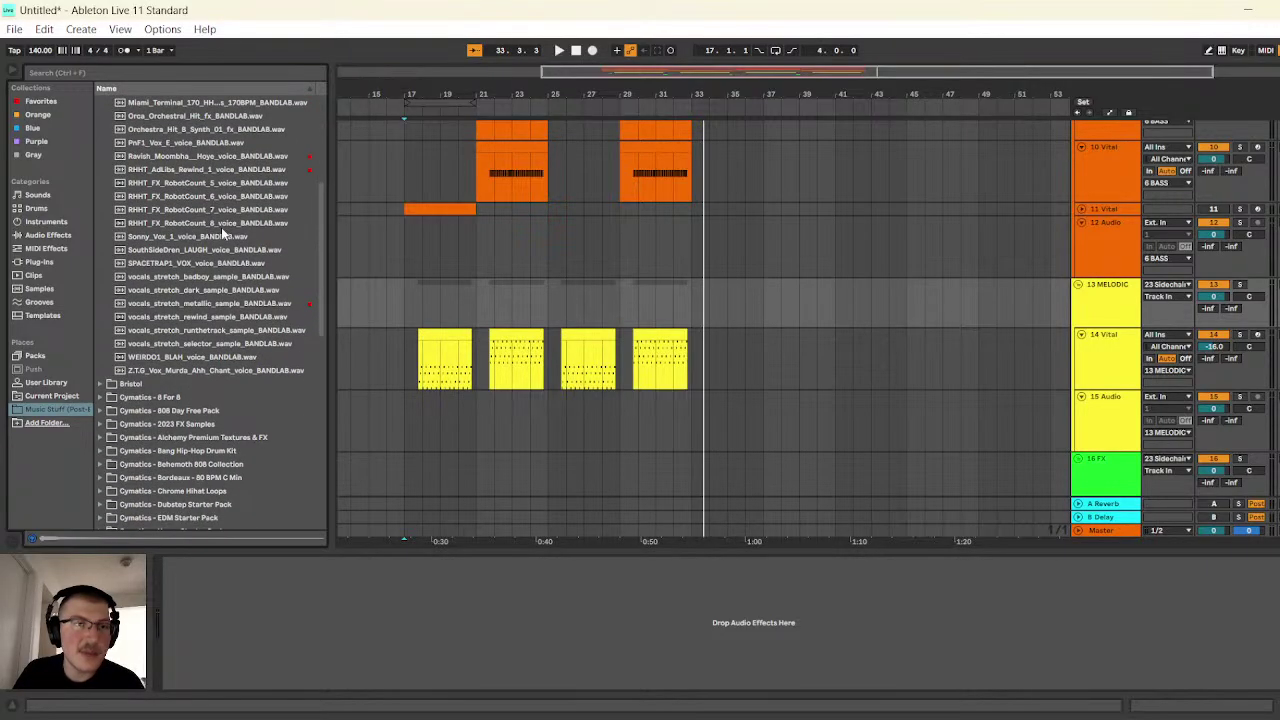
pyautogui.scroll(-2, 224, 240)
pyautogui.scroll(3, 236, 324)
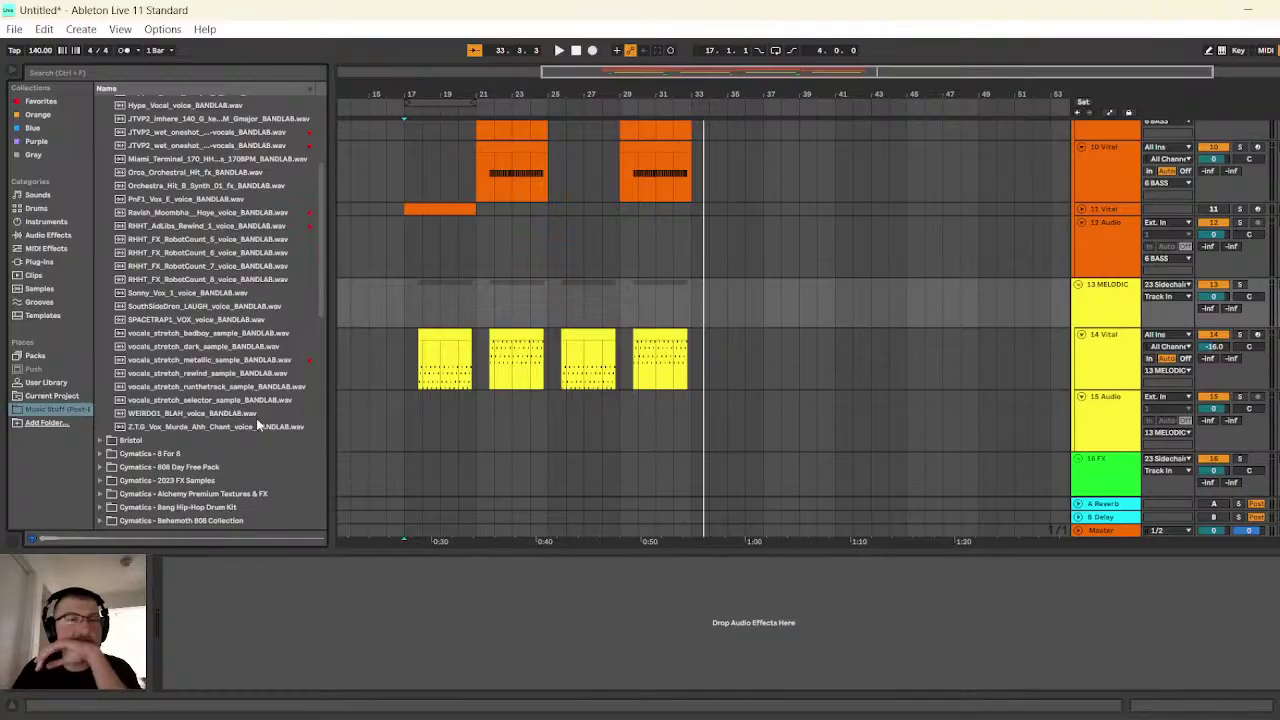
# - Audition the rewind, dark, WEIRDO1_BLAH, Z.T.G_Vox_Murda, Sonny_Vox_1 and Orchestra_Hit_B_Synth_01 samples
pyautogui.click(245, 374)
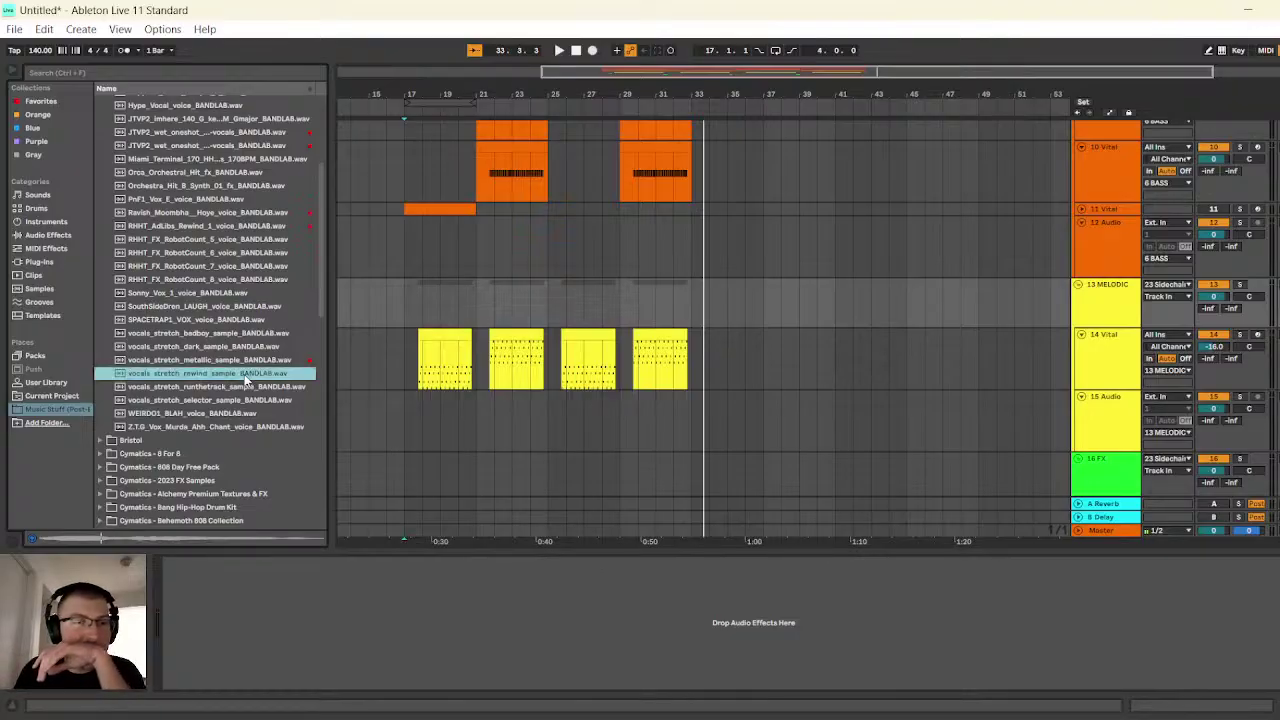
pyautogui.click(234, 347)
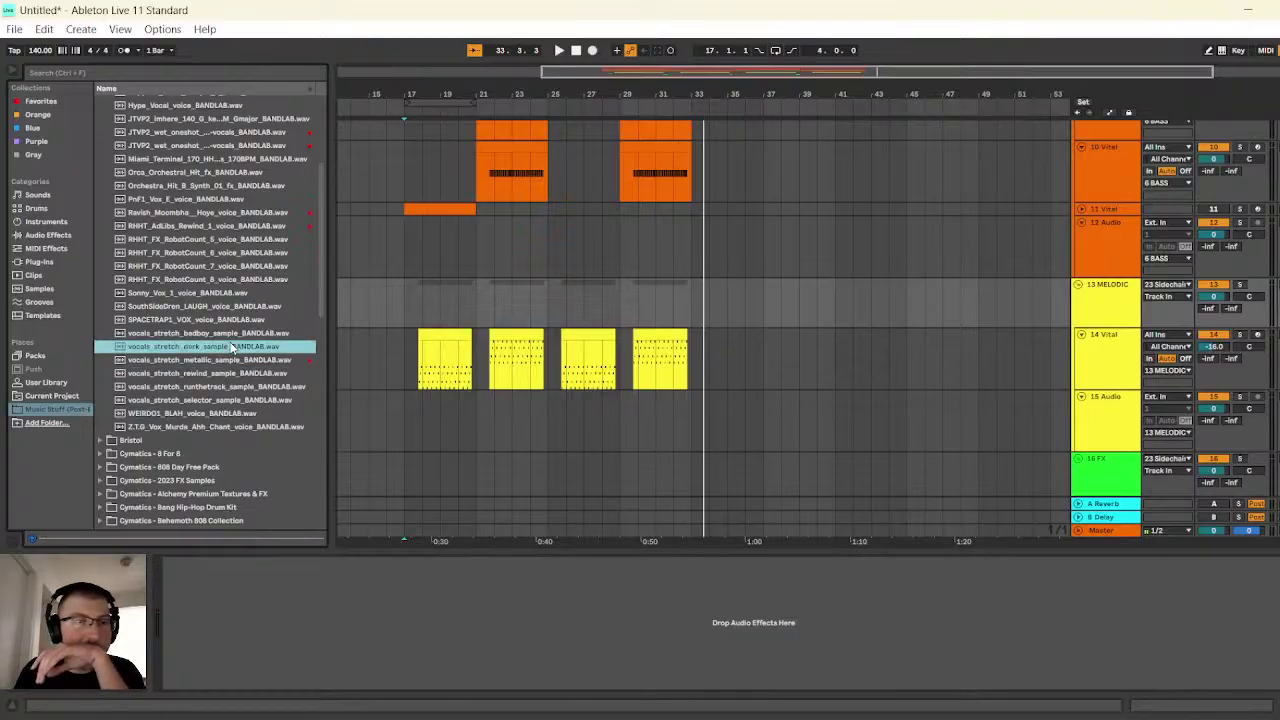
pyautogui.click(221, 413)
pyautogui.click(227, 427)
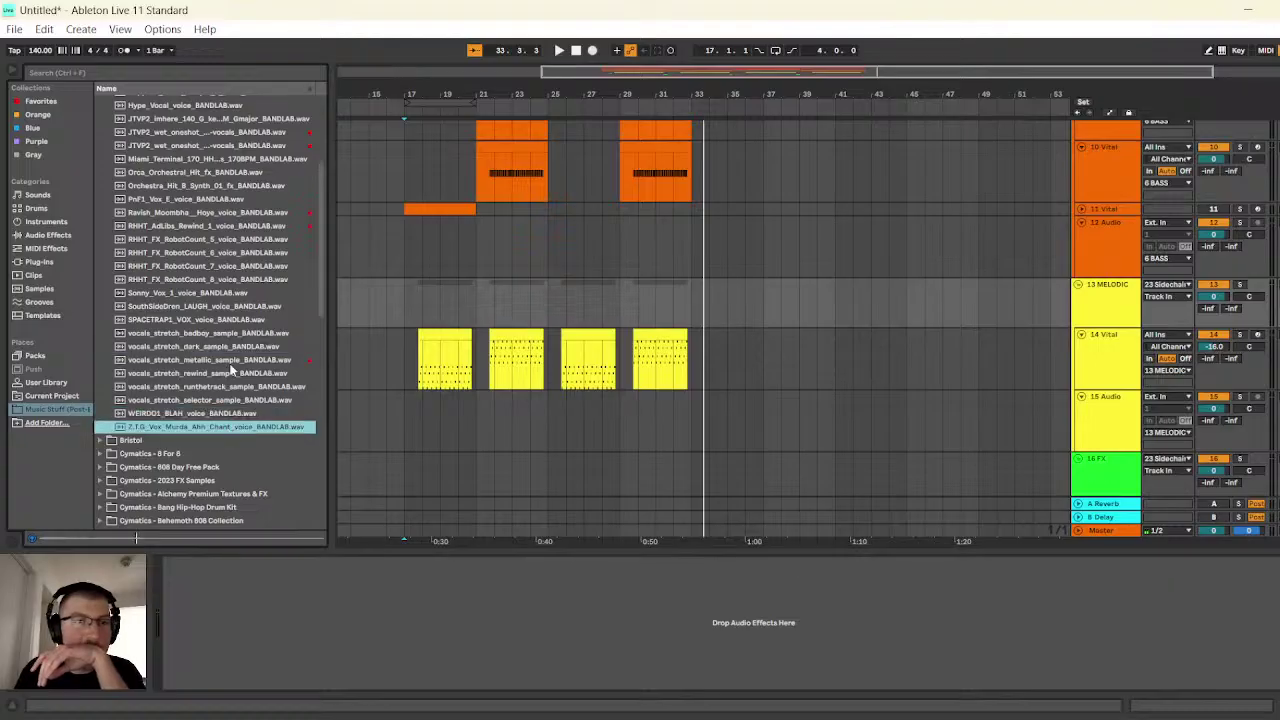
pyautogui.click(206, 295)
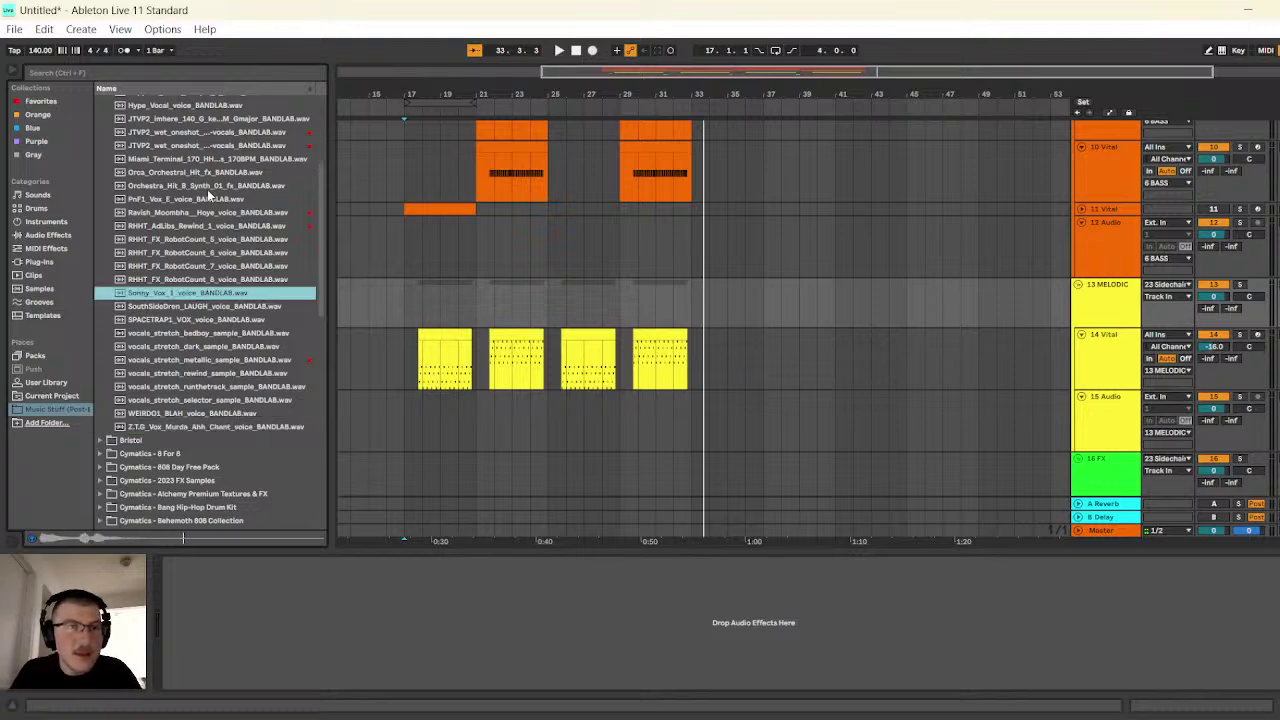
pyautogui.click(209, 188)
# - Audition the RHHT_AdLibs_Rewind_1 and Ravish_Moombha voice samples and look through the rest of the Bandlab Samples
pyautogui.scroll(4, 206, 276)
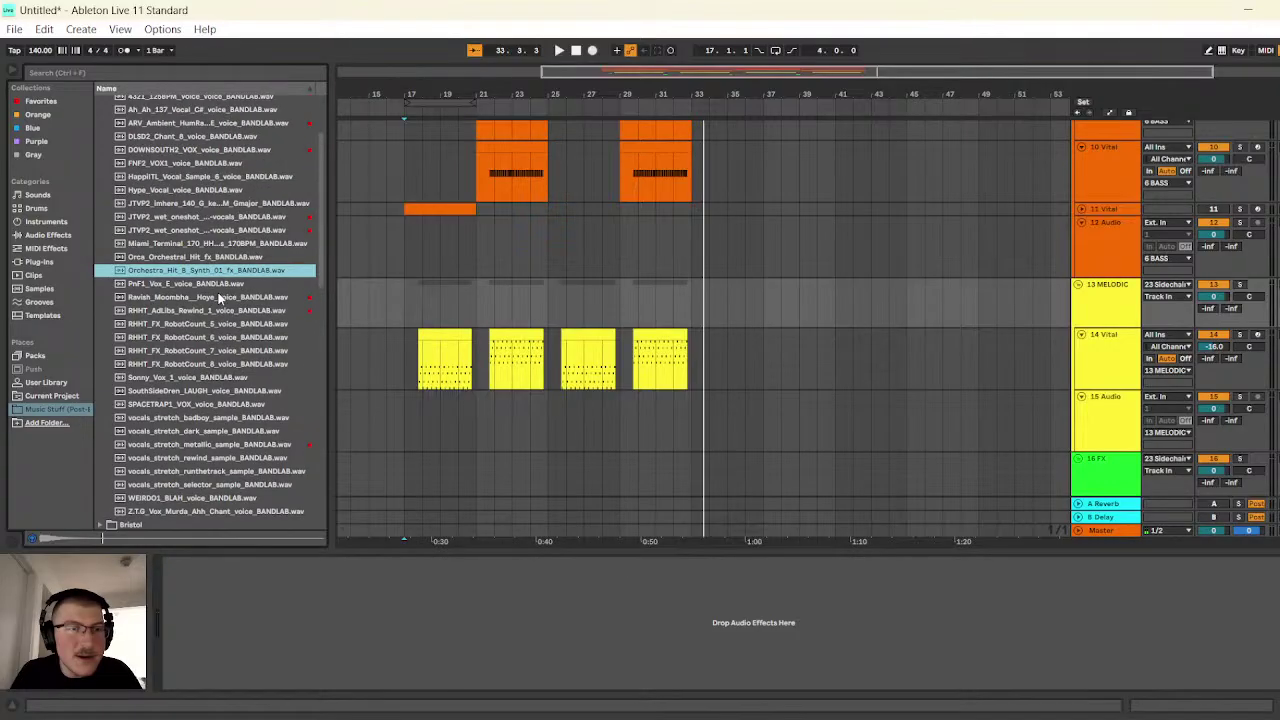
pyautogui.scroll(1, 219, 297)
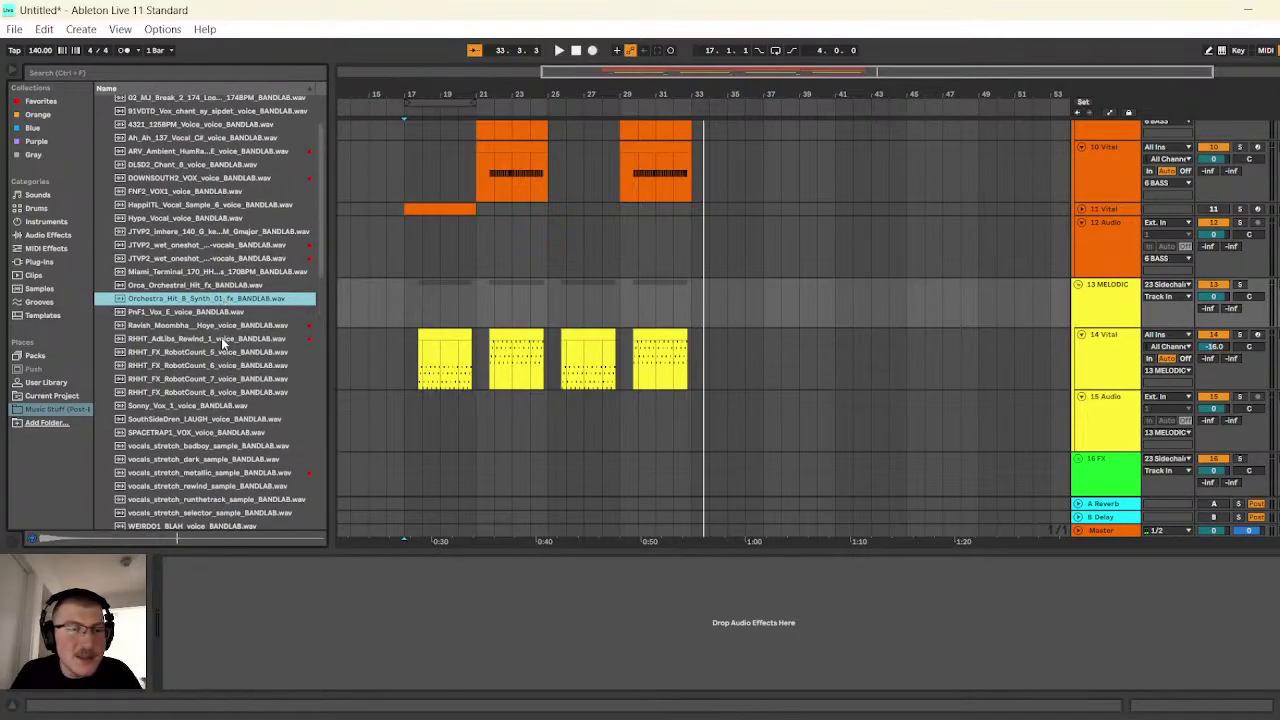
pyautogui.click(222, 339)
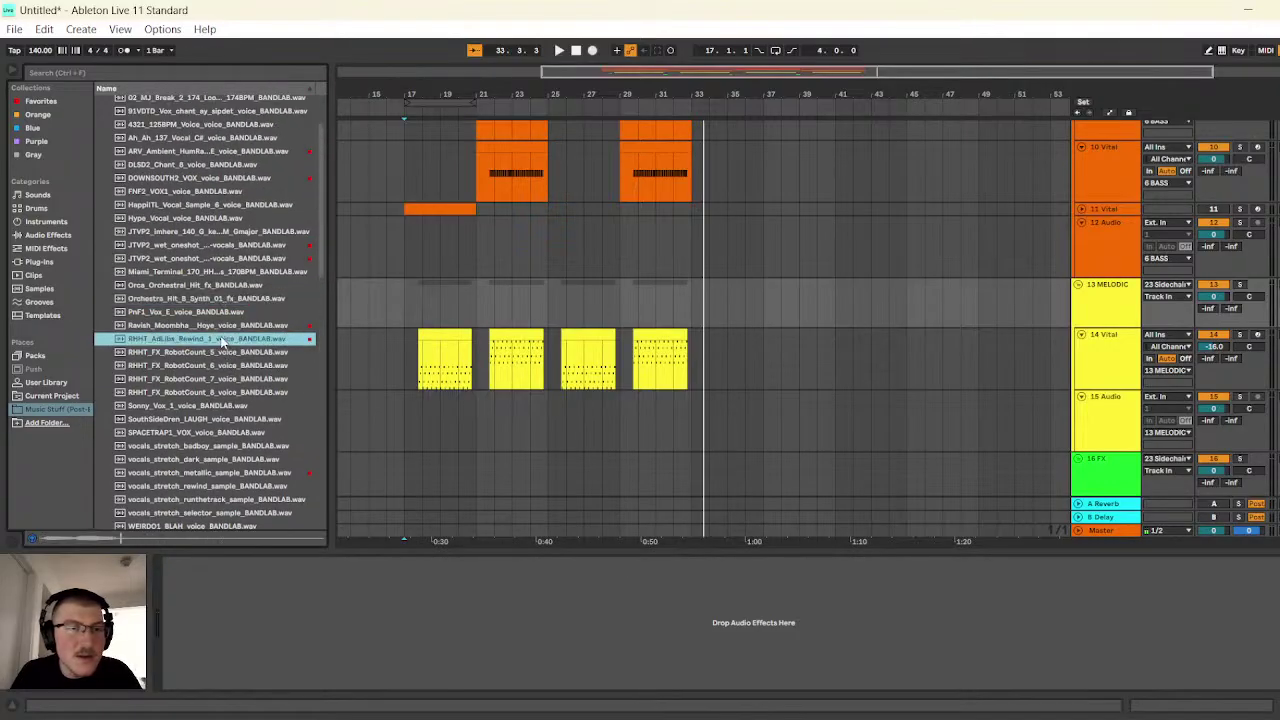
pyautogui.click(220, 327)
pyautogui.scroll(1, 218, 337)
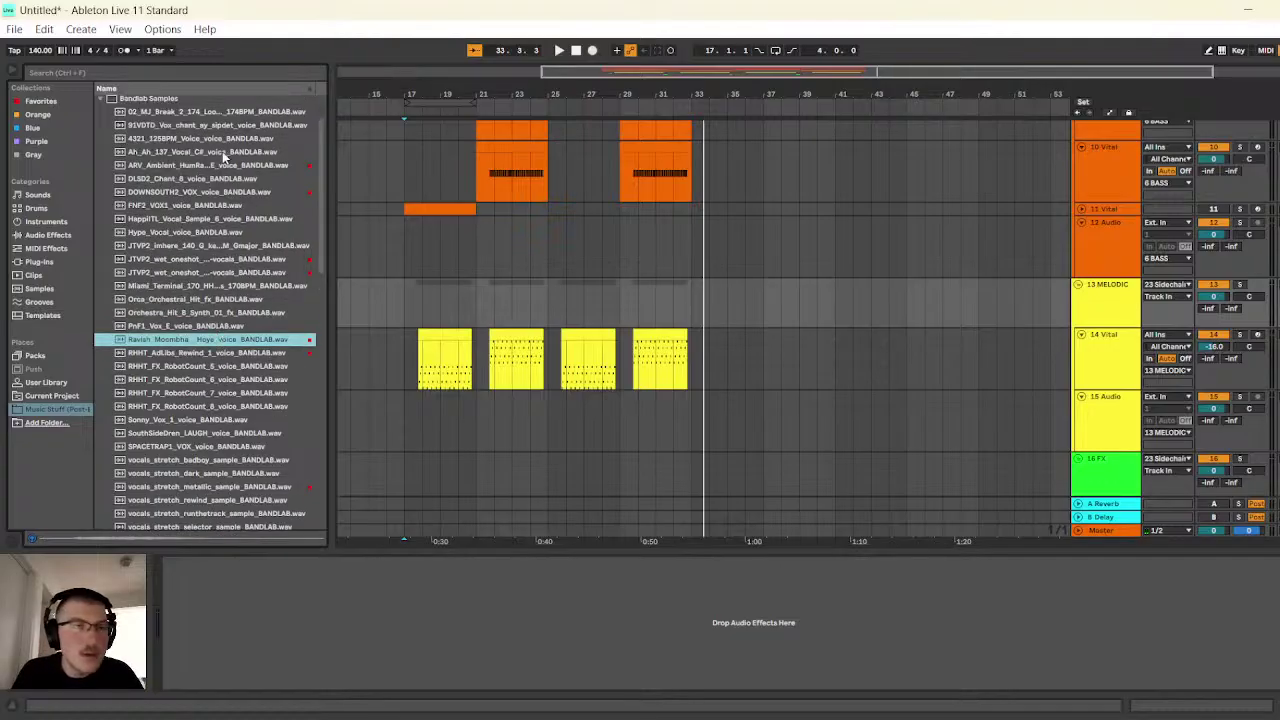
pyautogui.scroll(1, 241, 230)
pyautogui.scroll(3, 241, 230)
pyautogui.scroll(-12, 230, 355)
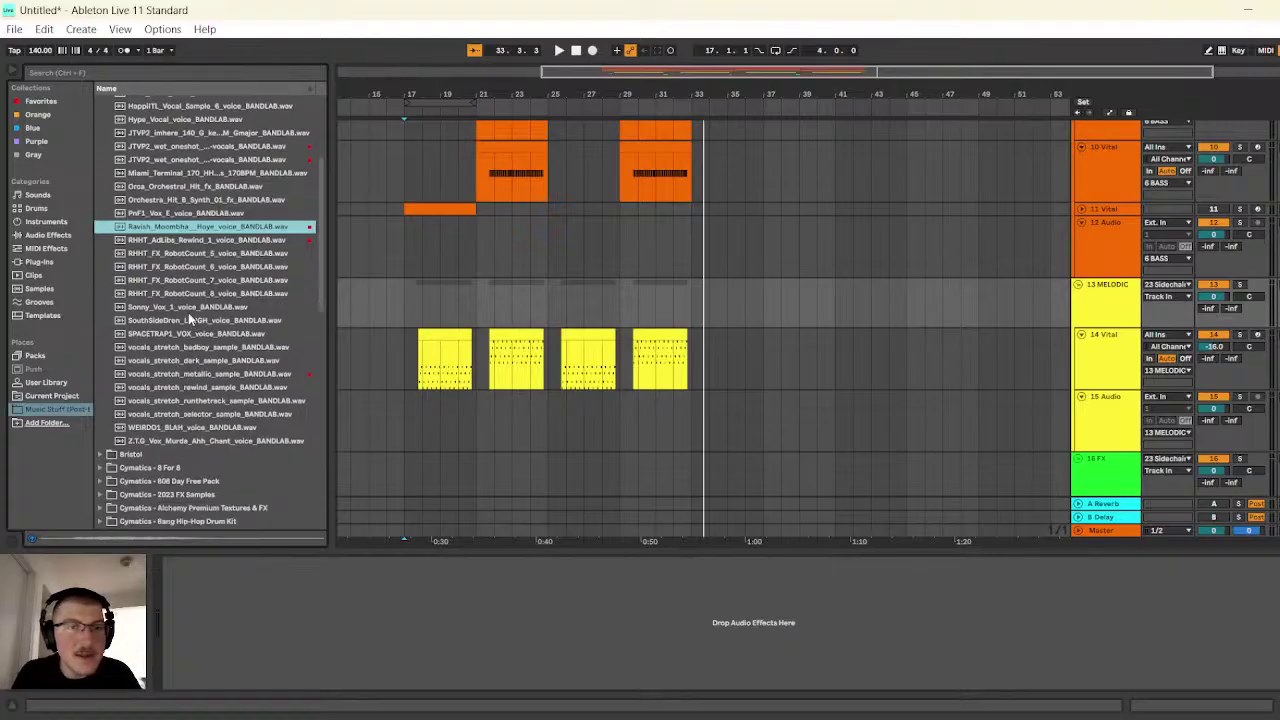
# - Audition Sonny_Vox_1_voice_BANDLAB.wav again and place it on the 15 Audio track at 32.1.1
pyautogui.click(190, 320)
pyautogui.click(190, 308)
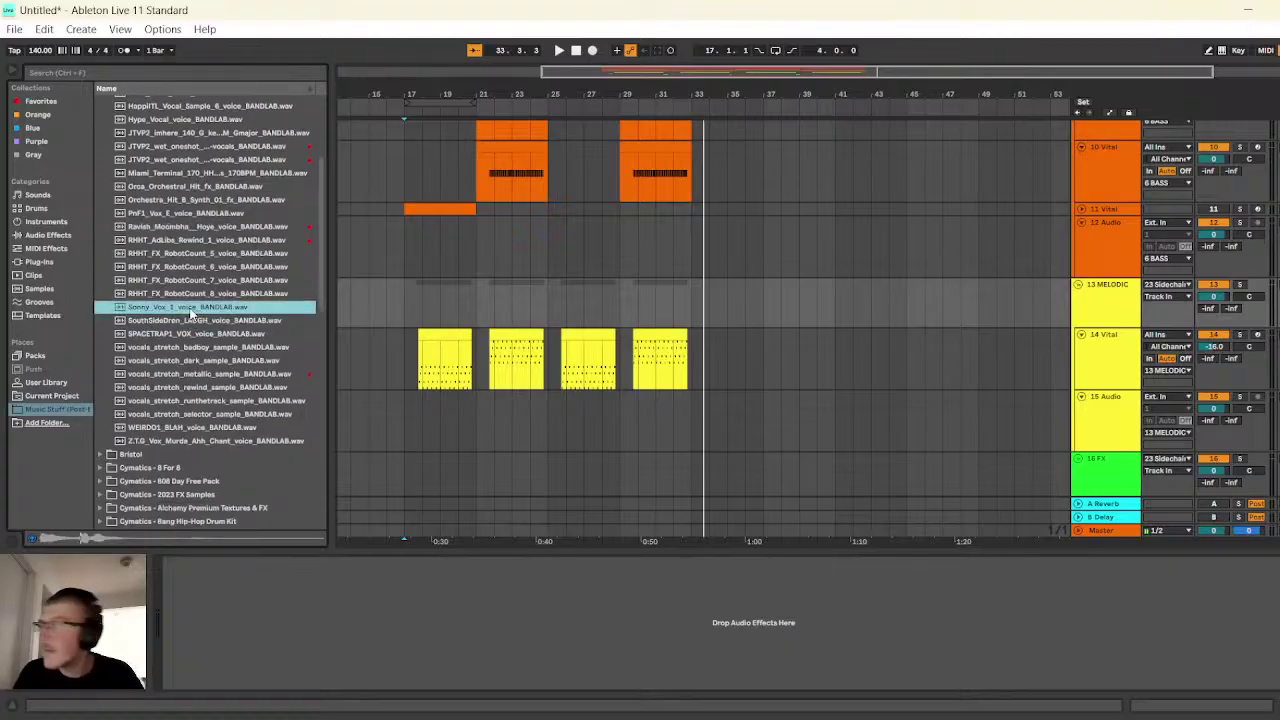
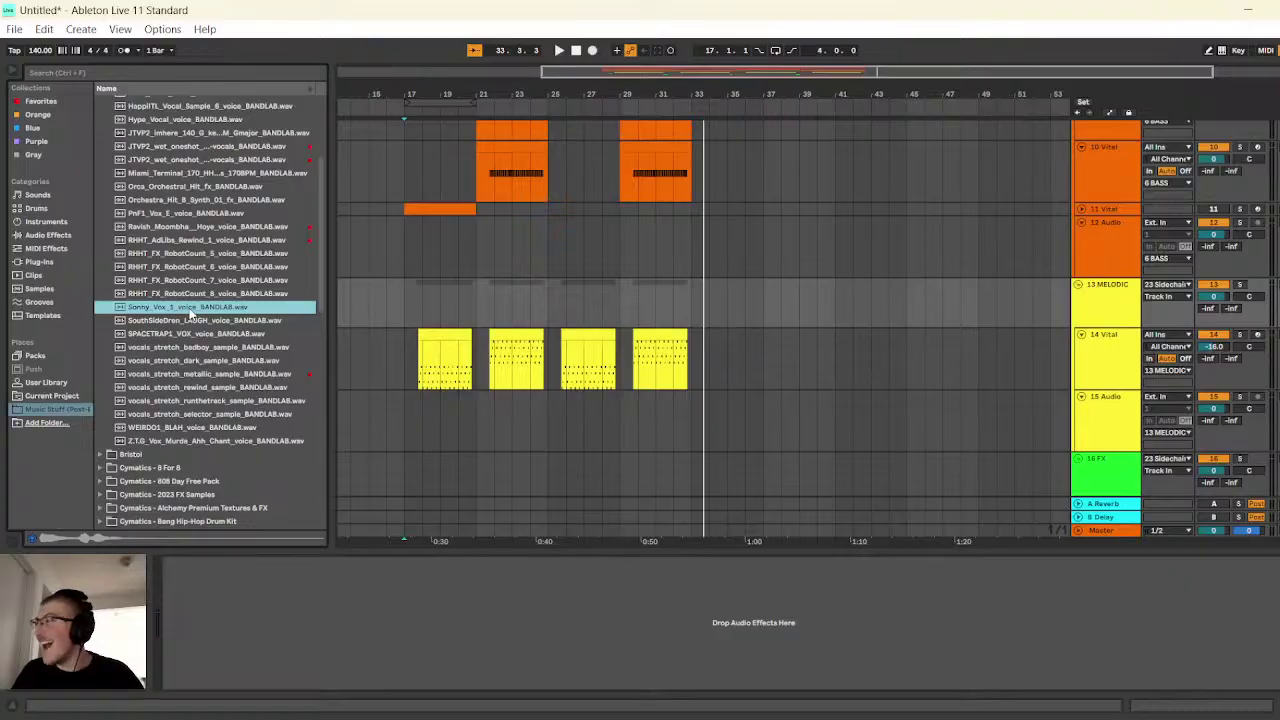
pyautogui.moveTo(190, 313); pyautogui.dragTo(678, 418)
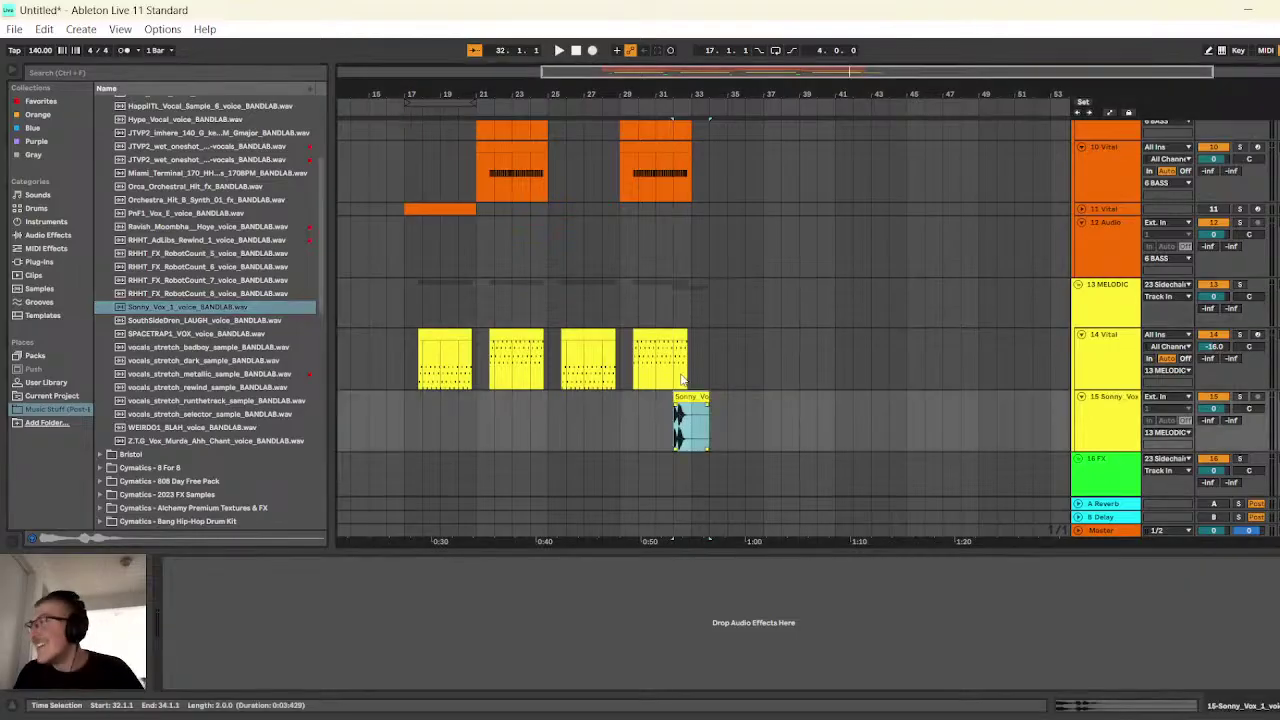
# - Trim the start of the Sonny_Vox_1 clip to 32.2.1 and move the clip so it starts at 32.4.1
pyautogui.moveTo(774, 95); pyautogui.dragTo(756, 195)
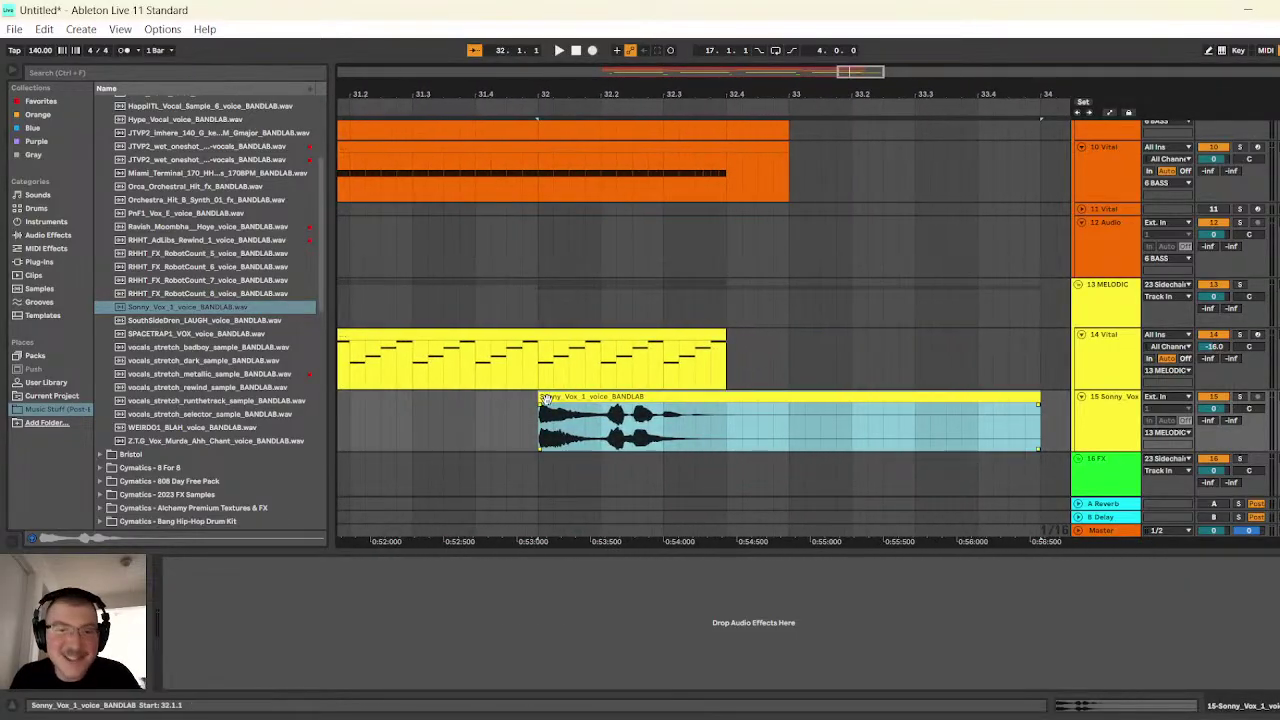
pyautogui.moveTo(538, 400); pyautogui.dragTo(597, 400)
pyautogui.click(606, 410)
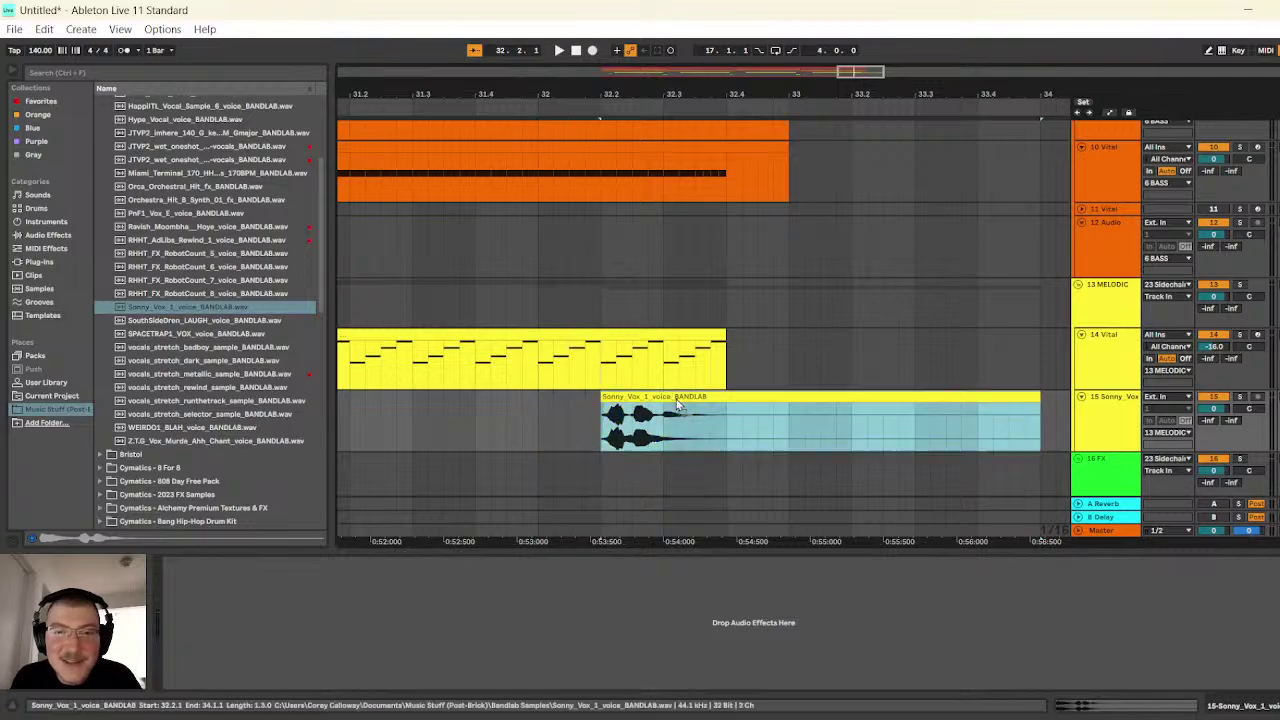
pyautogui.moveTo(608, 412); pyautogui.dragTo(789, 400)
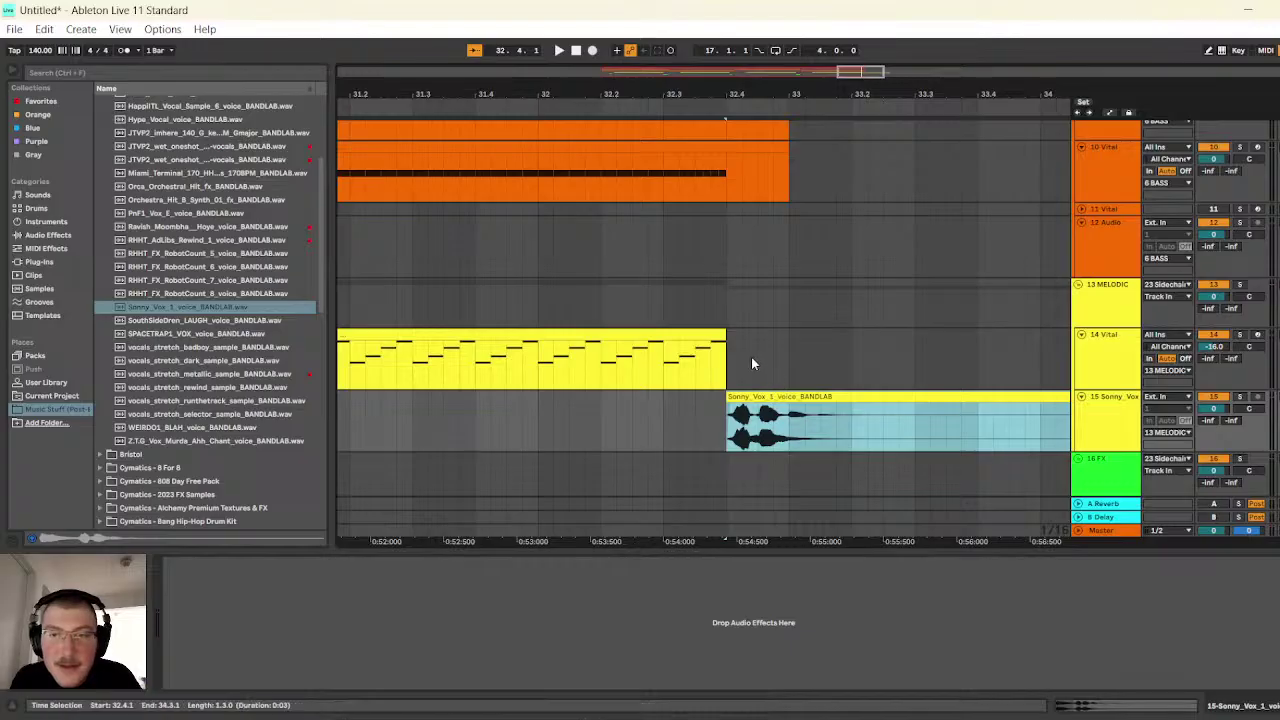
# - Play the arrangement from 32.1.1 to hear the Sonny_Vox_1 sample in context
pyautogui.click(537, 290)
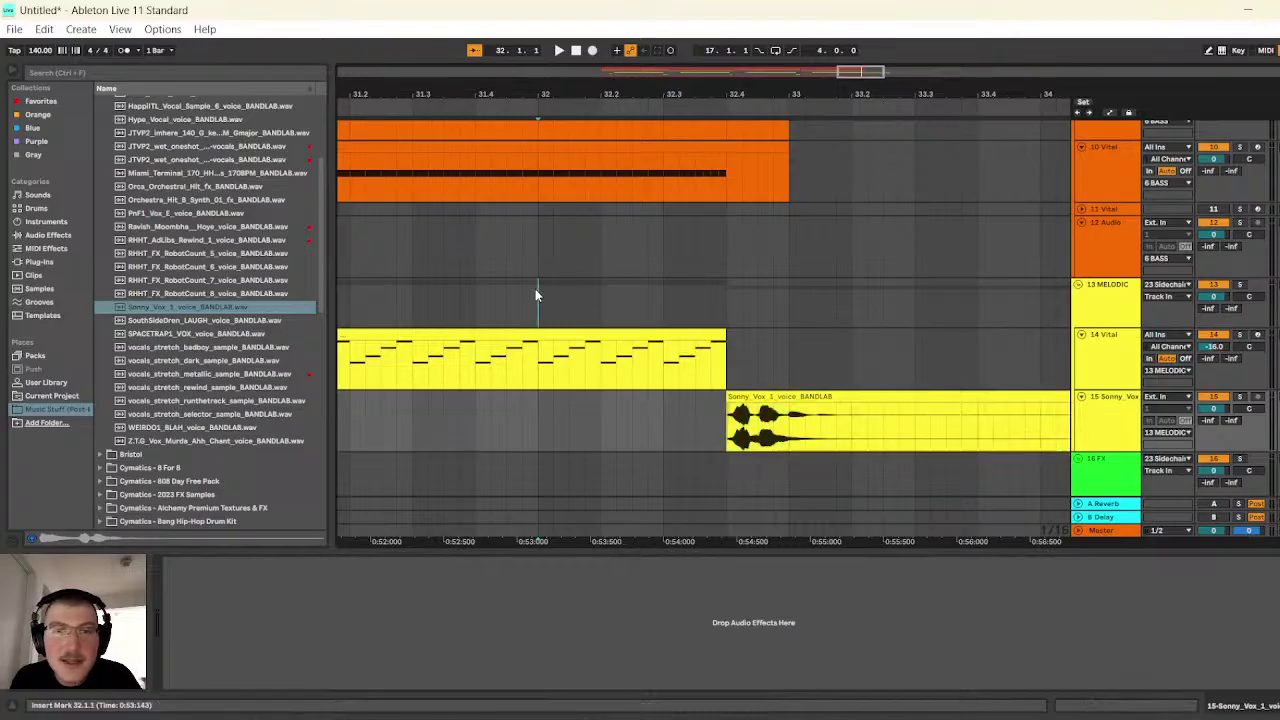
pyautogui.click(559, 50)
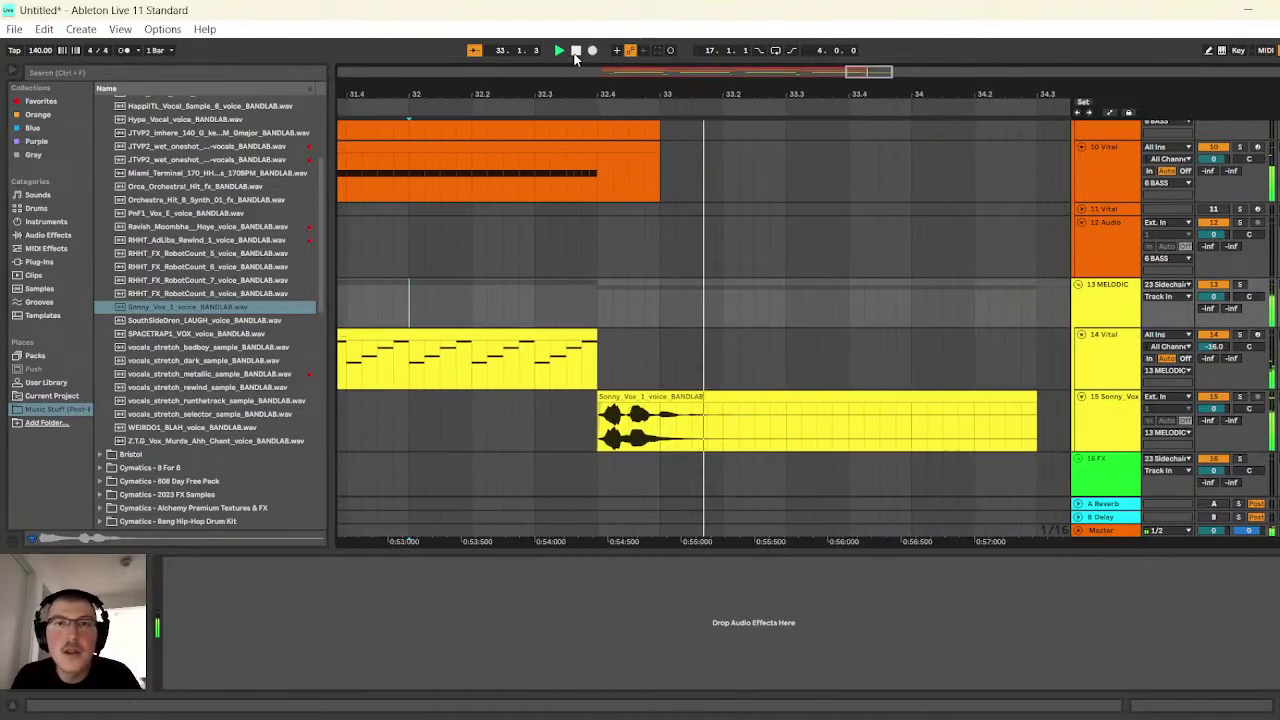
pyautogui.press('space')
# - Add an audio track below 20 DLSD2 in the 16 FX group and move the Sonny_Vox_1 clip onto it at 32.4.1
pyautogui.moveTo(856, 71); pyautogui.dragTo(856, 5)
pyautogui.scroll(-8, 795, 379)
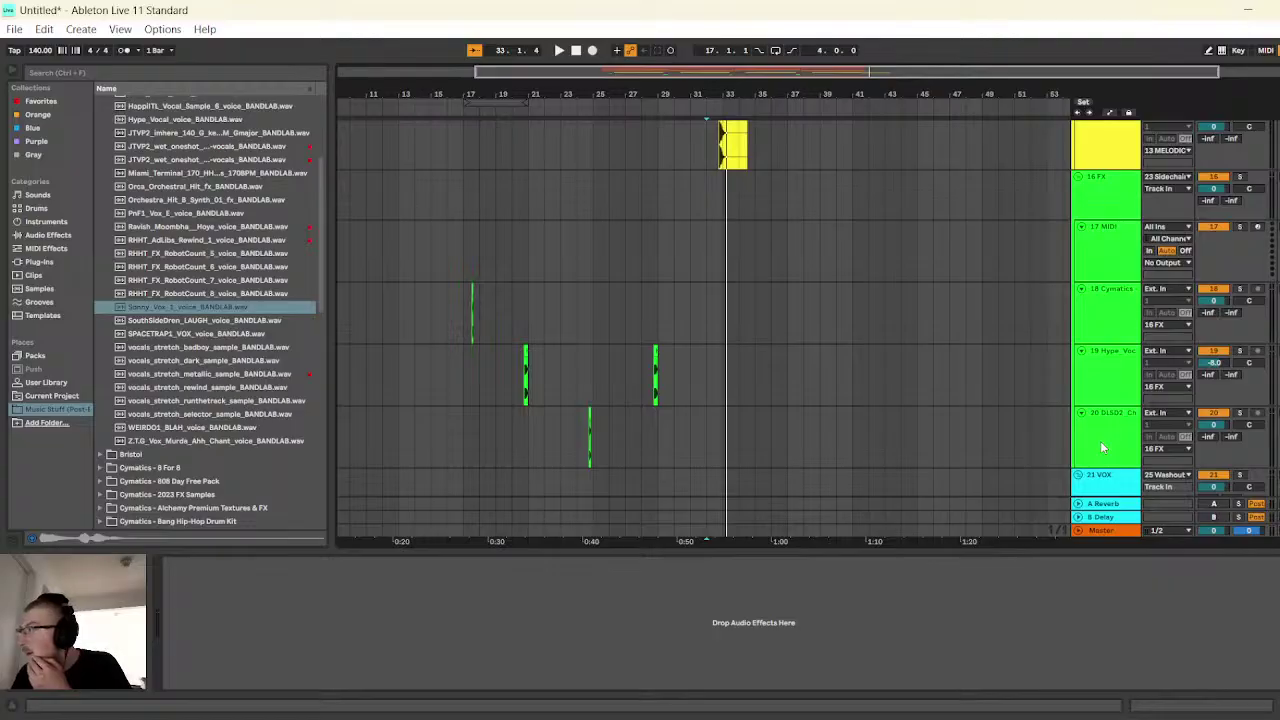
pyautogui.click(1106, 447)
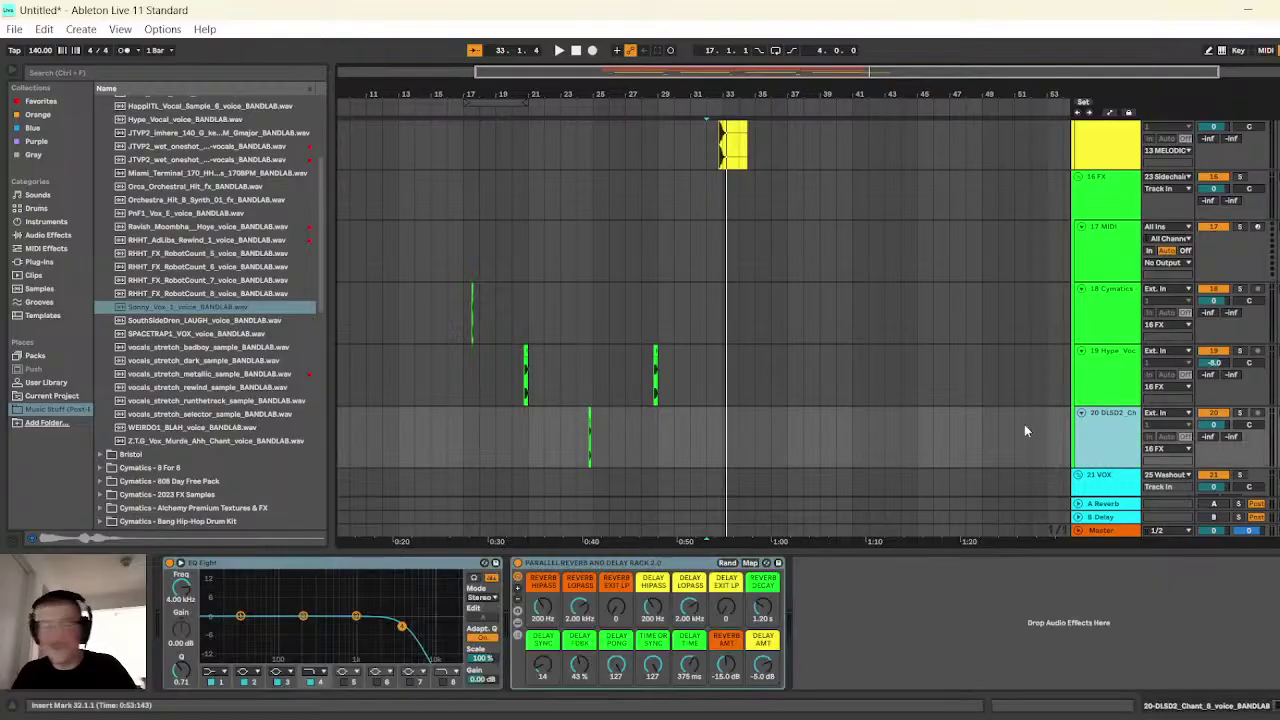
pyautogui.press('Down')
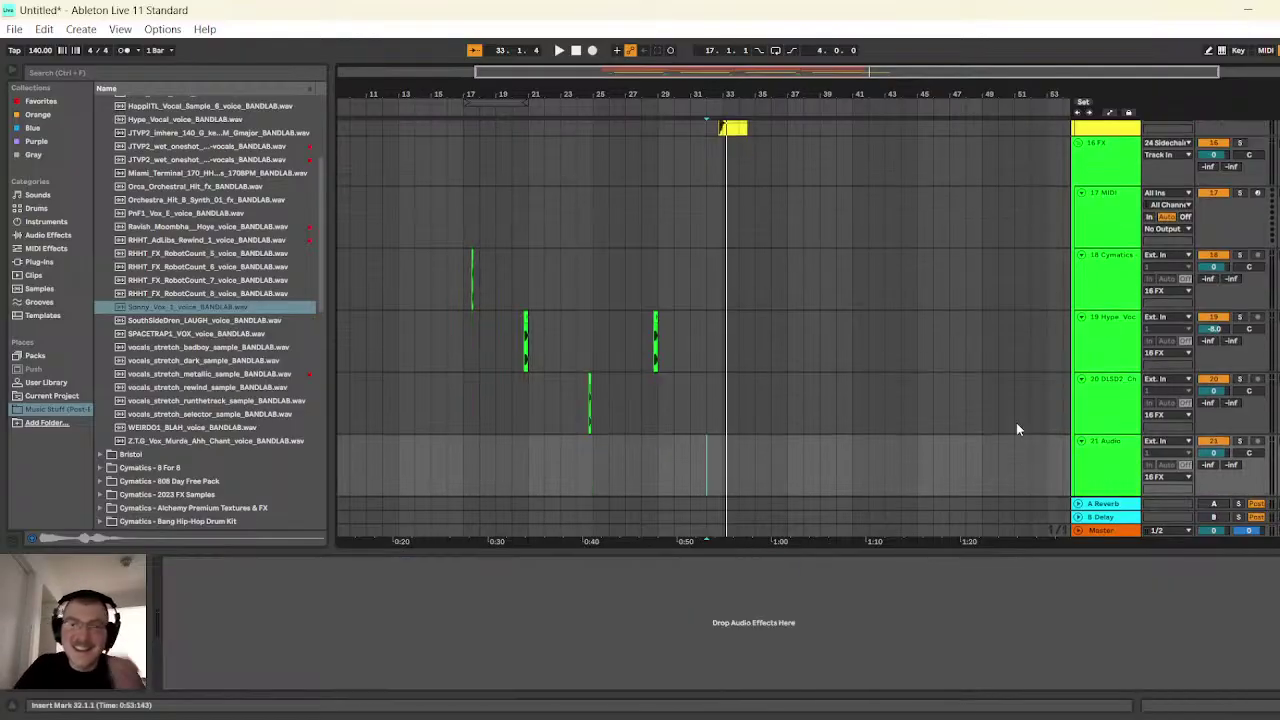
pyautogui.scroll(2, 751, 336)
pyautogui.moveTo(731, 135); pyautogui.dragTo(735, 488)
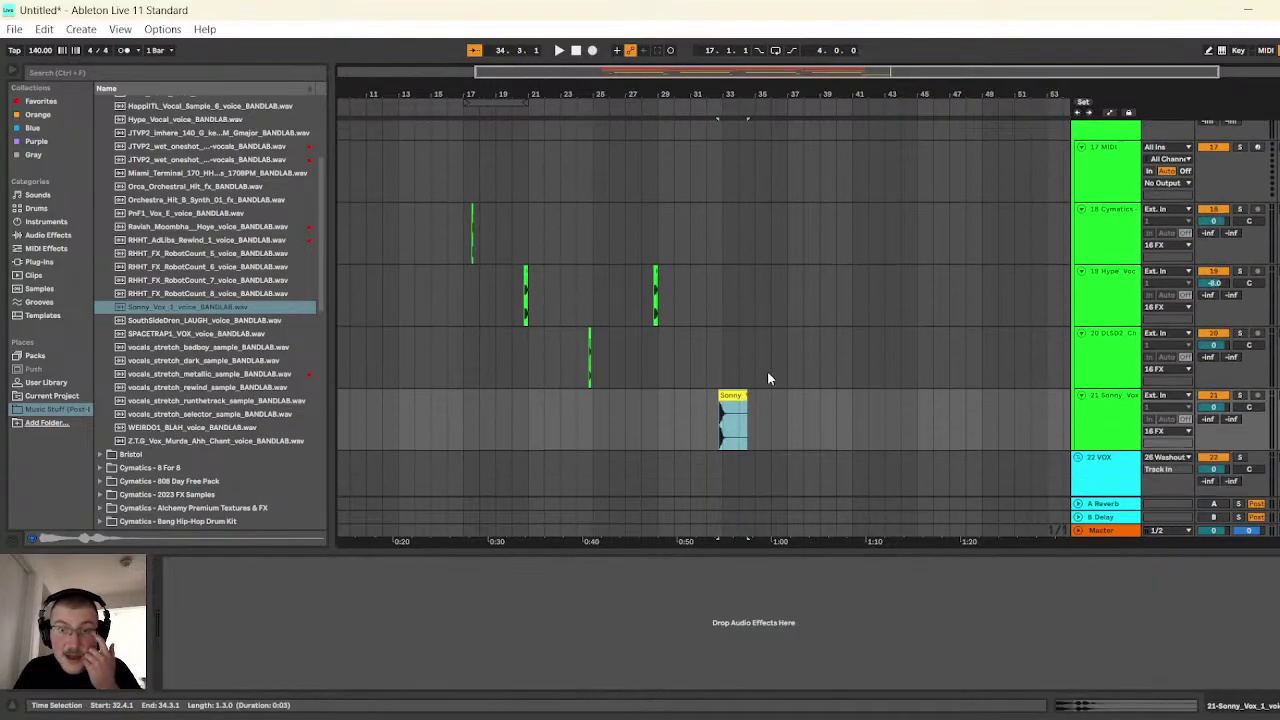
pyautogui.press('z')
pyautogui.moveTo(600, 94); pyautogui.dragTo(897, 148)
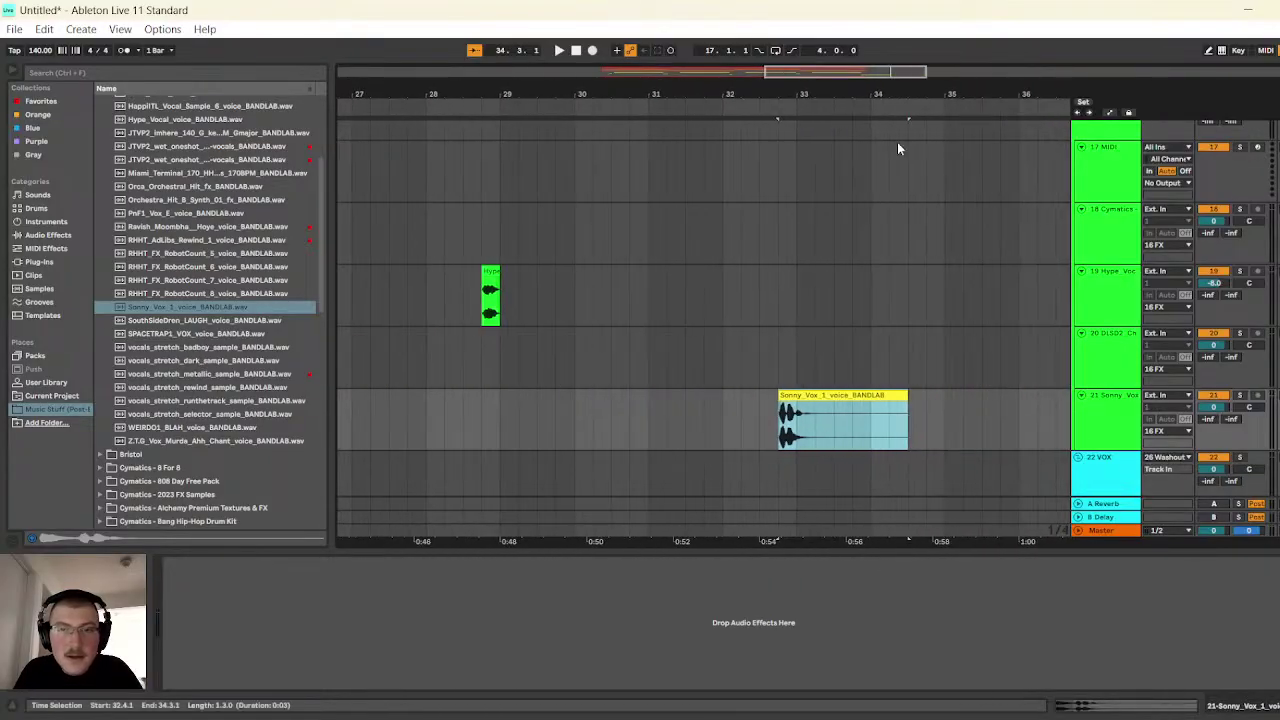
# - Add an EQ Eight to the 21 Sonny_Vox track and assign the track's color to its clip
pyautogui.click(47, 234)
pyautogui.click(101, 128)
pyautogui.click(101, 141)
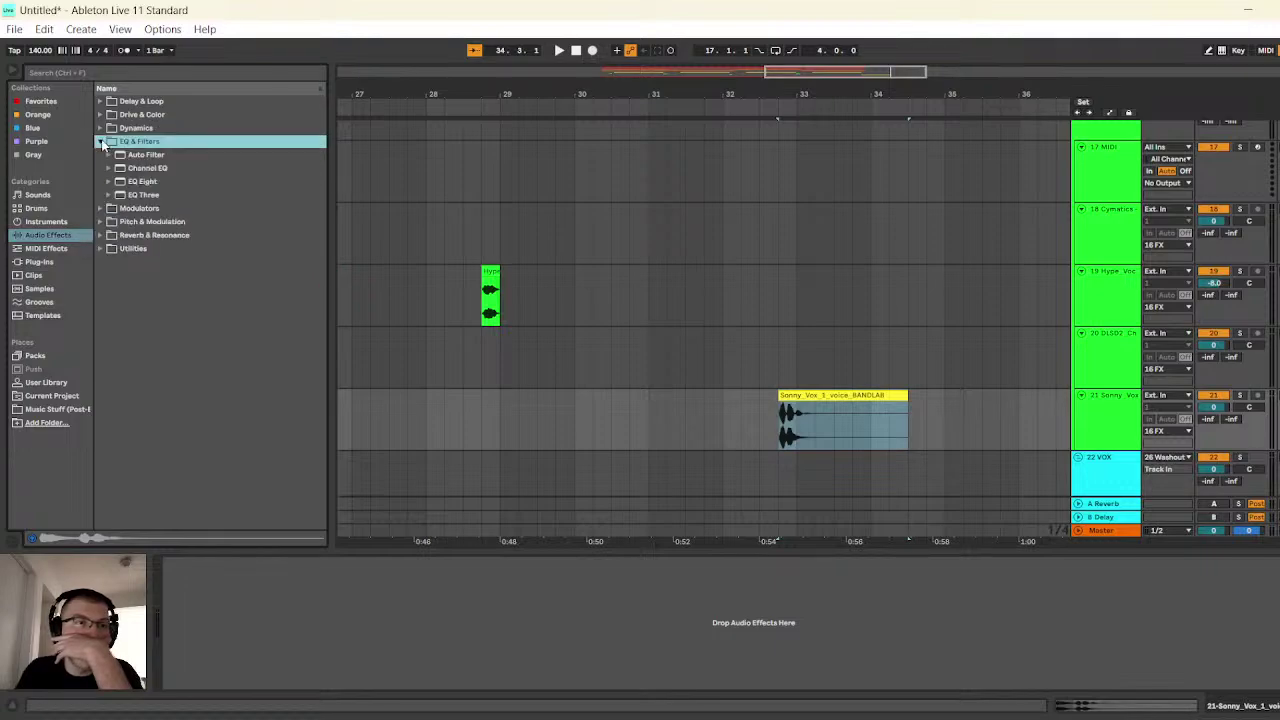
pyautogui.doubleClick(145, 186)
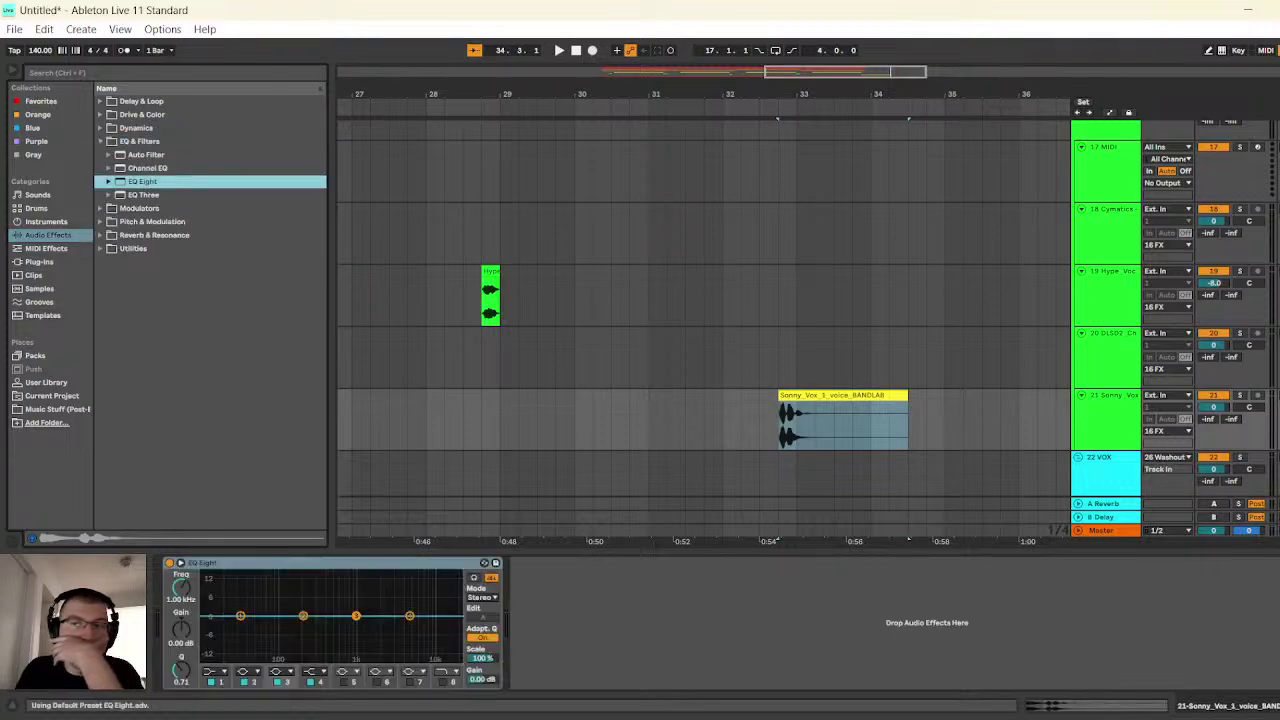
pyautogui.rightClick(1095, 420)
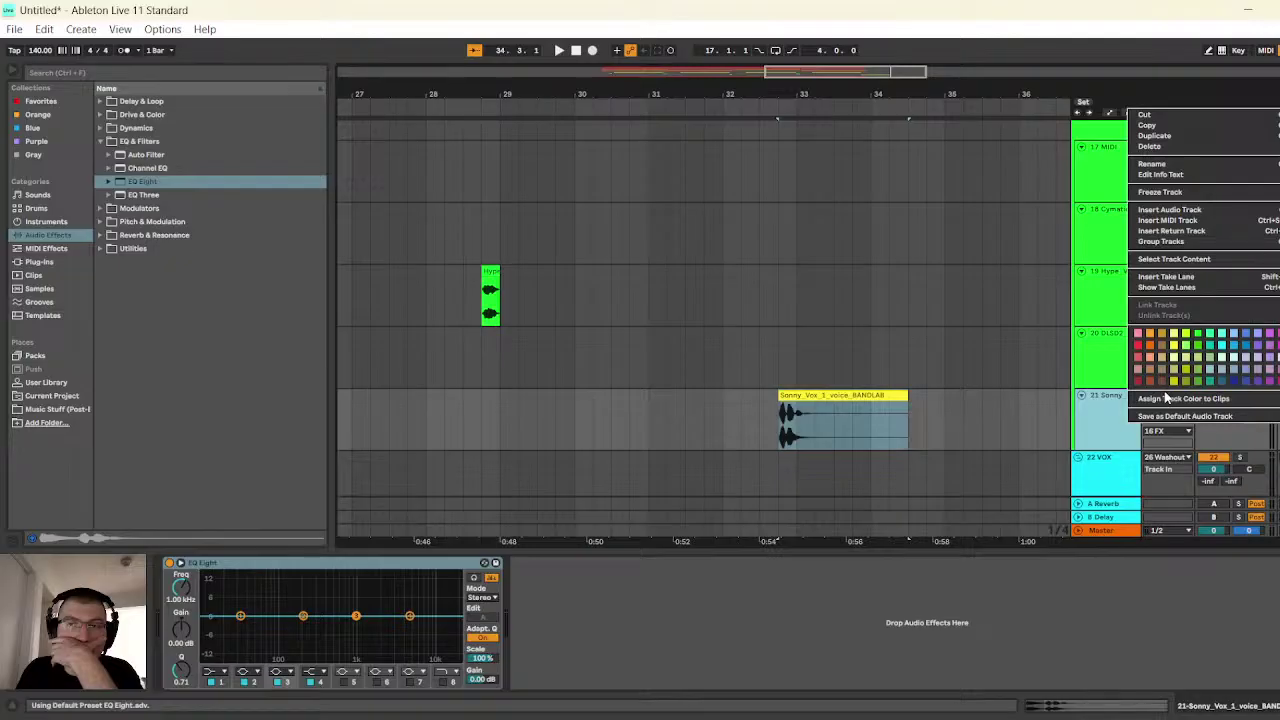
pyautogui.click(1210, 415)
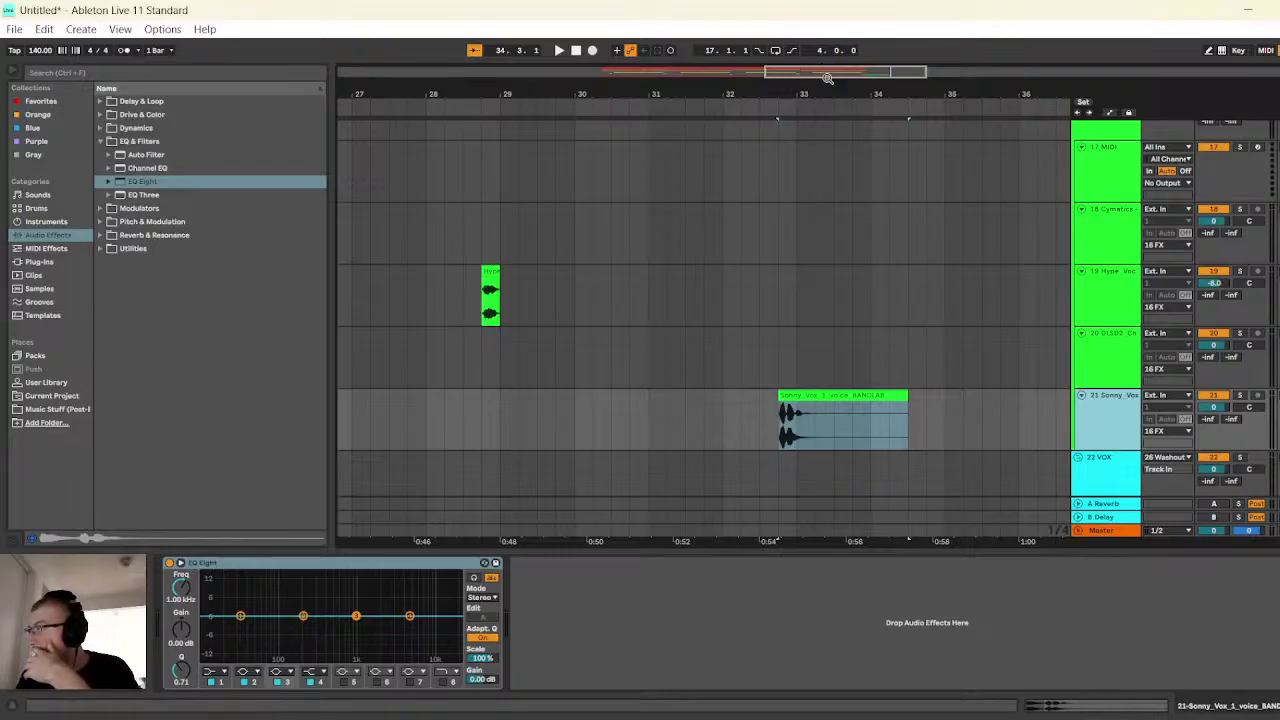
# - Trim the end of the Sonny_Vox_1 clip back so only its first syllable remains, about 161 ms long
pyautogui.moveTo(832, 78); pyautogui.dragTo(868, 110)
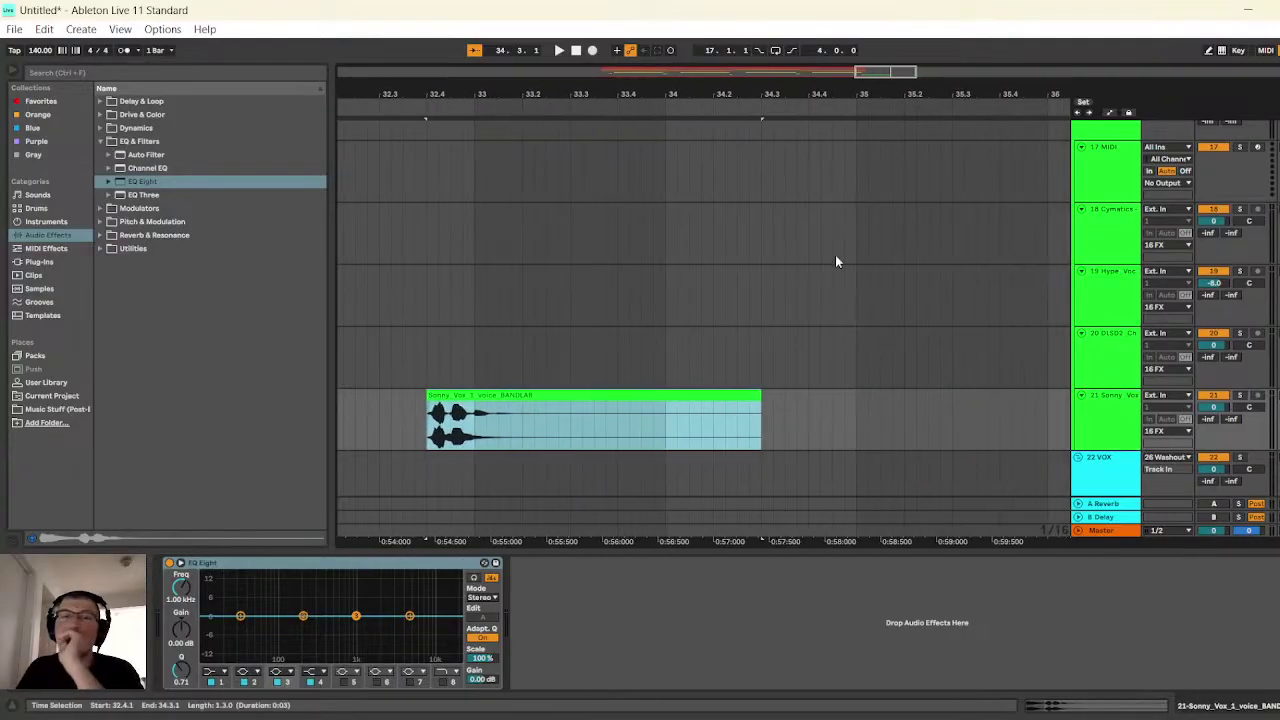
pyautogui.moveTo(764, 398); pyautogui.dragTo(450, 398)
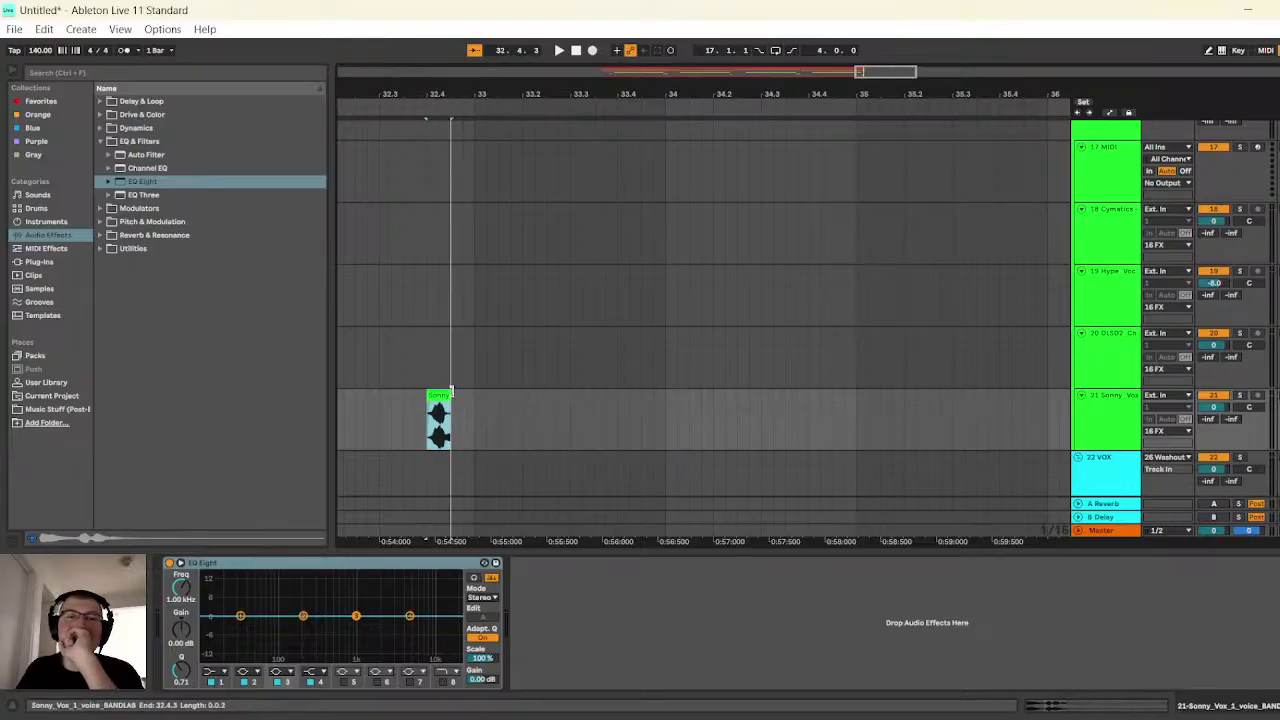
pyautogui.moveTo(822, 128); pyautogui.dragTo(932, 371)
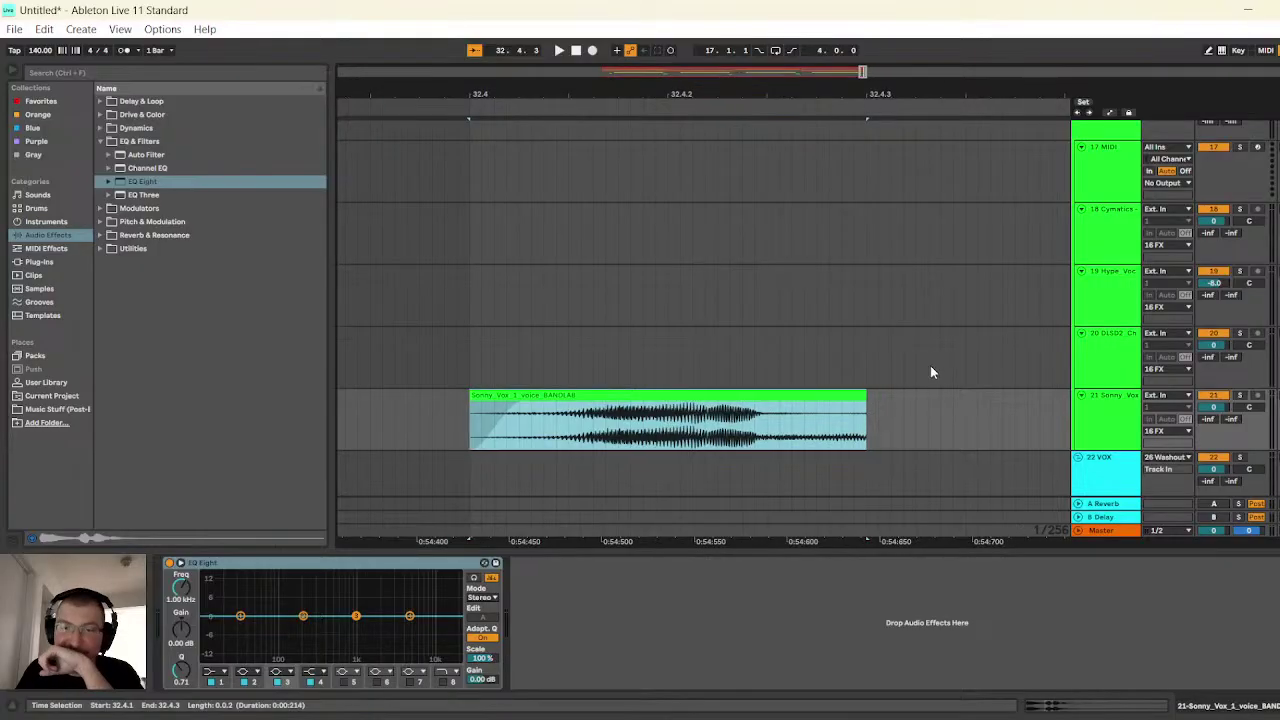
pyautogui.moveTo(864, 398); pyautogui.dragTo(765, 418)
pyautogui.click(765, 410)
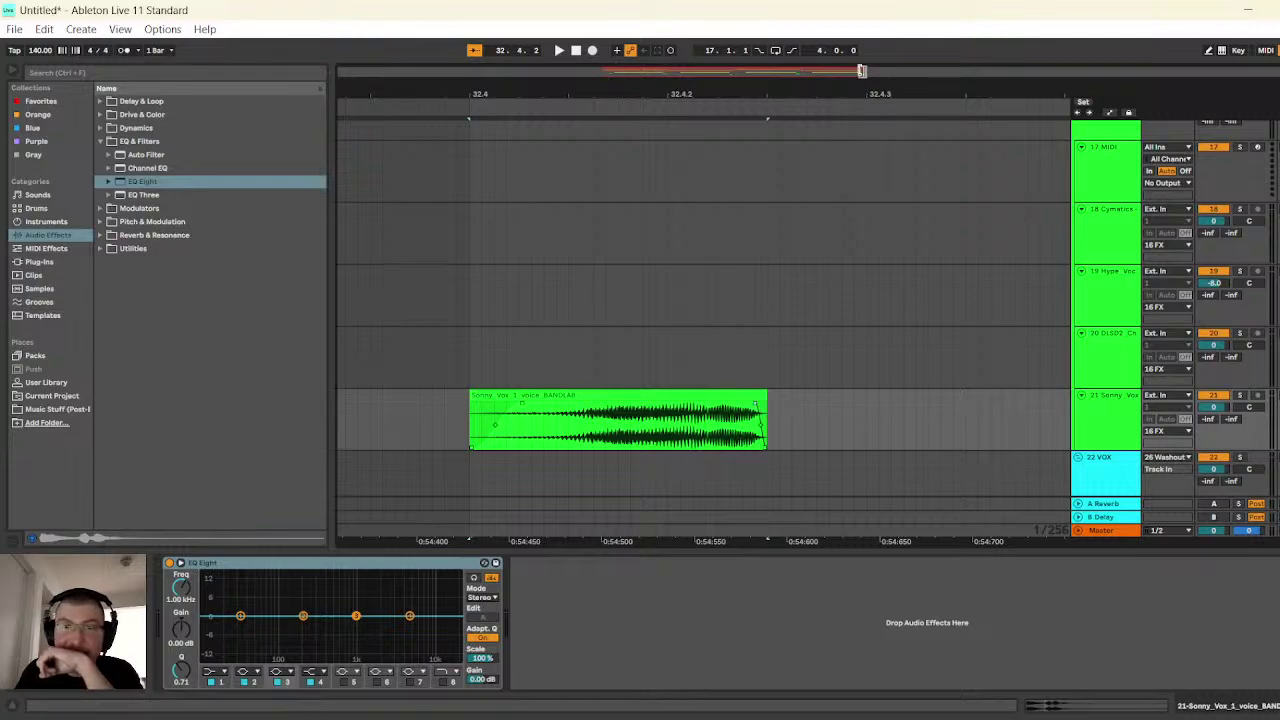
# - Play the arrangement from 32.1.1 to hear the shortened Sonny_Vox_1 clip in context
pyautogui.moveTo(863, 72); pyautogui.dragTo(595, 212)
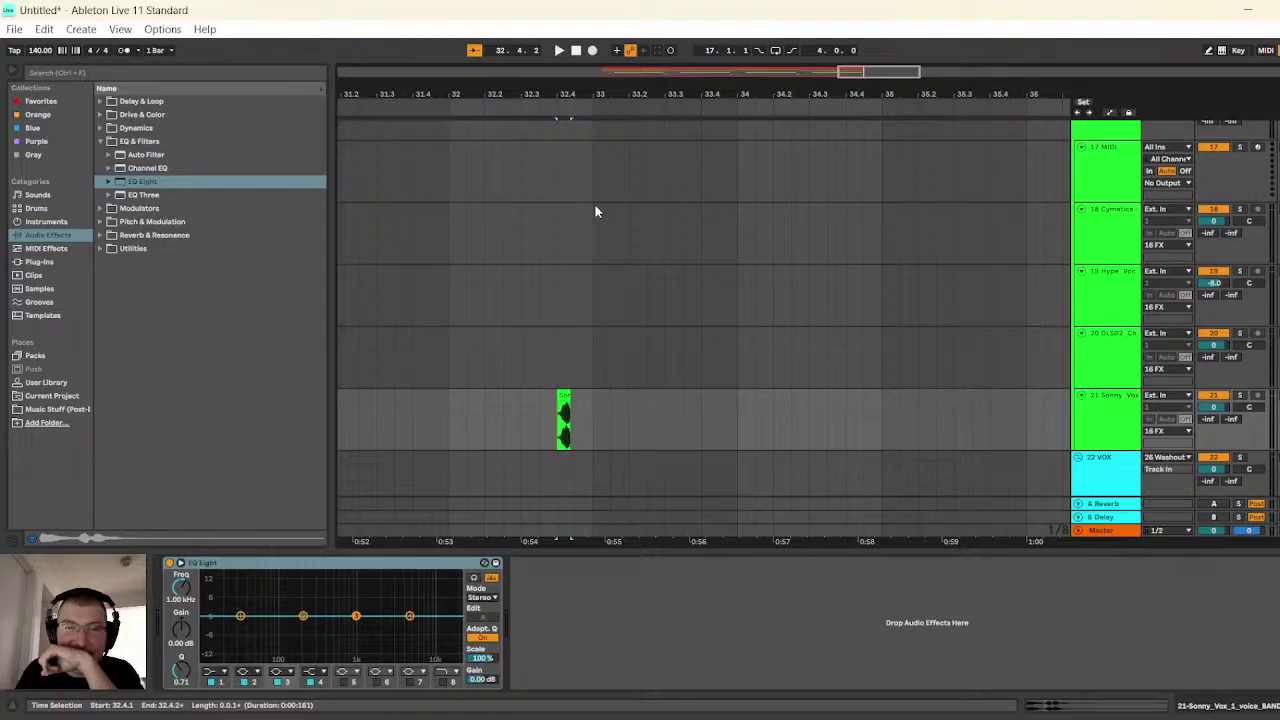
pyautogui.click(451, 372)
pyautogui.click(559, 50)
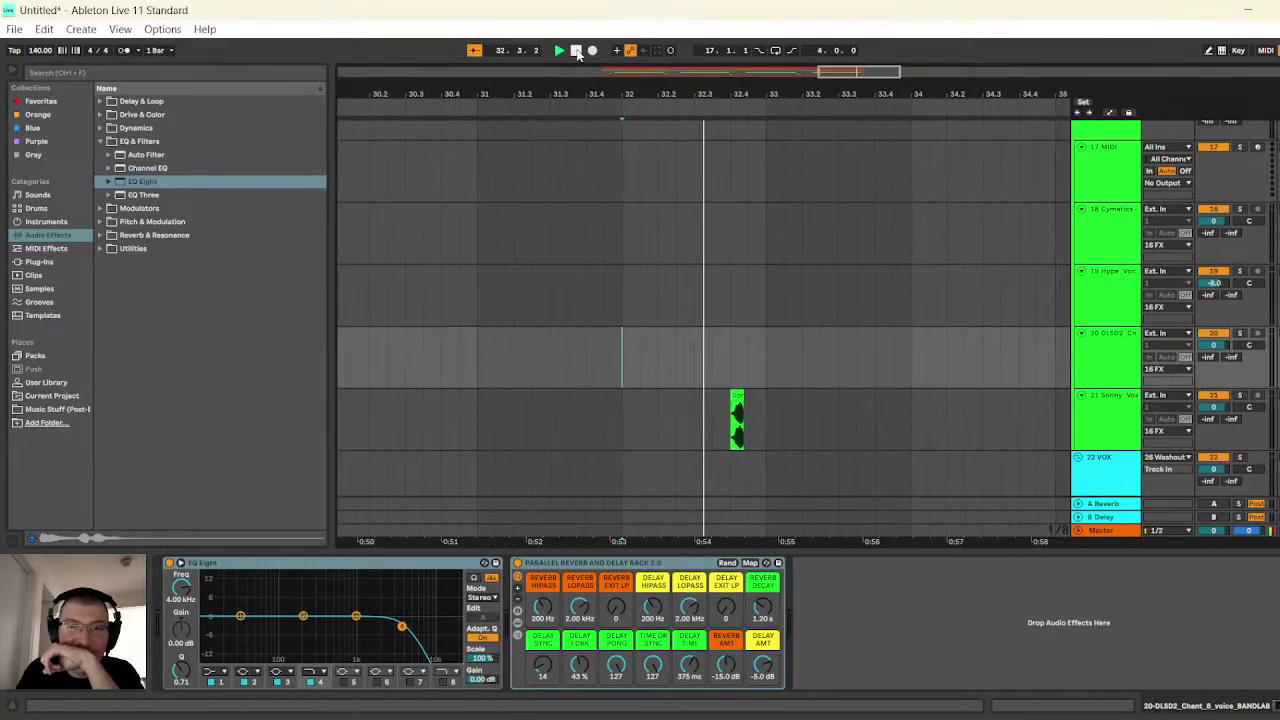
pyautogui.click(576, 51)
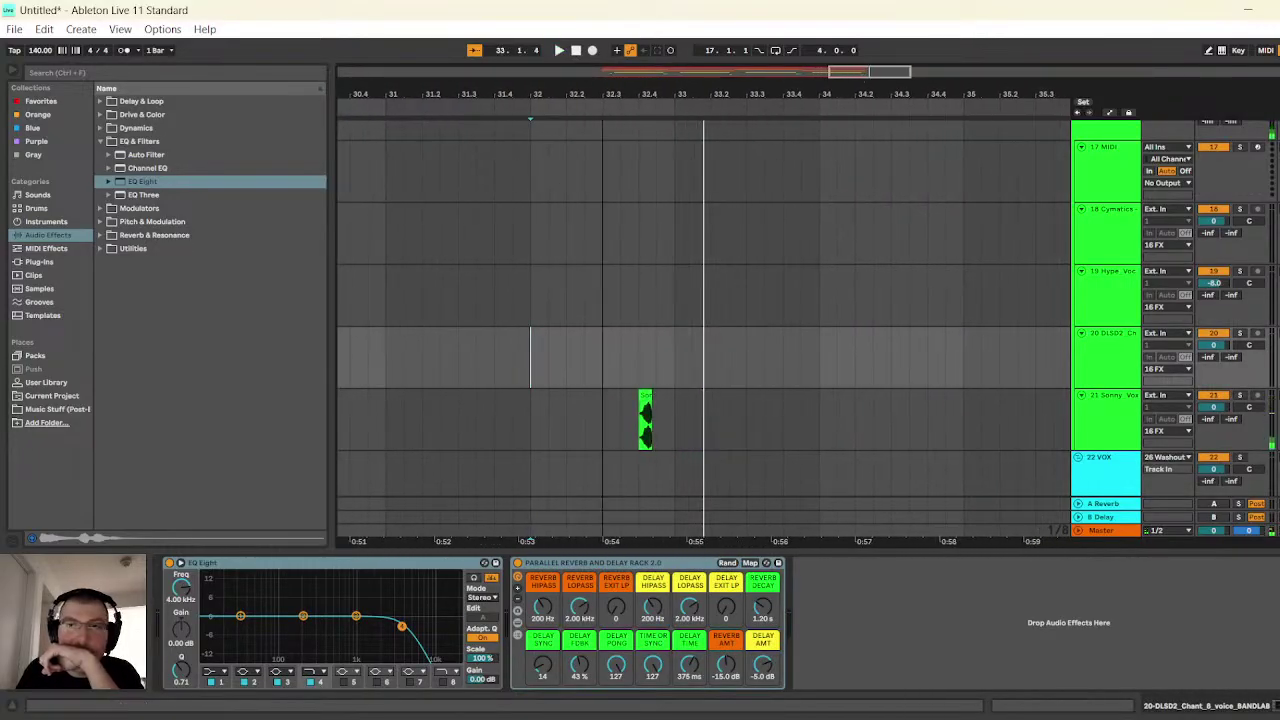
# - Extend the end of the Sonny_Vox_1 clip just past 32.4.4 to include its second syllable, and play it from 32.4.1
pyautogui.scroll(8, 638, 405)
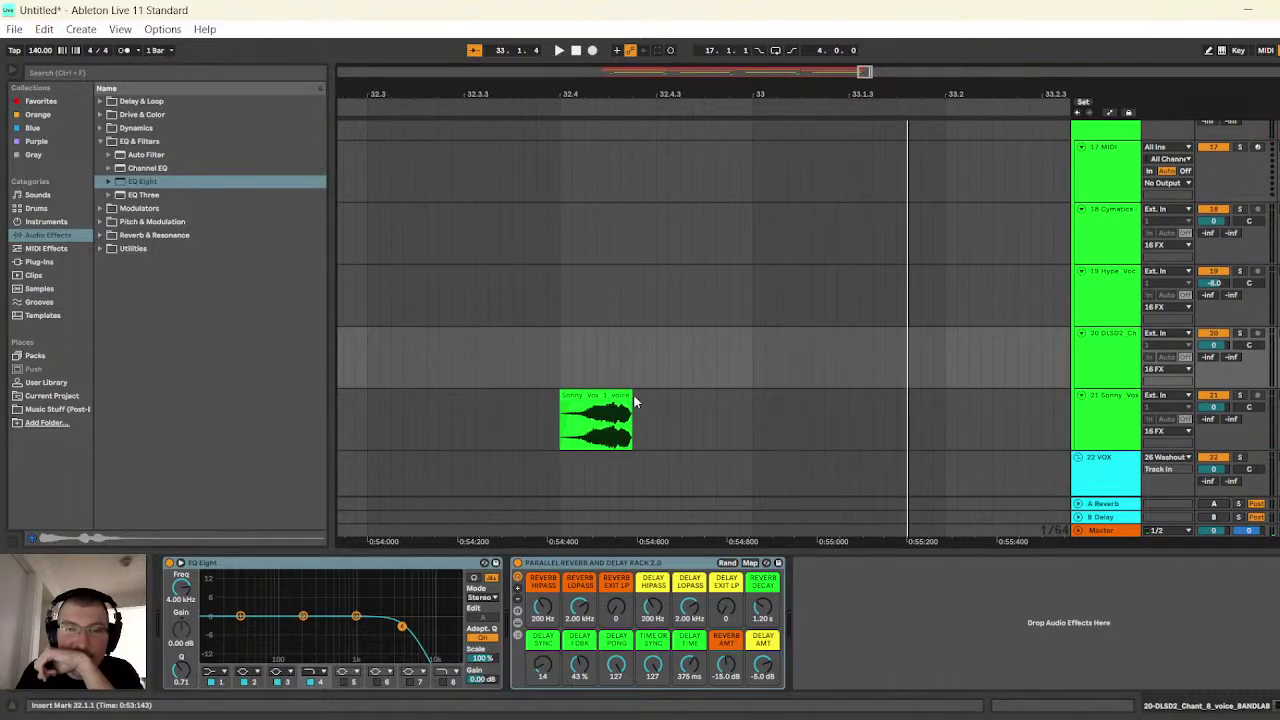
pyautogui.moveTo(632, 394); pyautogui.dragTo(717, 388)
pyautogui.click(566, 352)
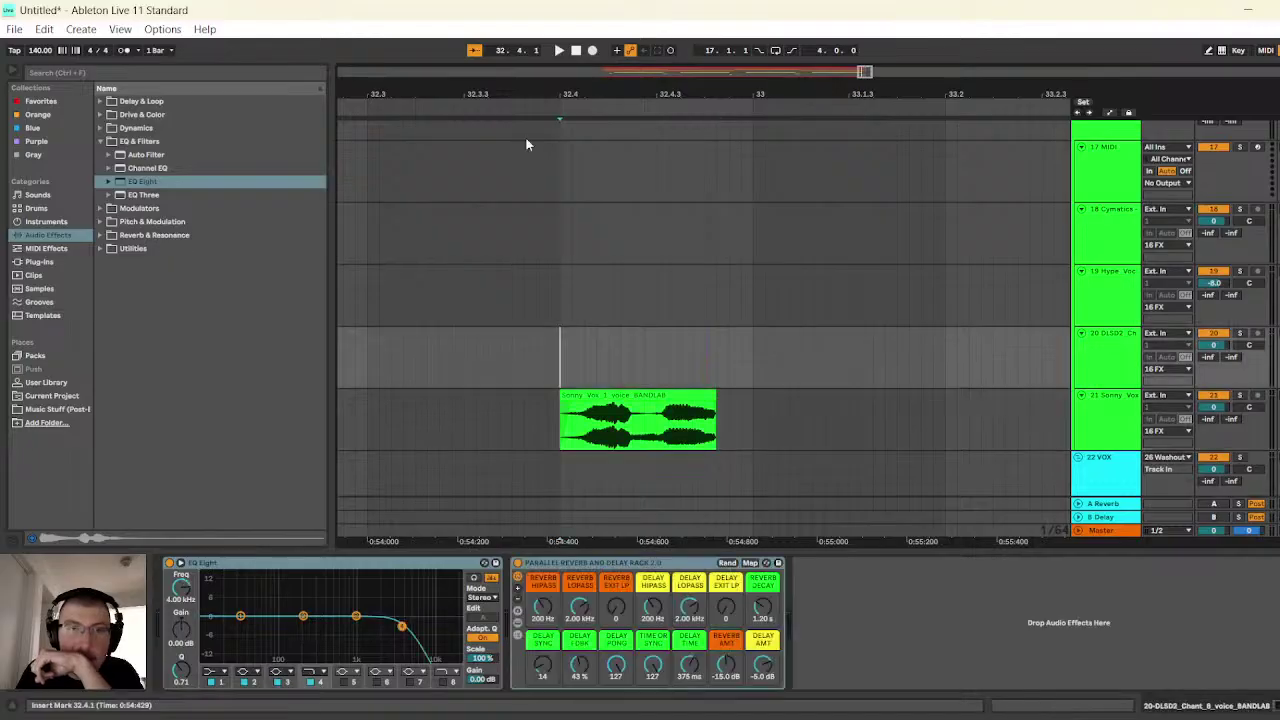
pyautogui.click(559, 50)
pyautogui.click(575, 50)
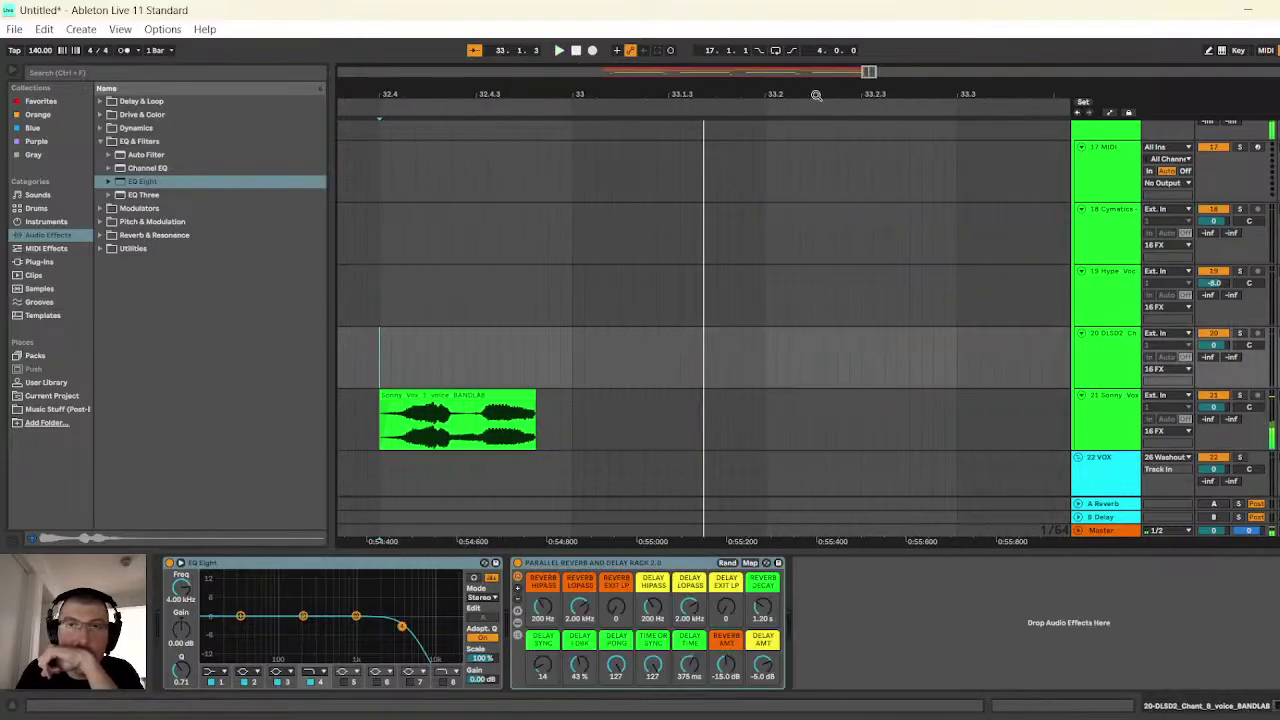
# - Lengthen the end of the Sonny_Vox_1 clip slightly so the clip lasts about 375 ms
pyautogui.press('-')
pyautogui.press('-')
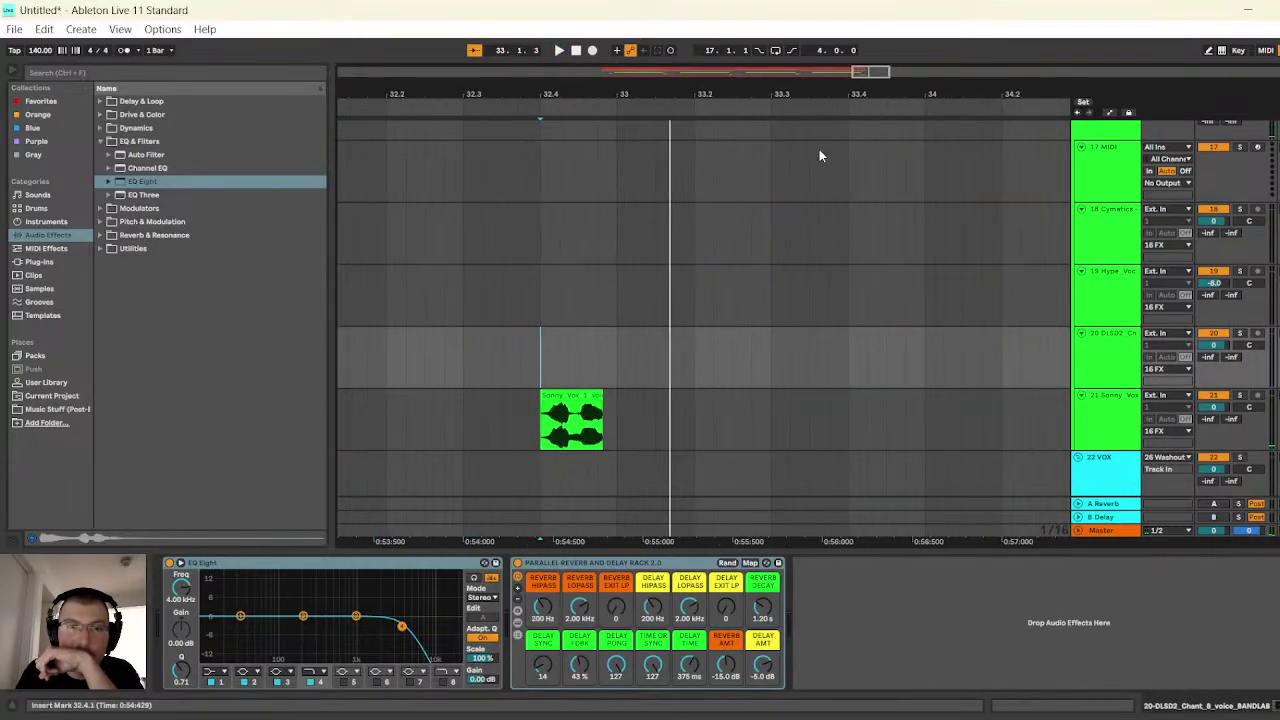
pyautogui.press('+')
pyautogui.press('+')
pyautogui.scroll(1, 635, 441)
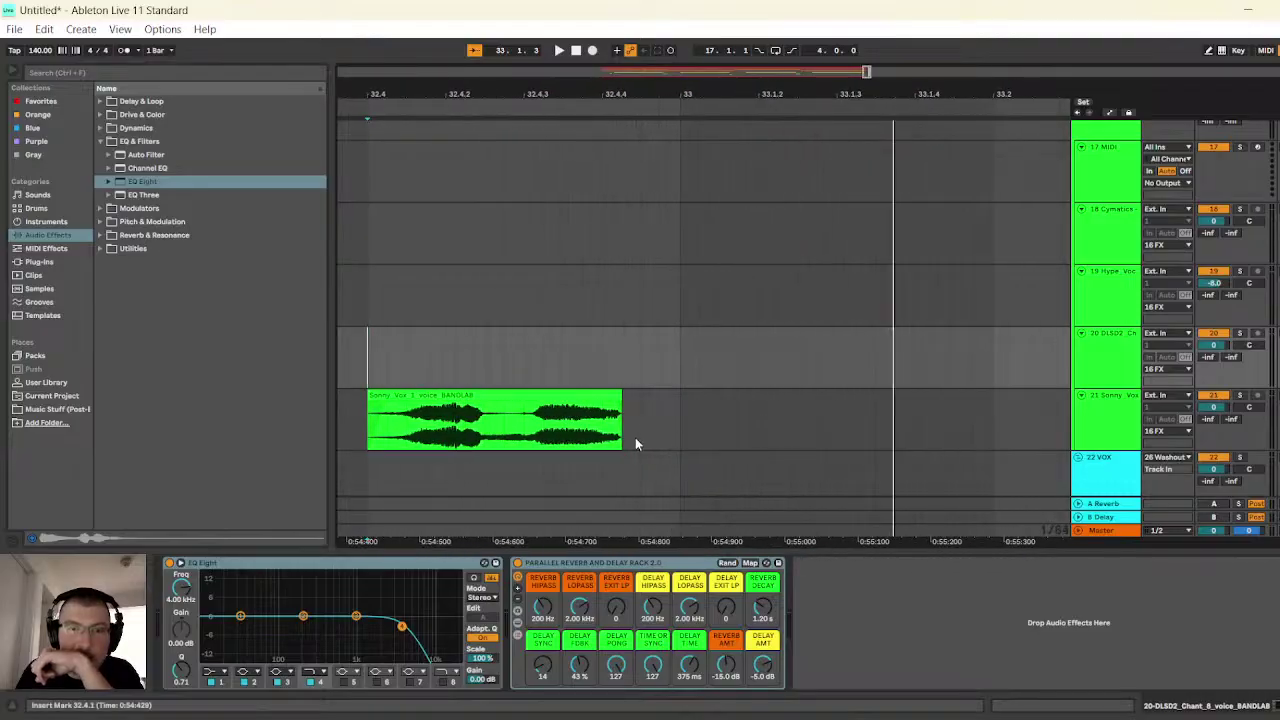
pyautogui.moveTo(622, 400); pyautogui.dragTo(632, 408)
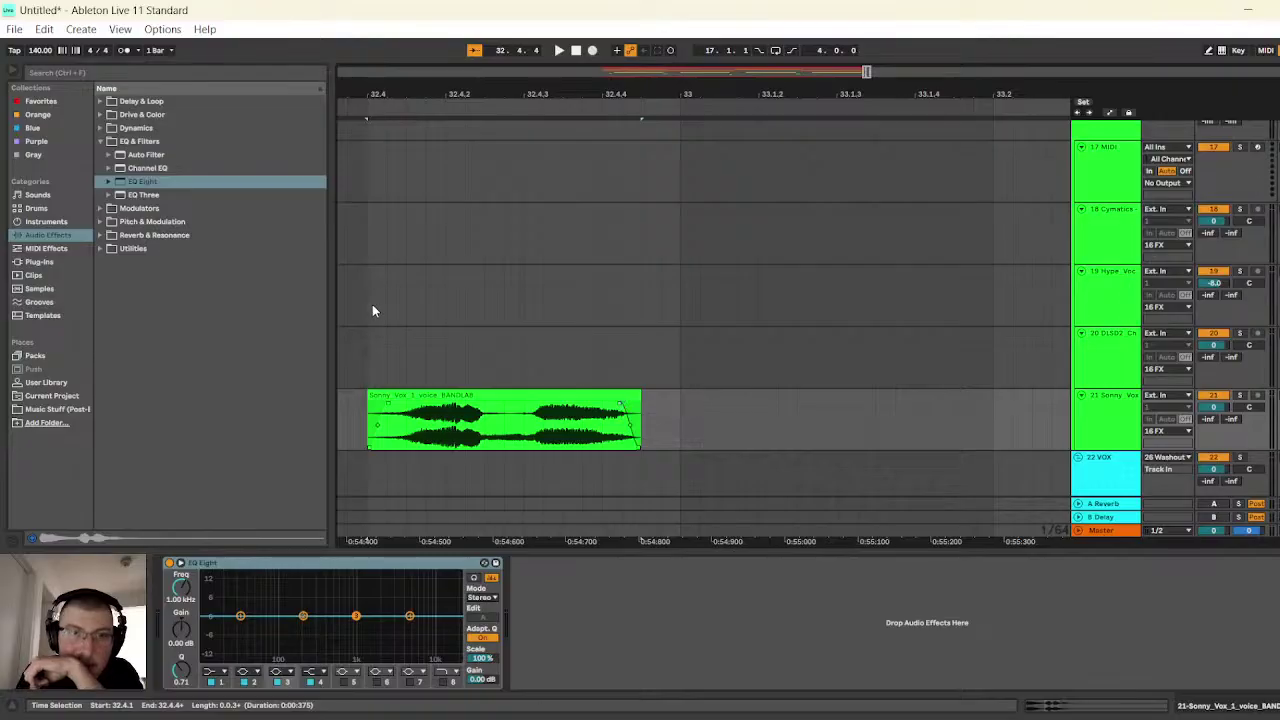
# - Show the 21 Sonny_Vox track's devices and play the clip from 32.4.1
pyautogui.click(367, 357)
pyautogui.moveTo(560, 78); pyautogui.dragTo(876, 72)
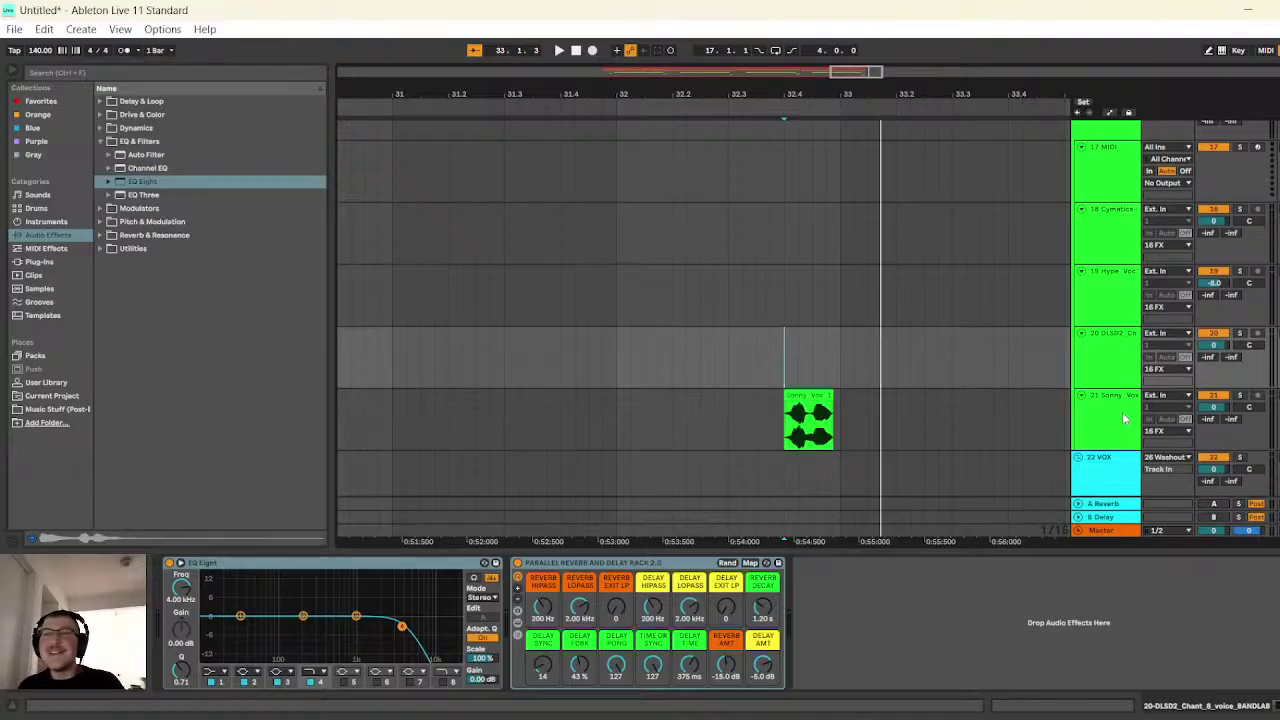
pyautogui.click(1077, 420)
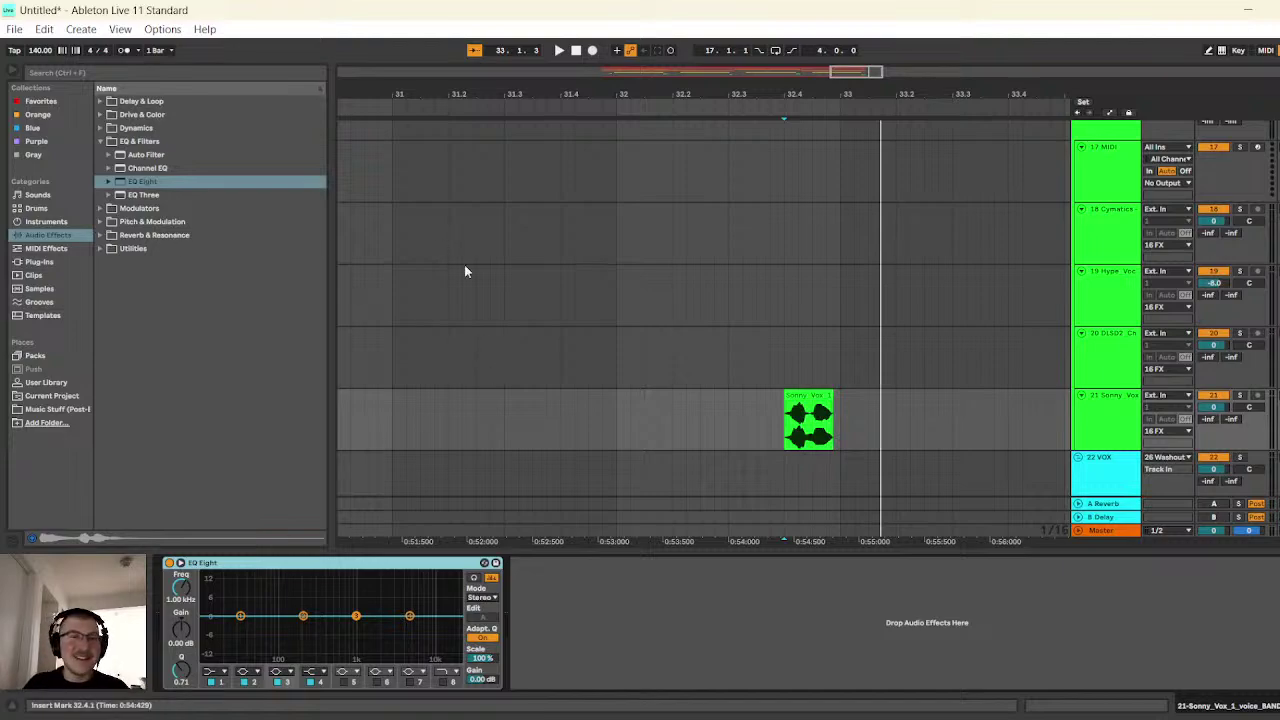
pyautogui.click(557, 51)
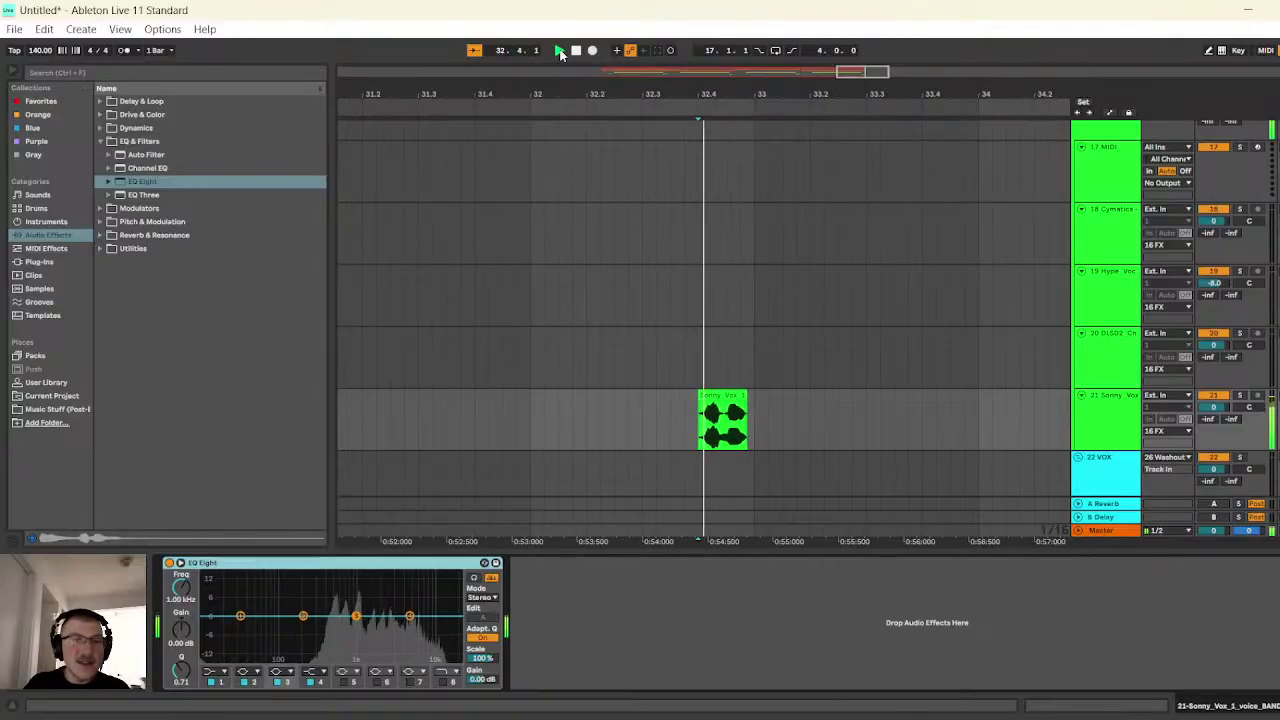
pyautogui.click(575, 50)
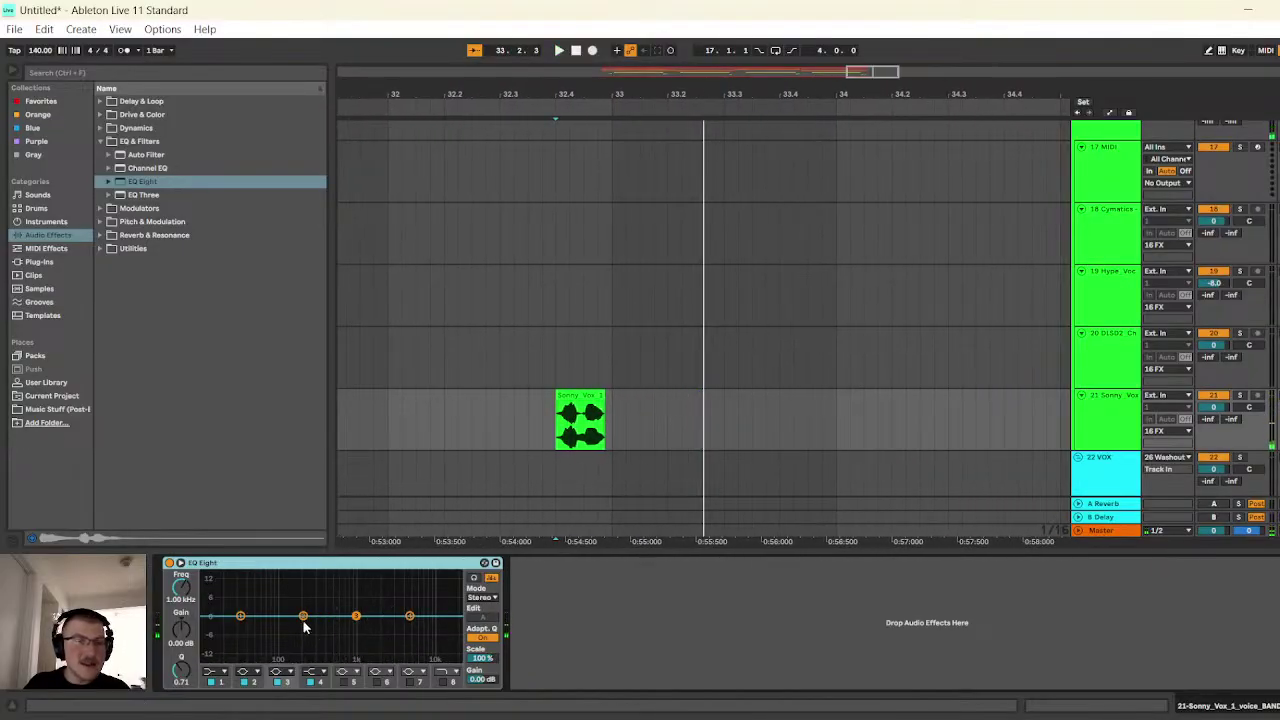
# - Set band 1 of the Sonny_Vox track's EQ Eight to a low cut at 300 Hz and play from 32.4.1
pyautogui.doubleClick(239, 616)
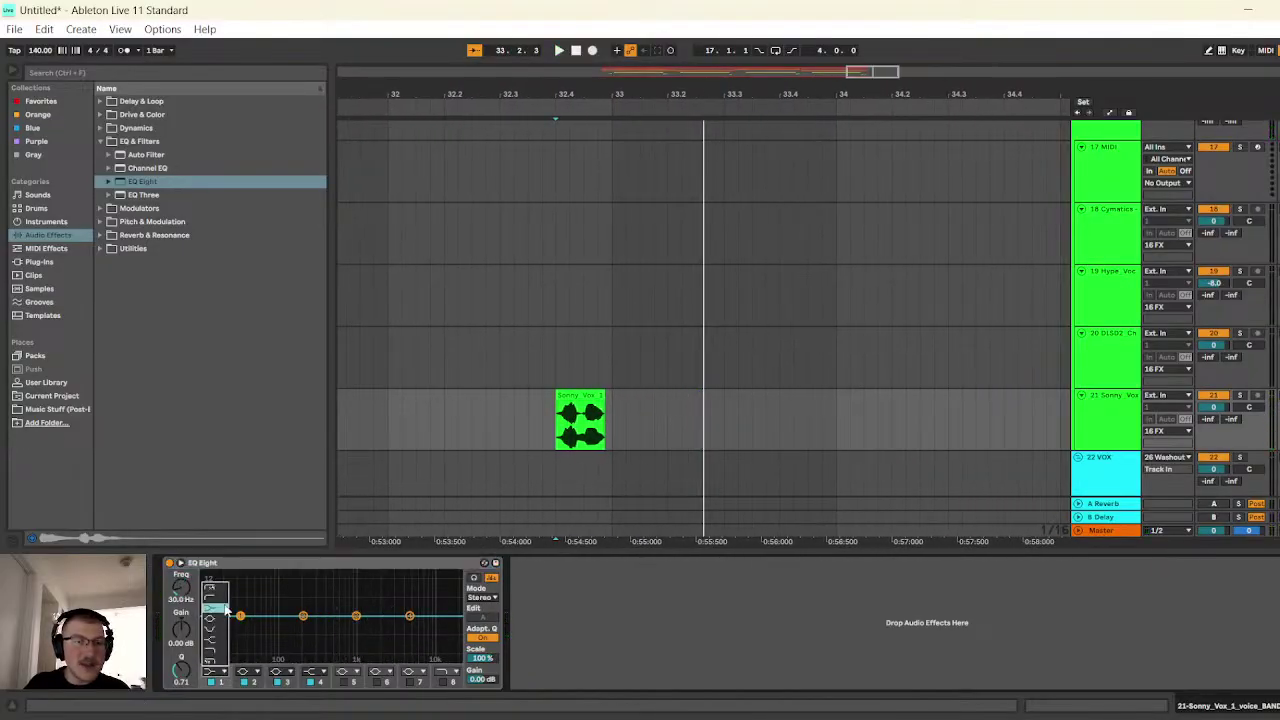
pyautogui.write('300')
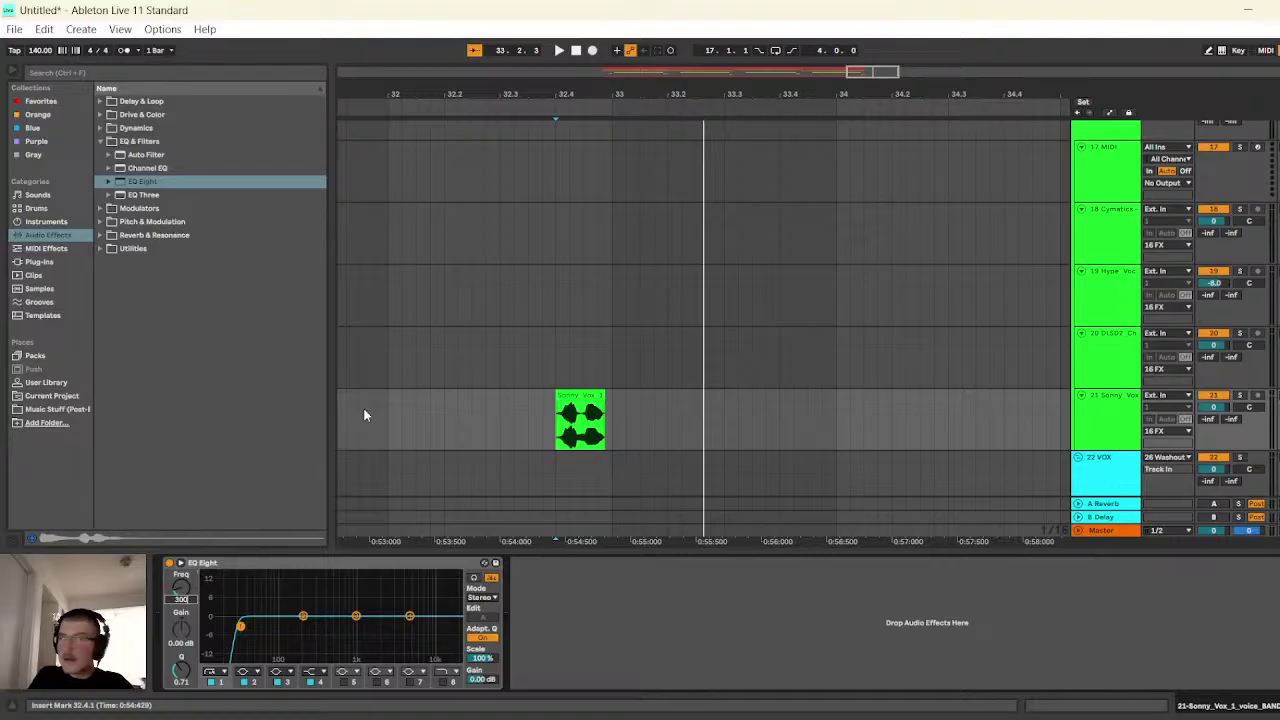
pyautogui.press('Return')
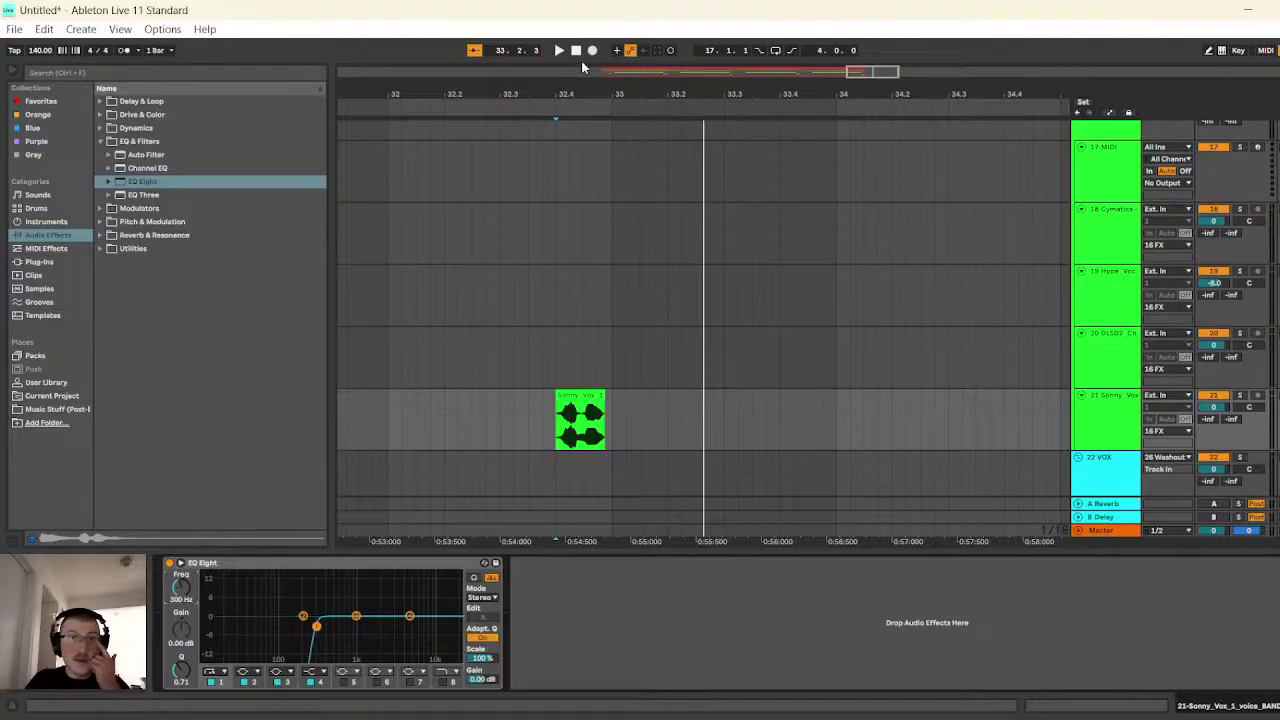
pyautogui.click(559, 50)
pyautogui.click(575, 50)
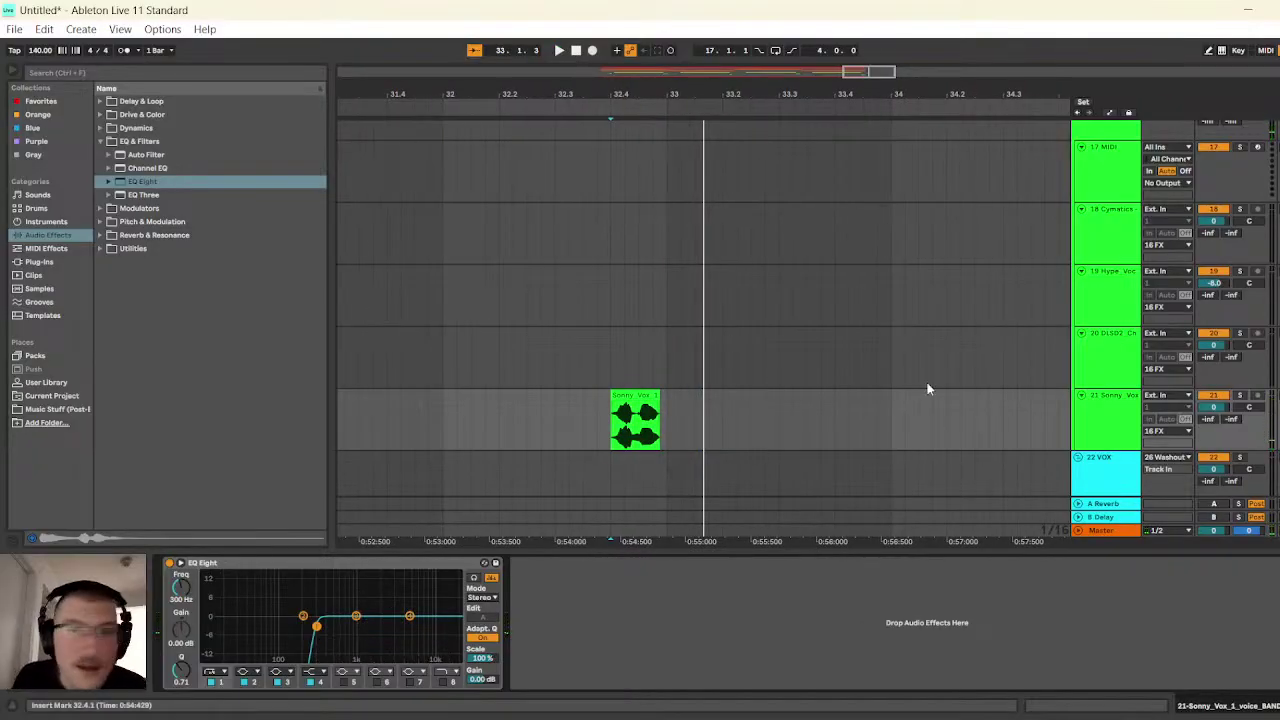
# - Copy the Parallel Reverb and Delay Rack 2.0 from 19 Hype_Voc to after the EQ Eight on 21 Sonny_Vox and play from 32.4.1
pyautogui.scroll(2, 927, 388)
pyautogui.moveTo(852, 72); pyautogui.dragTo(846, 60)
pyautogui.click(1088, 373)
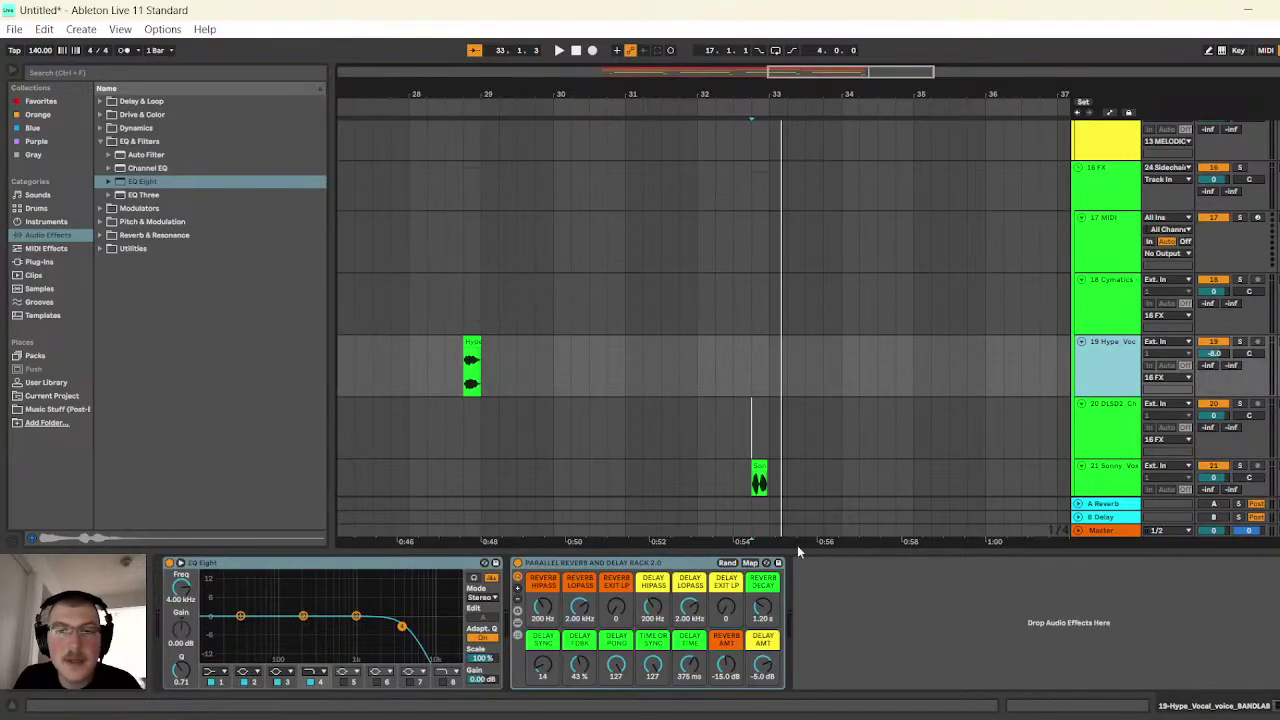
pyautogui.scroll(-2, 1070, 420)
pyautogui.click(1128, 402)
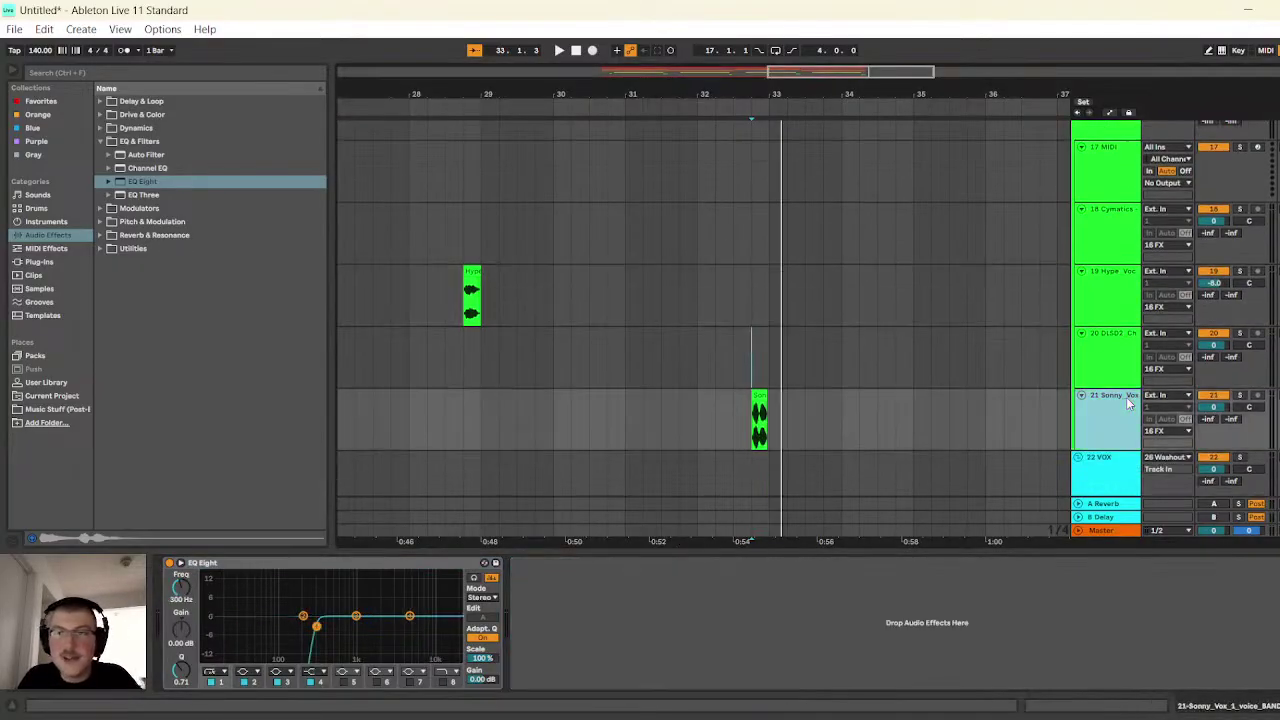
pyautogui.click(845, 617)
pyautogui.hotkey('ctrl', 'v')
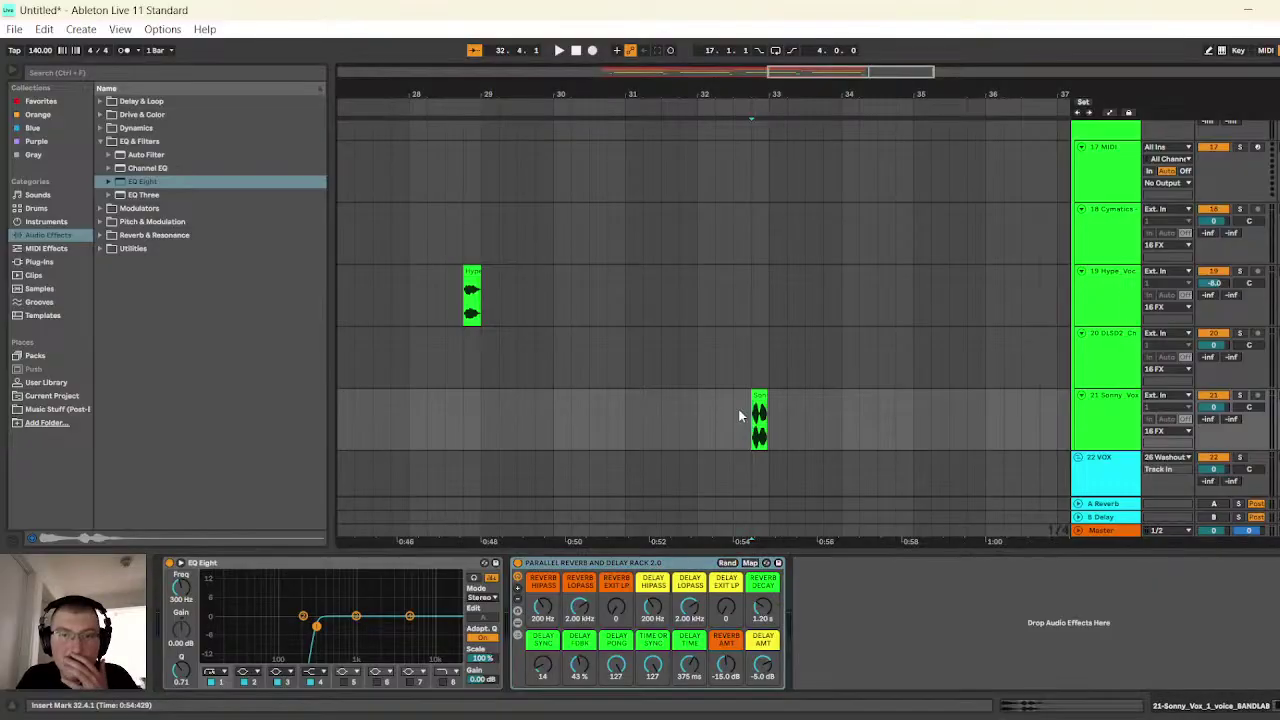
pyautogui.click(559, 50)
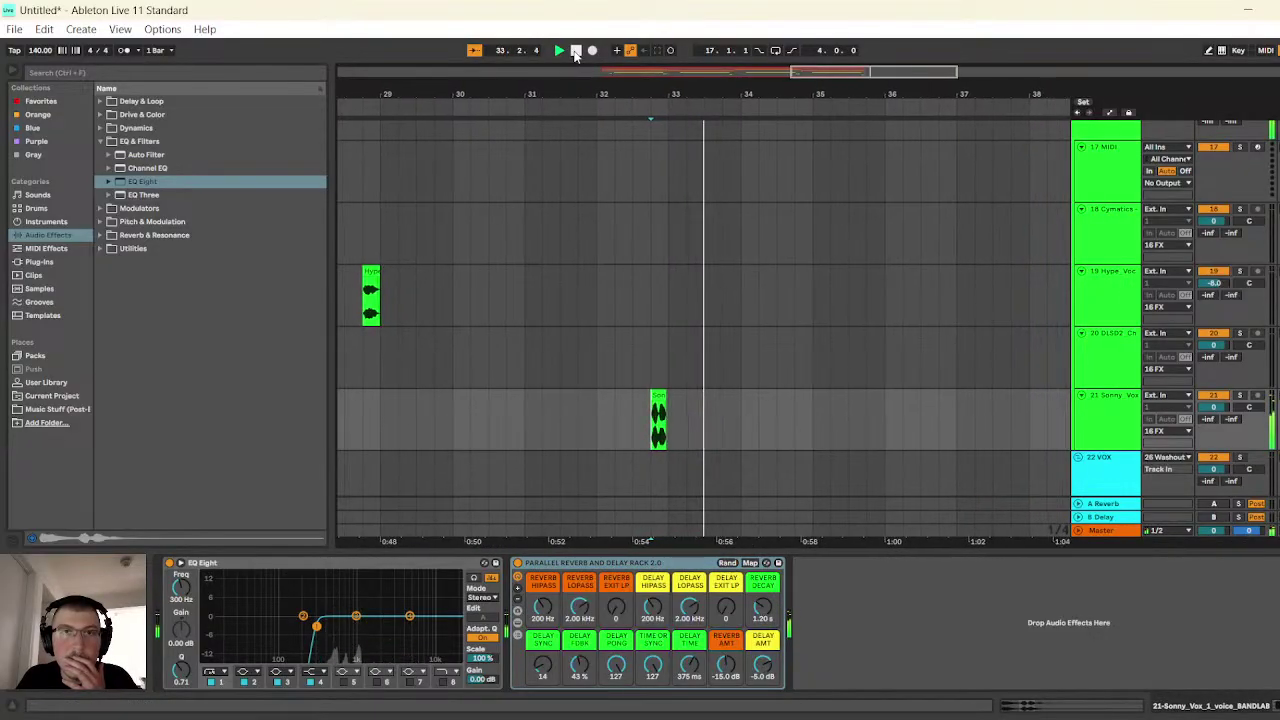
pyautogui.click(575, 50)
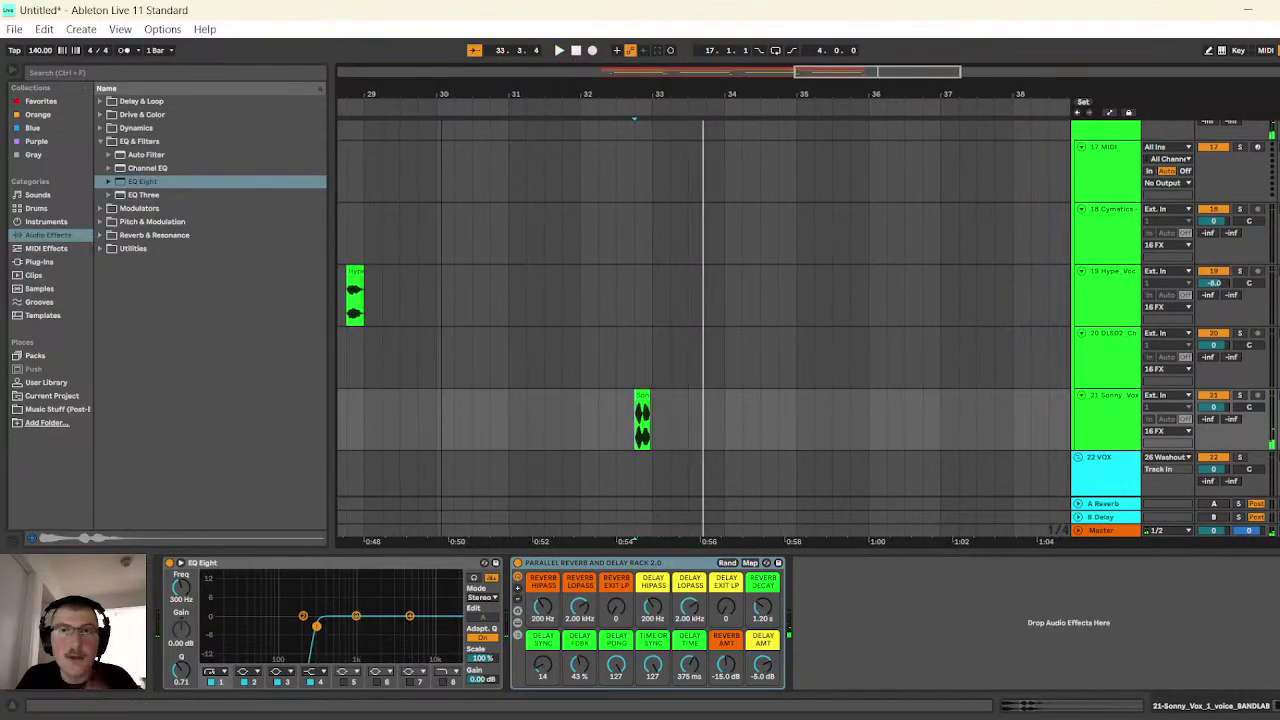
# - Set the delay amount of the Parallel Reverb and Delay Rack on the 21 Sonny_Vox track to -10 dB
pyautogui.moveTo(889, 97); pyautogui.dragTo(750, 188)
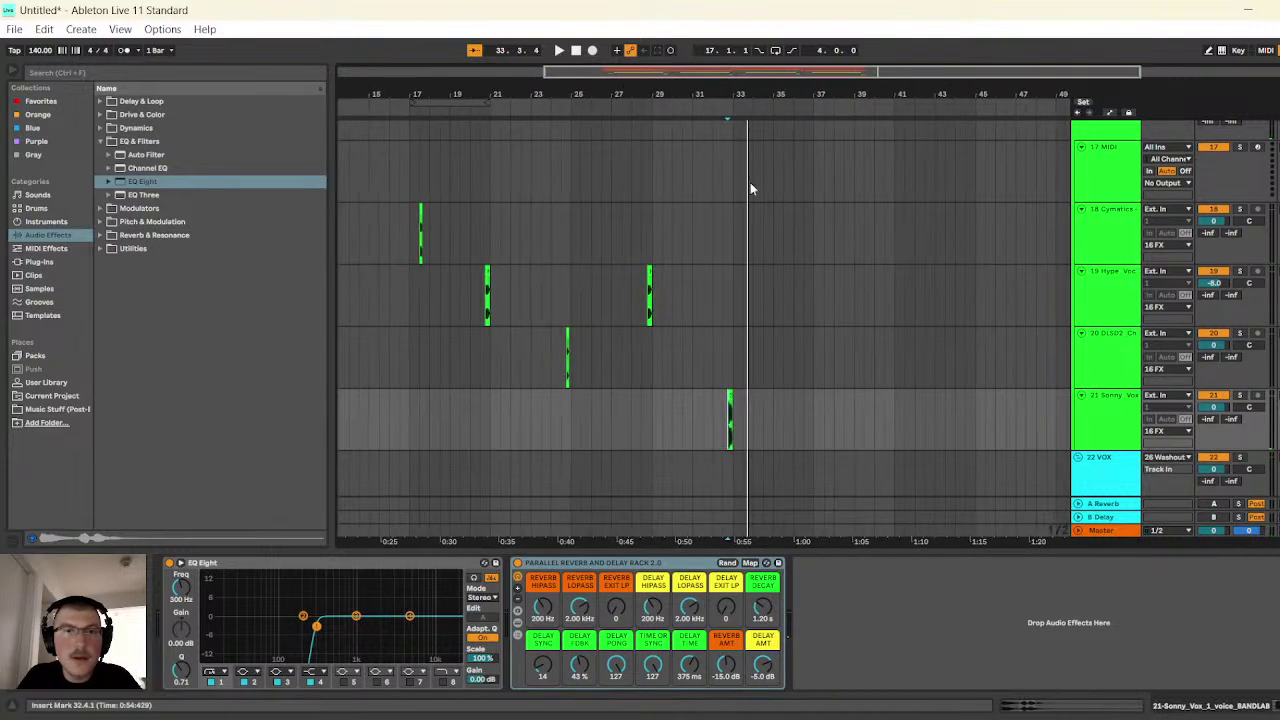
pyautogui.click(1108, 248)
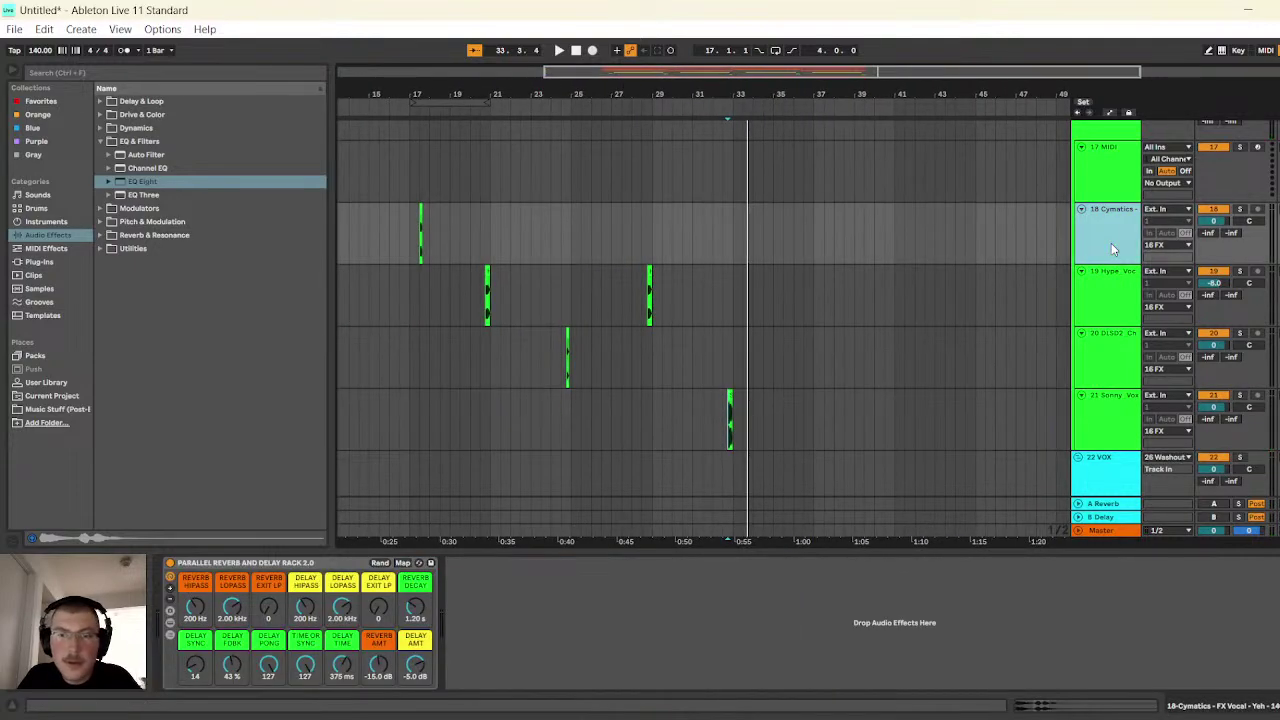
pyautogui.click(1110, 365)
pyautogui.click(1111, 425)
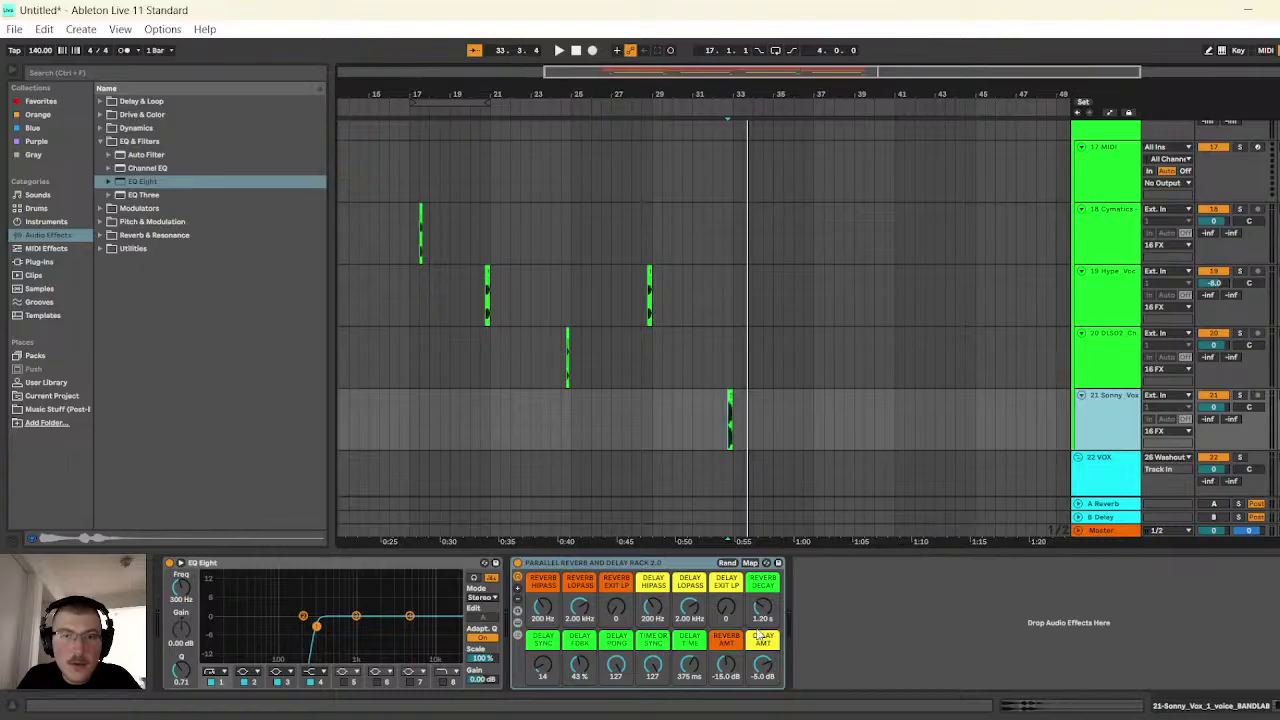
pyautogui.click(763, 666)
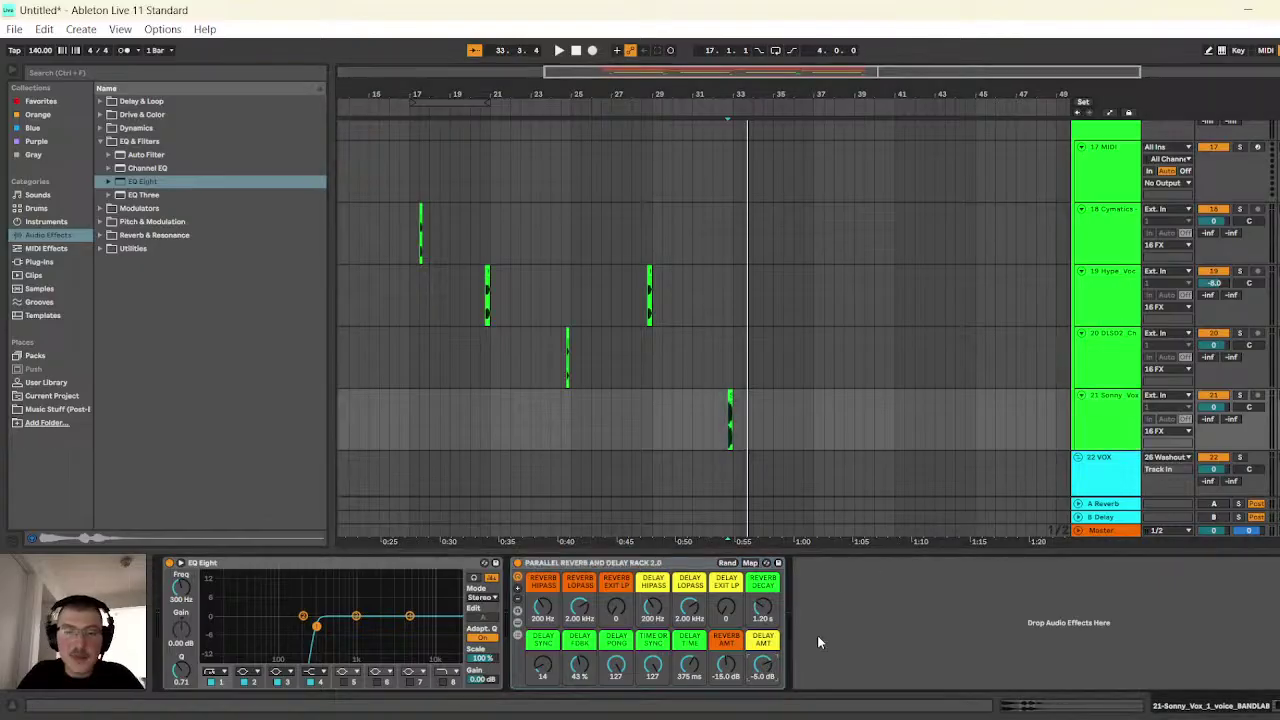
pyautogui.write('-10')
pyautogui.press('Return')
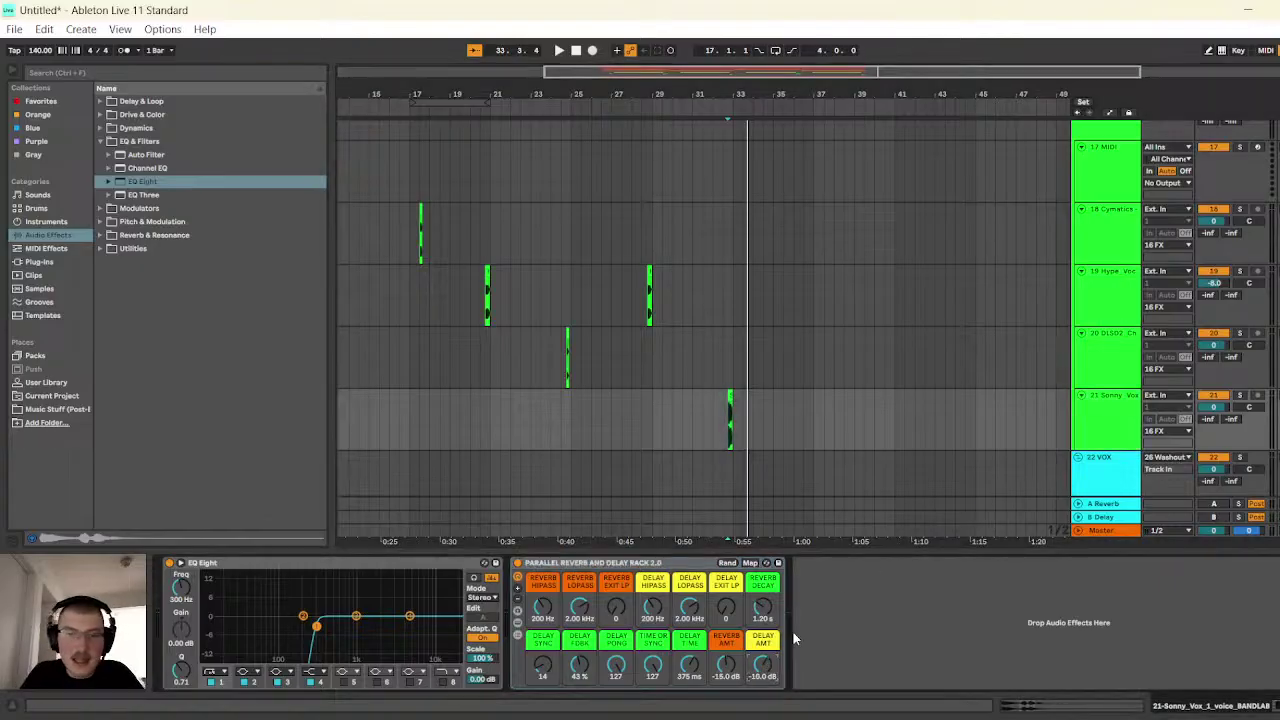
# - Set the 21 Sonny_Vox track's volume to -5 dB and play the arrangement from 32.4.1 and from 28.3.1
pyautogui.press('space')
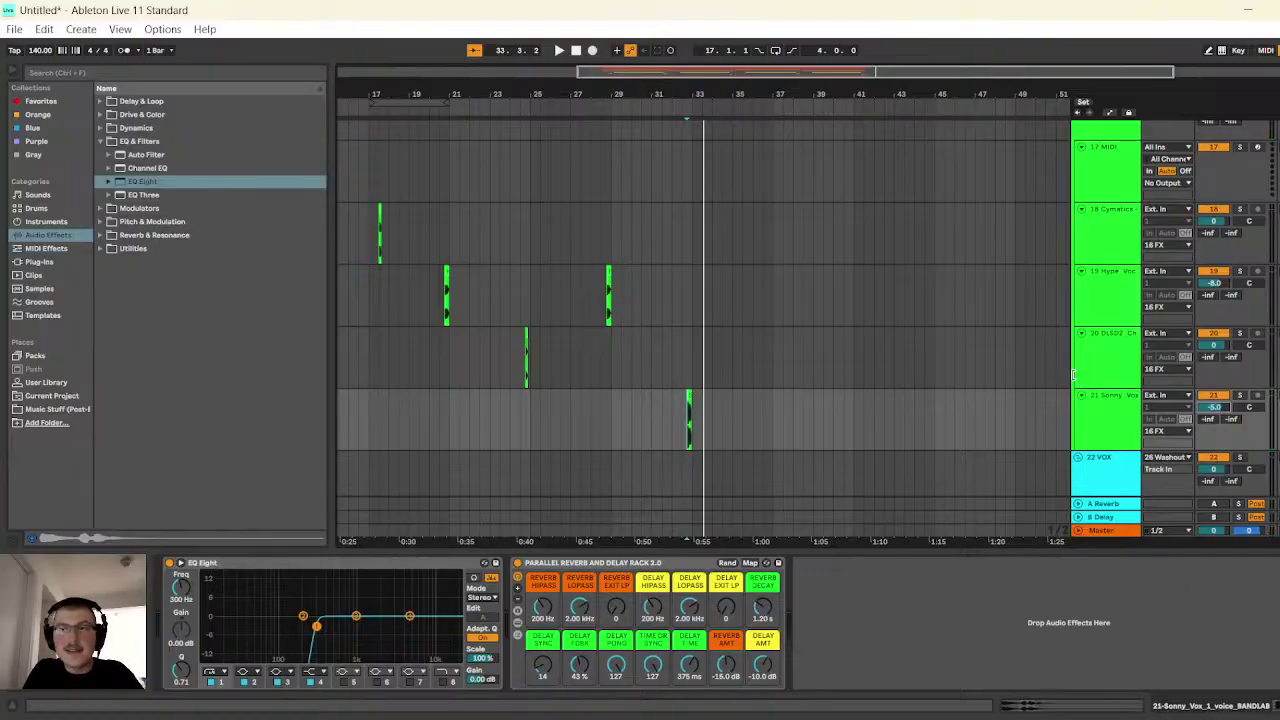
pyautogui.click(559, 50)
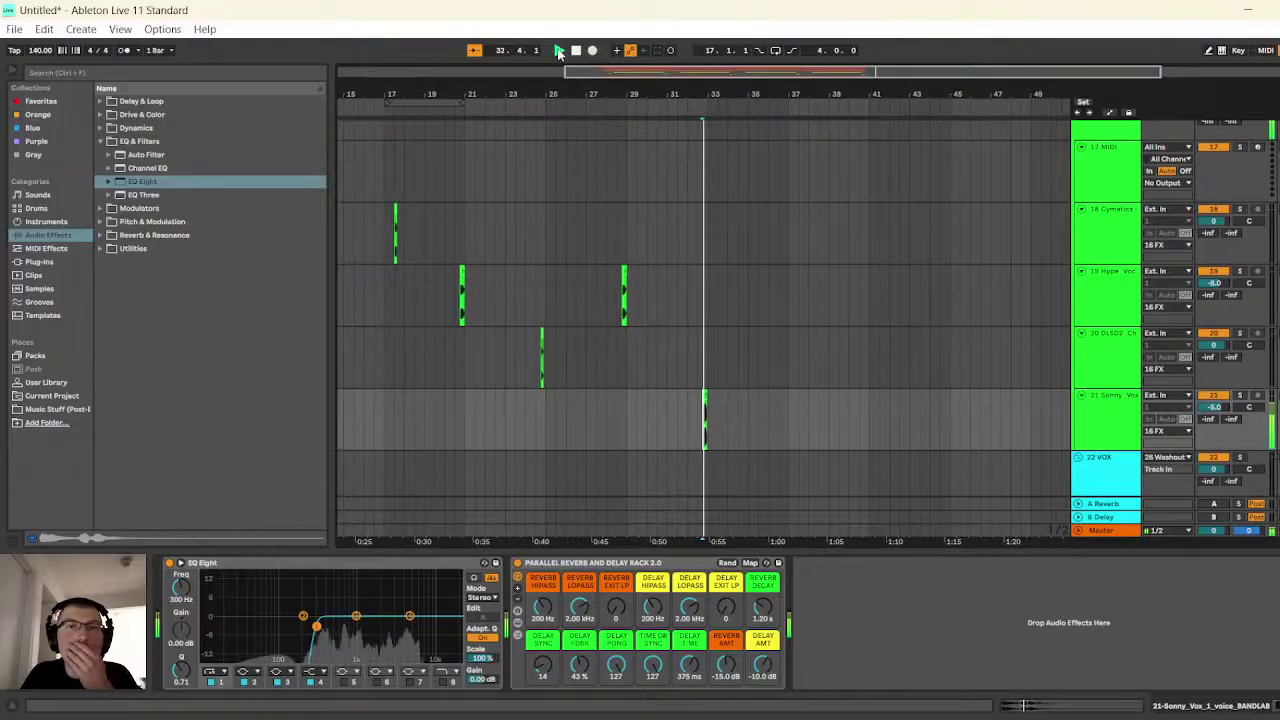
pyautogui.click(606, 226)
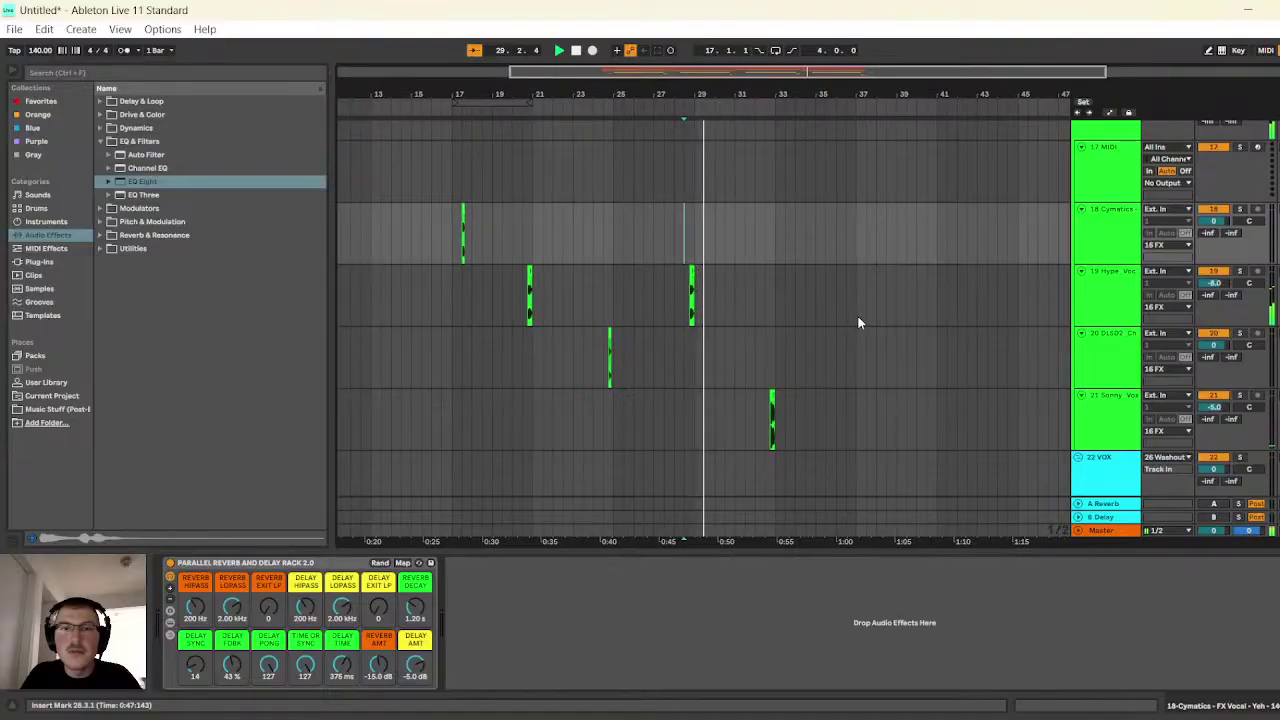
pyautogui.scroll(1, 858, 316)
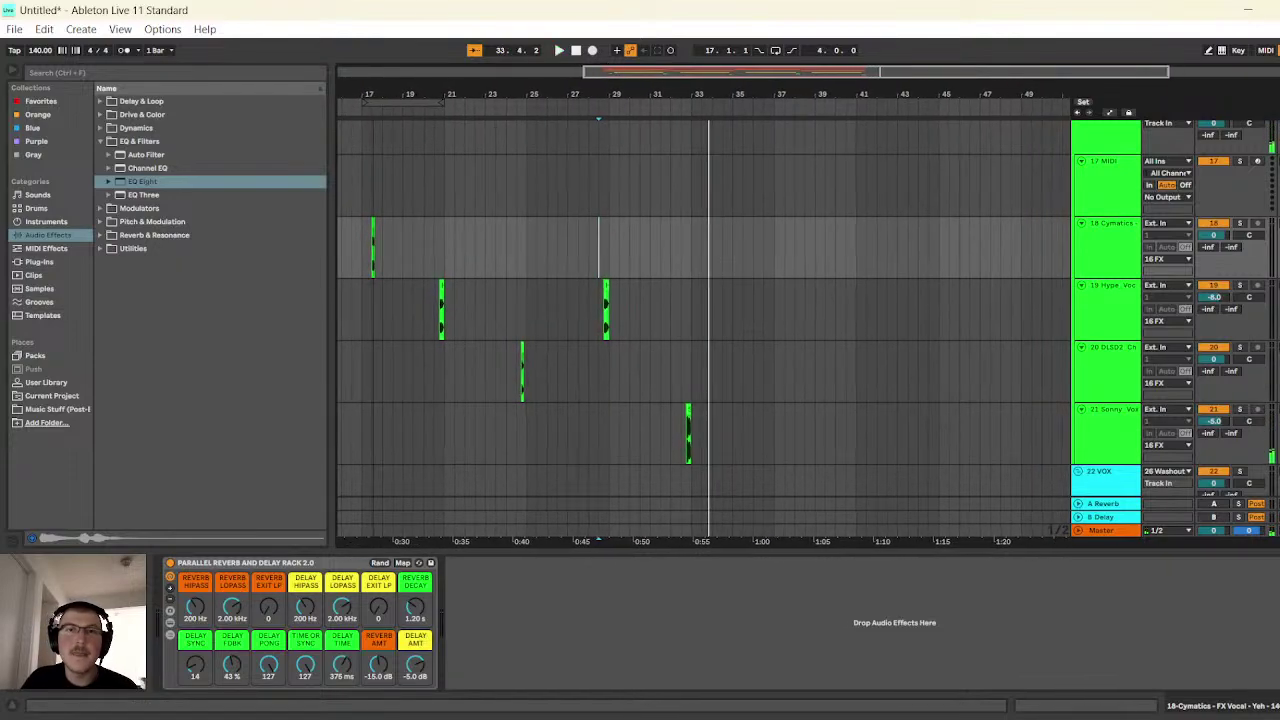
# - Copy the four-bar 8 Vital bass clip at bar 17 to bar 33 on the same track
pyautogui.press('+')
pyautogui.press('-')
pyautogui.scroll(8, 663, 330)
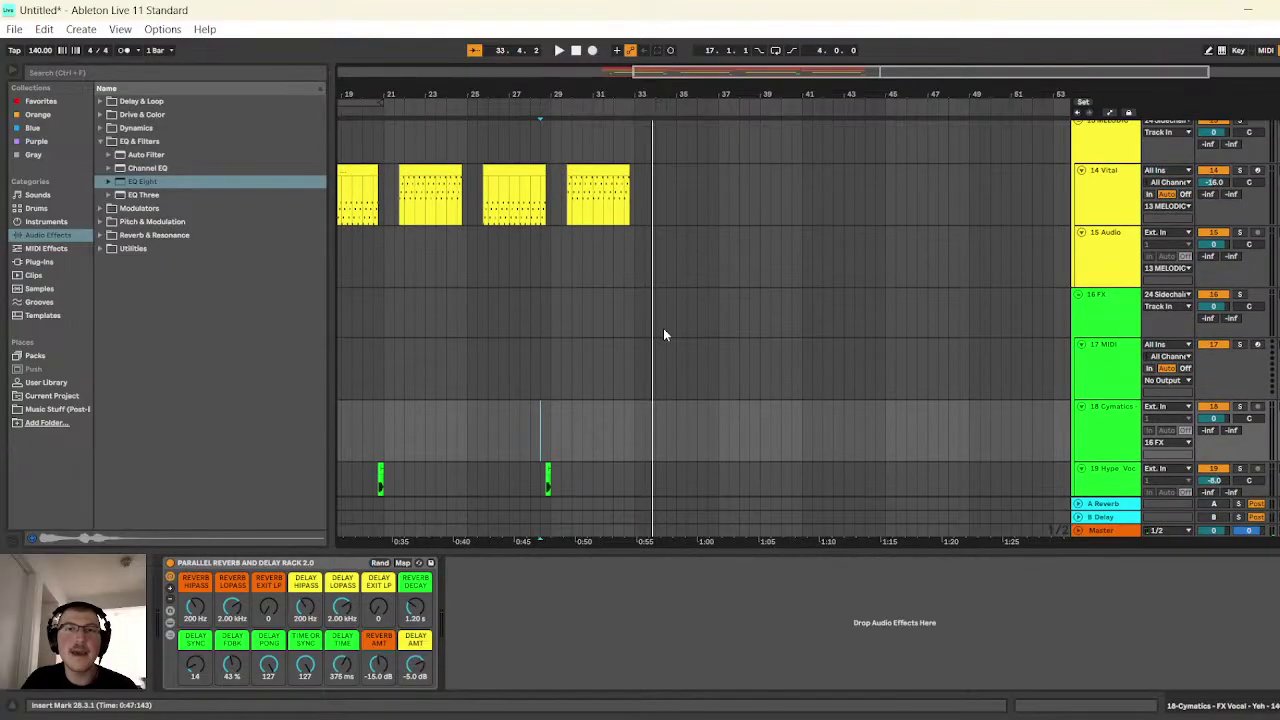
pyautogui.scroll(3, 650, 355)
pyautogui.moveTo(742, 72); pyautogui.dragTo(656, 71)
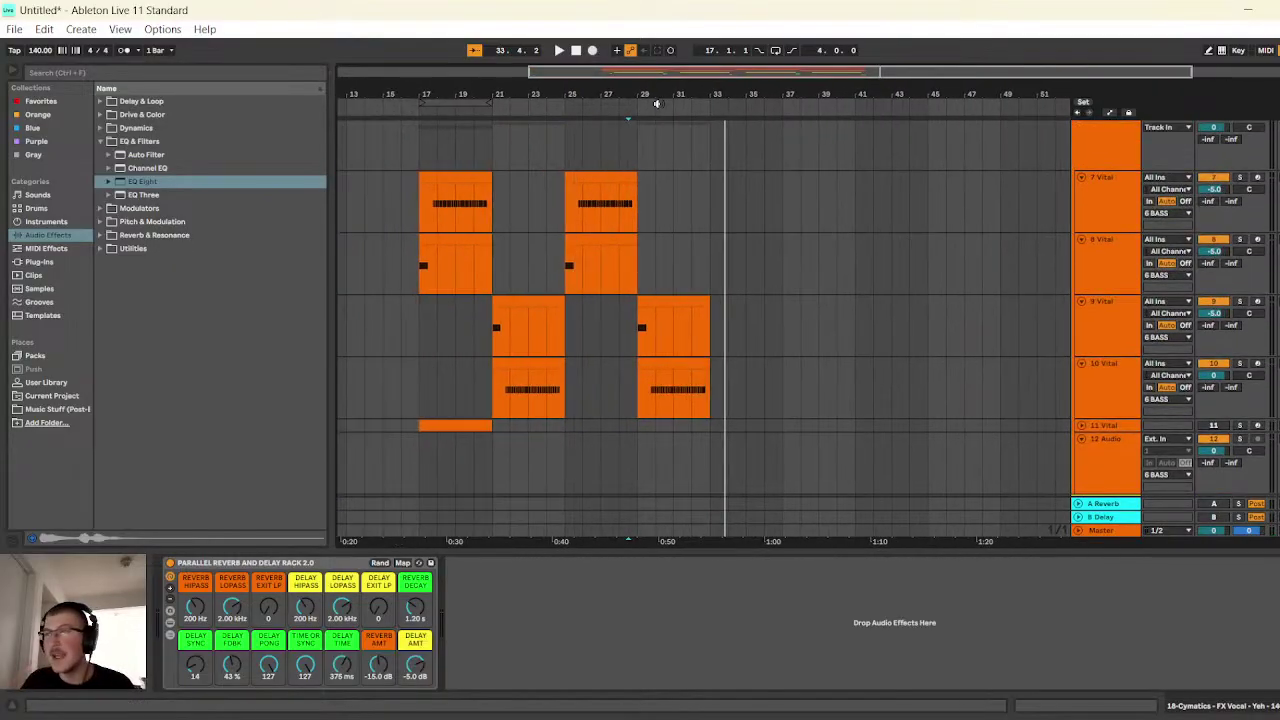
pyautogui.click(453, 240)
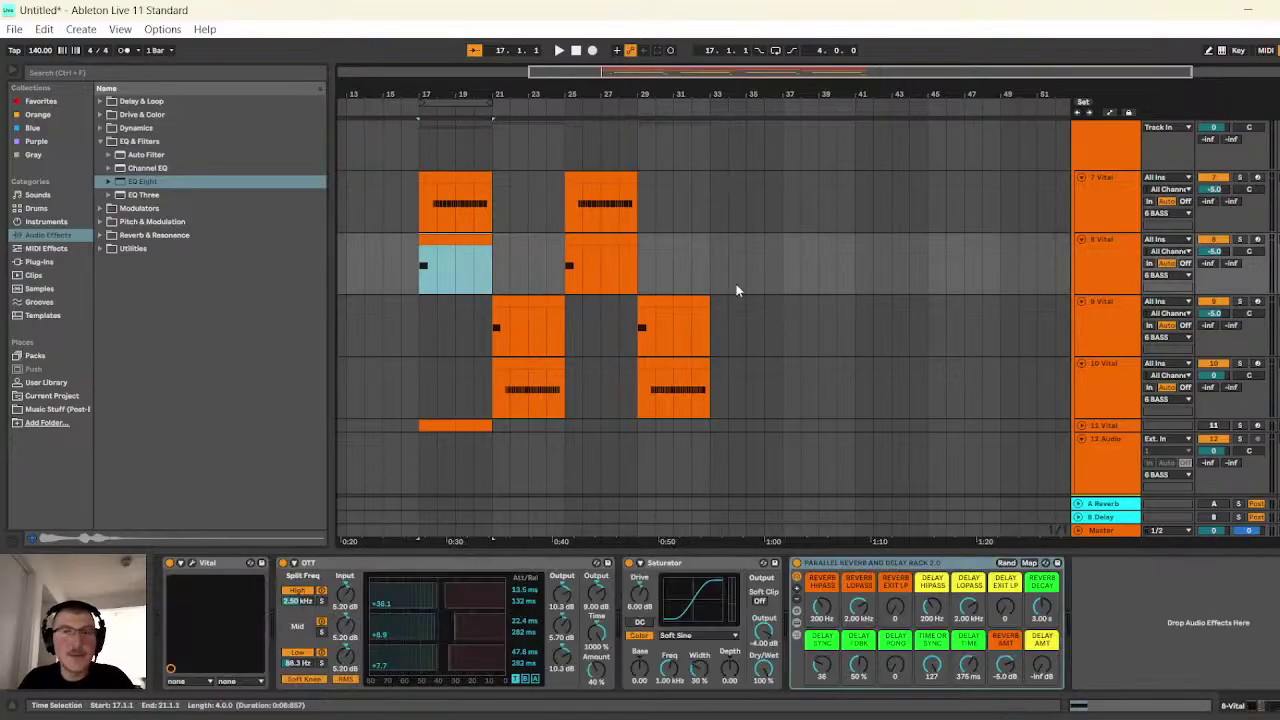
pyautogui.click(713, 260)
pyautogui.hotkey('ctrl', 'v')
pyautogui.scroll(5, 754, 286)
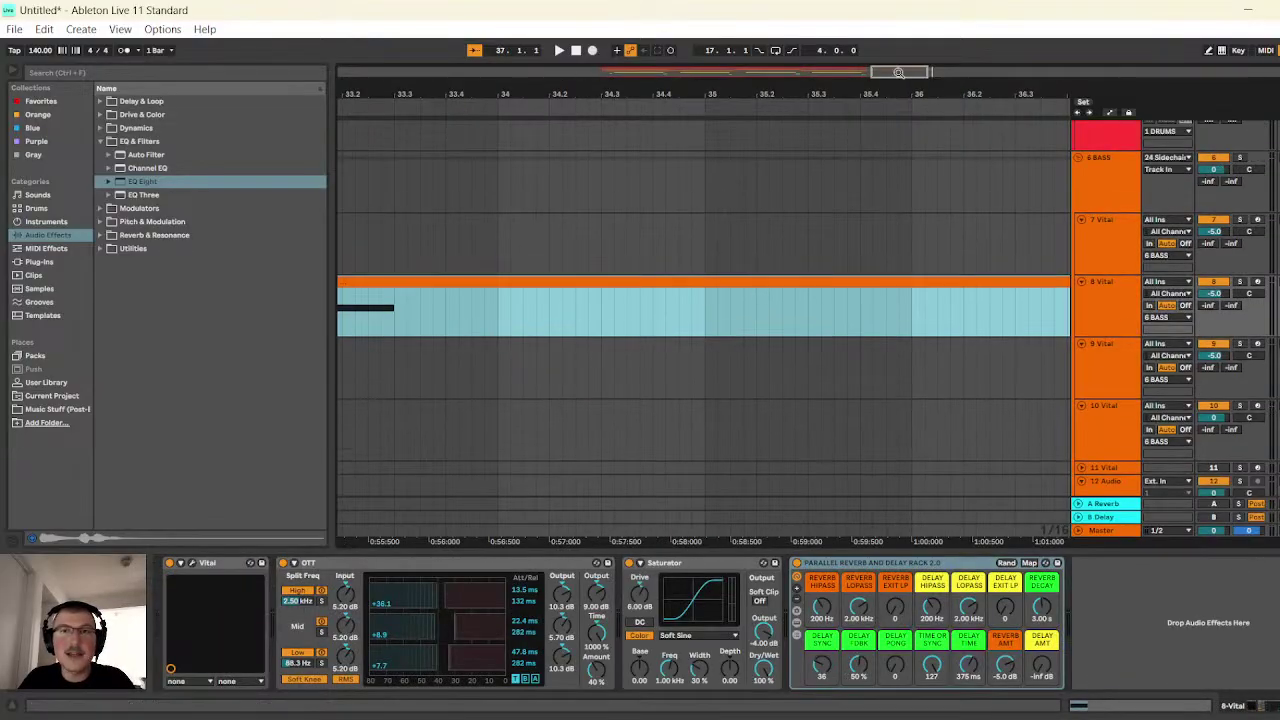
pyautogui.moveTo(898, 72); pyautogui.dragTo(822, 290)
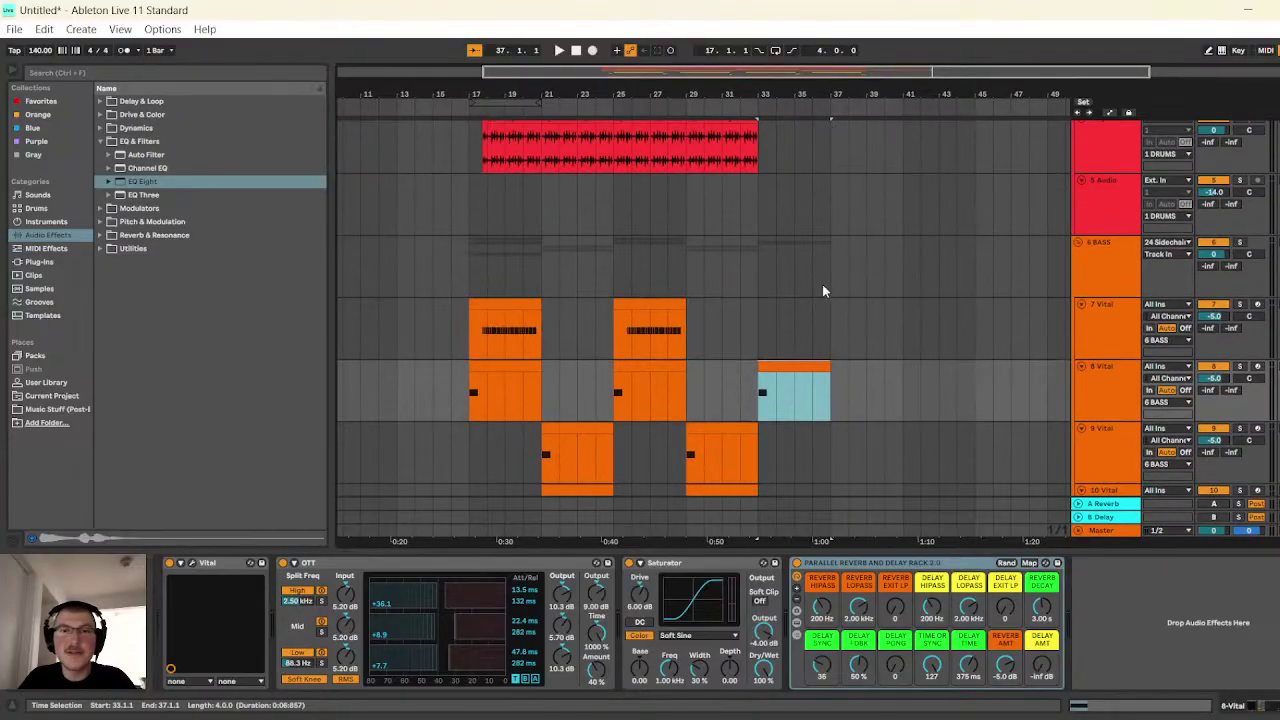
# - Copy the first four-bar clip of the 2 Kick/Snare track from bar 17 to bar 33
pyautogui.scroll(5, 601, 222)
pyautogui.click(508, 166)
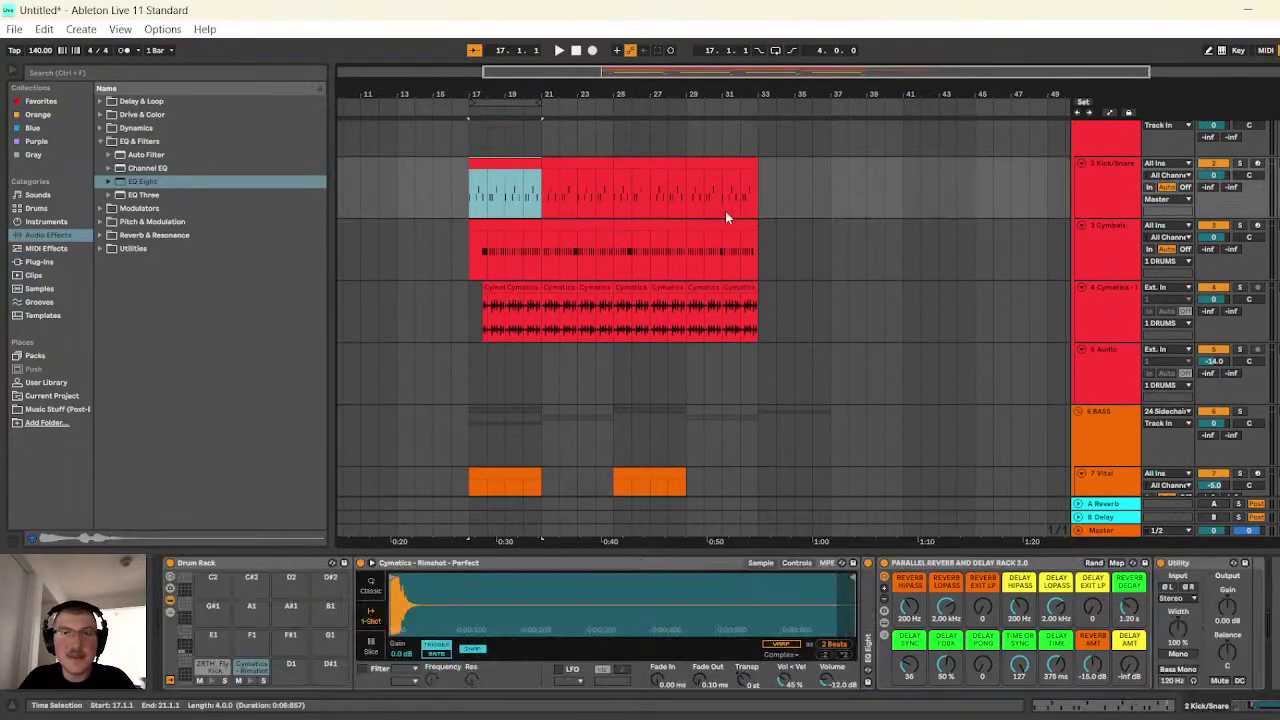
pyautogui.click(757, 206)
pyautogui.hotkey('shift', 'Right')
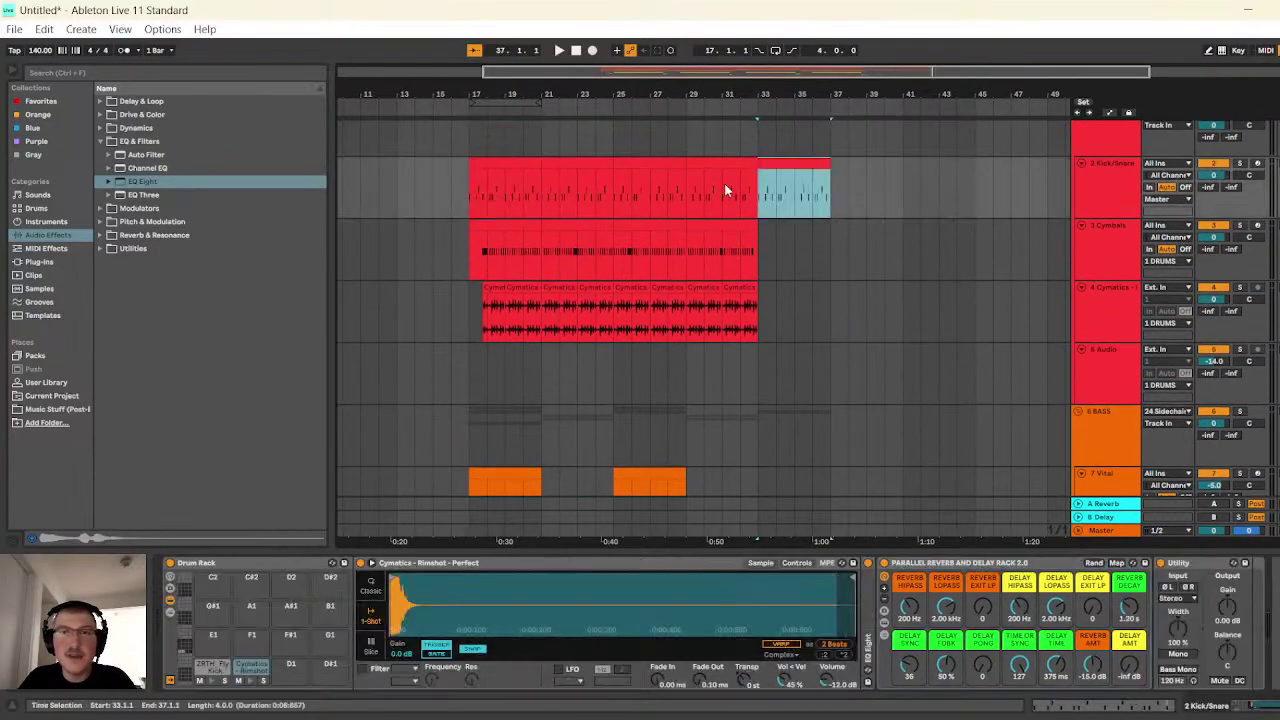
# - Duplicate bars 17 to 33 of the 4 Cymatics percussion and 2 Kick/Snare tracks into bars 33 to 49
pyautogui.moveTo(484, 300); pyautogui.dragTo(471, 296)
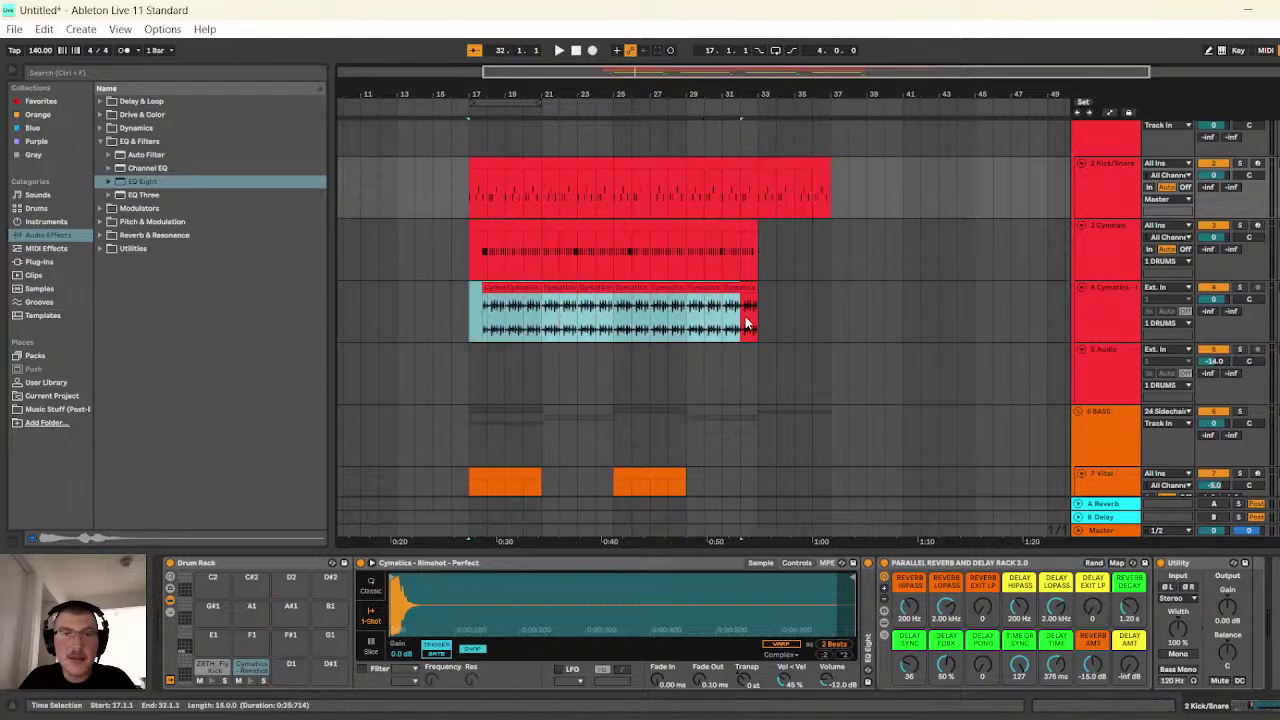
pyautogui.hotkey('ctrl', 'd')
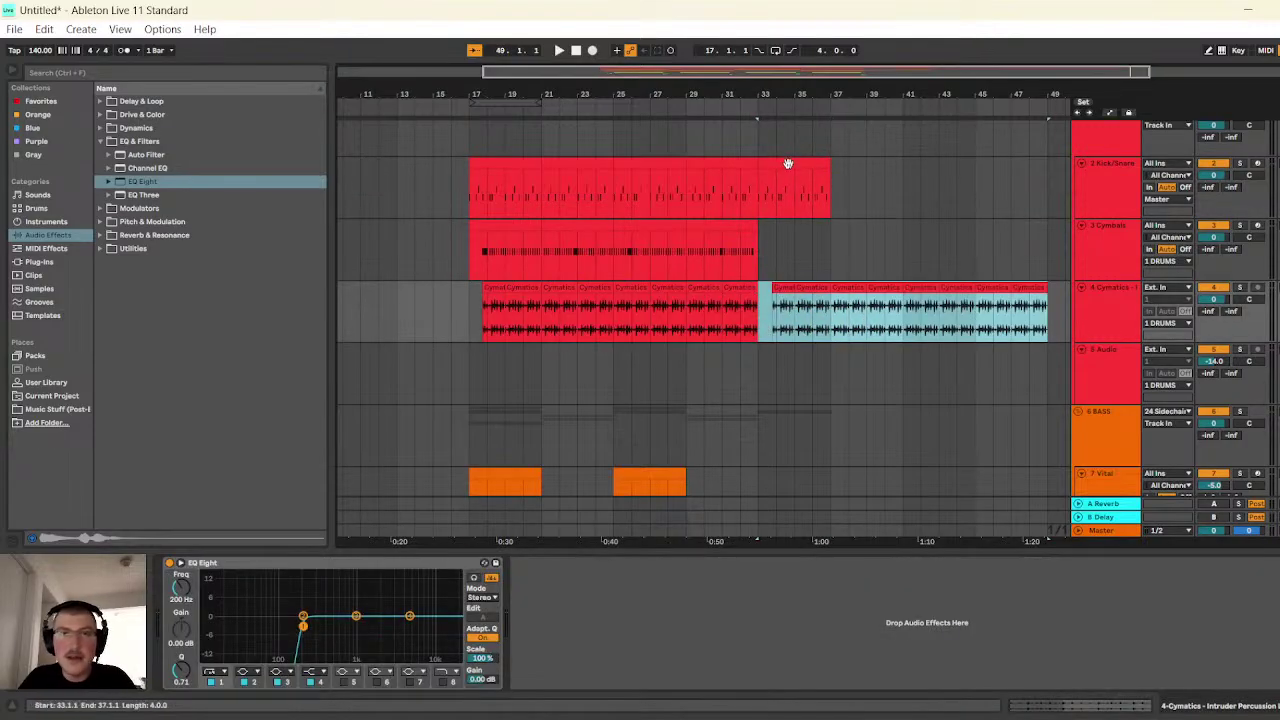
pyautogui.moveTo(470, 188); pyautogui.dragTo(758, 187)
pyautogui.hotkey('ctrl', 'd')
# - Duplicate bars 17 to 33 of the 25 Trigger track into bars 33 to 49
pyautogui.scroll(-5, 775, 279)
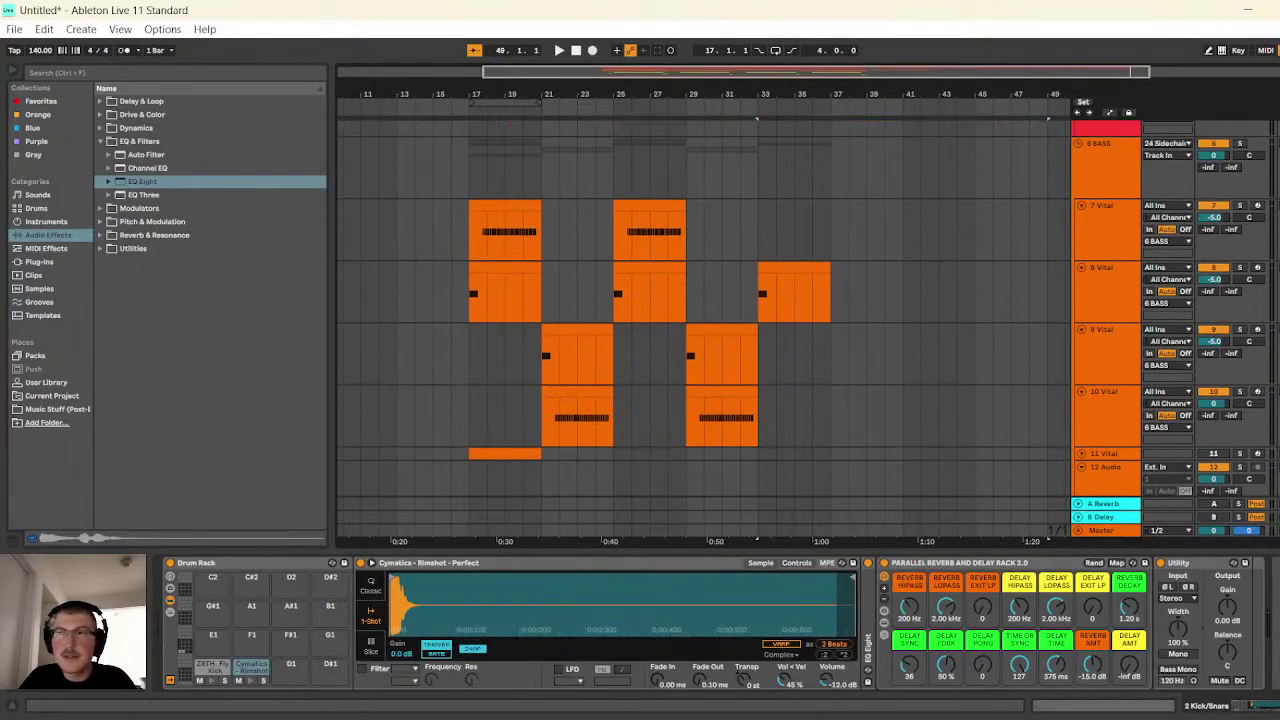
pyautogui.scroll(-10, 780, 412)
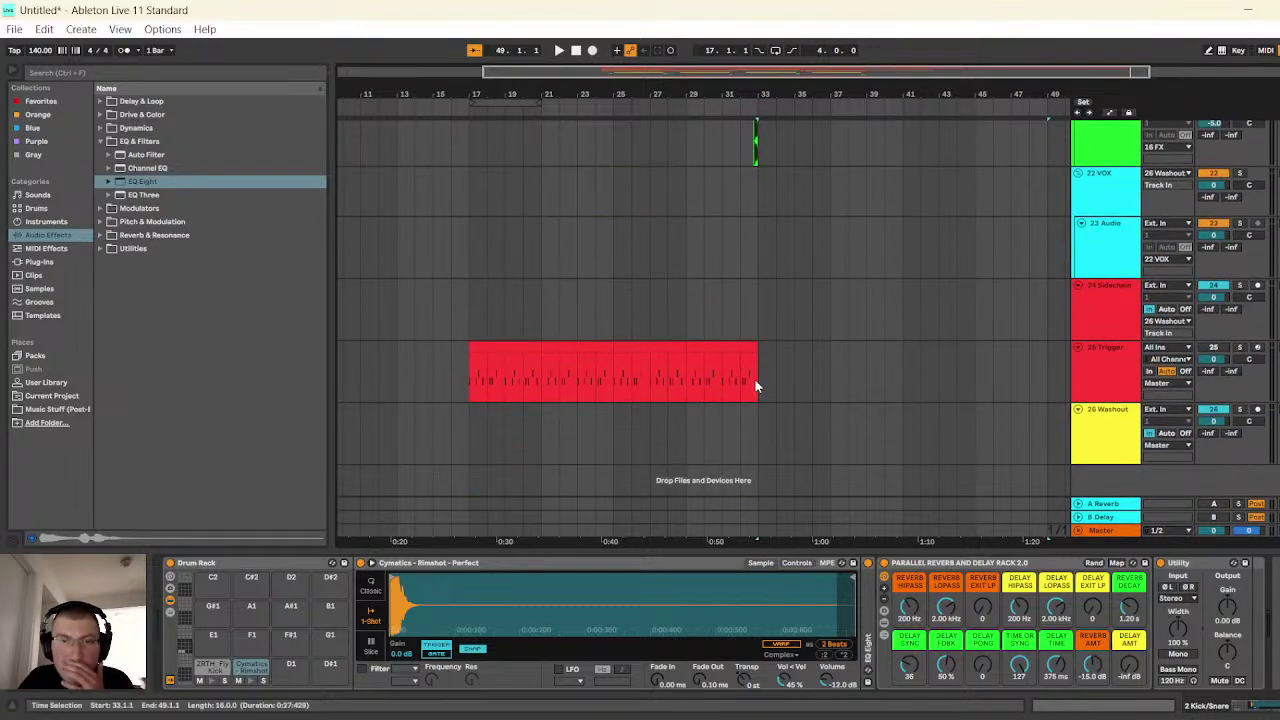
pyautogui.moveTo(738, 377); pyautogui.dragTo(466, 373)
pyautogui.hotkey('ctrl', 'd')
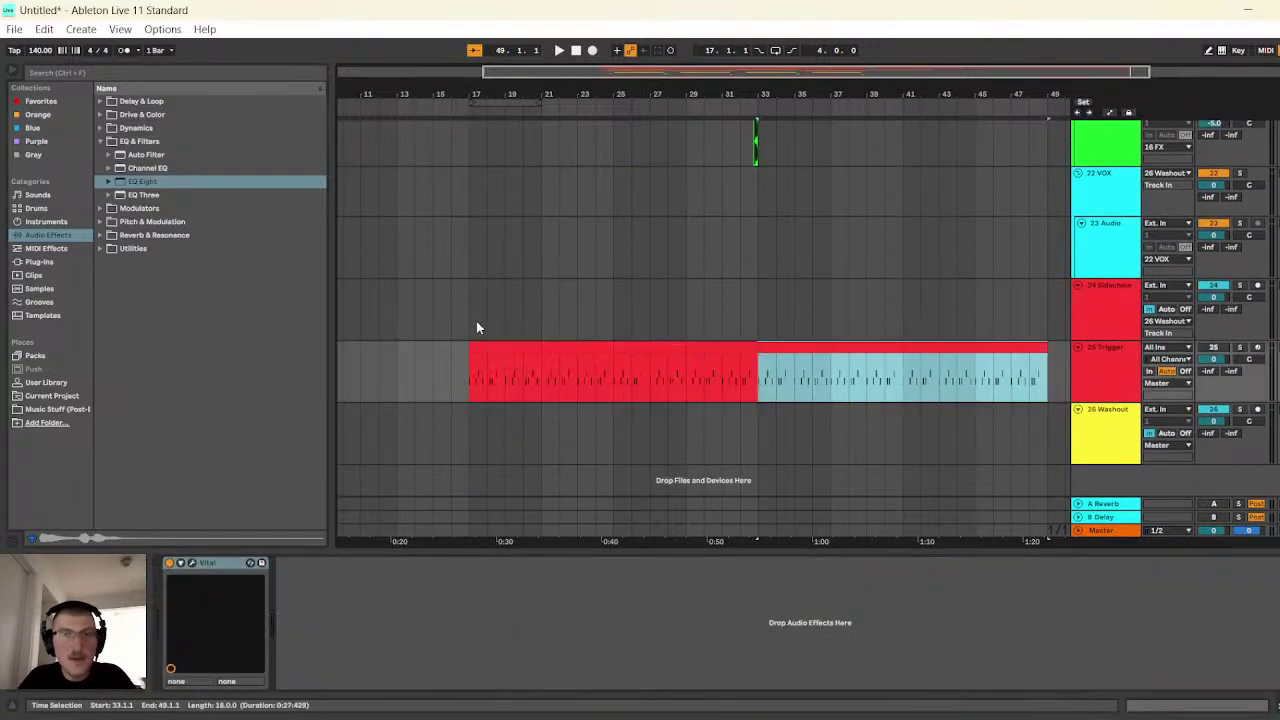
# - Play the arrangement from bar 32 and review the melodic and bass clips around the transition at bar 33
pyautogui.click(738, 238)
pyautogui.press('space')
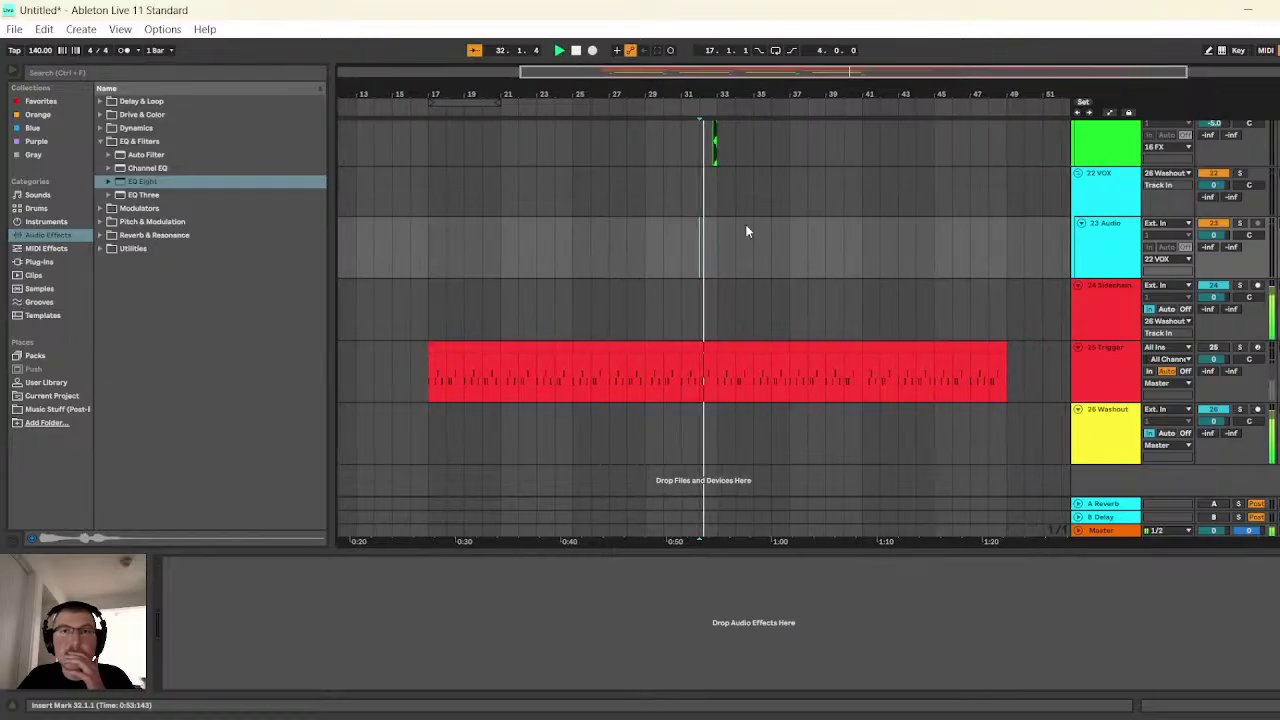
pyautogui.scroll(3, 790, 300)
pyautogui.scroll(10, 800, 324)
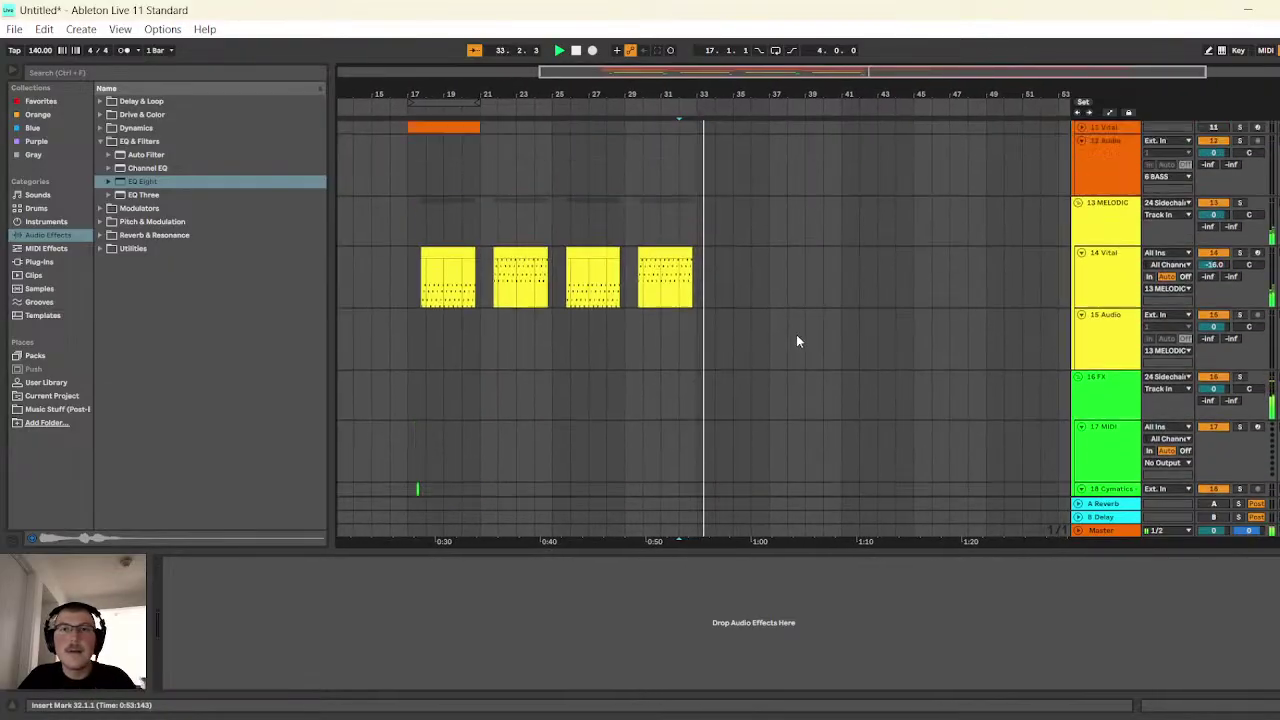
pyautogui.scroll(4, 790, 328)
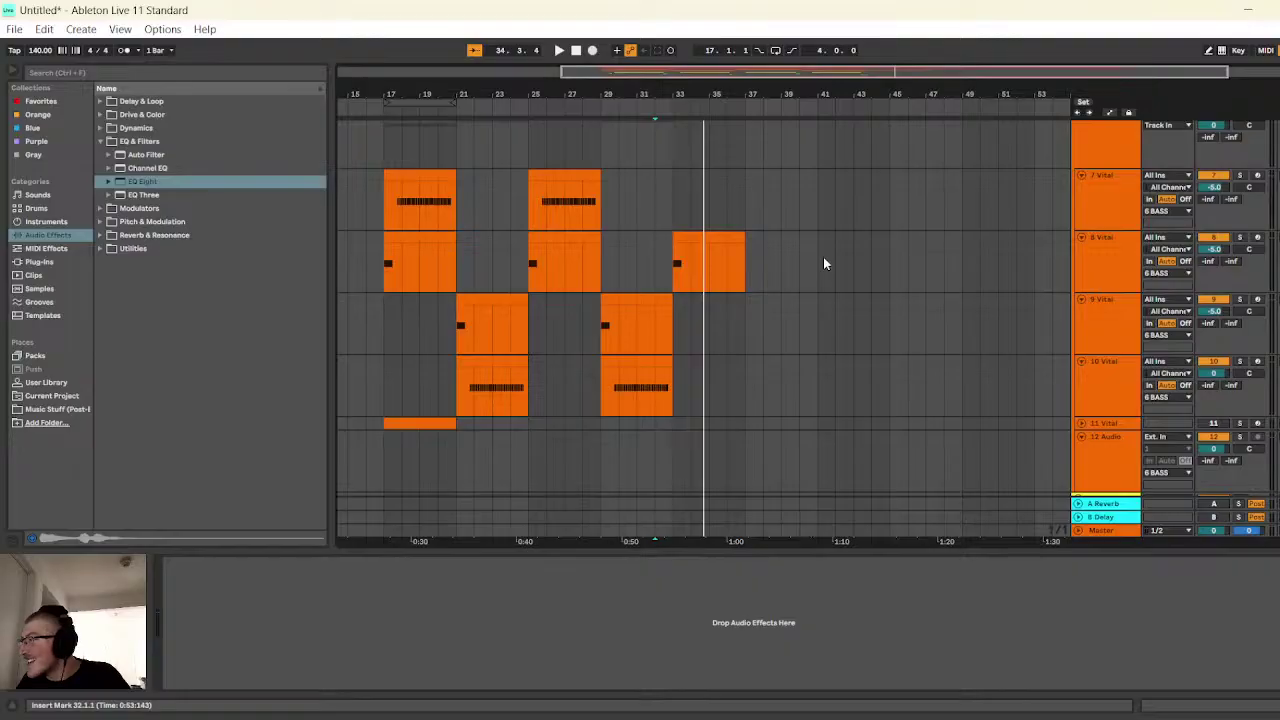
pyautogui.scroll(-3, 824, 265)
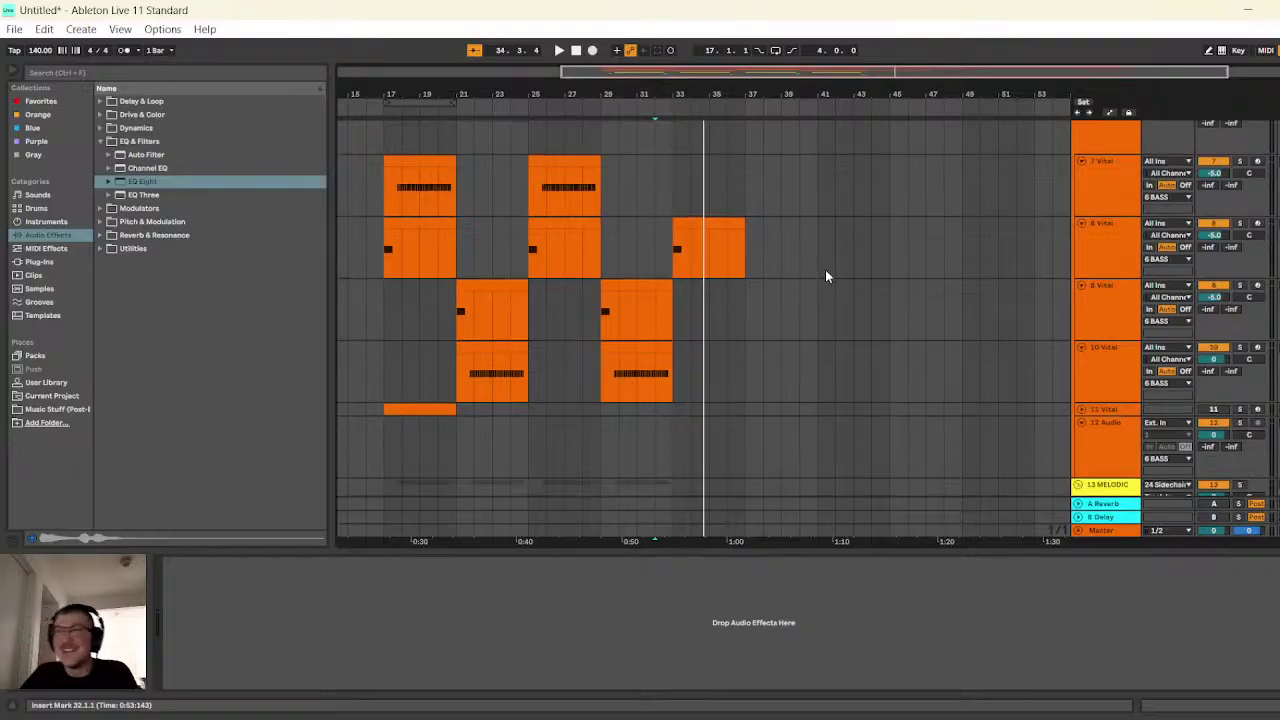
# - Duplicate bars 17 to 33 of the 14 Vital melodic track into bars 33 to 49
pyautogui.scroll(-2, 812, 288)
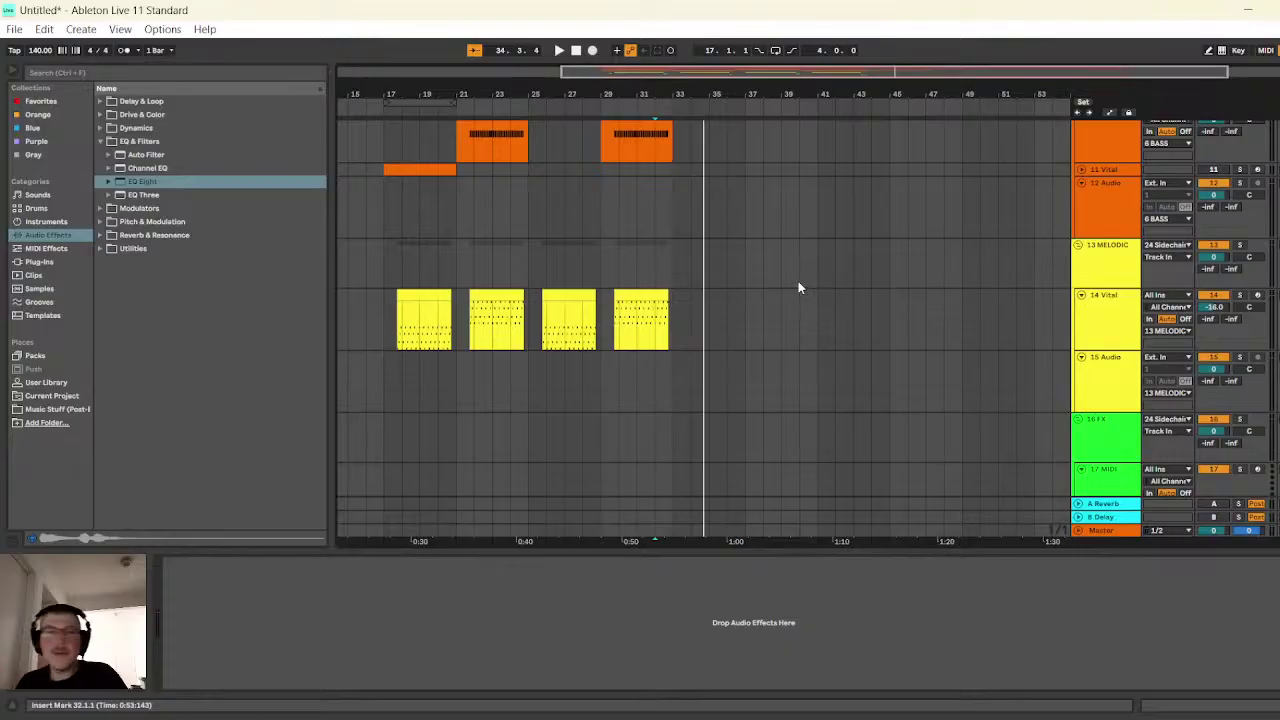
pyautogui.moveTo(380, 312); pyautogui.dragTo(674, 300)
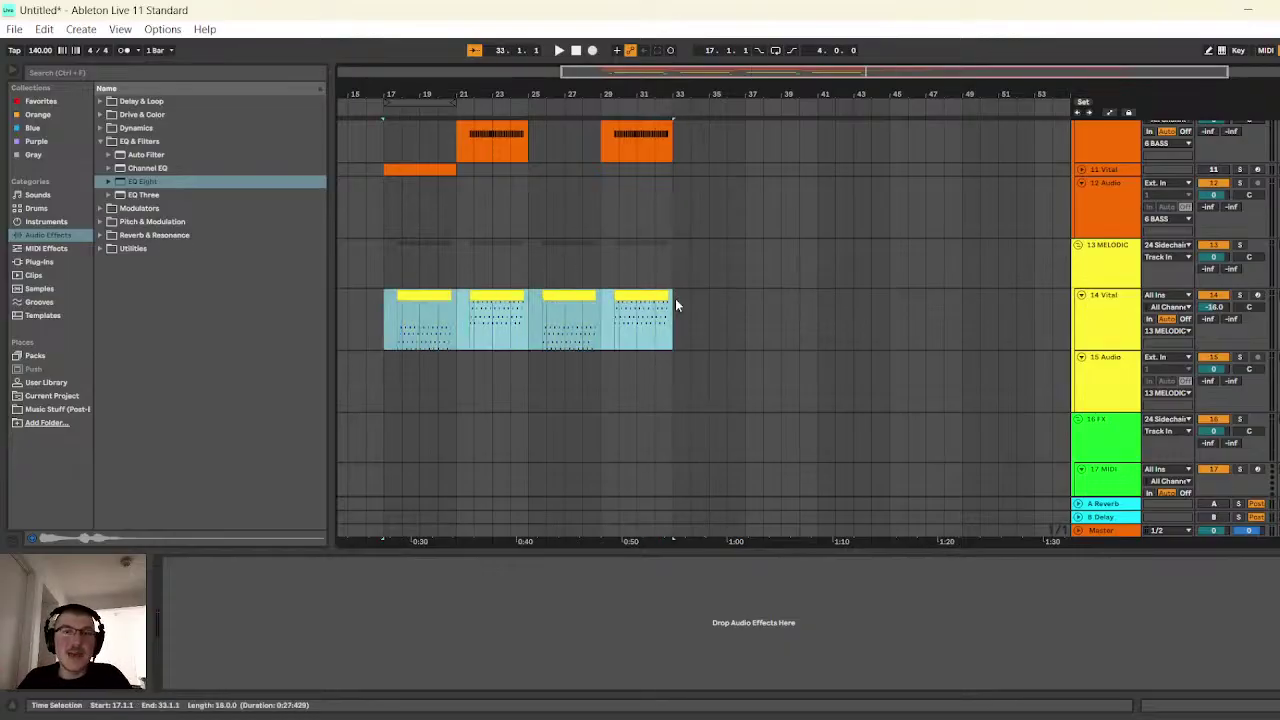
pyautogui.hotkey('ctrl', 'd')
# - Inspect the vocal FX clips around bars 29 to 33 and play the transition from bar 32
pyautogui.click(712, 233)
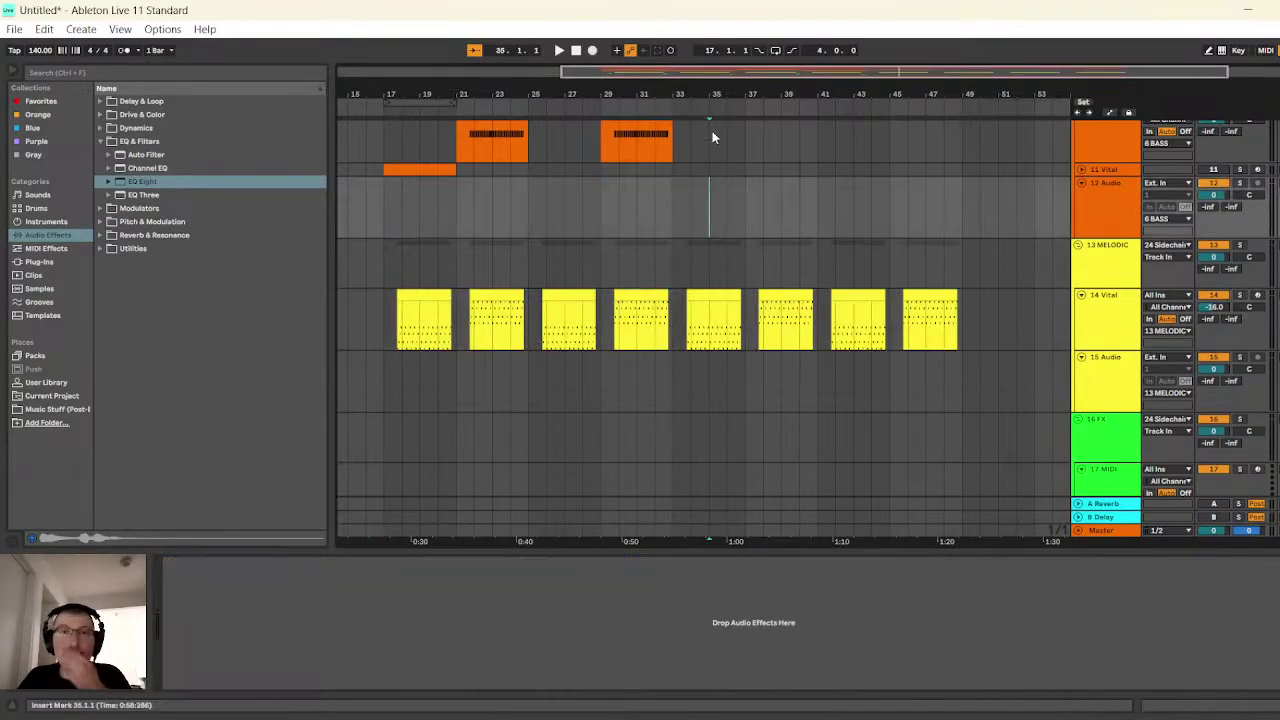
pyautogui.moveTo(699, 63); pyautogui.dragTo(761, 575)
pyautogui.scroll(-5, 730, 360)
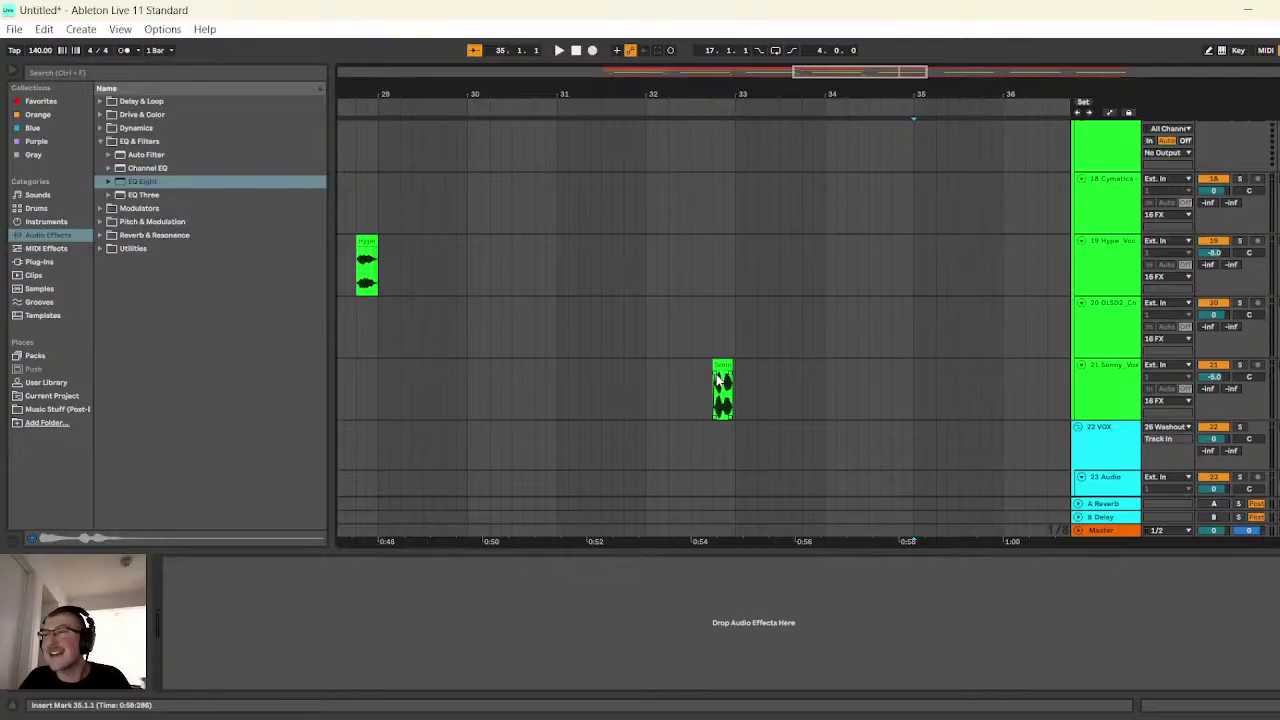
pyautogui.scroll(10, 718, 360)
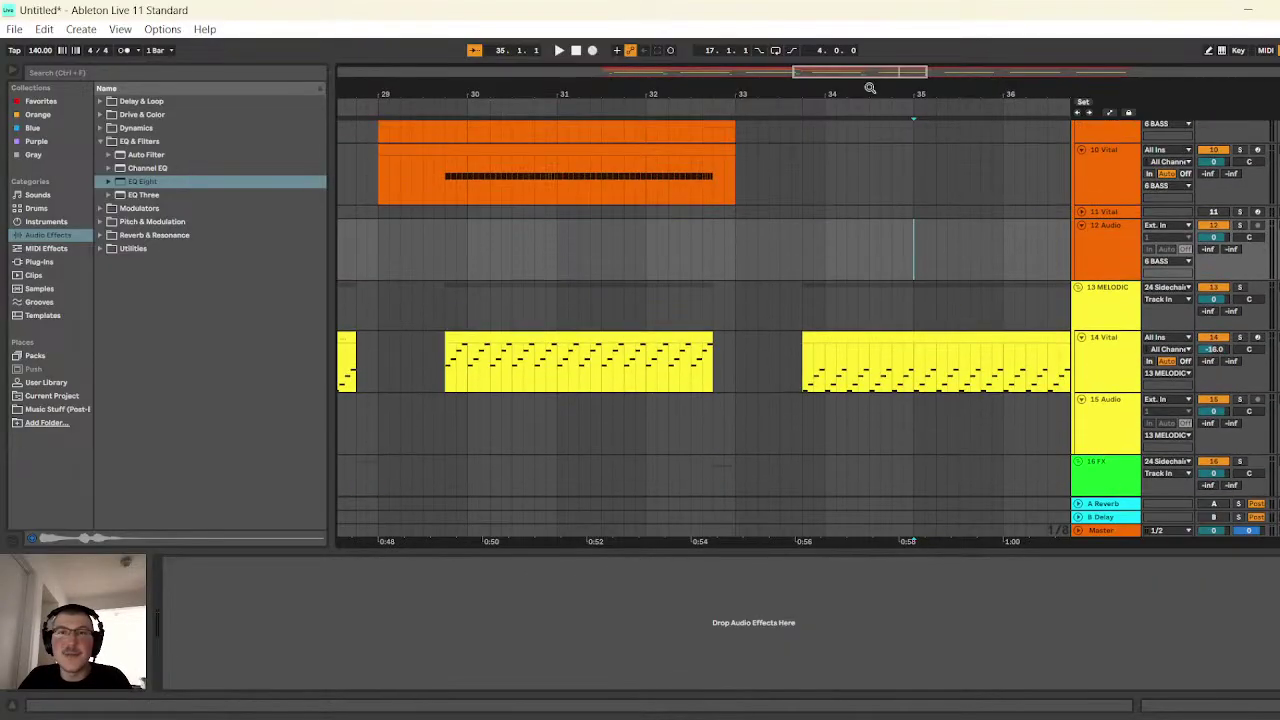
pyautogui.moveTo(870, 88); pyautogui.dragTo(733, 247)
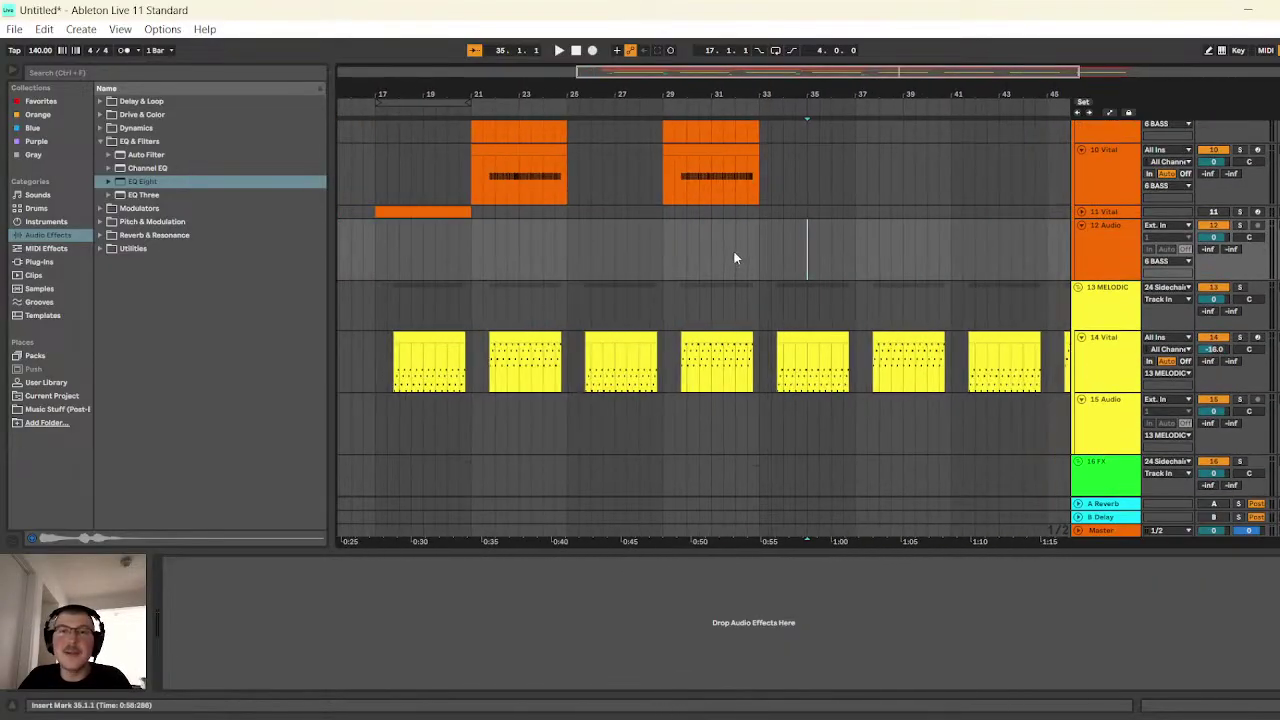
pyautogui.click(734, 258)
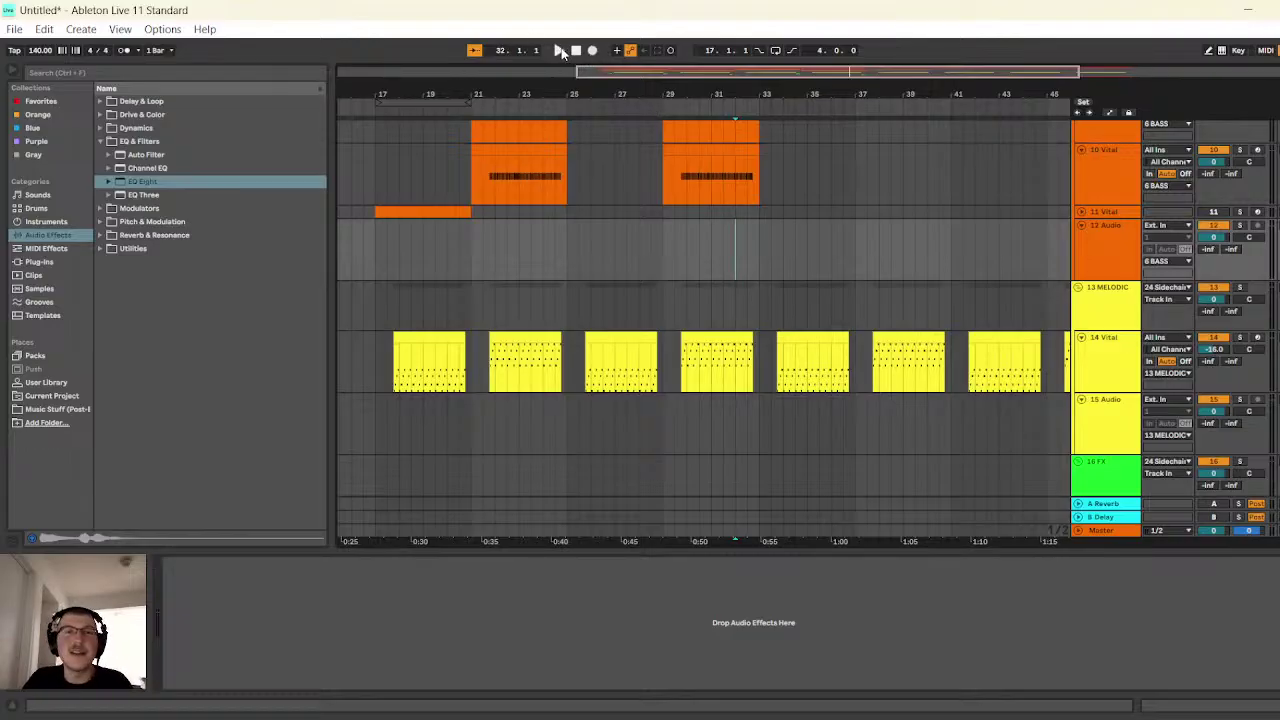
pyautogui.click(559, 50)
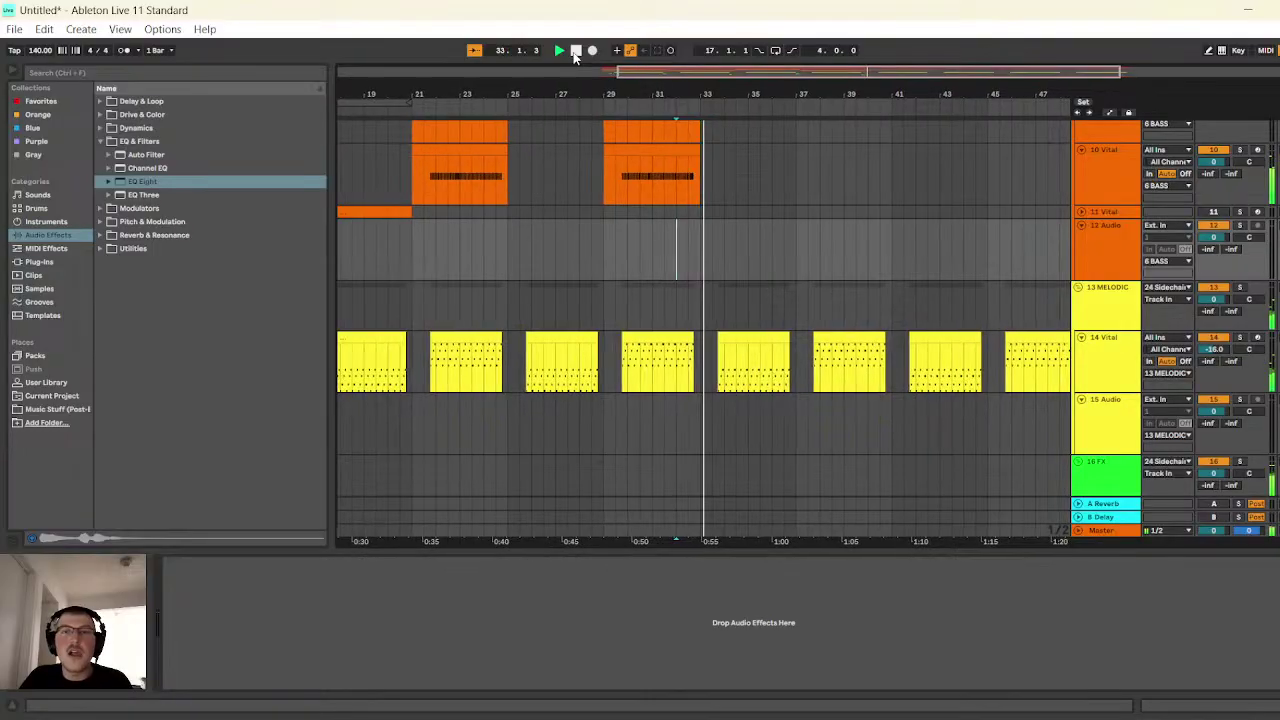
pyautogui.click(576, 51)
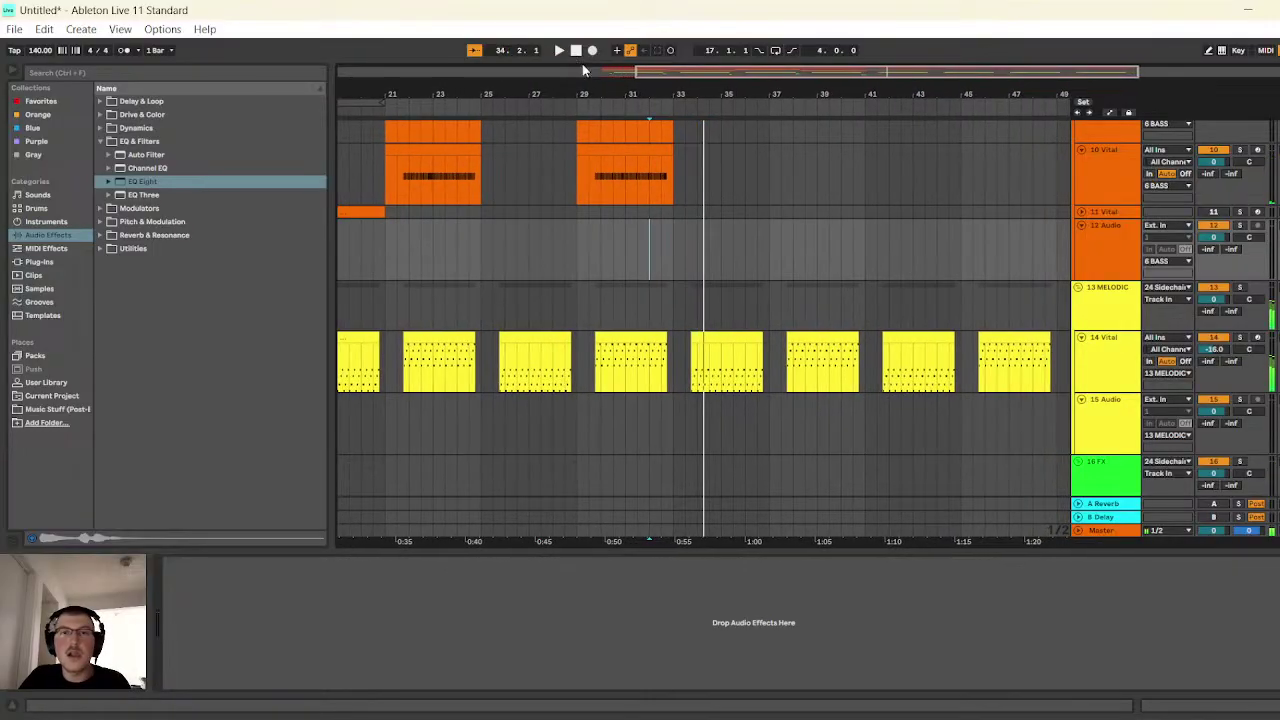
# - Review the bass clip layout and show the device chains of the 7 Vital and 10 Vital tracks
pyautogui.scroll(5, 750, 236)
pyautogui.scroll(2, 749, 240)
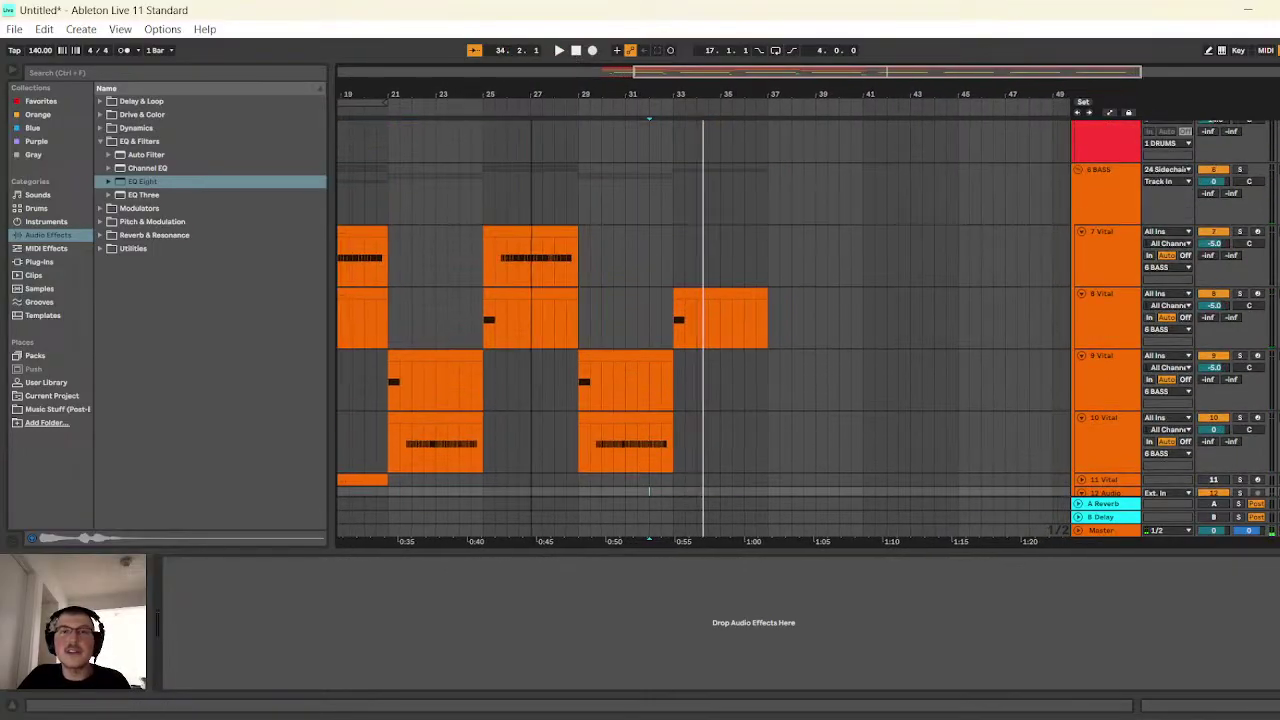
pyautogui.keyDown('ctrl'); pyautogui.scroll(-3, 710, 260); pyautogui.keyUp('ctrl')
pyautogui.scroll(-4, 732, 280)
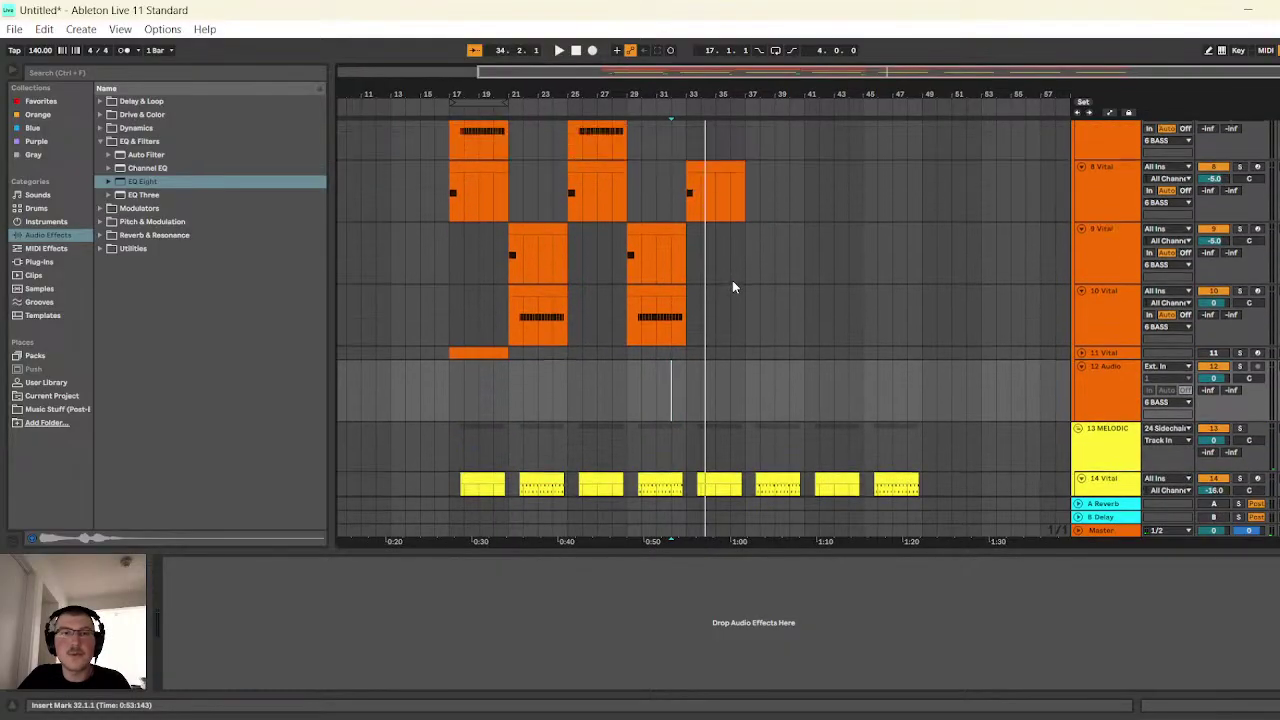
pyautogui.scroll(3, 732, 280)
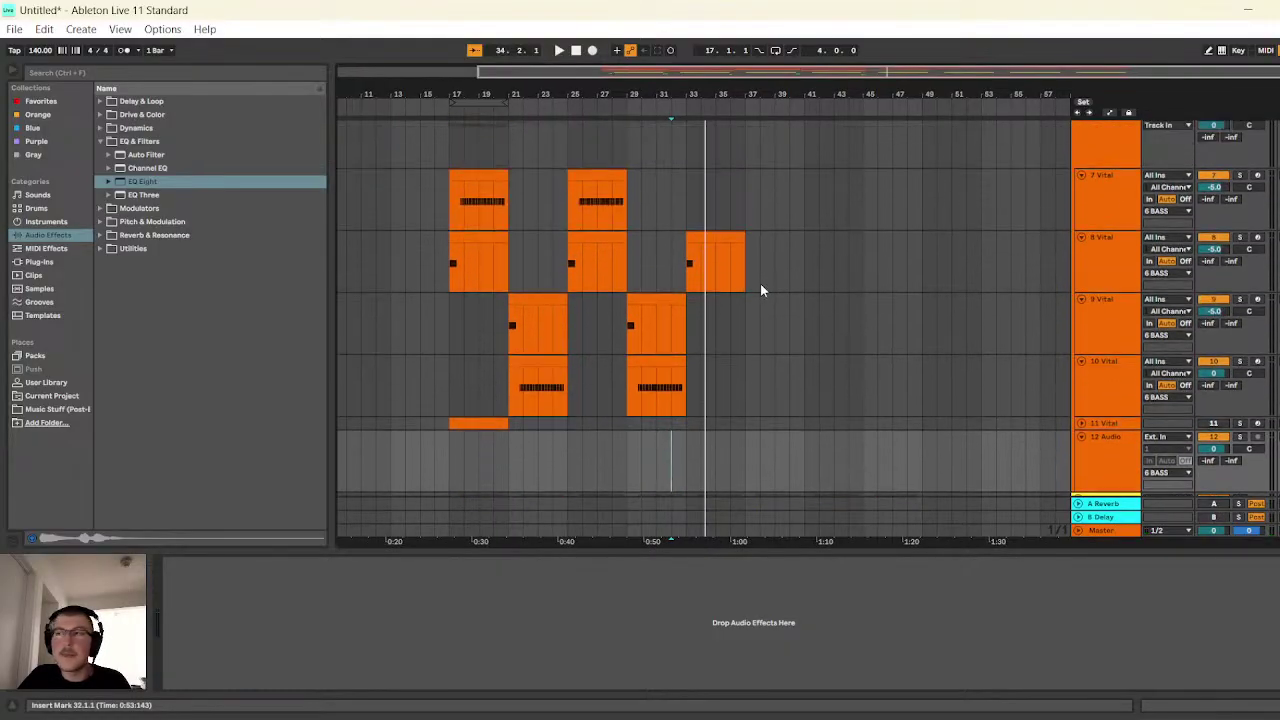
pyautogui.click(487, 192)
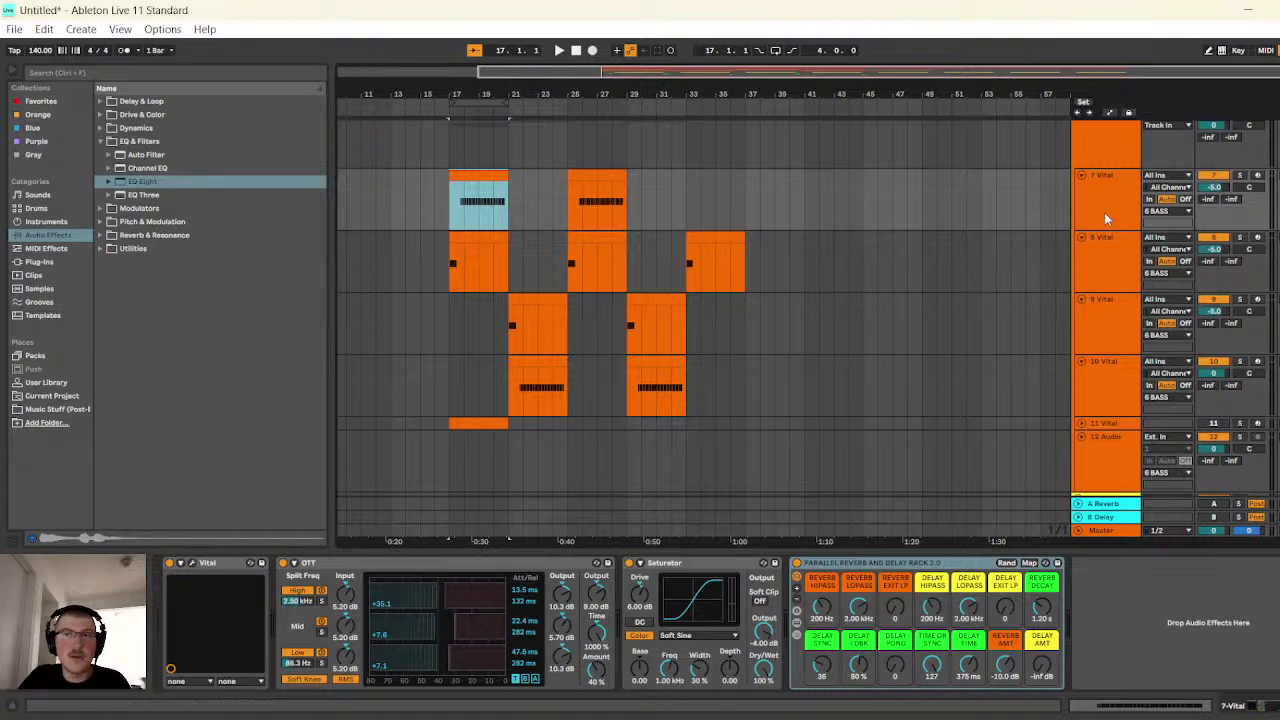
pyautogui.scroll(-5, 918, 390)
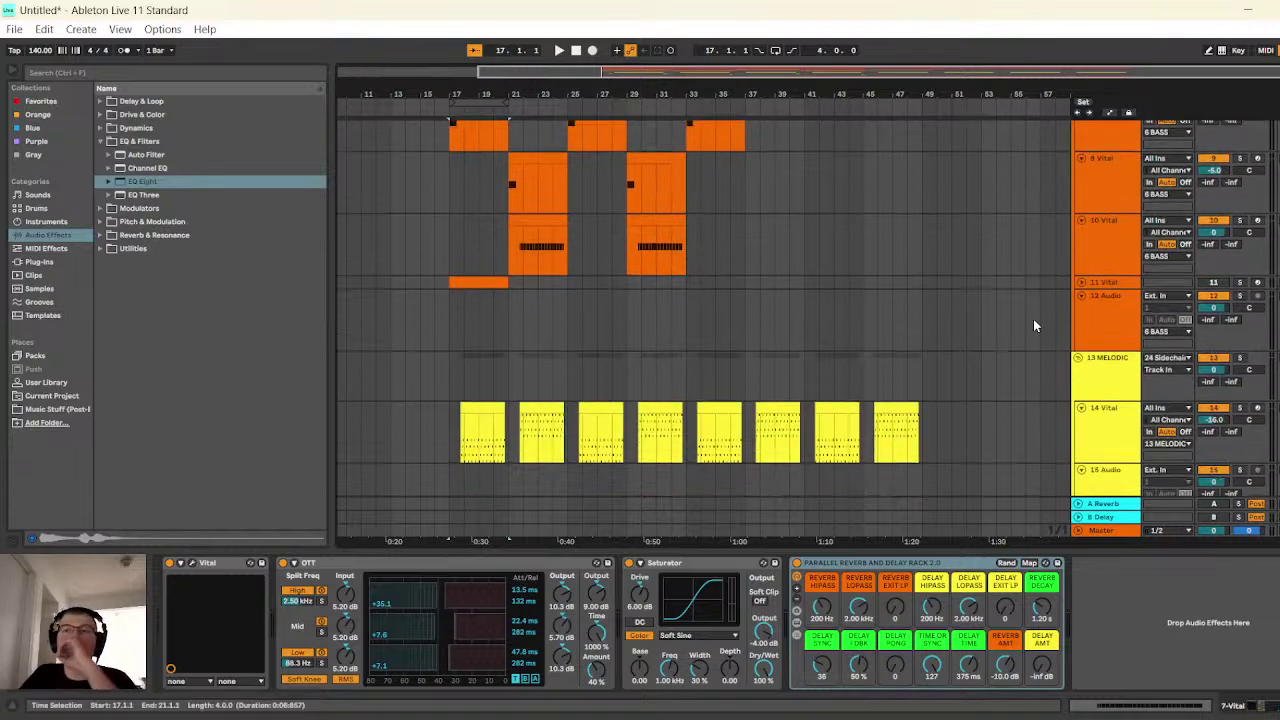
pyautogui.click(1105, 267)
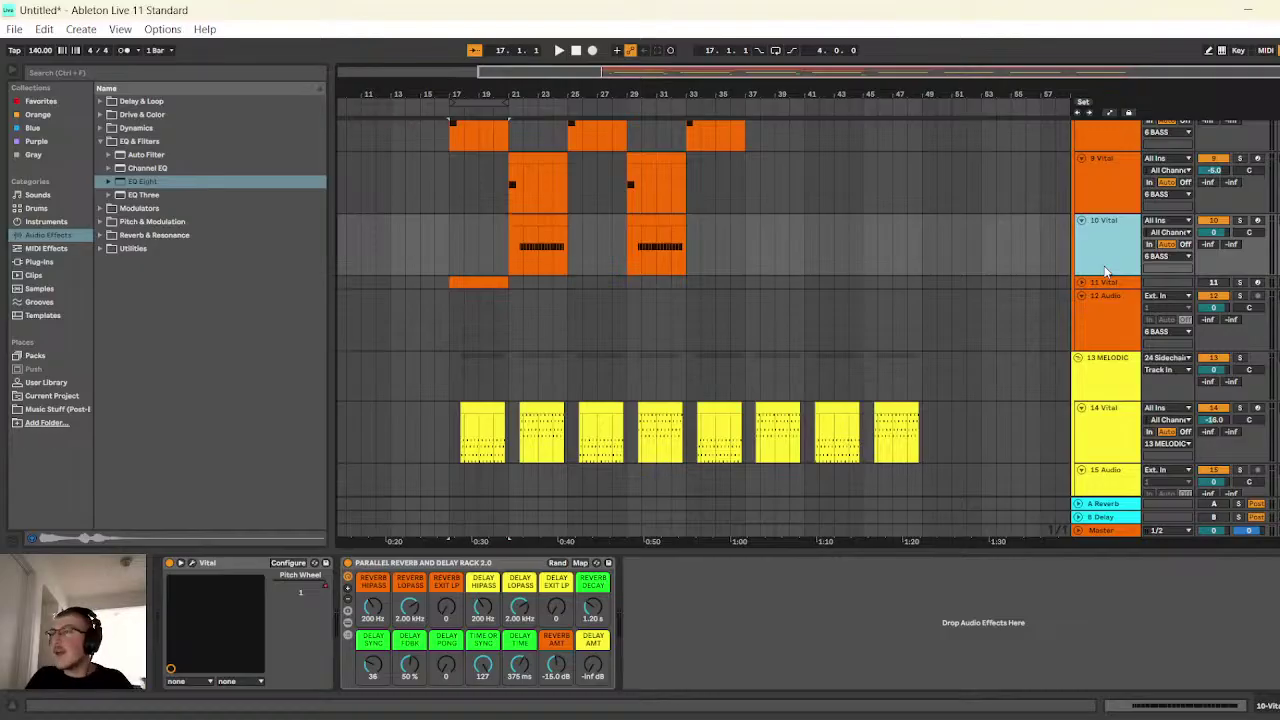
# - Insert a new MIDI track below 10 Vital and load the Vital synth on it
pyautogui.hotkey('ctrl', 'shift', 't')
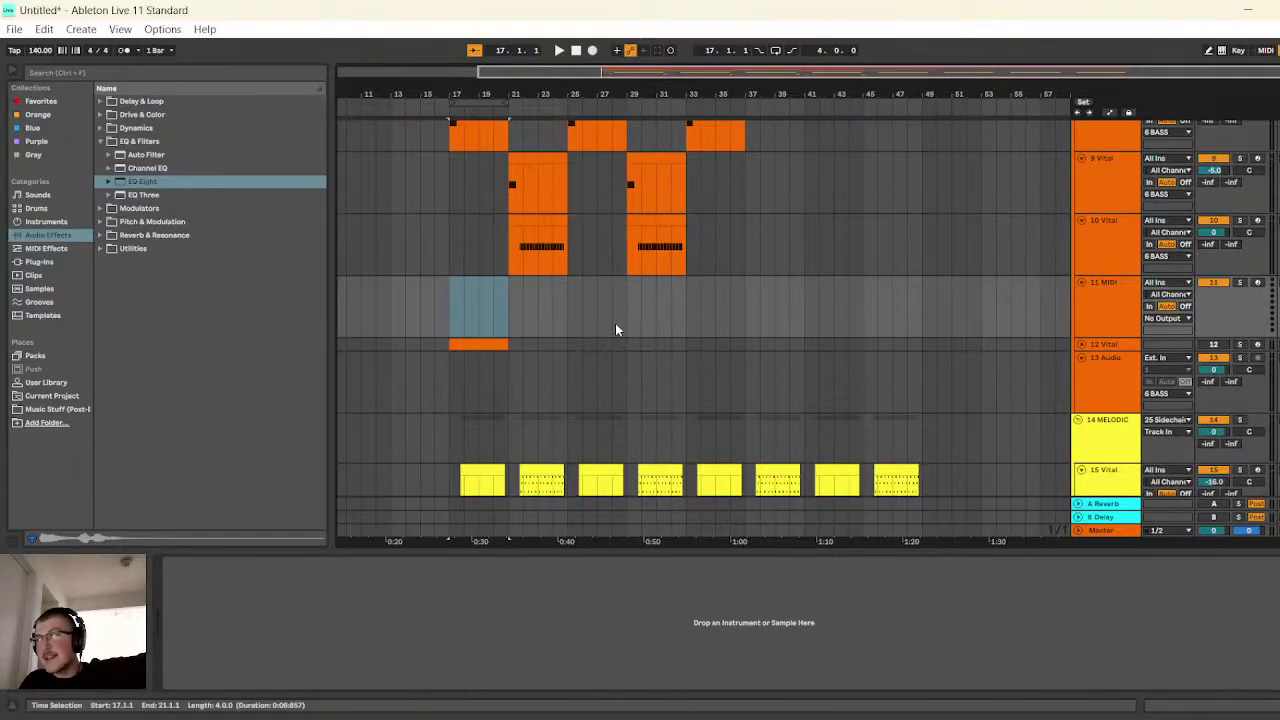
pyautogui.click(101, 143)
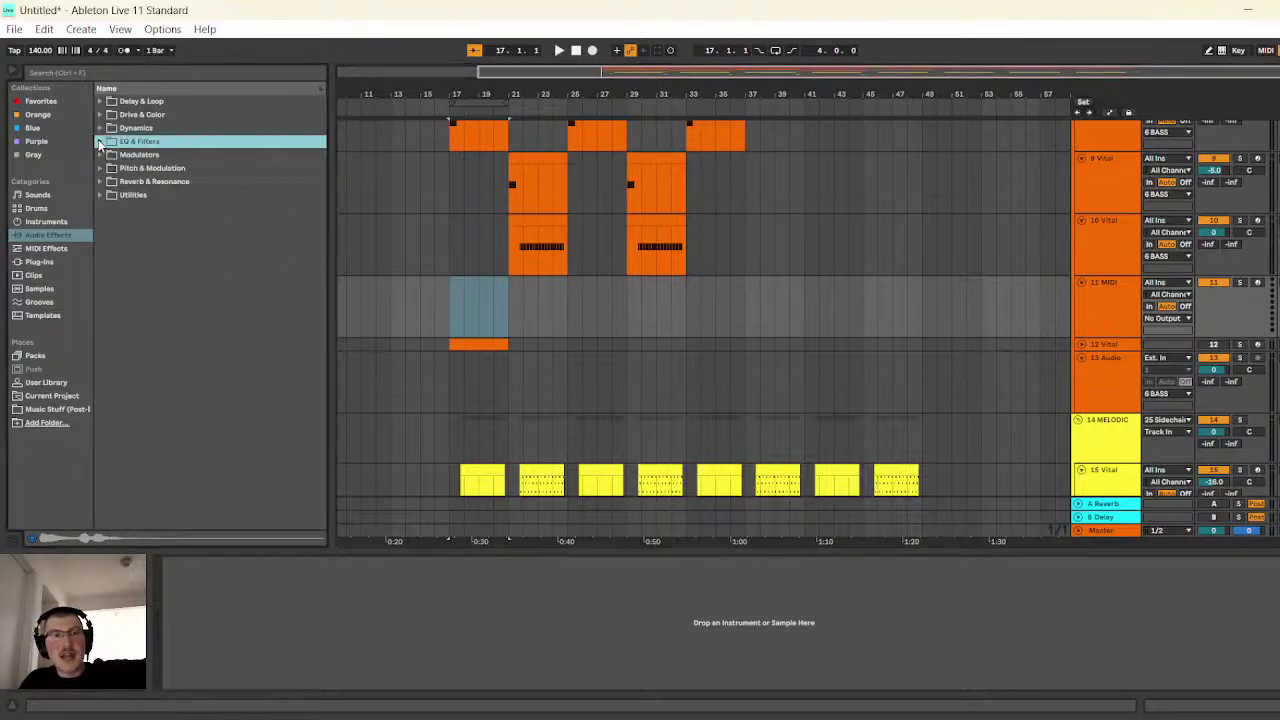
pyautogui.click(40, 262)
pyautogui.click(155, 373)
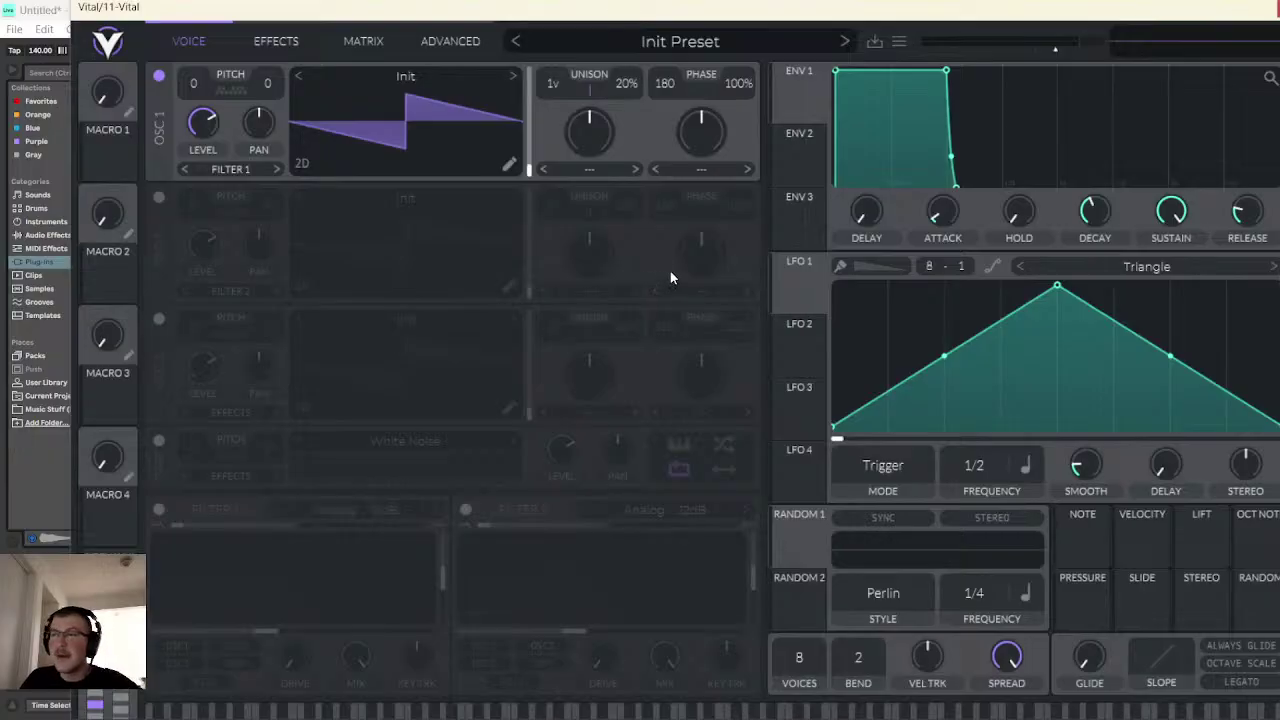
# - Set oscillator 1 to the Basic Shapes wavetable between sine and square, transposed -24 with 0% phase randomness
pyautogui.click(512, 76)
pyautogui.moveTo(528, 166); pyautogui.dragTo(528, 150)
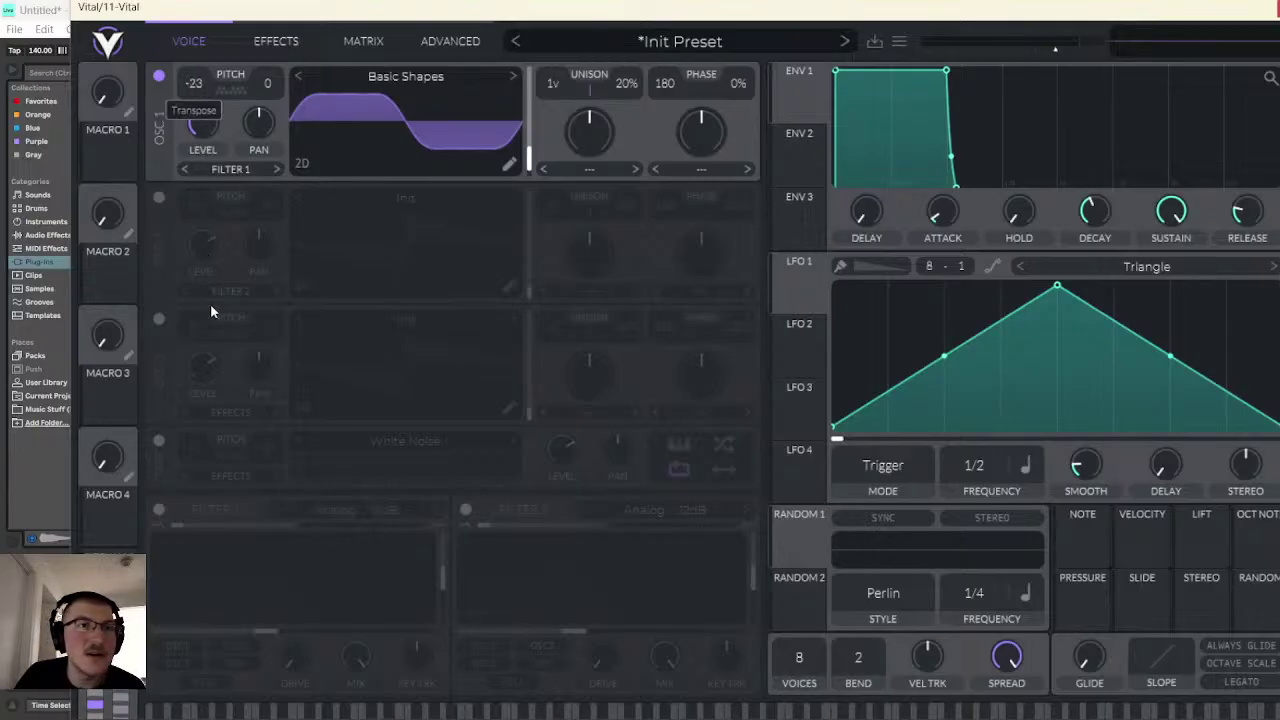
pyautogui.hotkey('ctrl', 'alt', 'p')
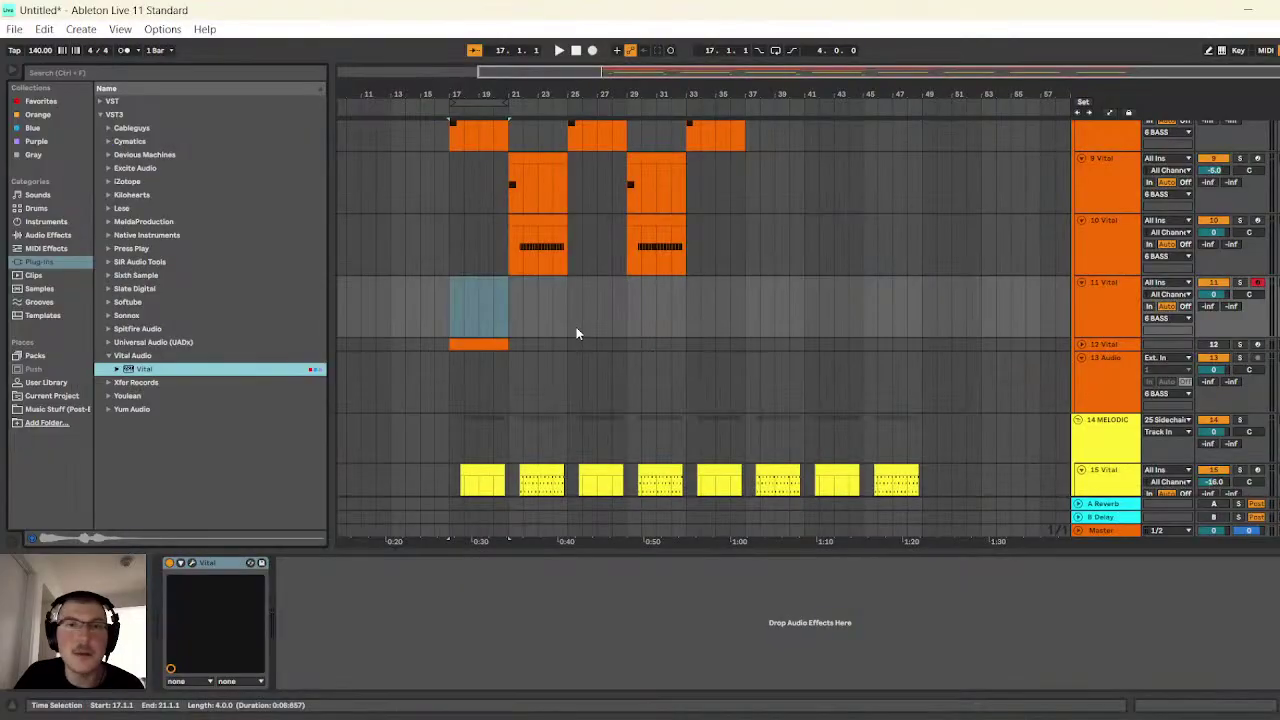
# - Copy the LFO 1 shape from the Vital instance on the 7 Vital track
pyautogui.click(1108, 213)
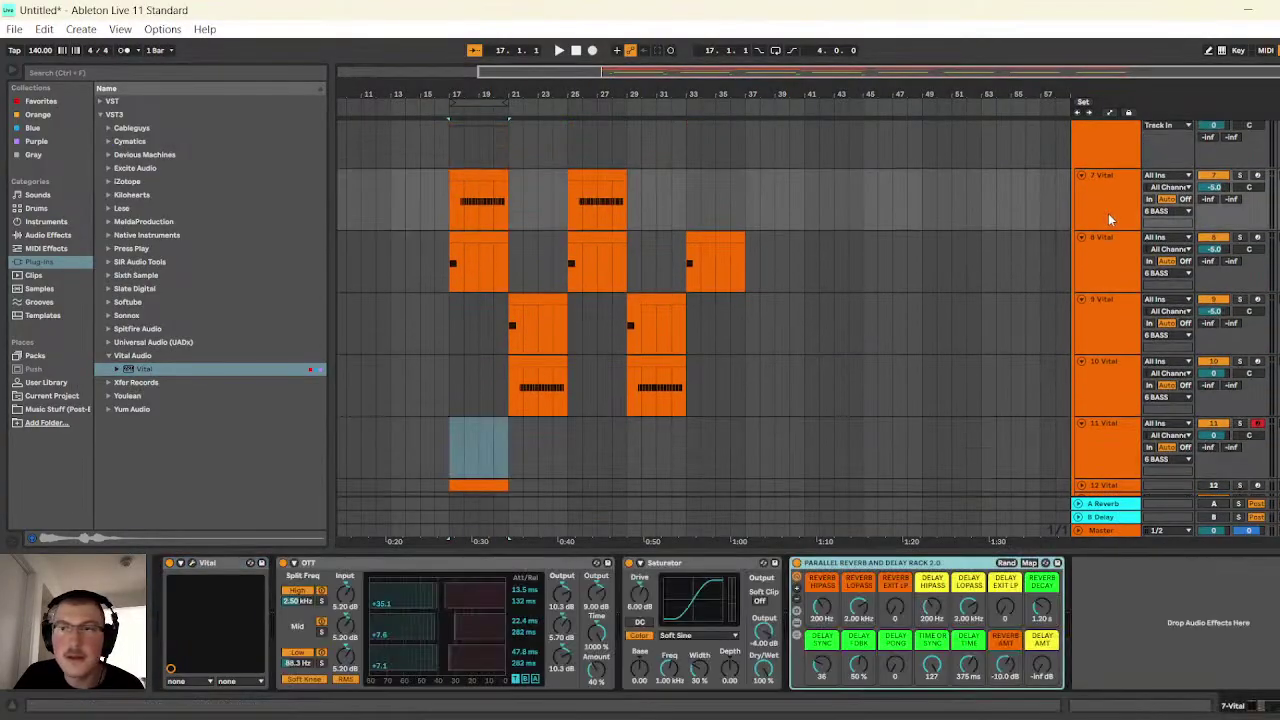
pyautogui.click(201, 565)
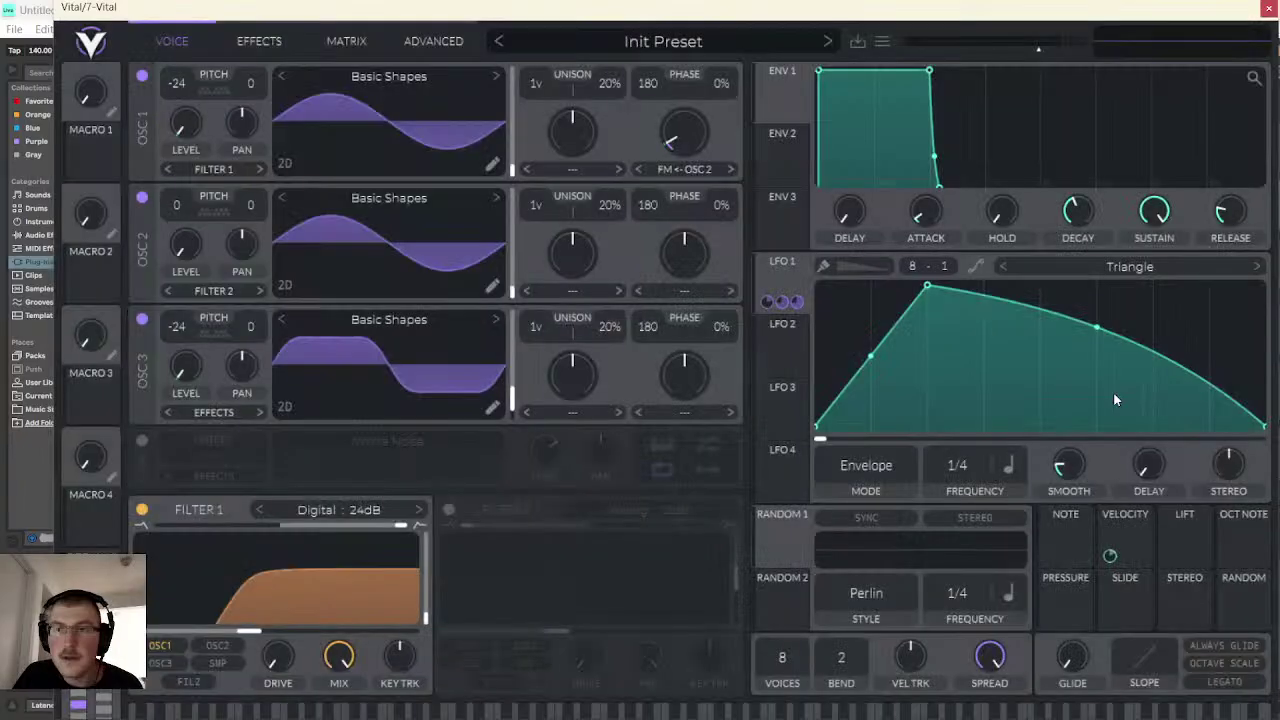
pyautogui.rightClick(1113, 392)
pyautogui.click(1120, 409)
pyautogui.click(1268, 8)
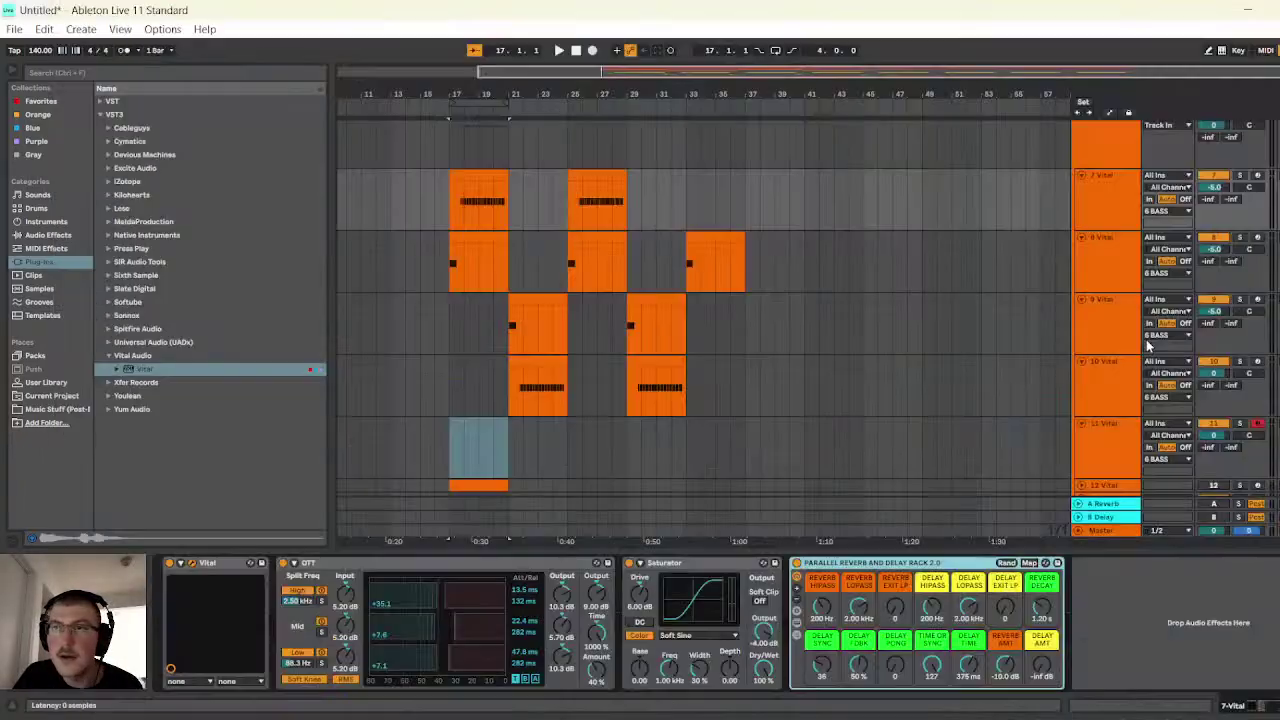
# - Paste the copied LFO shape into LFO 1 of the Vital instance on the 11 Vital track
pyautogui.scroll(-2, 1085, 340)
pyautogui.click(1123, 357)
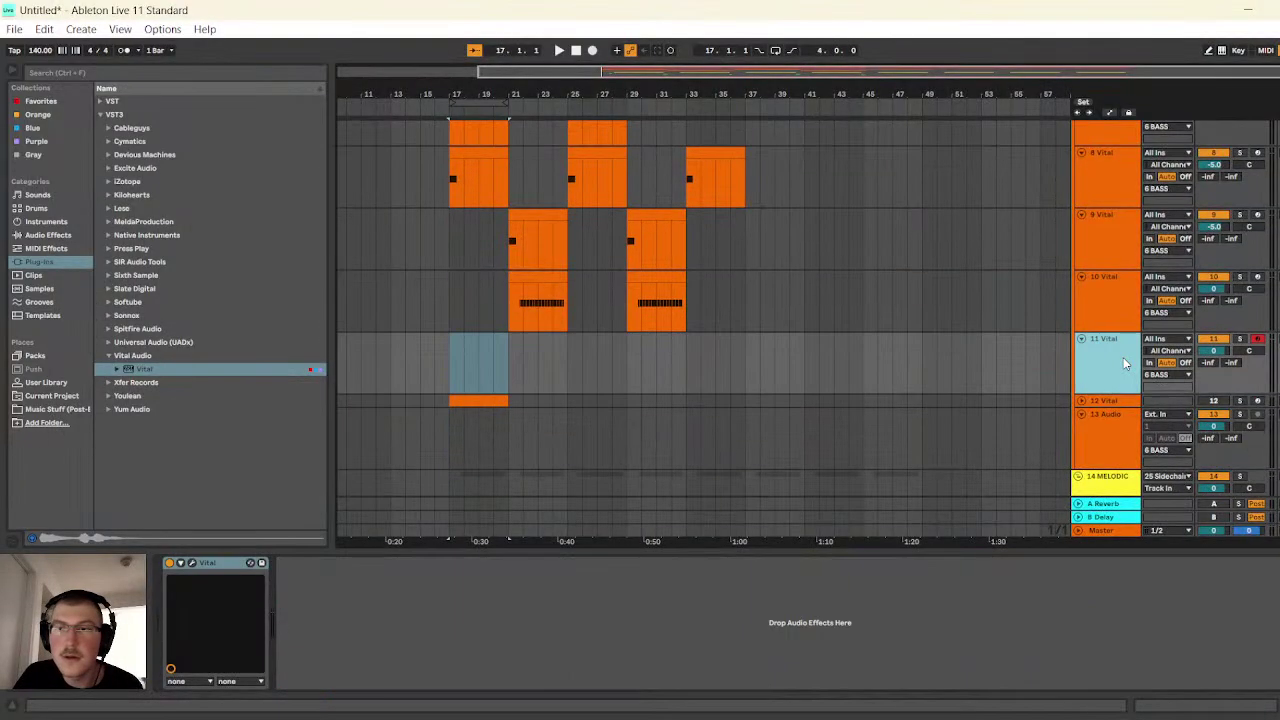
pyautogui.click(194, 566)
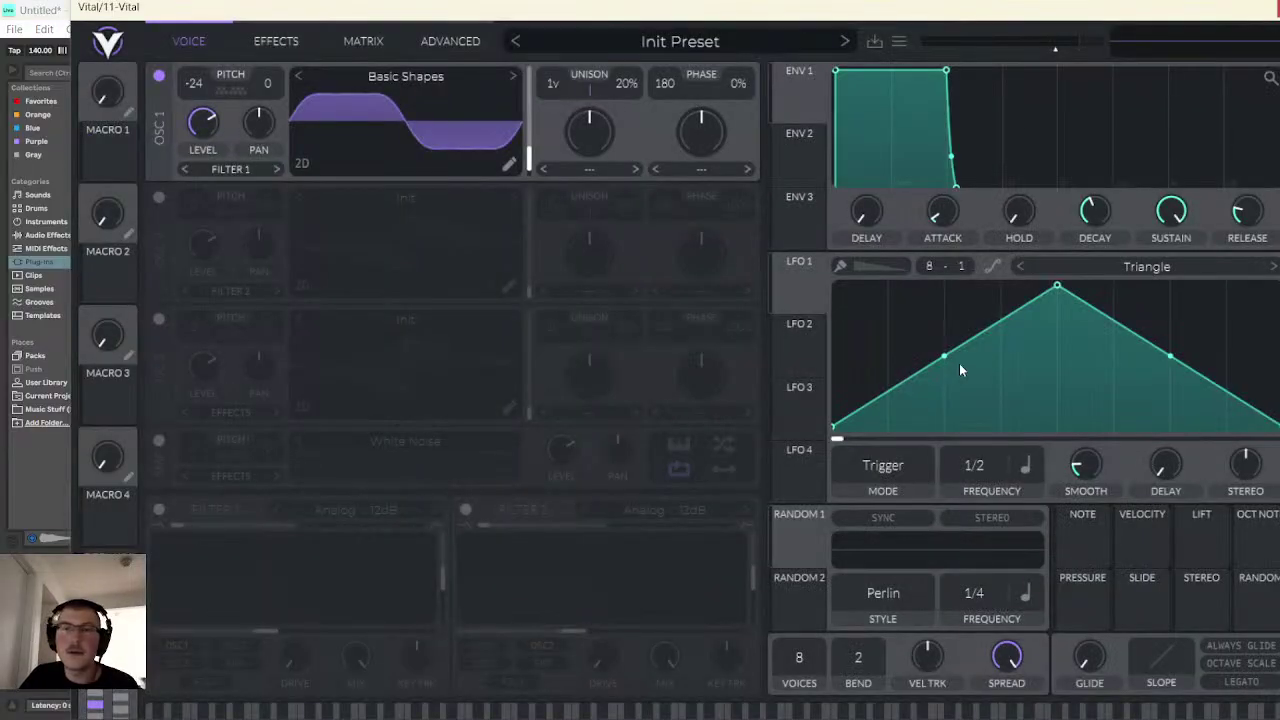
pyautogui.rightClick(959, 363)
pyautogui.click(976, 396)
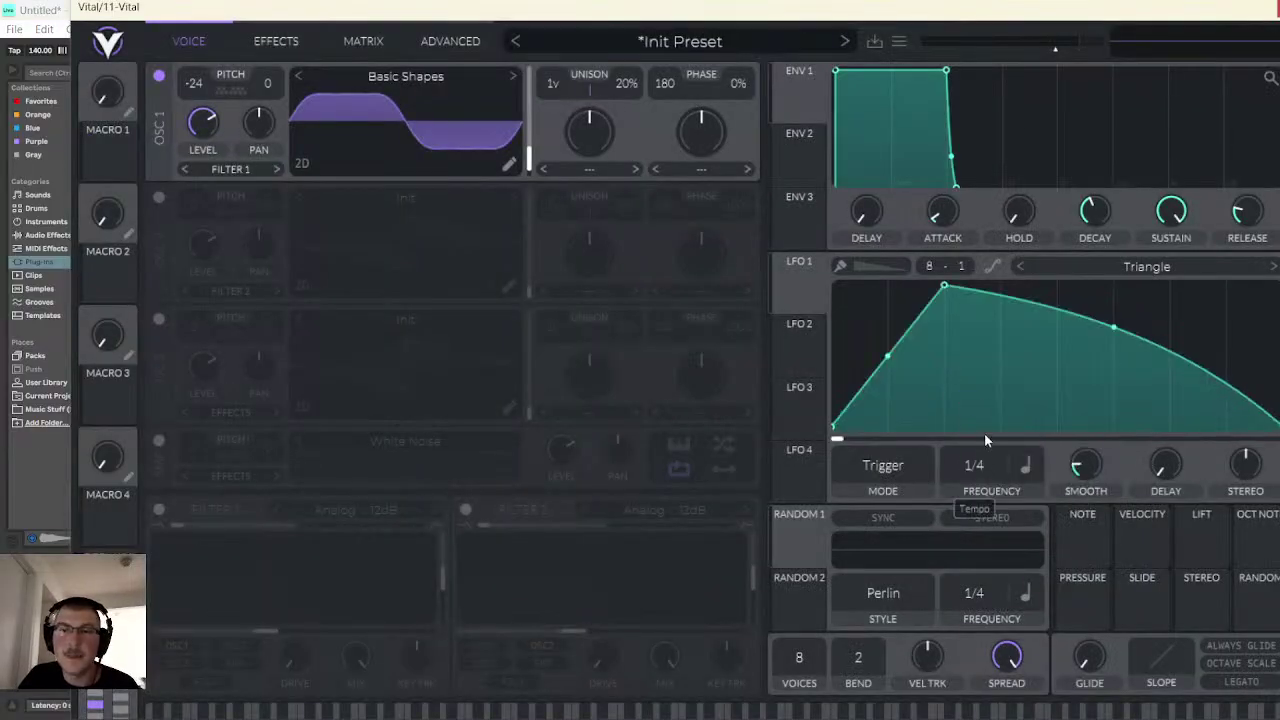
# - Set LFO 1 to a 1/8 frequency in Envelope mode and assign it to oscillator 1's level
pyautogui.moveTo(984, 428); pyautogui.dragTo(984, 409)
pyautogui.moveTo(800, 288); pyautogui.dragTo(200, 117)
pyautogui.click(597, 711)
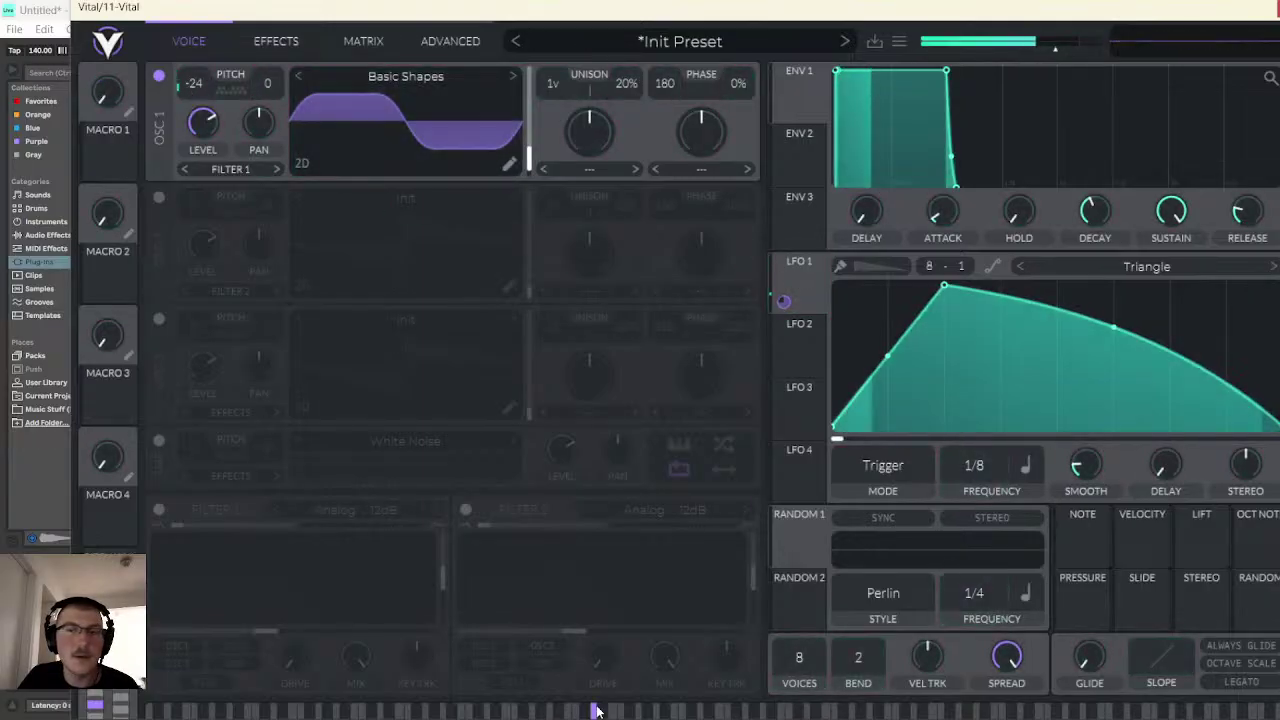
pyautogui.click(867, 461)
pyautogui.click(866, 547)
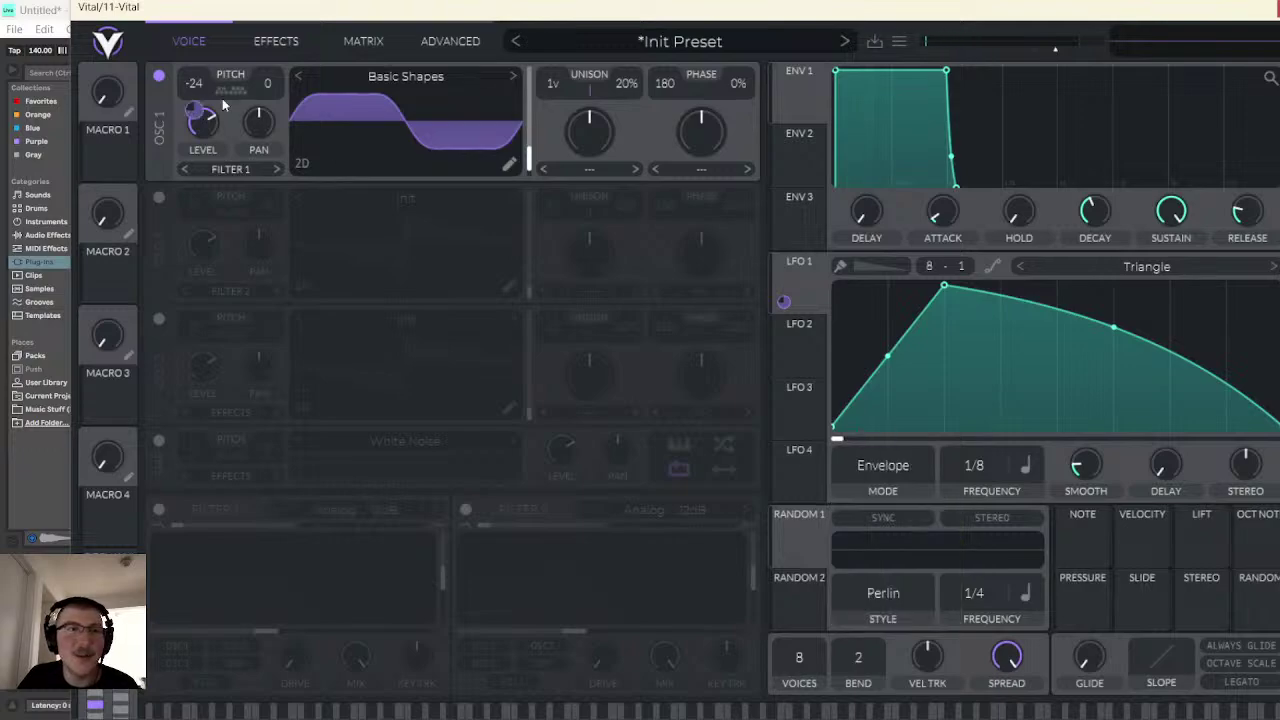
# - Adjust LFO 1's modulation of oscillator 1's level, turn the base level fully down and audition a few notes
pyautogui.rightClick(784, 301)
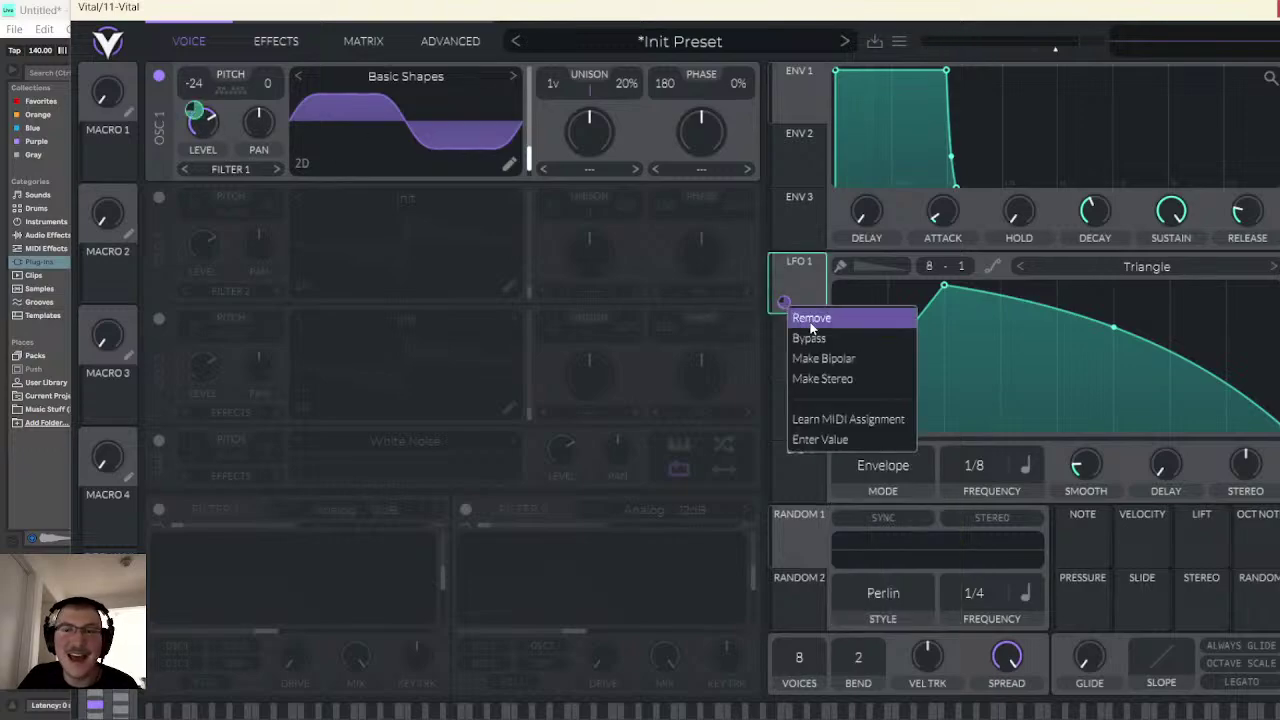
pyautogui.moveTo(784, 301); pyautogui.dragTo(196, 126)
pyautogui.rightClick(204, 167)
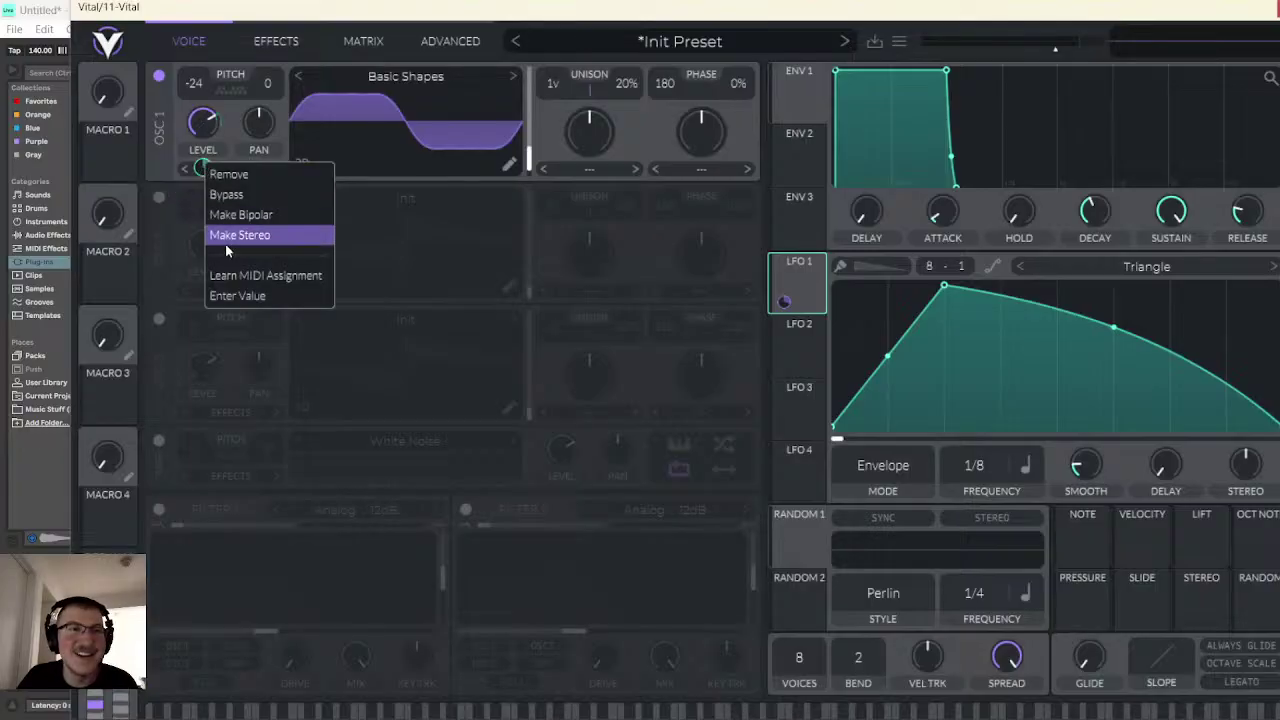
pyautogui.click(232, 286)
pyautogui.press('Return')
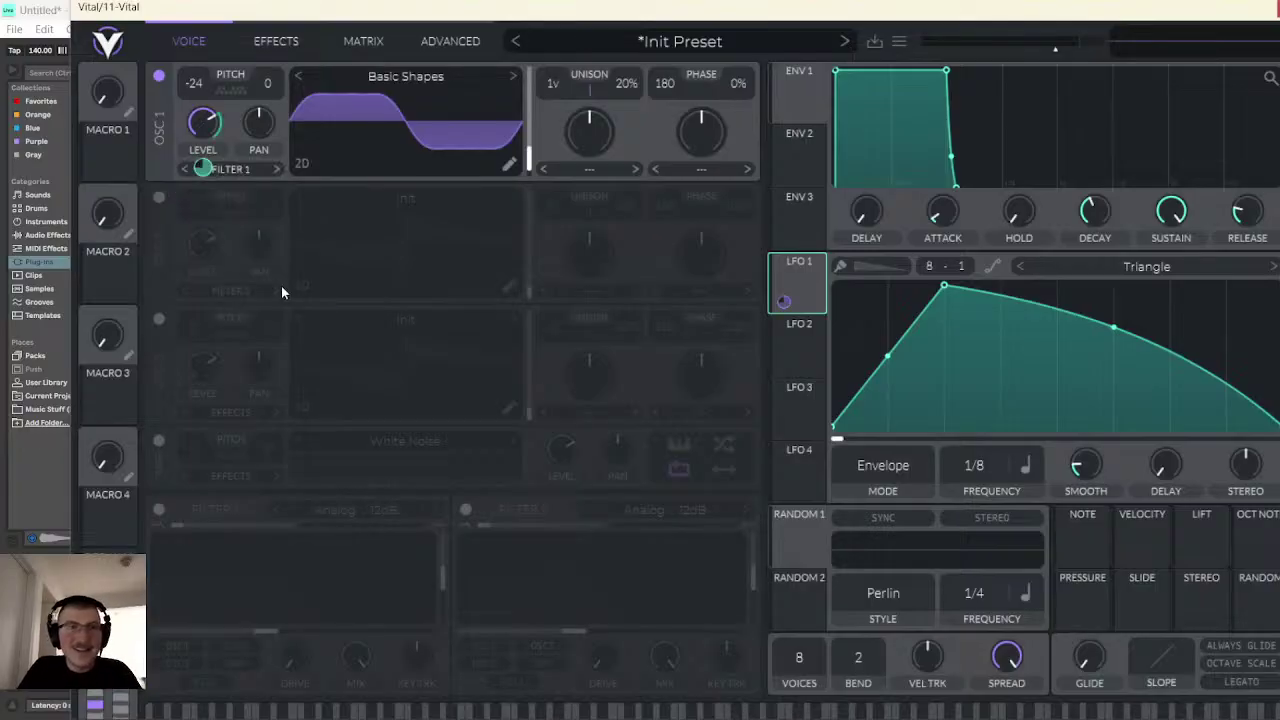
pyautogui.click(509, 709)
pyautogui.click(545, 711)
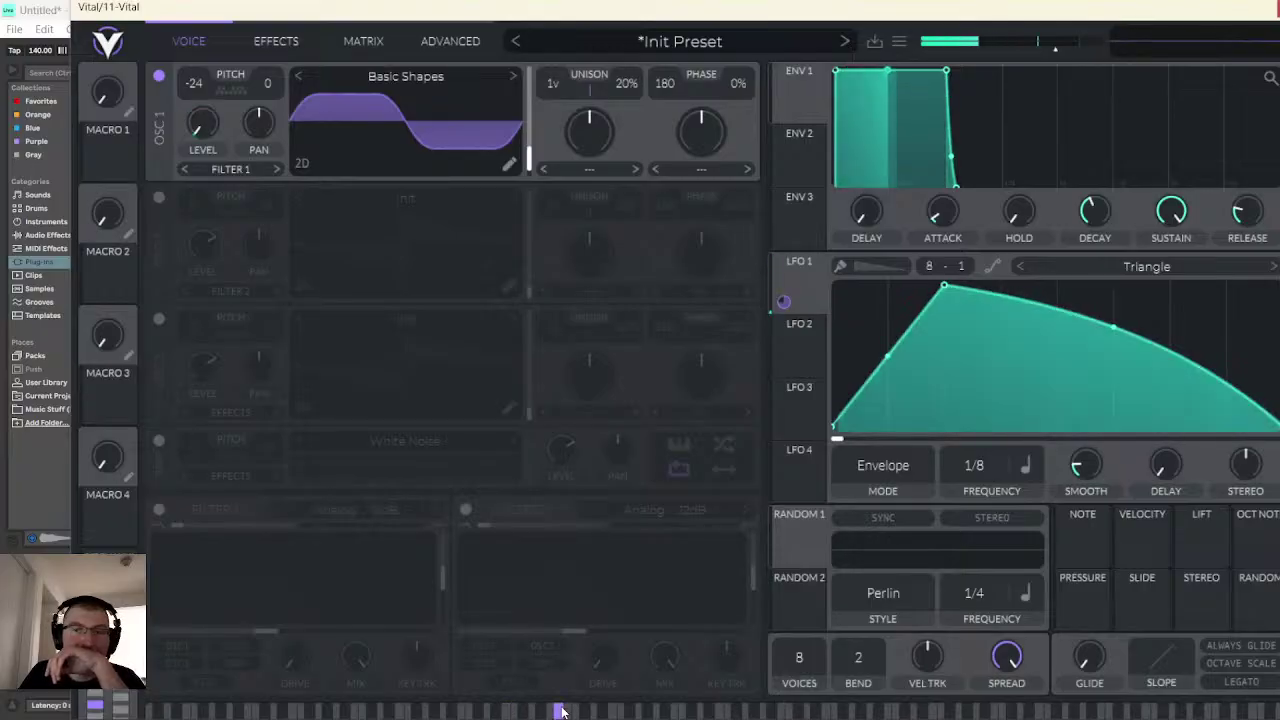
pyautogui.click(583, 713)
pyautogui.click(583, 713)
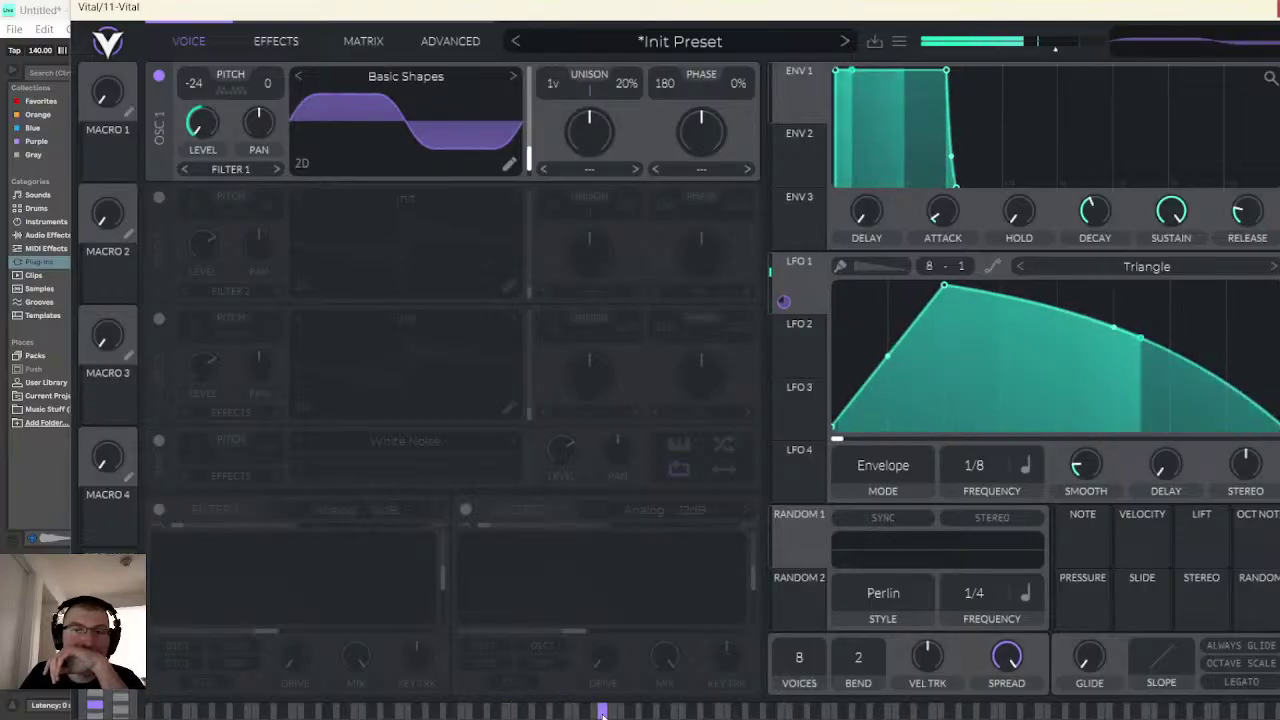
# - Enable Vital's Chorus with zero spread, and adjust its cutoff, reduce its feedback and lower its mix
pyautogui.click(252, 41)
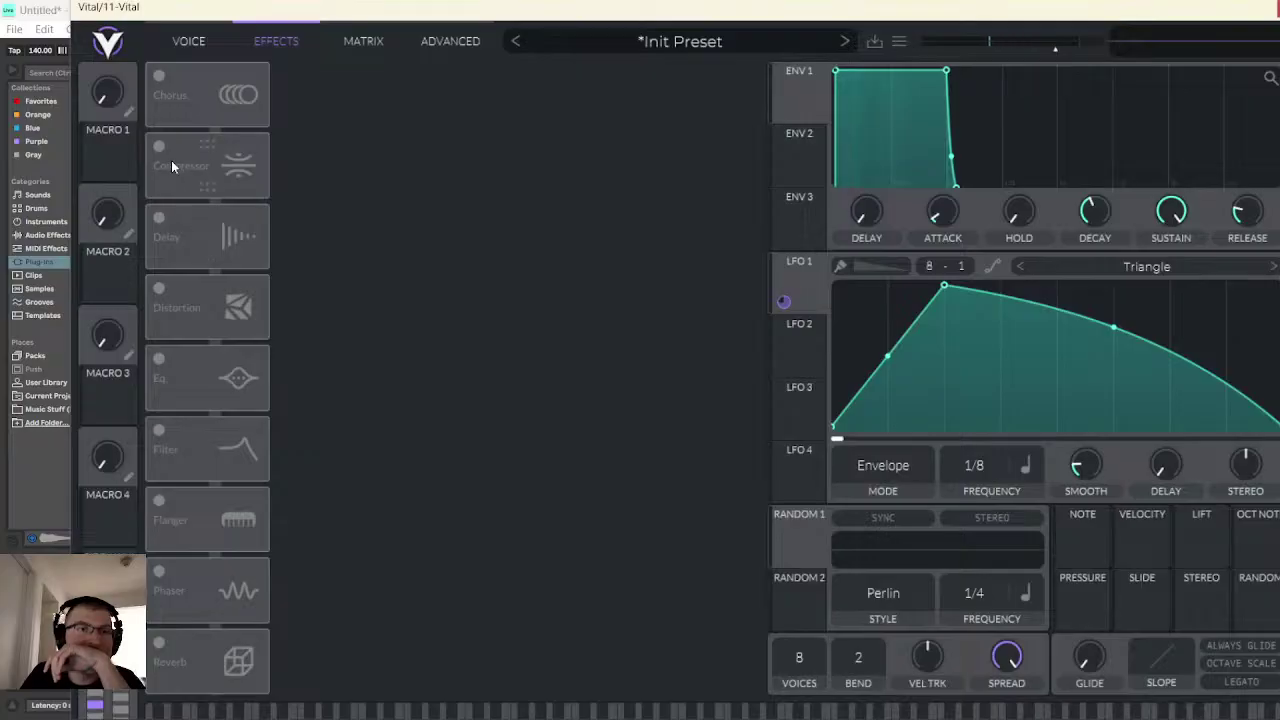
pyautogui.click(157, 78)
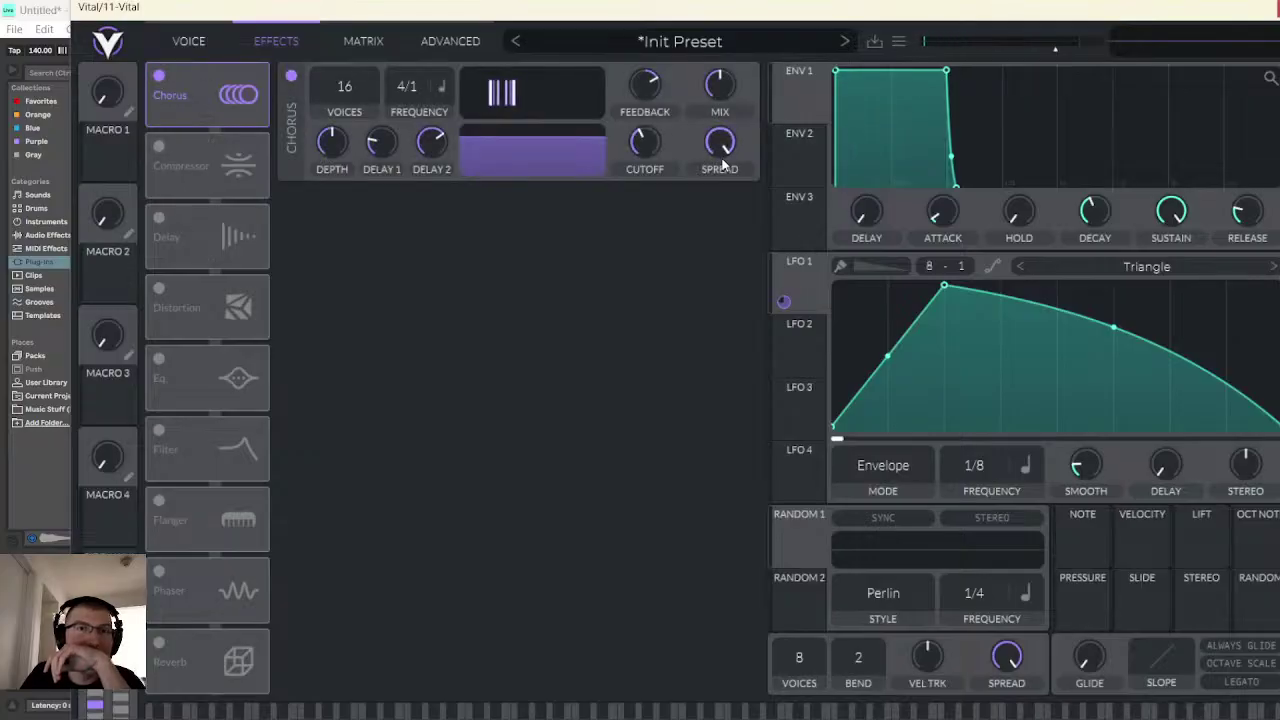
pyautogui.moveTo(659, 106); pyautogui.dragTo(662, 80)
pyautogui.moveTo(720, 143); pyautogui.dragTo(722, 403)
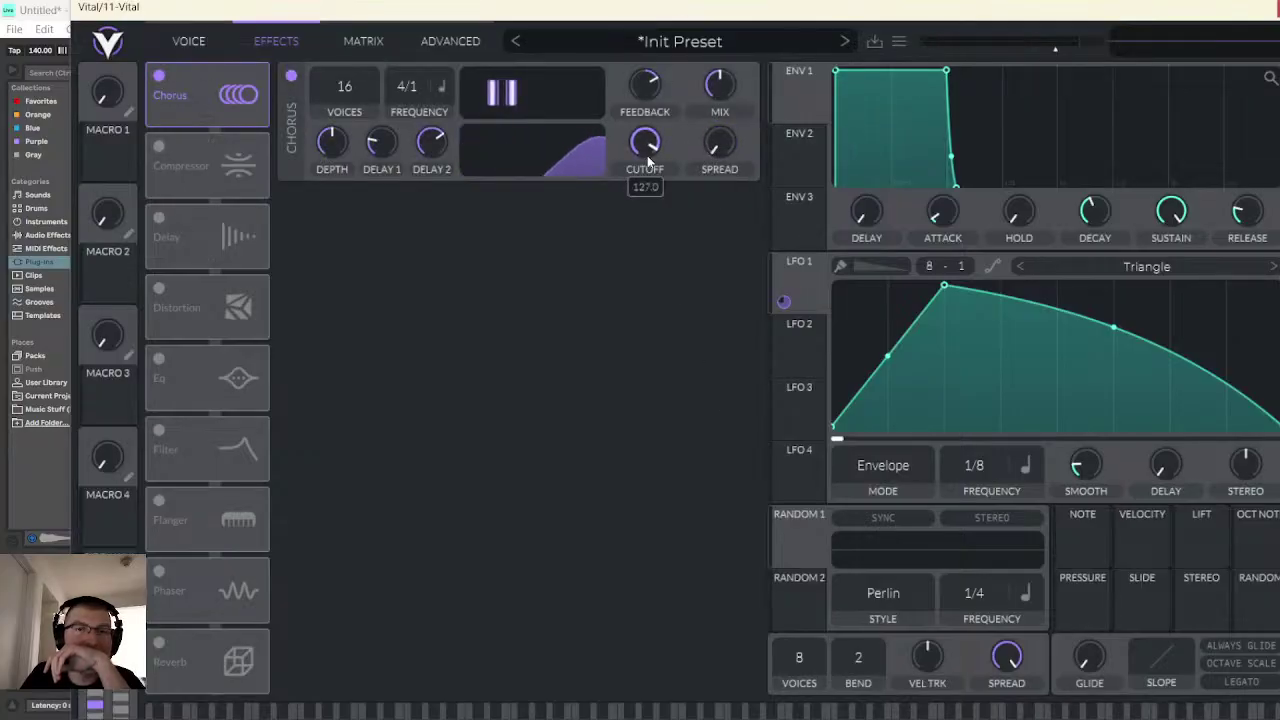
pyautogui.moveTo(647, 157); pyautogui.dragTo(645, 213)
pyautogui.moveTo(646, 86); pyautogui.dragTo(648, 108)
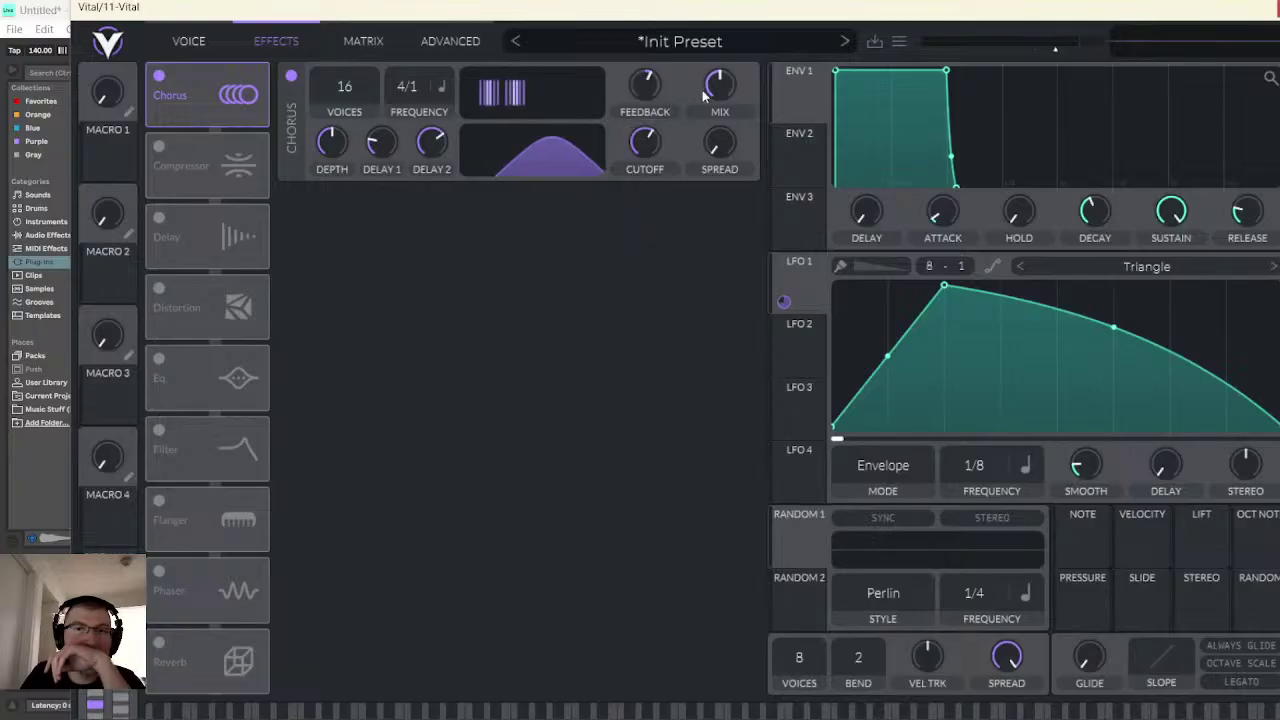
pyautogui.moveTo(719, 88); pyautogui.dragTo(703, 137)
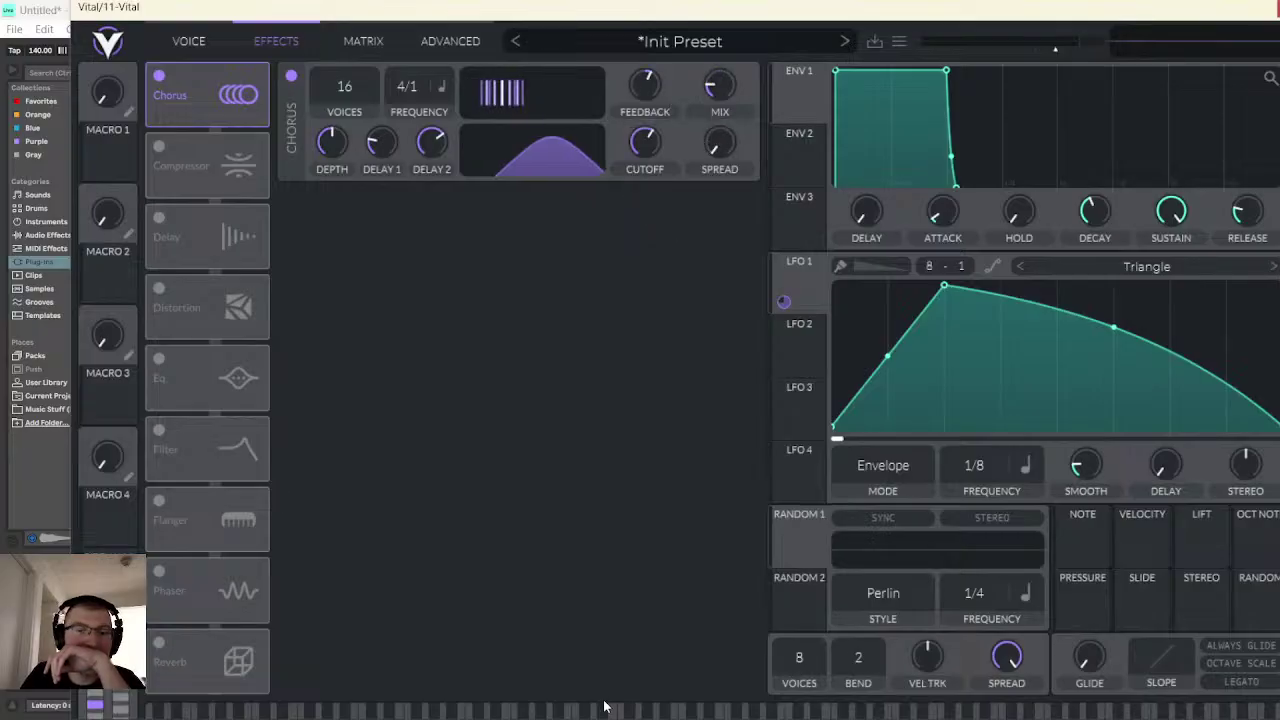
# - Enable Soft Clip distortion in Vital with 12 dB of drive and audition the sound
pyautogui.click(159, 289)
pyautogui.moveTo(616, 208); pyautogui.dragTo(619, 171)
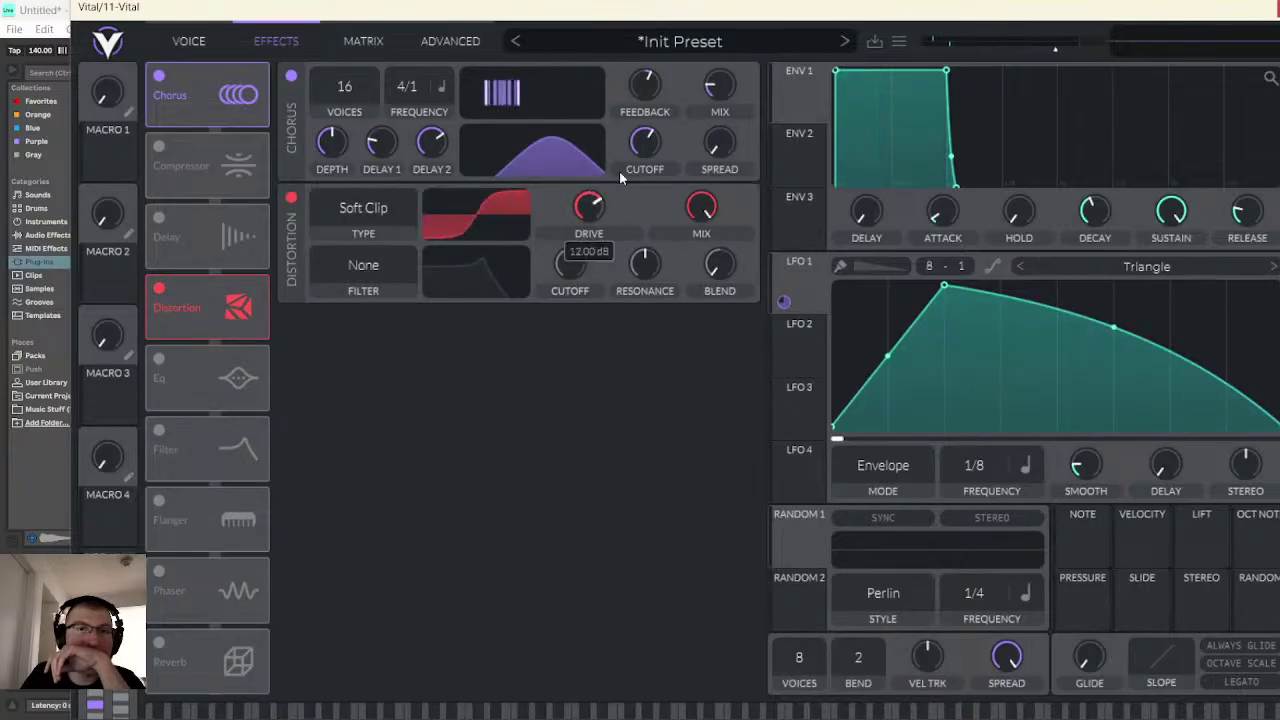
pyautogui.click(603, 710)
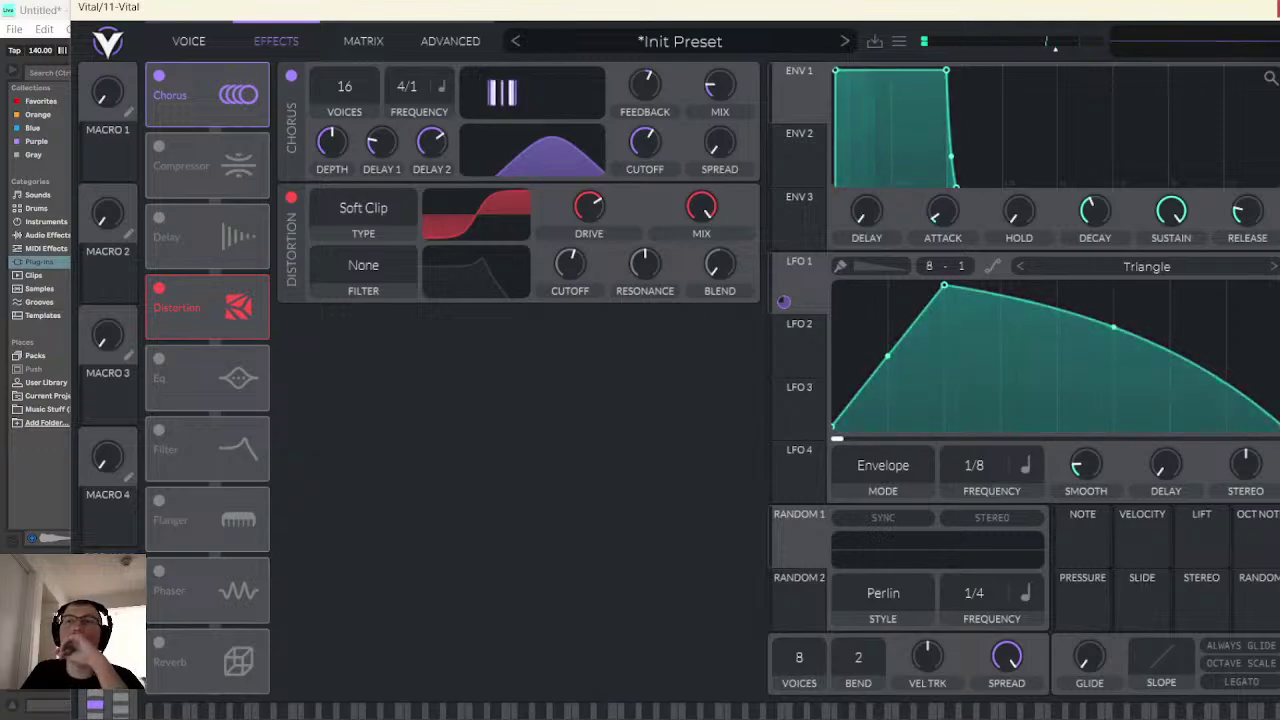
pyautogui.click(1274, 8)
# - Copy the 7 Vital clip at bar 17 to bar 33 of the 11 Vital track
pyautogui.scroll(3, 750, 268)
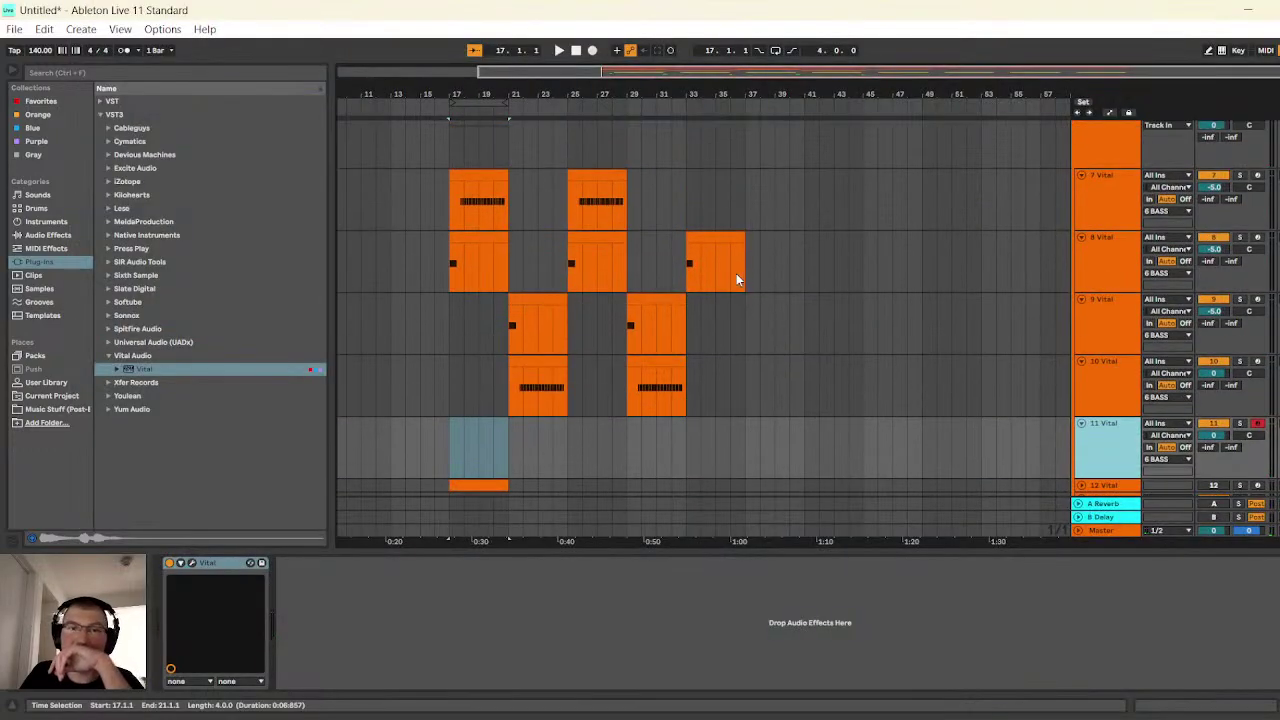
pyautogui.click(478, 171)
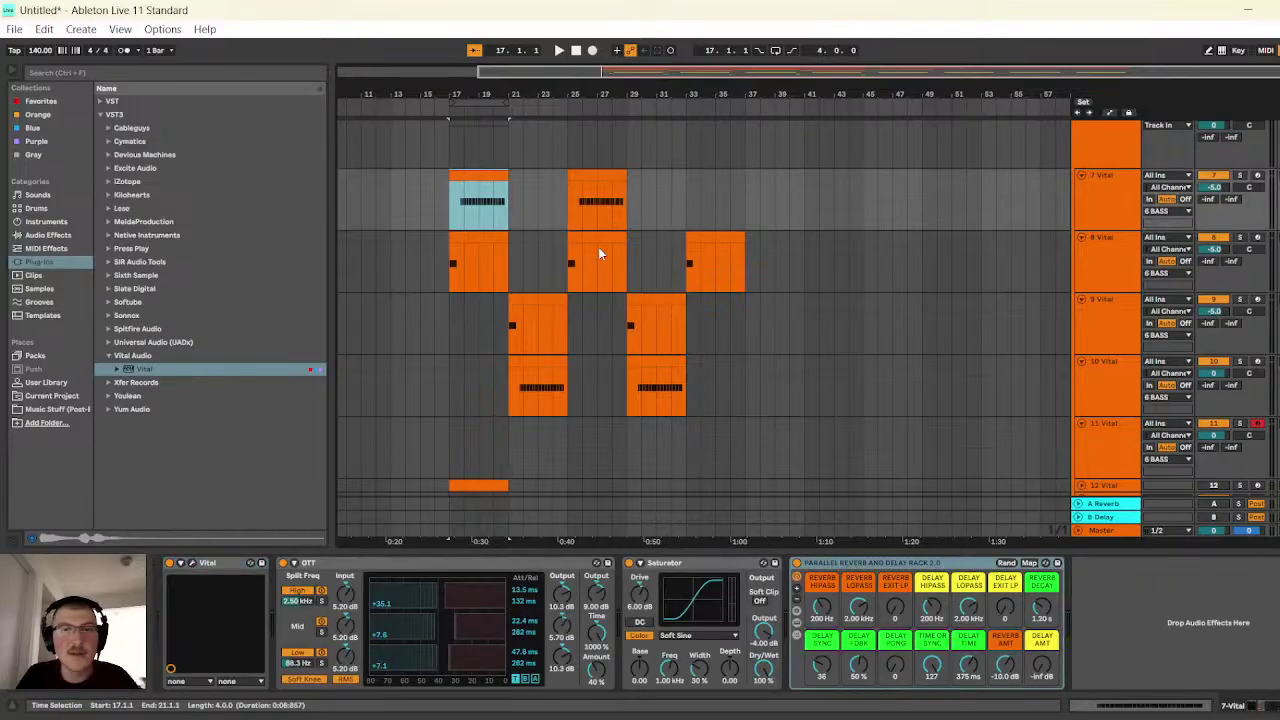
pyautogui.click(687, 429)
pyautogui.doubleClick(687, 429)
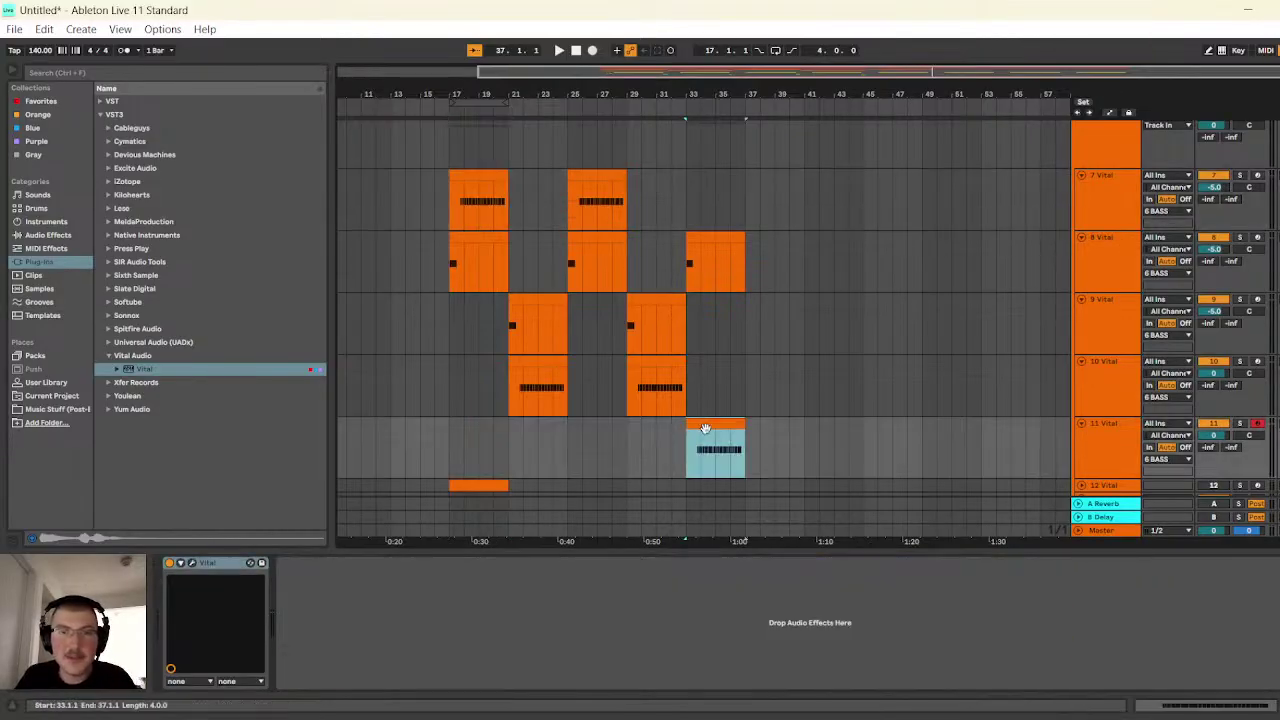
# - Delete all the notes in the copied 11 Vital clip at bar 33
pyautogui.scroll(-3, 661, 562)
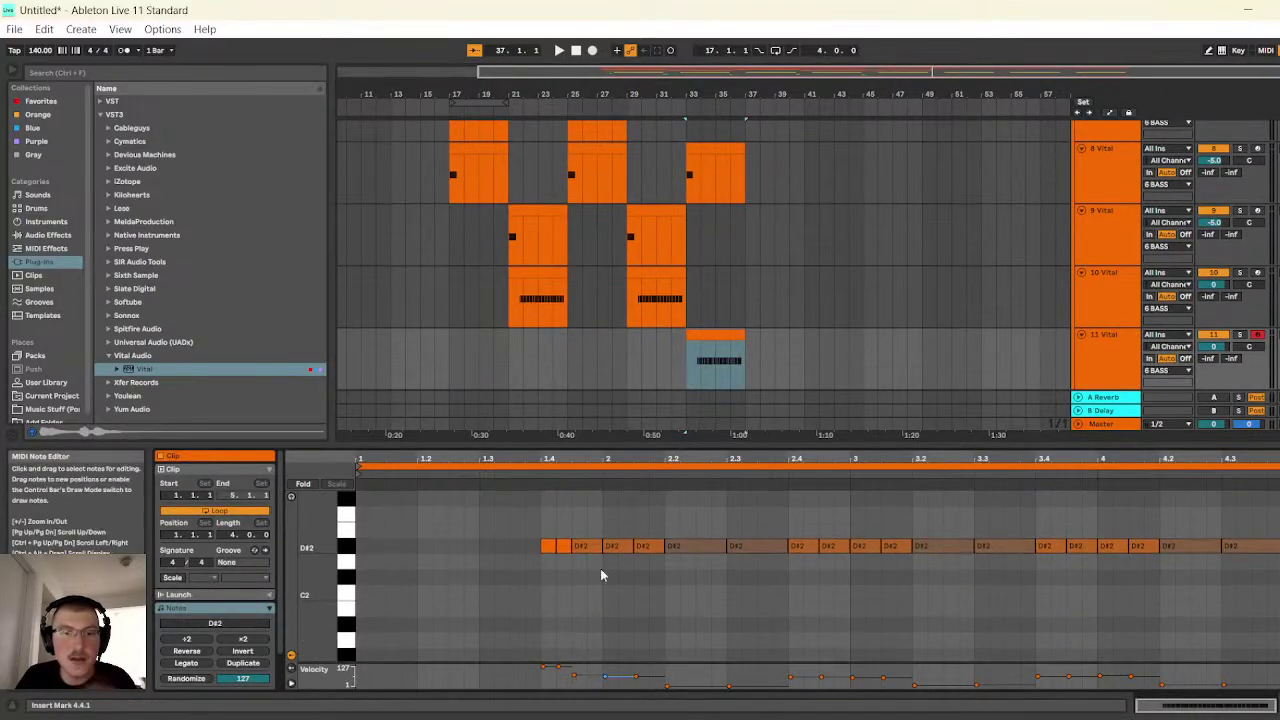
pyautogui.hotkey('ctrl', 'a')
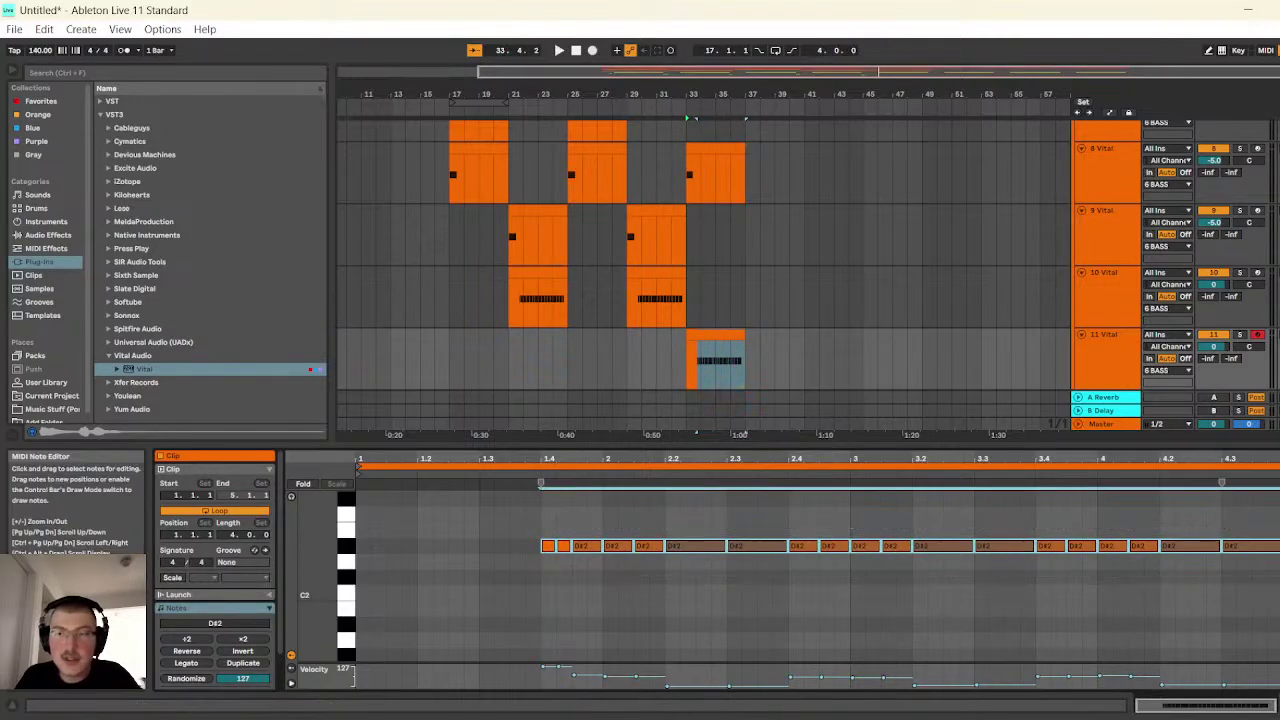
pyautogui.press('Delete')
# - Draw an eighth-note D#2 at 1.4 and duplicate it back to back up to 4.4.1 in the clip
pyautogui.doubleClick(547, 547)
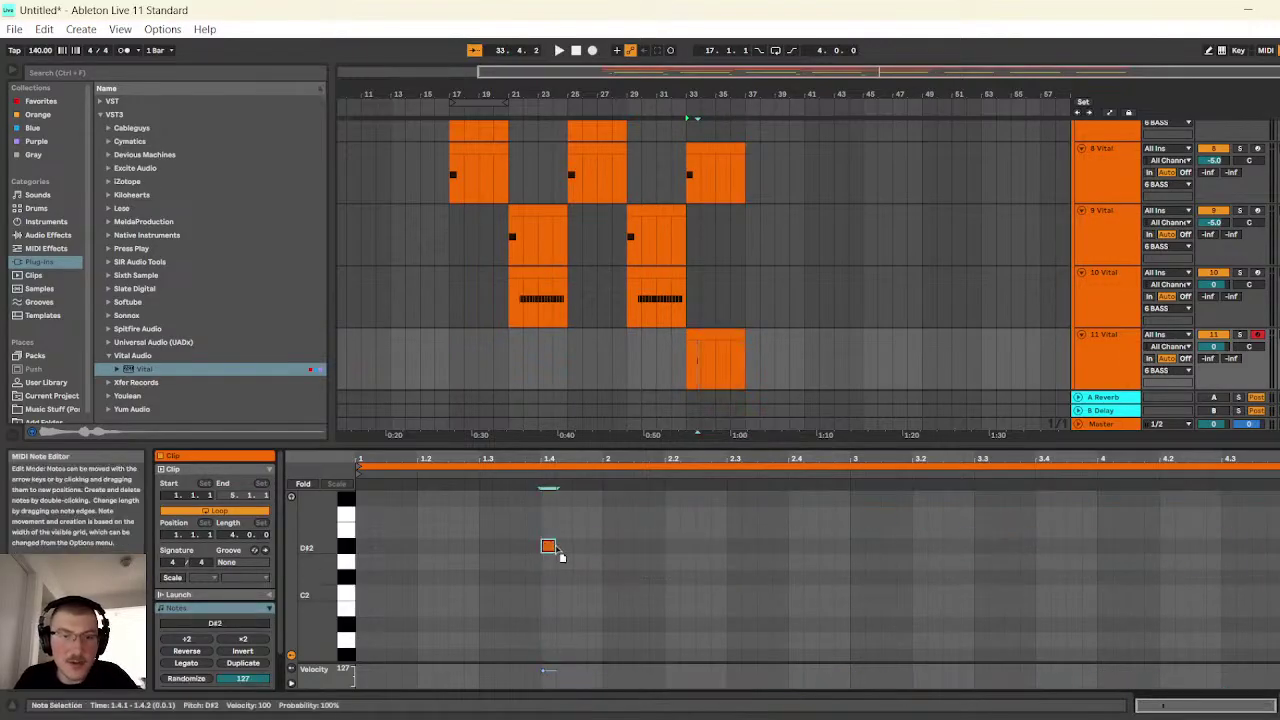
pyautogui.moveTo(552, 548); pyautogui.dragTo(575, 546)
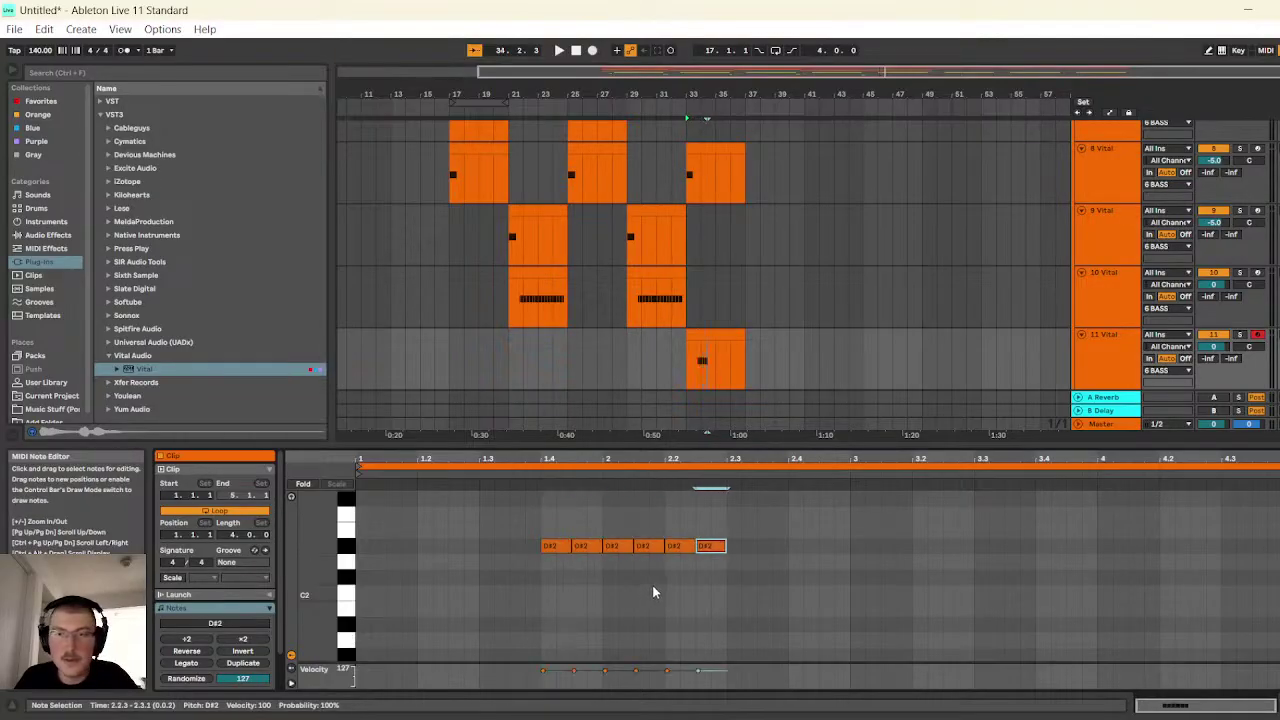
pyautogui.hotkey('ctrl', 'd')
pyautogui.hotkey('ctrl', 'd')
pyautogui.hotkey('ctrl', 'd')
pyautogui.hotkey('ctrl', 'd')
pyautogui.hotkey('ctrl', 'd')
pyautogui.hotkey('ctrl', 'd')
pyautogui.hotkey('ctrl', 'd')
pyautogui.hotkey('ctrl', 'd')
pyautogui.hotkey('ctrl', 'd')
pyautogui.hotkey('ctrl', 'd')
pyautogui.hotkey('ctrl', 'd')
pyautogui.hotkey('ctrl', 'd')
pyautogui.hotkey('ctrl', 'd')
pyautogui.hotkey('ctrl', 'd')
pyautogui.hotkey('ctrl', 'd')
pyautogui.hotkey('ctrl', 'd')
pyautogui.hotkey('ctrl', 'd')
pyautogui.hotkey('ctrl', 'd')
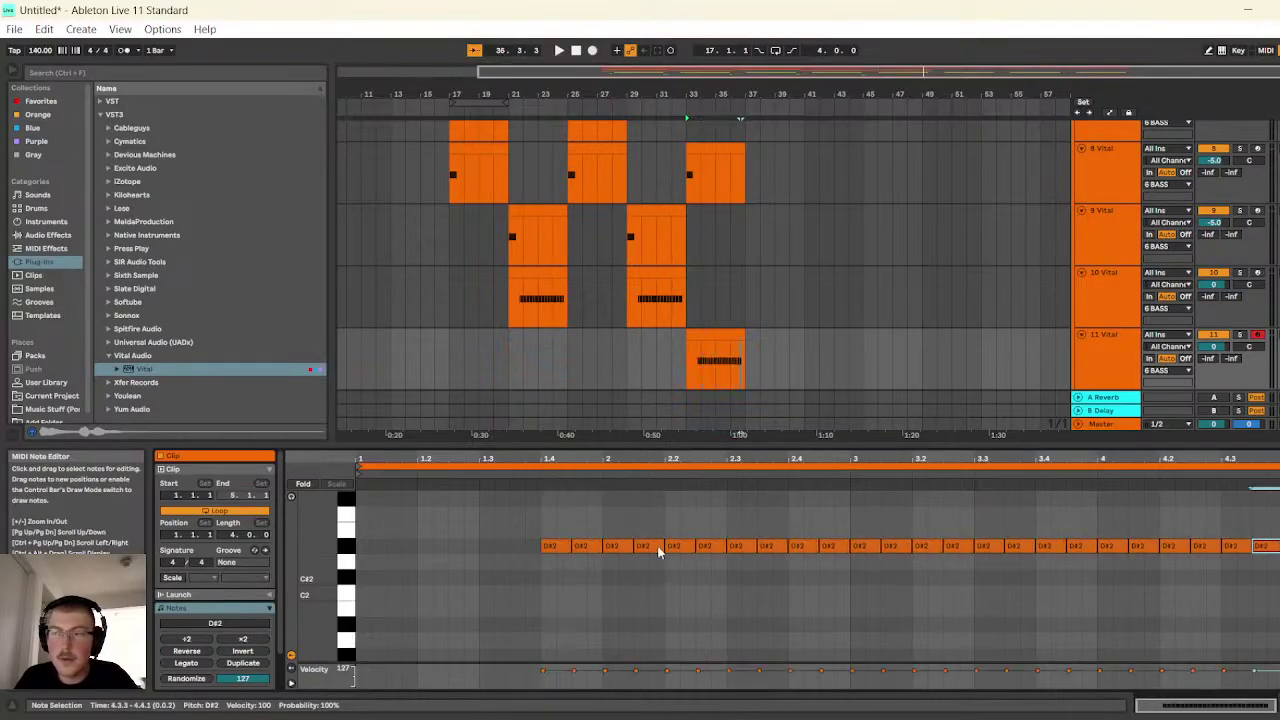
# - Play the arrangement from bar 33 and duplicate the 11 Vital clip into bars 37 to 41
pyautogui.click(683, 366)
pyautogui.press('space')
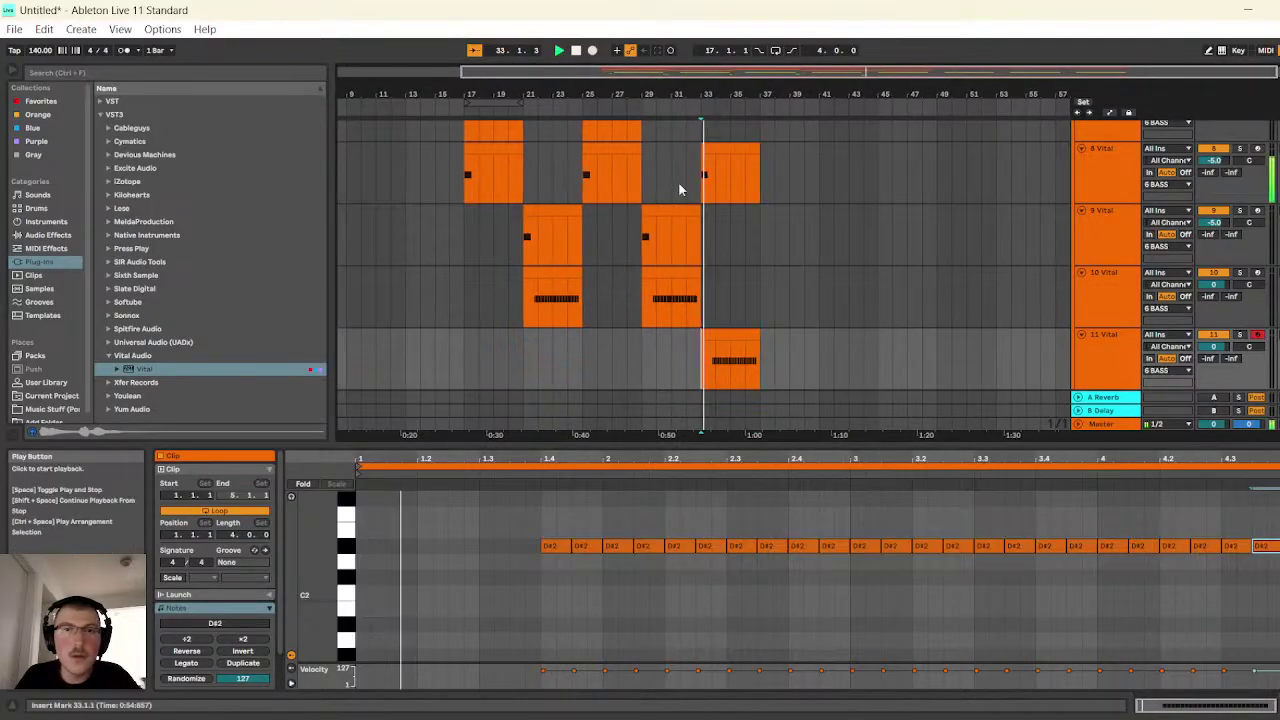
pyautogui.click(716, 335)
pyautogui.hotkey('ctrl', 'd')
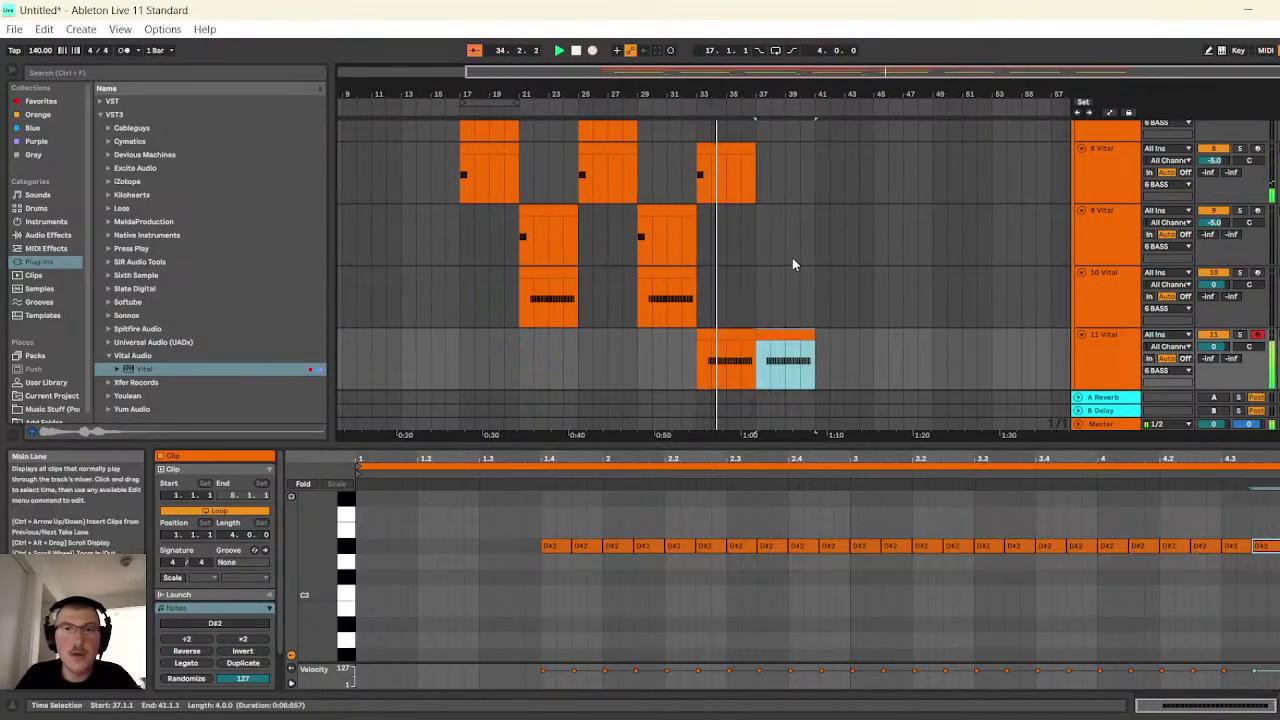
# - Stop playback and duplicate the 11 Vital clip twice more to fill bars 41 to 49
pyautogui.scroll(5, 803, 250)
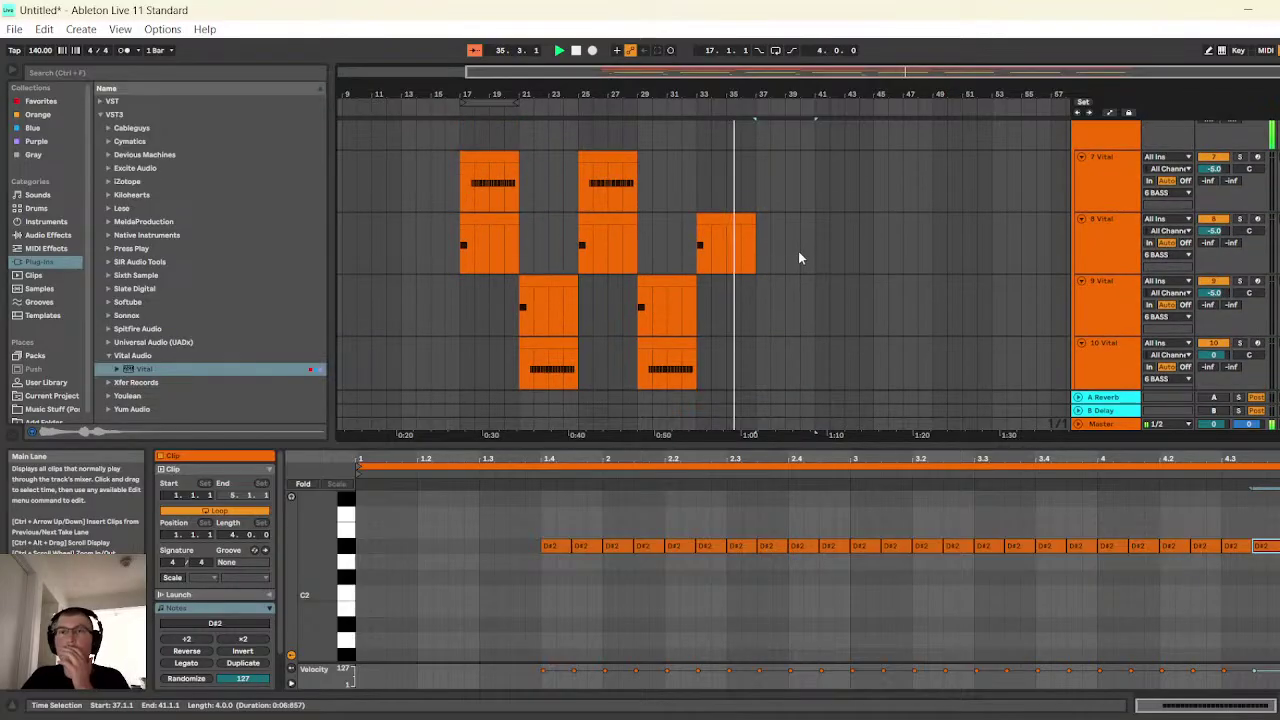
pyautogui.scroll(4, 790, 248)
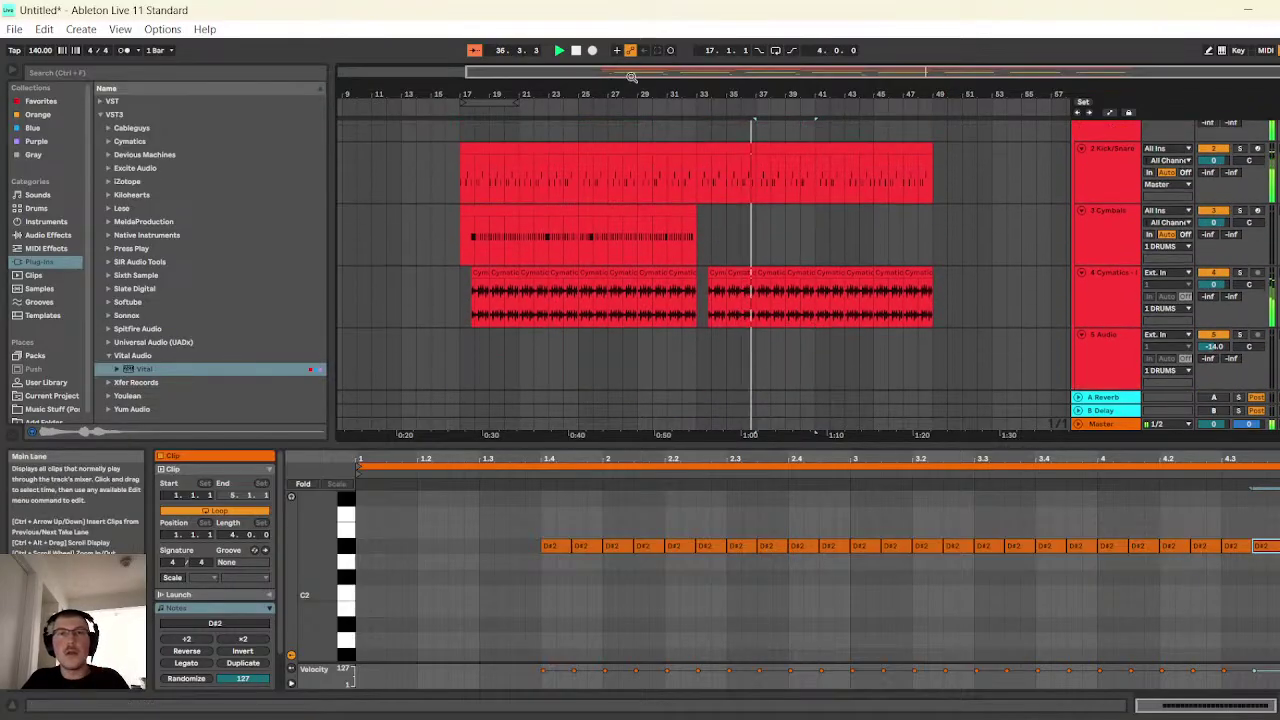
pyautogui.click(575, 50)
pyautogui.scroll(-8, 828, 290)
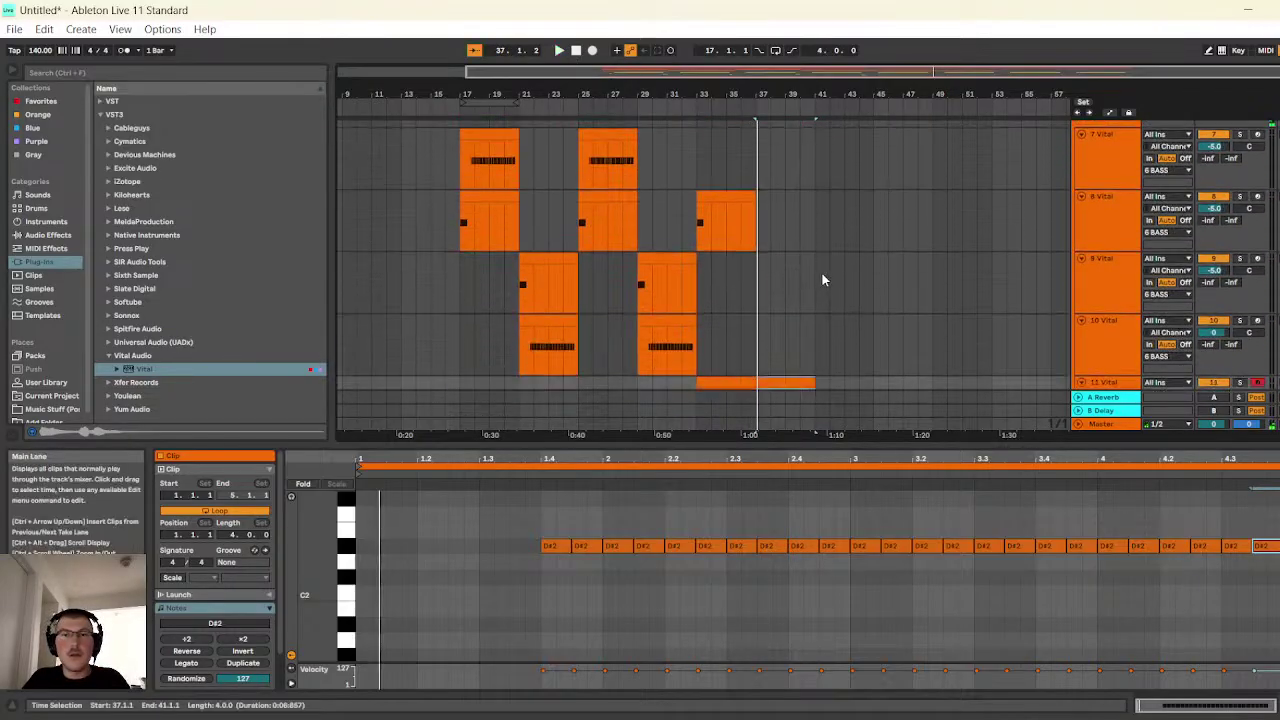
pyautogui.click(819, 281)
pyautogui.hotkey('ctrl', 'd')
pyautogui.hotkey('ctrl', 'd')
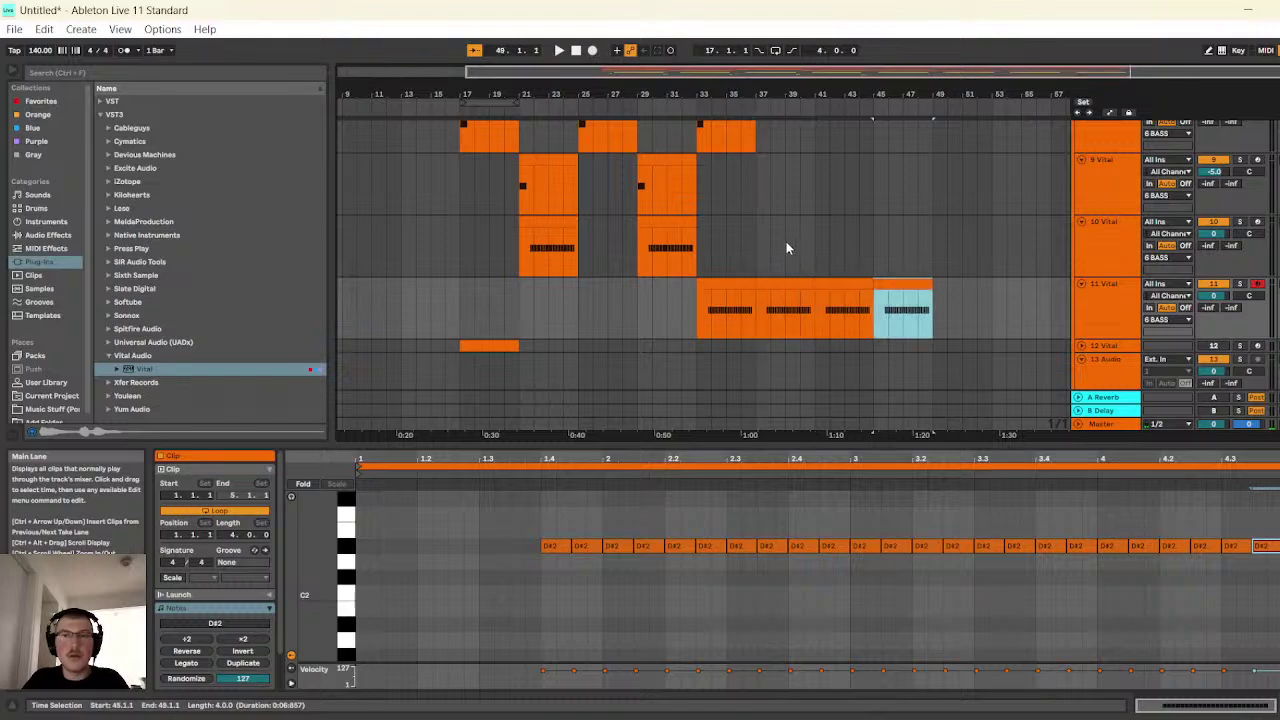
# - Play the arrangement from bar 33 to hear the extended 11 Vital bass with the drums
pyautogui.scroll(4, 788, 240)
pyautogui.scroll(3, 760, 240)
pyautogui.click(697, 230)
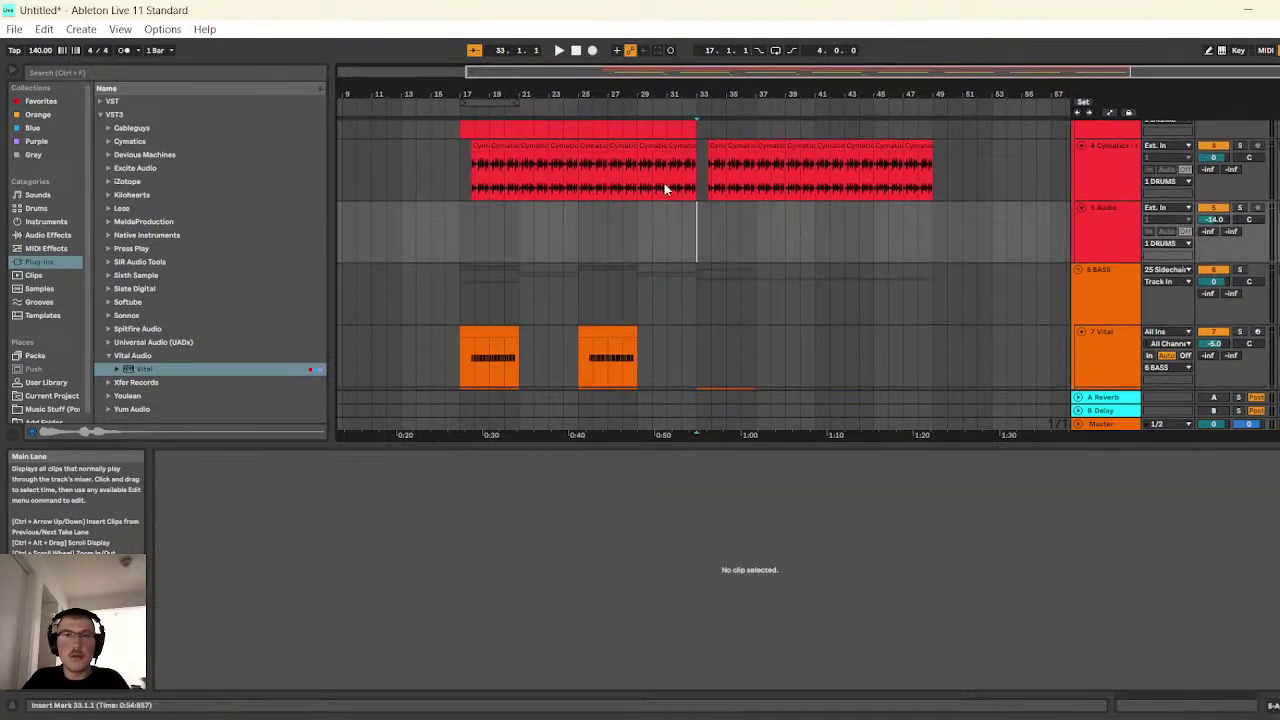
pyautogui.click(559, 50)
pyautogui.moveTo(602, 73); pyautogui.dragTo(684, 138)
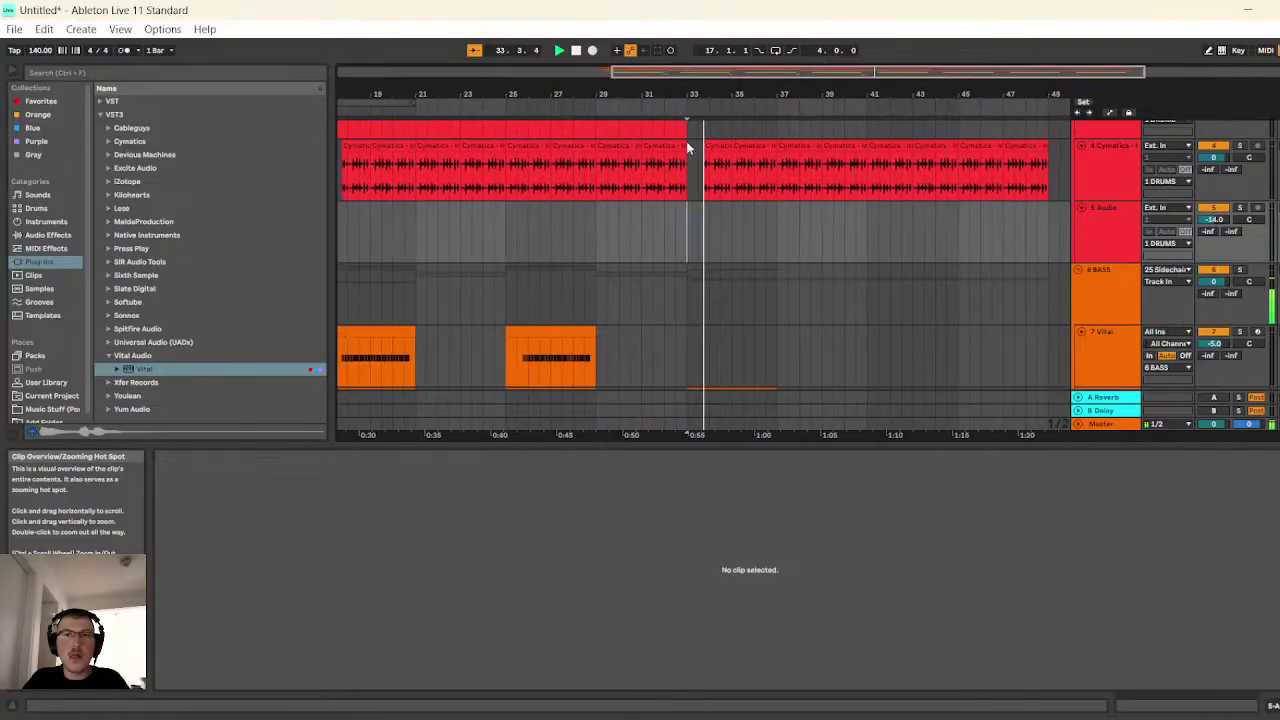
pyautogui.scroll(1, 727, 245)
pyautogui.scroll(-1, 772, 262)
pyautogui.scroll(-5, 800, 270)
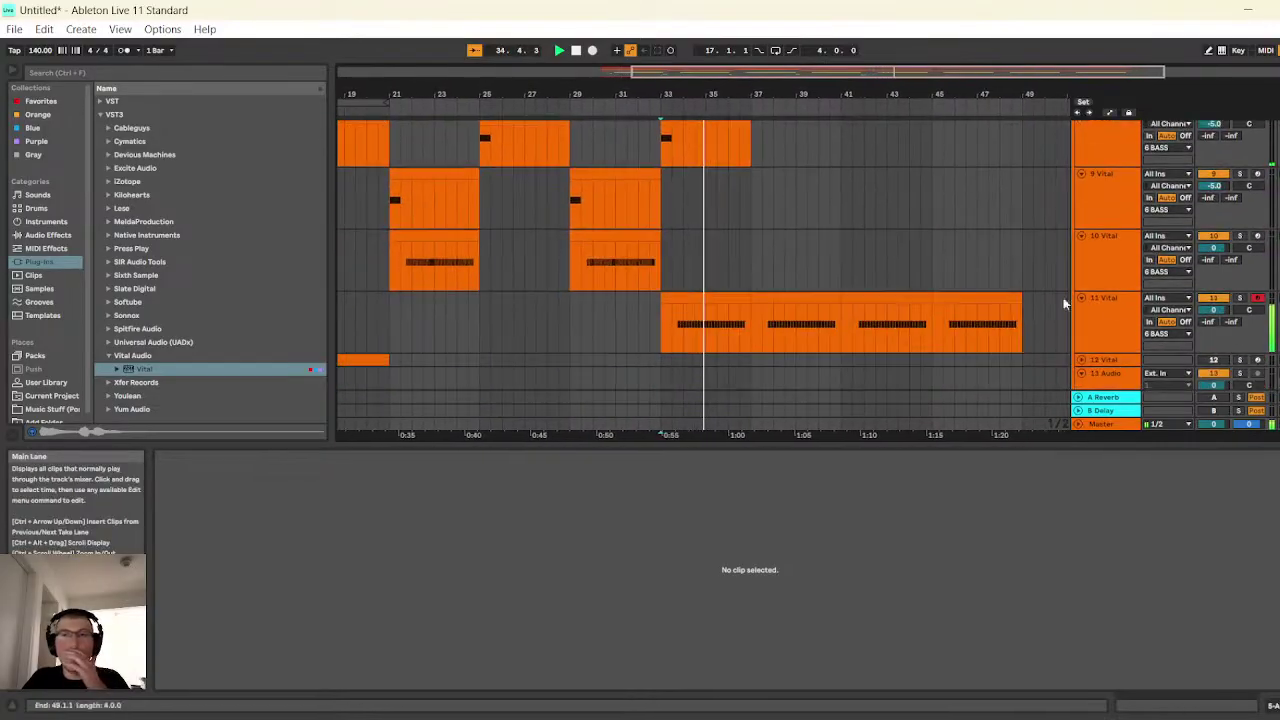
# - Check the playing drop in the Master track's VISION 4X analyser and set the 11 Vital volume to -4.0
pyautogui.click(1126, 430)
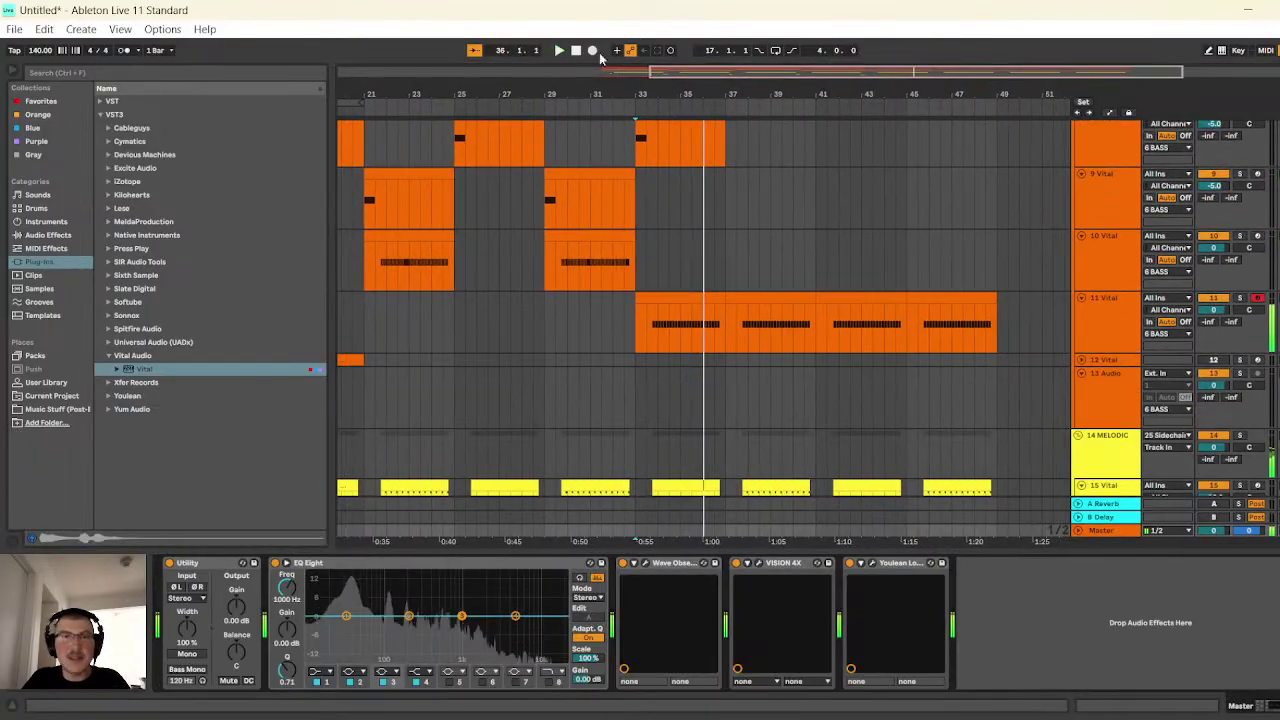
pyautogui.scroll(-2, 551, 397)
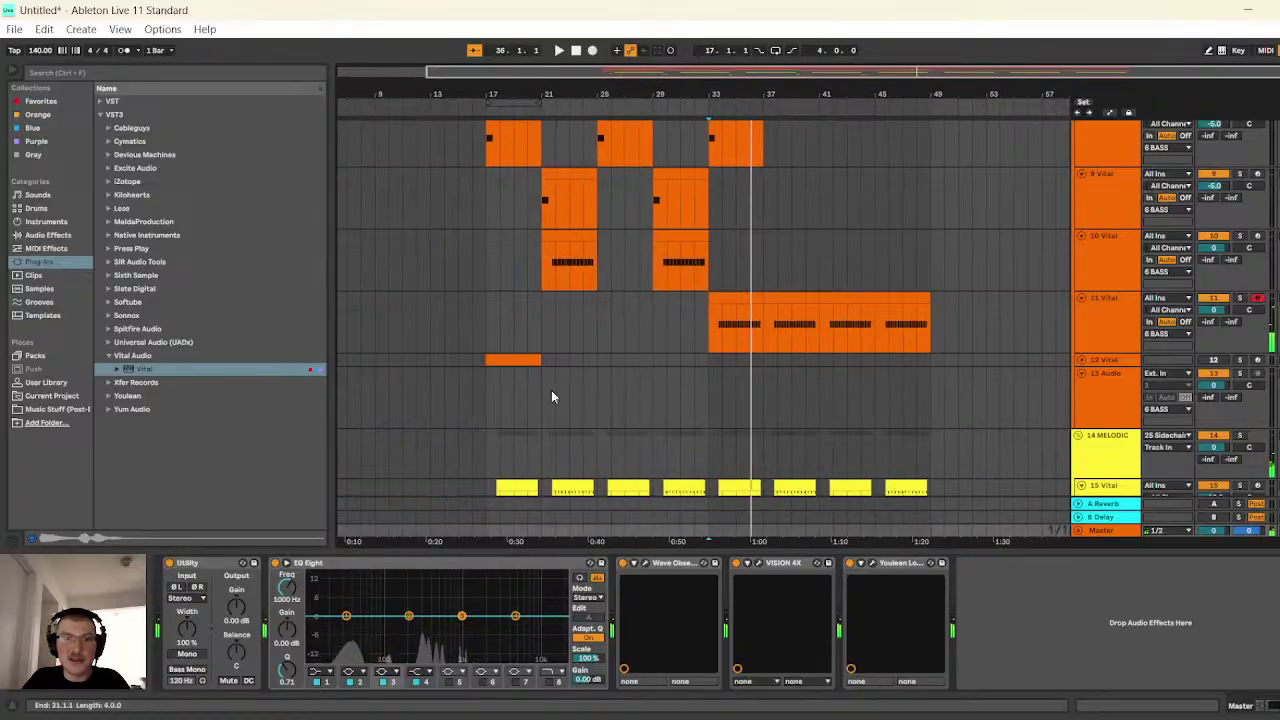
pyautogui.click(748, 562)
pyautogui.click(559, 51)
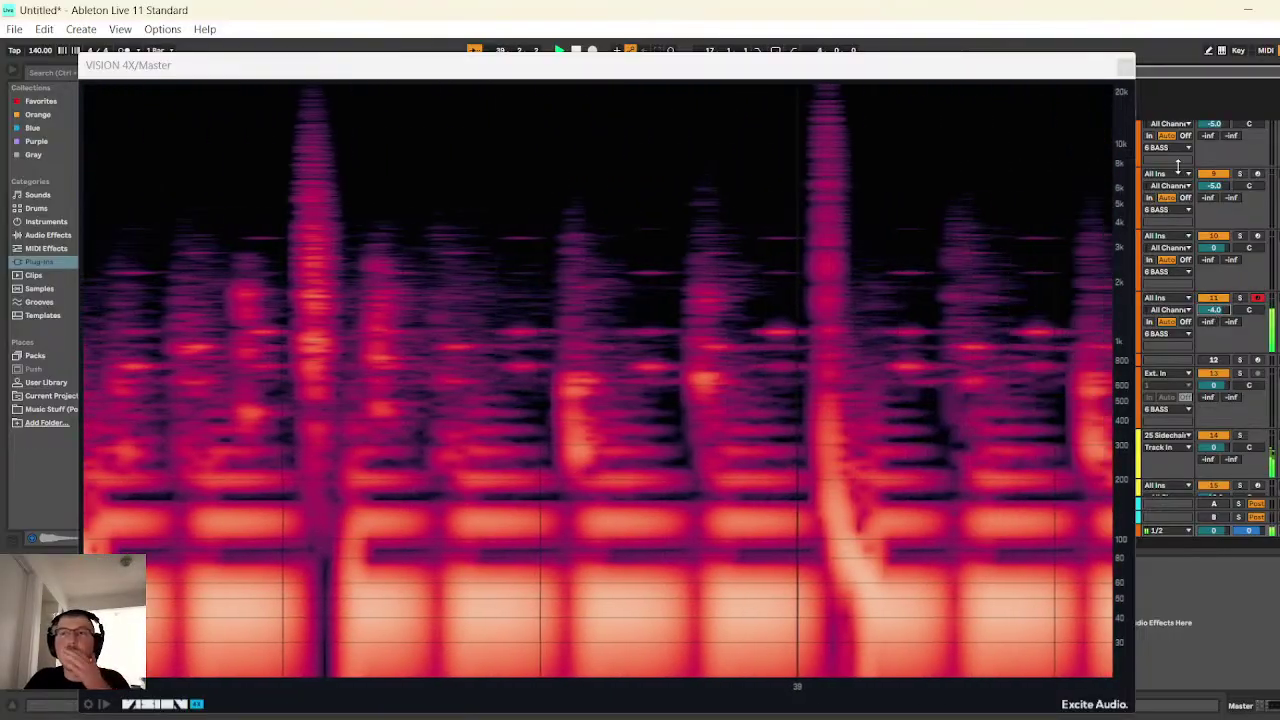
pyautogui.hotkey('ctrl', 'alt', 'p')
# - Listen to the drop through to bar 49 while reviewing the drum, bass and melodic tracks
pyautogui.scroll(10, 945, 330)
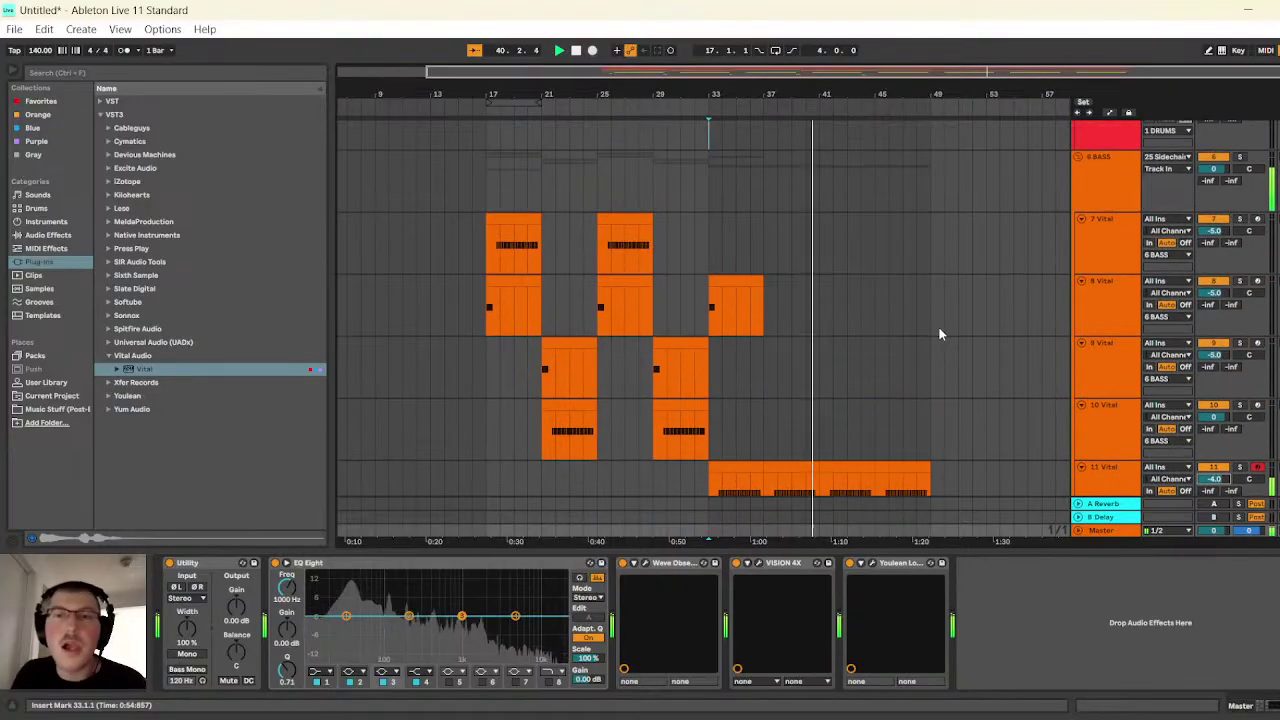
pyautogui.scroll(-5, 939, 318)
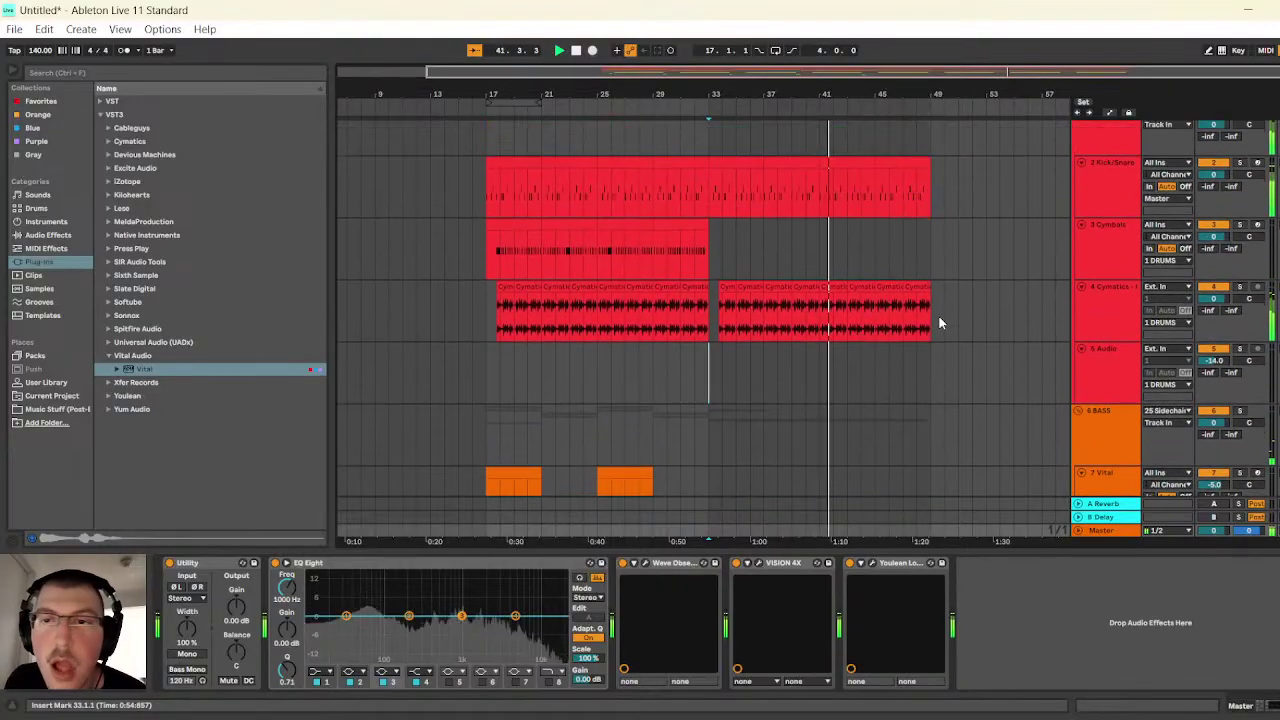
pyautogui.scroll(-15, 940, 318)
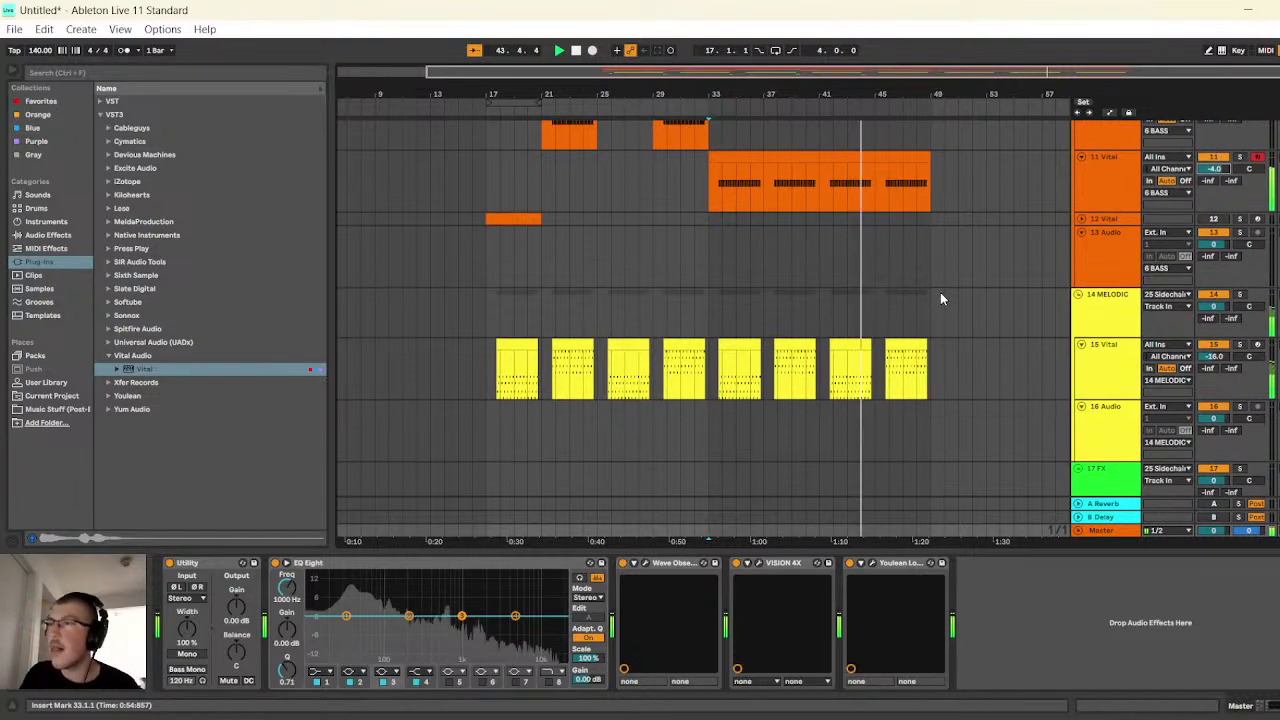
pyautogui.scroll(1, 940, 292)
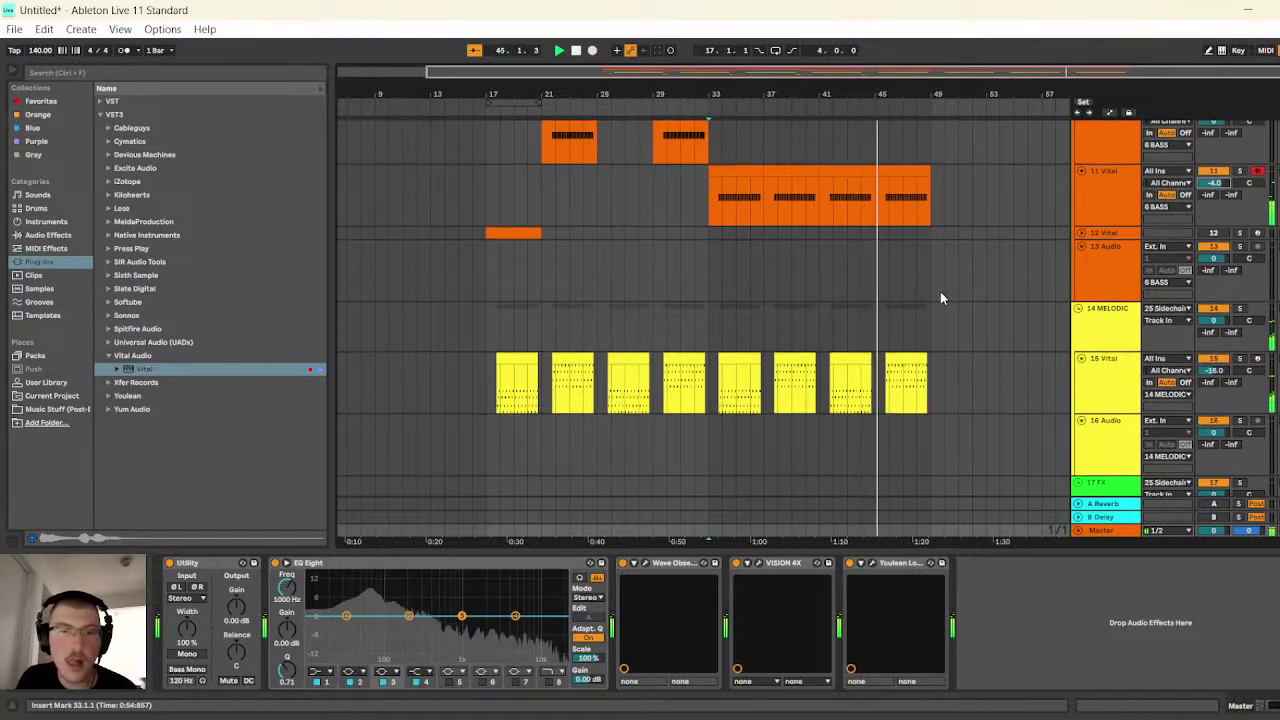
pyautogui.scroll(10, 936, 296)
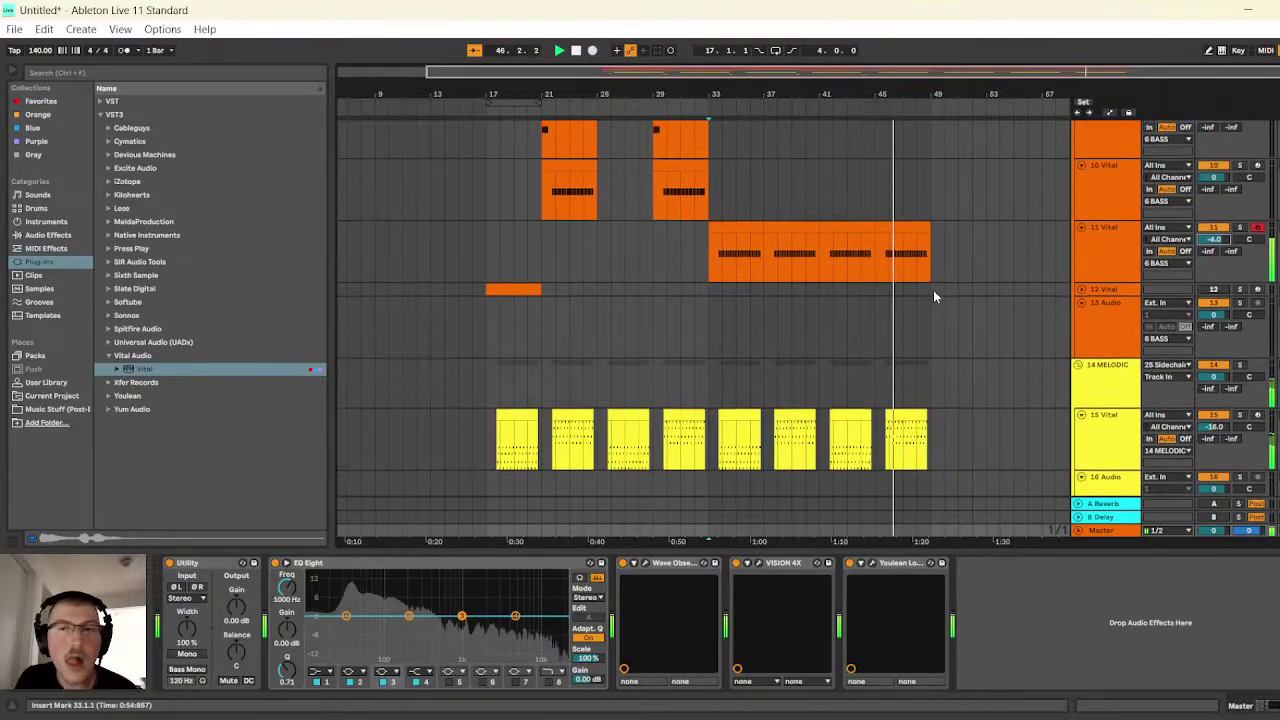
pyautogui.scroll(2, 933, 290)
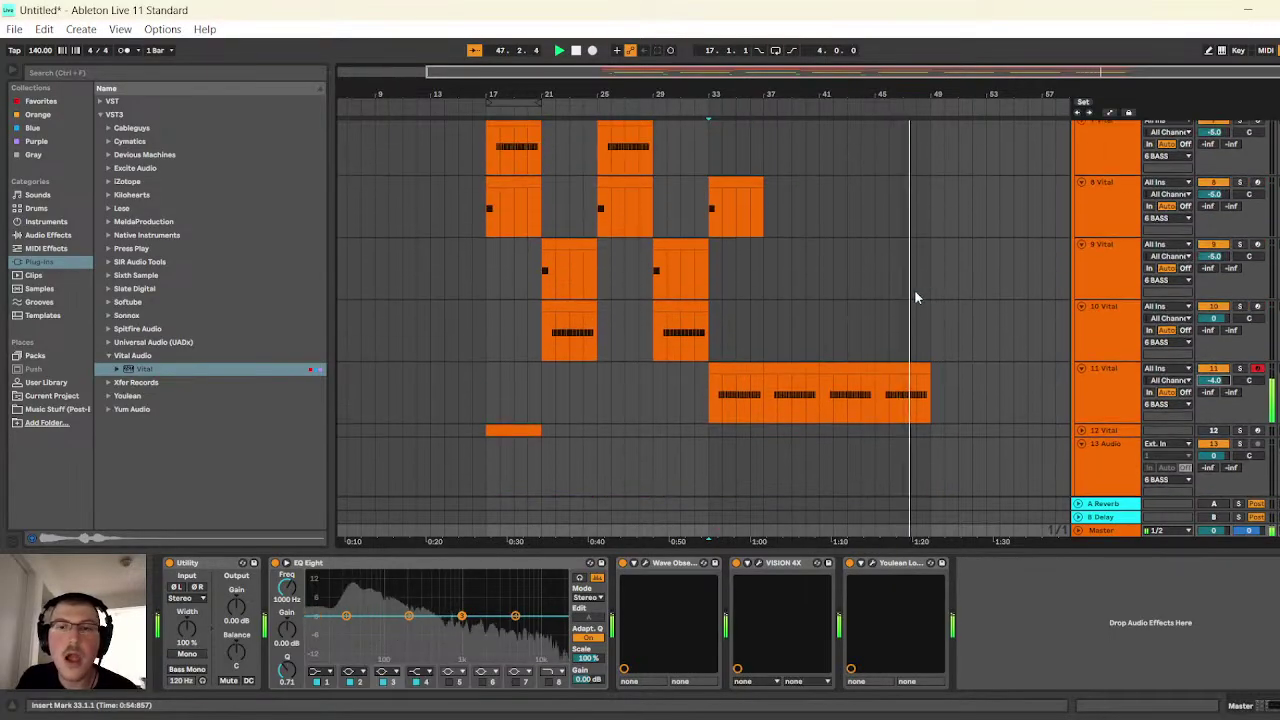
pyautogui.scroll(4, 816, 276)
pyautogui.scroll(10, 812, 274)
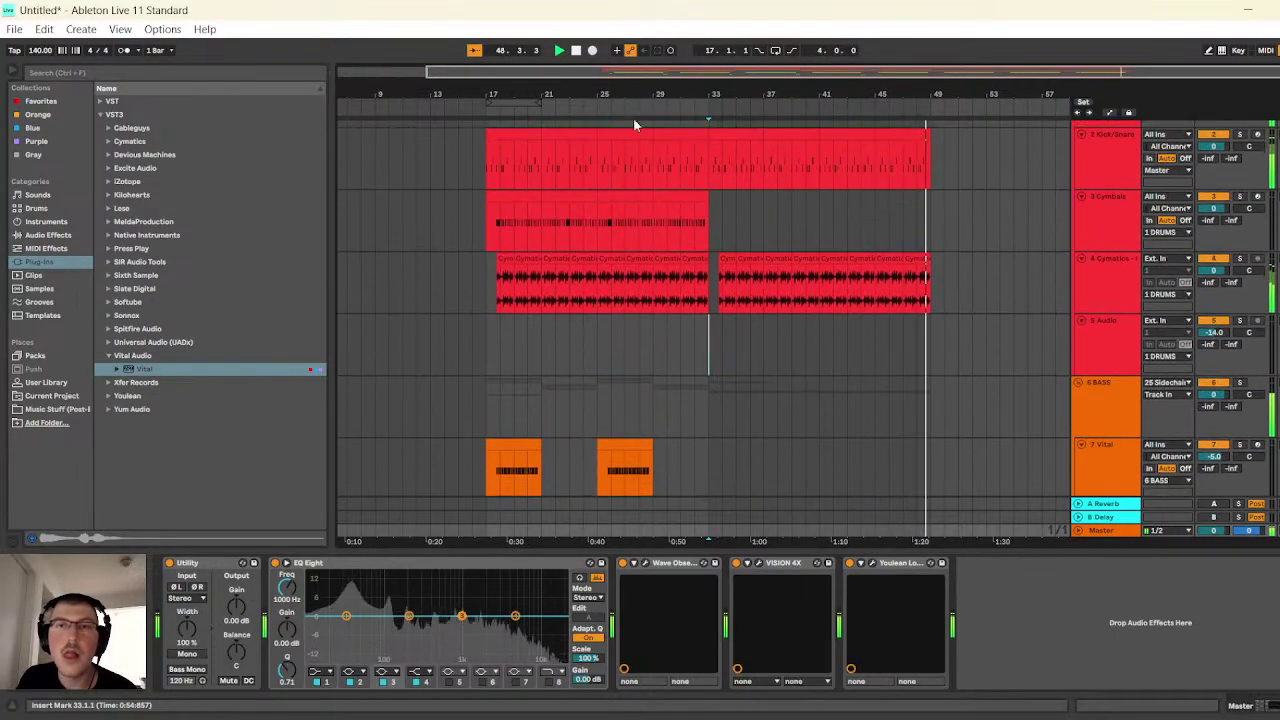
pyautogui.moveTo(923, 76); pyautogui.dragTo(895, 132)
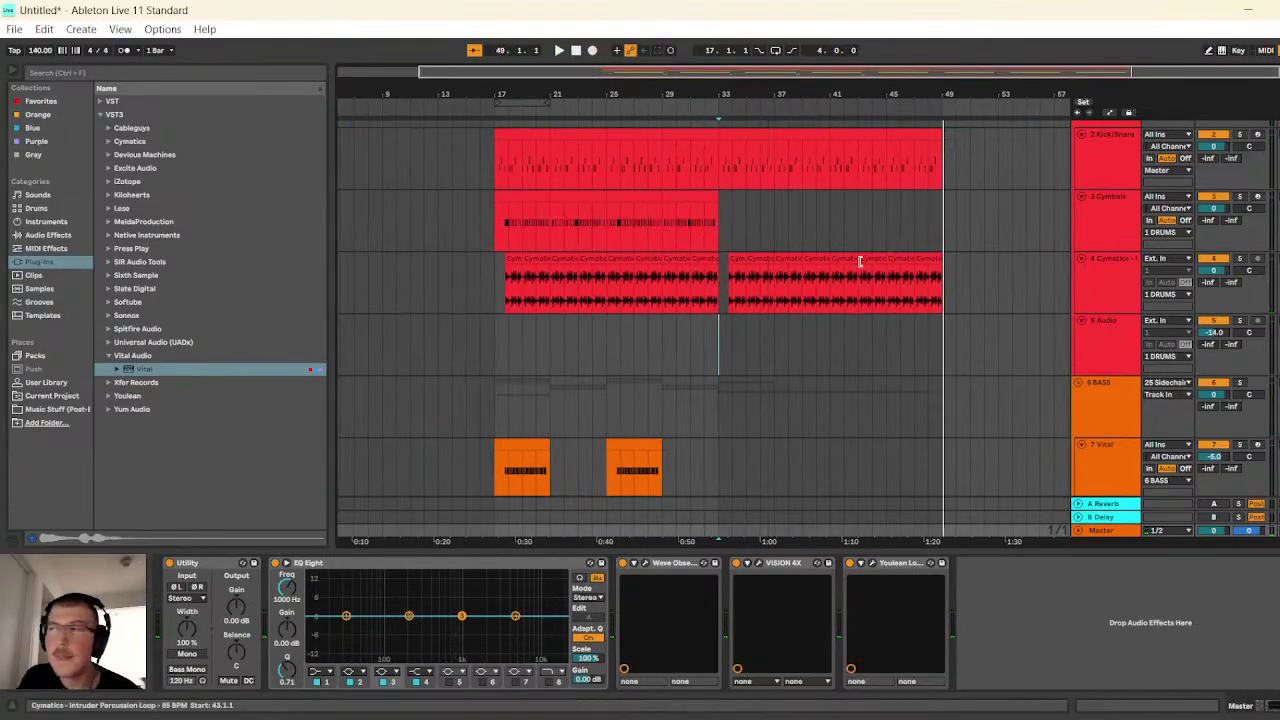
# - Duplicate the 8 Vital and 9 Vital clips from bars 17 to 33 into bars 33 to 49
pyautogui.scroll(-2, 785, 312)
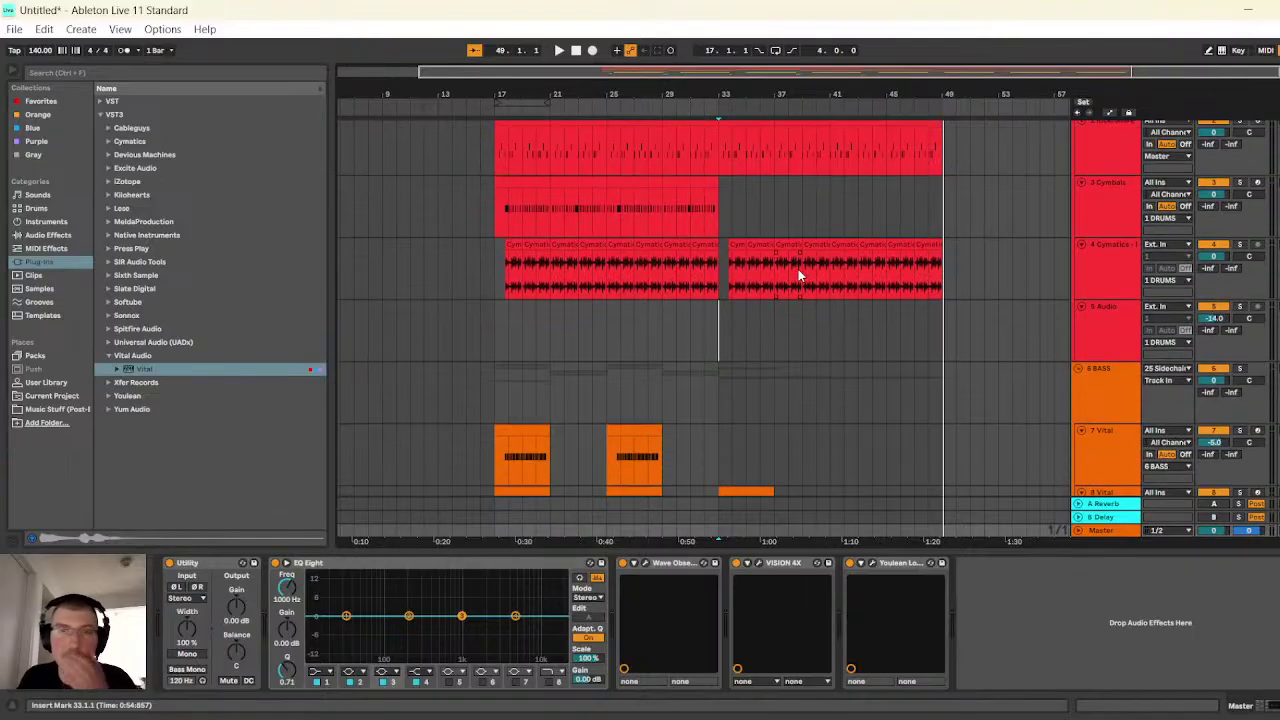
pyautogui.scroll(-6, 786, 314)
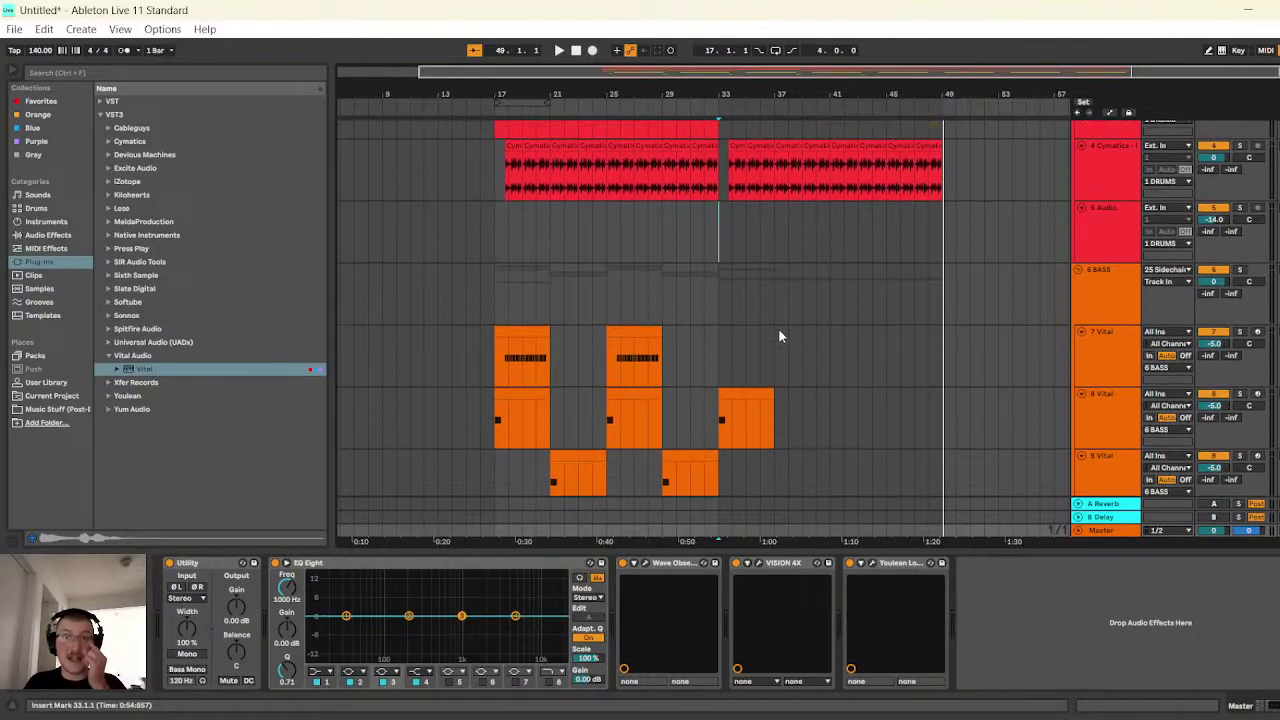
pyautogui.scroll(-4, 779, 333)
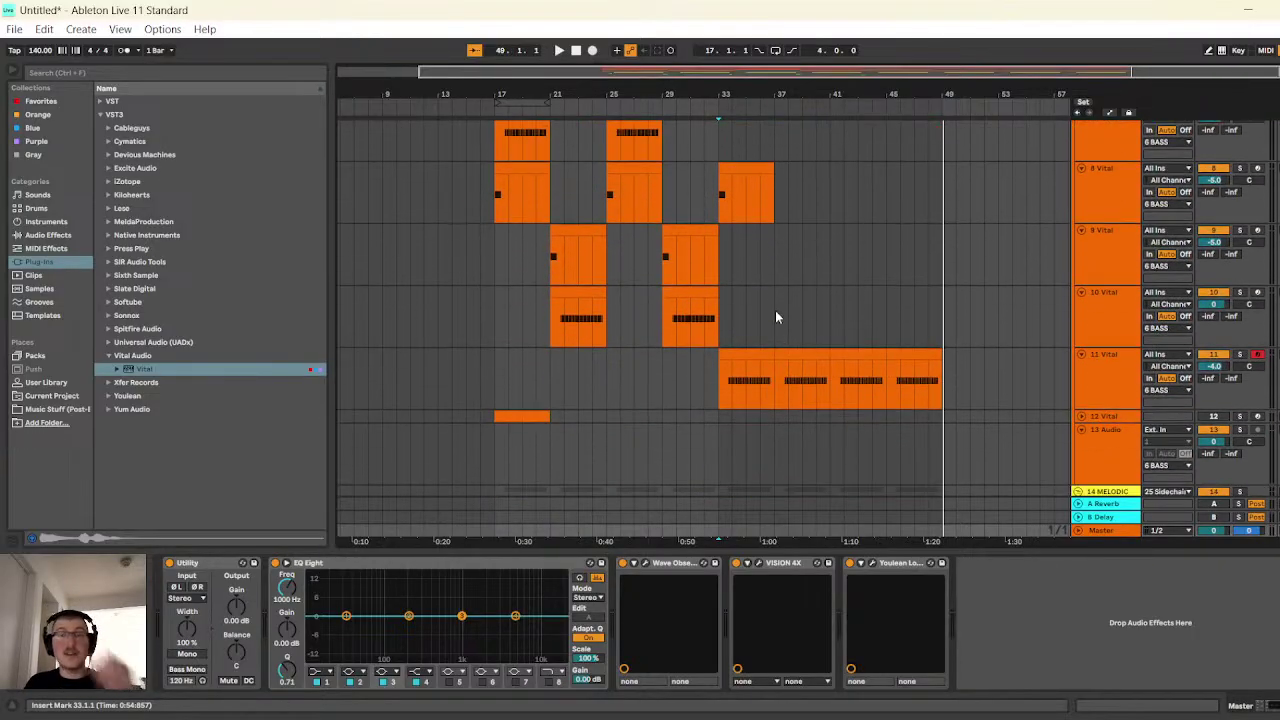
pyautogui.click(701, 244)
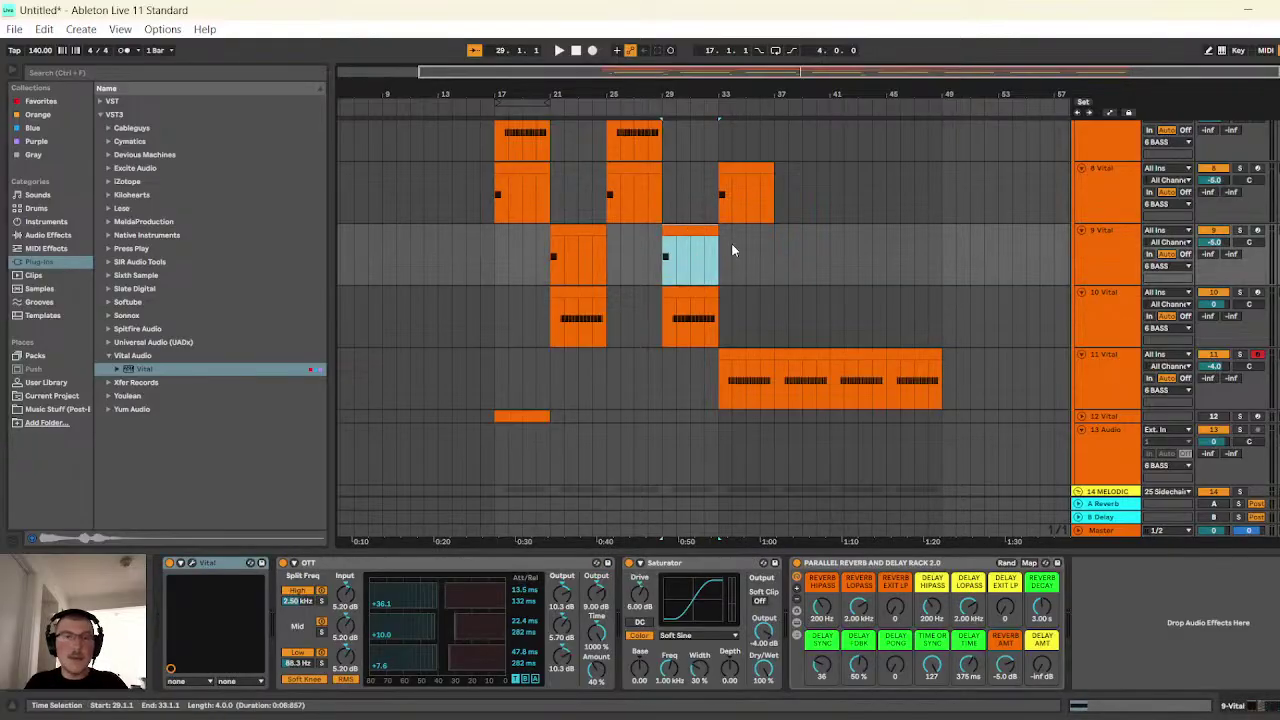
pyautogui.moveTo(724, 255); pyautogui.dragTo(474, 172)
pyautogui.hotkey('ctrl', 'd')
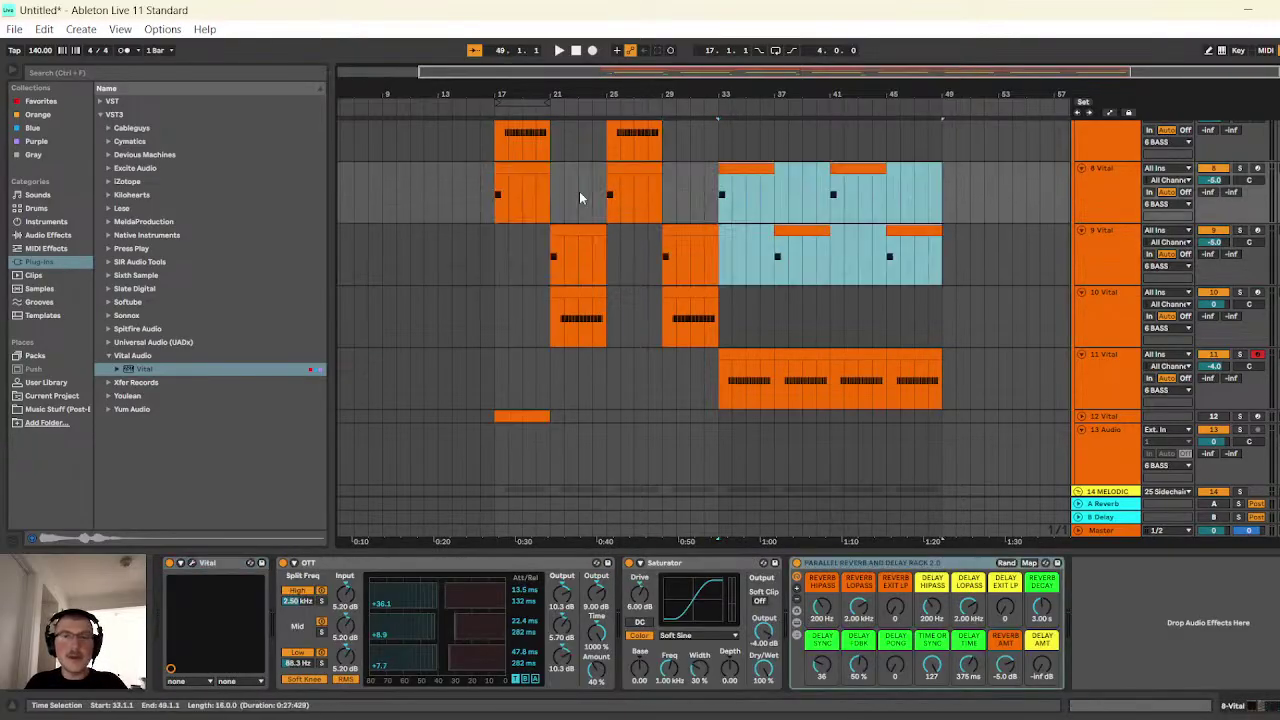
# - Play bars 33 to 49 to hear the duplicated 8 Vital and 9 Vital clips with the 11 Vital bass
pyautogui.click(730, 186)
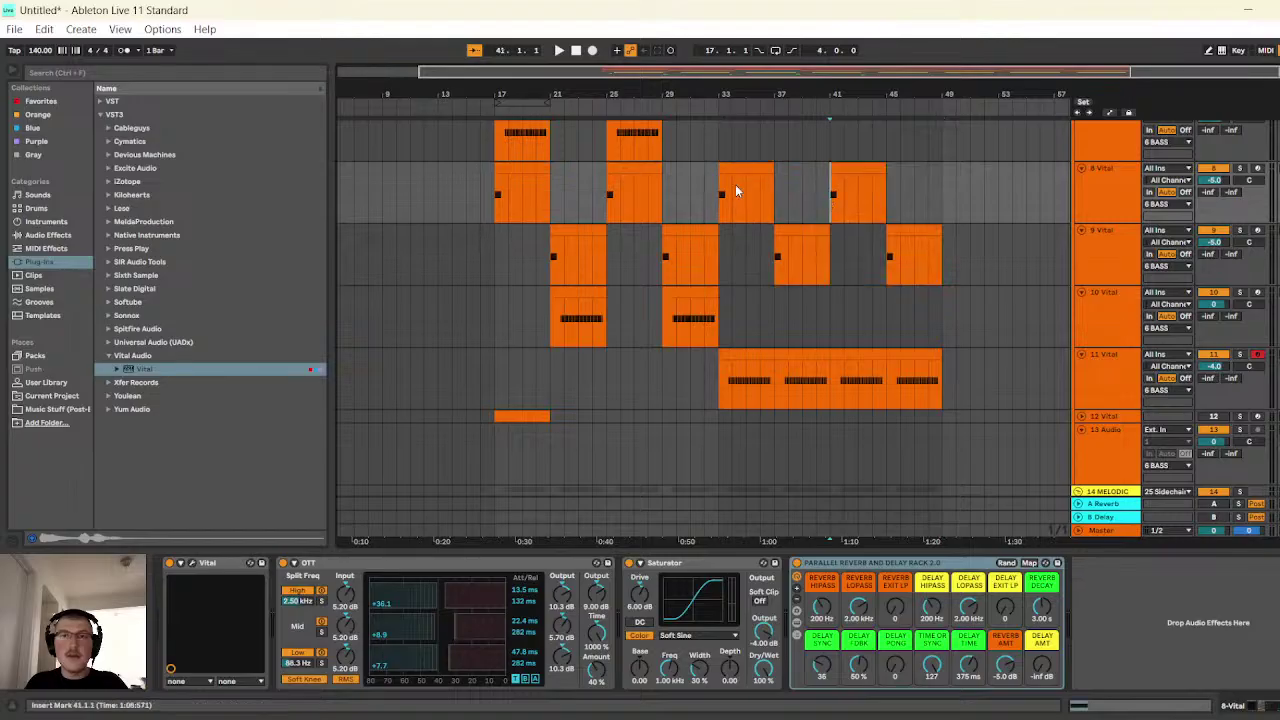
pyautogui.press('space')
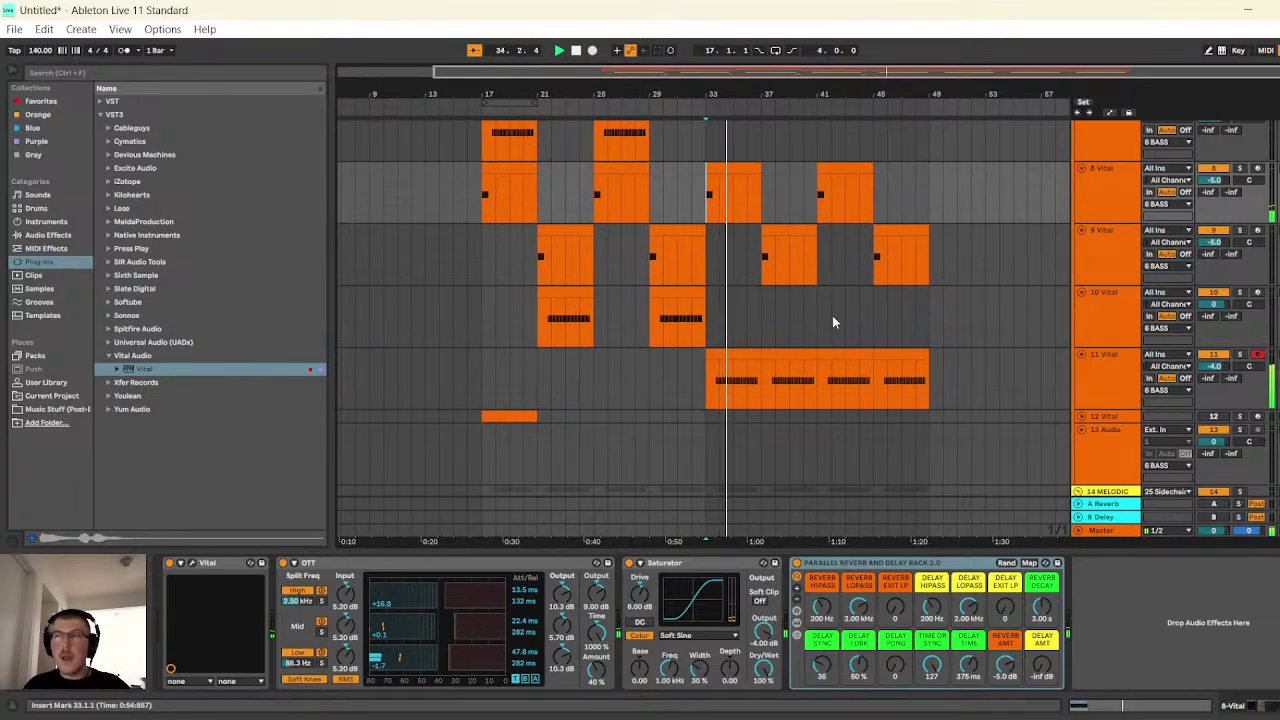
pyautogui.scroll(8, 832, 322)
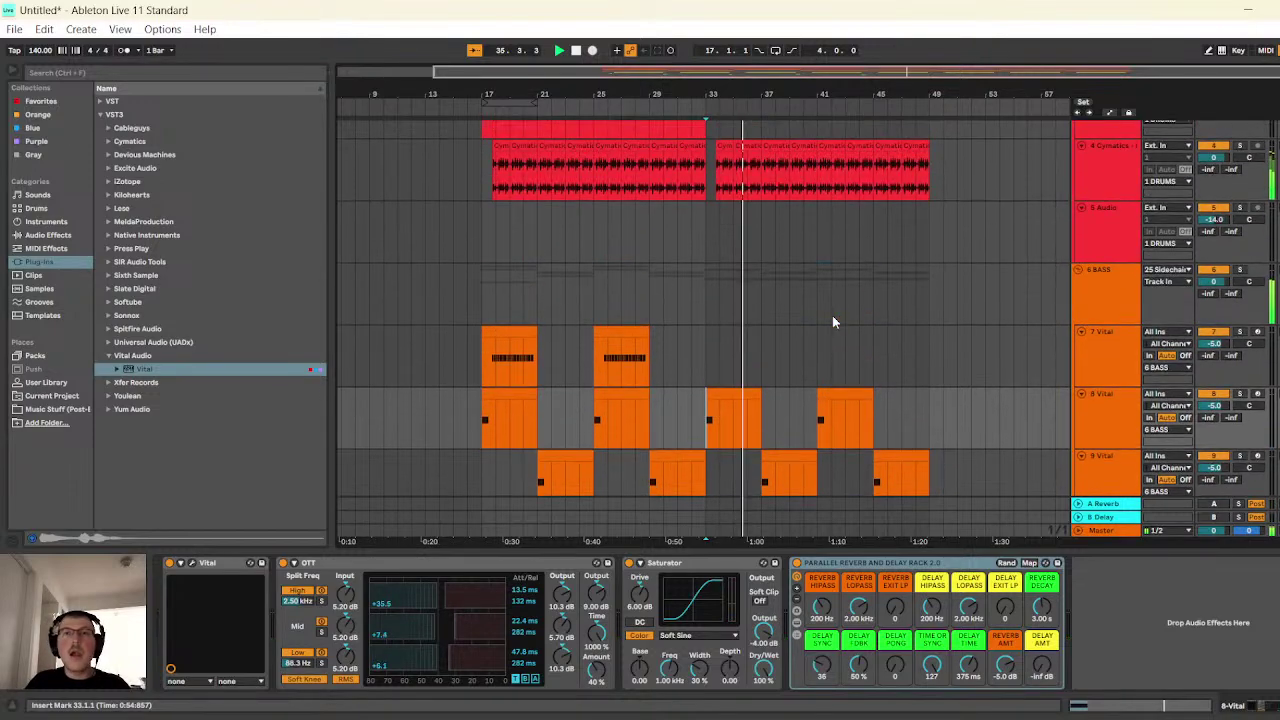
pyautogui.scroll(-6, 861, 295)
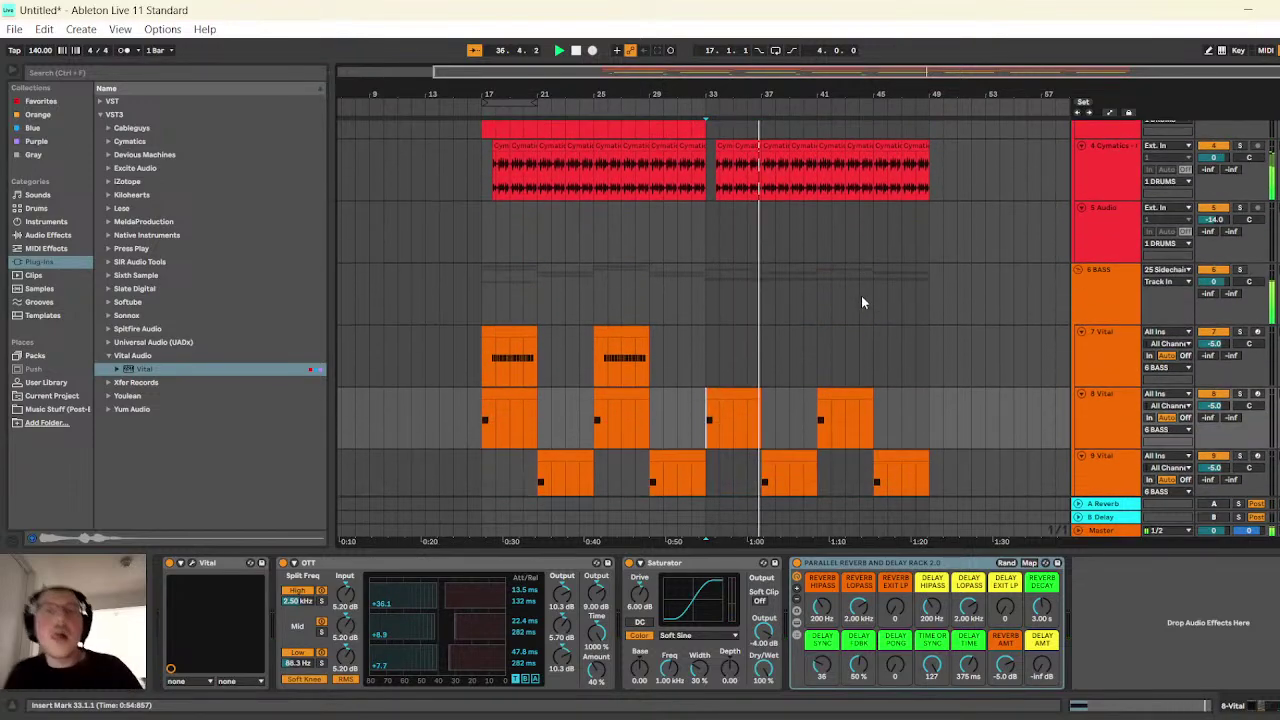
pyautogui.scroll(-2, 871, 280)
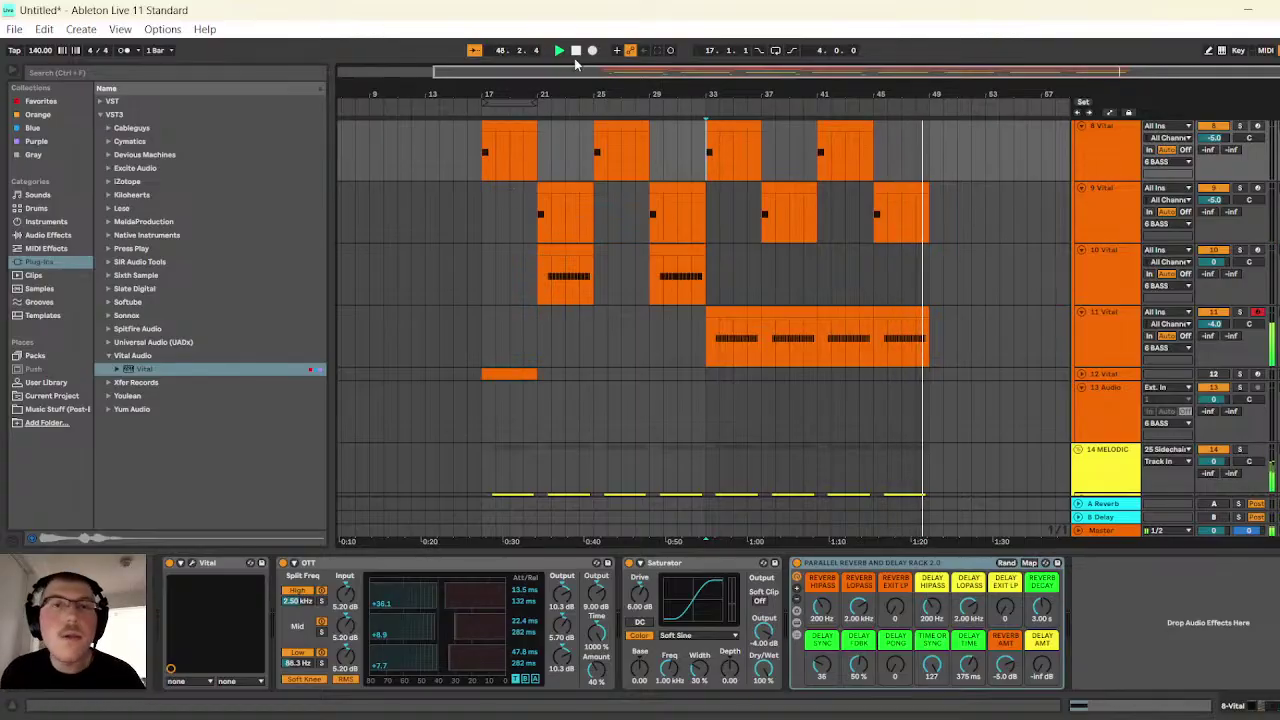
pyautogui.click(576, 50)
# - Play the drop from bar 17 into the second half to check the transition at bar 33
pyautogui.scroll(8, 817, 258)
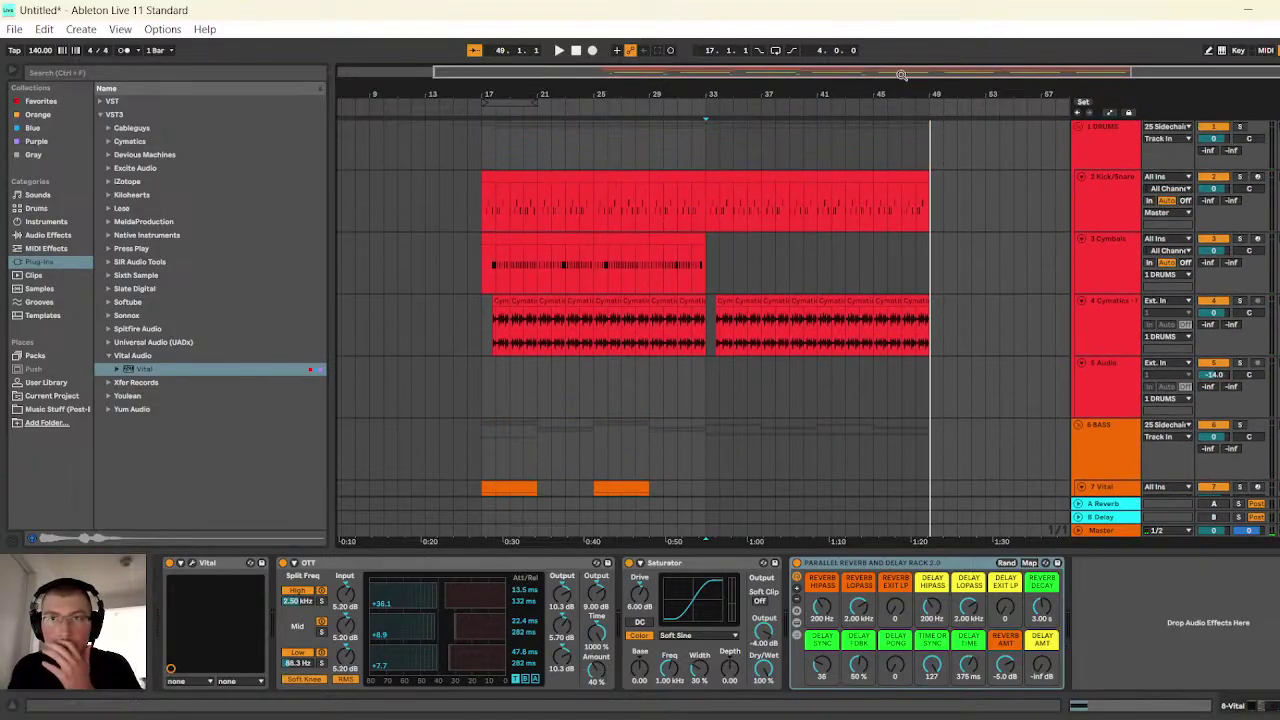
pyautogui.moveTo(901, 75); pyautogui.dragTo(846, 75)
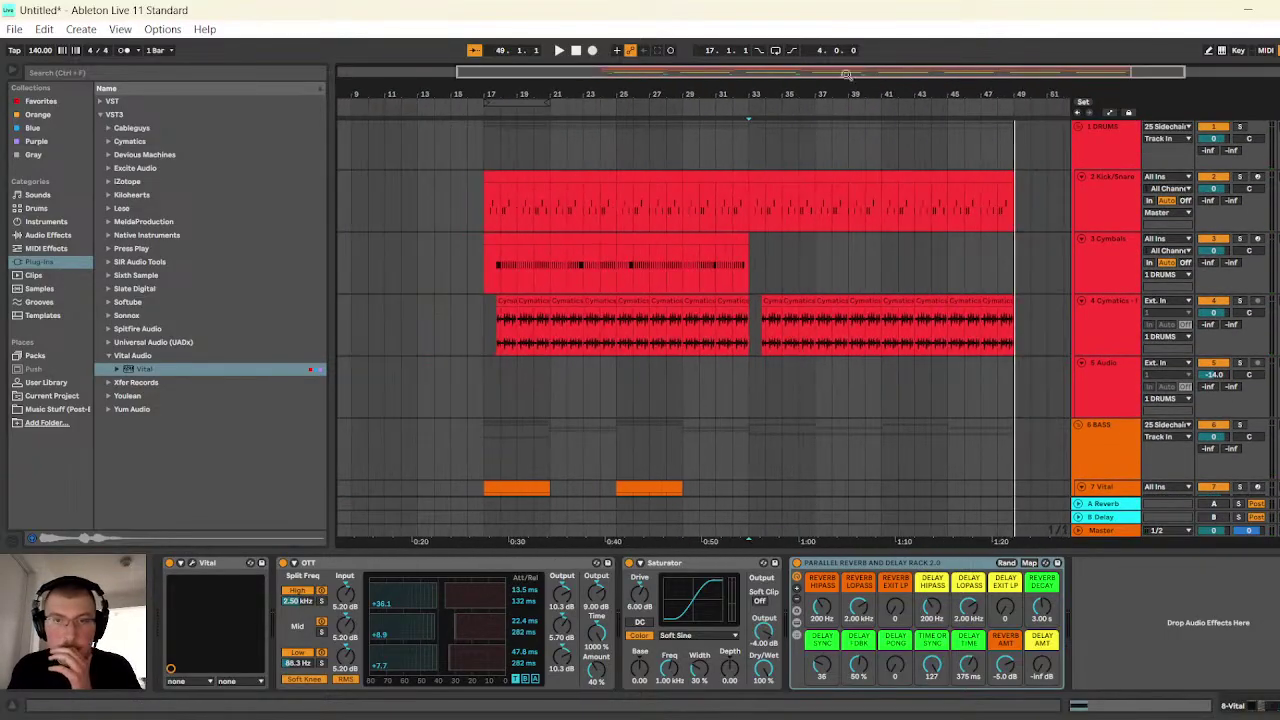
pyautogui.scroll(-5, 628, 264)
pyautogui.click(483, 177)
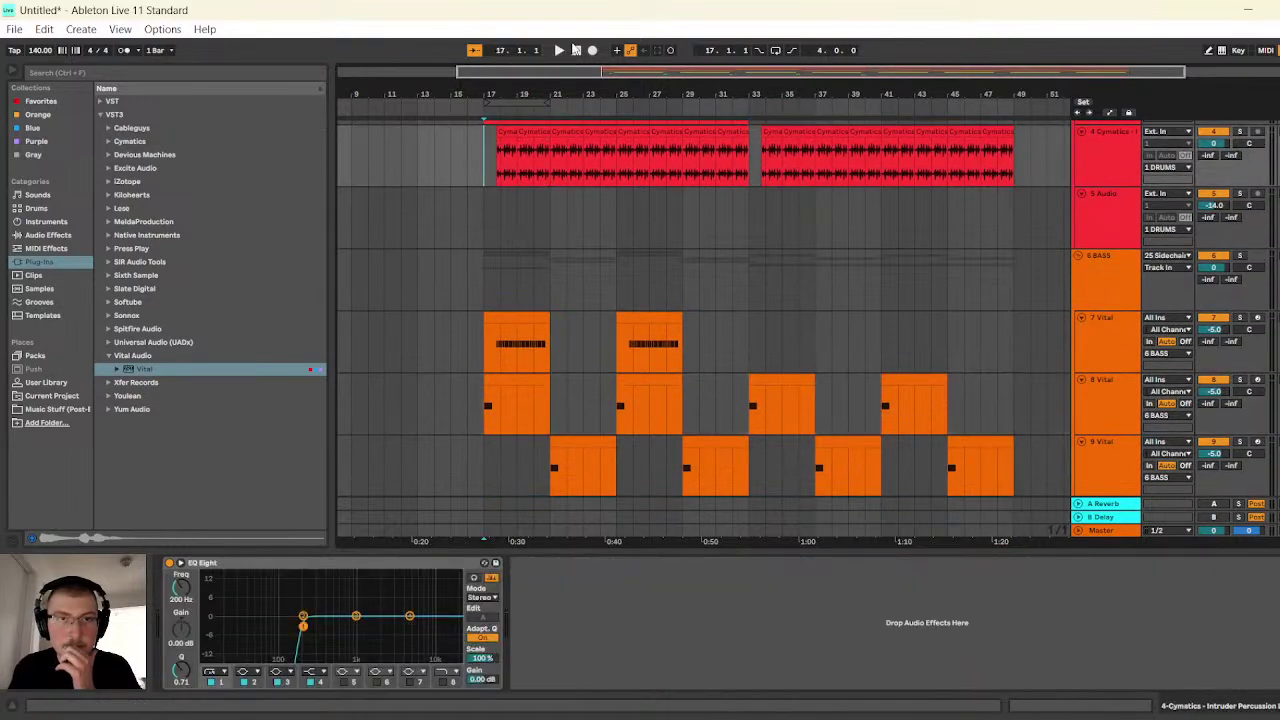
pyautogui.click(561, 51)
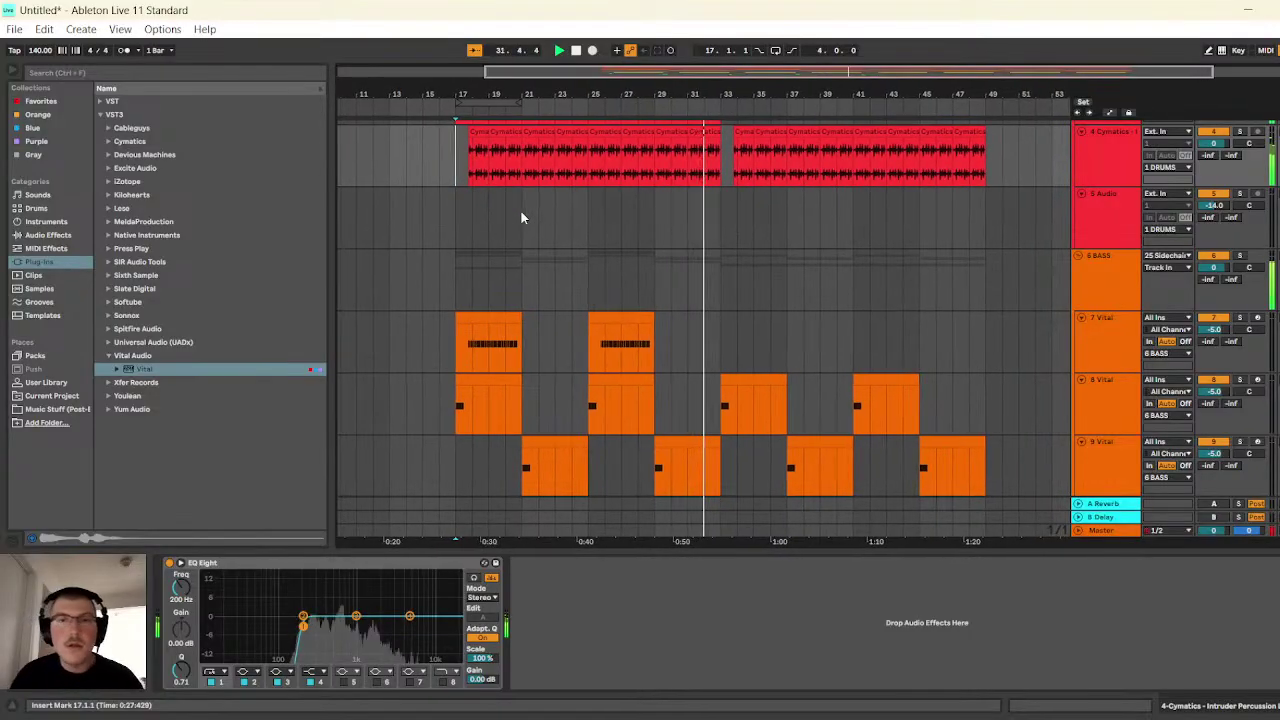
pyautogui.click(577, 51)
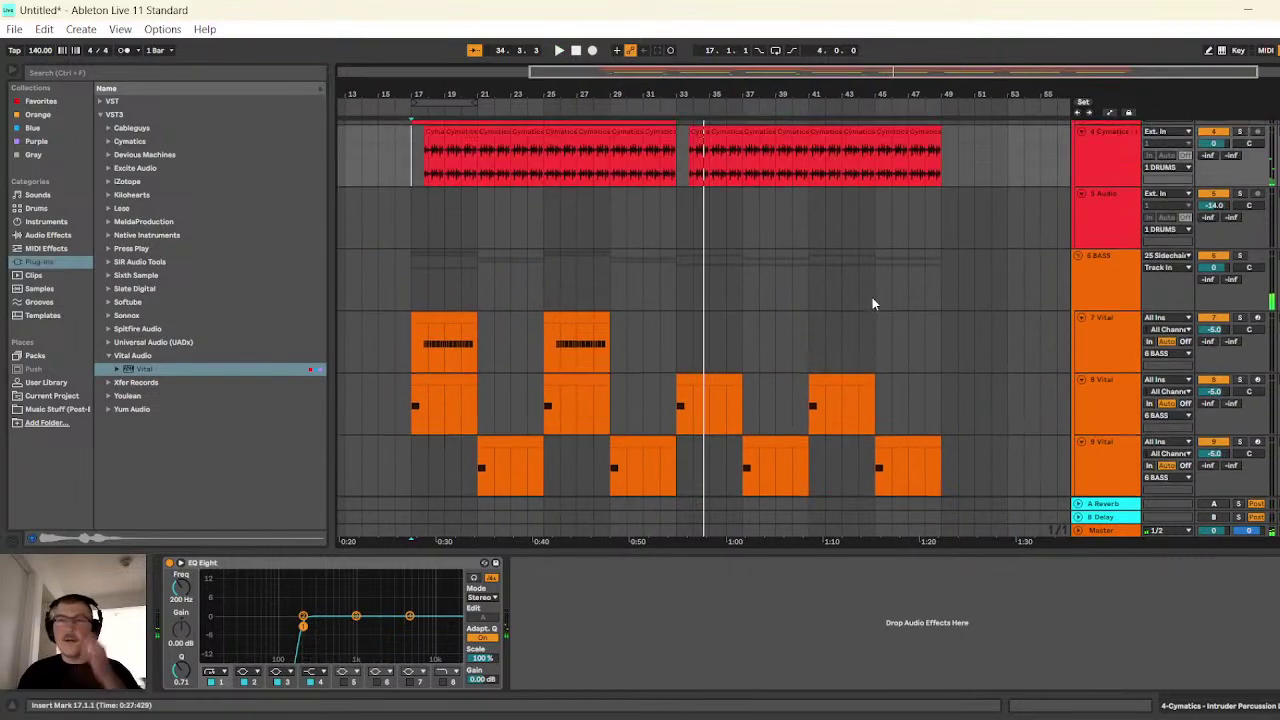
# - Open the Music Stuff sample folder in the browser and collapse its Bandlab Samples folder
pyautogui.scroll(2, 900, 305)
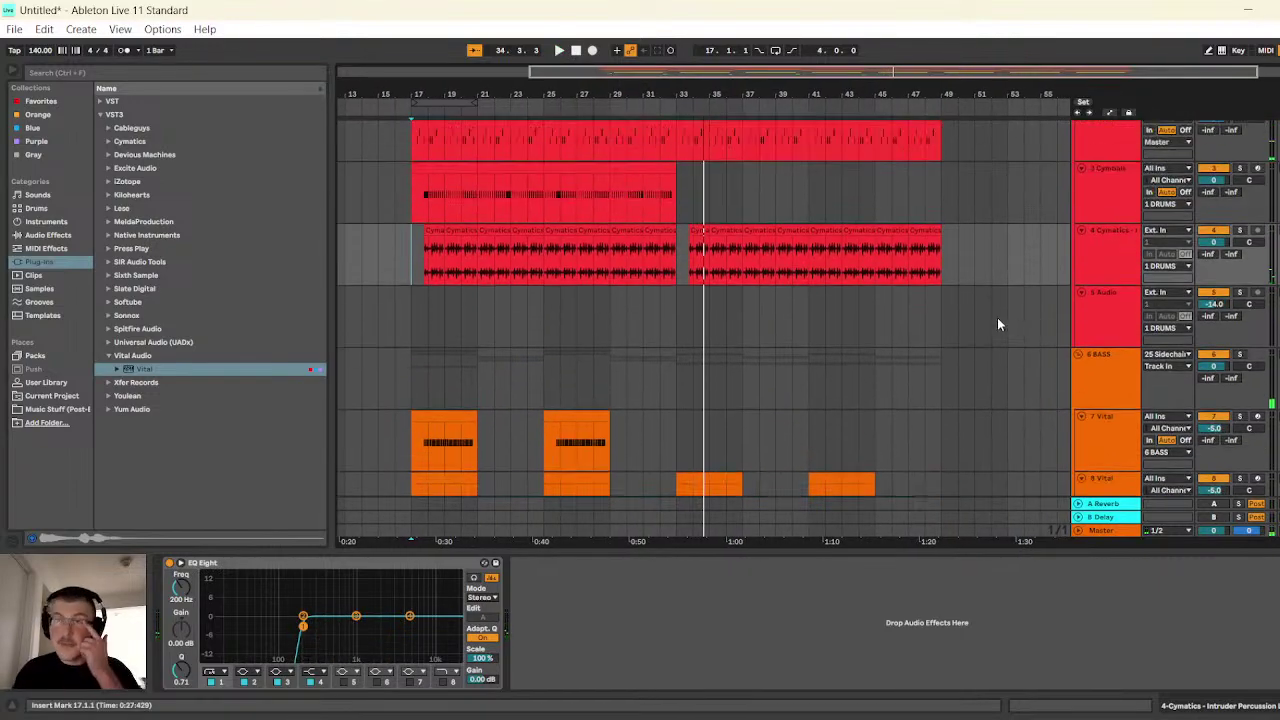
pyautogui.click(60, 409)
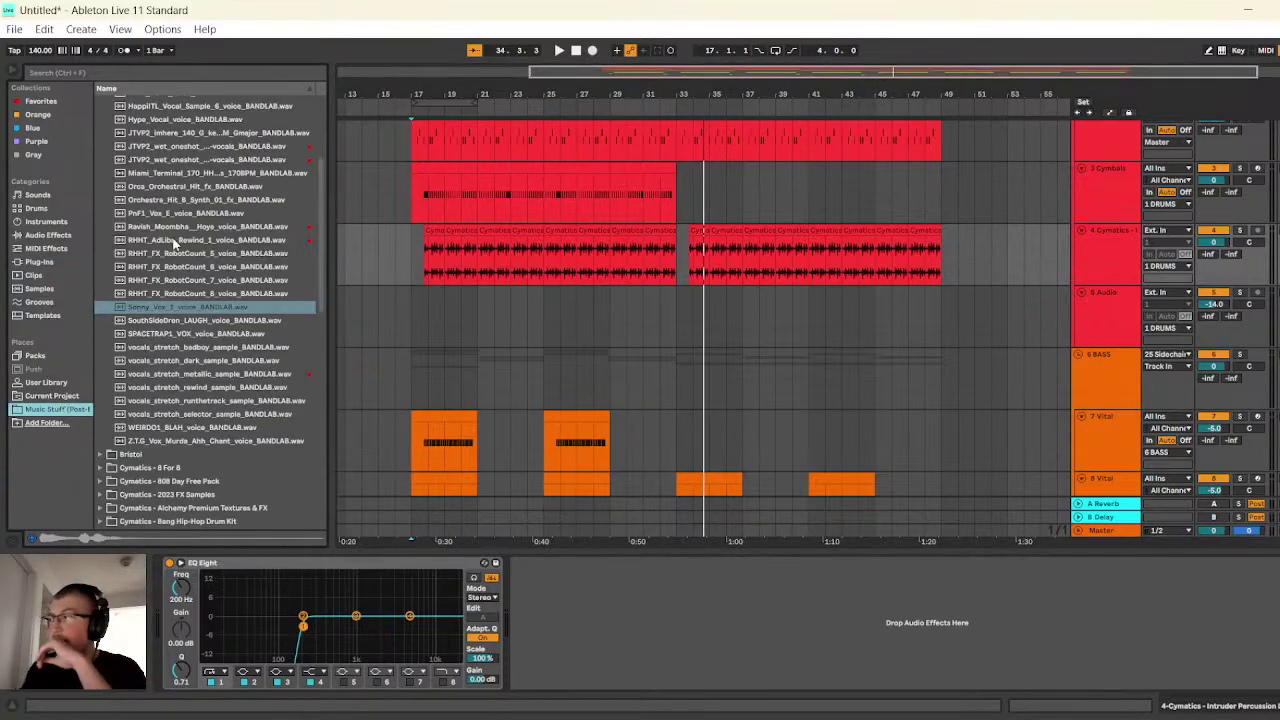
pyautogui.scroll(6, 175, 243)
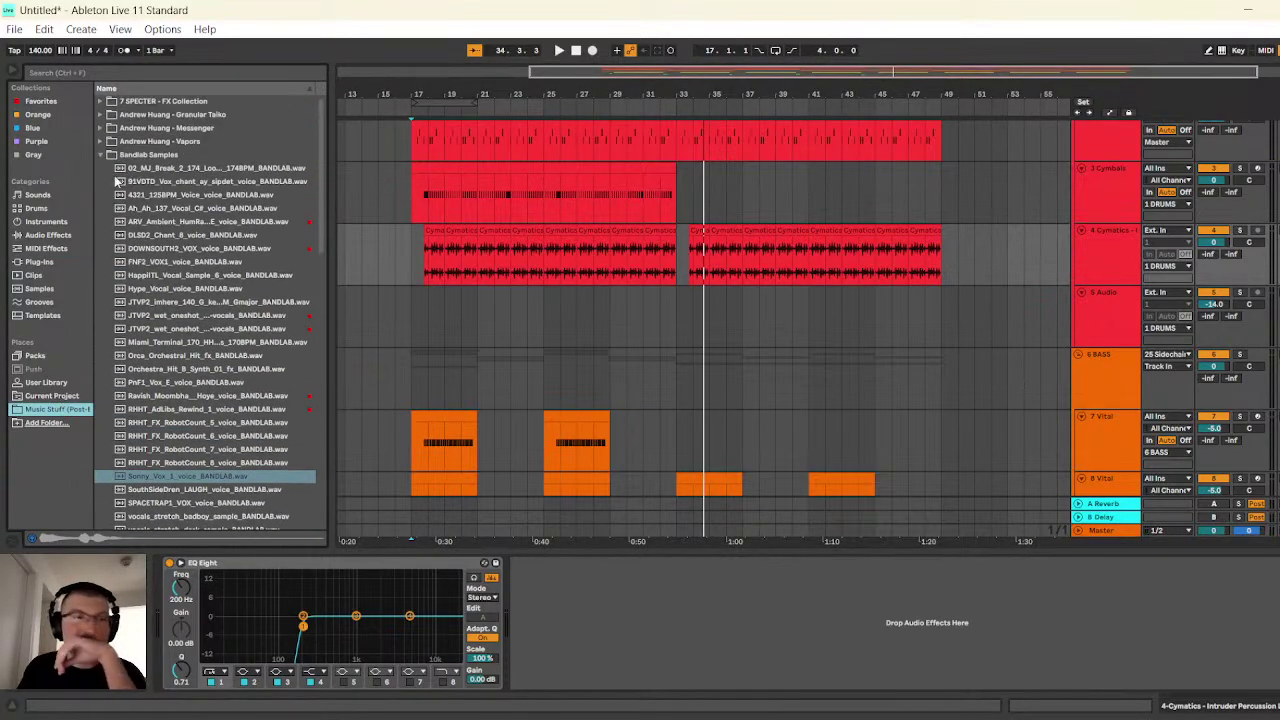
pyautogui.click(102, 156)
# - Inspect the effects page of the Vital synth on the 11 Vital track
pyautogui.scroll(-8, 992, 402)
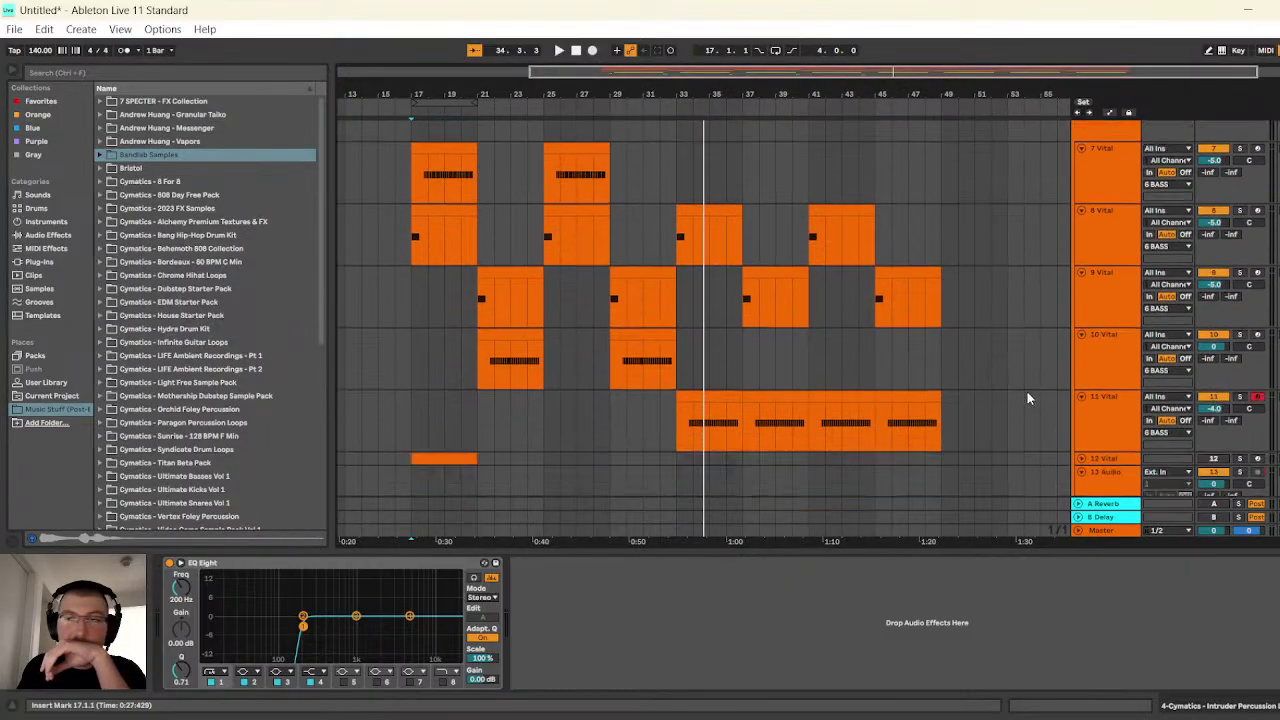
pyautogui.click(1081, 393)
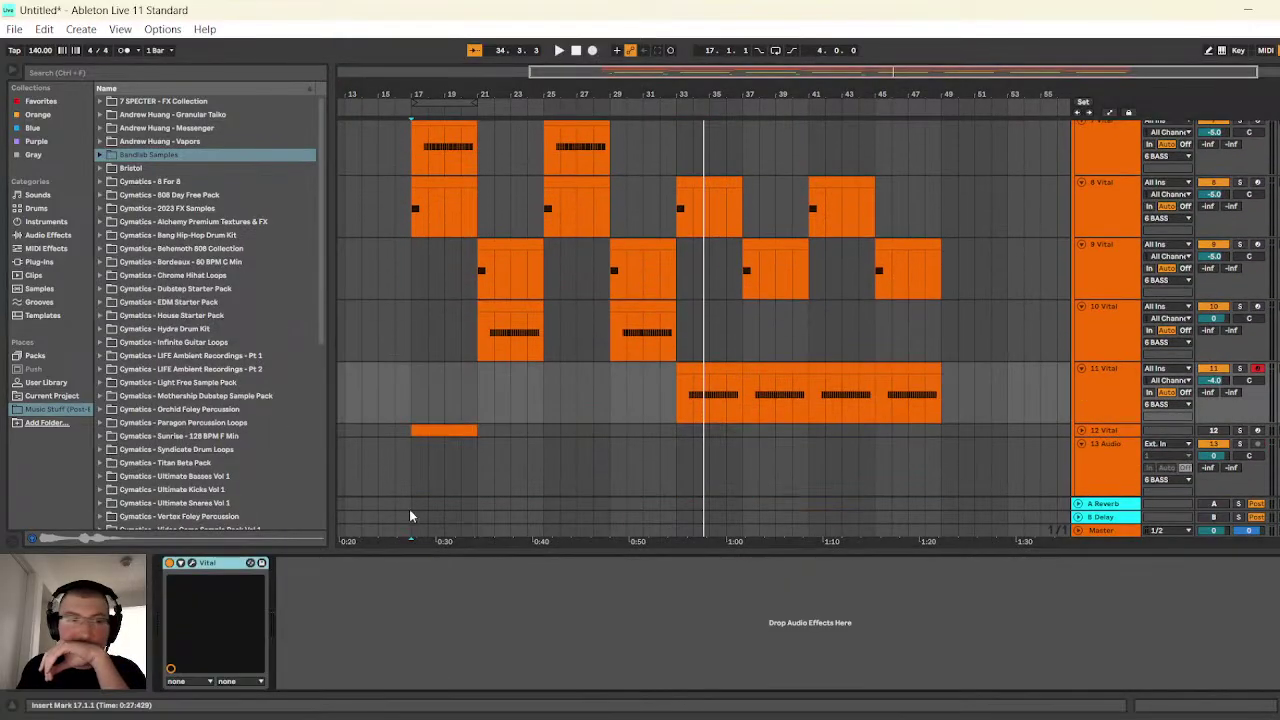
pyautogui.click(192, 564)
pyautogui.click(276, 41)
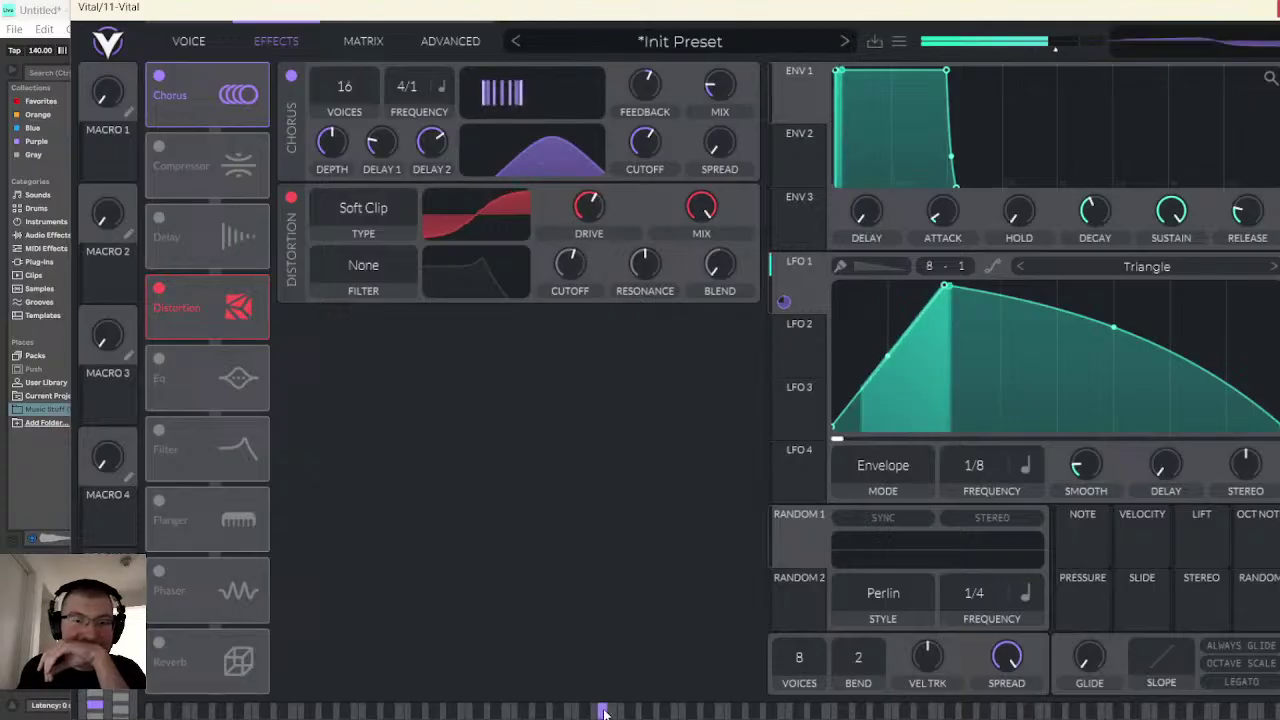
pyautogui.hotkey('ctrl', 'alt', 'p')
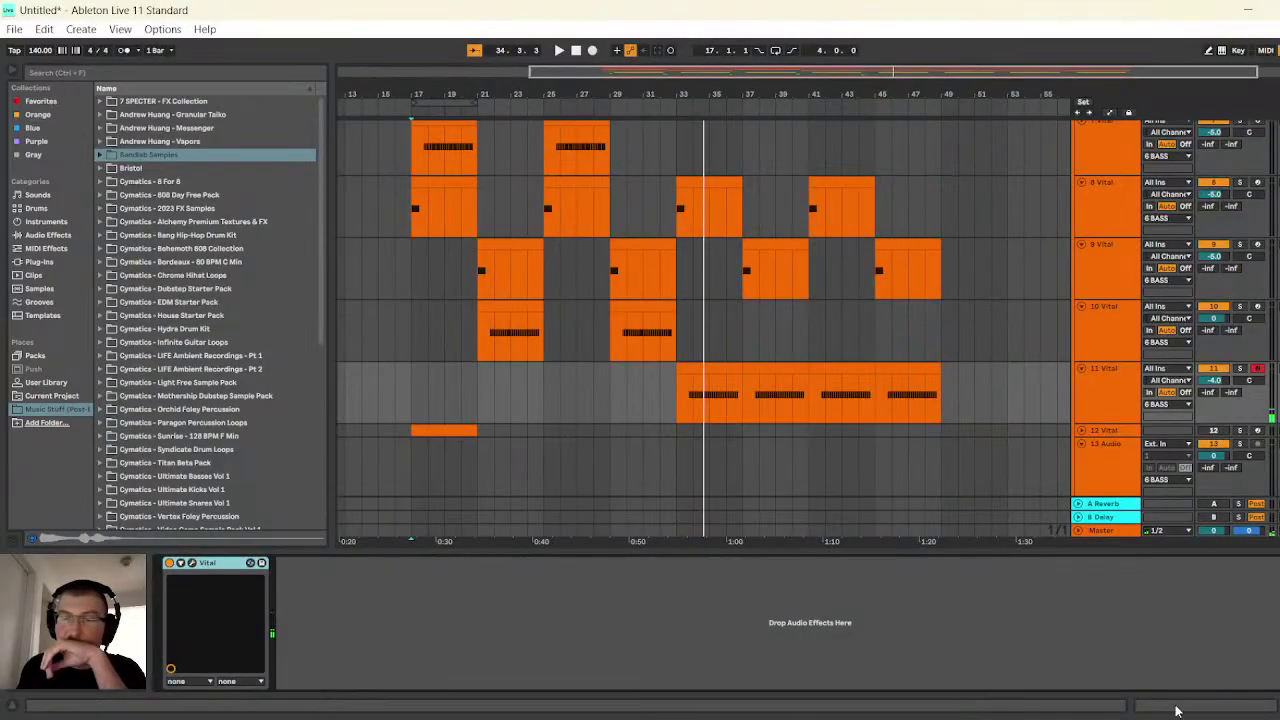
# - Play from bar 33 with the Master's VISION 4X analyzer open and set the 11 Vital track volume to -3.0 dB
pyautogui.click(1110, 530)
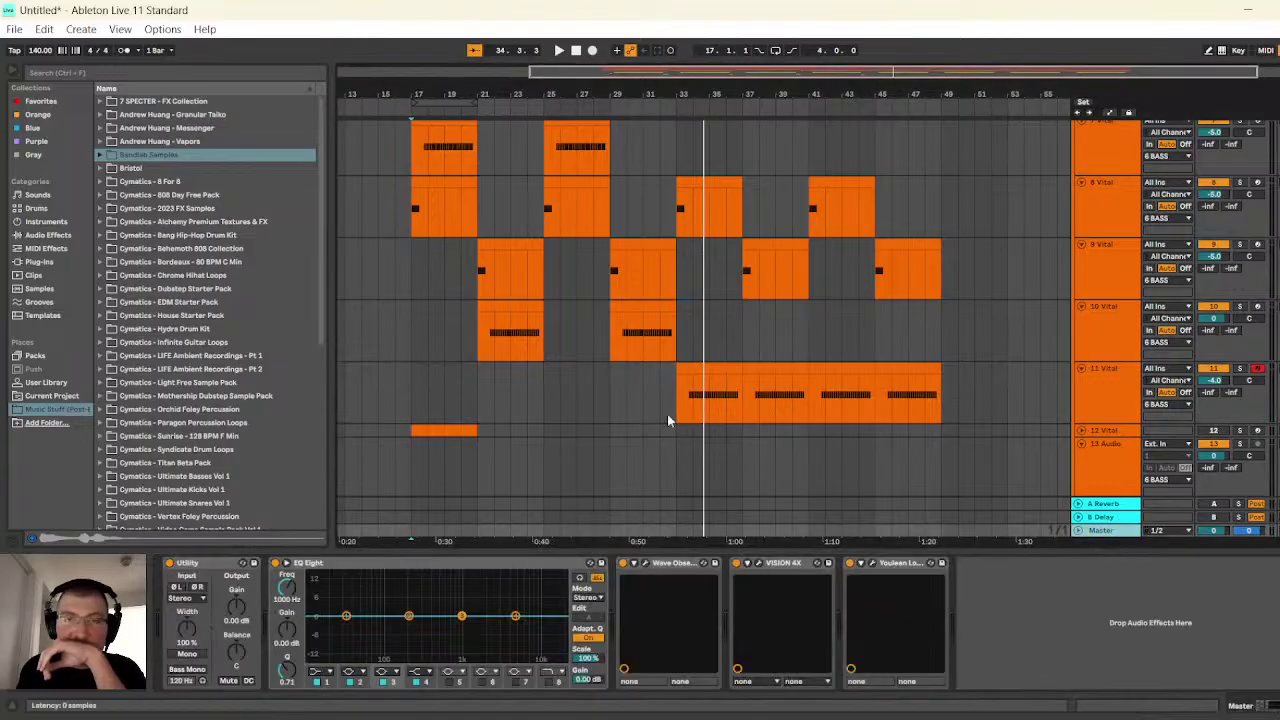
pyautogui.hotkey('ctrl', 'alt', 'p')
pyautogui.moveTo(685, 82); pyautogui.dragTo(669, 246)
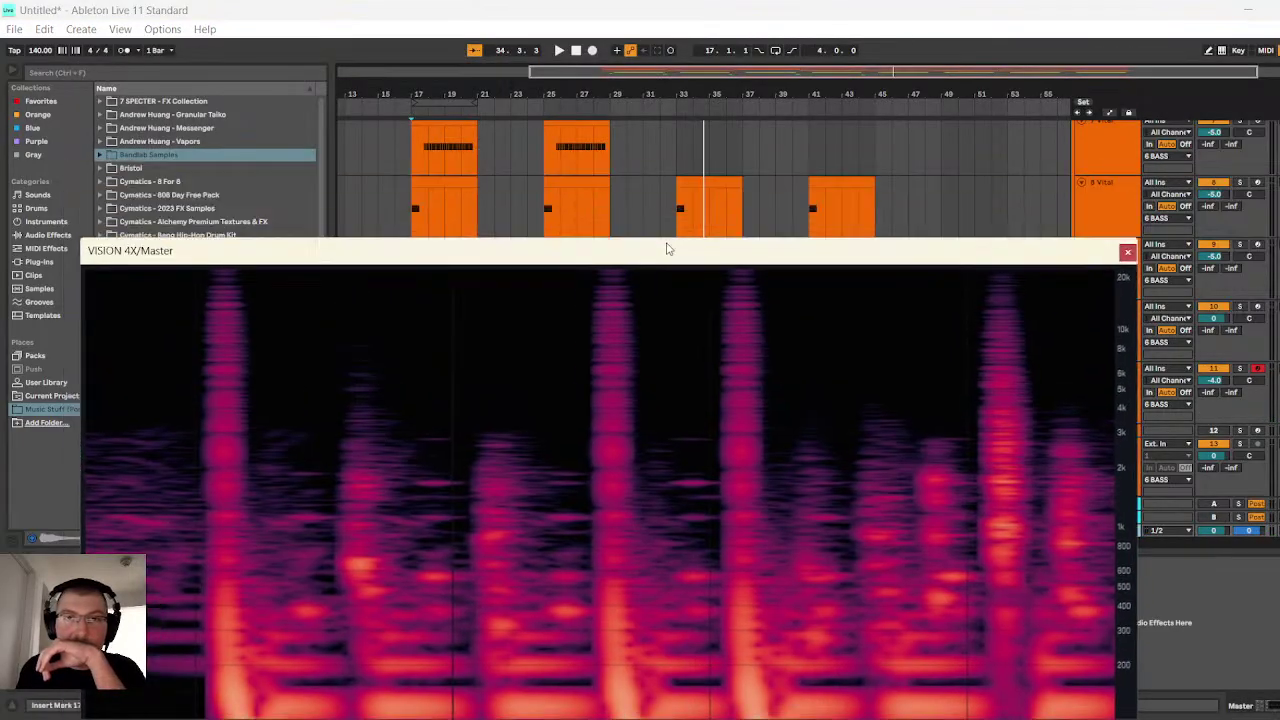
pyautogui.click(675, 209)
pyautogui.click(559, 50)
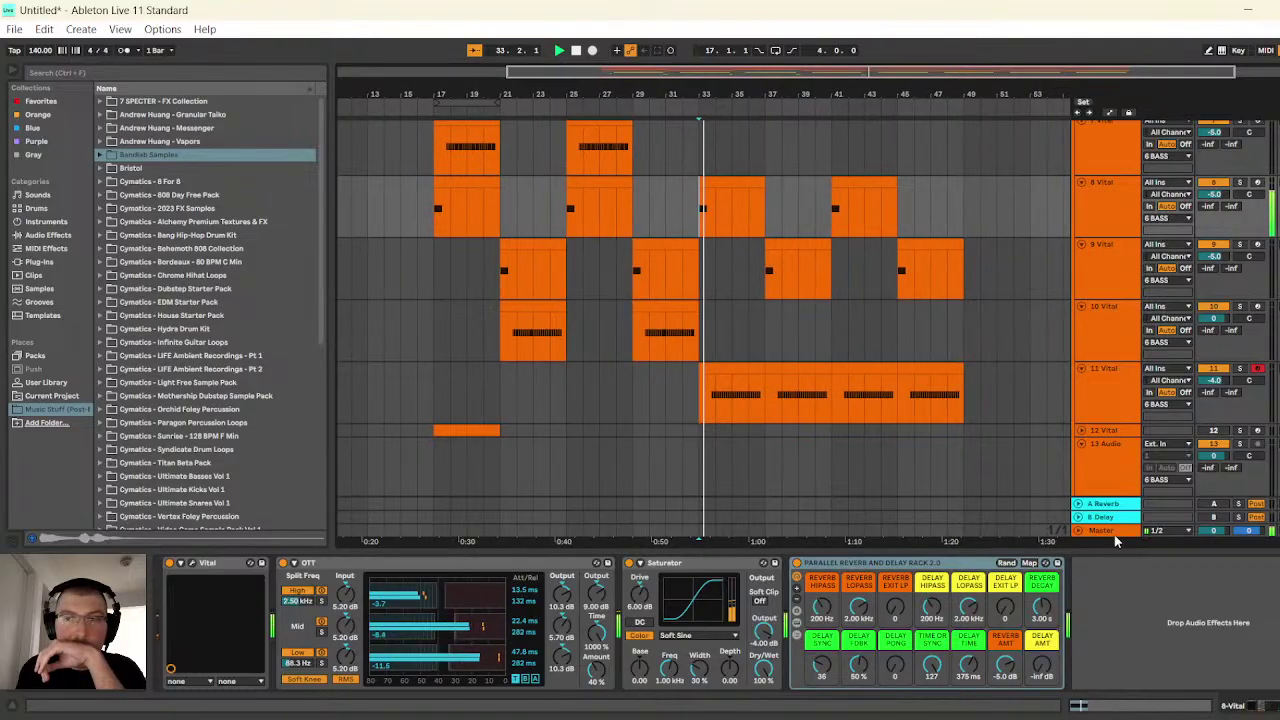
pyautogui.hotkey('ctrl', 'alt', 'p')
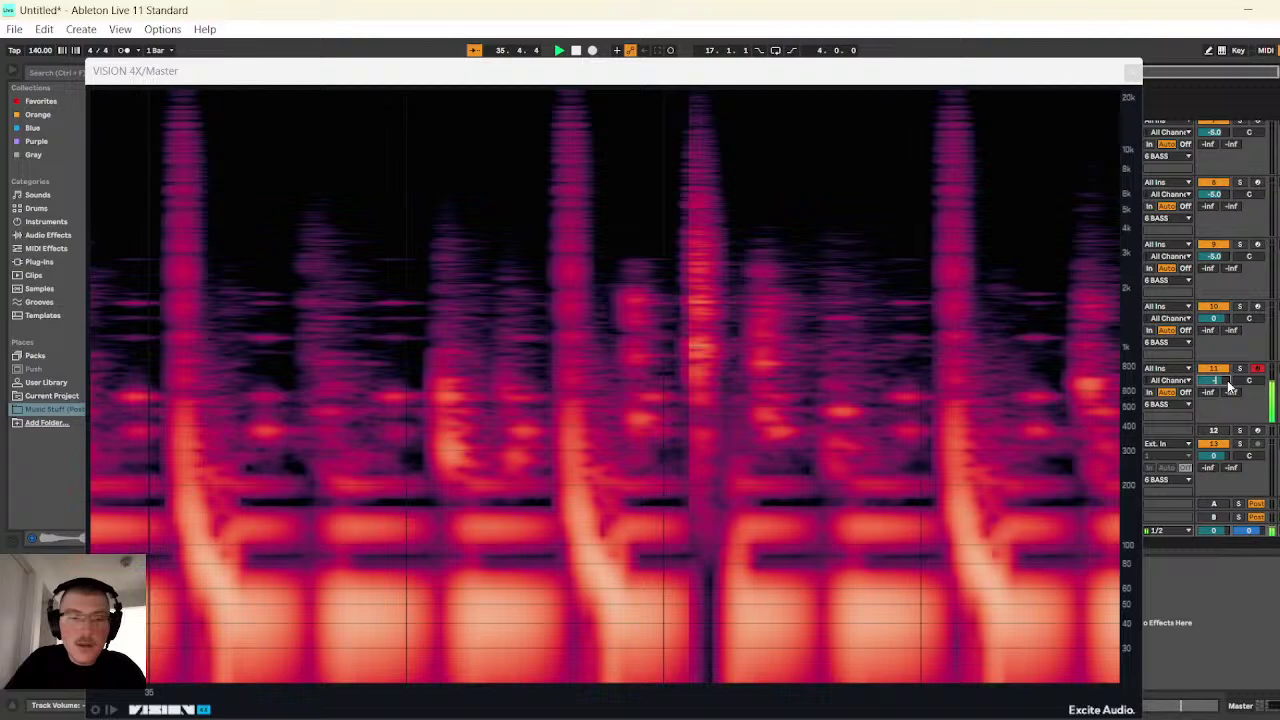
pyautogui.moveTo(1229, 380); pyautogui.dragTo(1229, 385)
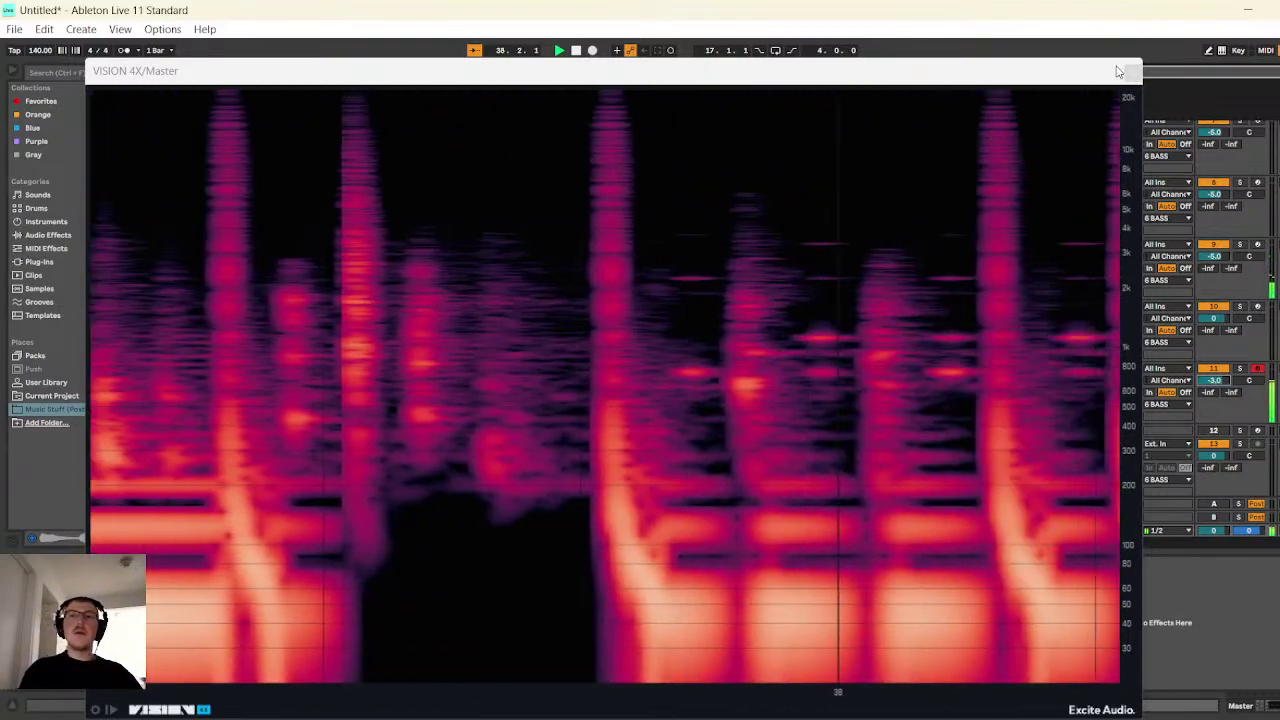
pyautogui.click(1132, 71)
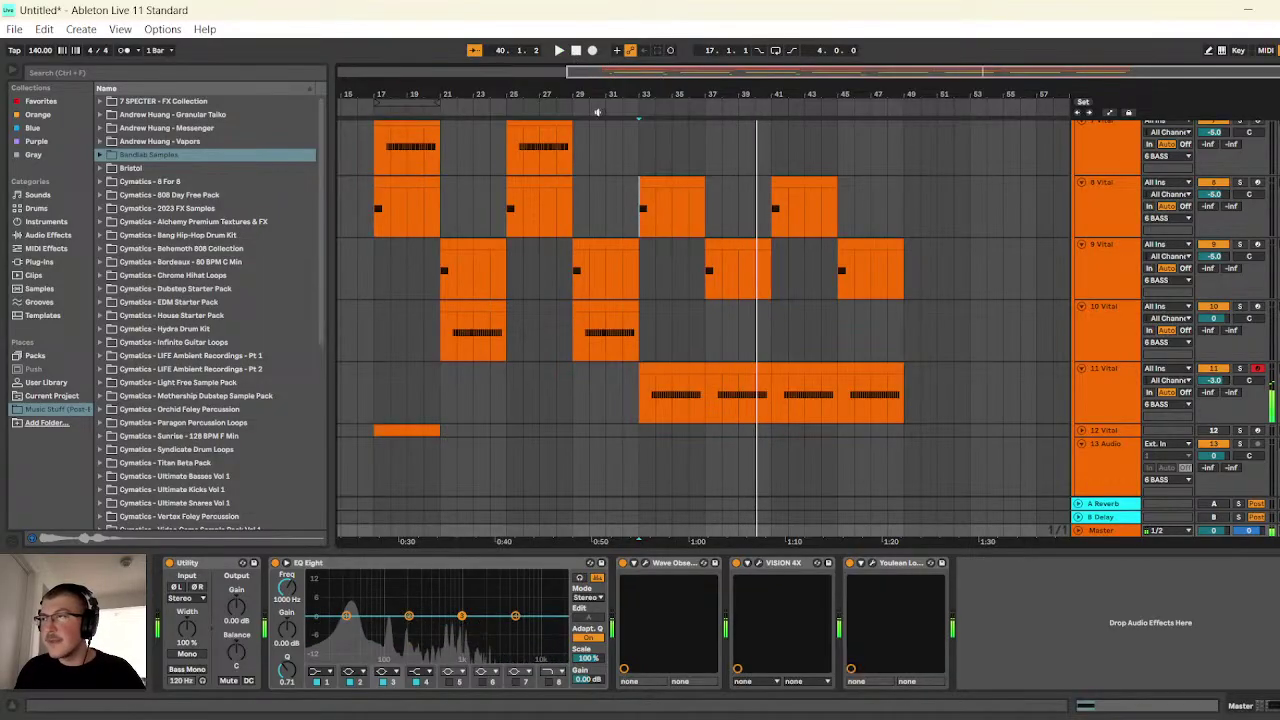
pyautogui.scroll(8, 740, 380)
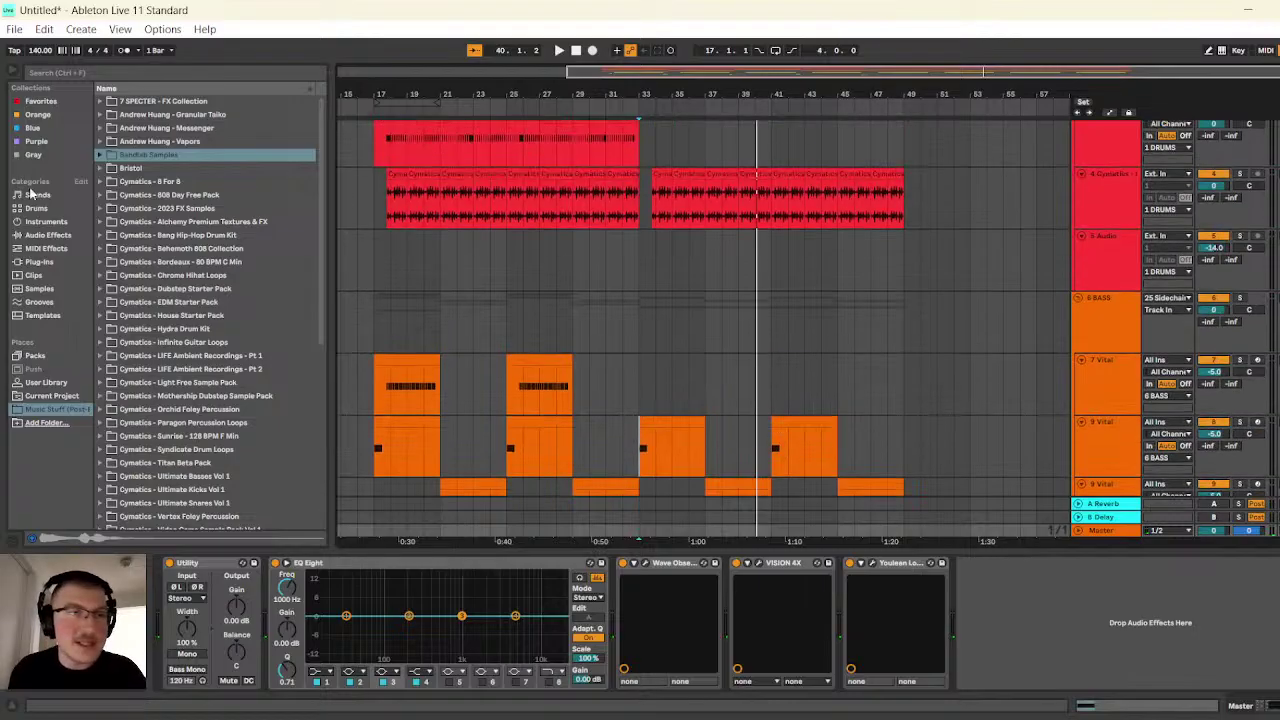
pyautogui.scroll(2, 786, 335)
pyautogui.scroll(-5, 756, 315)
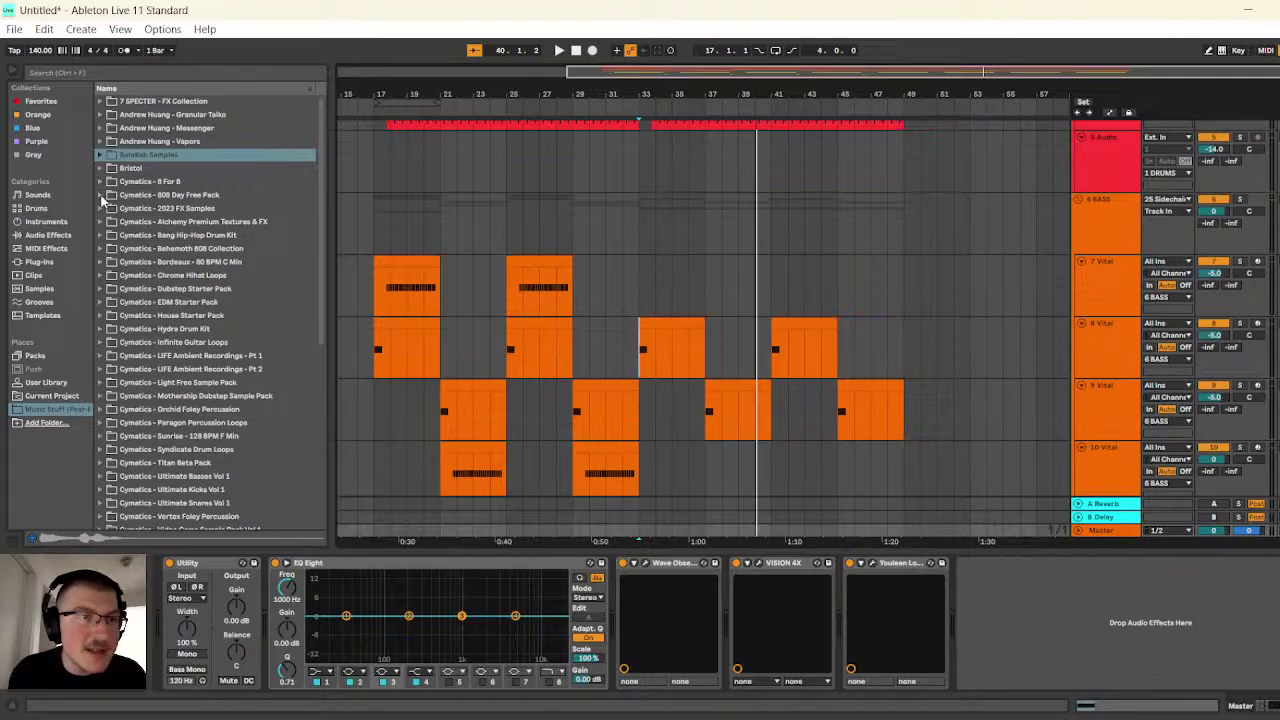
pyautogui.click(100, 182)
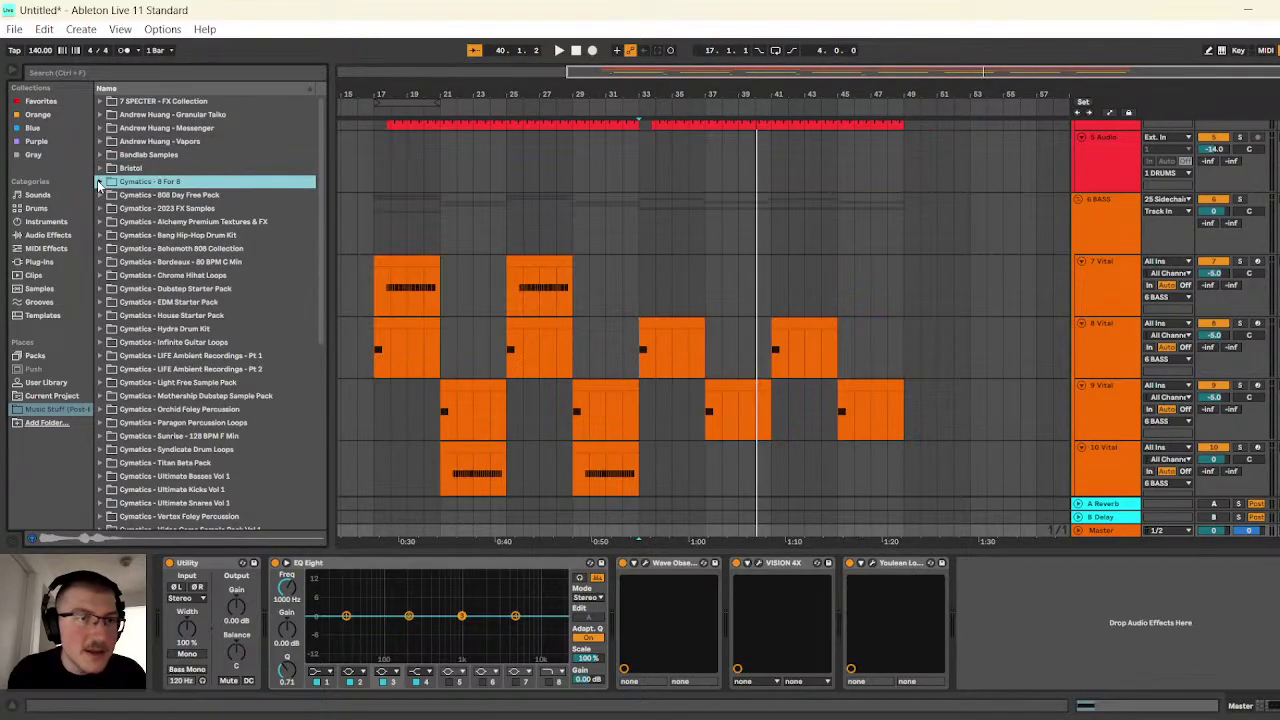
# - Replace the 5 Audio track and its EQ Eight with a new empty audio track in the DRUMS group
pyautogui.scroll(6, 767, 282)
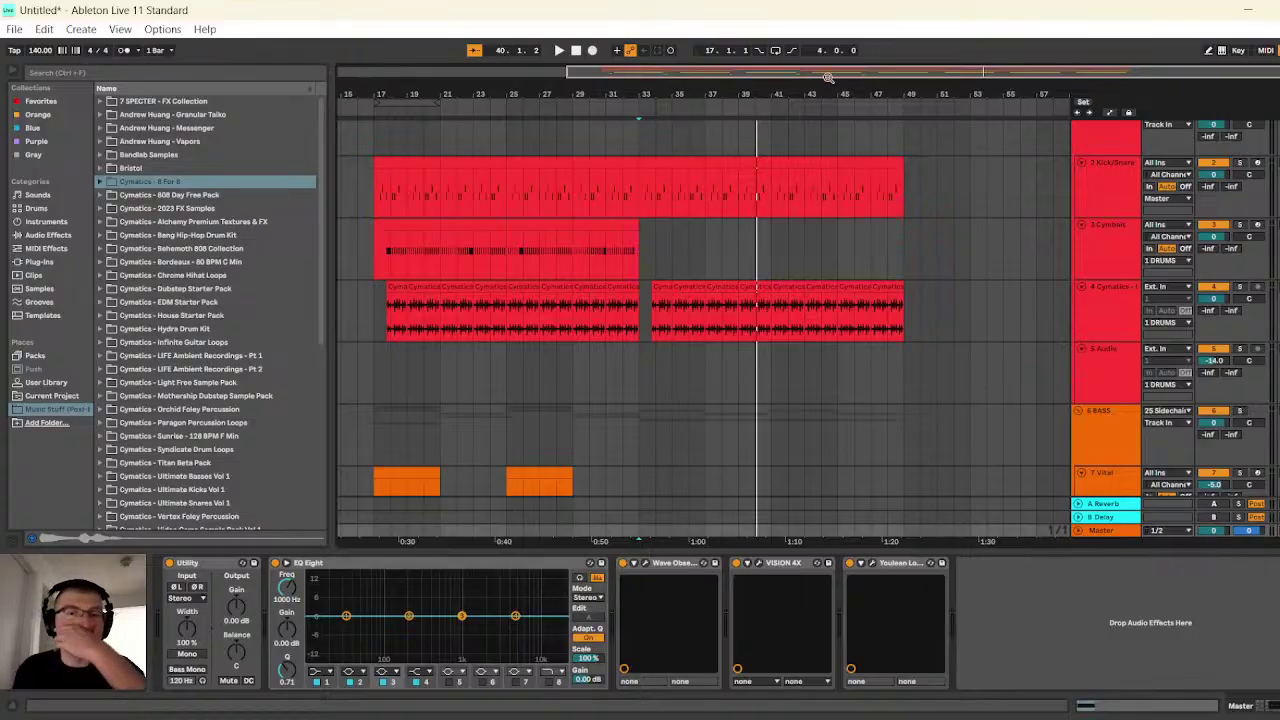
pyautogui.click(1119, 371)
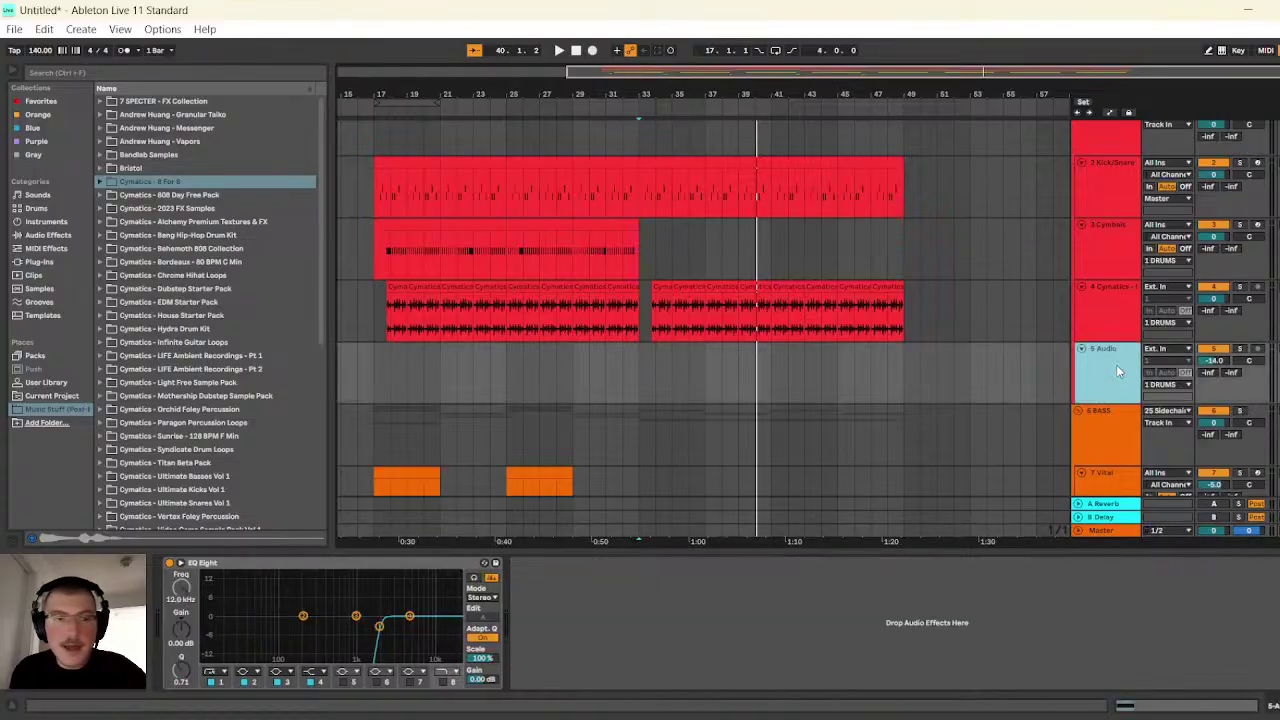
pyautogui.press('Delete')
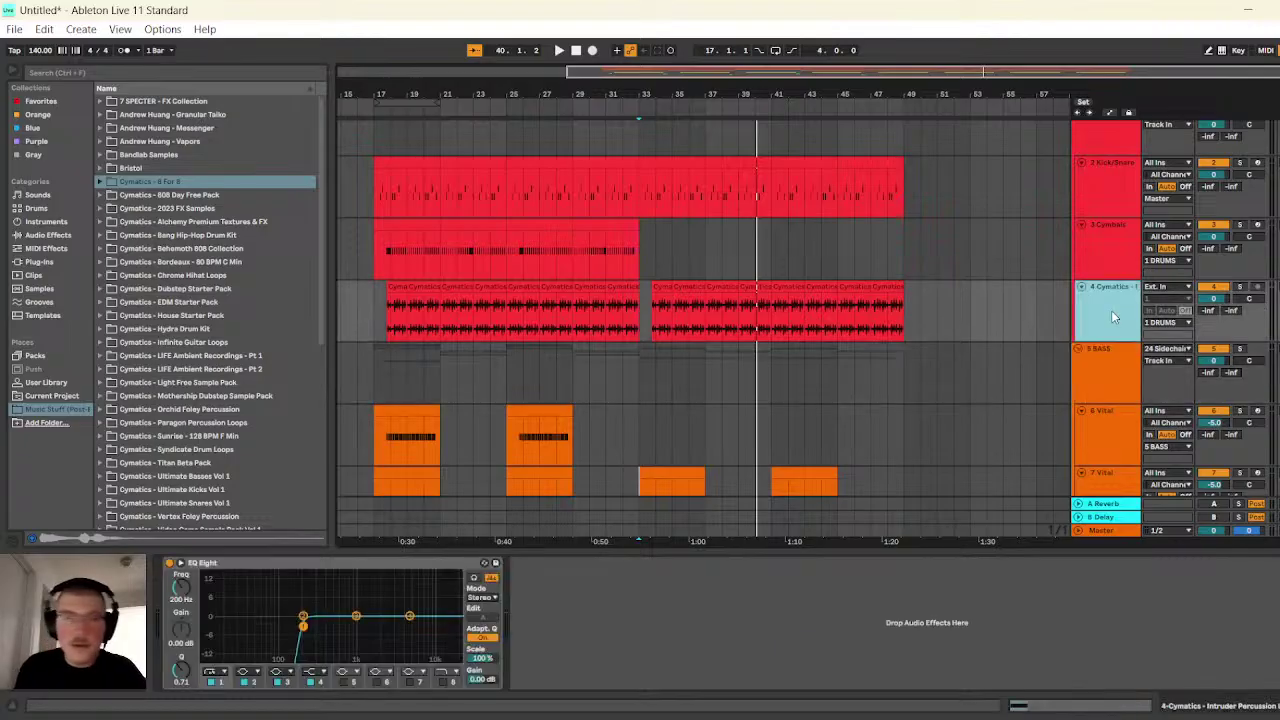
pyautogui.hotkey('ctrl', 'z')
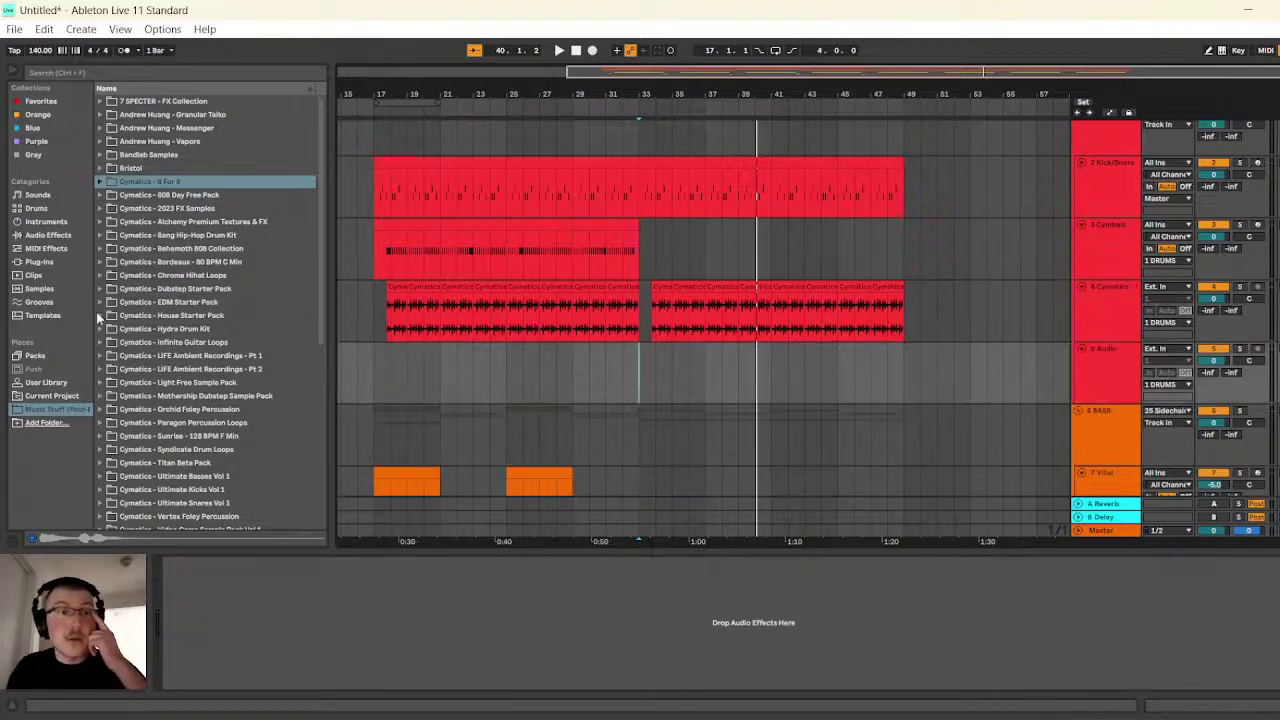
# - Place the Hydra Drum Kit sample Cymatics - Cymbal - Basic at bar 32 on track 5 and reverse it
pyautogui.click(102, 330)
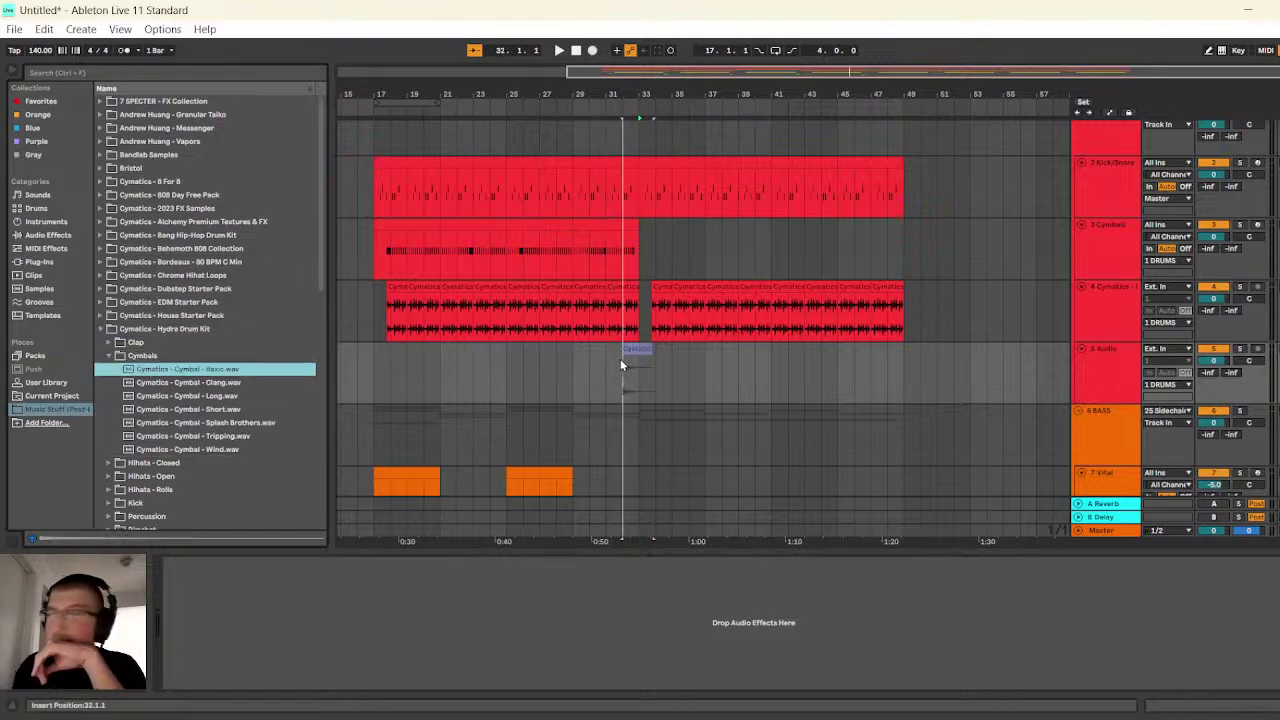
pyautogui.moveTo(620, 358); pyautogui.dragTo(620, 358)
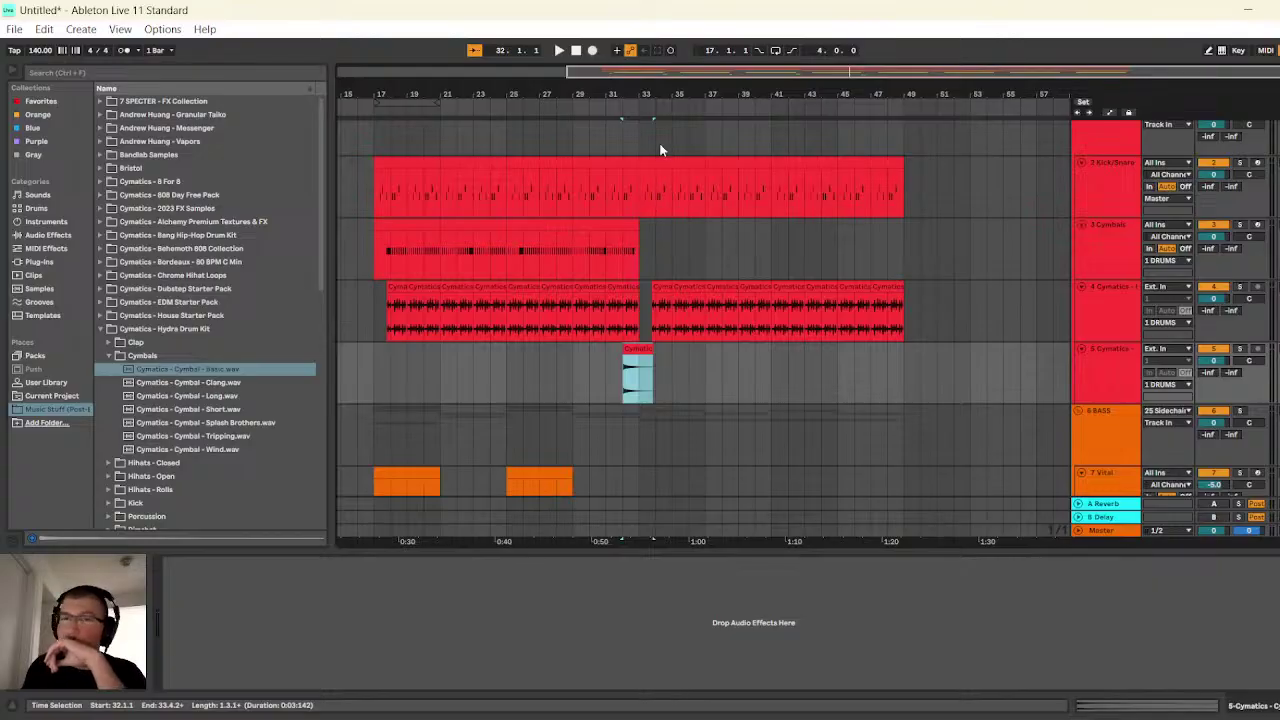
pyautogui.moveTo(678, 77); pyautogui.dragTo(700, 160)
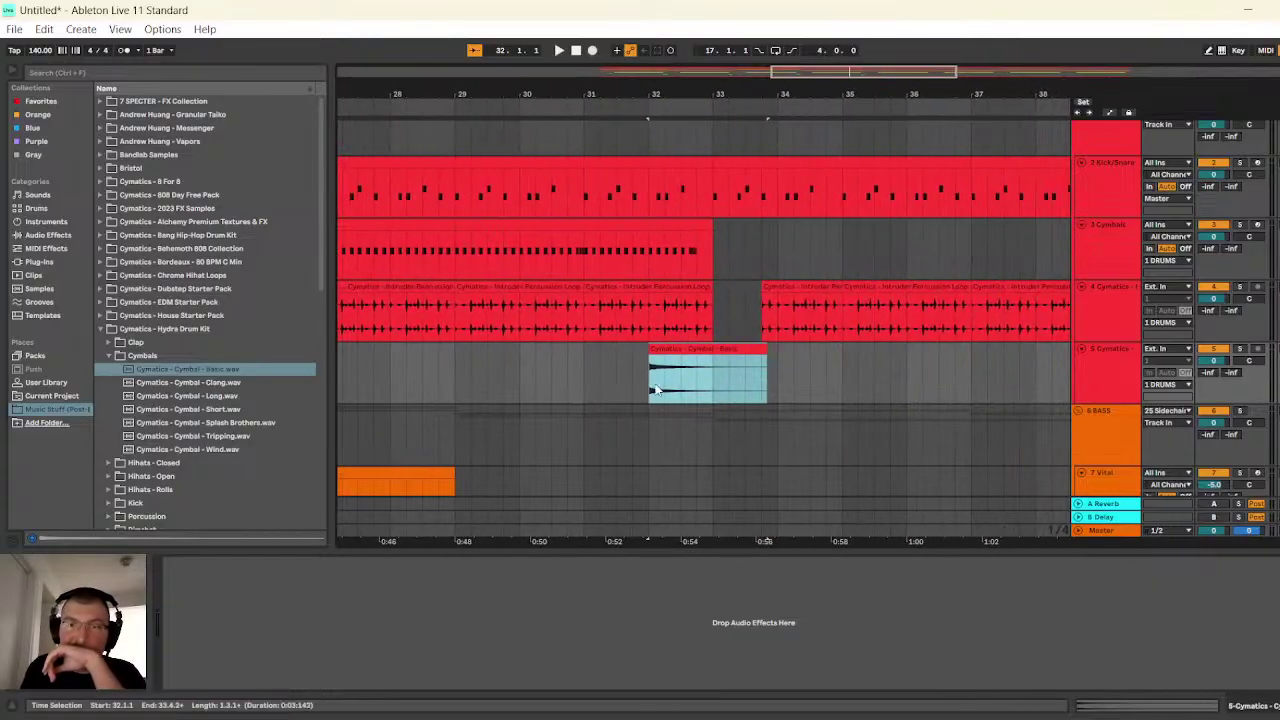
pyautogui.rightClick(685, 349)
pyautogui.click(738, 603)
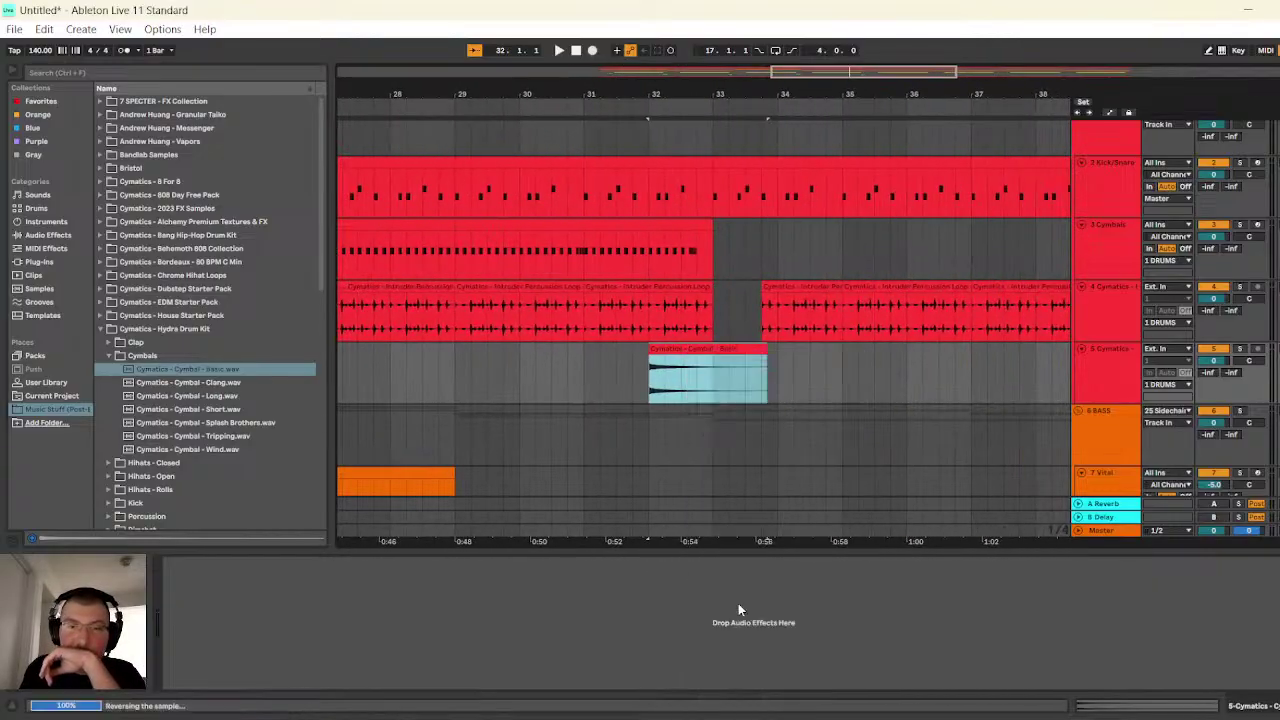
# - Trim the end of the reversed cymbal clip and move the clip to span 31.1.1 to 32.4.1
pyautogui.moveTo(741, 343); pyautogui.dragTo(703, 348)
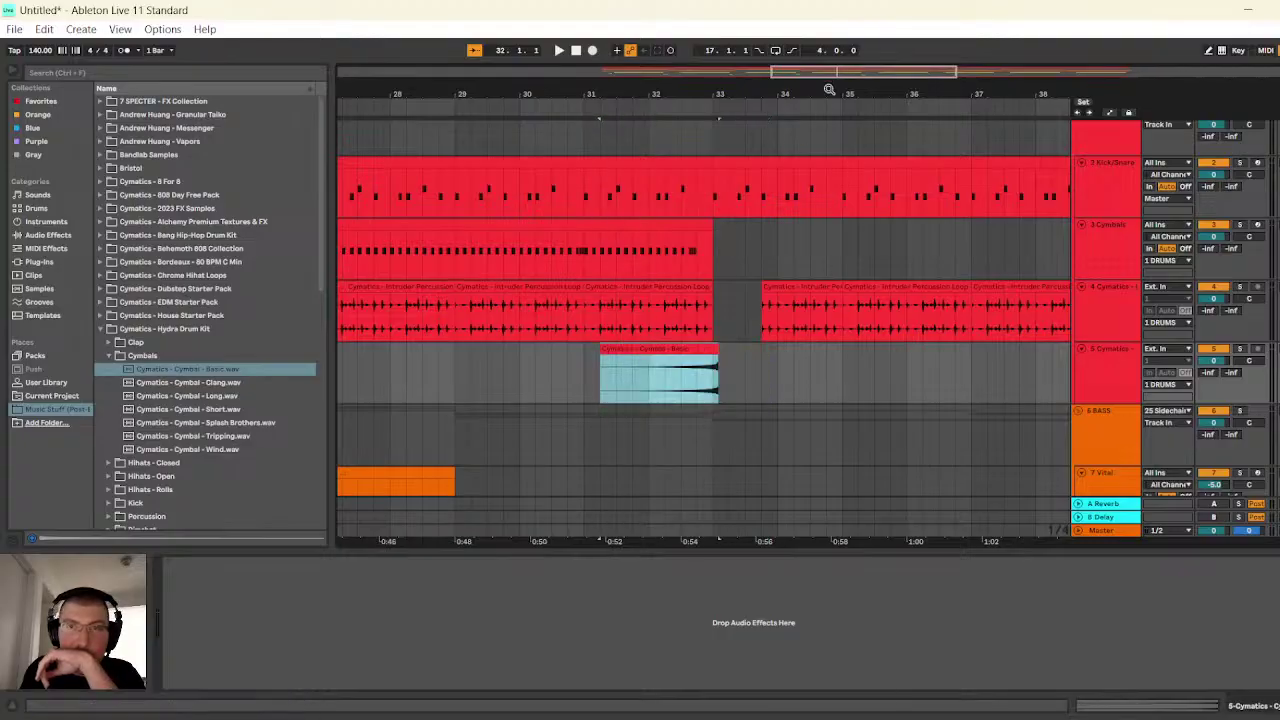
pyautogui.moveTo(849, 72); pyautogui.dragTo(855, 74)
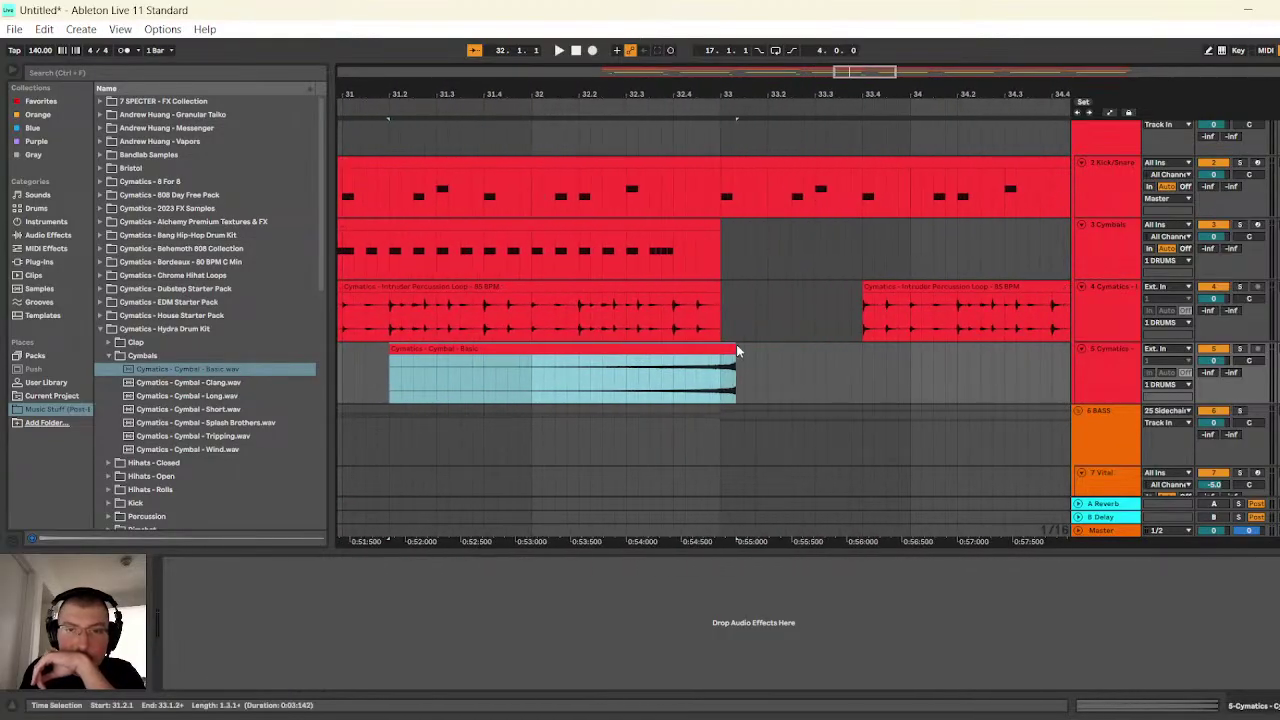
pyautogui.moveTo(736, 348)
pyautogui.mouseDown()
pyautogui.moveTo(720, 344)
pyautogui.moveTo(715, 359)
pyautogui.mouseUp()
pyautogui.moveTo(890, 76); pyautogui.dragTo(876, 80)
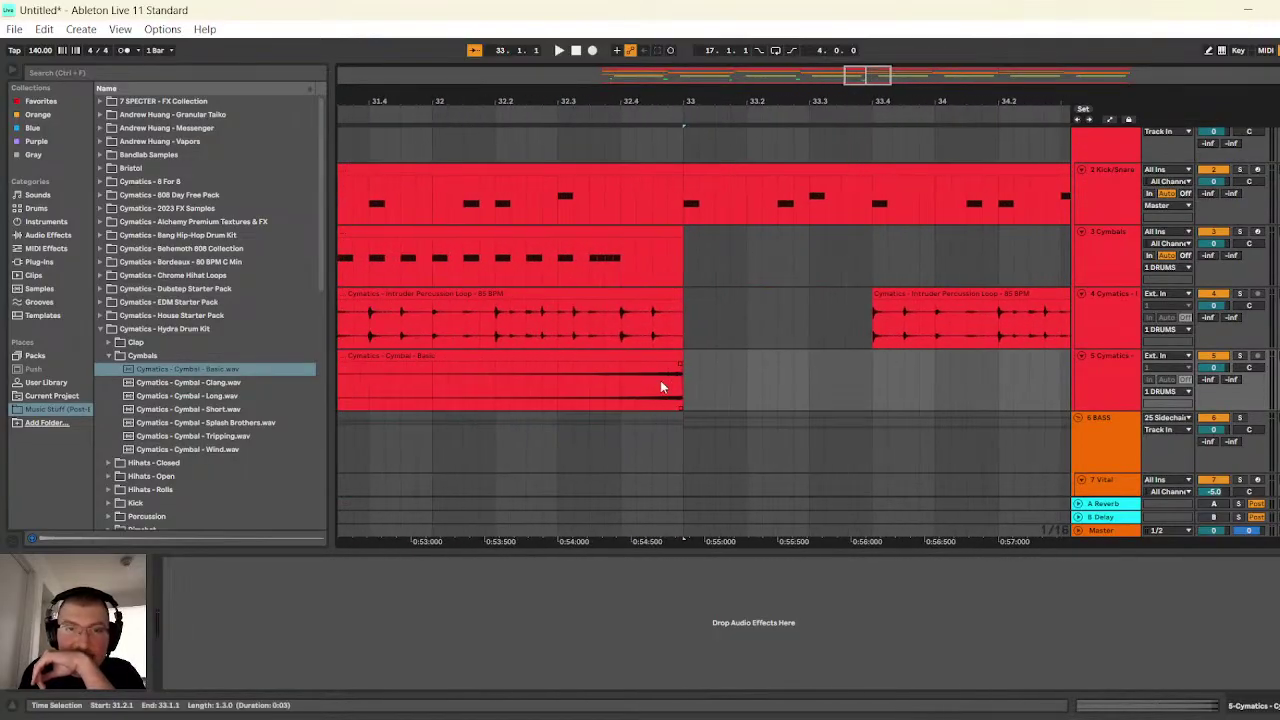
pyautogui.moveTo(668, 357); pyautogui.dragTo(616, 358)
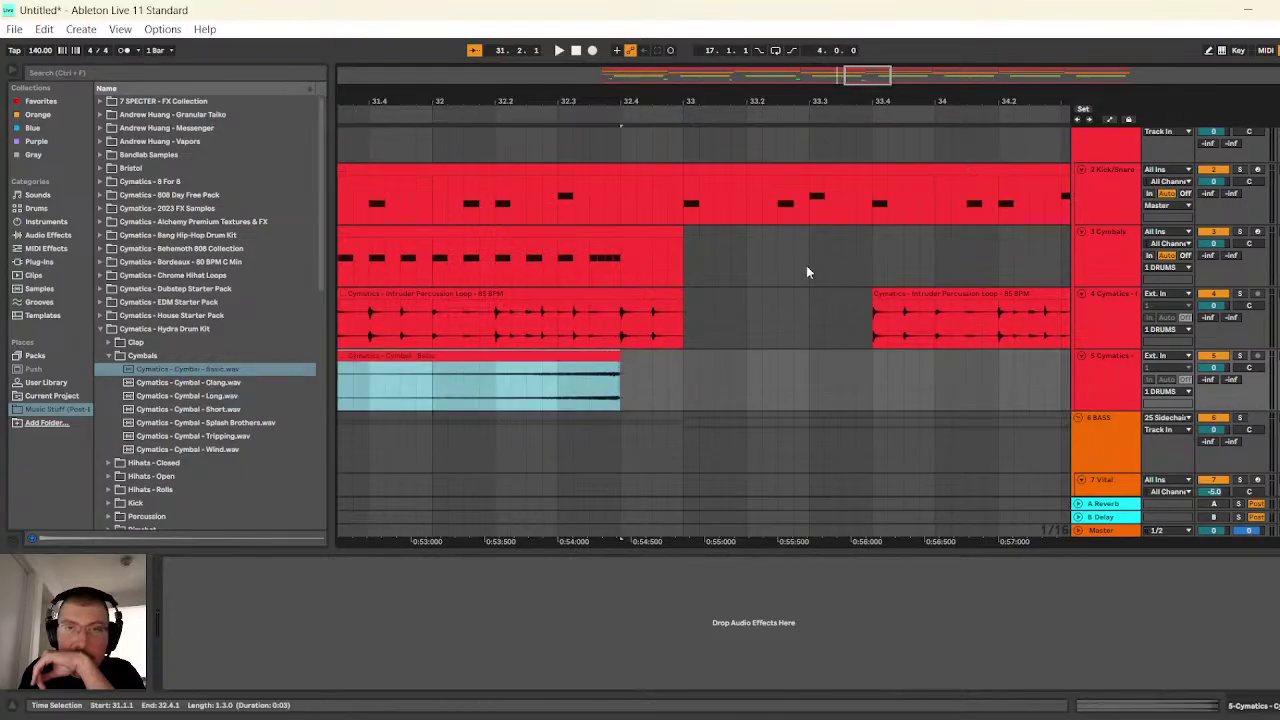
# - Trim the percussion loop before bar 33 on track 4 to end at 32.4.1
pyautogui.scroll(-10, 806, 265)
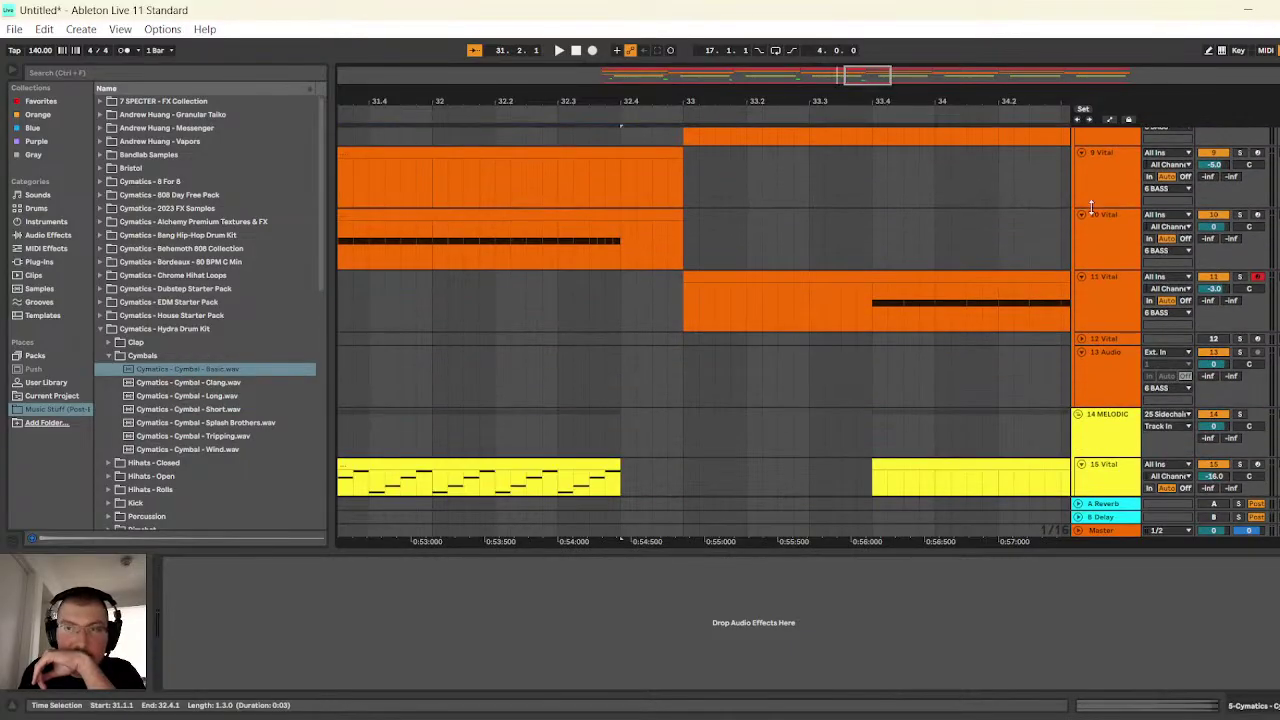
pyautogui.scroll(-3, 806, 310)
pyautogui.scroll(15, 806, 310)
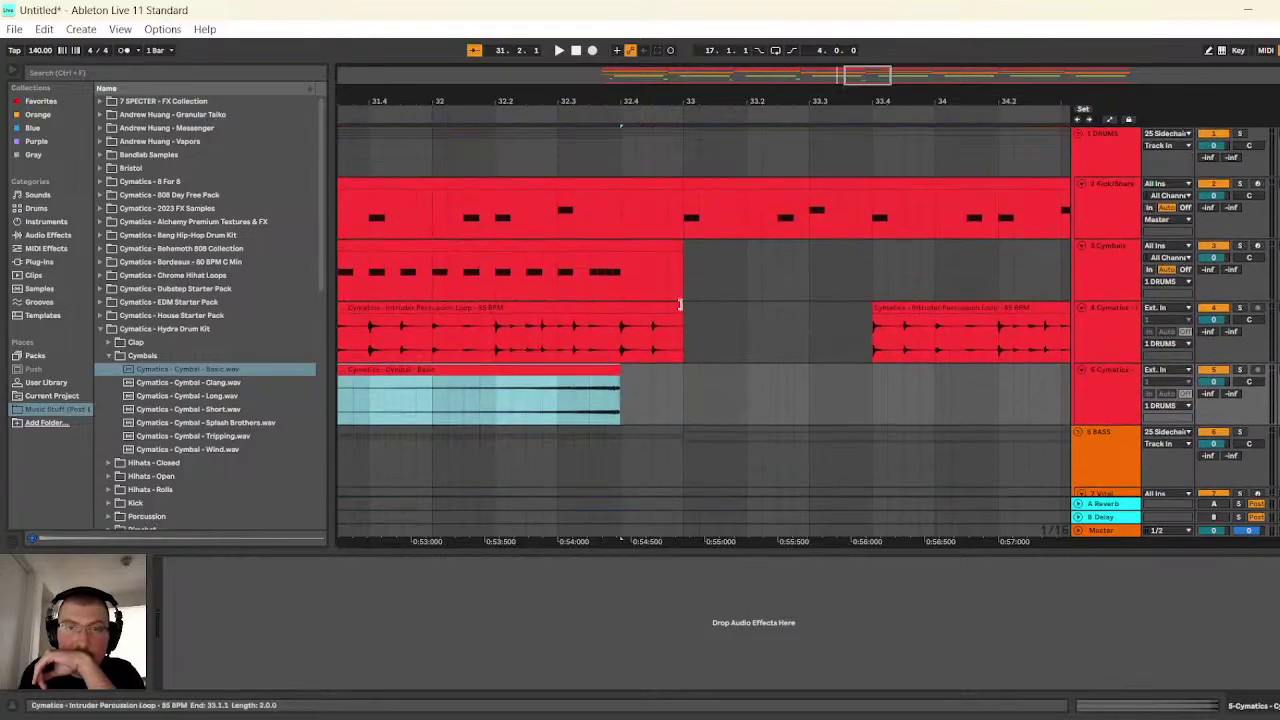
pyautogui.moveTo(680, 304); pyautogui.dragTo(638, 307)
pyautogui.click(619, 325)
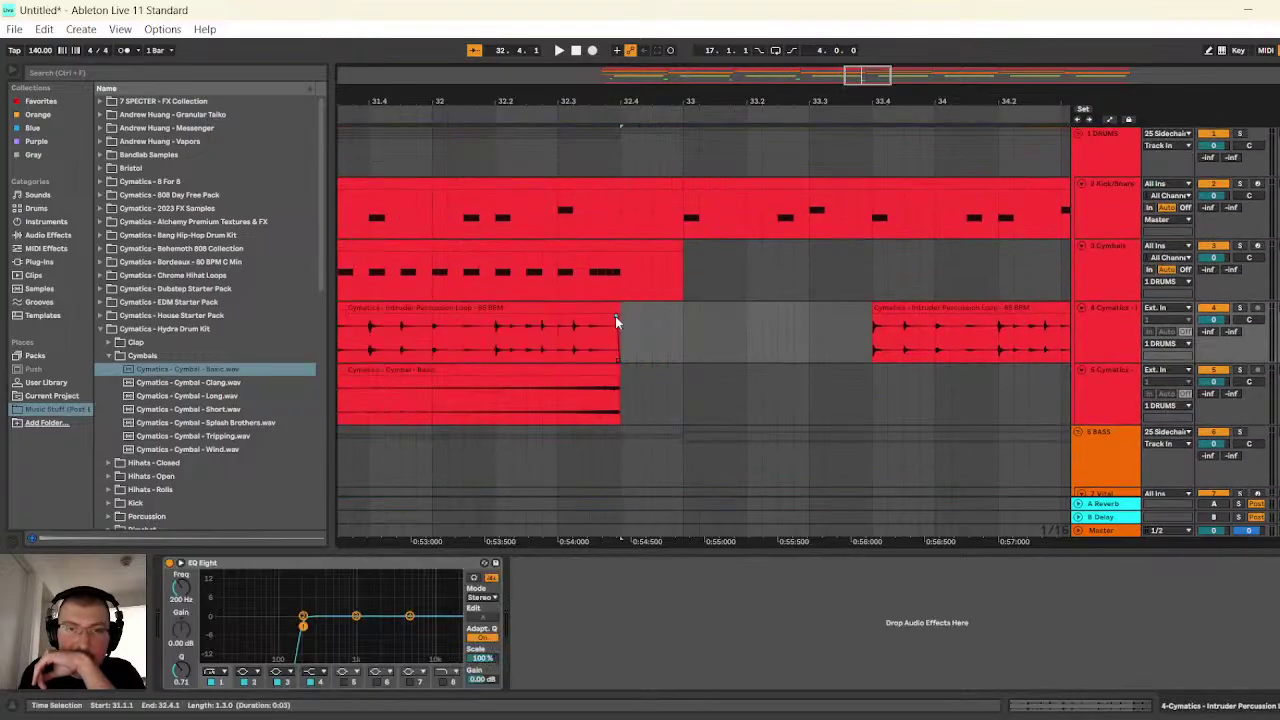
# - Play the transition into bar 33 and set the reversed cymbal track's volume to -4.0 dB
pyautogui.press('-')
pyautogui.press('-')
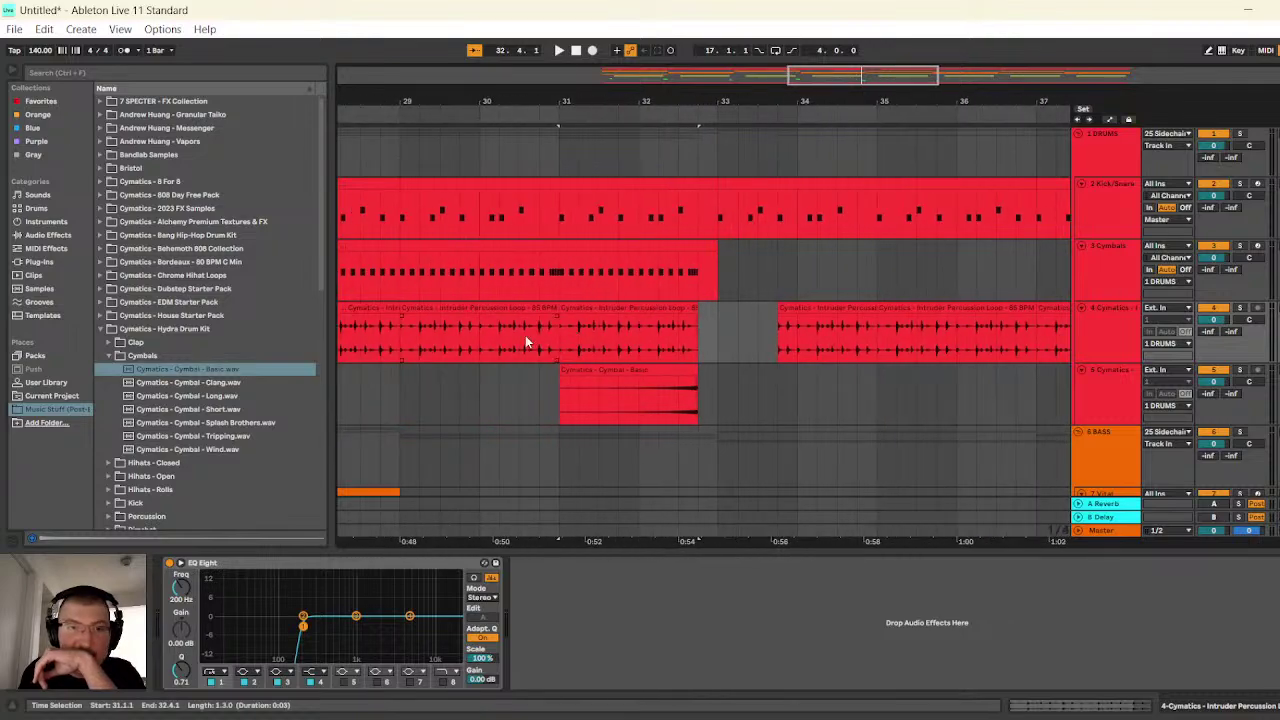
pyautogui.press('space')
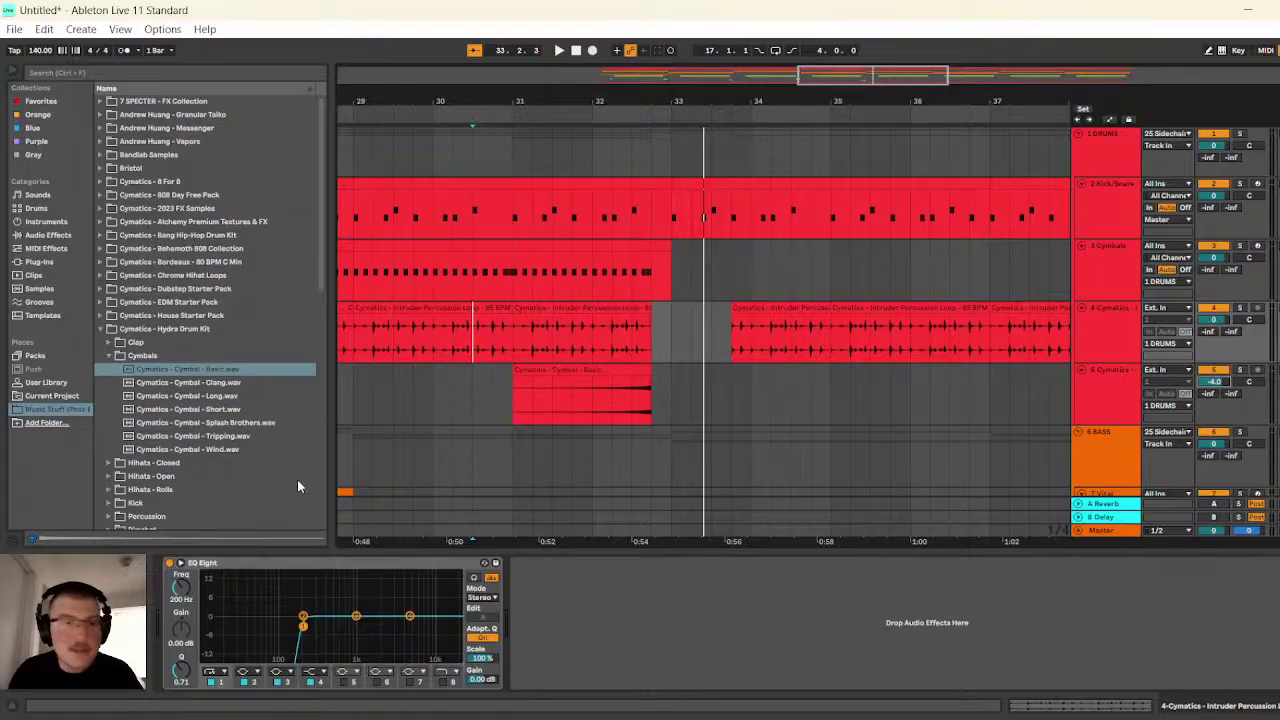
# - Add an EQ Eight to the reversed cymbal on track 5 while the transition plays
pyautogui.click(1097, 408)
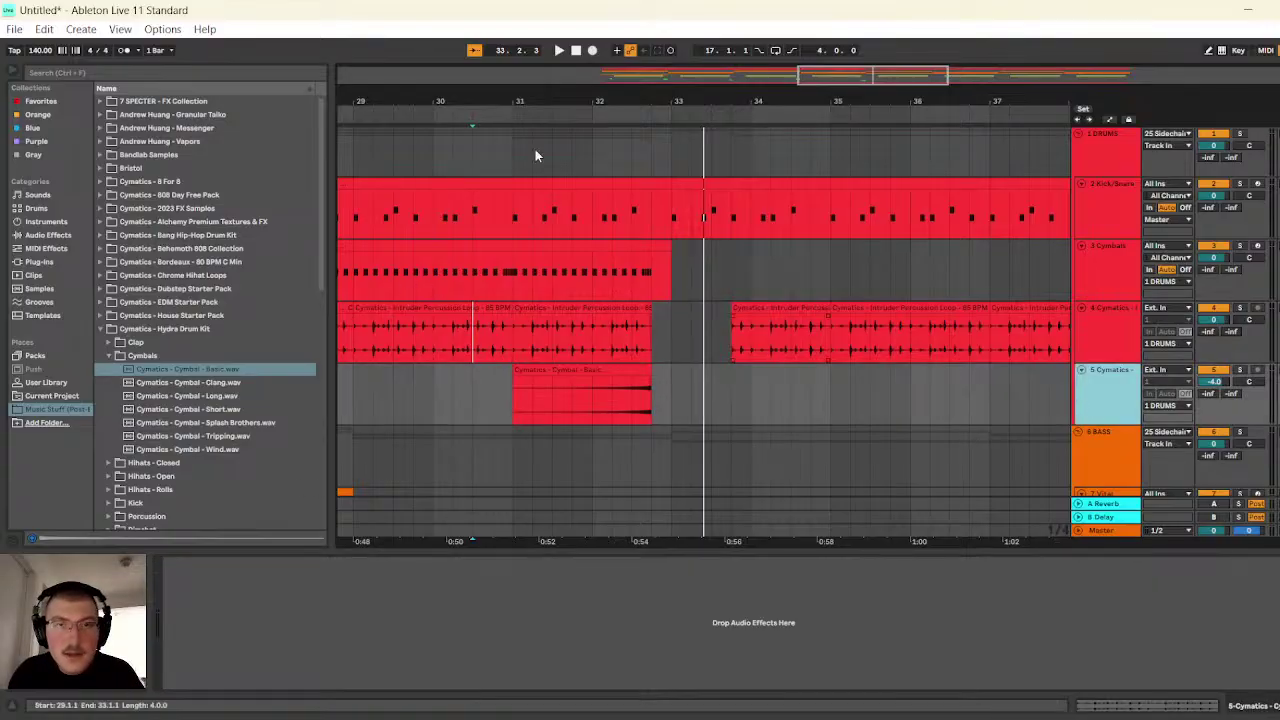
pyautogui.click(557, 51)
pyautogui.click(48, 234)
pyautogui.click(103, 141)
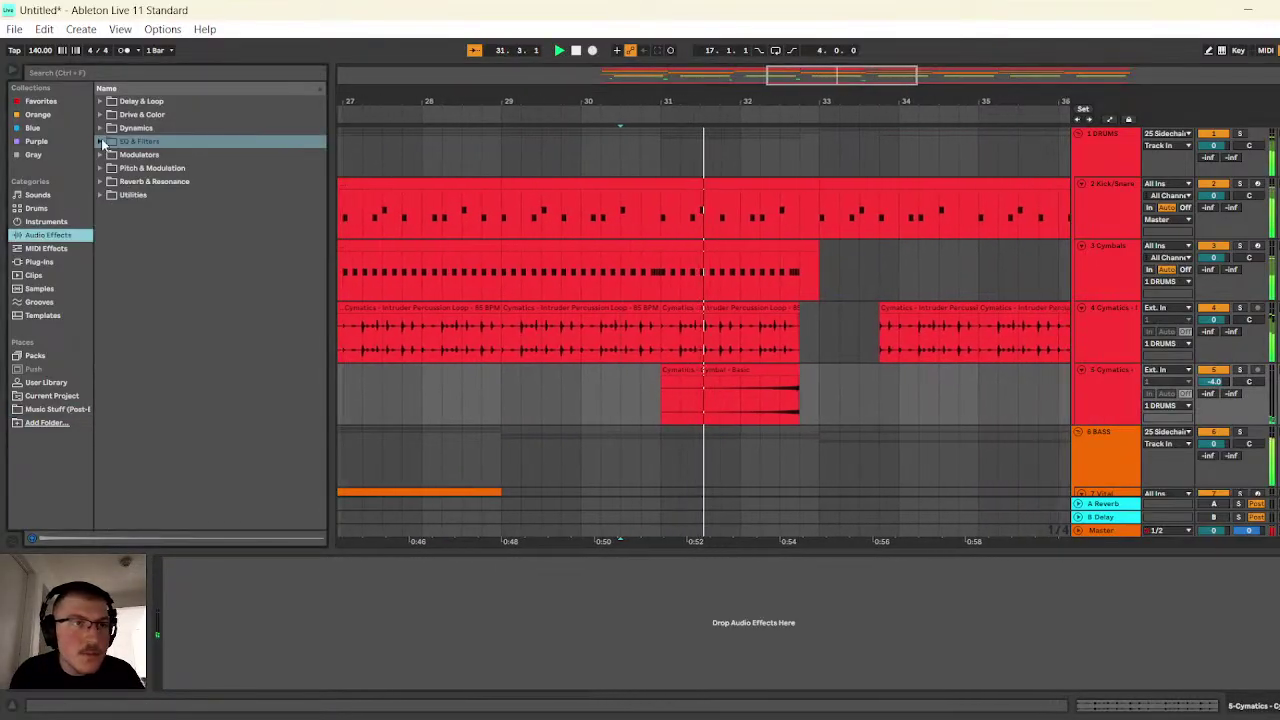
pyautogui.click(101, 141)
pyautogui.click(143, 194)
pyautogui.click(142, 181)
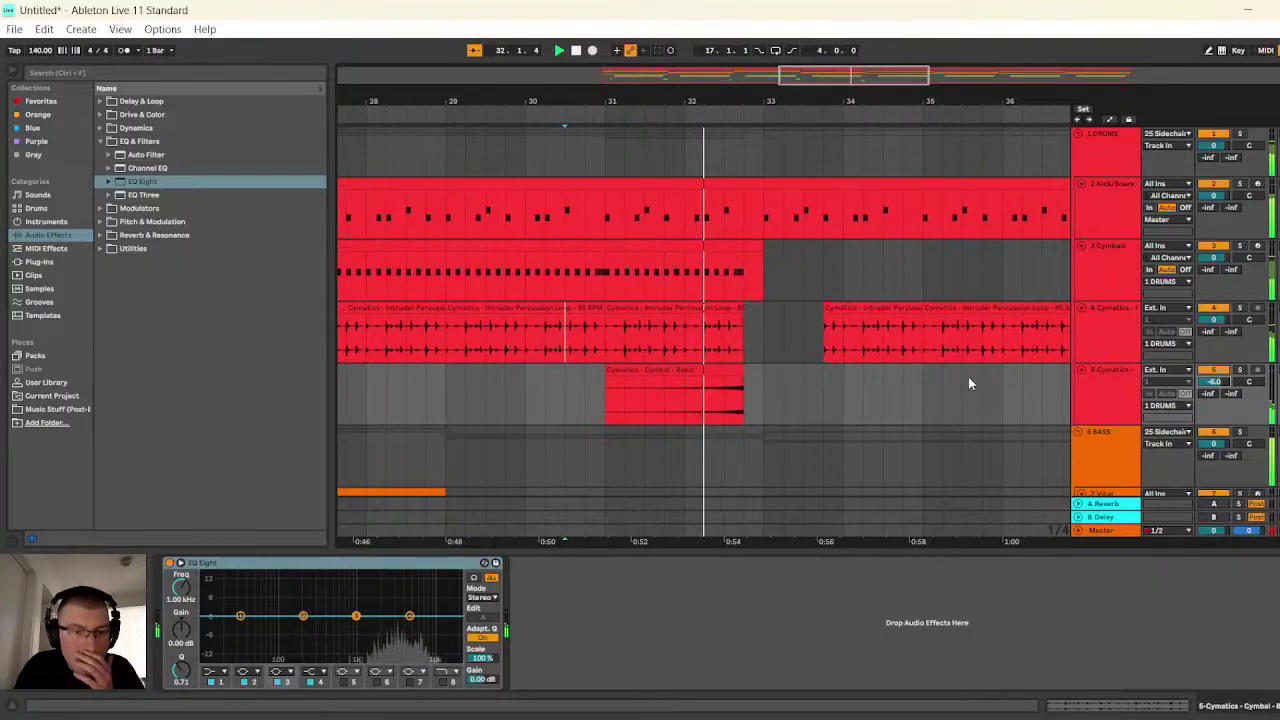
# - Turn band 1 of the reversed cymbal's EQ Eight into a steep low cut at 1.00 kHz
pyautogui.click(241, 616)
pyautogui.click(211, 671)
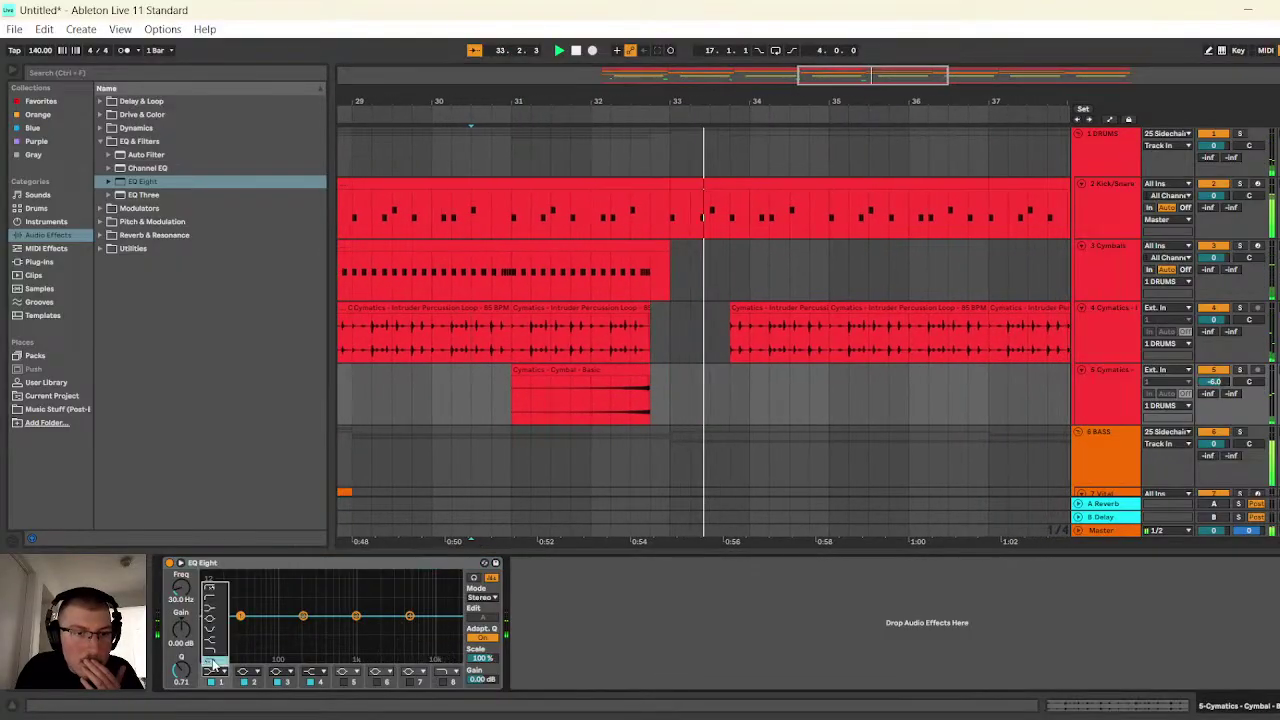
pyautogui.click(211, 592)
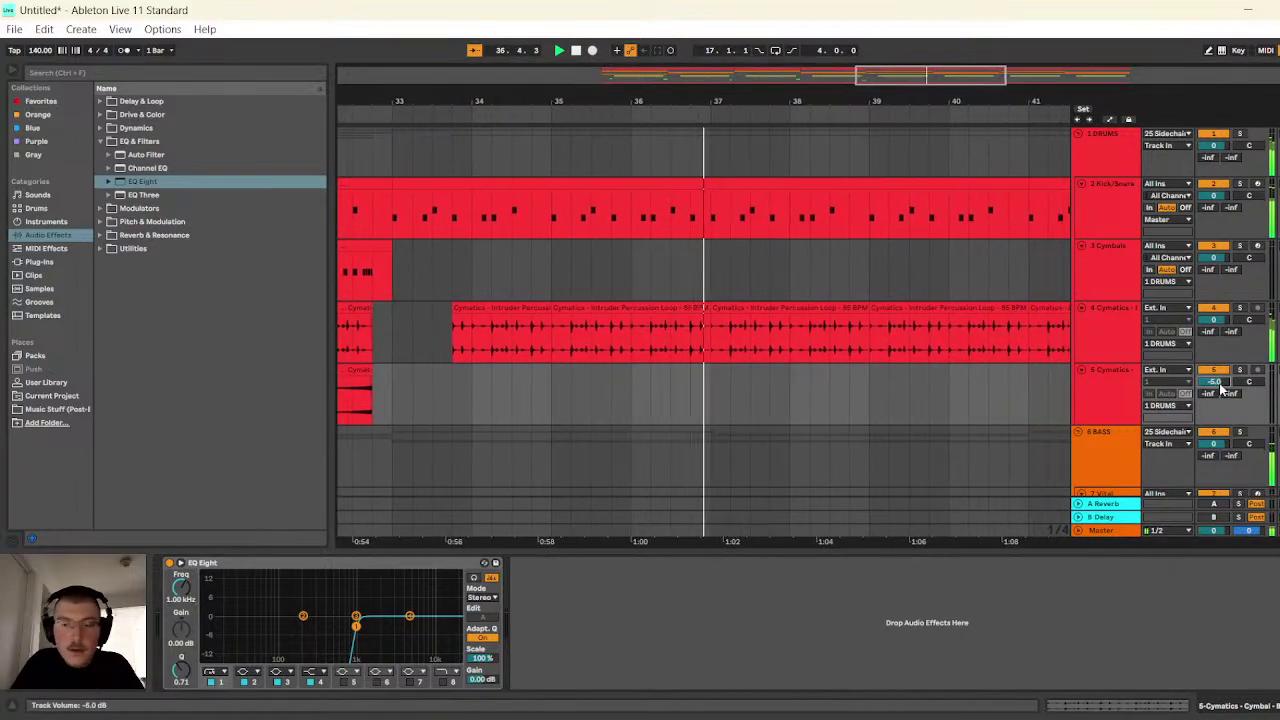
# - Replay the transition into bar 33 and set the reversed cymbal track's volume to -6.5 dB
pyautogui.moveTo(1222, 390); pyautogui.dragTo(1222, 394)
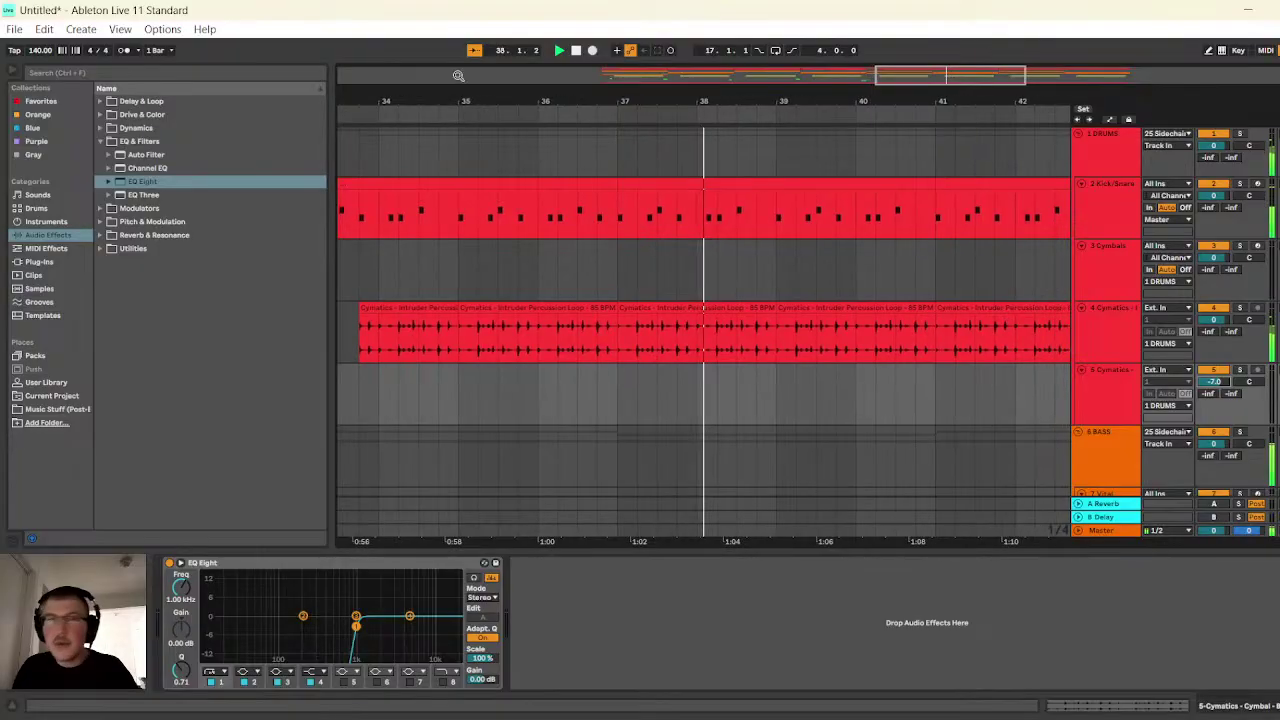
pyautogui.moveTo(946, 80); pyautogui.dragTo(852, 76)
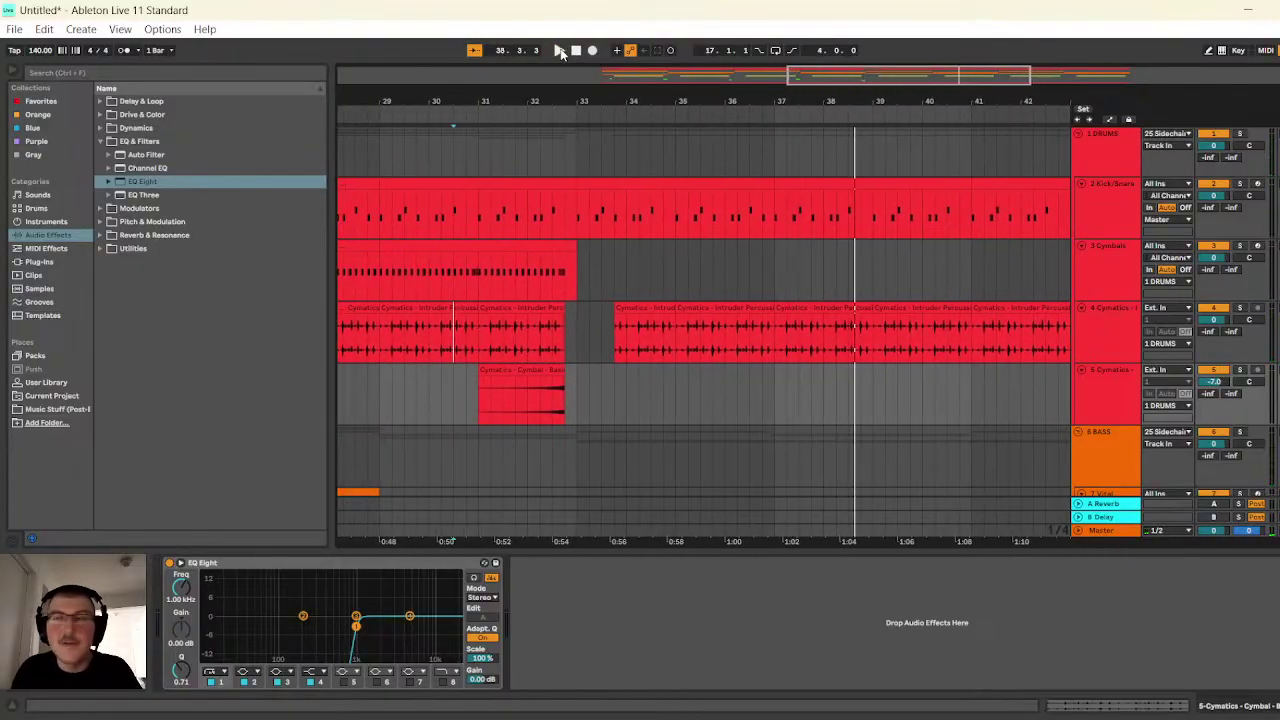
pyautogui.click(561, 52)
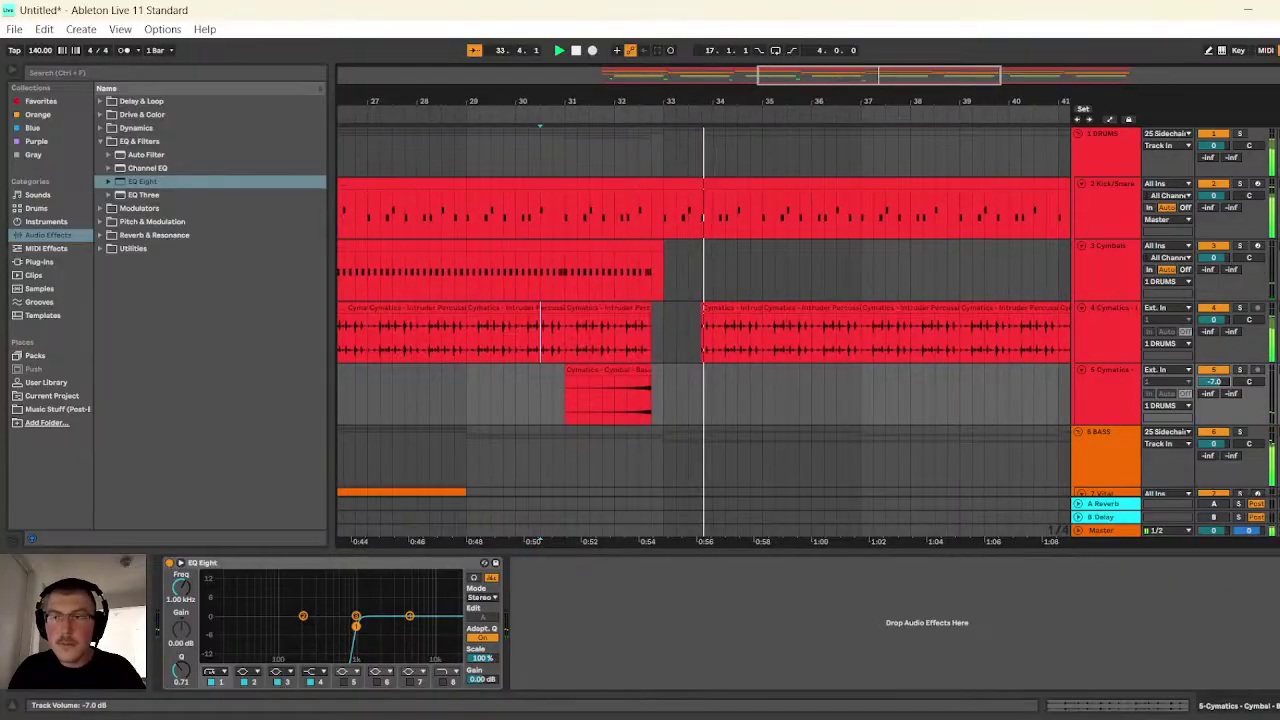
pyautogui.moveTo(1213, 381); pyautogui.dragTo(1217, 392)
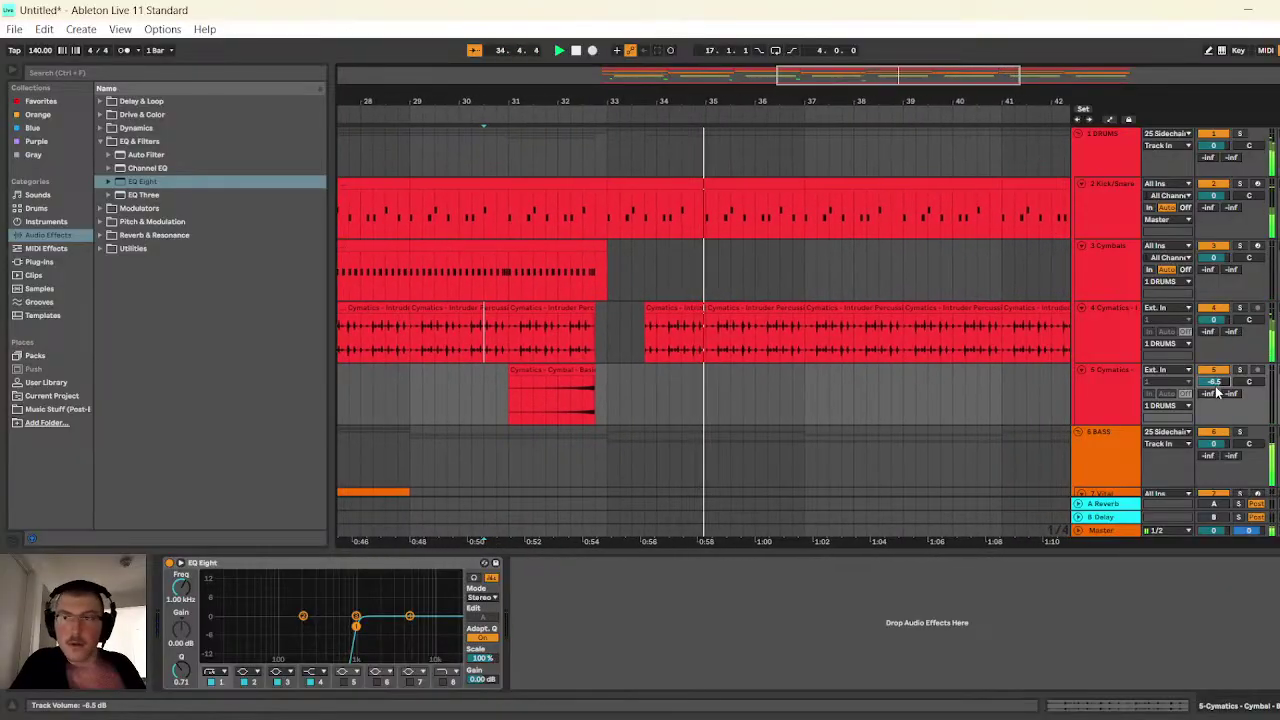
pyautogui.click(559, 50)
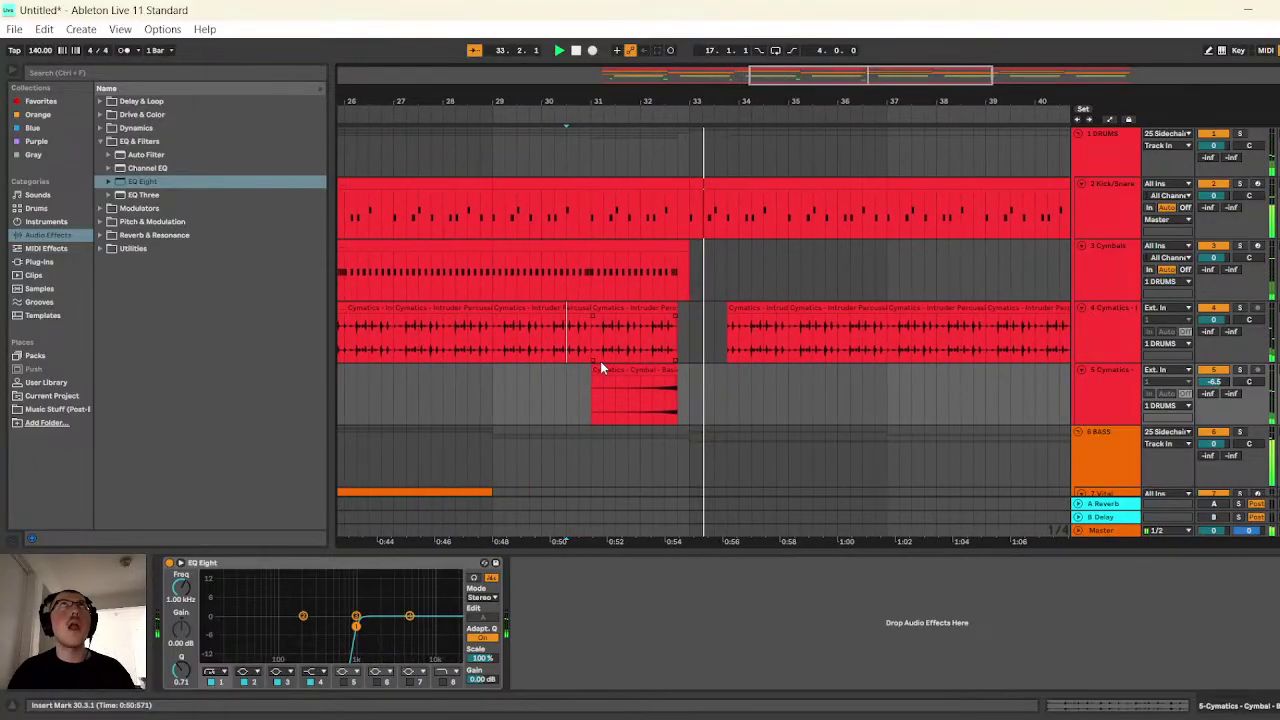
pyautogui.press('space')
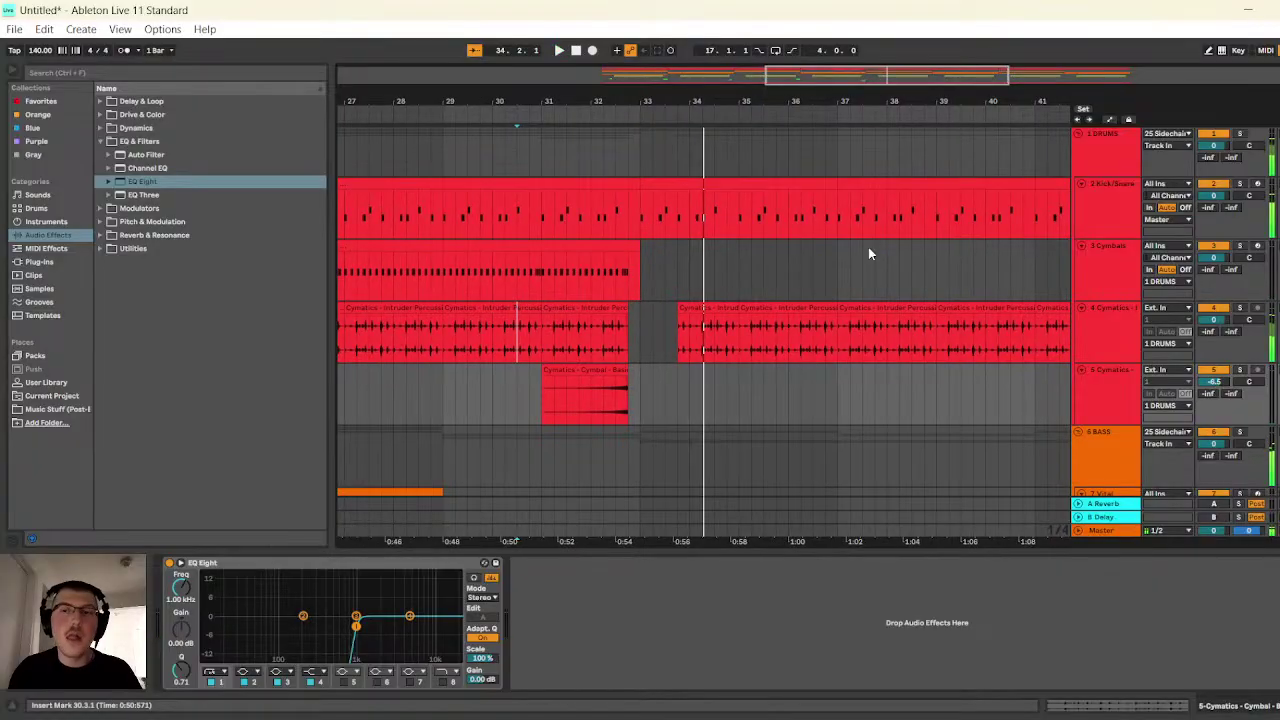
# - Insert a new audio track below the reversed cymbal and place Cymatics - Cymbal - Basic on it at 33.4.1
pyautogui.hotkey('ctrl', 't')
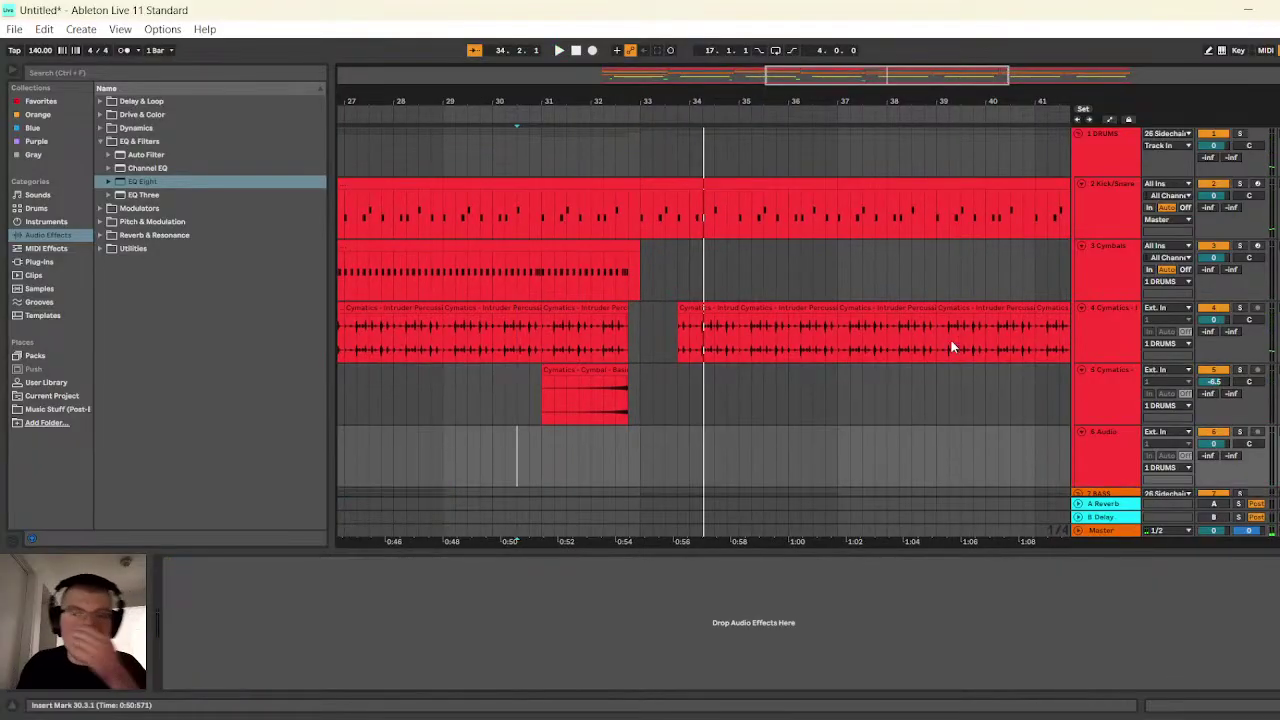
pyautogui.click(45, 411)
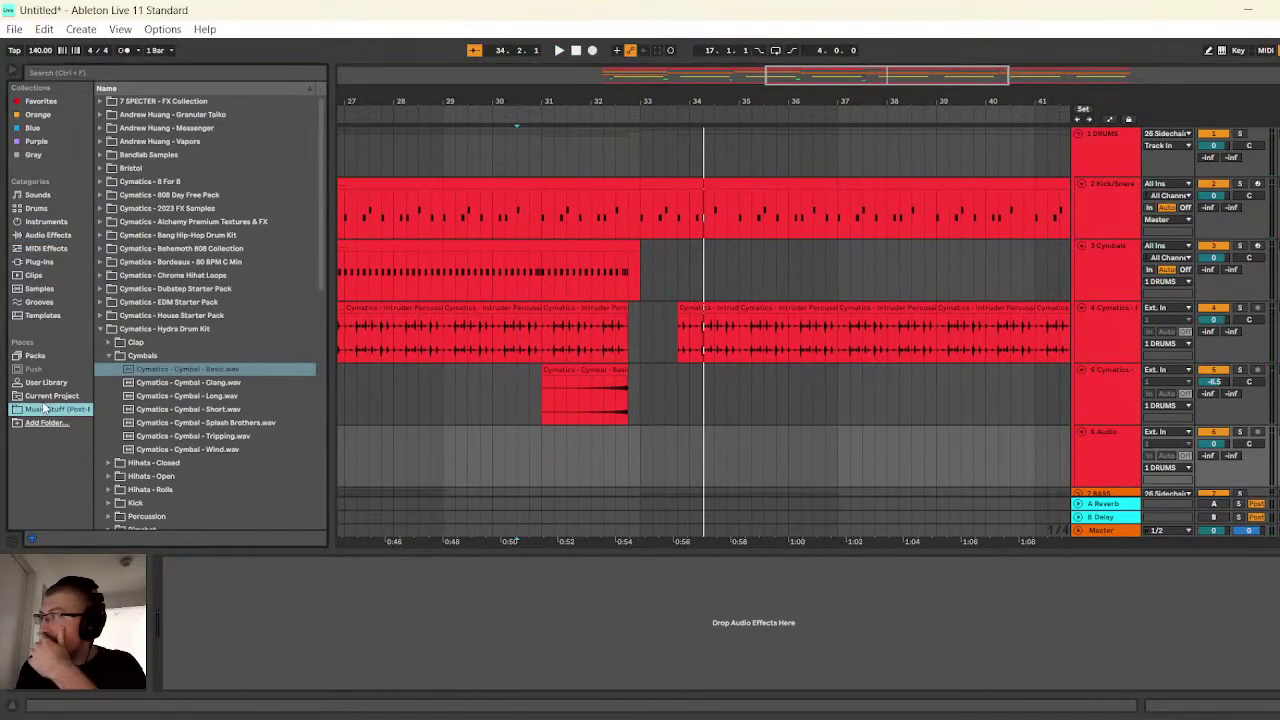
pyautogui.moveTo(539, 484); pyautogui.dragTo(683, 433)
pyautogui.moveTo(827, 75); pyautogui.dragTo(838, 105)
pyautogui.scroll(-2, 872, 370)
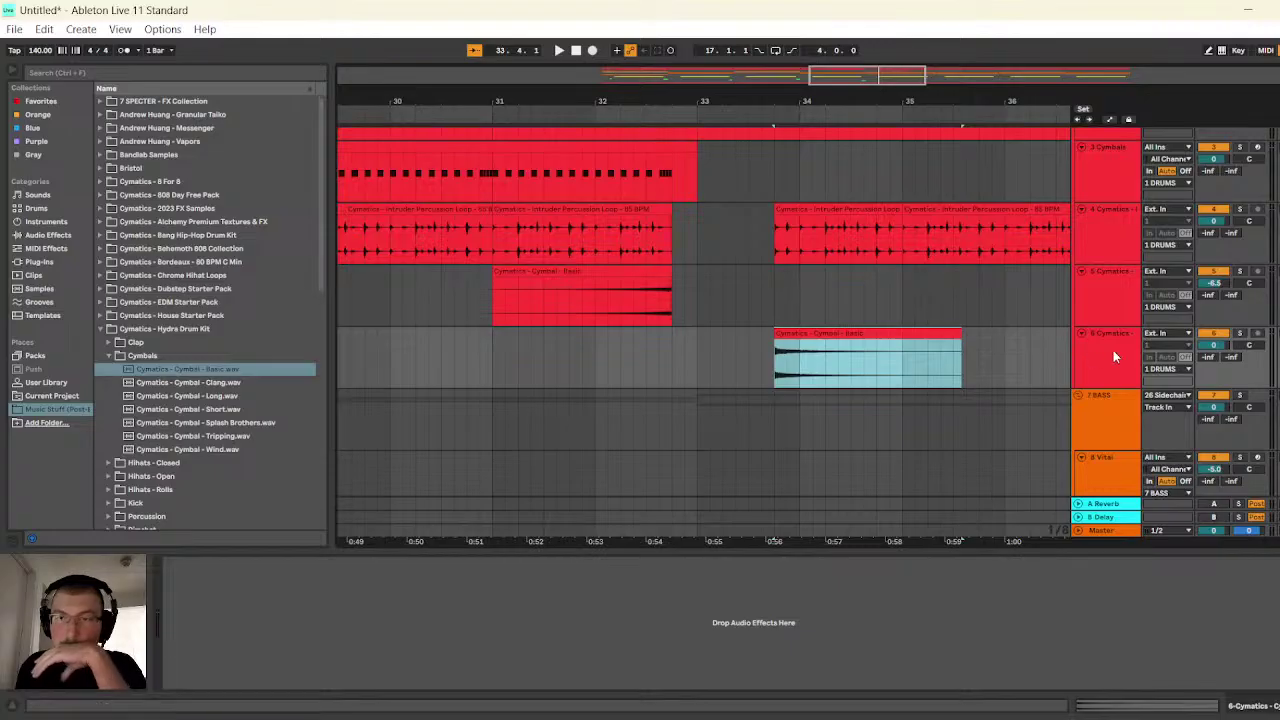
# - Set the new cymbal track's volume to -8.0 dB and copy the EQ Eight from track 5 onto it
pyautogui.click(1209, 350)
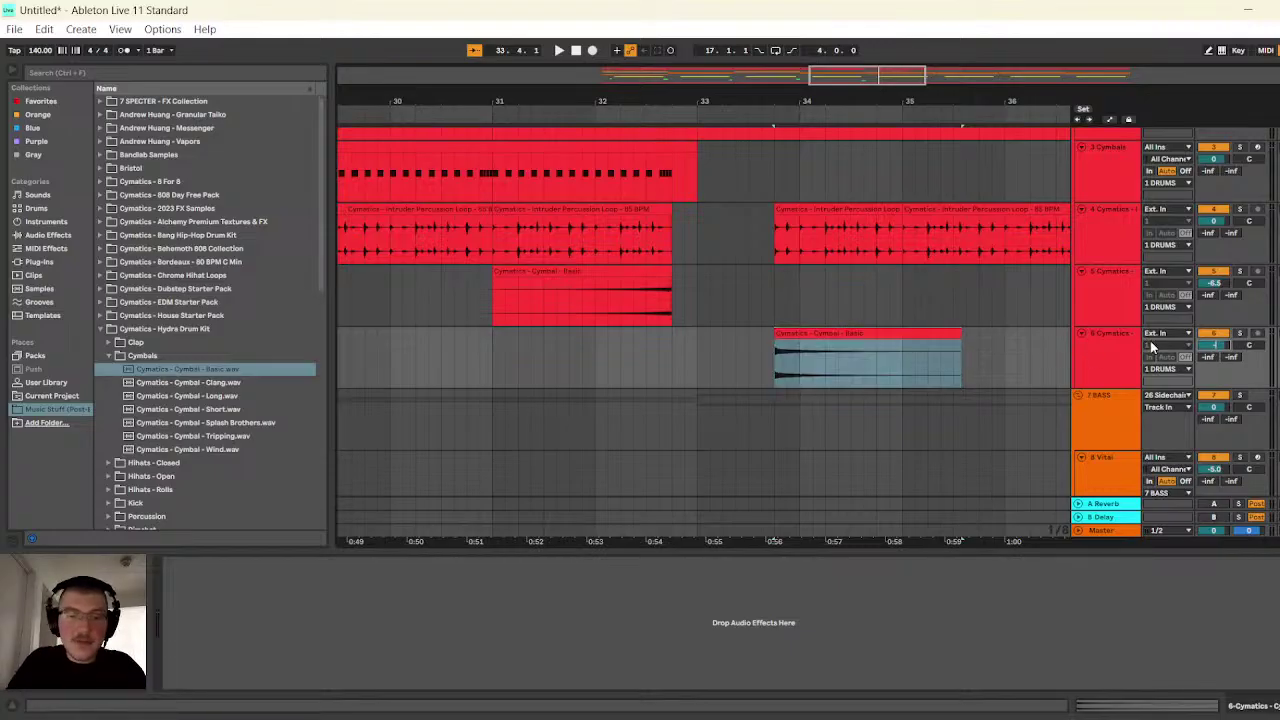
pyautogui.click(1099, 293)
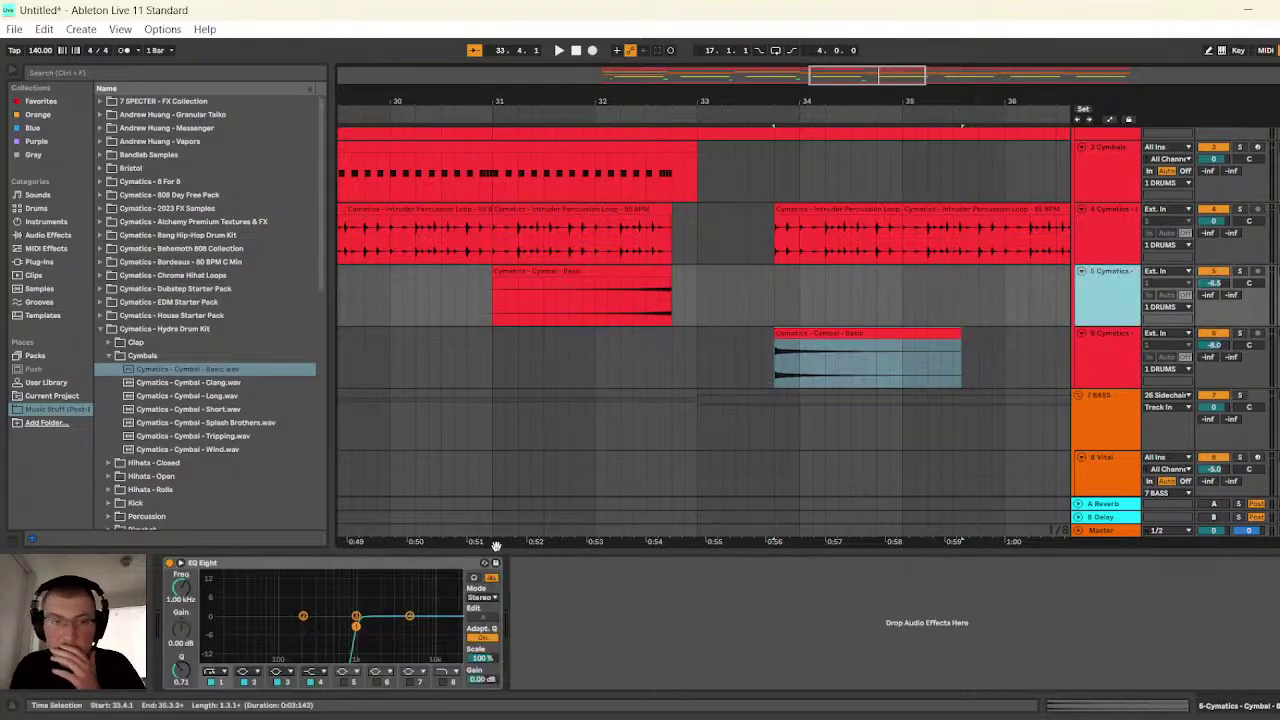
pyautogui.click(402, 580)
pyautogui.click(1080, 405)
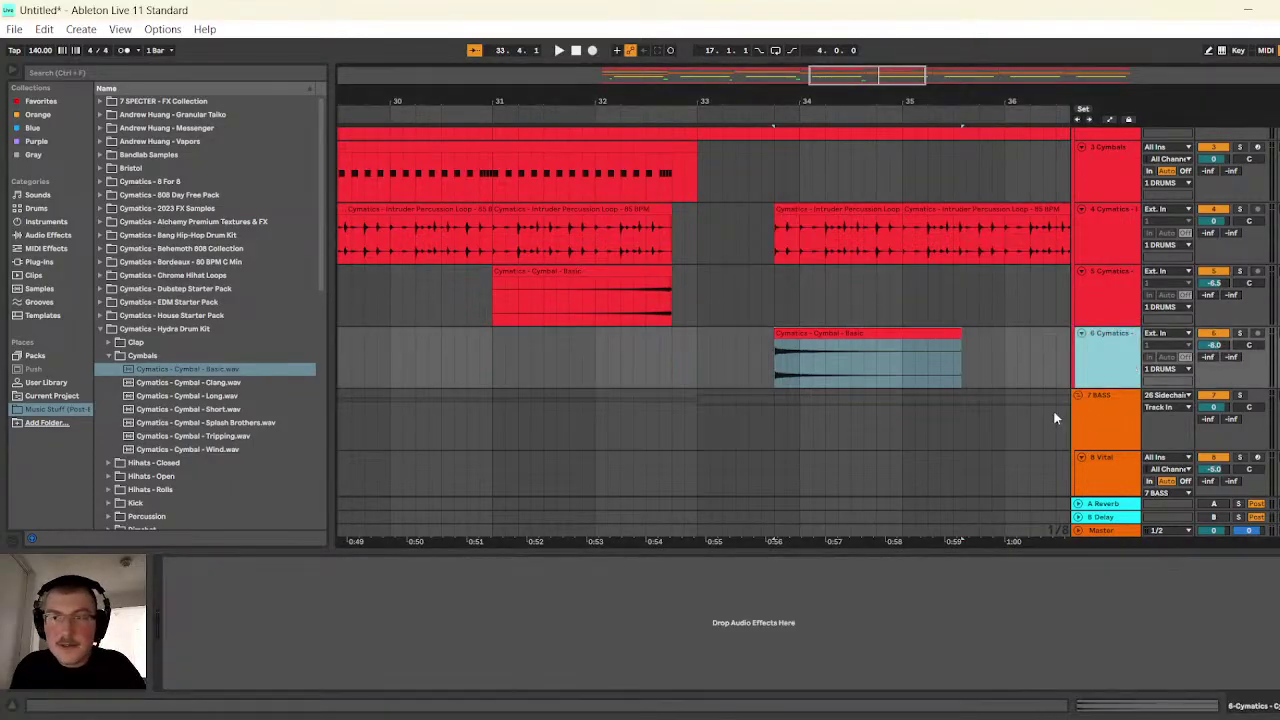
pyautogui.click(728, 660)
# - Play the transition from just before bar 31 and set track 6's volume to -9.0 dB
pyautogui.click(476, 344)
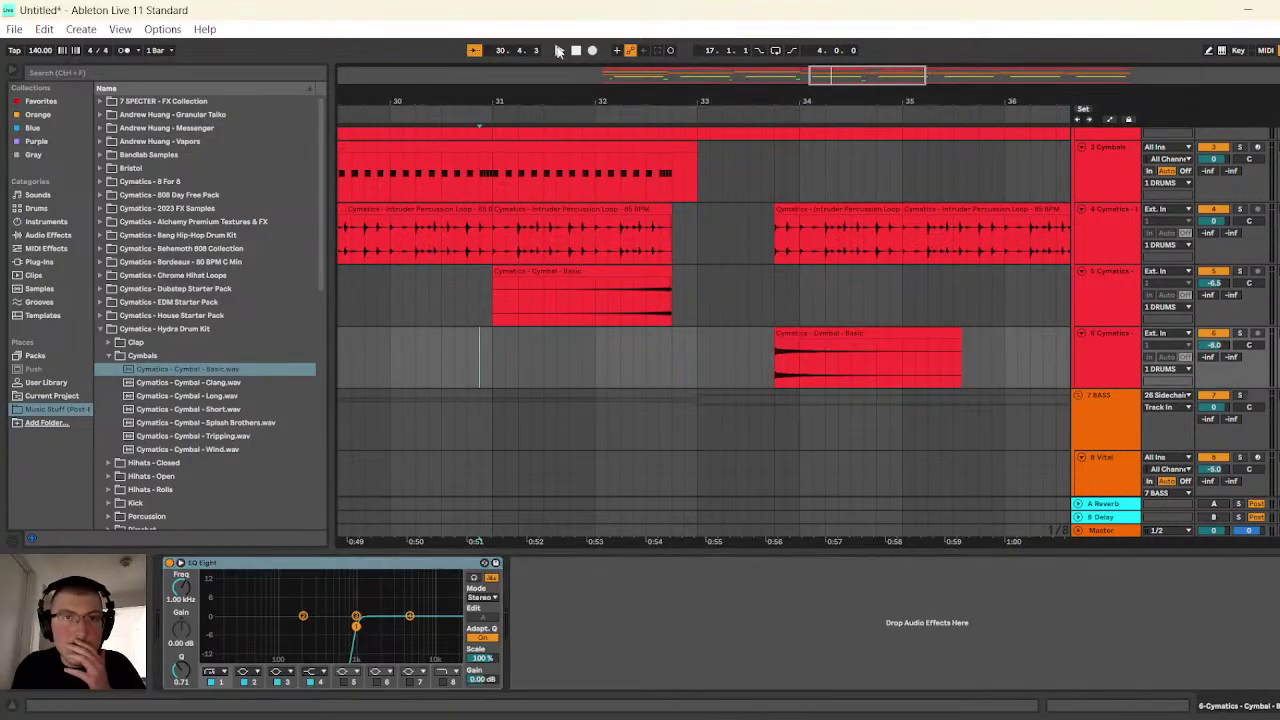
pyautogui.press('space')
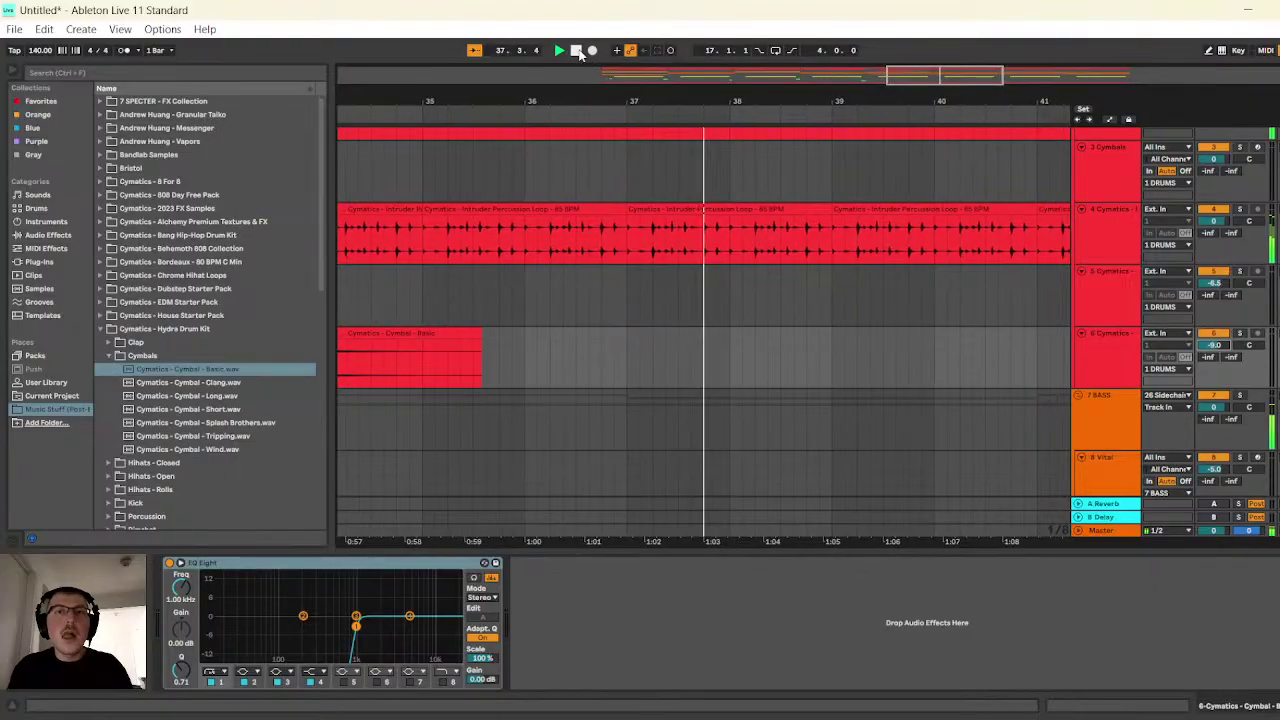
pyautogui.moveTo(802, 68); pyautogui.dragTo(890, 83)
pyautogui.press('space')
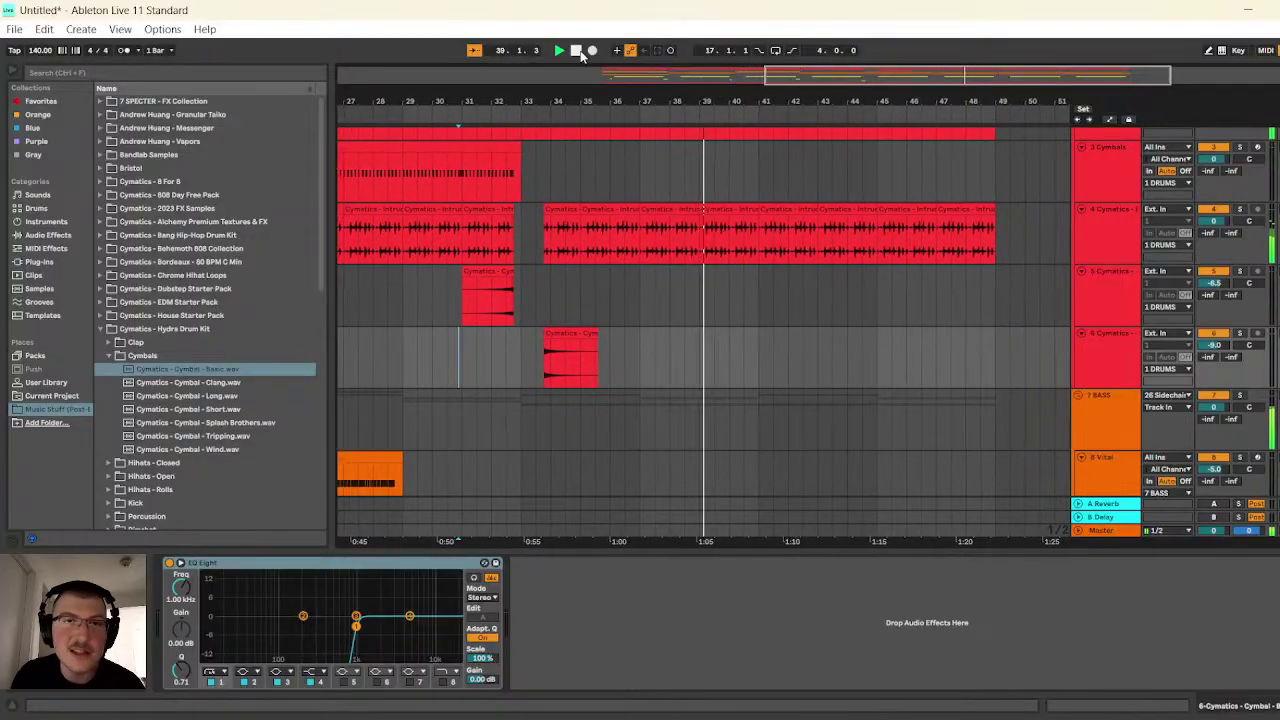
# - Add the PARALLEL REVERB AND DELAY RACK 2.0 after the EQ Eight on track 6
pyautogui.click(48, 235)
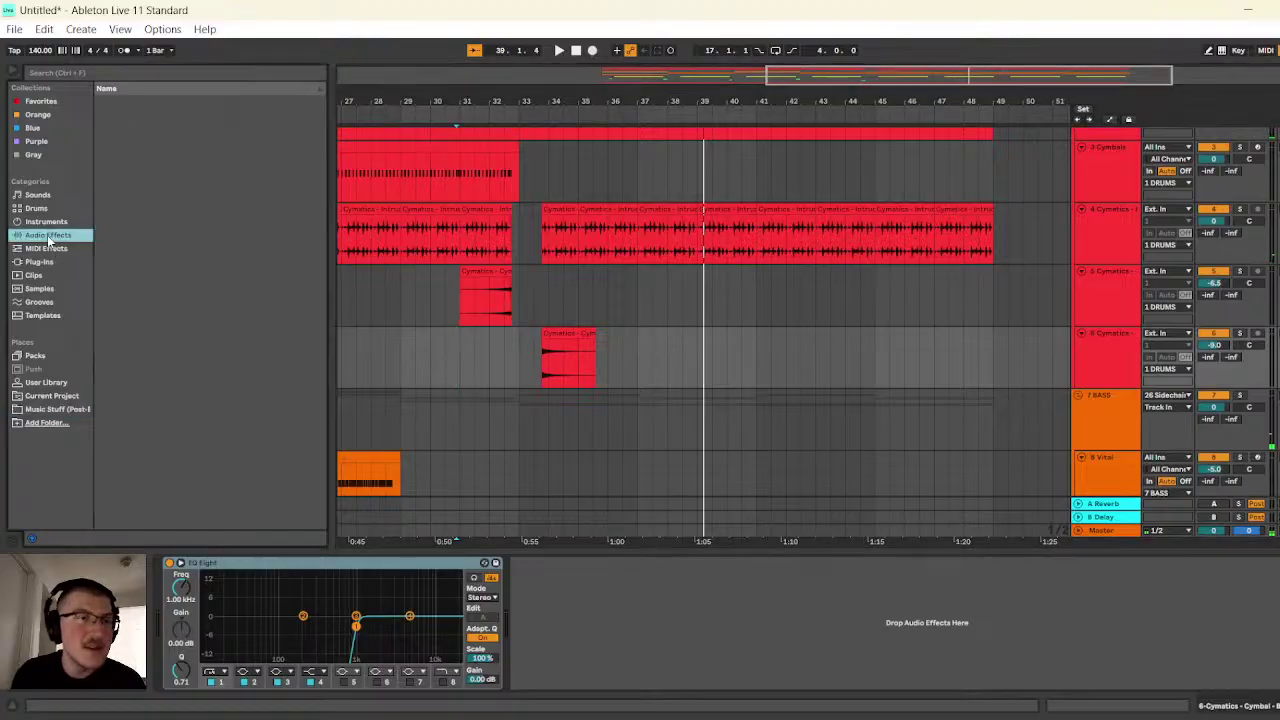
pyautogui.click(101, 143)
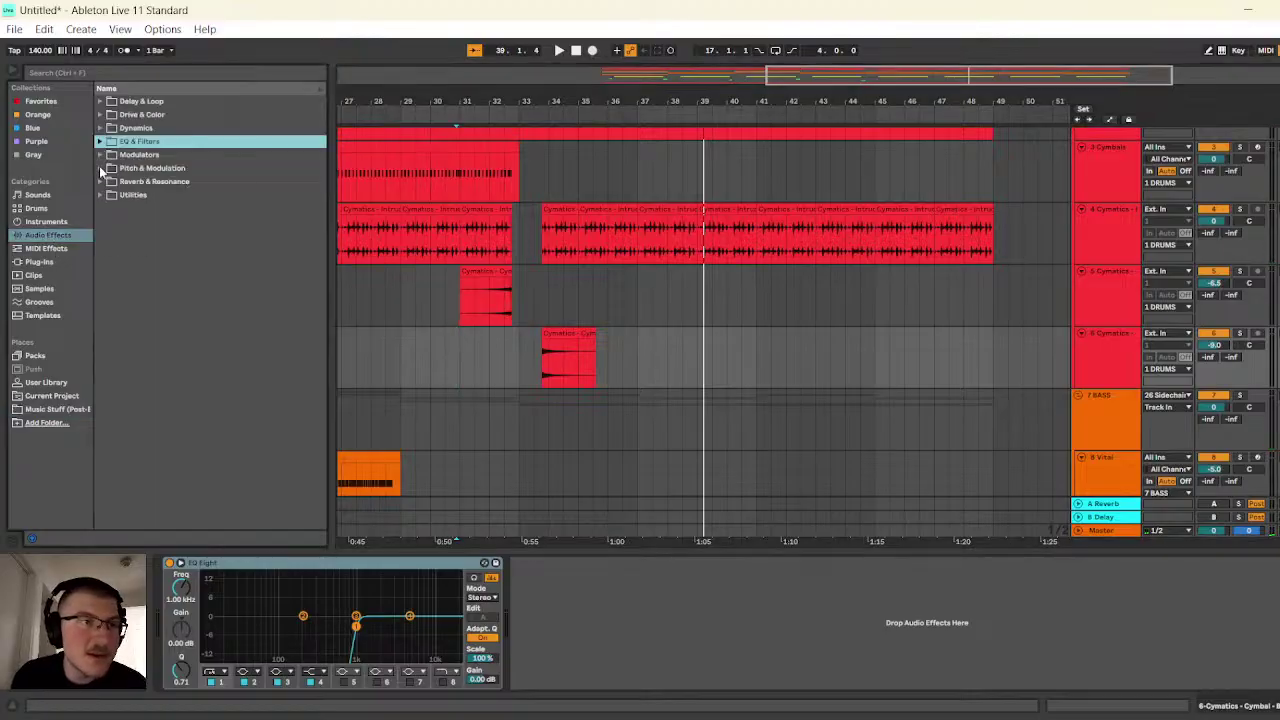
pyautogui.click(101, 194)
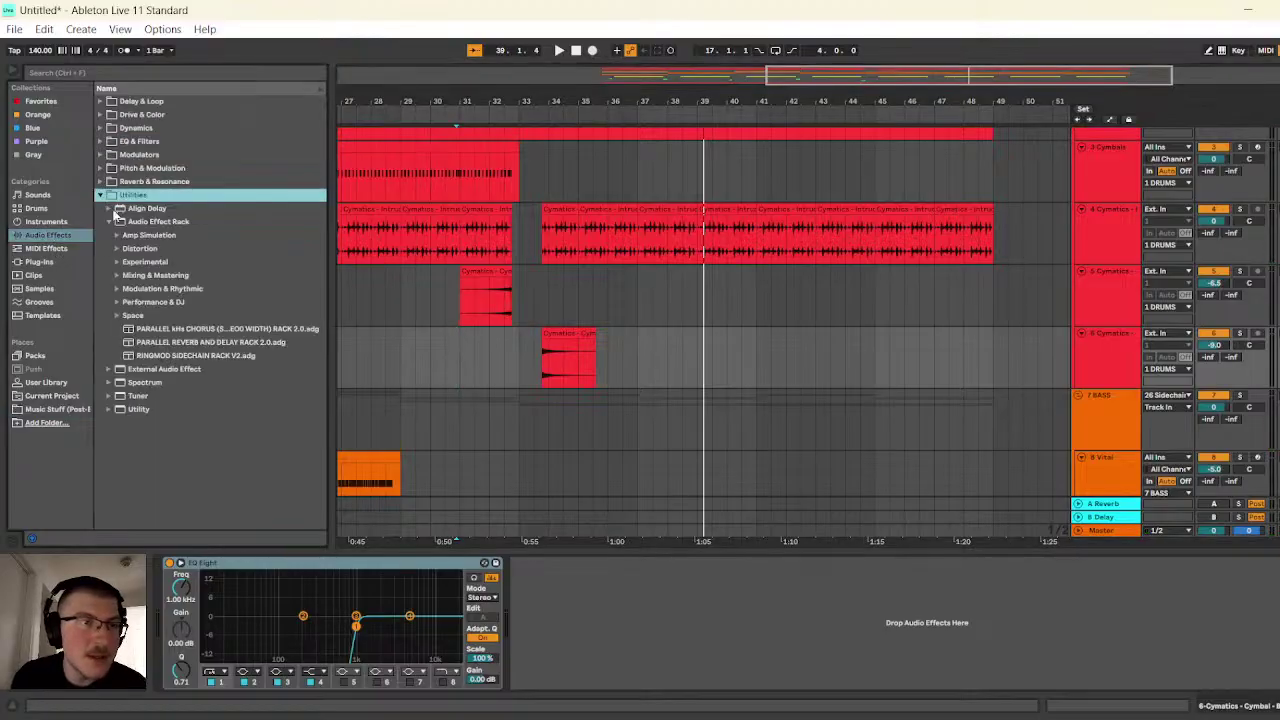
pyautogui.click(186, 342)
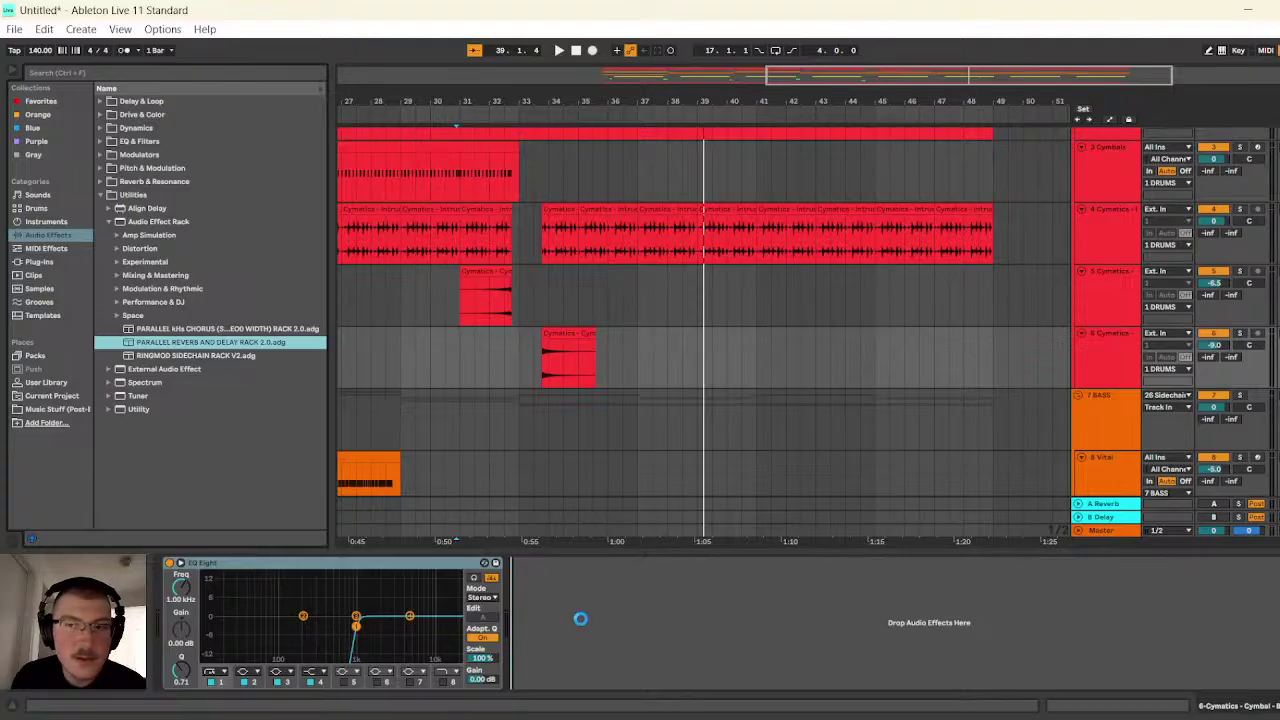
pyautogui.moveTo(580, 618); pyautogui.dragTo(1116, 354)
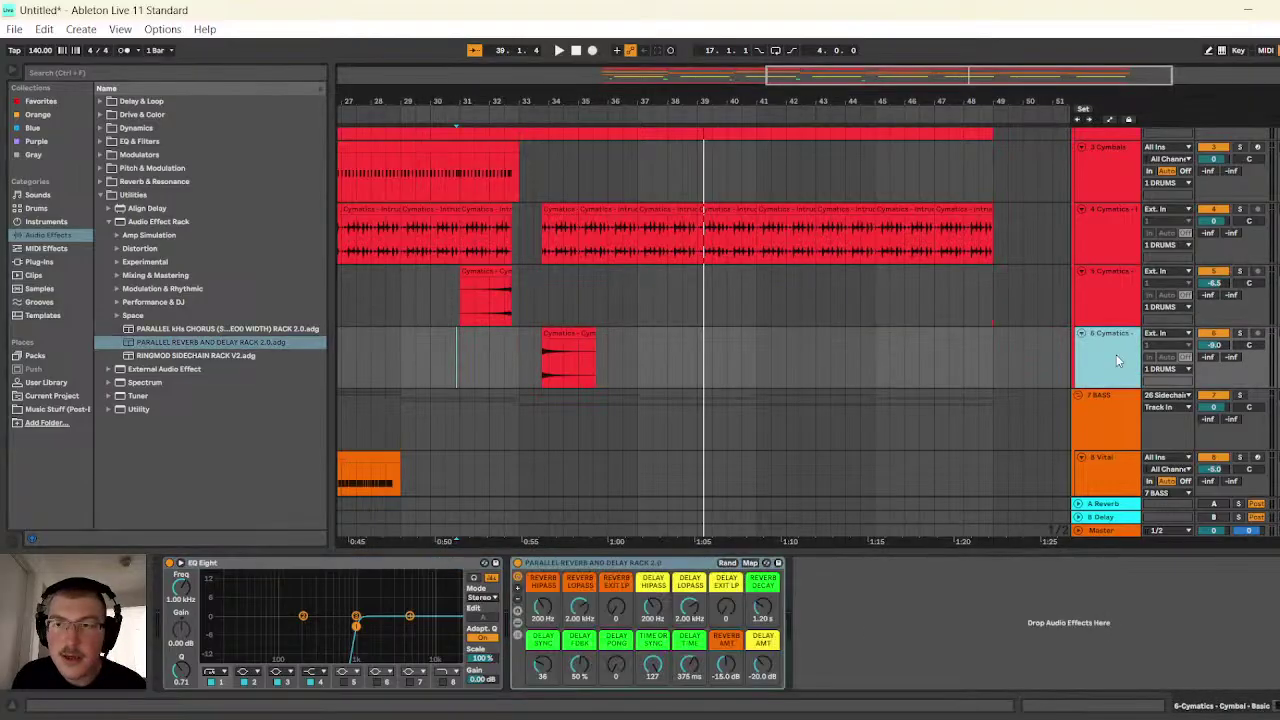
# - Audition the rack from bar 33 with reverb amount at -inf dB and delay pong at 127, and delete it from track 6
pyautogui.click(733, 670)
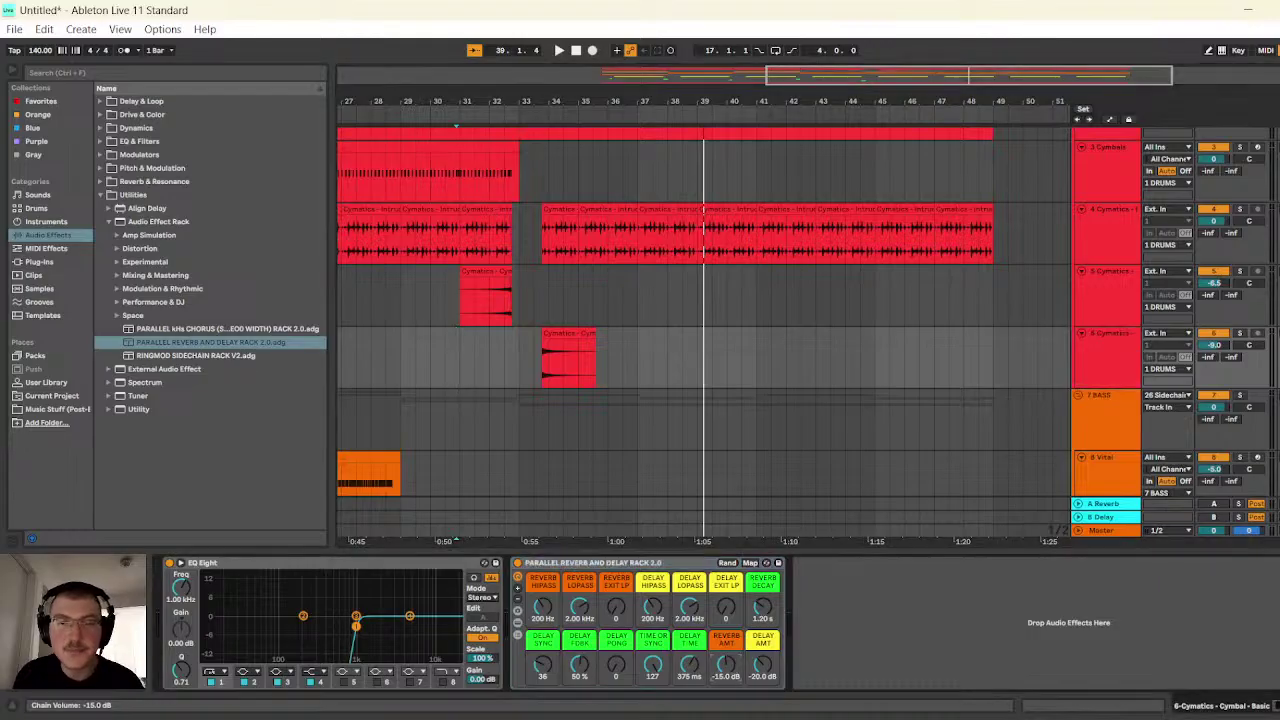
pyautogui.click(520, 355)
pyautogui.click(559, 50)
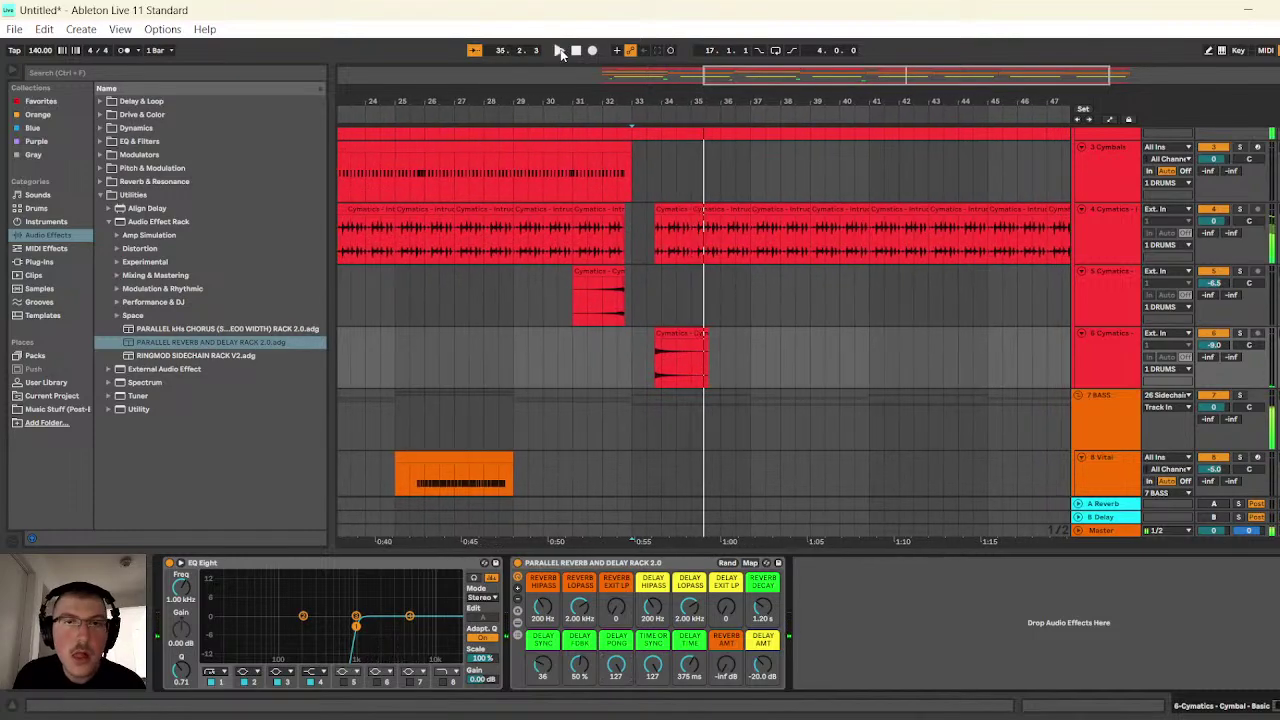
pyautogui.press('space')
pyautogui.press('space')
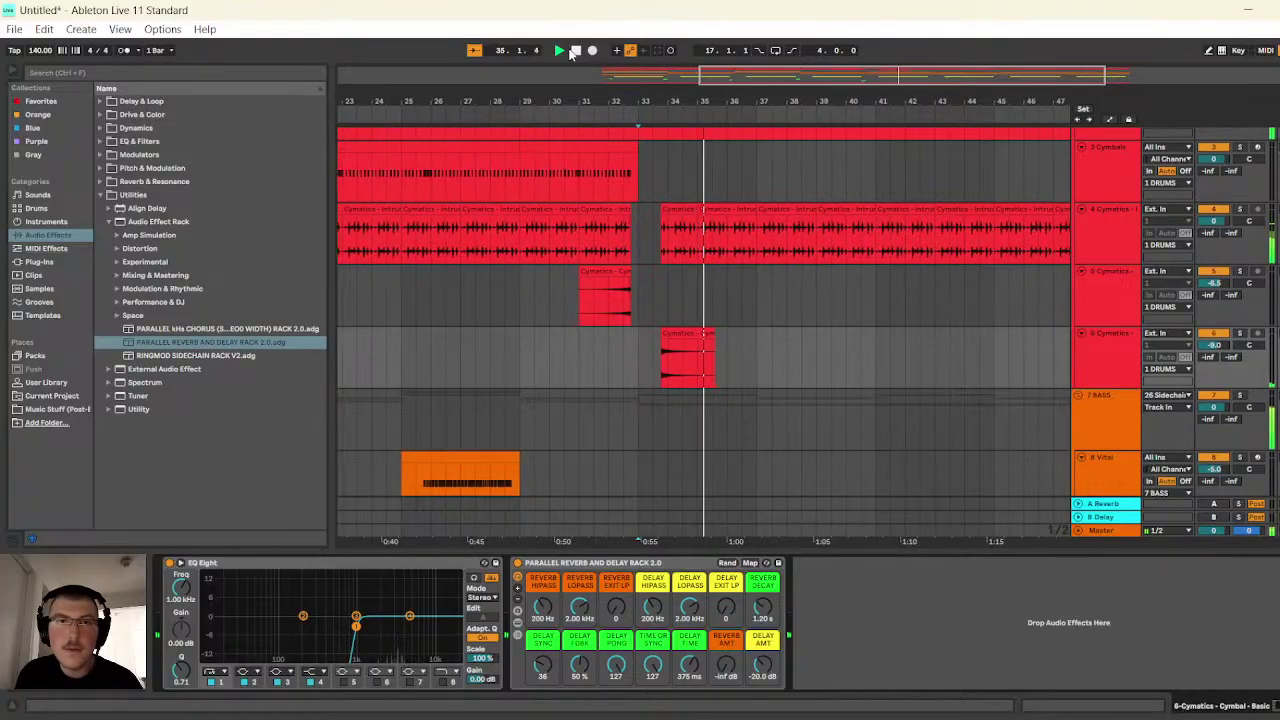
pyautogui.click(553, 565)
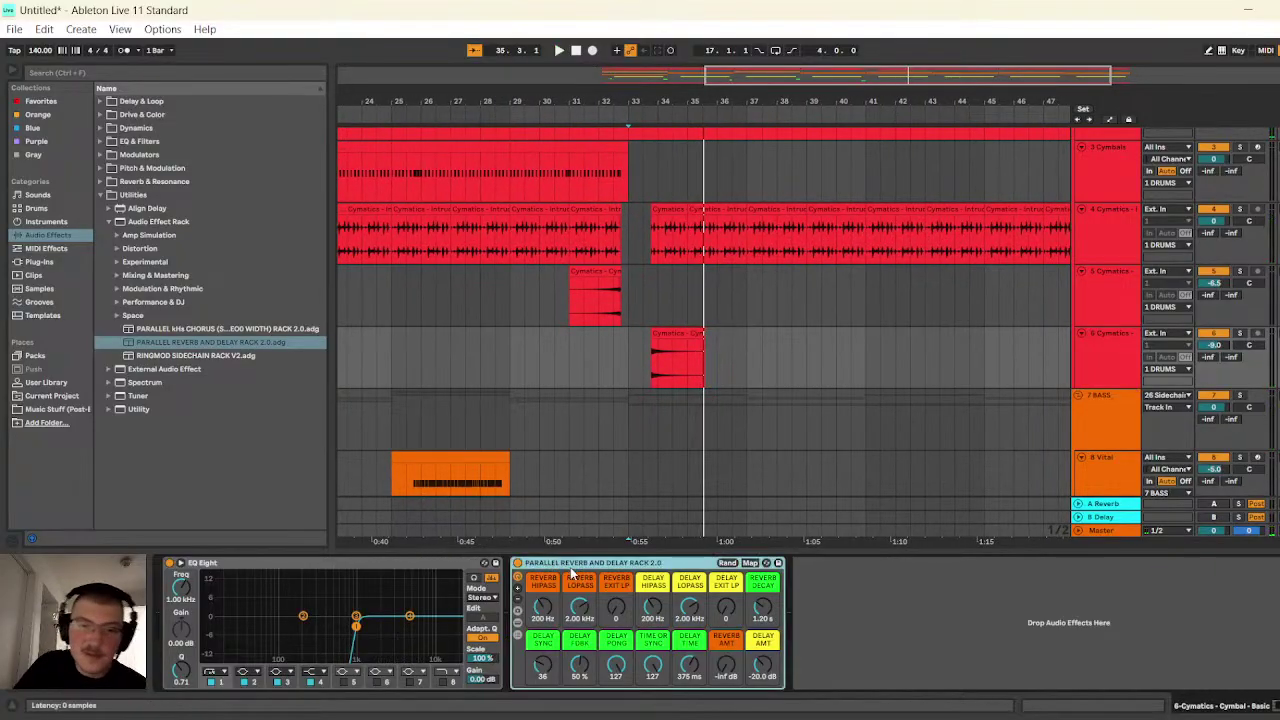
pyautogui.press('Delete')
# - Play the cymbal hit from bar 33 and set track 6's volume to -10.0 dB
pyautogui.click(561, 50)
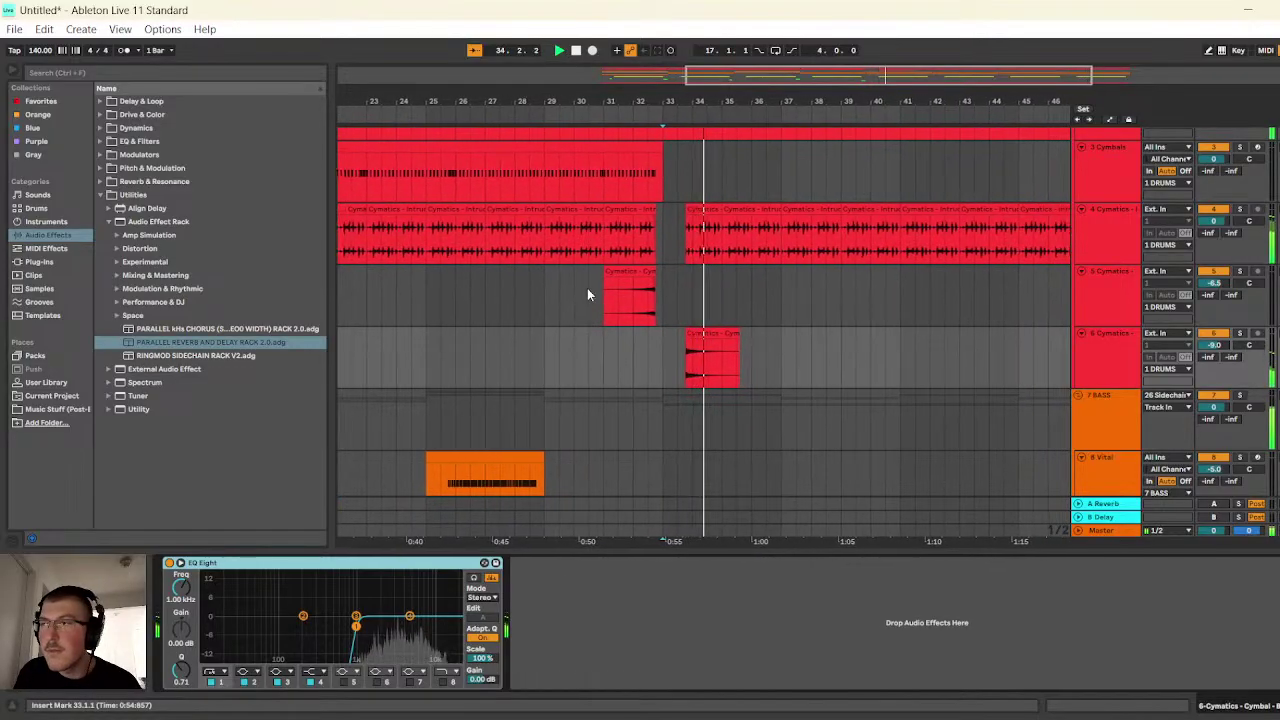
pyautogui.click(1216, 345)
pyautogui.press('Down')
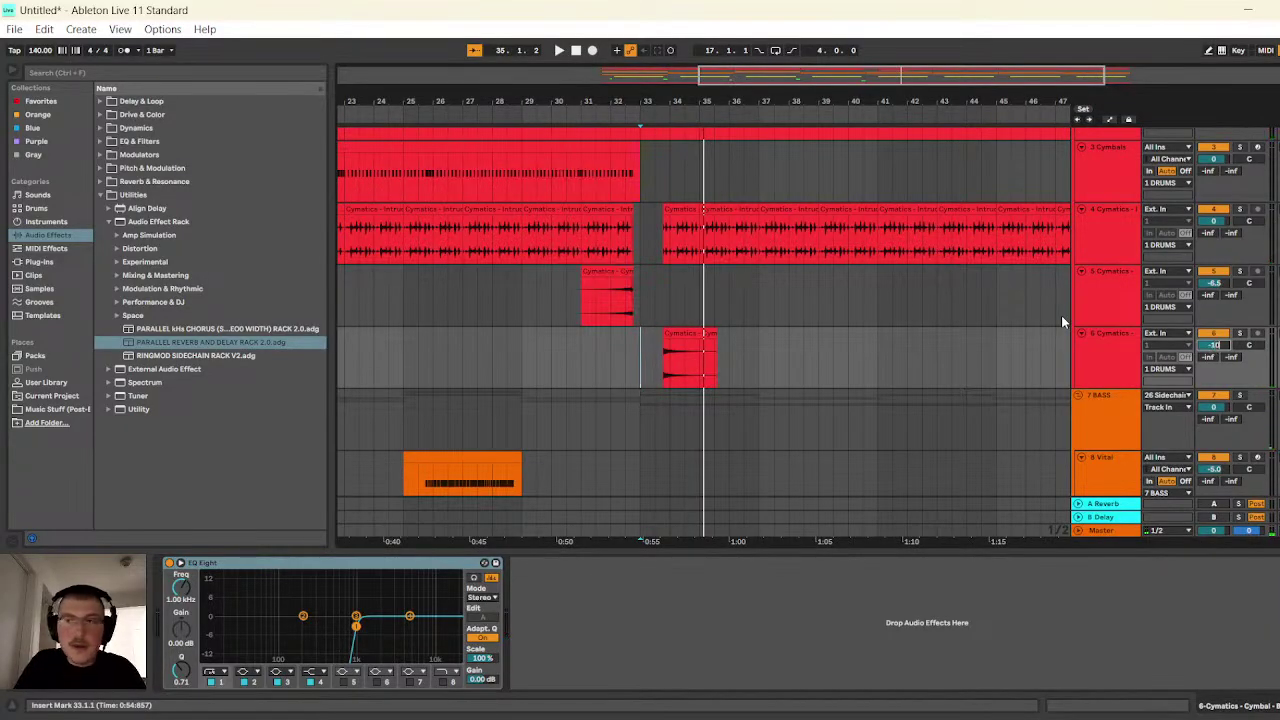
pyautogui.click(558, 50)
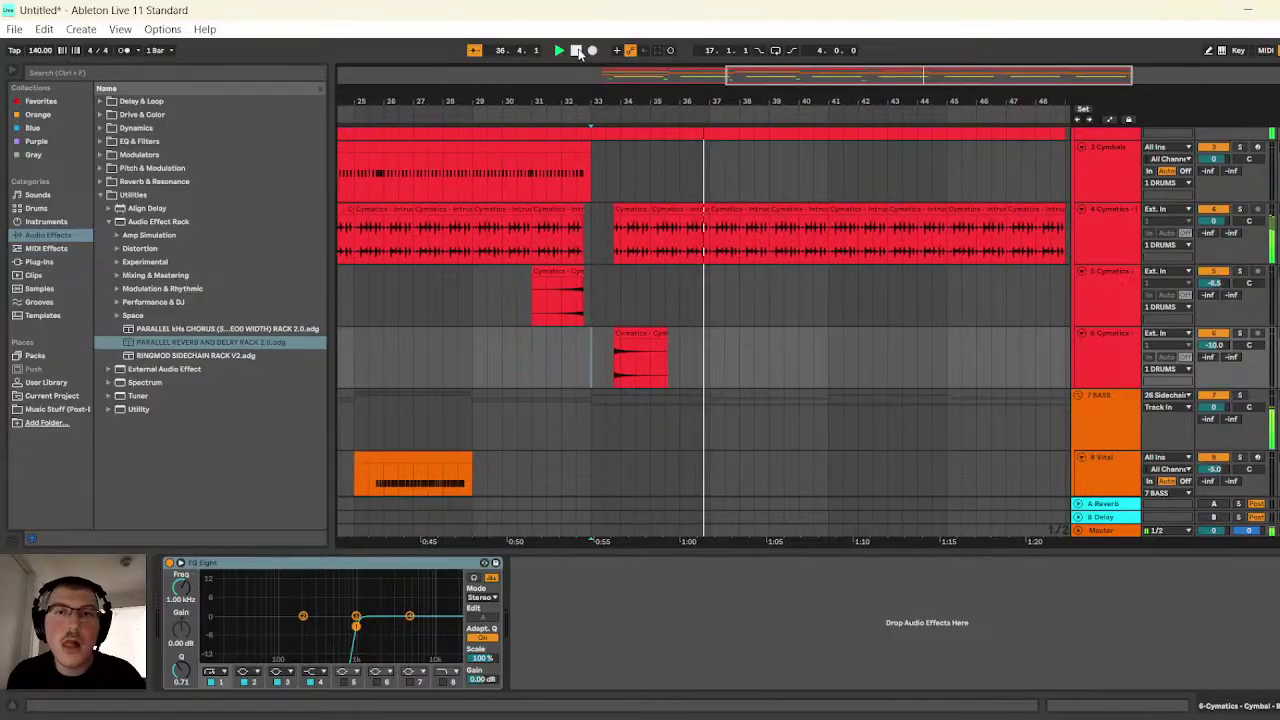
# - Play the drop from bar 17 through the bar 33 transition
pyautogui.press('-')
pyautogui.press('-')
pyautogui.press('+')
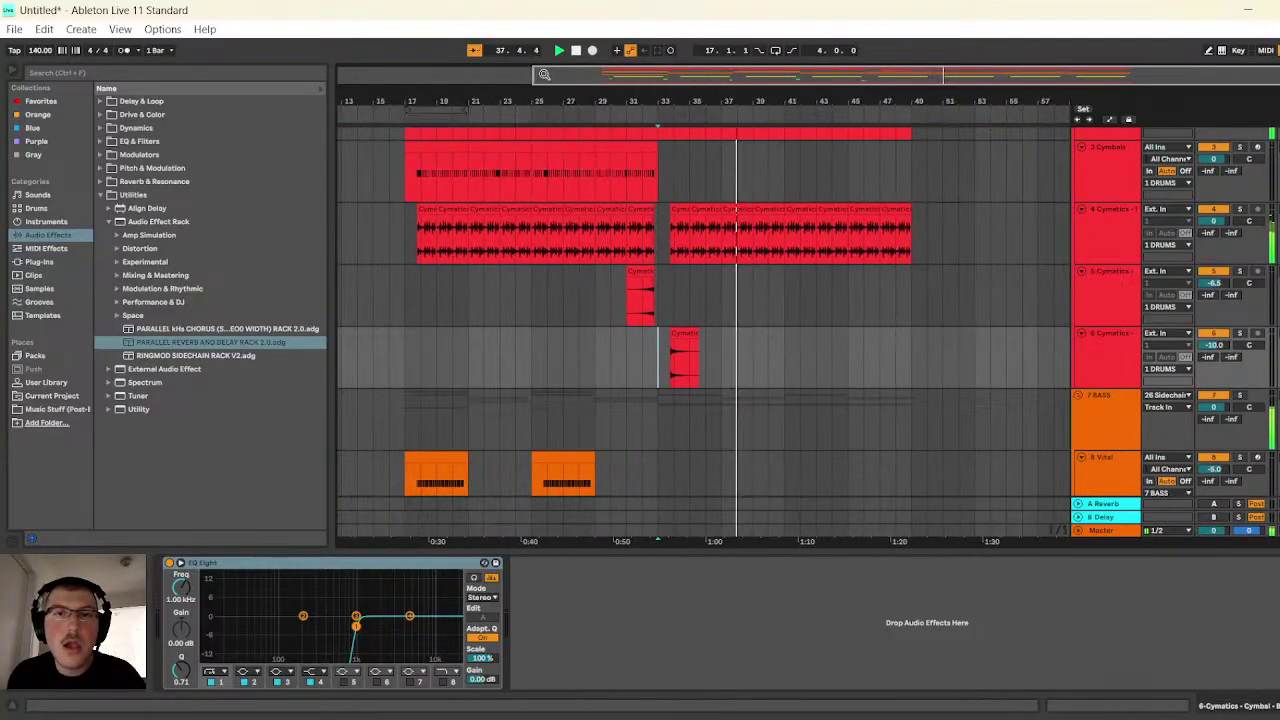
pyautogui.scroll(-5, 564, 321)
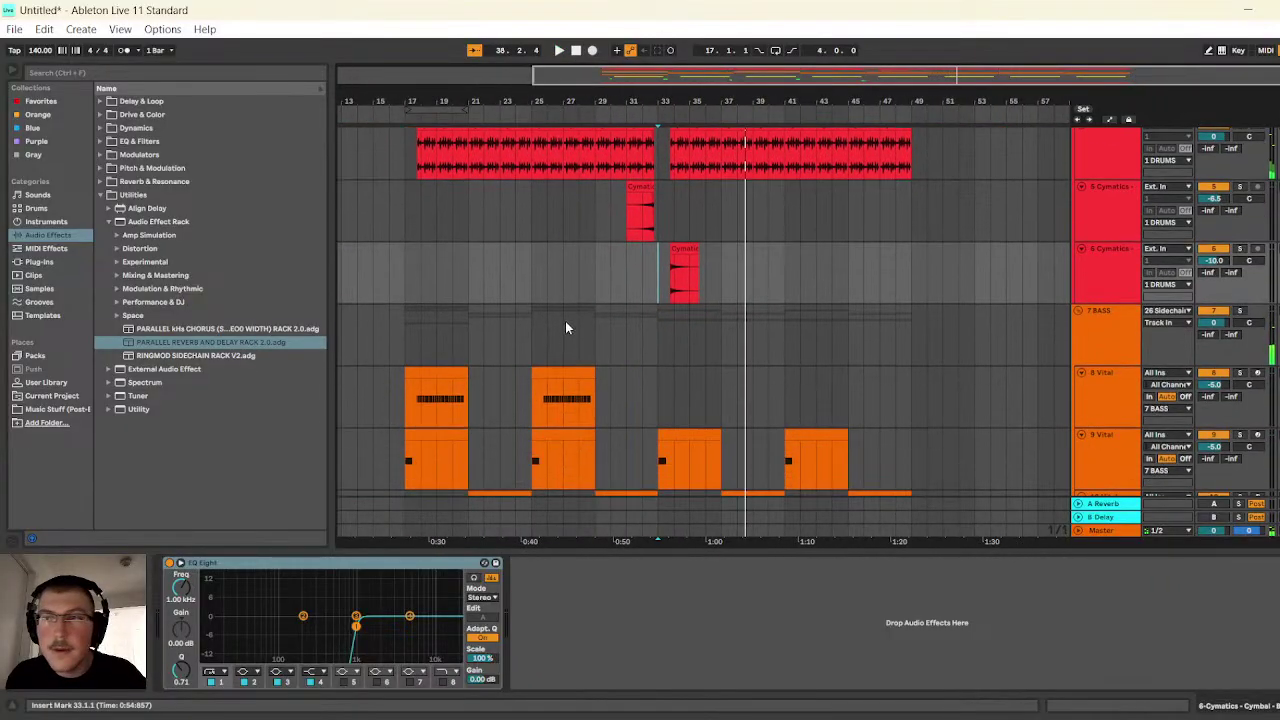
pyautogui.click(406, 153)
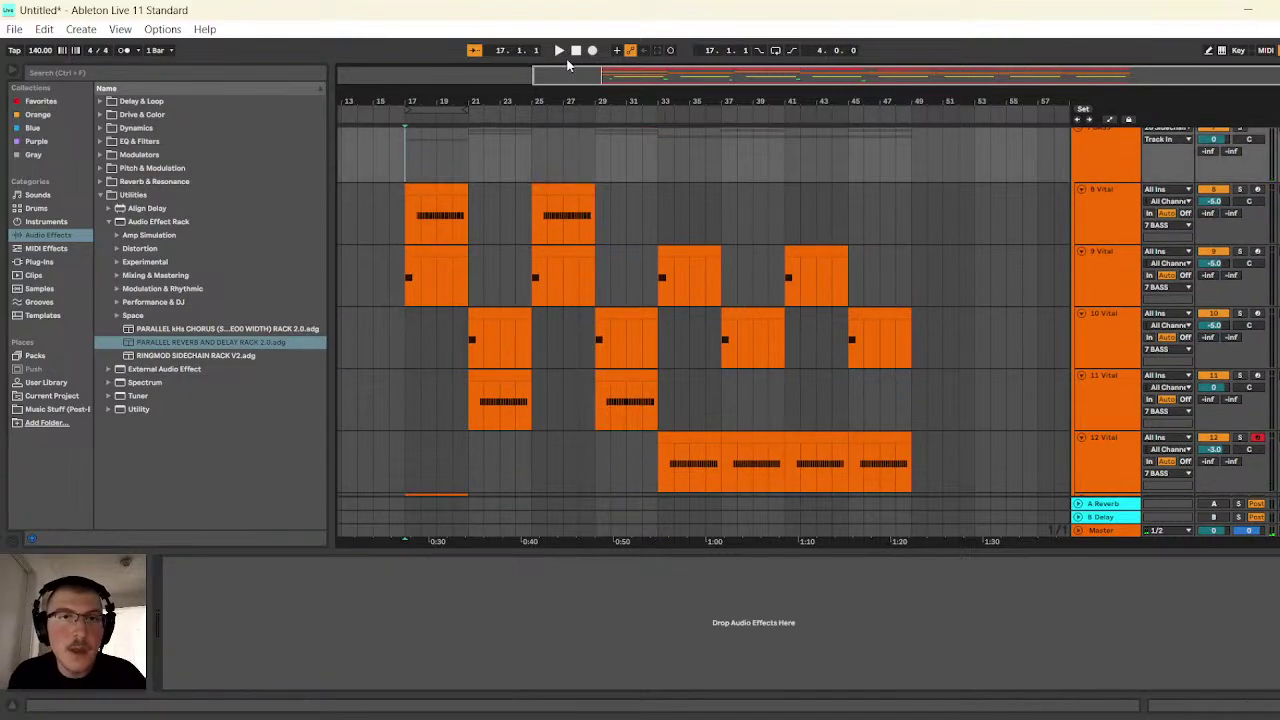
pyautogui.press('-')
pyautogui.press('space')
pyautogui.scroll(5, 648, 337)
pyautogui.scroll(1, 650, 336)
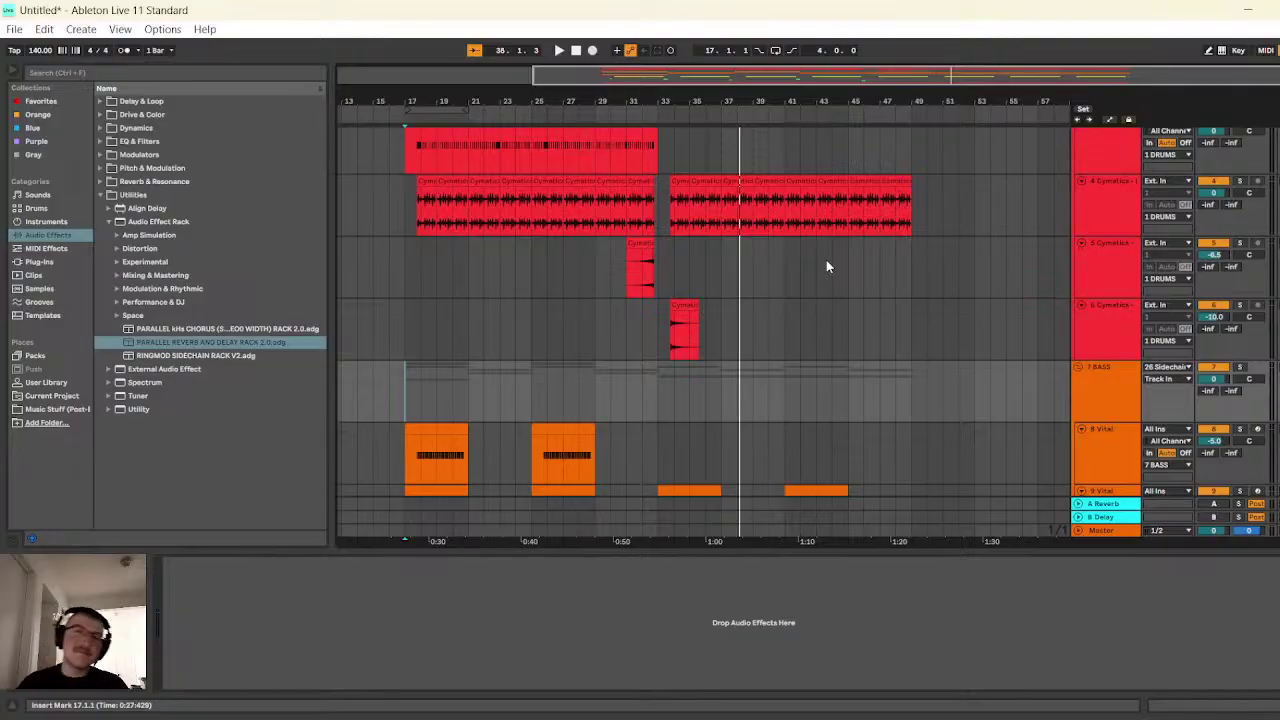
# - Inspect the Duck plug-in's curve and settings on the 26 Sidechain track and close its window
pyautogui.click(847, 319)
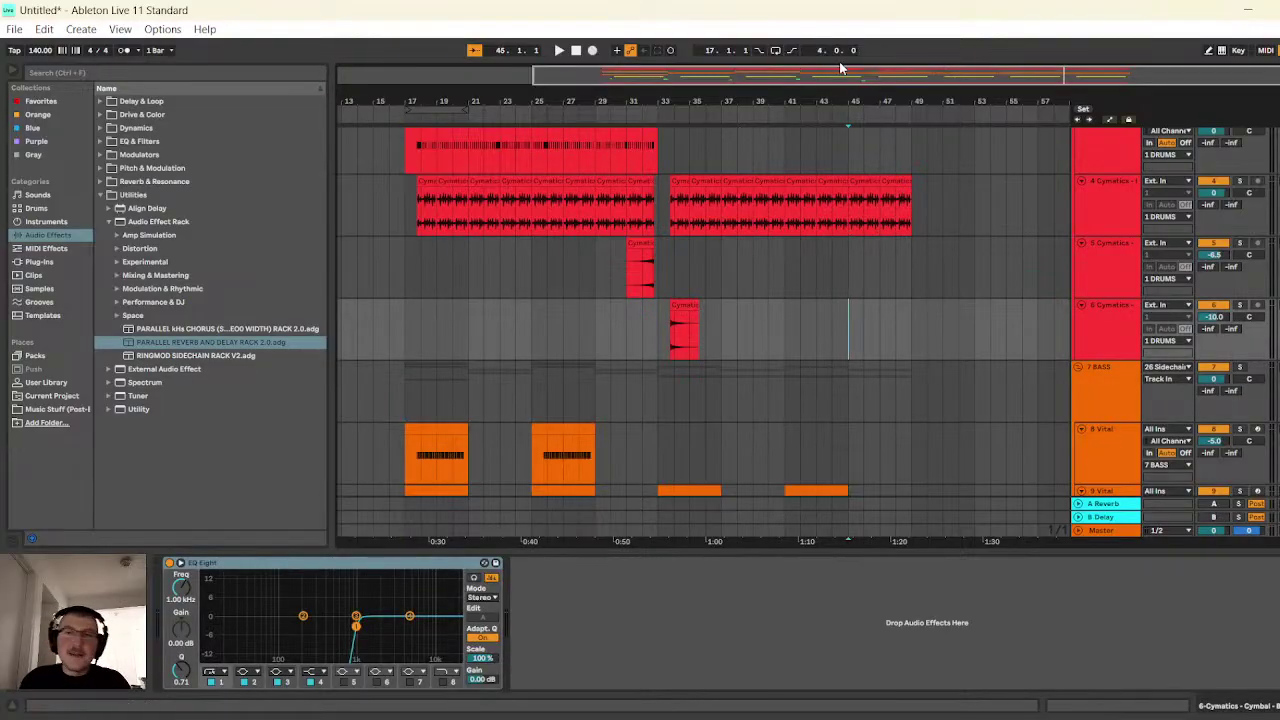
pyautogui.moveTo(835, 68); pyautogui.dragTo(823, 61)
pyautogui.scroll(-3, 1086, 438)
pyautogui.scroll(-12, 1108, 462)
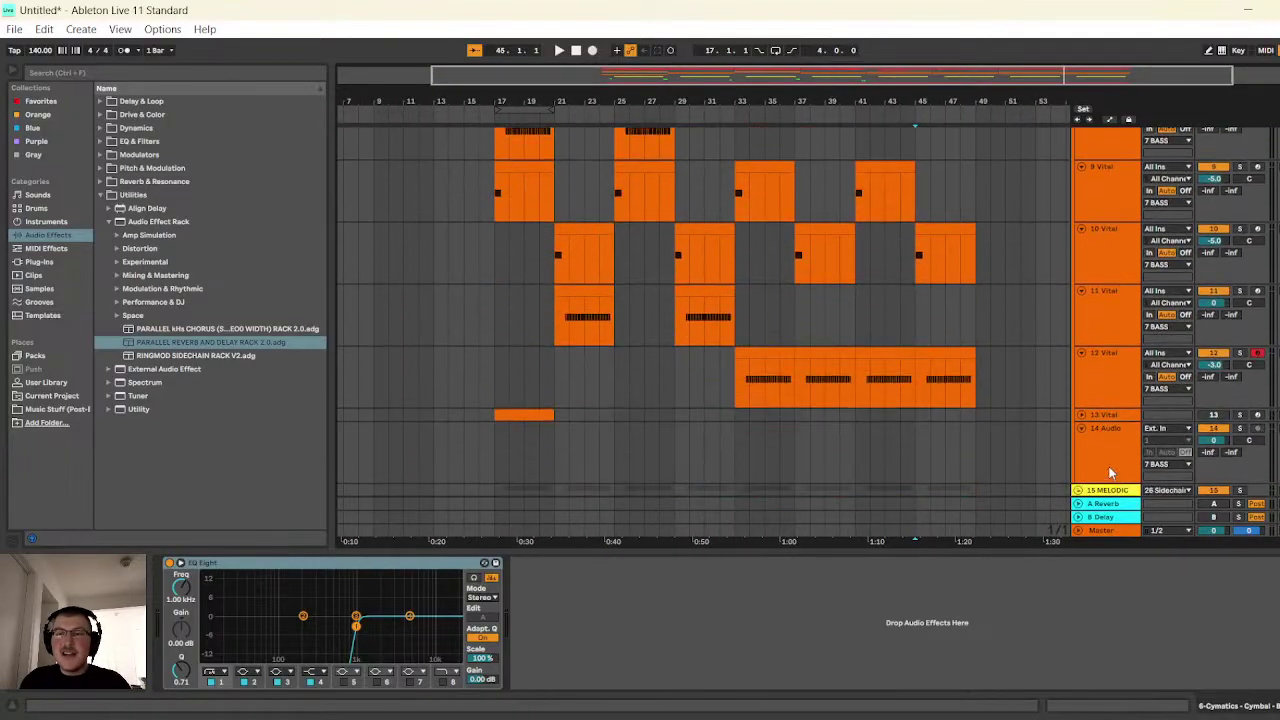
pyautogui.scroll(-5, 1116, 454)
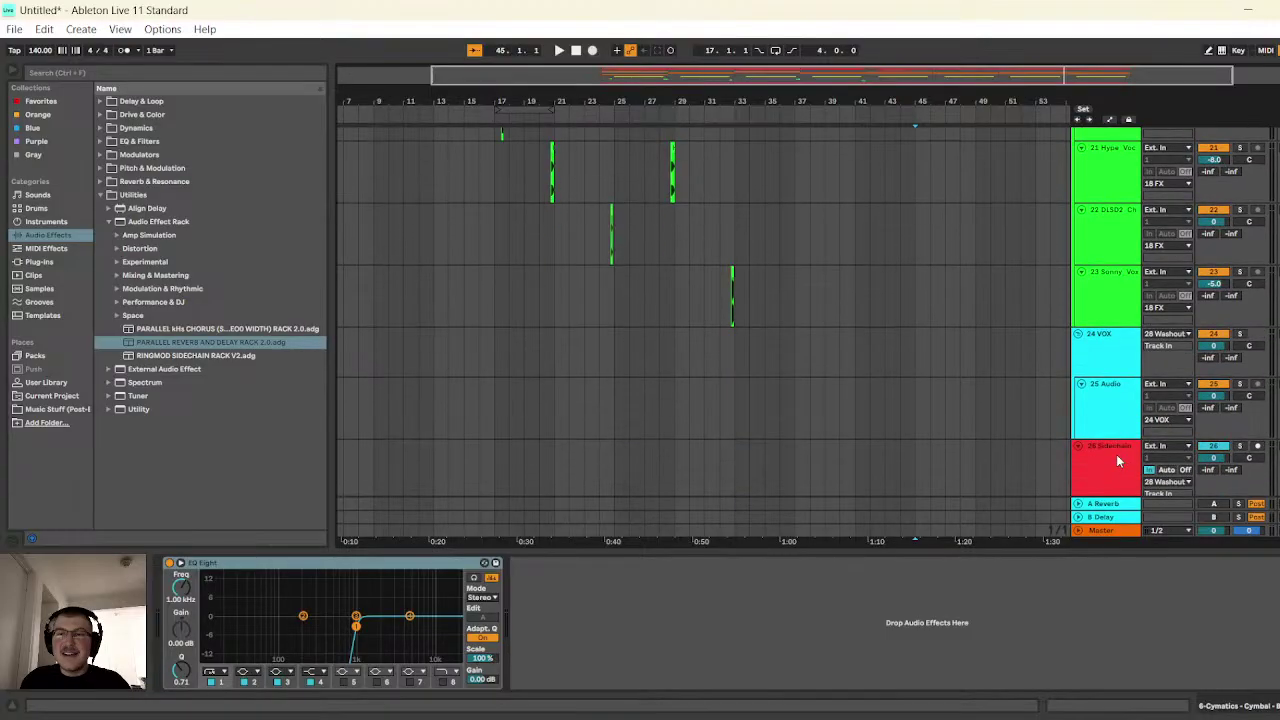
pyautogui.click(1108, 408)
pyautogui.click(736, 564)
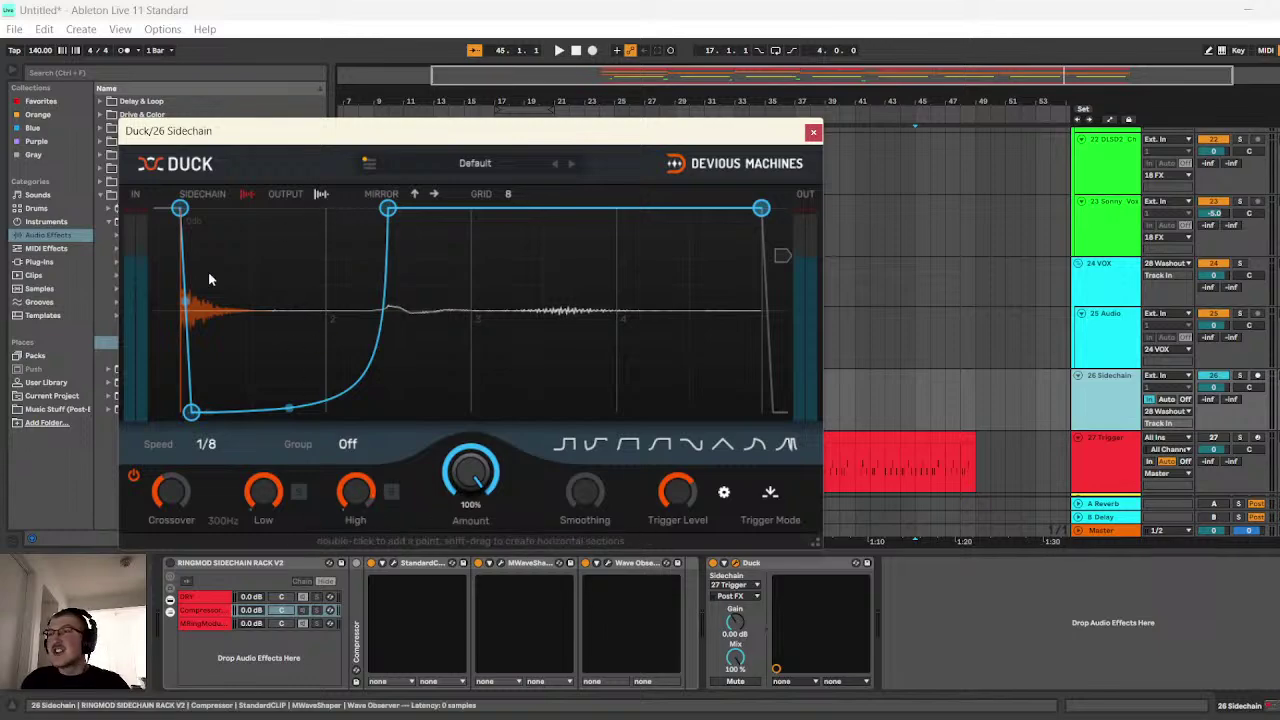
pyautogui.click(813, 133)
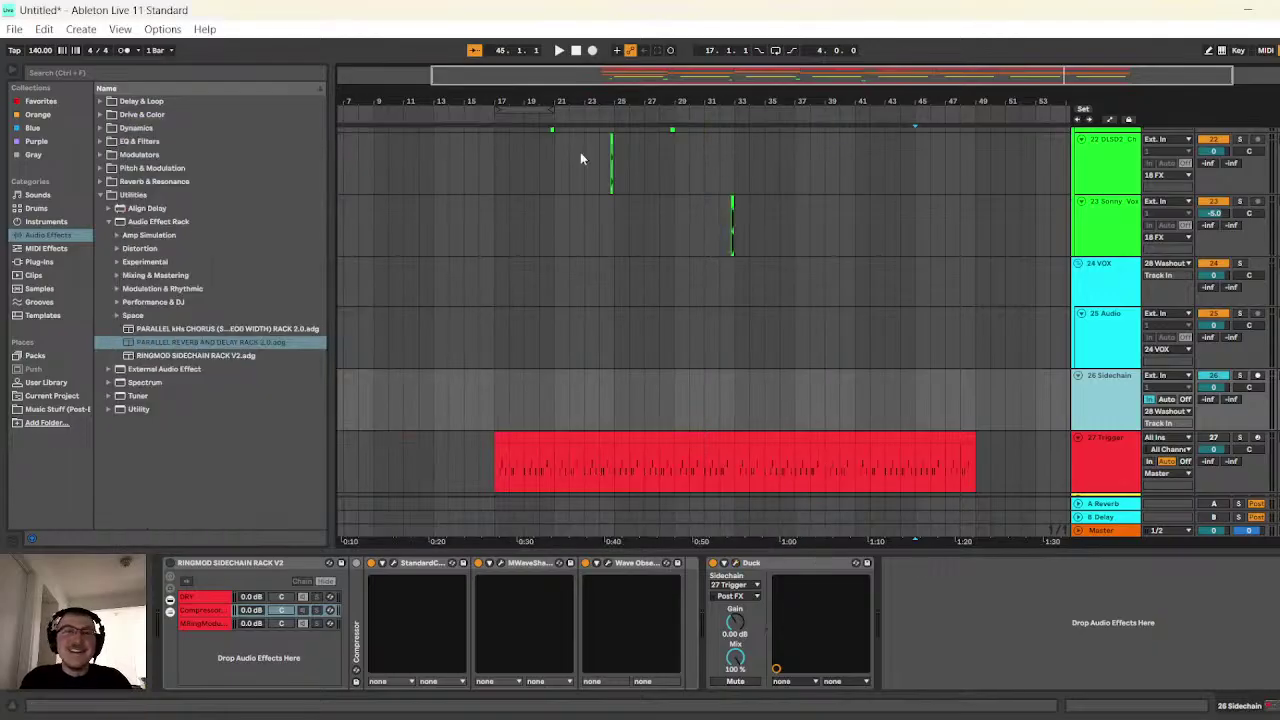
# - Play the arrangement again from bar 17 while reviewing the FX, melodic, bass and drum tracks
pyautogui.scroll(2, 503, 231)
pyautogui.click(497, 220)
pyautogui.click(560, 51)
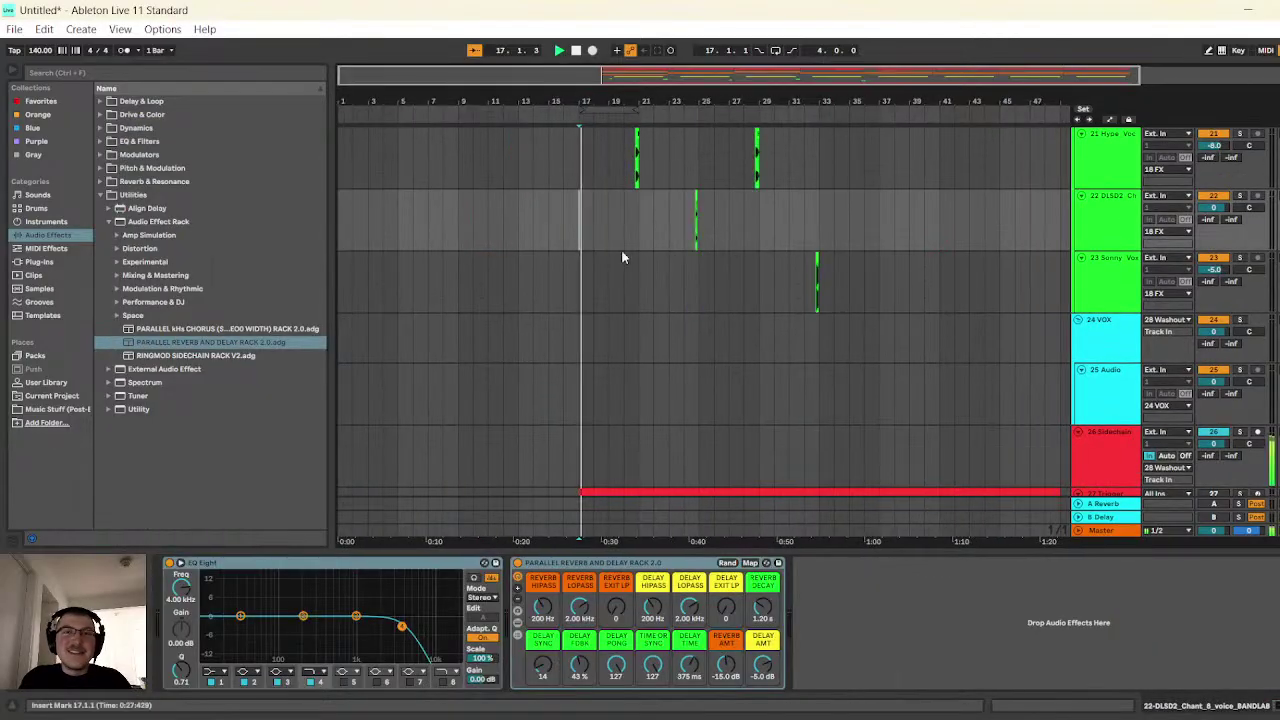
pyautogui.scroll(6, 690, 300)
pyautogui.scroll(10, 751, 340)
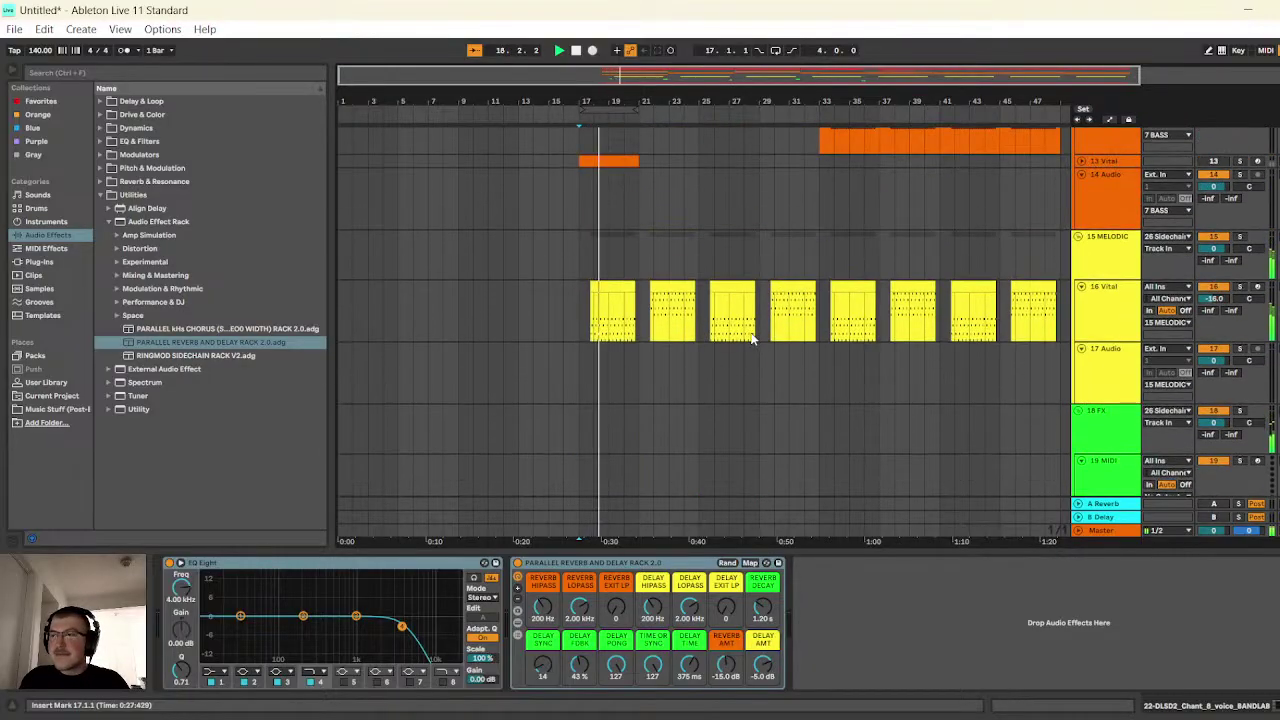
pyautogui.scroll(10, 752, 330)
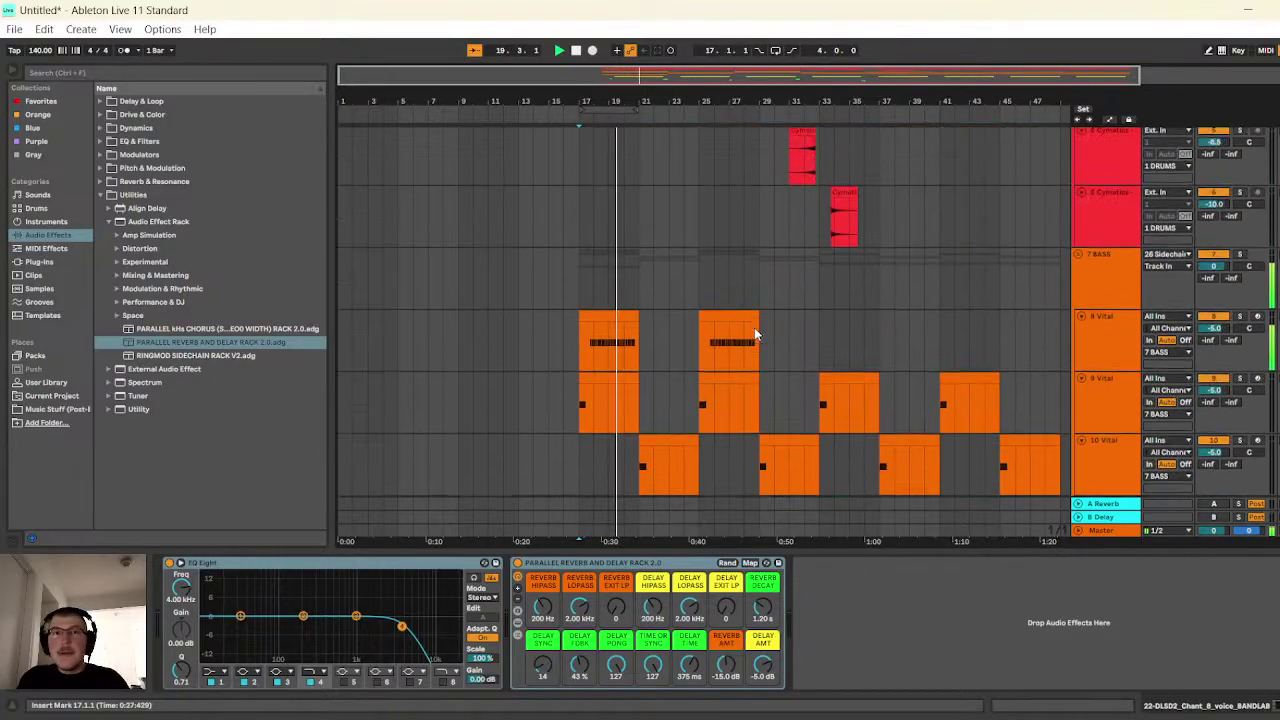
pyautogui.scroll(2, 774, 334)
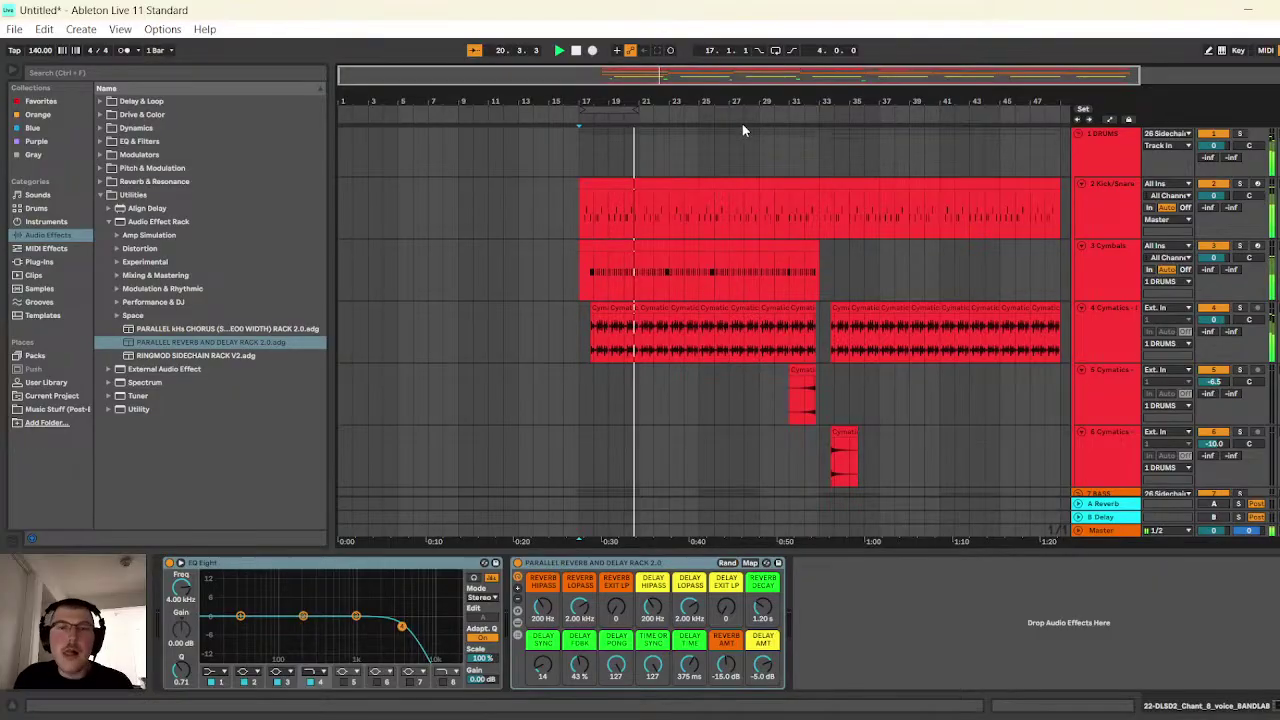
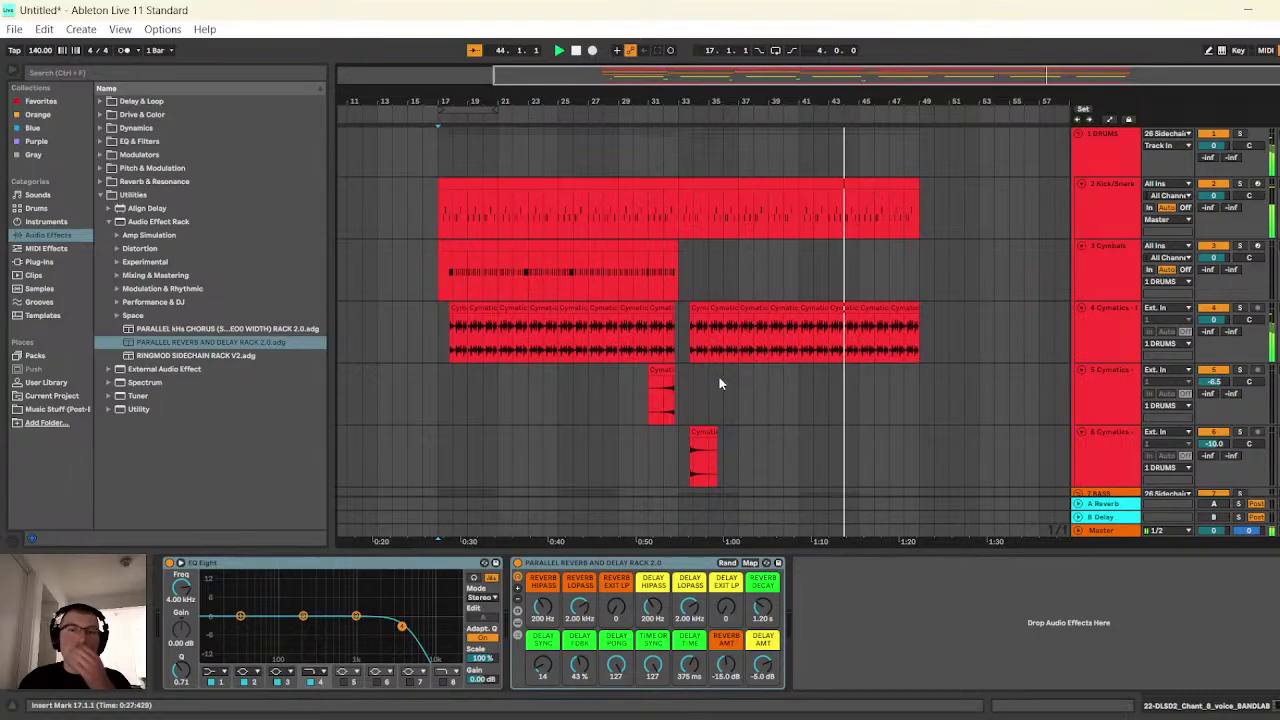
# - Copy track 5's reversed cymbal from before bar 33 to the drop's end and shift the copy one beat later to end at bar 49
pyautogui.moveTo(621, 390); pyautogui.dragTo(677, 392)
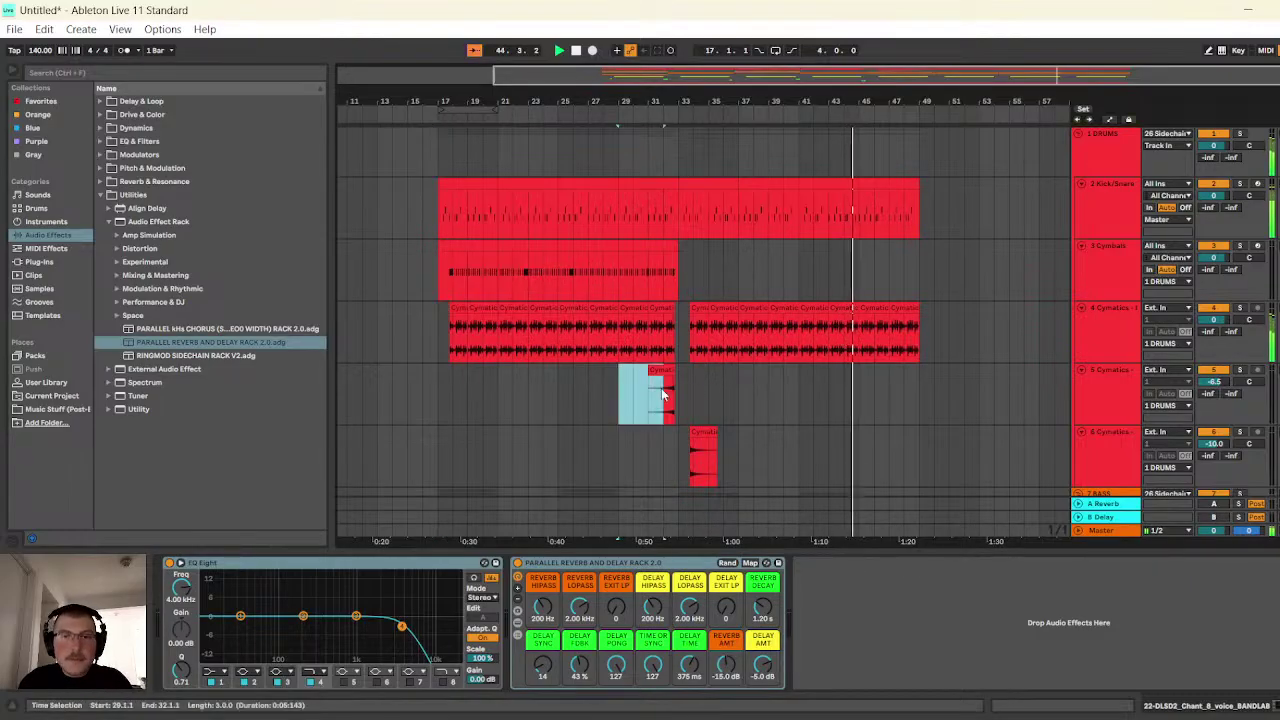
pyautogui.click(864, 386)
pyautogui.hotkey('ctrl', 'v')
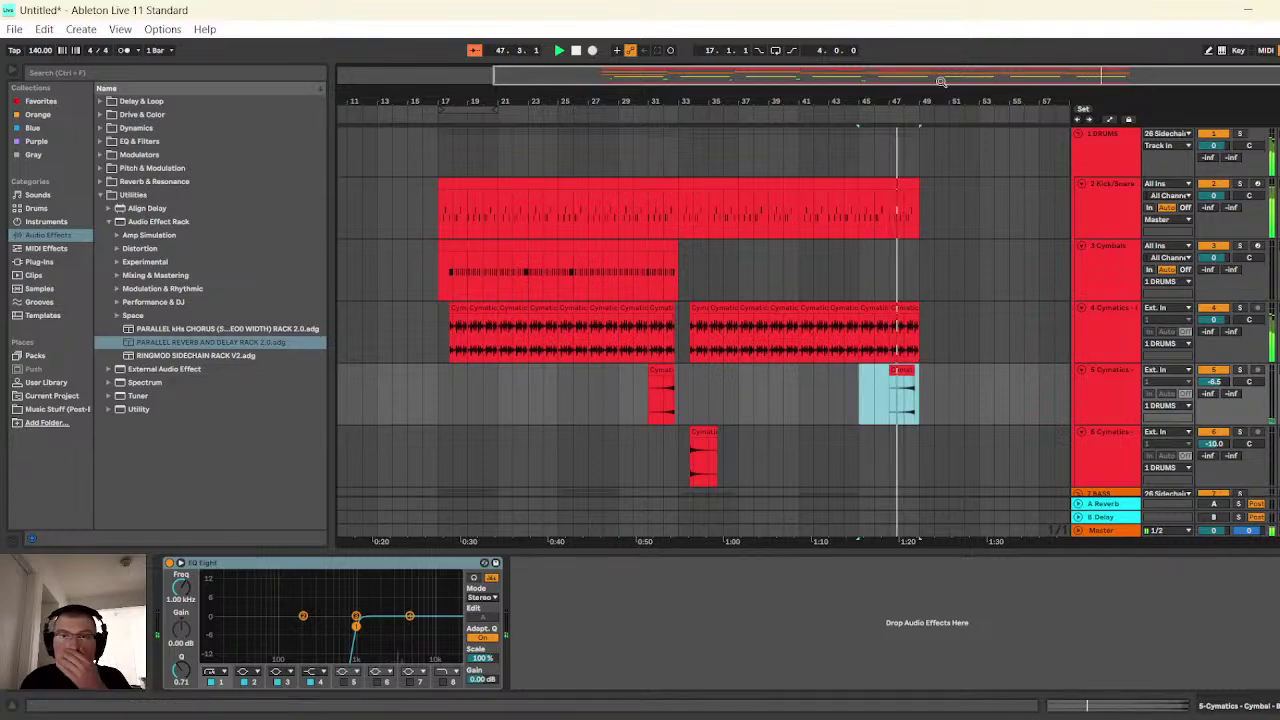
pyautogui.moveTo(943, 79); pyautogui.dragTo(943, 150)
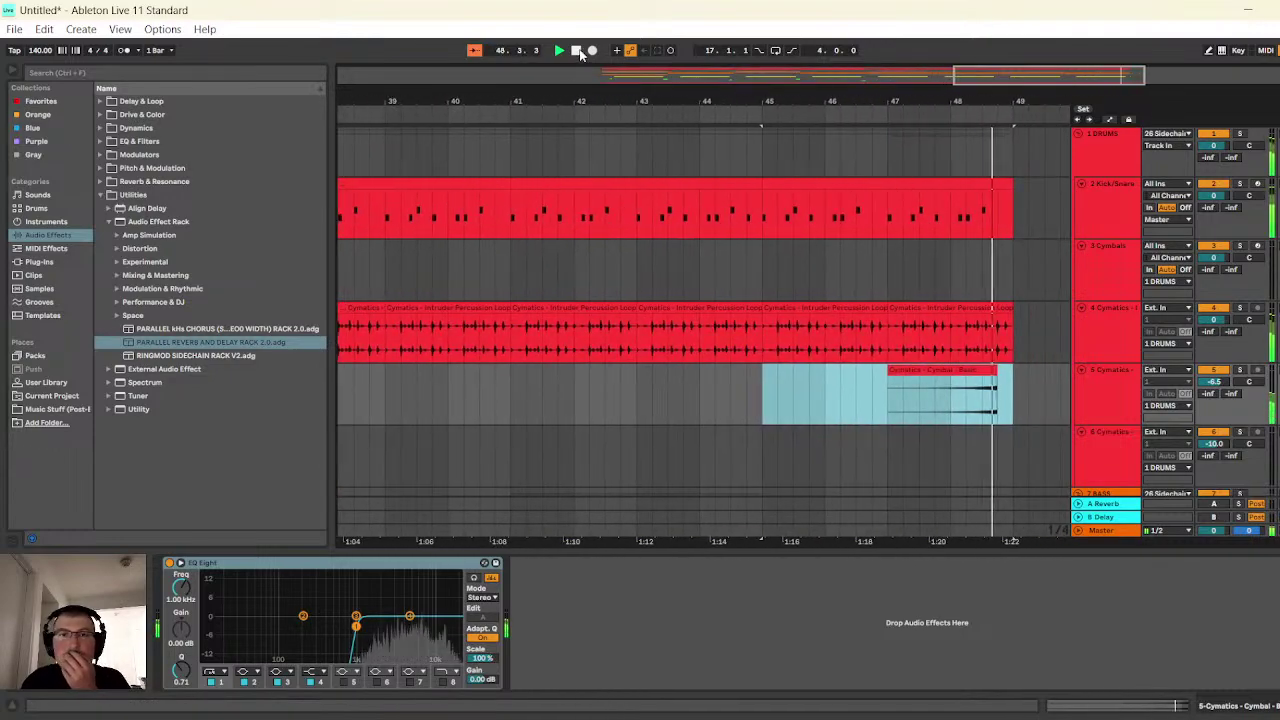
pyautogui.moveTo(971, 374); pyautogui.dragTo(980, 366)
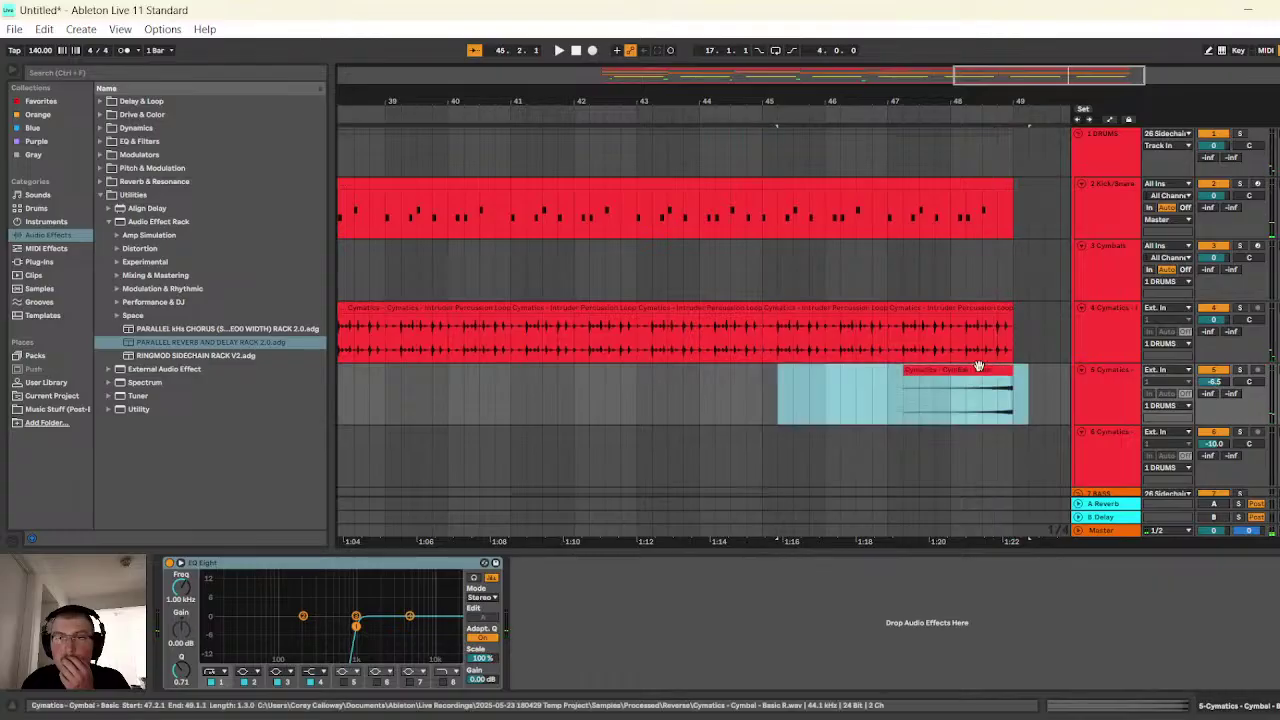
pyautogui.click(965, 250)
# - Copy track 6's forward cymbal hit from just after bar 33 to bar 49 on the same track
pyautogui.press('-')
pyautogui.press('-')
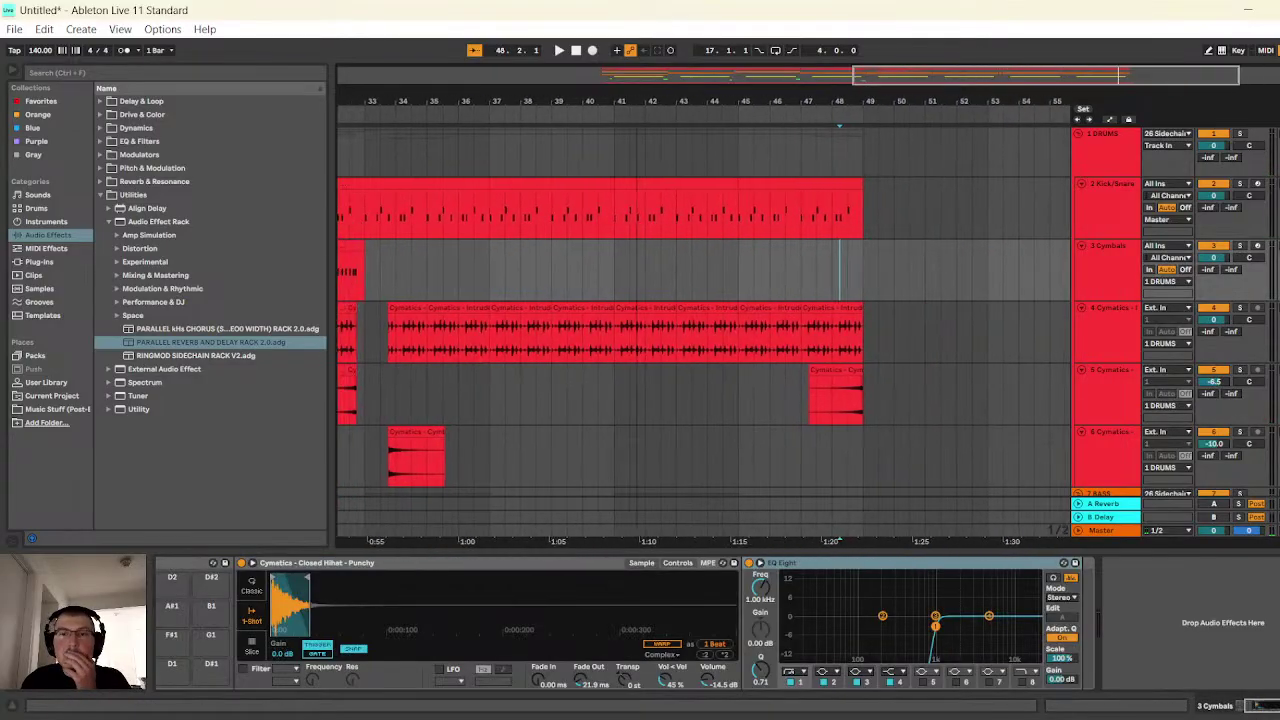
pyautogui.moveTo(517, 466); pyautogui.dragTo(428, 455)
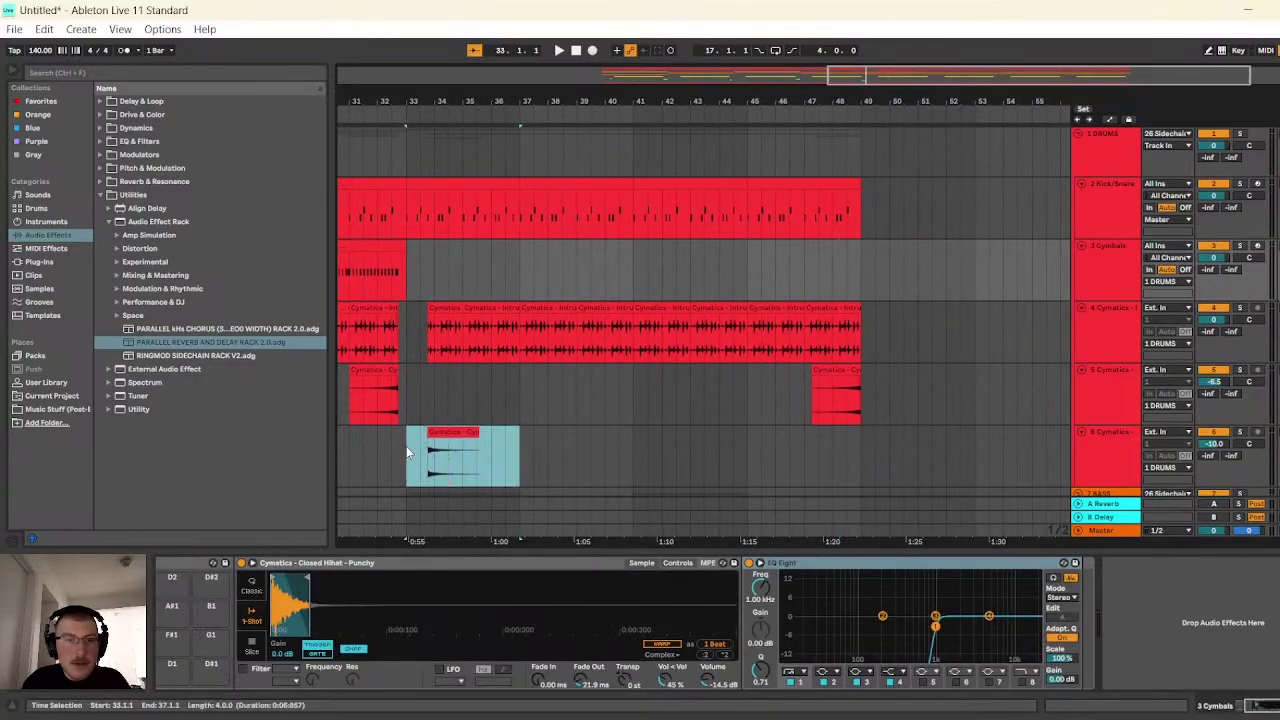
pyautogui.click(678, 480)
pyautogui.hotkey('ctrl', 'z')
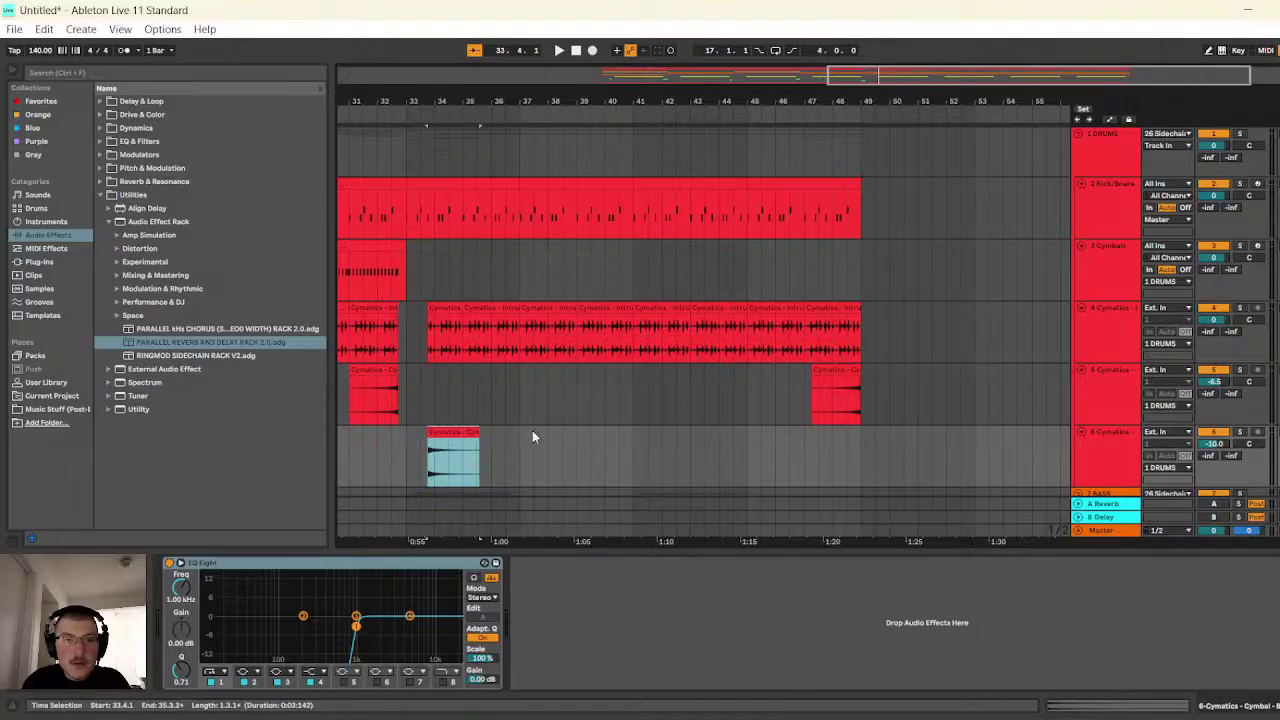
pyautogui.click(856, 456)
pyautogui.hotkey('ctrl', 'v')
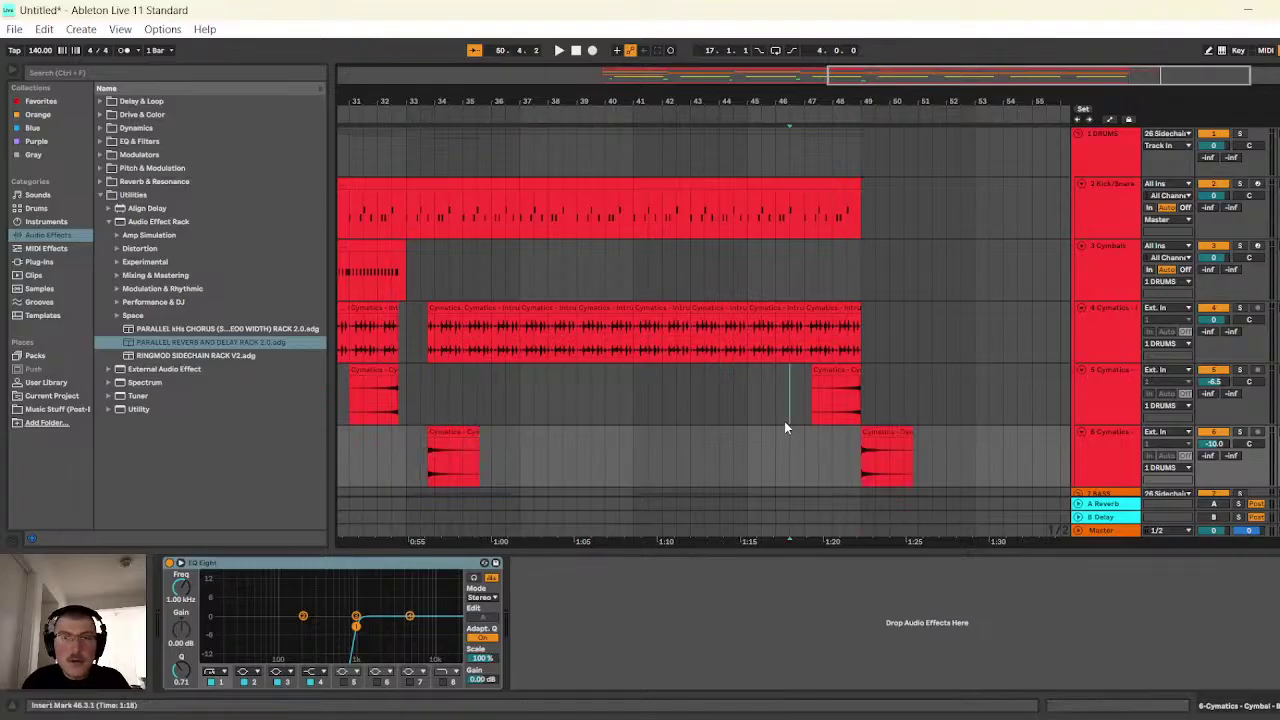
# - Play the new cymbal transition from bar 46.3 into bar 49
pyautogui.click(788, 416)
pyautogui.click(559, 50)
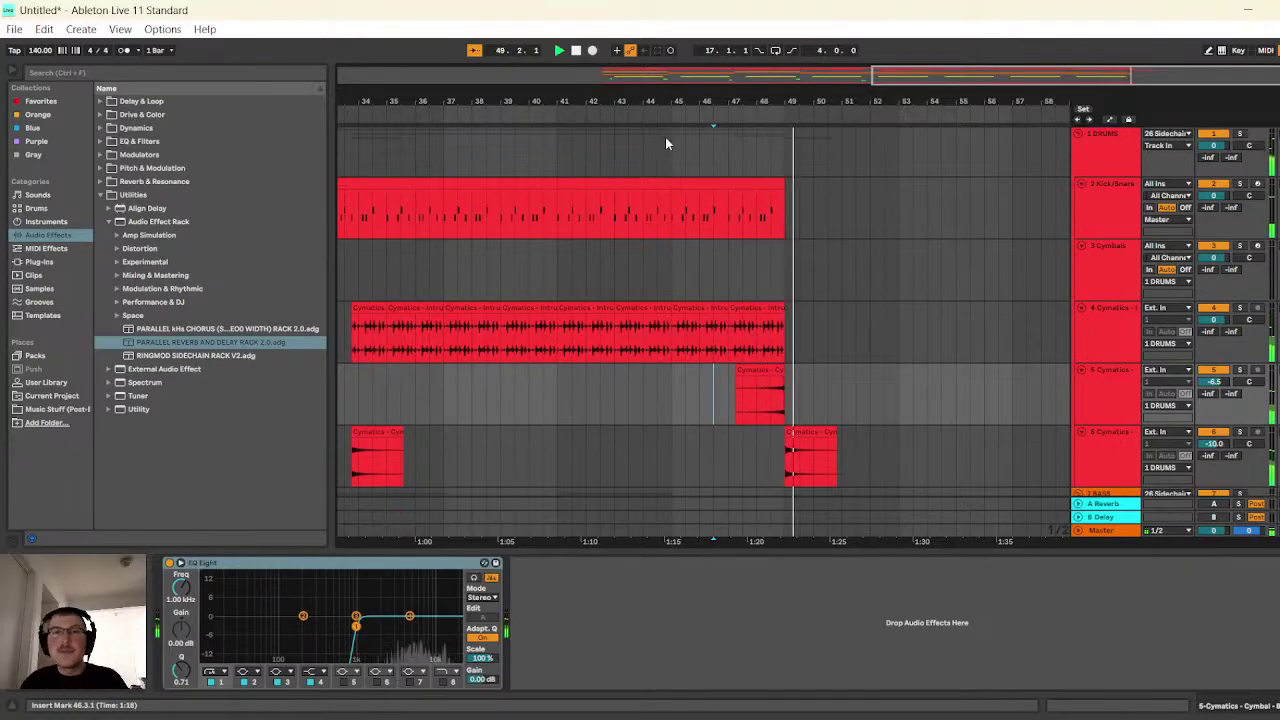
pyautogui.moveTo(950, 64); pyautogui.dragTo(565, 224)
pyautogui.scroll(-2, 740, 360)
pyautogui.scroll(-2, 760, 360)
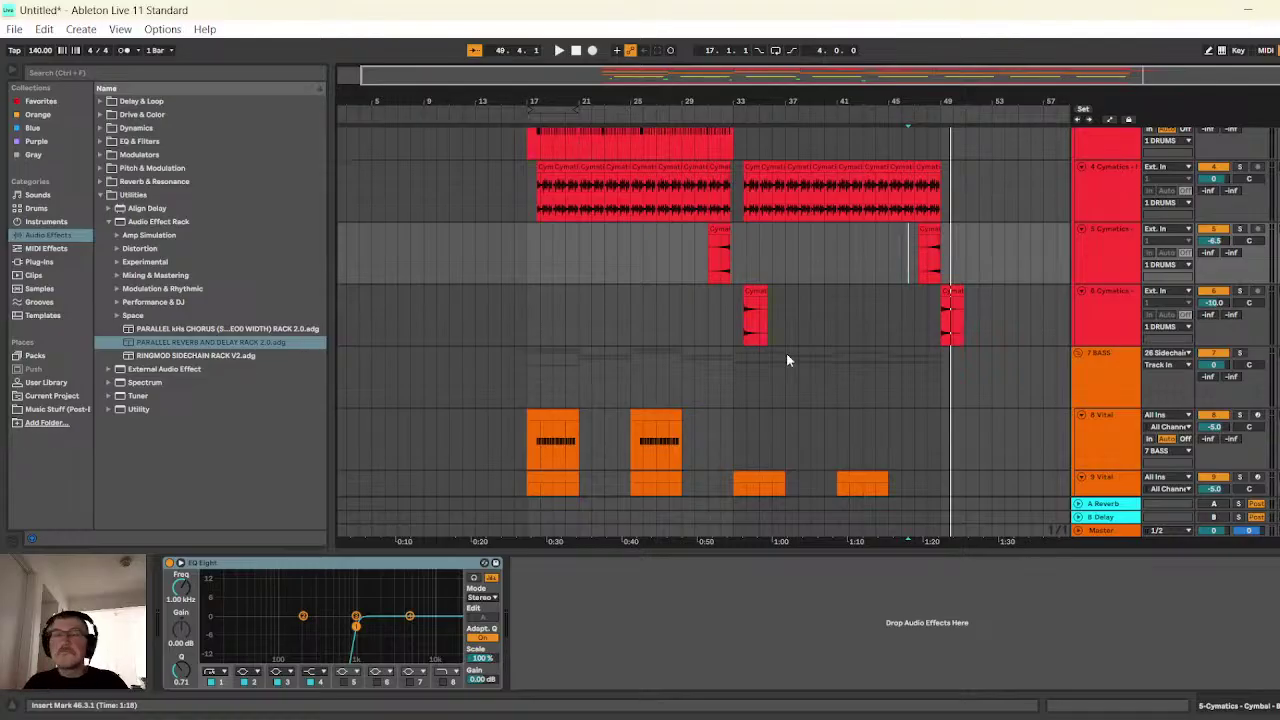
# - Set track 5's volume to -7.0 dB and track 6's to -11.0 dB, and play the drop from bar 28
pyautogui.press('space')
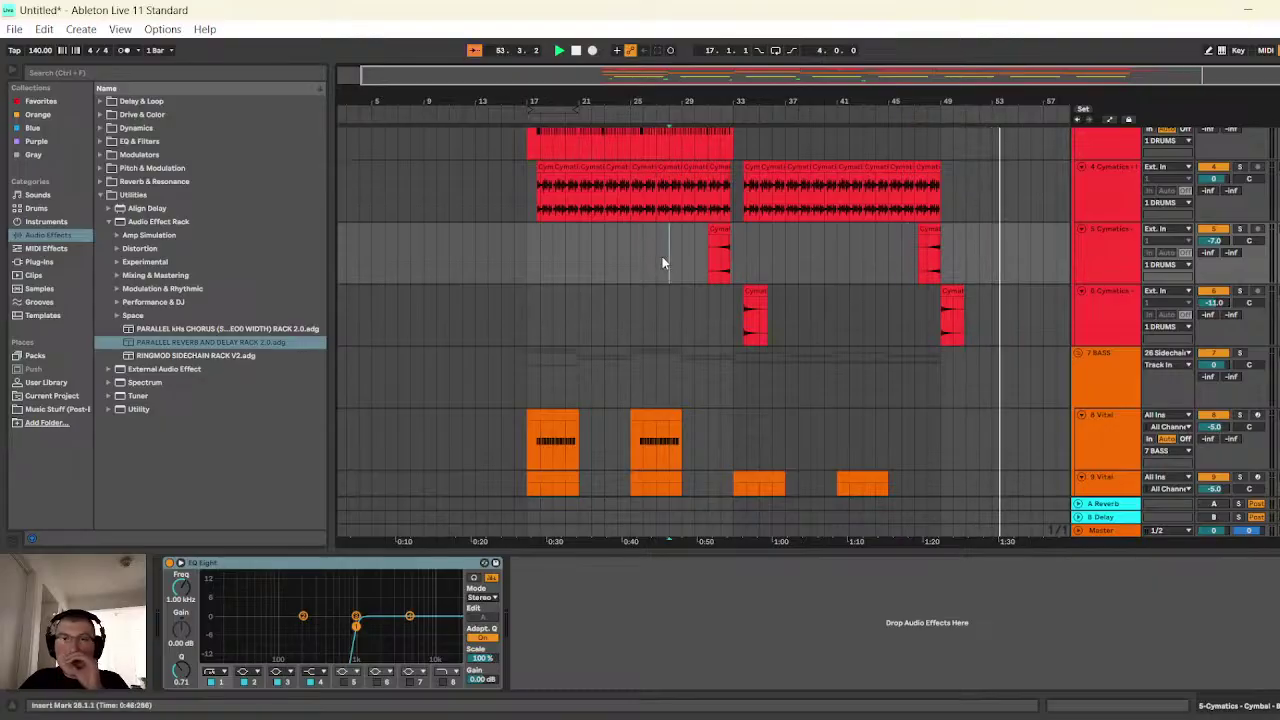
pyautogui.click(613, 124)
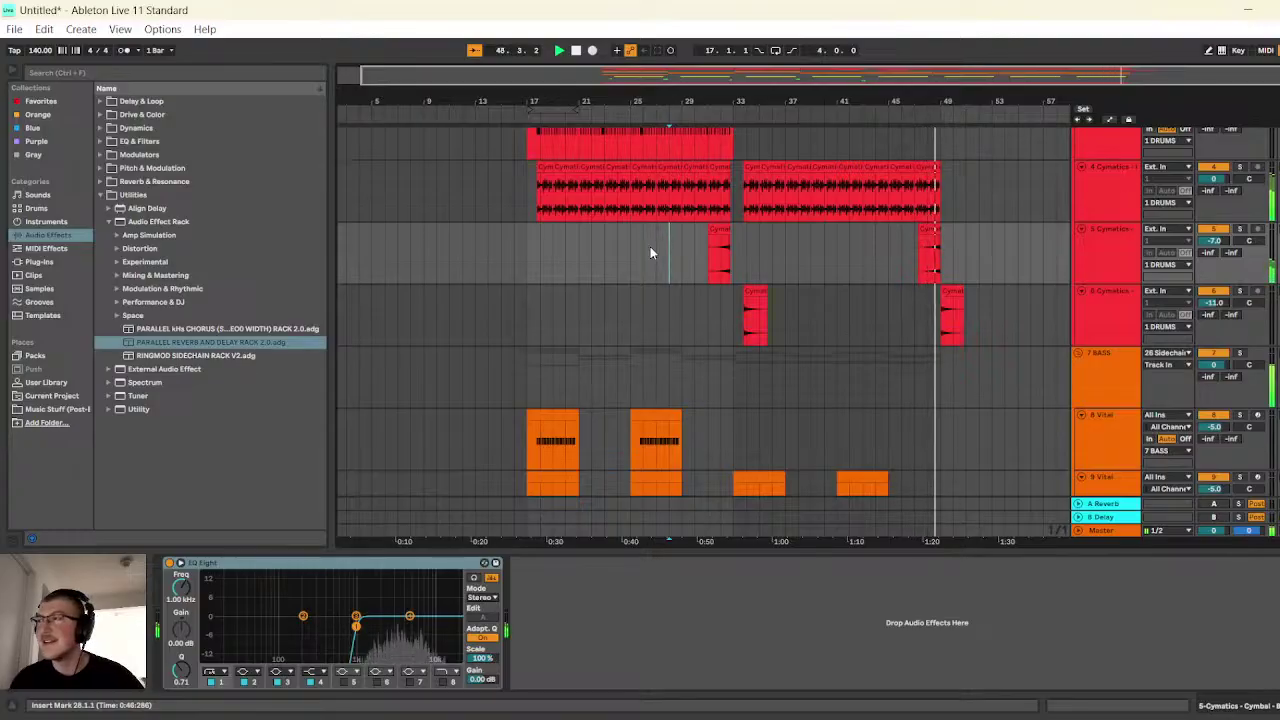
pyautogui.click(576, 52)
# - Move cymbal tracks 5 and 6 together into the FX group, directly below its MIDI track
pyautogui.press('w')
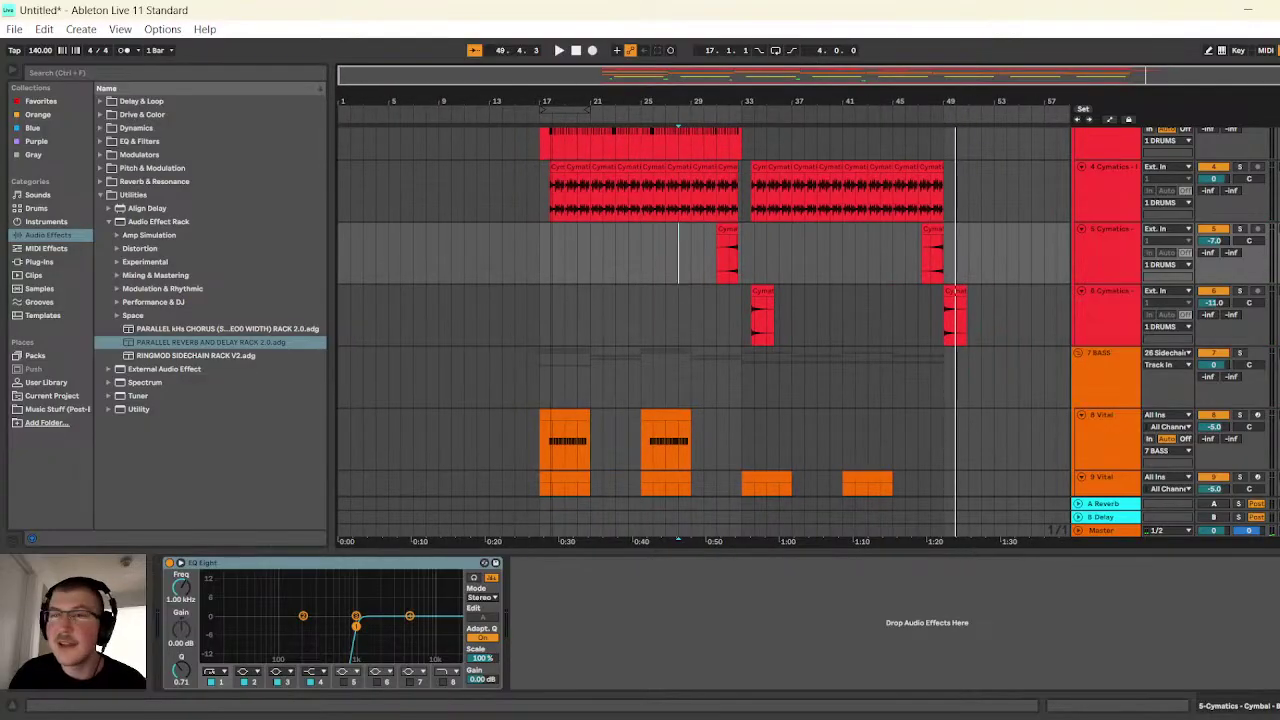
pyautogui.scroll(-2, 757, 380)
pyautogui.scroll(3, 764, 379)
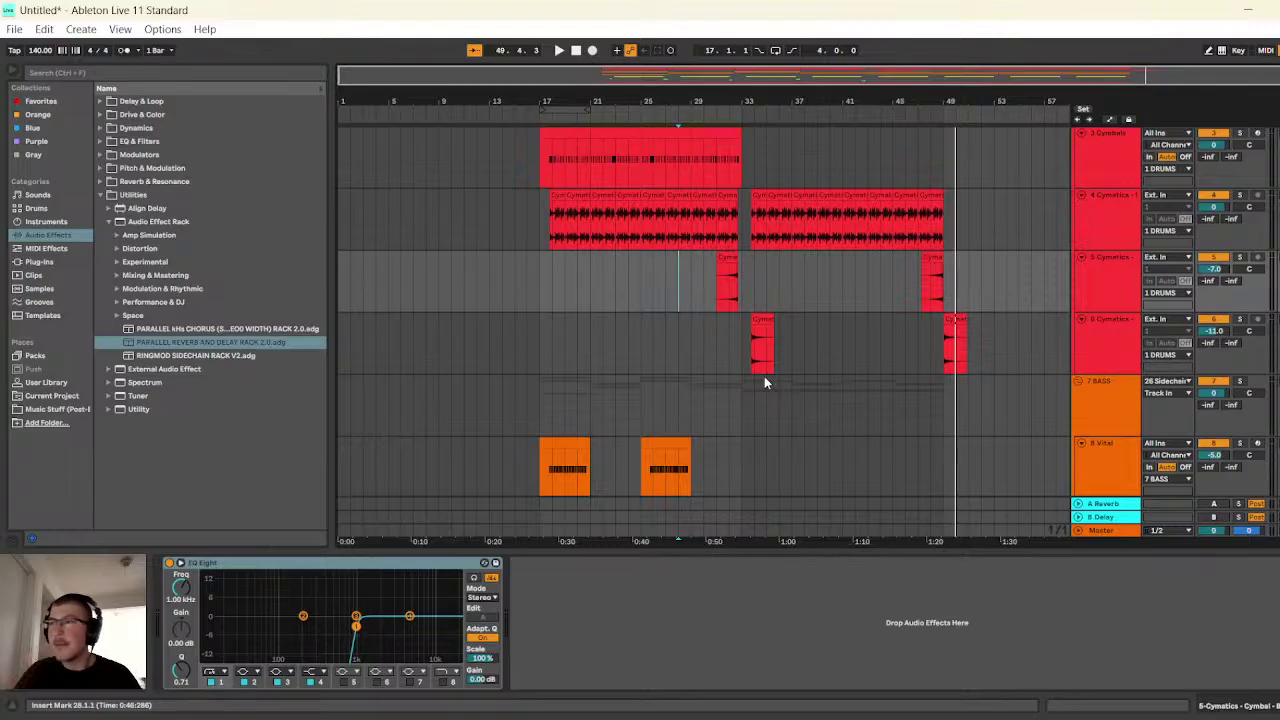
pyautogui.click(1100, 338)
pyautogui.keyDown('shift'); pyautogui.click(1114, 286); pyautogui.keyUp('shift')
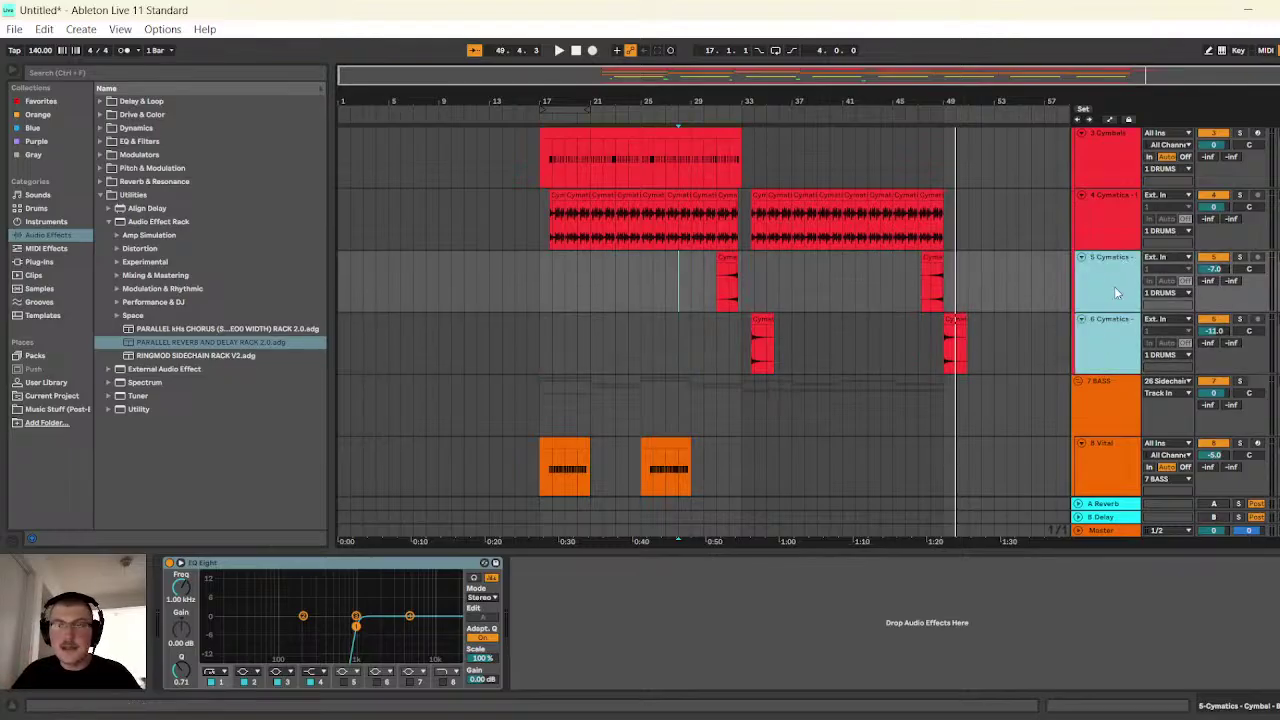
pyautogui.scroll(-2, 1107, 192)
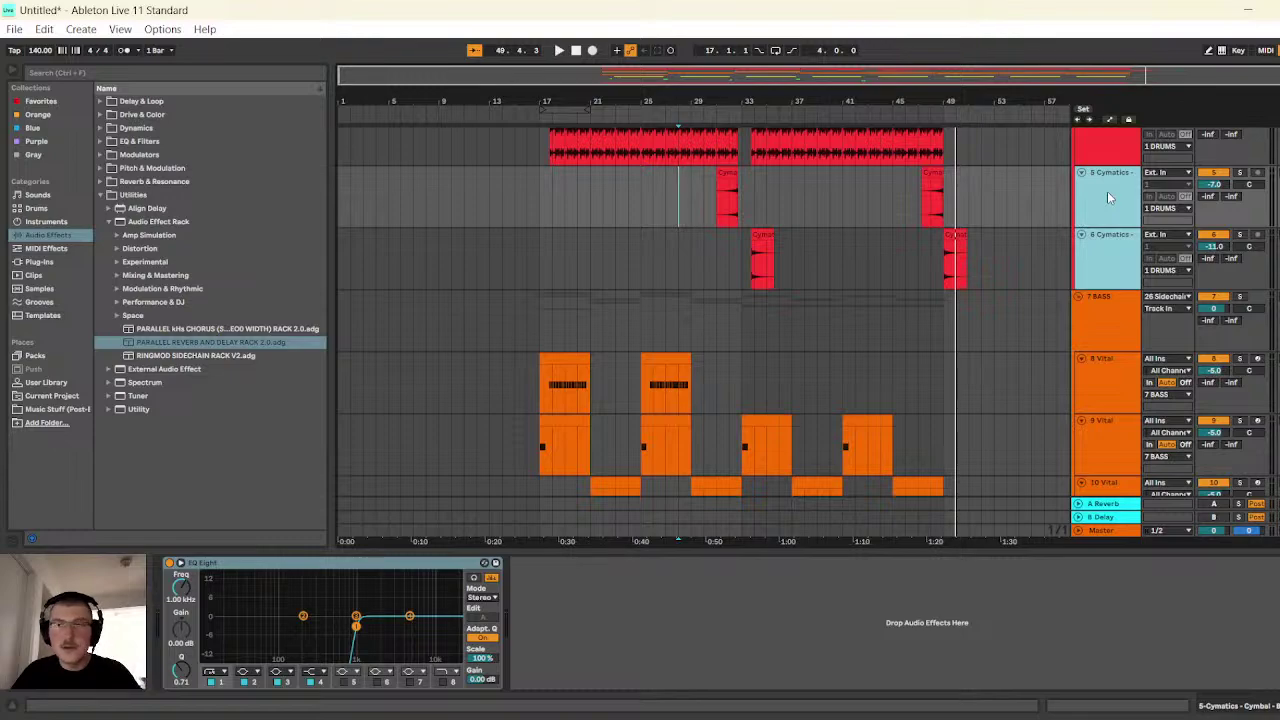
pyautogui.moveTo(1107, 197); pyautogui.dragTo(1098, 547)
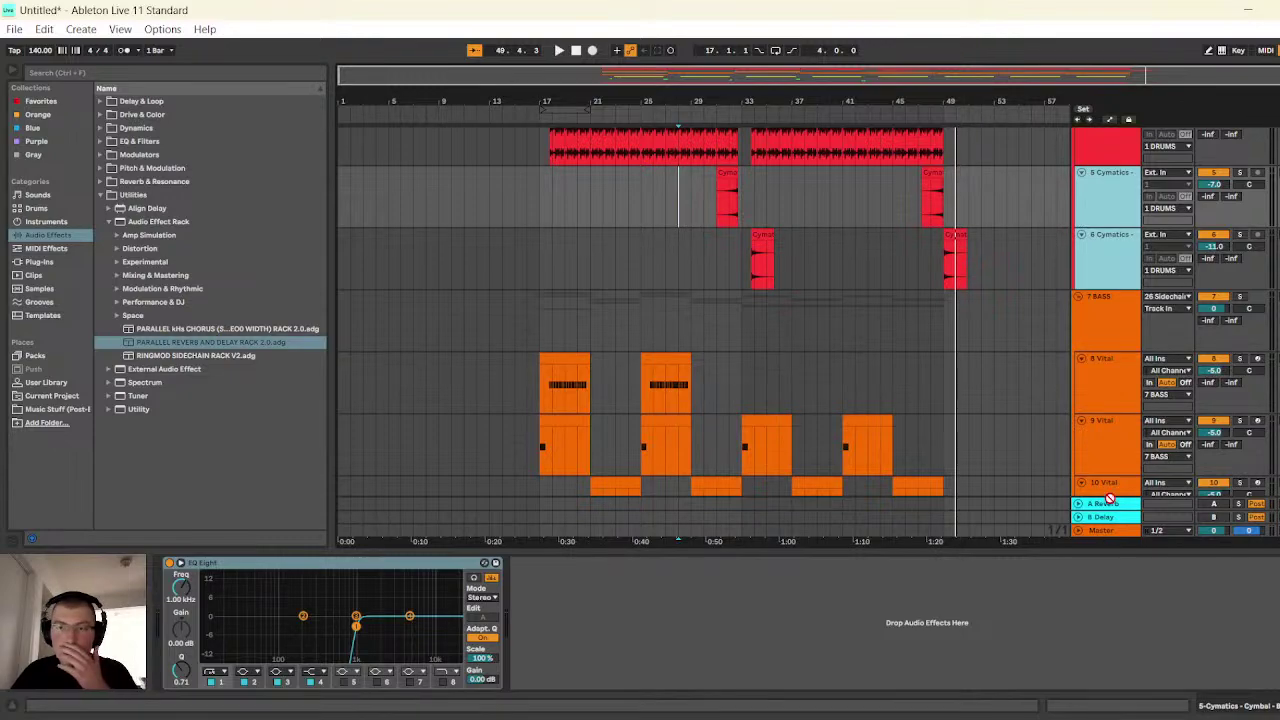
pyautogui.moveTo(1108, 498); pyautogui.dragTo(1108, 404)
# - Assign the FX group's color to its grouped tracks and clips, and route the group's output to 26 Sidechain
pyautogui.rightClick(1111, 307)
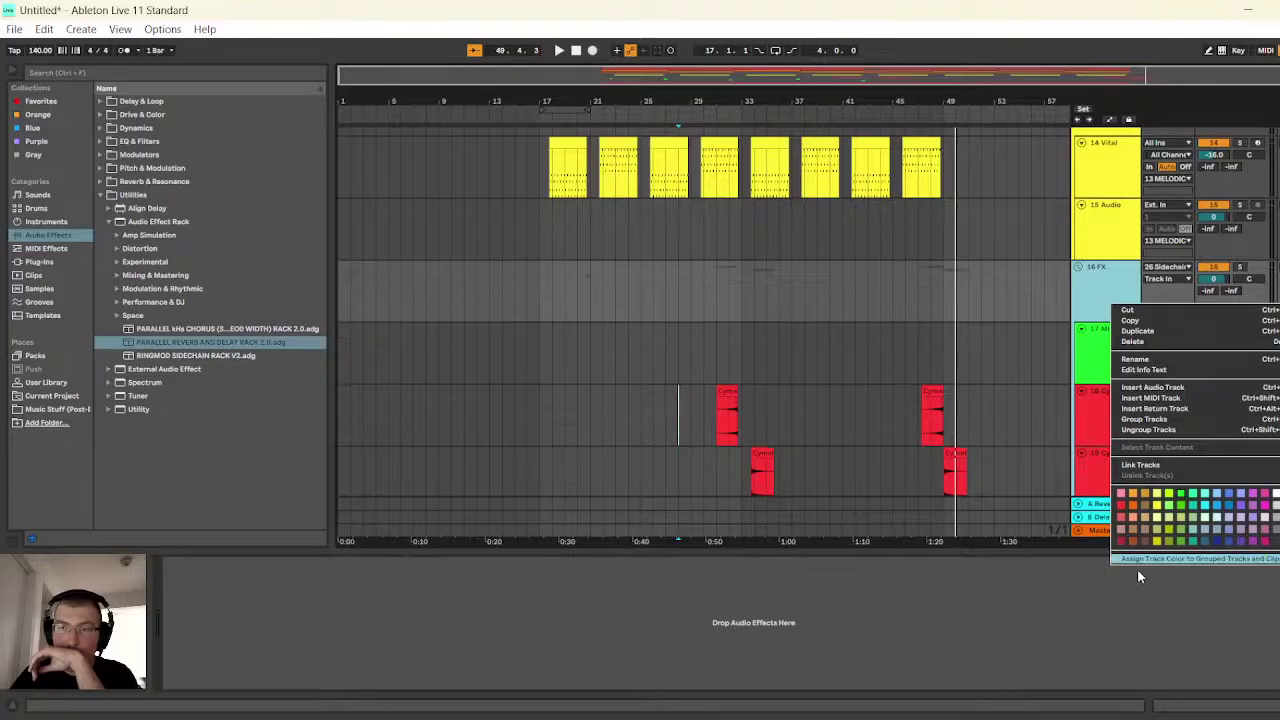
pyautogui.click(1145, 559)
pyautogui.click(1166, 267)
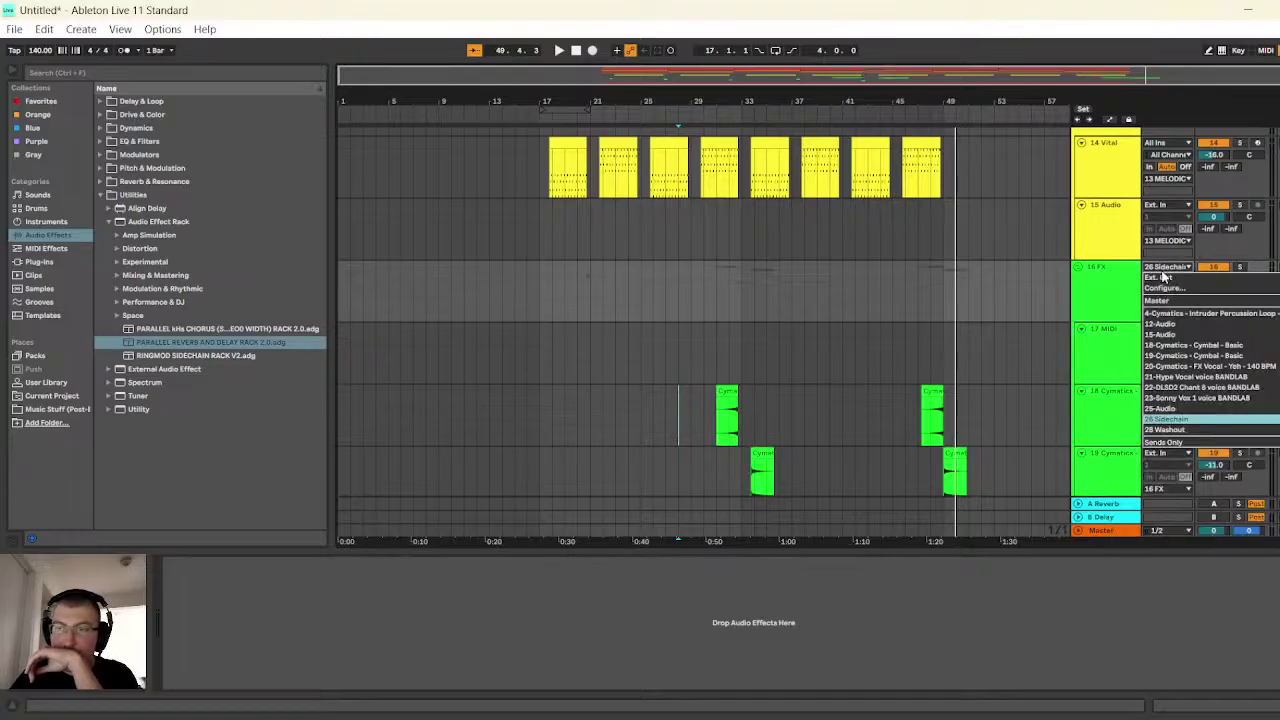
pyautogui.click(1180, 420)
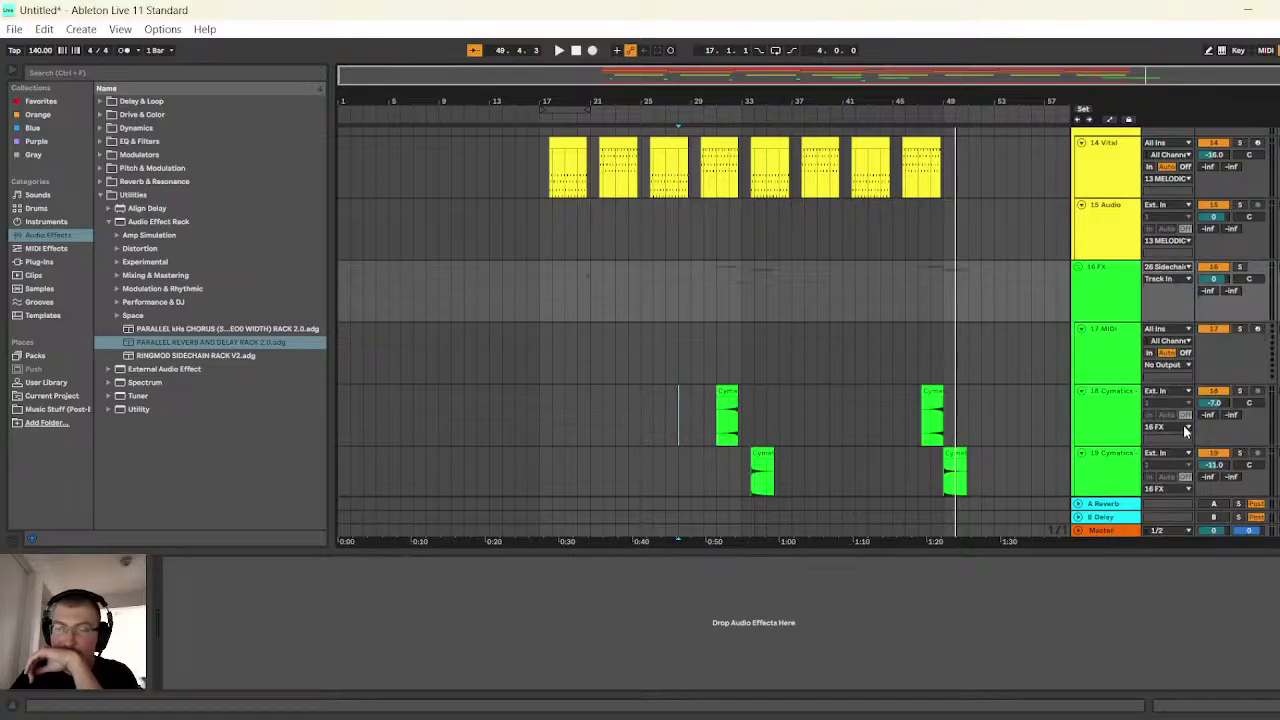
pyautogui.scroll(-4, 880, 290)
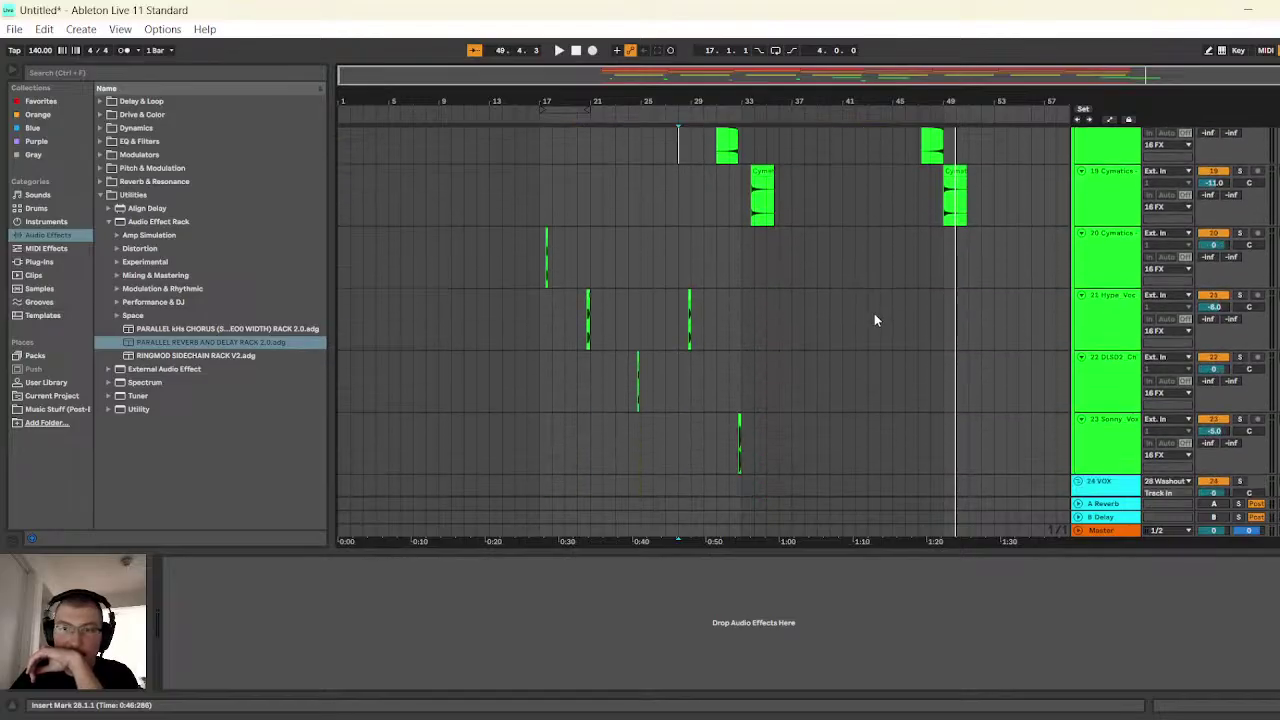
# - Set track 18's volume to -8.0 dB and track 19's to -12.0 dB, and play the drop from bar 30
pyautogui.scroll(5, 874, 320)
pyautogui.scroll(-2, 869, 318)
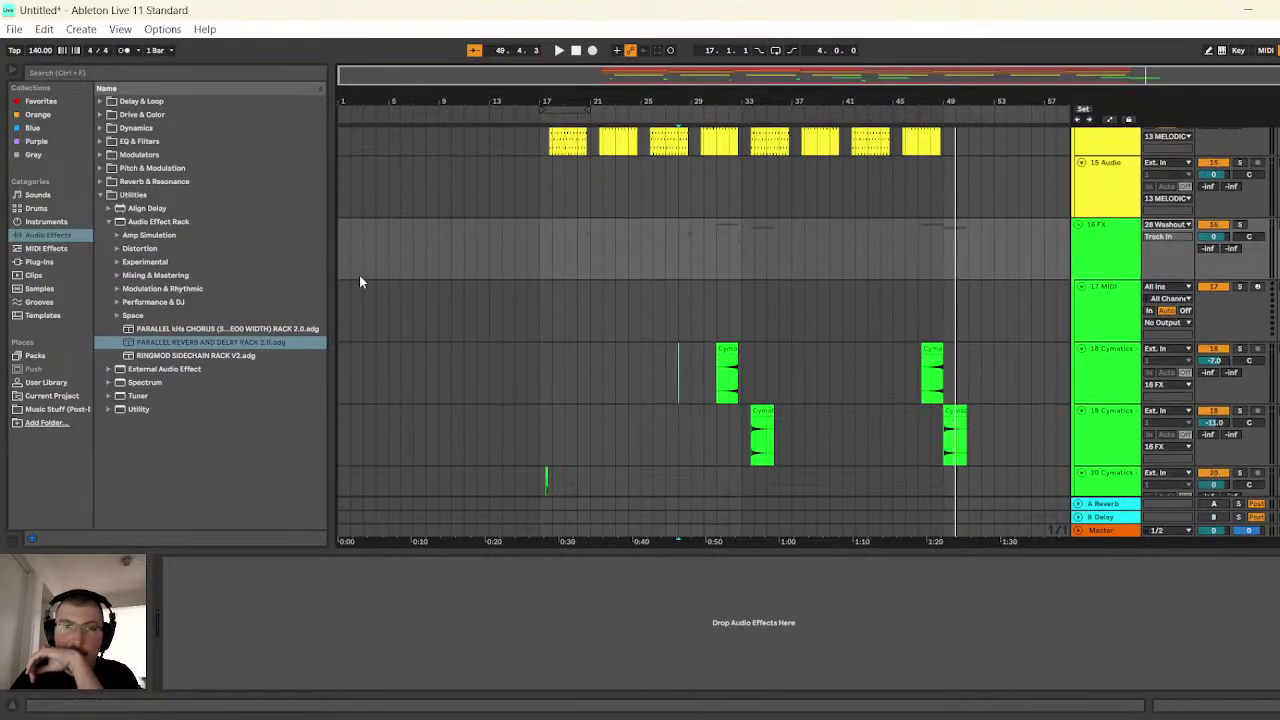
pyautogui.click(546, 370)
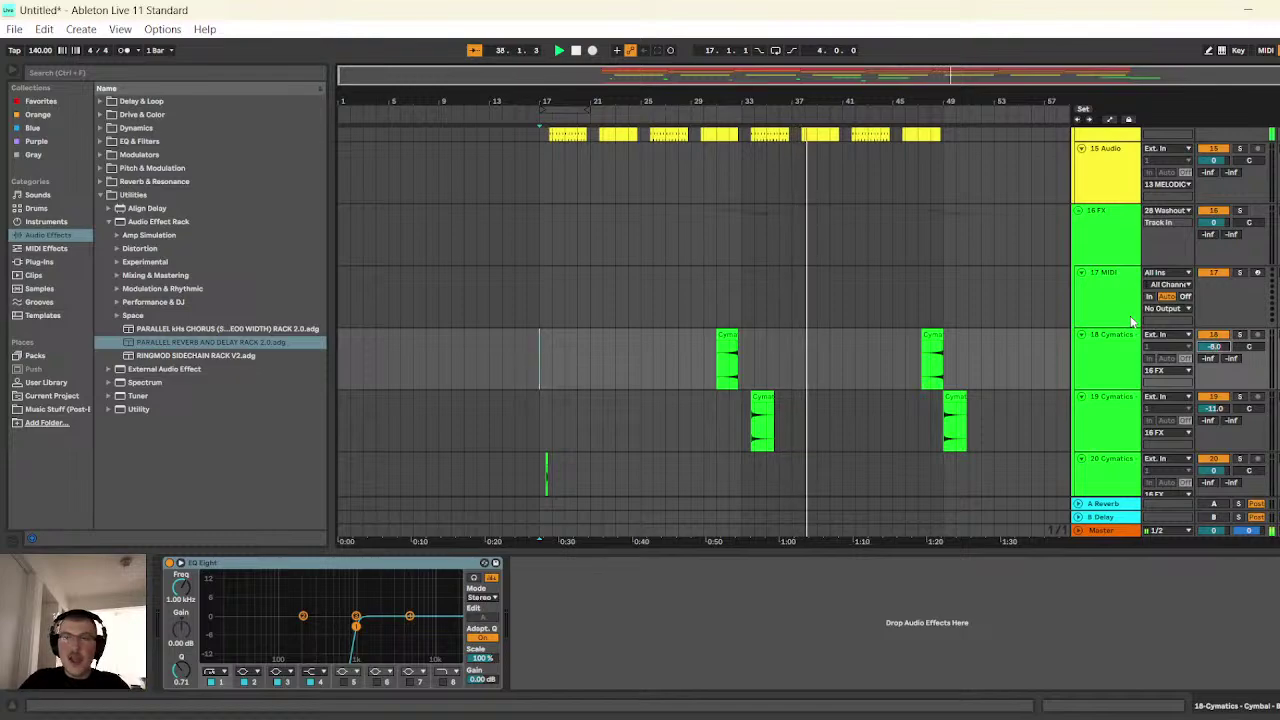
pyautogui.moveTo(1212, 400); pyautogui.dragTo(1210, 406)
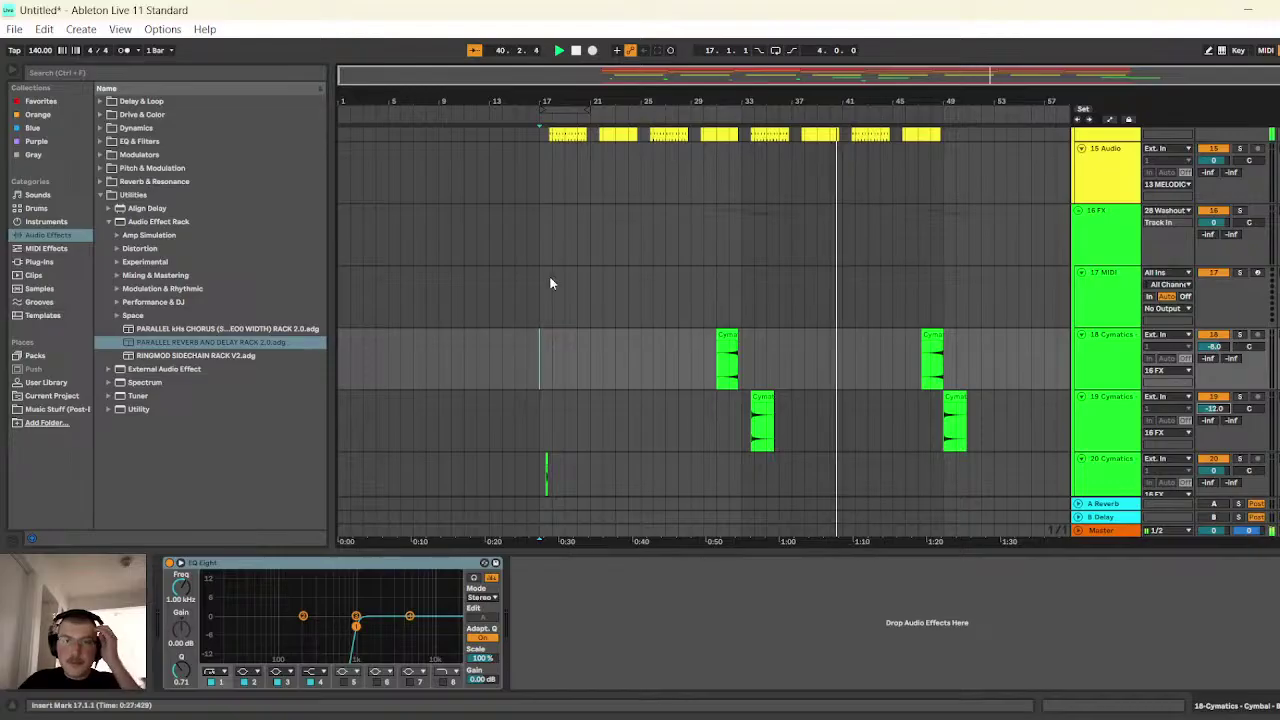
pyautogui.click(703, 298)
pyautogui.click(559, 50)
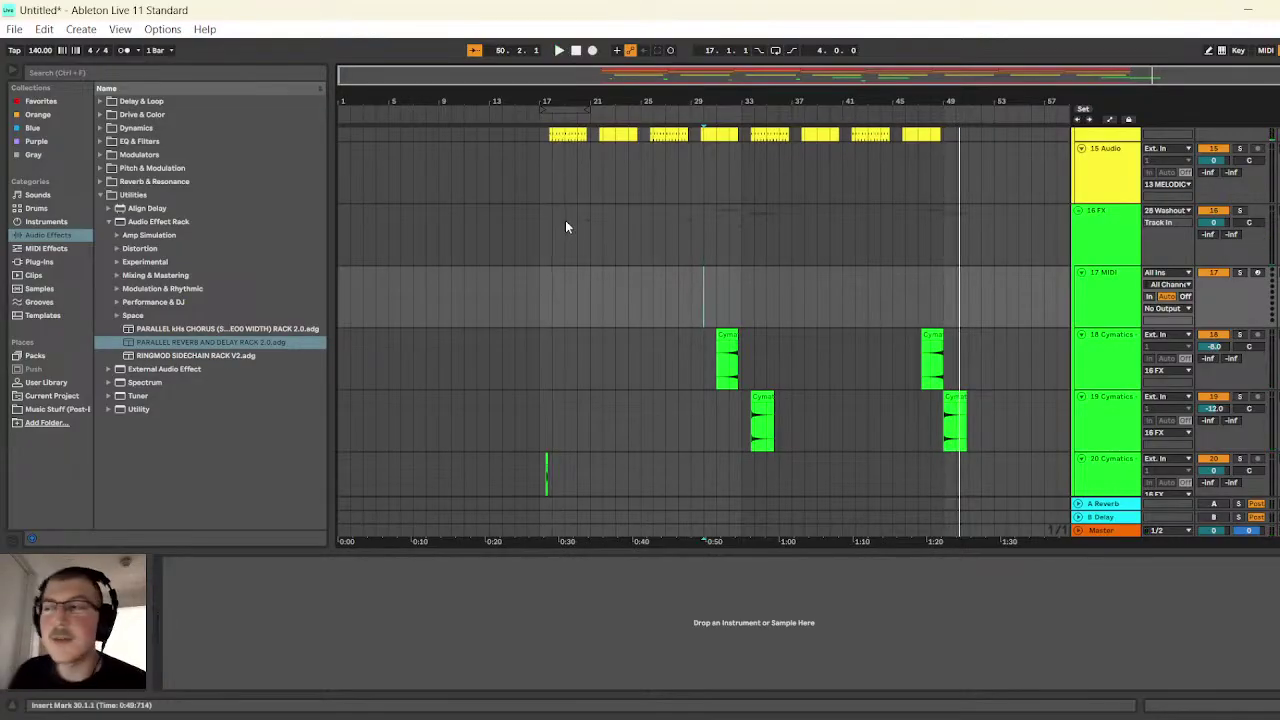
# - Examine the drop's arrangement from bar 17 onward across all tracks, from the drums down to the Washout track
pyautogui.scroll(4, 508, 326)
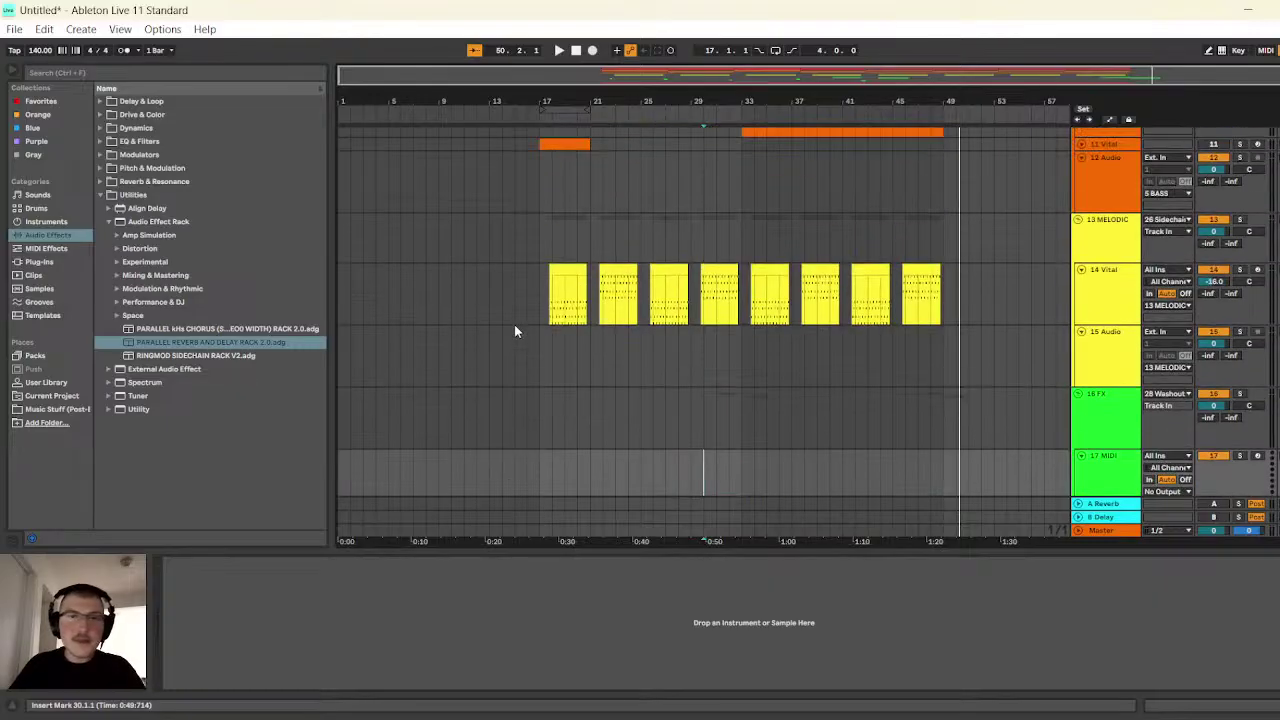
pyautogui.scroll(9, 515, 330)
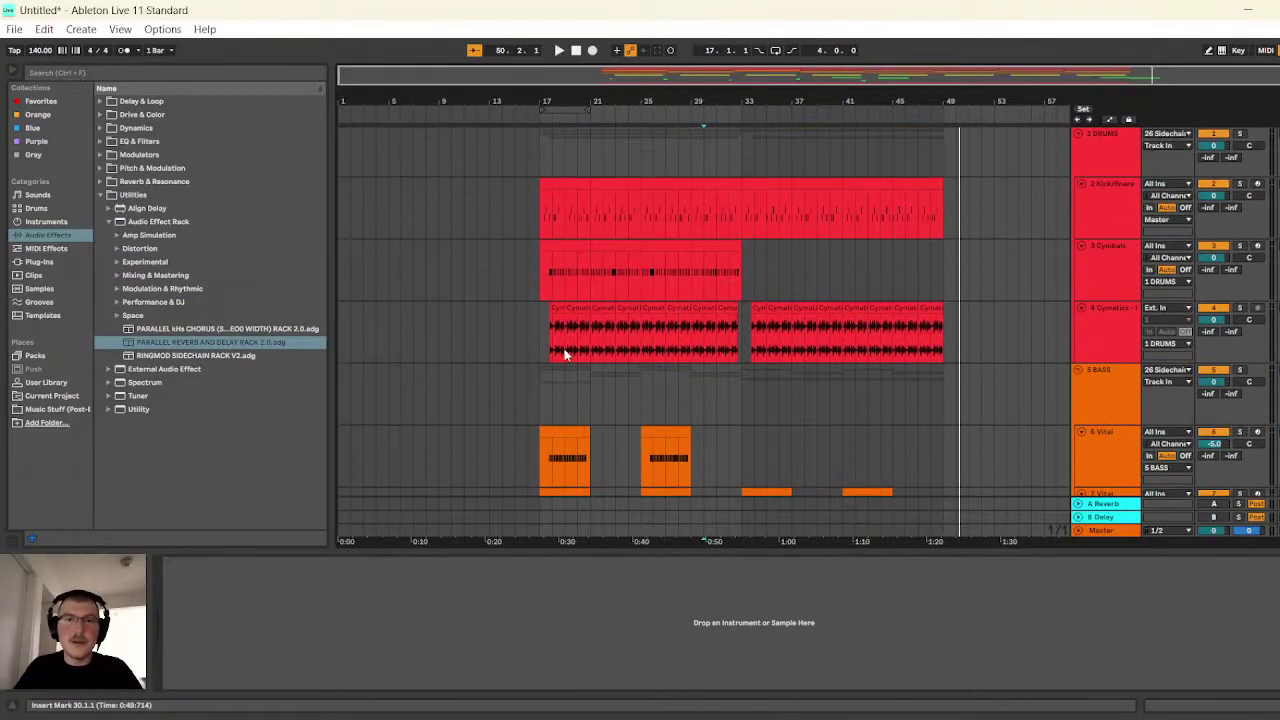
pyautogui.moveTo(540, 168); pyautogui.dragTo(1006, 558)
pyautogui.scroll(-10, 901, 288)
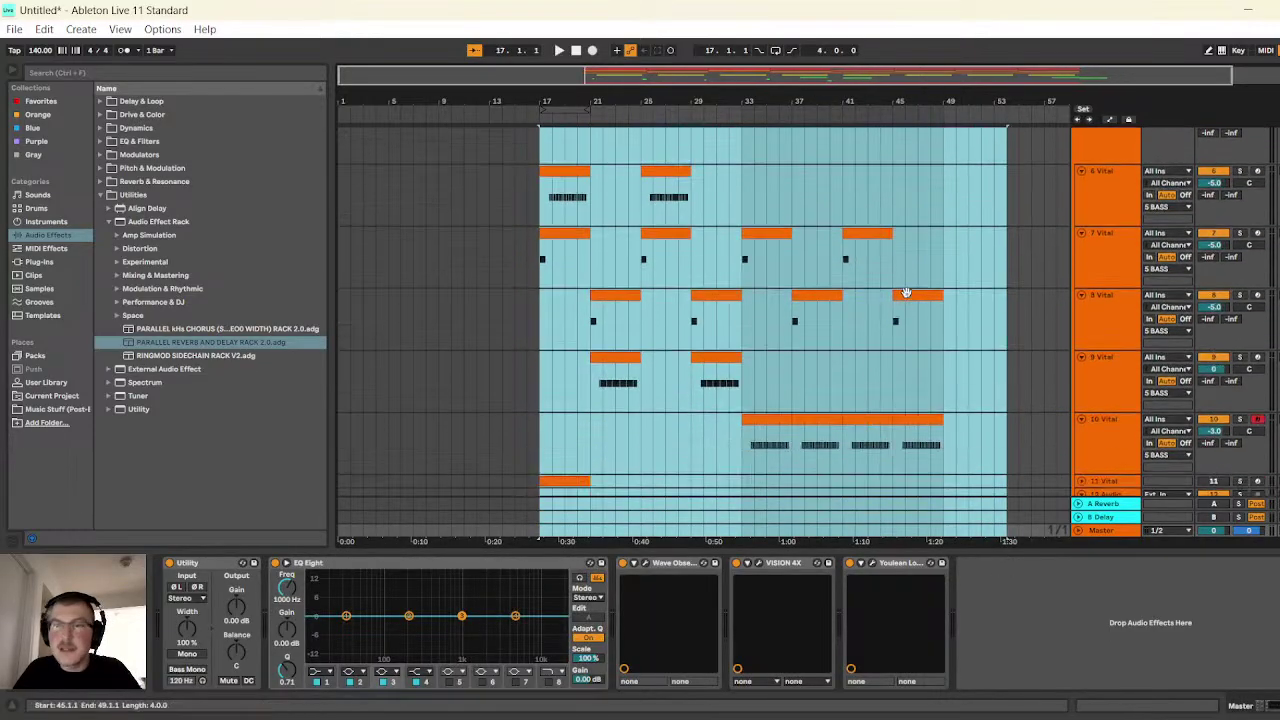
pyautogui.scroll(-8, 918, 318)
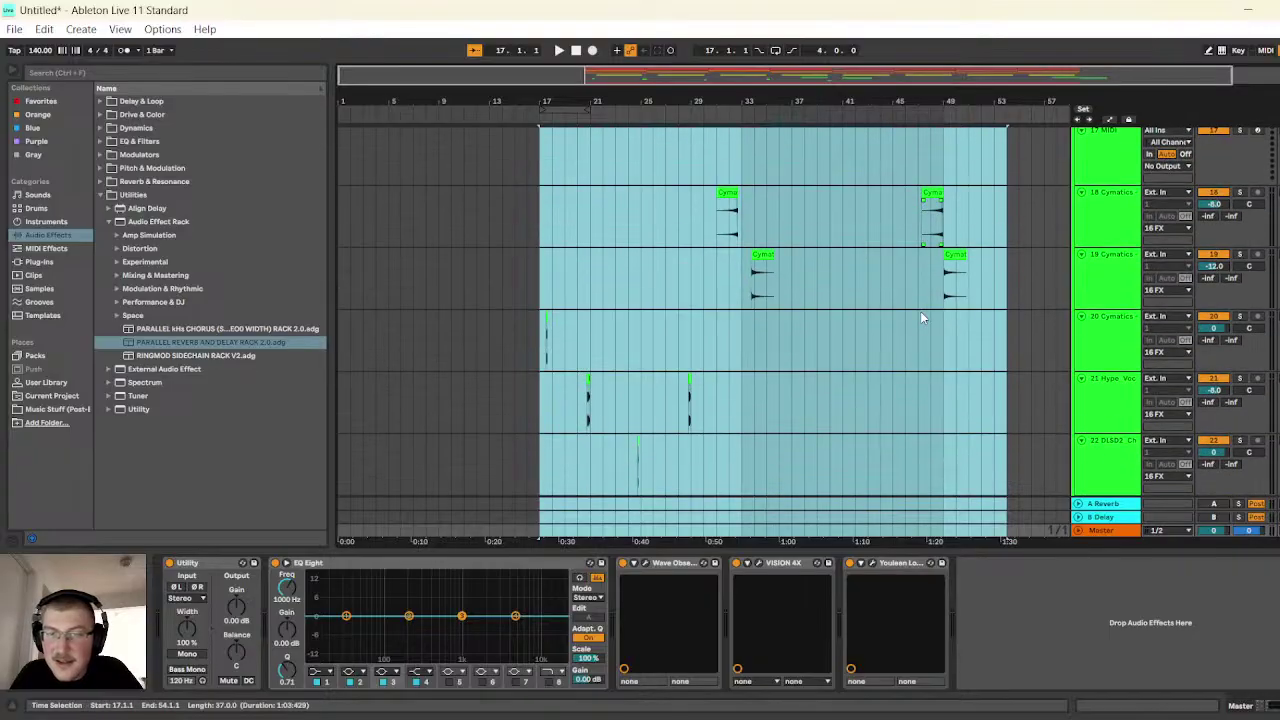
pyautogui.scroll(-2, 466, 264)
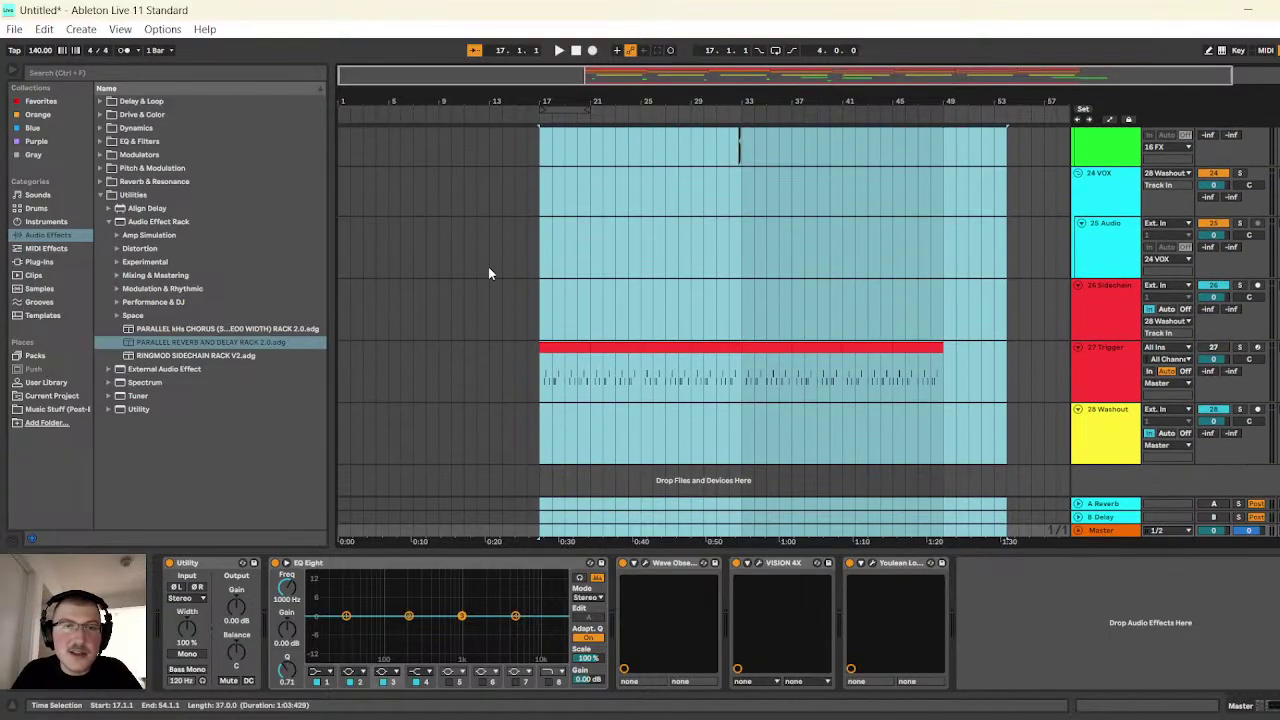
# - Set an eight-bar loop over the empty bars 9 to 17 ahead of the drop
pyautogui.click(525, 221)
pyautogui.moveTo(538, 192); pyautogui.dragTo(446, 193)
pyautogui.hotkey('ctrl', 'l')
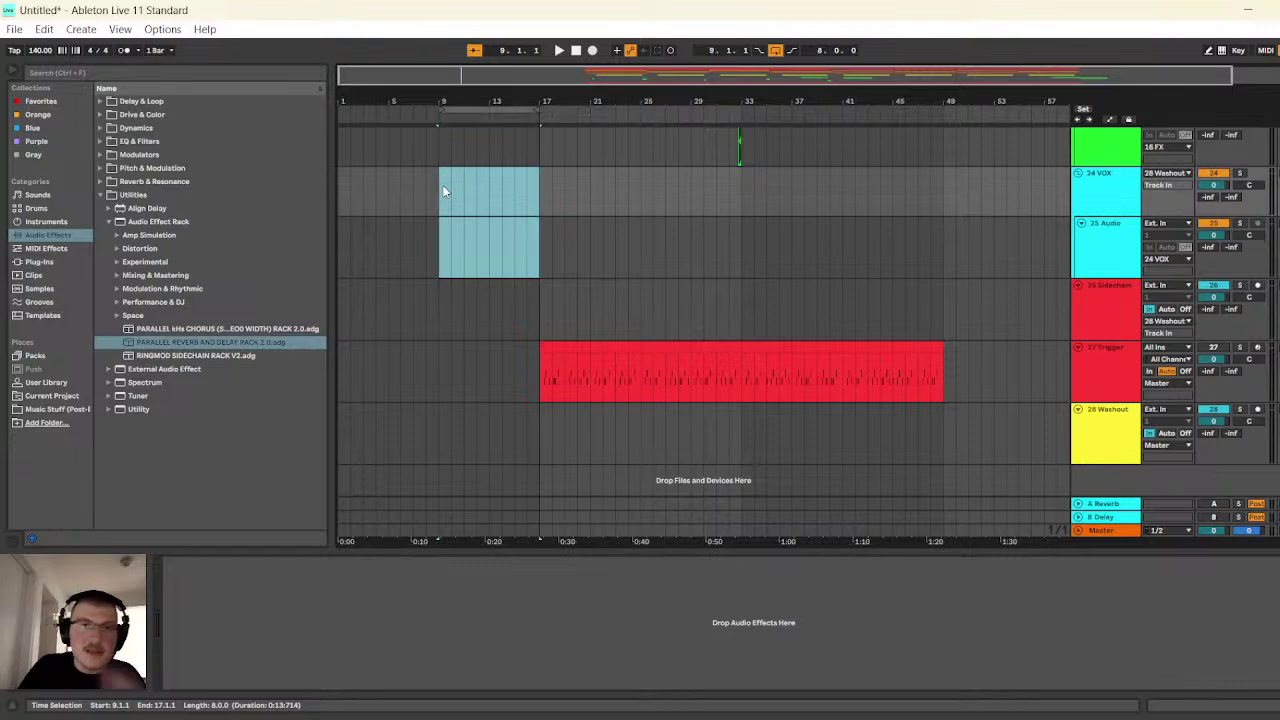
pyautogui.press('space')
pyautogui.click(519, 113)
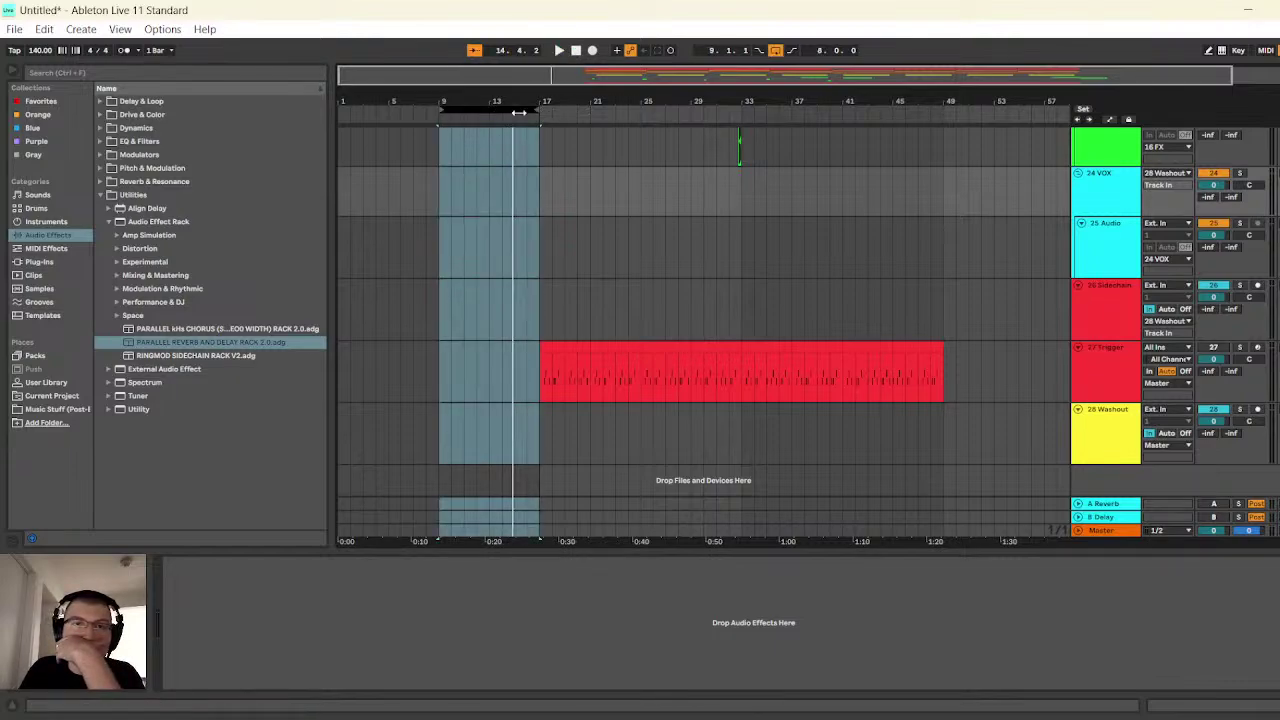
# - Duplicate the looped eight-bar time twice to push the drop's start to bar 33, and turn off the loop
pyautogui.rightClick(519, 113)
pyautogui.click(551, 160)
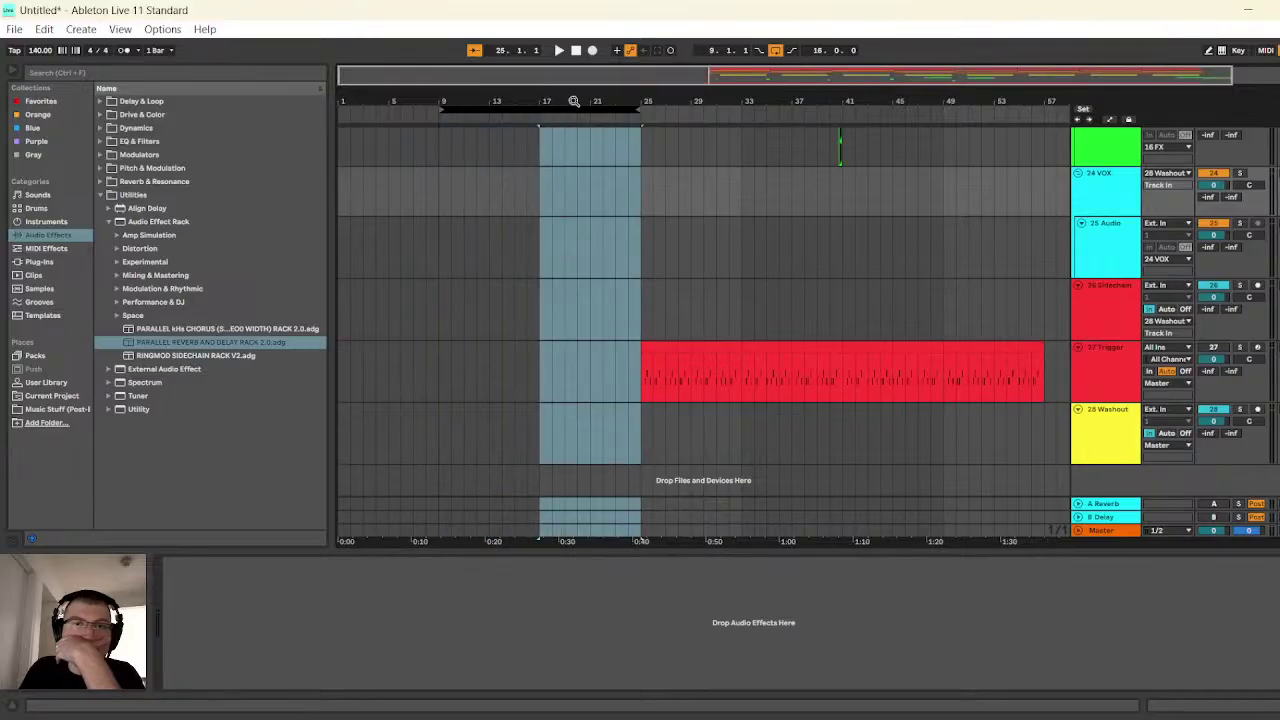
pyautogui.rightClick(594, 110)
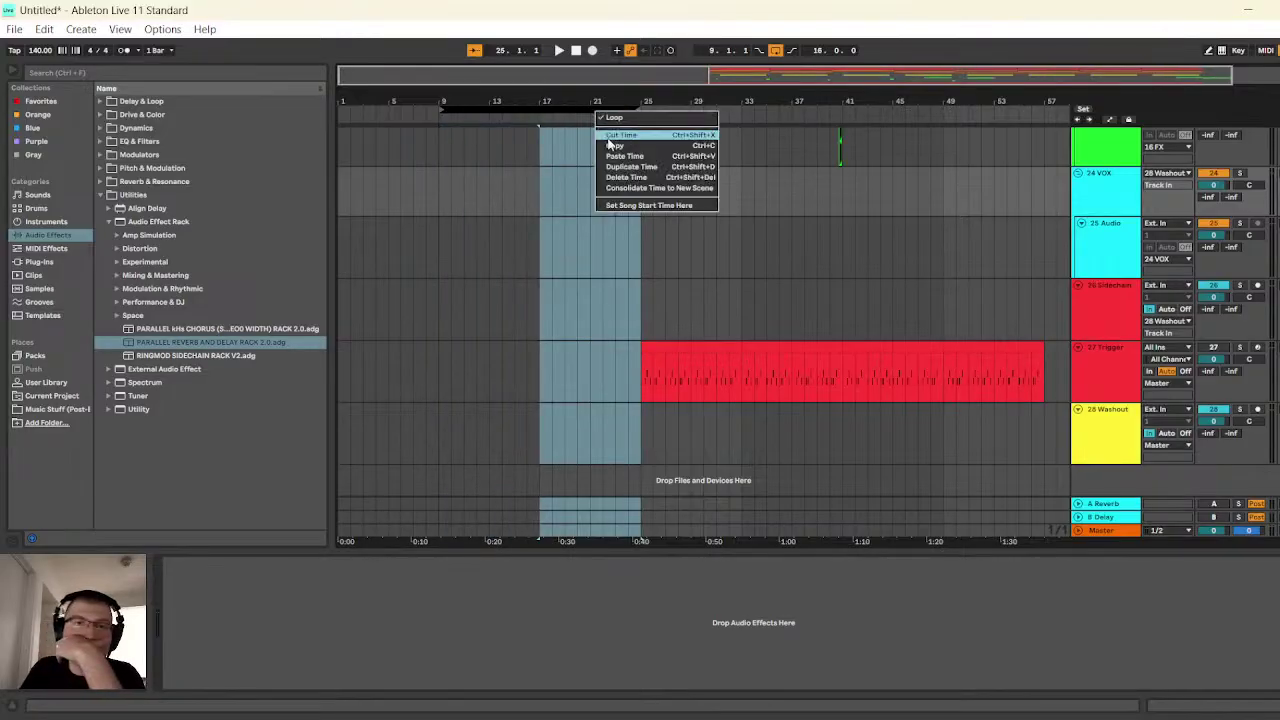
pyautogui.click(600, 168)
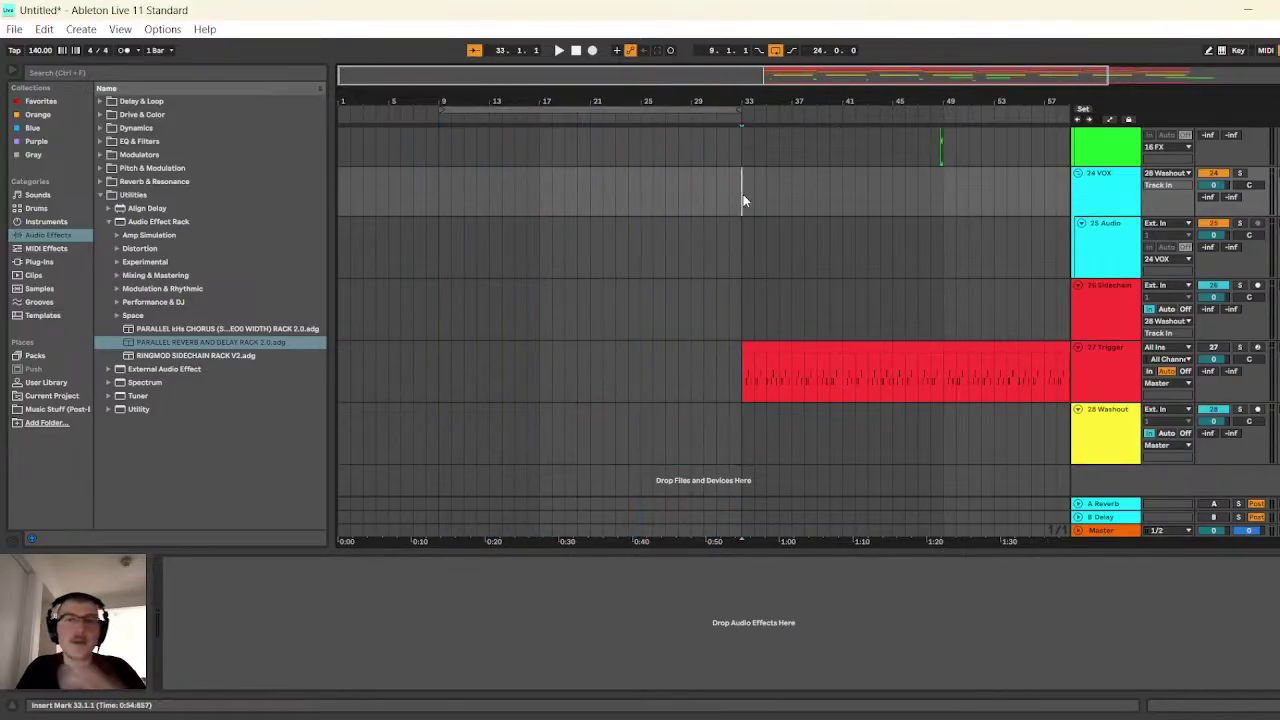
pyautogui.hotkey('ctrl', 'l')
# - Examine the shifted clips across the drum, bass, melodic and FX tracks, and play the drop from bar 33
pyautogui.scroll(2, 952, 372)
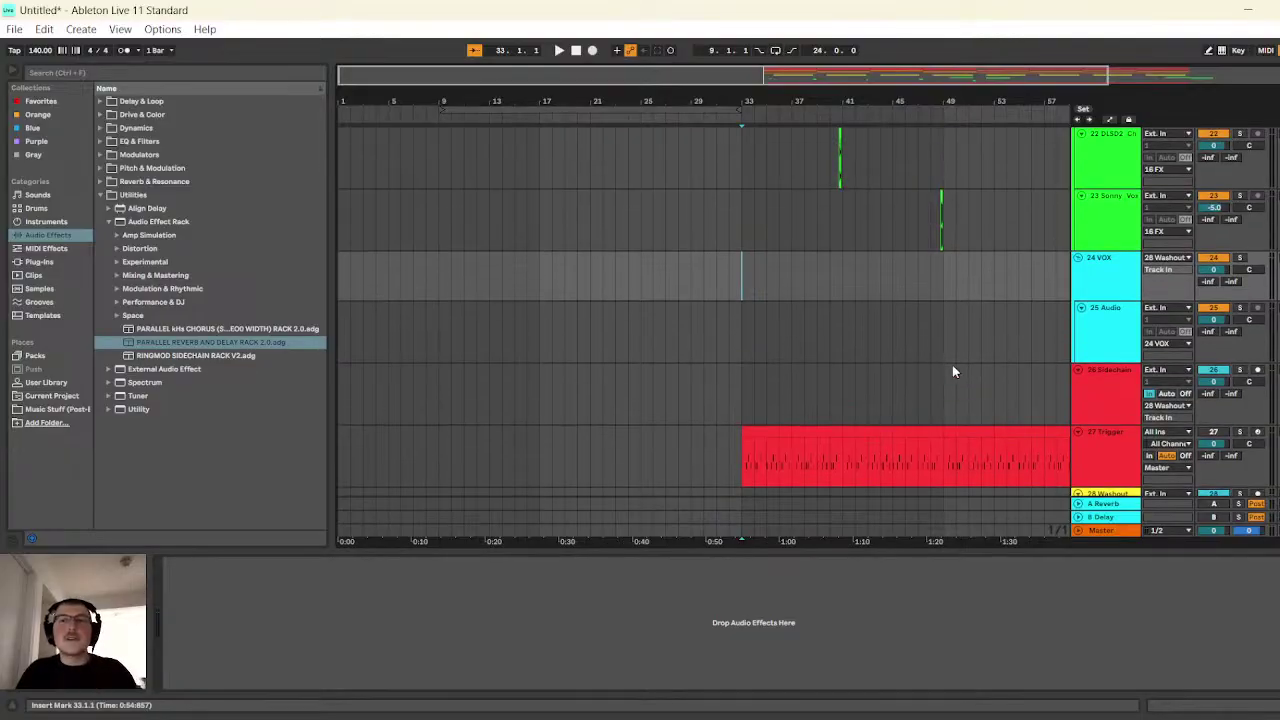
pyautogui.scroll(12, 940, 360)
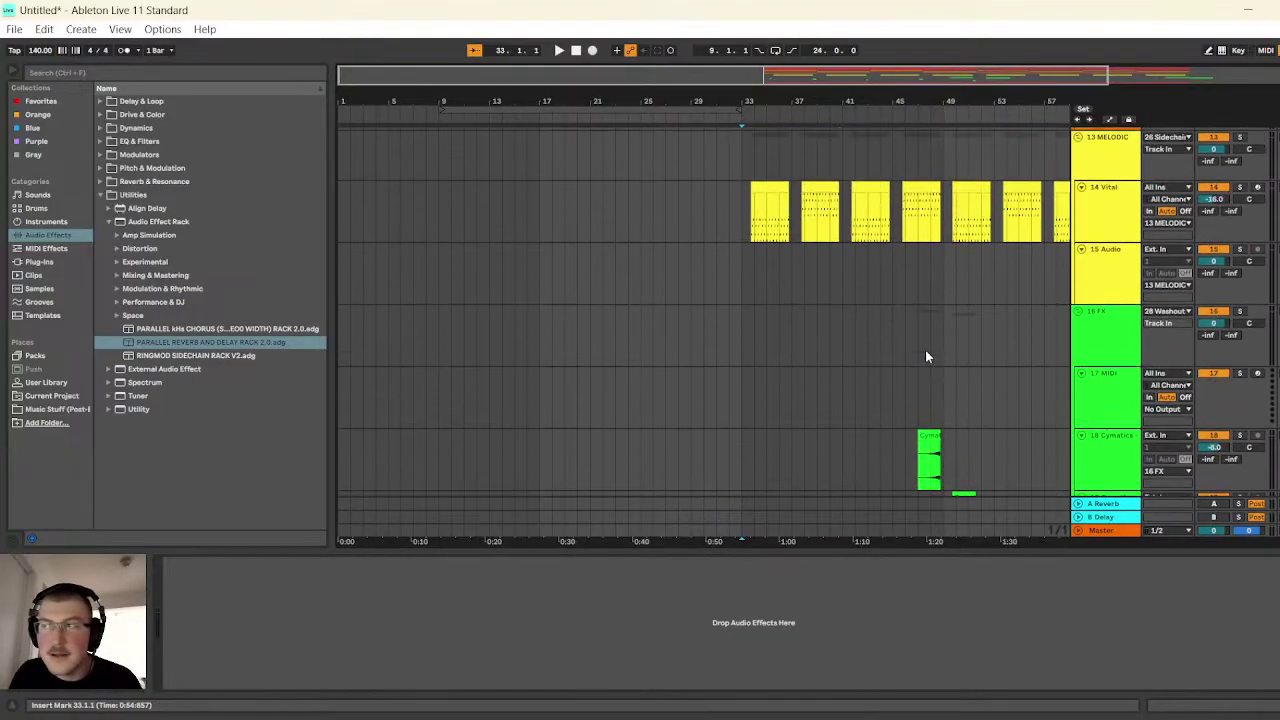
pyautogui.scroll(10, 925, 349)
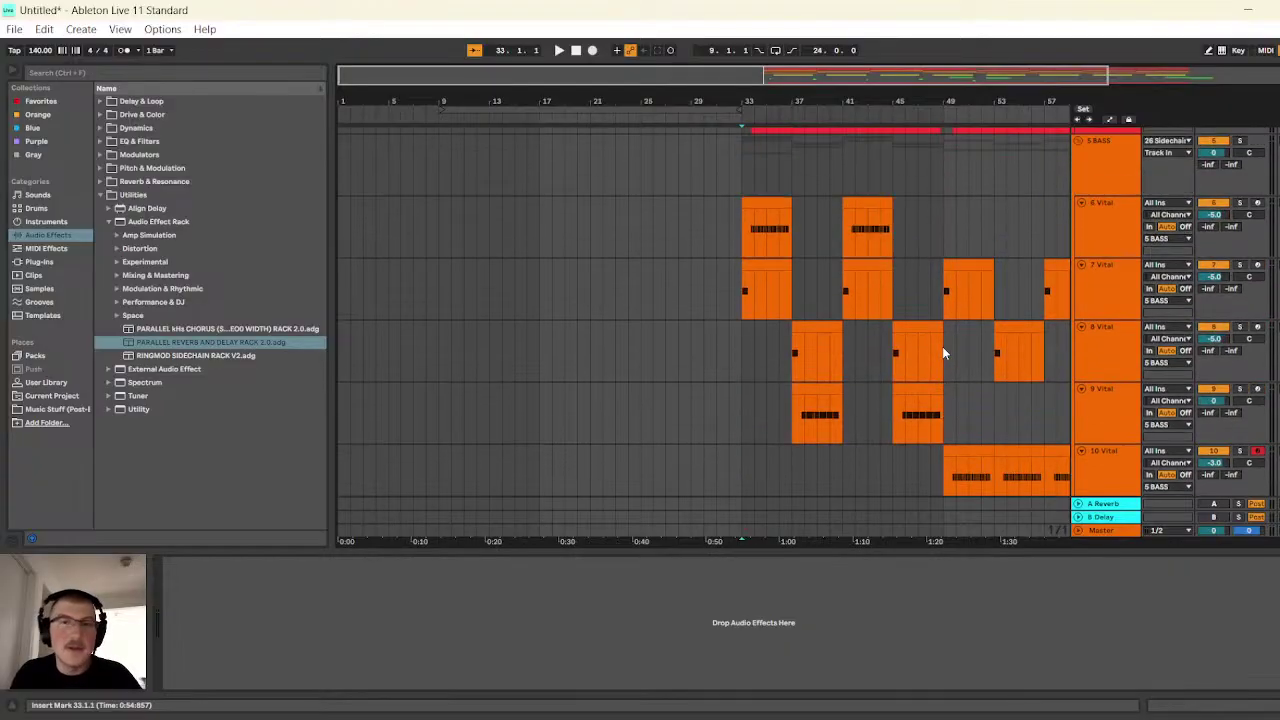
pyautogui.scroll(5, 942, 346)
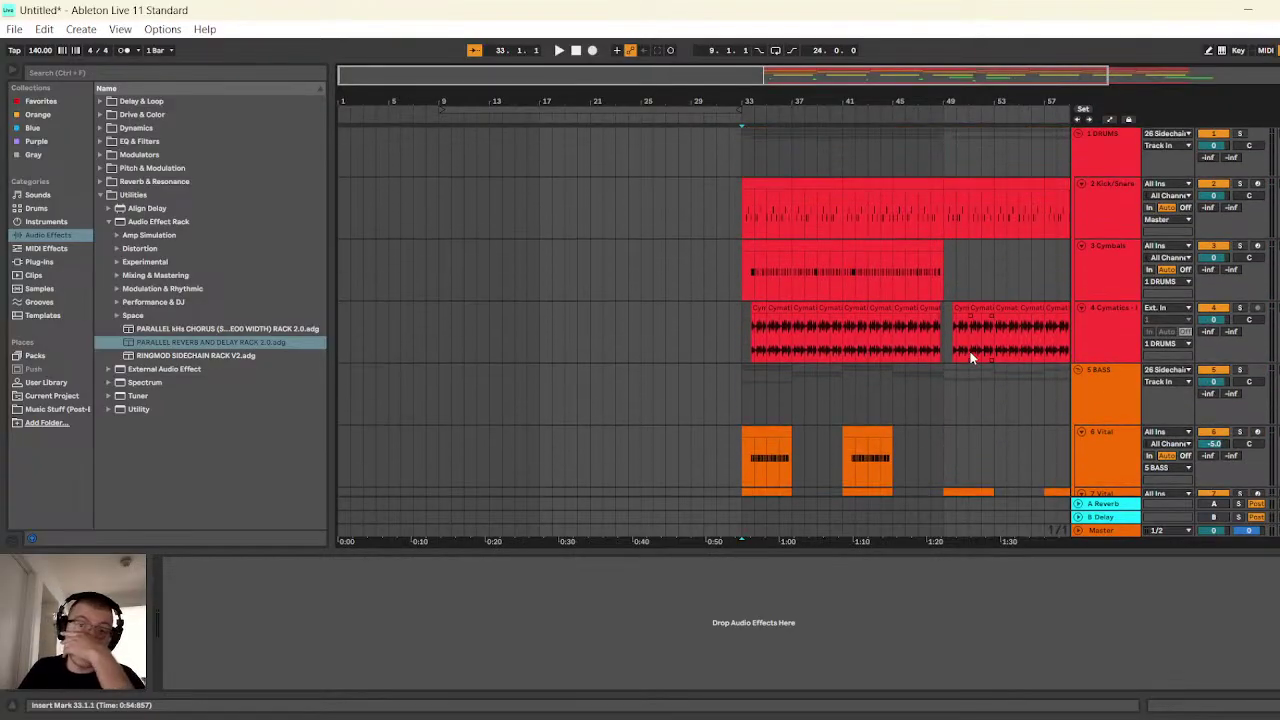
pyautogui.scroll(-4, 970, 355)
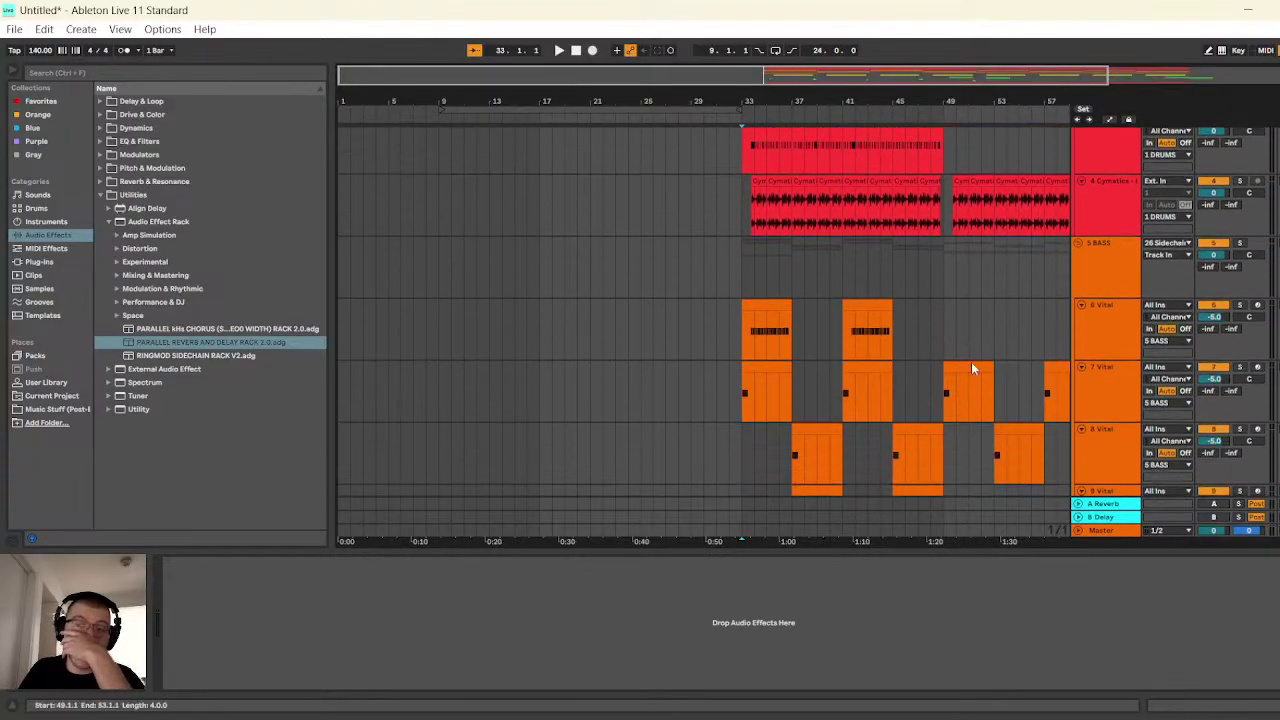
pyautogui.scroll(-6, 972, 366)
pyautogui.scroll(5, 973, 368)
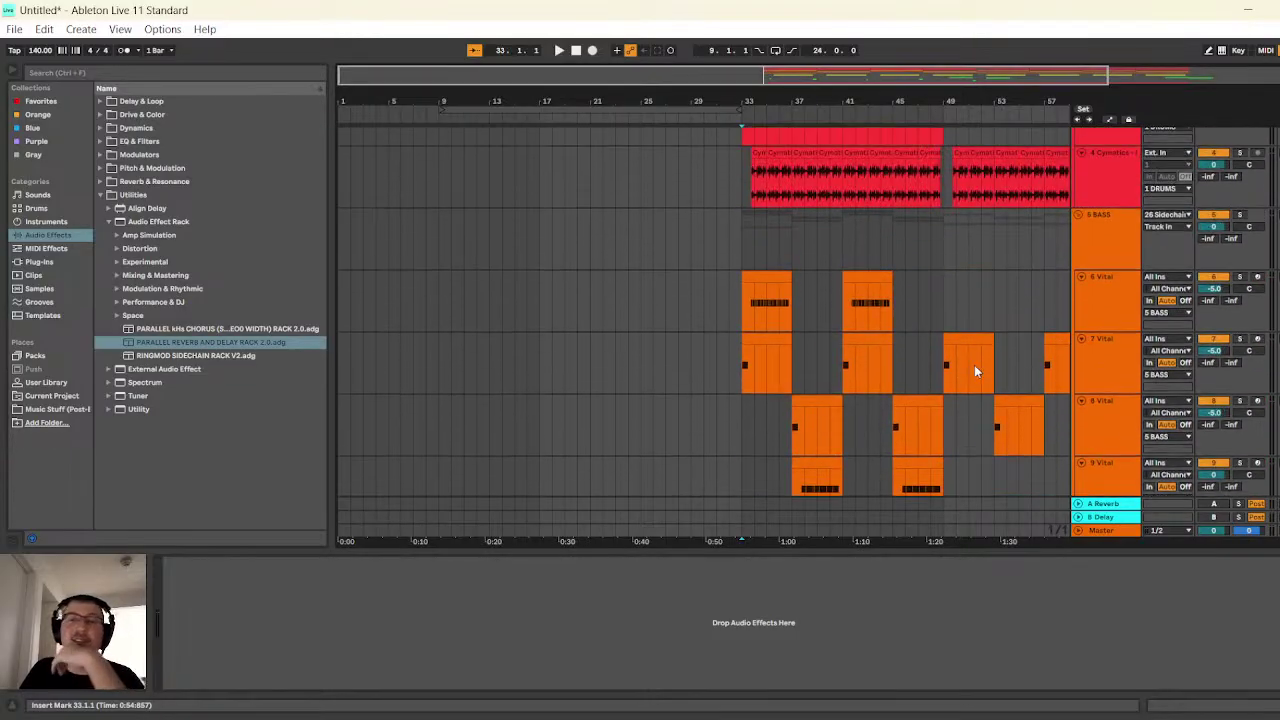
pyautogui.scroll(3, 975, 362)
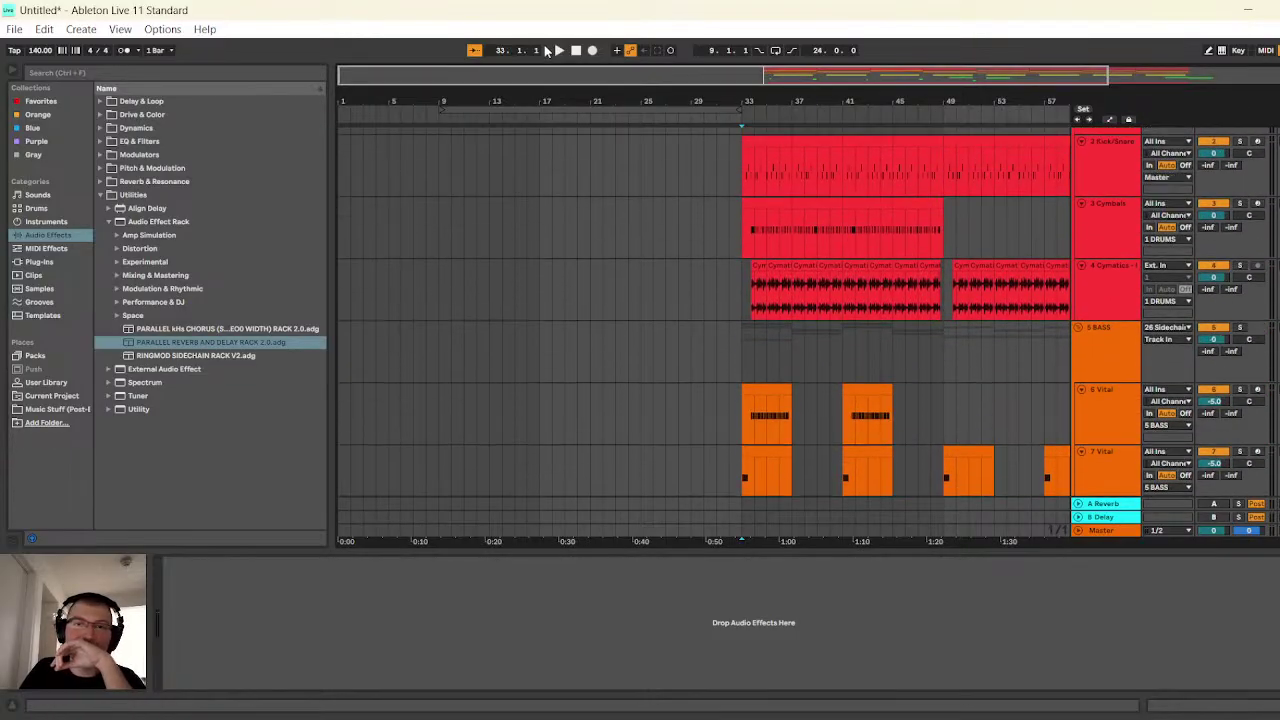
pyautogui.click(559, 50)
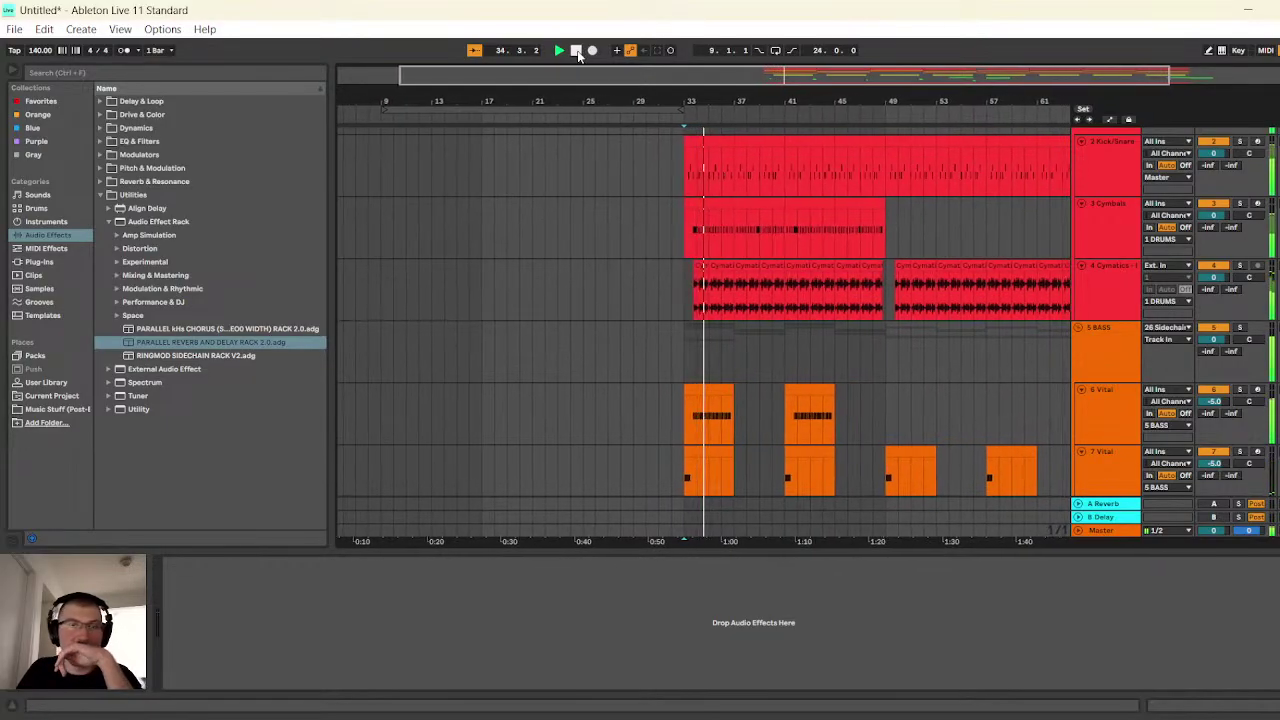
pyautogui.click(576, 50)
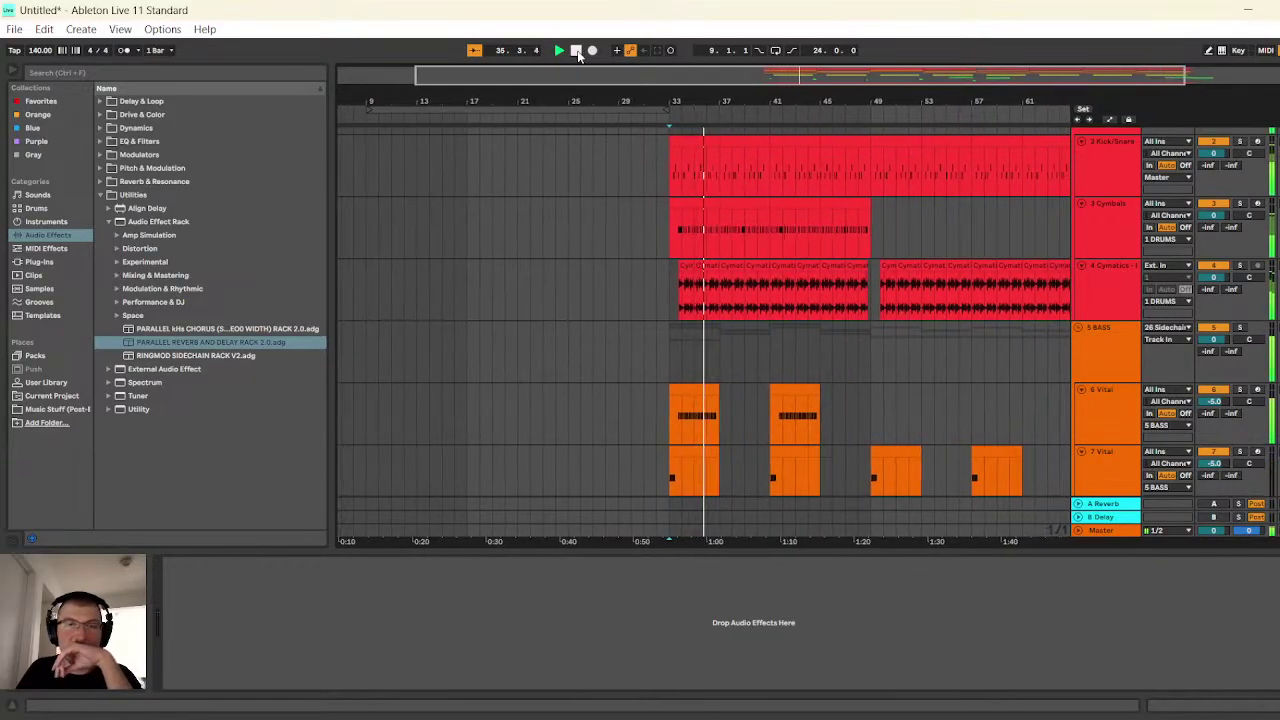
# - Open the Bandlab Samples folder in the Music Stuff library and look through its vocal samples
pyautogui.scroll(-3, 650, 287)
pyautogui.scroll(-15, 837, 410)
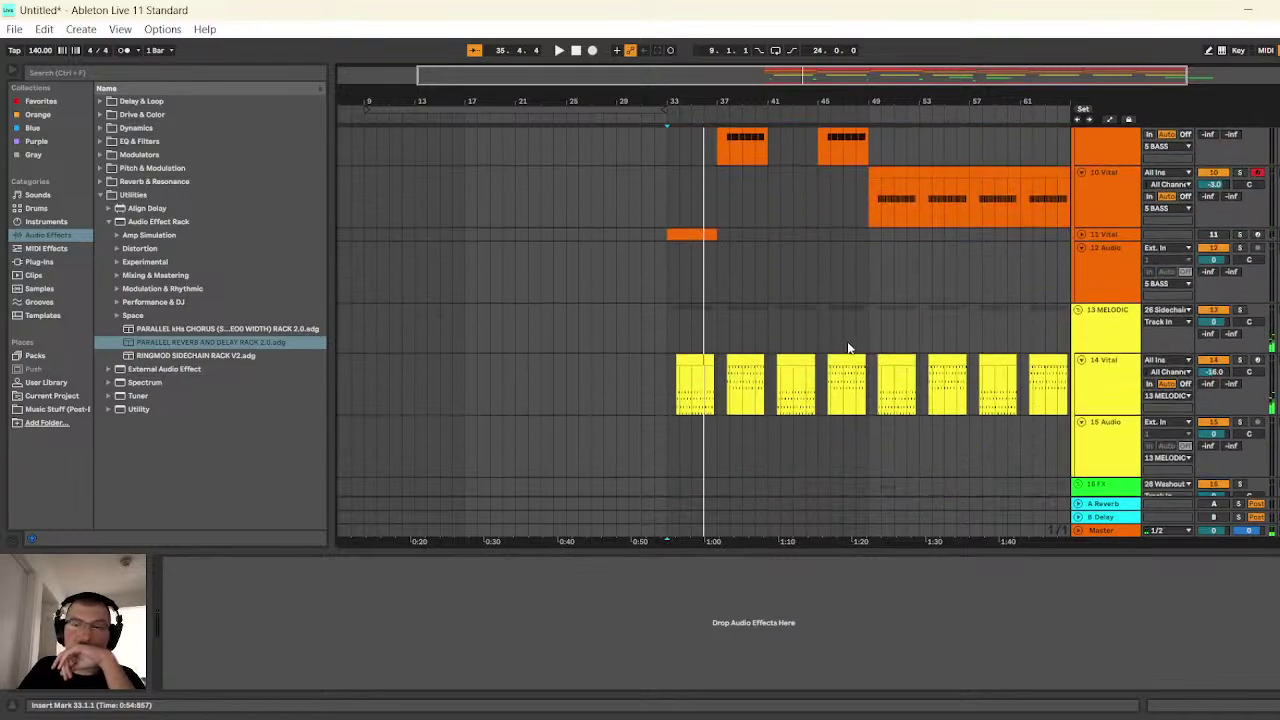
pyautogui.scroll(-5, 898, 377)
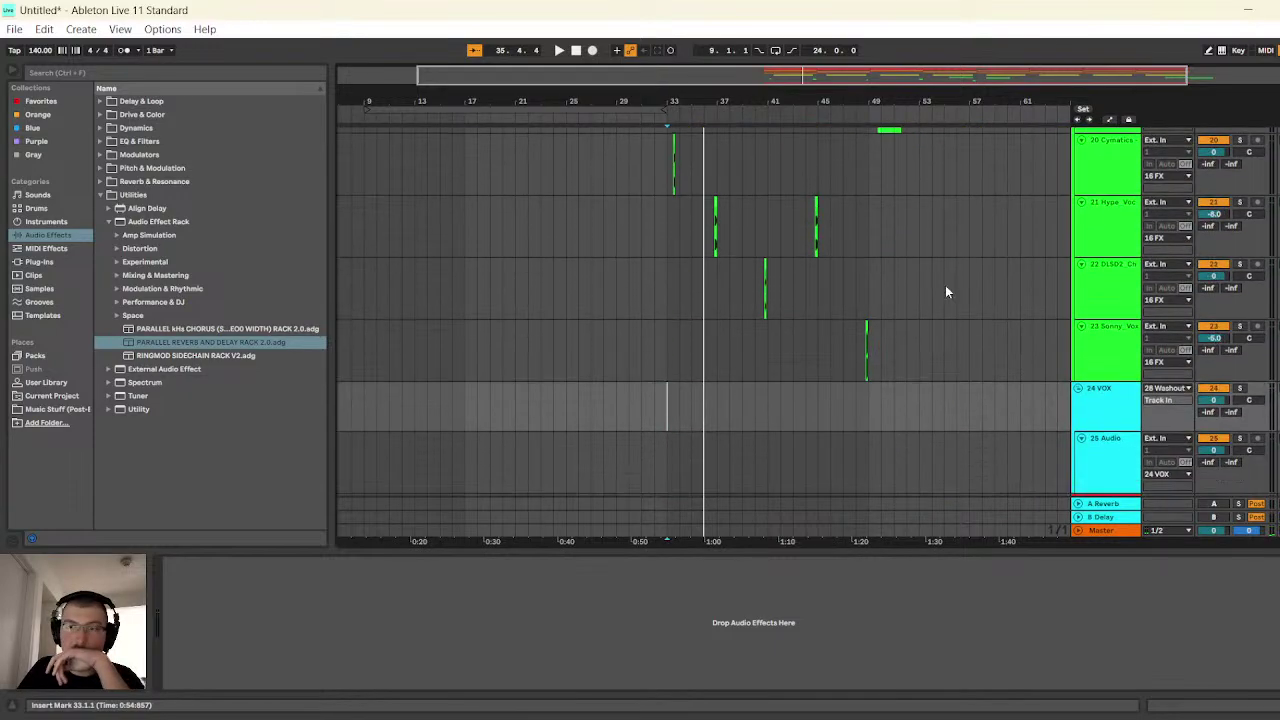
pyautogui.moveTo(755, 68); pyautogui.dragTo(832, 71)
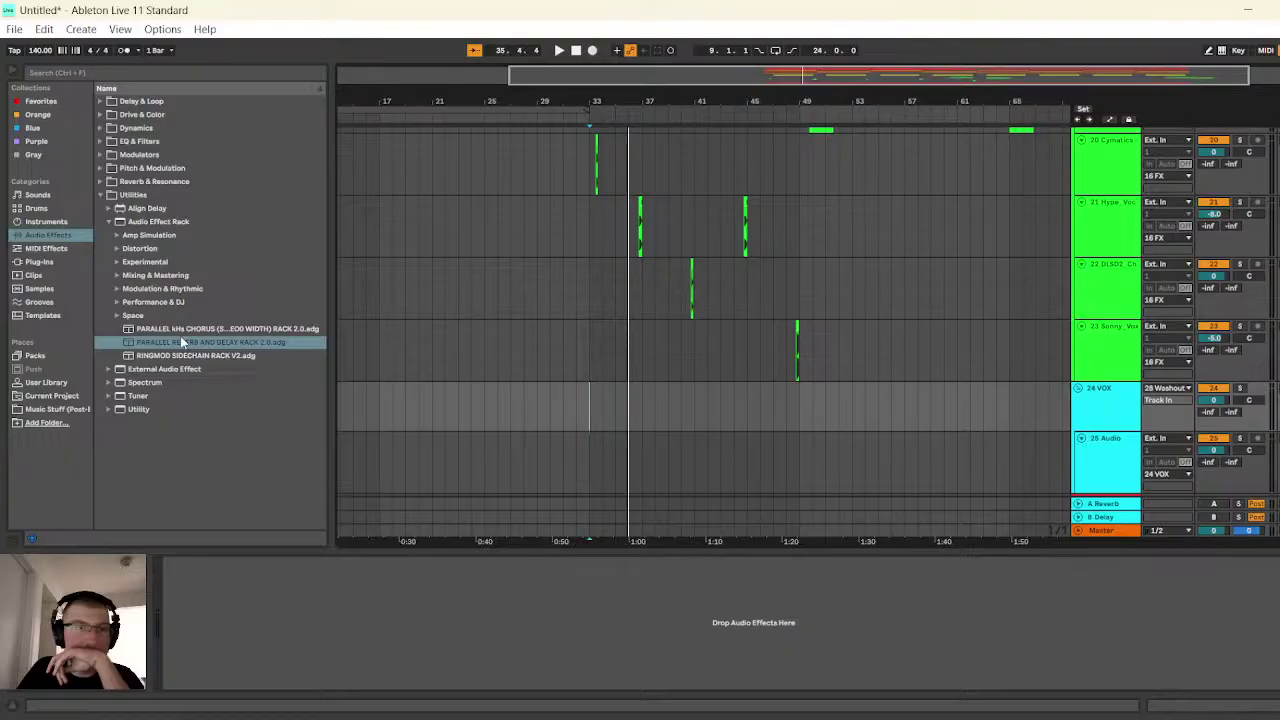
pyautogui.click(63, 410)
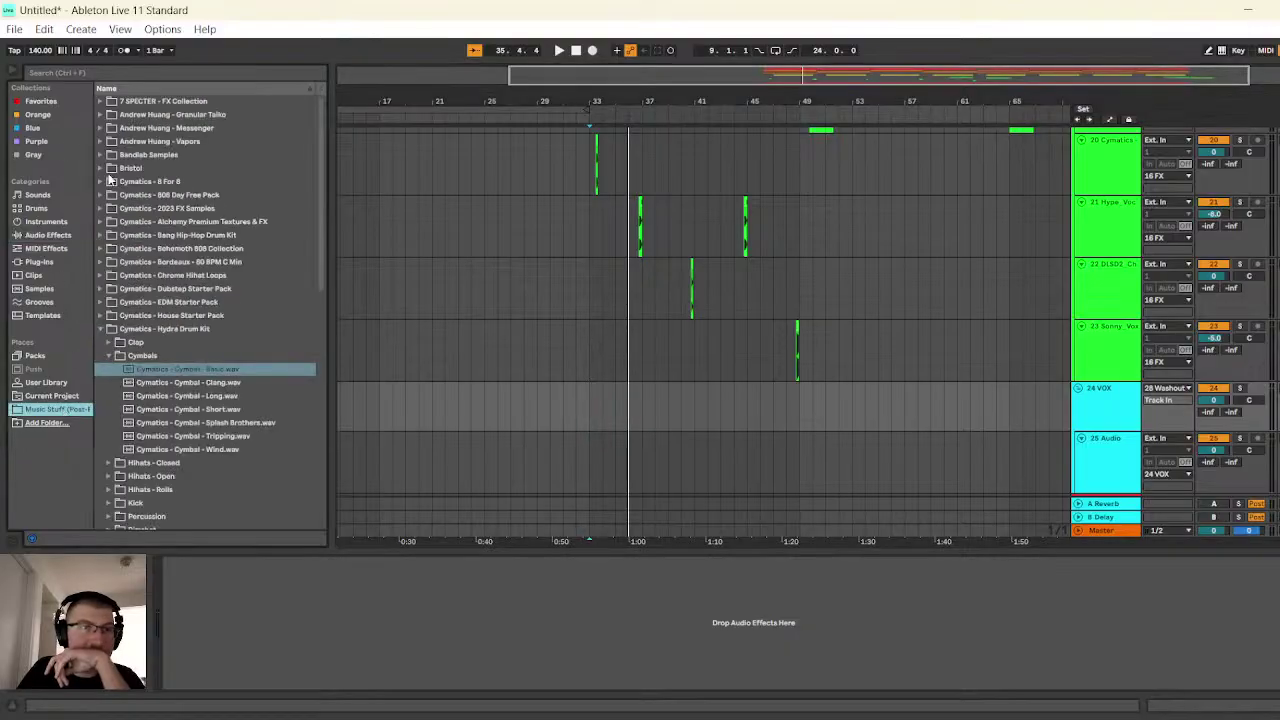
pyautogui.click(103, 155)
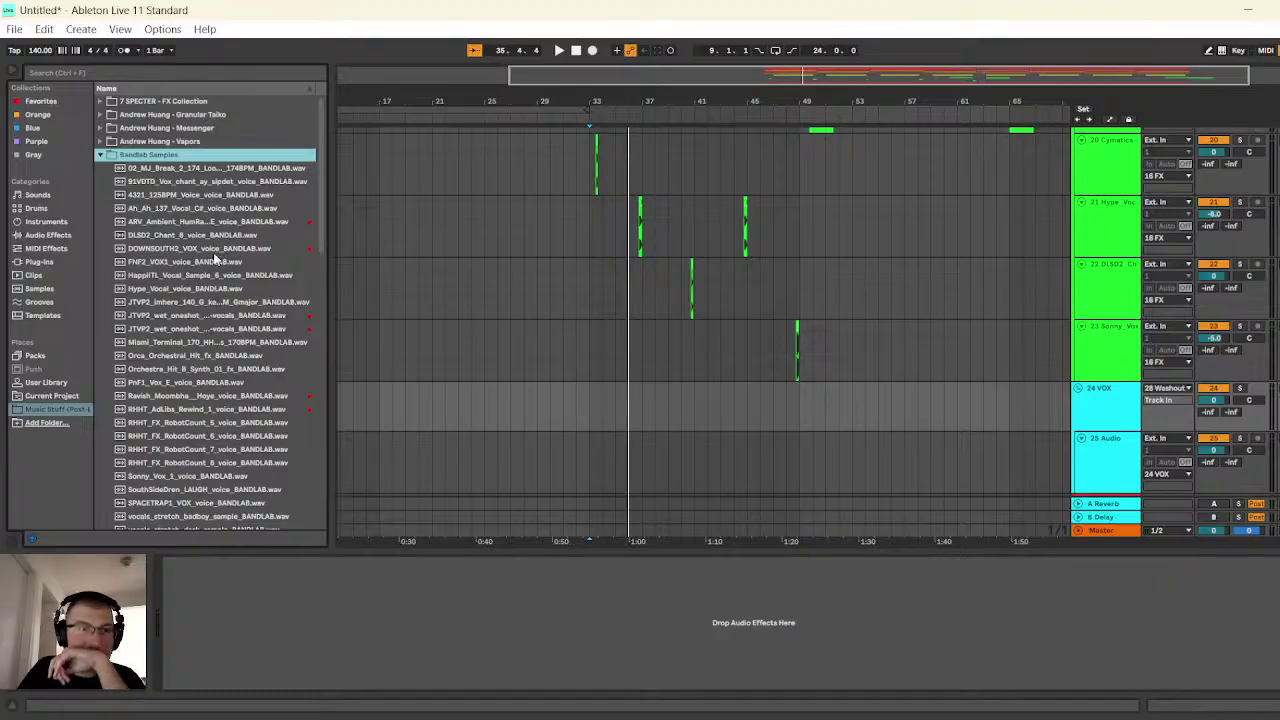
pyautogui.scroll(-3, 225, 360)
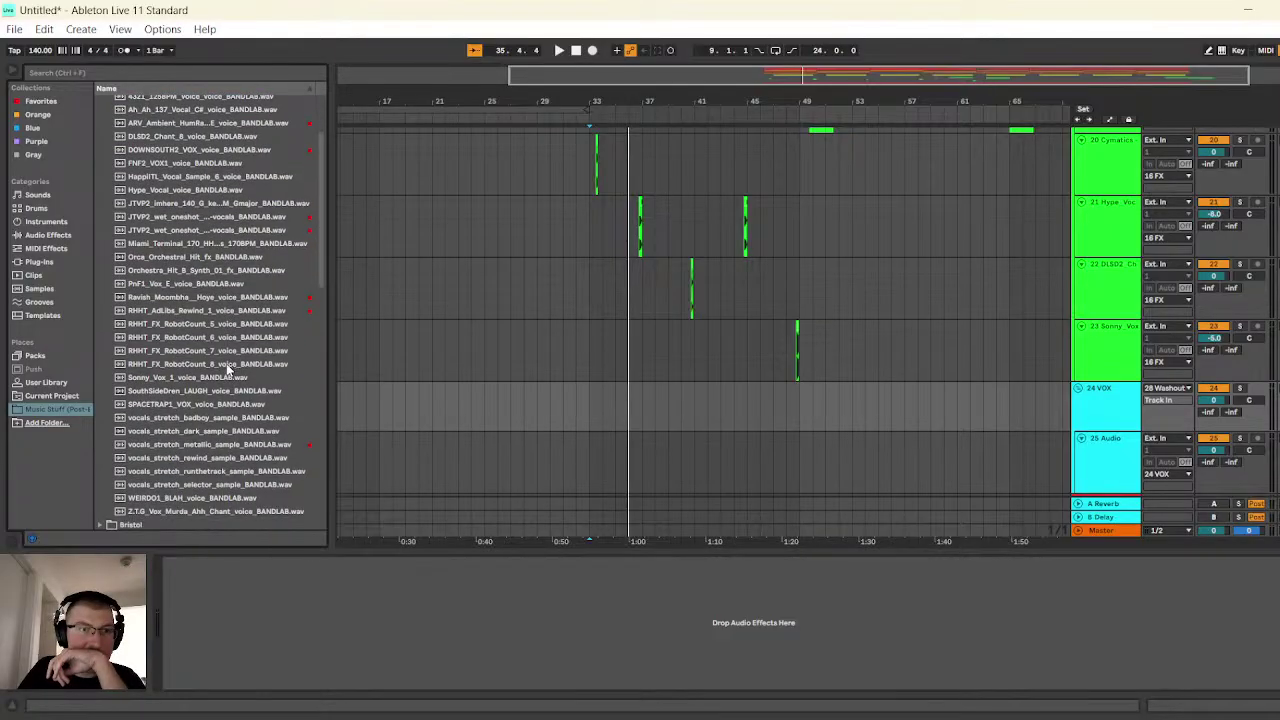
# - Place Sonny_Vox_1_voice_BANDLAB.wav on track 23 at bar 32
pyautogui.moveTo(205, 381); pyautogui.dragTo(574, 349)
pyautogui.press('+')
pyautogui.press('+')
pyautogui.press('+')
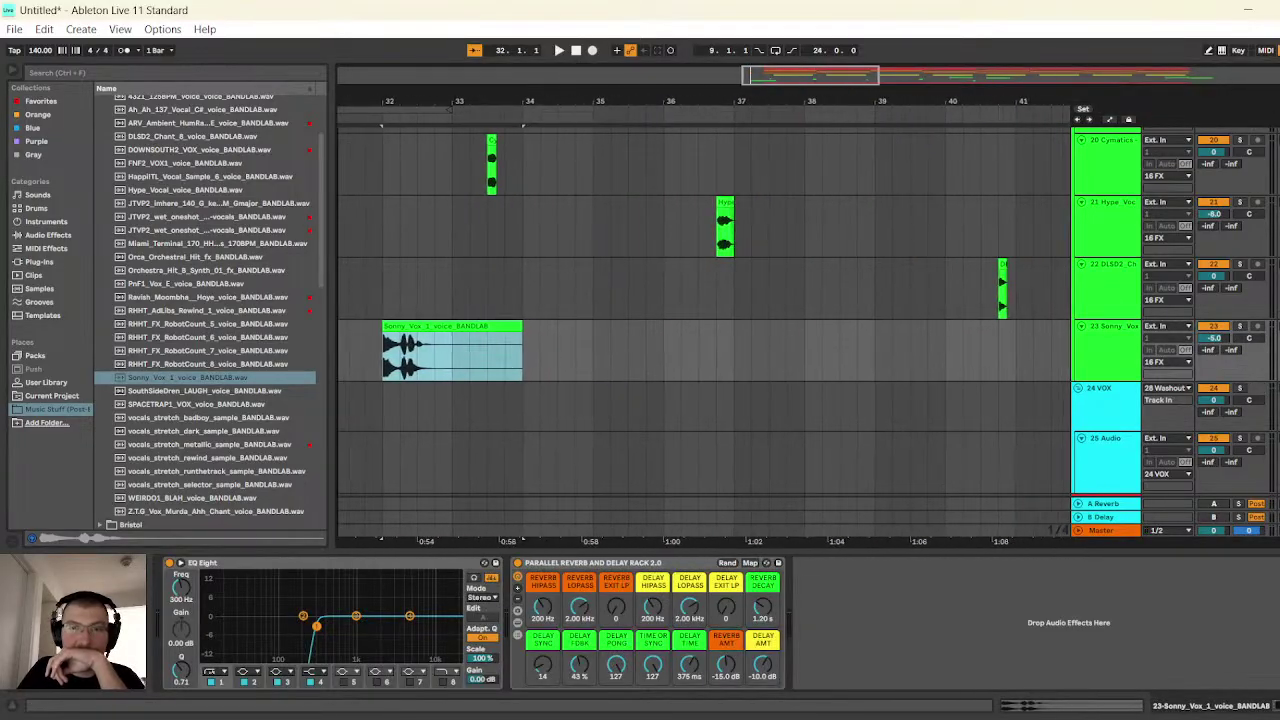
pyautogui.scroll(3, 520, 277)
pyautogui.scroll(-2, 539, 293)
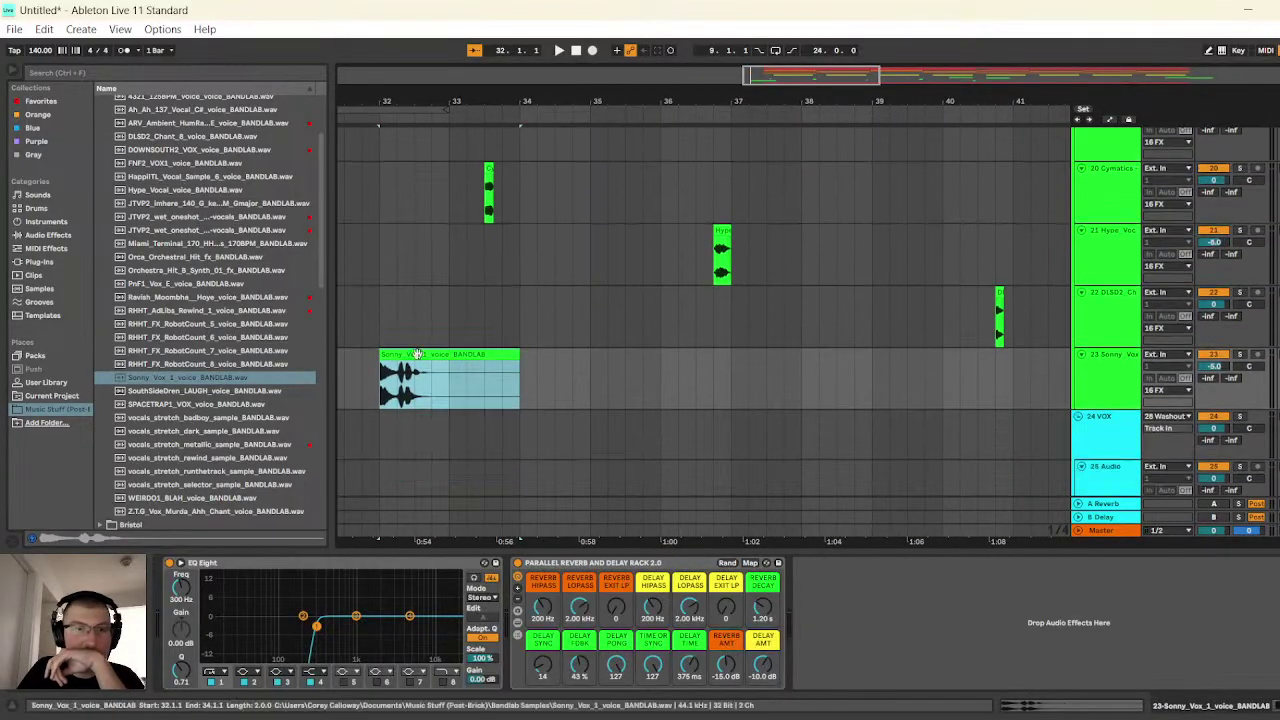
# - Move the vocal clip on track 23 to start at 32.3 and trim its end to bar 33
pyautogui.moveTo(420, 362); pyautogui.dragTo(453, 362)
pyautogui.moveTo(552, 358); pyautogui.dragTo(449, 358)
pyautogui.press('+')
pyautogui.press('+')
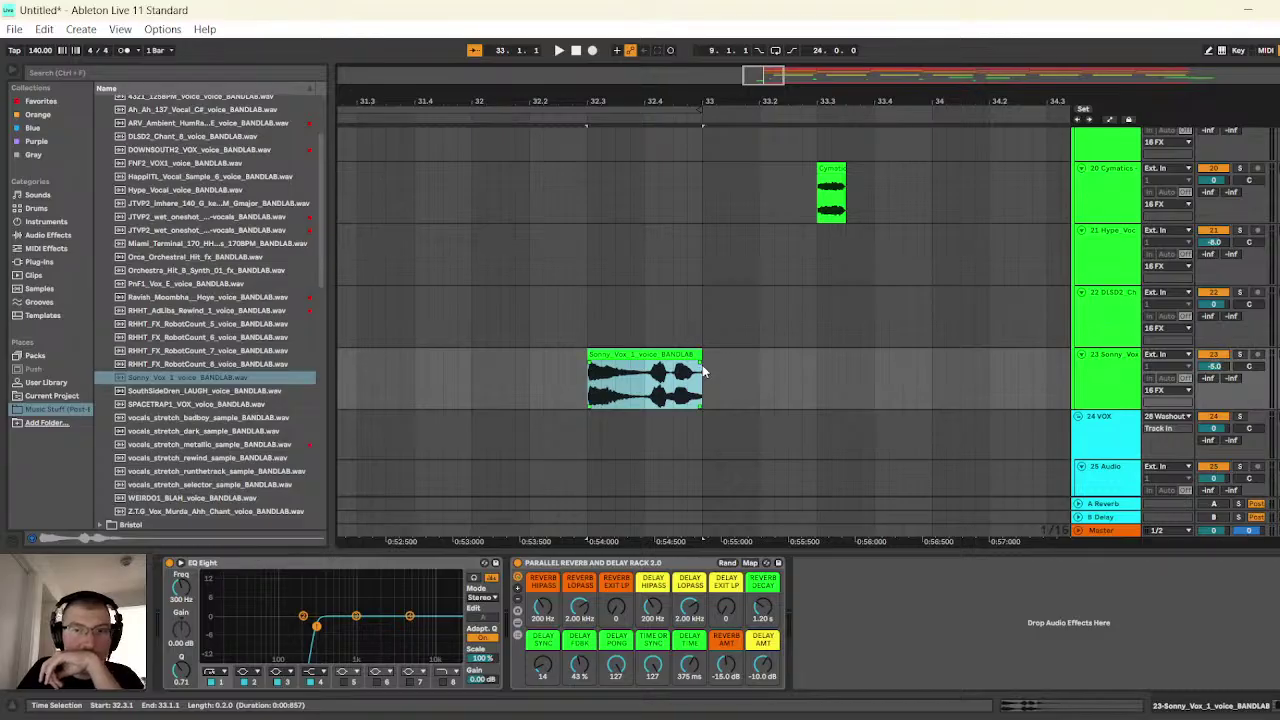
# - Pull the vocal clip's end back to just before bar 33 and give it a short fade-out
pyautogui.click(698, 370)
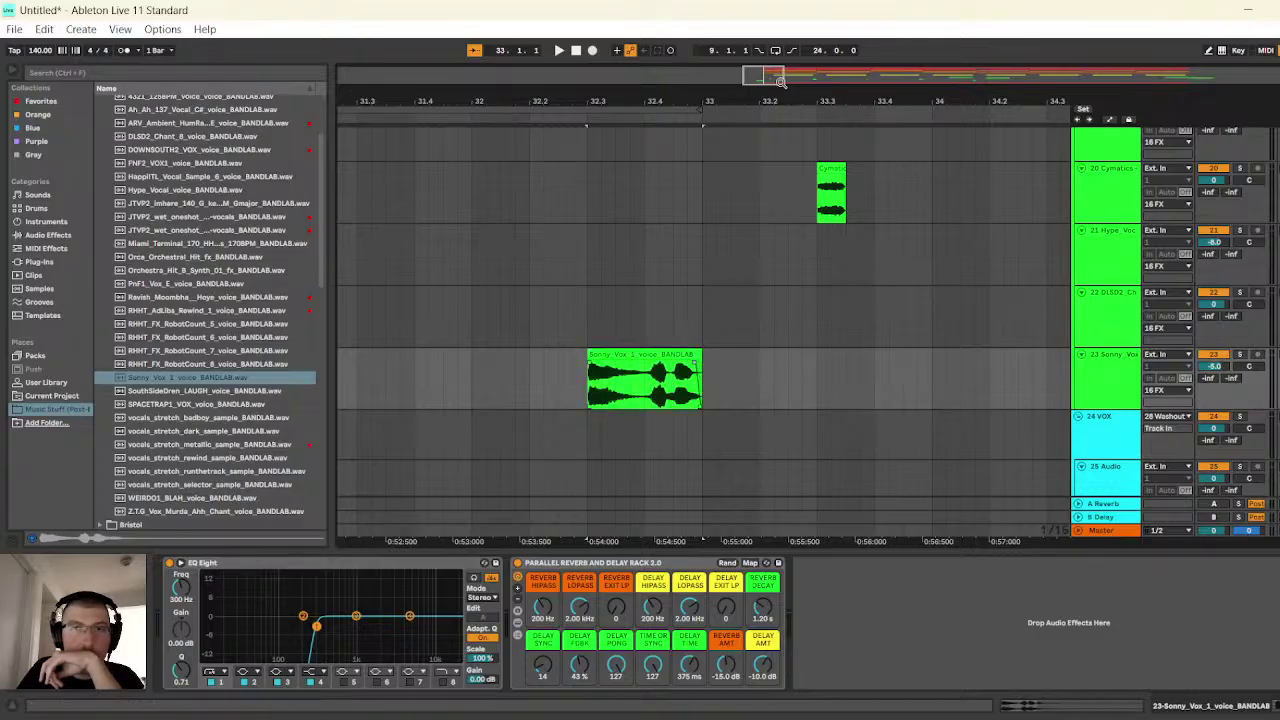
pyautogui.moveTo(781, 82); pyautogui.dragTo(622, 320)
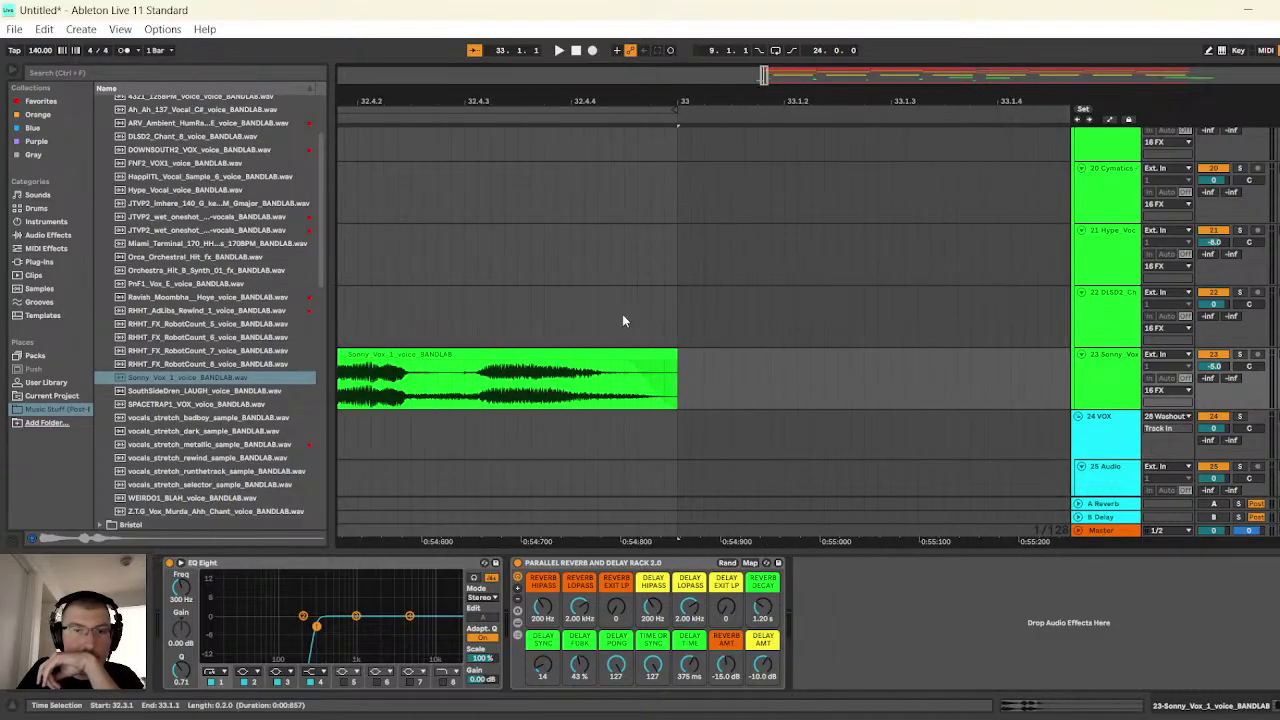
pyautogui.moveTo(676, 352); pyautogui.dragTo(636, 352)
pyautogui.click(590, 371)
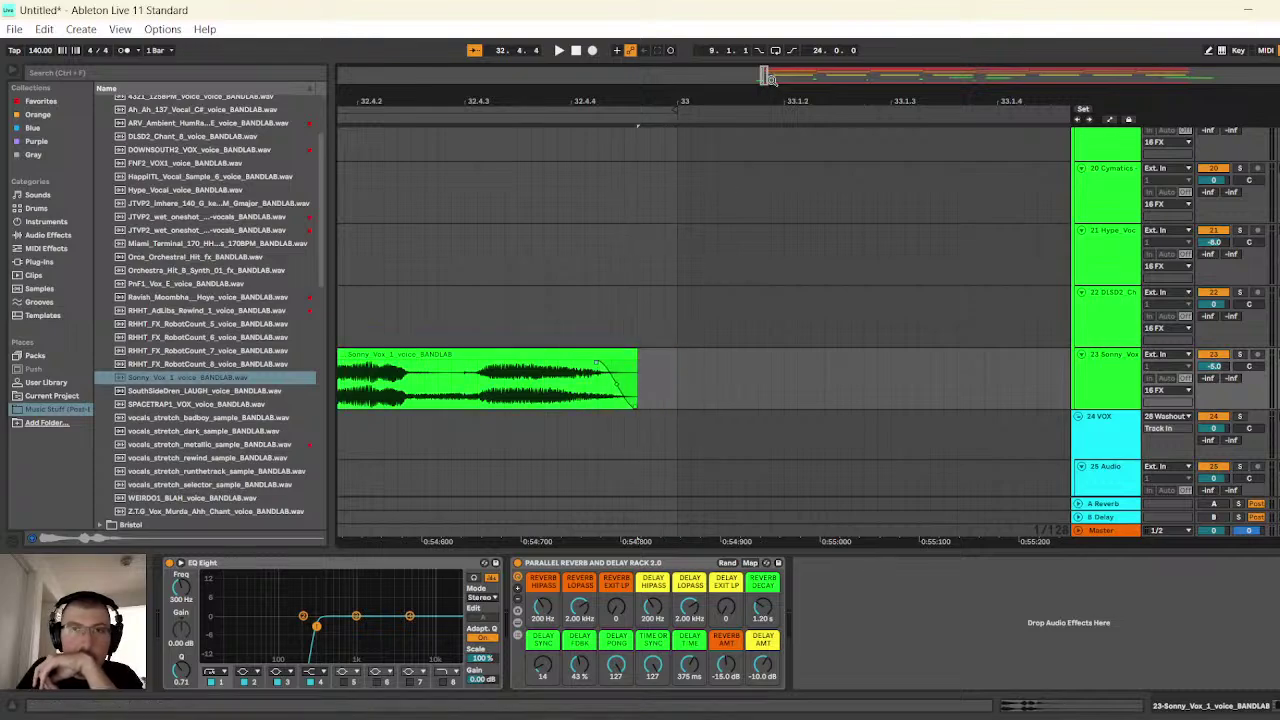
# - Play the arrangement from bar 32 to check the vocal sample leading into the drop
pyautogui.press('-')
pyautogui.press('-')
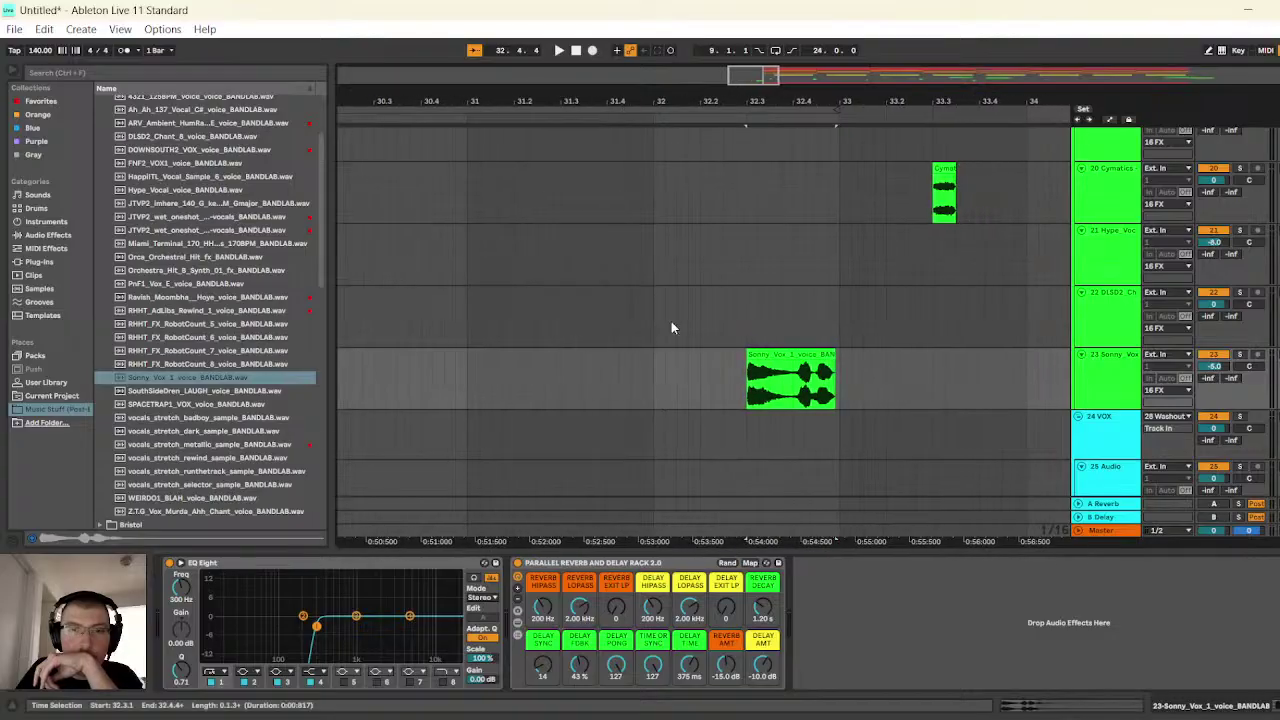
pyautogui.click(655, 325)
pyautogui.click(559, 50)
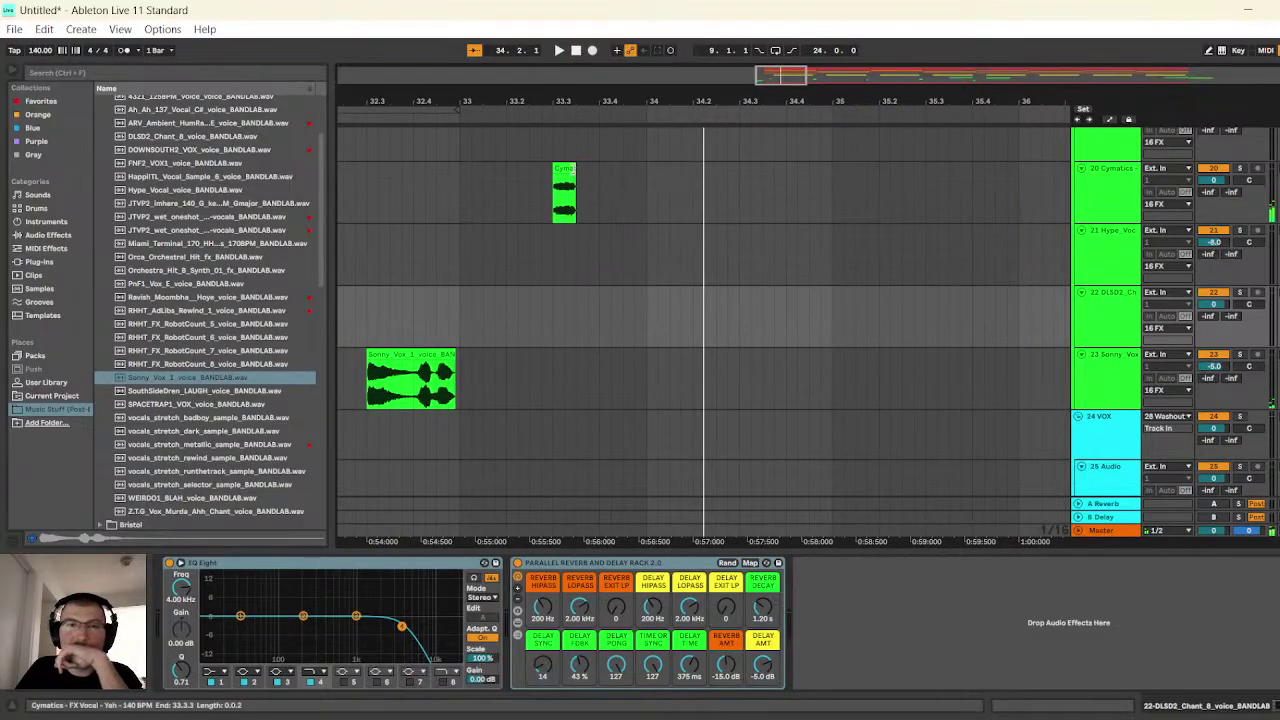
# - Try extending the Yeh vocal clip on track 20 to 33.4 with a long fade-out, checking it in playback from bar 33
pyautogui.moveTo(575, 190); pyautogui.dragTo(599, 190)
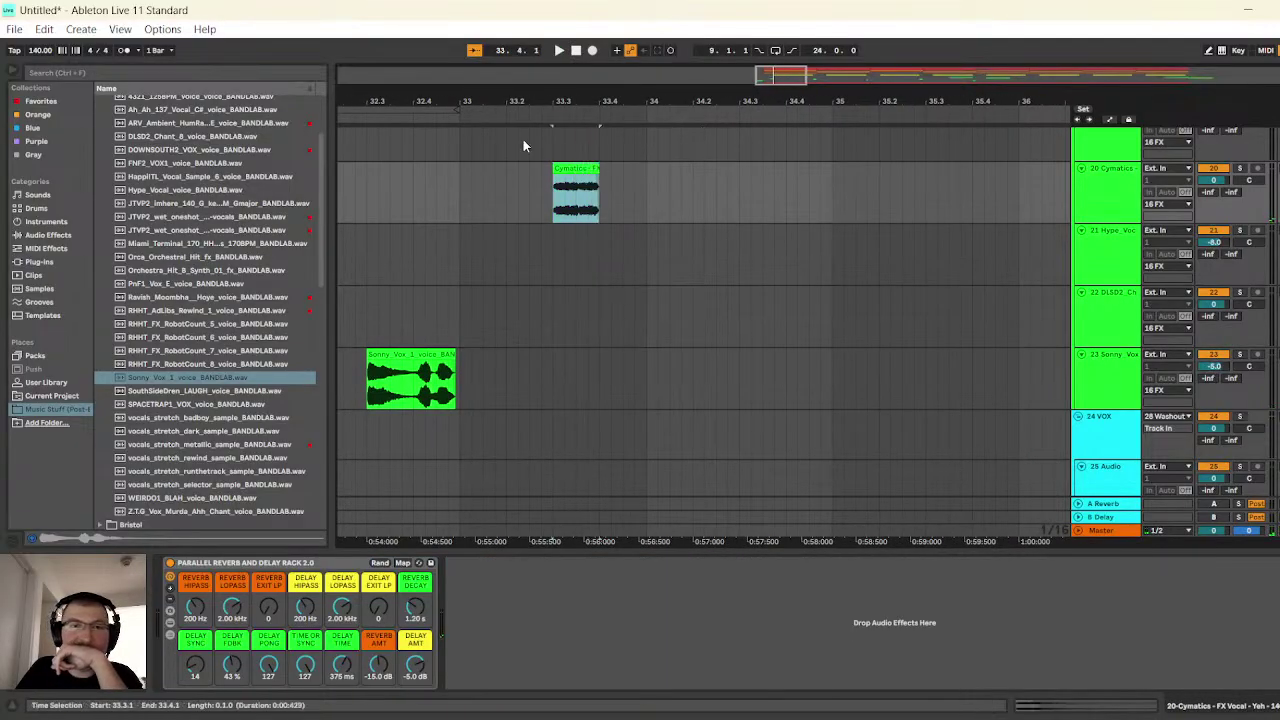
pyautogui.click(466, 137)
pyautogui.click(559, 50)
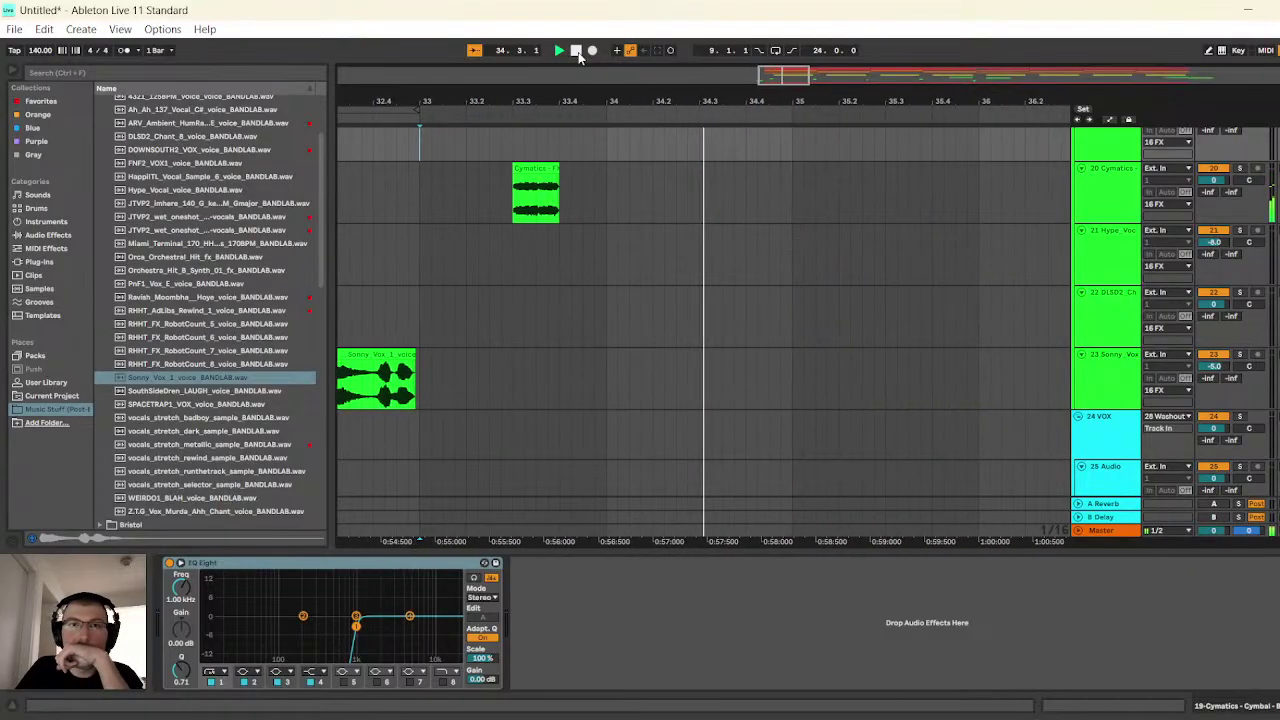
pyautogui.click(576, 50)
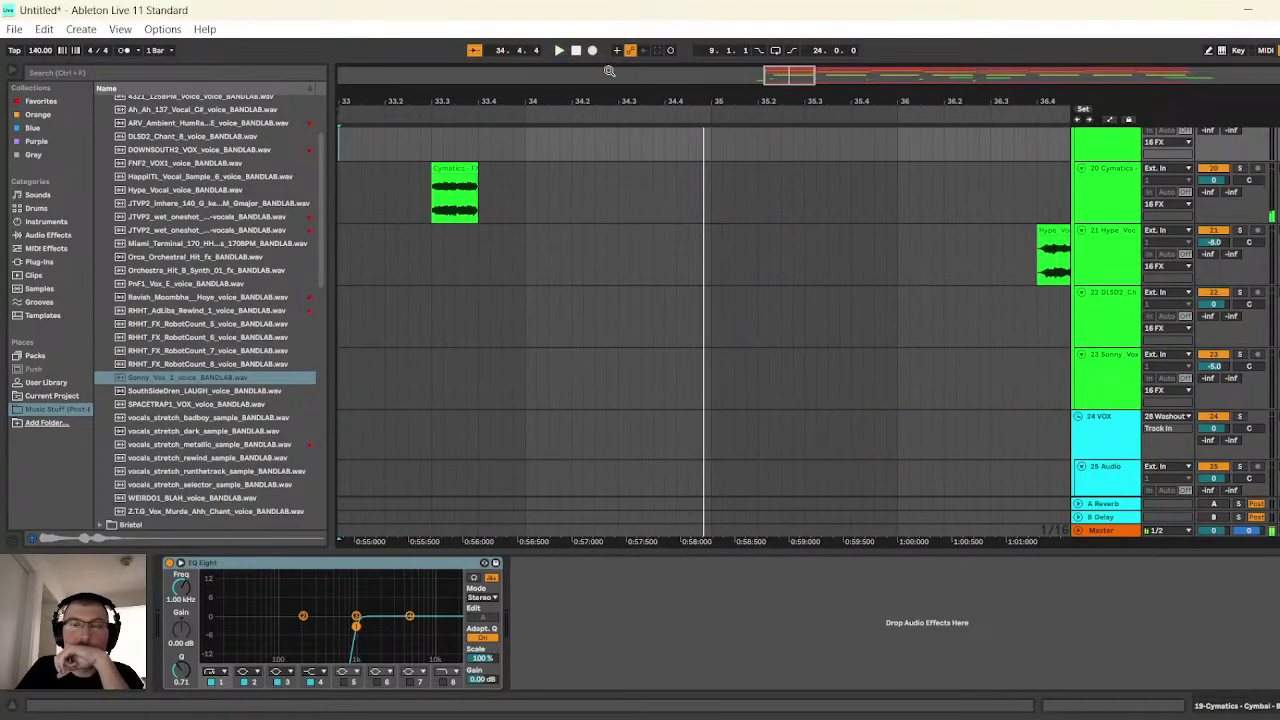
pyautogui.click(462, 184)
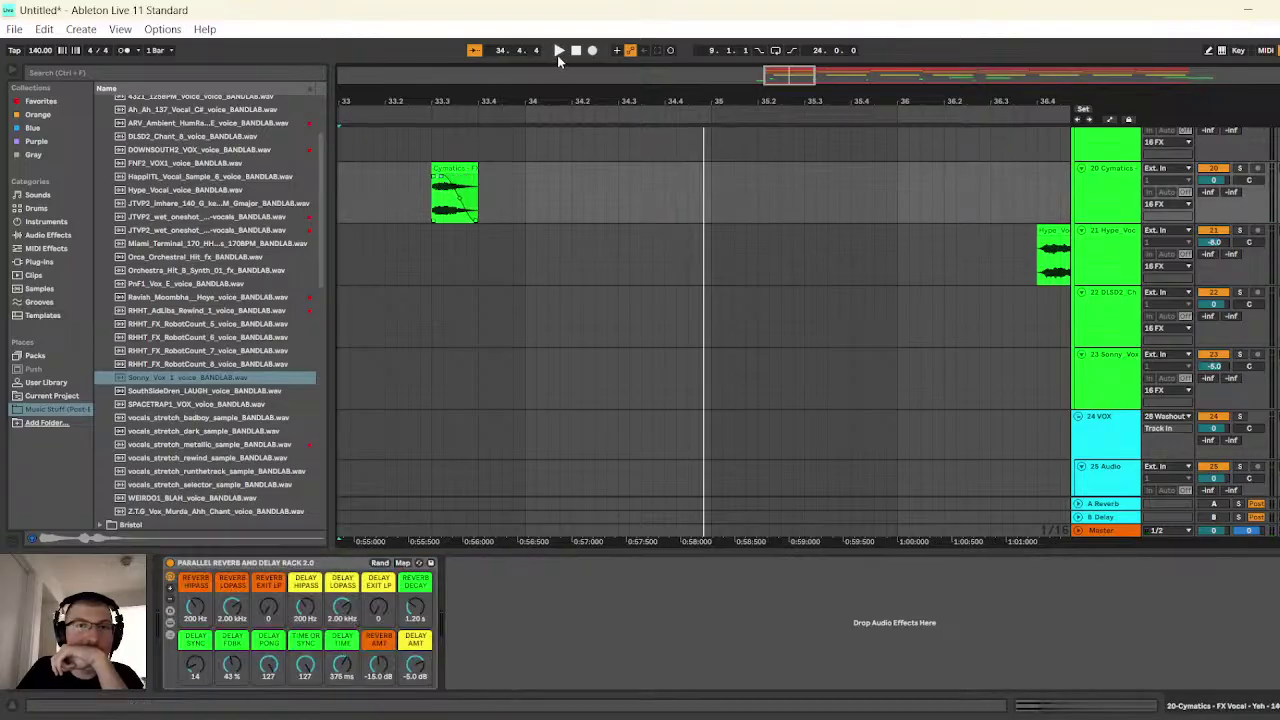
pyautogui.click(558, 51)
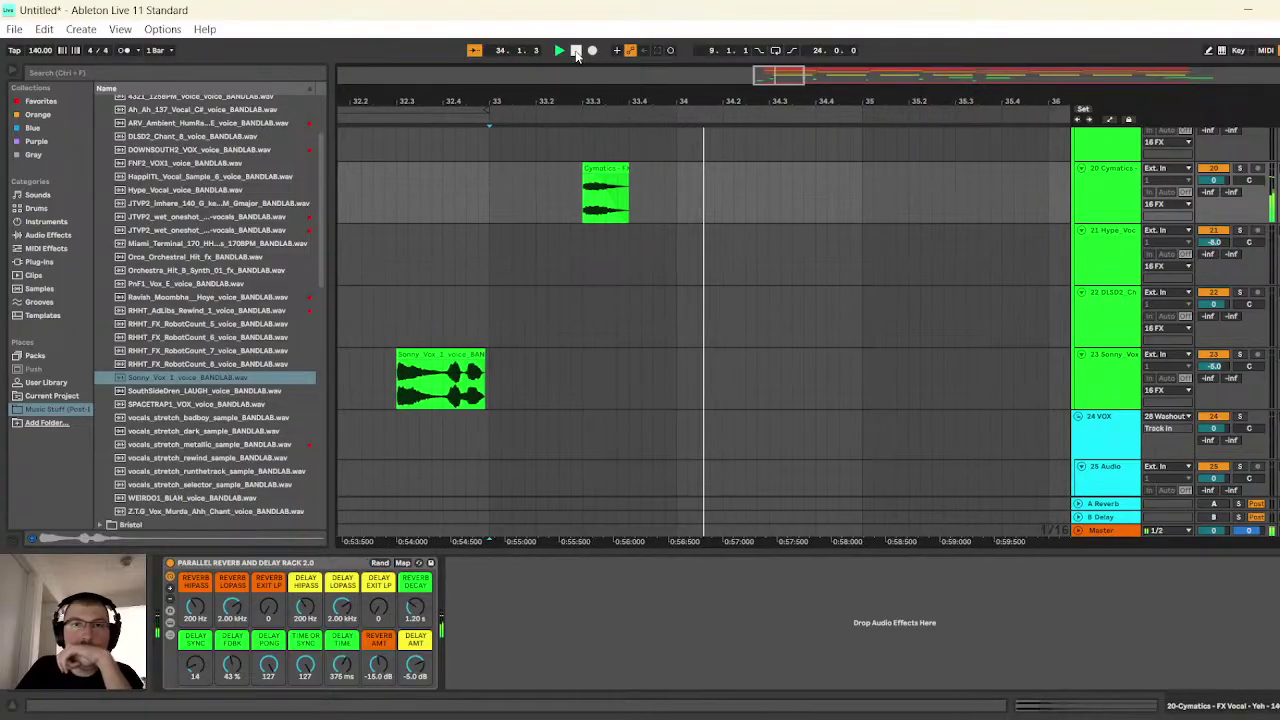
pyautogui.click(576, 50)
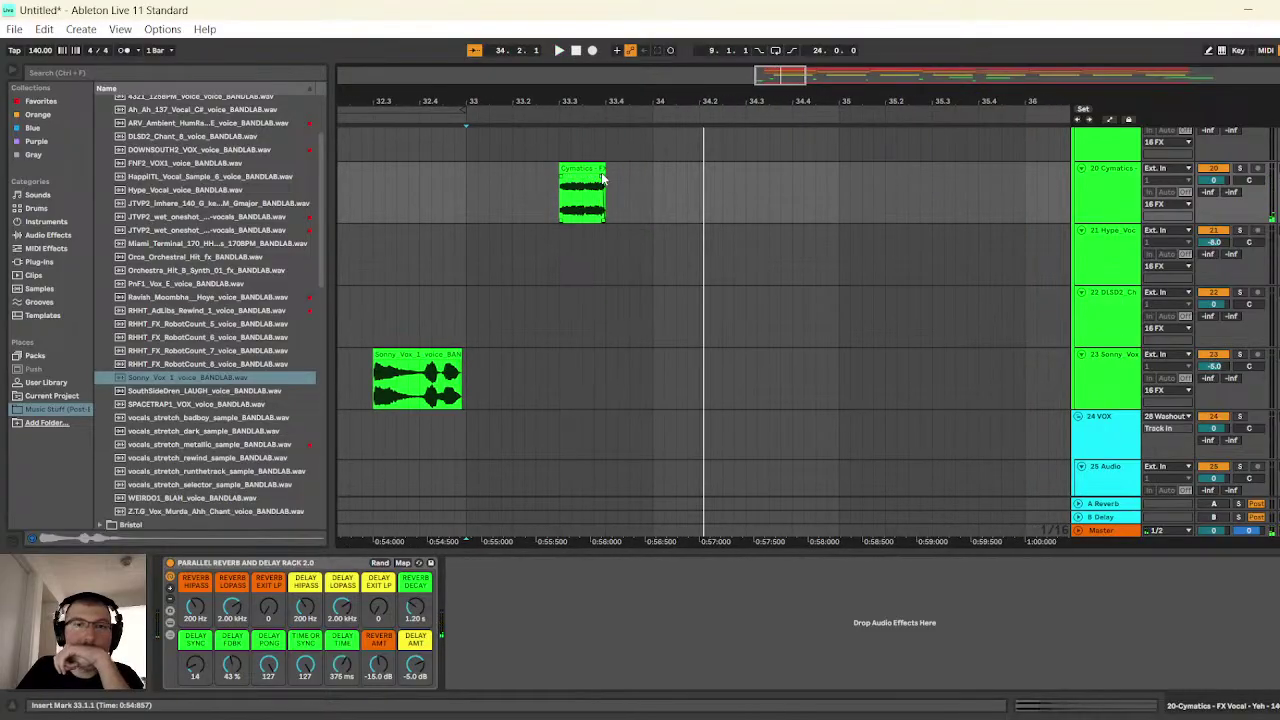
# - Trim the Yeh vocal clip on track 20 back to end at 33.3.3 with a very short fade-out, and play it
pyautogui.moveTo(760, 83); pyautogui.dragTo(594, 183)
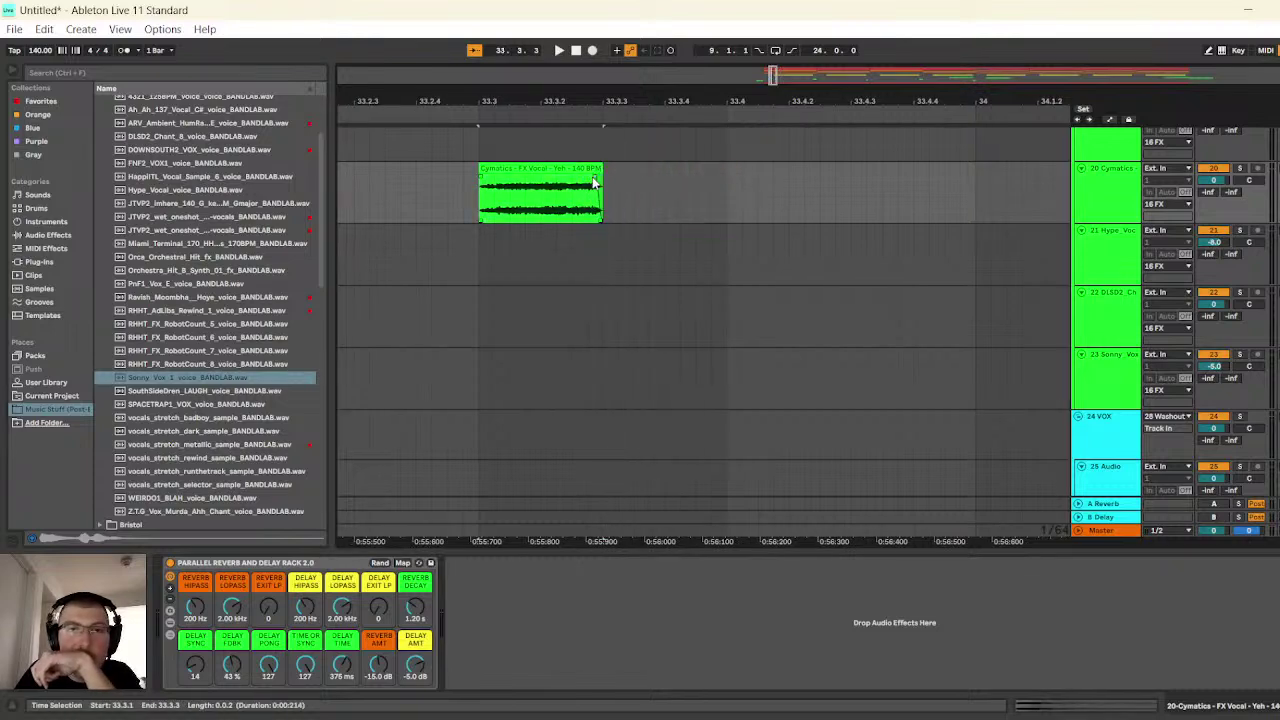
pyautogui.click(559, 50)
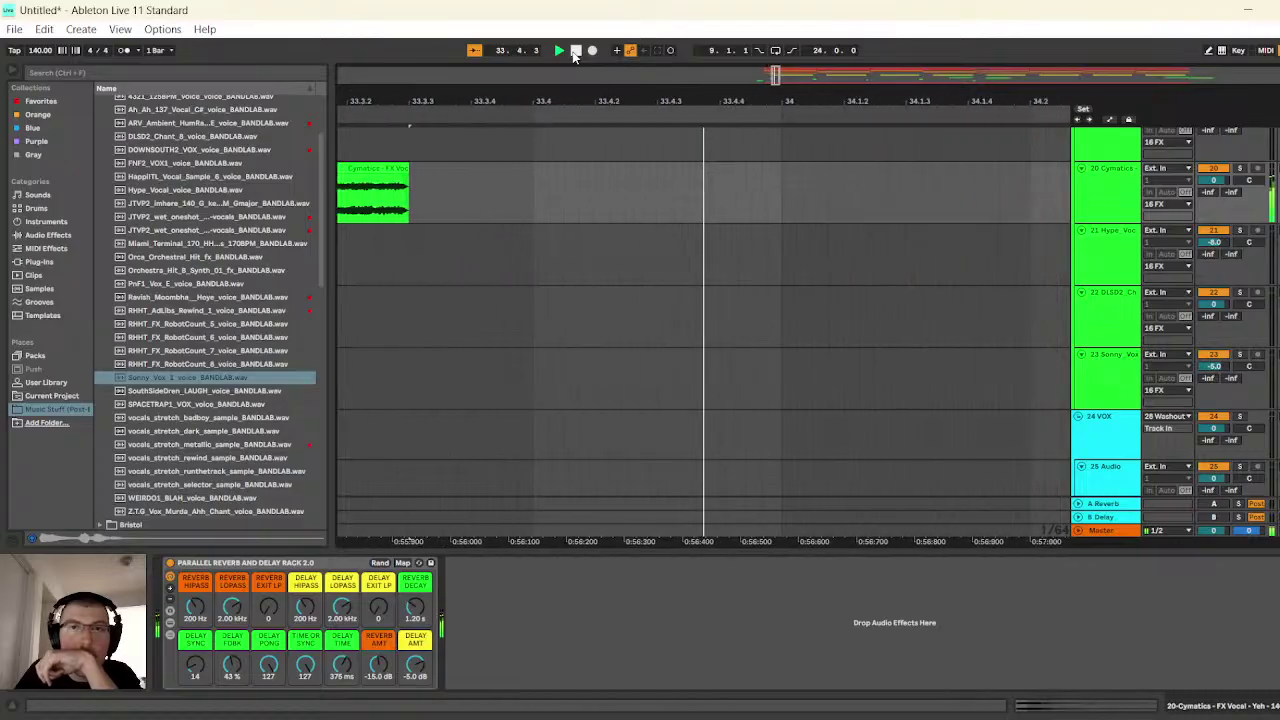
pyautogui.moveTo(779, 76); pyautogui.dragTo(1101, 204)
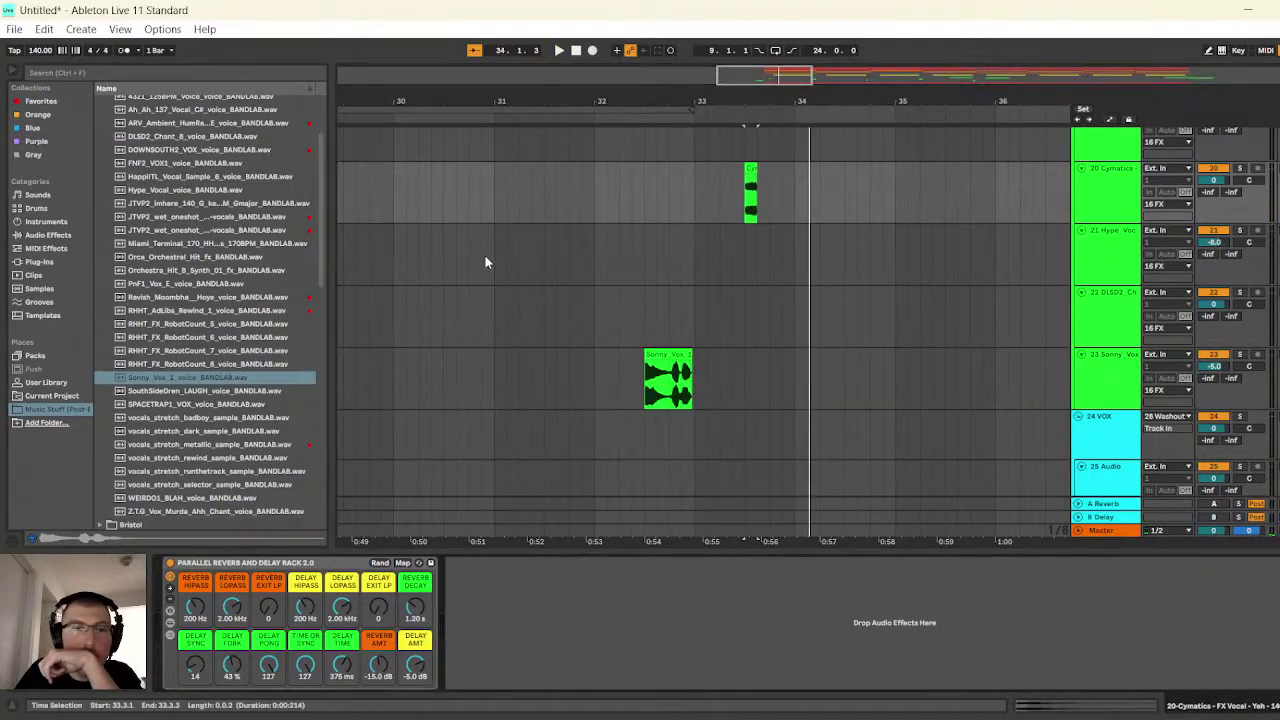
# - Extend the Yeh clip's end slightly past 33.3.3, lengthen its fade-out, and play it back
pyautogui.moveTo(733, 113); pyautogui.dragTo(653, 181)
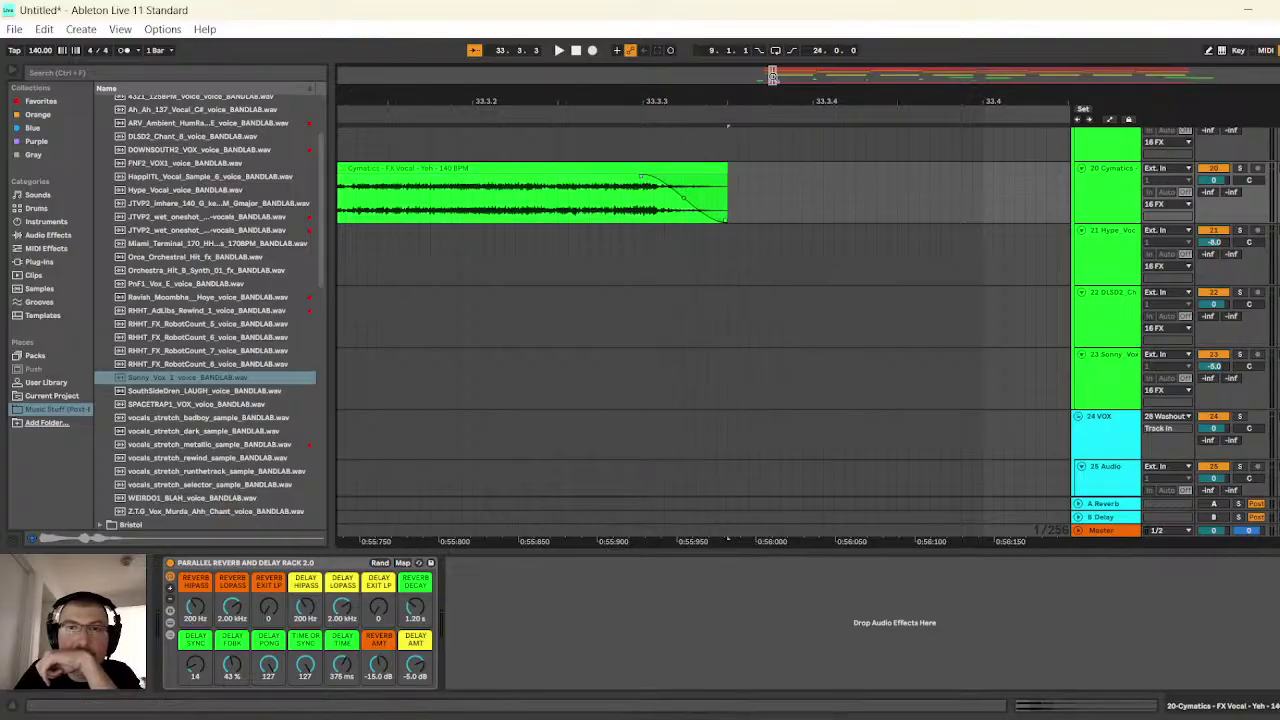
pyautogui.moveTo(771, 76); pyautogui.dragTo(573, 63)
pyautogui.click(558, 52)
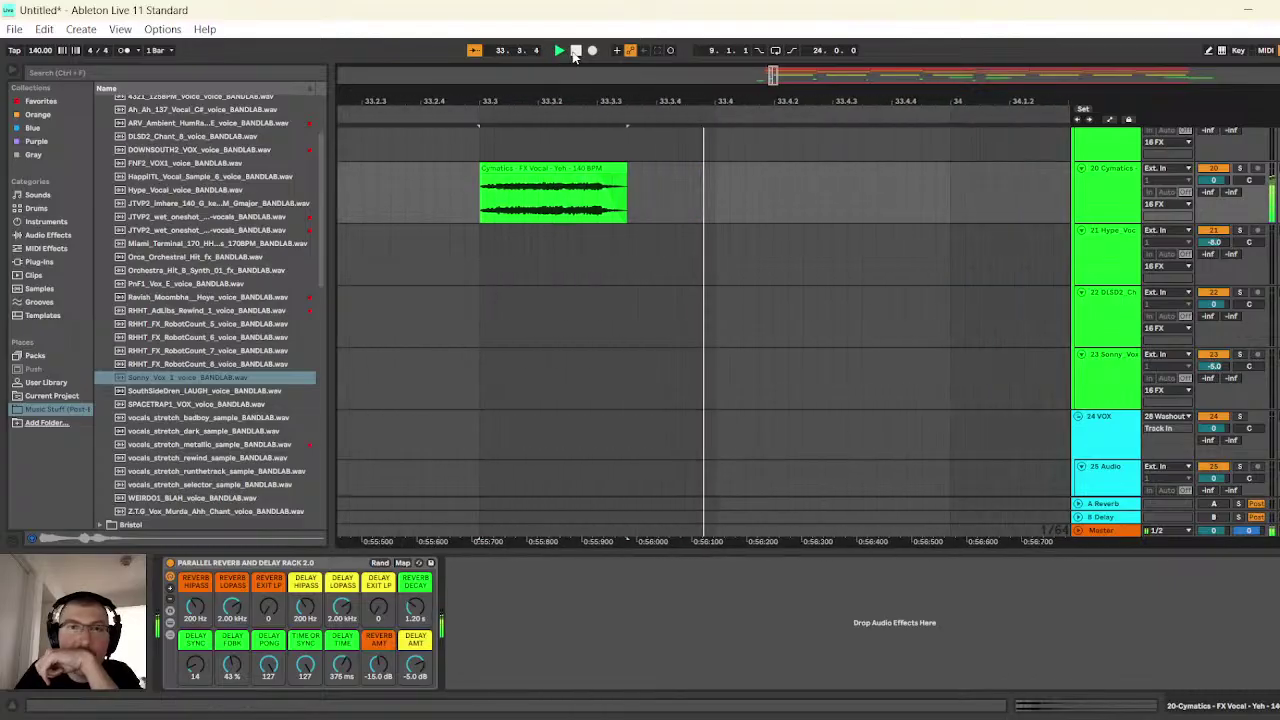
pyautogui.click(576, 52)
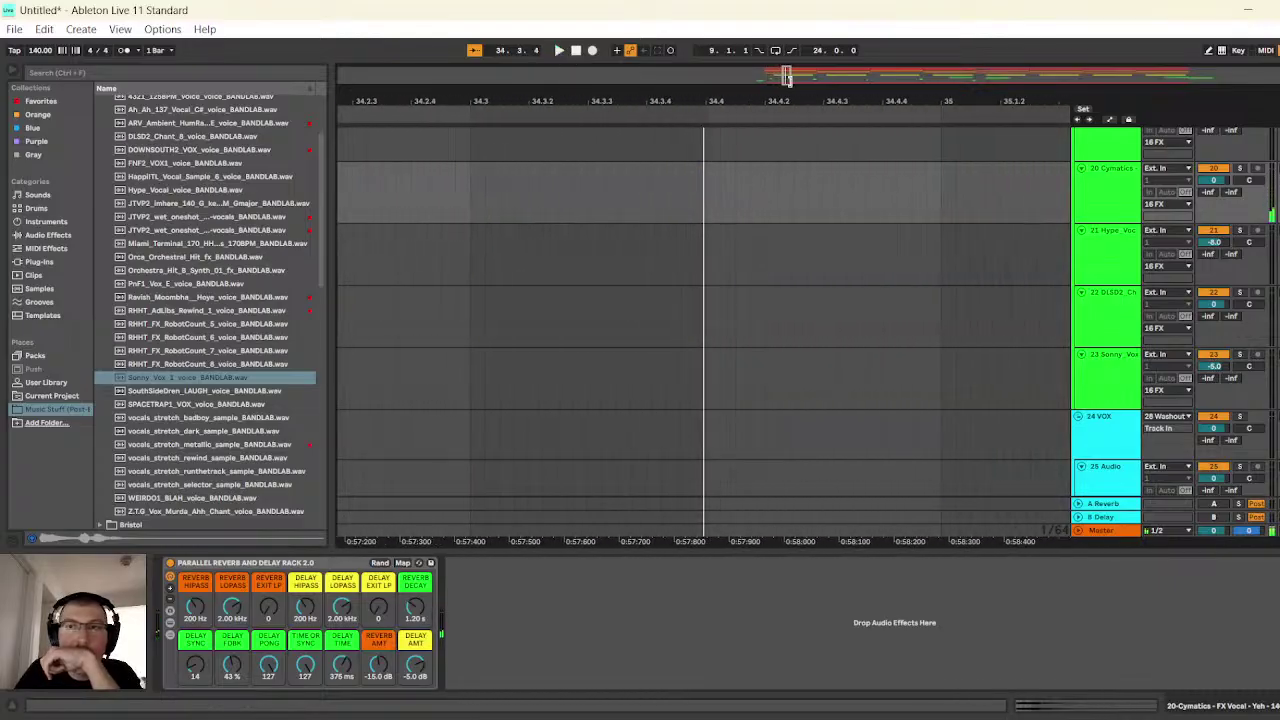
# - Play the arrangement from 31.2 through the drop and look over all tracks from the vocals up to the drums
pyautogui.moveTo(784, 76); pyautogui.dragTo(782, 56)
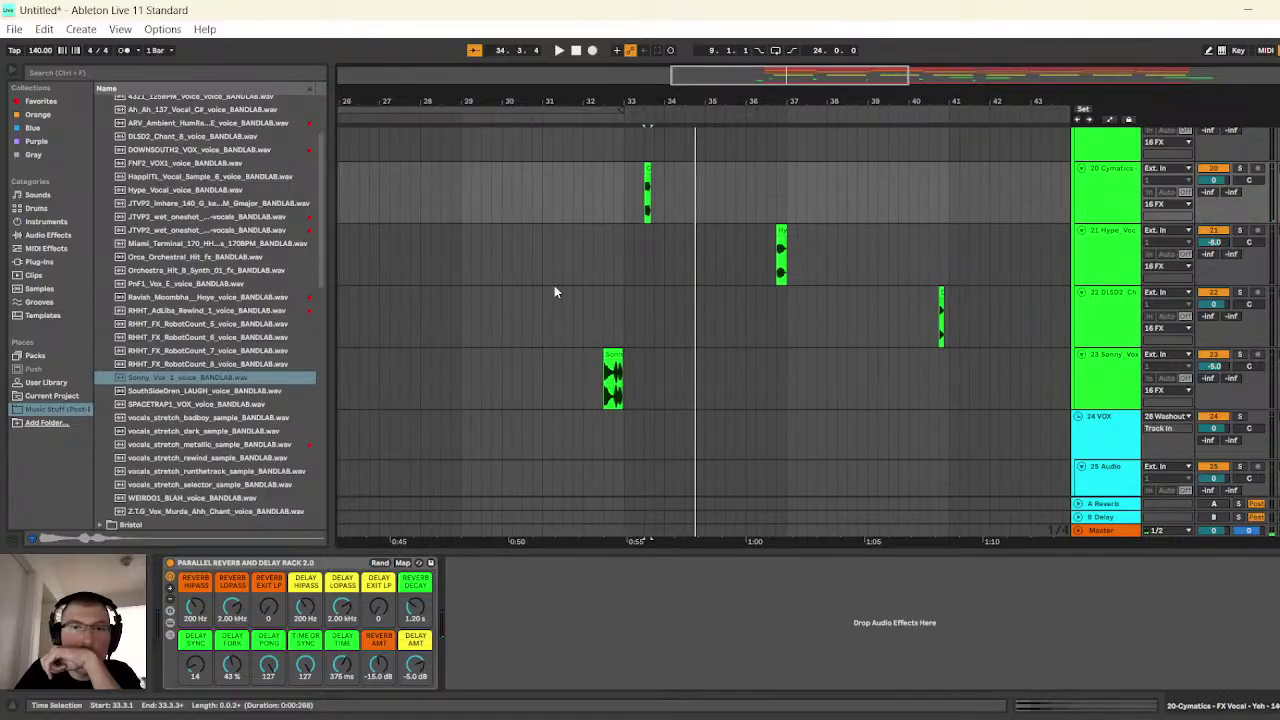
pyautogui.click(554, 290)
pyautogui.click(559, 51)
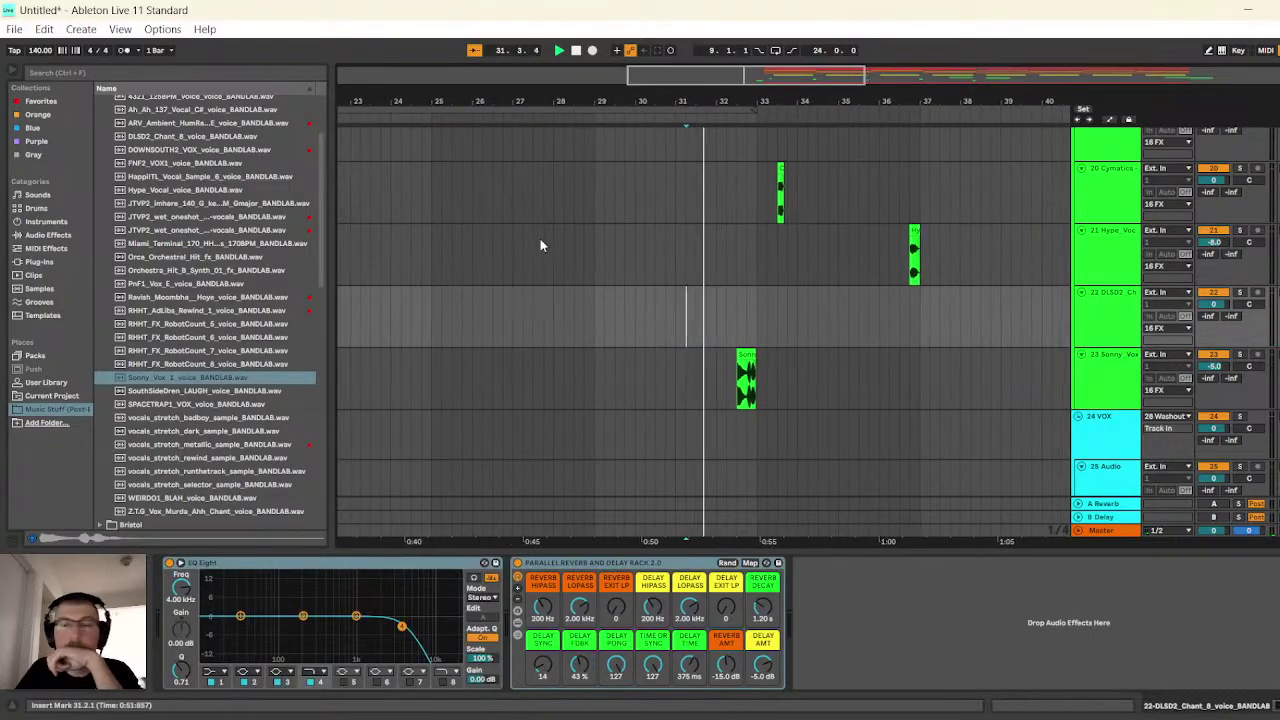
pyautogui.click(1108, 388)
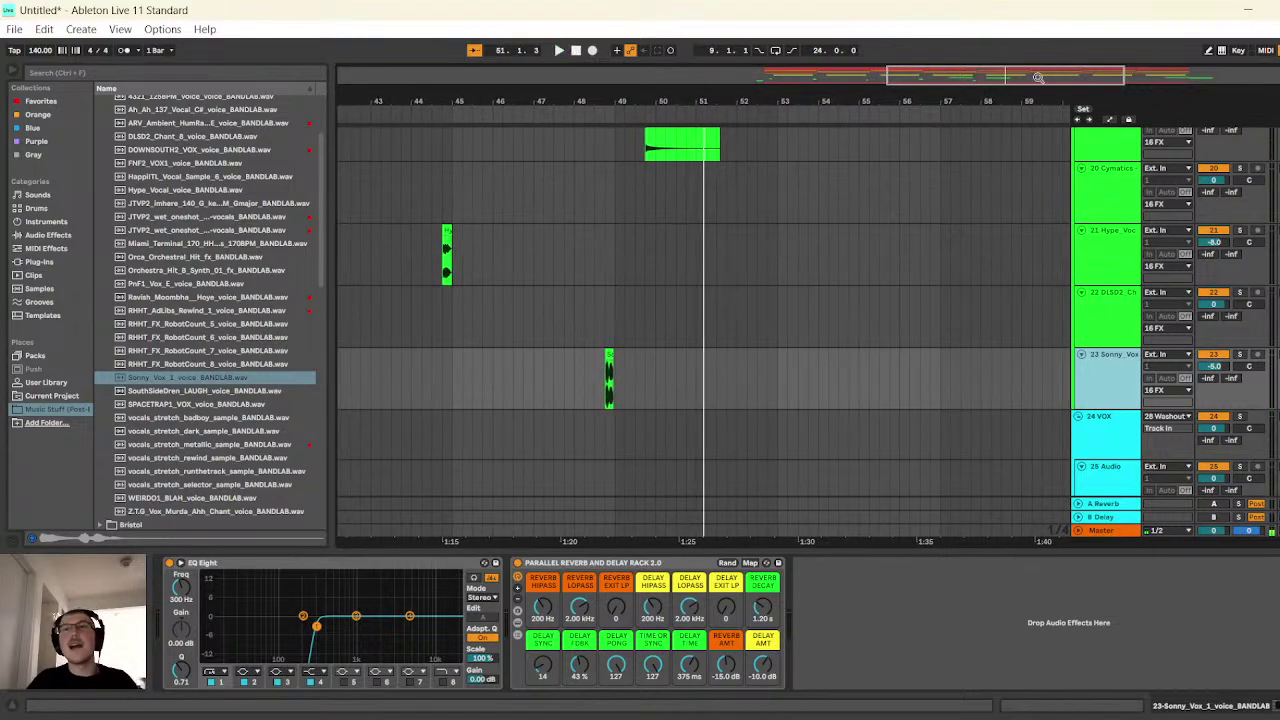
pyautogui.moveTo(1037, 77); pyautogui.dragTo(1005, 75)
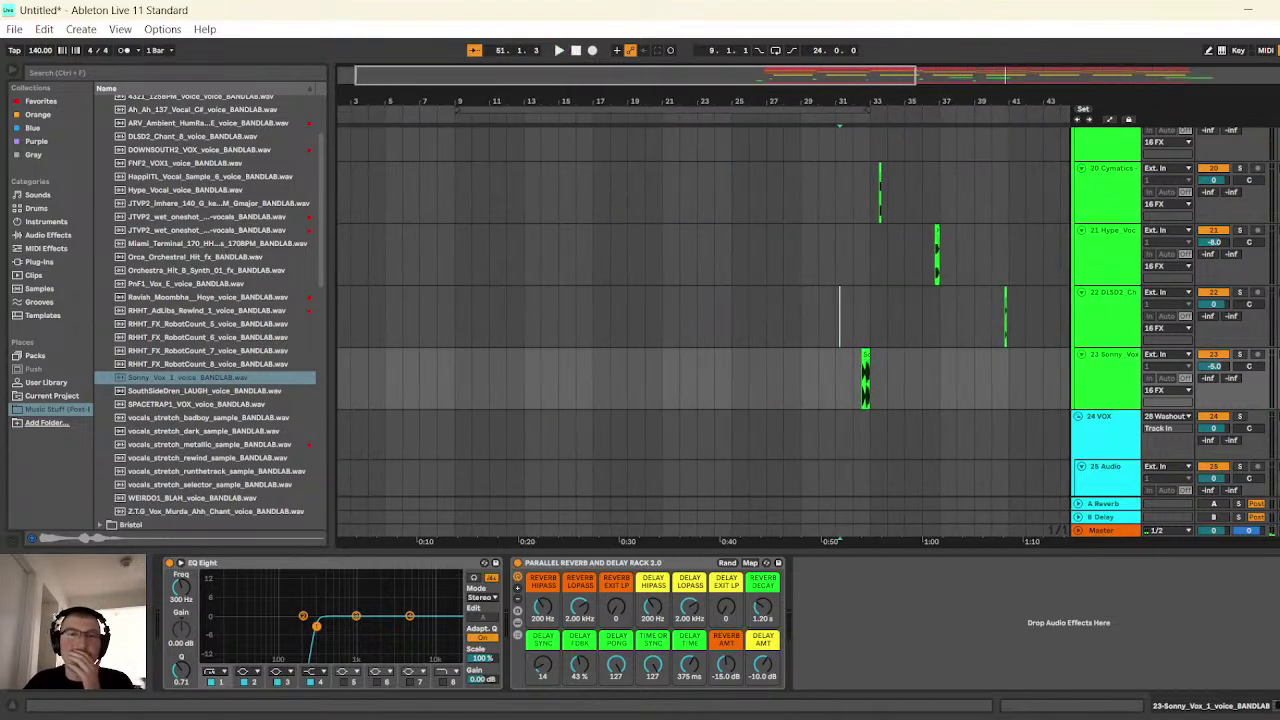
pyautogui.scroll(6, 790, 268)
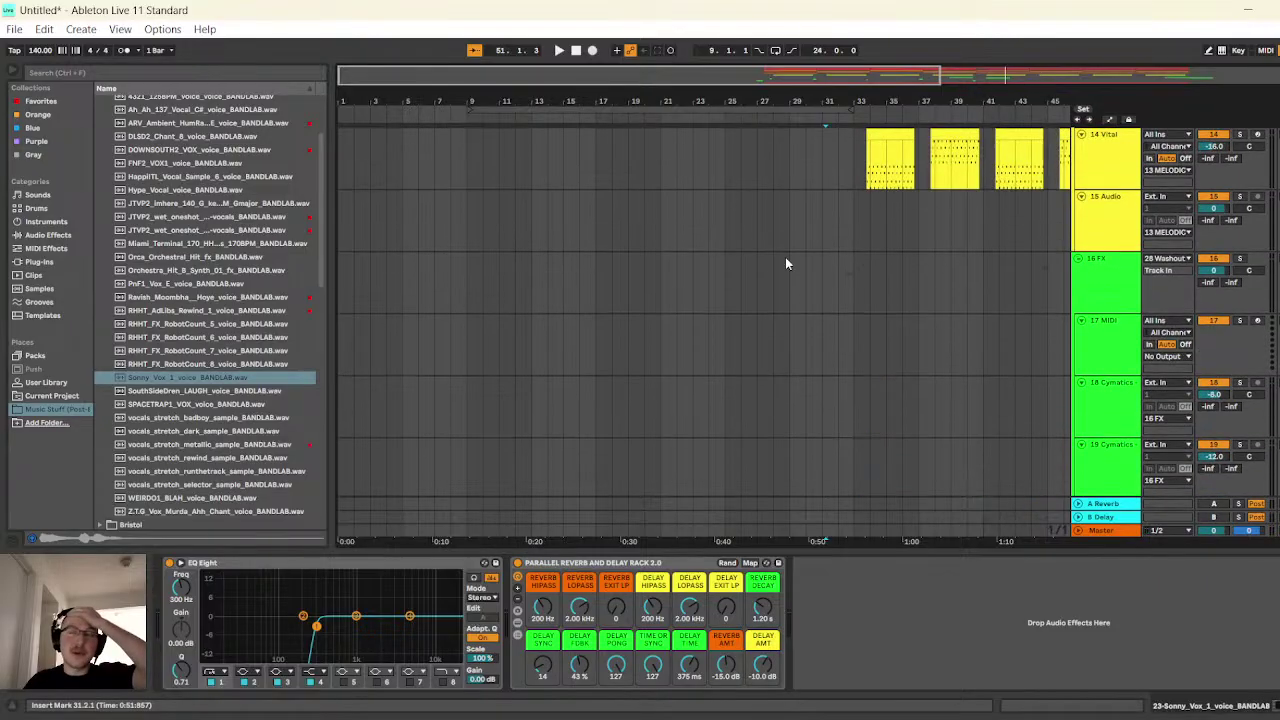
pyautogui.scroll(10, 786, 263)
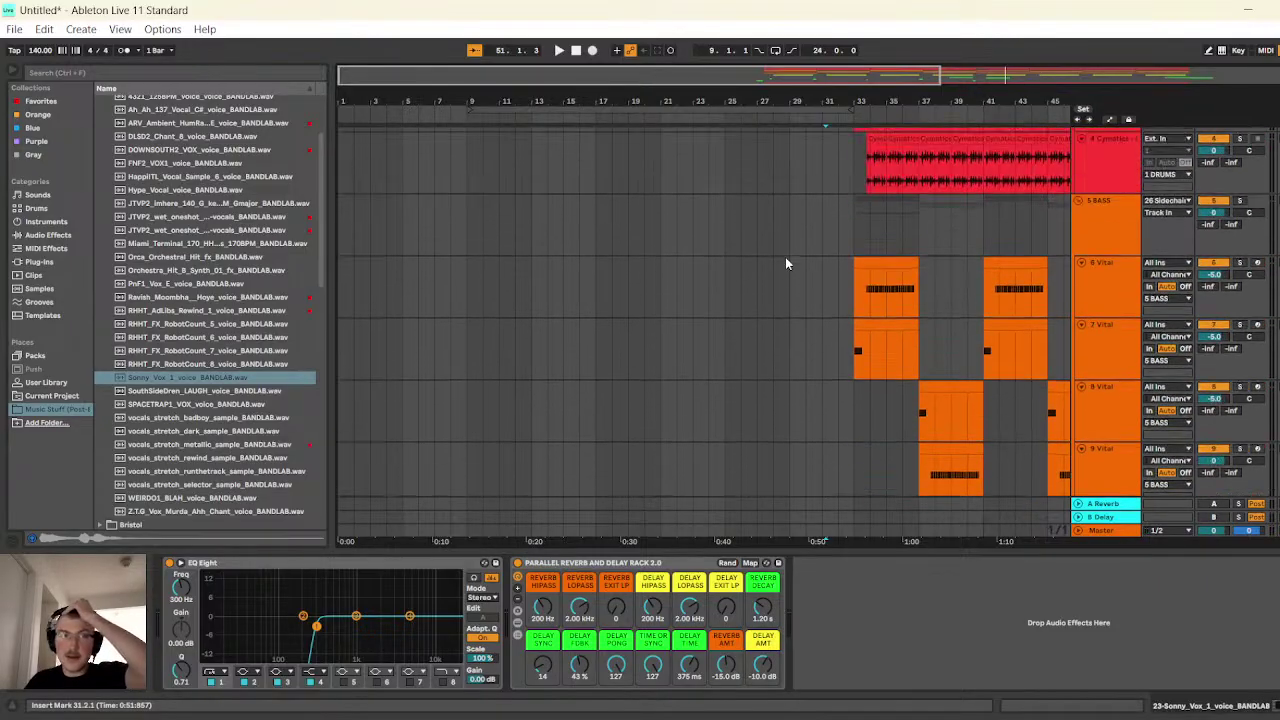
pyautogui.scroll(3, 786, 263)
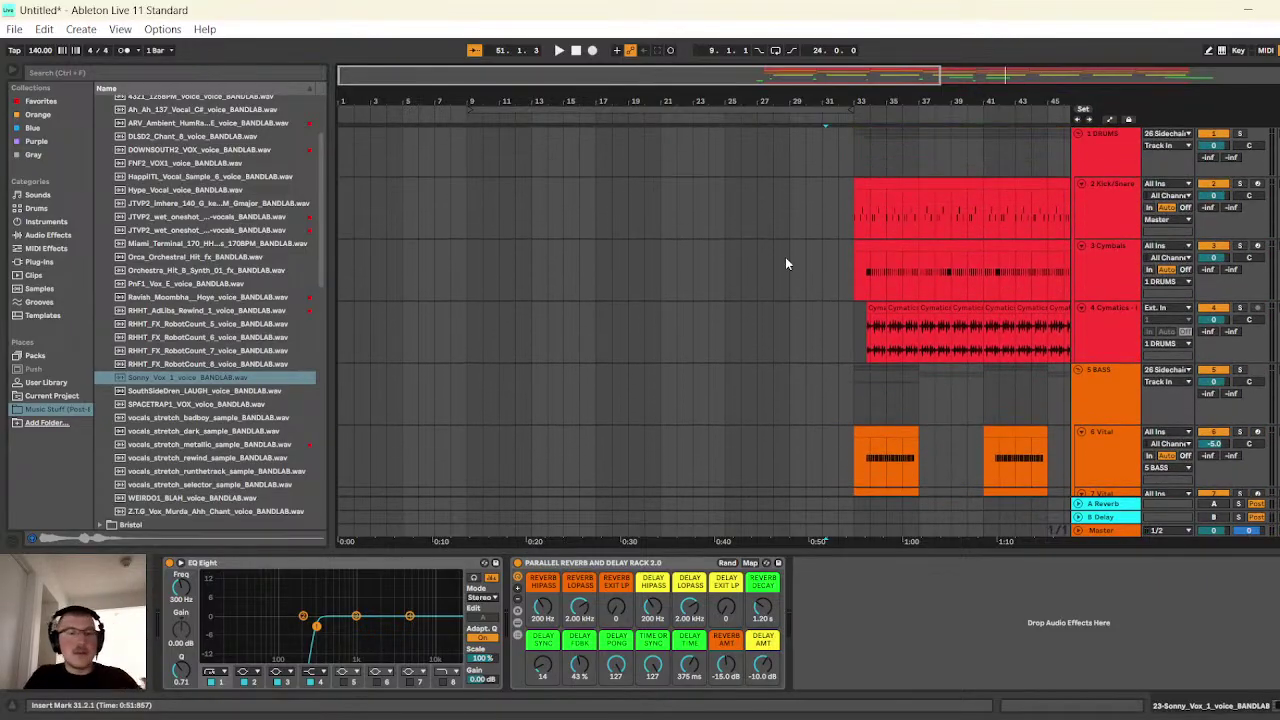
# - Save the Live Set in the WIP projects folder as Livestream 1 Deep Dub
pyautogui.hotkey('ctrl', 's')
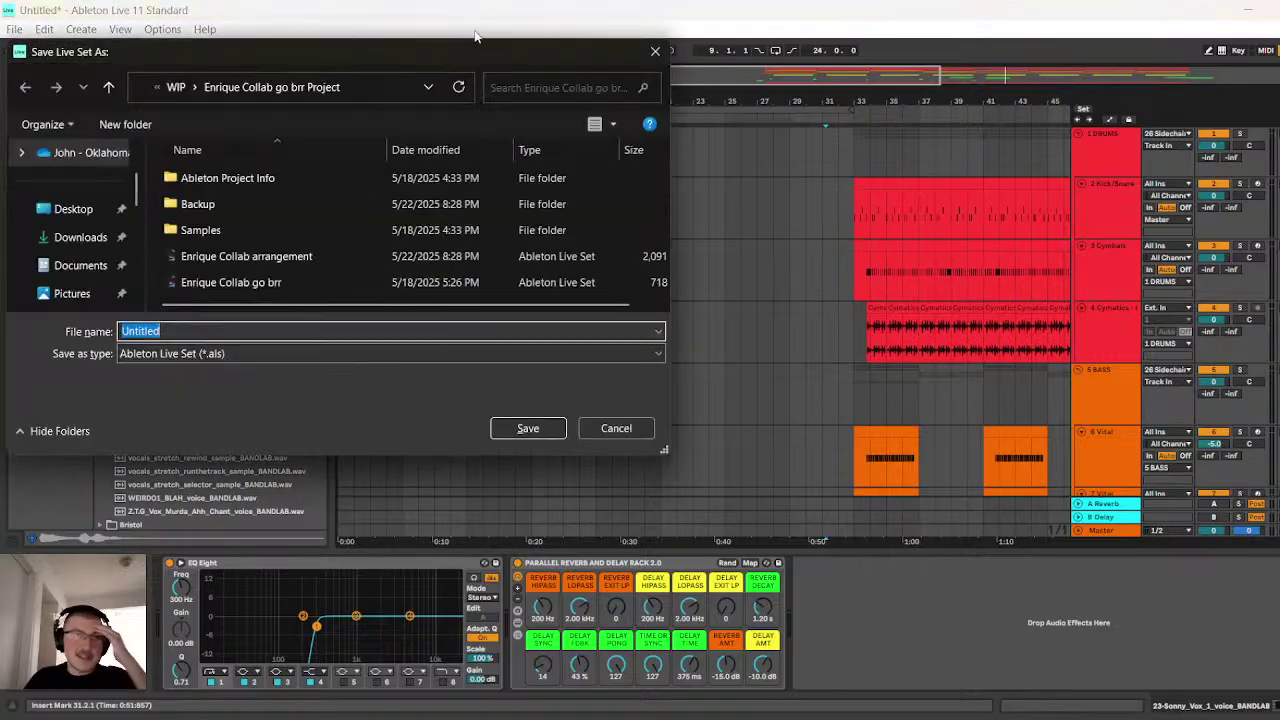
pyautogui.click(180, 88)
pyautogui.scroll(-2, 327, 243)
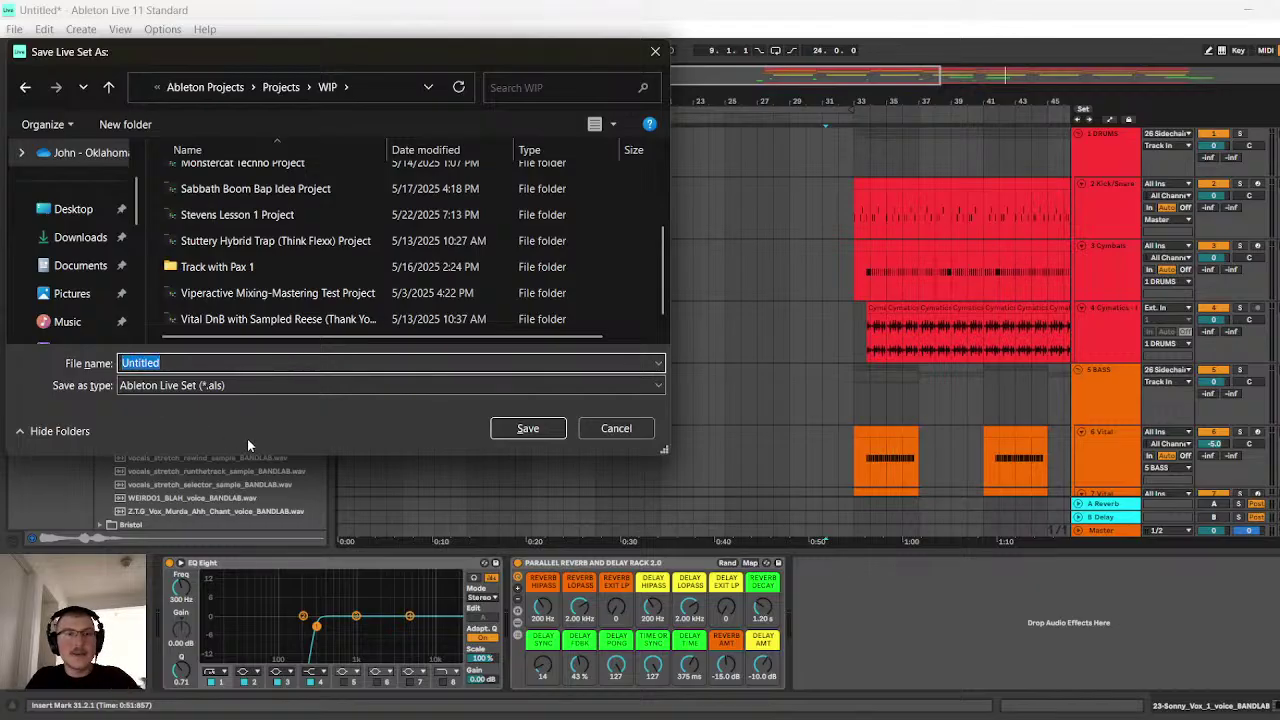
pyautogui.write('Livestream 1 Deep Dub')
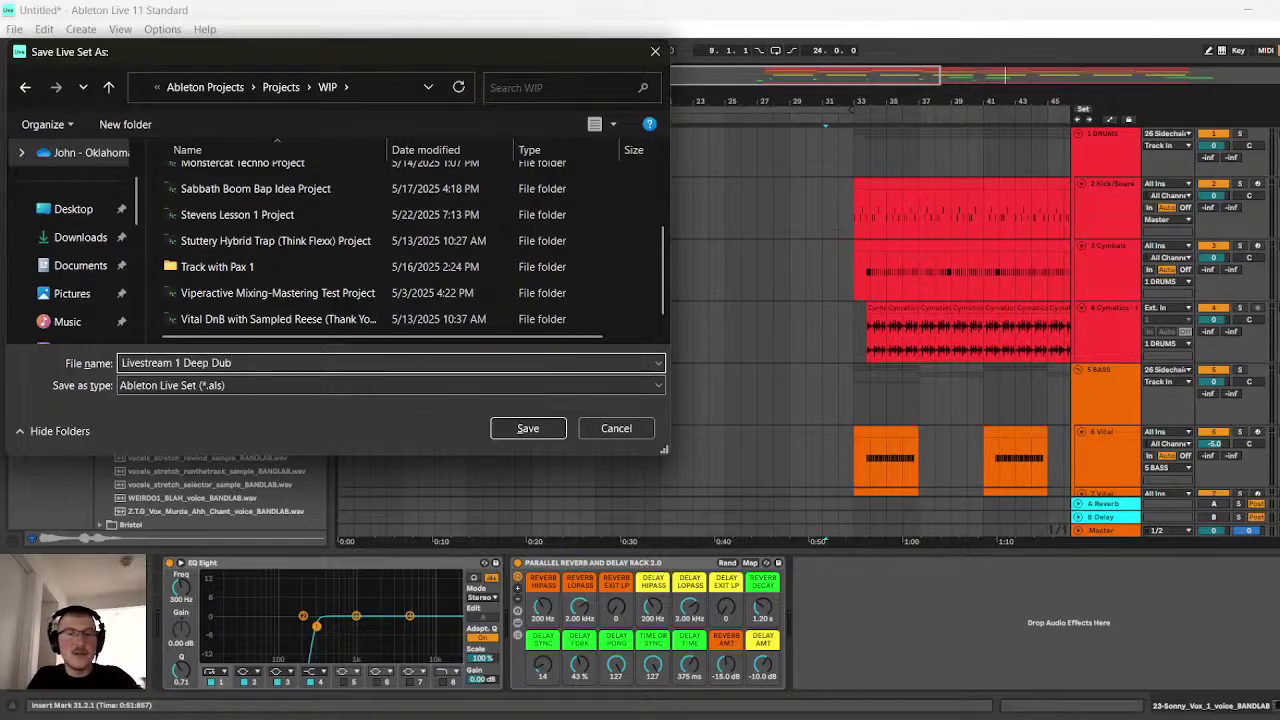
pyautogui.press('Return')
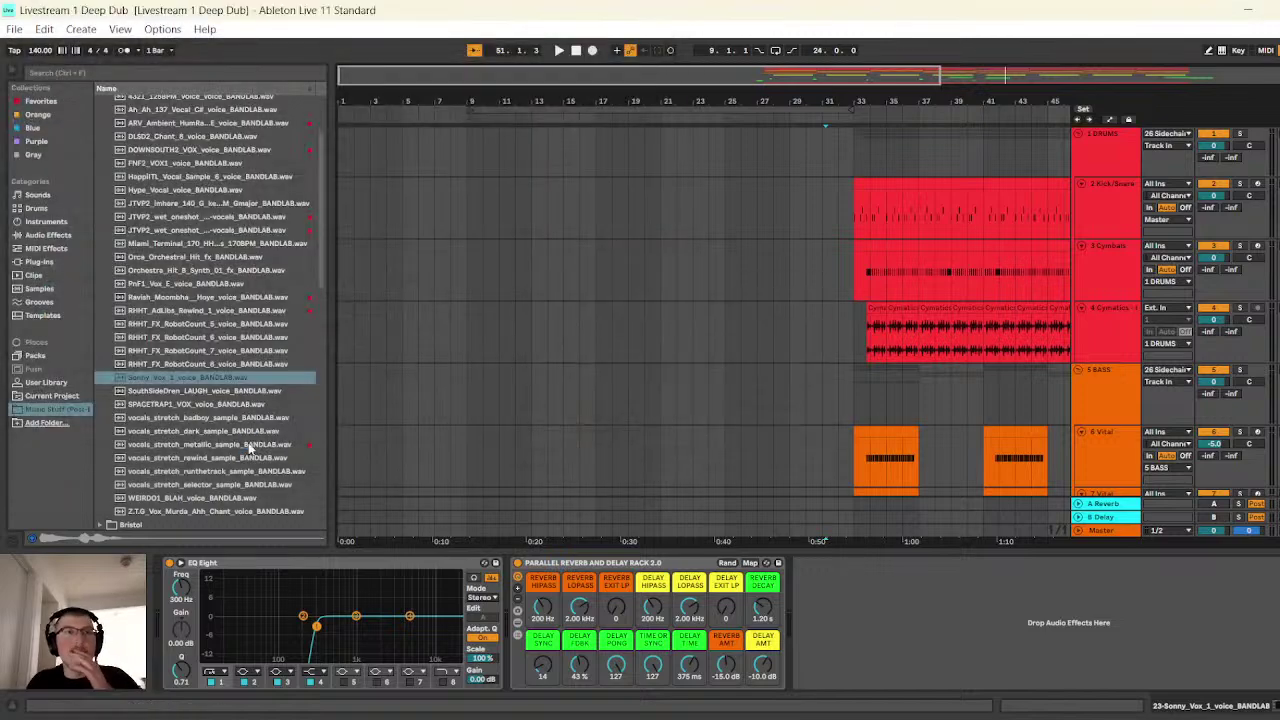